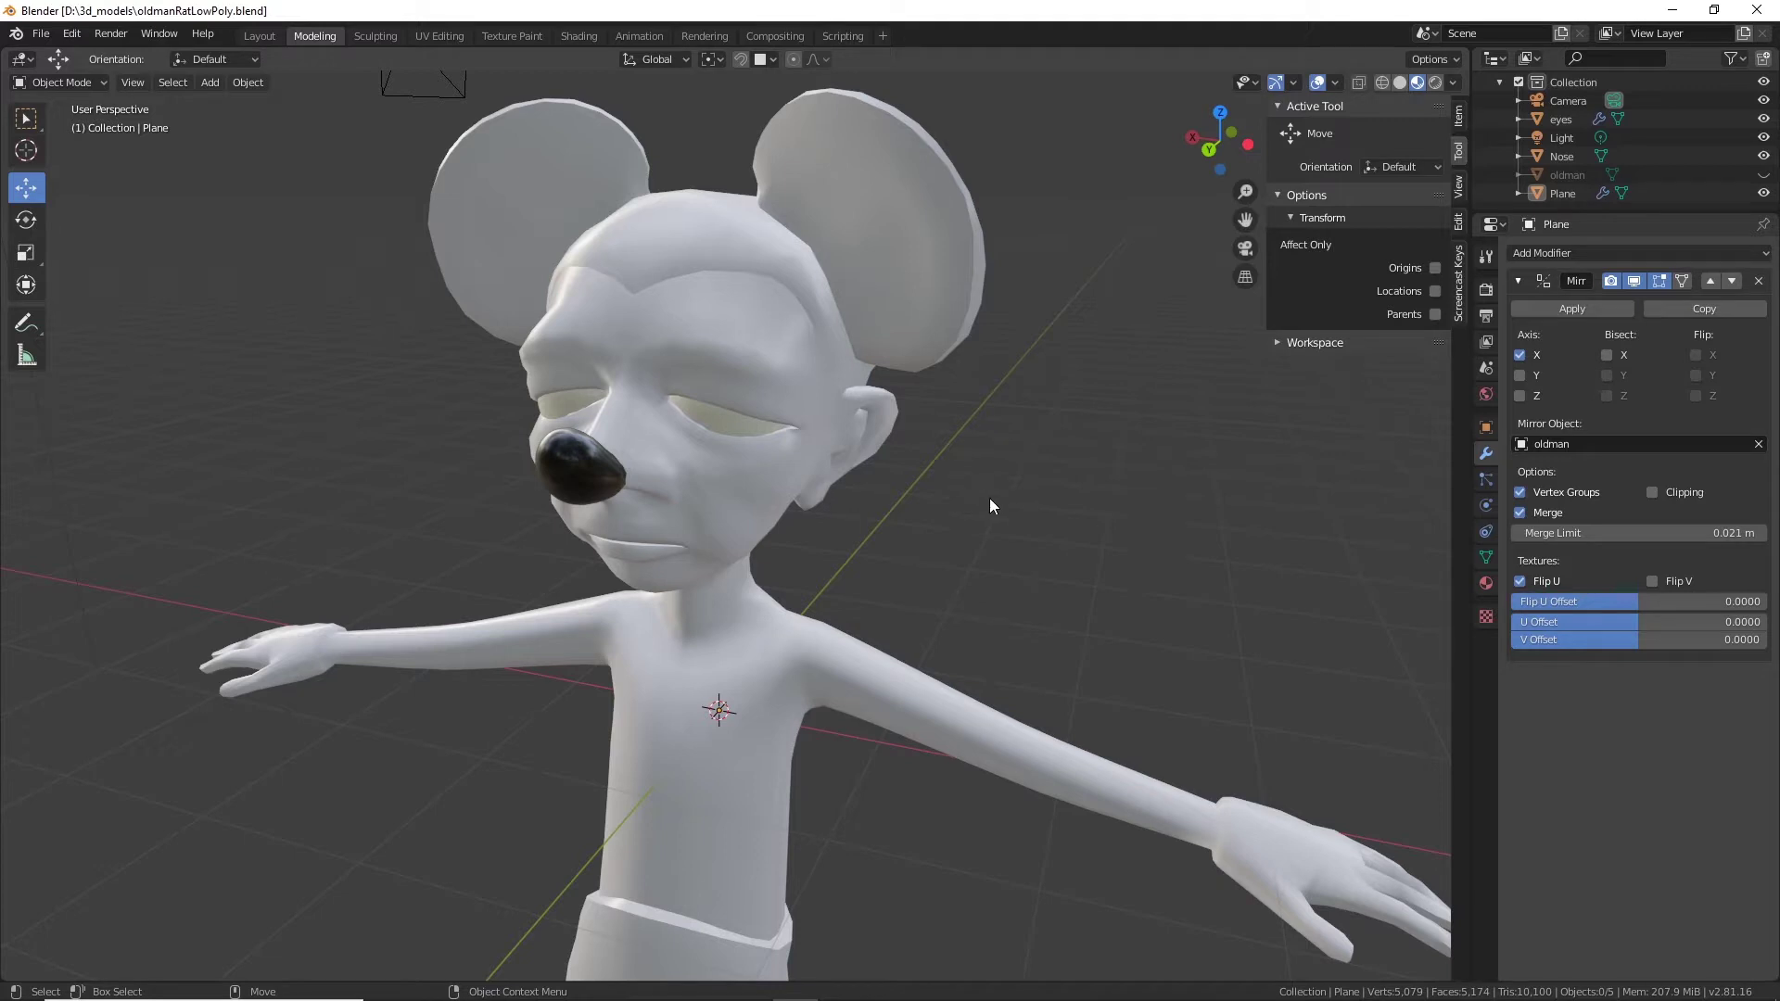
Enter Edit Mode on the character's body mesh.
mouse_move(1022, 557)
middle_down()
mouse_move(864, 521)
mouse_move(931, 576)
mouse_move(998, 577)
mouse_move(876, 575)
mouse_move(899, 564)
mouse_move(1023, 625)
mouse_move(1003, 614)
mouse_move(1065, 576)
mouse_move(1023, 553)
middle_up()
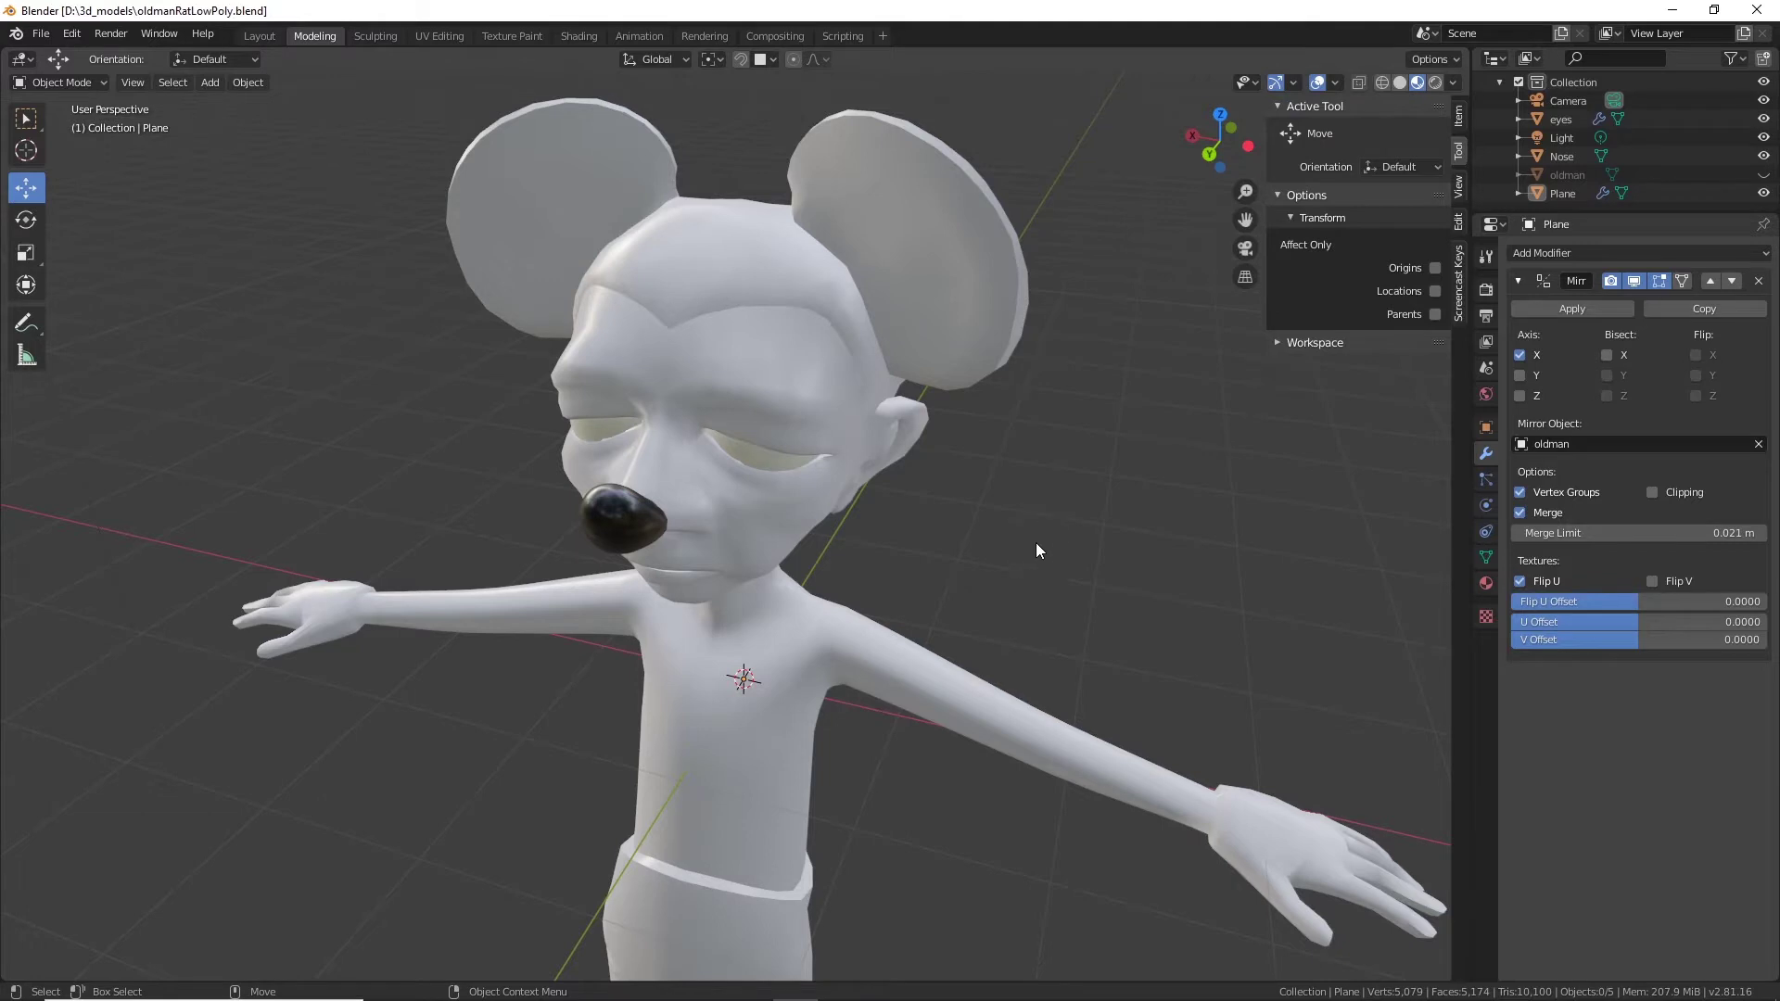
middle_drag(1037, 550, 1369, 106)
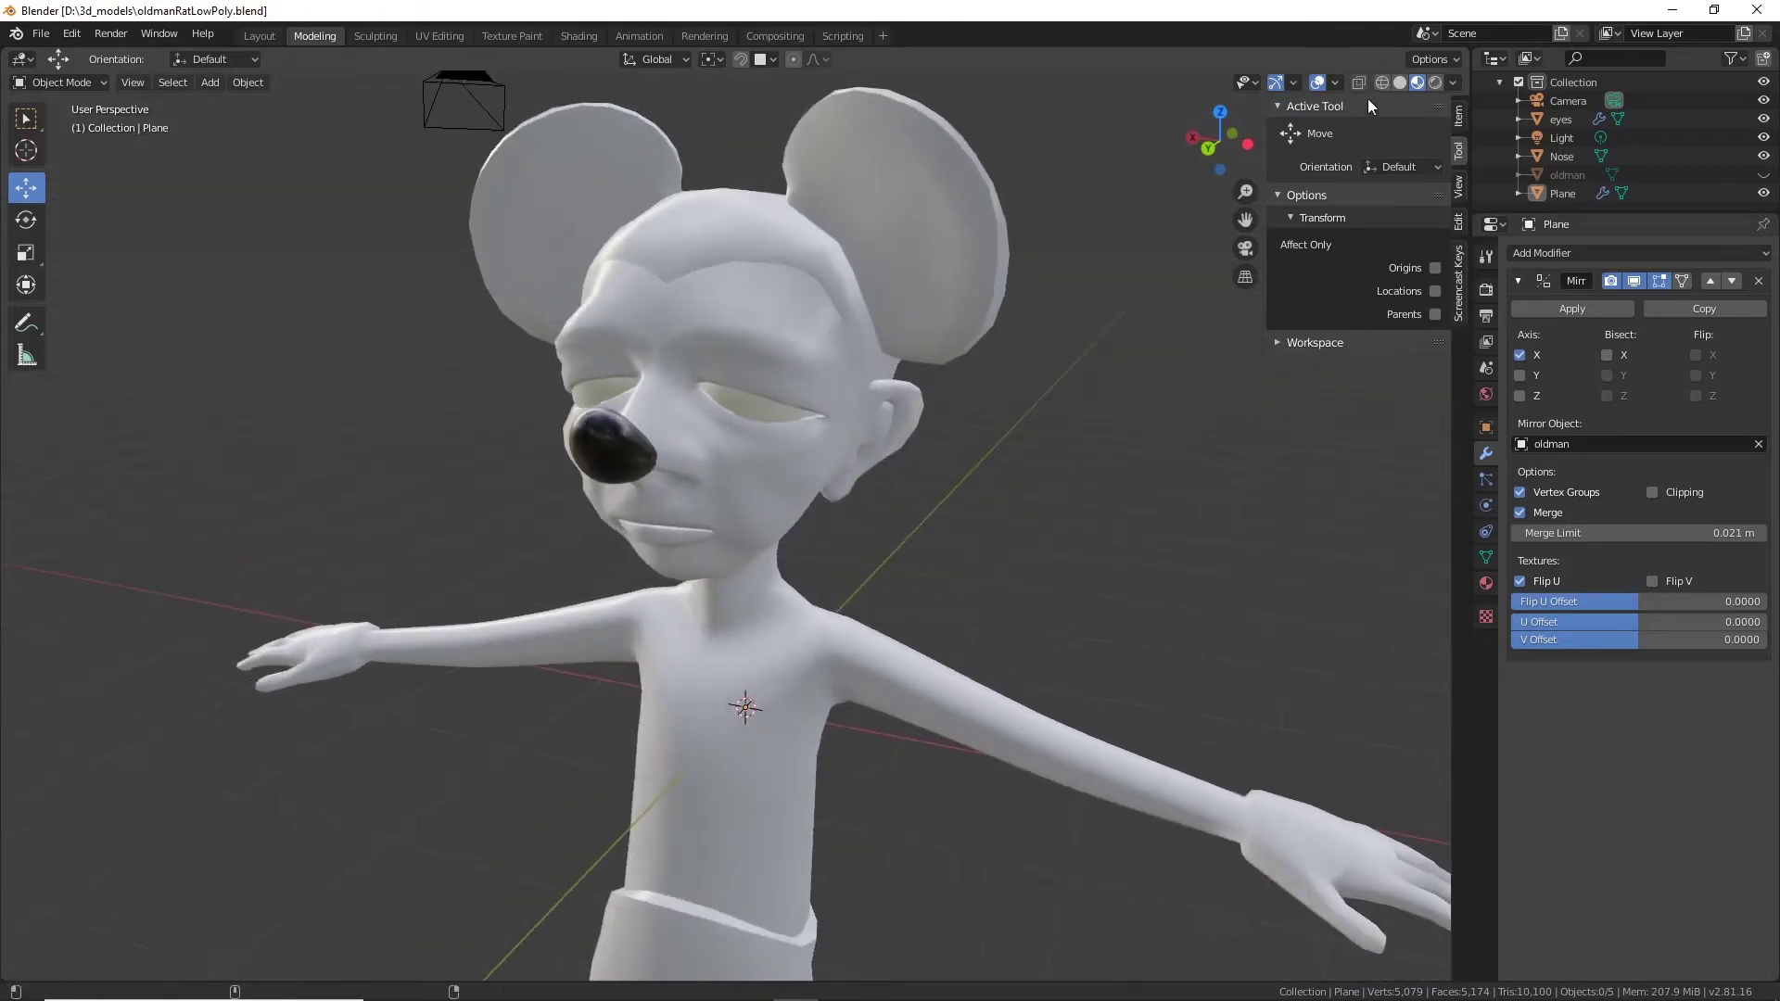
click(69, 82)
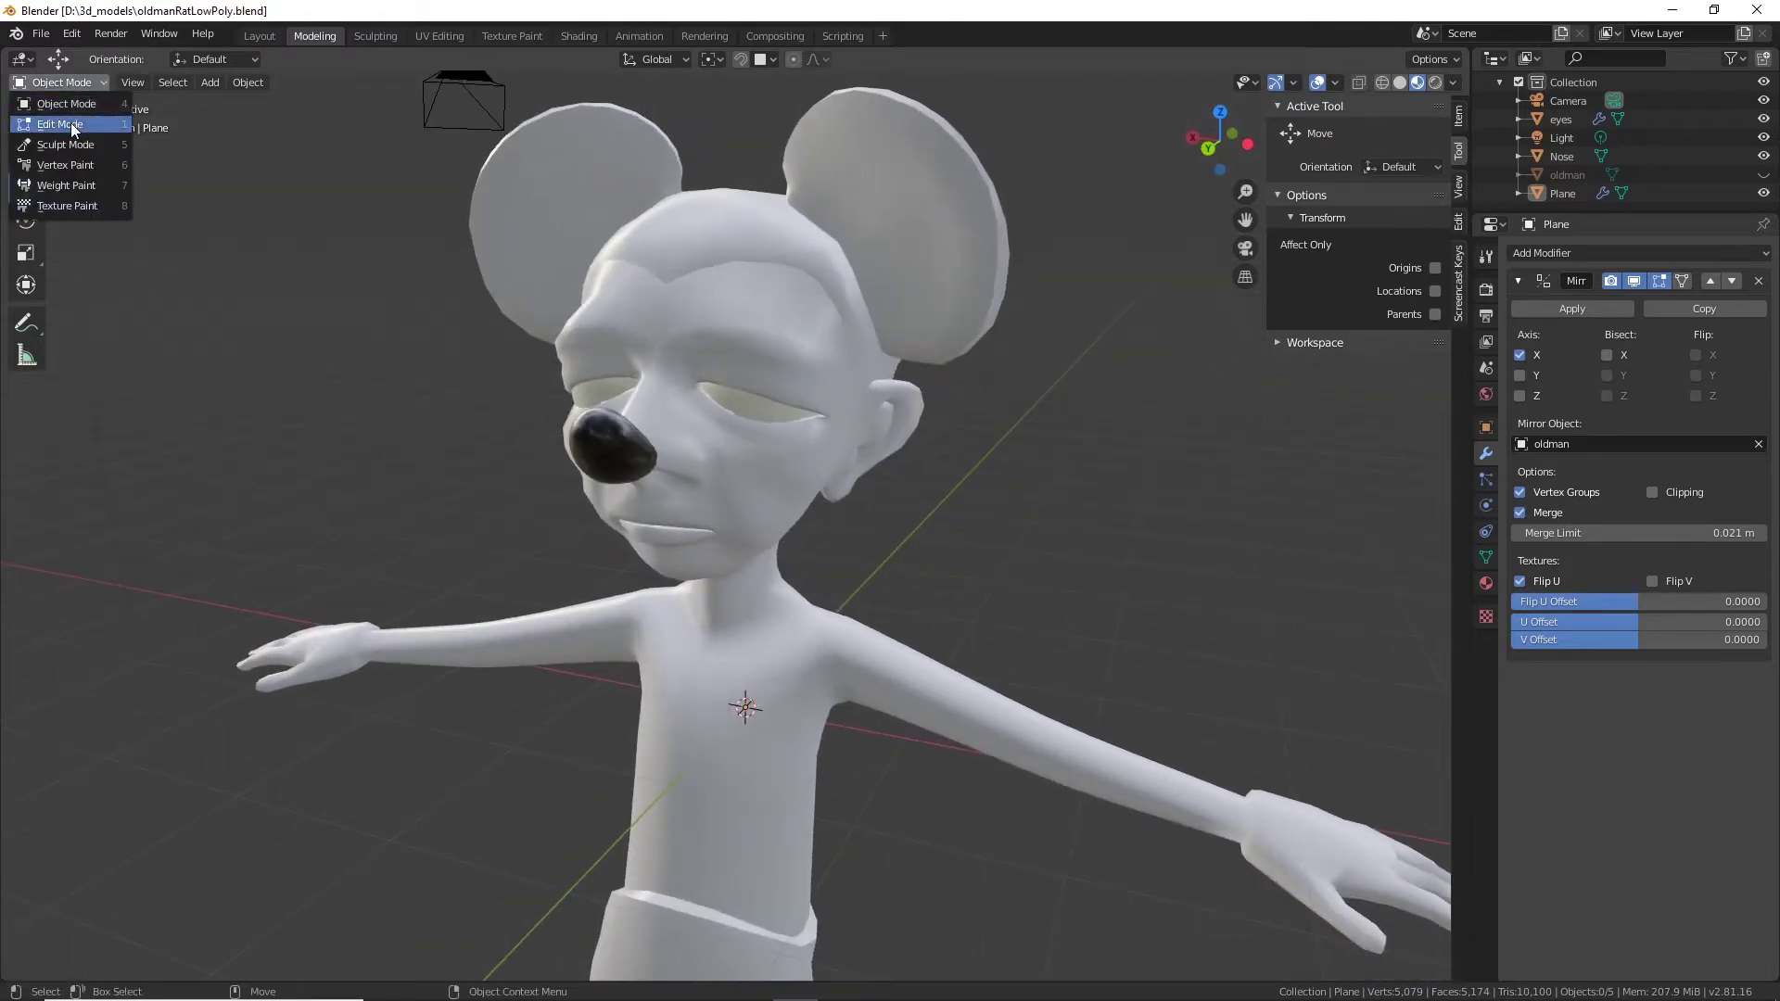
click(70, 123)
Examine the topology and seams of the character's arm, hand and fingers from several angles.
scroll(964, 531, up, 5)
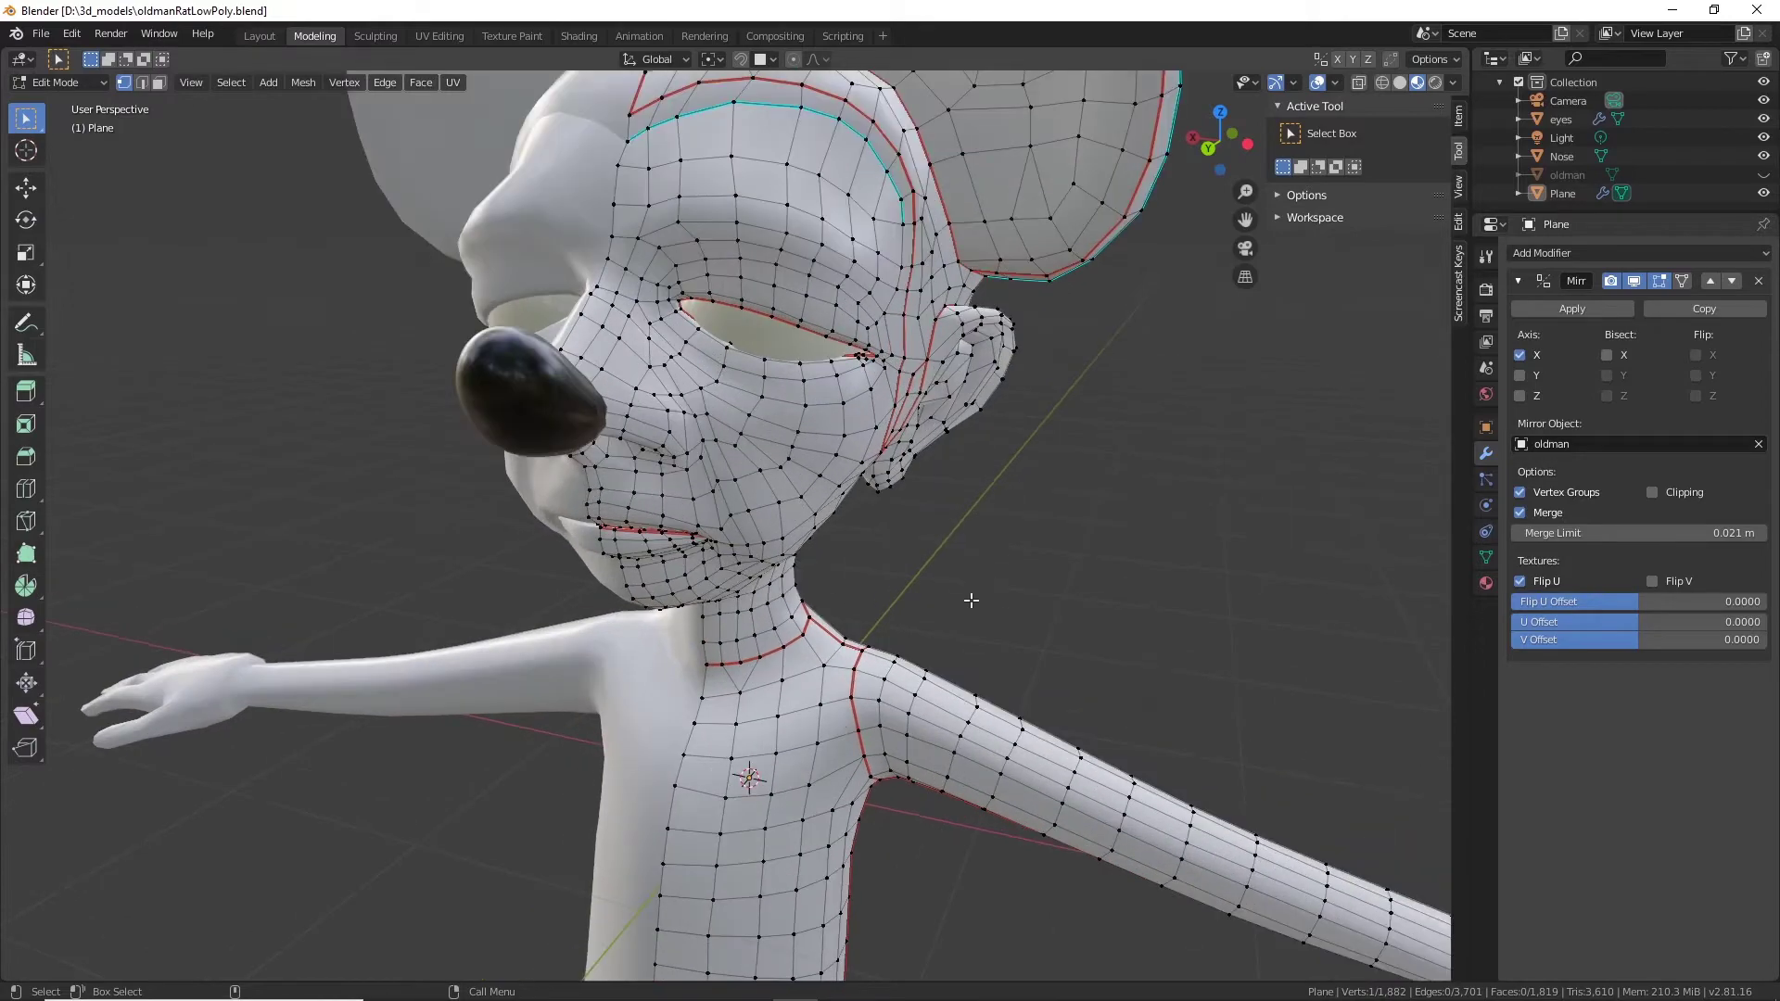
middle_drag(971, 600, 818, 473)
scroll(1042, 561, down, 3)
middle_drag(818, 473, 651, 515)
scroll(937, 593, up, 3)
shift+middle_drag(1060, 636, 925, 461)
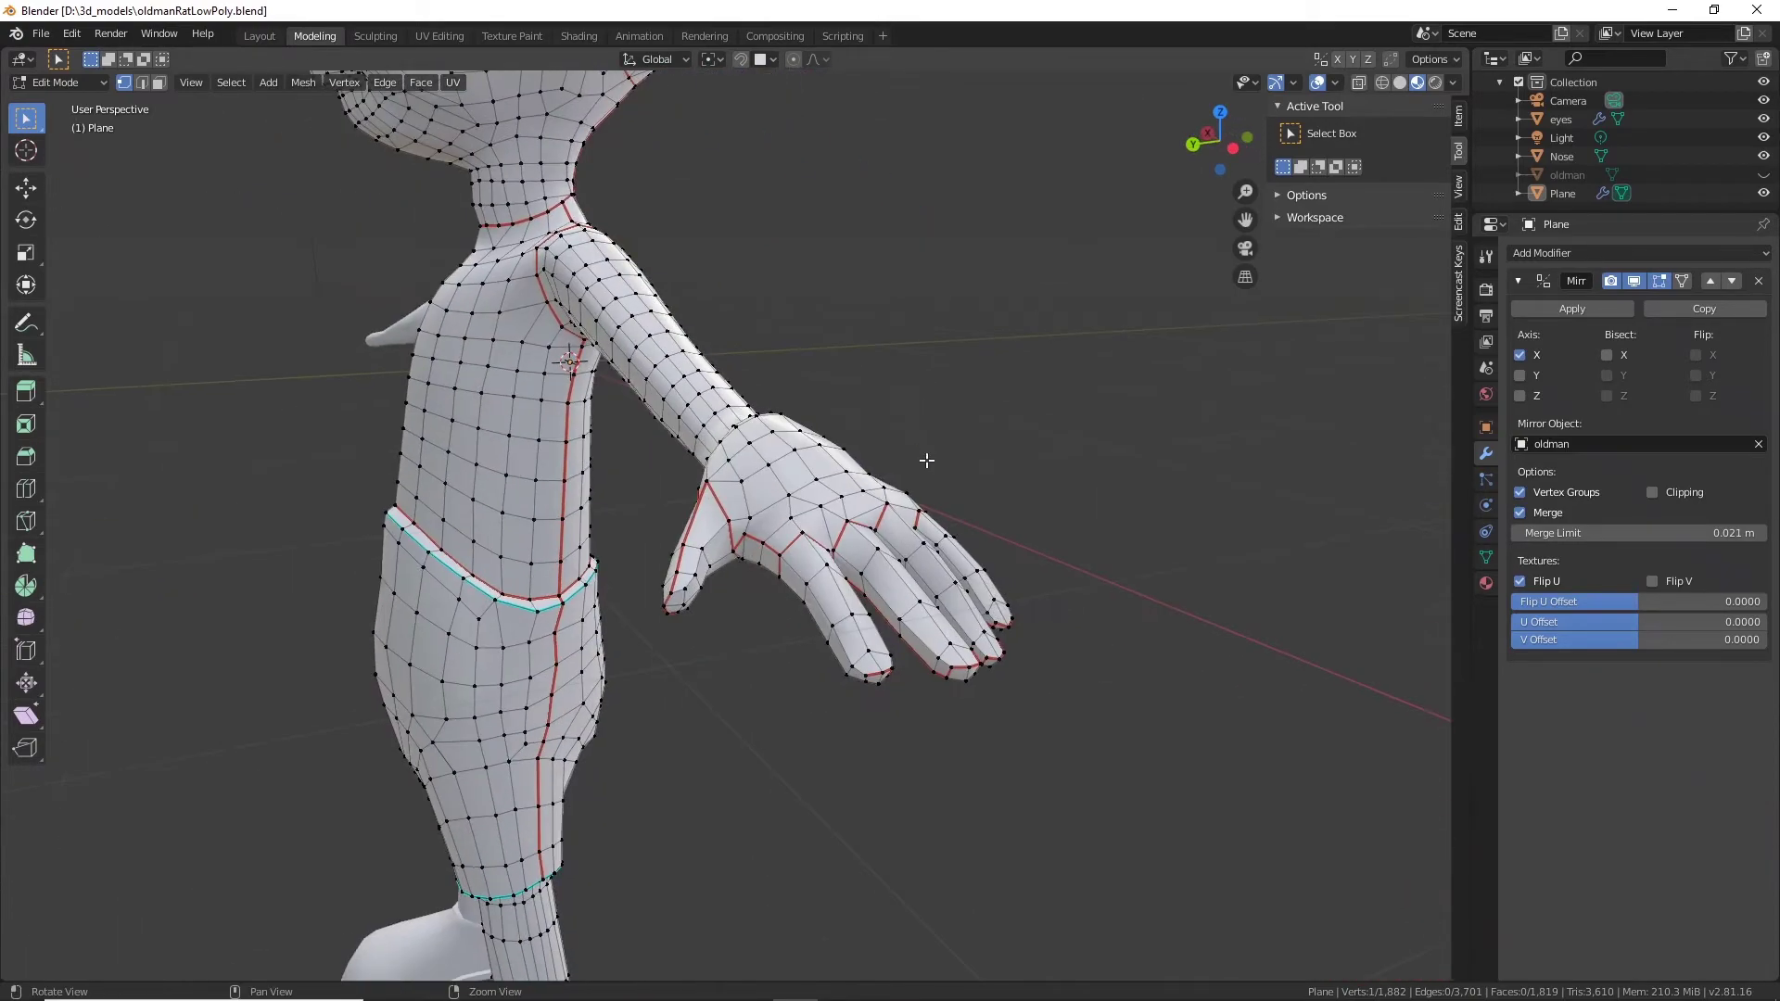
scroll(949, 566, up, 2)
middle_drag(952, 574, 715, 556)
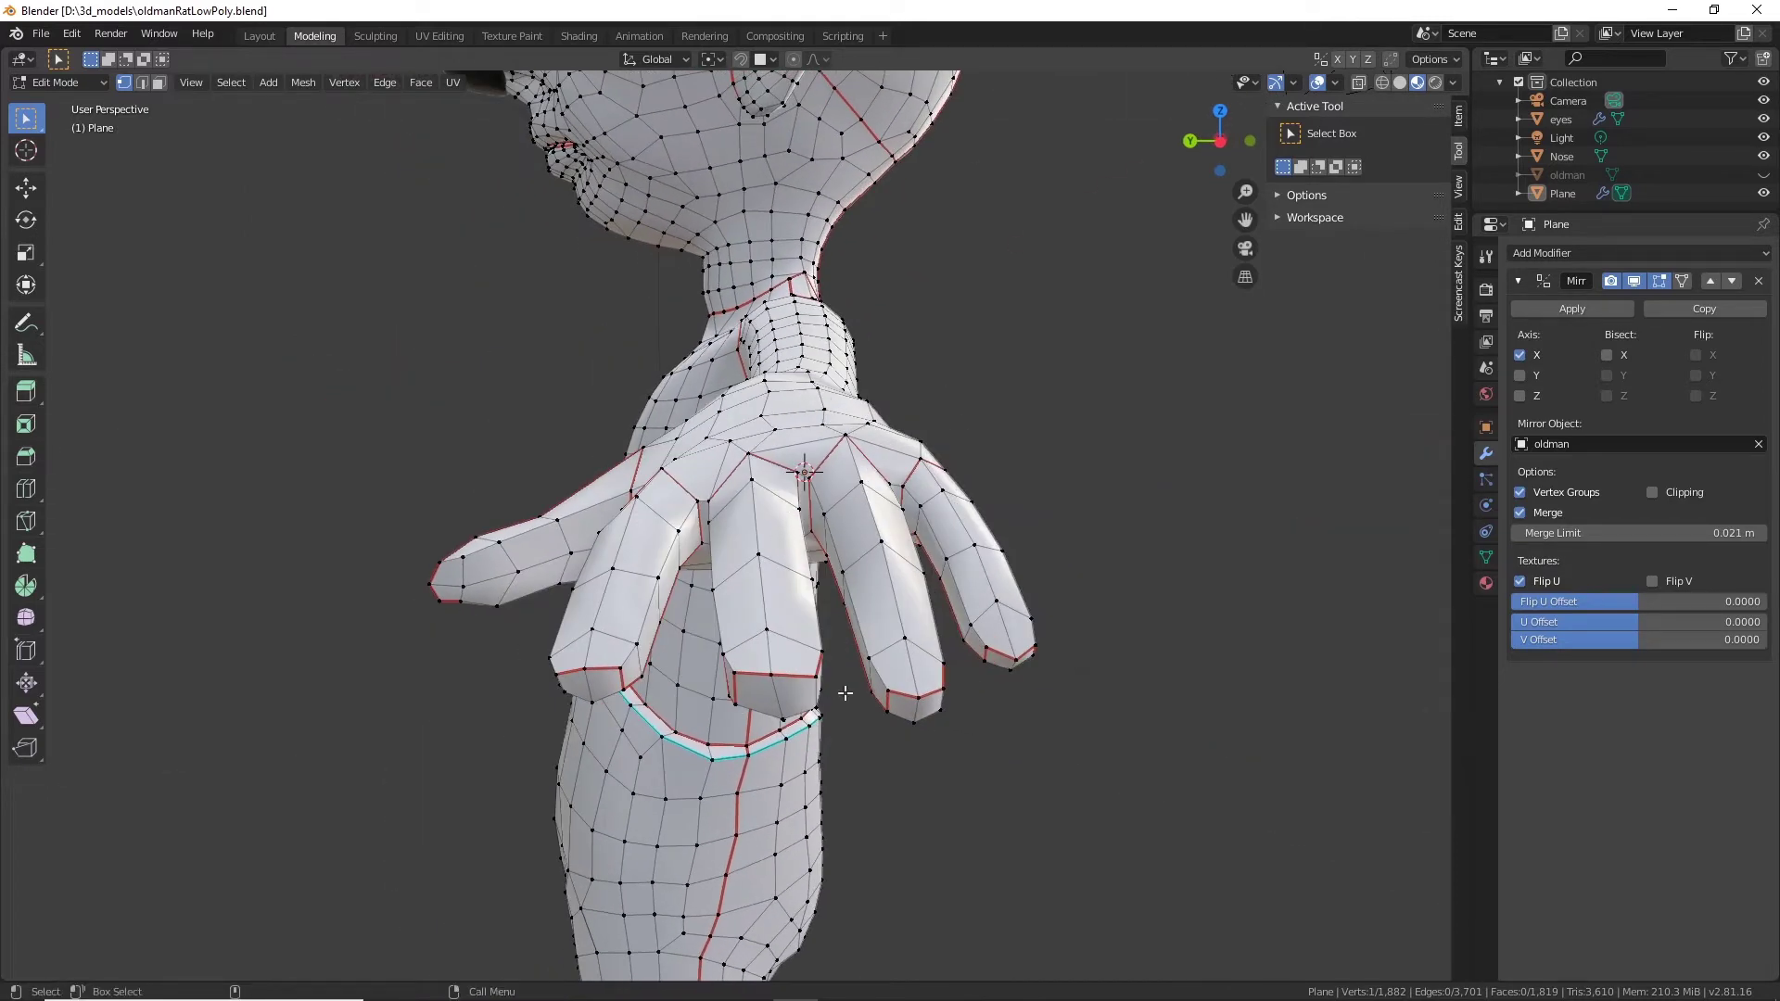
middle_drag(887, 542, 667, 440)
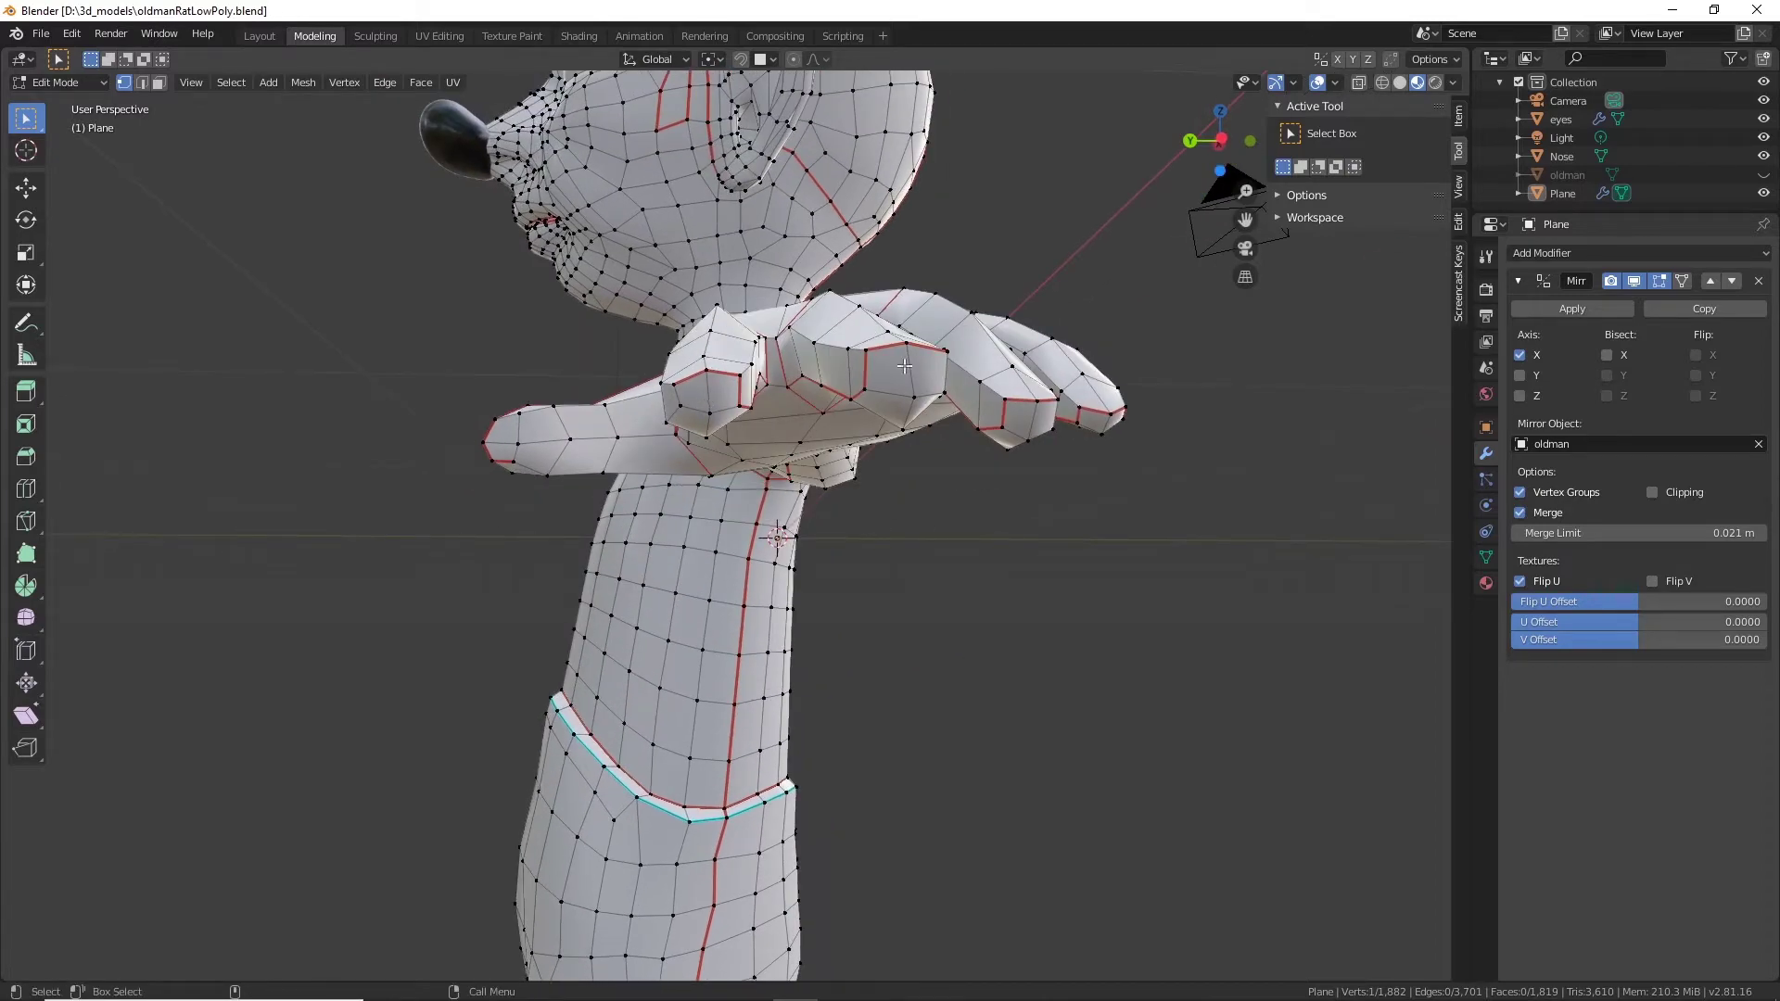
middle_drag(798, 441, 972, 516)
ctrl+scroll(966, 516, up, 10)
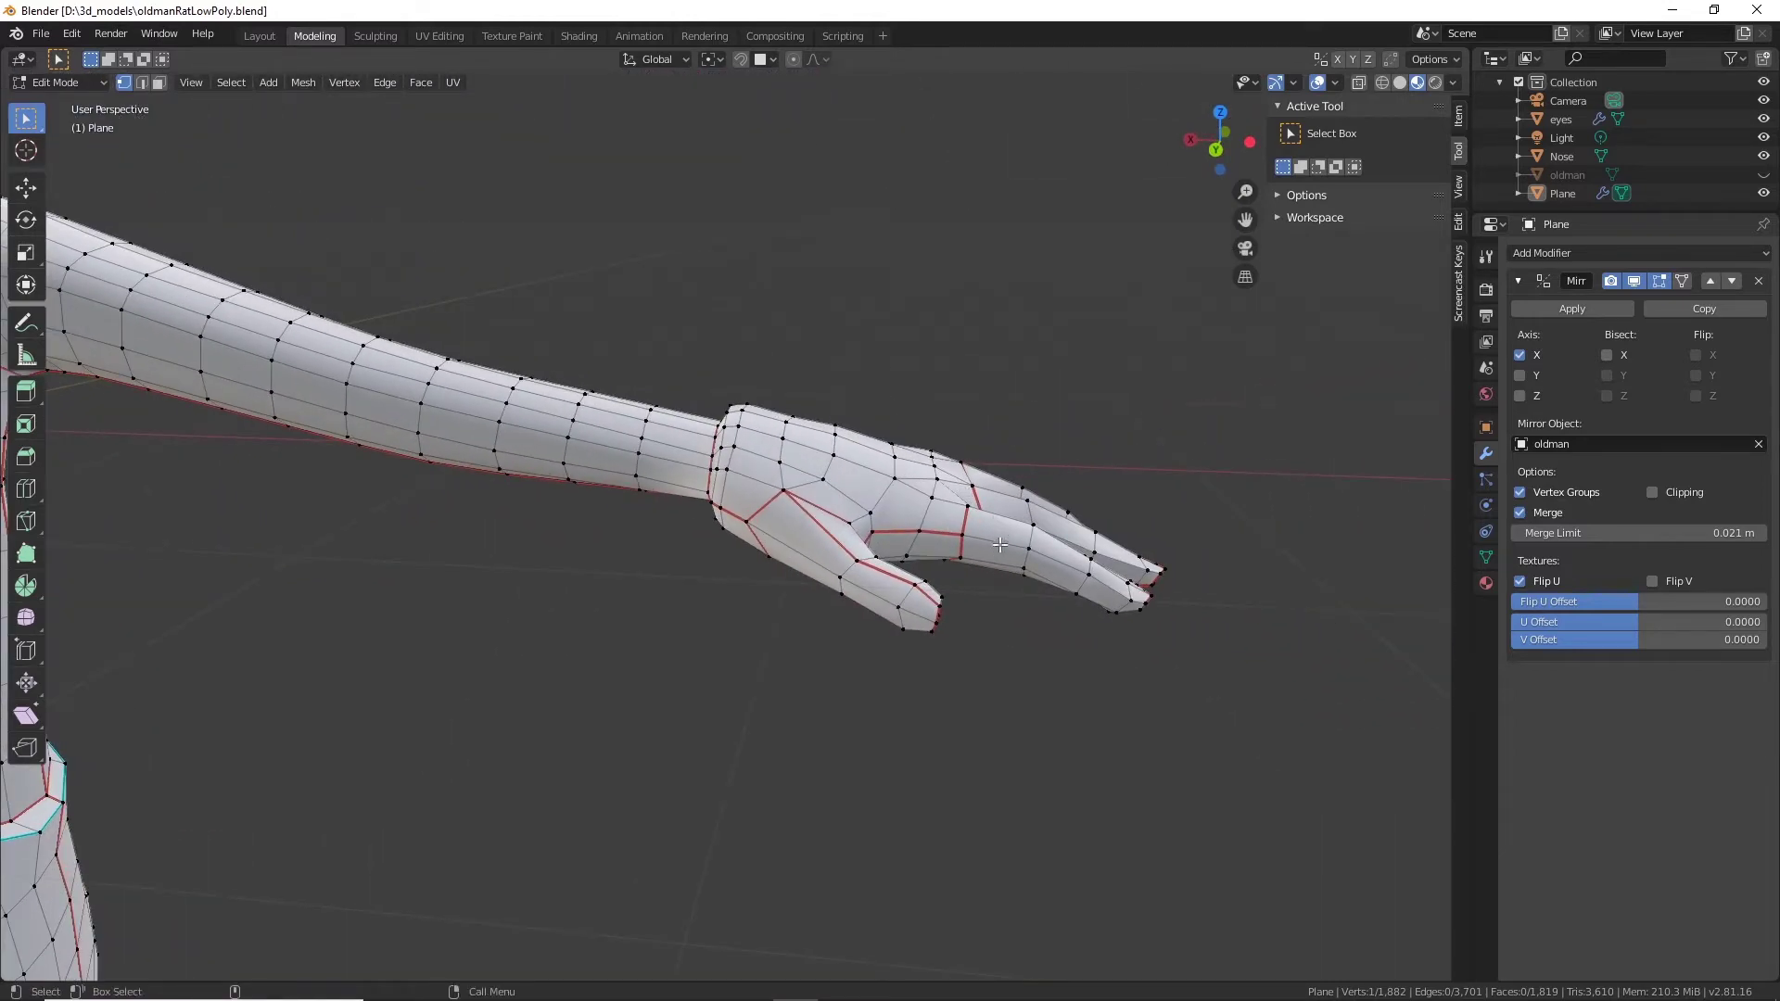
middle_drag(1012, 533, 943, 613)
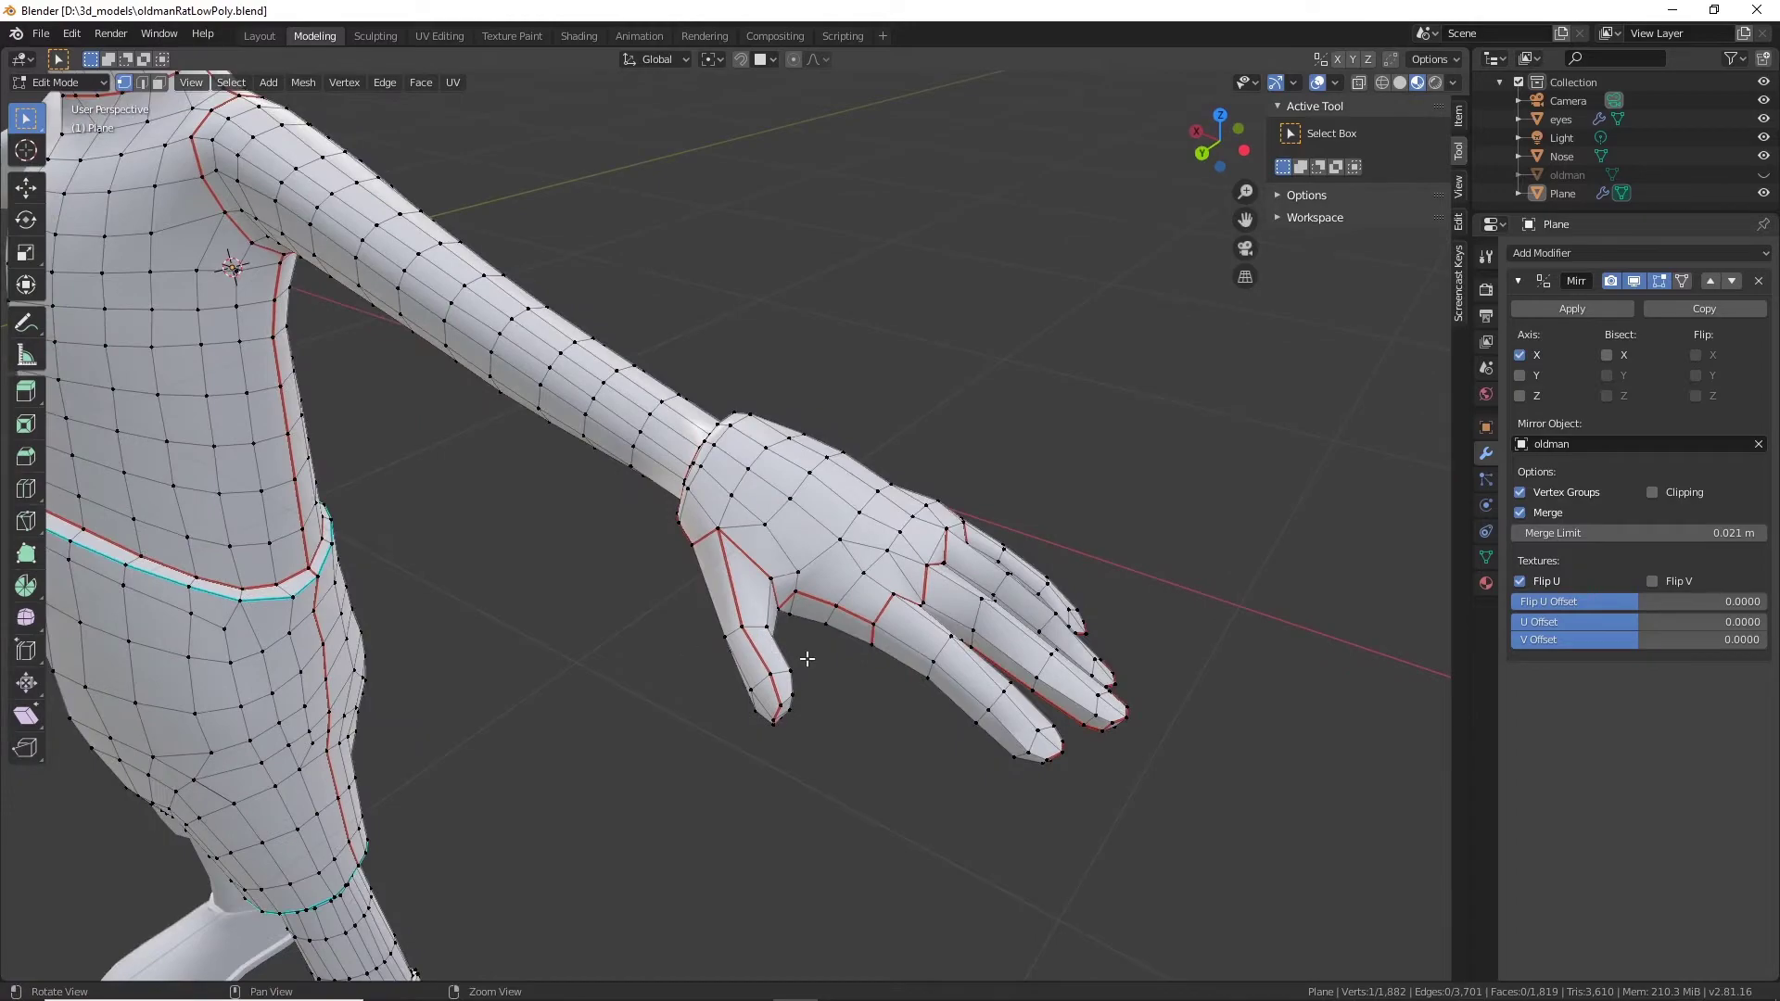
middle_drag(807, 659, 905, 662)
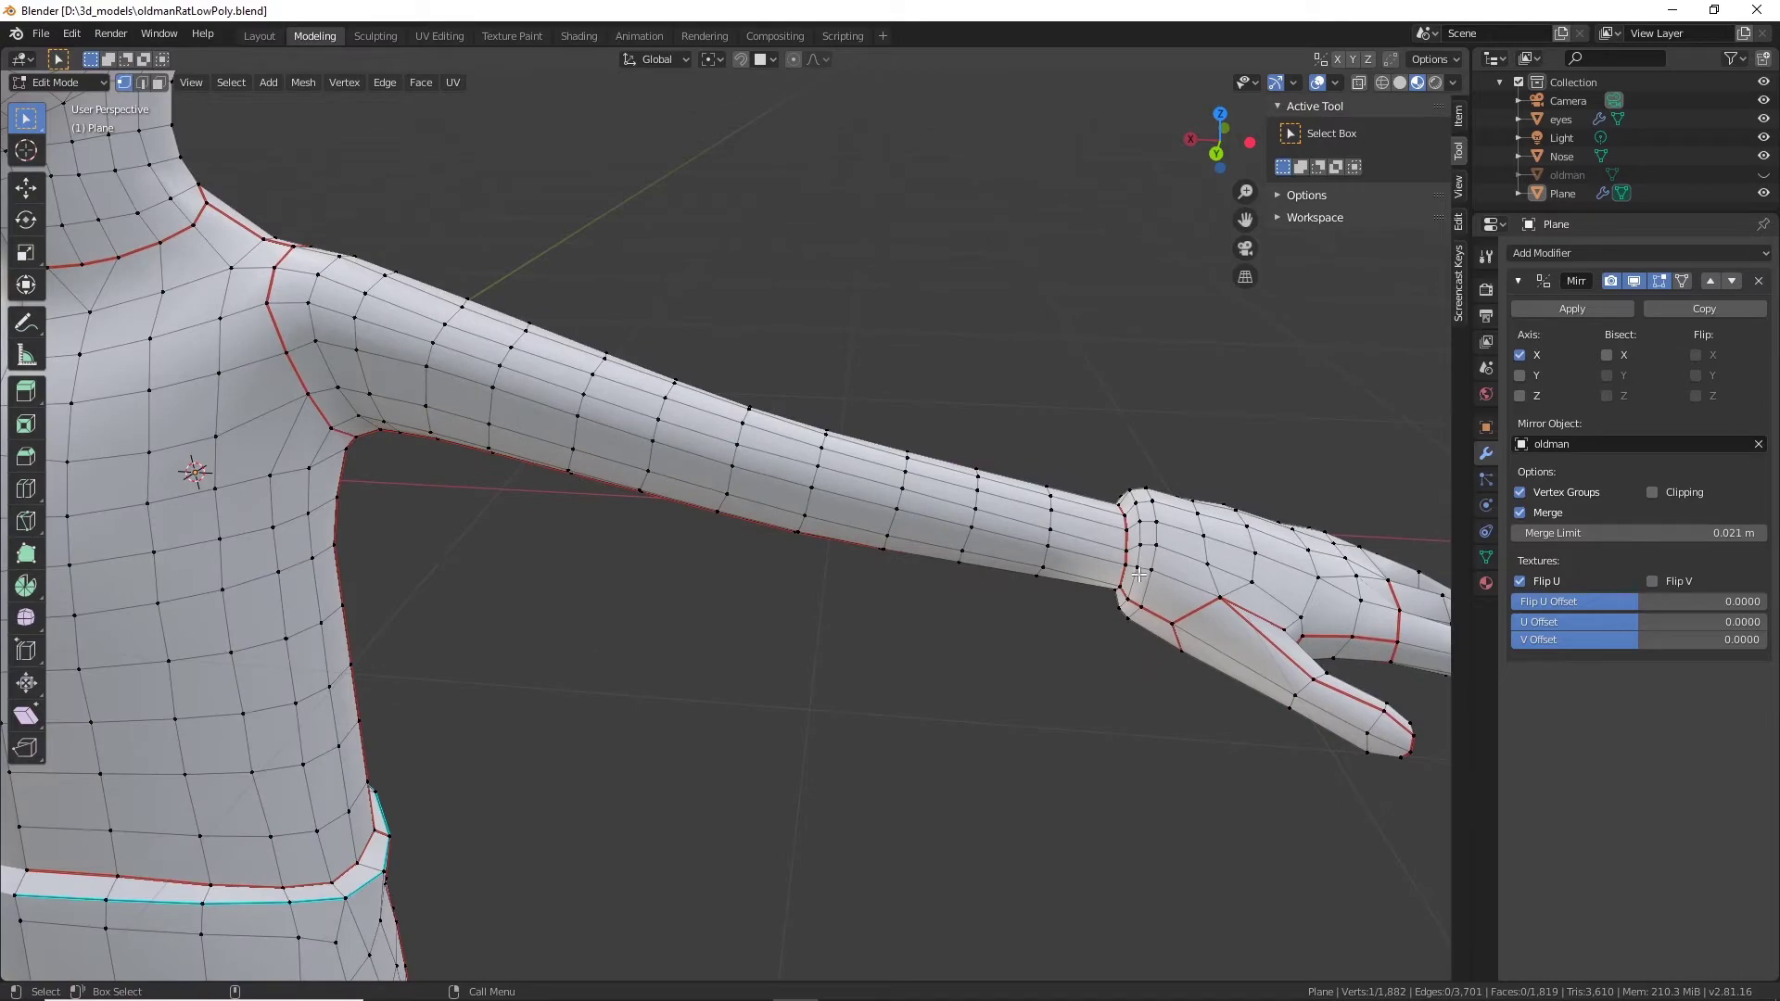
middle_drag(1138, 575, 1063, 622)
Examine the edge flow of the head, torso, shorts and legs on the body mesh.
alt+right_drag(854, 596, 755, 537)
alt+drag(755, 537, 820, 492)
alt+middle_drag(939, 288, 938, 529)
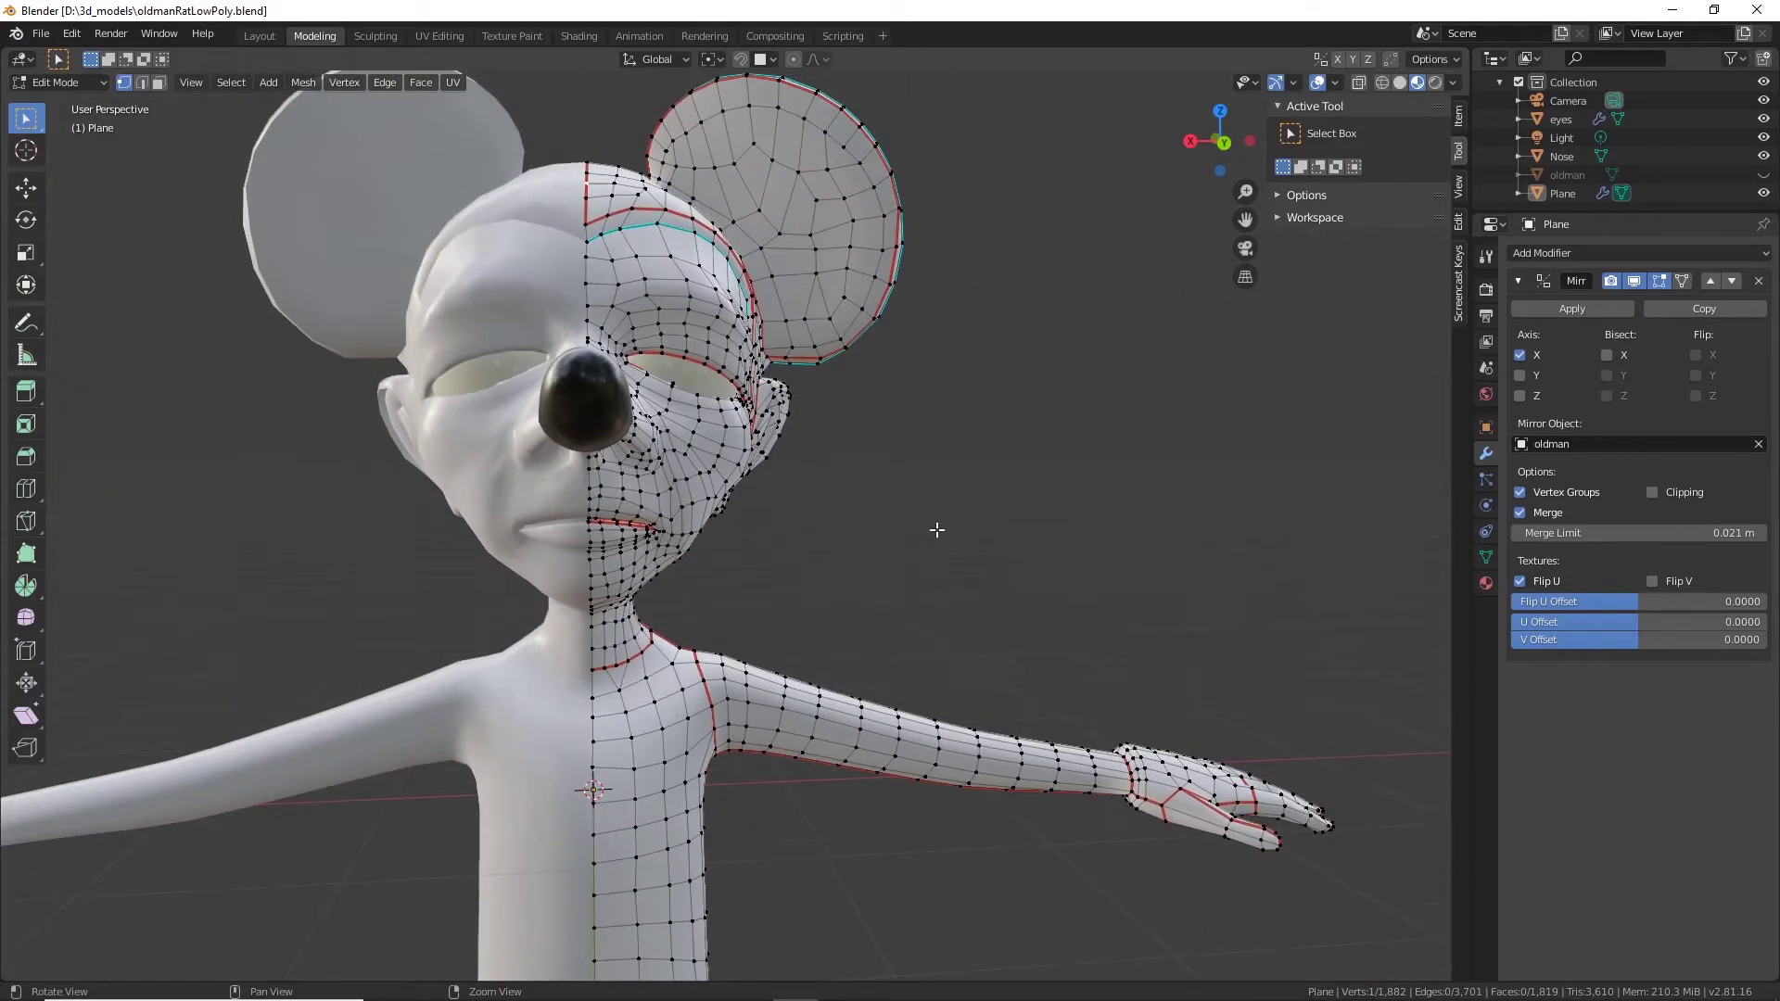
alt+drag(936, 529, 883, 536)
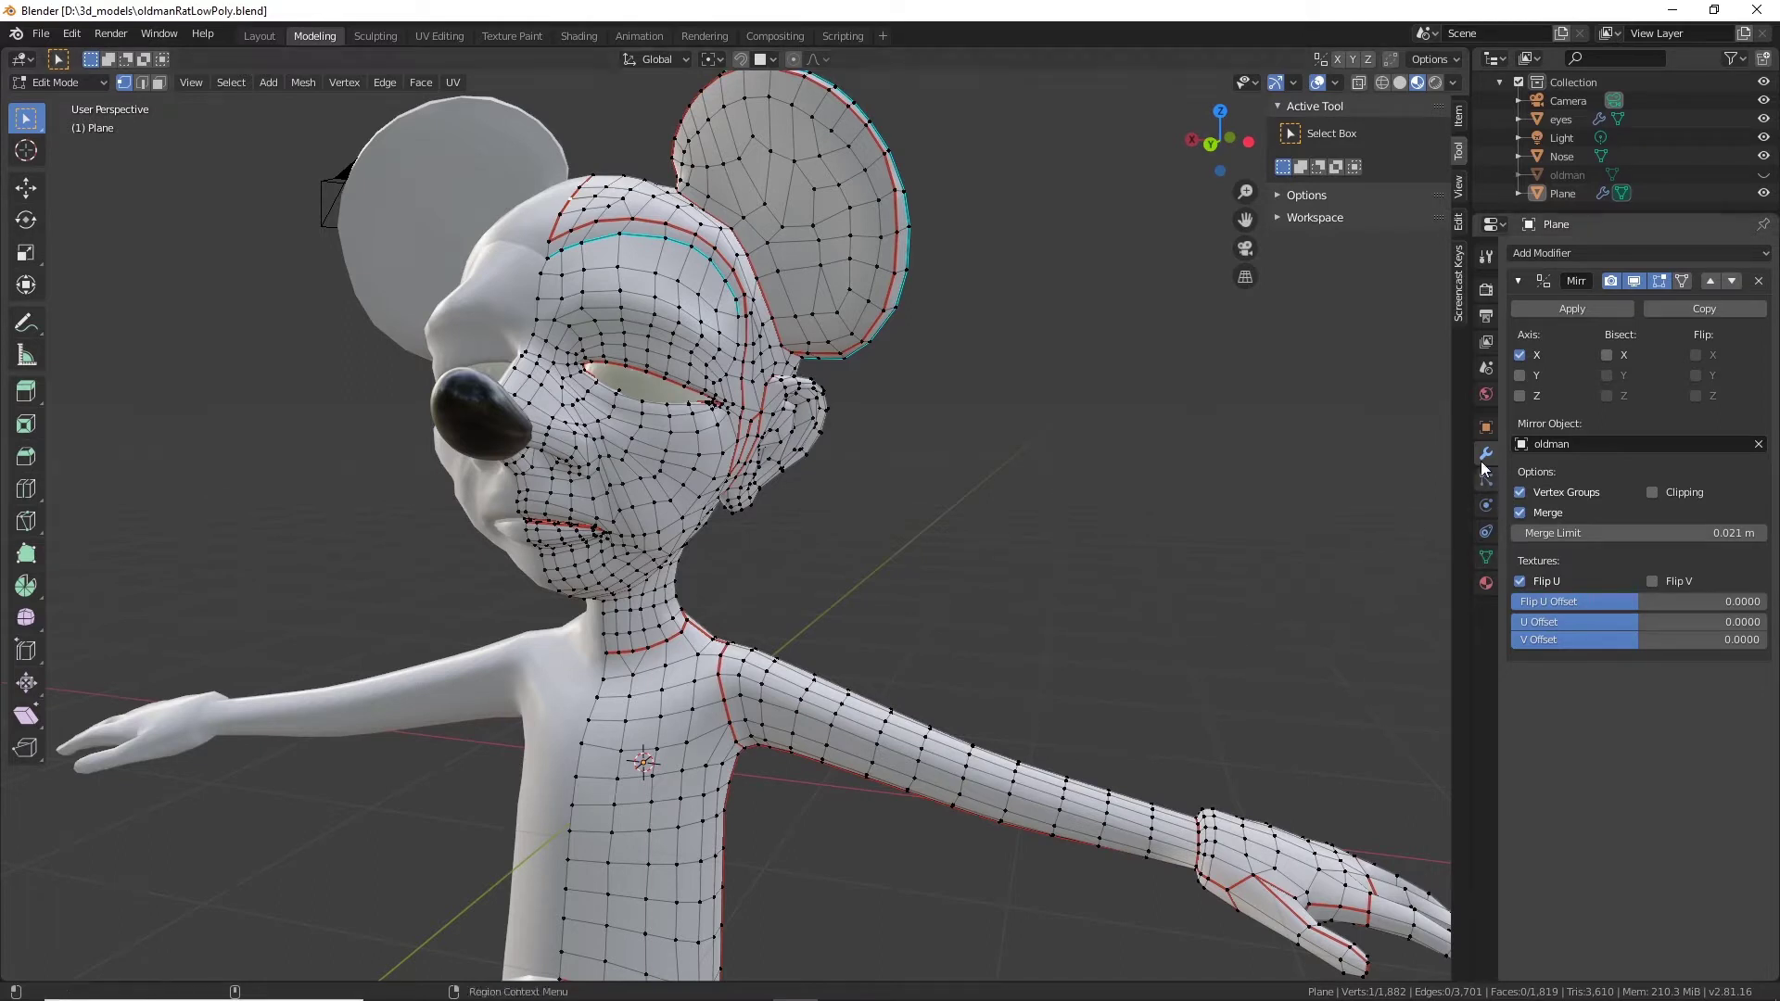
click(1595, 249)
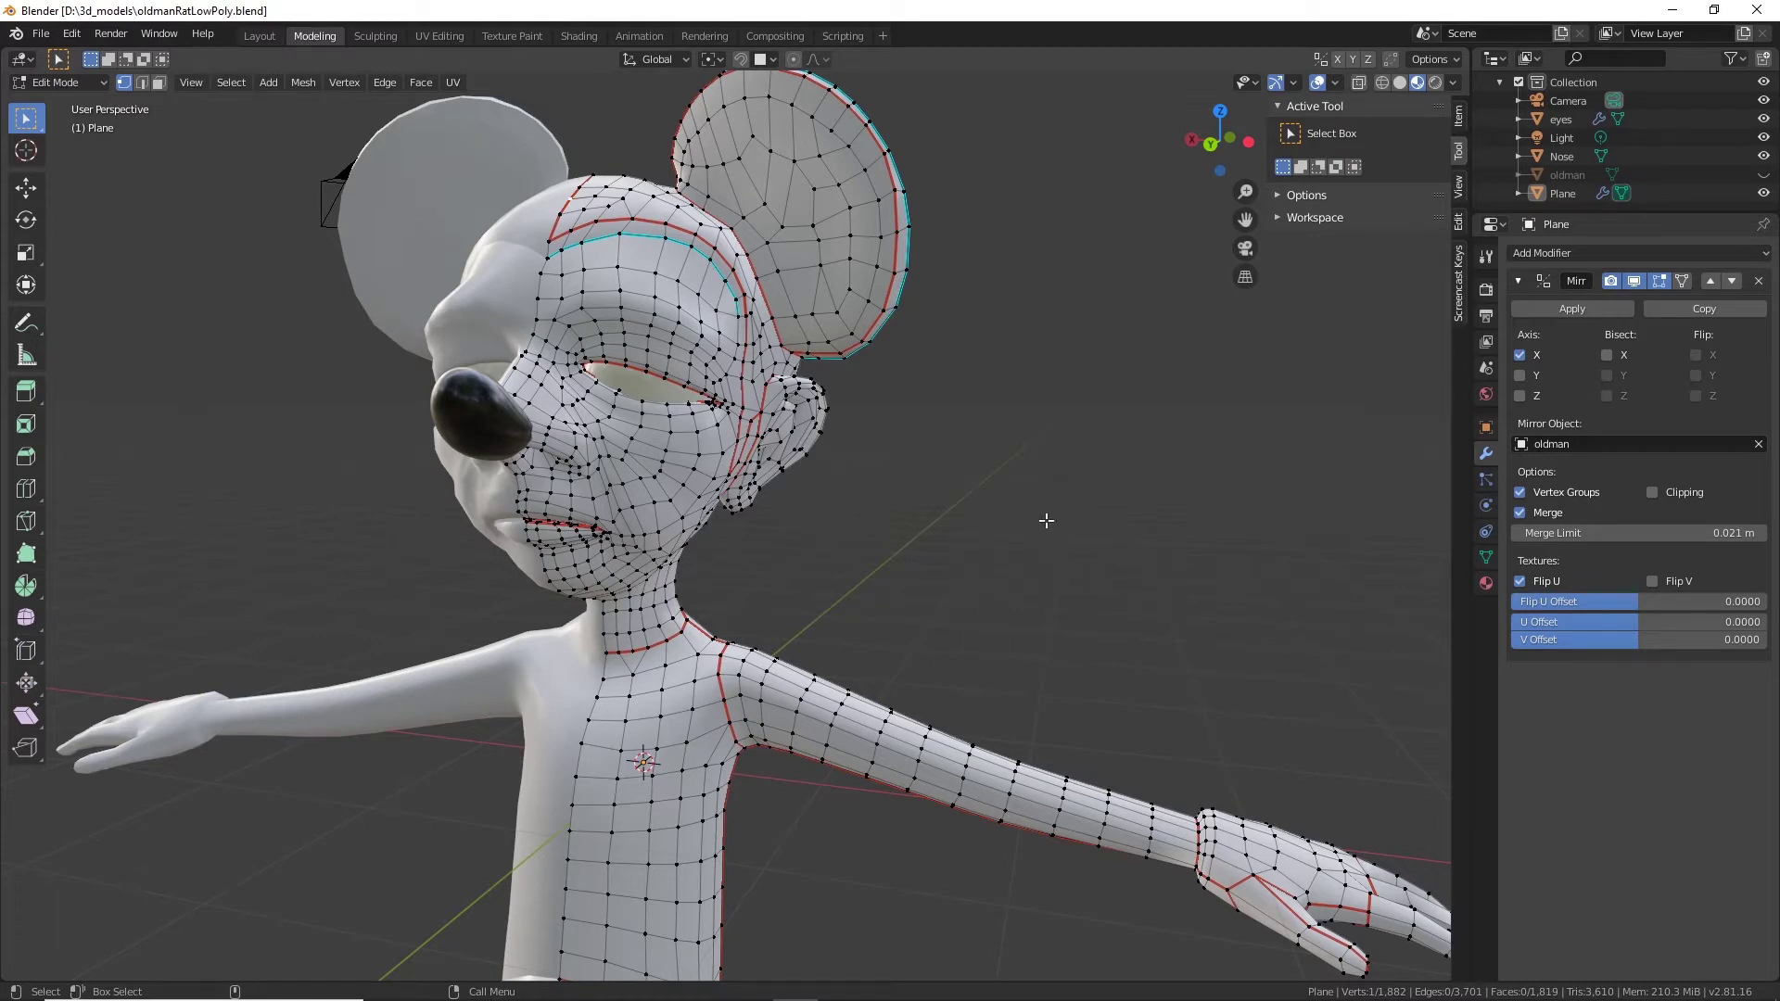
shift+middle_drag(1047, 522, 921, 359)
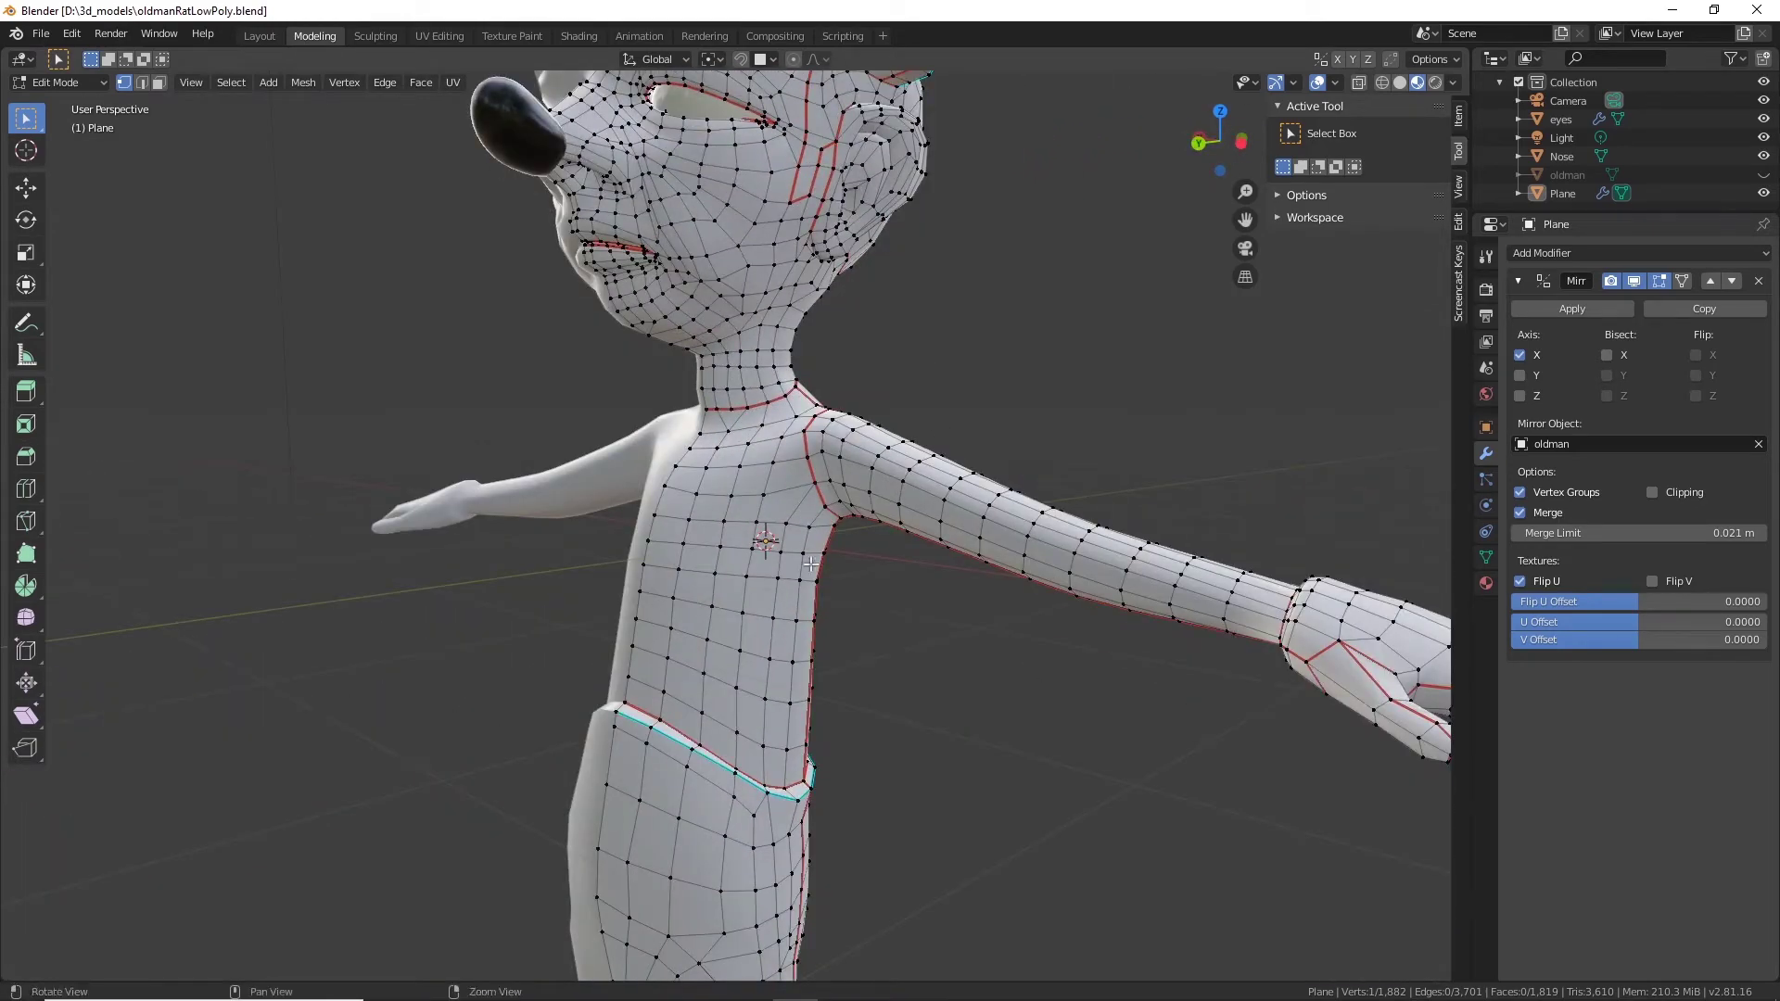
middle_drag(811, 563, 874, 624)
middle_drag(769, 644, 818, 403)
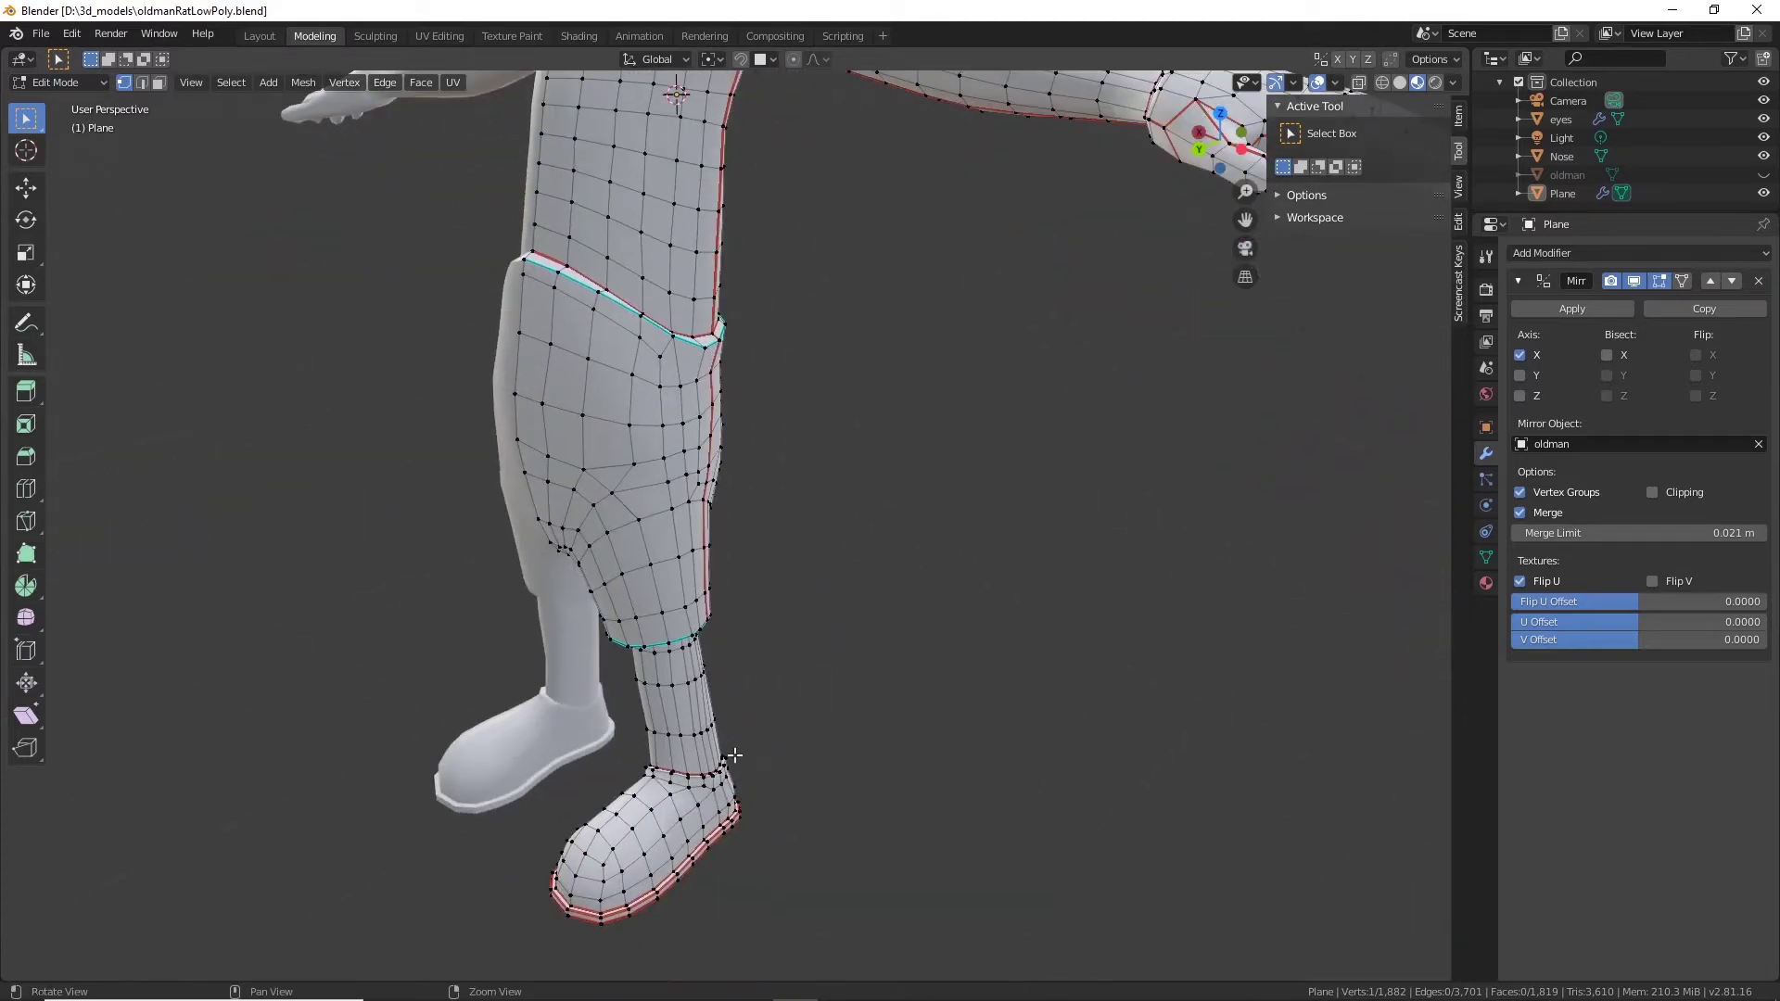
middle_drag(847, 524, 891, 492)
alt+drag(891, 492, 898, 513)
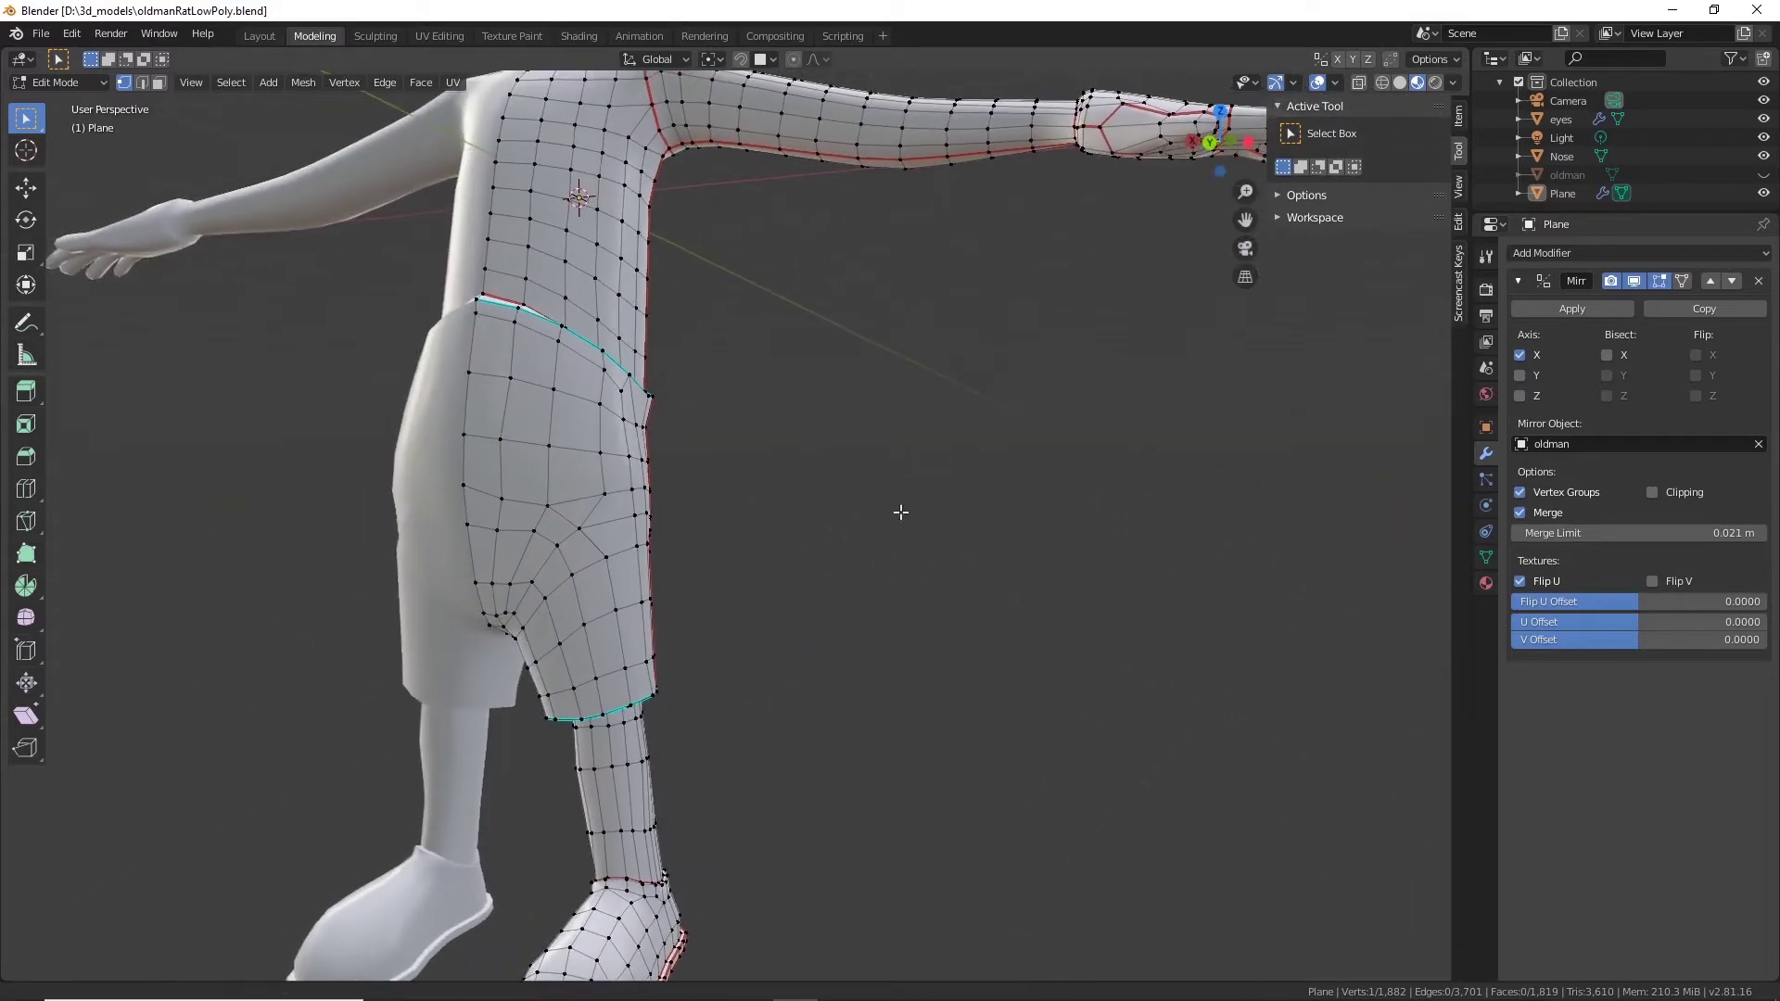
alt+middle_drag(901, 295, 962, 564)
alt+drag(962, 565, 982, 560)
alt+middle_drag(922, 438, 862, 630)
scroll(696, 514, up, 2)
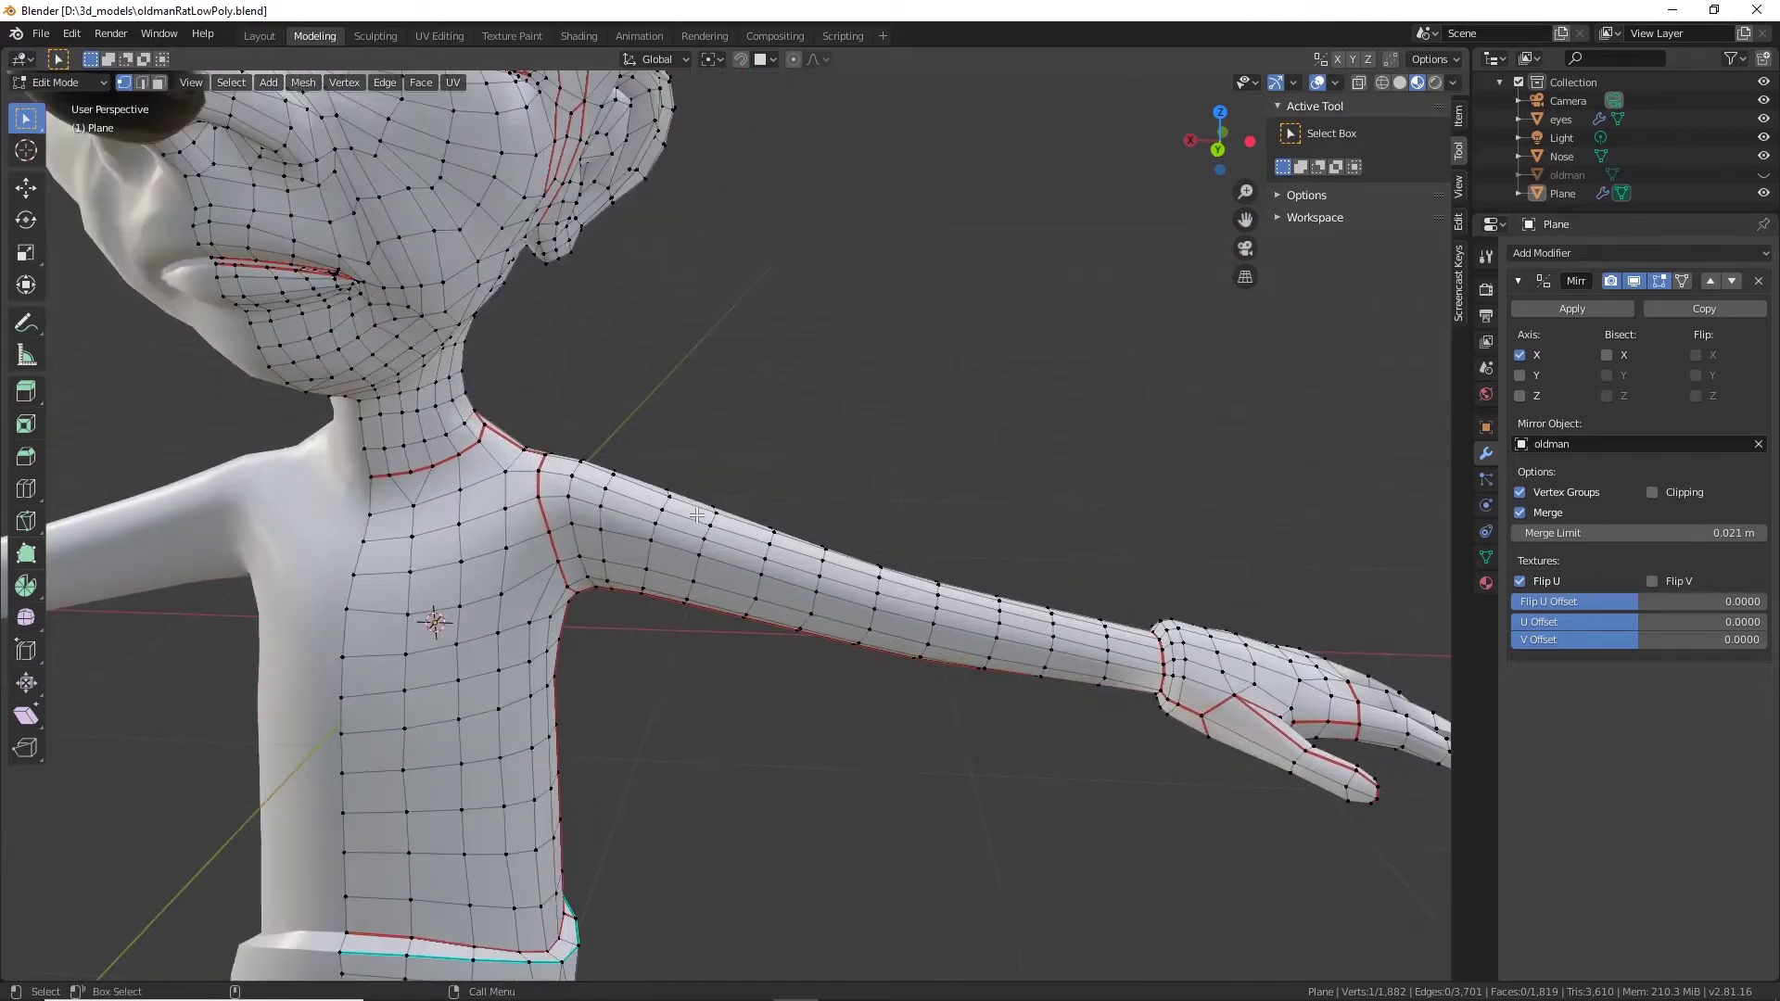
In edge selection mode, dissolve the edge loop around the hand just beyond the wrist seam.
middle_drag(960, 587, 735, 561)
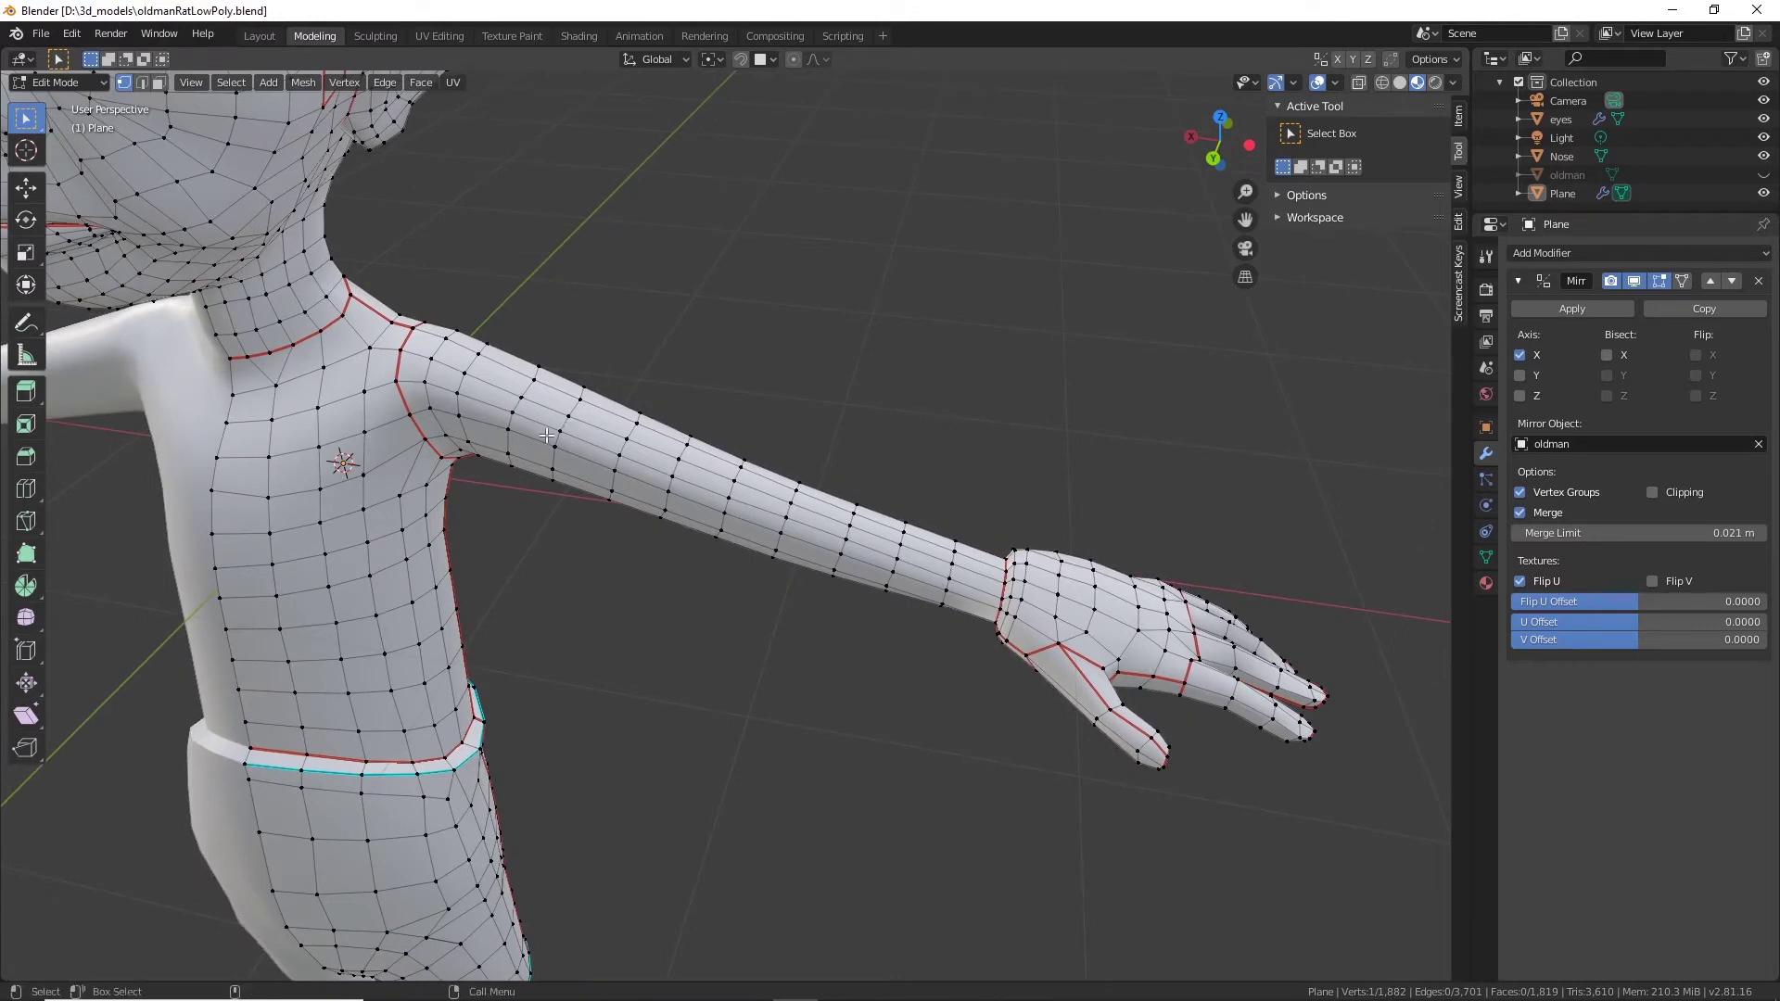
middle_drag(762, 569, 1116, 633)
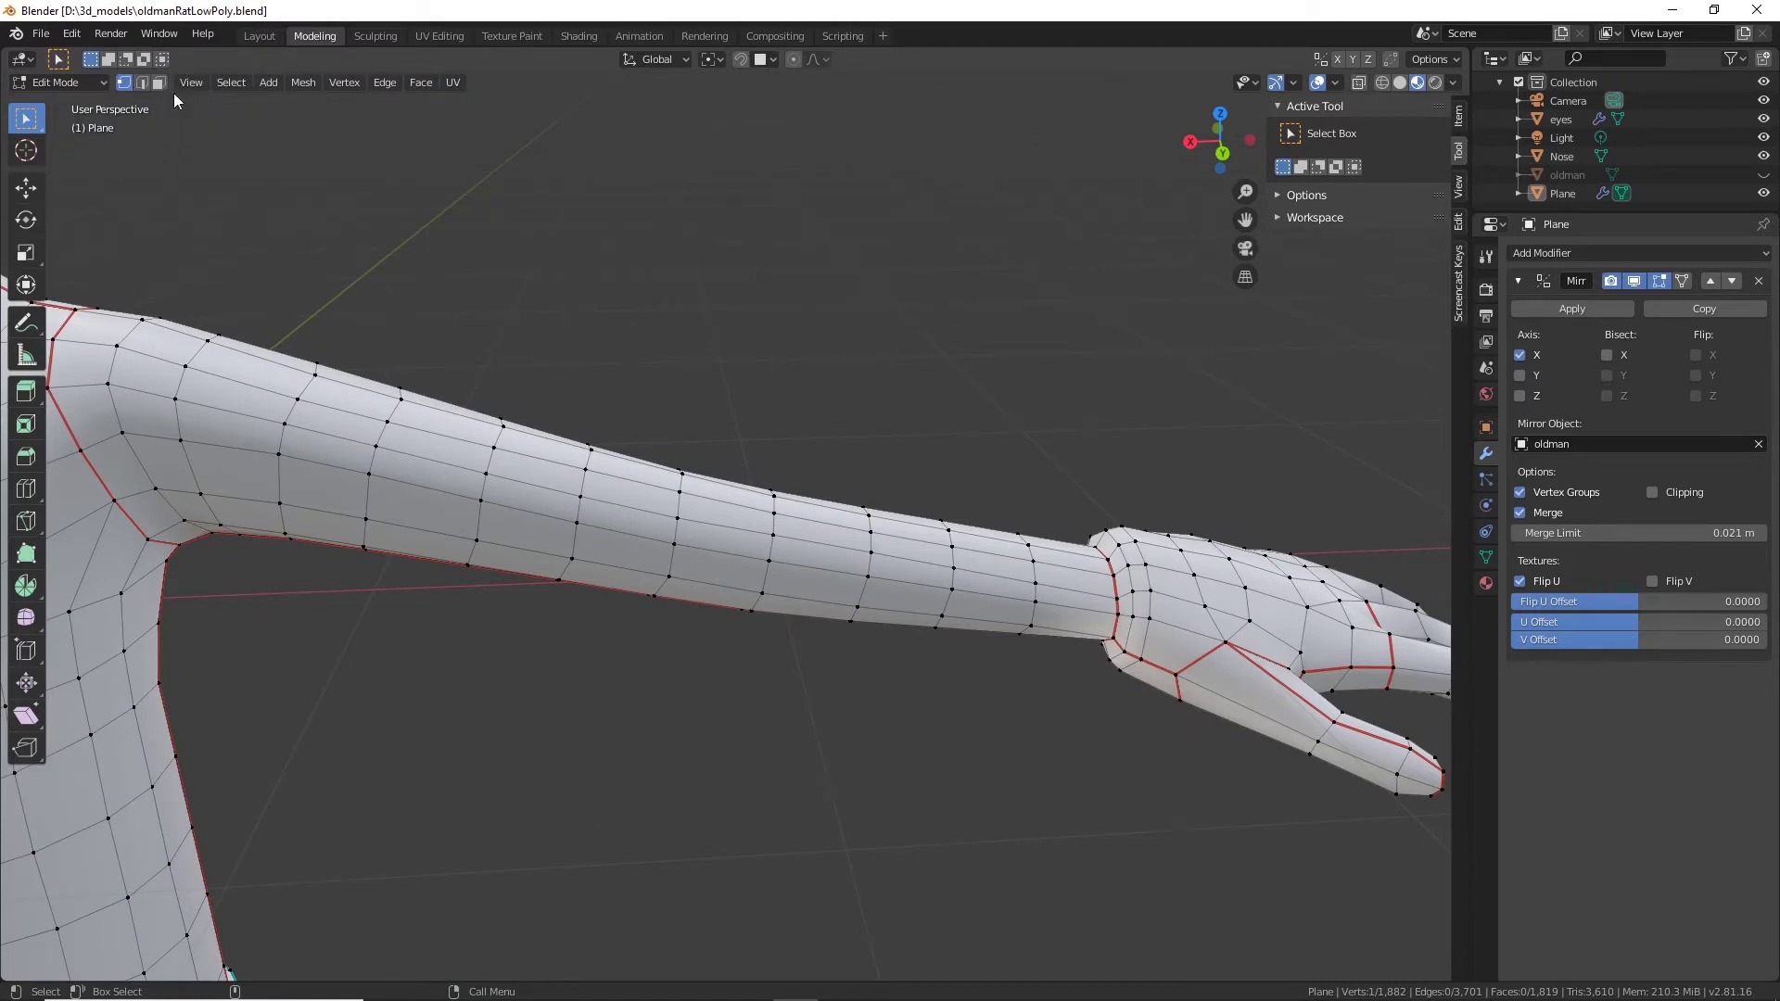
click(142, 83)
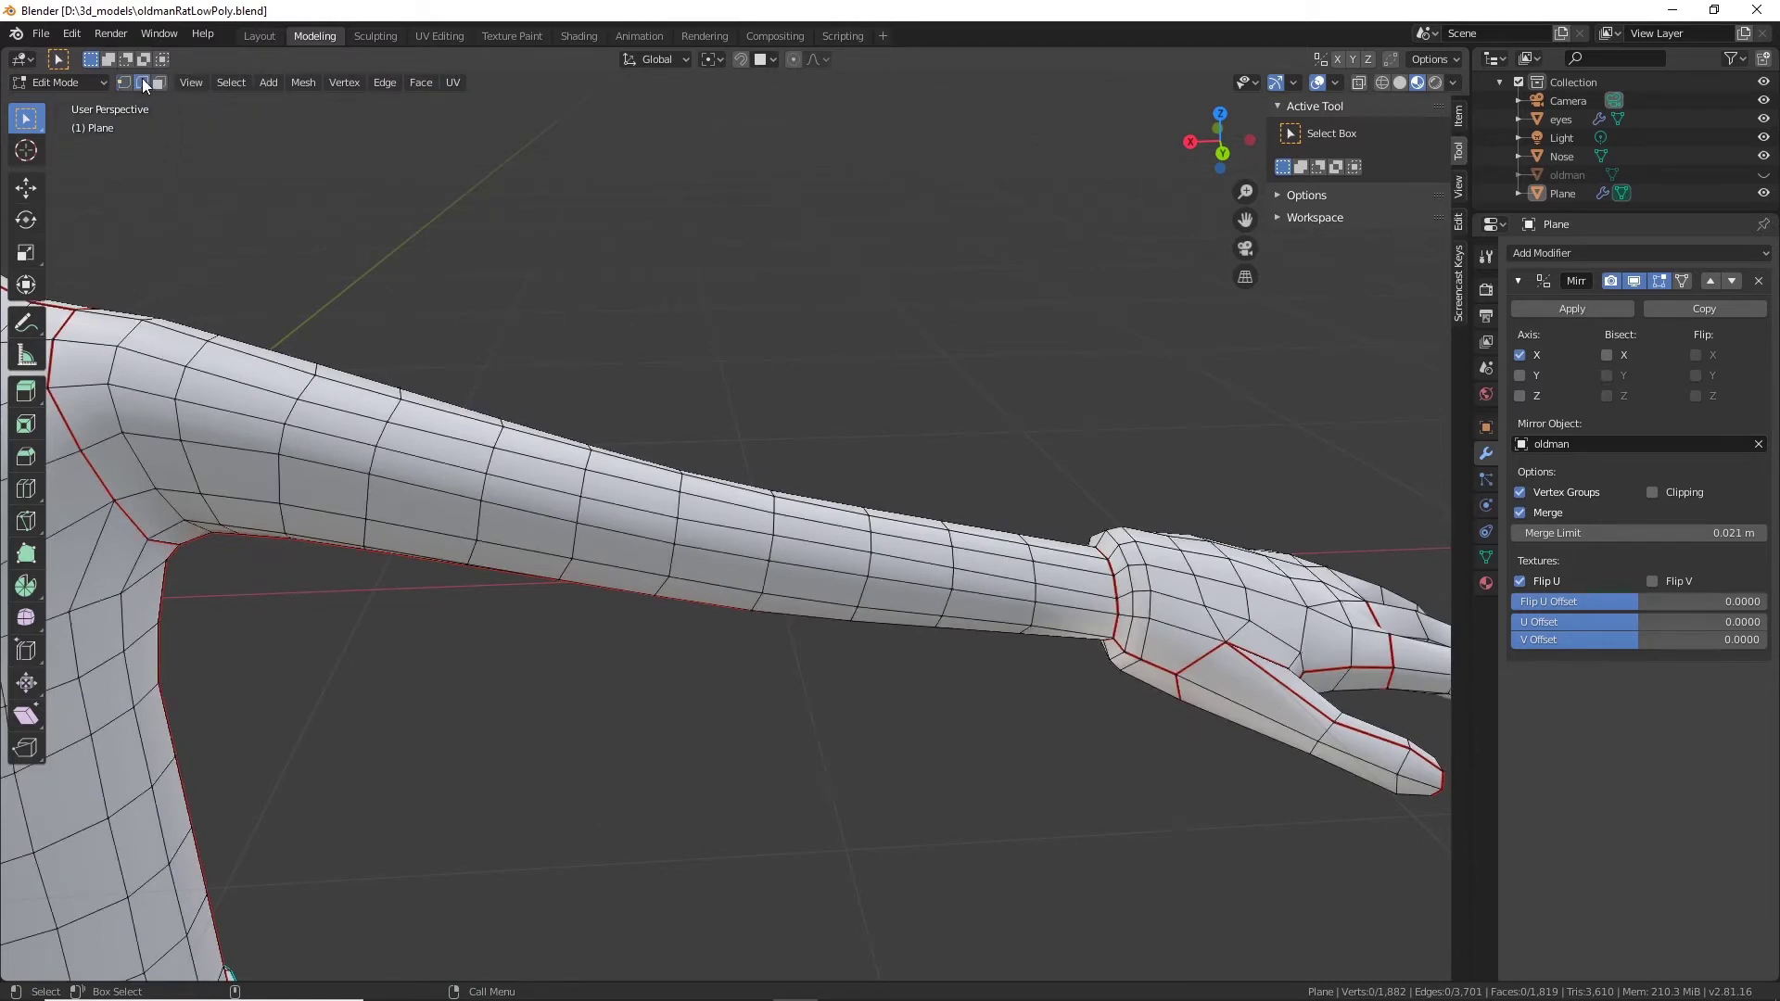
alt+click(1147, 638)
middle_drag(1147, 638, 986, 603)
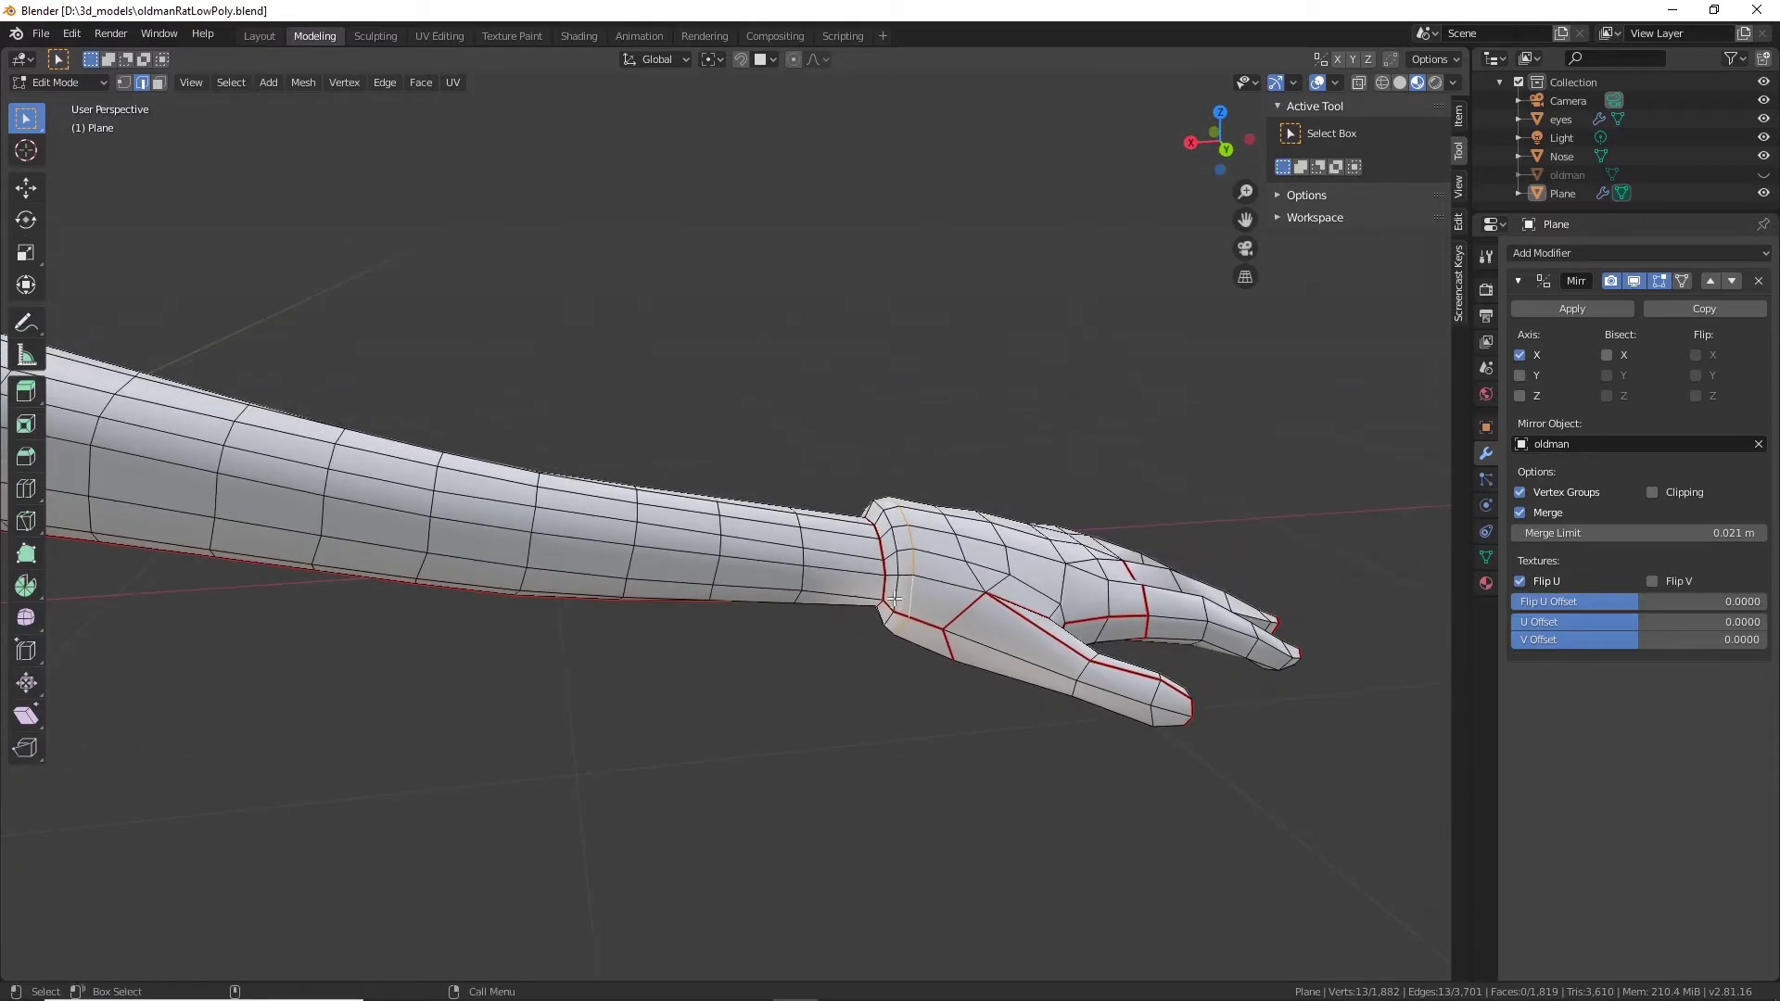
middle_drag(894, 599, 943, 608)
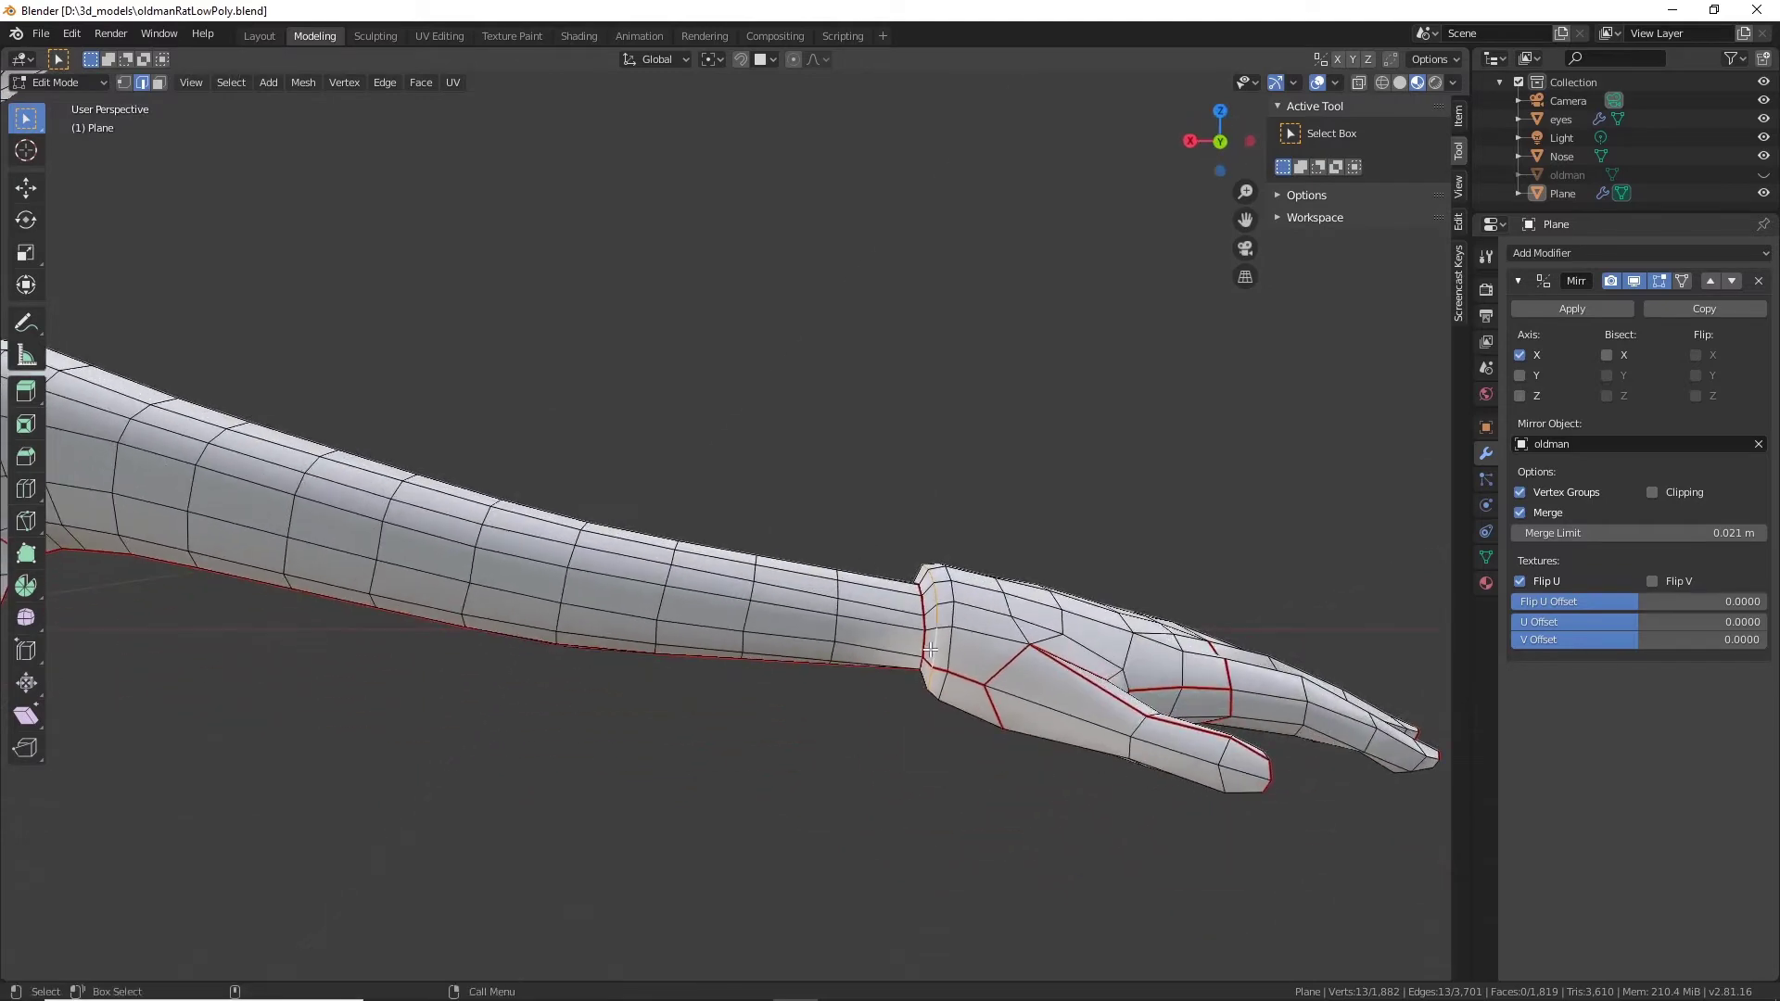
right_click(930, 649)
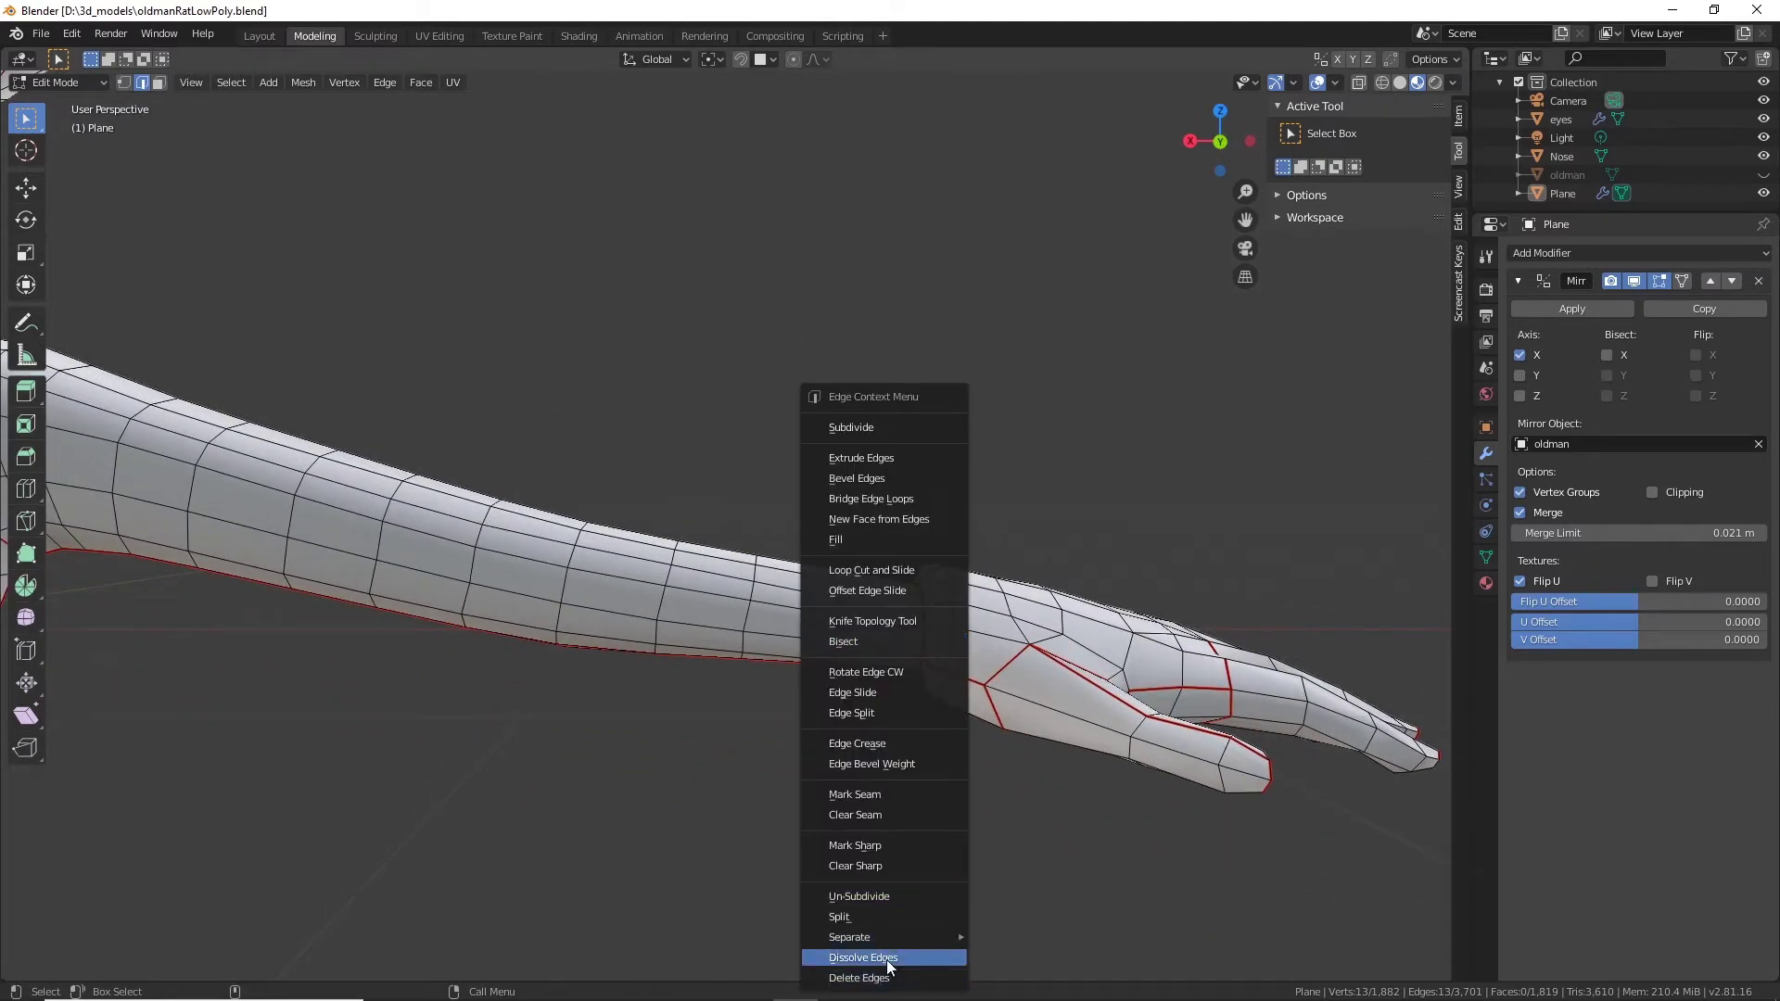
click(887, 960)
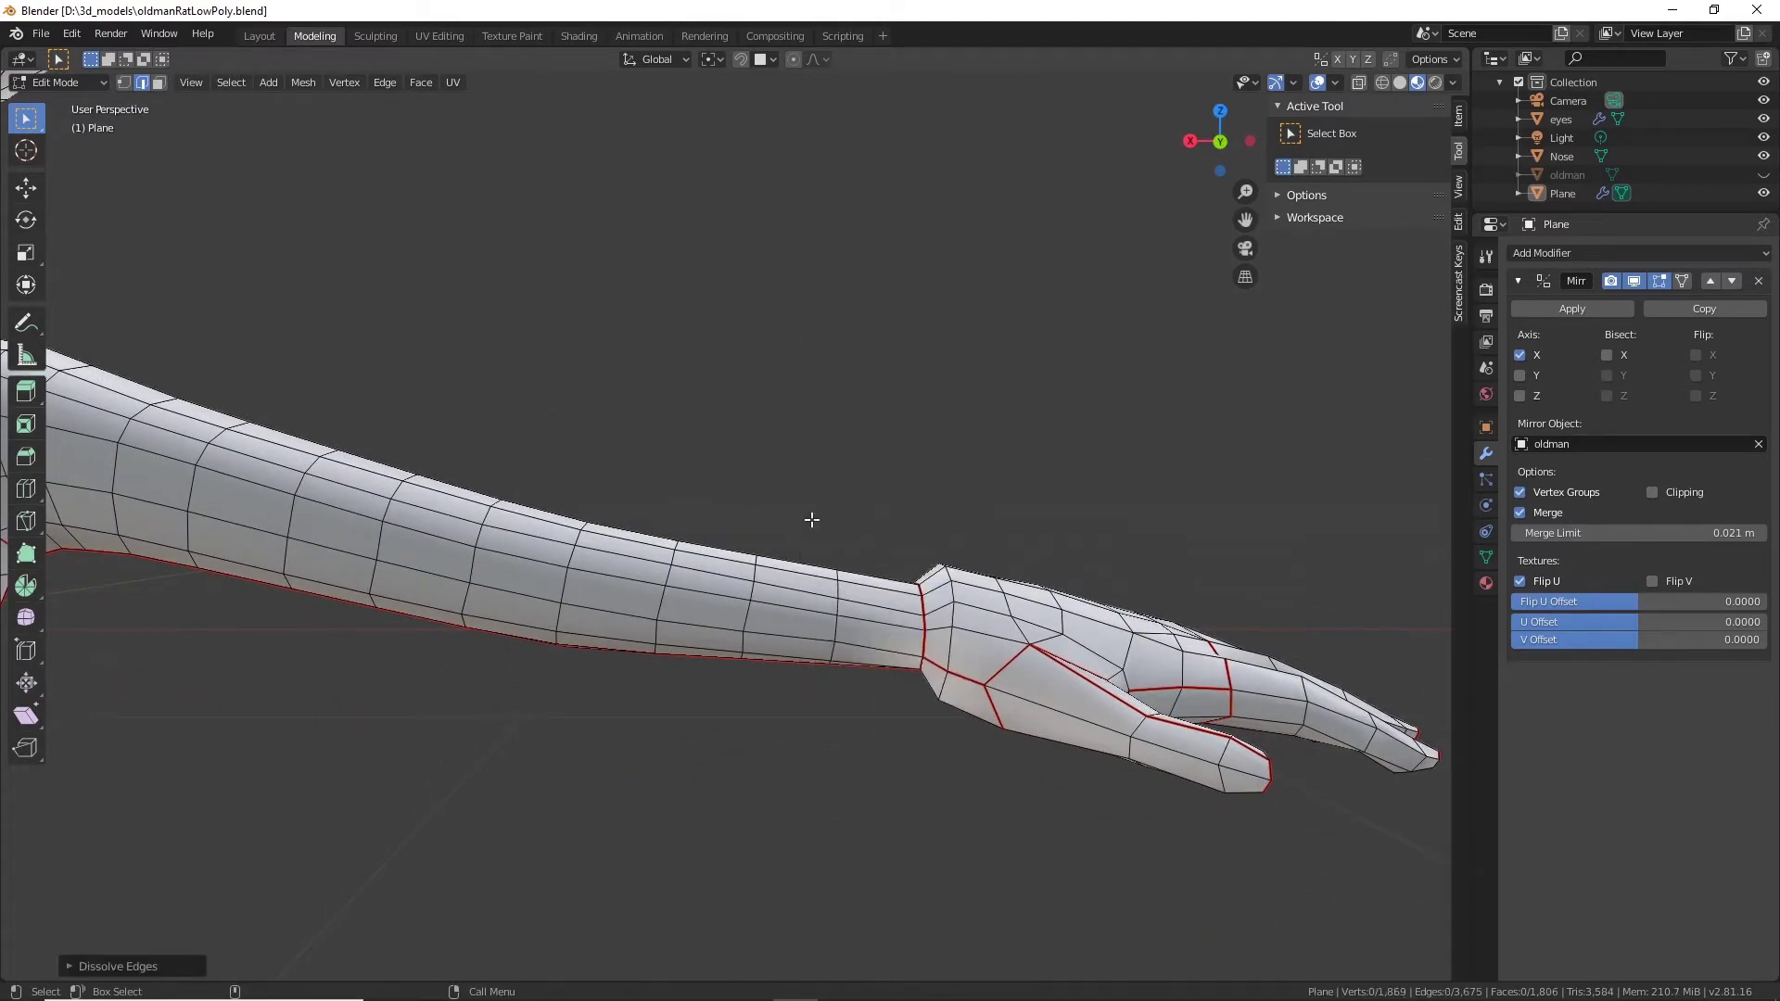
Examine the edge density across the arm, torso and legs for other loops that could be removed.
middle_drag(812, 520, 985, 779)
scroll(824, 638, down, 3)
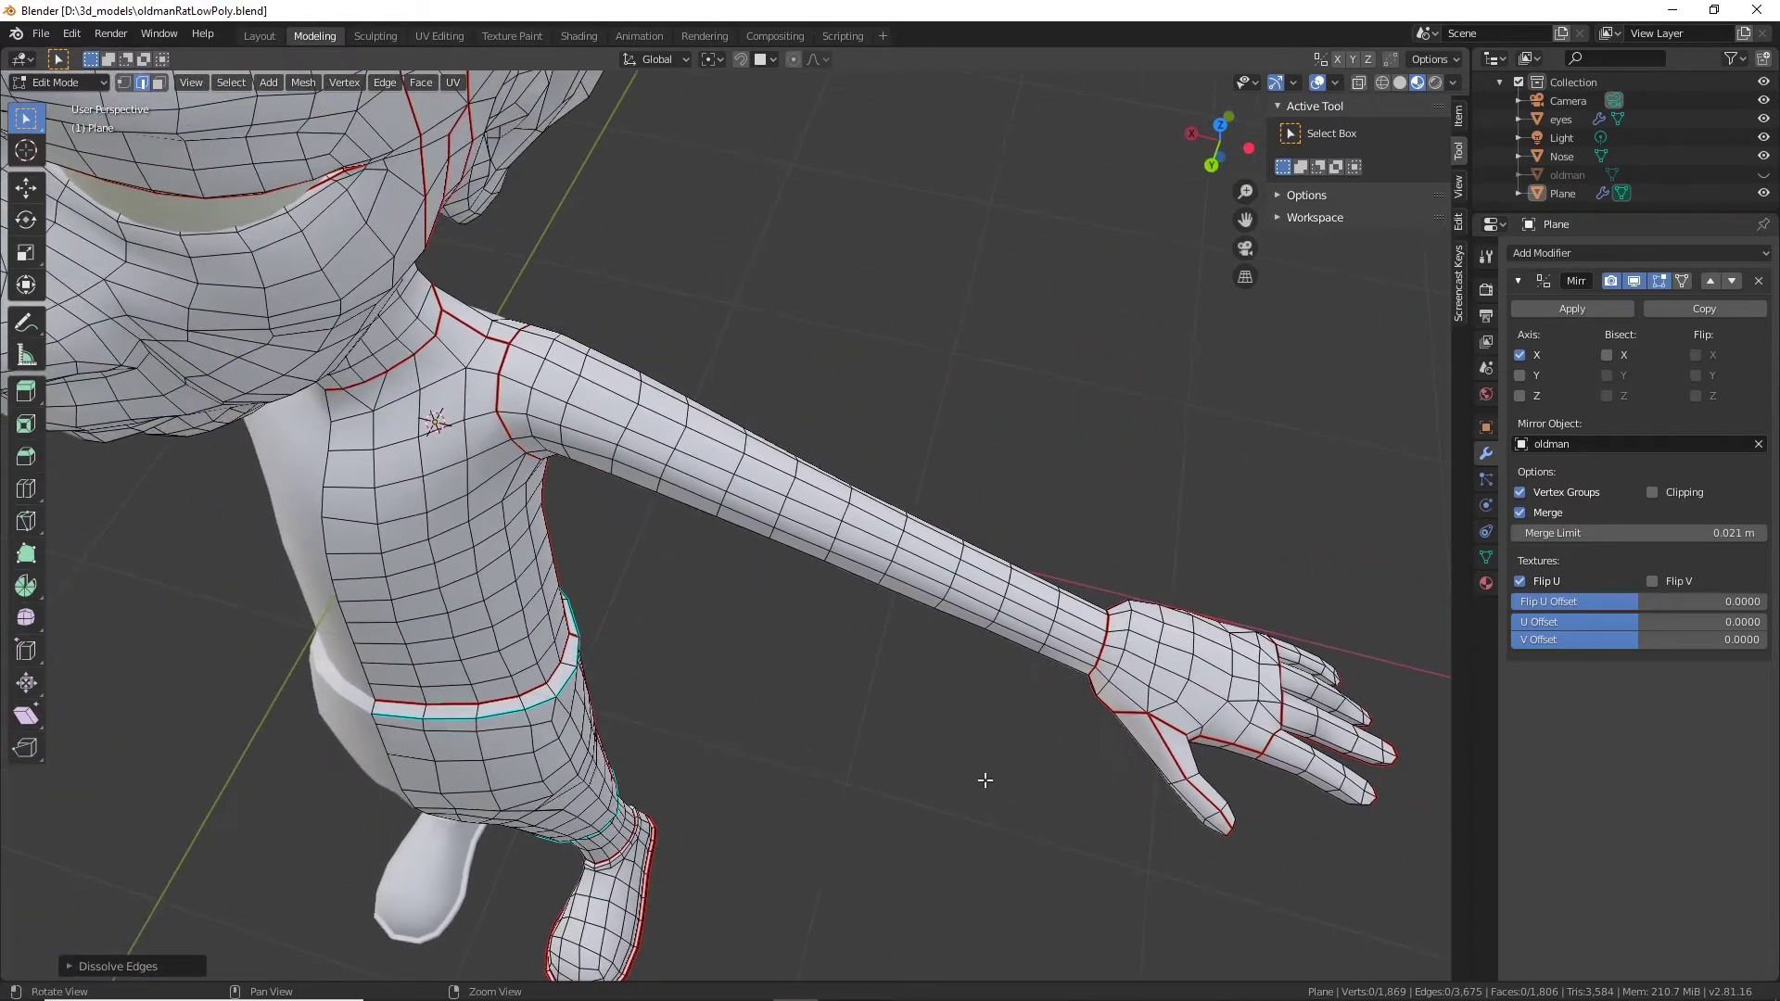
alt+drag(860, 785, 901, 745)
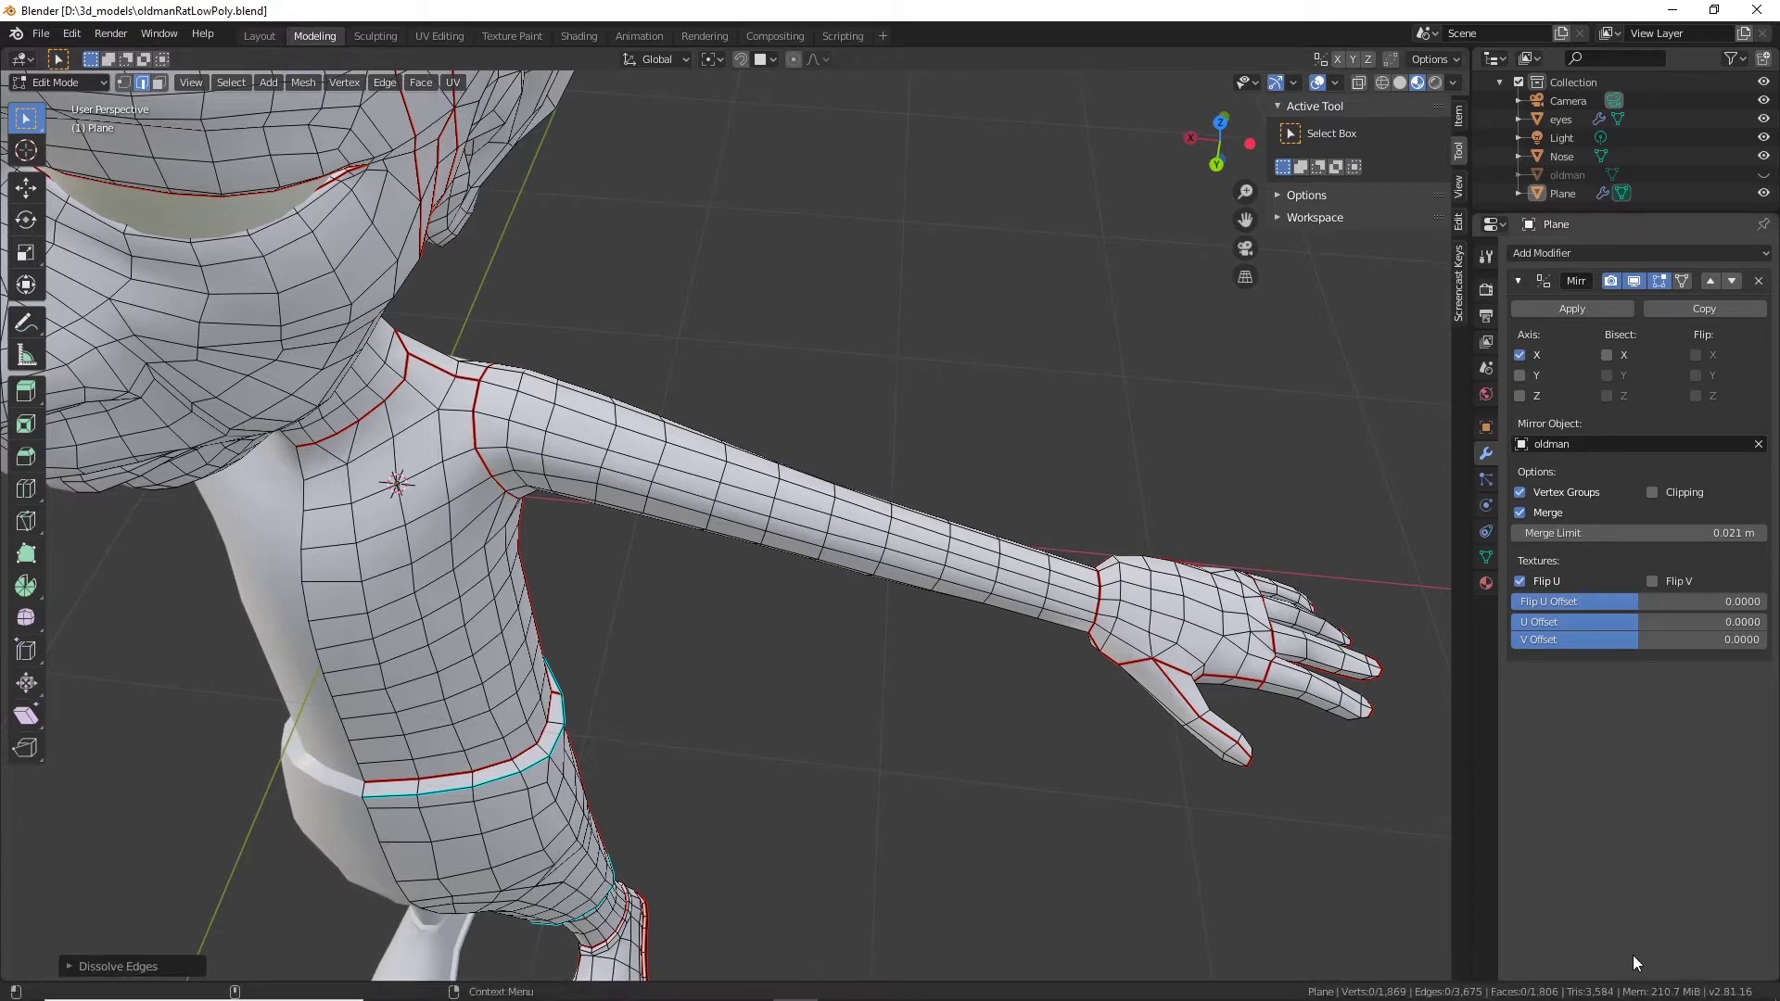
alt+drag(1058, 716, 968, 761)
scroll(1009, 748, down, 3)
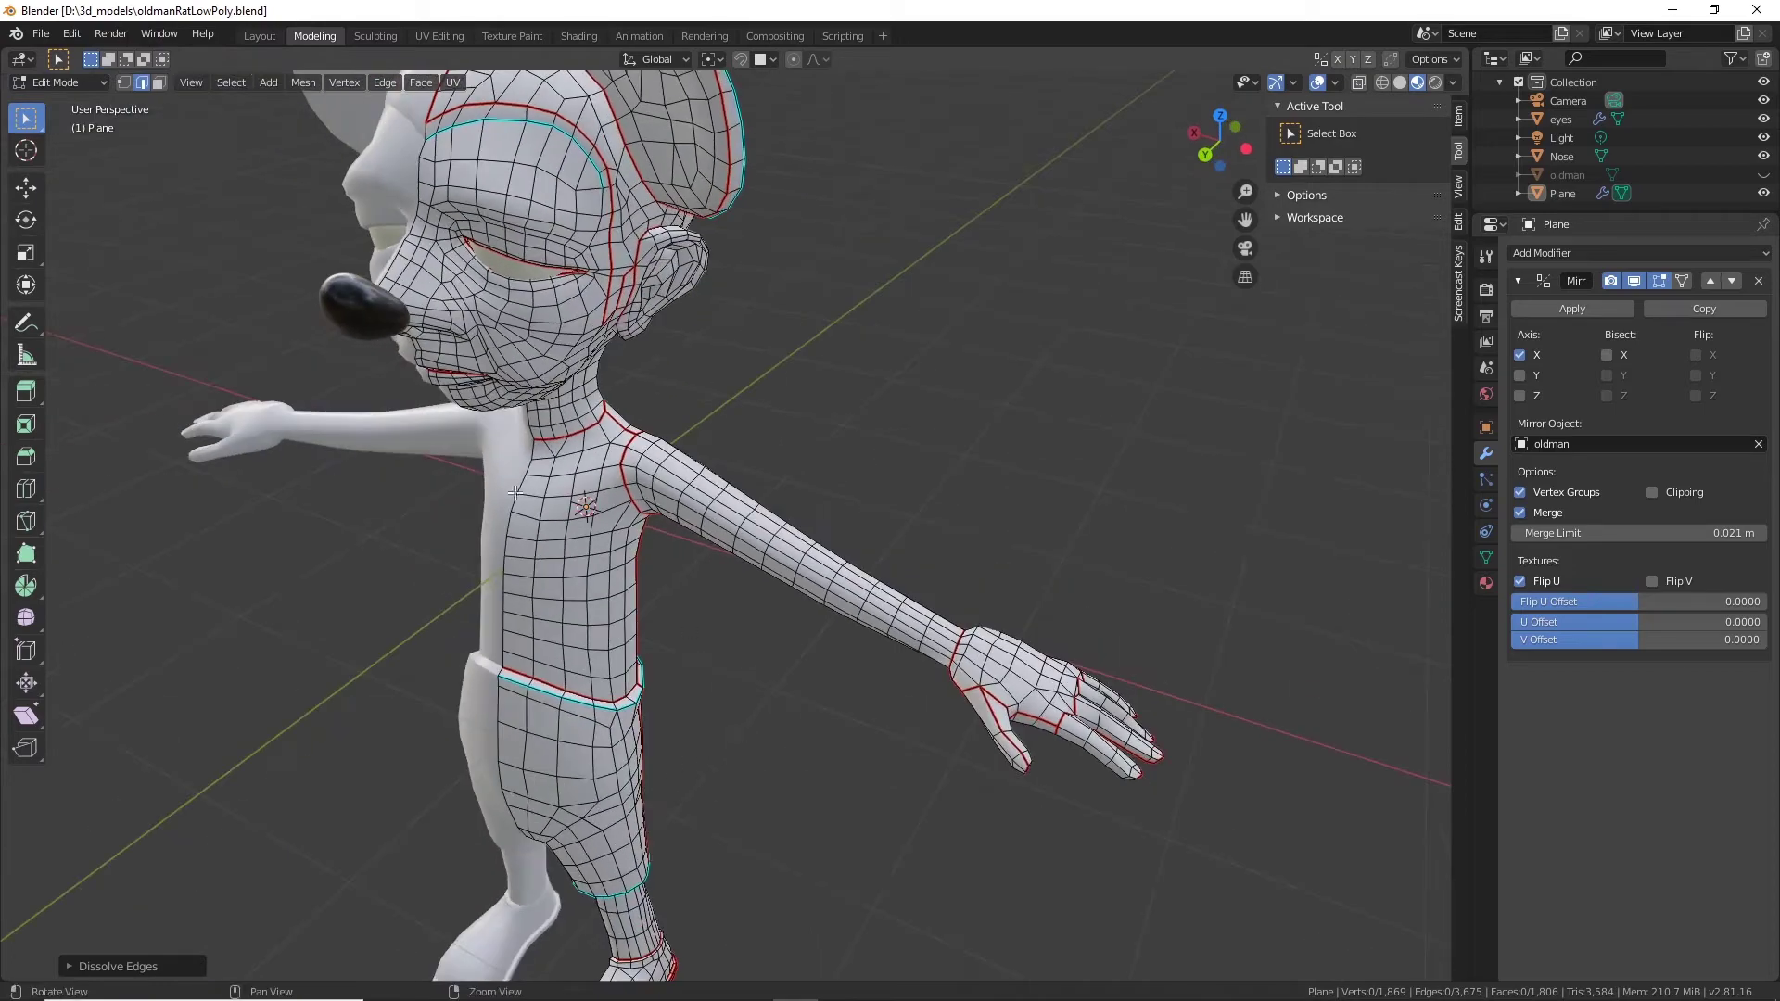
shift+middle_drag(826, 477, 957, 466)
alt+drag(932, 624, 868, 568)
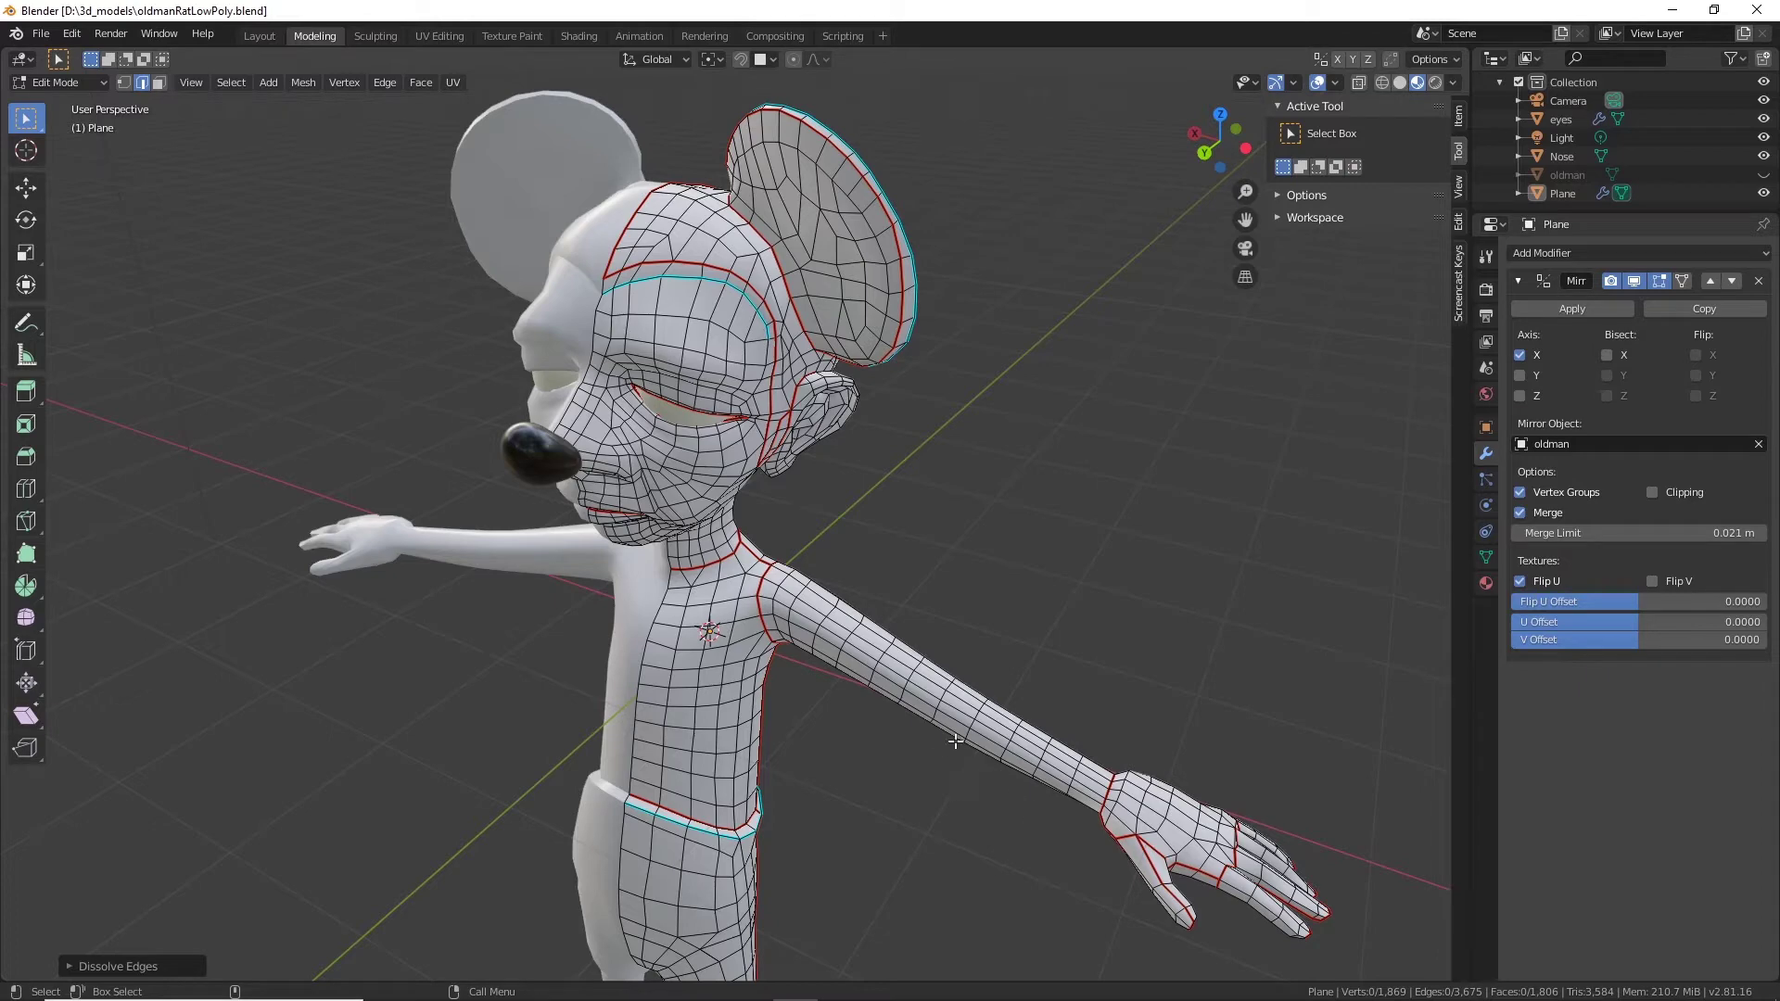
alt+shift+drag(838, 871, 848, 557)
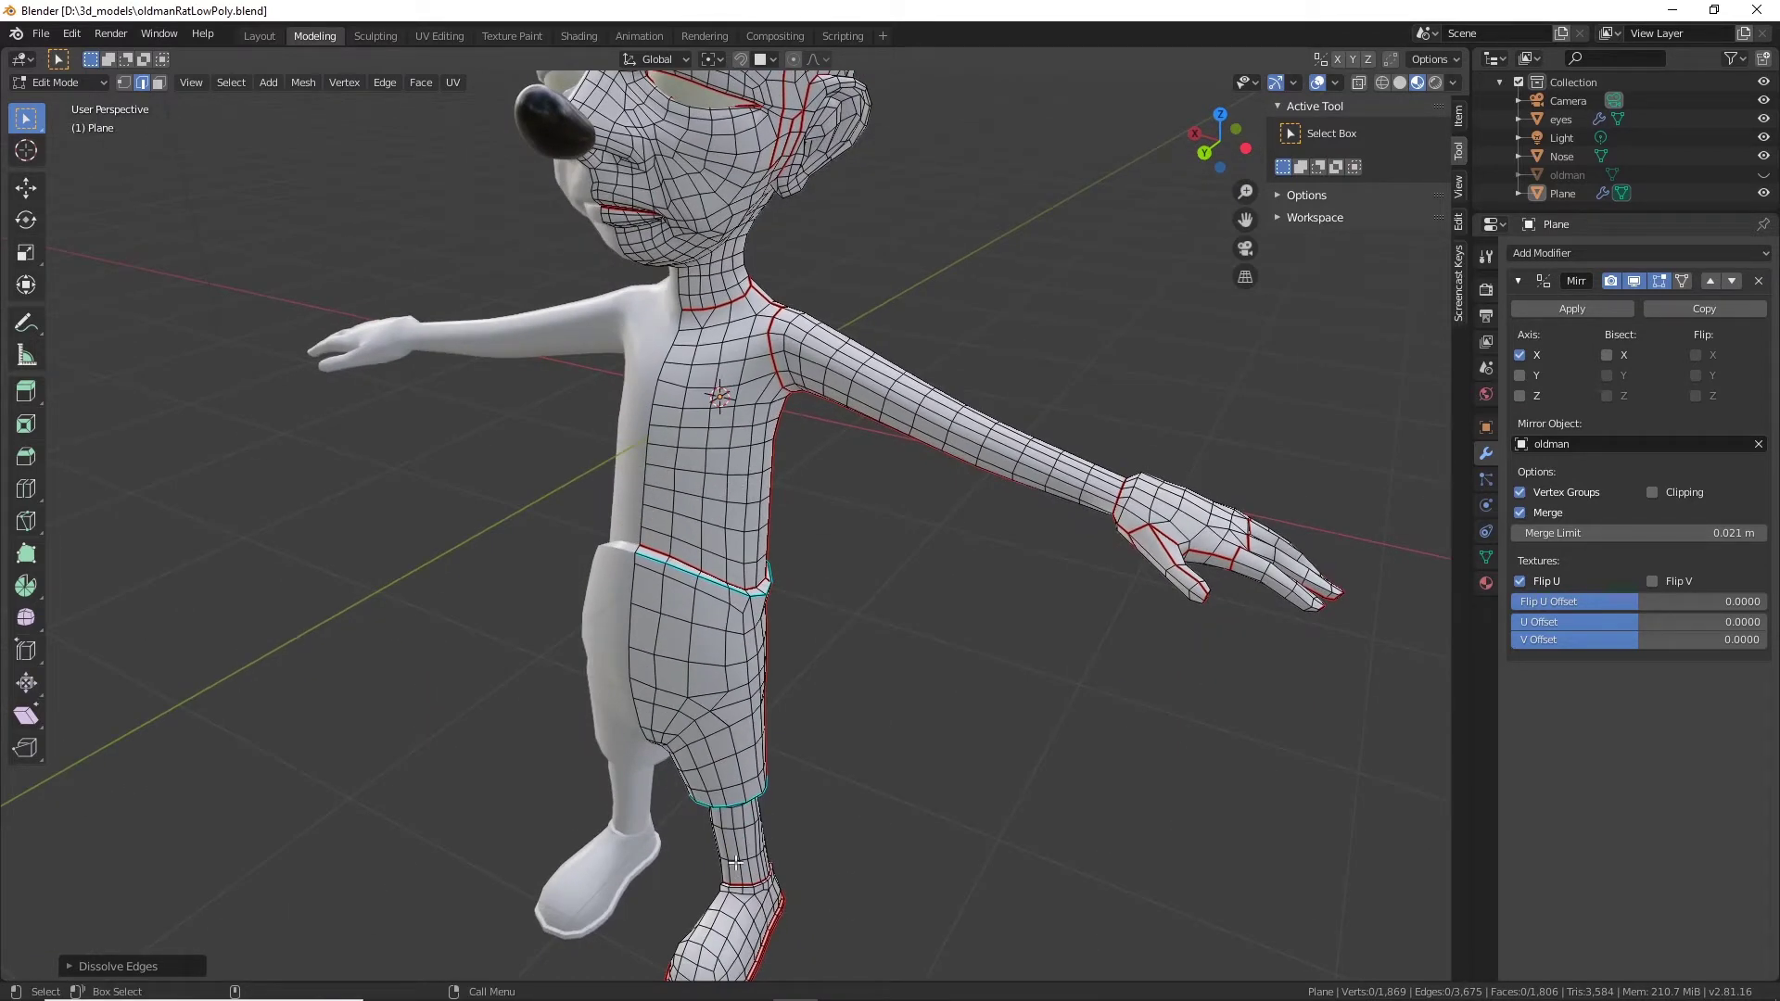
middle_drag(1011, 612, 733, 643)
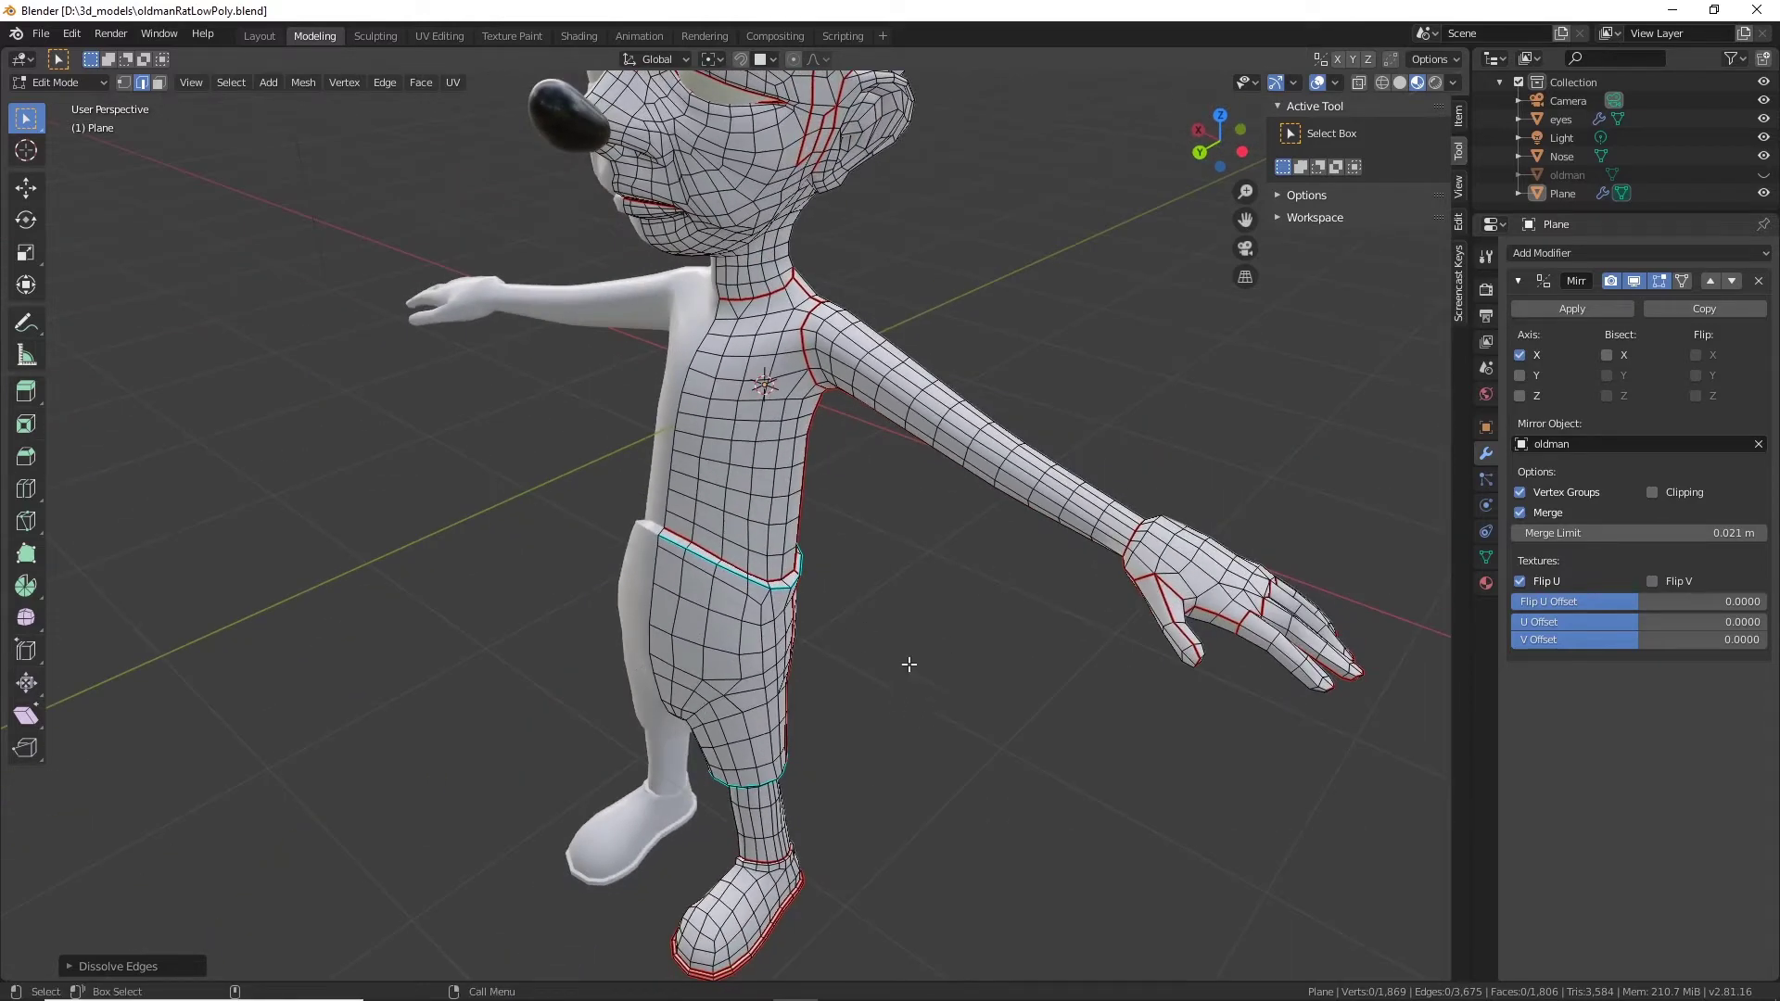
shift+scroll(908, 664, up, 4)
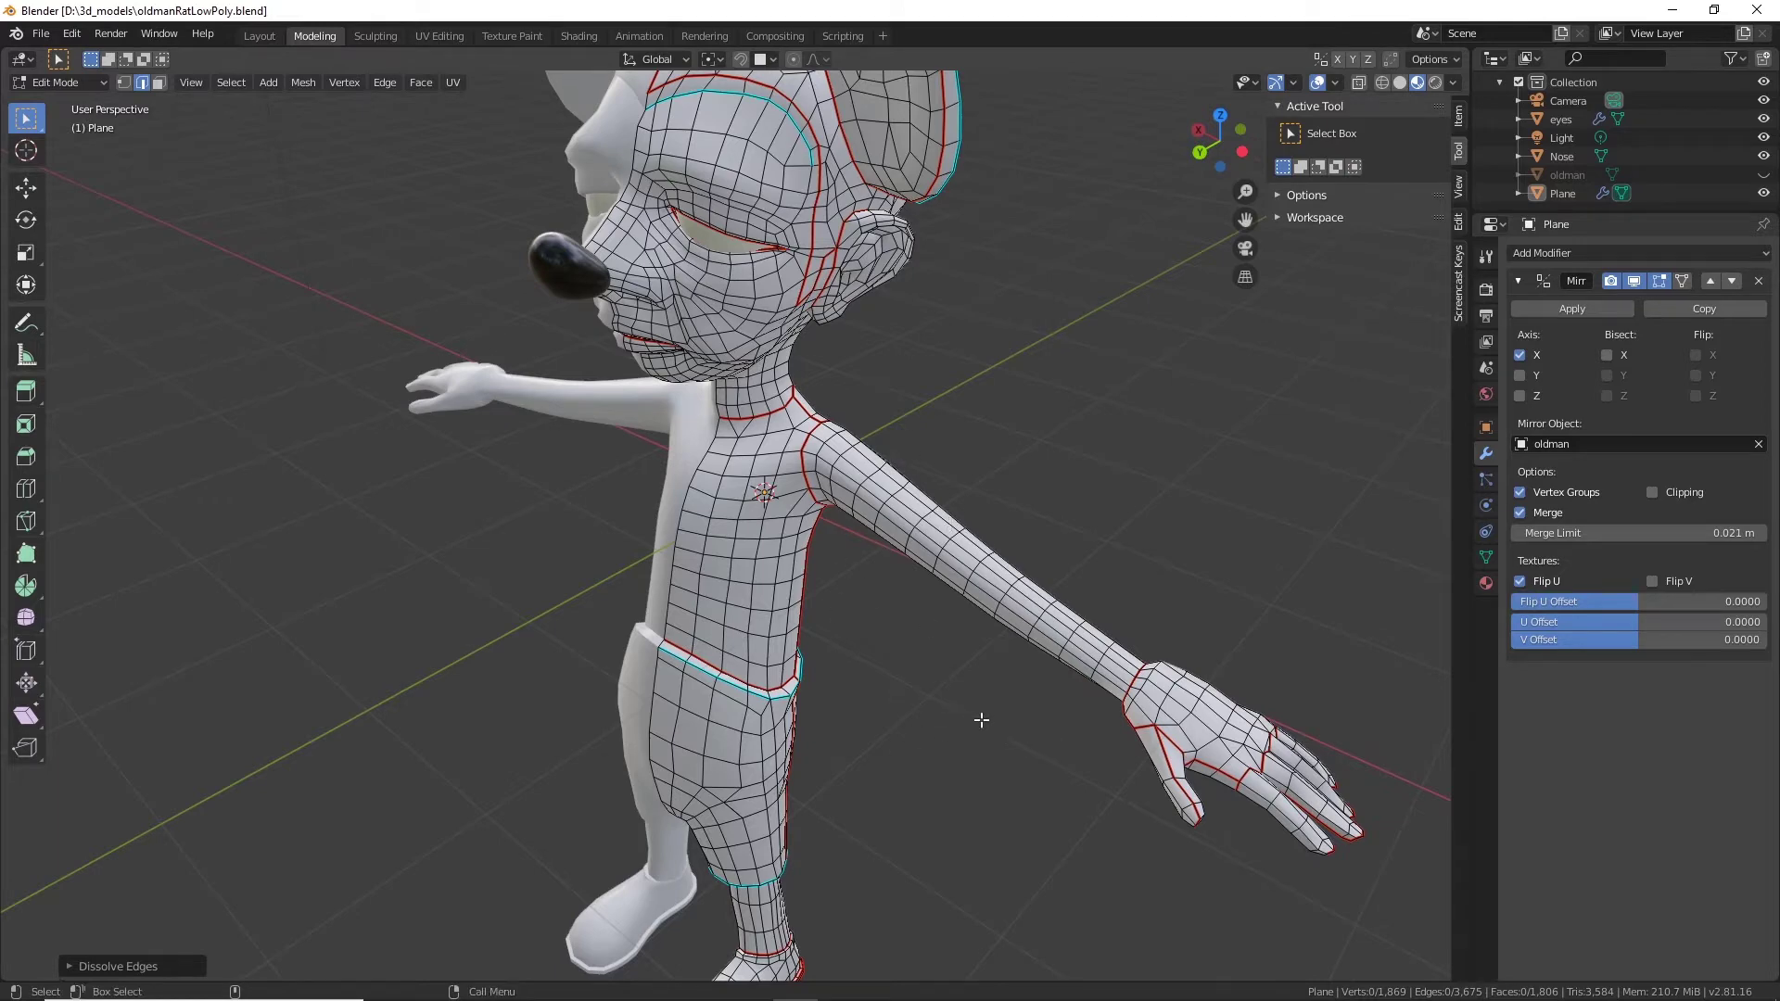
middle_drag(982, 720, 722, 492)
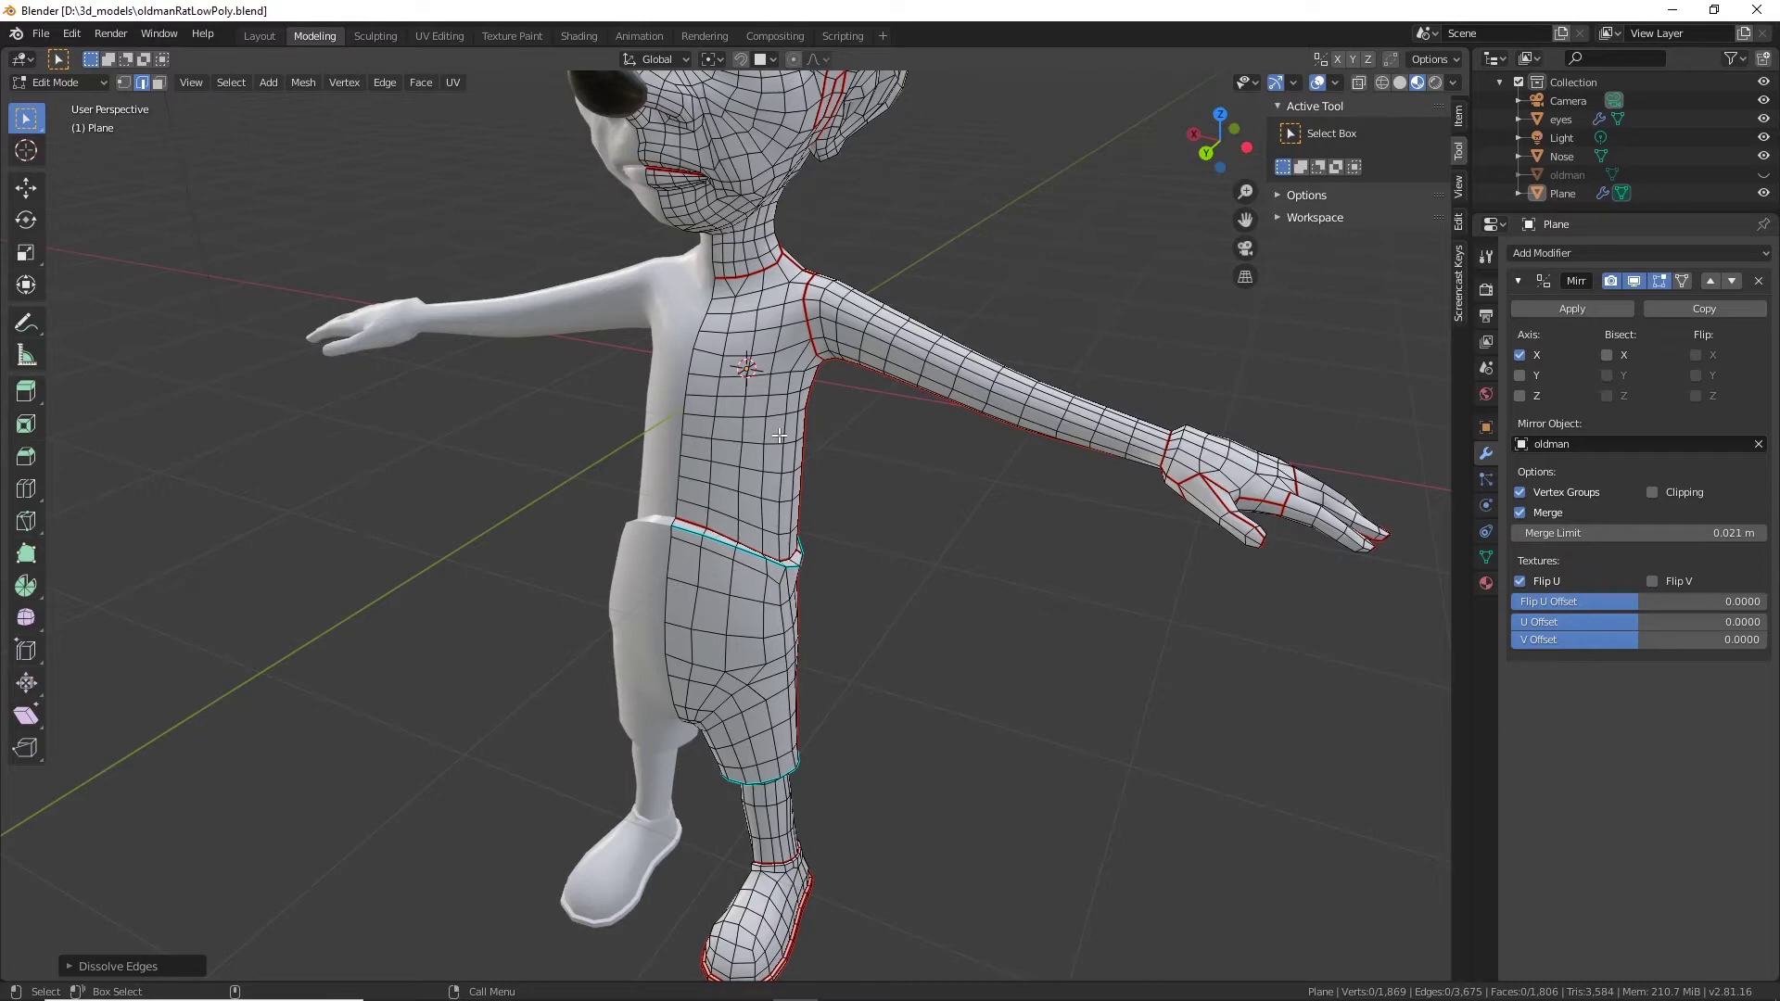
Dissolve a horizontal edge loop around the chest, just below the armpit level of the torso.
middle_drag(818, 476, 1026, 661)
scroll(1028, 661, up, 2)
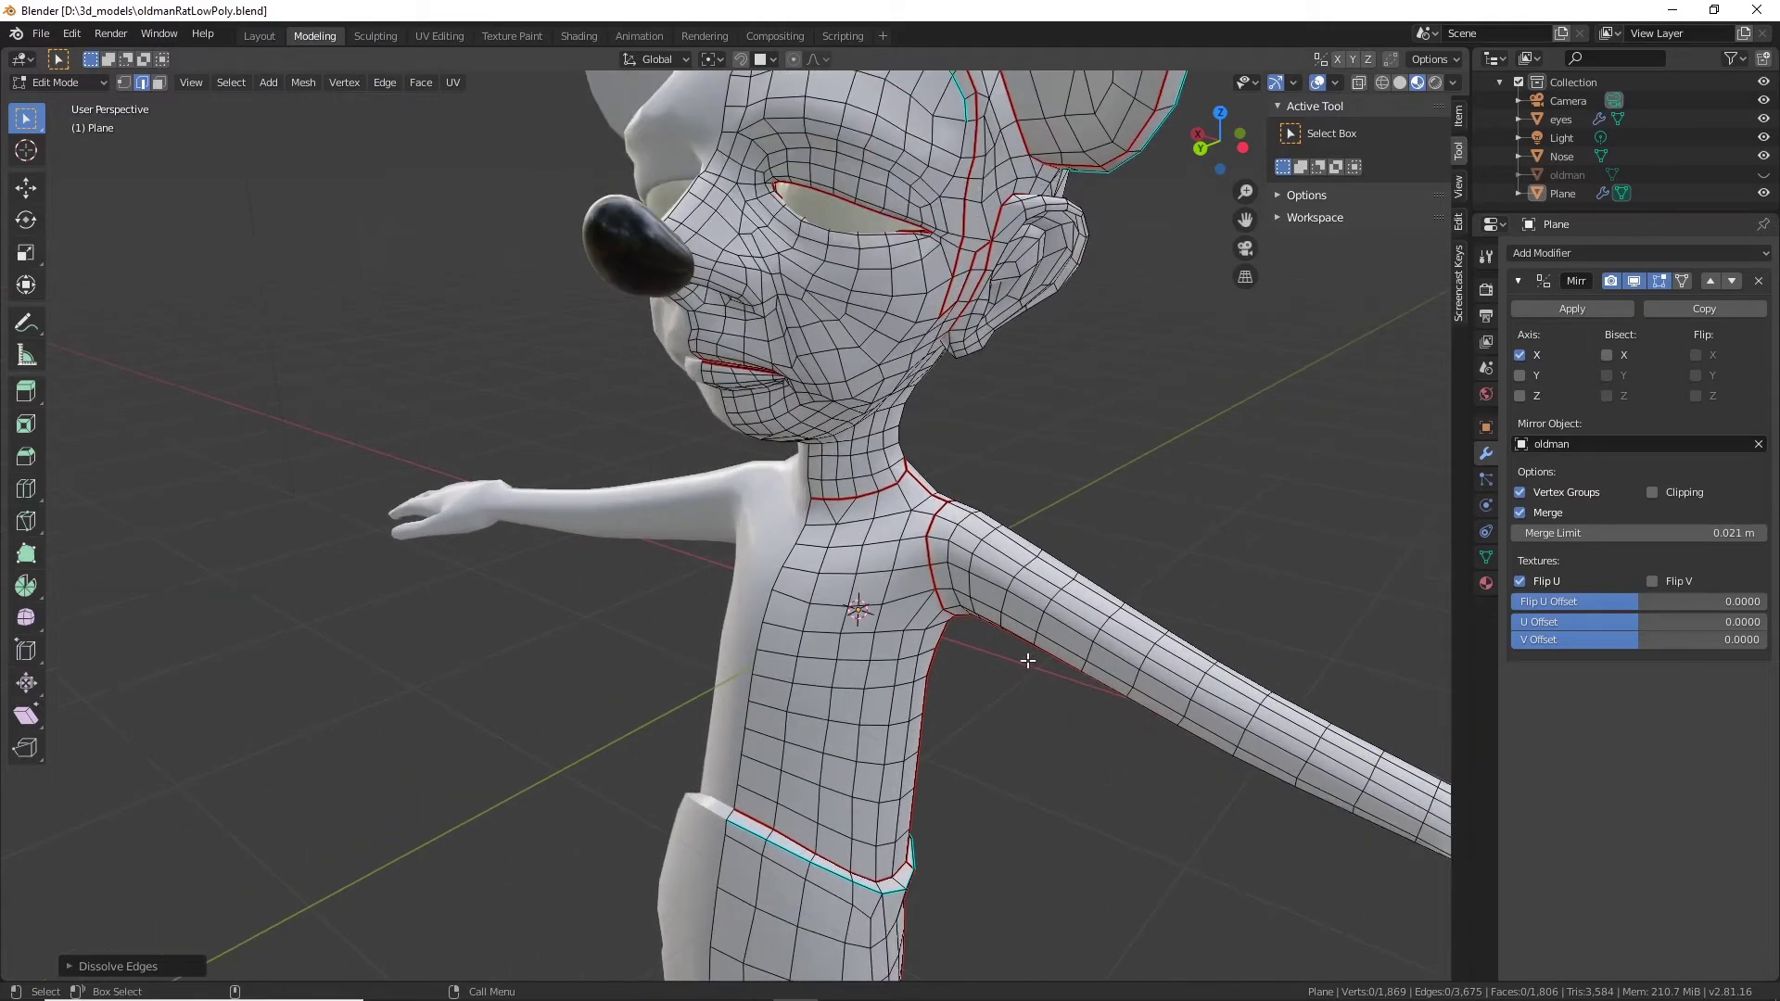
shift+middle_drag(865, 681, 636, 586)
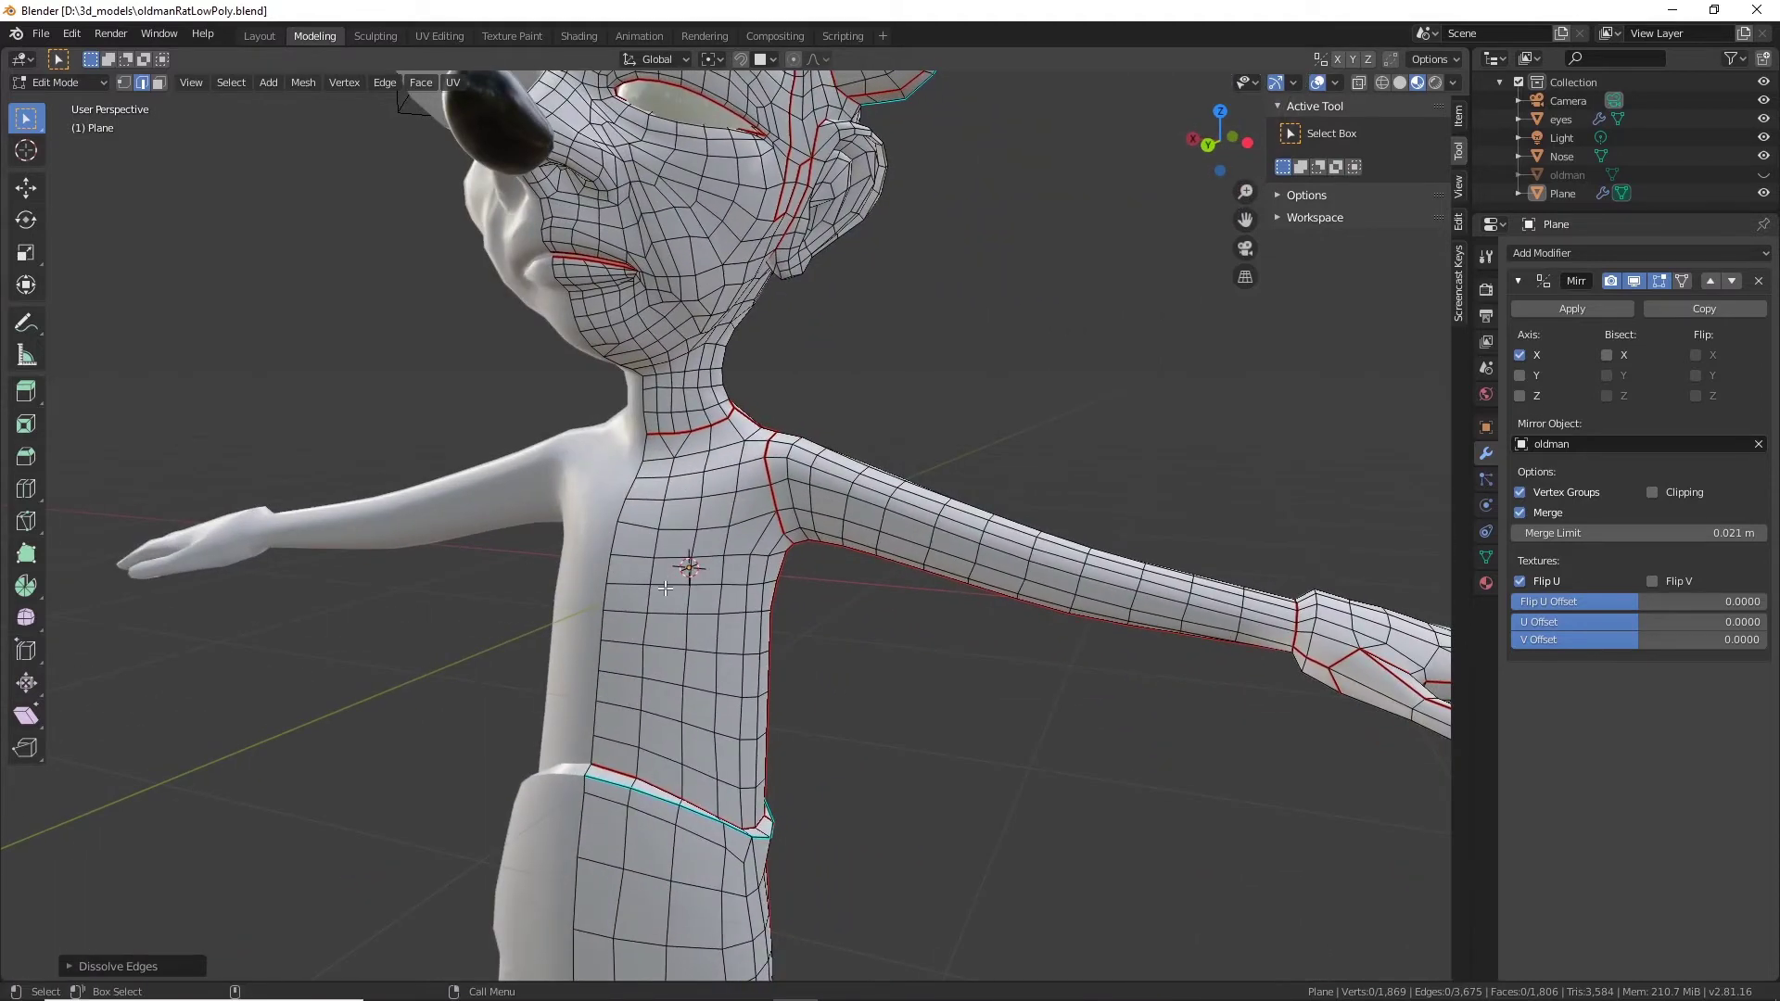
alt+click(670, 583)
right_click(670, 582)
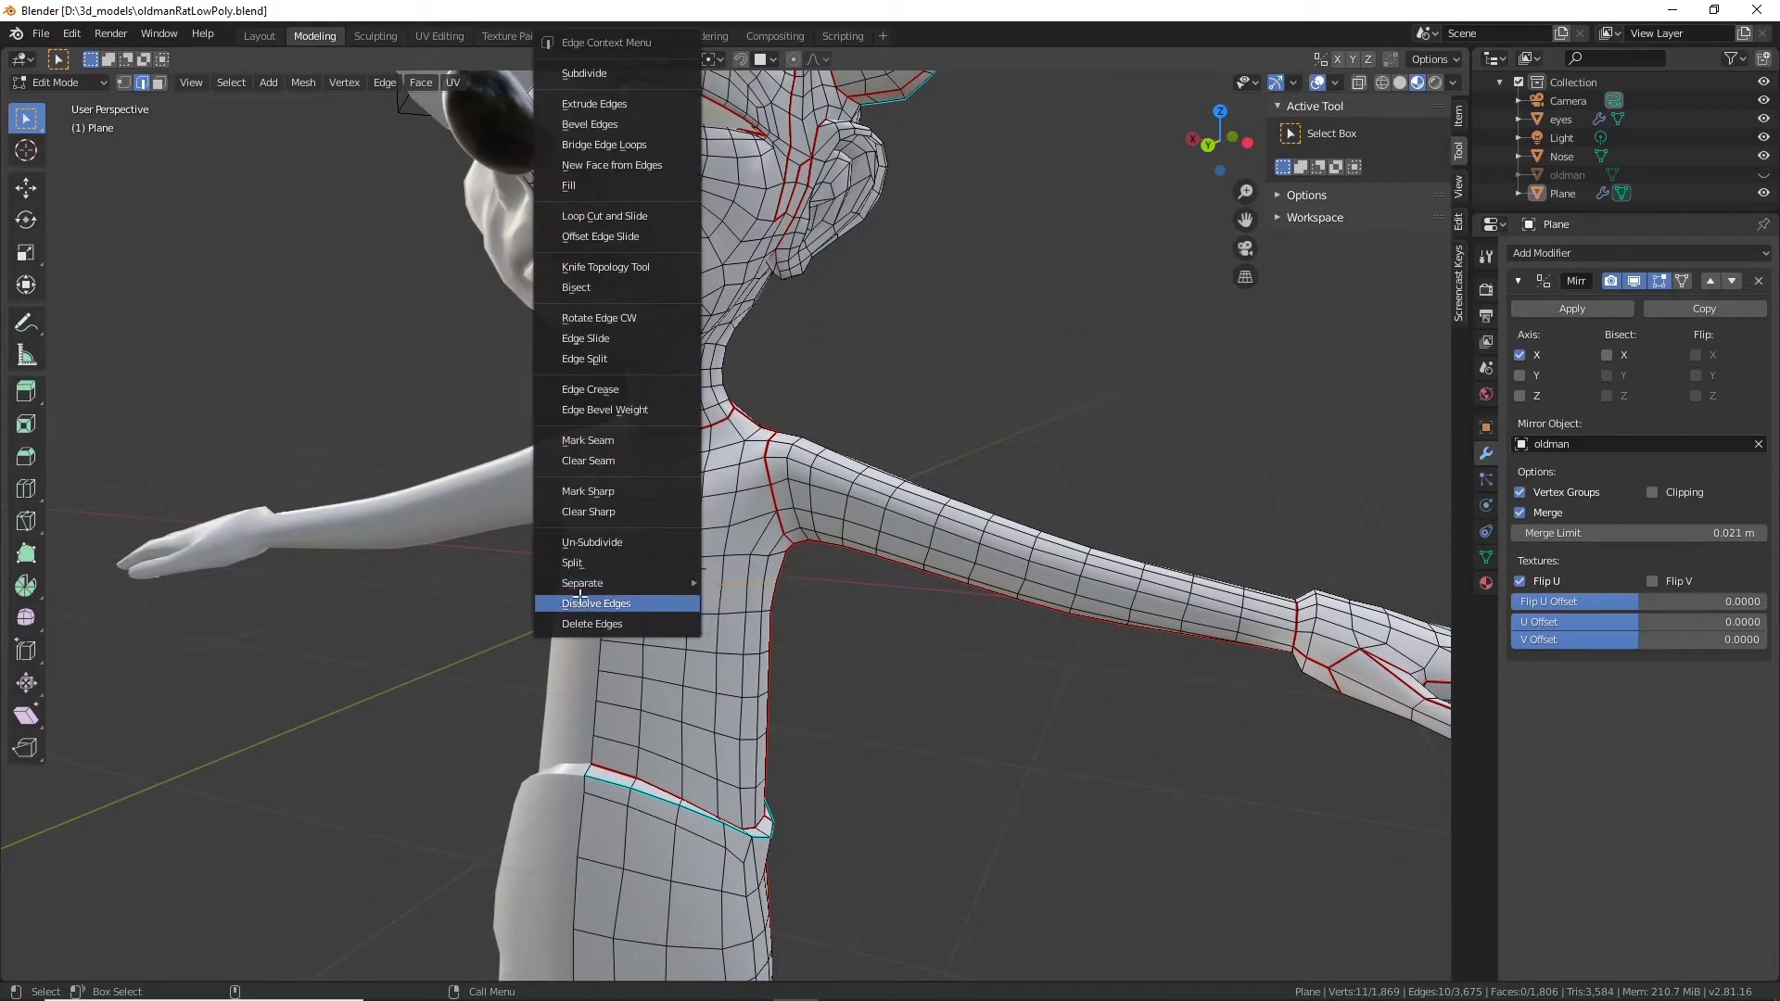
click(580, 597)
Dissolve another horizontal edge loop around the middle of the torso, below the chest.
middle_drag(877, 733, 637, 670)
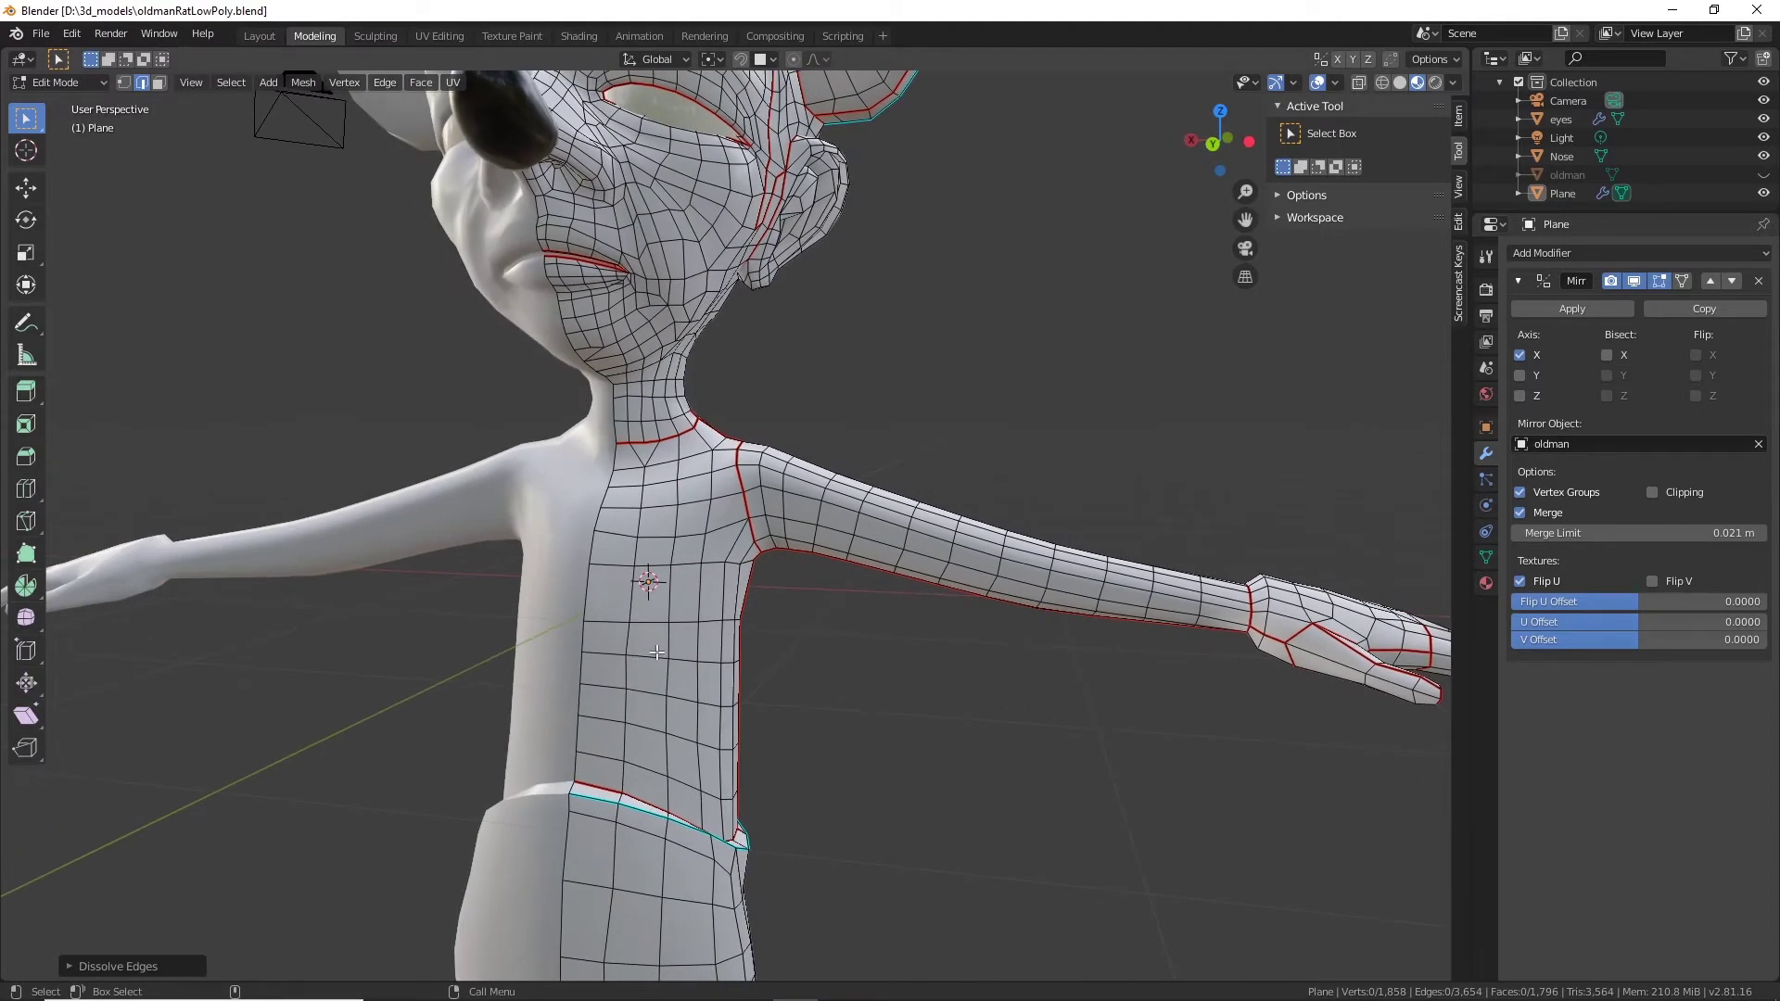
alt+click(658, 652)
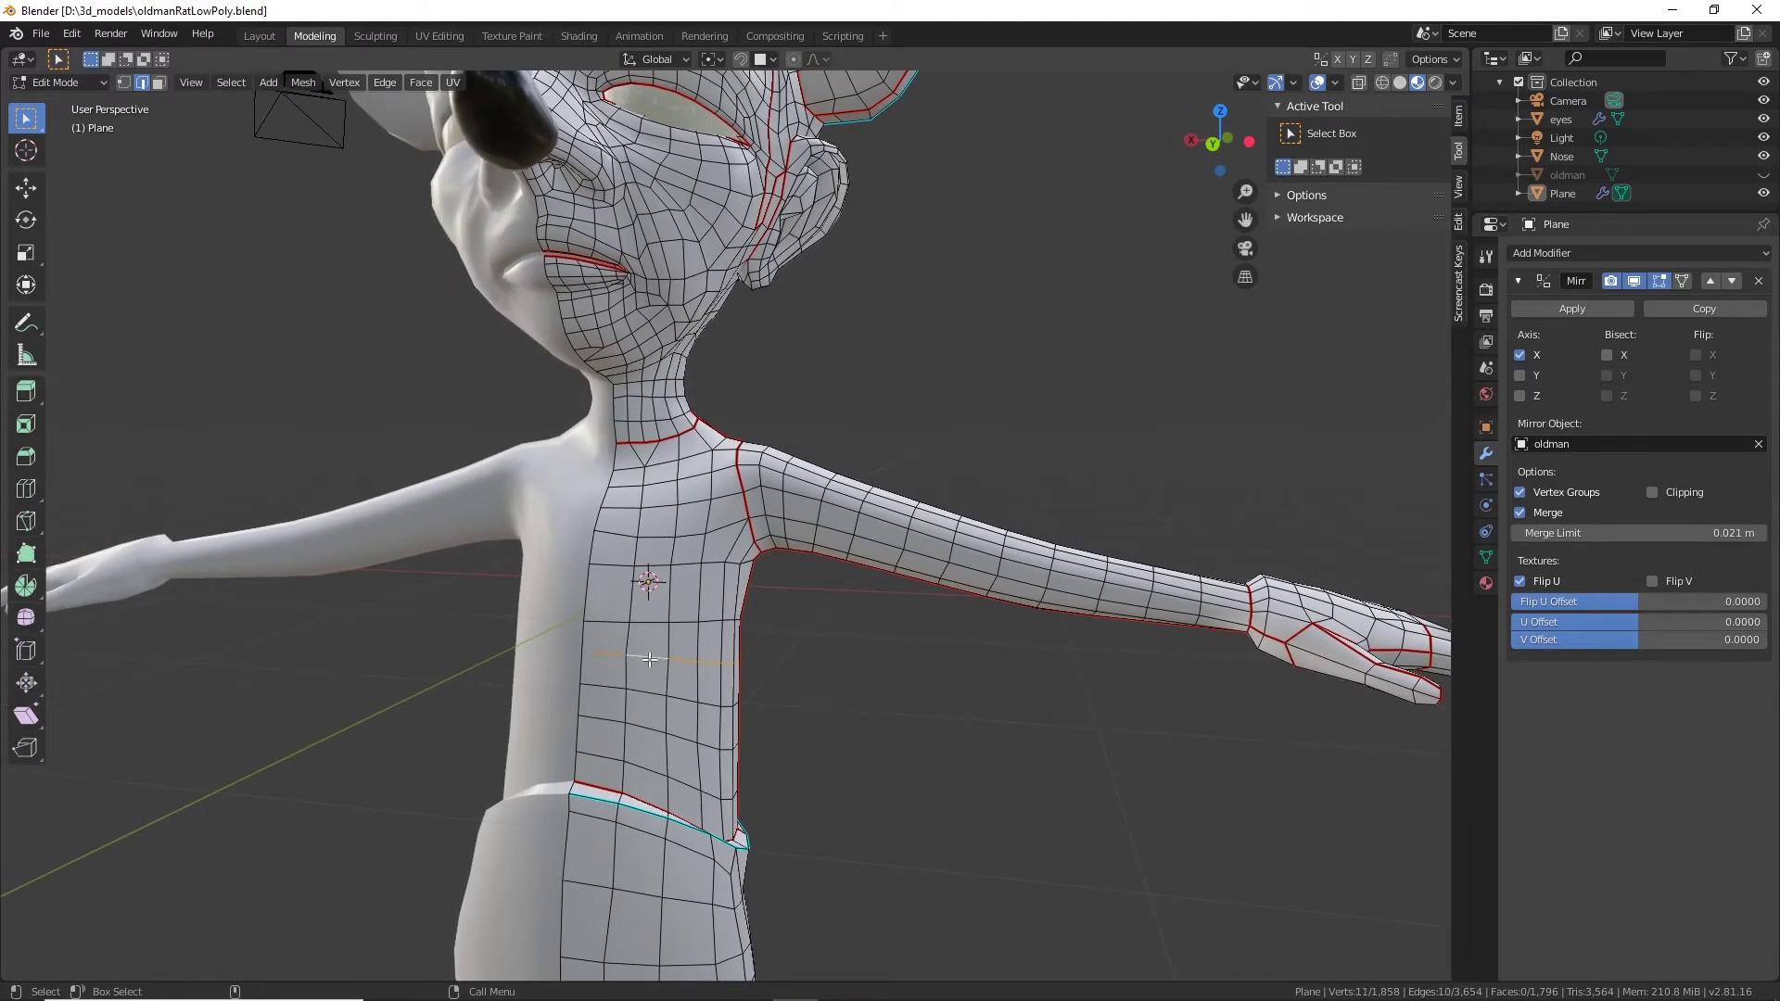
middle_drag(650, 659, 805, 566)
right_click(797, 554)
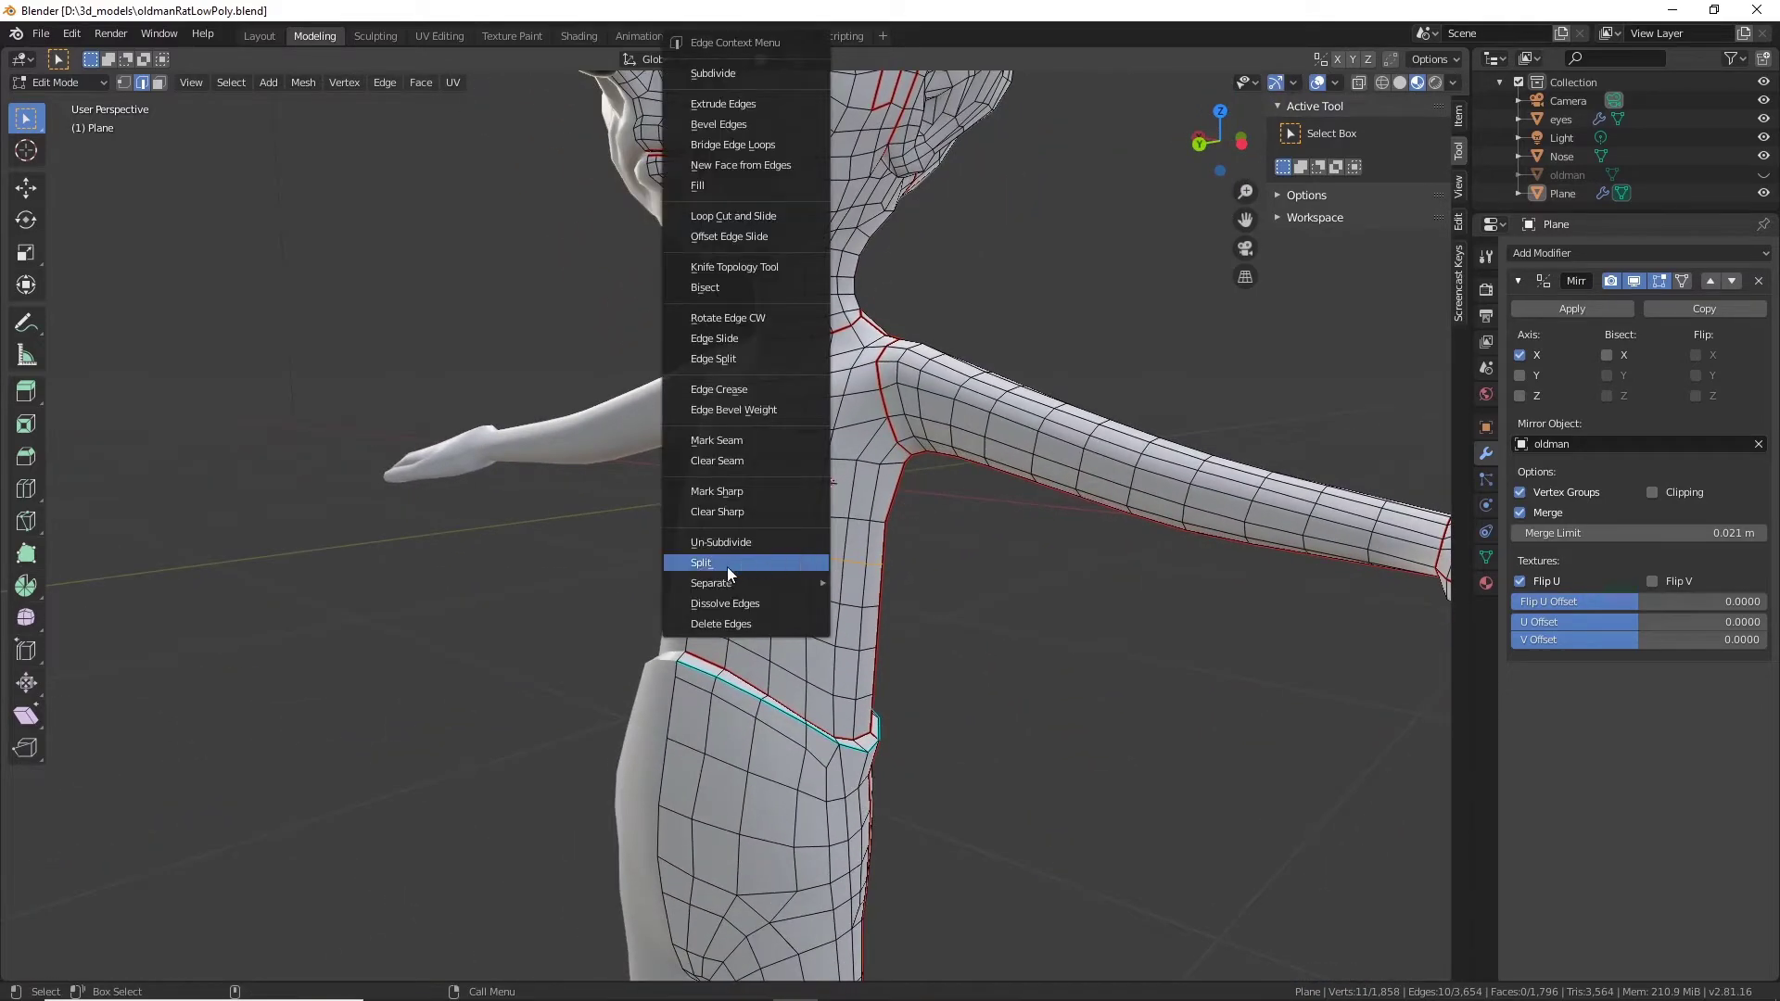
click(720, 603)
Dissolve a horizontal edge loop around the lower torso, a little above the waistband of the shorts.
middle_drag(721, 604, 797, 554)
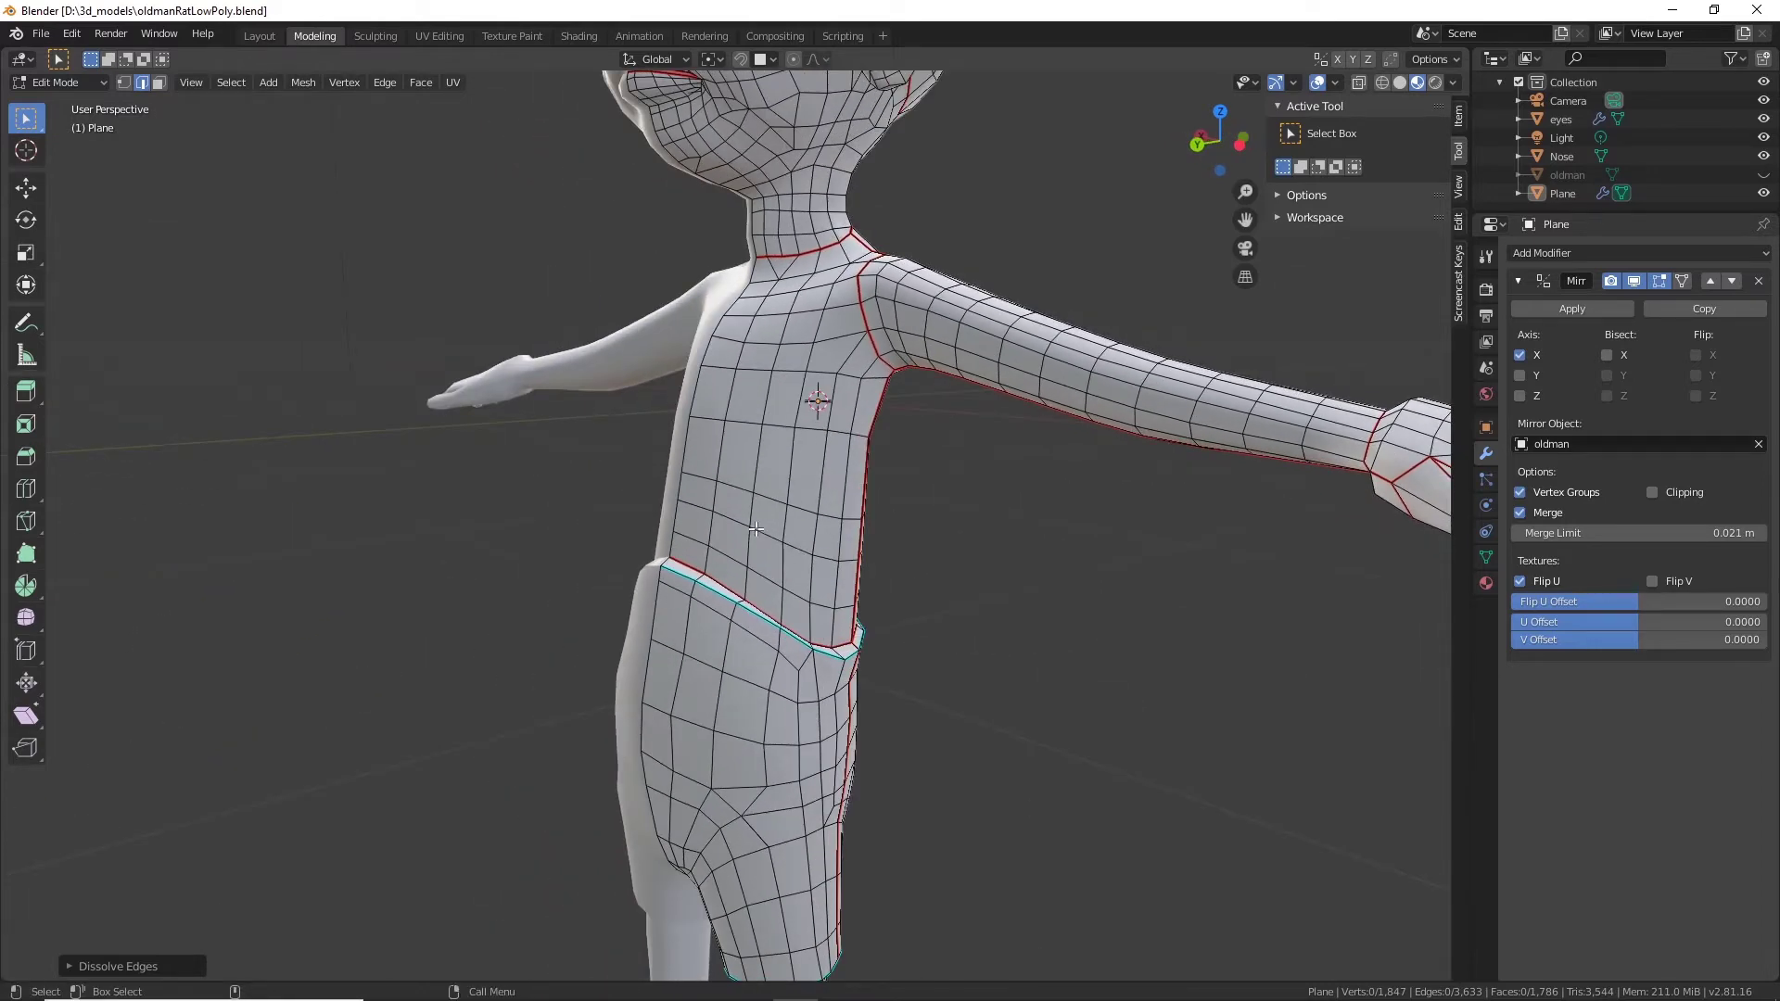
alt+click(771, 538)
right_click(770, 538)
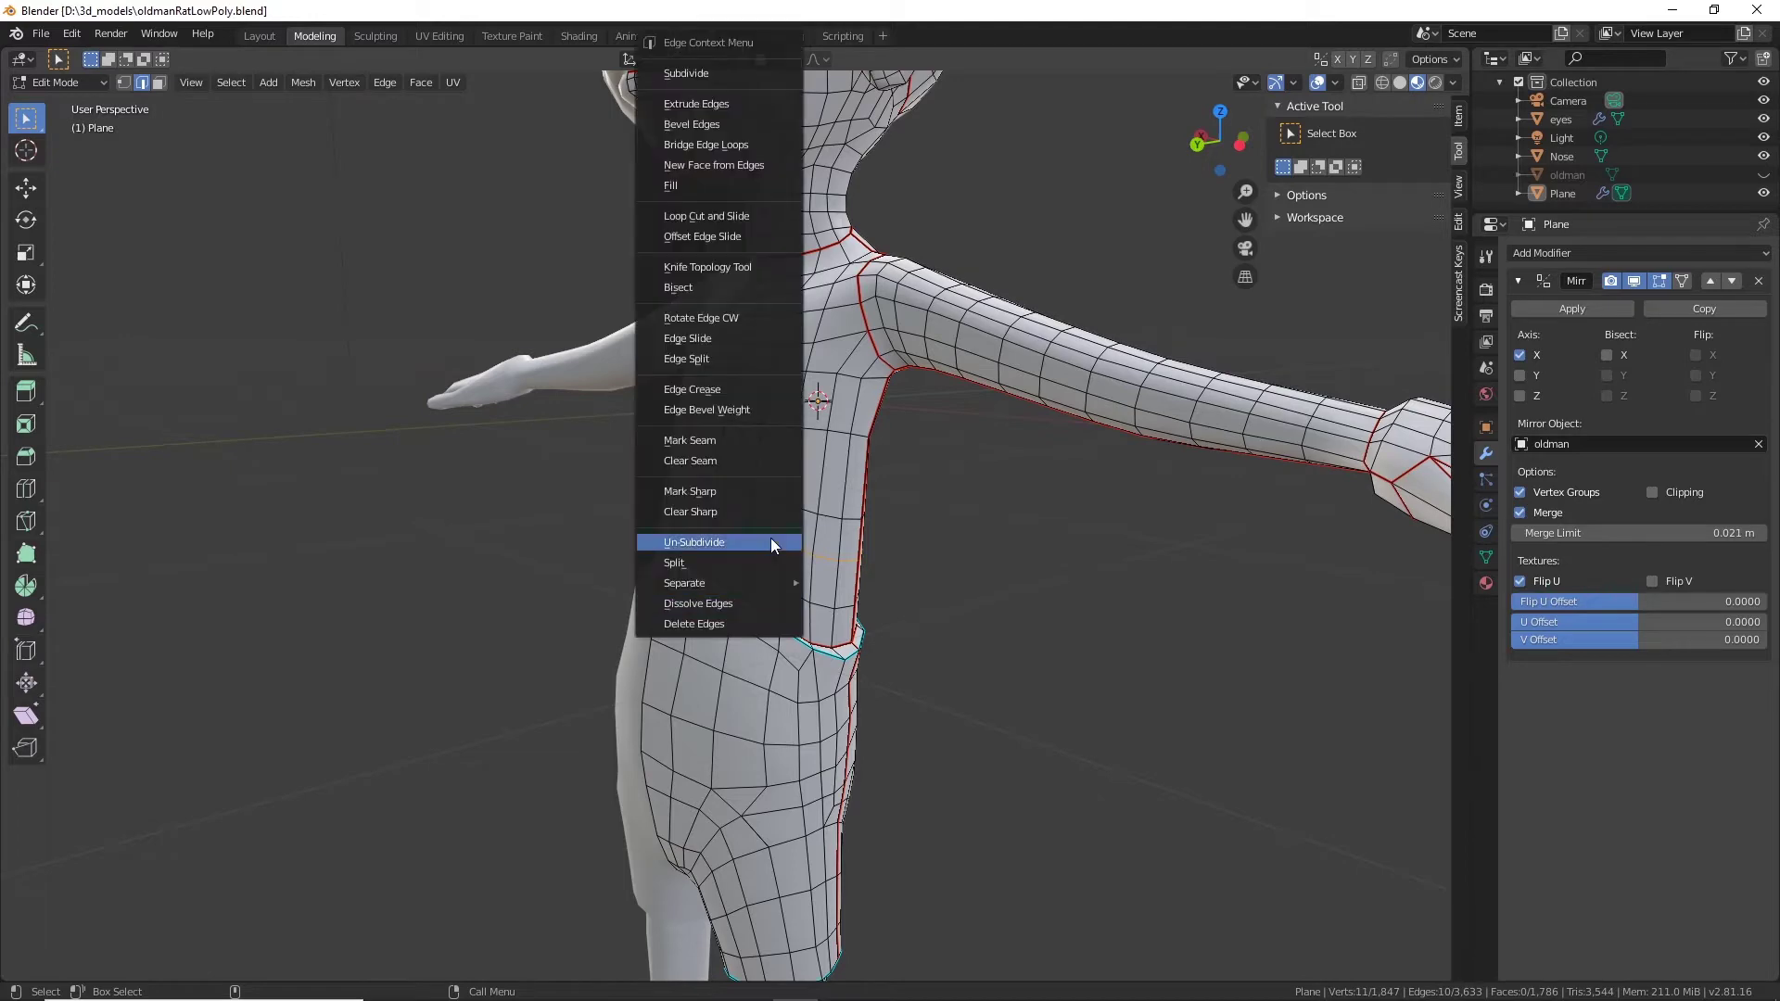
click(1005, 604)
middle_drag(1005, 604, 767, 544)
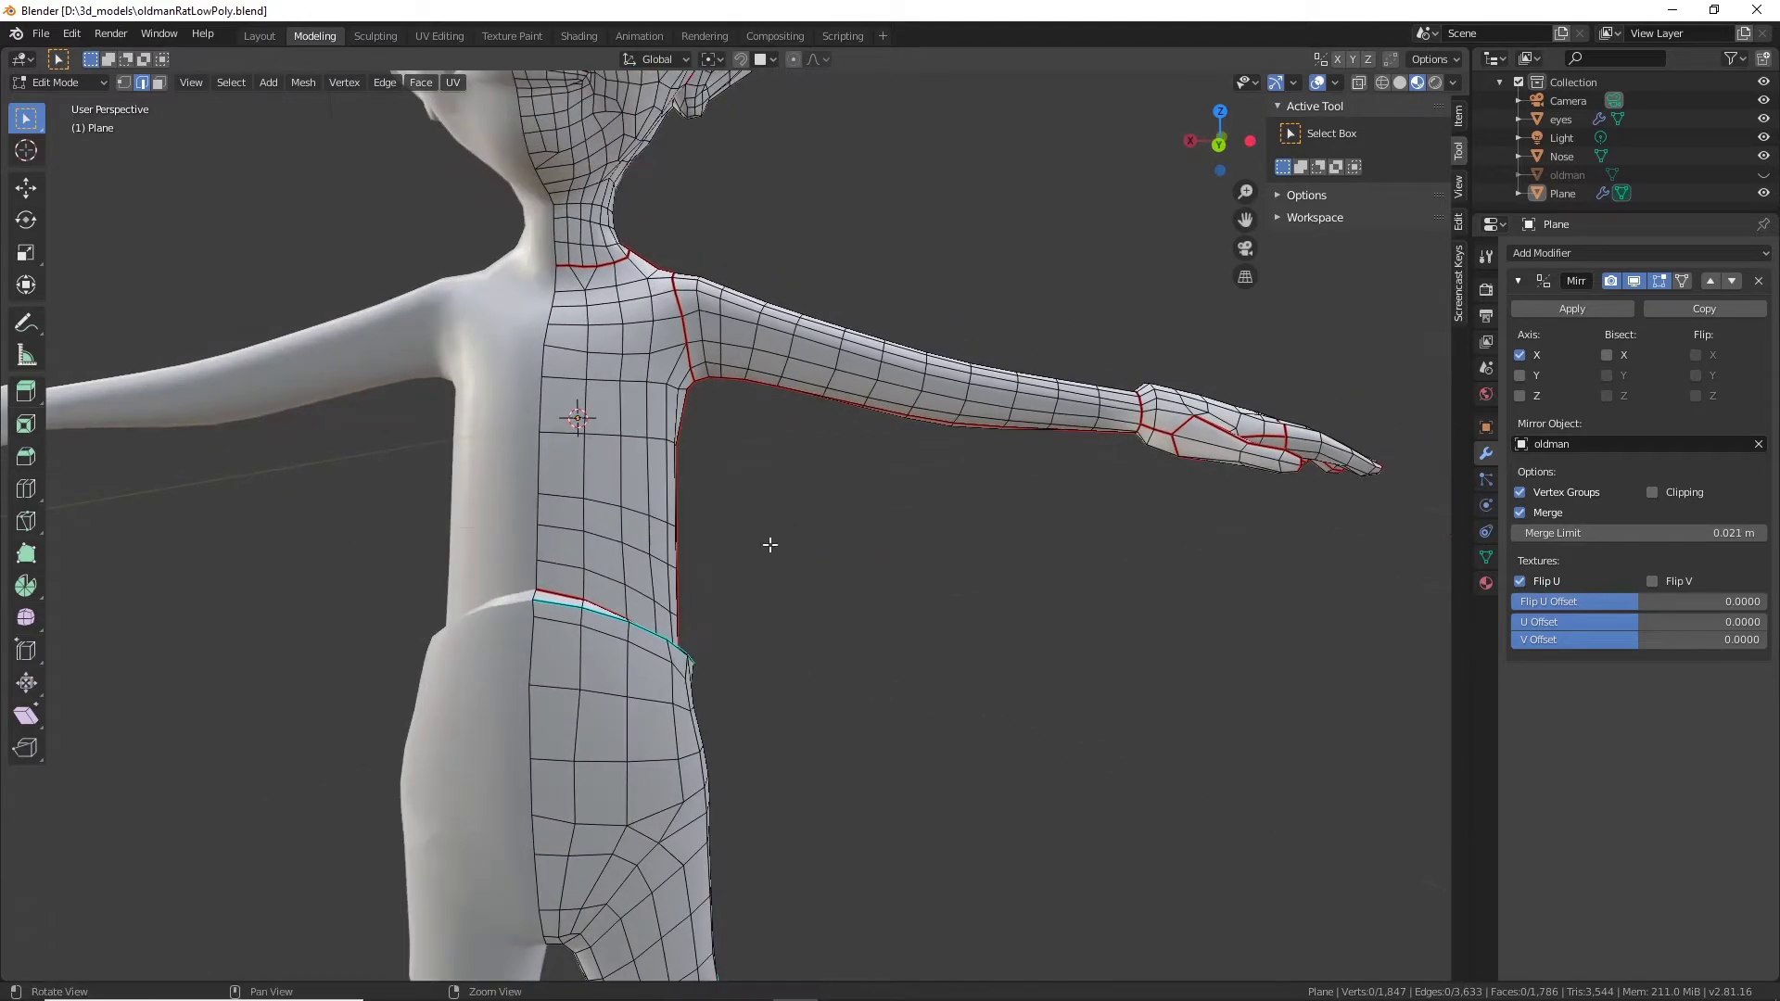
alt+click(608, 537)
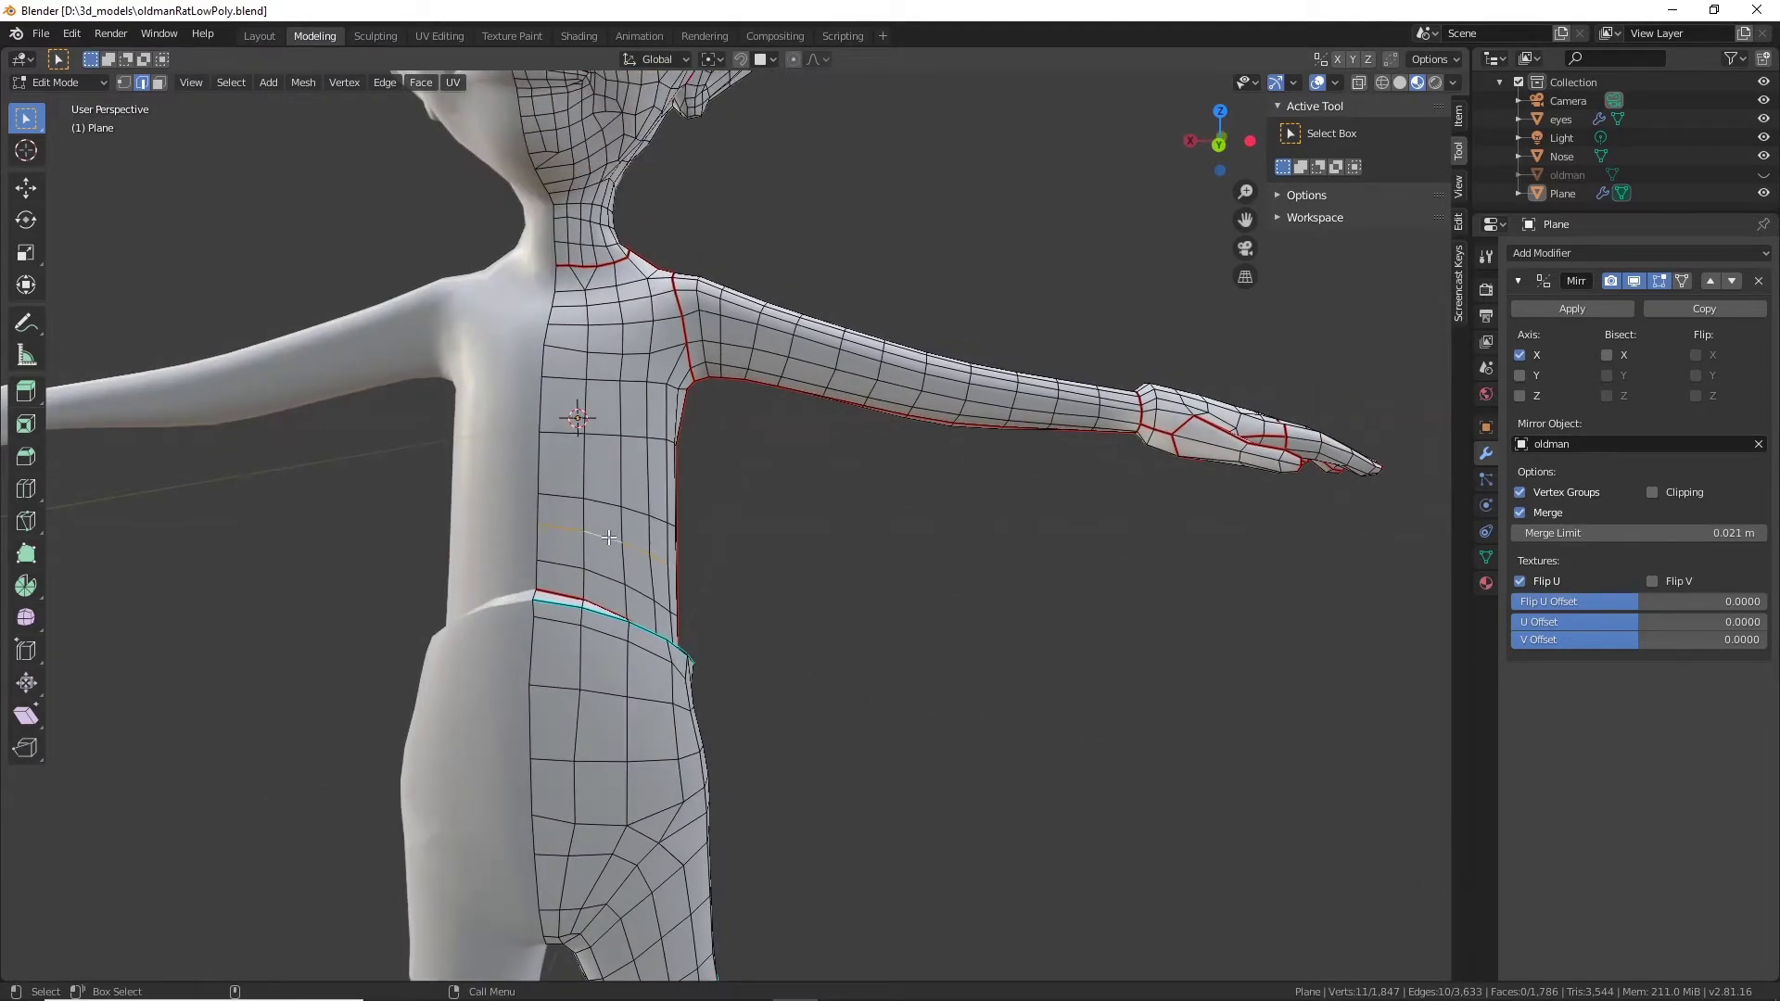
right_click(609, 536)
click(547, 593)
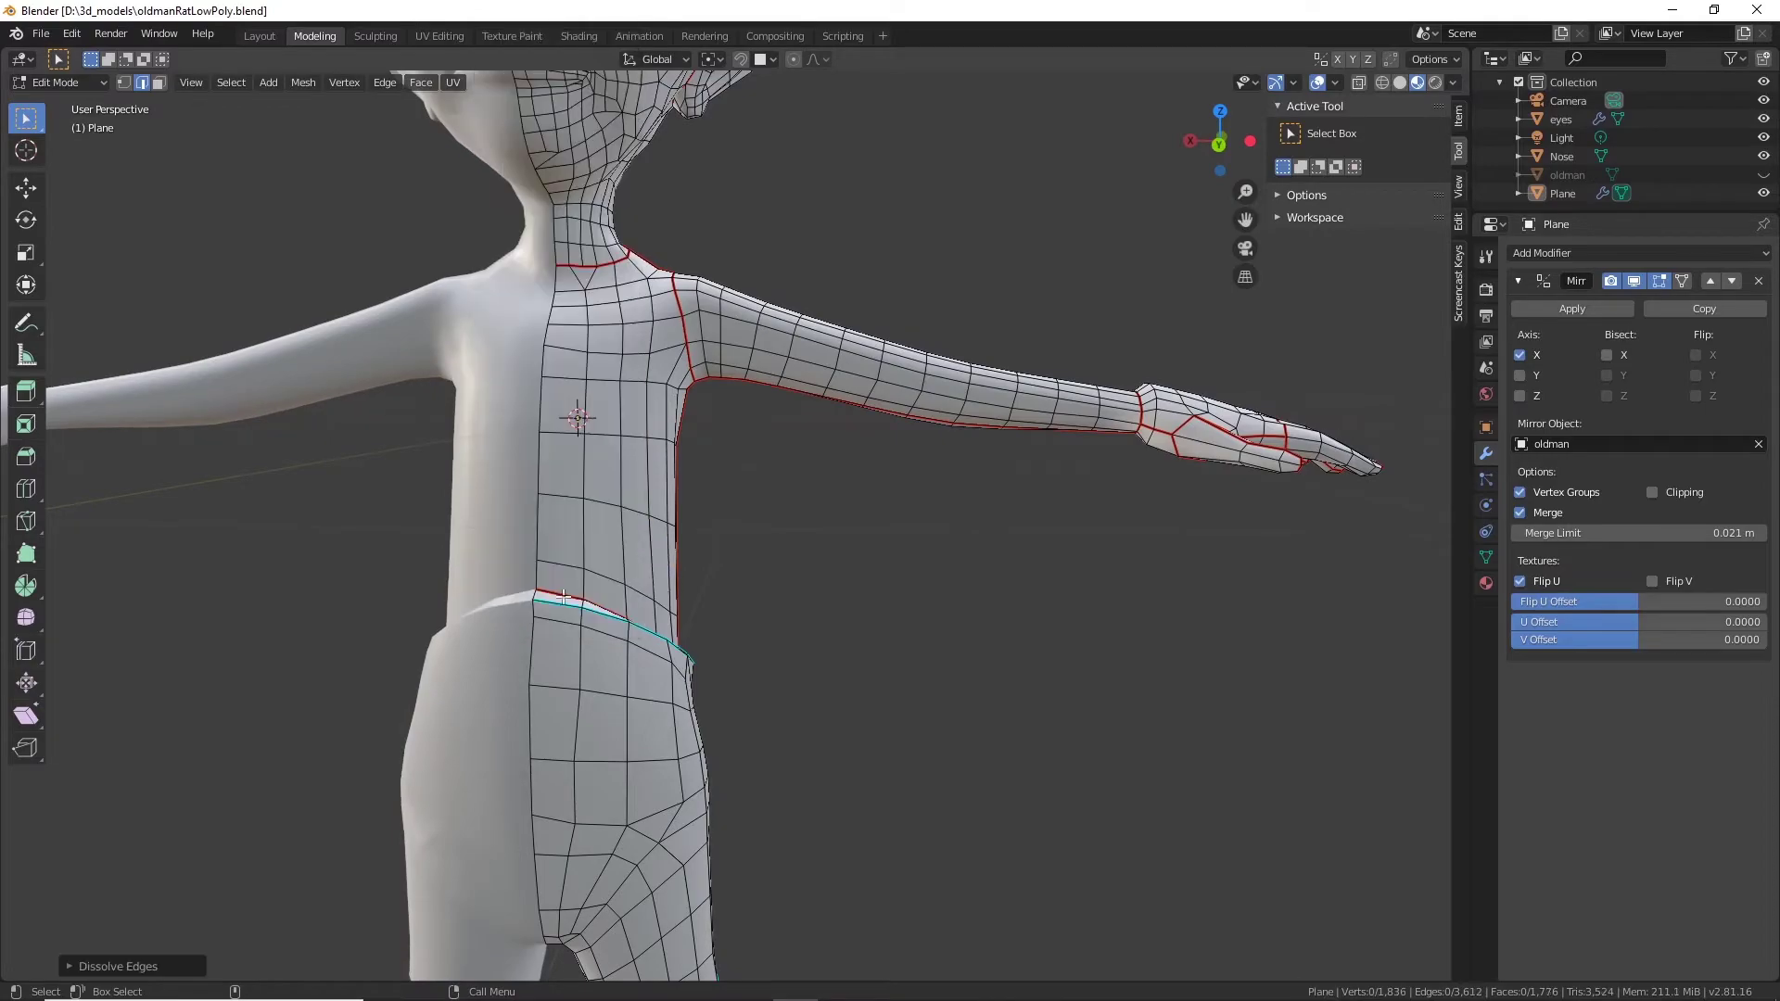
Examine the edge flow of the torso, shorts, legs and shoes from the front, side and back for removable loops.
middle_drag(562, 597, 1005, 662)
alt+drag(856, 674, 709, 678)
alt+middle_drag(855, 554, 749, 490)
middle_drag(909, 596, 848, 510)
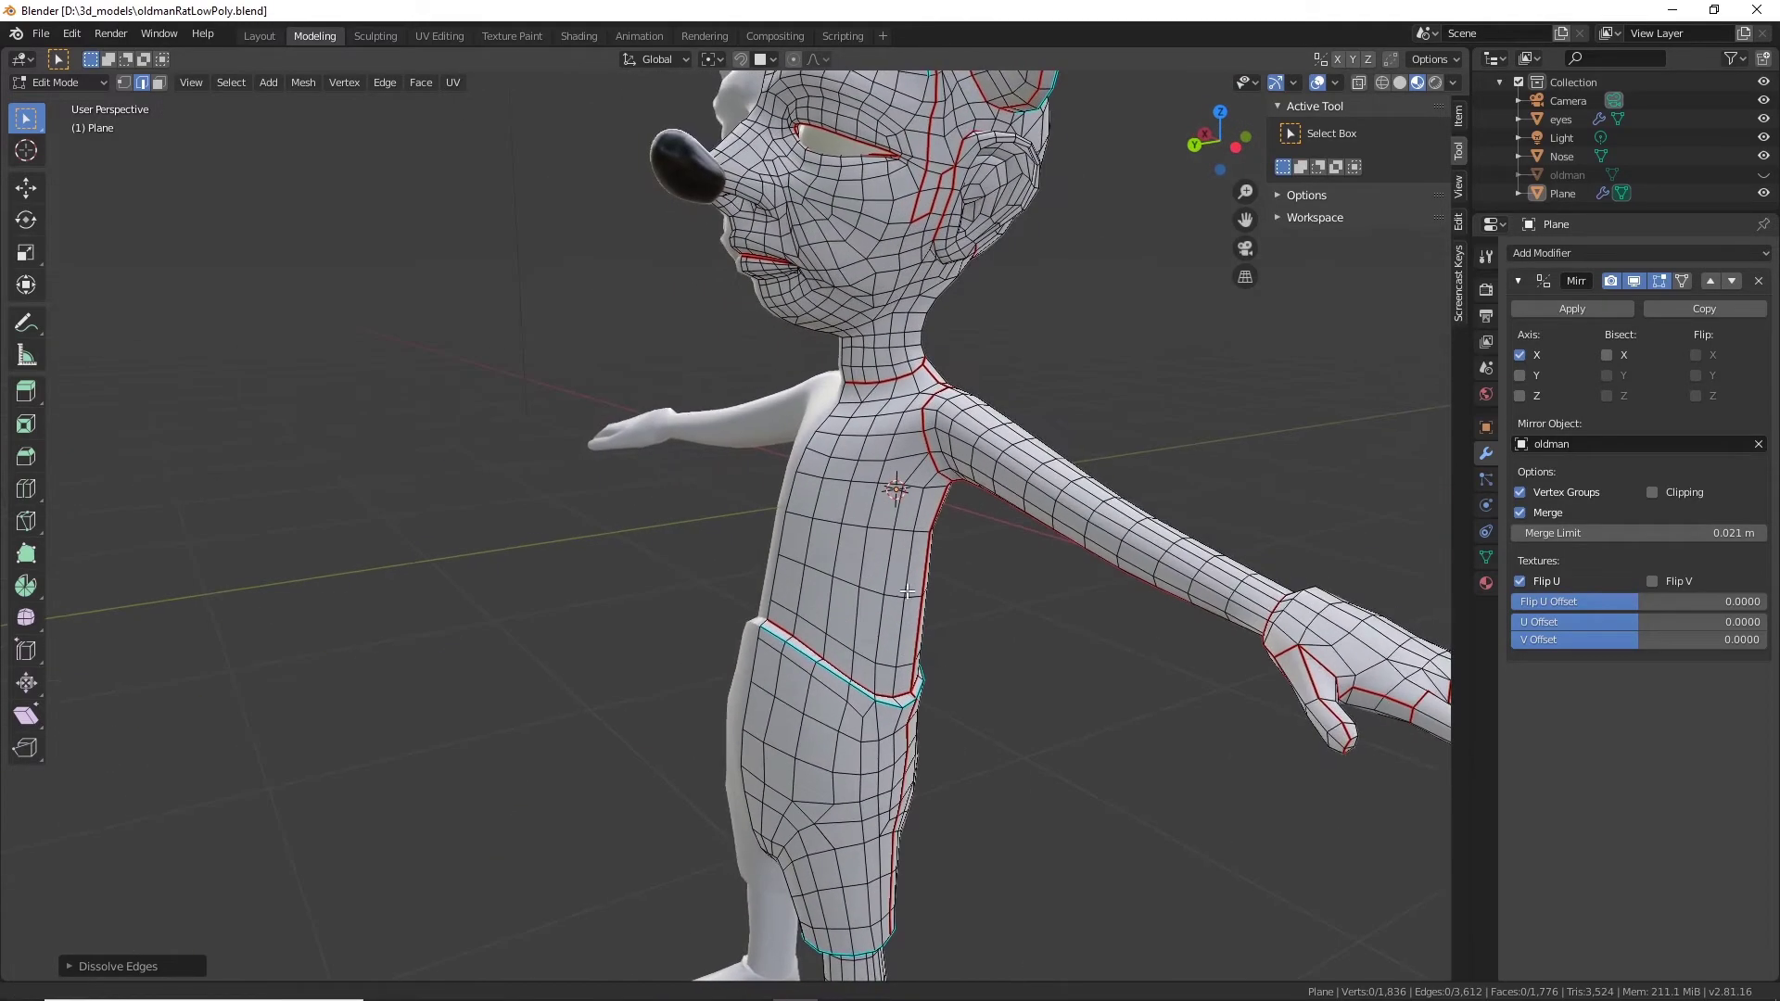
scroll(847, 507, up, 2)
middle_drag(801, 595, 682, 393)
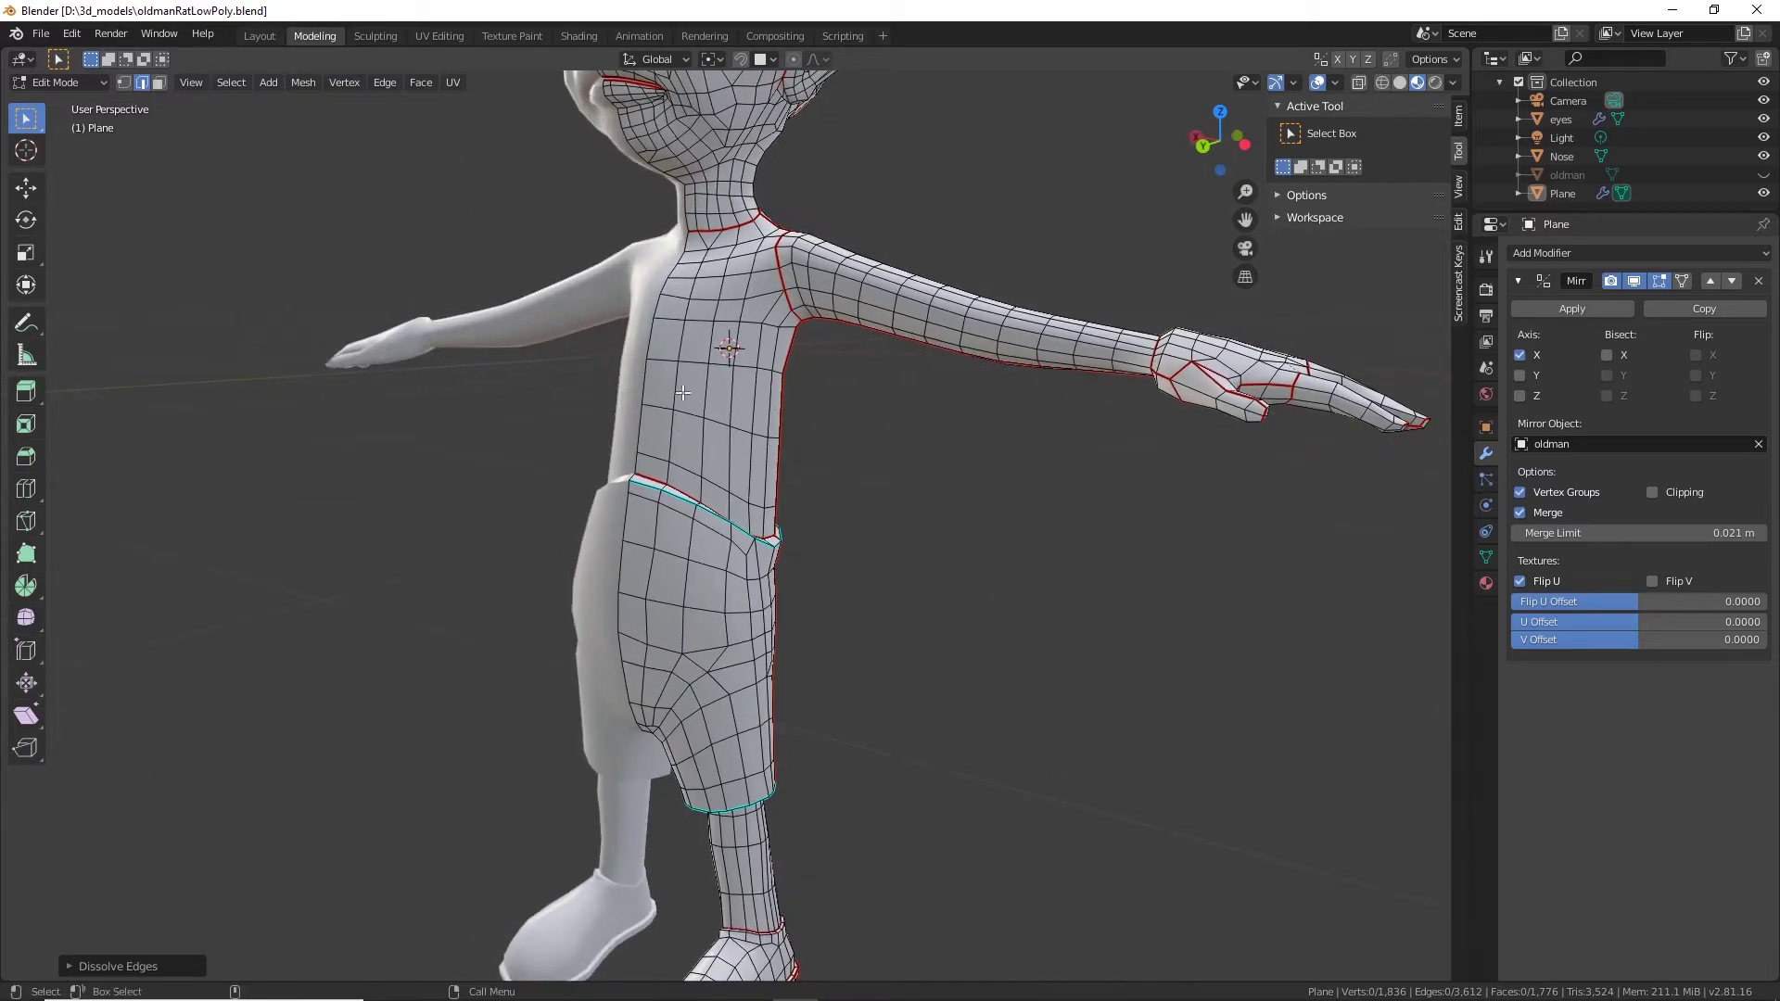
mouse_move(939, 662)
middle_down()
mouse_move(739, 624)
mouse_move(919, 654)
middle_up()
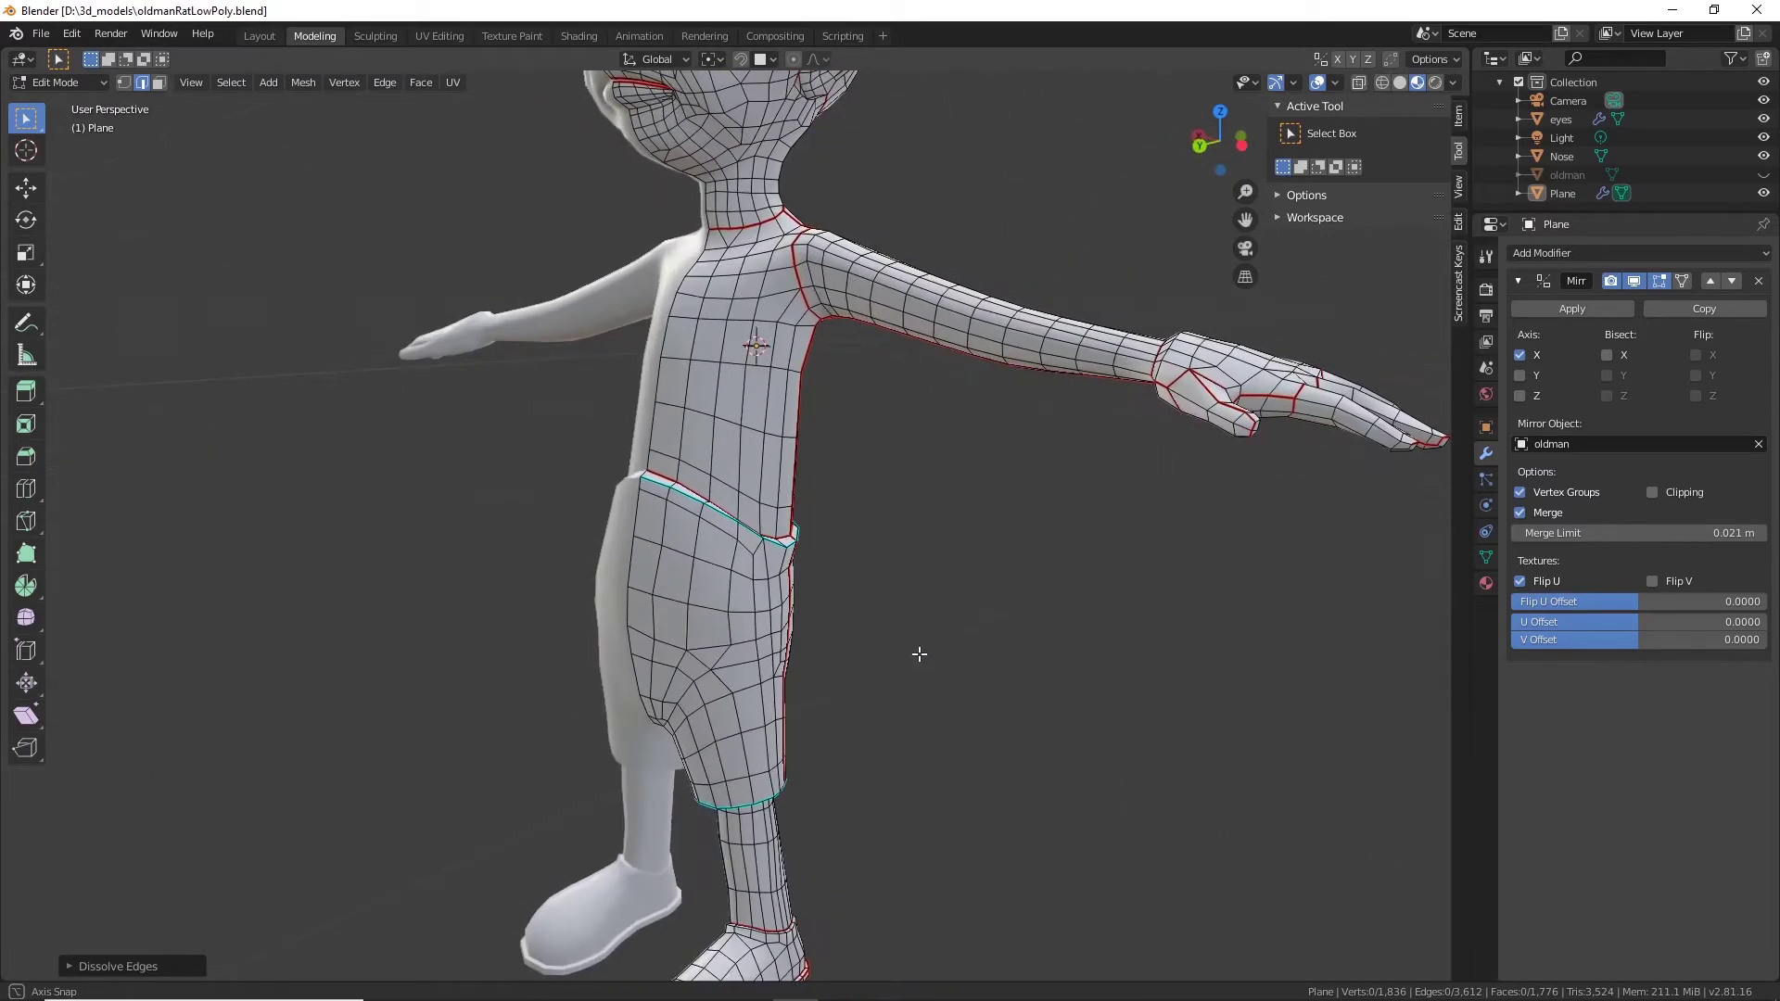
middle_drag(647, 664, 689, 472)
middle_drag(671, 604, 707, 721)
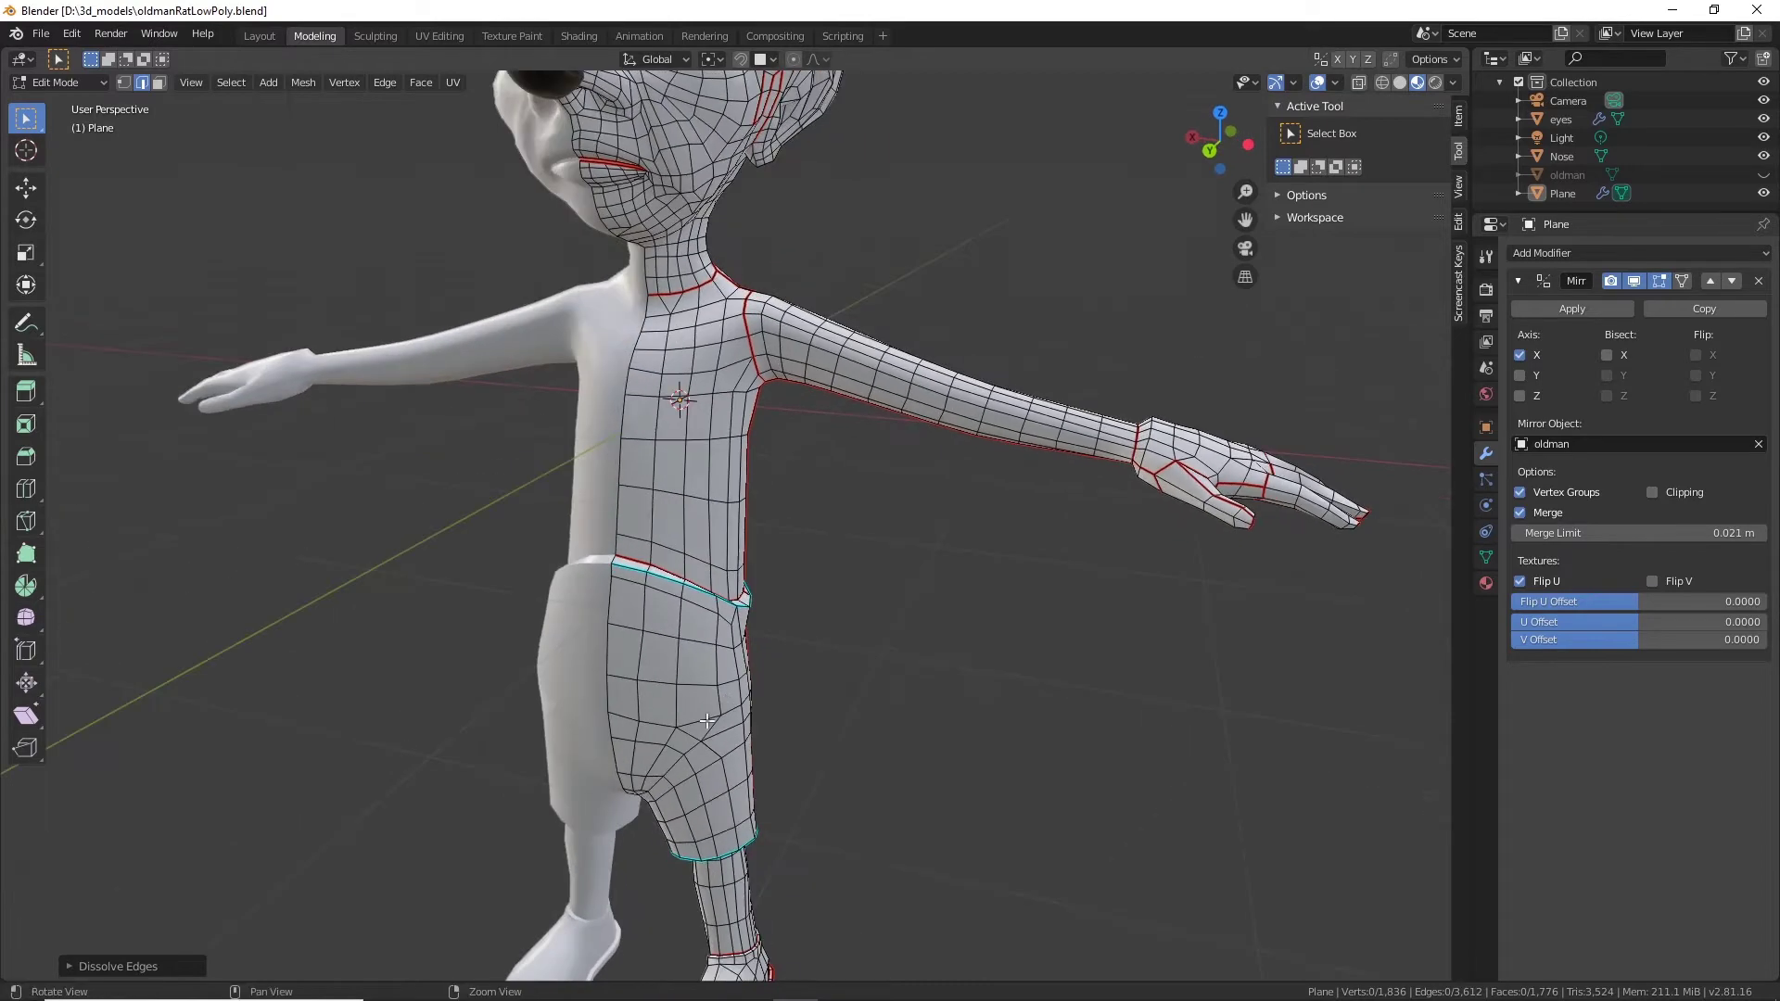
scroll(831, 712, down, 4)
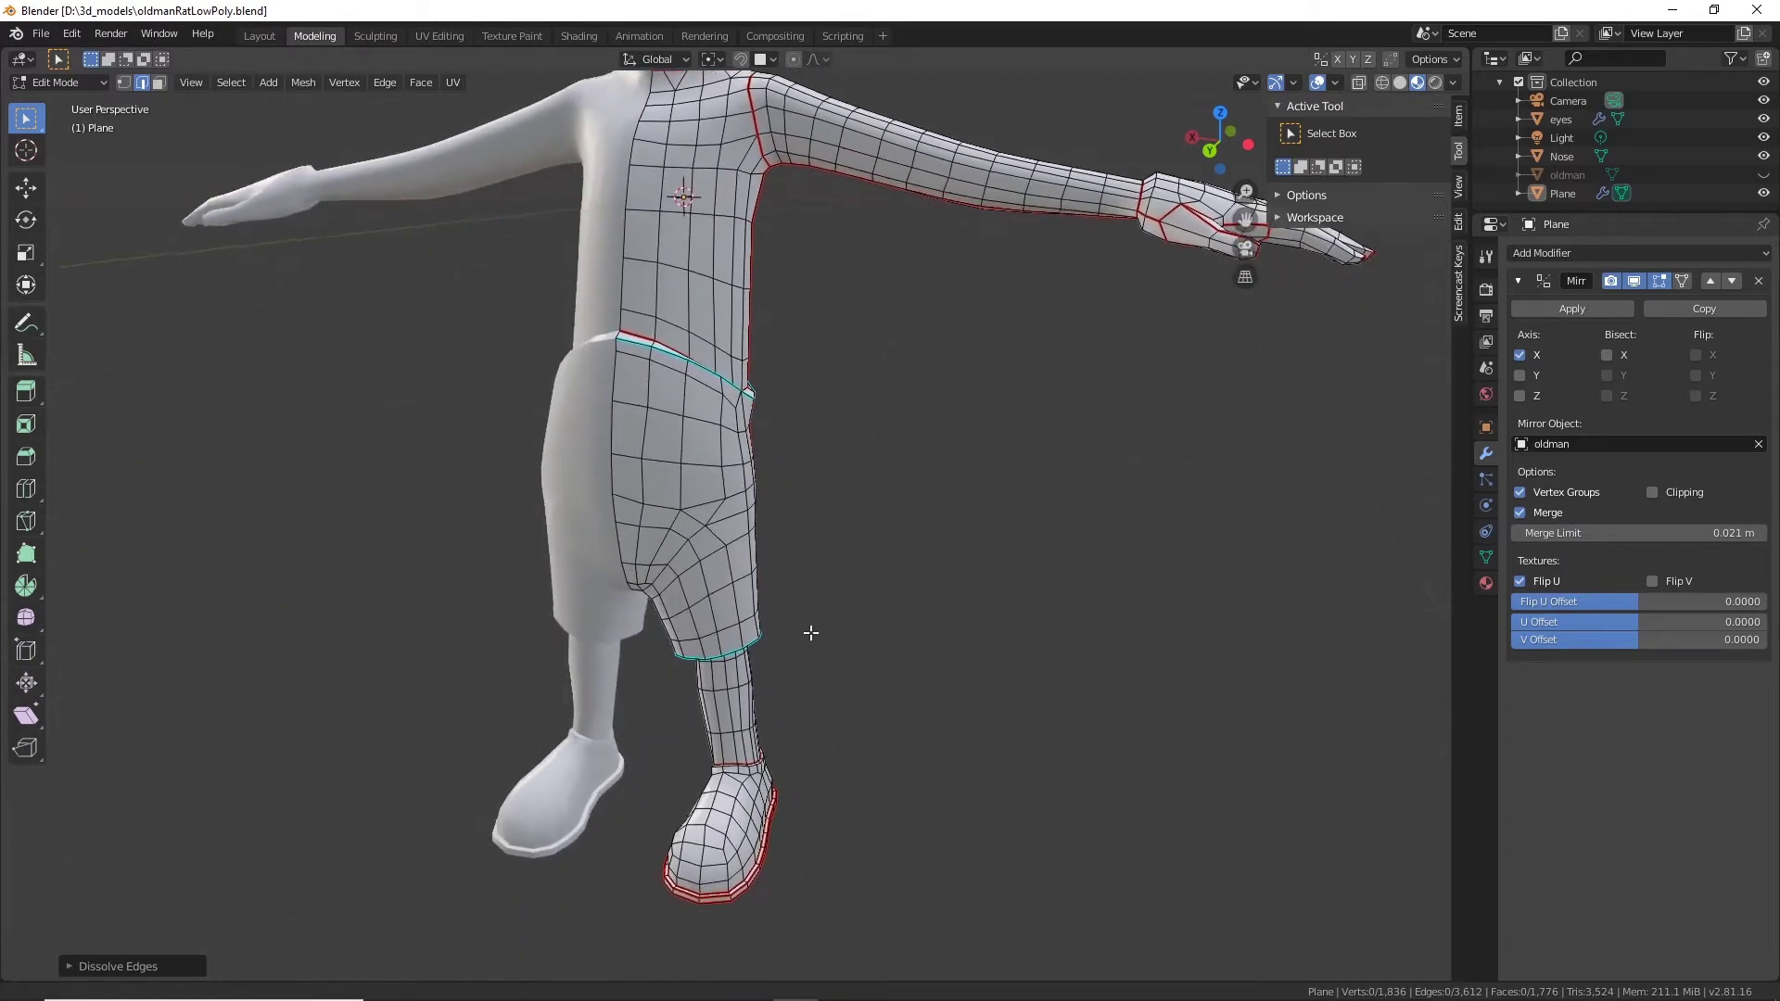
scroll(810, 631, up, 6)
middle_drag(921, 604, 748, 809)
scroll(844, 669, up, 2)
scroll(747, 808, down, 5)
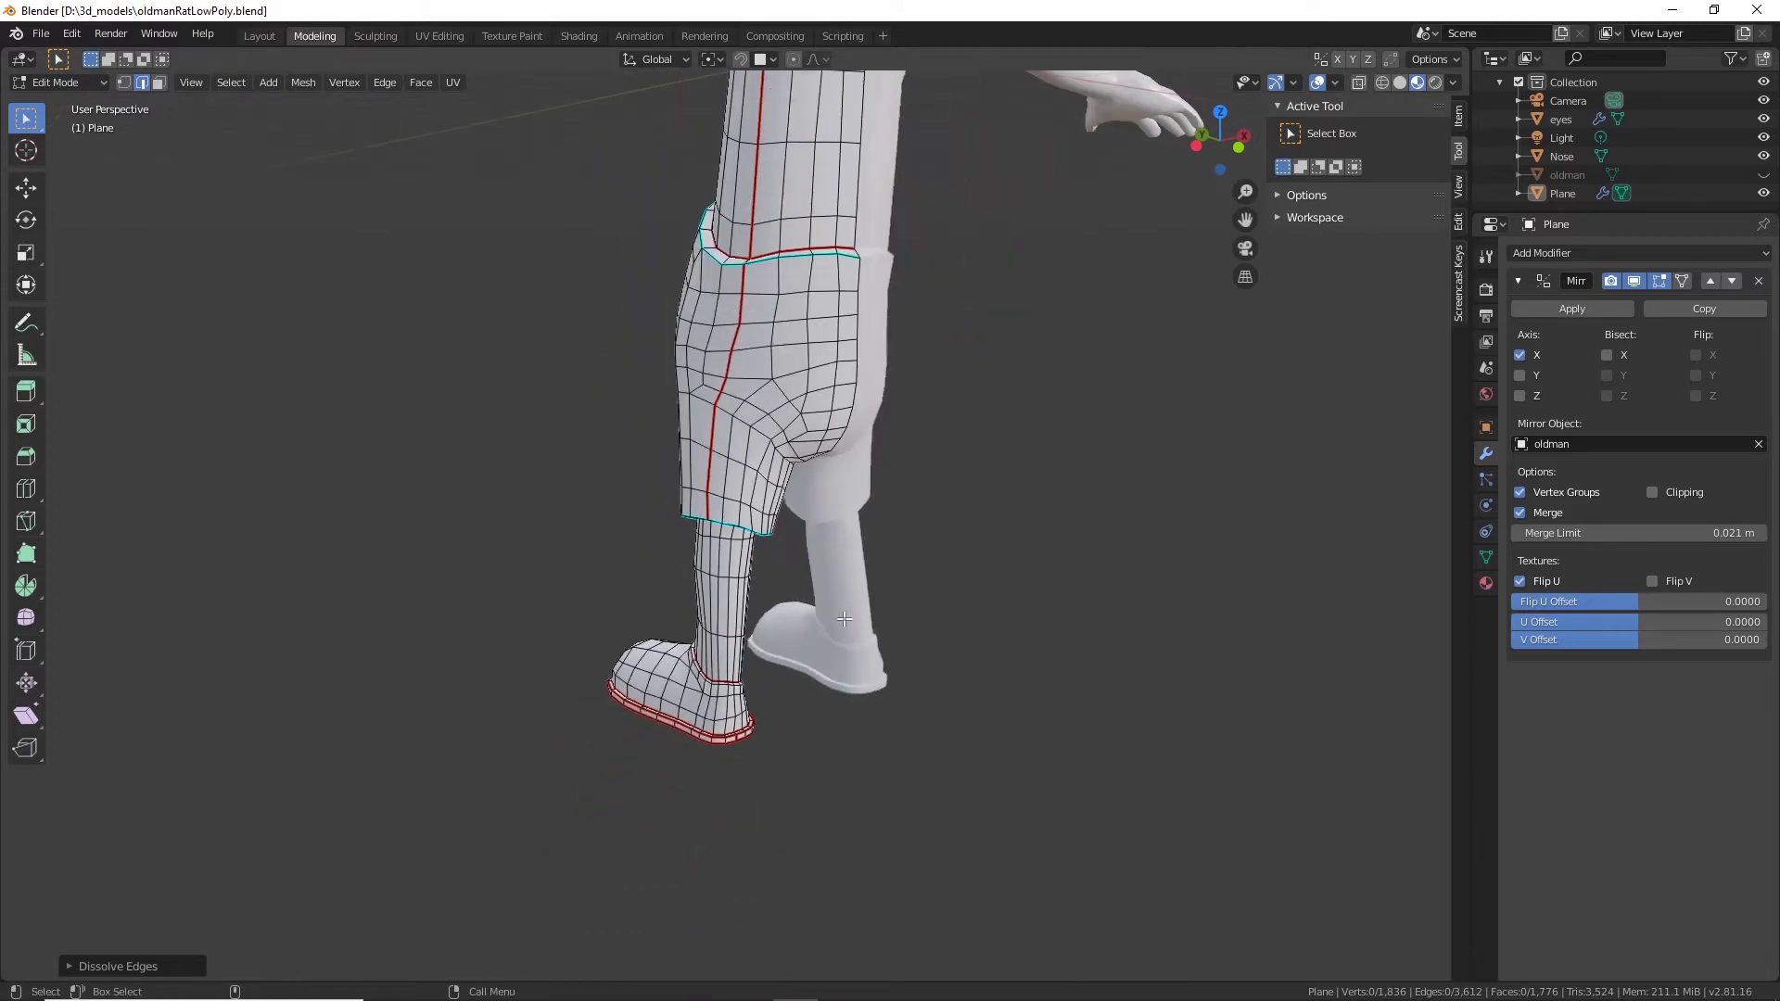
Dissolve the lengthwise edge loop running down the back of the shorts, lower leg and shoe.
alt+drag(839, 549, 738, 450)
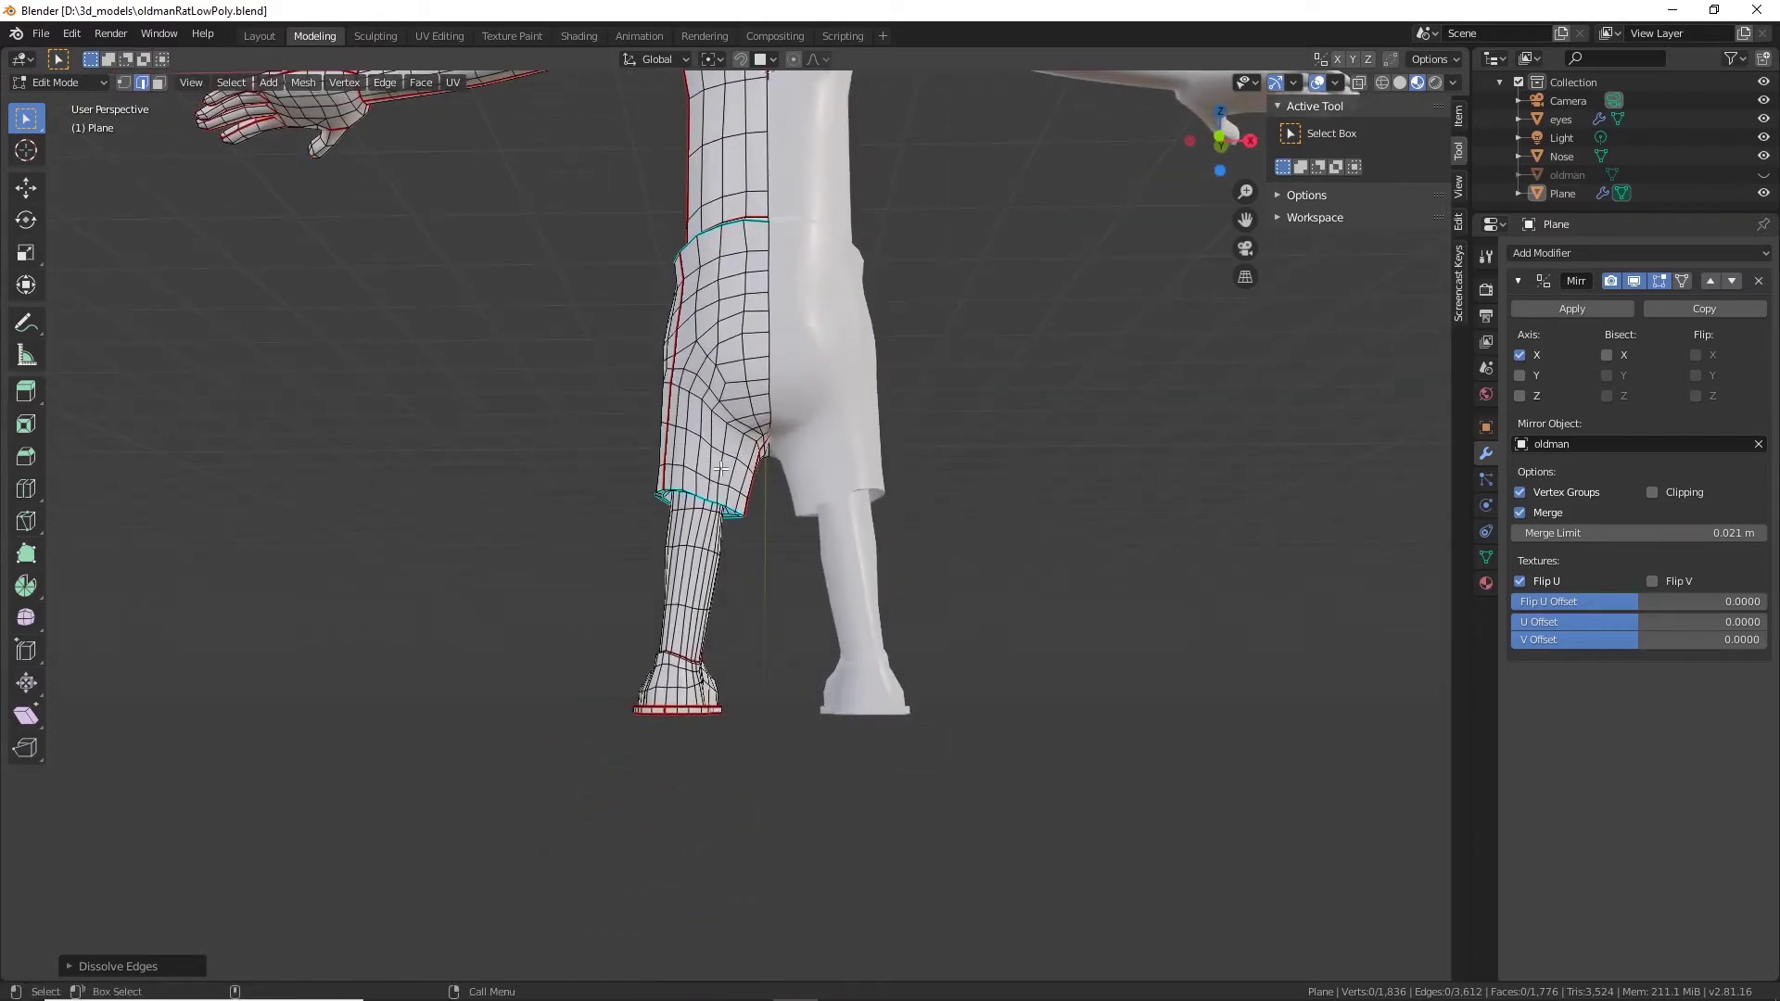
double_click(721, 469)
mouse_move(733, 584)
alt+mouse_down()
mouse_move(767, 564)
mouse_move(758, 586)
alt+mouse_up()
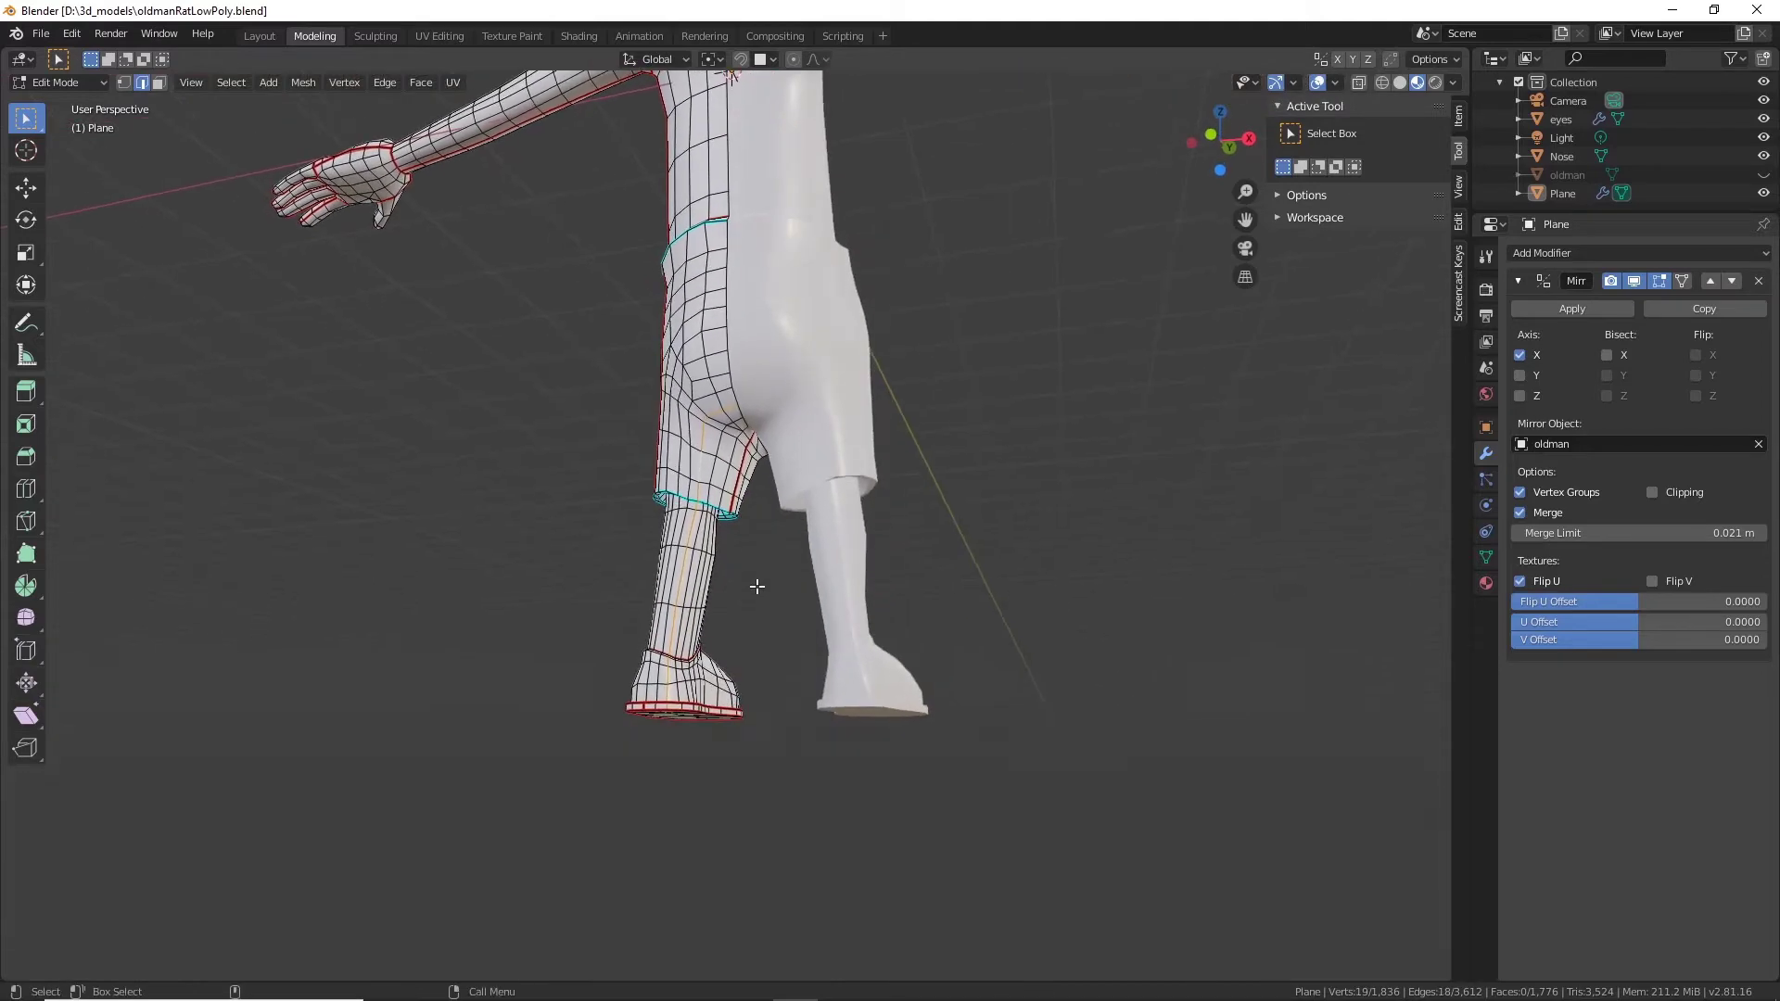
scroll(757, 586, up, 2)
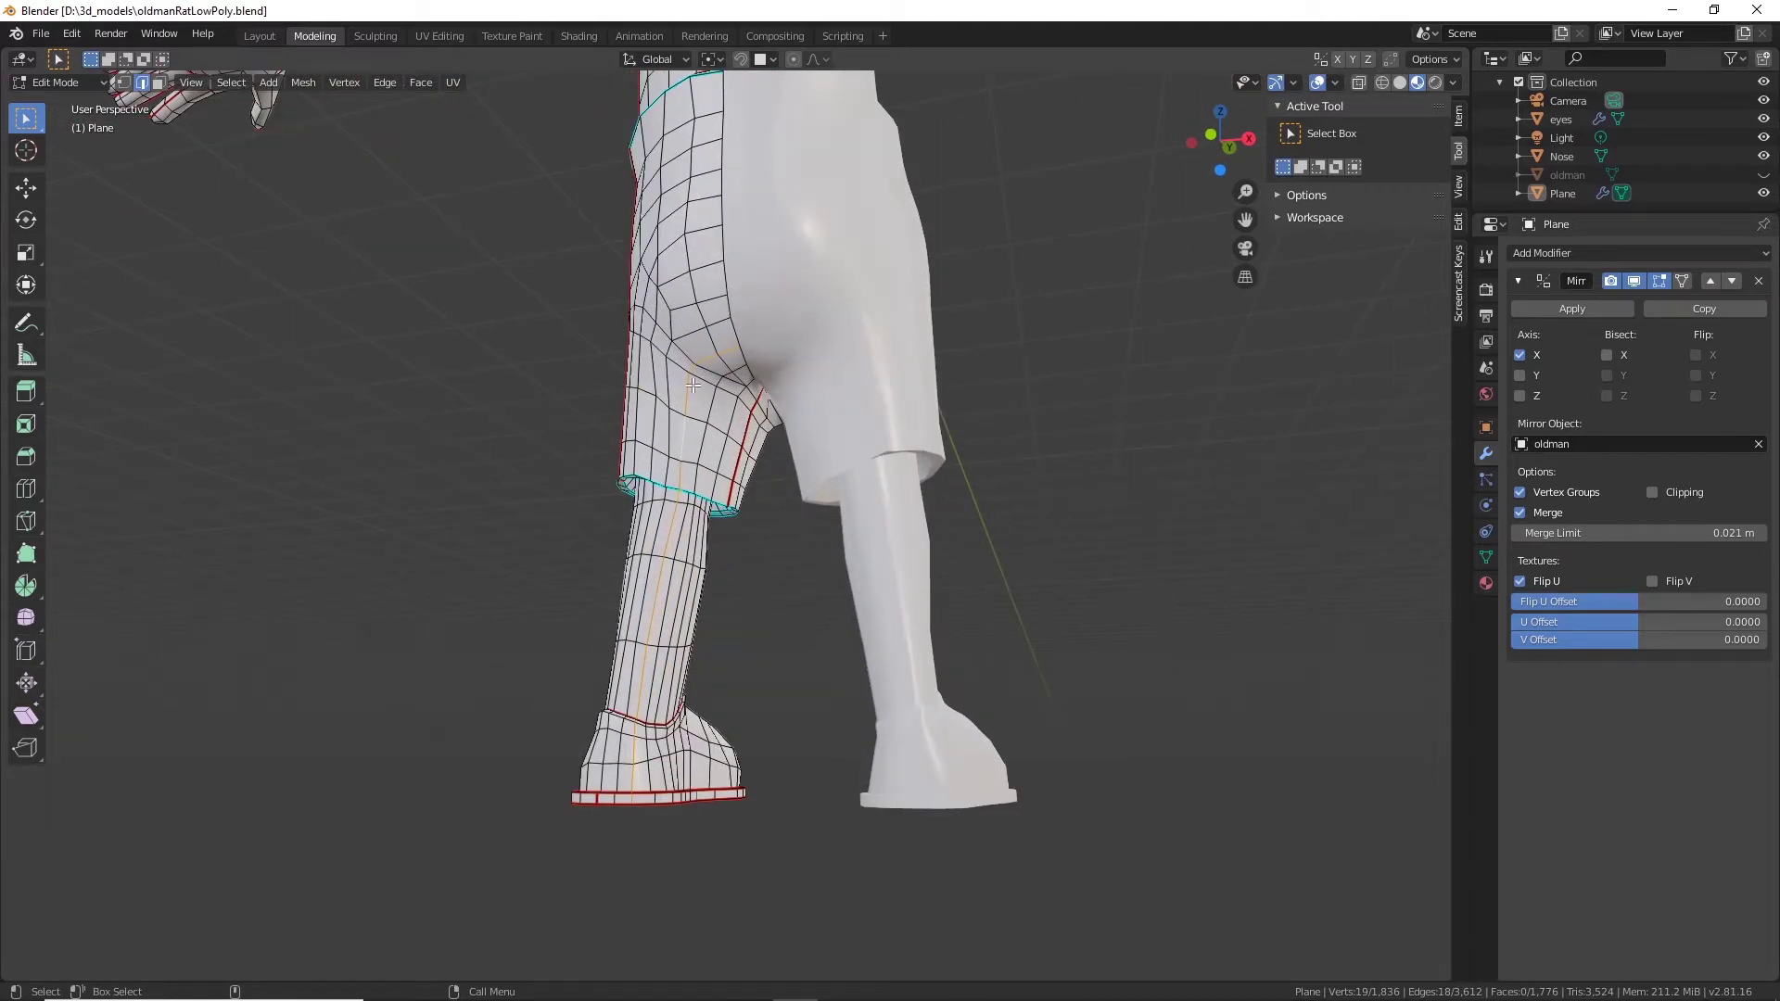
key(ctrl+e)
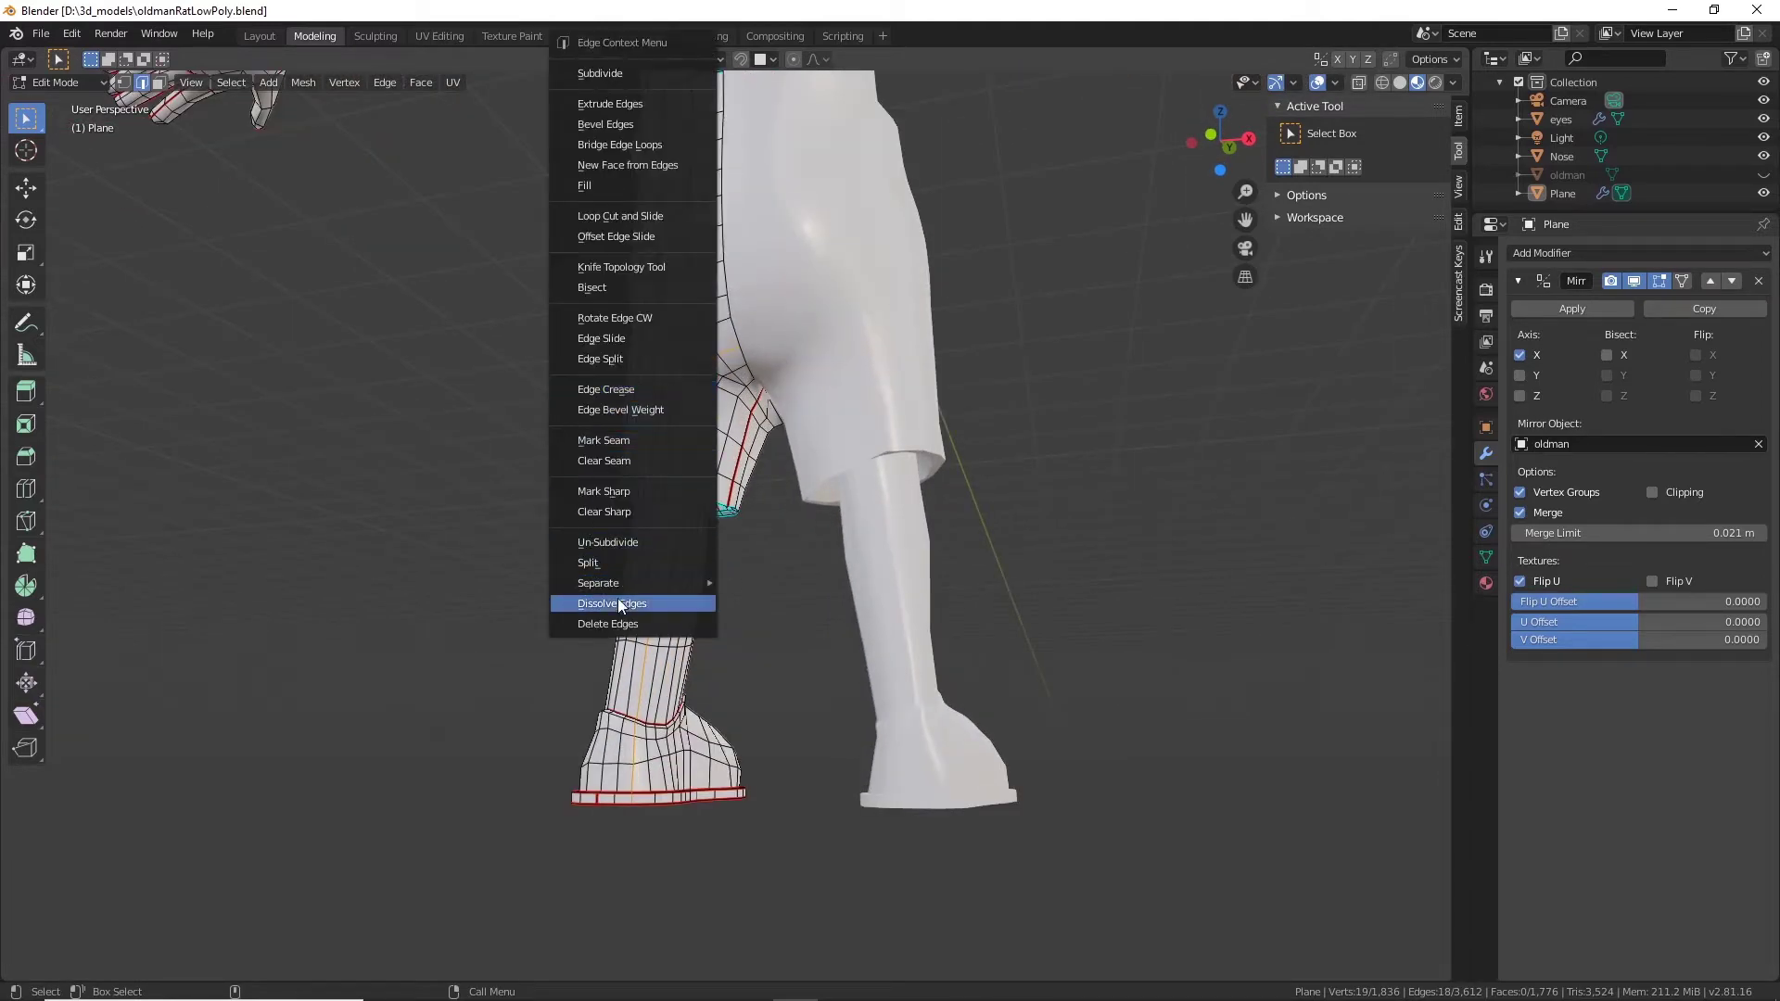
click(616, 602)
Dissolve a second lengthwise edge loop on the back of the leg, running from the shorts down to the heel.
middle_drag(811, 538, 793, 420)
middle_drag(786, 524, 697, 598)
alt+click(673, 601)
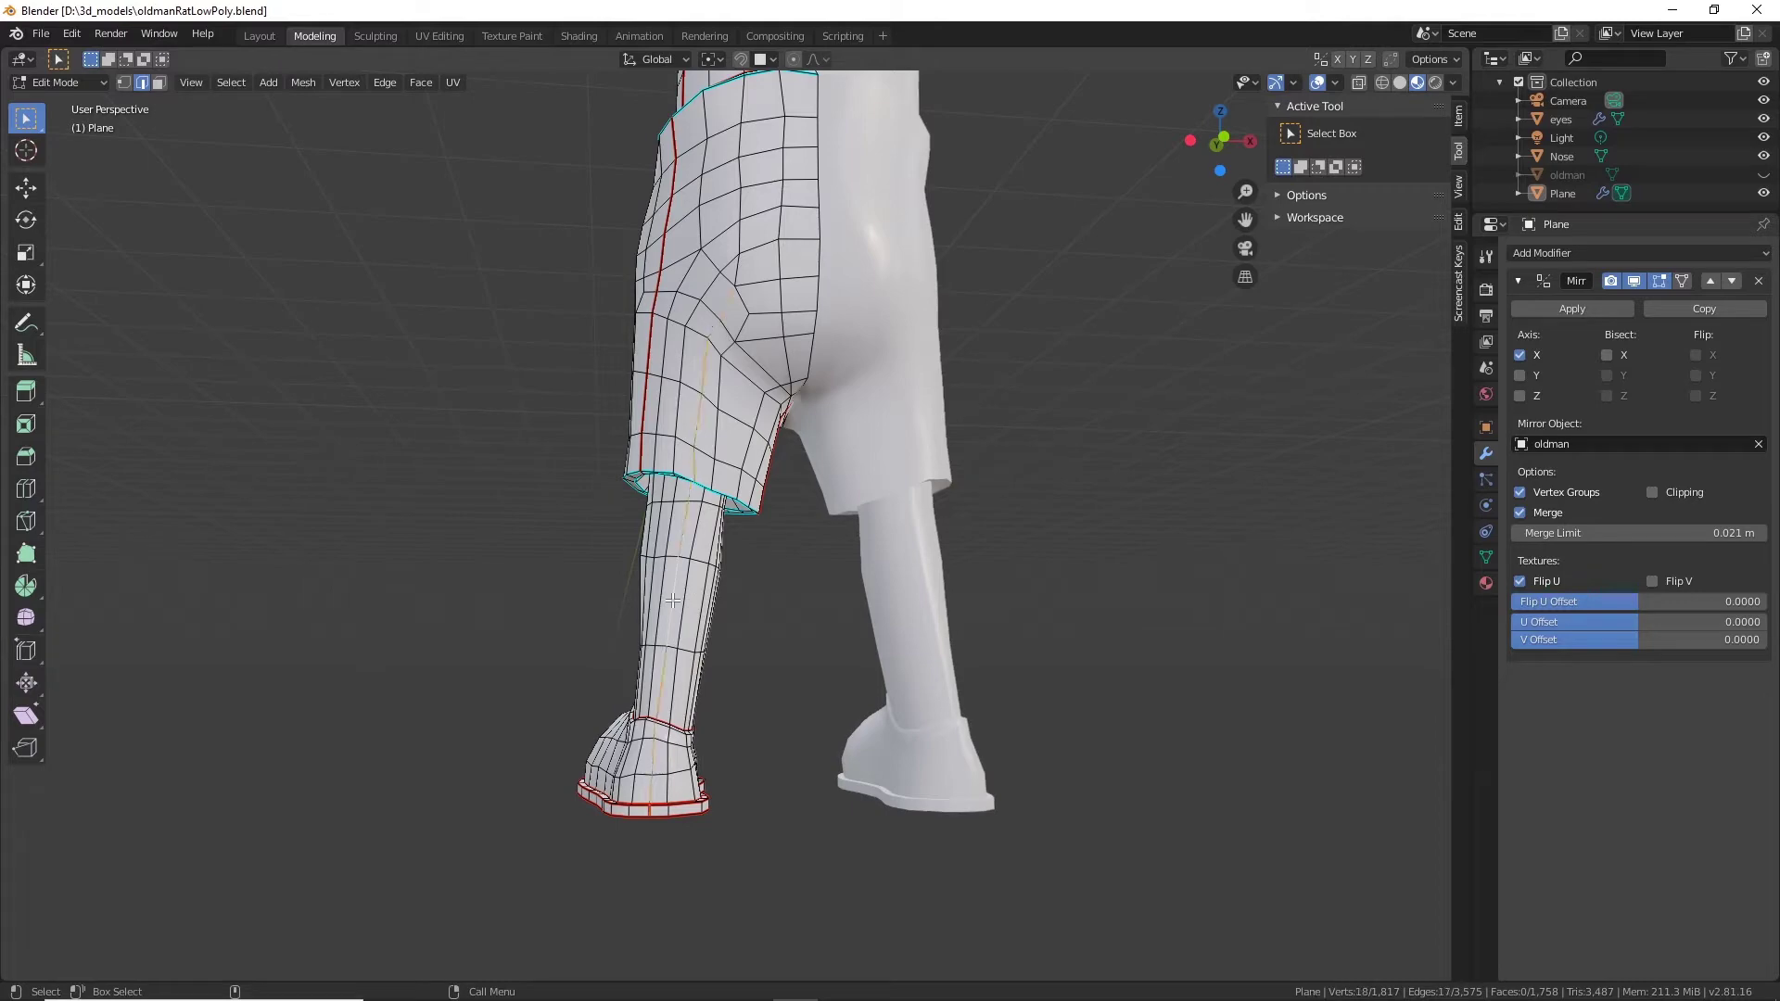
middle_drag(673, 601, 719, 486)
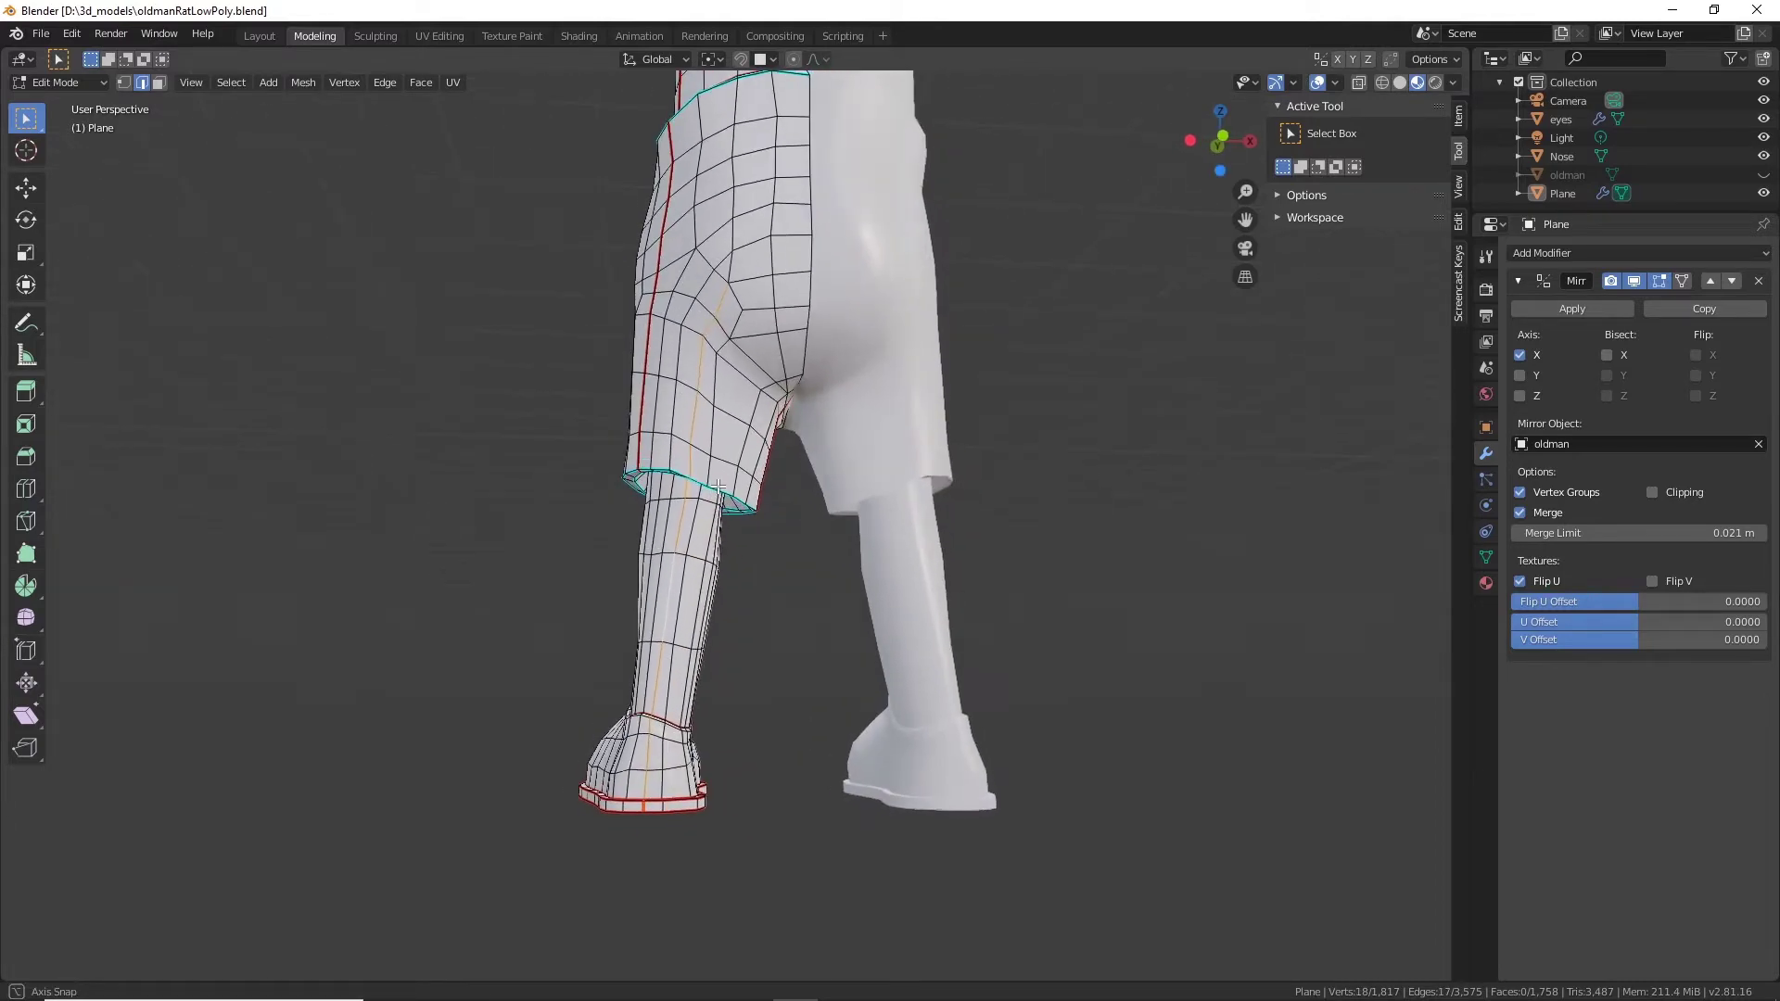
right_click(675, 562)
click(621, 601)
In vertex selection mode, merge the two neighbouring vertices on the back of the shorts below the buttock bend at their center.
middle_drag(728, 569, 789, 816)
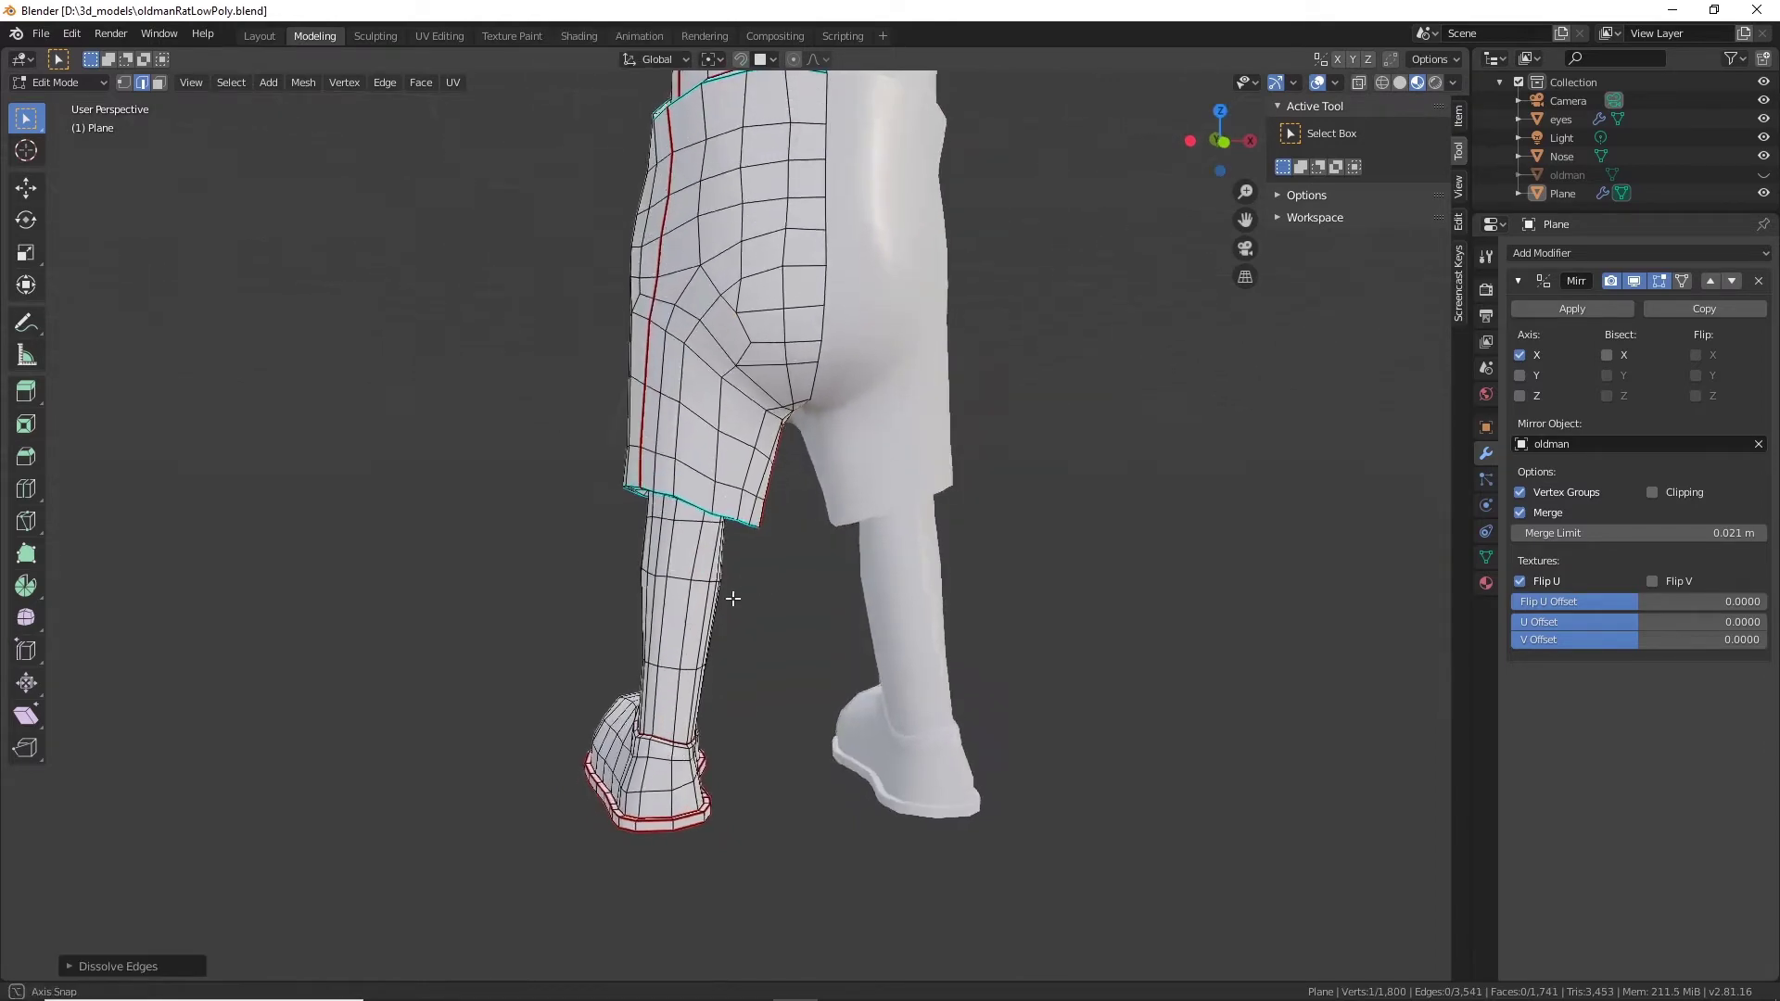
scroll(800, 630, up, 4)
middle_drag(799, 631, 832, 438)
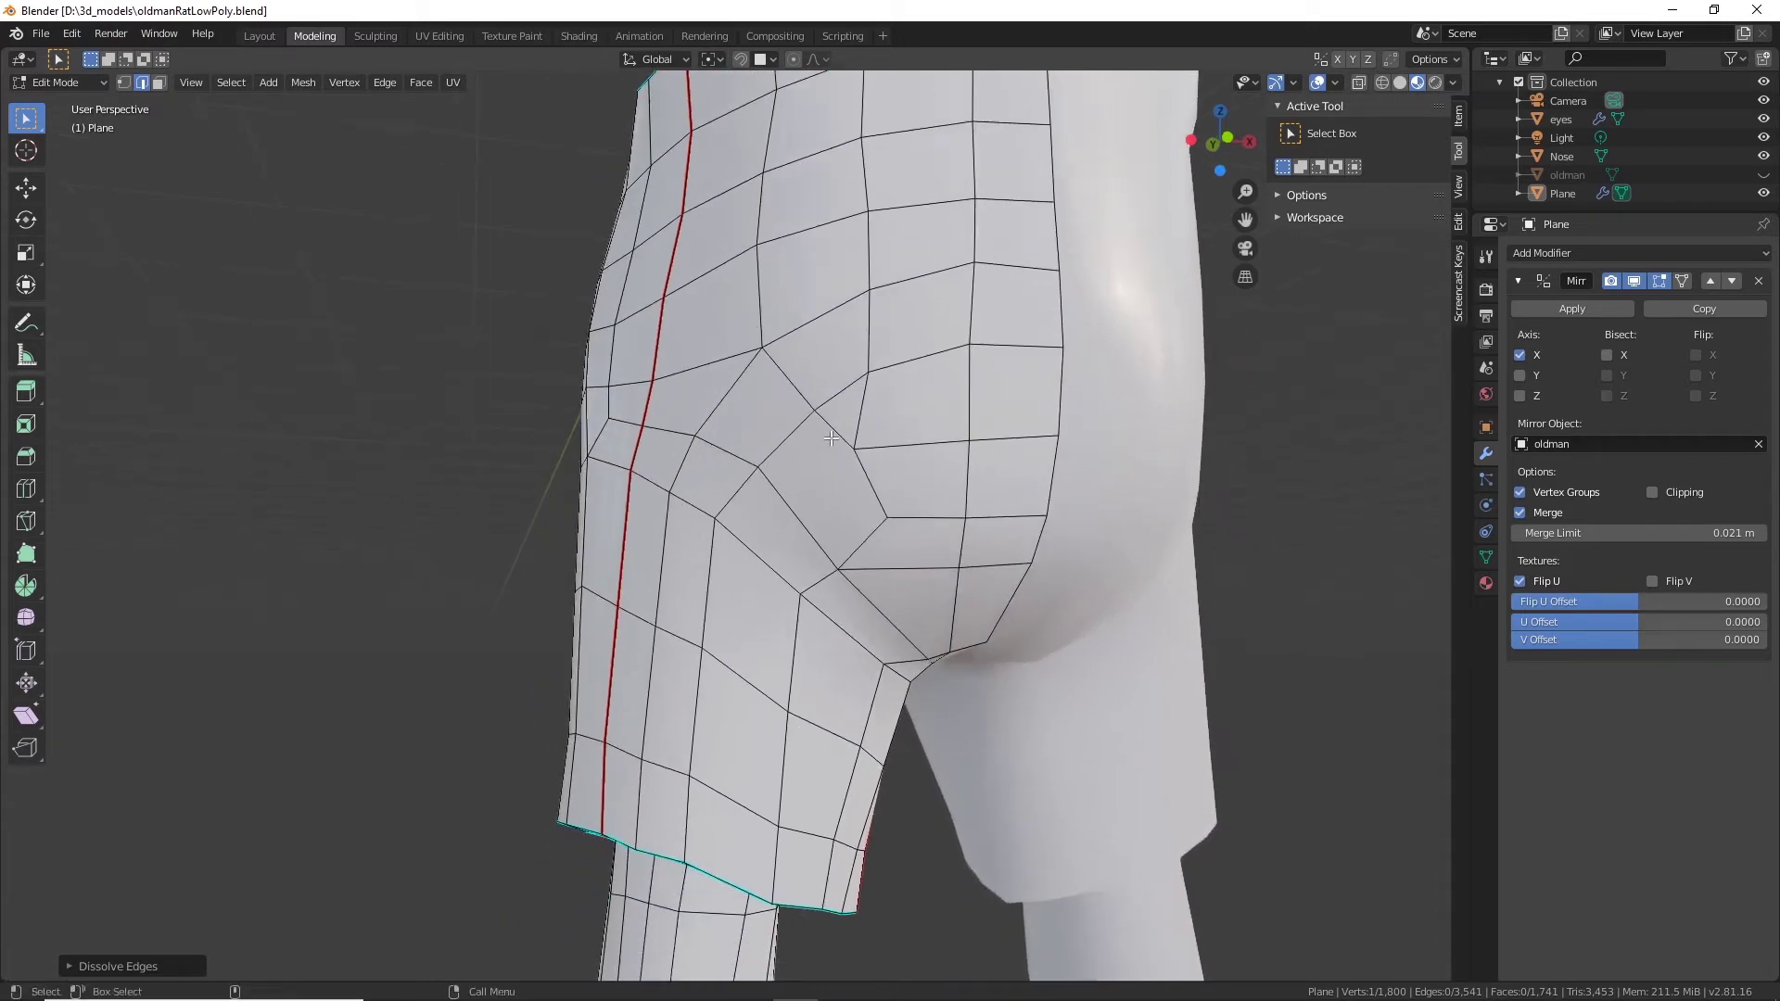
click(125, 83)
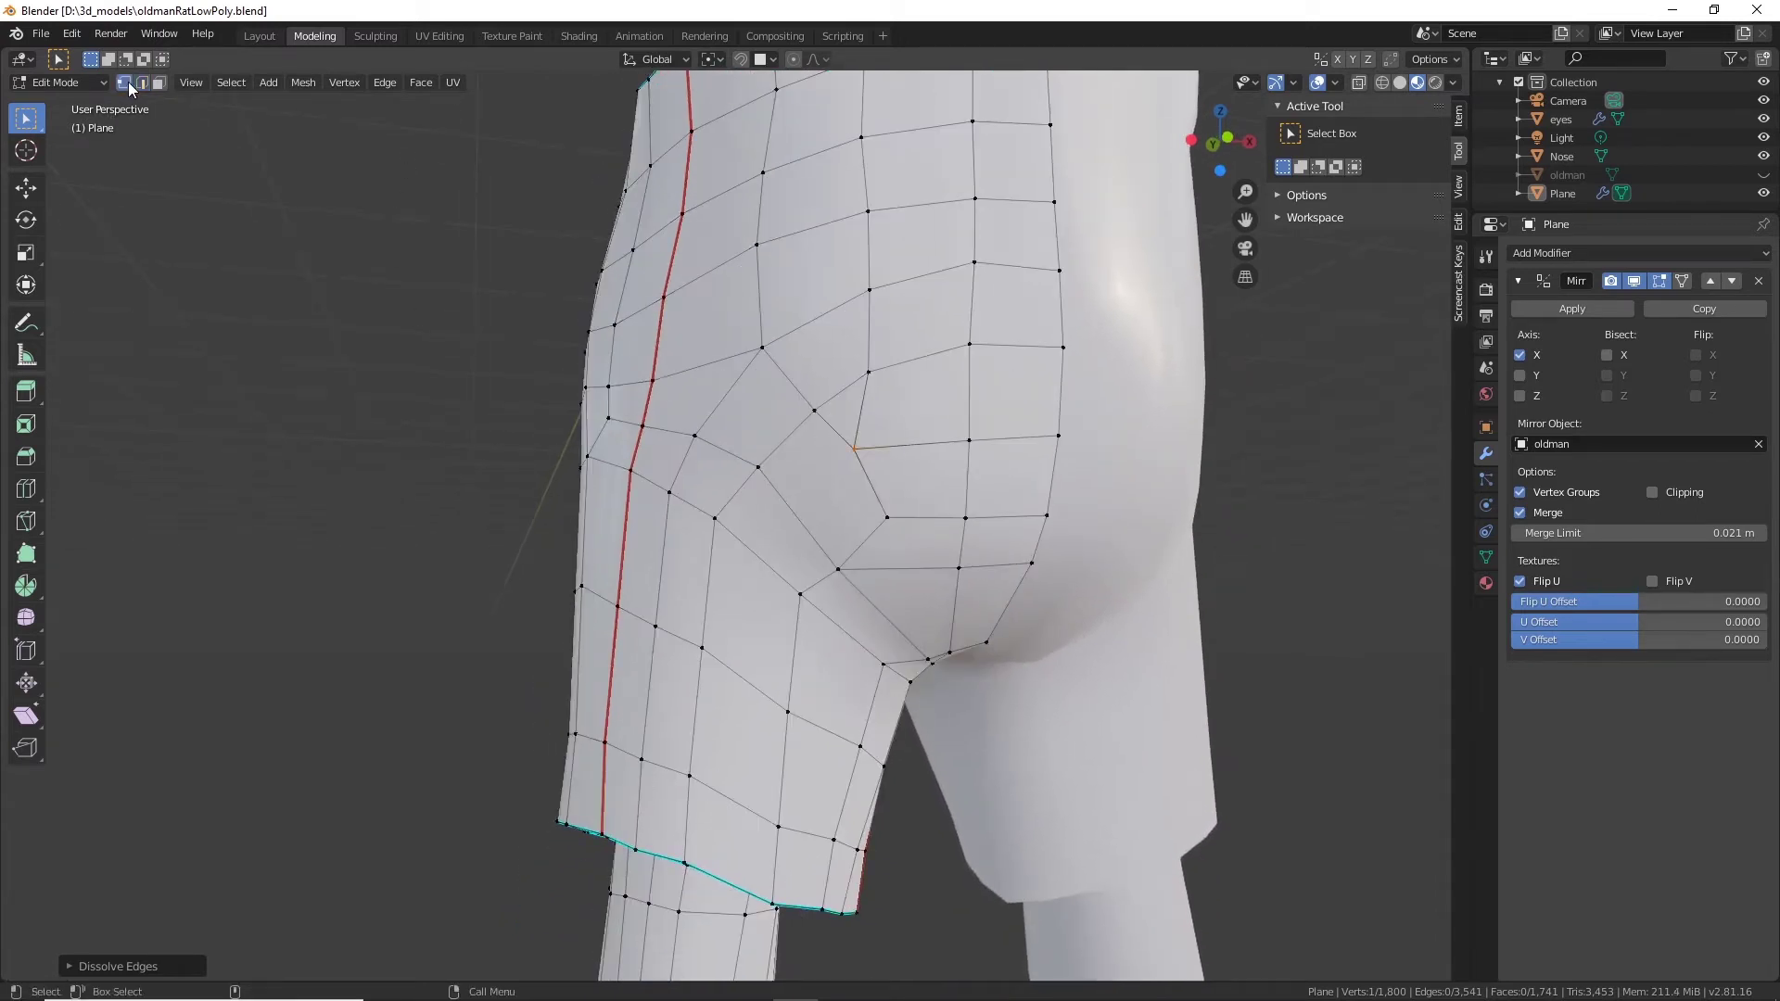
click(816, 409)
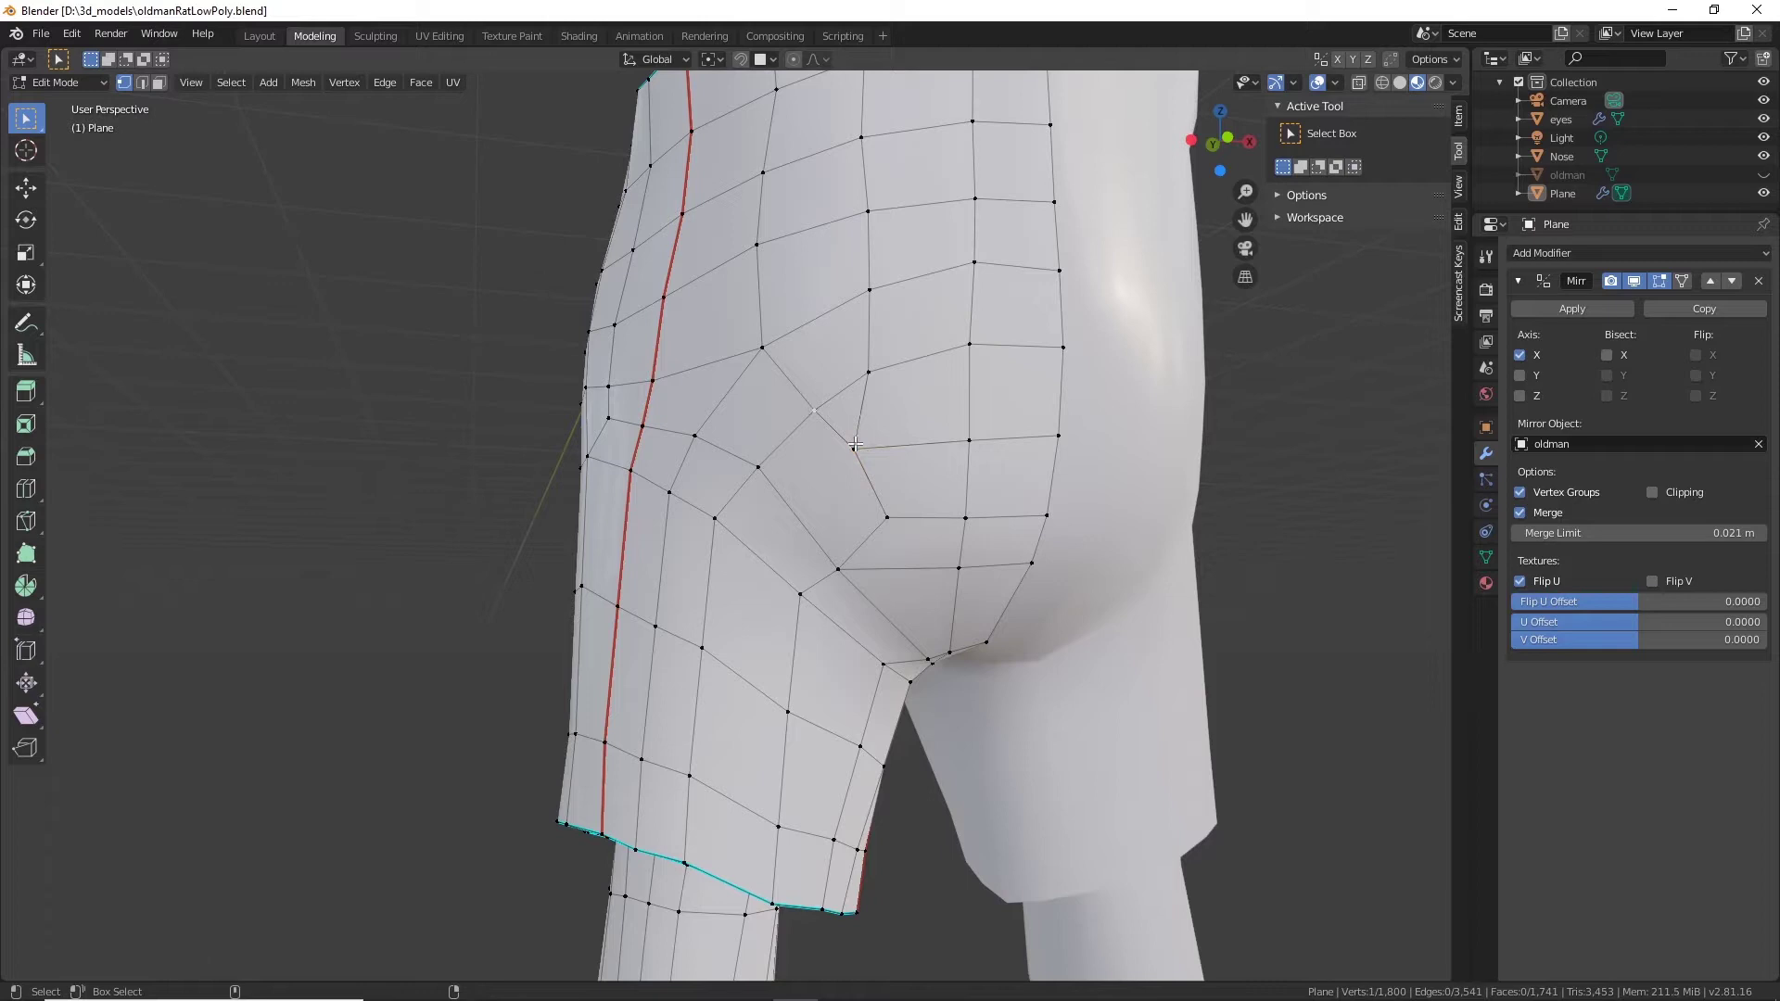
shift+click(854, 447)
right_click(855, 446)
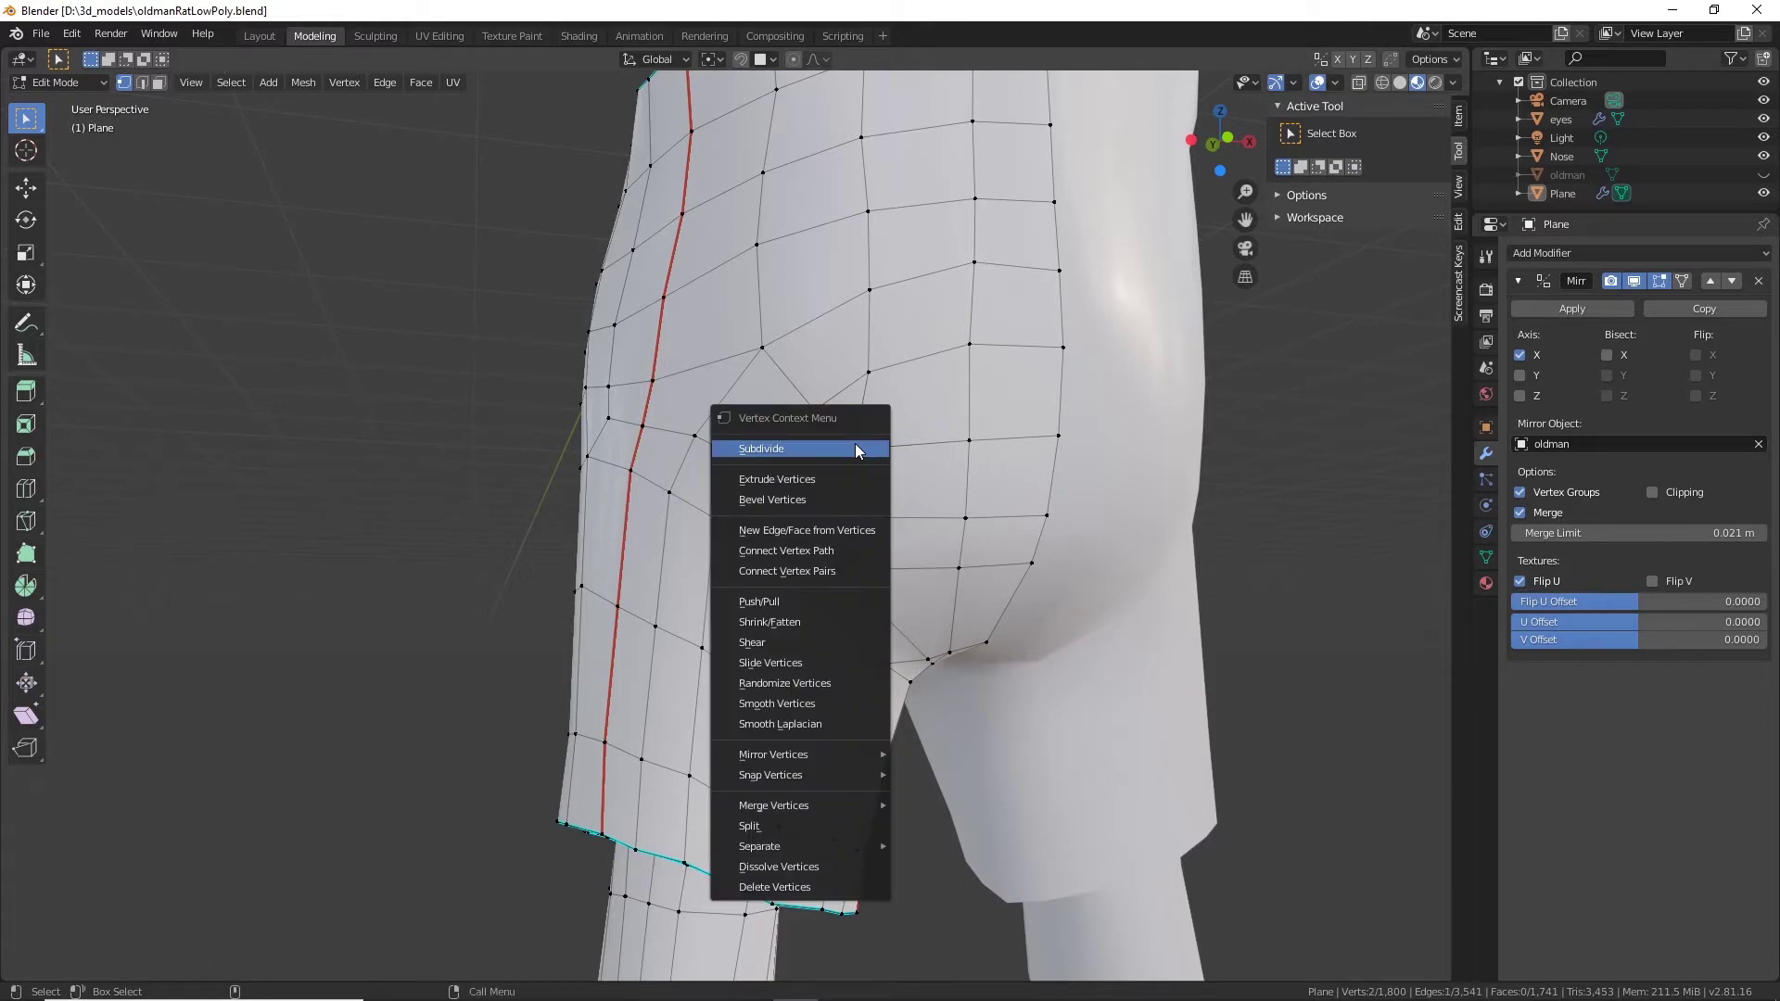
mouse_move(781, 805)
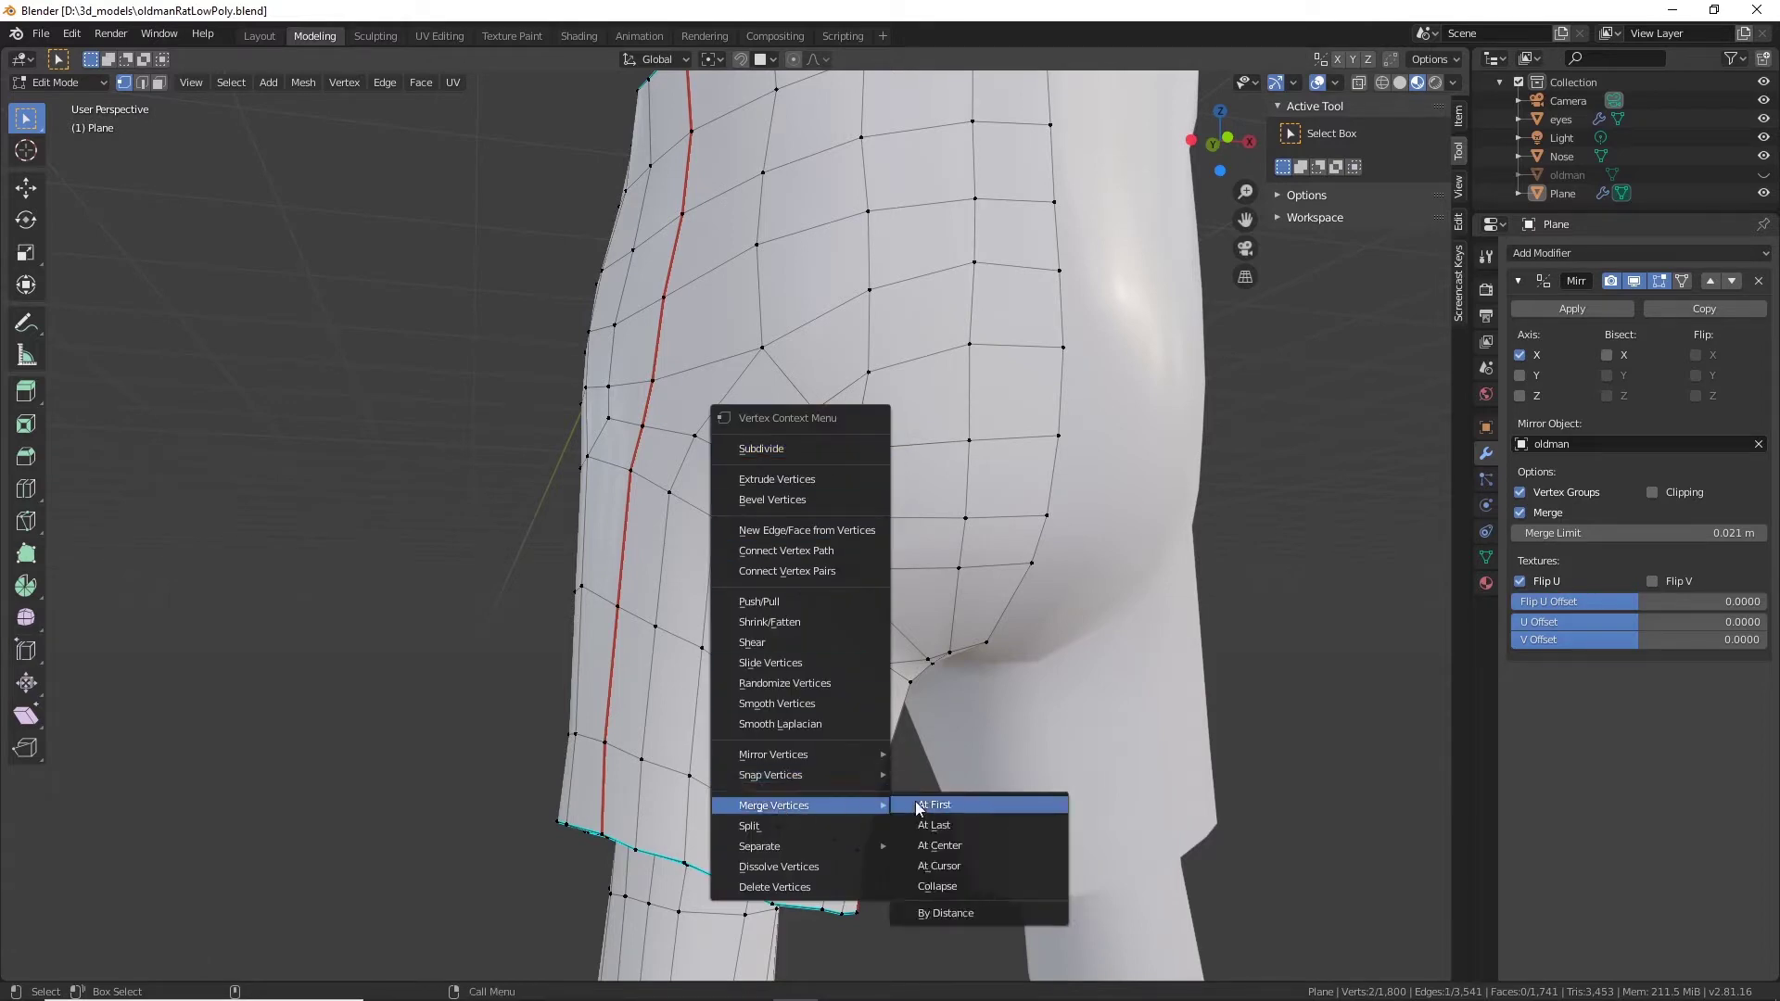
click(940, 846)
middle_drag(890, 519, 829, 492)
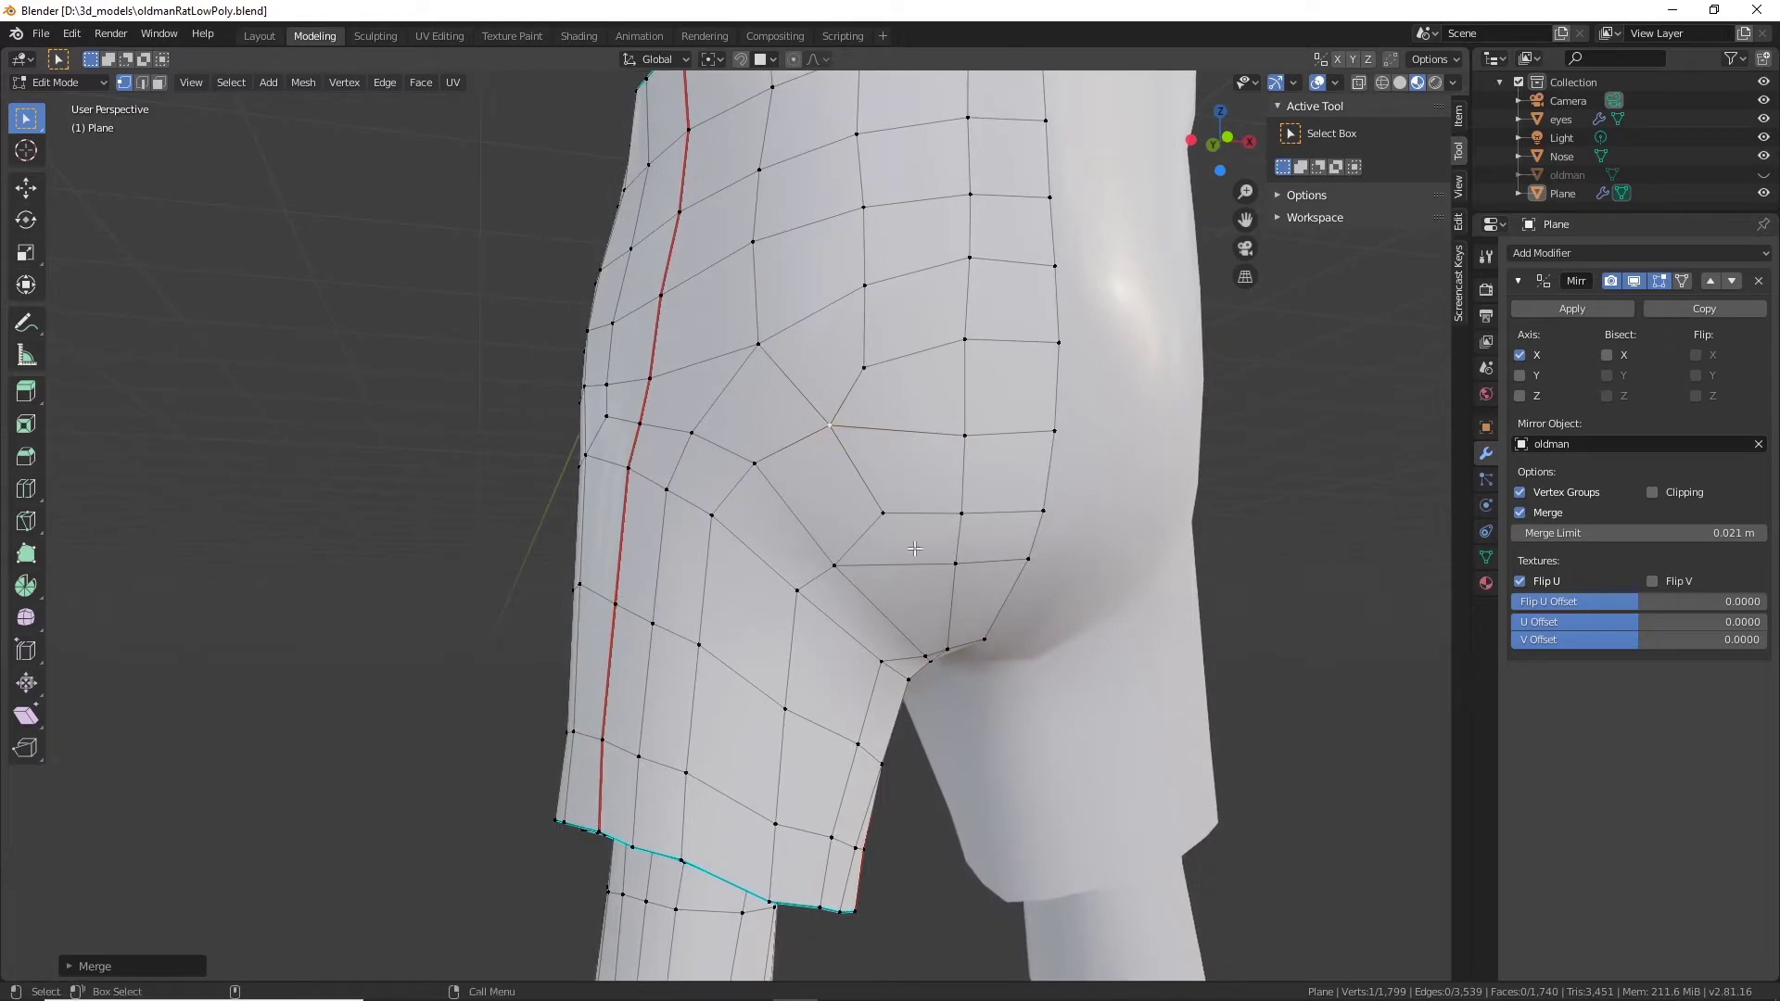
In edge selection mode, dissolve another lengthwise edge loop running down the inner back of the shorts, calf and shoe.
middle_drag(915, 549, 670, 295)
scroll(849, 506, down, 5)
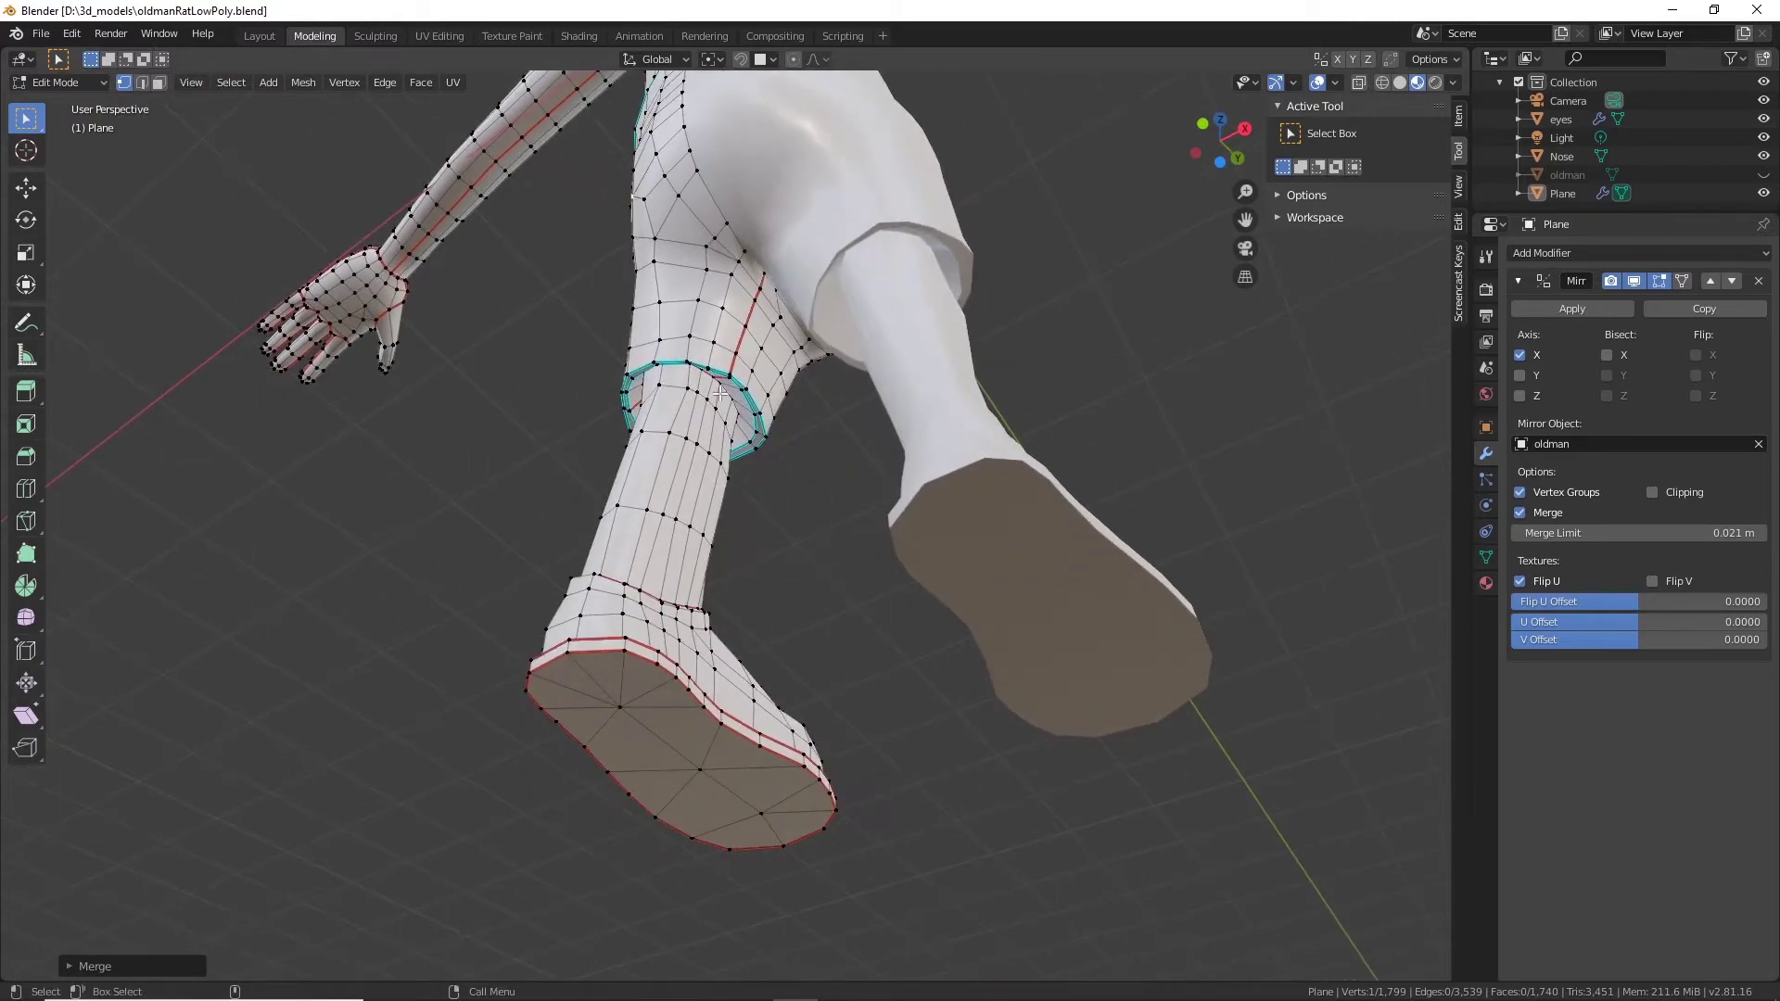
middle_drag(720, 395, 563, 608)
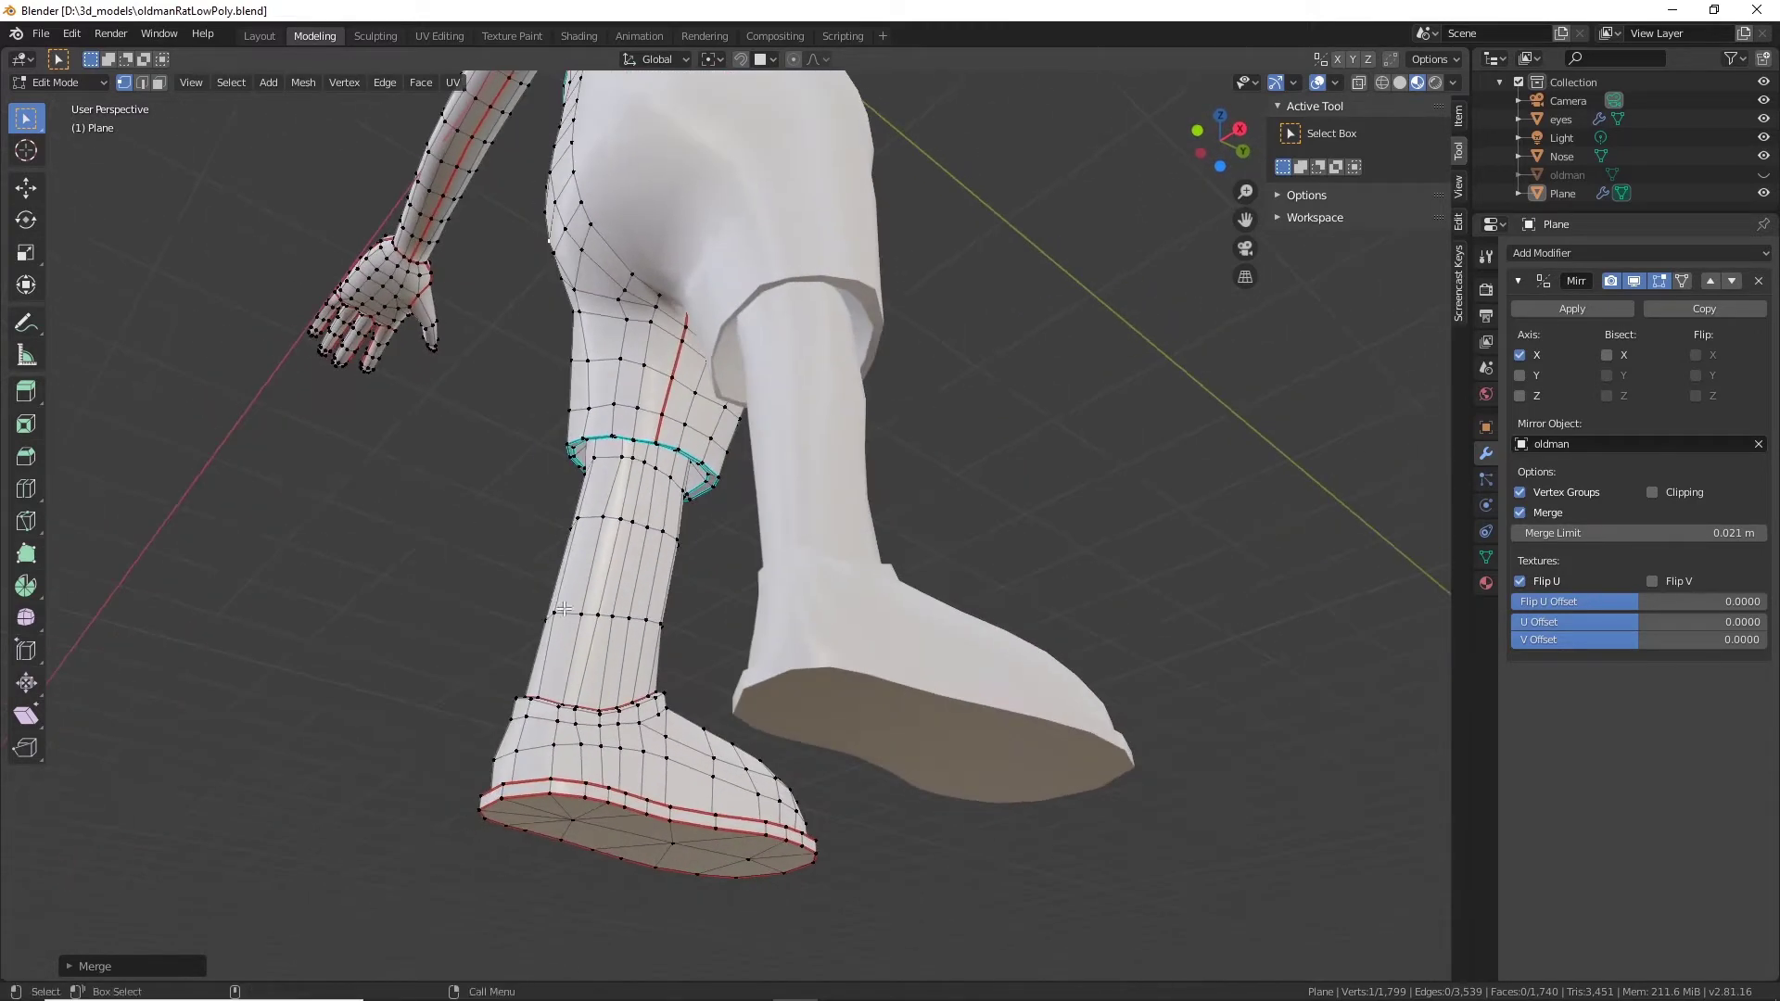
click(140, 82)
alt+click(591, 656)
middle_drag(591, 656, 713, 470)
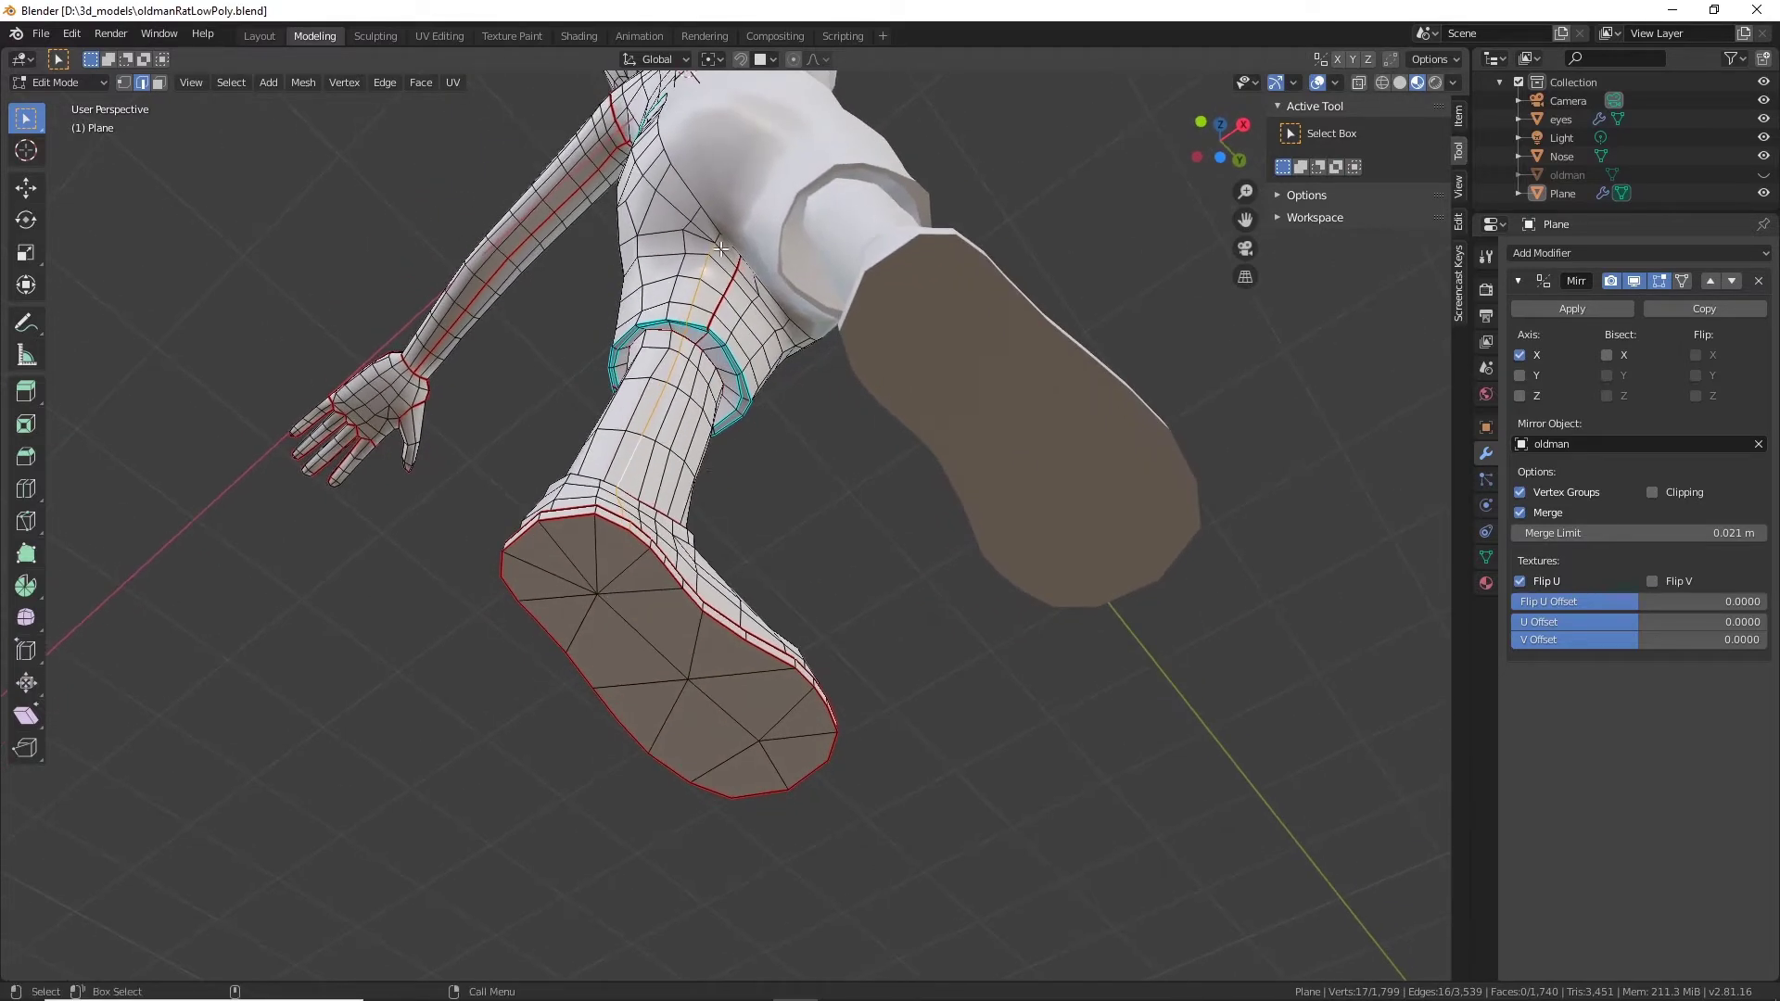
middle_drag(738, 277, 697, 290)
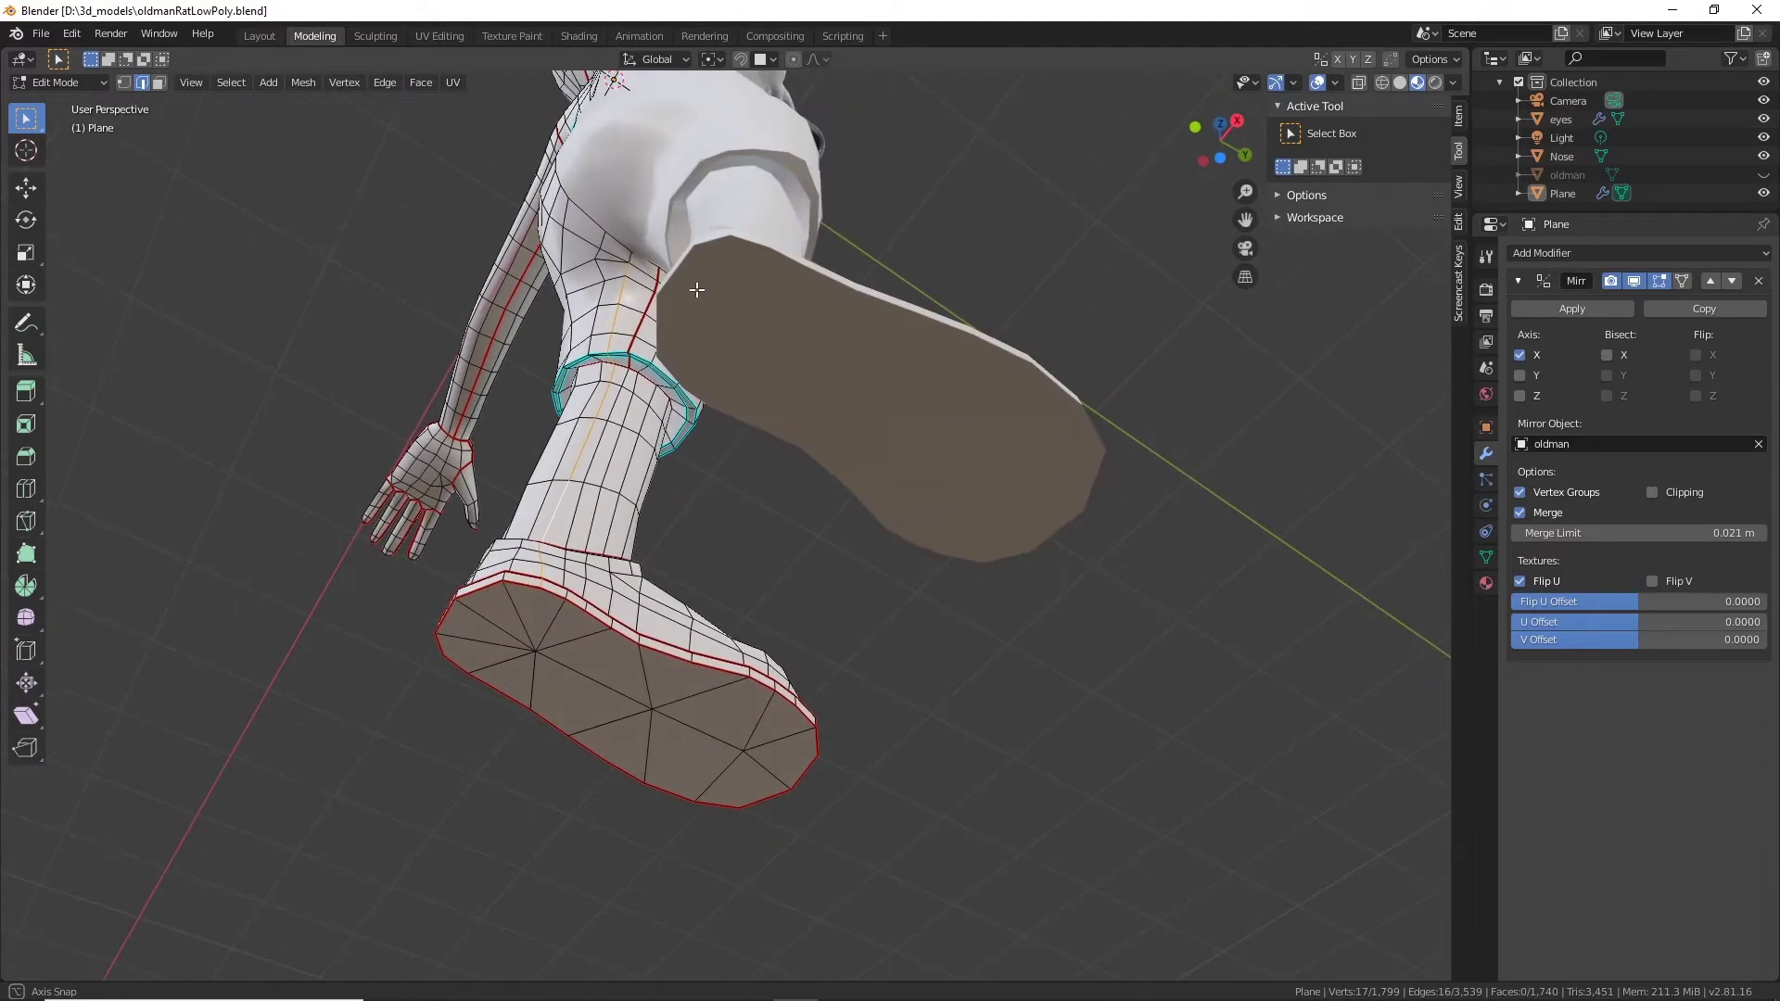
double_click(606, 471)
middle_drag(608, 464, 604, 425)
scroll(605, 426, up, 3)
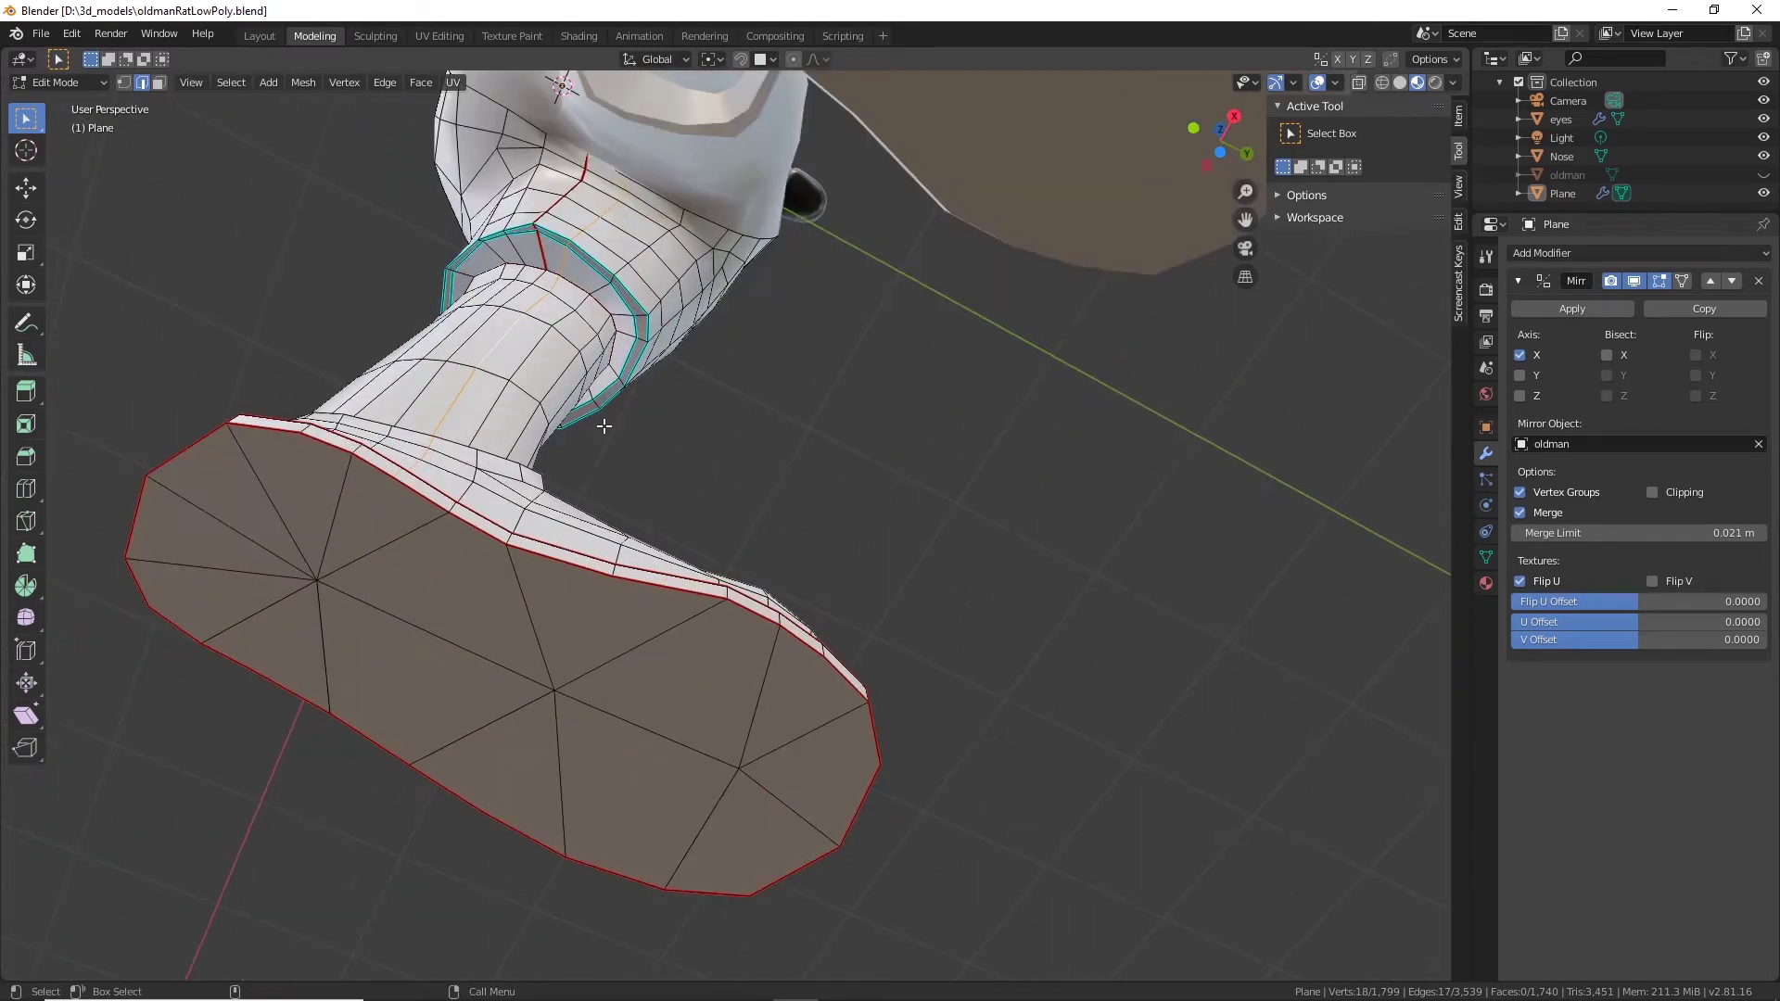
right_click(489, 336)
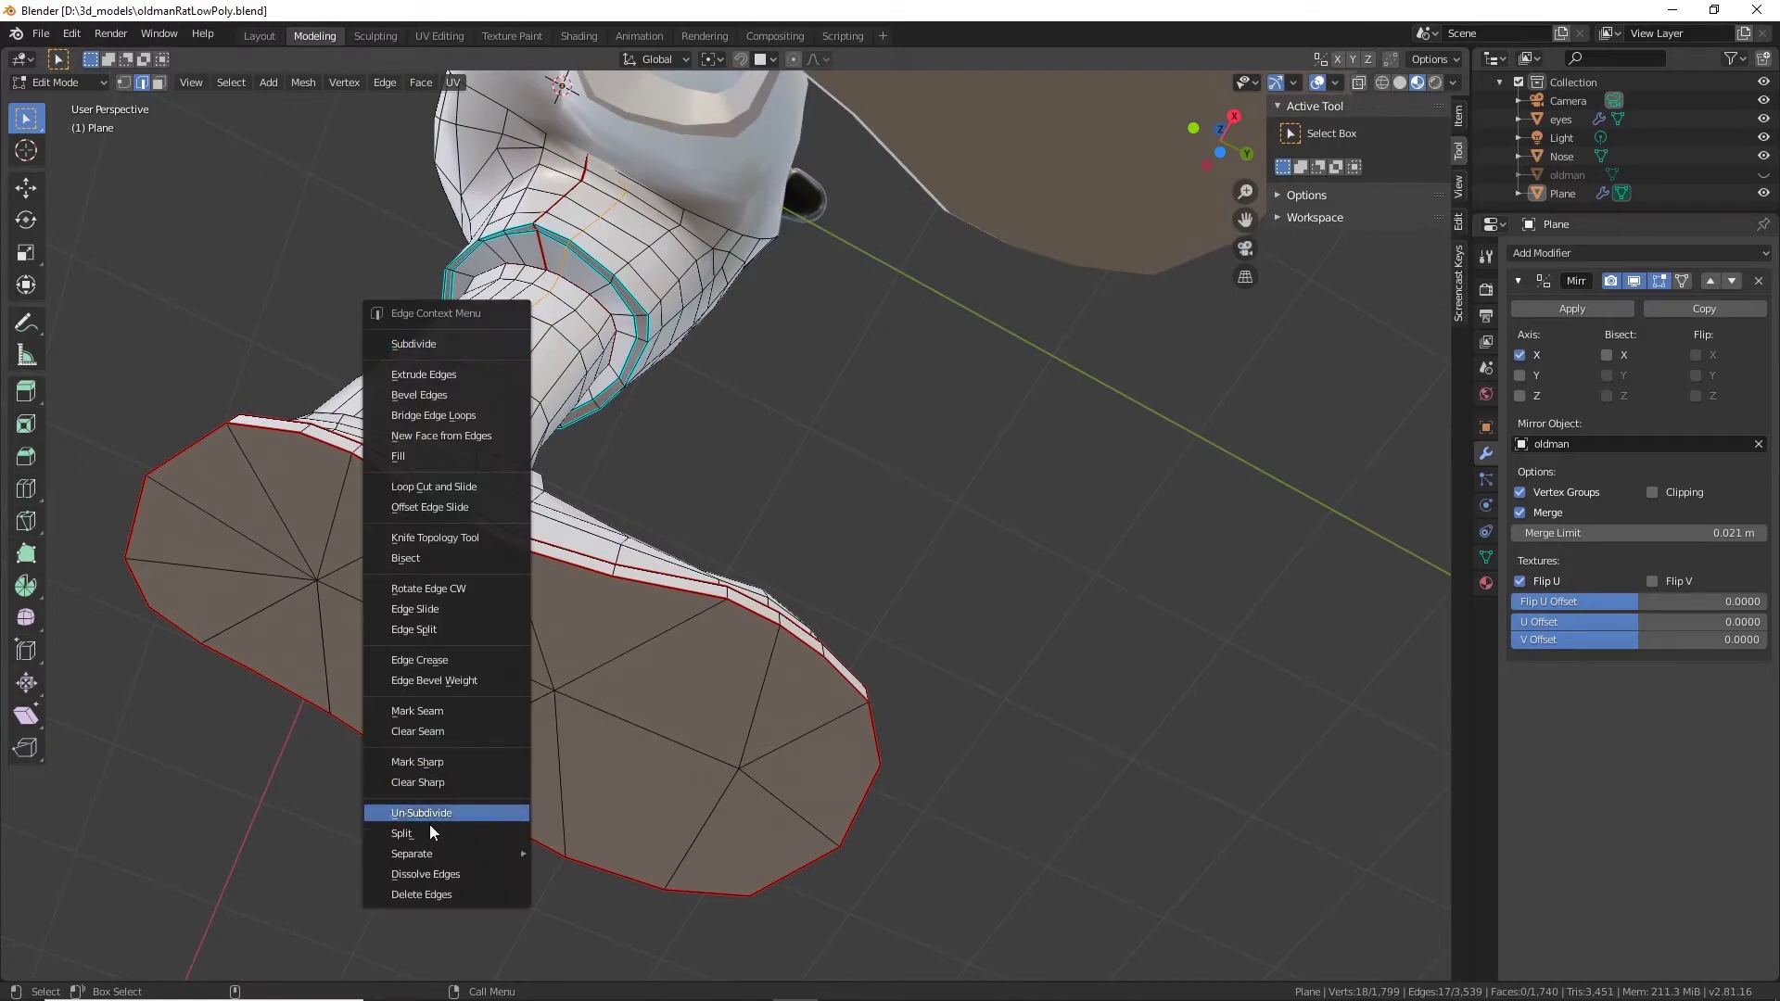
click(426, 875)
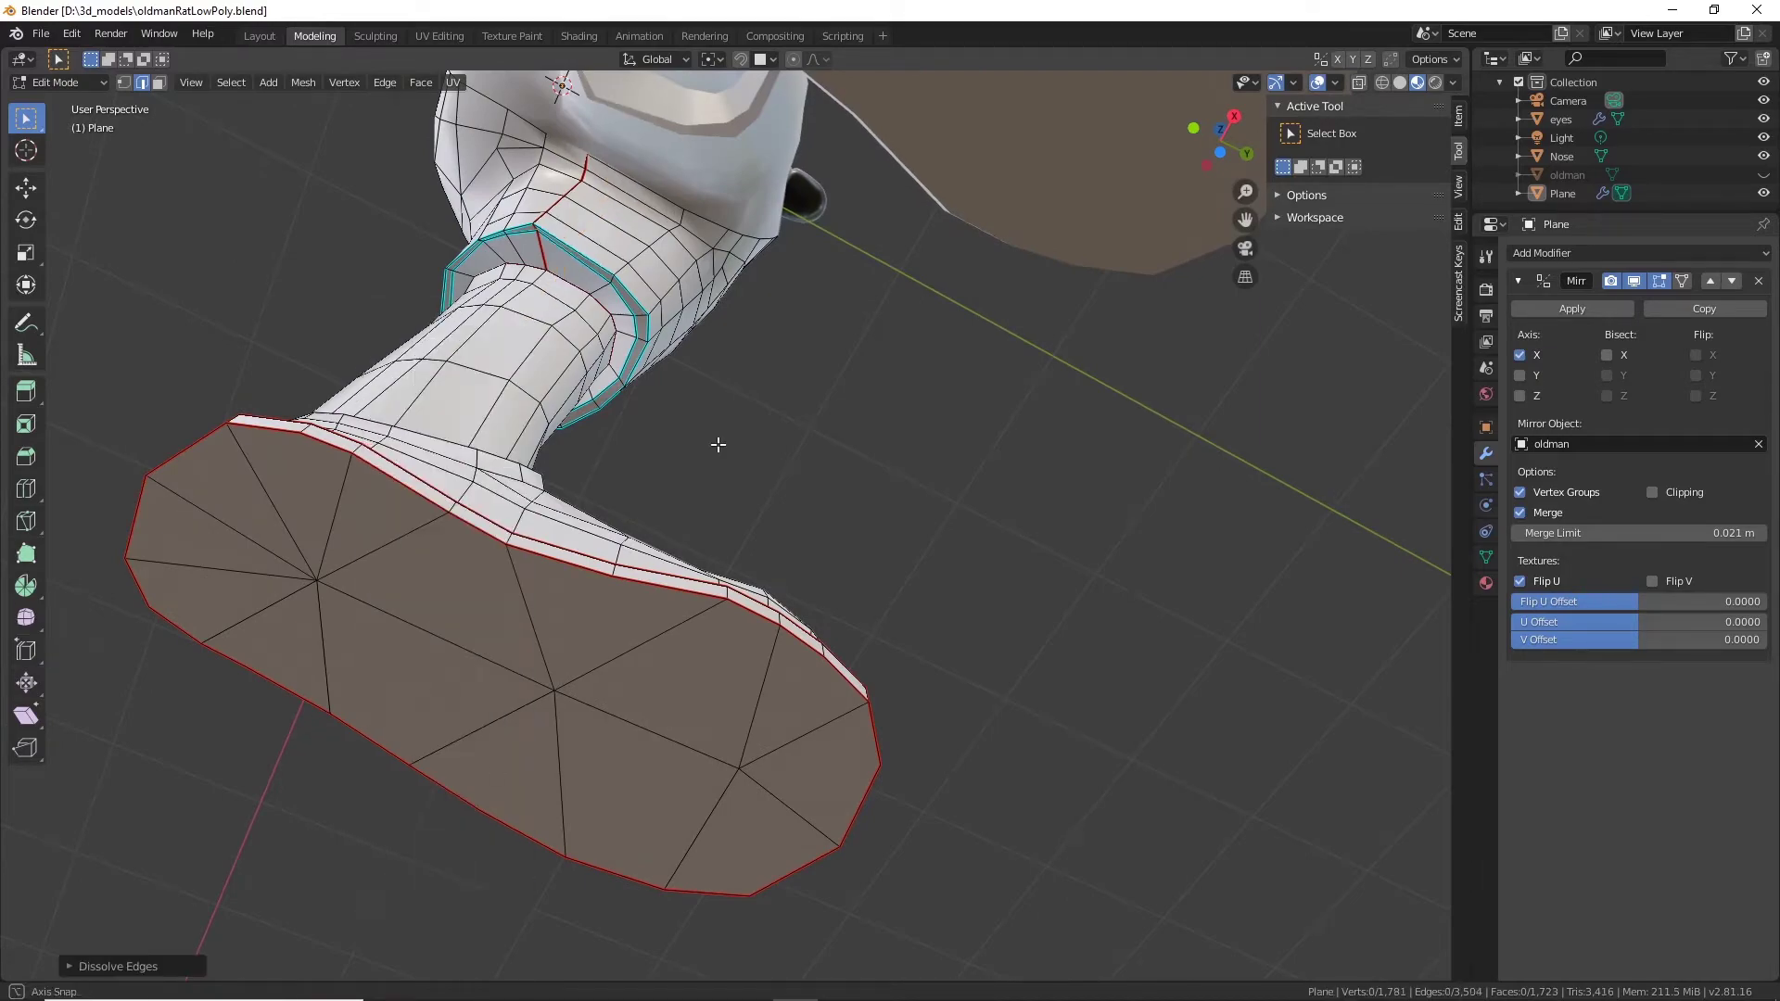
Use Vertex Slide to shift the upper-calf vertices below the shorts hem sideways for more even spacing, undoing the last slide.
middle_drag(719, 445, 723, 356)
scroll(609, 705, up, 3)
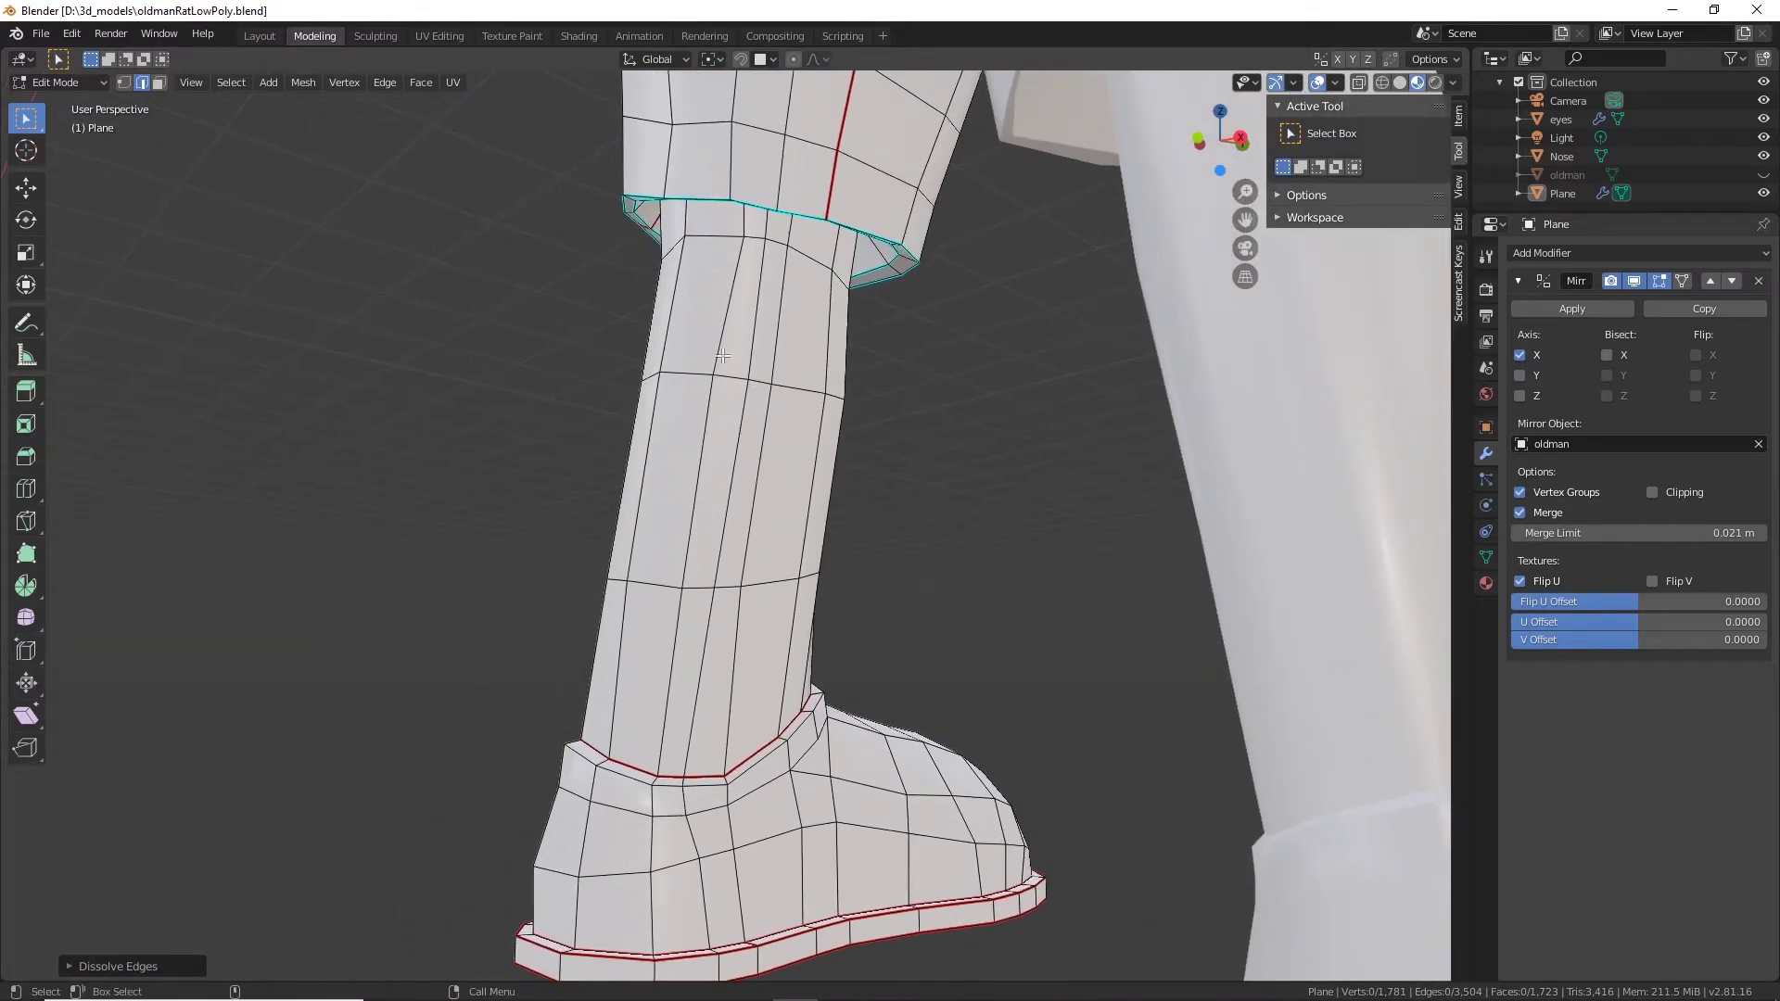
click(126, 84)
middle_drag(689, 277, 770, 296)
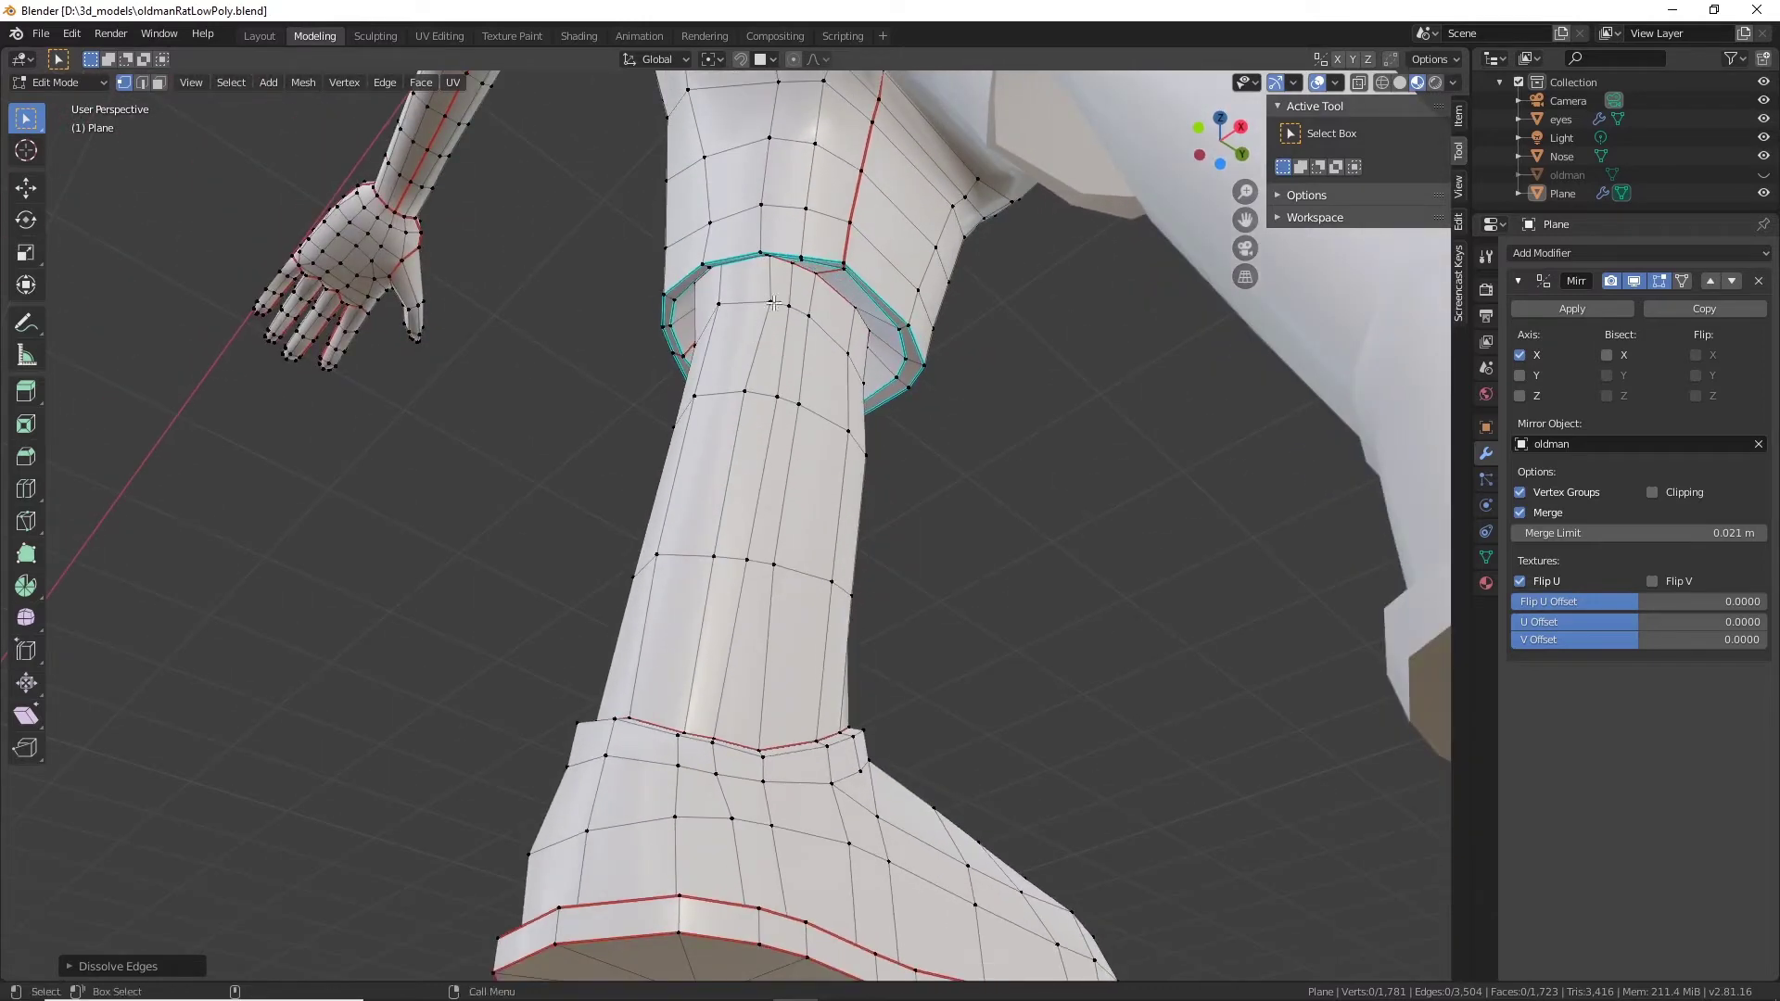
click(771, 302)
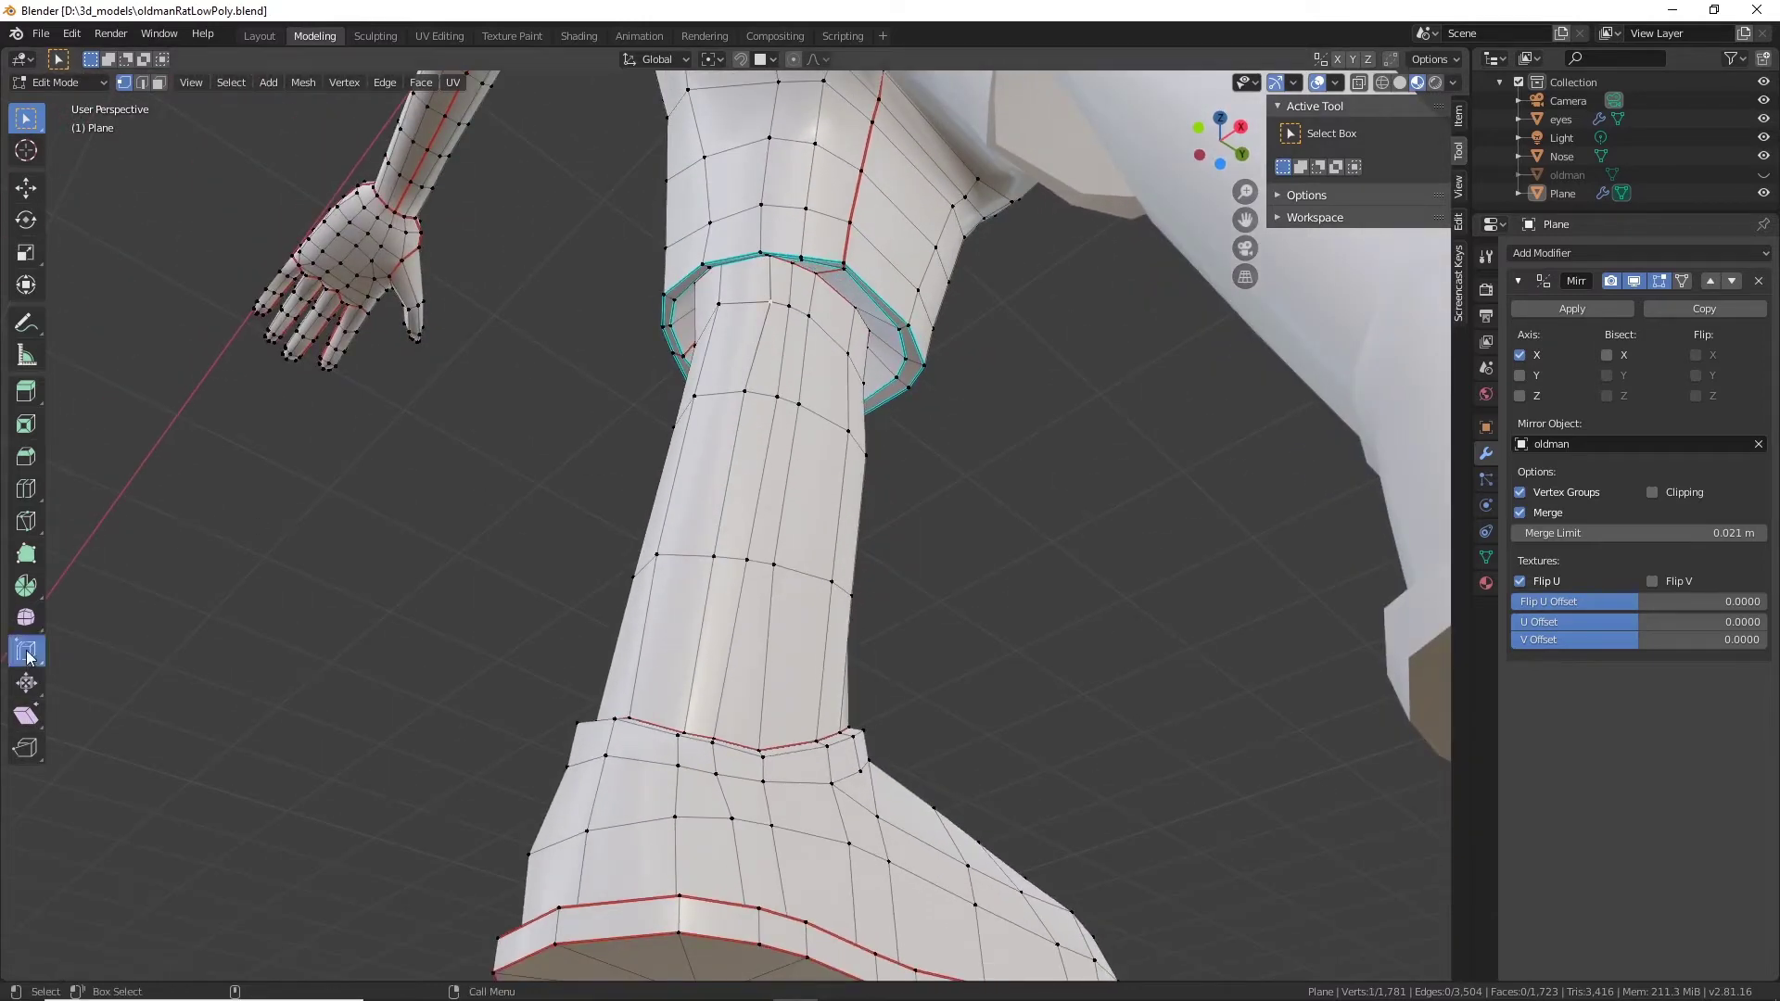
drag(27, 656, 78, 695)
drag(774, 309, 752, 302)
middle_drag(753, 302, 795, 267)
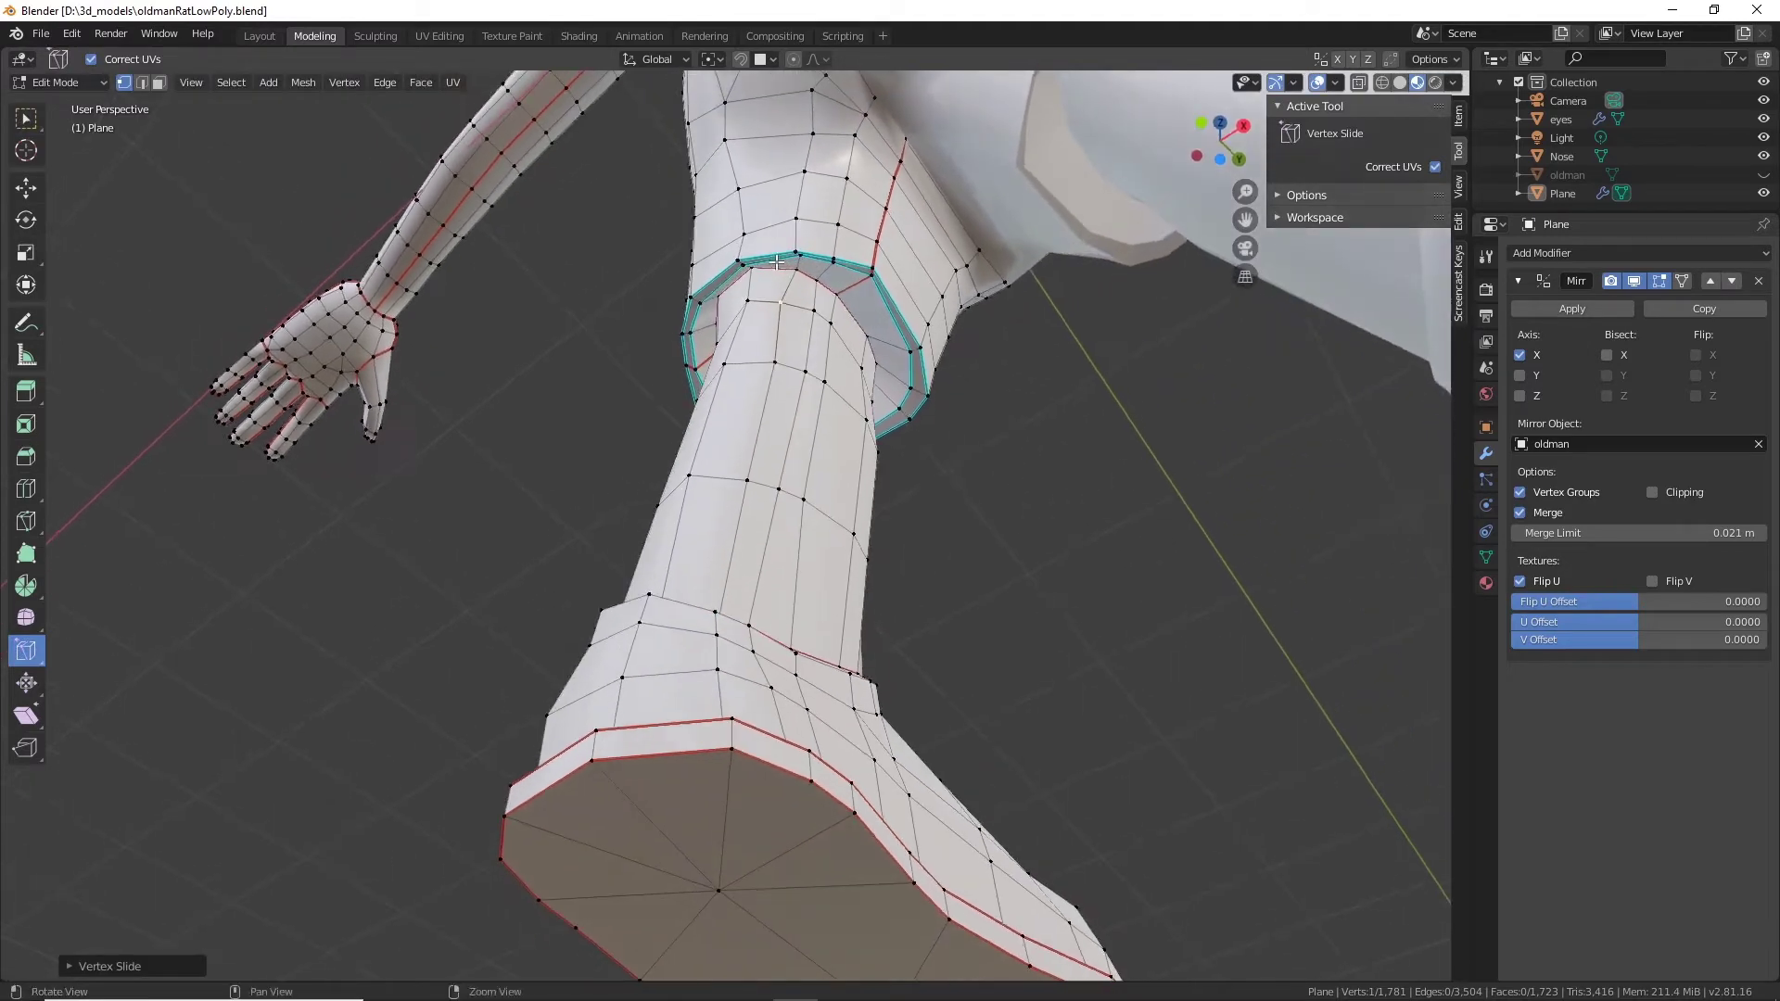
drag(795, 267, 781, 276)
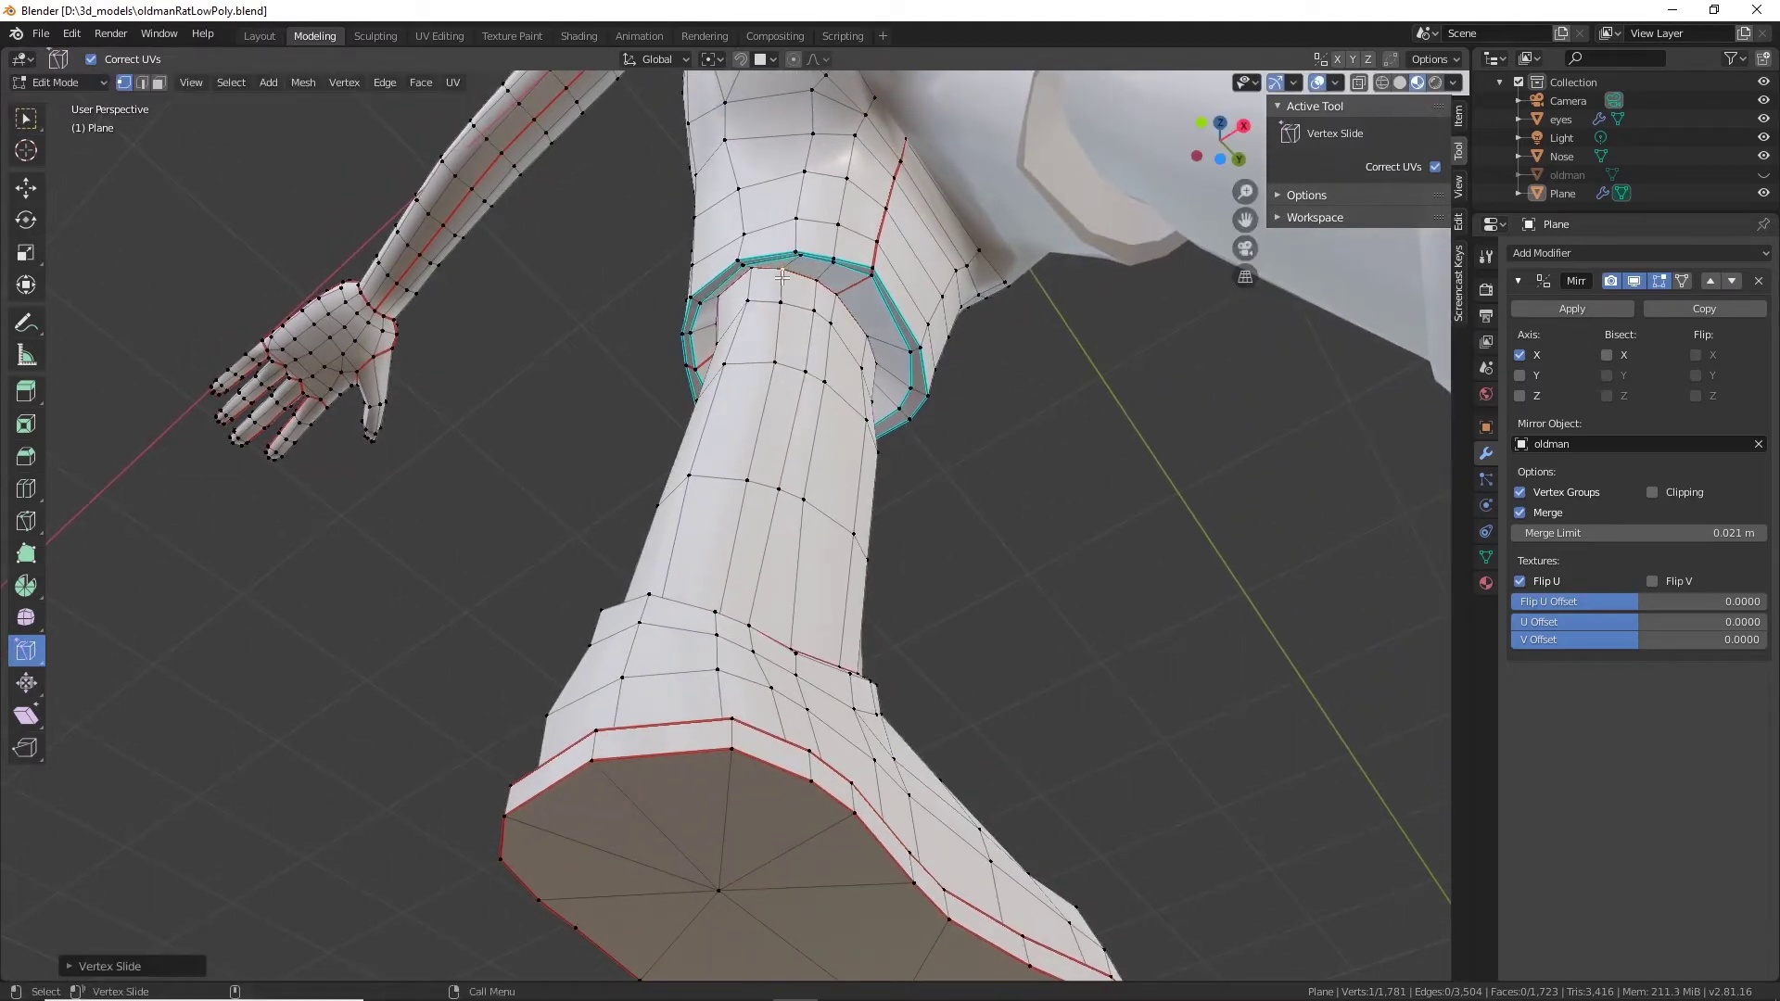
drag(779, 360, 759, 369)
drag(746, 479, 741, 479)
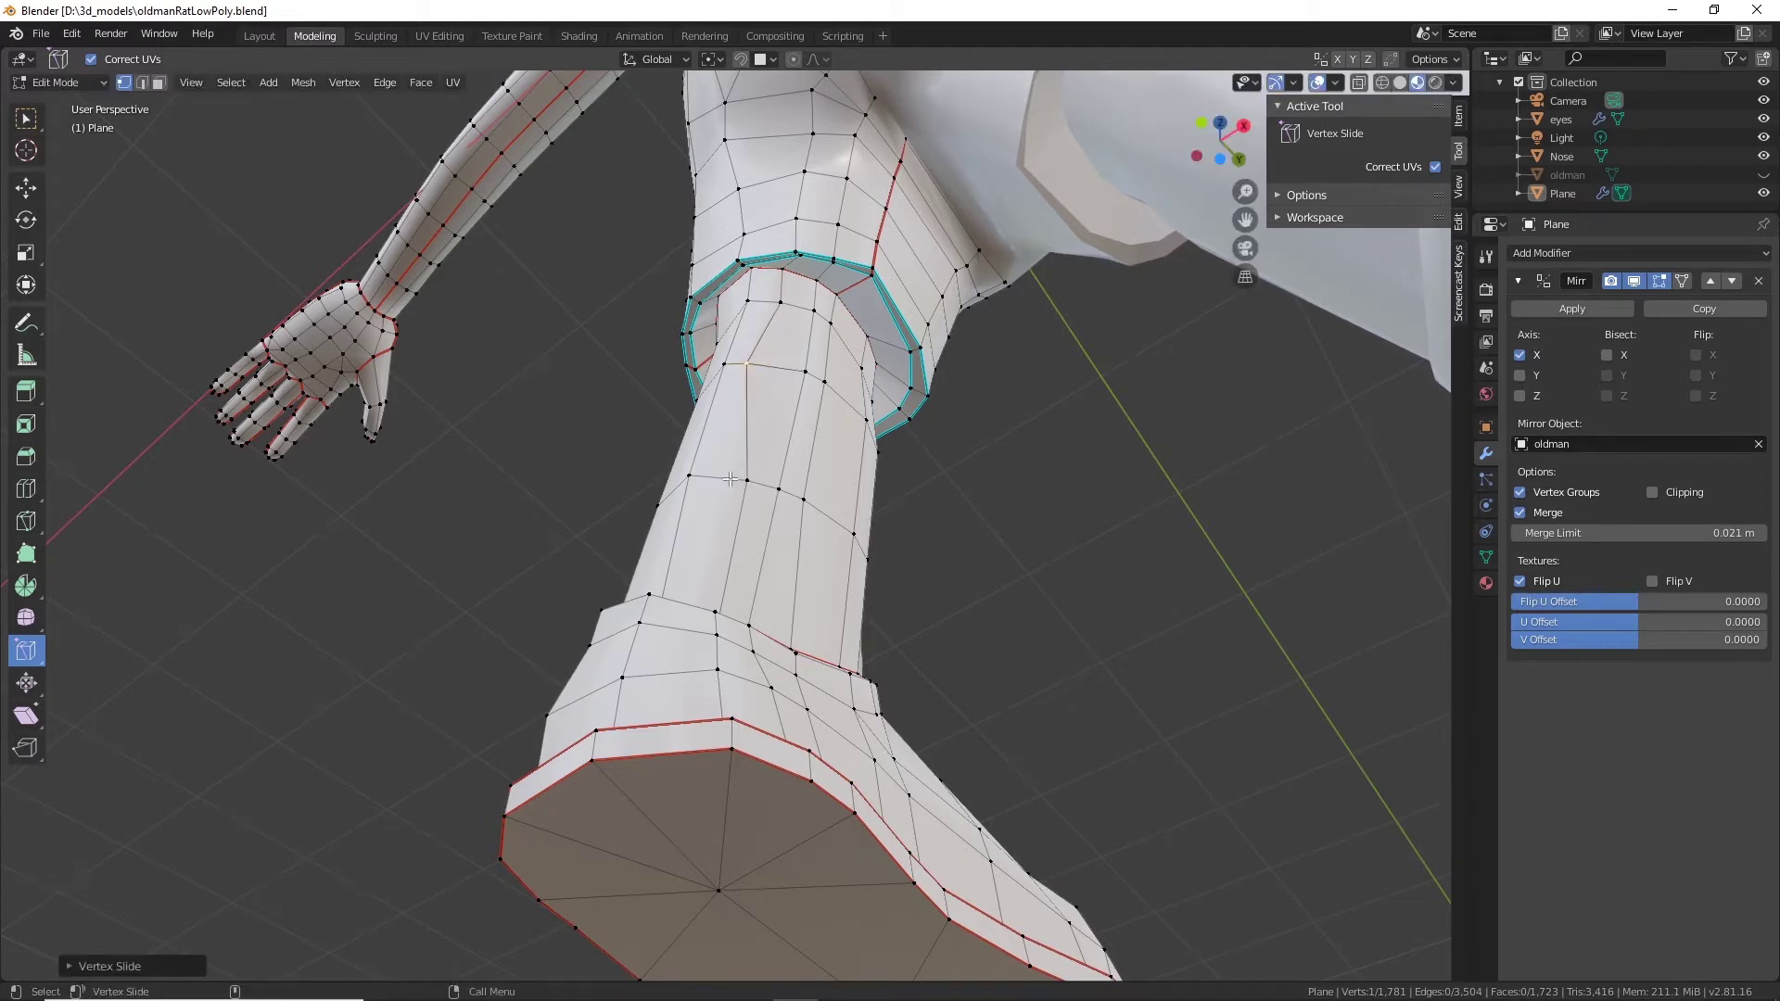
key(ctrl+z)
Vertex-slide the vertices of the same column on the lower calf, ankle and shoe heel to even out the spacing.
middle_drag(740, 482, 709, 669)
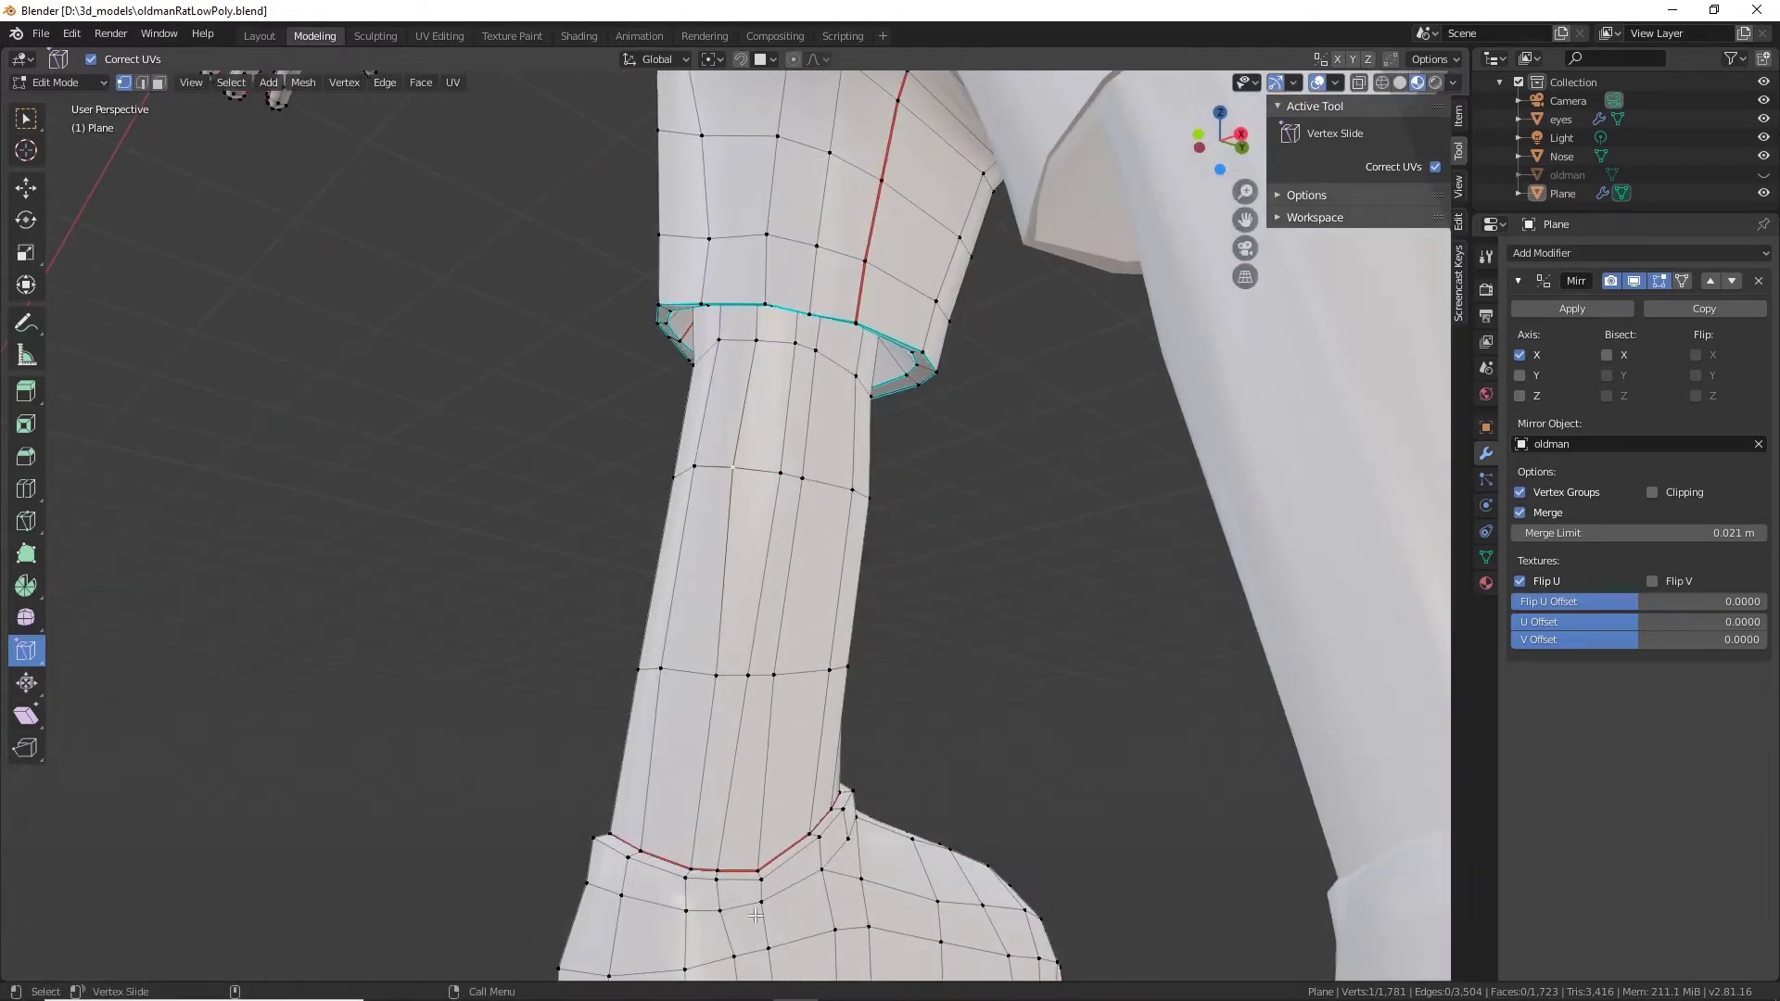
shift+middle_drag(756, 838, 765, 518)
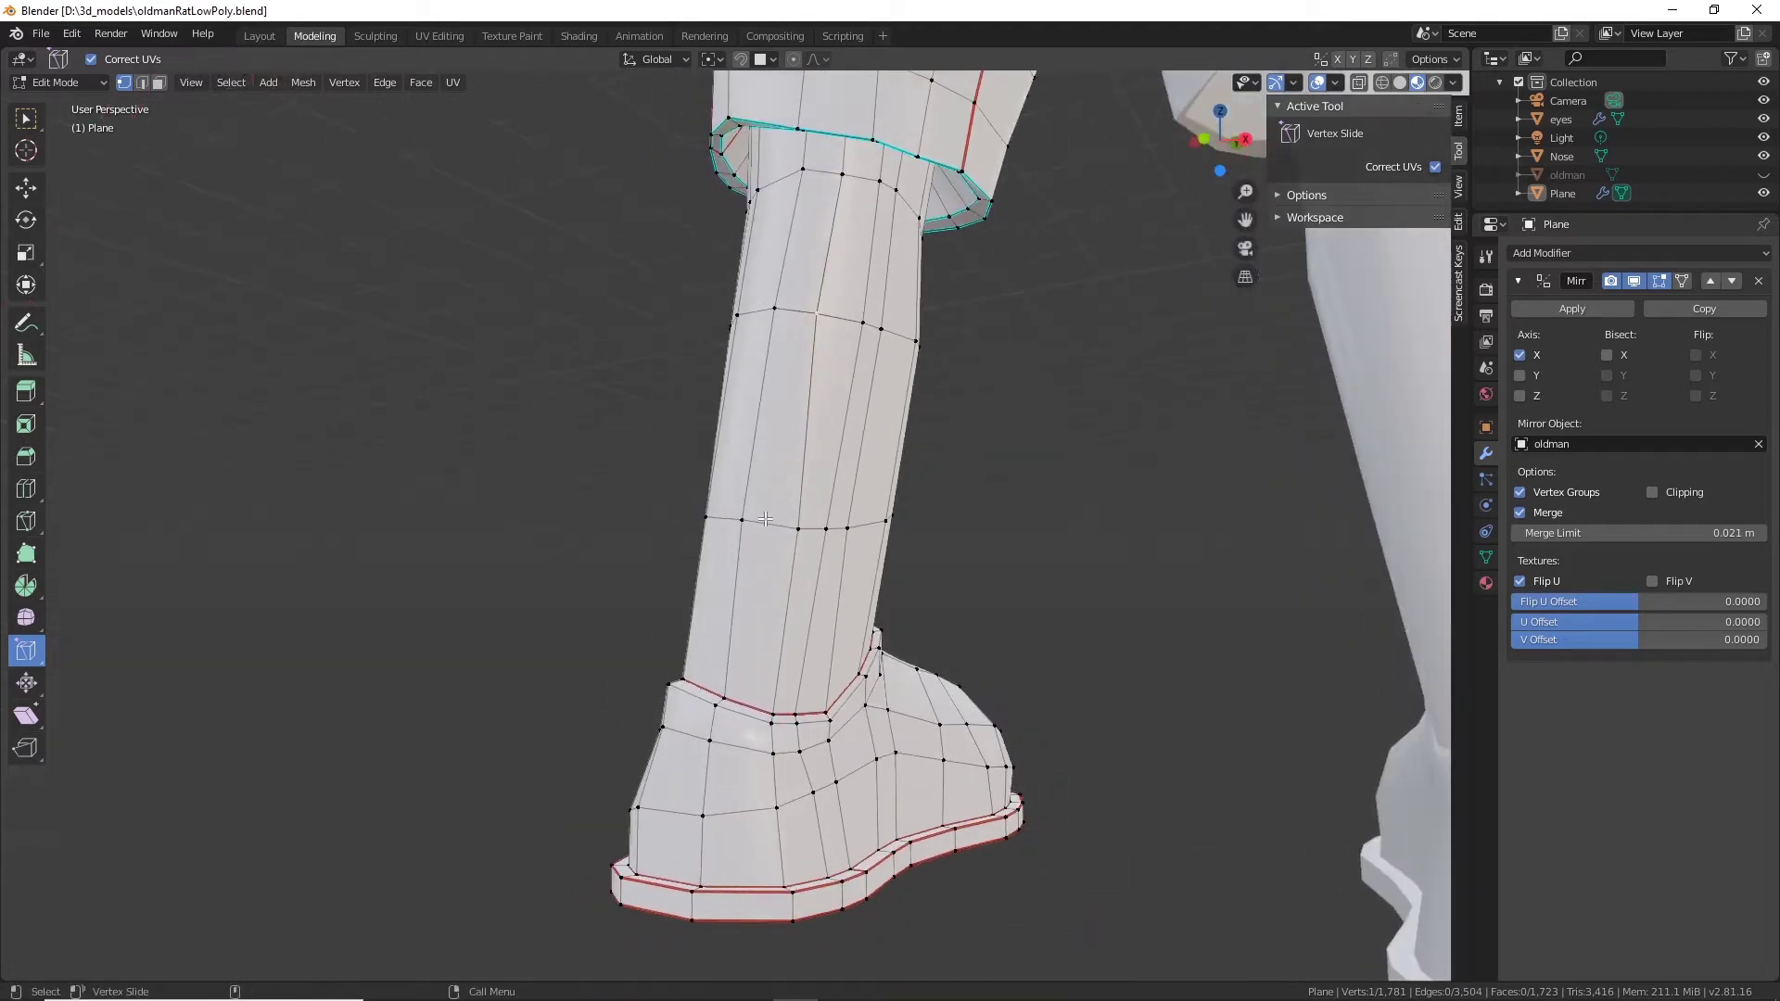
drag(799, 531, 780, 532)
drag(775, 712, 755, 752)
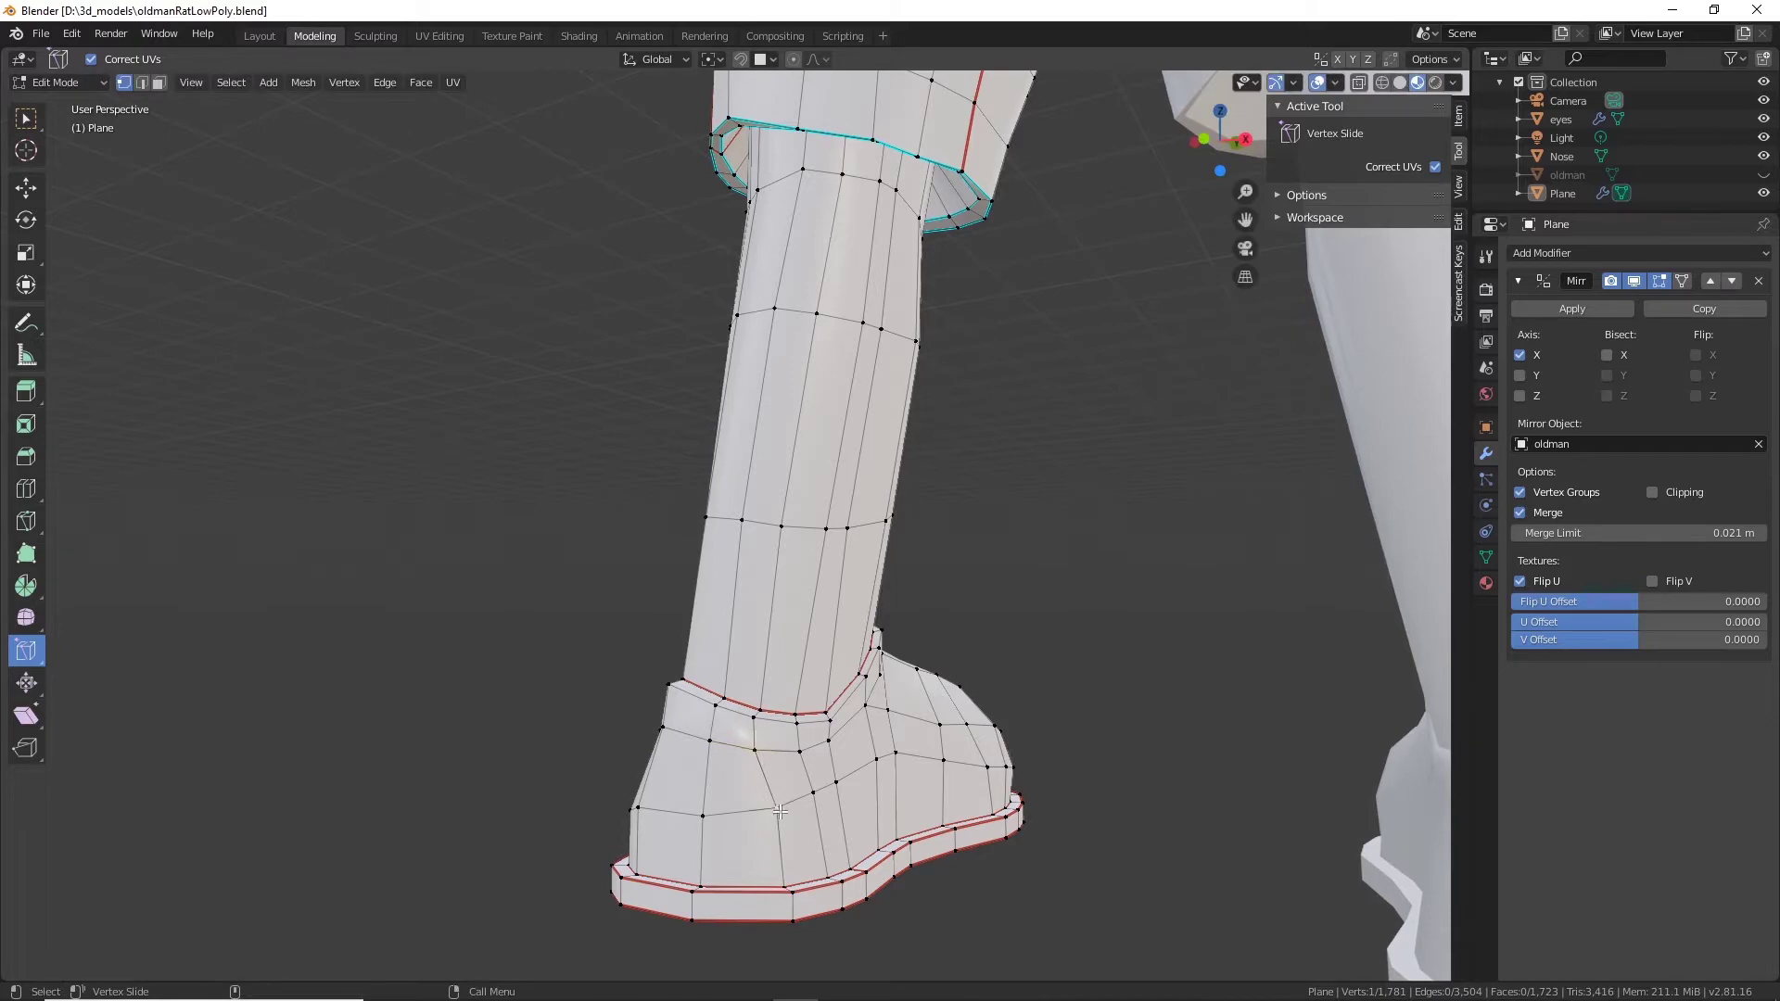
drag(779, 814, 764, 816)
middle_drag(764, 816, 812, 647)
drag(828, 761, 813, 756)
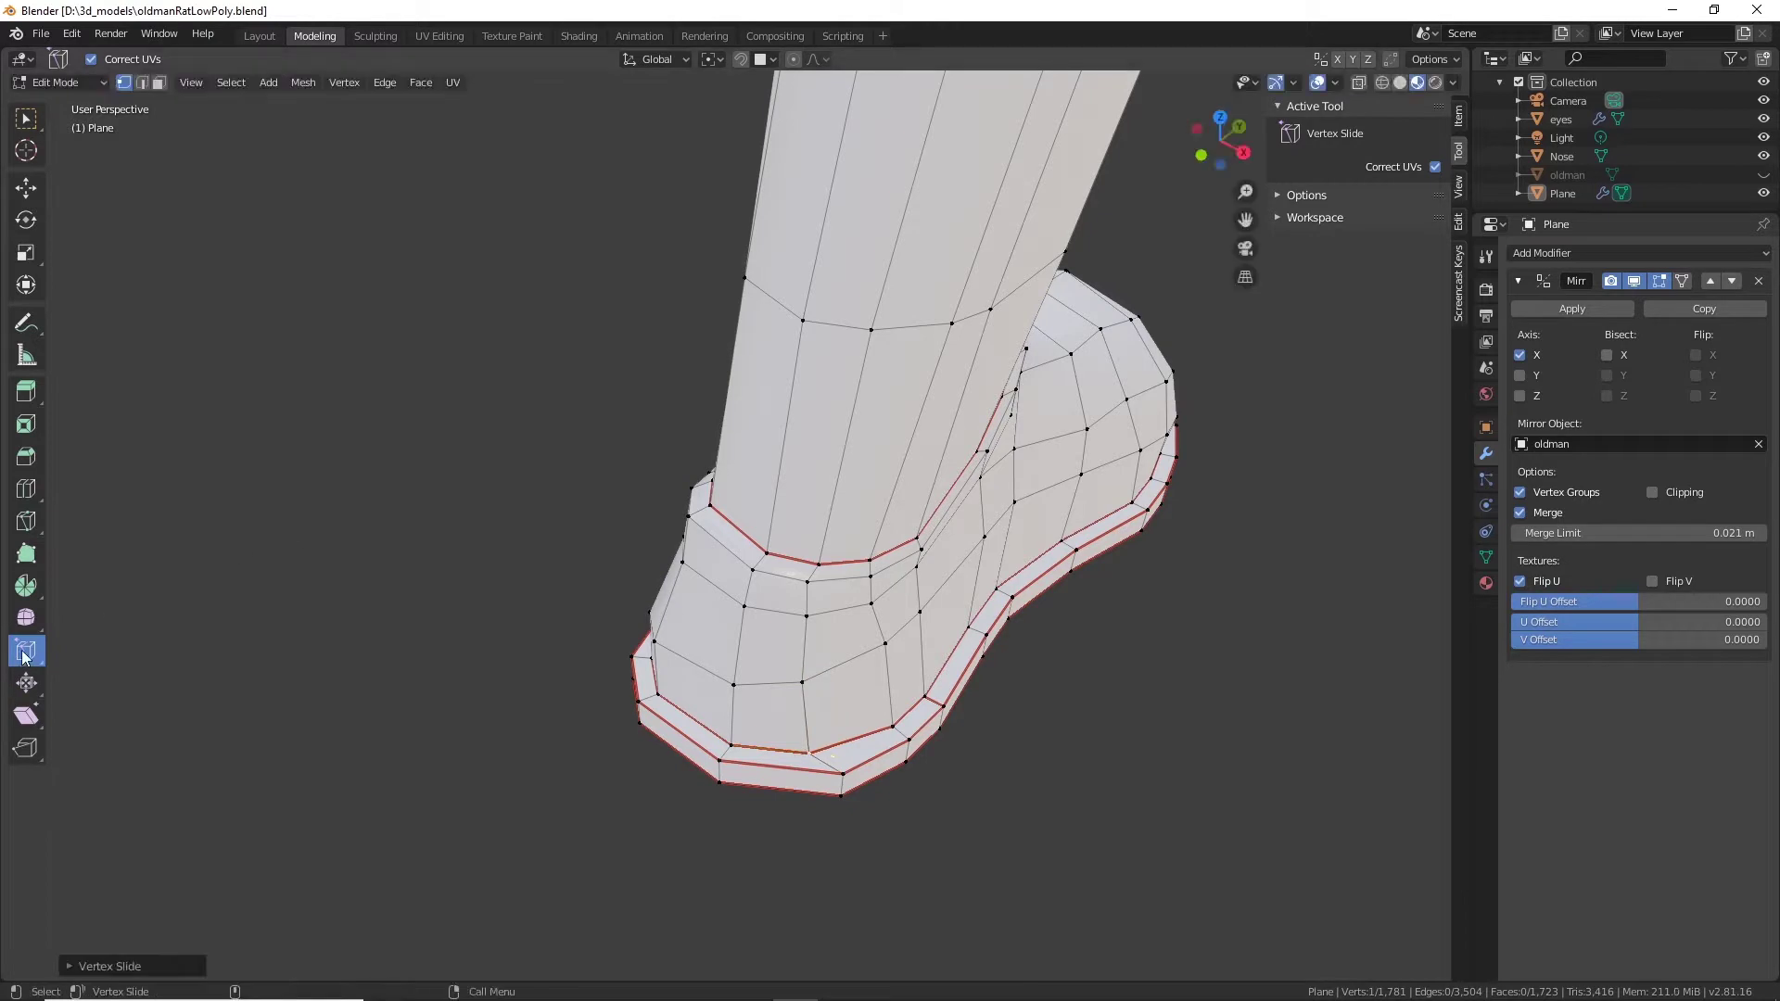
Use Edge Slide in edge selection mode to align the sole rim's vertical heel edge with the shoe edge above it.
drag(25, 659, 78, 657)
click(142, 85)
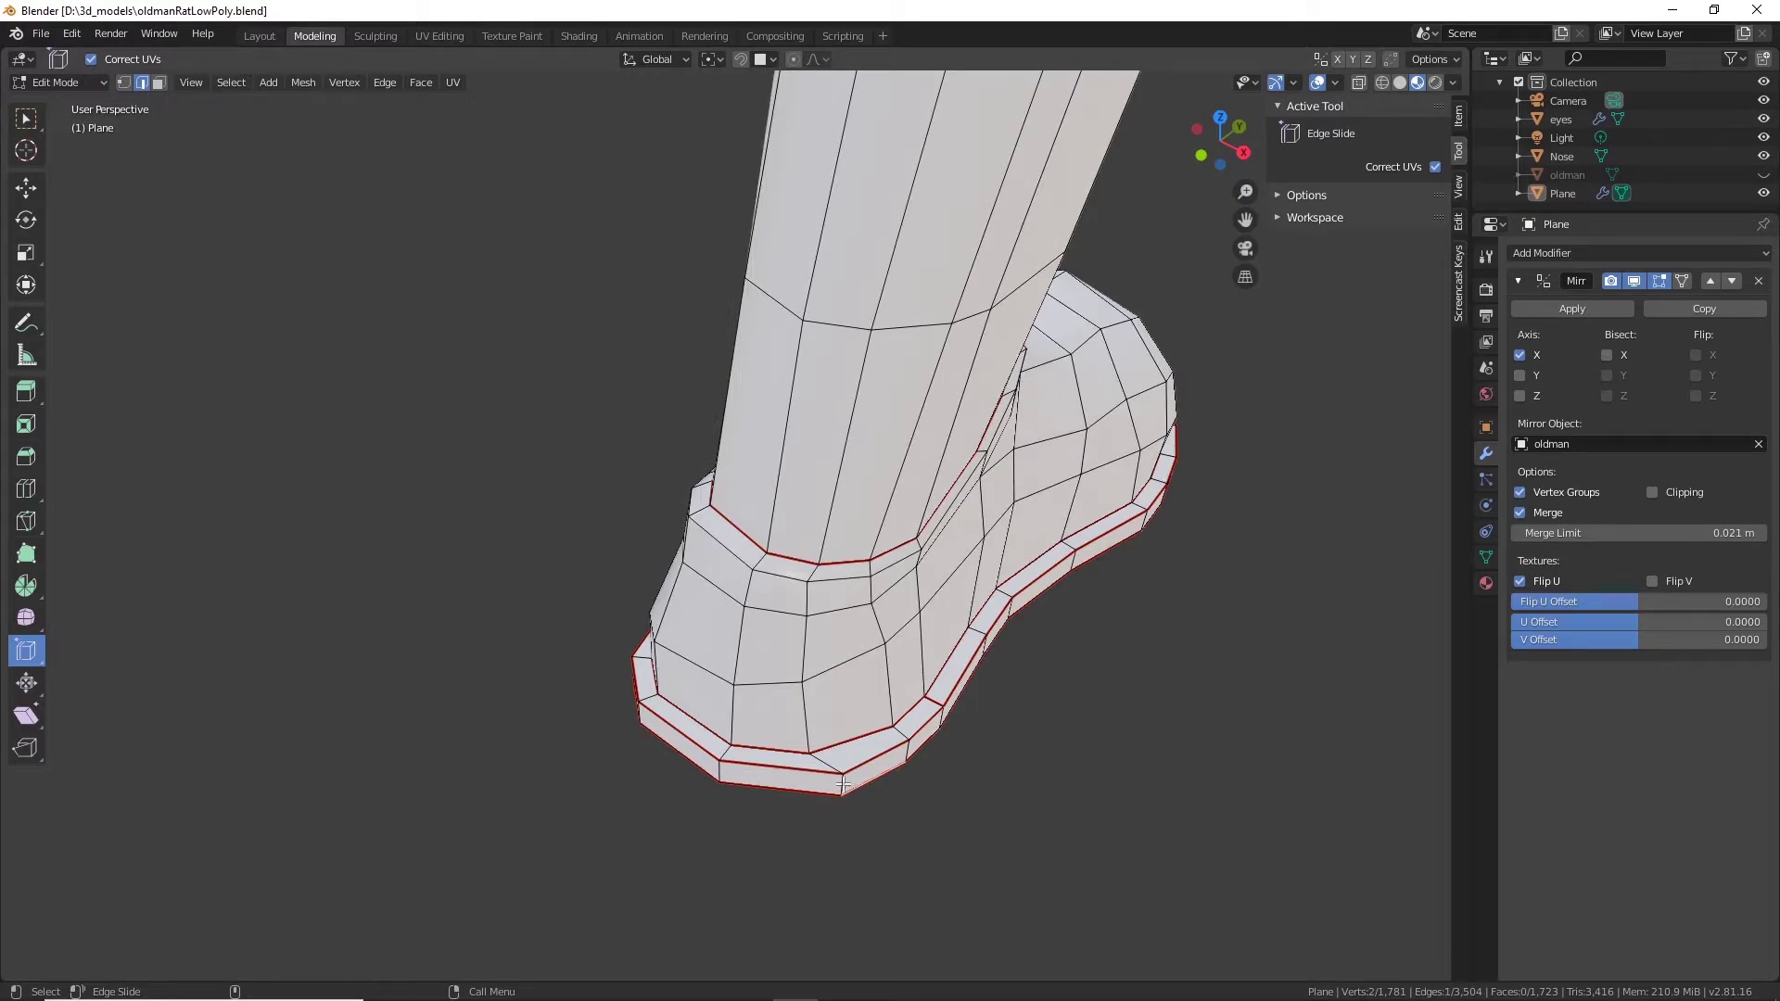
drag(842, 785, 816, 785)
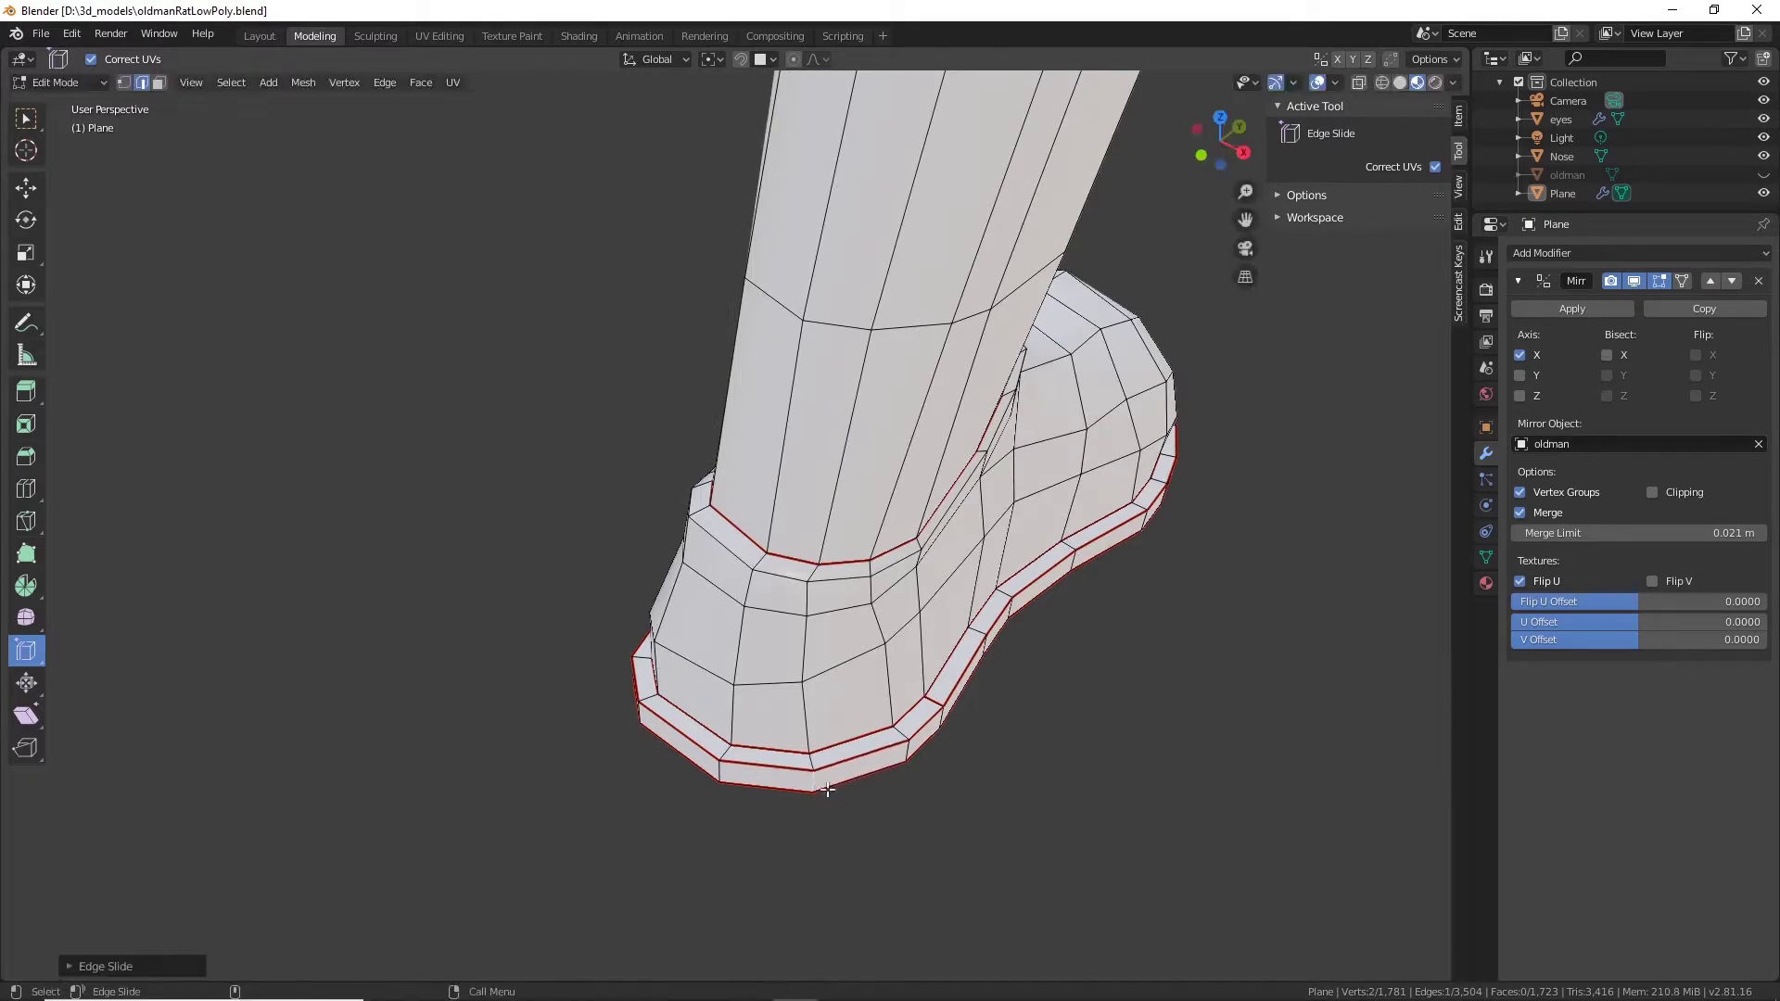
Edge-slide the lengthwise edges on the back of the shorts and upper calf sideways to even out the face widths.
middle_drag(816, 784, 967, 598)
scroll(999, 726, up, 2)
scroll(999, 726, down, 3)
shift+middle_drag(967, 598, 943, 858)
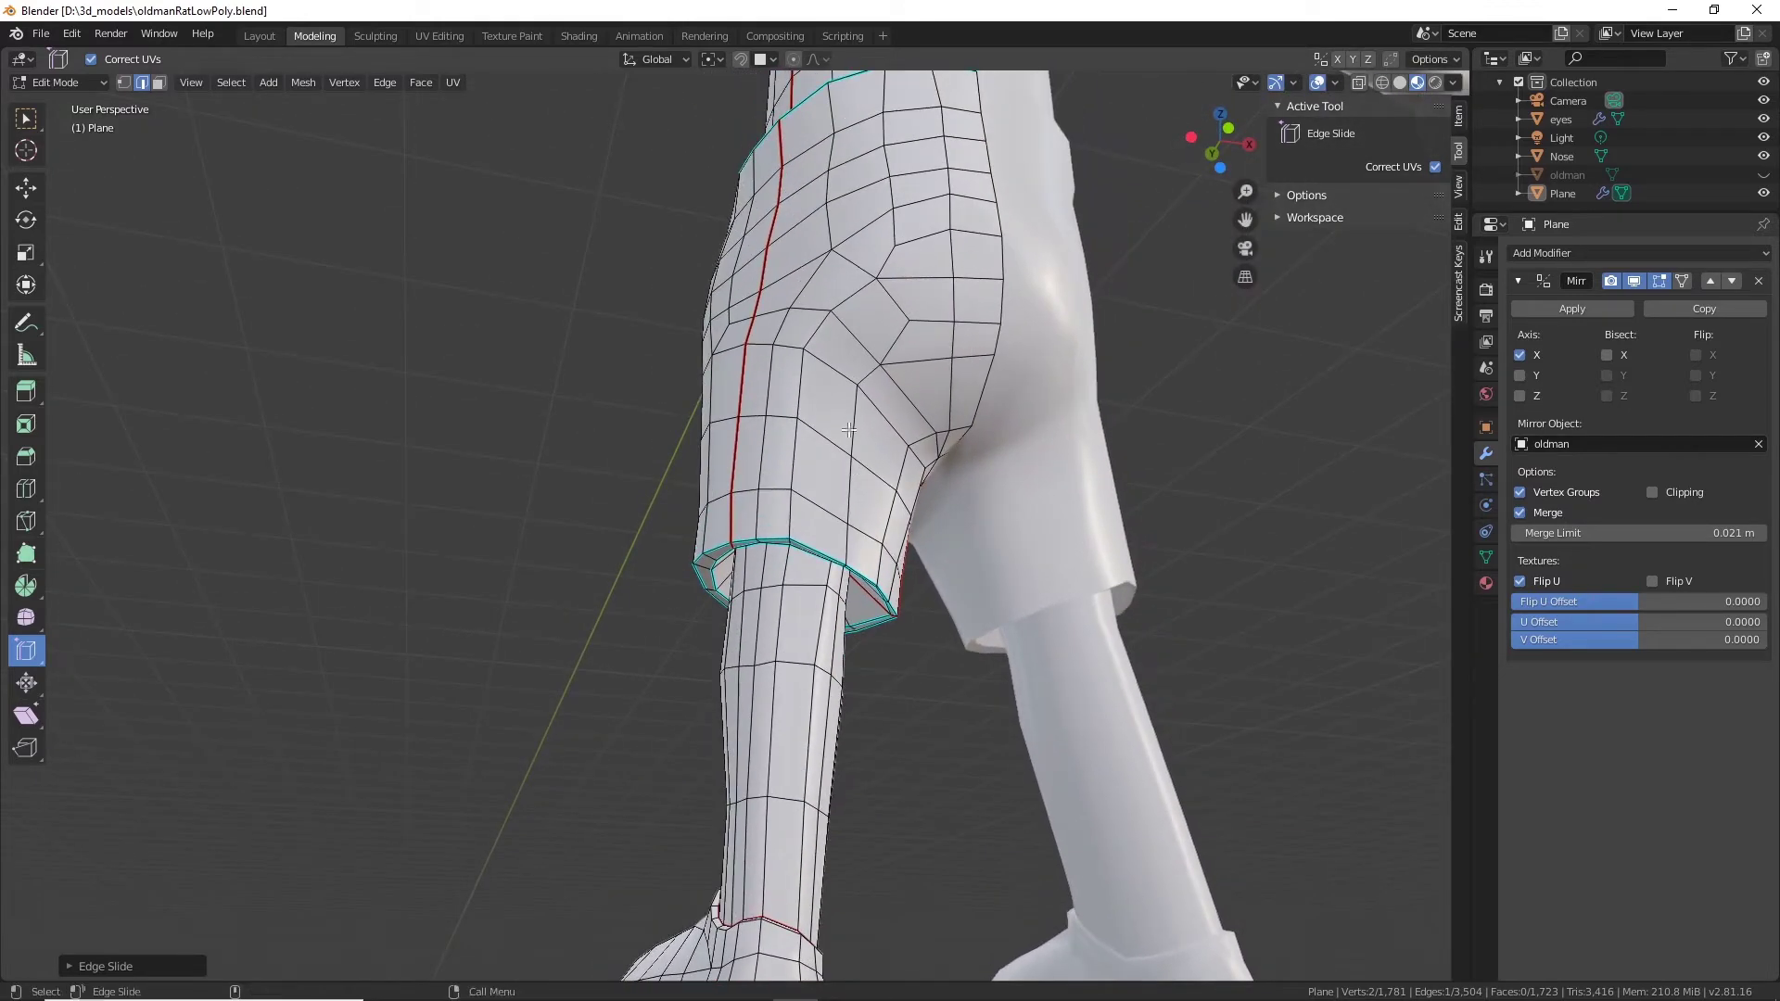
drag(793, 380, 806, 390)
drag(797, 500, 801, 520)
middle_drag(801, 520, 864, 669)
drag(853, 668, 881, 666)
middle_drag(881, 666, 878, 731)
click(822, 723)
drag(827, 726, 851, 733)
Edge-slide the lengthwise edges down the lower calf, shoe heel and sole rim to continue the evenly spaced column.
alt+middle_drag(894, 692, 862, 321)
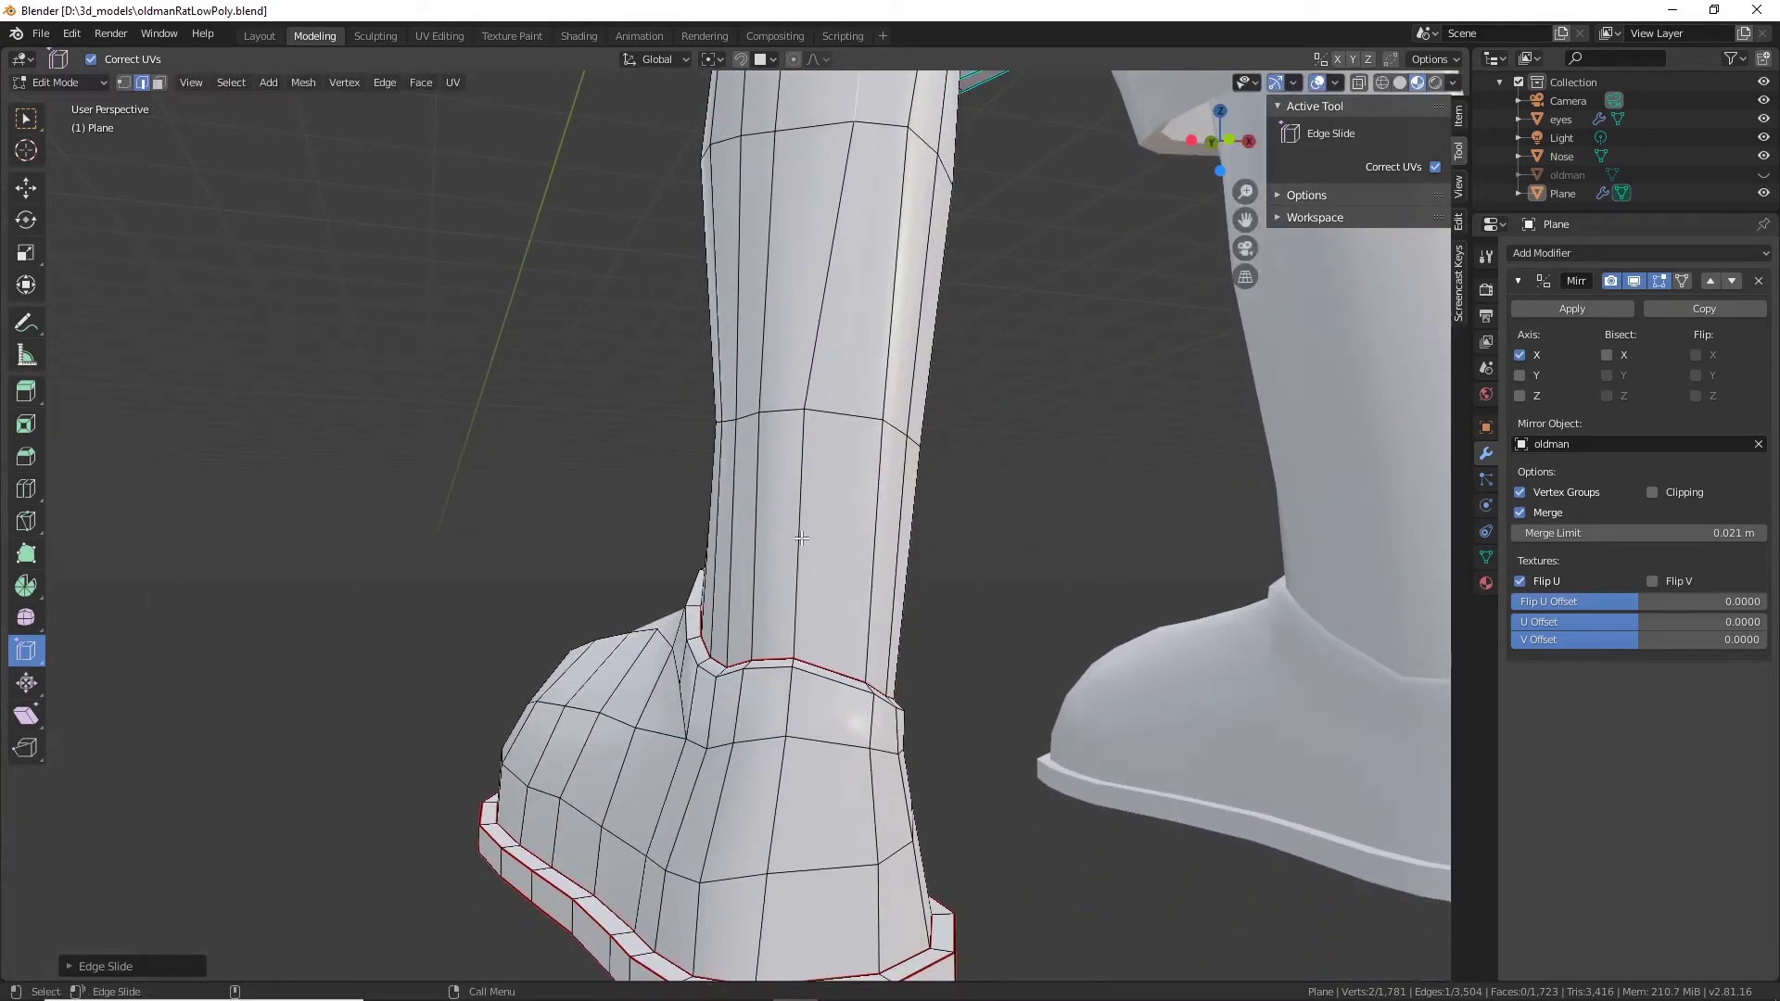
drag(804, 545, 821, 551)
middle_drag(823, 603, 801, 523)
drag(801, 523, 797, 528)
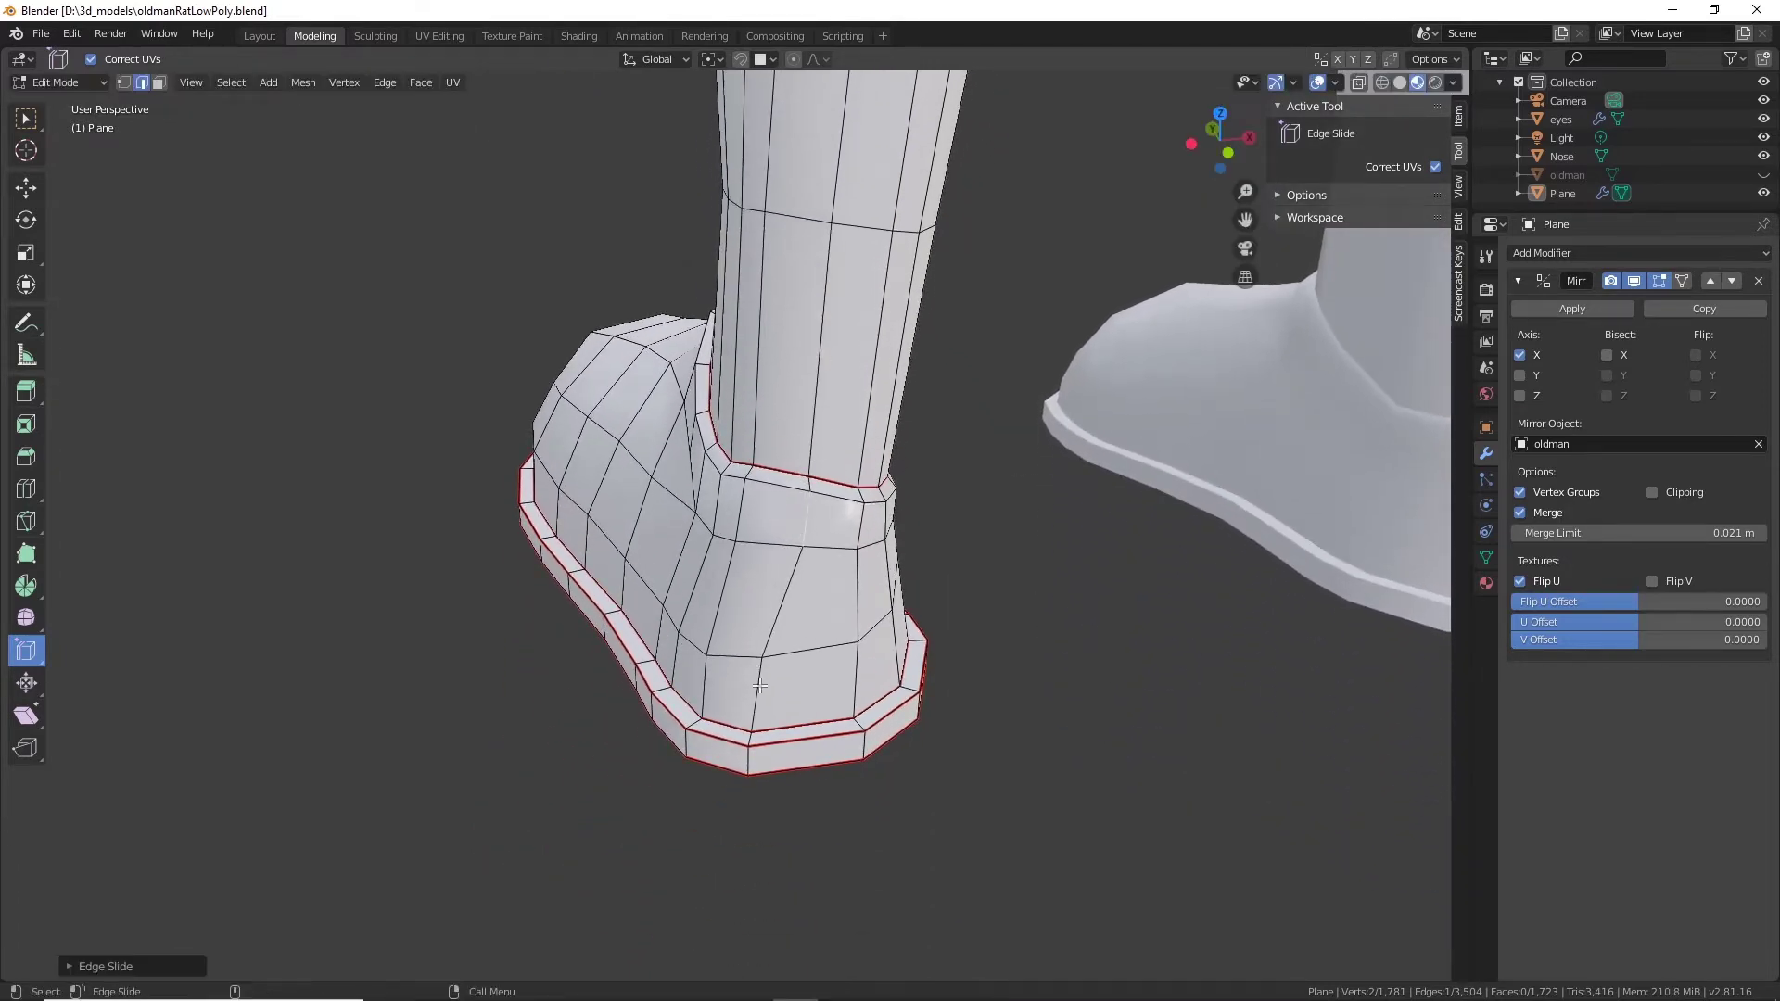
drag(760, 686, 778, 690)
click(748, 761)
drag(749, 760, 772, 761)
Edge-slide the lengthwise edges on the inner side of the calf, ankle and shoe to balance the gap left by the dissolved loop.
middle_drag(772, 762, 974, 683)
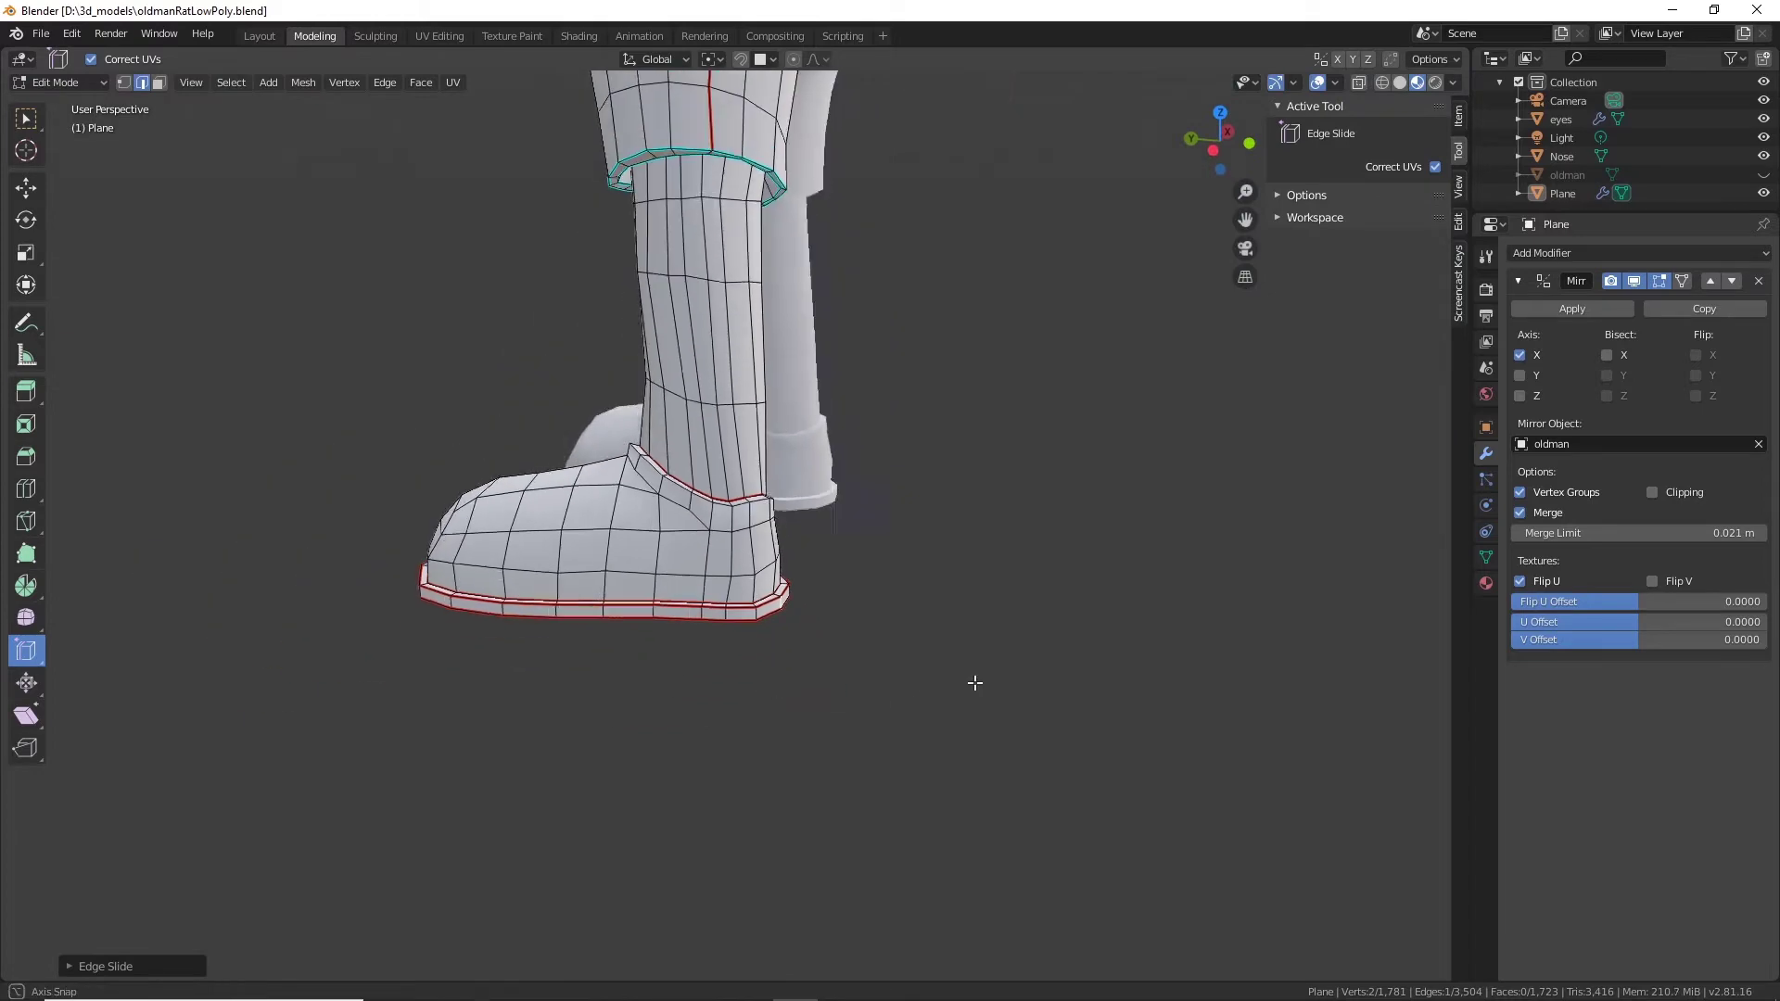
alt+drag(975, 684, 1103, 670)
alt+middle_drag(589, 398, 640, 575)
alt+drag(640, 575, 788, 540)
alt+middle_drag(788, 540, 758, 688)
scroll(877, 466, up, 3)
drag(787, 633, 794, 630)
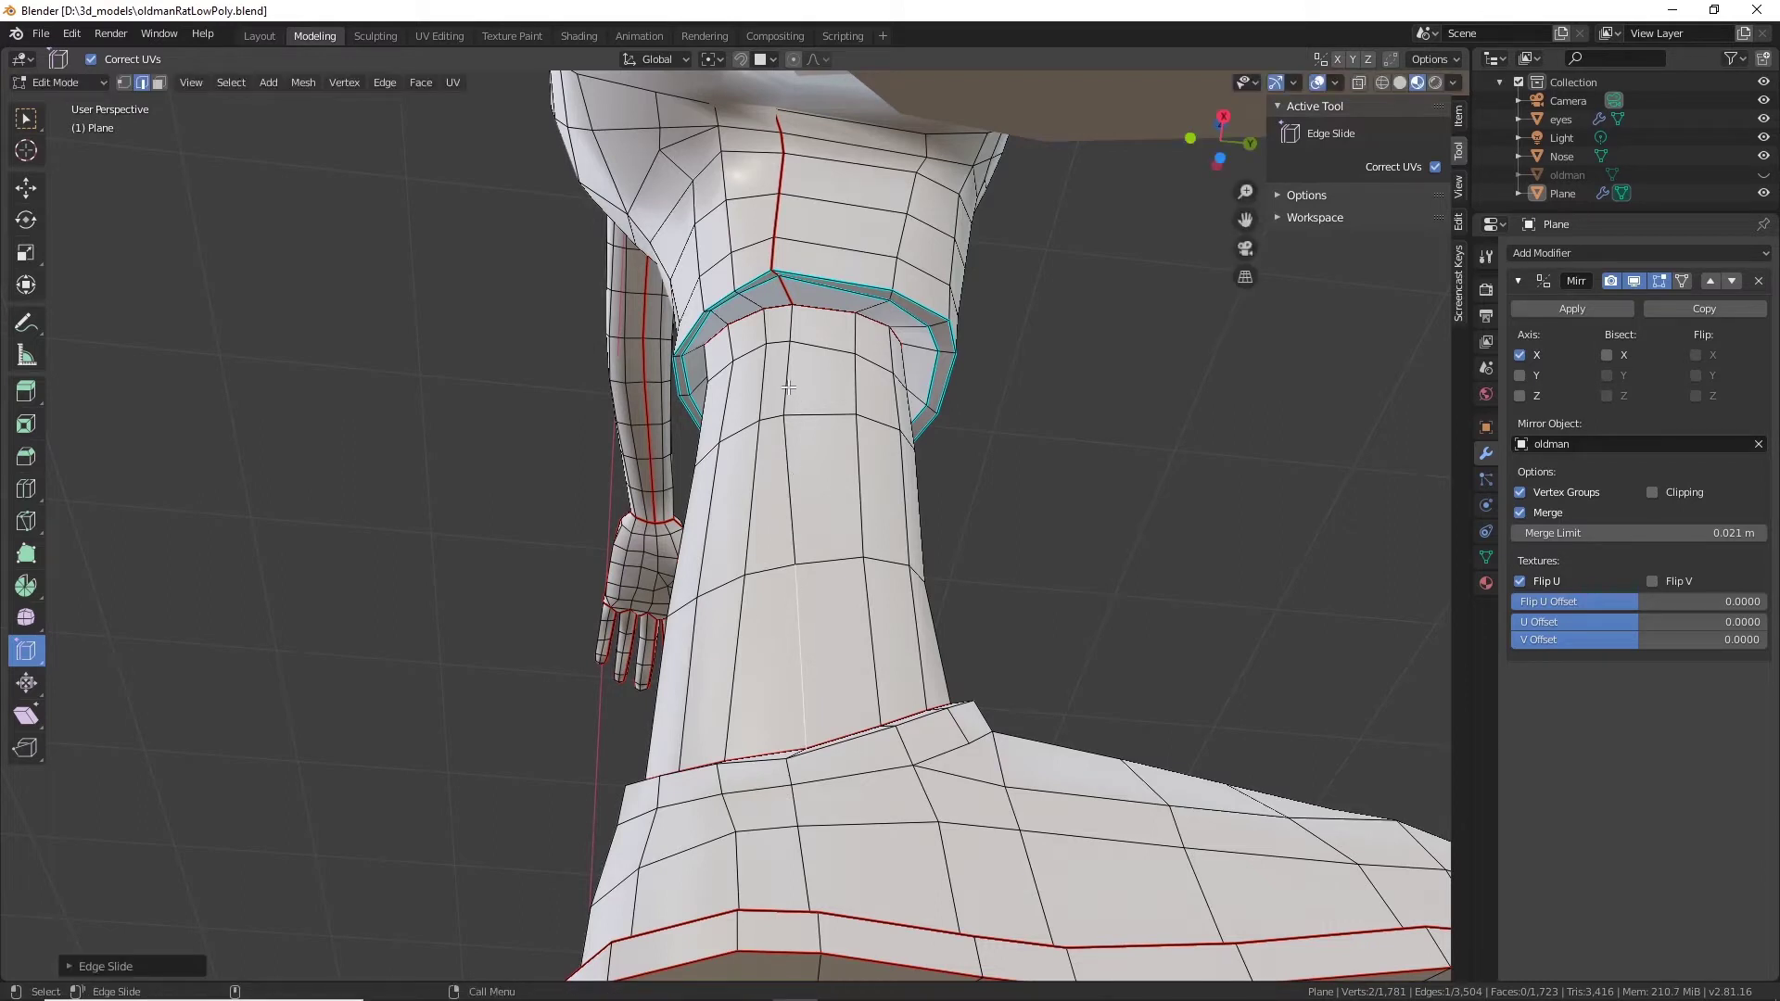
drag(790, 369, 802, 371)
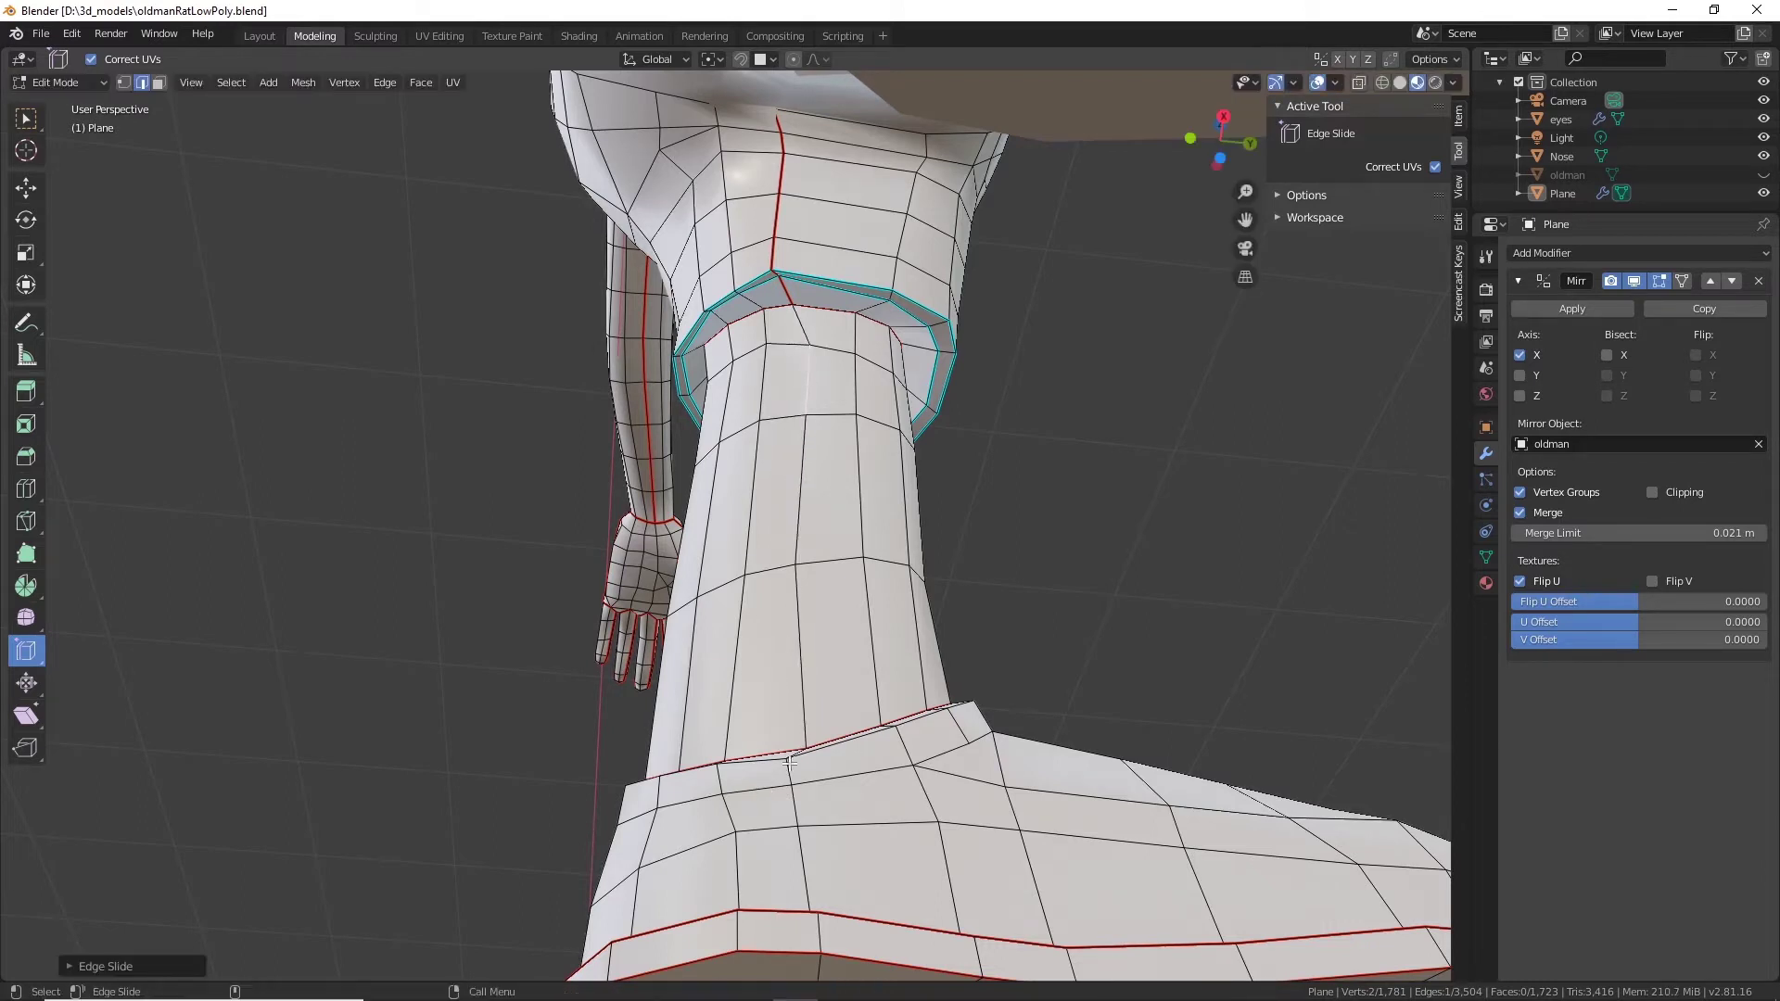
drag(789, 772, 815, 774)
click(804, 856)
drag(802, 862, 828, 862)
Edge-slide the seam edges on the inner side of the shorts leg to adjust their spacing.
middle_drag(783, 251, 768, 328)
drag(765, 327, 770, 255)
click(748, 286)
click(756, 252)
middle_drag(771, 254, 858, 422)
scroll(865, 427, up, 2)
scroll(865, 428, up, 1)
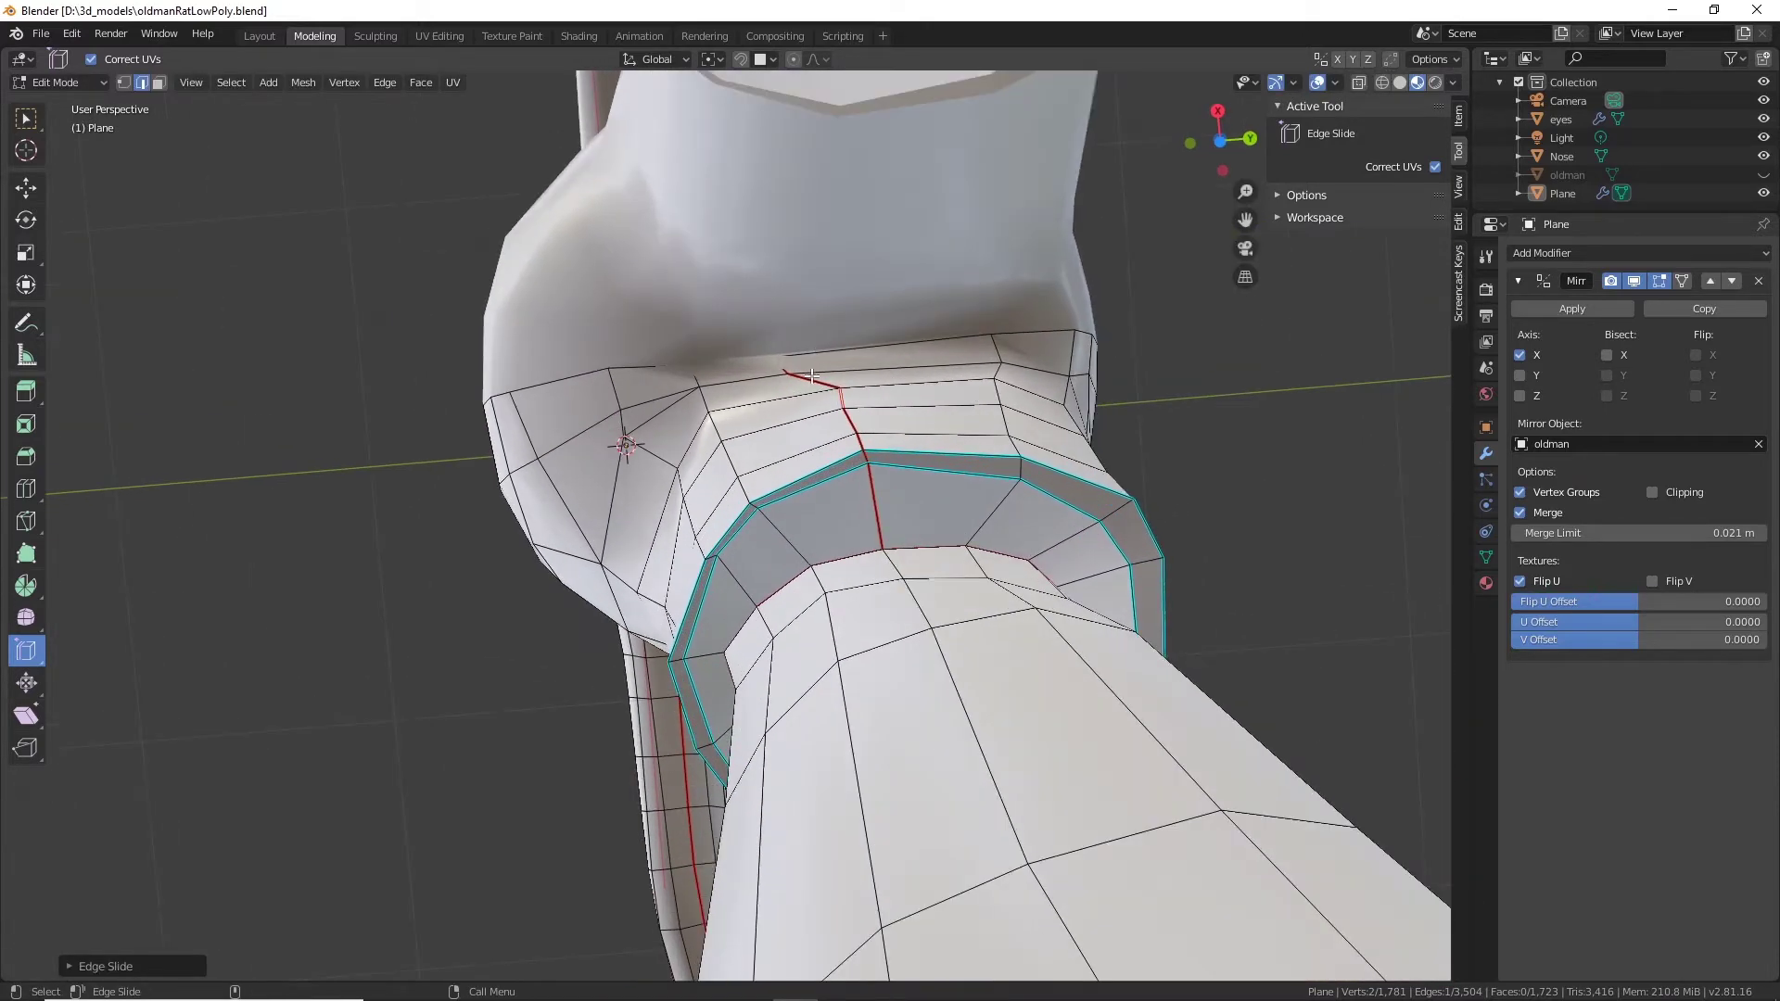
click(812, 375)
drag(812, 376, 829, 381)
key(ctrl+z)
In vertex selection mode, reposition the vertex at the crotch end of the inner shorts seam with Vertex Slide and Move.
click(125, 81)
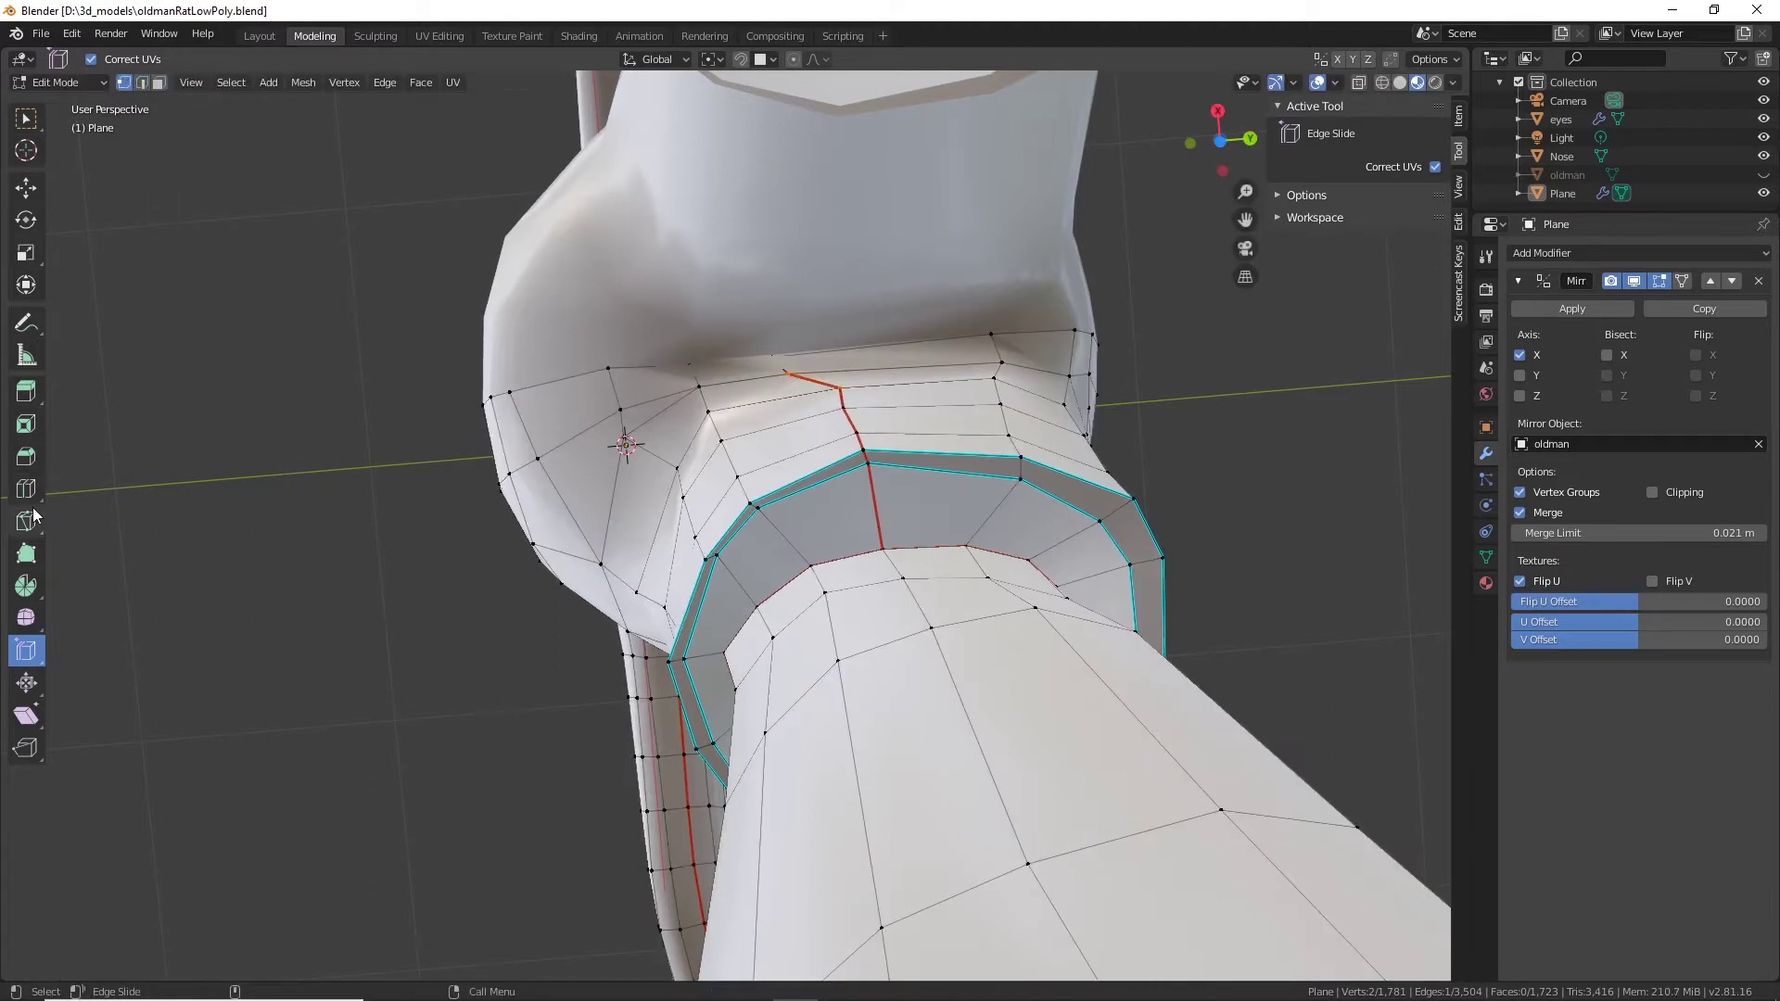
click(27, 649)
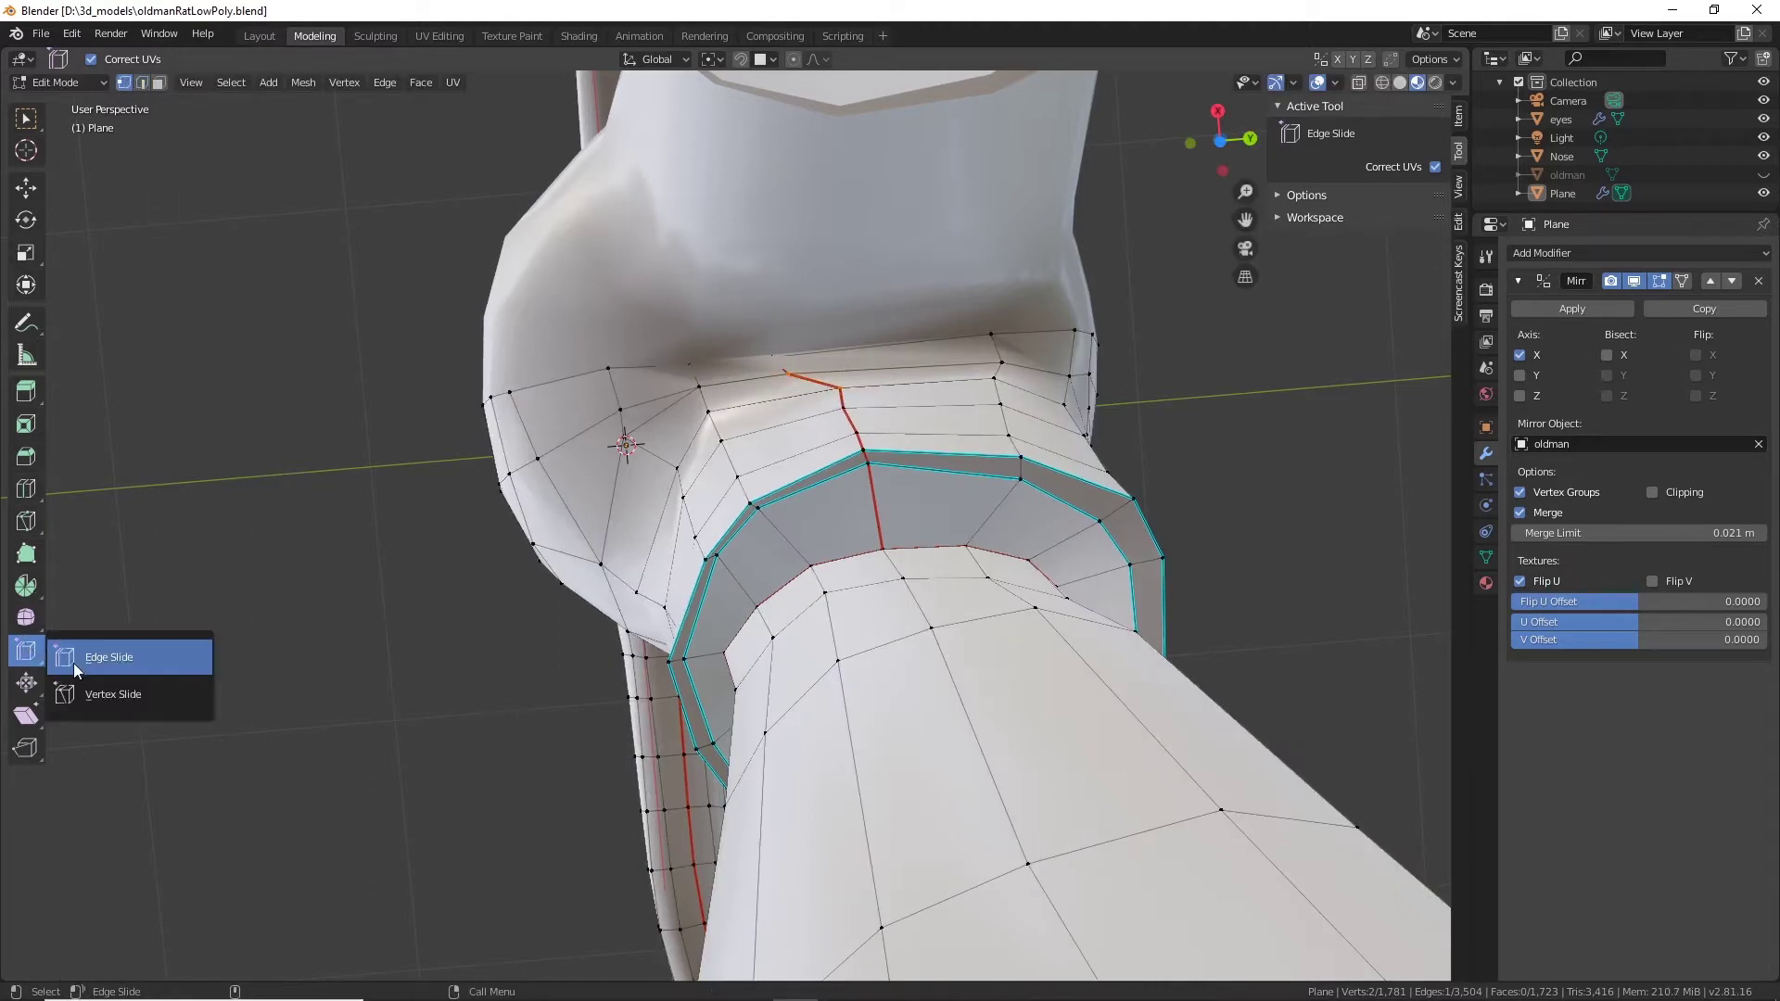
click(74, 701)
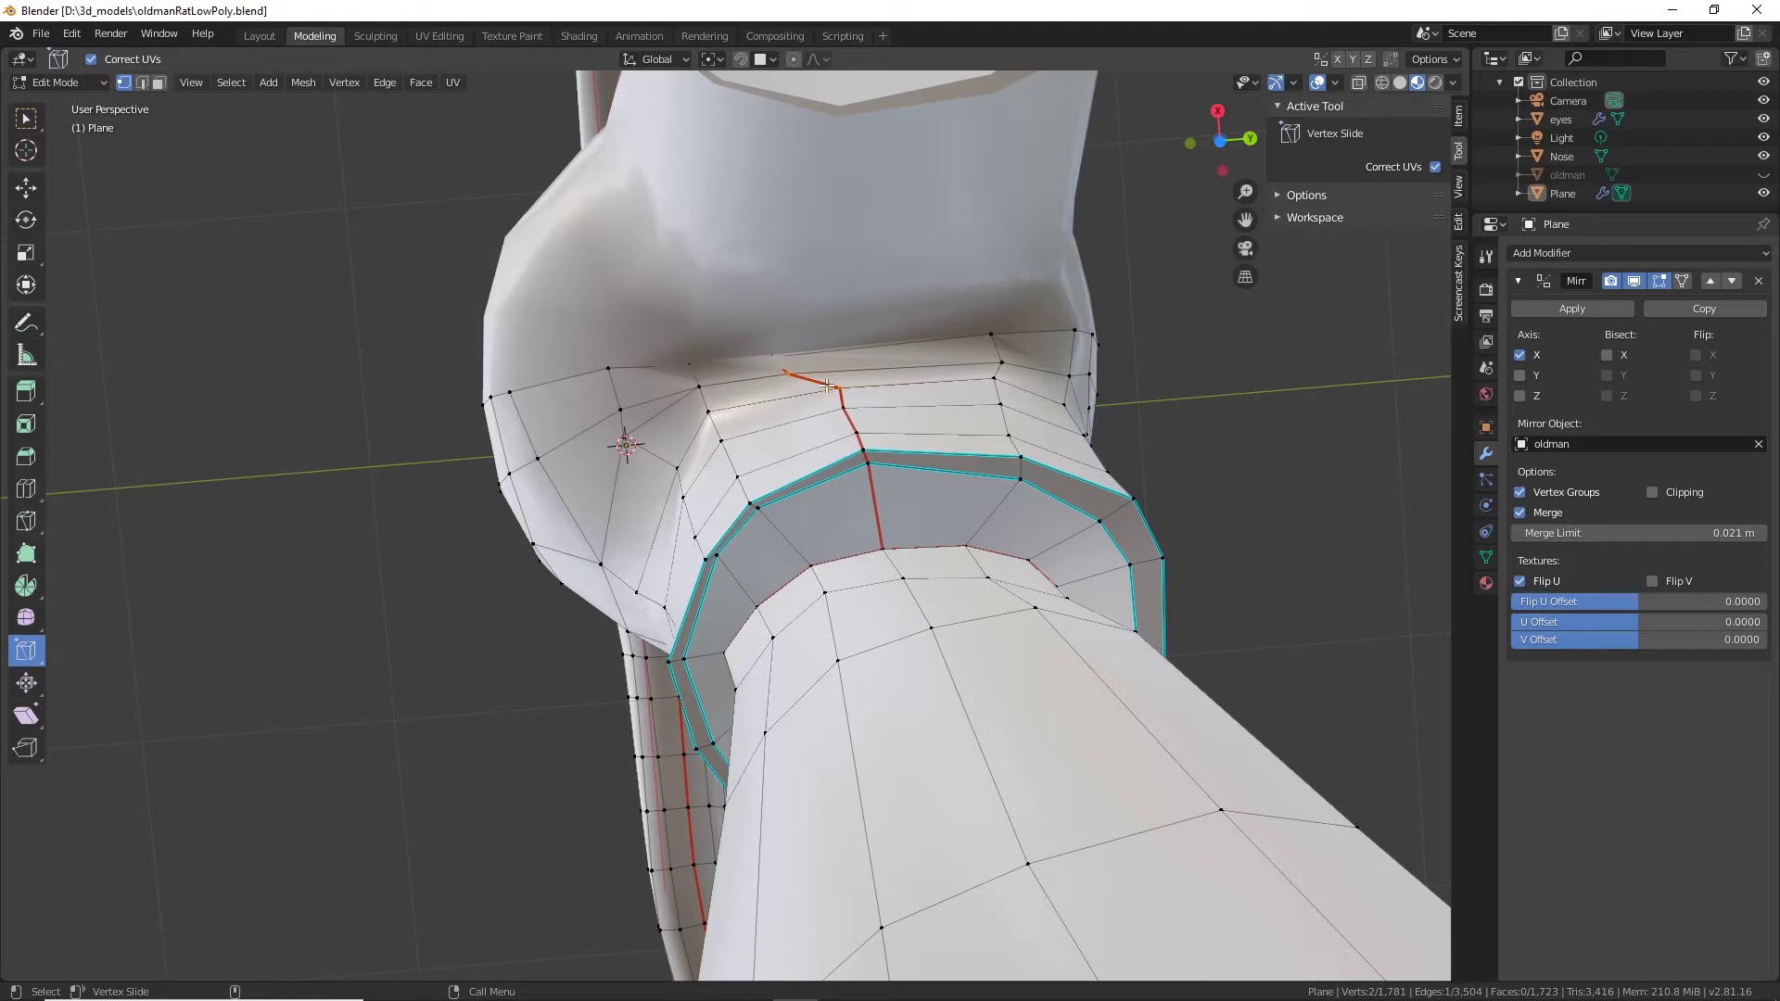
drag(789, 374, 832, 371)
middle_drag(775, 372, 782, 445)
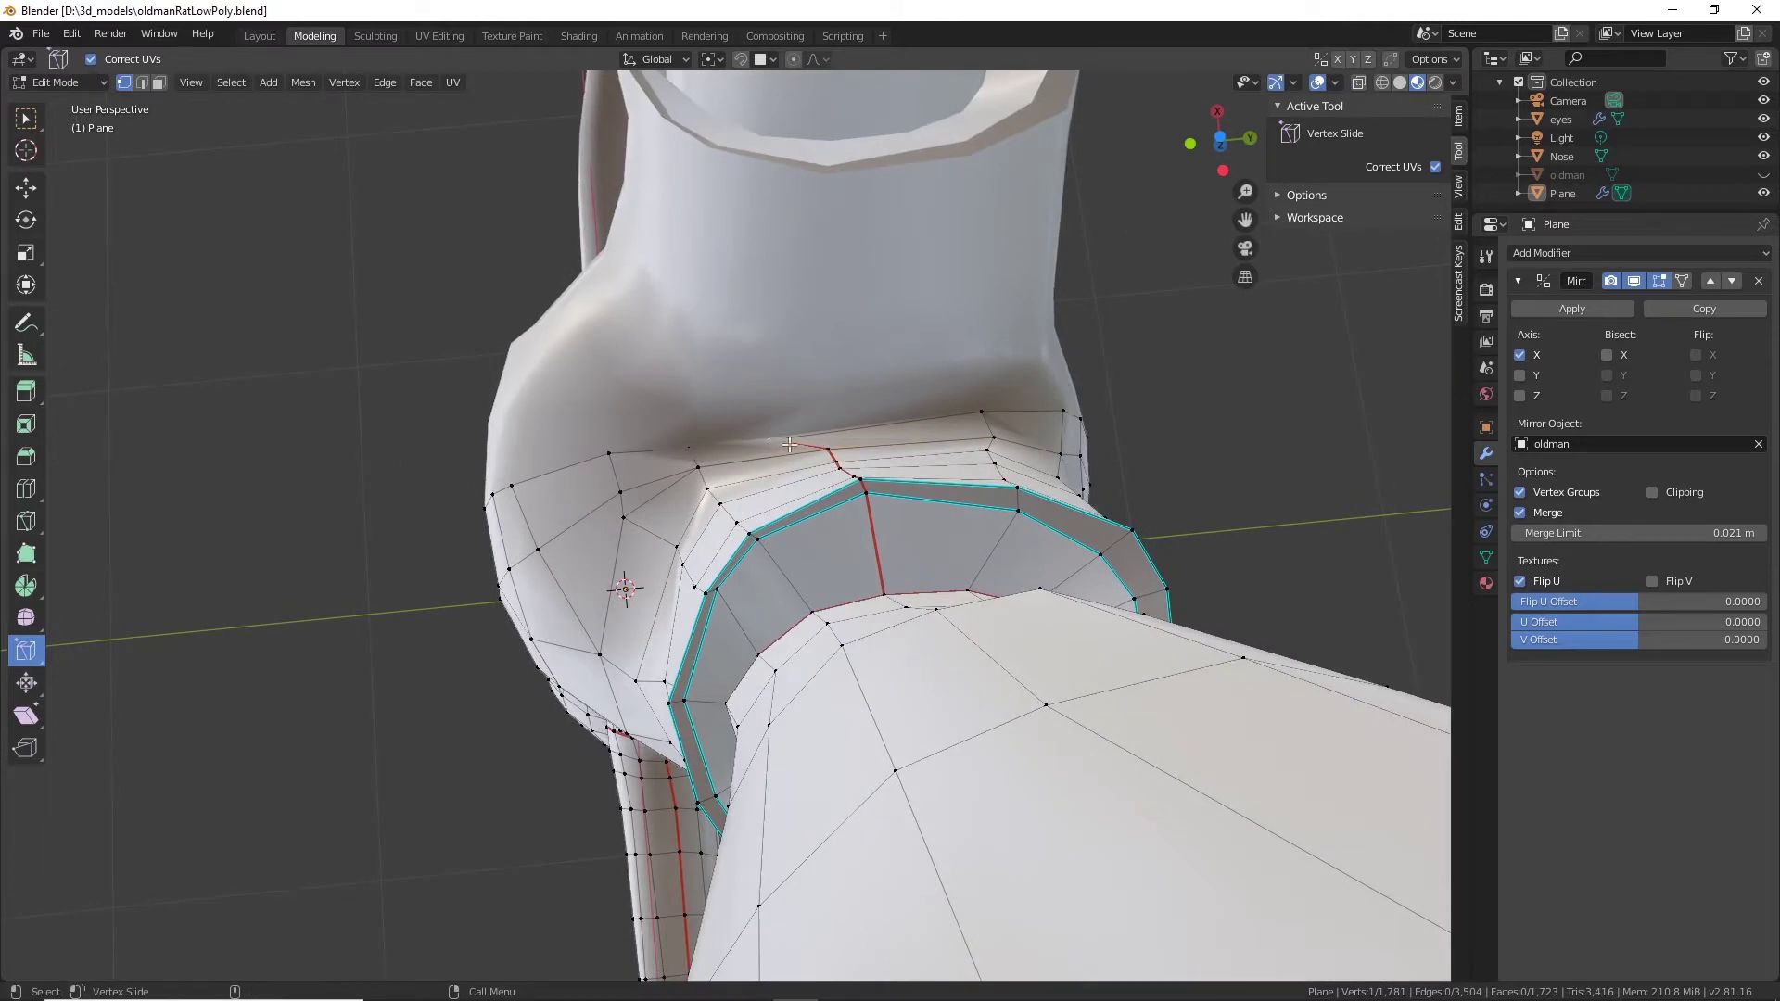
click(26, 187)
drag(846, 436, 902, 424)
Examine the edge flow of the shorts front, torso, neck and arm for further removable loops.
middle_drag(902, 424, 714, 697)
scroll(716, 697, down, 3)
middle_drag(891, 548, 891, 592)
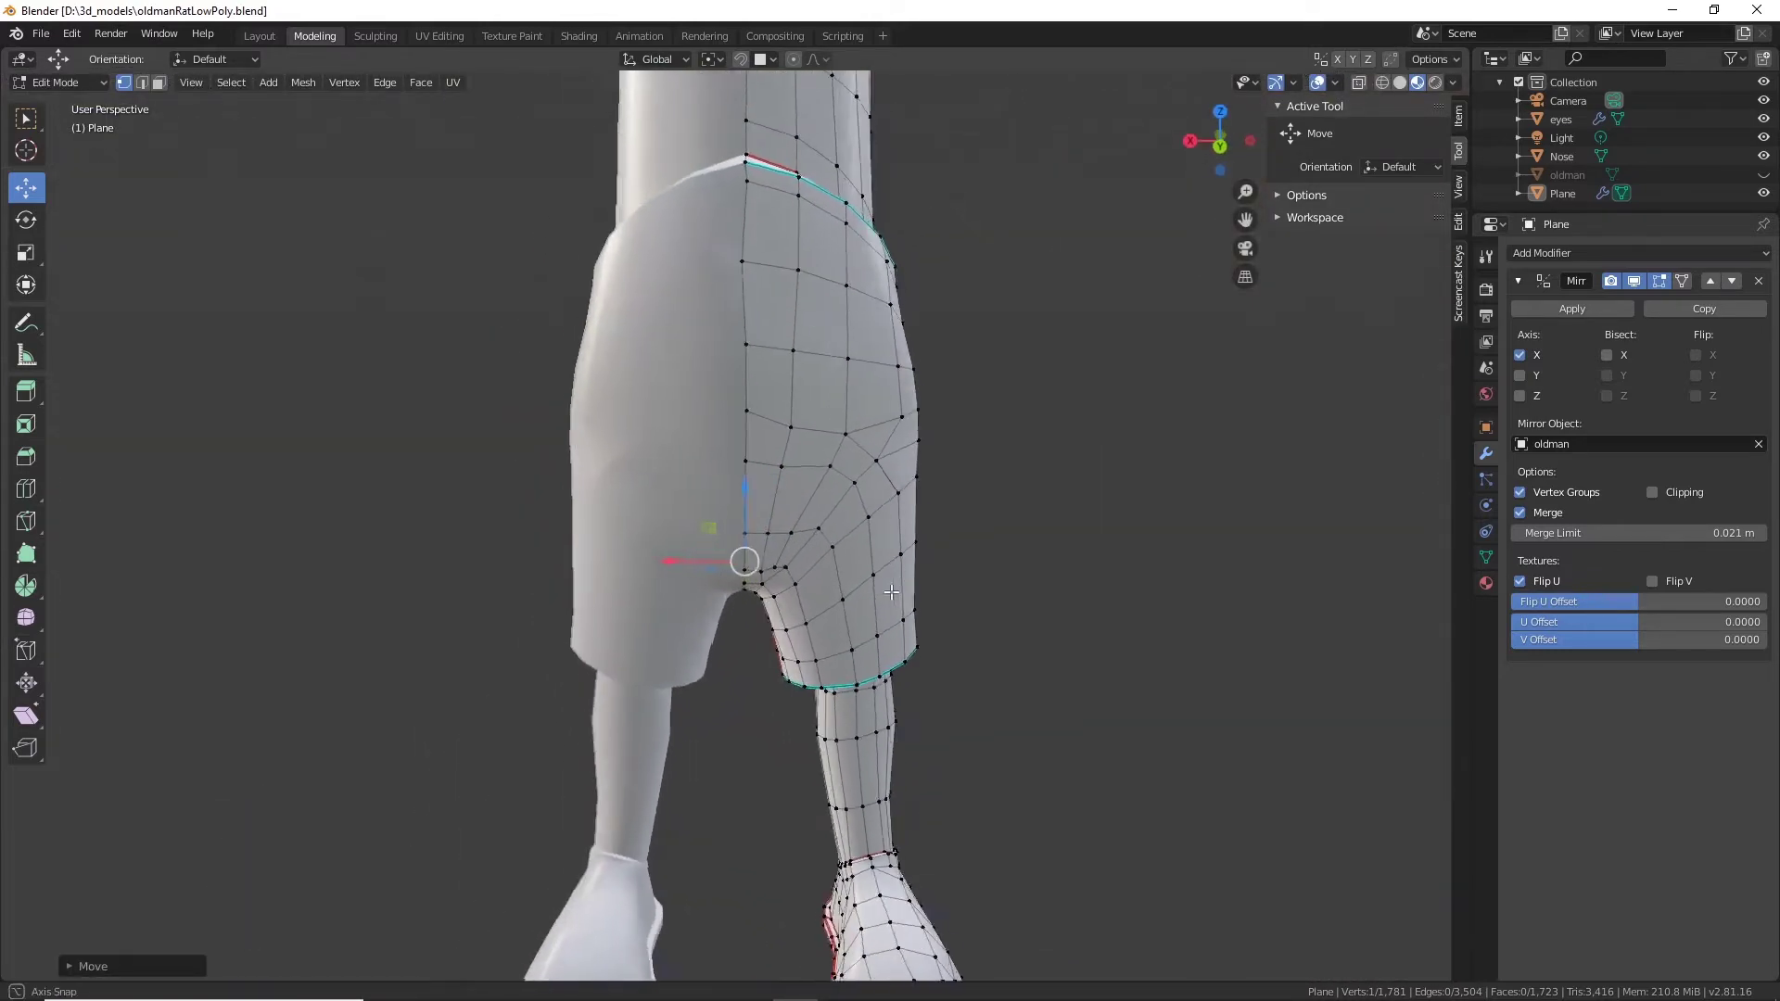
scroll(891, 592, down, 4)
middle_drag(925, 429, 886, 612)
middle_drag(812, 704, 712, 564)
scroll(775, 547, up, 5)
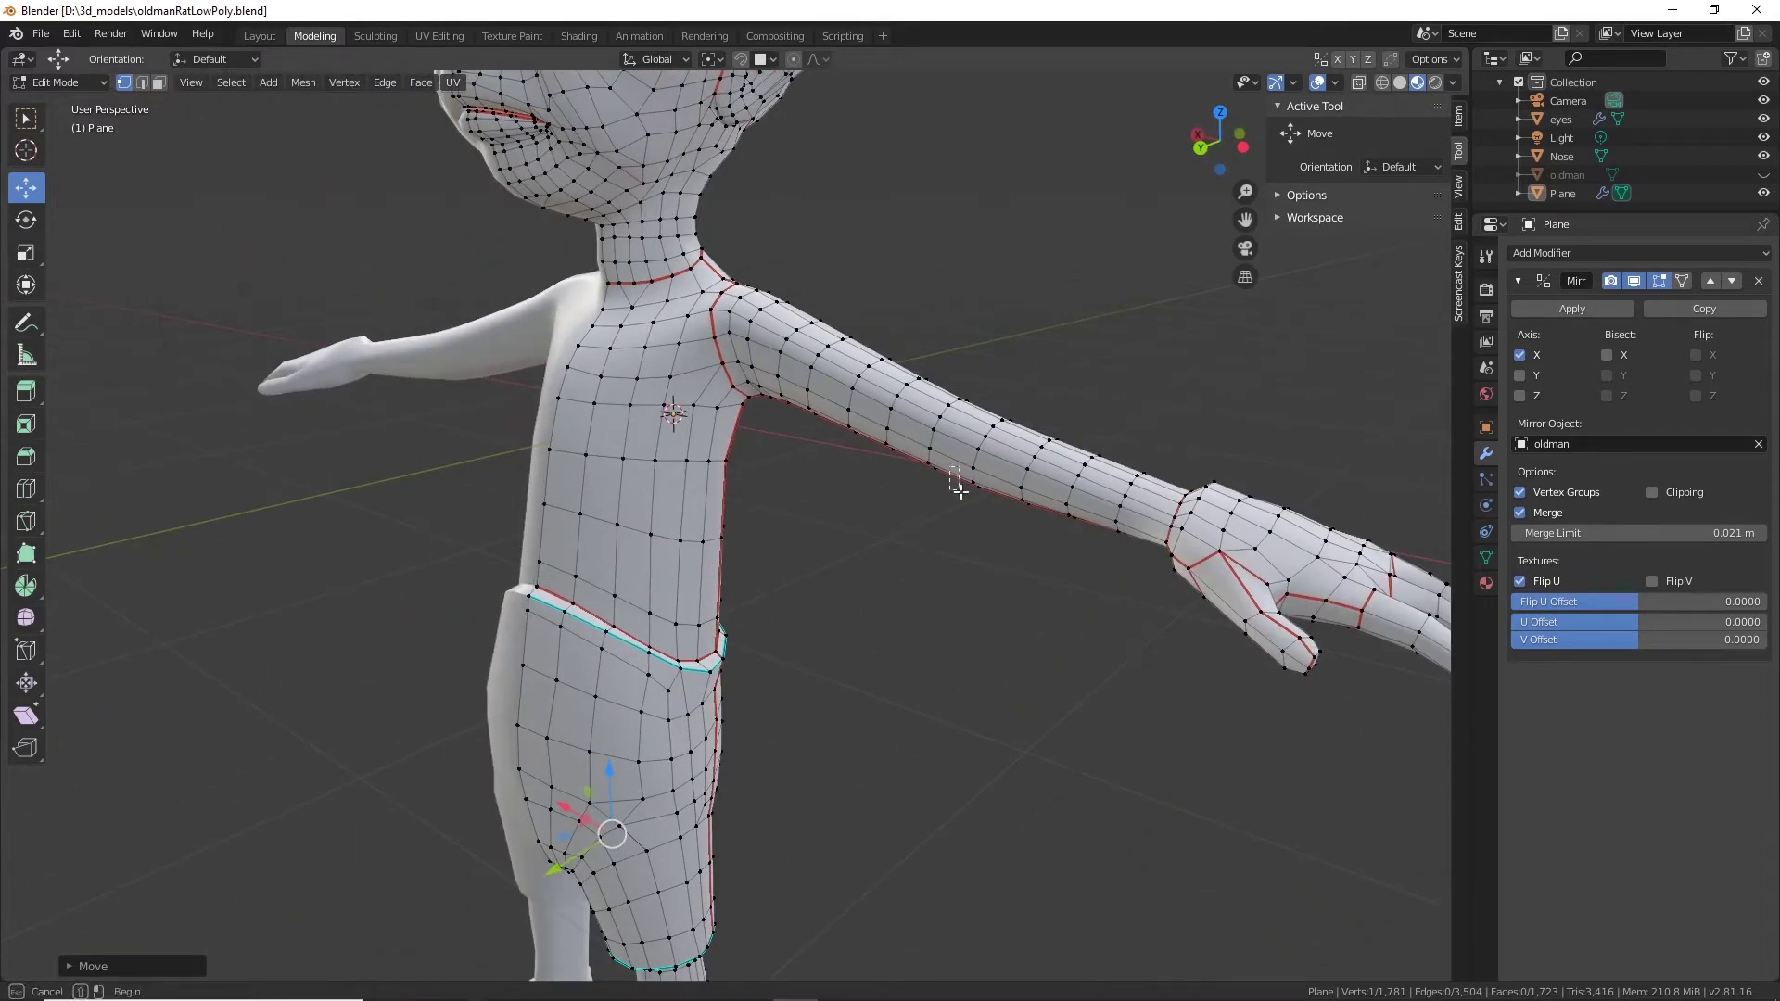
click(848, 554)
middle_drag(846, 557, 930, 628)
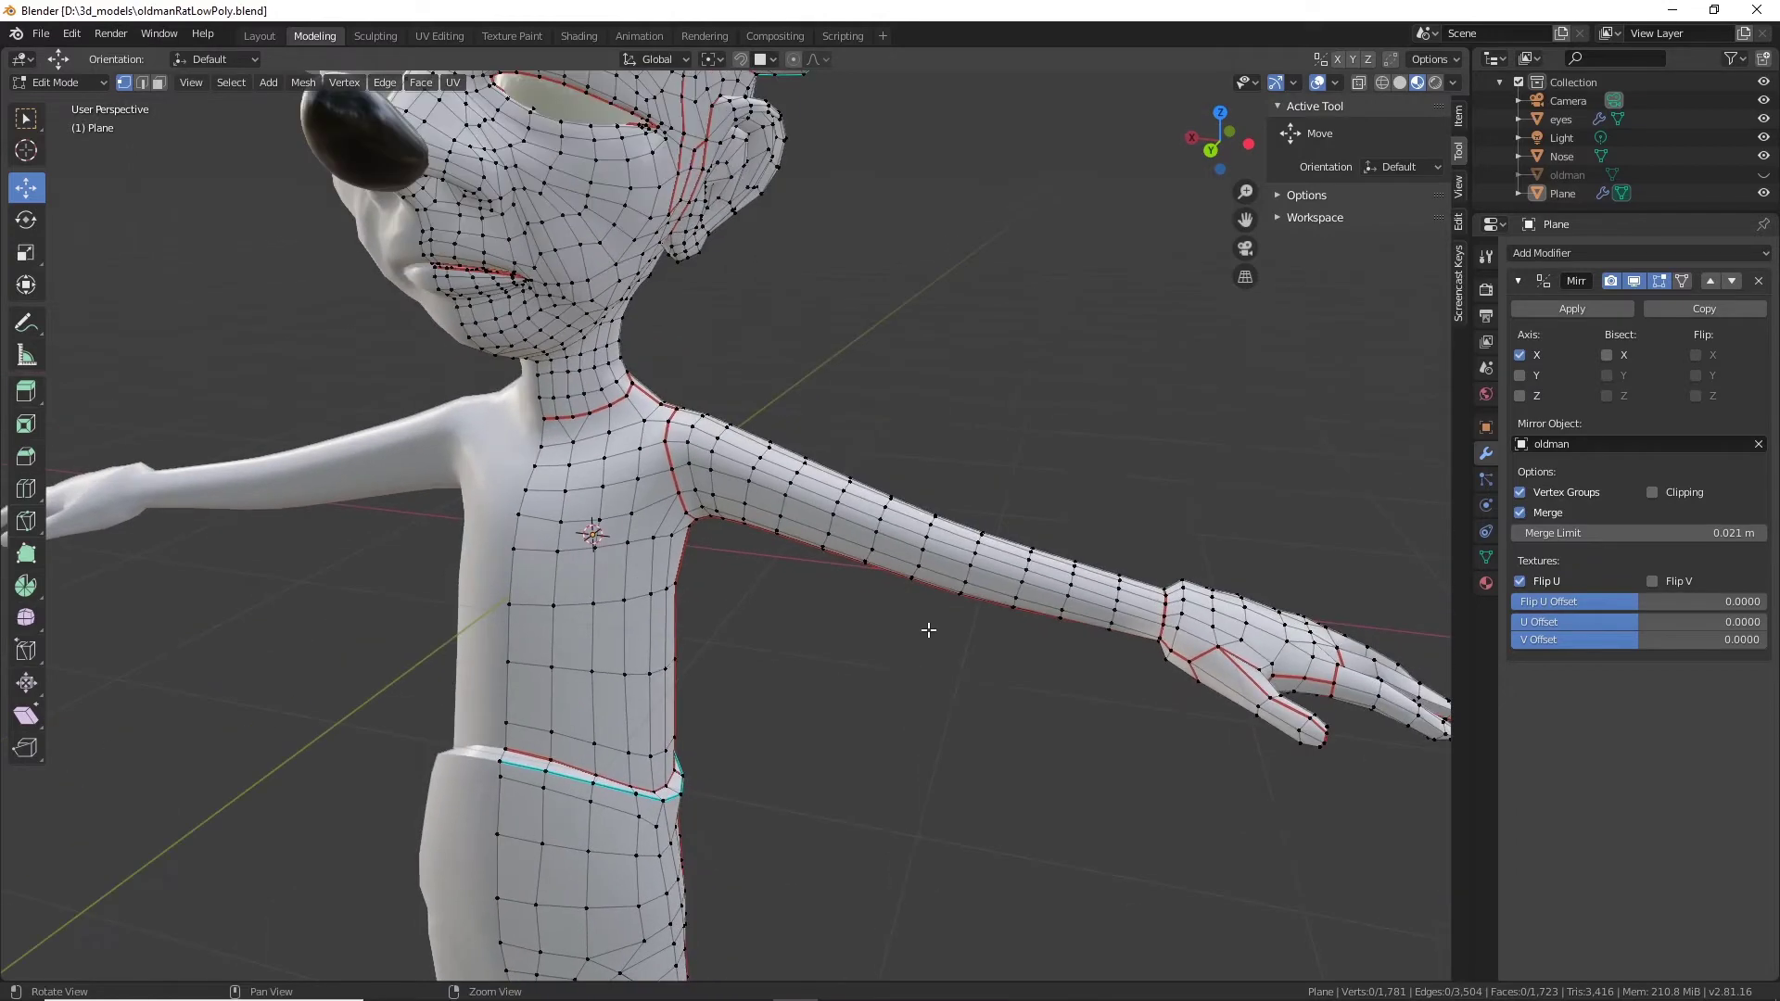
scroll(965, 483, up, 2)
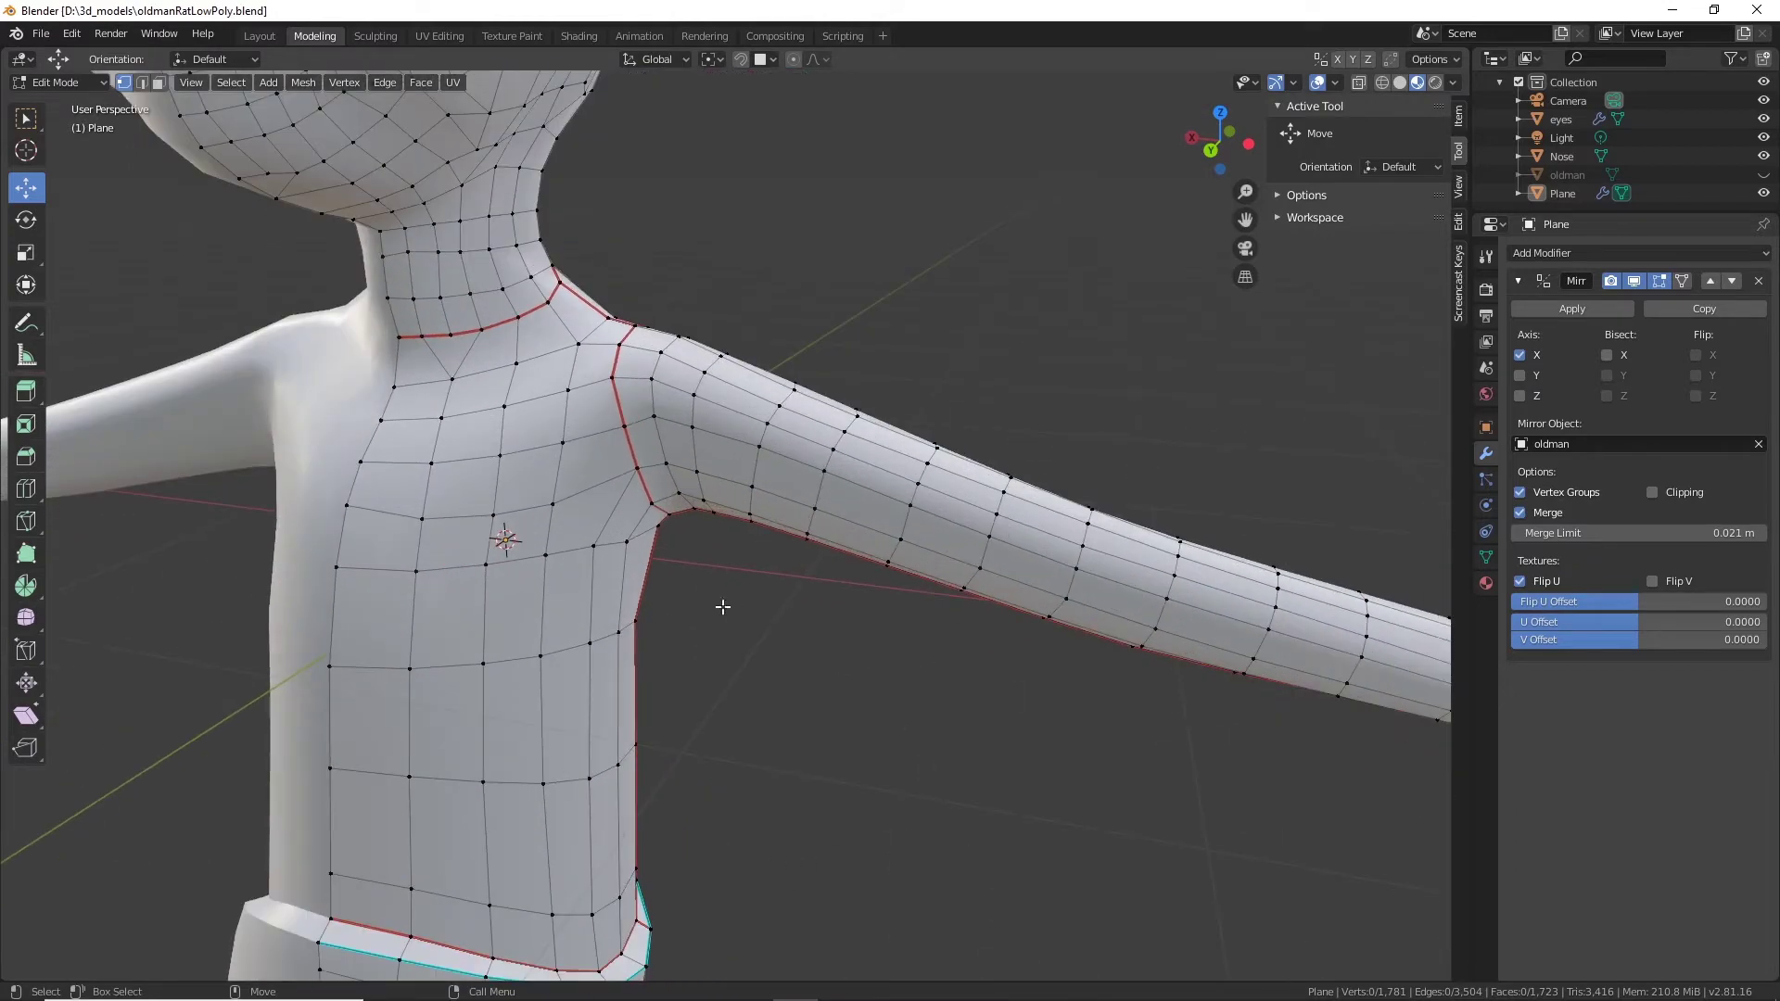
mouse_move(476, 346)
alt+mouse_down()
mouse_move(422, 401)
mouse_move(484, 357)
alt+mouse_up()
alt+right_drag(732, 484, 739, 609)
alt+drag(739, 609, 829, 603)
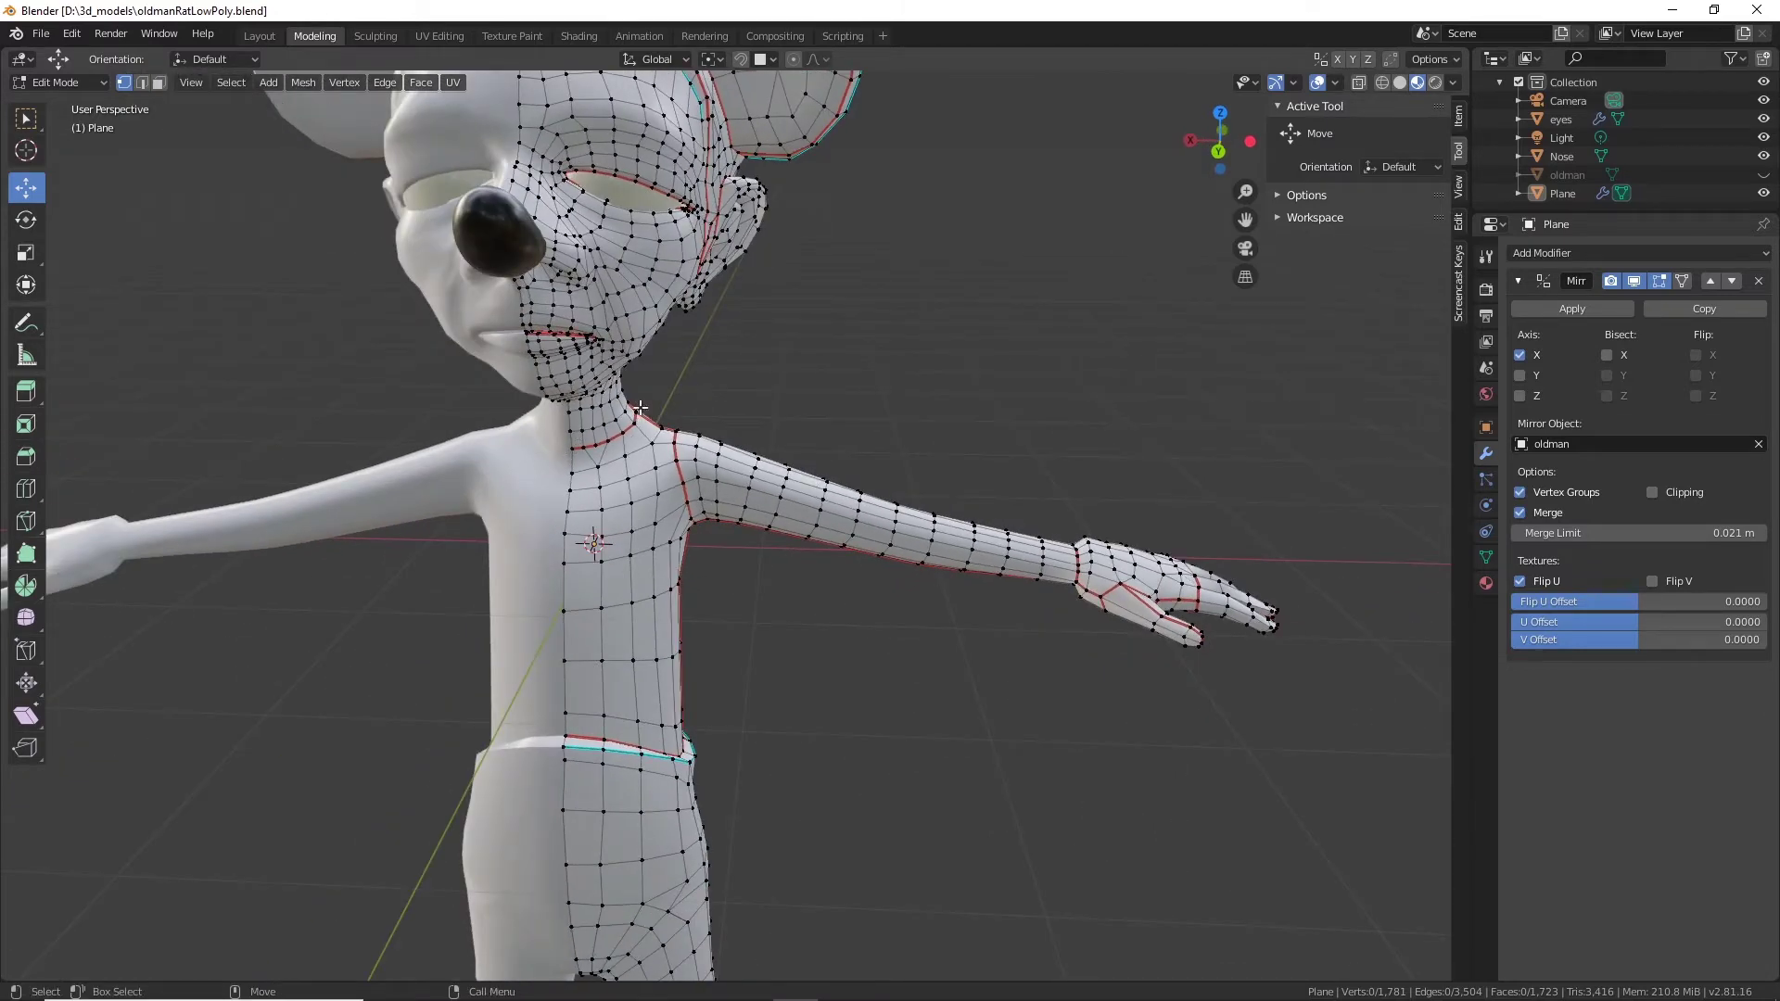
In face selection mode, select the ring of faces around the middle of the upper arm where the sleeve ends.
alt+middle_drag(812, 768, 835, 301)
alt+drag(815, 572, 927, 422)
shift+middle_drag(927, 422, 834, 616)
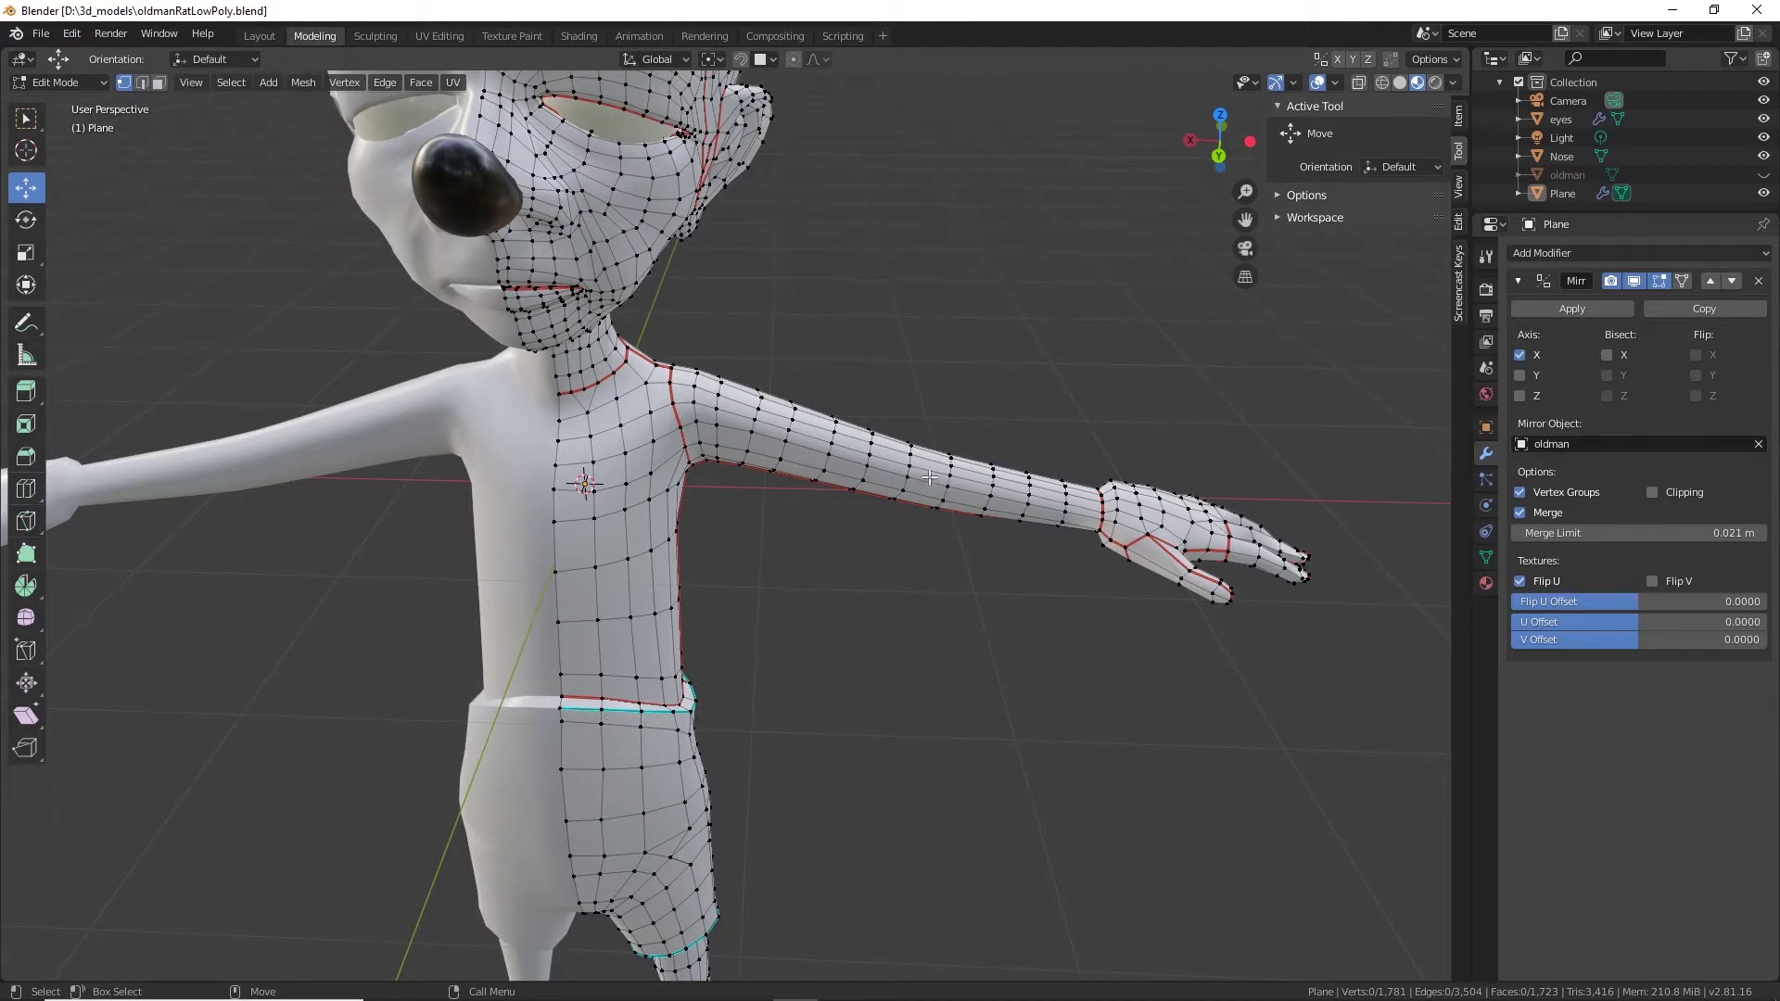
alt+drag(909, 524, 768, 512)
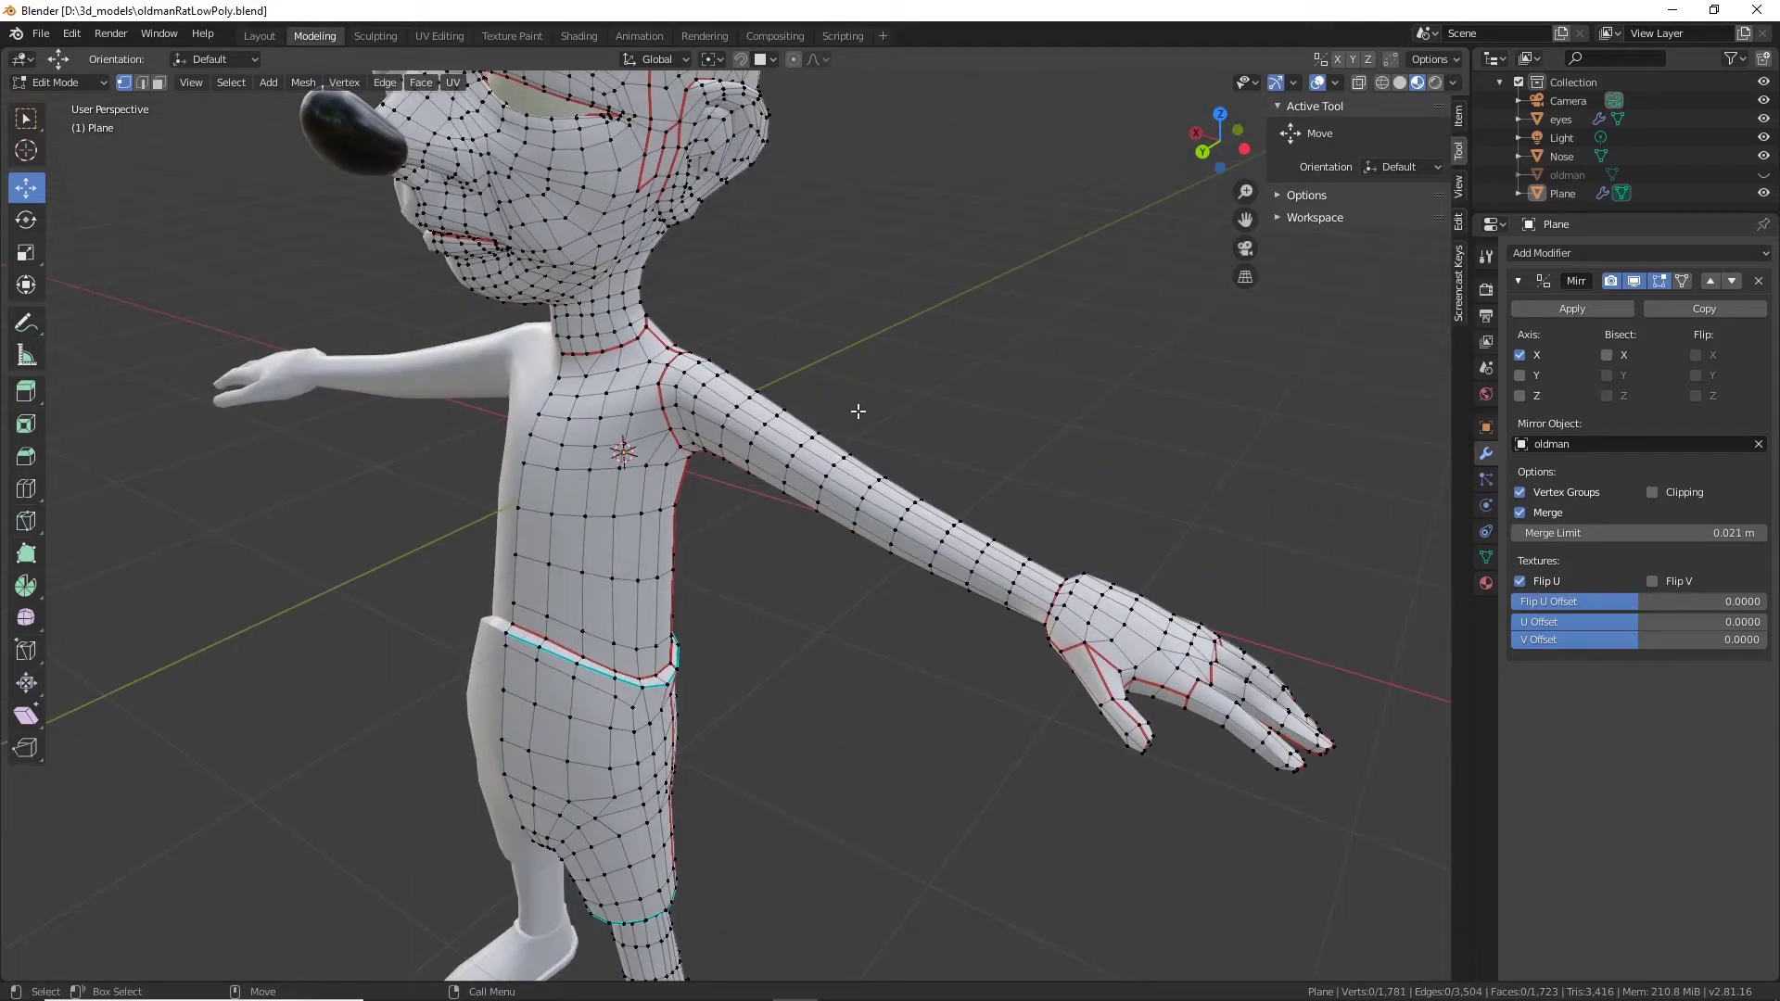
alt+drag(799, 520, 858, 563)
alt+shift+drag(857, 565, 868, 694)
ctrl+alt+drag(868, 693, 768, 534)
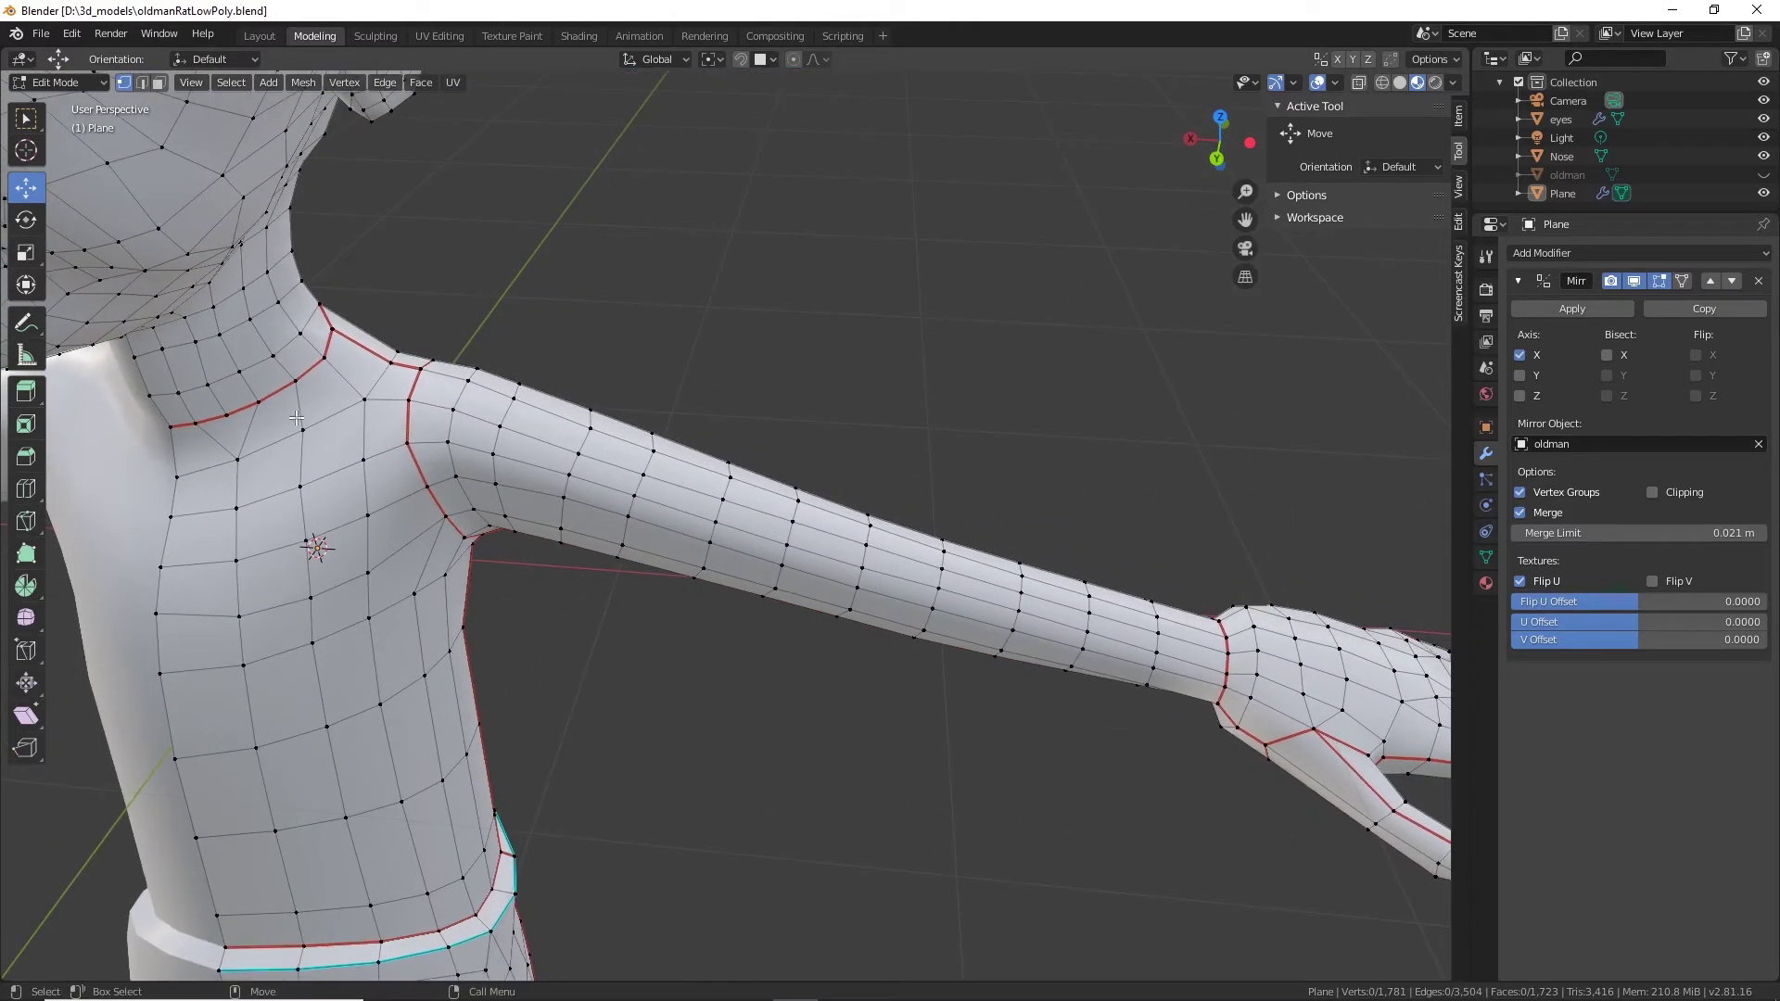
alt+click(680, 536)
alt+drag(637, 619, 804, 476)
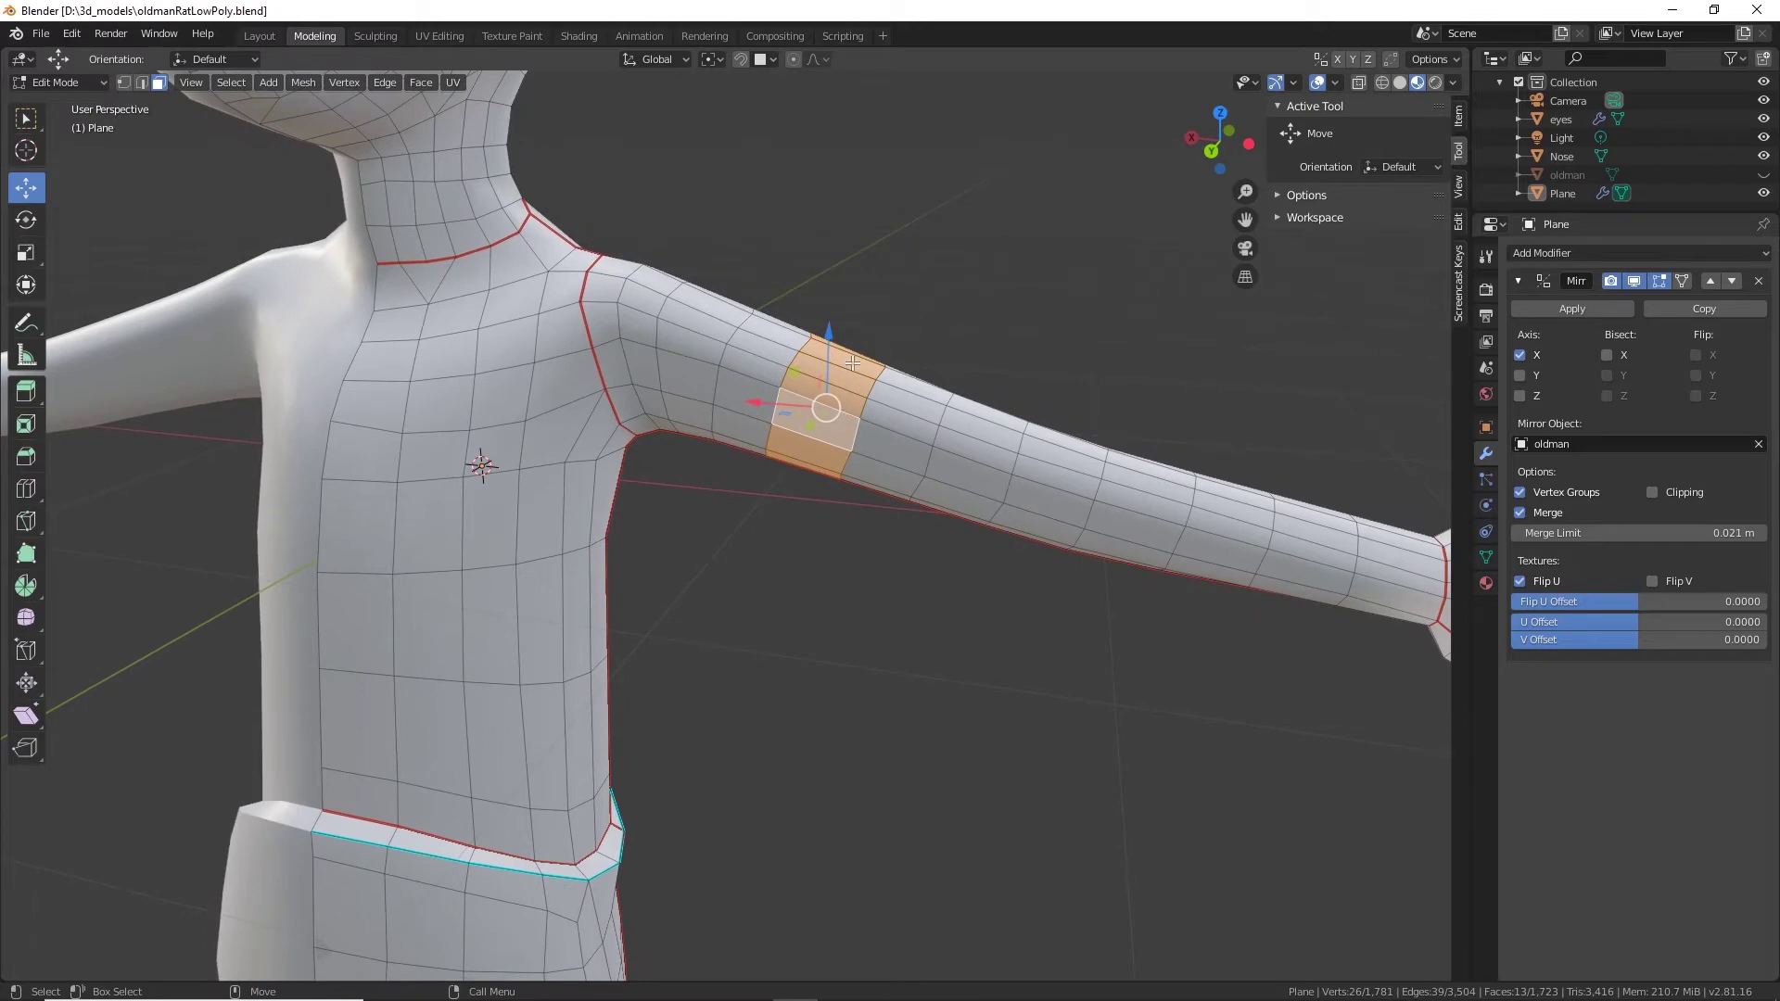
alt+drag(882, 334, 807, 363)
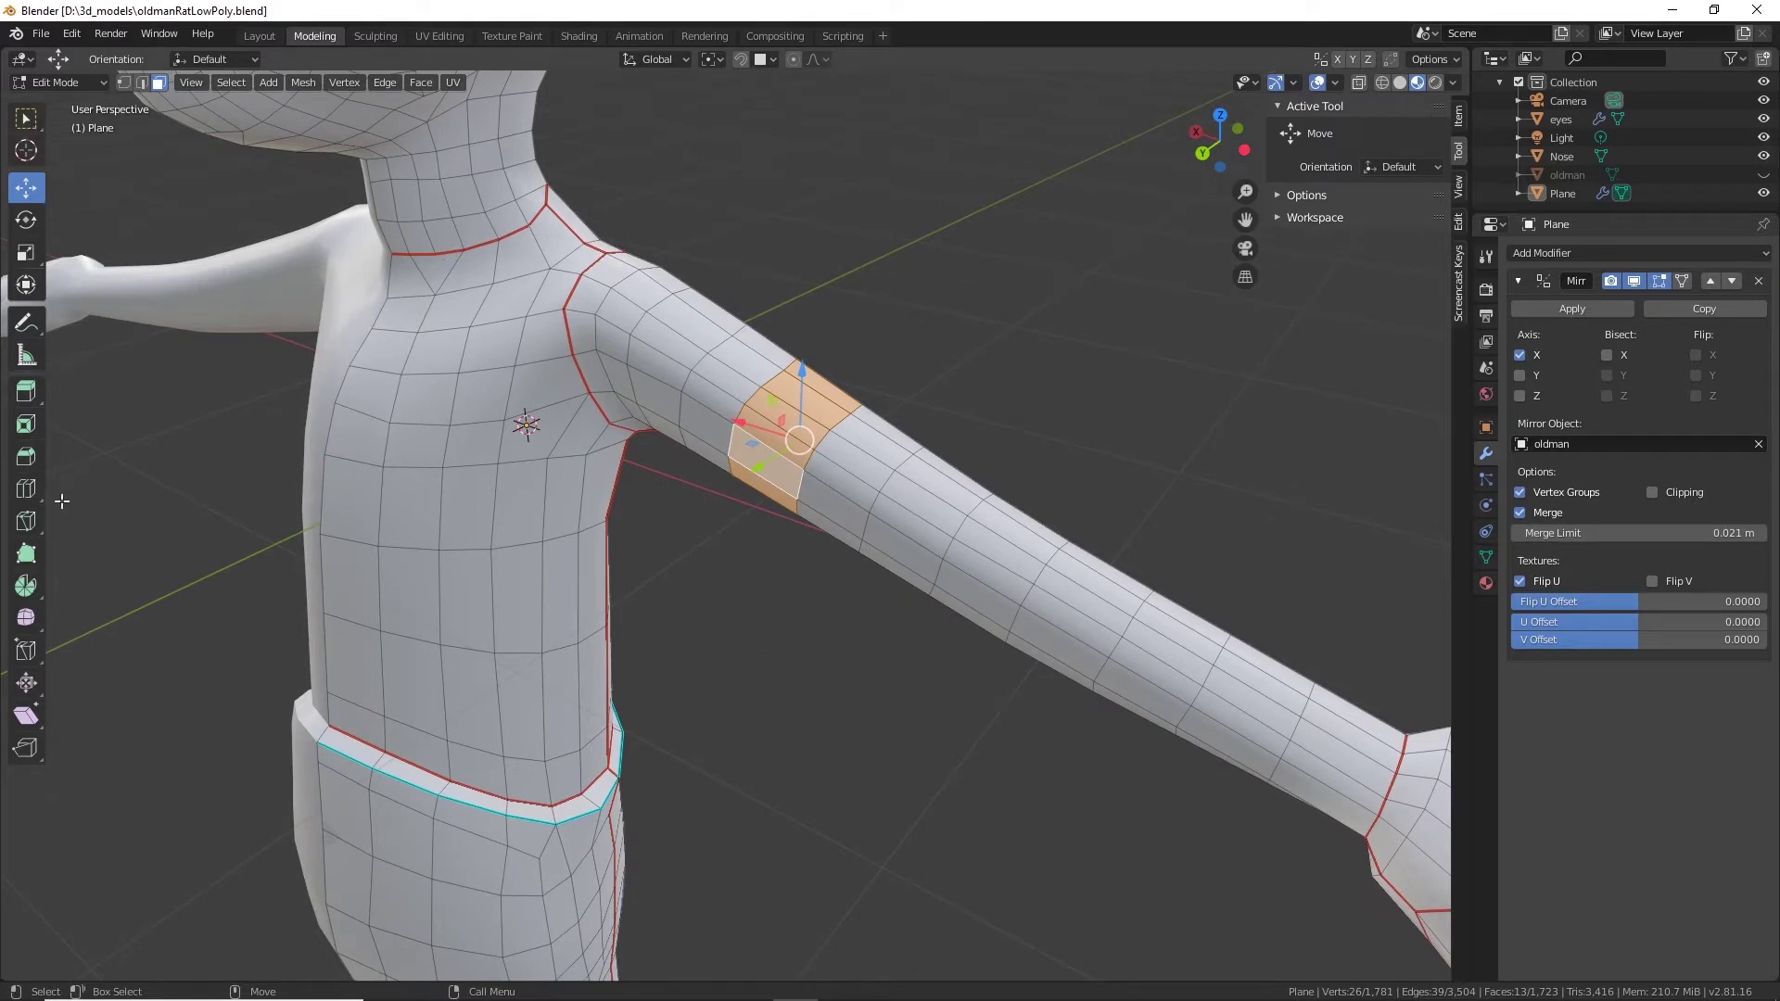
Add a single loop cut around the upper arm, slid close to the edge loop on its elbow side.
click(26, 488)
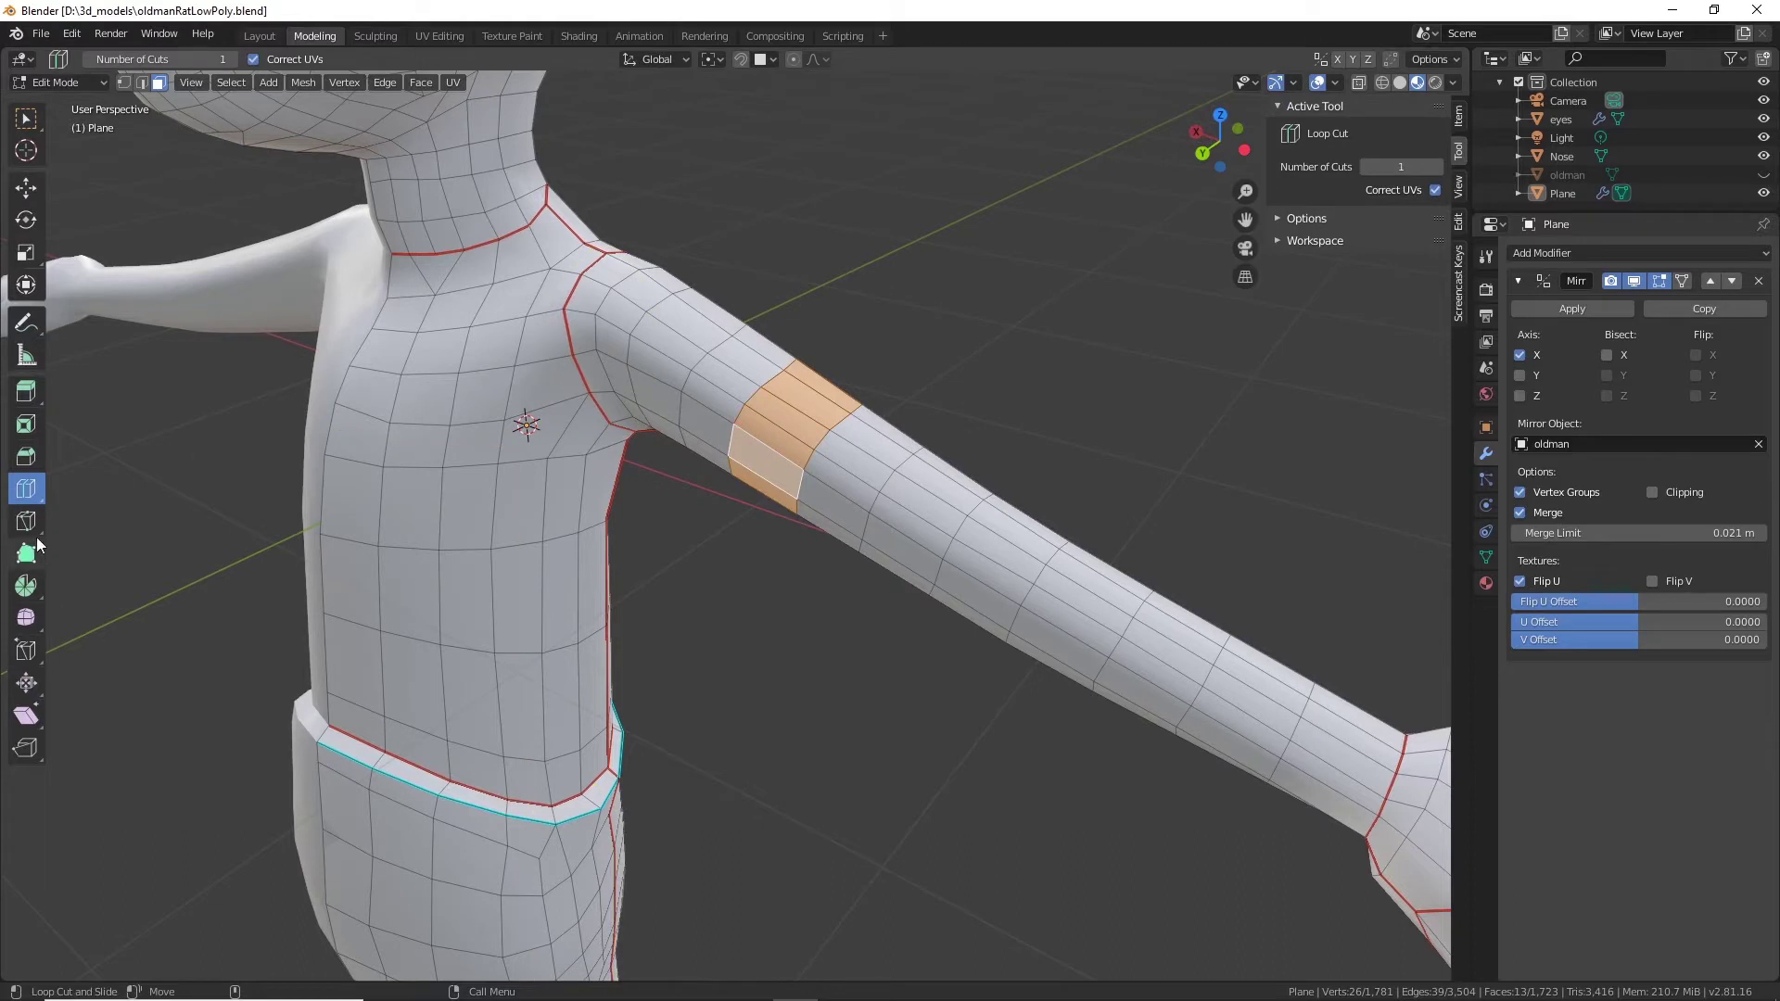
drag(780, 484, 806, 485)
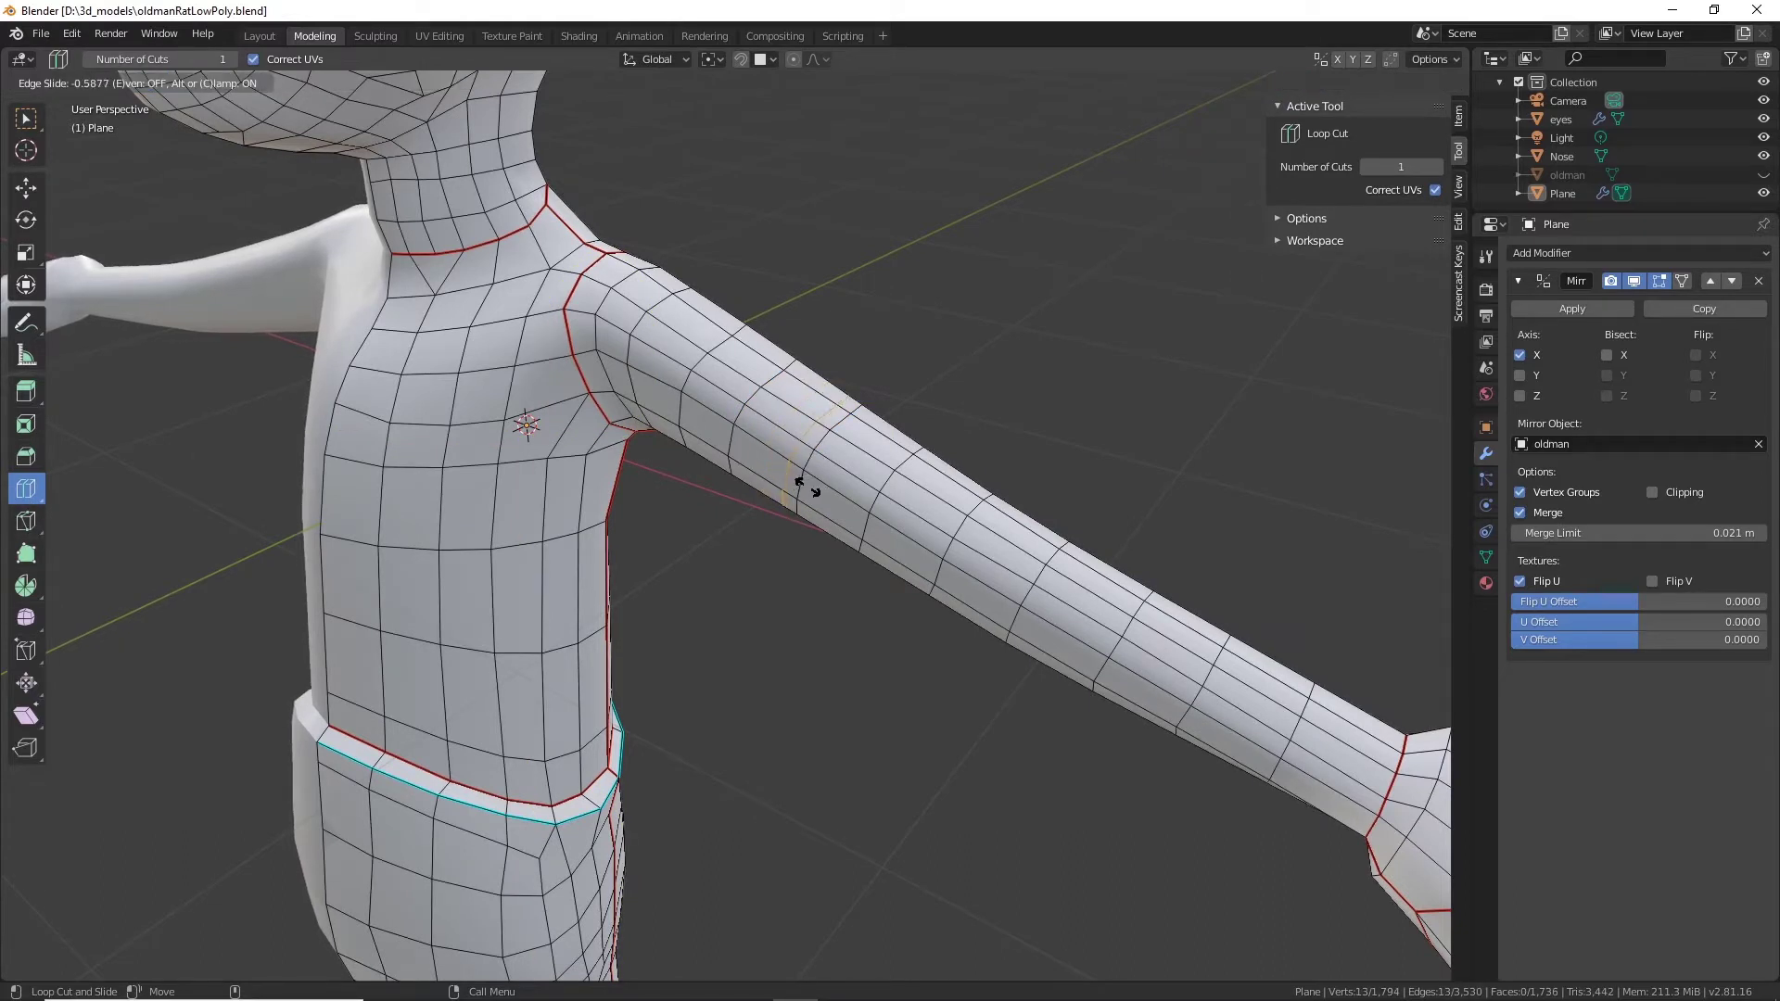
drag(808, 488, 805, 487)
middle_drag(806, 487, 877, 440)
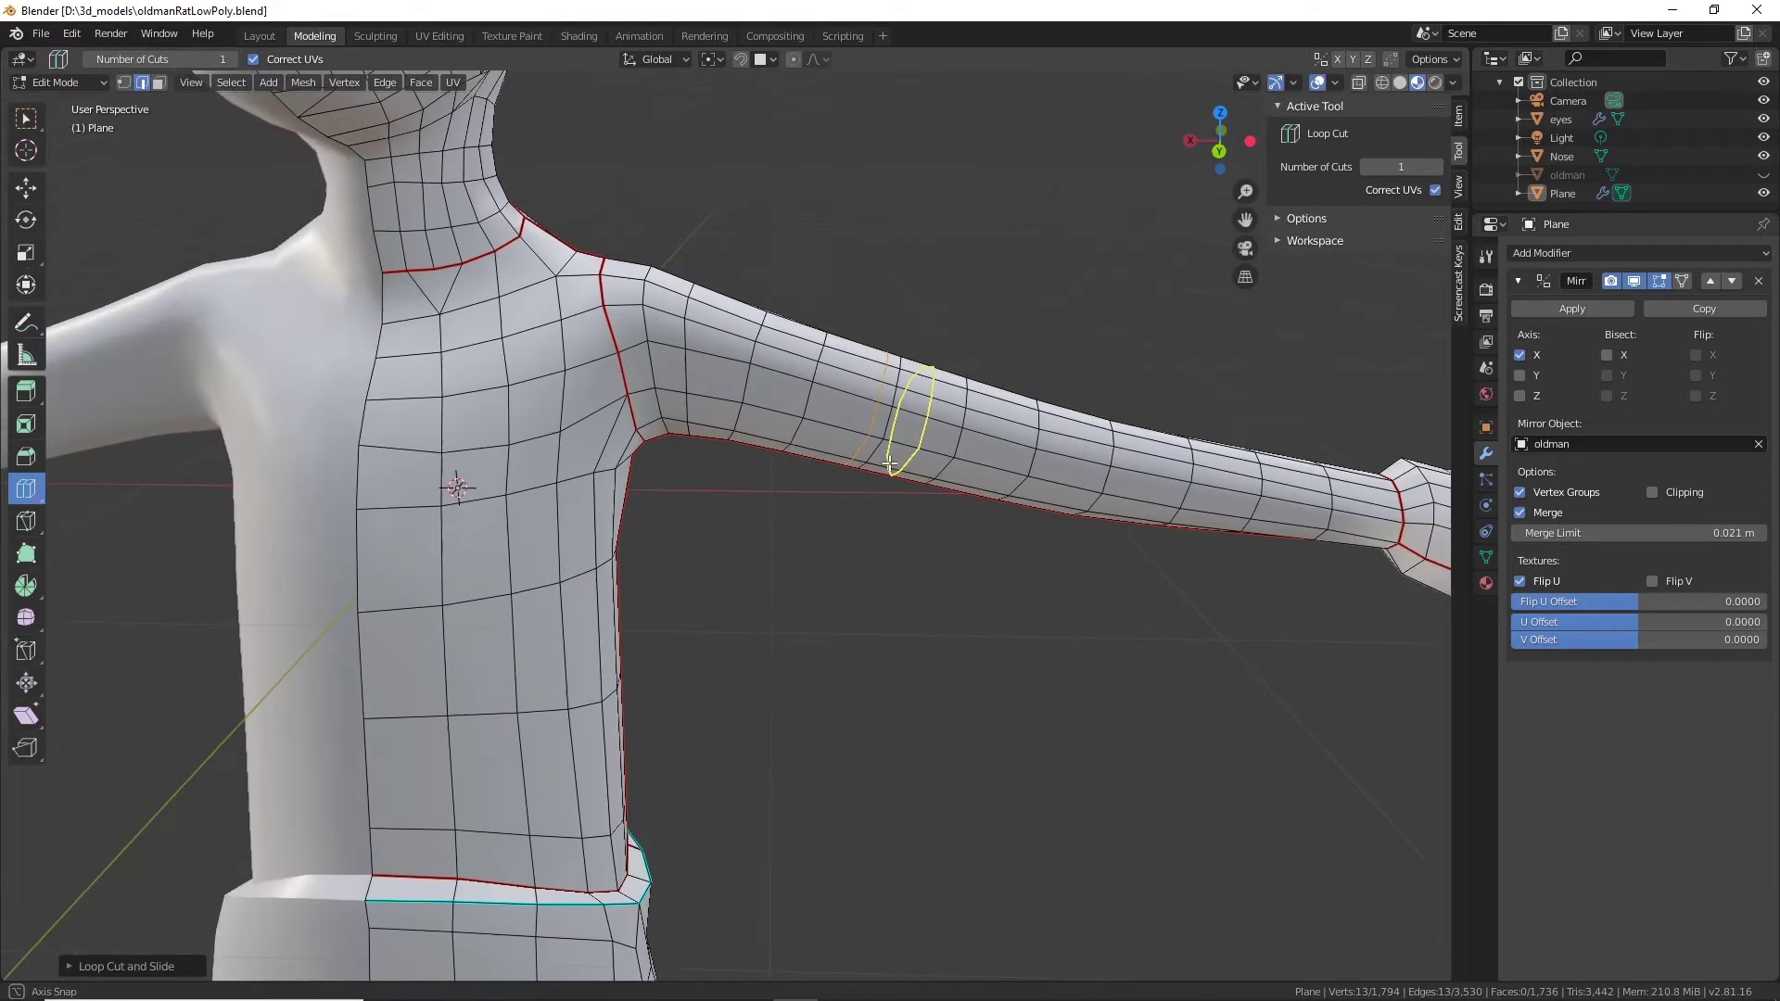
Scale up the new edge loop on the upper arm to form the flared hem of a short sleeve.
click(23, 120)
scroll(330, 465, up, 5)
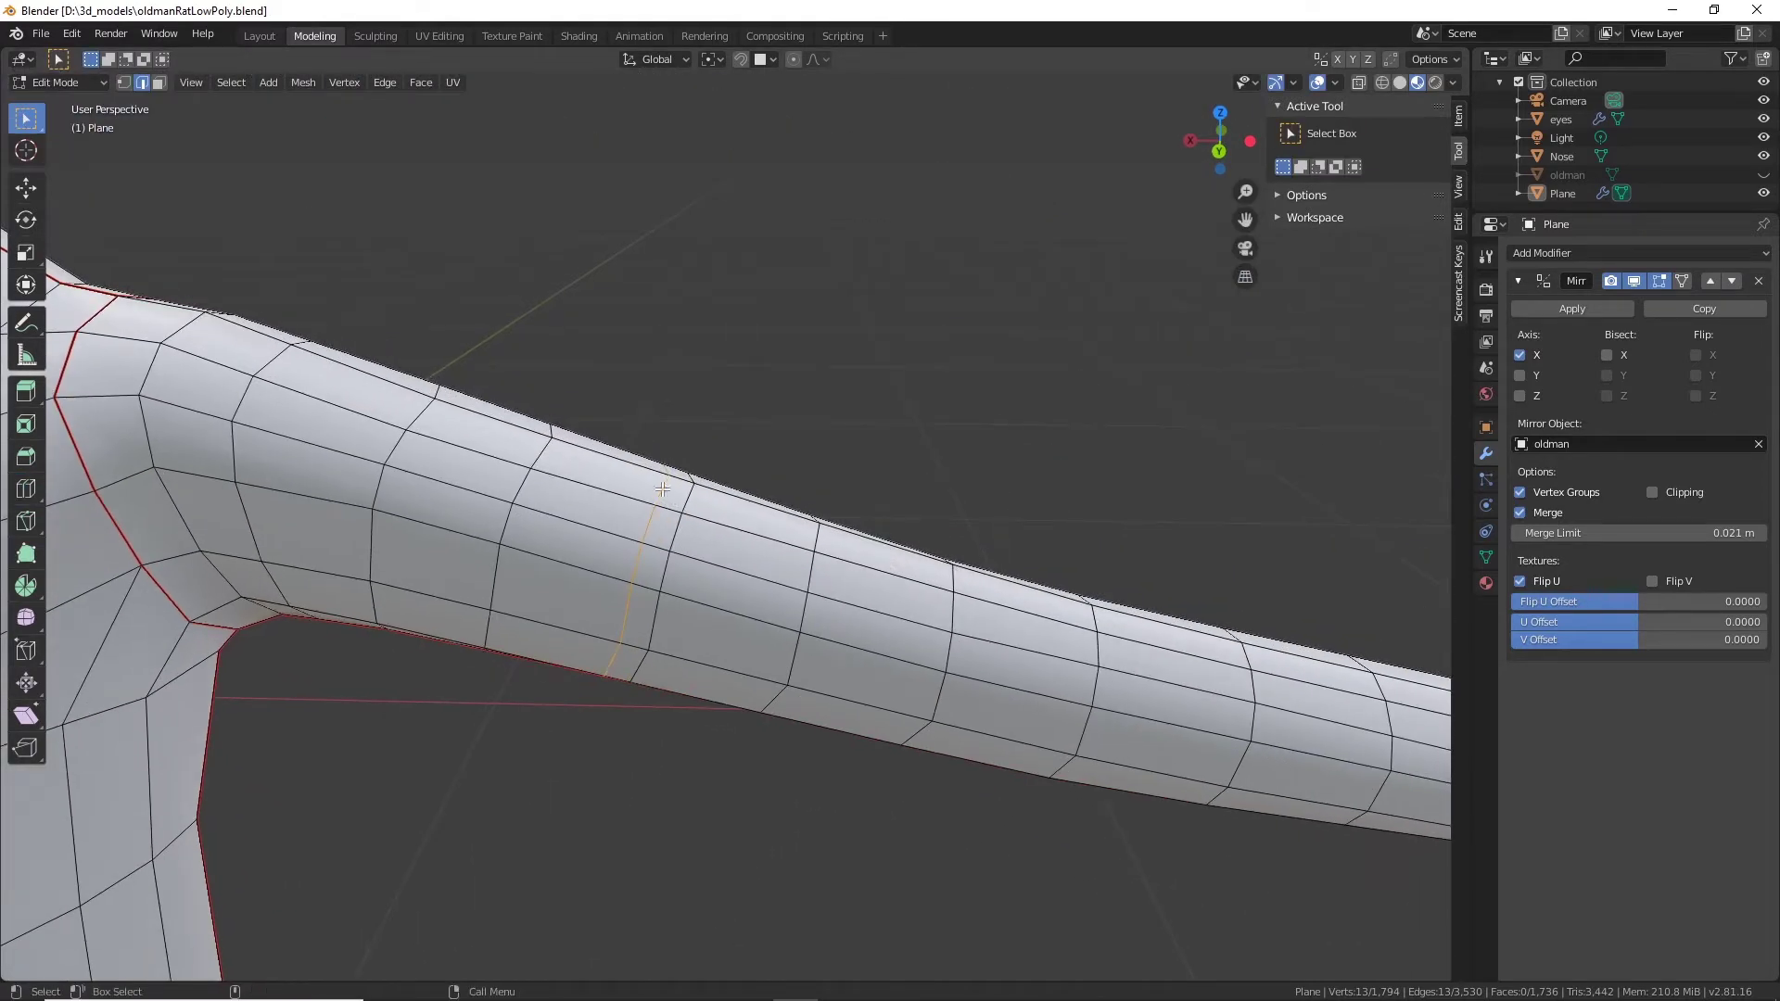
key(shift+space)
key(s)
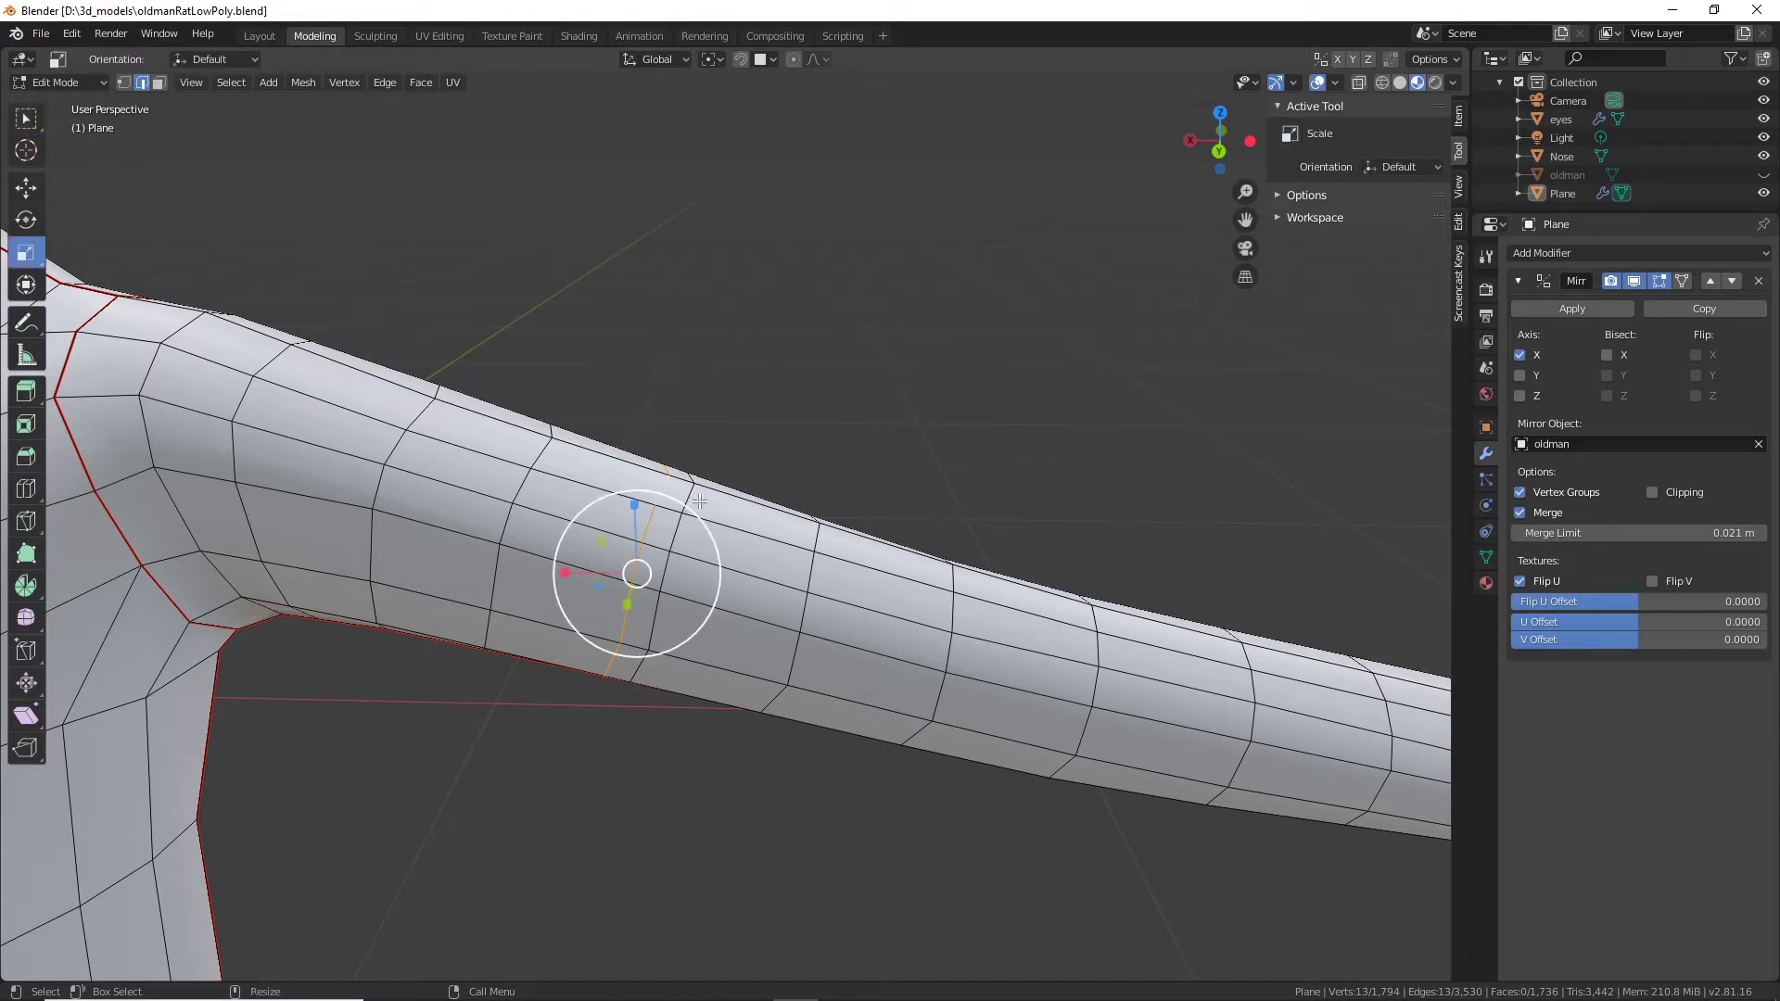
mouse_move(705, 508)
mouse_down()
mouse_move(699, 485)
mouse_move(724, 487)
mouse_up()
Scale up the next two edge loops toward the shoulder so the sleeve widens gradually into its hem.
double_click(541, 454)
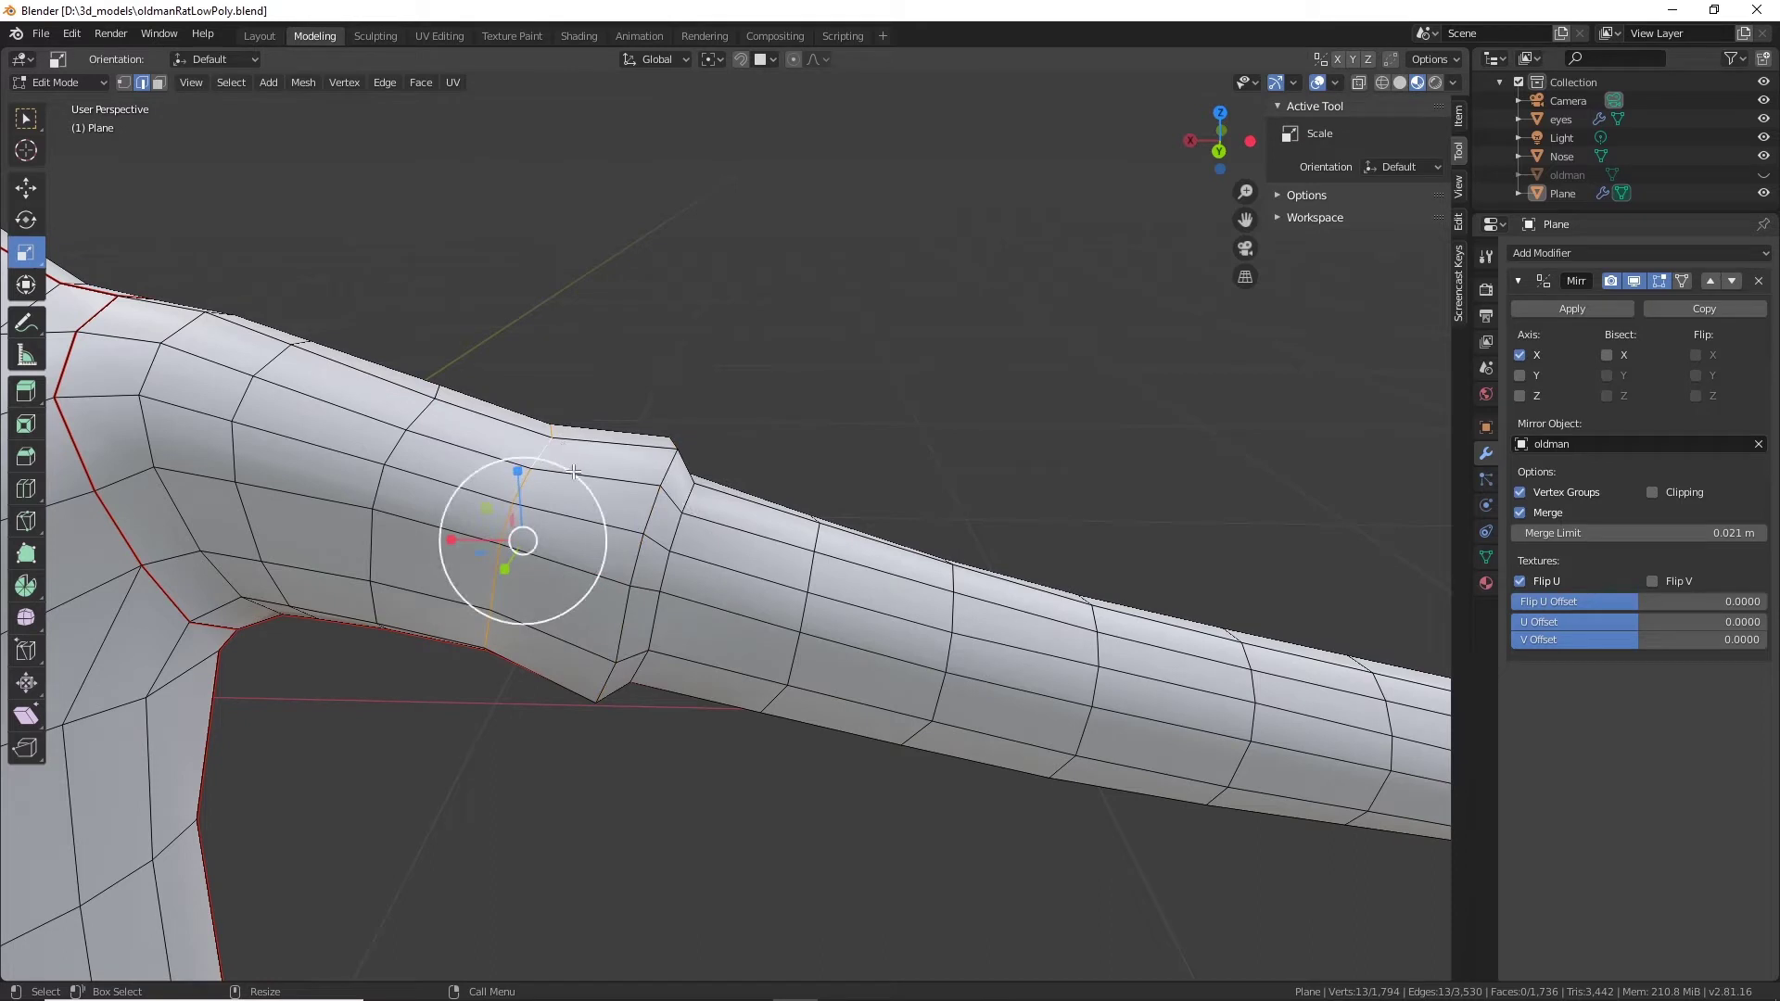
drag(582, 475, 471, 446)
double_click(420, 420)
alt+drag(660, 506, 637, 533)
alt+middle_drag(637, 533, 765, 463)
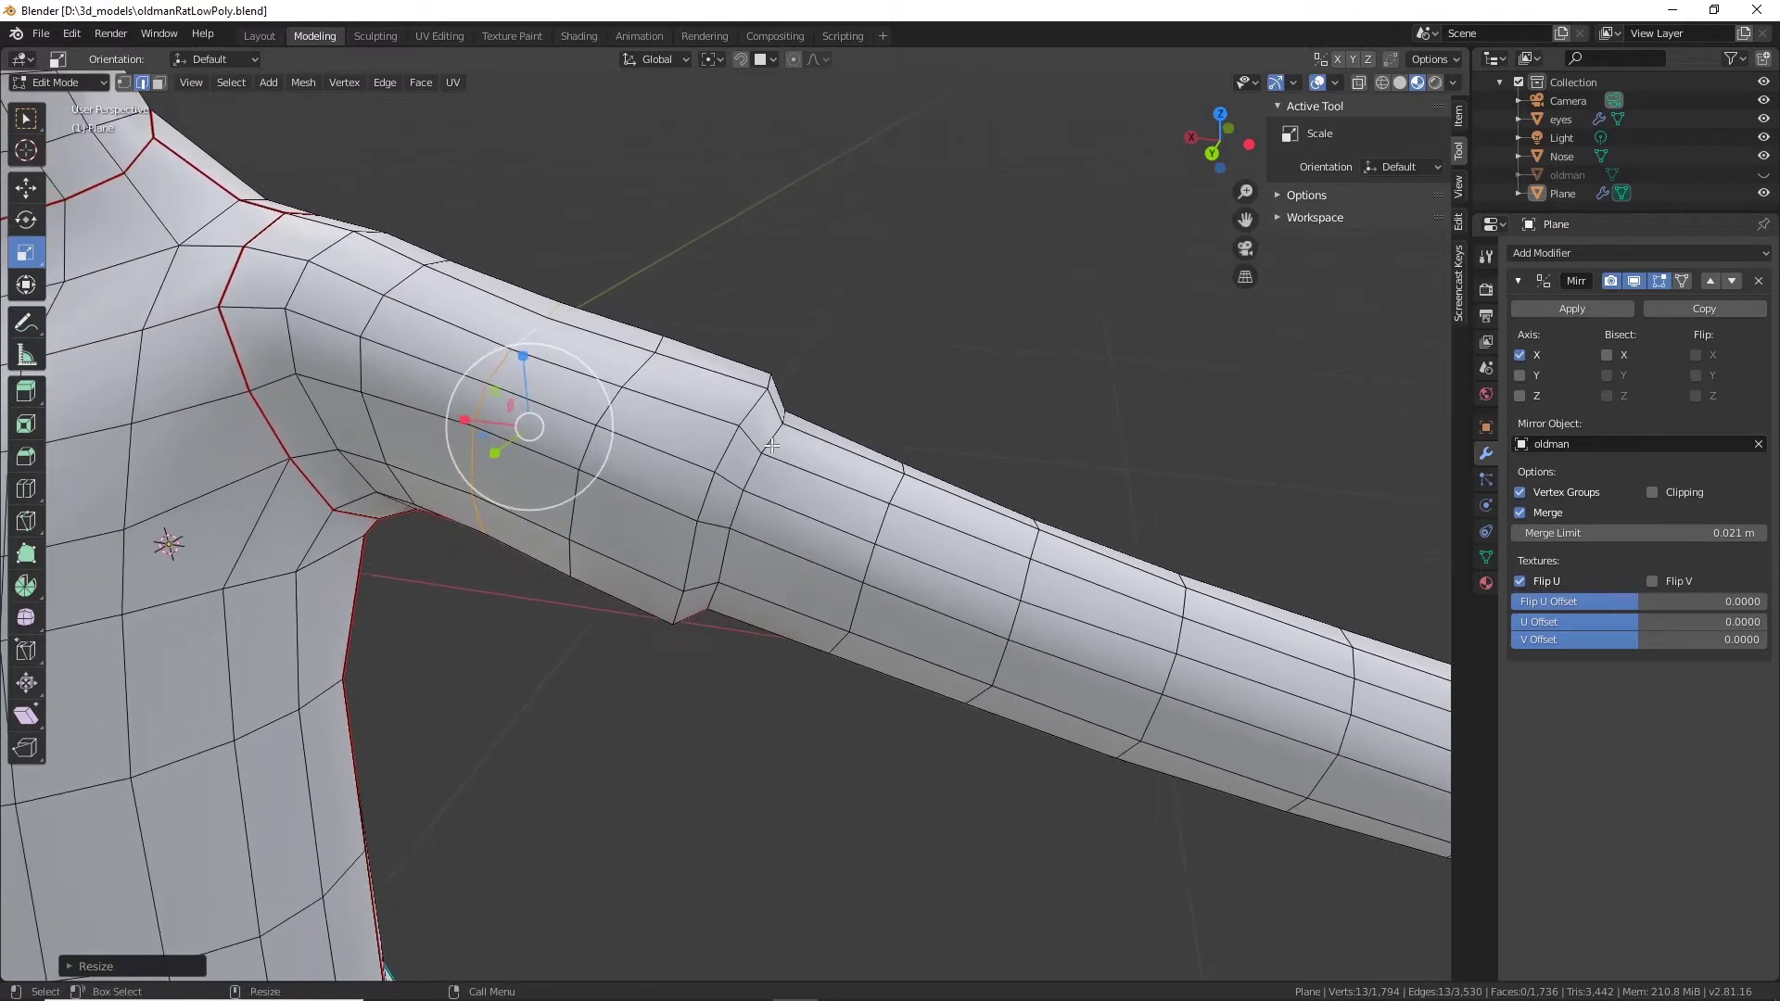
Move the arm edge loop just beyond the hem along X toward the shoulder so it sits inside the sleeve.
double_click(772, 446)
drag(809, 467, 806, 471)
key(w)
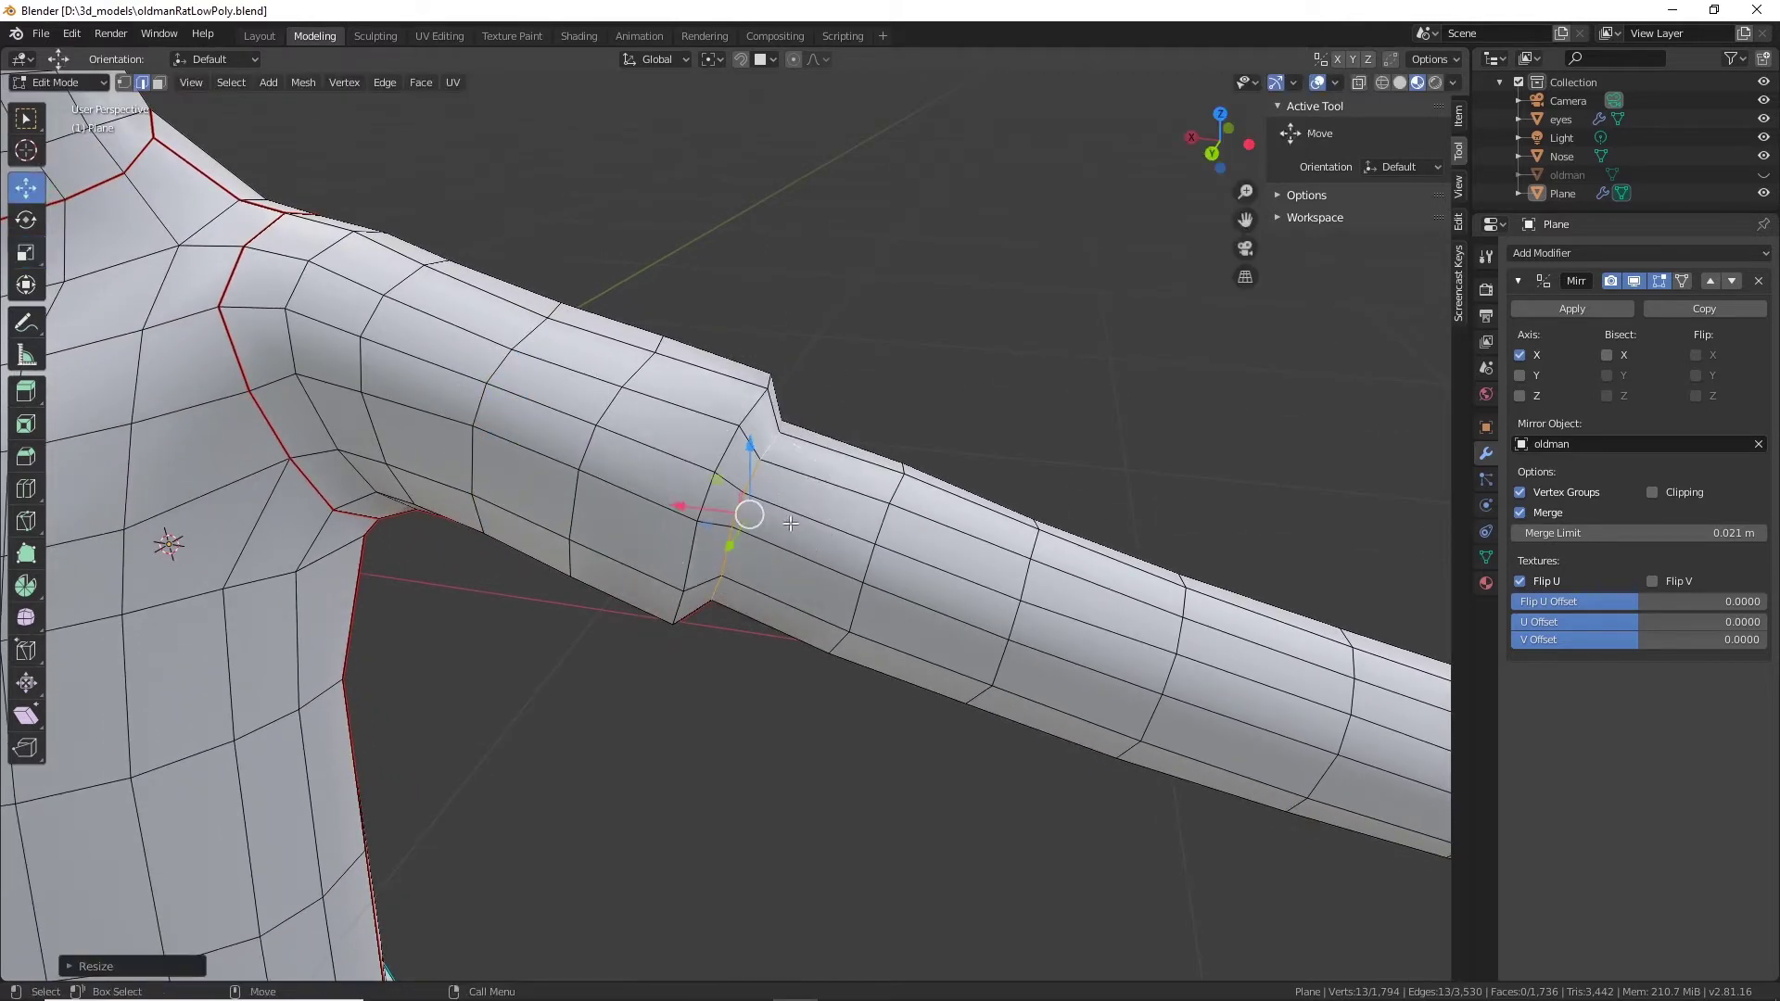
drag(702, 509, 659, 509)
middle_drag(660, 509, 662, 456)
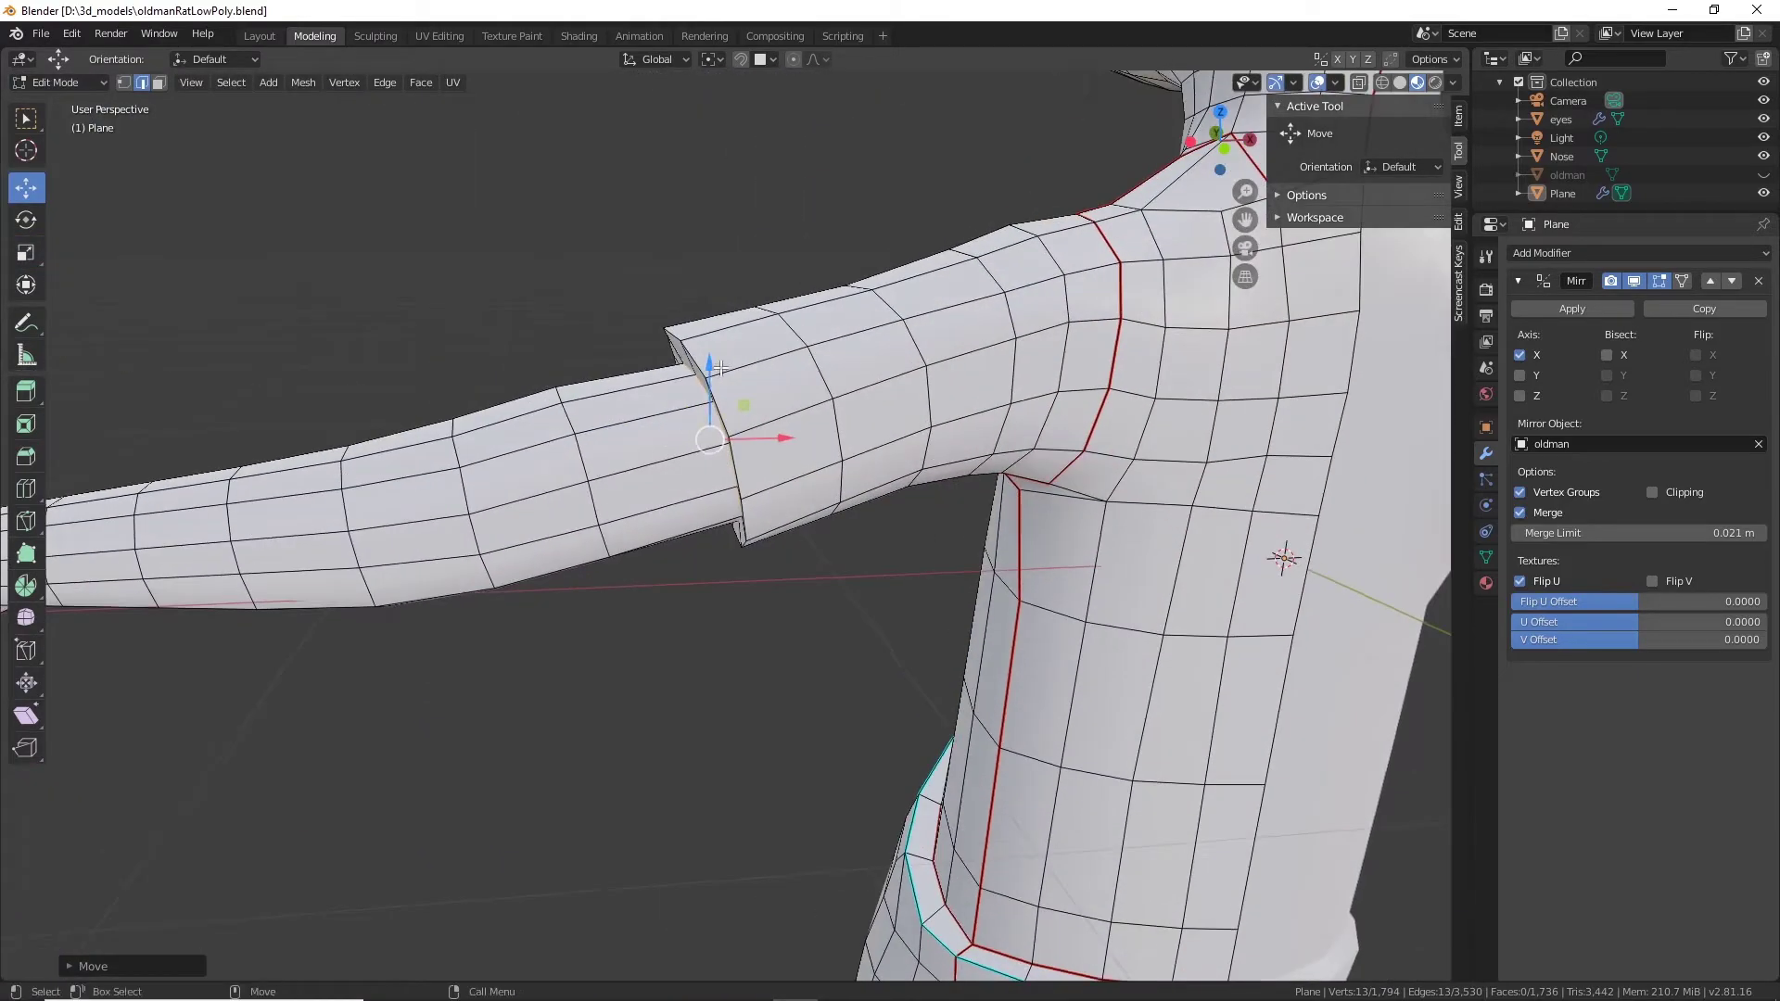
middle_drag(721, 368, 805, 436)
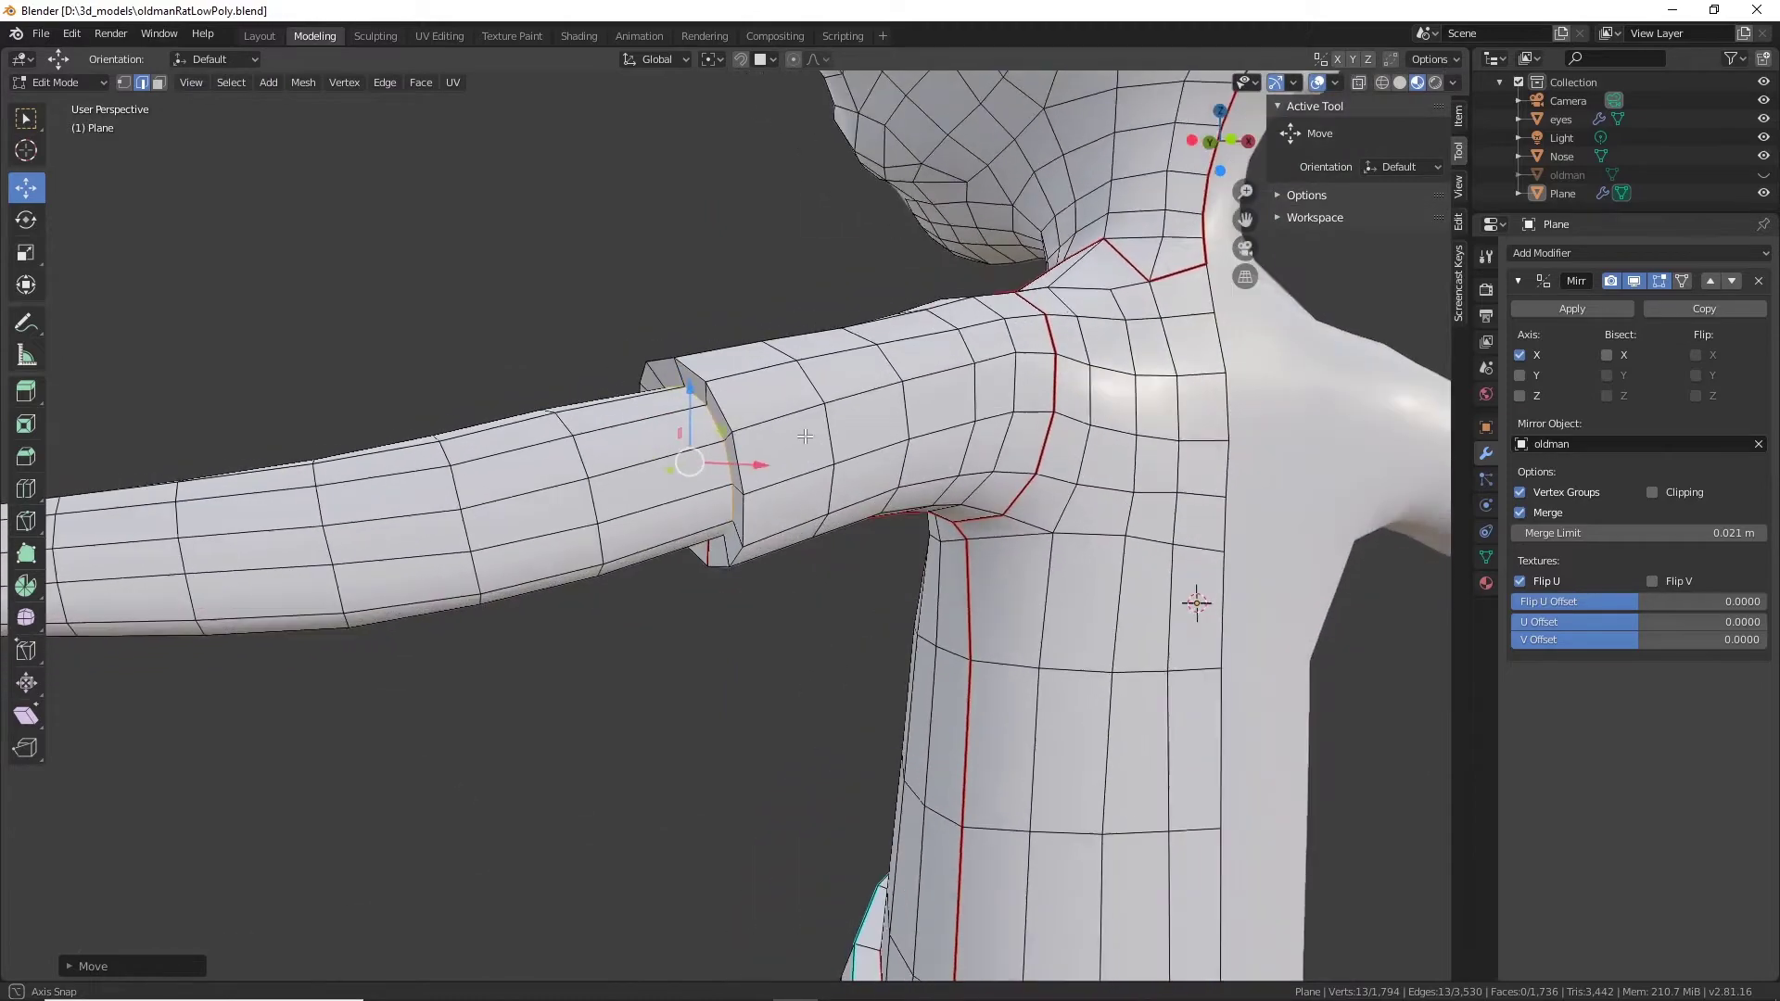
Fine-tune the position of the arm loop inside the sleeve and scale it slightly to fit the arm's contour.
scroll(805, 435, up, 2)
drag(748, 441, 762, 435)
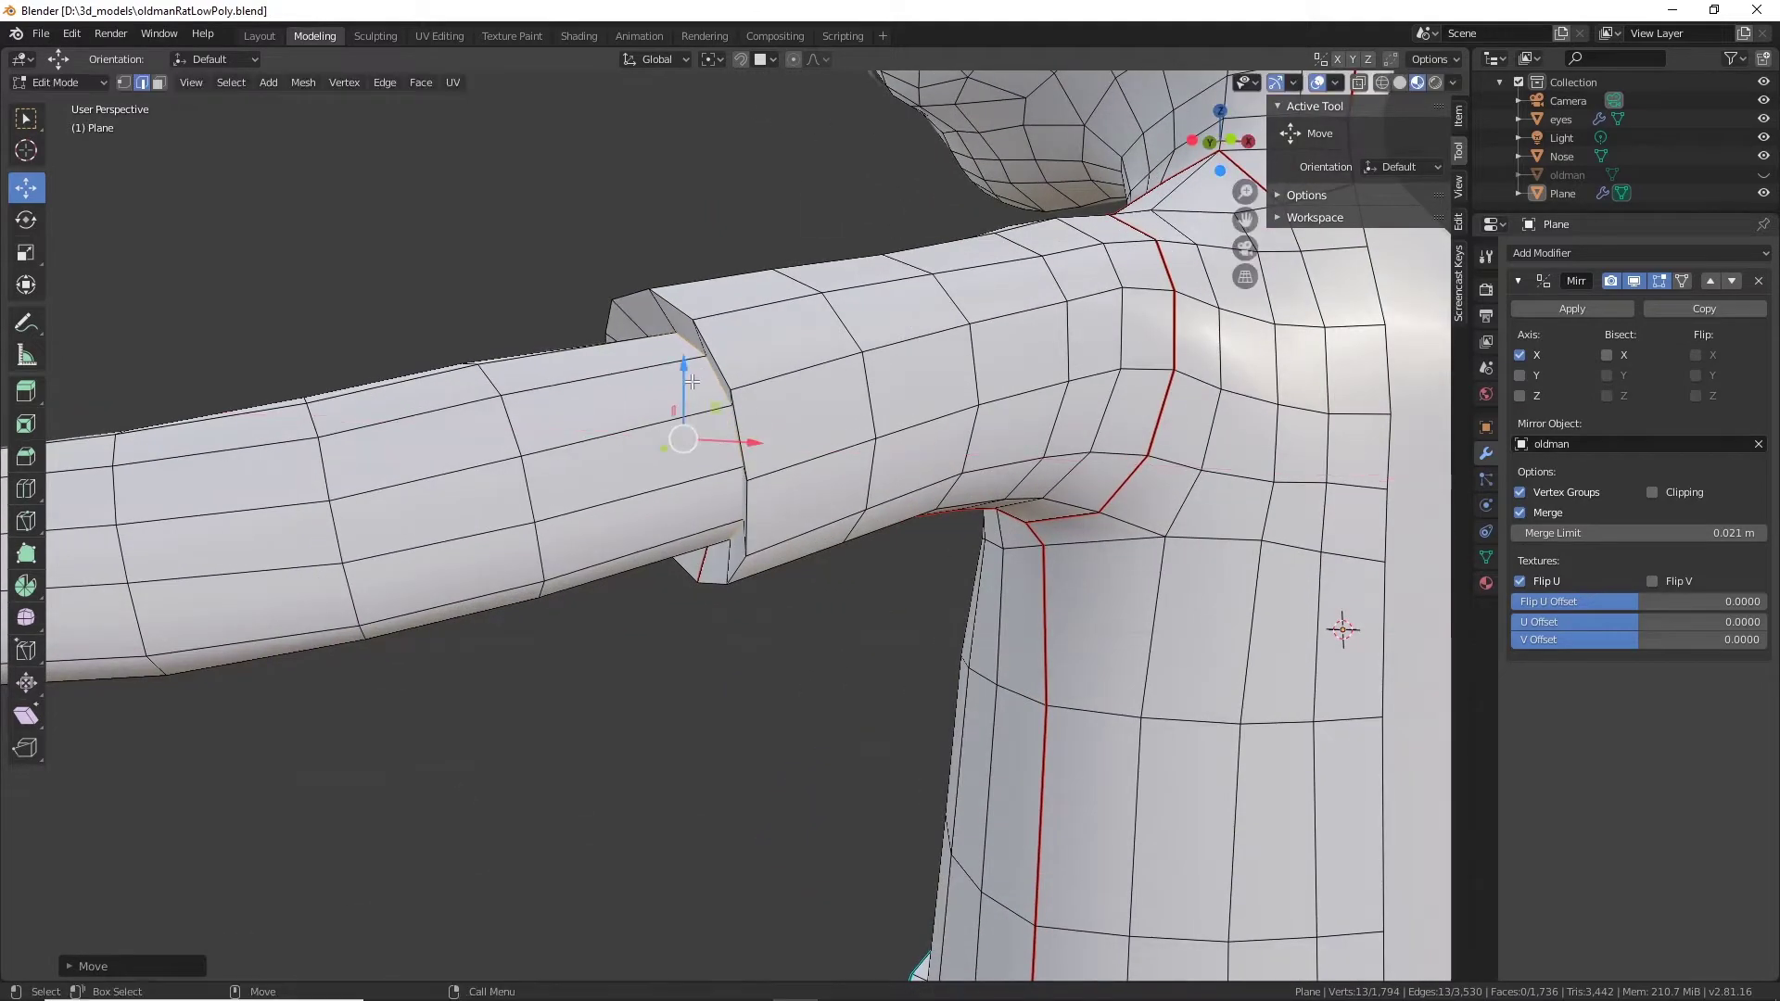
drag(692, 381, 689, 374)
middle_drag(689, 375, 894, 429)
key(r)
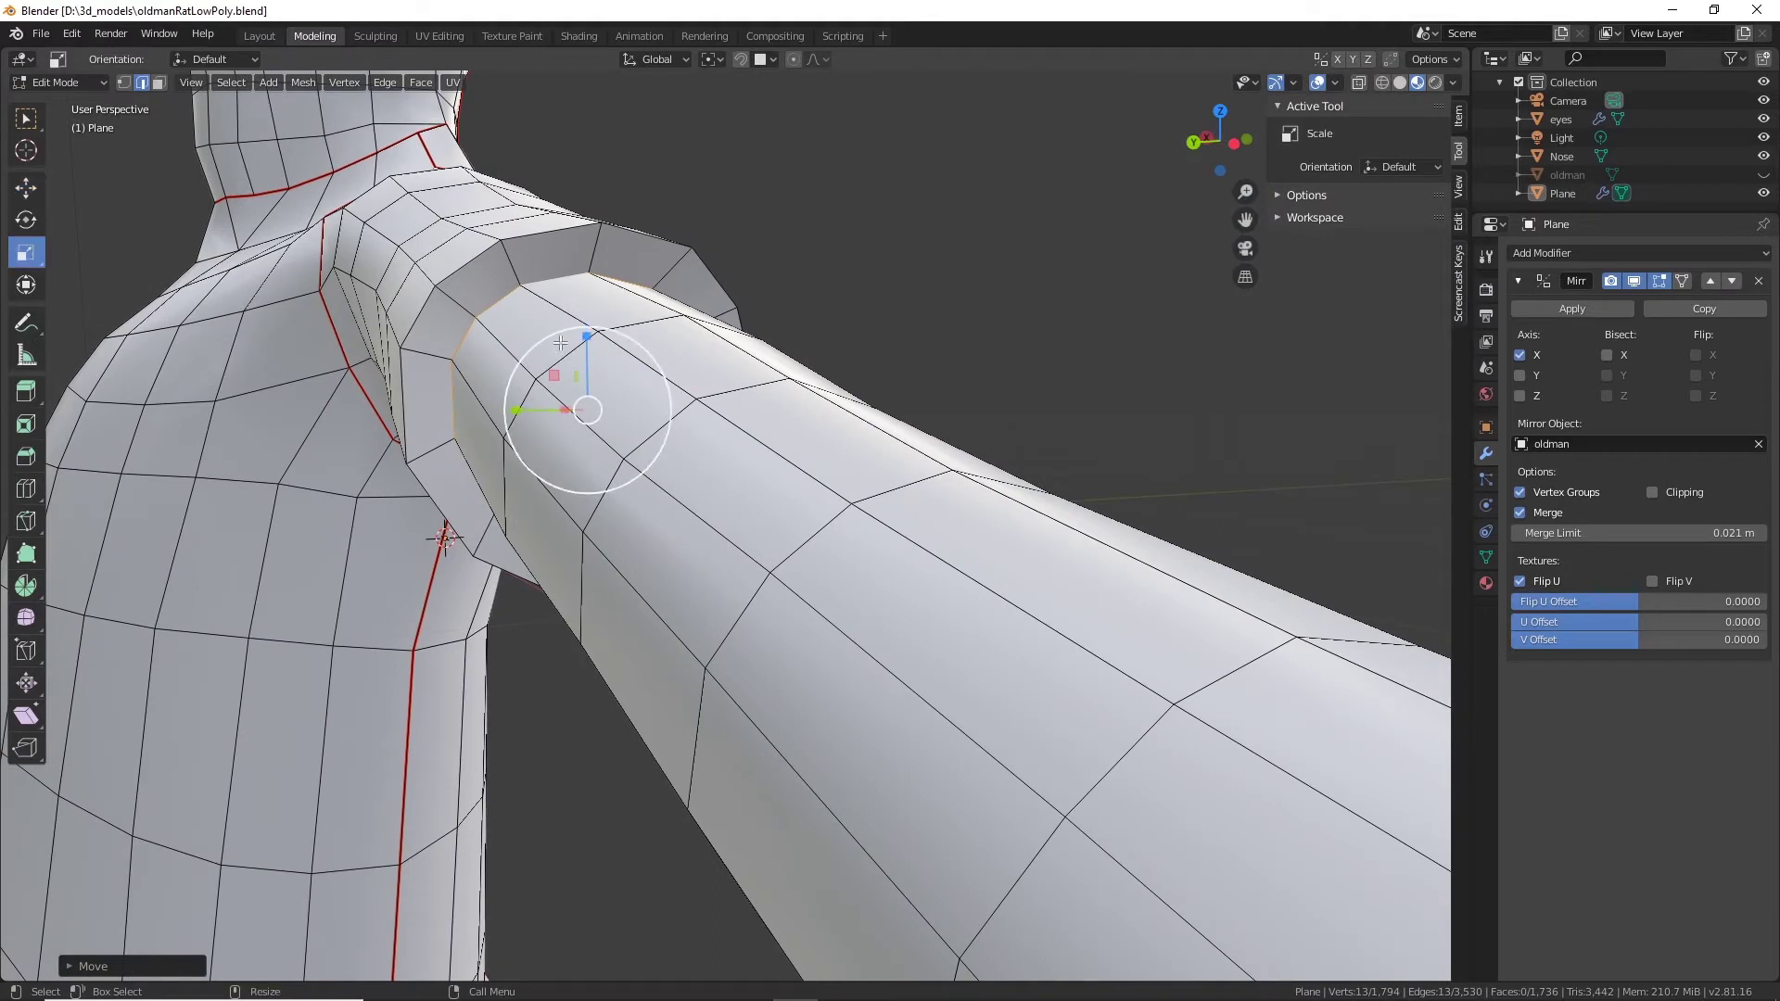
drag(570, 327, 567, 326)
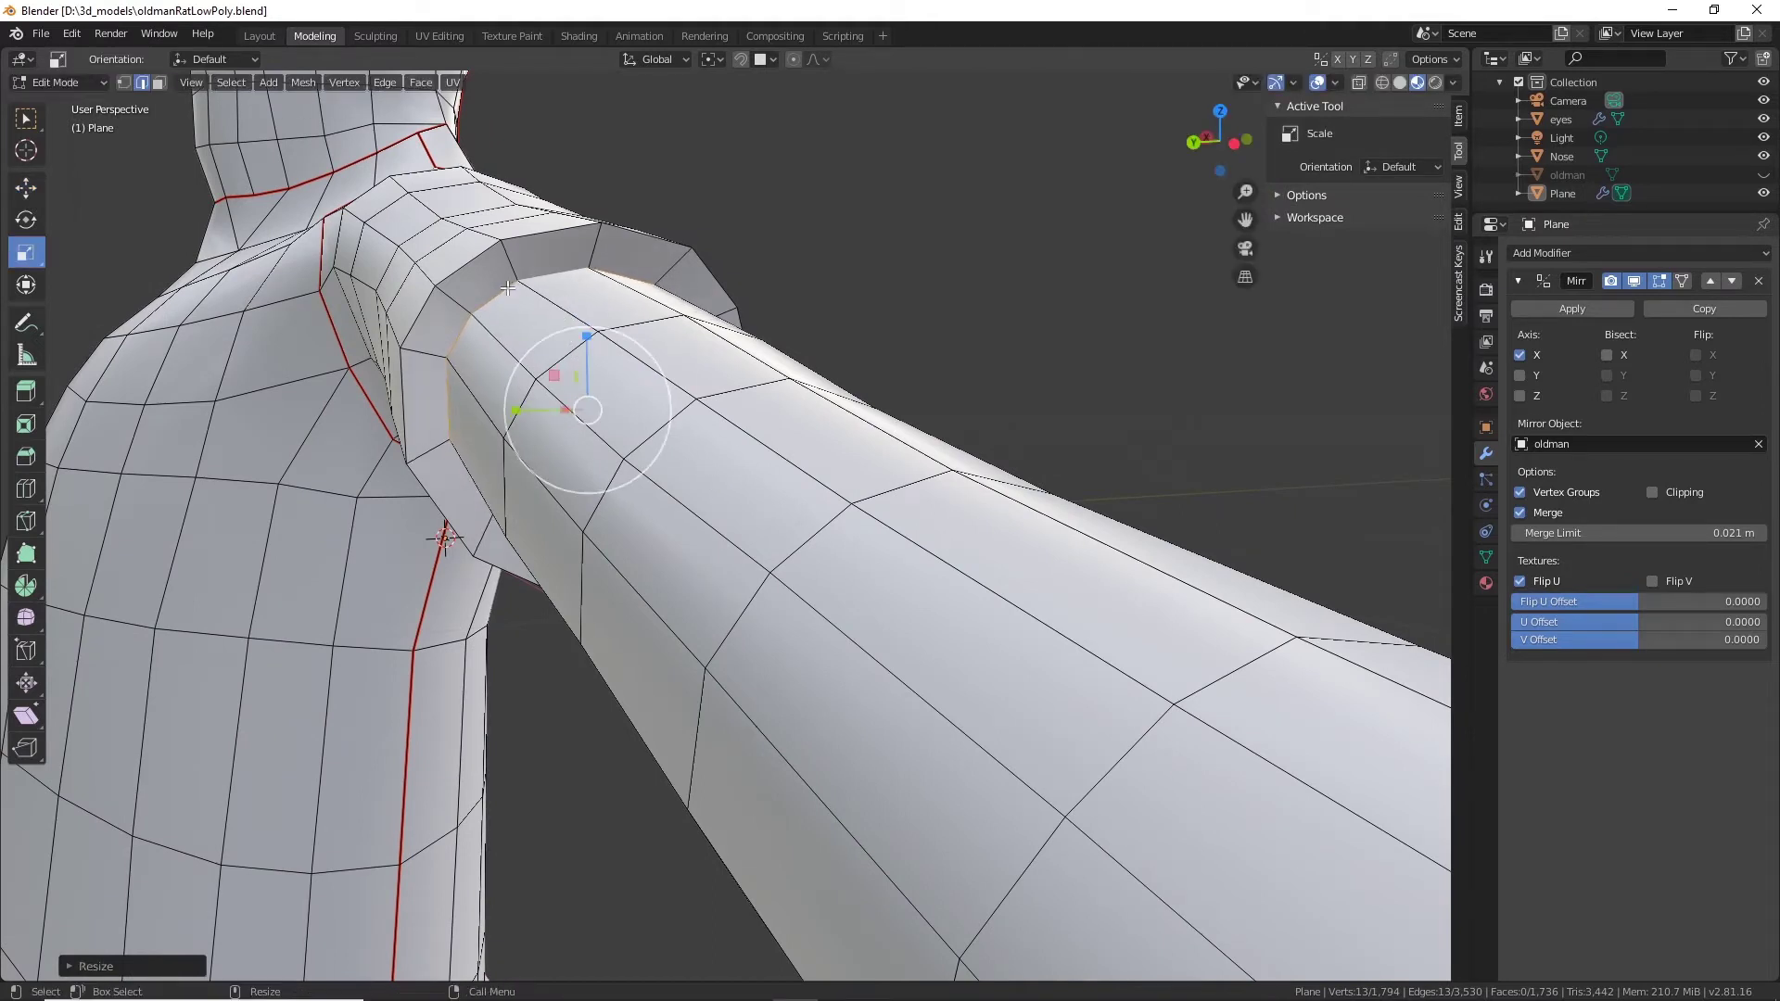
Mark the arm edge loop inside the sleeve opening as sharp and as a seam.
right_click(508, 288)
click(464, 677)
middle_drag(555, 322, 622, 326)
right_click(654, 314)
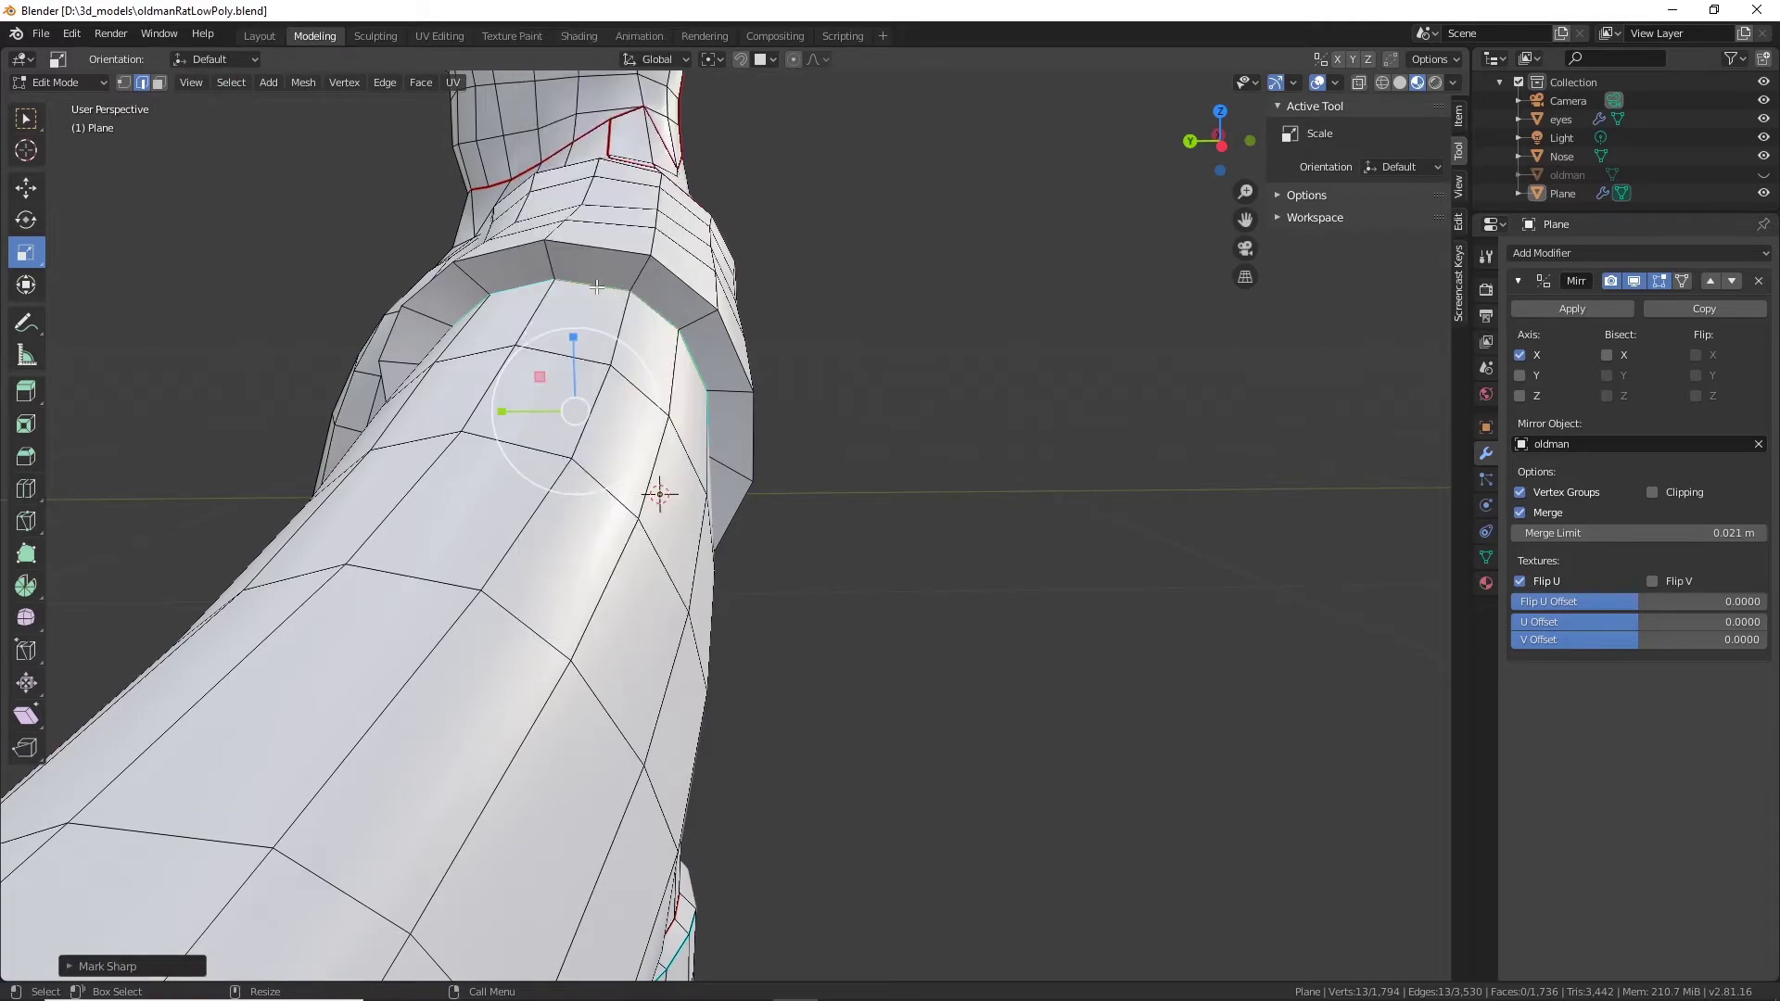
scroll(702, 352, down, 4)
middle_drag(483, 442, 632, 439)
key(ctrl+e)
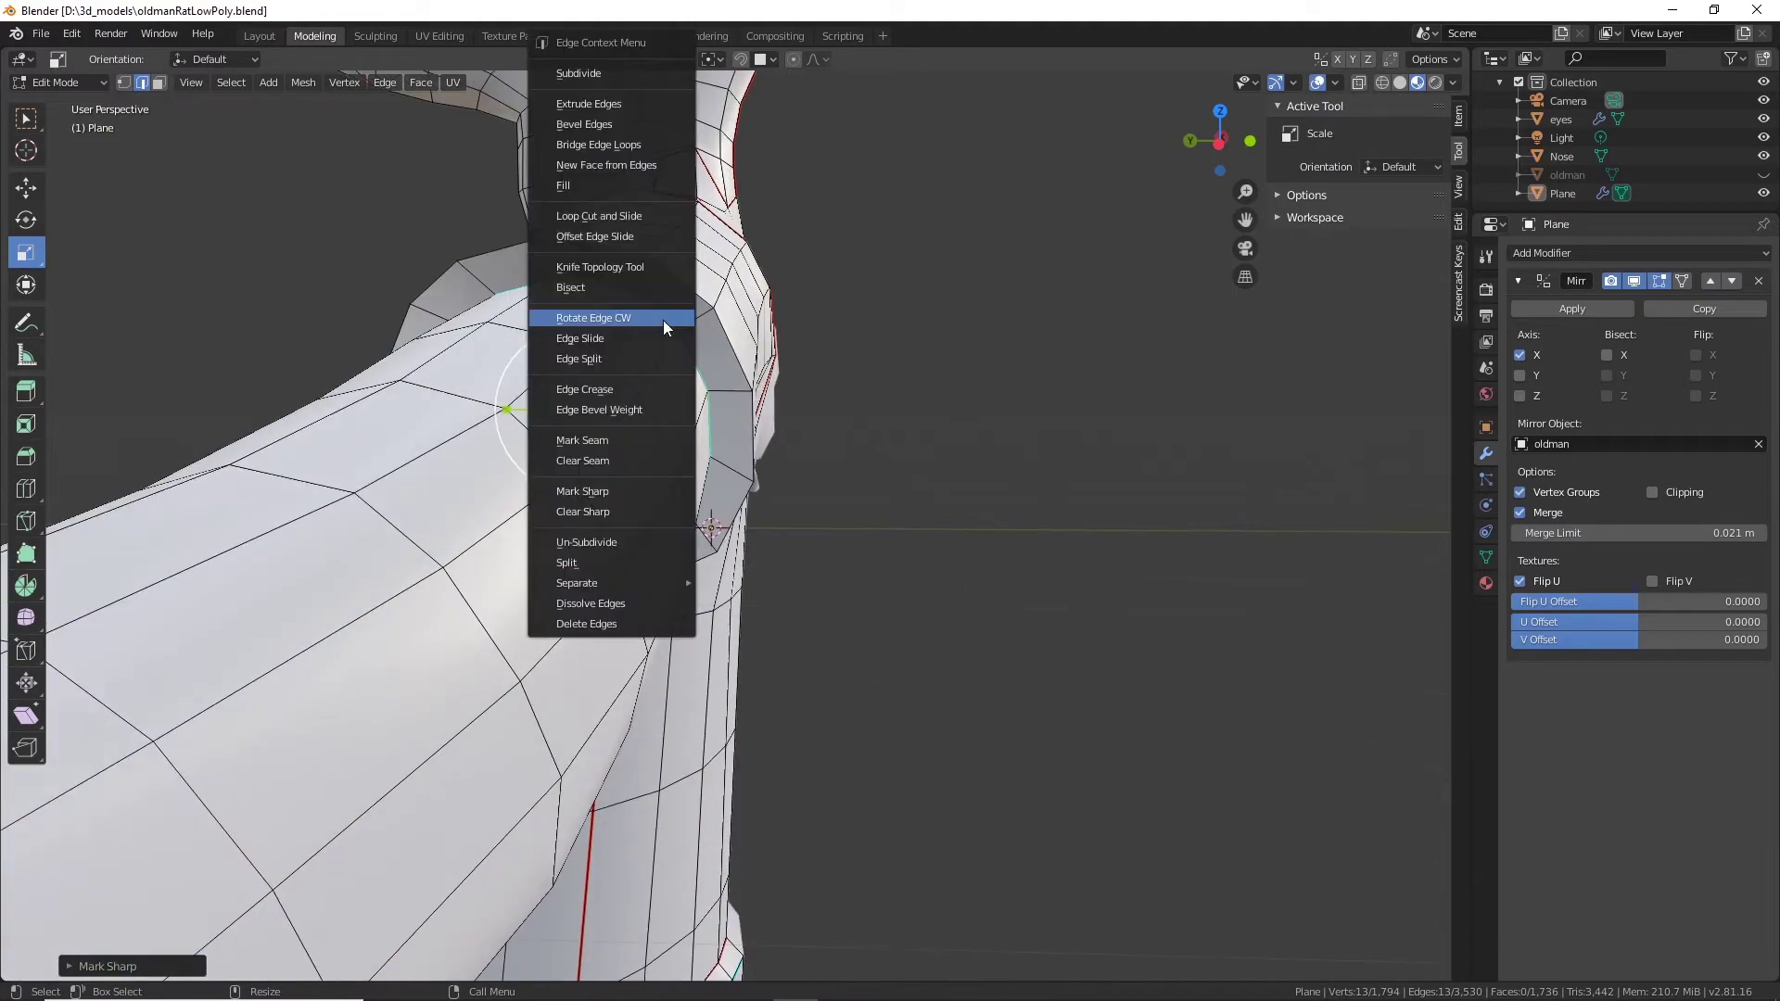
click(604, 443)
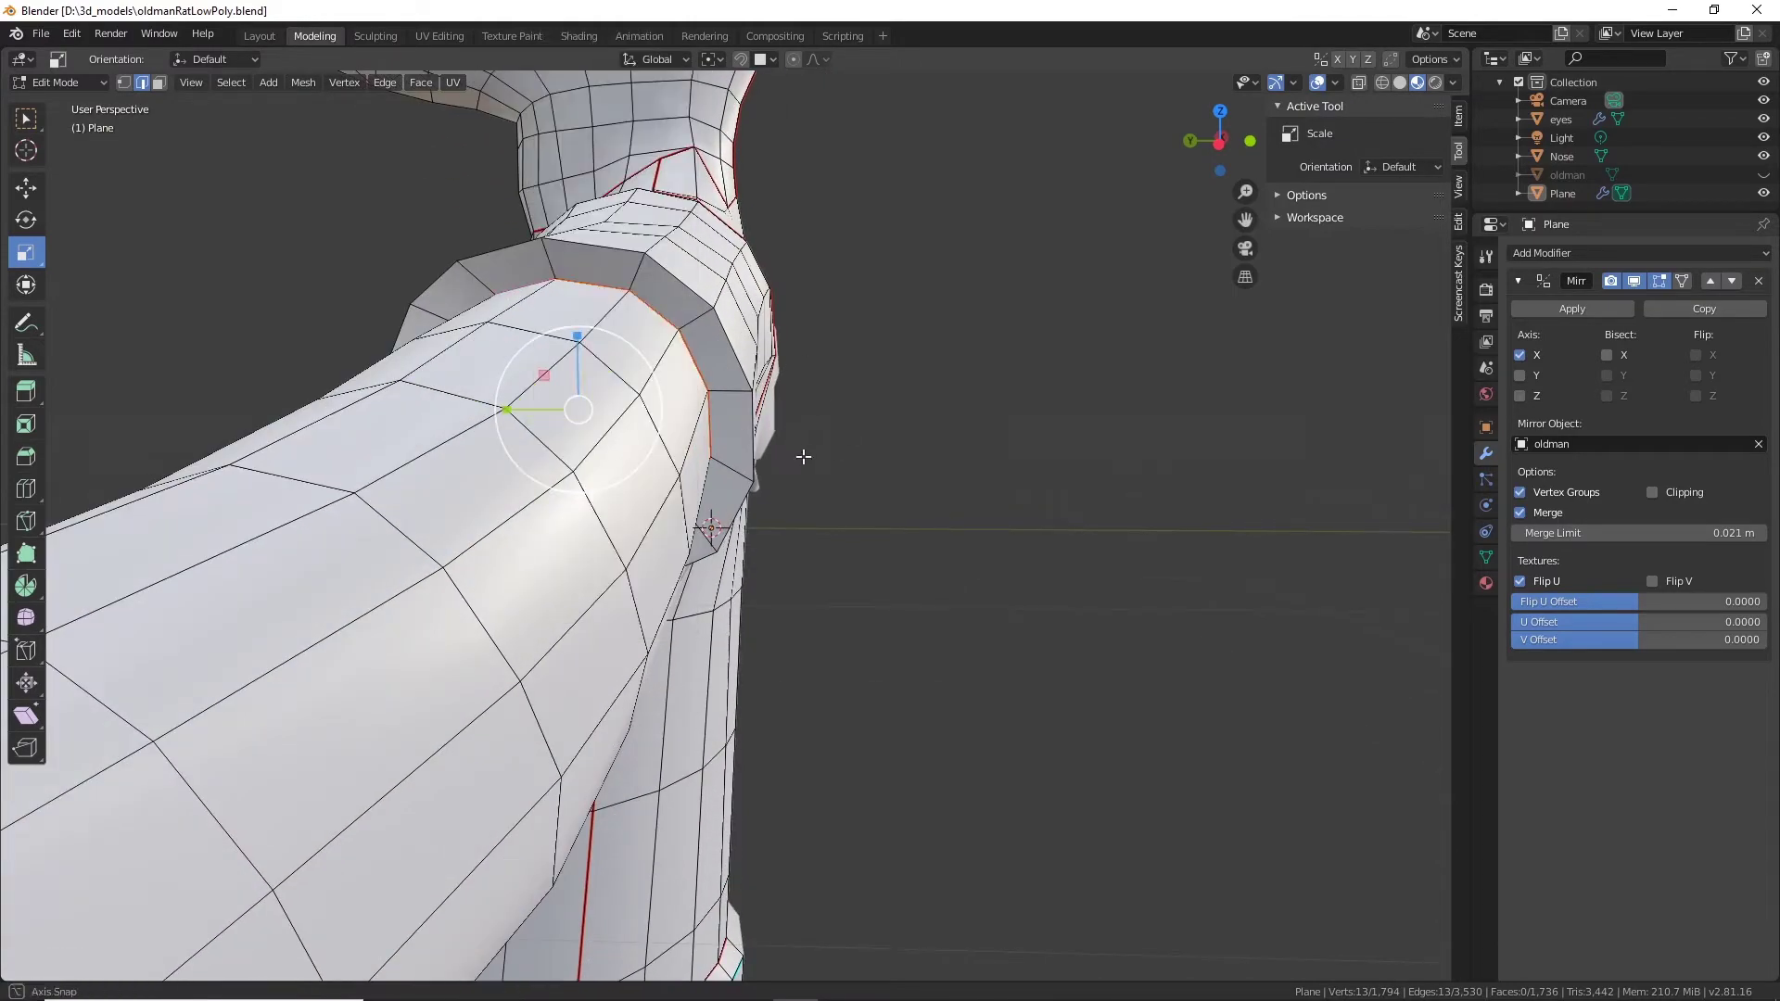
Select the sleeve's outer hem loop and examine the sleeve opening, shoulder and neckline from several sides.
middle_drag(803, 457, 684, 464)
scroll(682, 527, down, 3)
middle_drag(681, 527, 882, 540)
middle_drag(866, 393, 936, 287)
scroll(816, 347, up, 2)
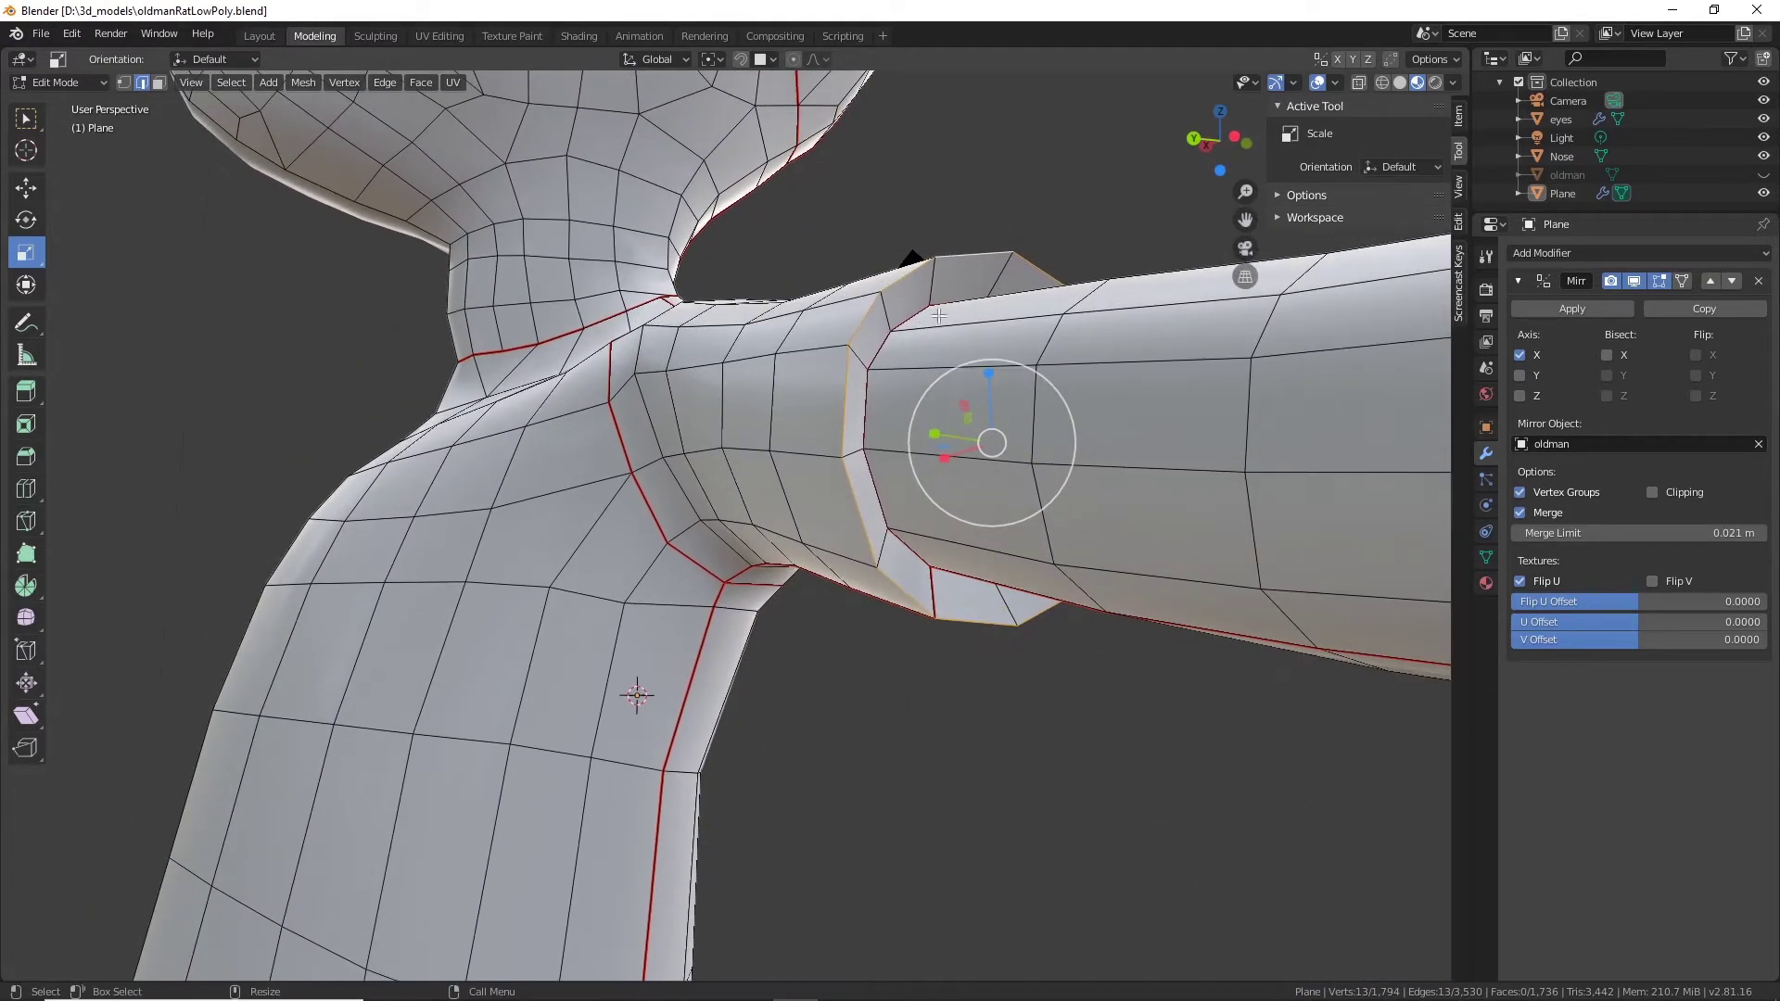
mouse_move(851, 391)
middle_down()
mouse_move(759, 393)
mouse_move(881, 506)
mouse_move(732, 510)
mouse_move(798, 399)
mouse_move(864, 404)
middle_up()
scroll(816, 396, down, 3)
shift+middle_drag(283, 257, 601, 294)
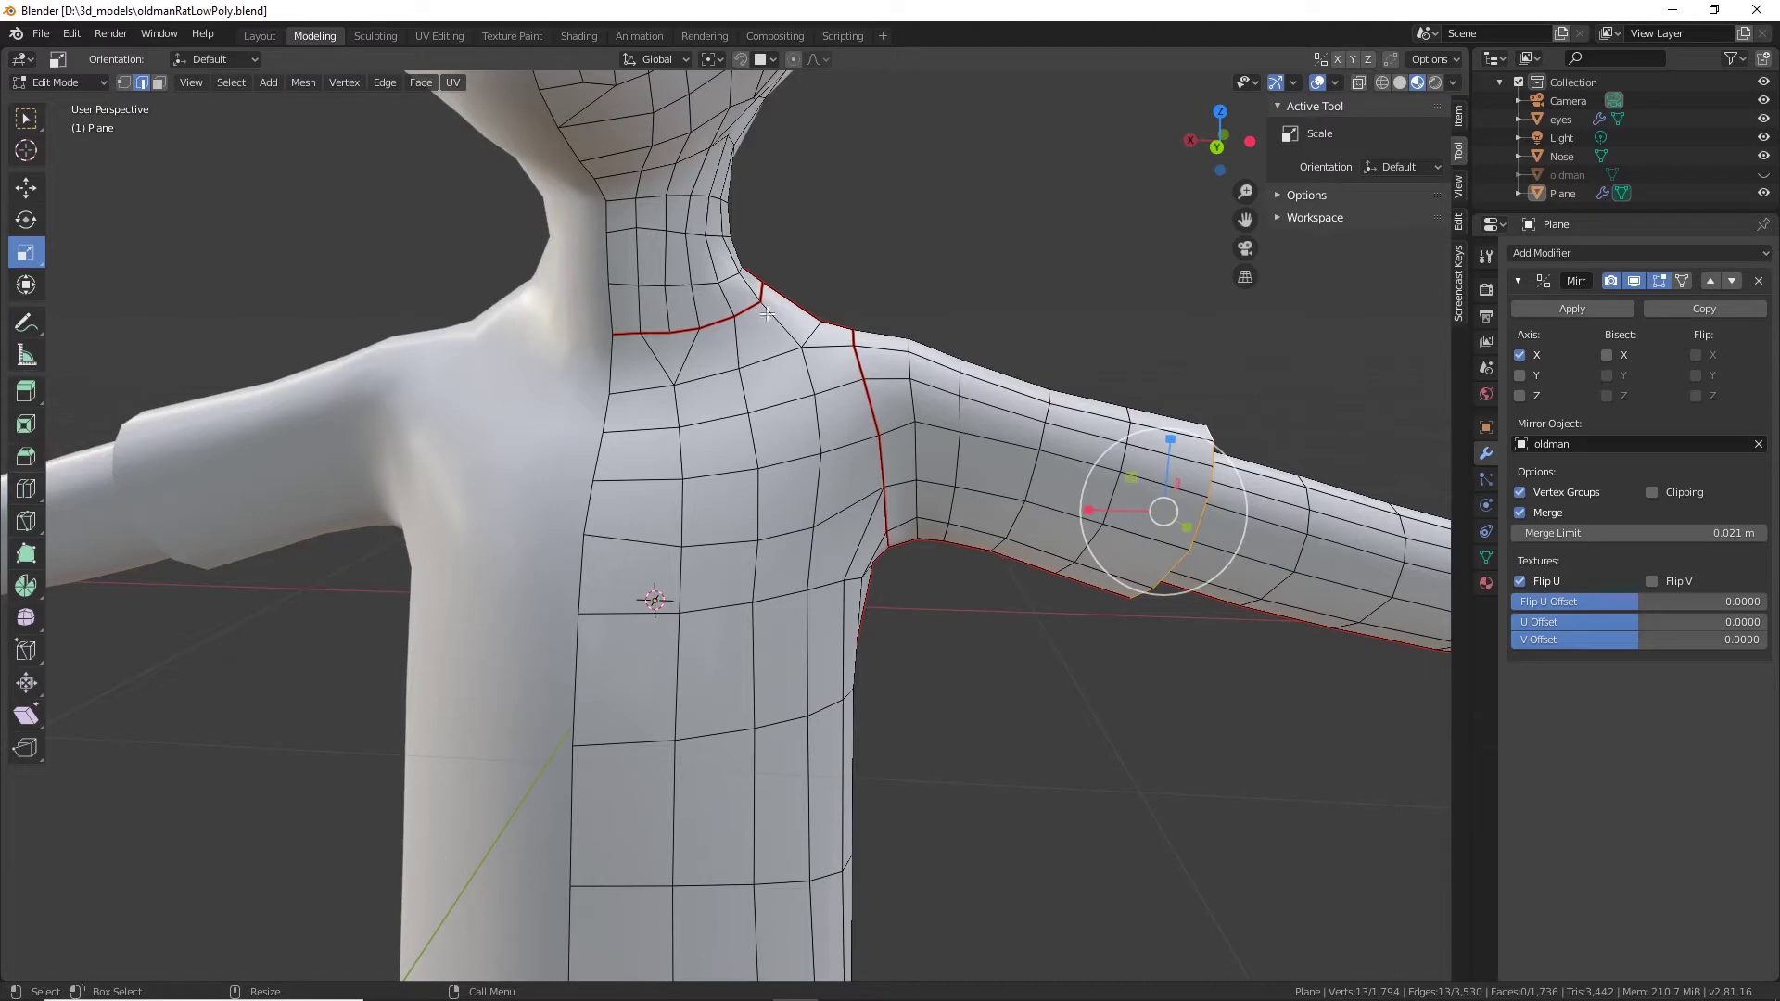
click(26, 488)
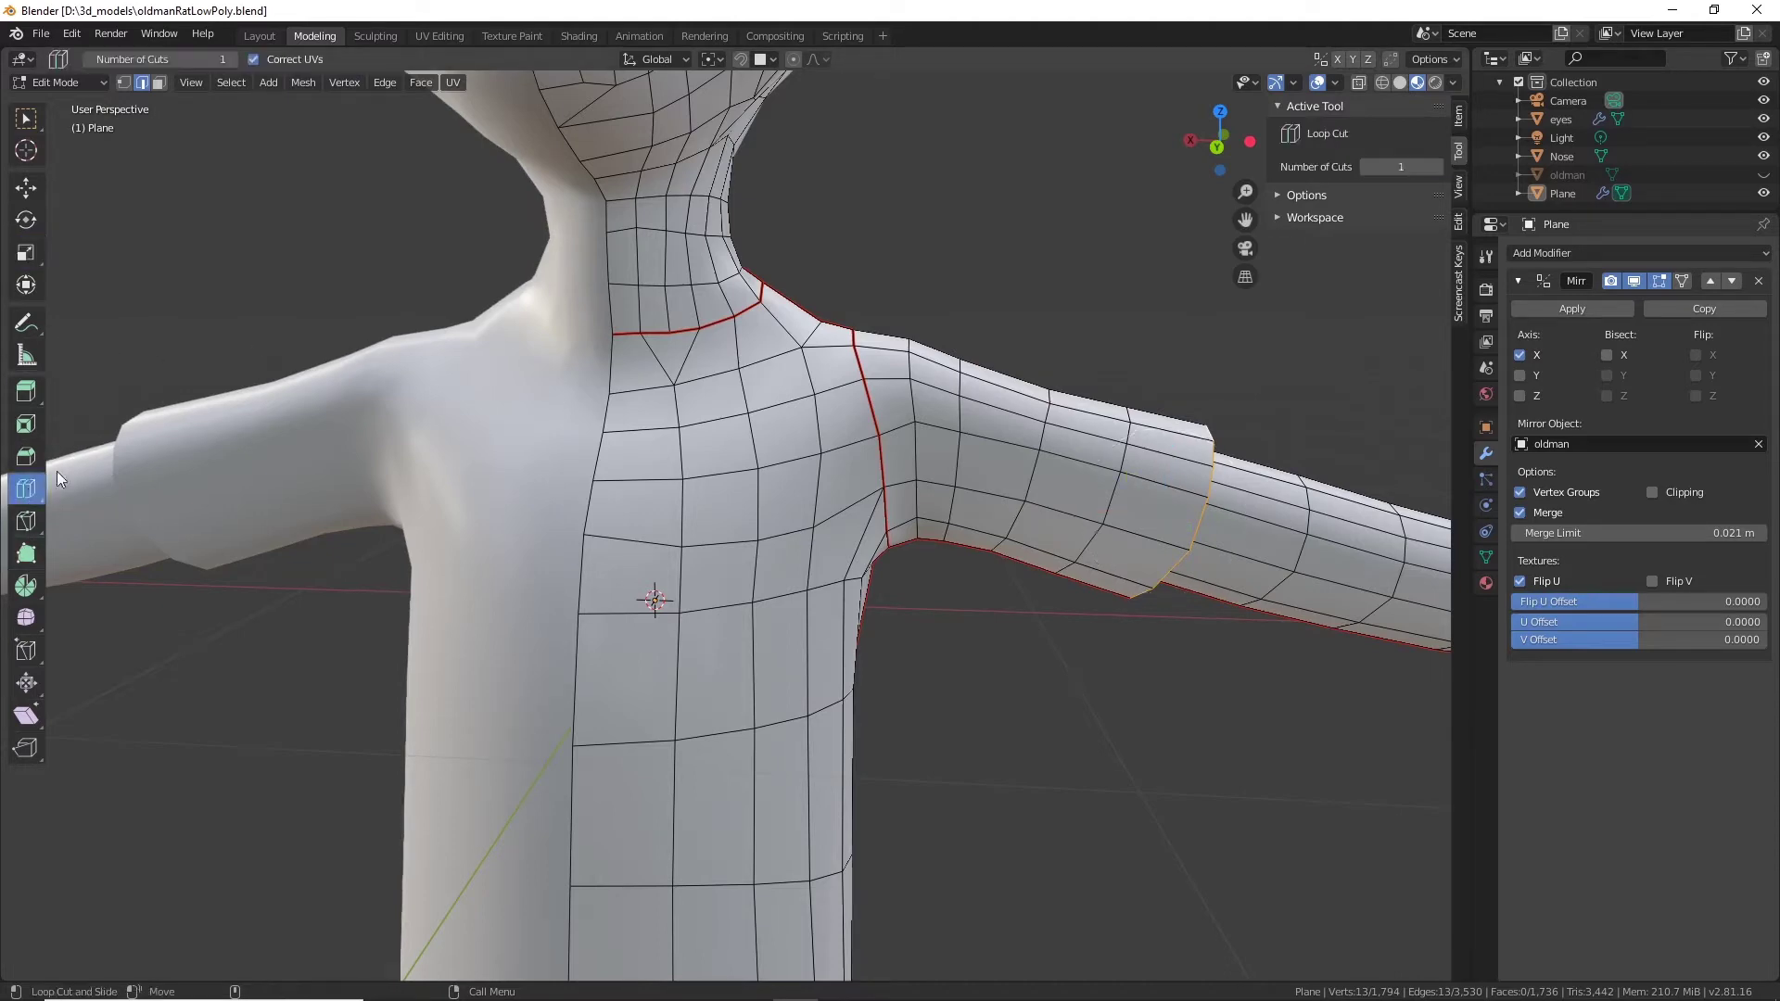
middle_drag(673, 330, 408, 398)
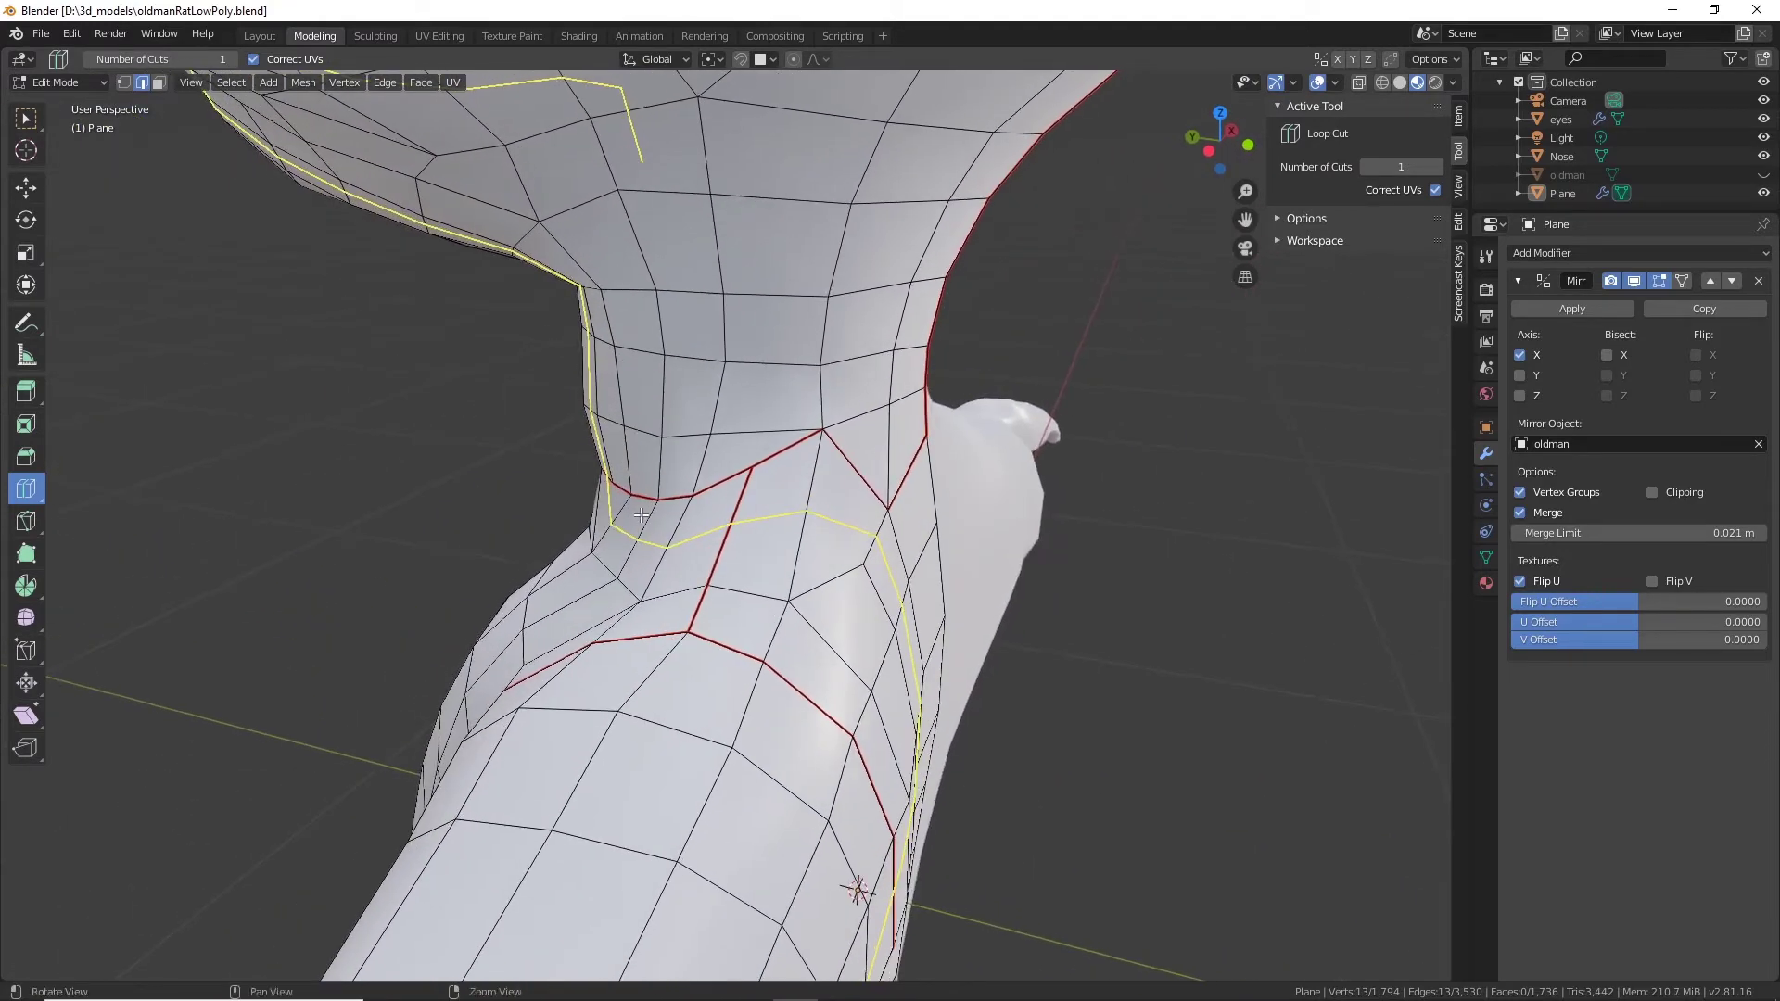
click(26, 118)
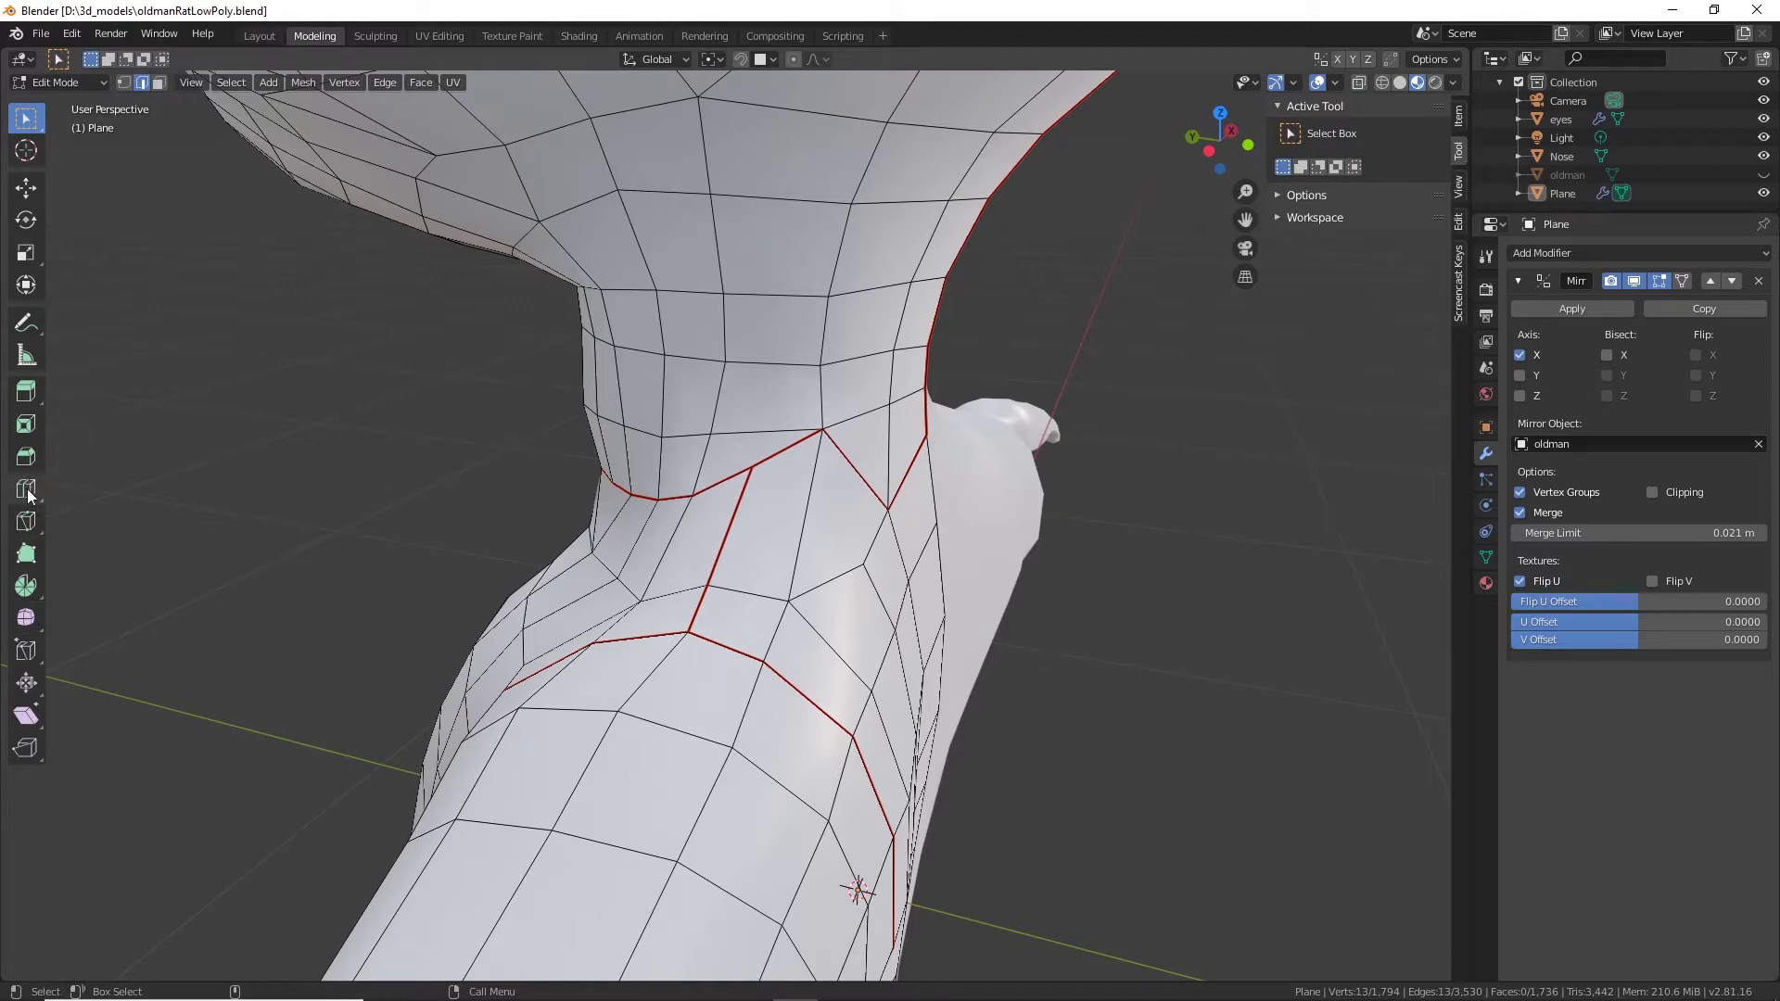
In vertex selection mode, connect the shoulder seam's neck-end vertex to the lower vertex of the back neckline with Connect Vertex Pairs.
click(124, 82)
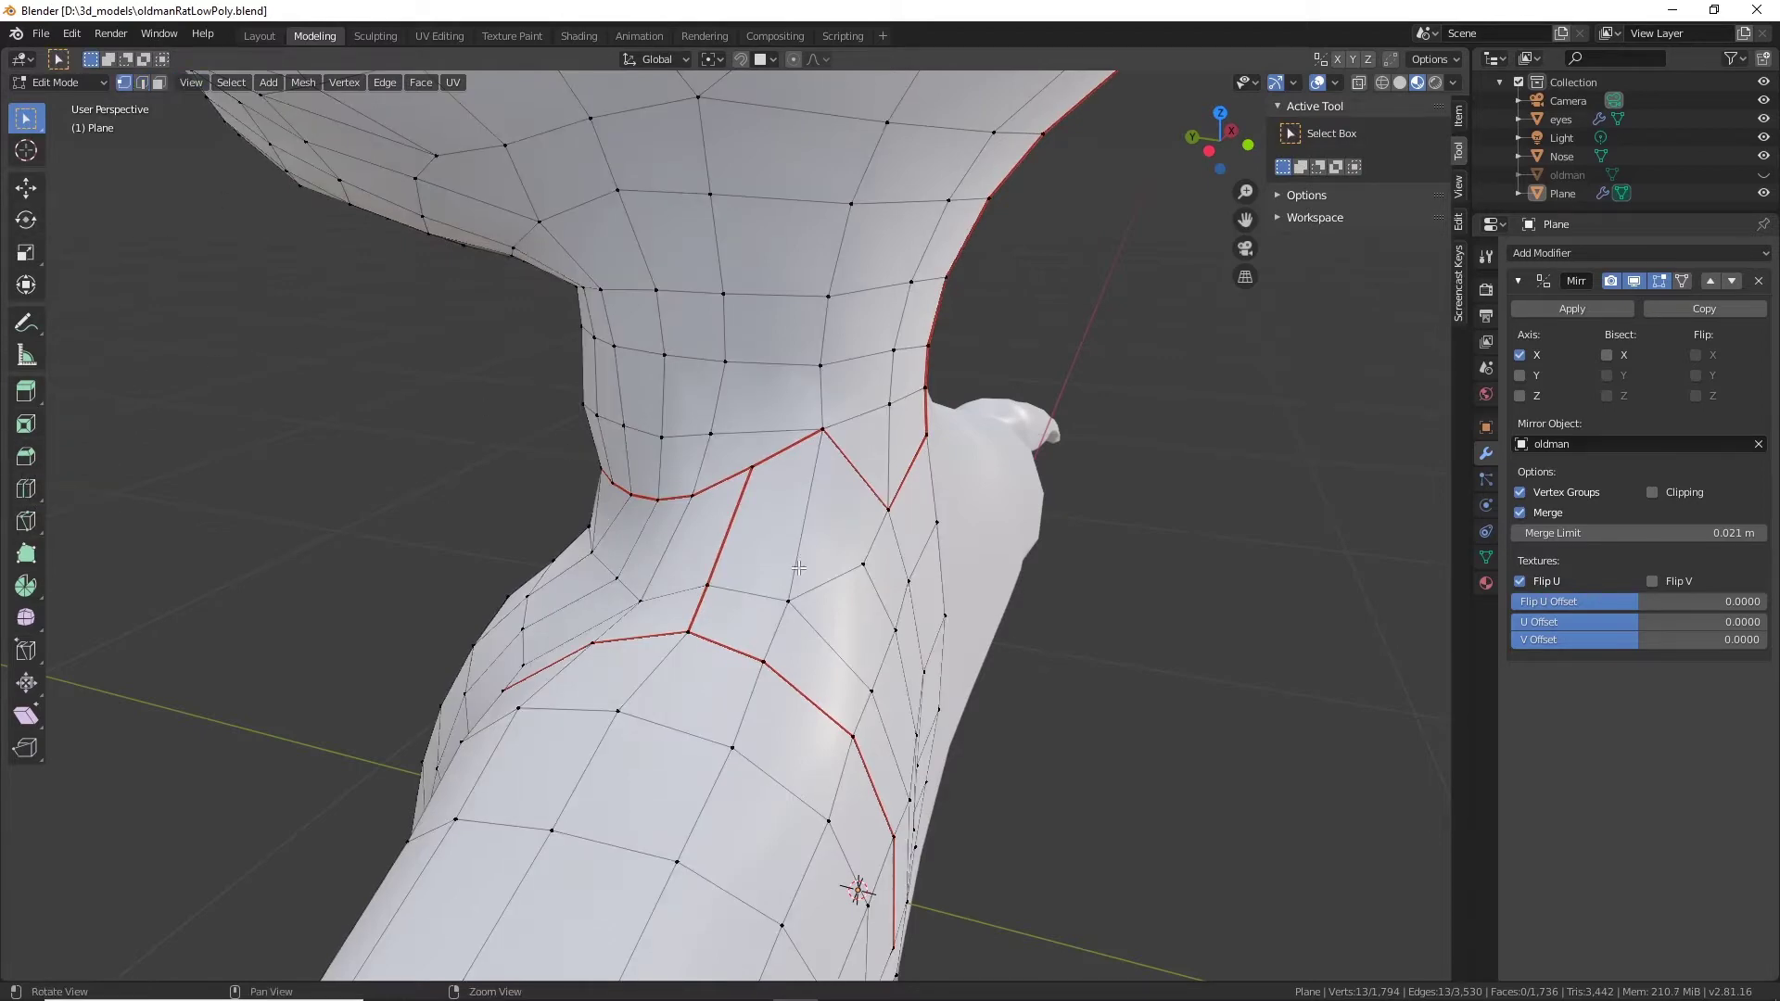
middle_drag(799, 568, 785, 587)
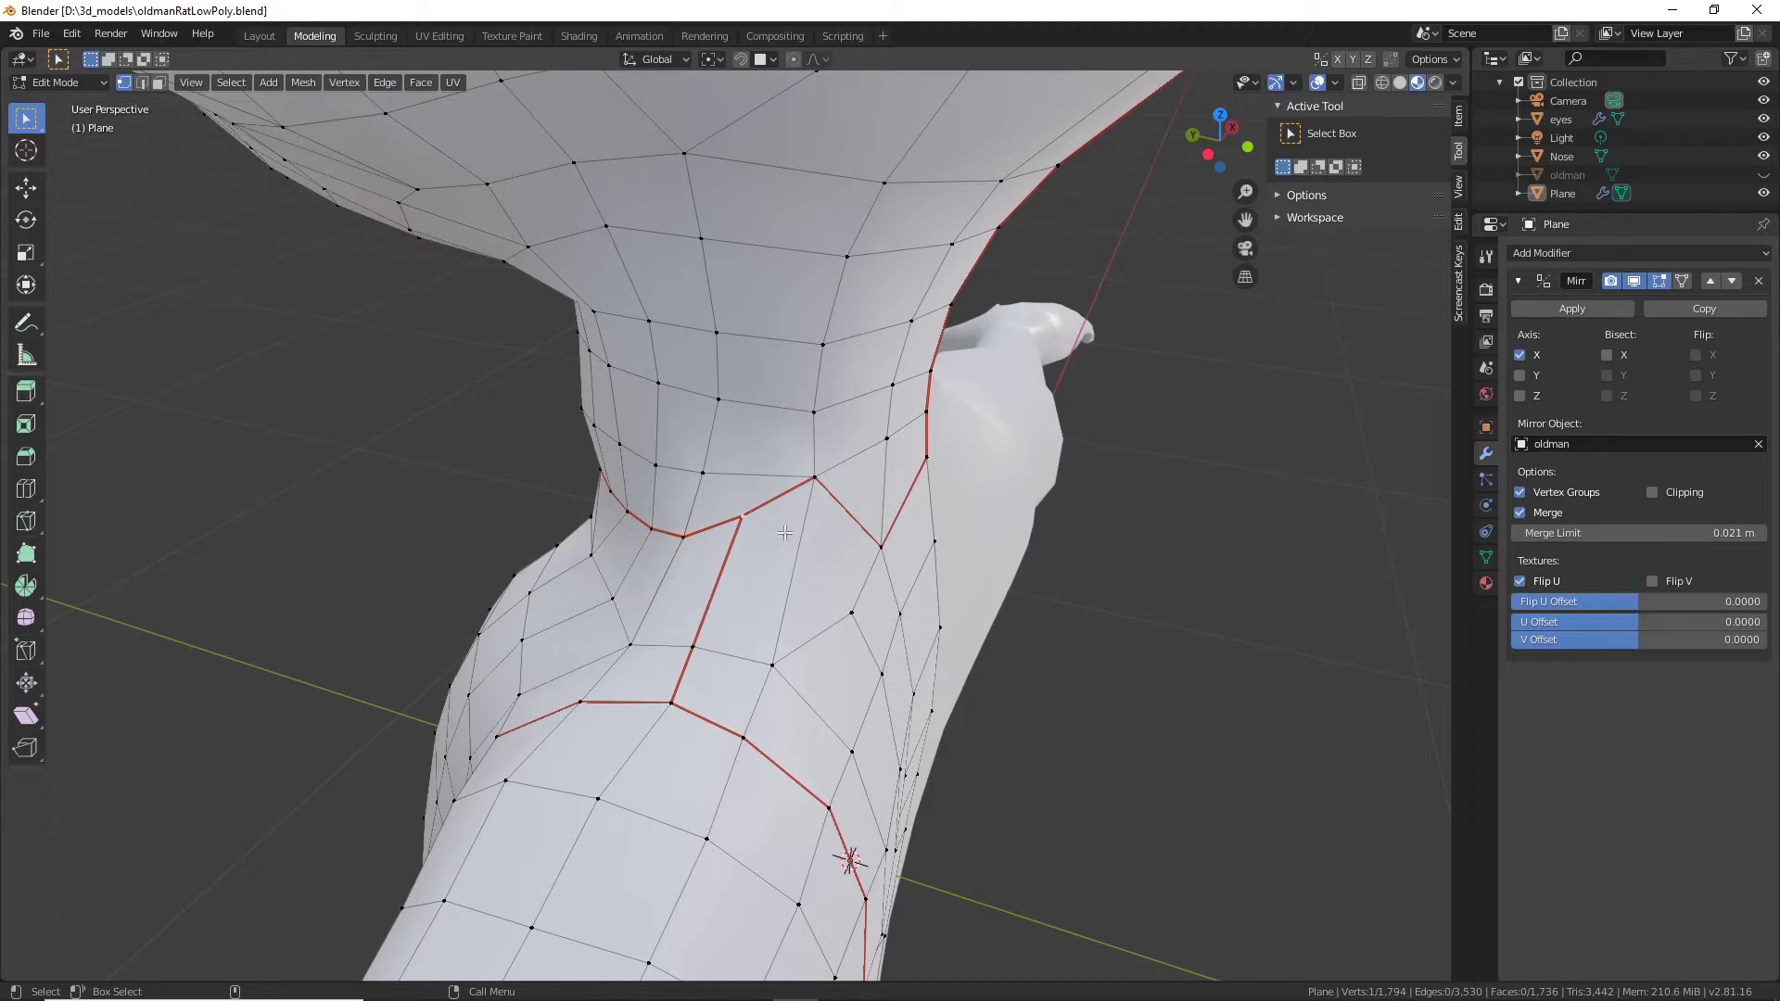
right_click(879, 547)
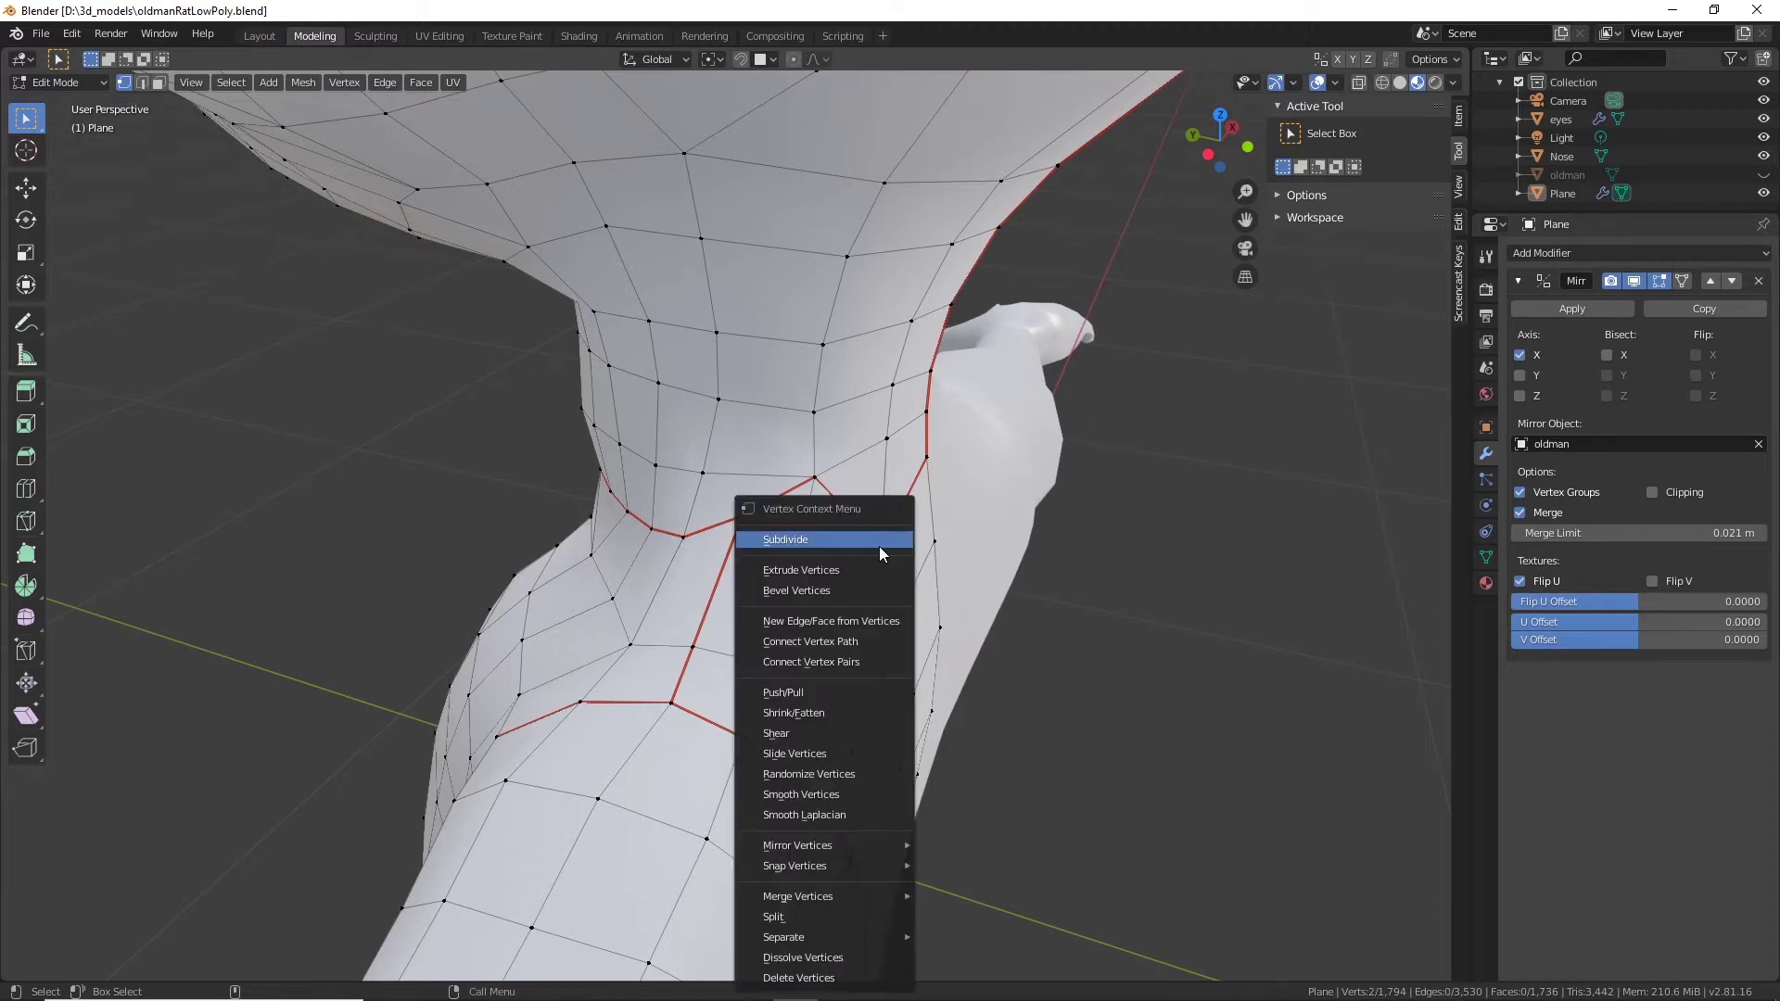
click(796, 661)
middle_drag(822, 548, 719, 549)
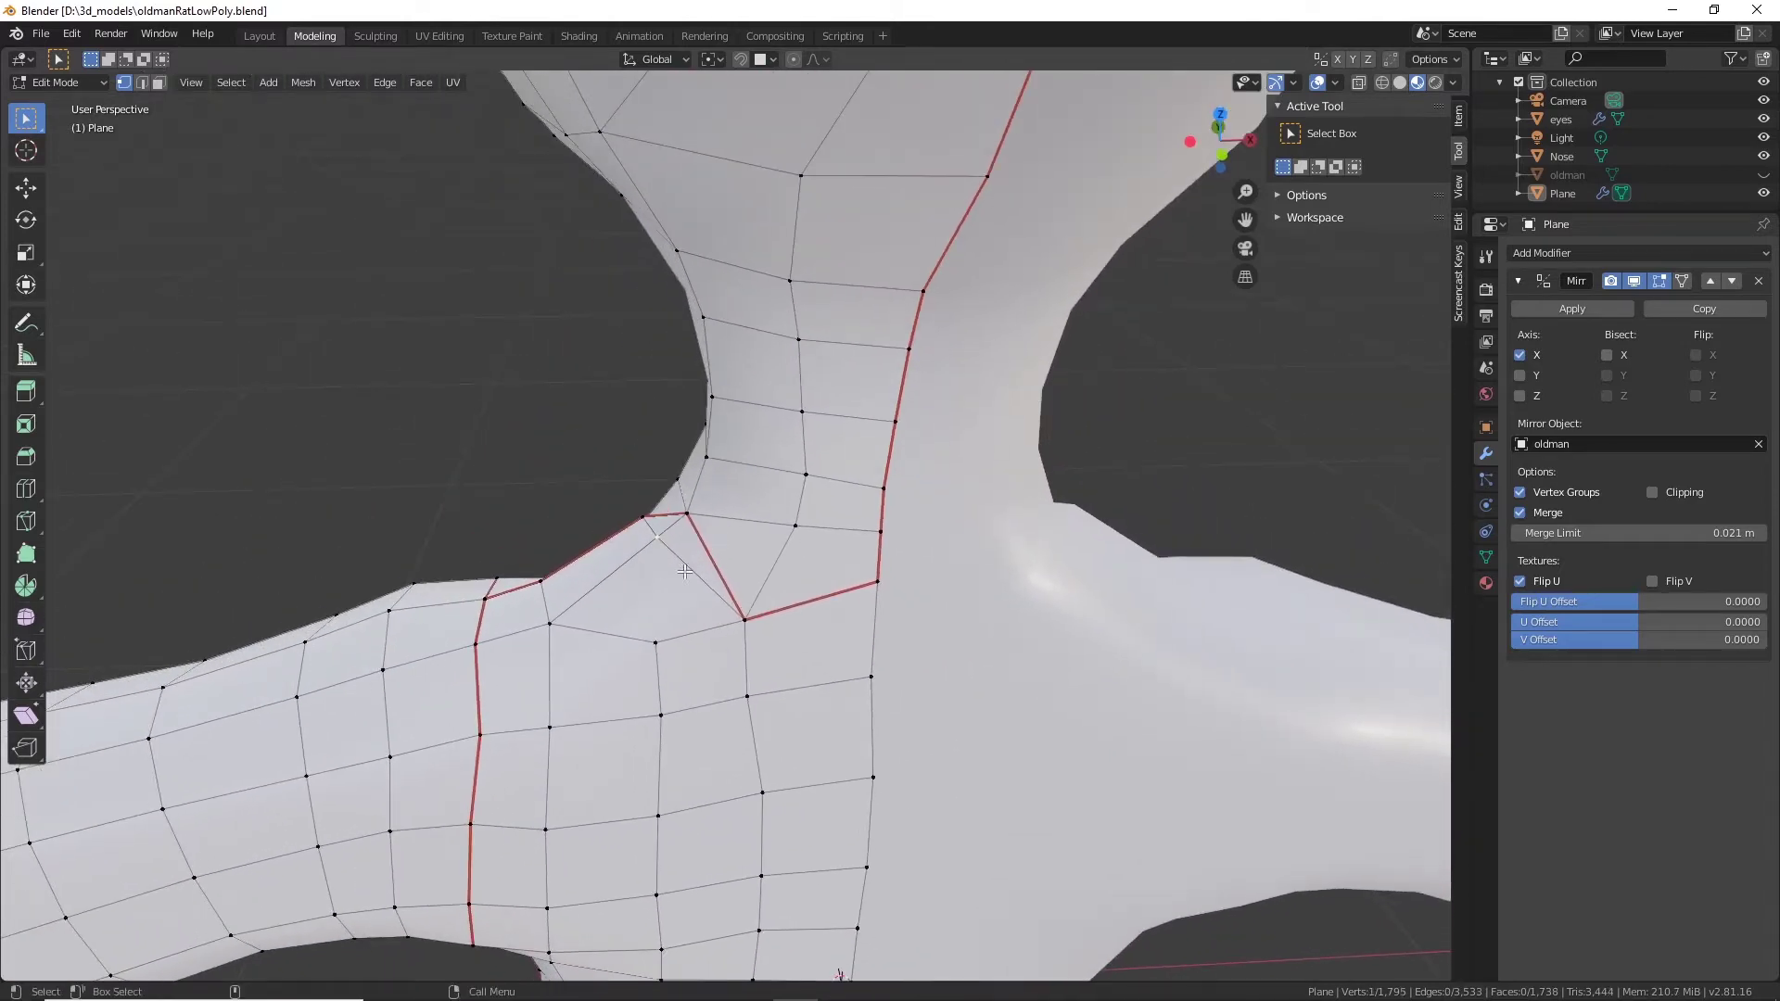
Move the new vertex behind the shoulder and the shoulder seam's neck-end vertex downward to smooth the neckline curve.
key(shift+space)
key(g)
drag(663, 545, 653, 562)
middle_drag(653, 562, 710, 612)
click(724, 566)
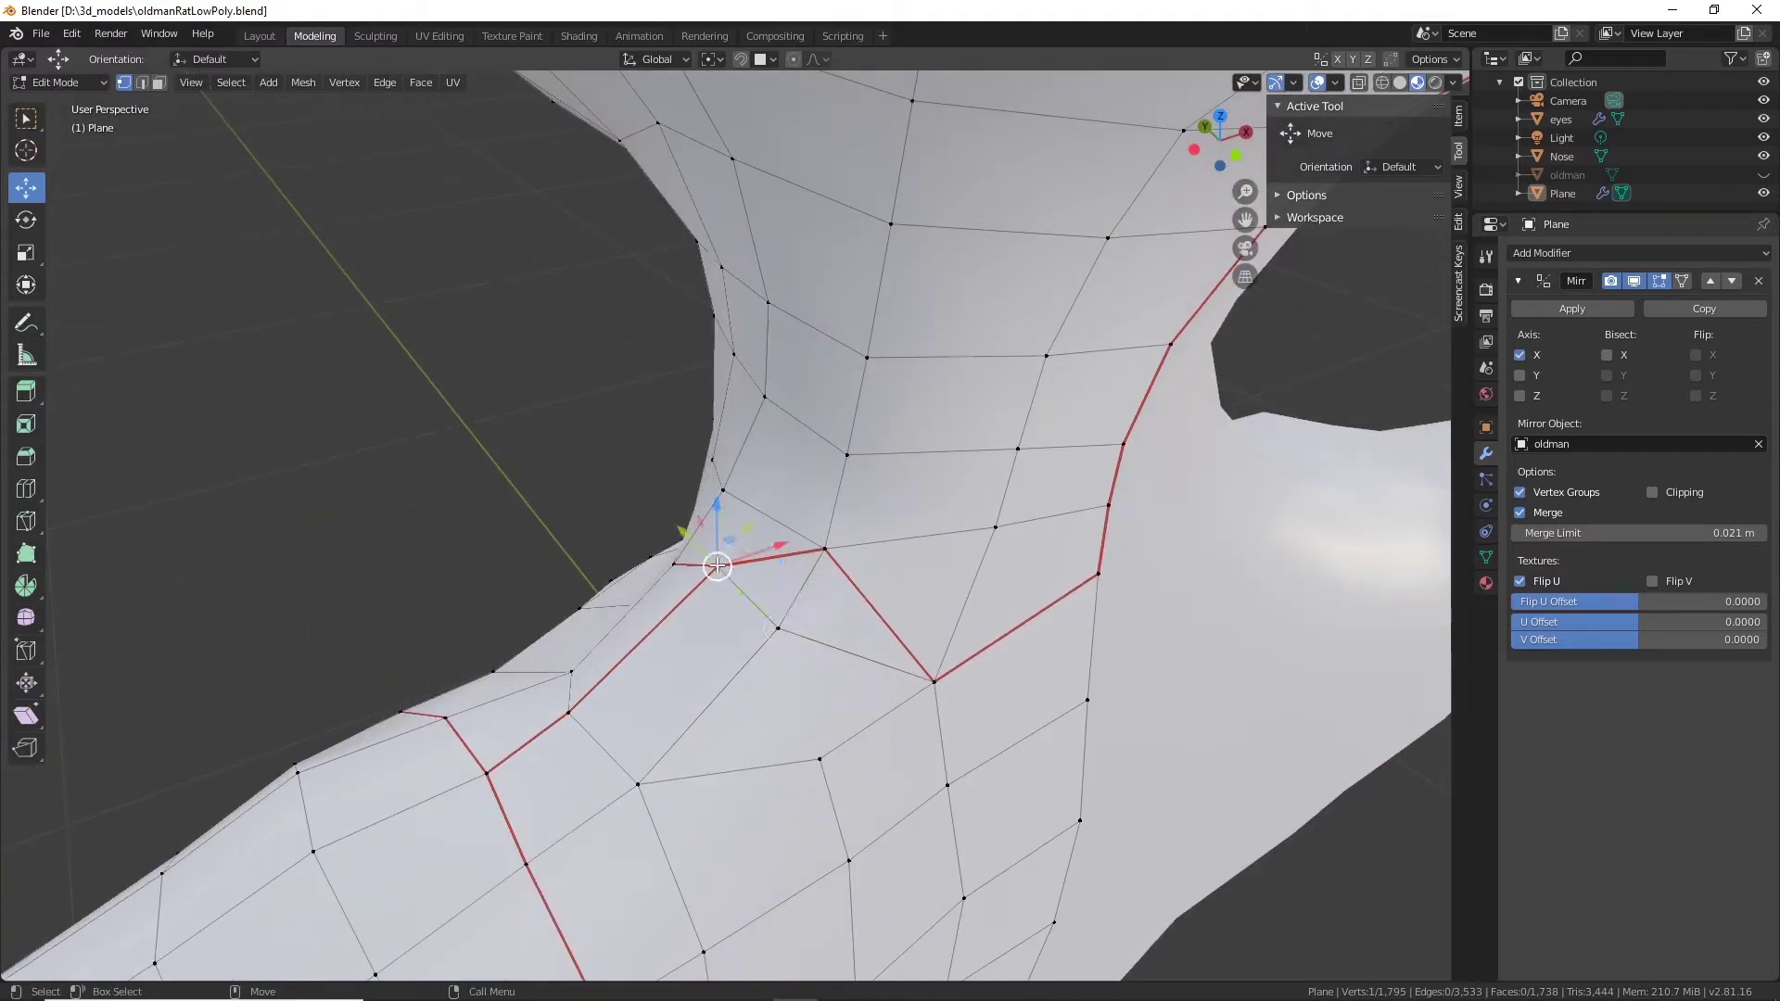
drag(719, 566, 702, 593)
middle_drag(773, 566, 861, 528)
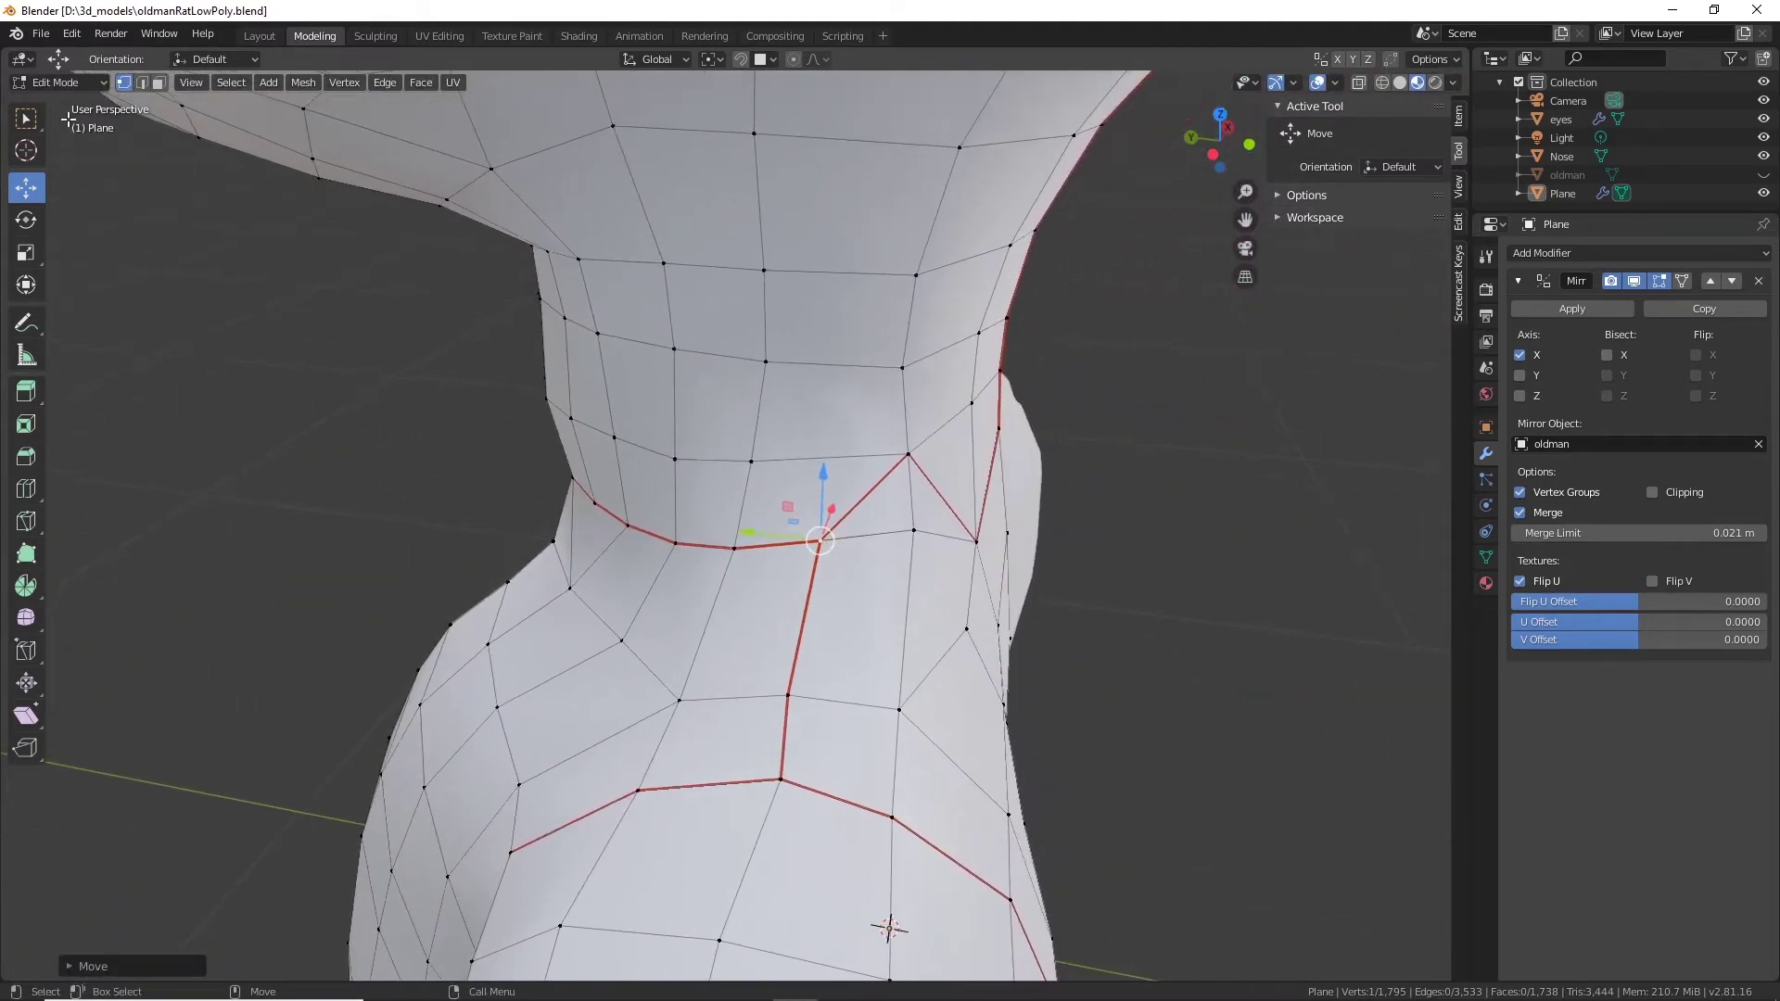
In edge selection mode, dissolve the two leftover diagonal edges between the shoulder seam's neck end and the back neckline.
click(143, 83)
click(868, 495)
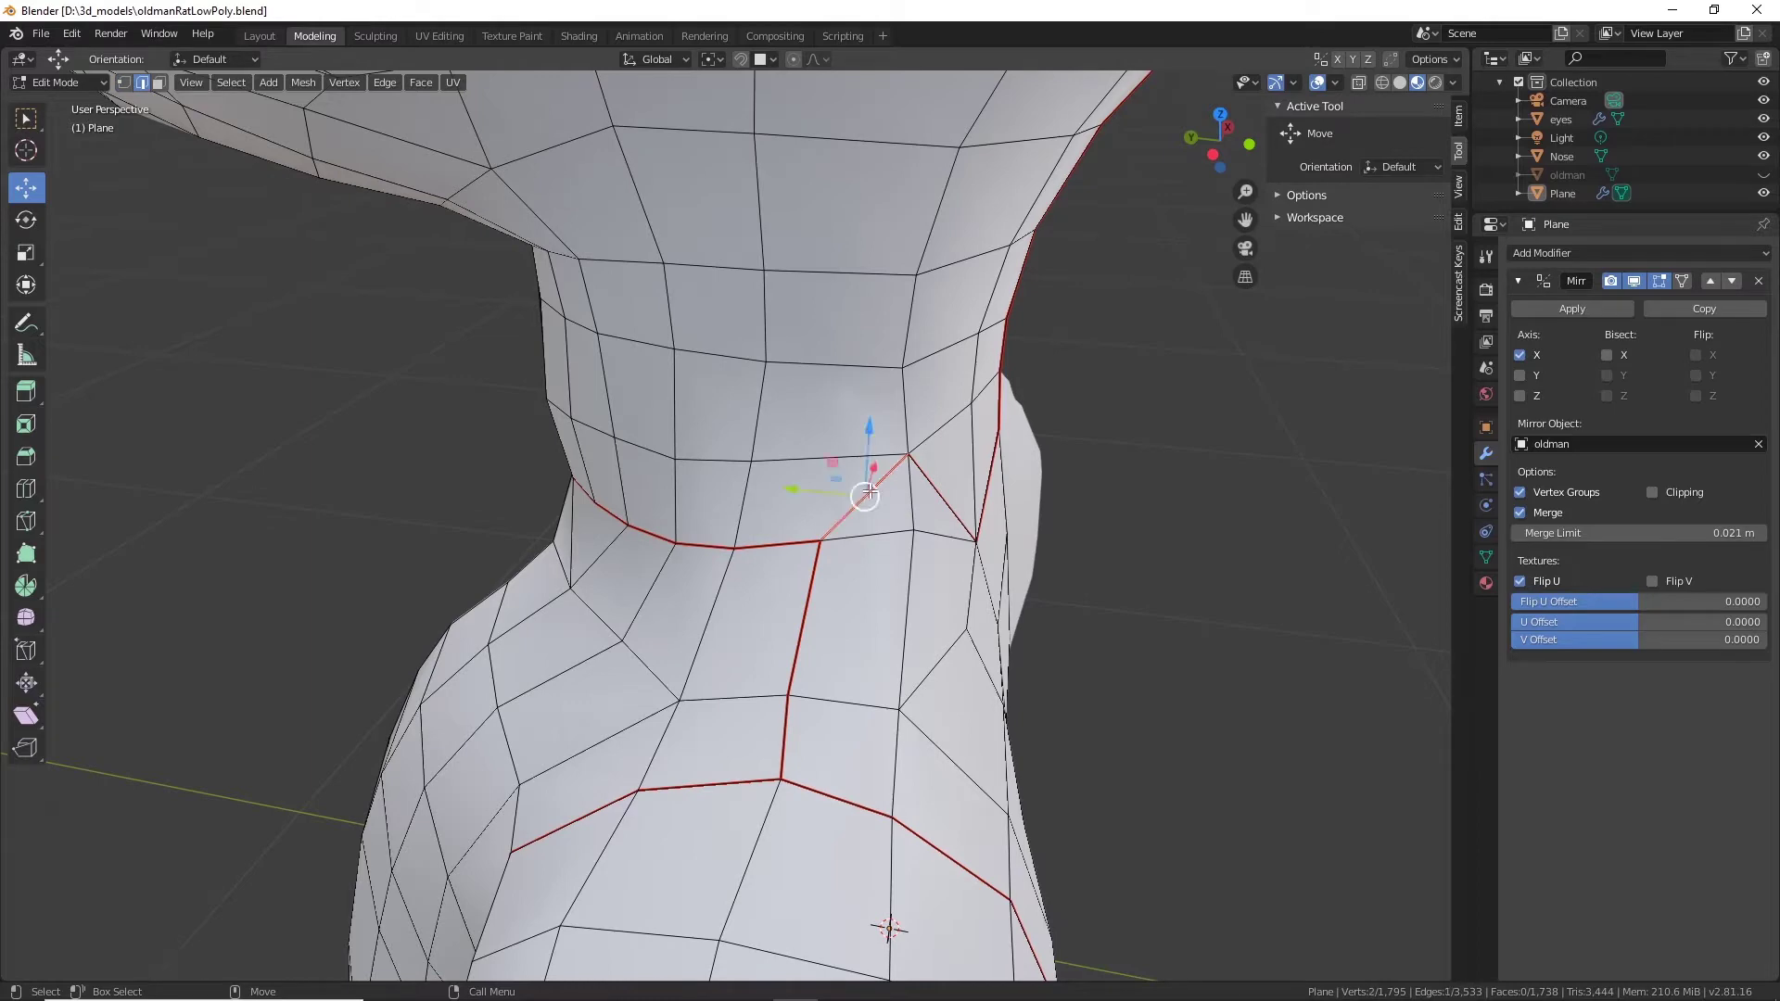
right_click(861, 501)
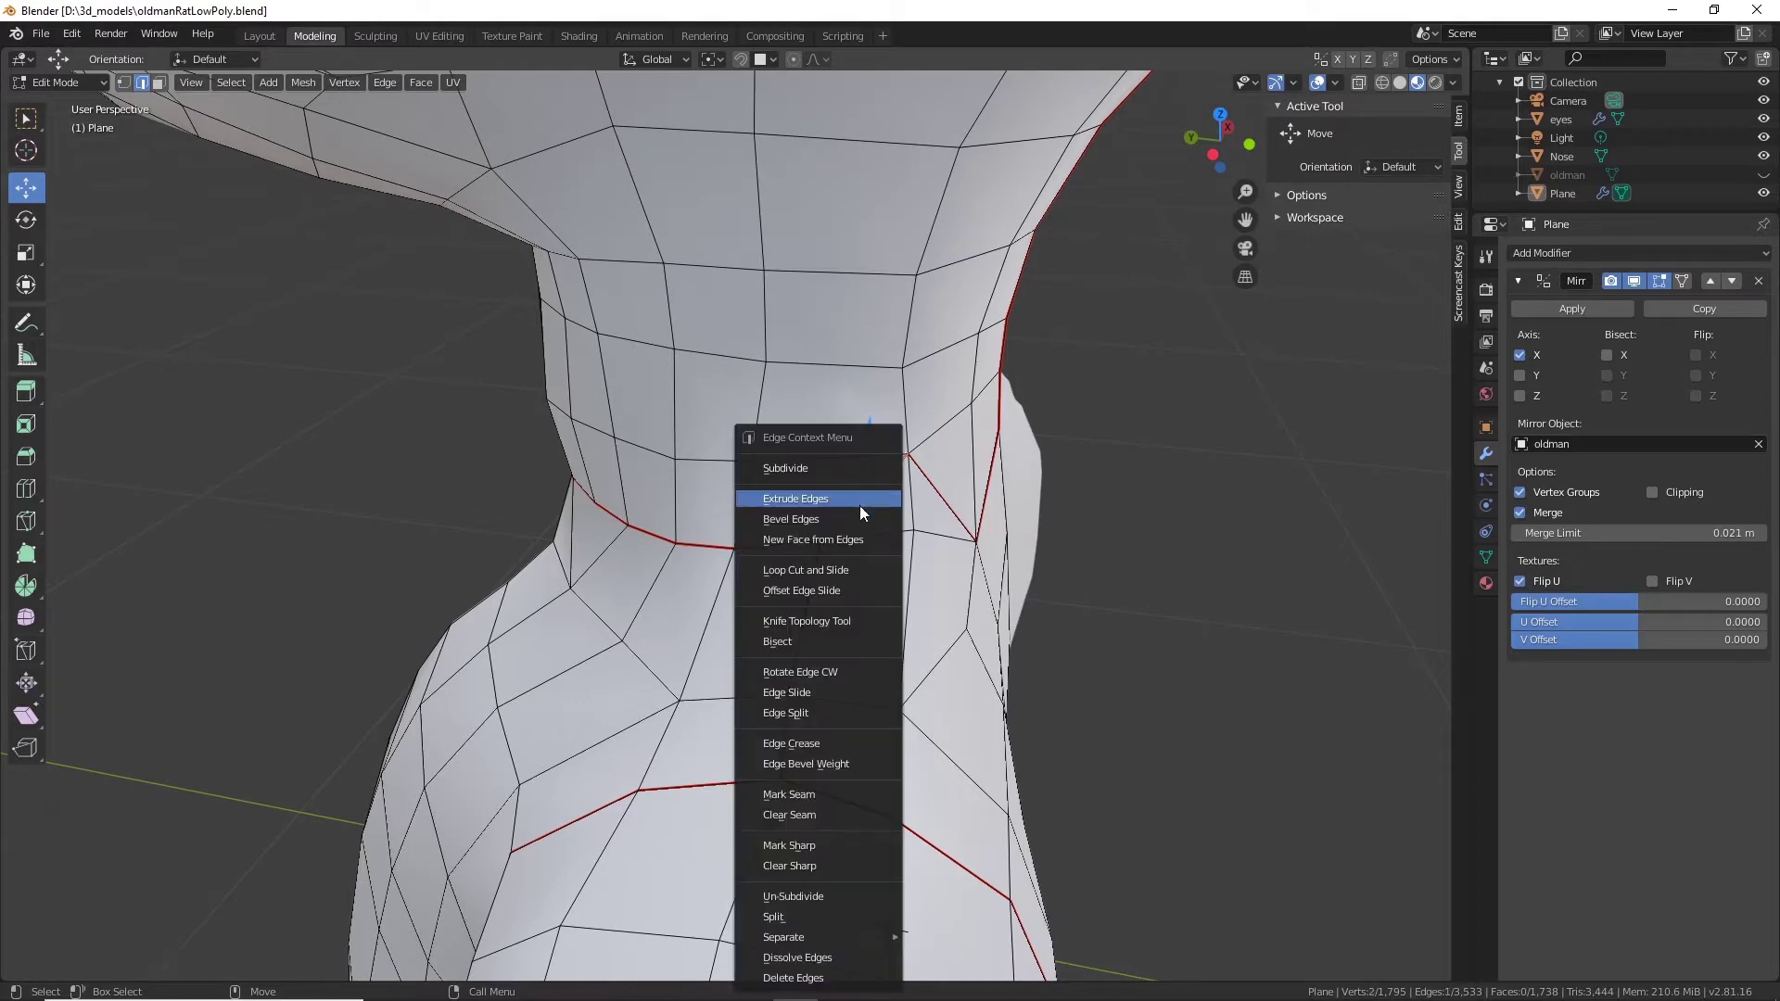
click(801, 958)
middle_drag(913, 562, 788, 558)
click(787, 559)
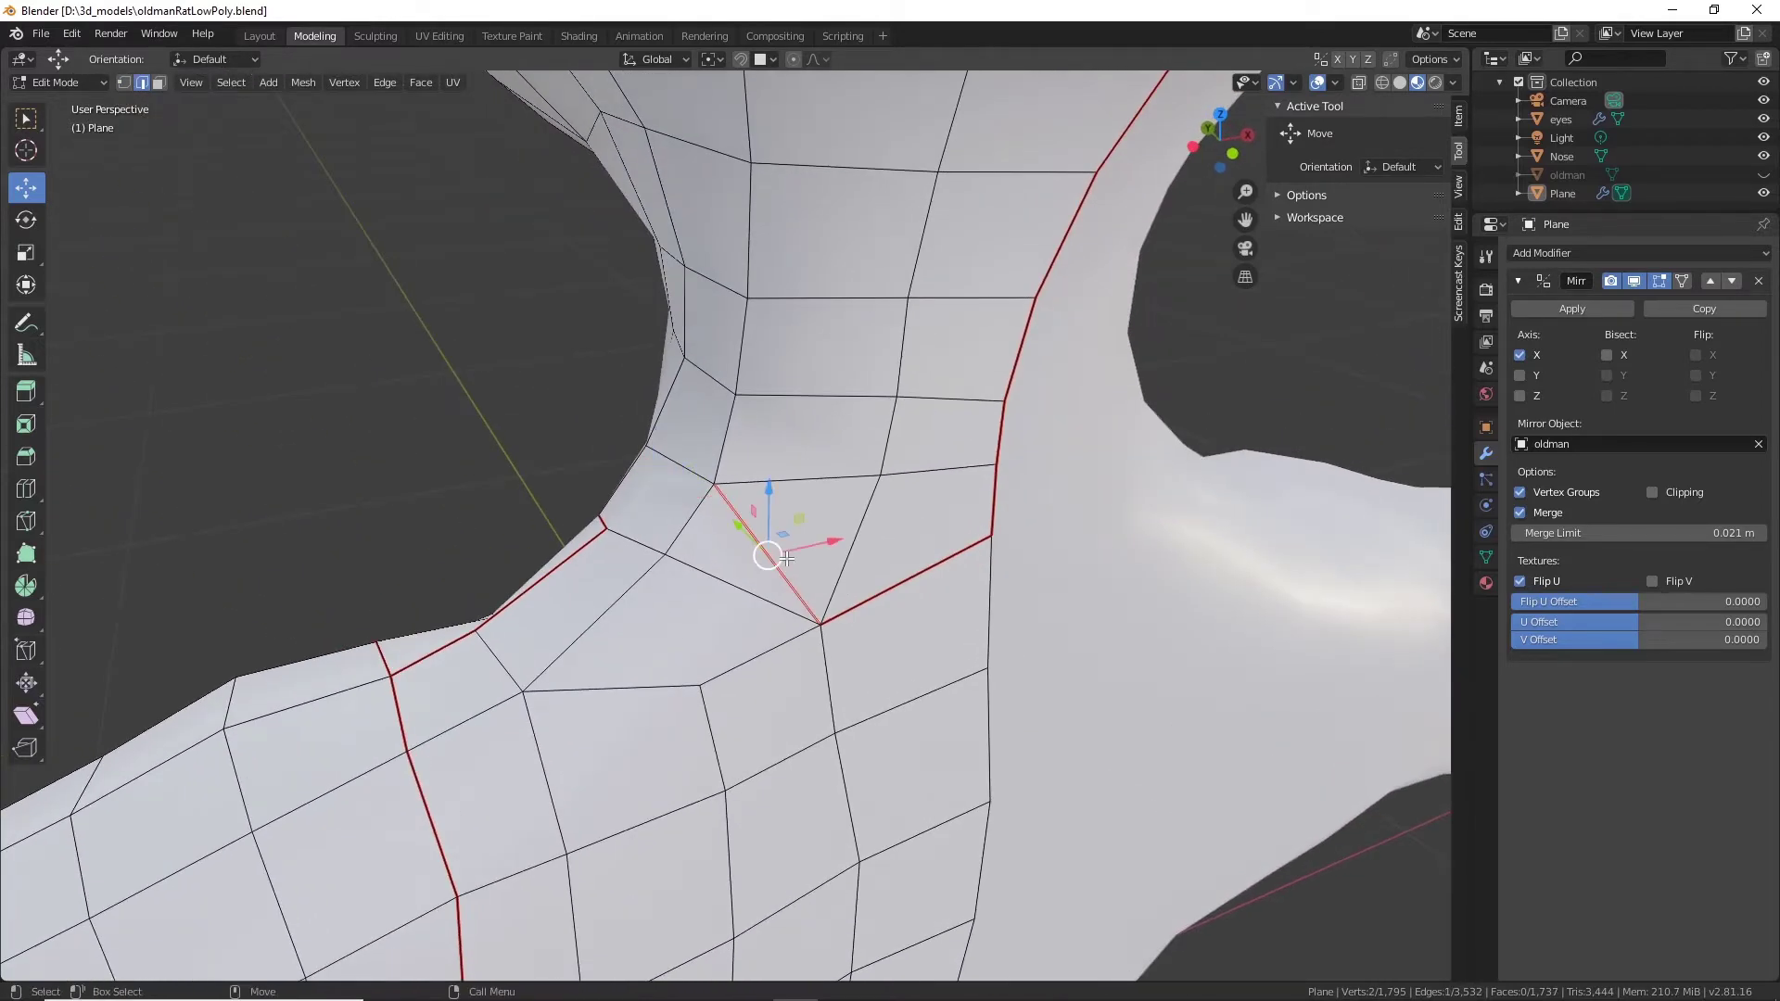
right_click(776, 564)
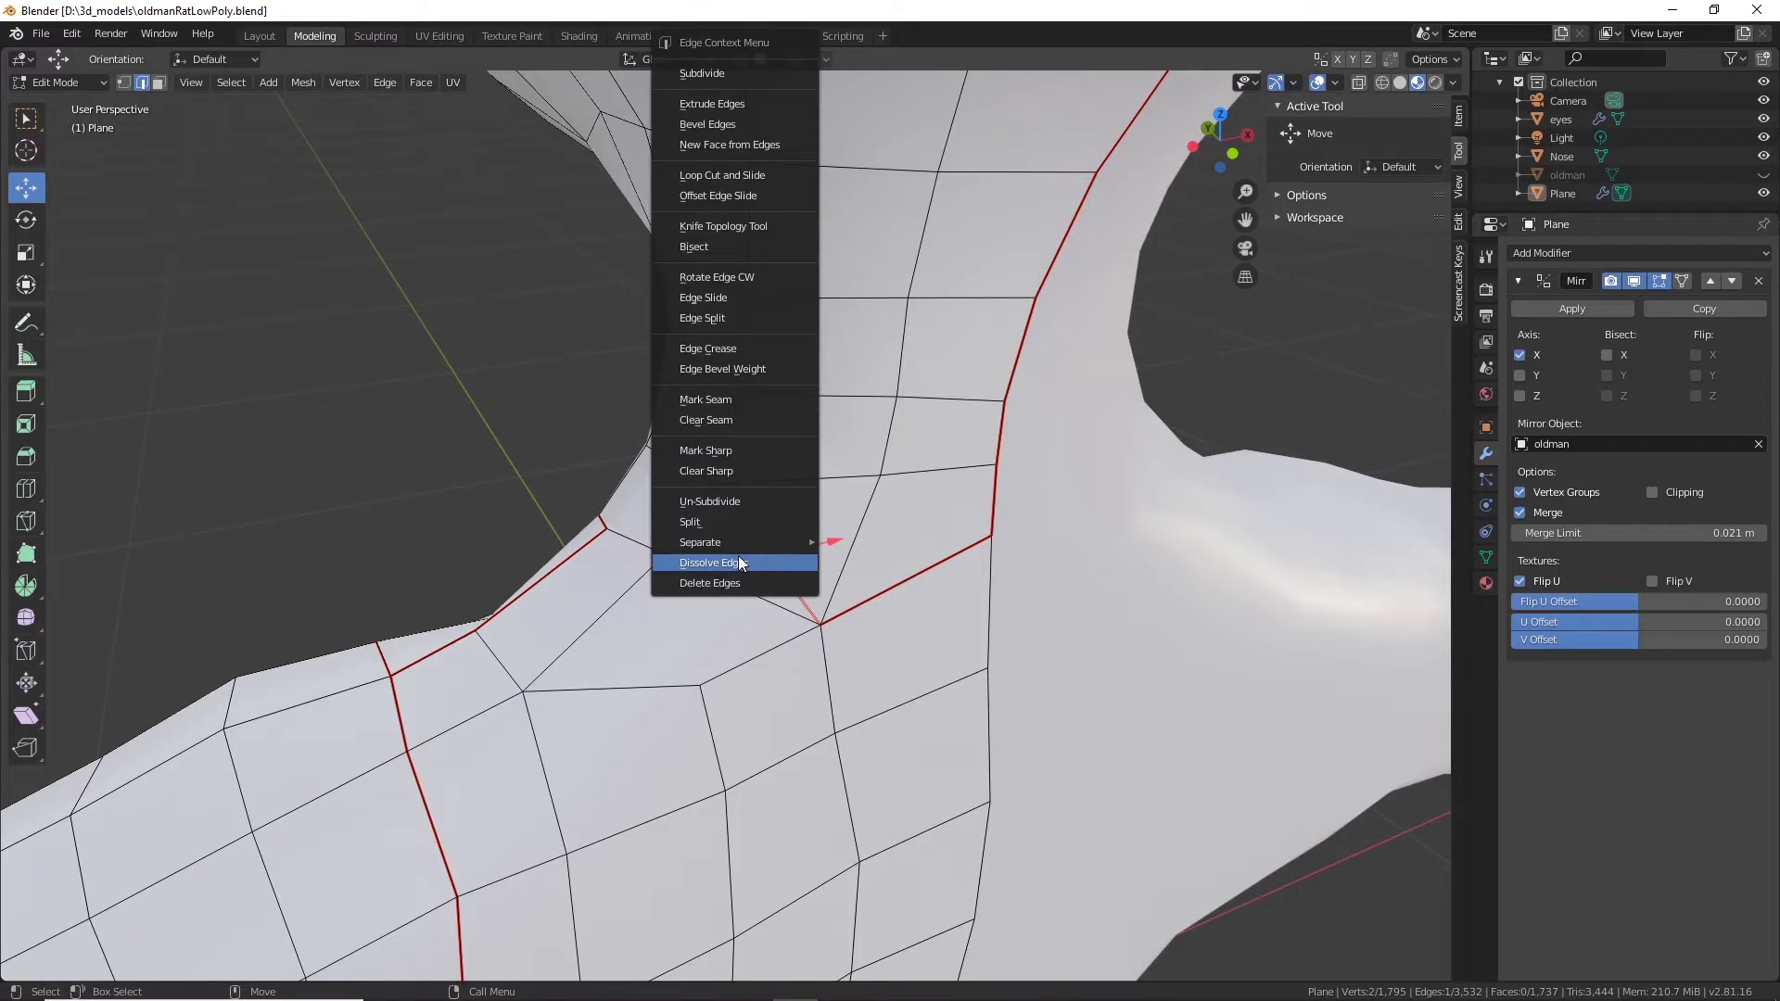
click(741, 564)
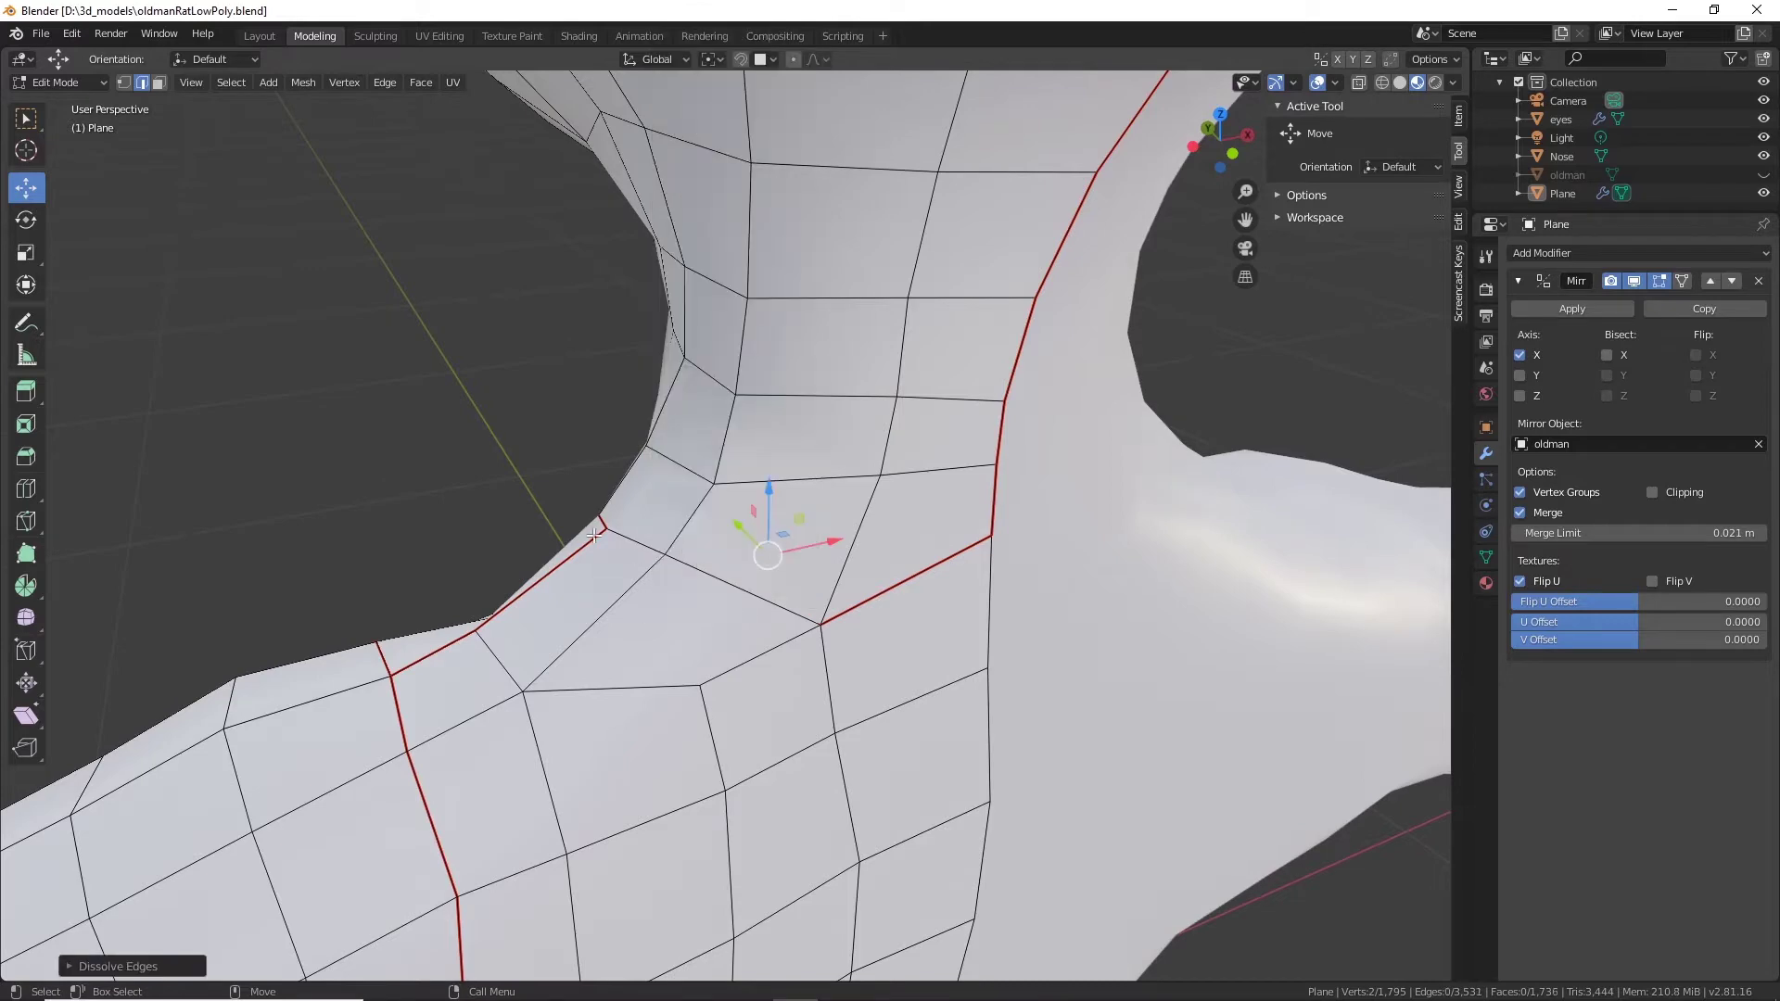
Mark the two edges joining the shoulder seam's neck end to the lower vertex of the back neckline as a seam.
click(635, 542)
shift+click(703, 576)
right_click(701, 582)
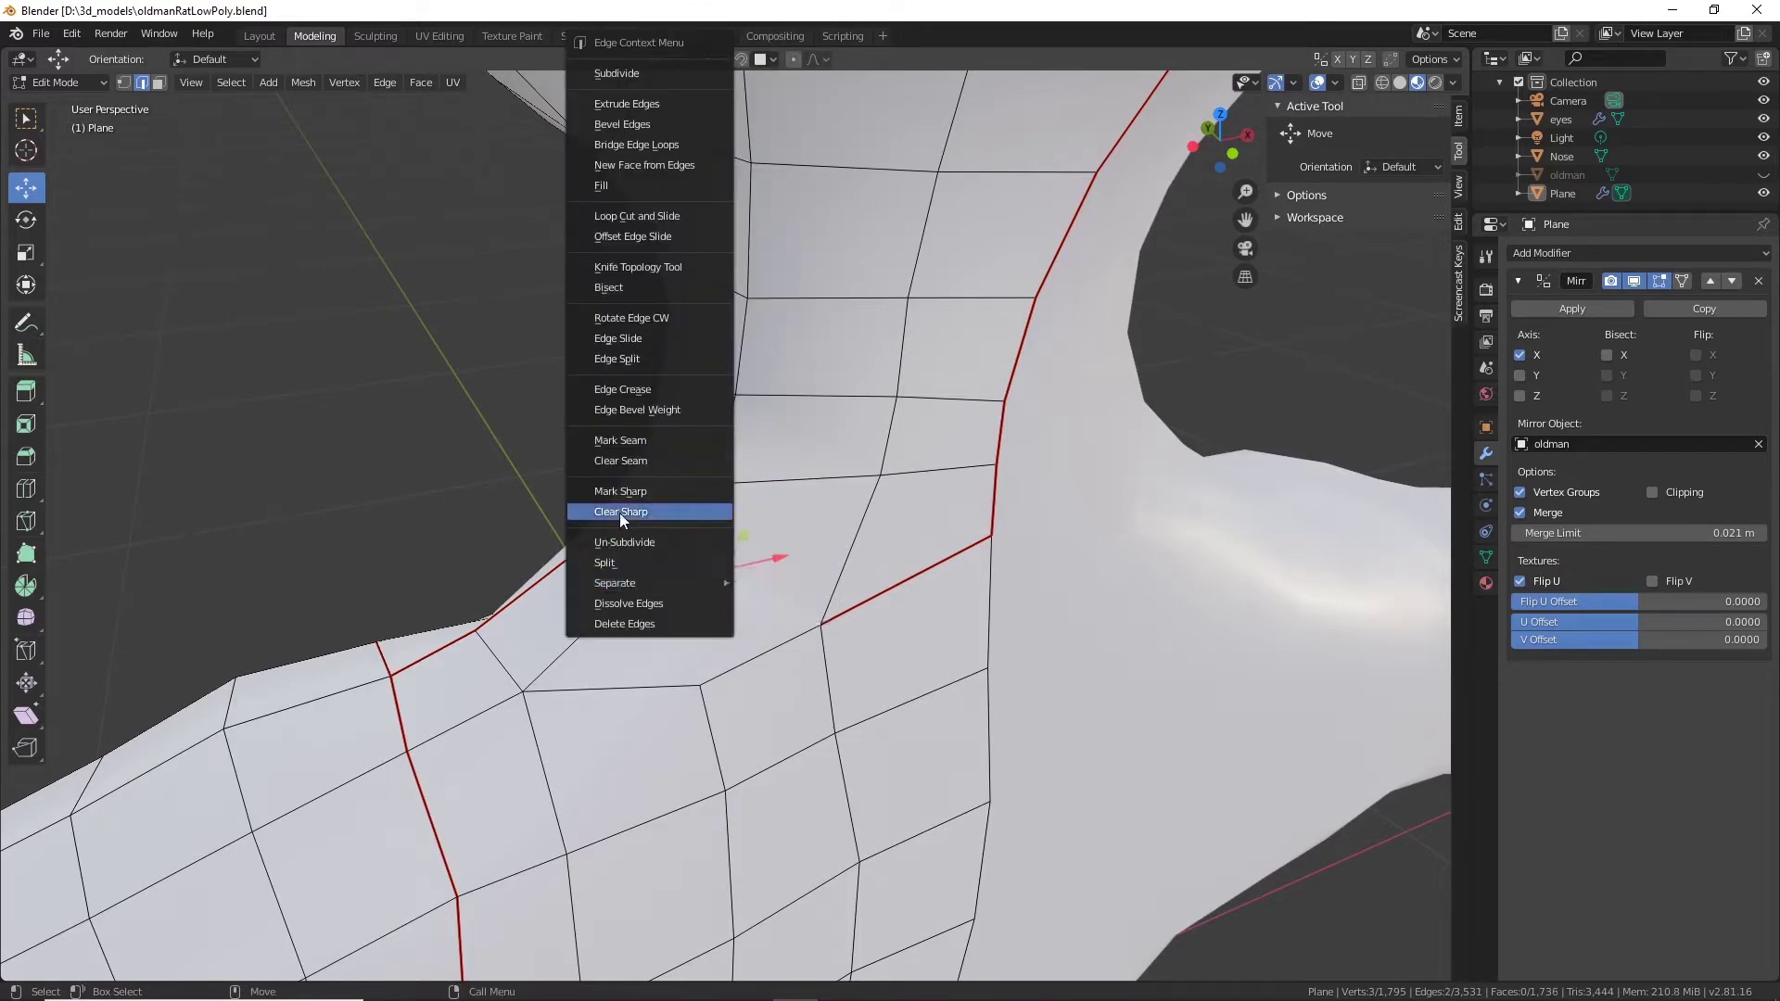
click(620, 440)
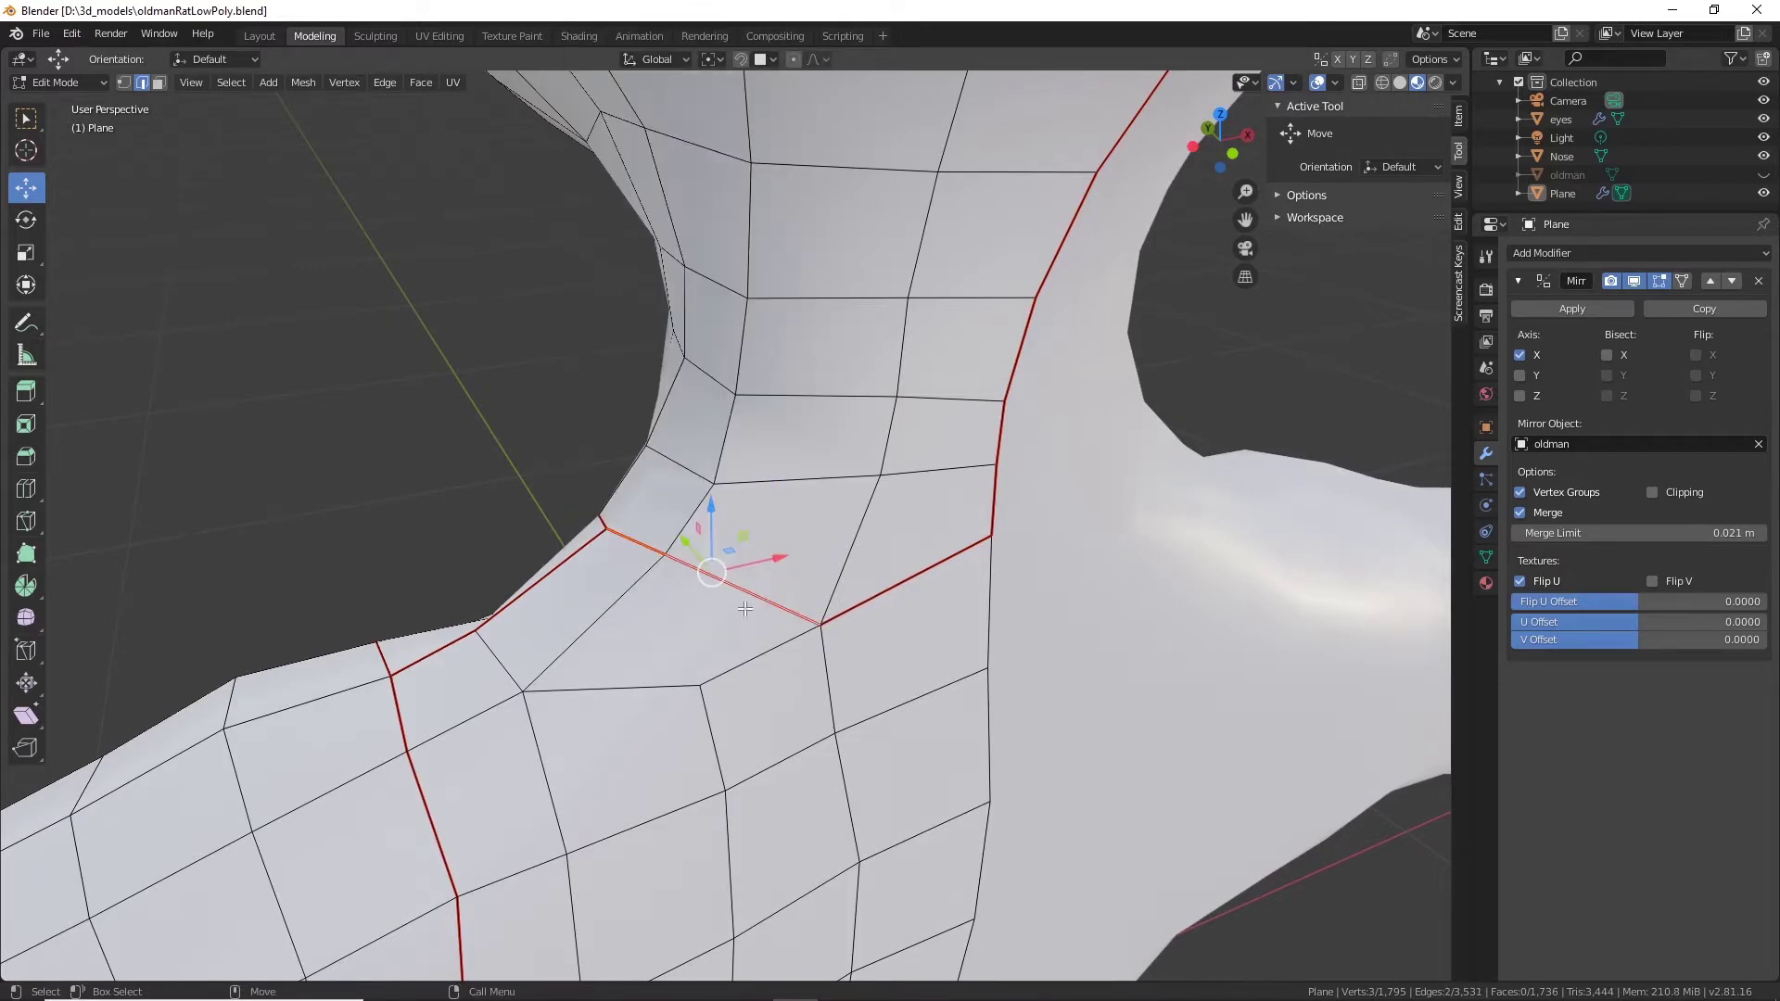
middle_drag(745, 609, 812, 709)
middle_drag(762, 557, 865, 598)
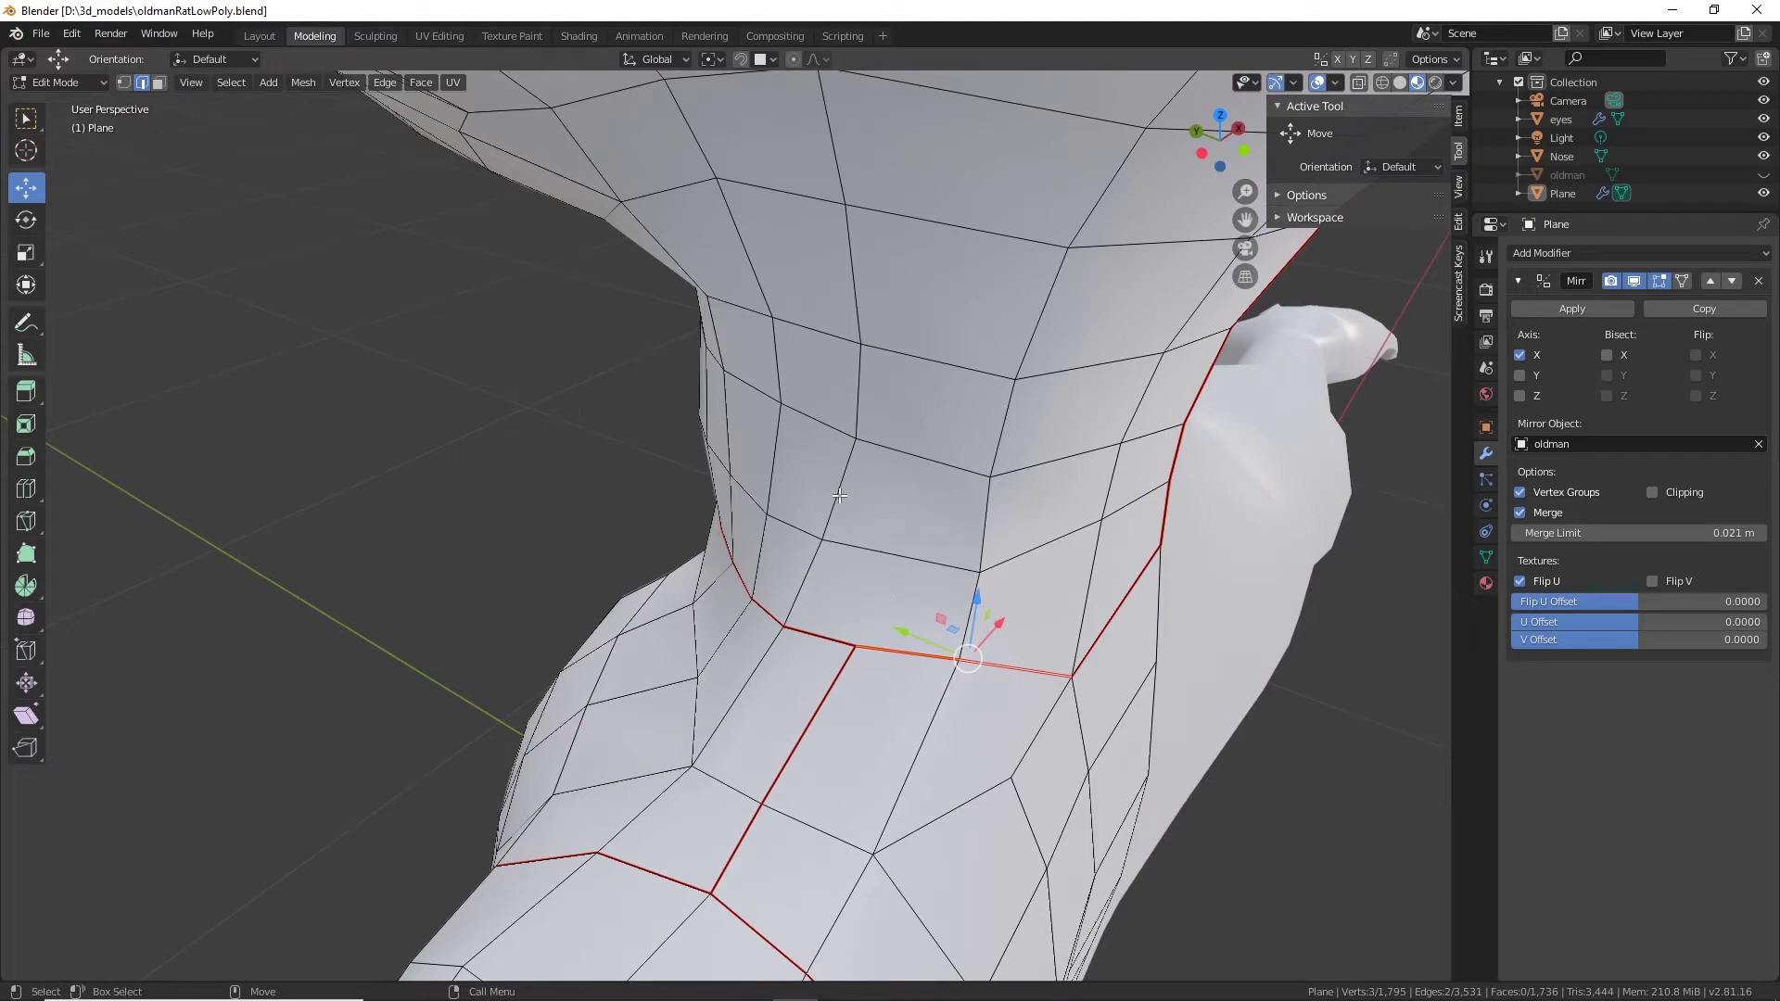
Dissolve the shoulder seam's uppermost edge, directly below the neckline.
middle_drag(857, 579, 708, 442)
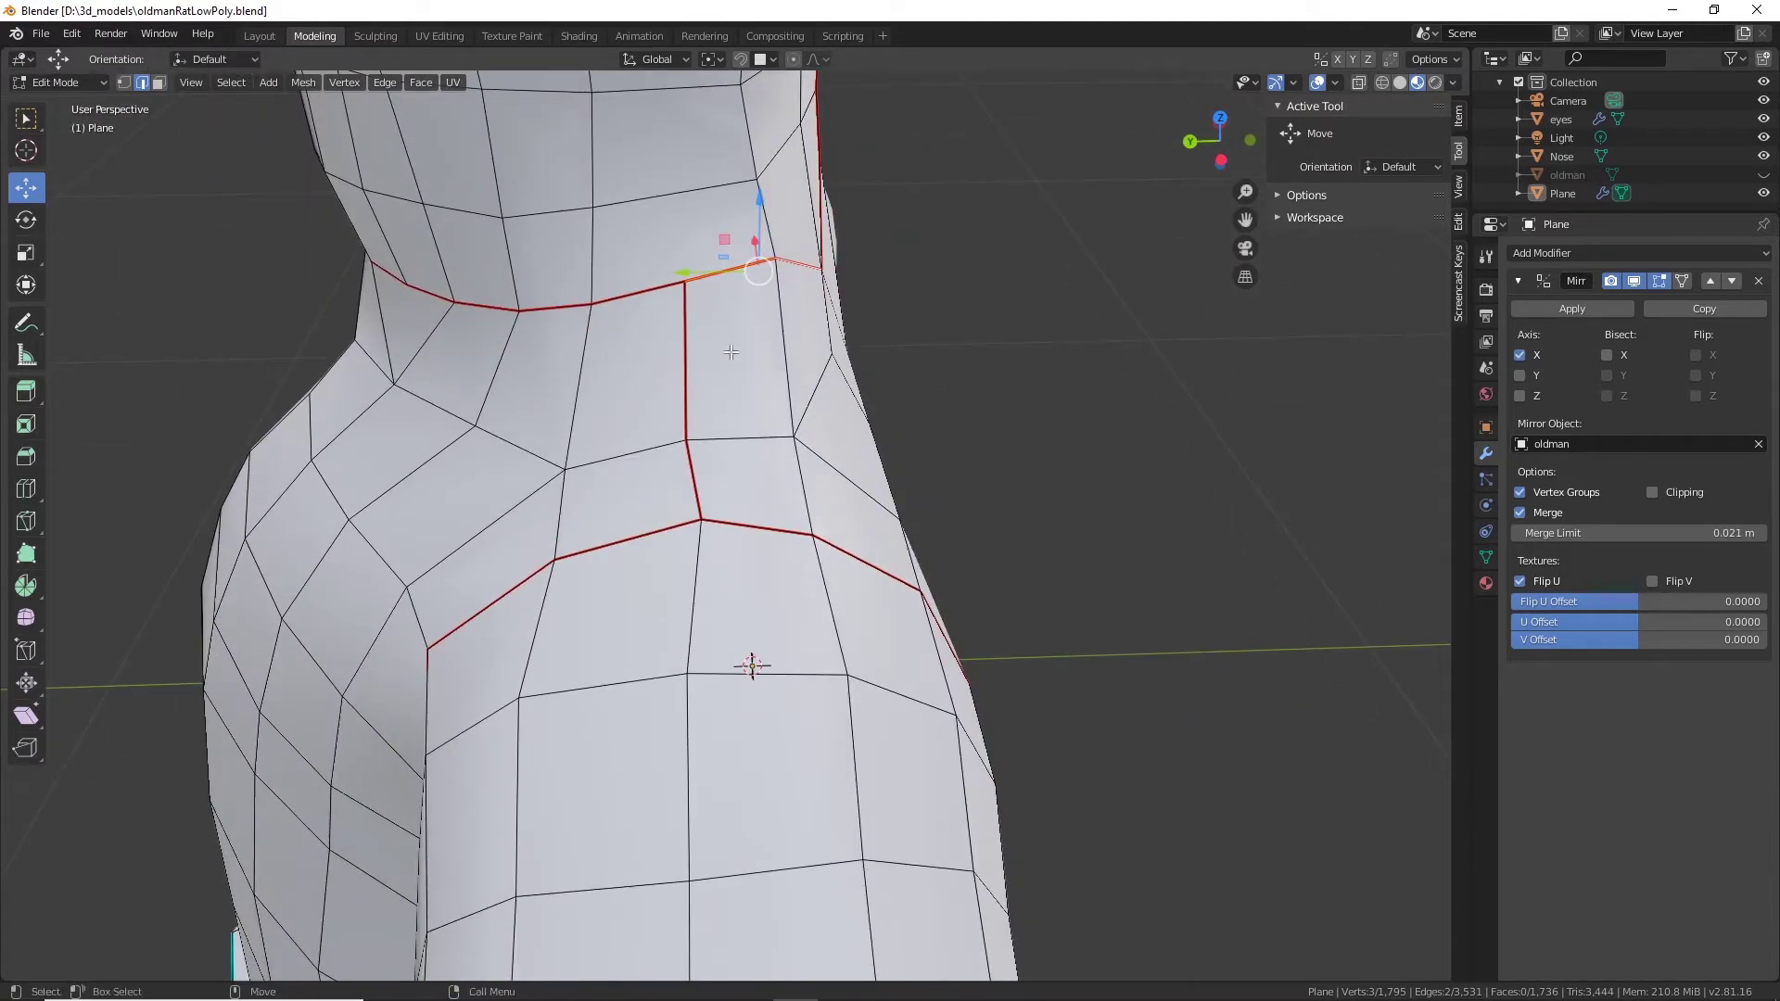
click(686, 350)
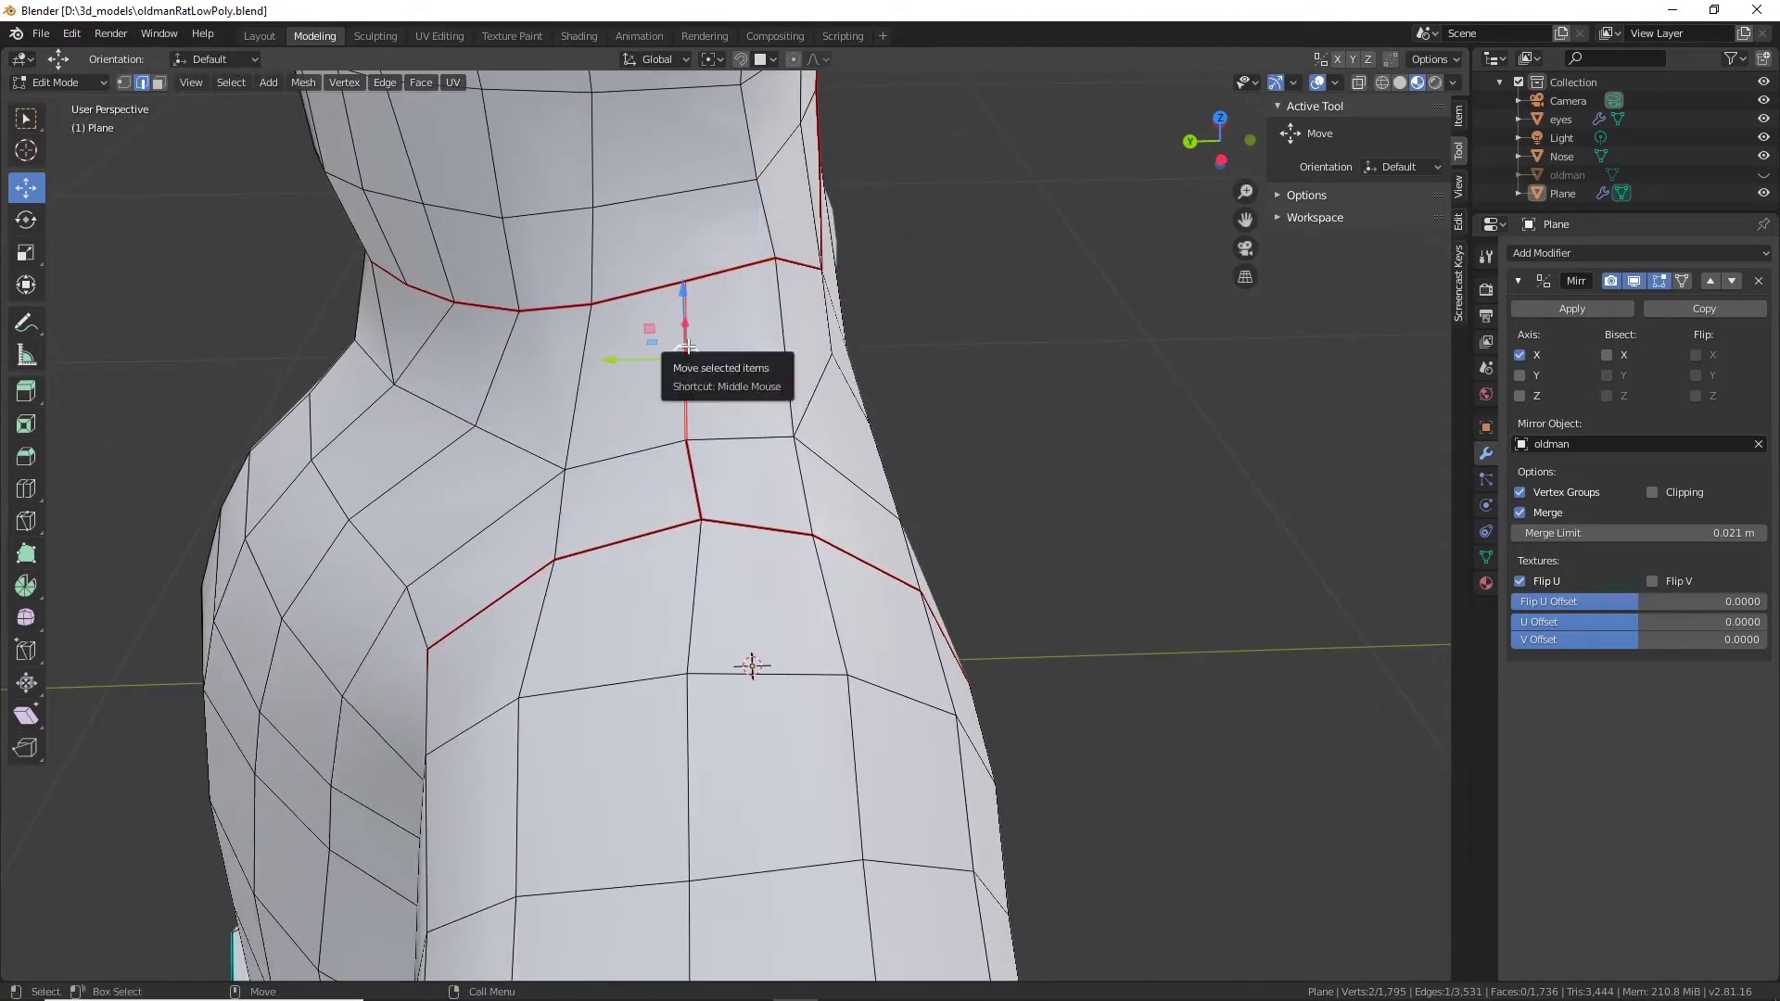
right_click(686, 348)
click(651, 560)
middle_drag(651, 560, 807, 577)
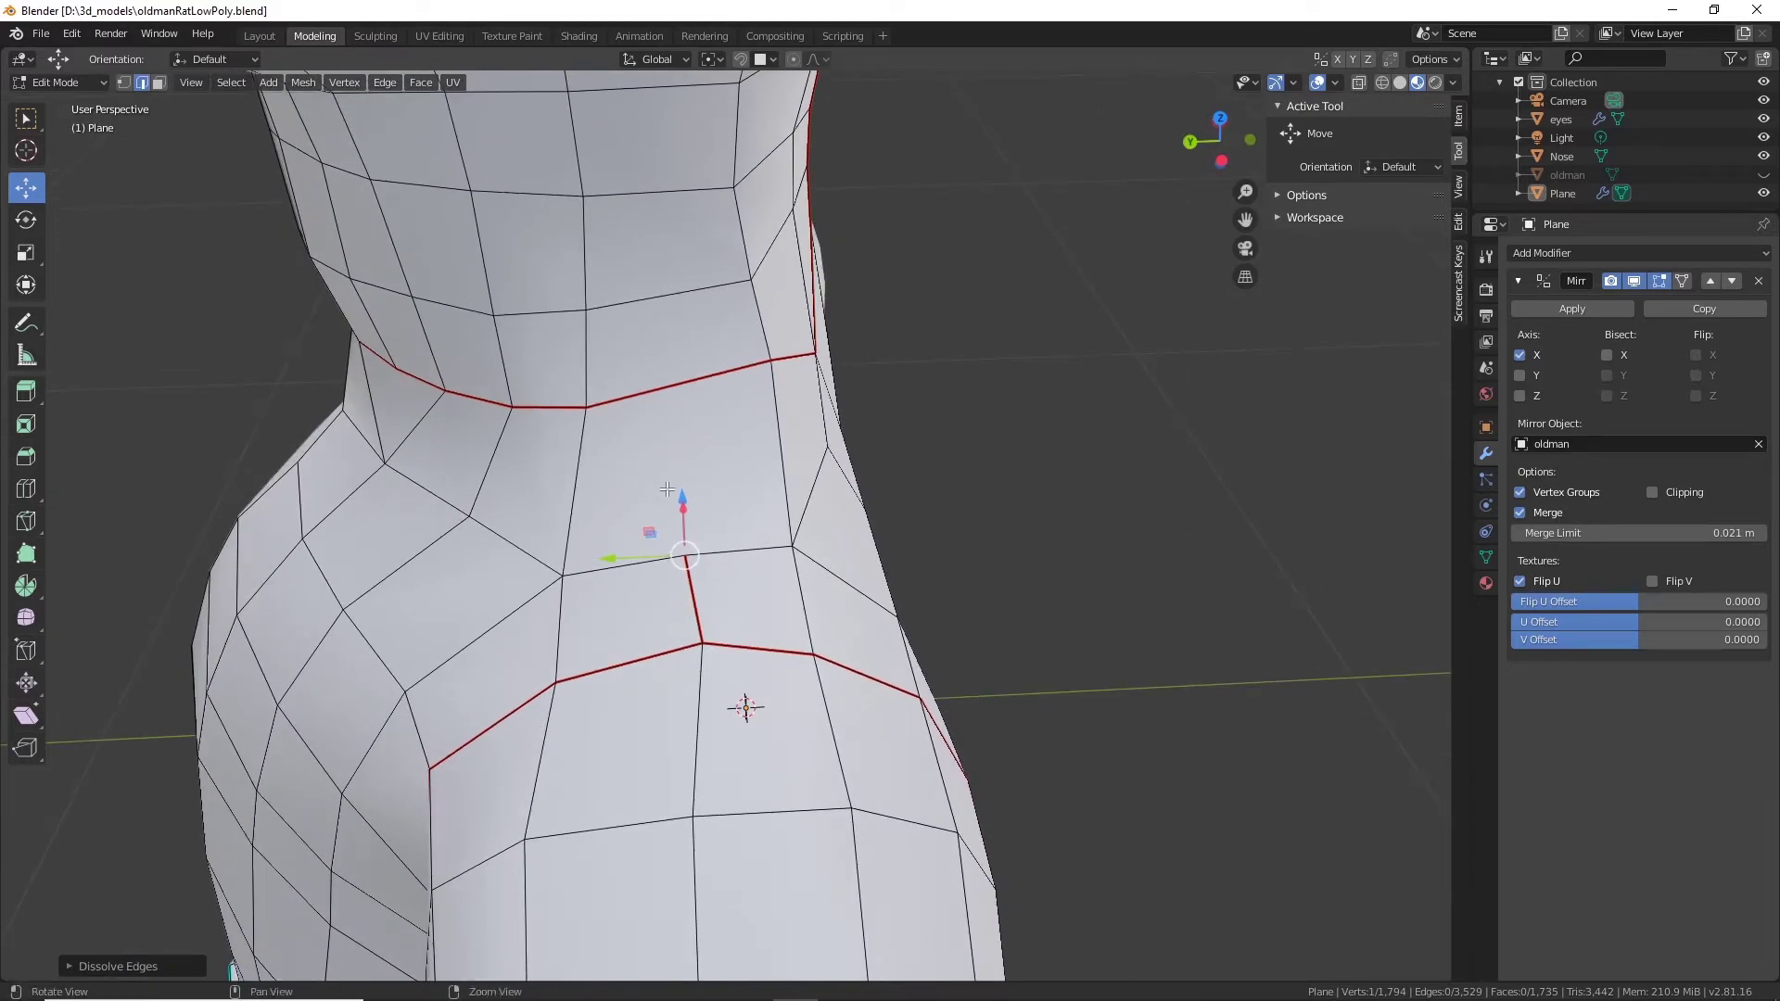
middle_drag(667, 489, 771, 580)
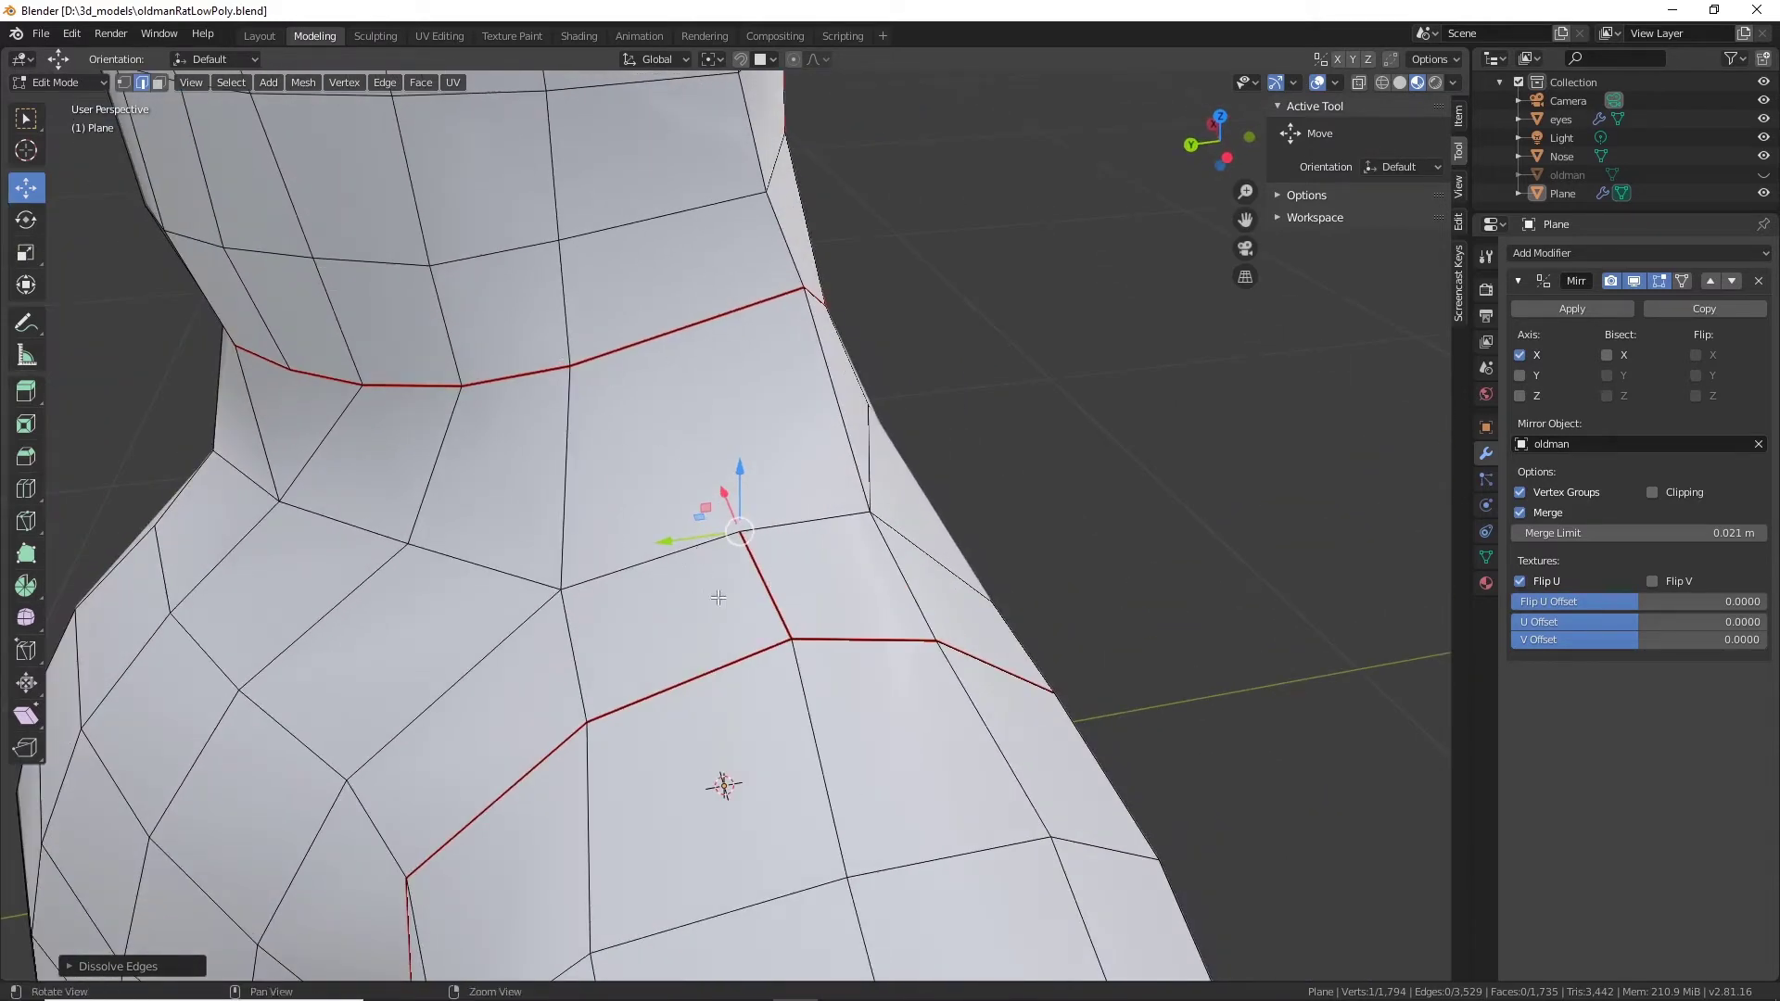
middle_drag(718, 598, 593, 397)
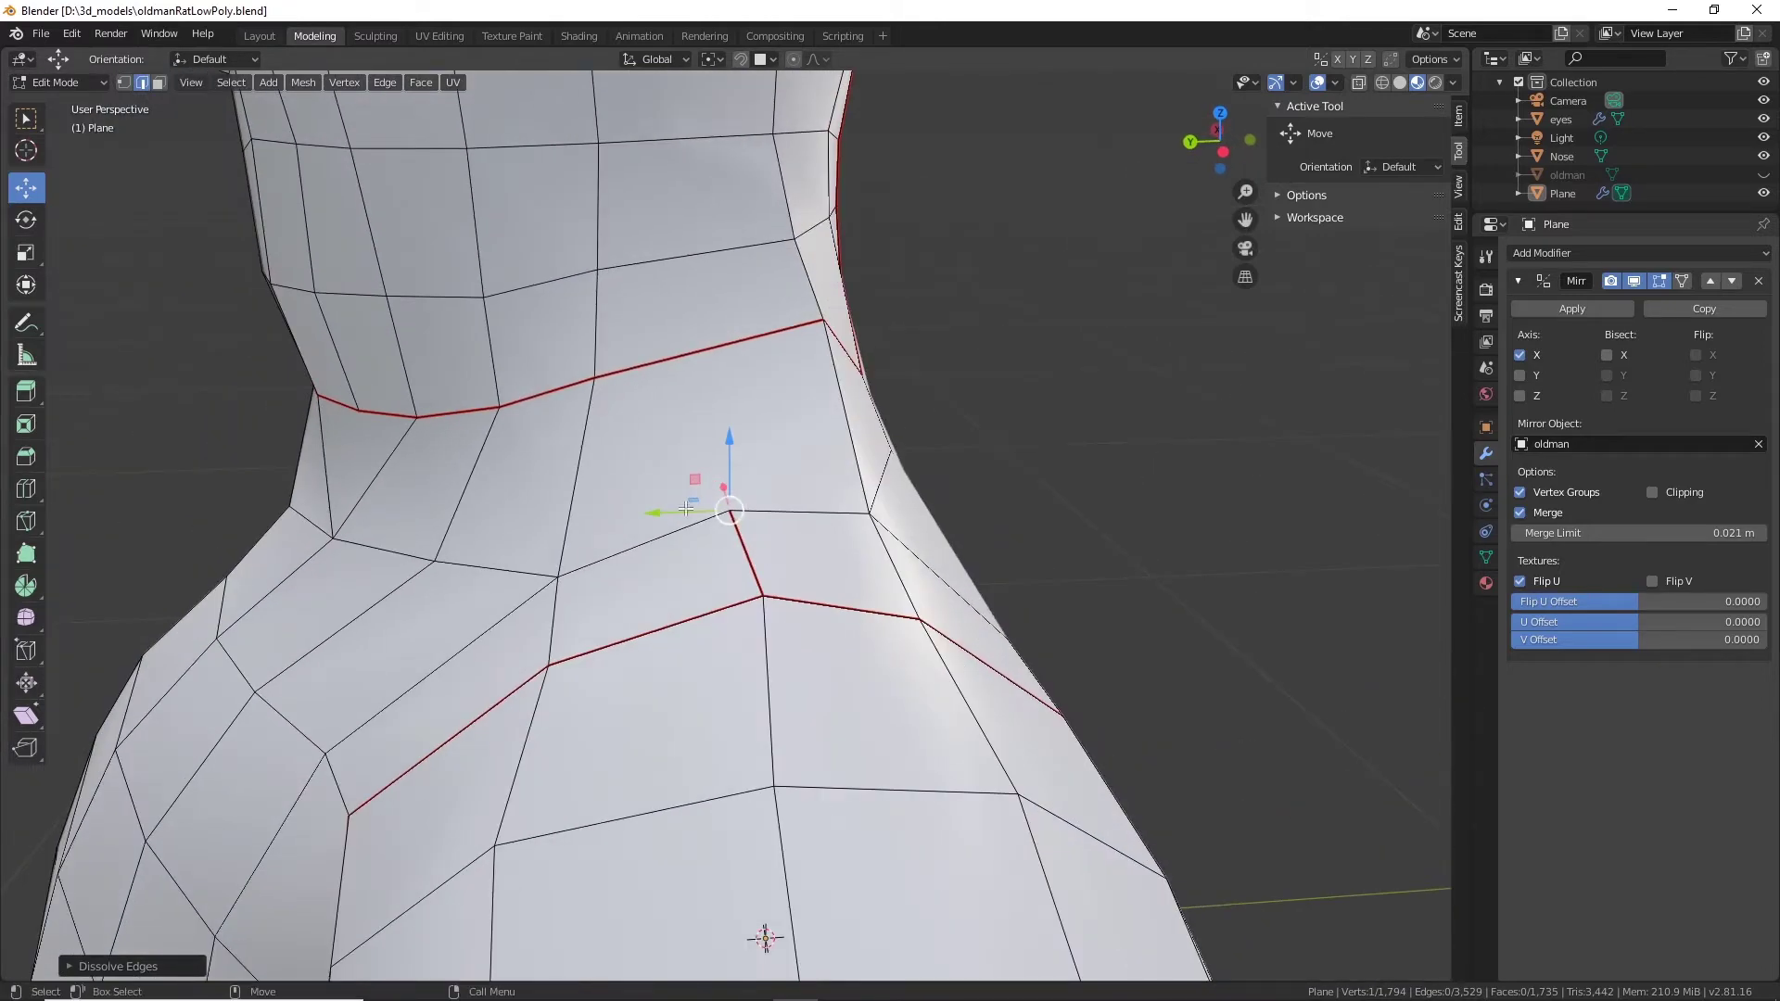
In vertex selection mode, connect the neckline vertex in front of the shoulder to the shortened shoulder seam's top vertex with Connect Vertex Pairs.
click(123, 82)
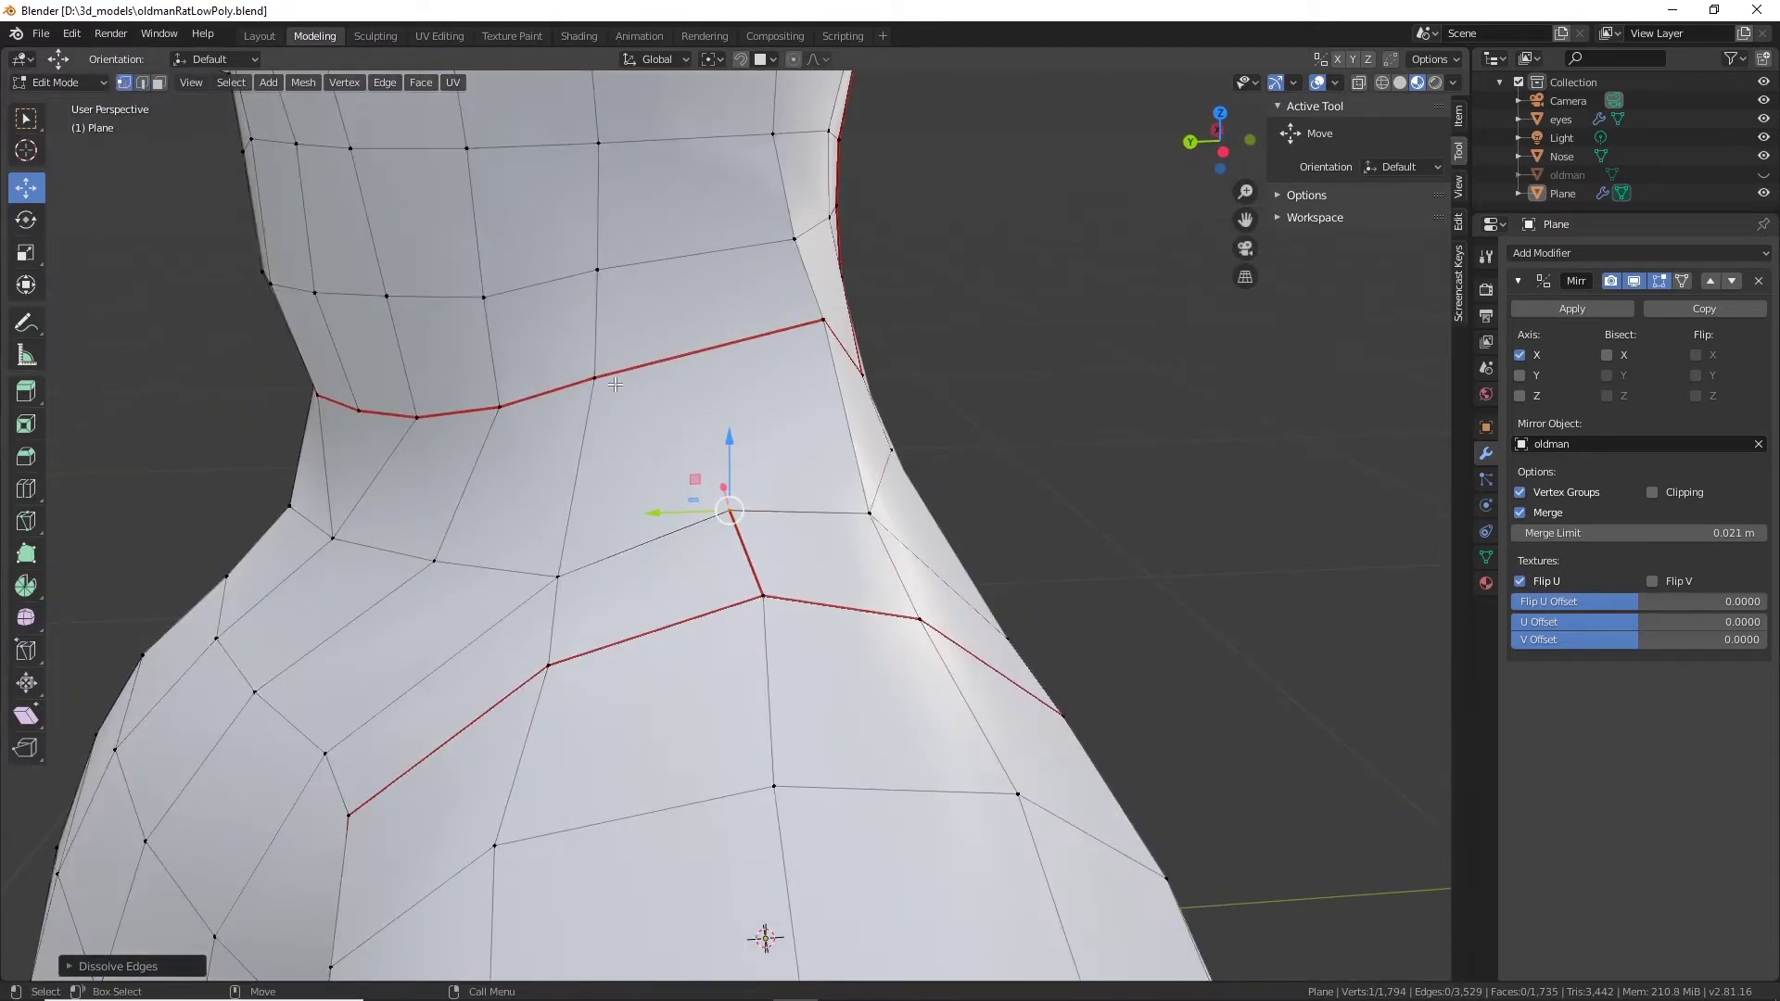
click(601, 380)
shift+click(738, 503)
right_click(738, 503)
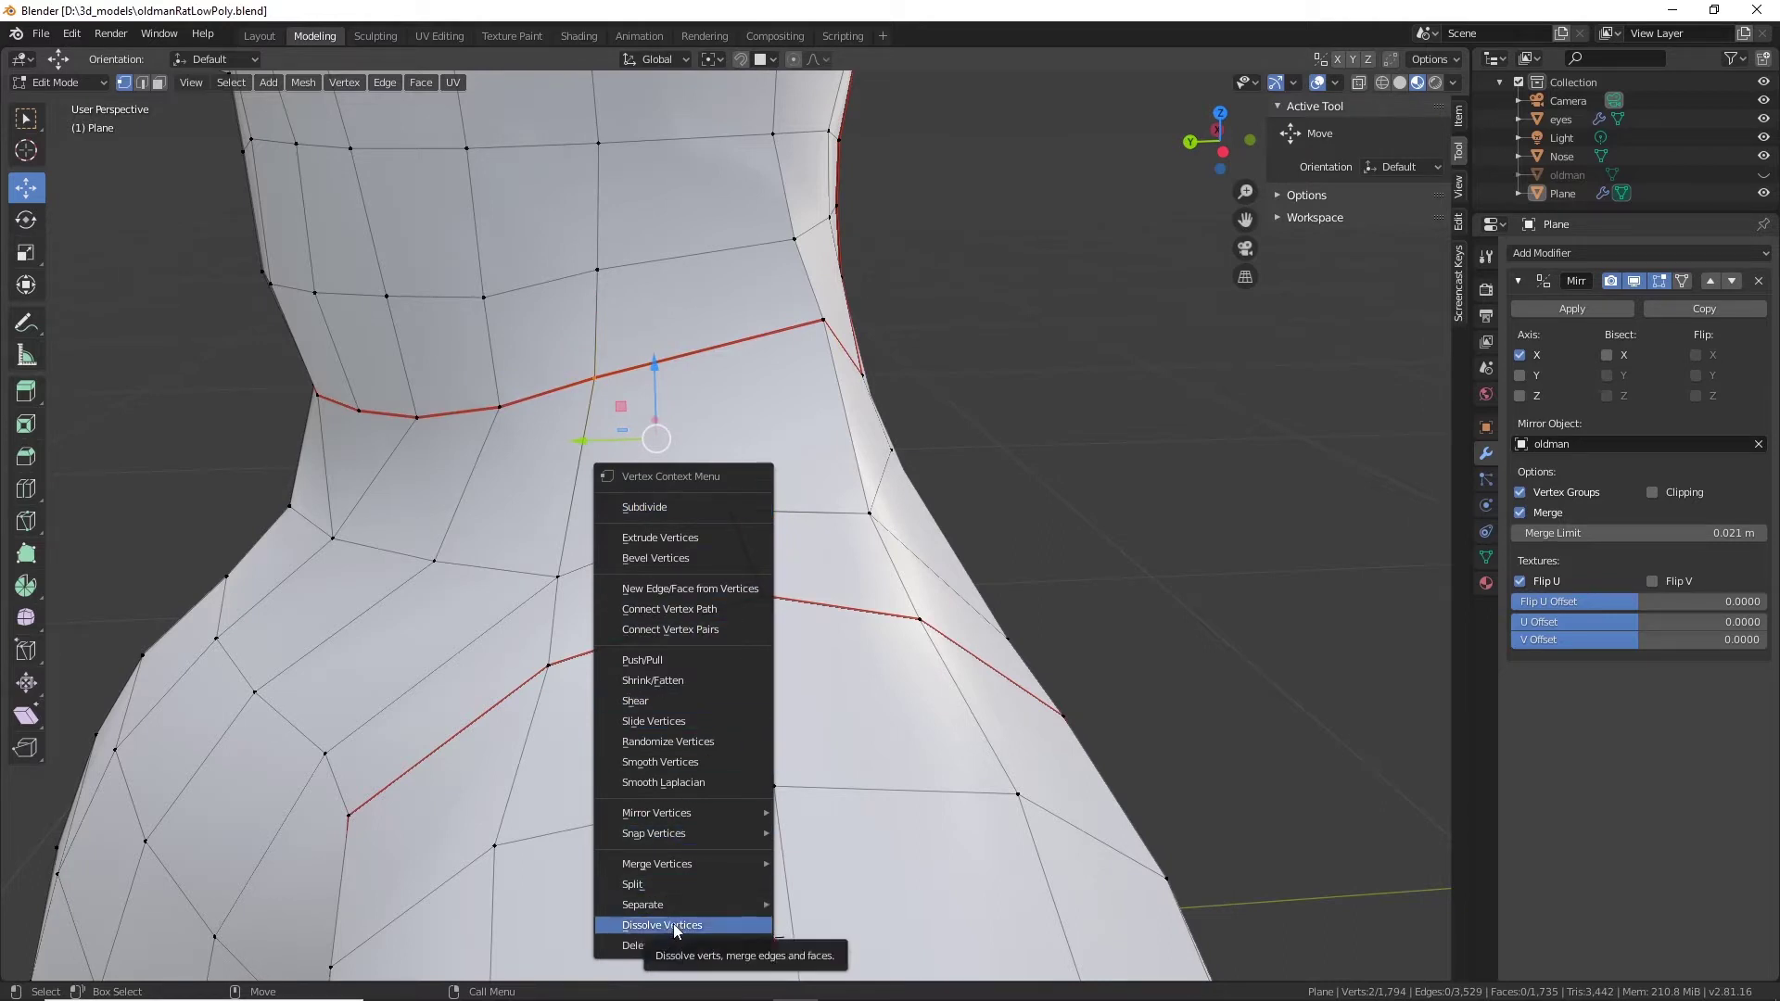
click(659, 628)
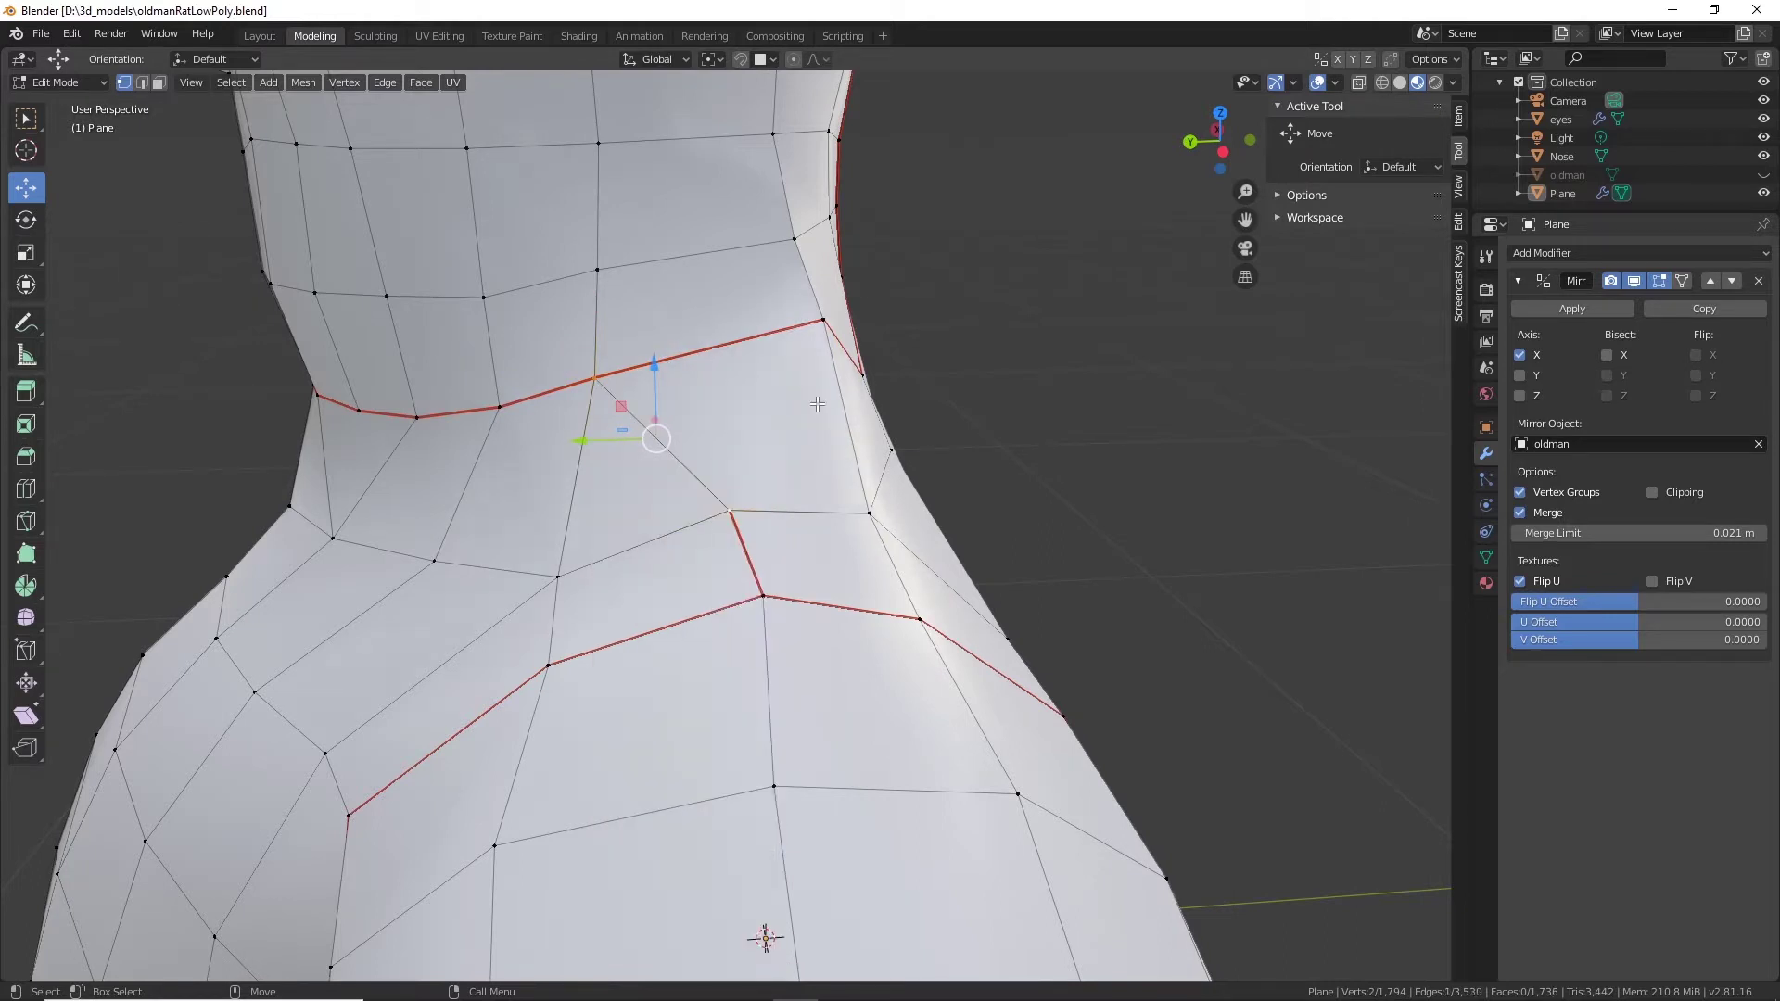
Connect the neckline vertex behind the shoulder to the same shoulder seam vertex with Connect Vertex Pairs.
click(814, 329)
shift+click(733, 511)
right_click(735, 508)
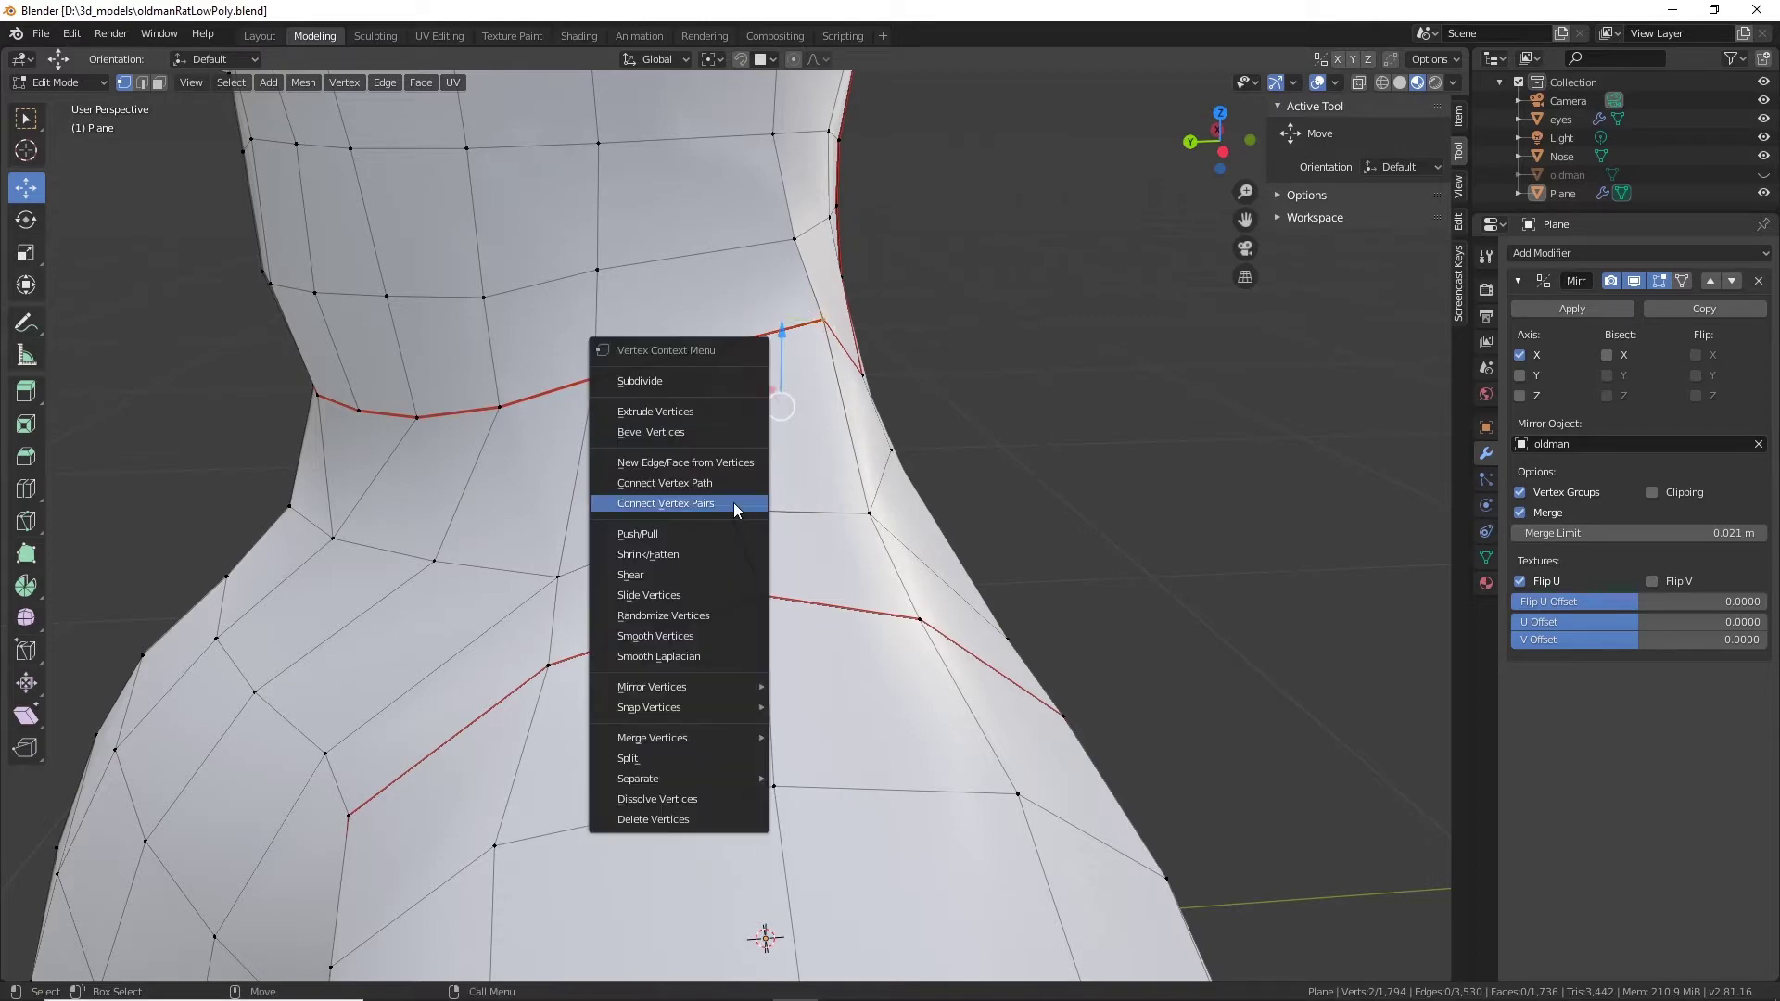
click(687, 504)
middle_drag(687, 505, 885, 646)
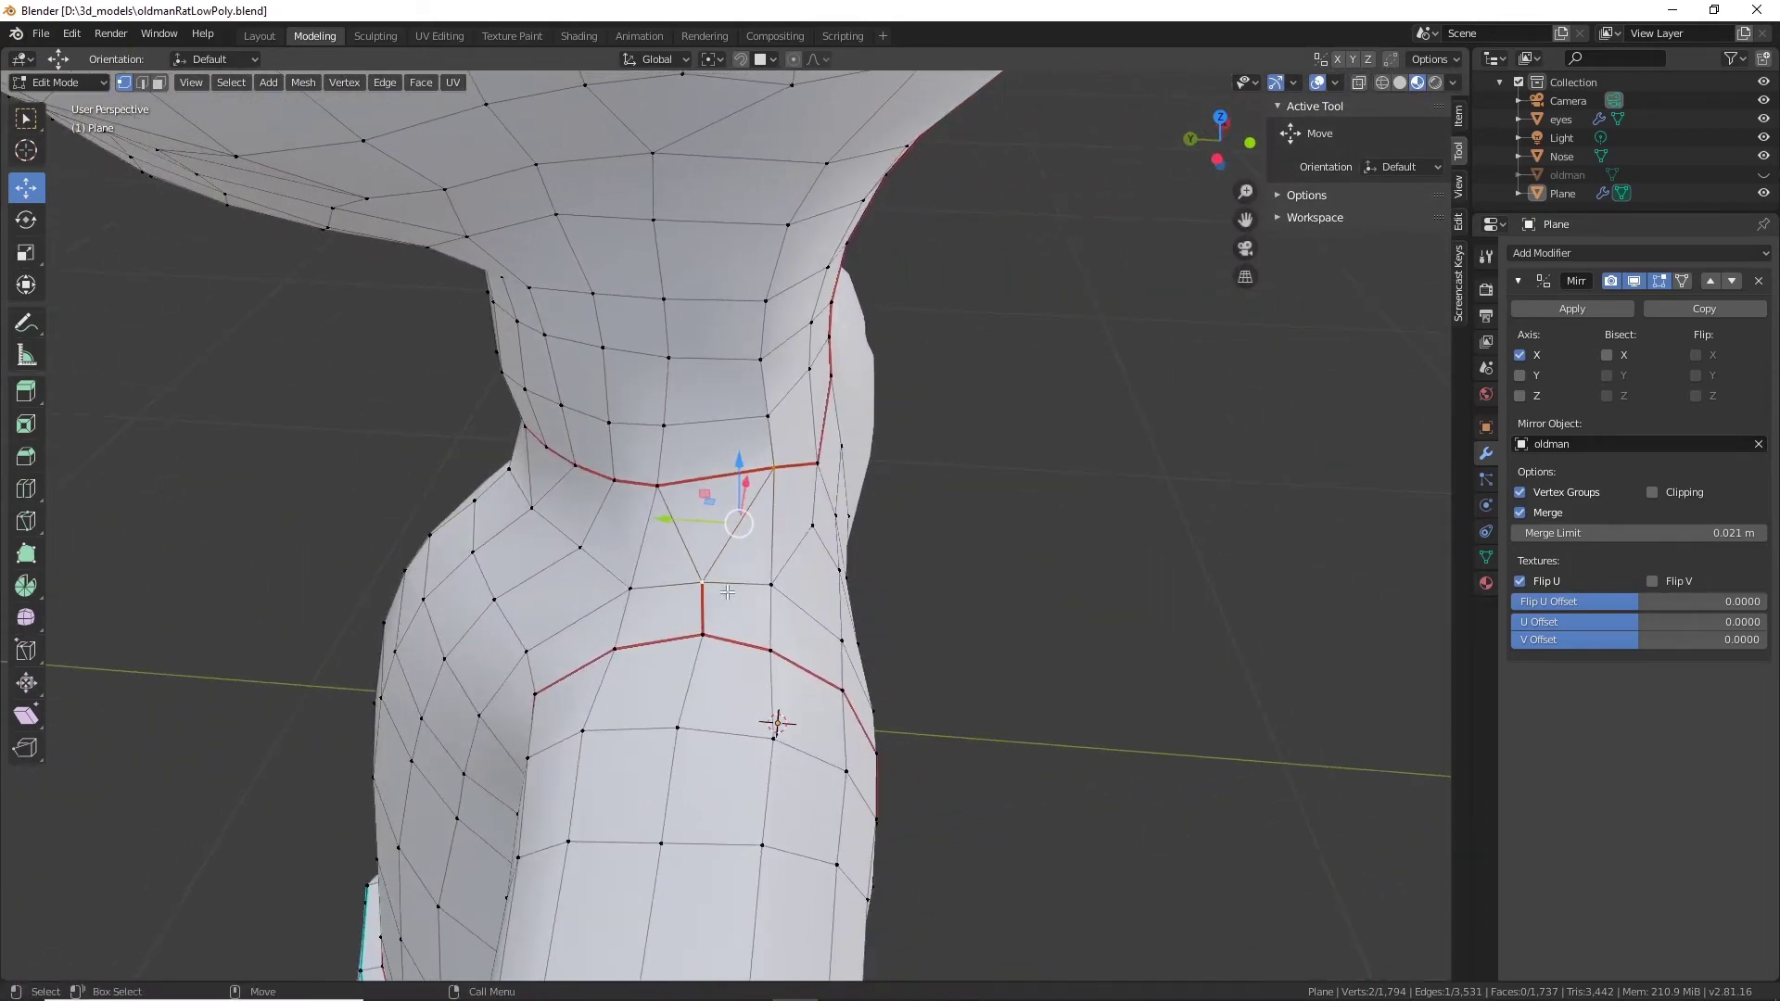
In edge selection mode, clear the seam from the short remaining shoulder edge above the sleeve seam.
middle_drag(712, 623, 681, 603)
click(683, 604)
right_click(683, 607)
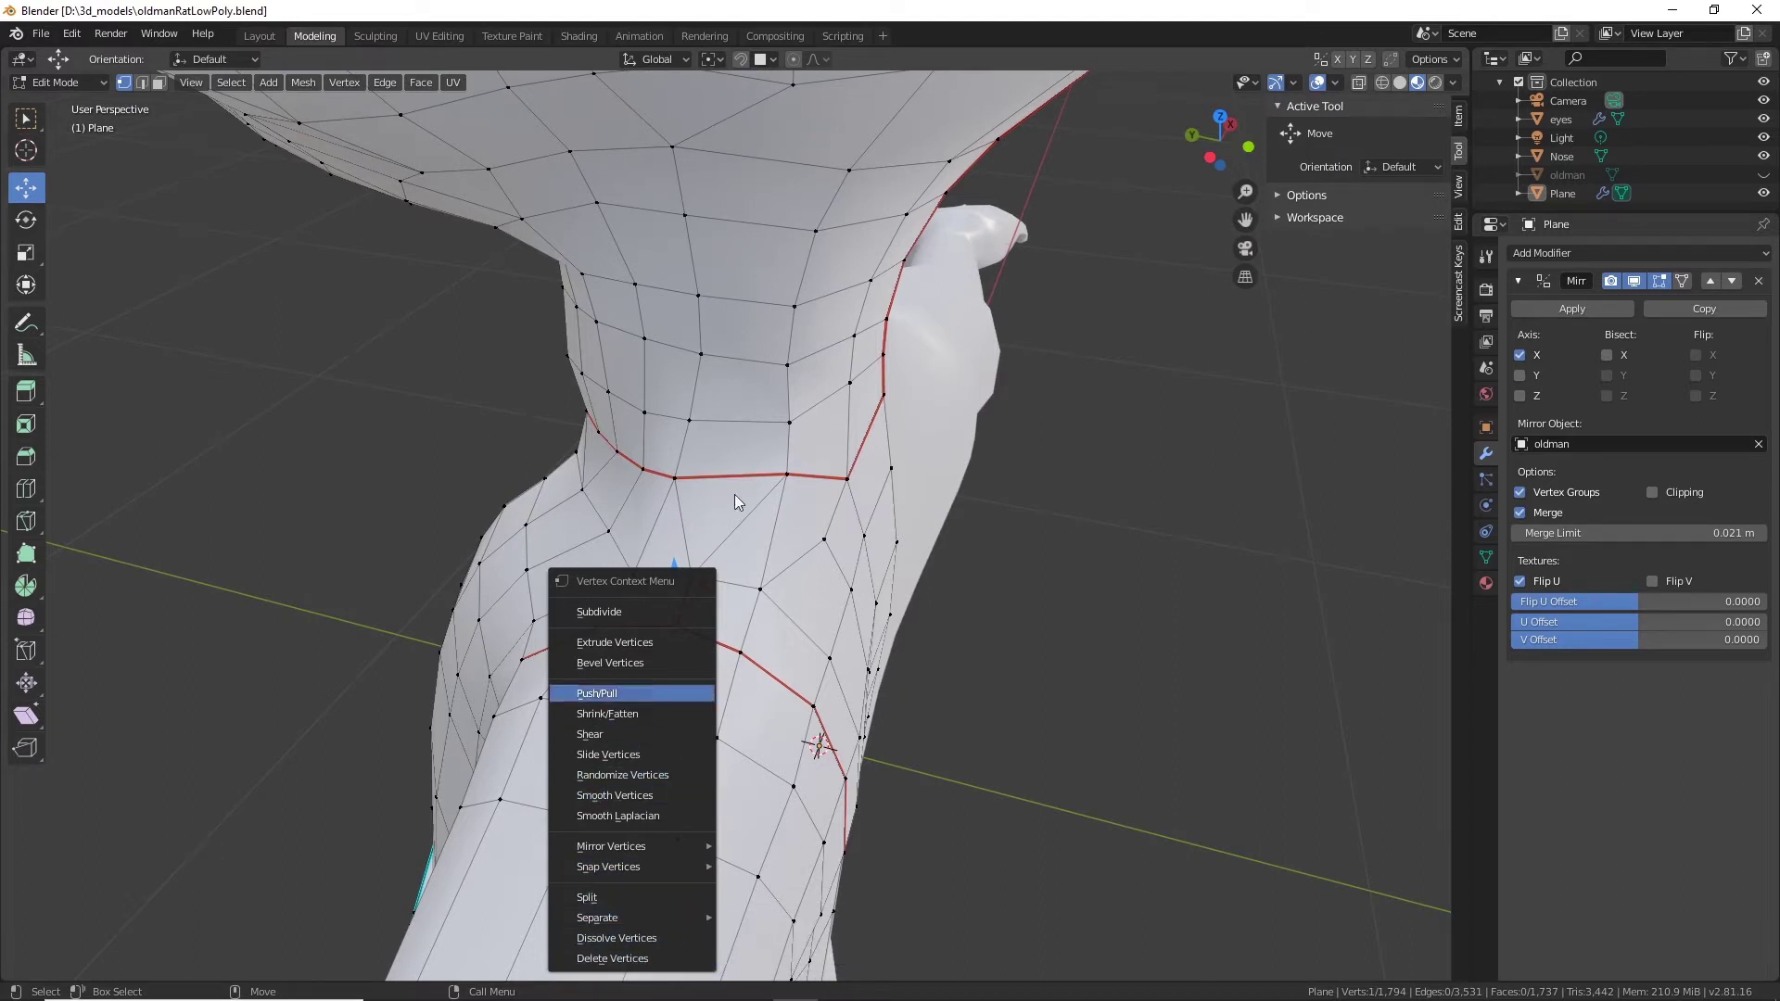
click(141, 81)
click(684, 601)
right_click(684, 601)
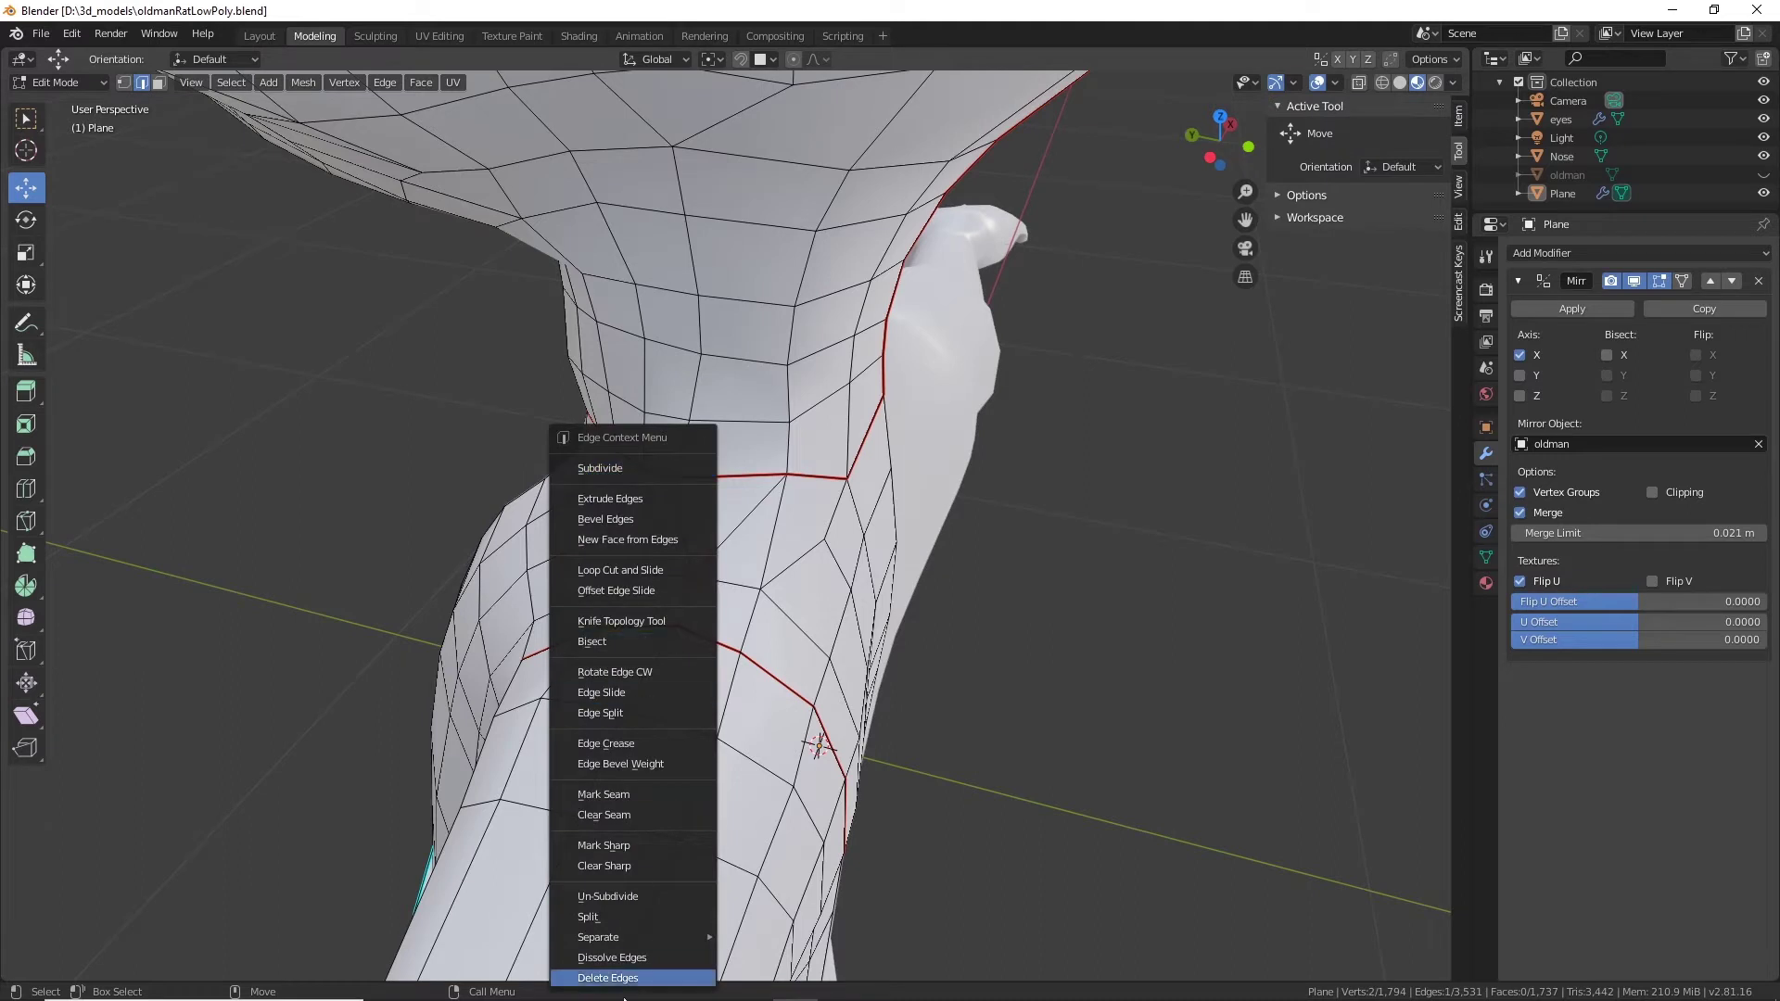
click(677, 814)
Mark the two edges running from the rear neckline vertex down to the sleeve seam as the new shoulder seam and clear the selection.
click(750, 619)
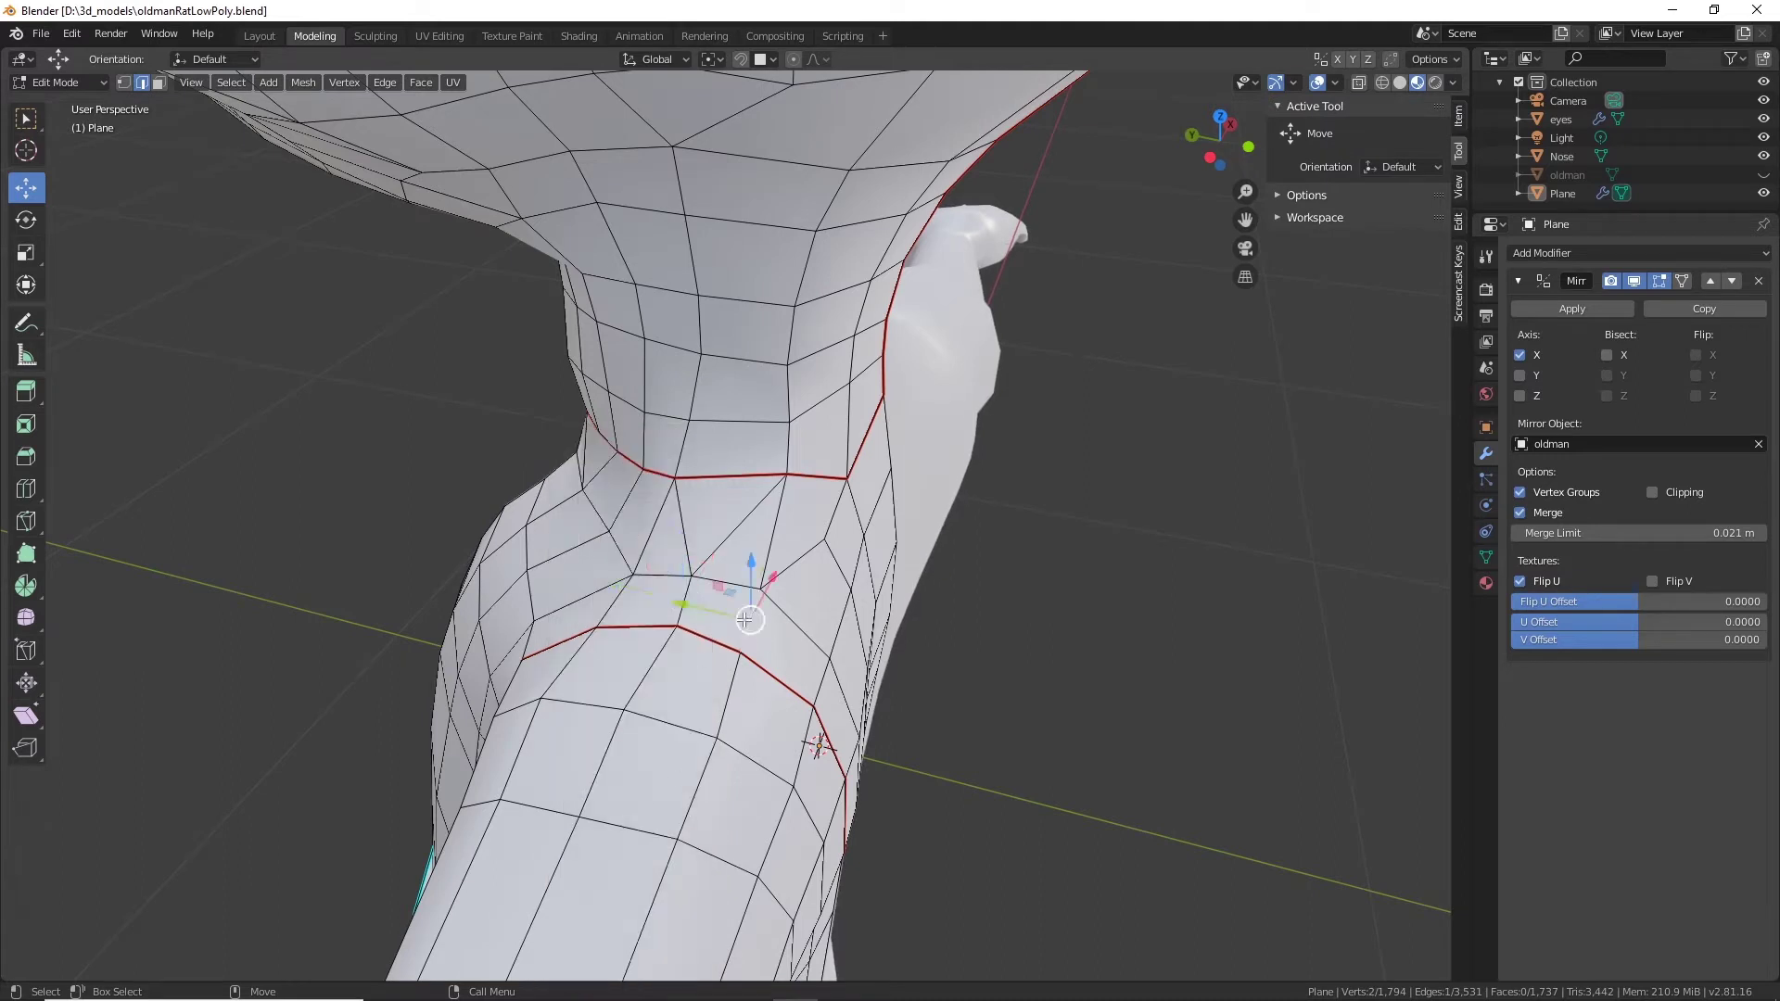
shift+click(774, 538)
right_click(771, 536)
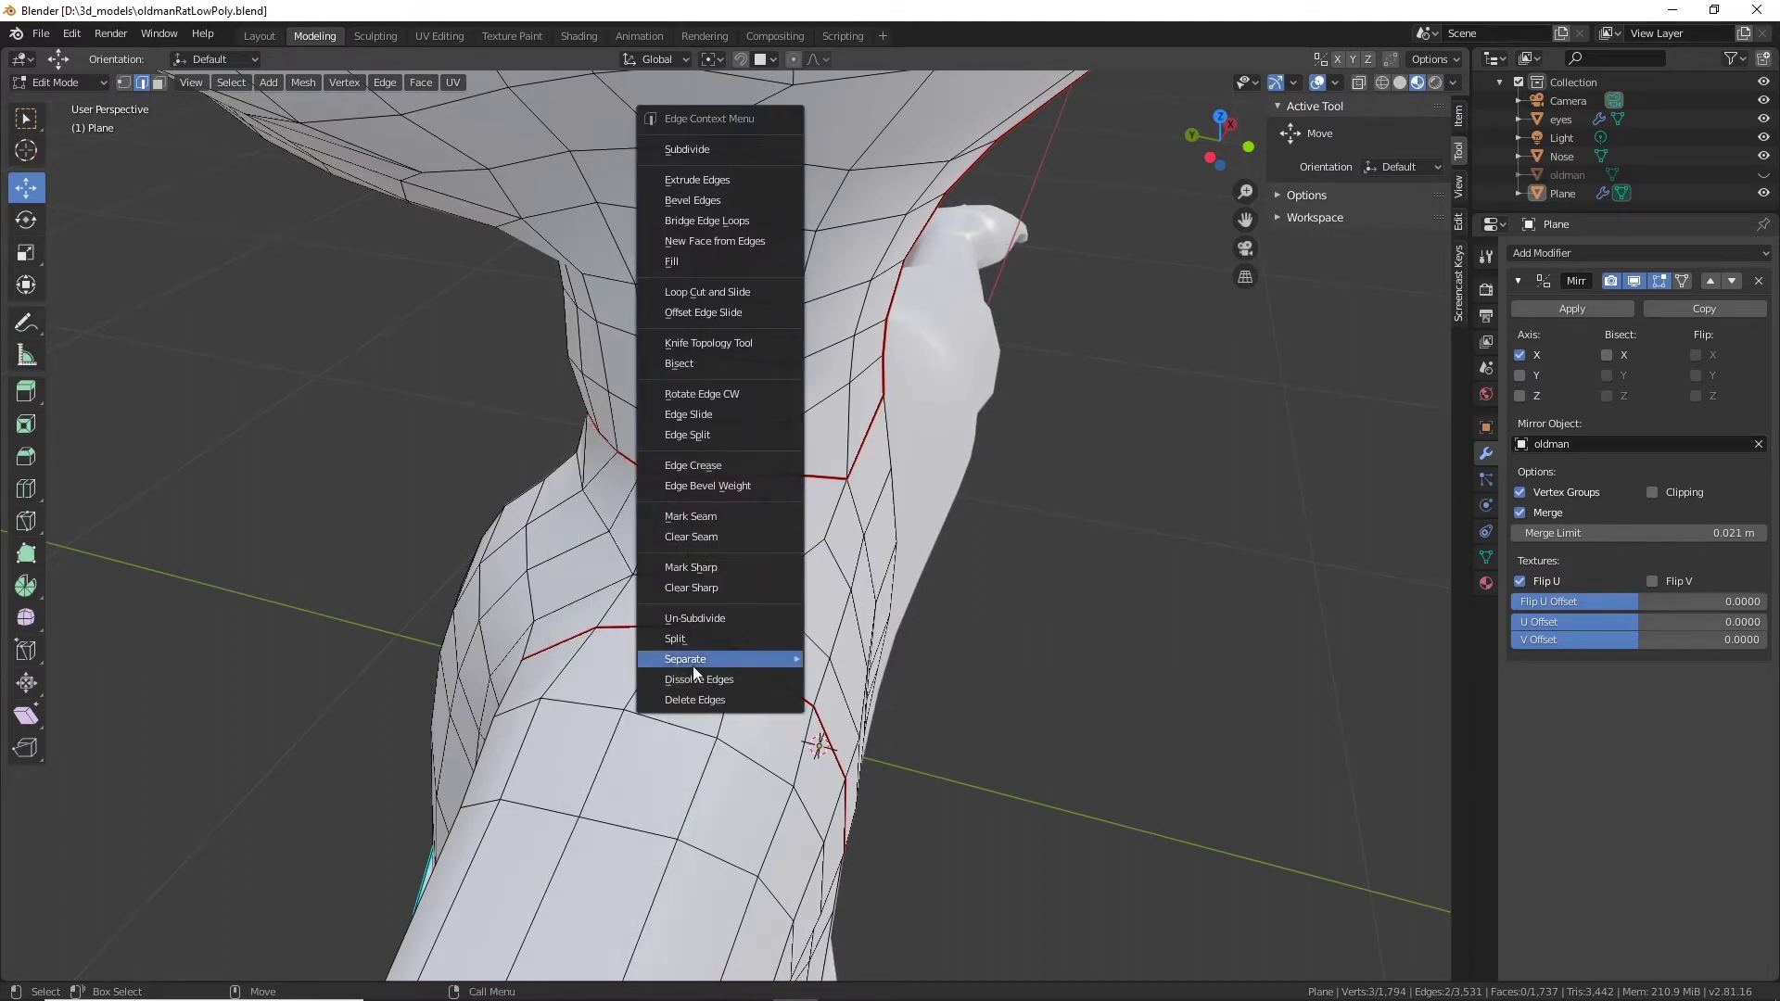
click(711, 516)
click(1049, 624)
middle_drag(537, 617, 561, 612)
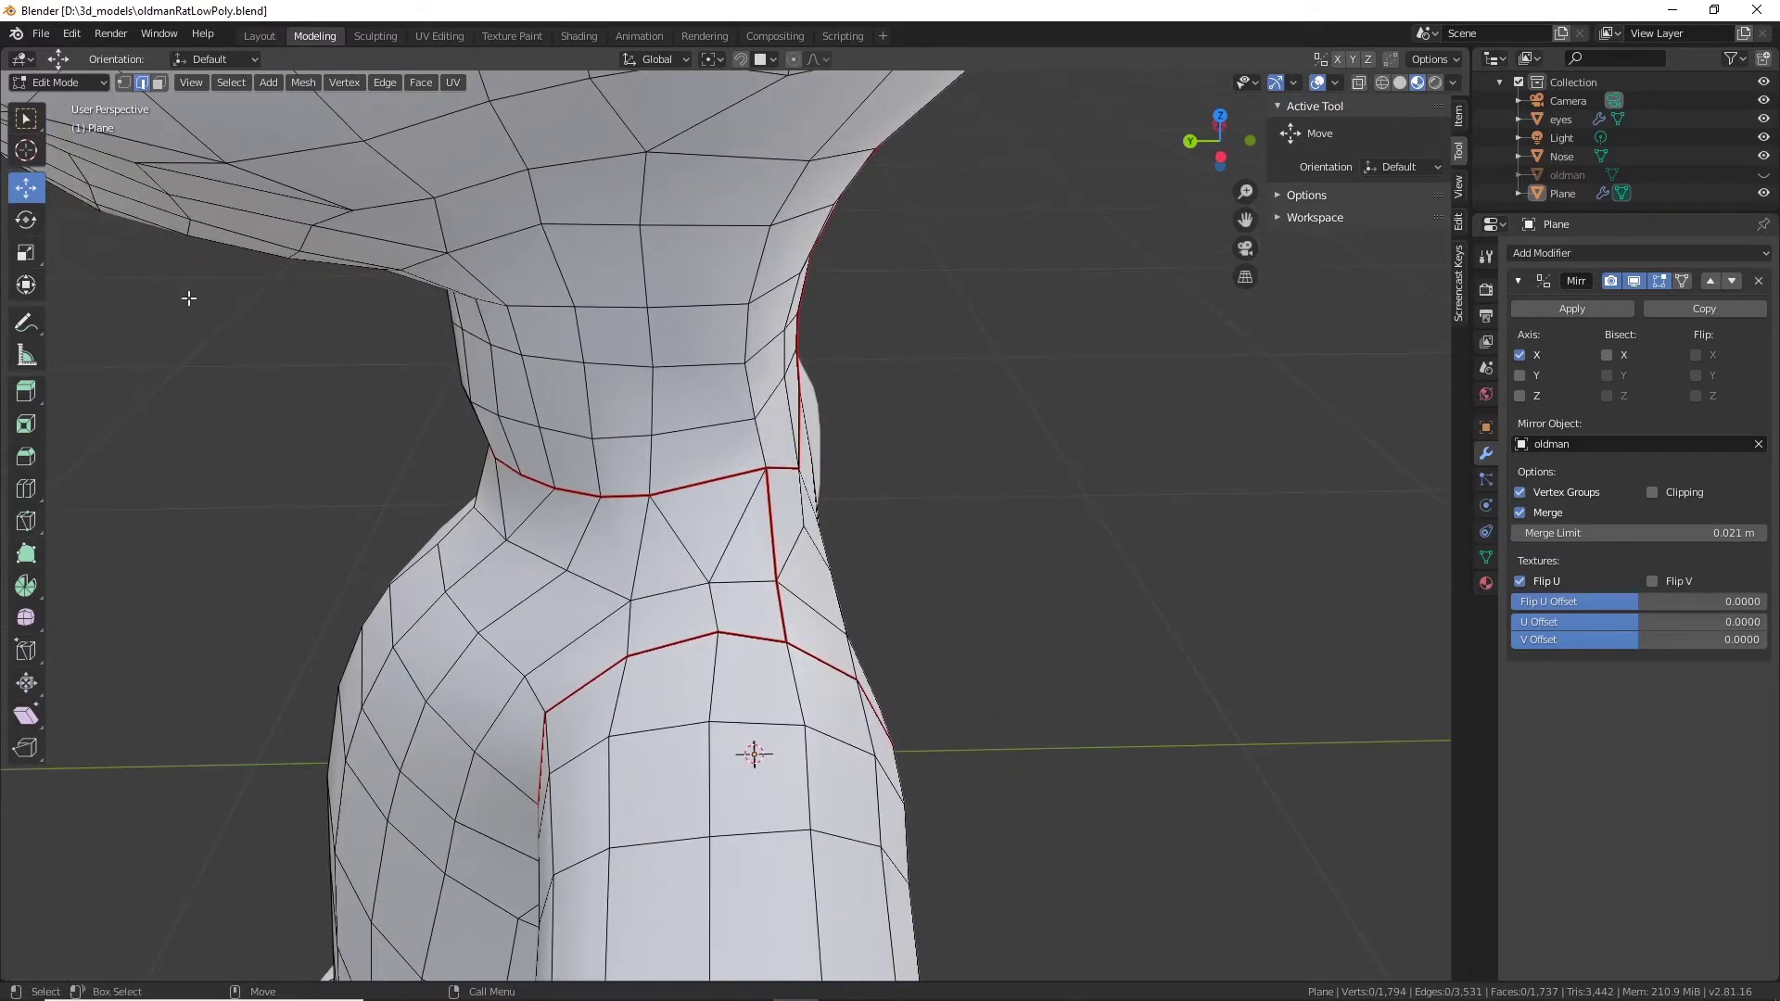
Add a single loop cut around the base of the neck and slide it down close to the neckline seam.
middle_drag(189, 297, 640, 464)
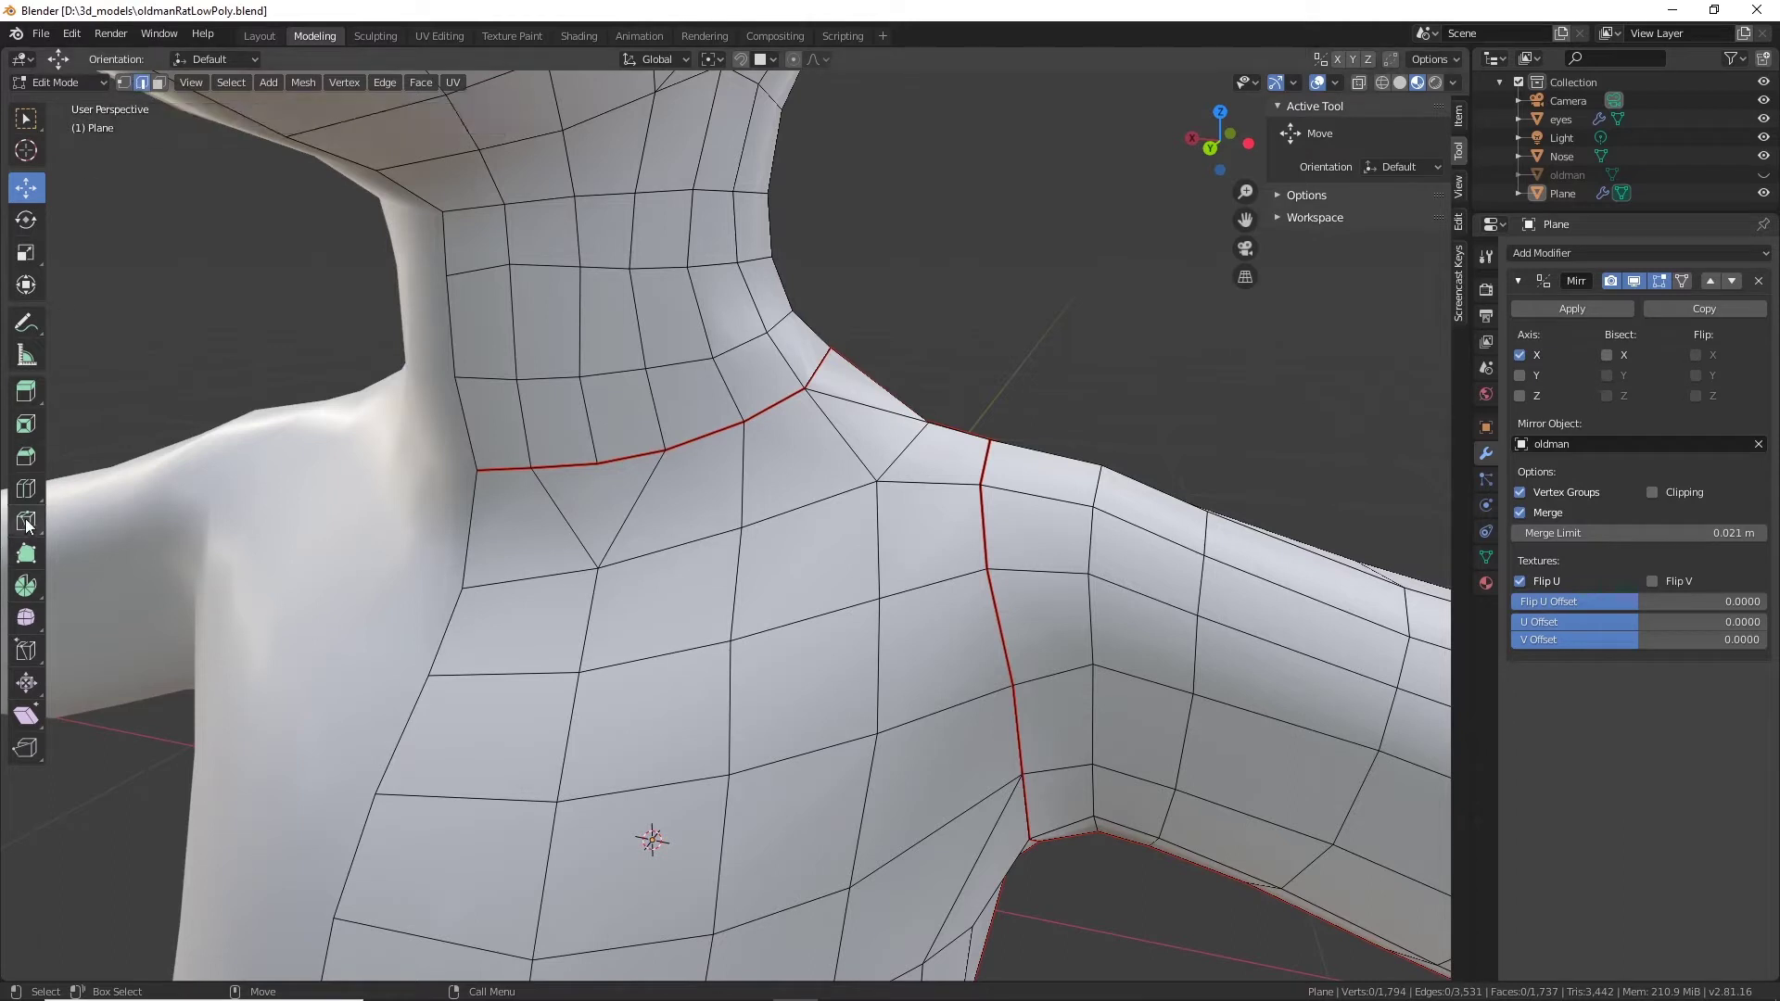
click(26, 488)
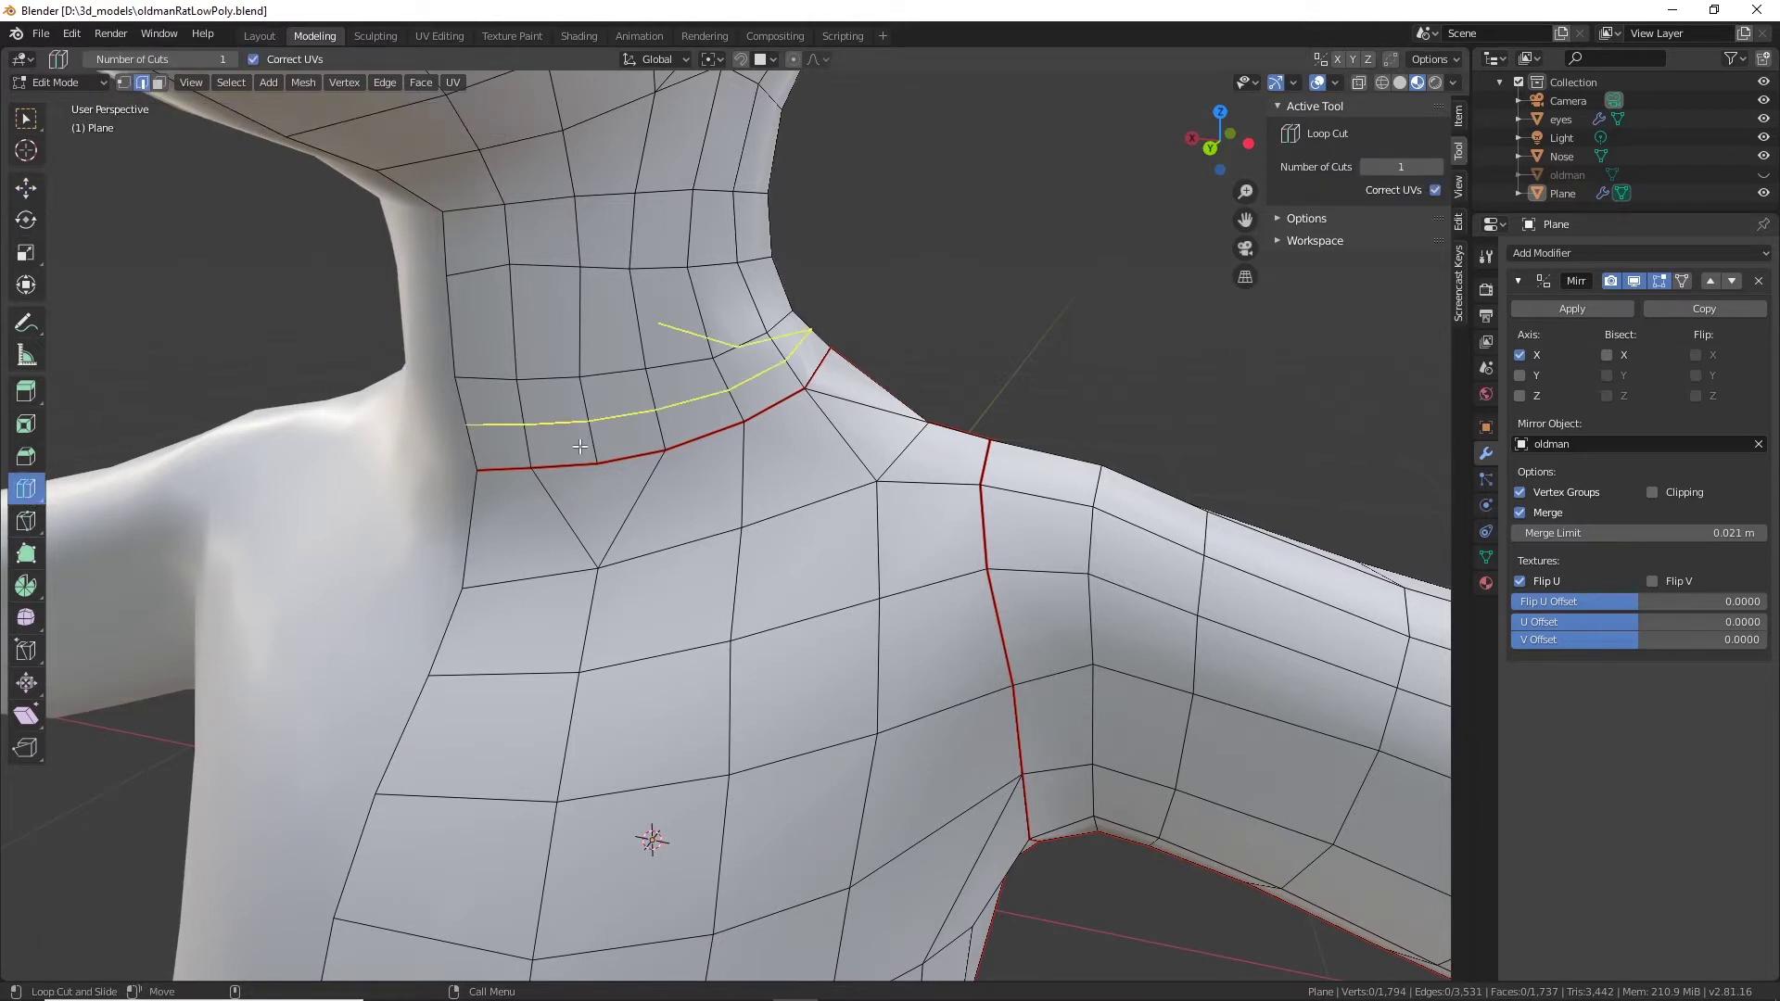
drag(584, 449, 612, 466)
middle_drag(611, 466, 672, 425)
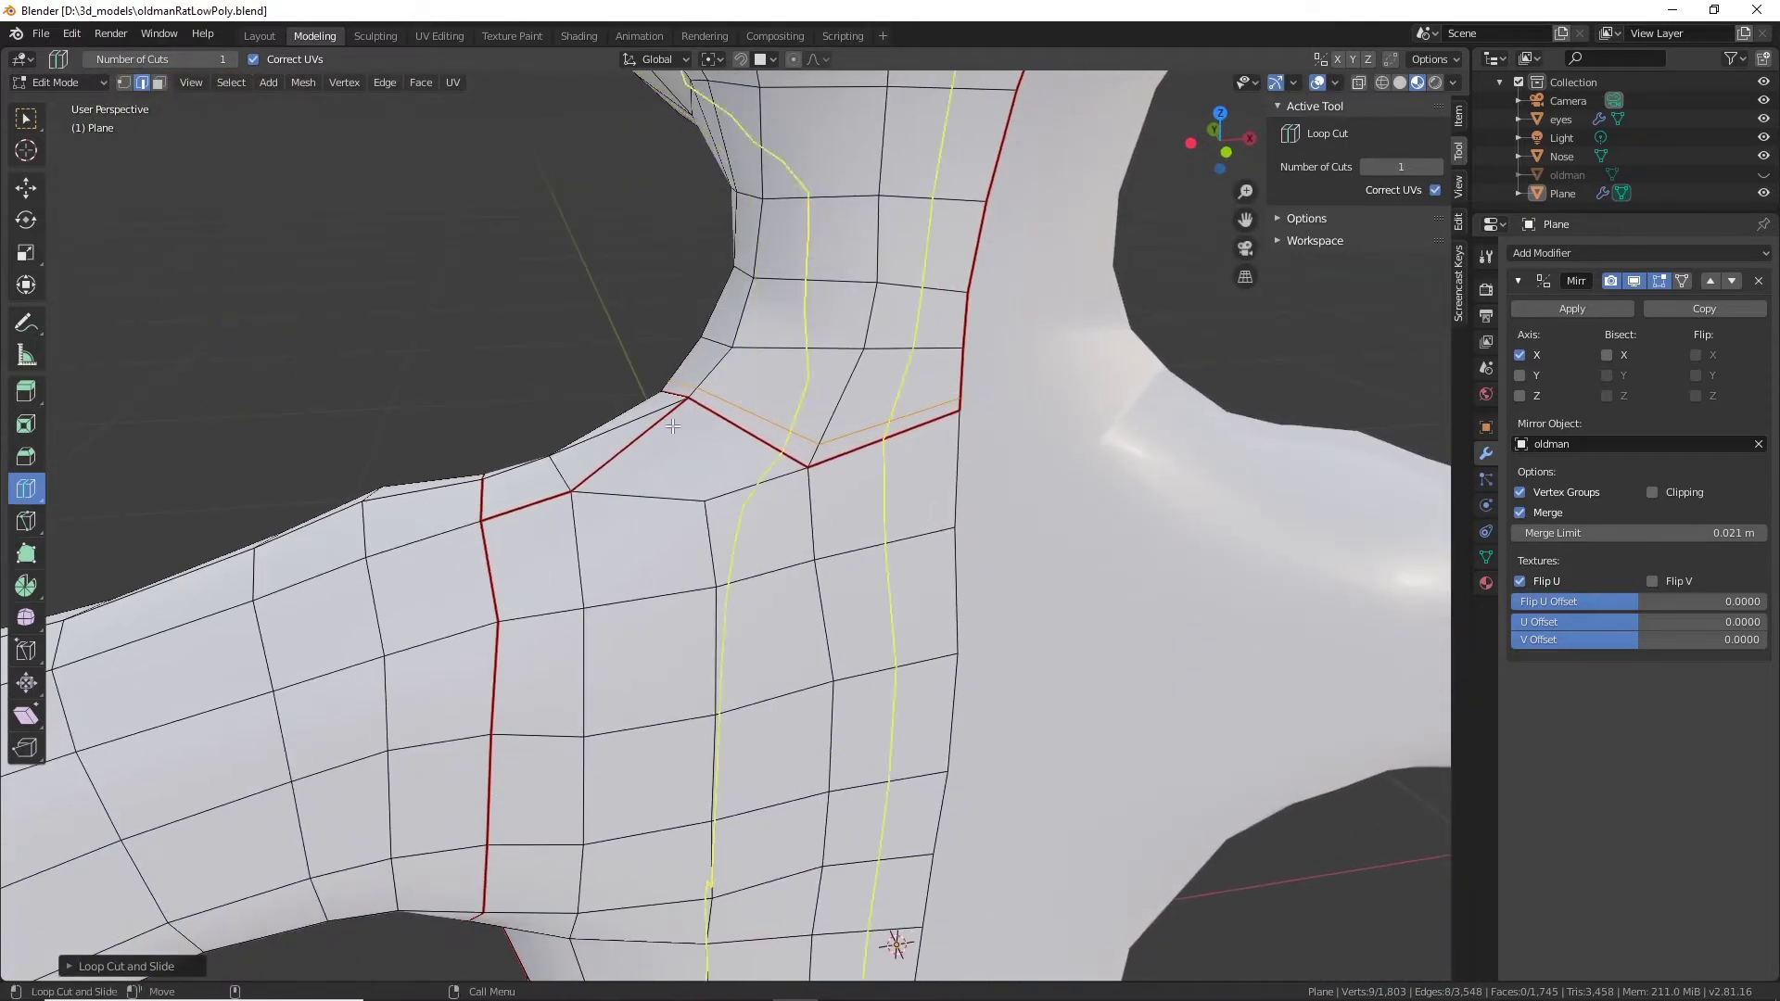
Scale the new neck loop inward and move it slightly down so the shirt collar stands away from the neck.
click(25, 118)
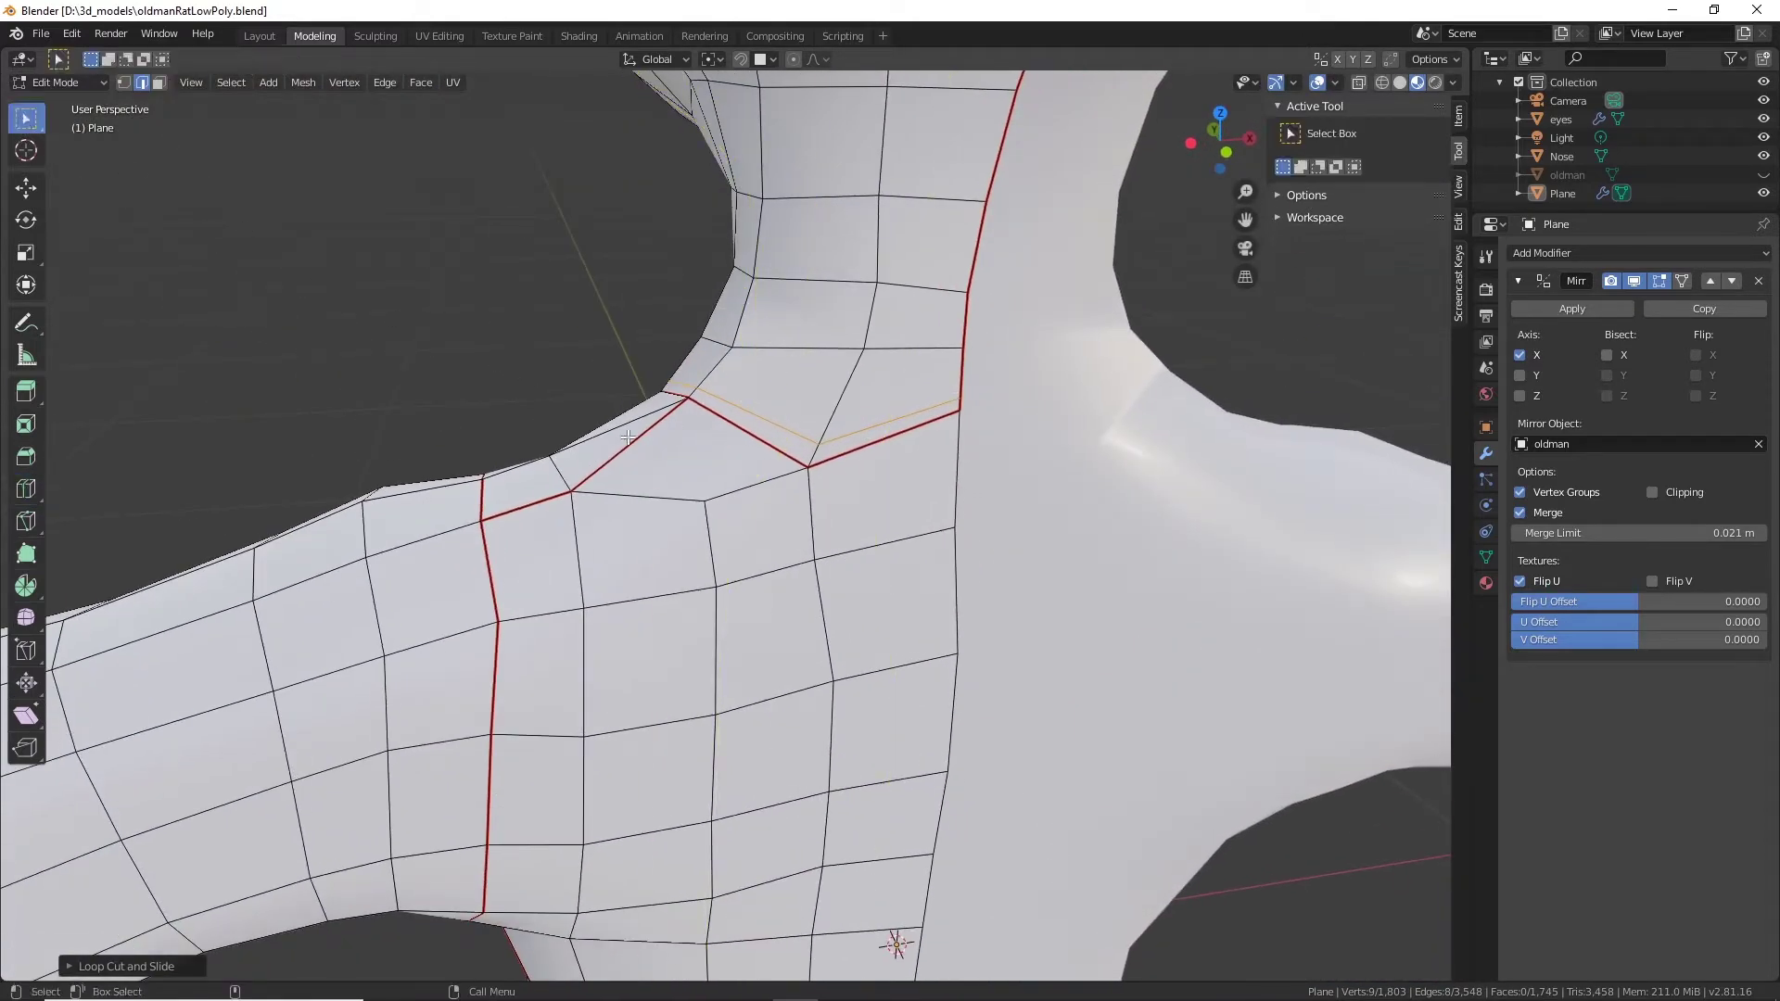
double_click(713, 395)
middle_drag(713, 395, 1036, 486)
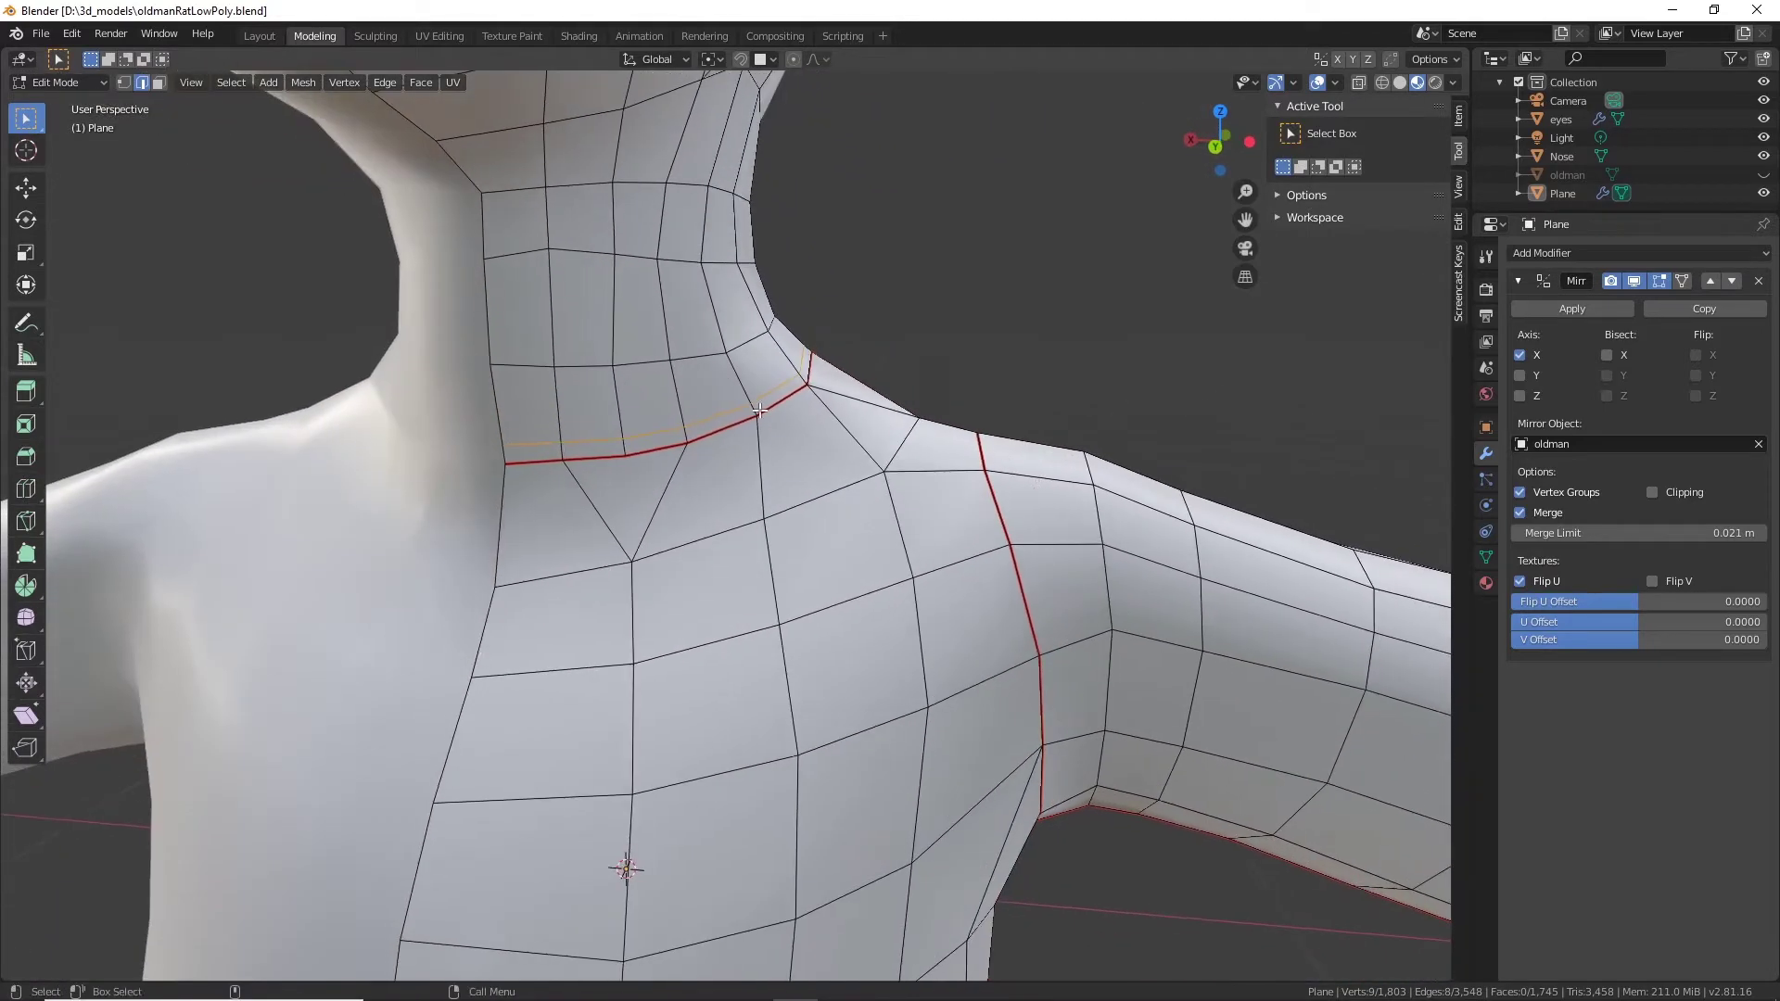
key(r)
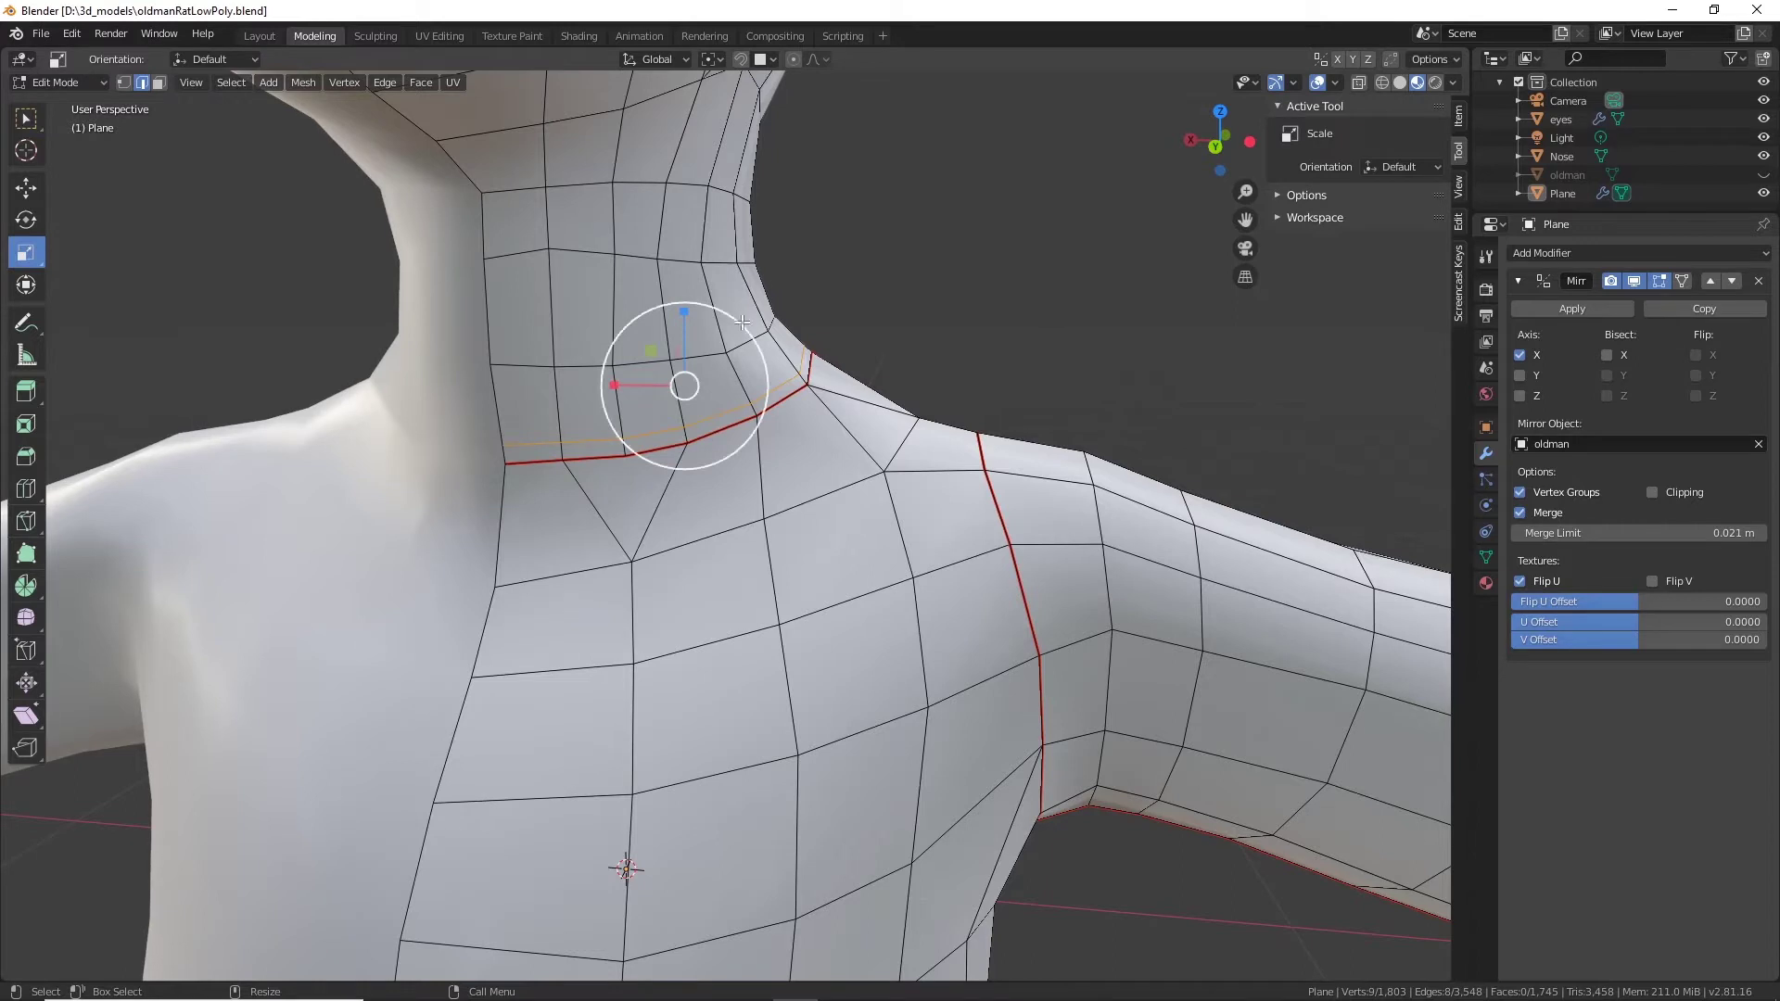
drag(741, 328, 683, 322)
key(w)
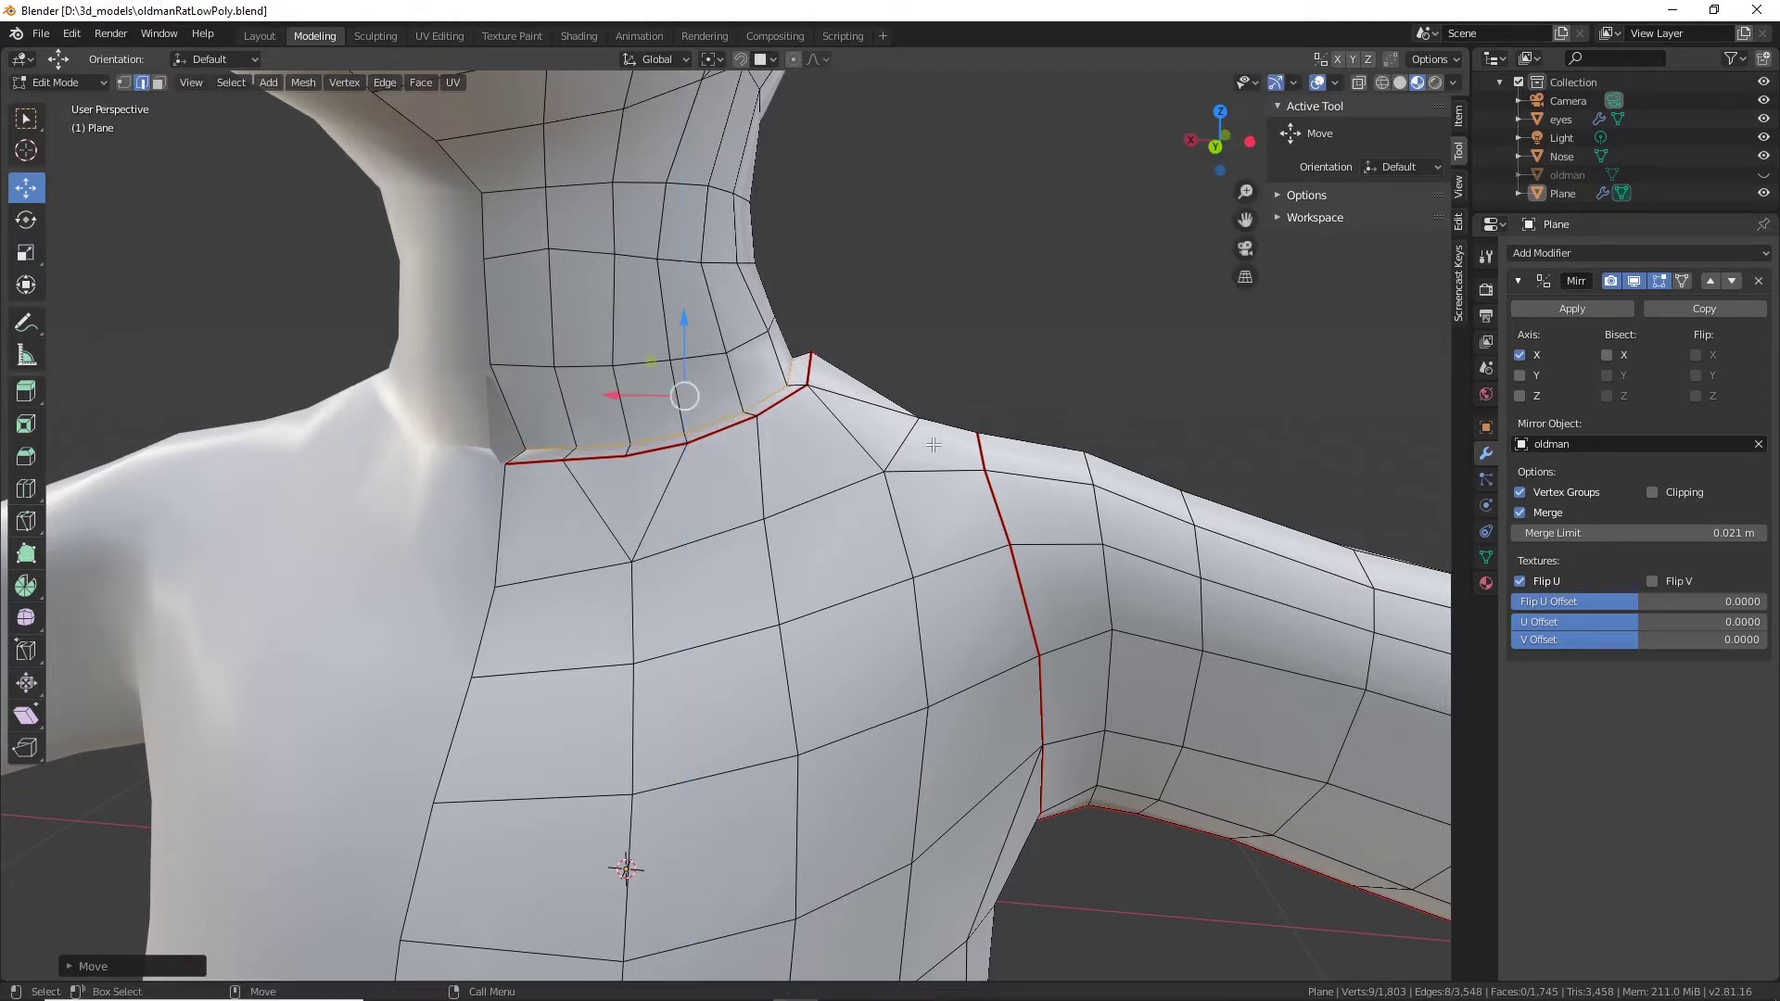
middle_drag(933, 445, 537, 483)
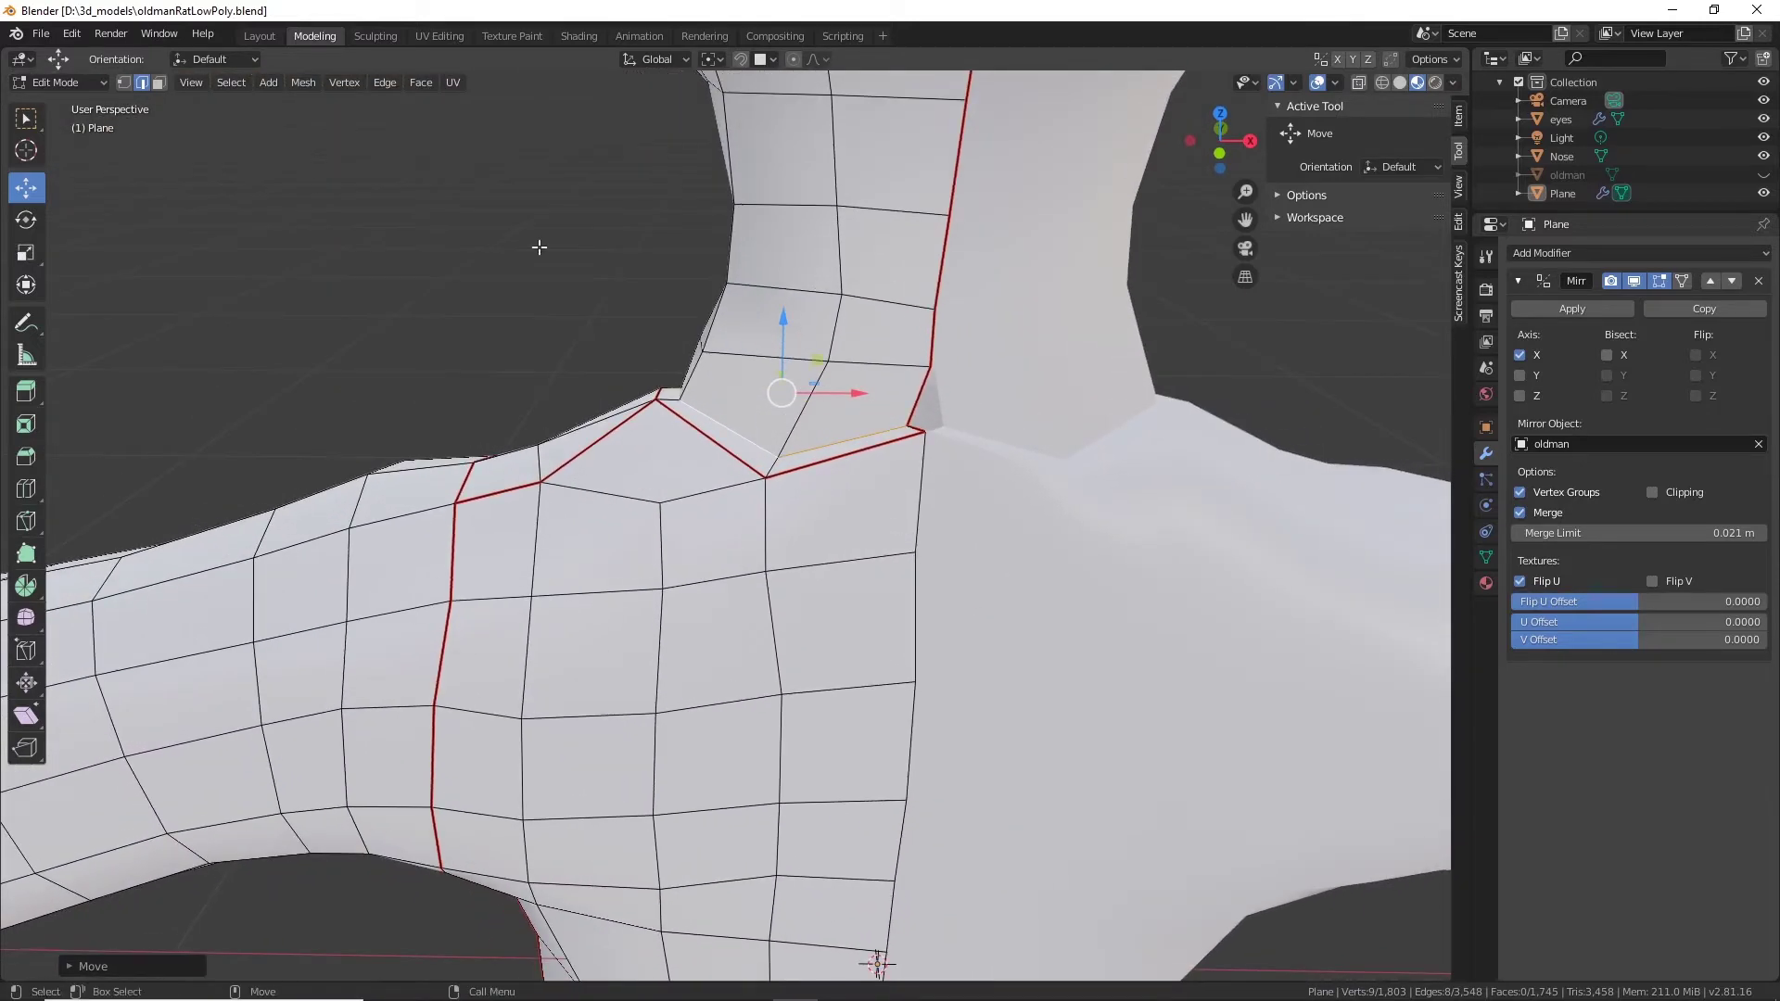
In vertex selection mode, move the inner collar loop's rear and front centre vertices along X toward the mirror centreline.
click(130, 82)
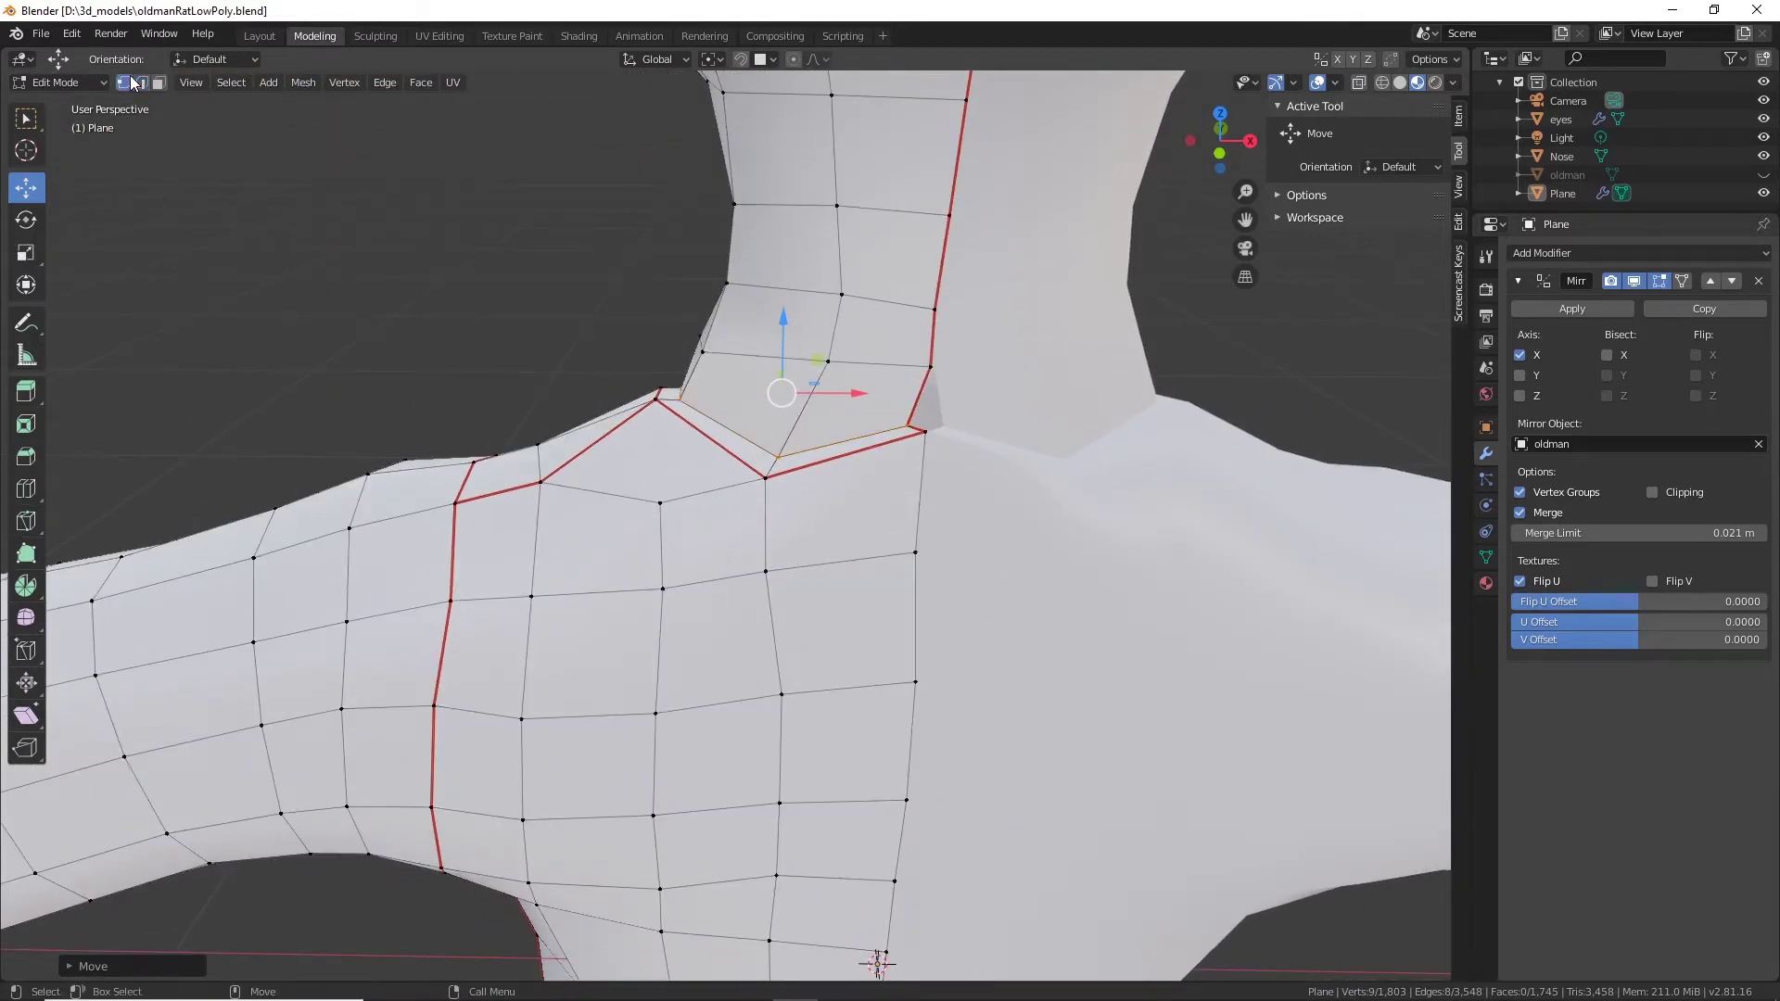
click(913, 425)
middle_drag(914, 425, 966, 531)
drag(969, 533, 983, 539)
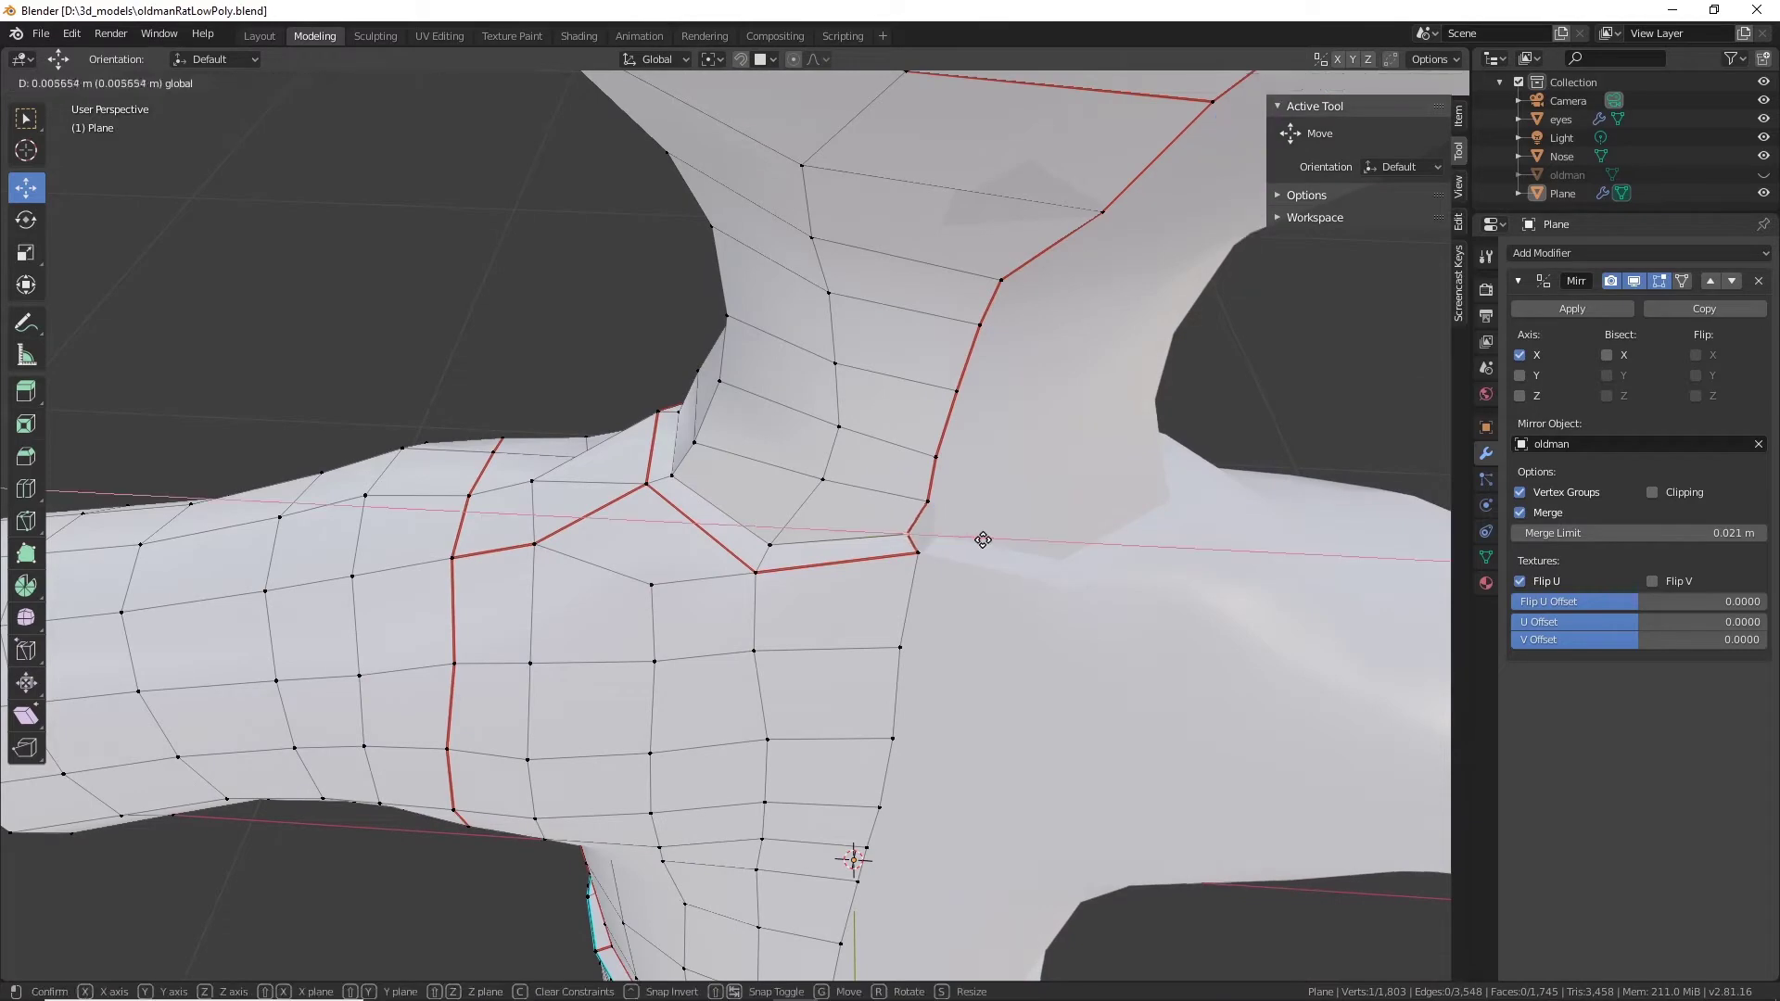
click(993, 537)
middle_drag(993, 536, 1126, 502)
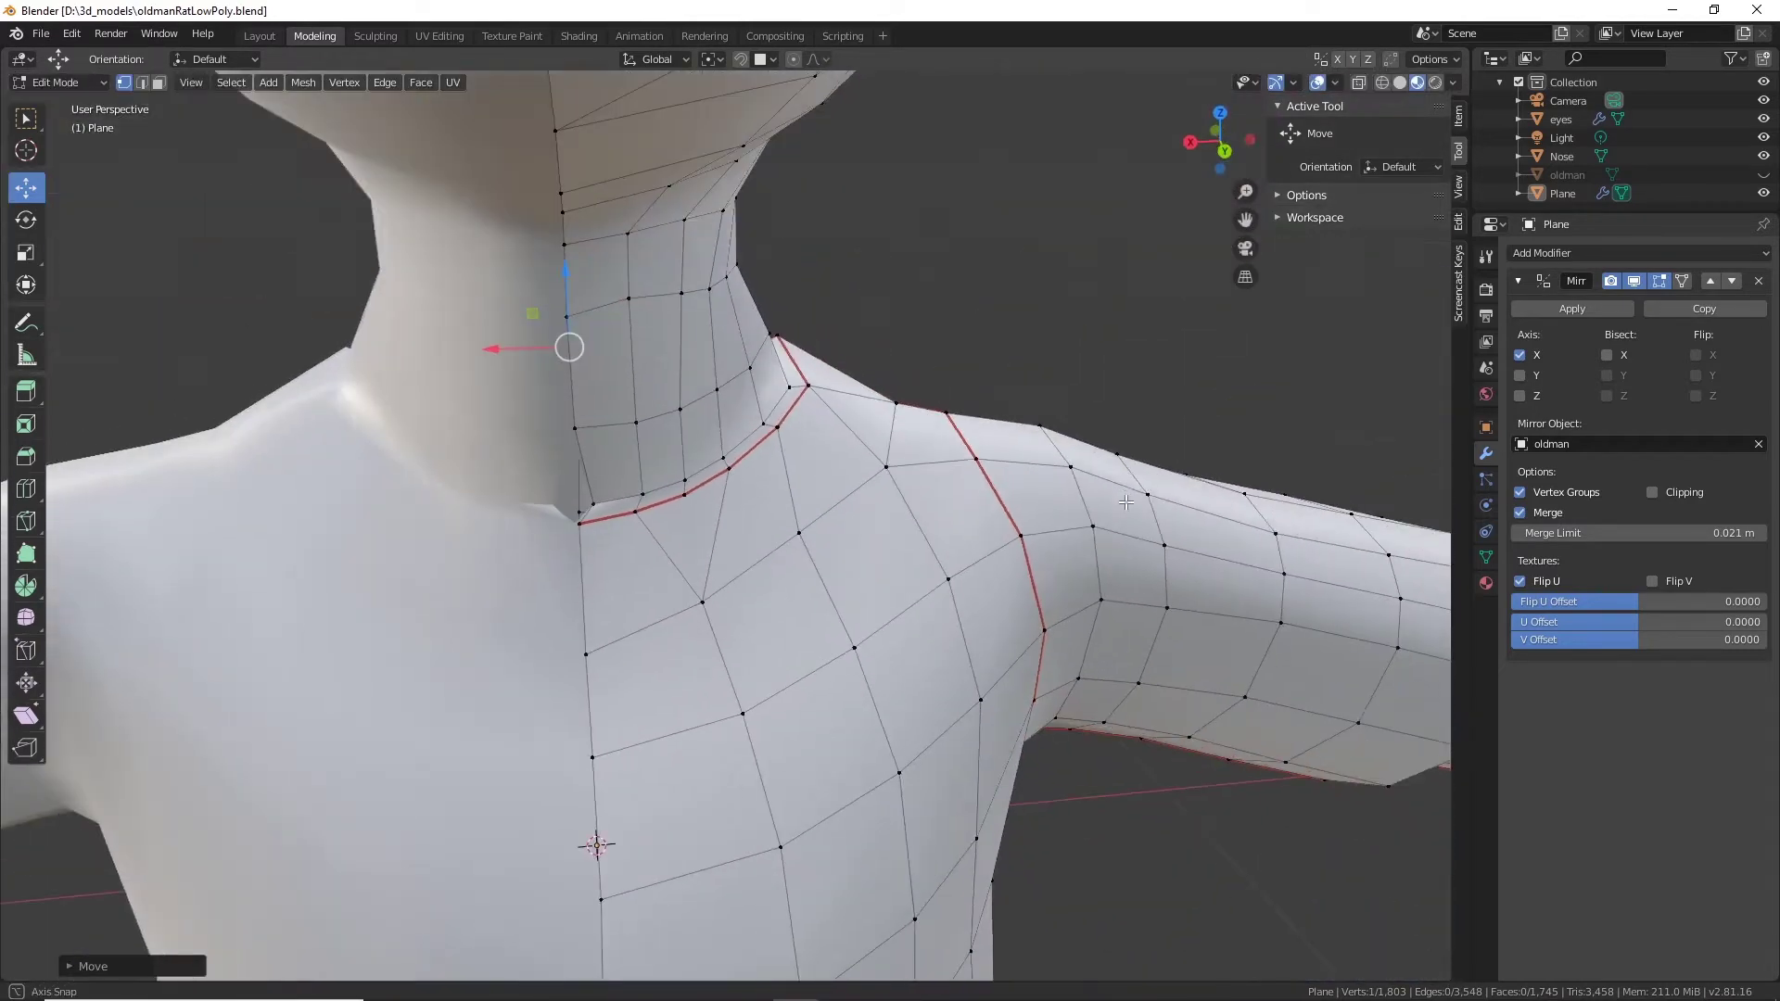
click(596, 505)
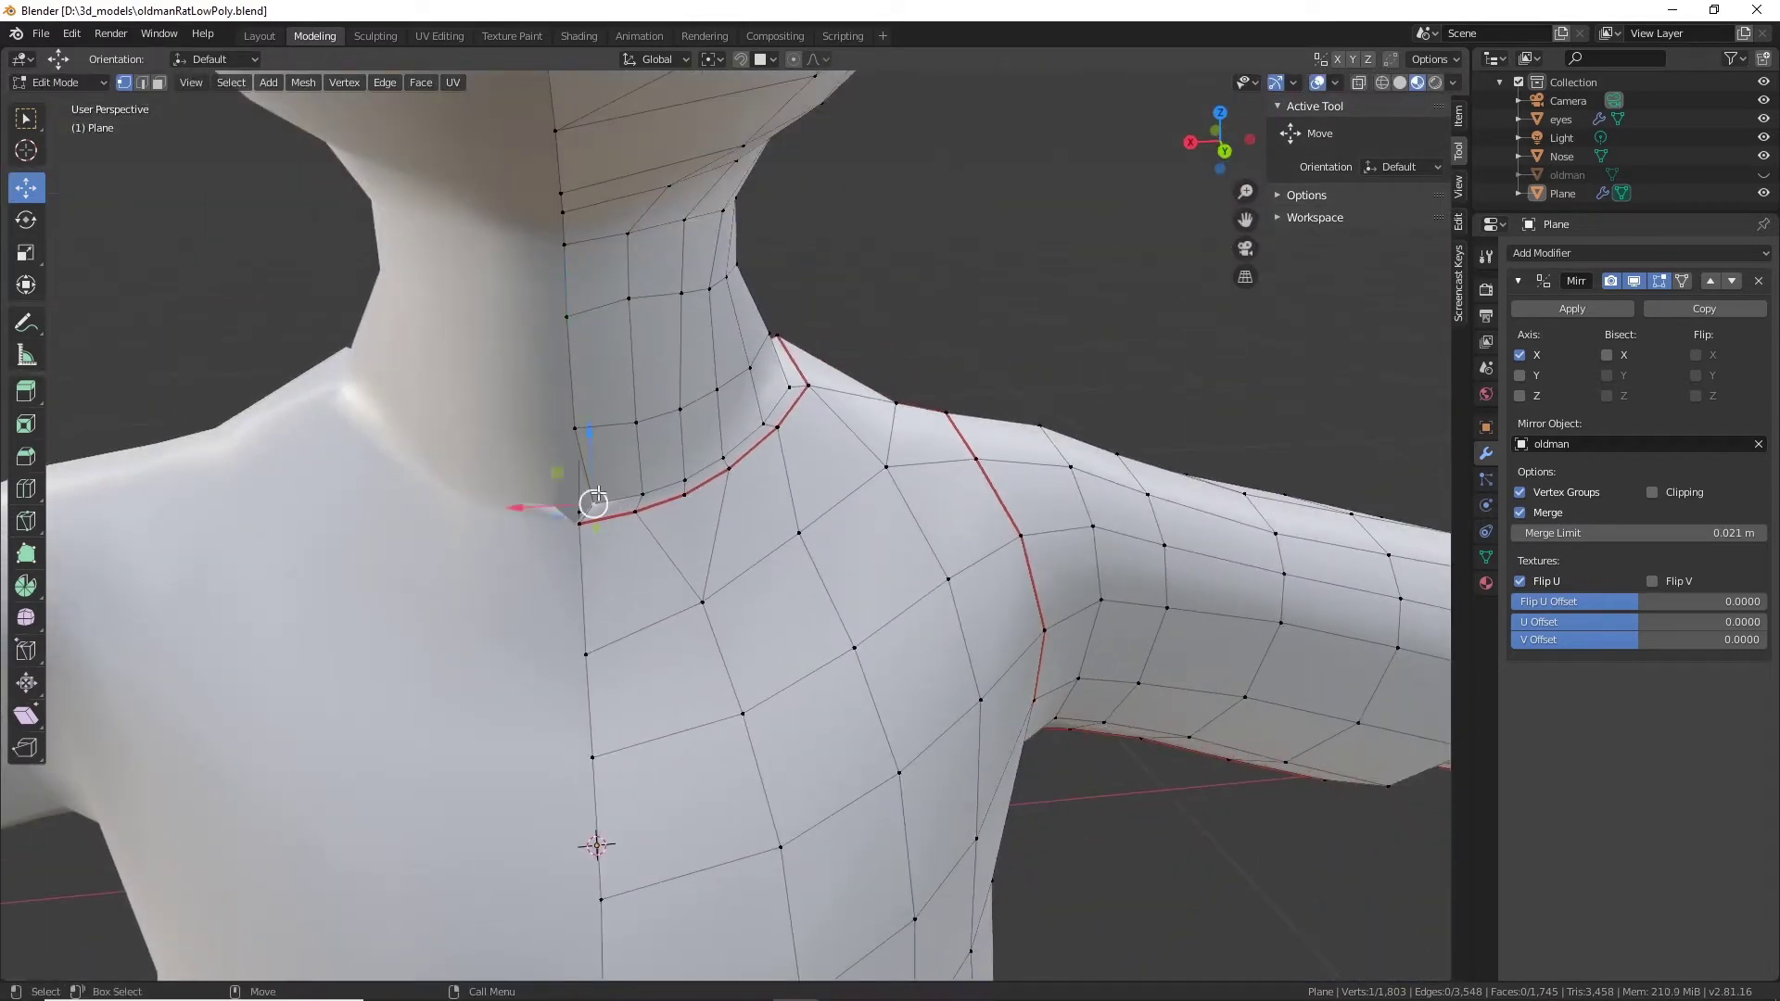
drag(505, 511, 489, 516)
middle_drag(726, 574, 799, 629)
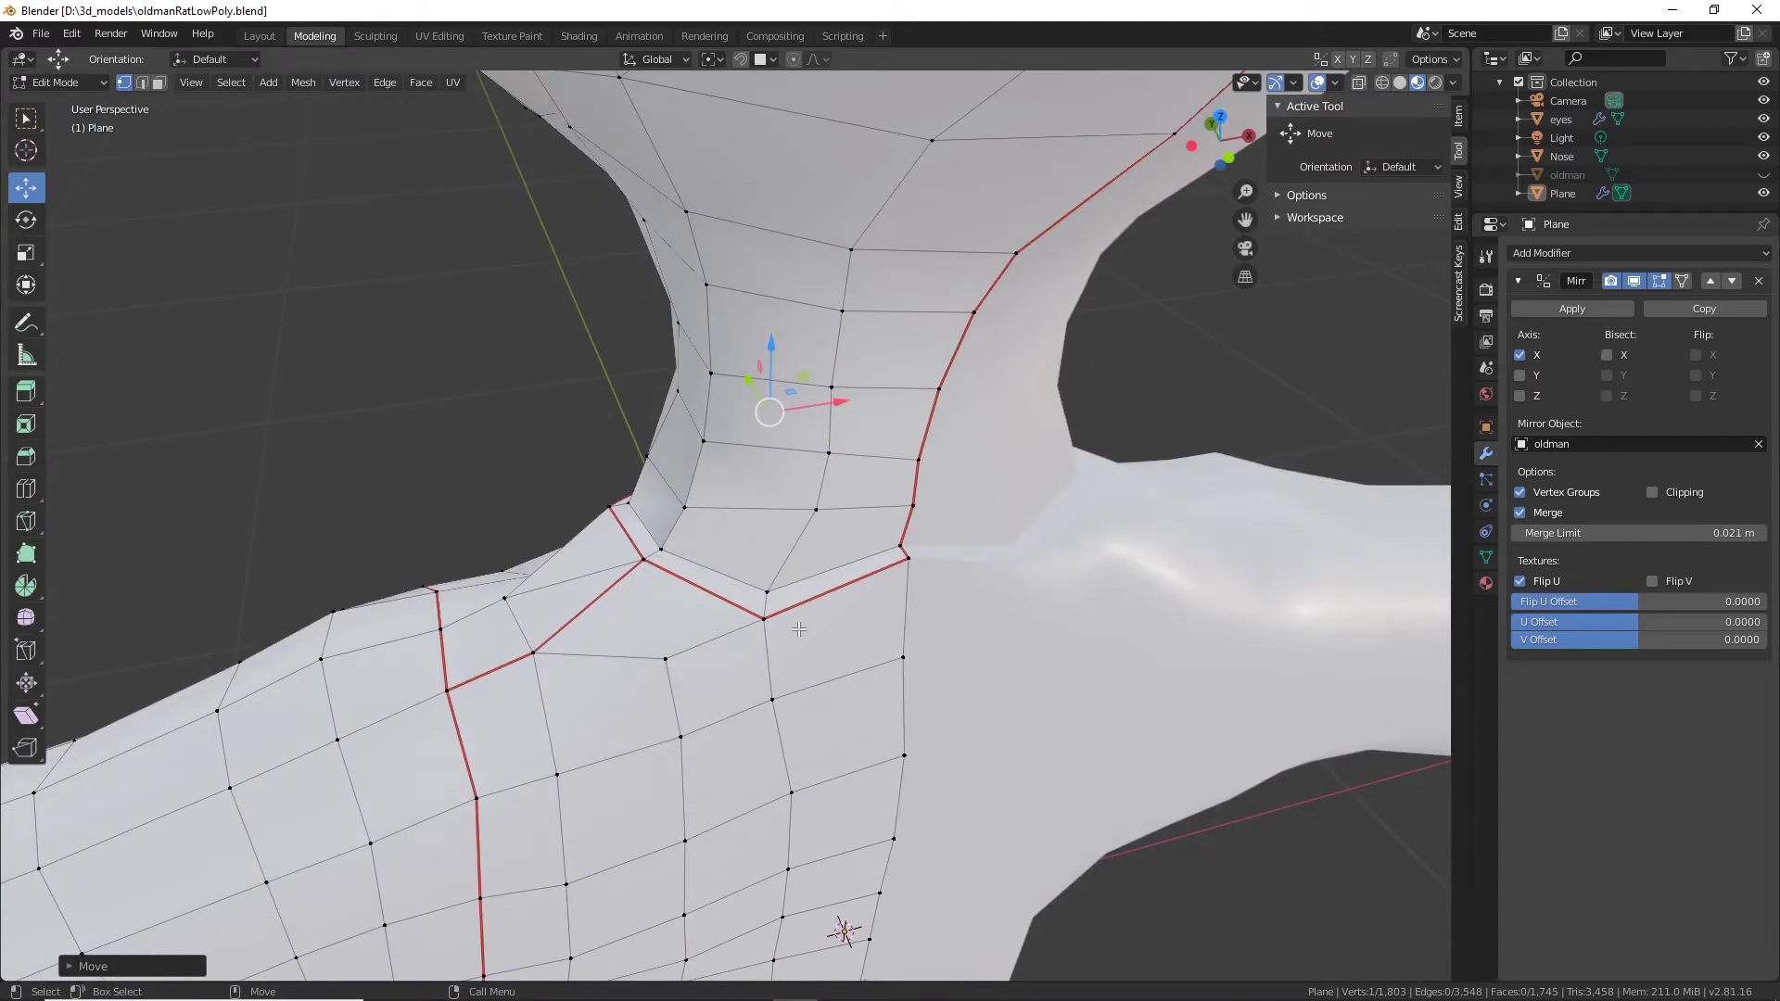
In edge selection mode, select the whole inner loop around the neck base and mark it as a seam.
click(142, 84)
double_click(795, 581)
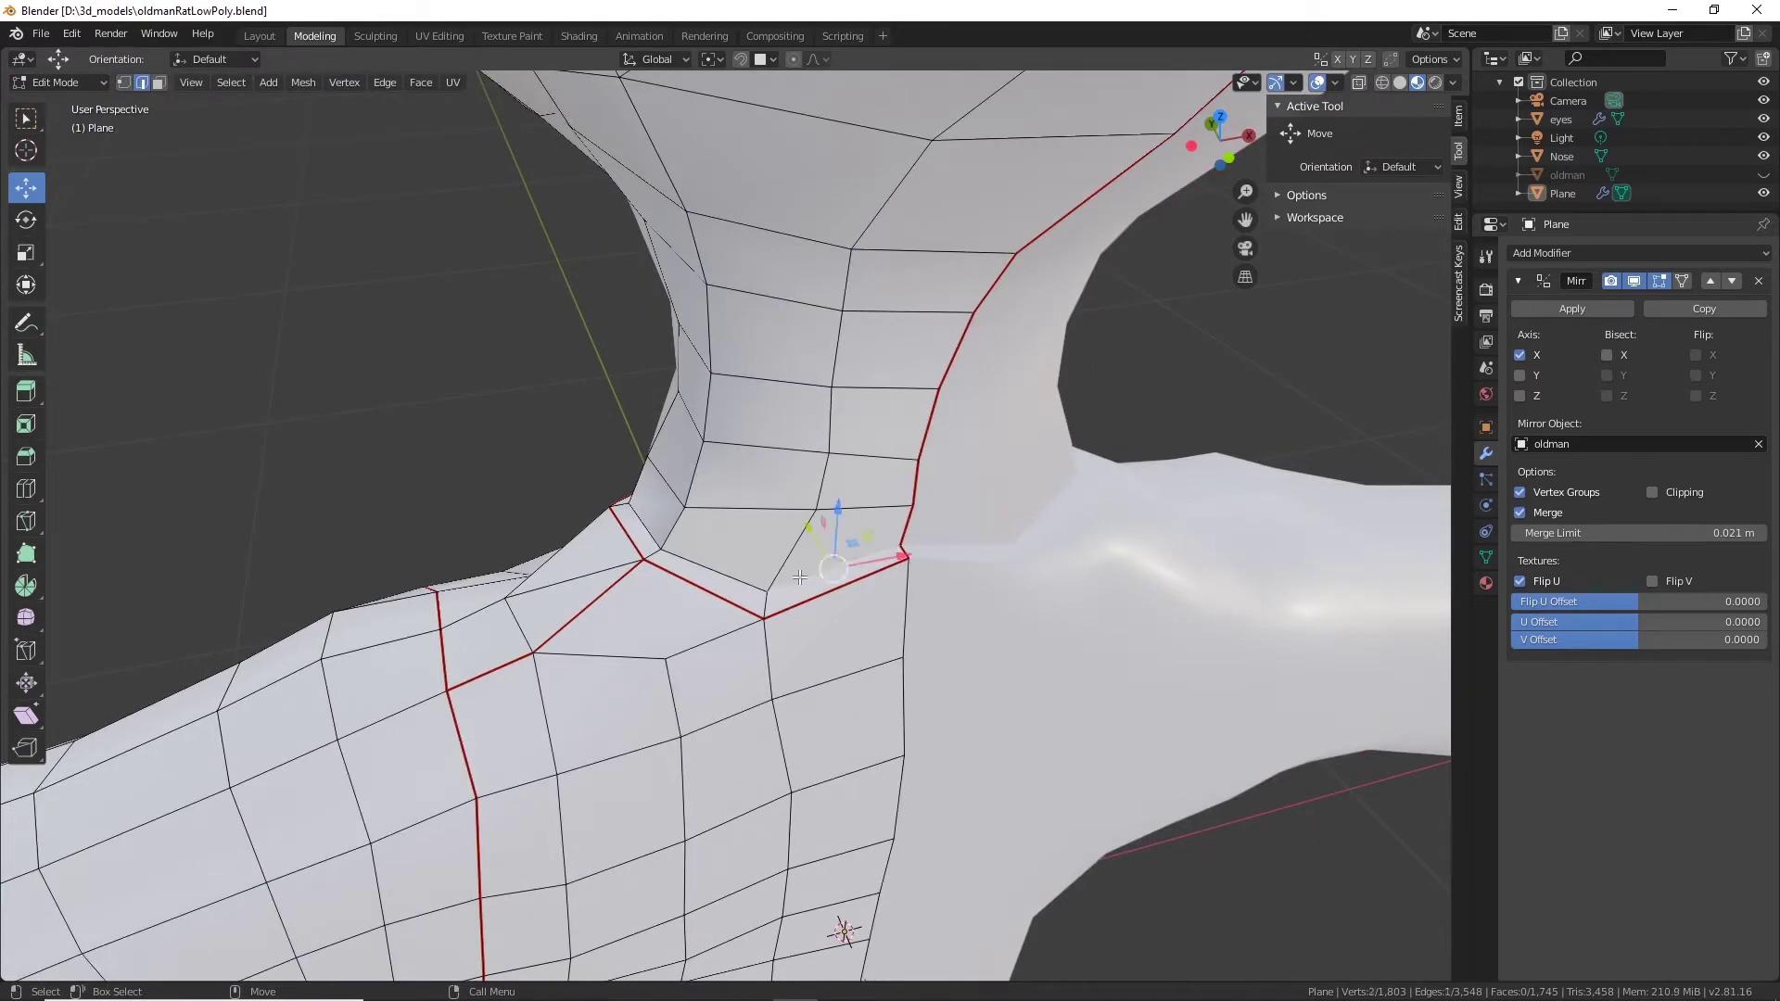
middle_drag(796, 581, 804, 529)
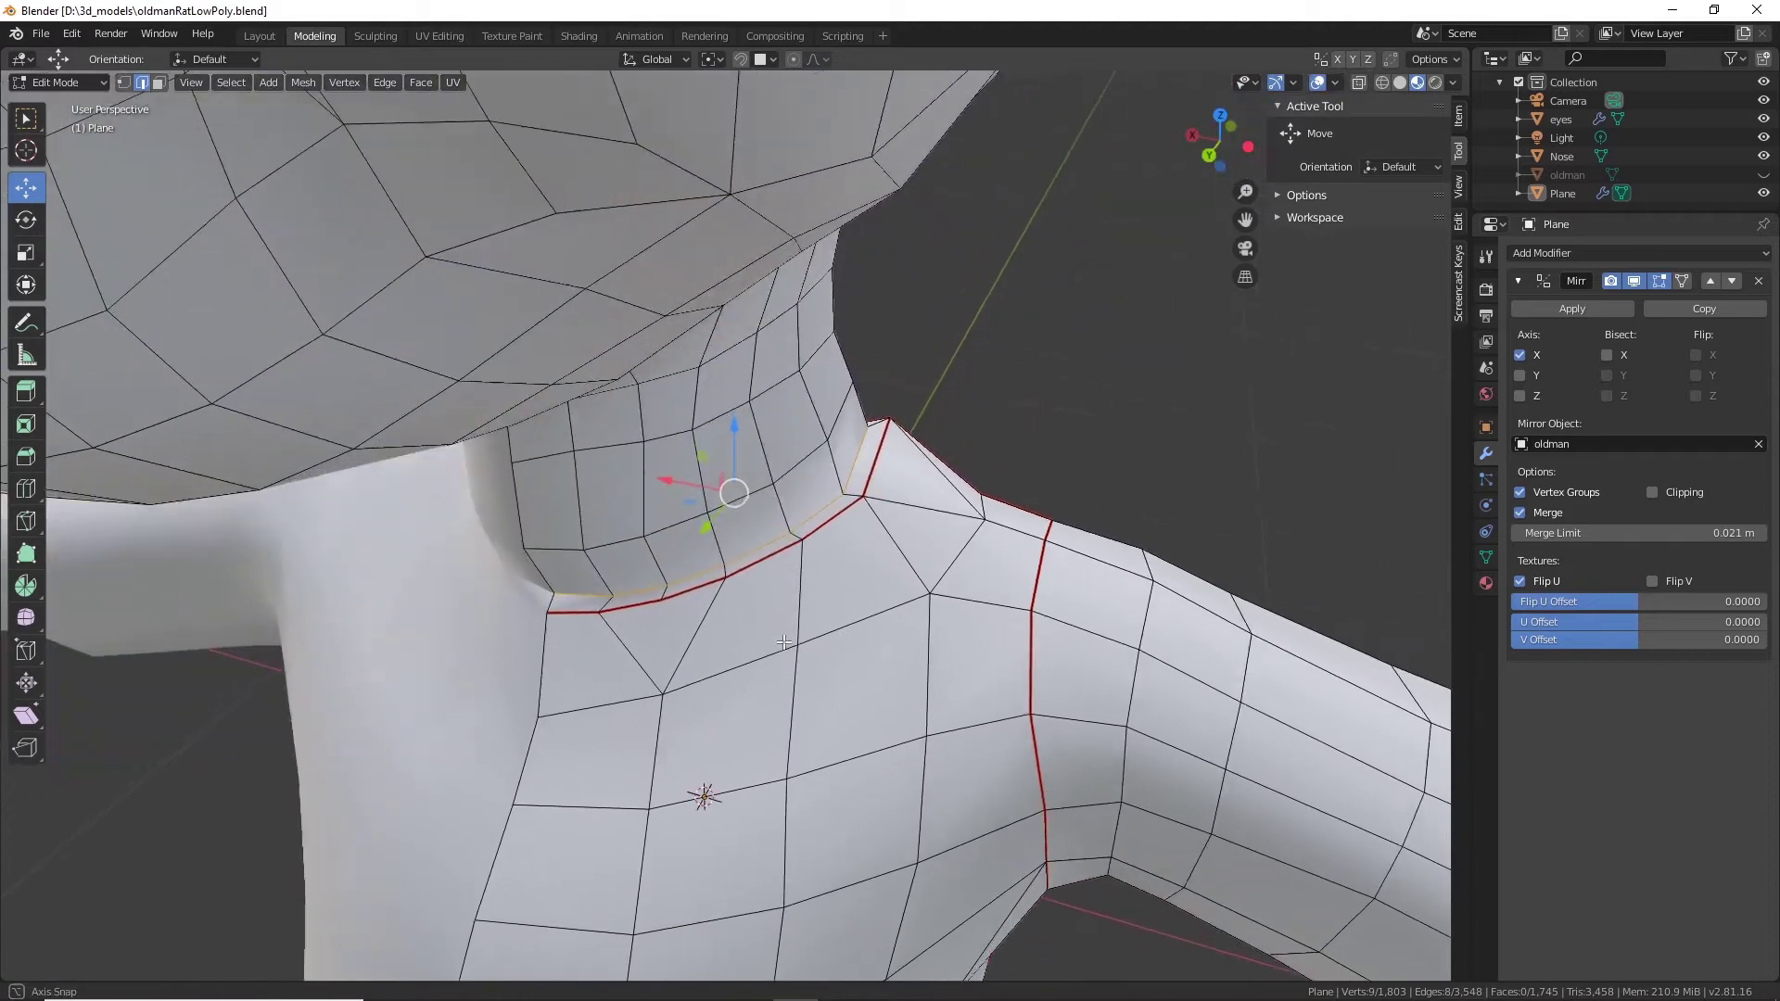
right_click(808, 525)
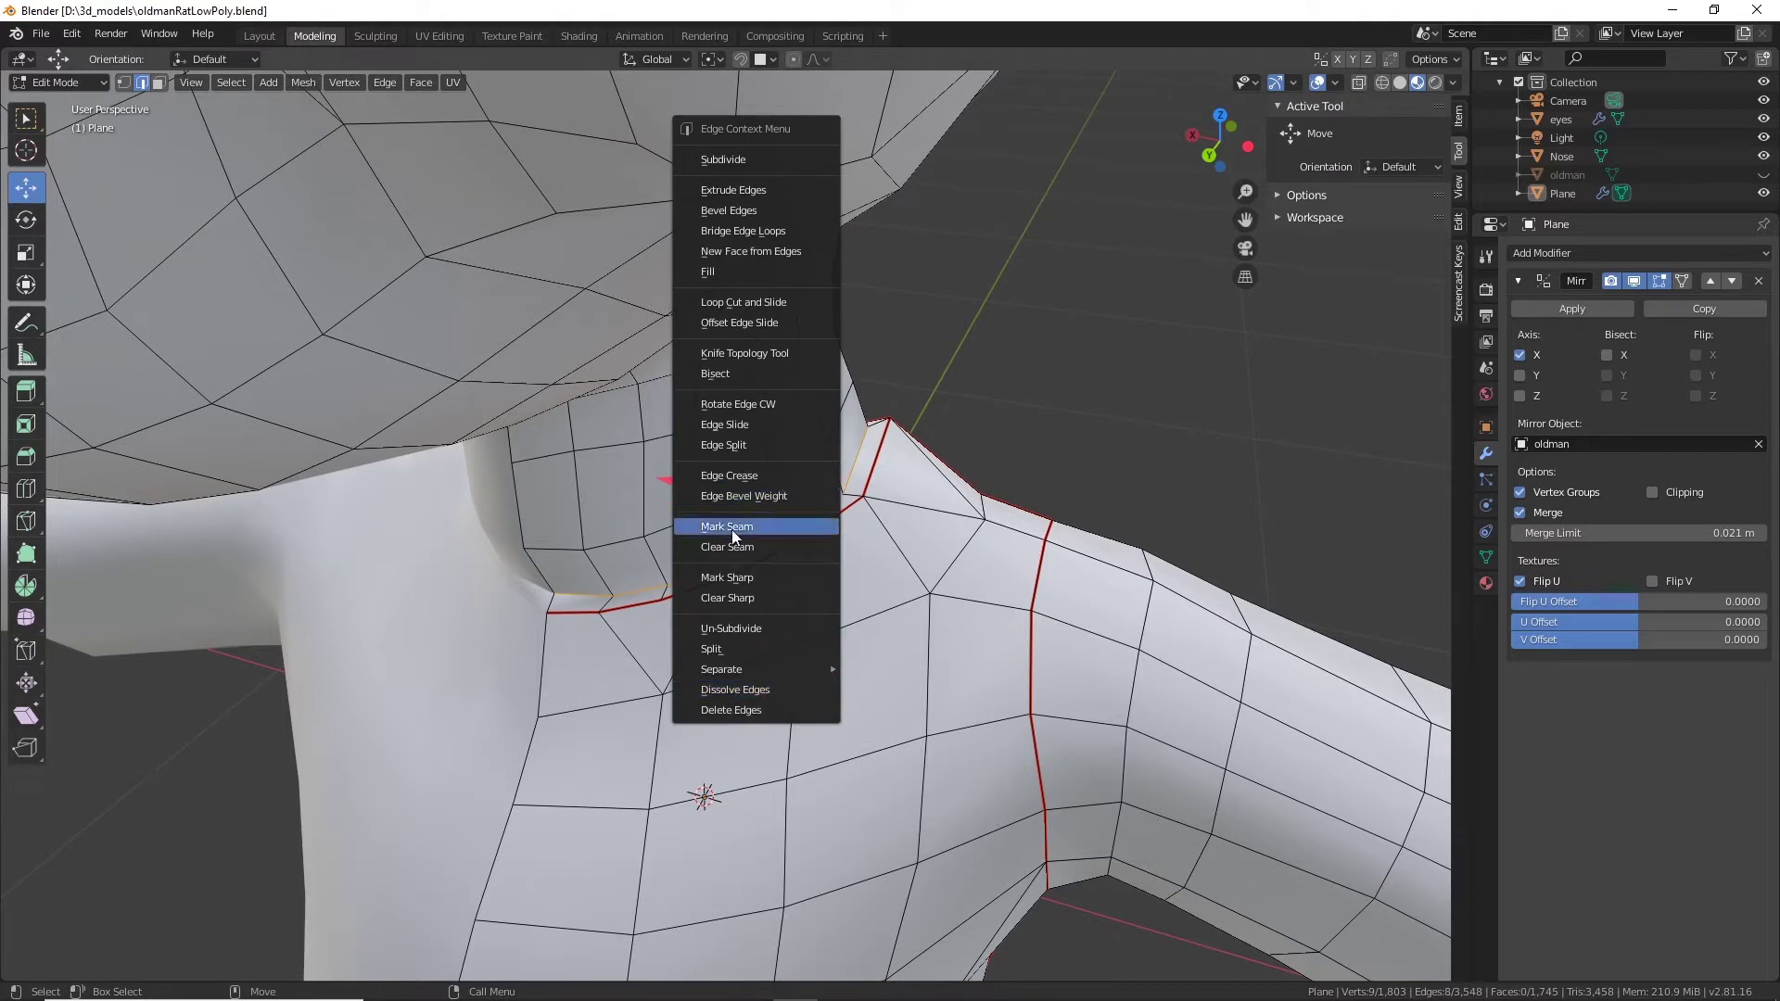
click(728, 526)
Select all edges of the outer neckline loop from front to back and clear their seam.
click(631, 600)
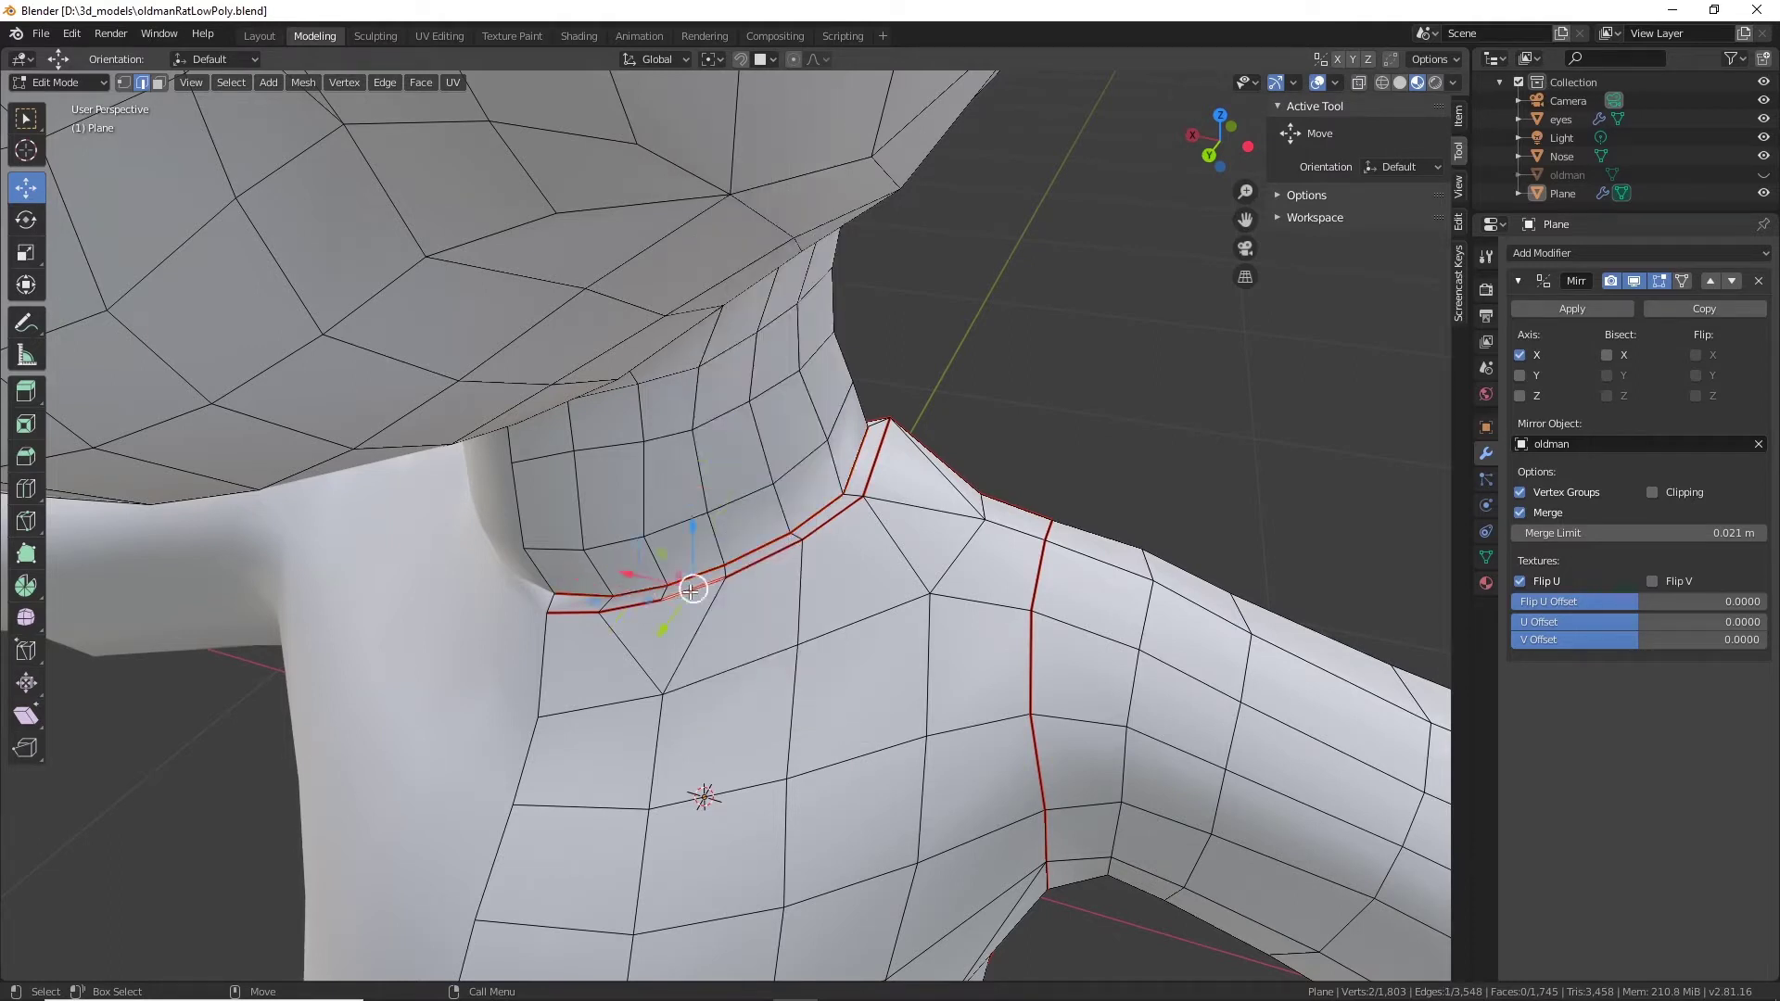
alt+click(612, 602)
click(773, 569)
alt+click(772, 568)
shift+click(589, 608)
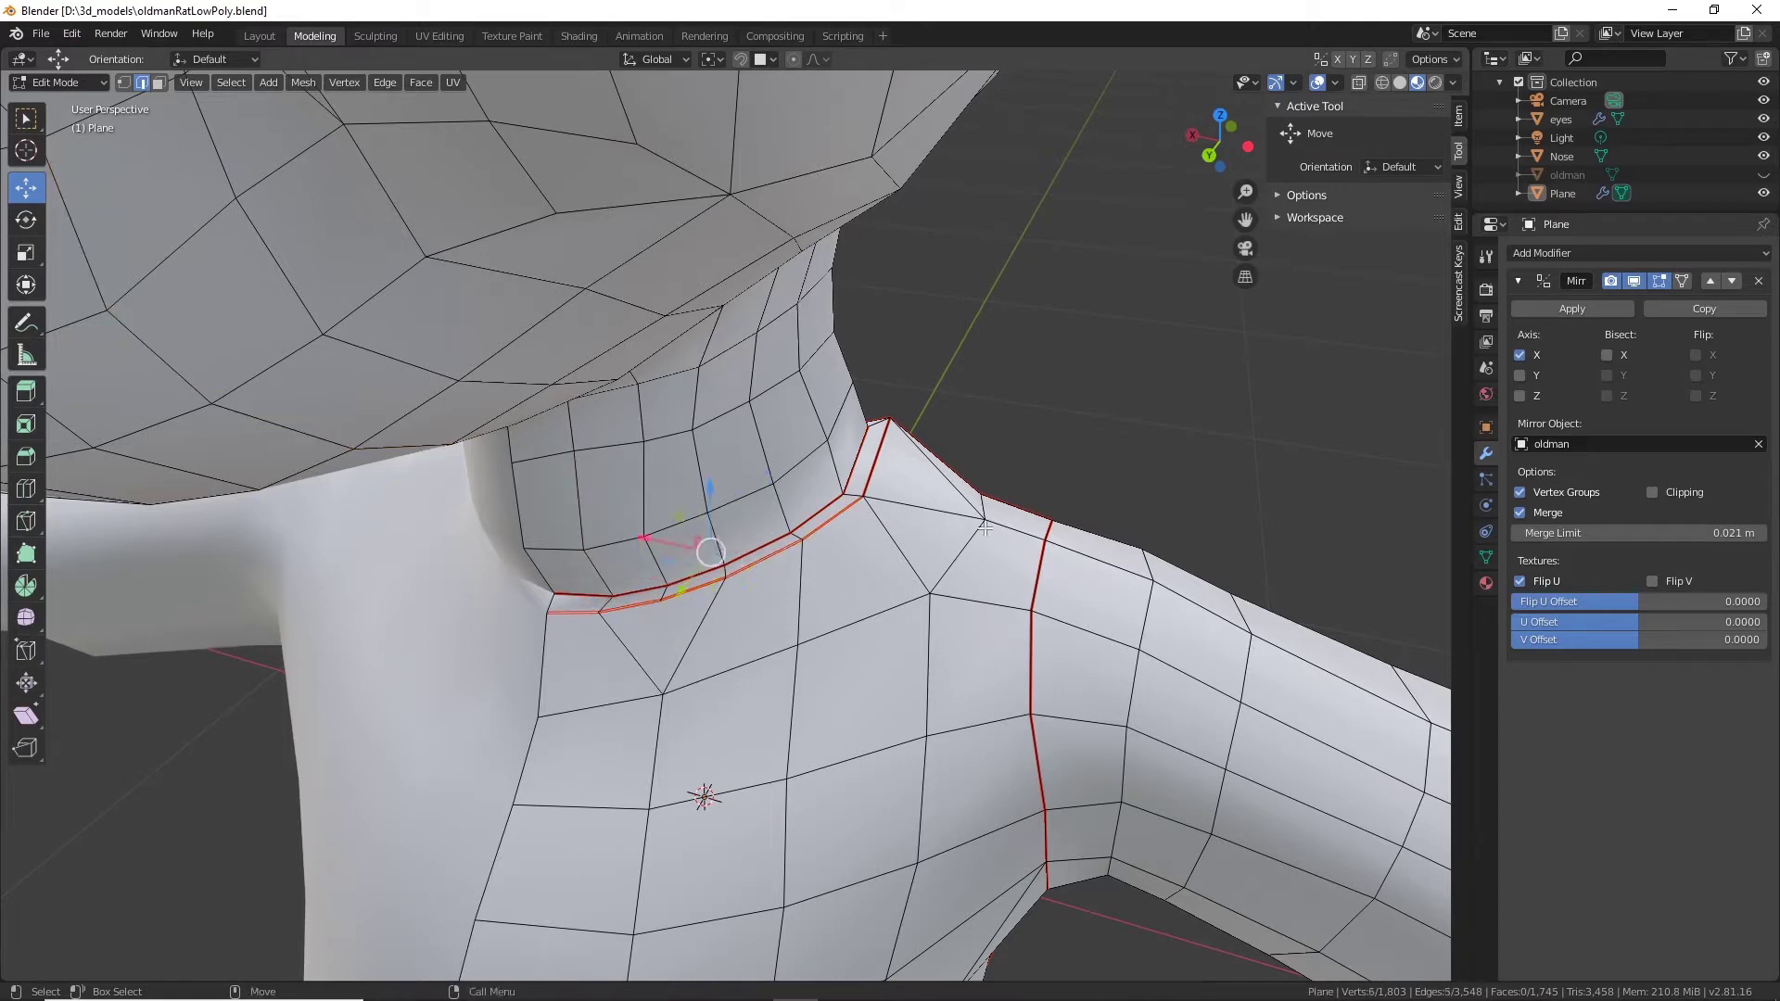
shift+click(871, 471)
middle_drag(695, 541, 659, 626)
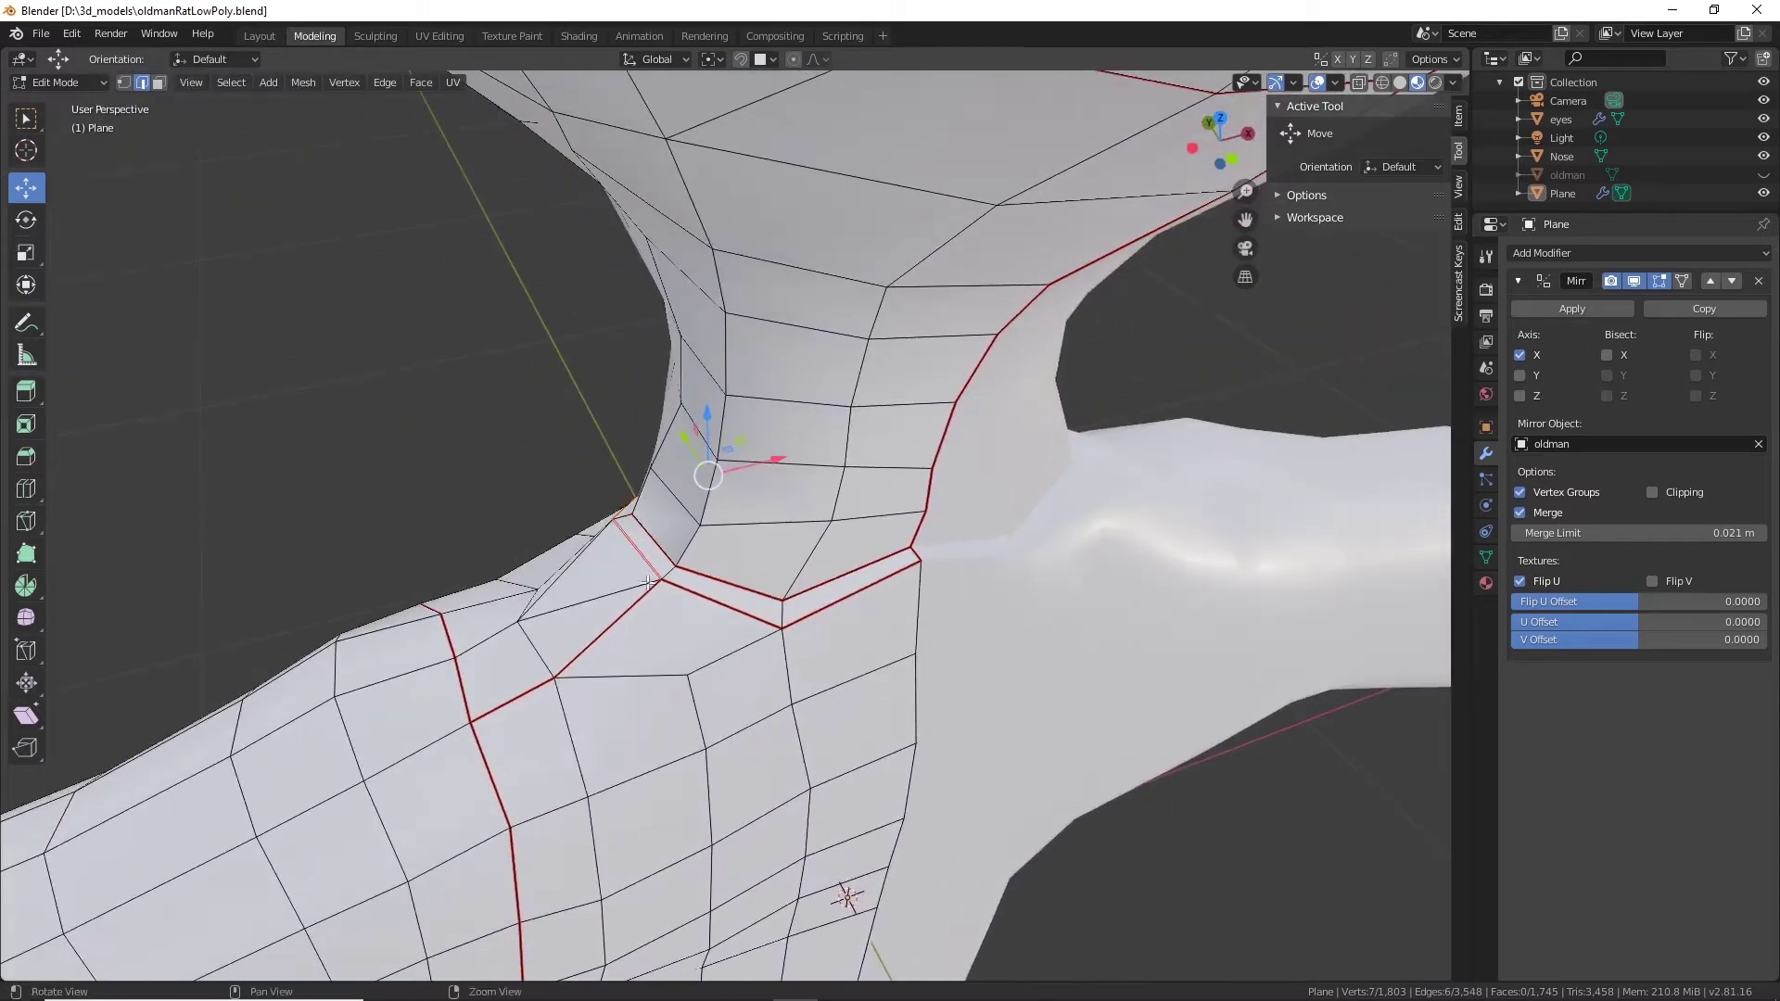
shift+click(718, 612)
shift+click(847, 609)
right_click(848, 609)
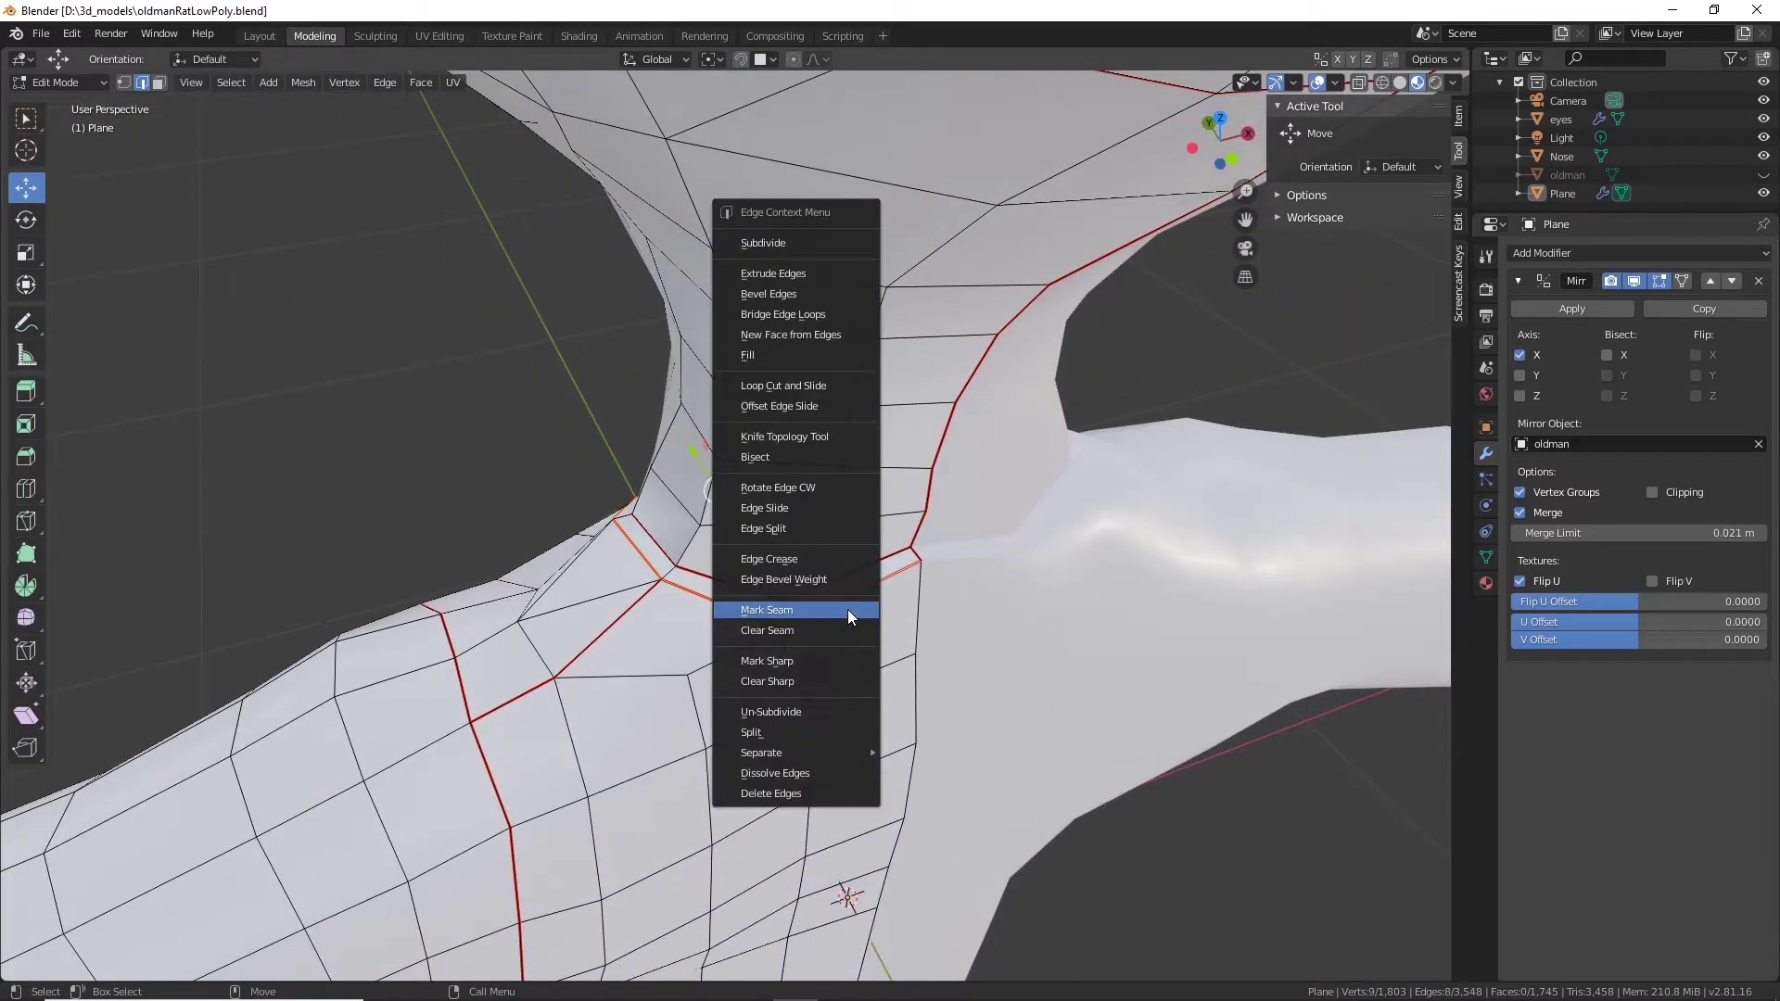
mouse_move(771, 751)
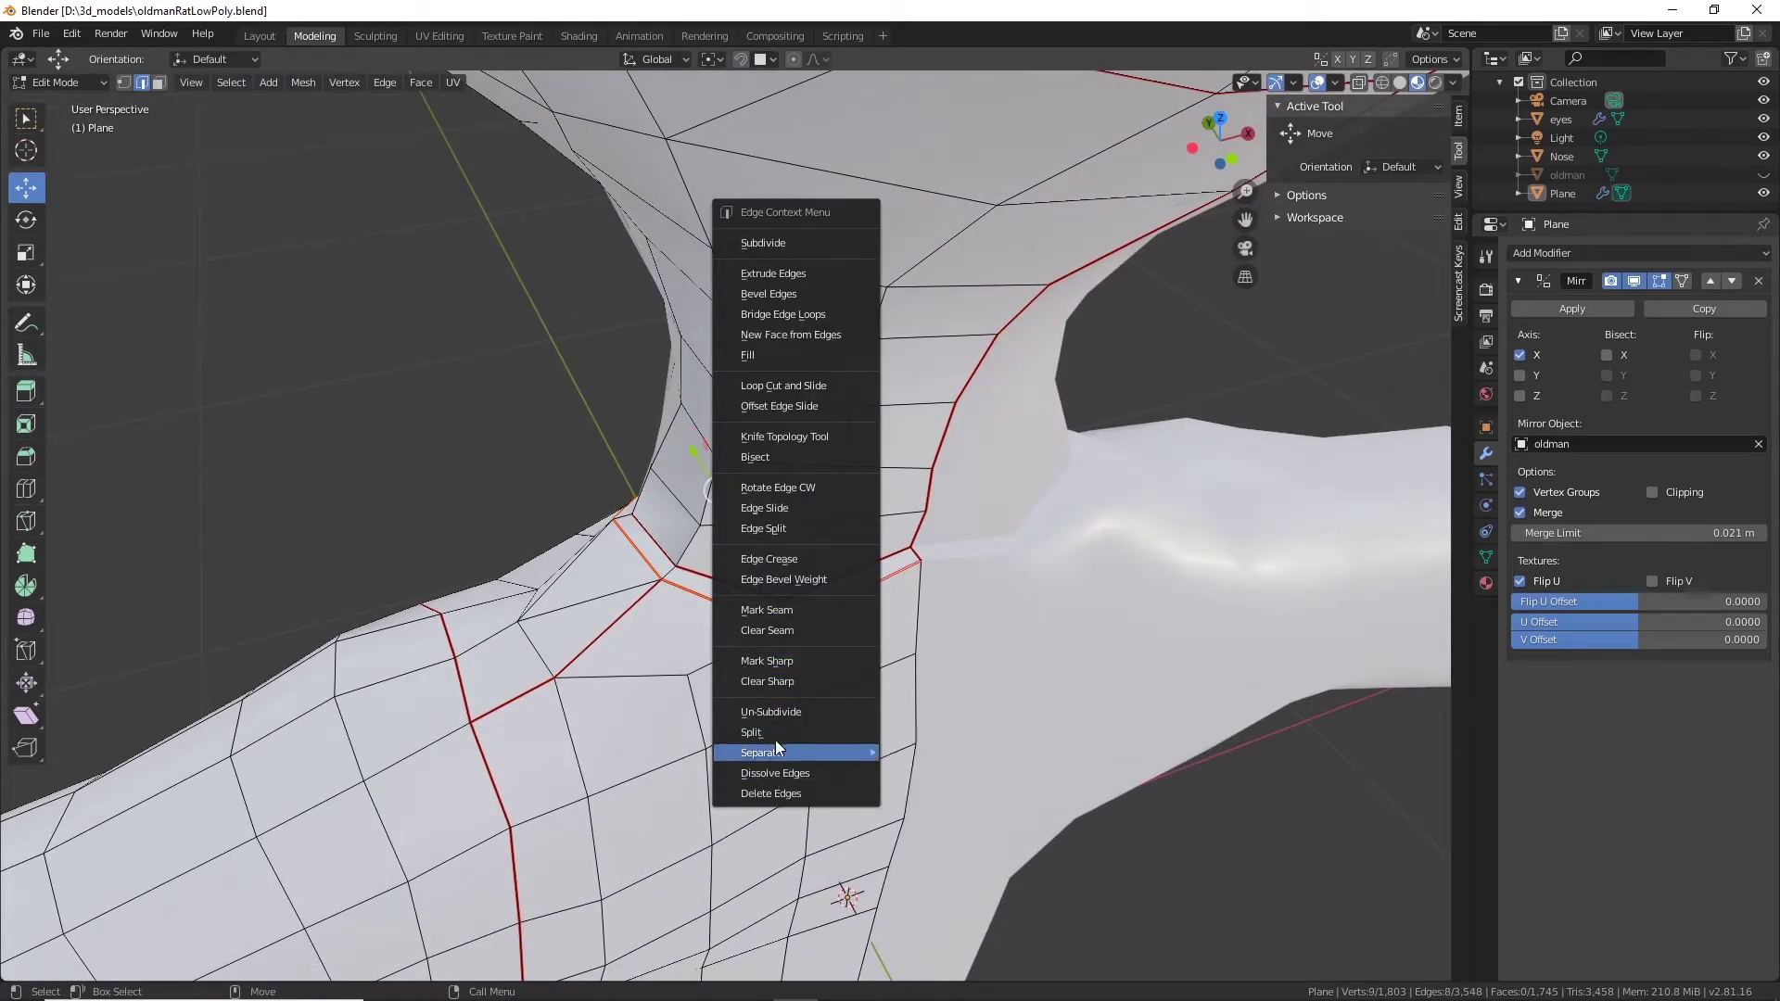
click(779, 629)
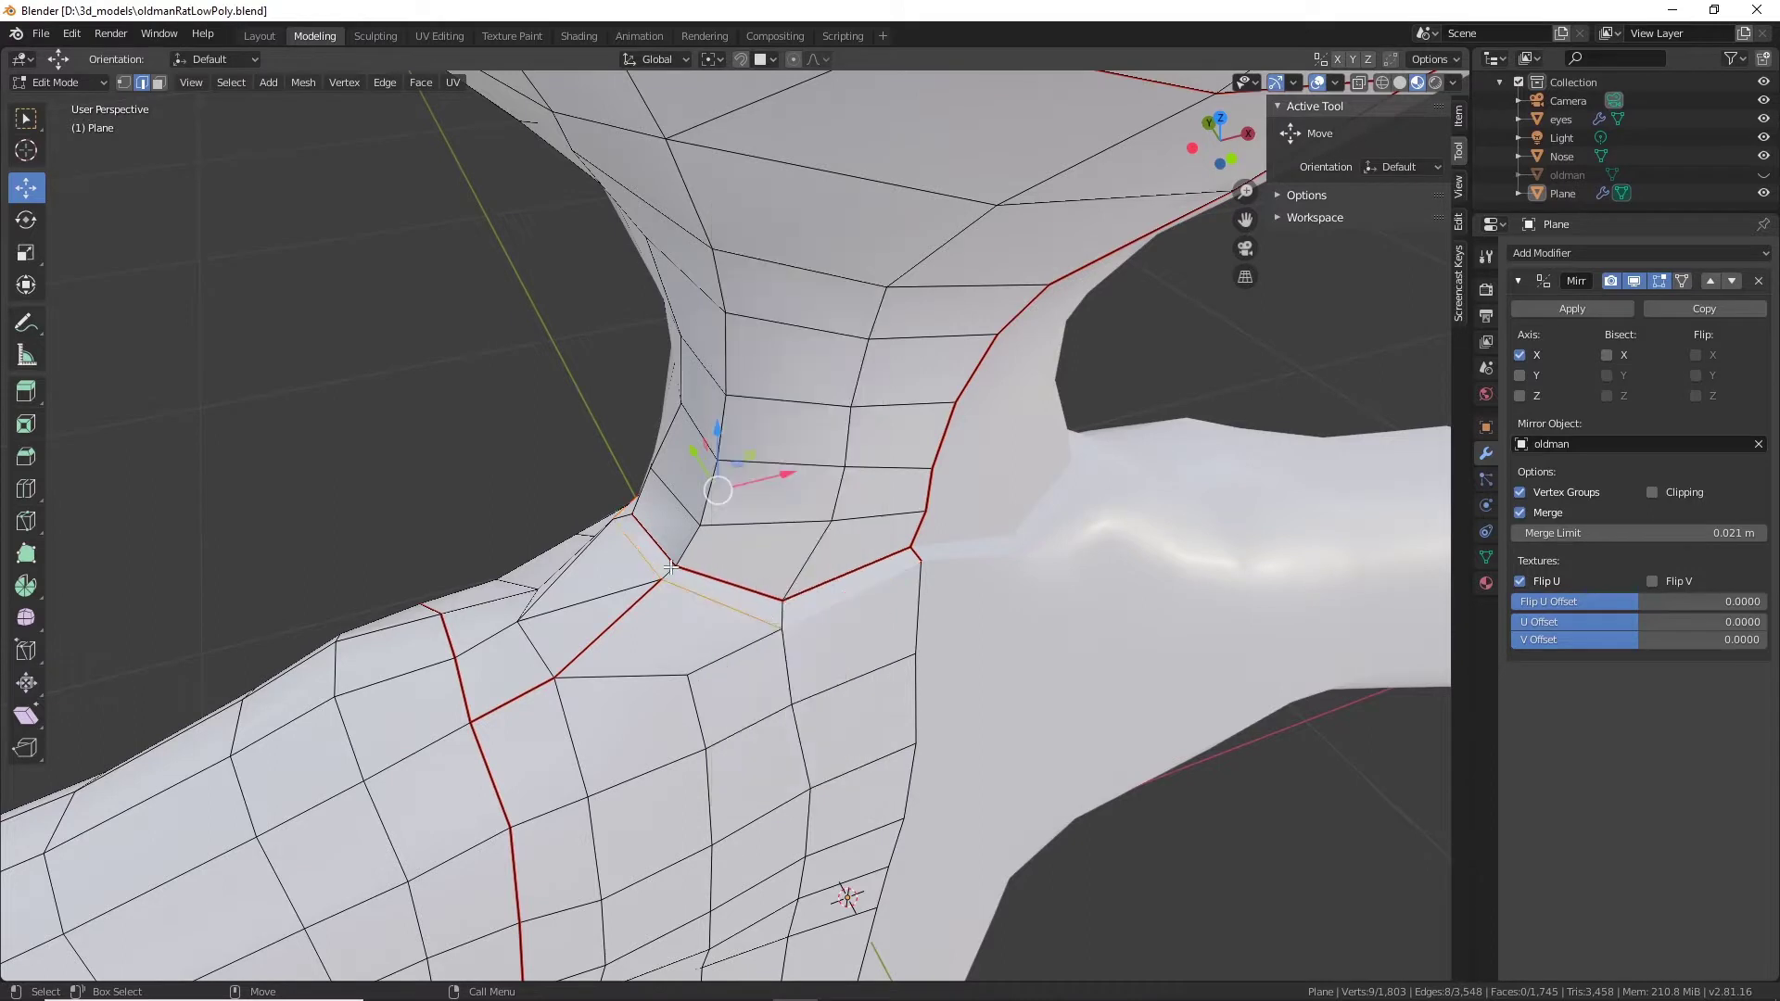
Mark the short edge between the two neck loops as a seam, linking the shoulder seam to the inner loop.
click(666, 576)
right_click(665, 576)
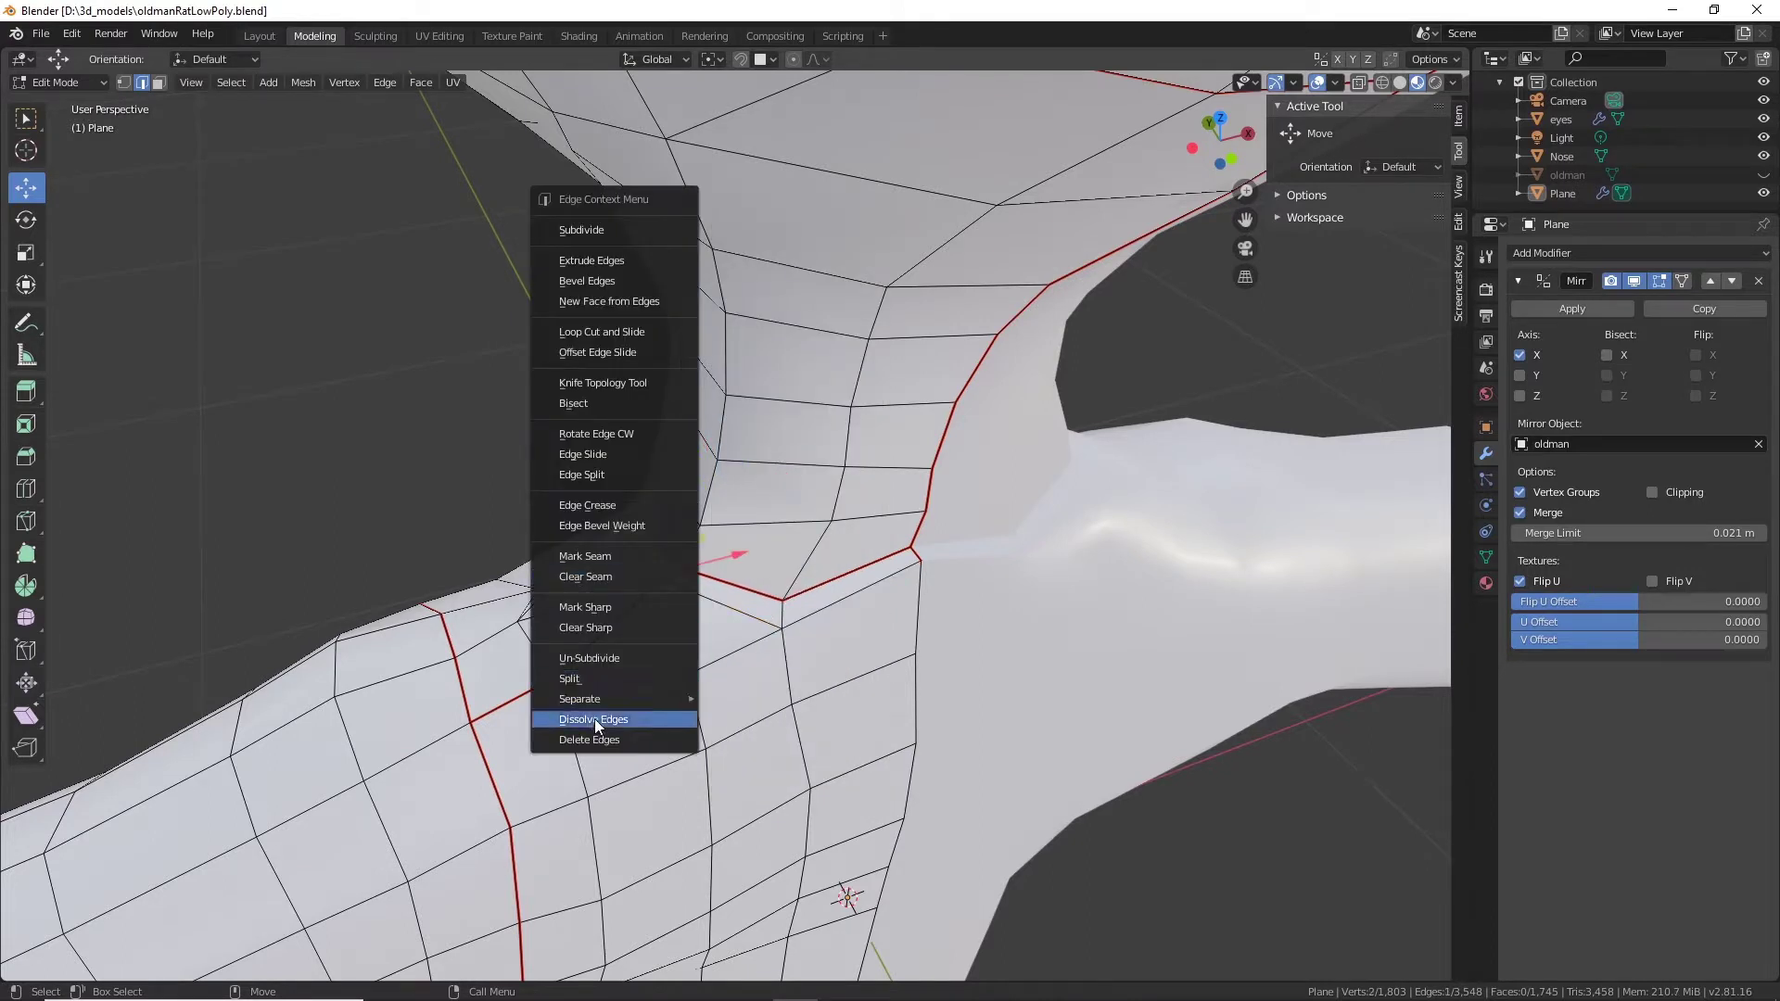
click(609, 556)
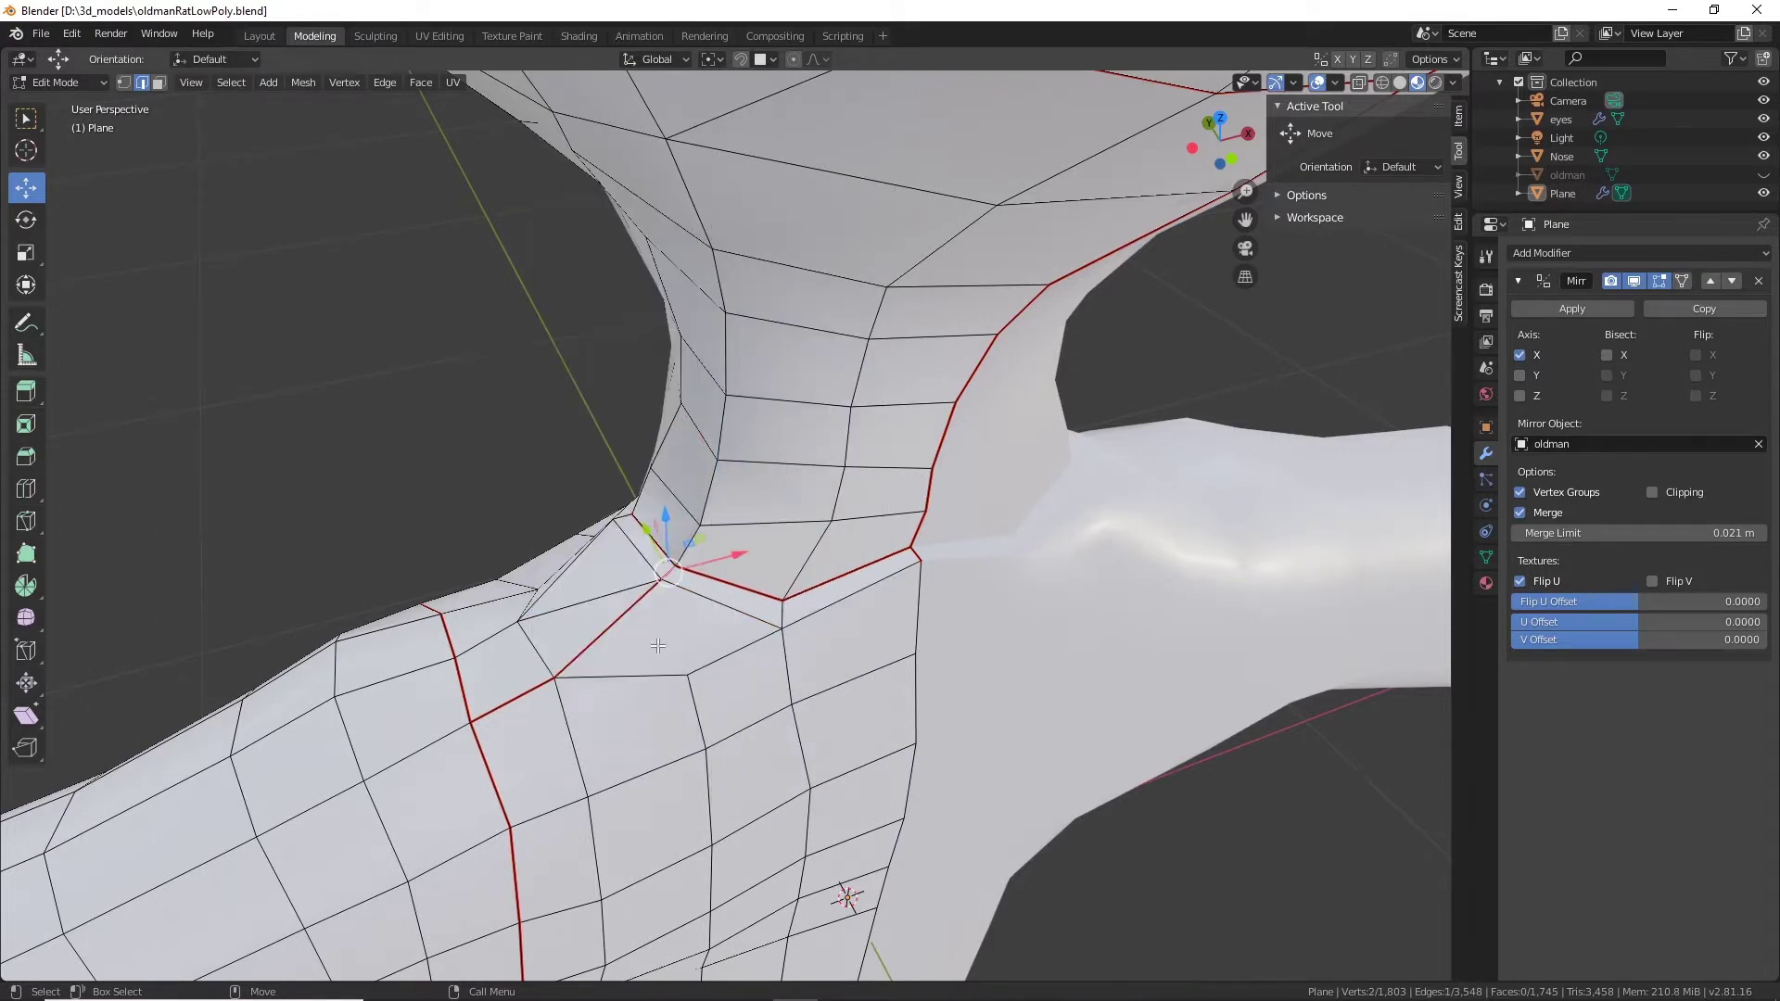
In vertex selection mode, raise the outer neckline vertex at the back, between the centreline and the shoulder seam.
middle_drag(610, 556, 802, 593)
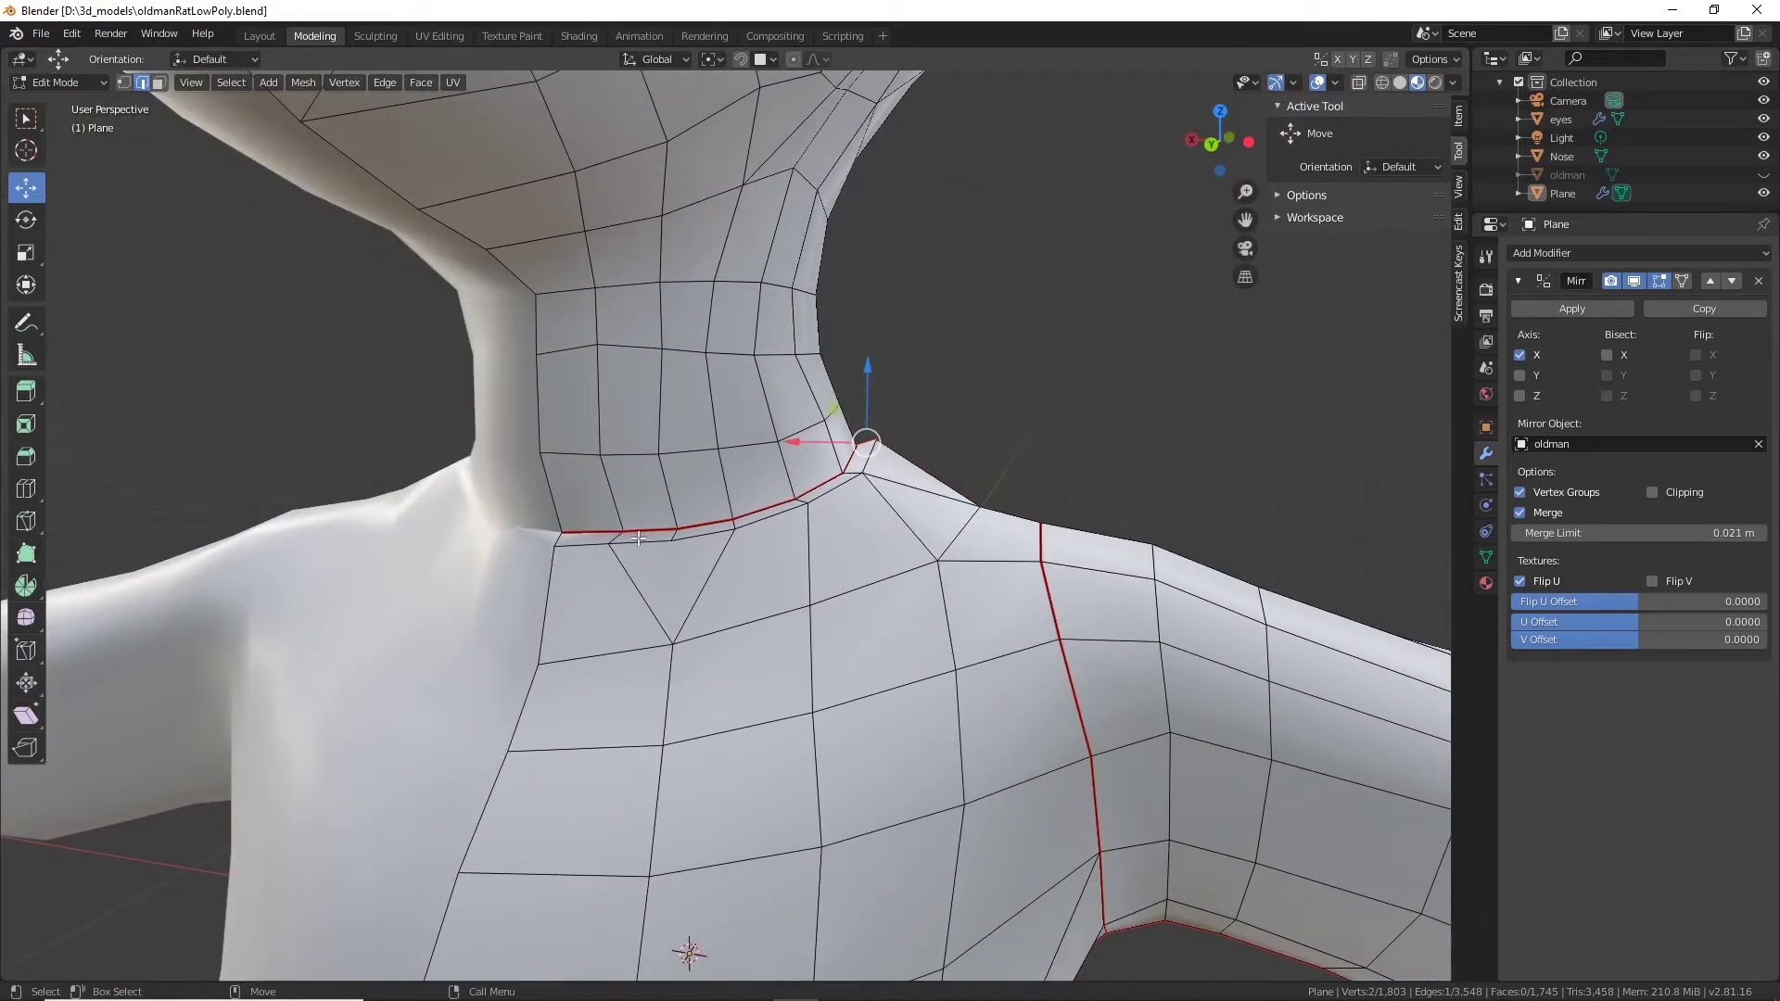
shift+middle_drag(694, 623, 808, 530)
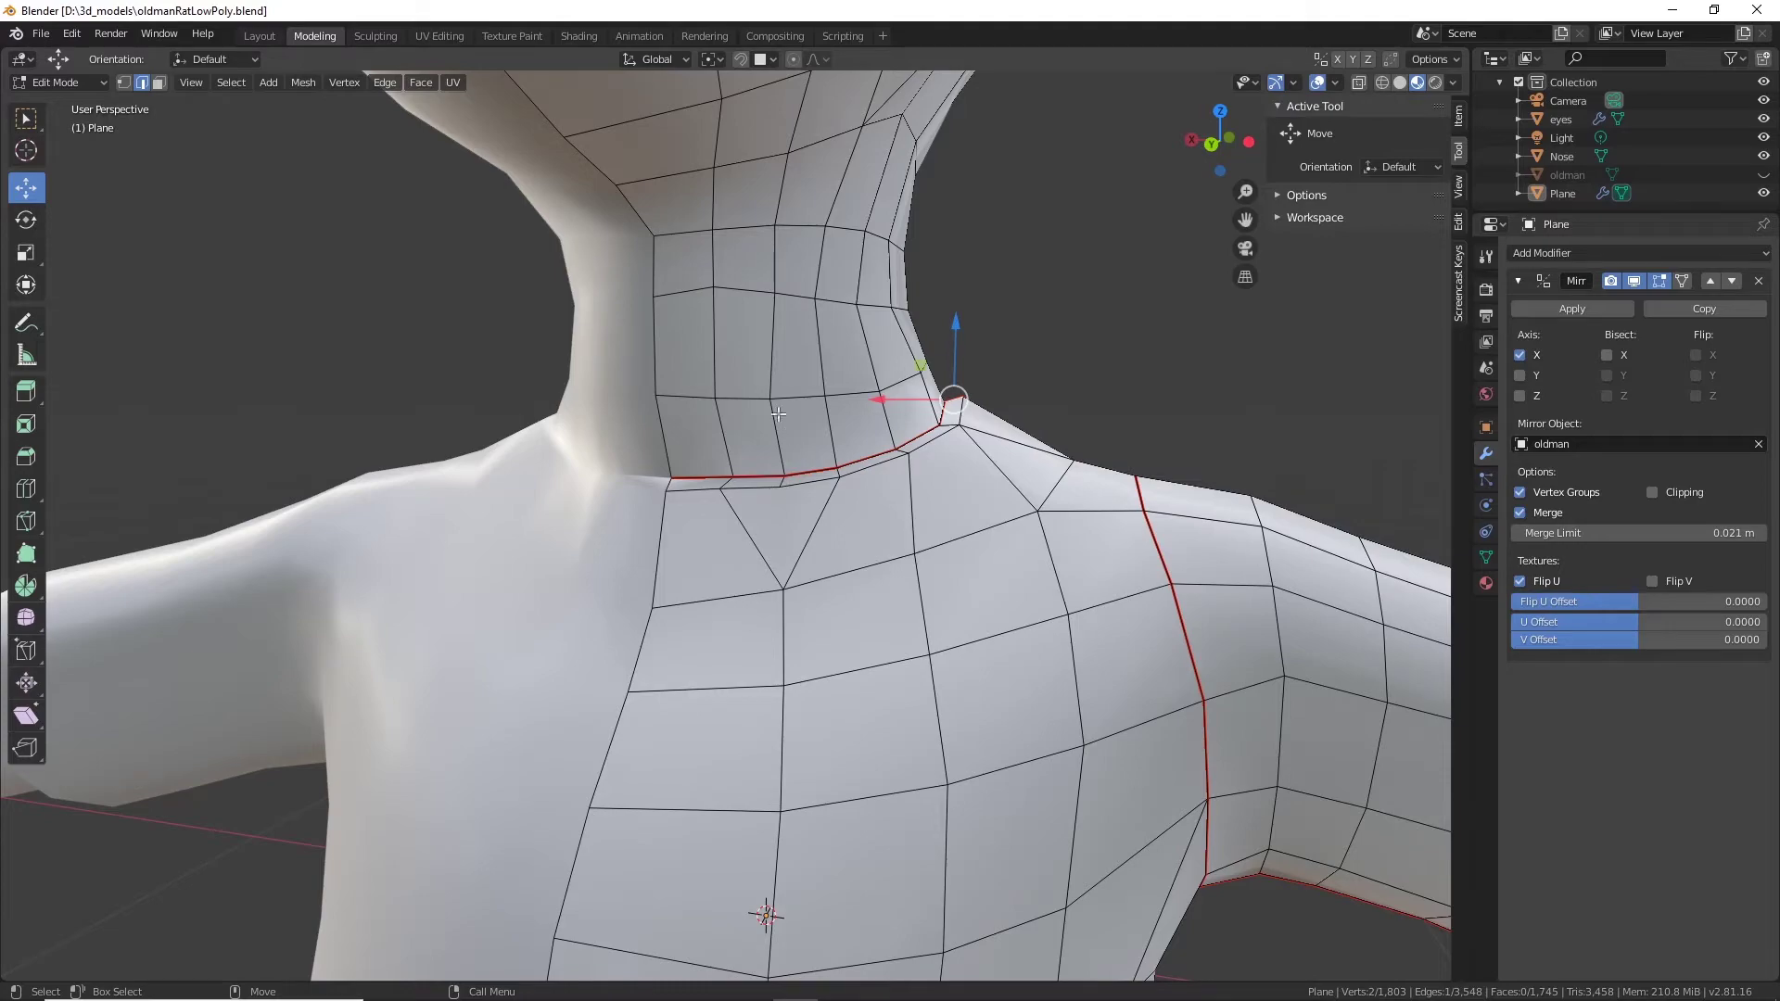
scroll(853, 407, down, 2)
middle_drag(914, 481, 548, 485)
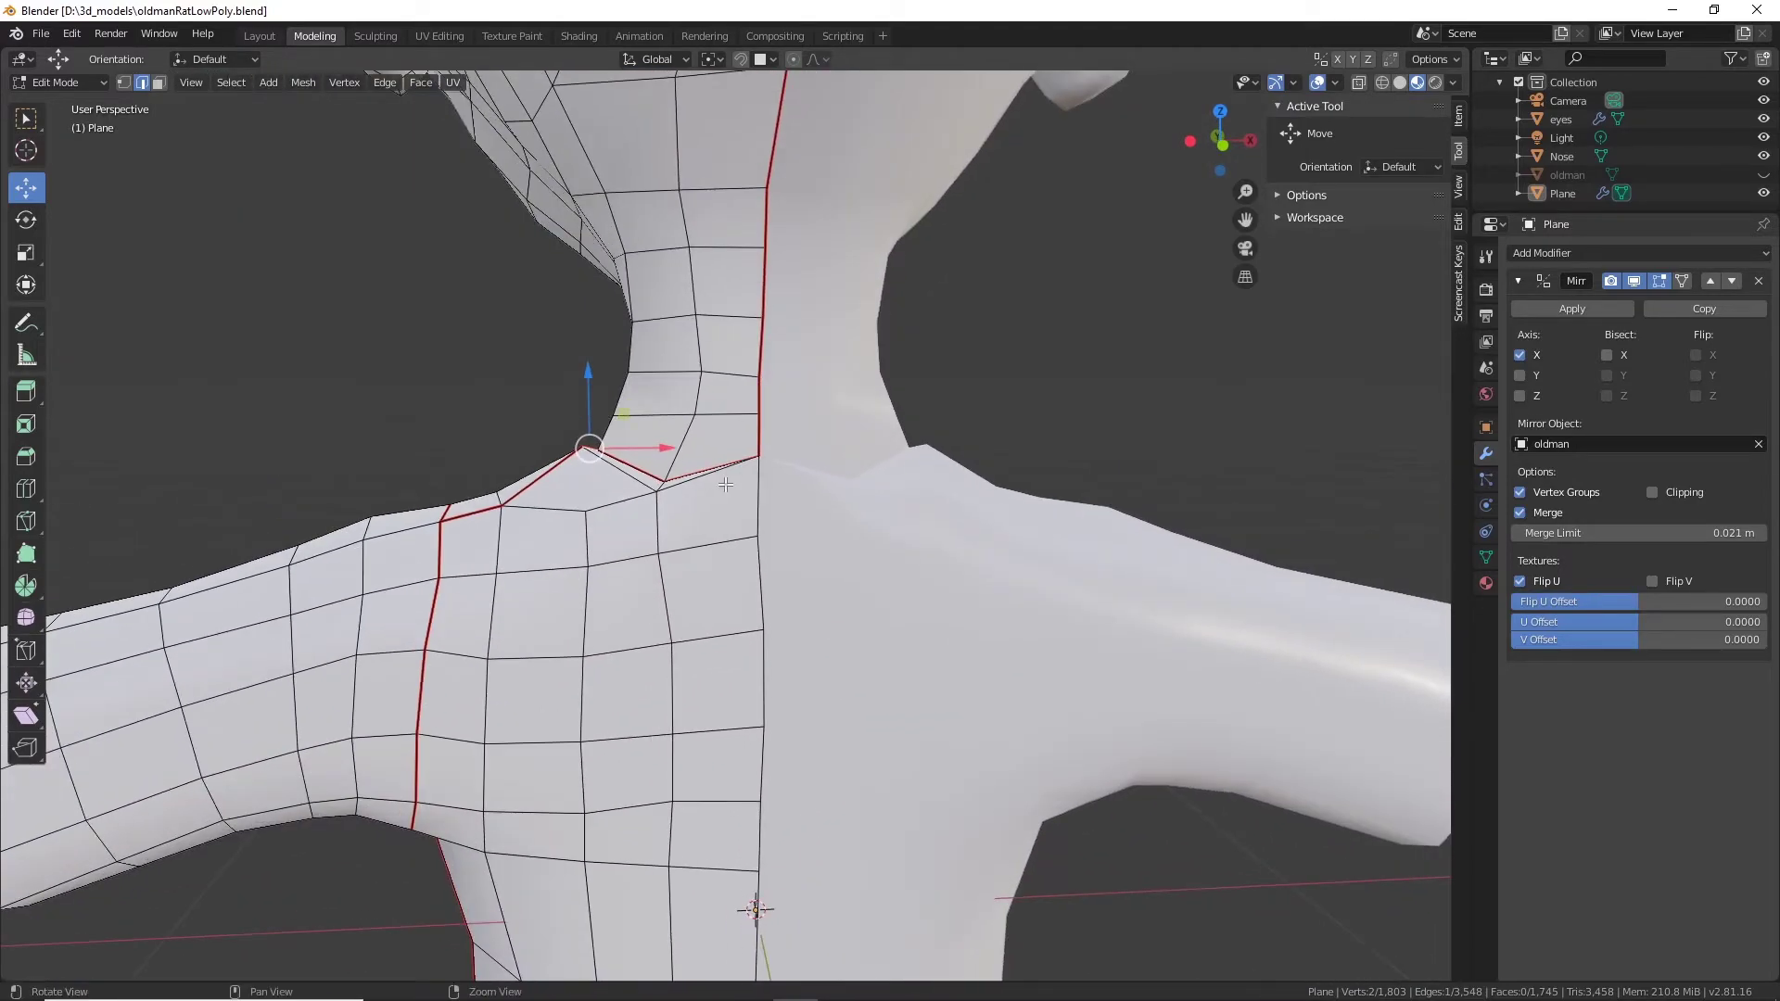
shift+middle_drag(728, 485, 862, 520)
scroll(862, 520, up, 2)
click(124, 83)
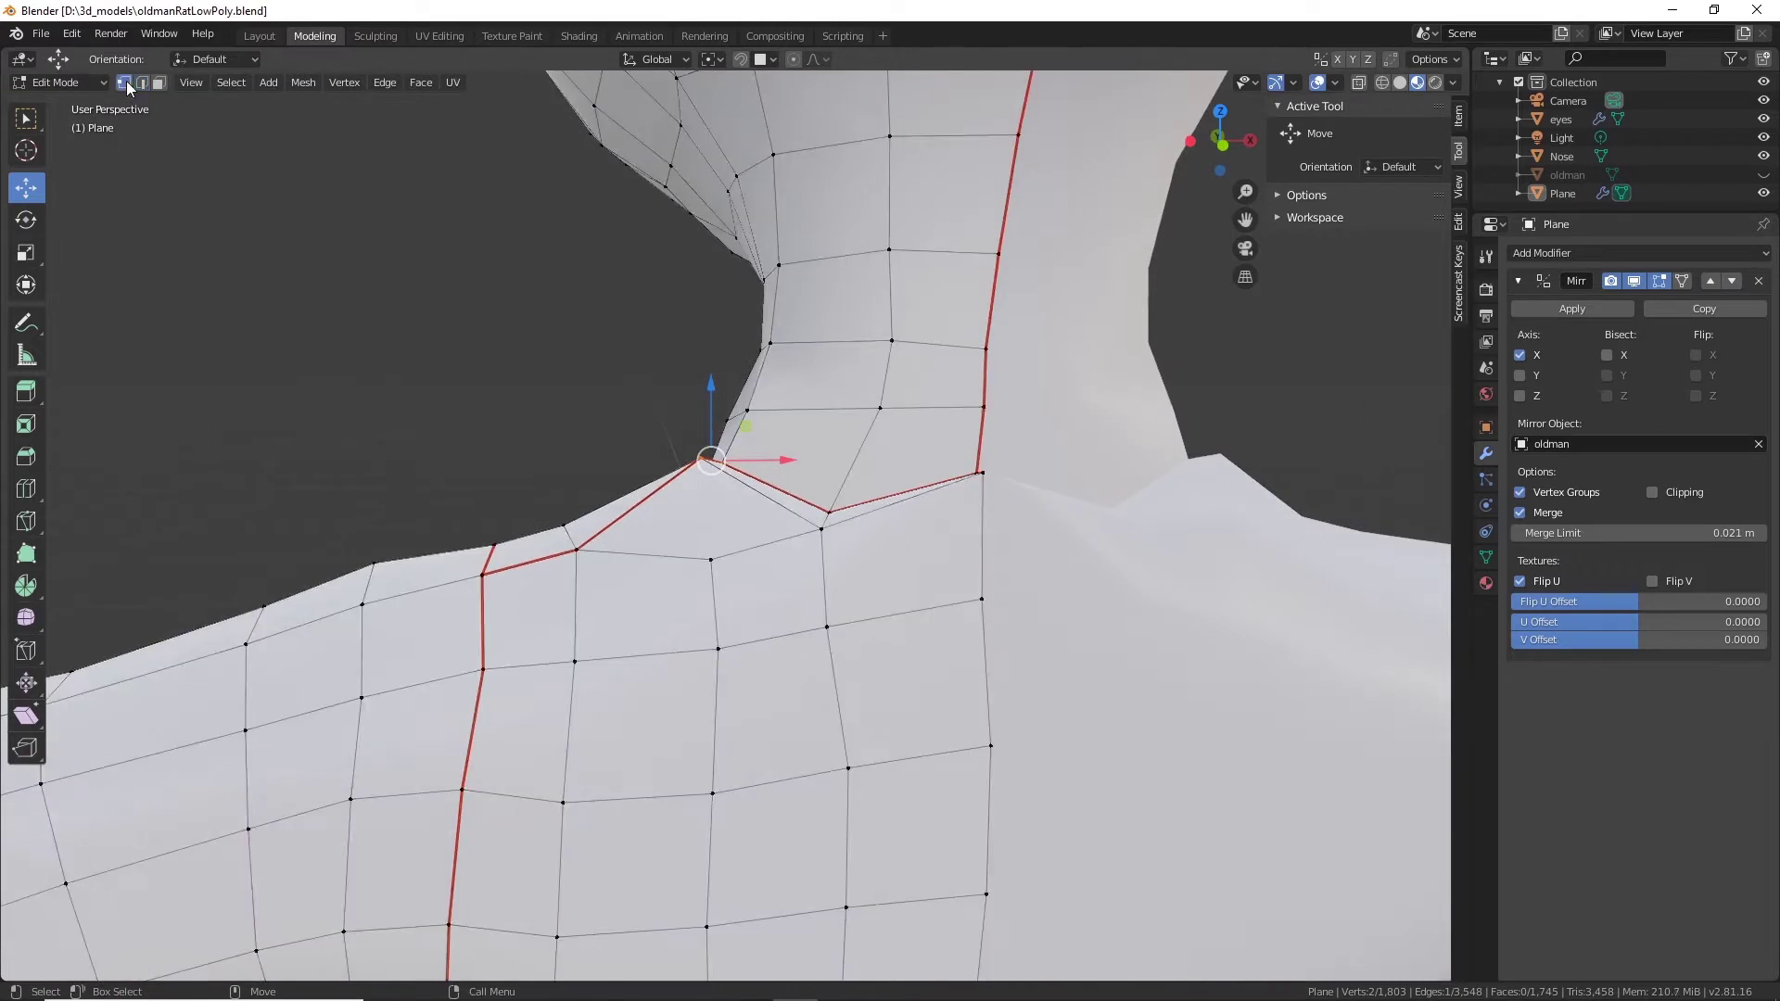
click(844, 534)
drag(823, 460, 859, 407)
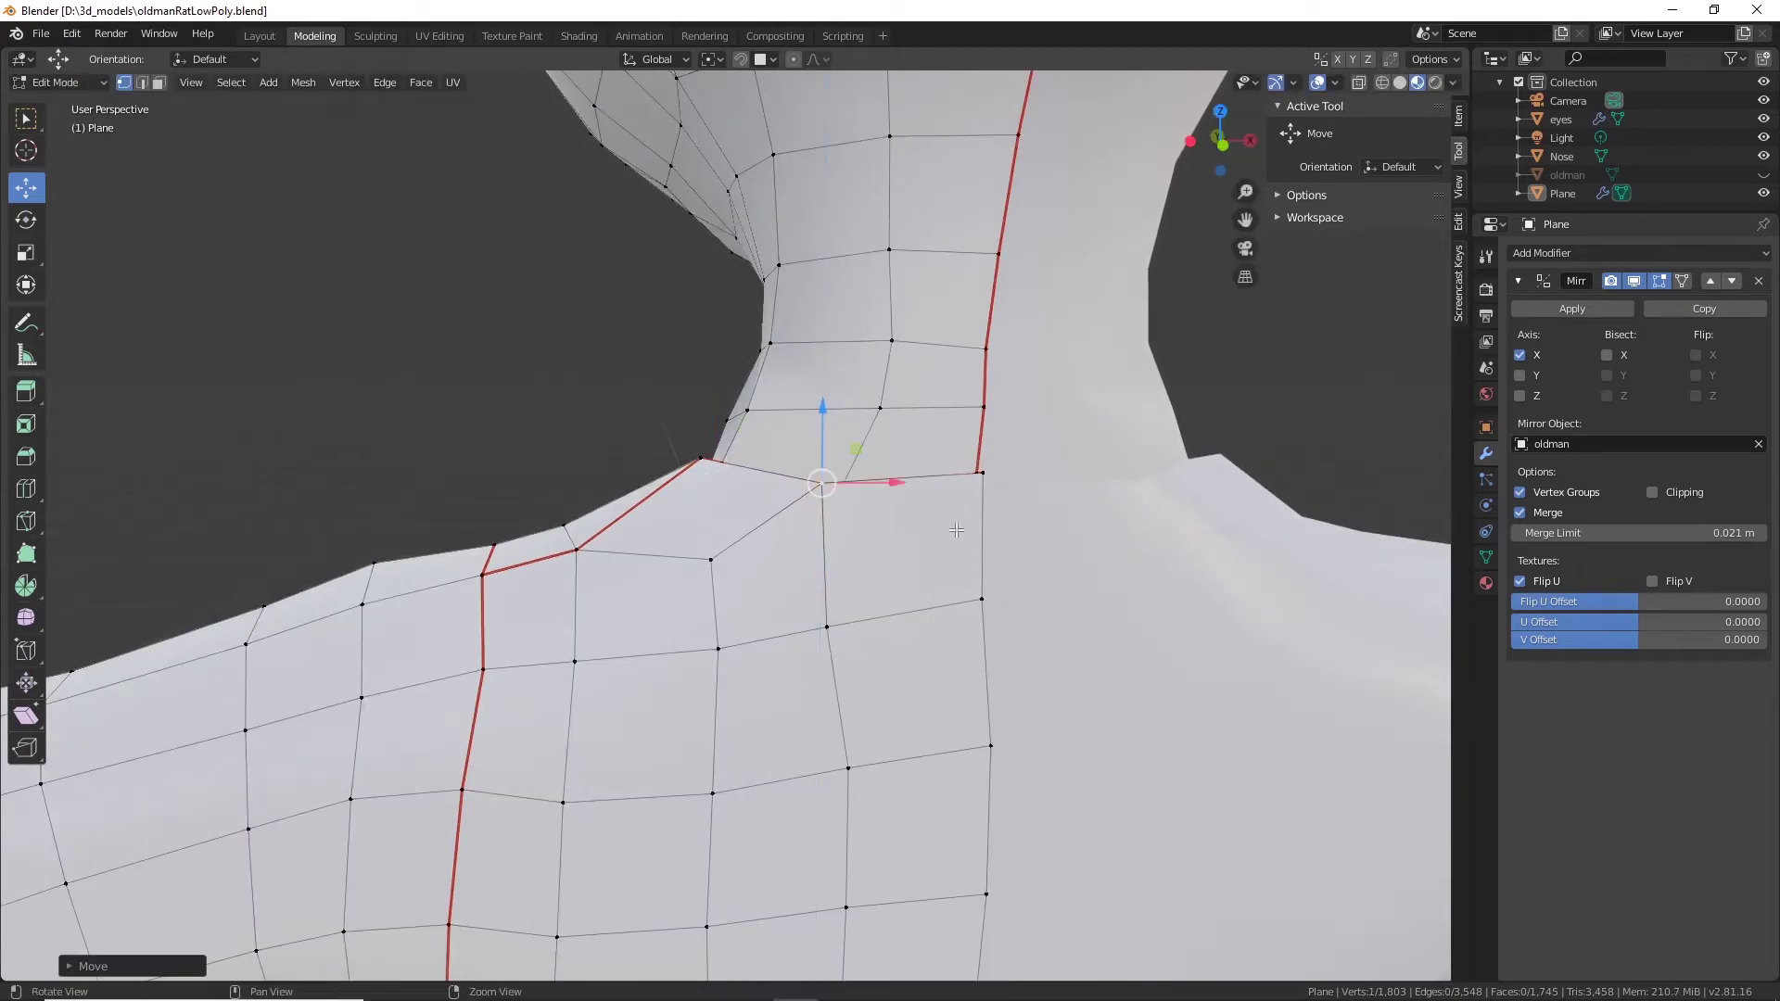
Raise the outer neckline's rear centre vertex slightly and lower the neighbouring inner-loop vertex at the end of the neck seam.
middle_drag(958, 527, 815, 564)
click(622, 565)
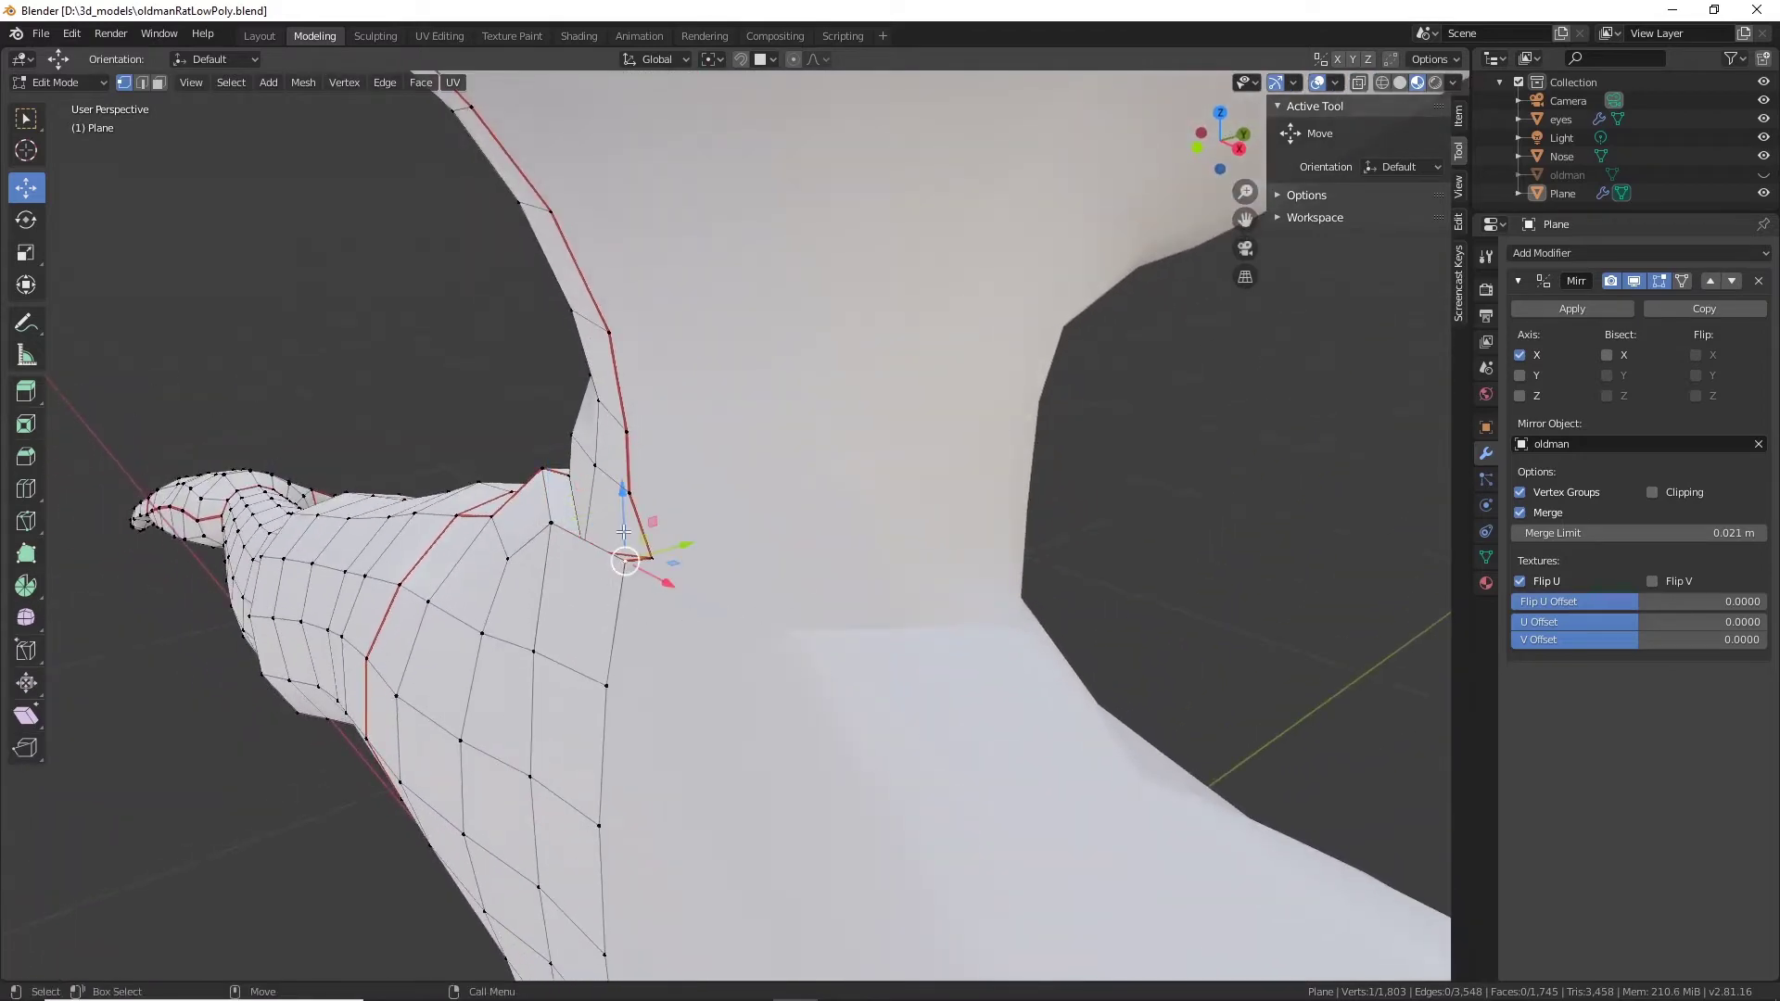
drag(620, 501, 616, 489)
middle_drag(589, 542, 793, 478)
alt+right_drag(792, 477, 780, 412)
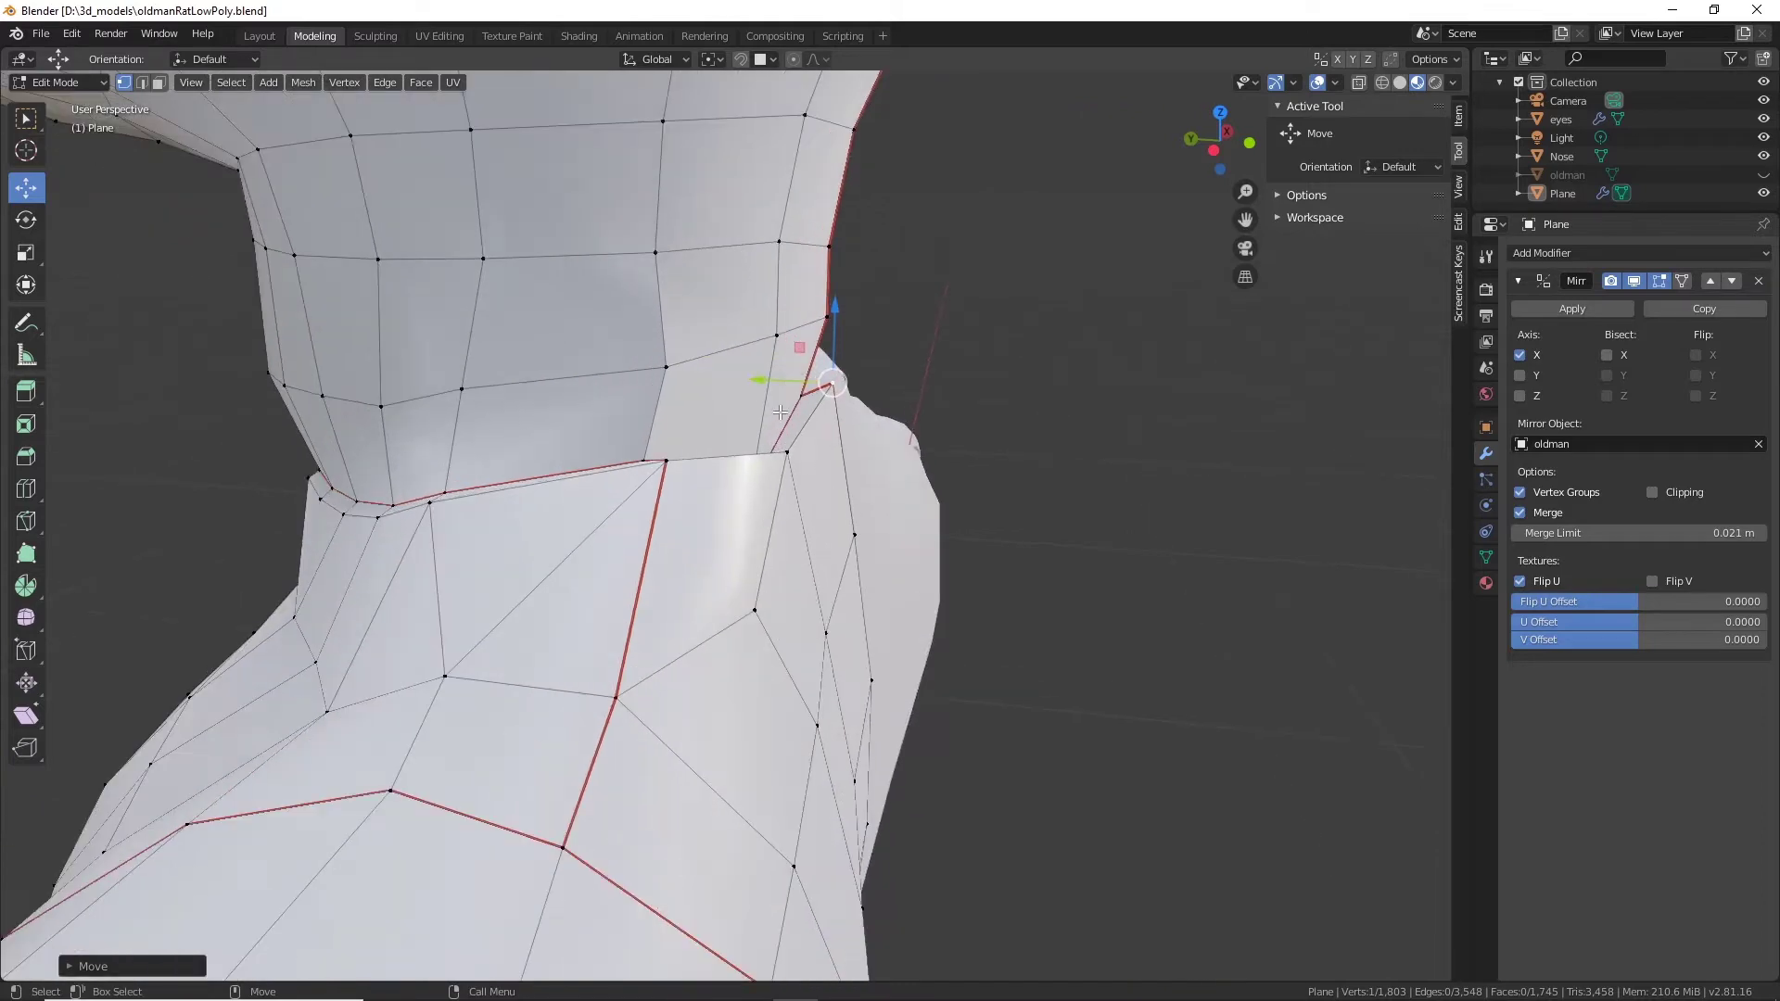
middle_drag(814, 394, 942, 419)
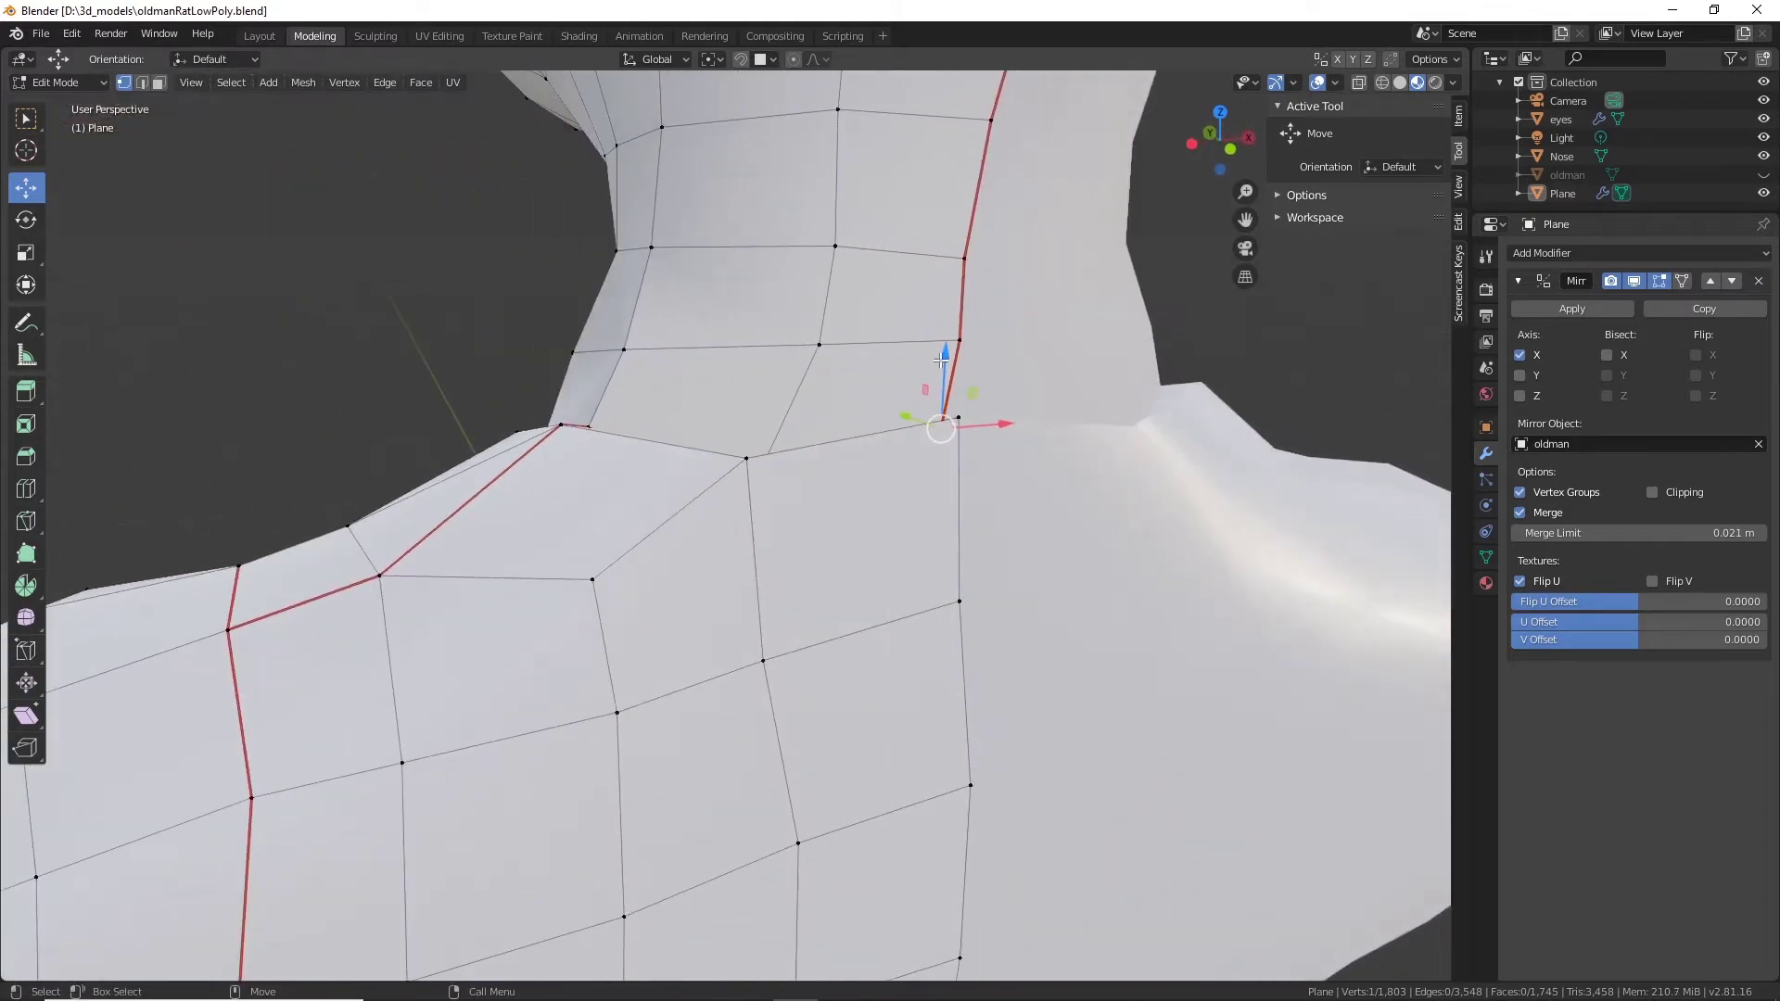
drag(942, 358, 943, 377)
Move the neck vertex directly above the shoulder seam slightly forward along Y to even out the neck edges.
alt+drag(923, 441, 806, 502)
click(729, 507)
mouse_move(805, 501)
alt+mouse_down()
mouse_move(875, 526)
mouse_move(809, 476)
alt+mouse_up()
middle_drag(809, 477, 1029, 449)
middle_drag(895, 552, 760, 470)
click(684, 367)
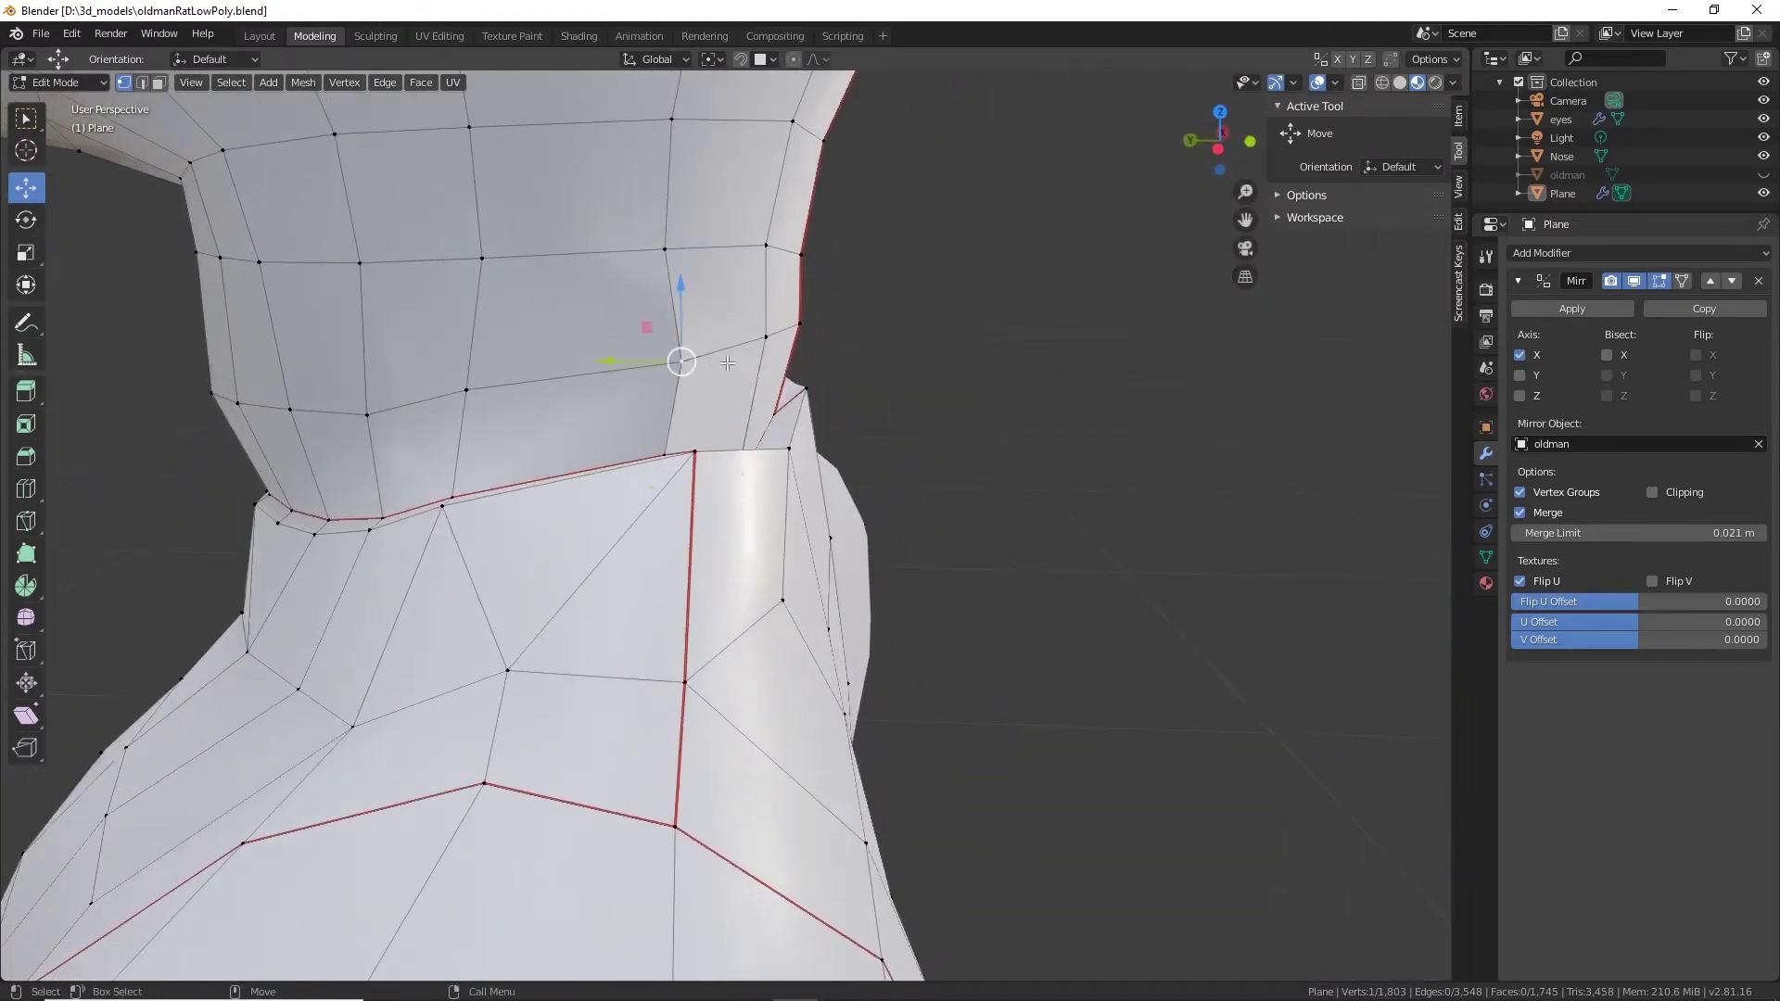
drag(633, 358, 607, 361)
middle_drag(608, 361, 542, 488)
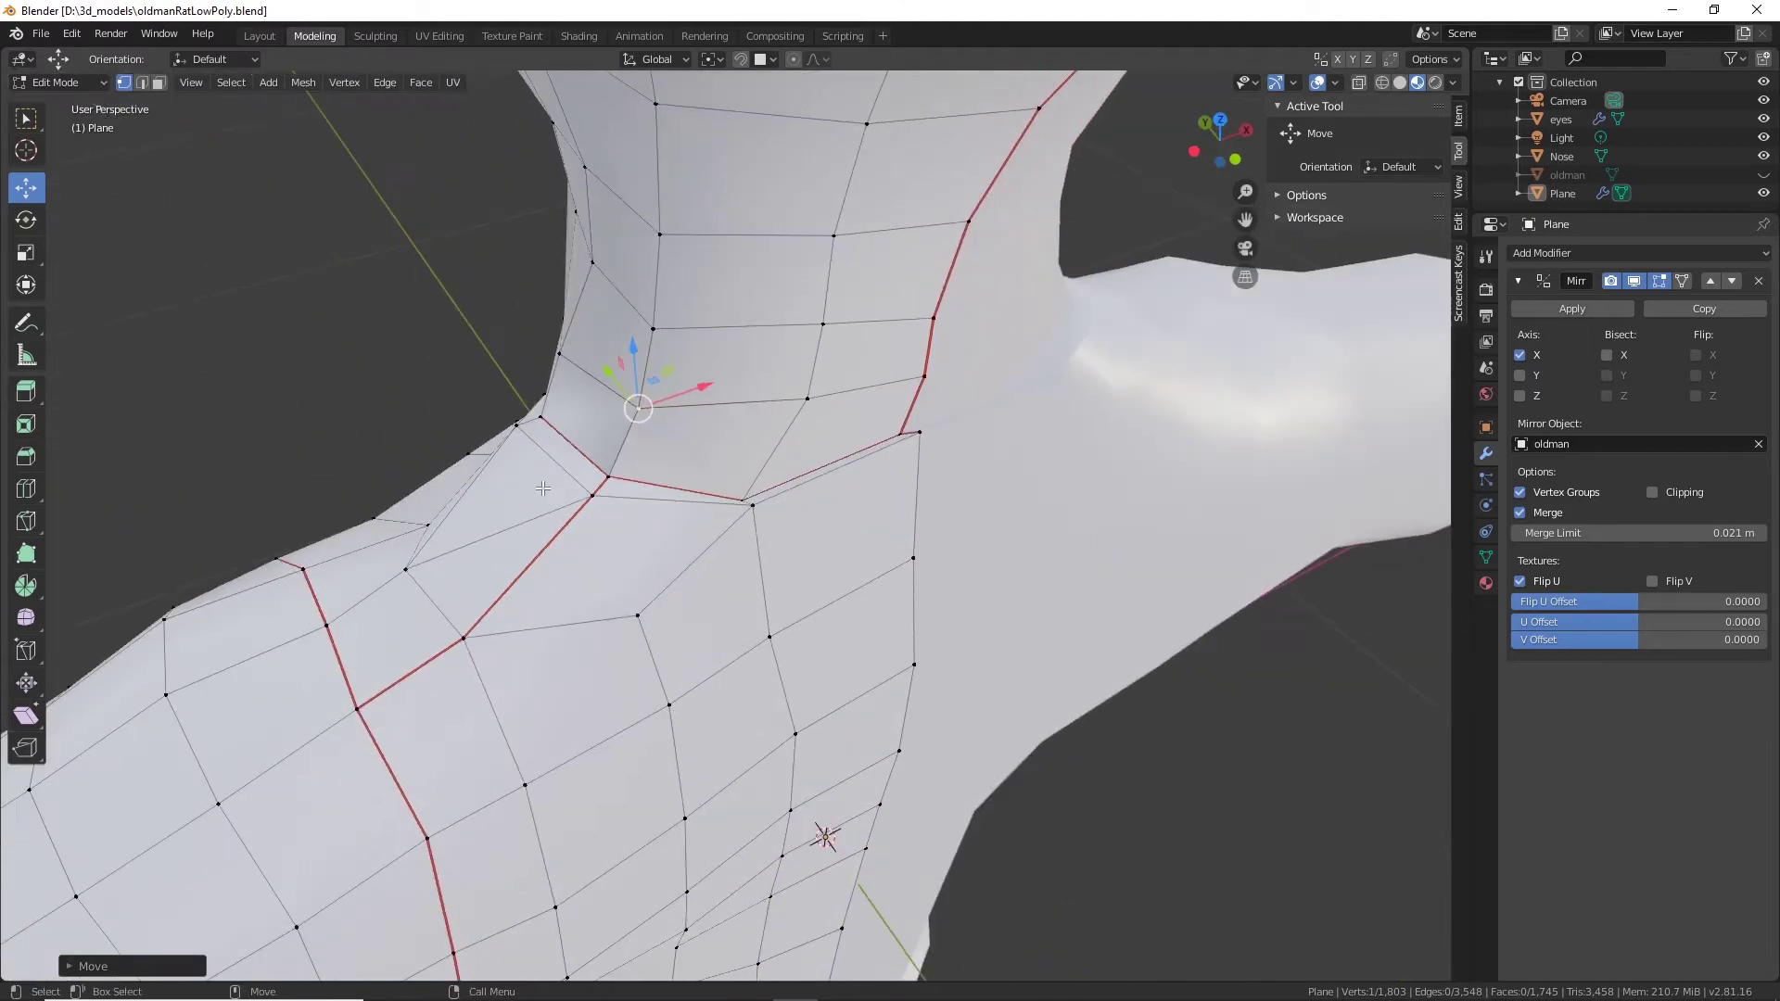
Lower the two inner collar loop vertices beside the shoulder seam so they sit deeper inside the collar.
click(606, 474)
shift+click(546, 419)
drag(564, 383, 632, 434)
middle_drag(633, 434, 872, 473)
Lower the inner collar loop's side and front vertices along Z in two groups, down to the shirt's neckline edge.
click(841, 552)
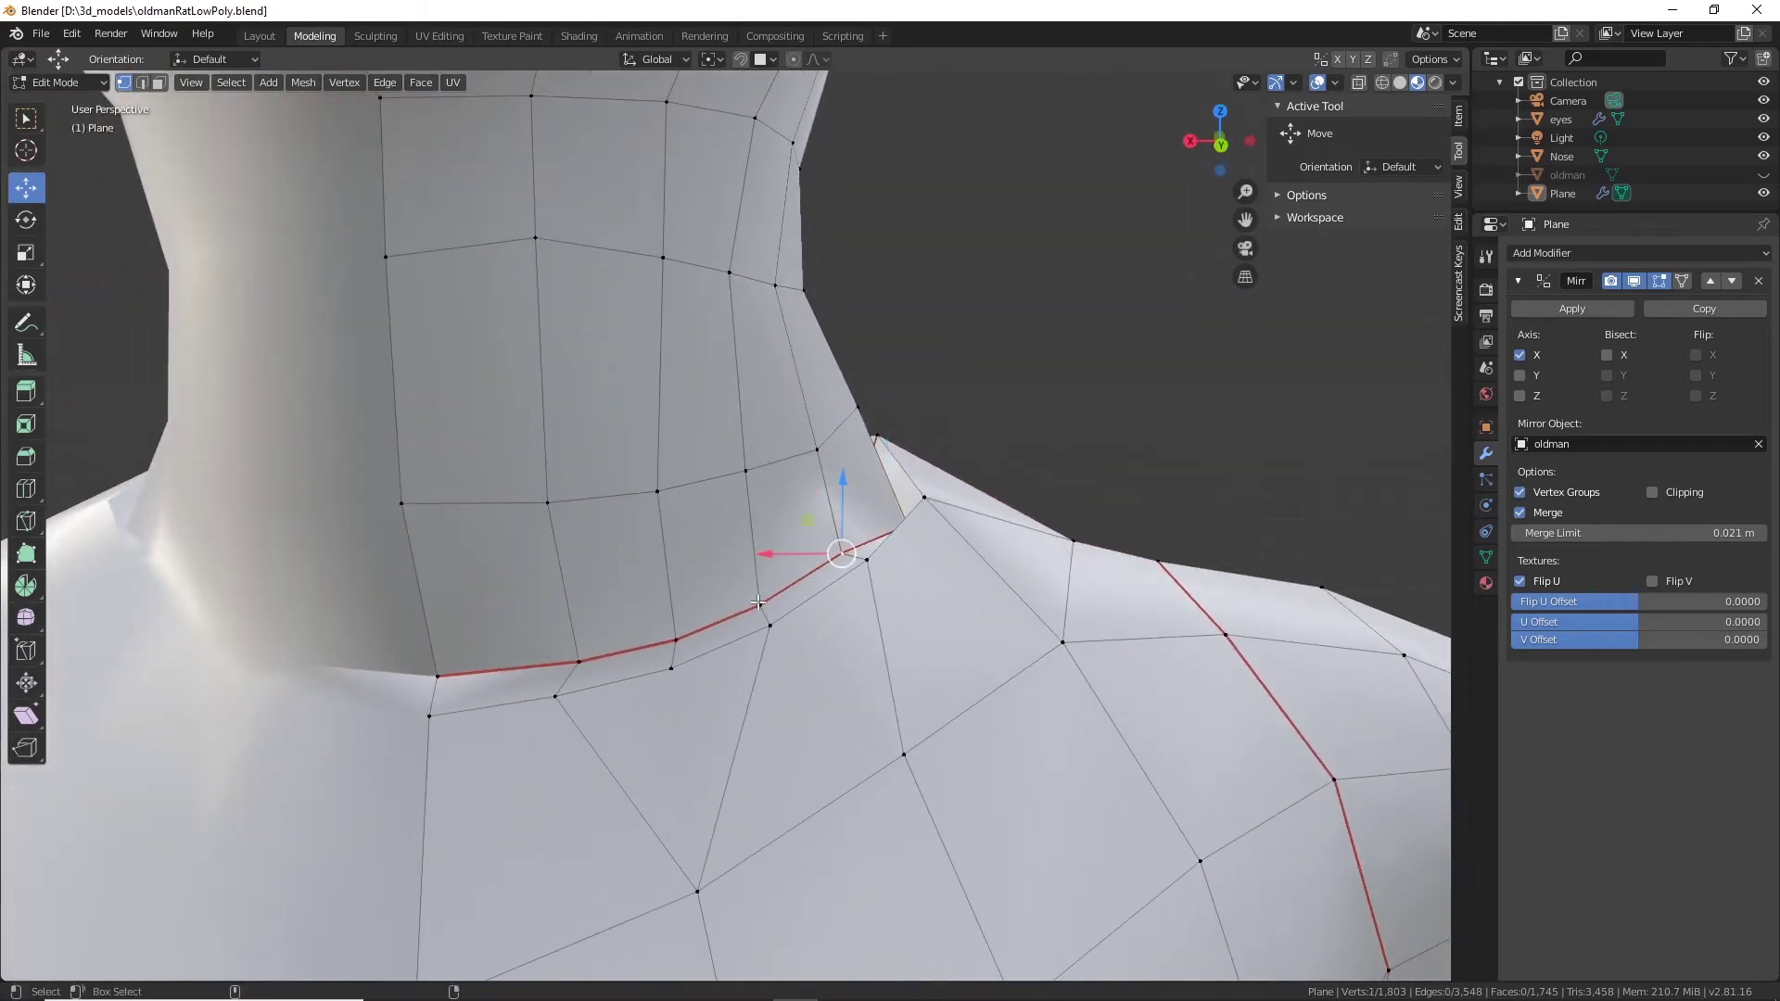
shift+click(760, 605)
key(g)
key(z)
click(809, 522)
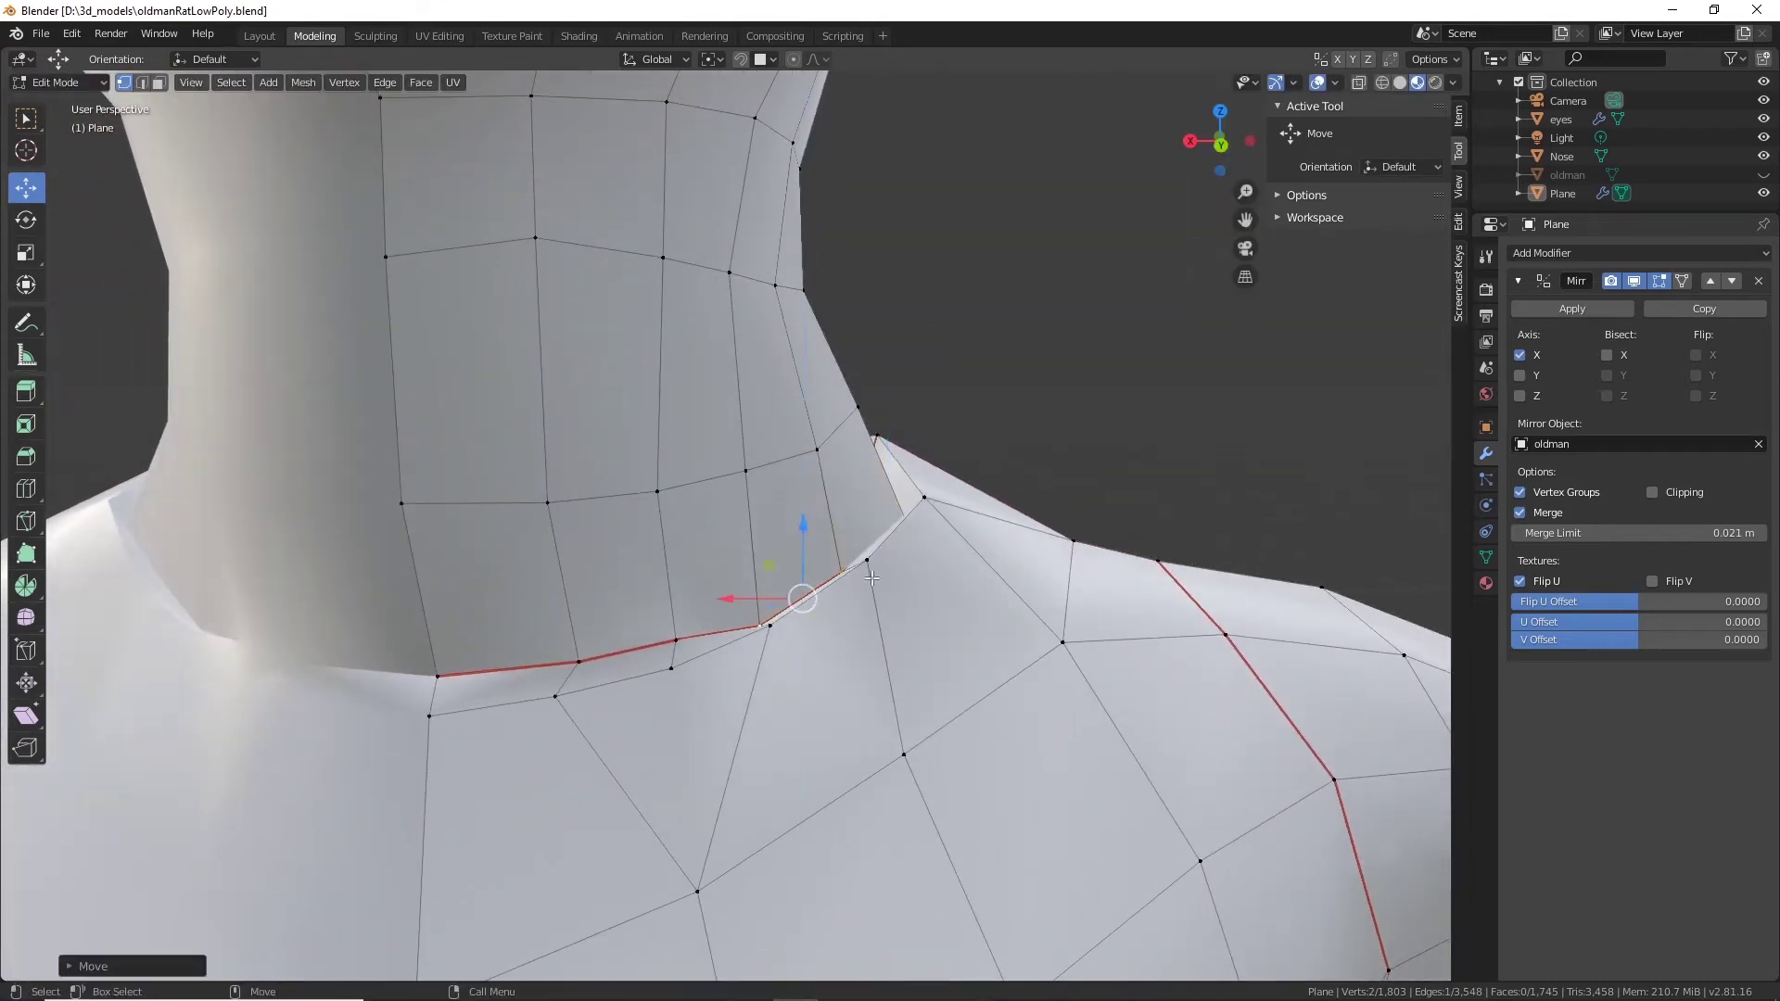
click(675, 640)
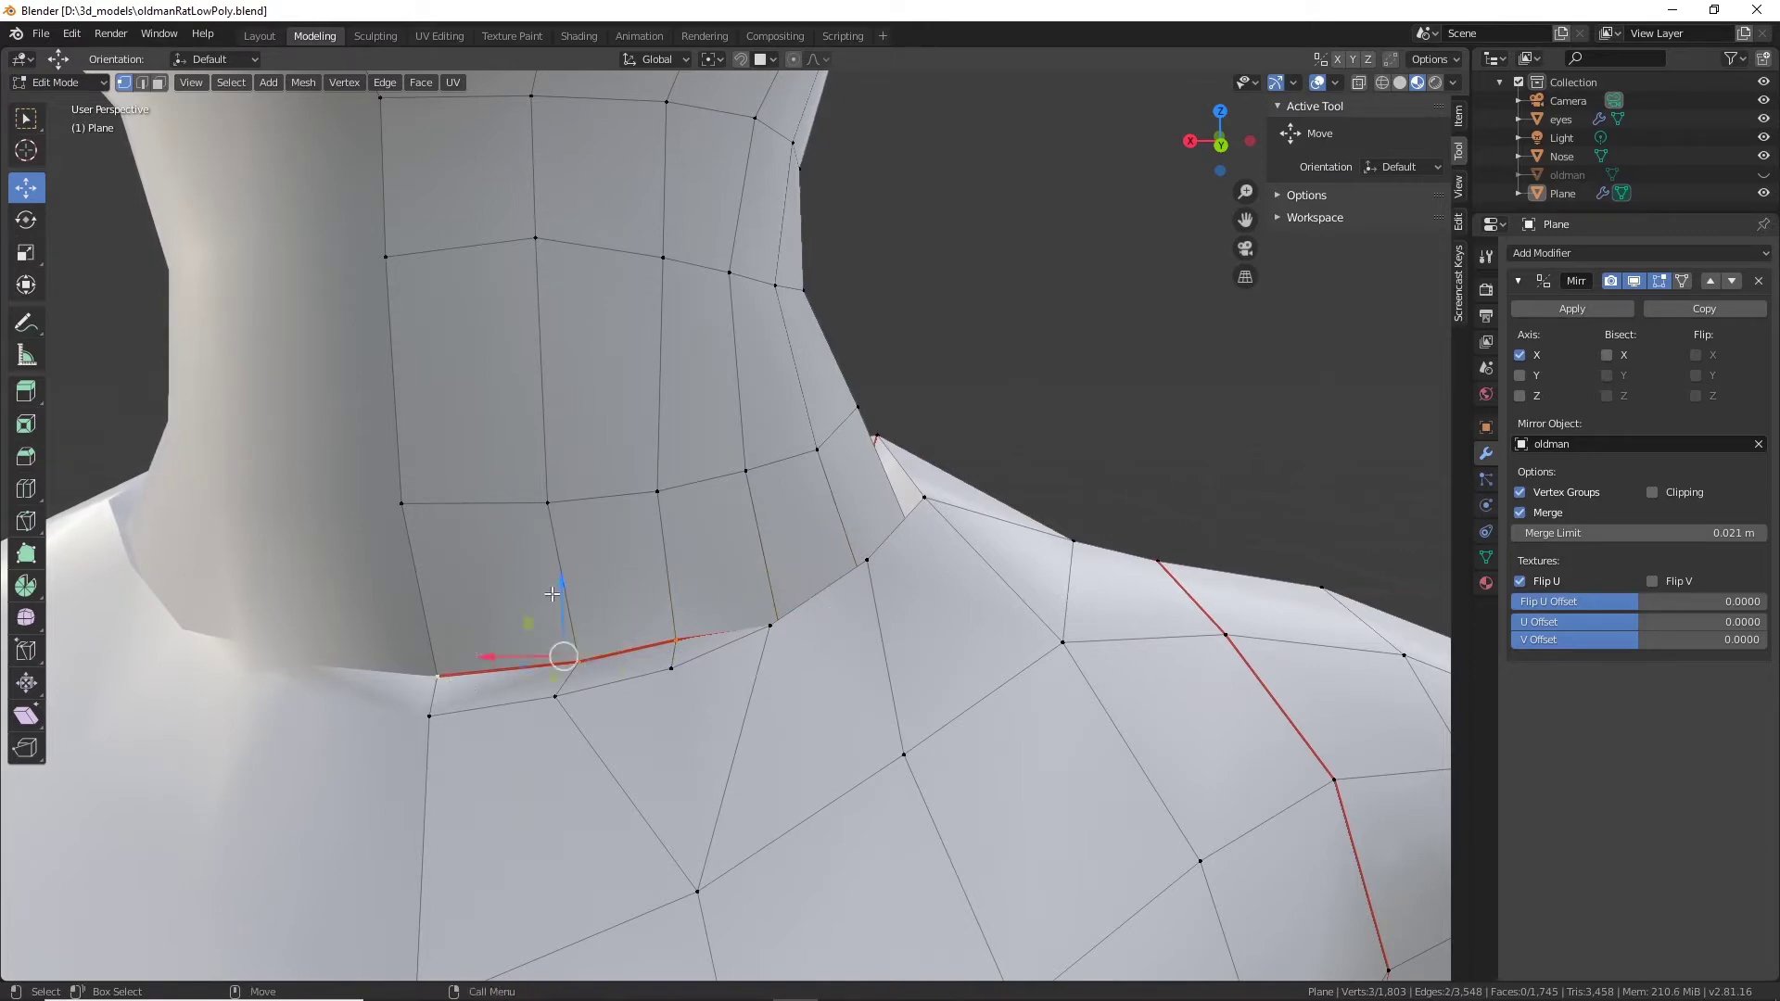
key(g)
key(z)
click(550, 627)
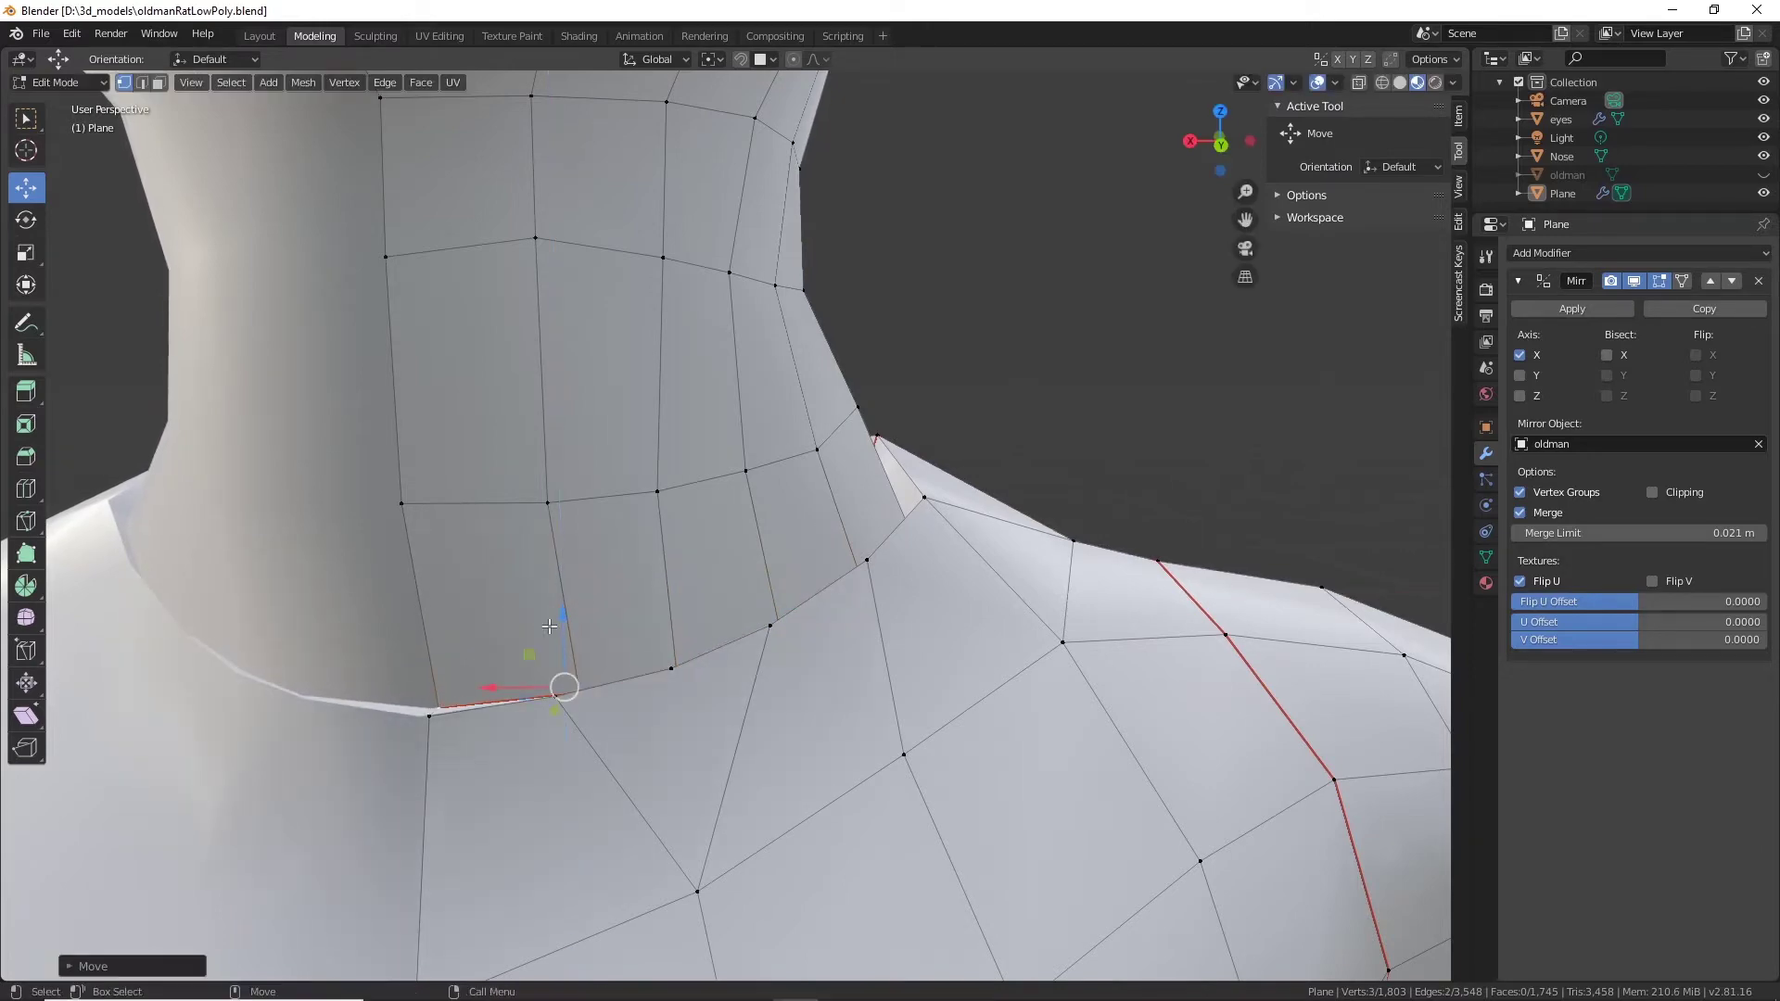
Move the inner collar vertex at the front side of the neck inward along X and slightly down.
middle_drag(550, 627, 1002, 664)
click(940, 652)
scroll(1002, 664, up, 4)
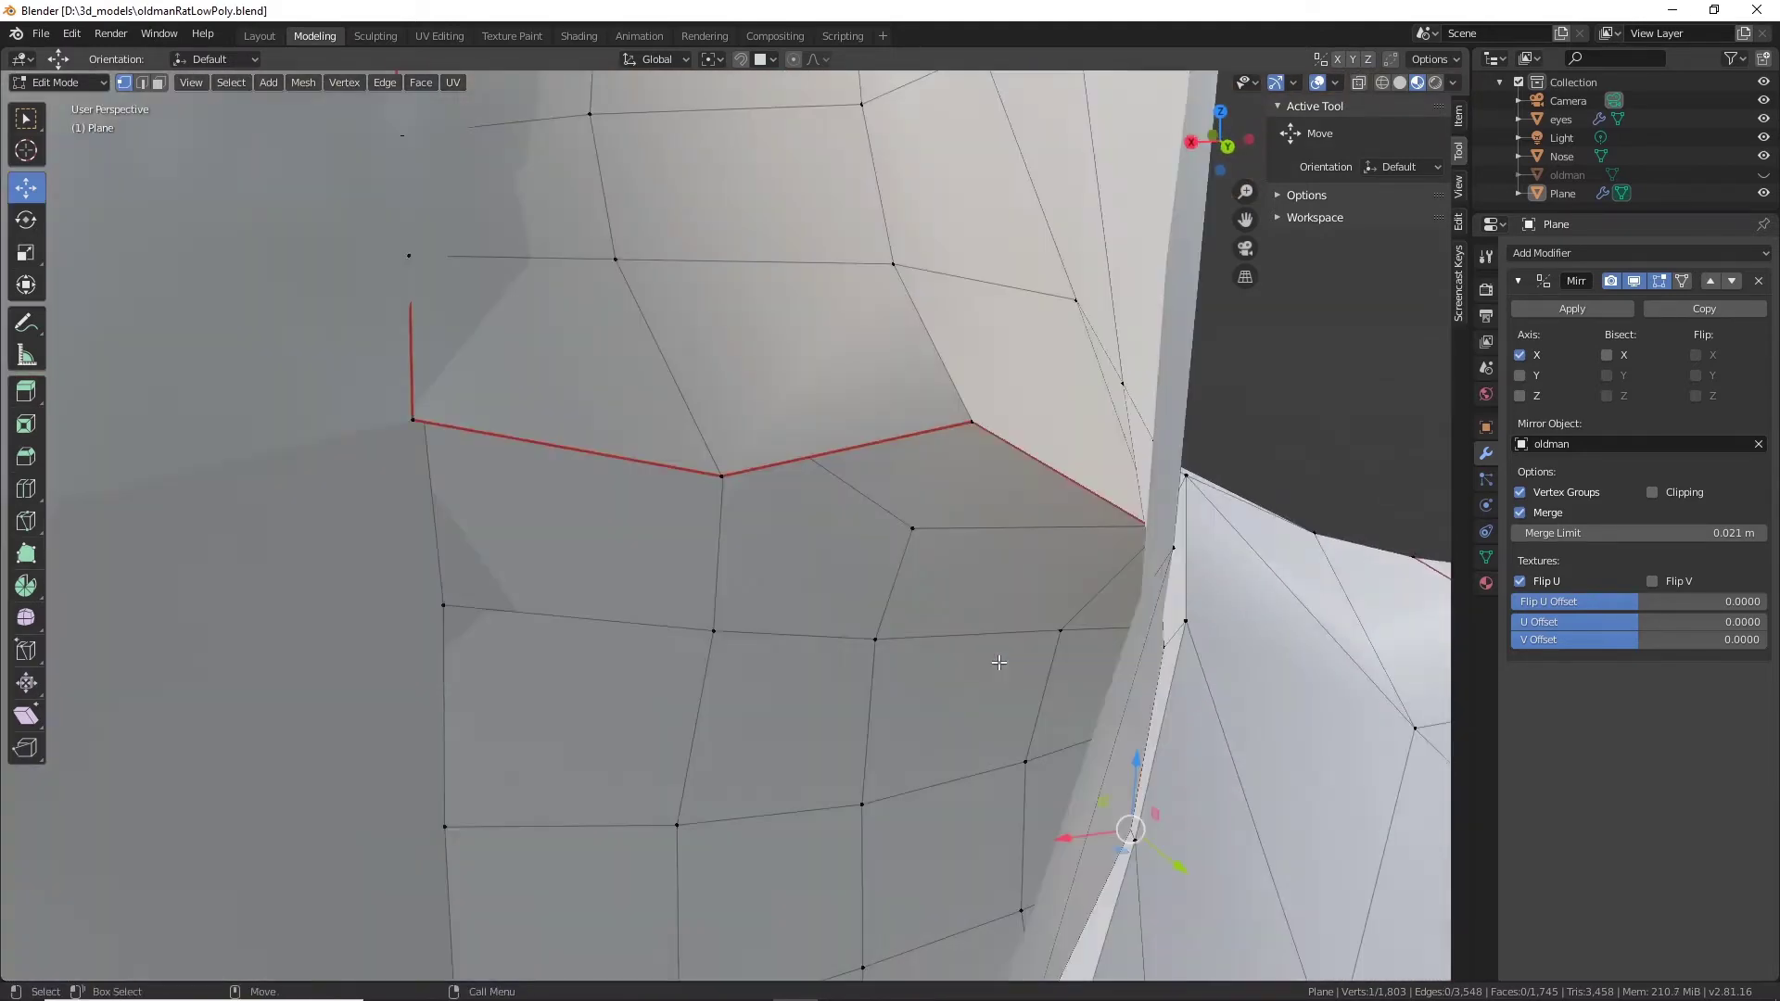
shift+middle_drag(1148, 670, 1123, 520)
drag(1101, 487, 1077, 492)
drag(1040, 397, 1043, 408)
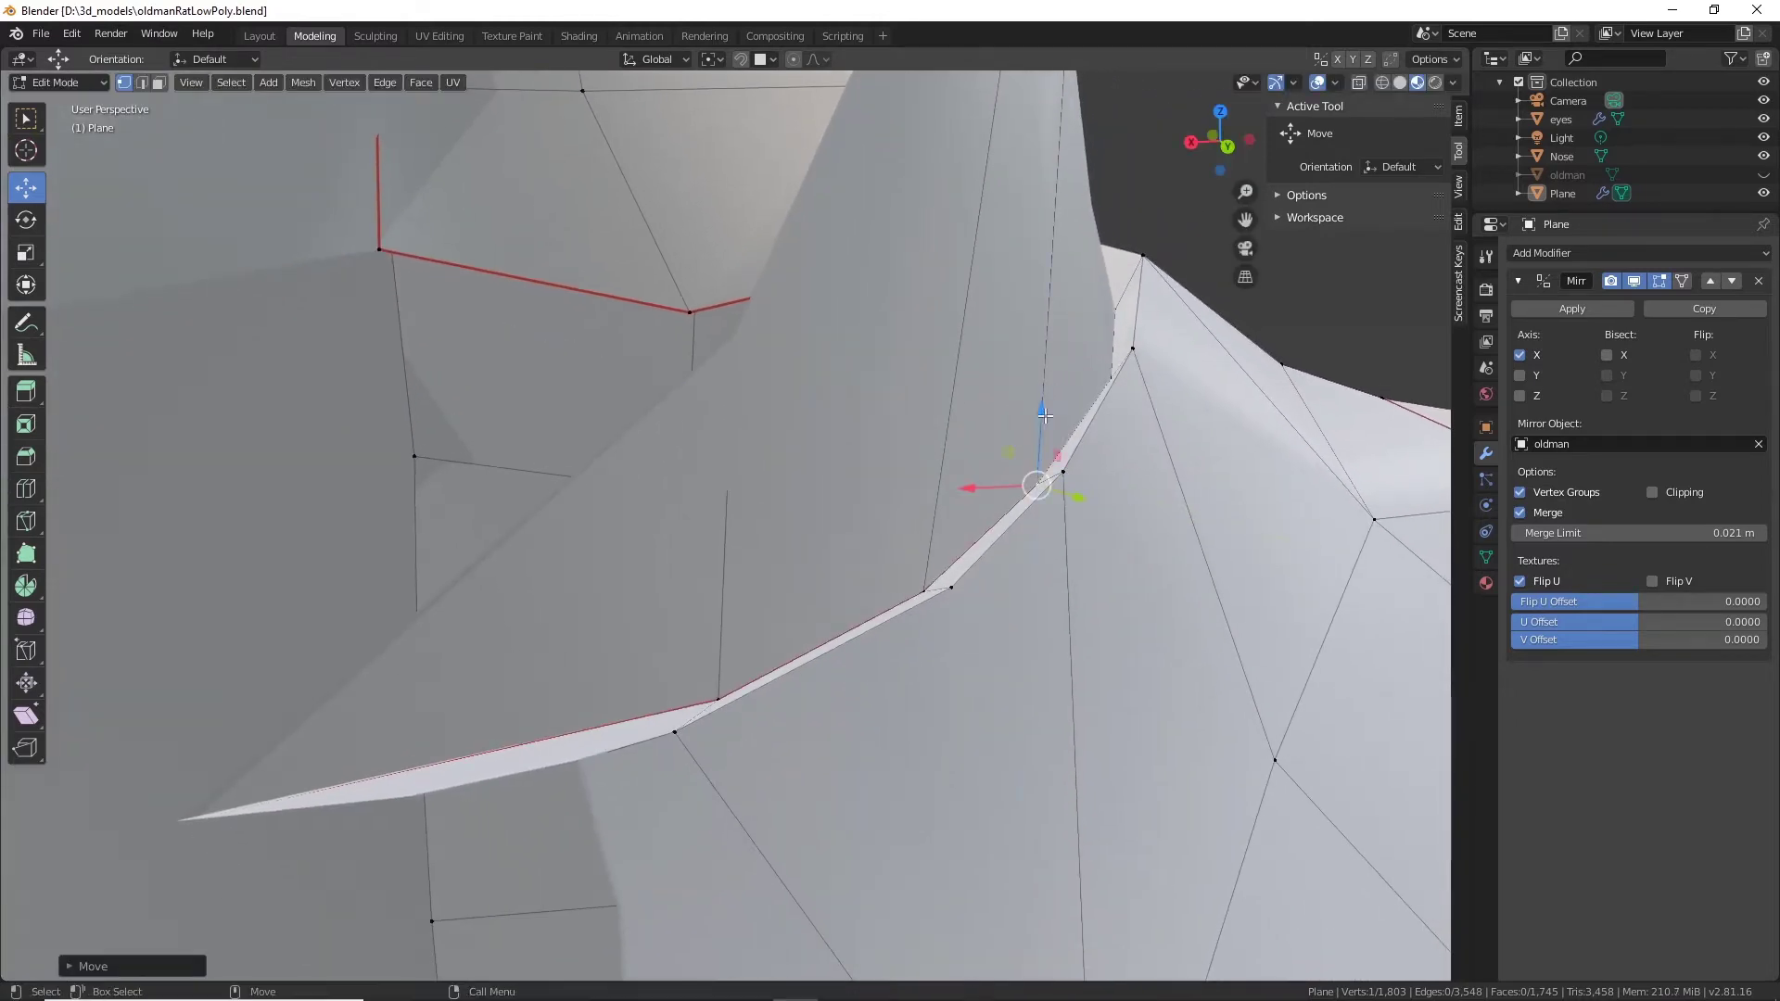
Nudge the next inner collar vertex toward the shoulder inward, away from the shirt's neckline edge.
middle_drag(1191, 515, 1090, 547)
middle_drag(761, 533, 842, 518)
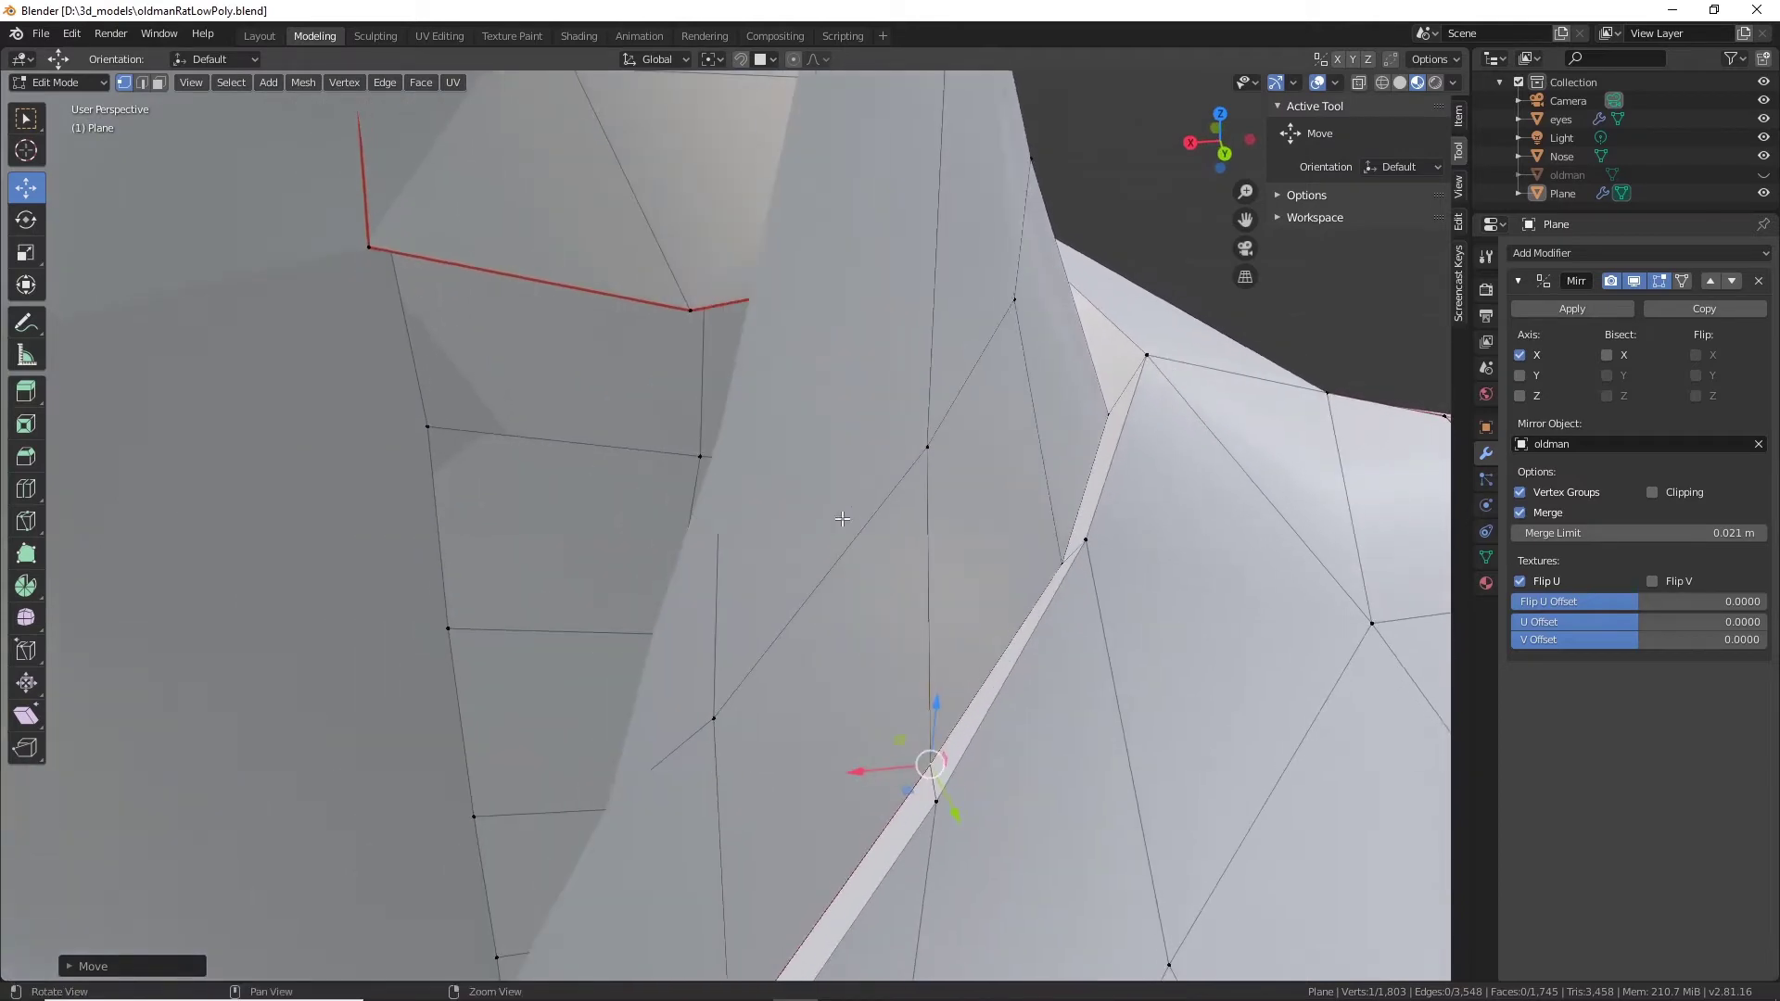
click(1060, 565)
drag(1100, 595, 1077, 591)
Raise the outer neckline vertex at the back slightly along Z to straighten the rear collar edge.
scroll(1077, 591, down, 5)
middle_drag(1076, 591, 704, 536)
scroll(963, 586, down, 3)
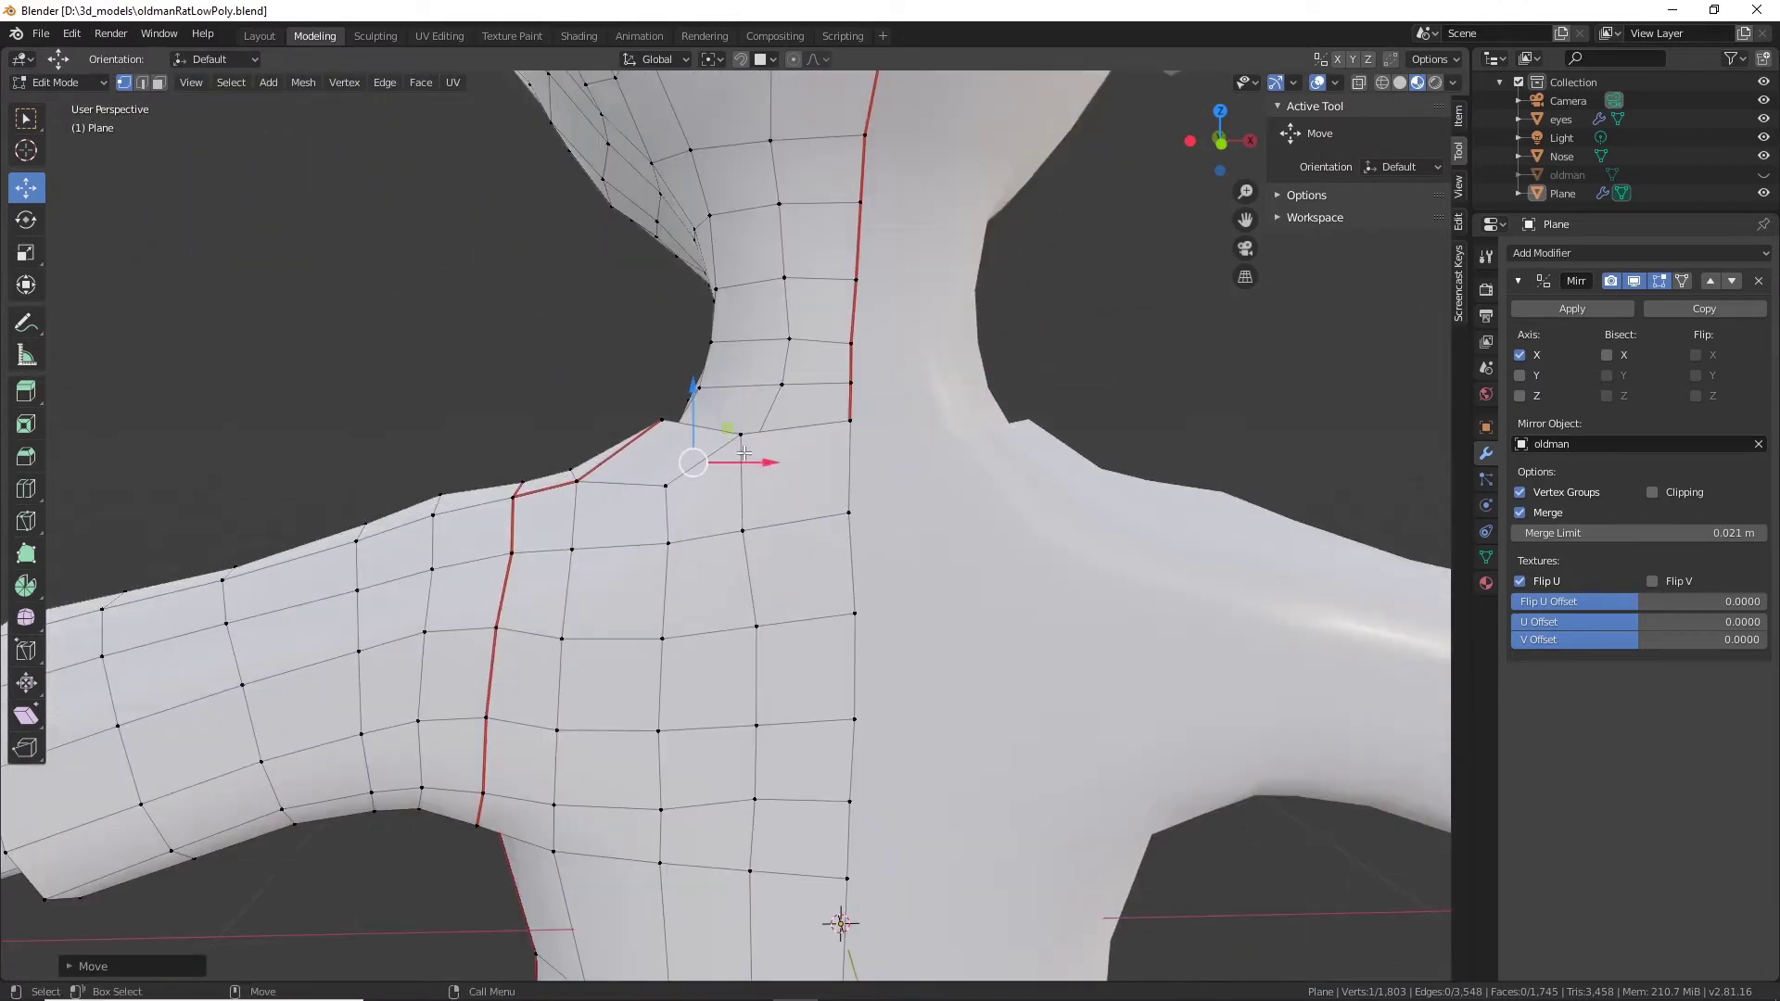
click(742, 433)
mouse_move(736, 393)
mouse_down()
mouse_move(737, 346)
mouse_move(737, 364)
mouse_up()
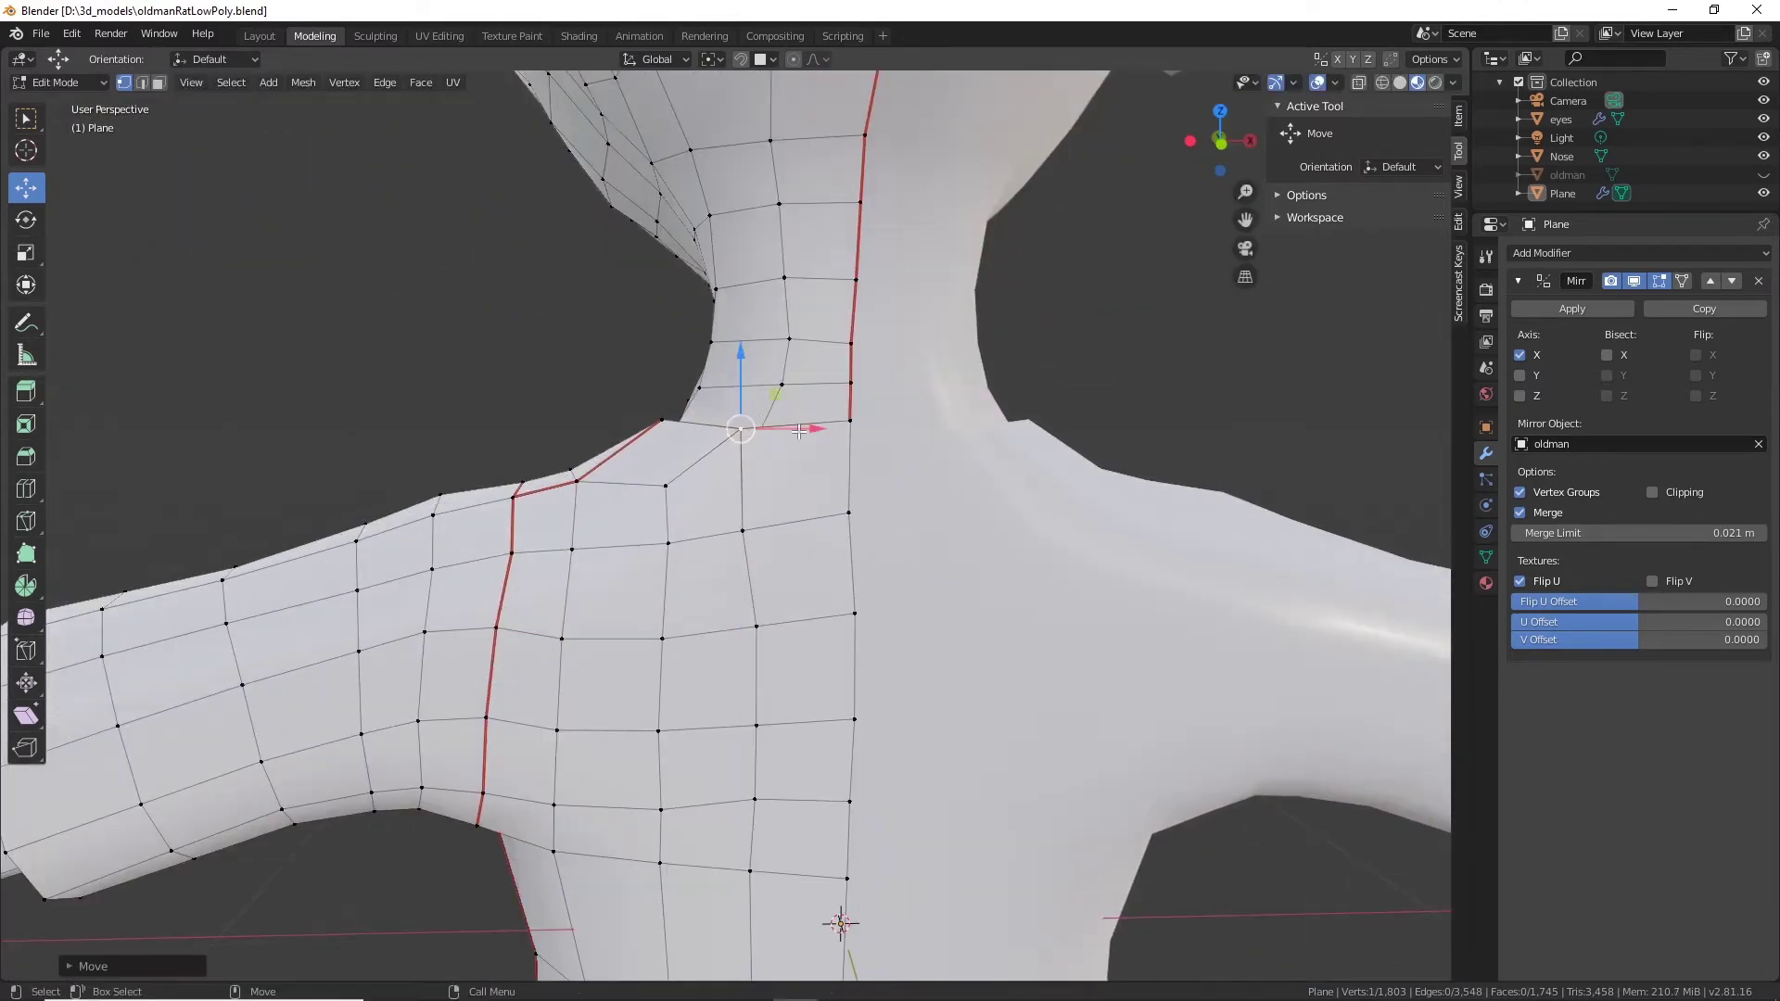
Examine the reshaped collar and shirt from the back, side and front, and the character's overall mesh.
middle_drag(736, 363, 721, 549)
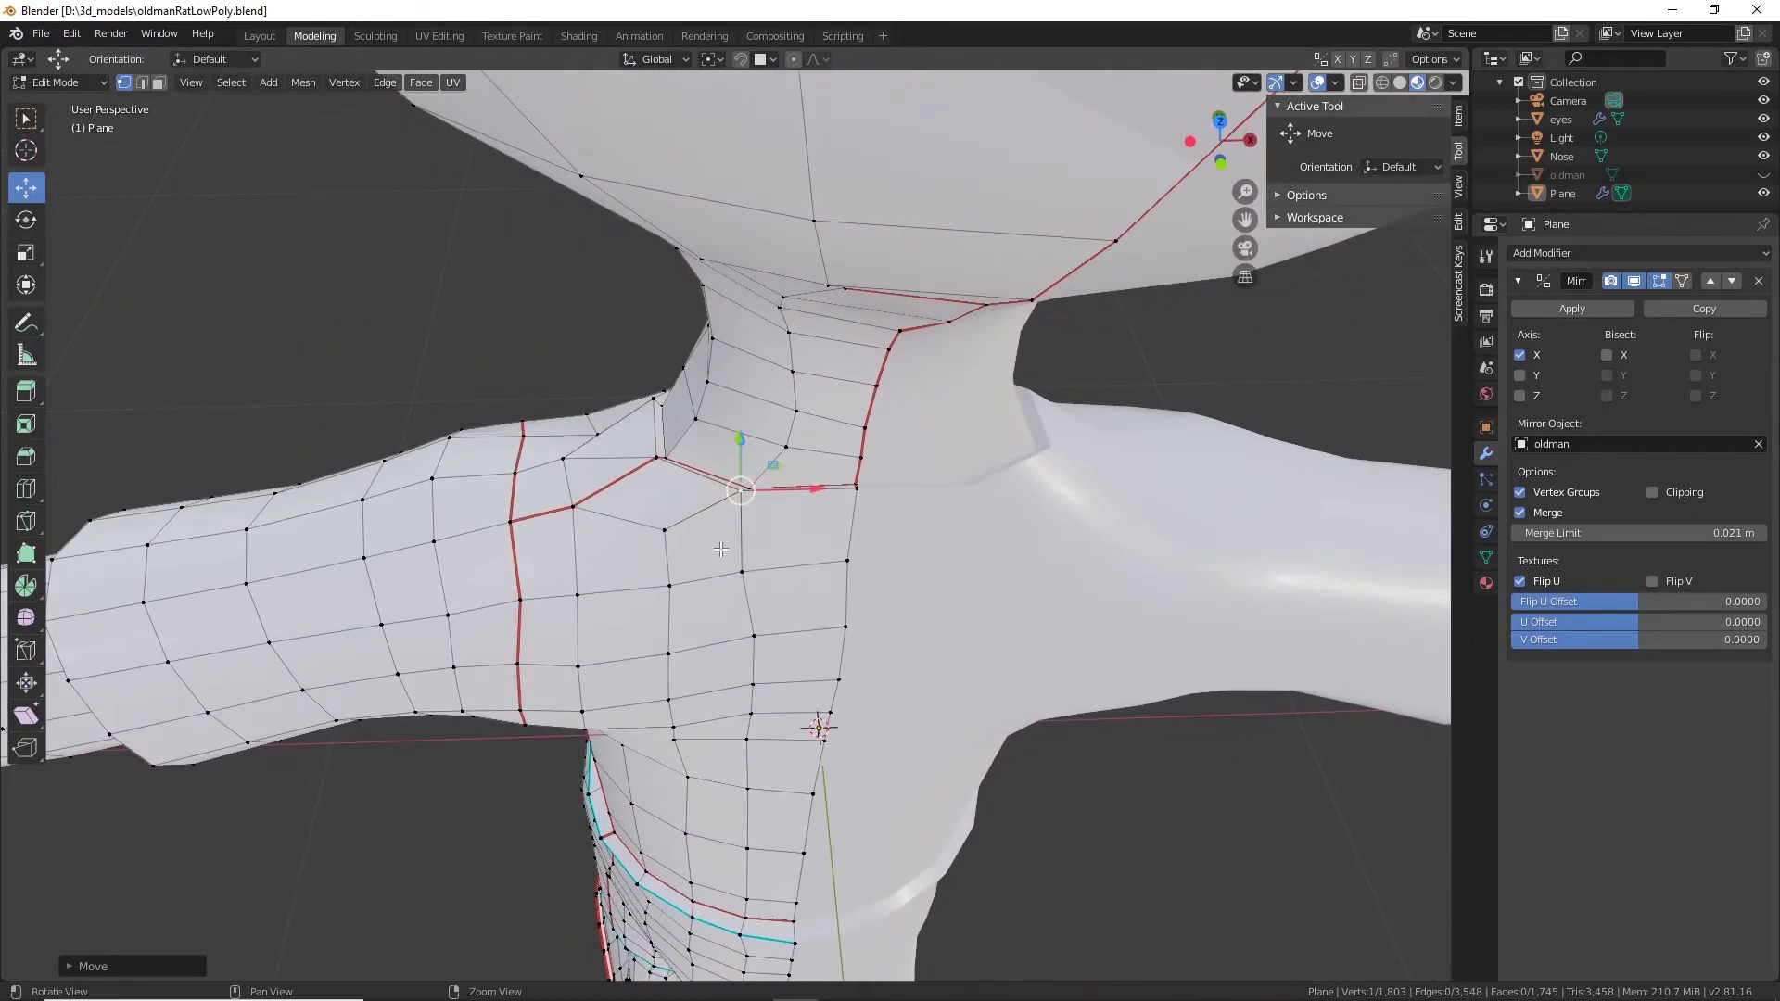
middle_drag(633, 506, 1009, 444)
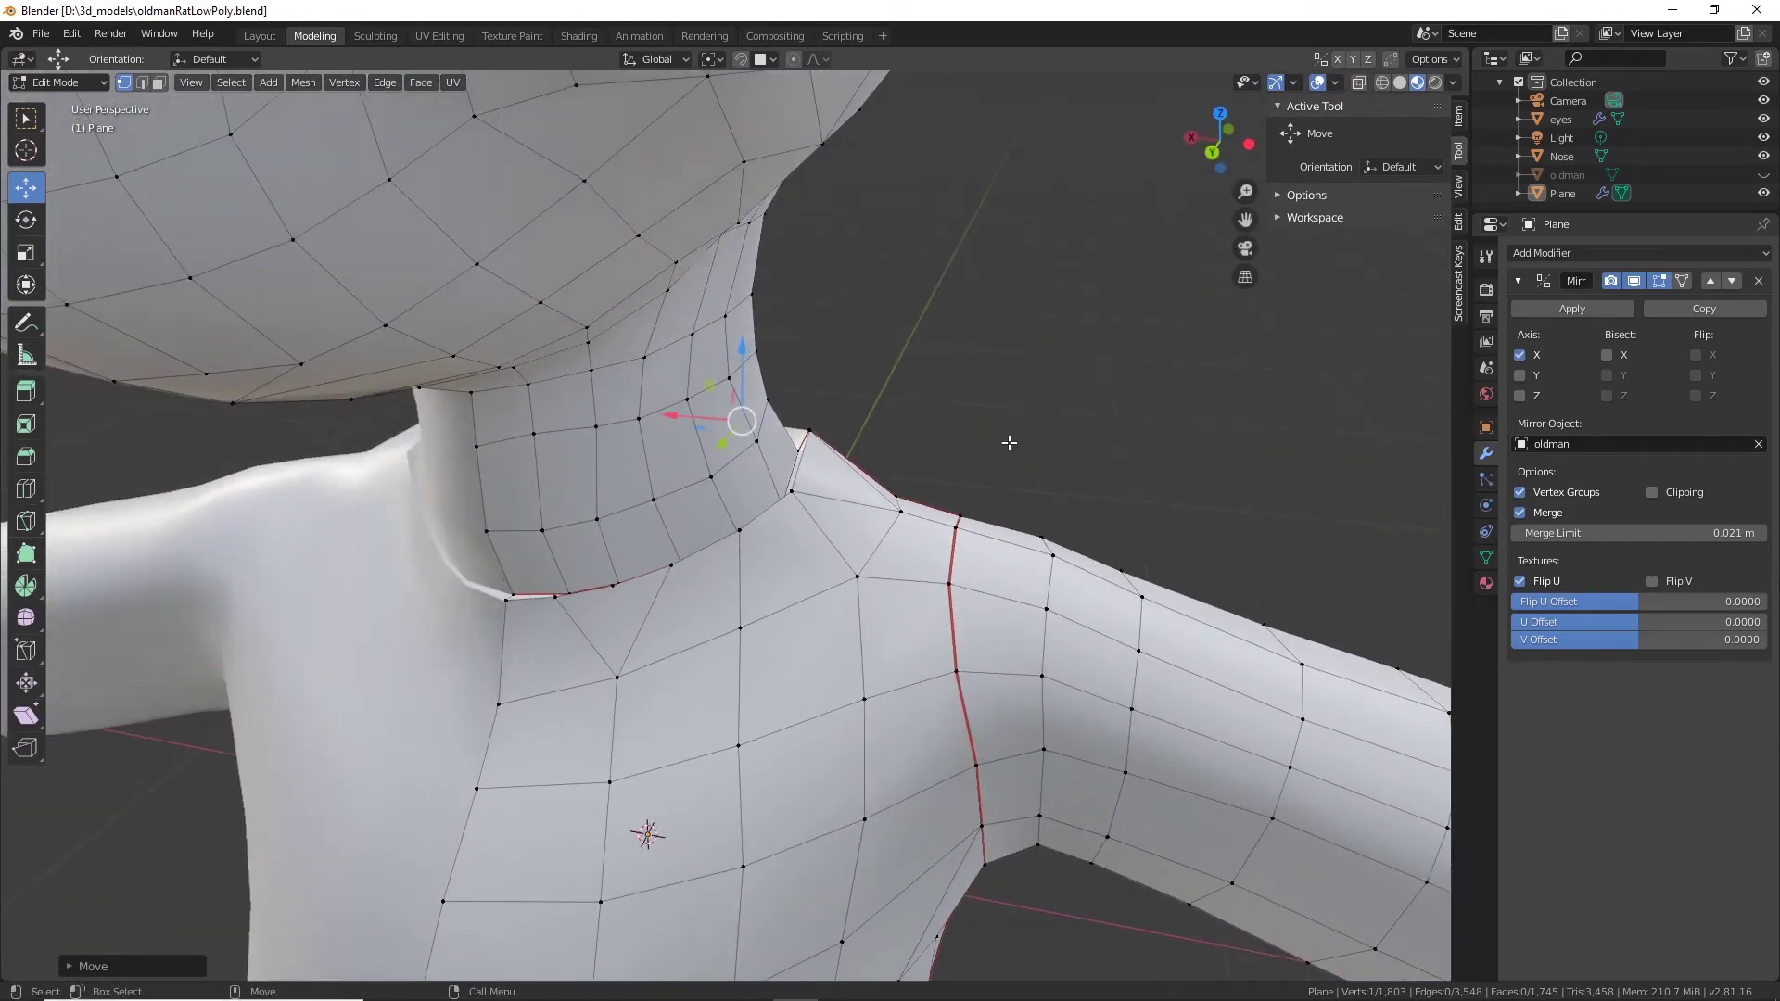
scroll(965, 654, down, 4)
shift+middle_drag(965, 655, 694, 339)
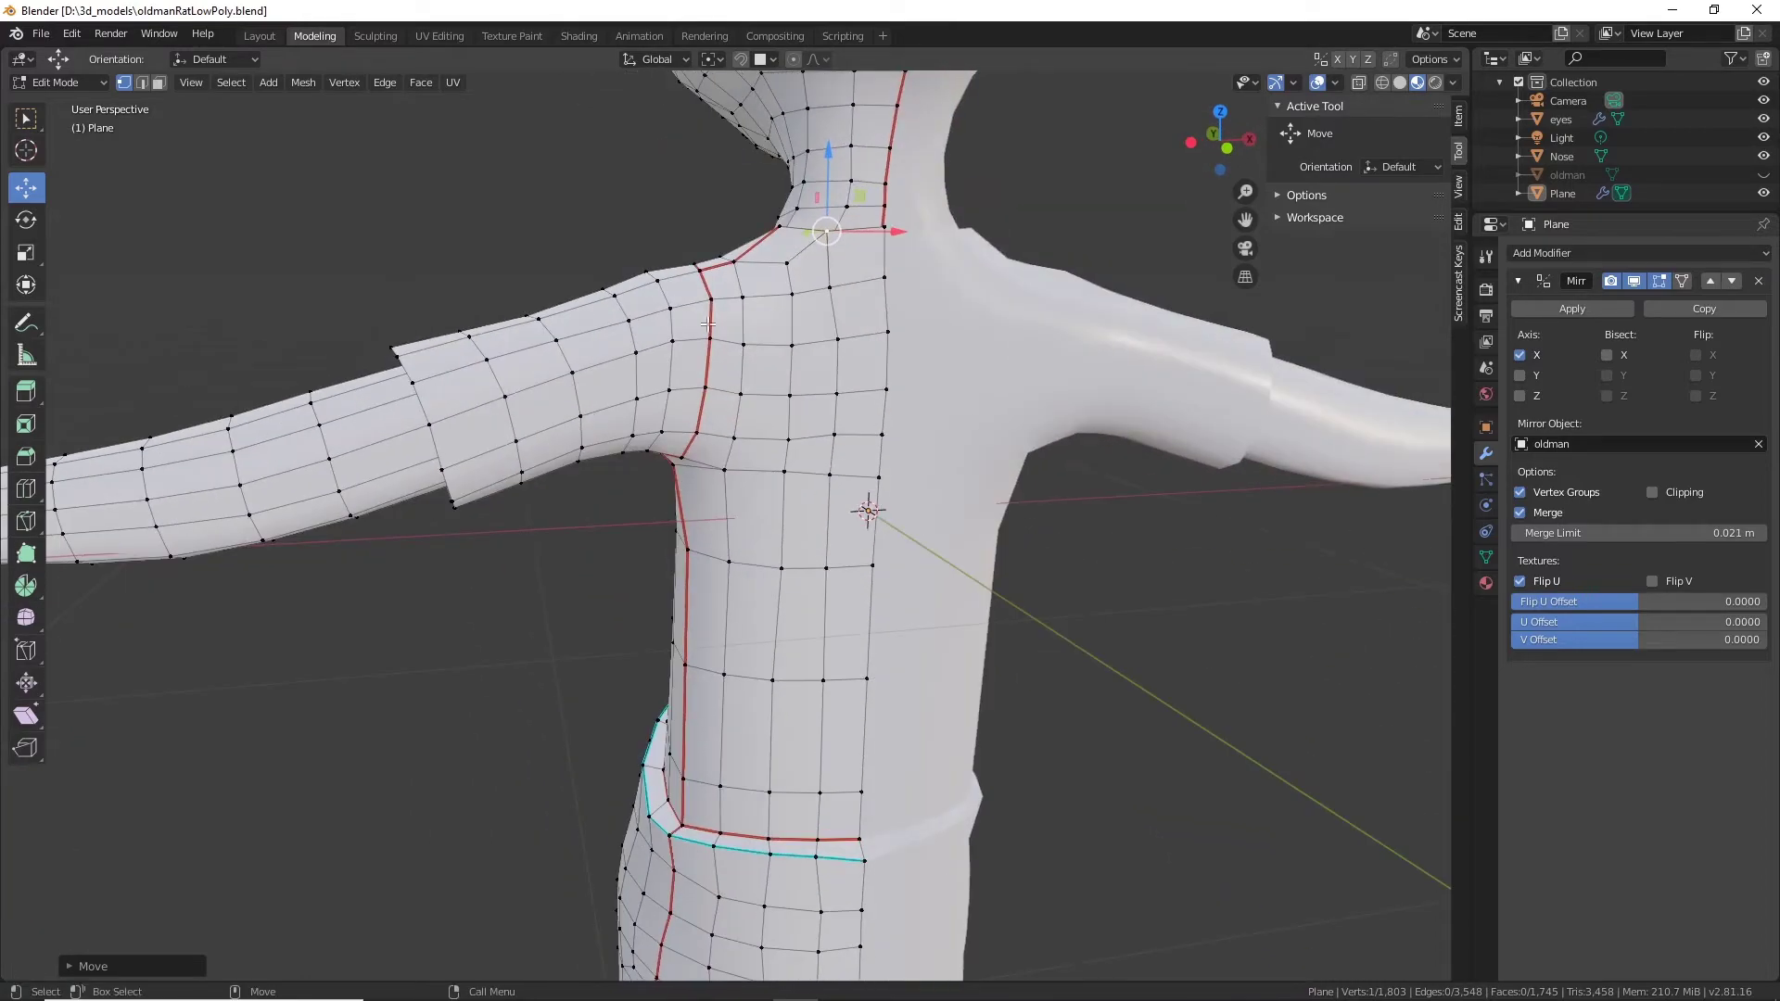
middle_drag(631, 359, 828, 489)
alt+drag(828, 488, 870, 473)
scroll(881, 482, down, 3)
alt+middle_drag(922, 525, 942, 448)
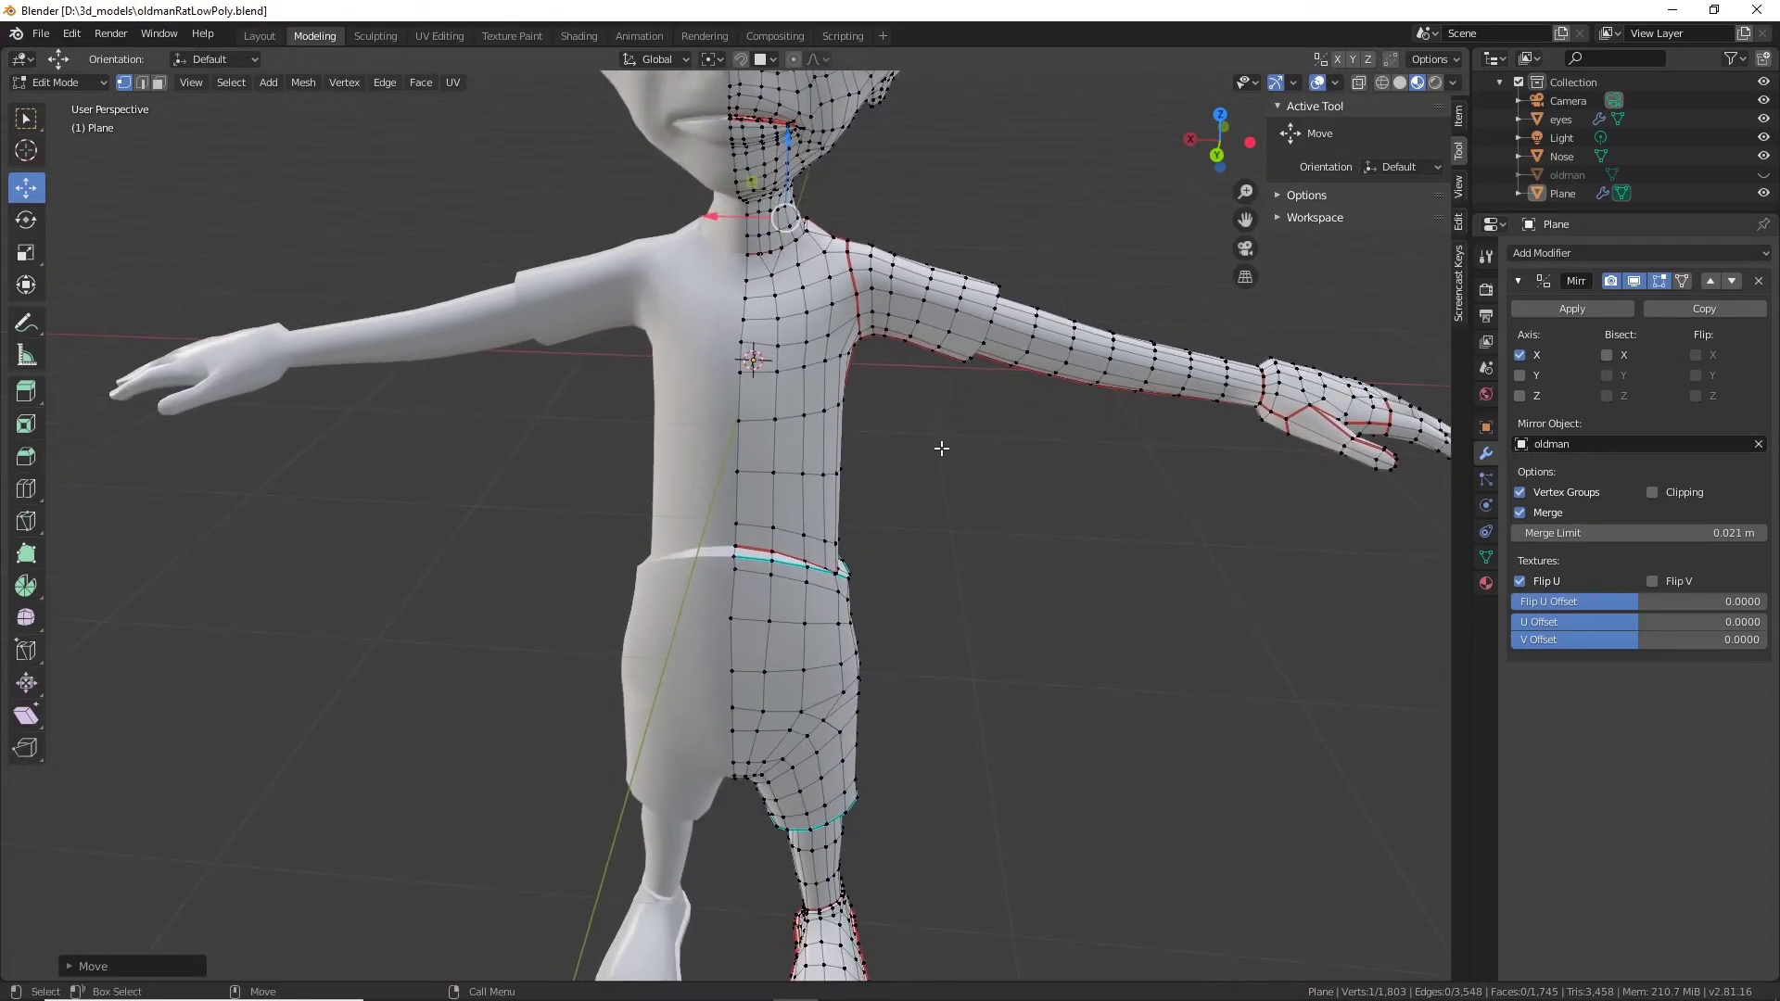
scroll(942, 449, down, 3)
alt+drag(946, 478, 853, 478)
alt+middle_drag(853, 478, 867, 640)
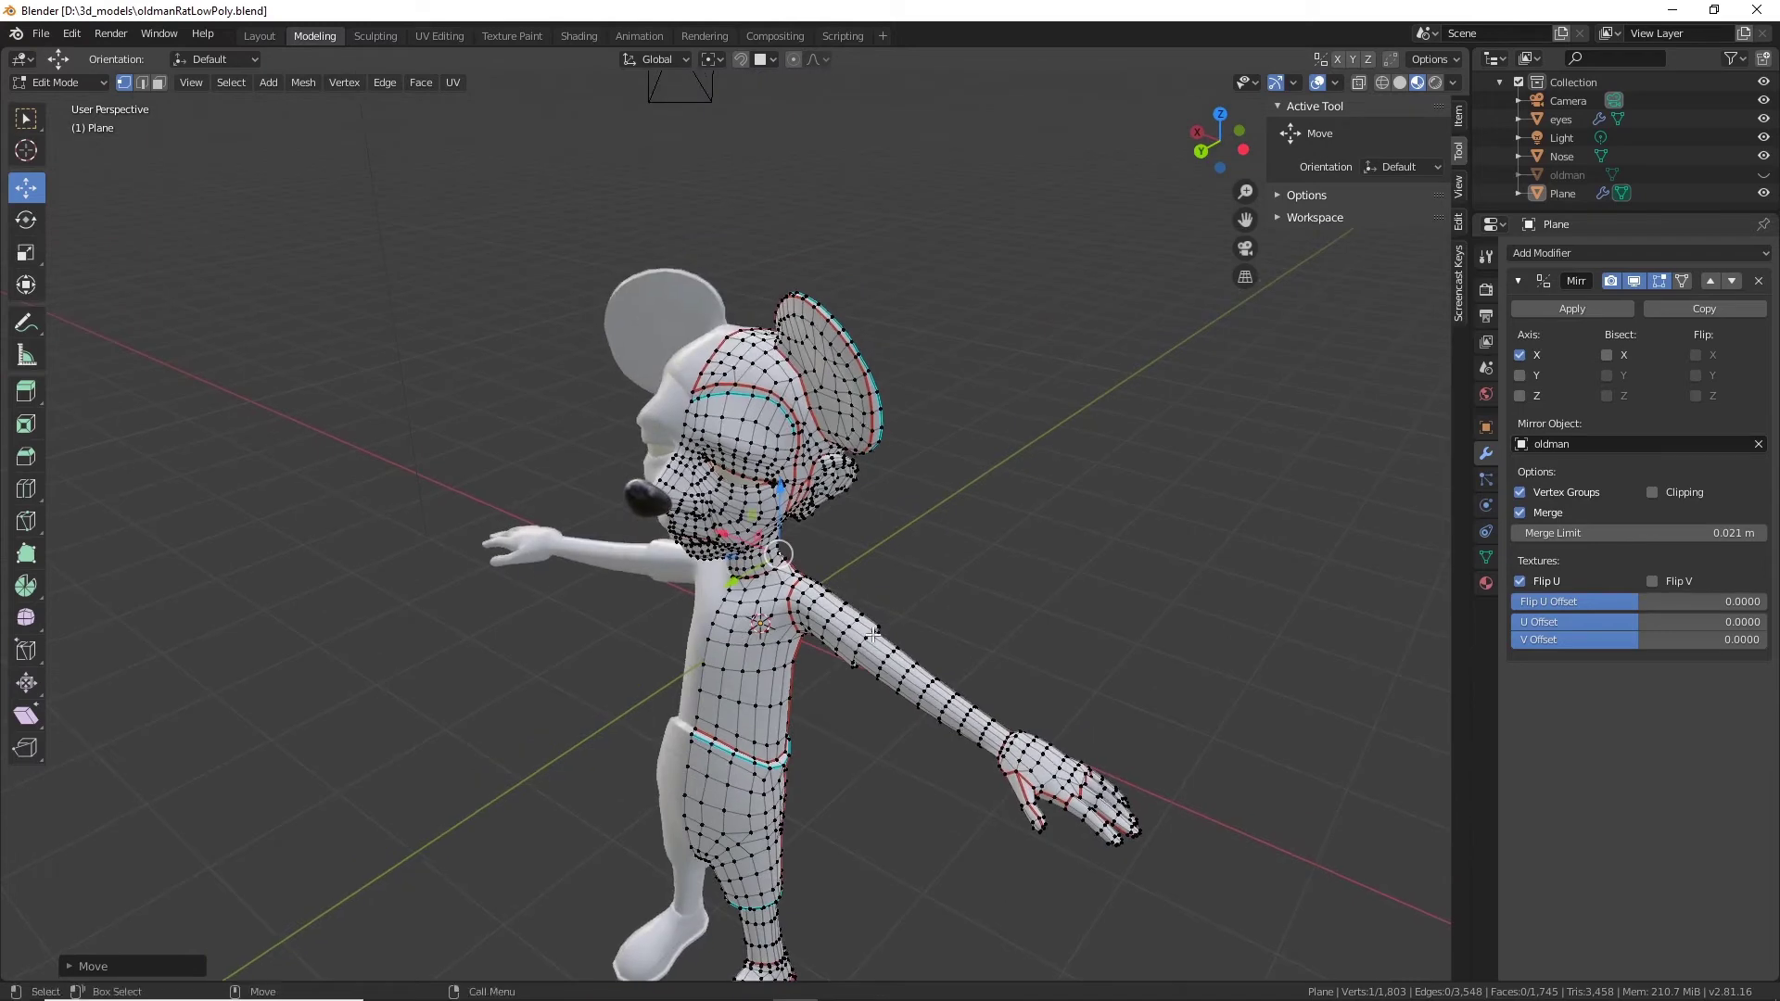
scroll(874, 637, up, 2)
Switch to Object Mode and select the character's body mesh.
click(89, 83)
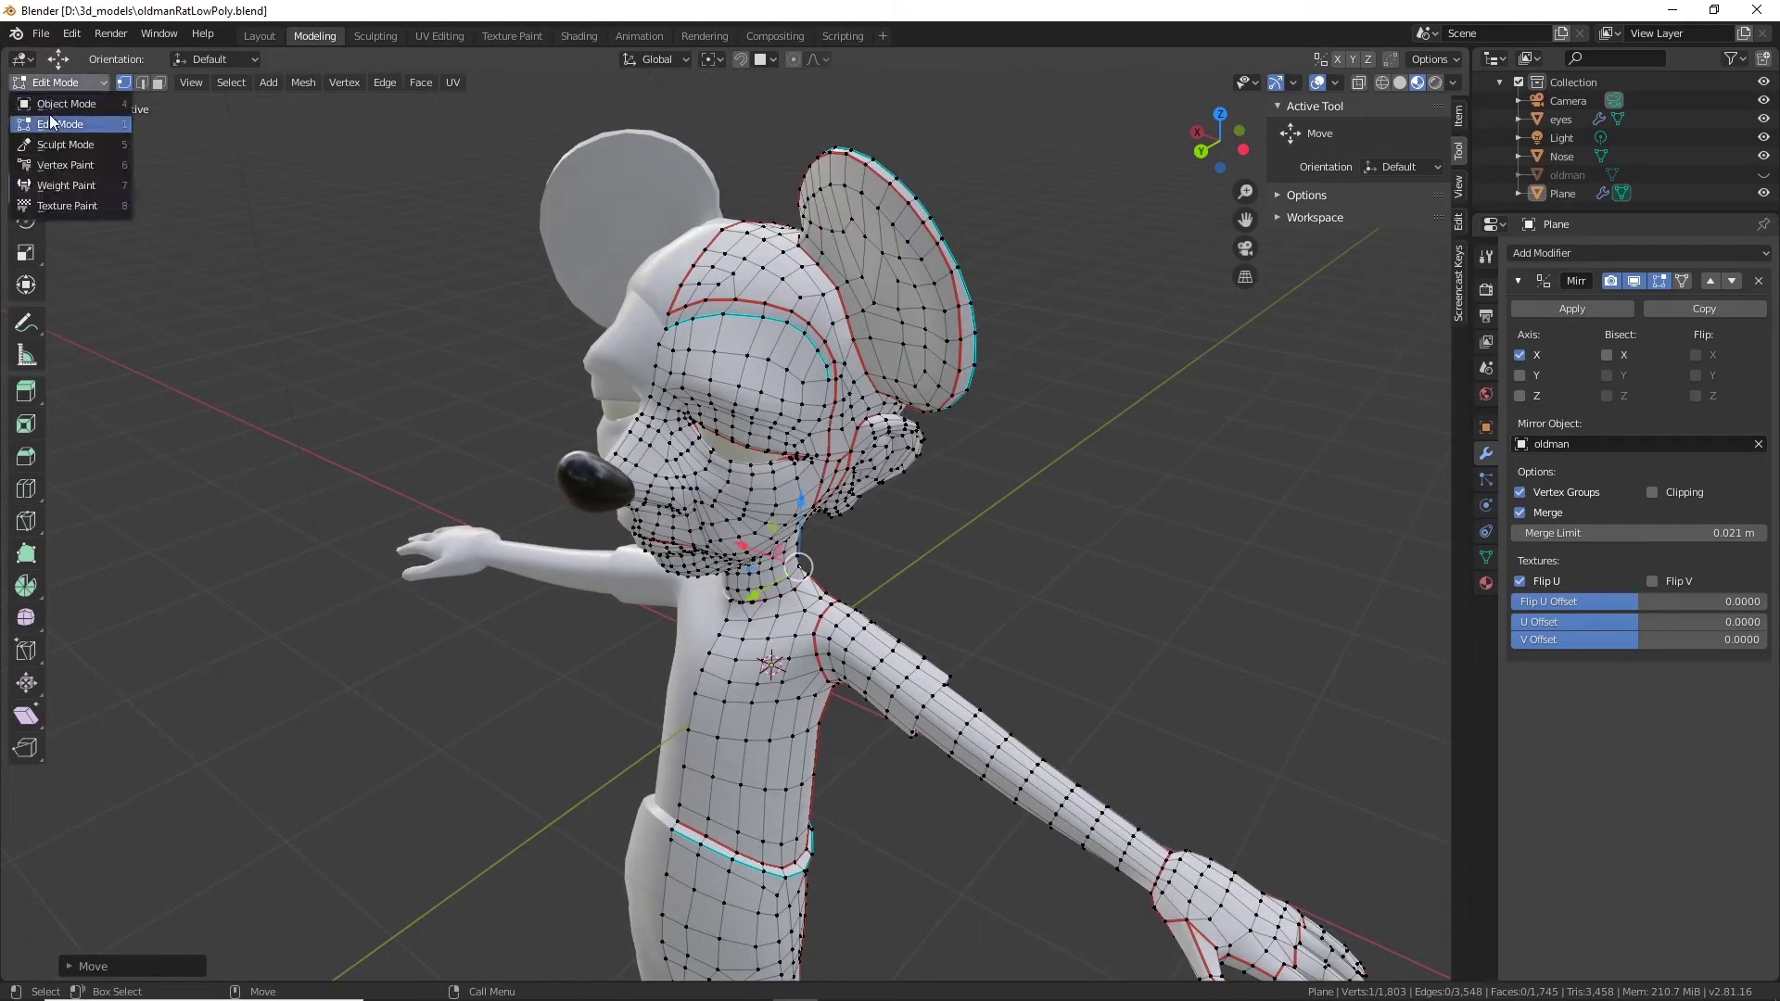
click(58, 102)
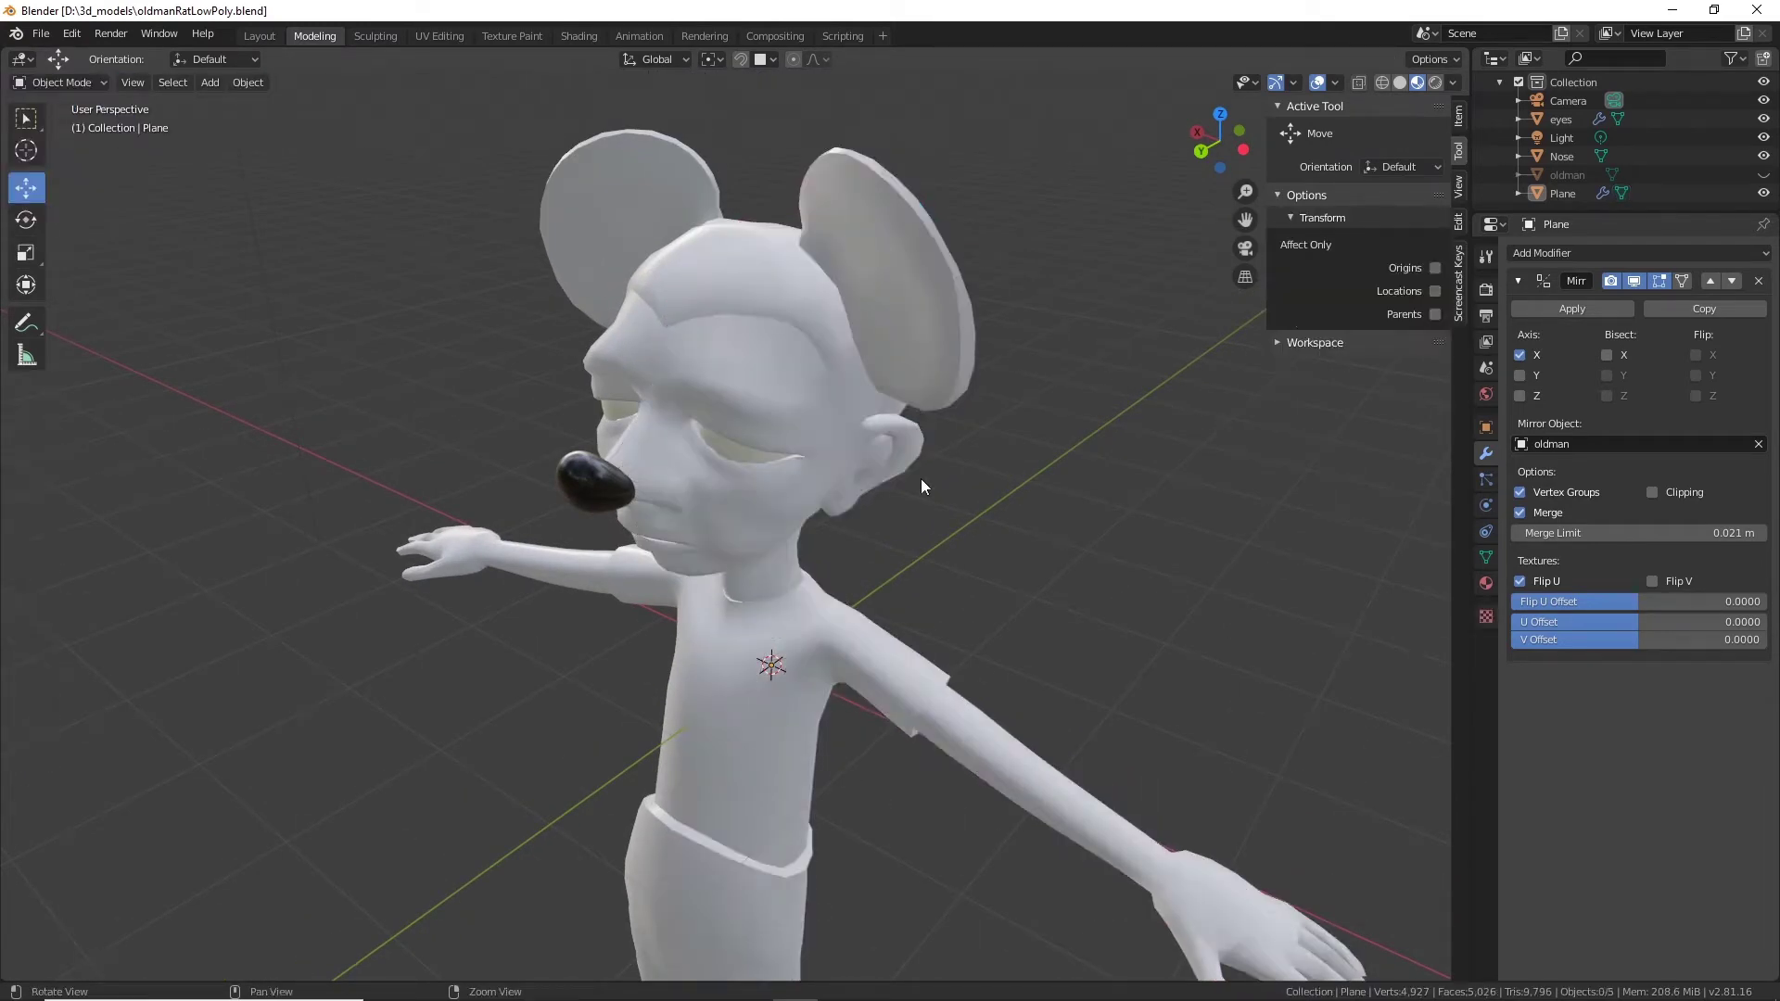
alt+drag(920, 479, 983, 492)
alt+middle_drag(1052, 589, 933, 460)
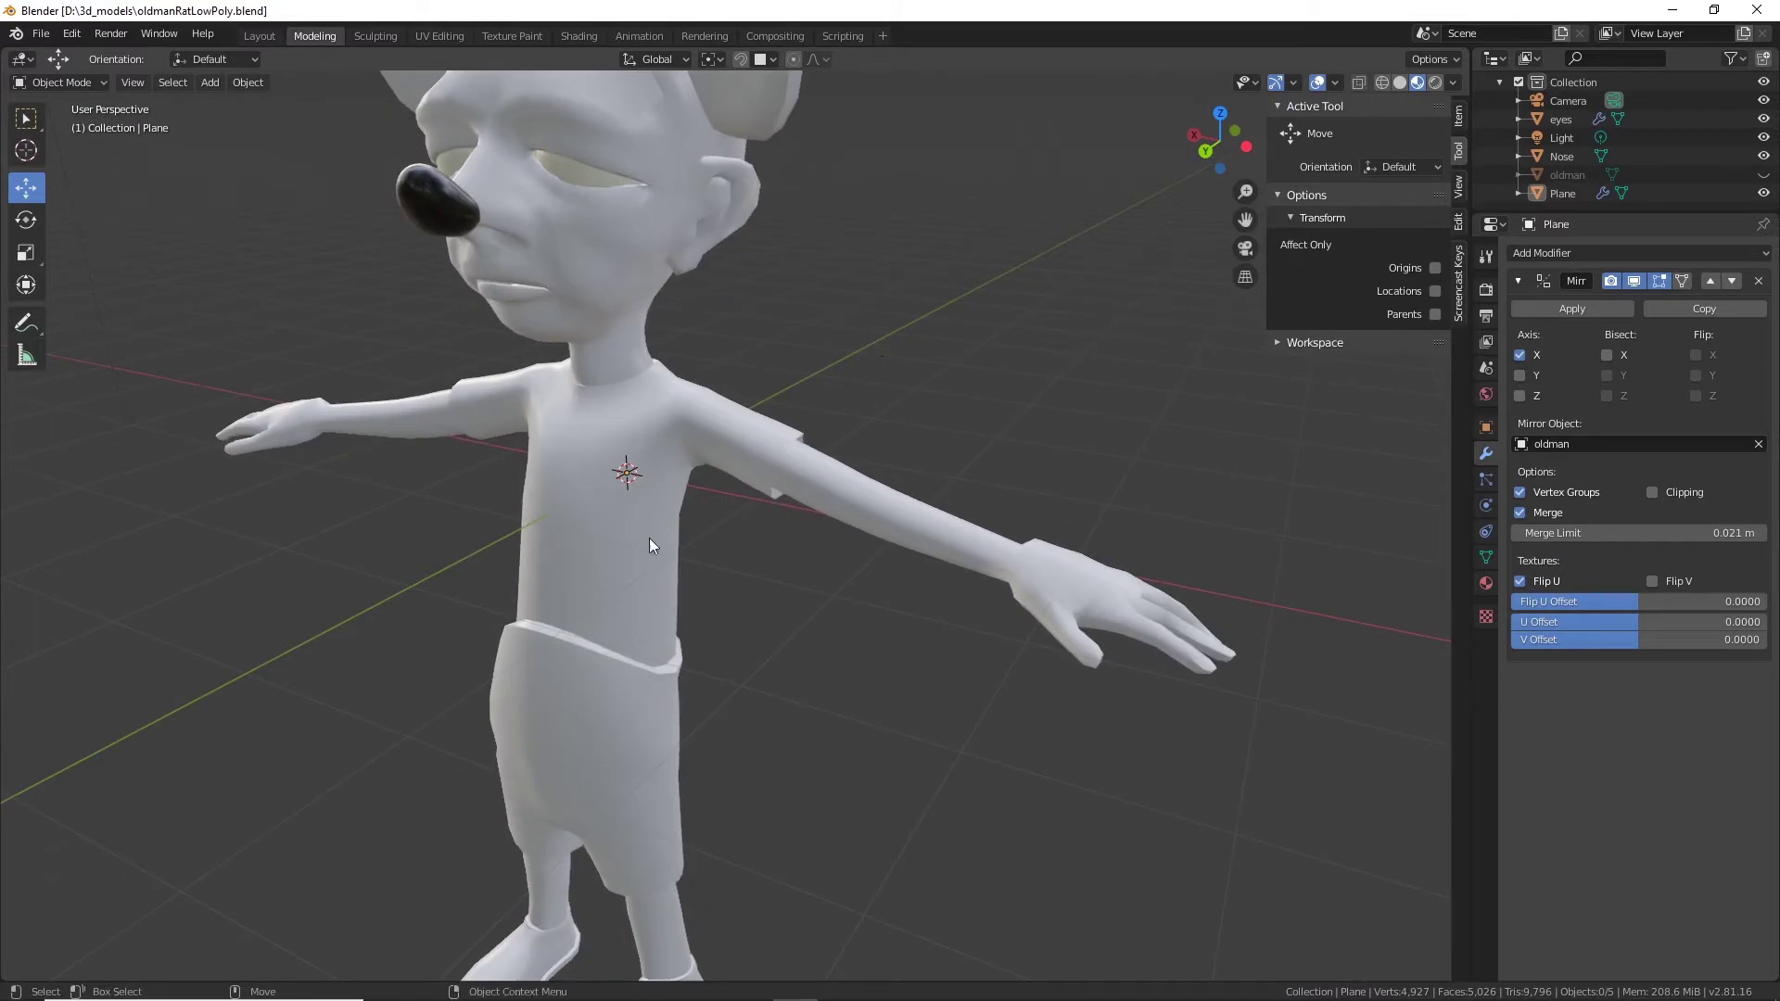
click(638, 582)
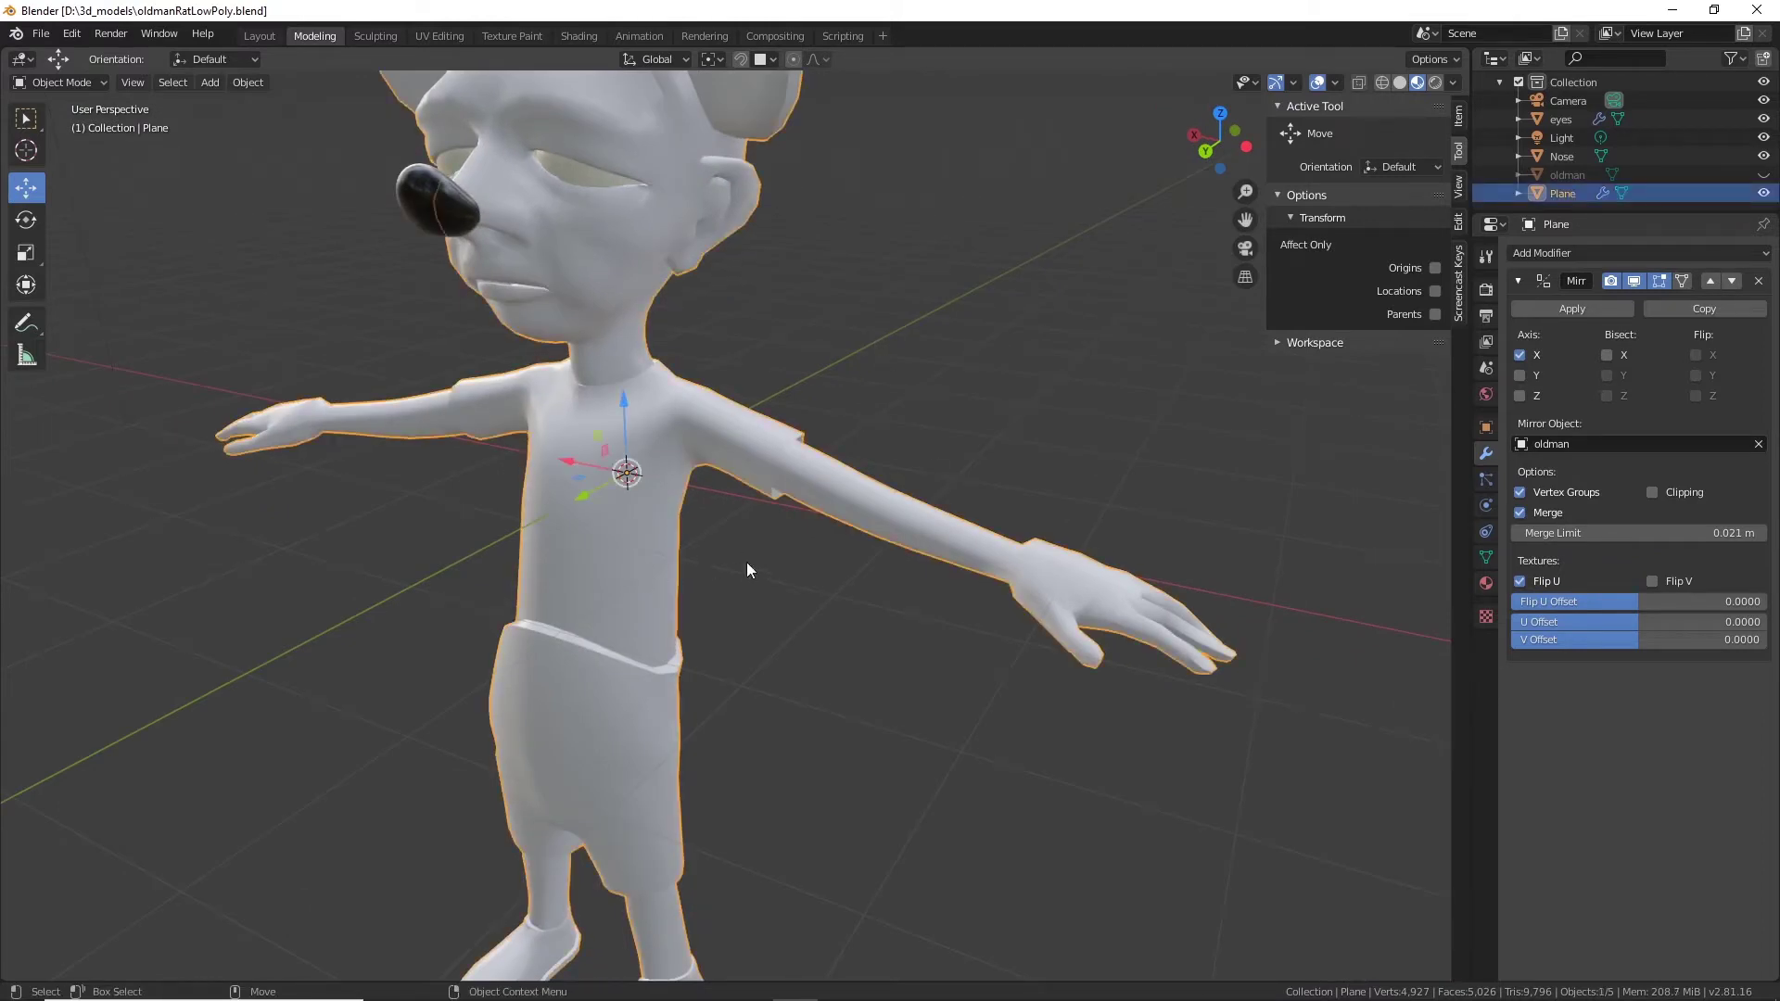
Save the current file, oldmanRatLowPoly.blend, and review the smooth-shaded character from the front.
alt+middle_drag(839, 617, 996, 806)
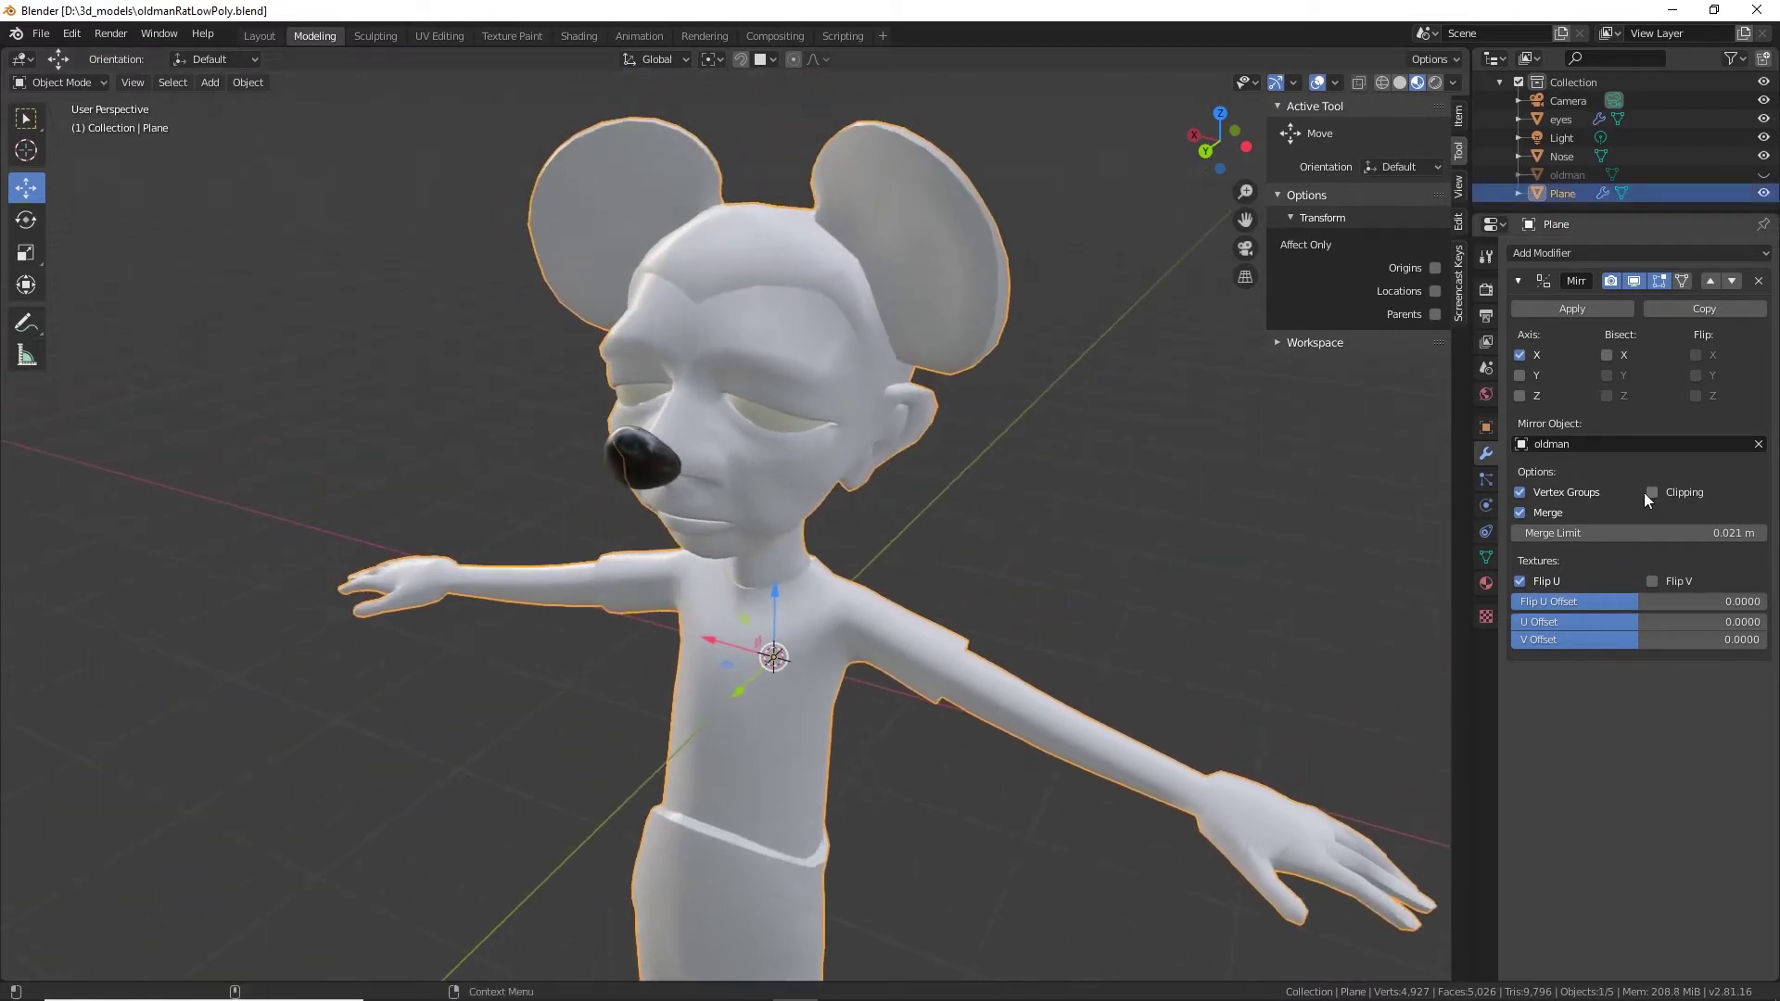
alt+drag(984, 510, 1053, 504)
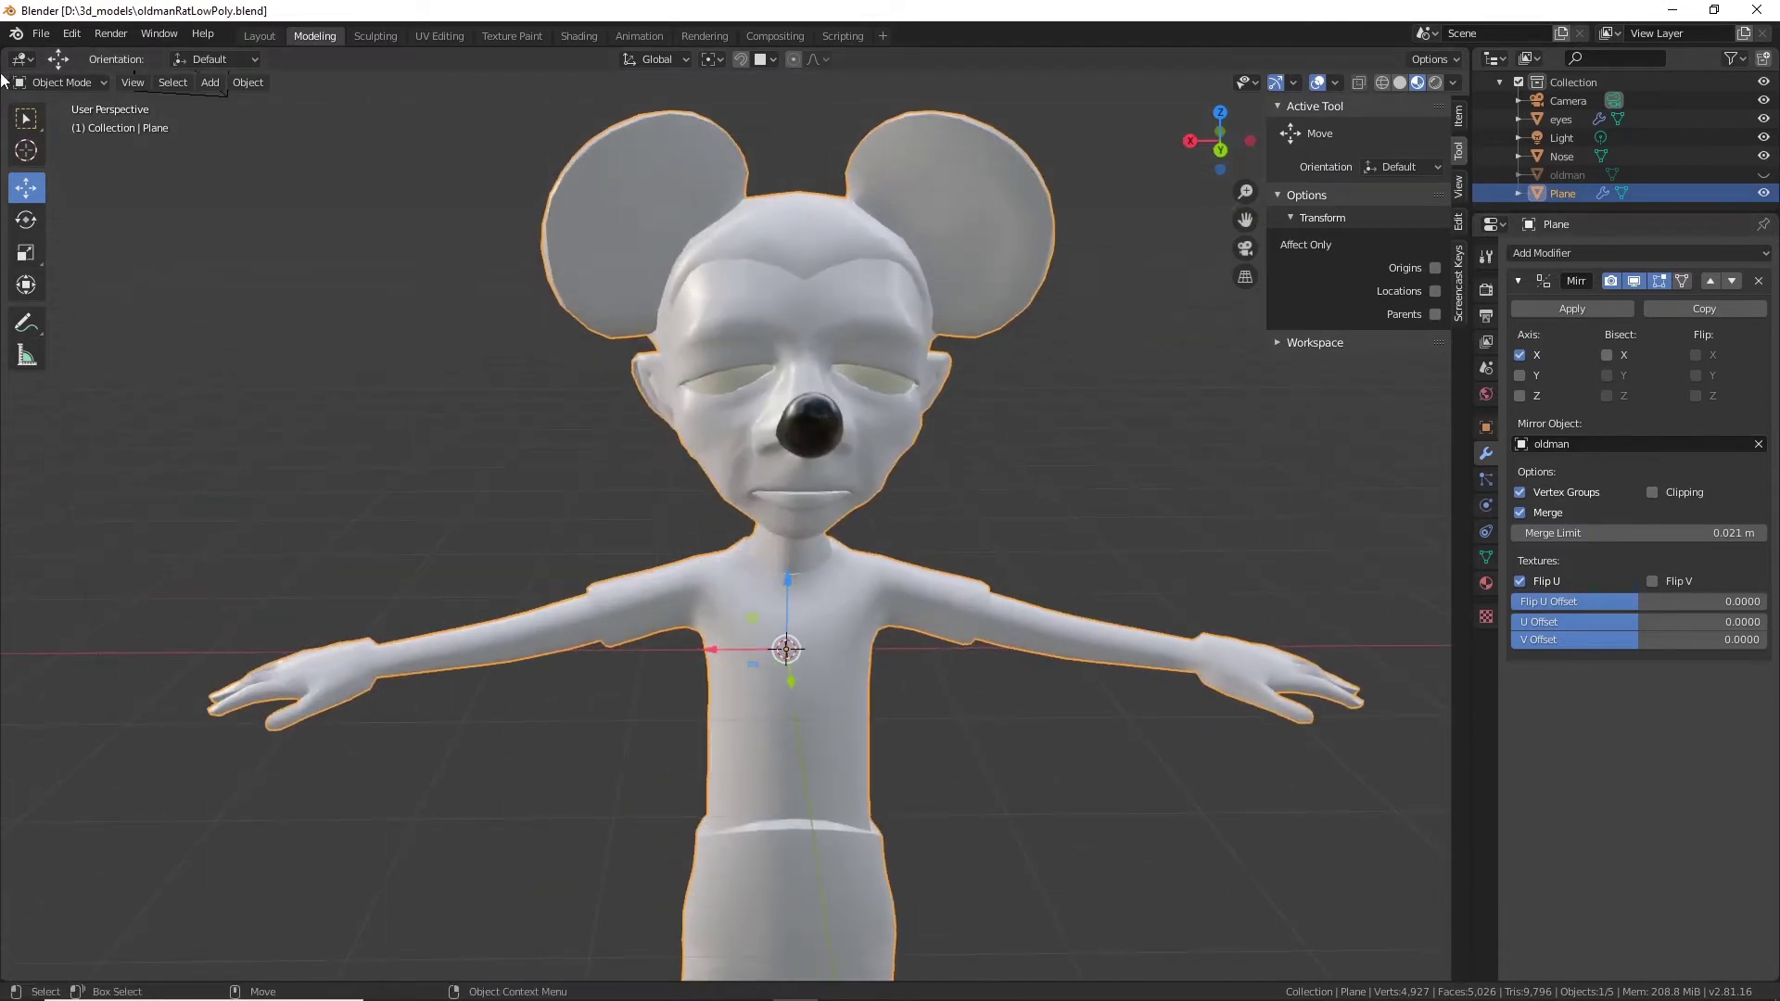
click(37, 34)
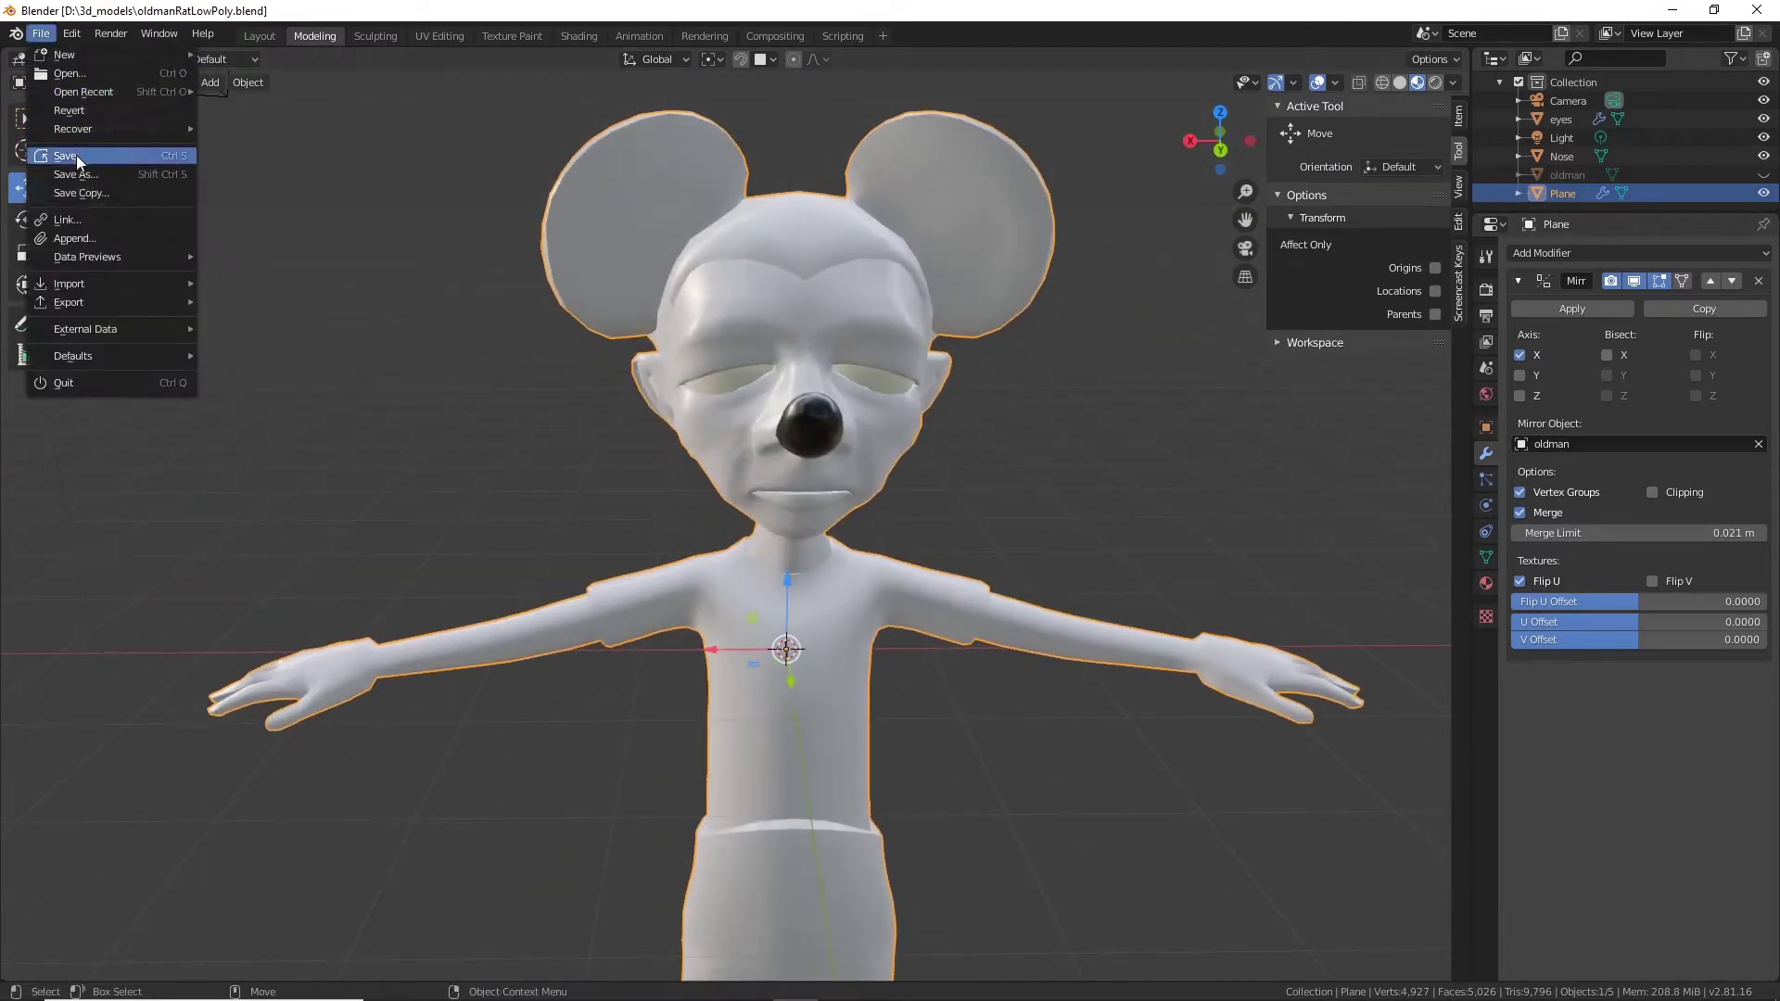
alt+drag(1142, 408, 929, 610)
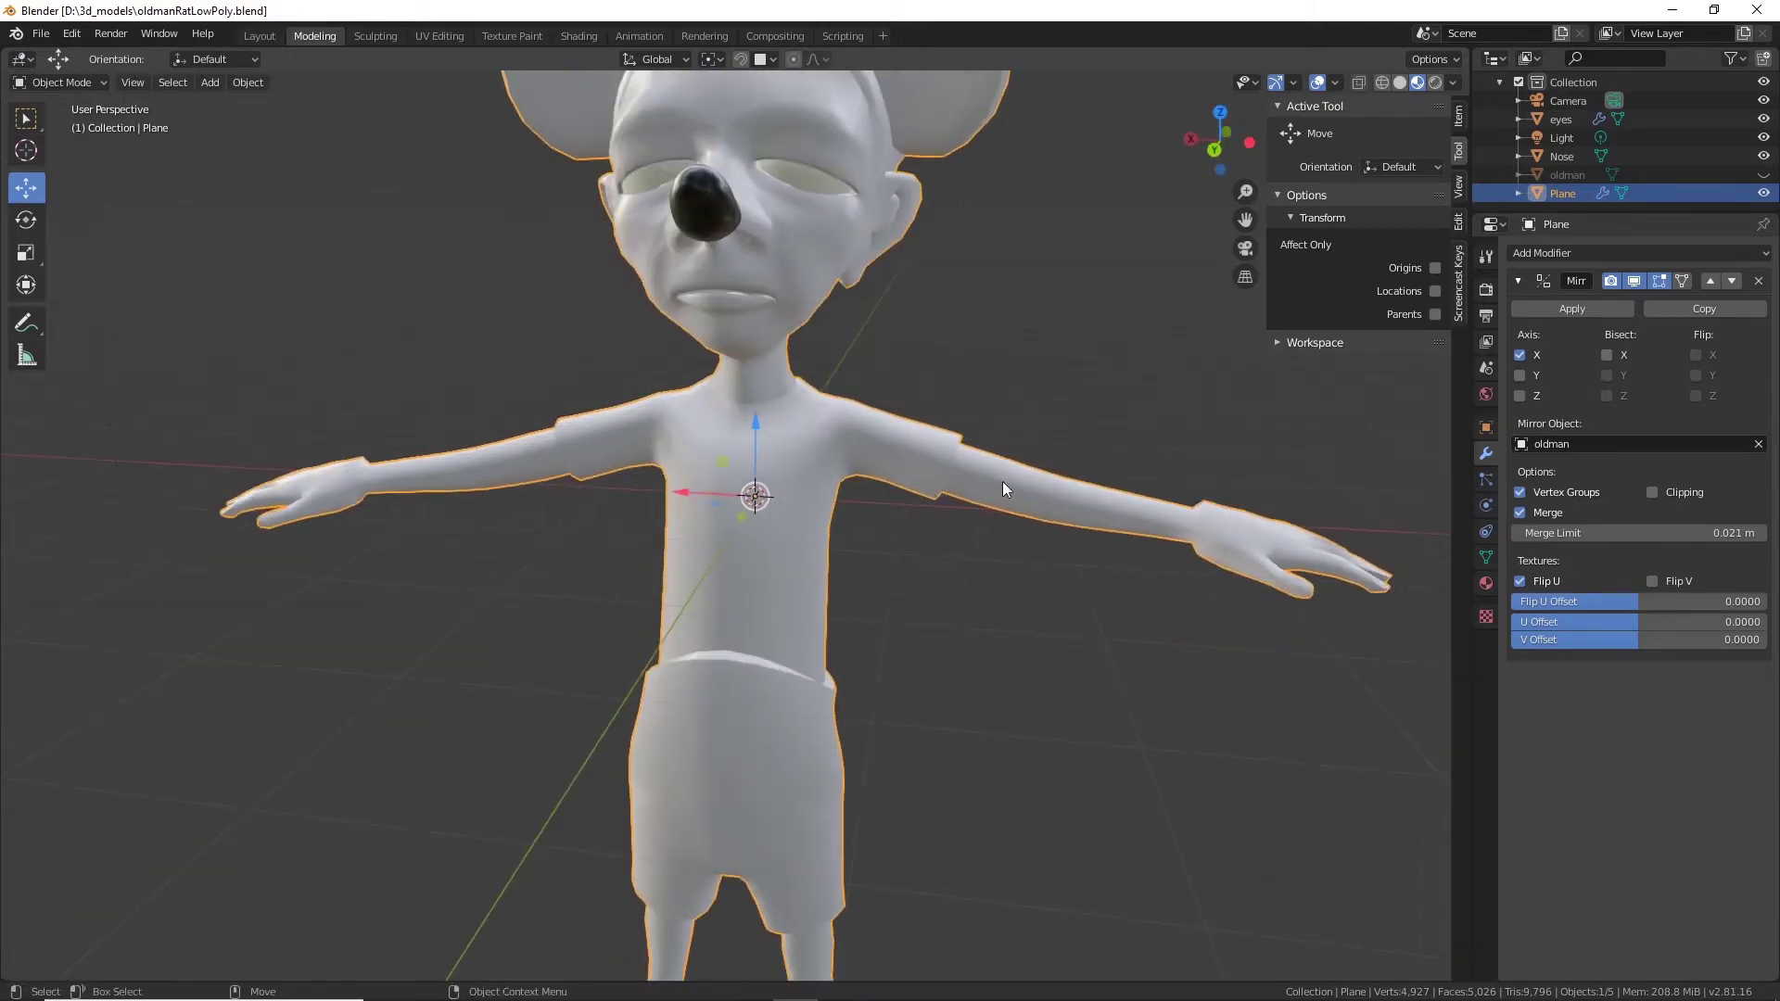
alt+drag(1003, 488, 837, 423)
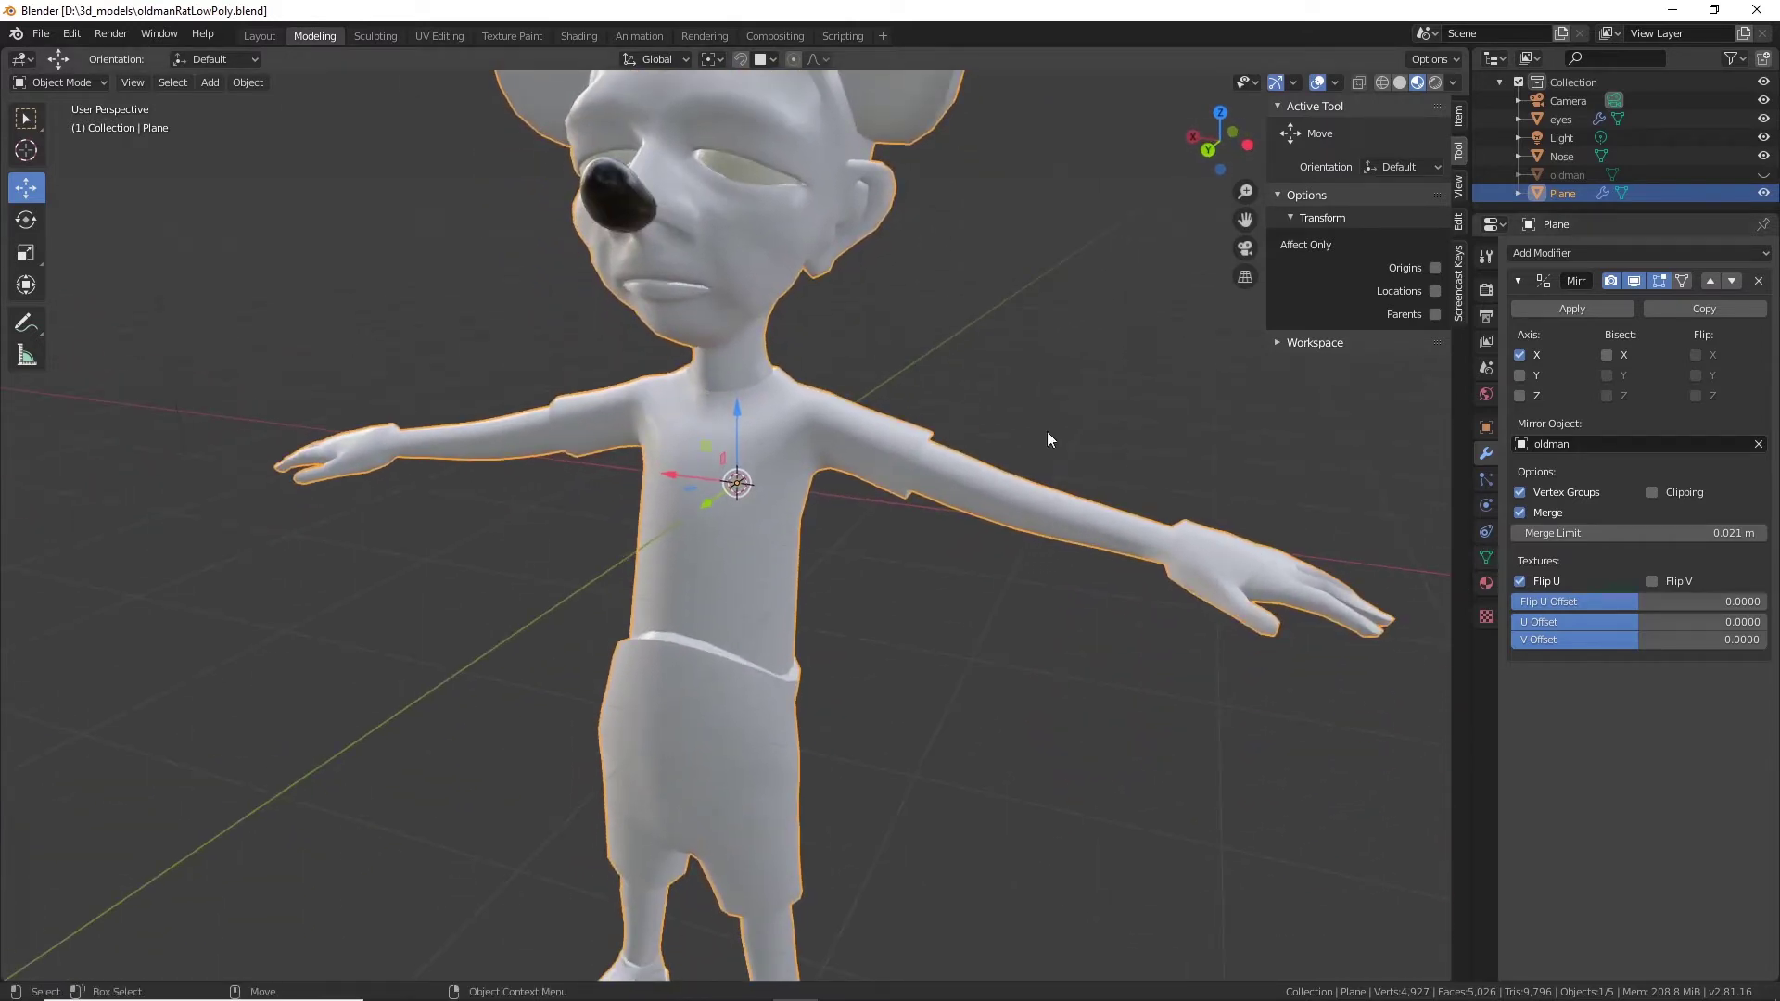
Try a Multiresolution modifier on the character mesh, and remove it again.
click(1588, 254)
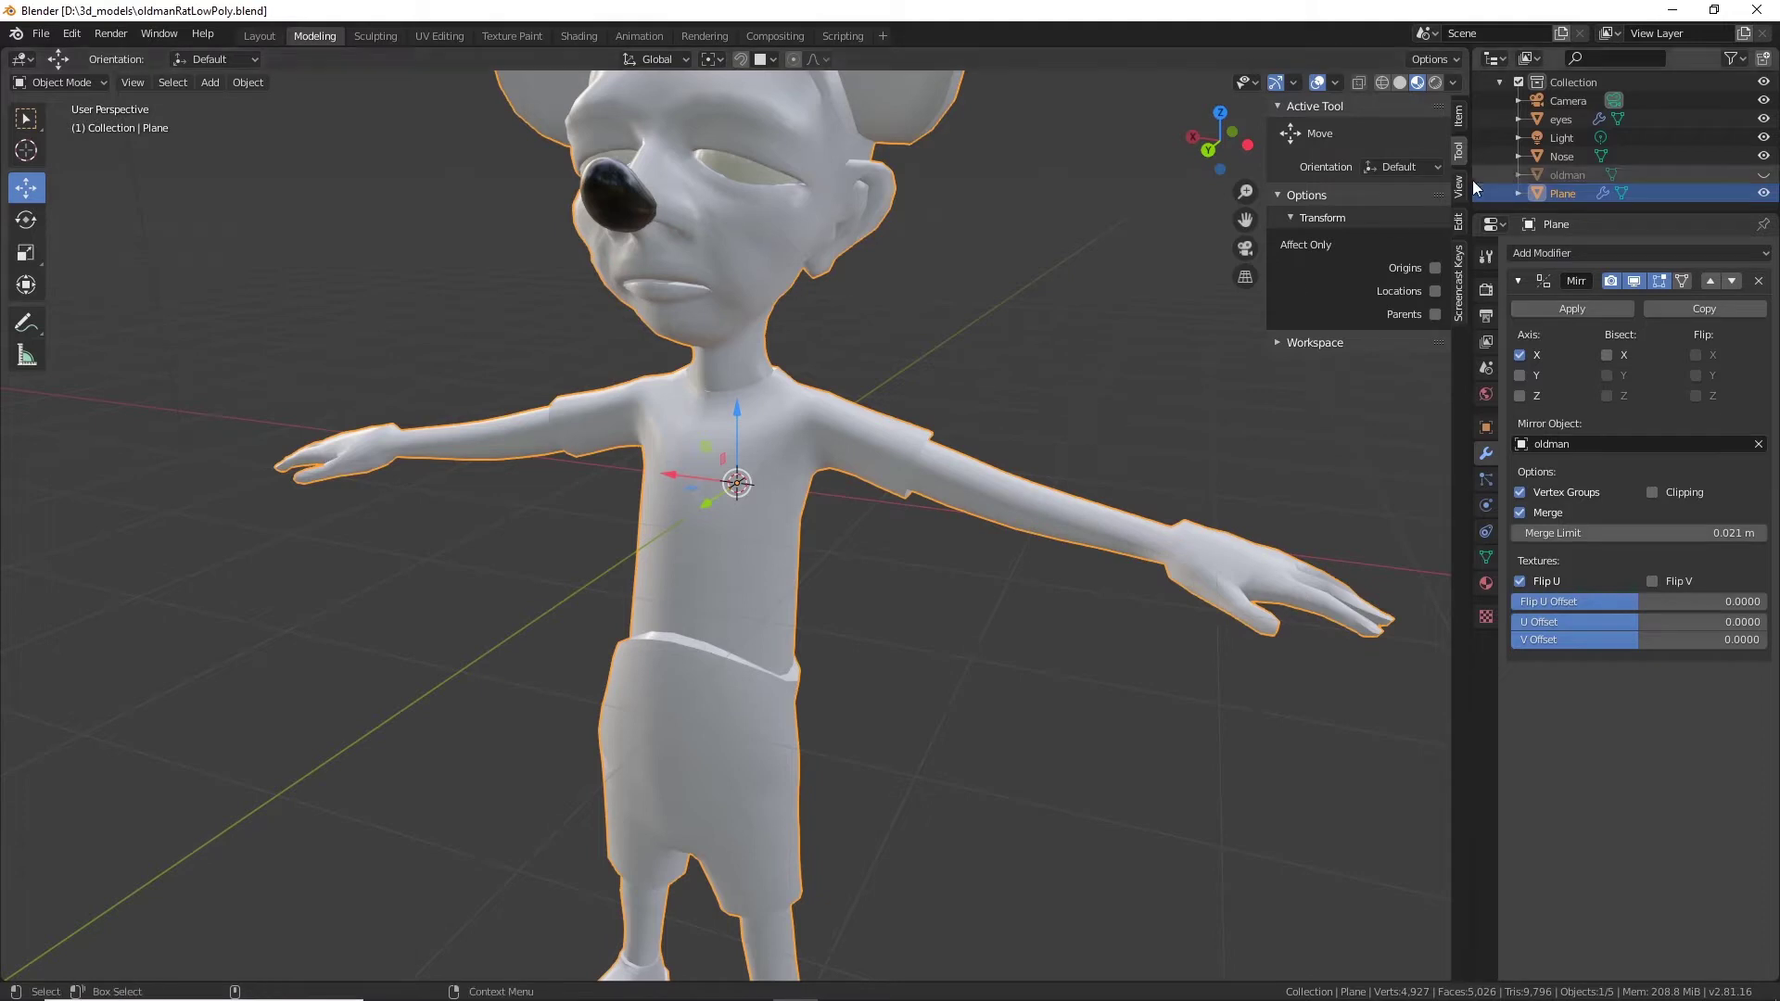
click(1542, 252)
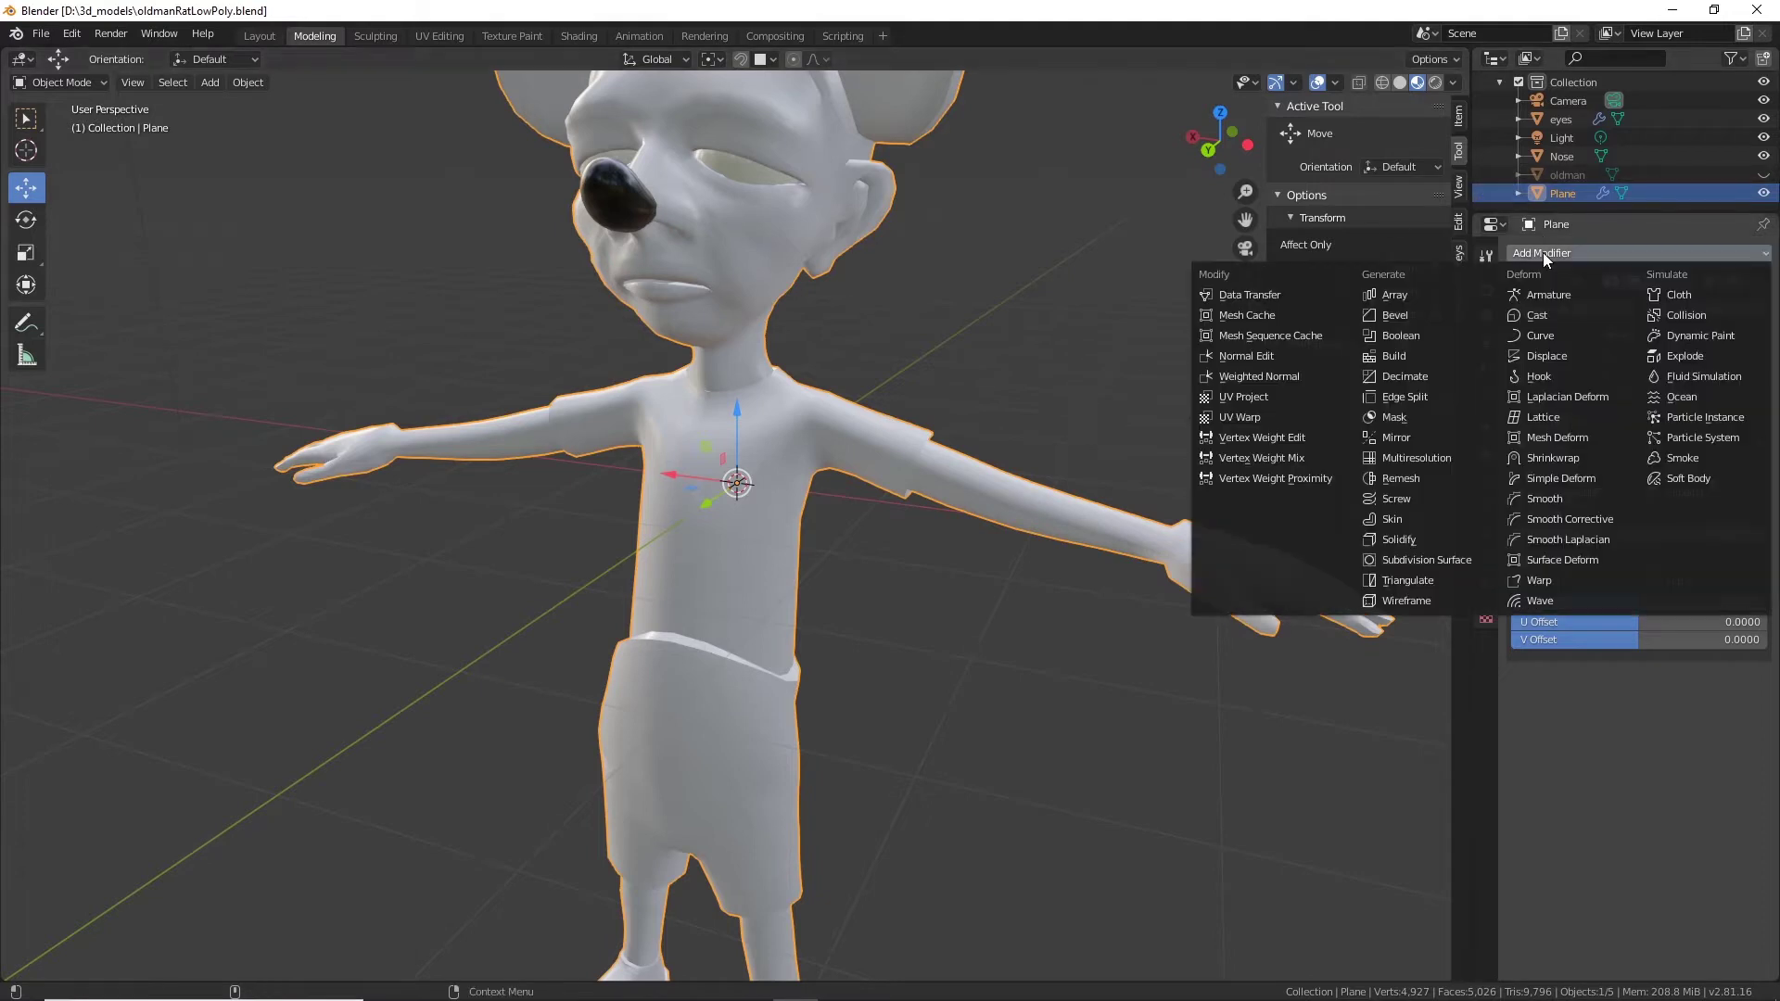
click(1398, 457)
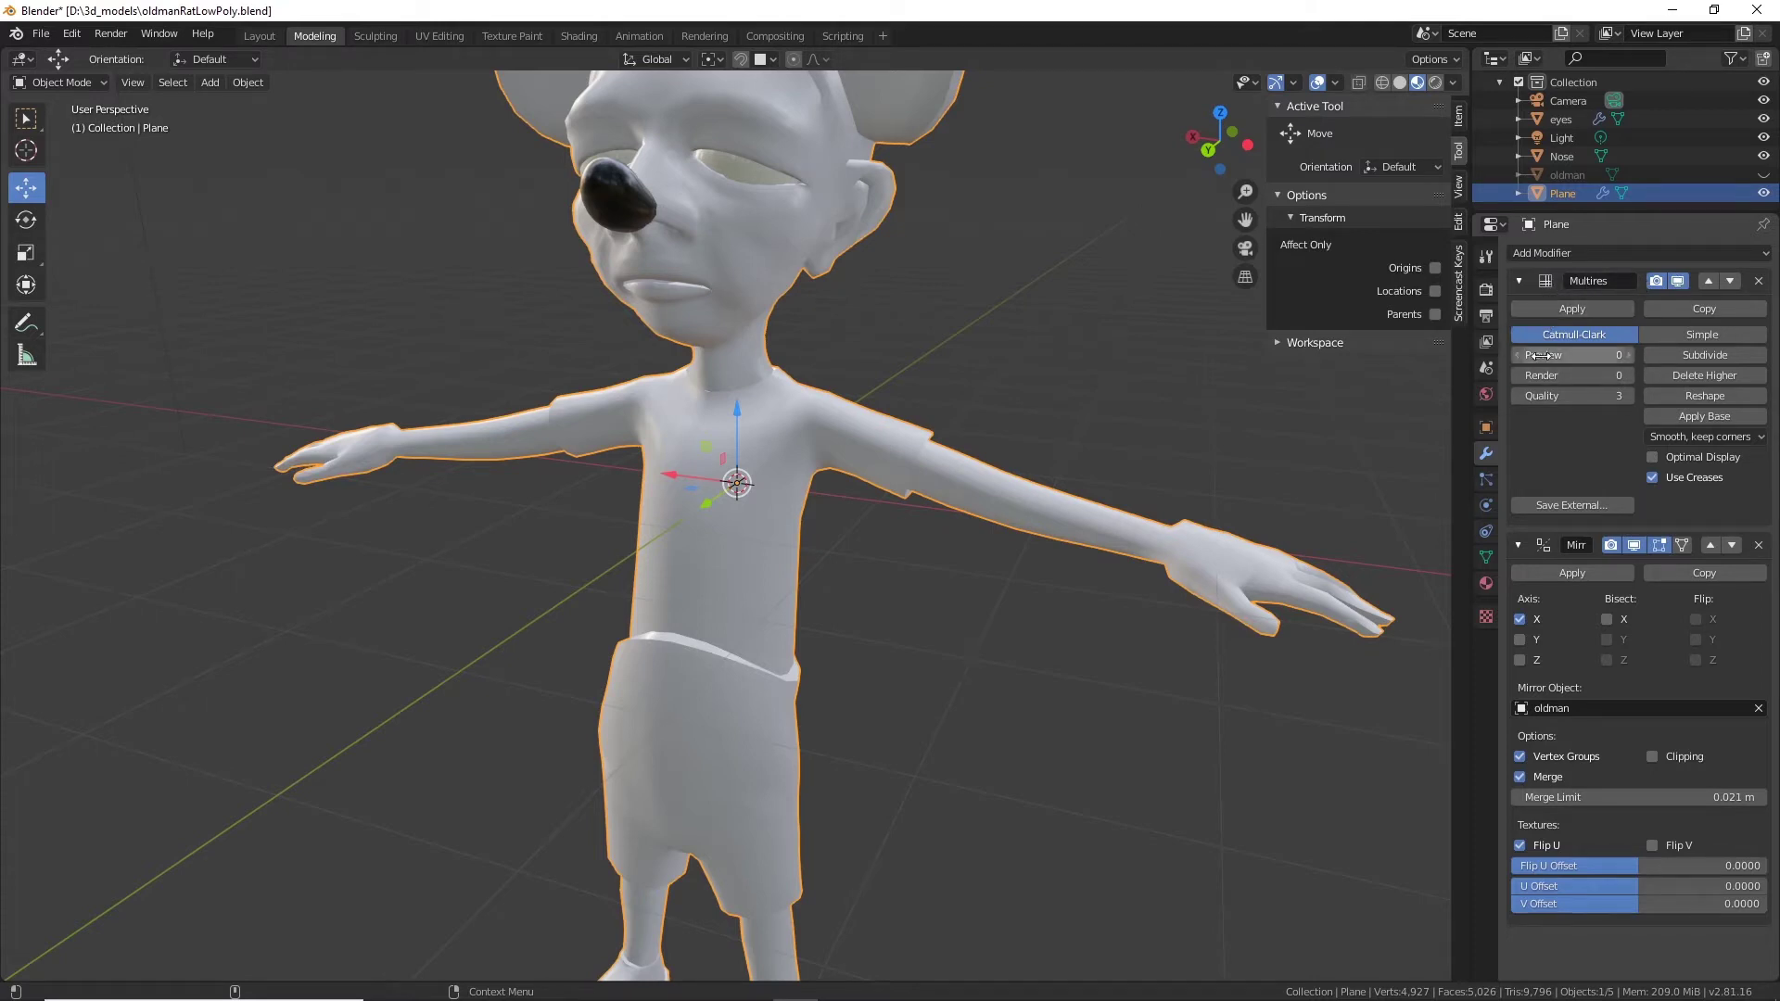
middle_drag(1086, 397, 1390, 338)
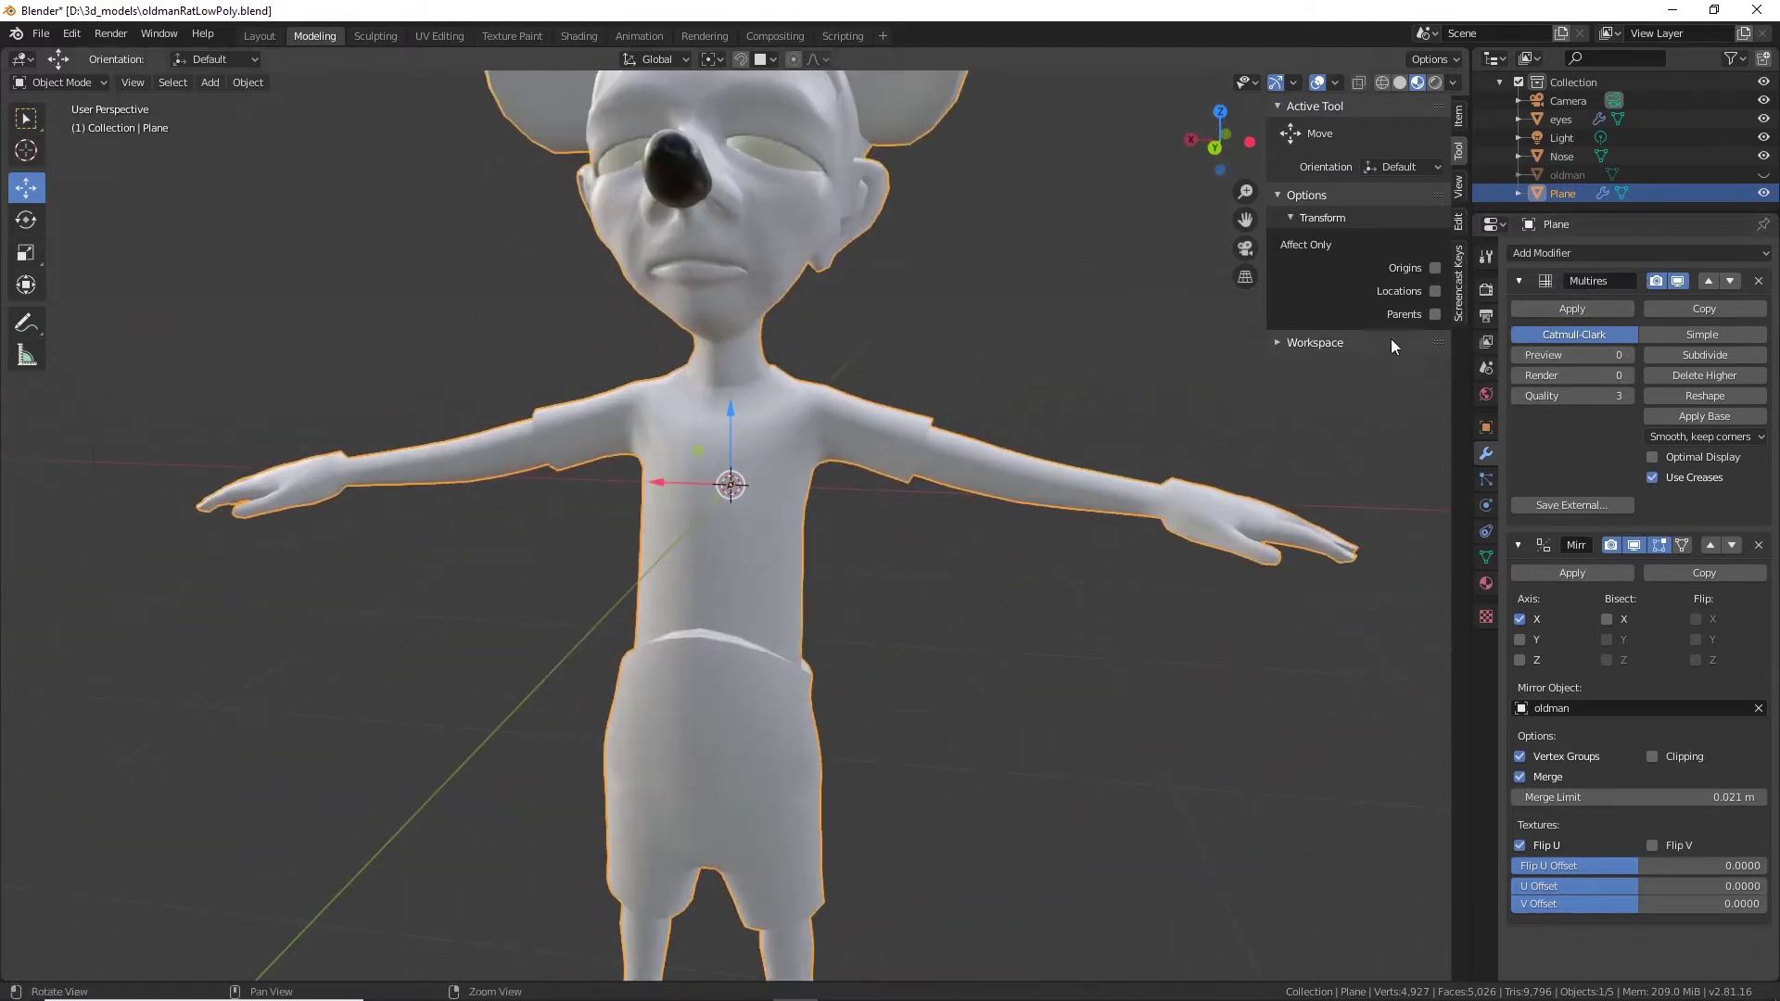
click(1759, 280)
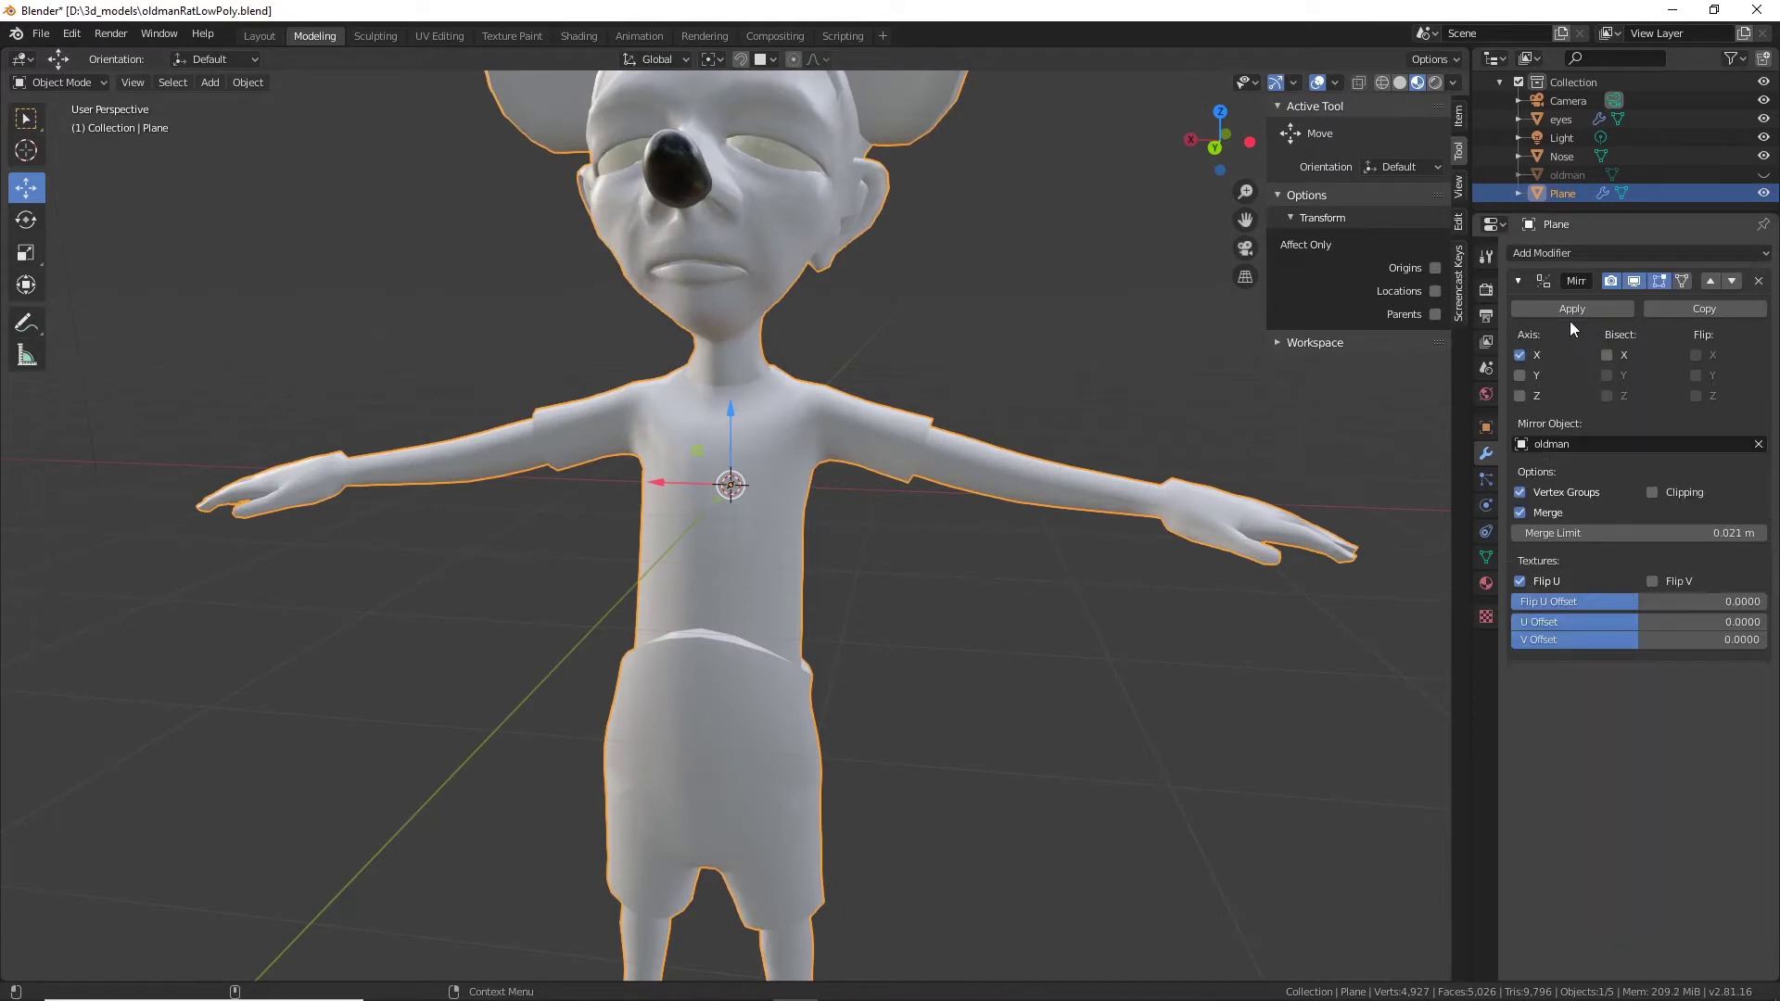
Try to apply the character's Mirror modifier while in Edit Mode.
scroll(927, 382, down, 3)
middle_drag(946, 385, 815, 387)
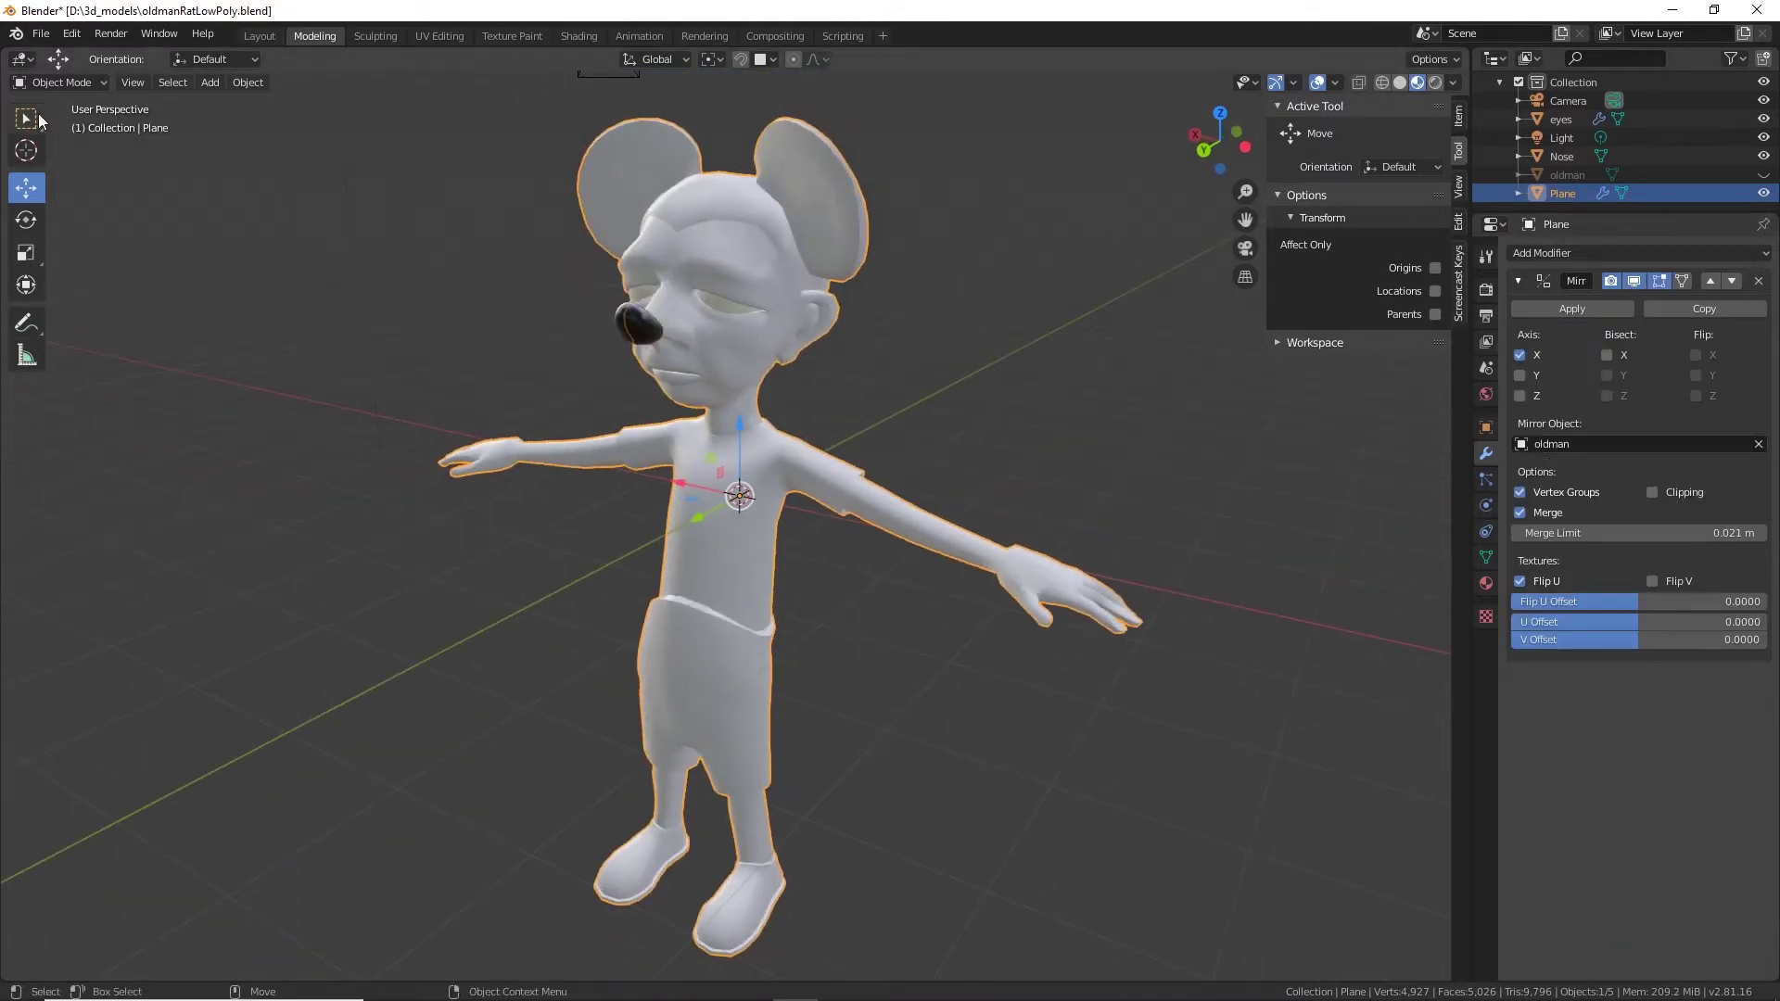
click(54, 83)
click(54, 82)
click(75, 124)
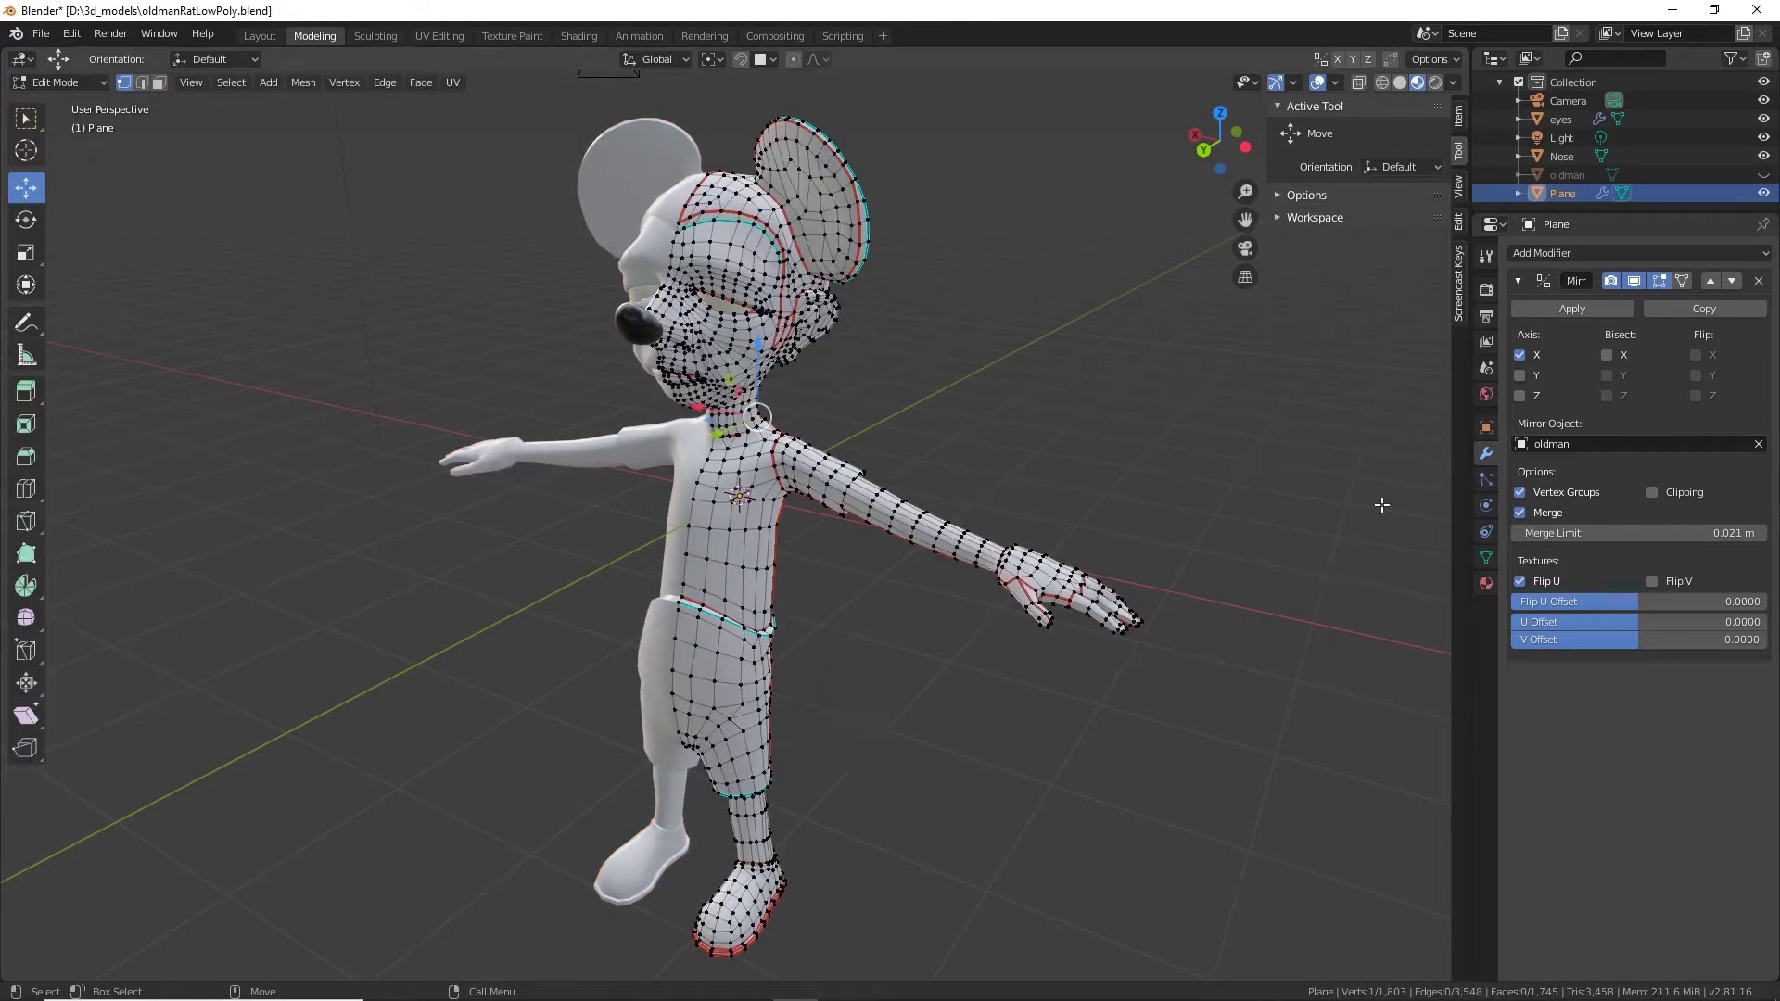
click(1584, 308)
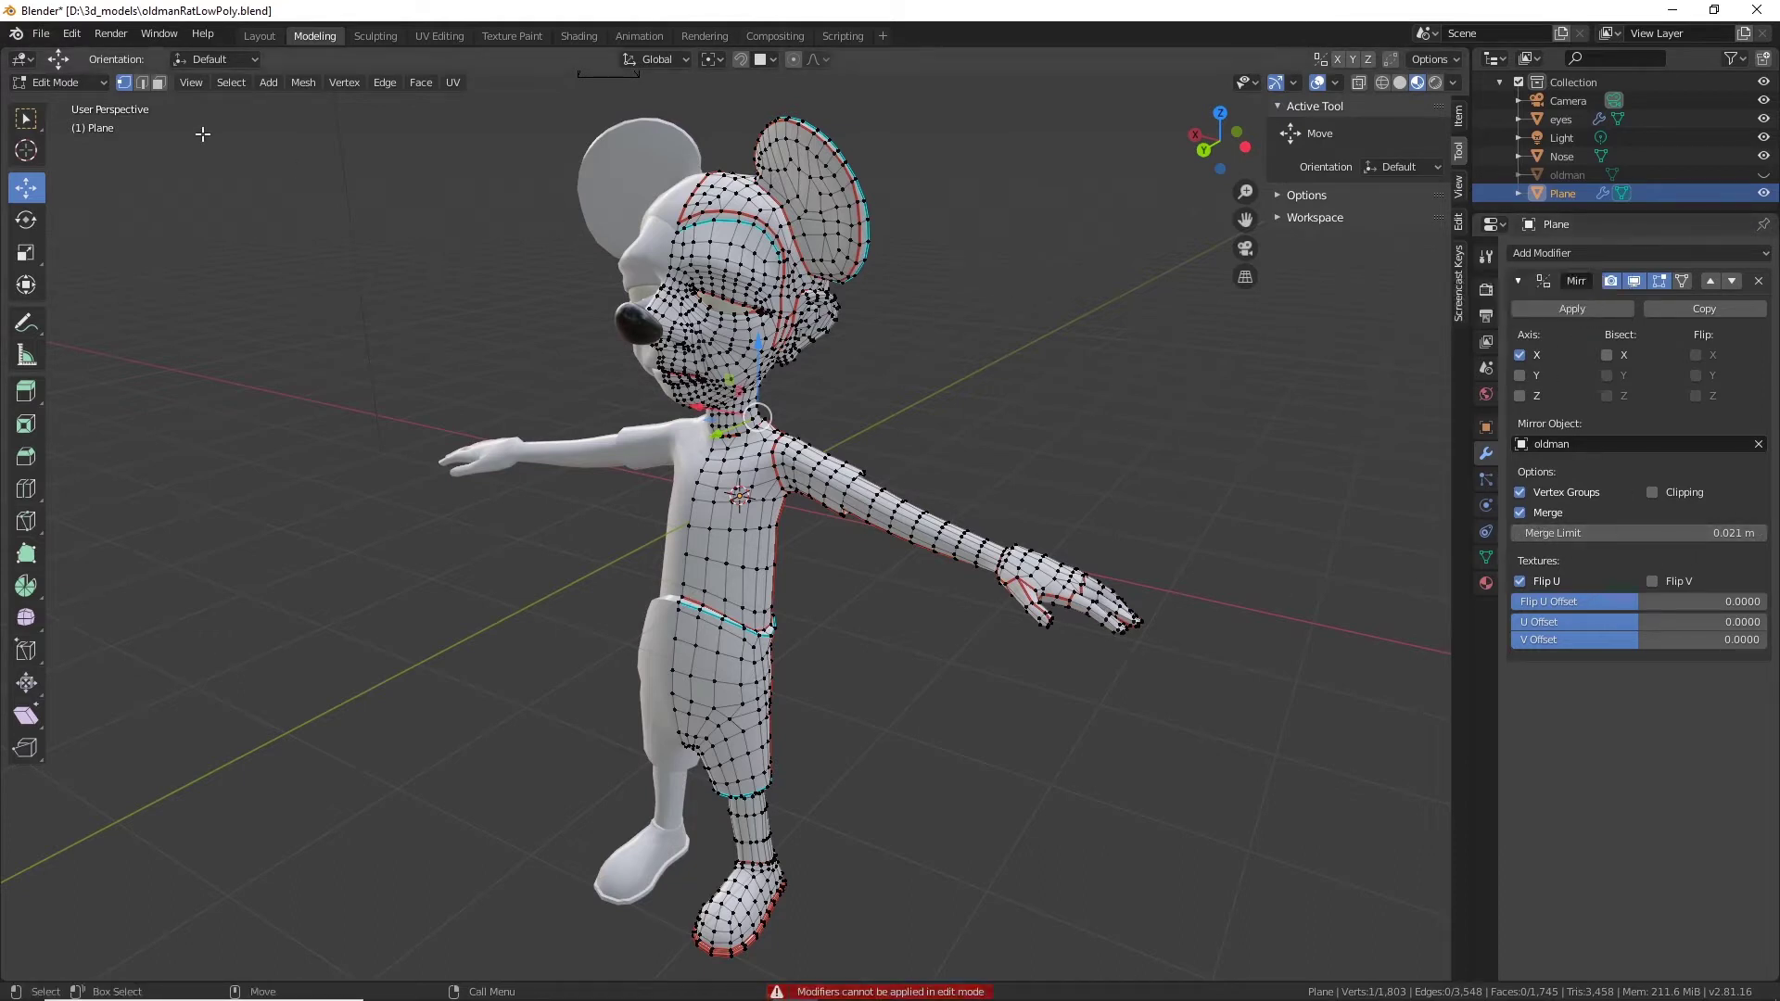
Return to Object Mode and apply the Mirror modifier to the character mesh.
click(55, 82)
click(51, 107)
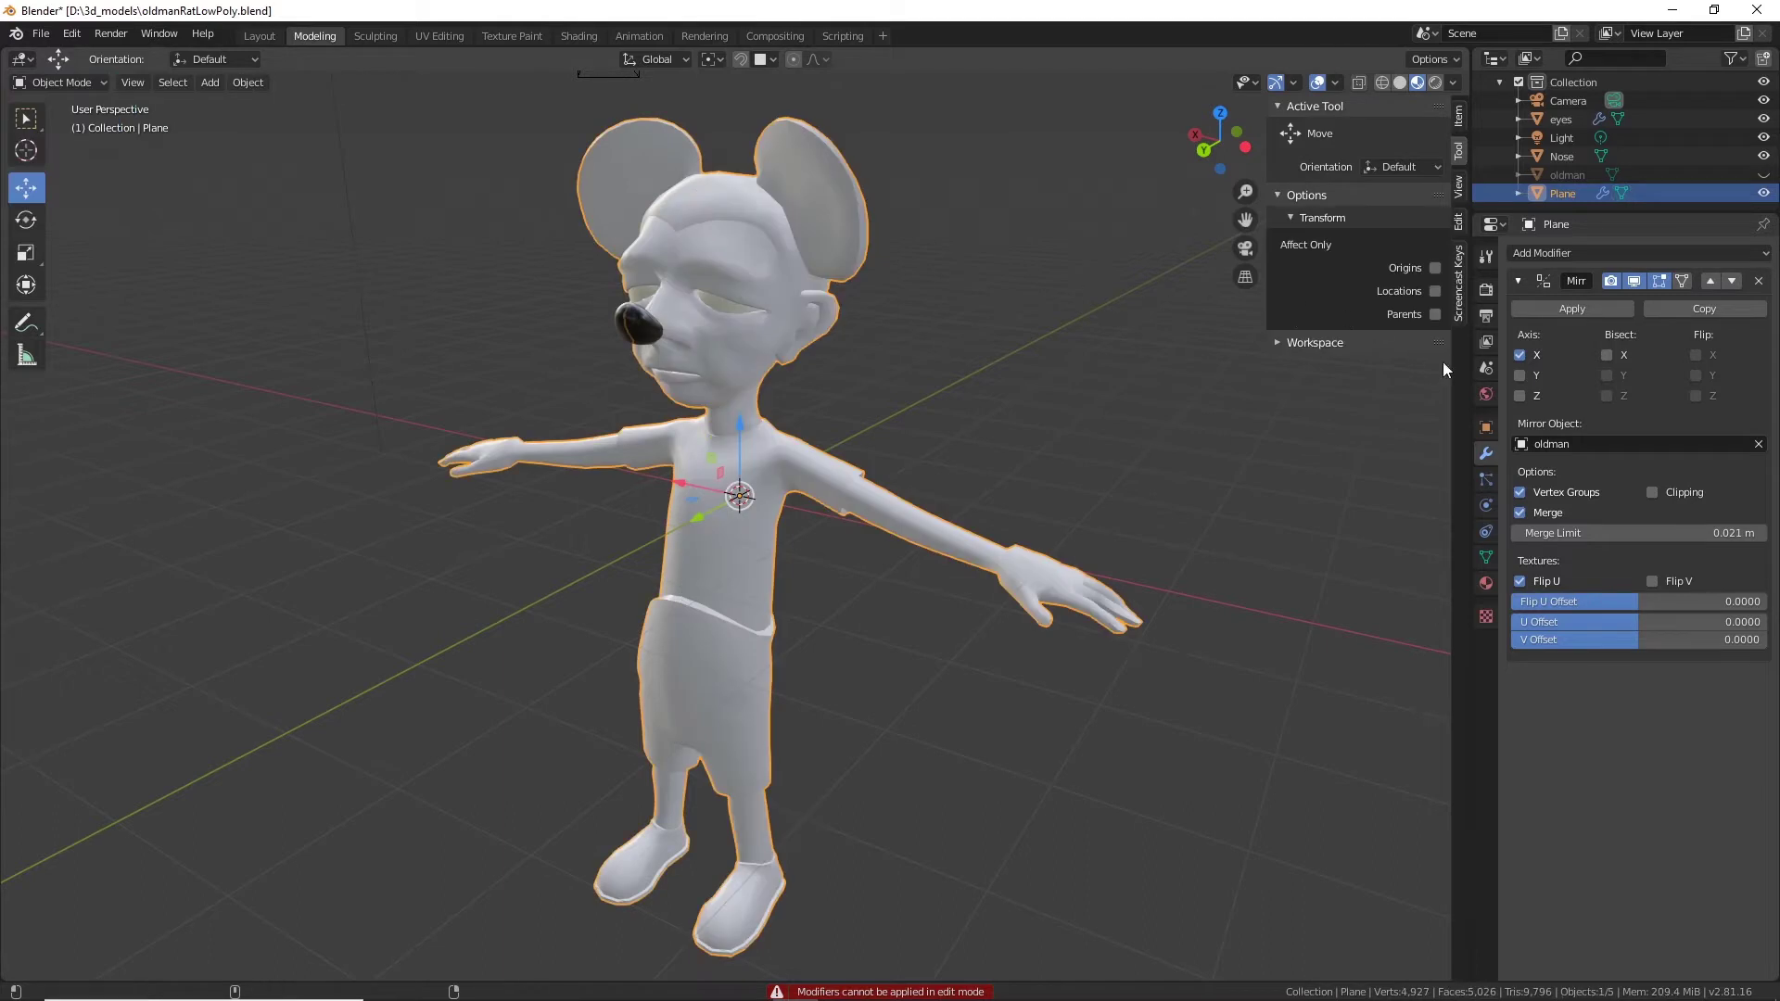
click(1575, 312)
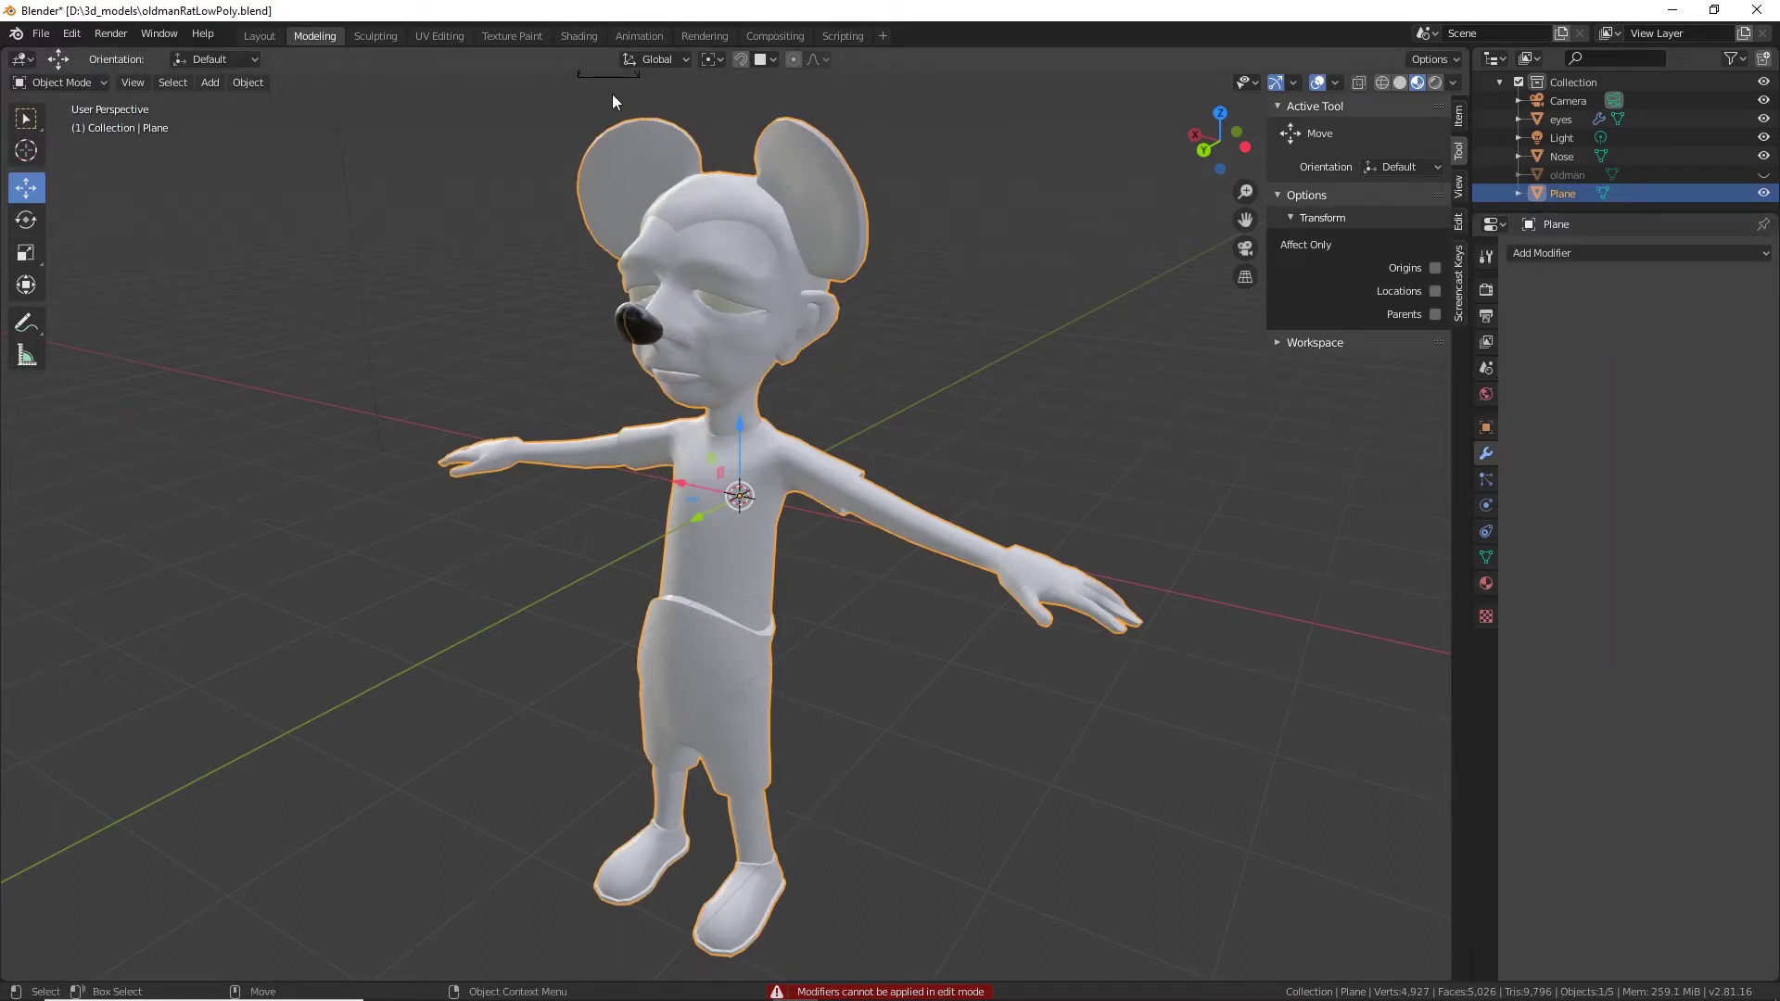
Open the UV Editing workspace and put the full character mesh in Edit Mode.
click(438, 36)
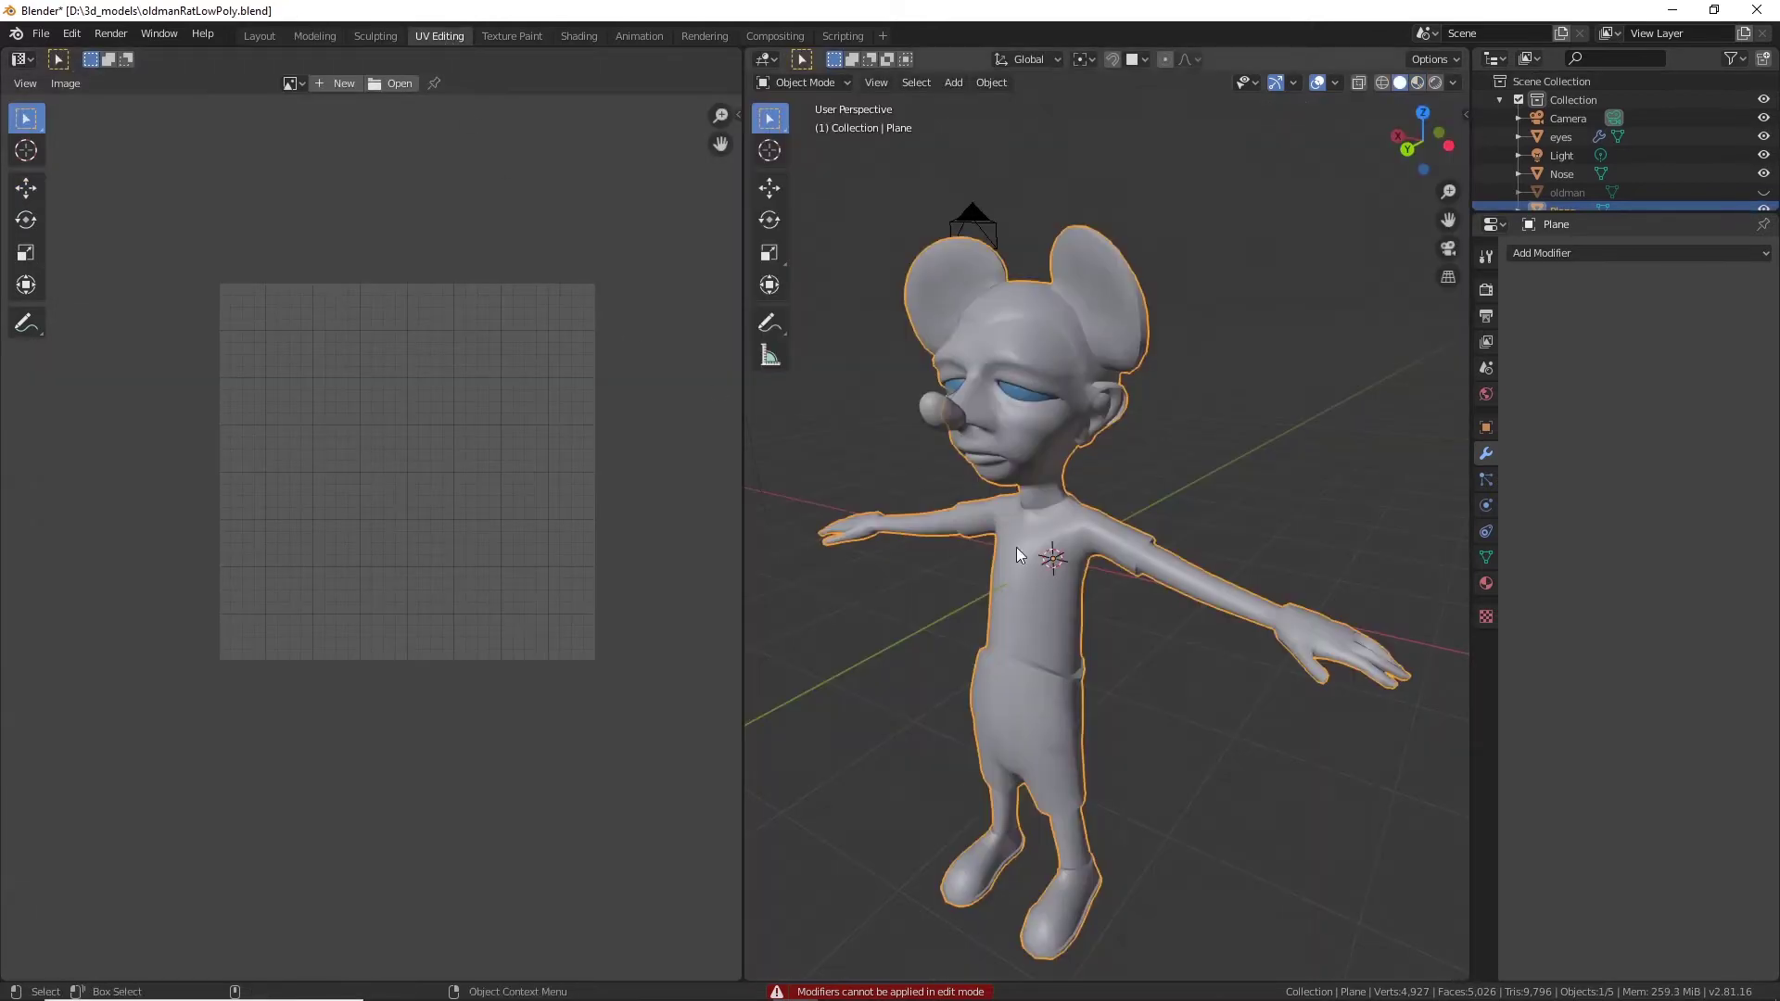
click(803, 82)
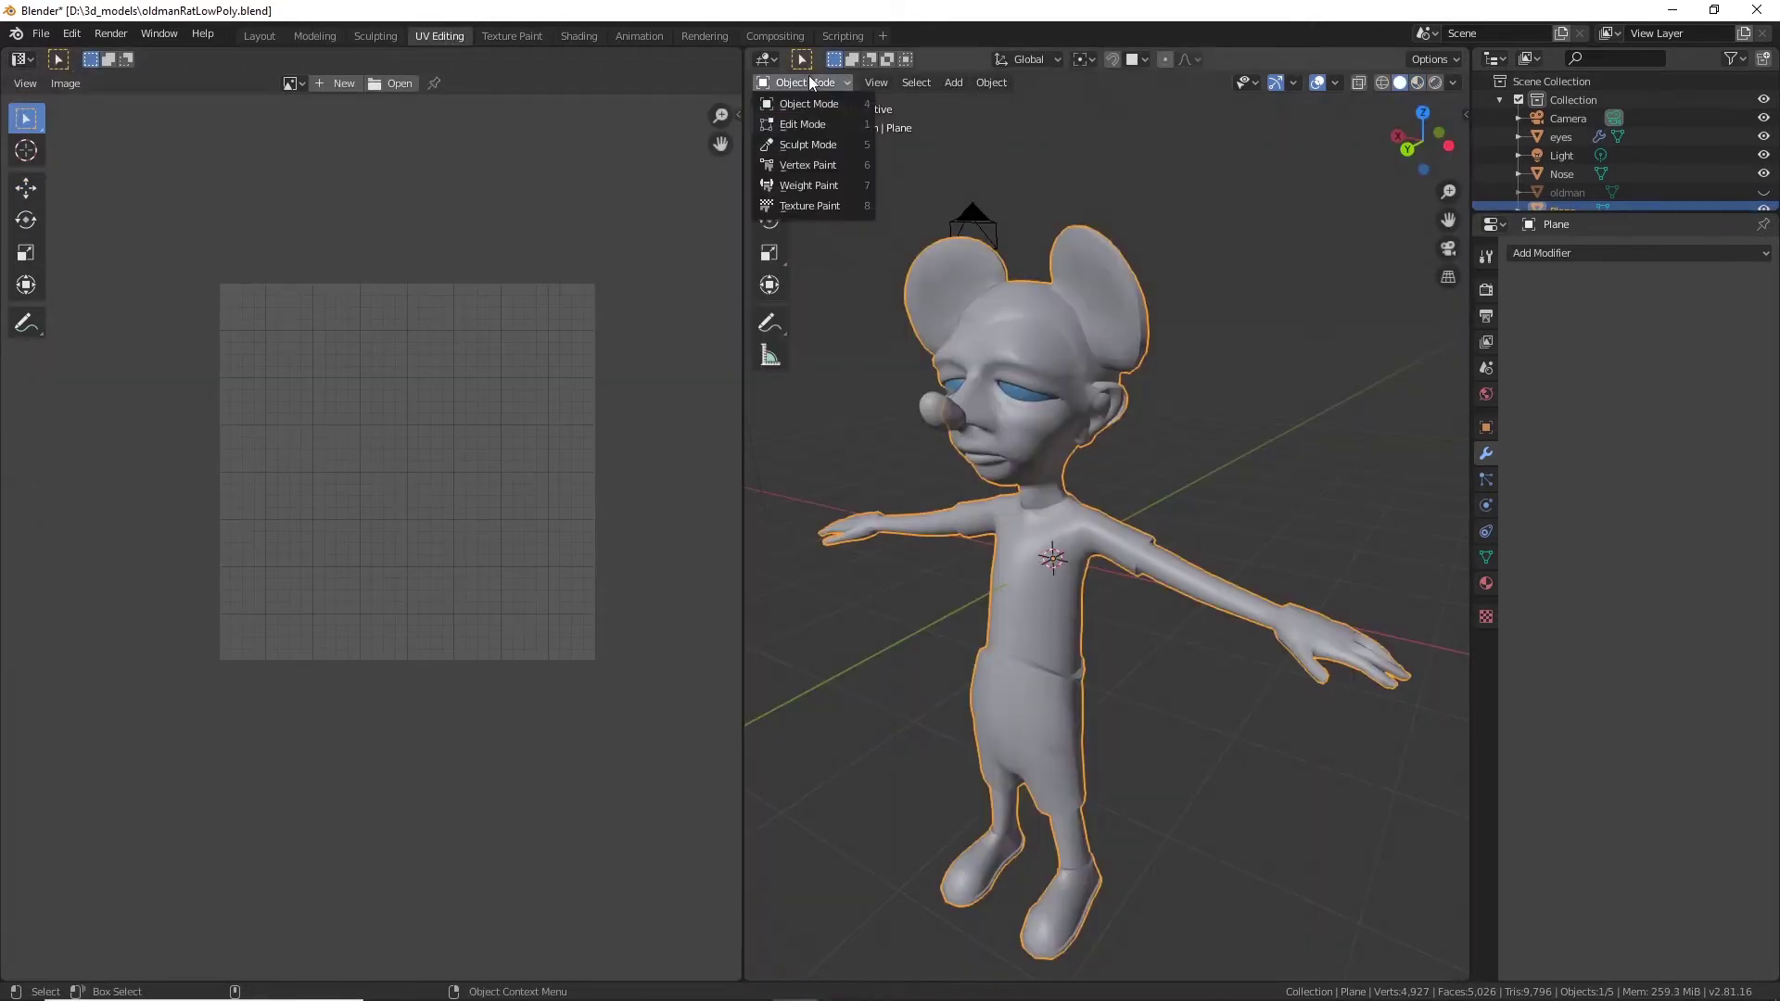
click(821, 130)
Enable X-ray display and select the entire character mesh, including the hidden back side.
scroll(1098, 494, down, 3)
middle_drag(1098, 495, 843, 314)
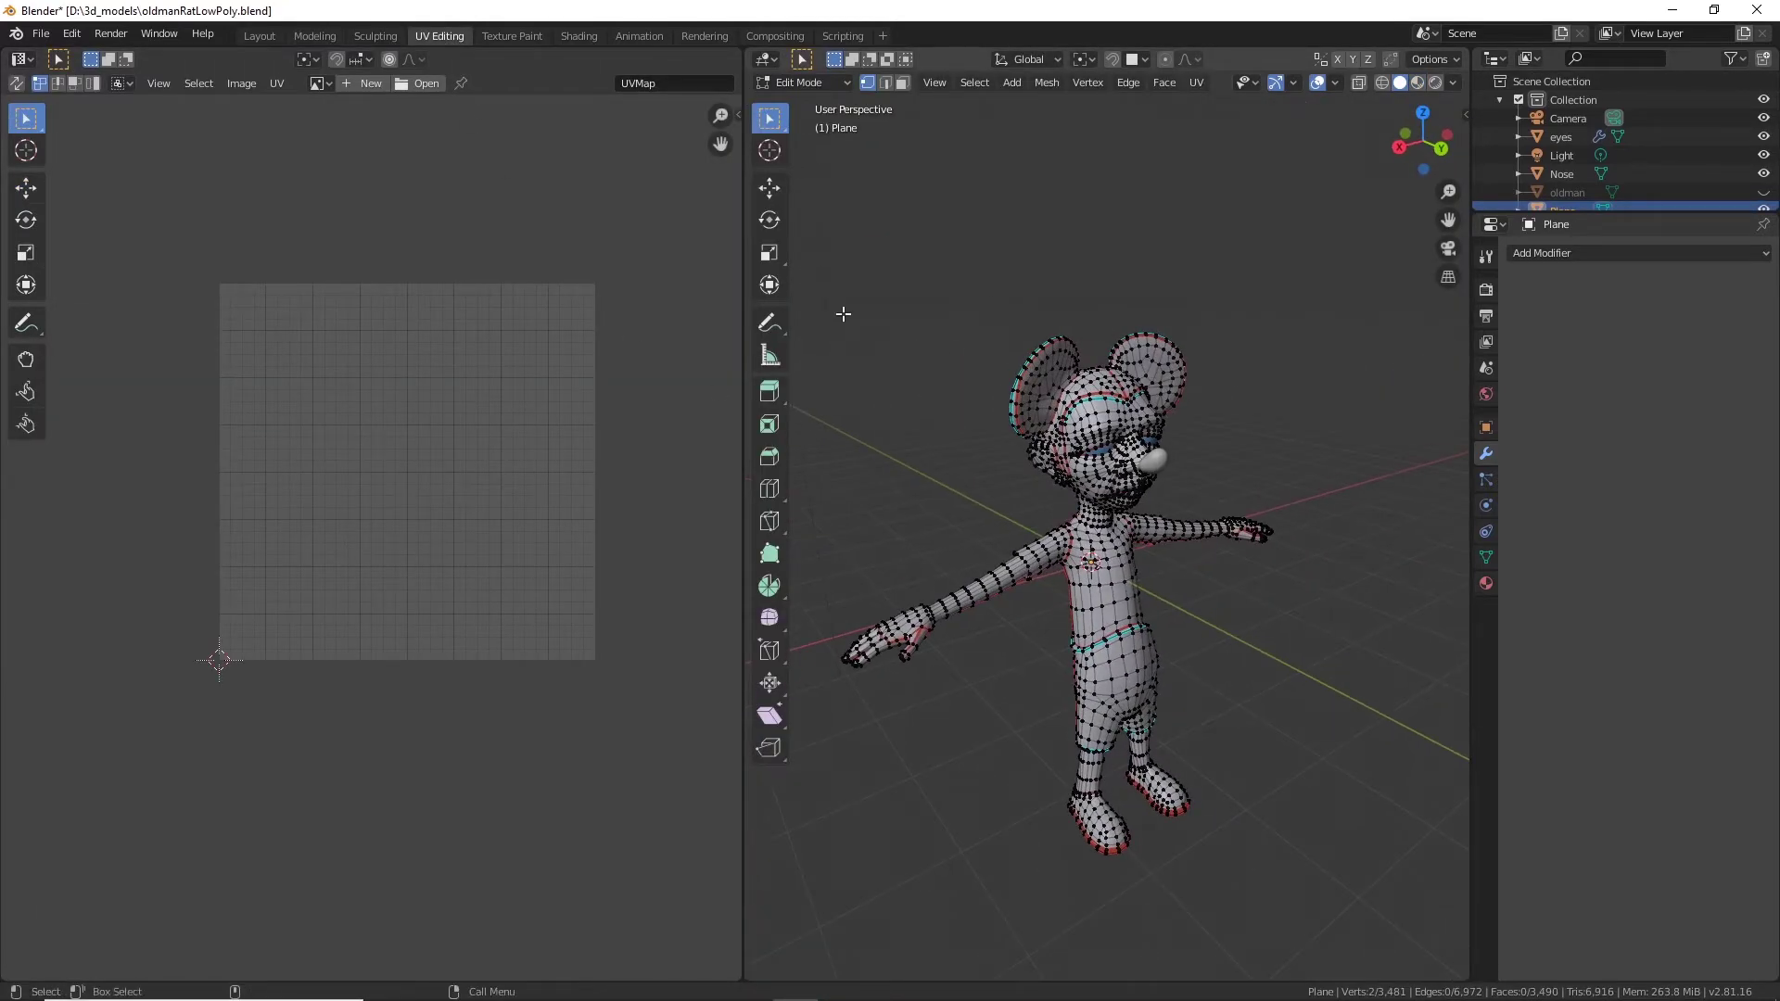
click(1358, 84)
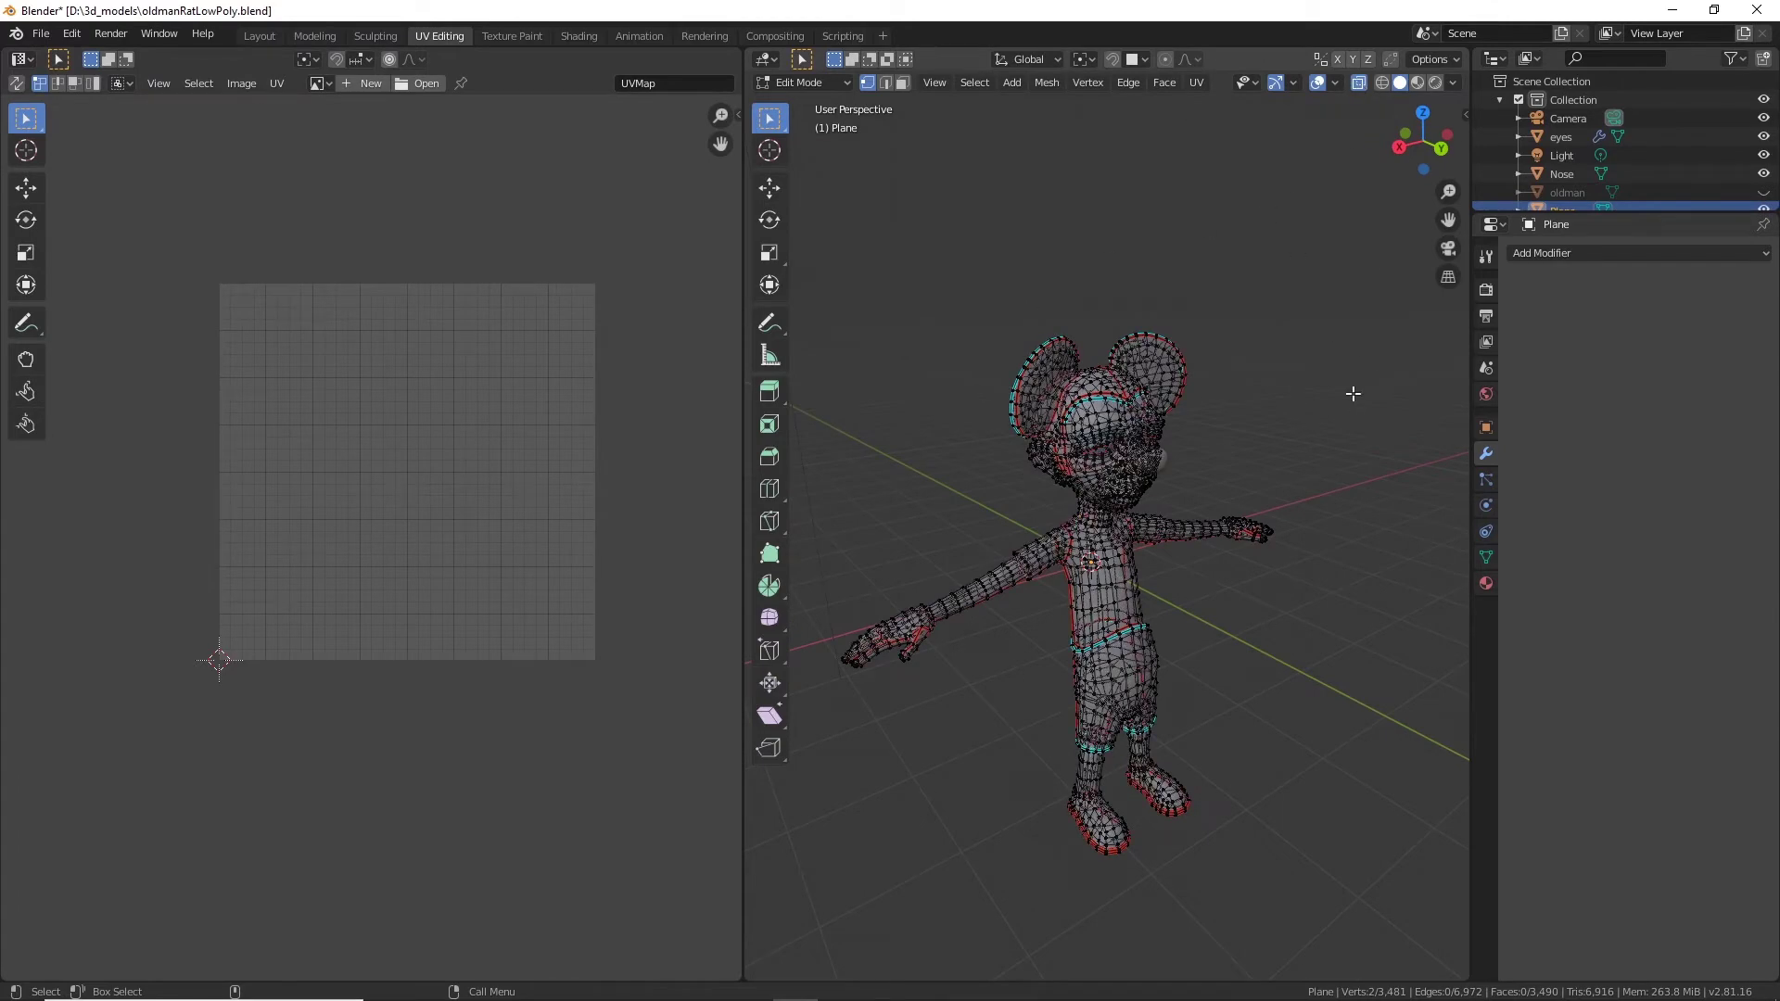
middle_drag(1351, 390, 1372, 315)
drag(1396, 231, 934, 757)
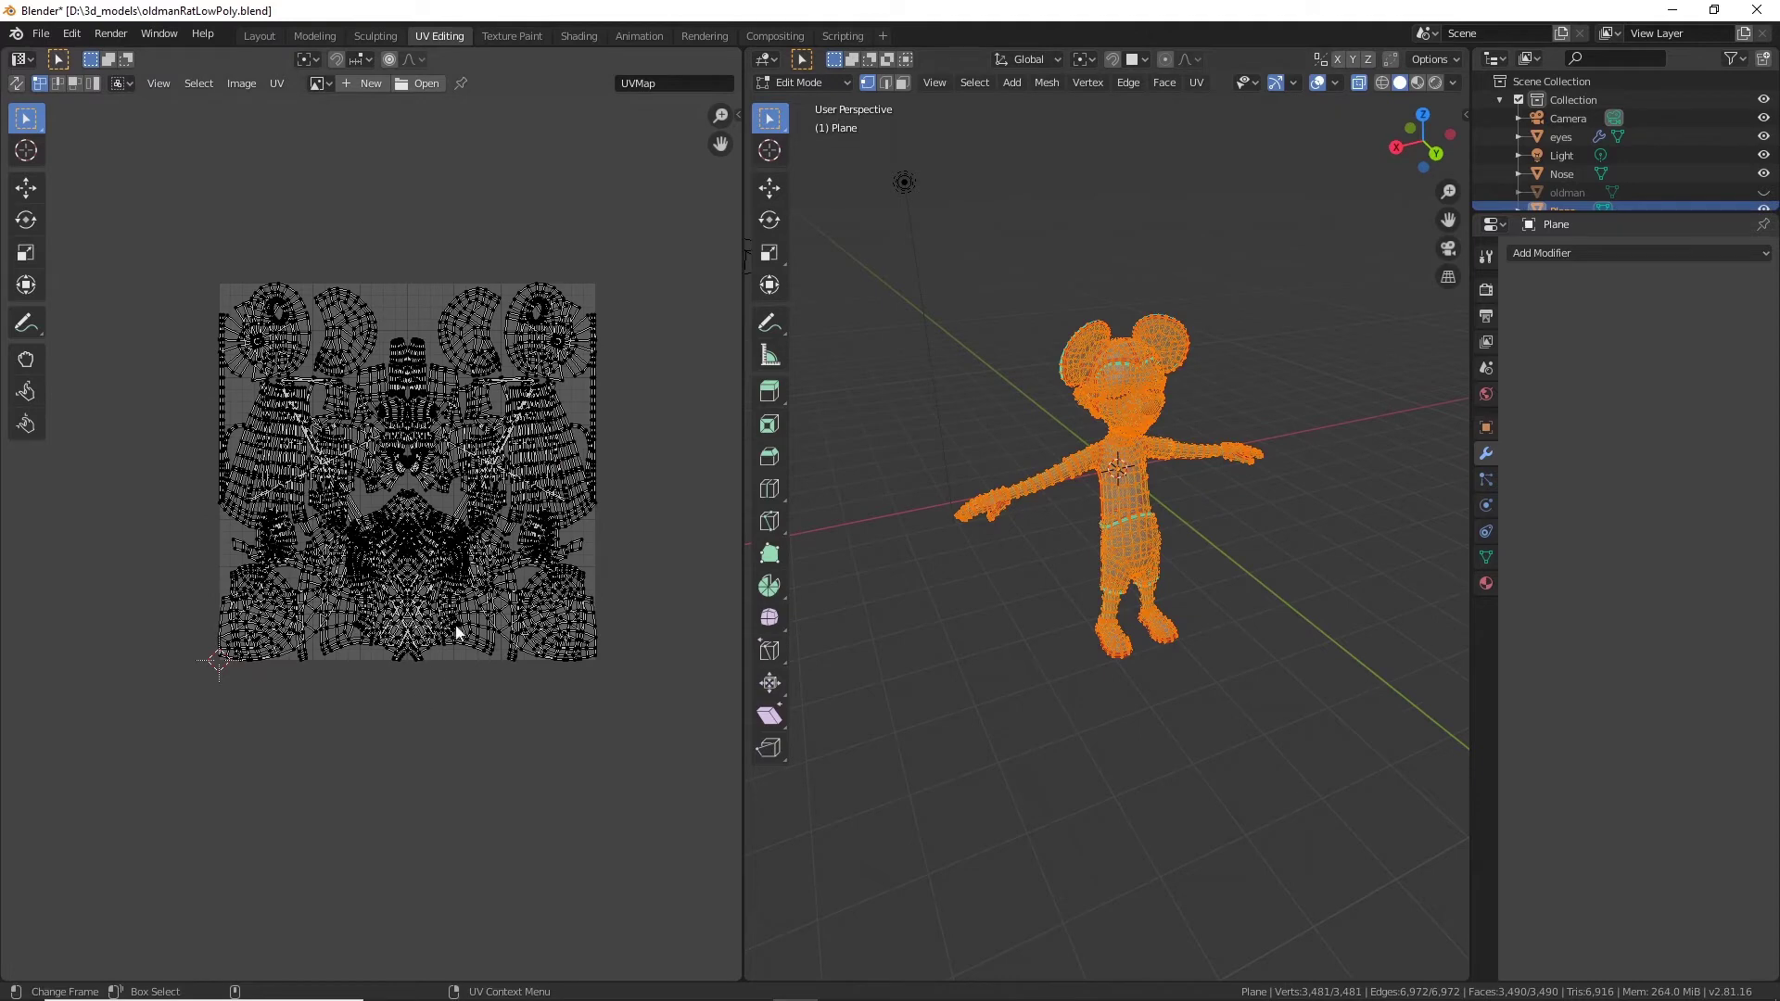
Unwrap the fully selected character mesh along its marked seams and check the new UV islands.
scroll(453, 396, up, 3)
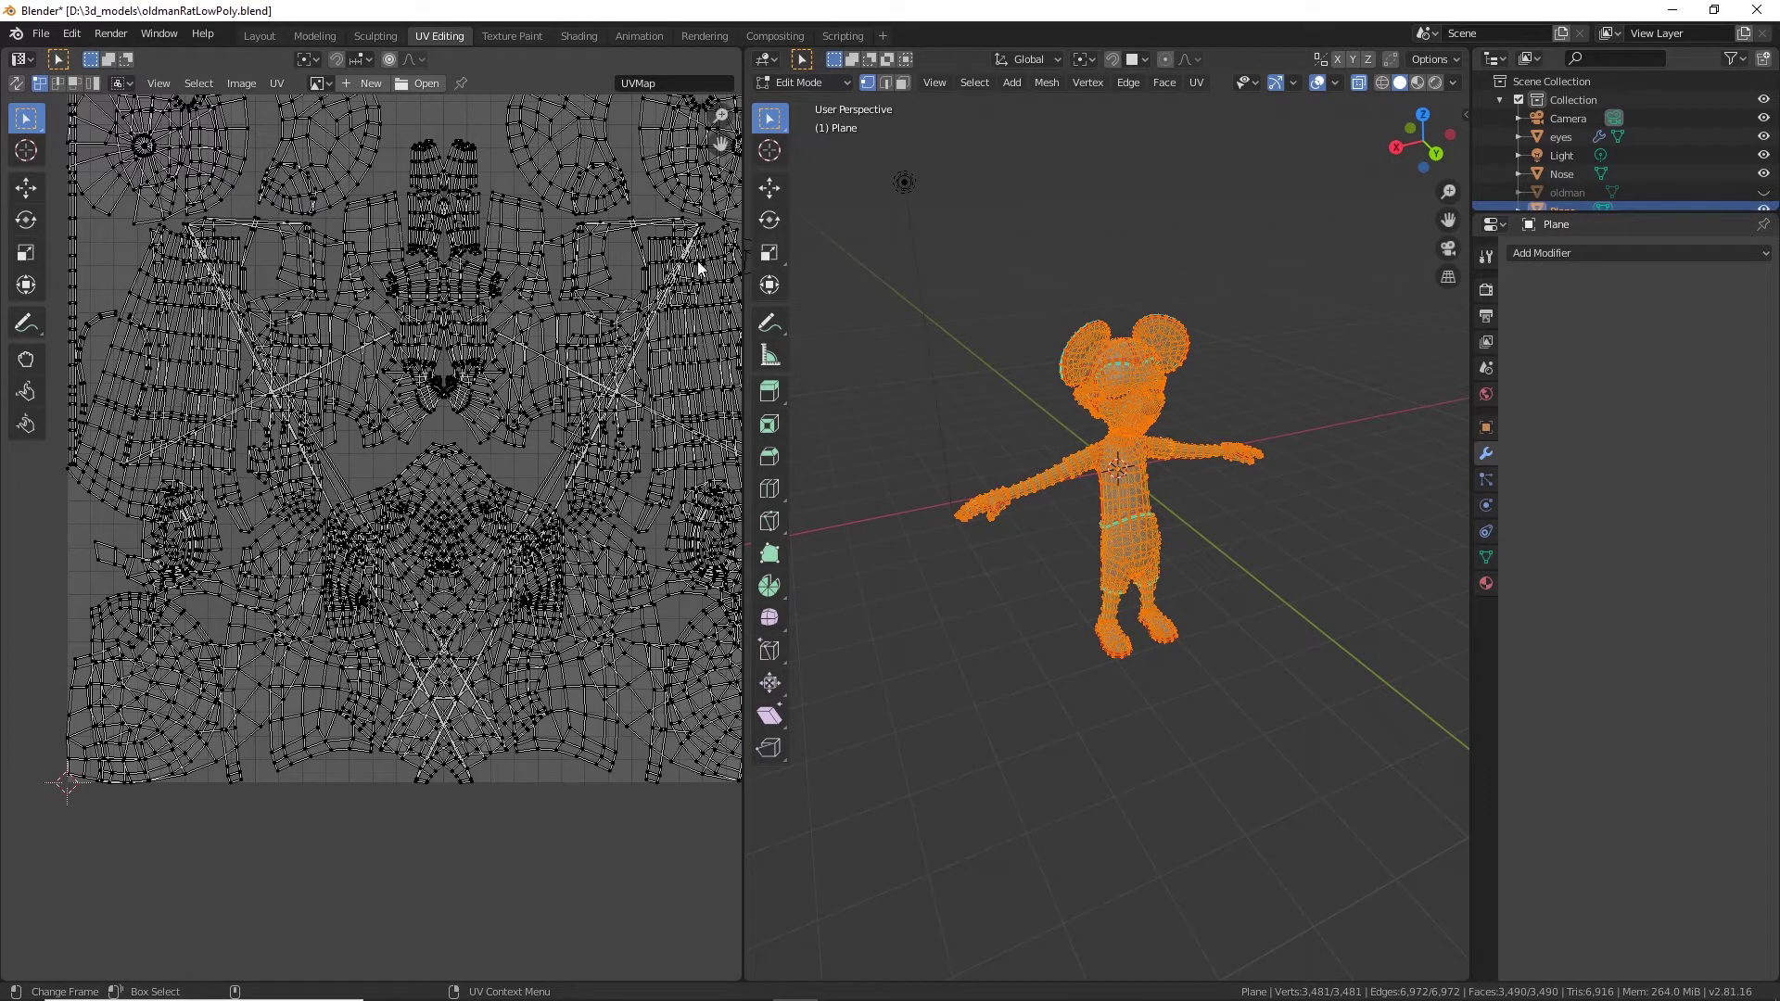
scroll(691, 241, down, 1)
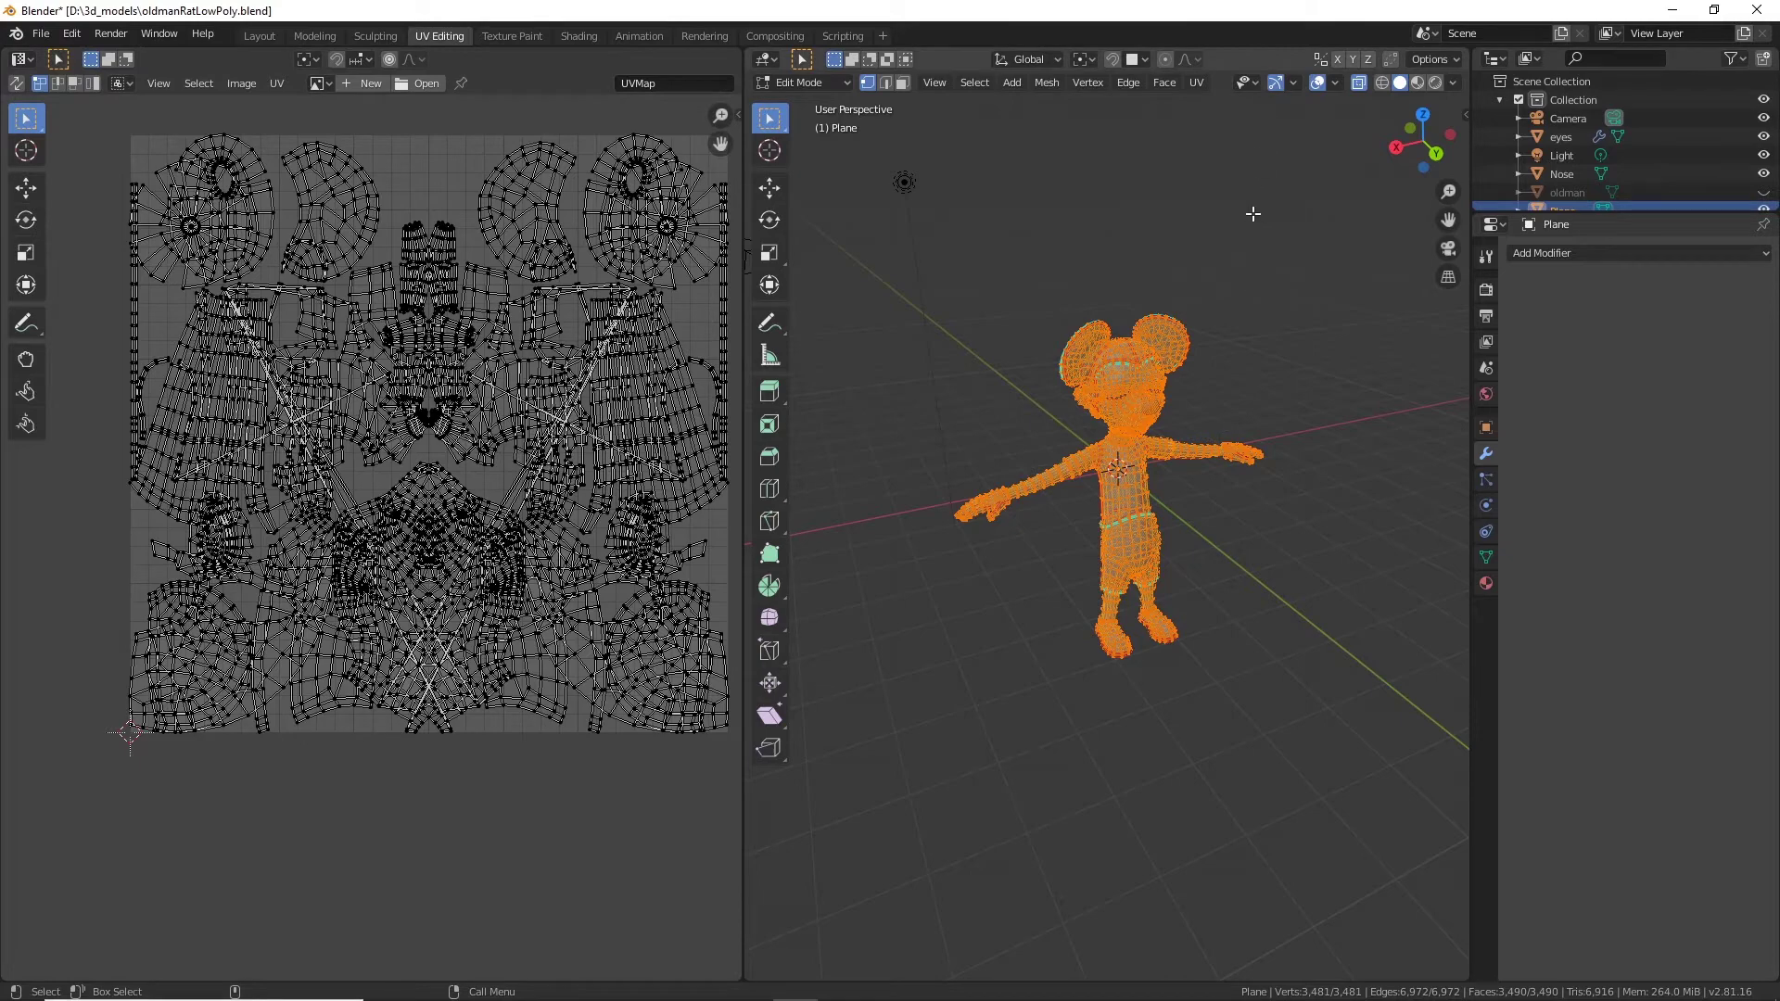
alt+drag(1295, 396, 1192, 379)
alt+right_drag(1193, 378, 1194, 319)
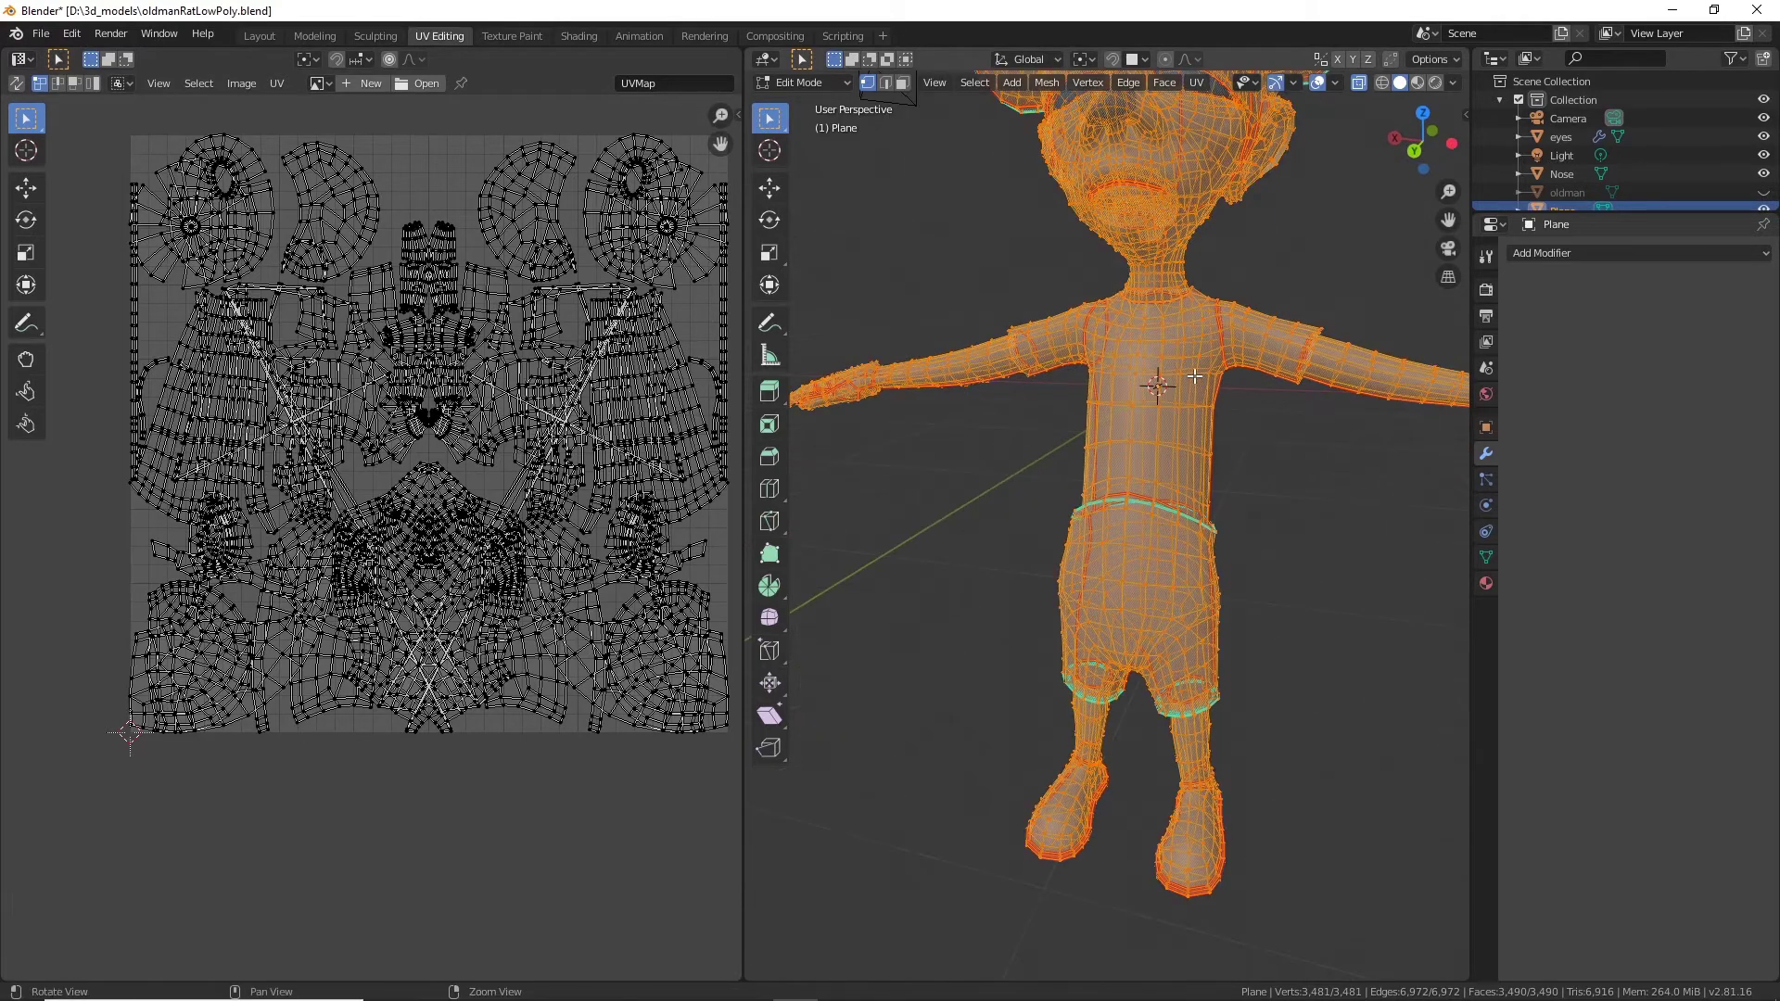
alt+middle_drag(1194, 320, 1146, 551)
alt+drag(1146, 551, 1261, 545)
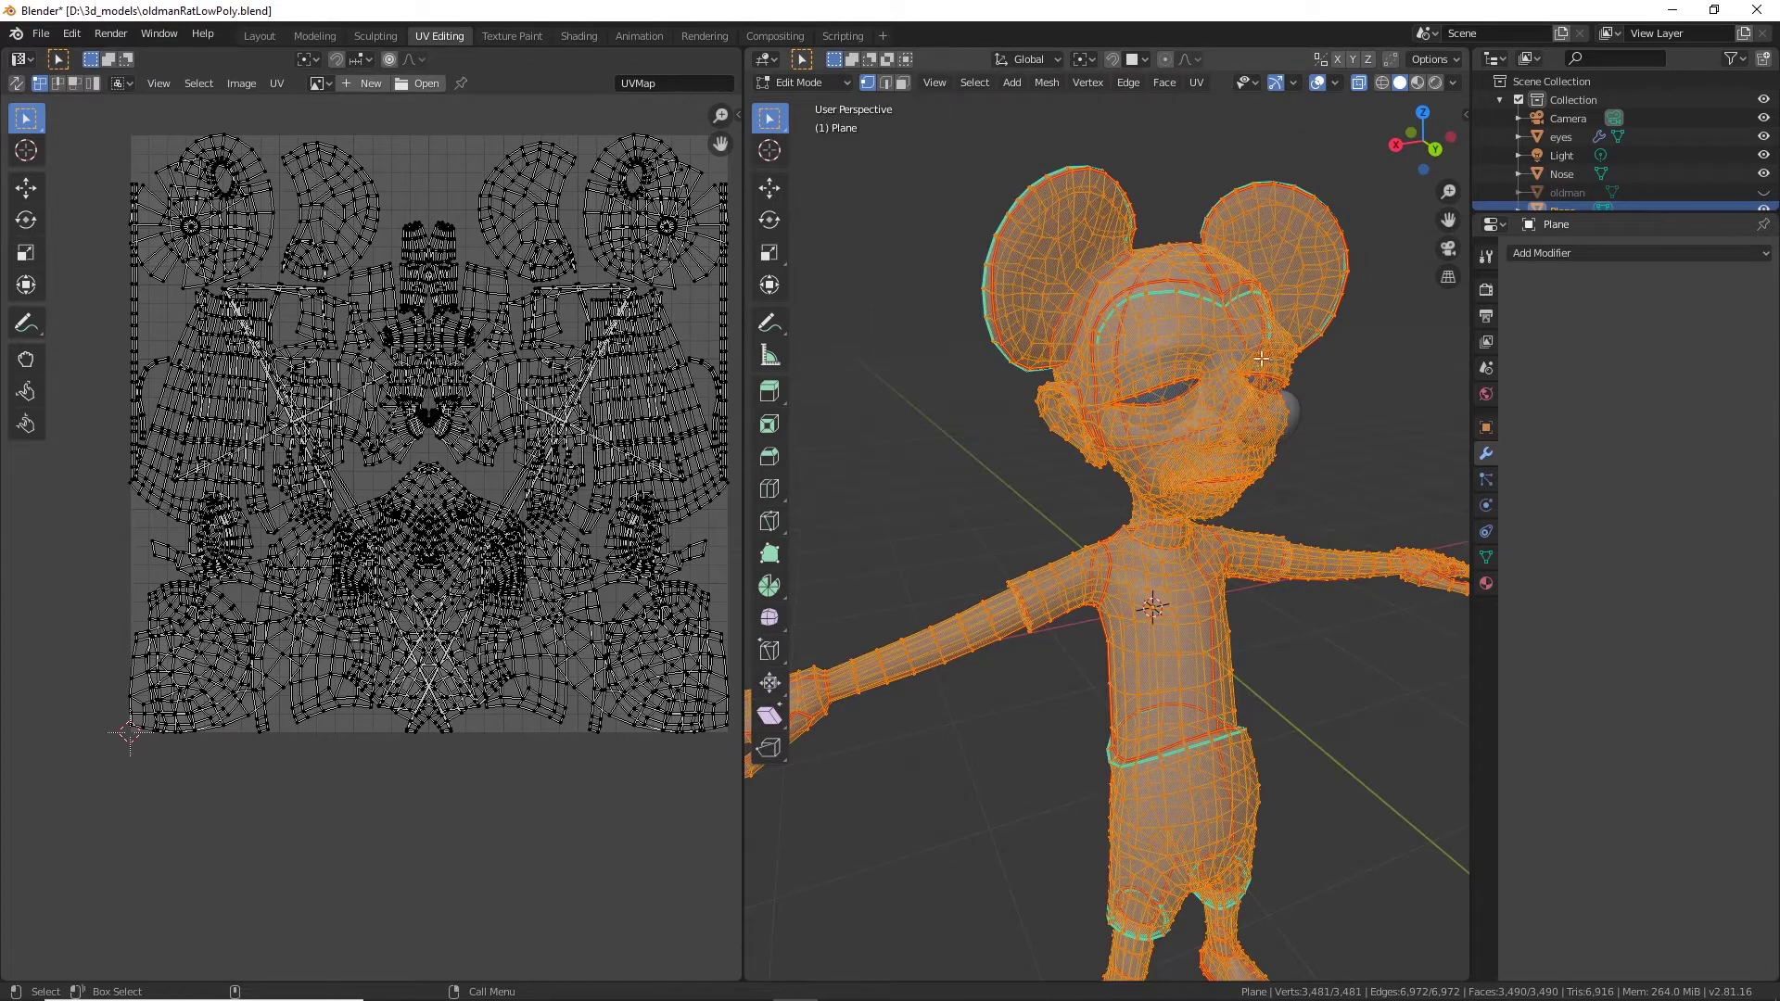
click(1196, 83)
click(1246, 103)
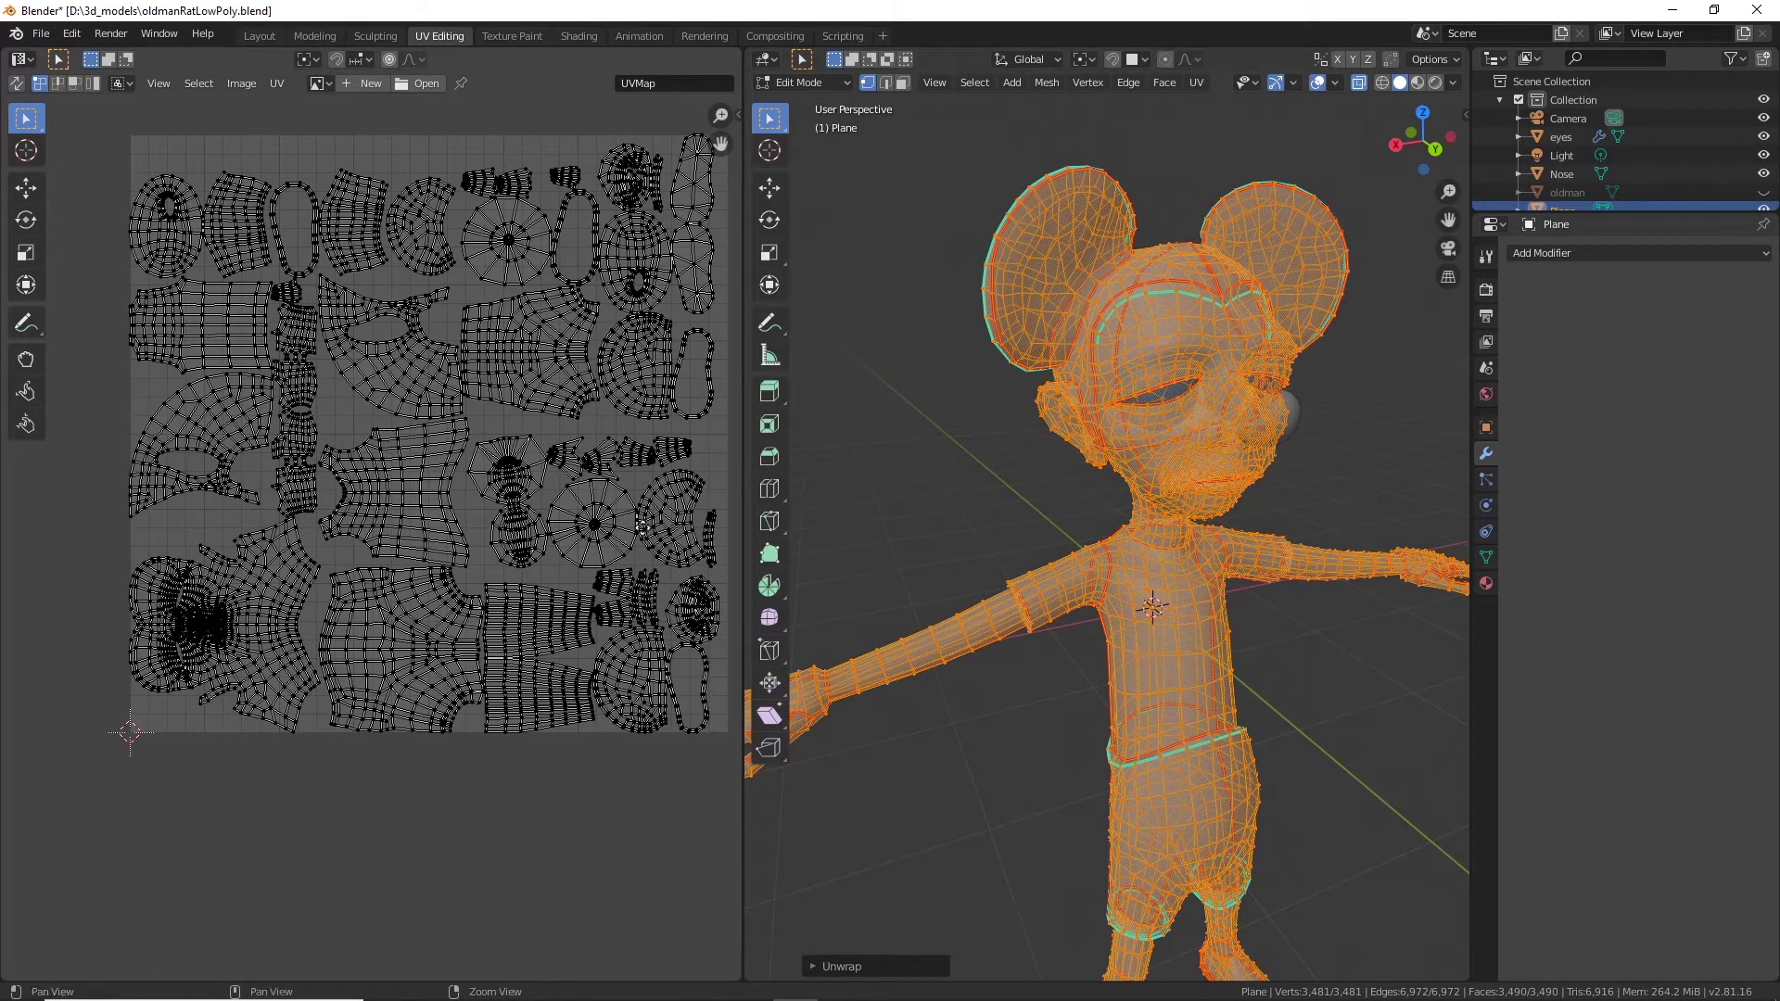
scroll(641, 527, up, 4)
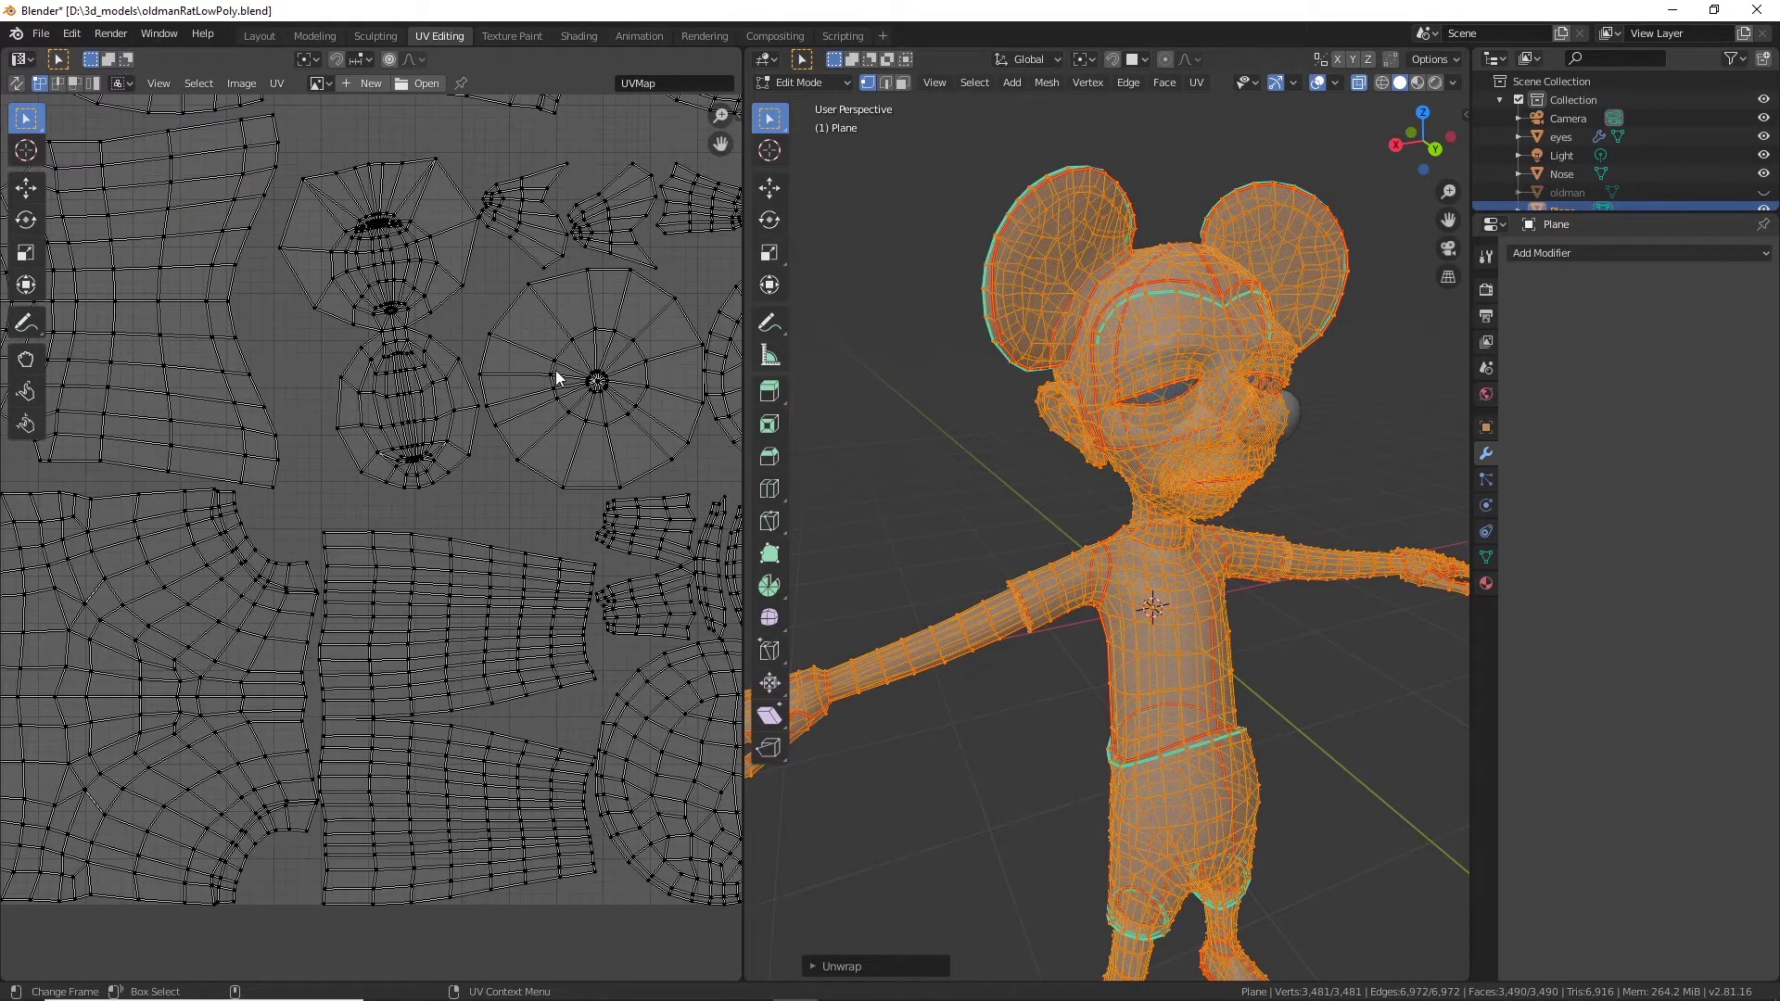
Mark the short edge row at the narrow neck between the two lobes of the pinched UV island as a seam.
scroll(353, 291, up, 4)
middle_drag(399, 116, 323, 346)
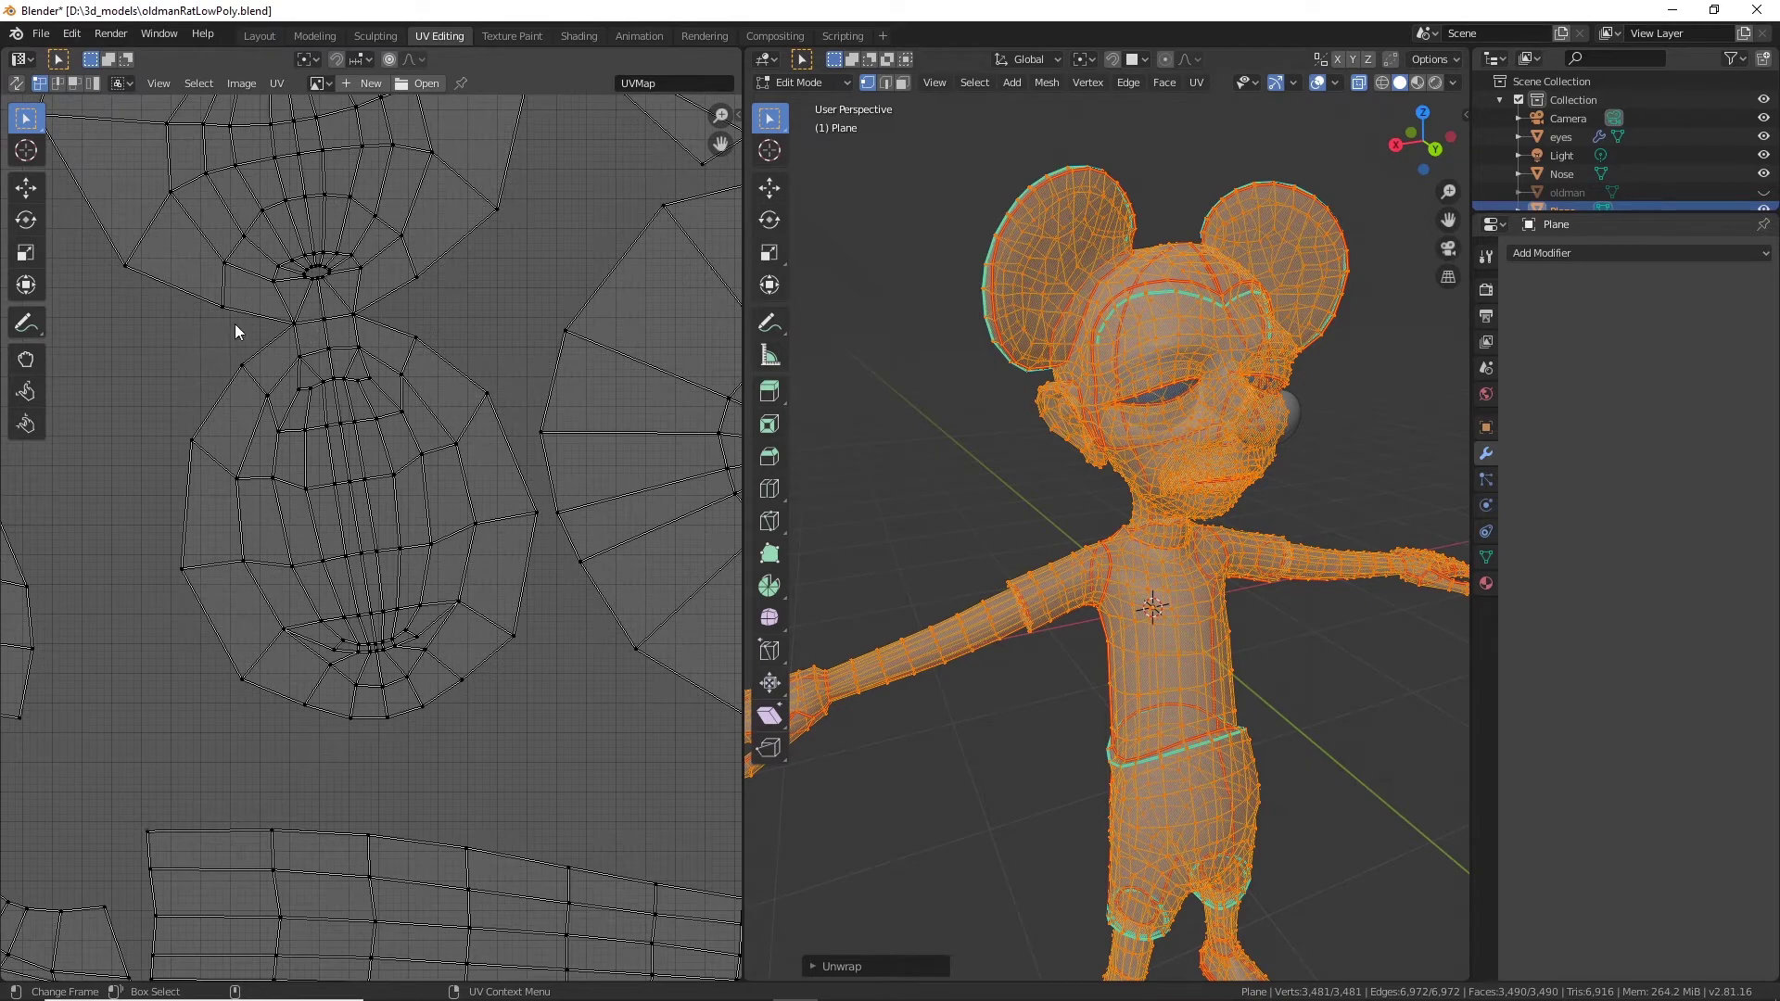
click(316, 325)
right_click(339, 325)
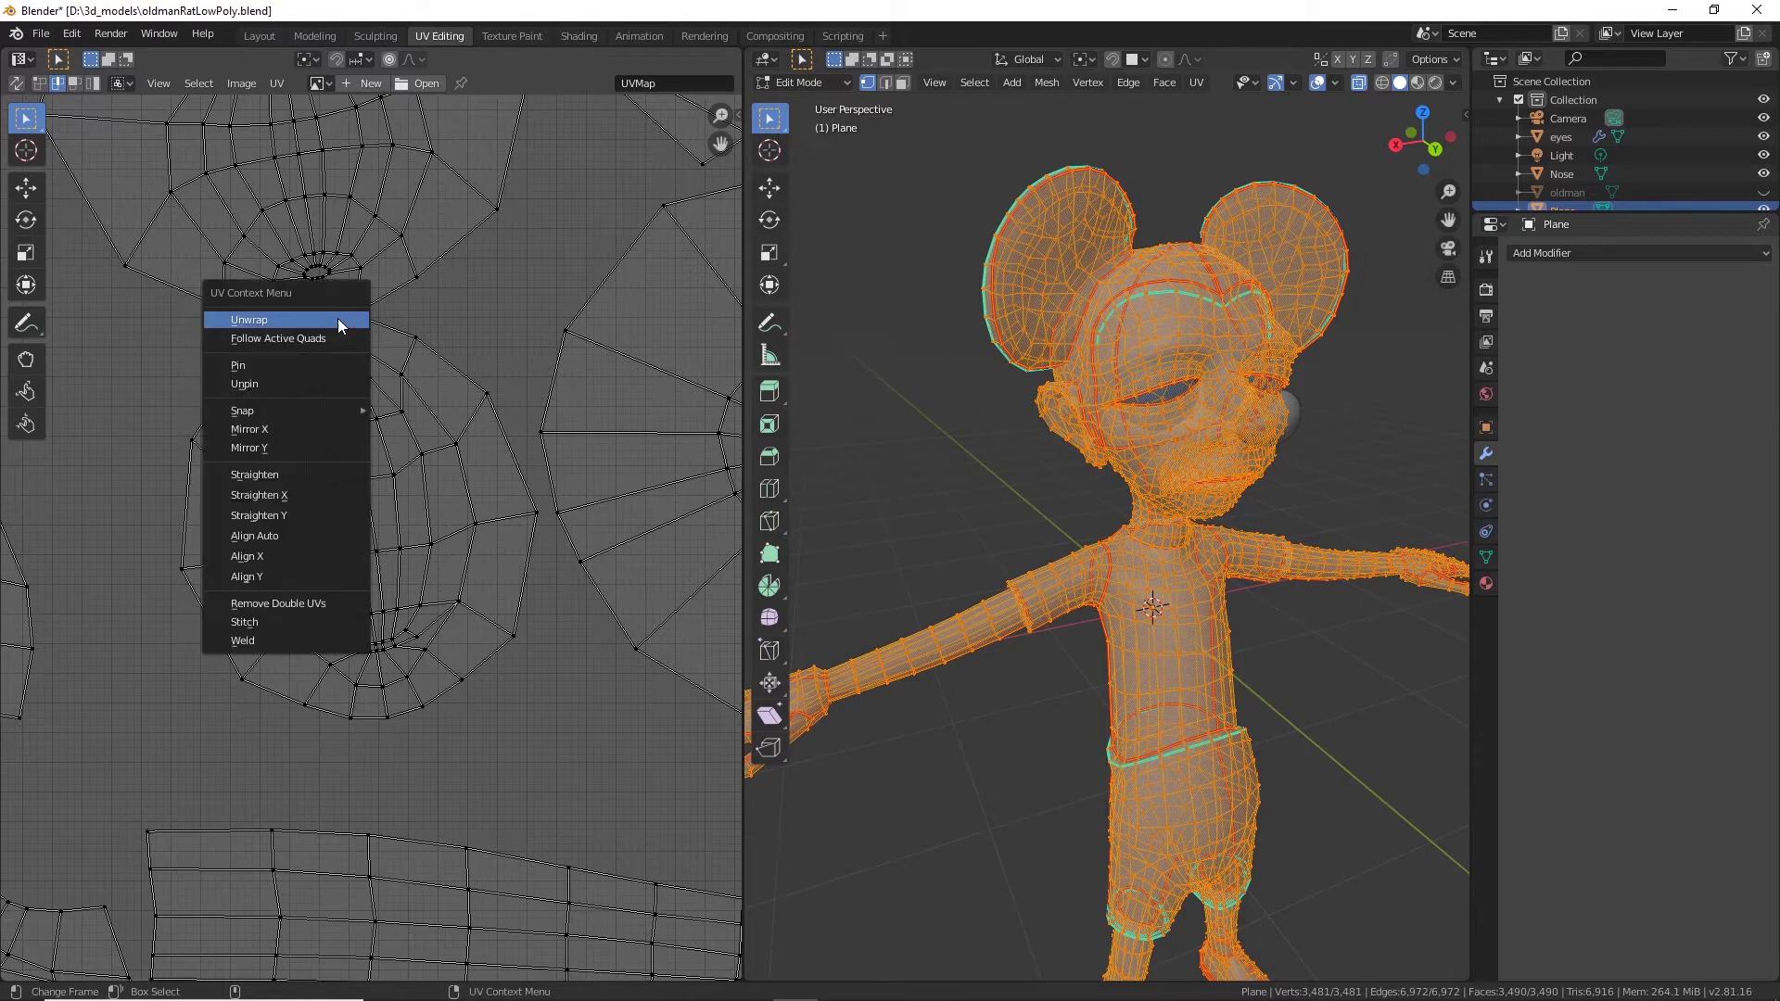
click(277, 82)
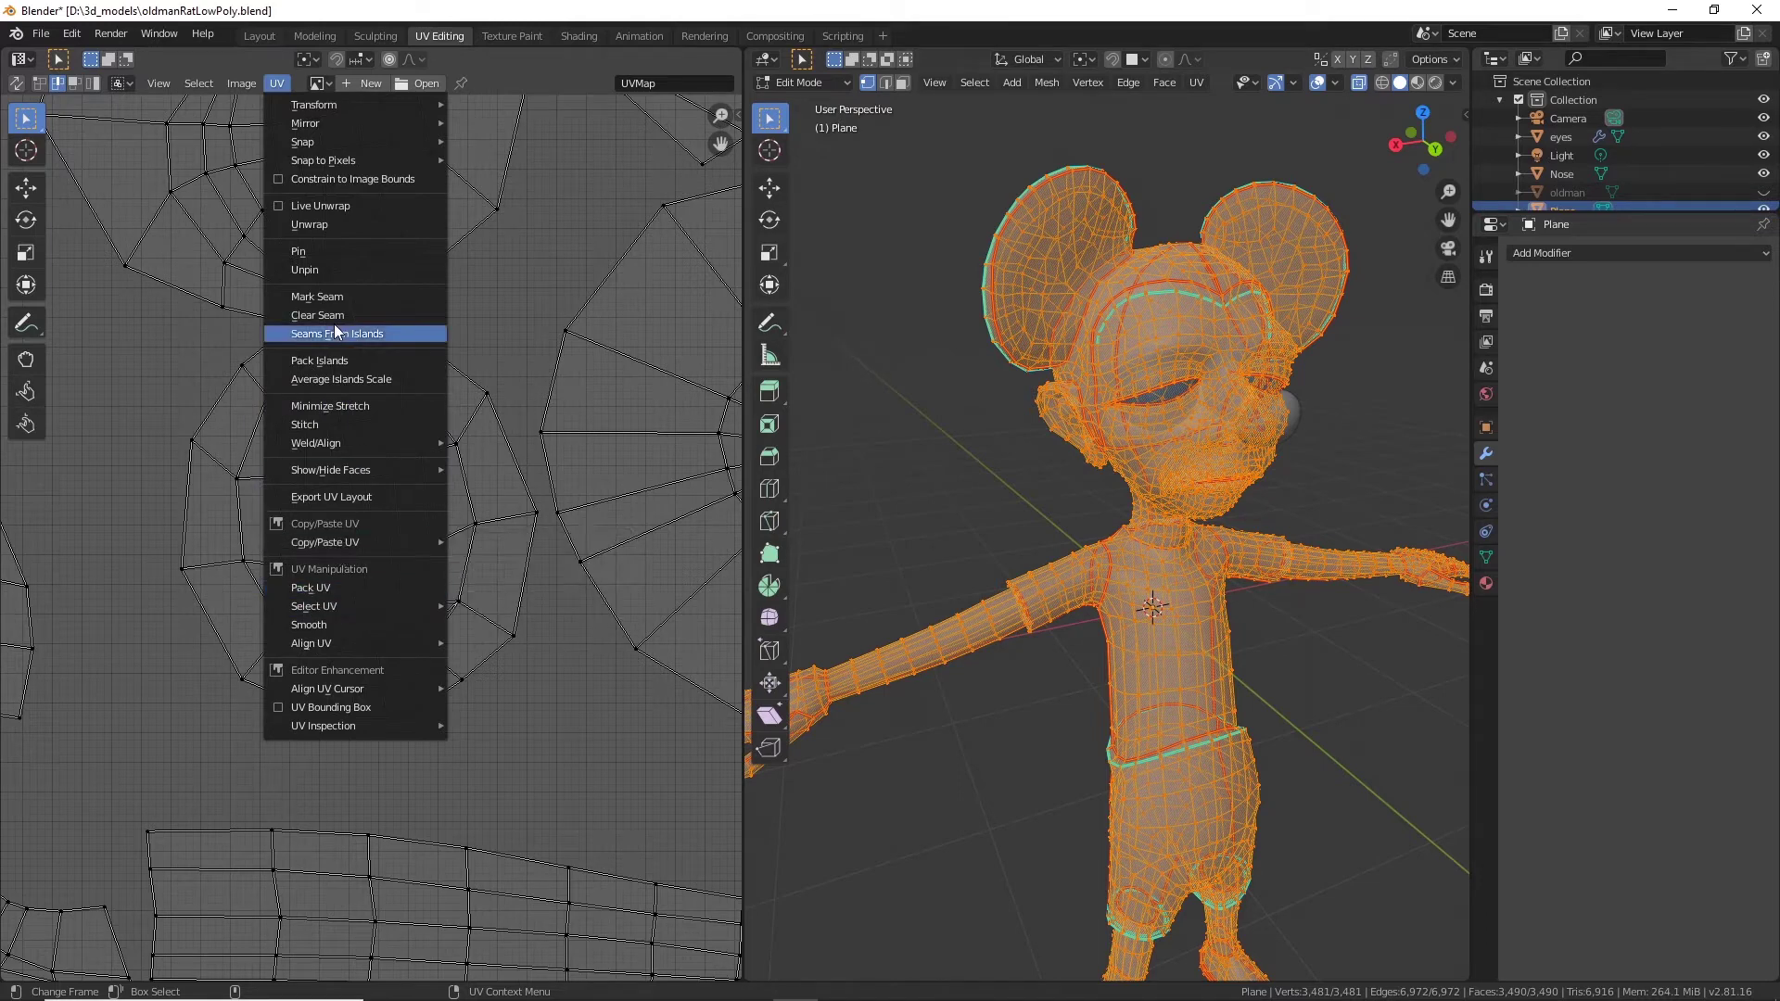
click(329, 296)
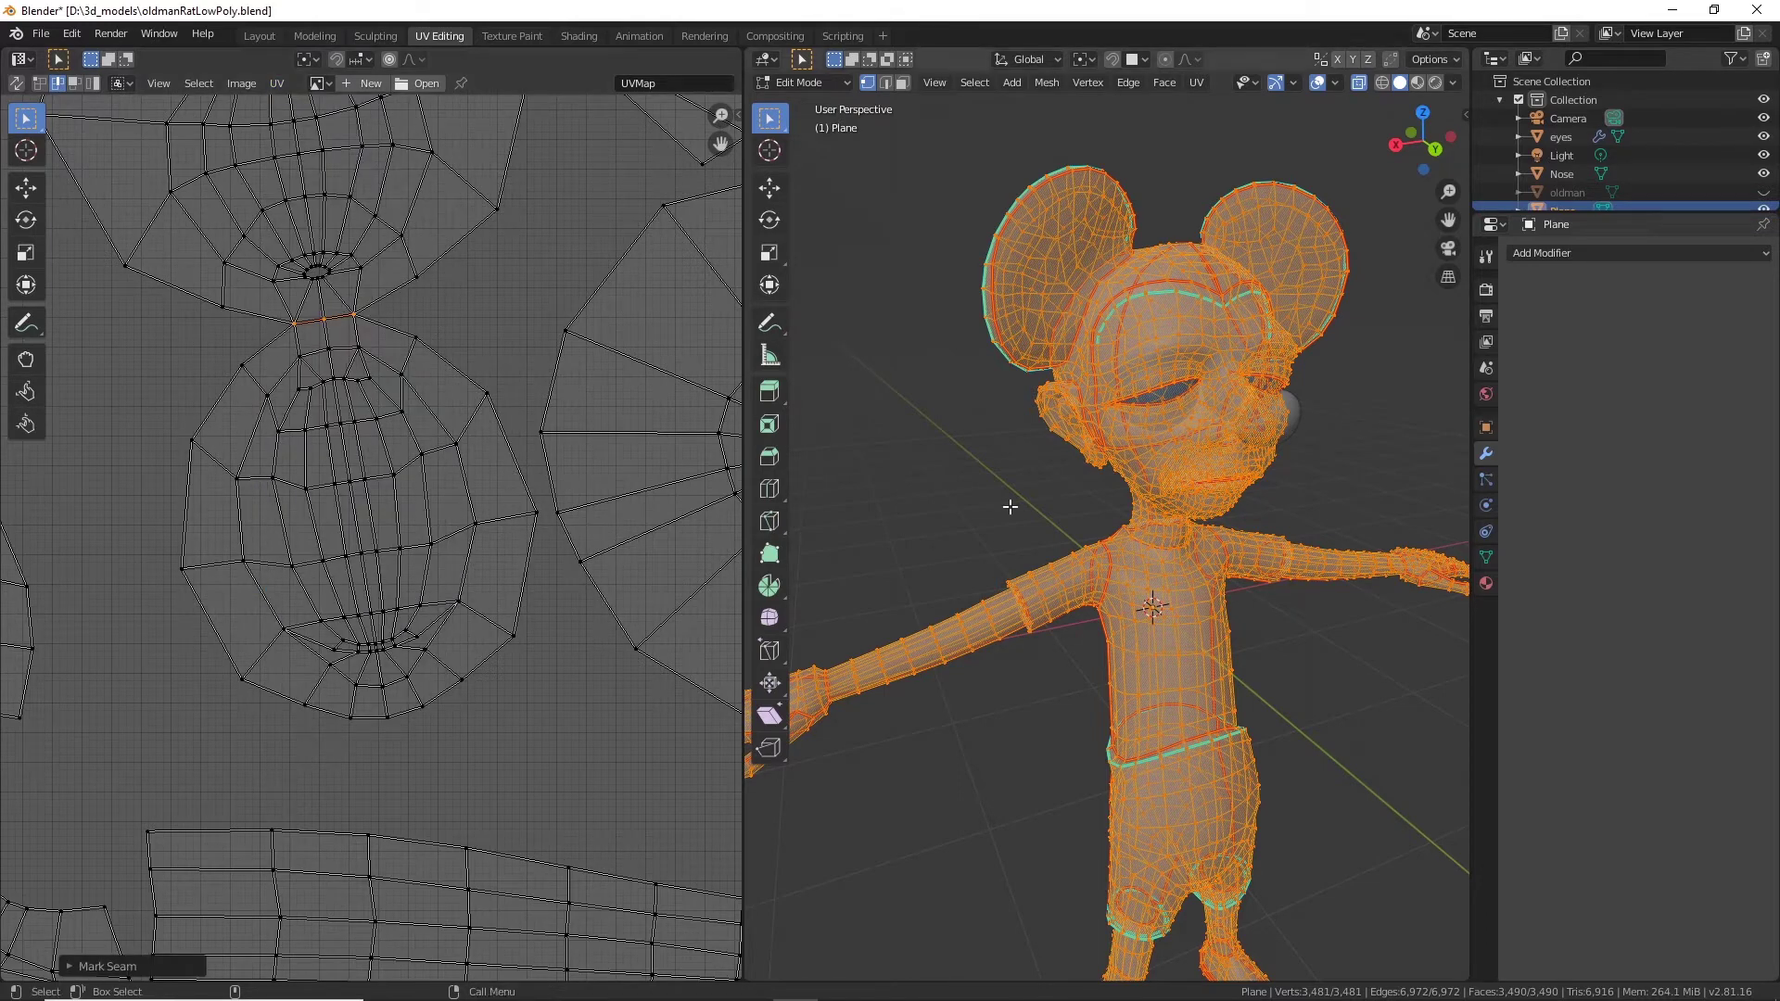
Apply the character's object transform and unwrap the complete mesh again with the added seam.
alt+drag(1210, 530, 1008, 483)
scroll(1076, 509, up, 3)
alt+middle_drag(1009, 483, 1350, 504)
scroll(534, 372, down, 4)
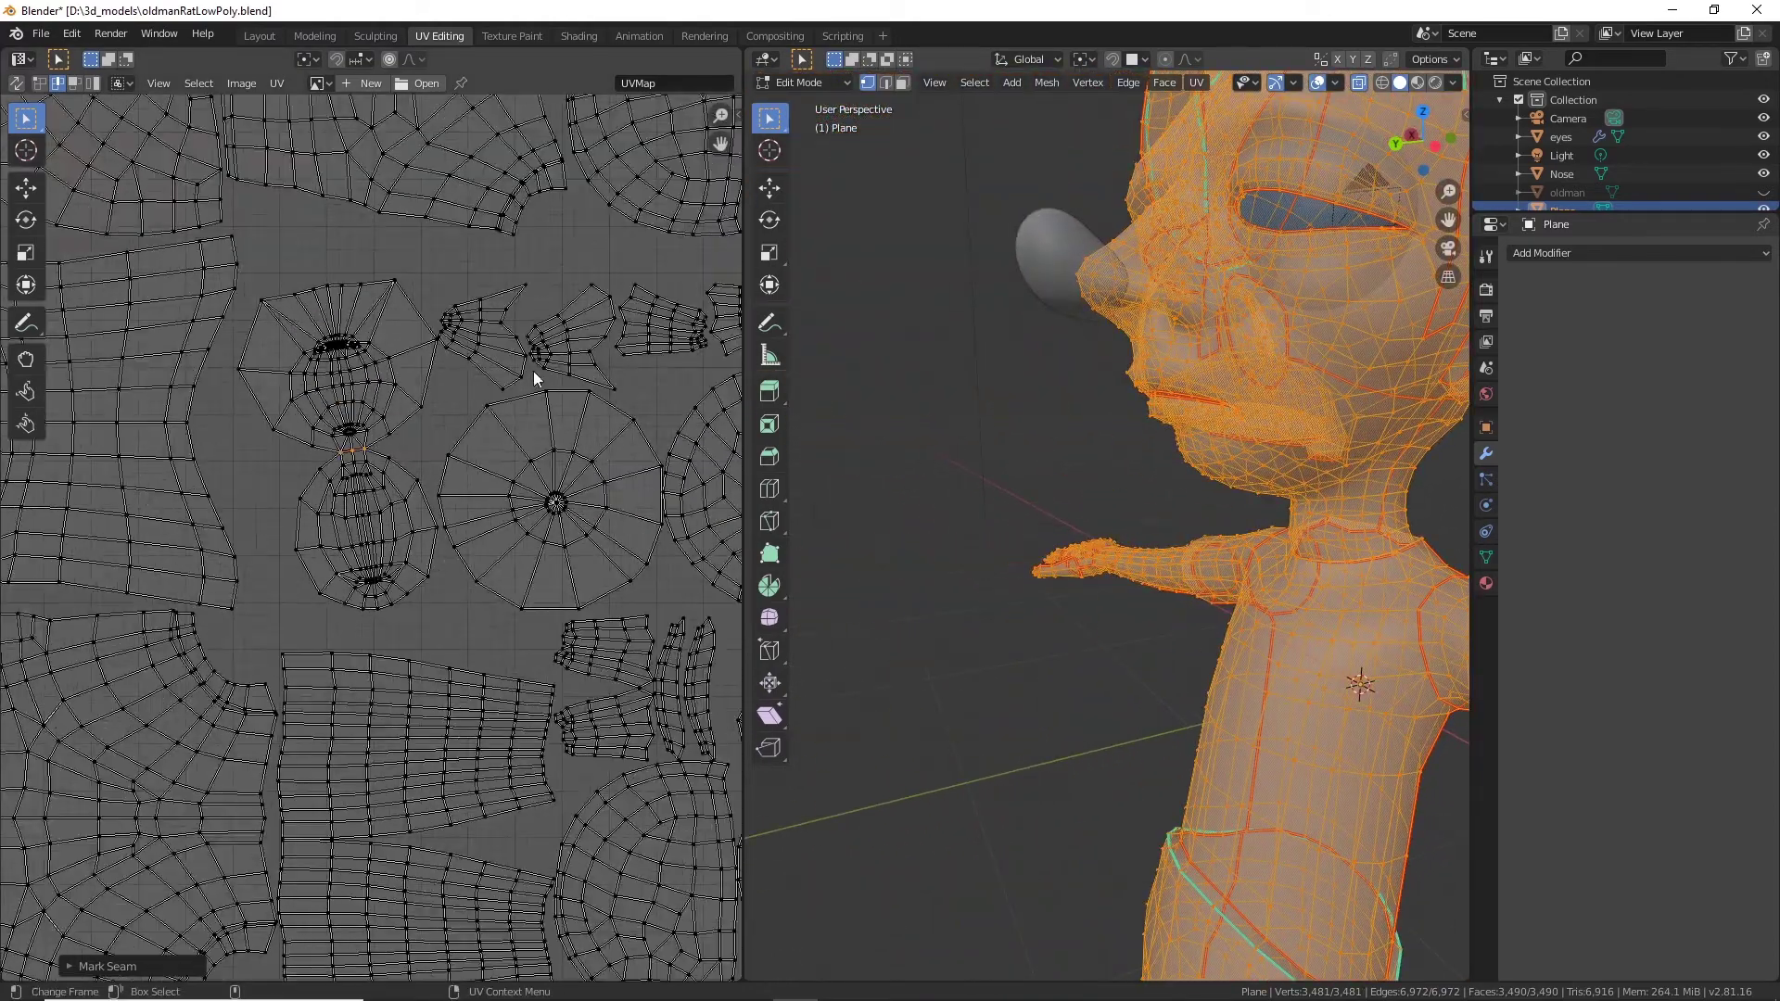
scroll(1104, 445, down, 6)
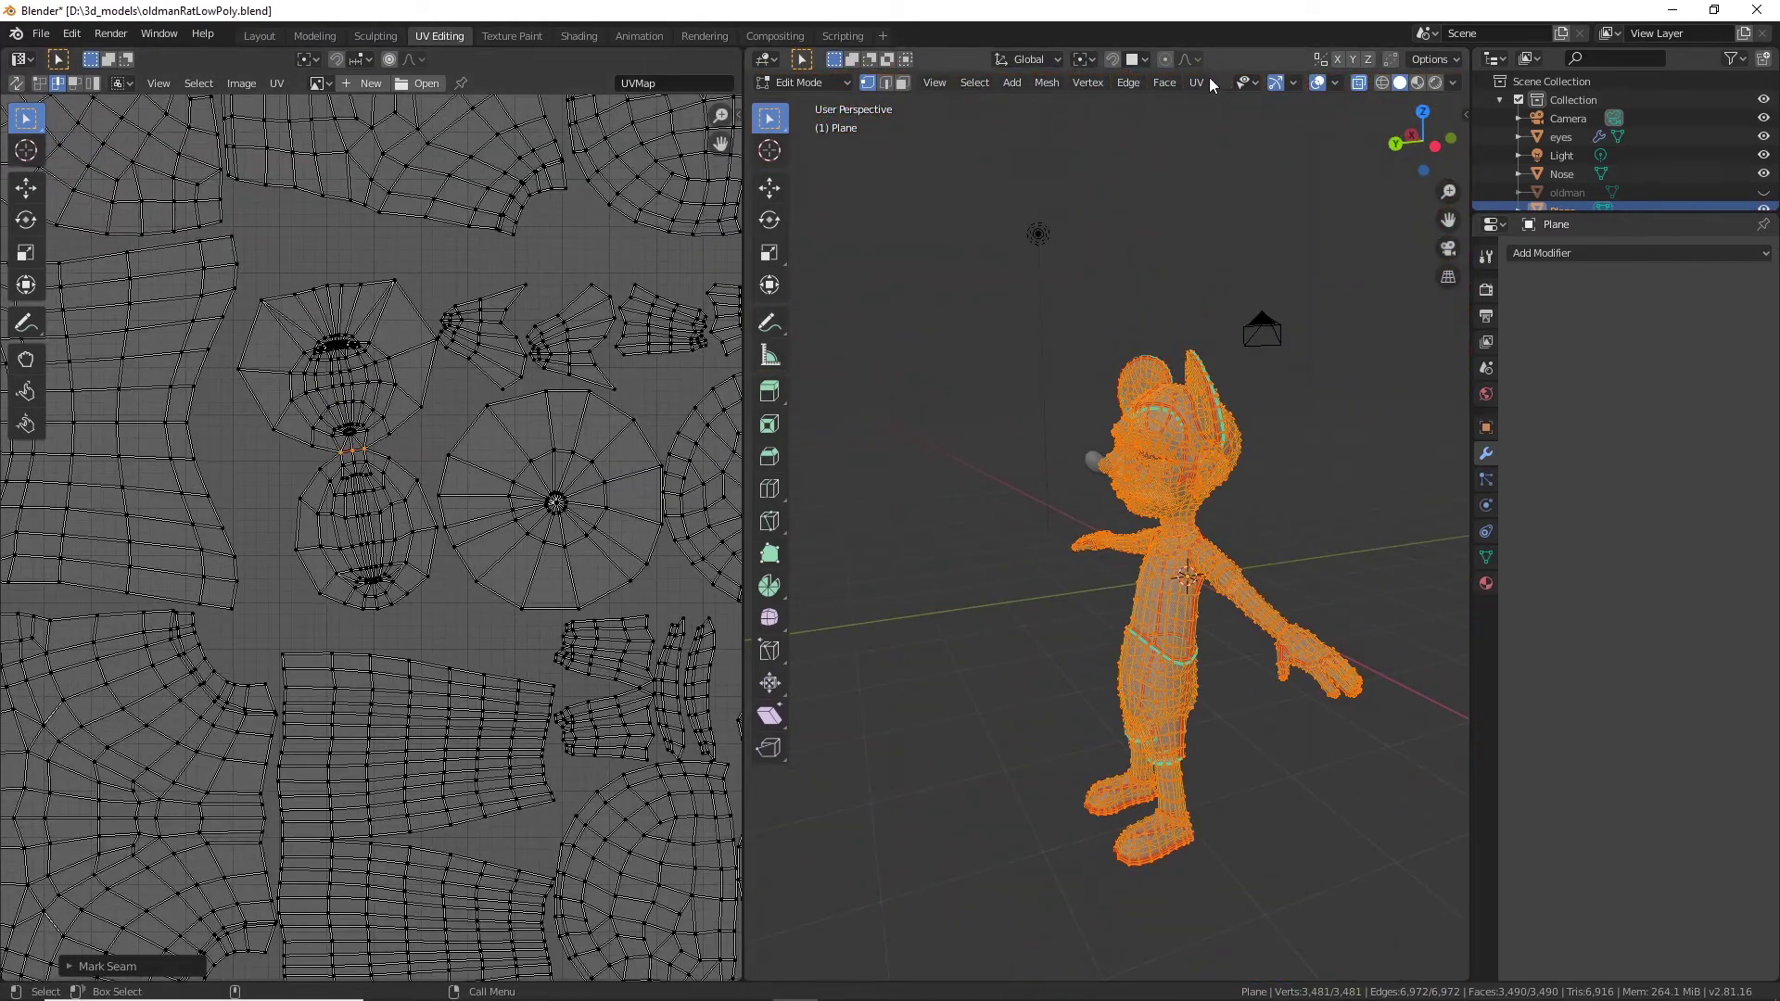
click(1197, 83)
key(Return)
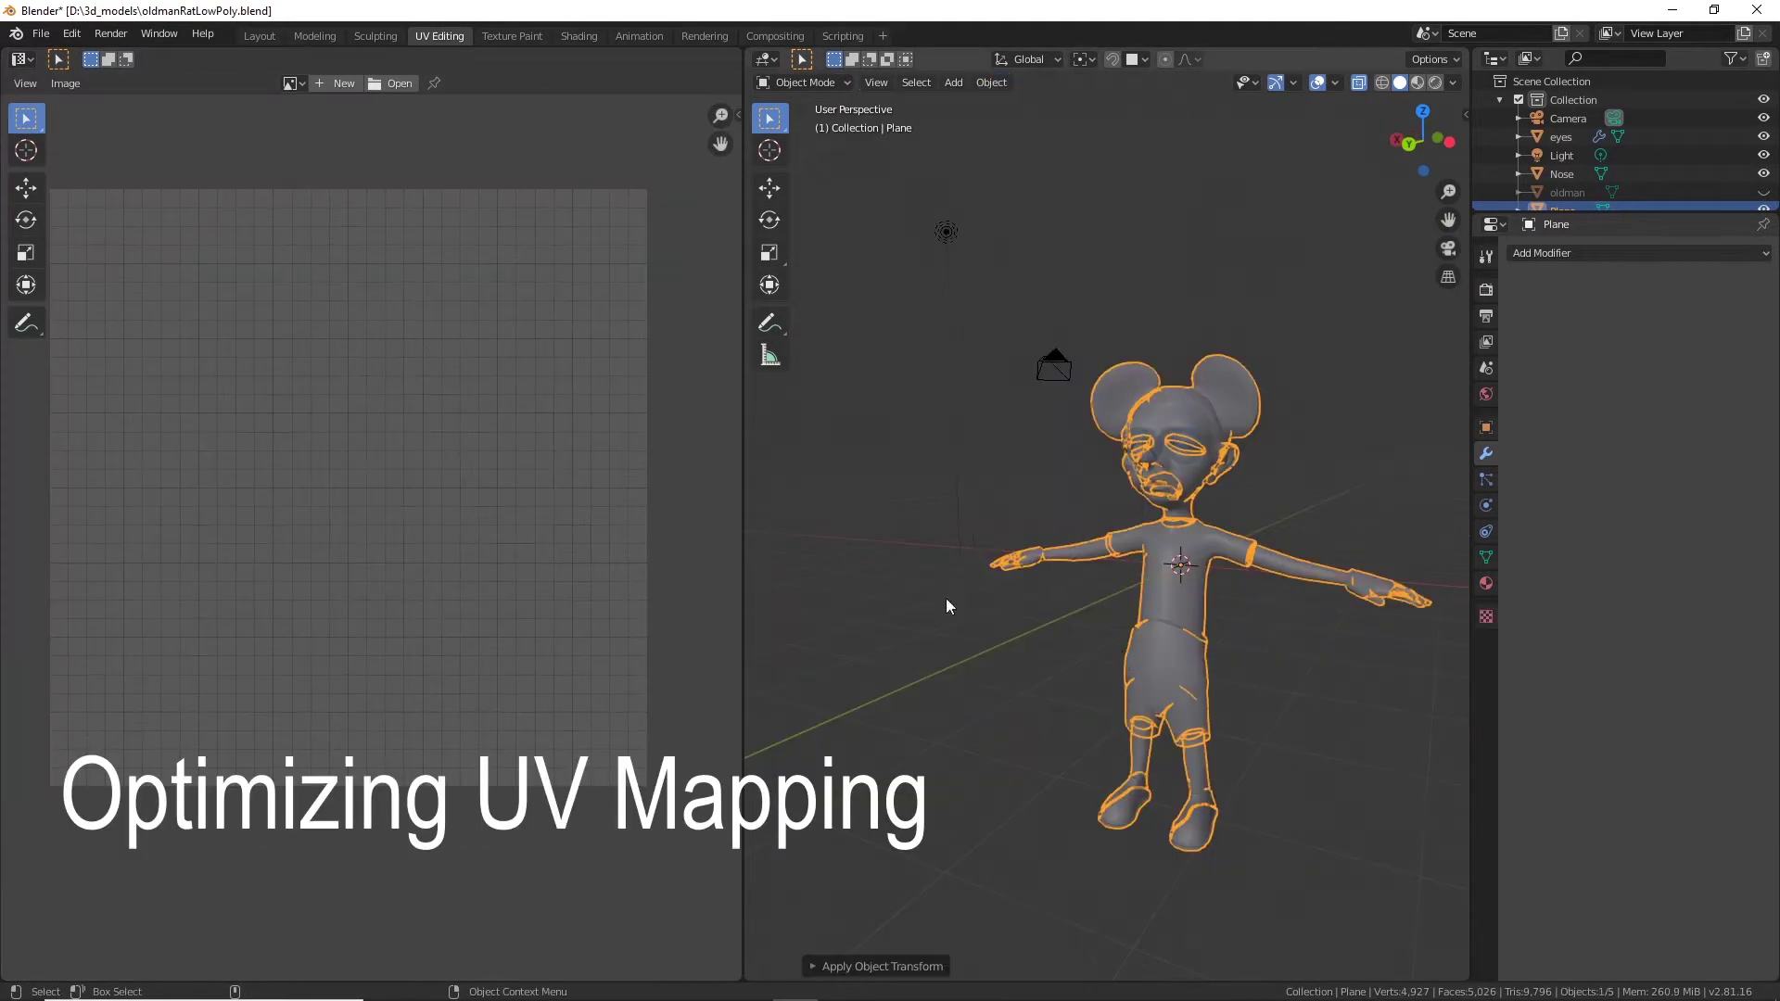
scroll(382, 640, up, 3)
scroll(381, 640, down, 4)
scroll(266, 637, up, 4)
scroll(445, 580, down, 4)
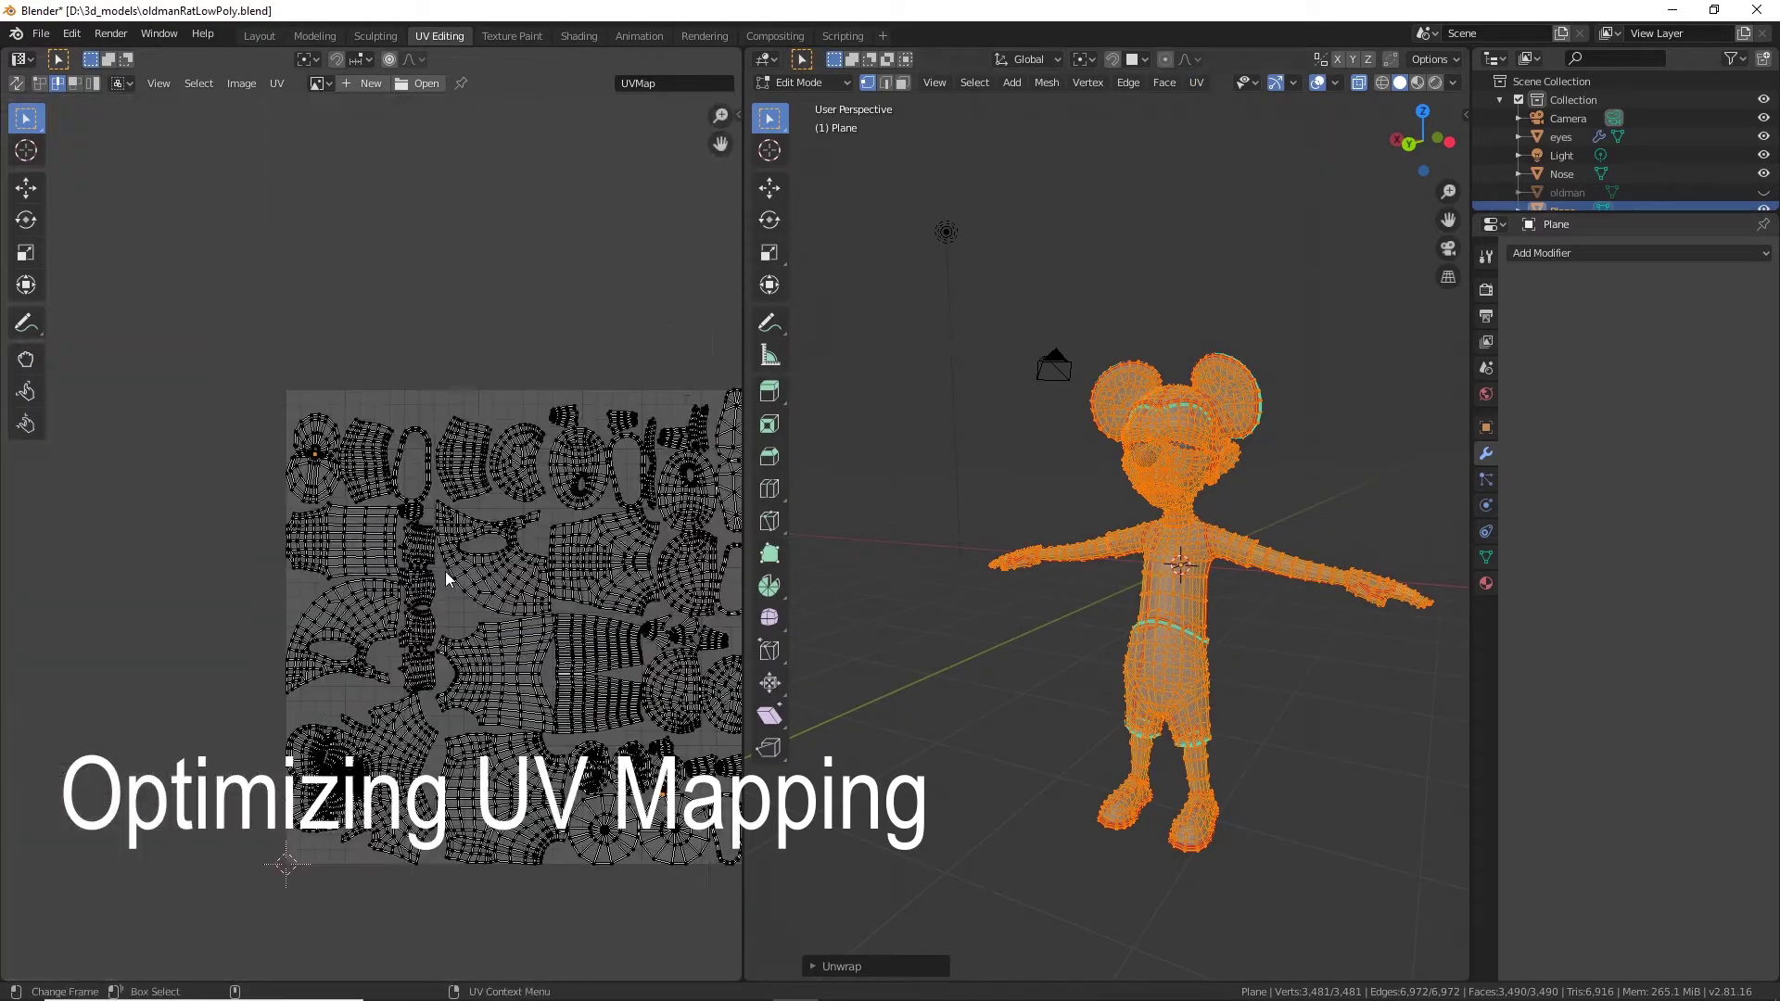
Mark the edge line across the middle of the two-lobed UV island as a seam and unwrap the mesh again.
scroll(570, 535, up, 10)
scroll(570, 535, down, 8)
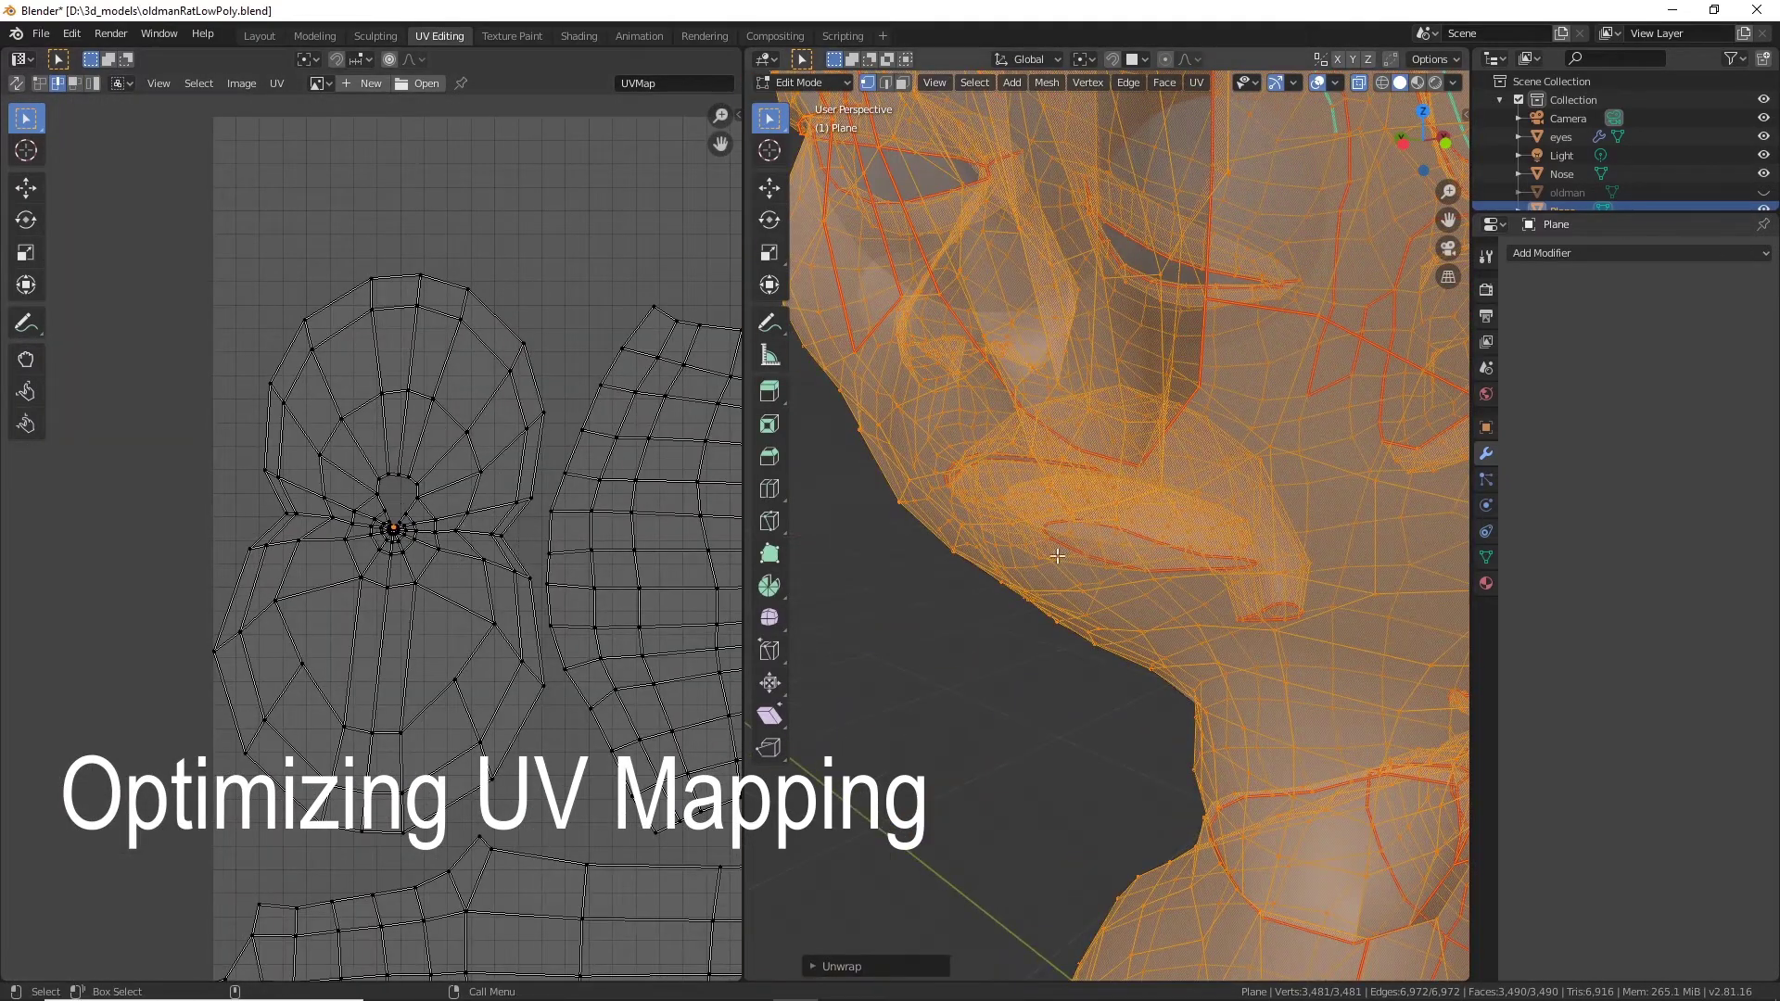
scroll(579, 525, up, 6)
alt+click(579, 526)
alt+shift+click(322, 505)
scroll(397, 549, up, 6)
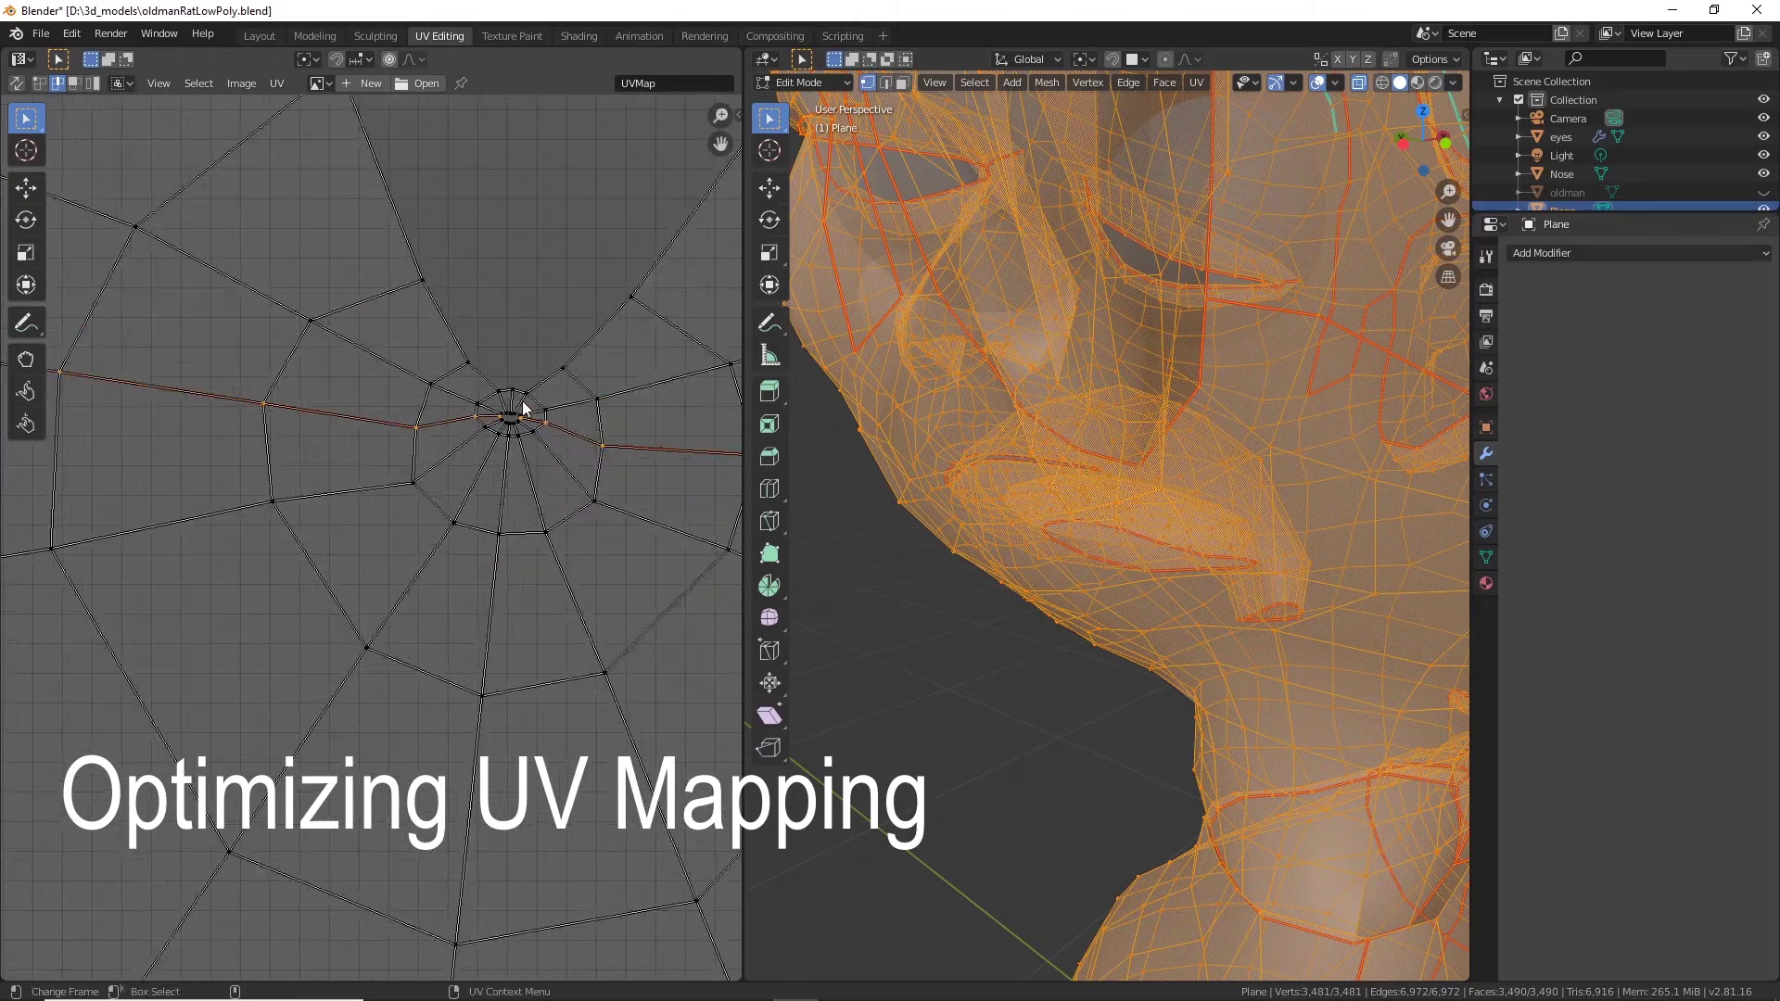
scroll(352, 556, down, 6)
click(276, 84)
click(315, 352)
scroll(399, 519, down, 8)
key(u)
click(816, 547)
Examine the new UV islands and the character from the front for shape, proportion and relative island size.
scroll(557, 463, down, 3)
scroll(608, 320, up, 5)
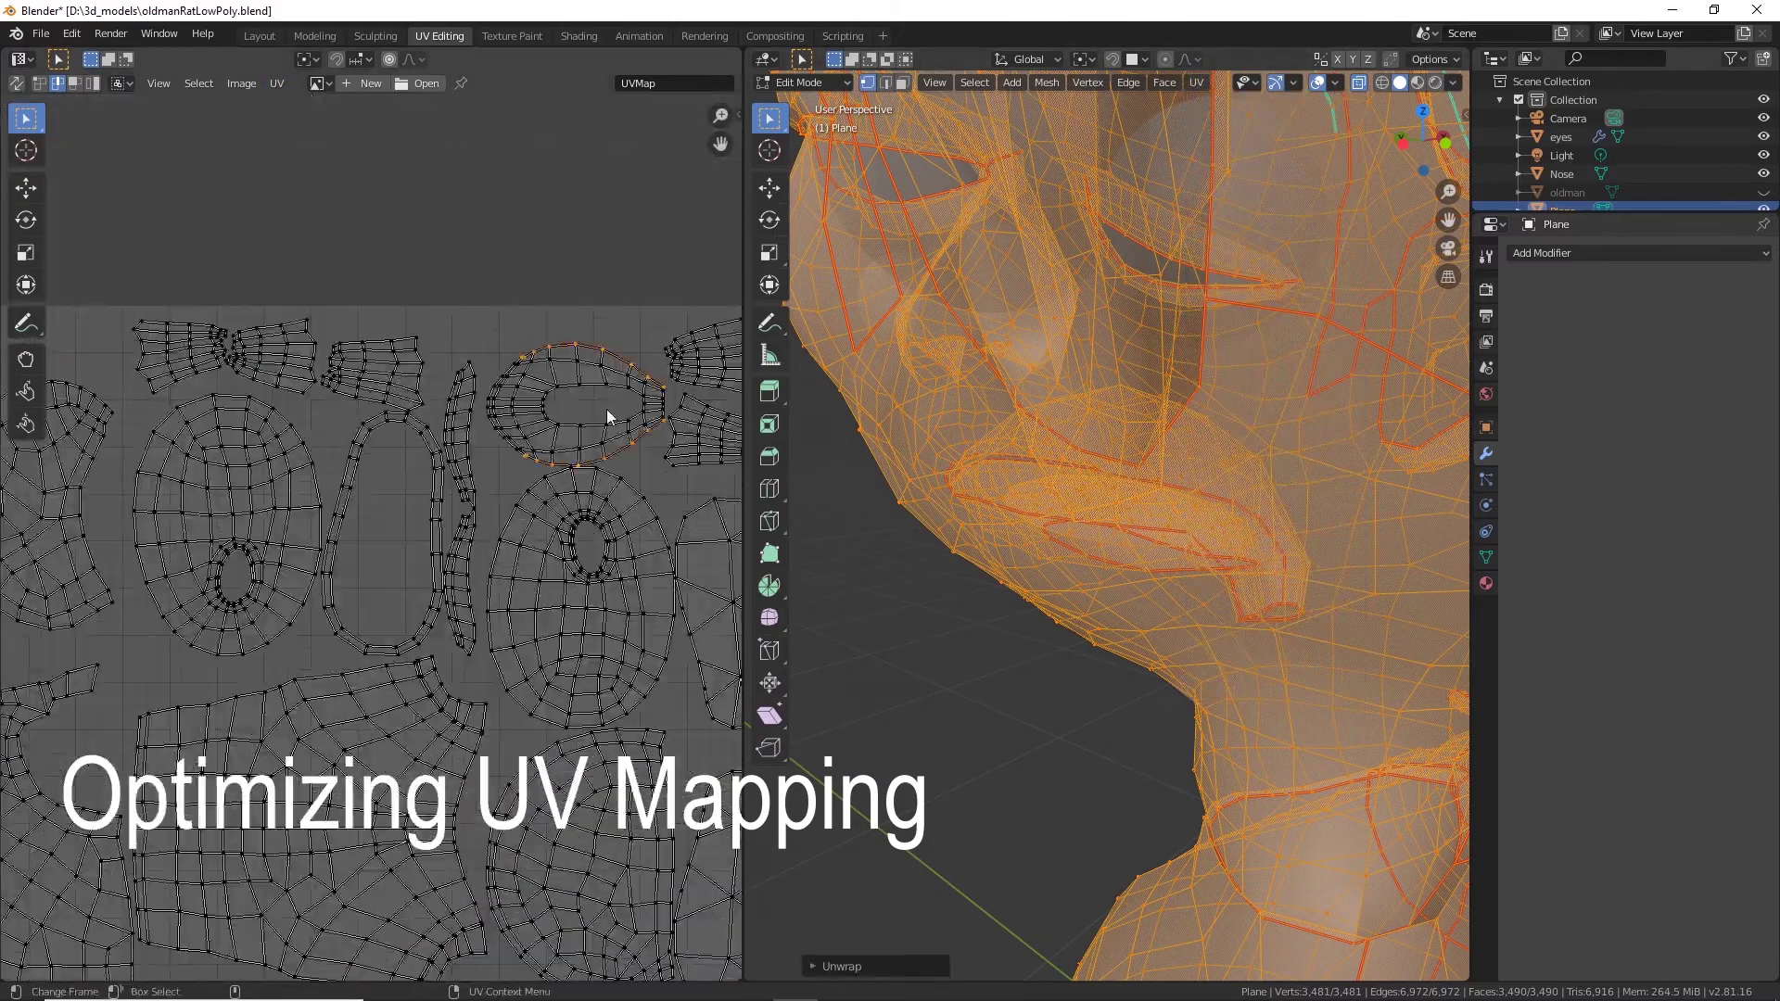
scroll(606, 415, down, 4)
scroll(357, 533, up, 5)
scroll(519, 464, down, 4)
scroll(556, 543, up, 2)
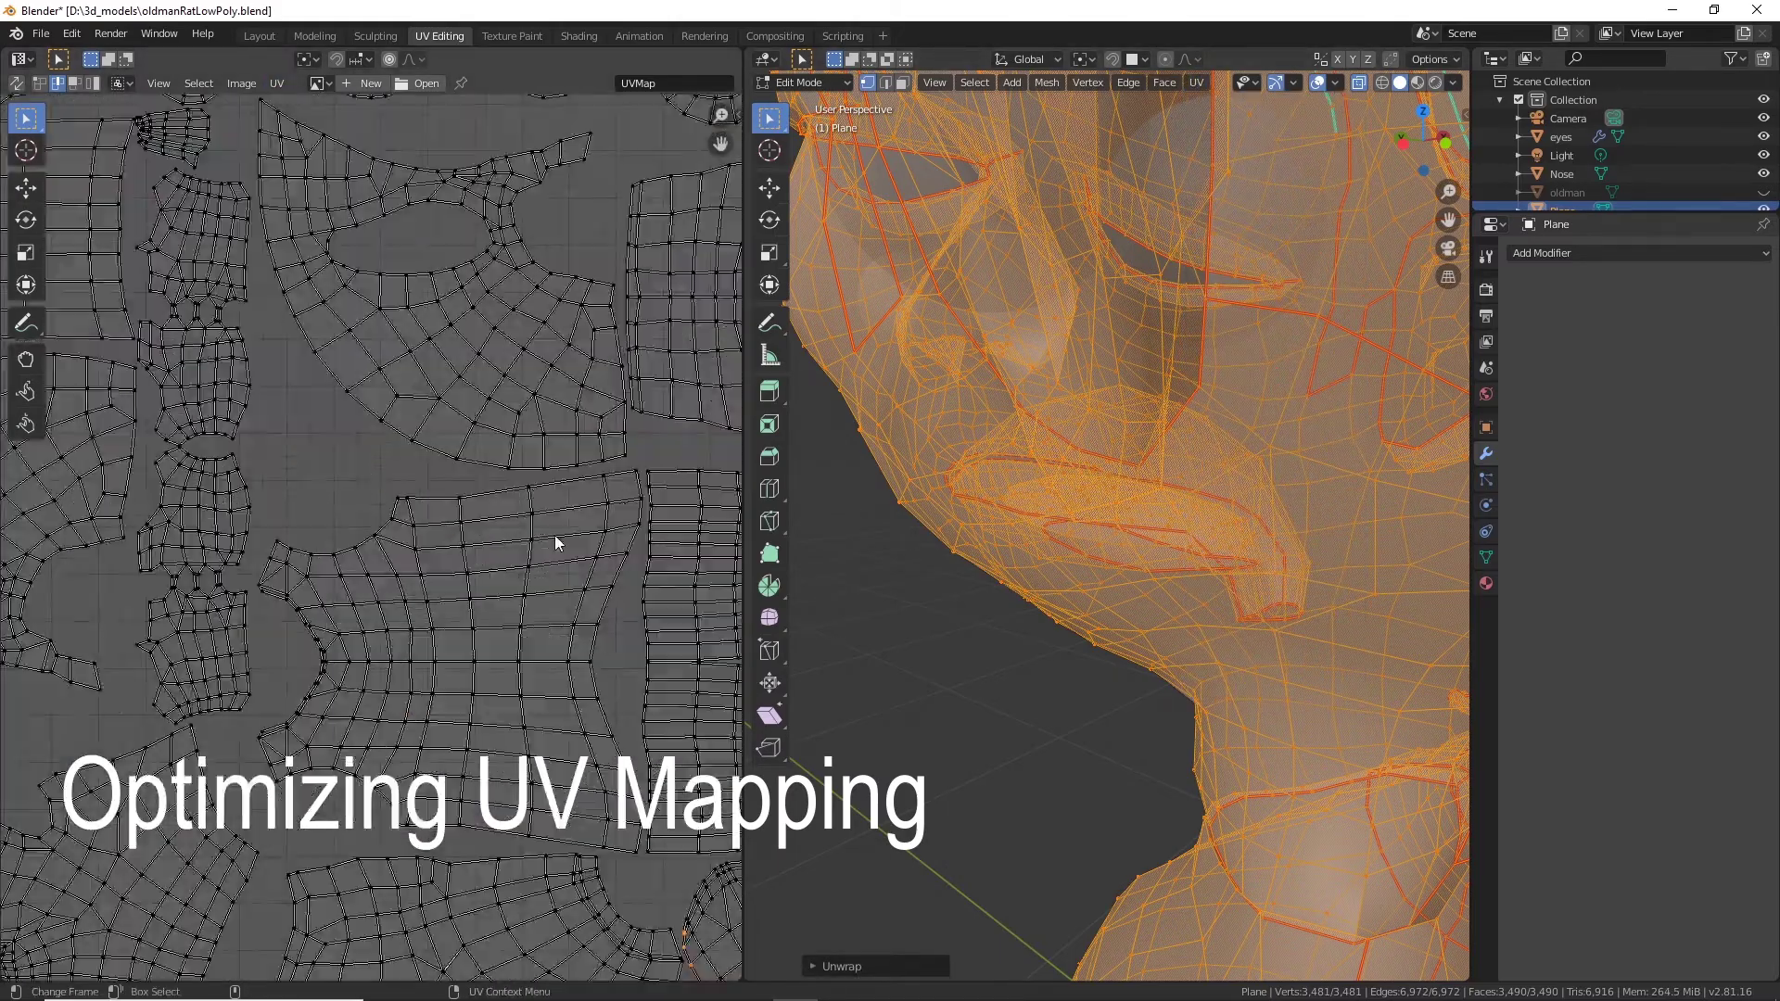
scroll(390, 473, down, 4)
scroll(555, 320, up, 2)
scroll(556, 327, down, 1)
middle_drag(555, 326, 445, 504)
scroll(942, 732, down, 7)
middle_drag(942, 731, 1252, 747)
shift+middle_drag(1112, 742, 1080, 523)
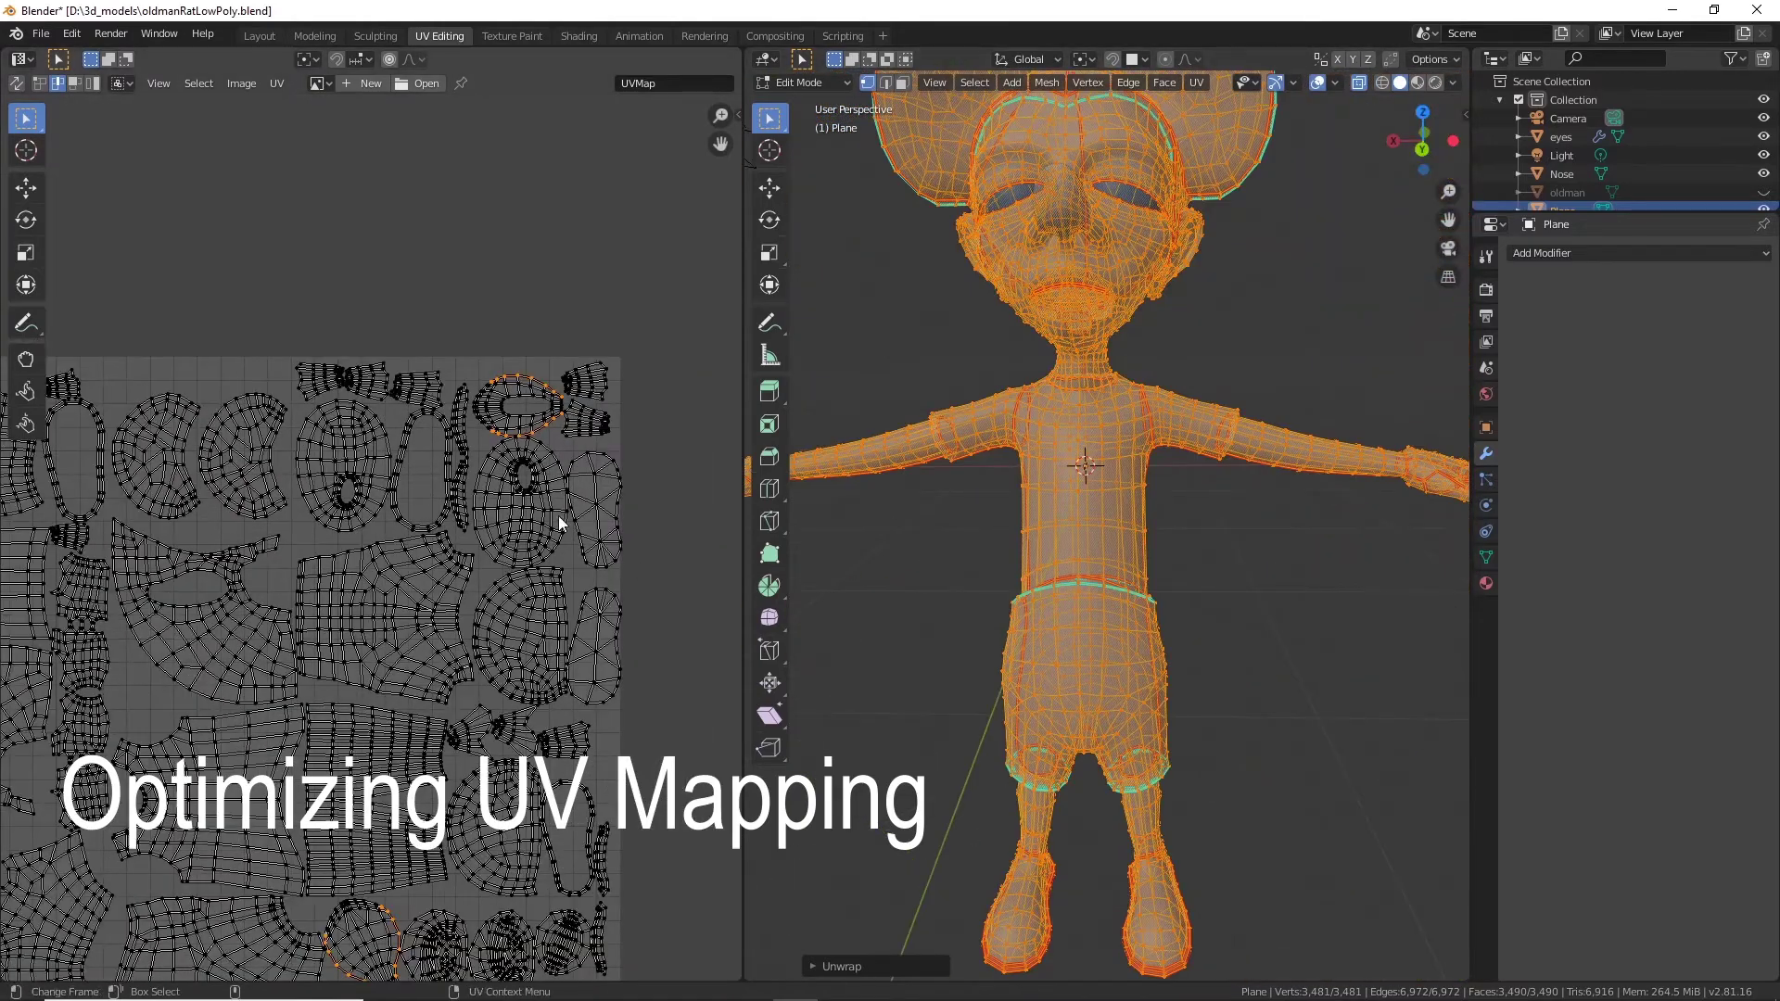
scroll(558, 515, up, 3)
scroll(358, 557, down, 3)
scroll(311, 556, up, 2)
Locate the ear UV islands, and select the face and ears on the model as linked faces delimited by seams.
key(4)
scroll(358, 469, up, 2)
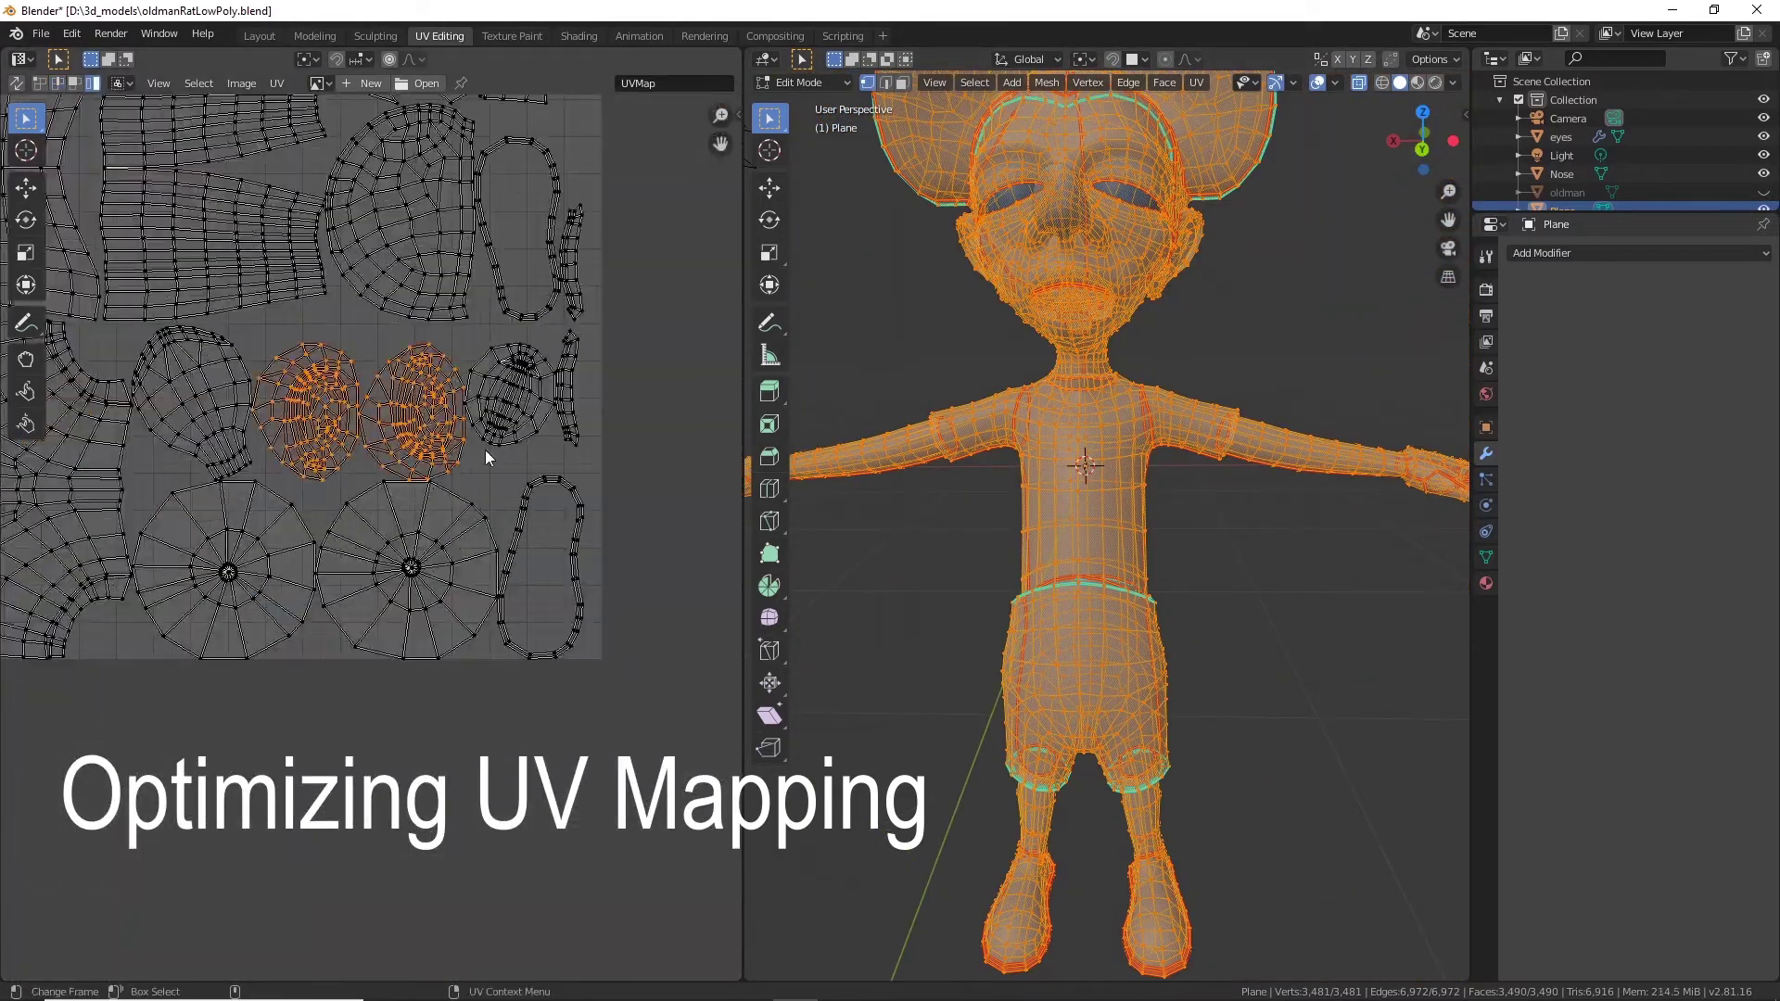
middle_drag(486, 449, 618, 550)
key(alt+a)
scroll(1067, 371, up, 5)
key(alt+z)
key(3)
click(1236, 392)
shift+click(1071, 440)
key(ctrl+l)
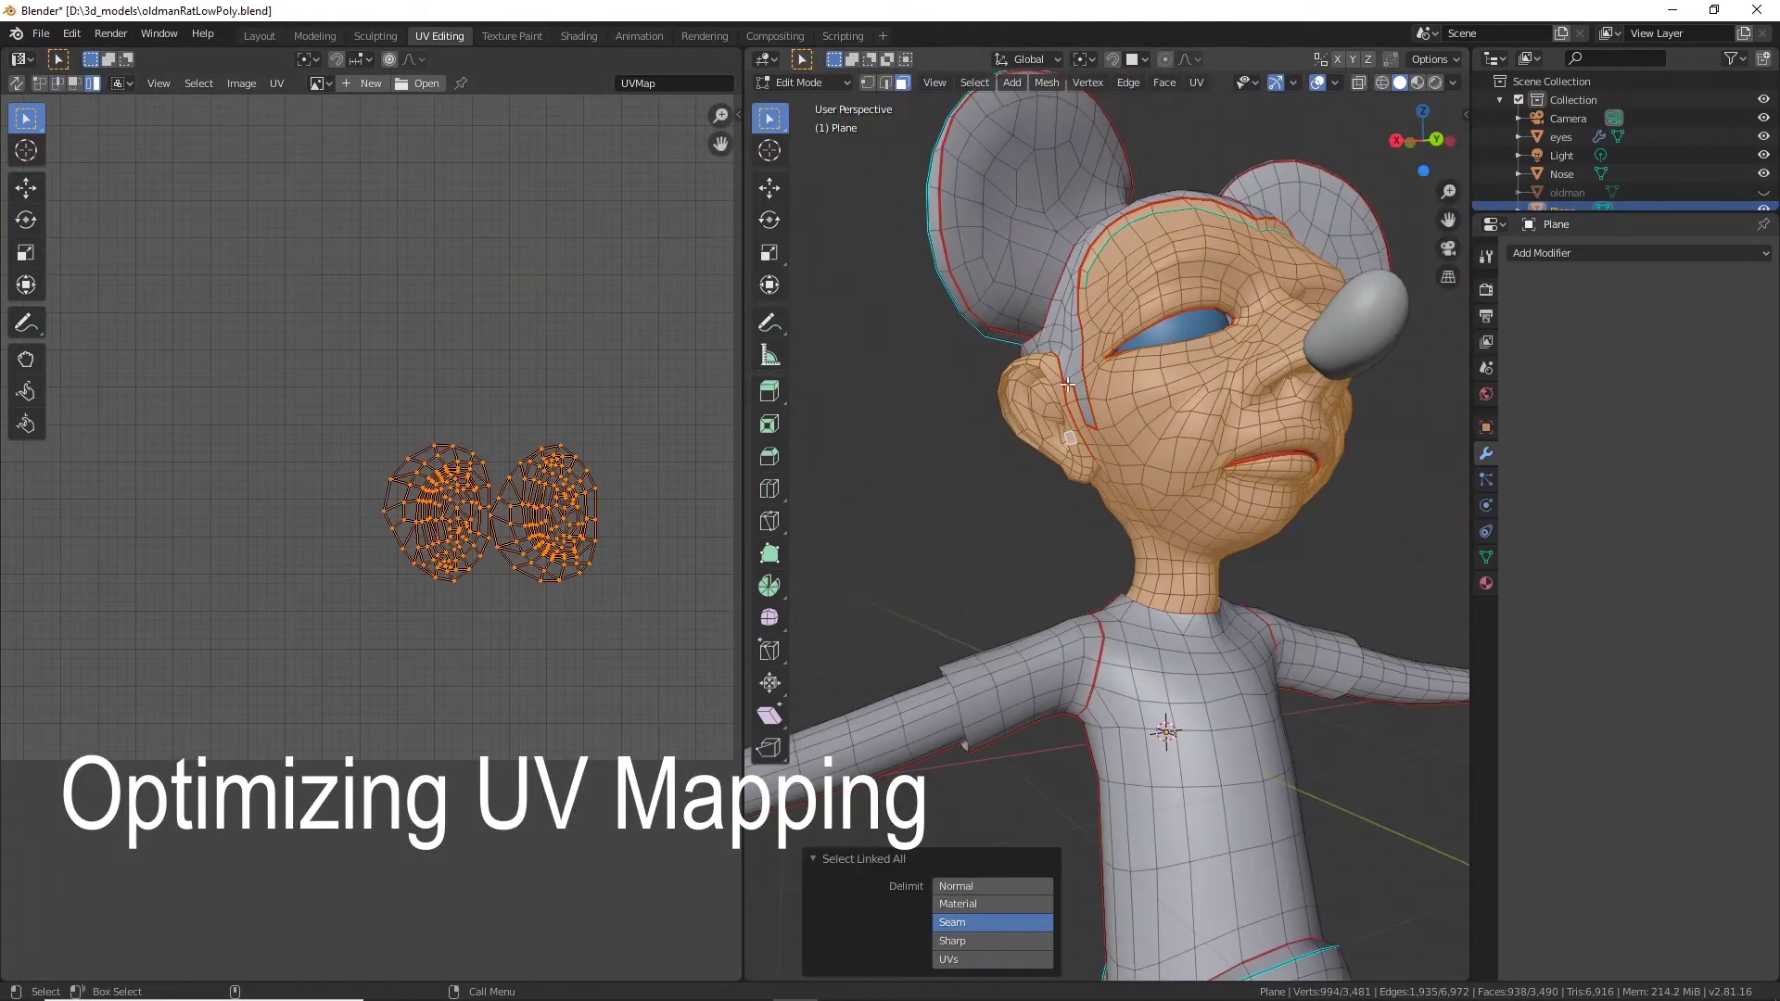
Enlarge the UV islands of the face and ears to give them more texture space.
mouse_move(1068, 385)
middle_down()
mouse_move(769, 394)
mouse_move(1066, 380)
middle_up()
scroll(370, 538, down, 5)
scroll(158, 549, up, 3)
click(26, 252)
drag(248, 491, 129, 454)
scroll(336, 644, down, 3)
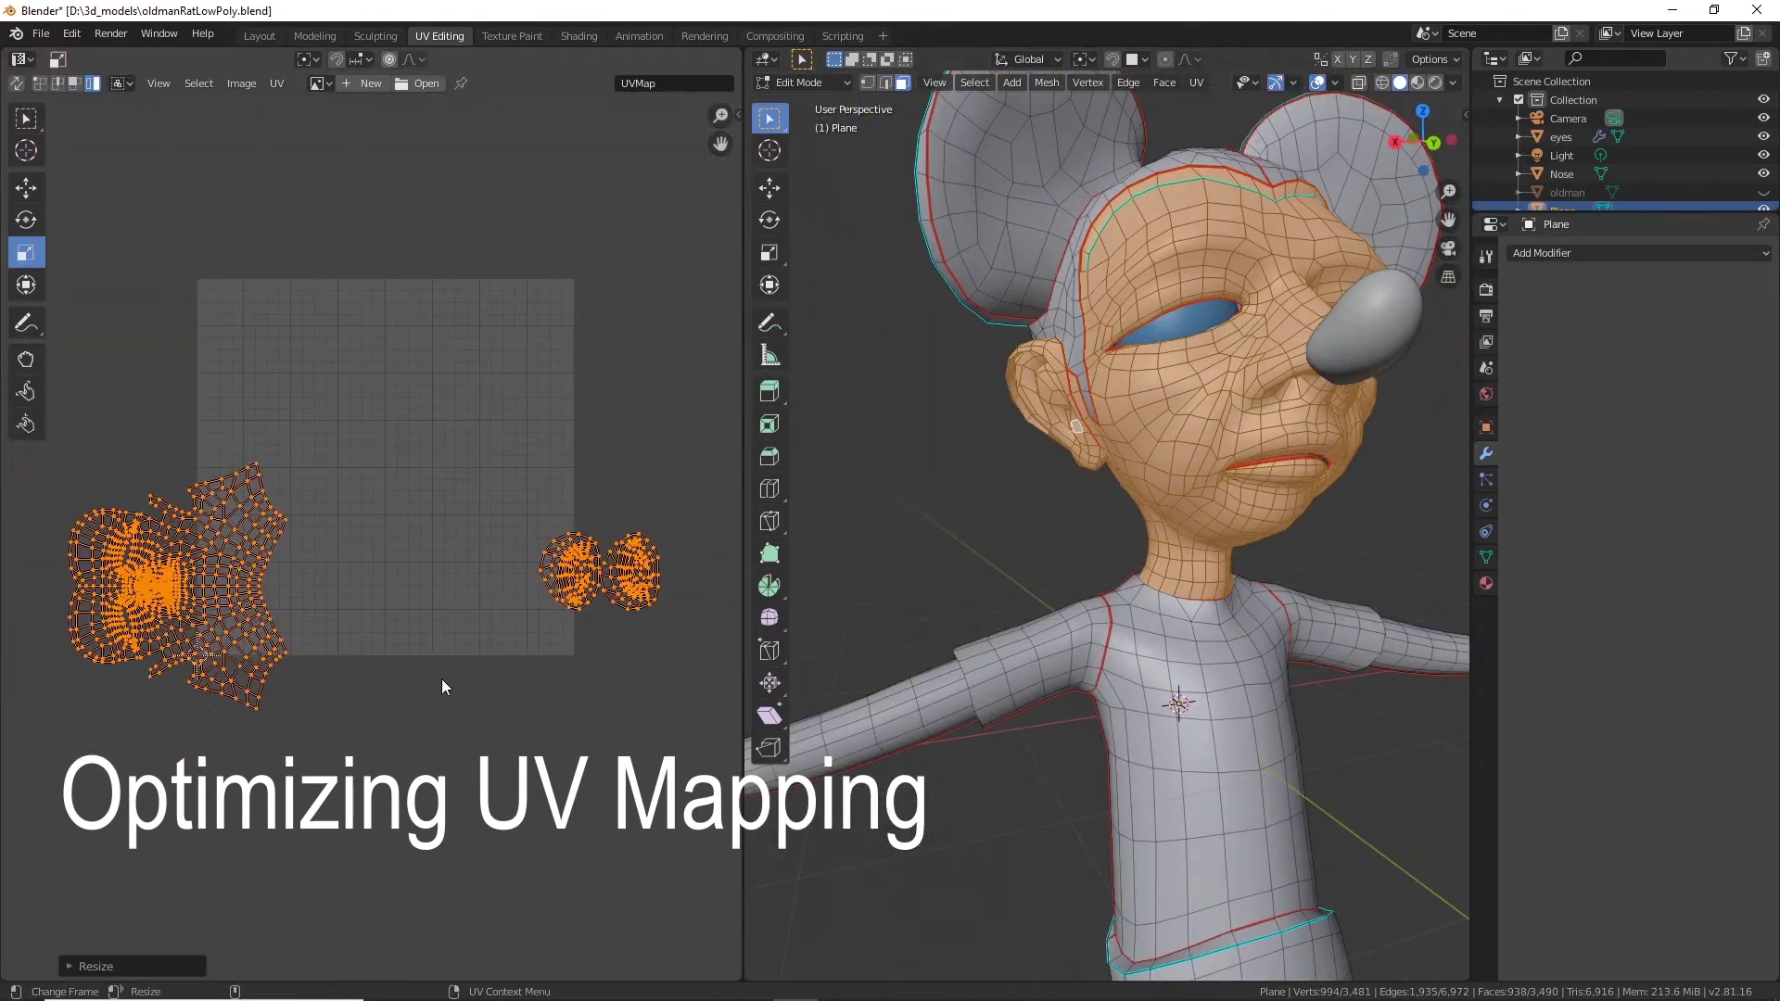
scroll(1066, 464, down, 4)
scroll(282, 574, down, 1)
scroll(247, 410, up, 3)
scroll(278, 464, down, 4)
Enable X-ray display and select the complete character mesh together with all its UV islands.
middle_drag(927, 574, 1127, 590)
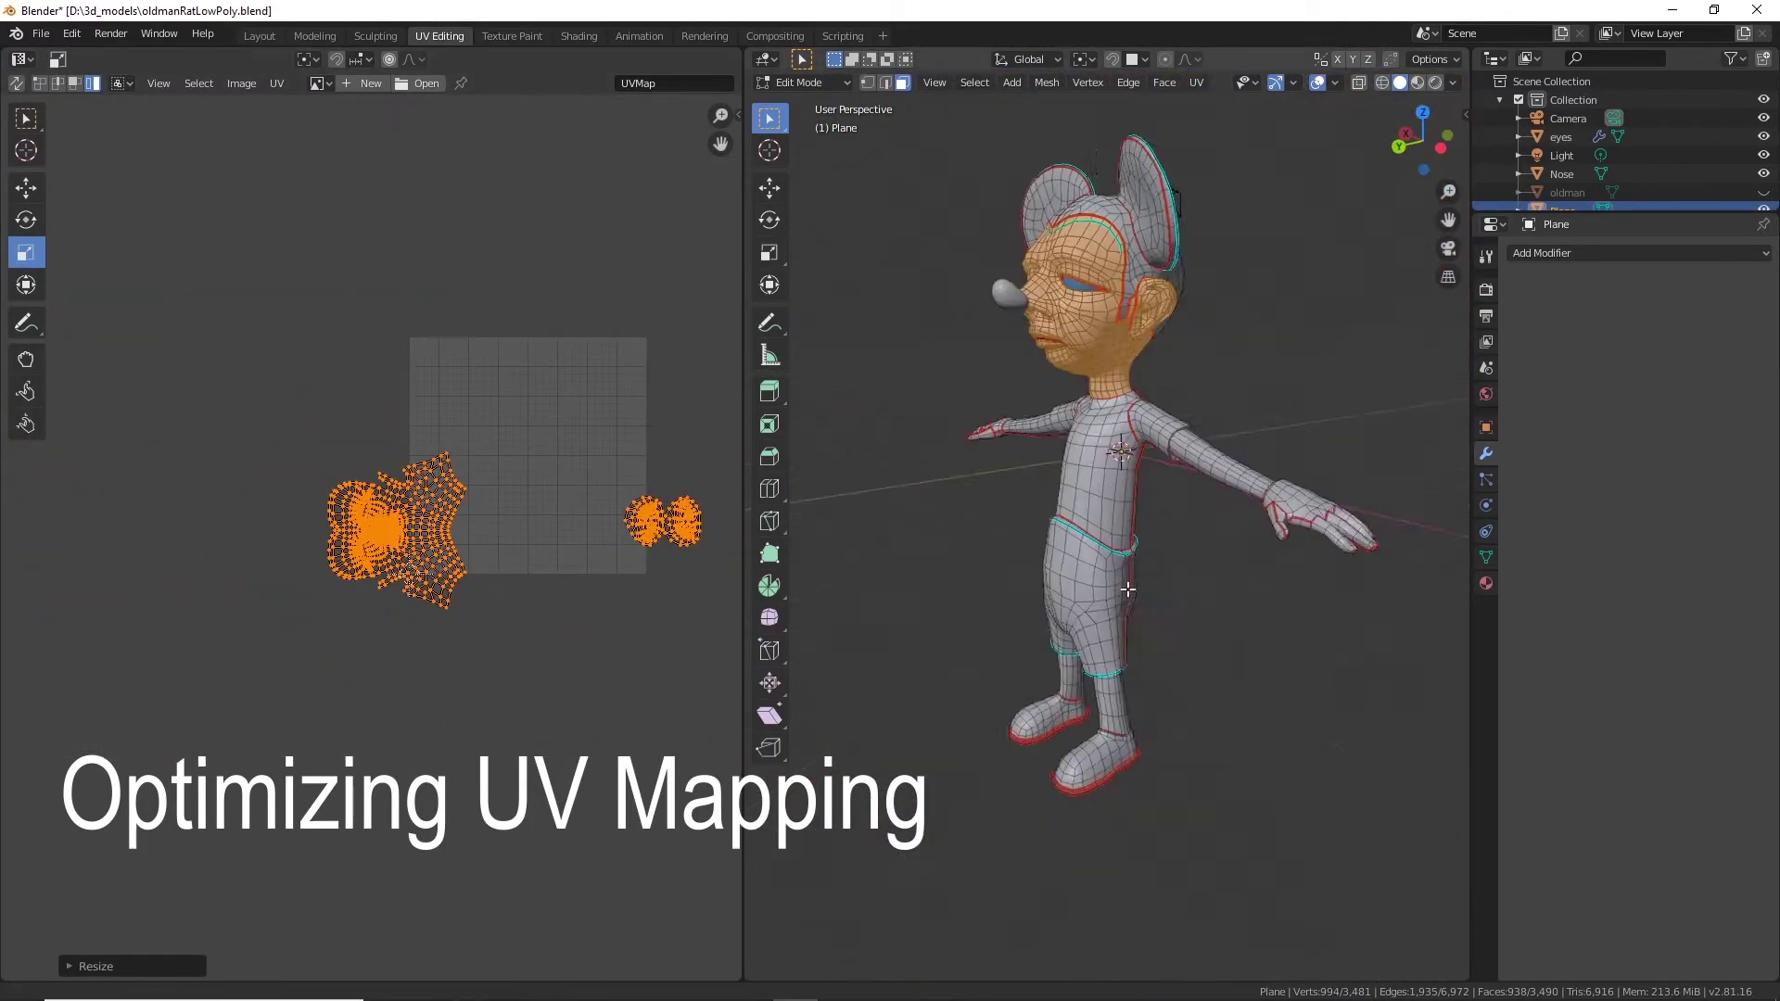
scroll(1127, 589, down, 3)
key(alt+z)
key(a)
click(276, 83)
click(352, 353)
key(a)
key(w)
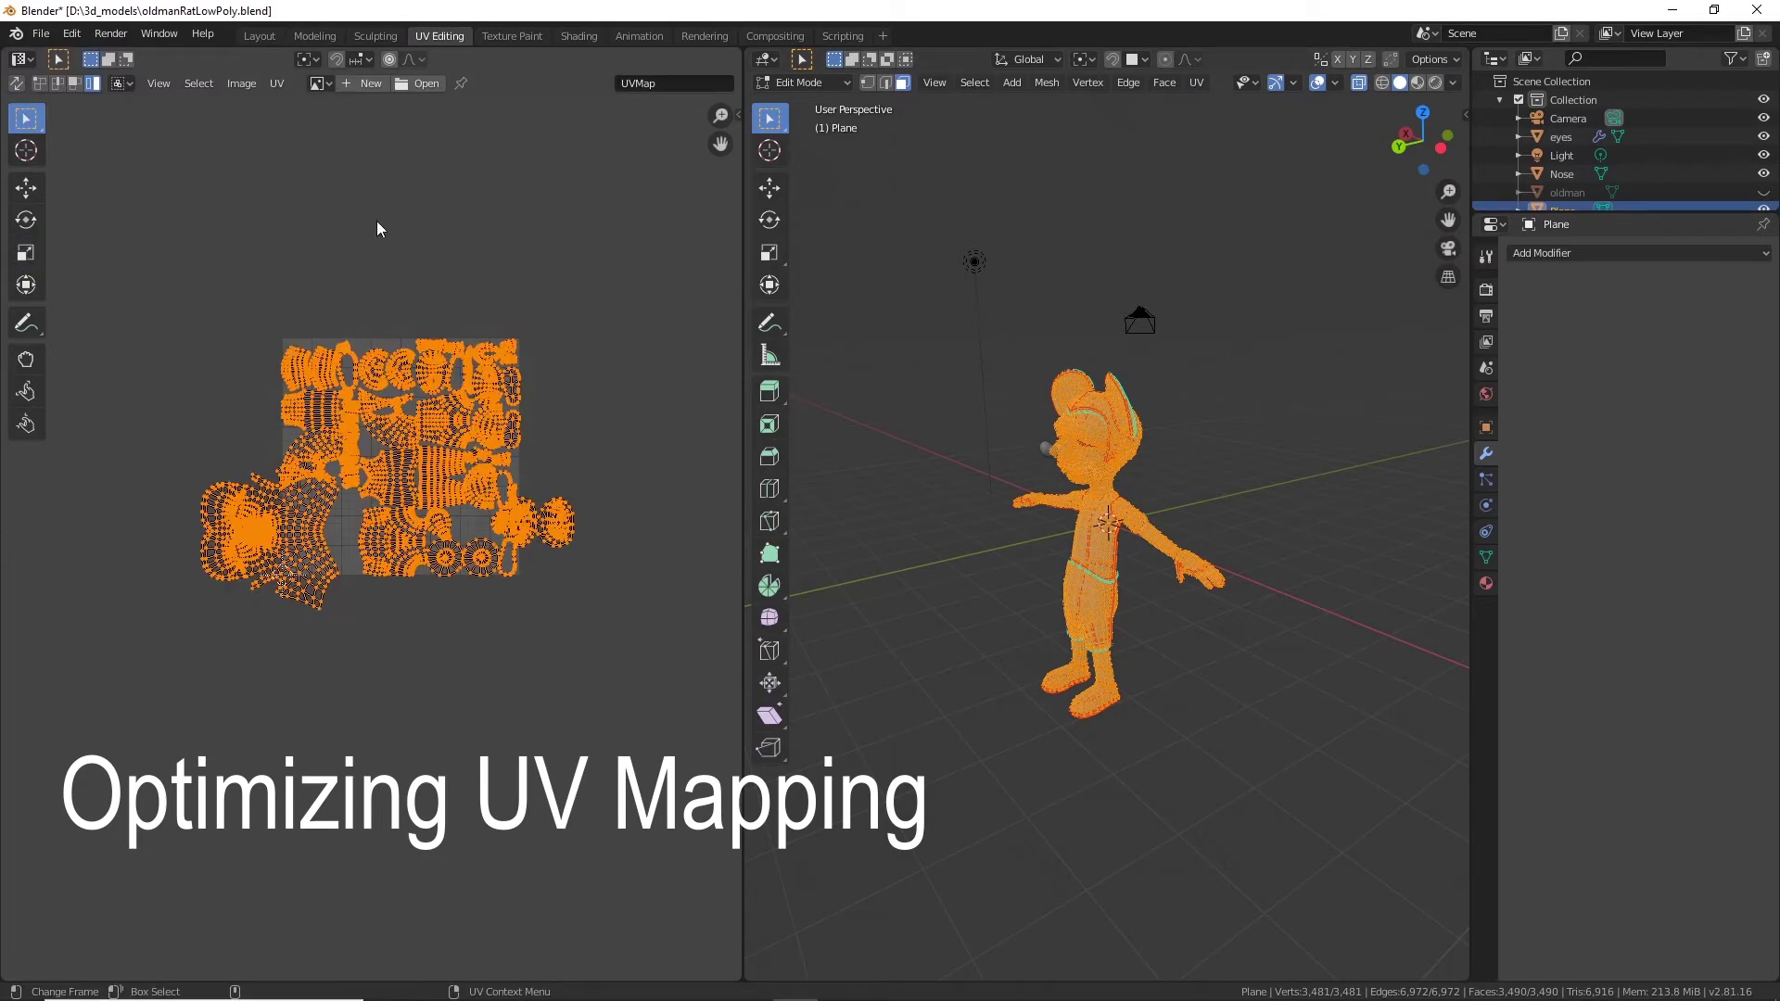
Pack all UV islands into the UV square with rotation enabled and a margin of 0.010.
click(277, 82)
click(352, 590)
scroll(579, 398, up, 3)
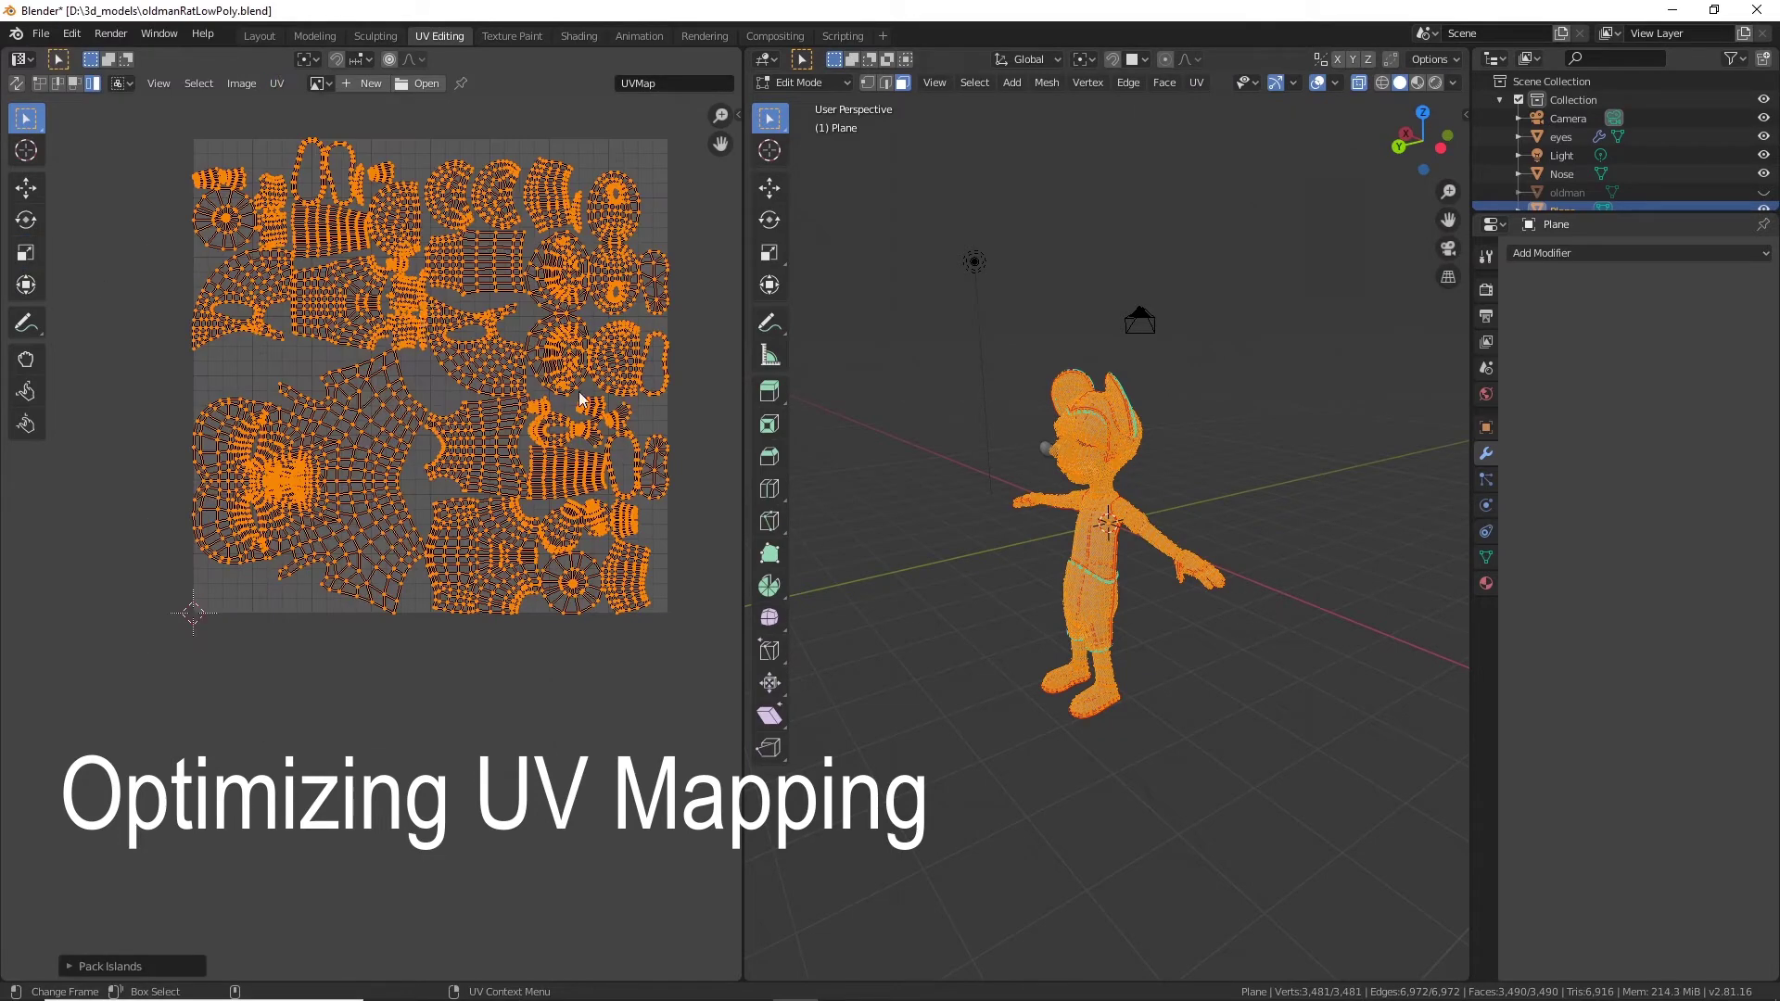
click(124, 969)
text(05)
key(Return)
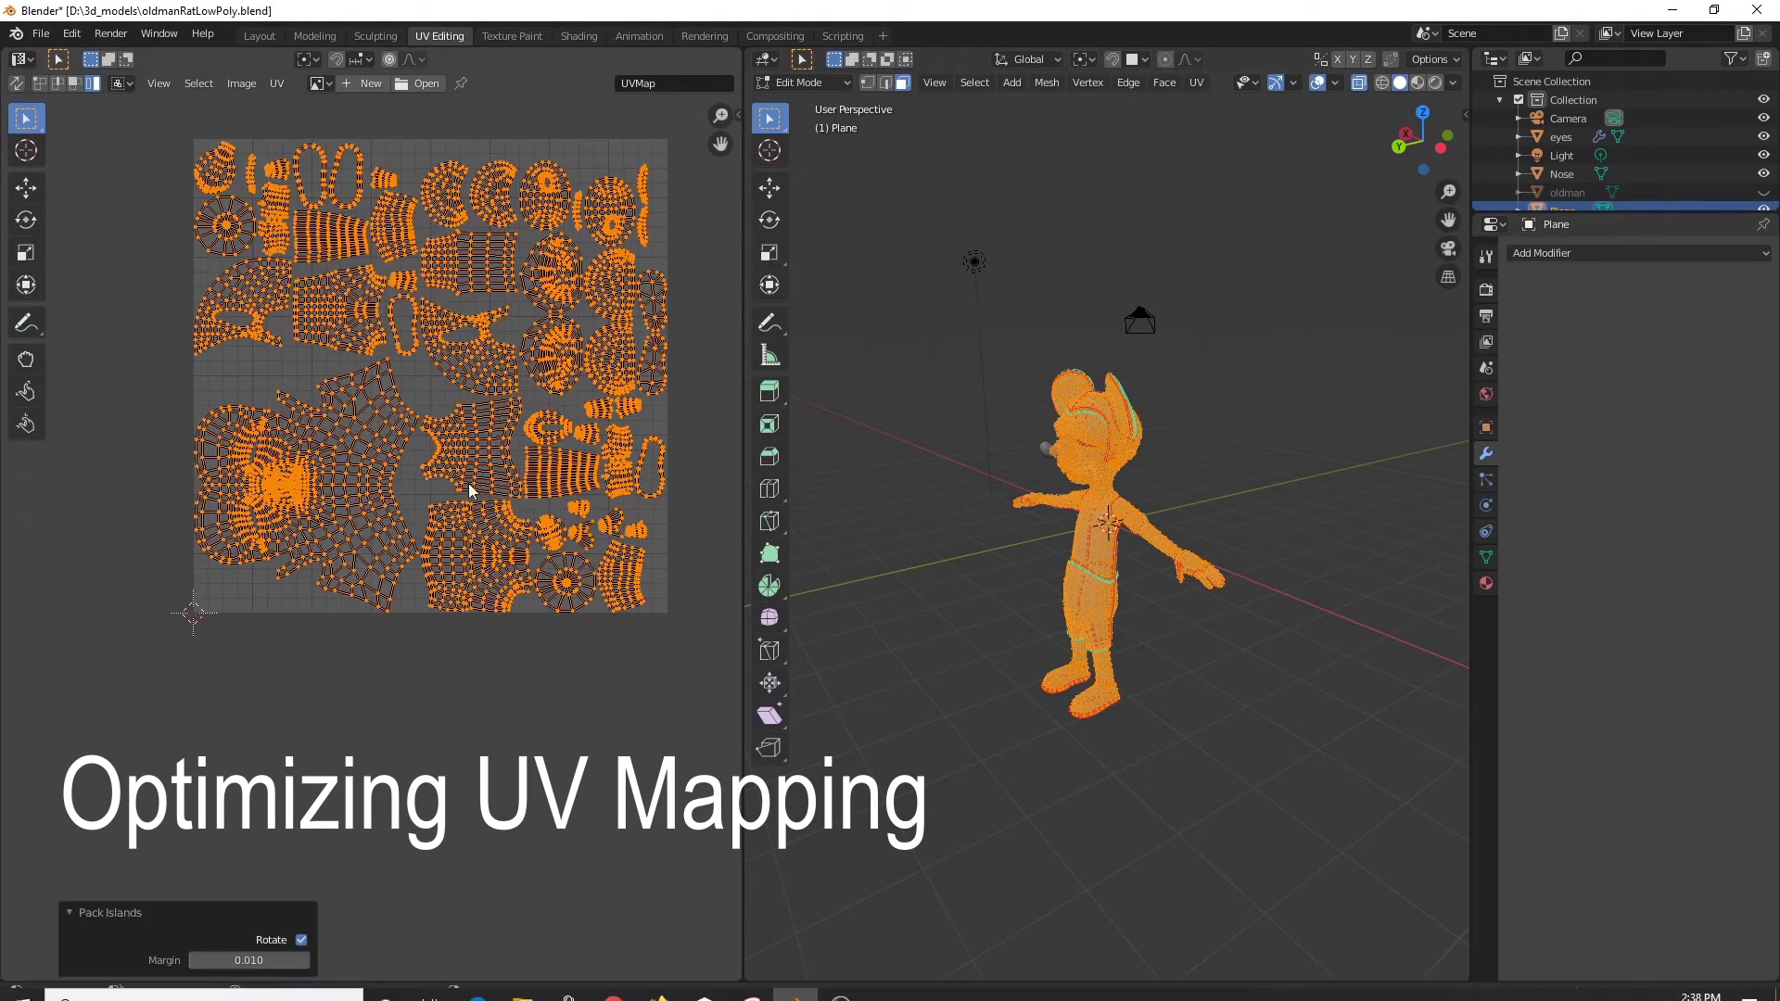
Turn the face UV island upright and rotate the clothing island beside it by 90 degrees.
click(320, 477)
click(26, 220)
drag(320, 385, 429, 493)
scroll(483, 547, up, 3)
click(378, 523)
key(r)
key(9)
key(0)
key(Return)
Rotate the clothing UV island directly above by 90 degrees as well.
click(349, 250)
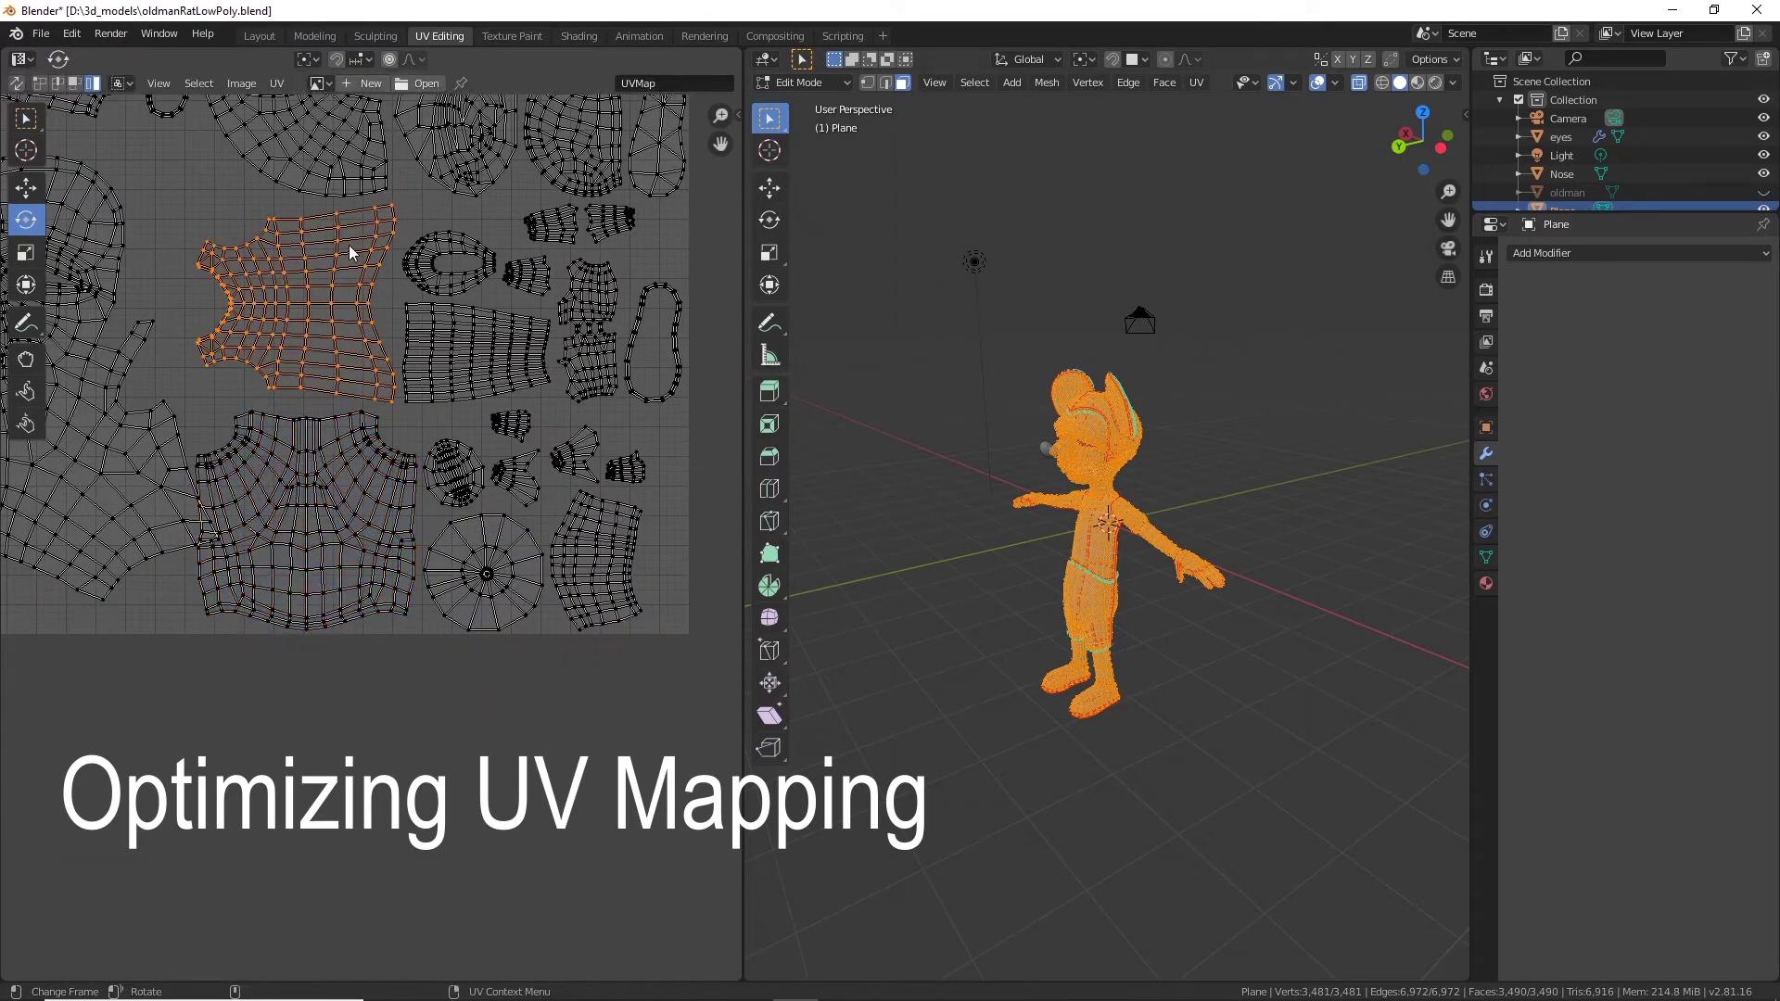
key(r)
key(9)
key(0)
key(Return)
Turn off X-ray display and select both shoe soles as linked faces up to their seams.
scroll(507, 536, up, 7)
click(406, 671)
scroll(441, 581, down, 1)
middle_drag(927, 623, 1047, 618)
click(1047, 619)
middle_drag(1145, 741, 1066, 602)
click(1360, 84)
shift+click(1001, 528)
key(ctrl+l)
middle_drag(1001, 528, 1002, 741)
Scale the UV islands of the two shoe soles.
click(26, 118)
scroll(408, 491, down, 7)
click(26, 252)
drag(403, 675, 435, 590)
middle_drag(1067, 695, 990, 831)
click(1047, 746)
shift+click(960, 749)
key(ctrl+l)
scroll(405, 154, up, 5)
scroll(1061, 501, up, 7)
middle_drag(1215, 733, 1168, 649)
Switch to edge selection and mark additional edges of the character mesh as seams.
key(2)
click(1061, 501)
right_click(916, 437)
click(916, 438)
click(1136, 400)
shift+click(1251, 351)
right_click(1209, 394)
click(1209, 394)
Adjust the remaining seam edges of the character mesh from another viewing angle.
middle_drag(1080, 773, 984, 413)
click(784, 473)
right_click(781, 473)
click(779, 492)
scroll(927, 575, down, 6)
scroll(1104, 519, up, 3)
right_click(1061, 464)
click(1043, 442)
click(980, 310)
ctrl+click(994, 710)
Select the entire mesh and unwrap it with the Angle Based method and a margin of 0.010.
middle_drag(994, 556, 978, 708)
scroll(1232, 464, down, 8)
key(a)
key(u)
click(978, 708)
scroll(317, 696, down, 7)
scroll(318, 696, up, 6)
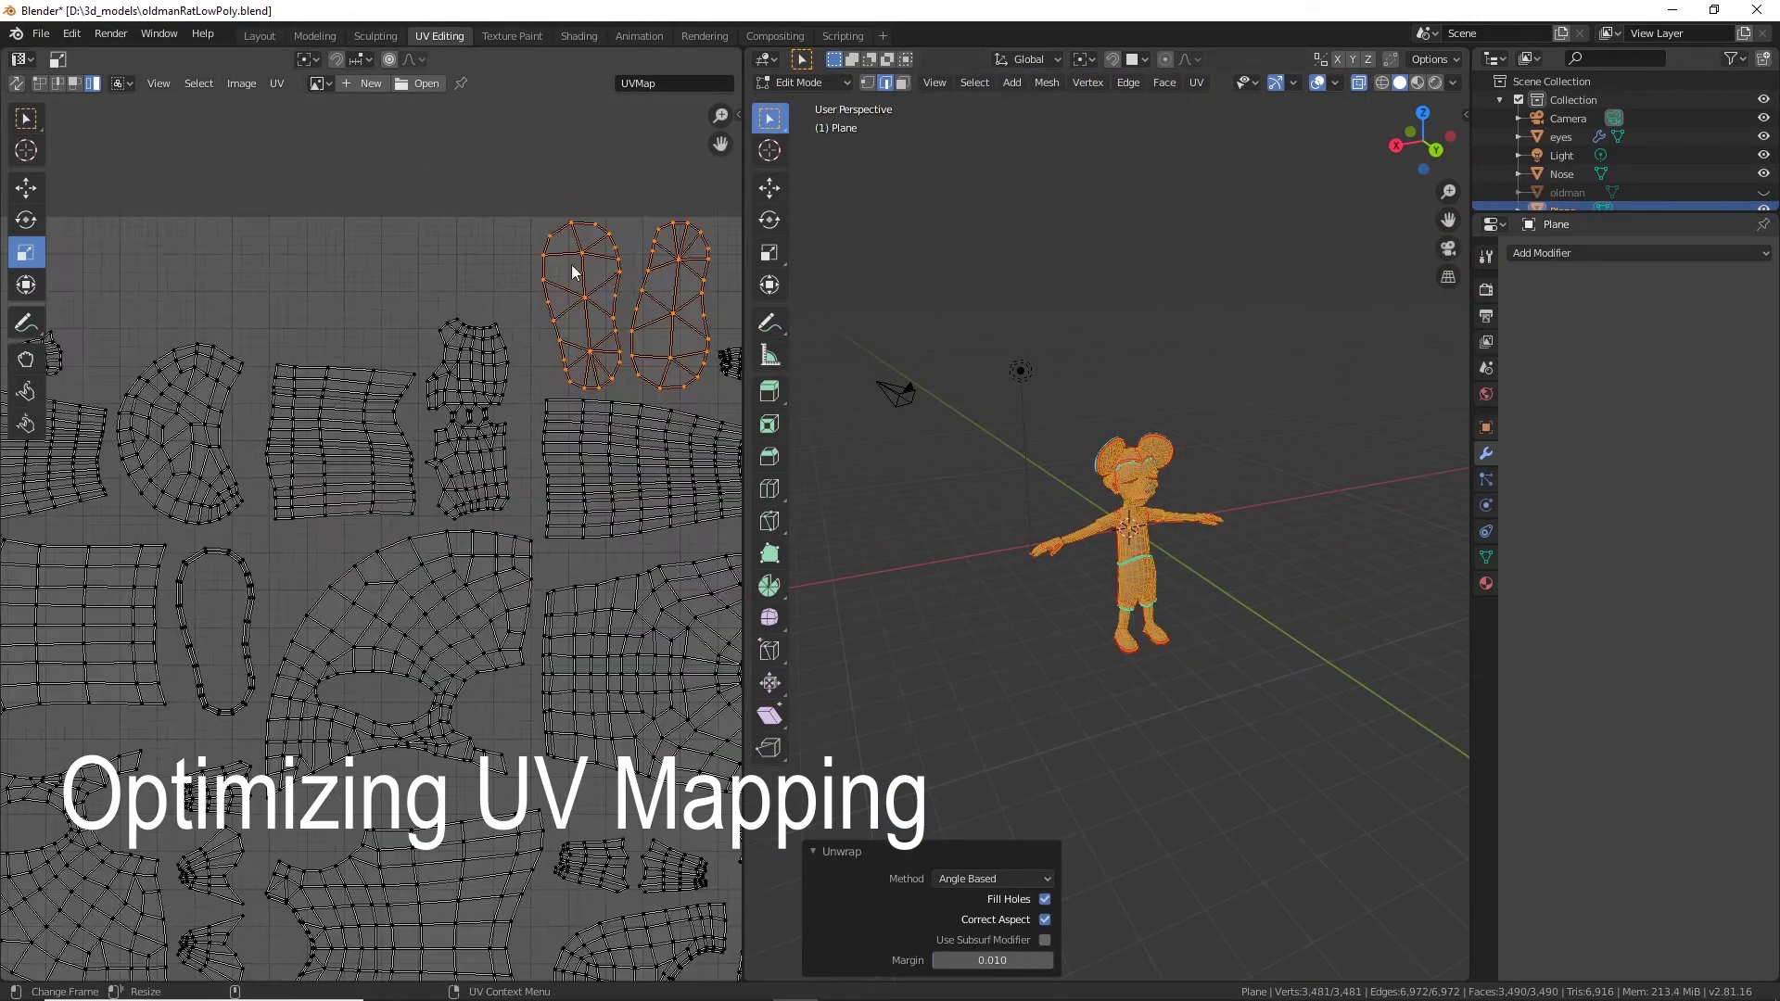
Switch to face selection and select the face and ears as linked faces up to their seams.
scroll(1141, 353, up, 6)
middle_drag(1150, 649, 1203, 518)
click(902, 82)
click(1140, 286)
key(ctrl+l)
key(s)
click(1202, 519)
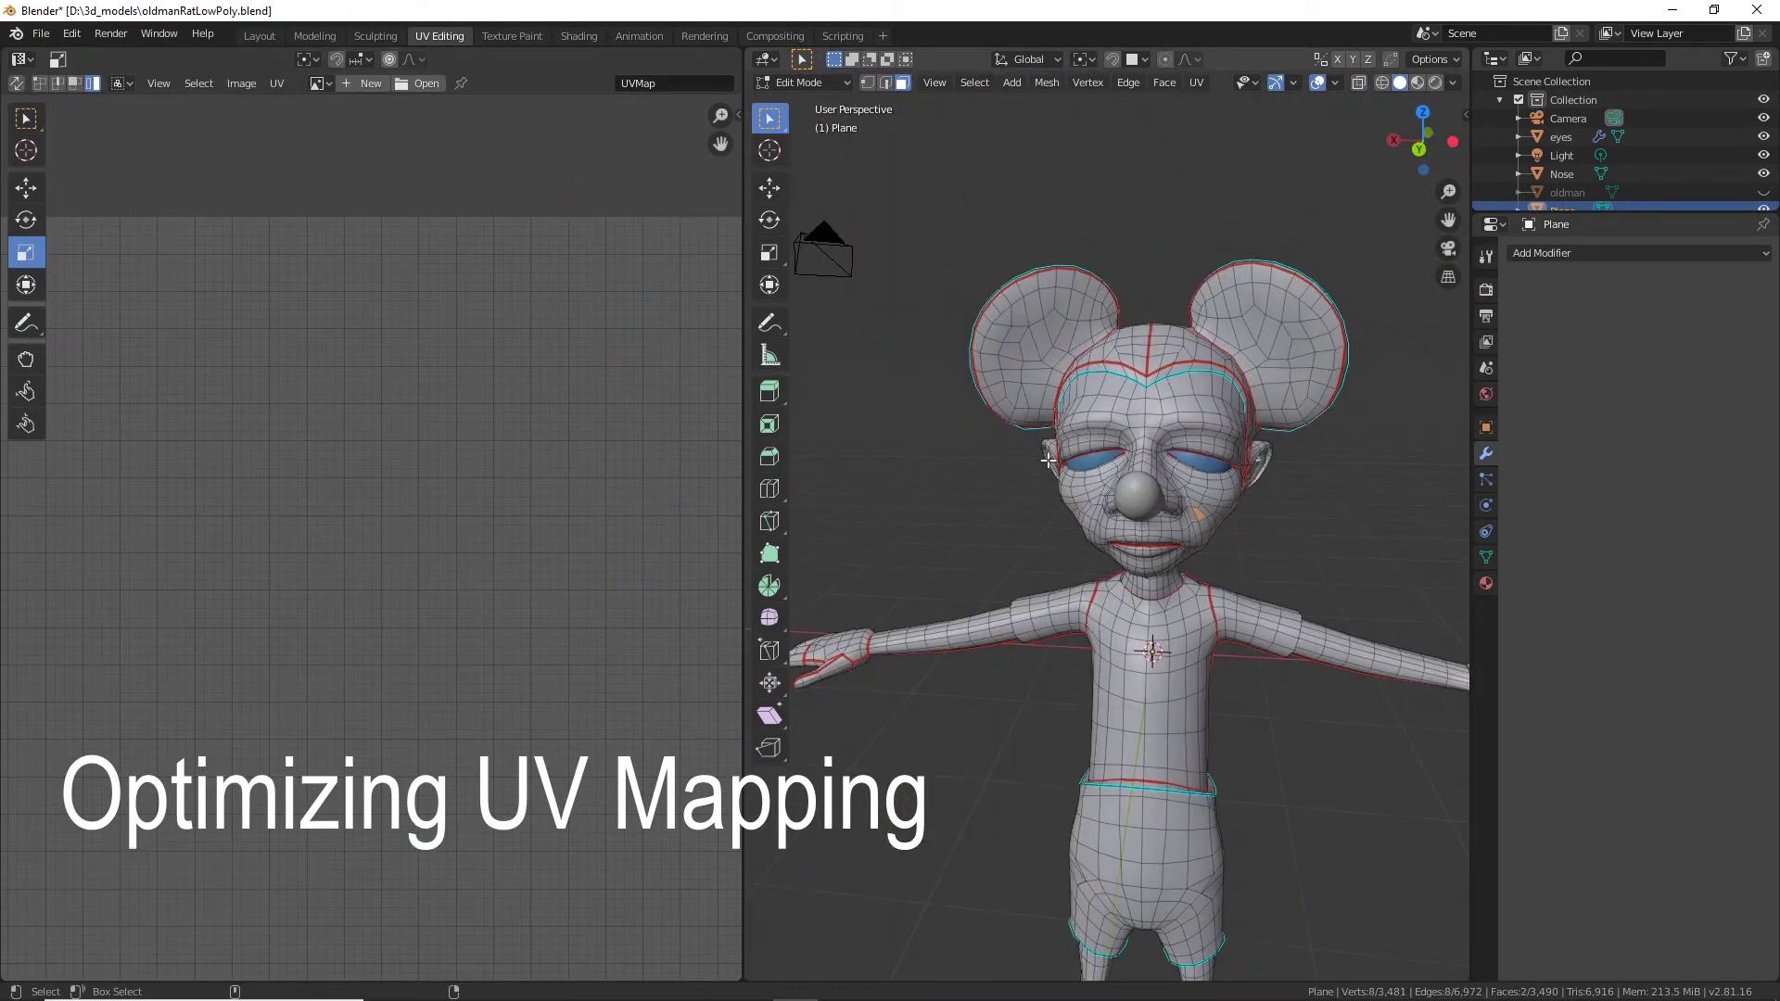
key(ctrl+l)
scroll(1144, 587, up, 5)
scroll(1067, 508, down, 8)
Select the UV islands of the face and ears and scale them up by about 1.68.
click(25, 119)
drag(203, 220, 723, 864)
click(25, 252)
drag(417, 593, 378, 636)
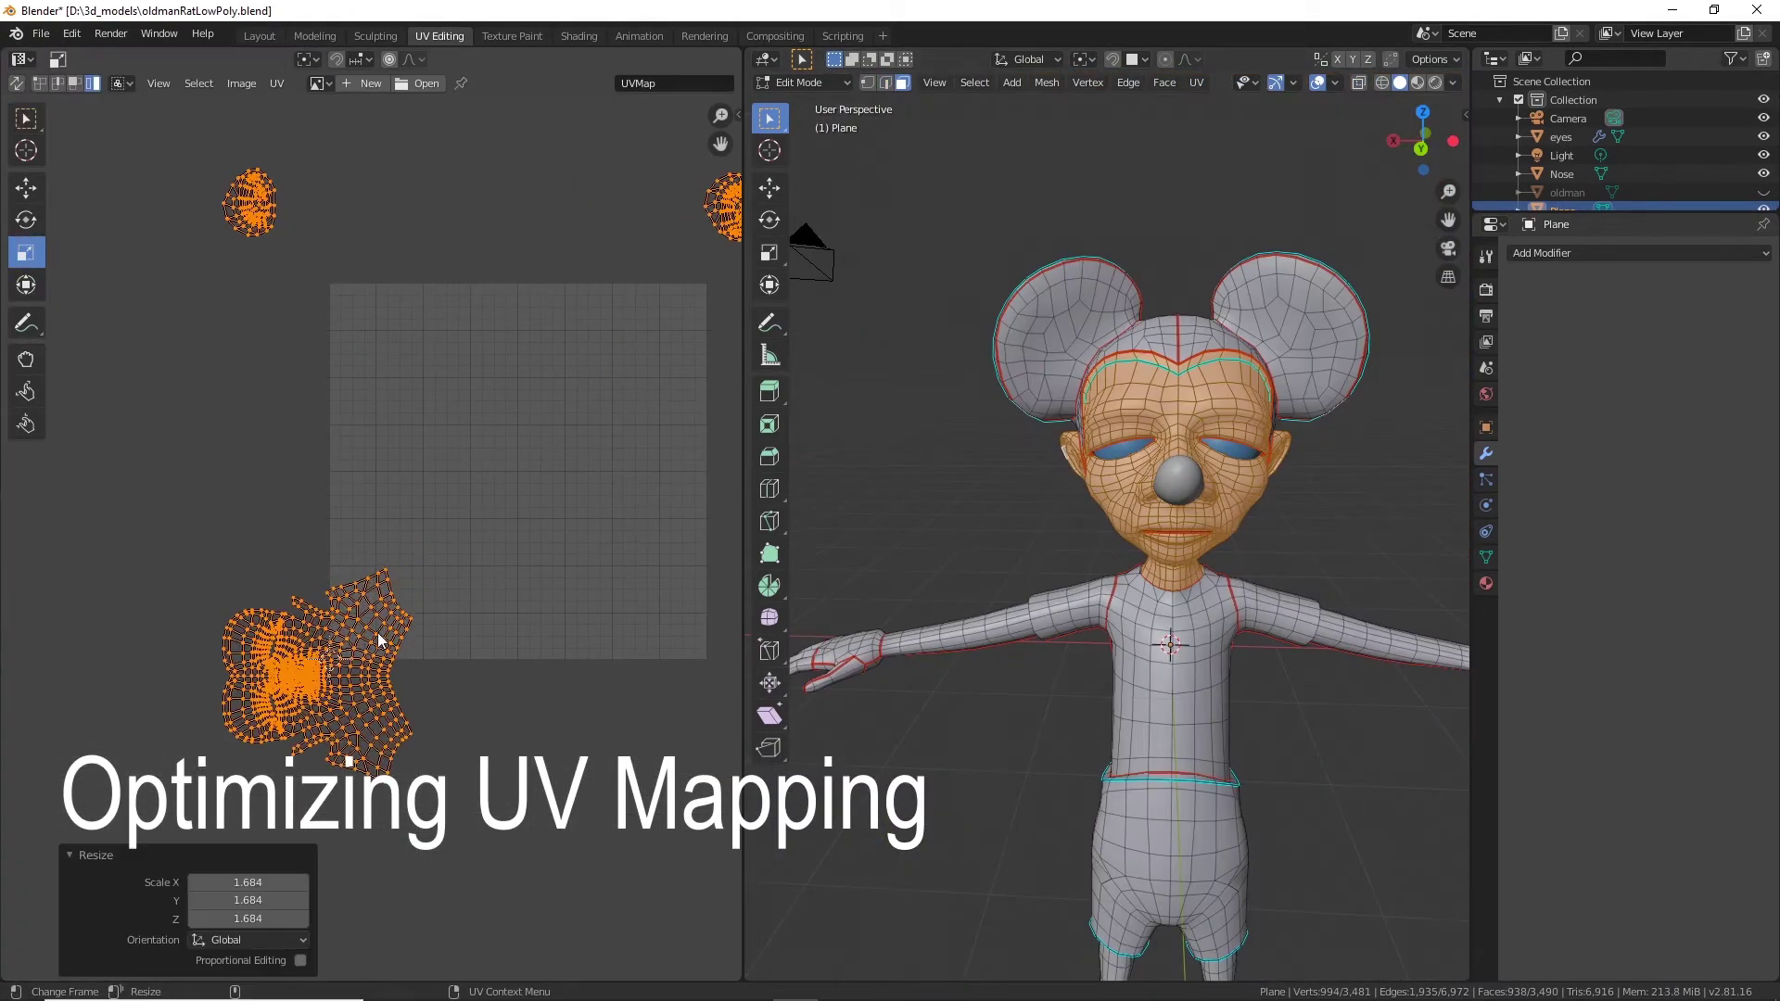
click(377, 636)
Turn the face UV island upright and, with X-ray display enabled, select the complete character mesh.
click(25, 219)
middle_drag(1391, 672, 1295, 748)
scroll(1295, 747, down, 6)
click(1359, 83)
drag(937, 140, 1335, 640)
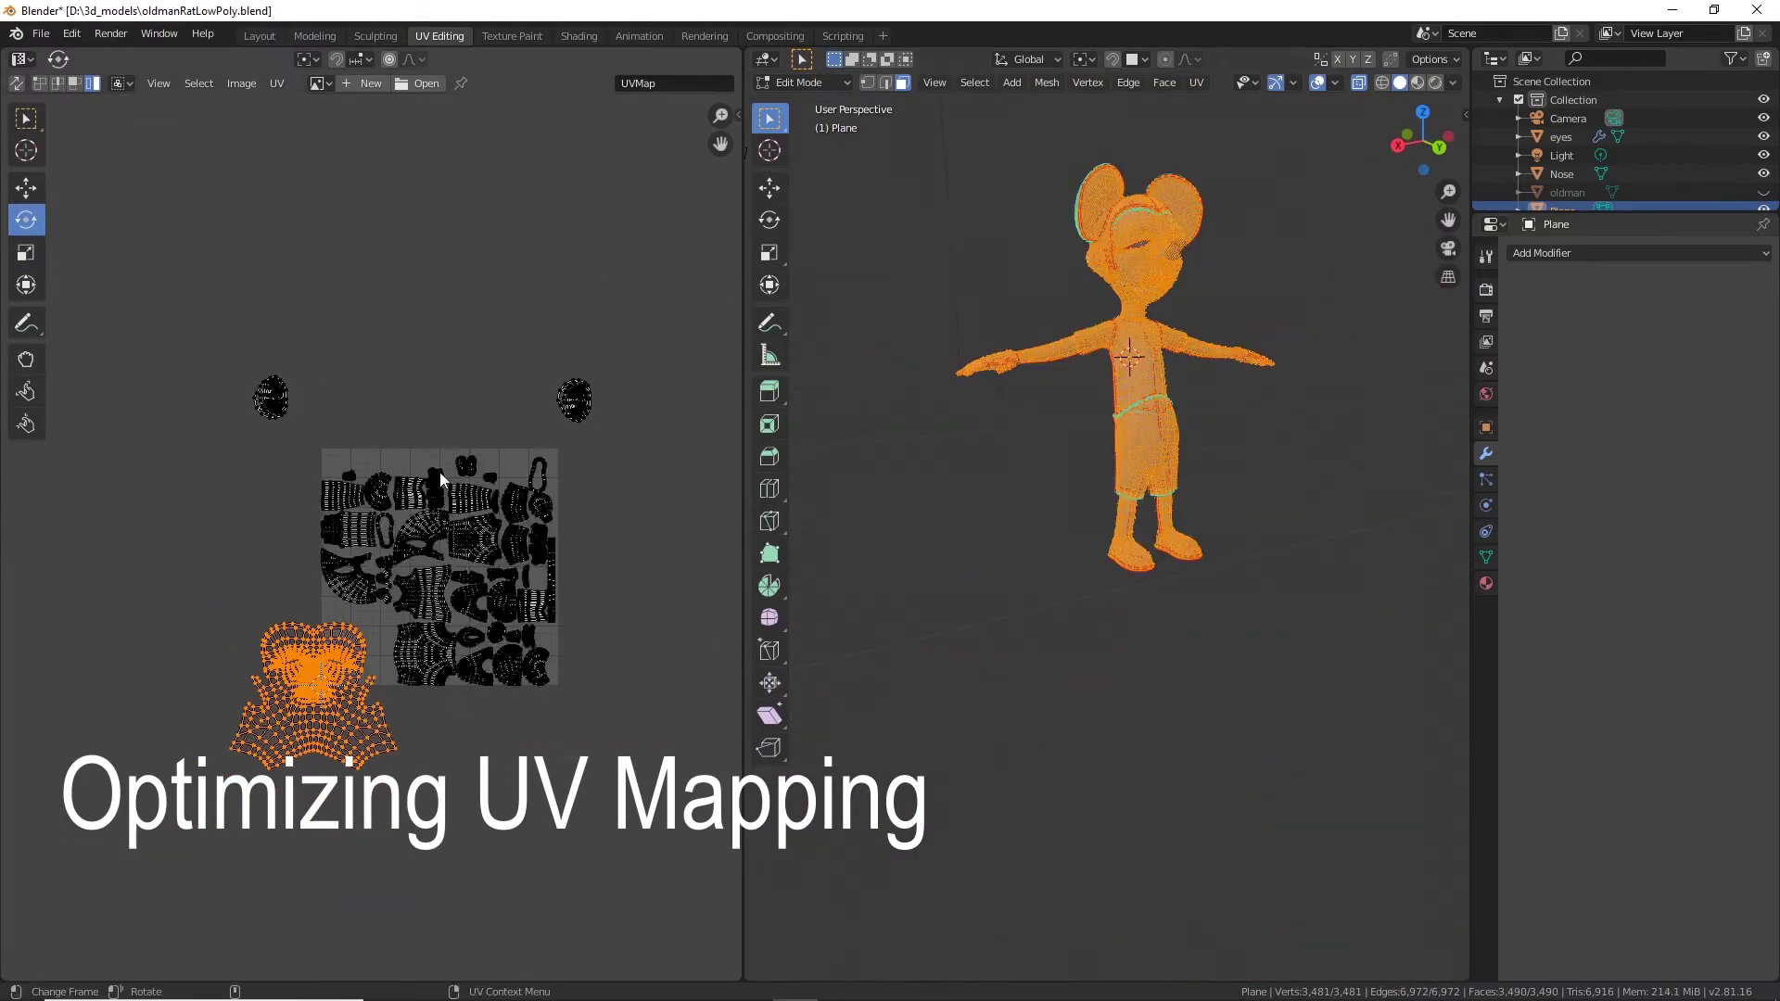
Rotate two of the clothing UV islands by -90° each so that they stand upright.
click(26, 118)
scroll(440, 519, up, 4)
click(473, 654)
click(26, 220)
ctrl+drag(503, 640, 485, 680)
click(477, 770)
ctrl+drag(510, 760, 490, 803)
Switch the UV selection to edges and mark a cross edge of the narrow shoe-sole ring island as a seam.
scroll(556, 705, up, 5)
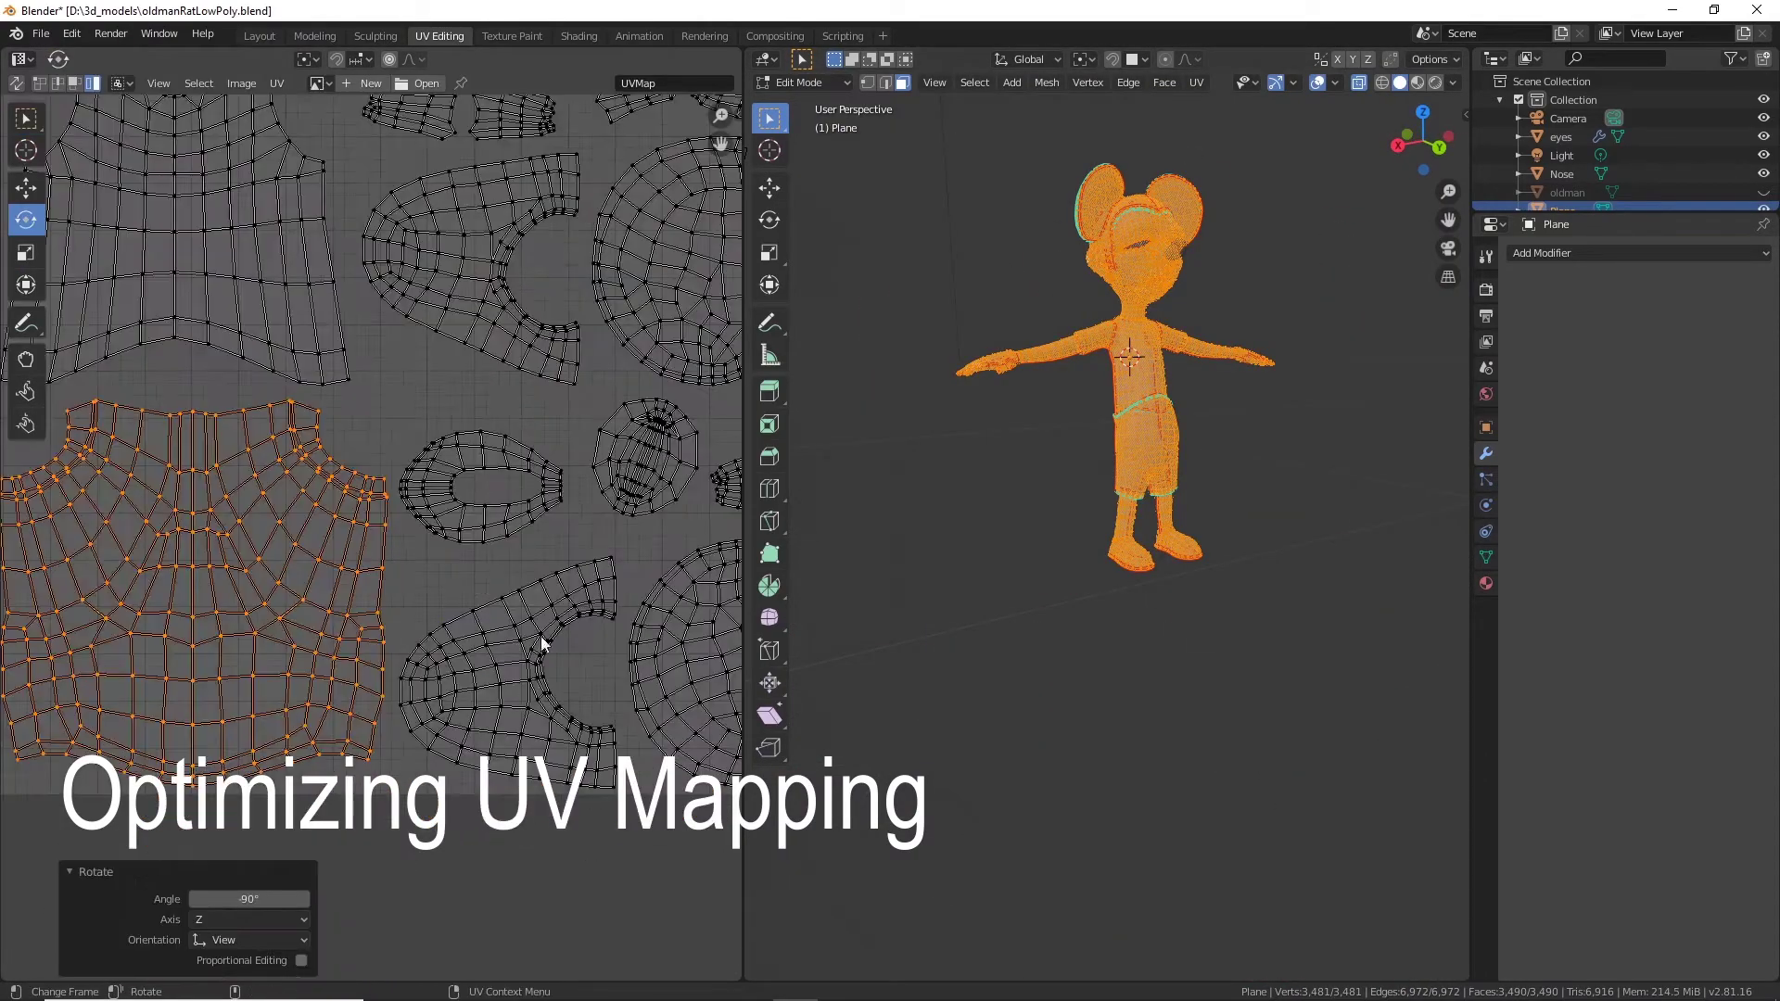
middle_drag(614, 655, 499, 703)
scroll(604, 582, down, 2)
middle_drag(604, 582, 607, 964)
scroll(621, 287, up, 8)
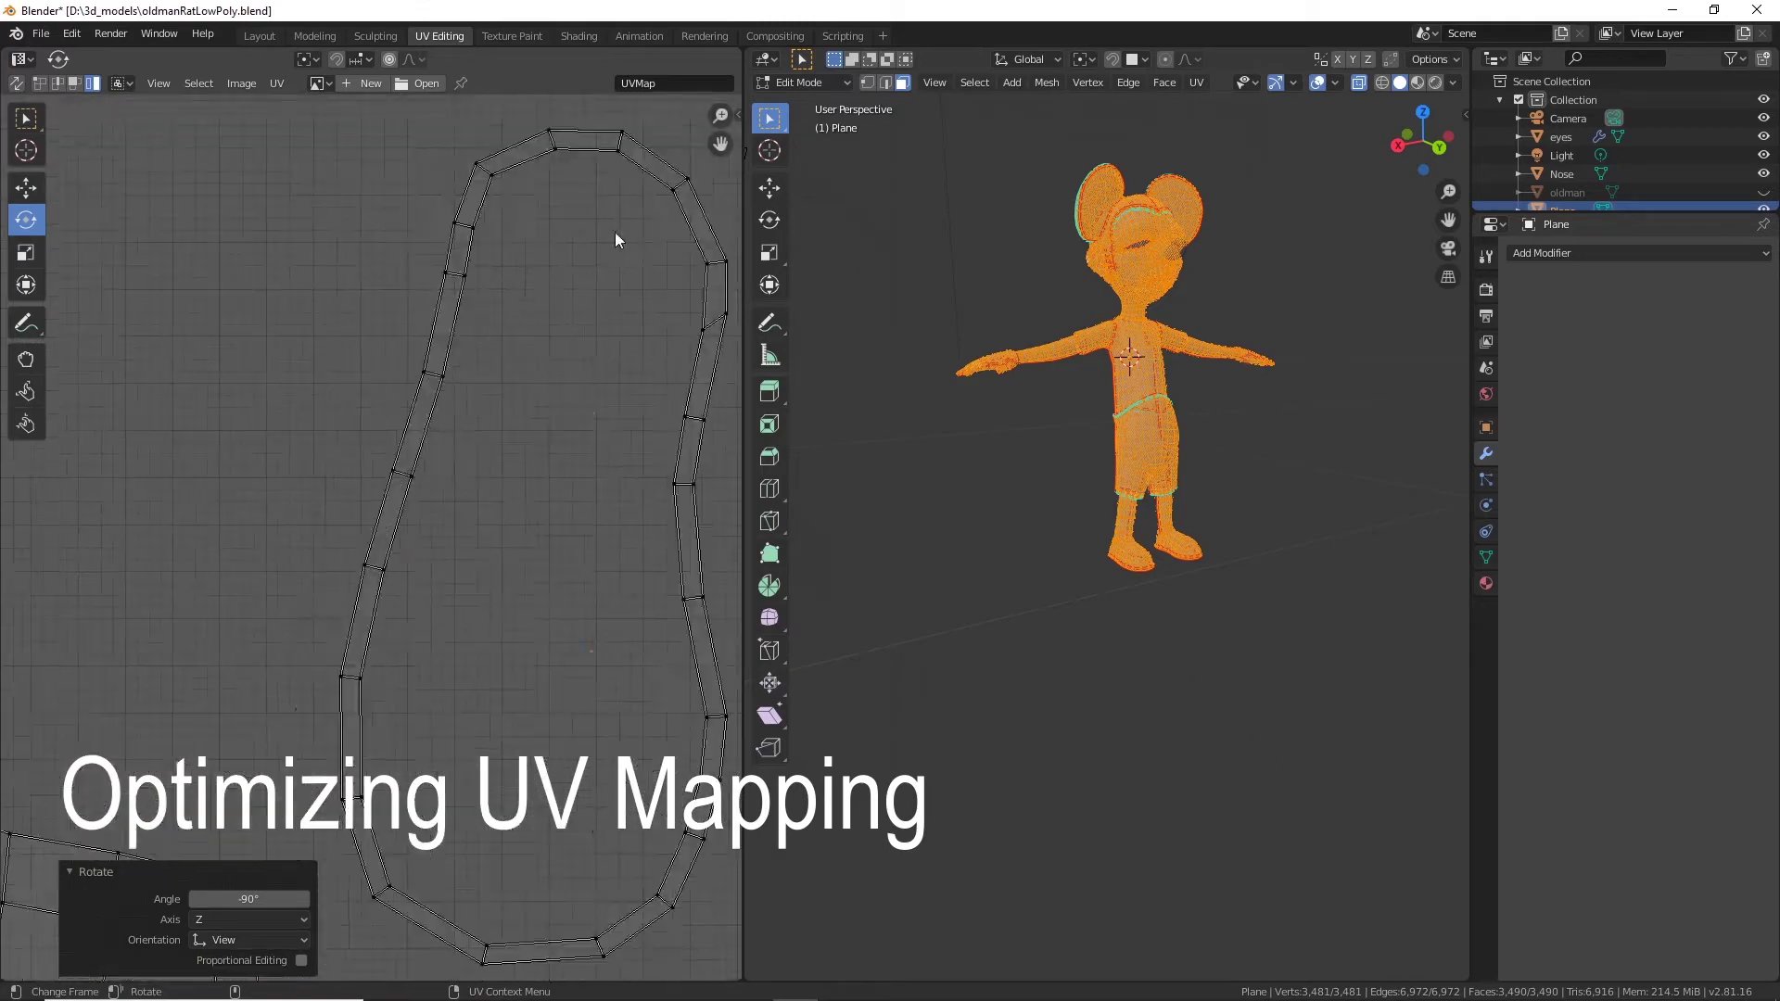
middle_drag(616, 234, 505, 464)
click(57, 82)
click(518, 359)
right_click(512, 402)
click(276, 83)
click(317, 297)
Mark a seam across another edge of the narrow ring strip and unwrap the mesh again using Angle Based with a 0.010 margin.
scroll(683, 337, down, 8)
scroll(269, 408, up, 8)
click(548, 429)
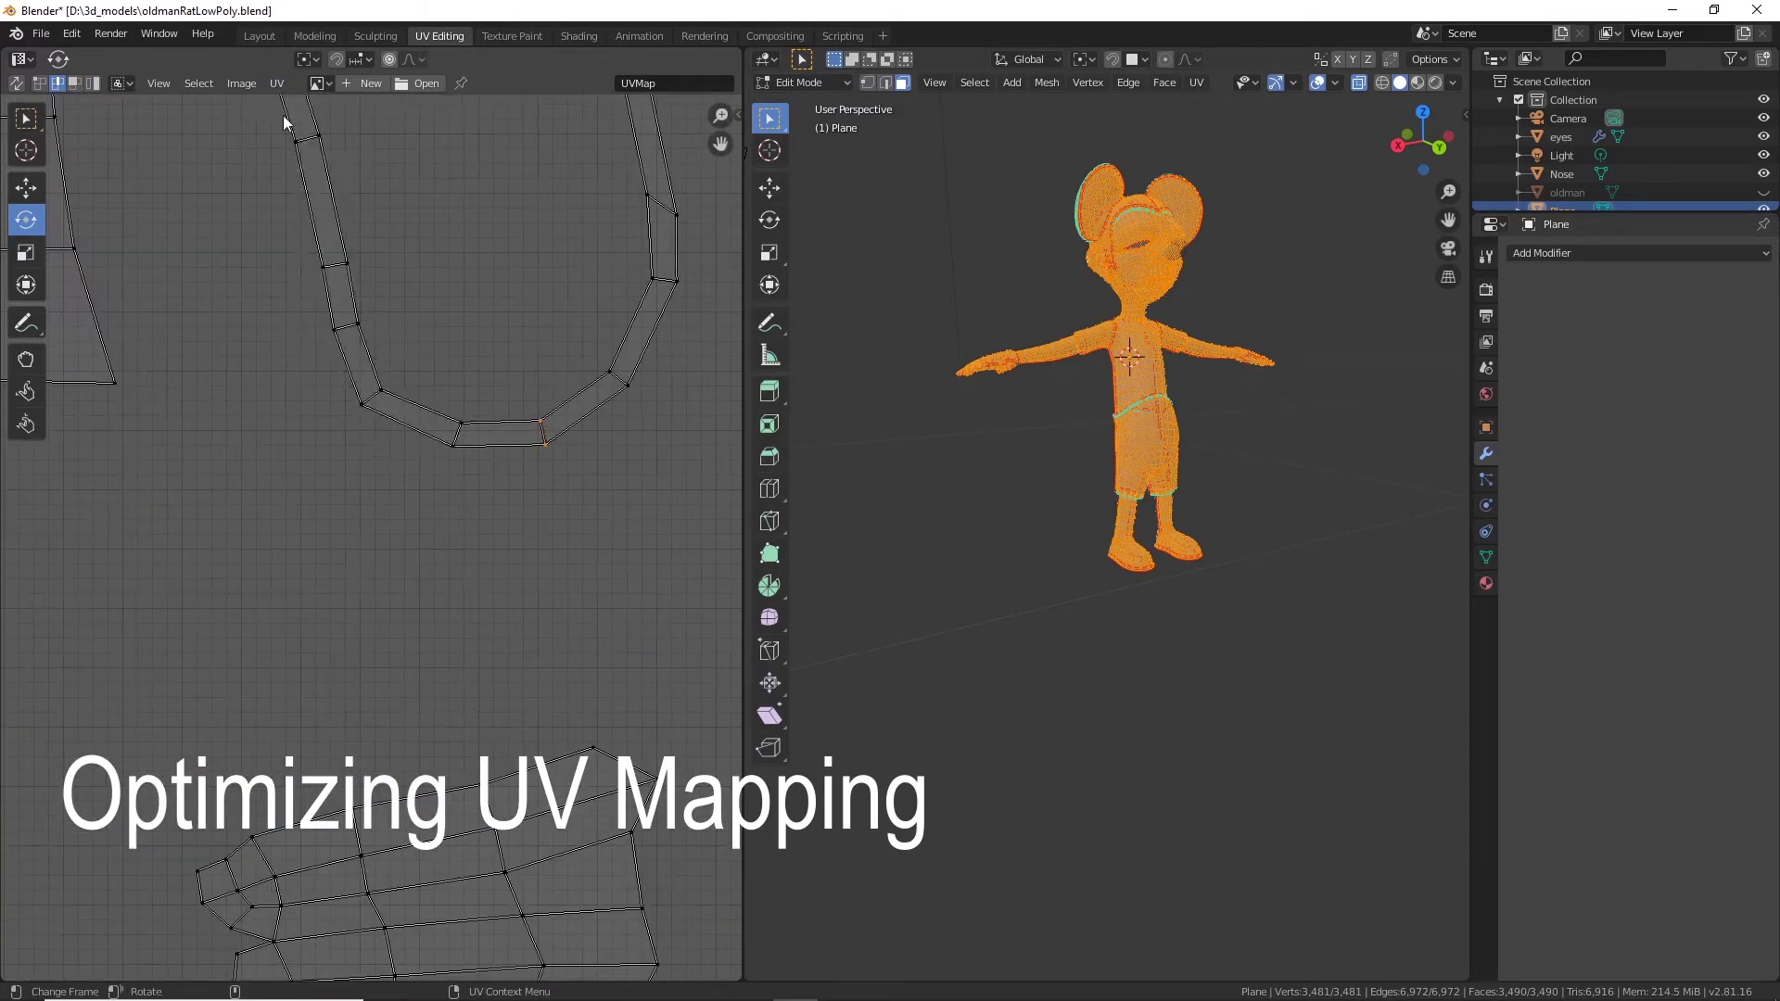
click(277, 84)
click(317, 296)
scroll(351, 388, down, 8)
middle_drag(556, 371, 342, 402)
click(1196, 82)
click(1233, 108)
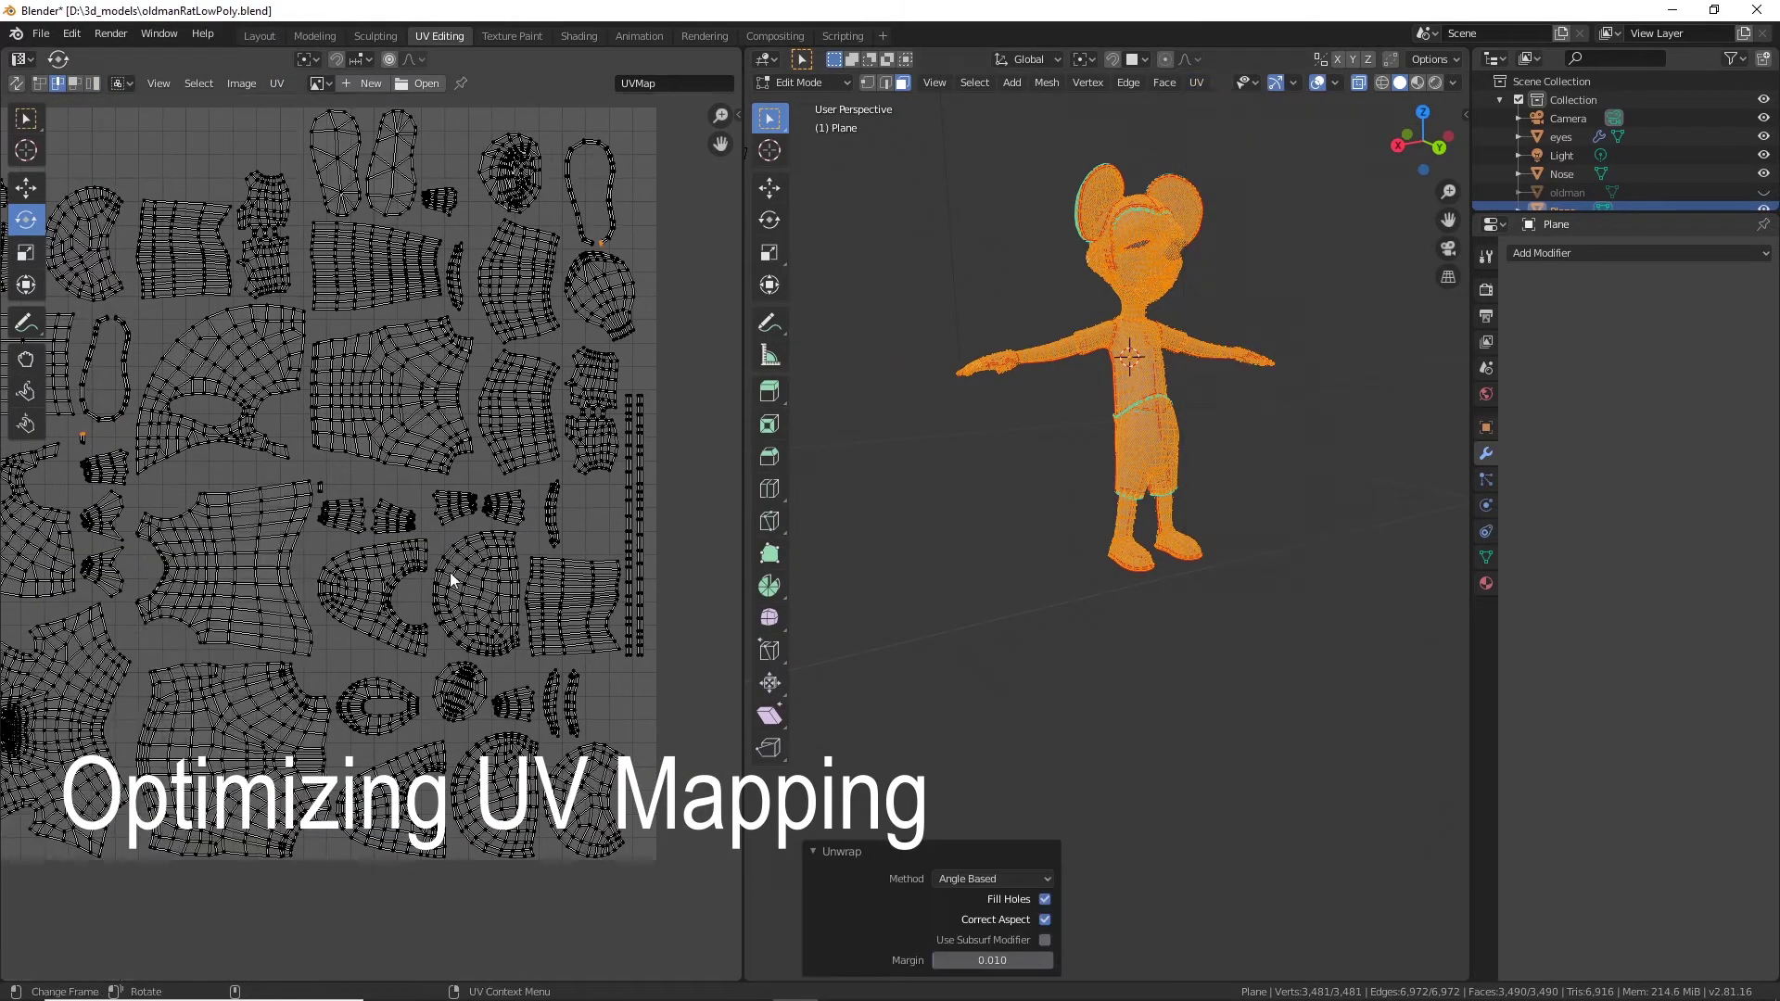
Mark further cross edges of the narrow shoe-sole ring islands as seams to split them open.
scroll(449, 584, up, 6)
click(276, 83)
click(317, 297)
scroll(278, 520, down, 8)
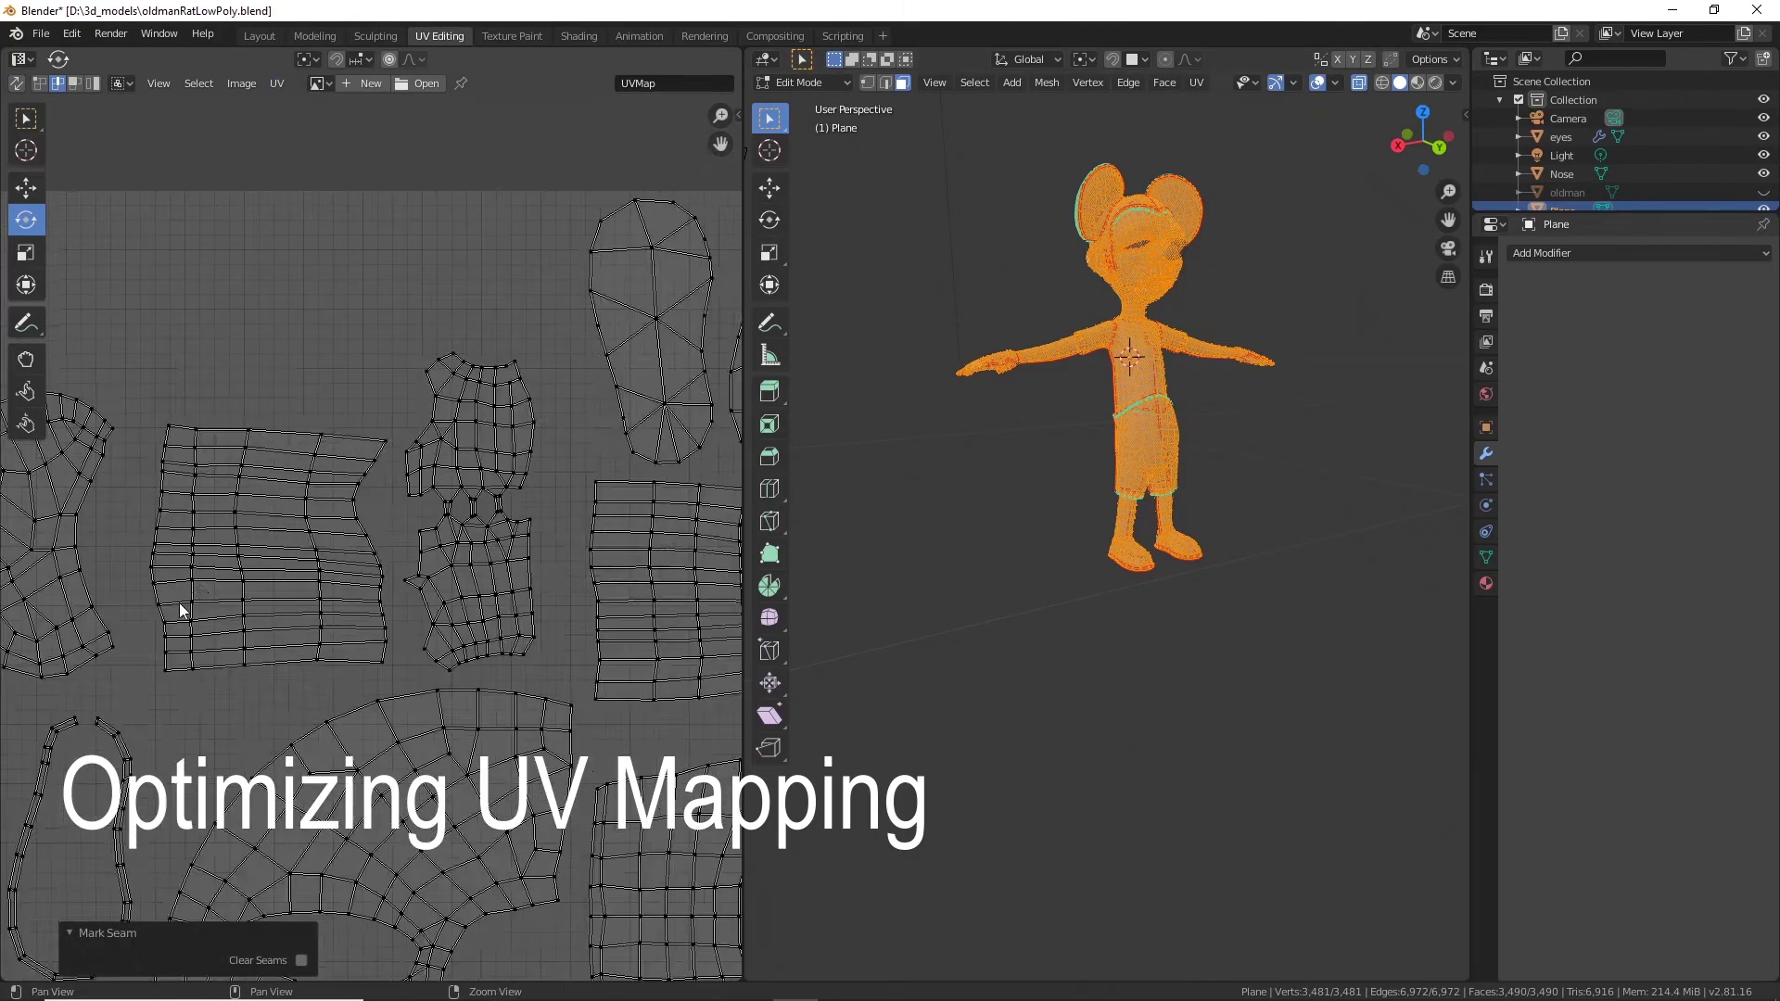
scroll(431, 591, up, 8)
click(559, 694)
click(277, 83)
click(317, 297)
Select the edges at one end of the three finger strips joining the two hand halves and mark them as seams.
scroll(386, 549, up, 8)
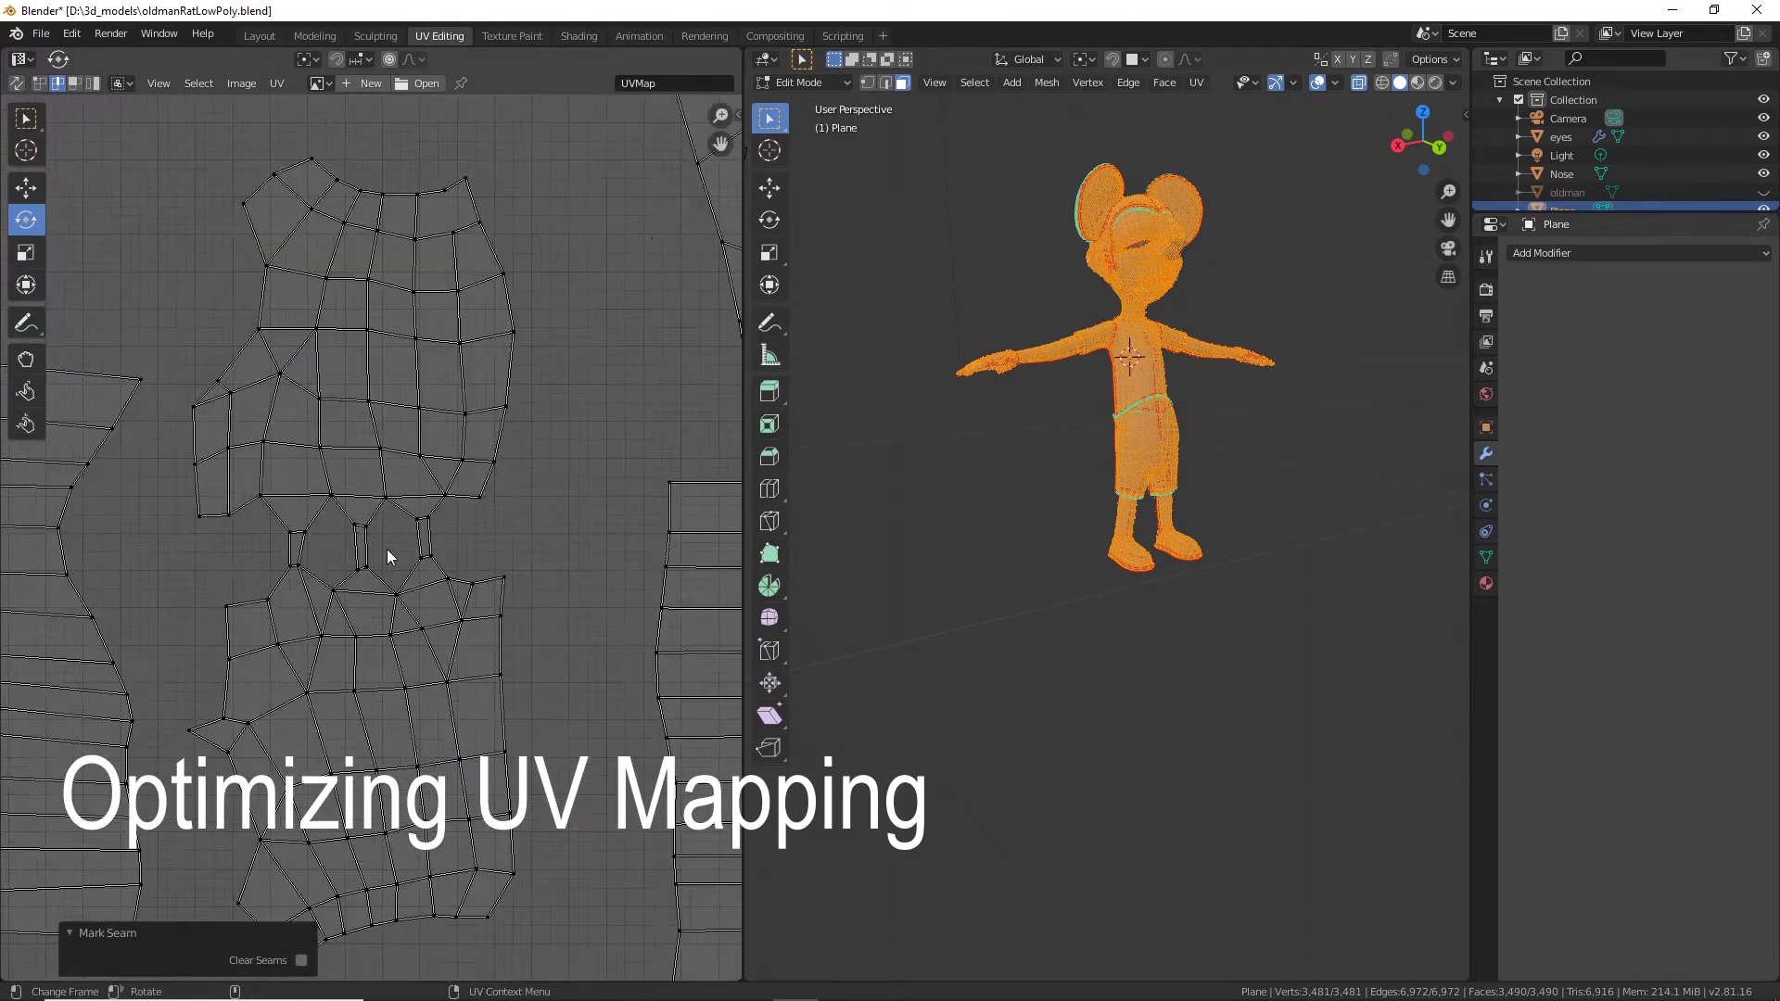
click(226, 528)
shift+click(353, 522)
shift+click(473, 501)
click(276, 84)
click(318, 297)
Mark the opposite ends of the three finger strips as seams and unwrap the mesh again using Angle Based with a 0.010 margin.
scroll(537, 482, up, 10)
click(338, 471)
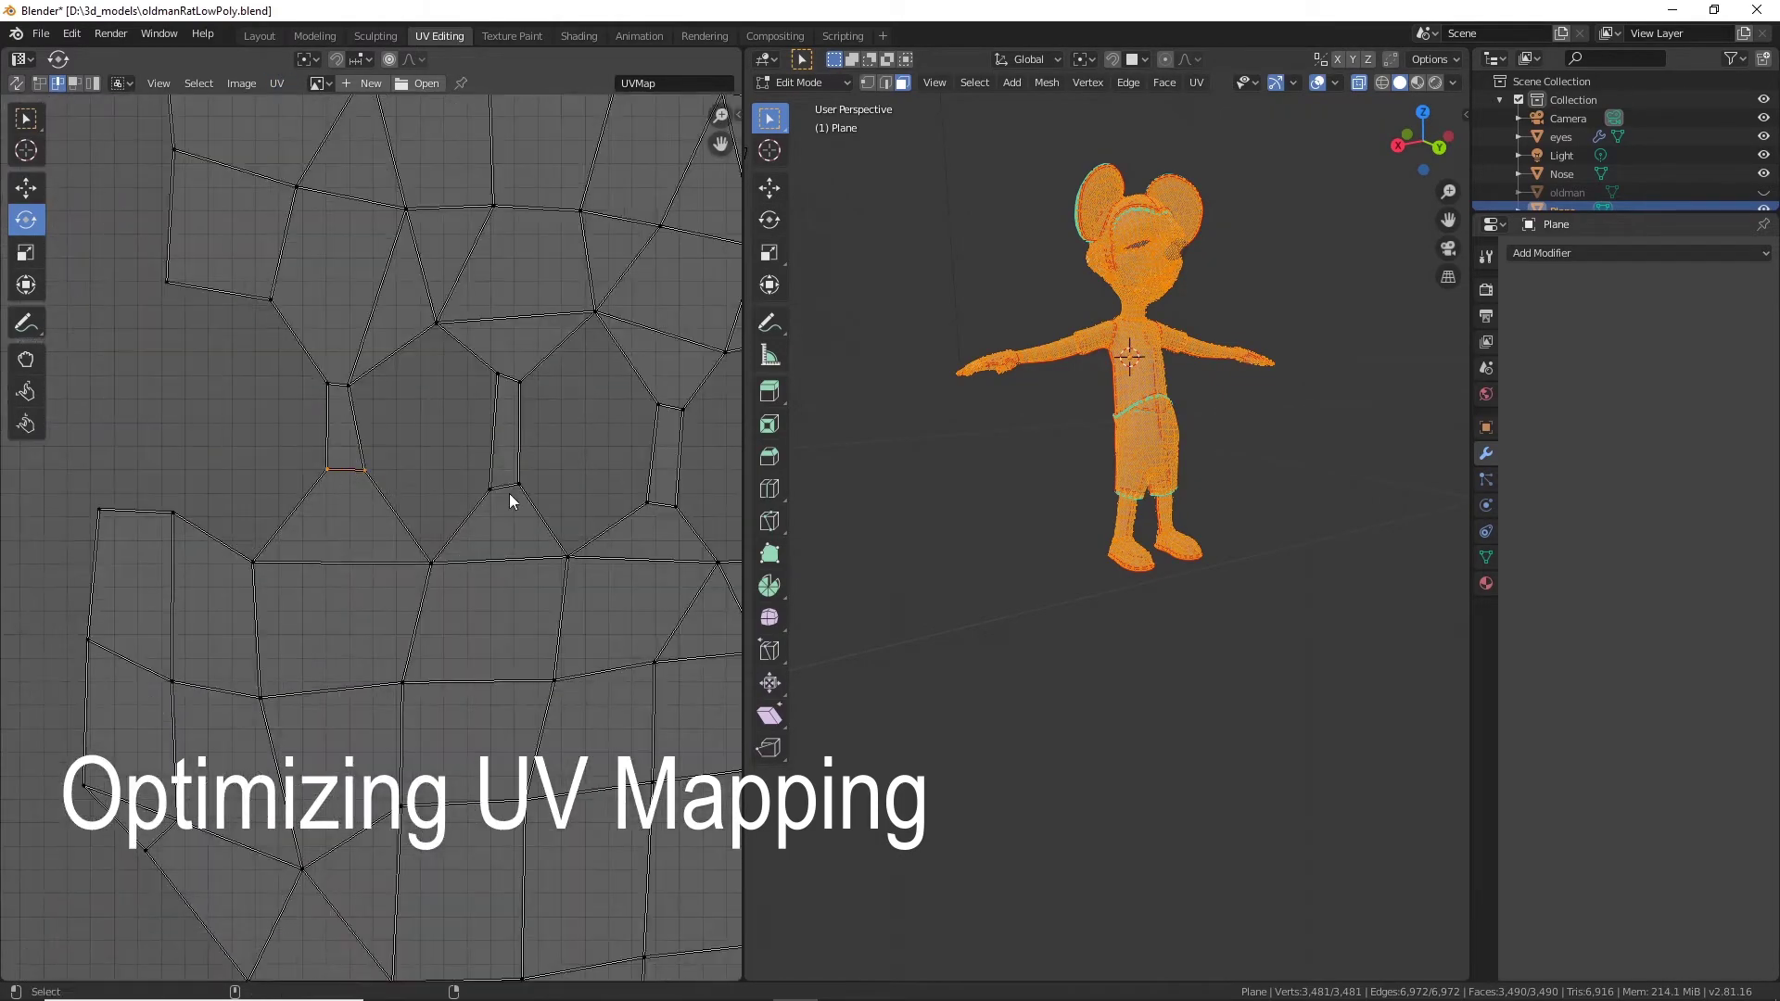
shift+click(507, 493)
shift+click(669, 467)
click(276, 84)
click(317, 297)
click(1196, 82)
click(1233, 107)
Switch to UV island selection, select the face island together with the two ear islands, and scale them up.
scroll(158, 391, up, 4)
middle_drag(199, 405, 519, 445)
scroll(159, 391, down, 2)
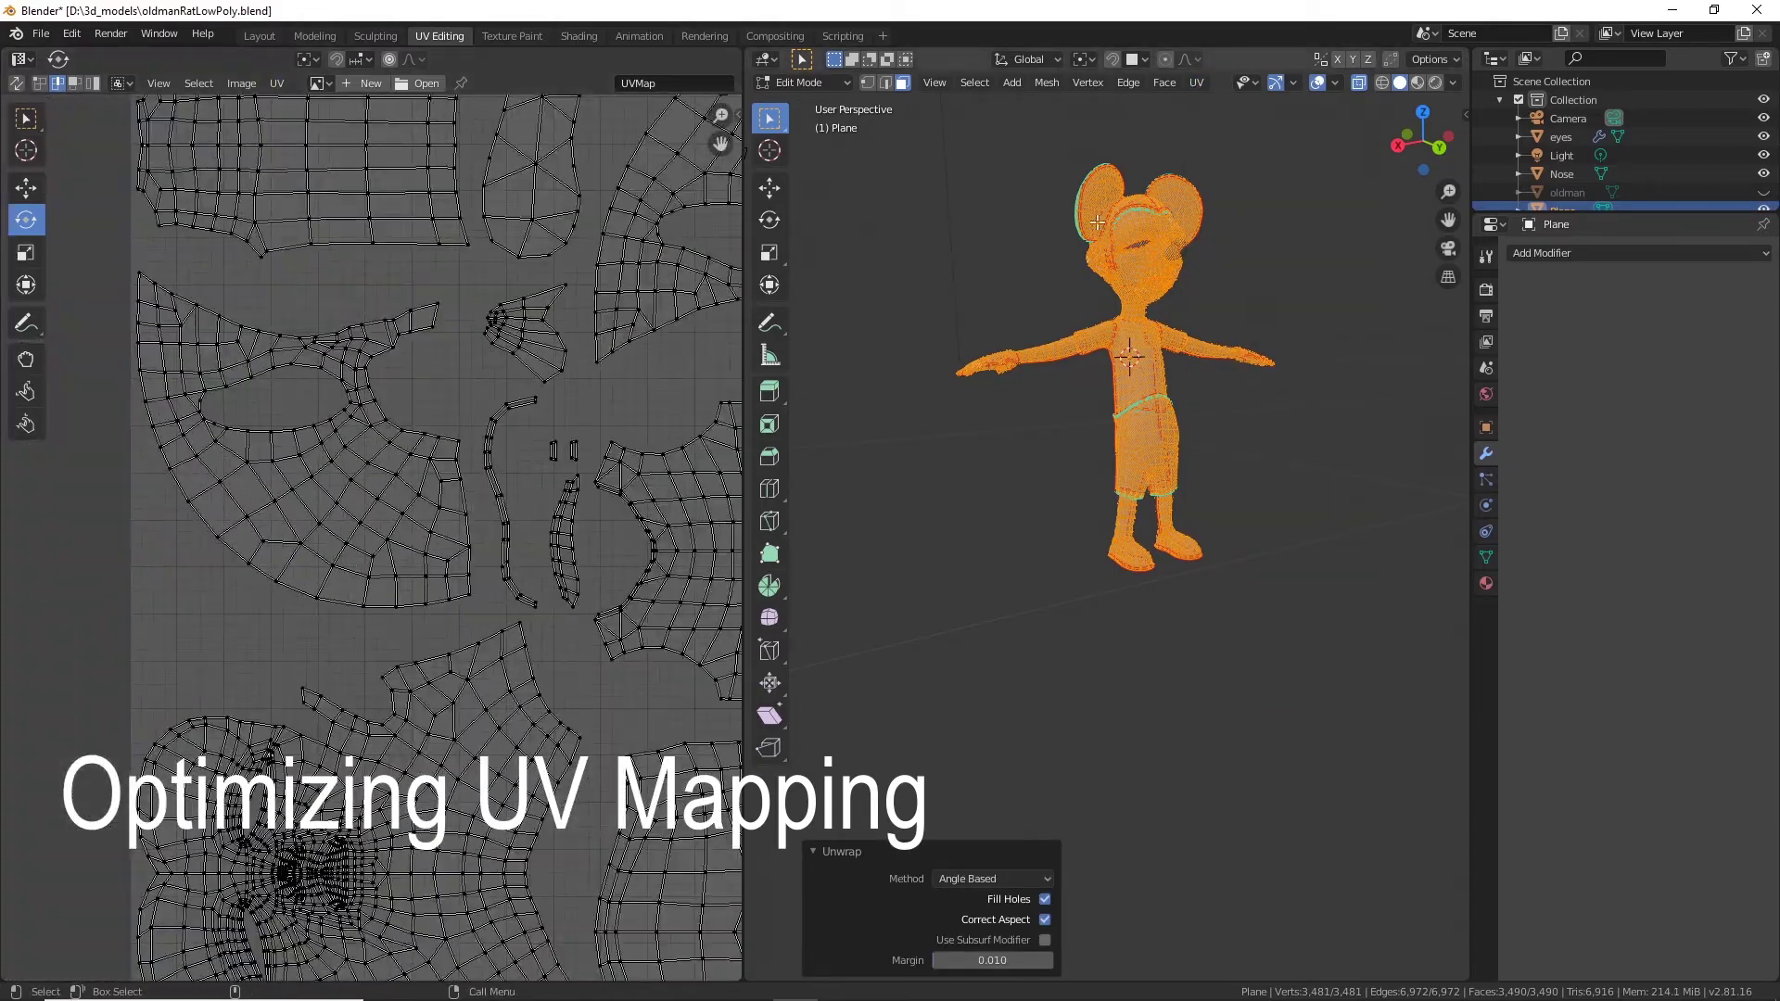
middle_drag(504, 790, 204, 325)
scroll(566, 561, down, 2)
click(92, 83)
scroll(485, 504, up, 4)
click(485, 504)
scroll(485, 504, down, 6)
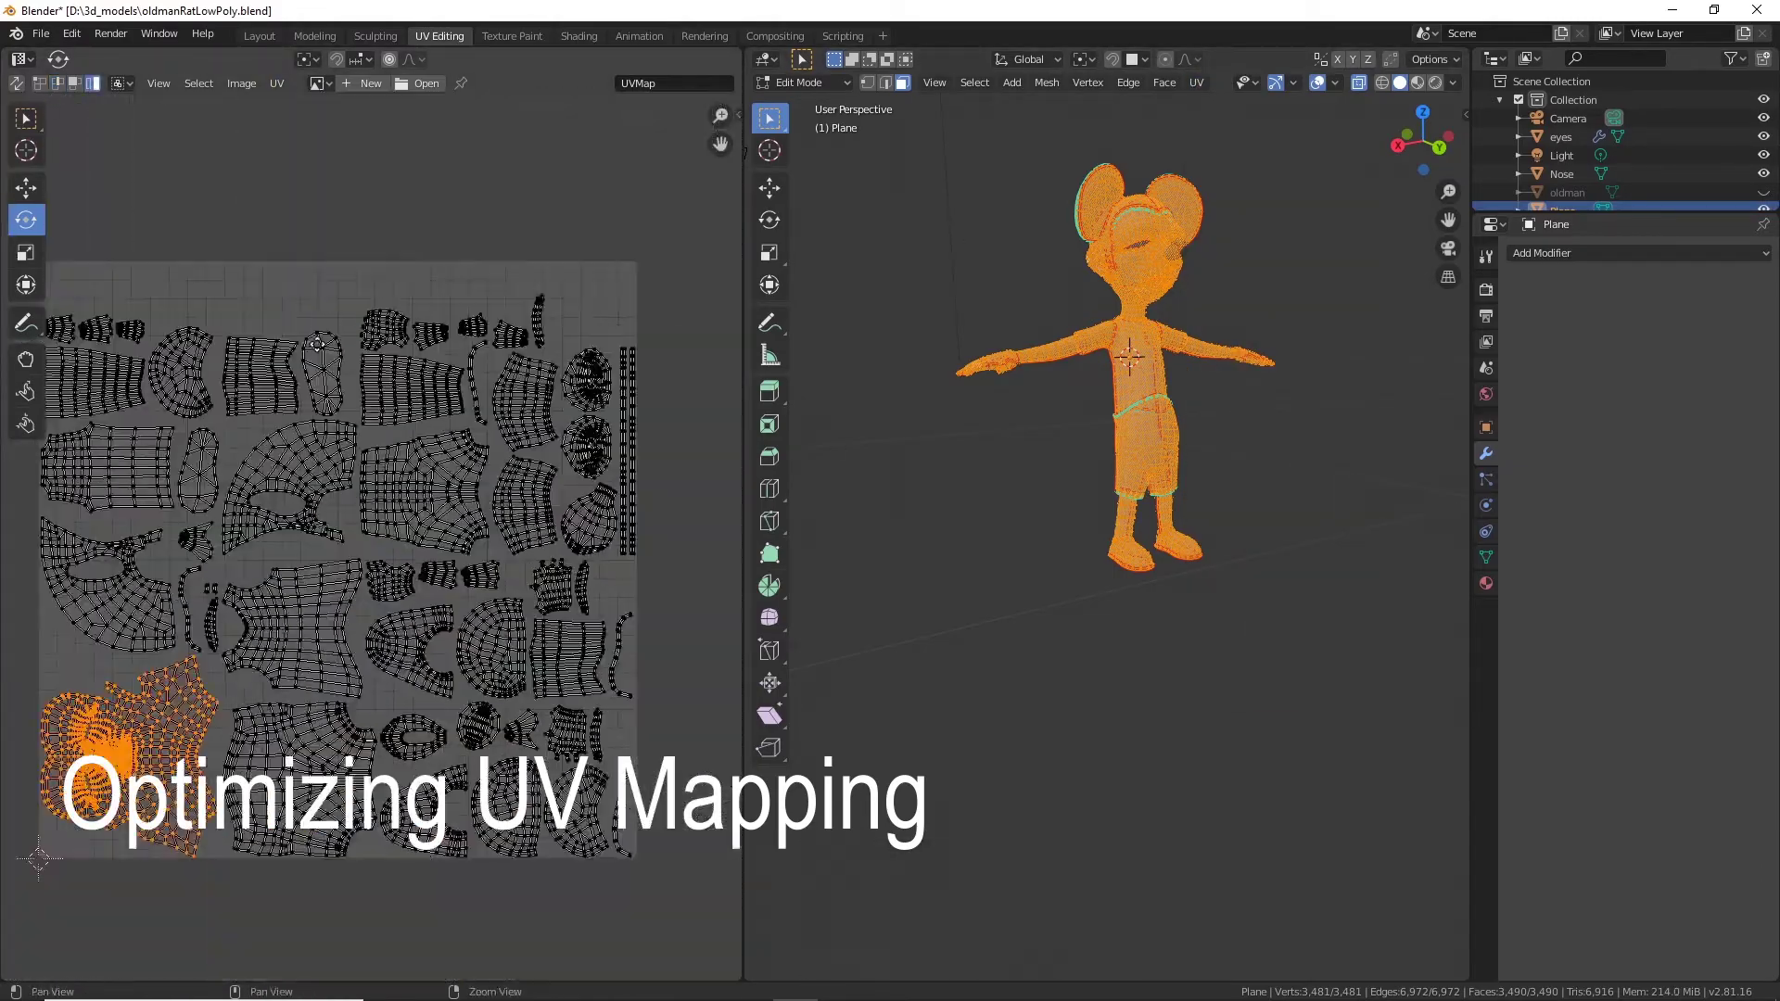
scroll(461, 692, up, 4)
scroll(461, 692, down, 7)
click(26, 252)
shift+click(270, 562)
drag(270, 563, 200, 634)
Select the two shoe-sole UV islands and scale them down to about 0.722.
scroll(145, 337, up, 4)
click(493, 439)
shift+click(687, 289)
drag(687, 289, 660, 311)
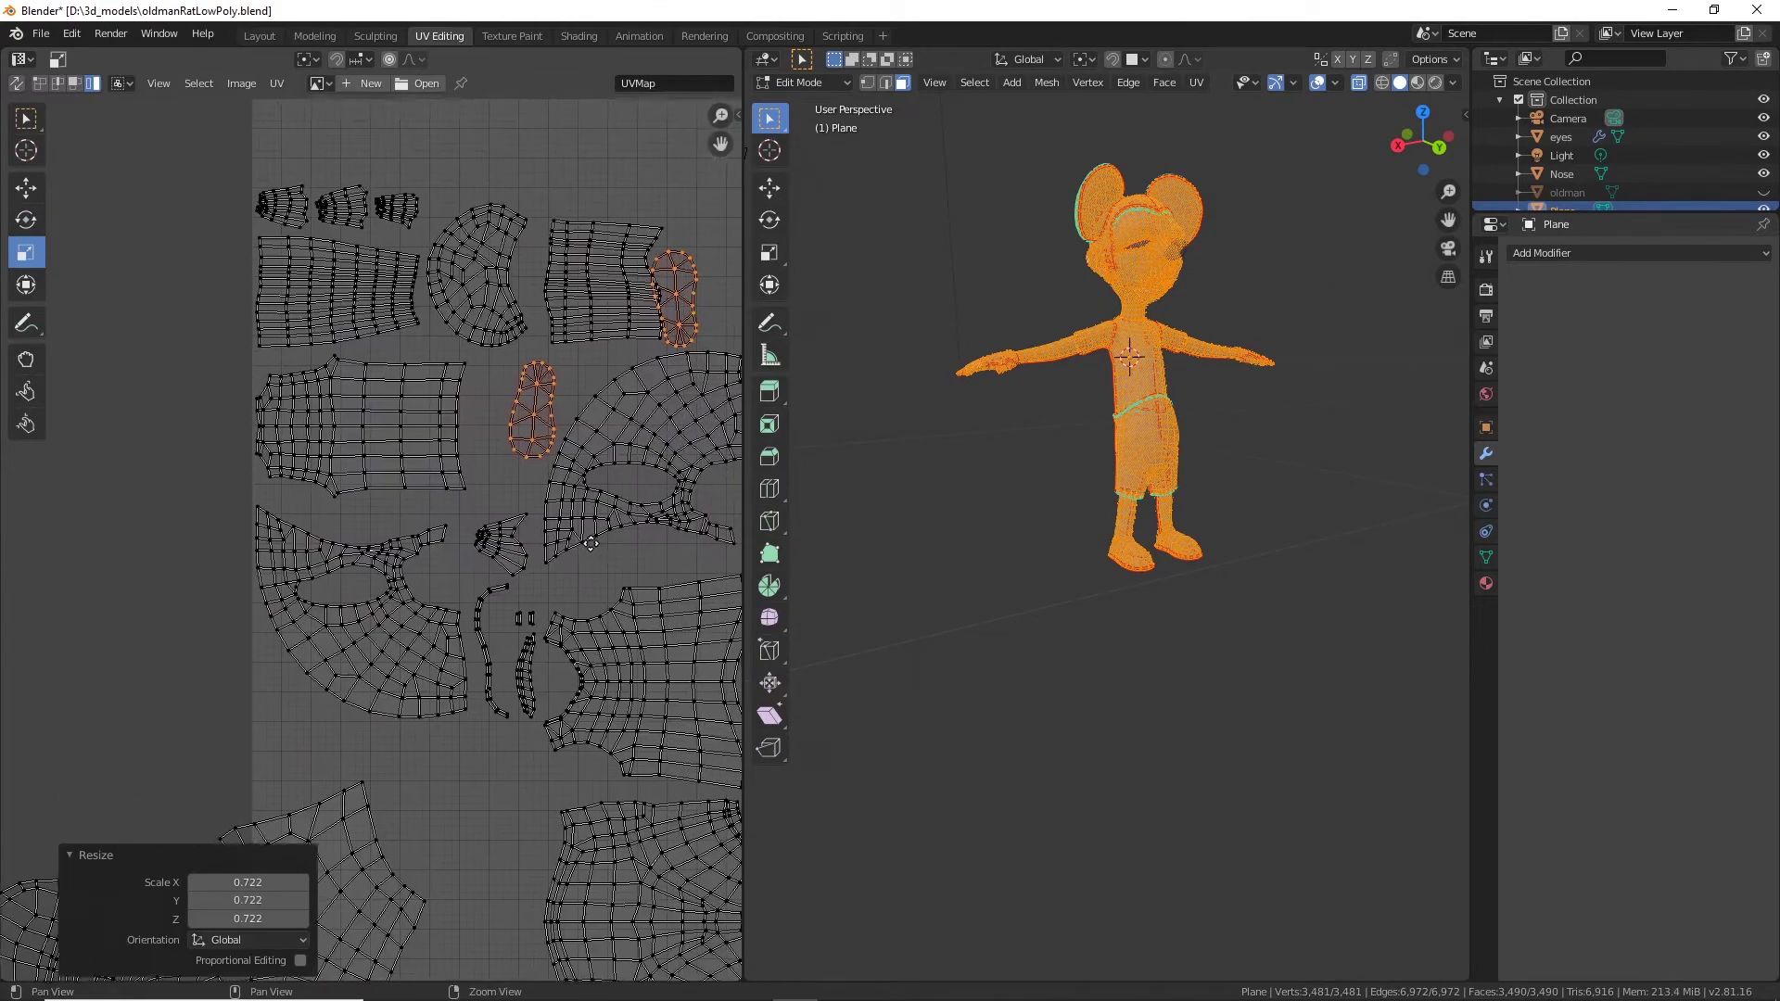
Select all the UV islands and pack them with rotation enabled and a 0.010 margin.
middle_drag(646, 583, 243, 396)
middle_drag(493, 627, 386, 460)
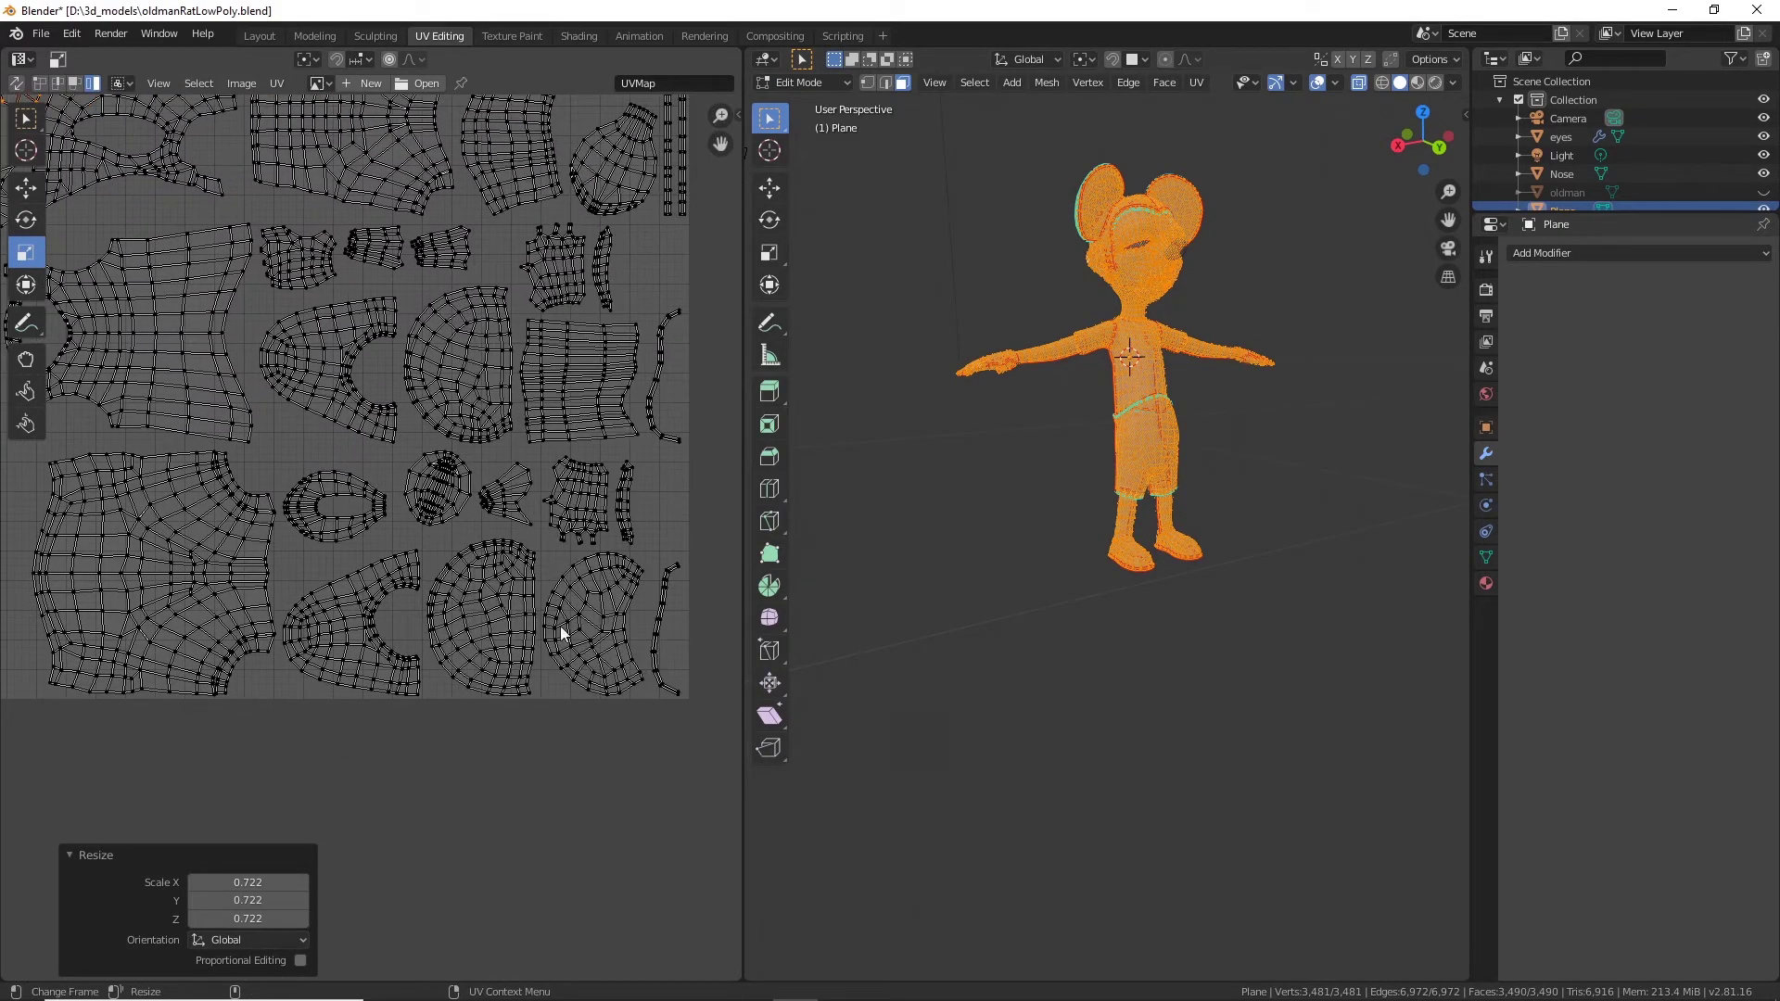
scroll(556, 621, down, 5)
click(25, 117)
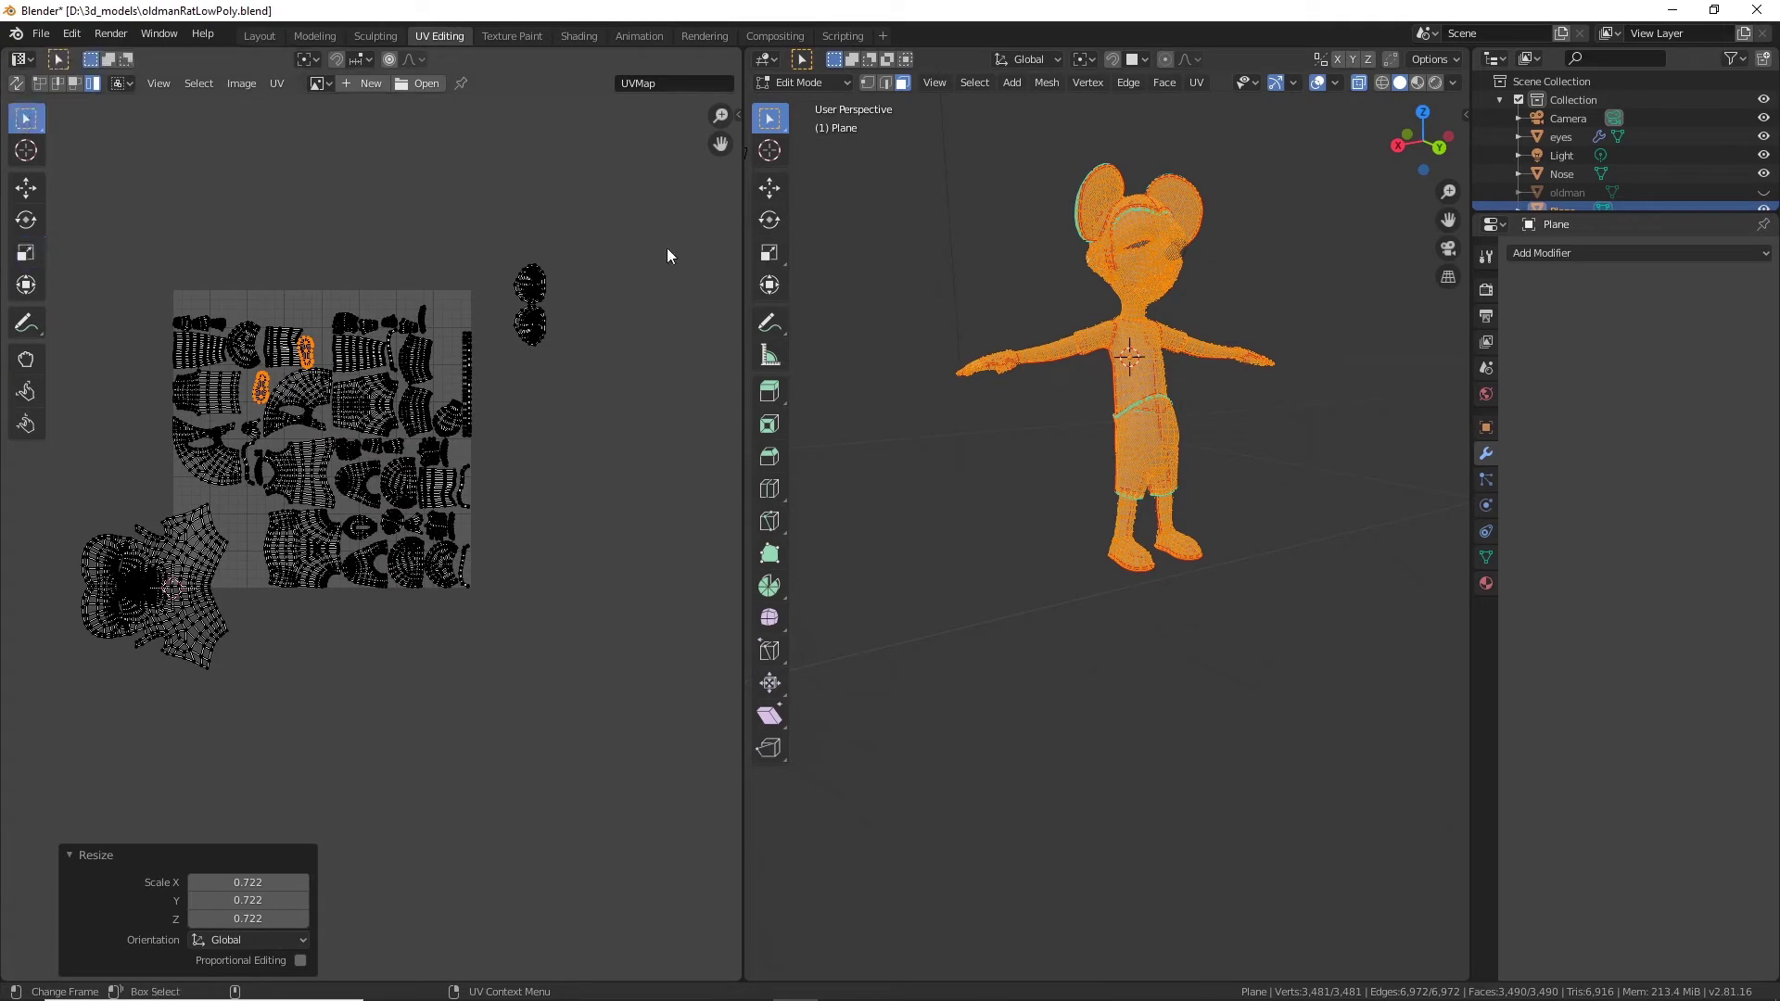
drag(625, 221, 14, 800)
click(278, 83)
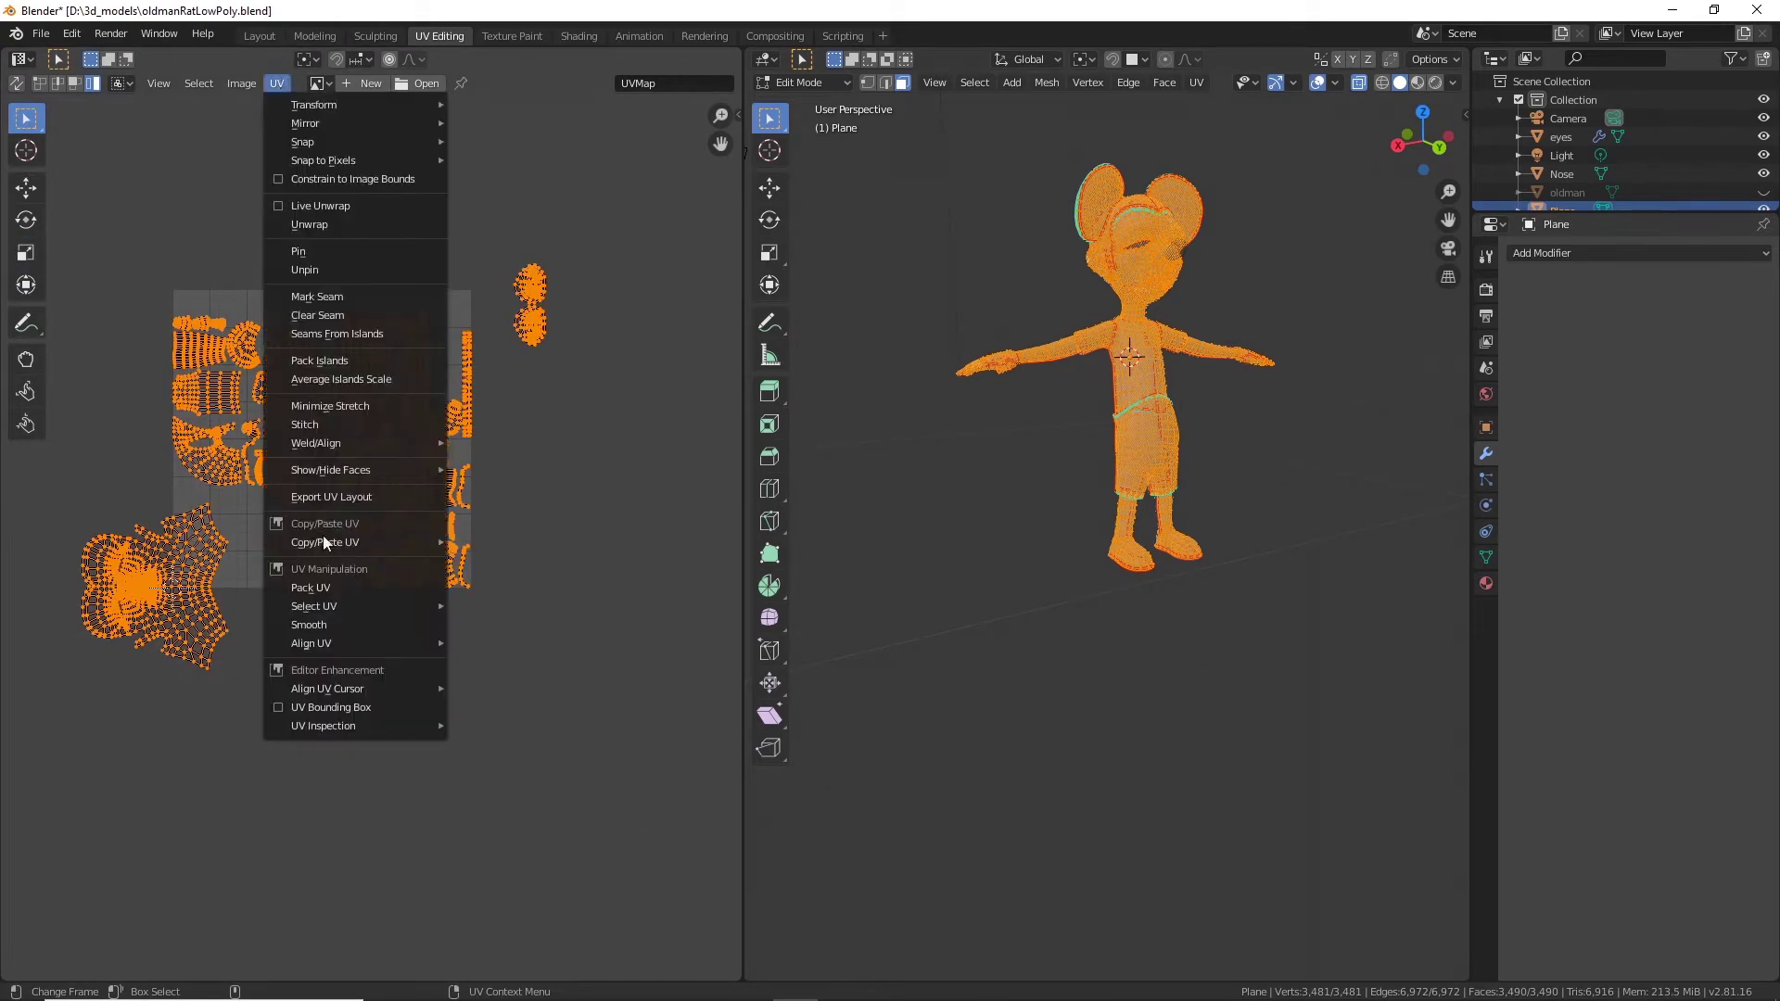
click(341, 361)
scroll(413, 531, up, 5)
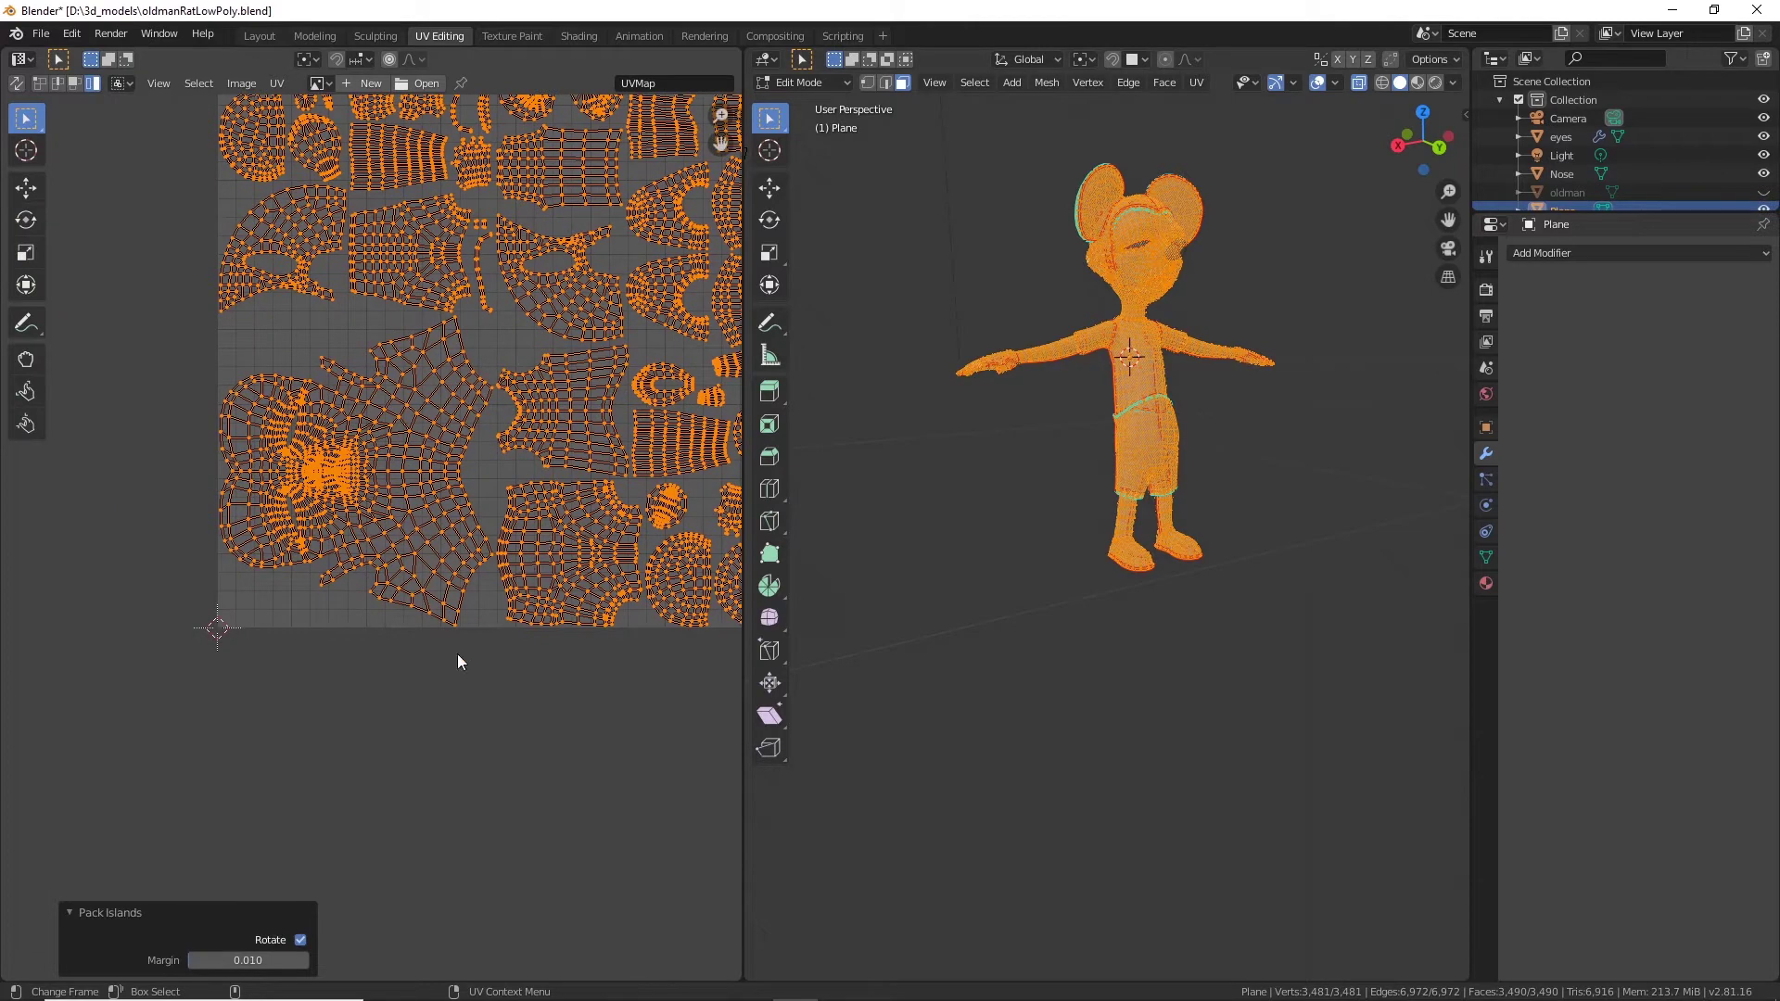
Try turning the face UV island upright by 90° and undo the rotation.
click(383, 455)
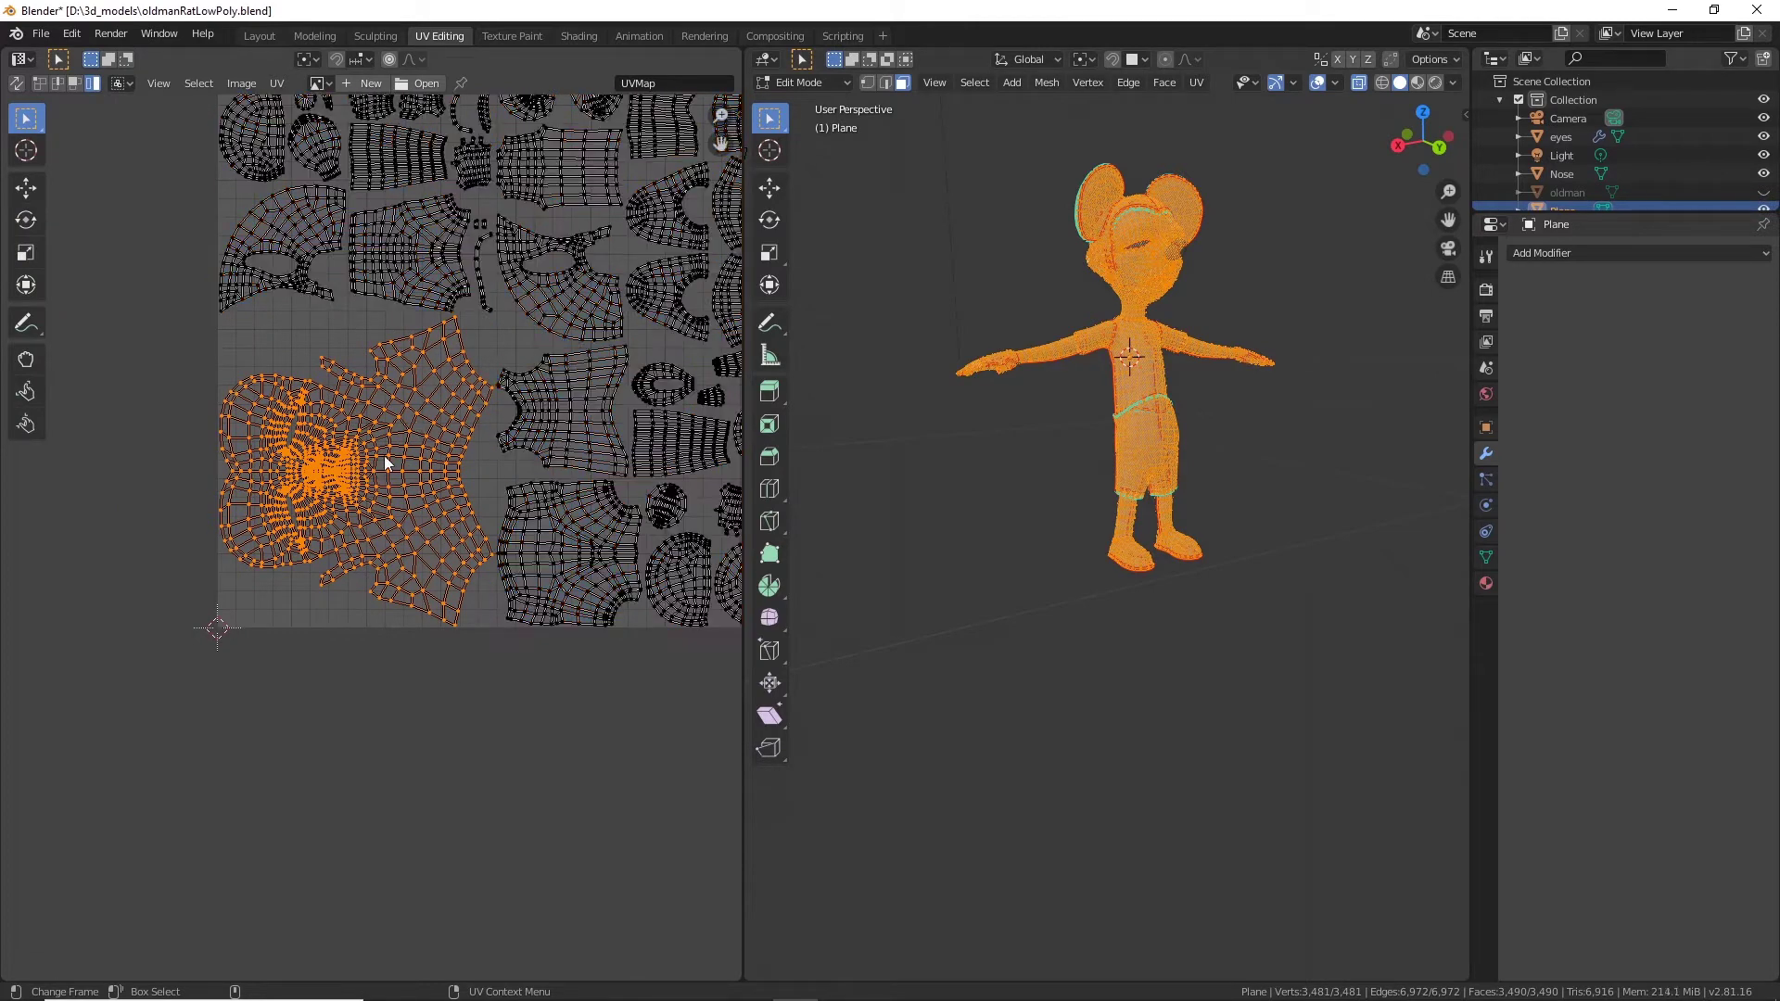
key(e)
ctrl+drag(408, 405, 468, 561)
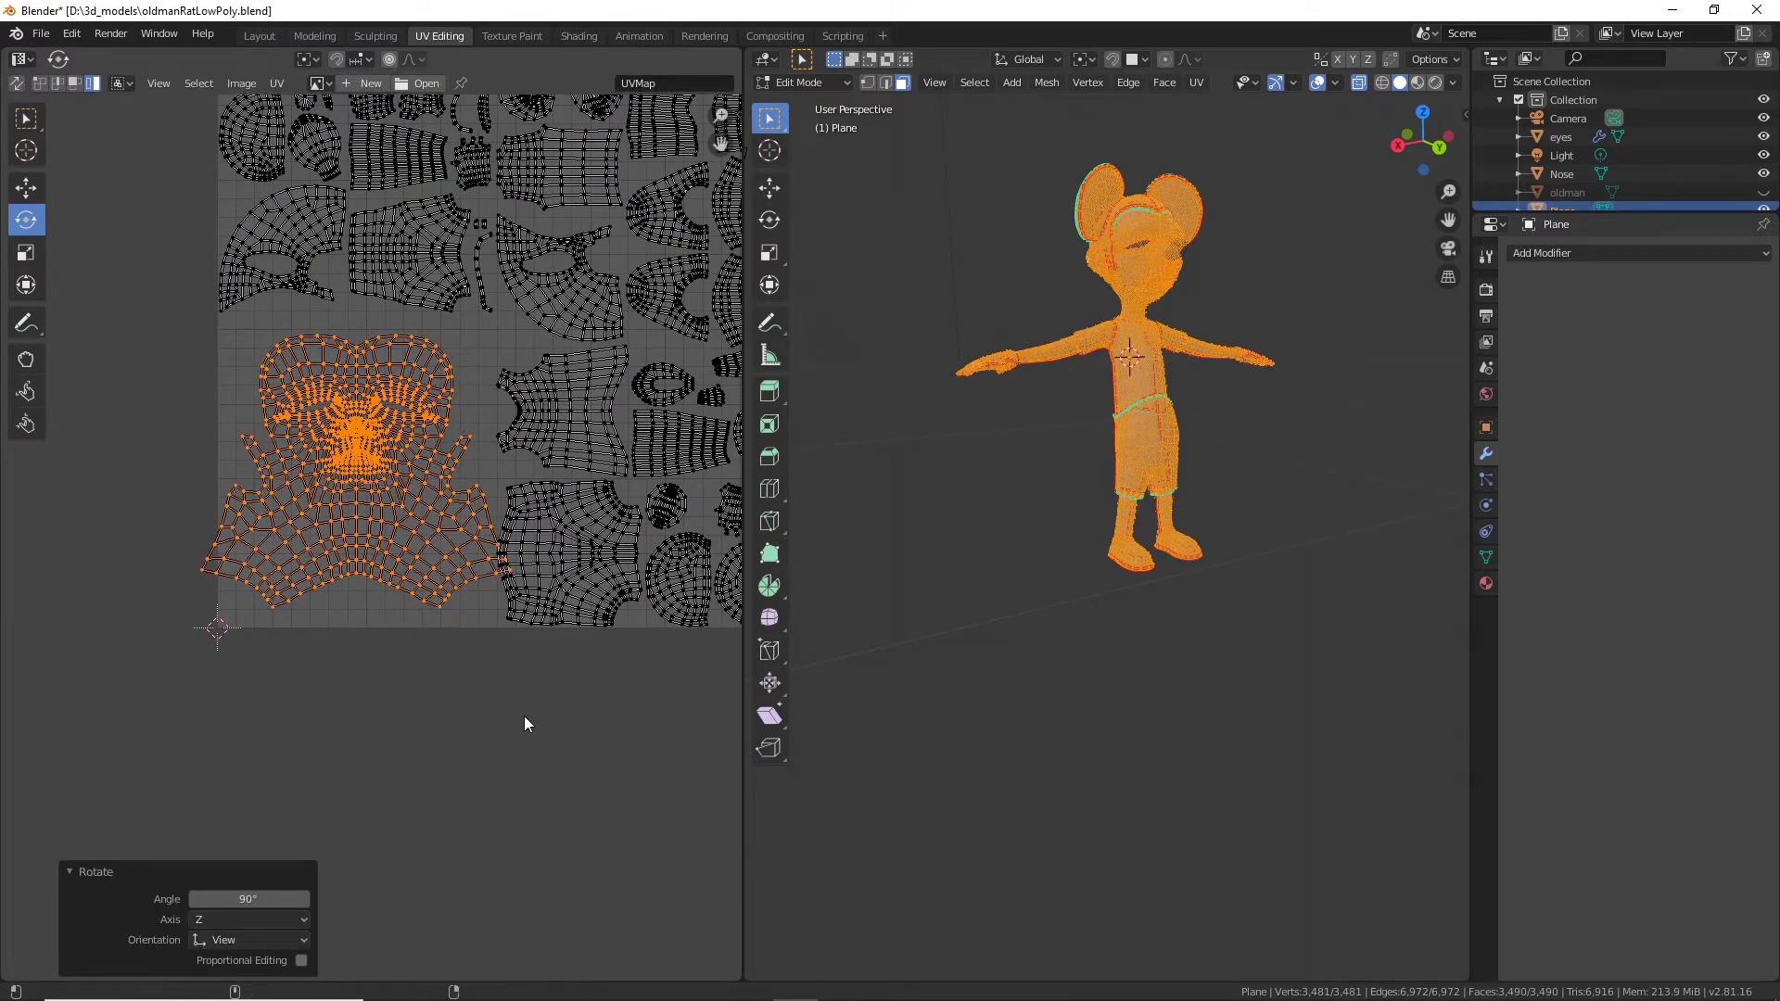
key(ctrl+z)
Widen the UV editor, select every UV island and pack them again with rotation enabled and a 0.010 margin.
scroll(542, 691, down, 1)
scroll(541, 684, down, 3)
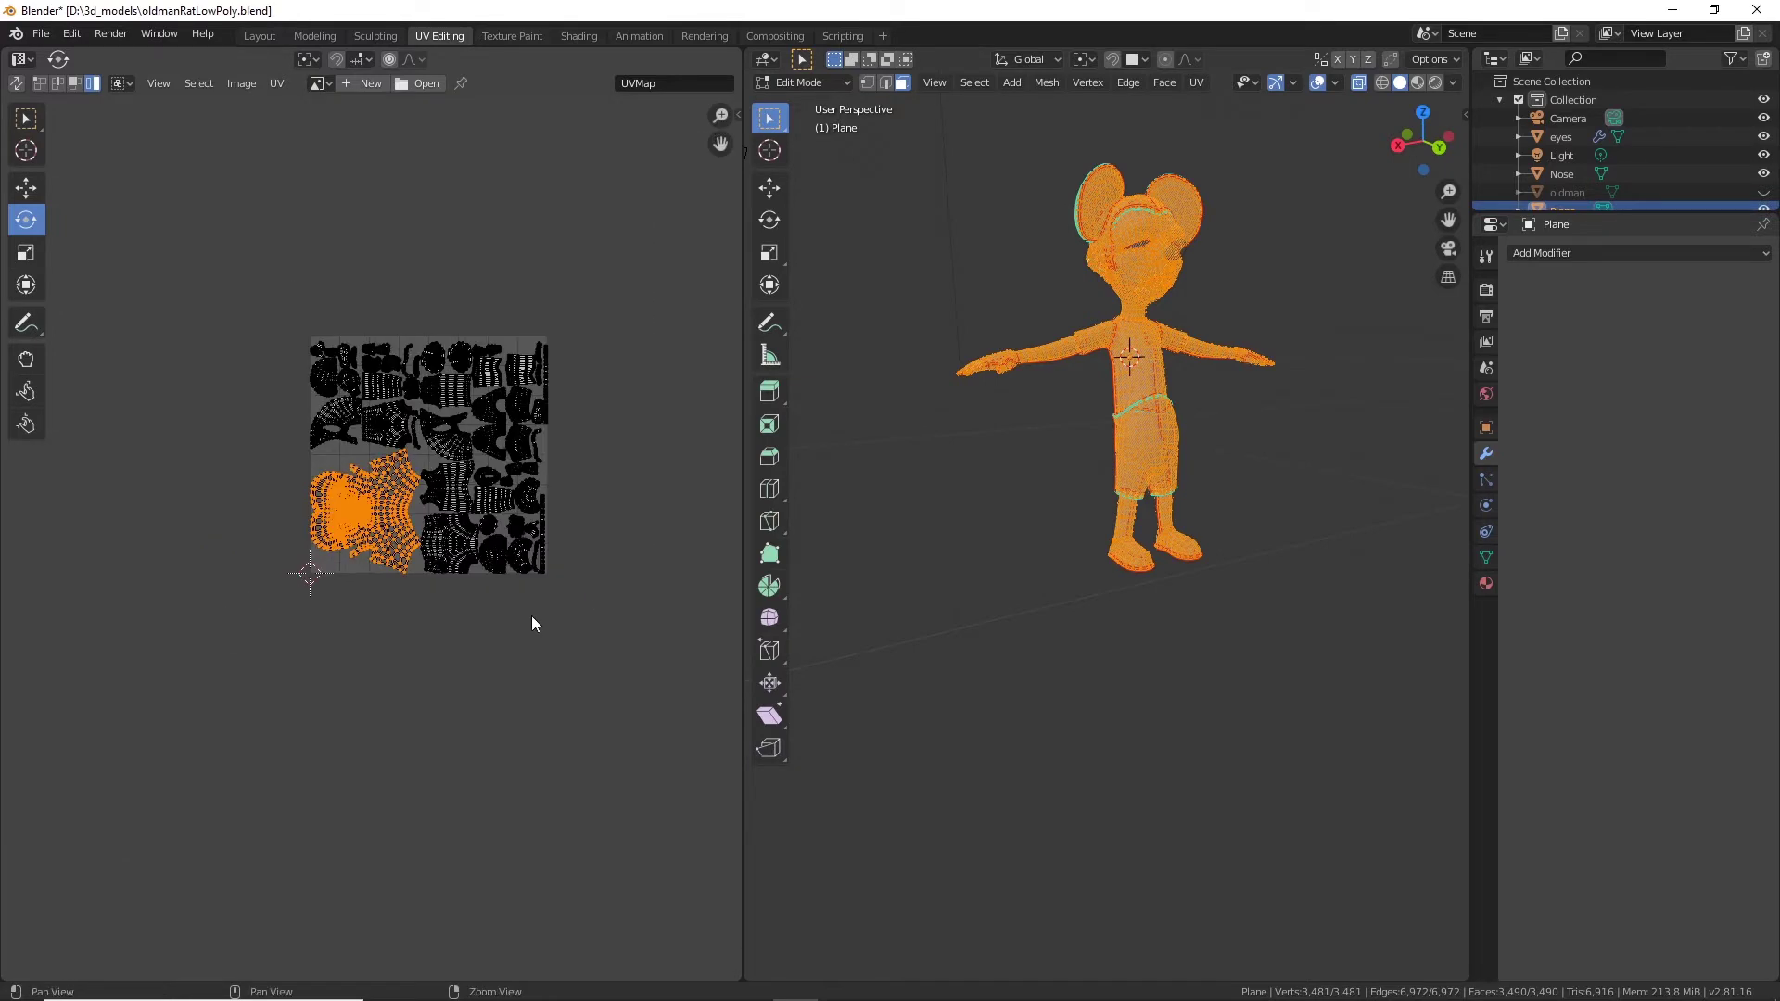
alt+middle_drag(531, 617, 466, 685)
scroll(504, 647, up, 4)
alt+middle_drag(441, 550, 550, 428)
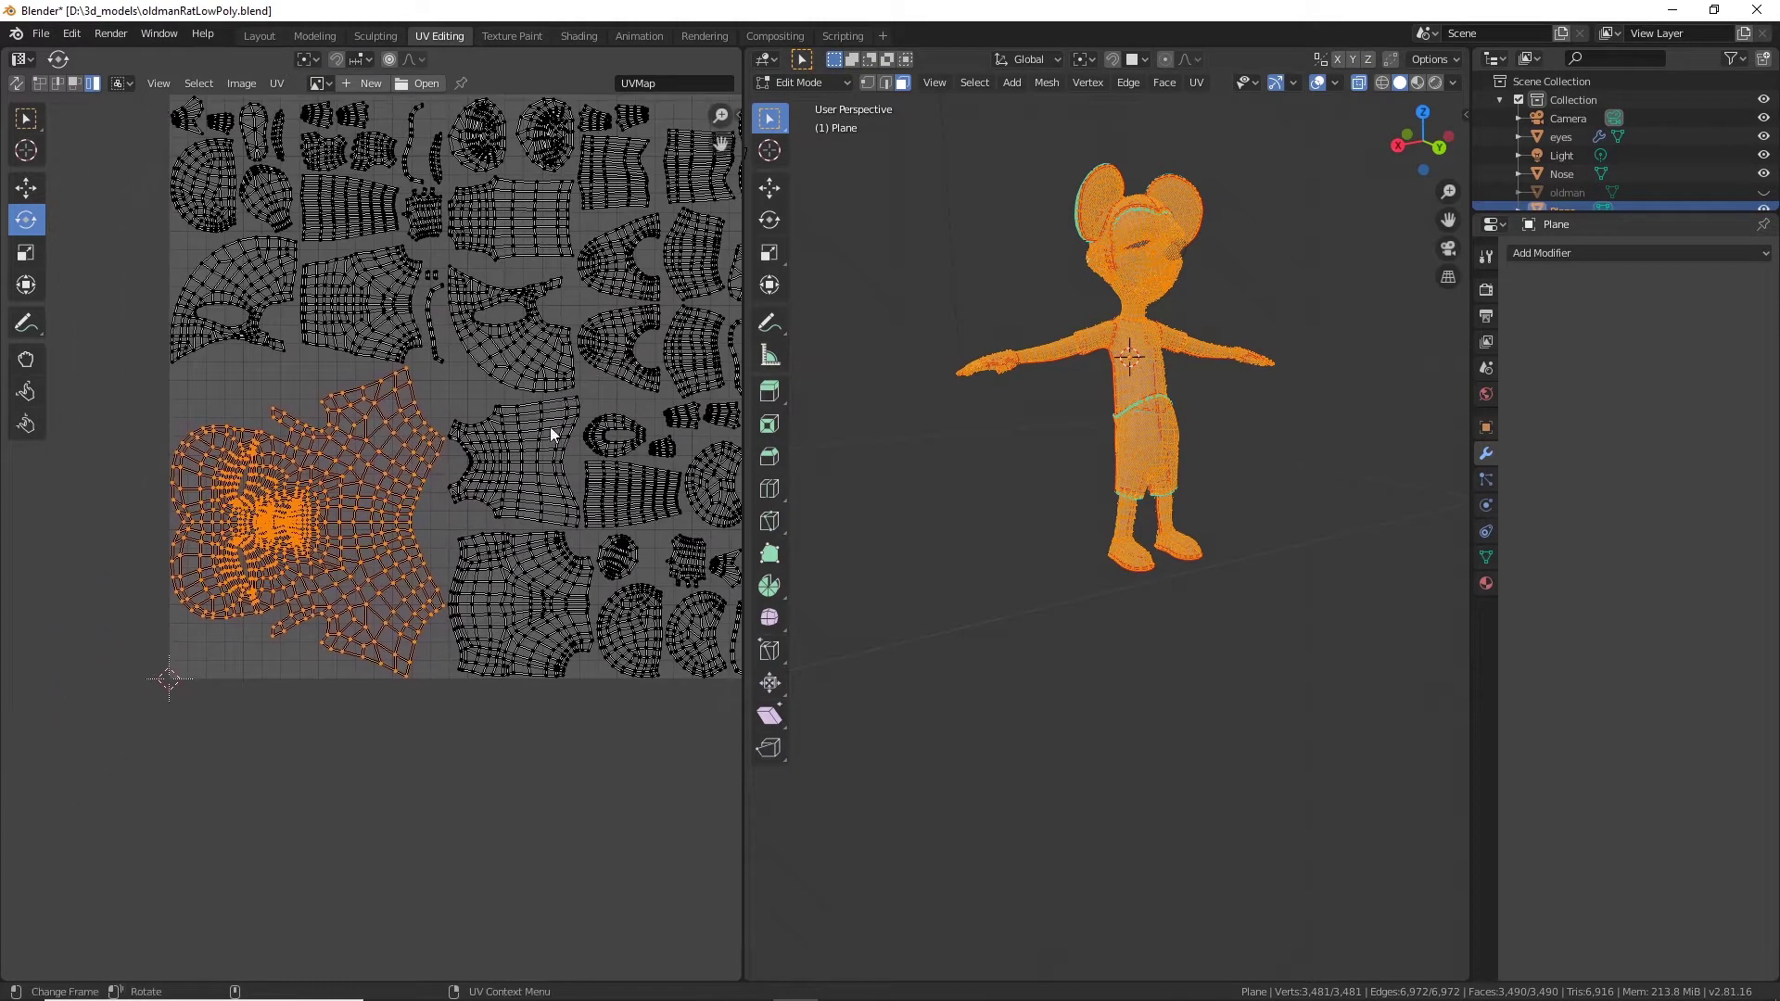
alt+middle_drag(523, 626, 434, 603)
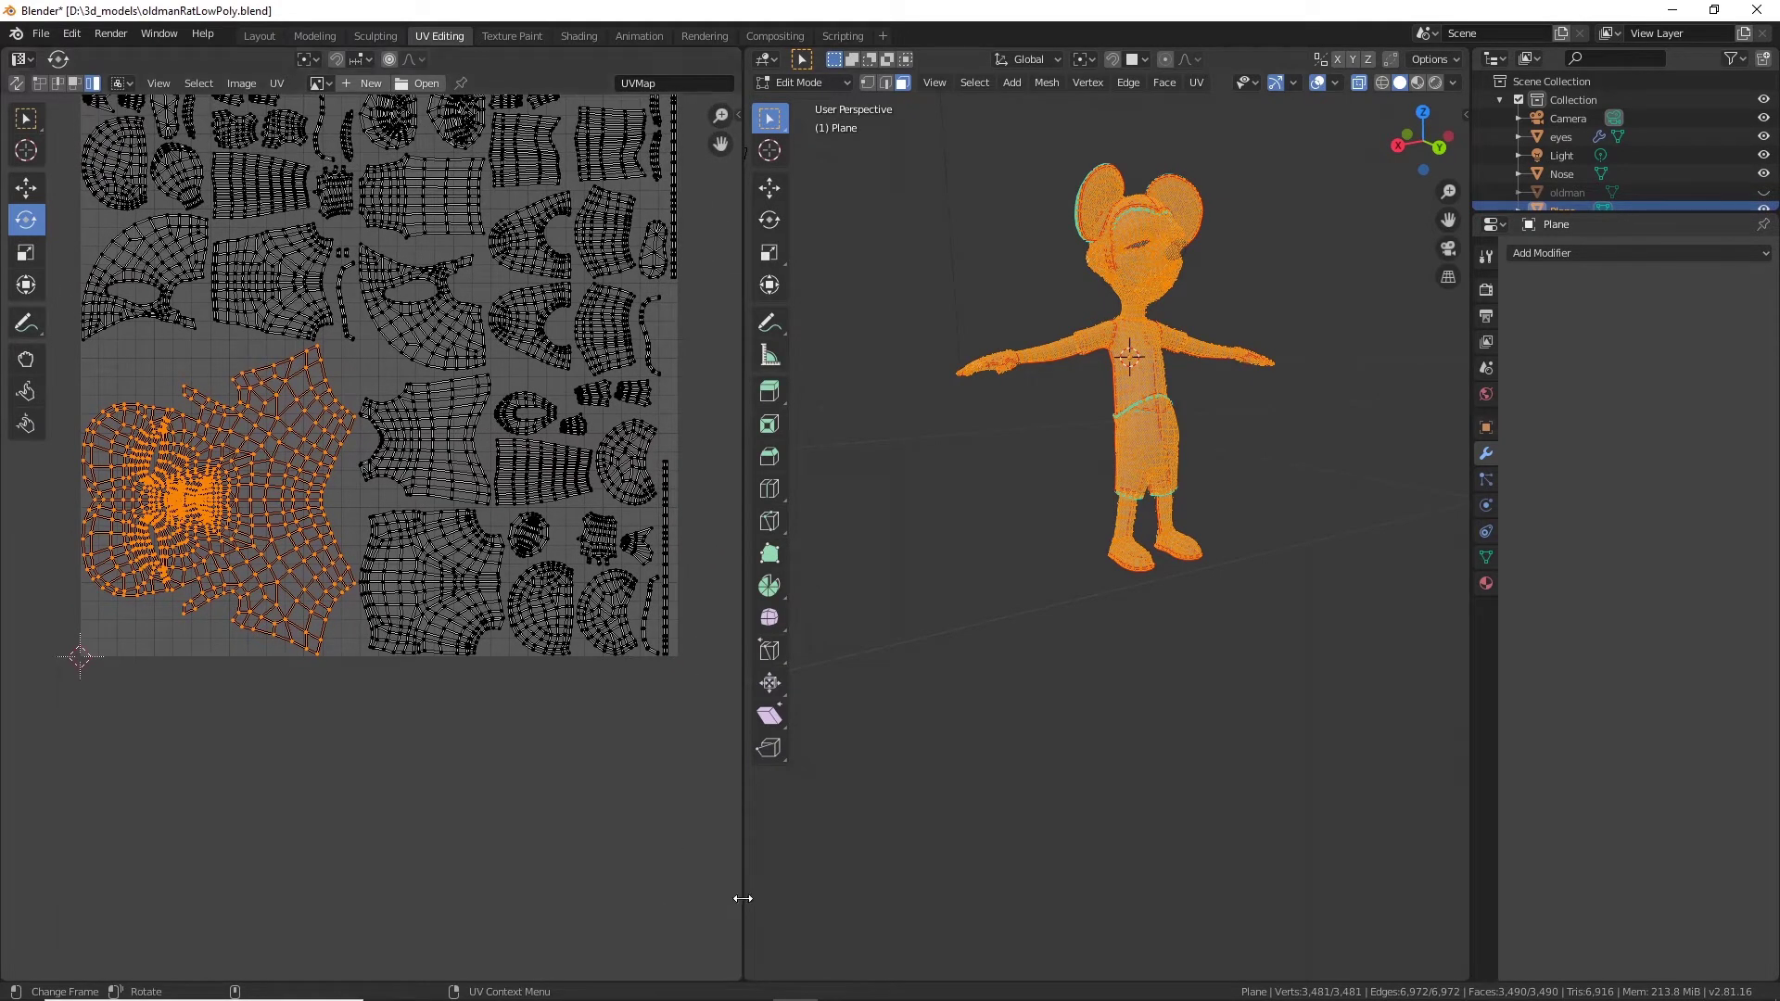
drag(742, 898, 1015, 889)
scroll(803, 525, down, 2)
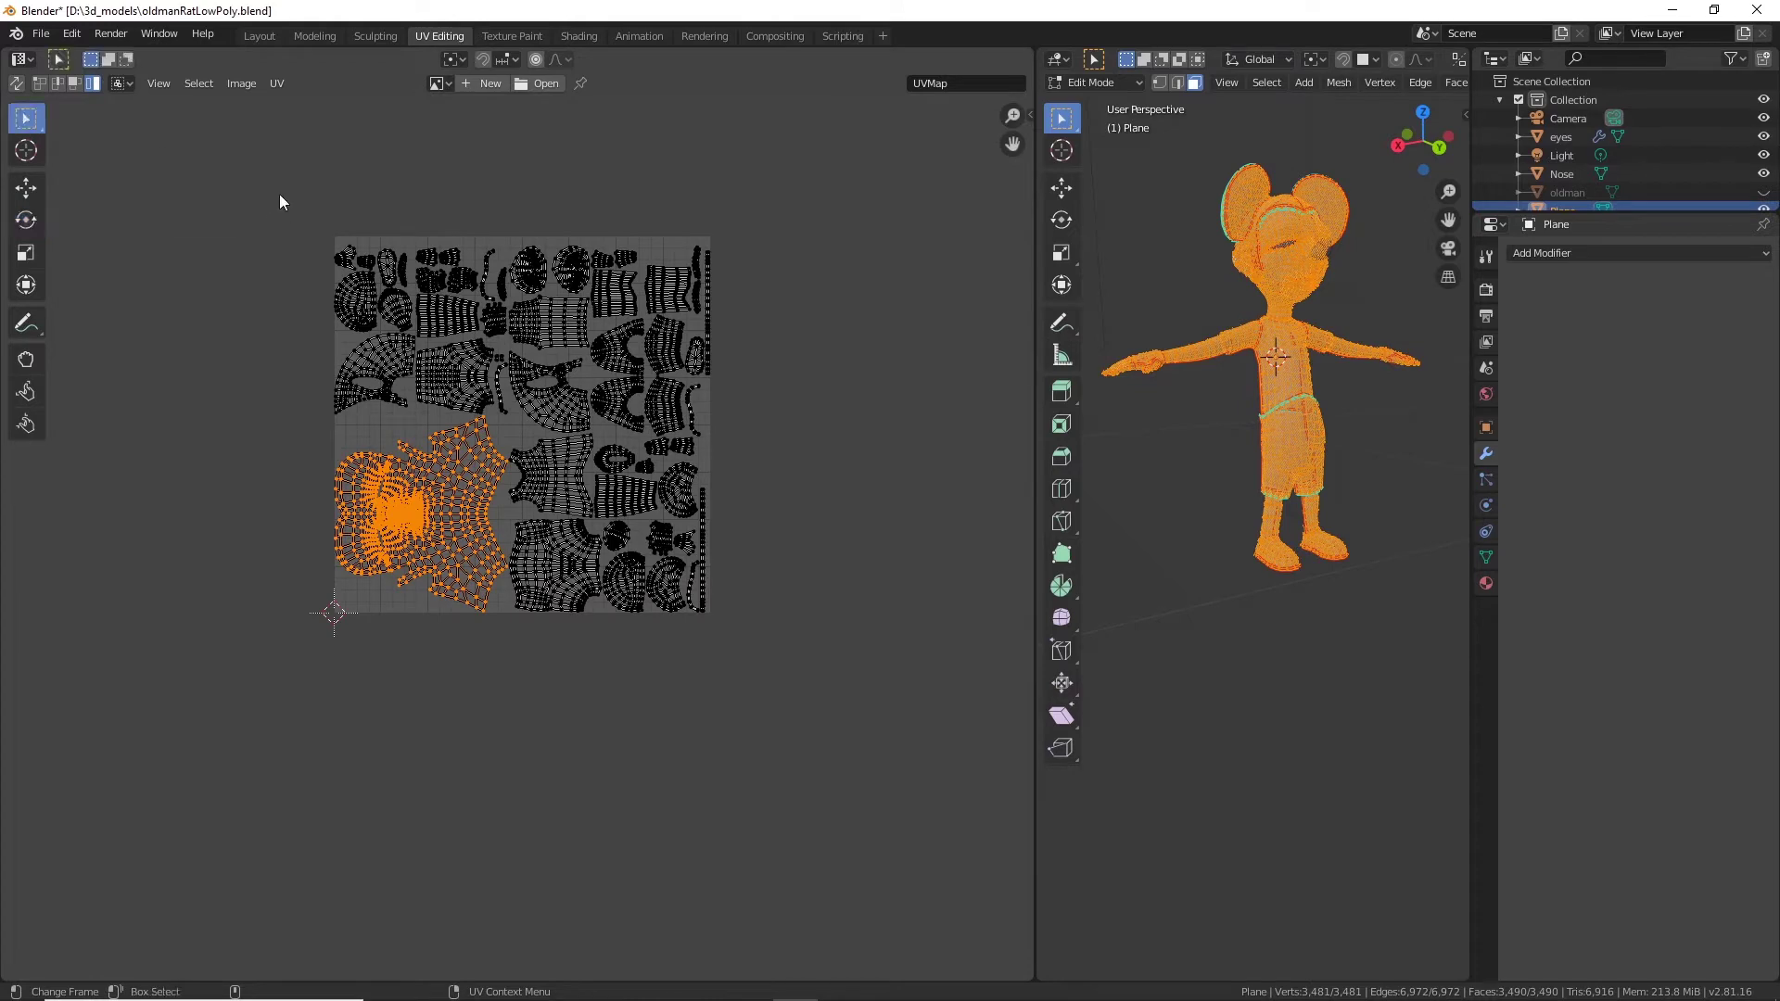
drag(280, 193, 842, 699)
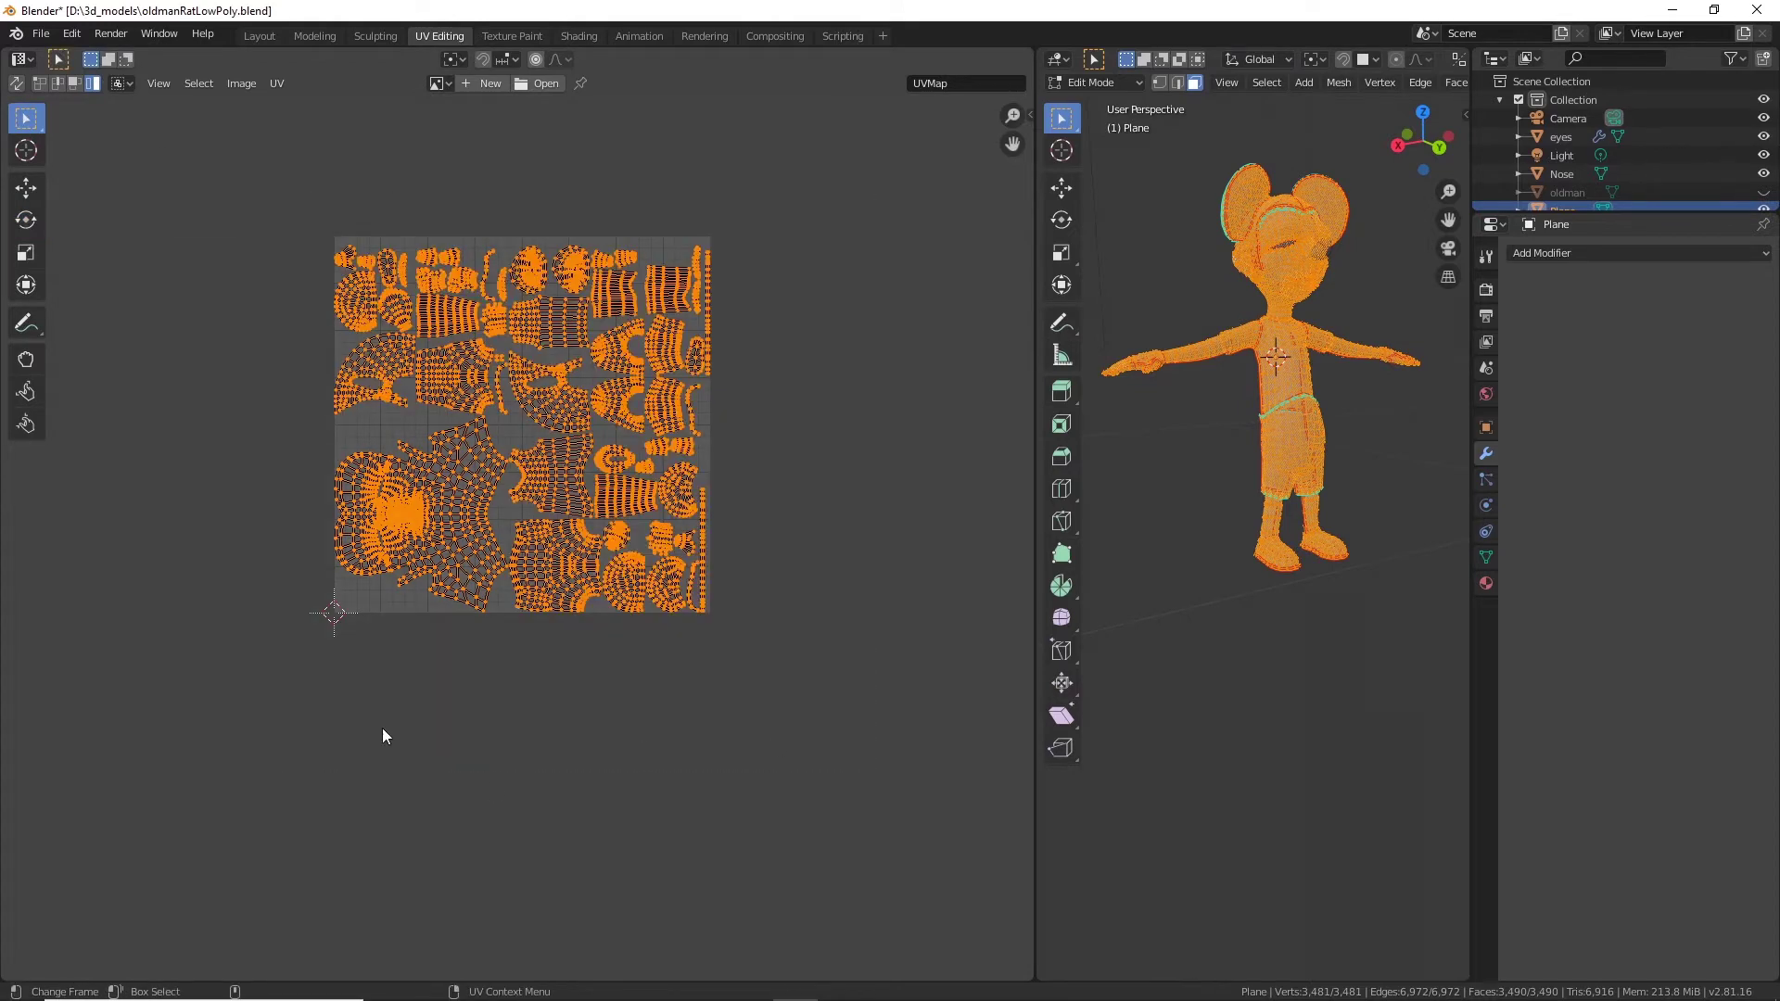
click(280, 84)
click(349, 363)
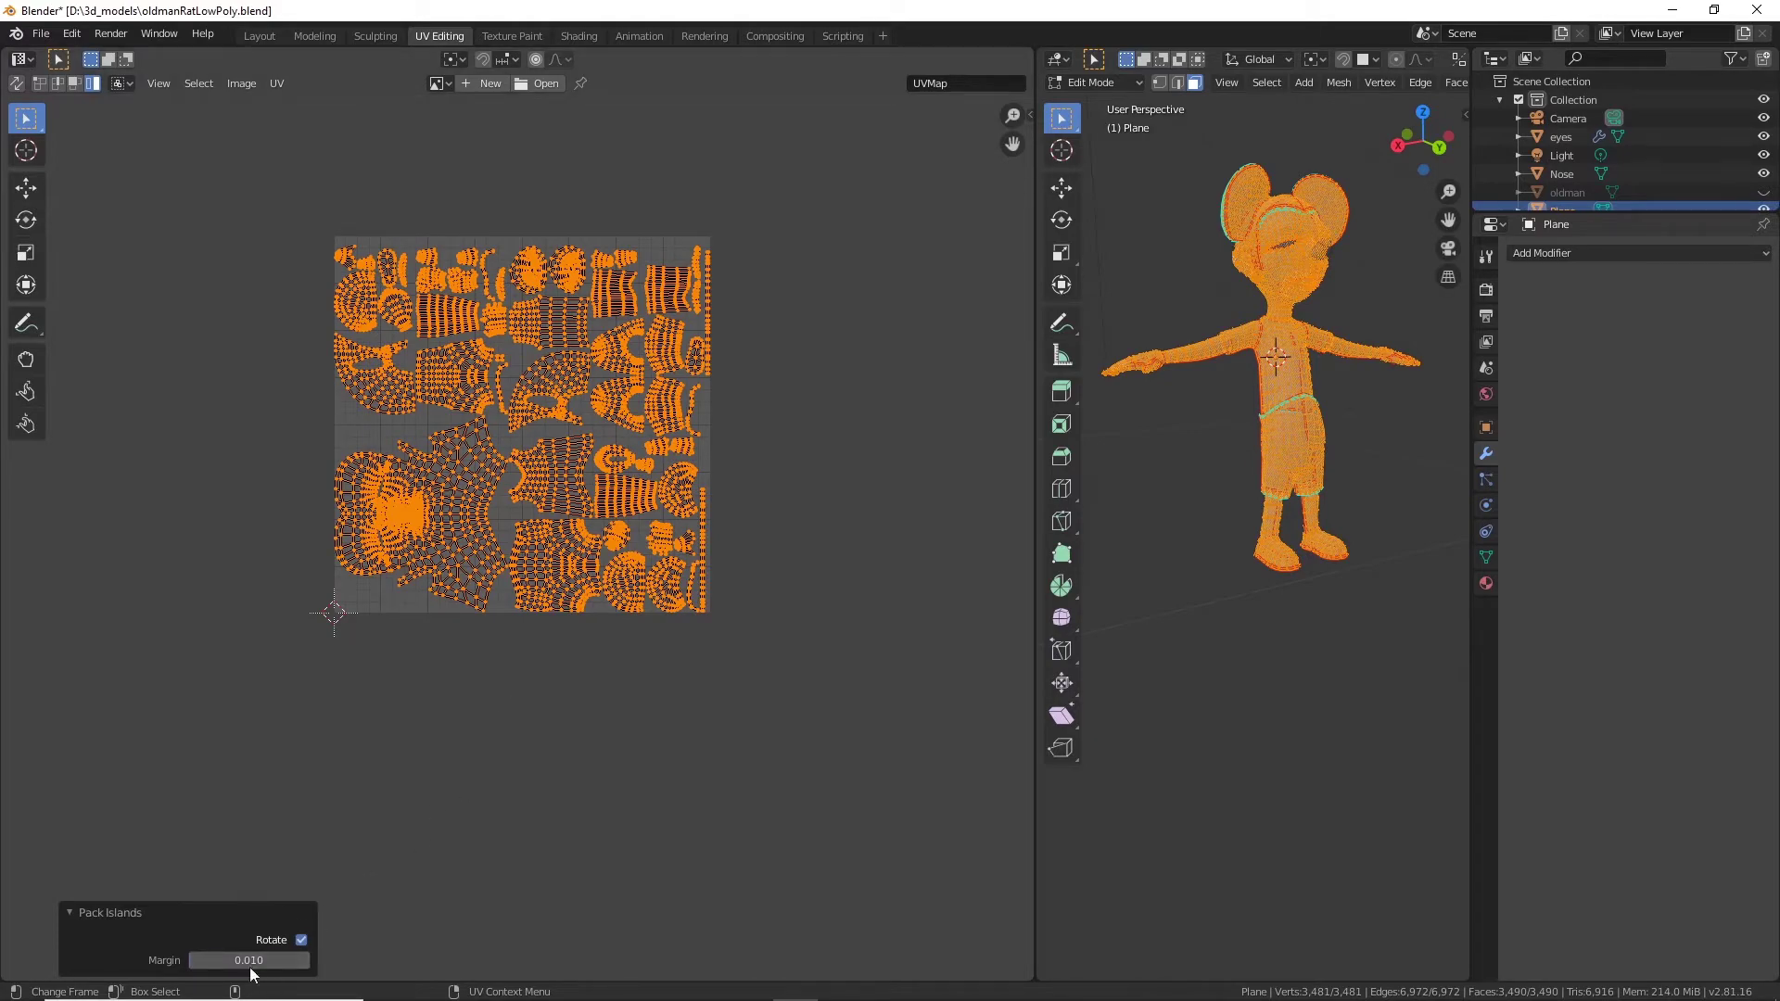
Move the small round UV island into the empty gap above the face island and rotate it by about 68.5°.
scroll(515, 691, up, 4)
scroll(519, 693, down, 3)
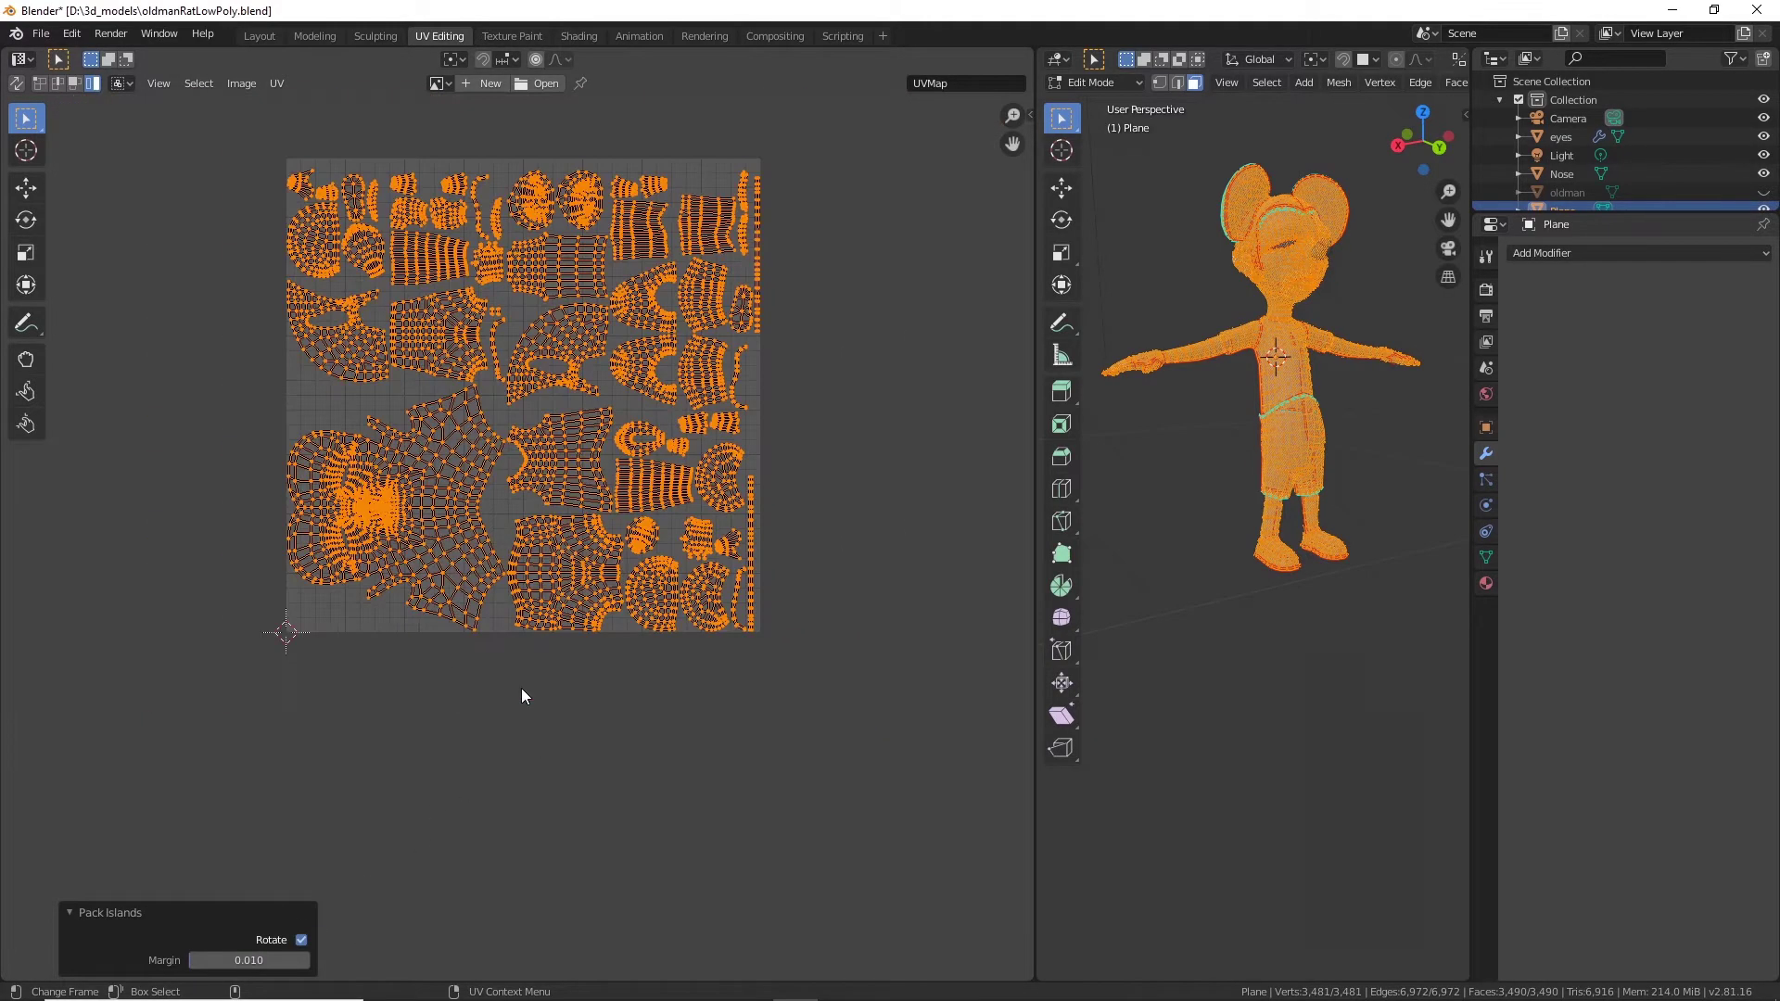
scroll(675, 465, up, 3)
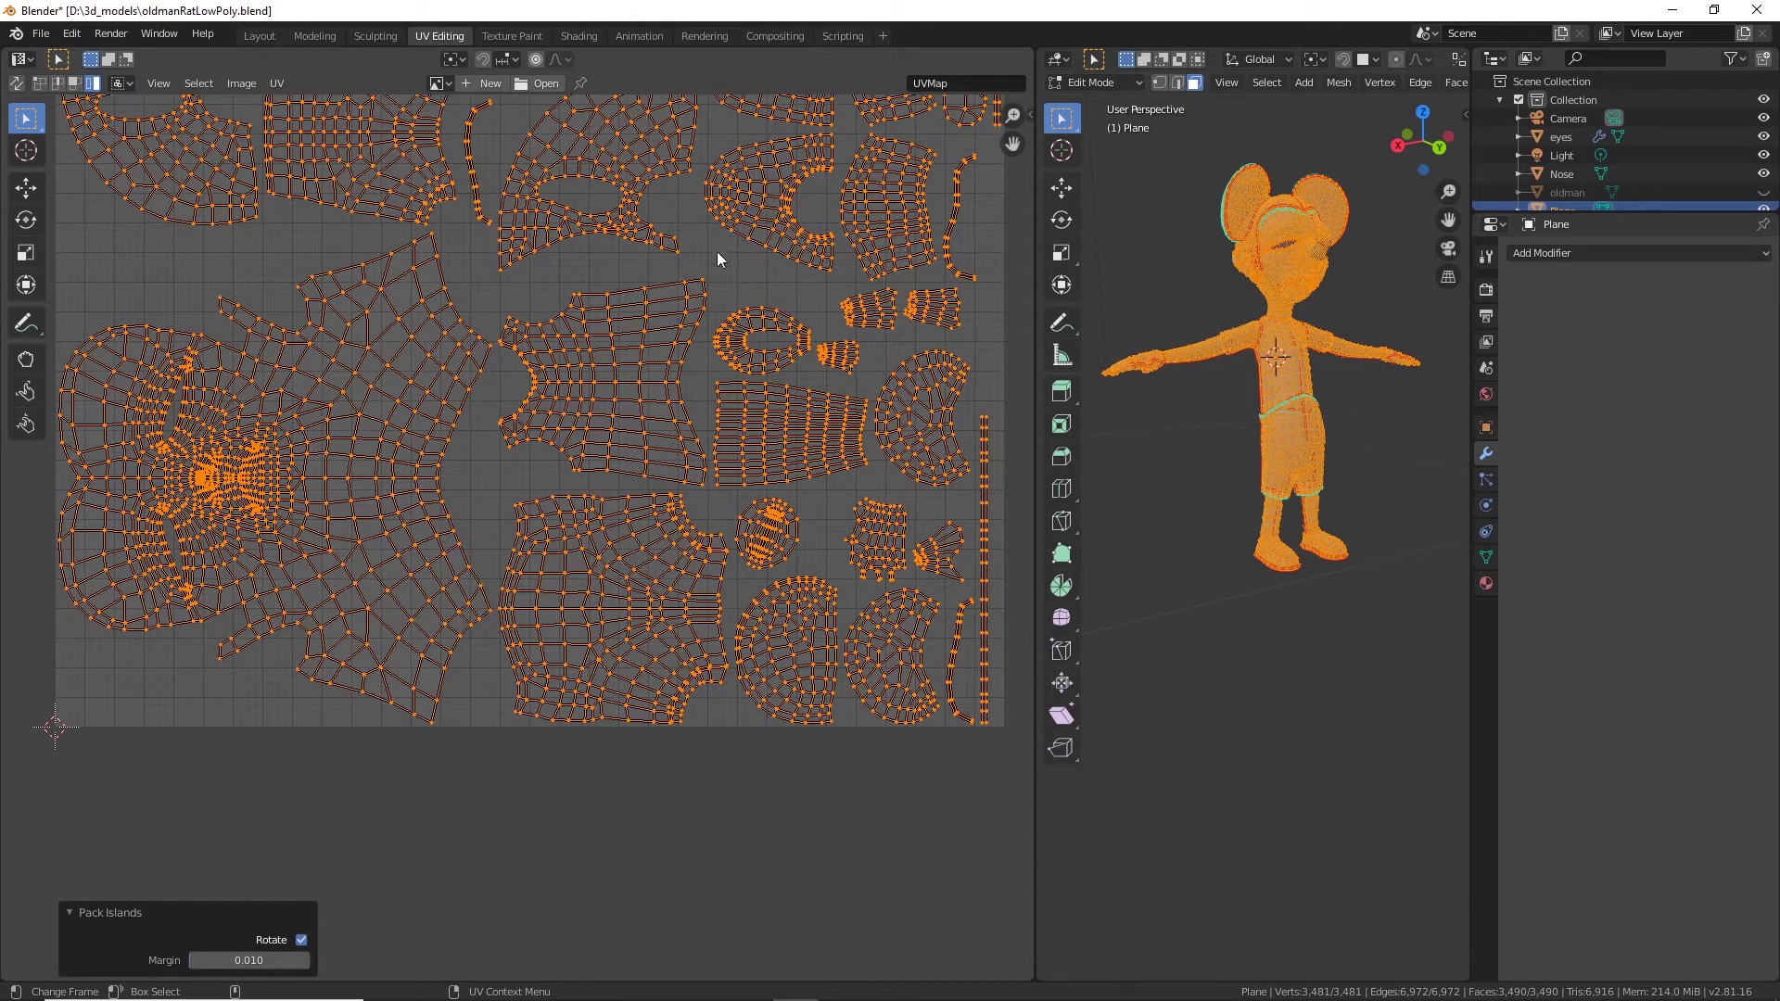
click(777, 540)
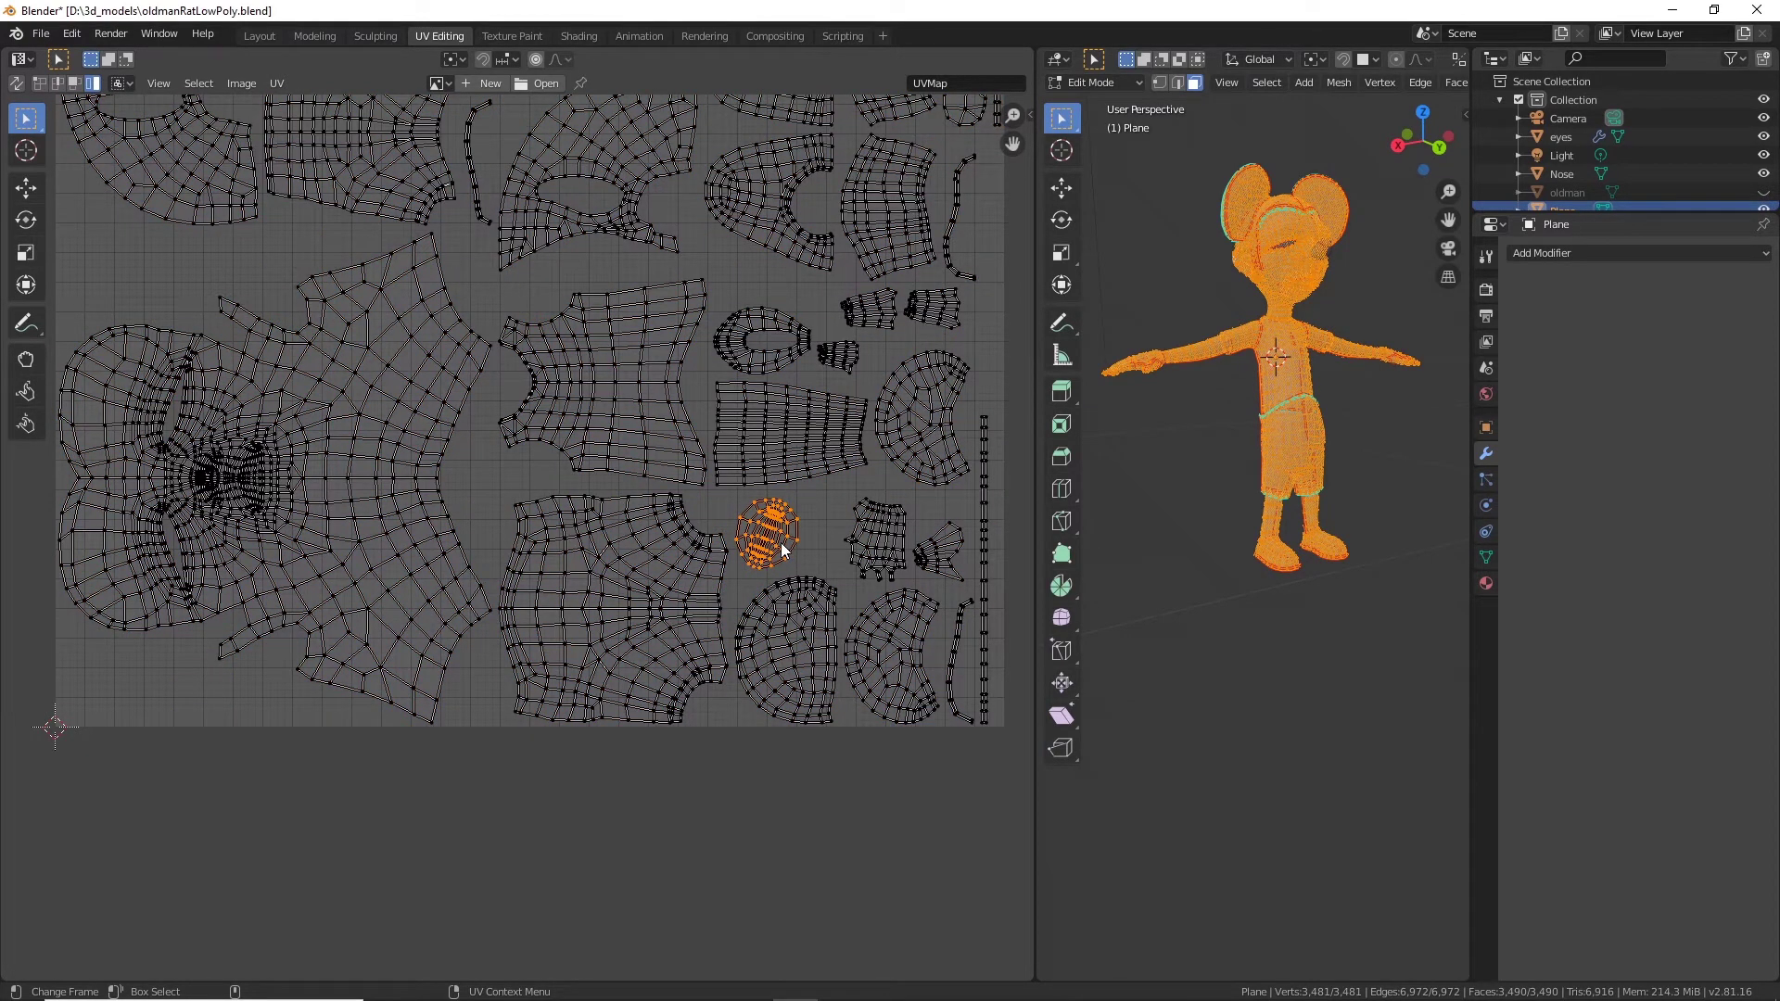
key(shift+space)
key(g)
drag(782, 549, 178, 288)
key(shift+space)
key(r)
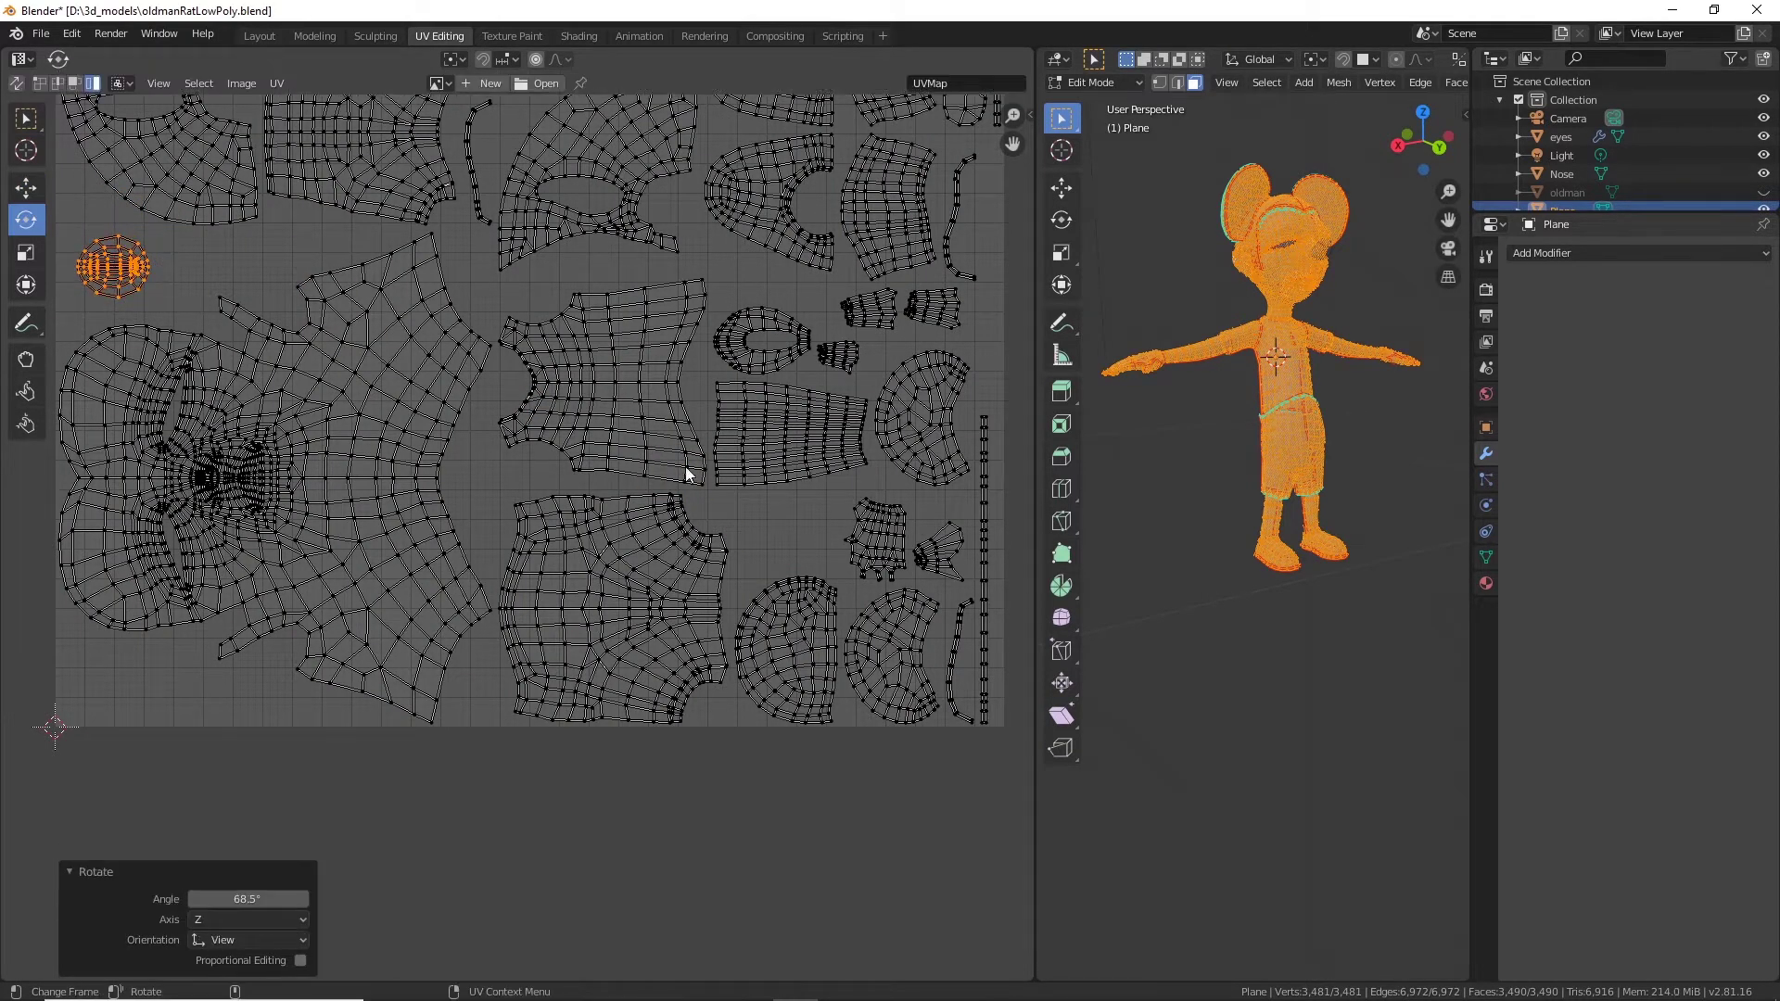
Check the packed UV layout and narrow the UV editor to give the 3D viewport more room.
middle_drag(824, 560, 620, 638)
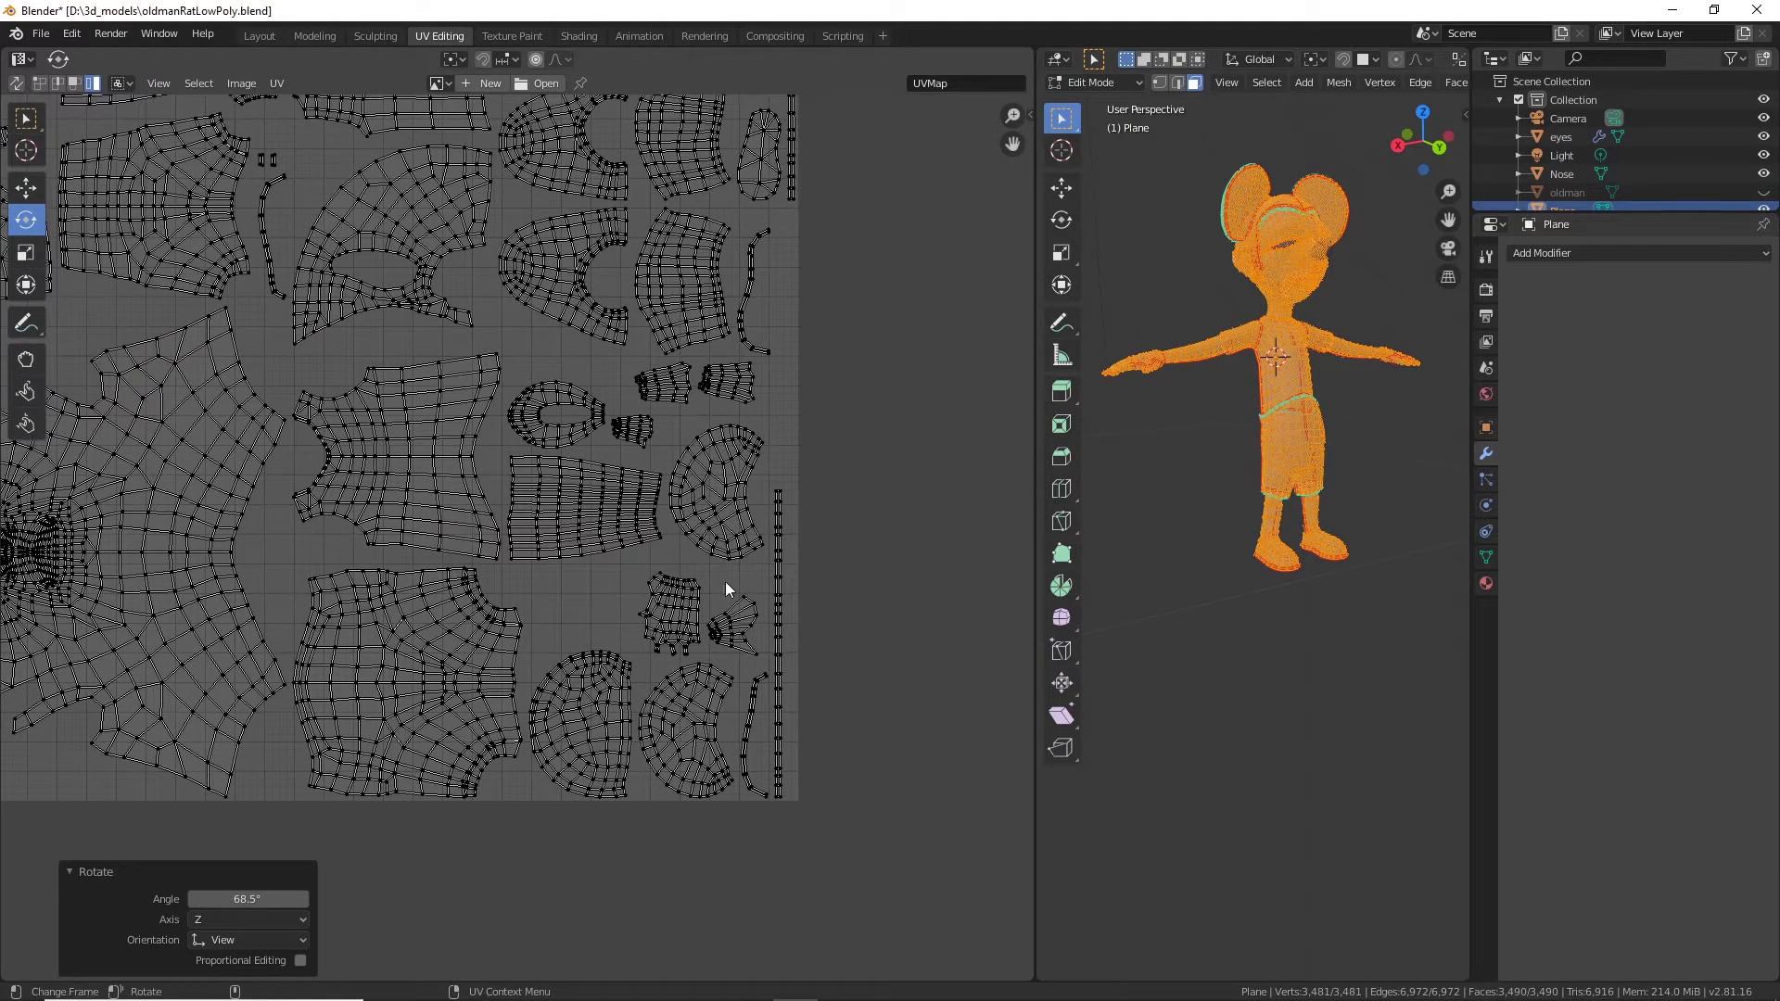
middle_drag(467, 462, 780, 769)
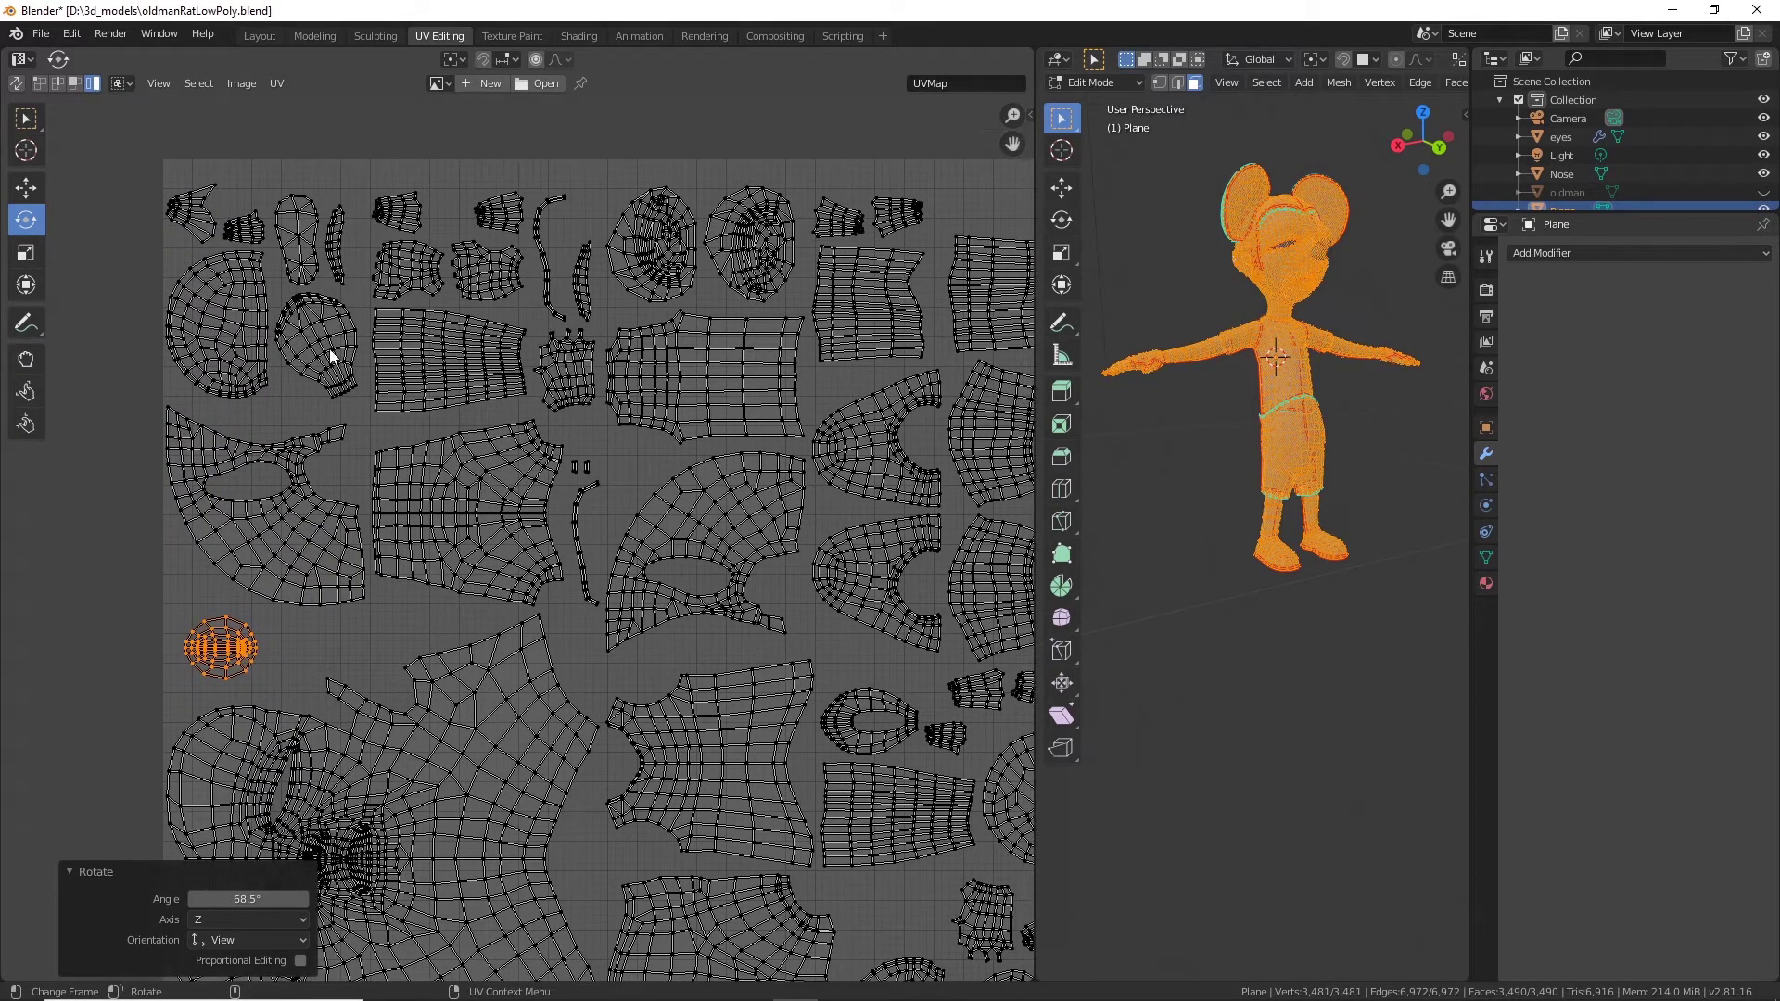
middle_drag(679, 428, 600, 517)
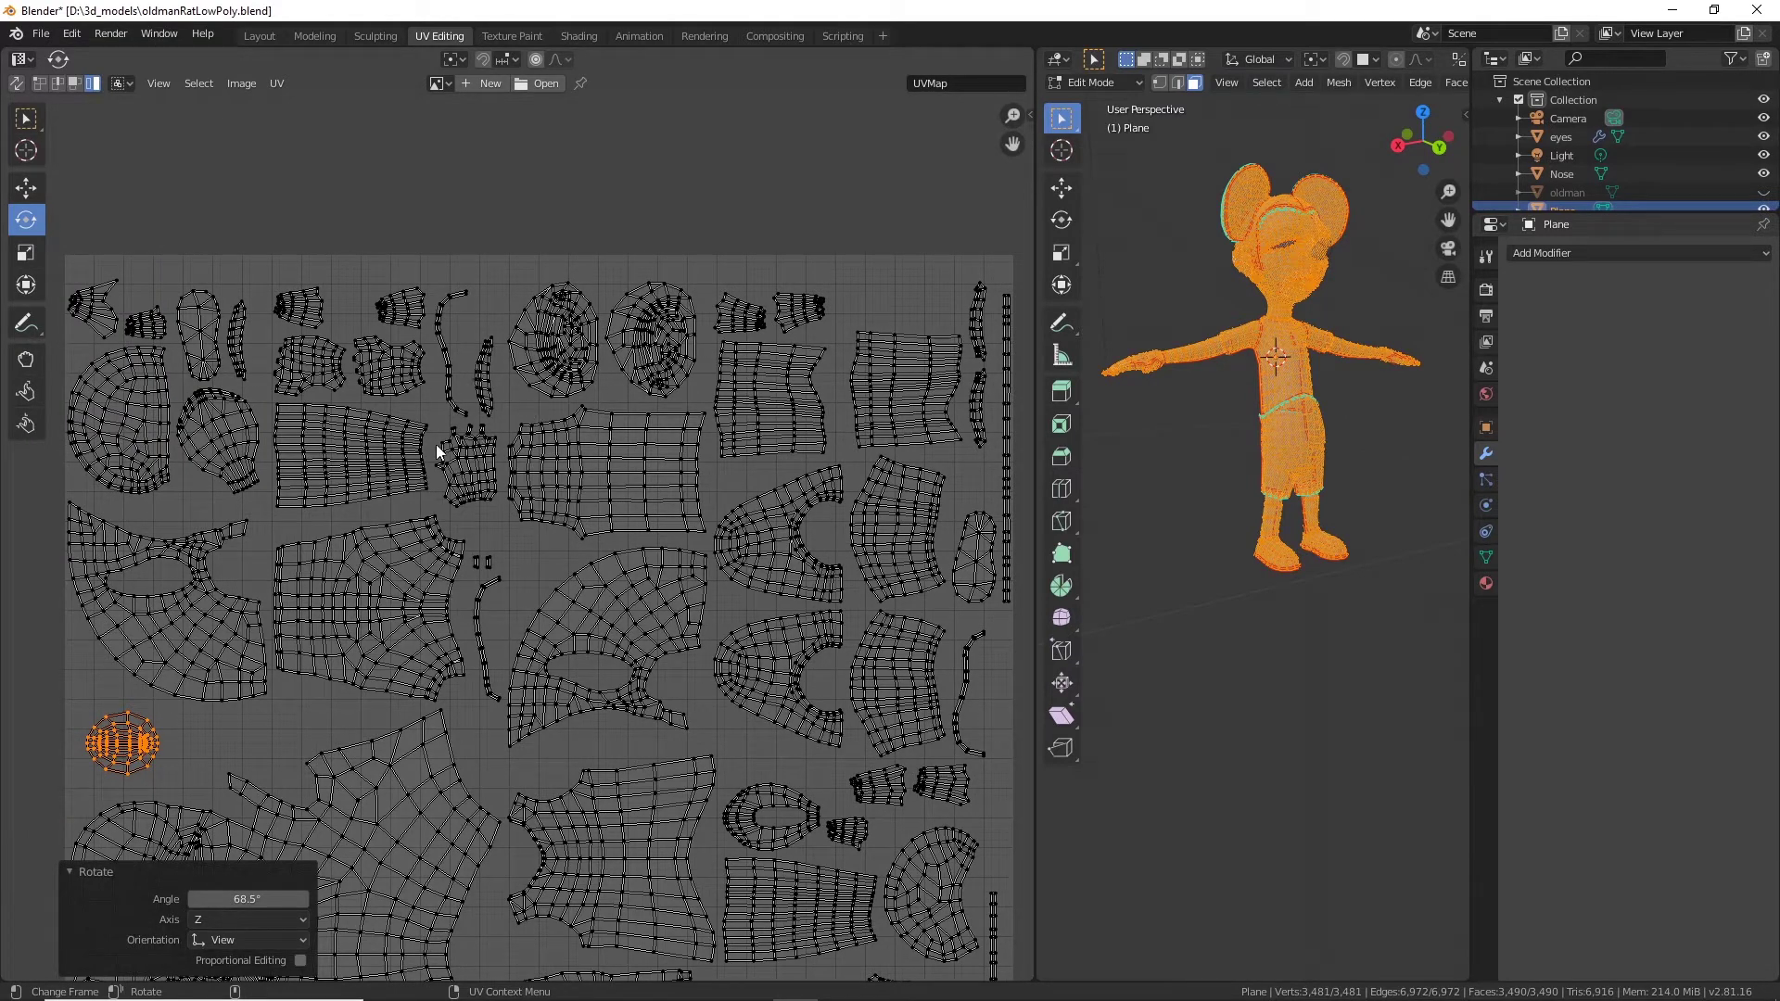
scroll(720, 498, down, 2)
middle_drag(416, 707, 464, 405)
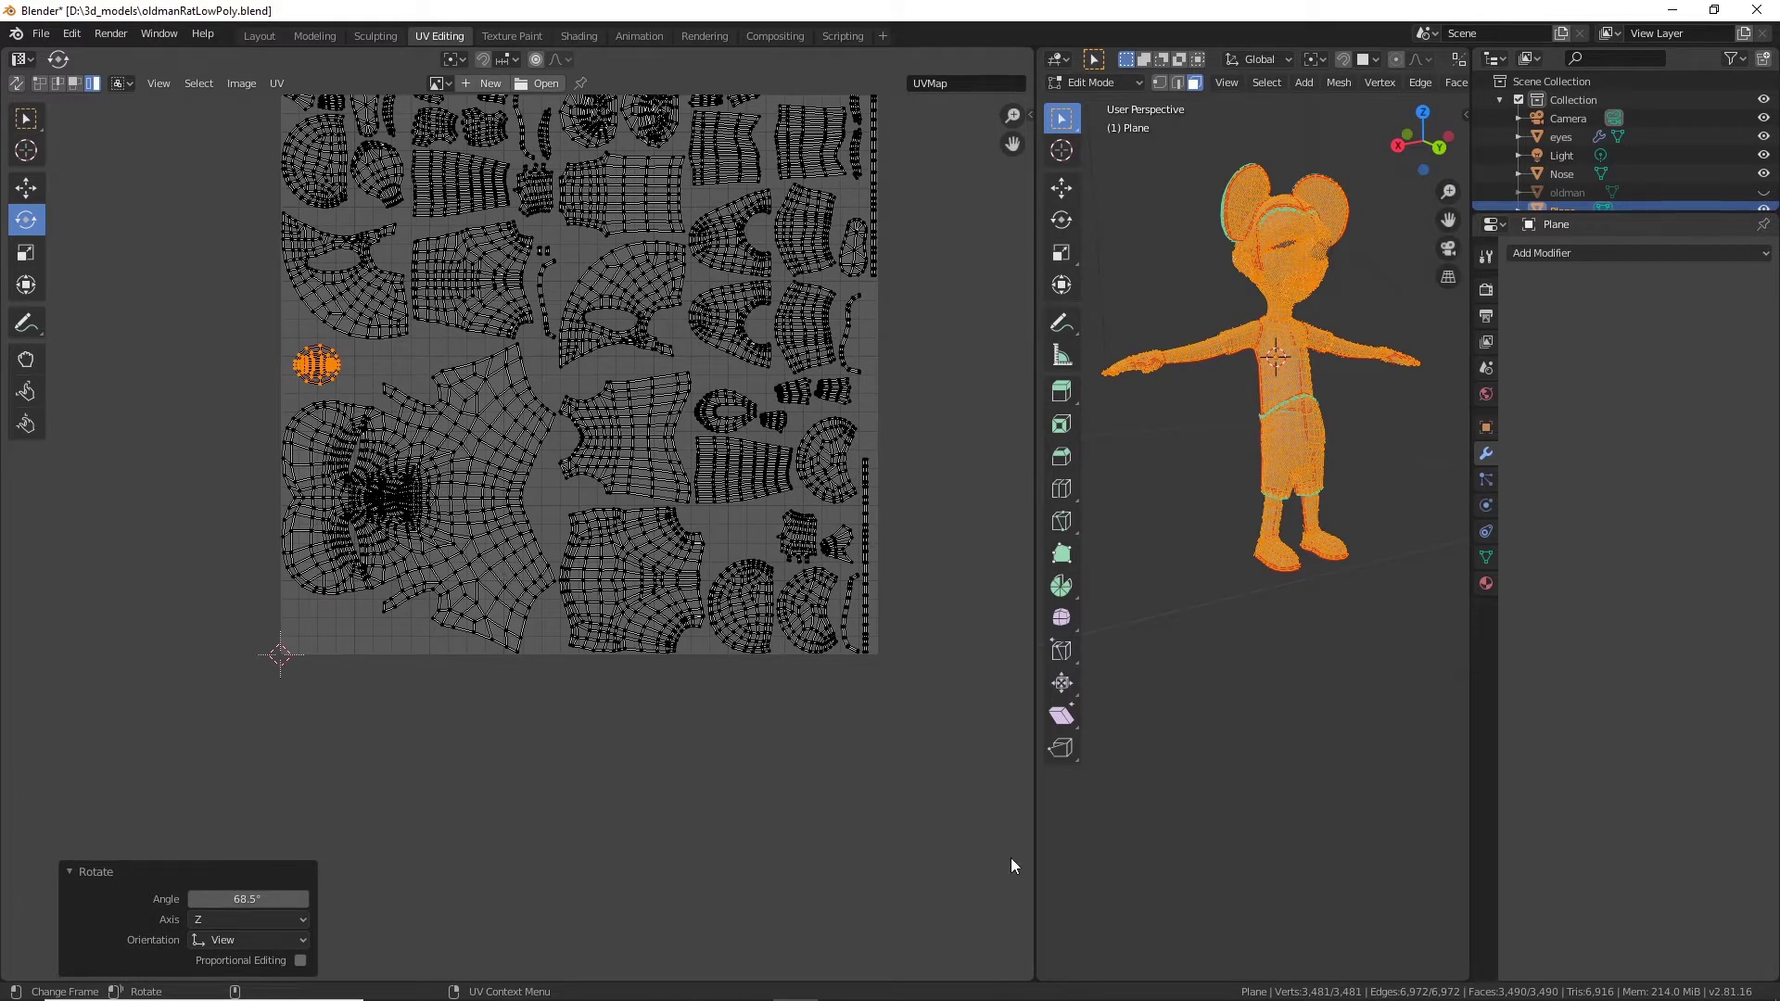
mouse_move(1002, 1000)
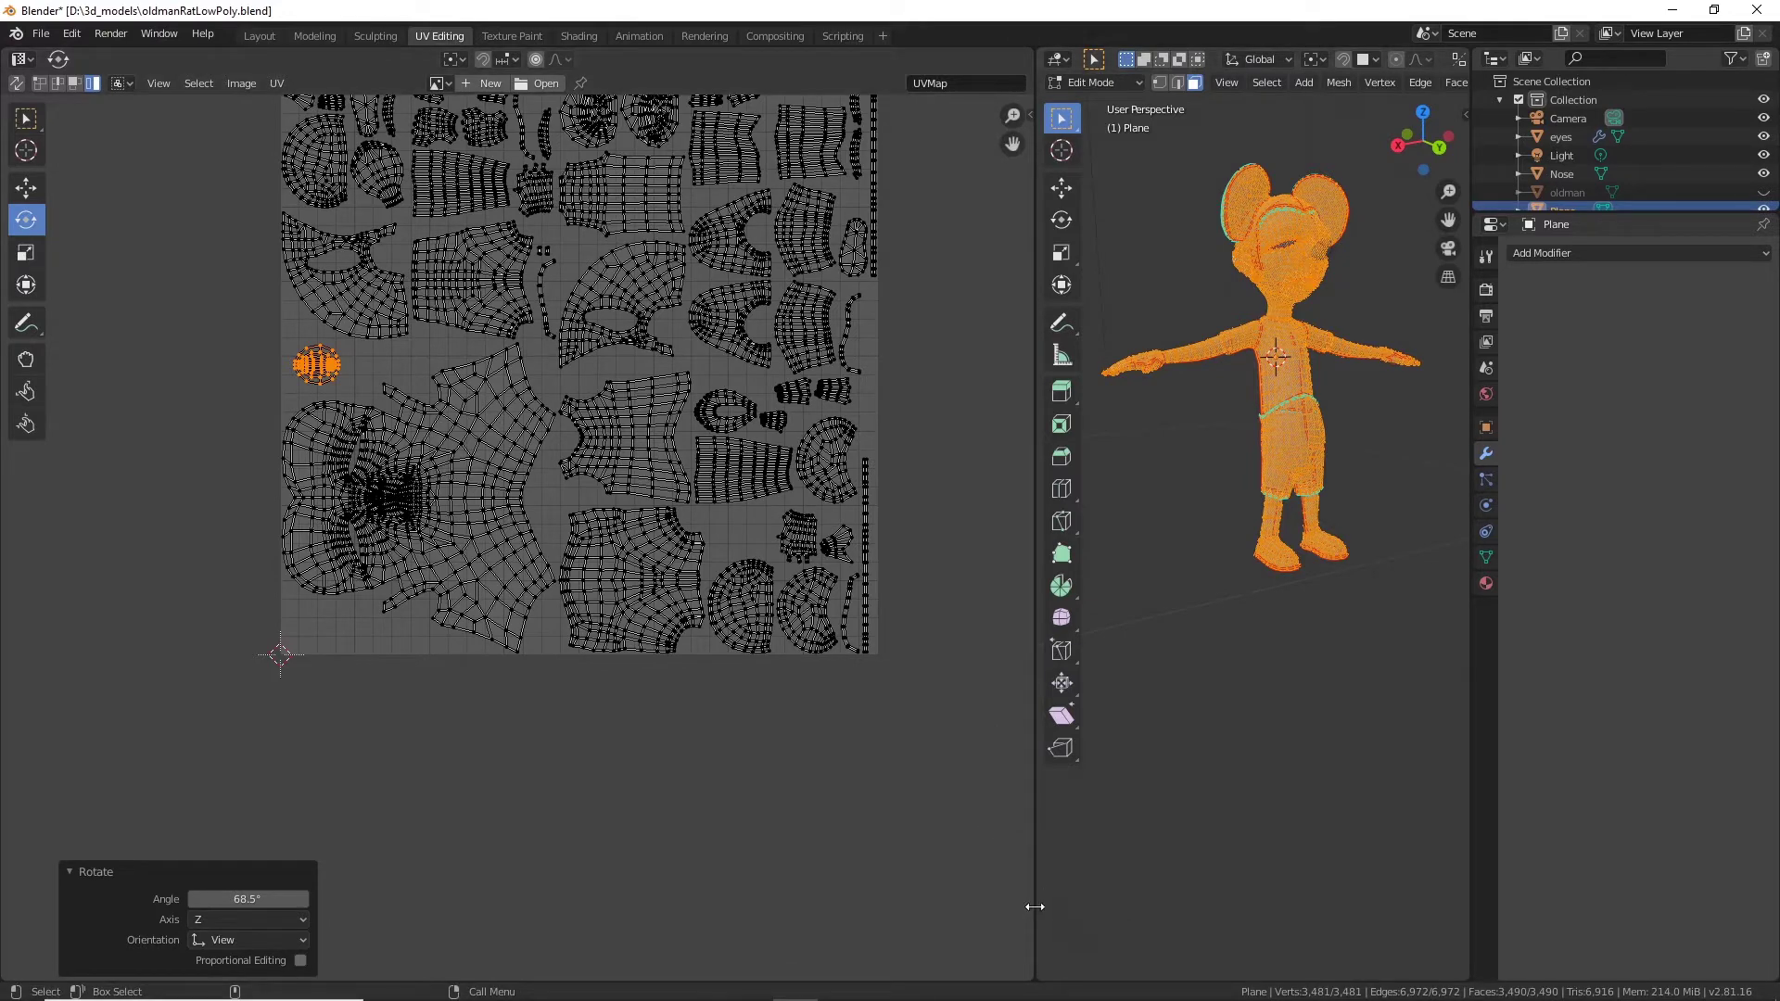
drag(1031, 908, 767, 842)
middle_drag(651, 763, 639, 160)
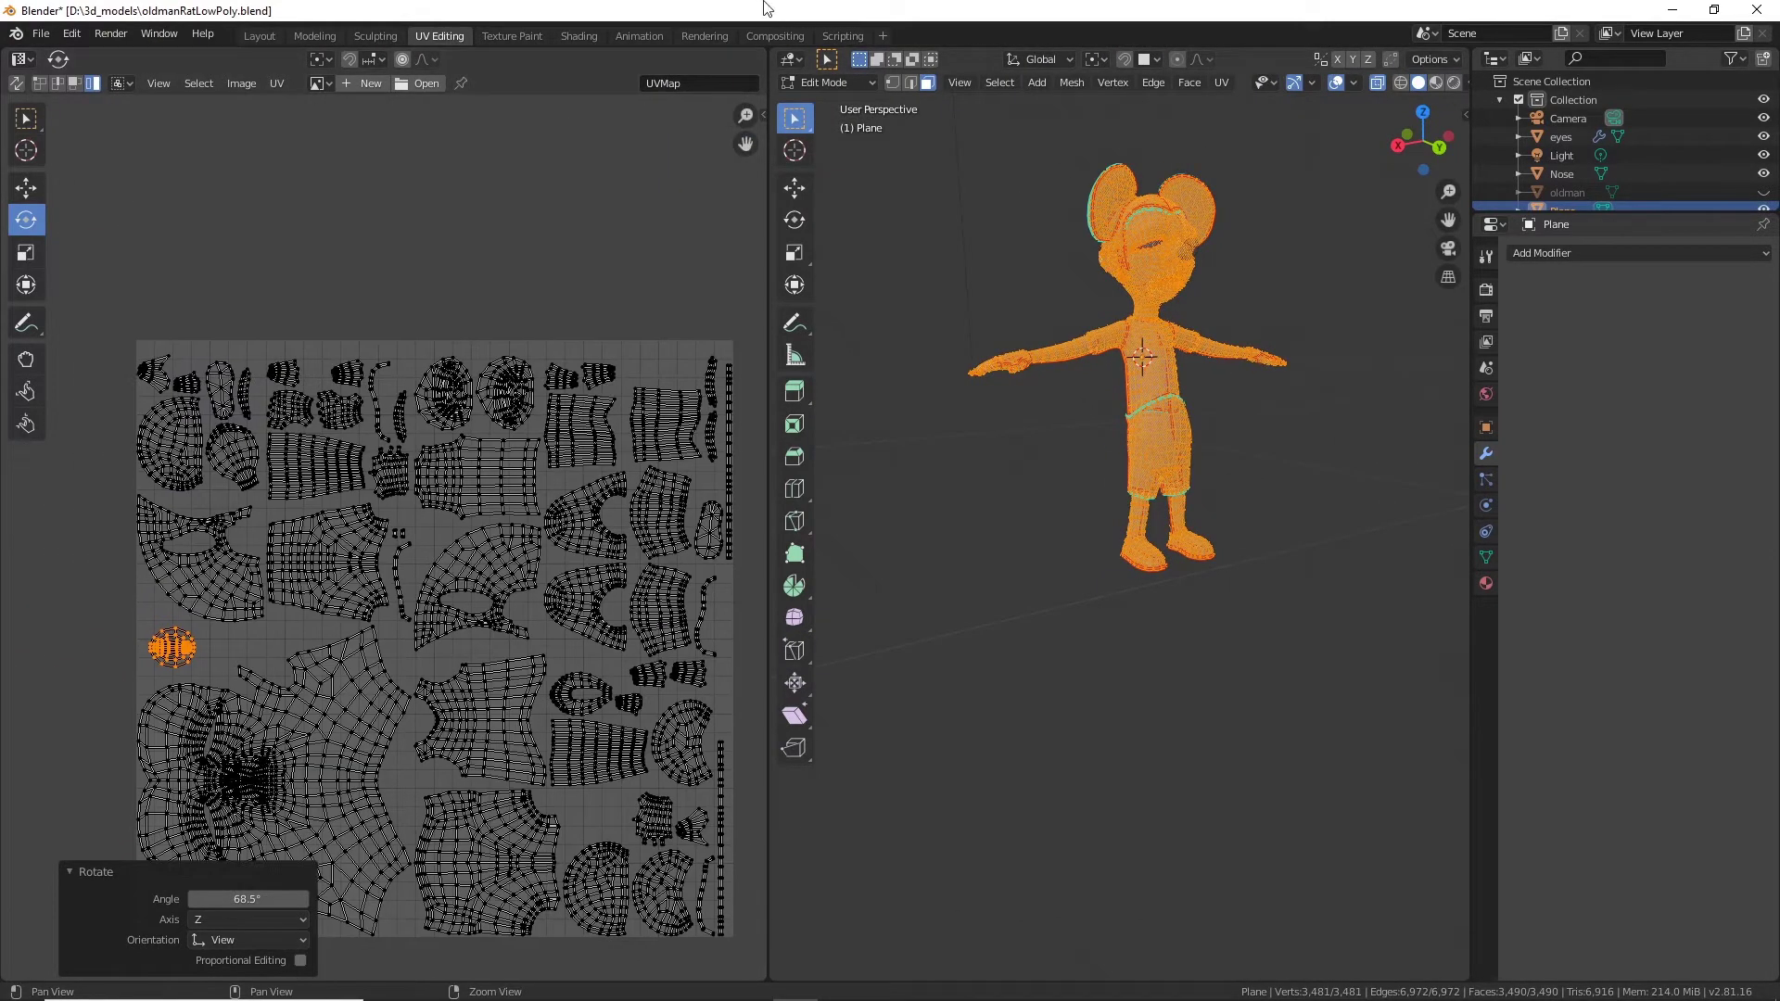
Save the file, switch to the Modeling workspace and deselect the character mesh.
click(40, 33)
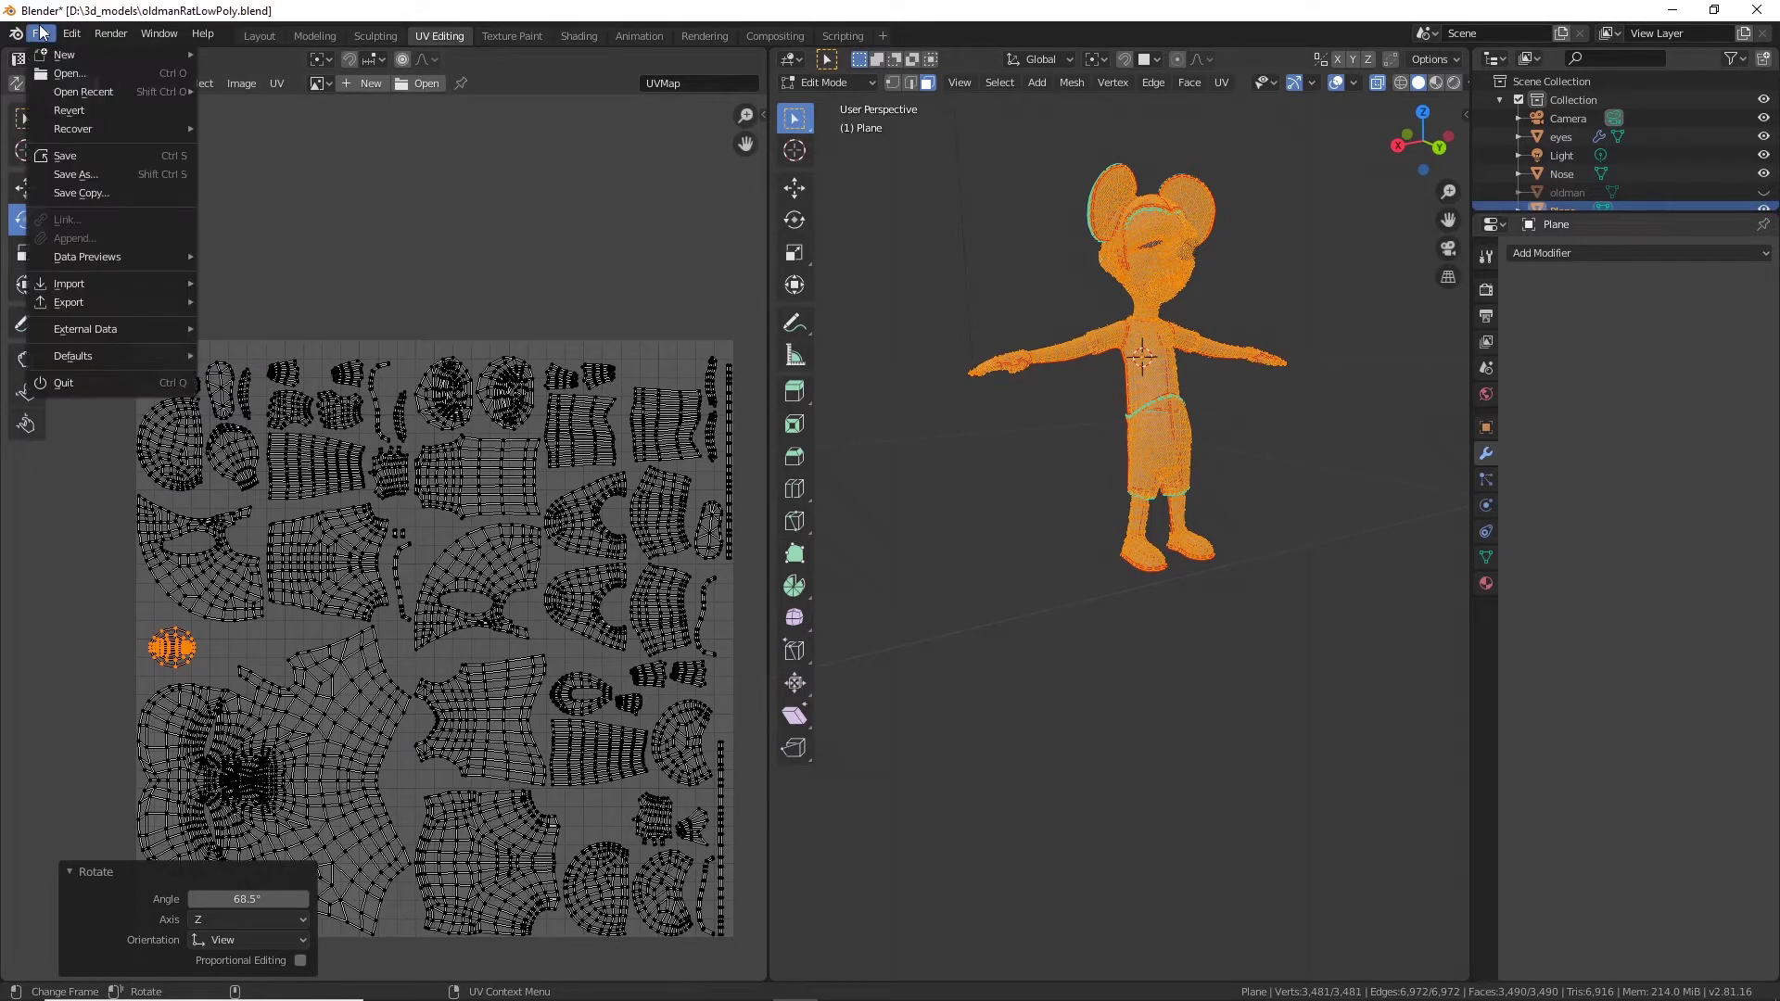
click(69, 155)
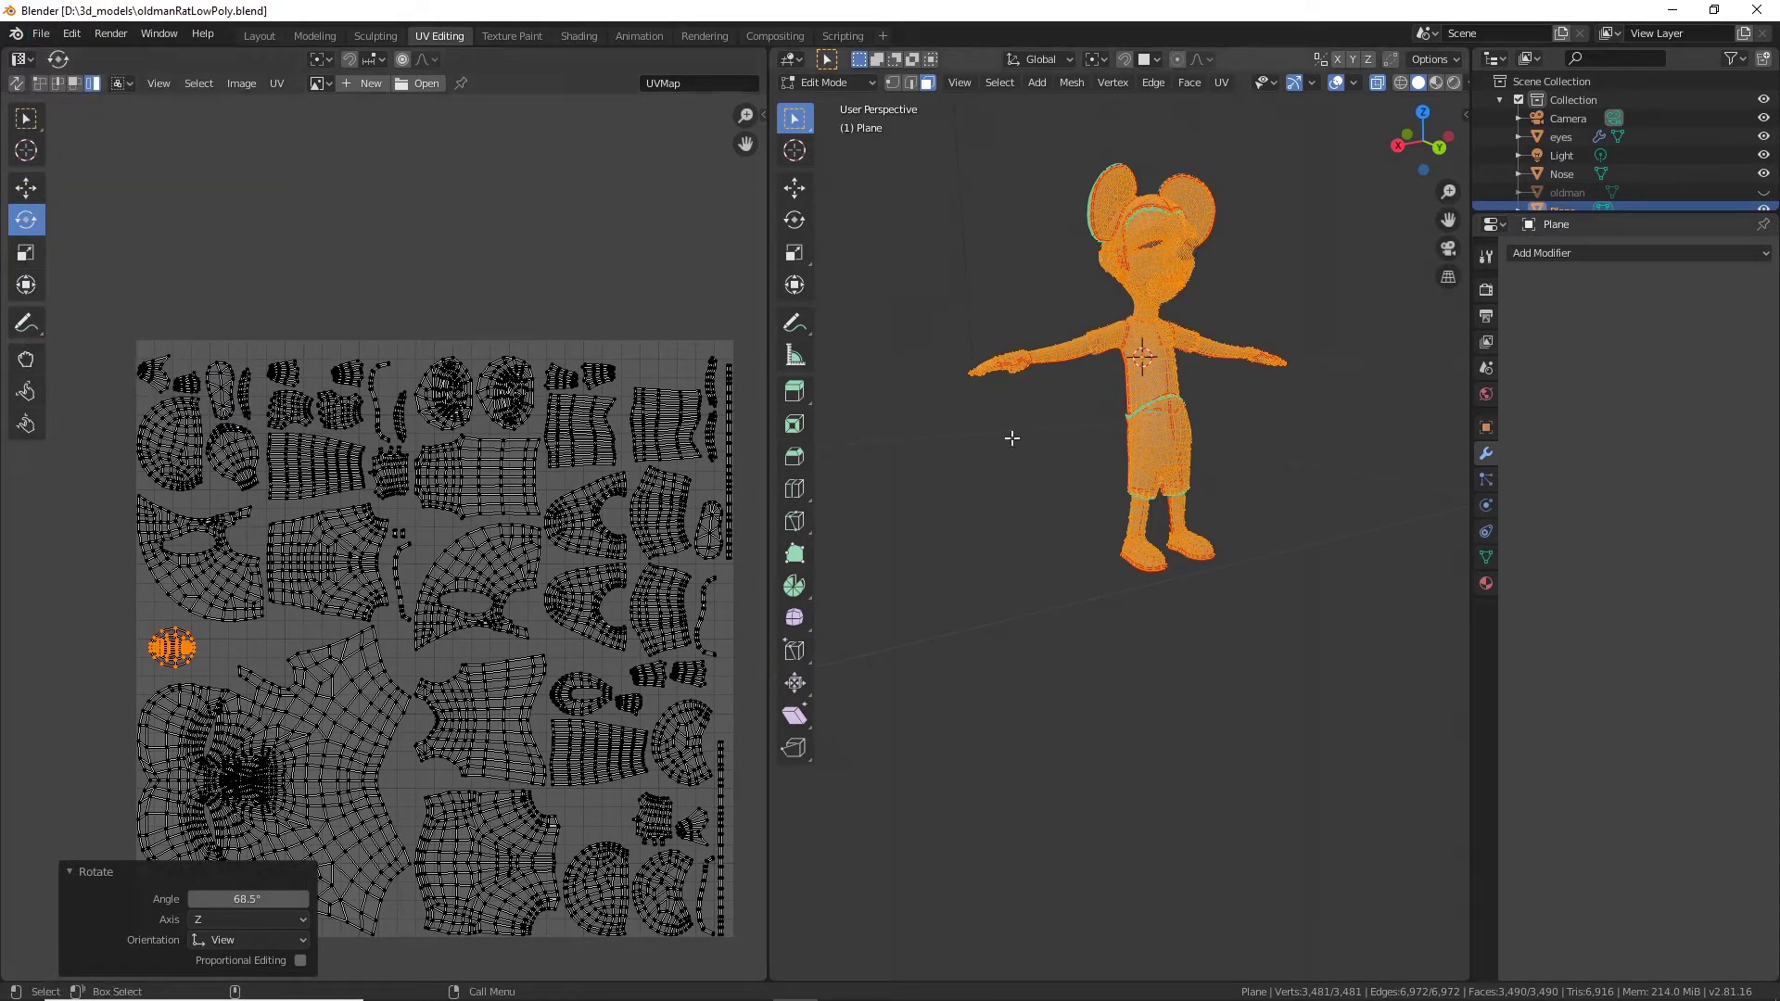
click(316, 41)
click(1126, 540)
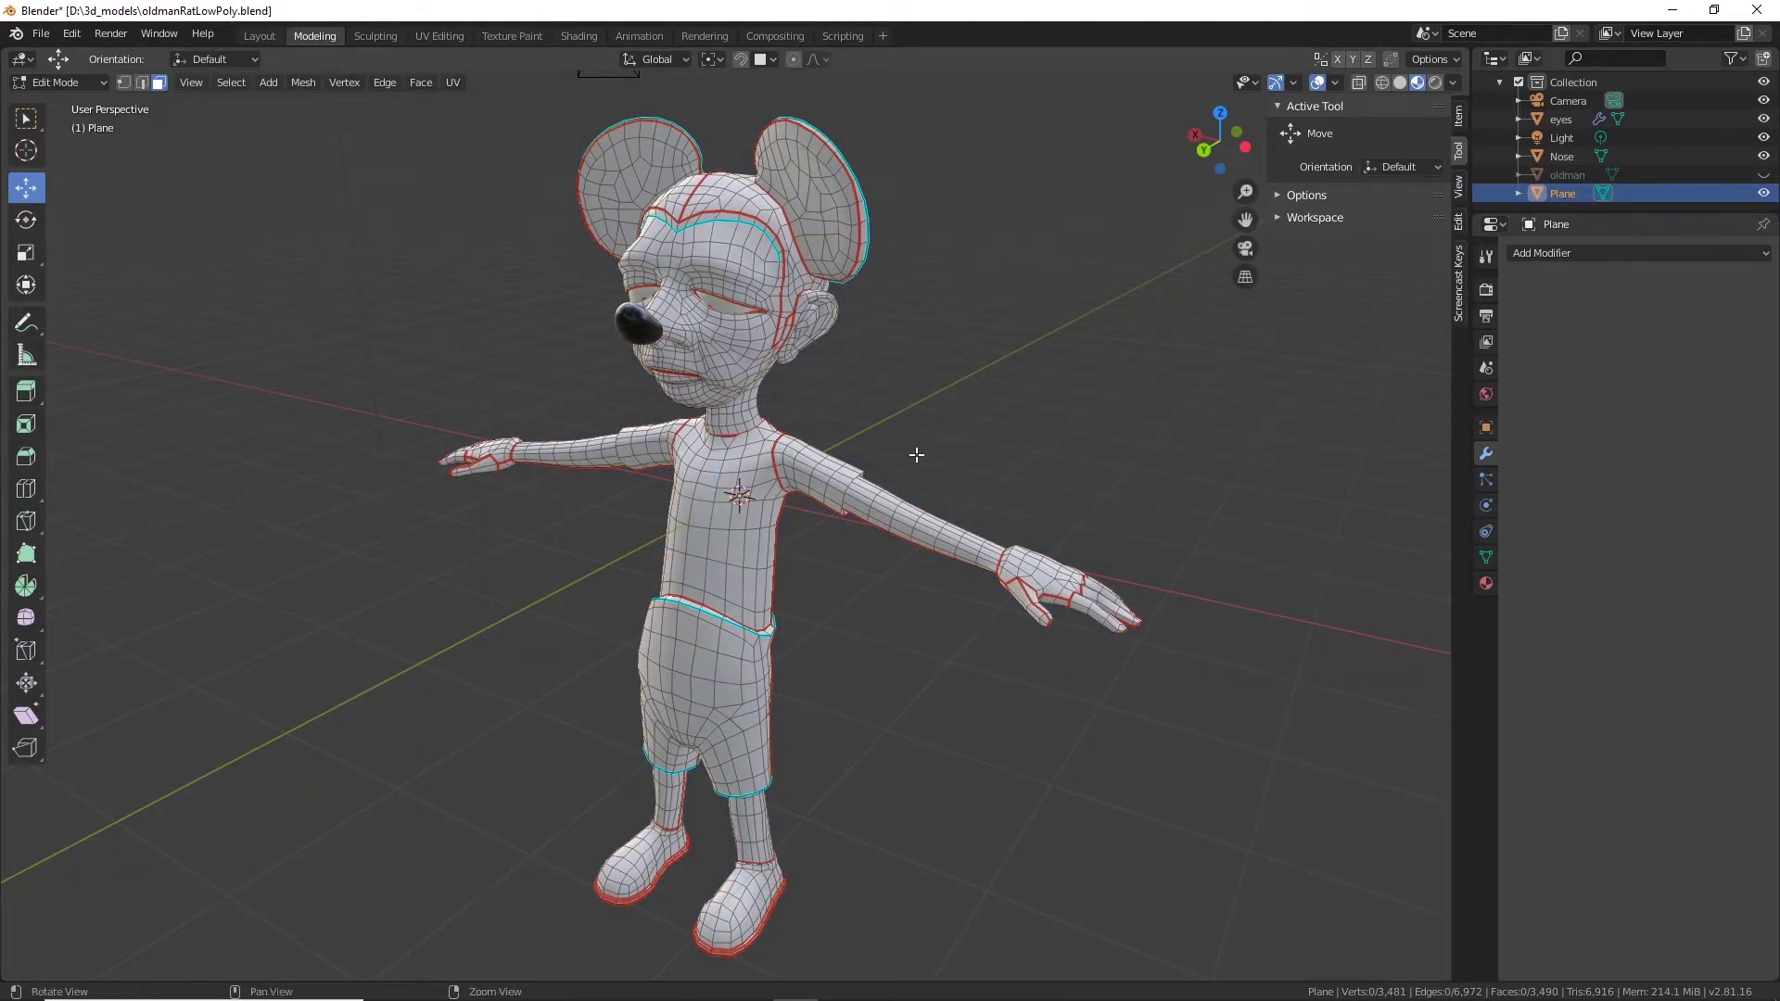
Switch the character mesh from Edit Mode to Object Mode and add a Multiresolution modifier to it.
alt+drag(915, 454, 971, 432)
alt+middle_drag(971, 432, 979, 539)
alt+drag(1083, 522, 1013, 525)
scroll(1012, 526, up, 3)
alt+middle_drag(1010, 469, 1073, 548)
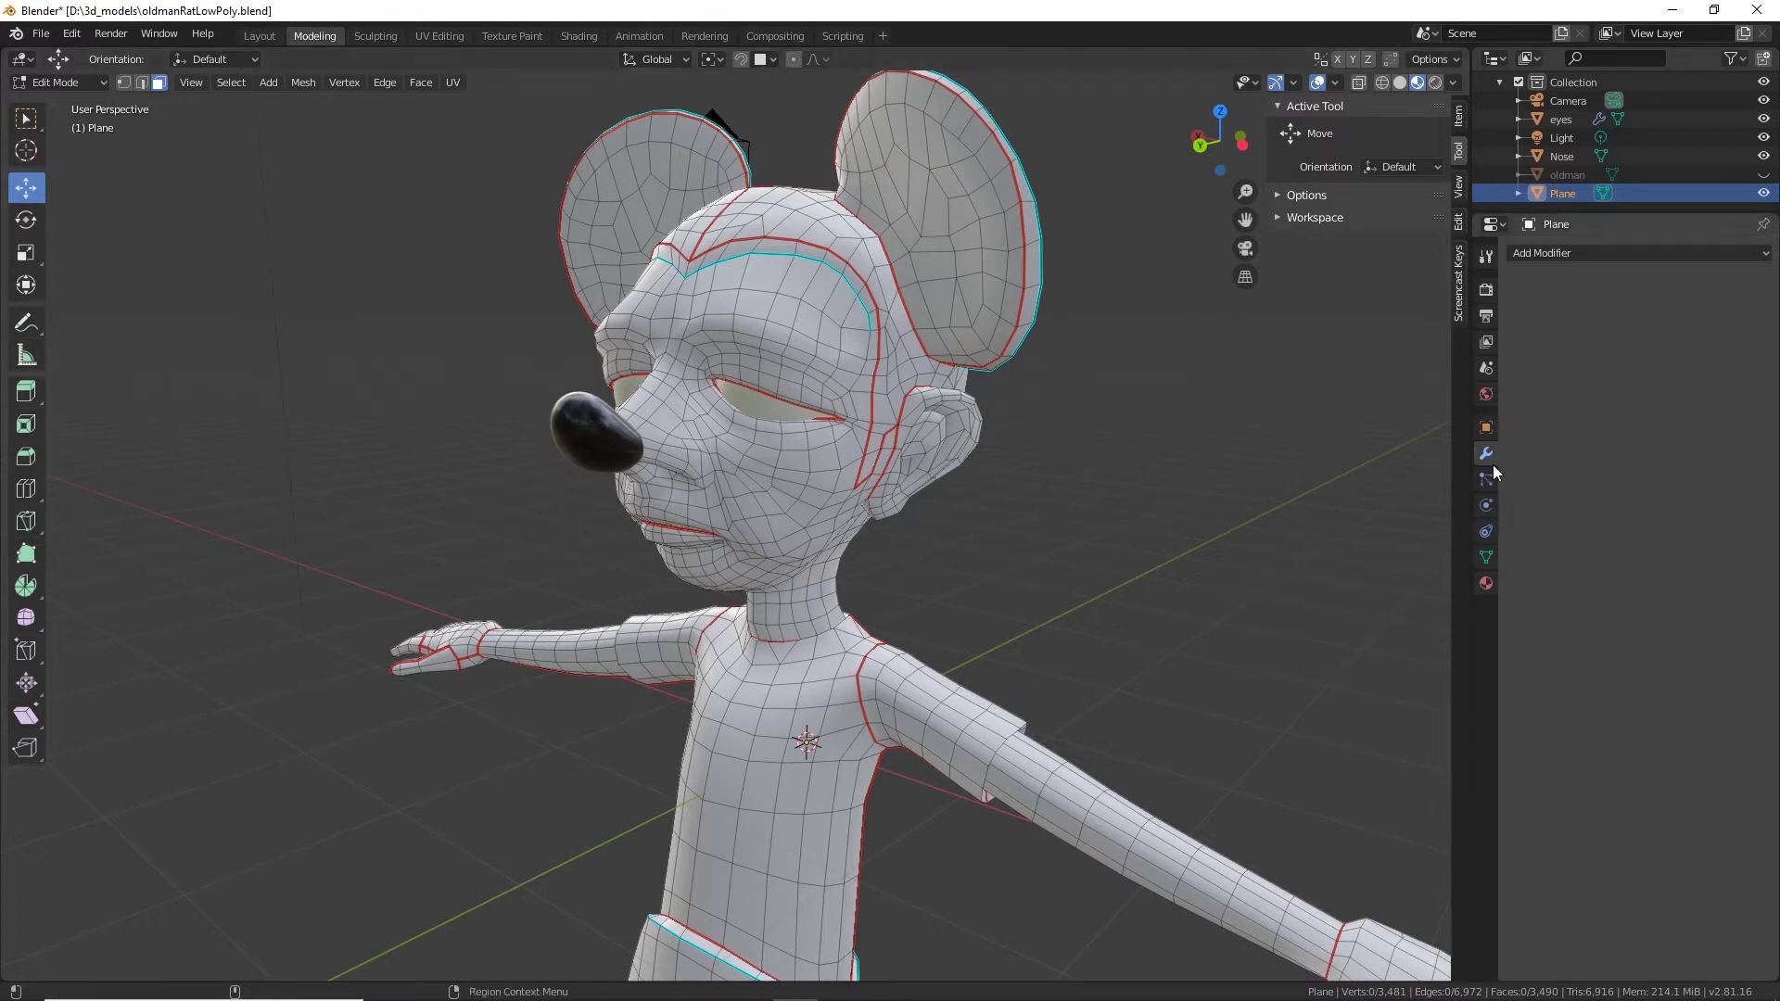
click(782, 670)
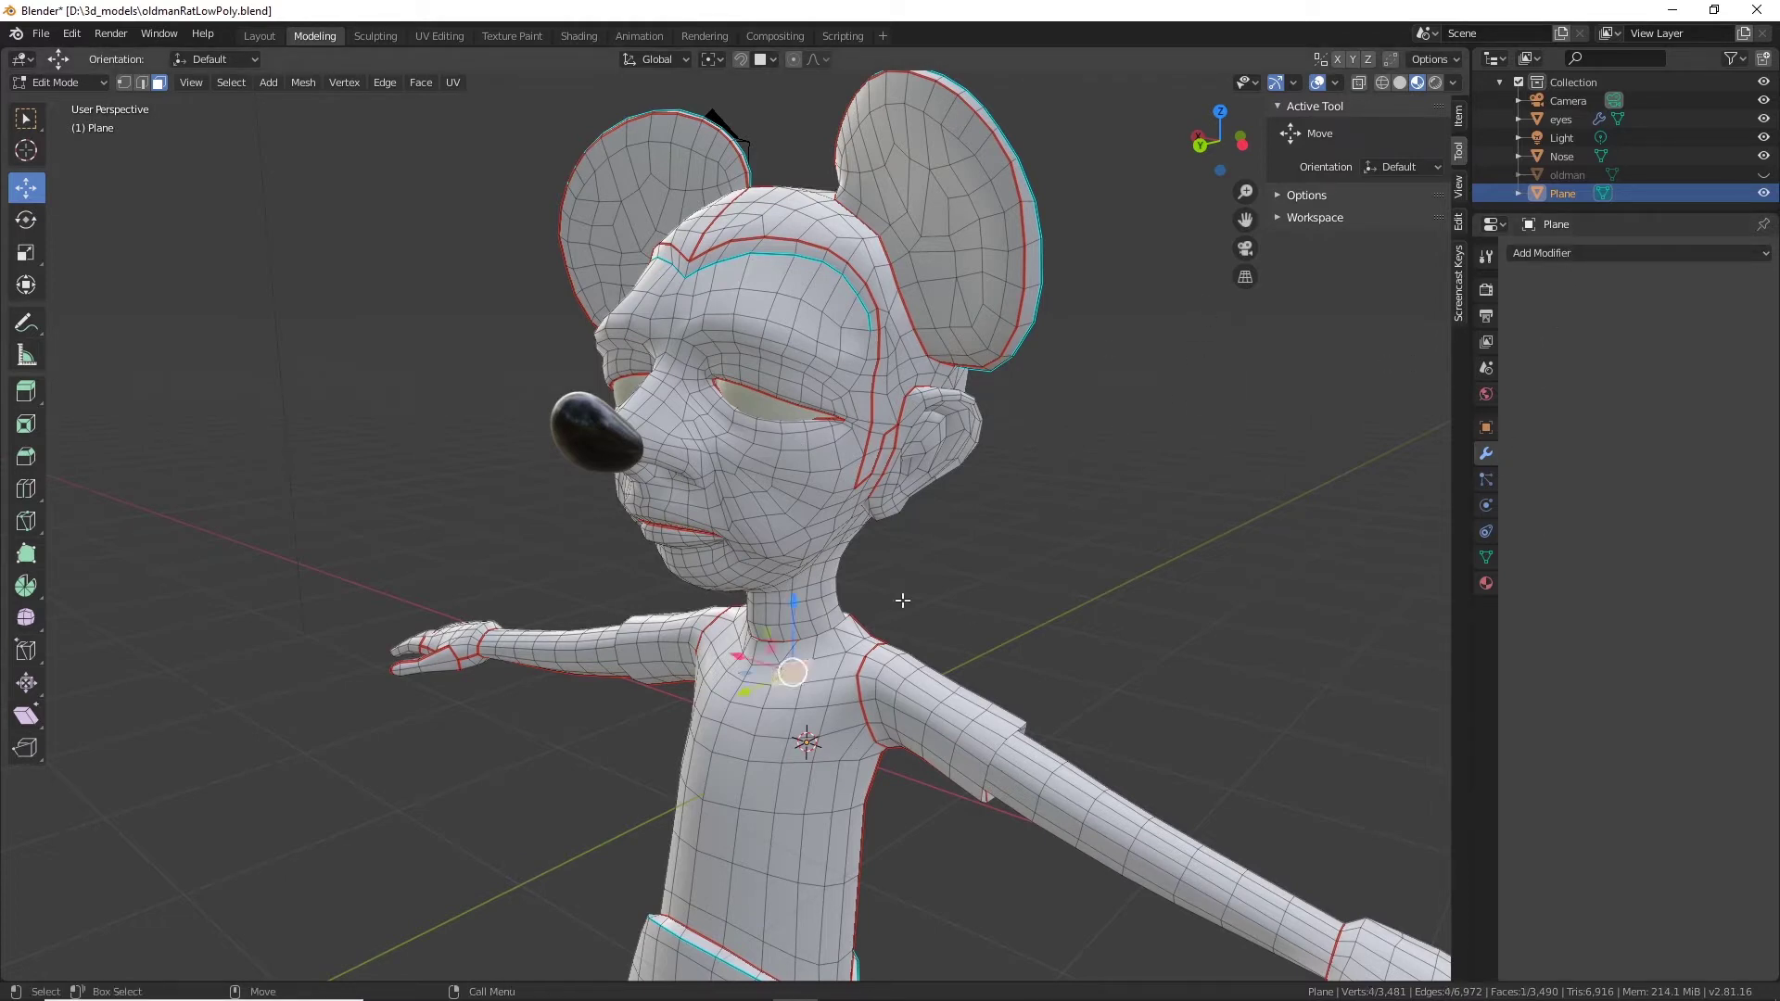
click(74, 80)
click(64, 98)
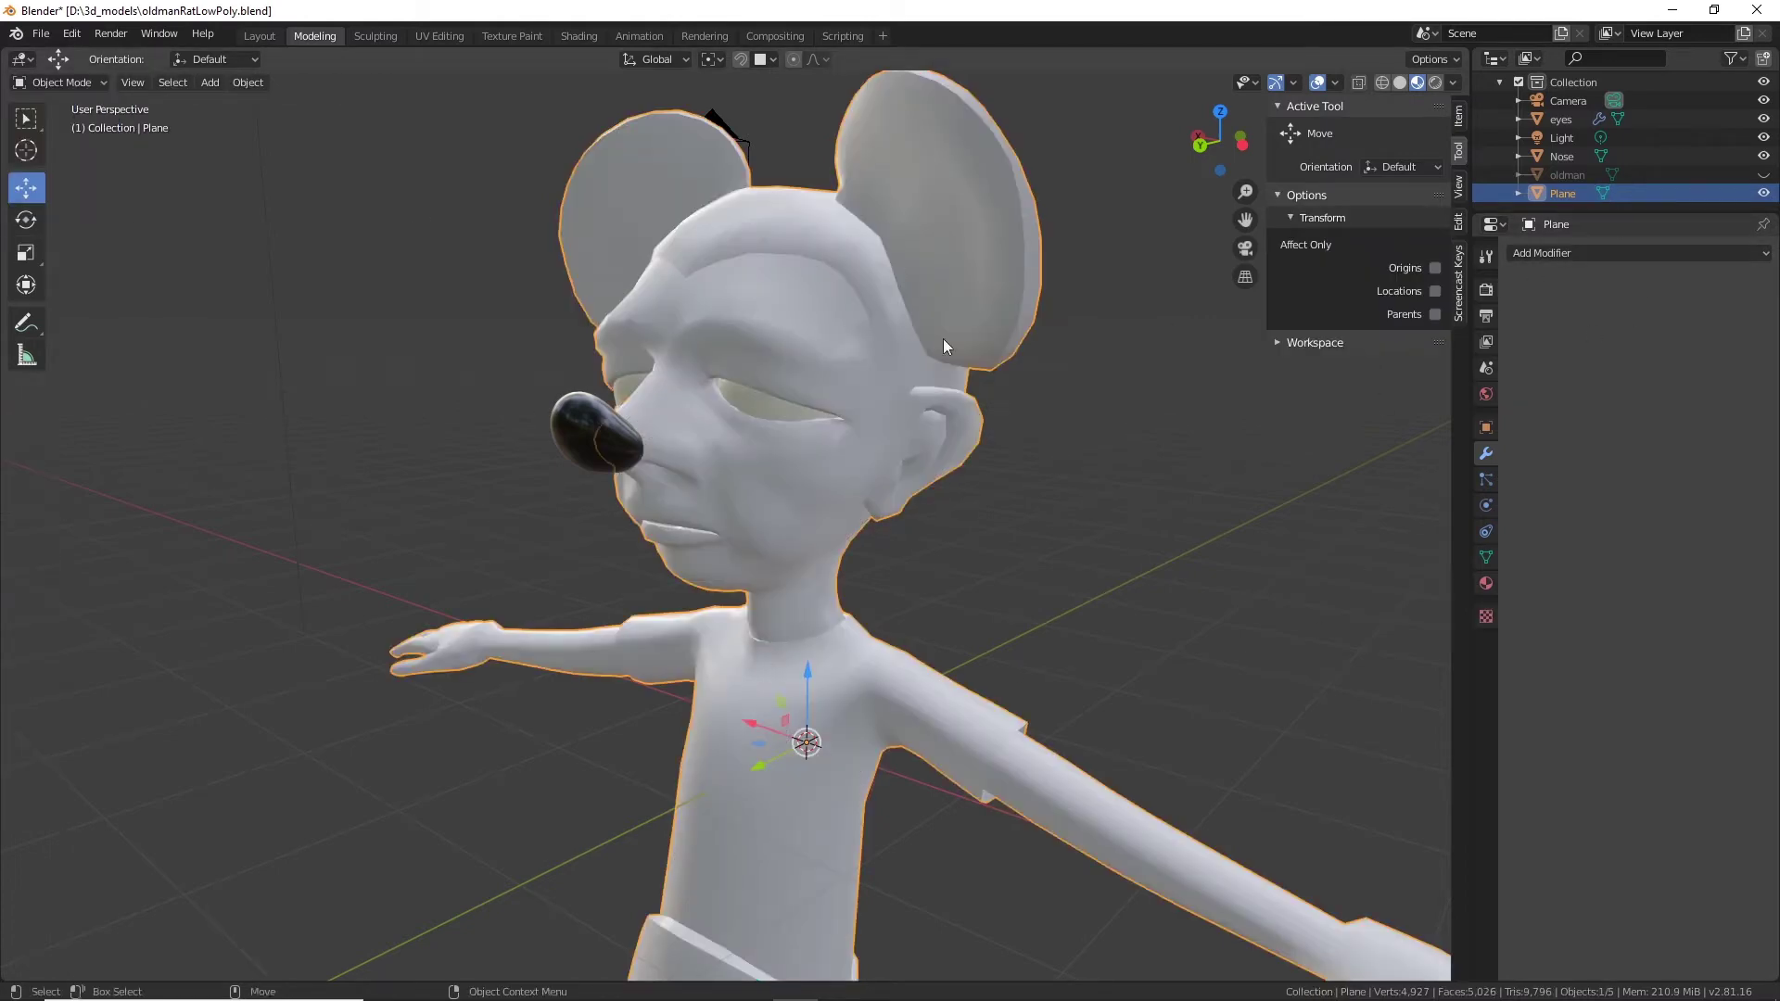
click(1539, 254)
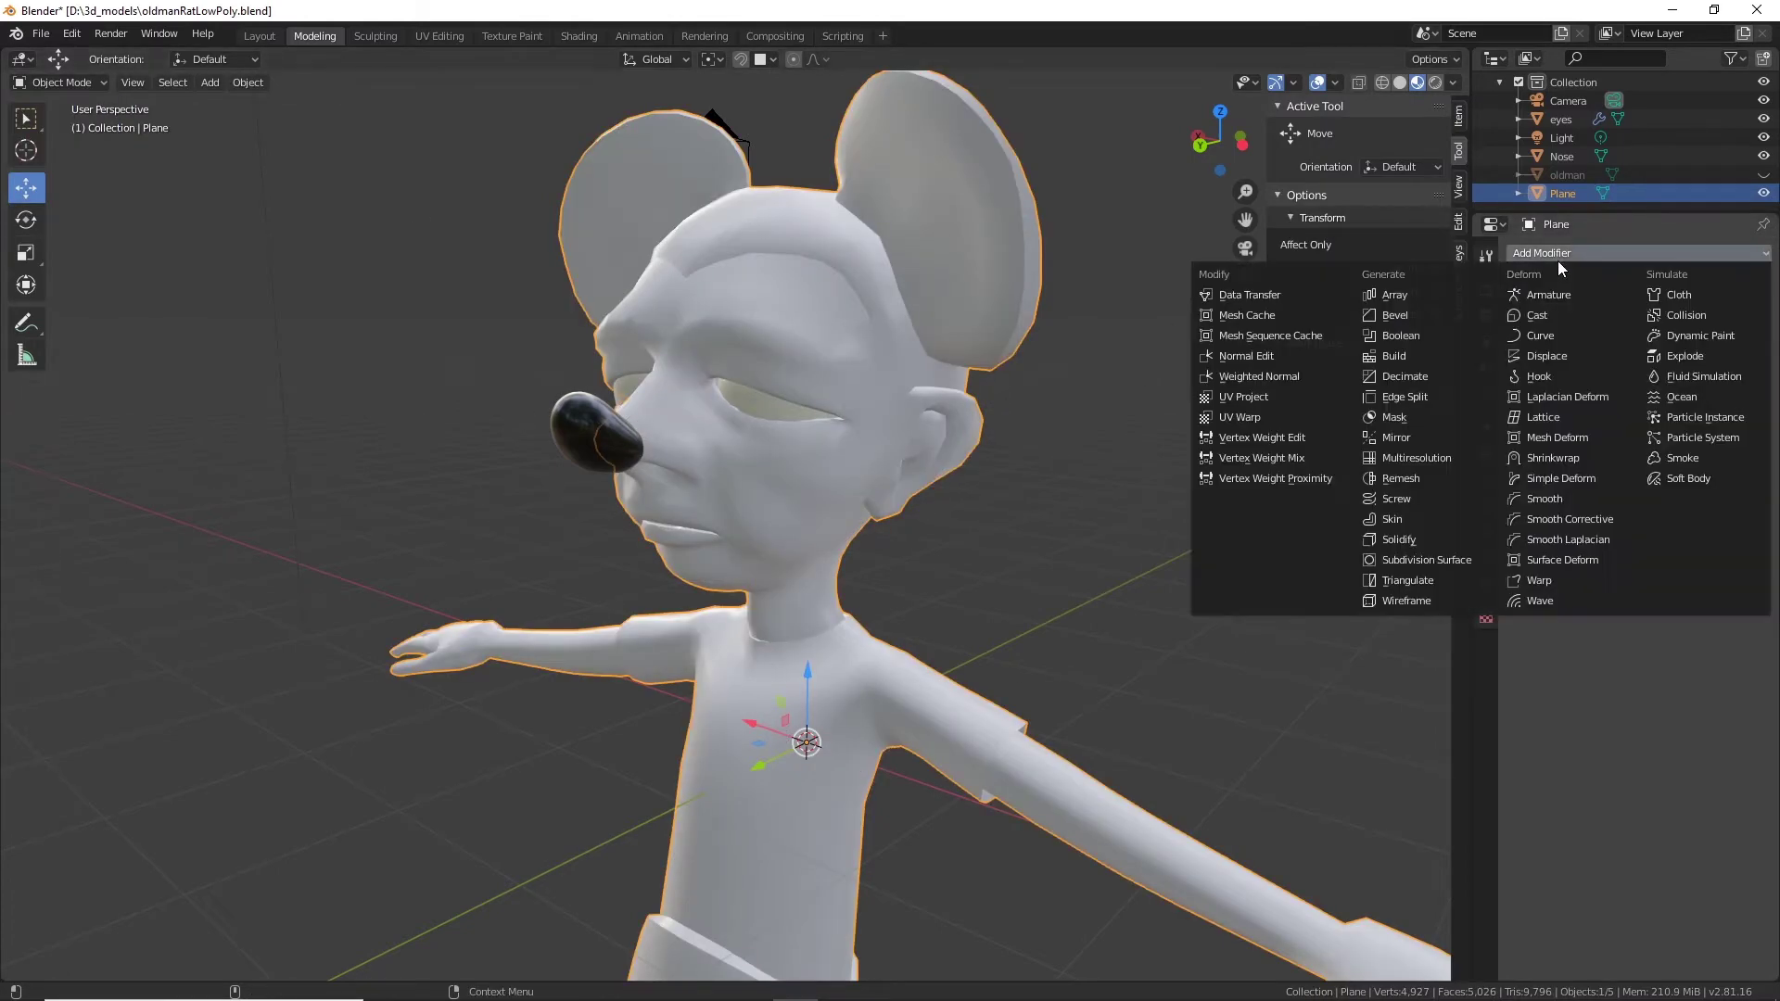
click(1431, 454)
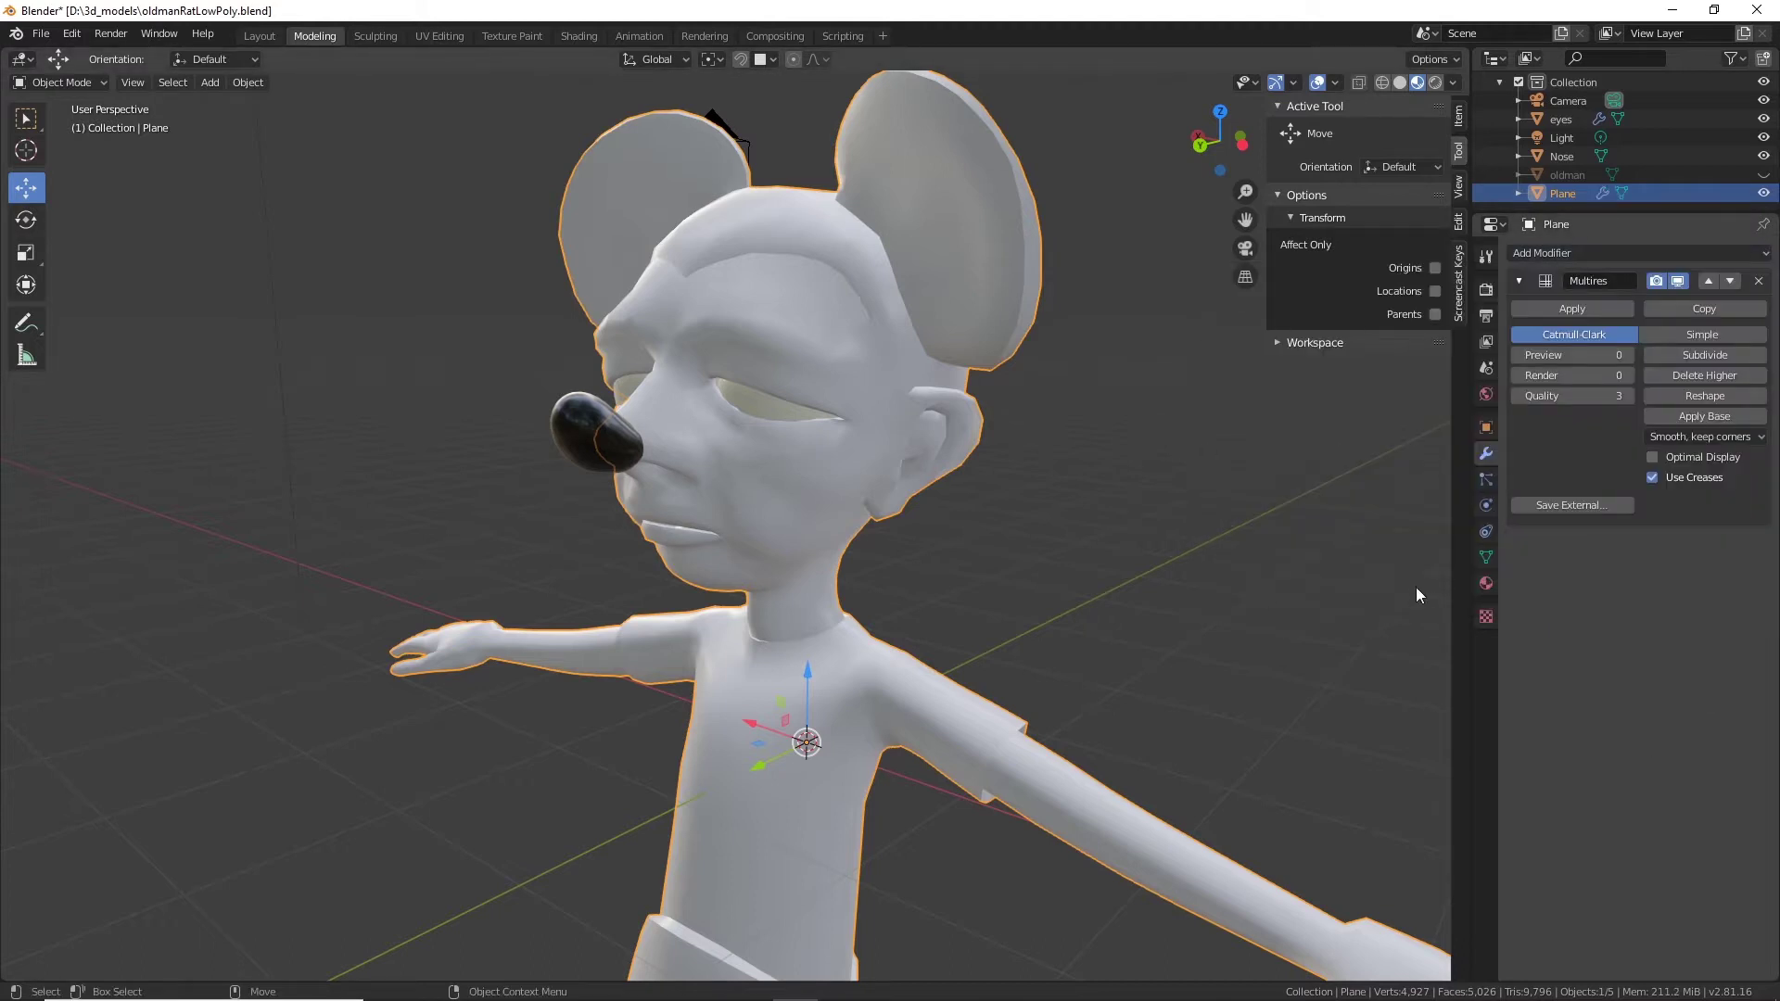
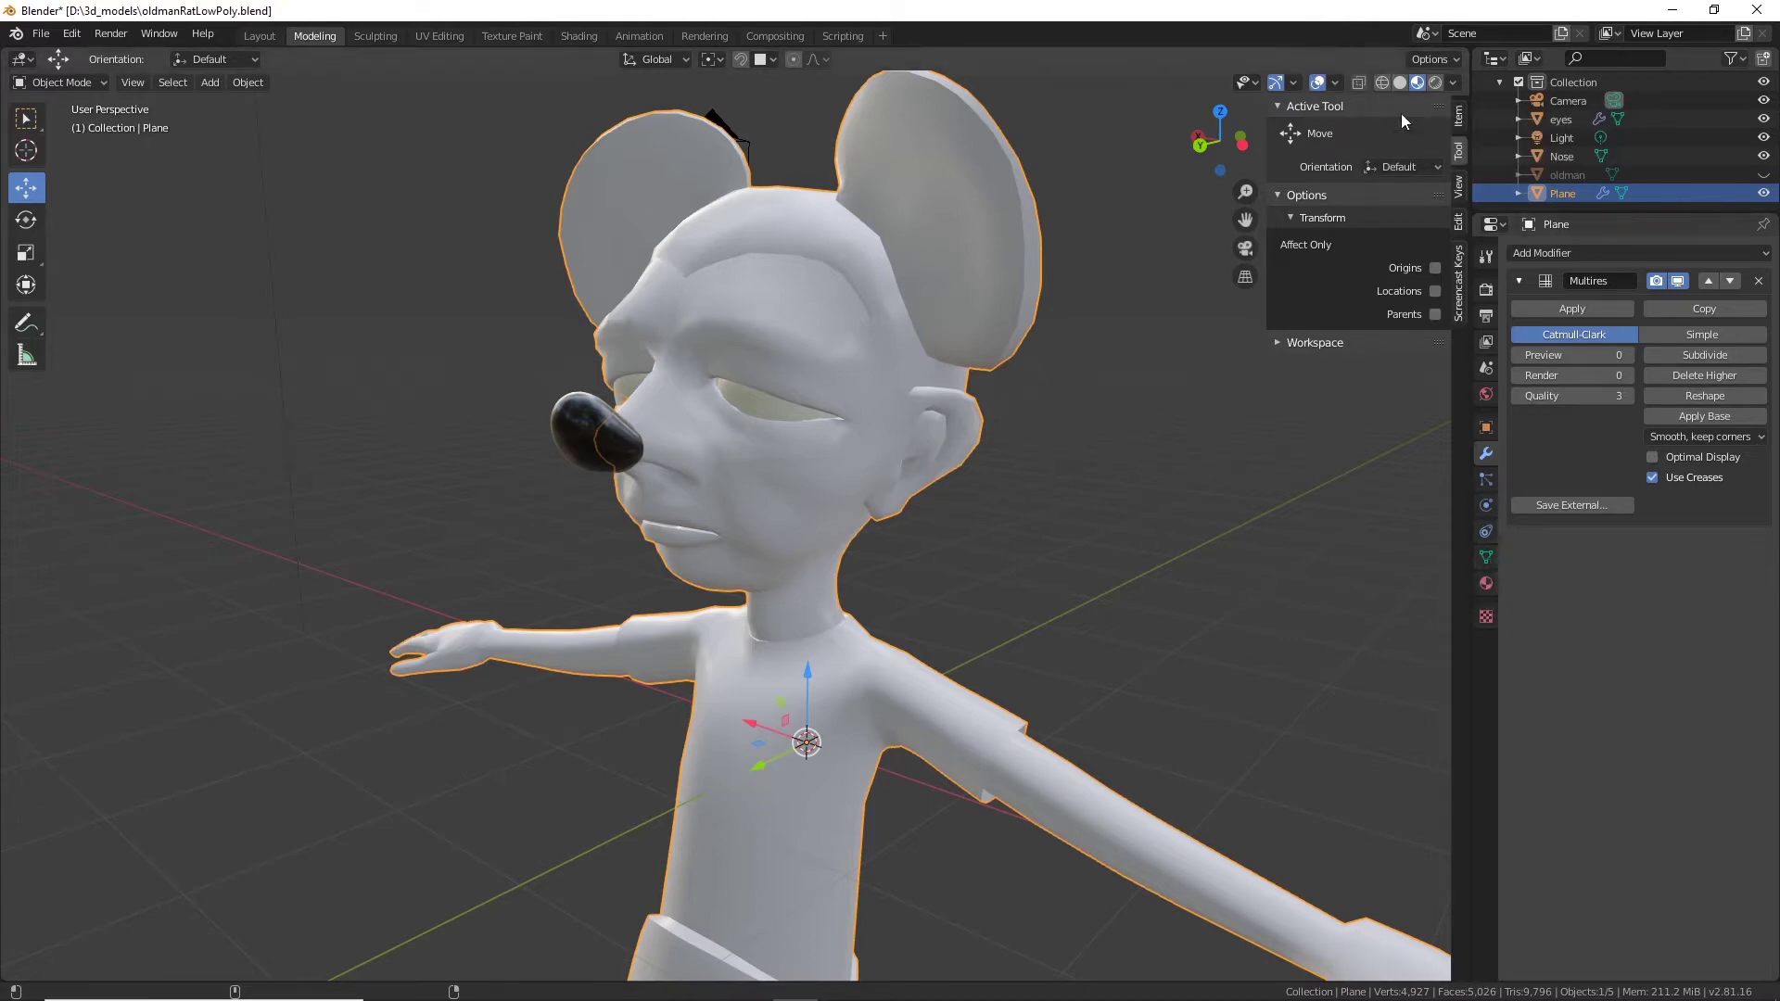
Show the scene in wireframe shading and subdivide the character's Multiresolution modifier four times with Catmull-Clark, up to level 4.
click(1382, 83)
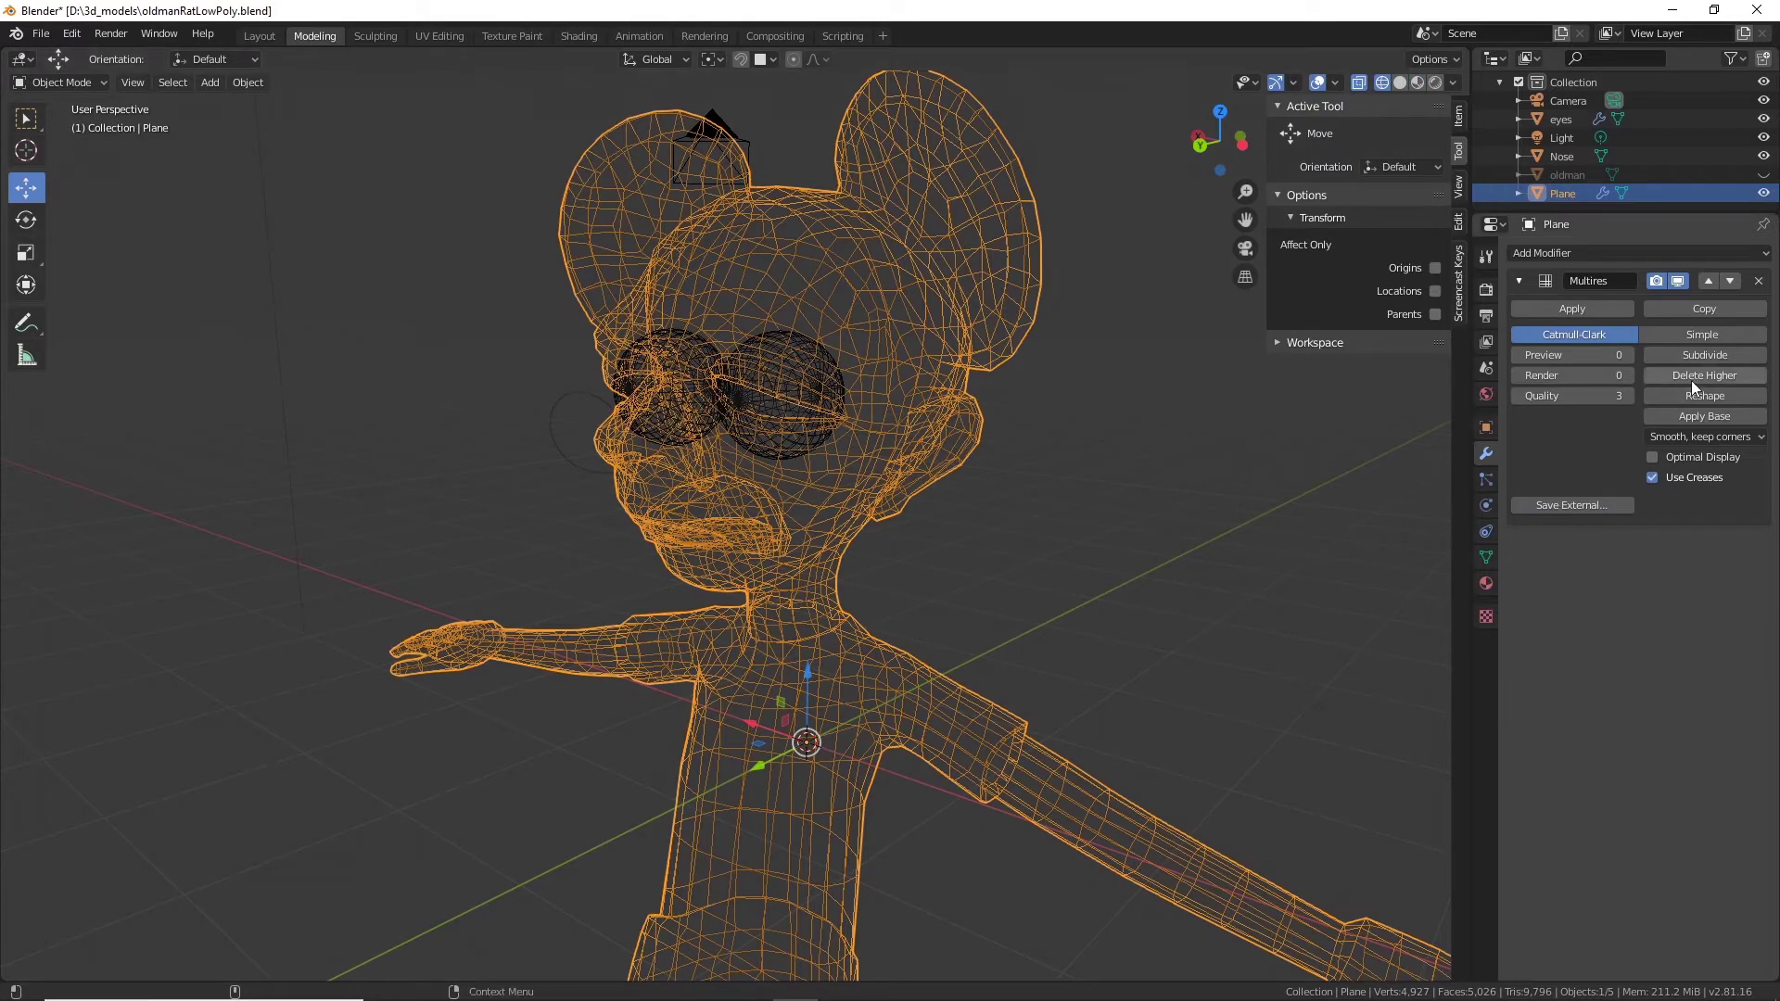
click(1728, 356)
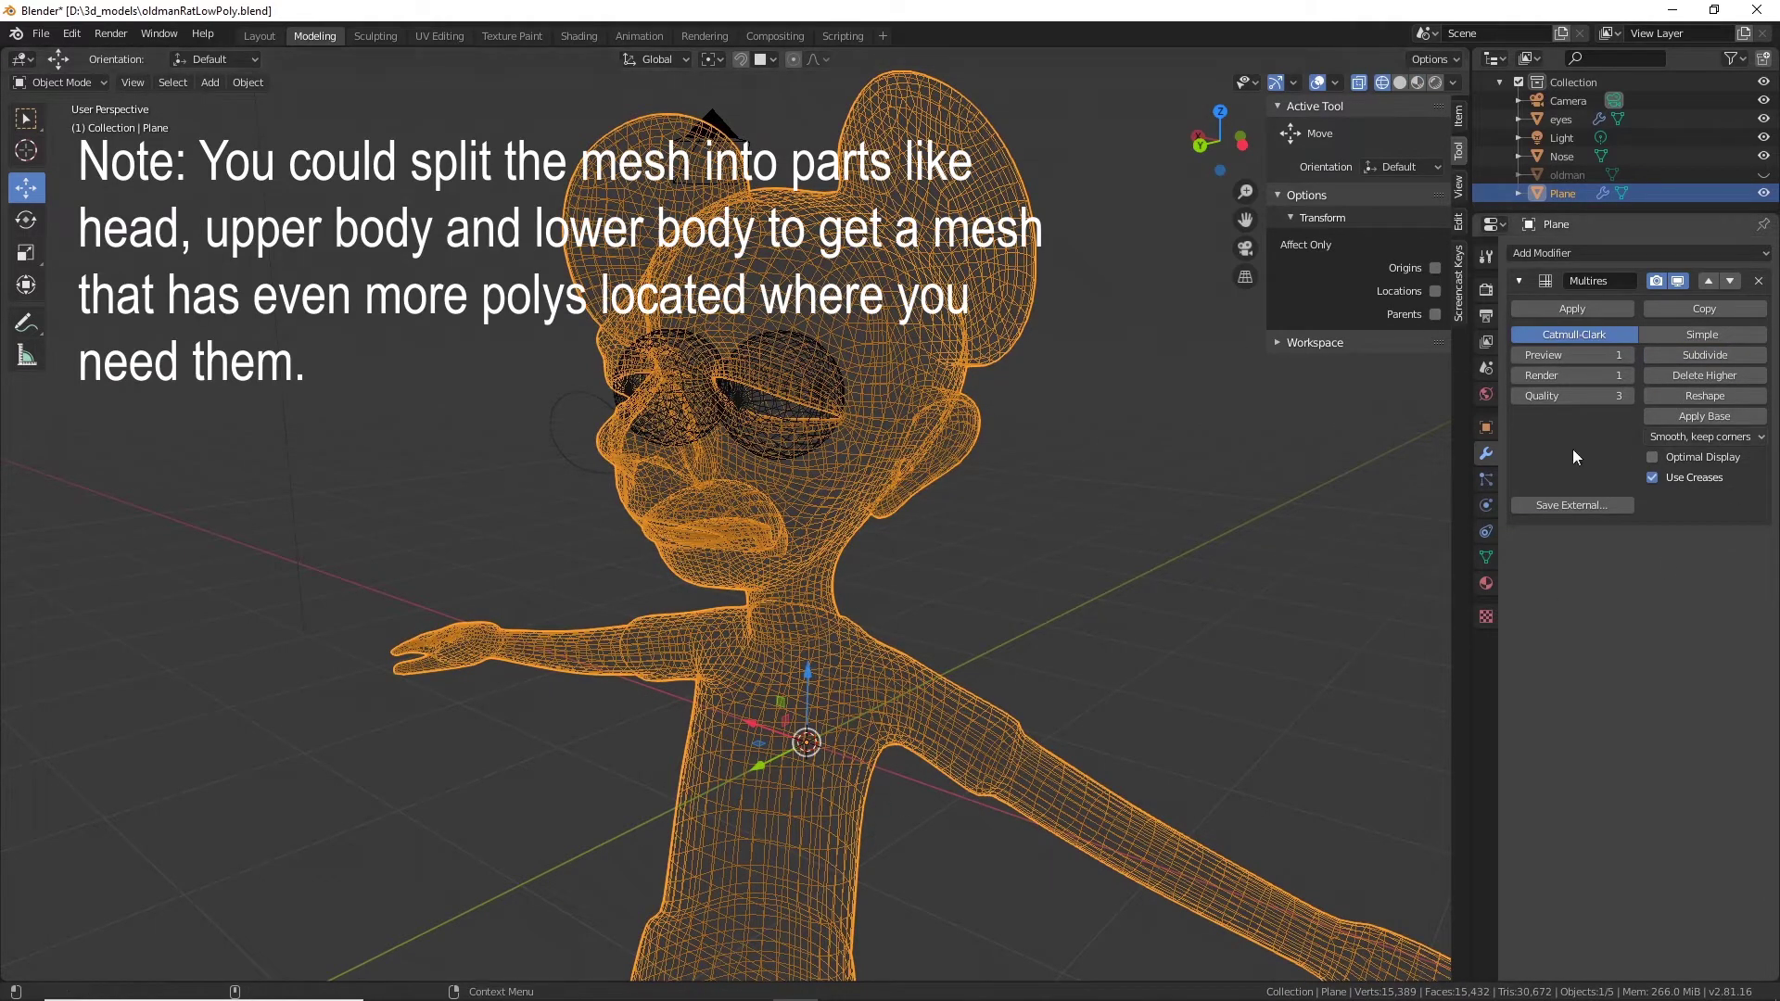
click(1726, 352)
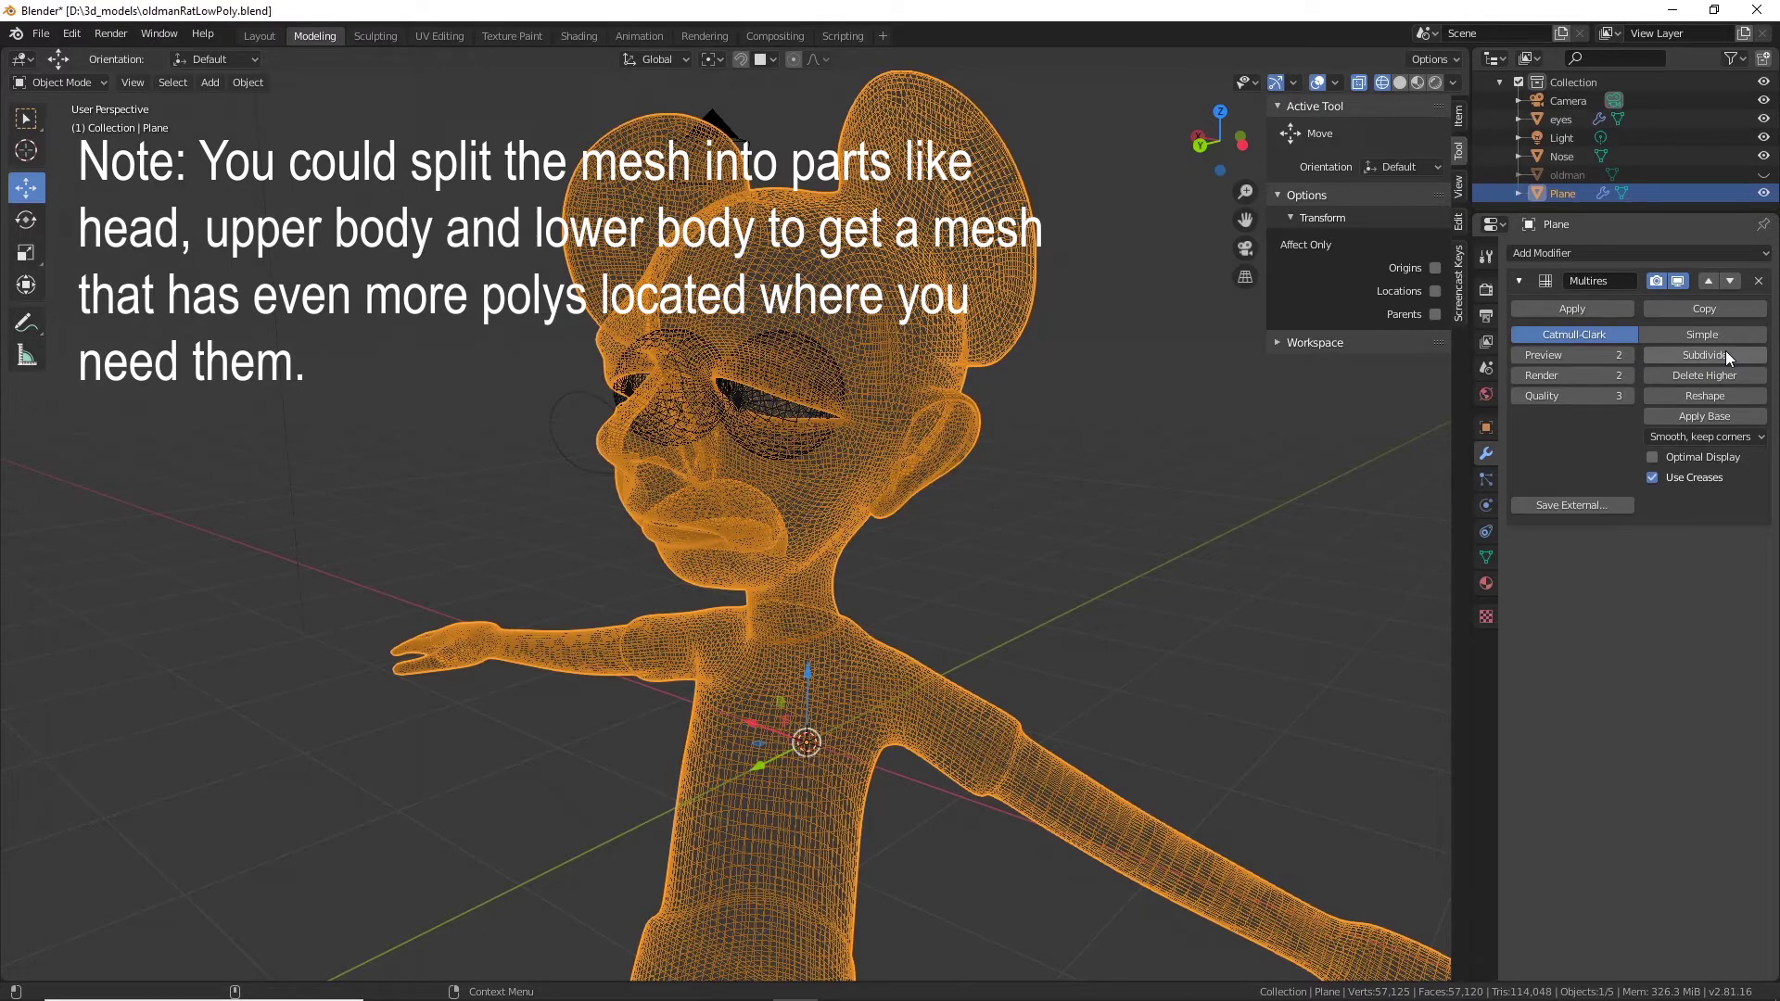
click(1727, 352)
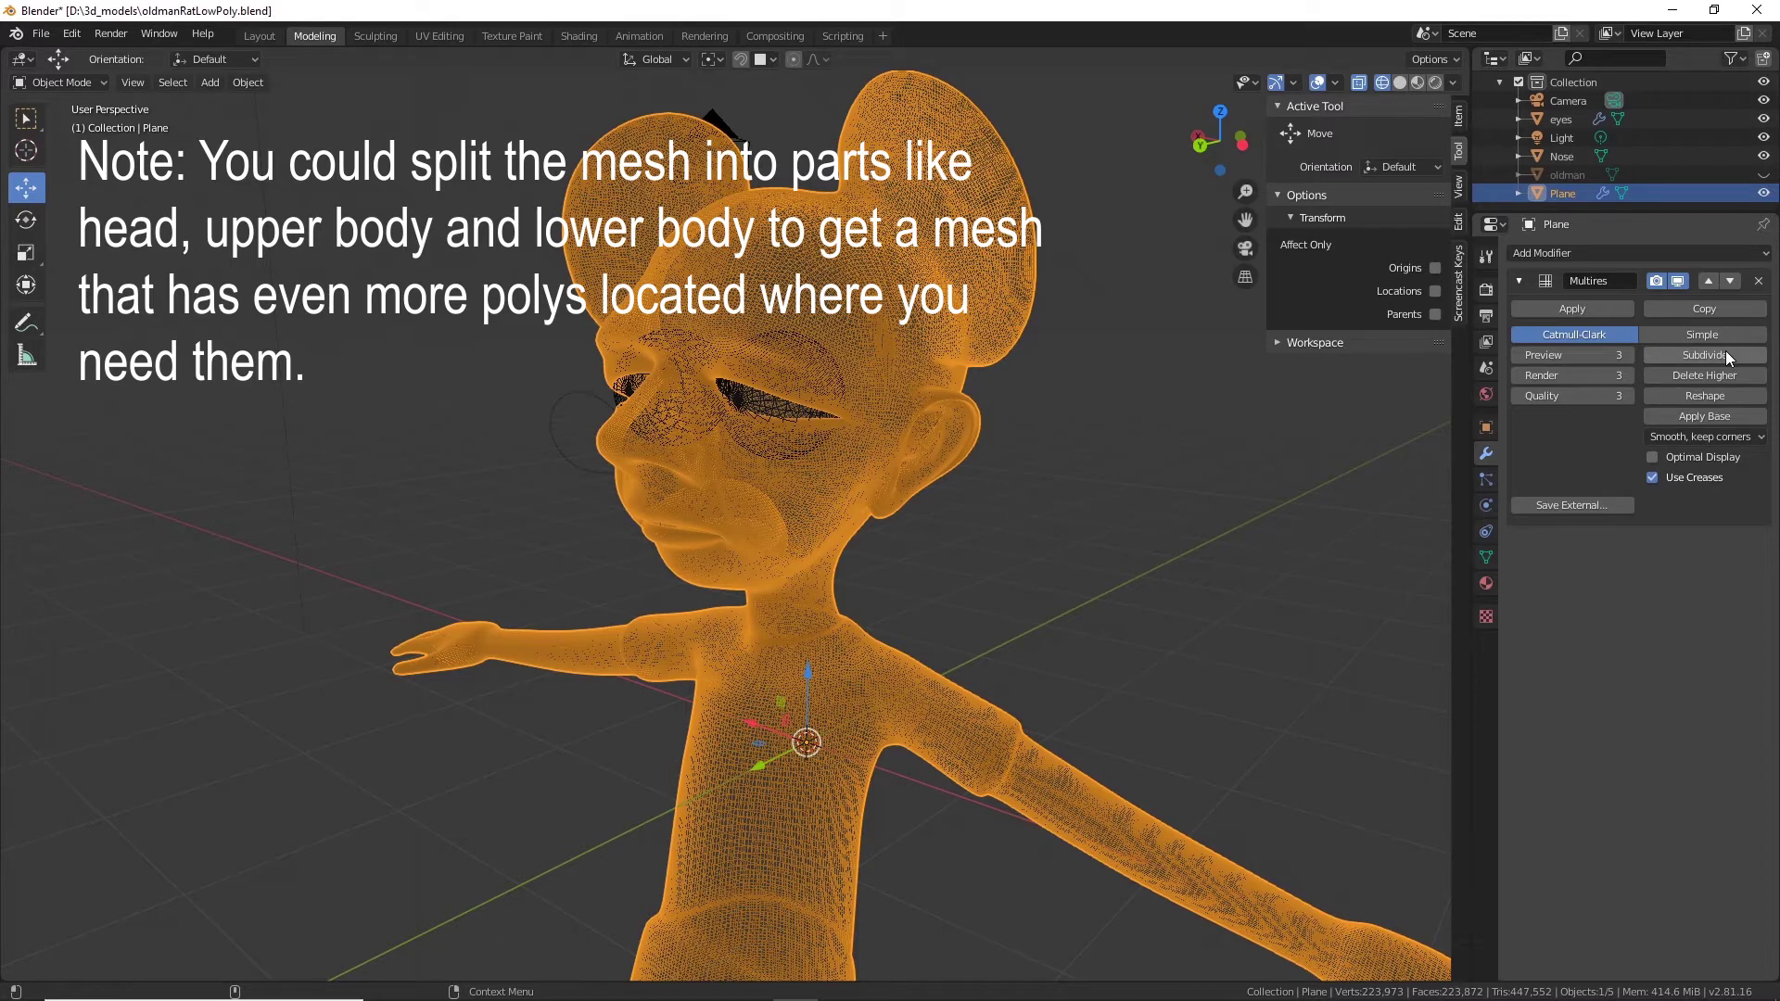
click(1726, 352)
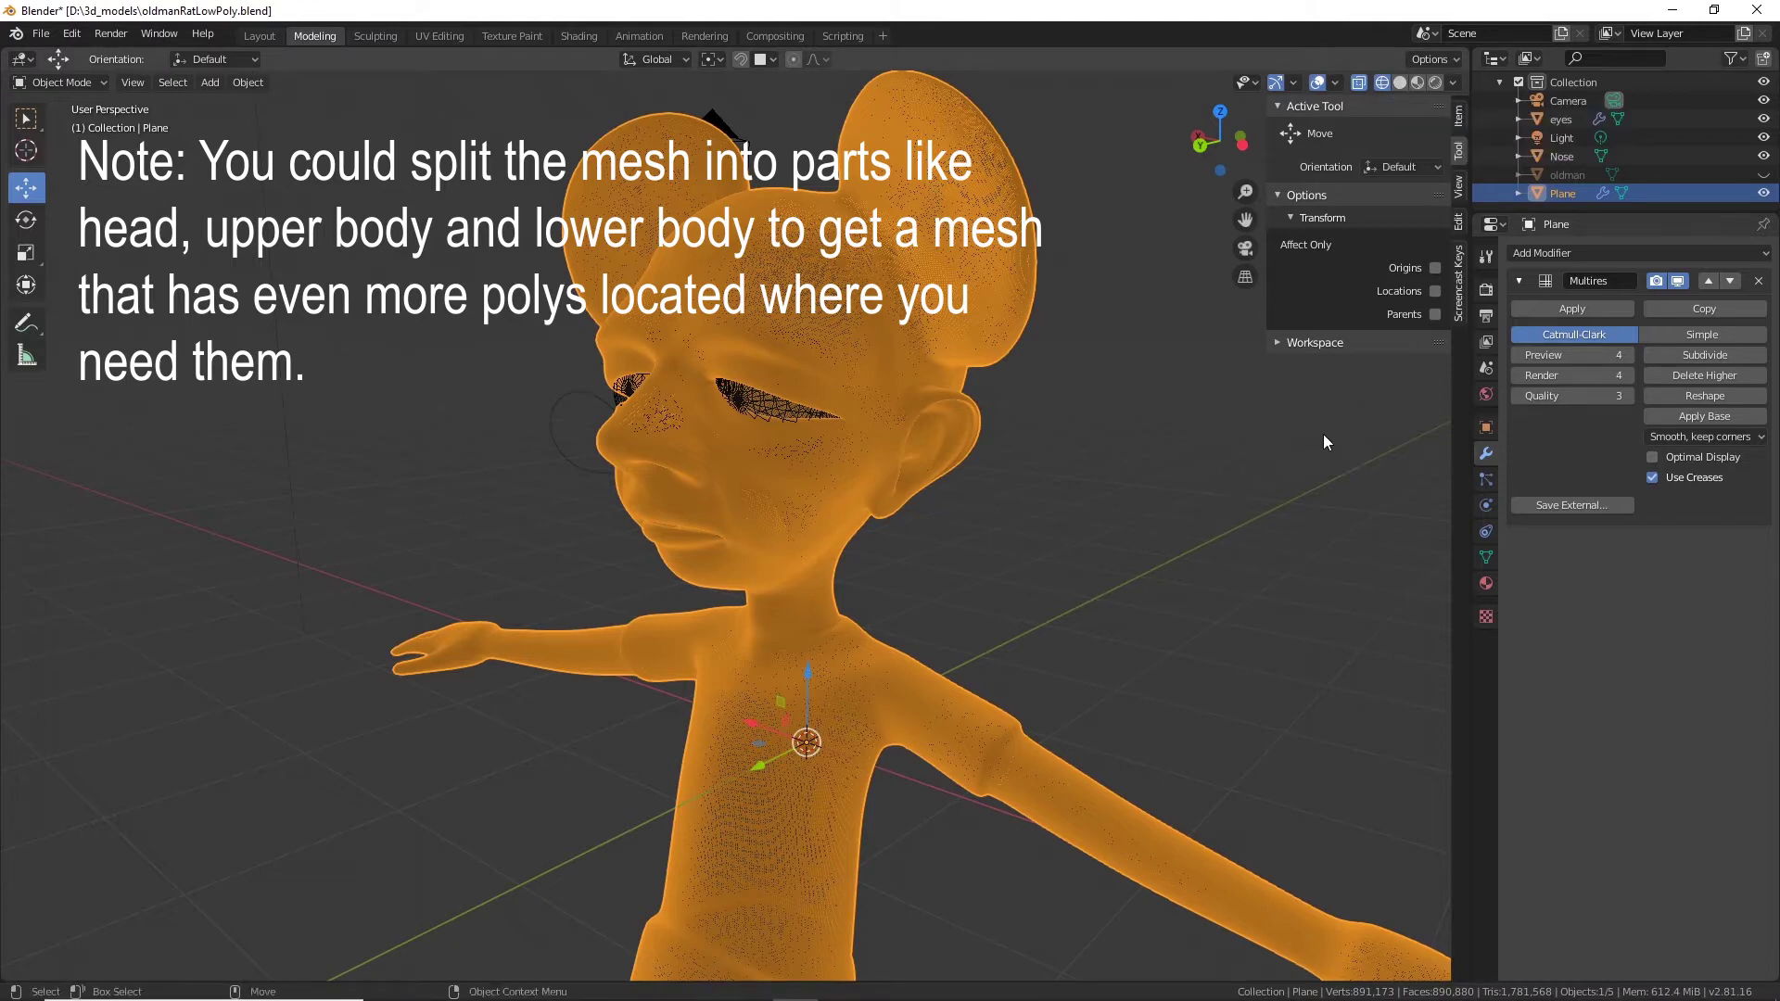
Switch the viewport from wireframe to solid shading and inspect the character's head up close.
click(1400, 82)
mouse_move(987, 386)
middle_down()
mouse_move(843, 536)
mouse_move(793, 538)
mouse_move(858, 380)
mouse_move(985, 614)
middle_up()
scroll(849, 505, up, 3)
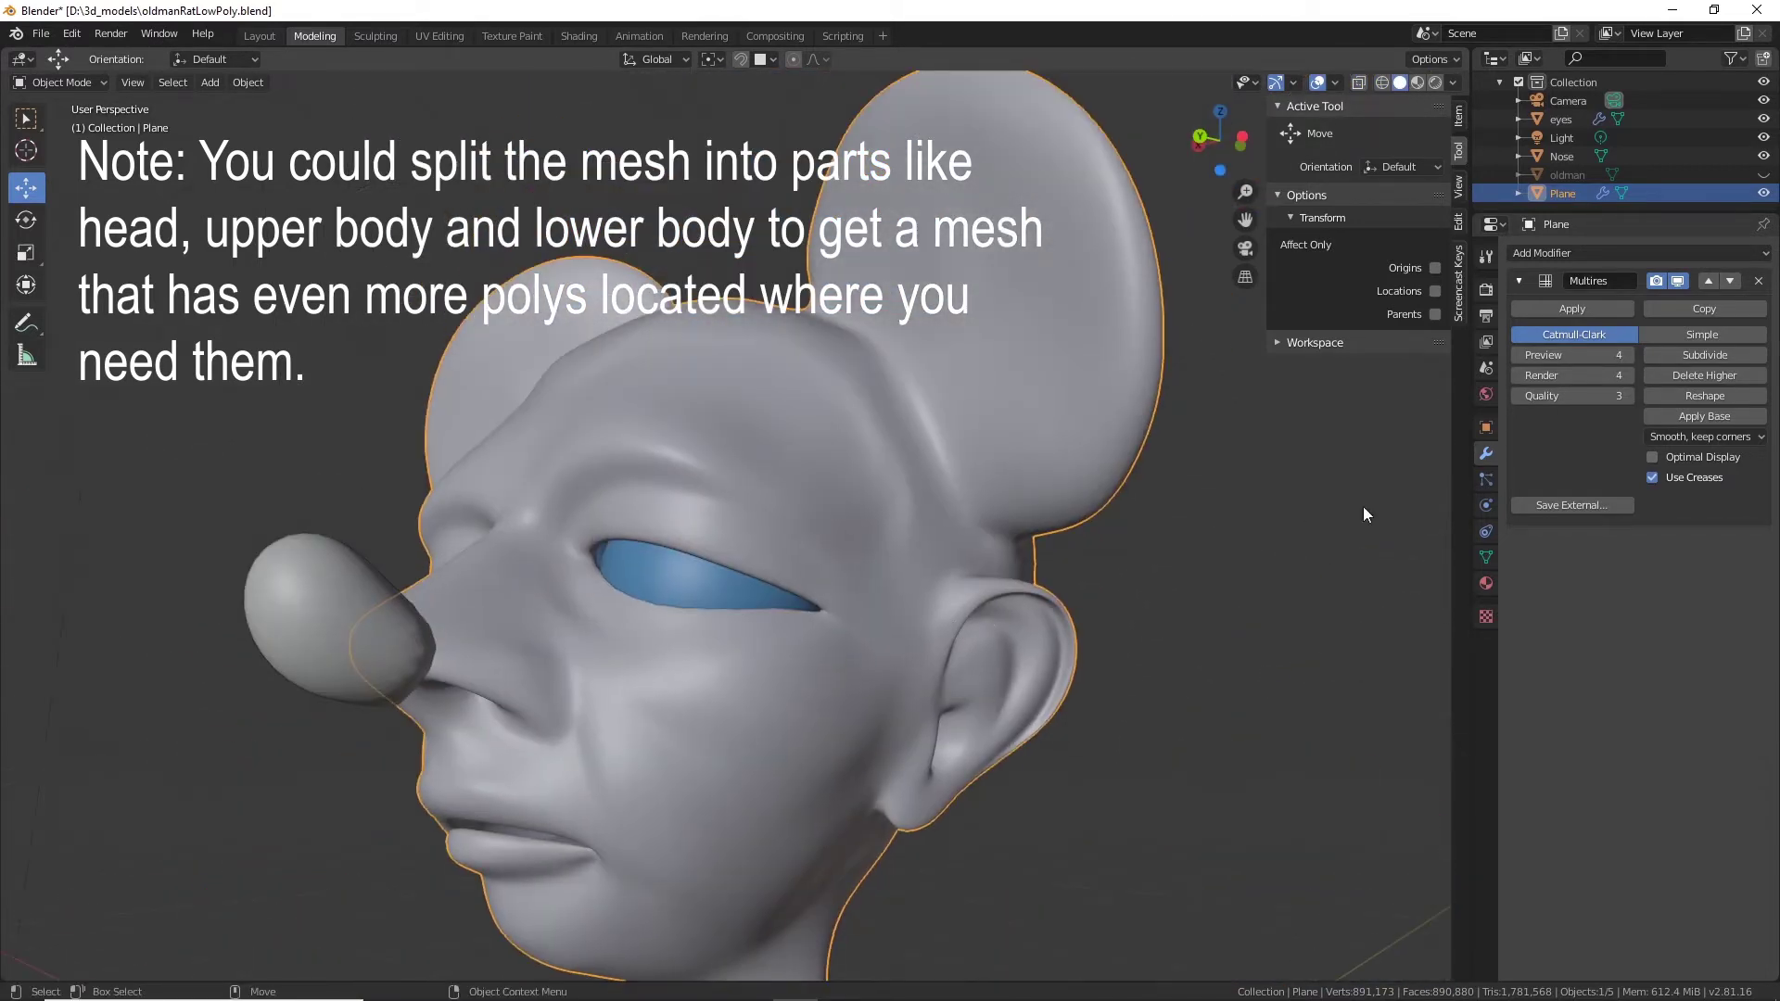
middle_drag(671, 360, 677, 421)
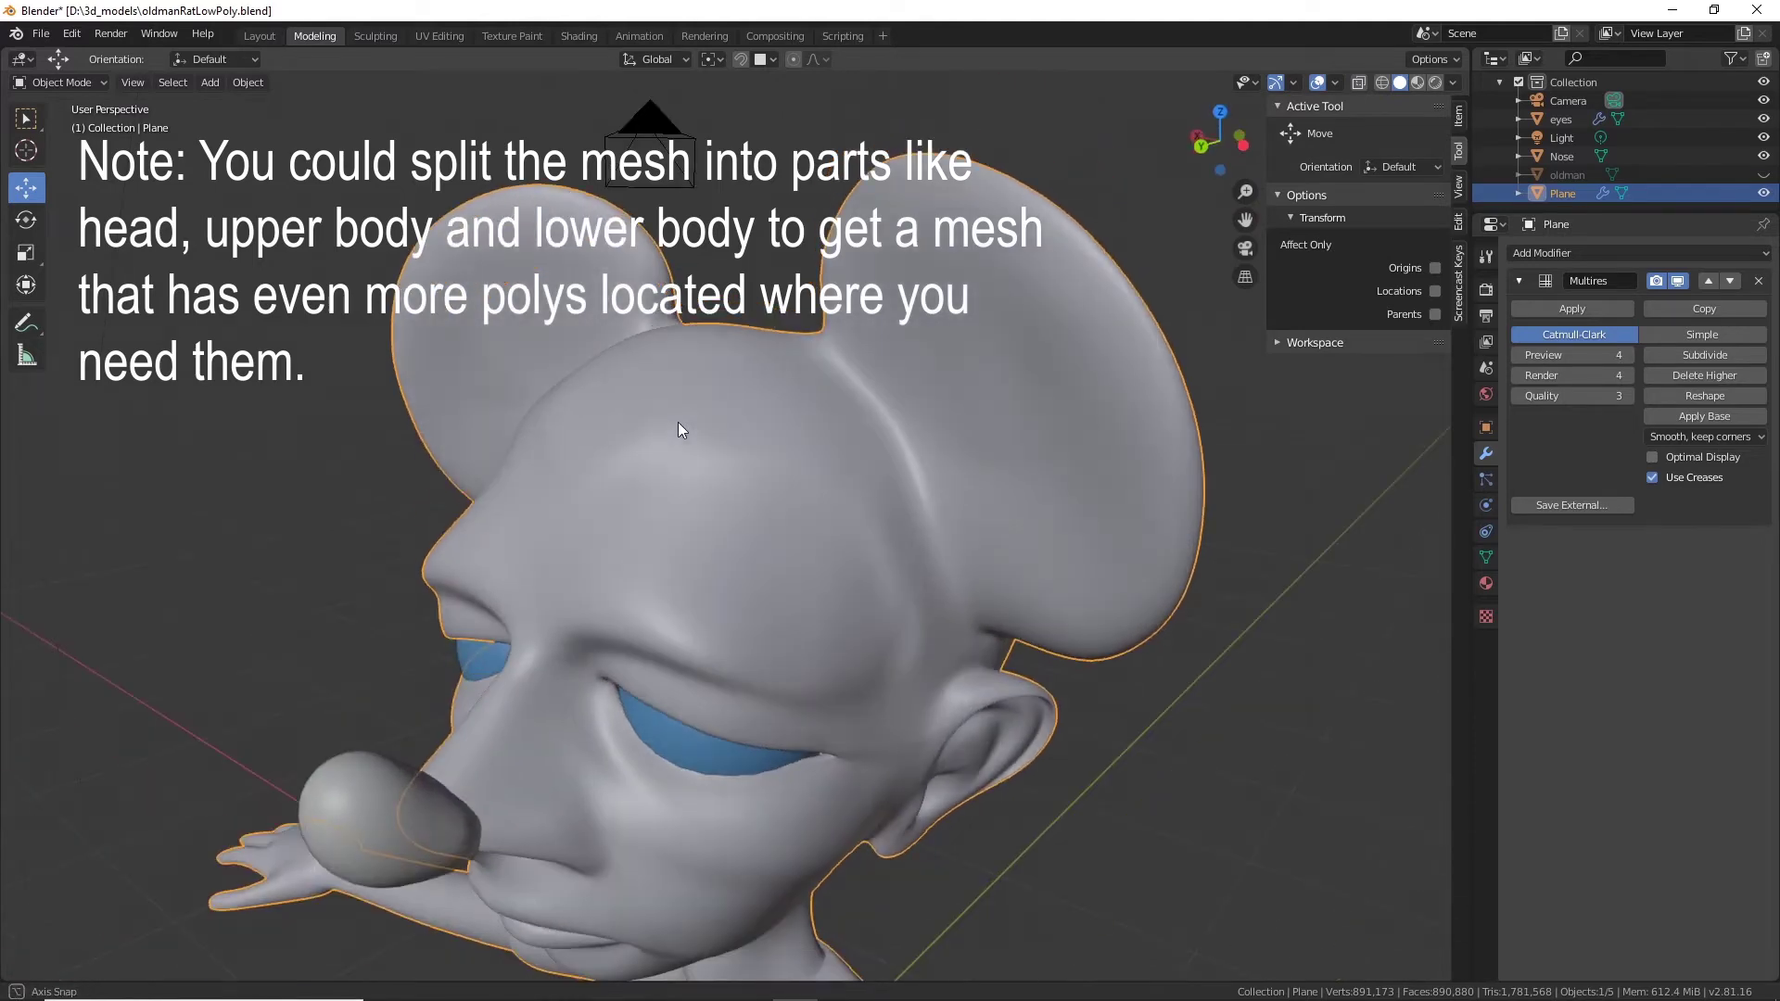
middle_drag(727, 504, 809, 381)
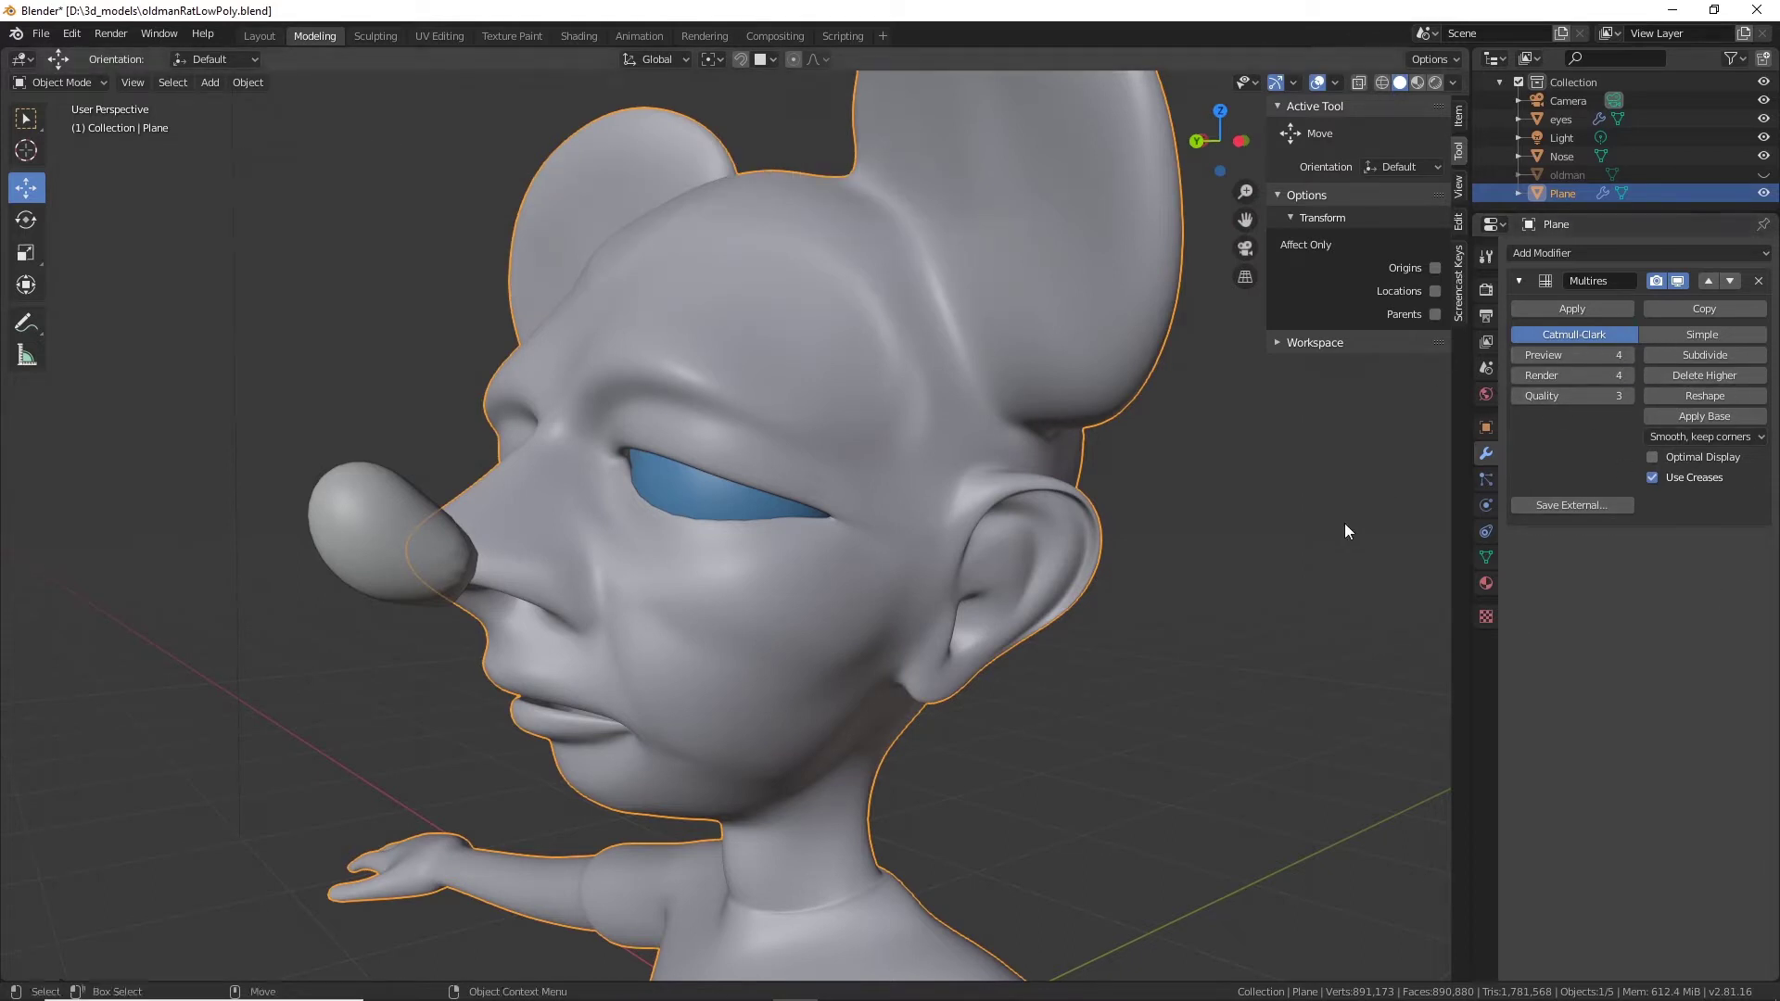
Hide the Nose and eyes objects so only the character's body mesh is displayed.
click(1763, 157)
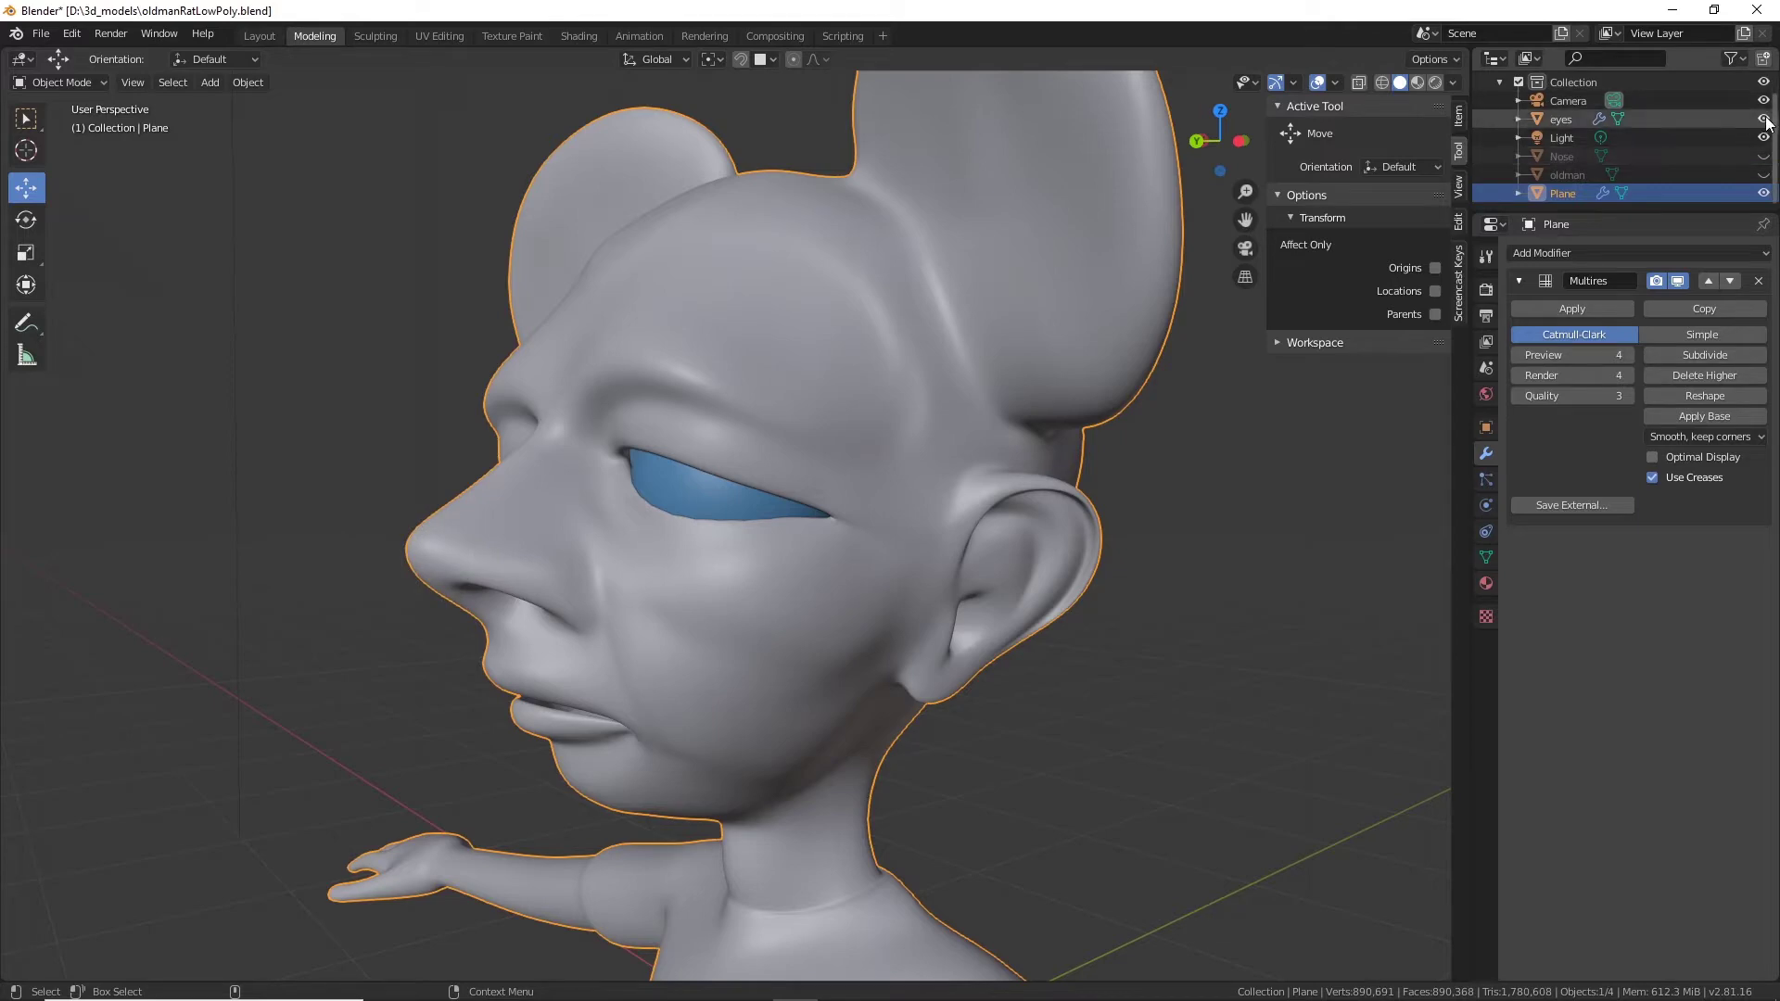
click(1763, 118)
middle_drag(845, 429, 806, 766)
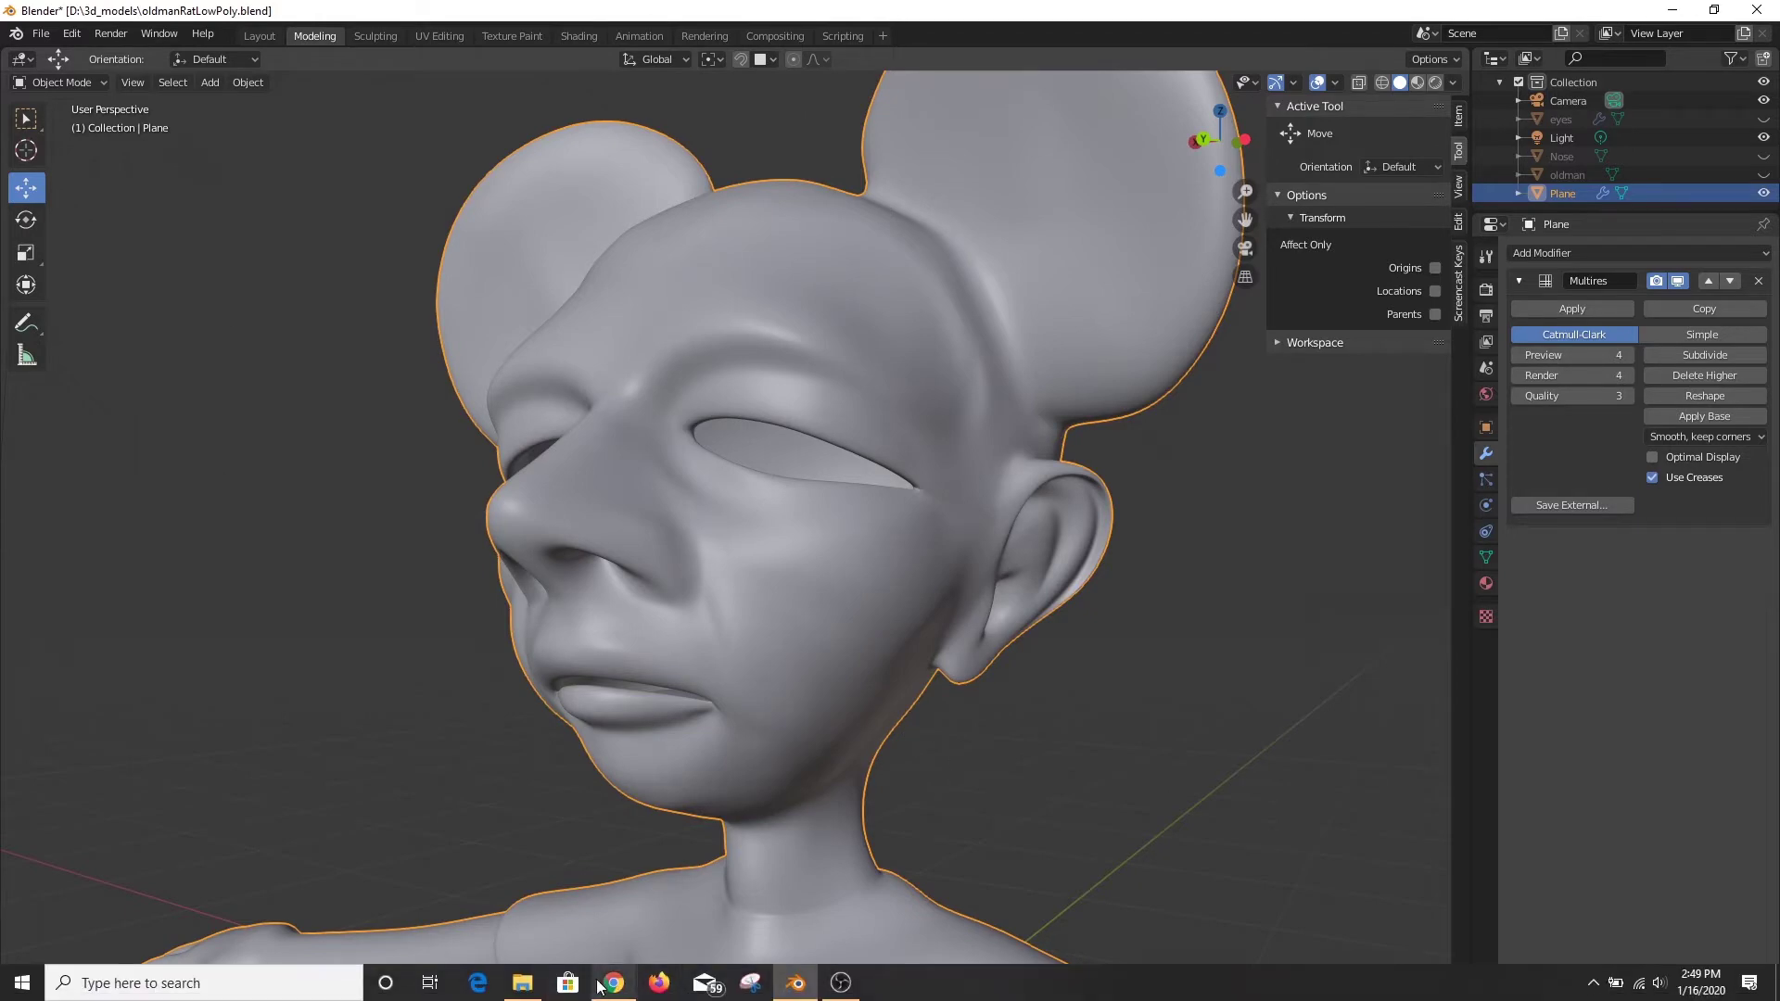
Switch to the Chrome browser and search the Blend Swap site for "brush".
click(617, 987)
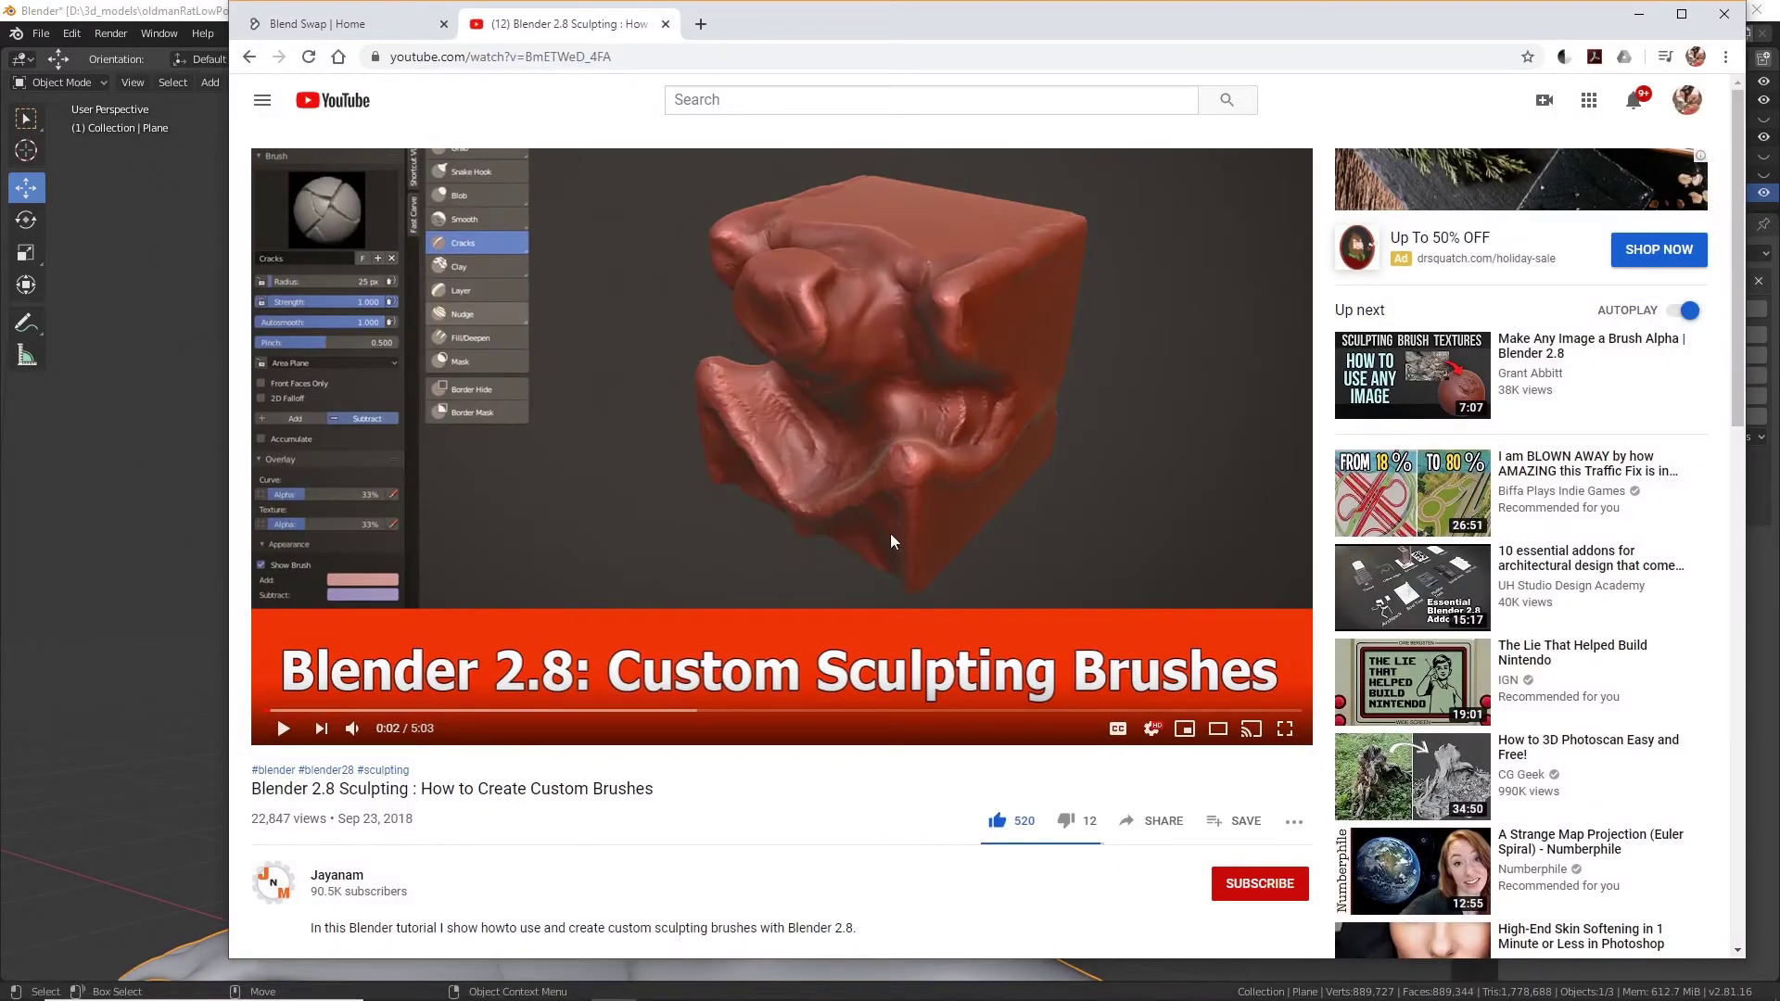
click(368, 25)
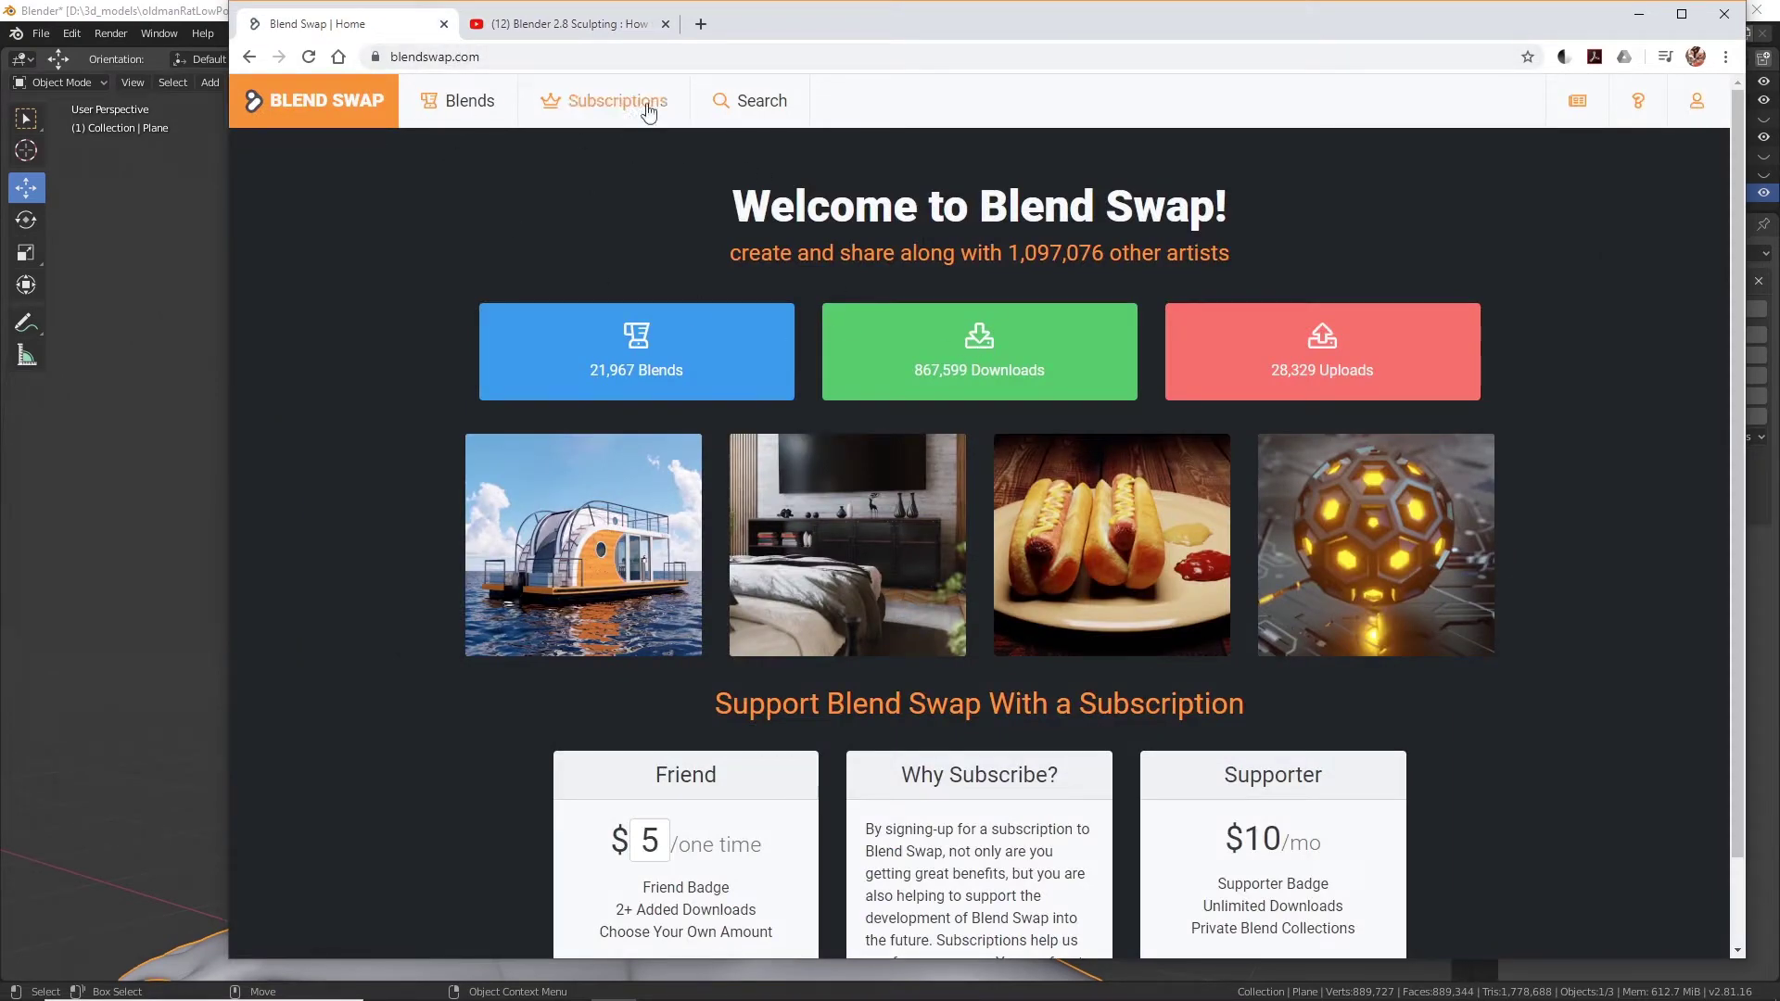
click(748, 100)
click(822, 160)
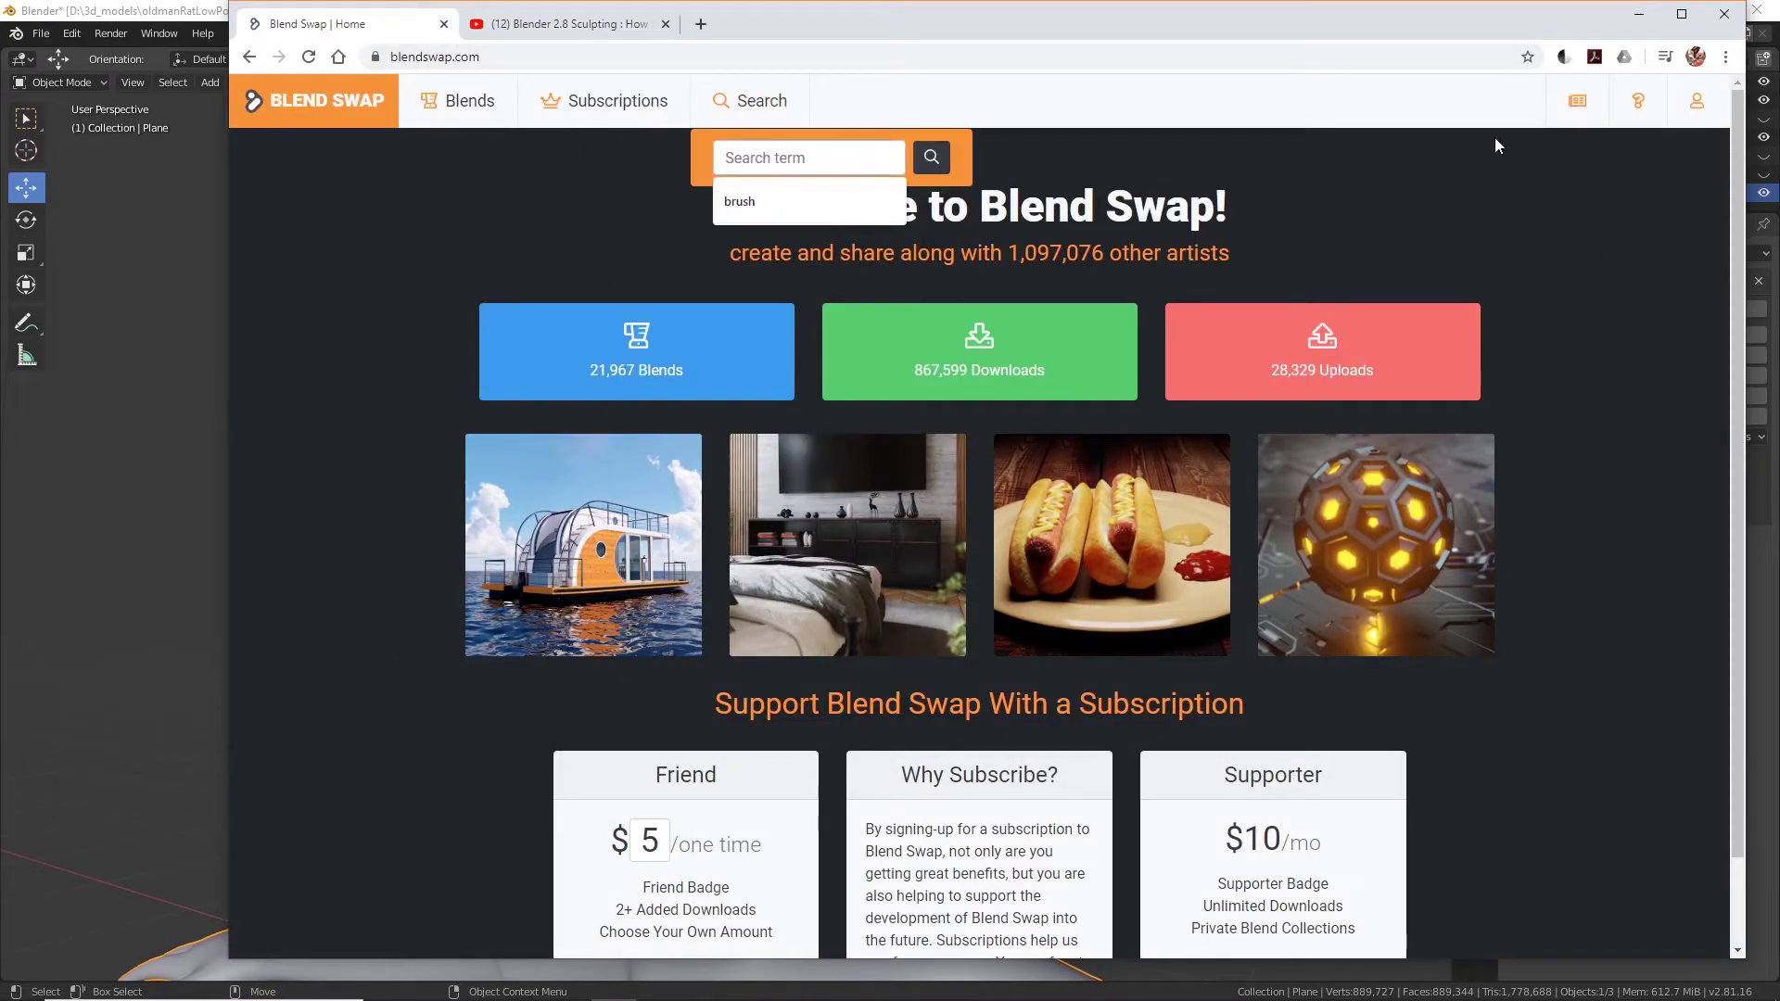
text(brush)
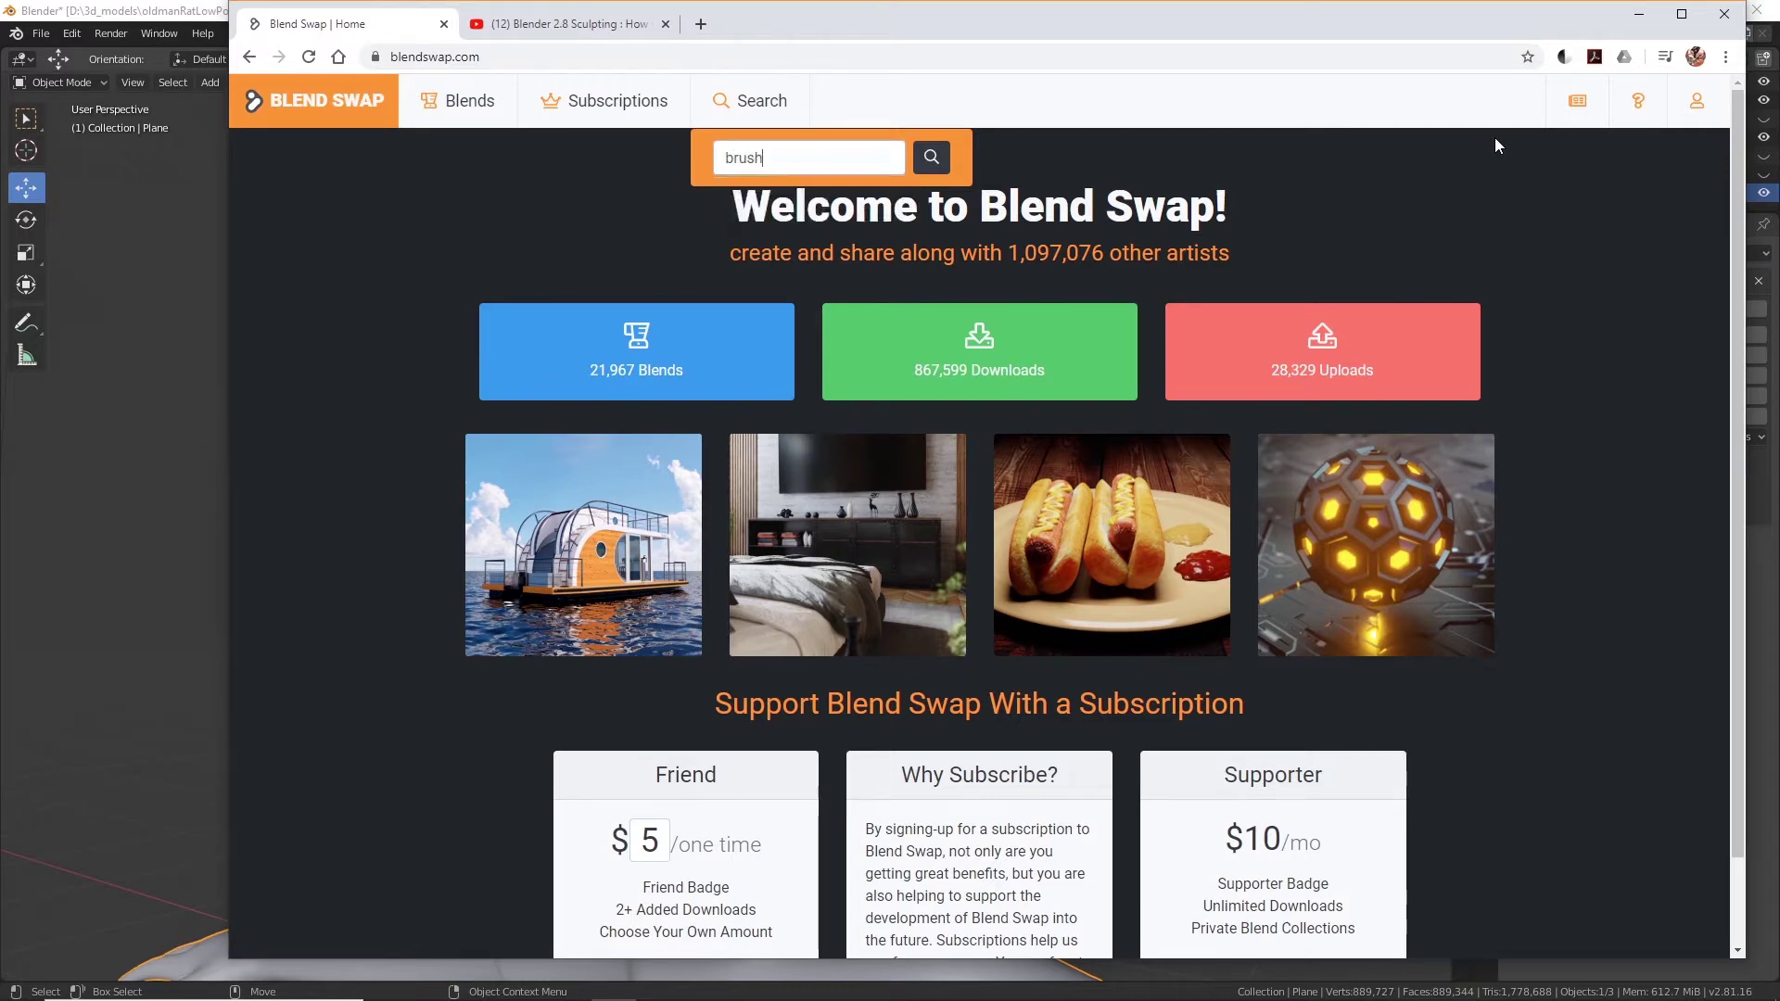
key(Return)
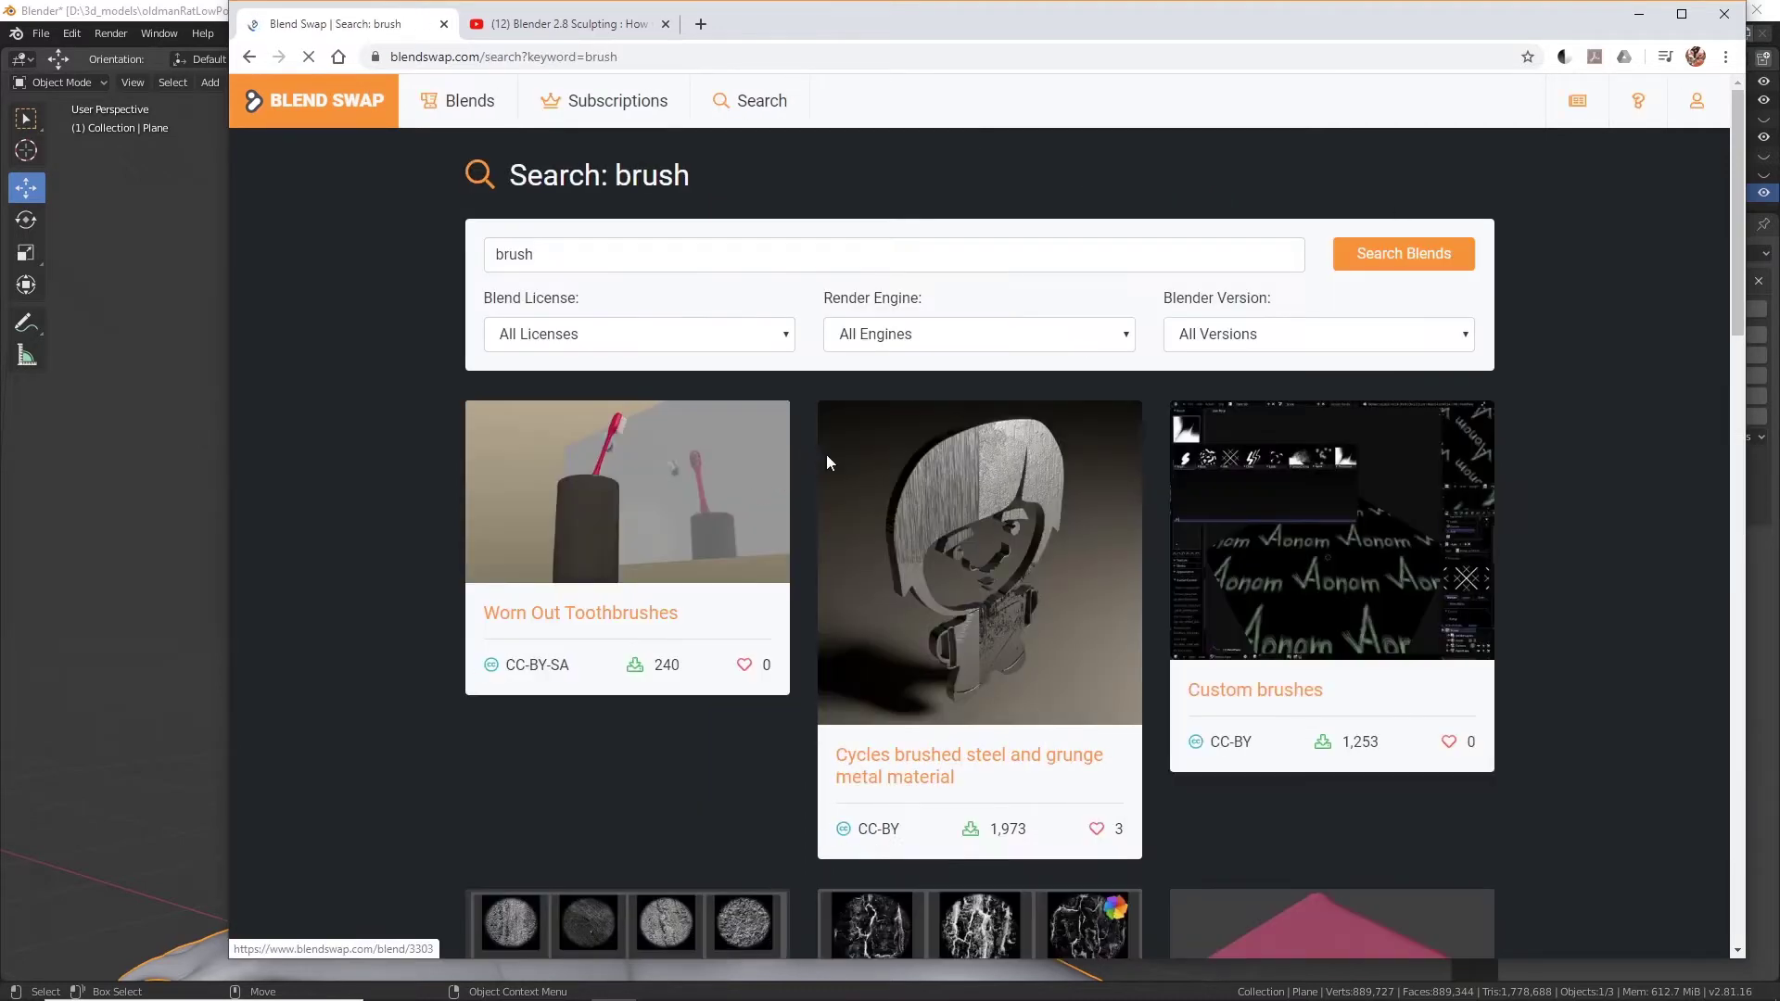
Look through the first two pages of Blend Swap results for sculpting brush packs.
scroll(1038, 651, down, 4)
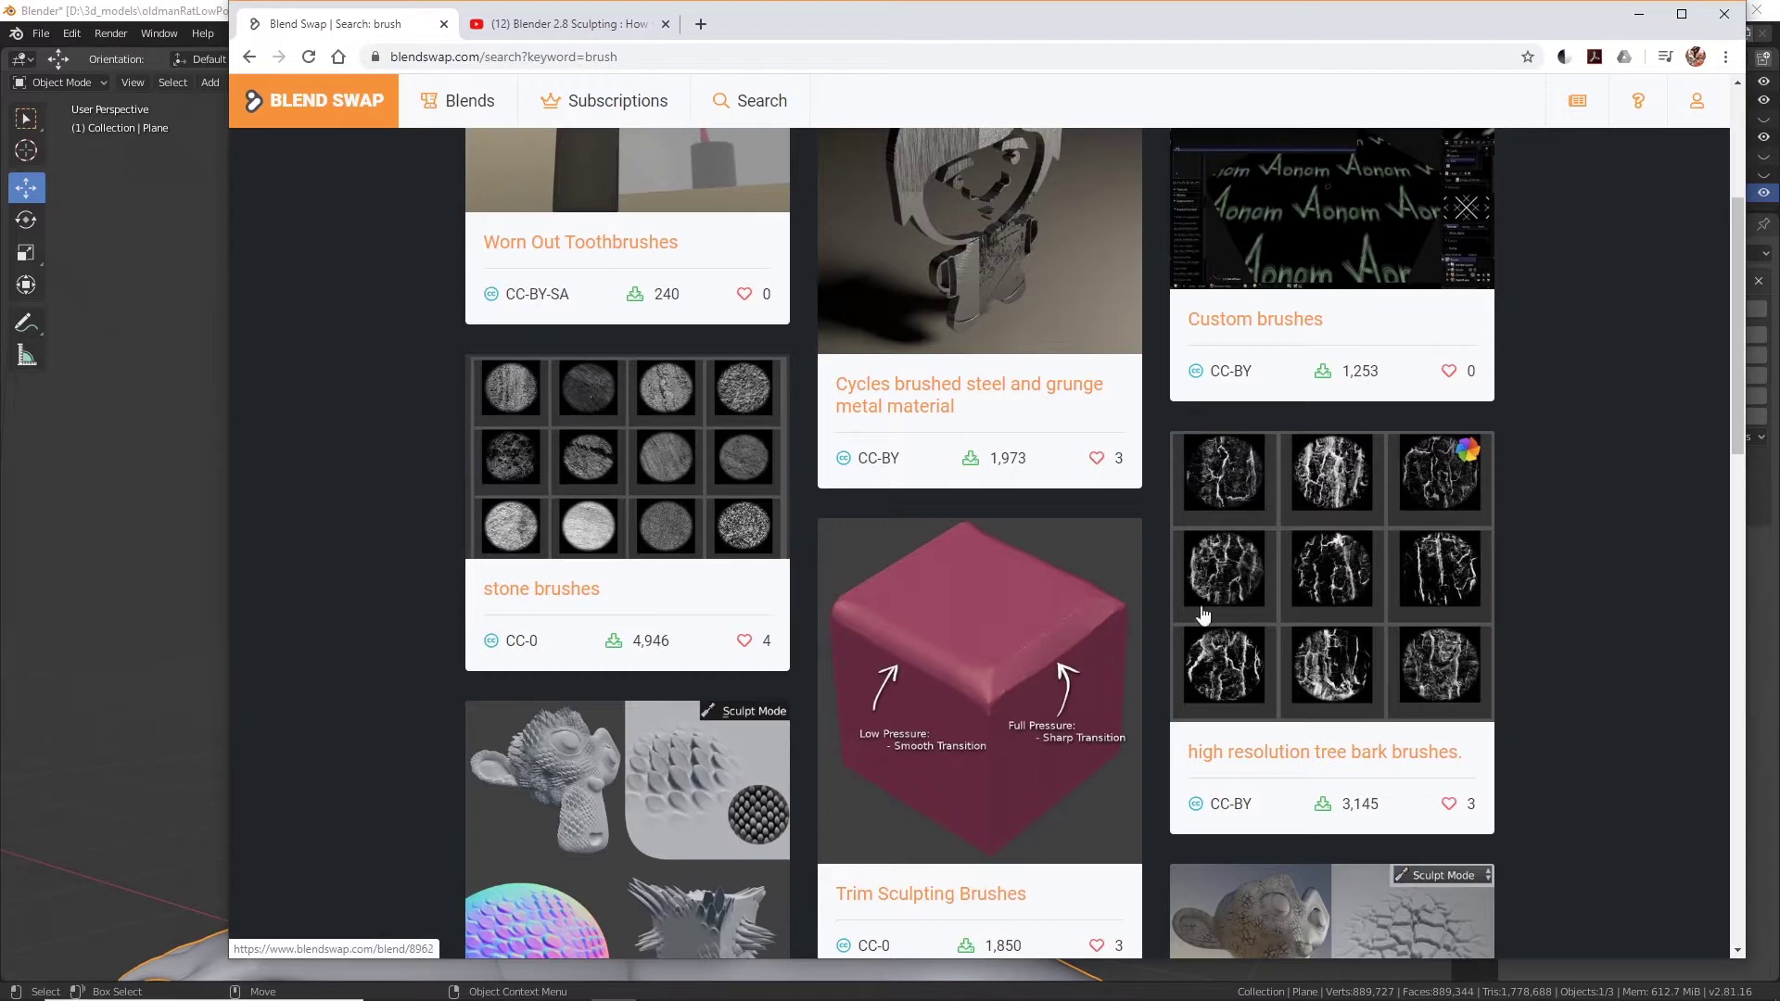
scroll(1442, 626, down, 2)
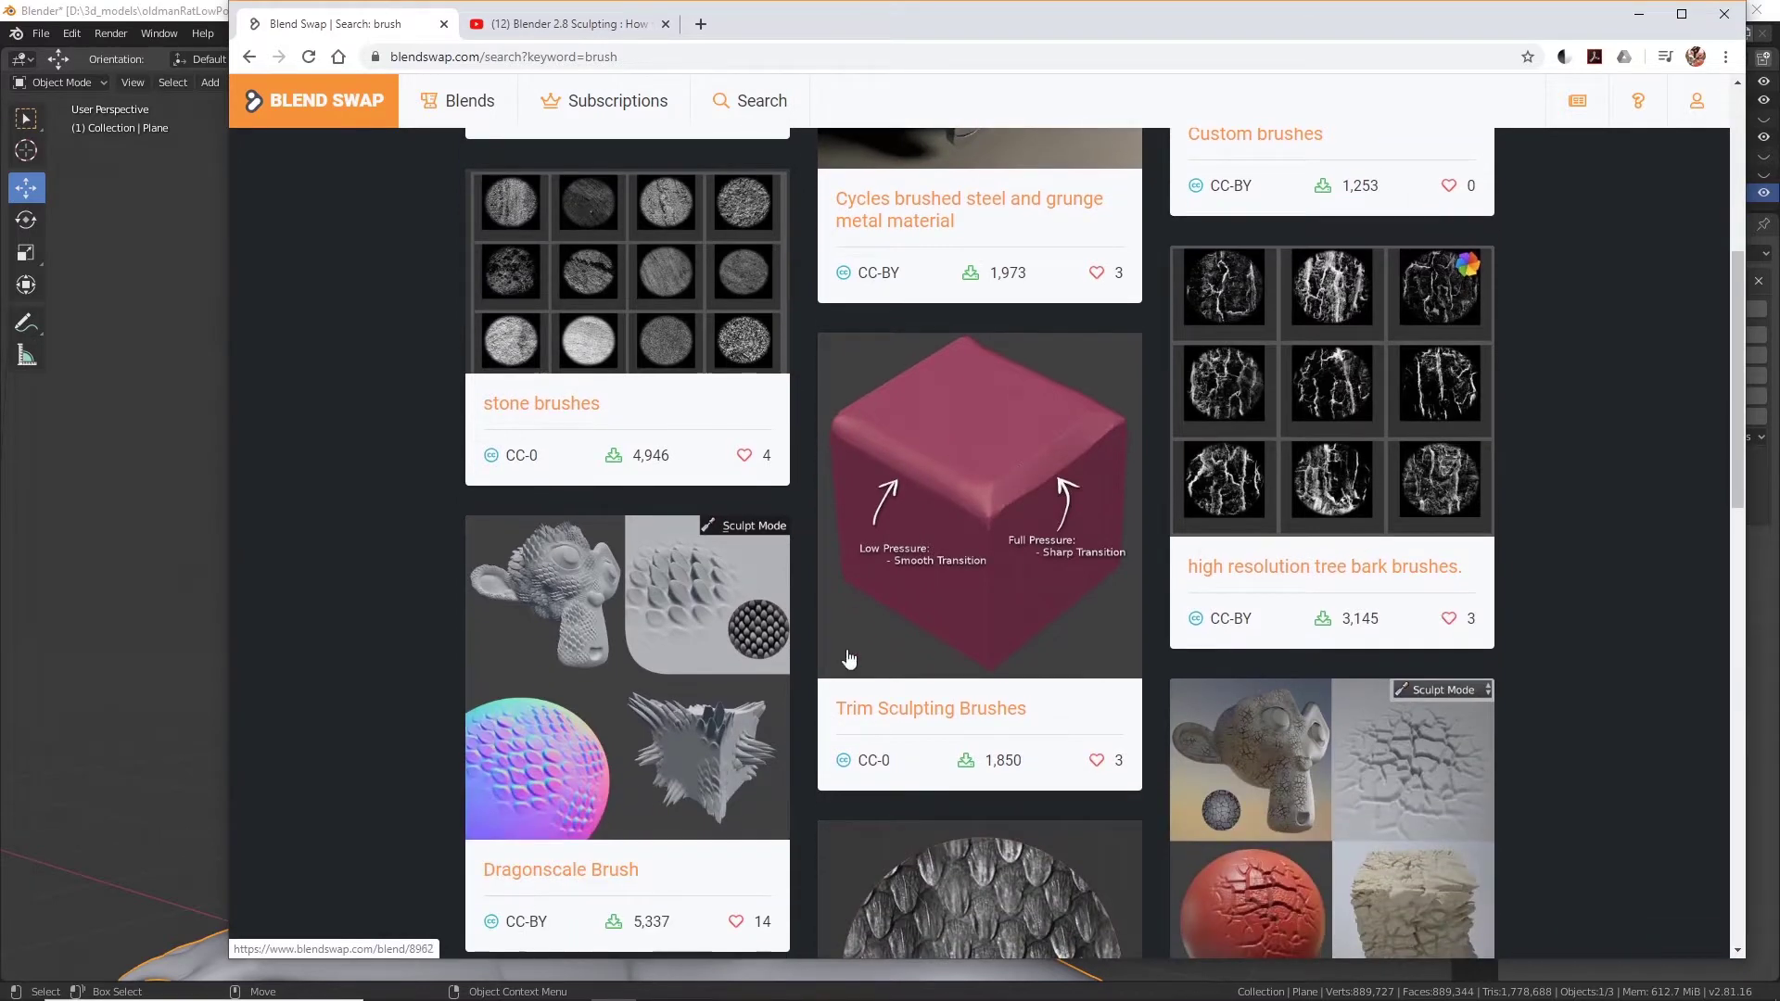
scroll(847, 659, down, 2)
scroll(627, 622, down, 3)
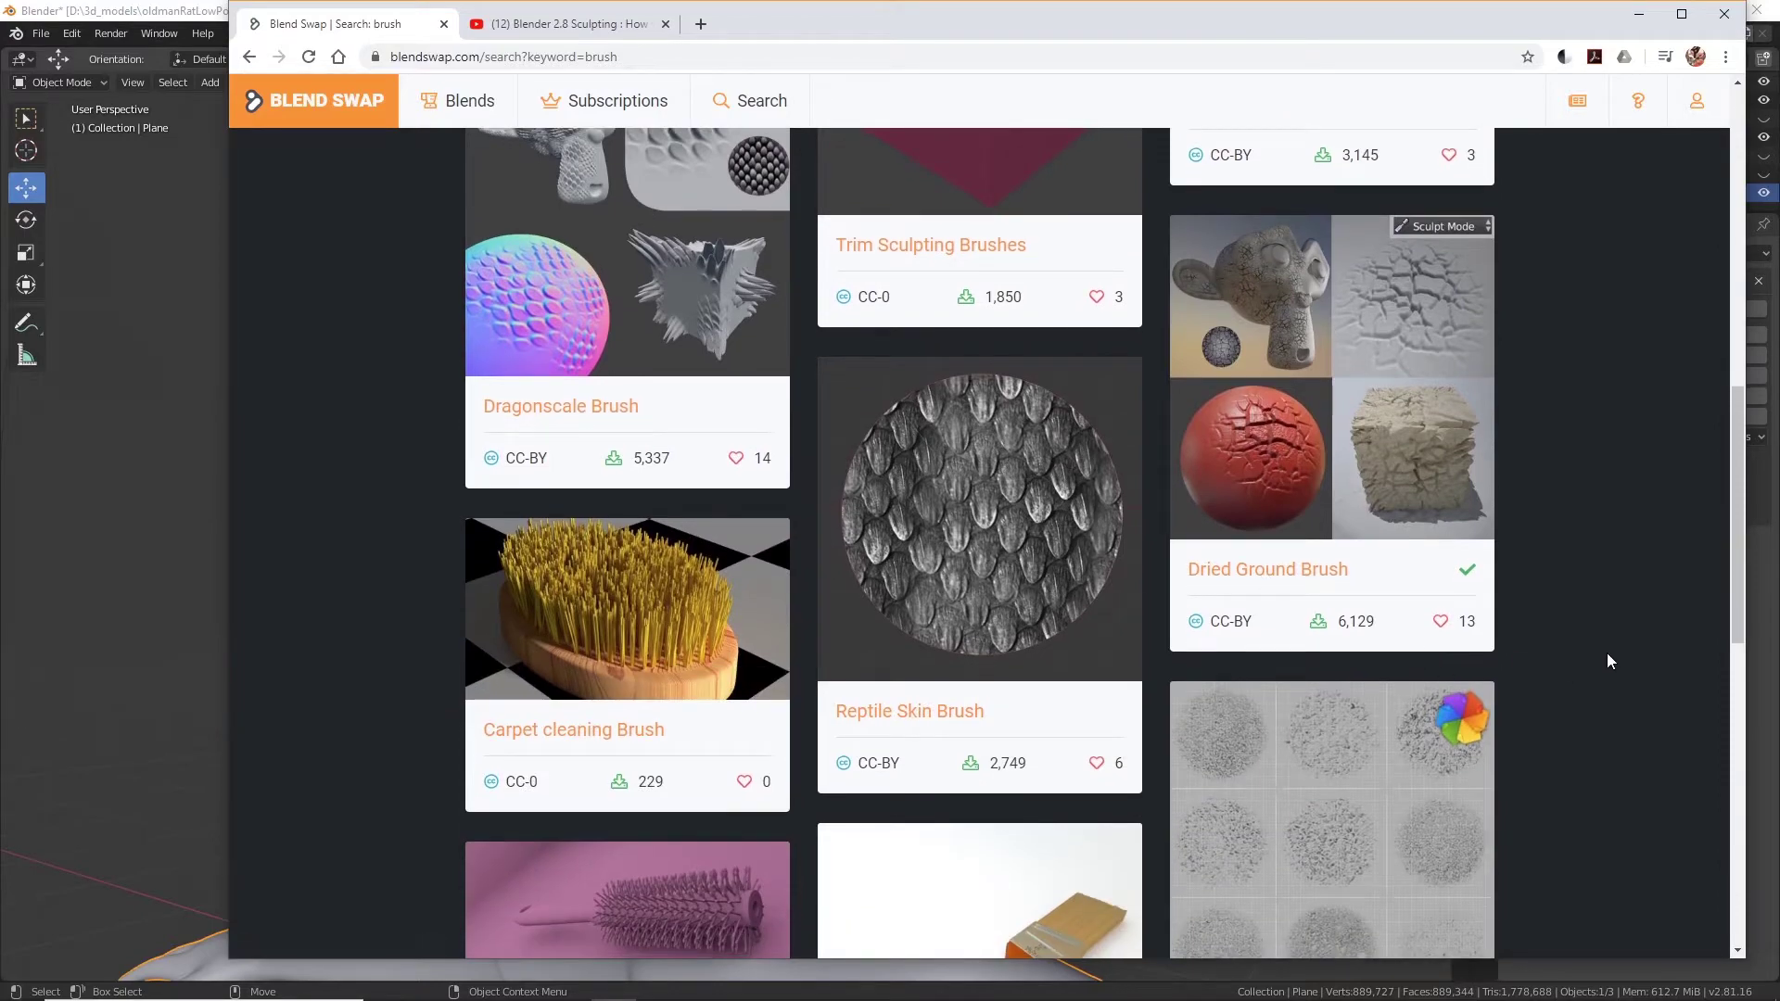
scroll(1608, 660, down, 5)
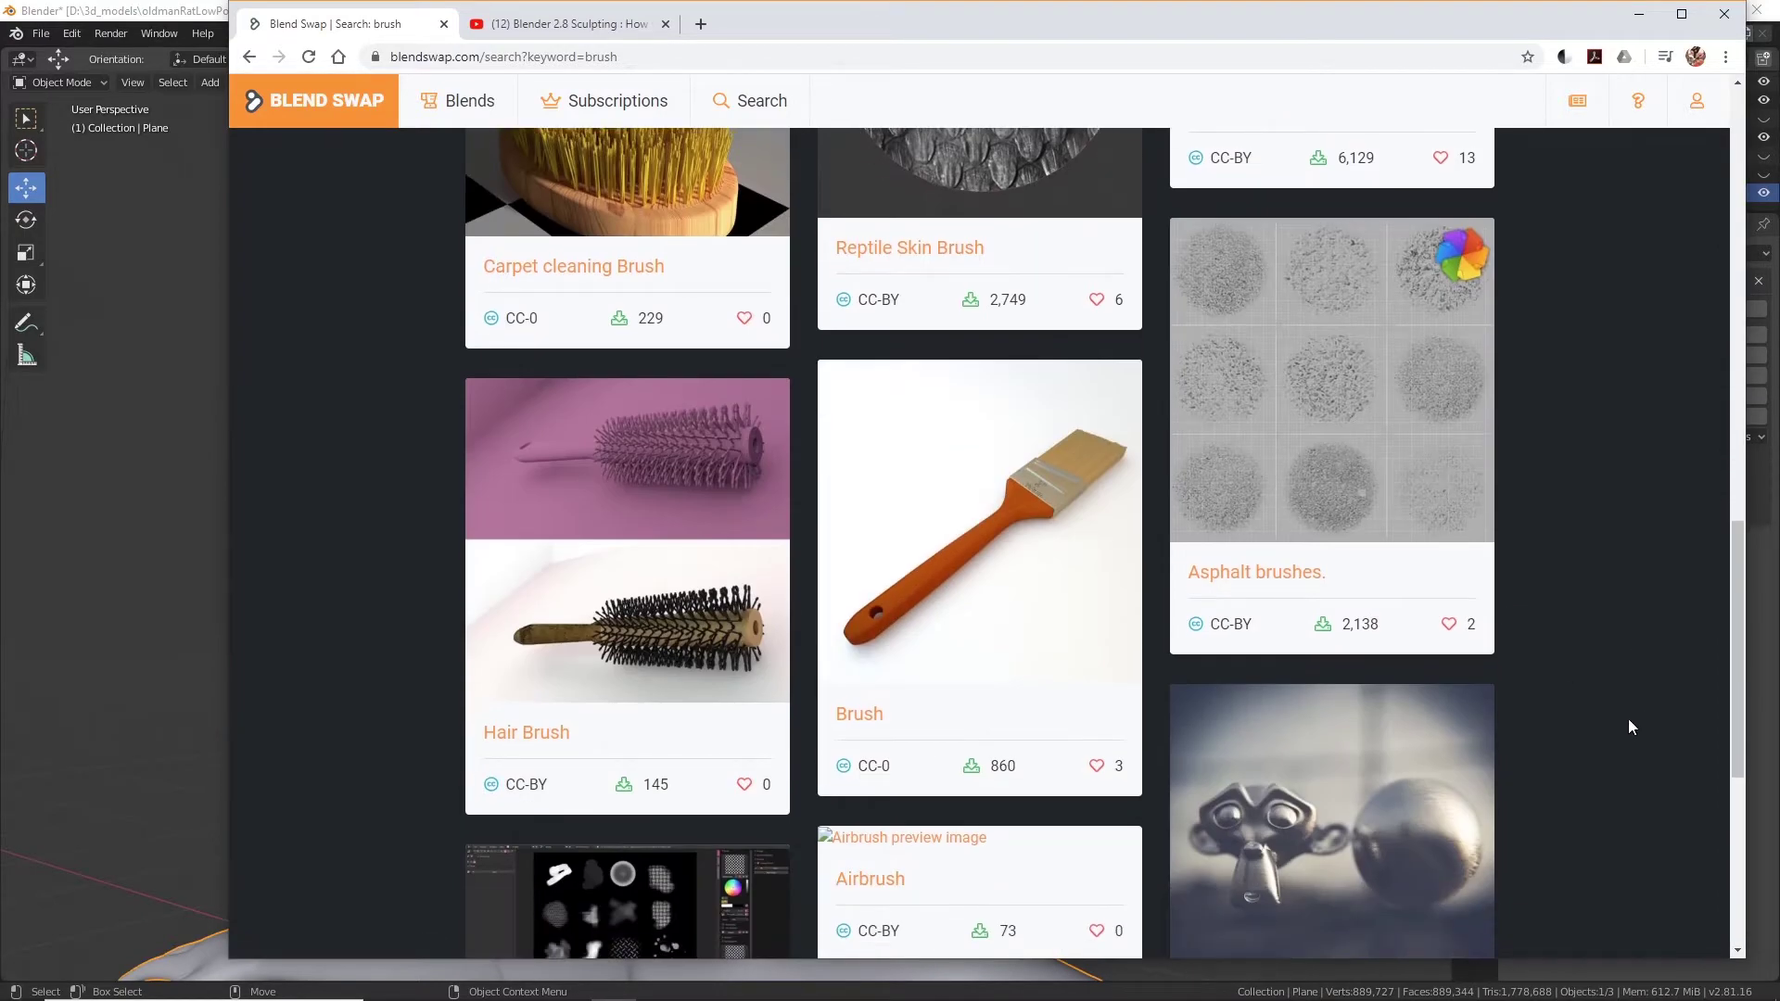
scroll(909, 584, down, 6)
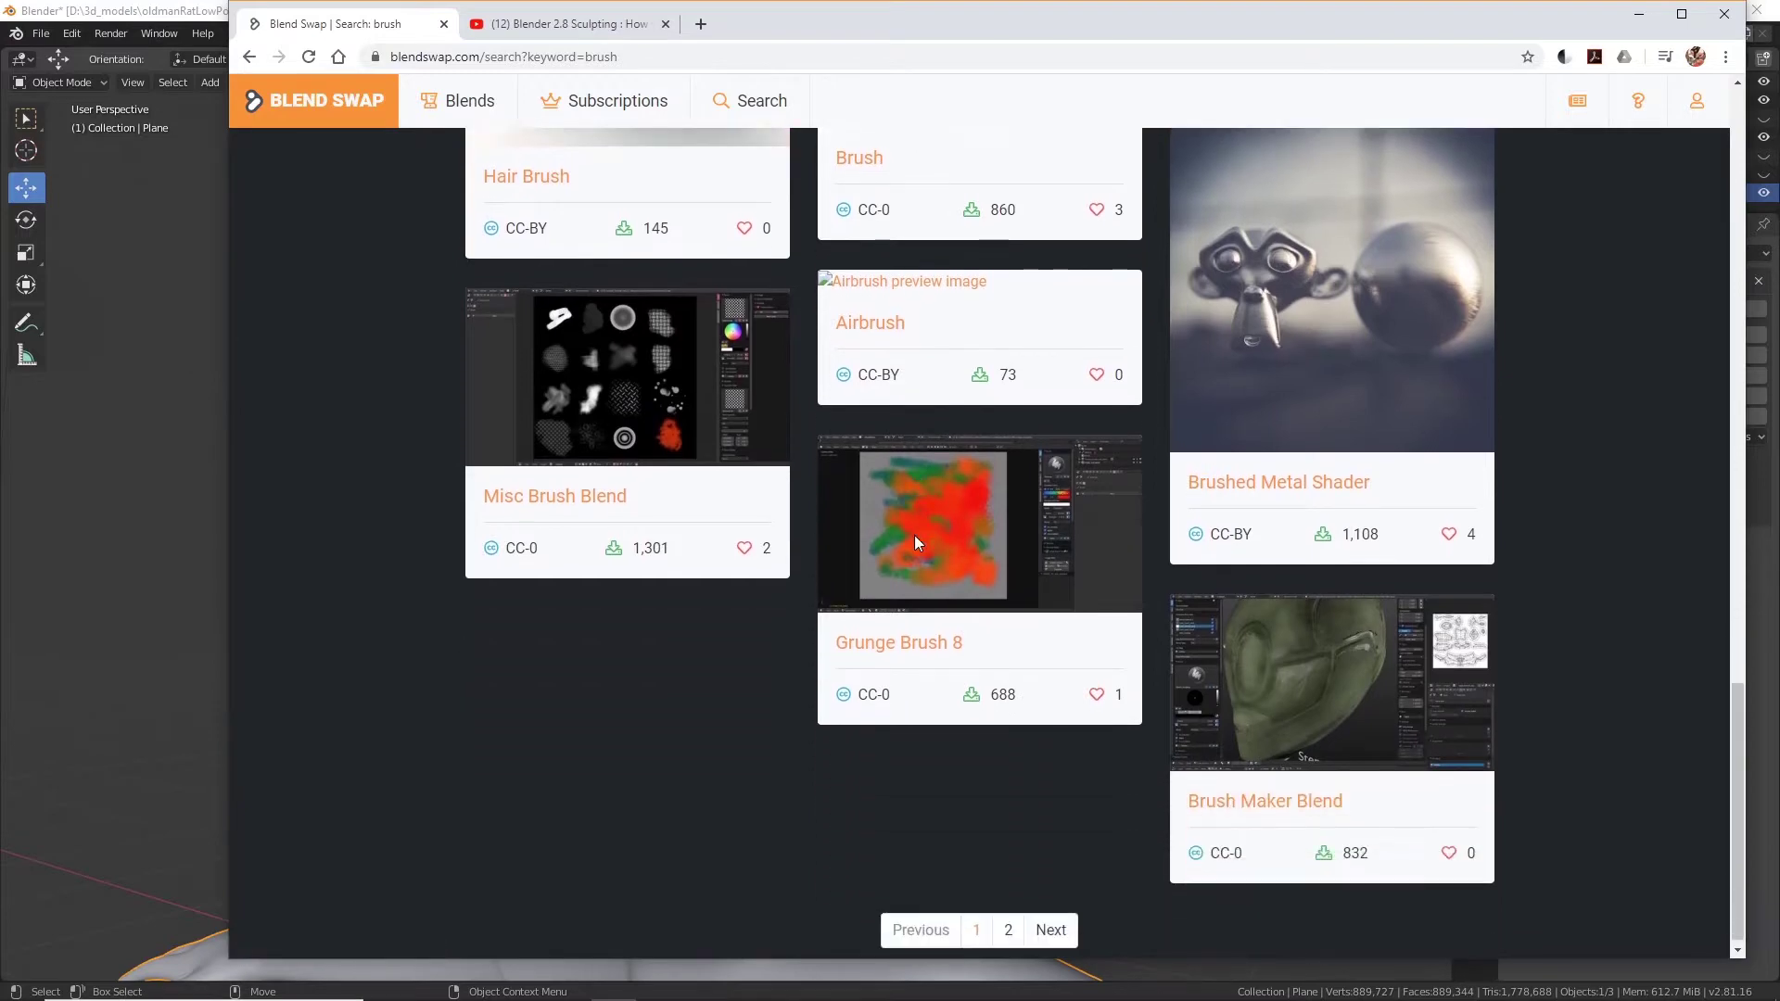
scroll(963, 583, down, 1)
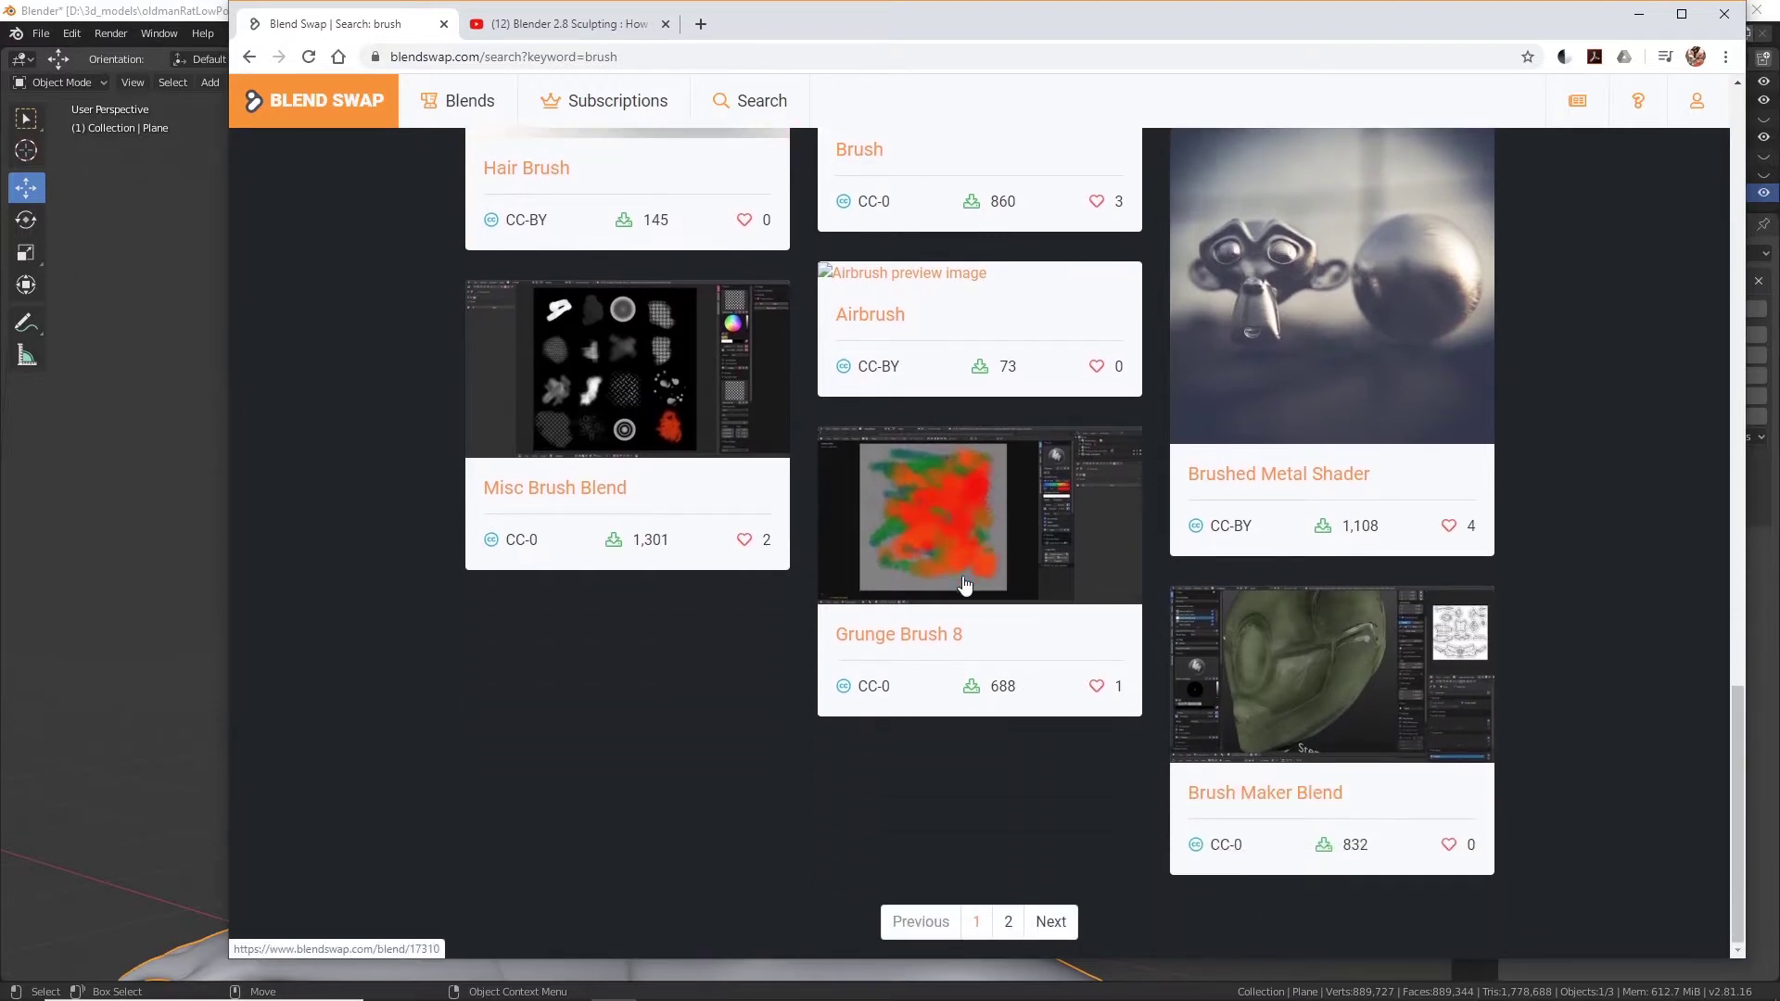
click(1009, 922)
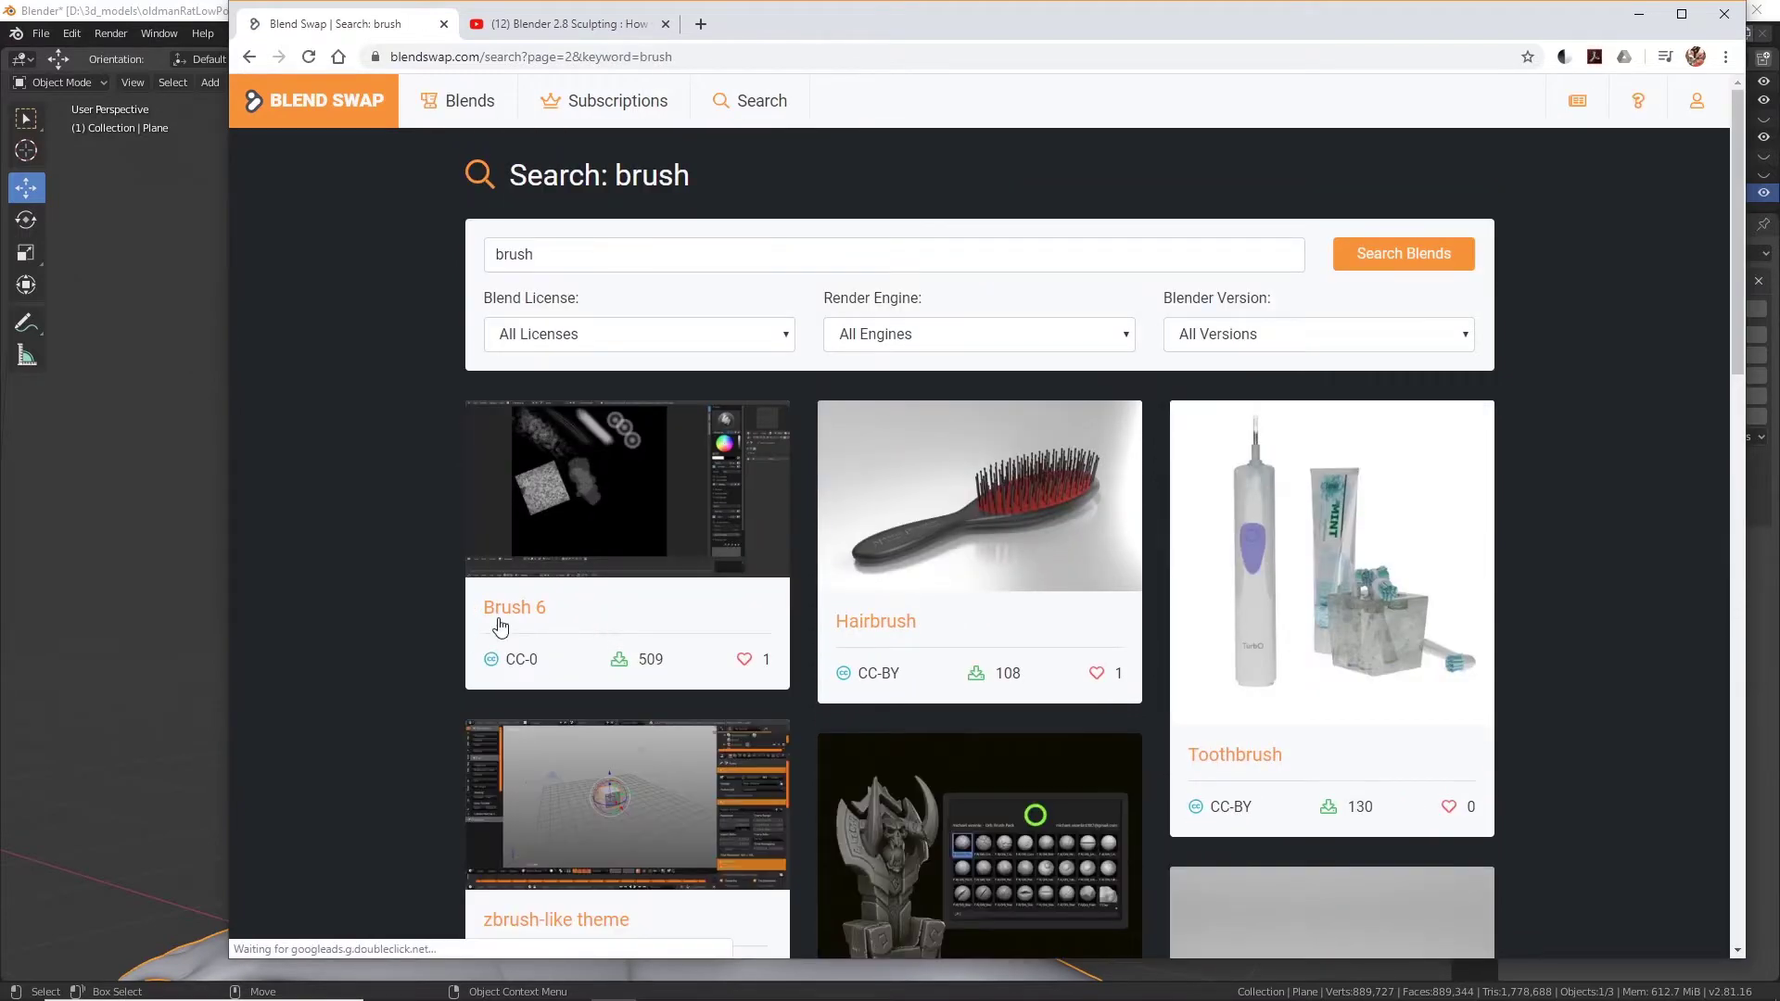
scroll(500, 628, down, 4)
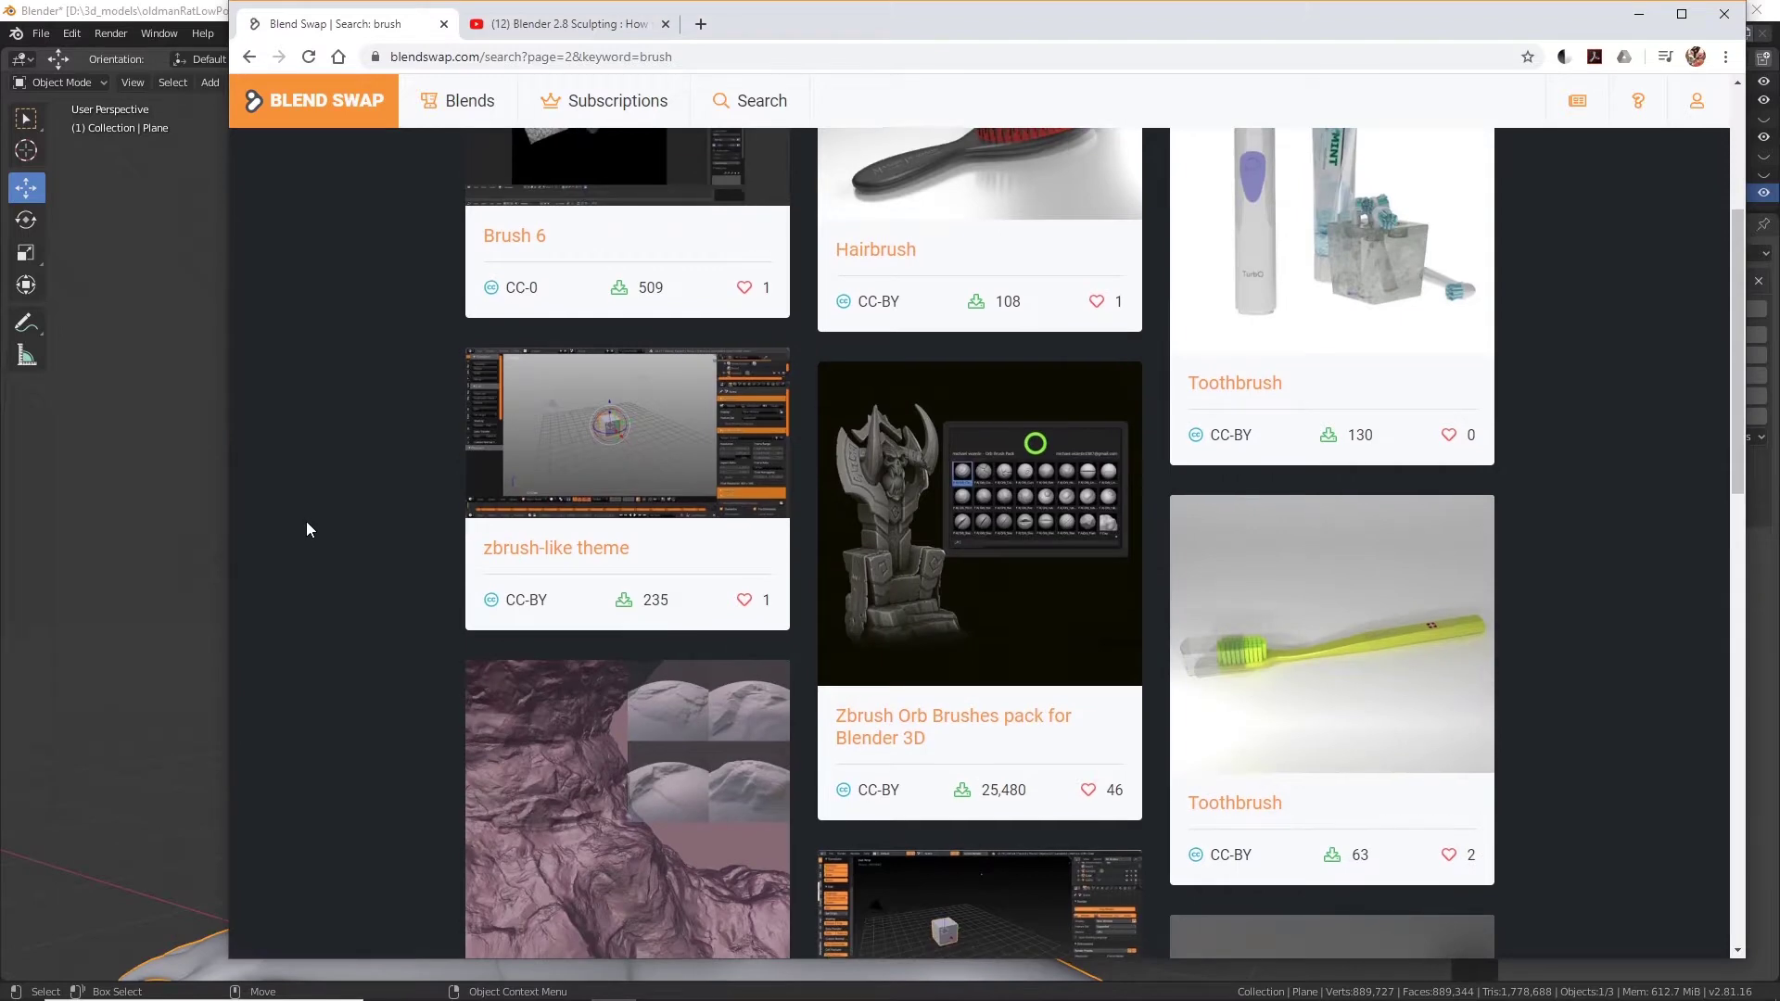
scroll(306, 529, down, 7)
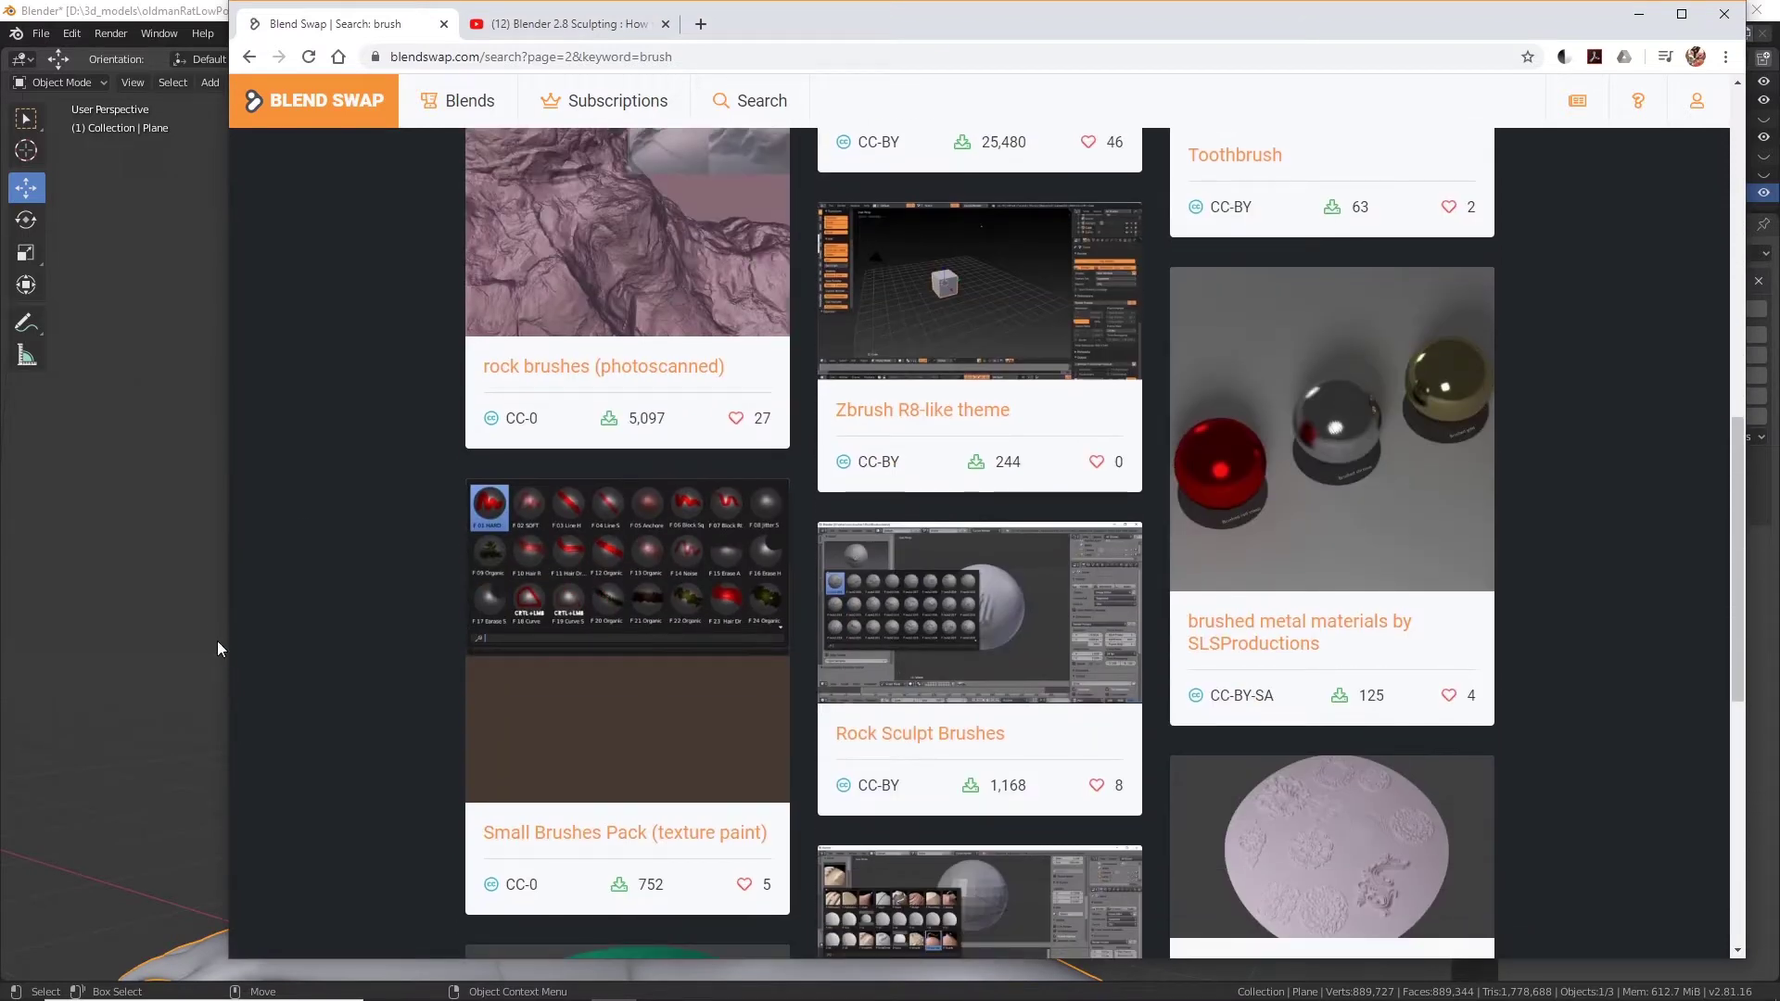
scroll(306, 668, down, 2)
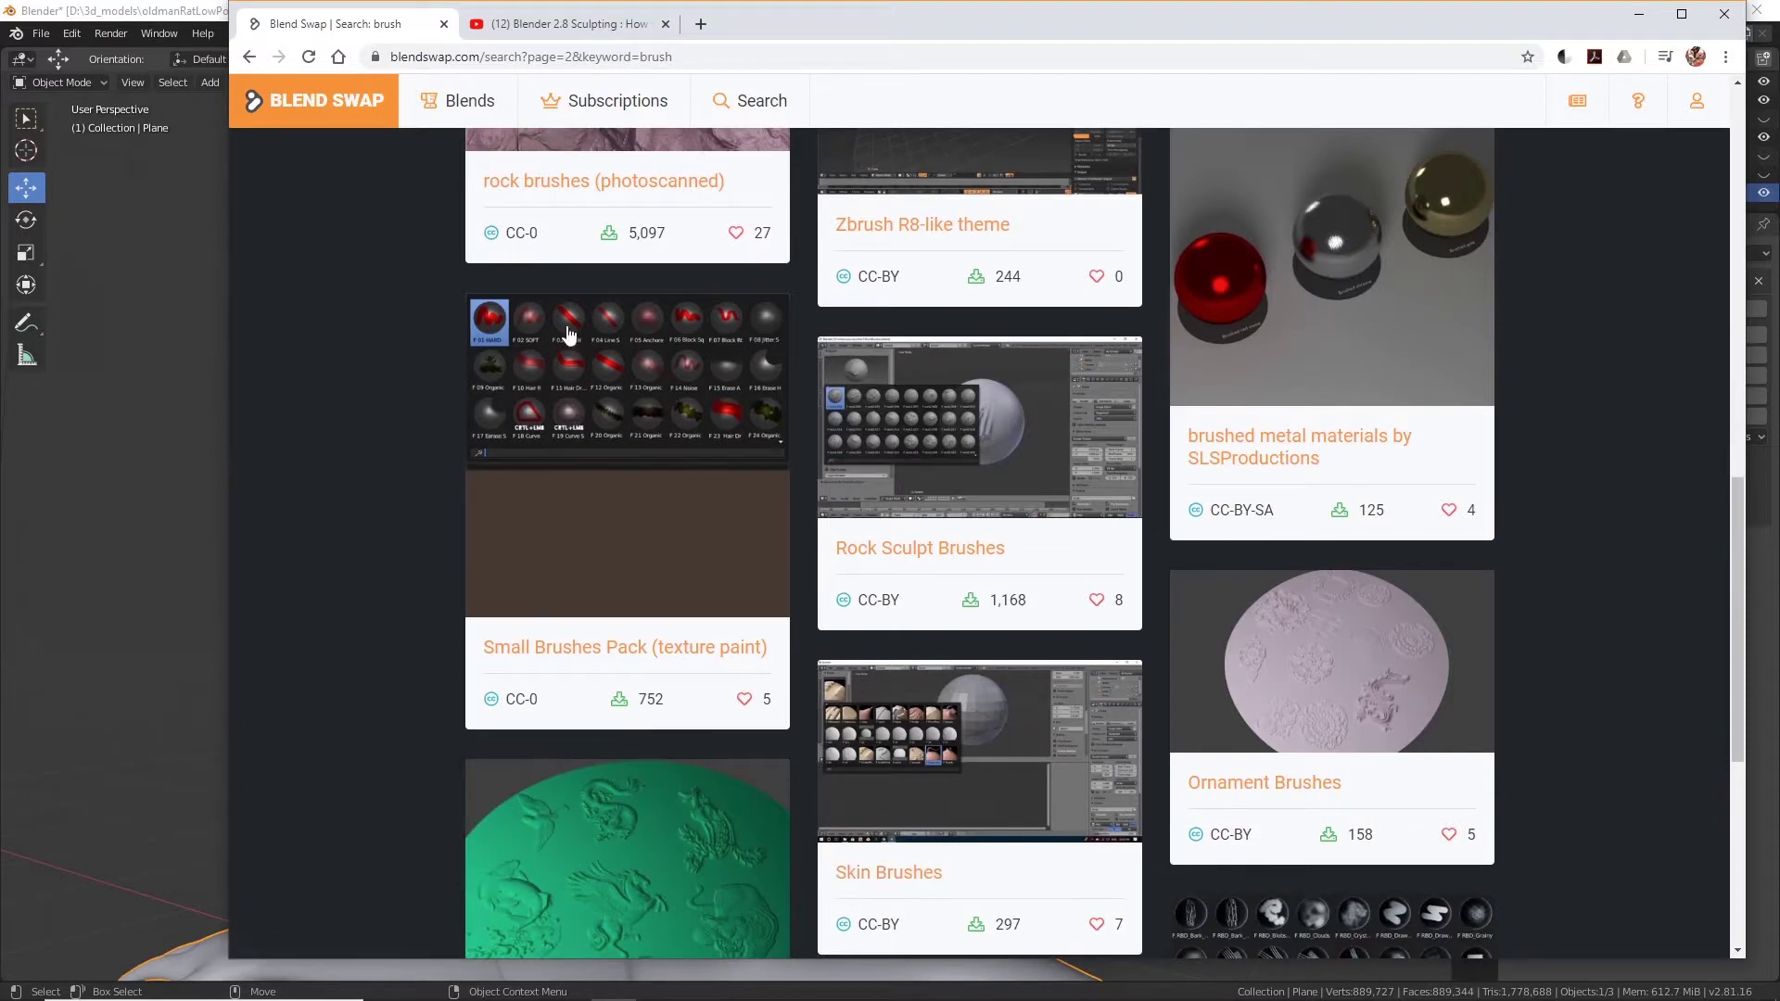
Switch back to Blender and open the file browser for appending data from another blend file.
click(165, 293)
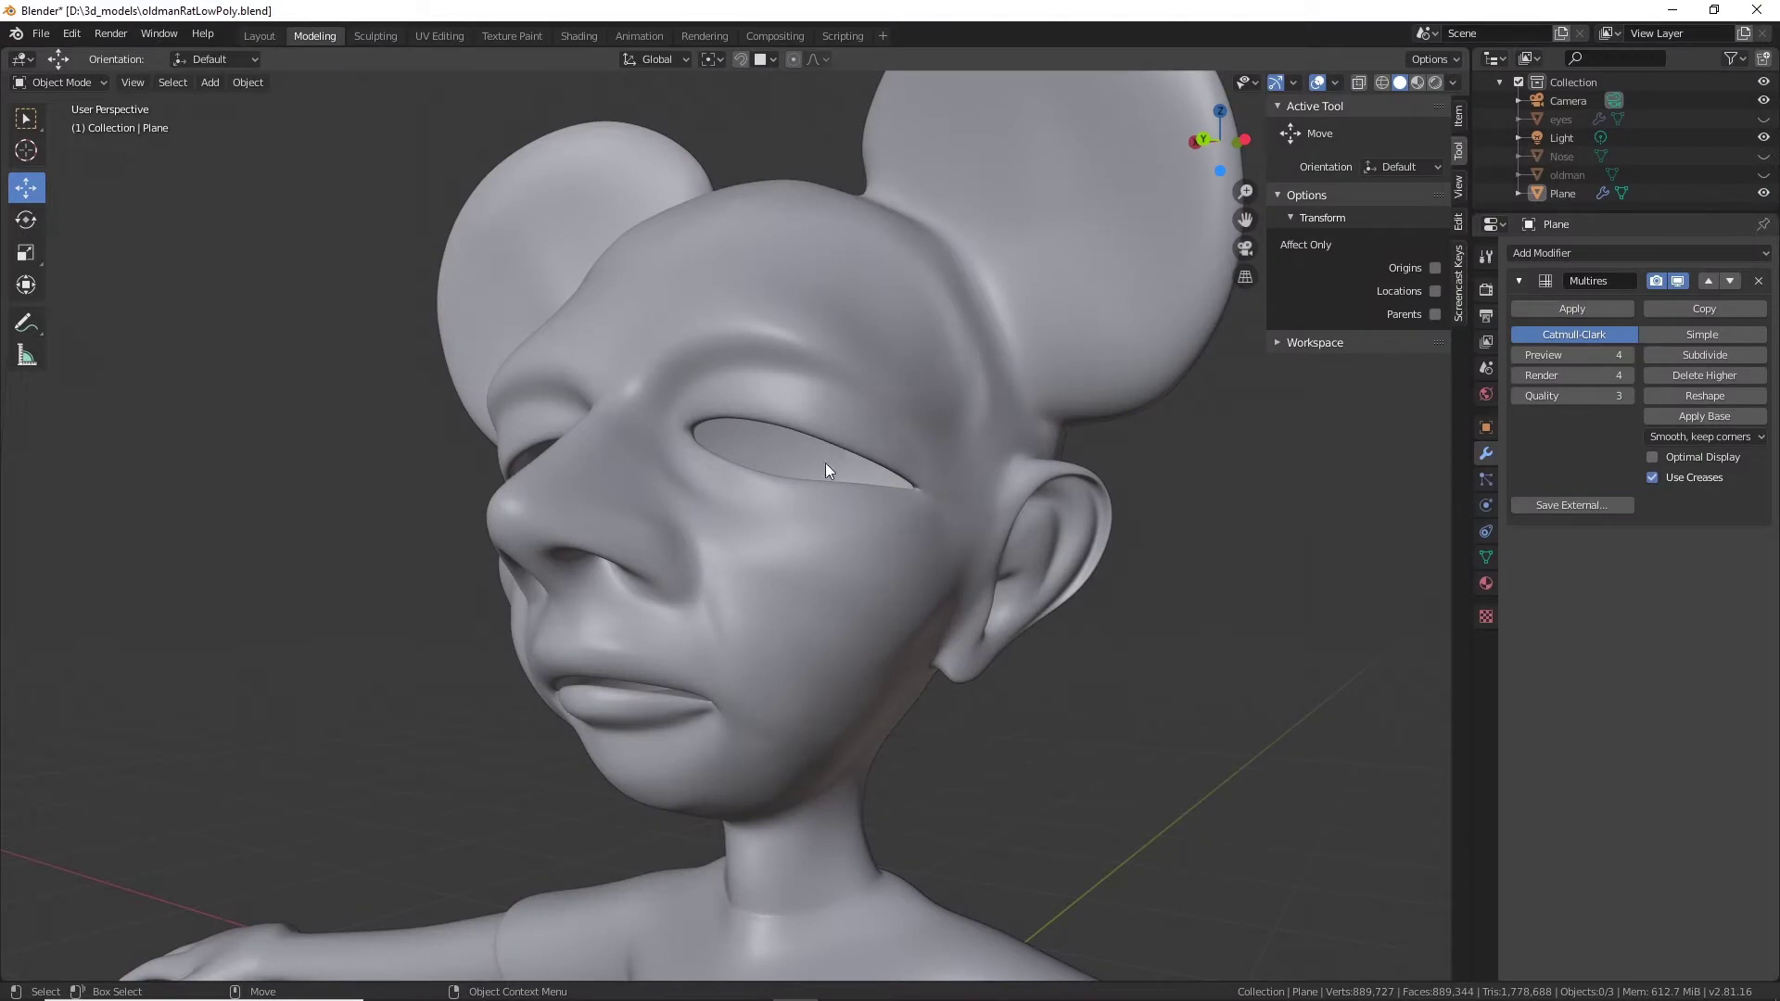
middle_drag(977, 569, 964, 604)
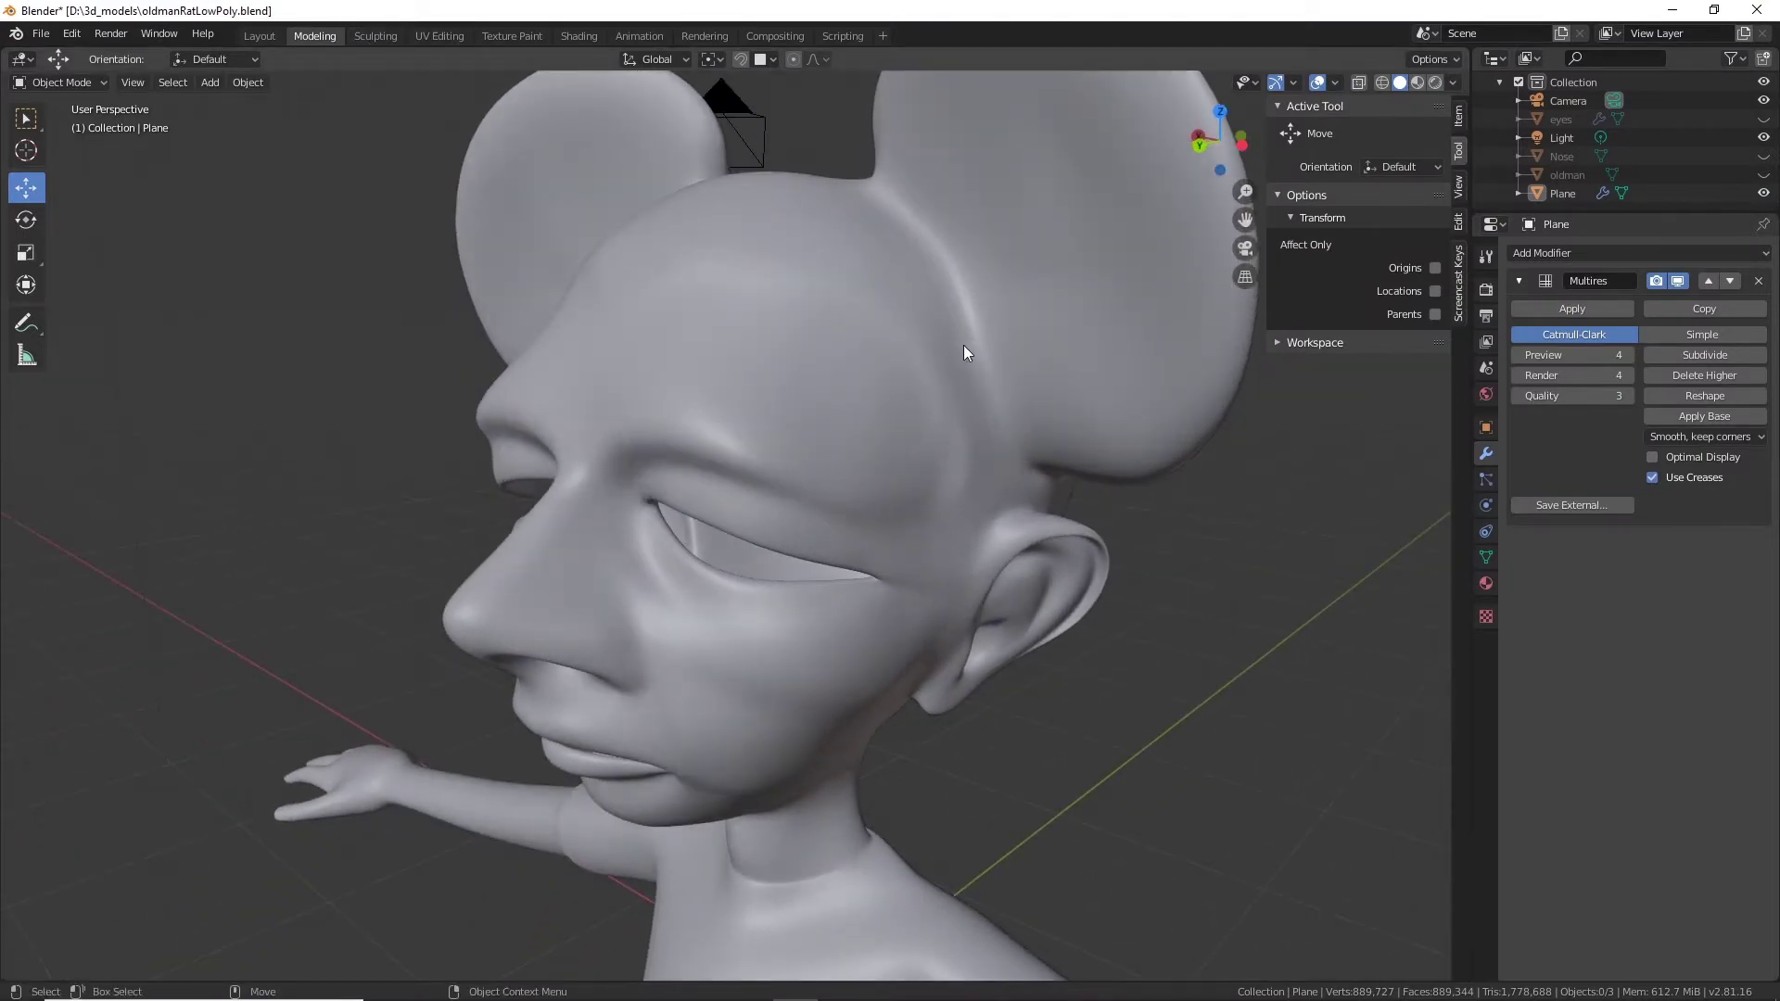
middle_drag(964, 352, 536, 590)
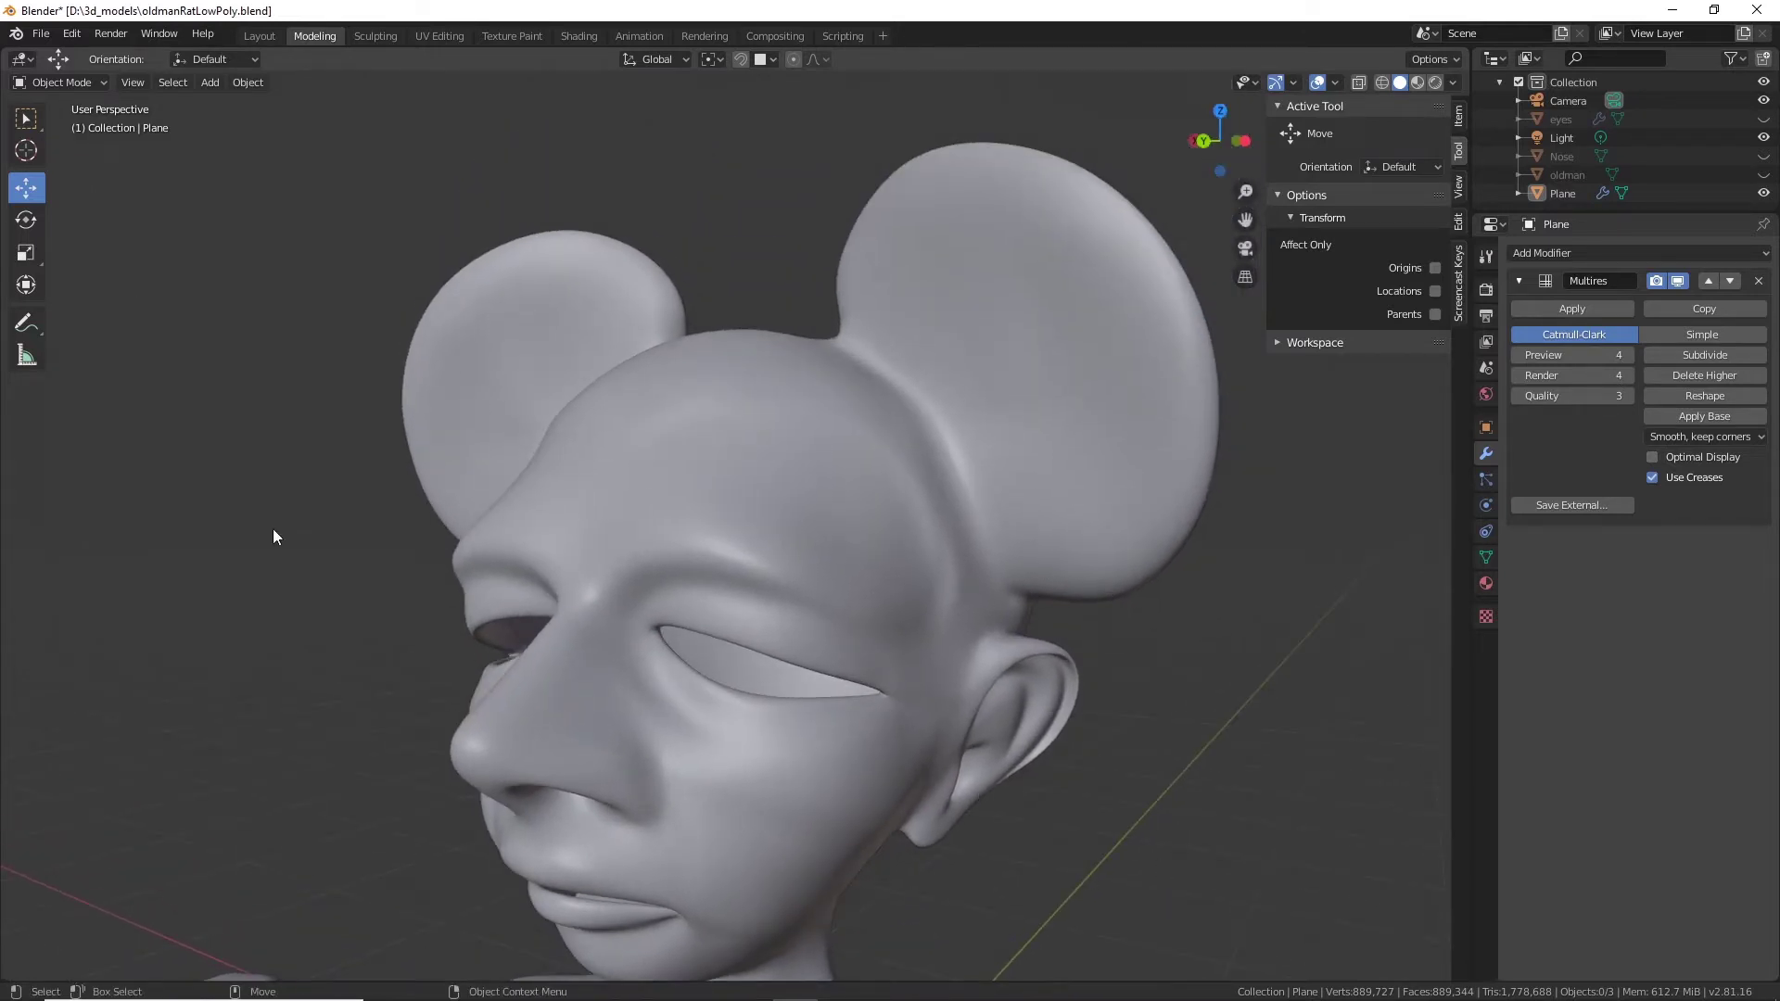
mouse_move(741, 988)
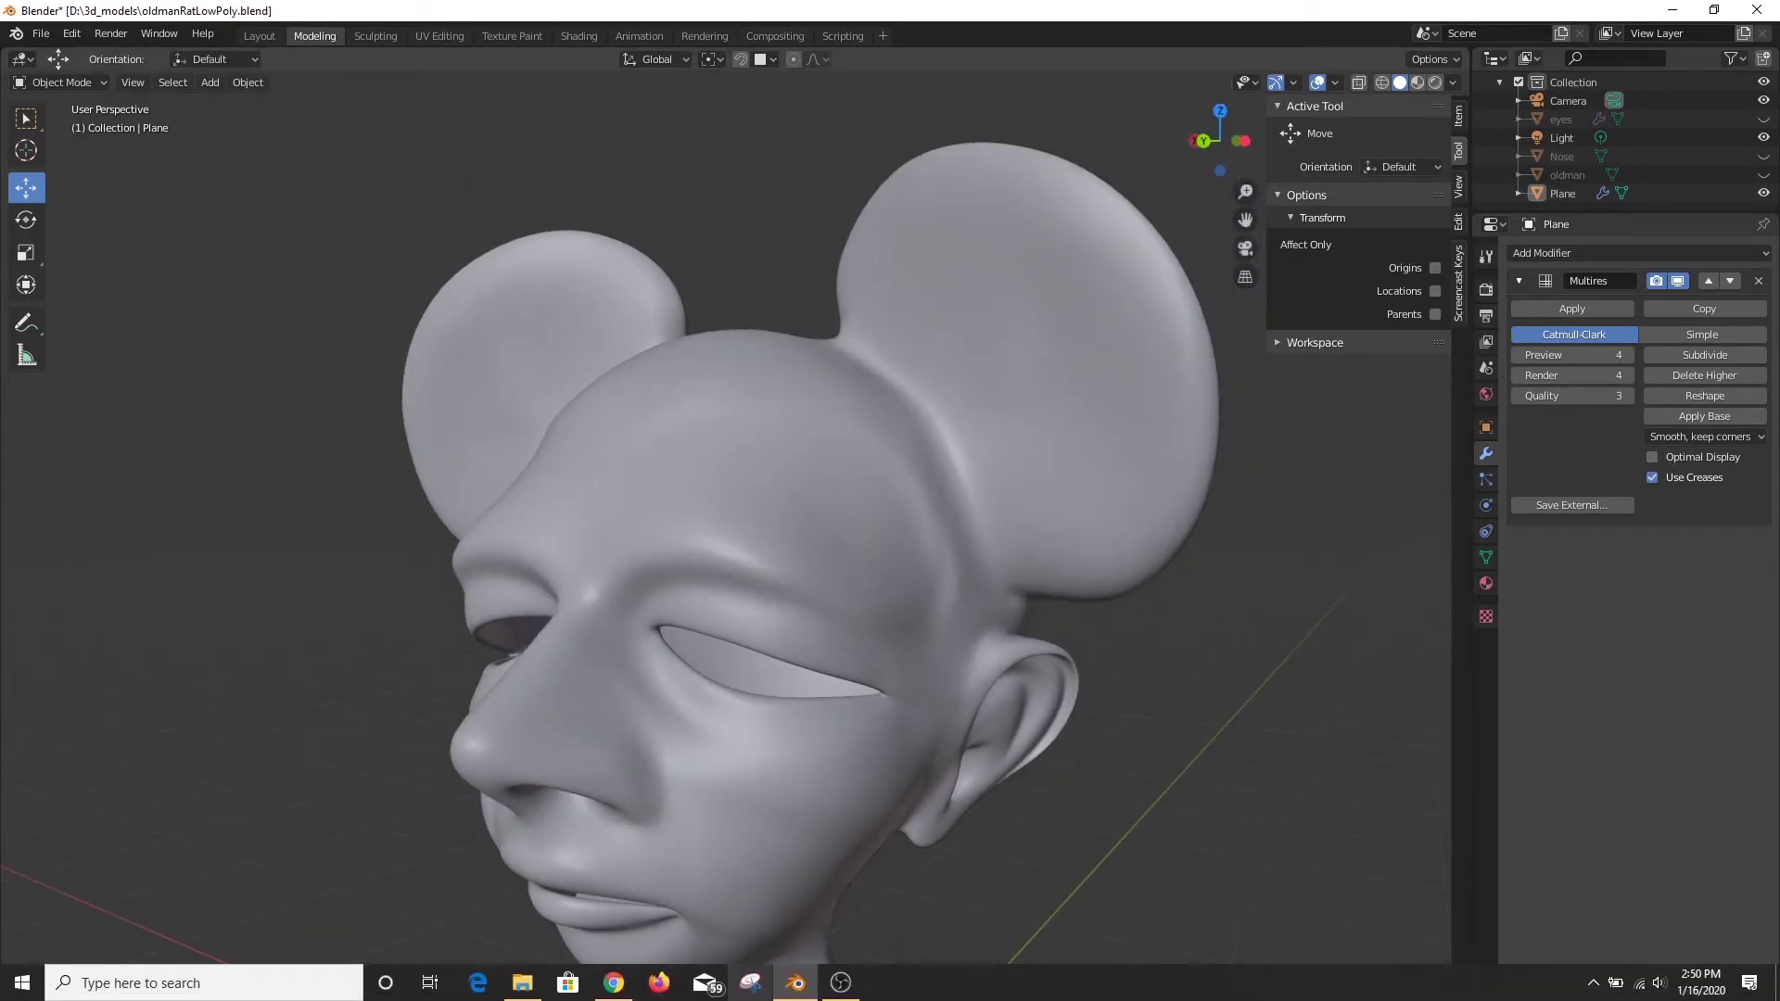
click(39, 35)
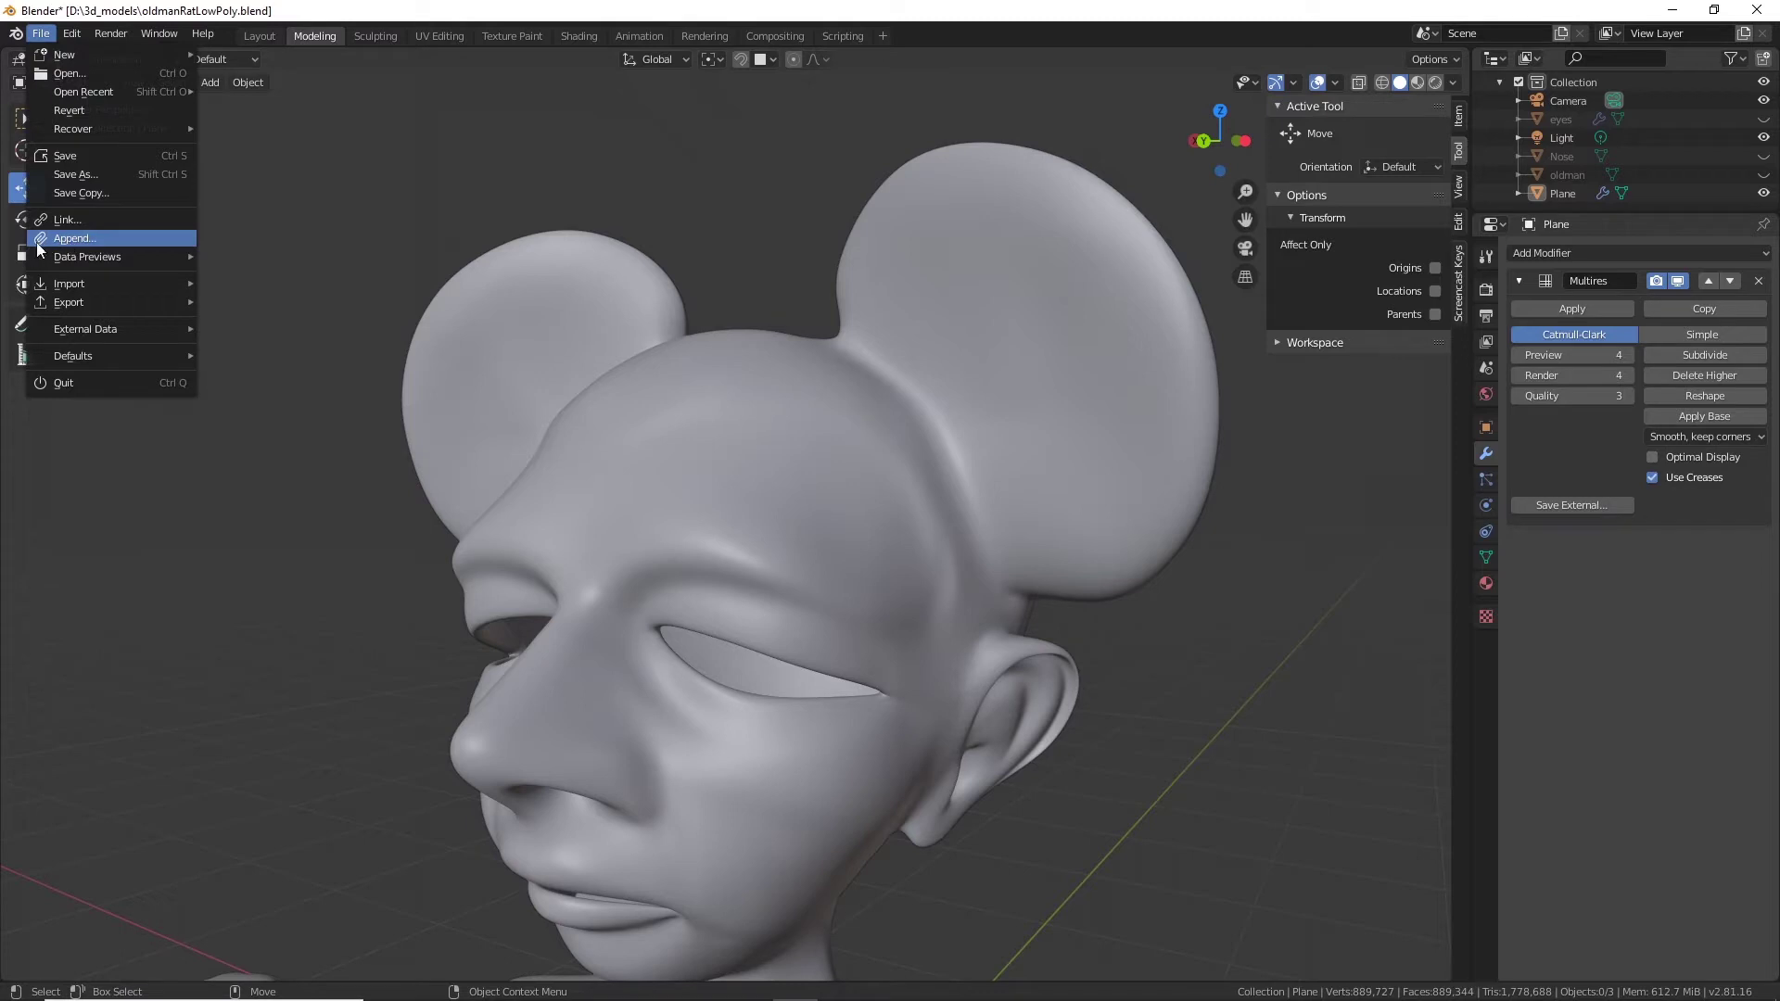
click(79, 237)
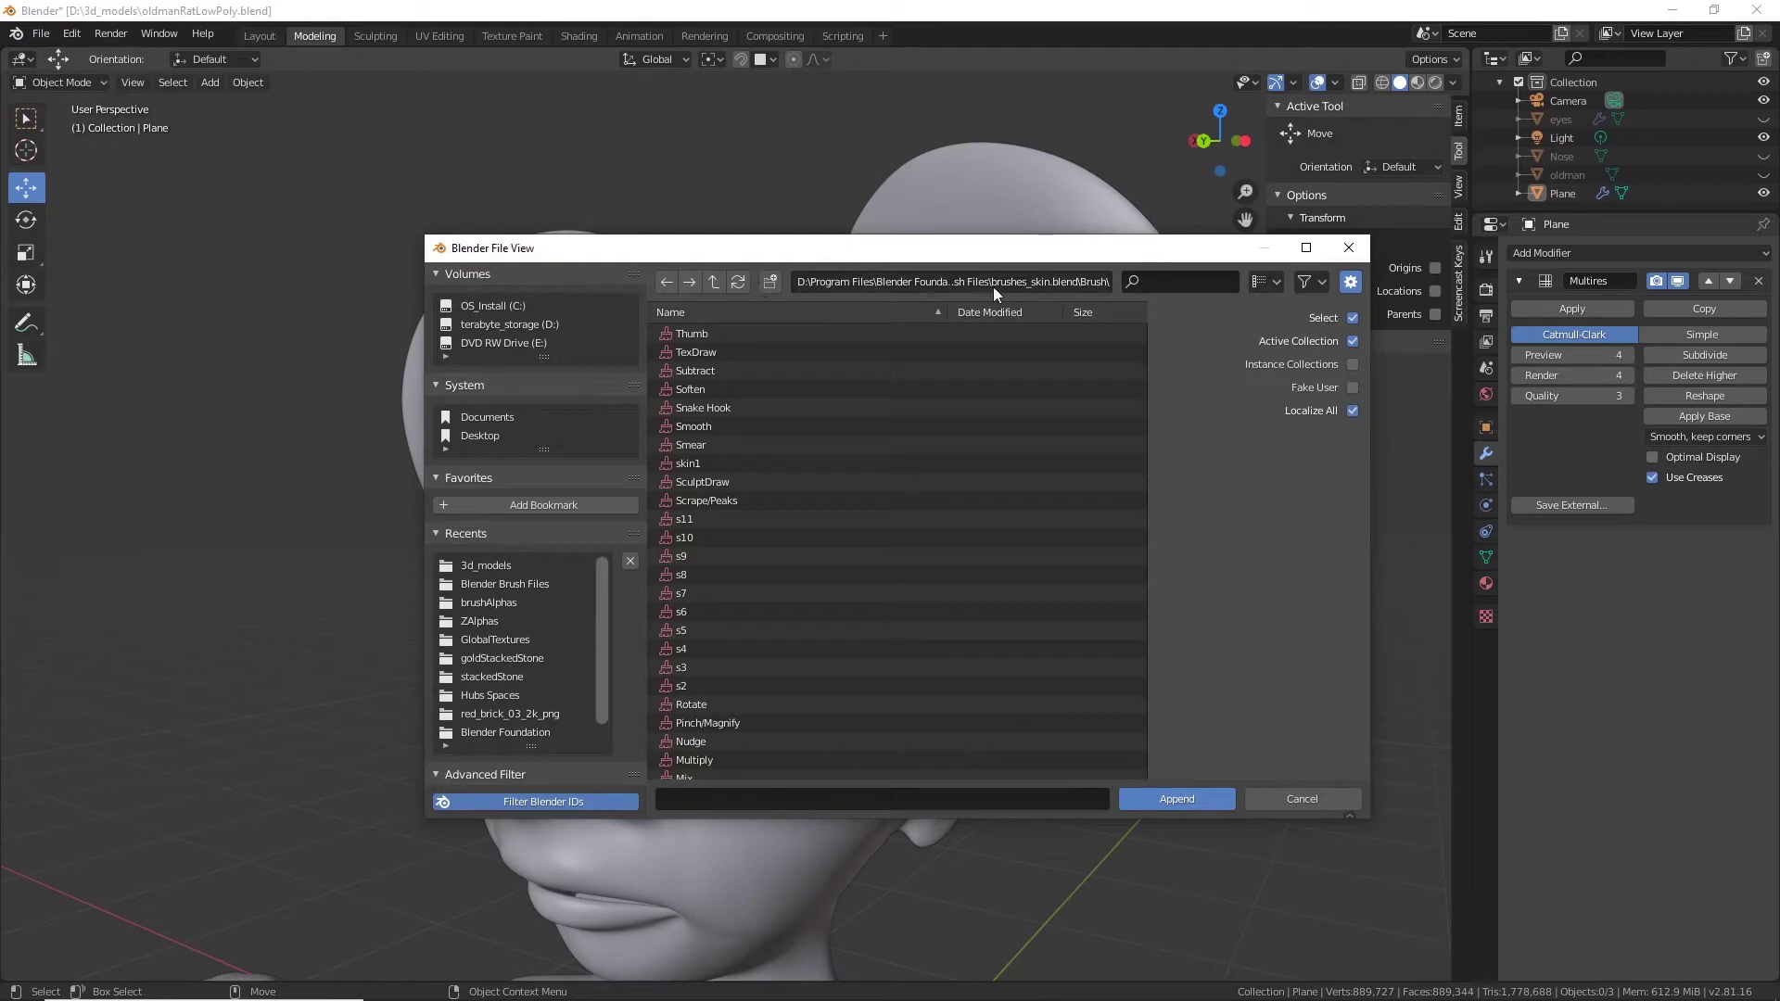
Open the Brush category of brushes_skin.blend from the Blender Brush Files folder.
click(712, 281)
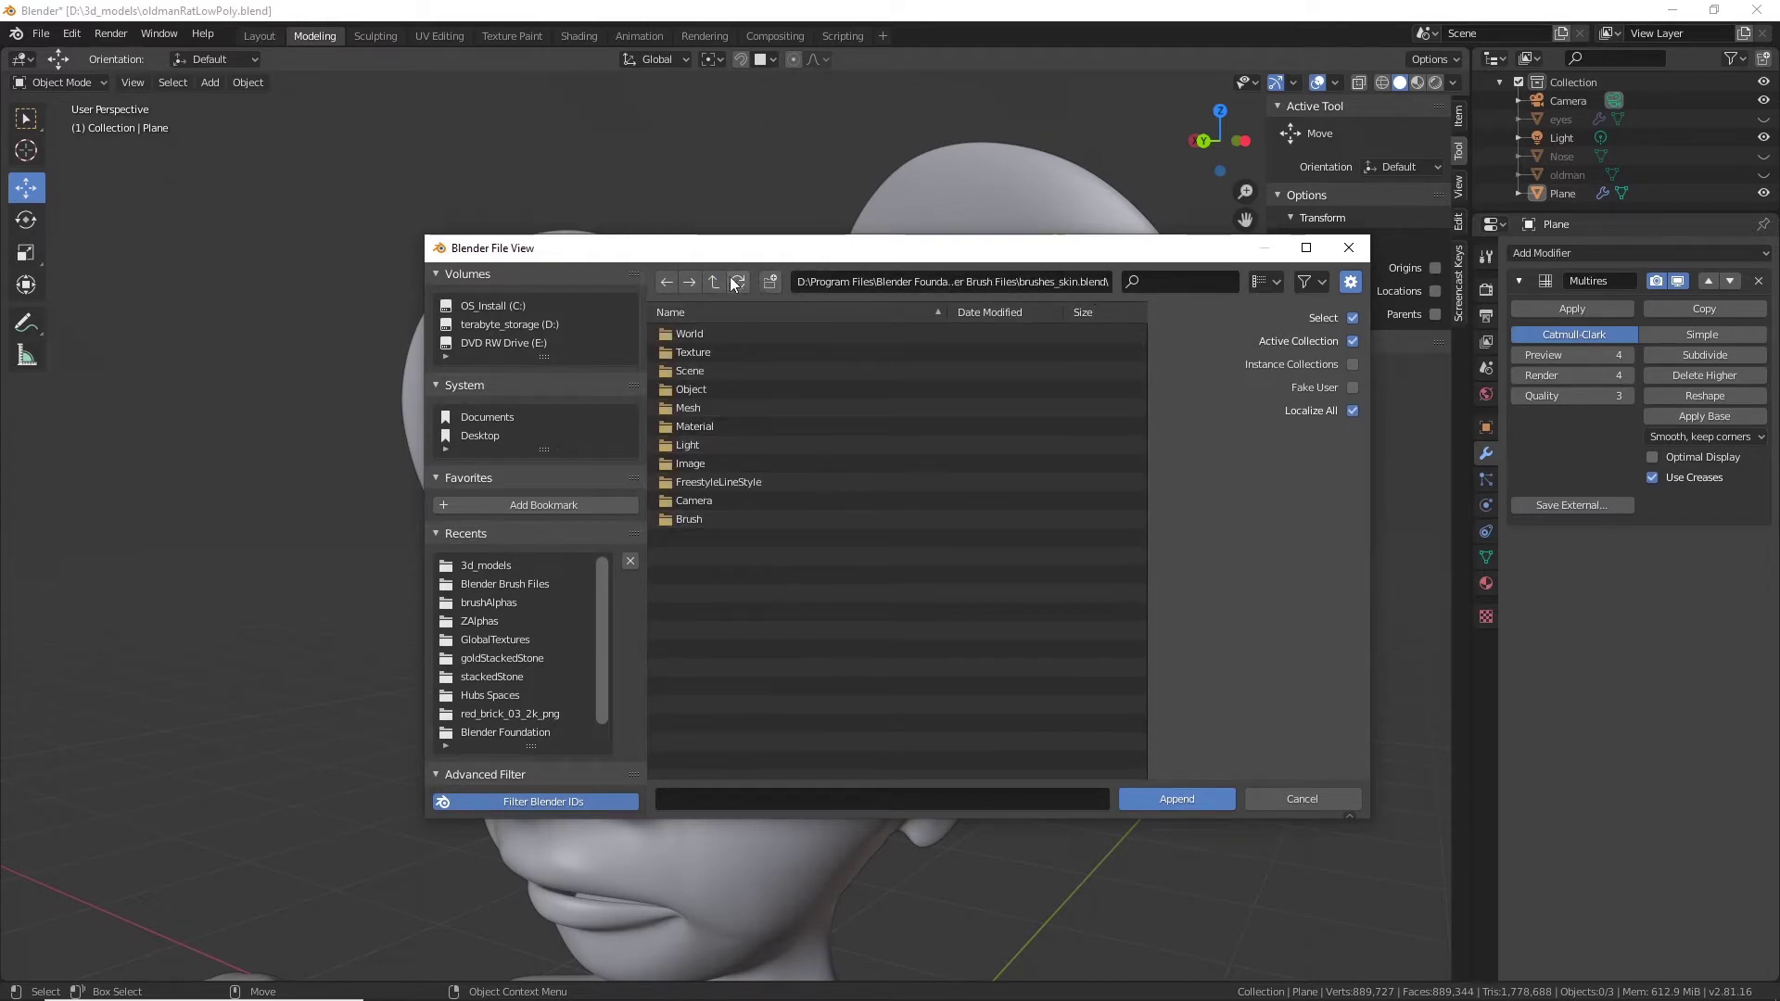
click(713, 280)
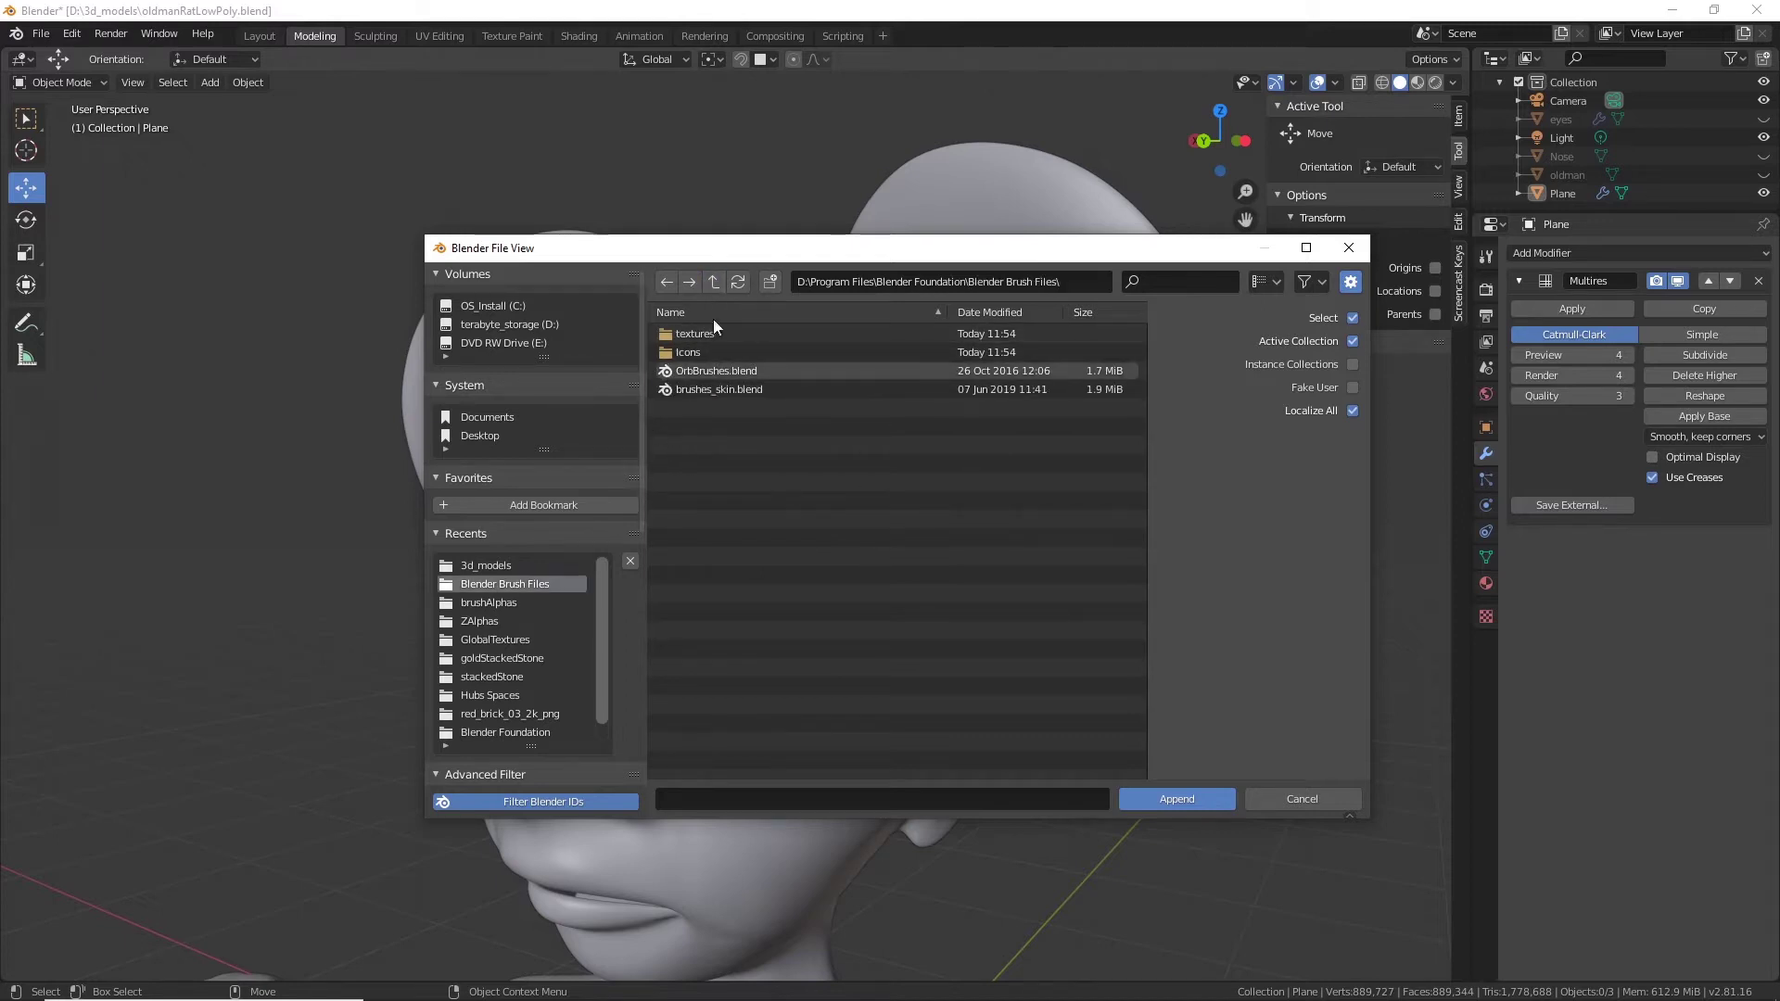
click(749, 387)
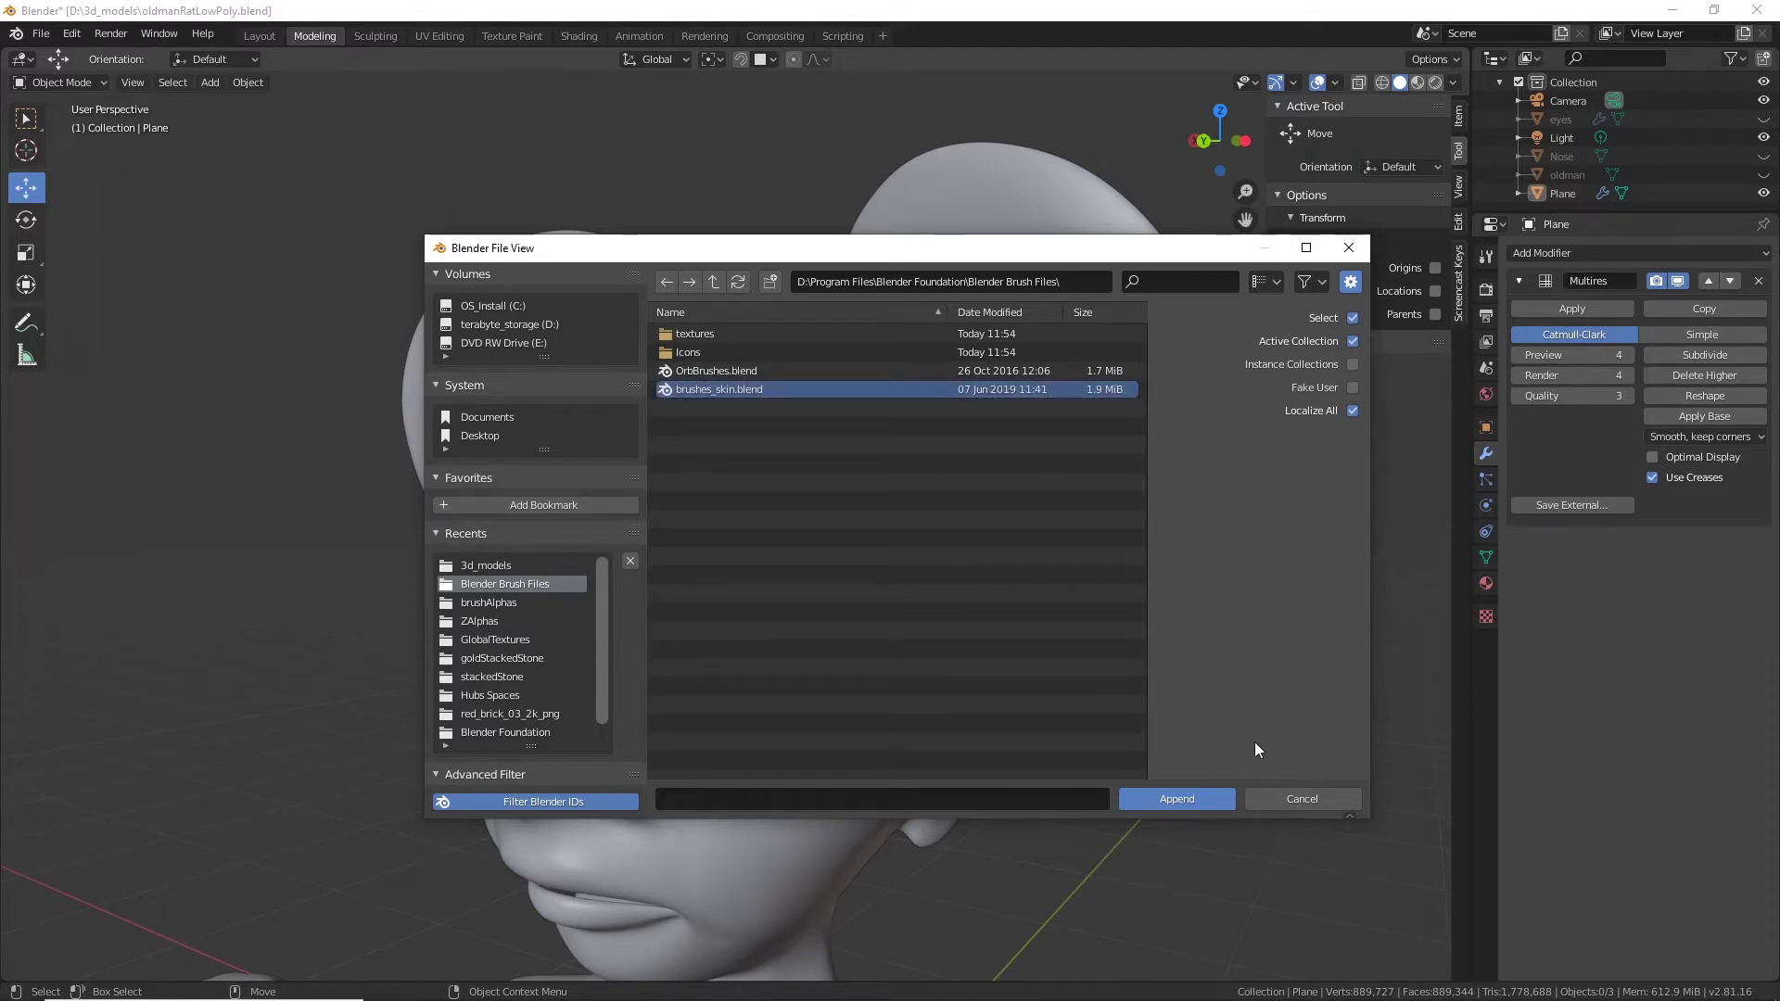
click(1176, 798)
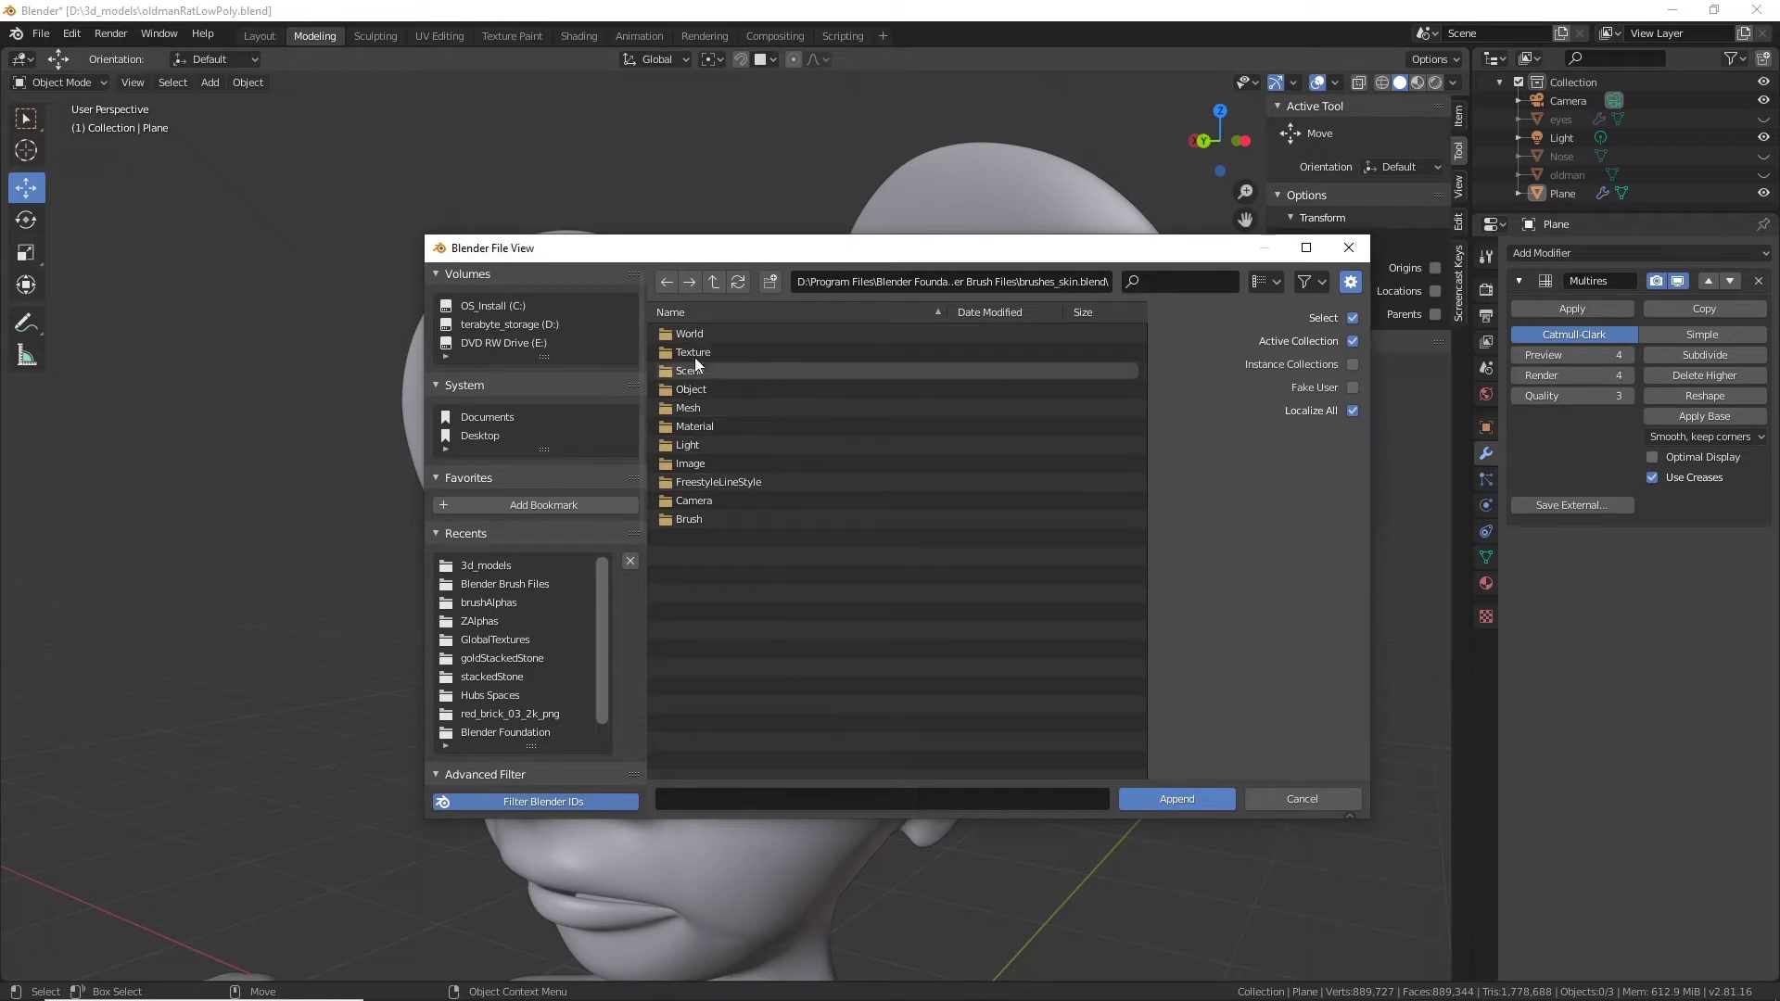
click(686, 519)
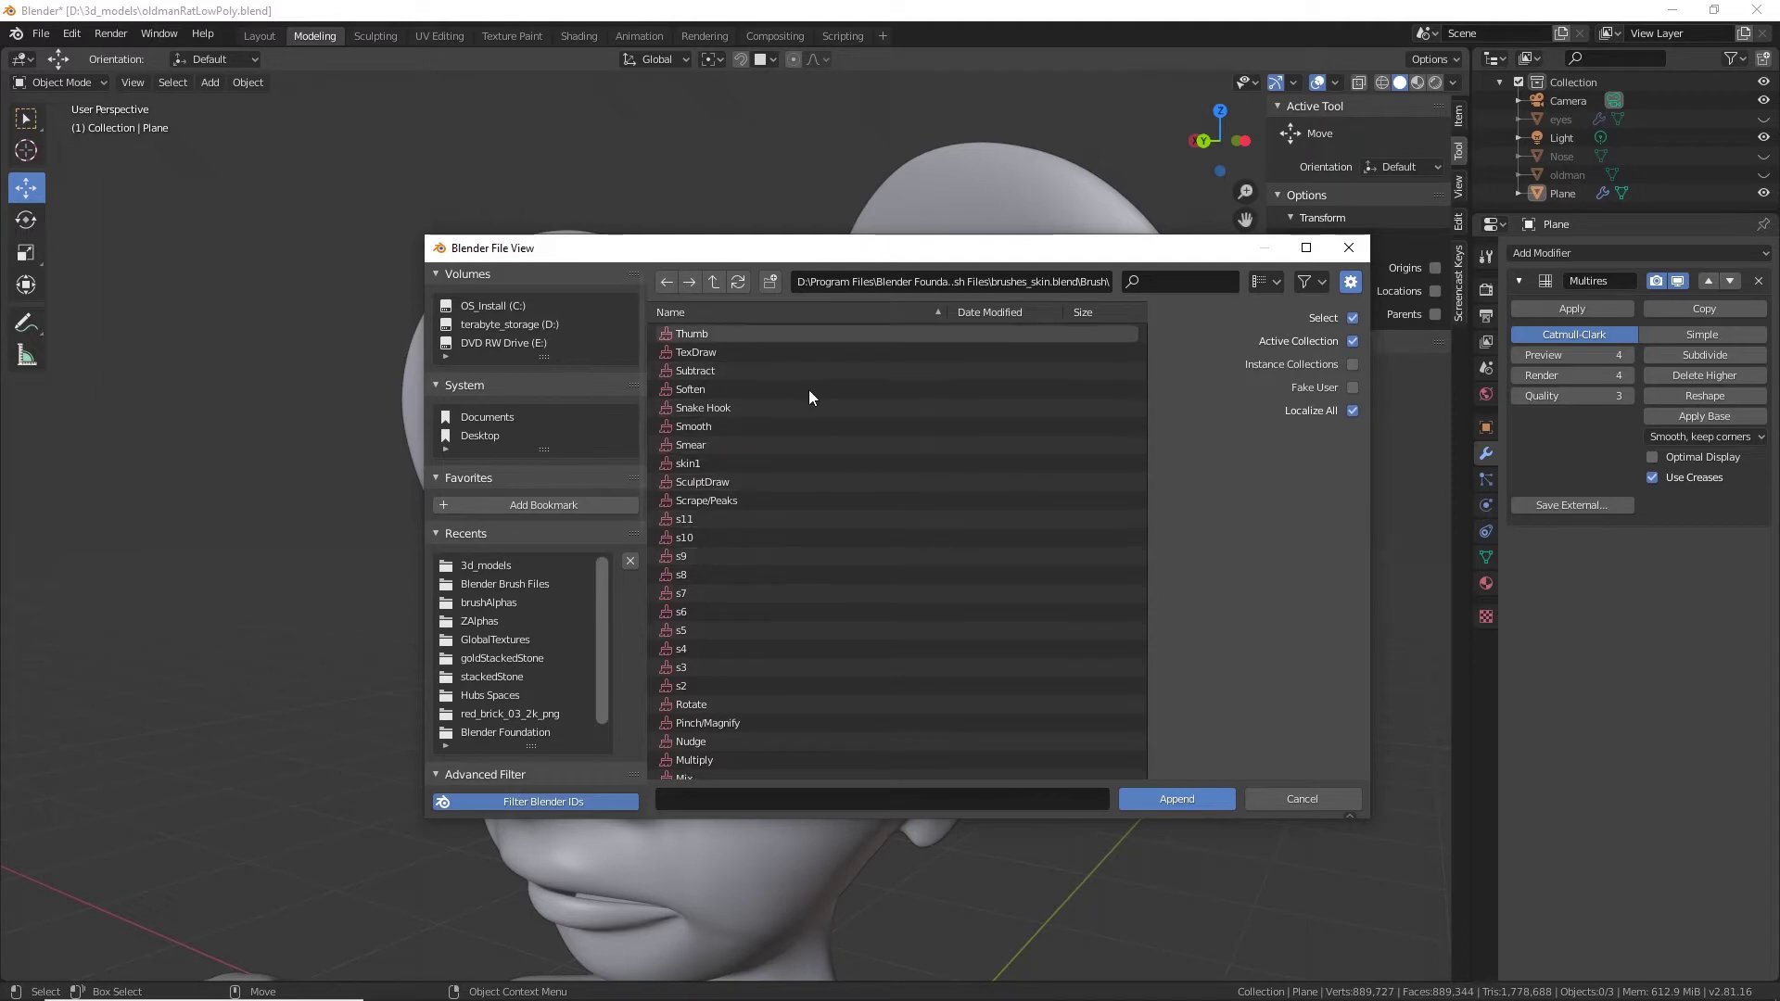
Append the skin brushes s2 through s11 from brushes_skin.blend into the current file.
click(692, 517)
shift+click(685, 537)
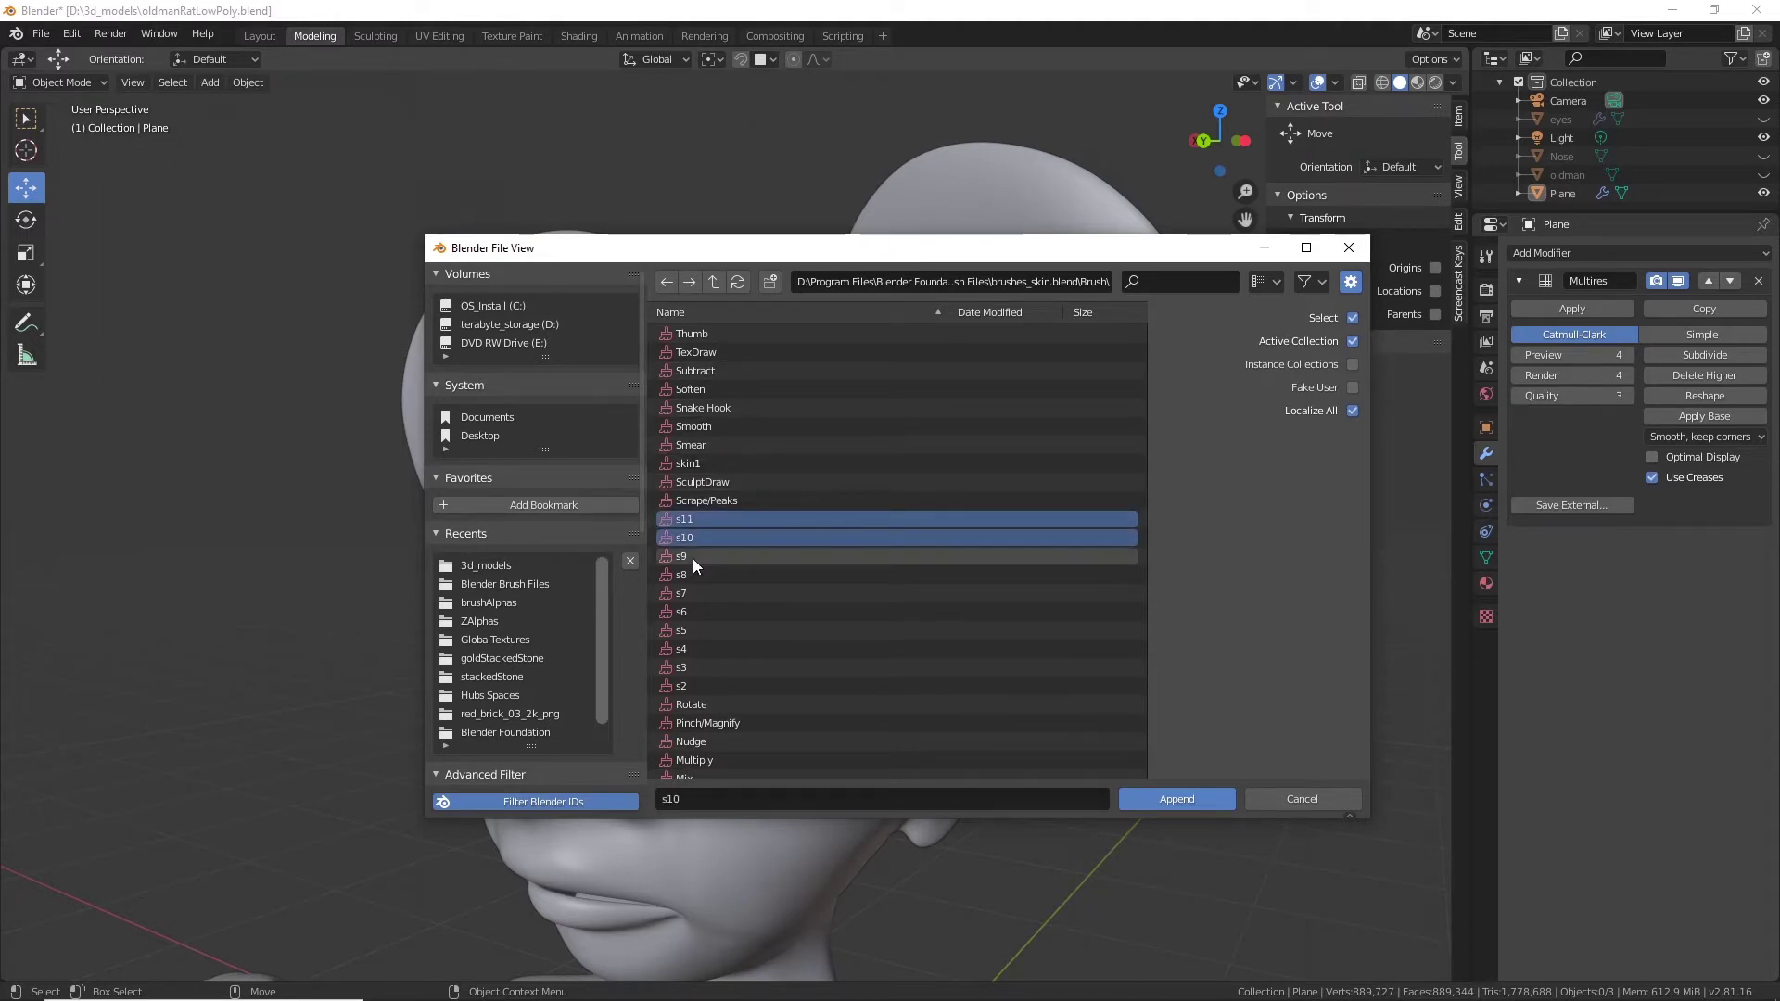
shift+click(681, 688)
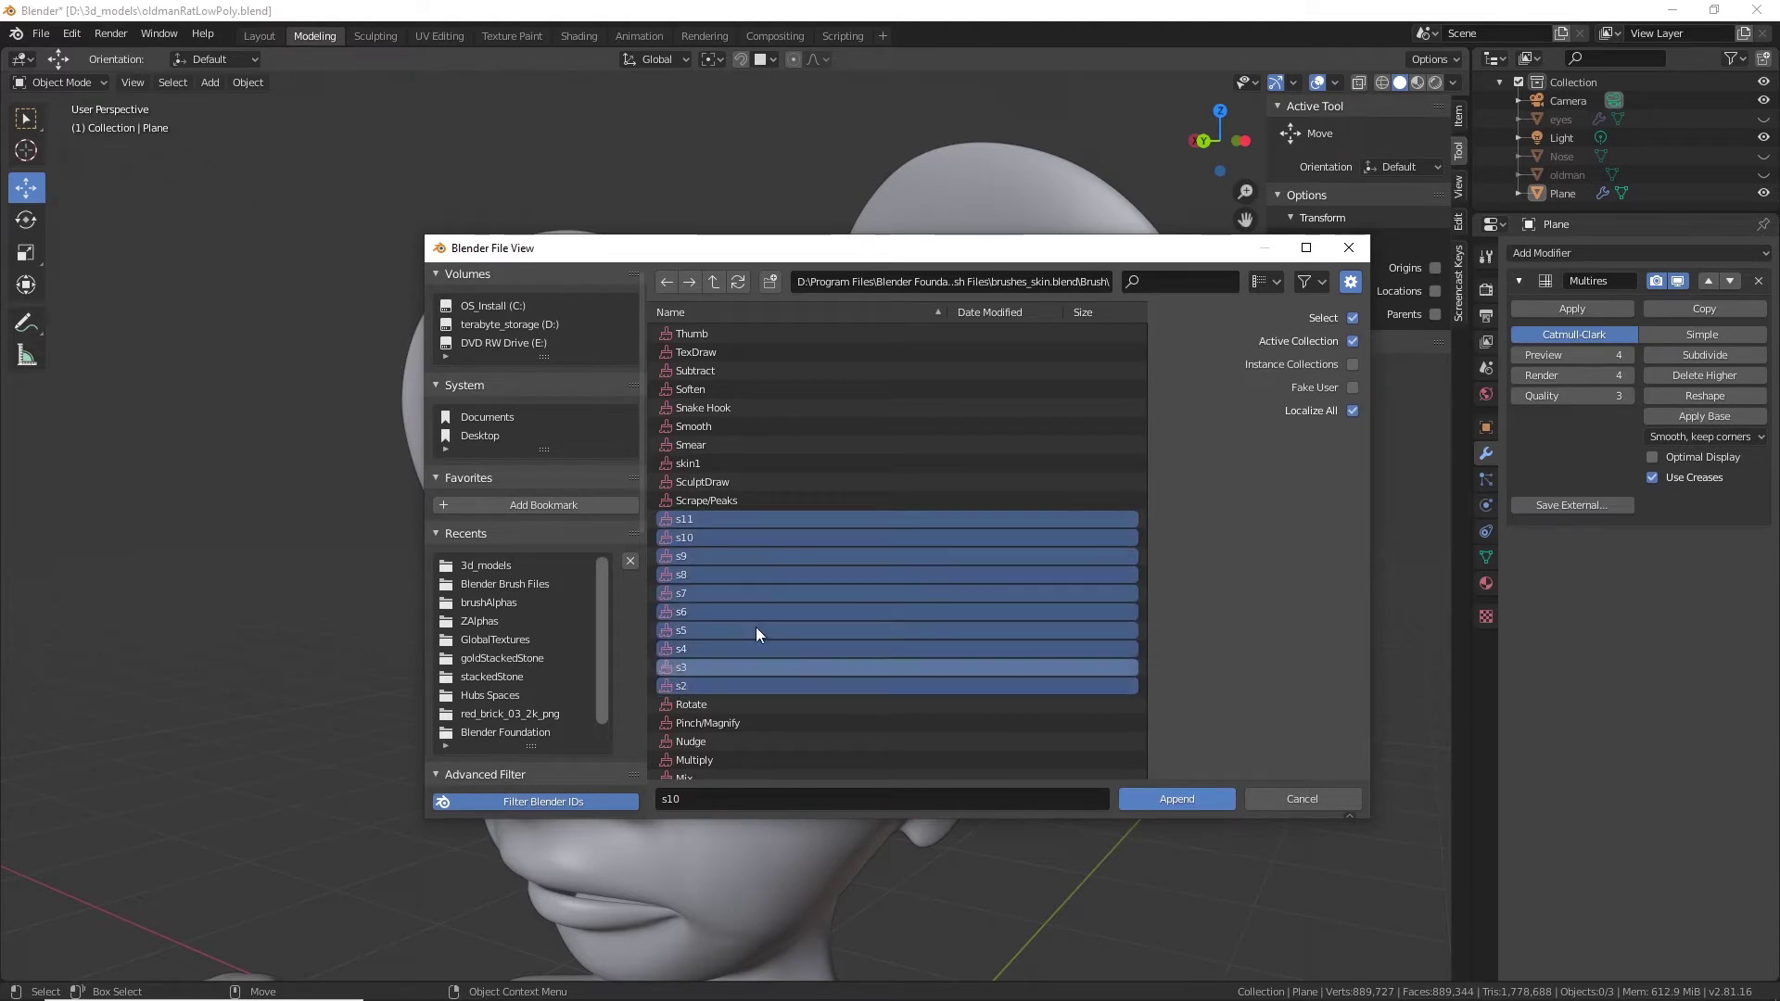
scroll(810, 619, down, 5)
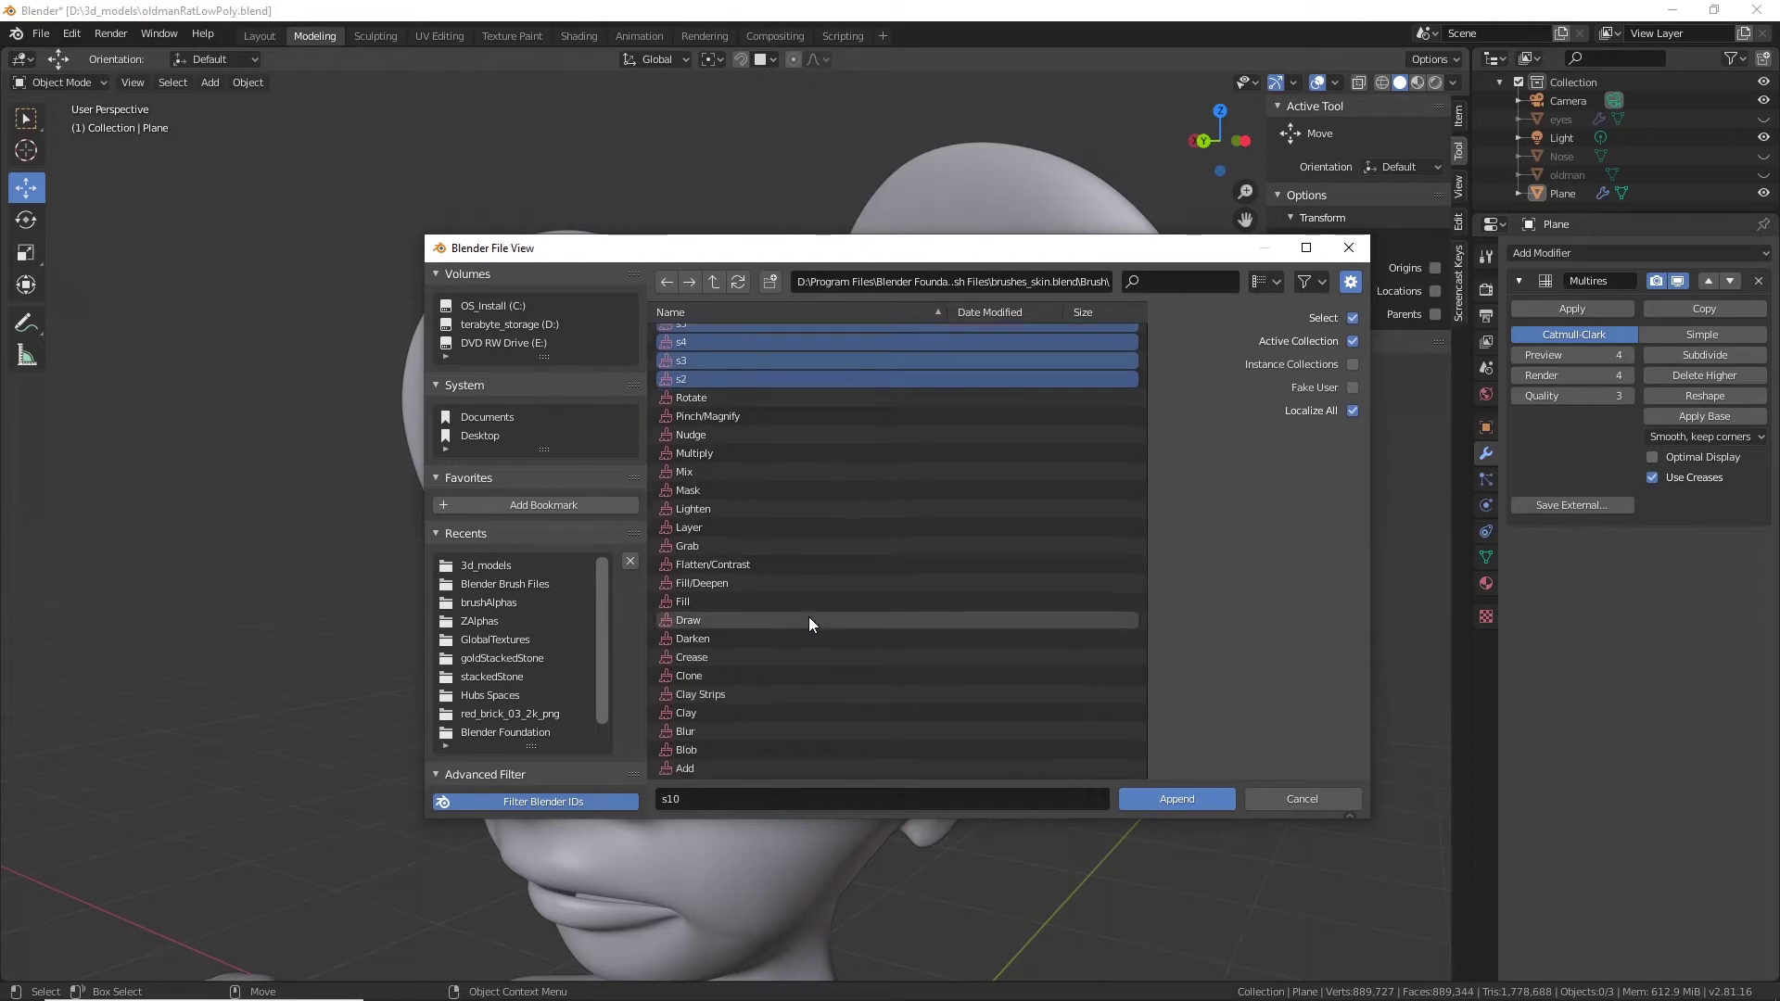
scroll(849, 664, up, 5)
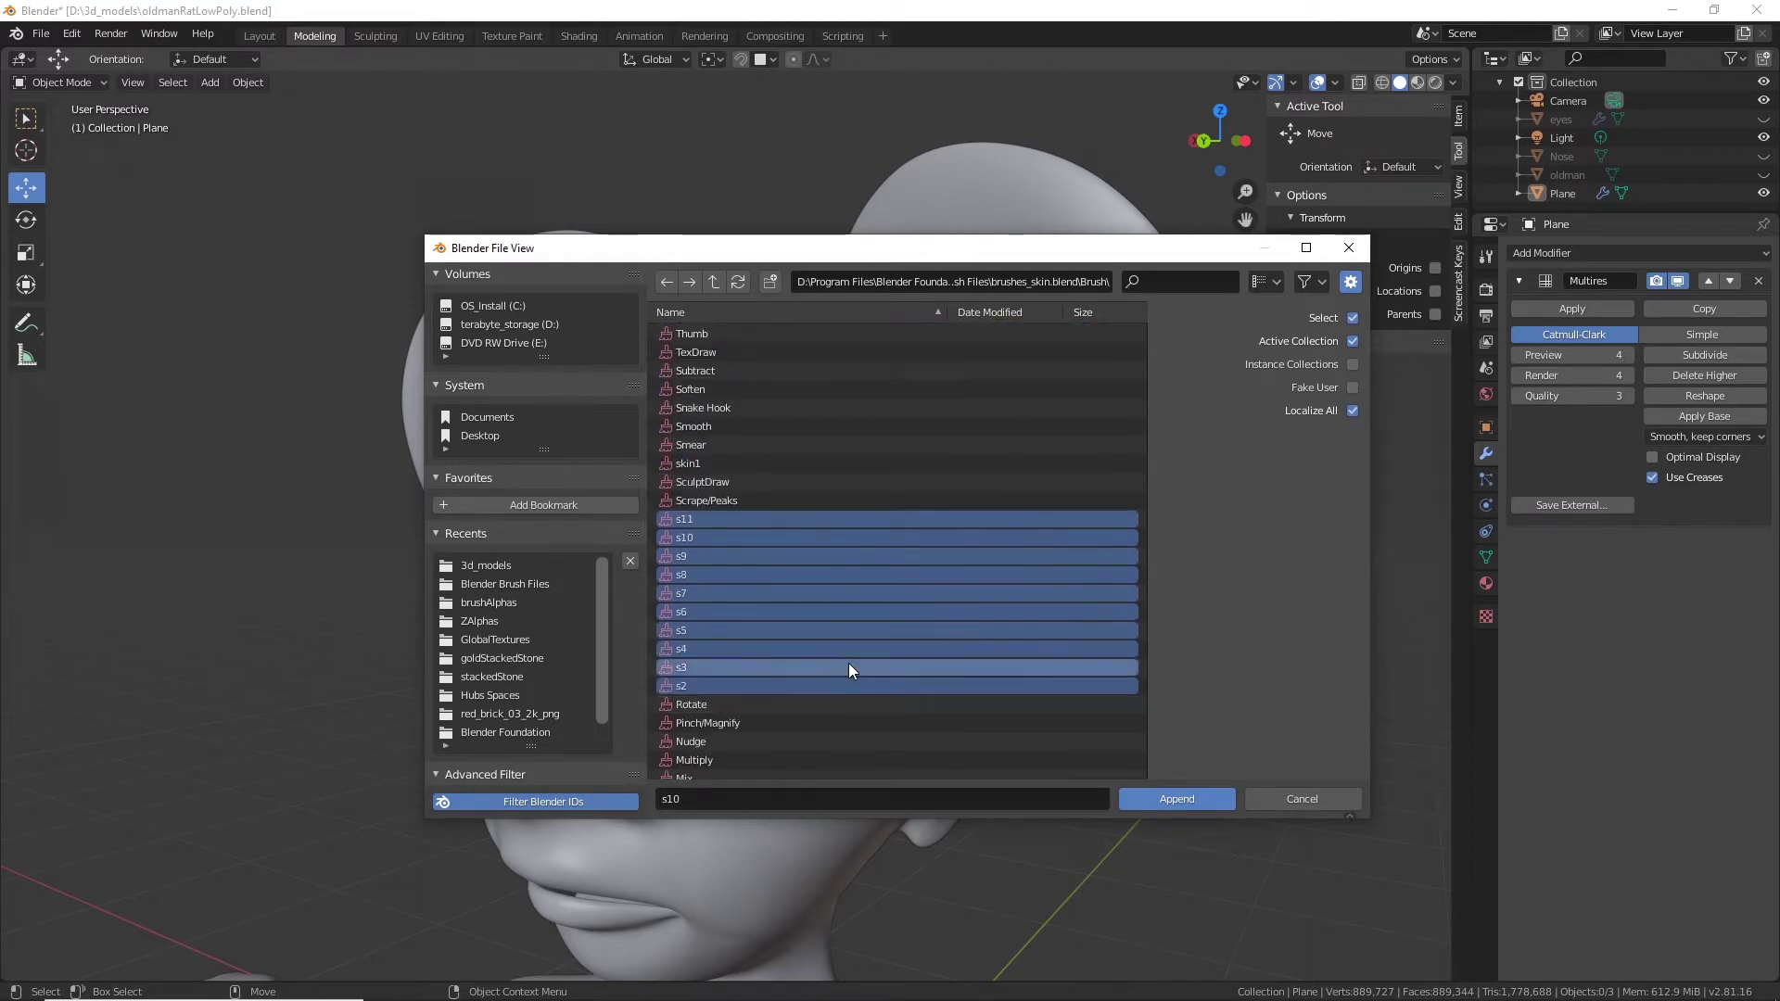
click(1209, 797)
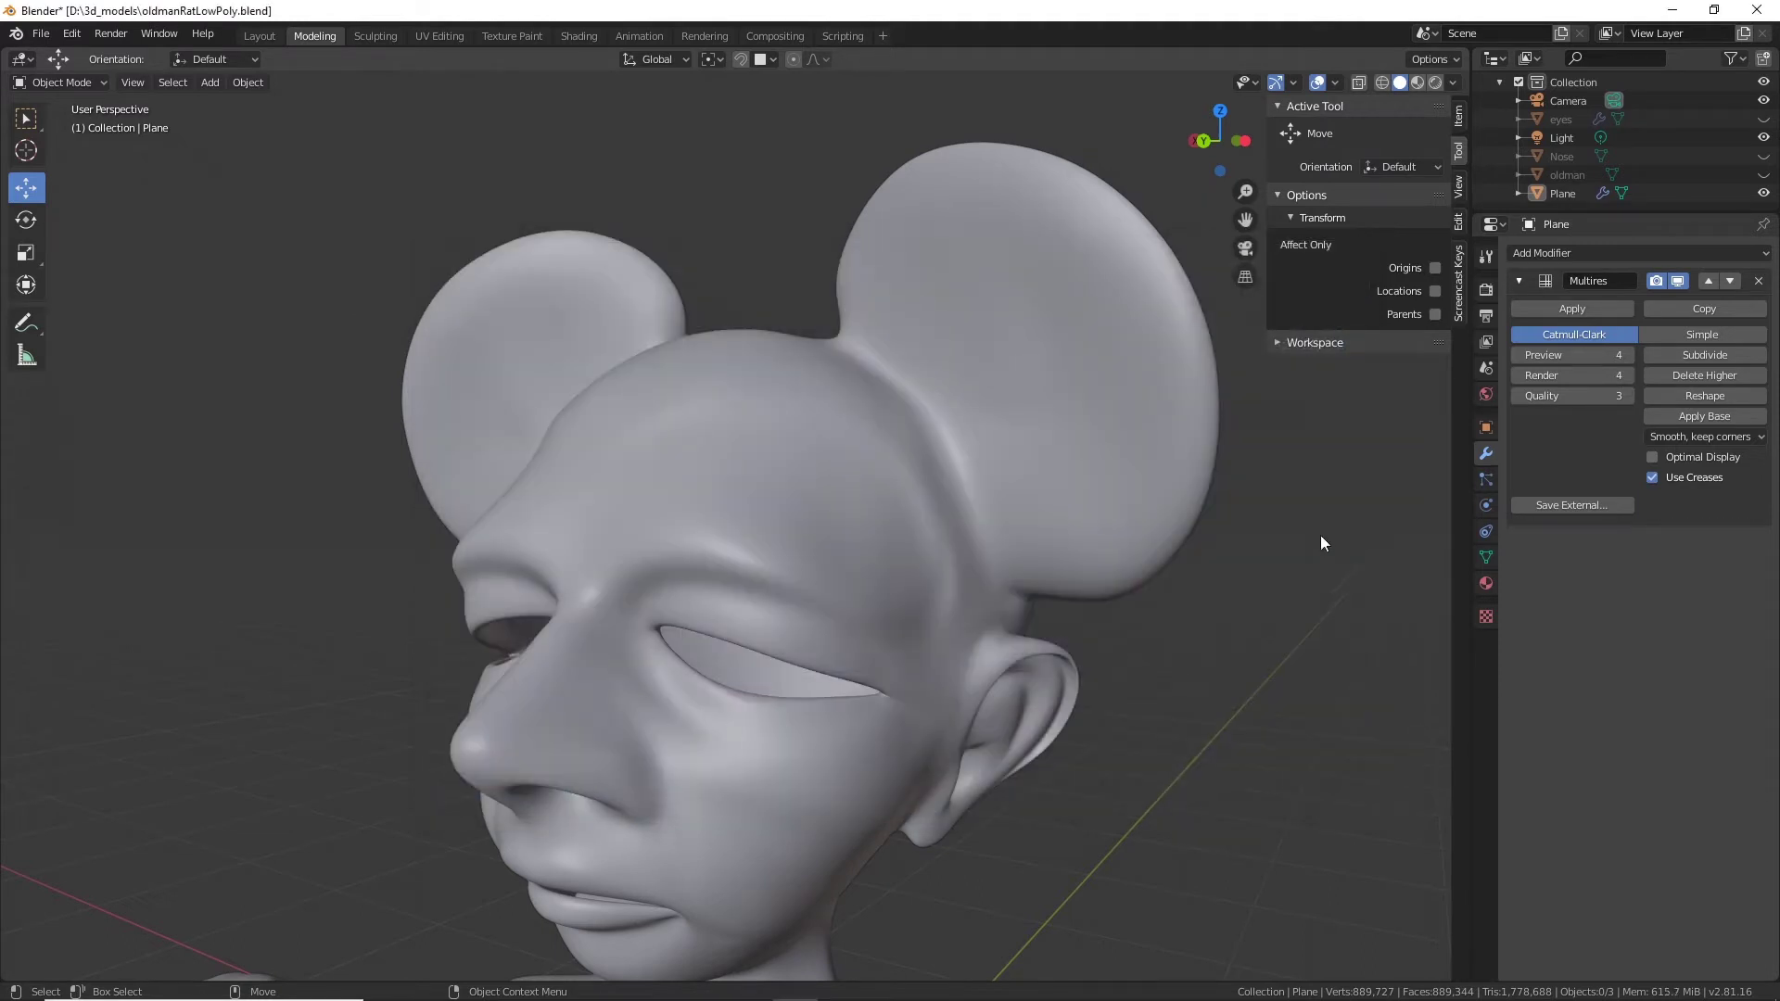
Switch to the Sculpting workspace and clear the leftover mask around the character's mouth.
click(374, 37)
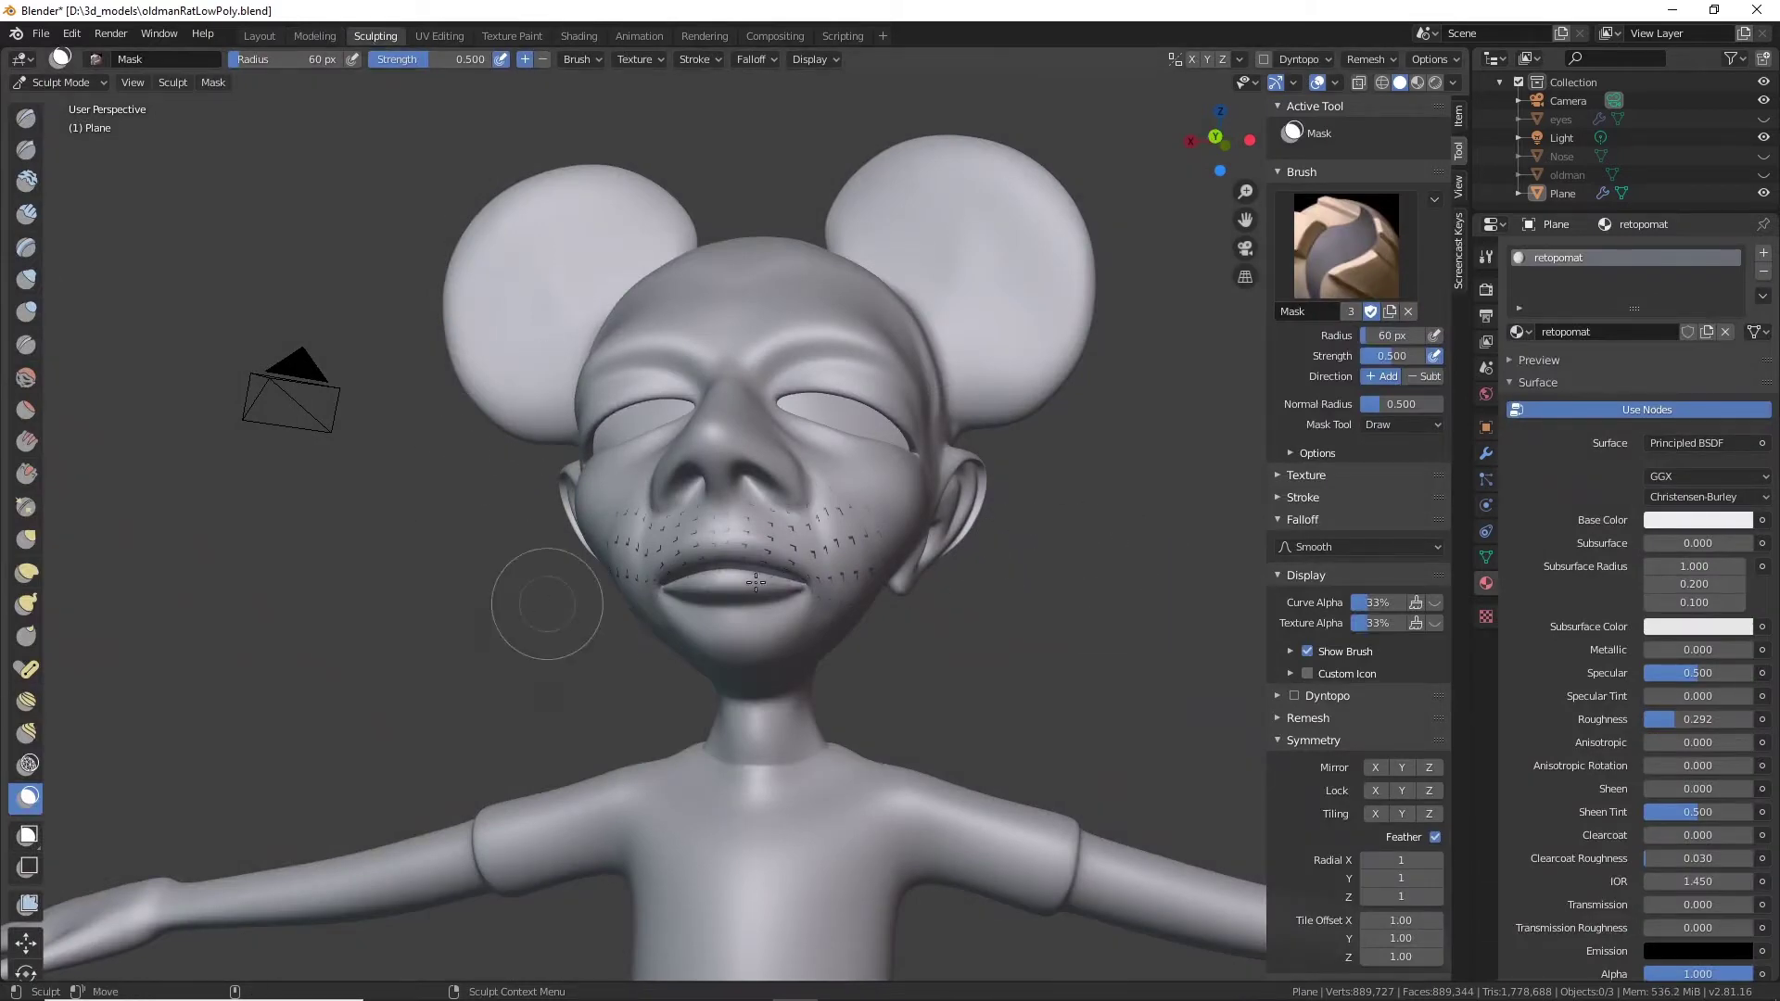
mouse_move(972, 618)
middle_down()
mouse_move(937, 669)
mouse_move(834, 640)
middle_up()
scroll(904, 580, up, 3)
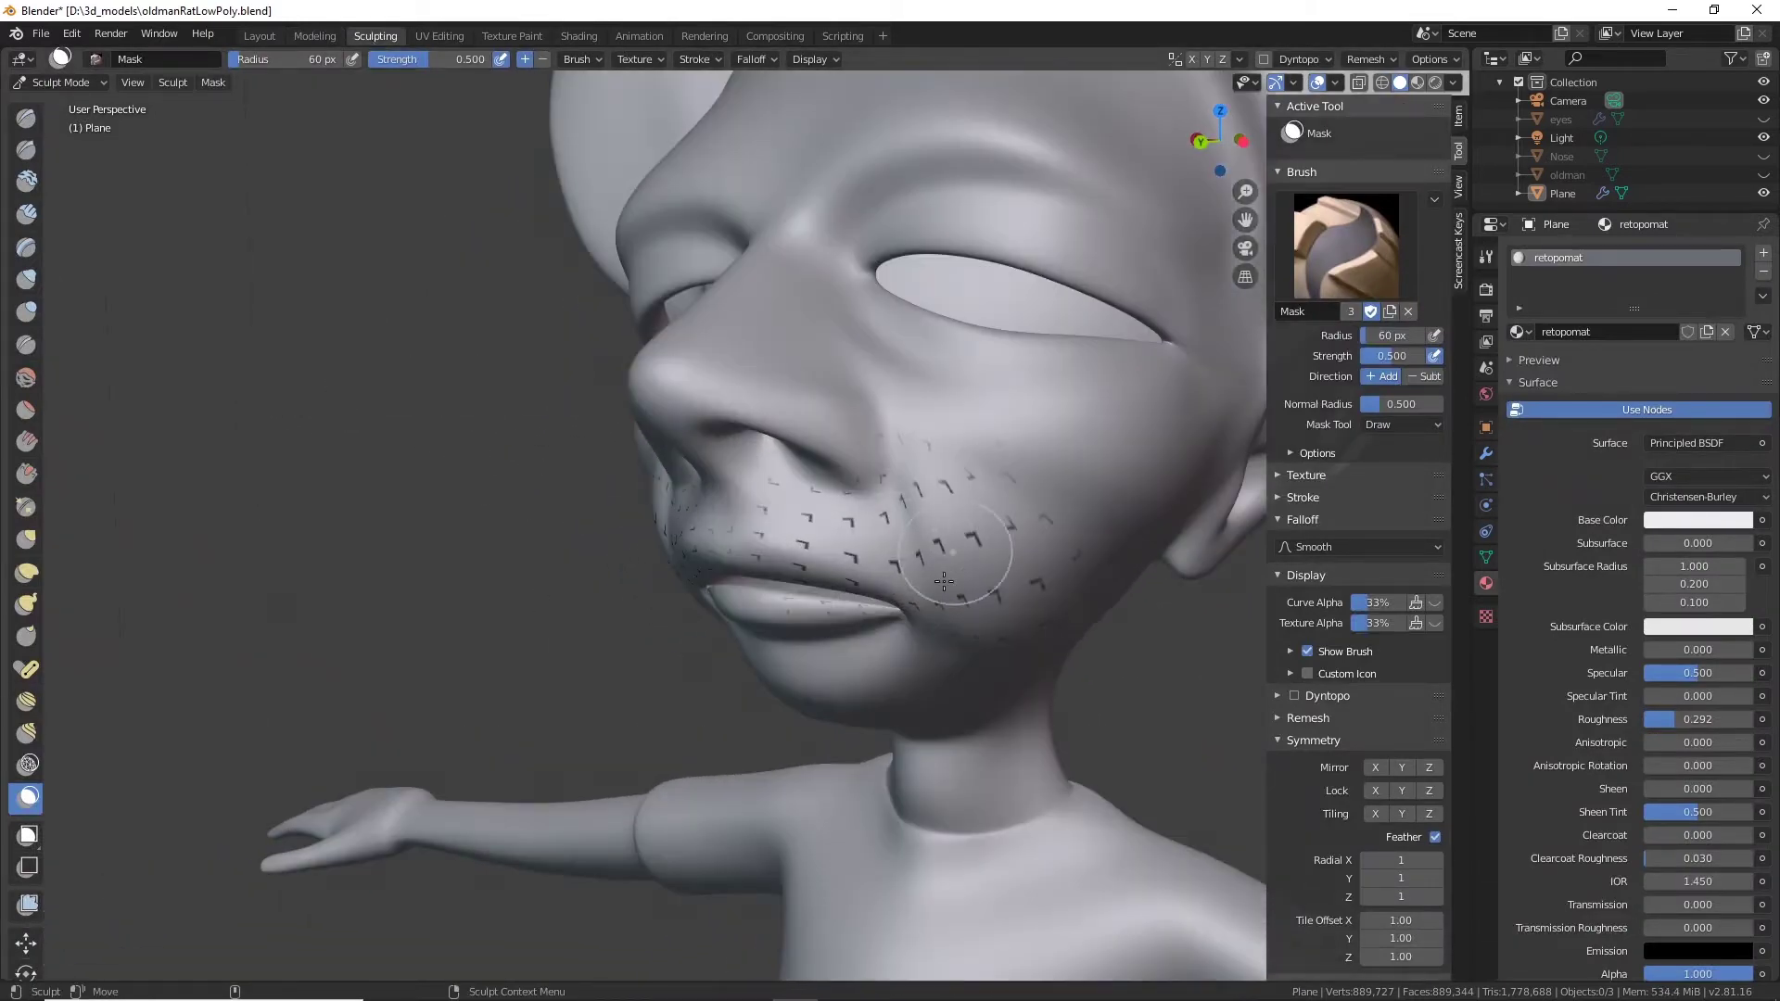
middle_drag(927, 566, 594, 556)
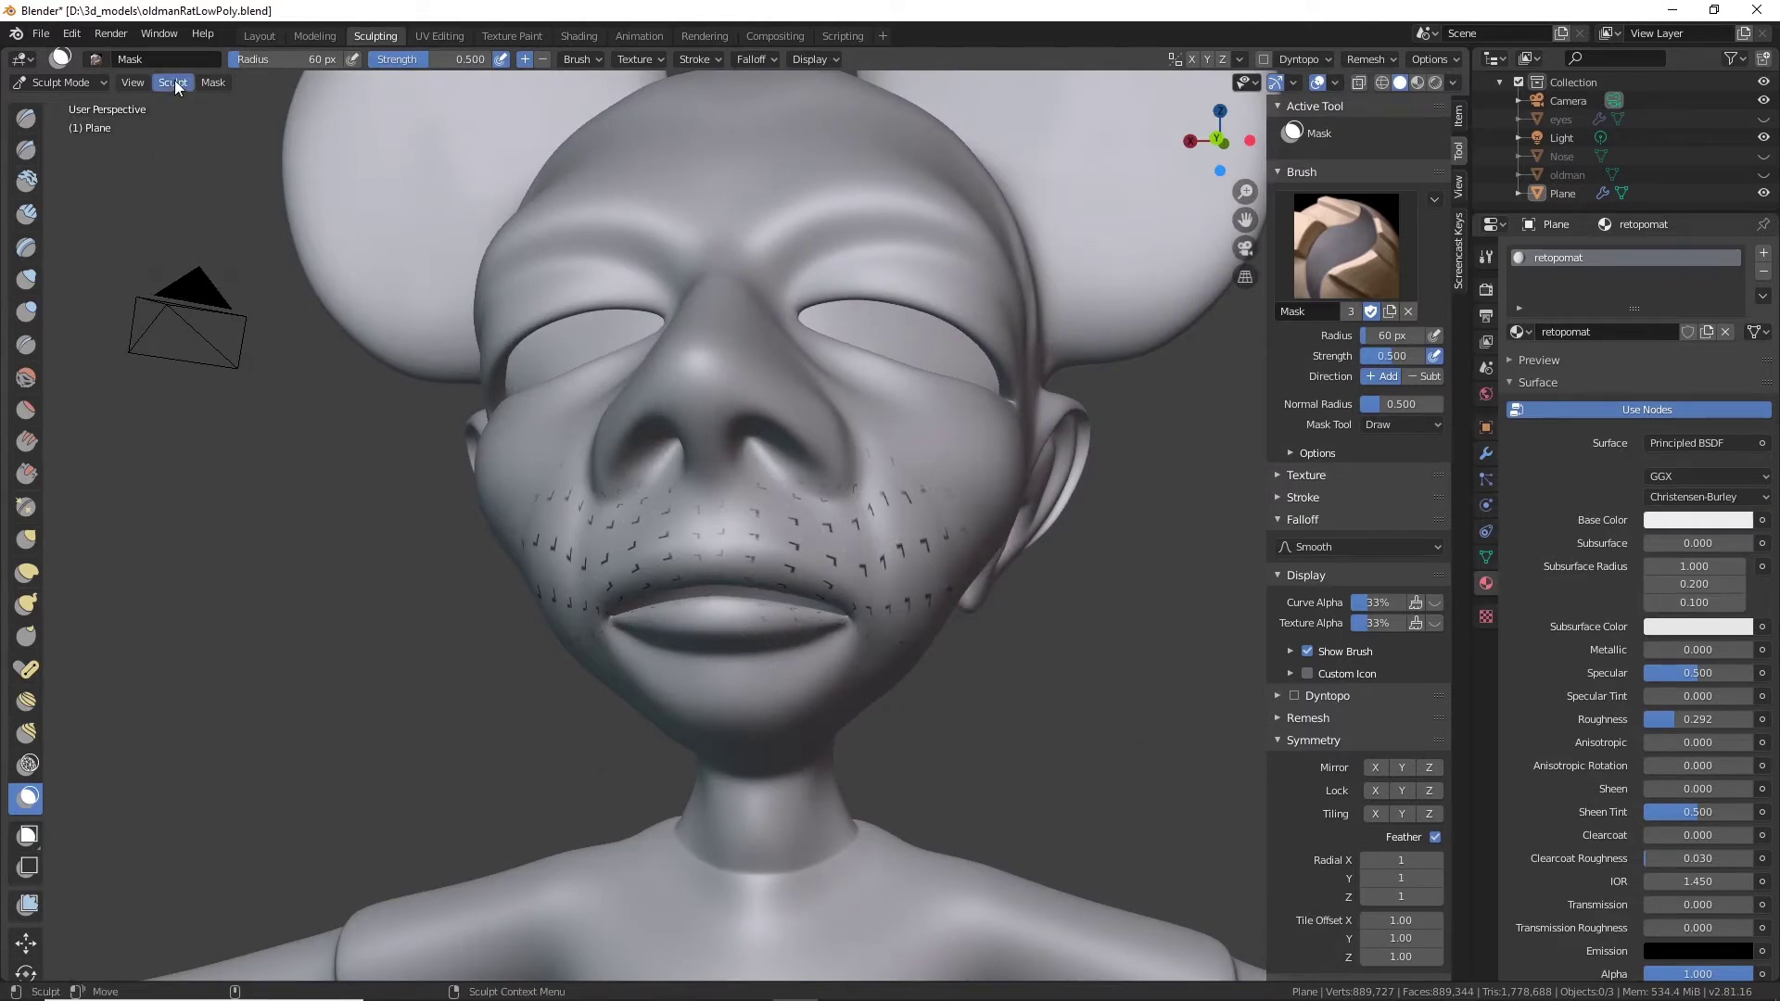
click(216, 83)
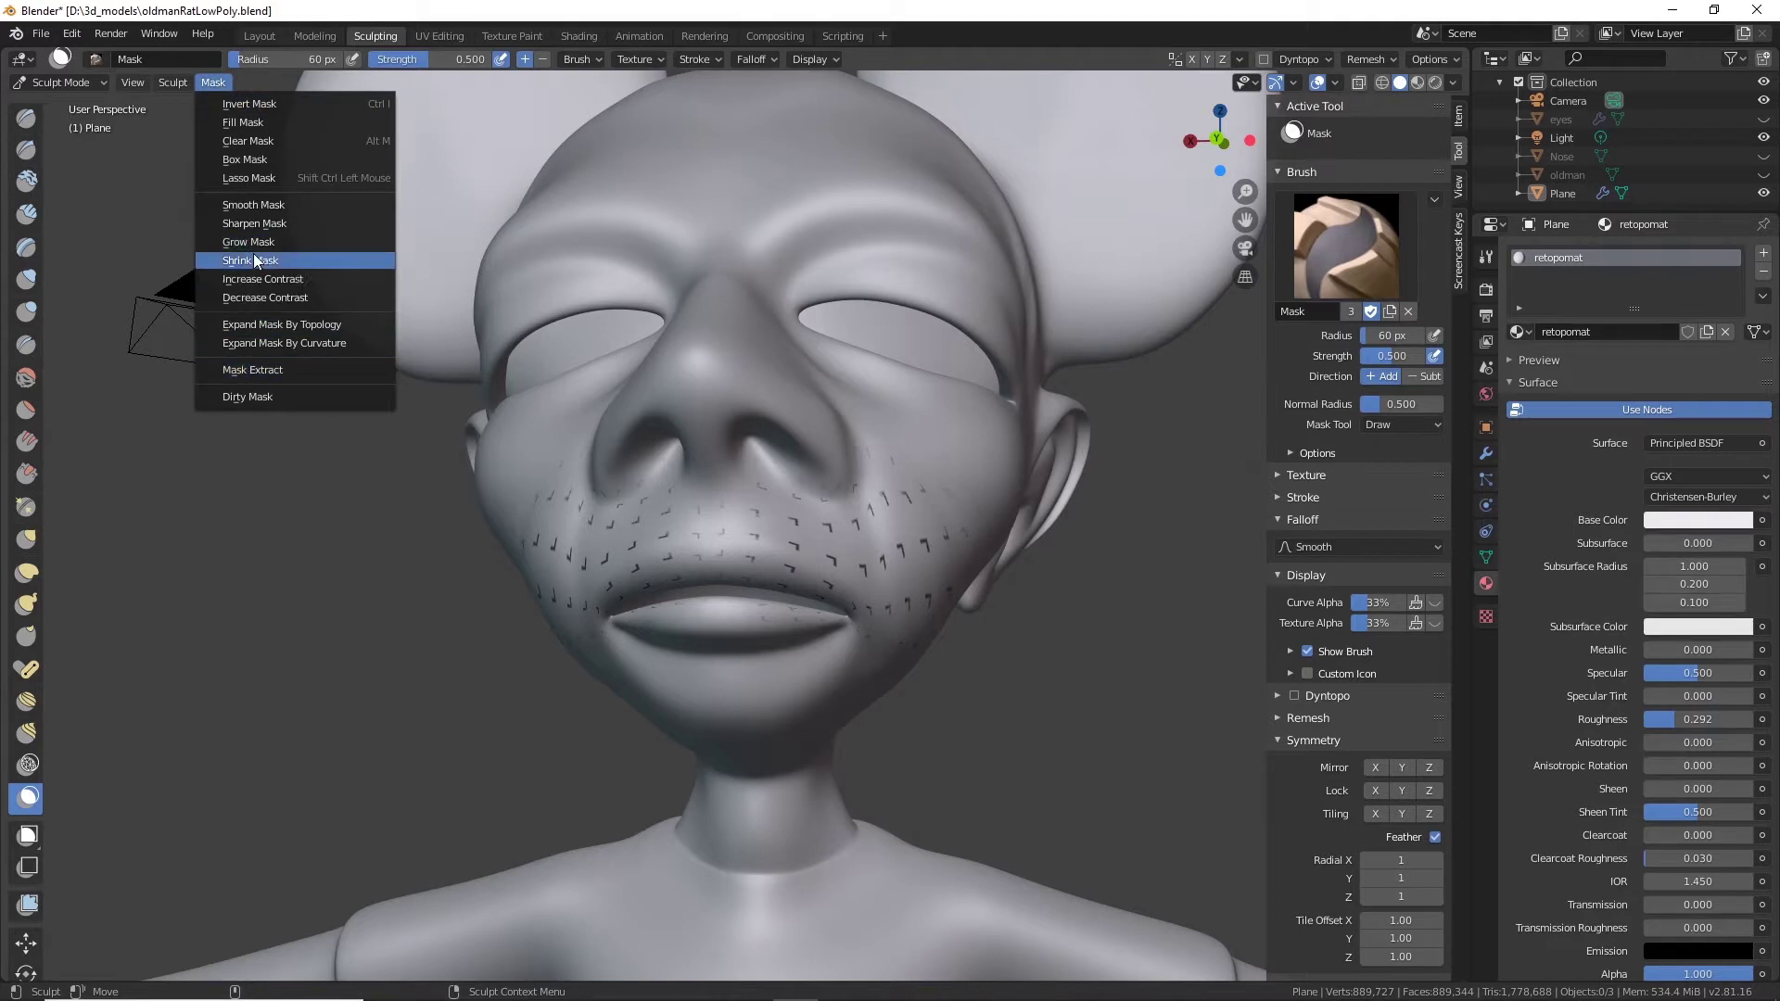
click(258, 141)
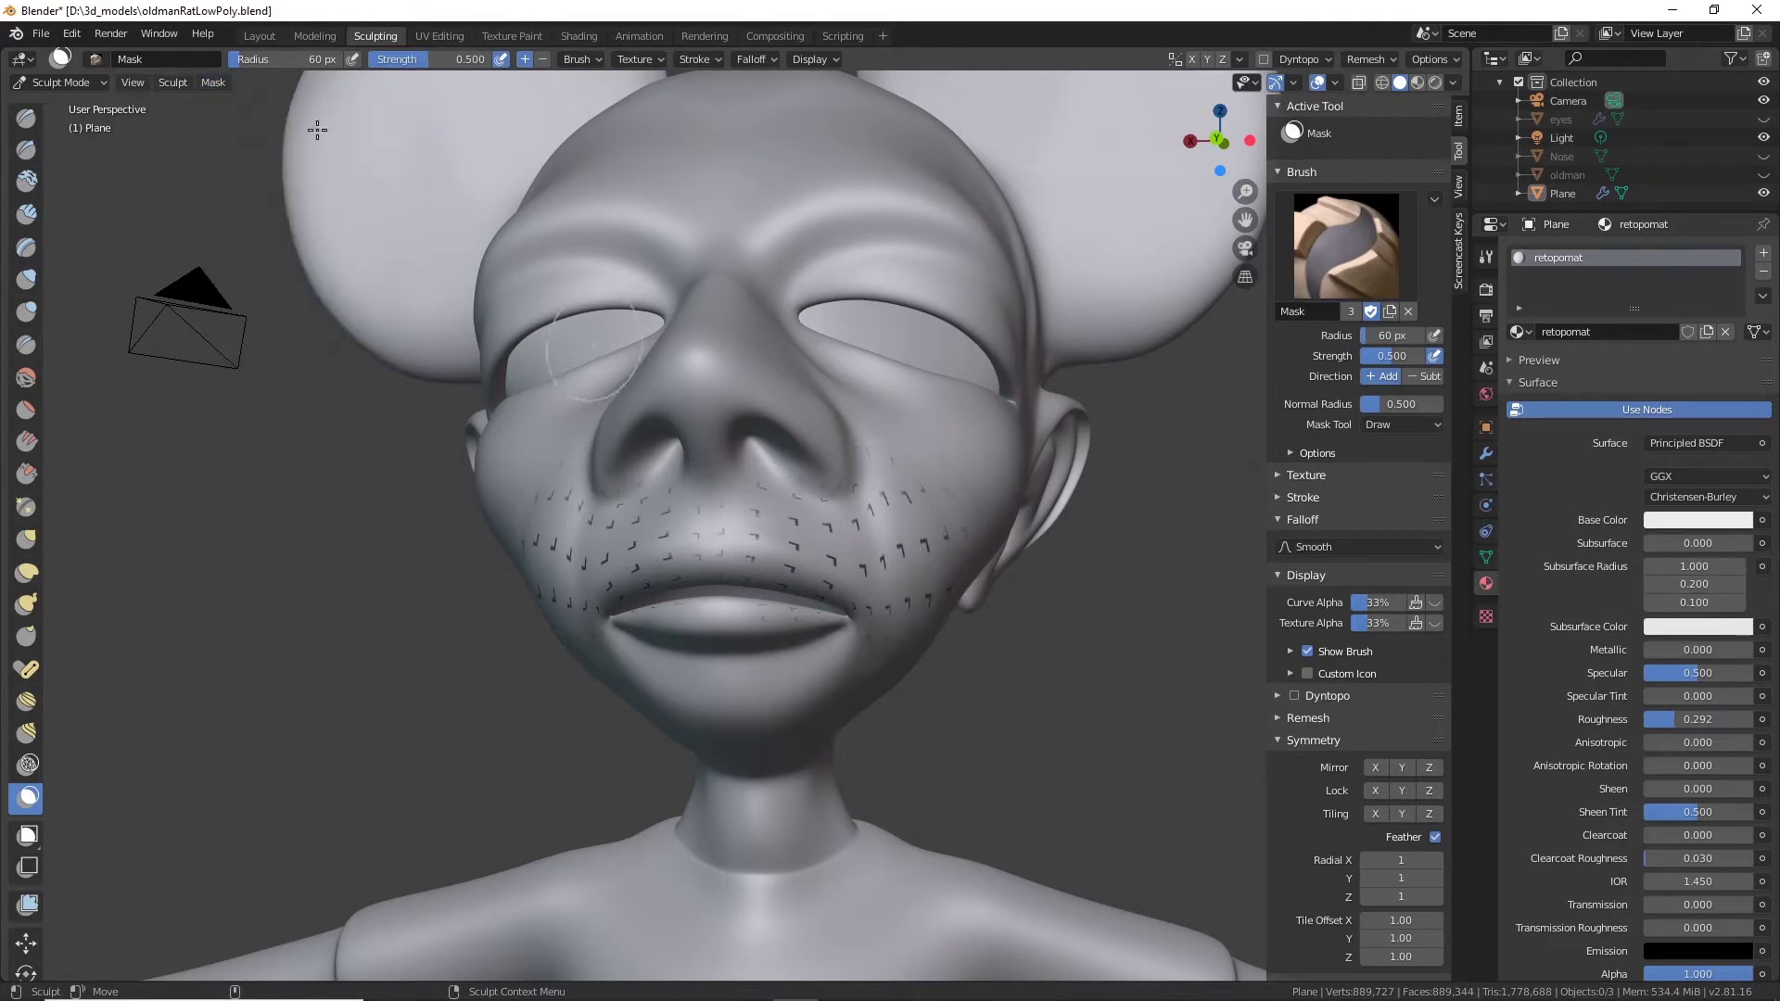
click(216, 83)
click(246, 143)
mouse_move(1018, 638)
middle_down()
mouse_move(943, 642)
mouse_move(946, 627)
middle_up()
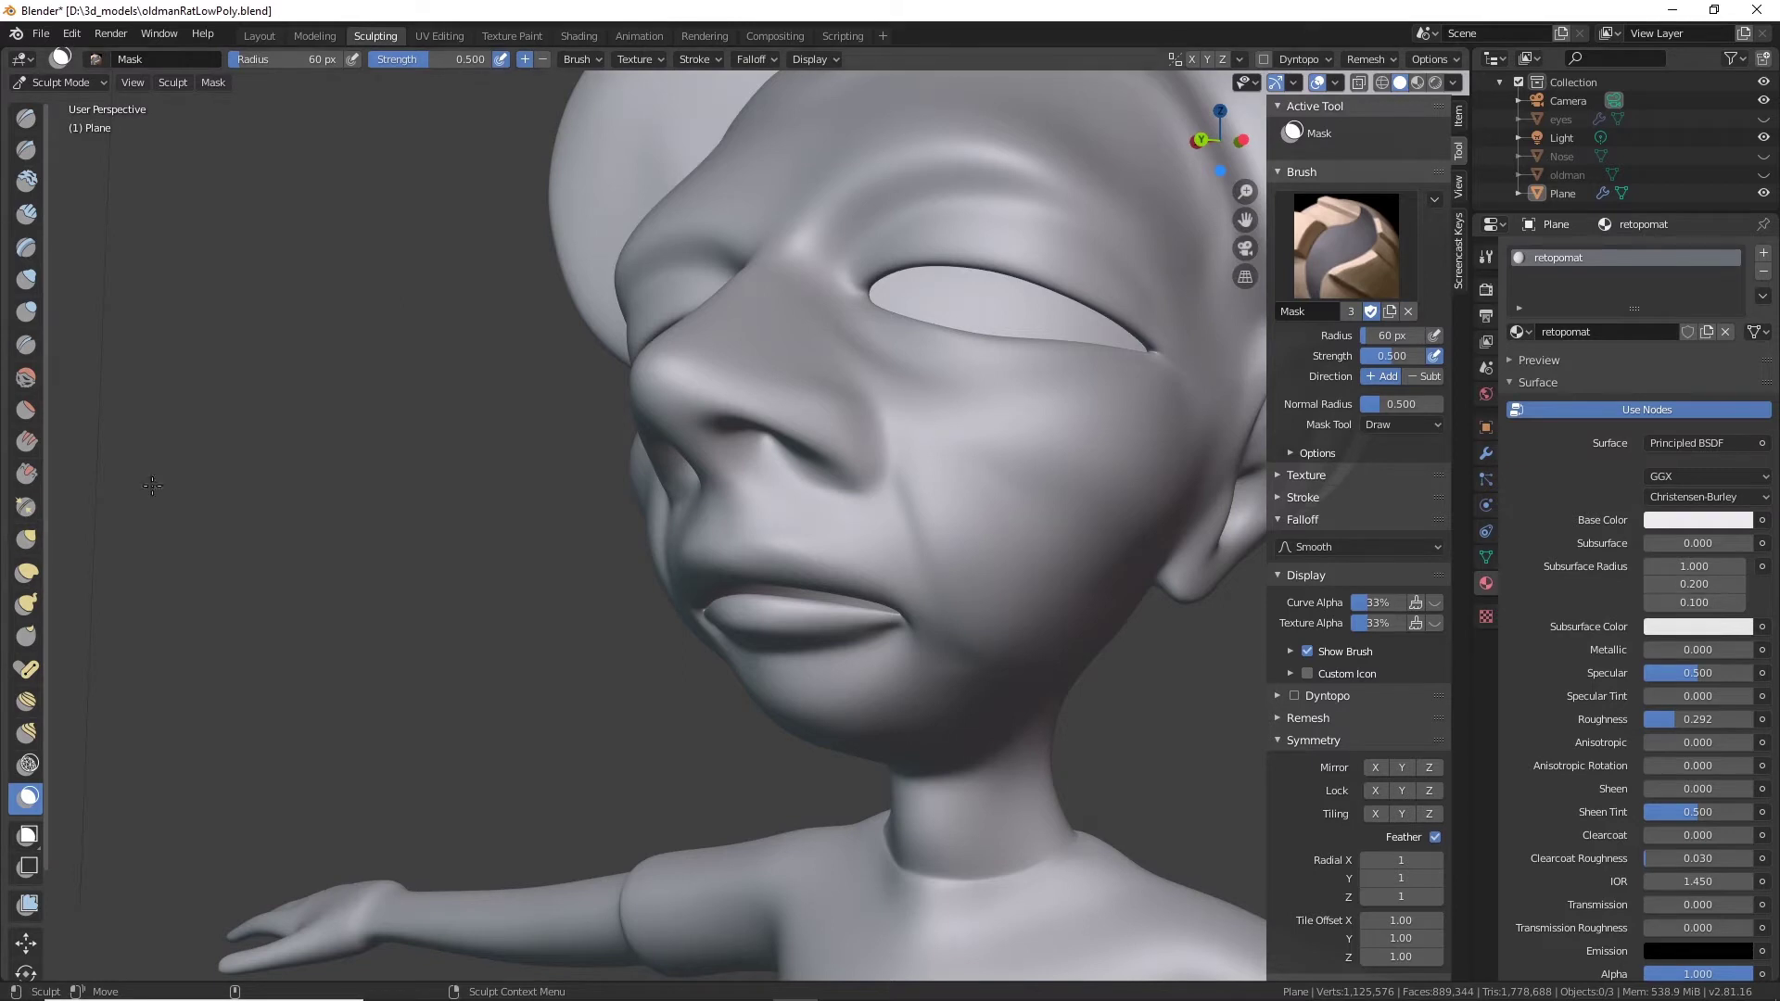
Collapse the sidebar's Active Tool, Brush and Falloff sections and show the object's transform properties instead.
click(1288, 106)
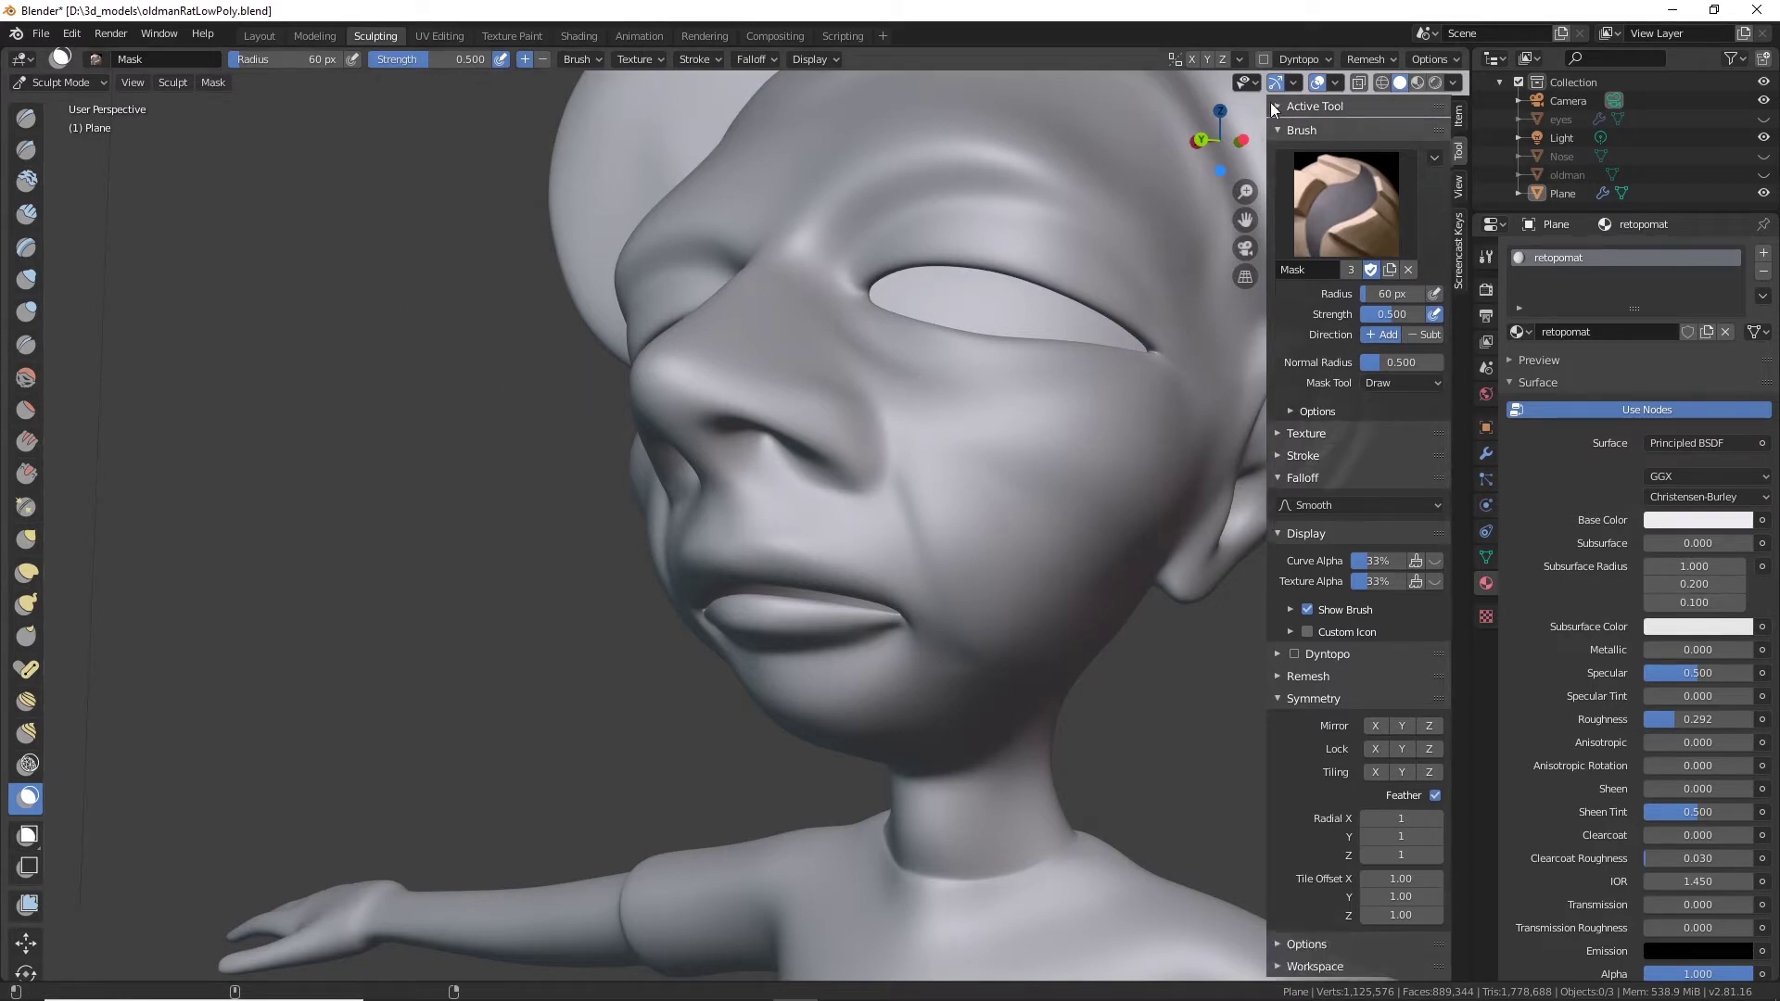
click(1280, 129)
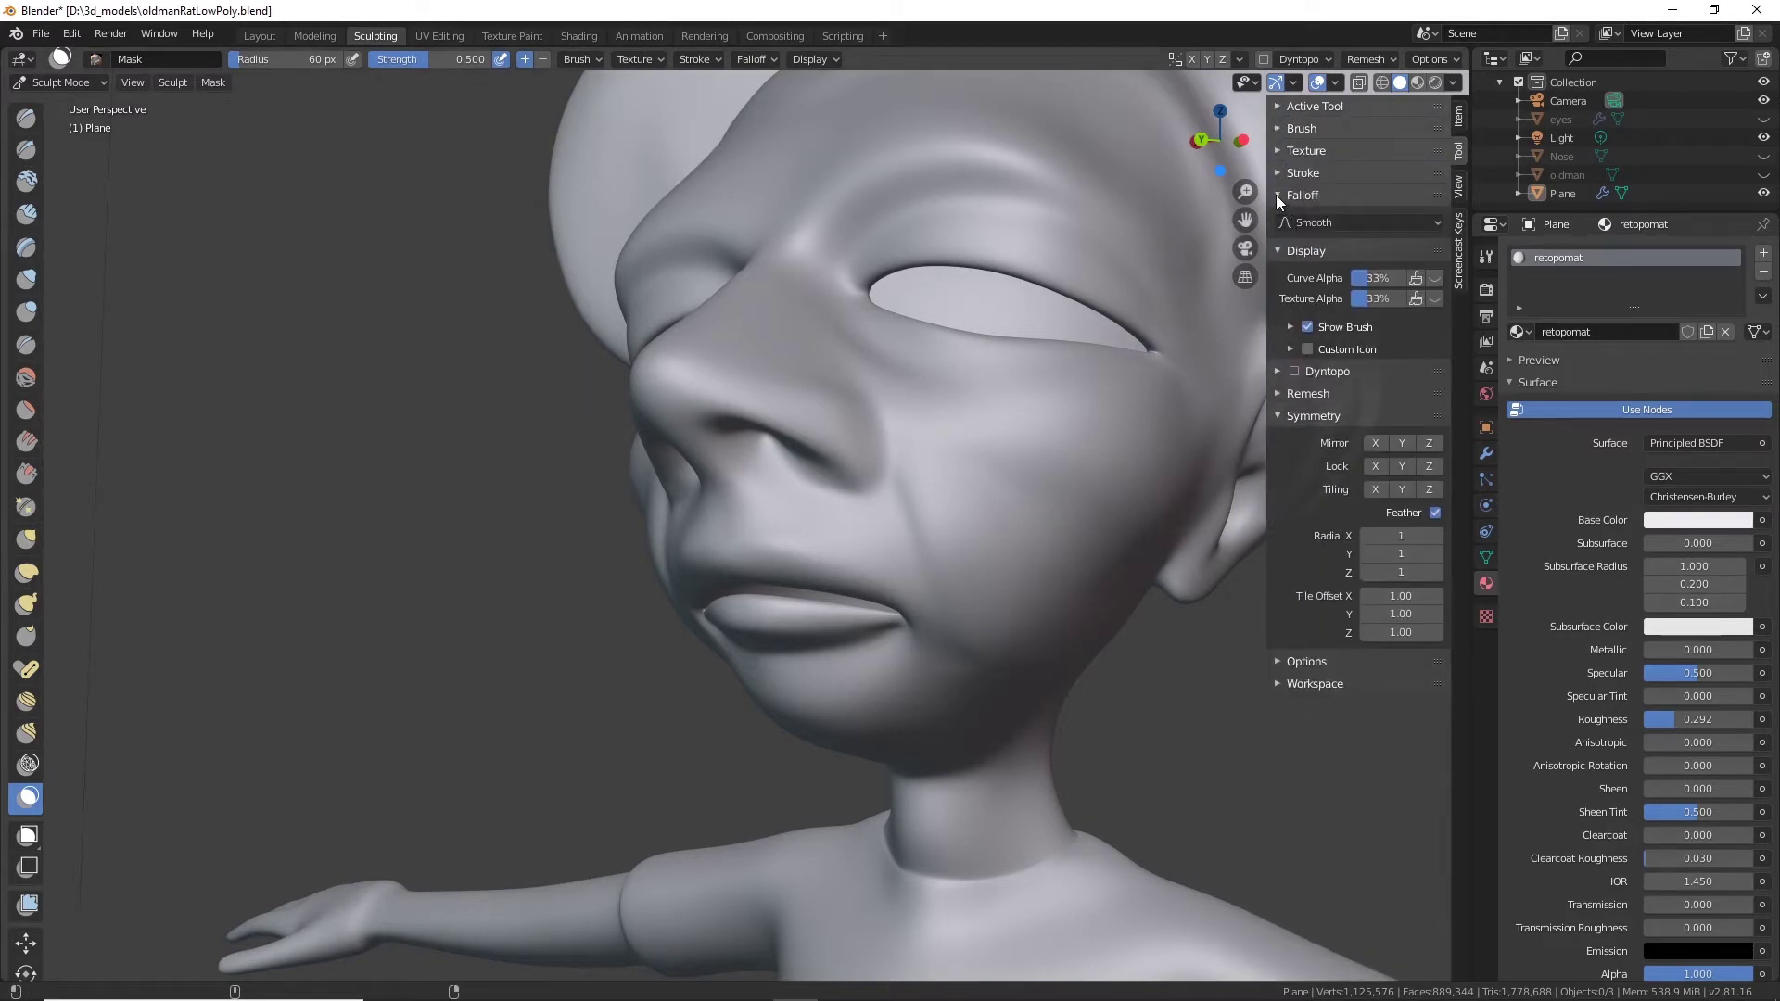
click(1278, 195)
click(1456, 115)
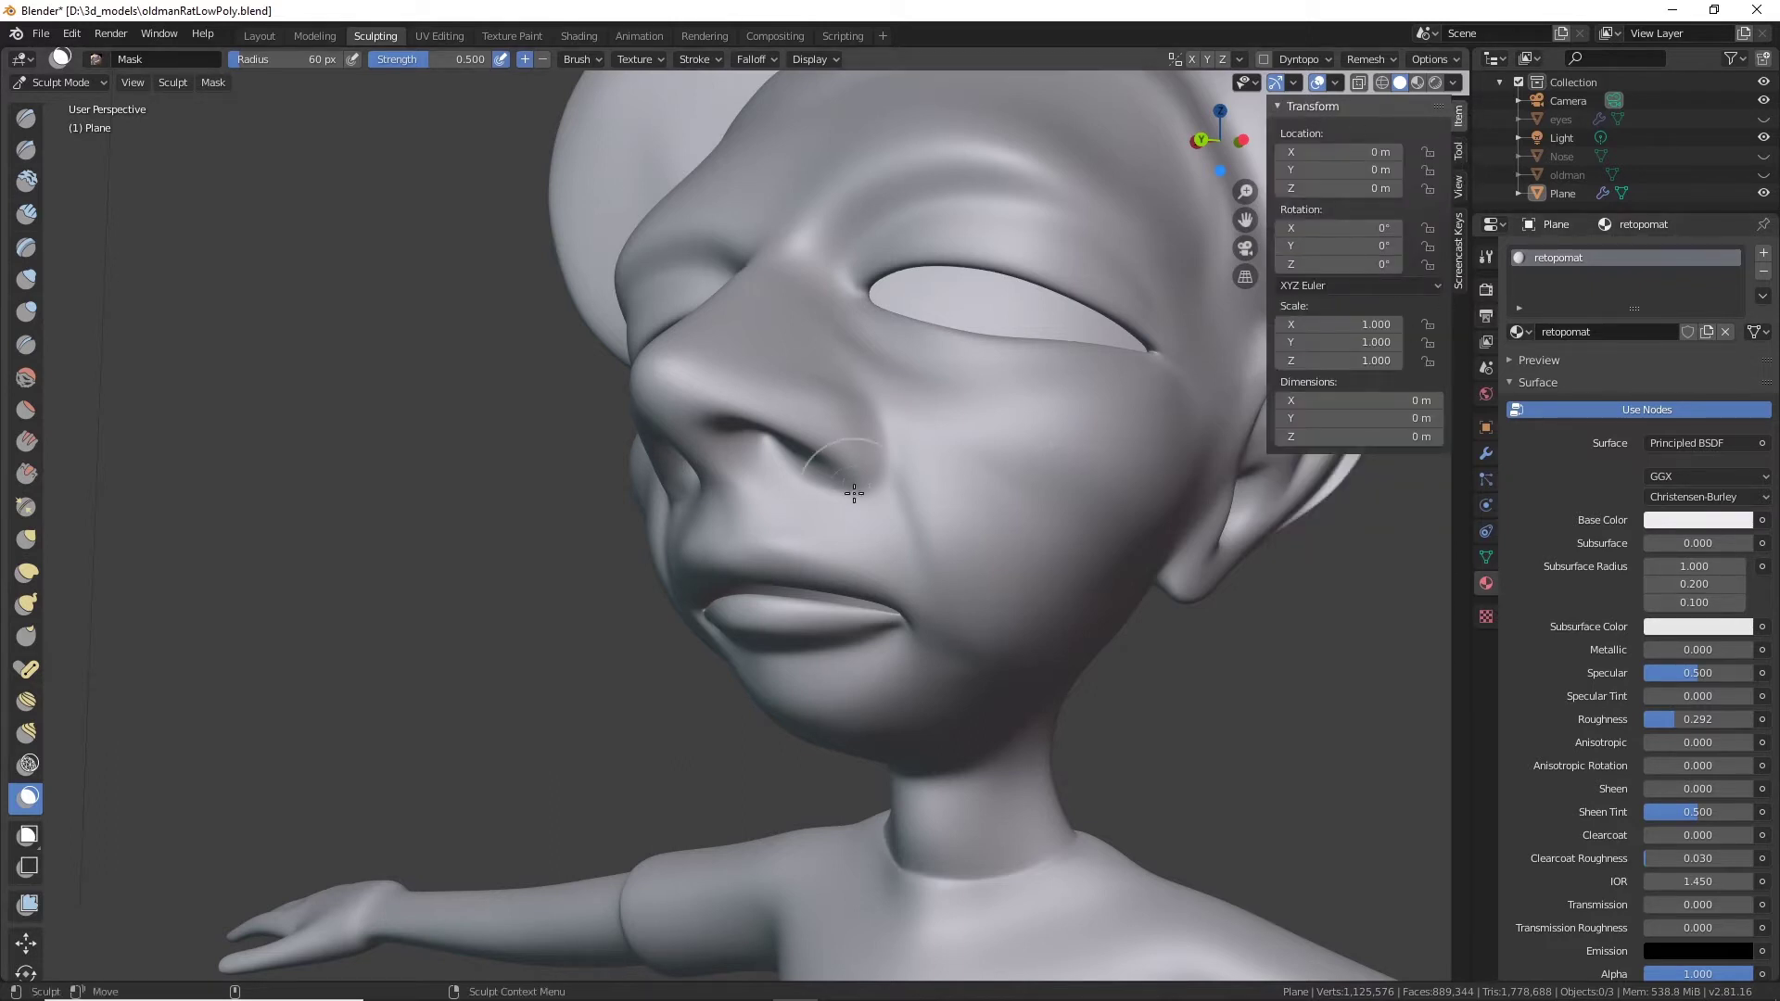
middle_drag(501, 575, 307, 631)
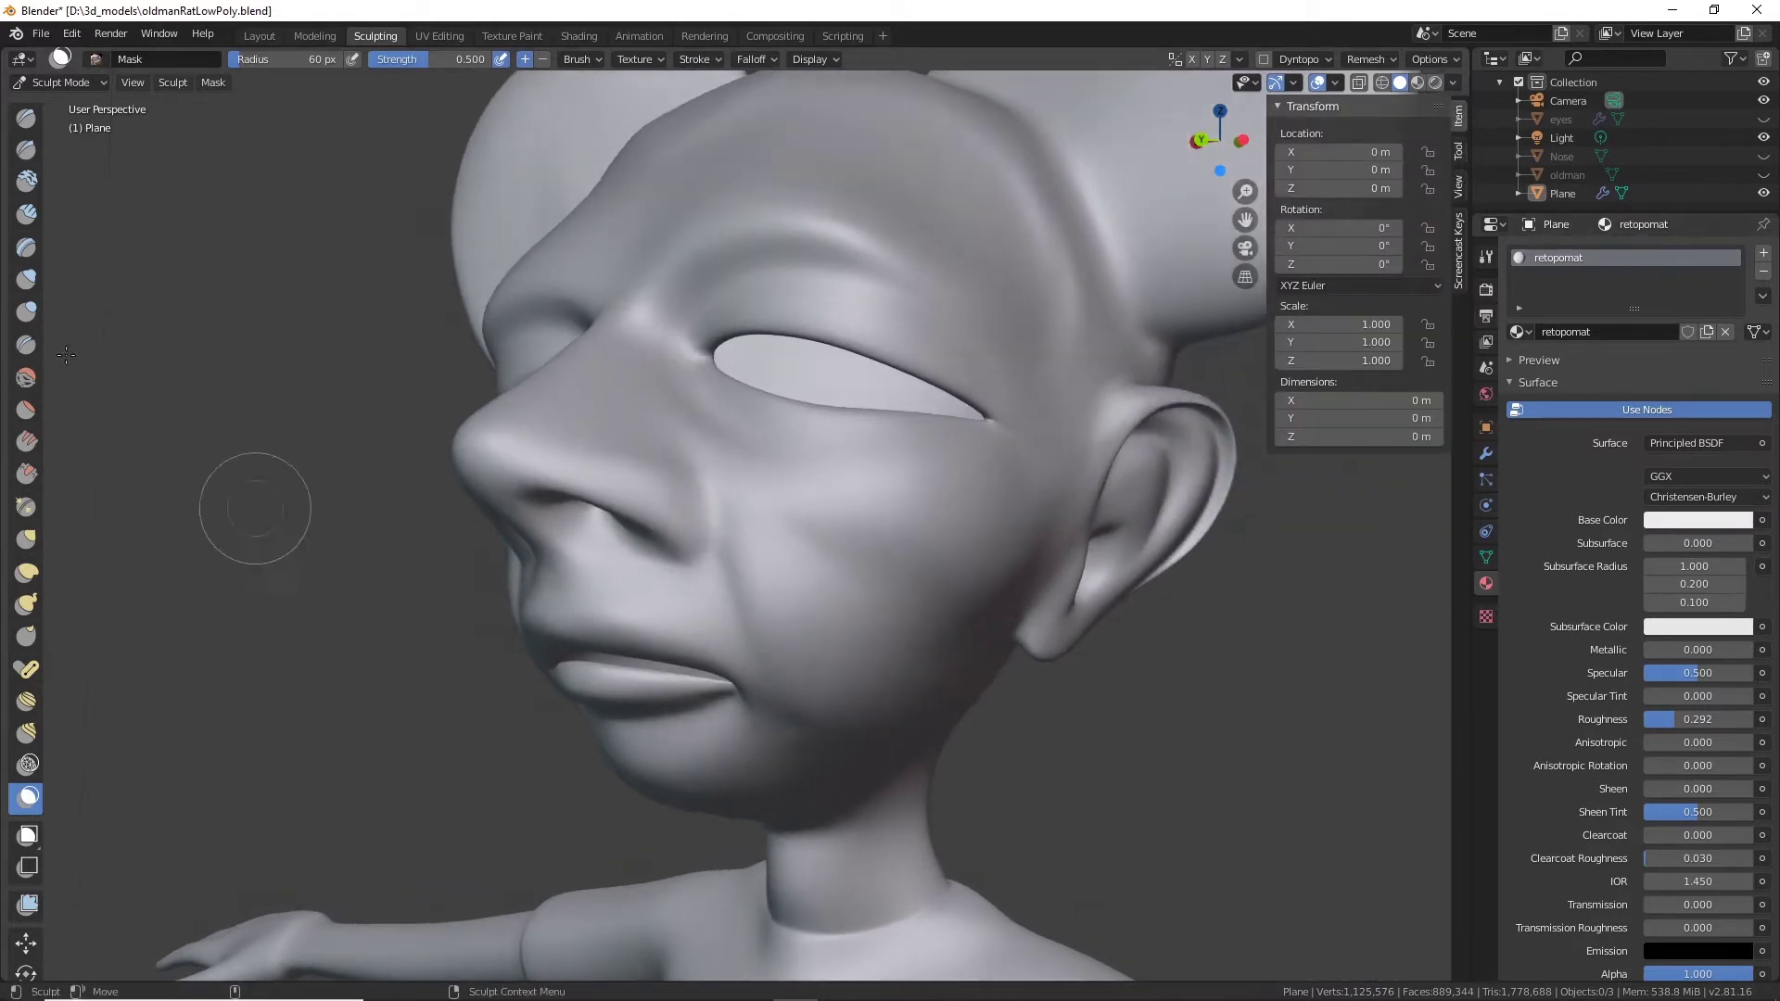
Activate the Draw brush, show the active tool settings in the Properties editor and check which brushes are available for it.
click(34, 126)
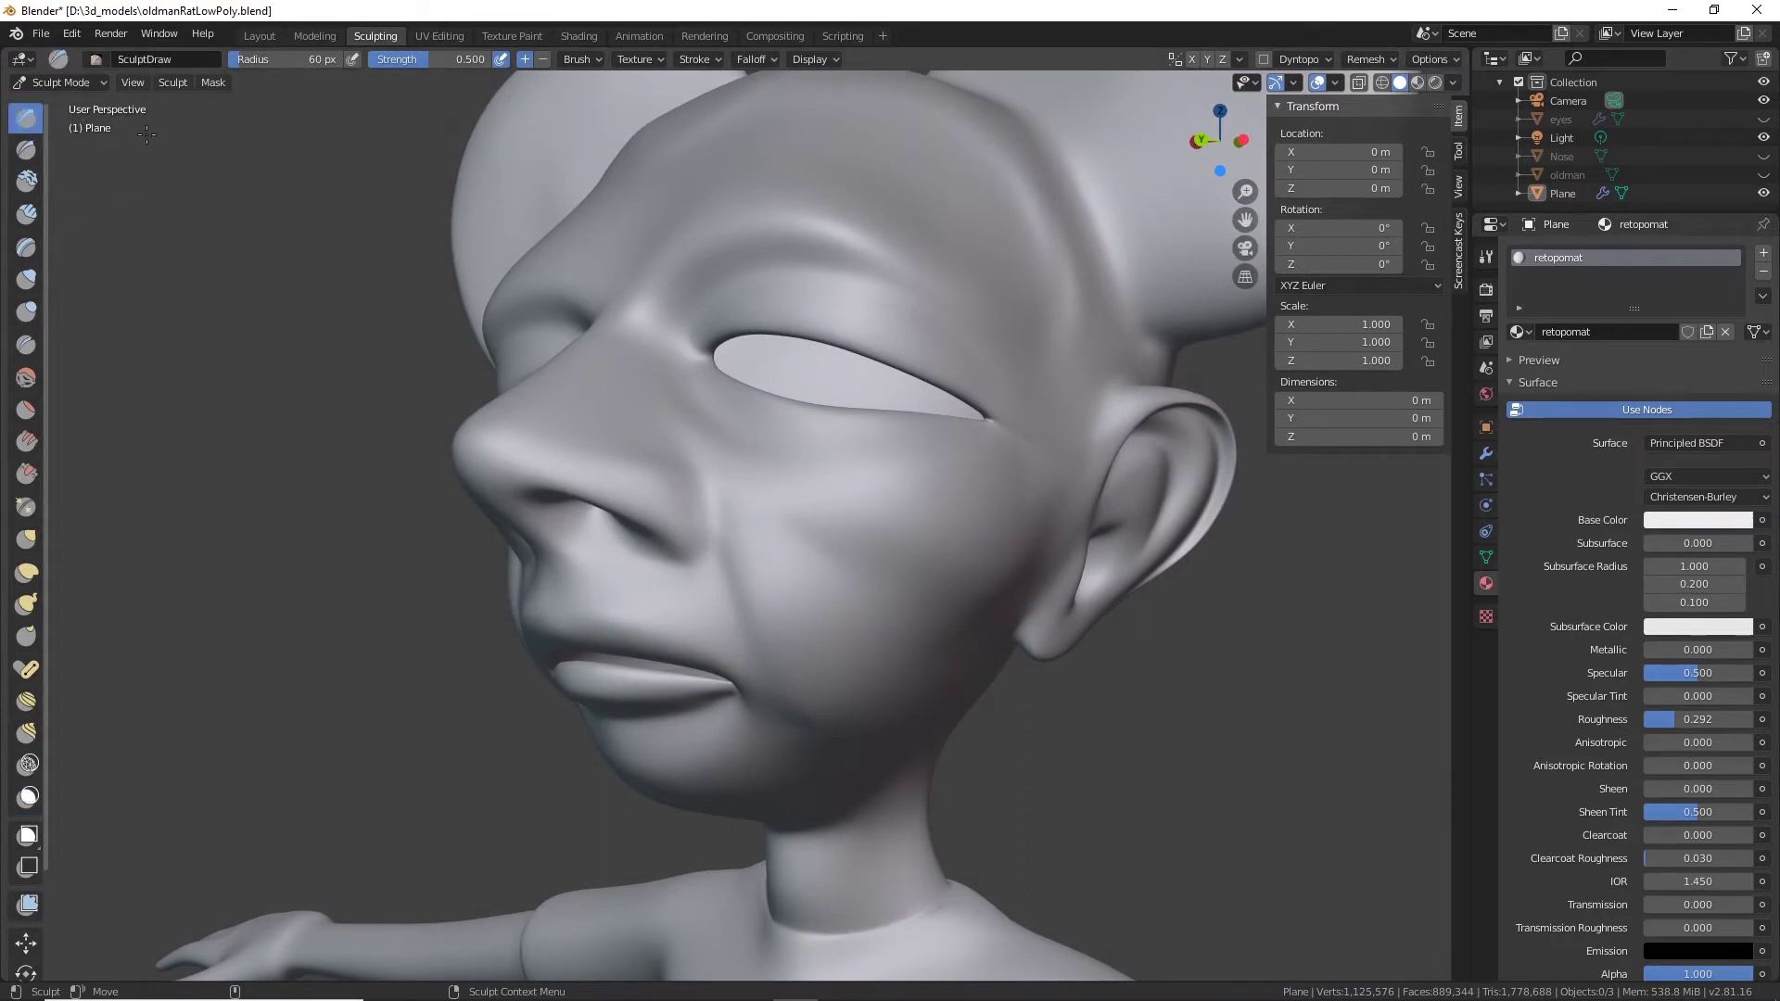
click(1486, 257)
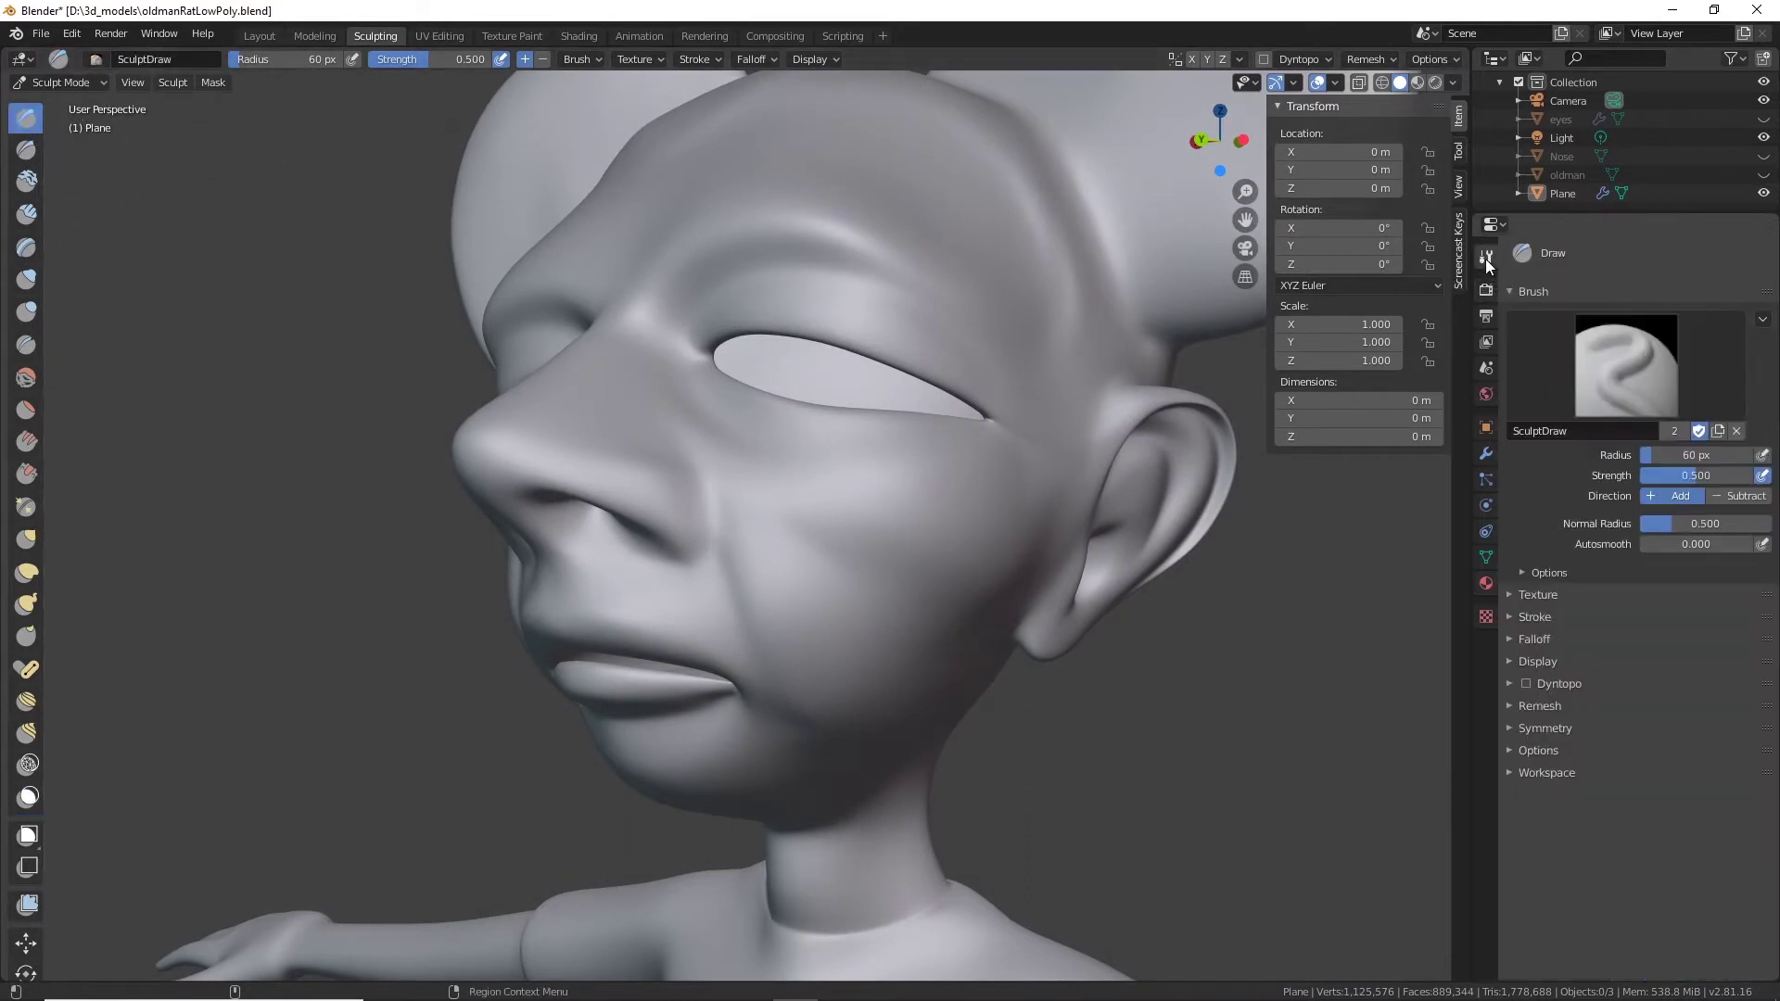
click(1706, 364)
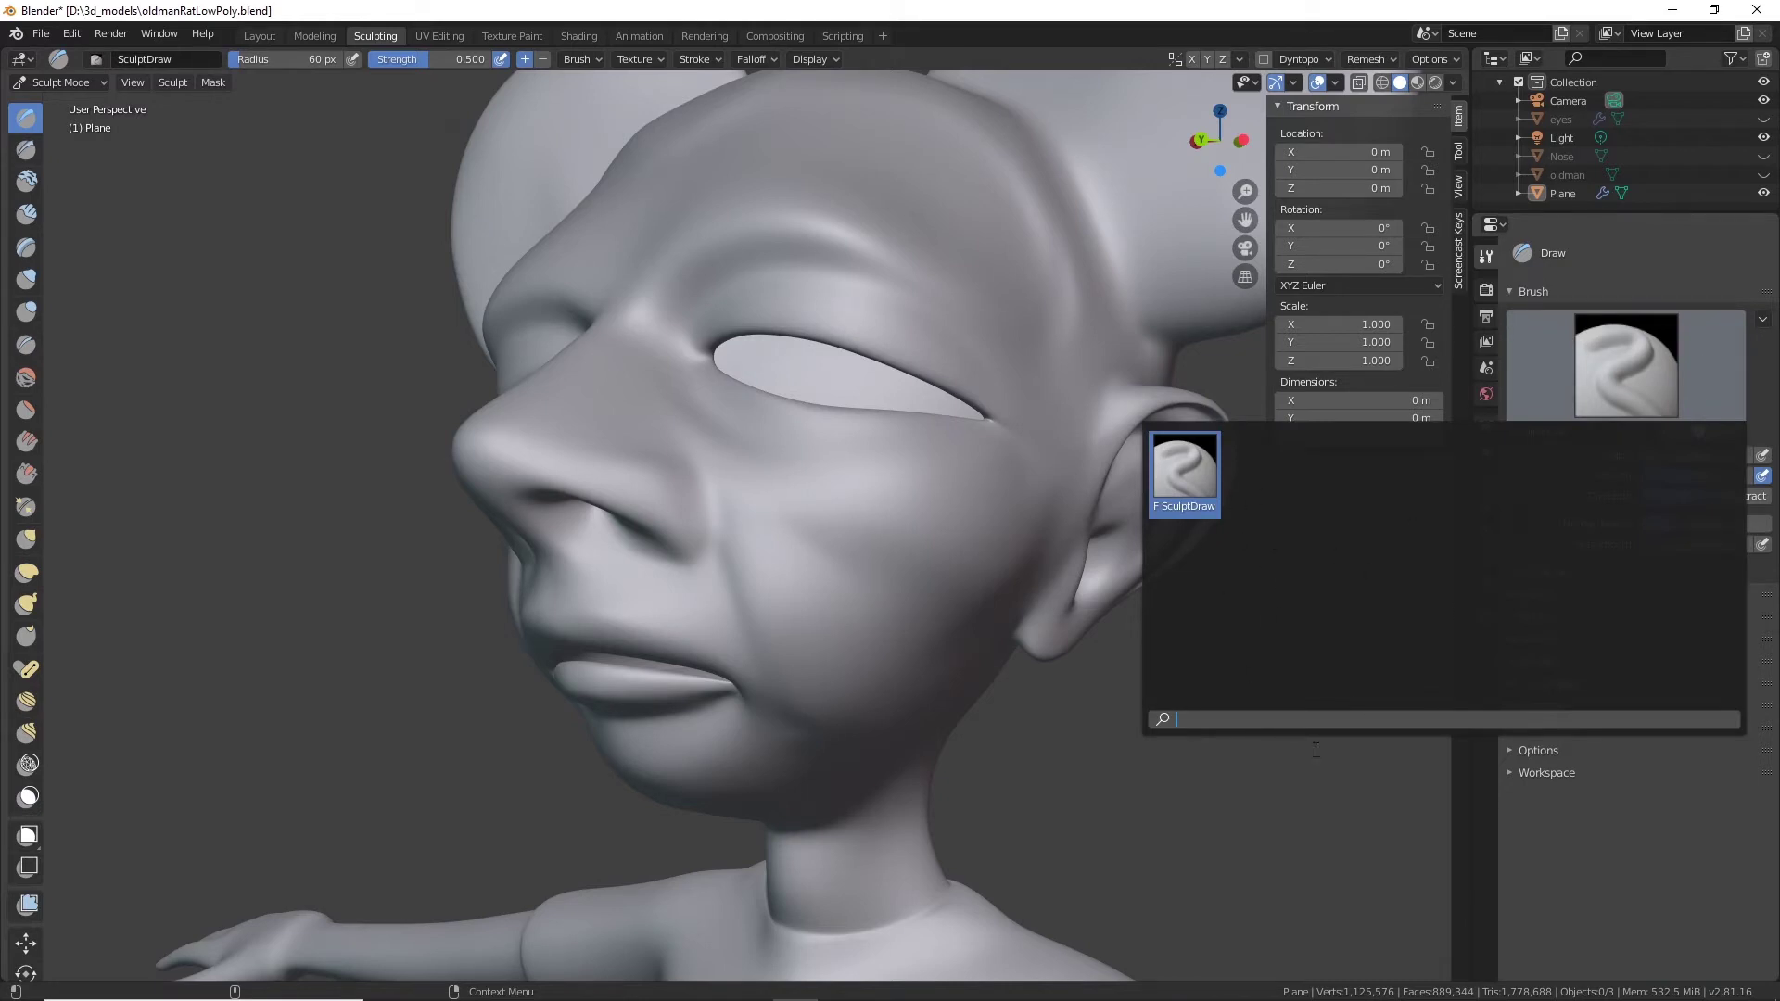
click(1697, 385)
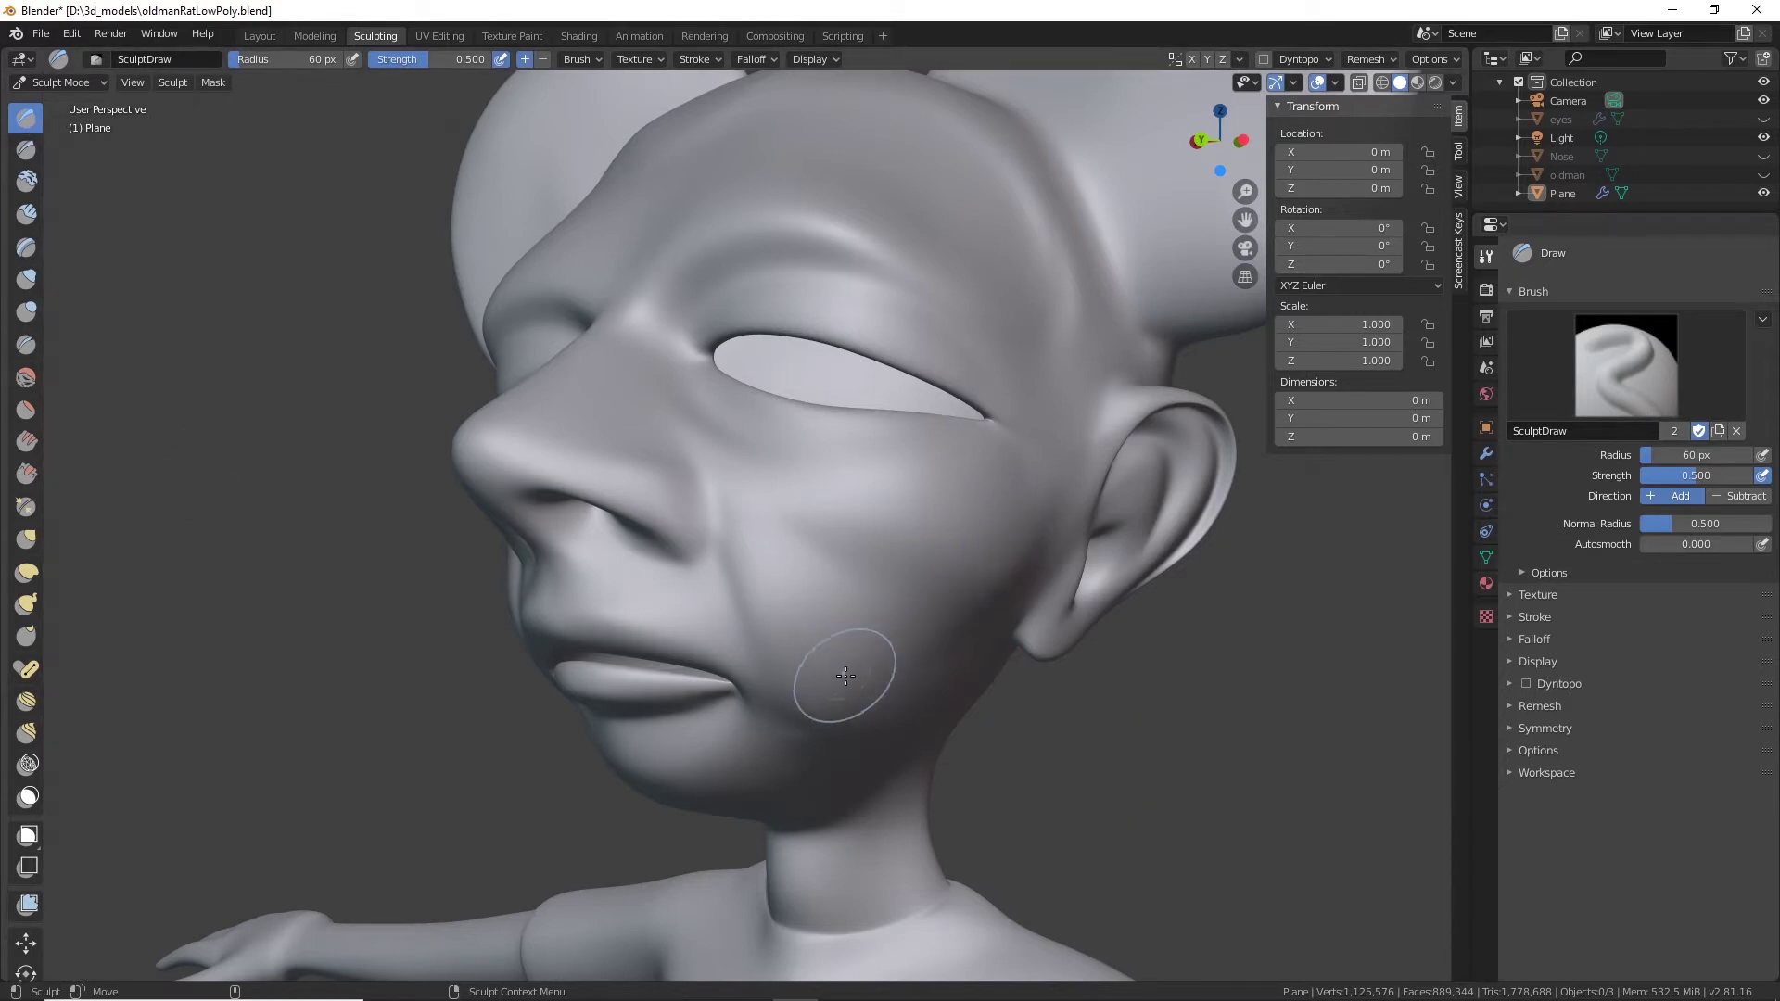
Activate the Inflate tool and choose the appended s10 skin brush for it.
click(28, 281)
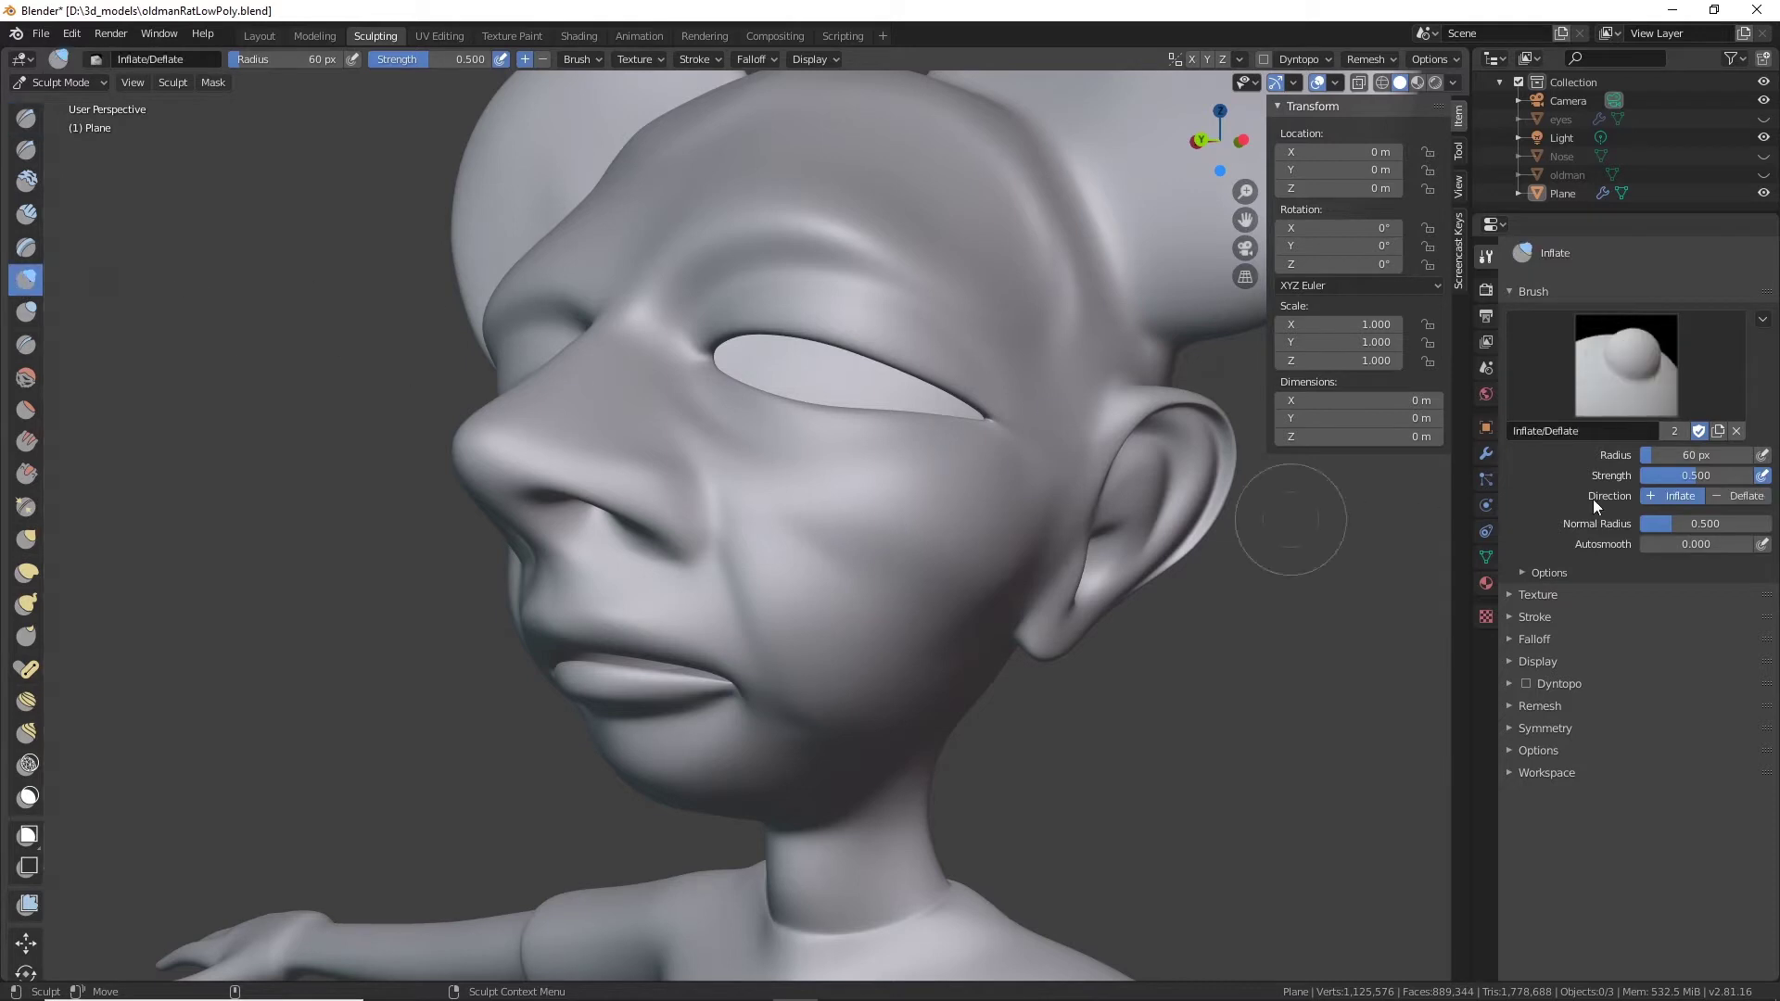
click(1698, 367)
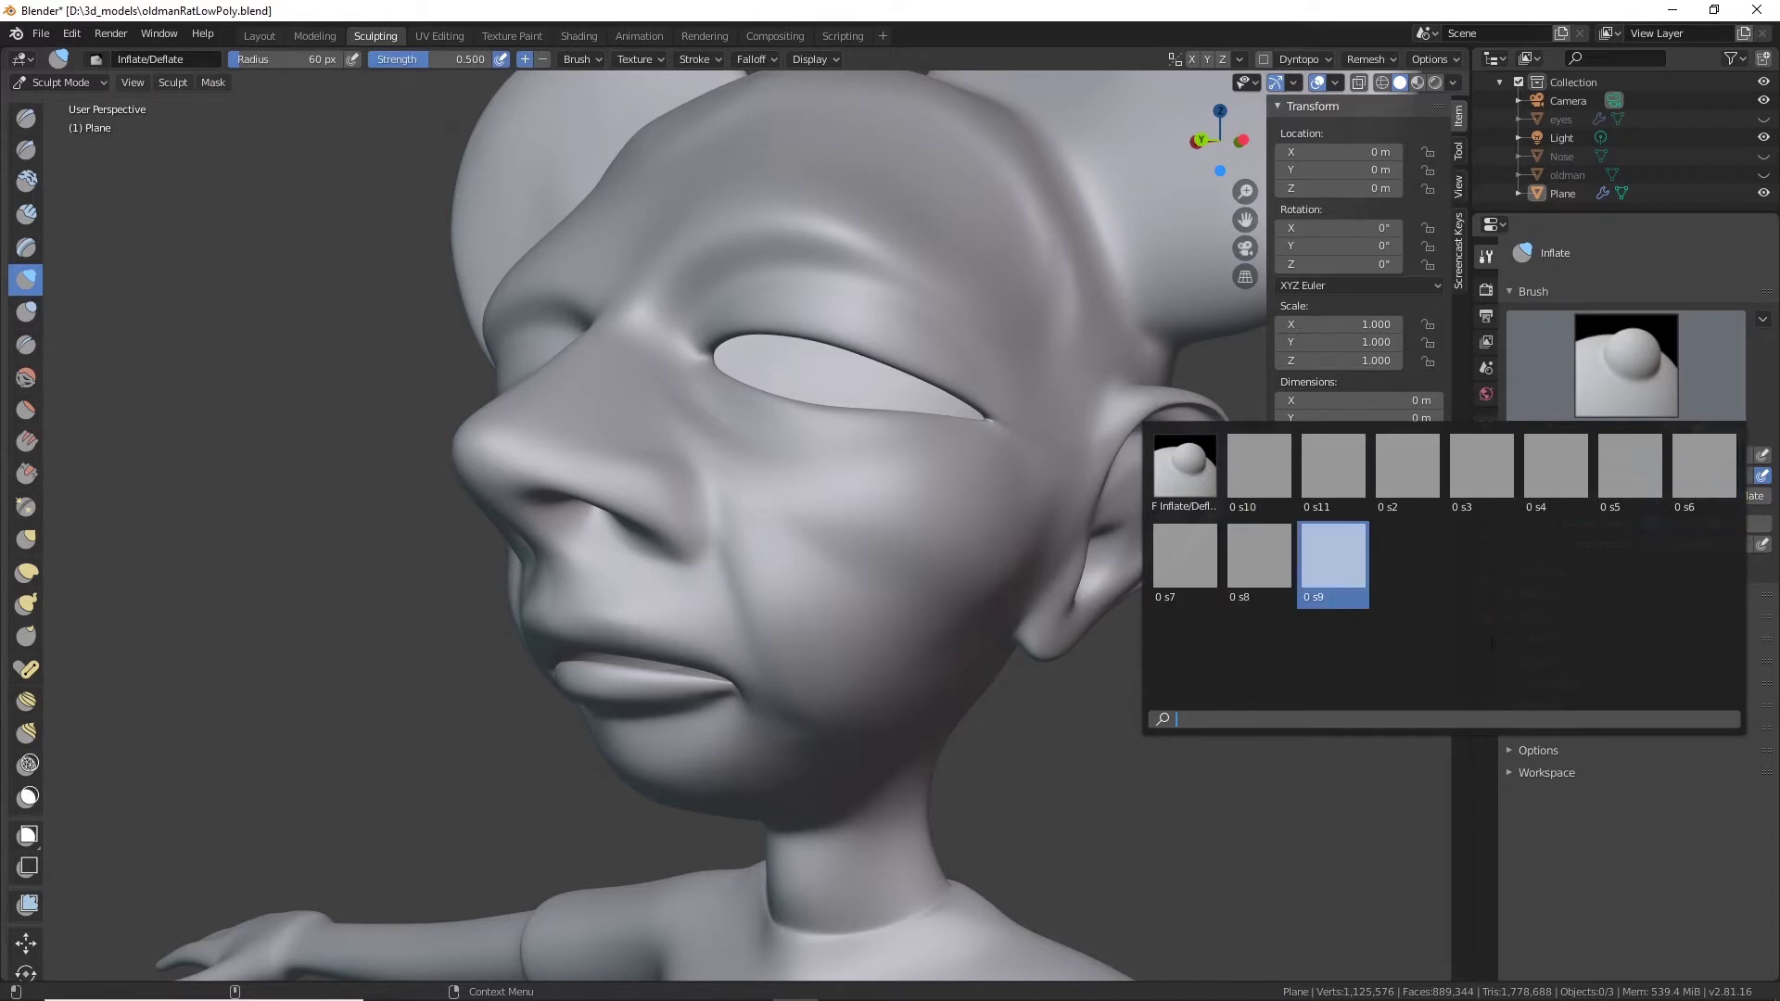
click(1264, 465)
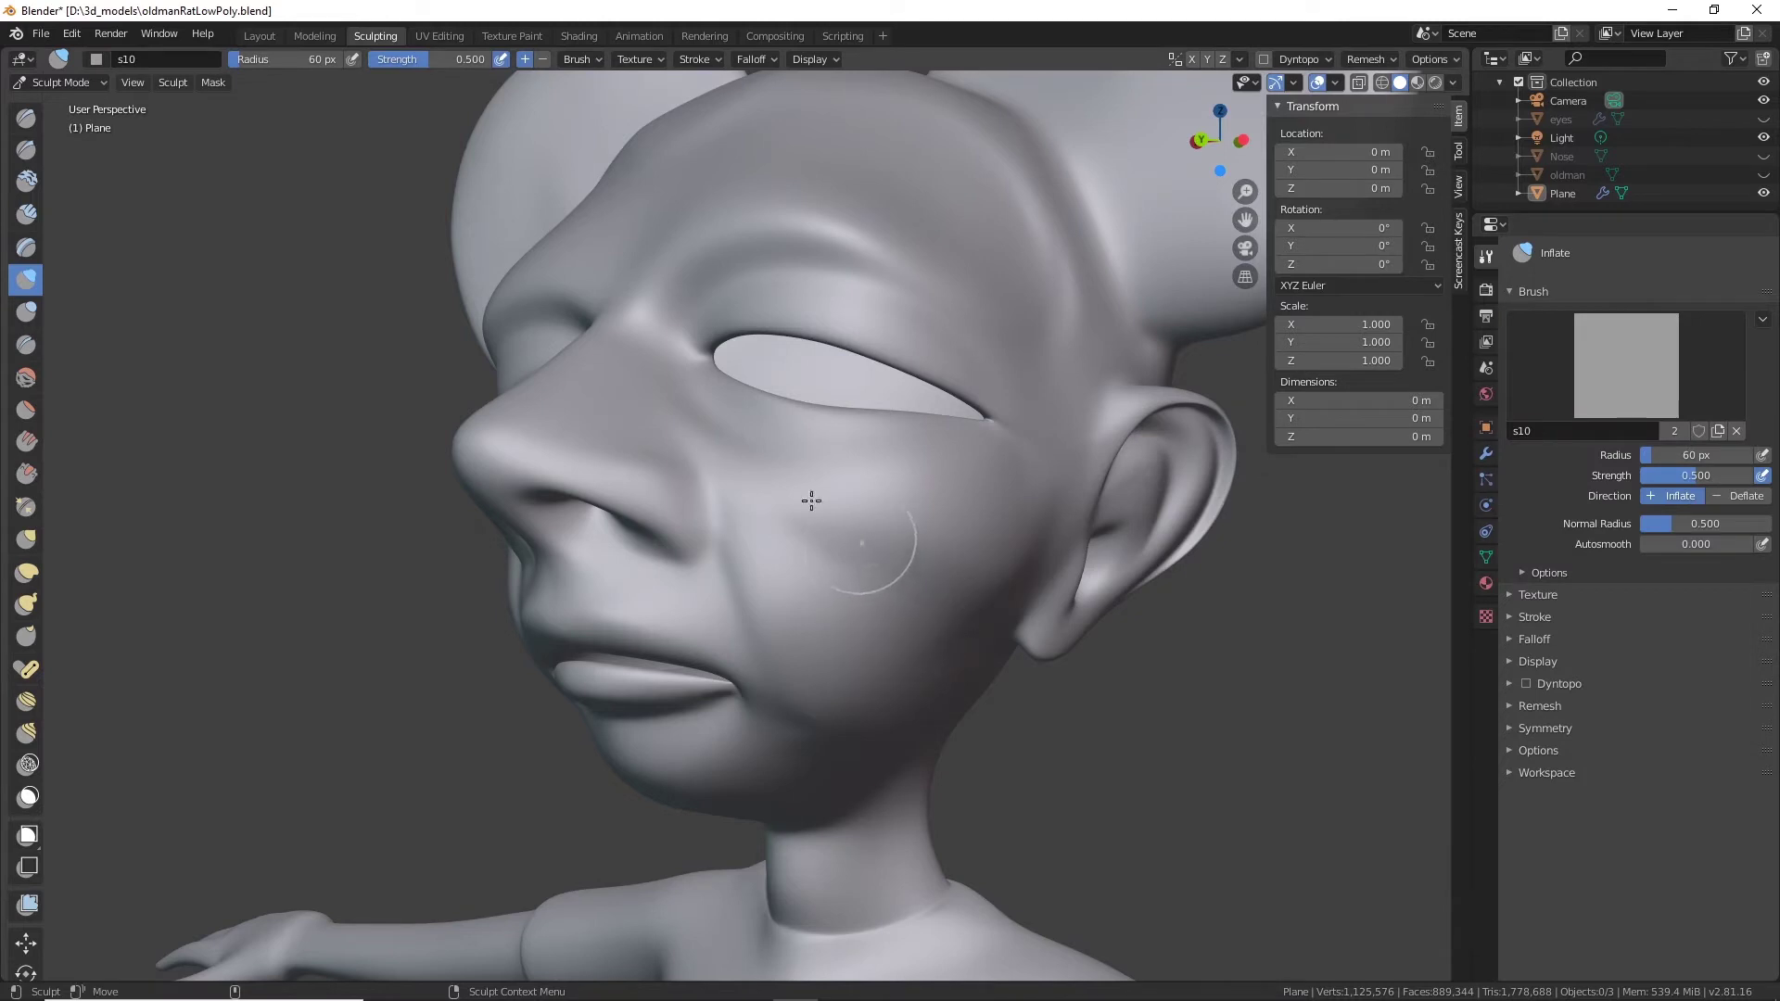
Paint test strokes across the cheek with the s10 brush at 60 px radius and 0.500 strength.
drag(815, 504, 875, 647)
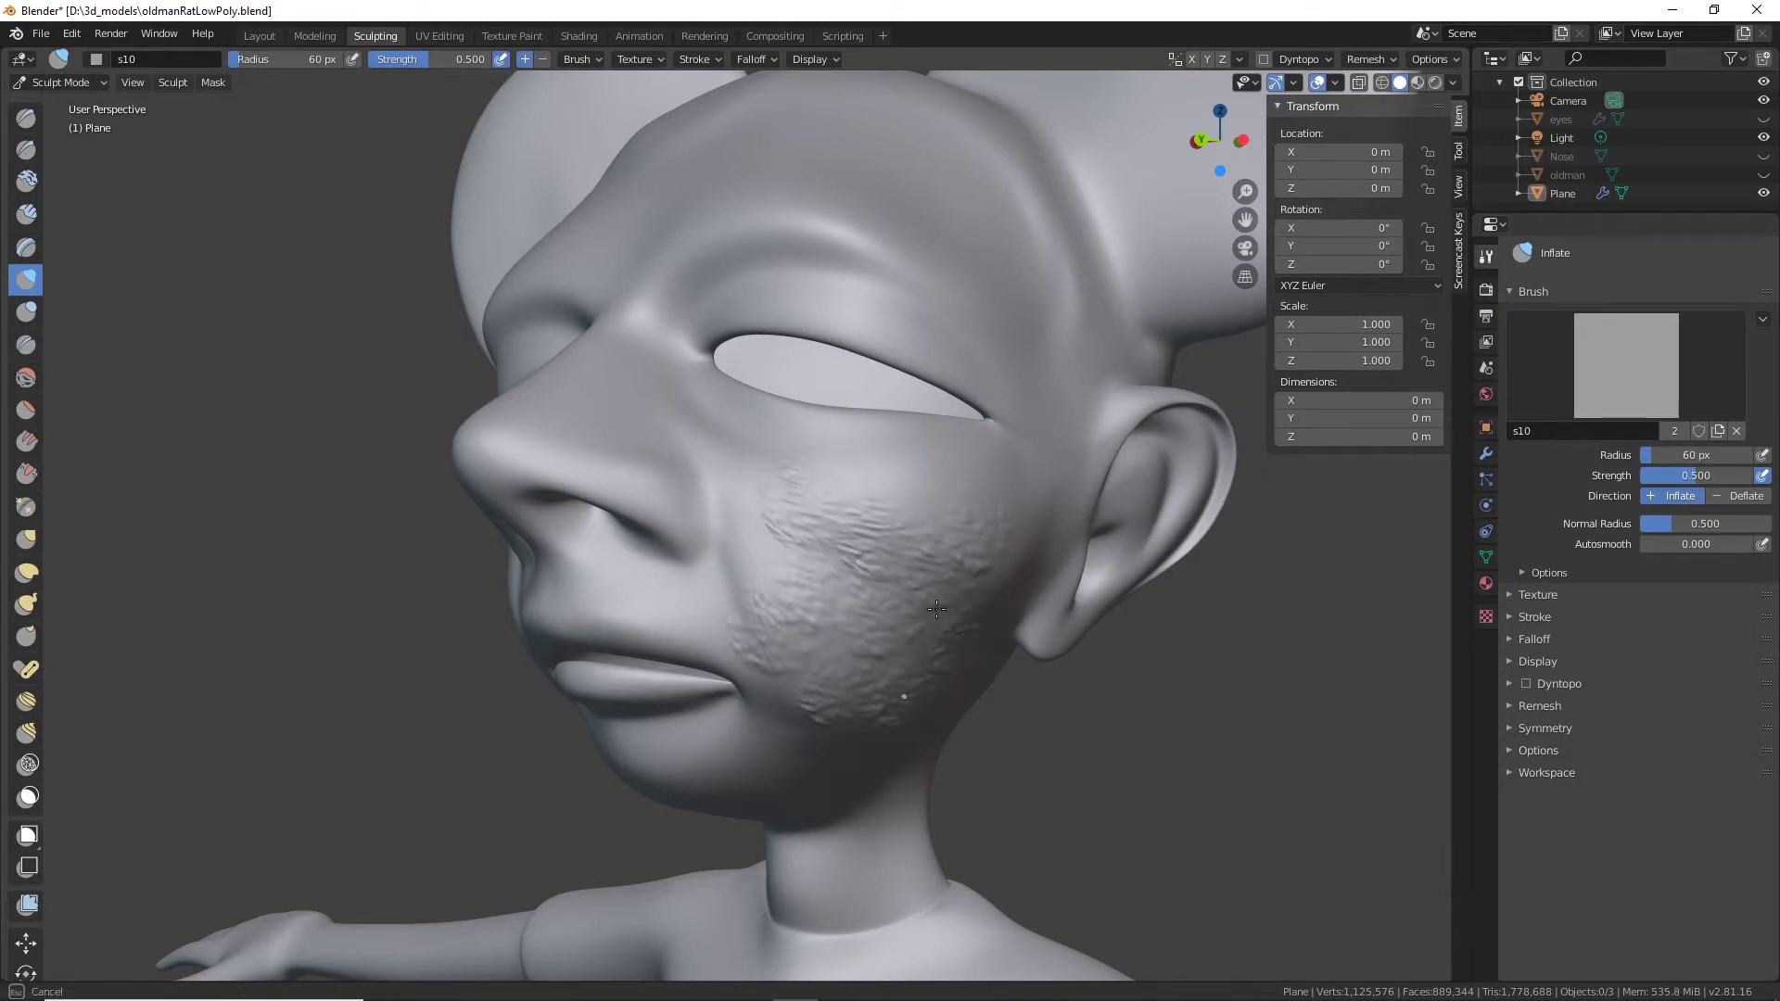
drag(936, 609, 942, 576)
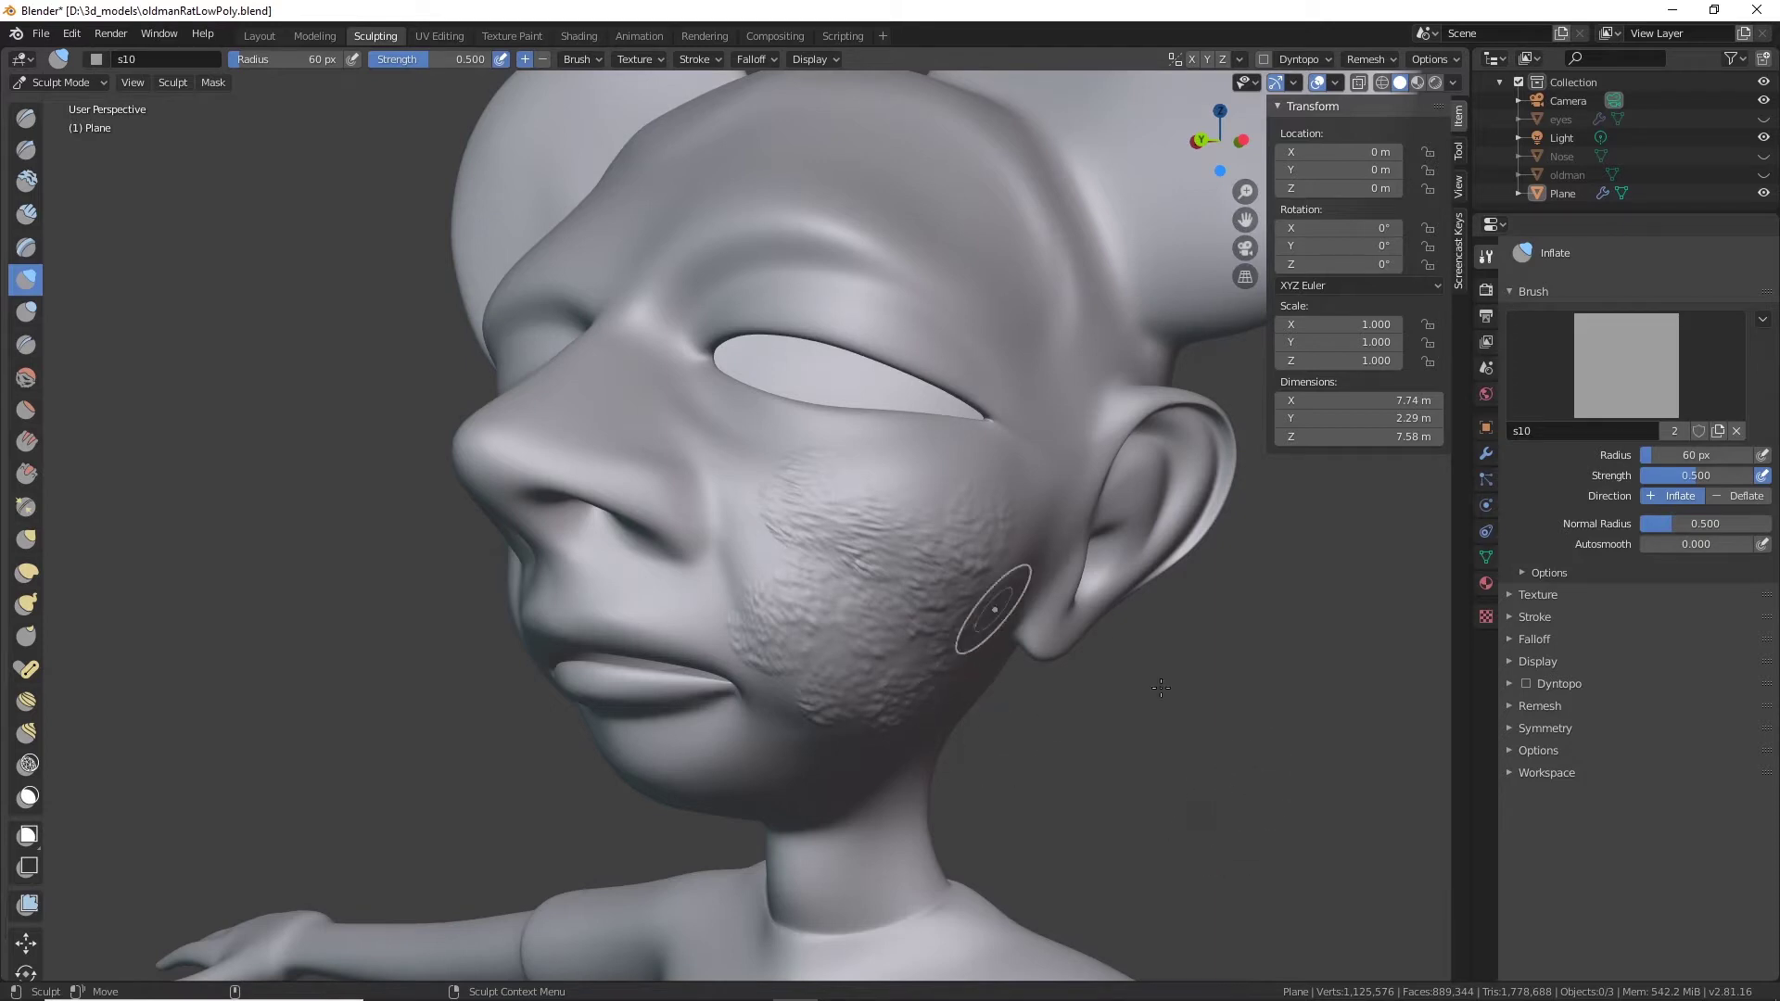
middle_drag(936, 532, 874, 493)
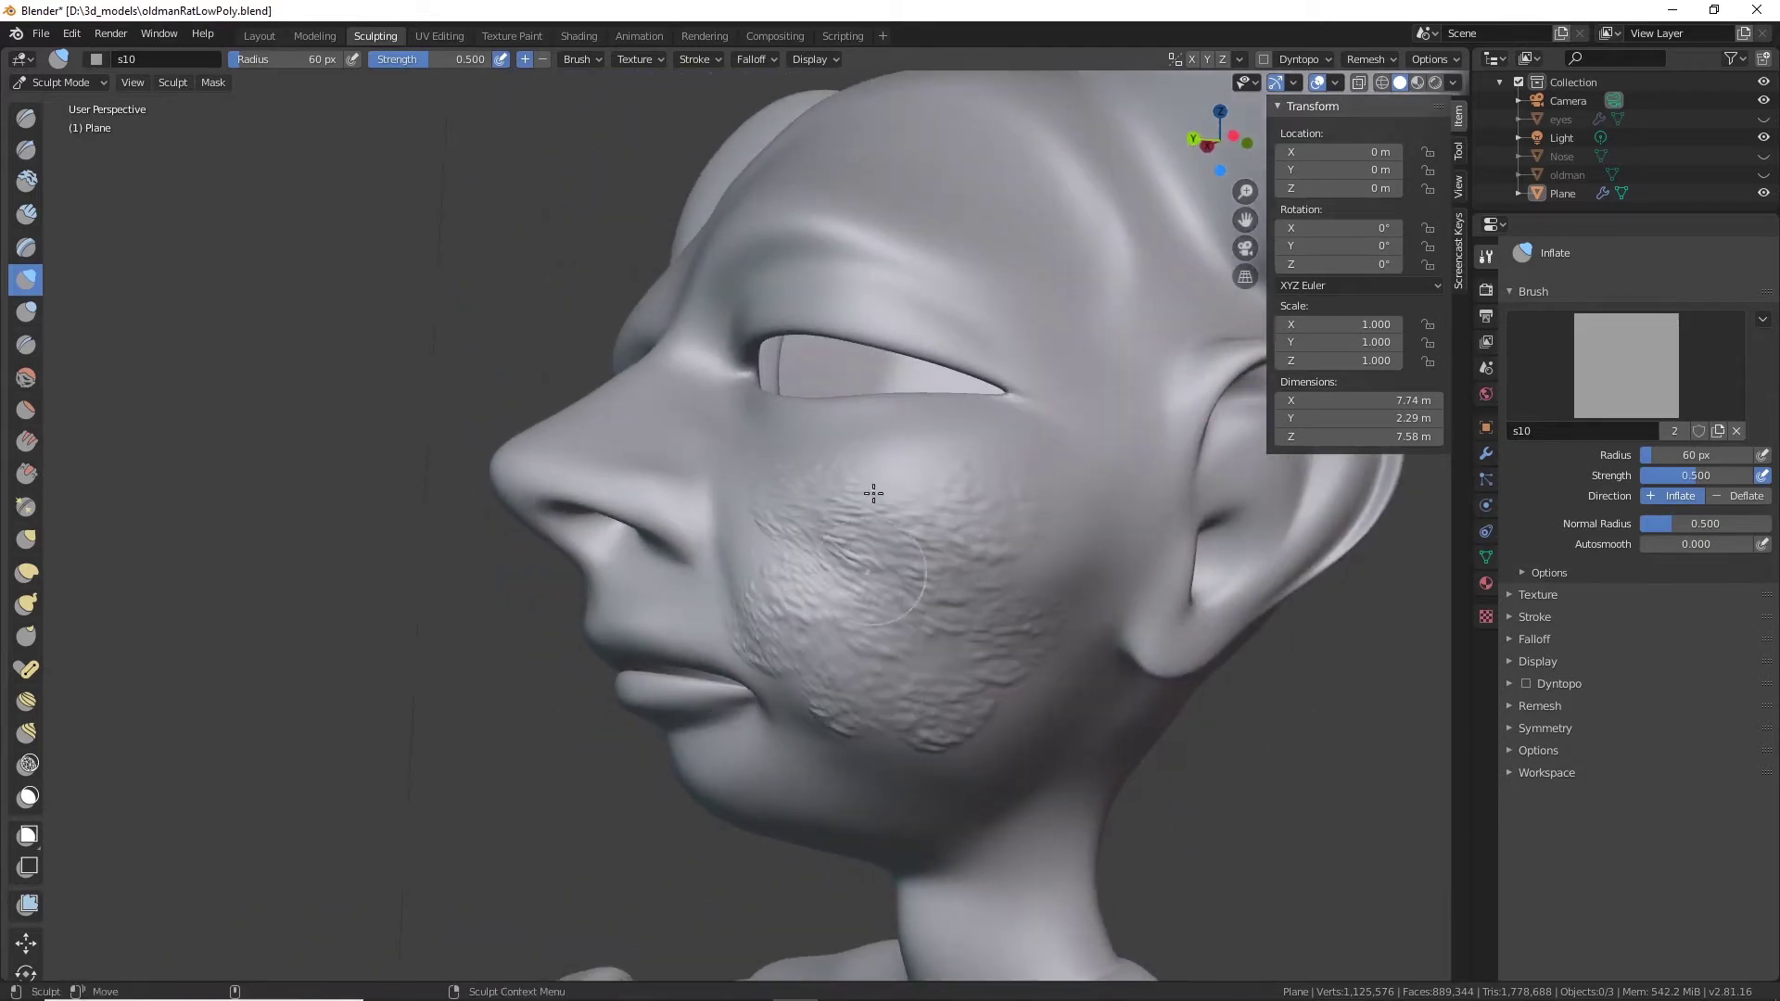
scroll(960, 649, up, 2)
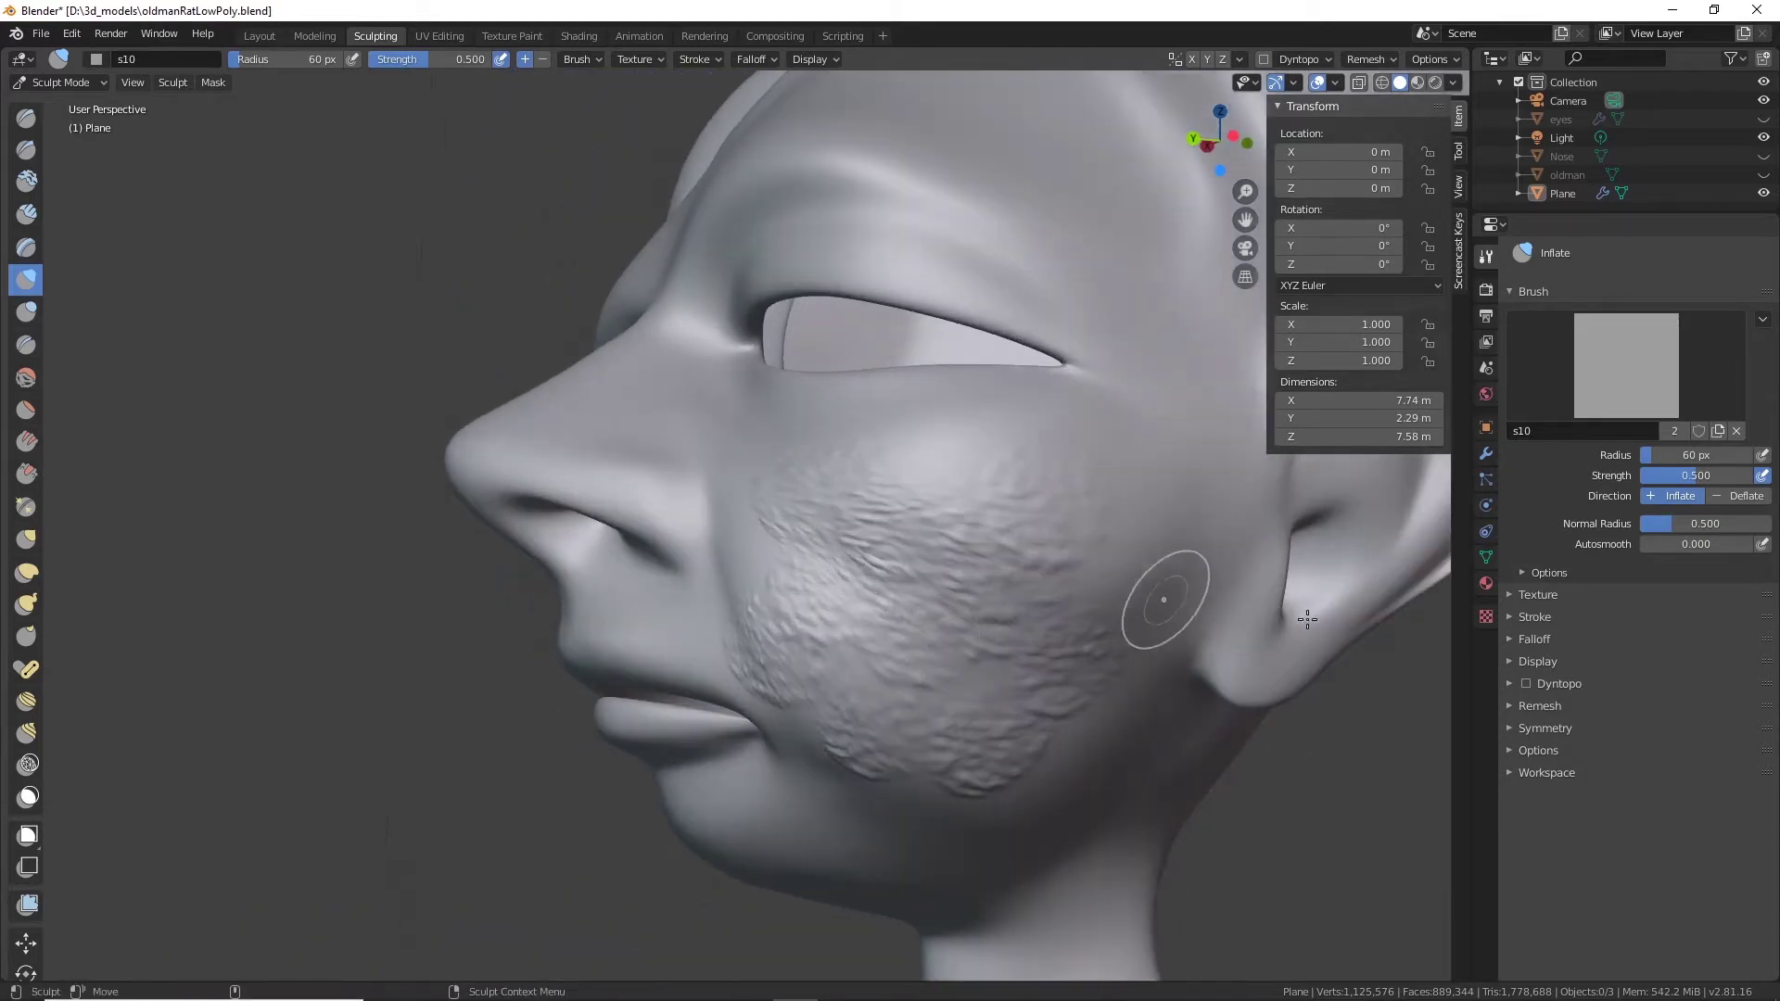
Expand the s10 brush's texture settings and undo the test strokes on the cheek.
click(1509, 595)
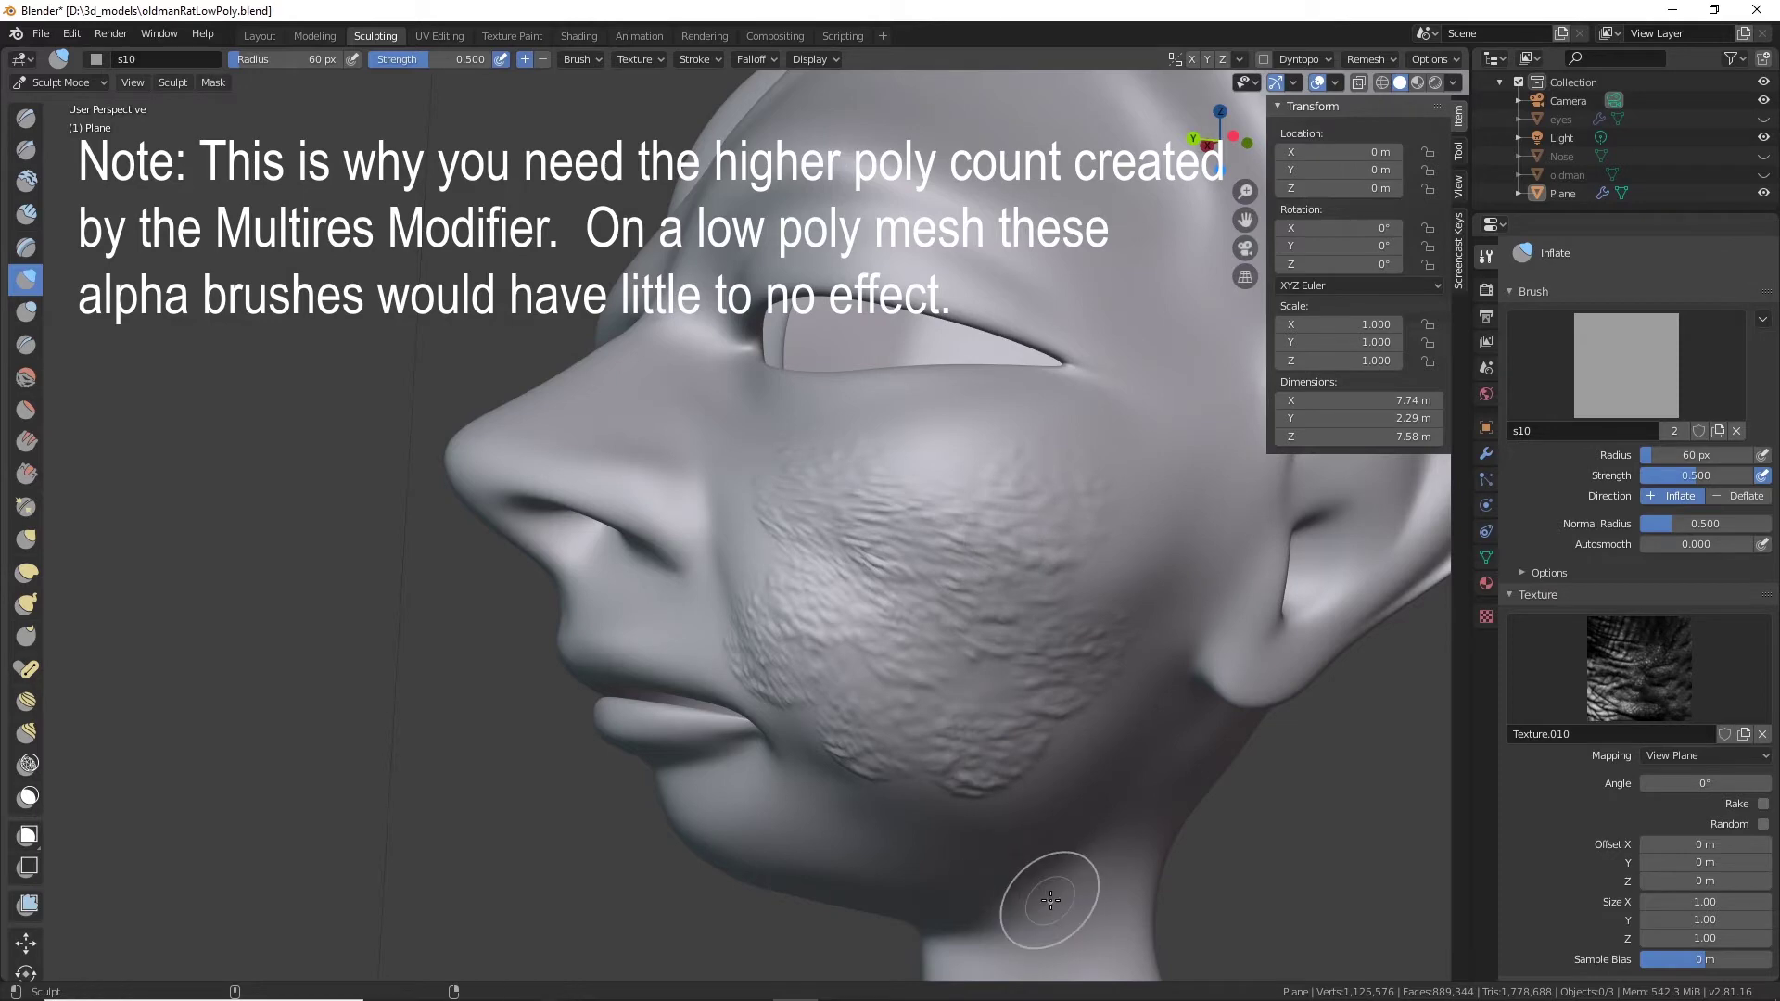
key(ctrl+z)
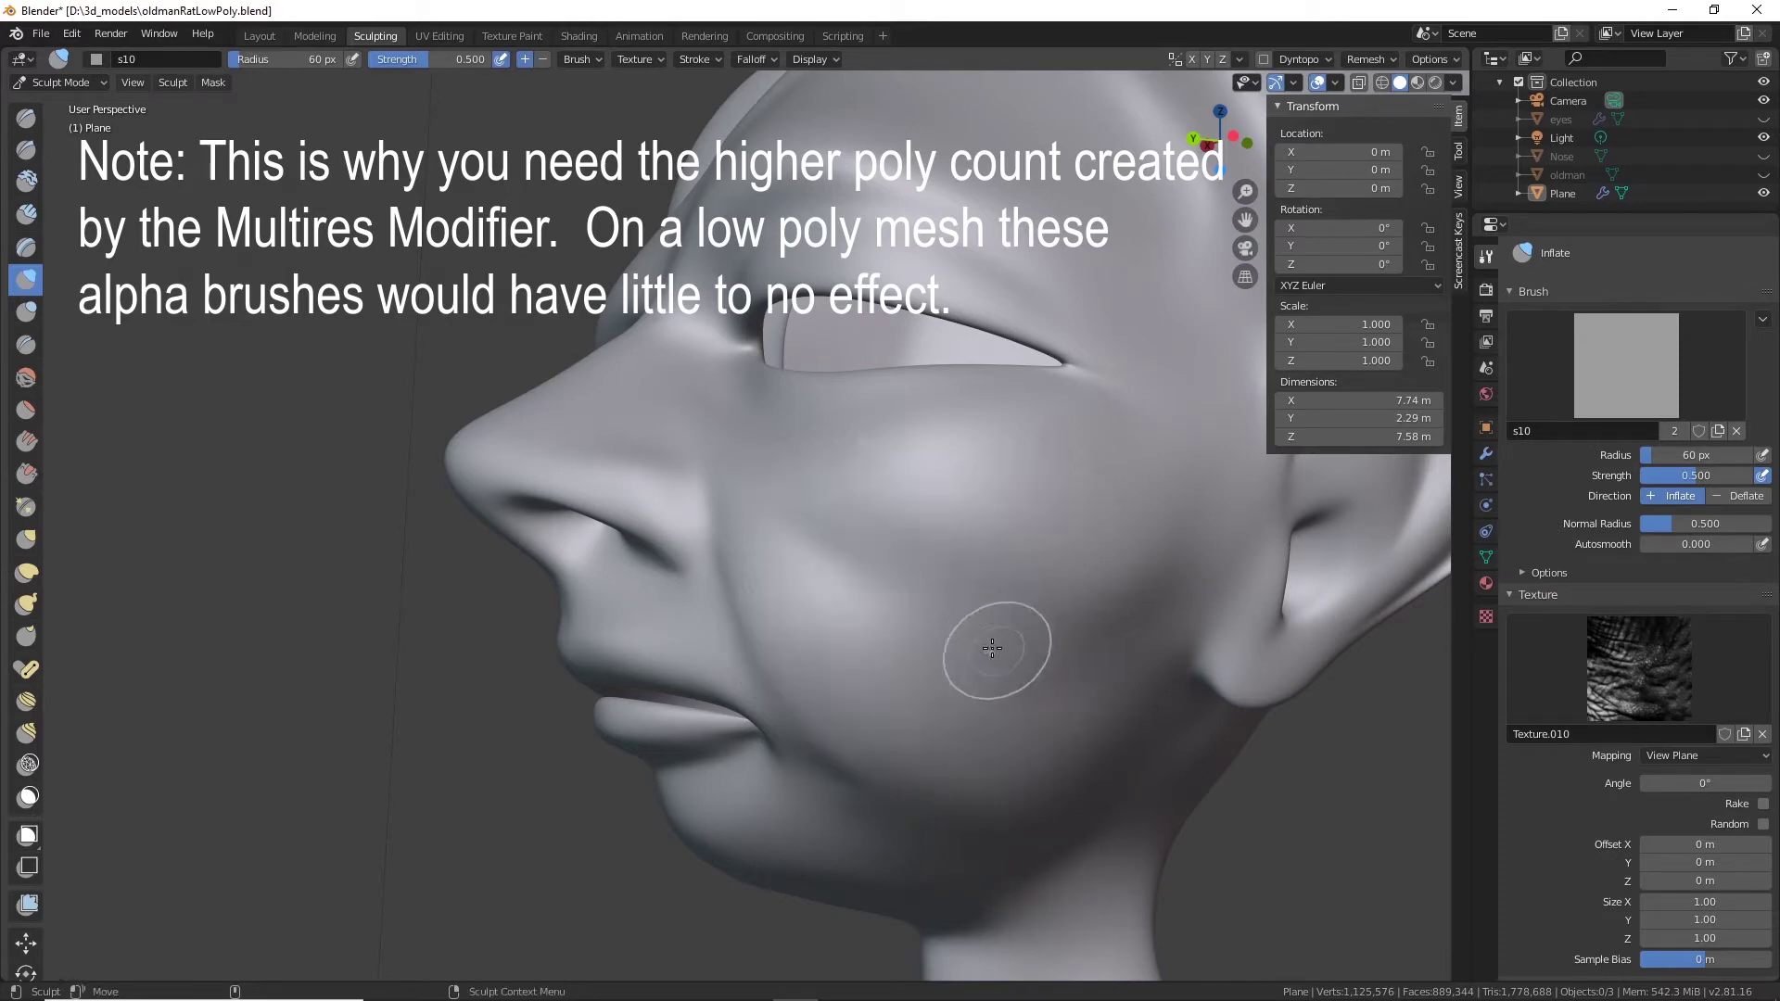
Subdivide the mesh once more in the Multires modifier, raising the render level to 5.
middle_drag(1073, 695, 974, 794)
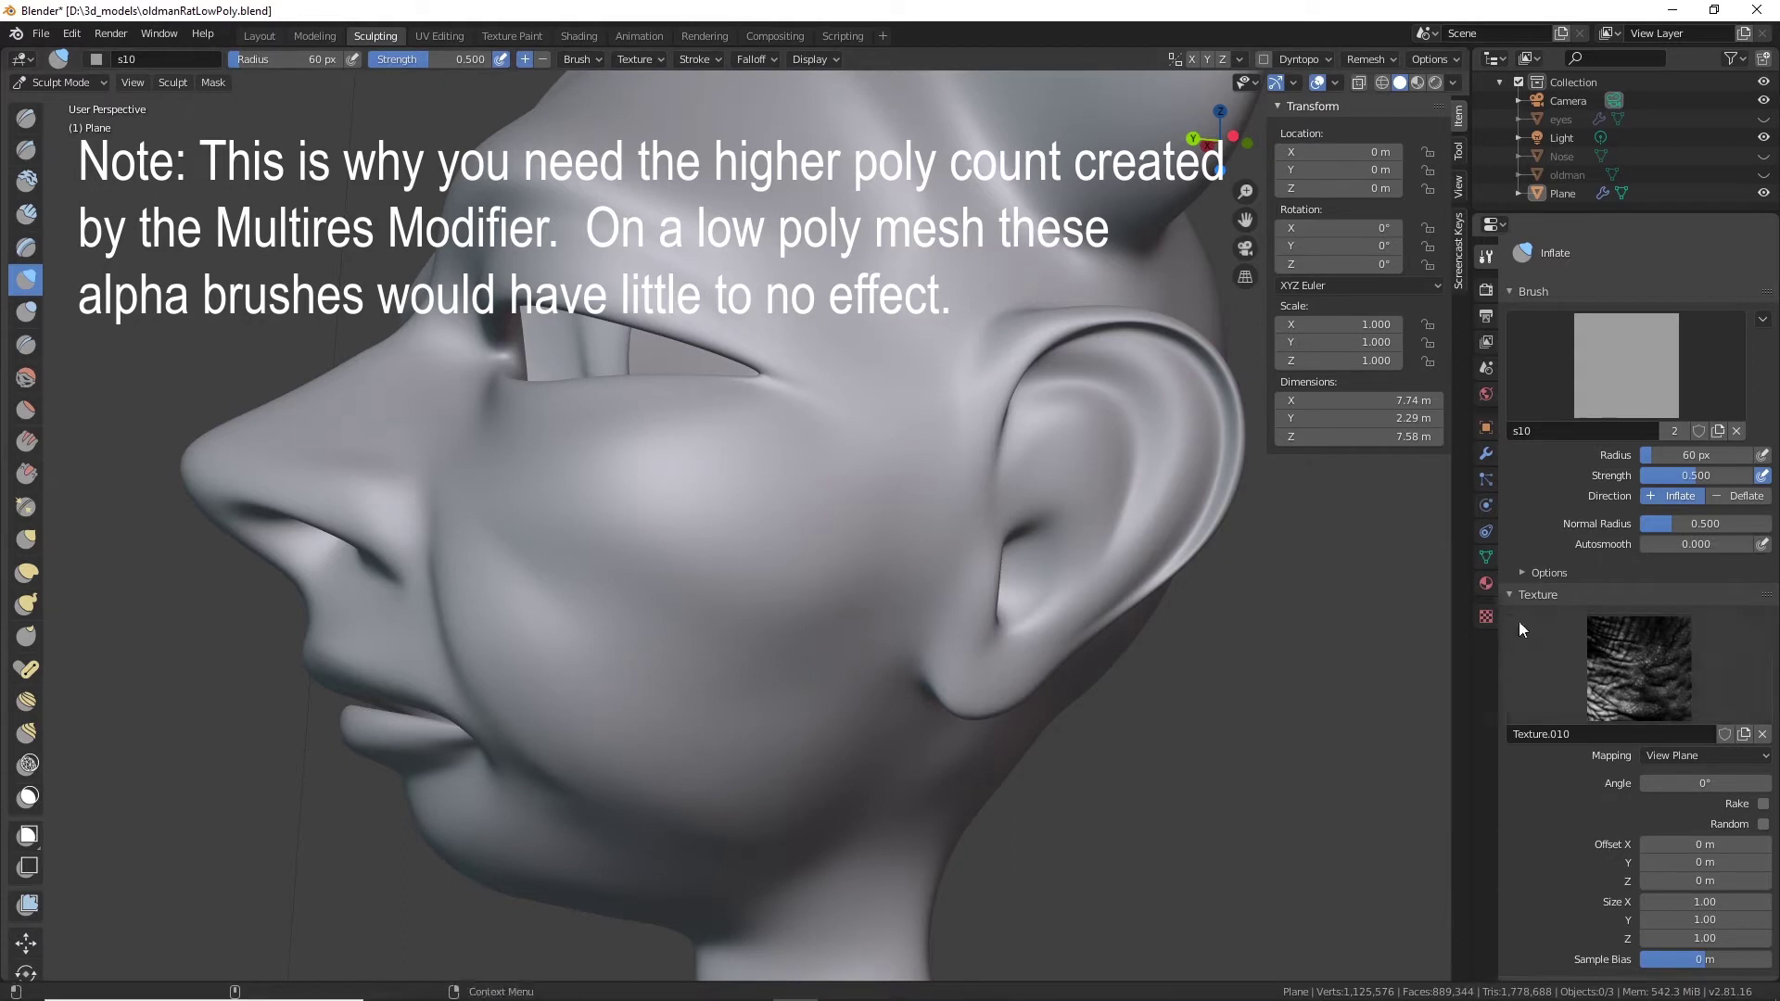
click(1484, 456)
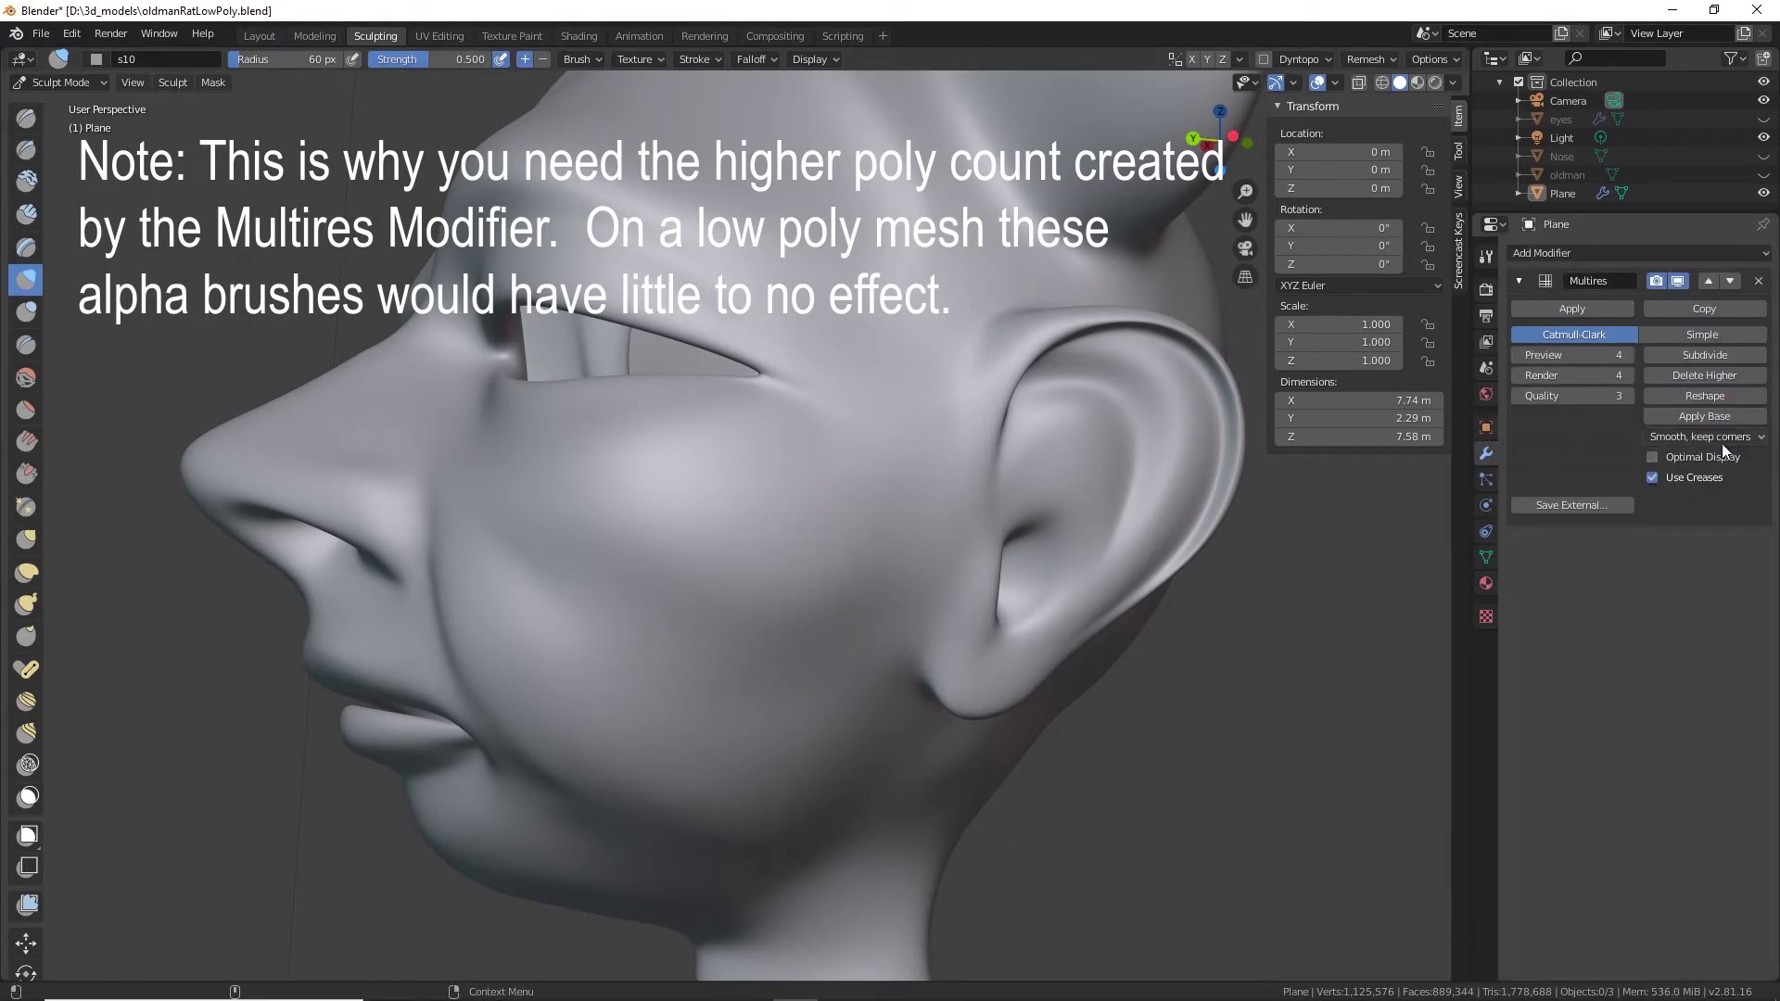
click(1726, 358)
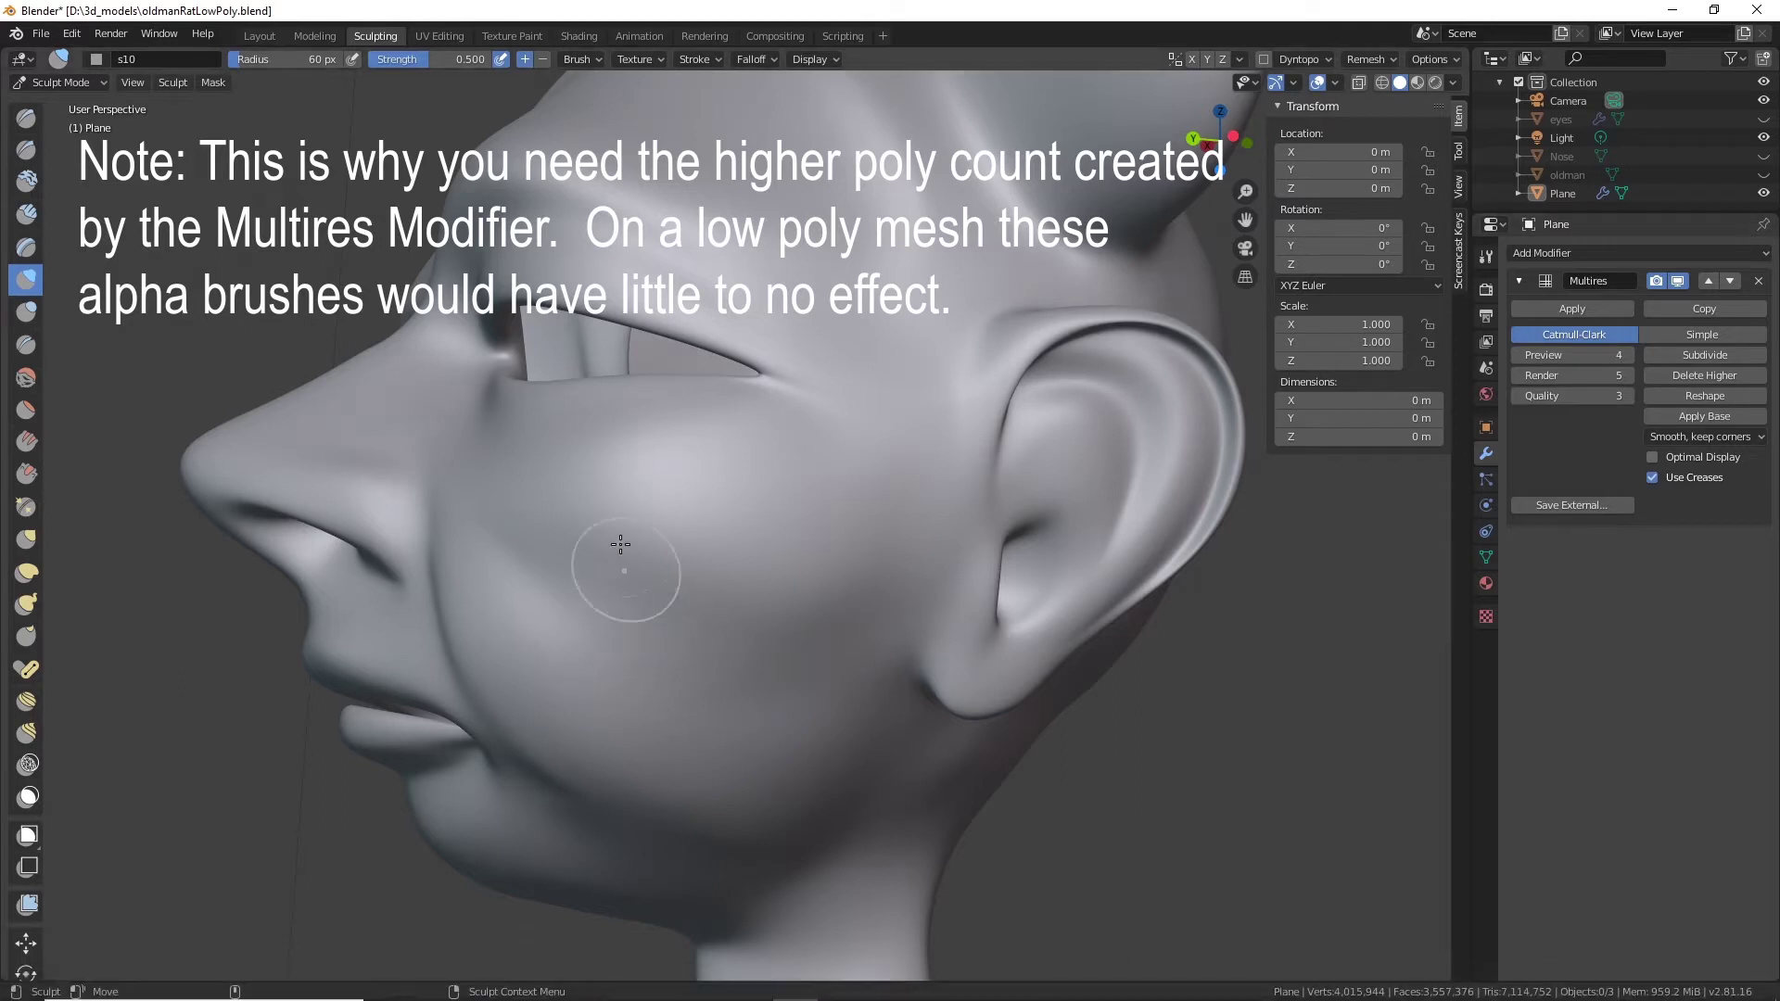
Test the s10 brush on the denser cheek mesh at 60 px radius and undo the strokes.
drag(648, 510, 754, 538)
drag(710, 612, 723, 654)
mouse_move(653, 604)
mouse_down()
mouse_move(544, 528)
mouse_move(571, 467)
mouse_up()
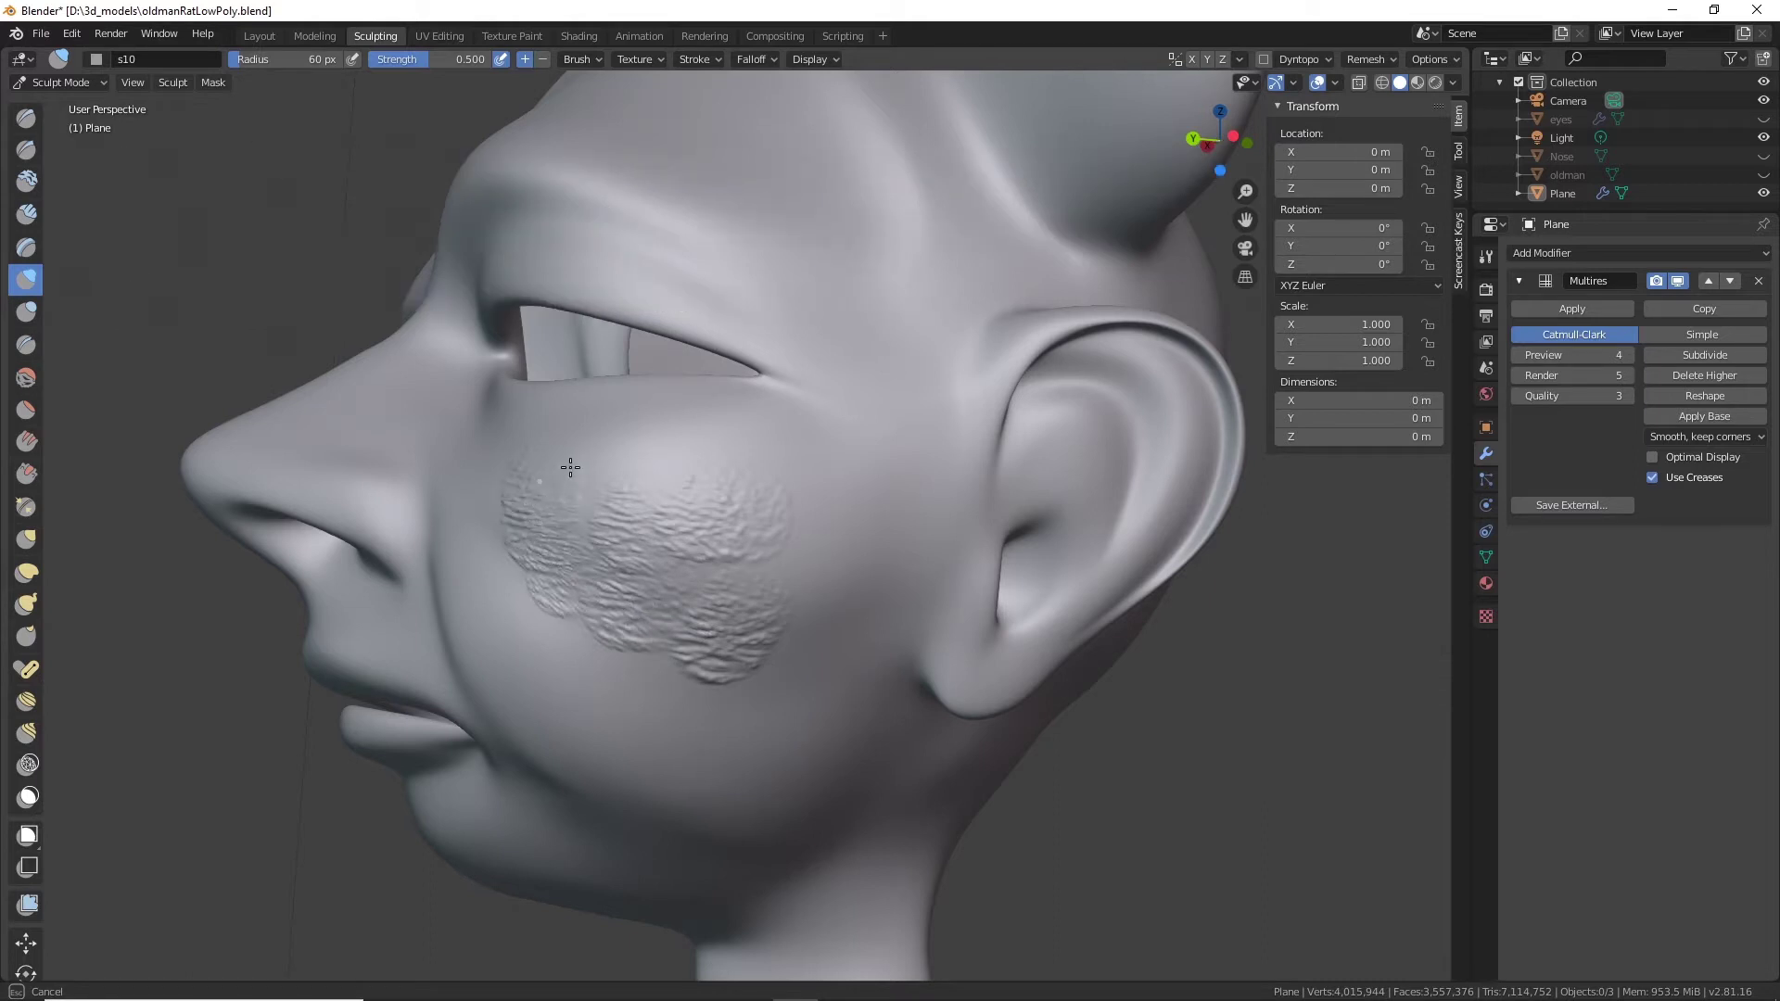
drag(794, 461, 821, 456)
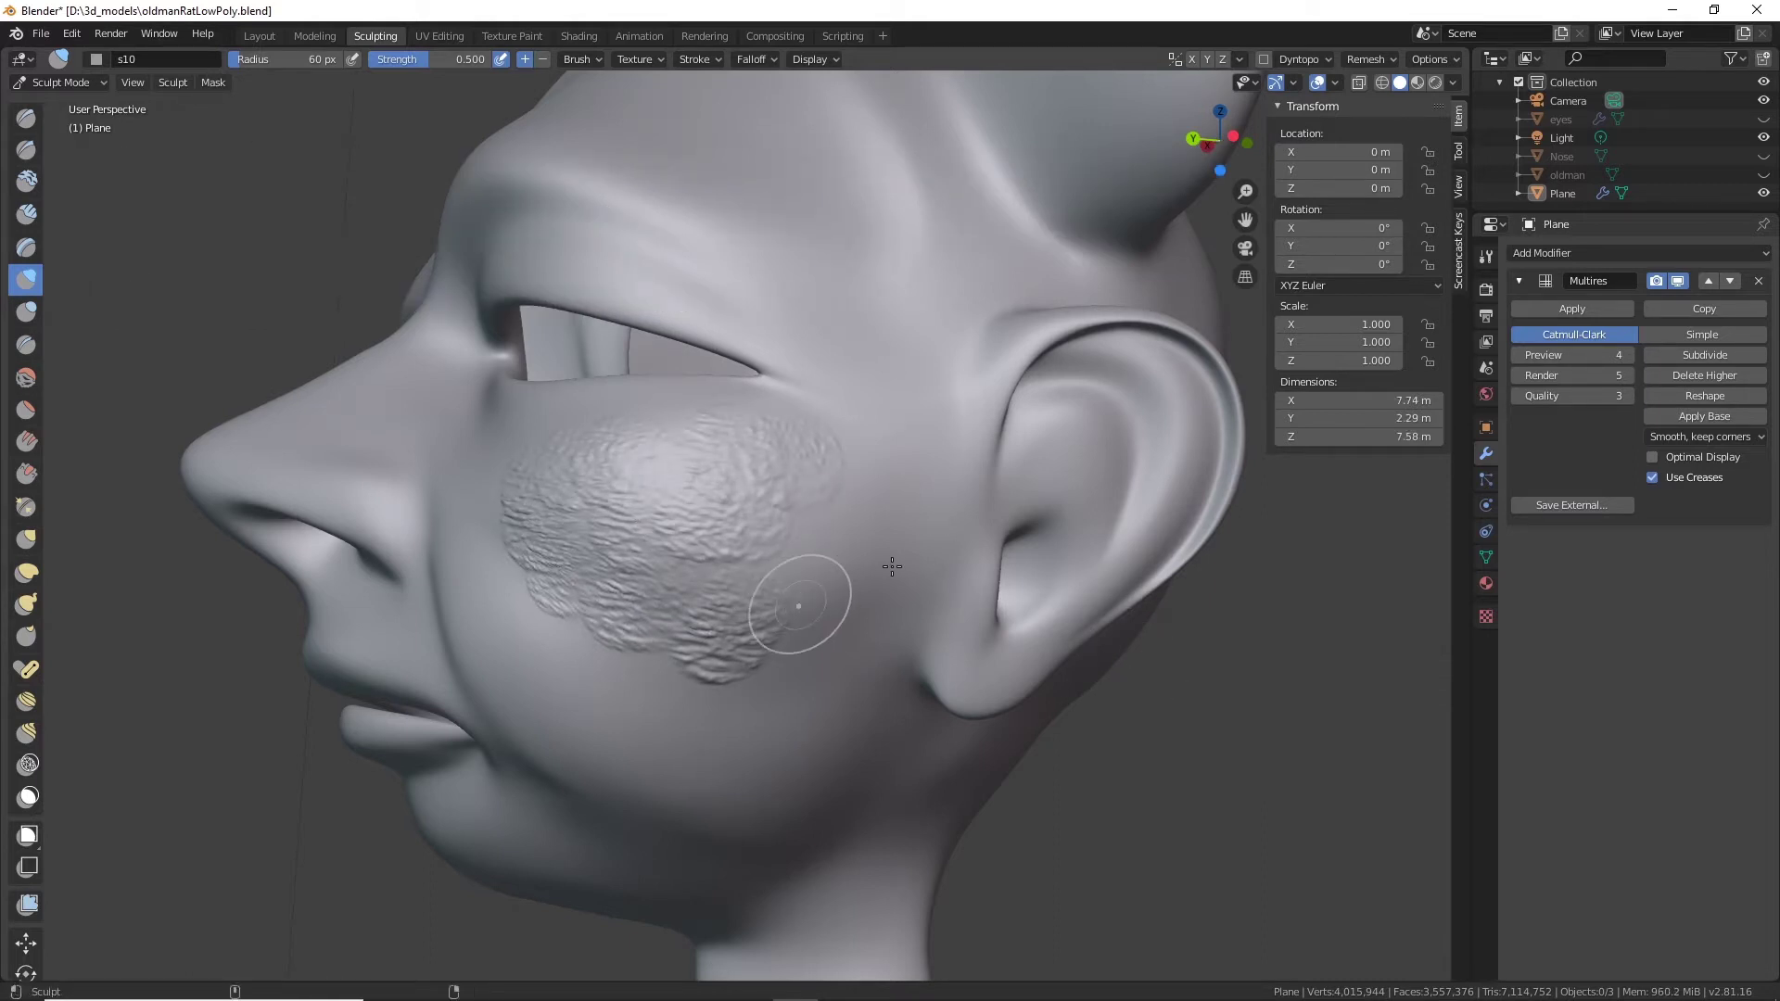
key(ctrl+z)
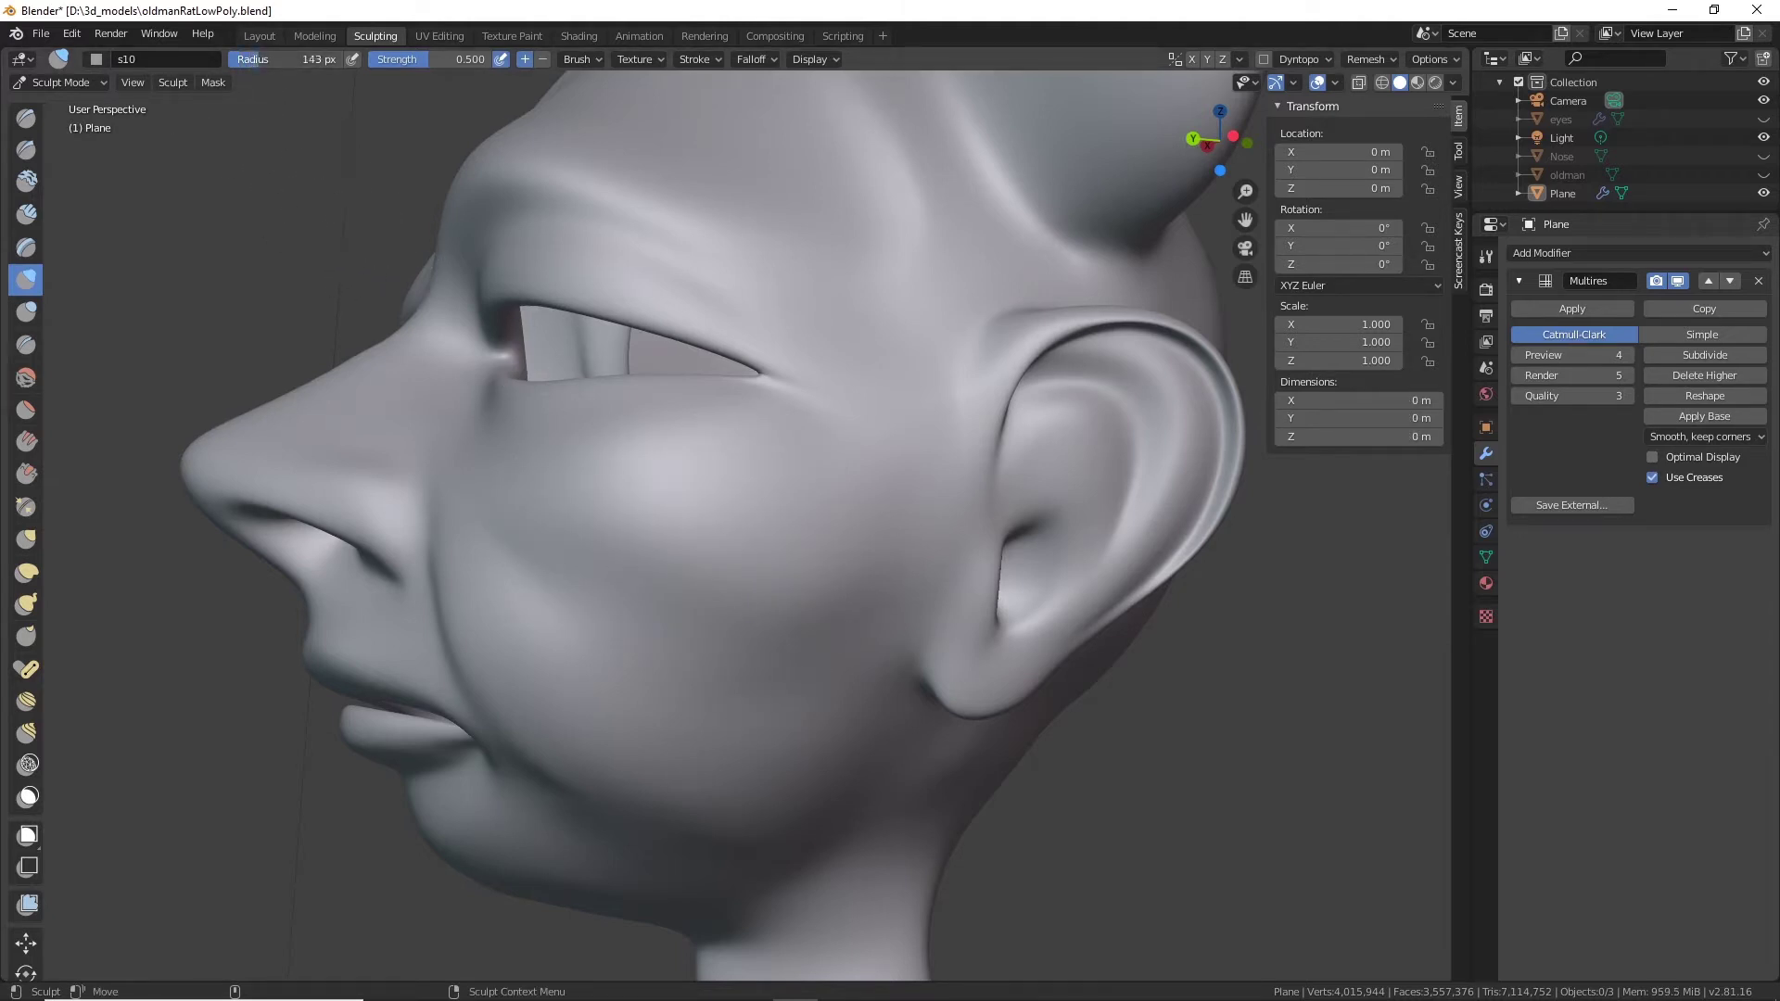
Set the s10 brush to 151 px radius and 0.204 strength, and paint skin texture over the whole cheek.
drag(259, 59, 262, 60)
drag(426, 60, 392, 59)
drag(606, 616, 707, 578)
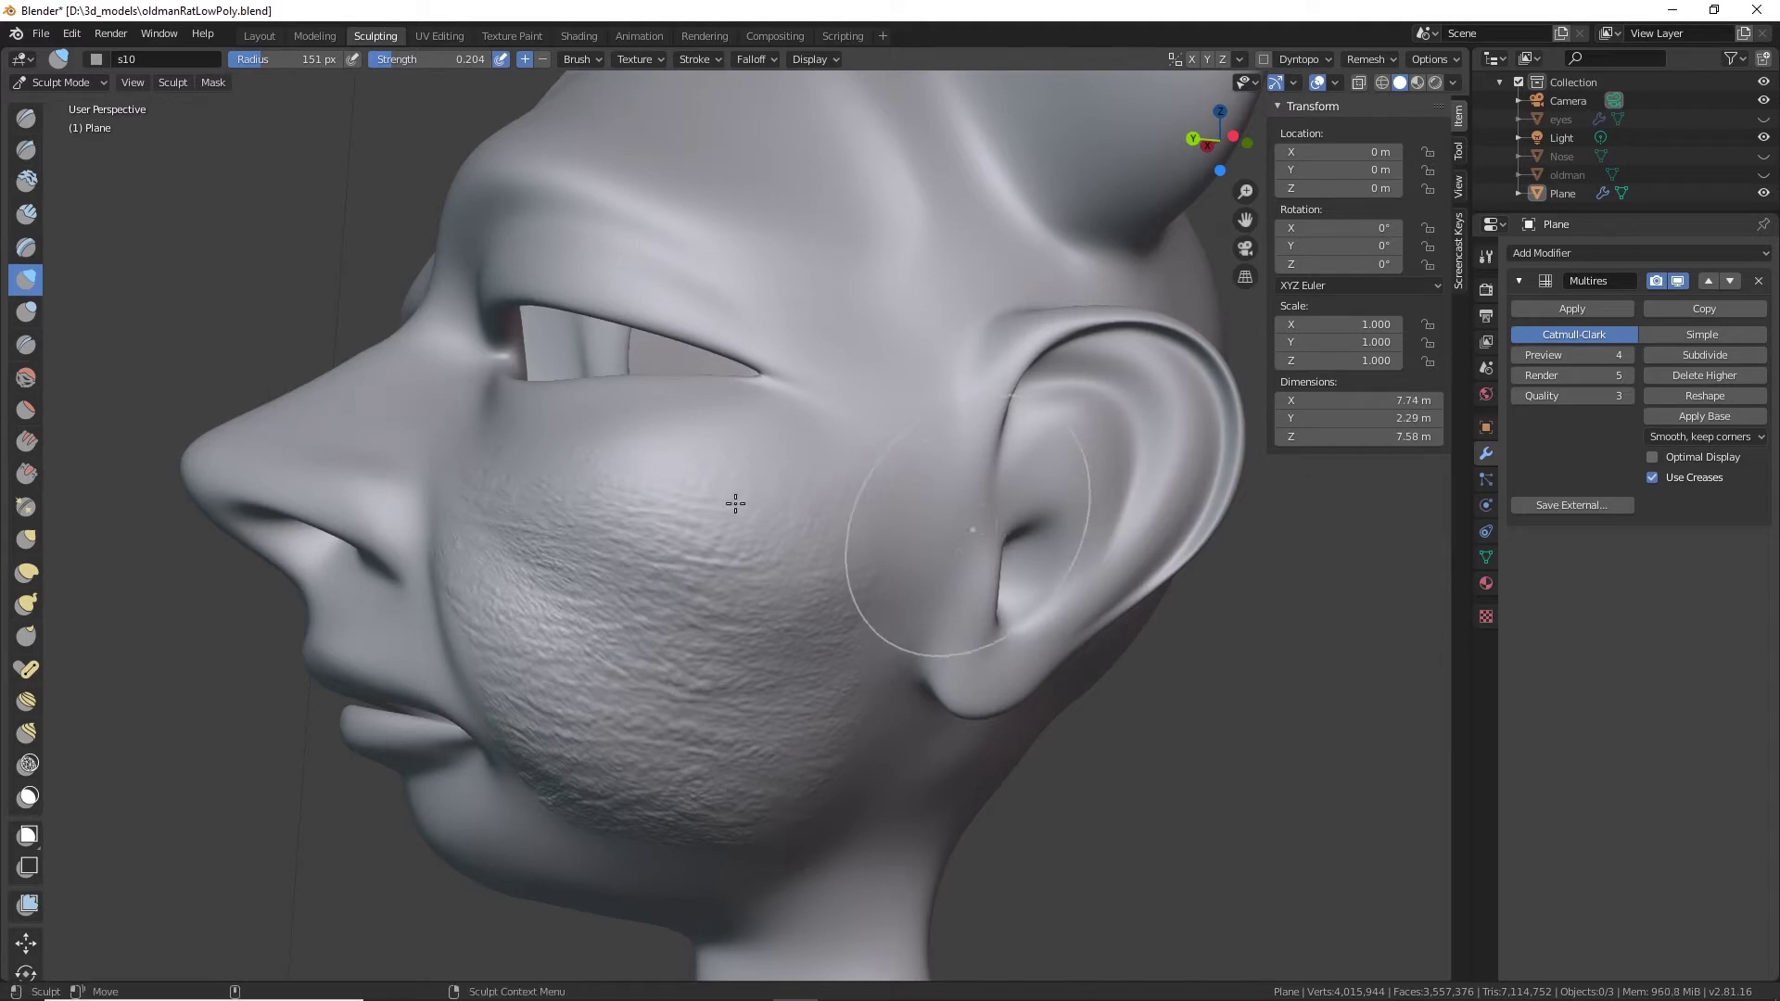
Display the s10 brush's tool settings, including its texture options, and expand the symmetry options.
mouse_move(727, 501)
middle_down()
mouse_move(838, 520)
mouse_move(723, 581)
mouse_move(595, 531)
middle_up()
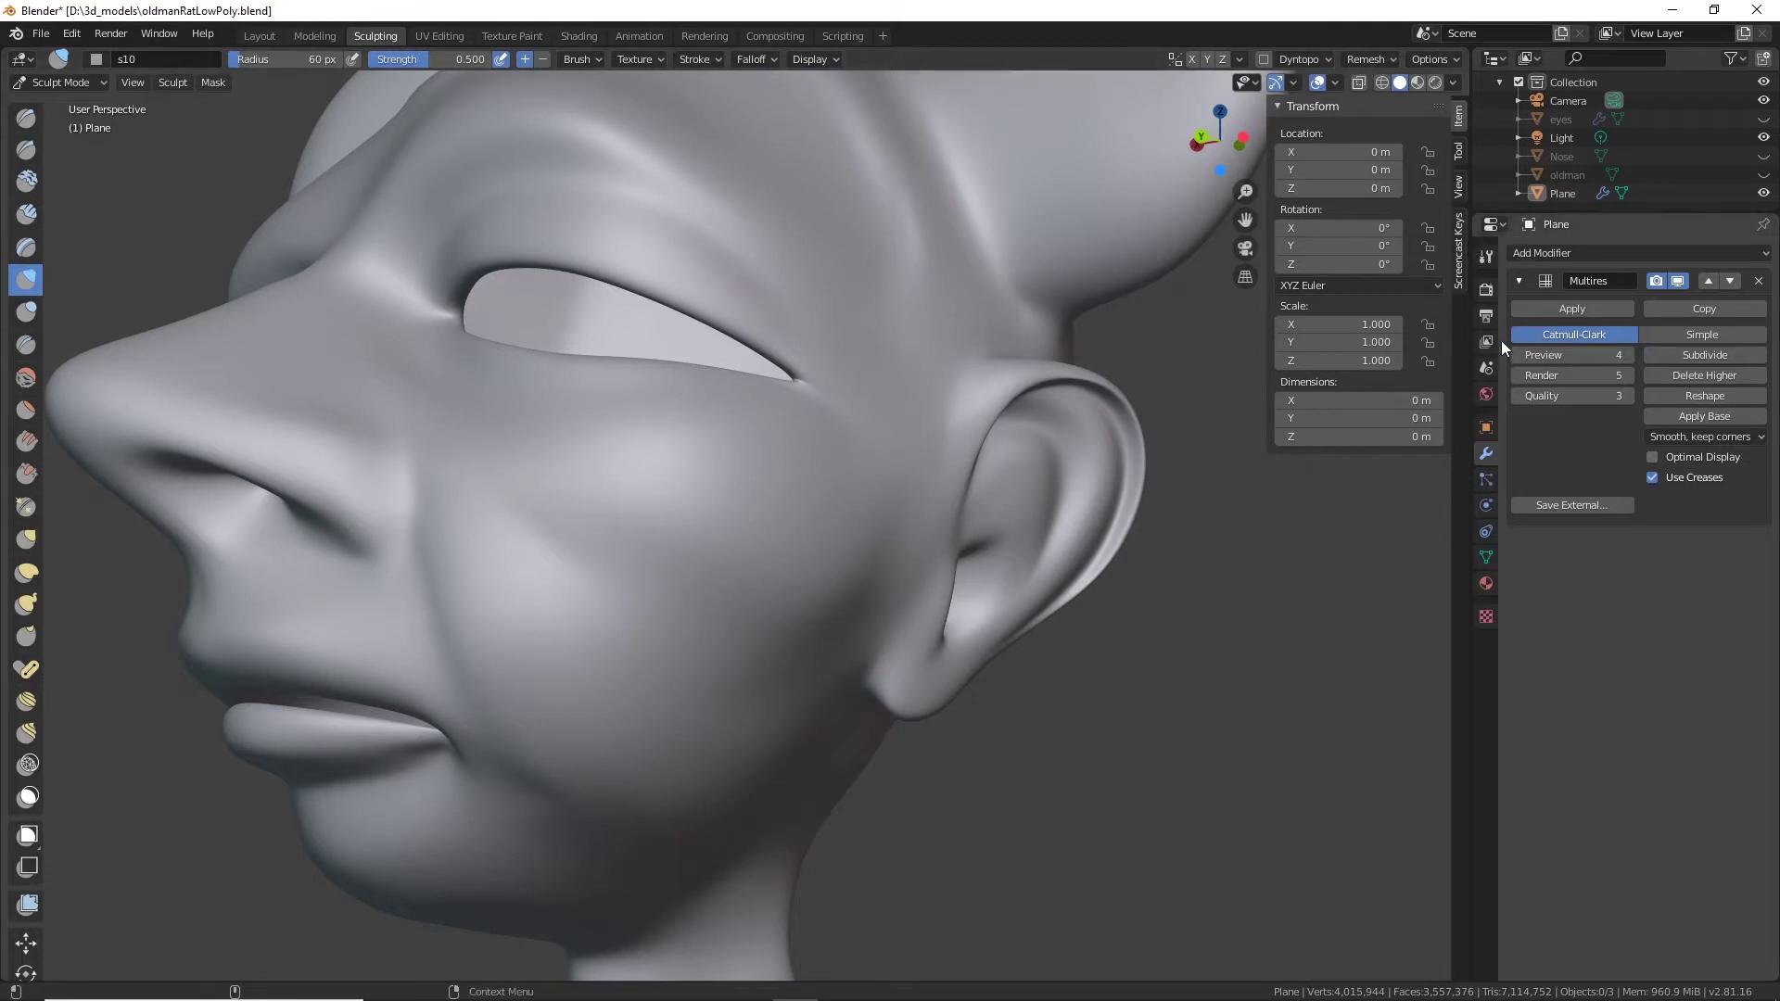
click(1486, 257)
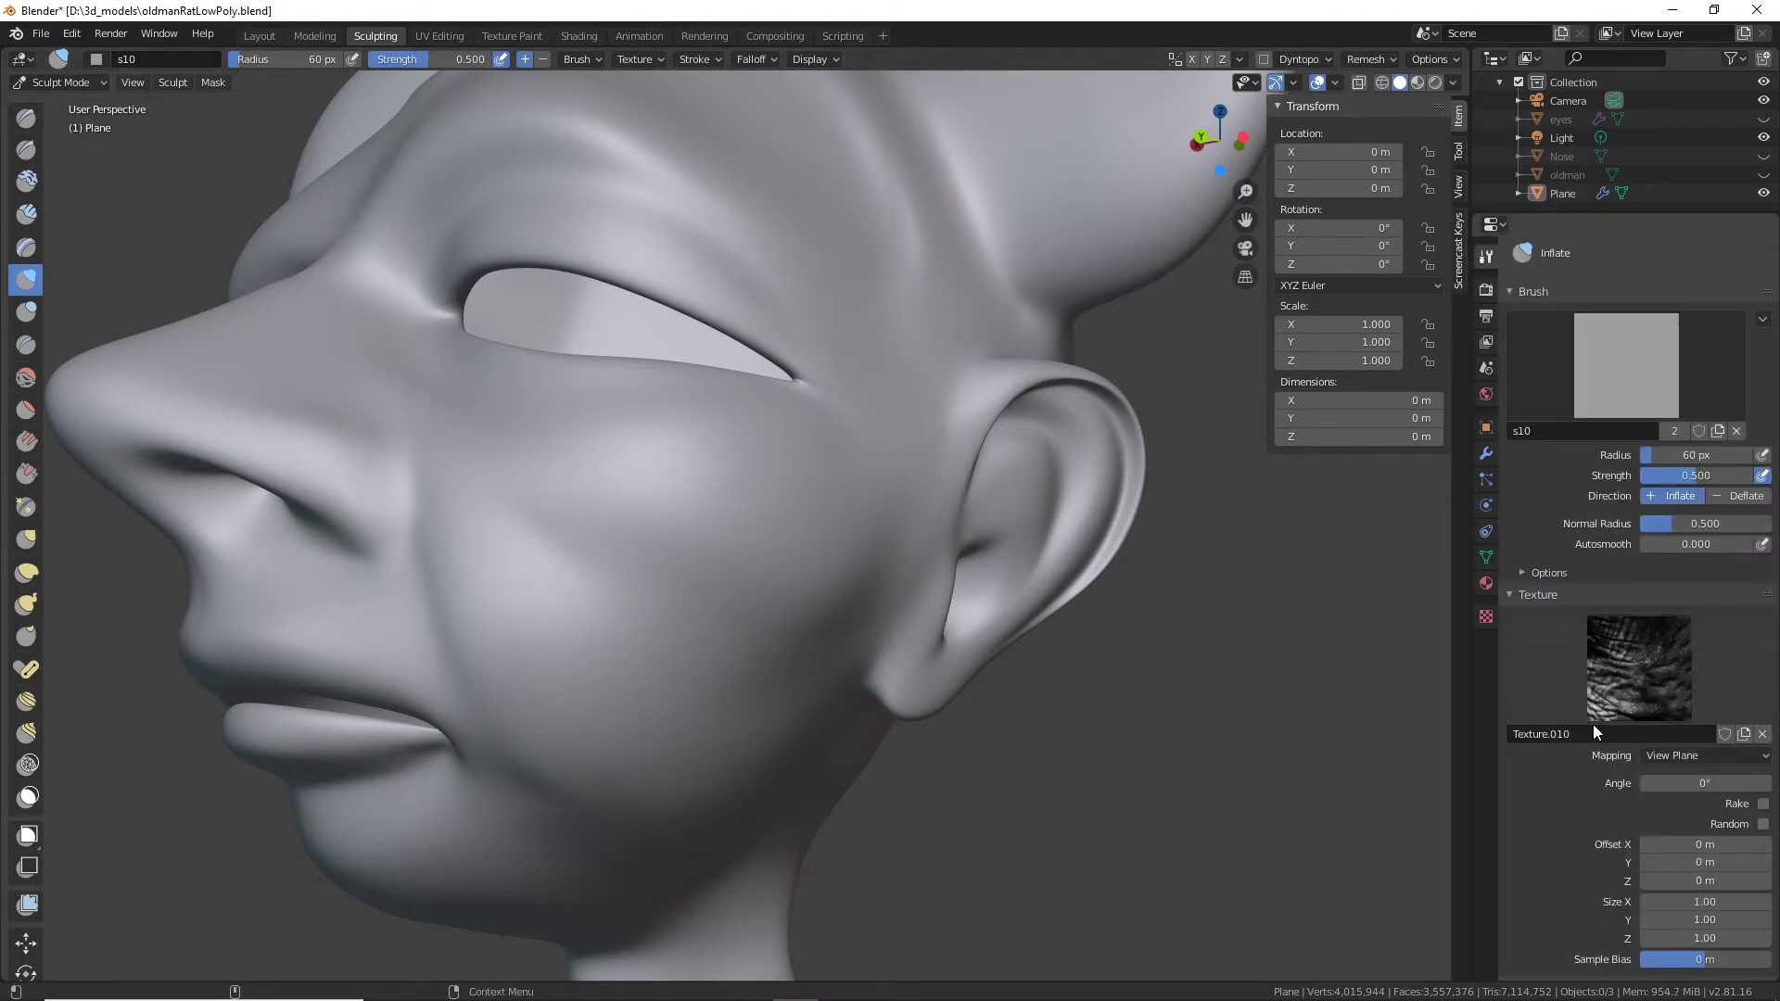
scroll(1595, 872, down, 5)
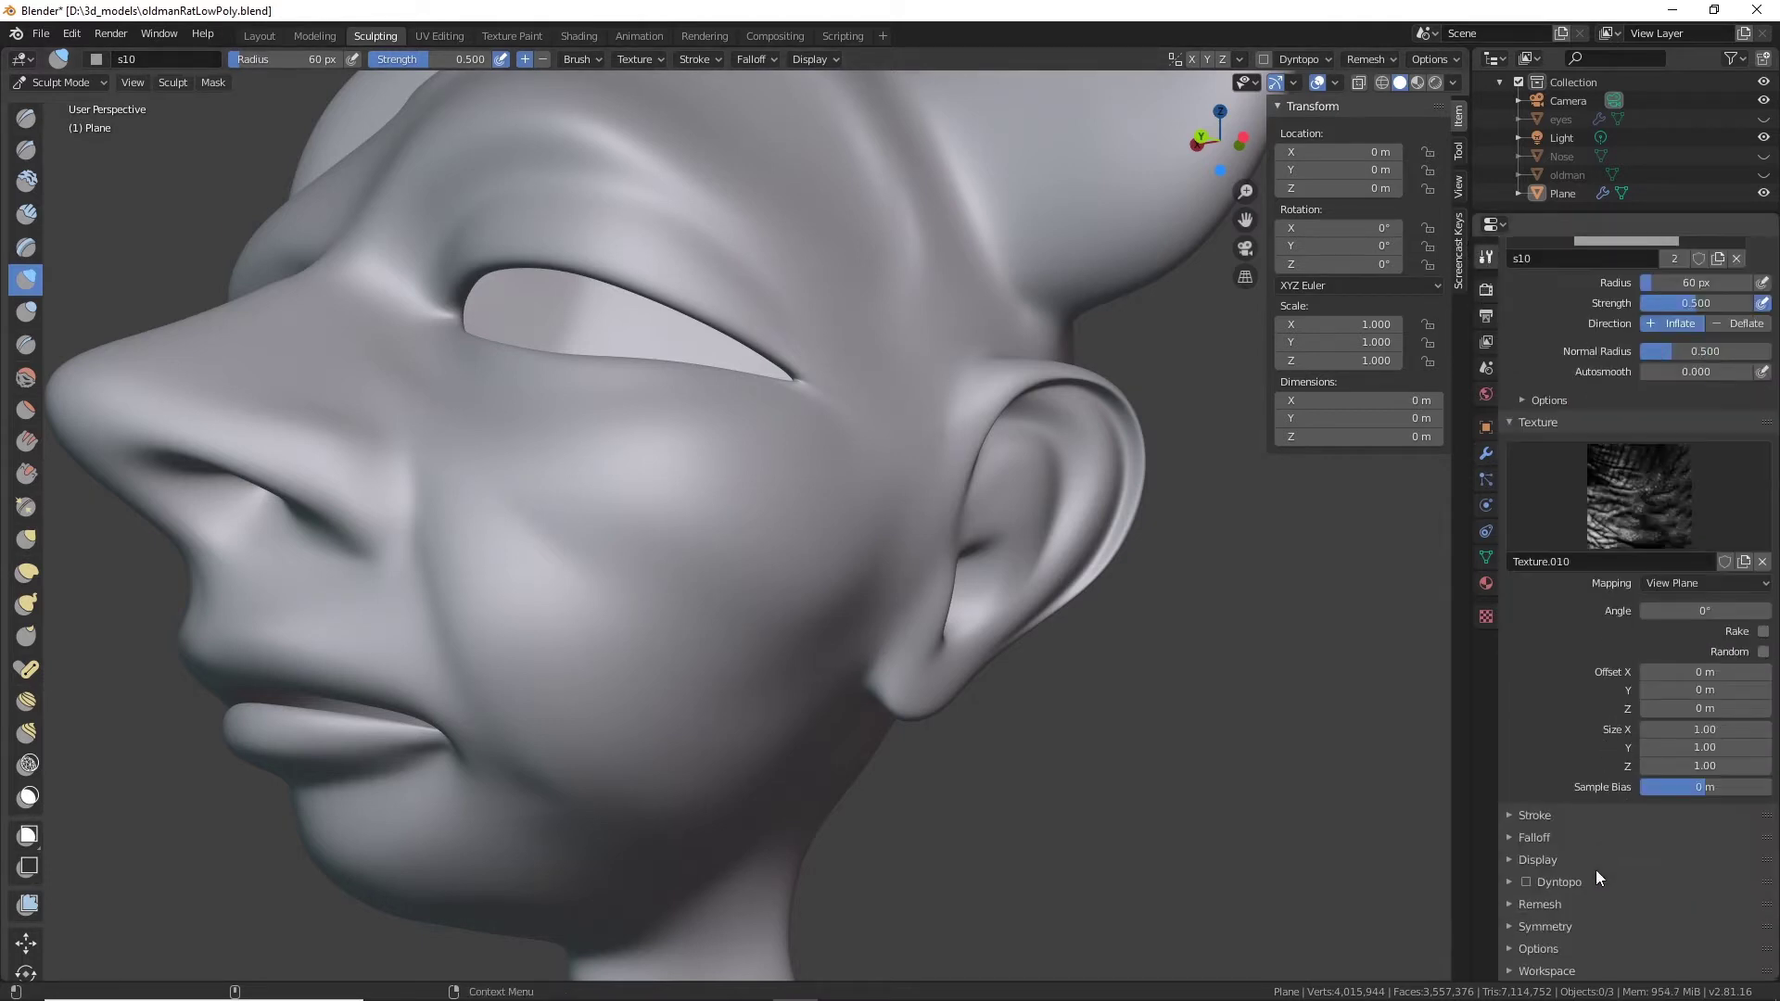
click(1511, 926)
scroll(1692, 936, down, 5)
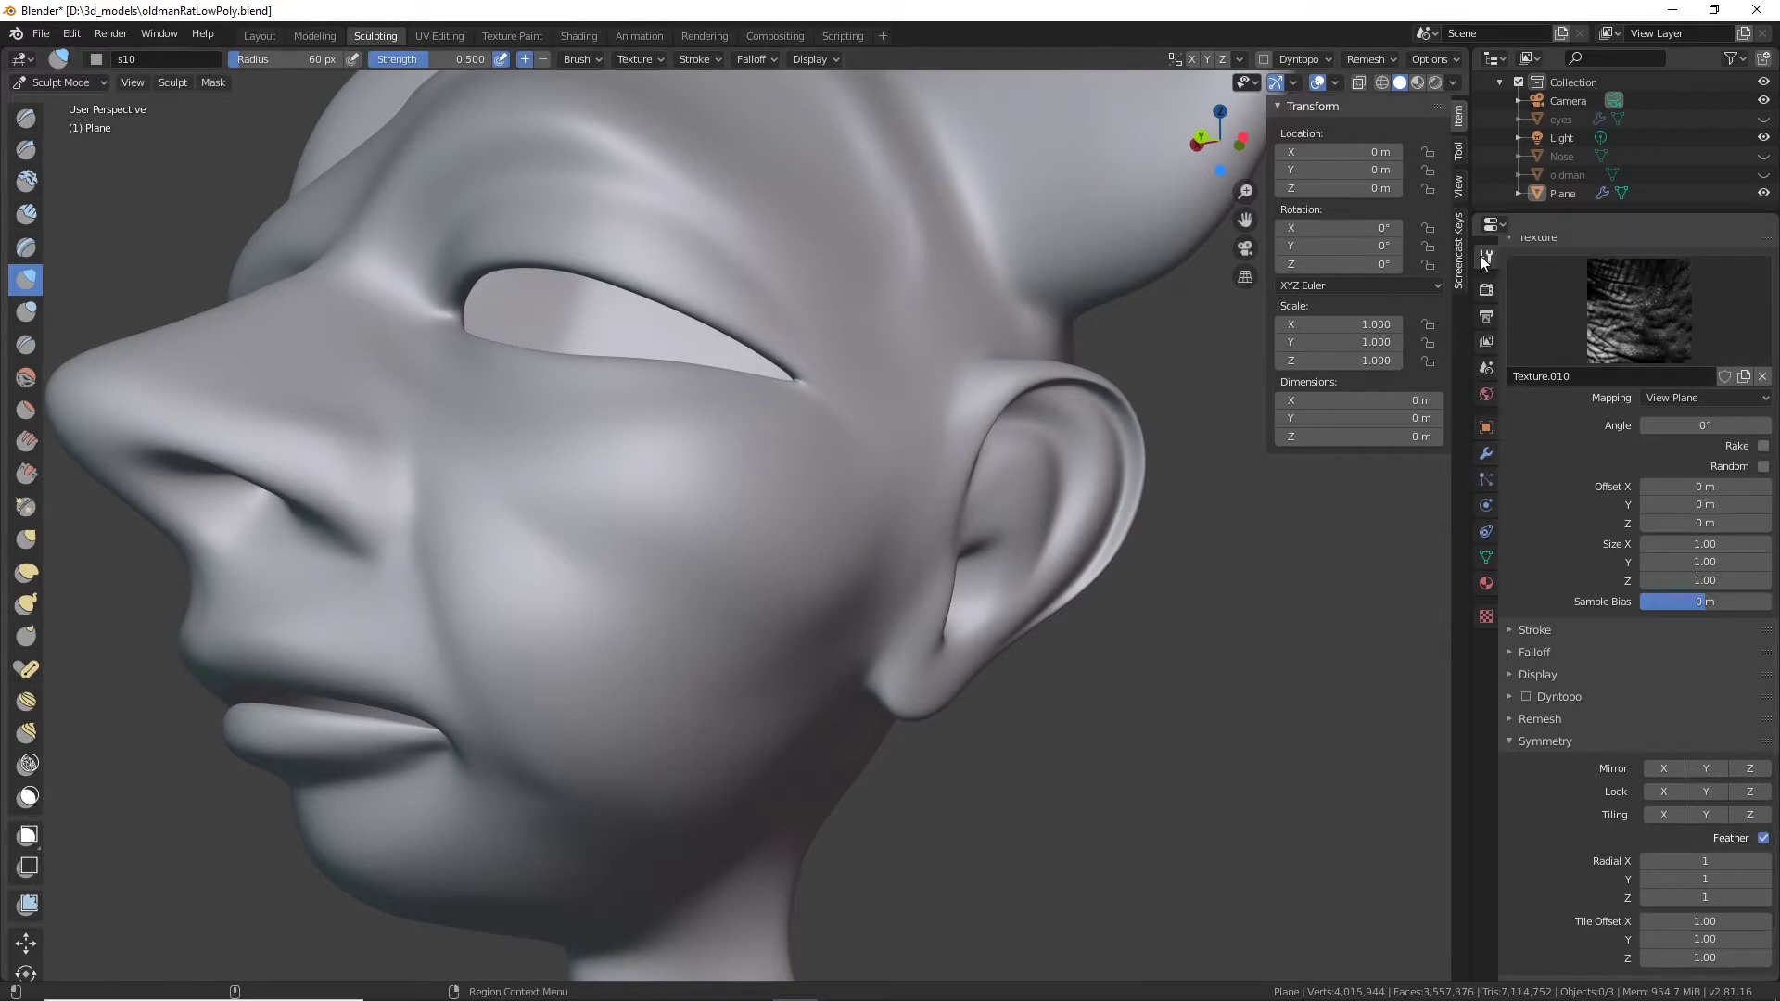
click(1706, 319)
click(1704, 320)
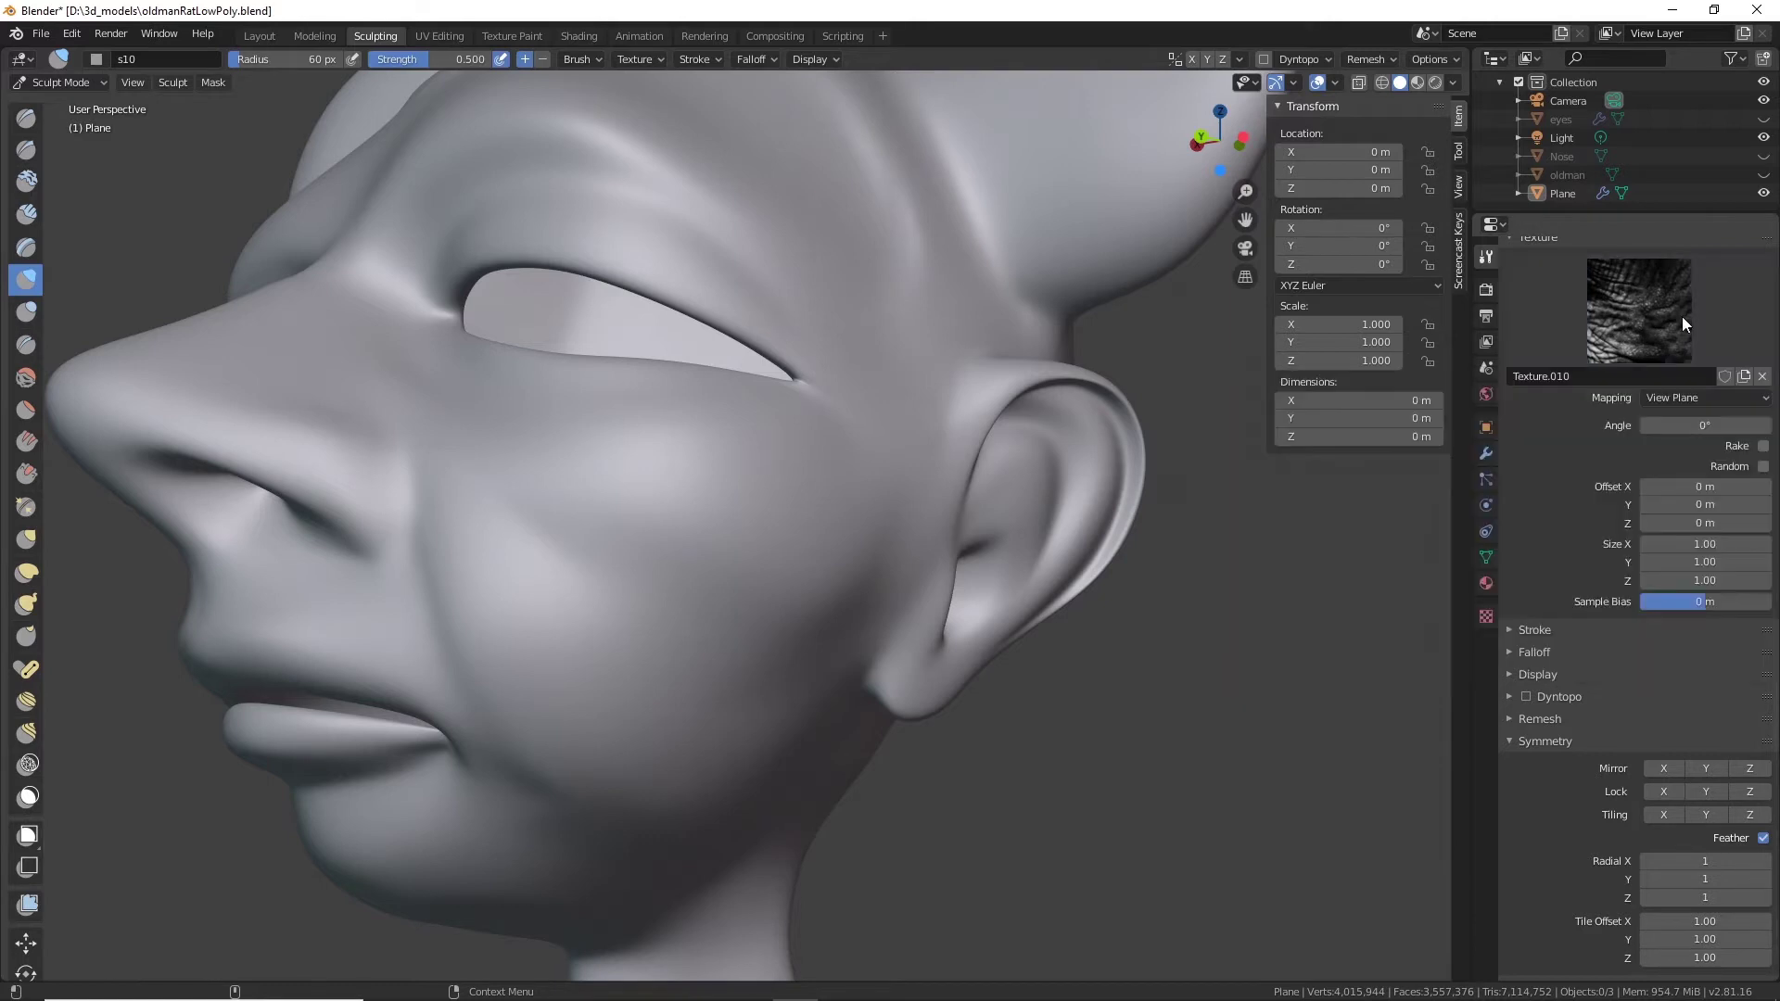
scroll(1699, 375, up, 10)
click(1640, 654)
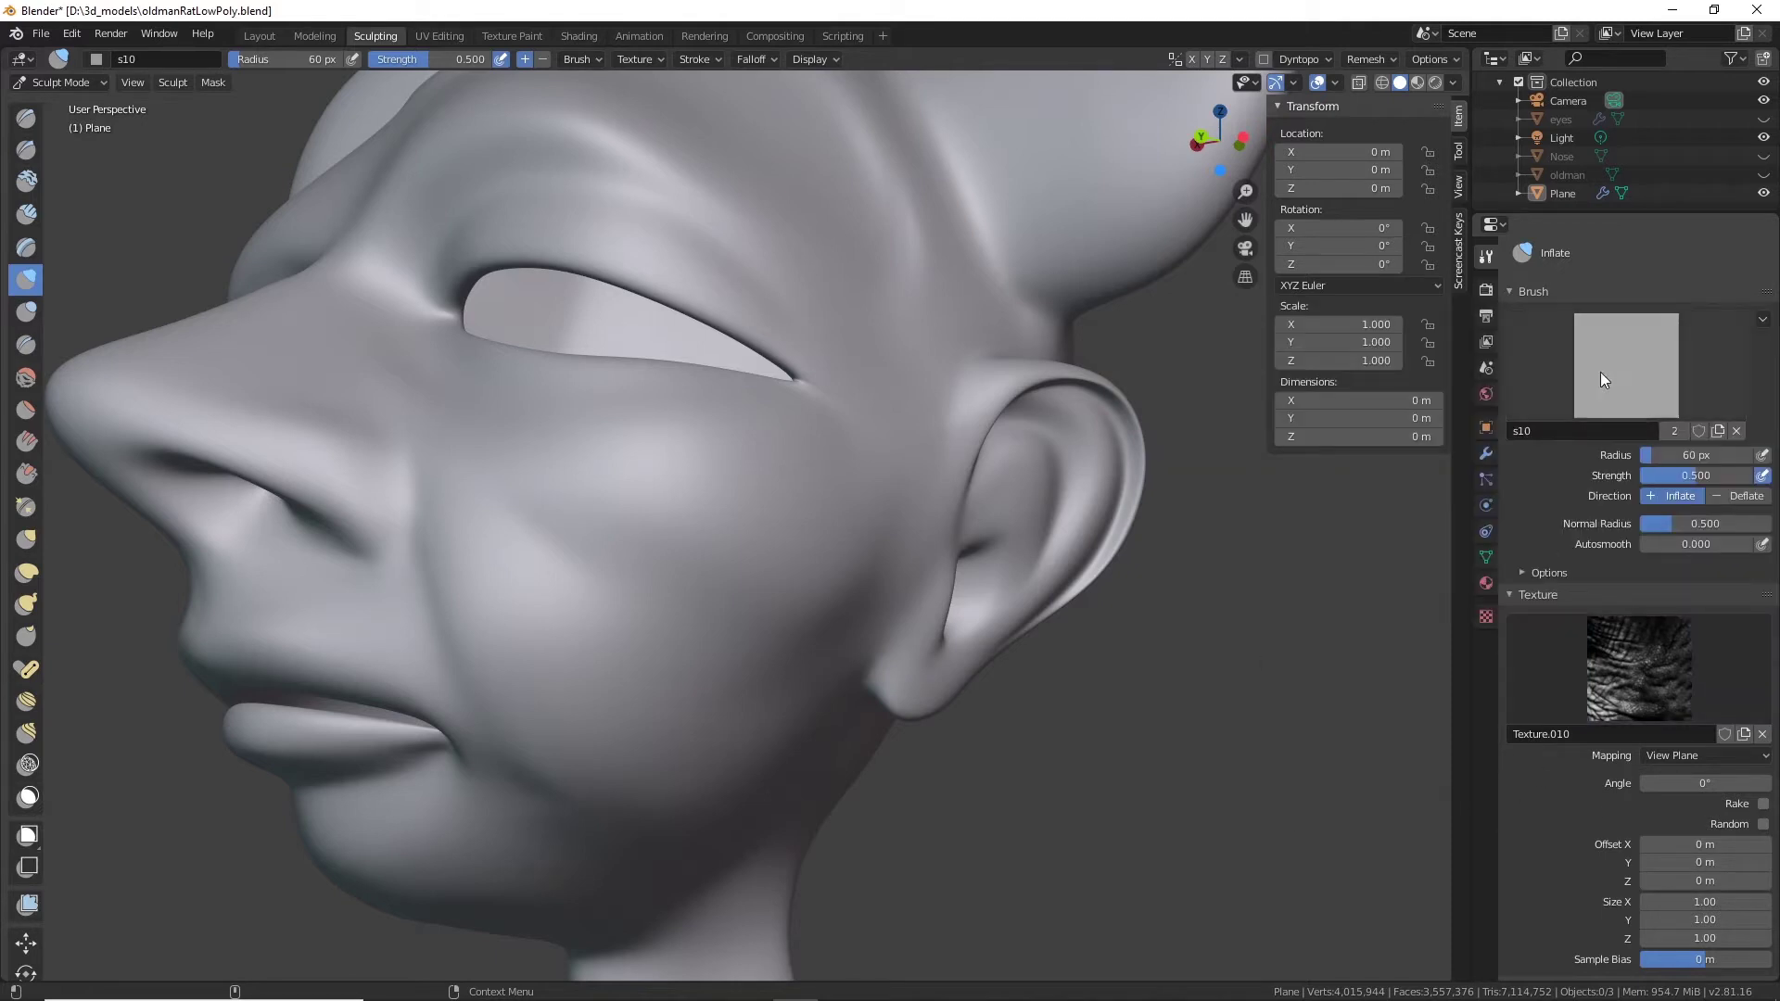
Switch to the s2 brush, test it on the cheek at 60 px radius and 0.500 strength, and undo the stroke.
click(1600, 371)
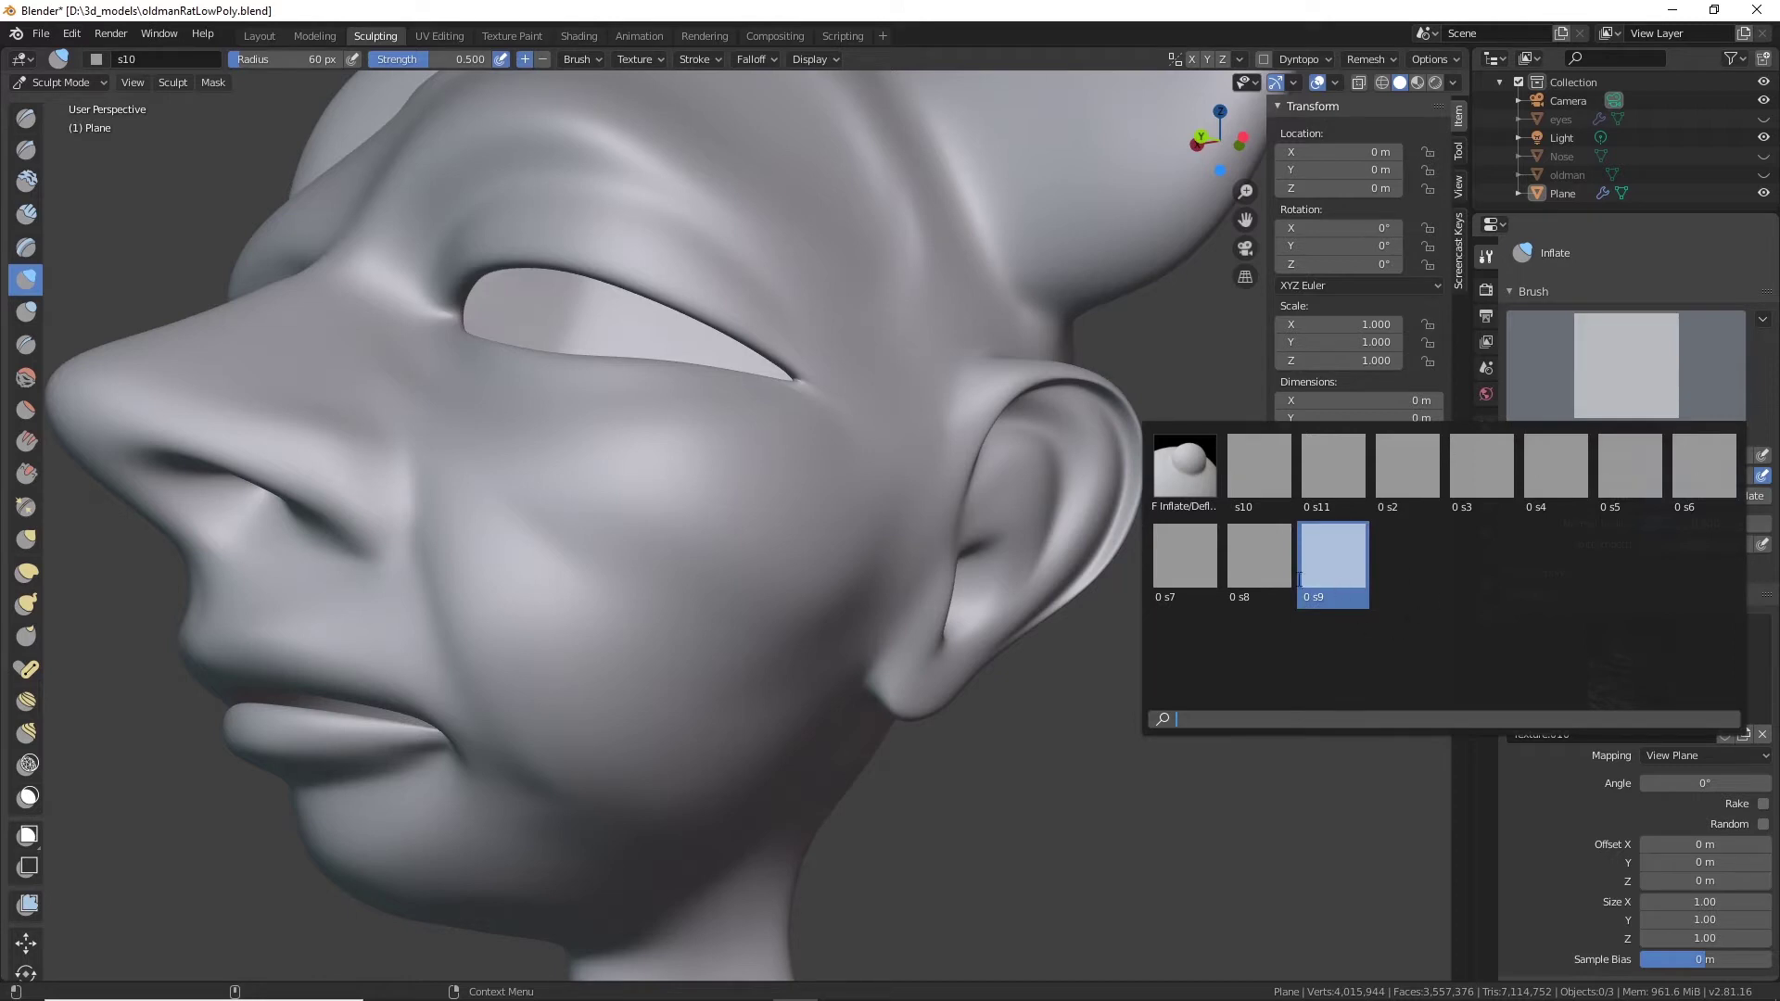
click(1425, 473)
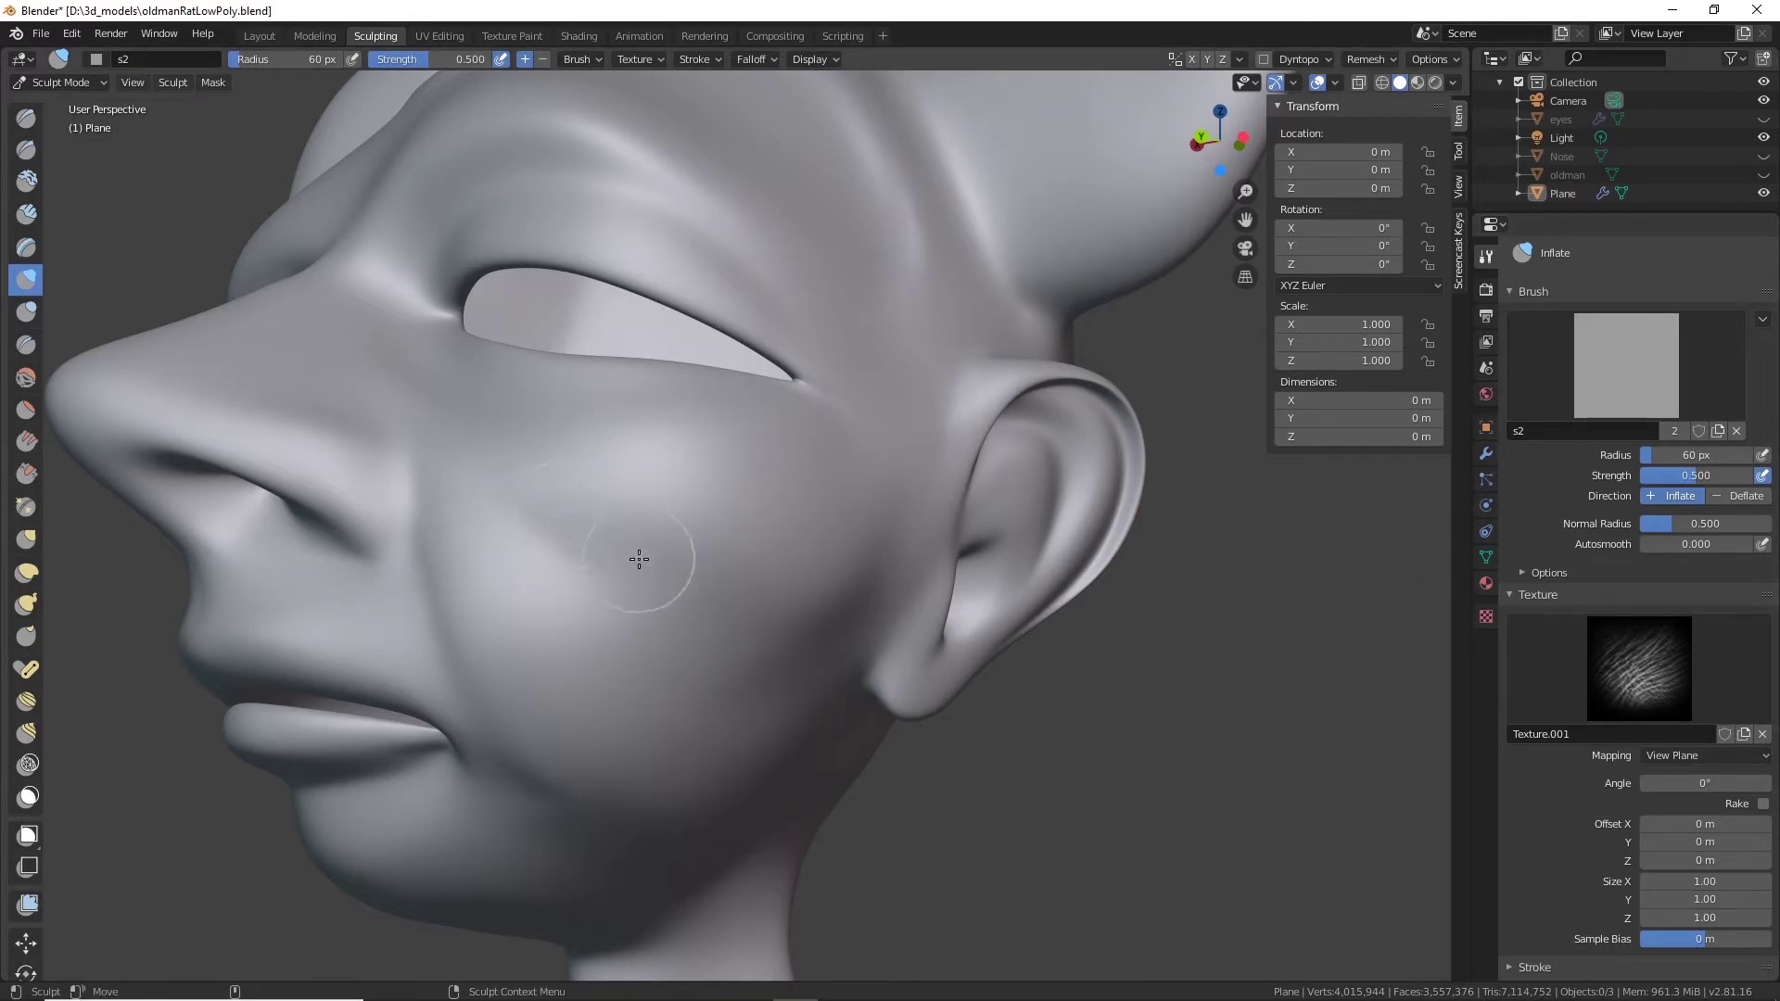
mouse_move(639, 559)
mouse_down()
mouse_move(636, 525)
mouse_move(755, 517)
mouse_move(739, 520)
mouse_move(735, 448)
mouse_move(571, 376)
mouse_up()
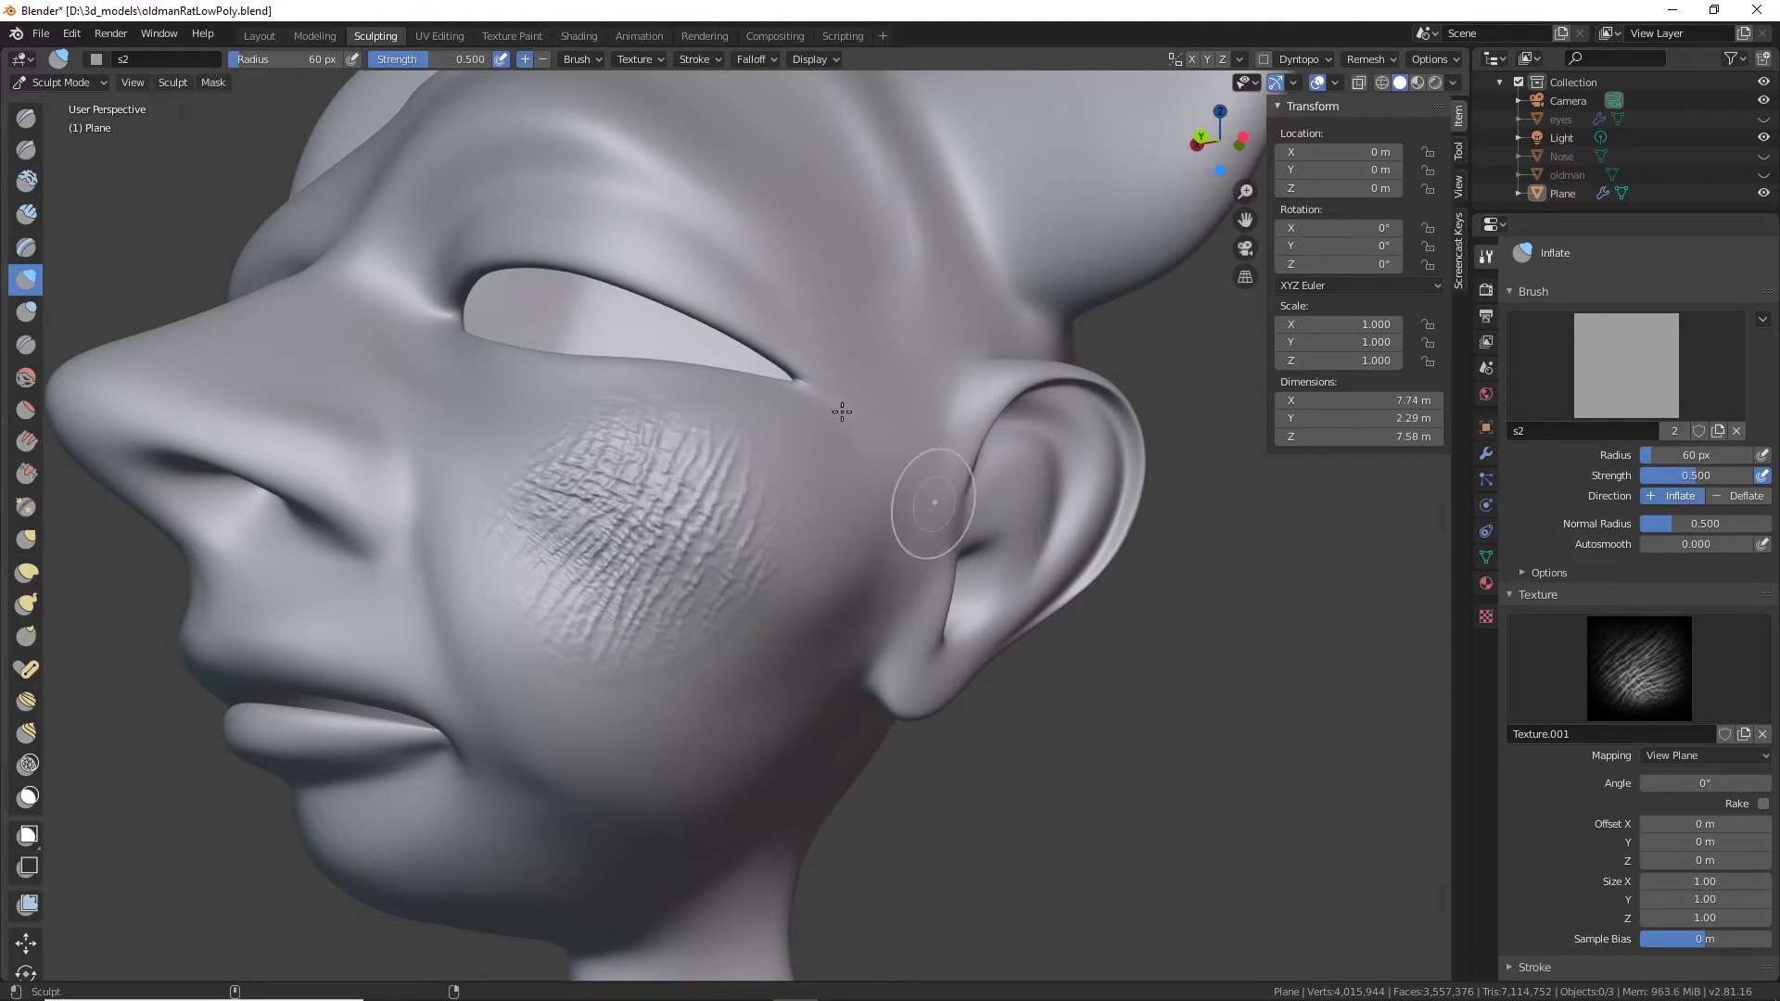
key(ctrl+z)
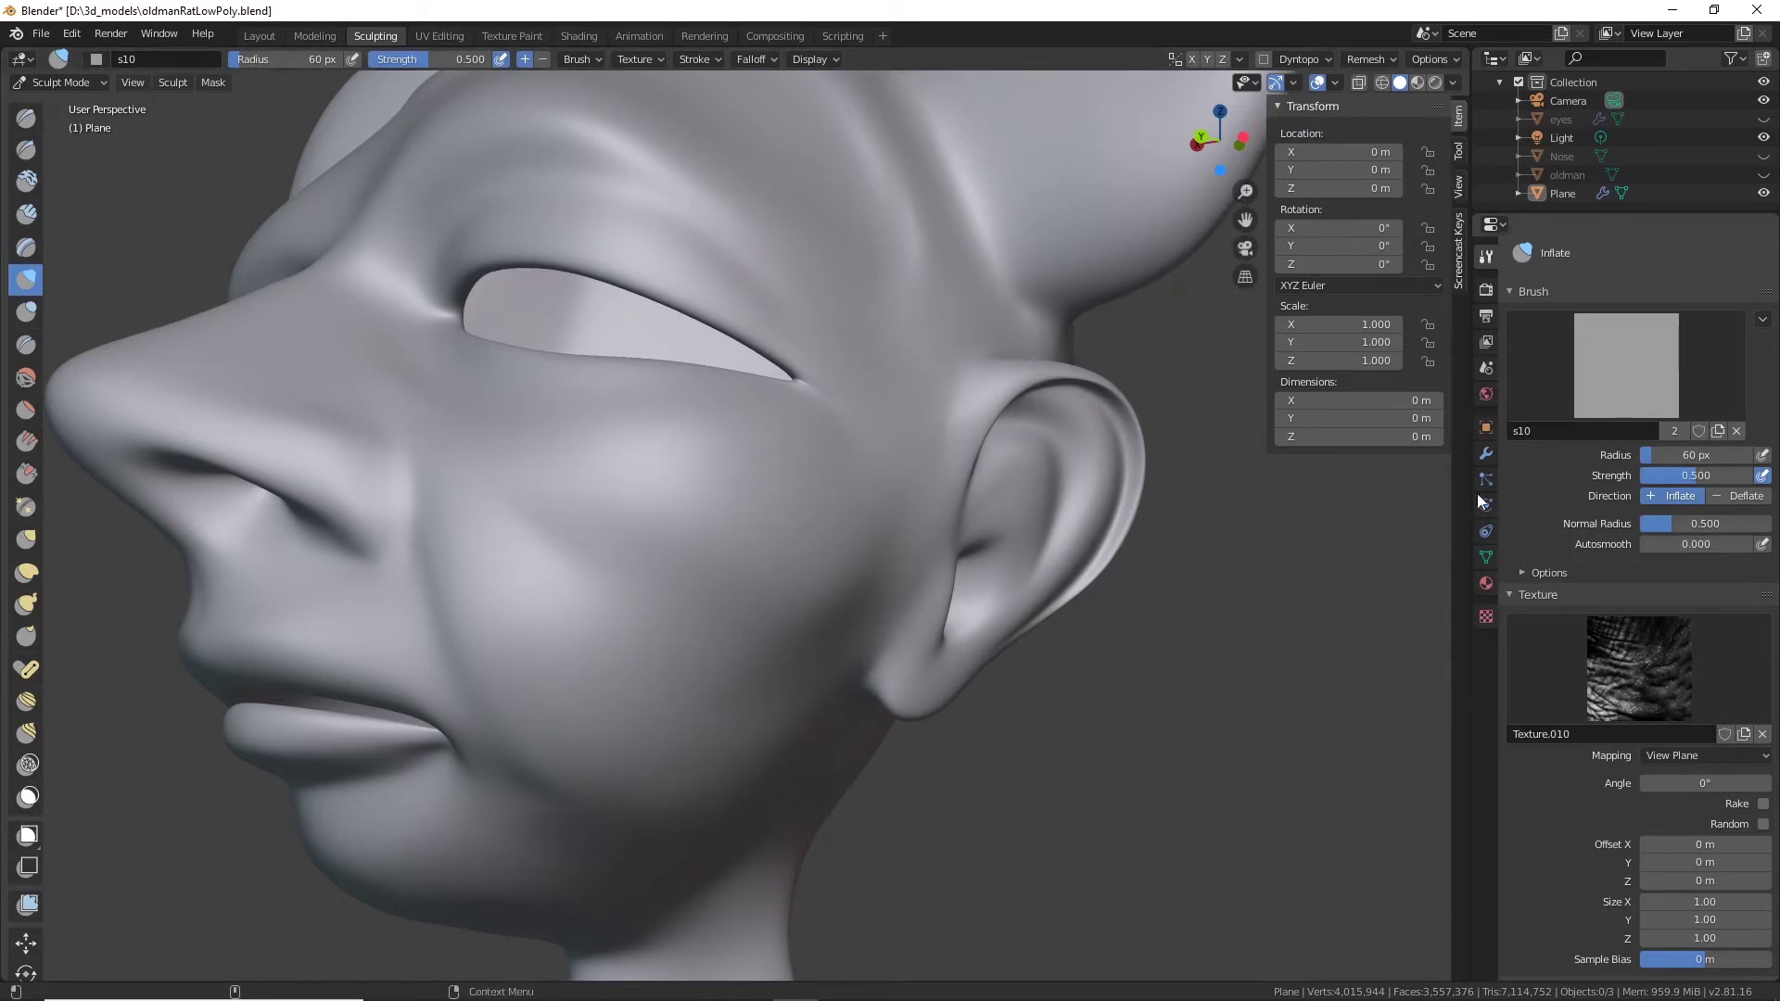
Review the s10 brush's stroke method and related stroke settings.
click(695, 59)
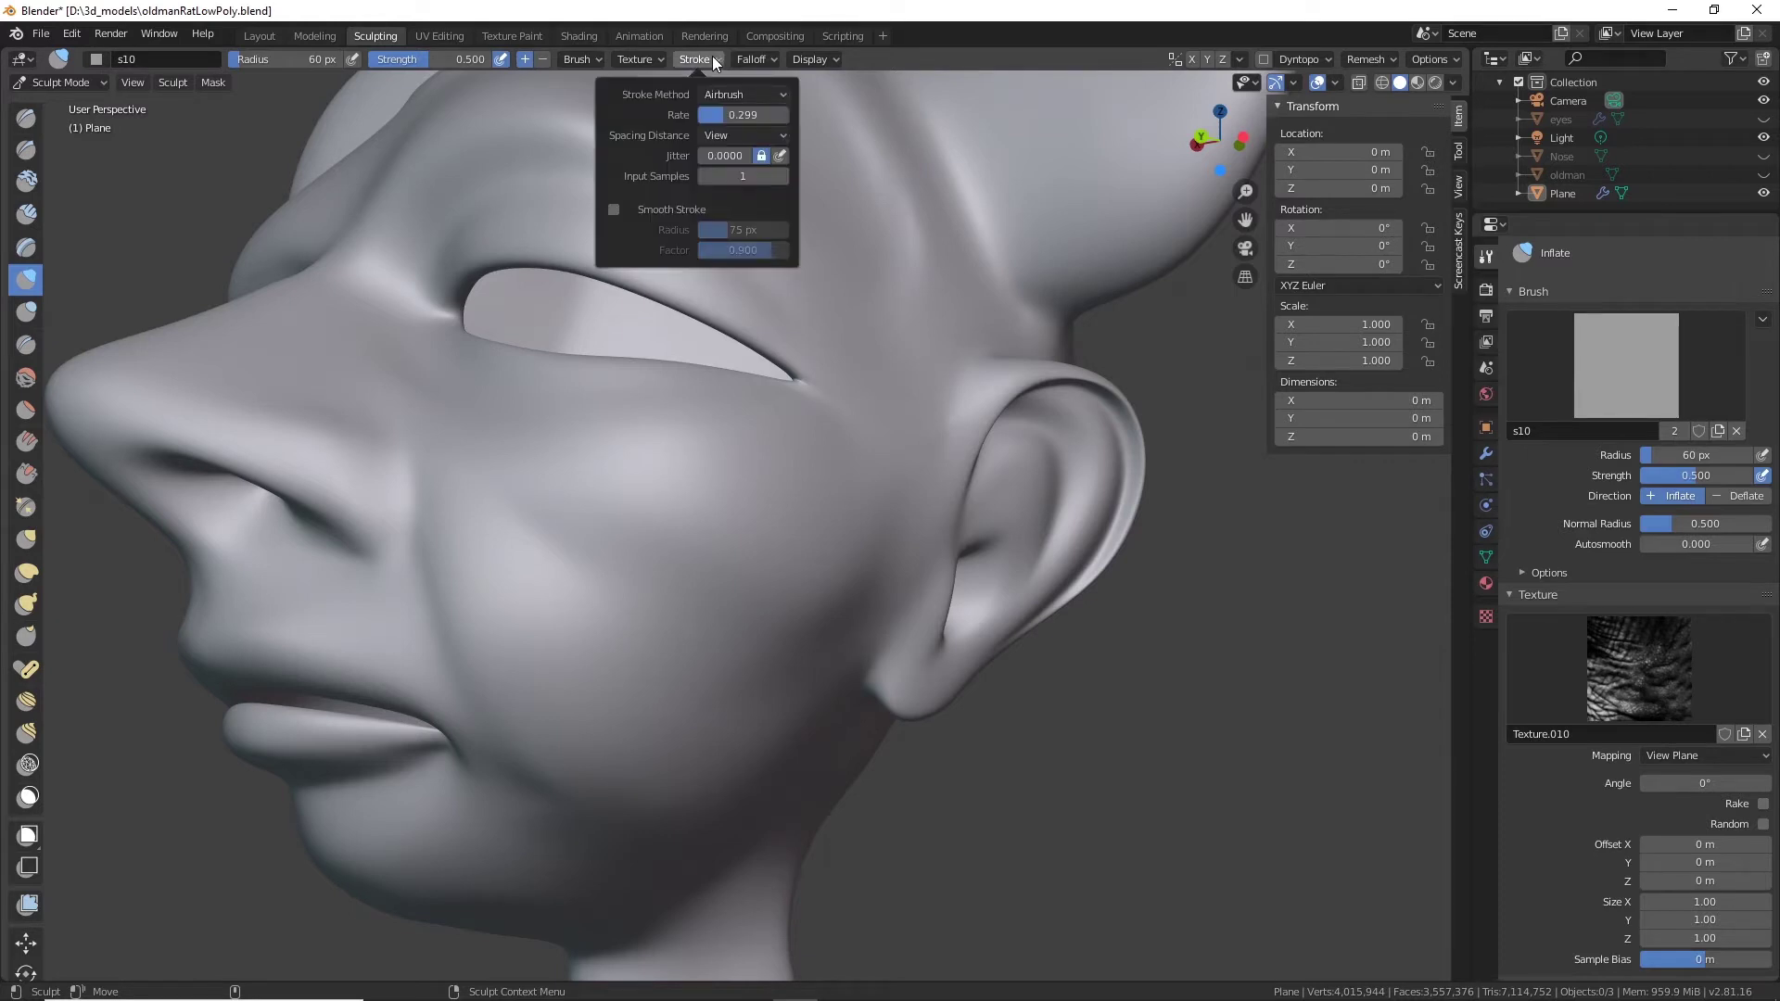
click(713, 58)
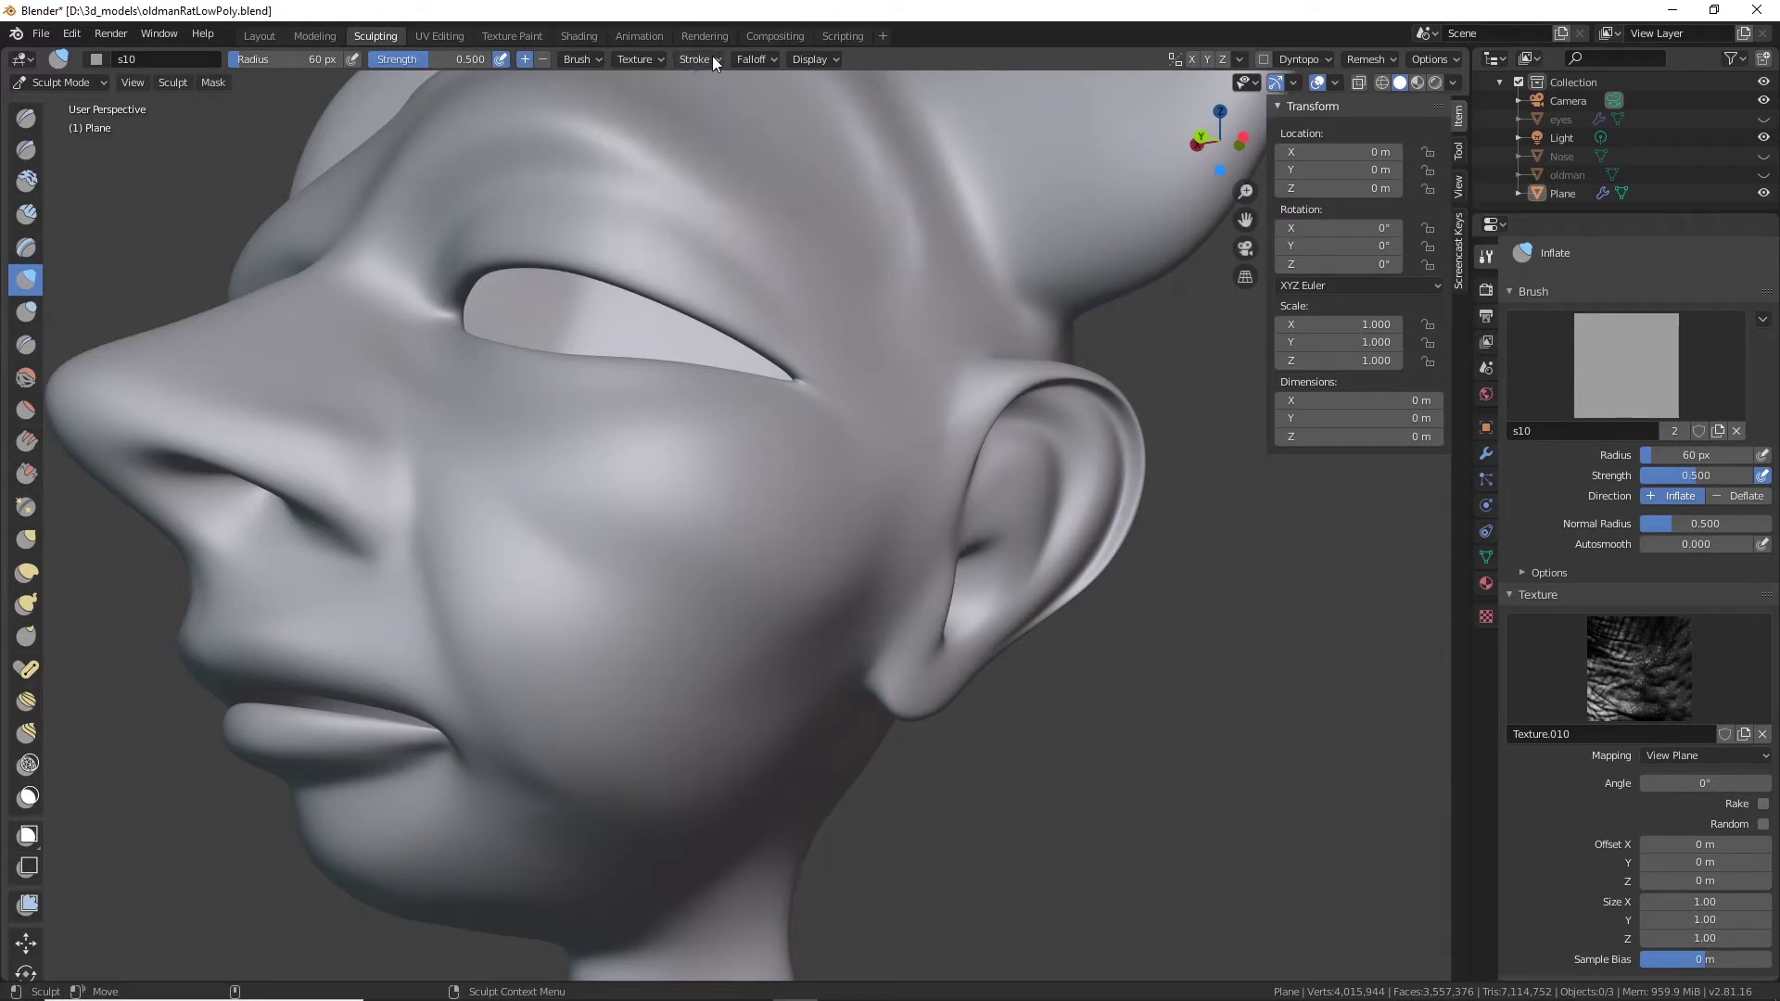
click(720, 58)
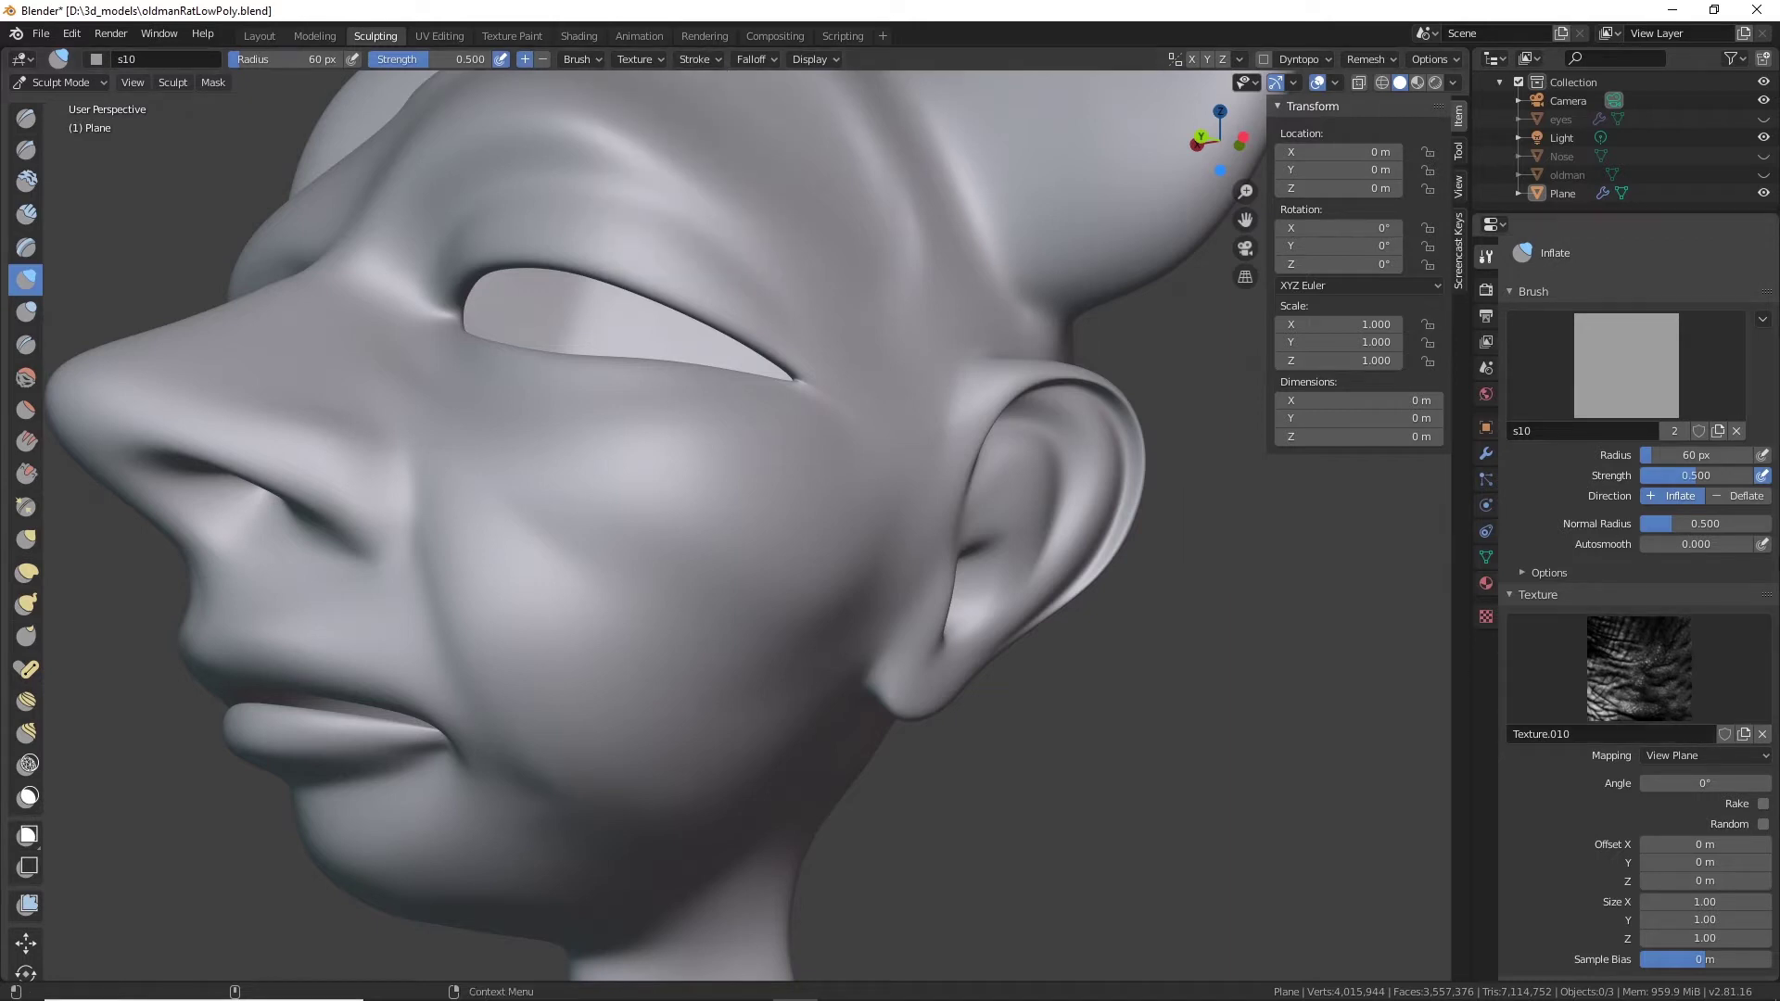
Select the s2 brush, paint wrinkles over the whole cheek at 0.500 strength, and undo the painting.
click(1637, 367)
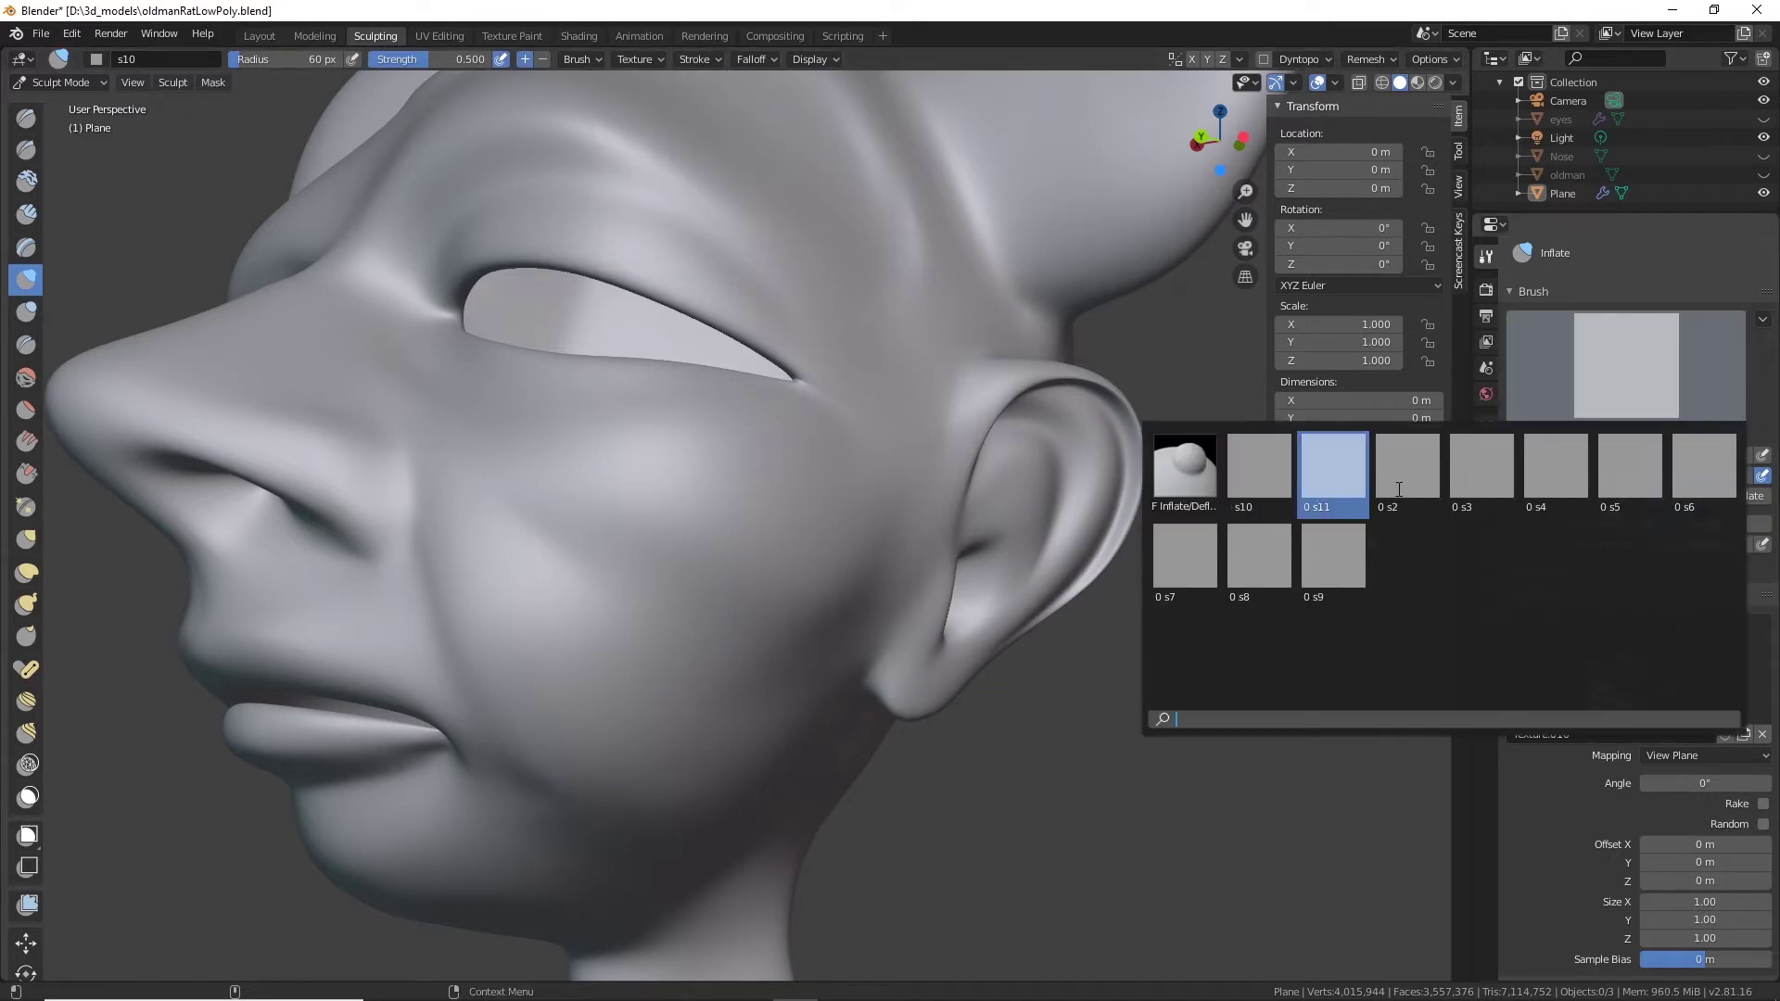
click(1406, 467)
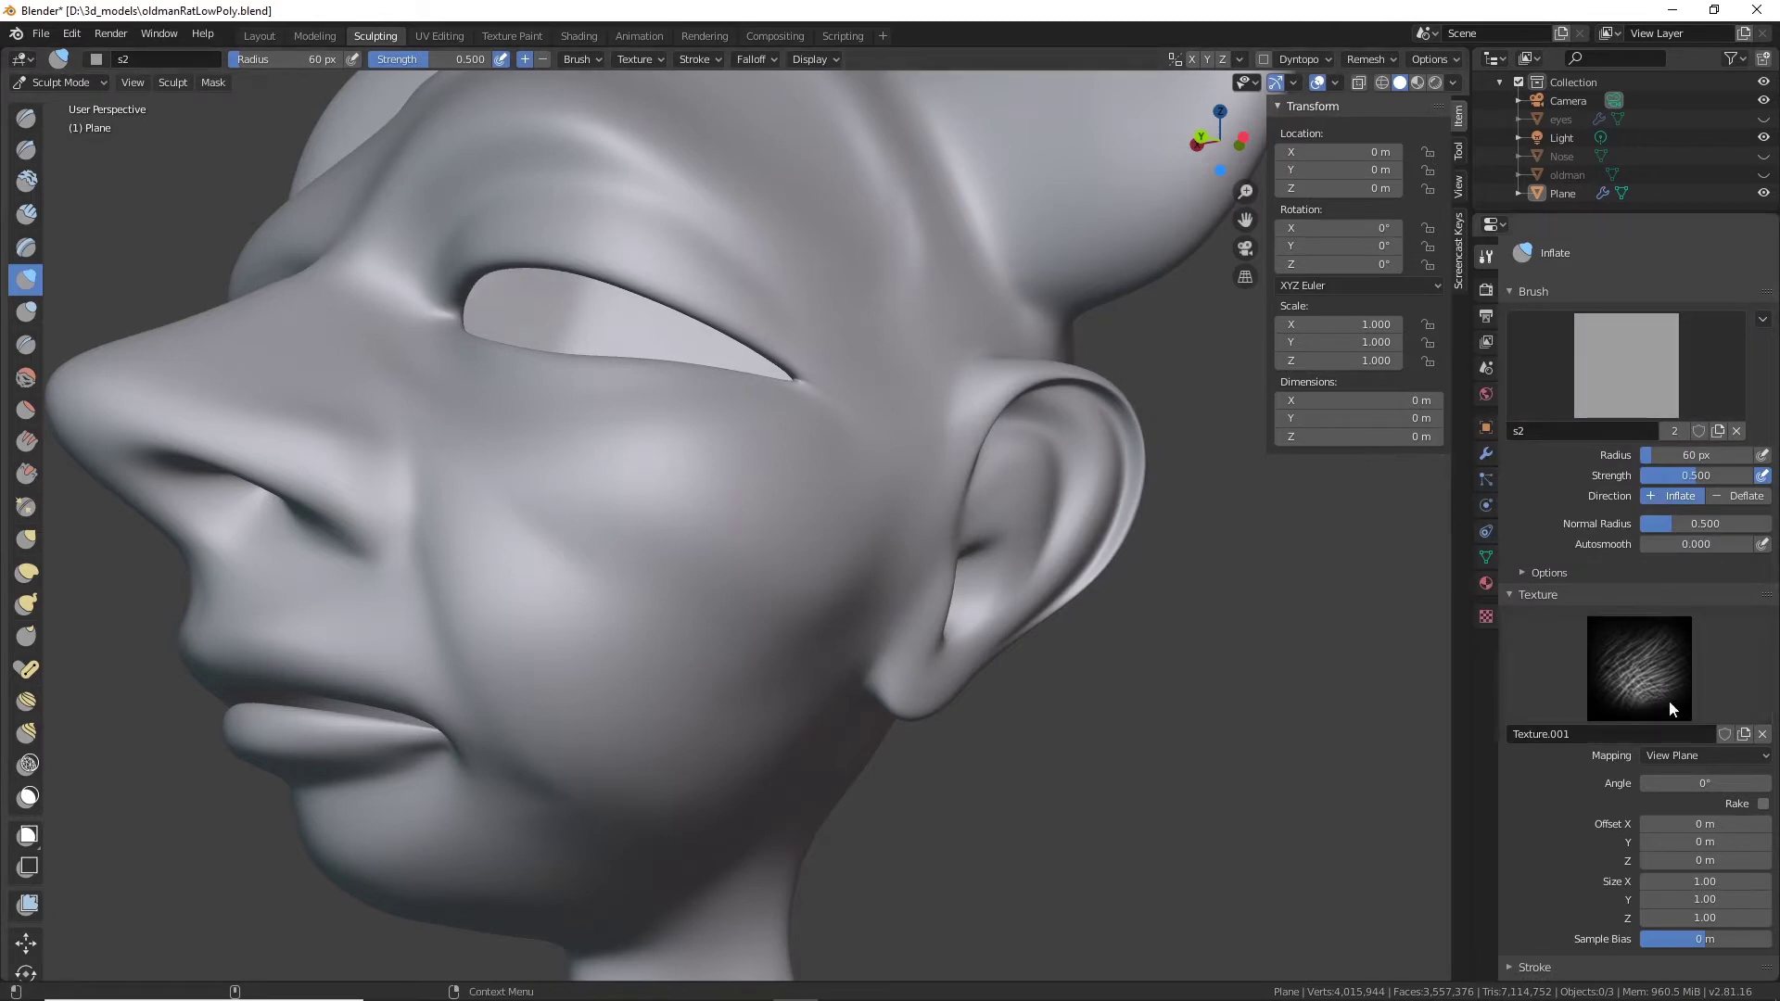
click(715, 59)
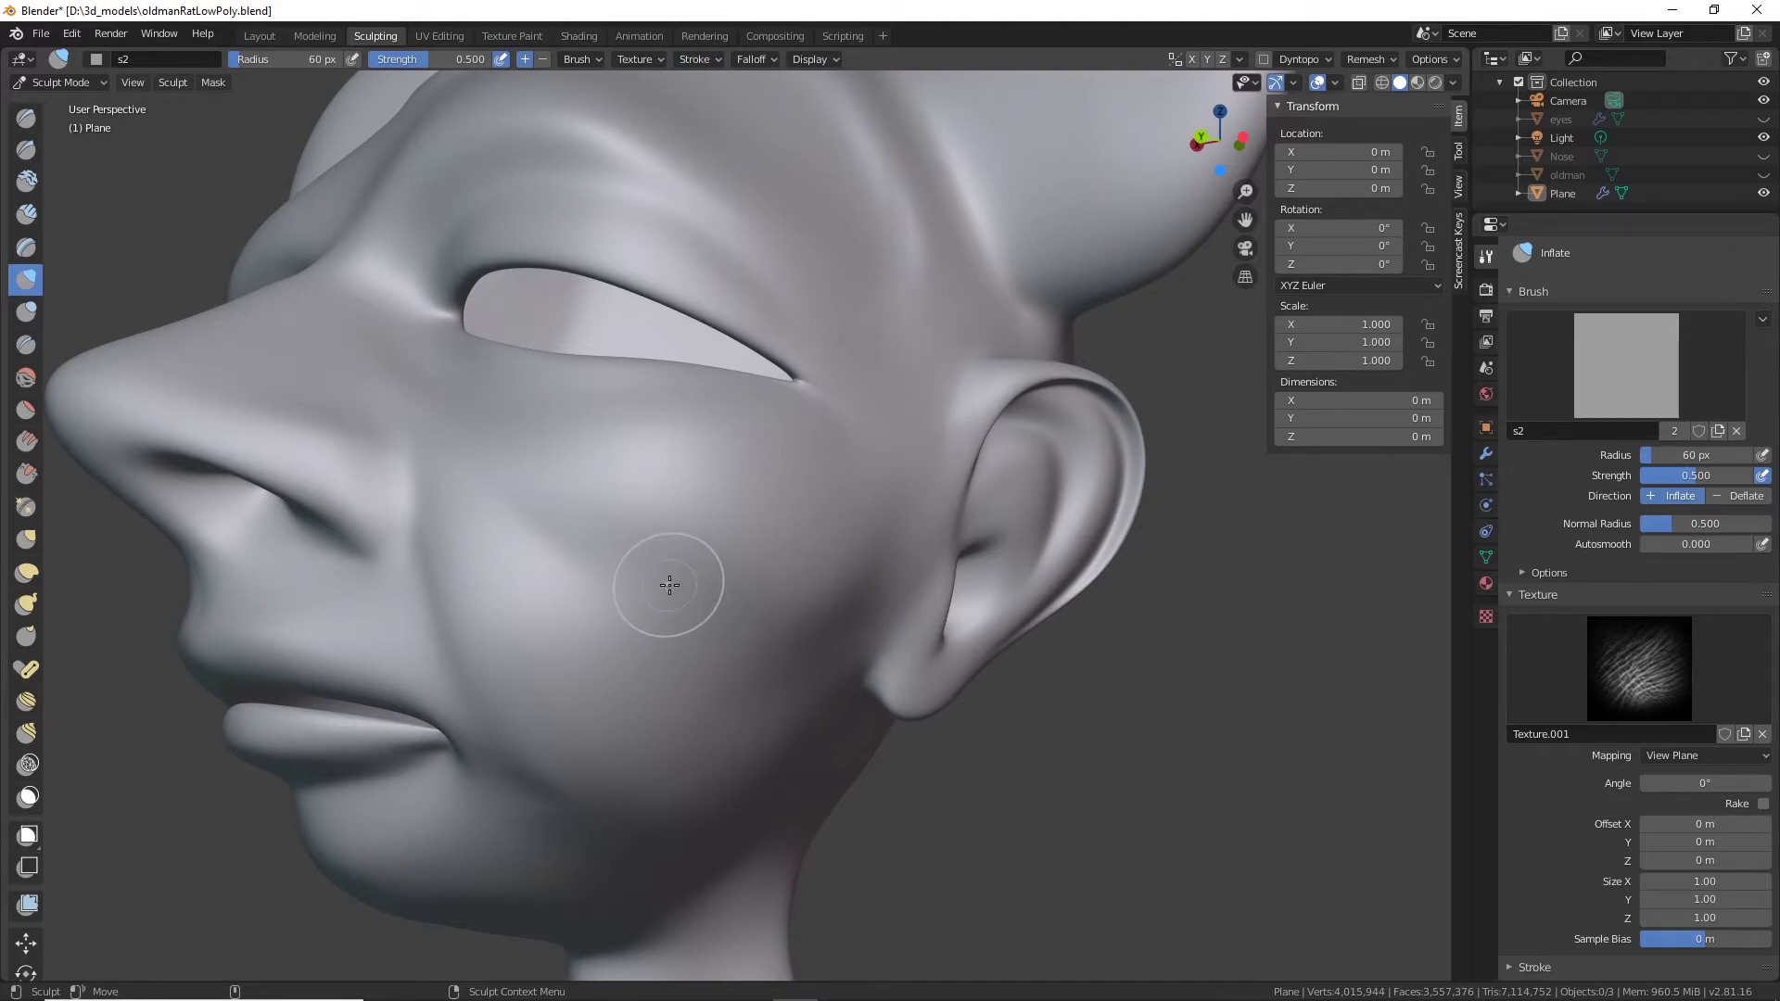
mouse_move(669, 585)
mouse_down()
mouse_move(742, 477)
mouse_move(810, 445)
mouse_move(880, 459)
mouse_move(953, 419)
mouse_up()
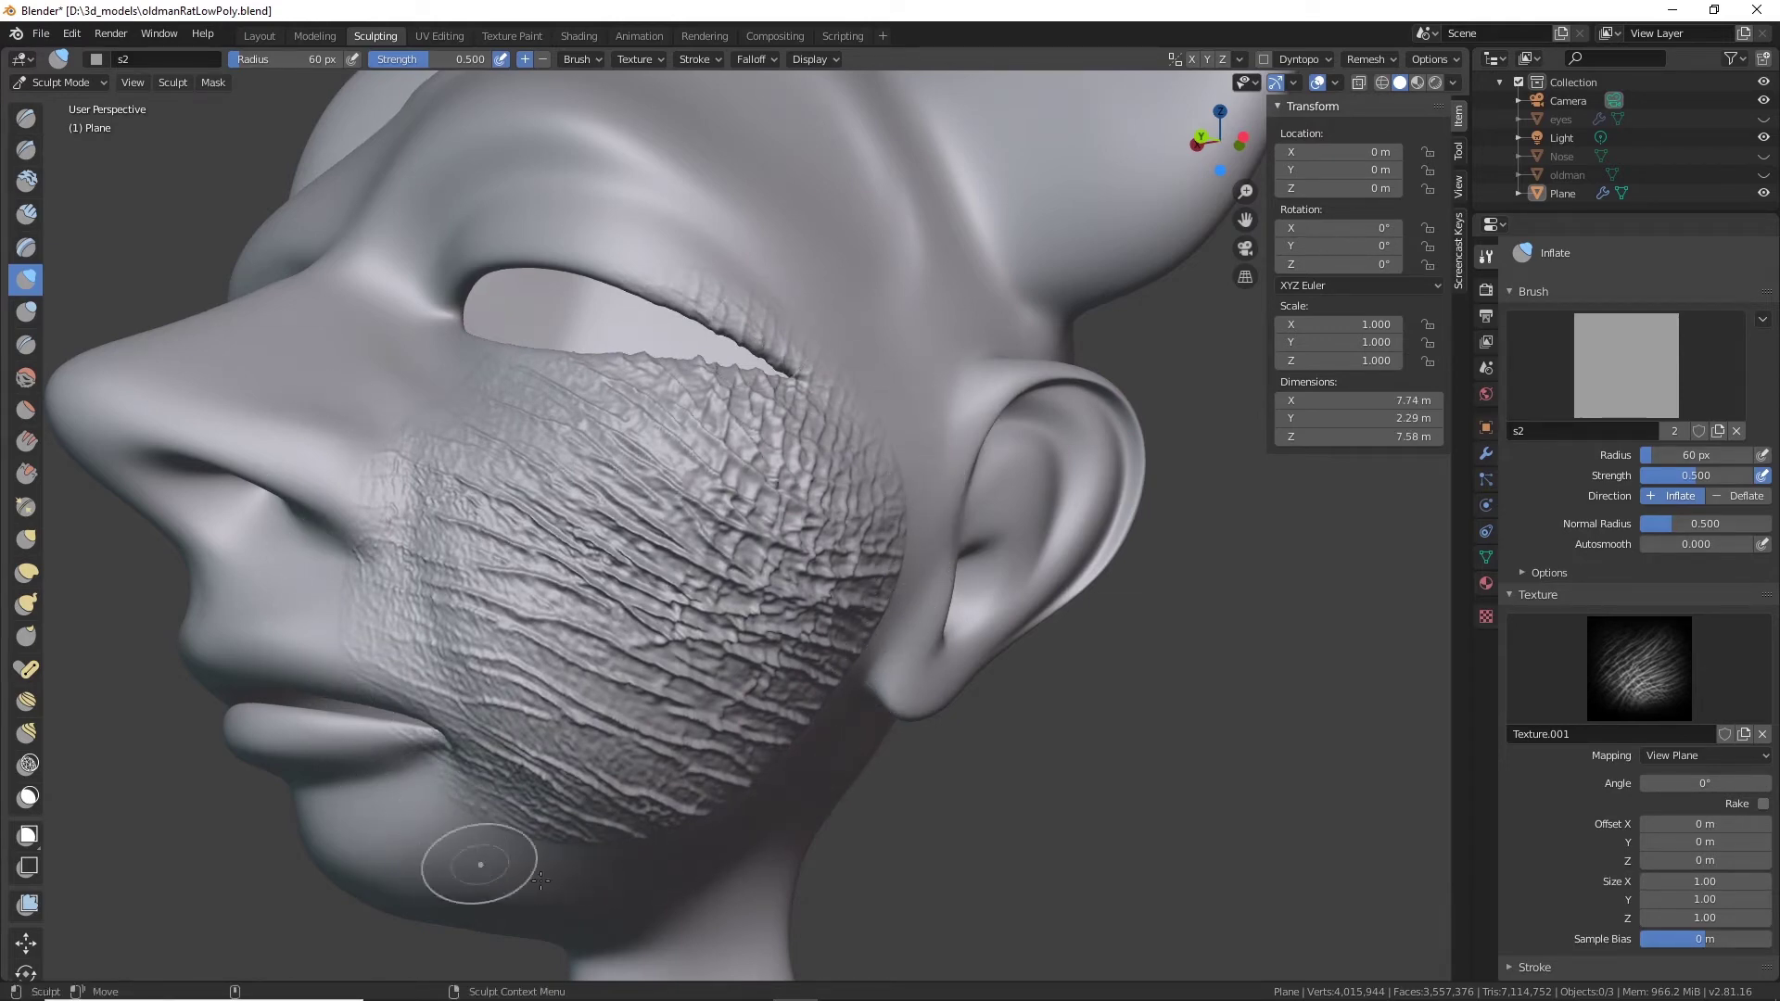
middle_drag(1057, 816, 844, 481)
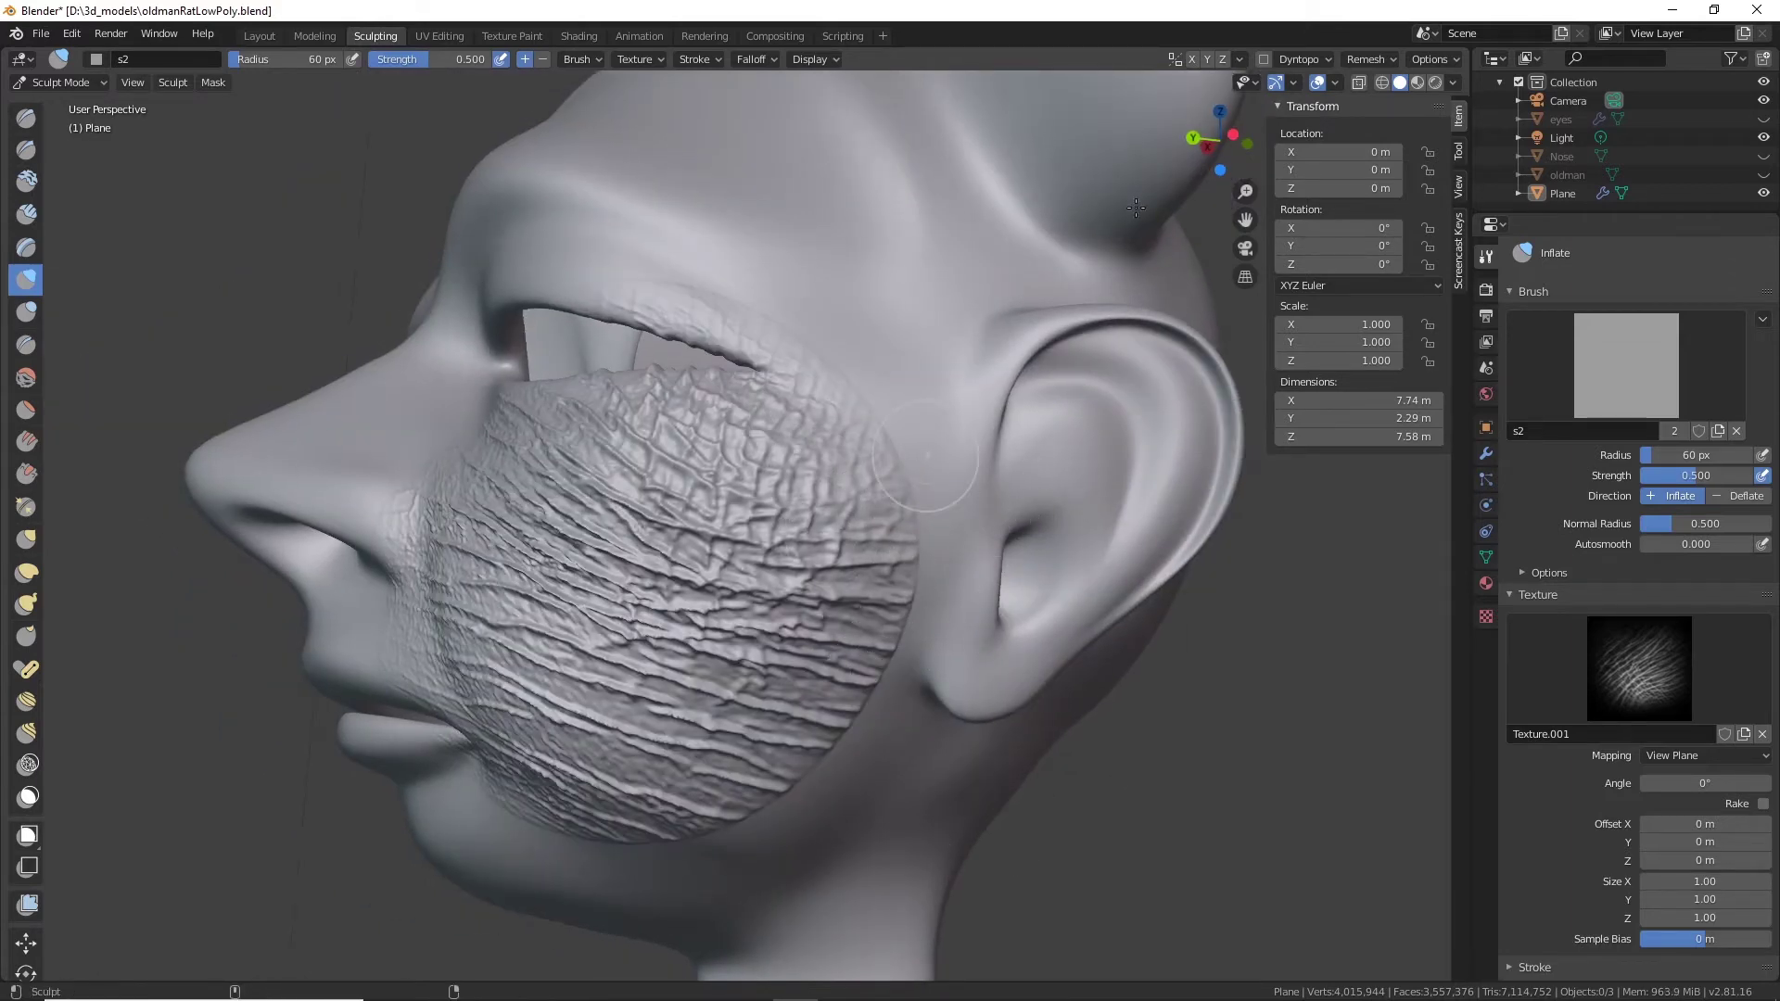
key(ctrl+z)
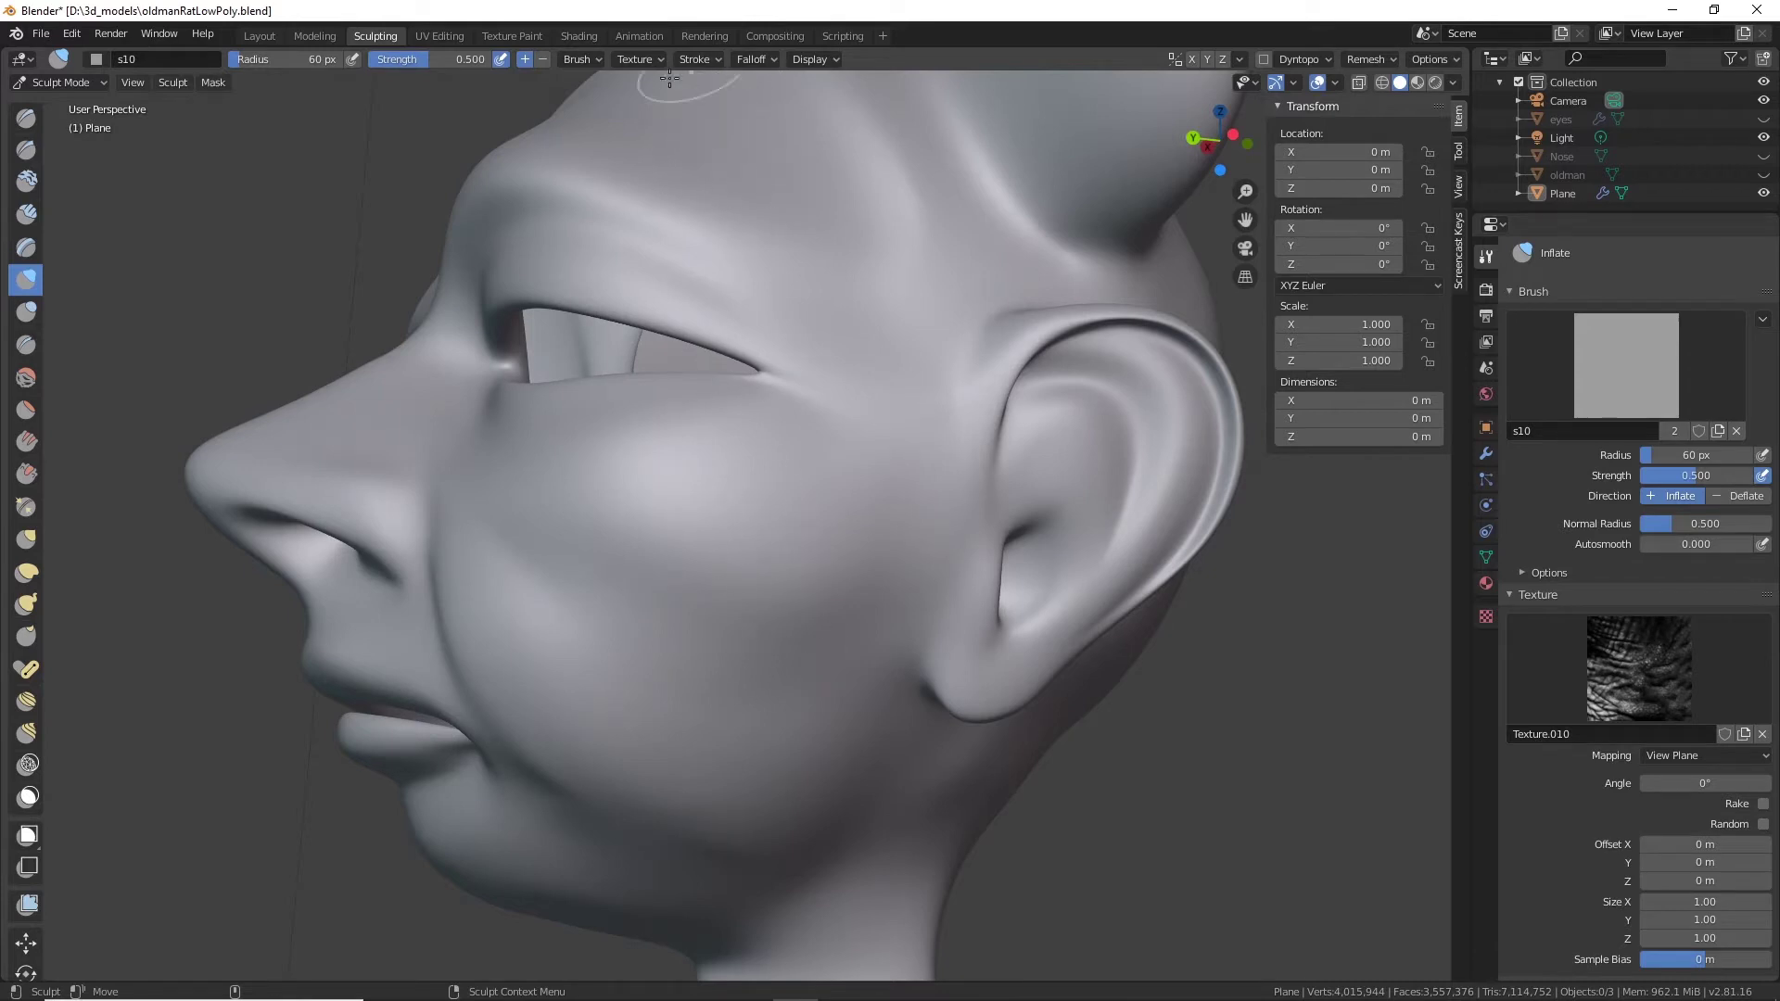
Select the s2 brush, pull its custom falloff curve point inward, test it on the cheek, and undo.
click(1659, 381)
click(1395, 471)
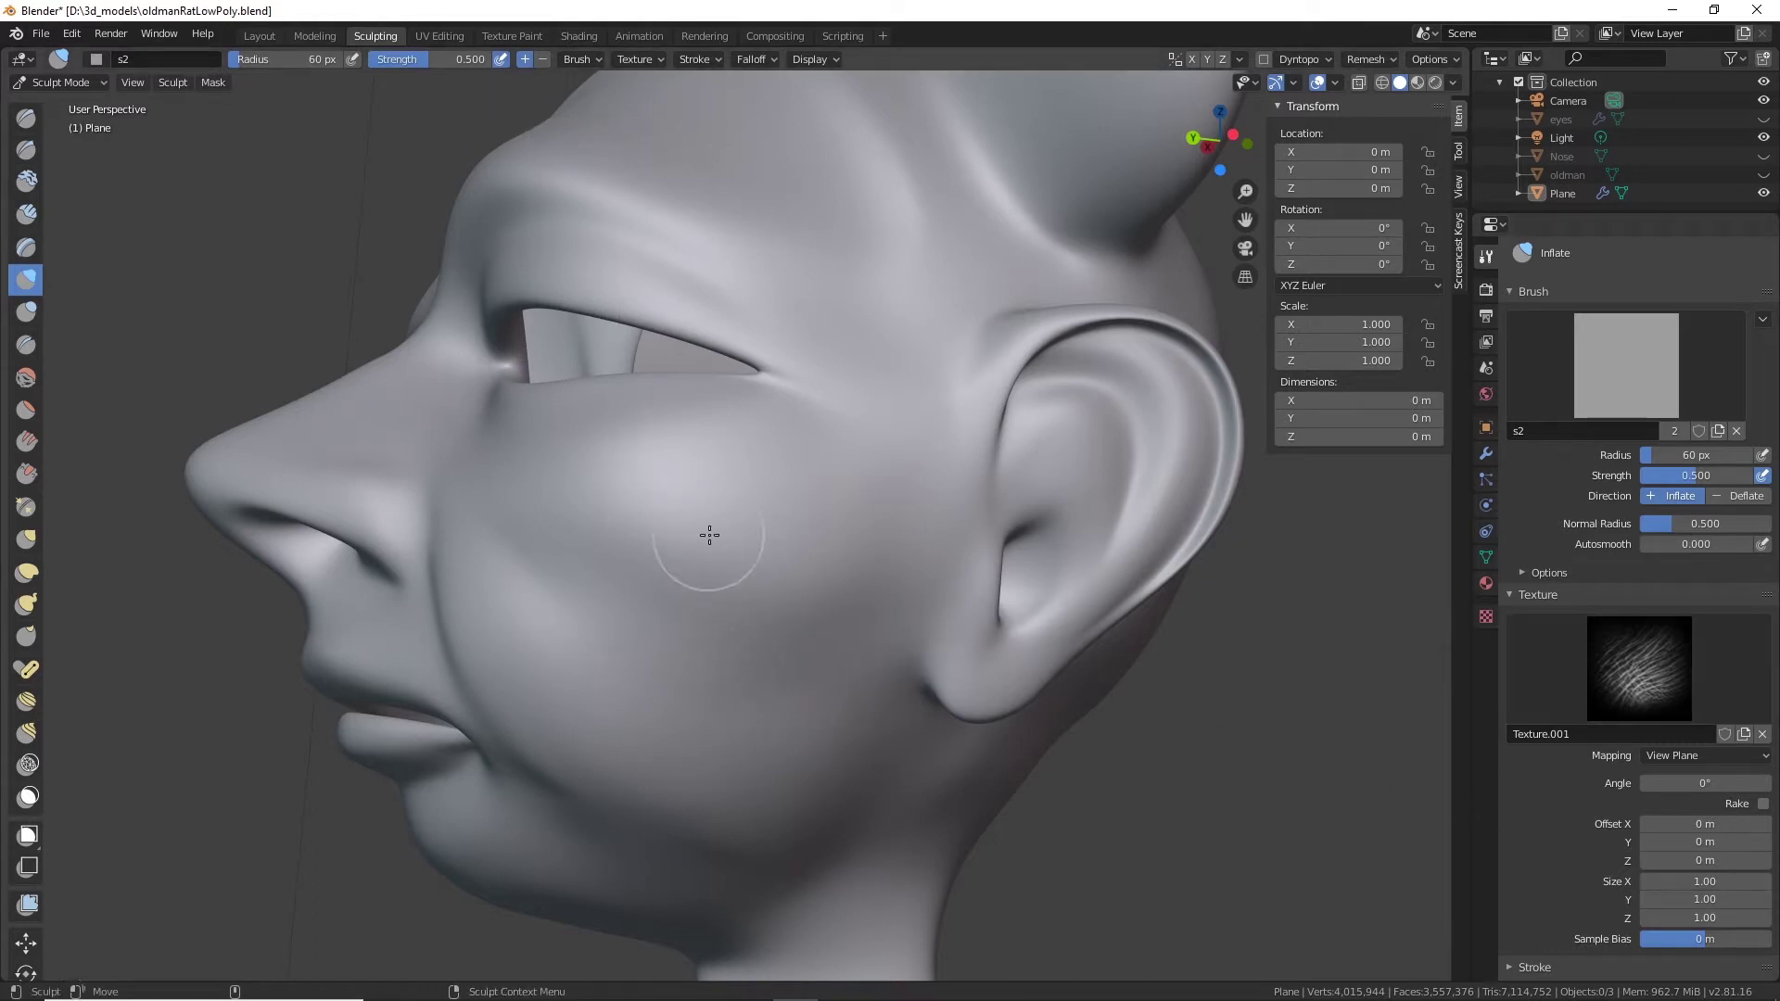
click(765, 61)
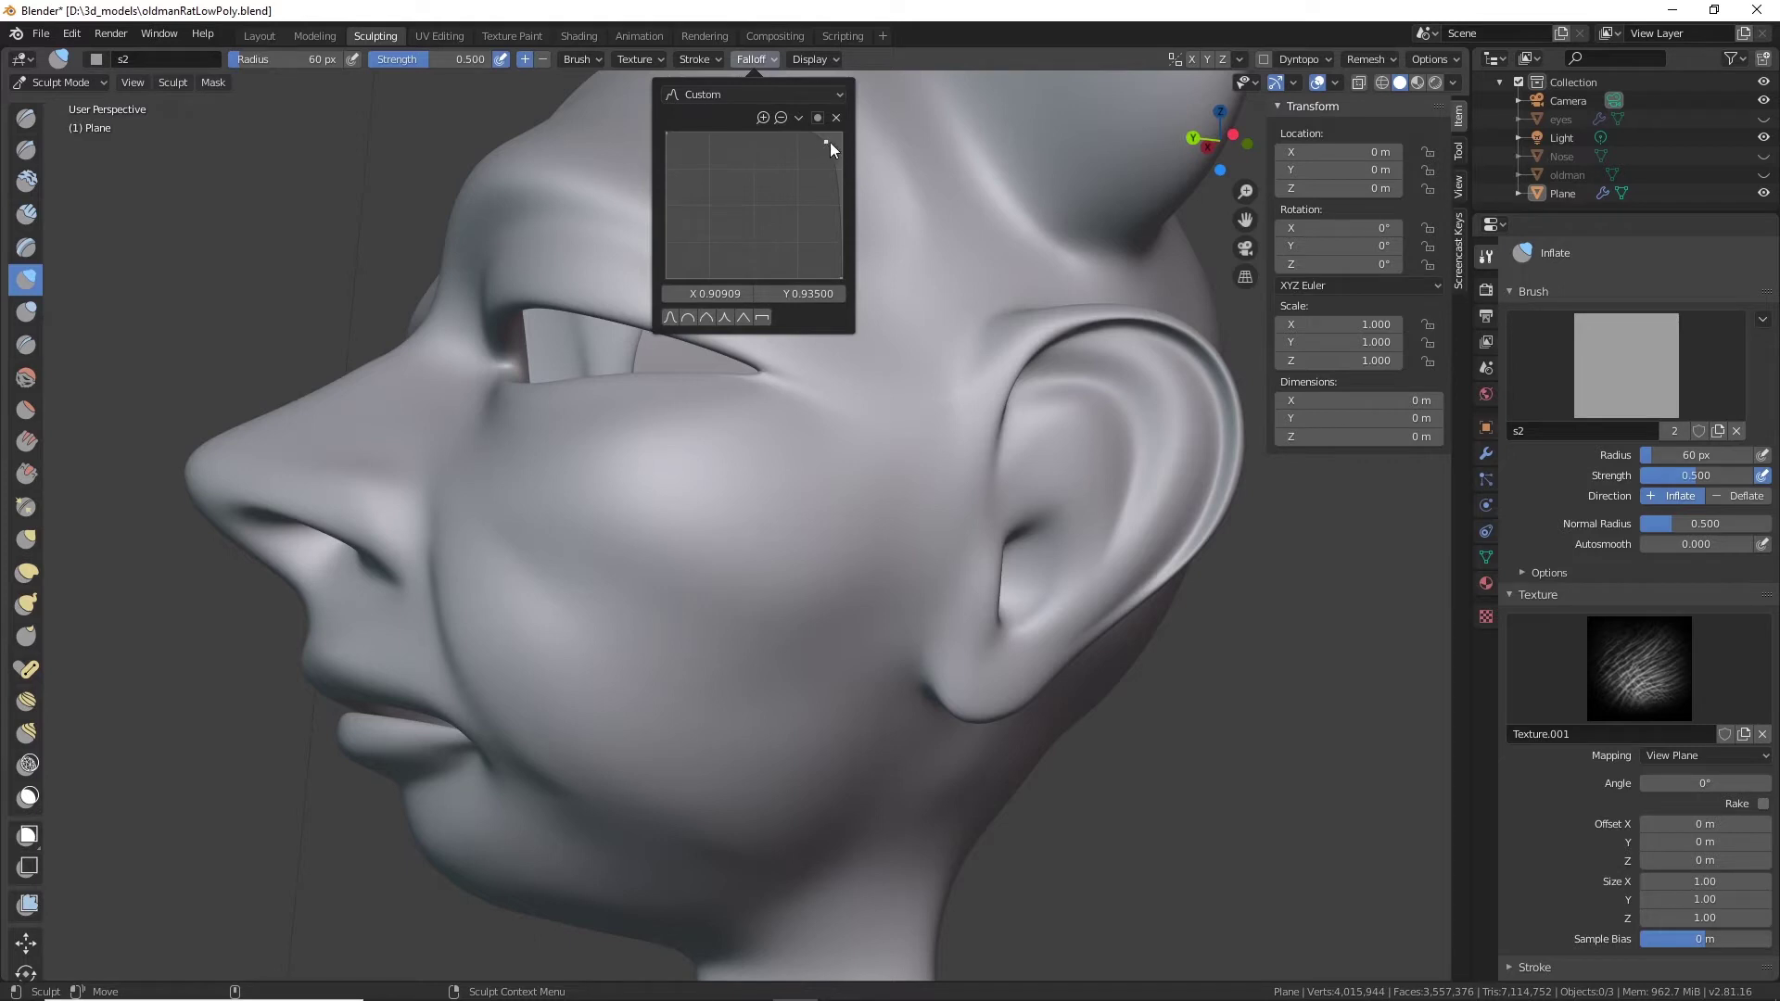
drag(826, 142, 806, 156)
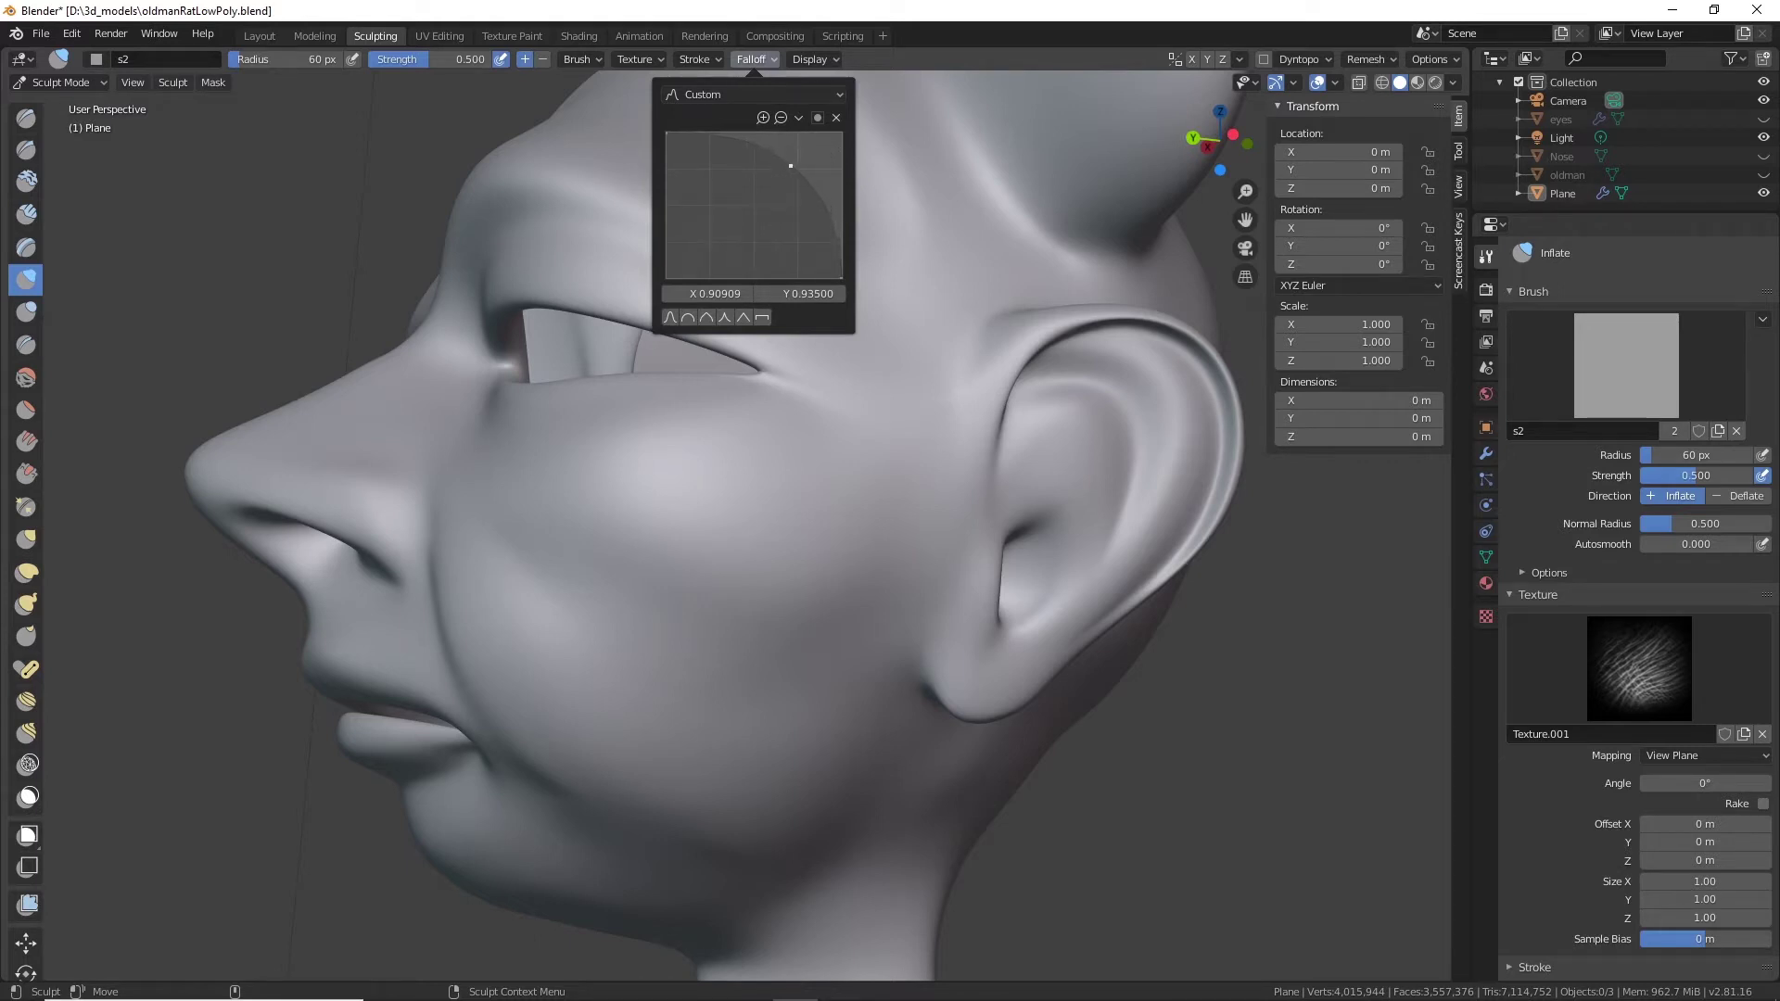
mouse_move(667, 529)
mouse_down()
mouse_move(885, 425)
mouse_move(830, 401)
mouse_move(834, 418)
mouse_up()
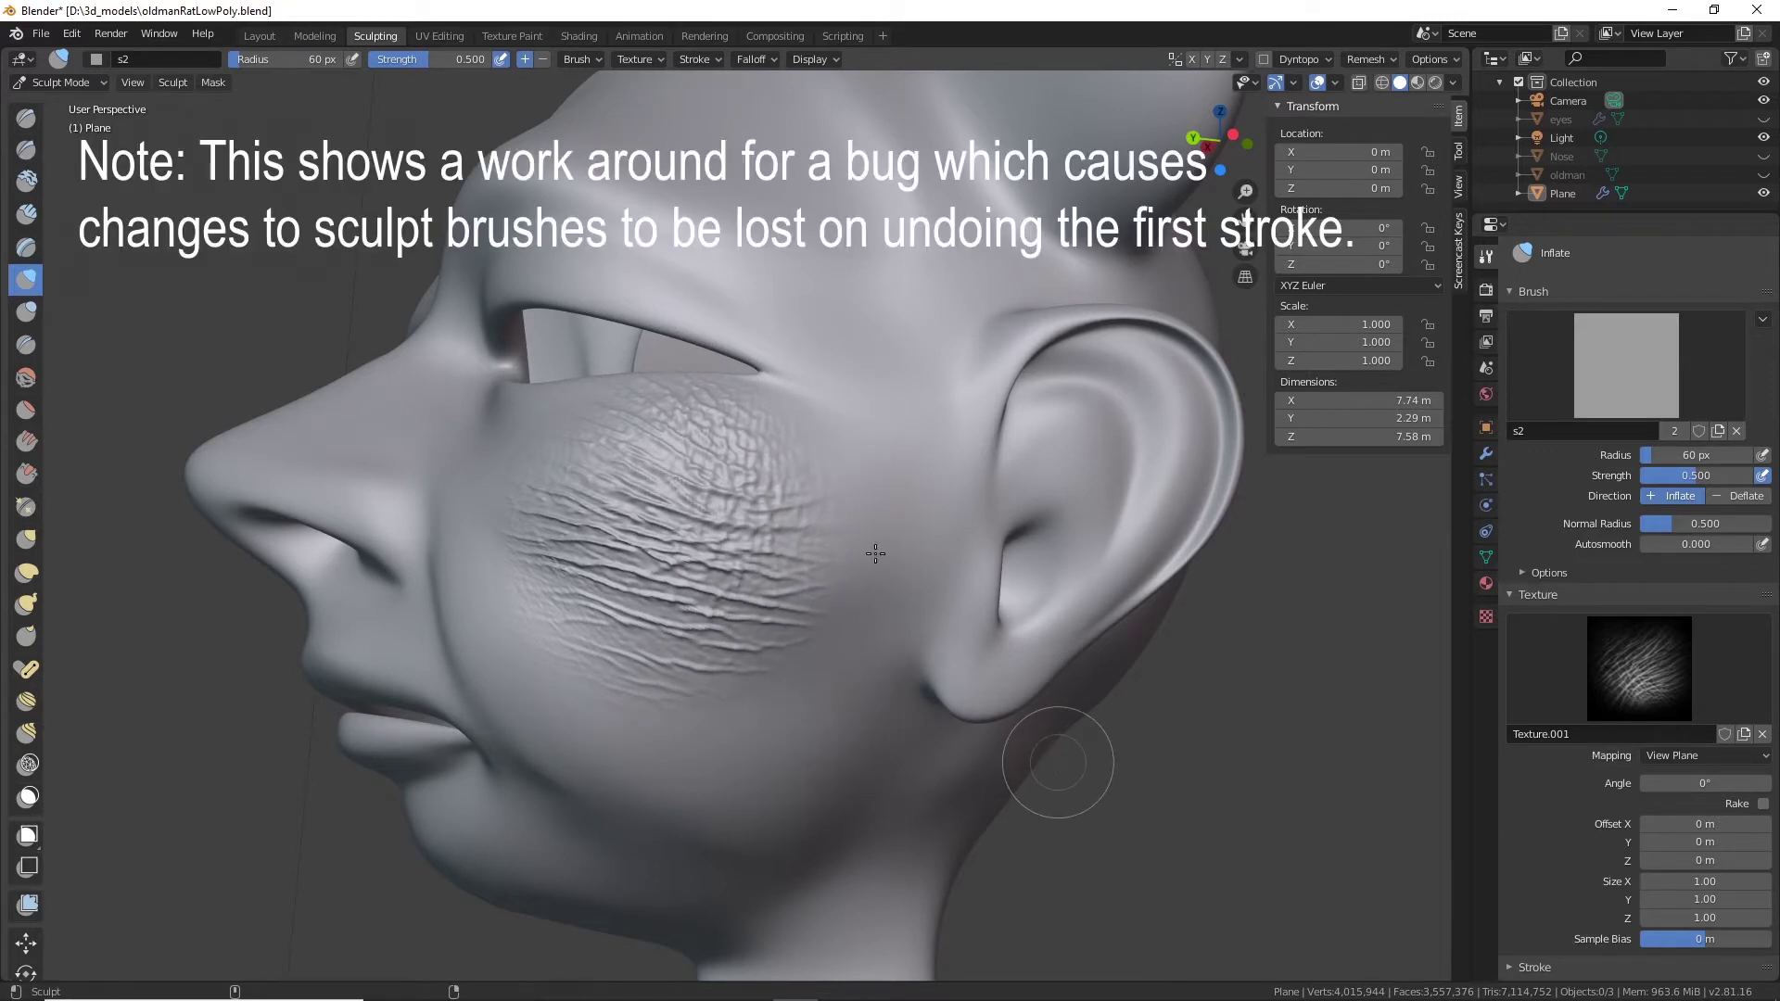
key(ctrl+z)
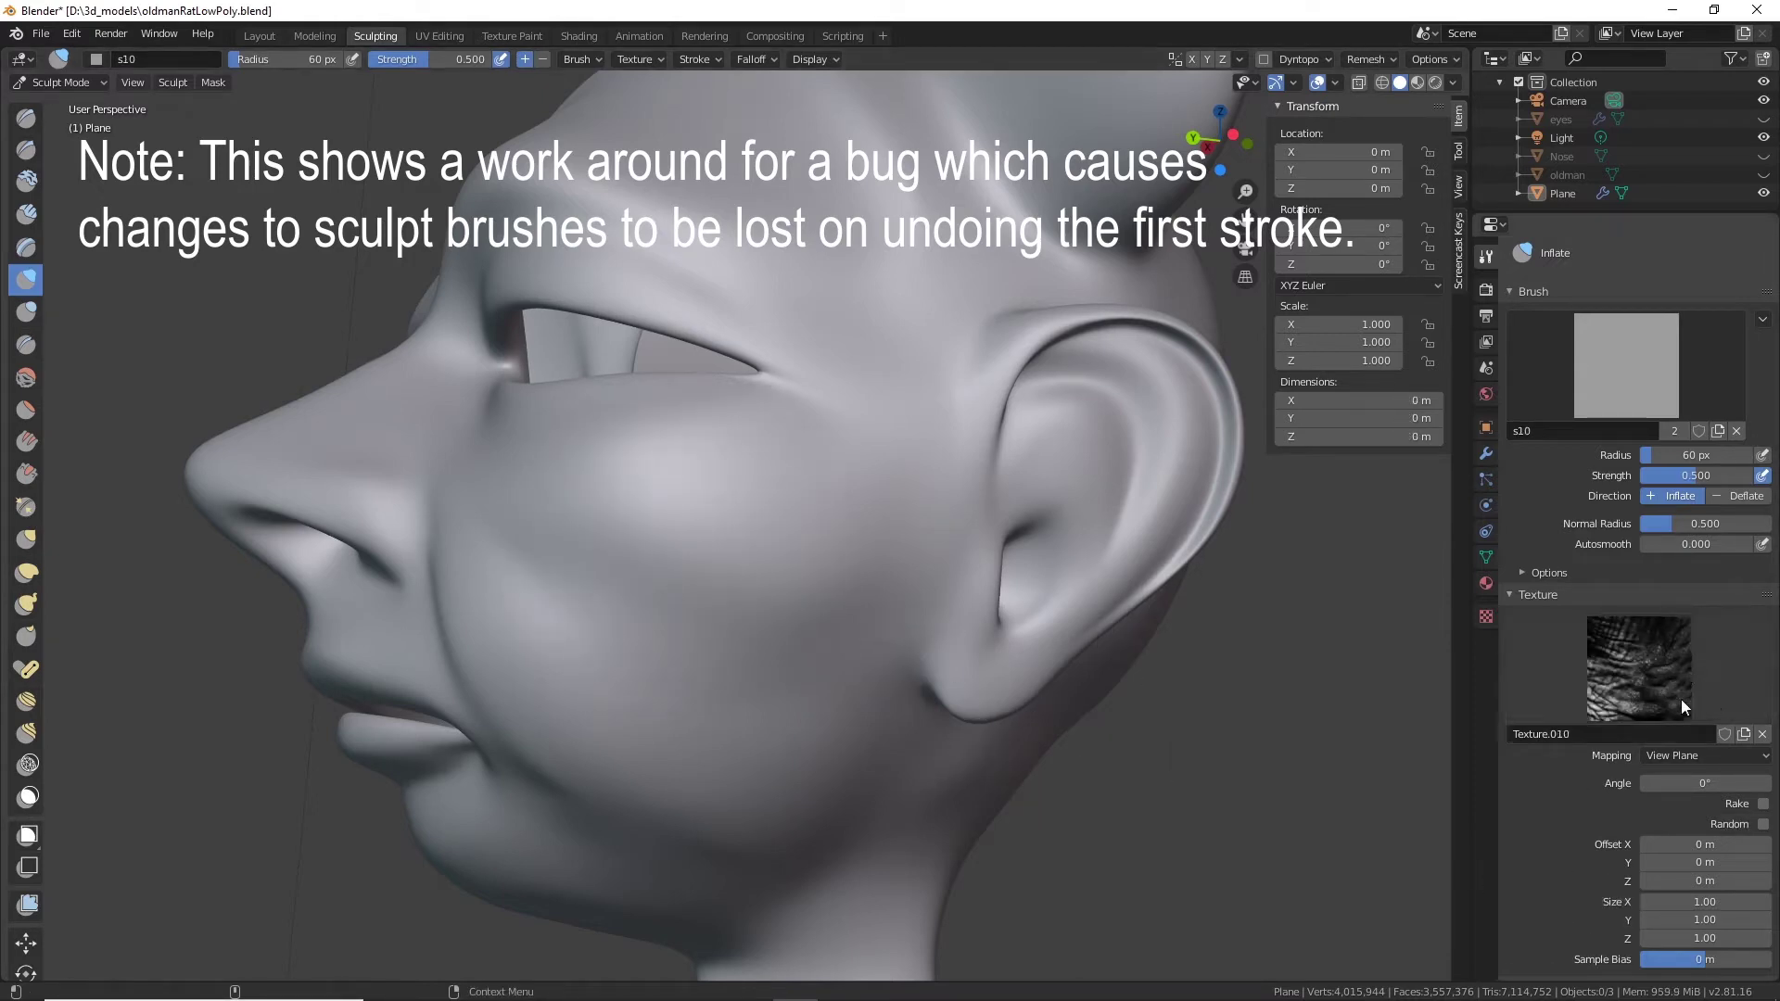
Reselect the s2 brush, adjust its falloff curve, and make dummy strokes on the cheek at 0.000 strength.
click(1655, 364)
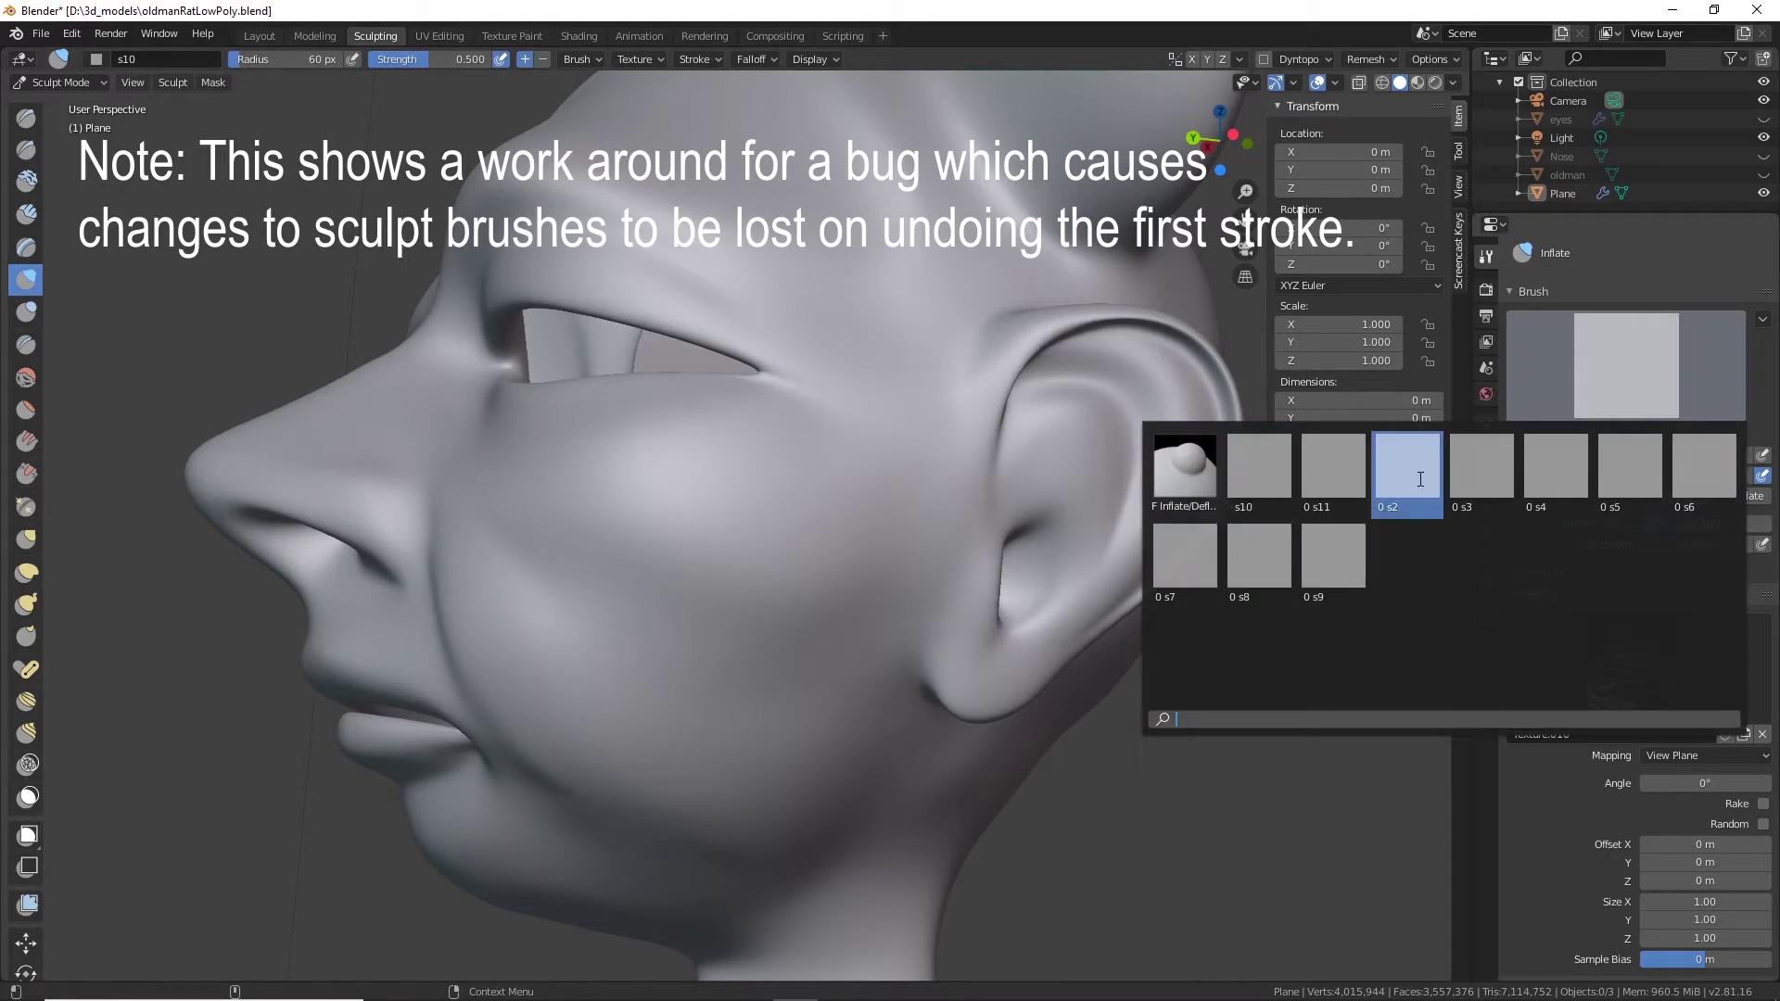
click(1419, 479)
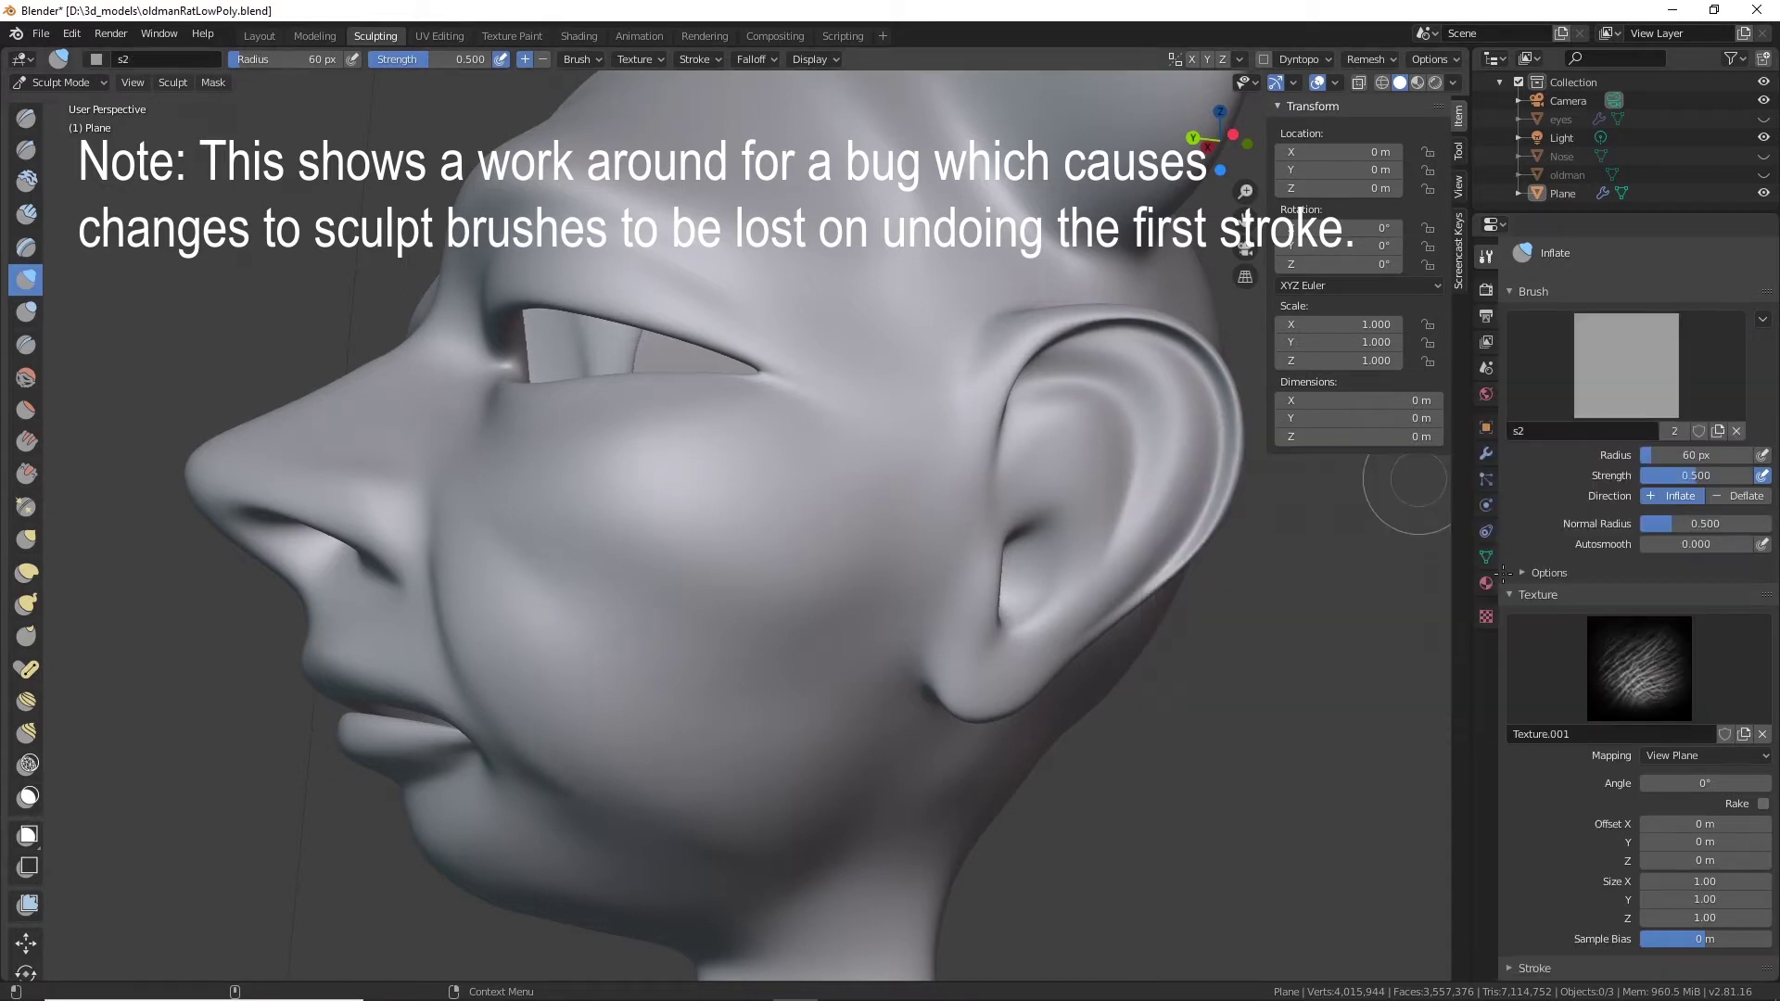
click(753, 60)
drag(432, 60, 369, 60)
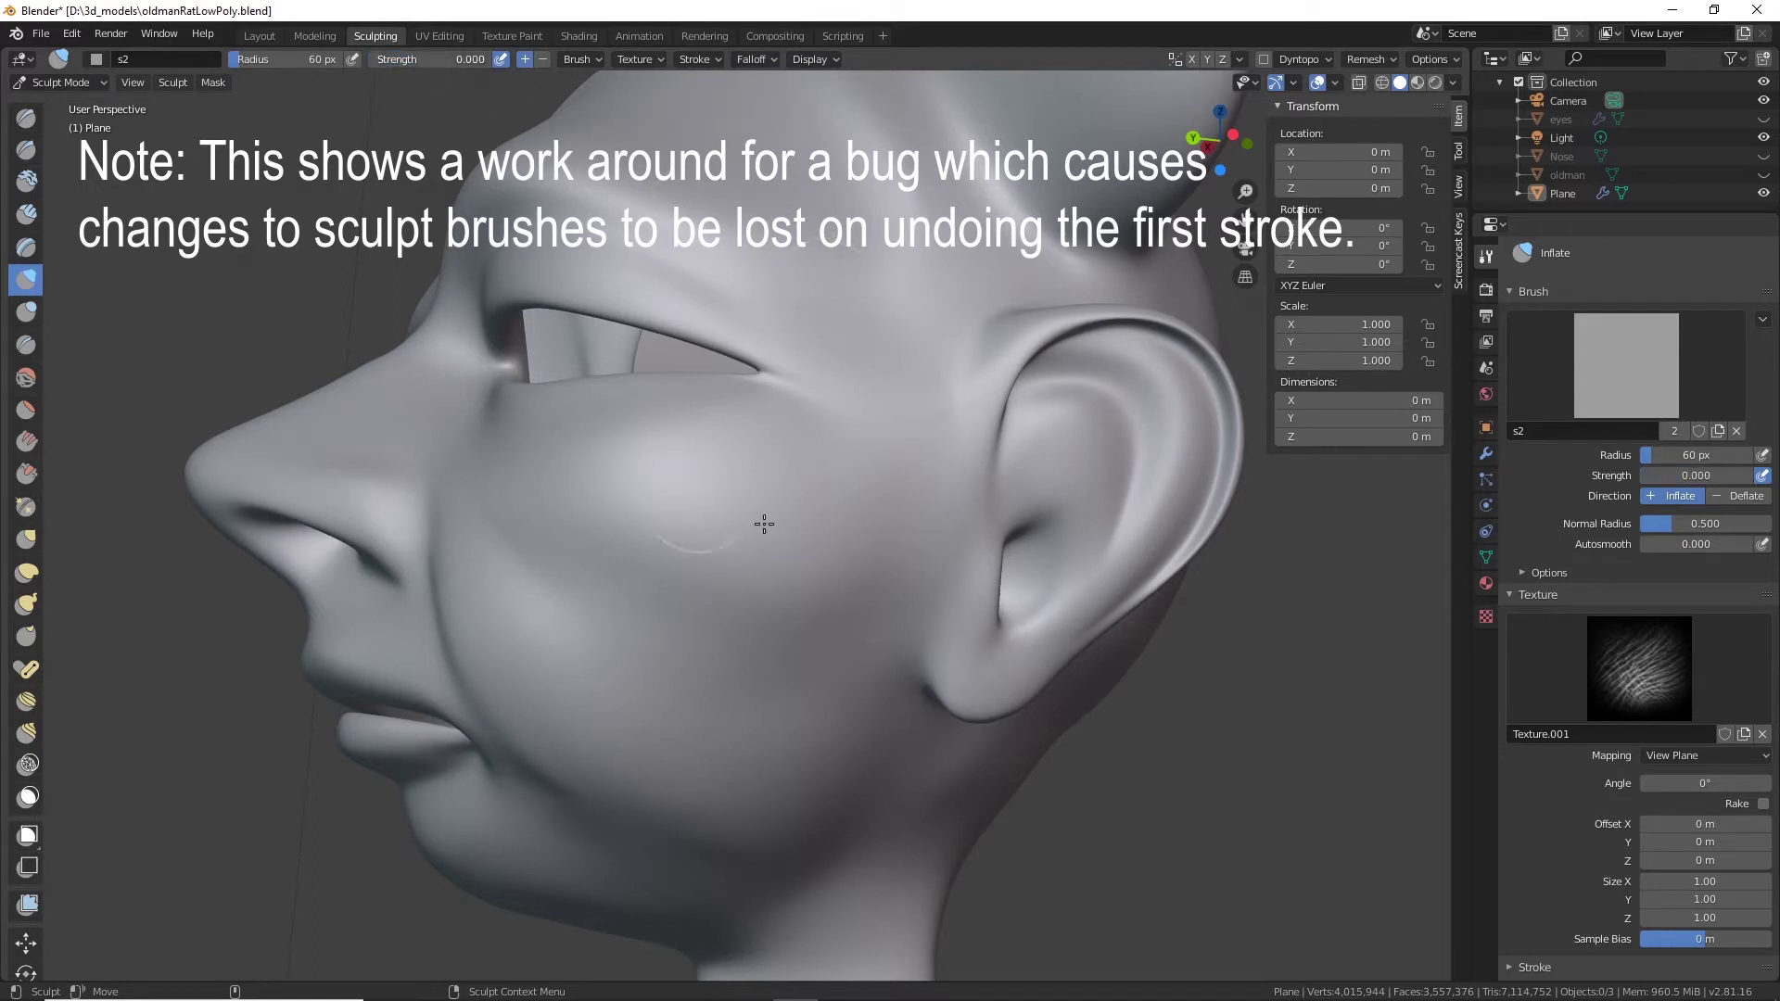
drag(764, 524, 832, 496)
drag(882, 439, 882, 441)
Set the s2 brush's strength to 0.274, test it on the cheek, and undo the visible stroke.
drag(397, 60, 408, 60)
mouse_move(768, 577)
mouse_down()
mouse_move(755, 505)
mouse_move(843, 448)
mouse_move(916, 443)
mouse_up()
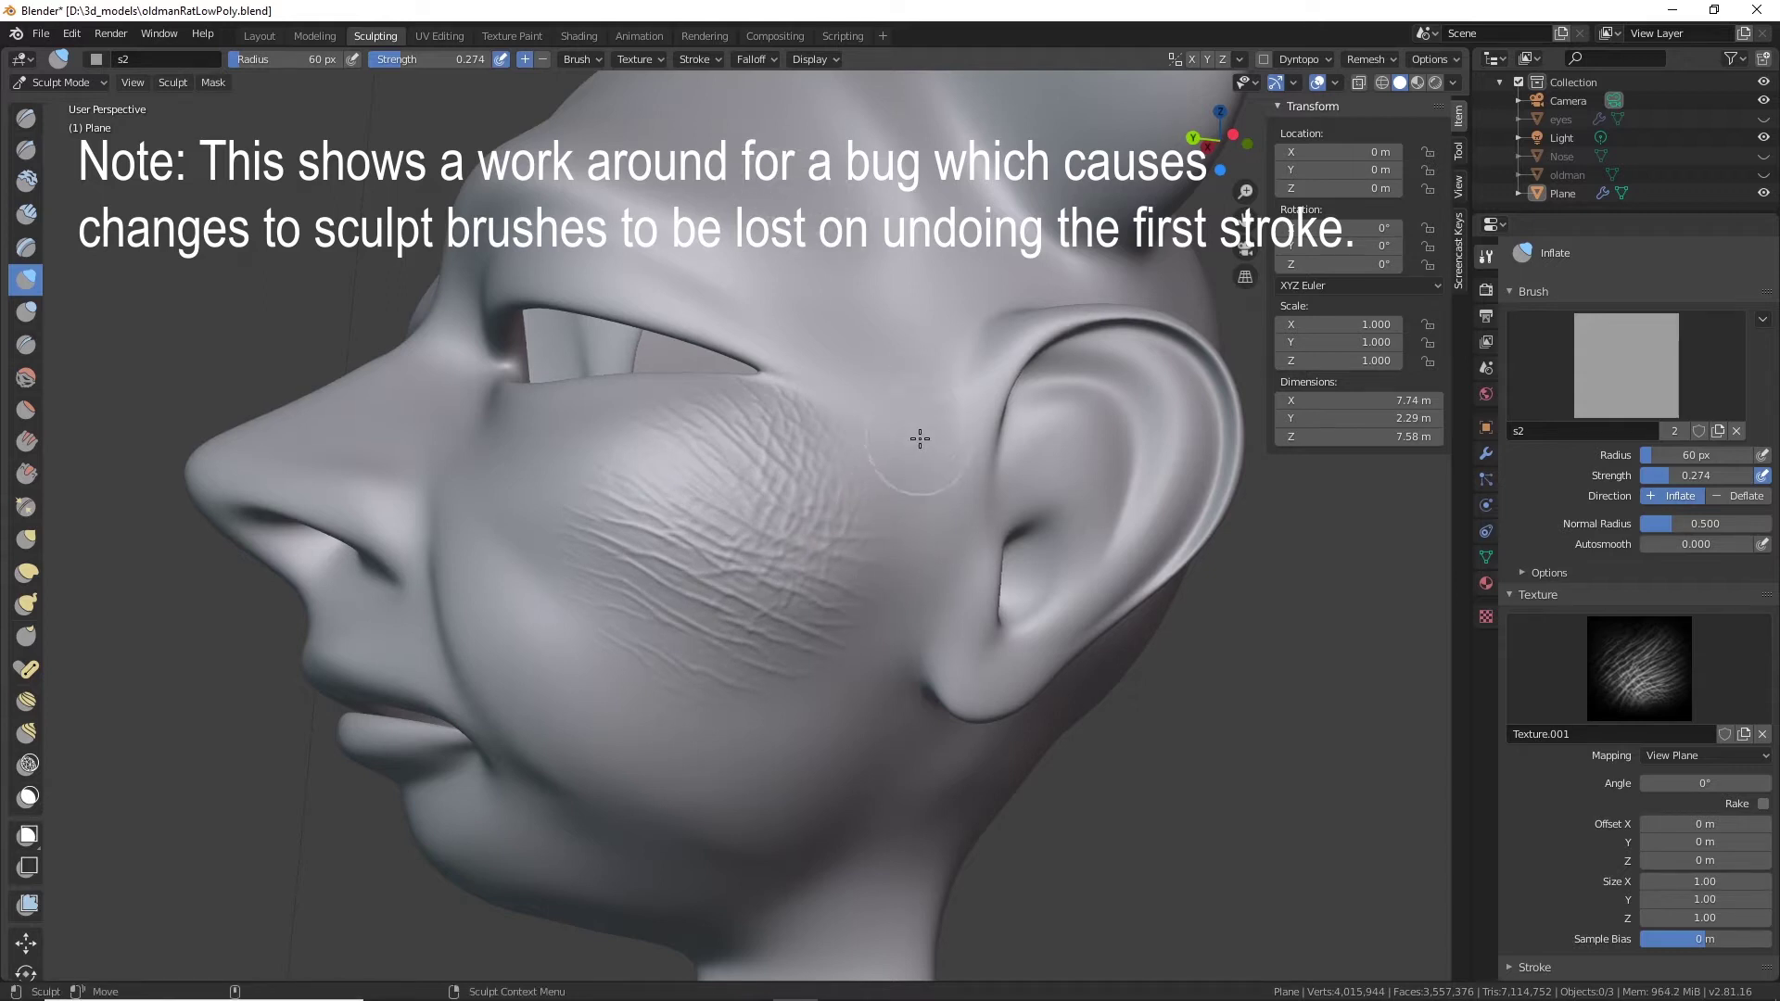
key(ctrl+z)
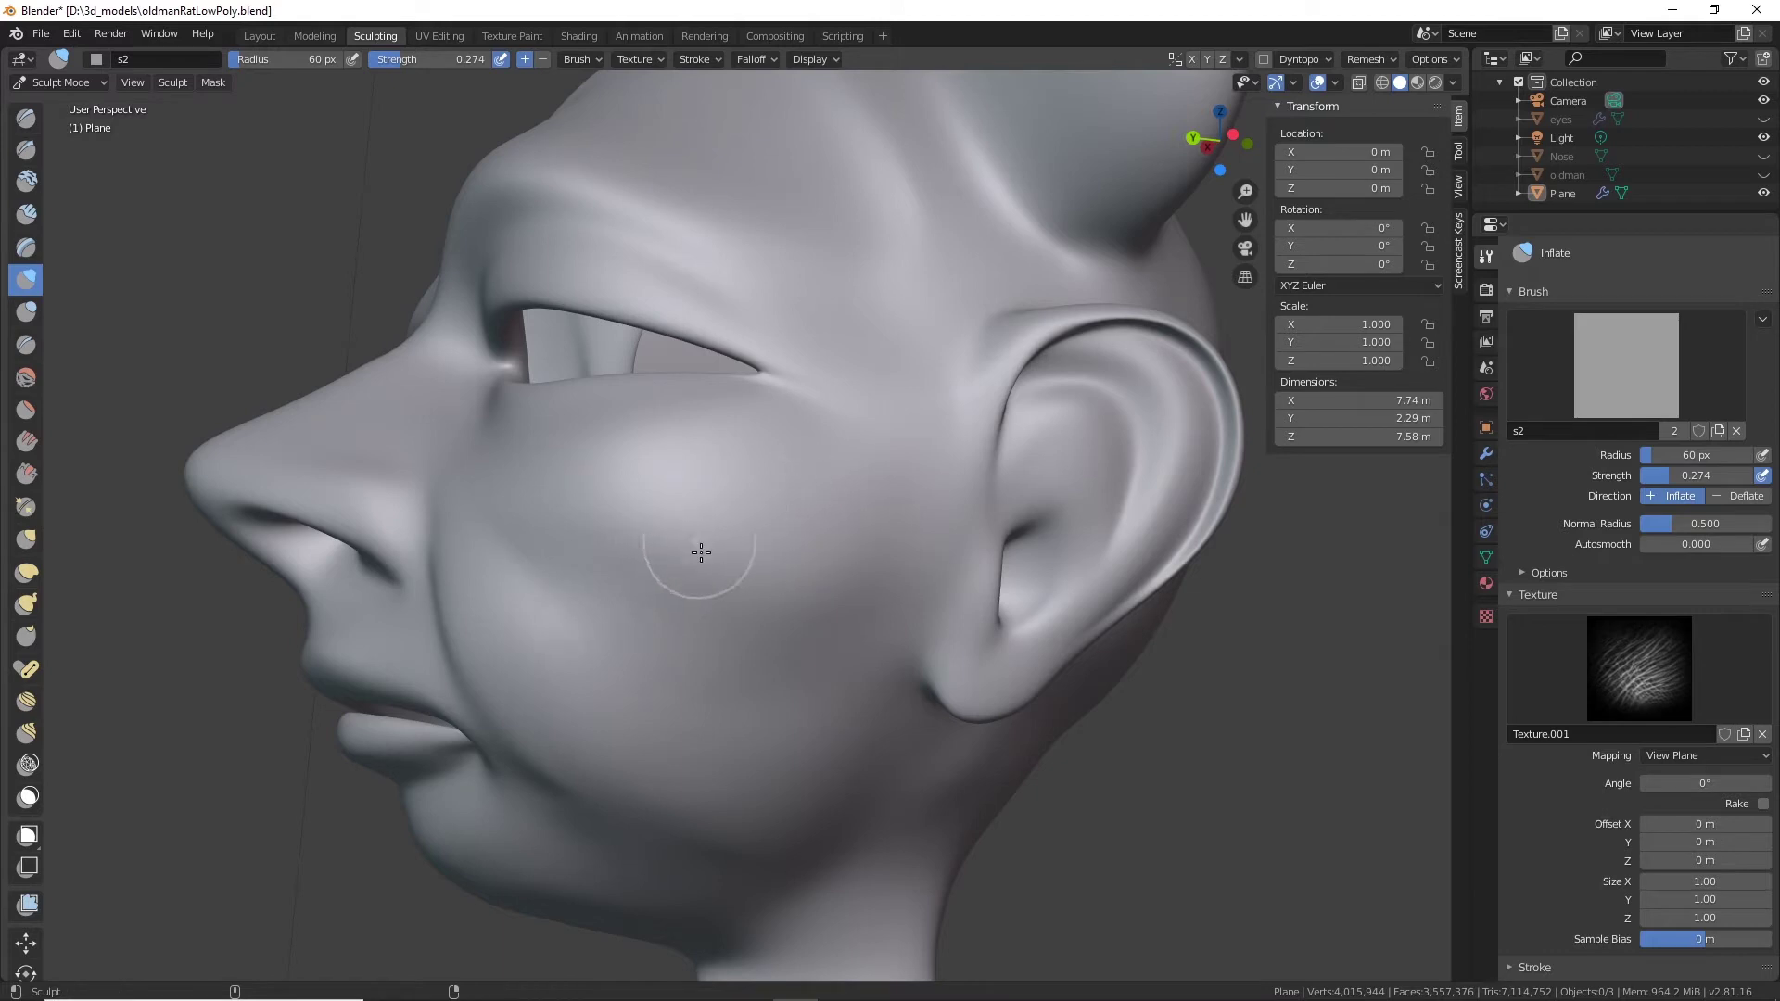
Paint s2 wrinkles on the cheek at 0.274 strength, inspect them from several angles, and undo them.
mouse_move(699, 553)
mouse_down()
mouse_move(784, 471)
mouse_move(877, 447)
mouse_up()
drag(894, 443, 906, 416)
middle_drag(801, 586, 917, 618)
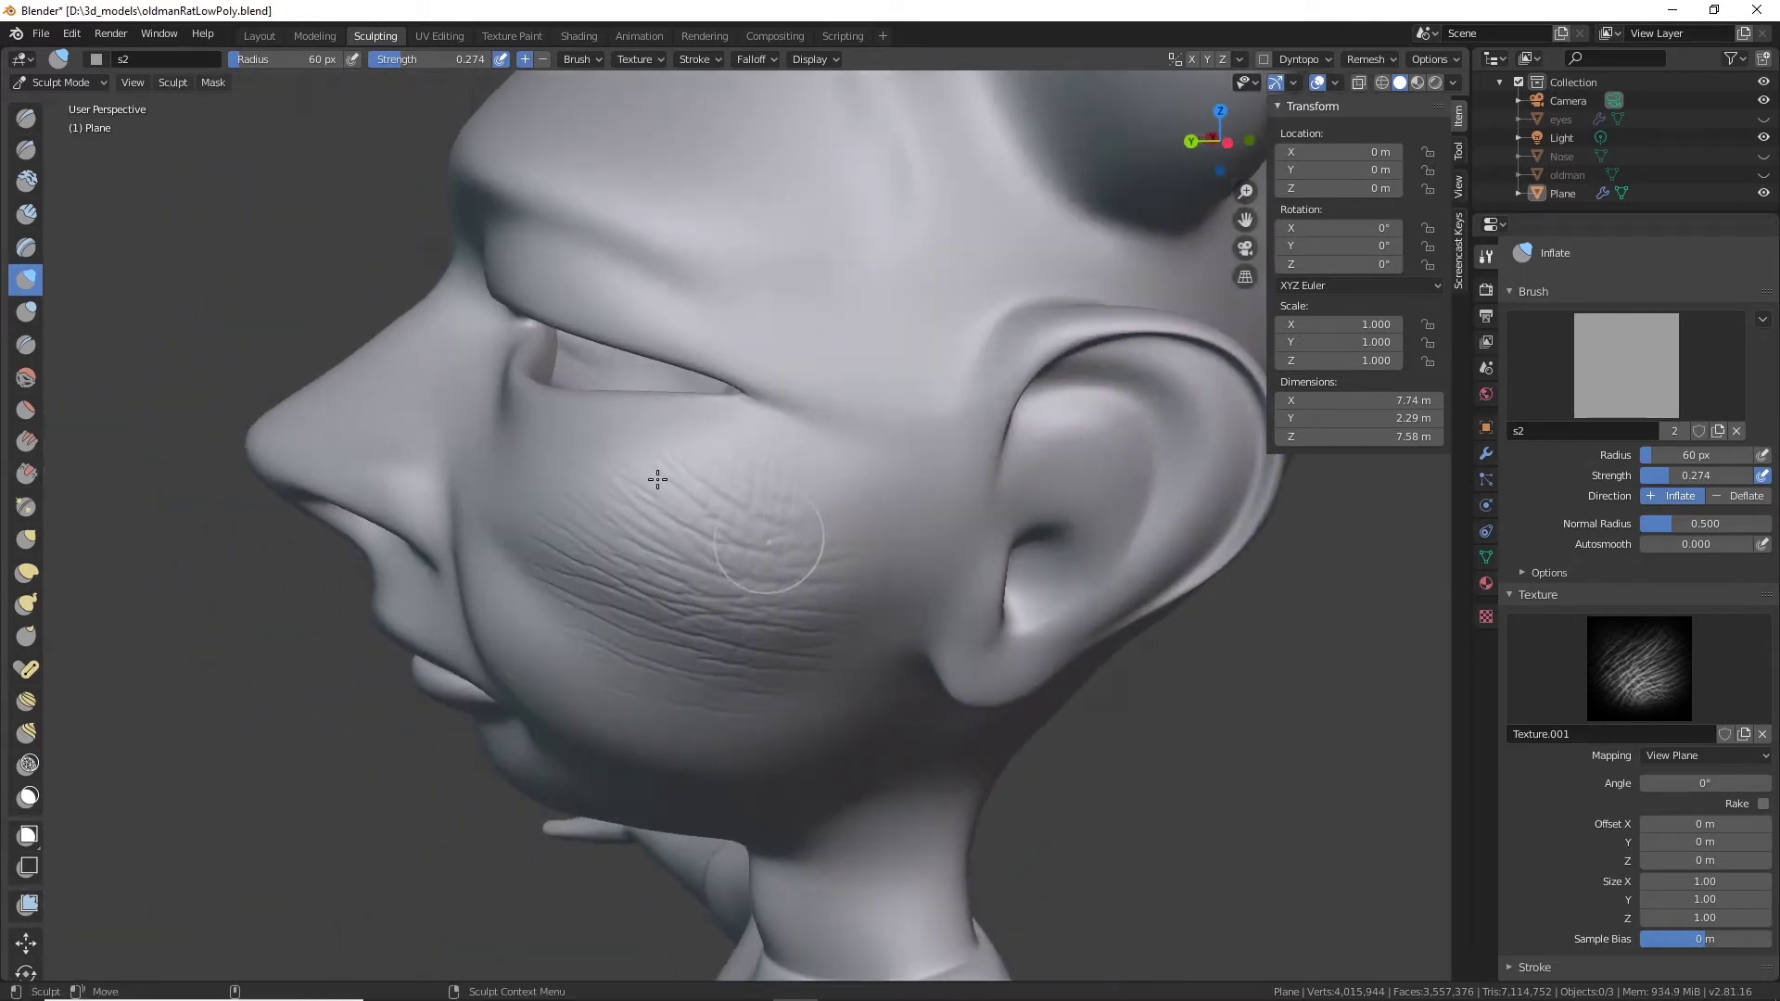
middle_drag(815, 703, 732, 599)
middle_drag(859, 655, 860, 572)
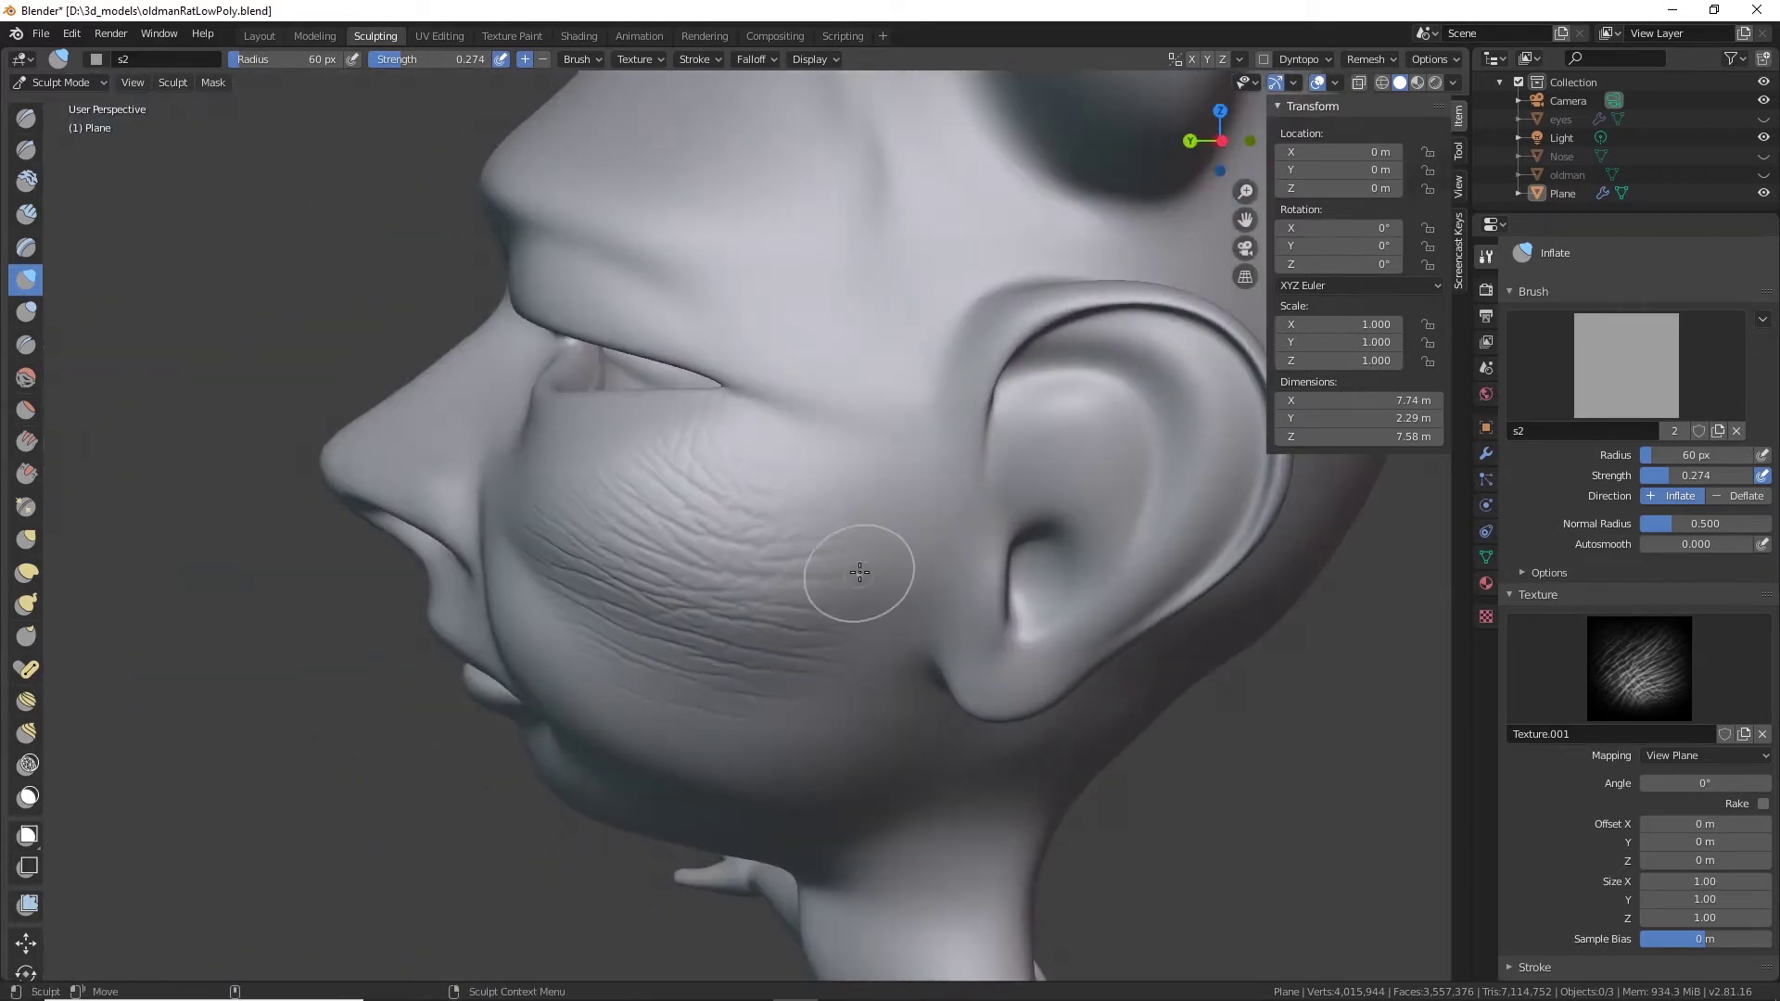
middle_drag(628, 549, 692, 547)
key(ctrl+z)
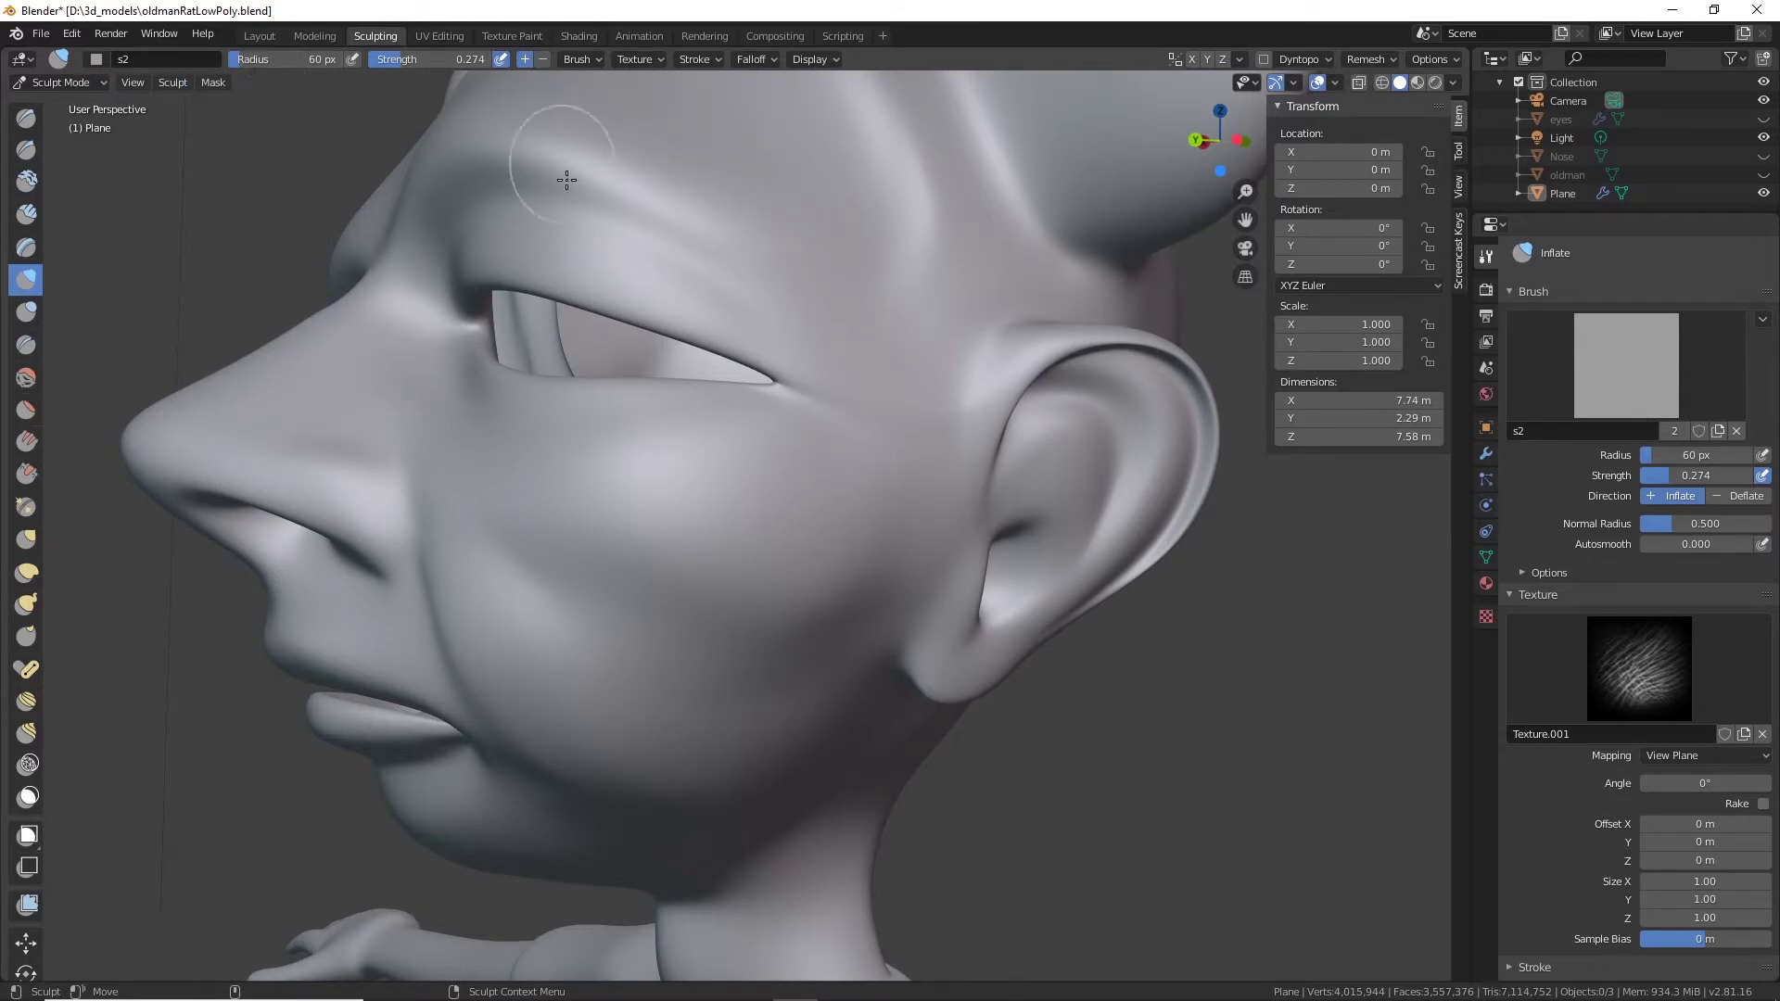
Check the s2 brush's falloff curve, paint wrinkles across the cheek at 0.274 strength, and inspect them up close.
click(771, 61)
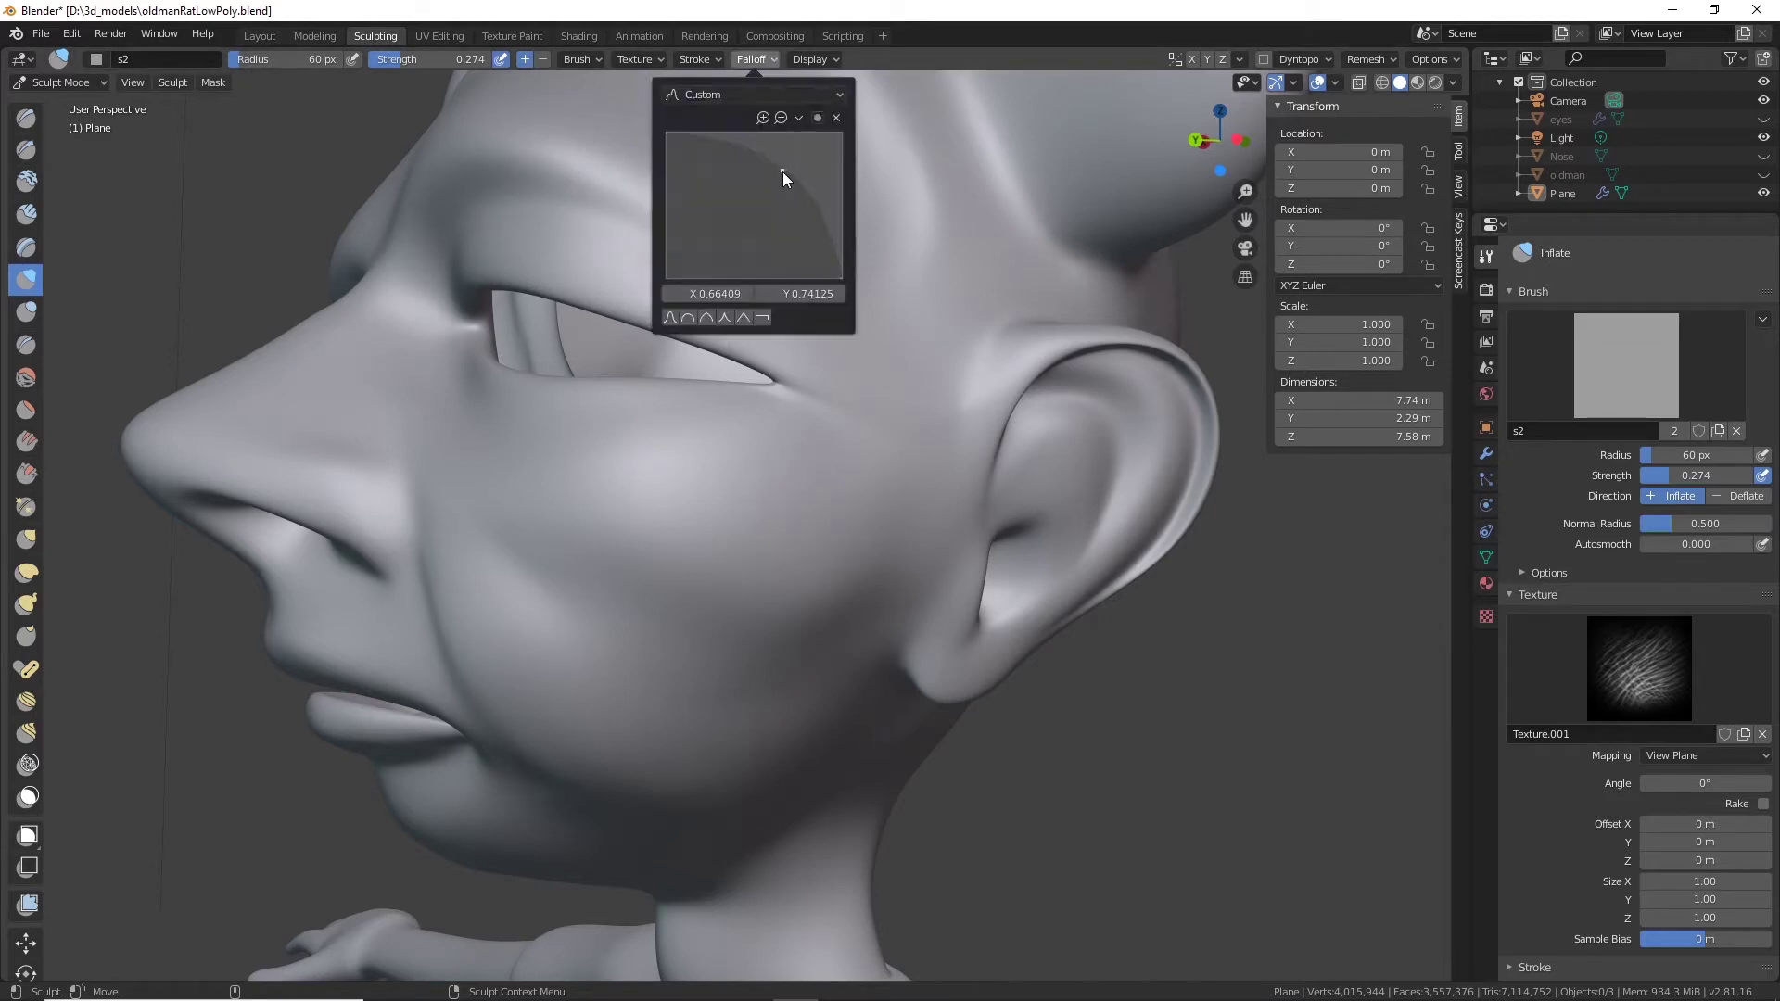
mouse_move(723, 588)
mouse_down()
mouse_move(862, 497)
mouse_move(918, 502)
mouse_up()
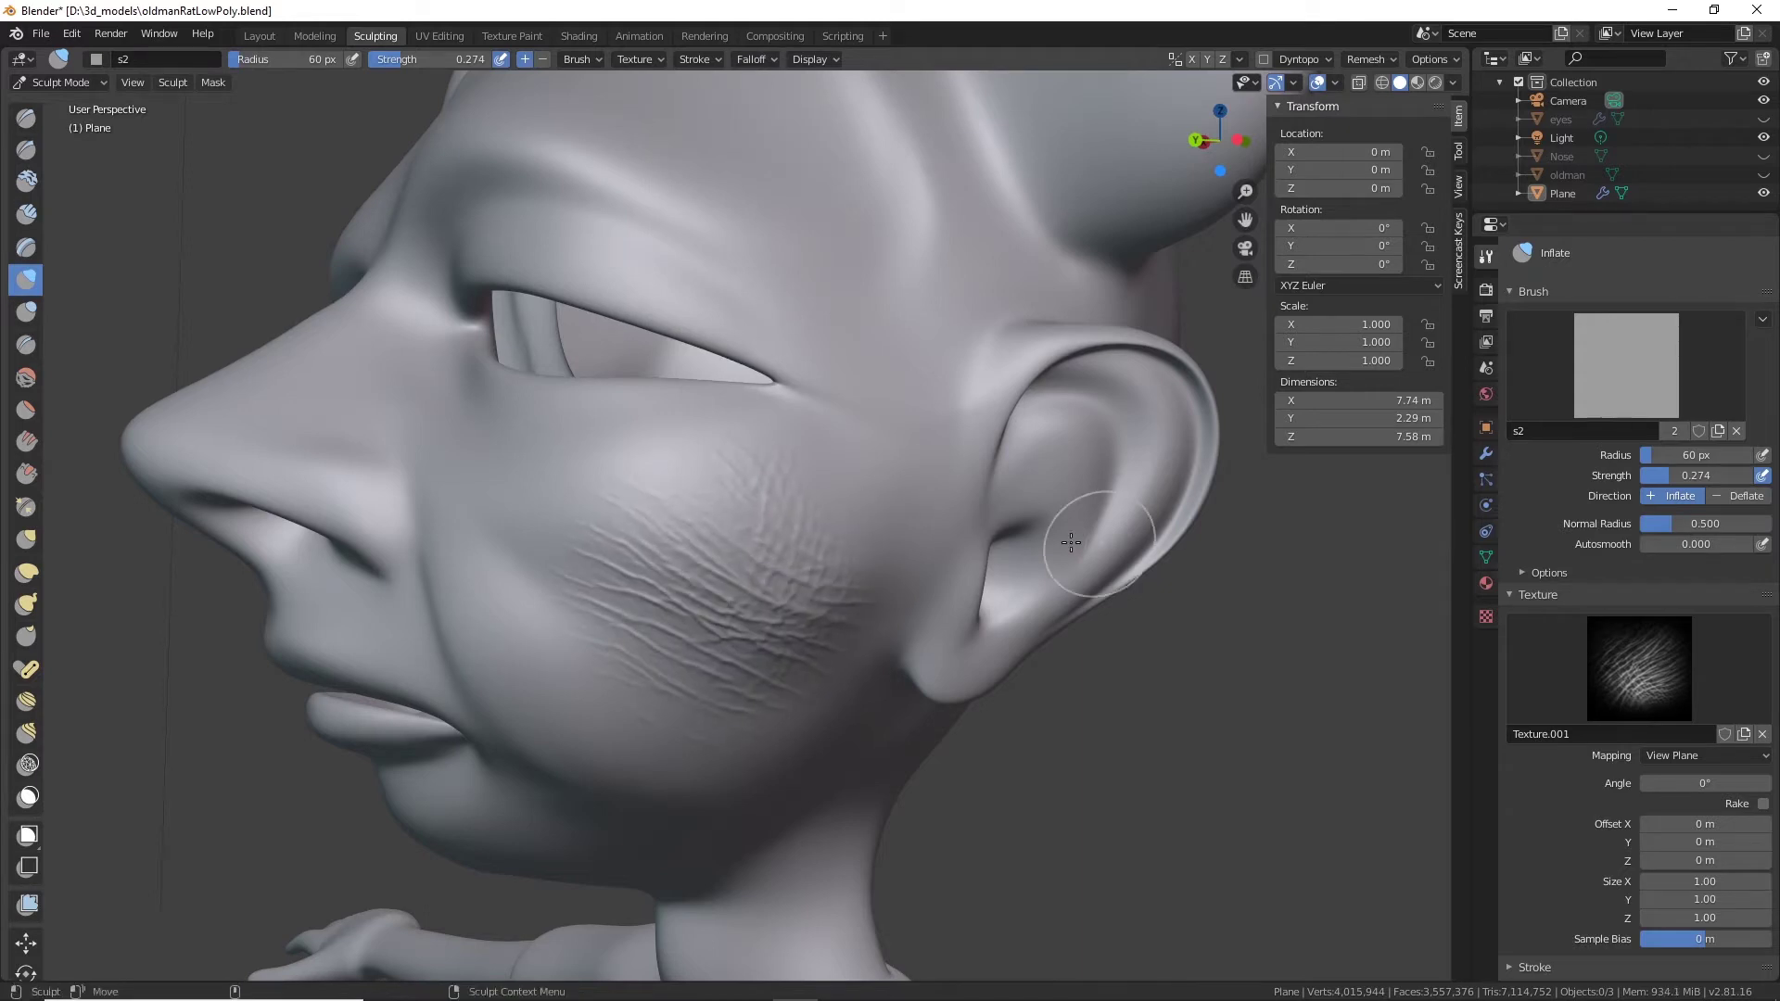
mouse_move(756, 677)
middle_down()
mouse_move(852, 665)
mouse_move(866, 747)
mouse_move(735, 636)
mouse_move(621, 682)
middle_up()
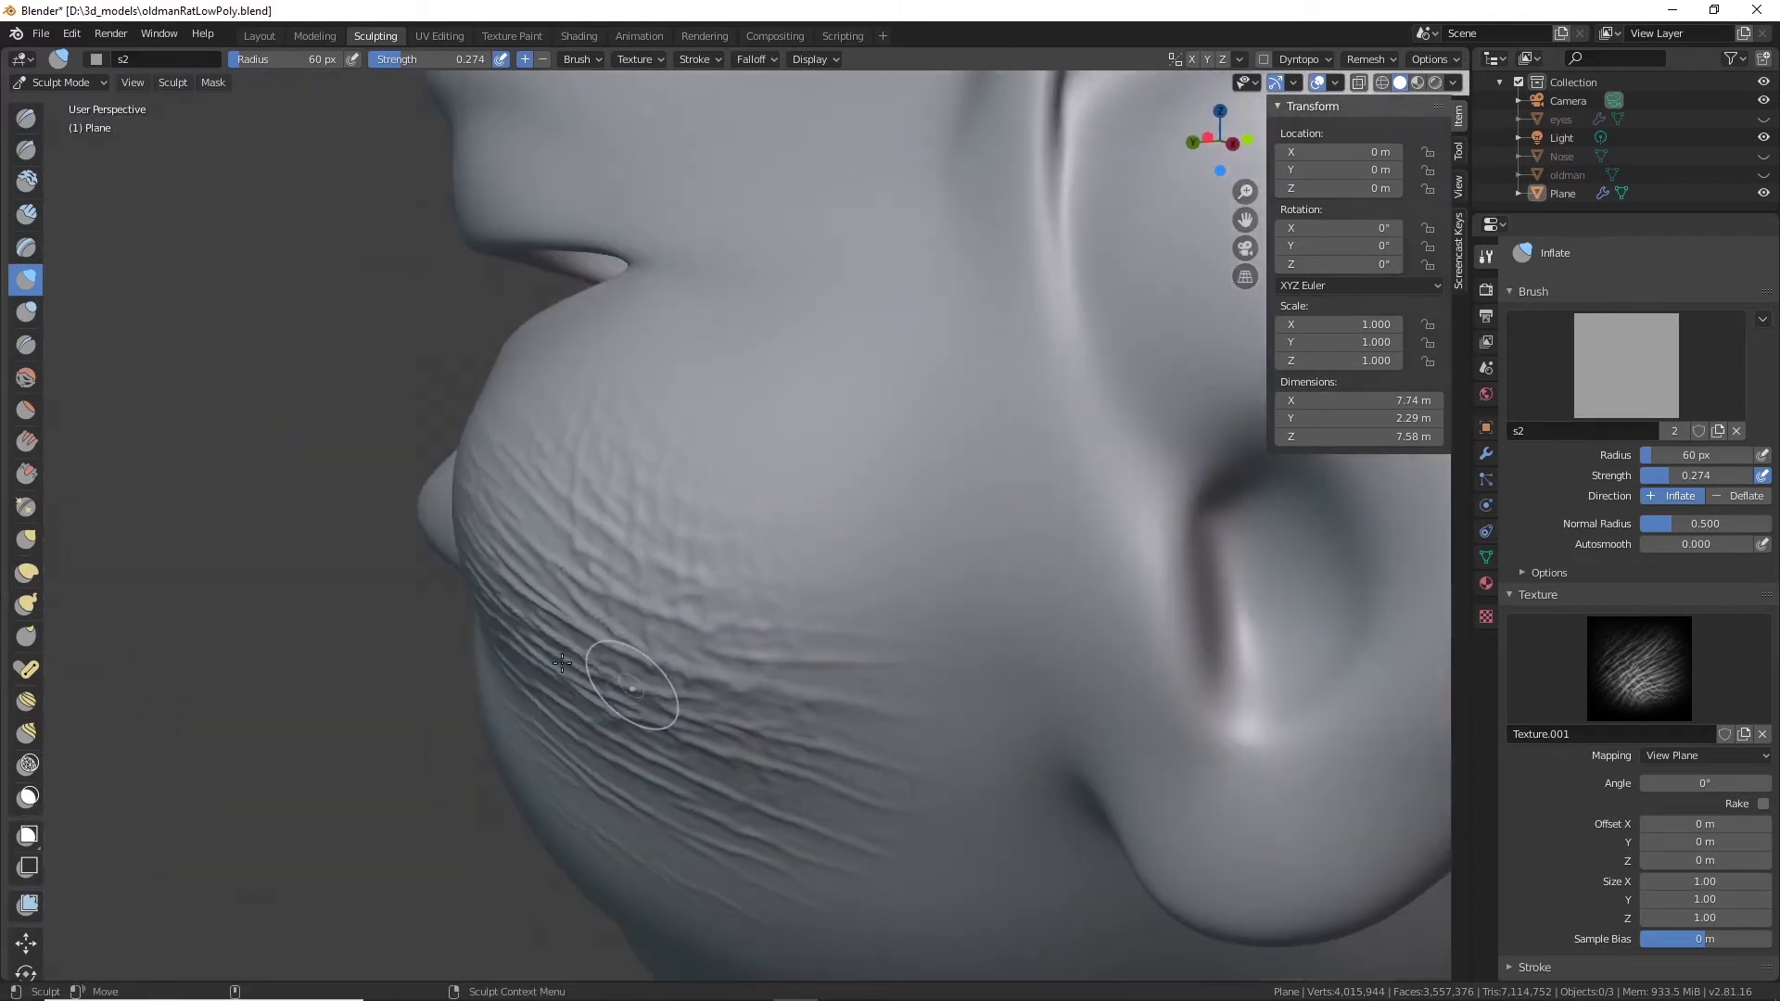
Undo the wrinkles on the cheek and check the s2 brush's stroke and falloff settings.
key(ctrl+z)
middle_drag(636, 568, 804, 321)
click(720, 59)
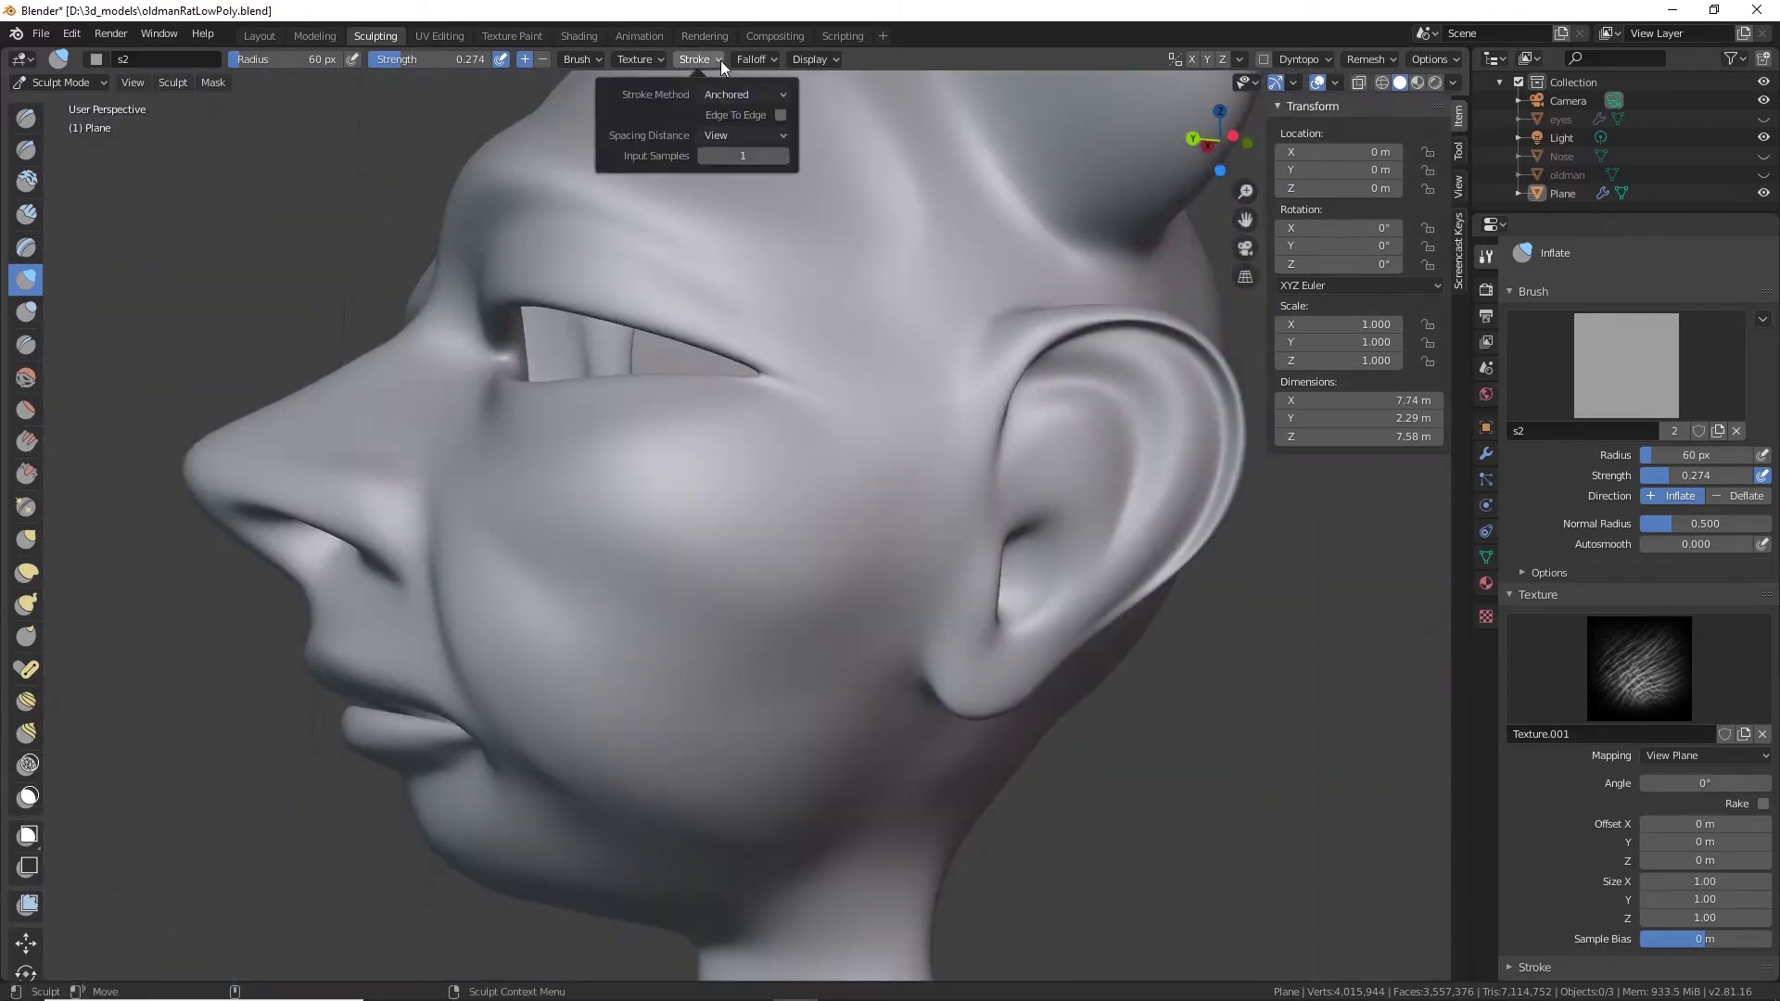
click(721, 59)
click(776, 59)
click(776, 59)
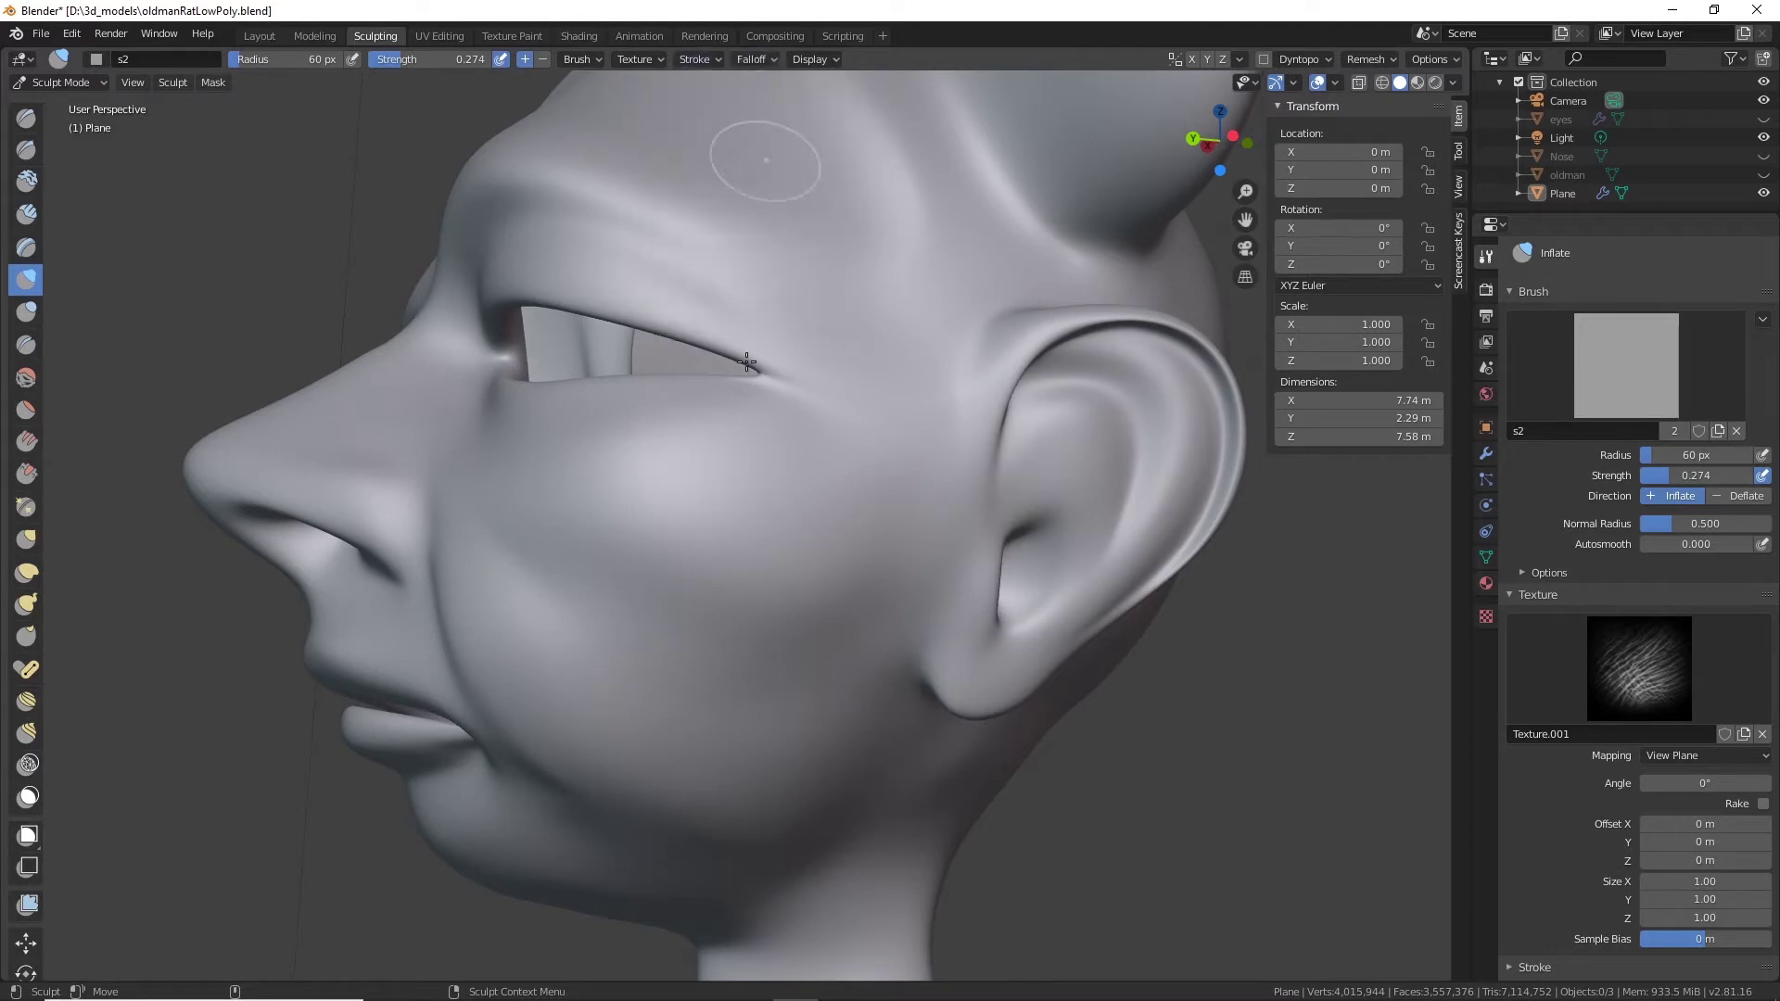
Paint s2 wrinkles on the cheek at 0.274 strength, inspect them from several angles, and undo them.
mouse_move(599, 649)
mouse_down()
mouse_move(521, 668)
mouse_move(549, 660)
mouse_up()
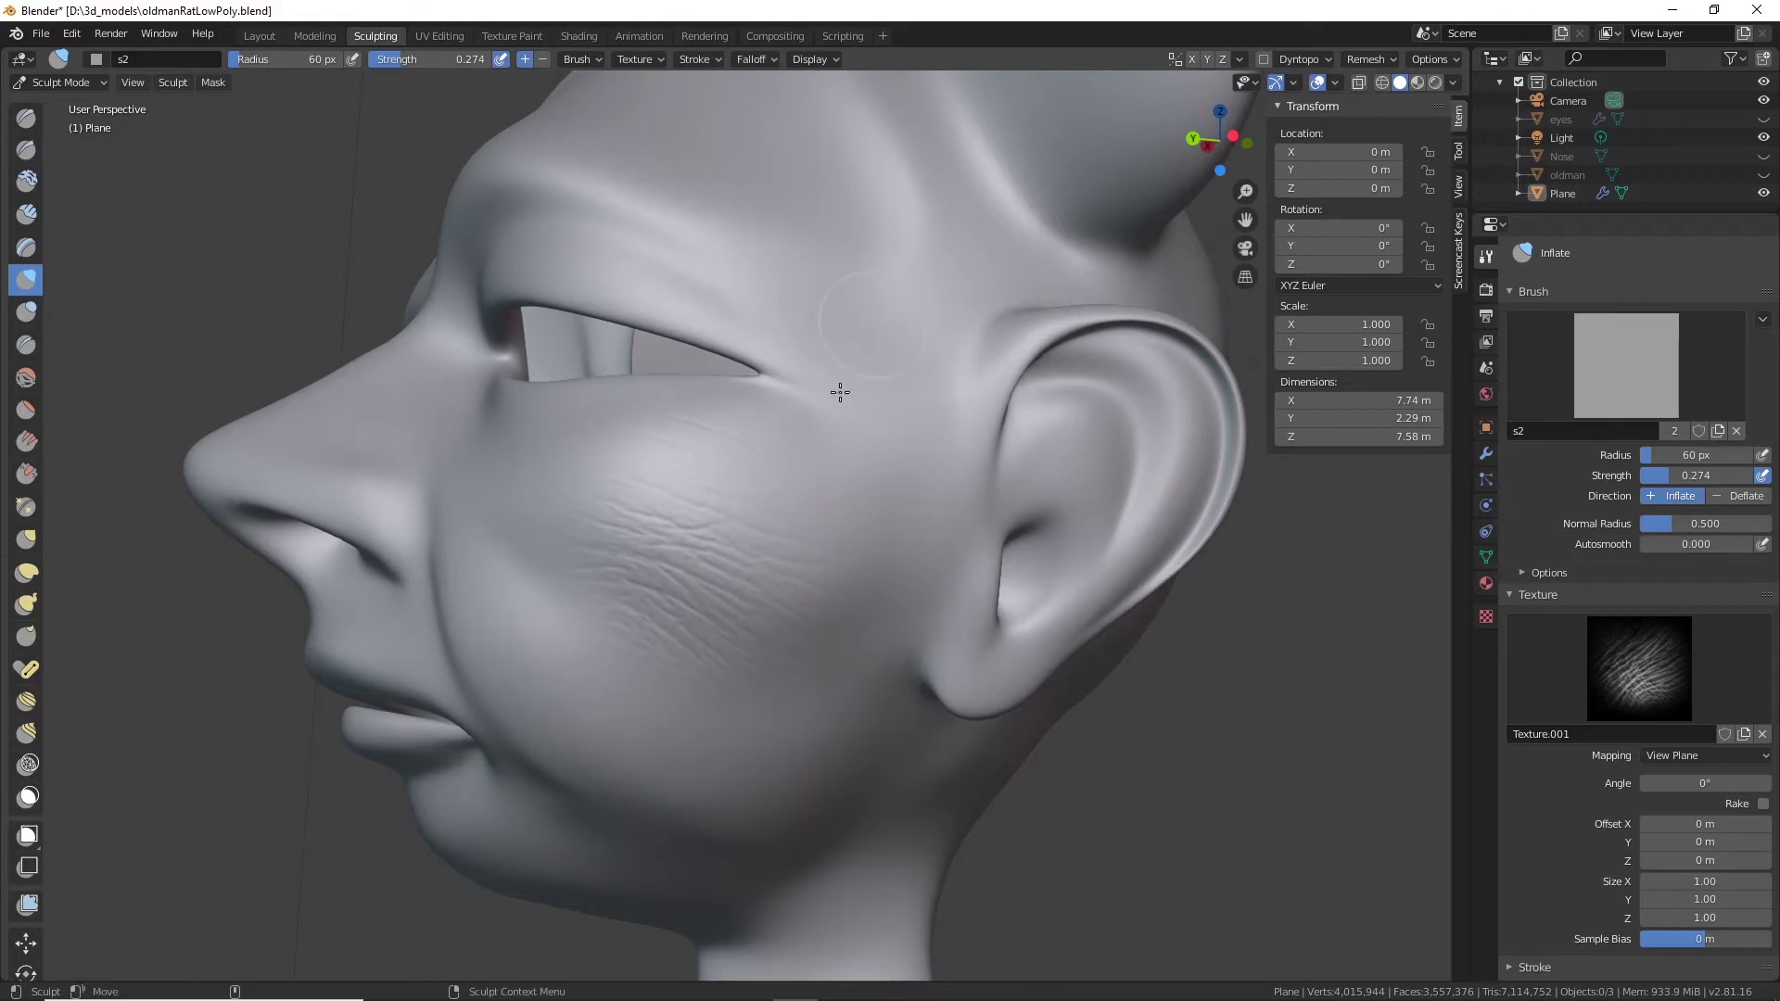
alt+drag(675, 501, 776, 540)
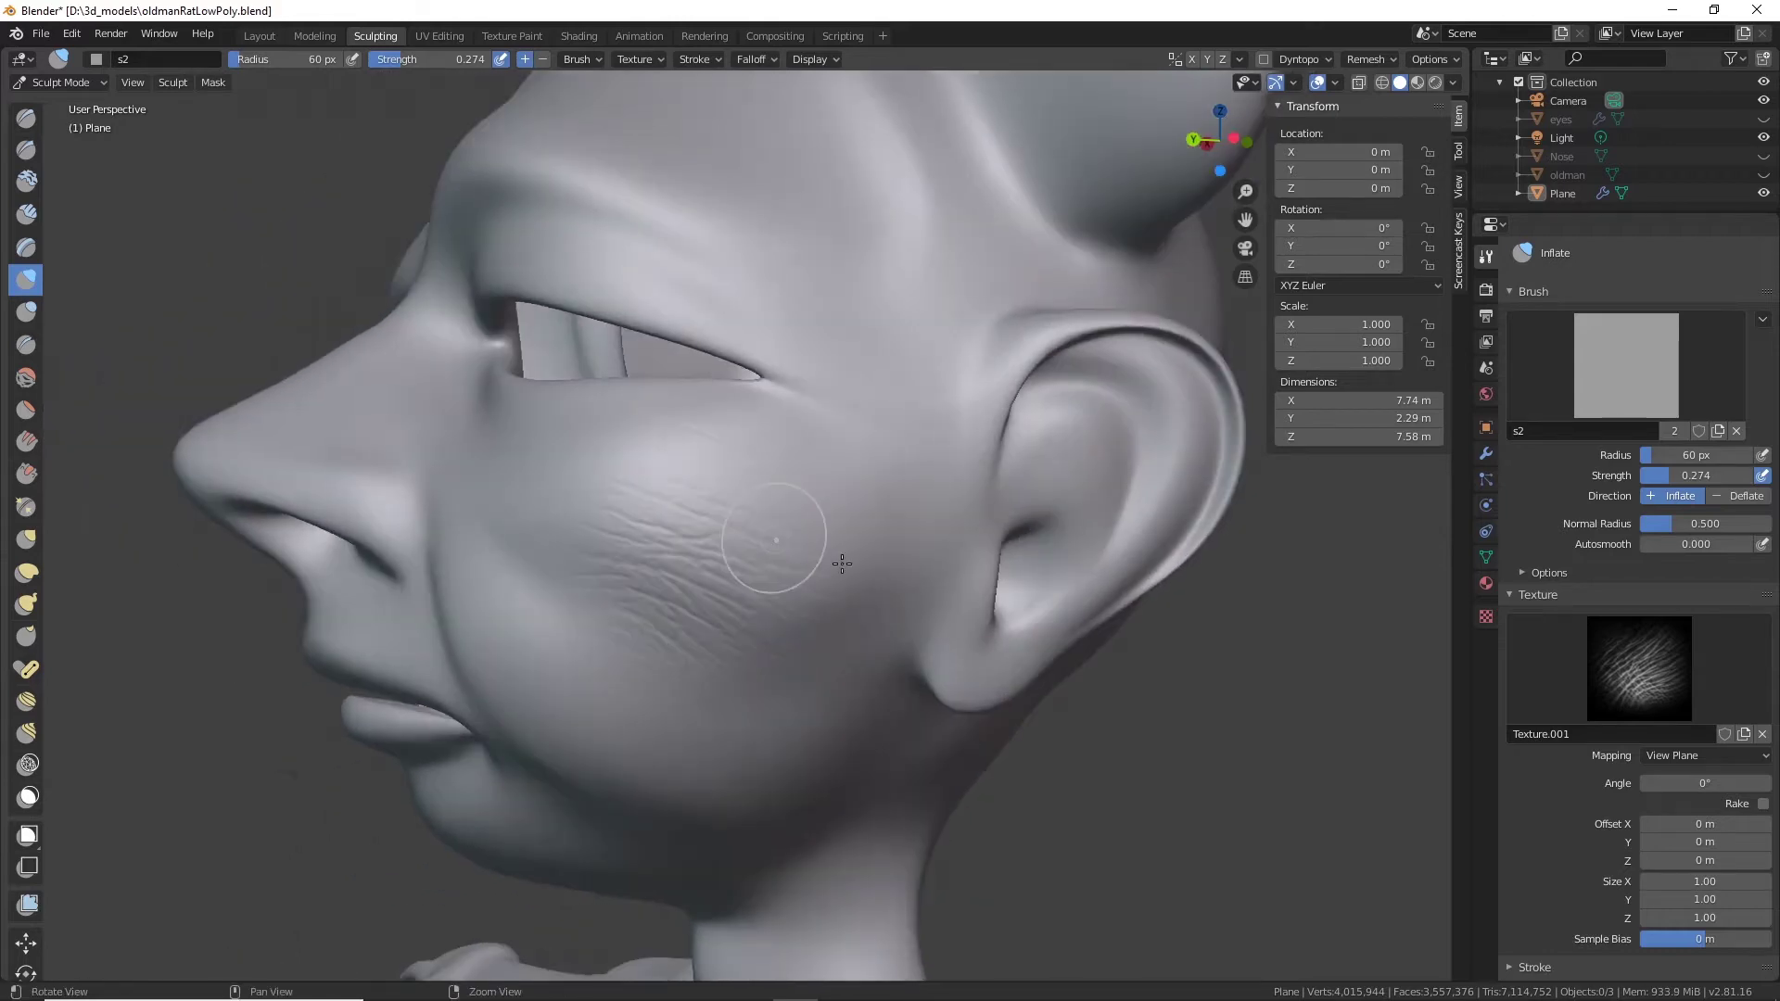
mouse_move(471, 644)
alt+mouse_down()
mouse_move(719, 639)
mouse_move(291, 581)
mouse_move(735, 596)
mouse_move(690, 622)
alt+mouse_up()
scroll(720, 638, down, 8)
scroll(735, 601, up, 7)
mouse_move(654, 575)
mouse_down()
mouse_move(725, 596)
mouse_move(676, 538)
mouse_up()
drag(700, 514, 799, 556)
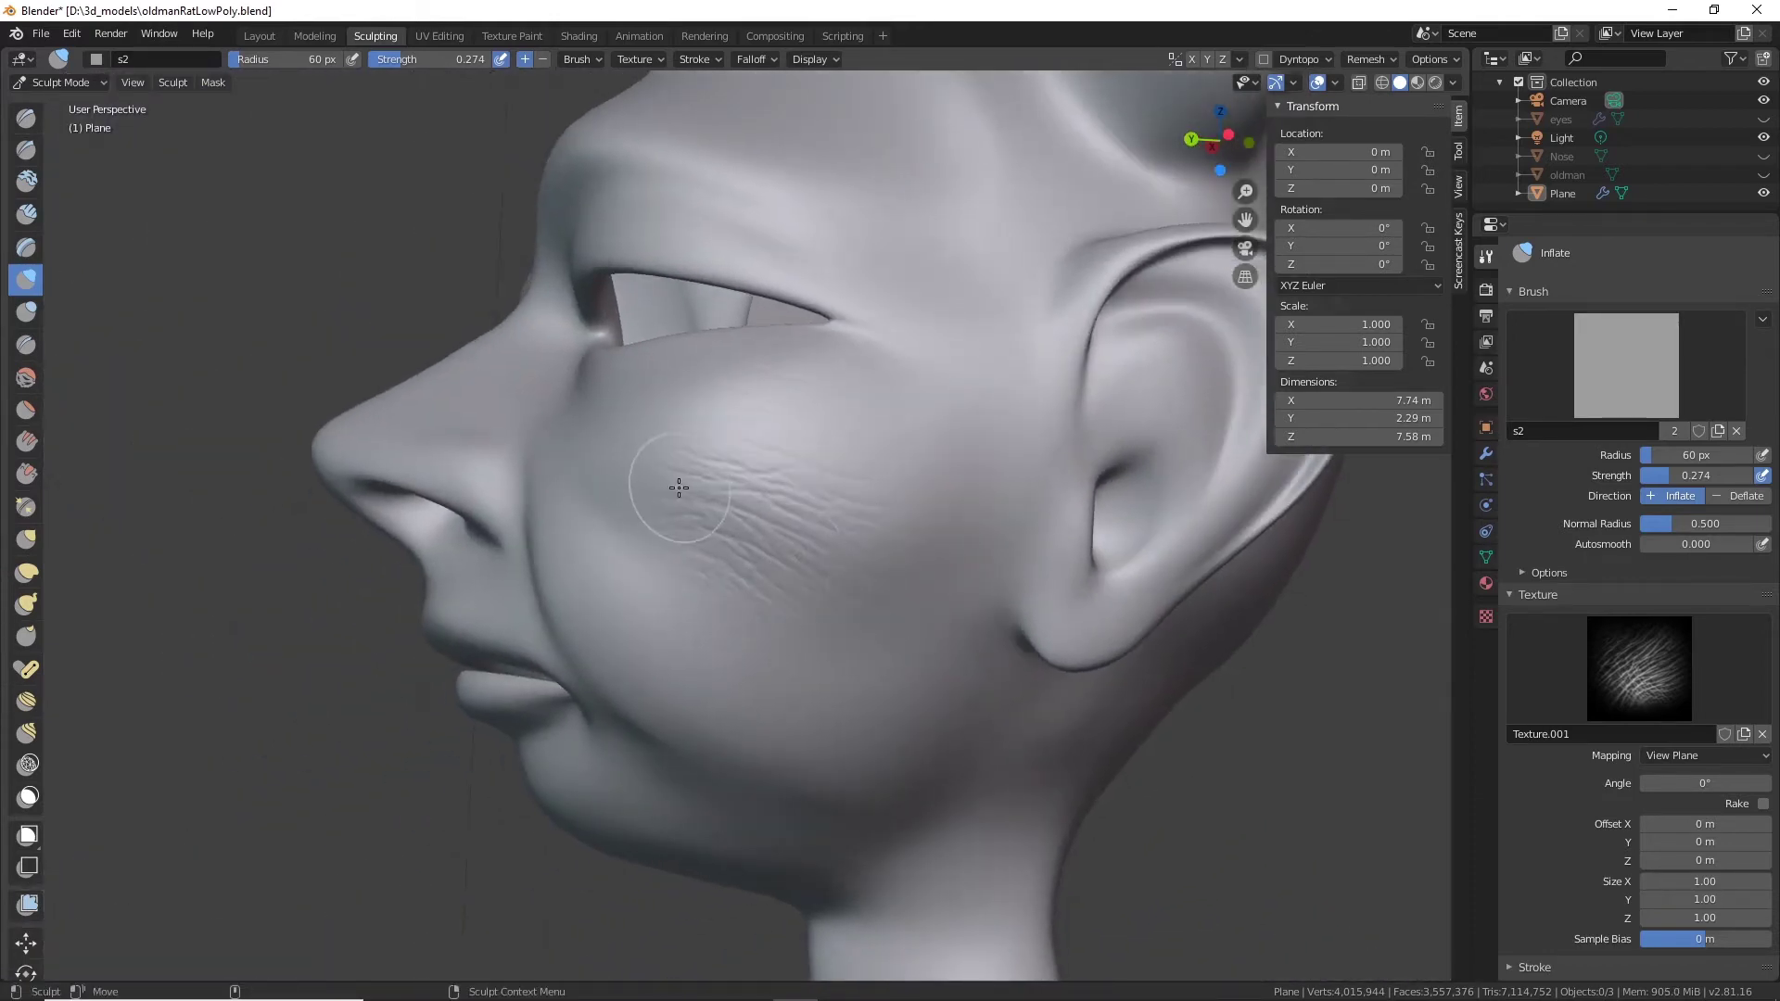
key(ctrl+z)
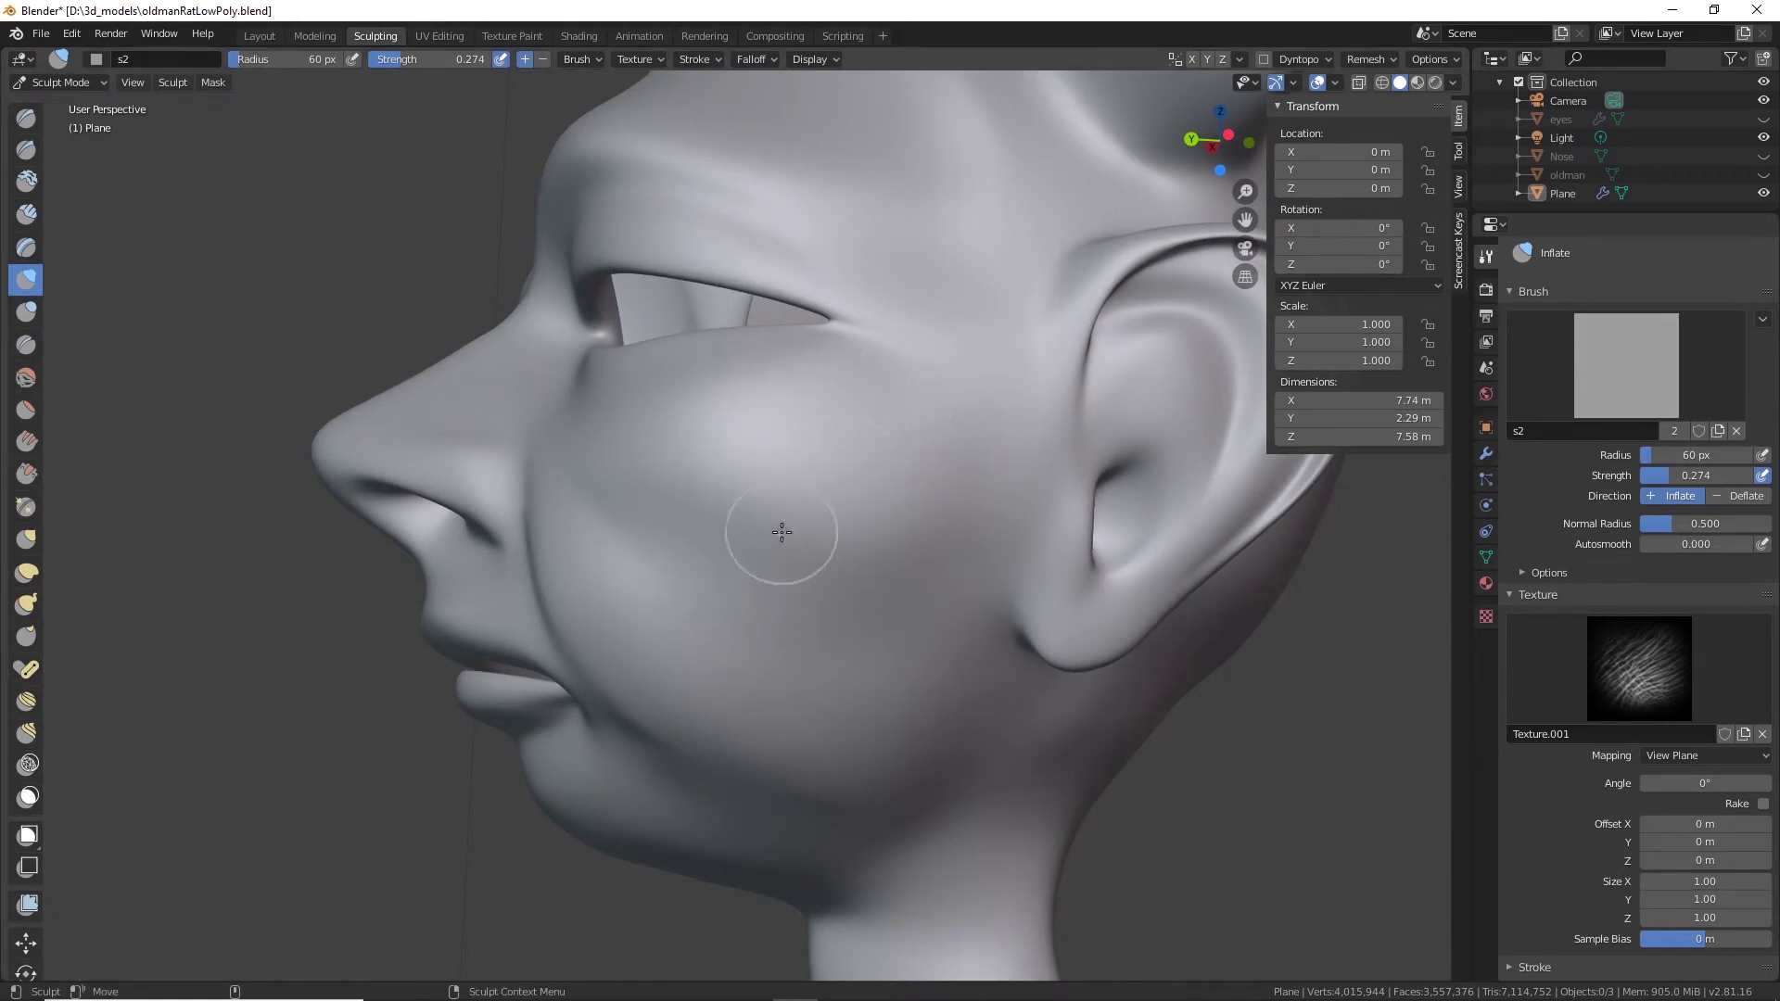
Turn on X mirror symmetry for sculpting.
scroll(1618, 848, down, 5)
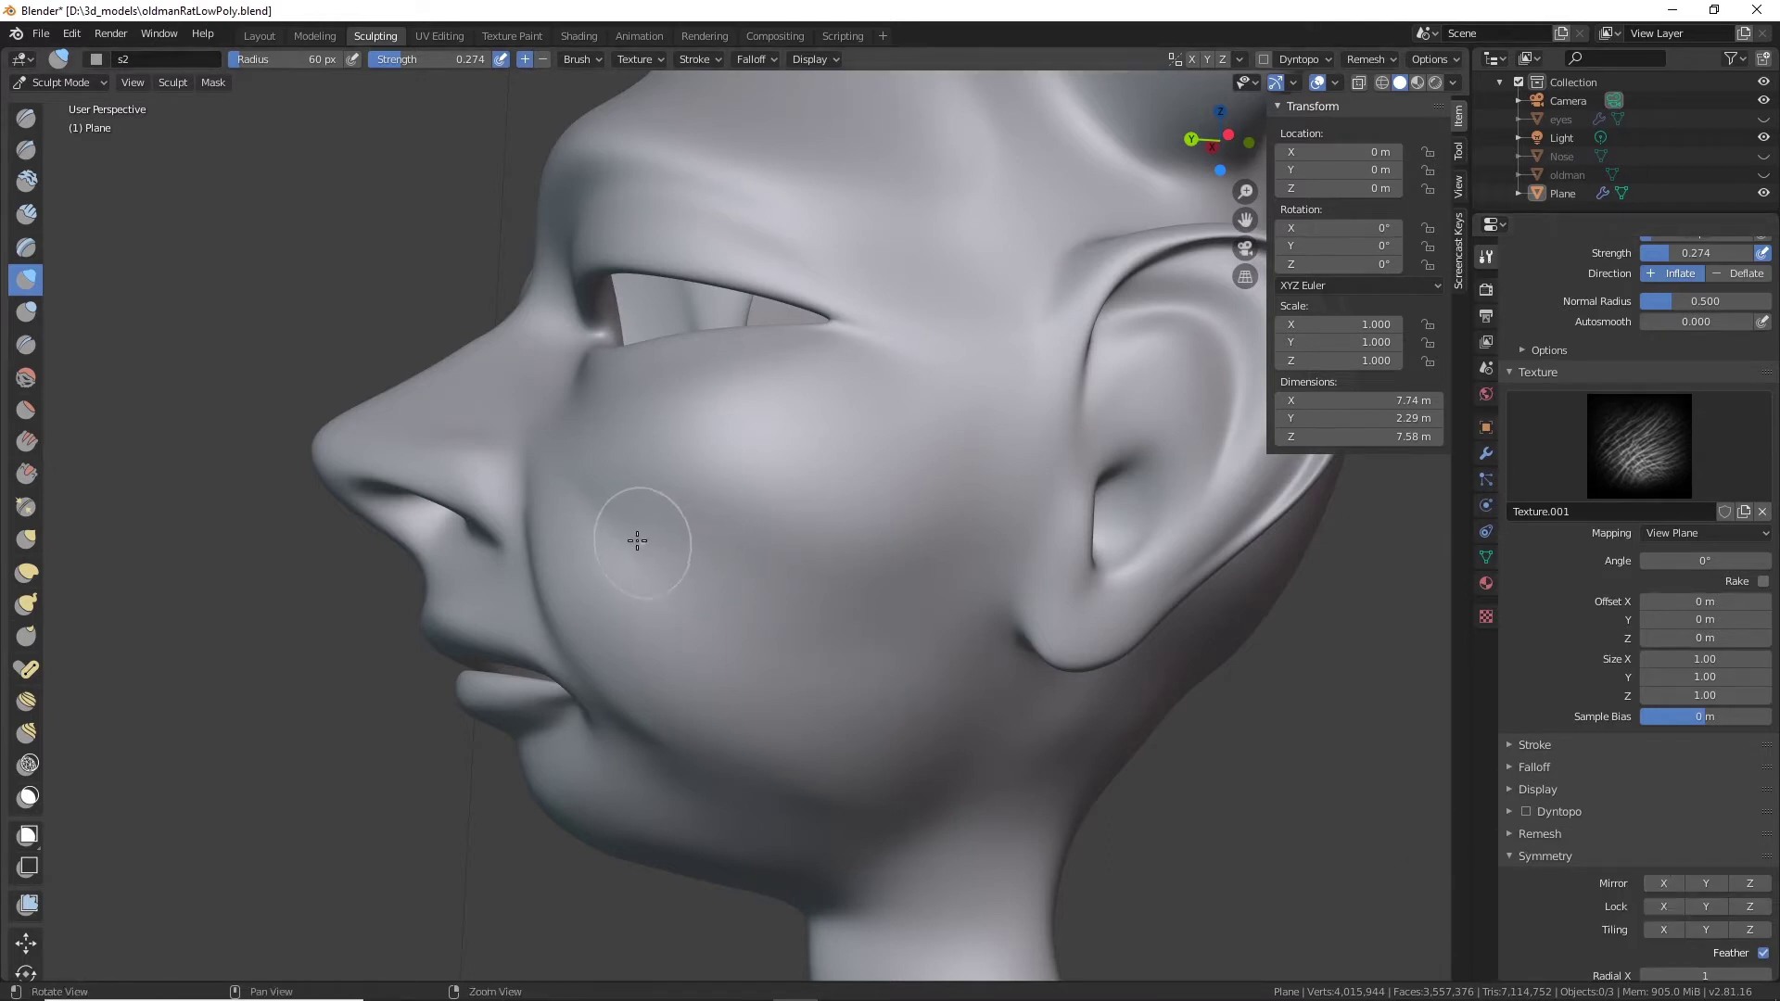
middle_drag(636, 529, 719, 521)
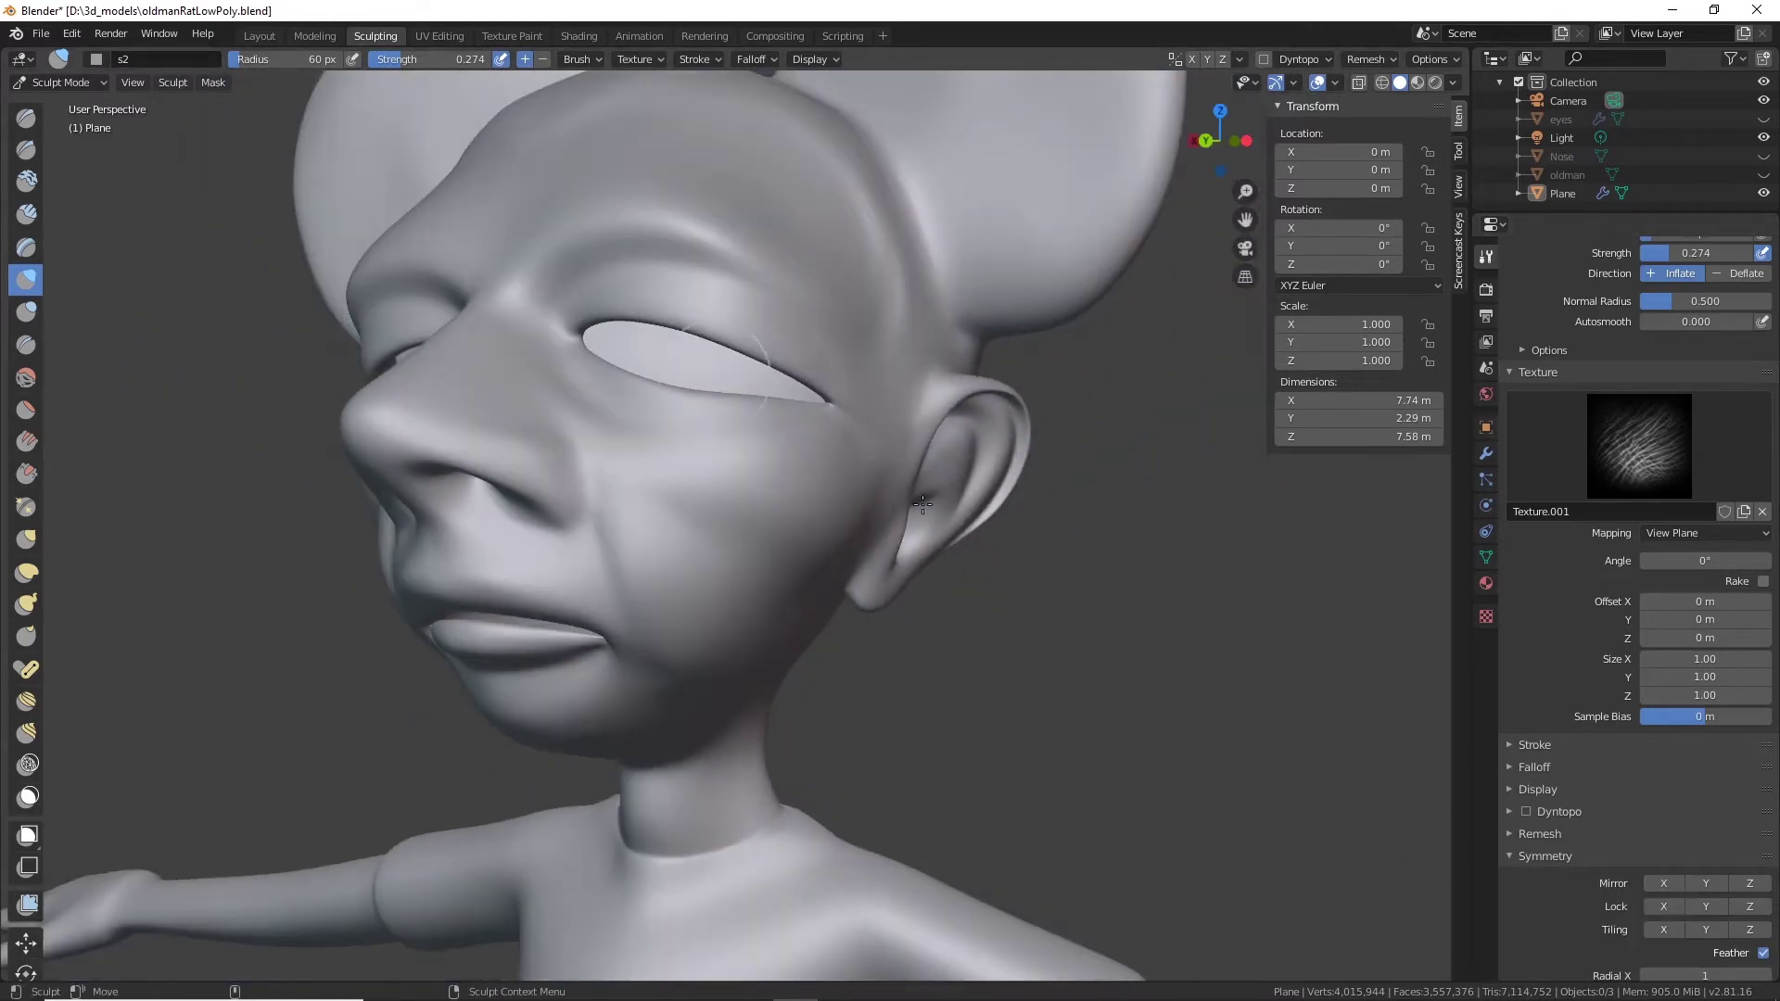
middle_drag(794, 638, 656, 397)
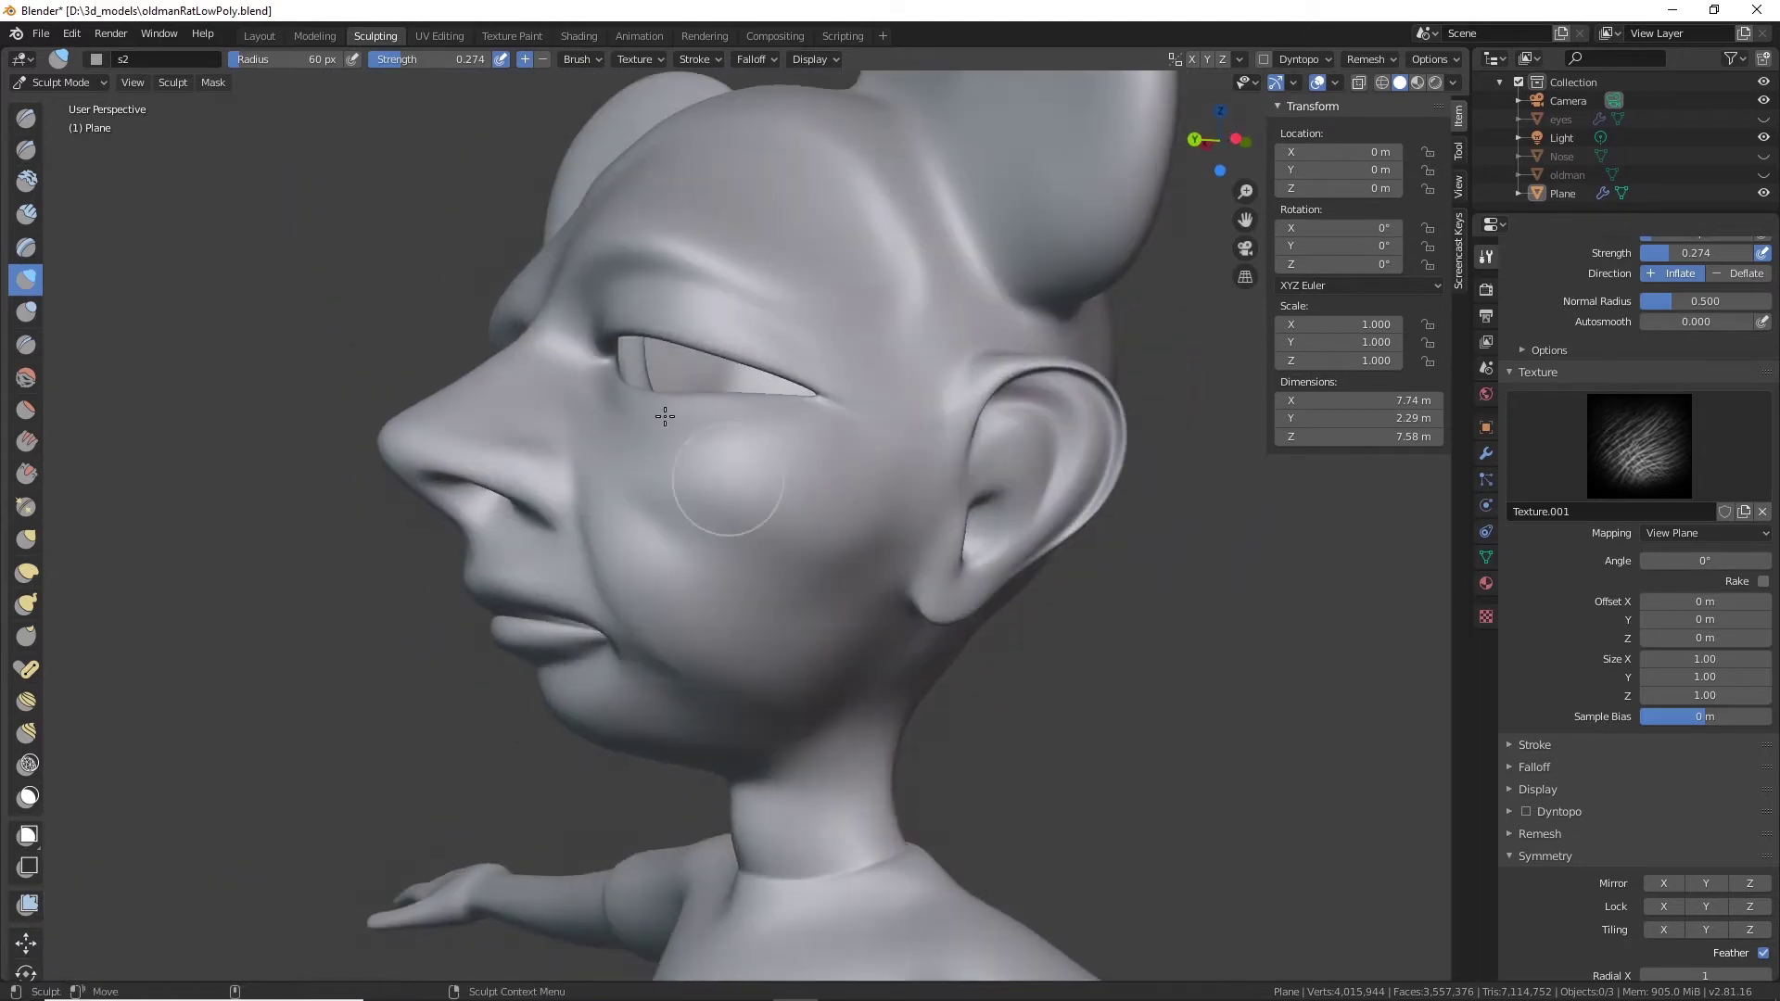
click(1671, 882)
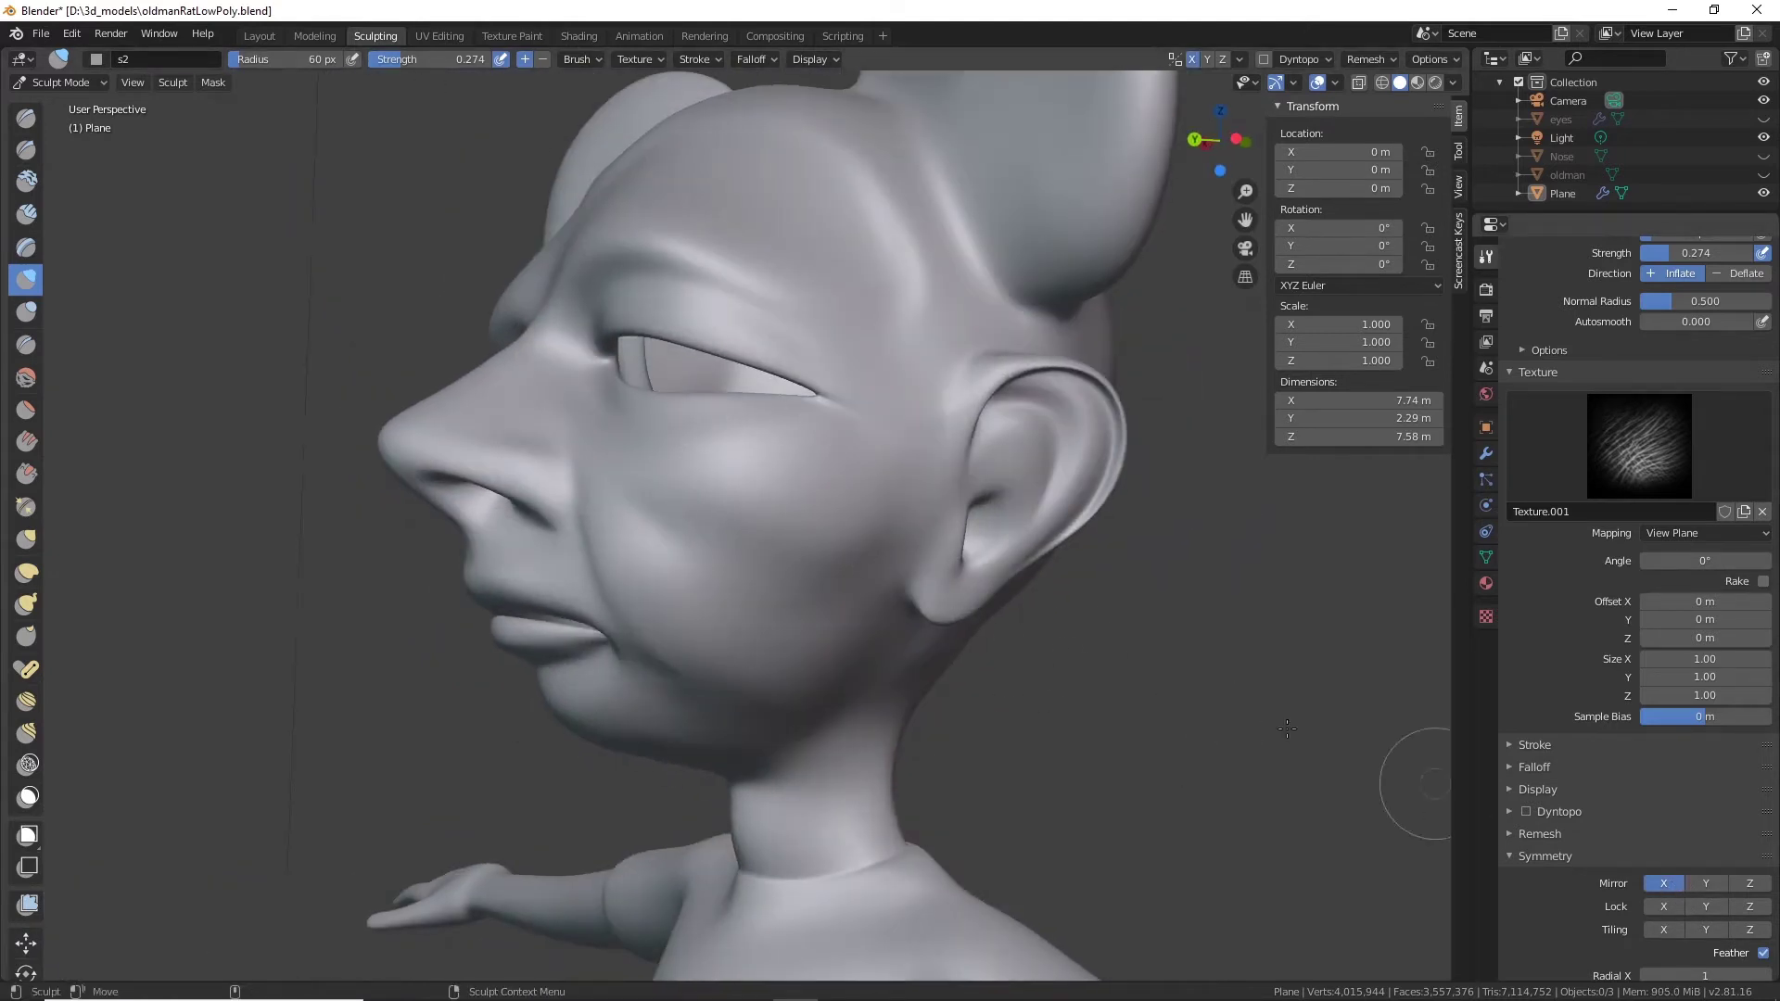
Paint mirrored s2 wrinkles over the cheeks, temples and forehead, and undo the strokes on the forehead.
middle_drag(611, 562, 992, 567)
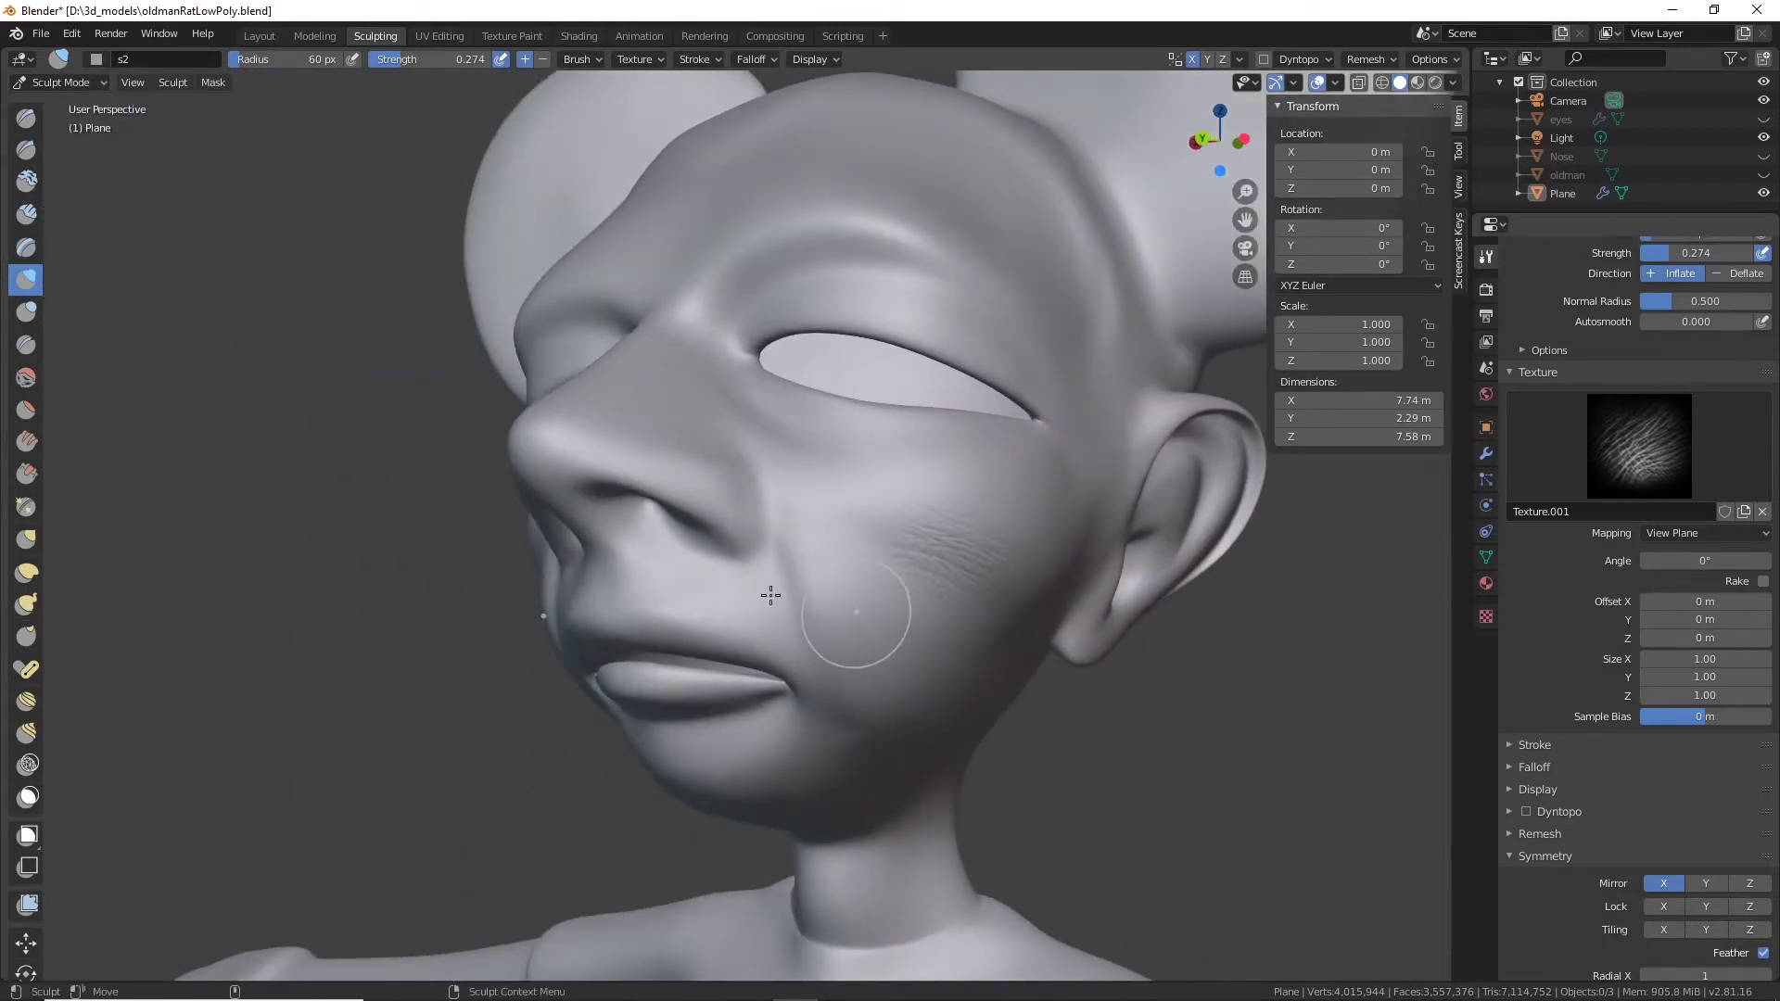
middle_drag(427, 585, 632, 599)
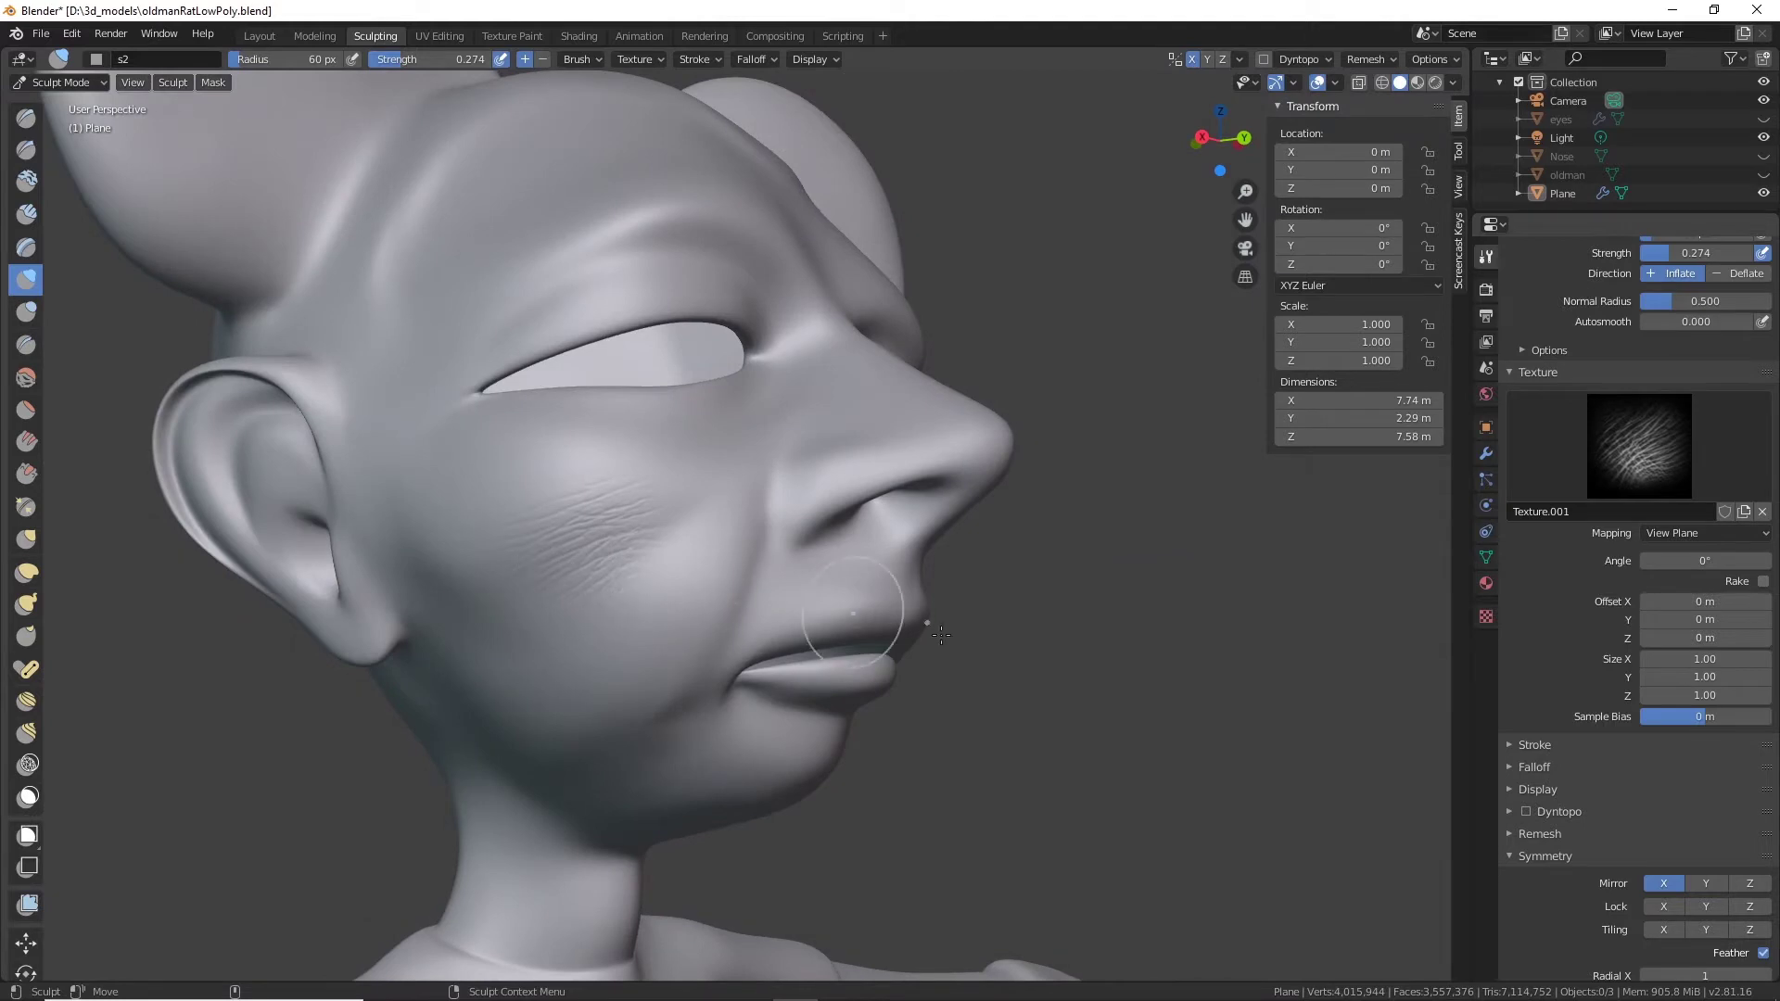
middle_drag(941, 635, 724, 662)
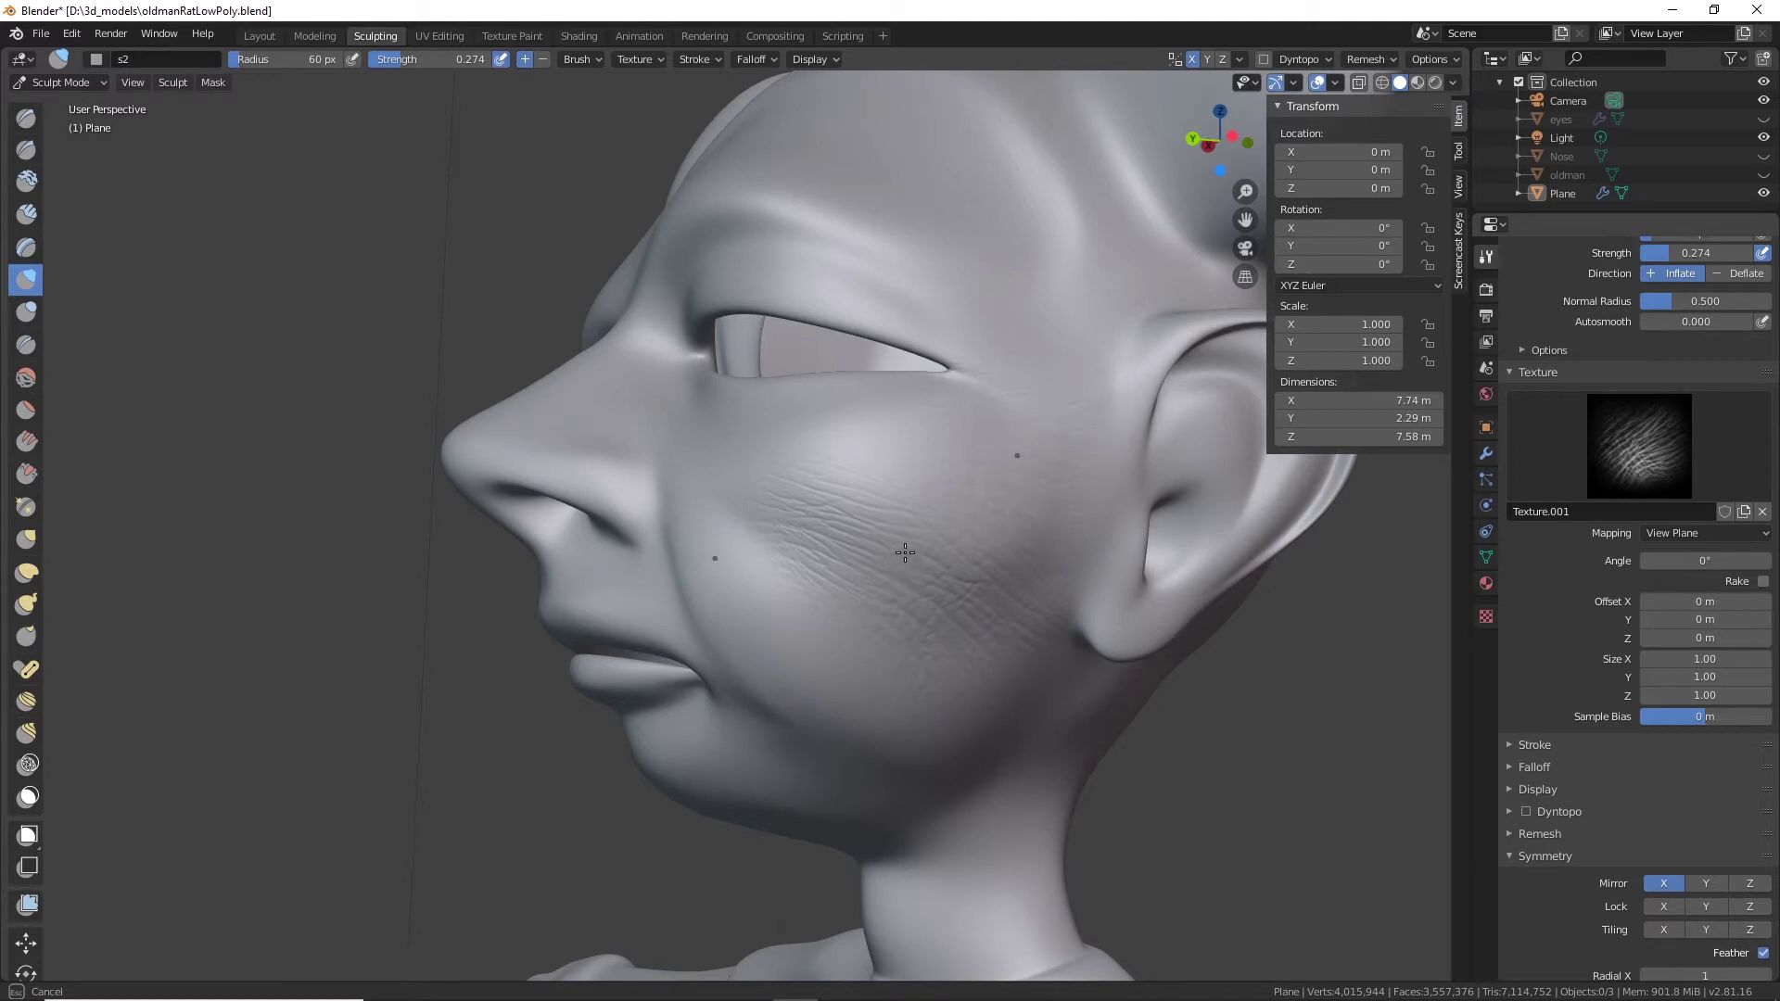
drag(911, 558, 907, 465)
middle_drag(913, 414, 960, 630)
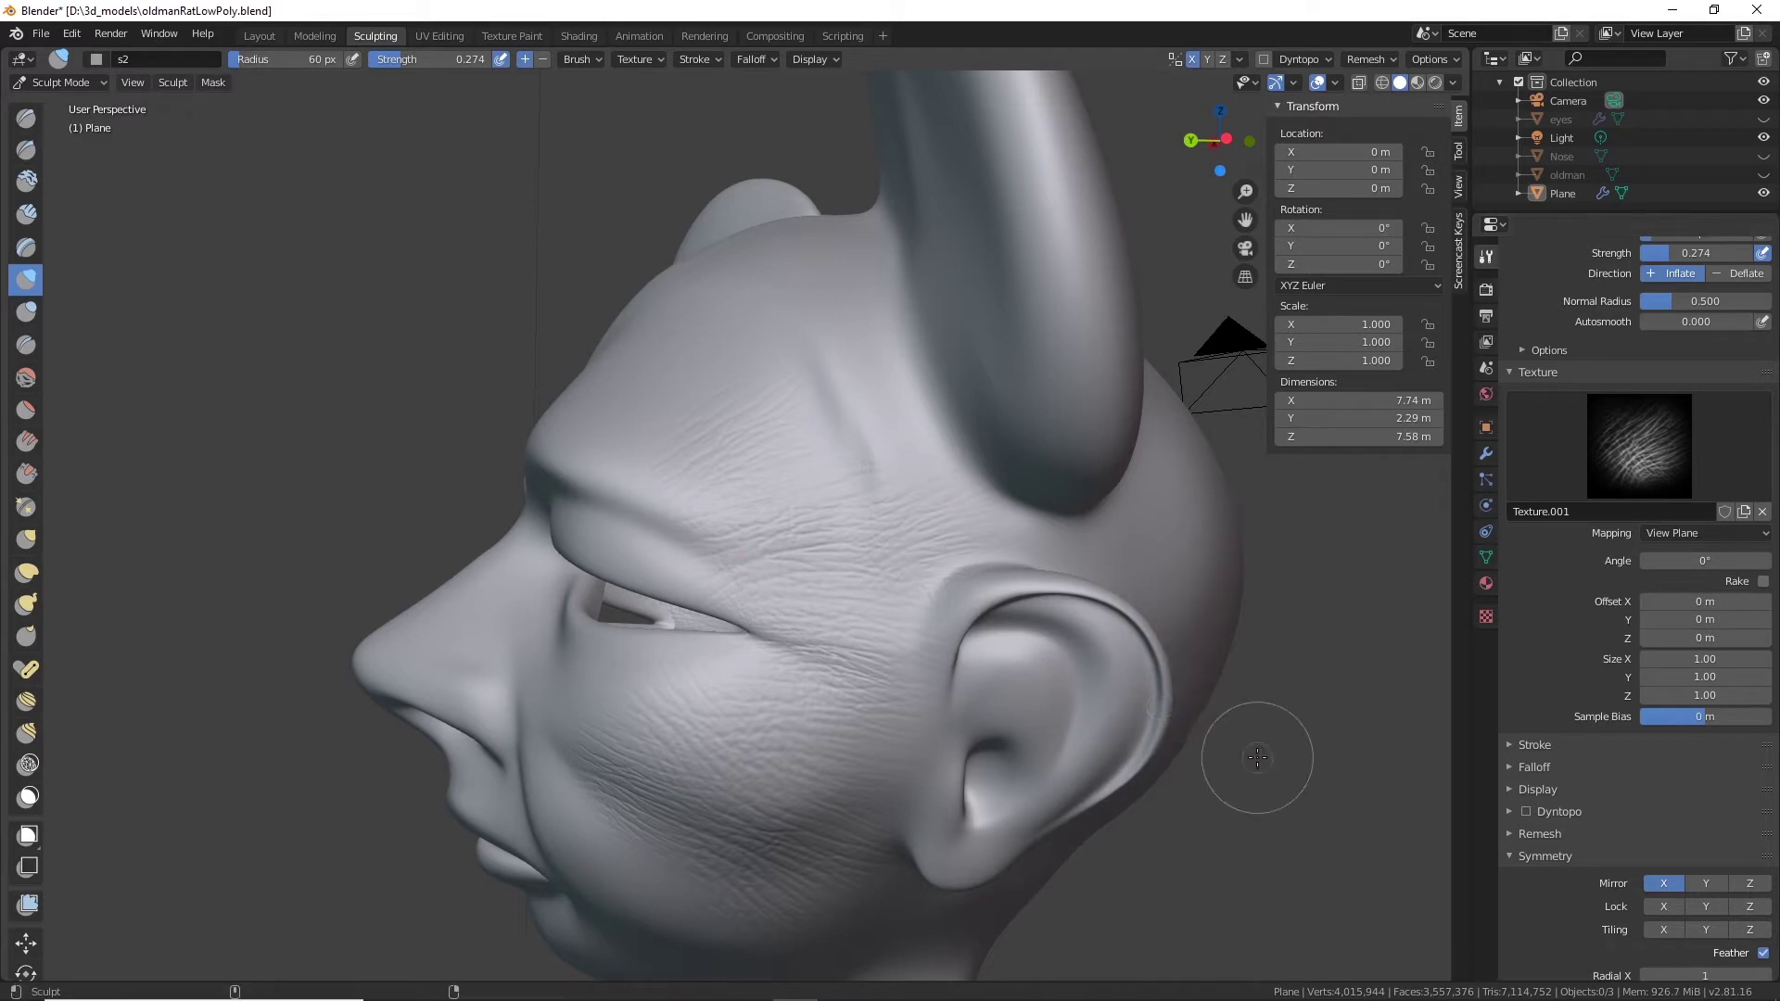
drag(1038, 578, 1066, 586)
key(ctrl+z)
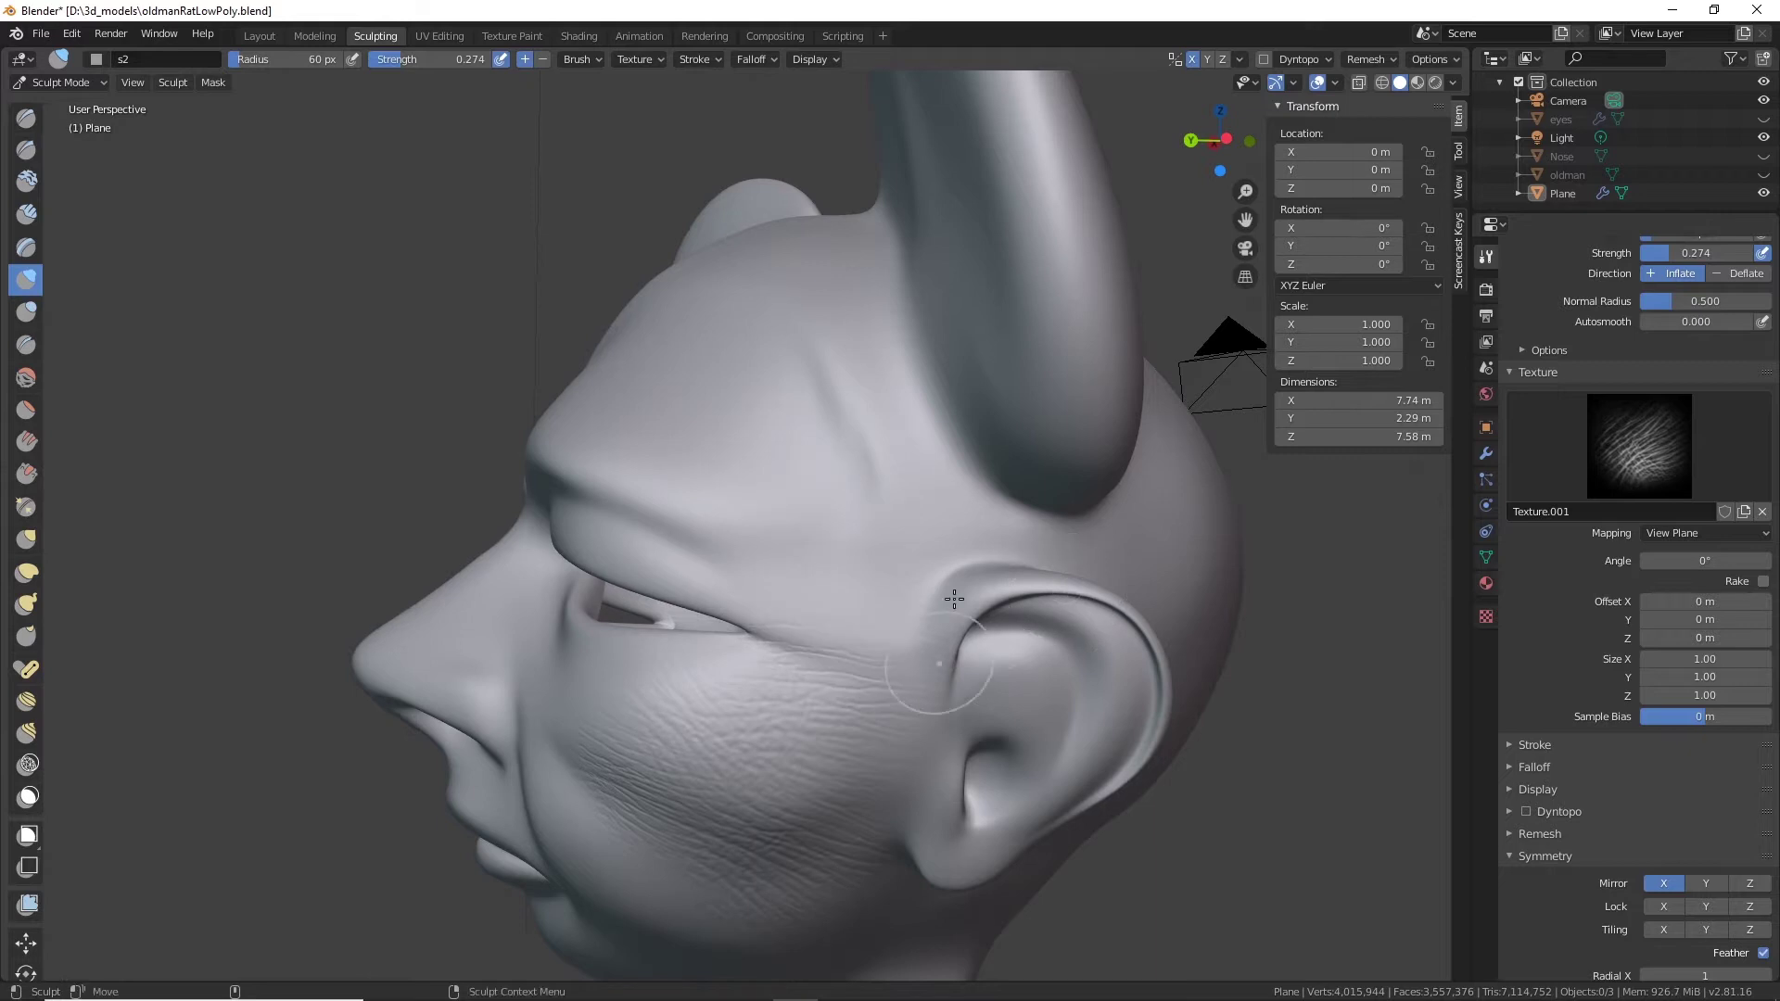
Paint a mirrored mask along the hairline above the forehead with the Mask brush.
middle_drag(860, 685, 767, 429)
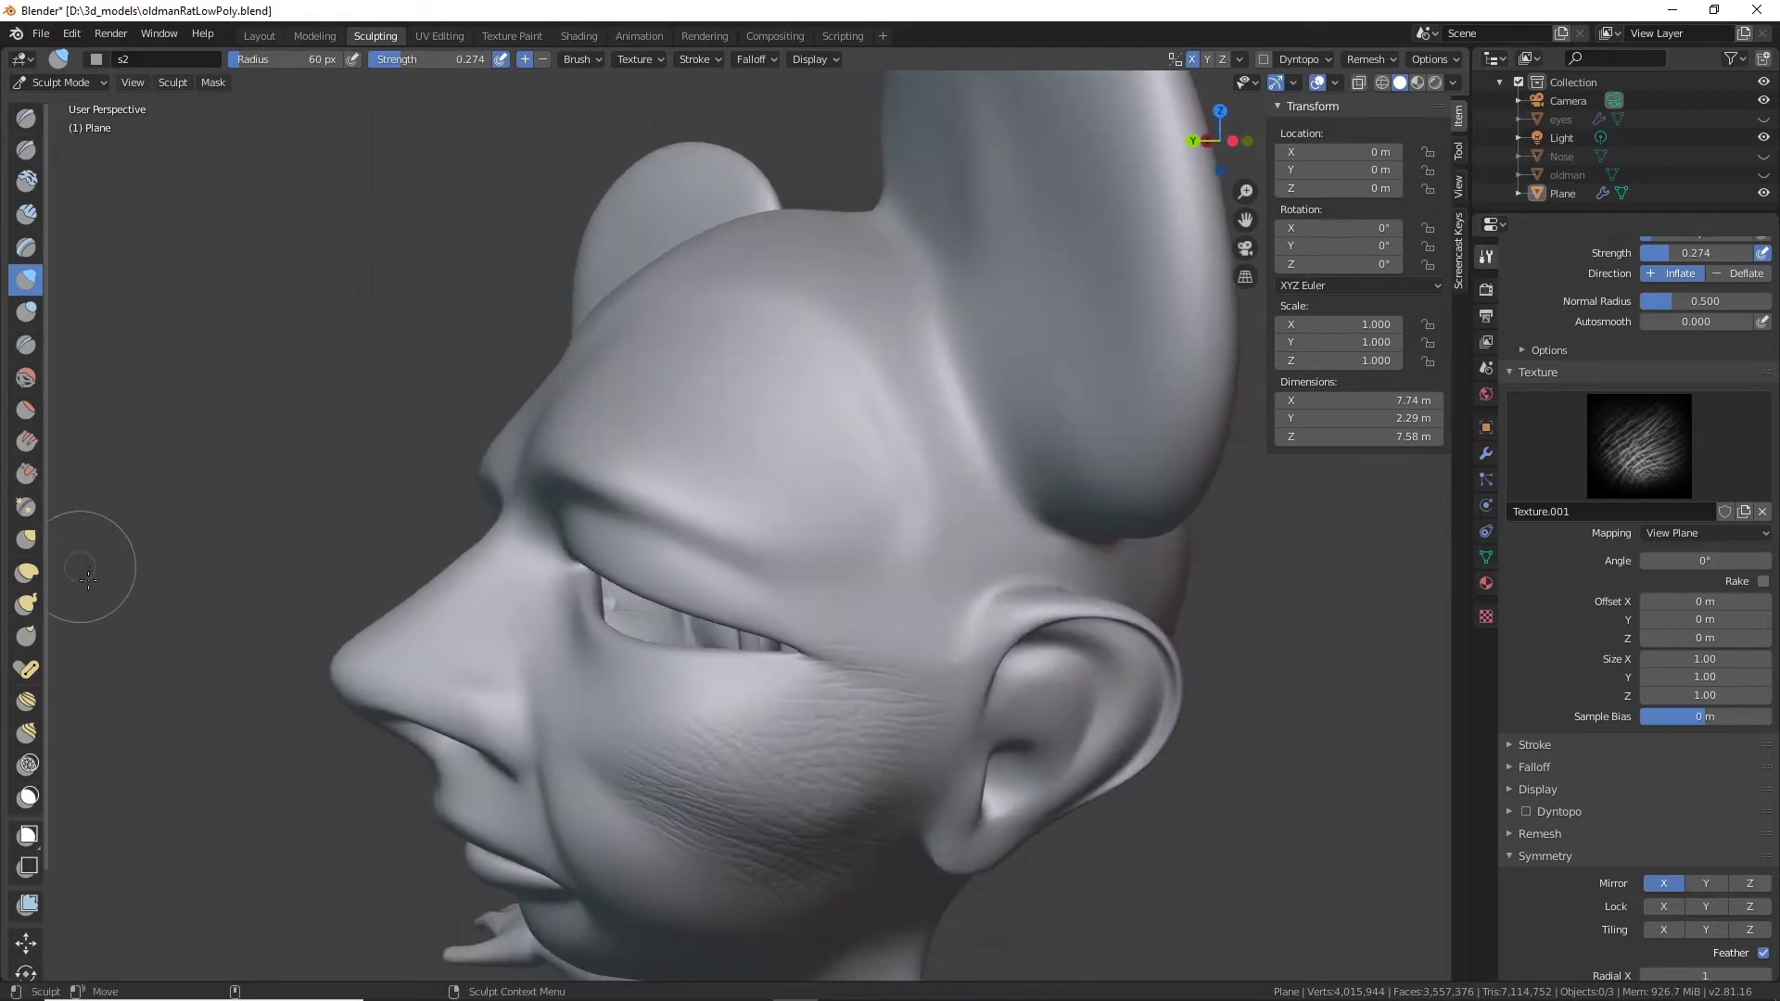
click(29, 799)
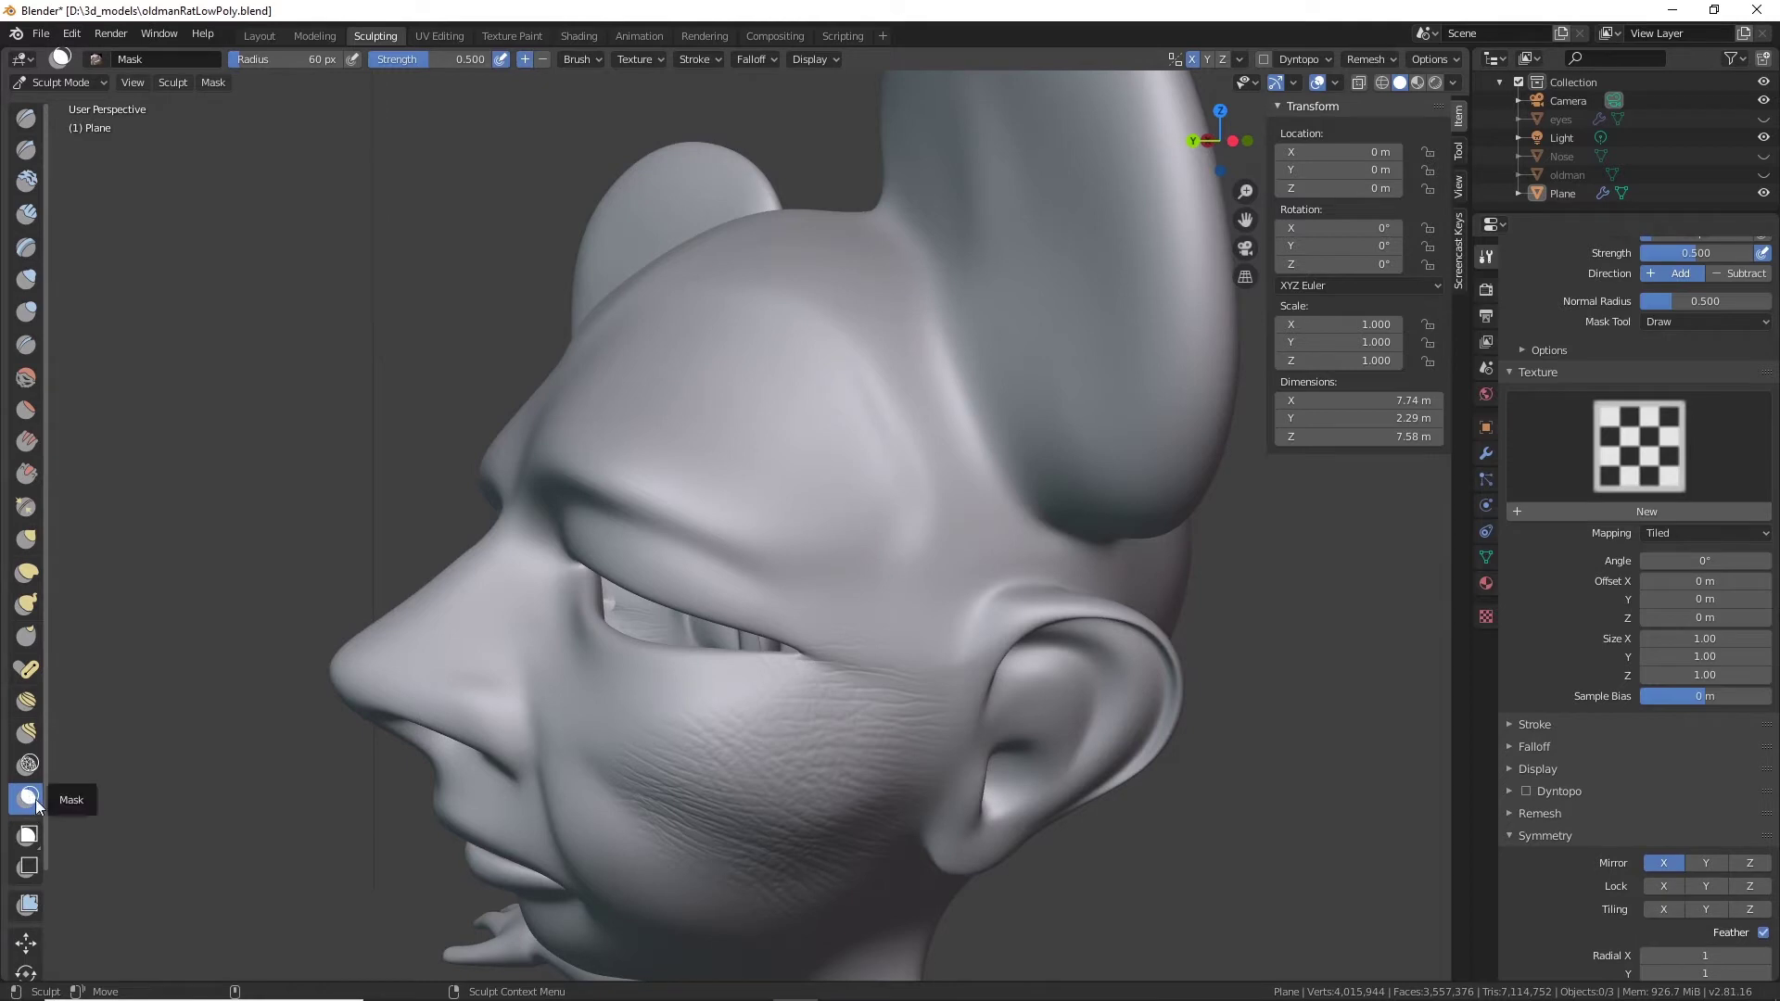
middle_drag(692, 440, 761, 415)
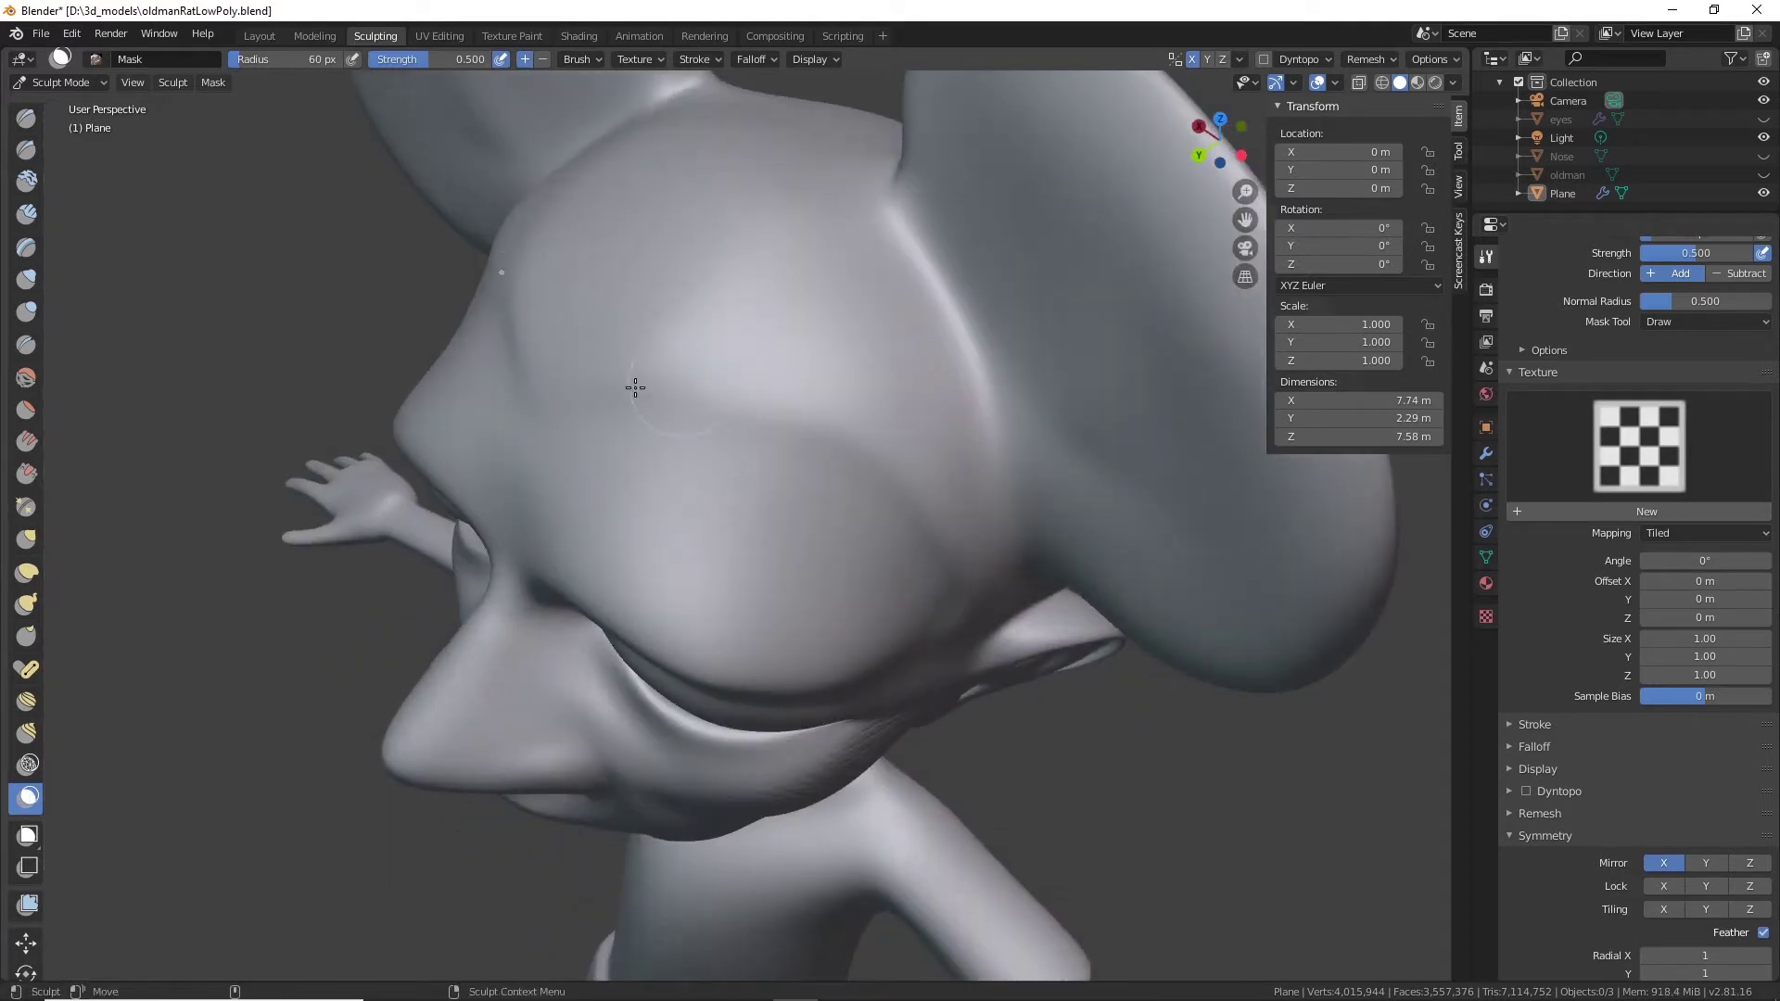
mouse_move(591, 375)
mouse_down()
mouse_move(696, 365)
mouse_move(538, 408)
mouse_move(649, 385)
mouse_move(770, 398)
mouse_move(816, 408)
mouse_move(683, 394)
mouse_move(875, 425)
mouse_move(927, 464)
mouse_move(843, 408)
mouse_move(940, 488)
mouse_move(985, 561)
mouse_move(980, 534)
mouse_up()
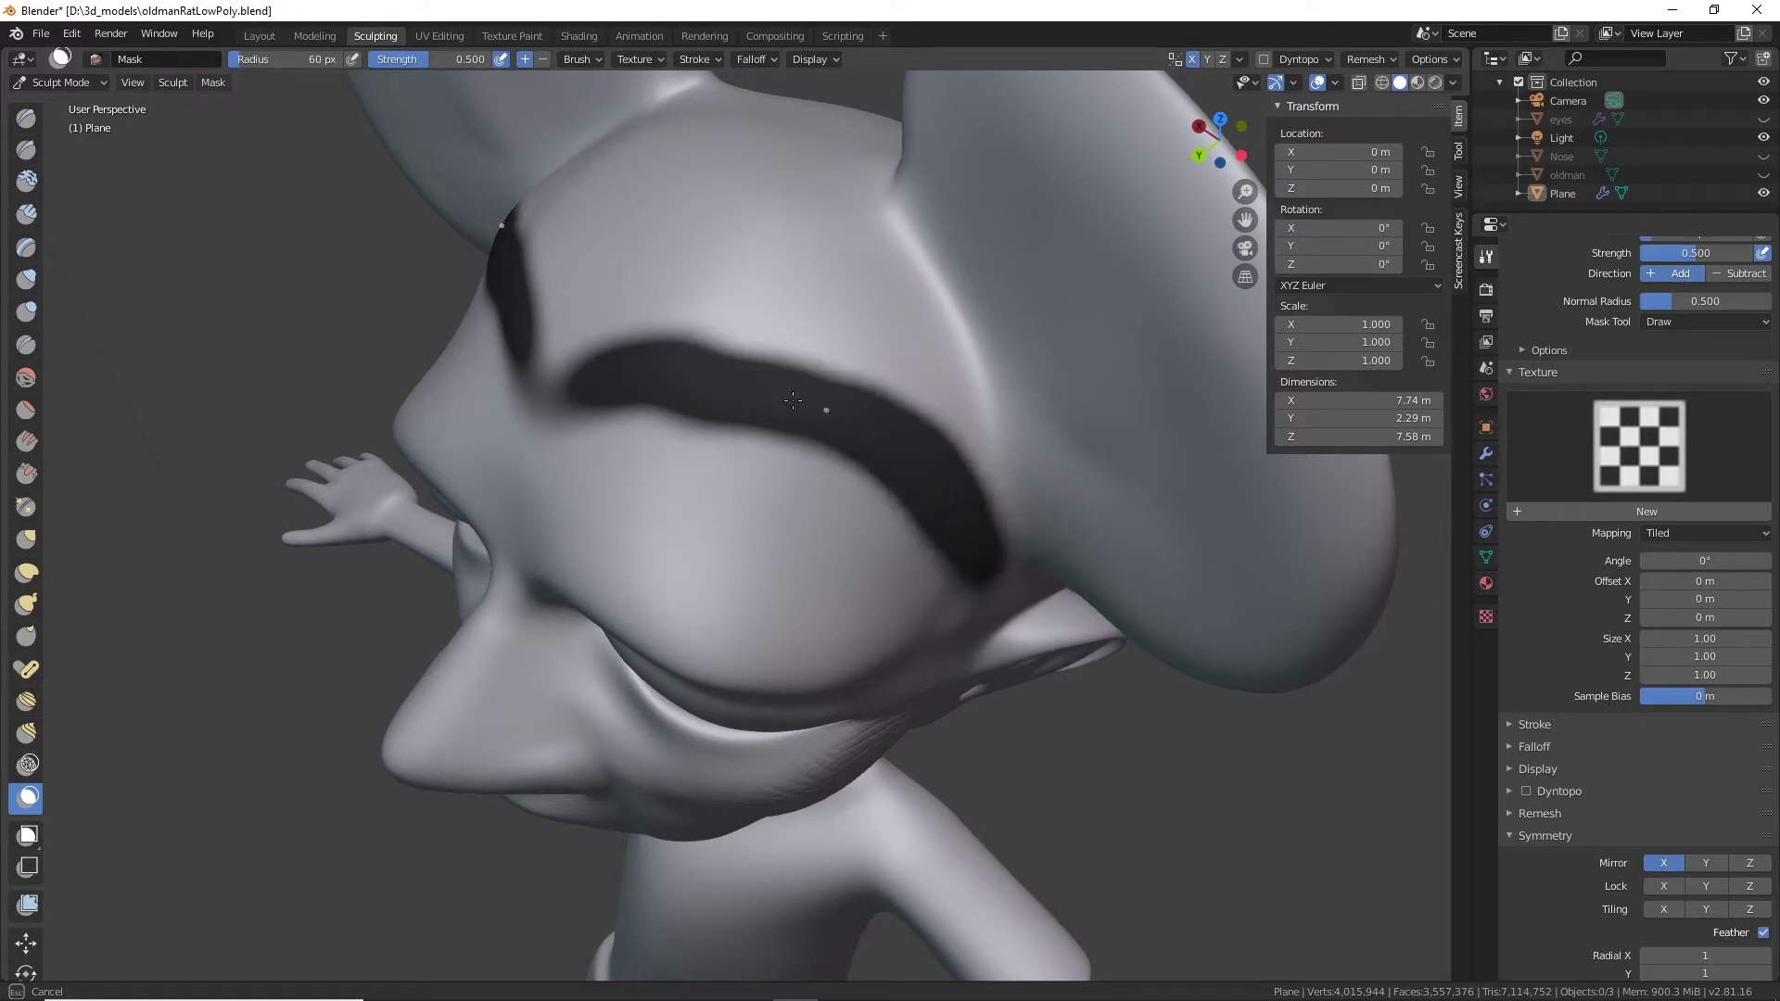
mouse_move(611, 388)
mouse_down()
mouse_move(533, 389)
mouse_move(528, 431)
mouse_move(551, 370)
mouse_move(527, 448)
mouse_move(561, 343)
mouse_move(640, 306)
mouse_move(556, 232)
mouse_move(800, 359)
mouse_up()
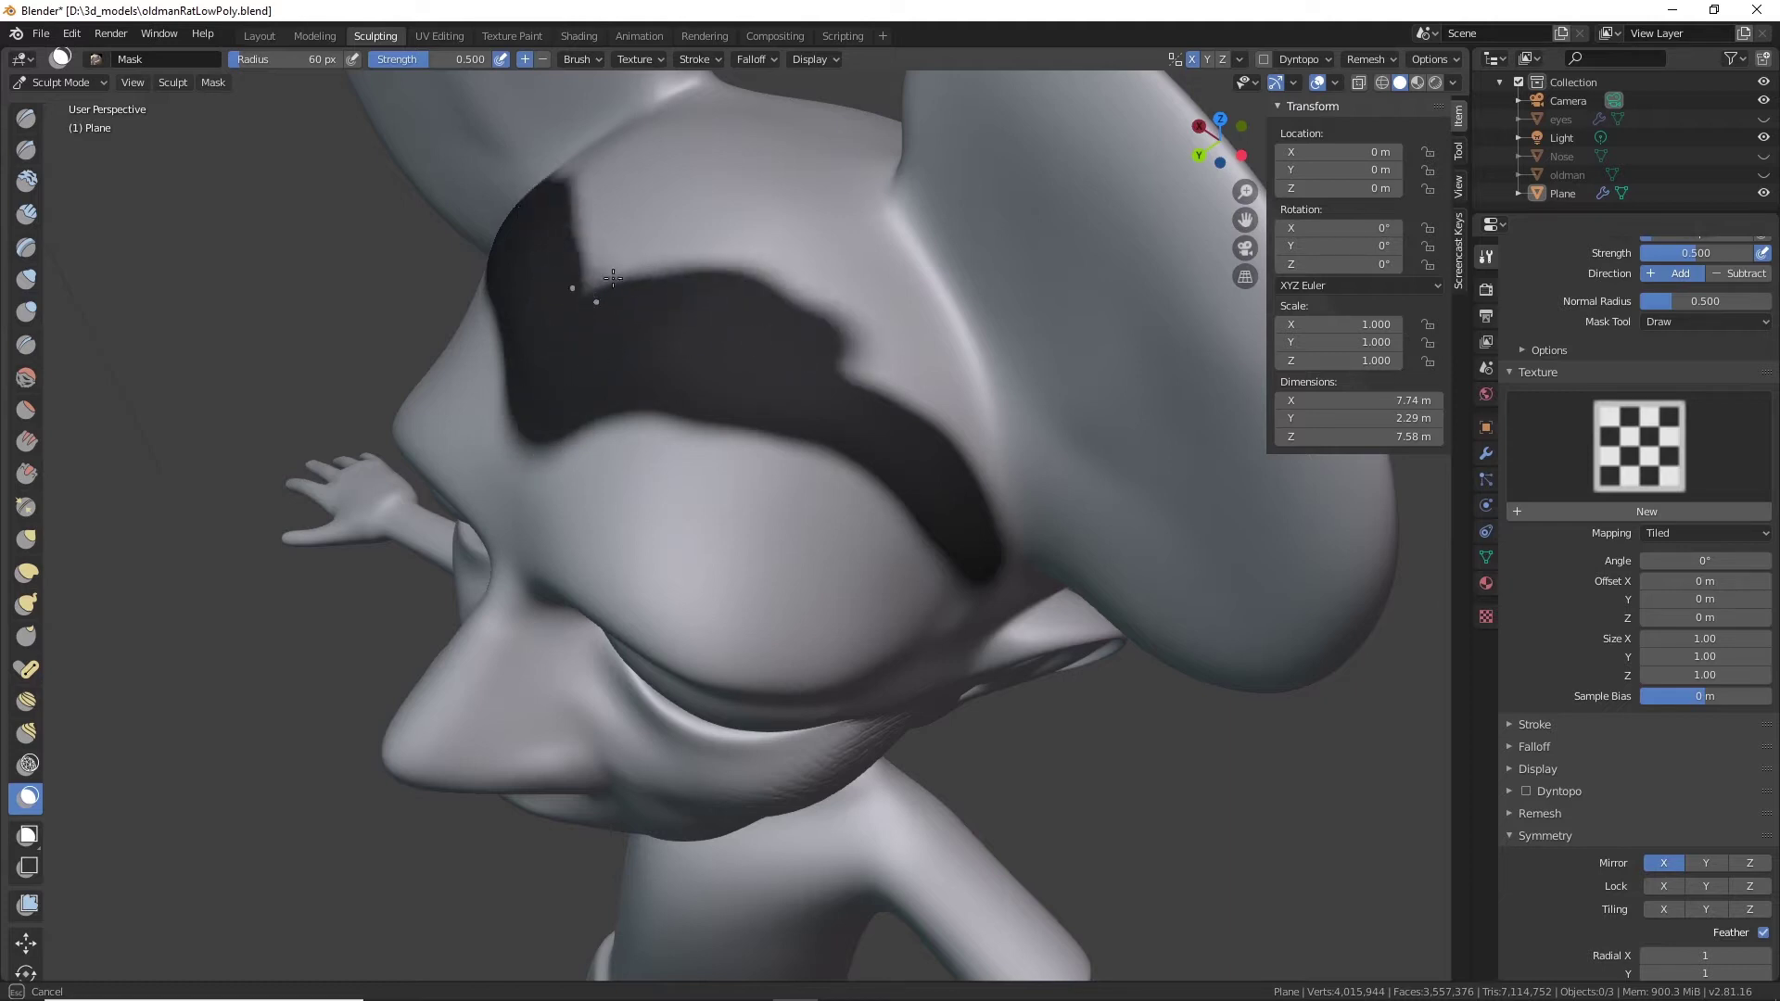
mouse_move(613, 277)
mouse_down()
mouse_move(881, 370)
mouse_move(992, 464)
mouse_move(970, 425)
mouse_up()
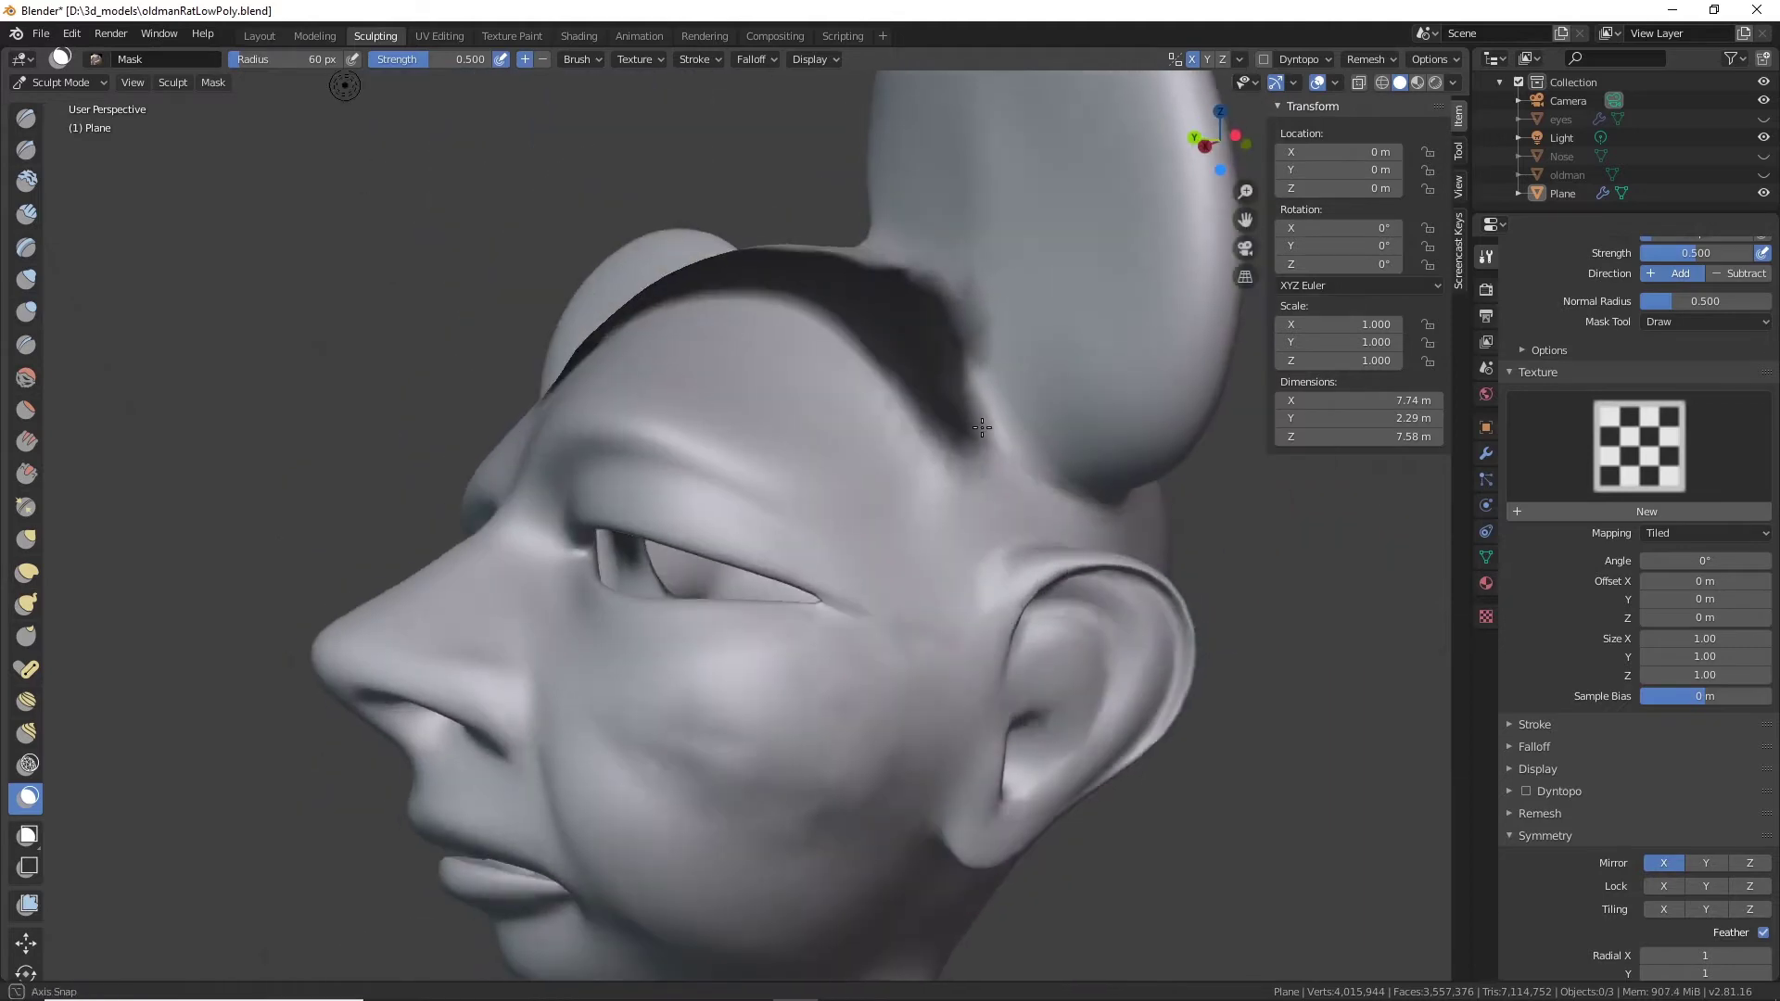
Extend the mask down the temple, over the base of the large upper ear and behind it.
mouse_move(983, 380)
mouse_down()
mouse_move(974, 445)
mouse_move(932, 396)
mouse_move(955, 631)
mouse_move(1103, 519)
mouse_move(1150, 389)
mouse_move(1133, 340)
mouse_up()
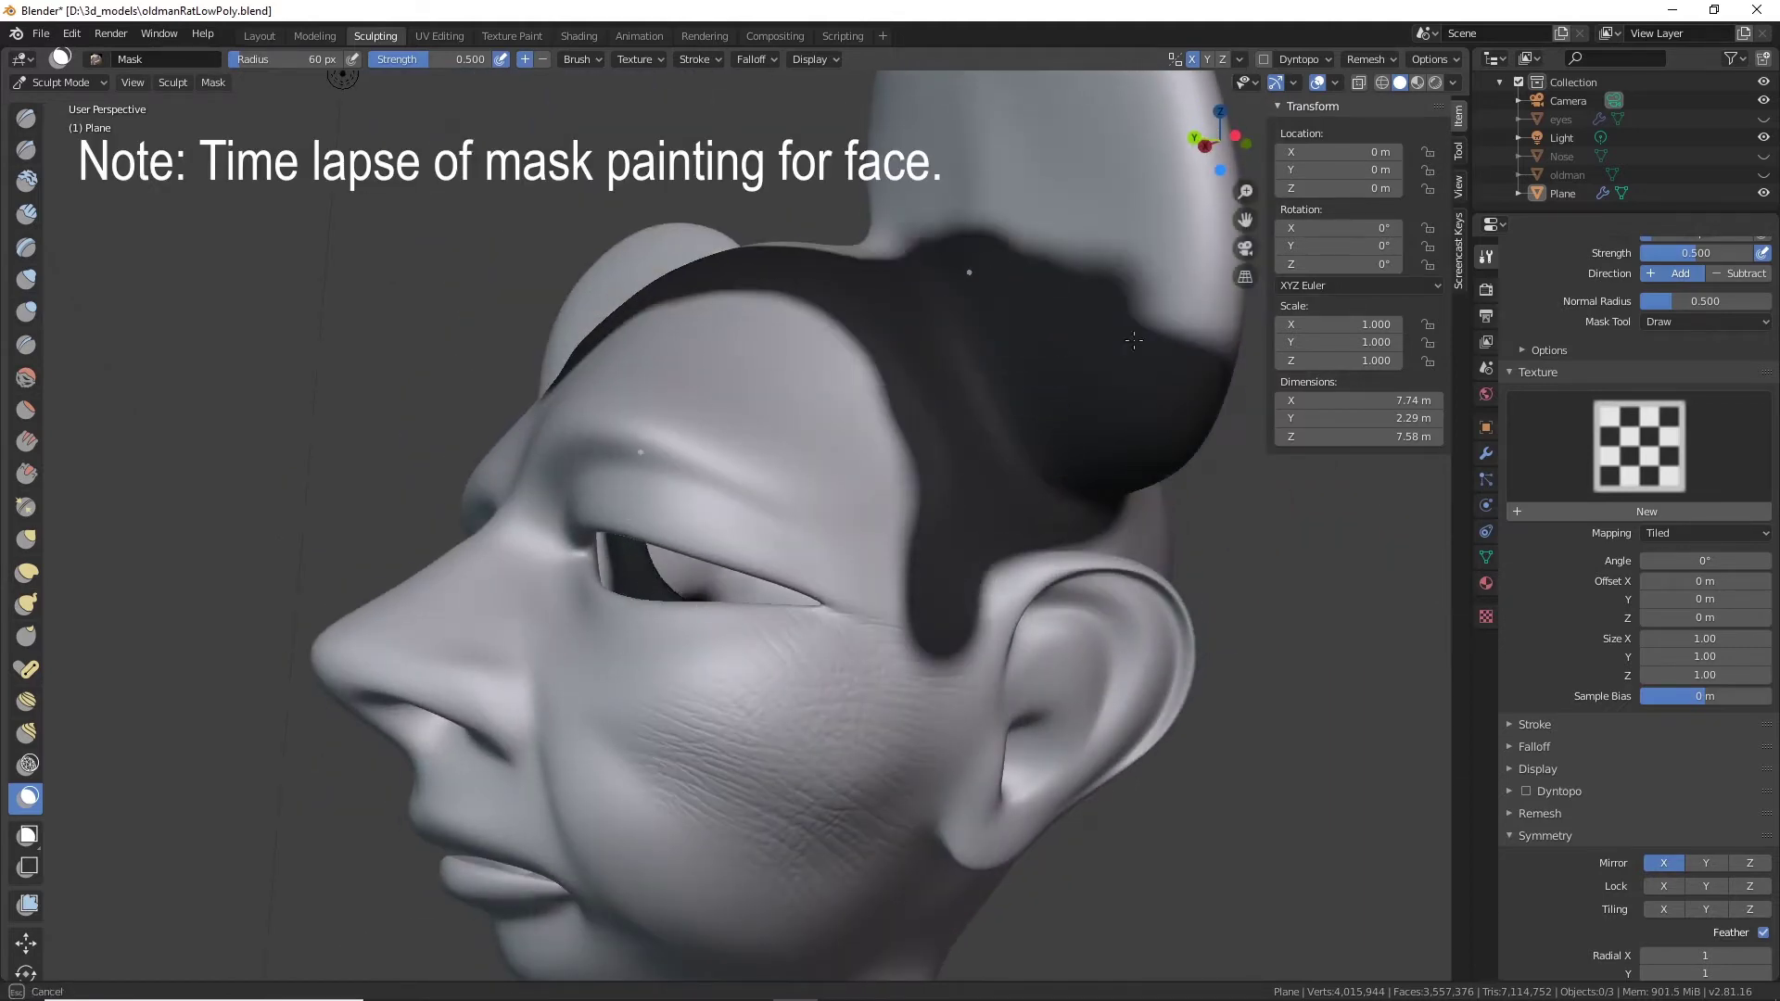
middle_drag(1133, 340, 751, 381)
drag(742, 399, 684, 393)
middle_drag(684, 393, 723, 500)
mouse_move(737, 519)
mouse_down()
mouse_move(736, 592)
mouse_move(788, 679)
mouse_up()
middle_drag(908, 705, 832, 737)
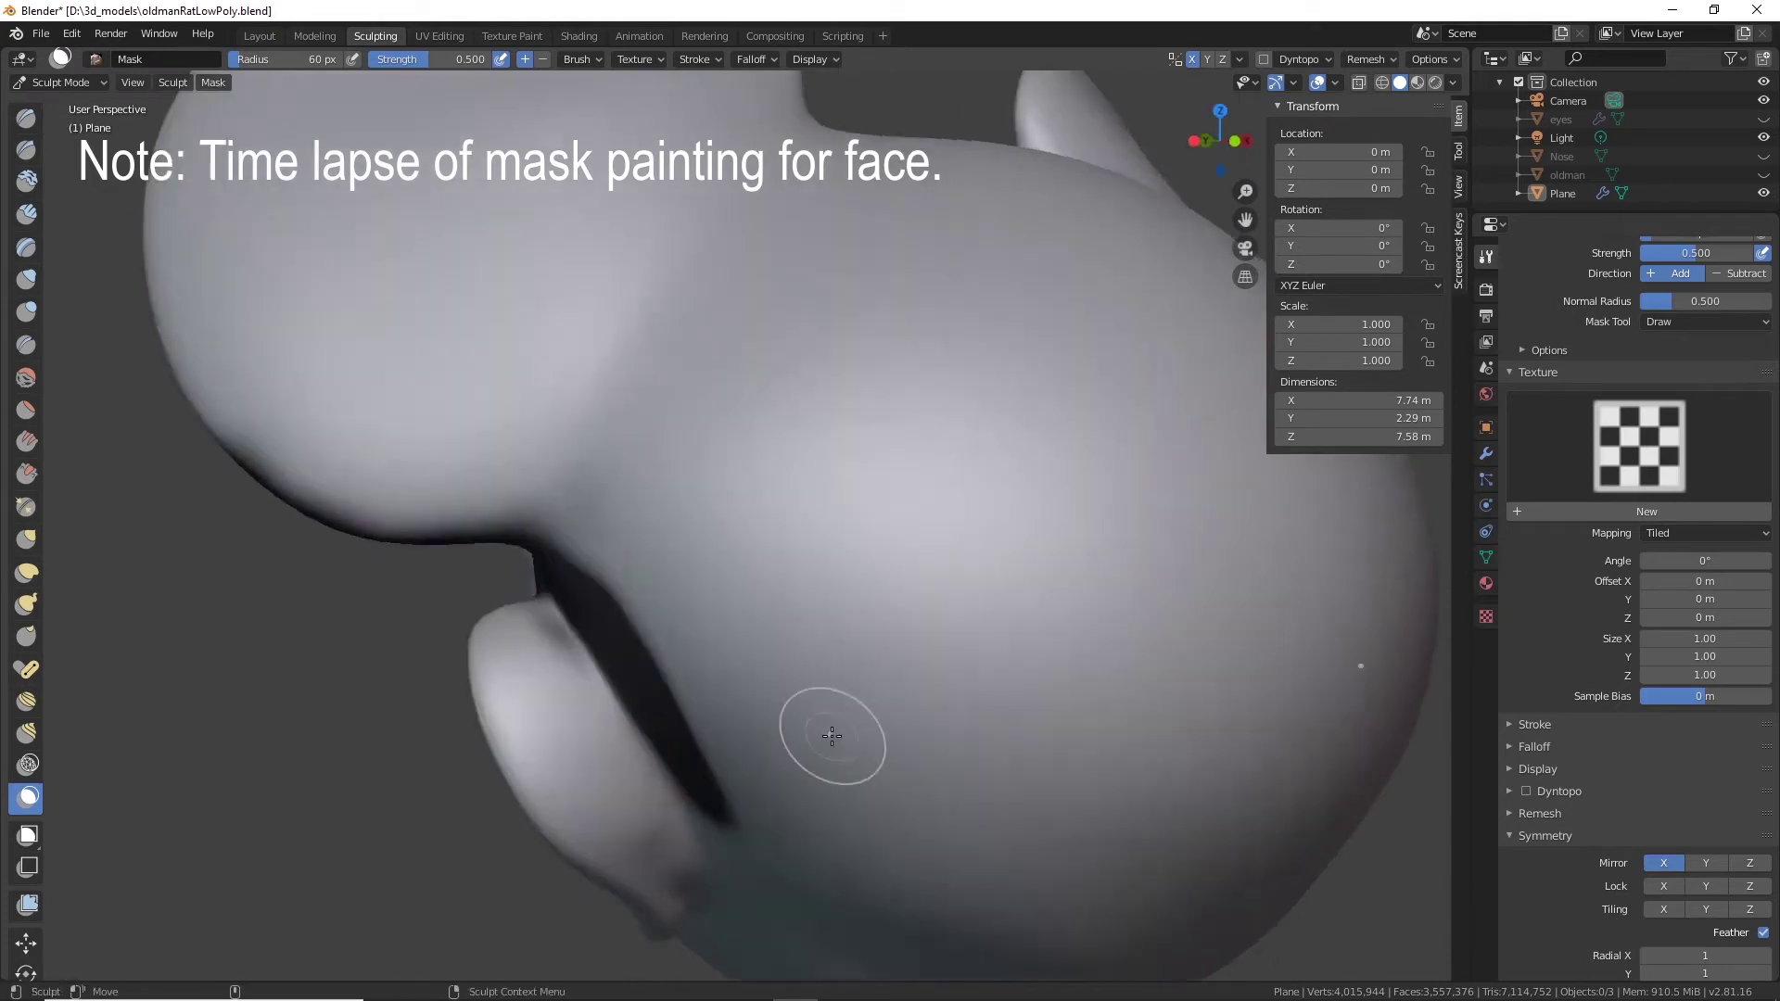
Paint a wide mask band across the back of the head above the neck.
alt+drag(831, 737, 816, 557)
mouse_move(770, 357)
mouse_down()
mouse_move(794, 405)
mouse_move(1308, 501)
mouse_move(950, 358)
mouse_move(1279, 436)
mouse_up()
alt+drag(1002, 441, 873, 443)
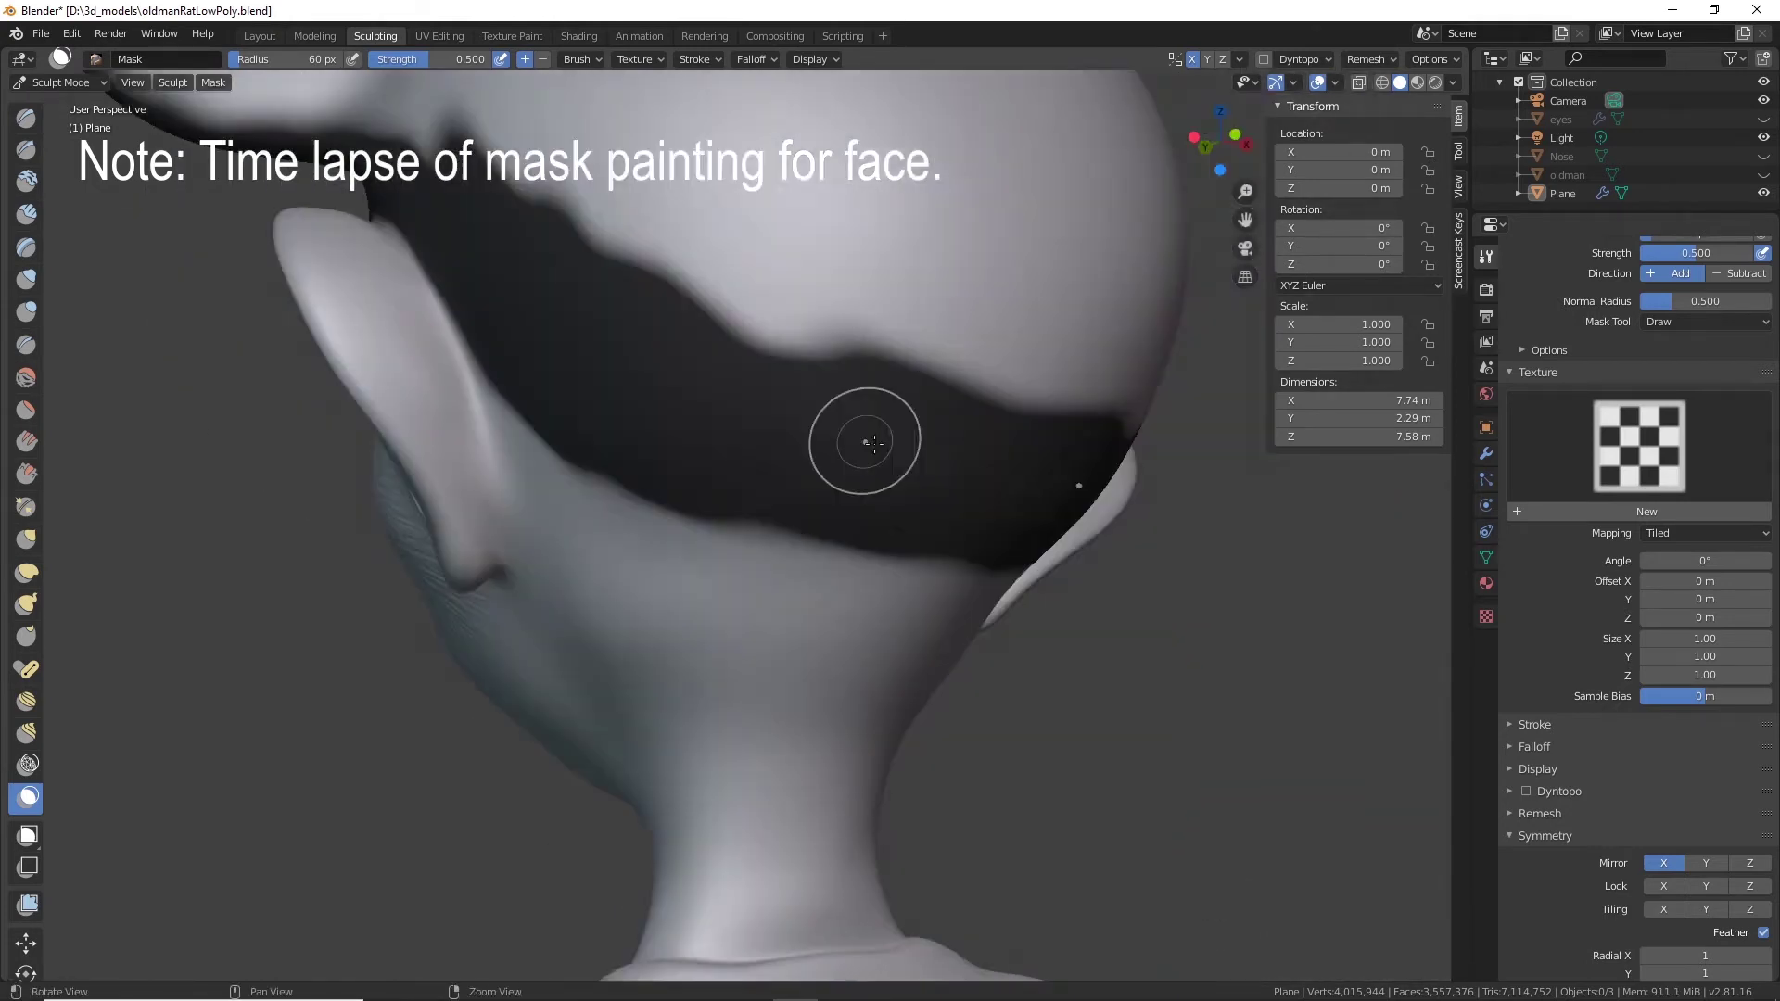
mouse_move(770, 492)
mouse_down()
mouse_move(795, 326)
mouse_move(463, 153)
mouse_up()
alt+drag(519, 278, 798, 306)
Mask the rest of the skull and both large upper ears, leaving only a patch on the crown.
drag(705, 199, 969, 292)
alt+drag(993, 358, 853, 343)
scroll(993, 358, up, 5)
mouse_move(1047, 278)
mouse_down()
mouse_move(1014, 316)
mouse_move(1122, 422)
mouse_up()
alt+drag(1122, 422, 927, 742)
mouse_move(862, 742)
ctrl+mouse_down()
mouse_move(719, 414)
mouse_move(946, 909)
ctrl+mouse_up()
mouse_move(928, 649)
alt+mouse_down()
mouse_move(954, 747)
mouse_move(910, 647)
mouse_move(1006, 684)
alt+mouse_up()
scroll(909, 705, down, 5)
ctrl+drag(676, 648, 787, 671)
scroll(787, 671, down, 6)
mouse_move(797, 501)
mouse_down()
mouse_move(928, 529)
mouse_move(1021, 386)
mouse_move(954, 588)
mouse_move(875, 525)
mouse_up()
drag(806, 418, 667, 371)
alt+drag(667, 371, 662, 445)
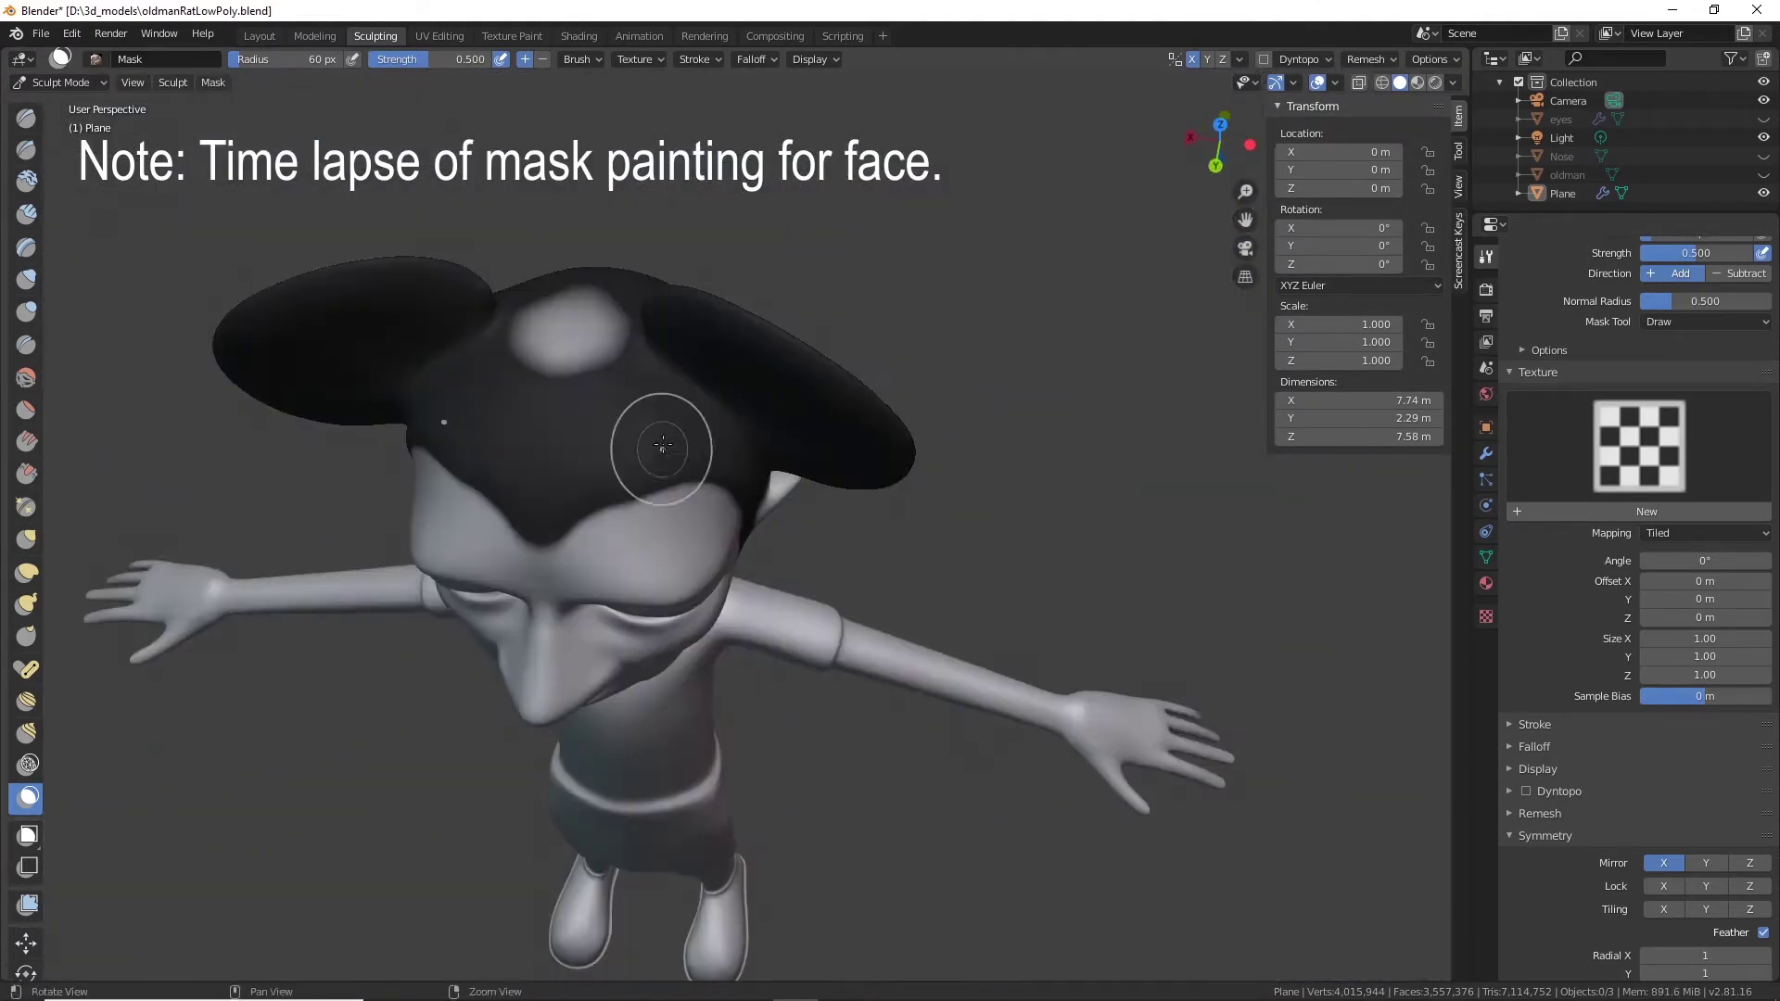
Mask the remaining patch on the crown and check the mask around the hairline and large ears.
drag(594, 311, 557, 357)
alt+drag(593, 603, 636, 469)
scroll(686, 482, up, 6)
scroll(715, 493, up, 3)
mouse_move(574, 520)
ctrl+mouse_down()
mouse_move(735, 386)
mouse_move(537, 520)
ctrl+mouse_up()
ctrl+drag(723, 389, 1193, 210)
scroll(1113, 325, down, 5)
alt+drag(1066, 418, 815, 505)
scroll(815, 504, up, 3)
mouse_move(566, 375)
ctrl+mouse_down()
mouse_move(715, 409)
mouse_move(1020, 547)
ctrl+mouse_up()
scroll(773, 416, down, 5)
alt+drag(773, 417, 722, 449)
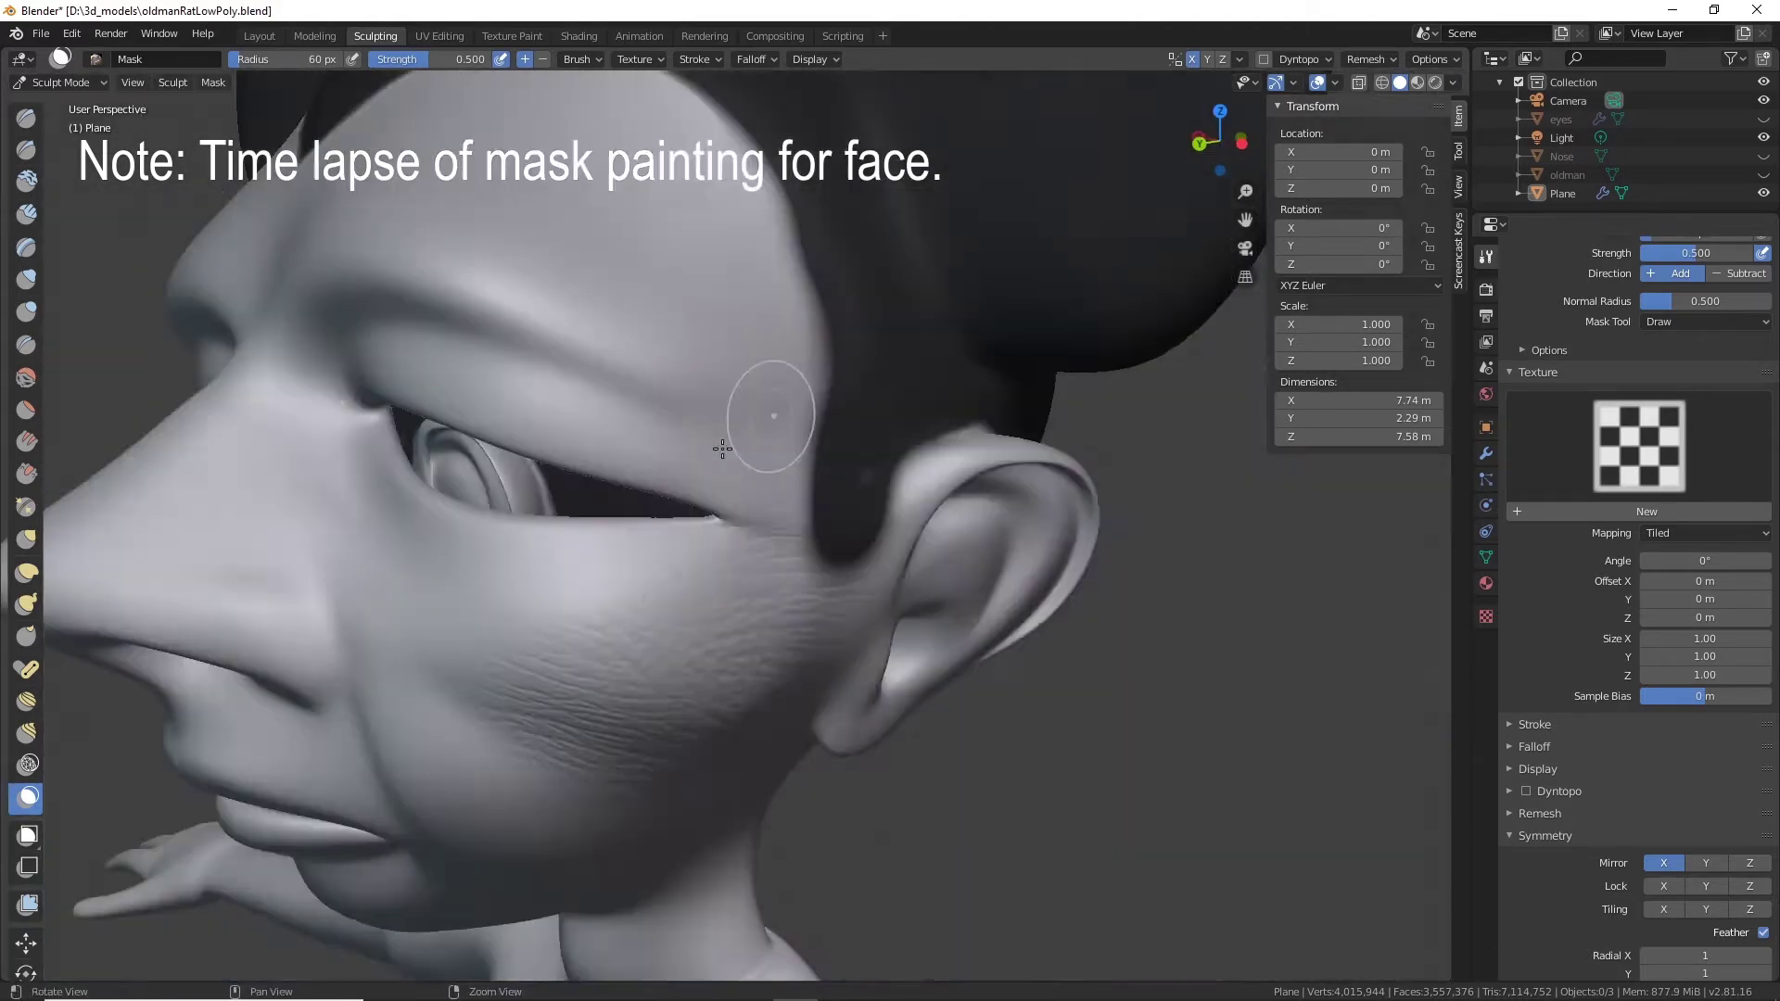
Mask the remaining patches around the head and inside the eye openings.
scroll(773, 417, up, 5)
drag(969, 463, 1109, 460)
scroll(1020, 454, down, 4)
alt+drag(927, 436, 770, 408)
scroll(770, 408, up, 4)
drag(835, 492, 771, 644)
scroll(813, 412, down, 8)
alt+drag(812, 413, 696, 593)
scroll(482, 464, up, 6)
mouse_move(397, 469)
mouse_down()
mouse_move(537, 457)
mouse_move(843, 278)
mouse_up()
mouse_move(766, 635)
alt+mouse_down()
mouse_move(734, 659)
mouse_move(700, 654)
alt+mouse_up()
scroll(700, 653, down, 2)
Mask the torso and arms with the Box Mask tool.
click(28, 836)
drag(274, 473, 1229, 927)
scroll(560, 608, down, 6)
drag(523, 454, 904, 654)
alt+drag(969, 366, 986, 398)
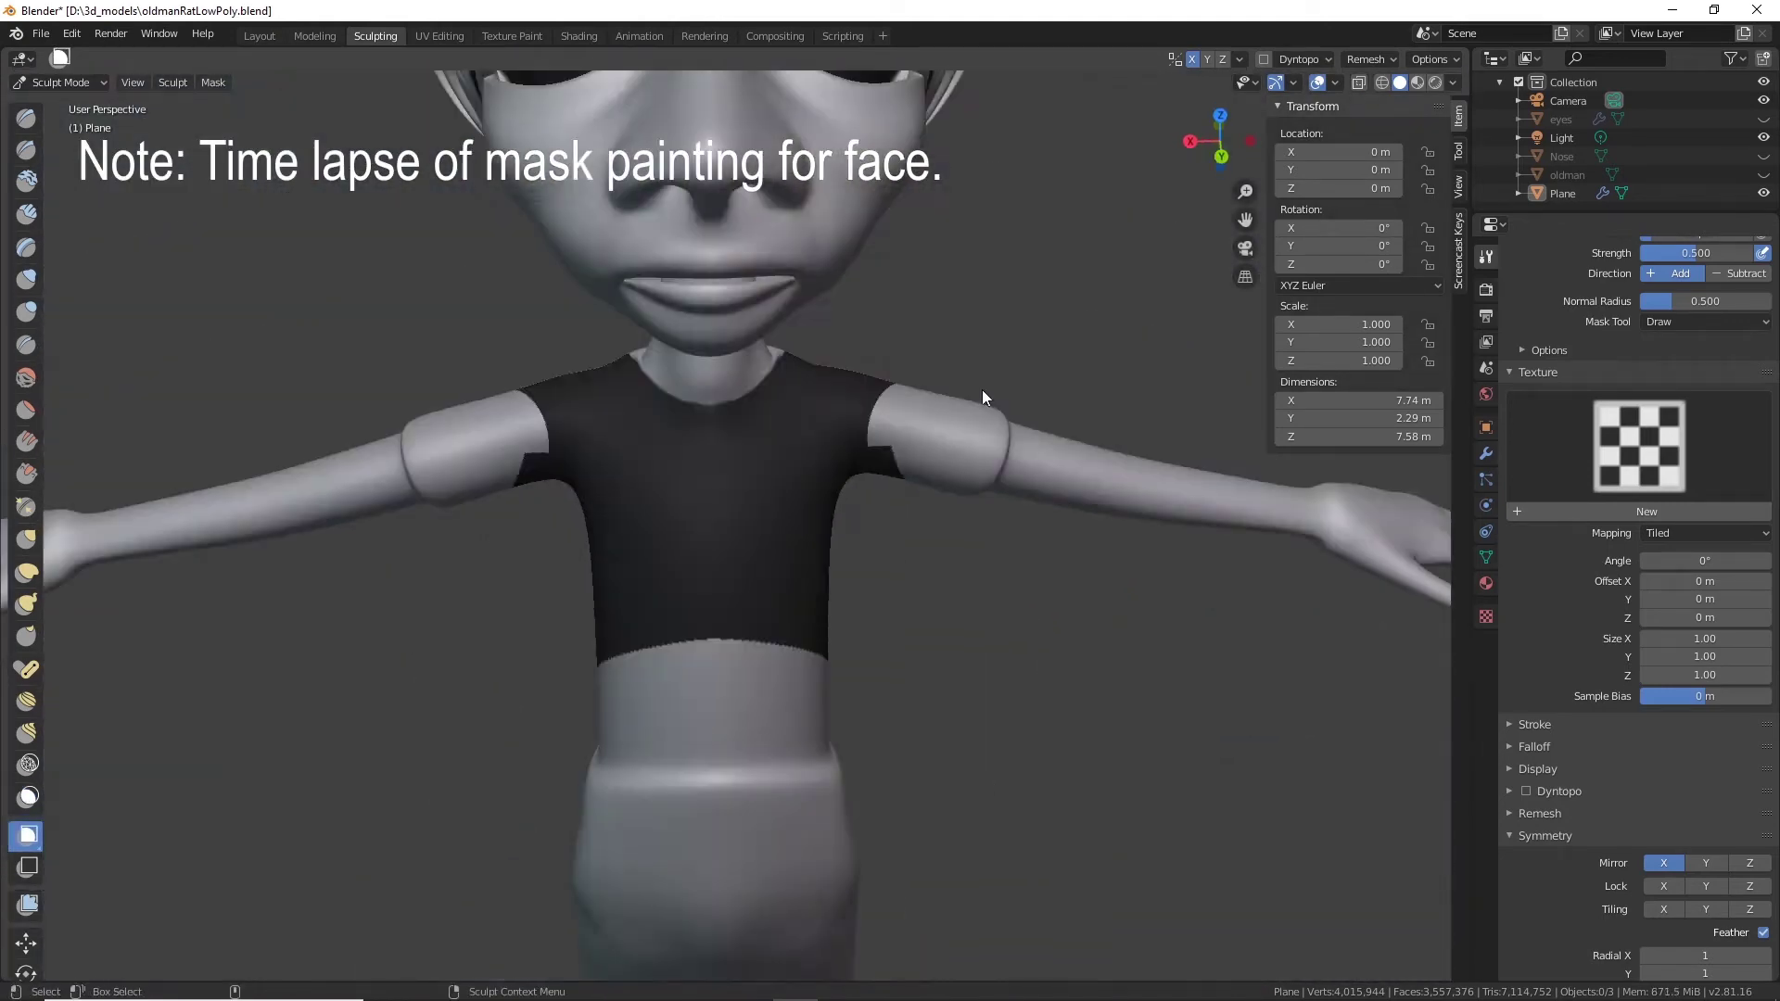
drag(835, 363, 1207, 567)
Box-mask the remaining parts of the arms, lower body and shoulders up to the base of the neck.
alt+drag(1206, 556, 664, 603)
scroll(664, 603, up, 5)
drag(500, 428, 1033, 580)
scroll(1033, 581, down, 7)
drag(1146, 453, 1380, 734)
scroll(927, 649, down, 3)
drag(588, 562, 918, 955)
scroll(908, 587, up, 7)
mouse_move(520, 594)
alt+mouse_down()
mouse_move(909, 587)
mouse_move(741, 607)
alt+mouse_up()
scroll(741, 607, up, 4)
drag(649, 608, 974, 669)
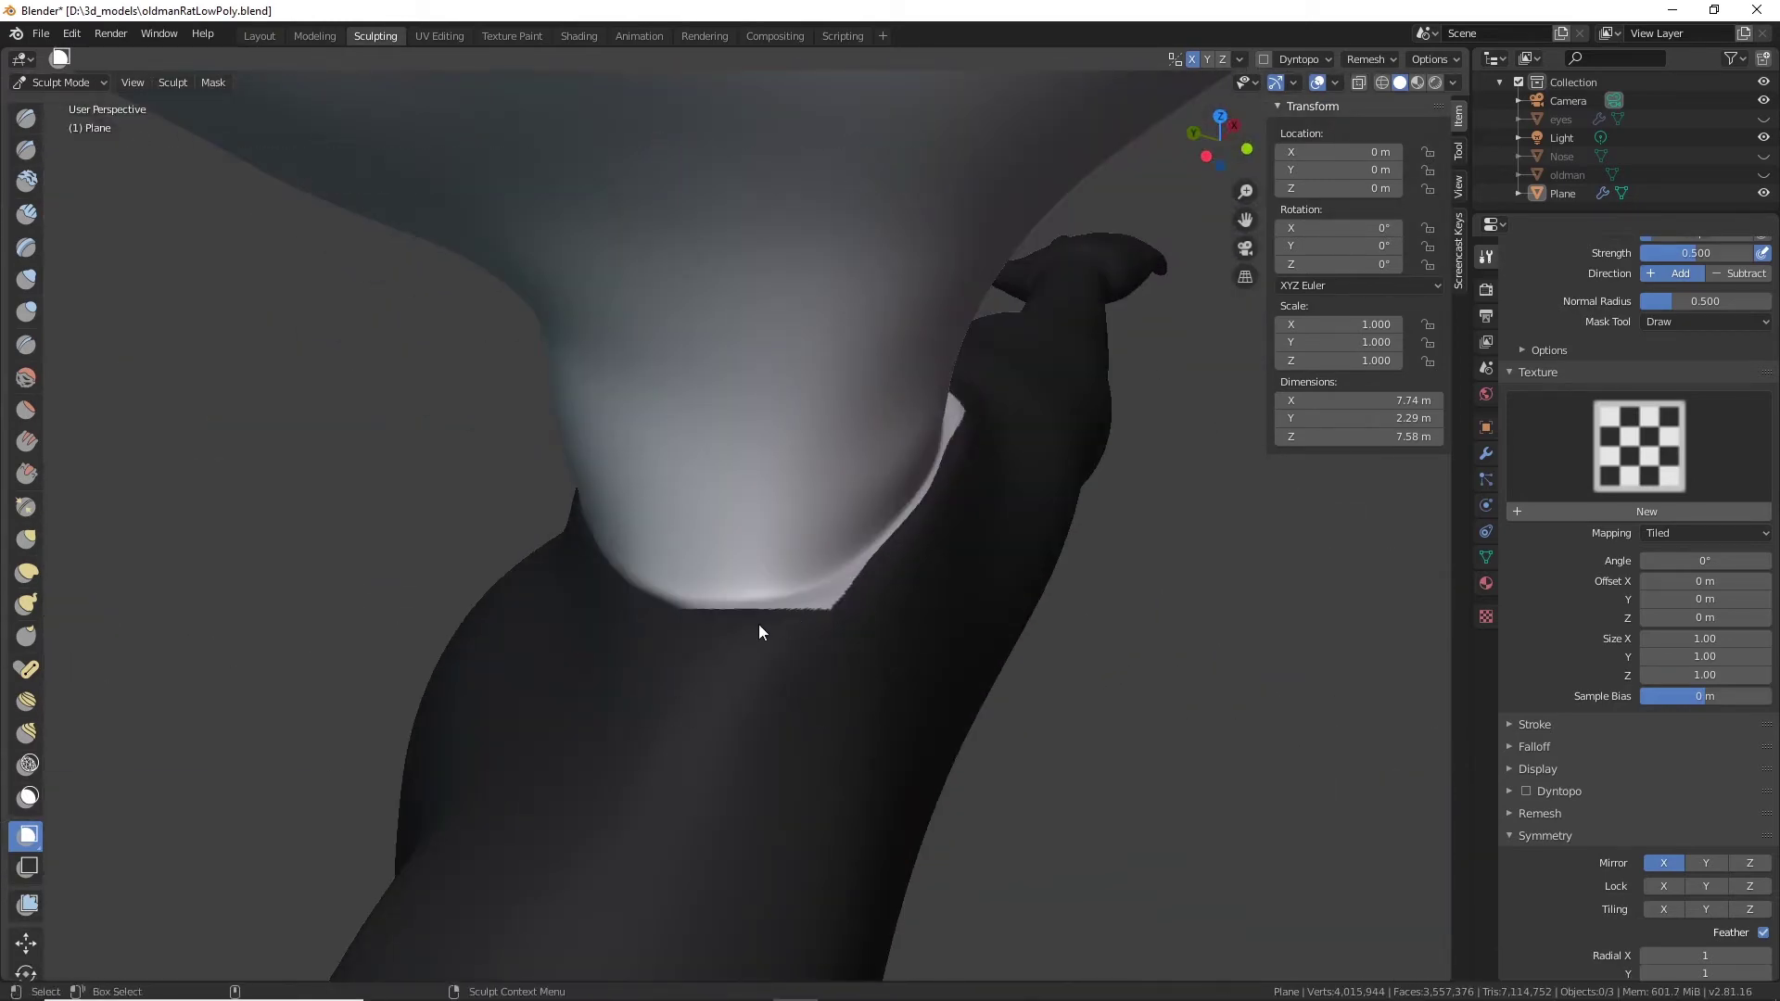
Paint the leftover gaps at the side of the neck base with the Mask brush.
click(28, 796)
scroll(616, 720, up, 2)
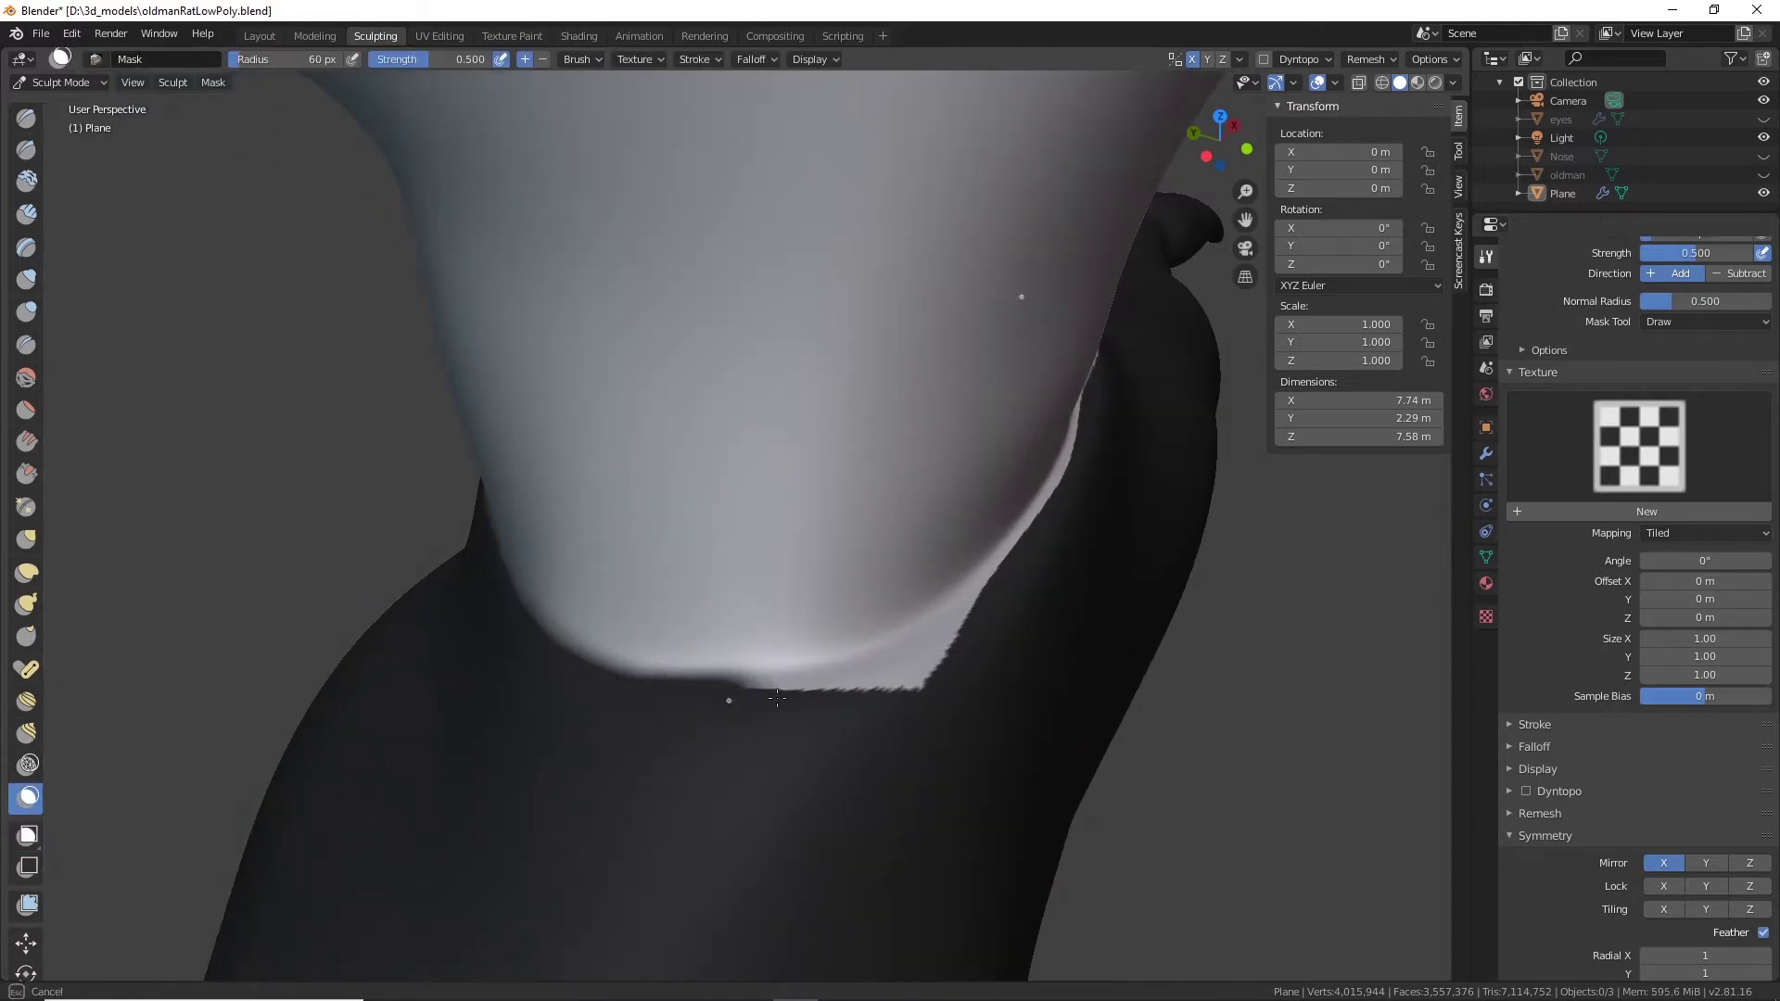
mouse_move(777, 697)
mouse_down()
mouse_move(954, 636)
mouse_move(922, 676)
mouse_move(989, 657)
mouse_up()
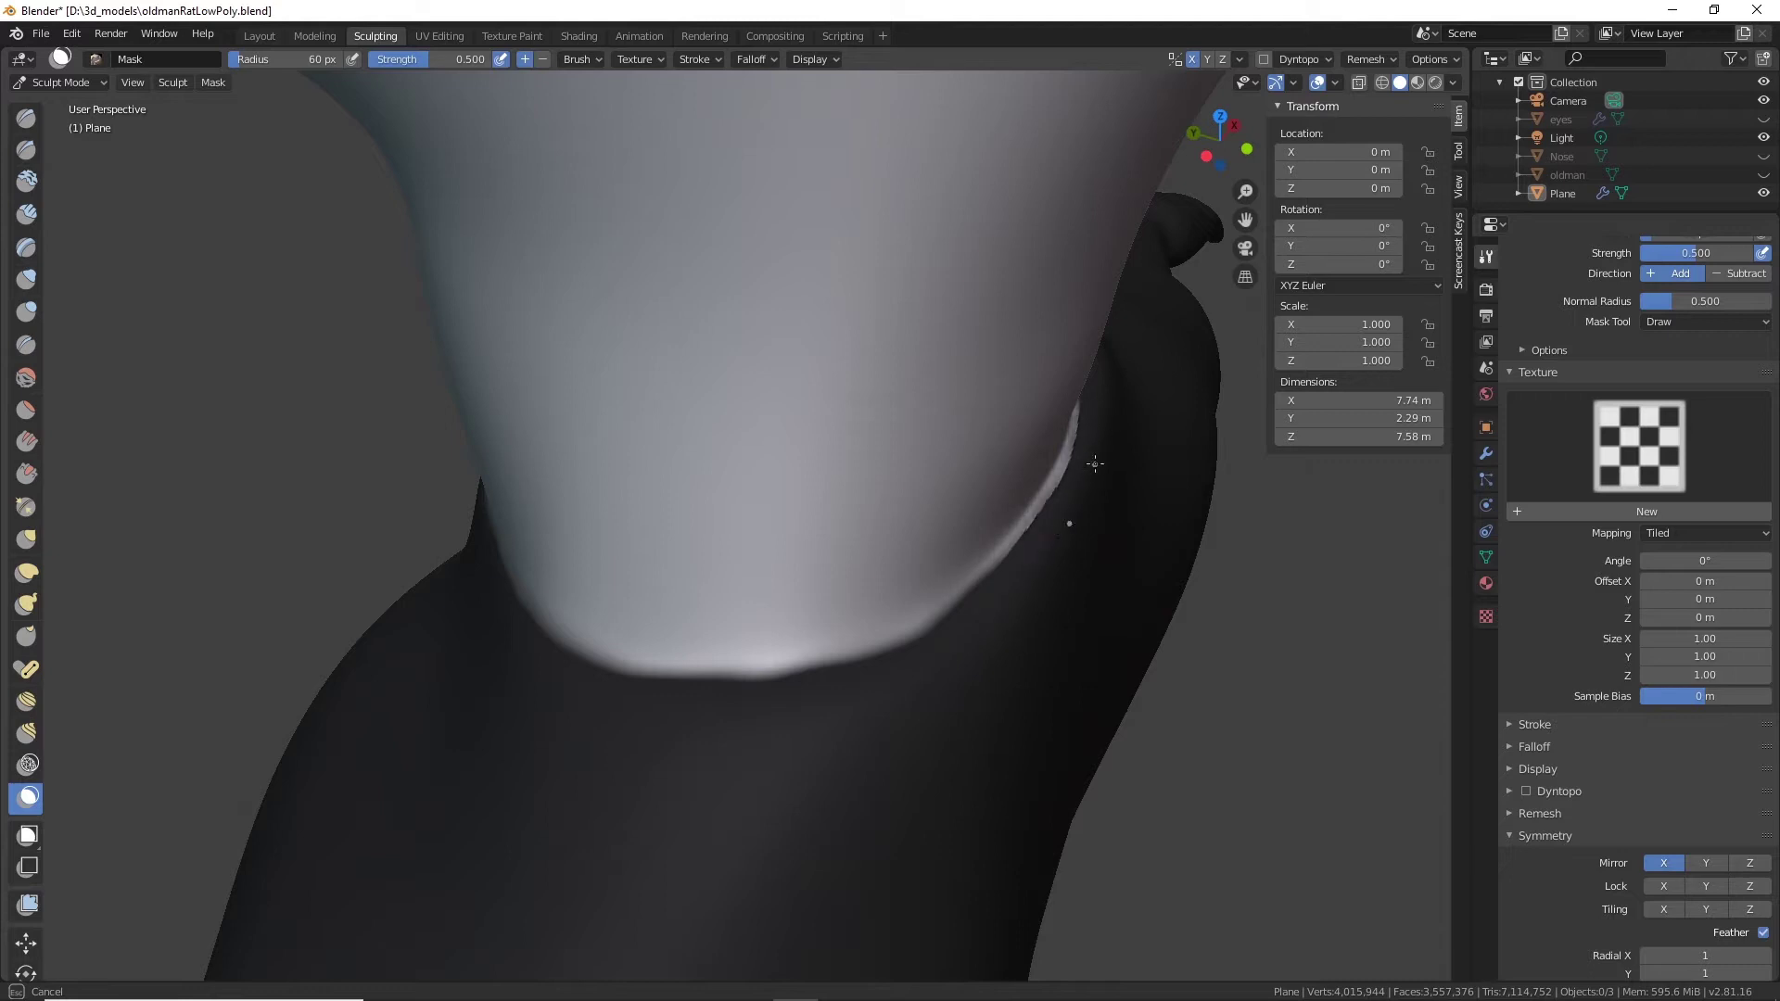
drag(1064, 515, 1013, 636)
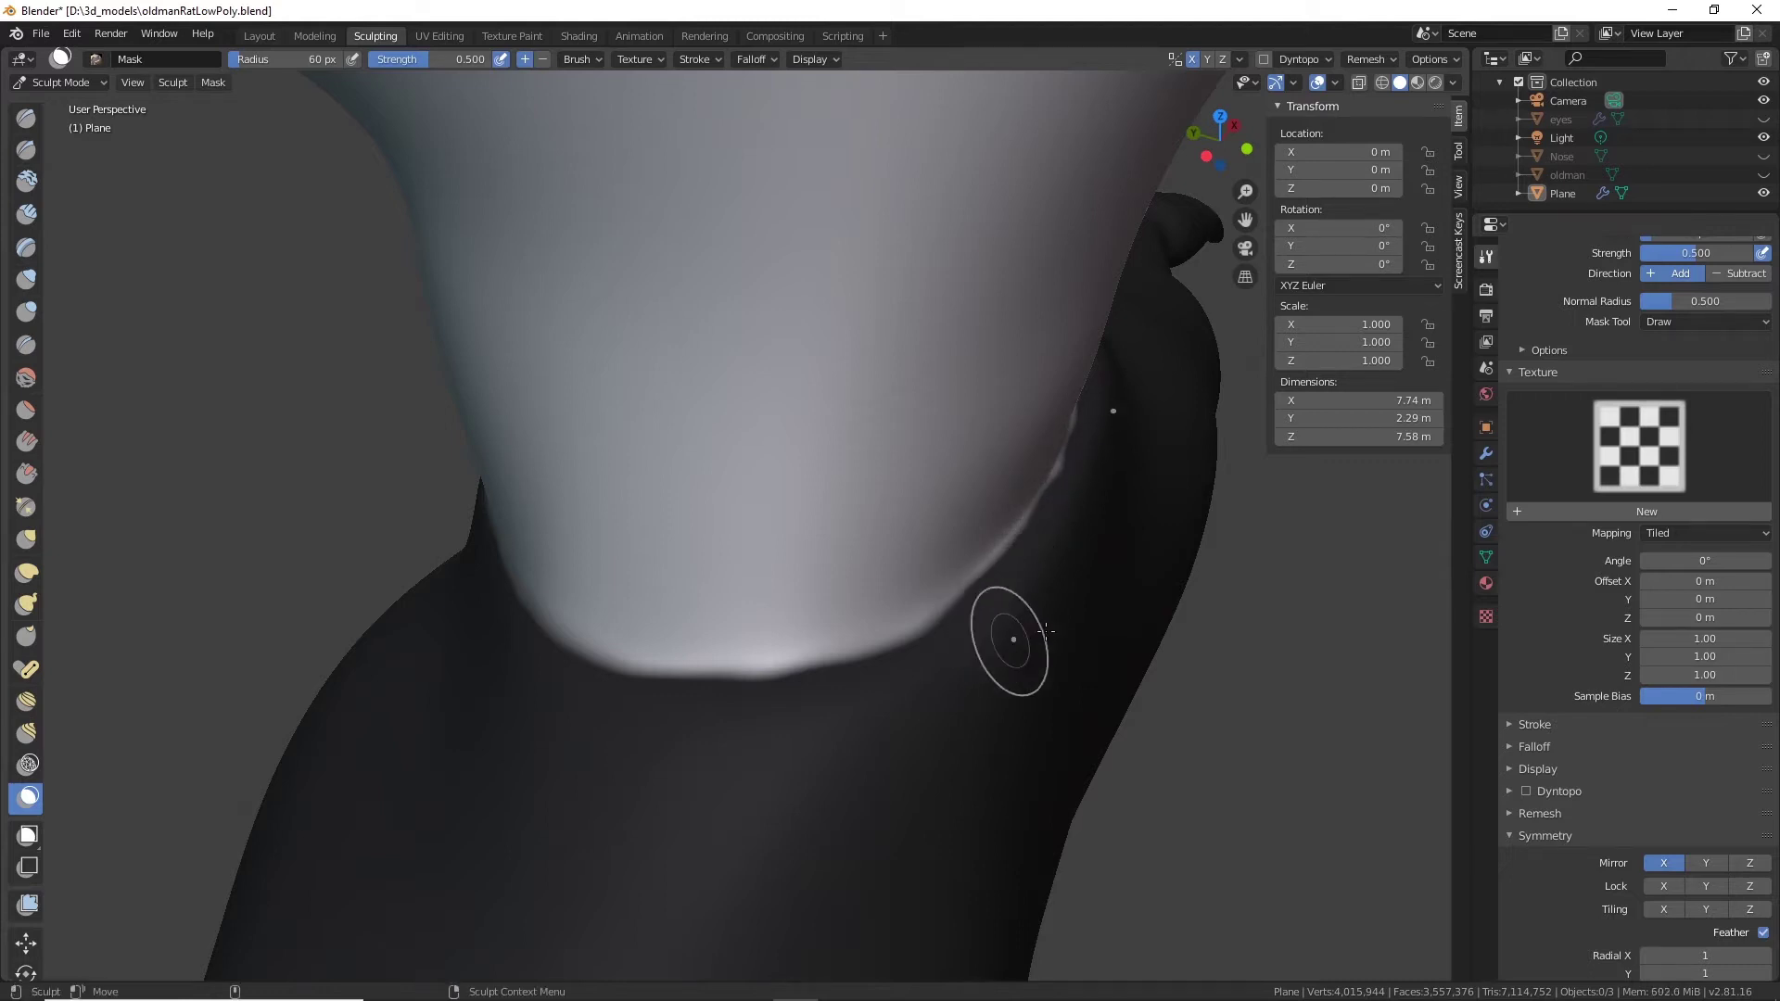
Touch up the mask edge along the front of the neck base and inspect the masked figure.
mouse_move(1014, 636)
middle_down()
mouse_move(915, 597)
mouse_move(790, 588)
mouse_move(719, 524)
middle_up()
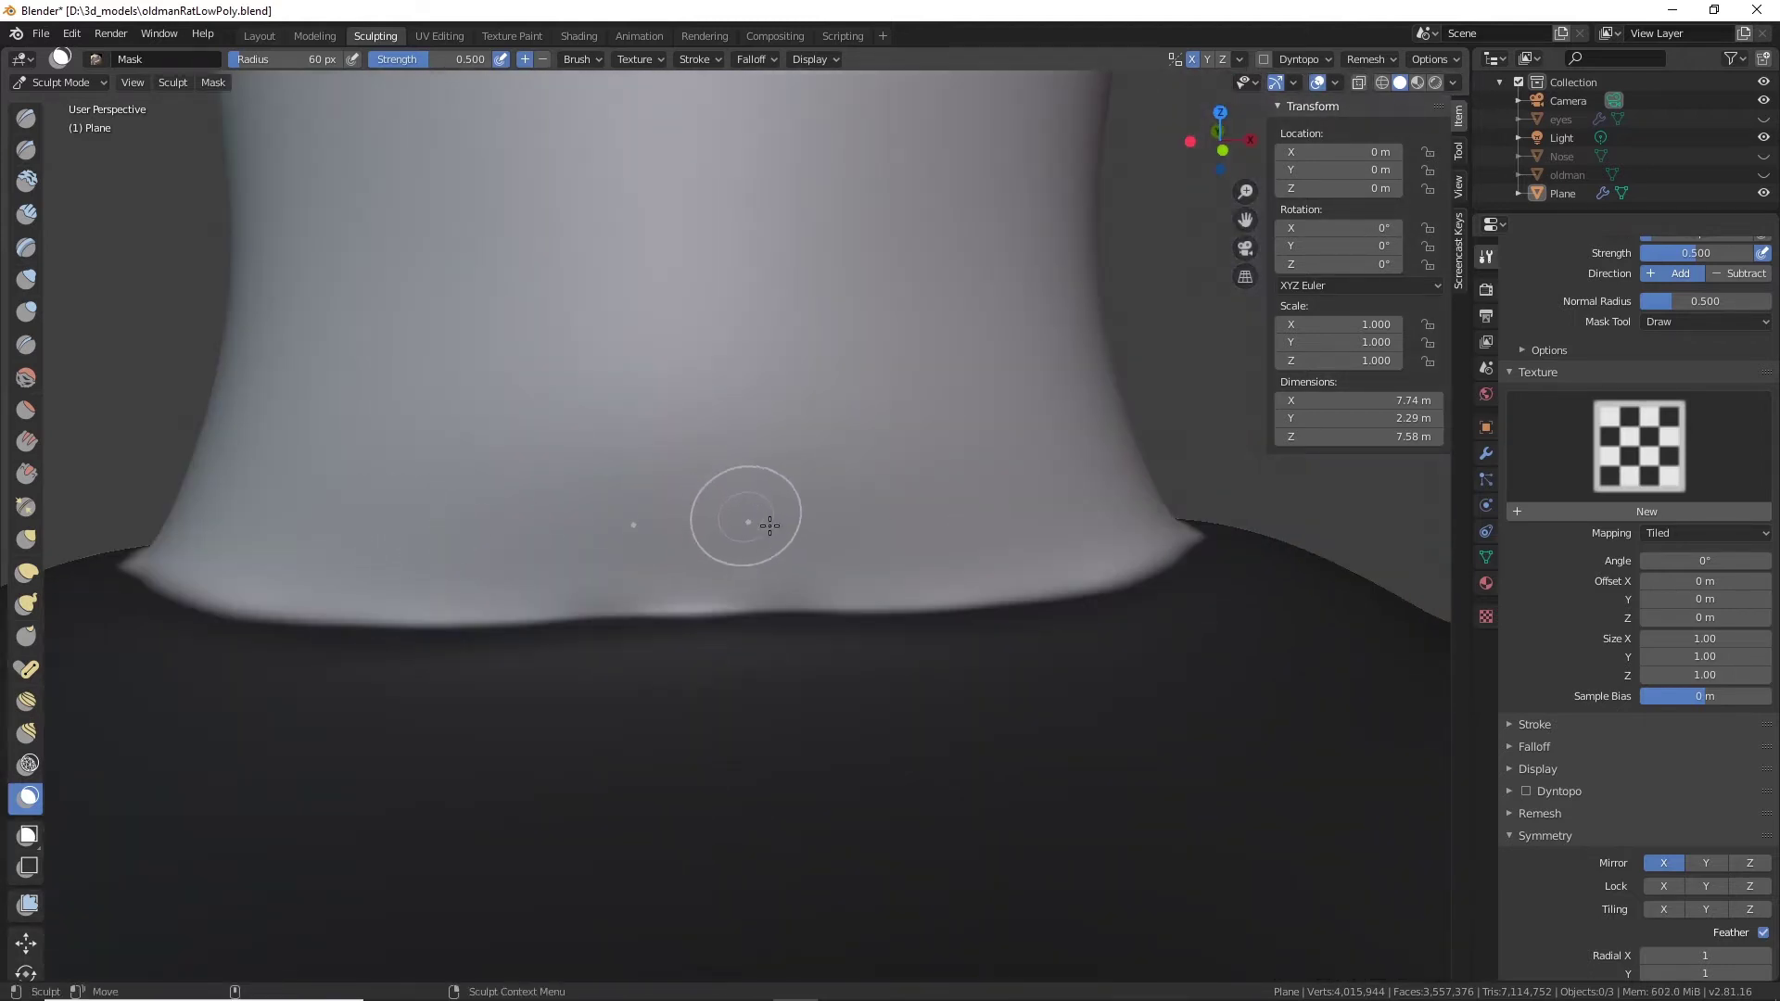
drag(557, 558, 739, 567)
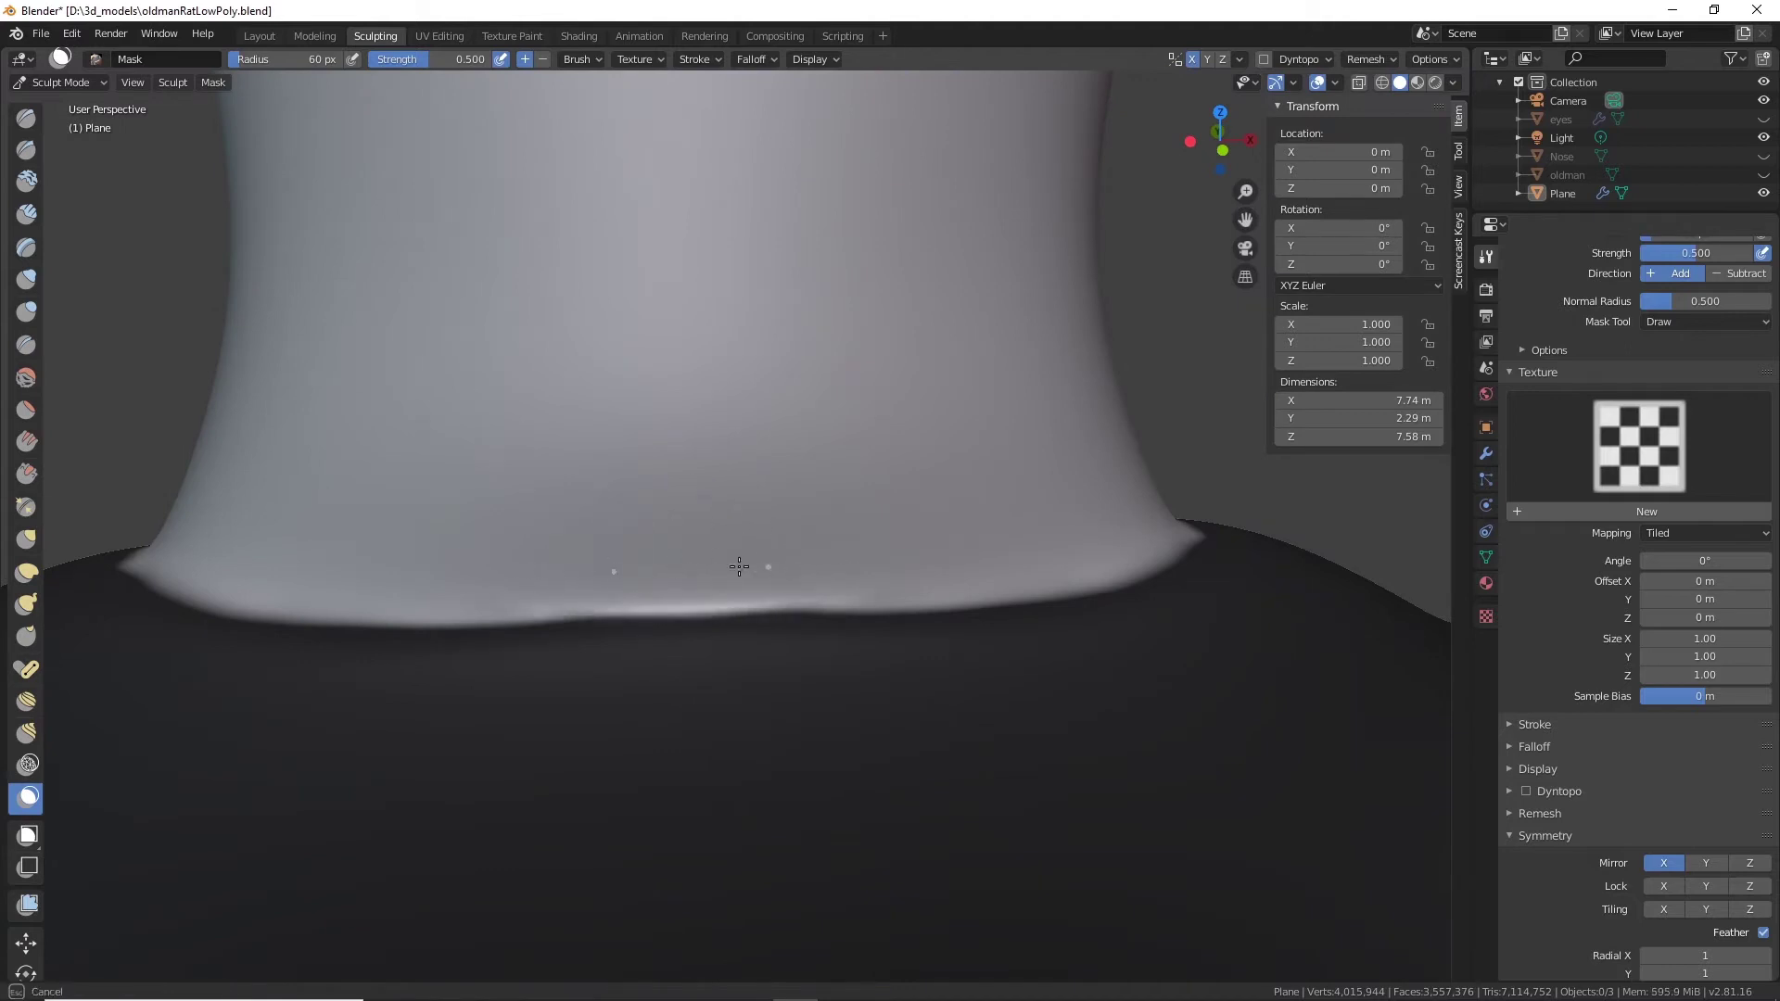
drag(781, 452, 715, 409)
mouse_move(715, 409)
middle_down()
mouse_move(568, 585)
mouse_move(358, 660)
middle_up()
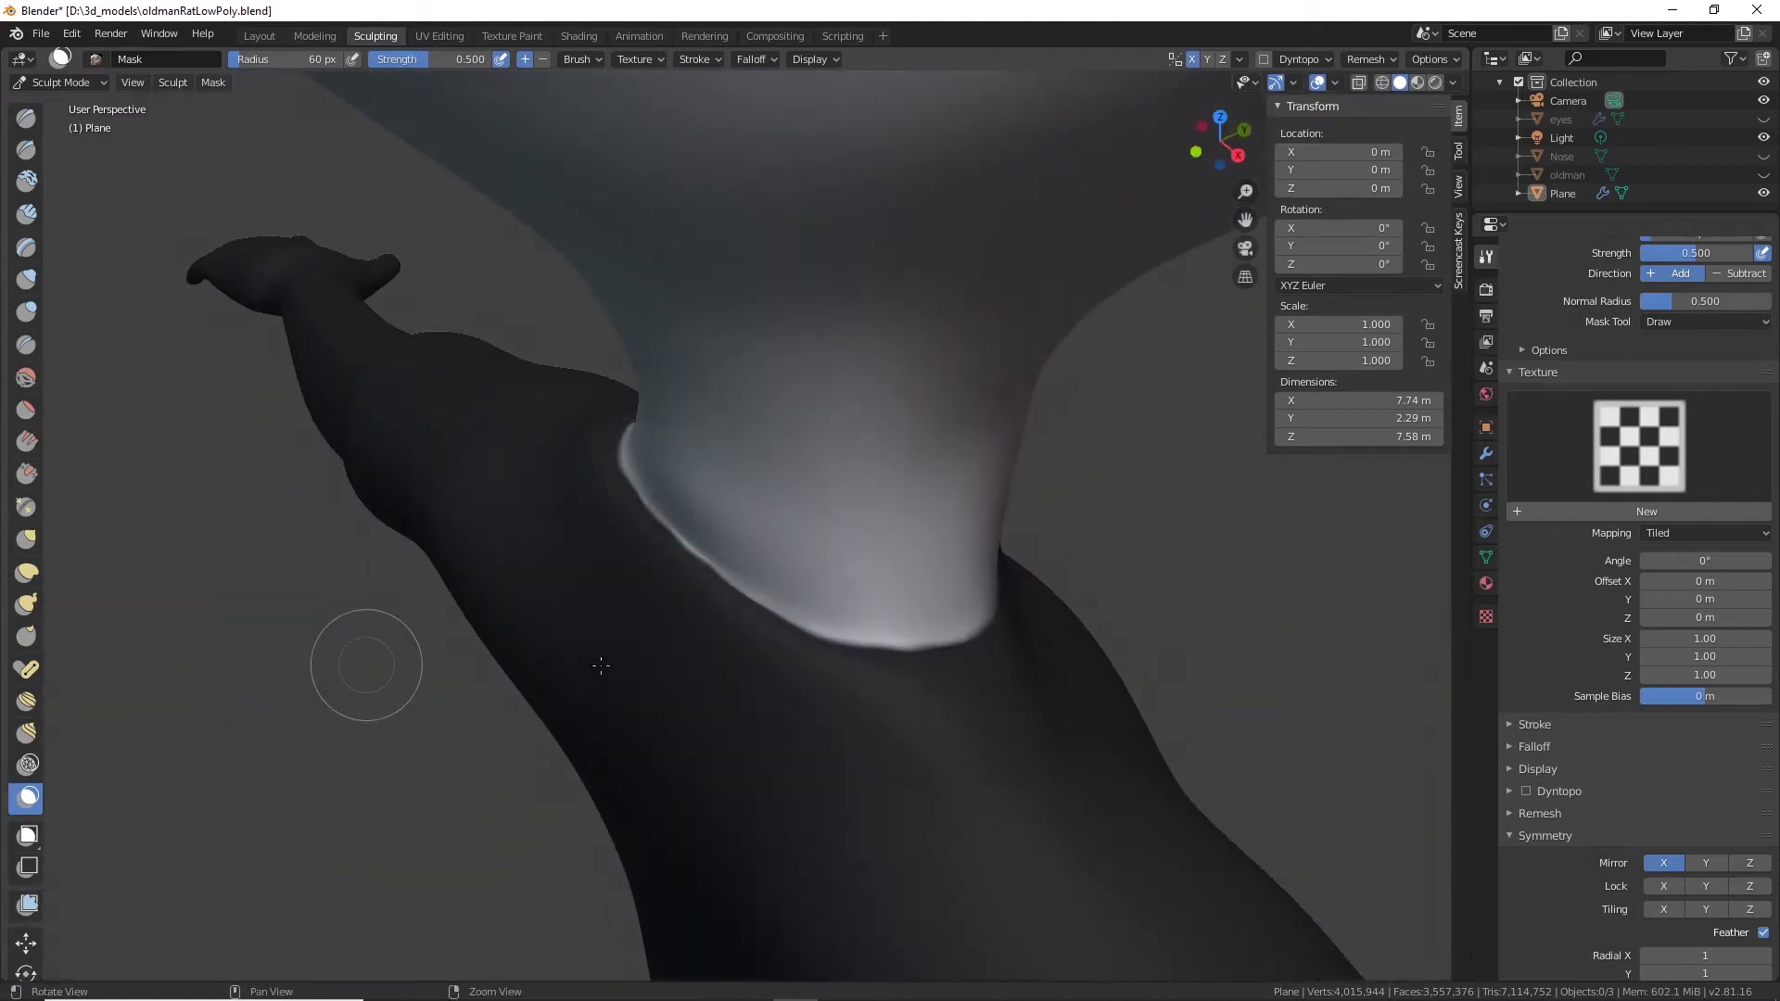
mouse_move(971, 735)
middle_down()
mouse_move(843, 688)
mouse_move(783, 701)
mouse_move(803, 684)
mouse_move(758, 464)
mouse_move(866, 603)
middle_up()
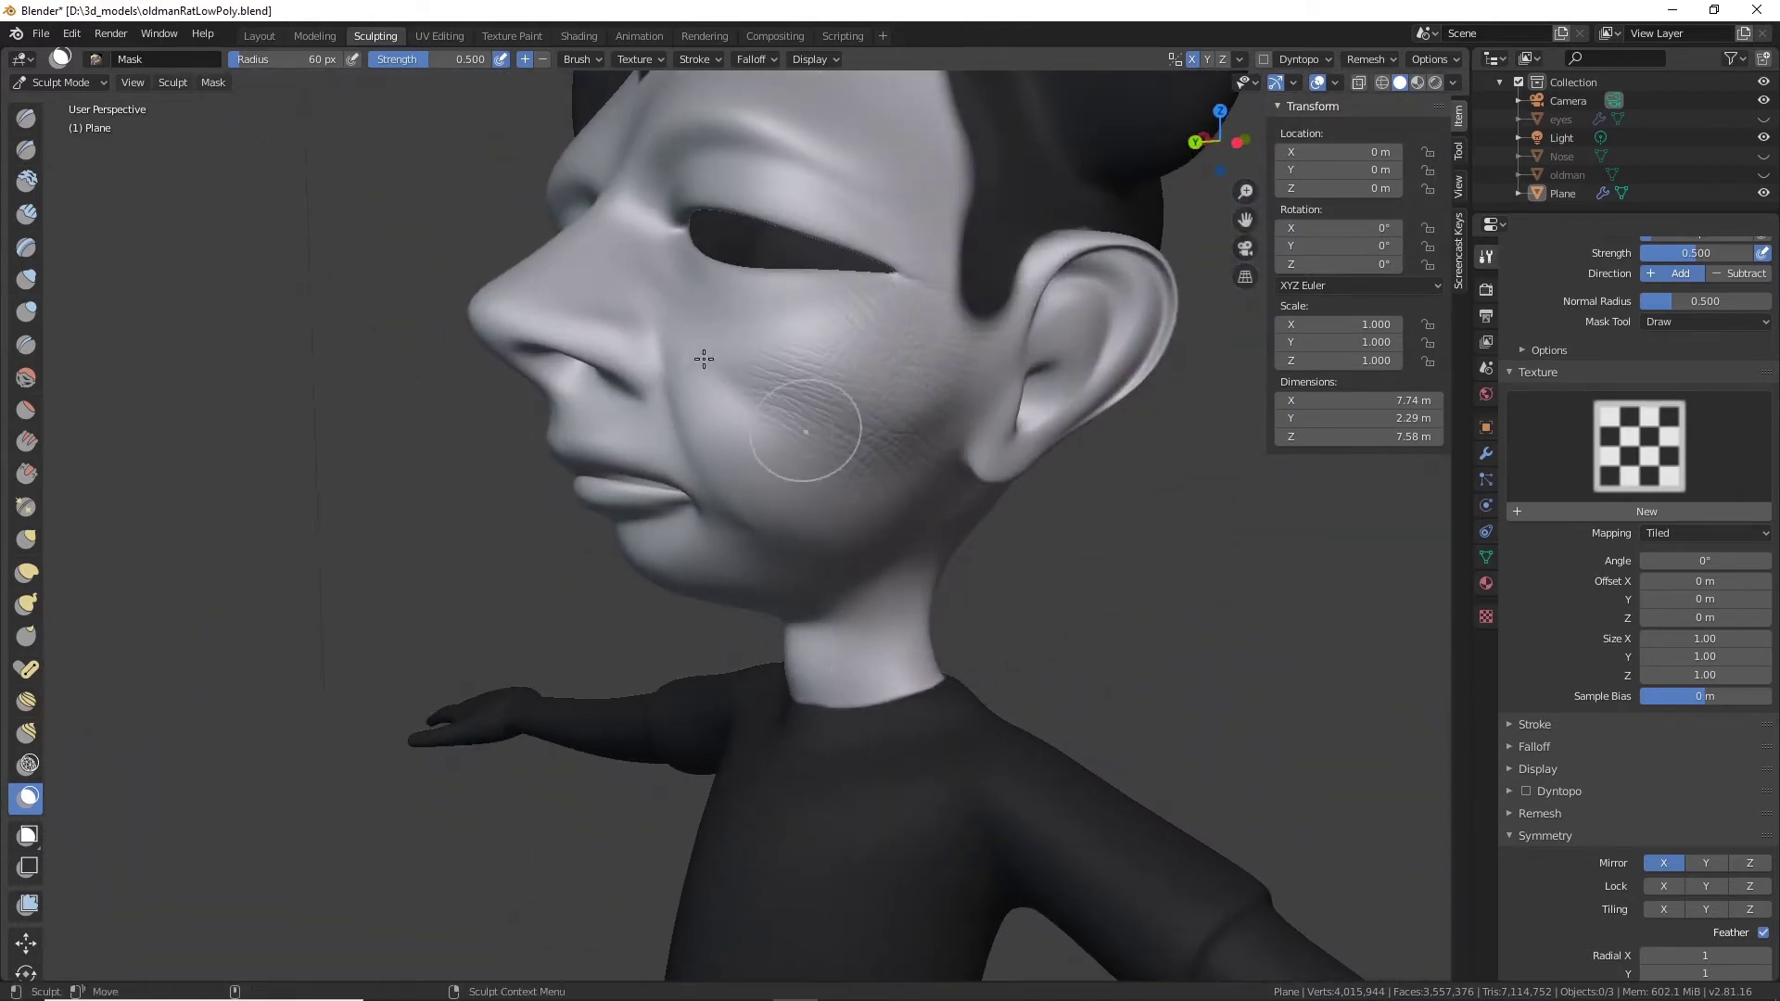
Switch to the s2 skin brush and sculpt wrinkle texture over the lower cheek and down the side of the jaw.
middle_drag(651, 439, 742, 421)
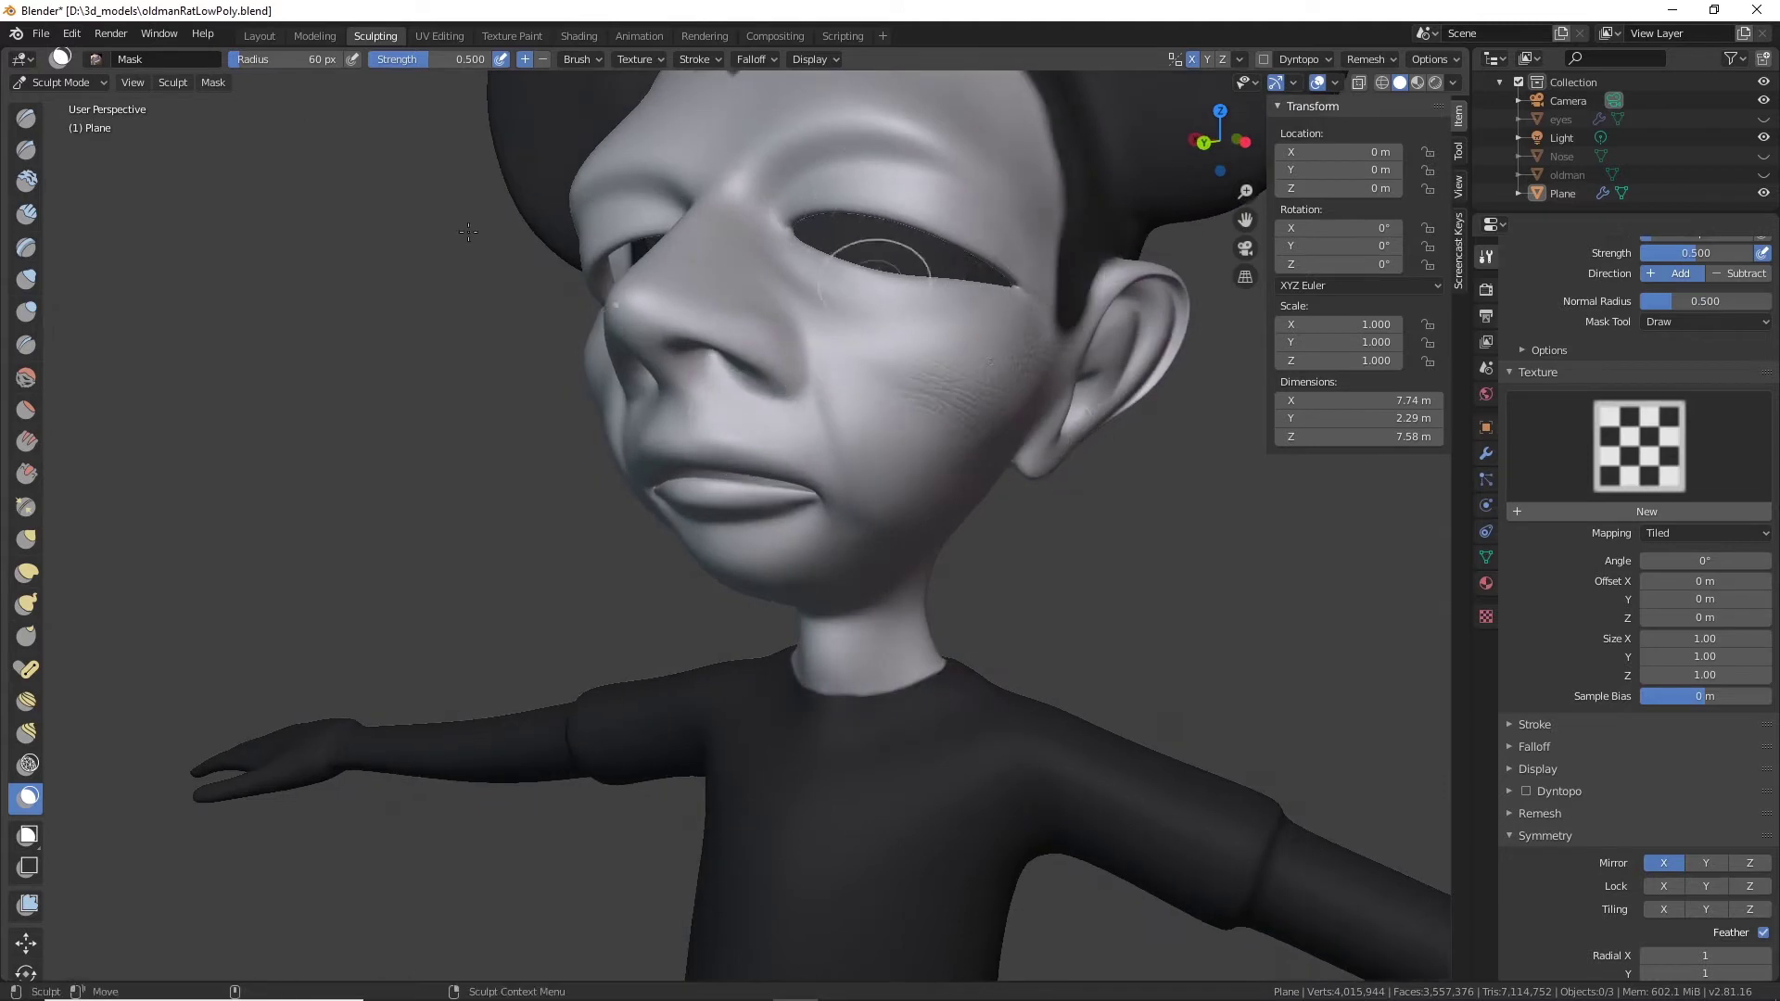
click(27, 280)
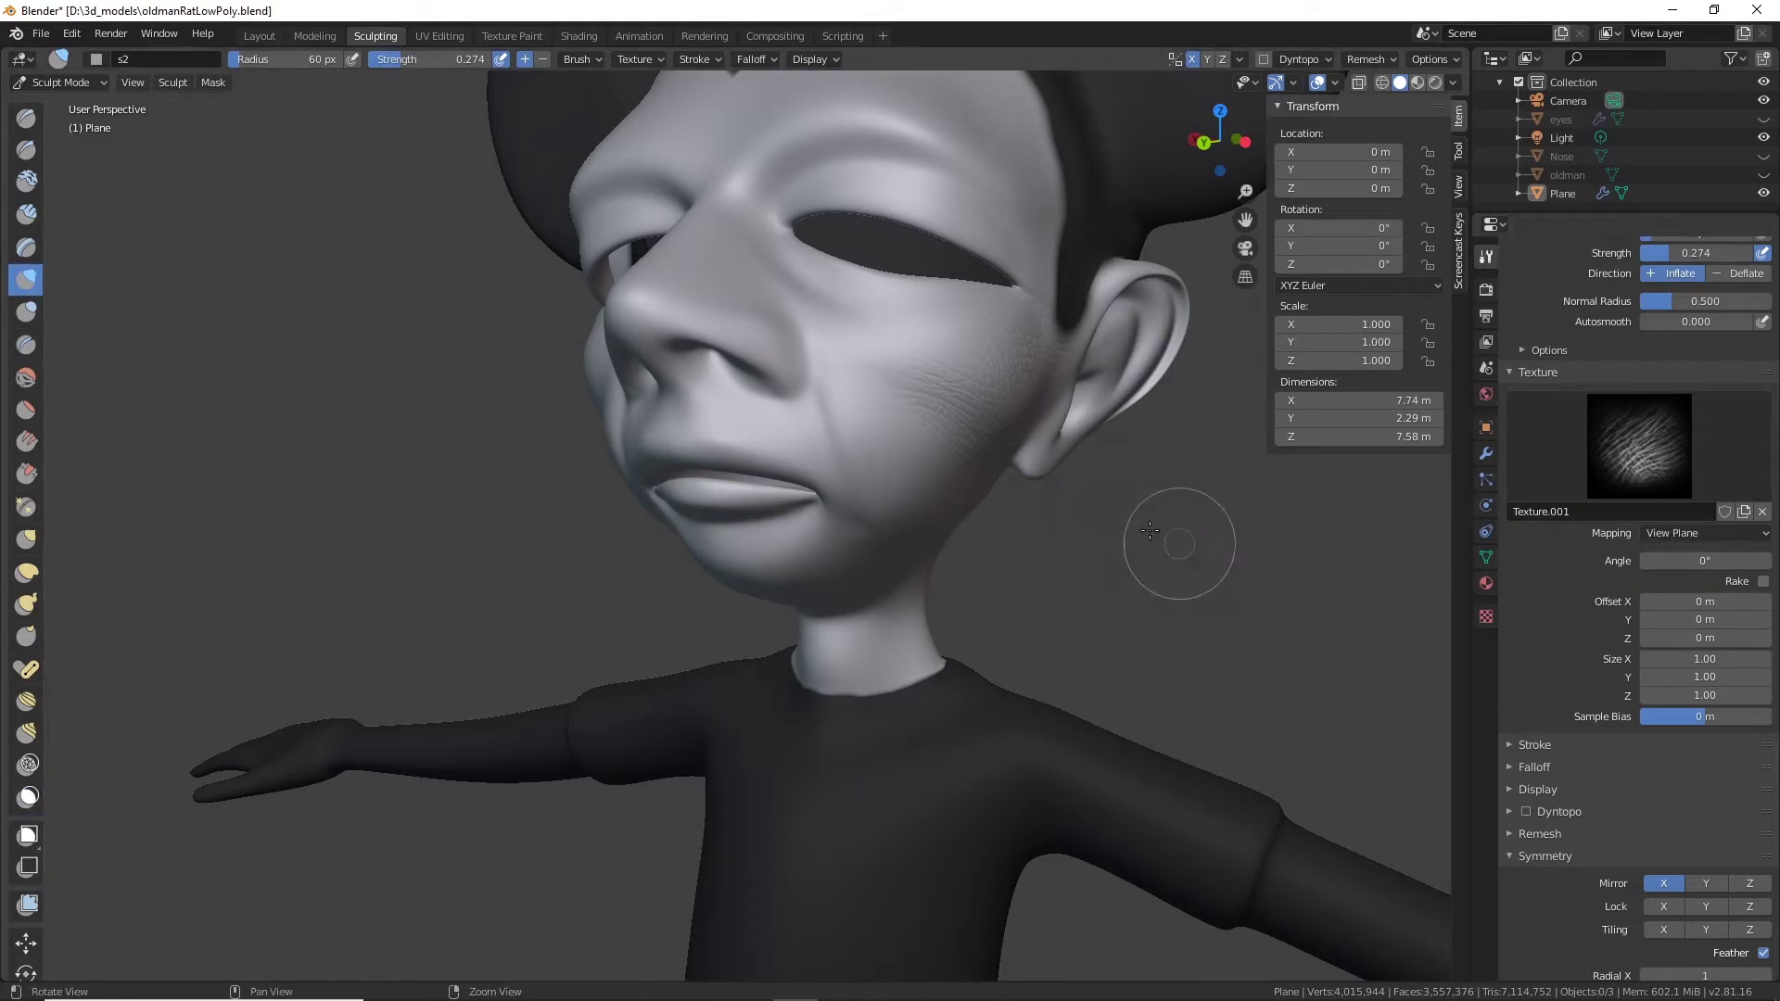
alt+drag(1150, 530, 1048, 482)
alt+middle_drag(986, 374, 1097, 532)
alt+right_drag(1038, 362, 1071, 496)
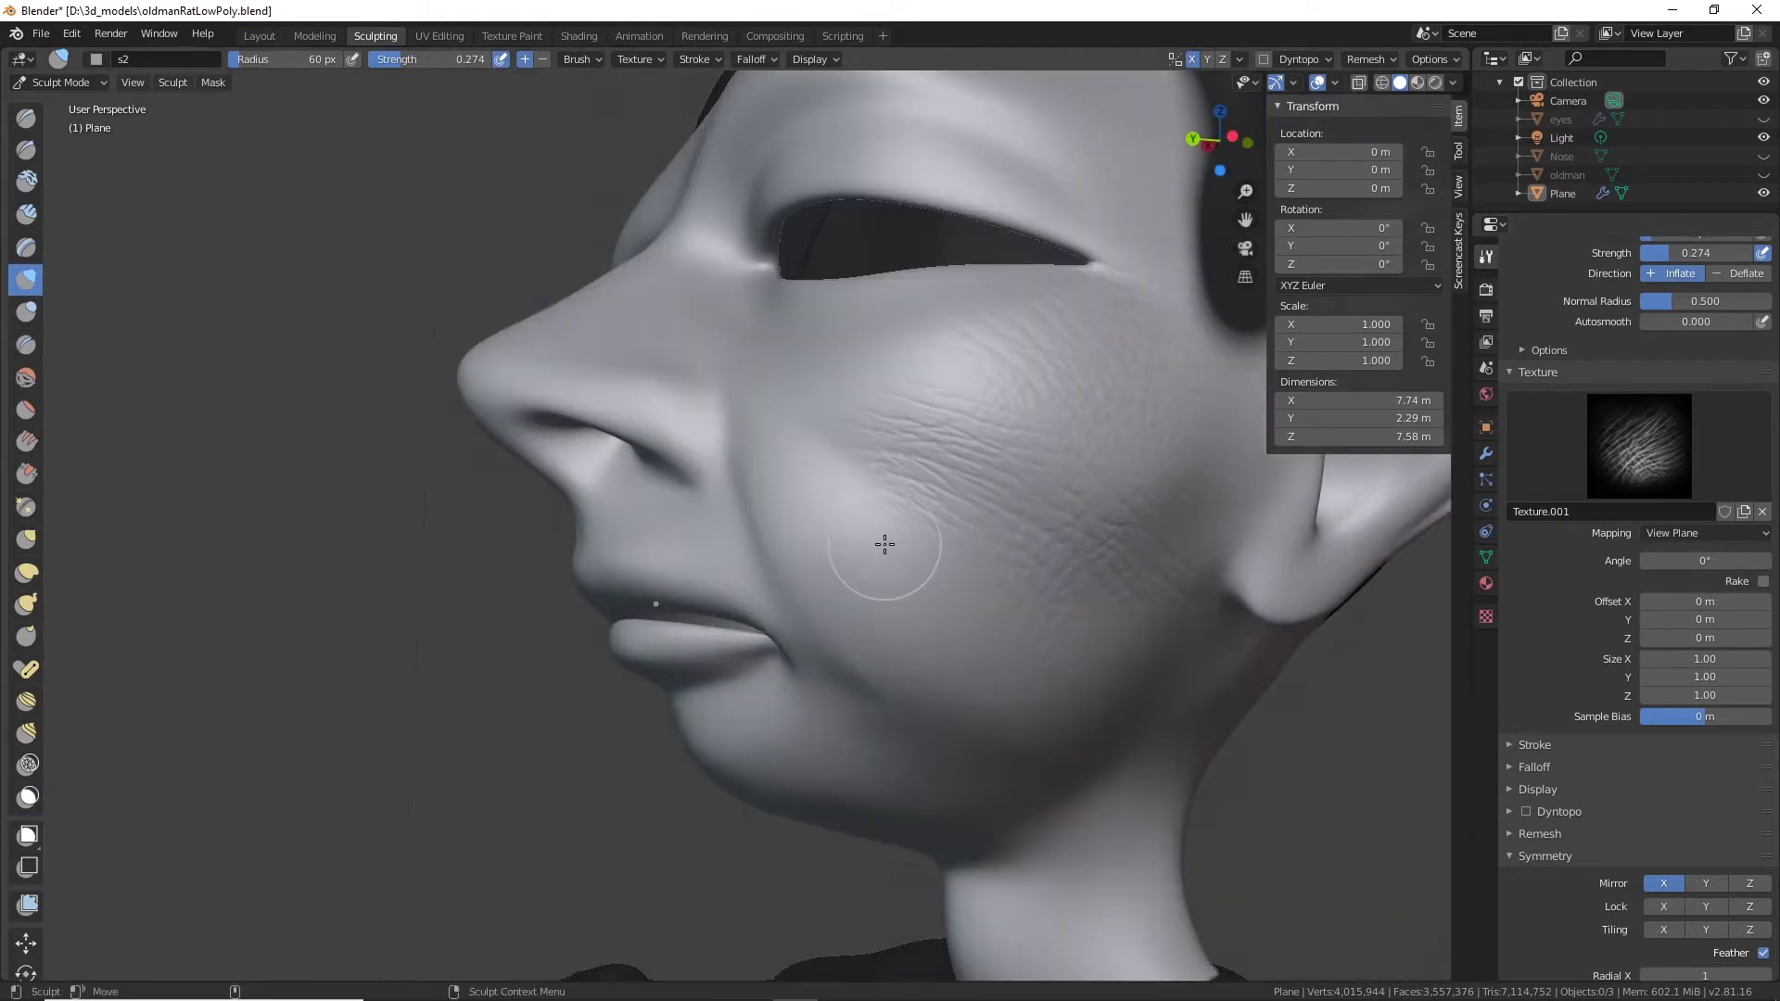
mouse_move(884, 544)
mouse_down()
mouse_move(936, 547)
mouse_move(993, 650)
mouse_up()
drag(881, 536, 991, 665)
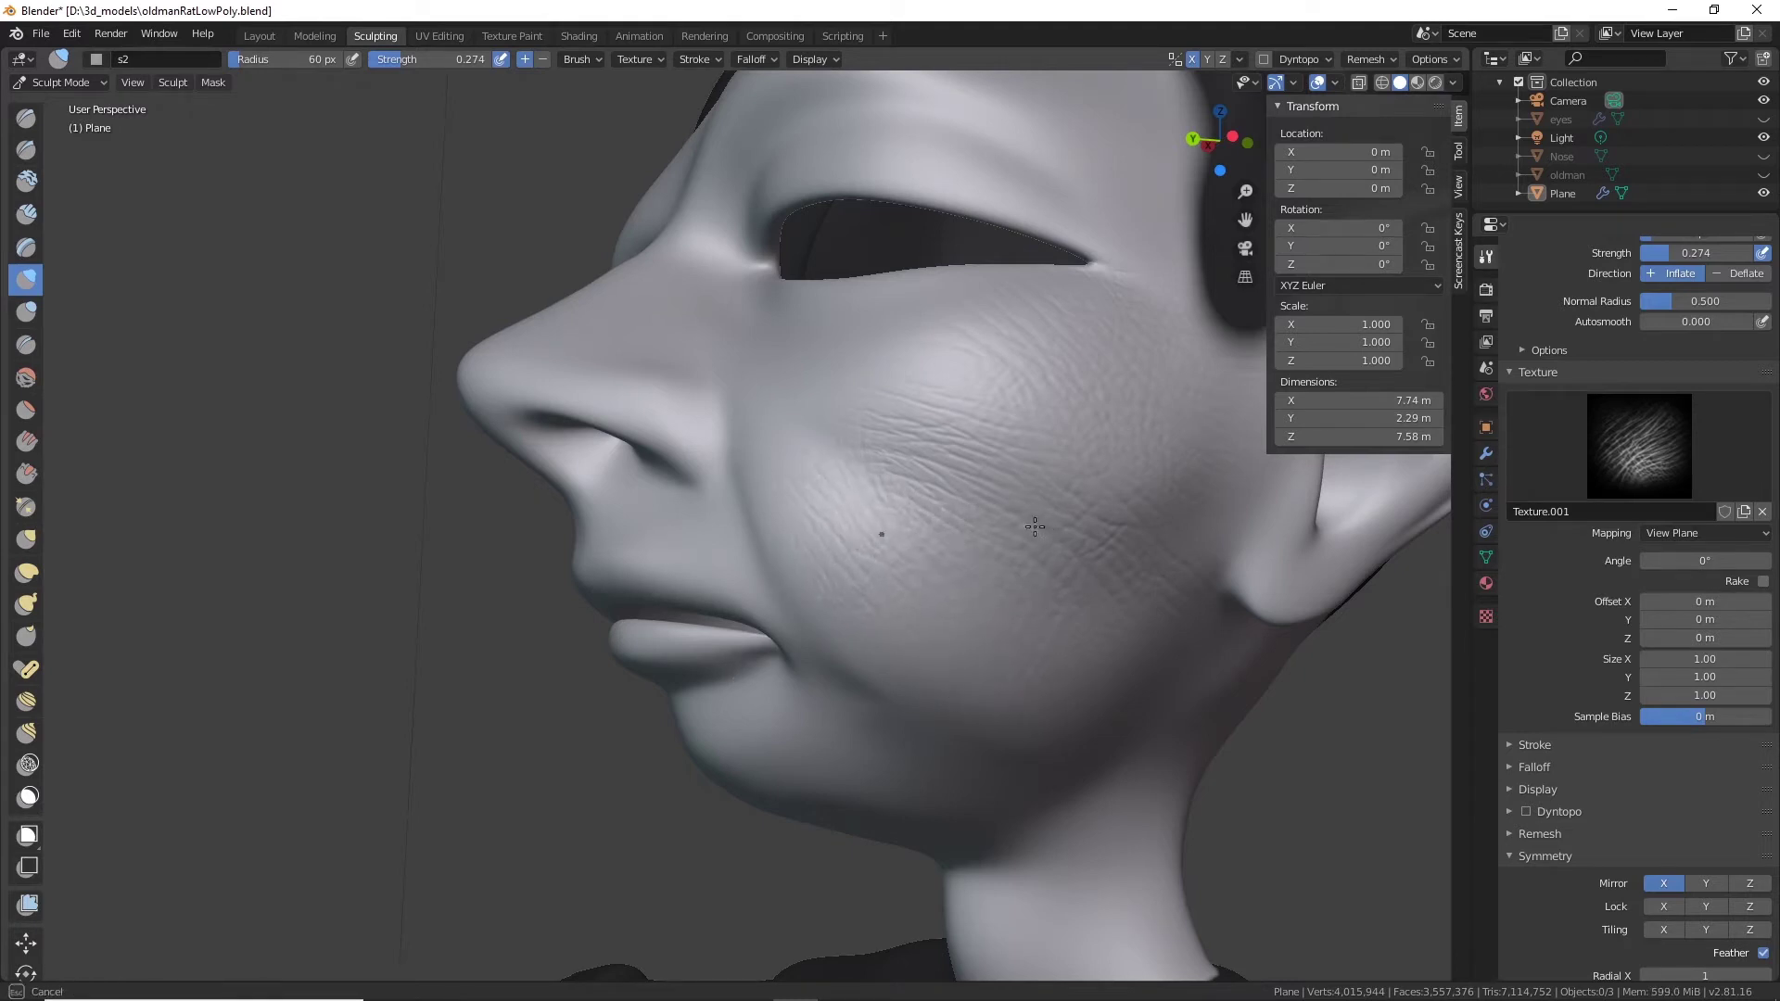
mouse_move(1035, 527)
mouse_down()
mouse_move(965, 604)
mouse_move(1058, 670)
mouse_up()
mouse_move(1086, 552)
mouse_down()
mouse_move(1104, 576)
mouse_move(1038, 683)
mouse_move(1199, 700)
mouse_move(1178, 759)
mouse_up()
Extend the s2 skin texture across the front of the cheek beside the nose and below the inner eye.
middle_drag(892, 500, 921, 613)
drag(941, 570, 947, 635)
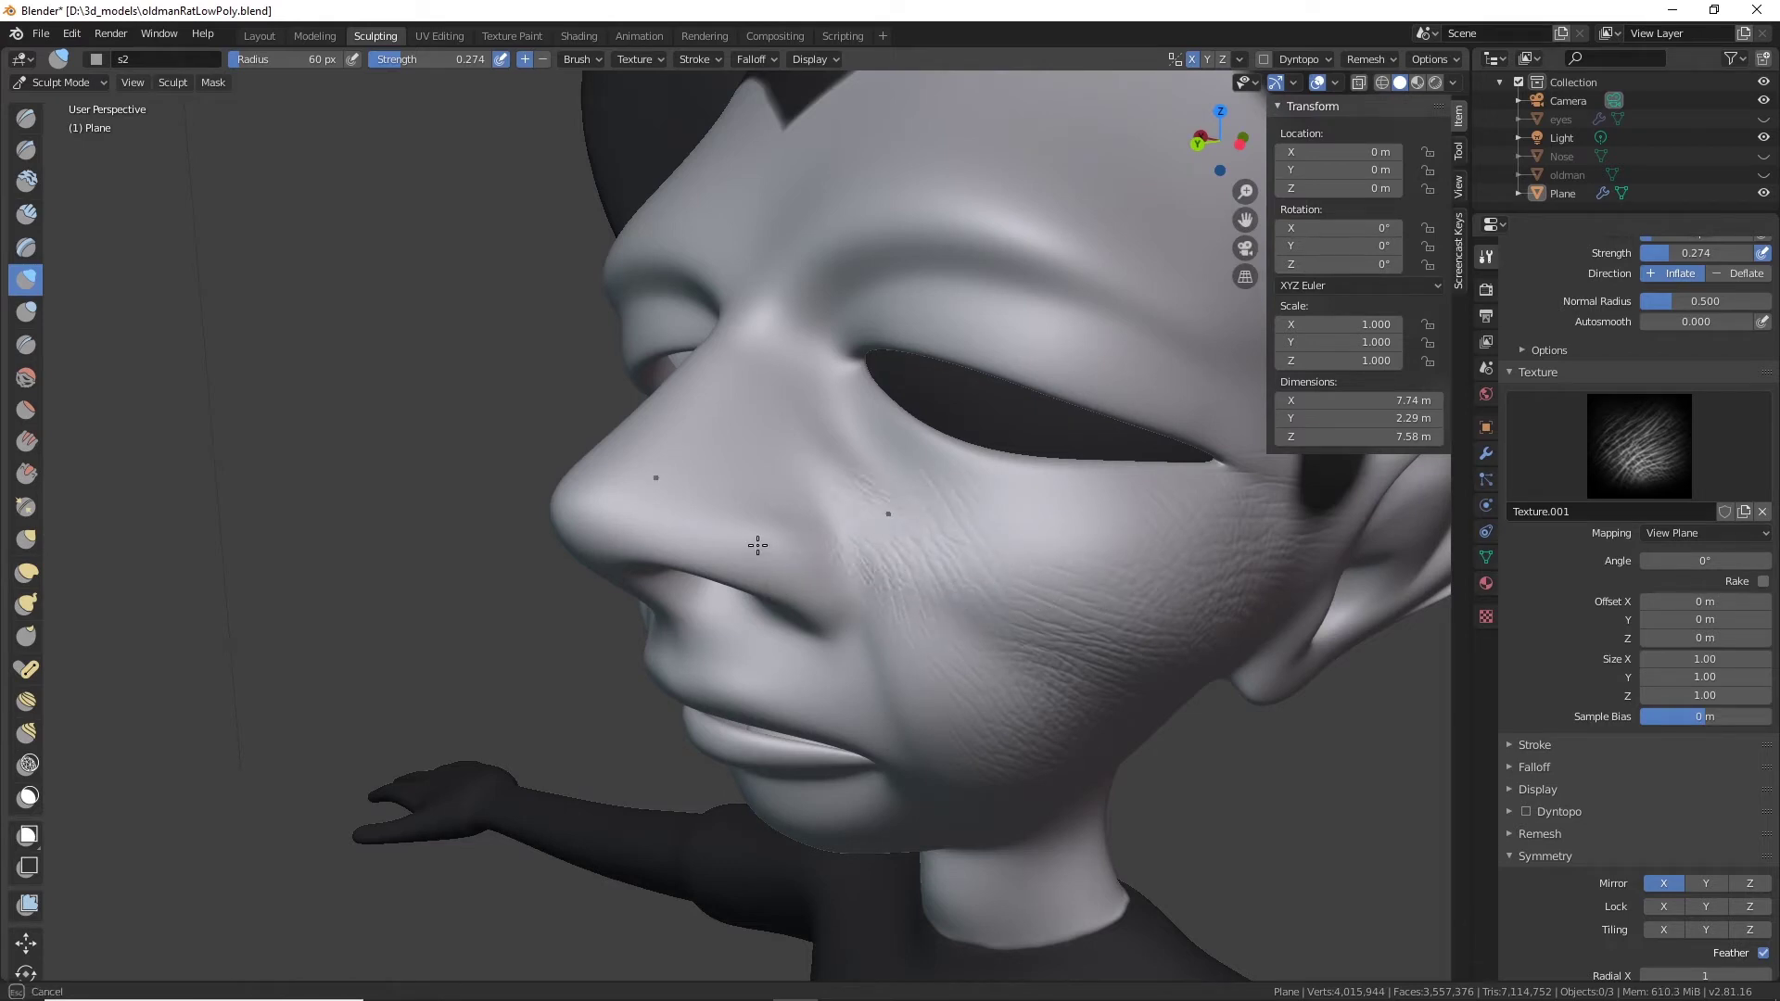
drag(763, 540, 764, 540)
drag(1049, 565, 999, 558)
mouse_move(910, 609)
mouse_down()
mouse_move(1066, 588)
mouse_move(967, 632)
mouse_move(930, 708)
mouse_move(928, 586)
mouse_up()
Sculpt s2 skin texture around the outer eye corner and along the outer half of the upper eyelid.
alt+middle_drag(1080, 551, 819, 676)
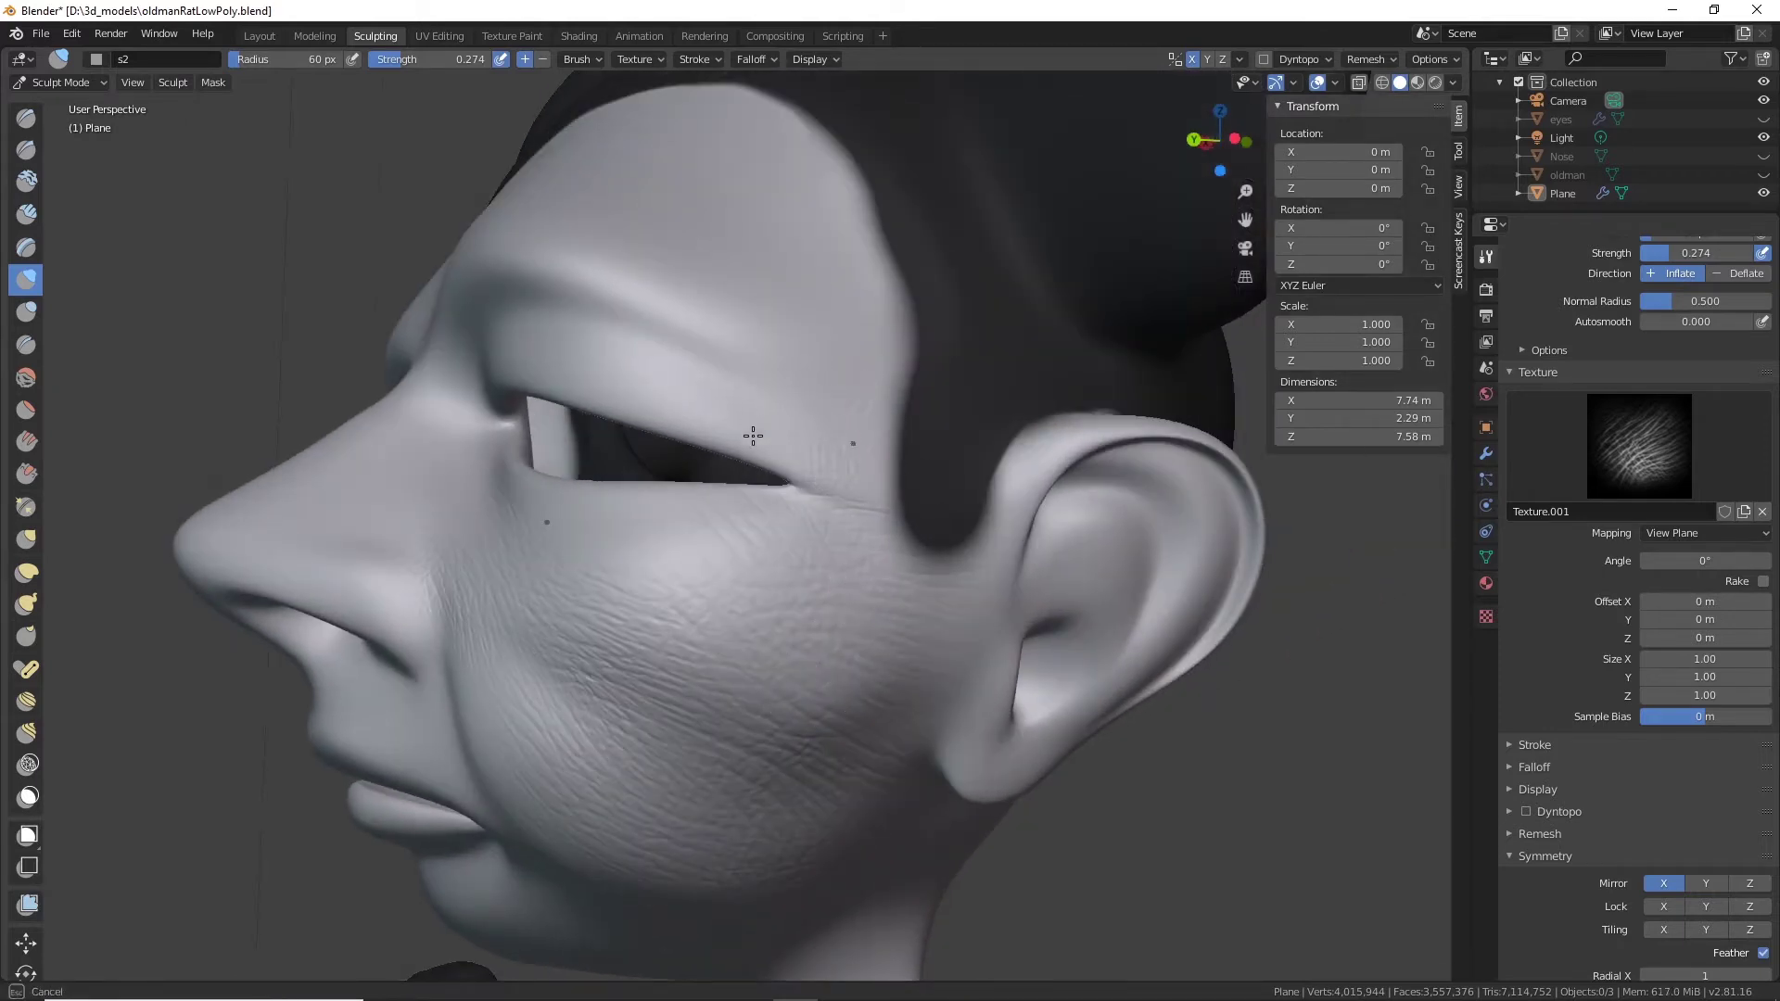
alt+right_drag(749, 488, 823, 408)
alt+drag(823, 408, 859, 447)
drag(1027, 472, 899, 460)
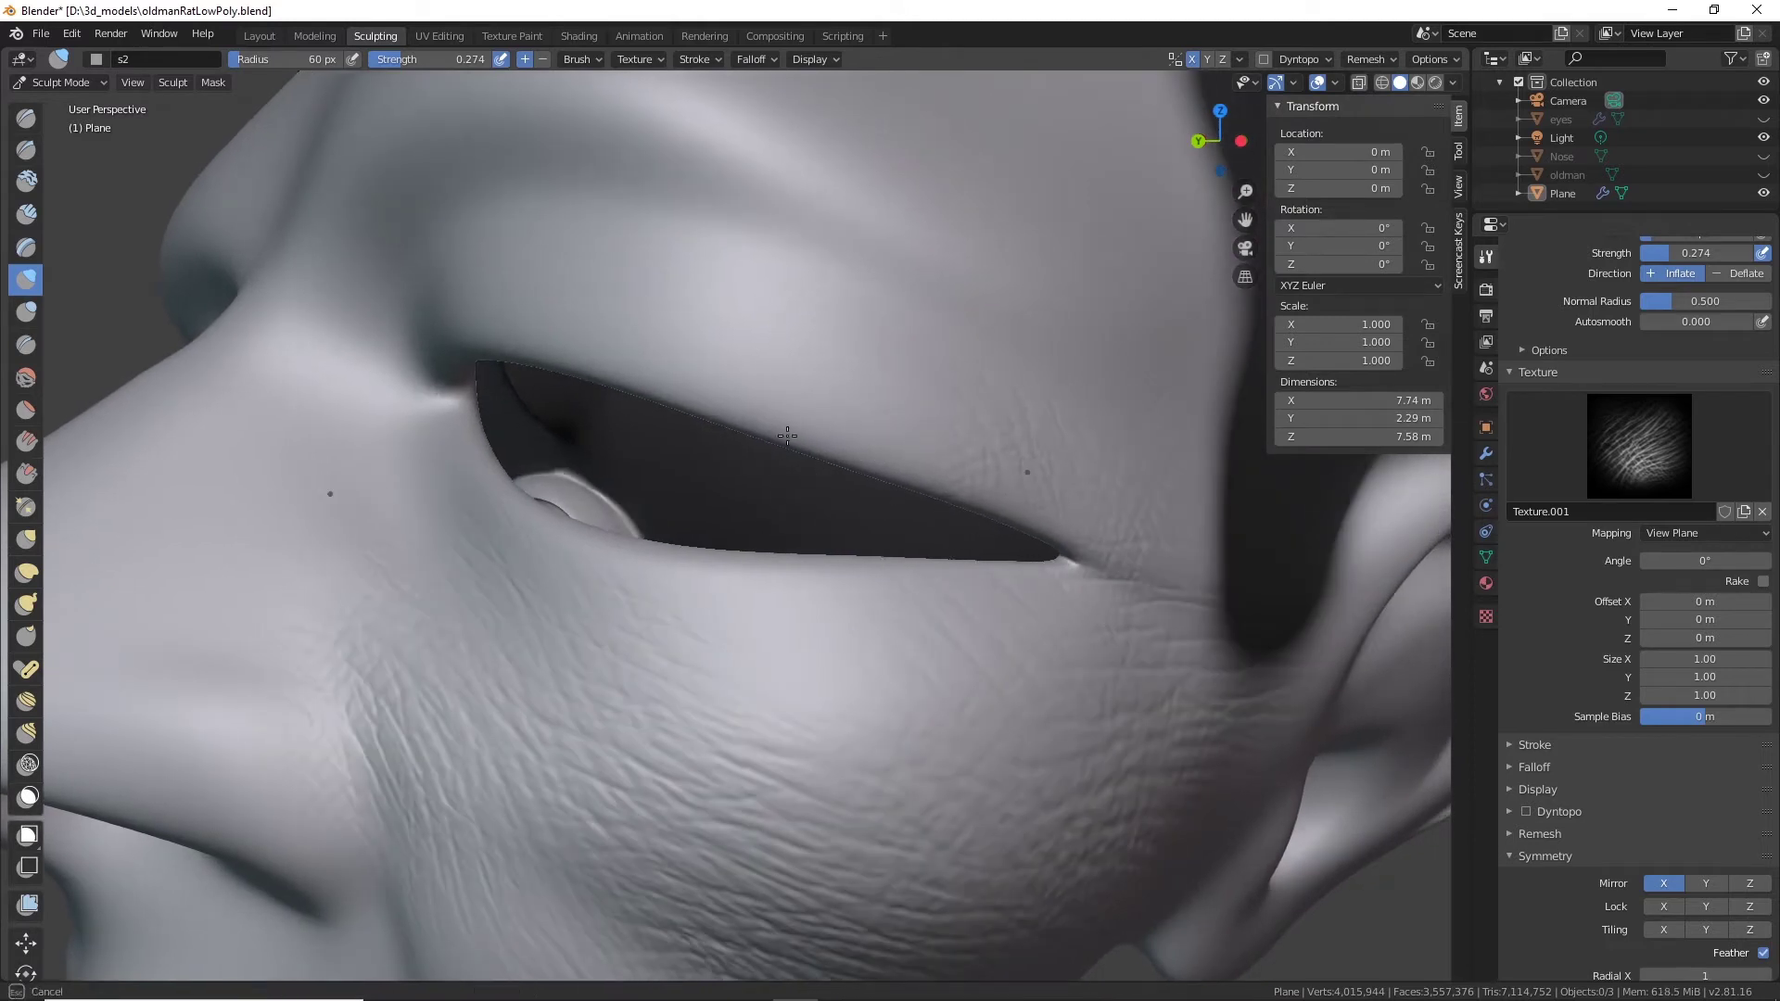
mouse_move(825, 534)
mouse_down()
mouse_move(909, 389)
mouse_move(851, 476)
mouse_up()
drag(739, 484, 906, 405)
Raise the brush strength to 0.341 and sculpt skin texture across the rest of the upper eyelid to the inner eye corner.
key(shift+f)
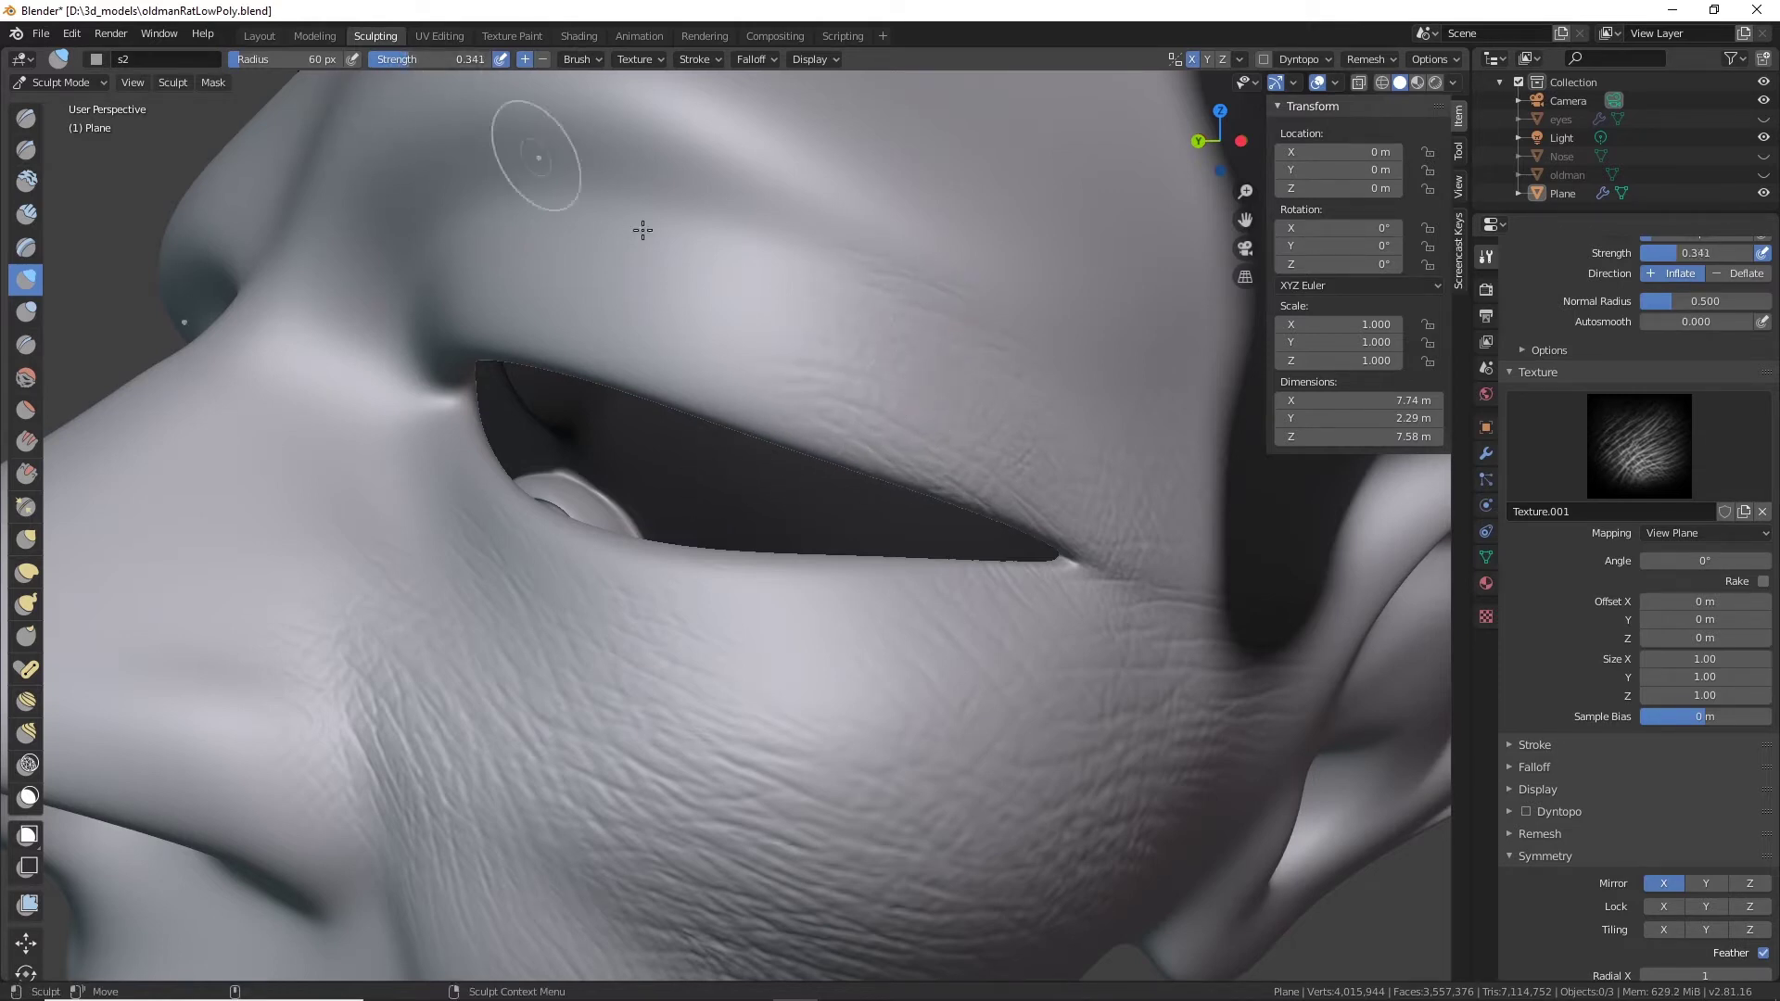
click(643, 229)
mouse_move(662, 435)
mouse_down()
mouse_move(788, 390)
mouse_move(675, 349)
mouse_up()
drag(608, 442, 656, 349)
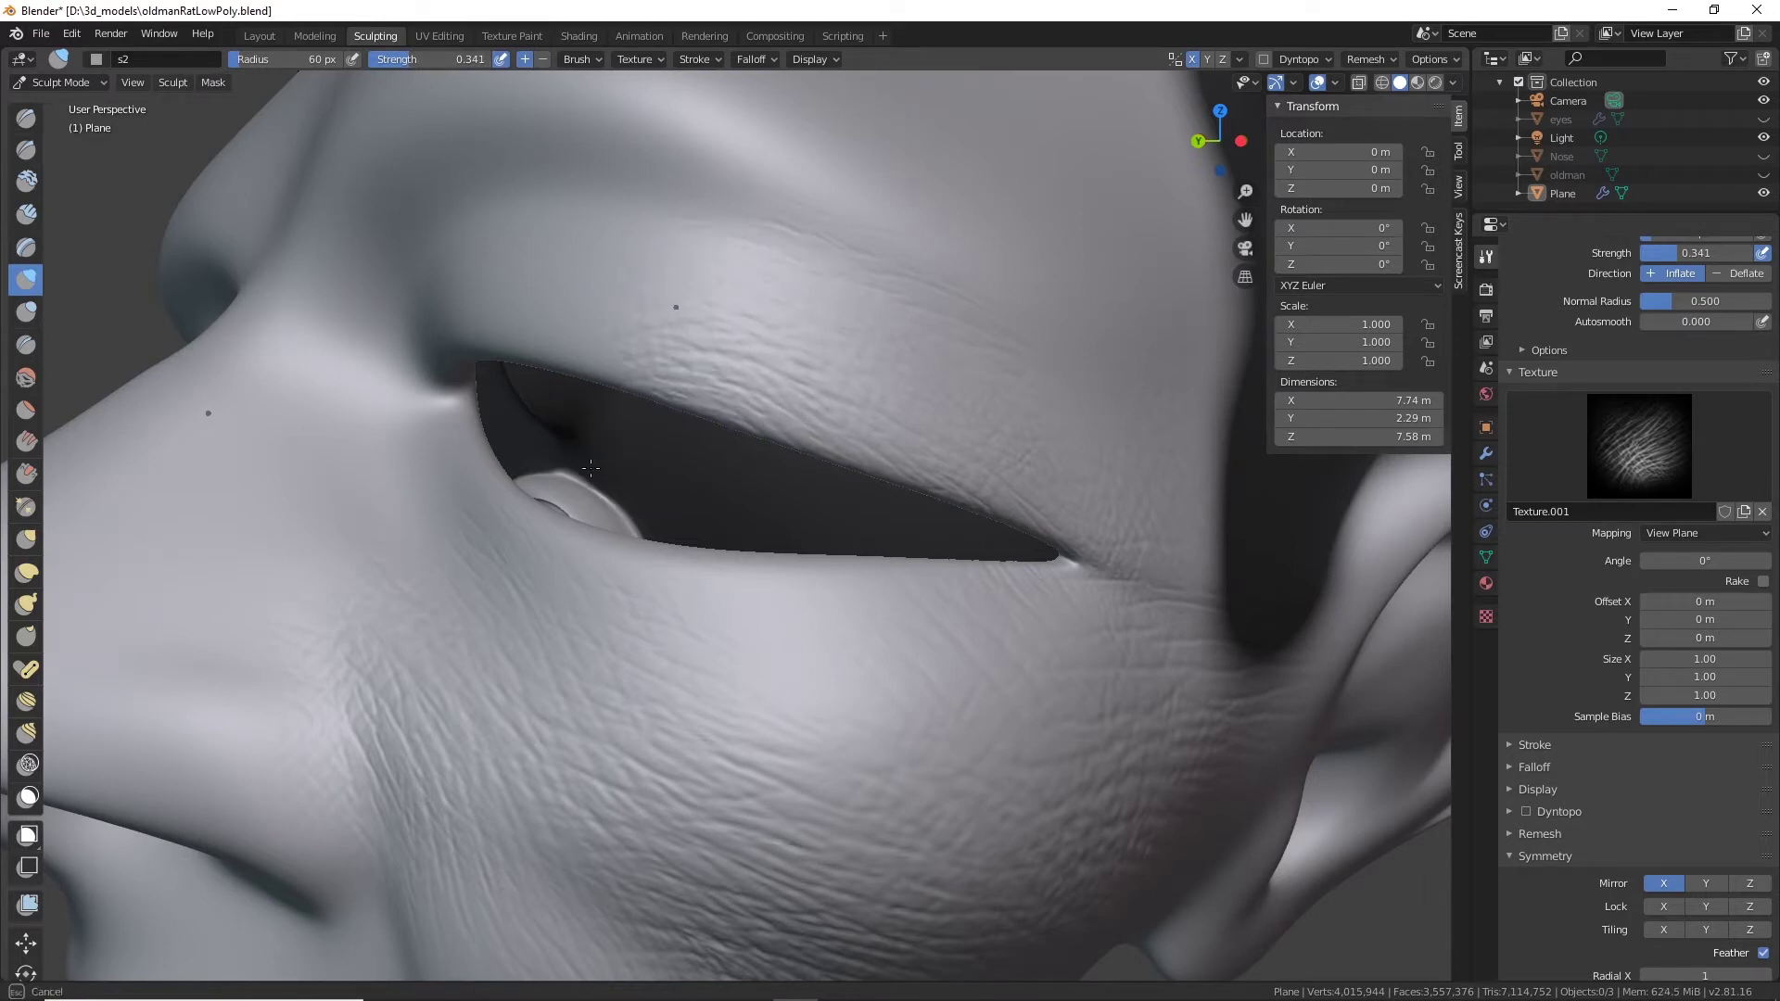
middle_drag(656, 349, 788, 355)
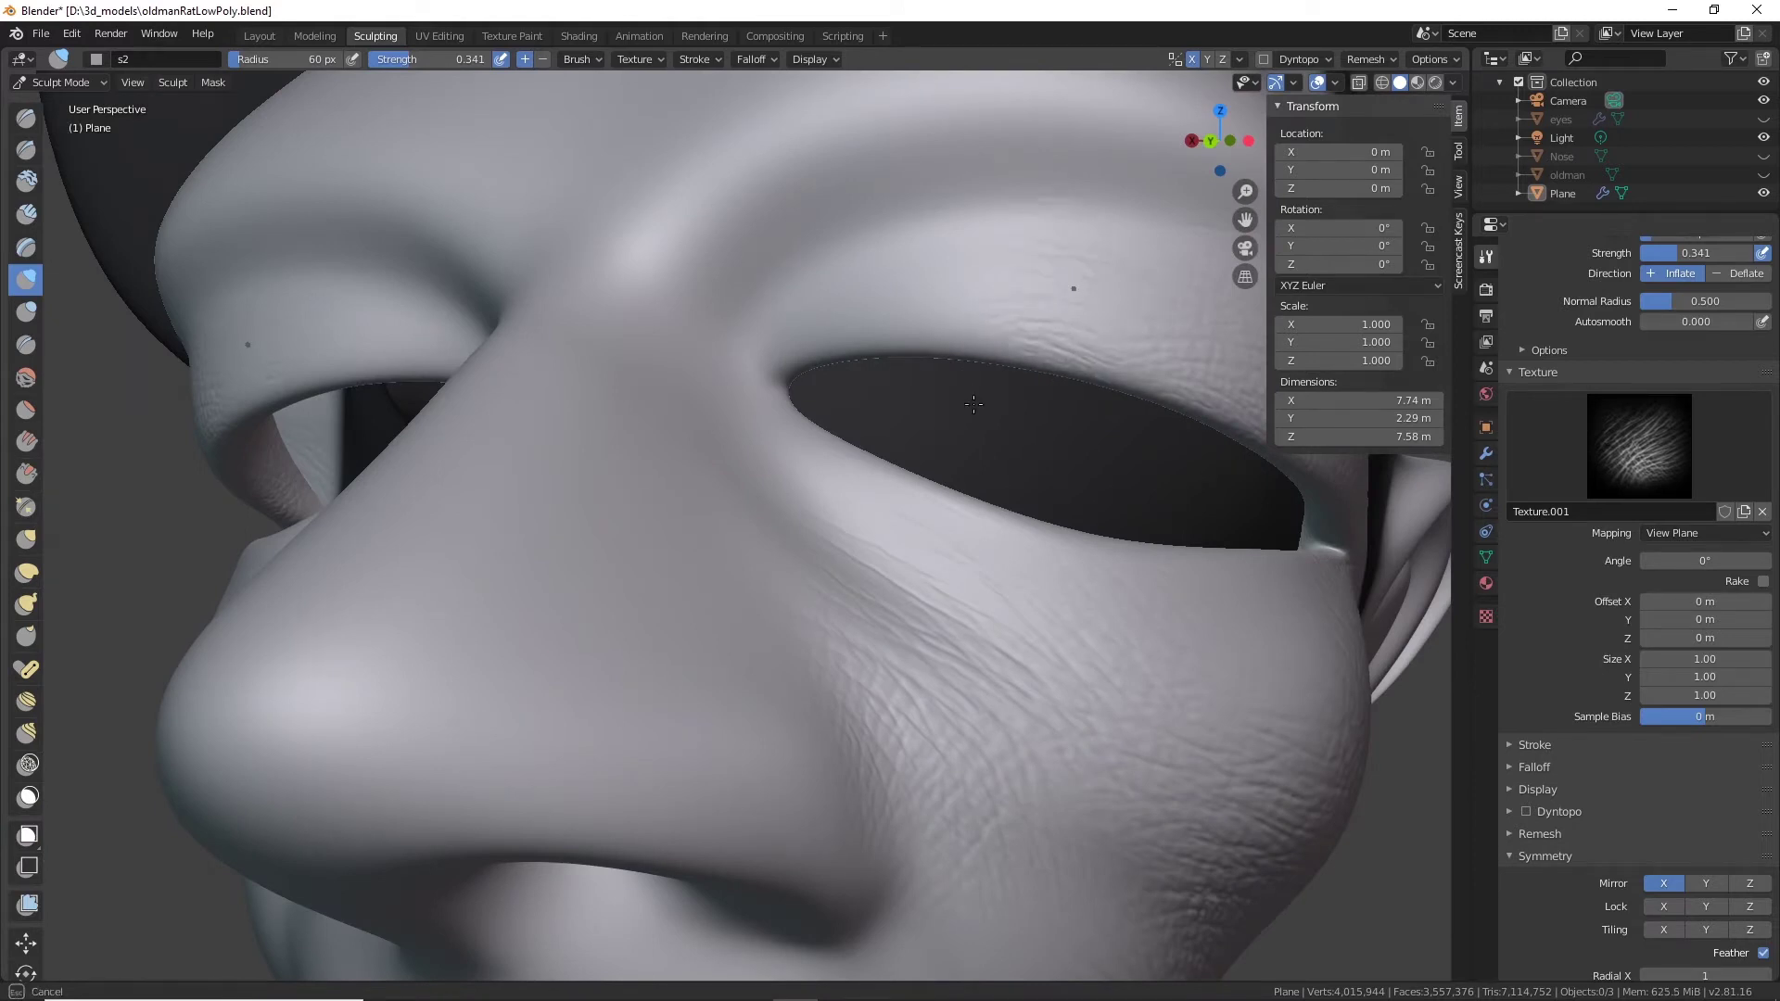
drag(974, 404, 873, 424)
drag(816, 345, 810, 347)
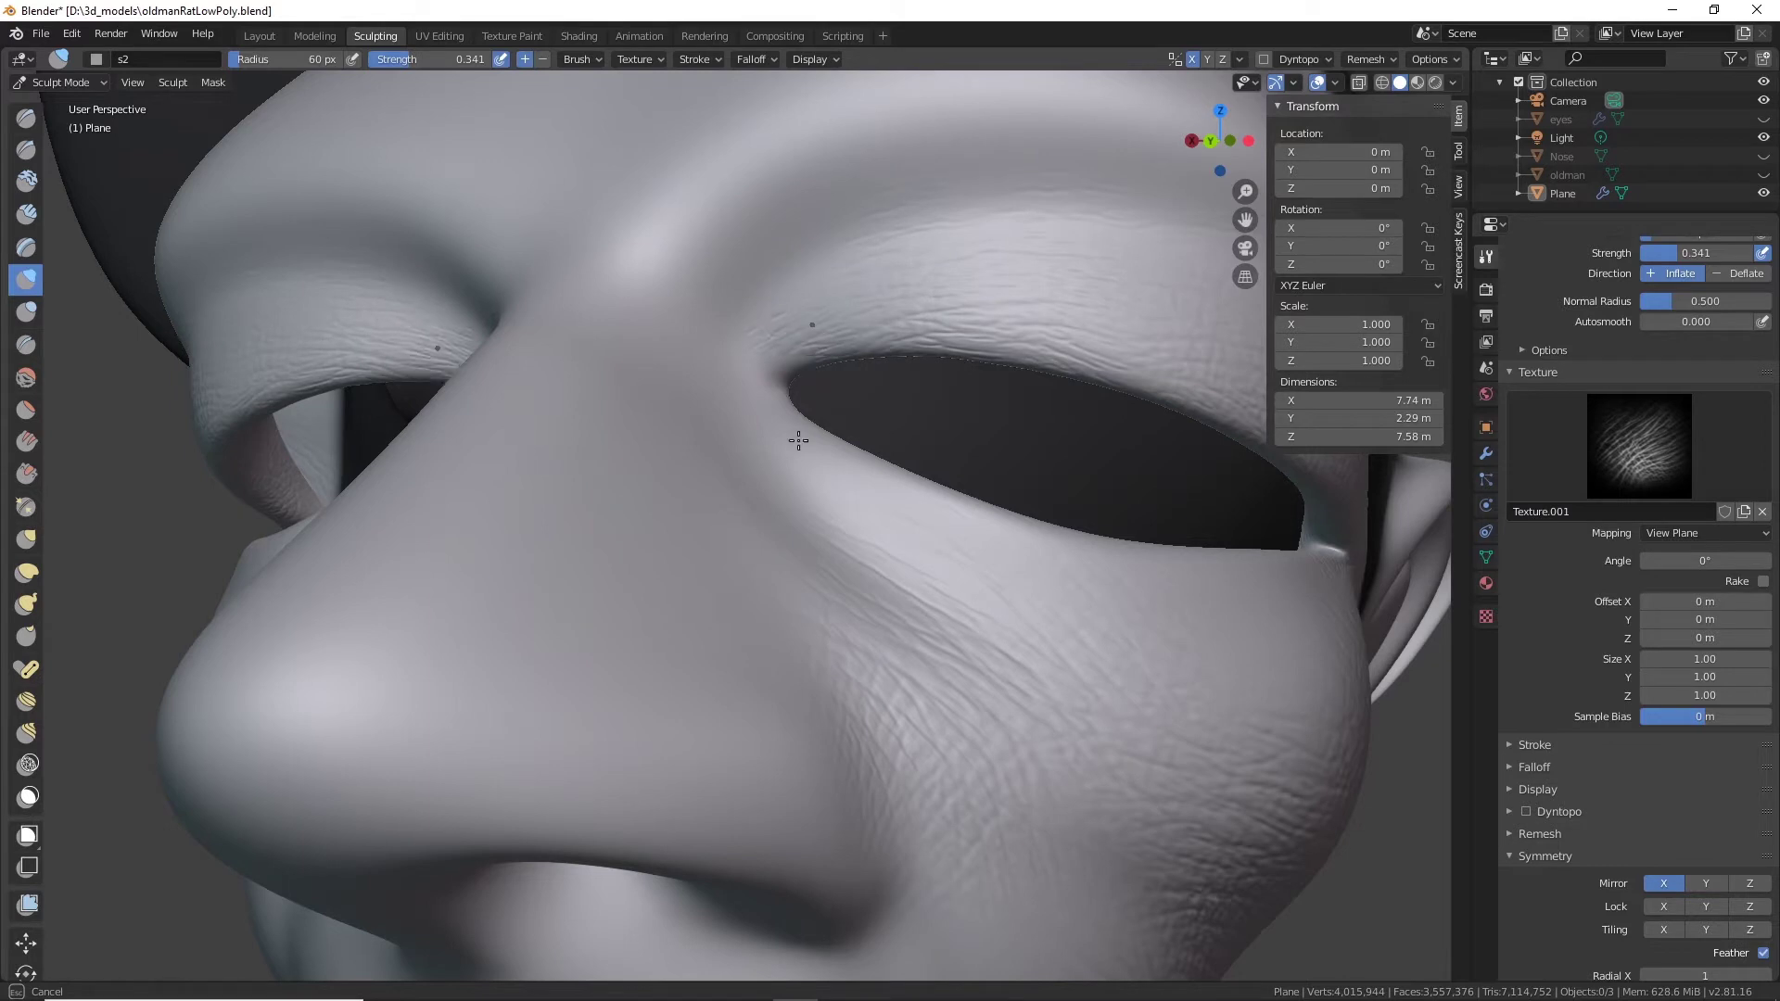
Sculpt skin creases around the inner eye corner and the adjoining root of the nose.
middle_drag(867, 487, 834, 501)
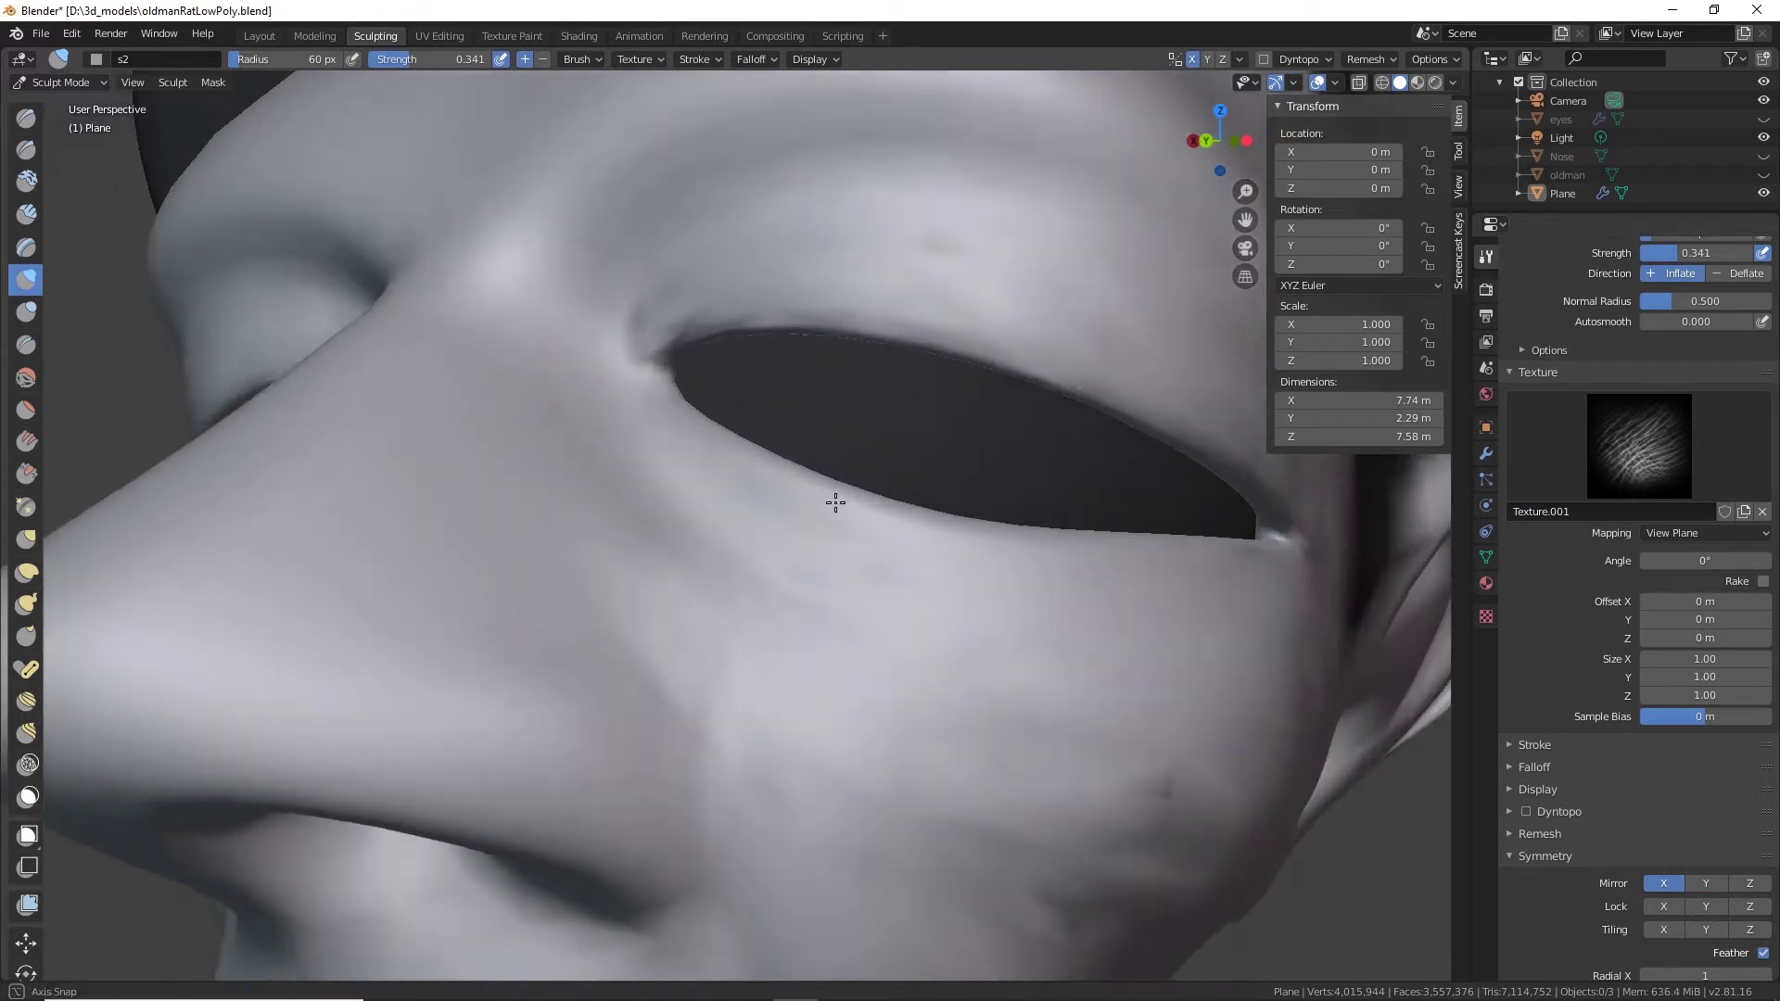
scroll(834, 500, up, 3)
drag(601, 306, 632, 271)
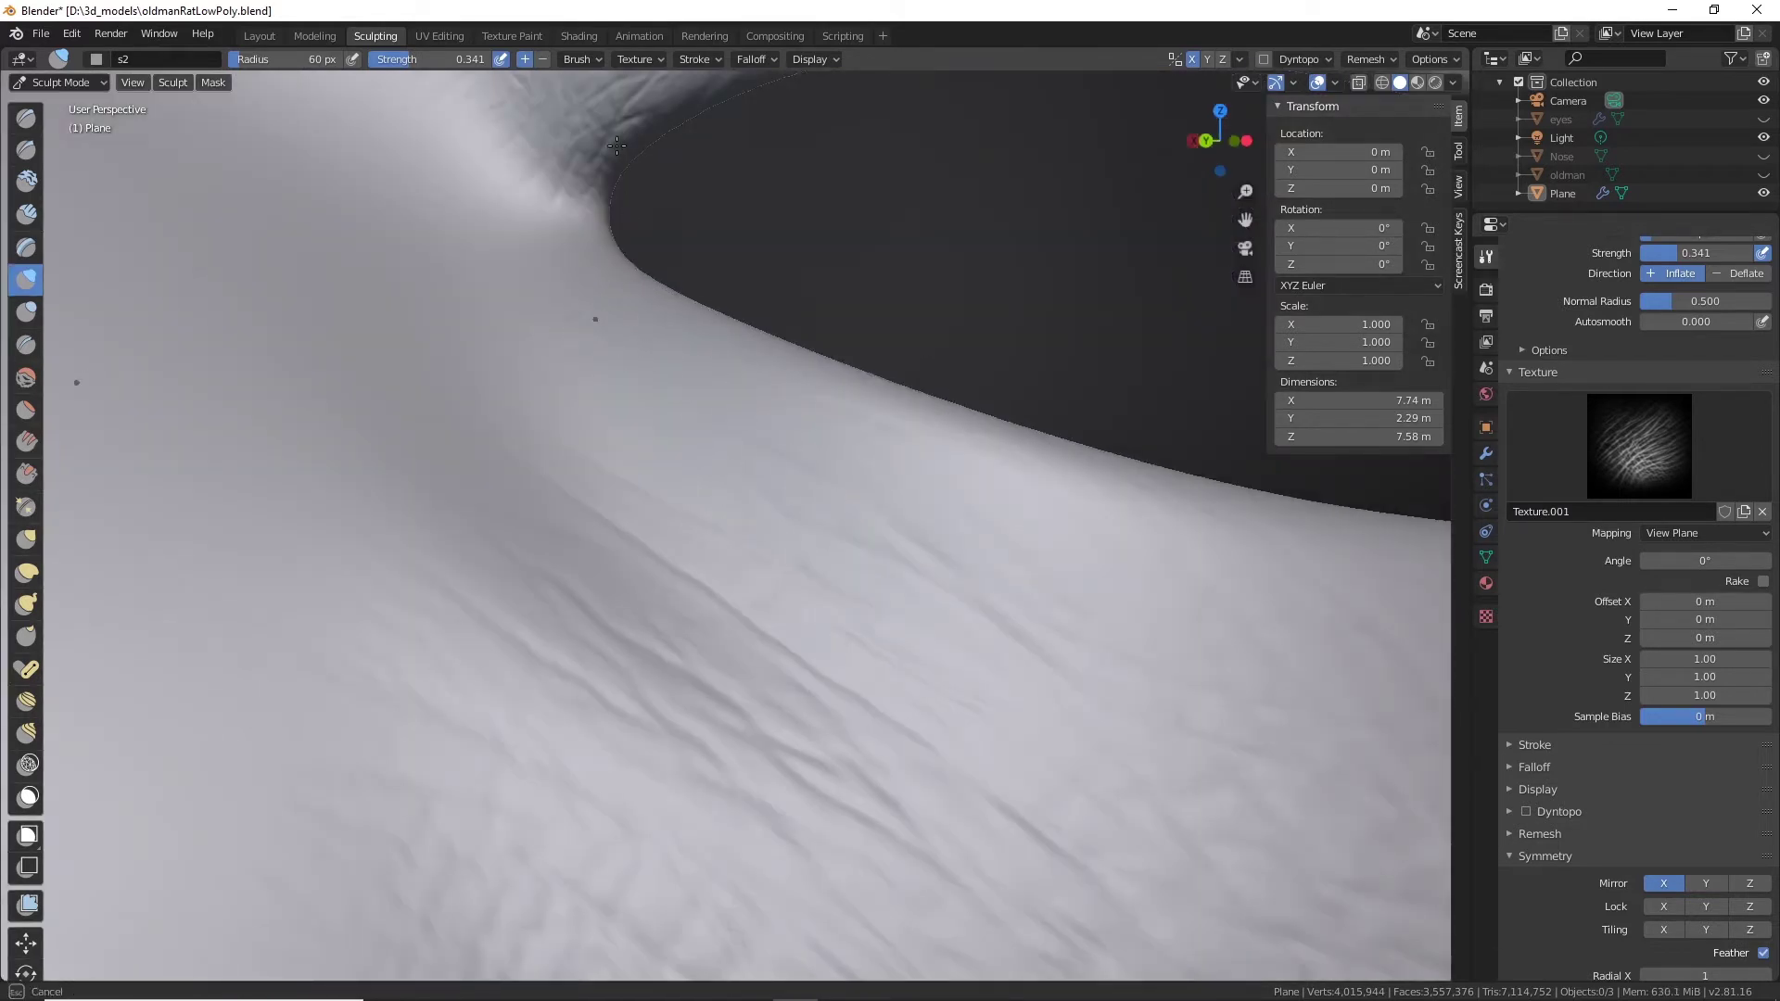
mouse_move(410, 94)
mouse_down()
mouse_move(193, 290)
mouse_move(250, 289)
mouse_up()
scroll(600, 364, down, 4)
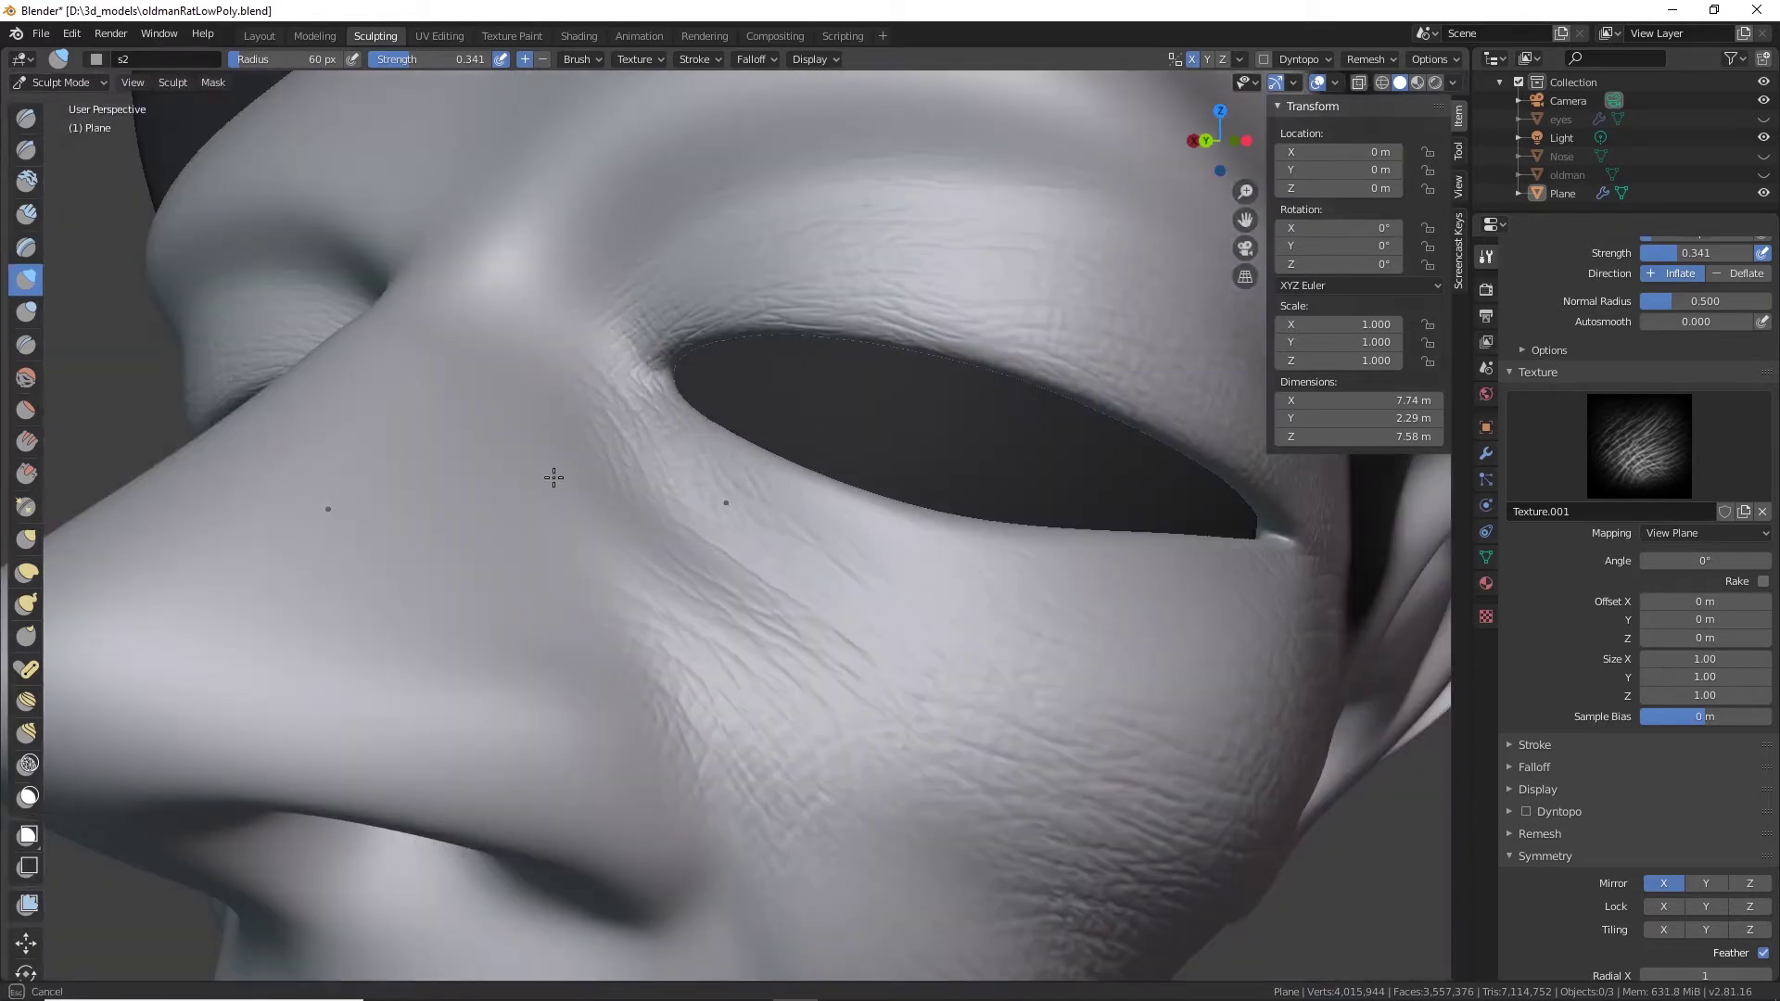
Fill in skin texture between the nose and cheek, below the eye and over the cheekbone.
mouse_move(553, 477)
mouse_down()
mouse_move(454, 509)
mouse_move(489, 545)
mouse_move(548, 553)
mouse_up()
mouse_move(710, 598)
mouse_down()
mouse_move(643, 604)
mouse_move(699, 700)
mouse_move(716, 689)
mouse_up()
drag(967, 692, 1165, 667)
mouse_move(1165, 667)
middle_down()
mouse_move(684, 648)
mouse_move(444, 578)
middle_up()
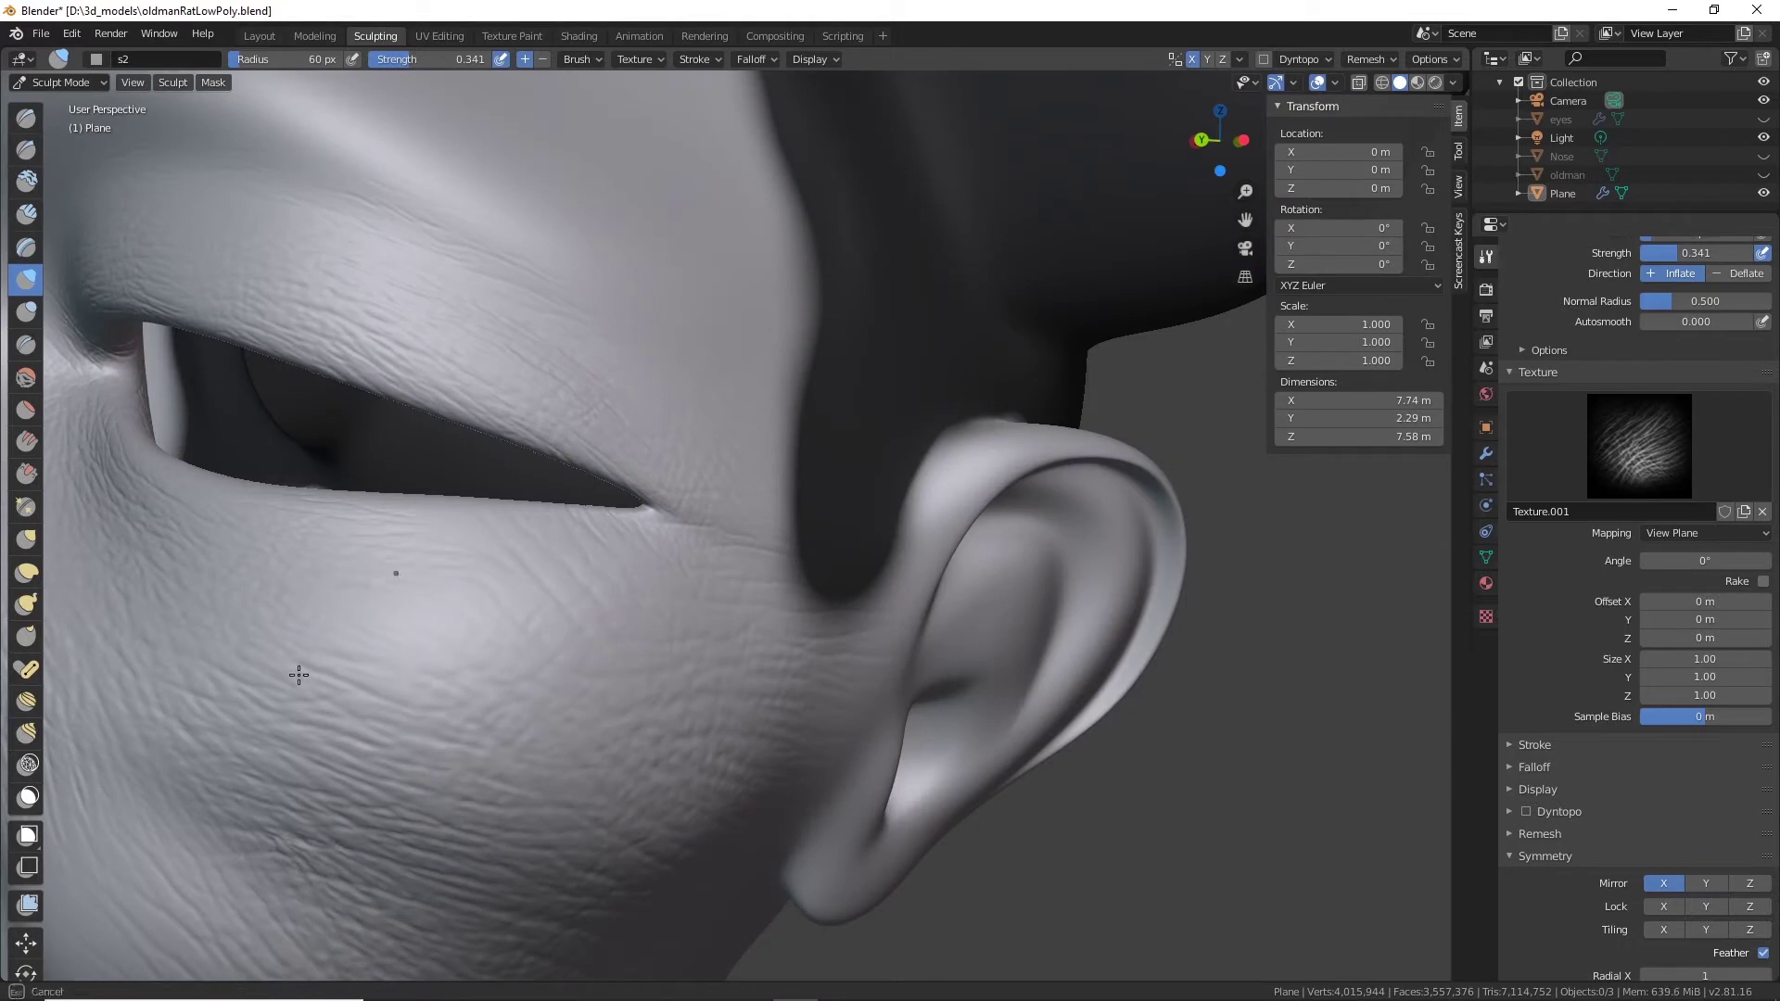
mouse_move(393, 686)
mouse_down()
mouse_move(319, 743)
mouse_move(396, 756)
mouse_up()
middle_drag(424, 749, 596, 656)
mouse_move(597, 657)
mouse_down()
mouse_move(648, 589)
mouse_move(587, 607)
mouse_up()
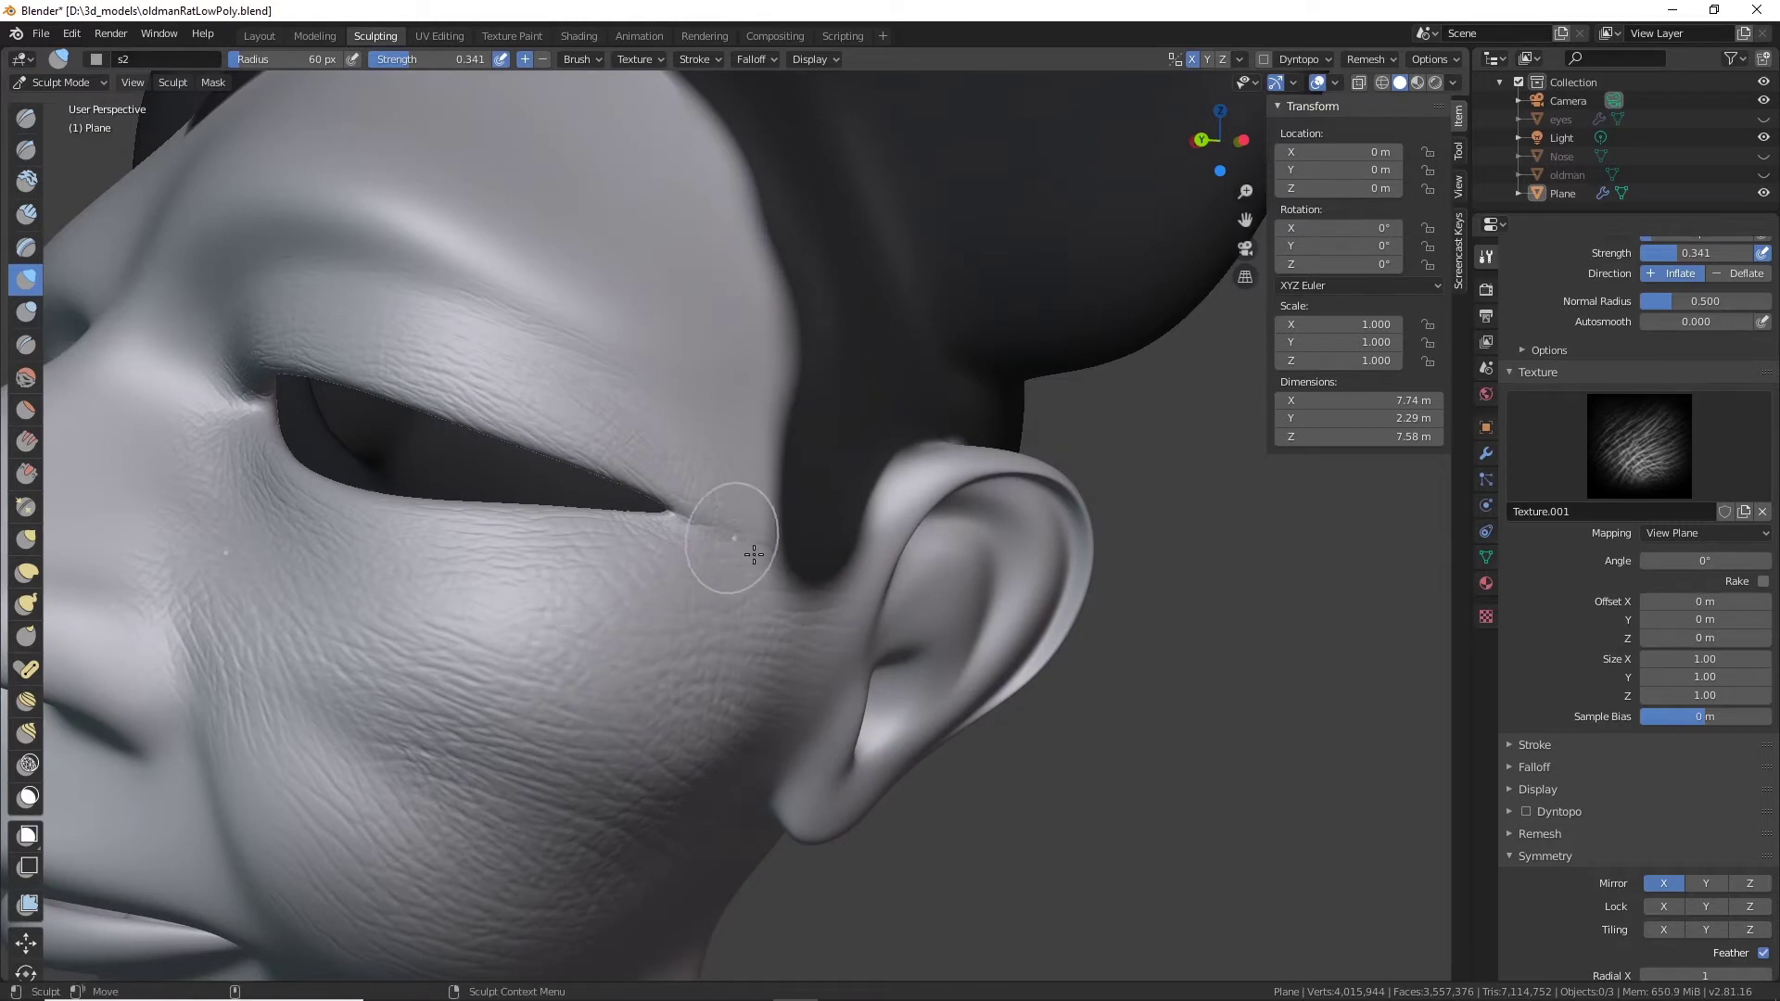
Sculpt crow's-feet wrinkles at the outer eye corner and continue the texture toward the front of the ear.
middle_drag(753, 590, 715, 560)
drag(633, 470, 616, 468)
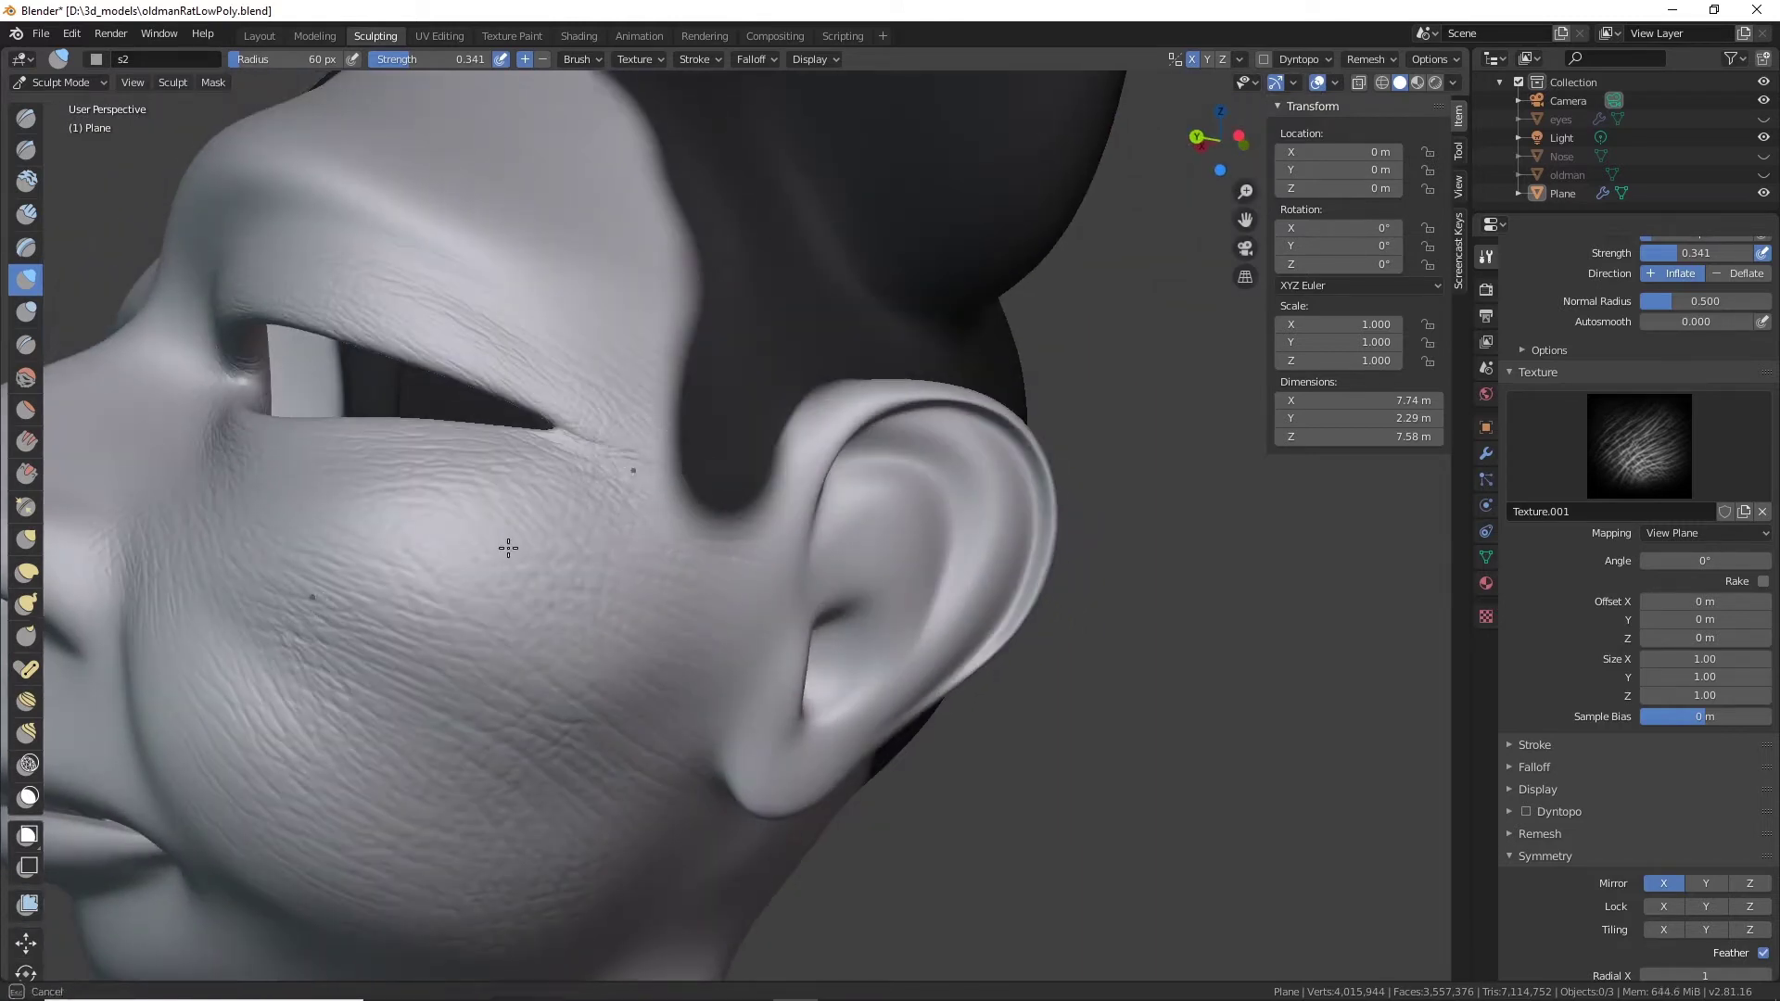
mouse_move(468, 568)
mouse_down()
mouse_move(372, 580)
mouse_move(525, 557)
mouse_up()
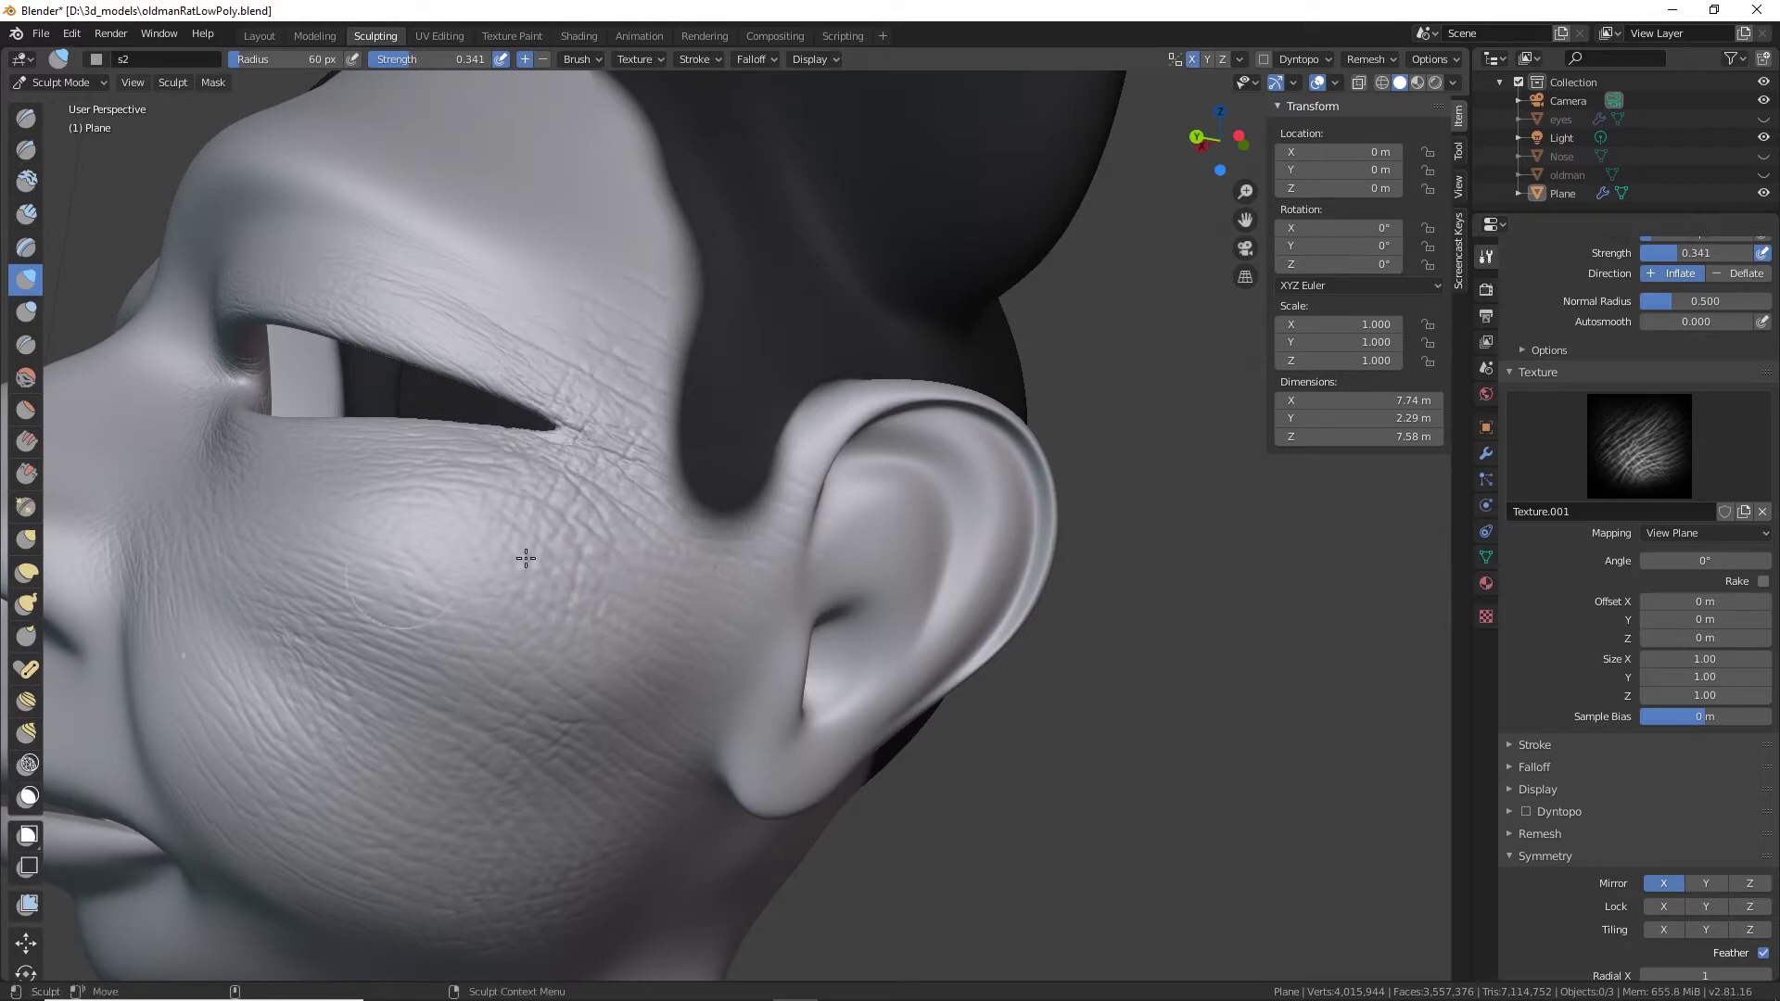
middle_drag(686, 603, 723, 623)
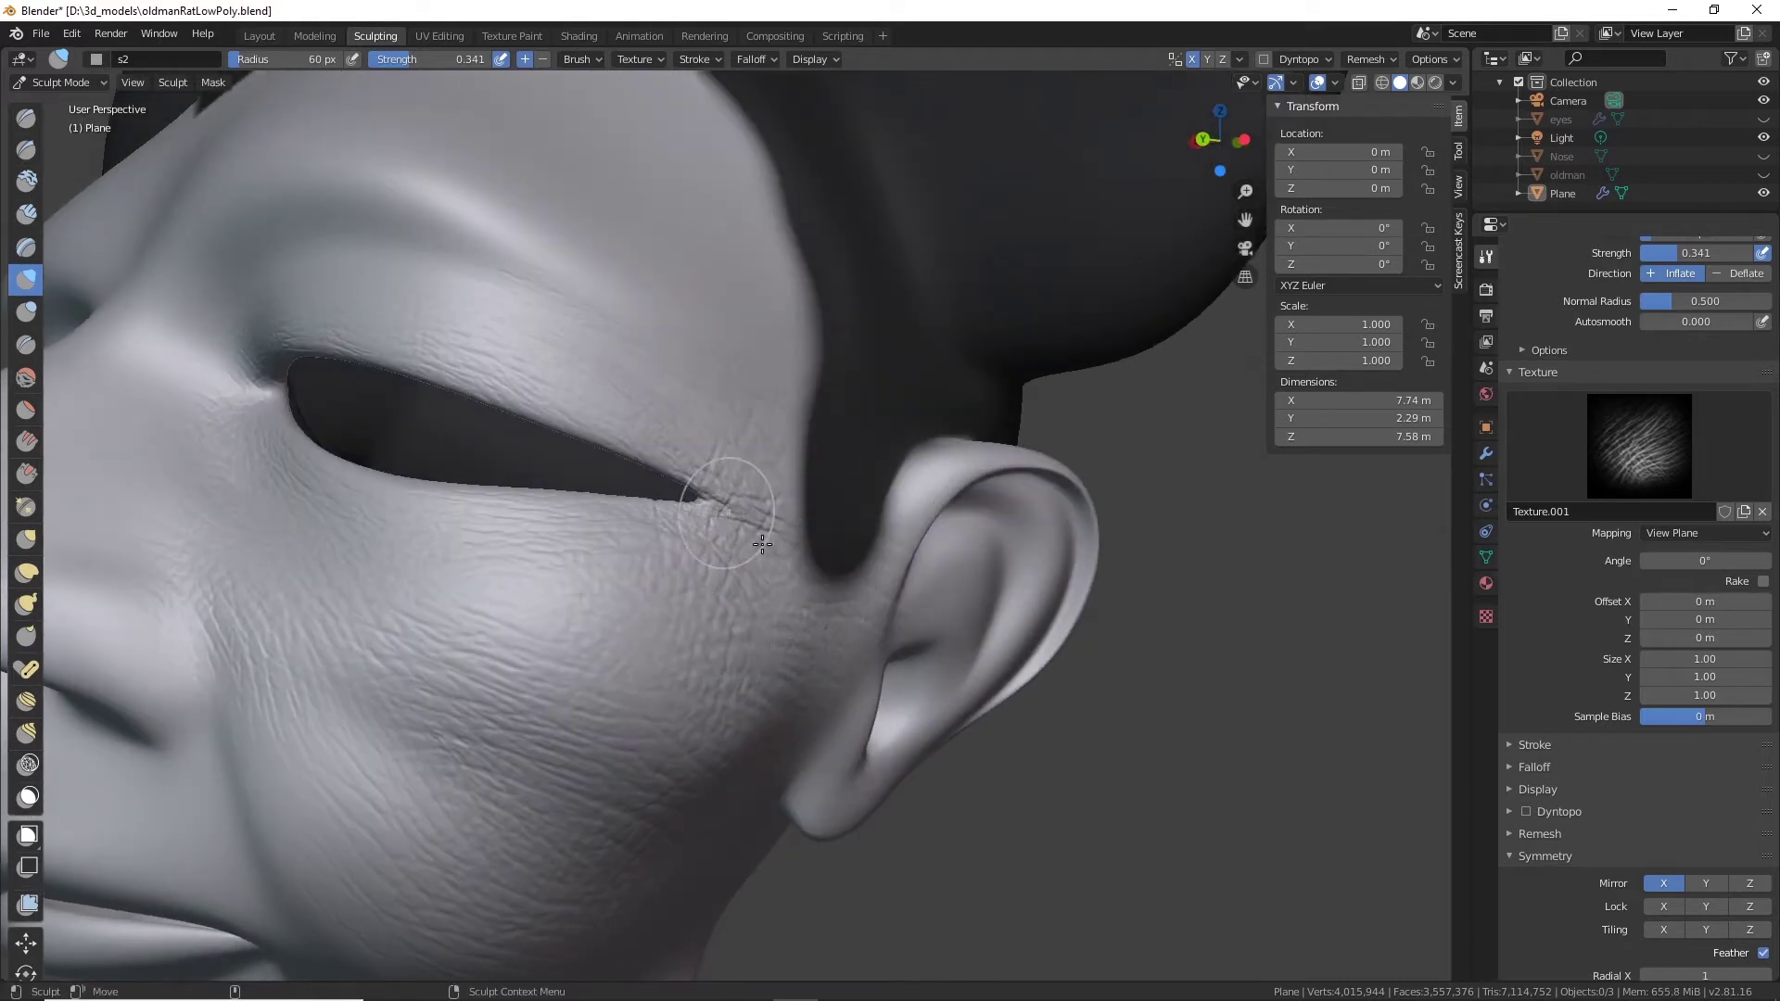
mouse_move(814, 524)
middle_down()
mouse_move(811, 616)
mouse_move(798, 545)
mouse_move(801, 563)
mouse_move(744, 509)
middle_up()
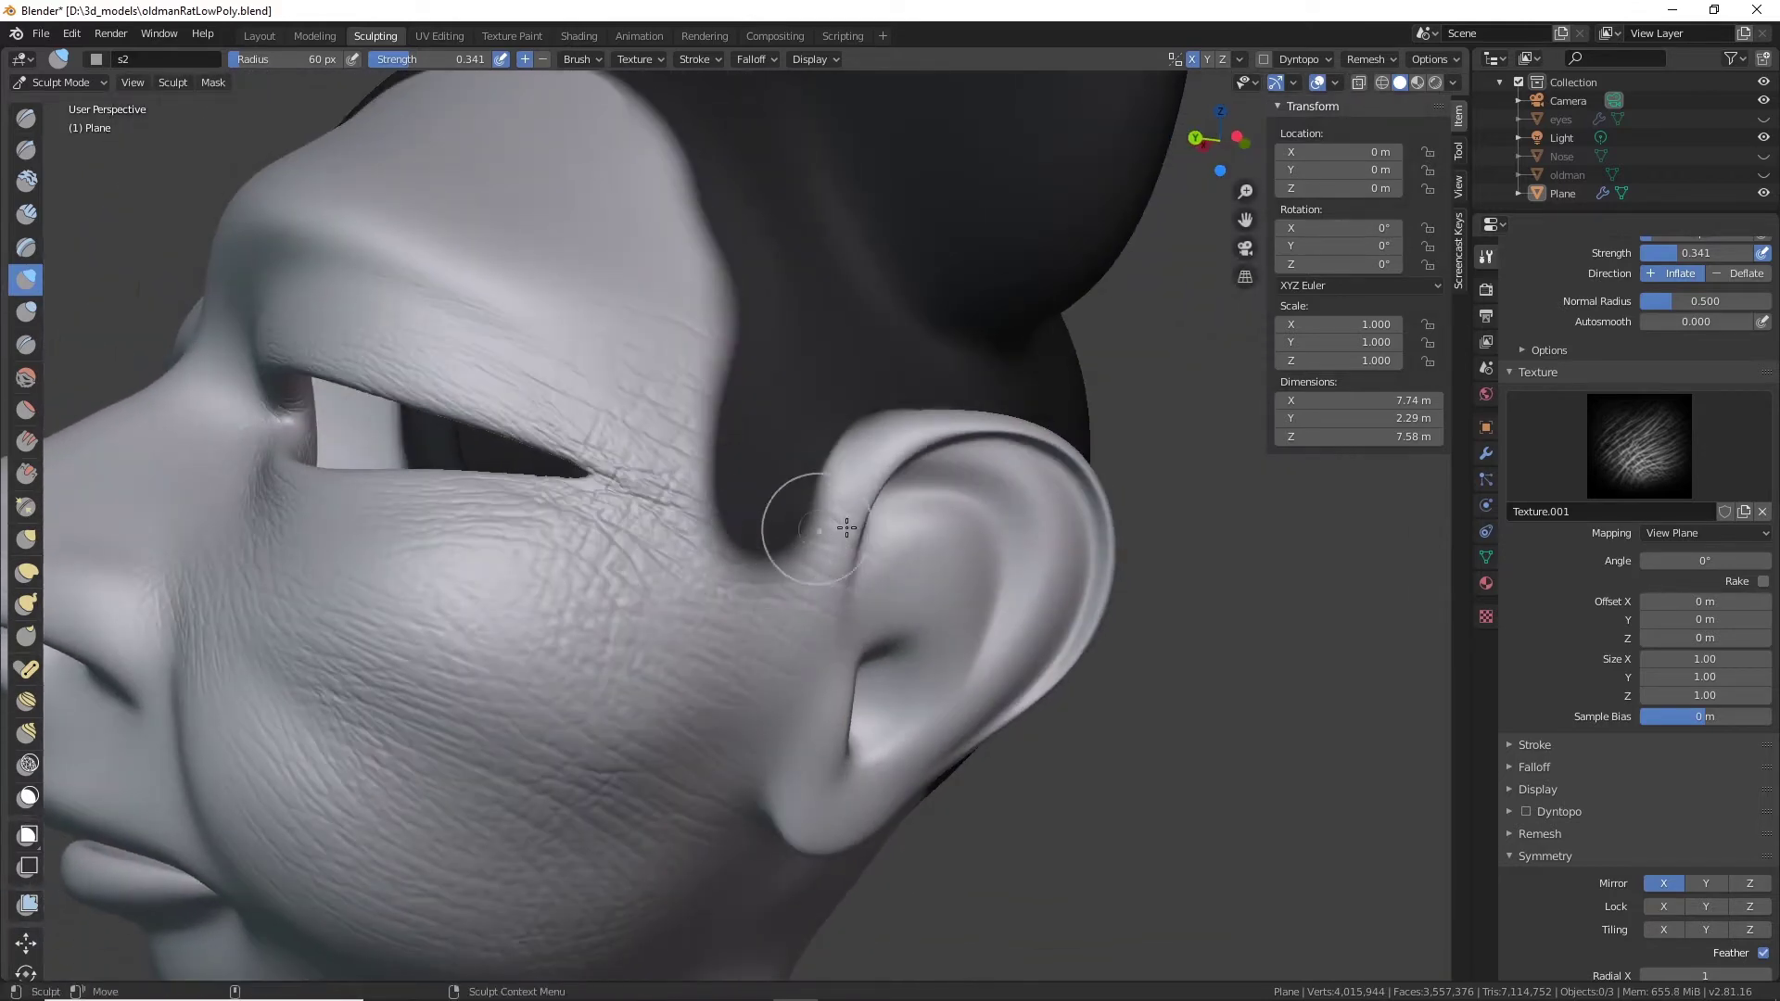
mouse_move(854, 532)
mouse_down()
mouse_move(849, 602)
mouse_move(846, 577)
mouse_up()
Sculpt s2 wrinkle texture across the middle of the forehead, from between the brows up to the masked hairline.
alt+drag(683, 531, 747, 565)
scroll(793, 550, down, 5)
middle_drag(795, 516, 834, 497)
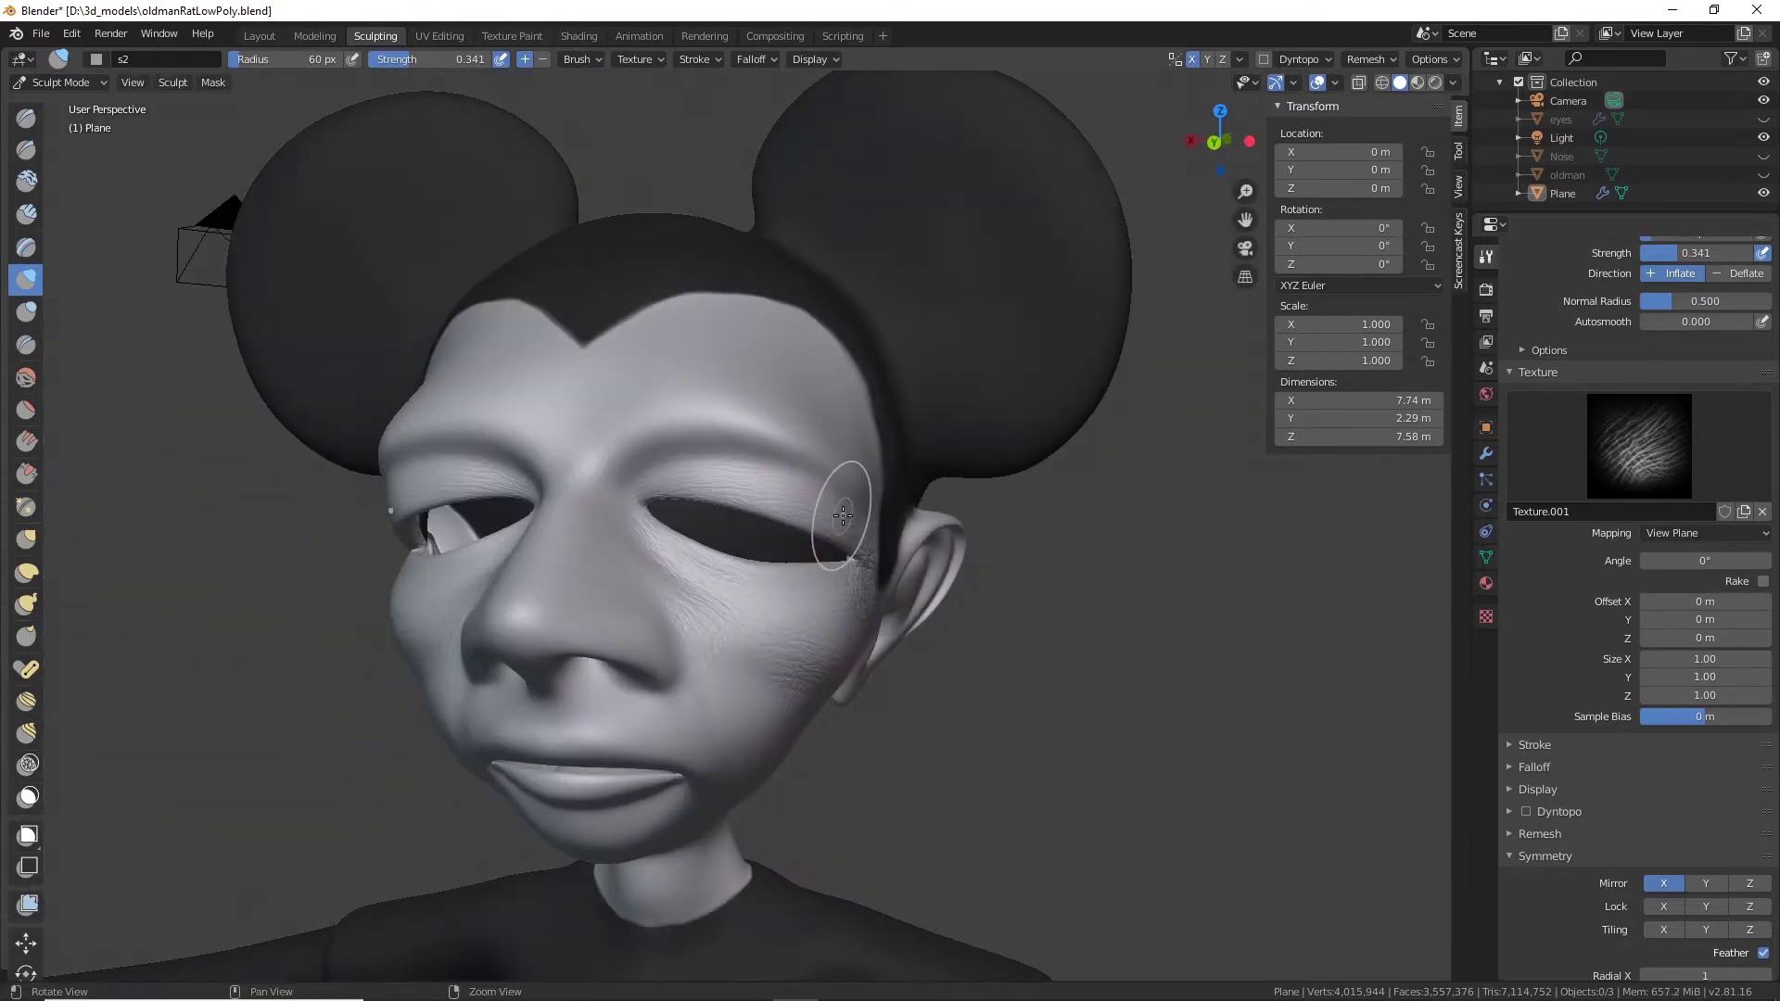
scroll(747, 489, up, 5)
alt+drag(633, 483, 732, 505)
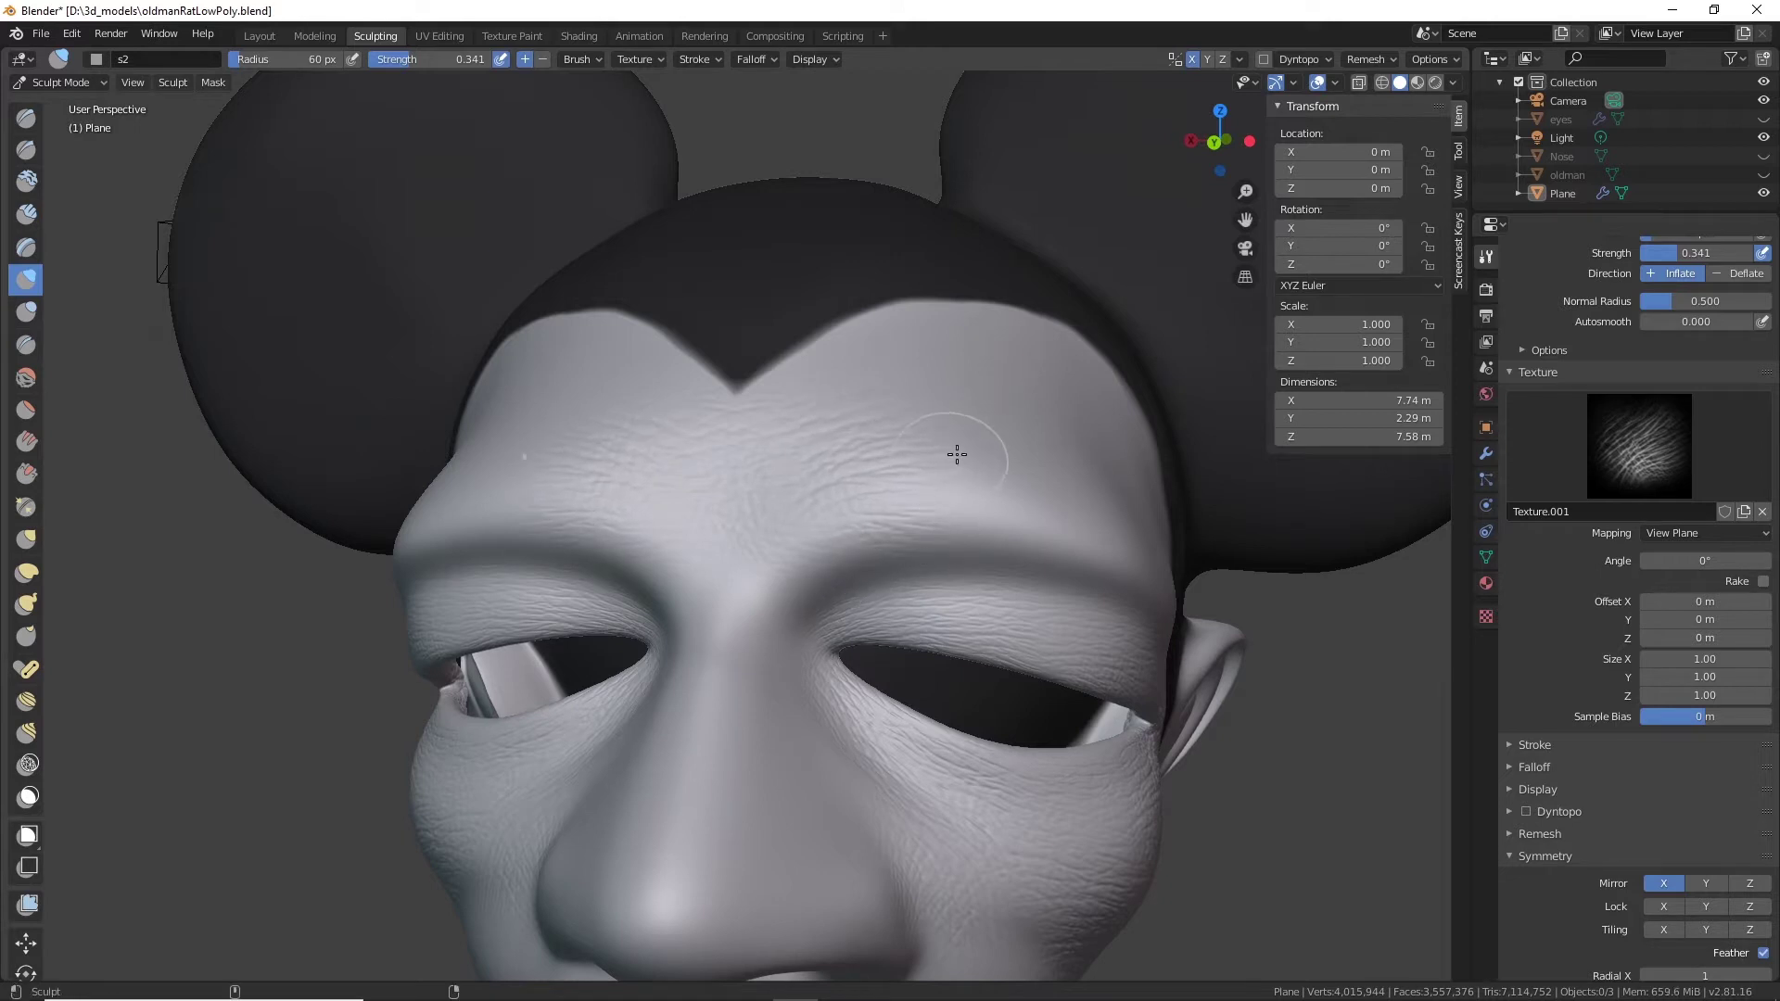
drag(850, 544, 852, 547)
mouse_move(812, 560)
mouse_down()
mouse_move(801, 612)
mouse_move(830, 607)
mouse_move(825, 589)
mouse_up()
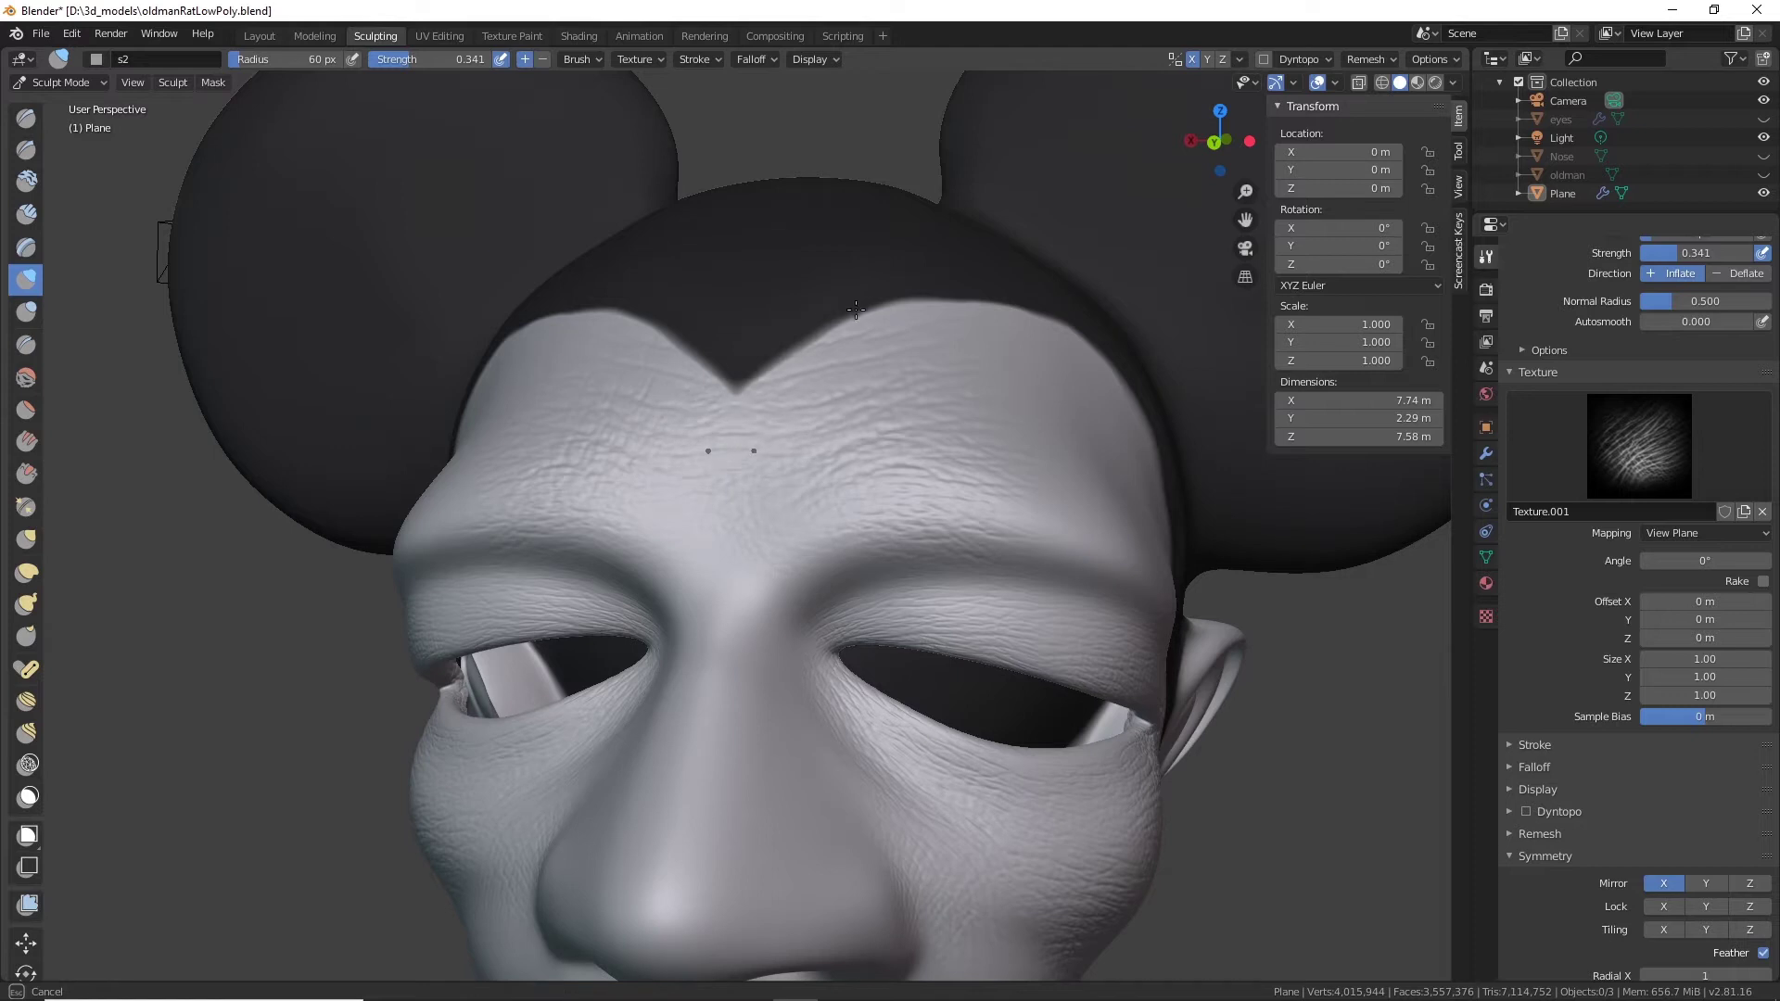
drag(856, 309, 855, 309)
Continue the wrinkle texture over the side of the forehead above the brow.
middle_drag(1006, 494, 951, 499)
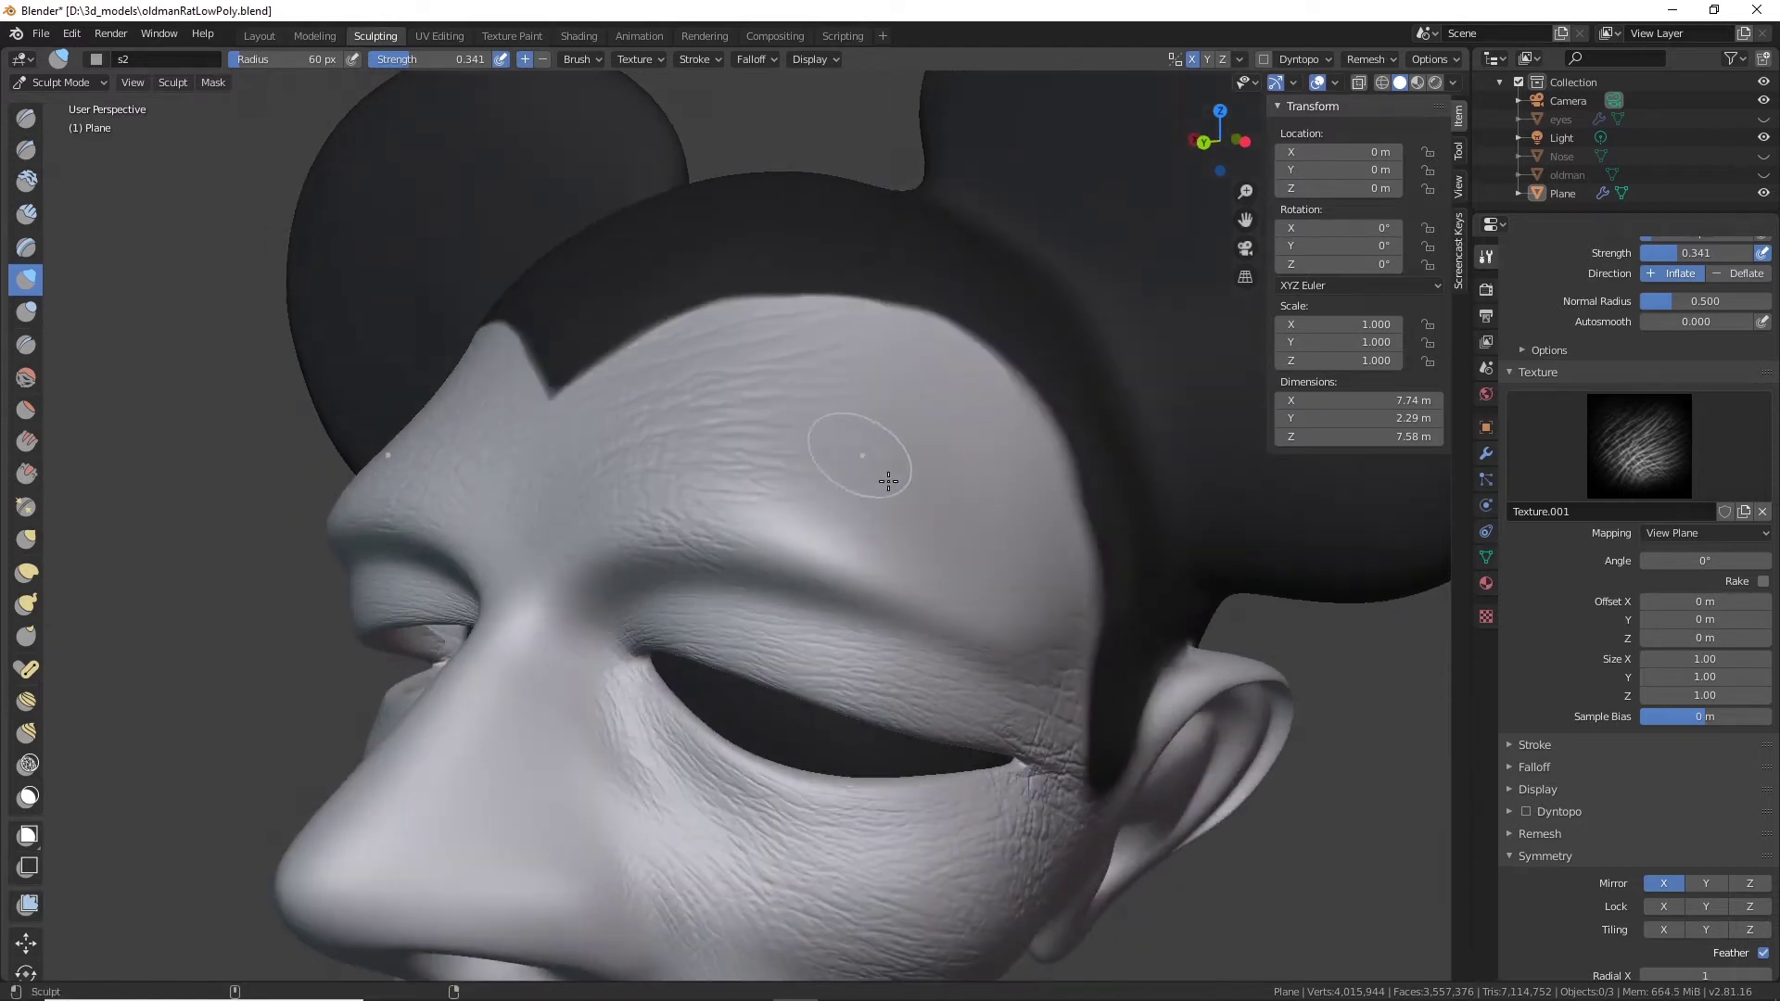
drag(863, 456, 801, 400)
drag(690, 539, 740, 569)
drag(789, 466, 793, 469)
drag(796, 390, 765, 440)
drag(710, 527, 708, 537)
Cover the brow ridge, outer forehead and temple with s2 skin texture.
mouse_move(708, 537)
middle_down()
mouse_move(894, 568)
mouse_move(866, 529)
middle_up()
drag(866, 528, 829, 581)
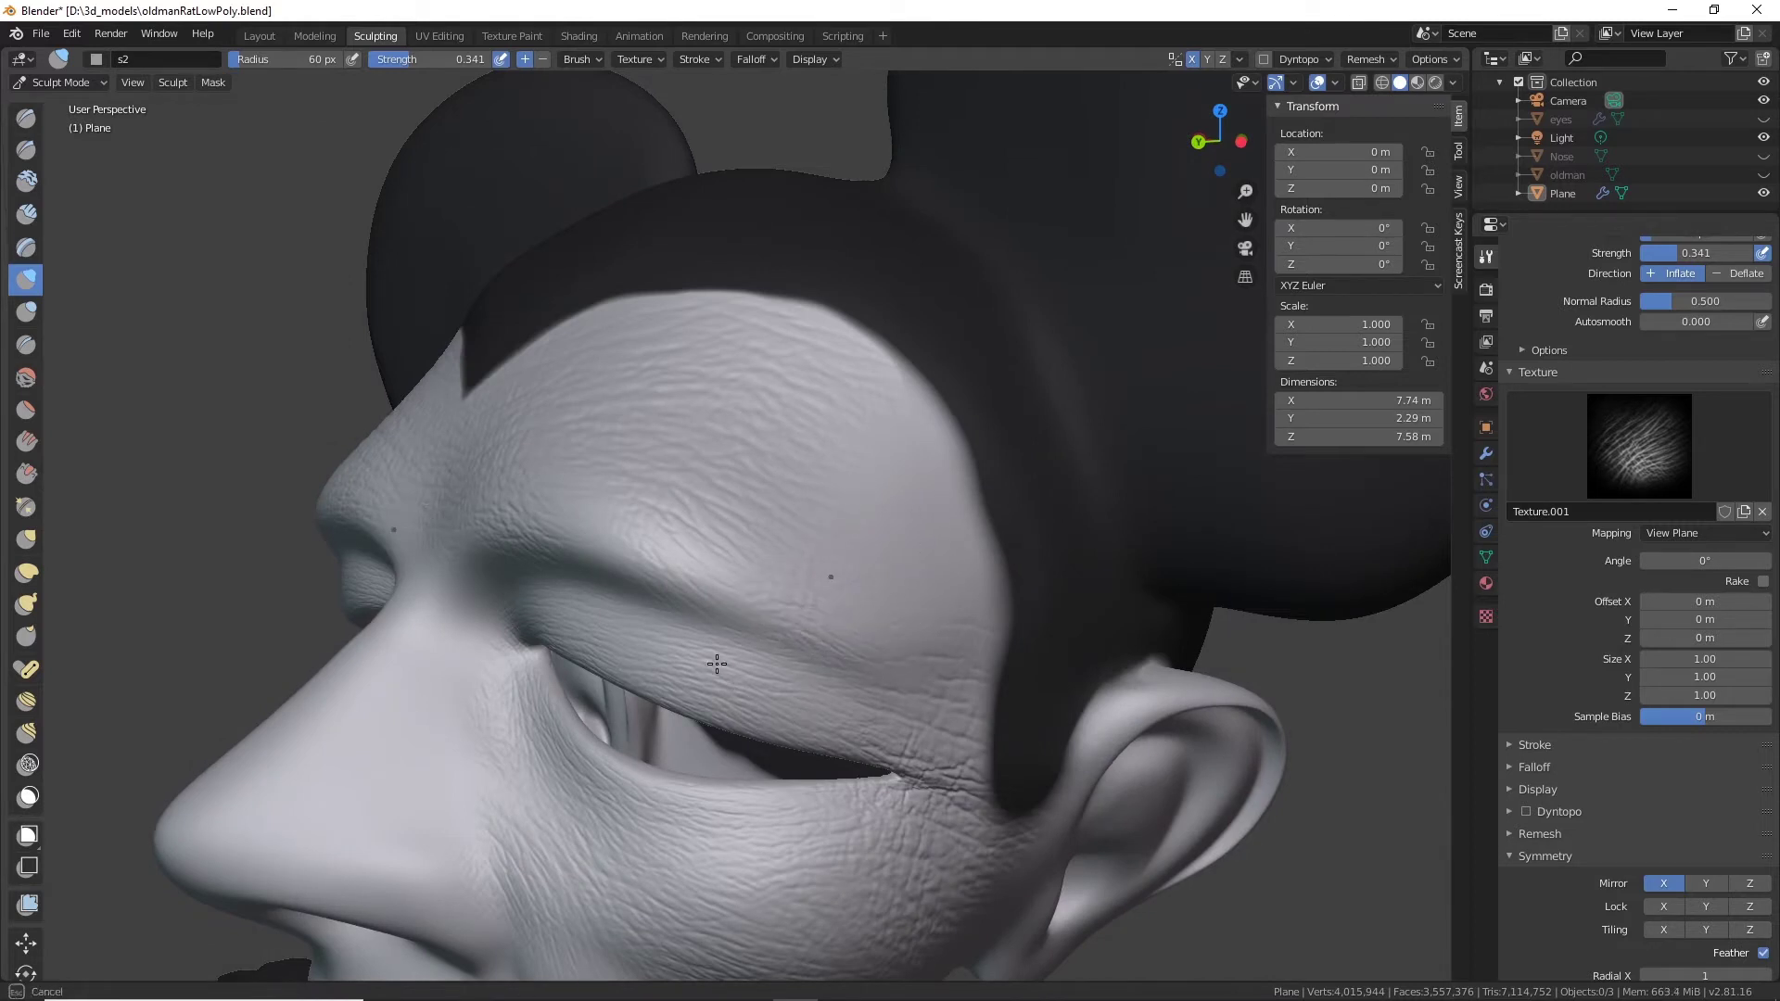
drag(718, 672, 754, 636)
drag(875, 530, 950, 635)
drag(1065, 439, 1056, 425)
Sculpt s2 skin texture along the underside of the jaw and over the neck down to the masked collar.
scroll(985, 626, down, 3)
middle_drag(914, 642, 1013, 653)
middle_drag(895, 732, 925, 555)
scroll(924, 555, up, 6)
scroll(905, 559, down, 3)
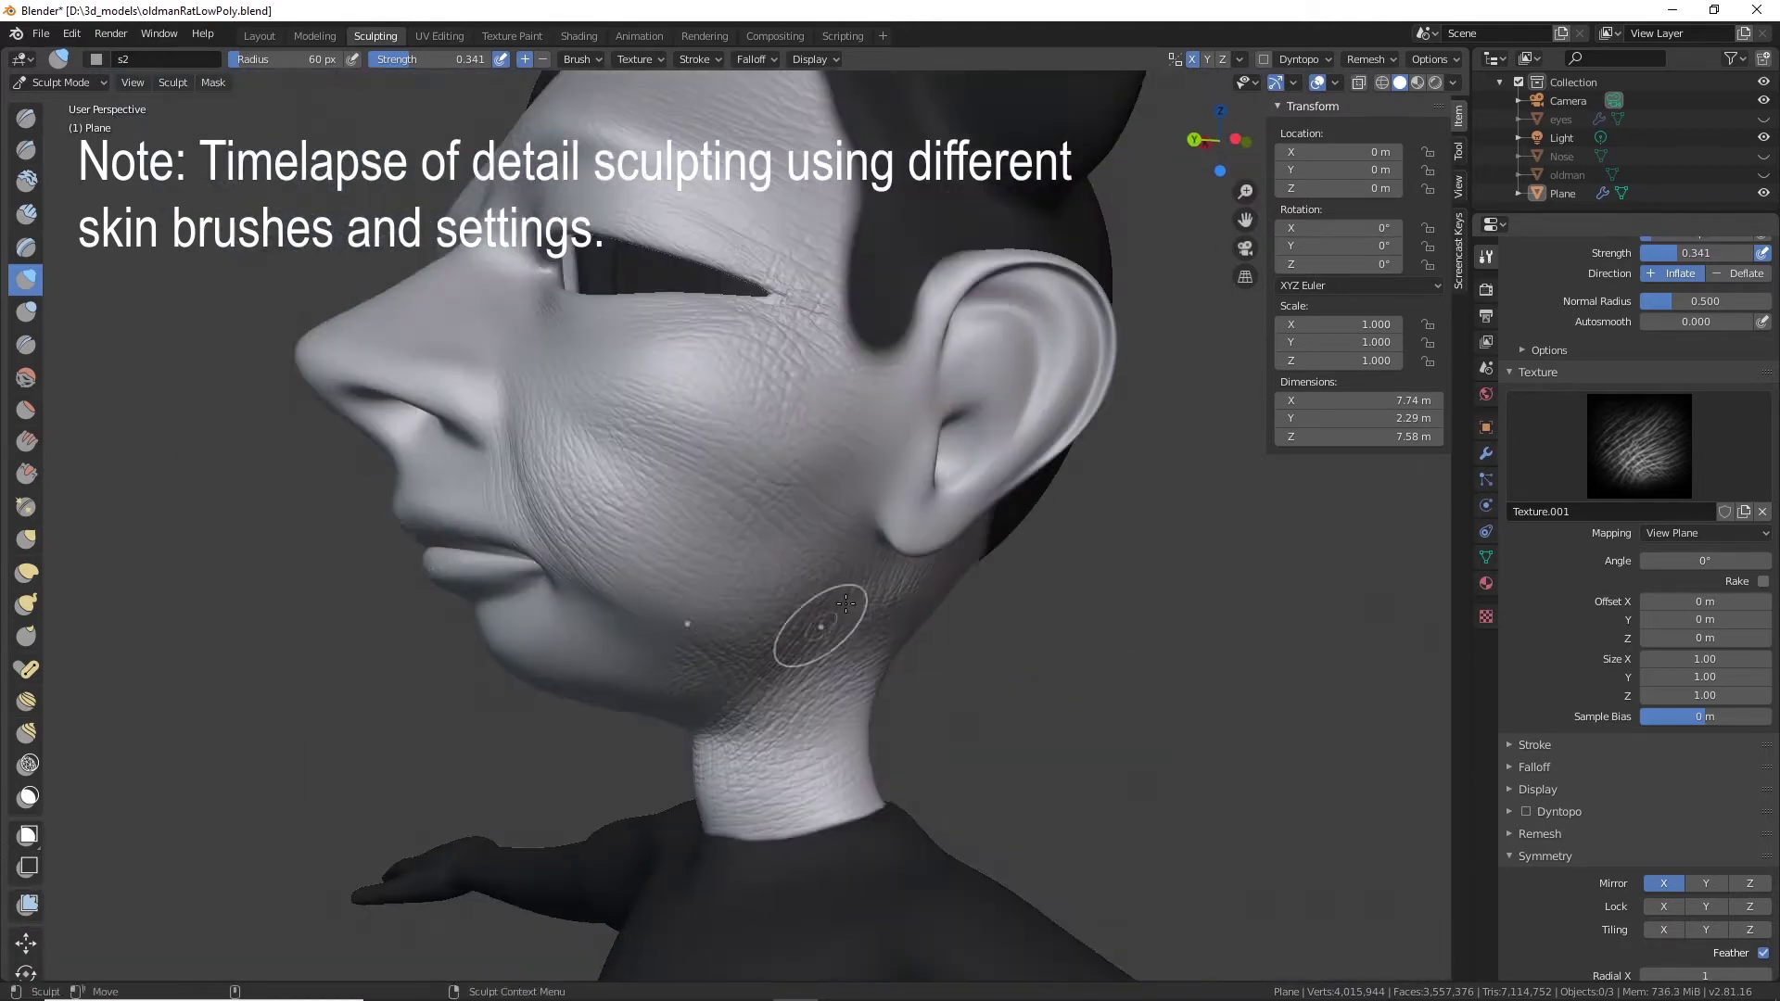
Try the s3 skin brush on the chin and switch to the s4 brush.
click(1660, 351)
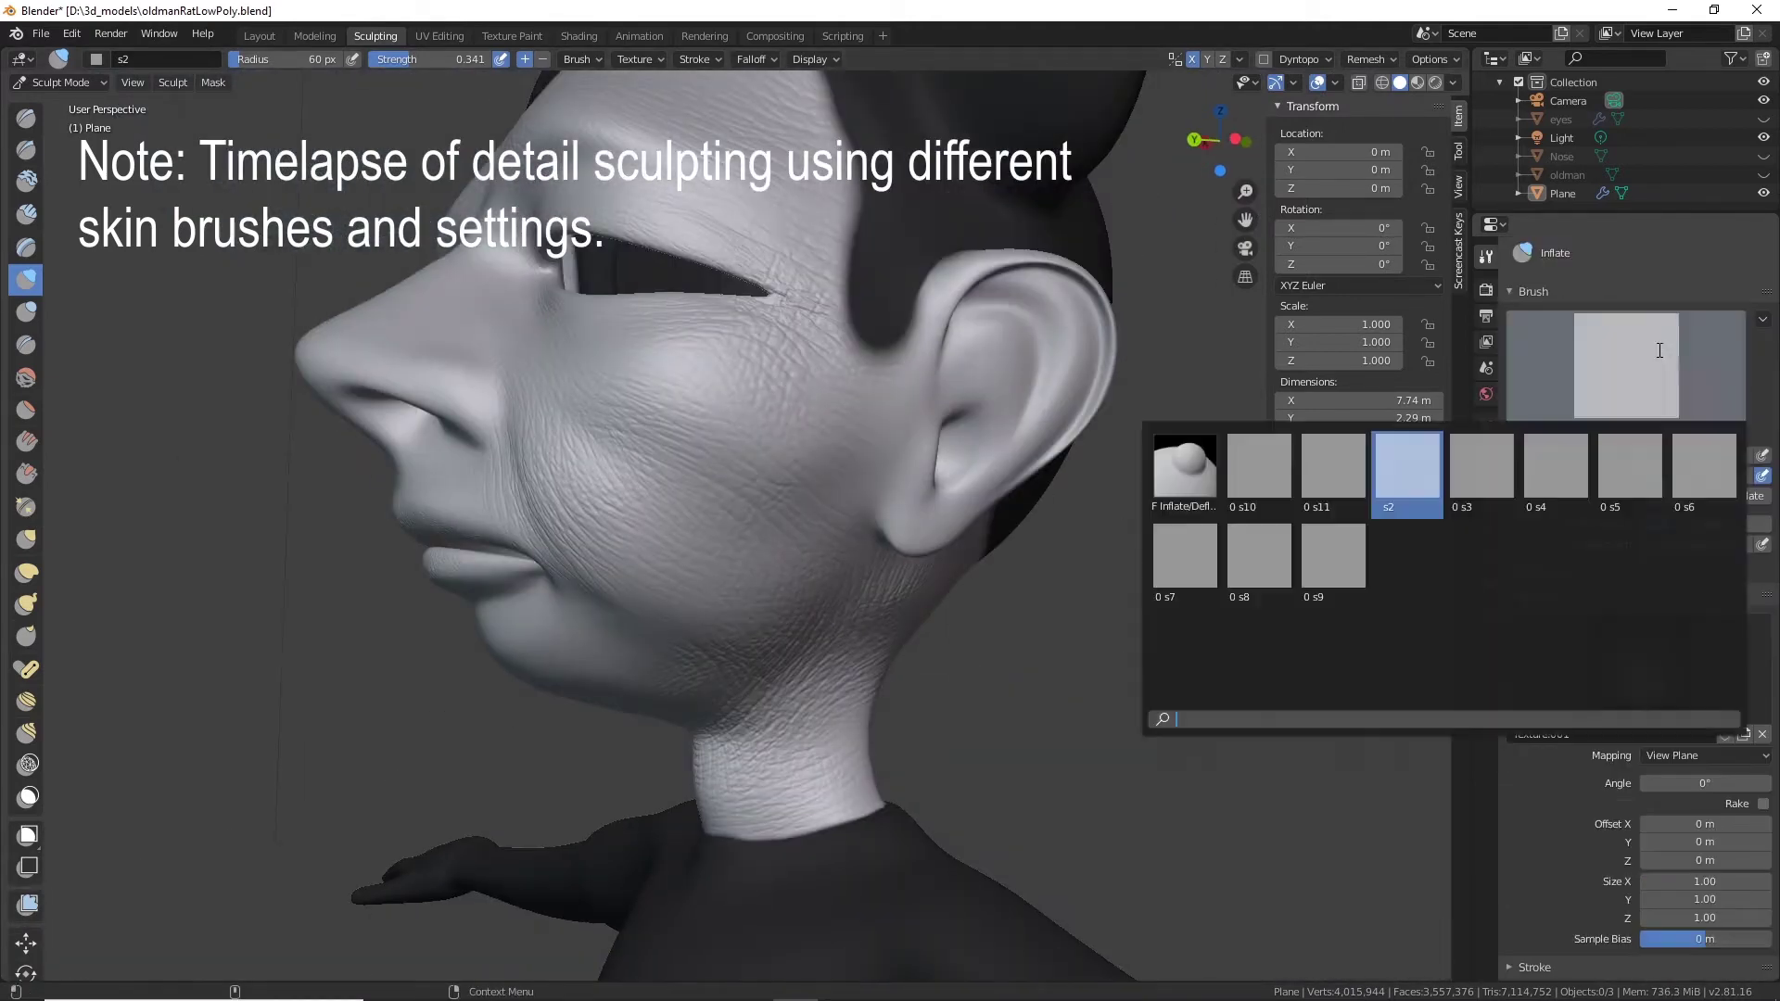
click(1482, 468)
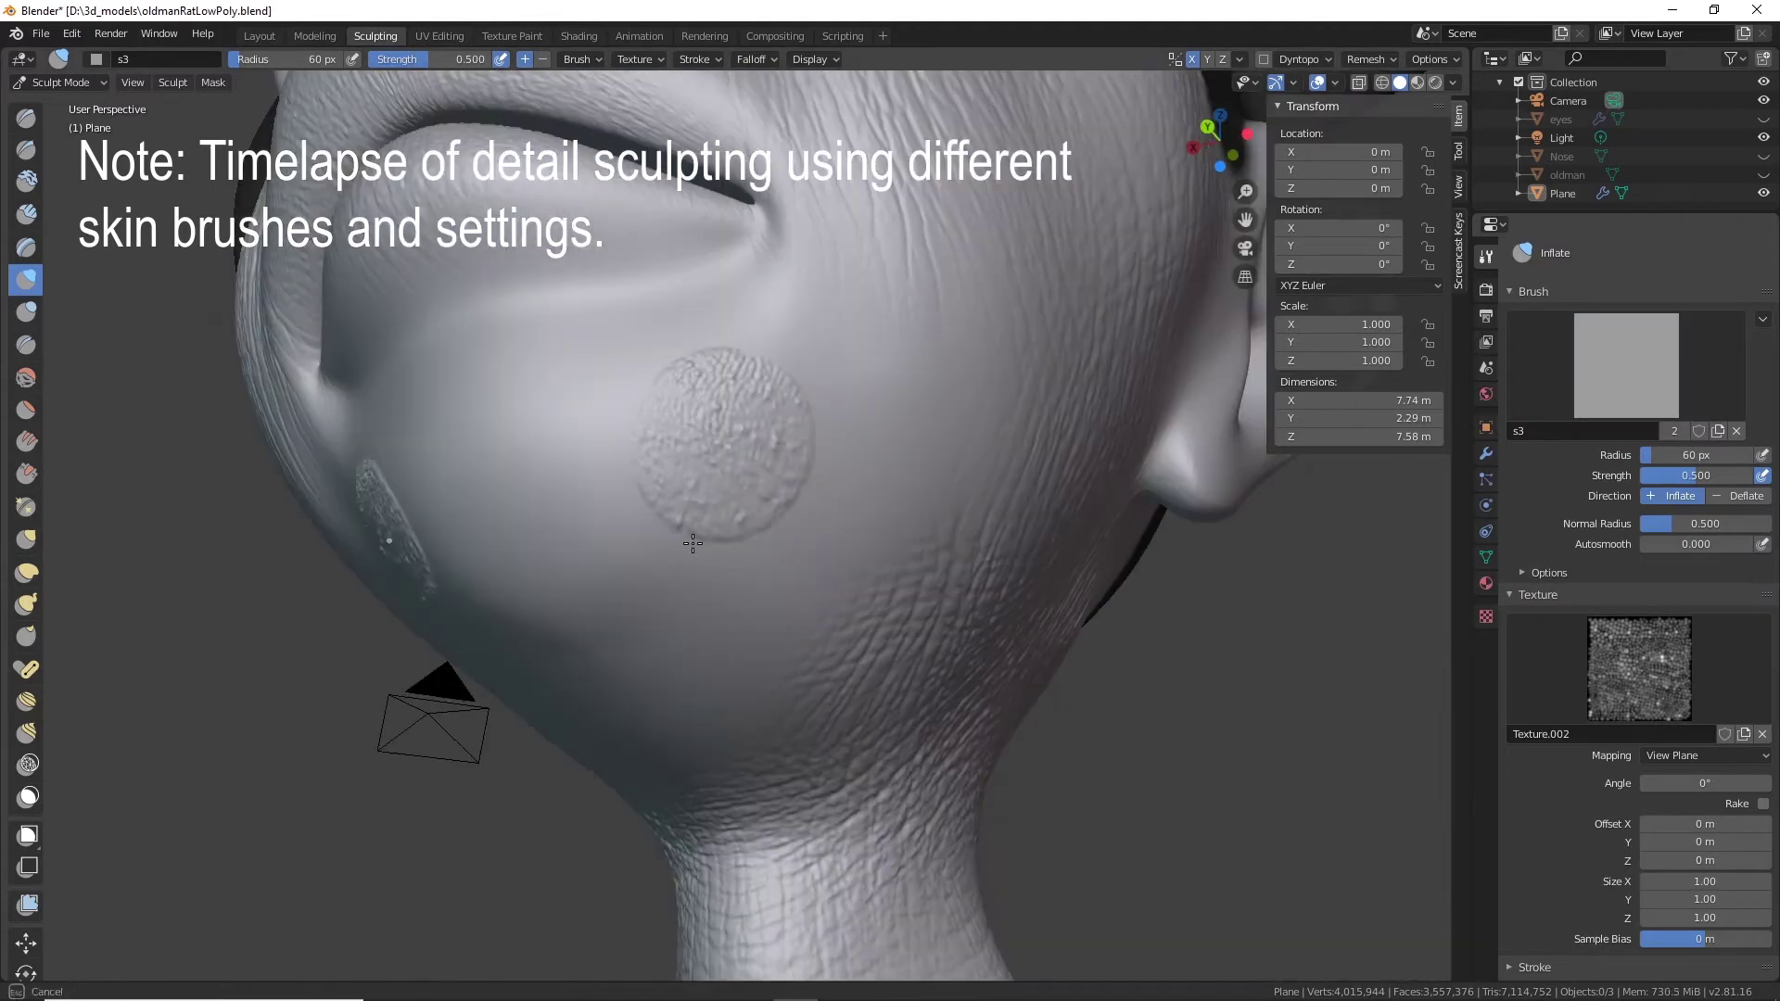
click(1630, 363)
click(1562, 469)
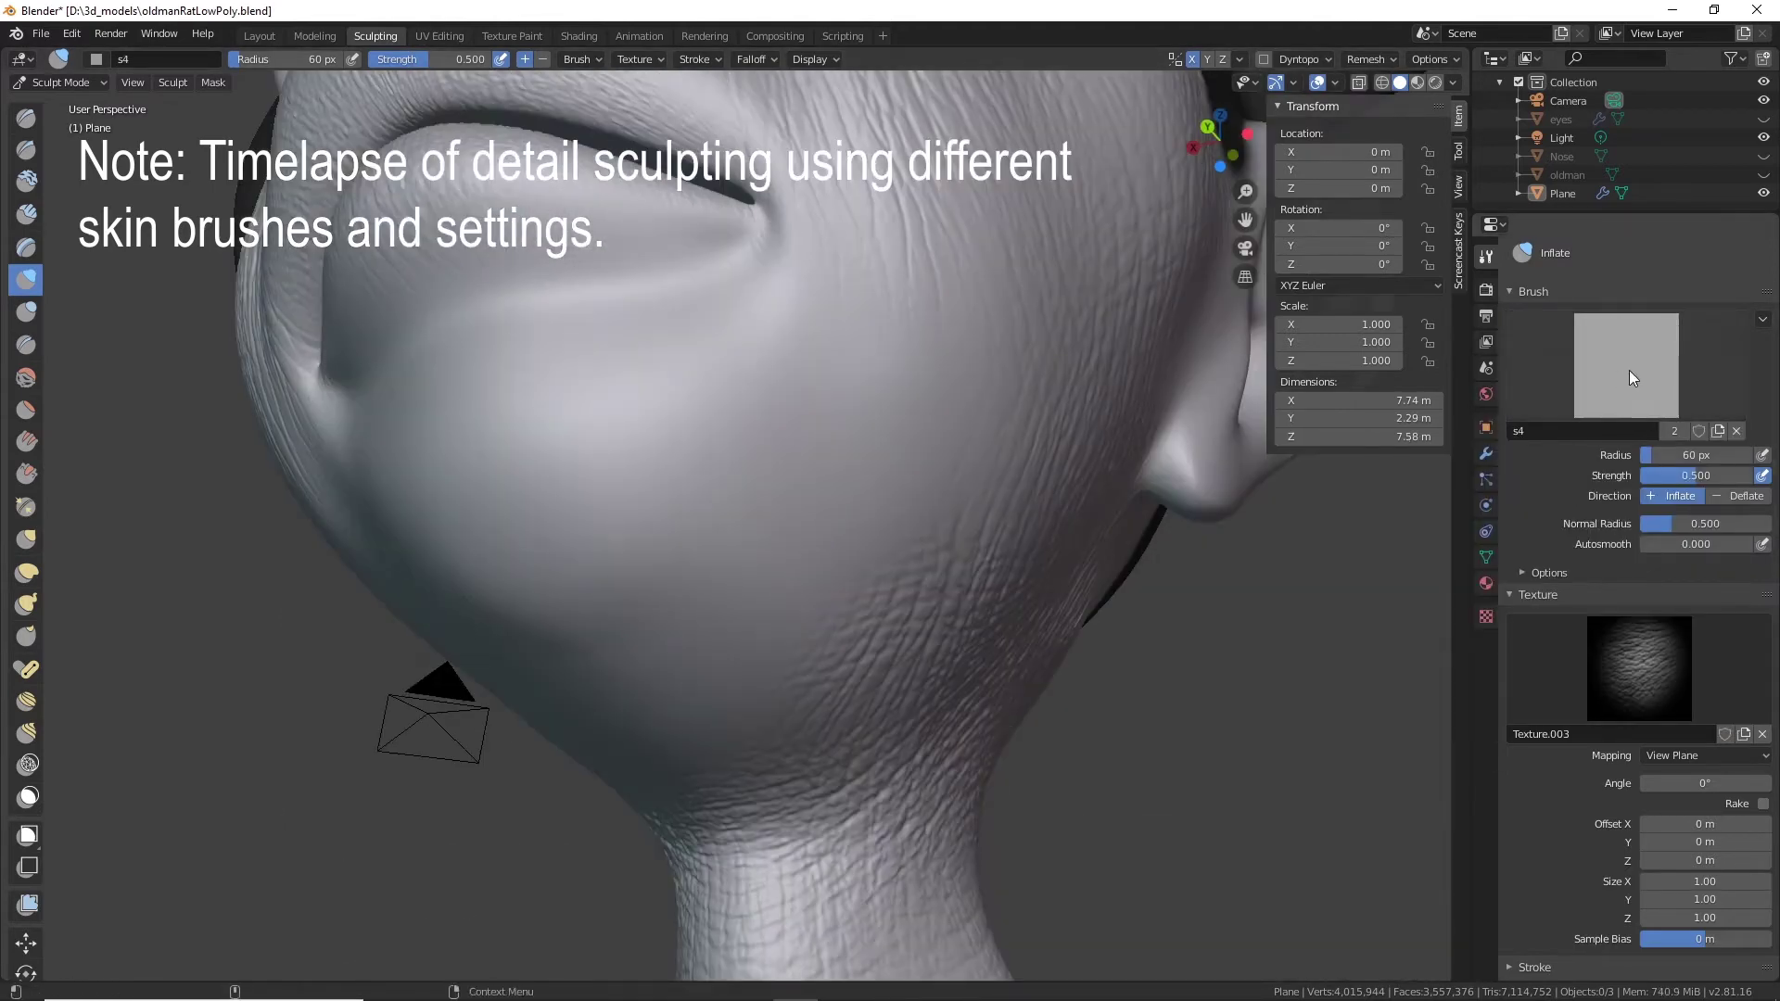
Switch to the s5 skin brush and sculpt fine pore texture around the mouth and lips.
click(1628, 370)
click(1639, 468)
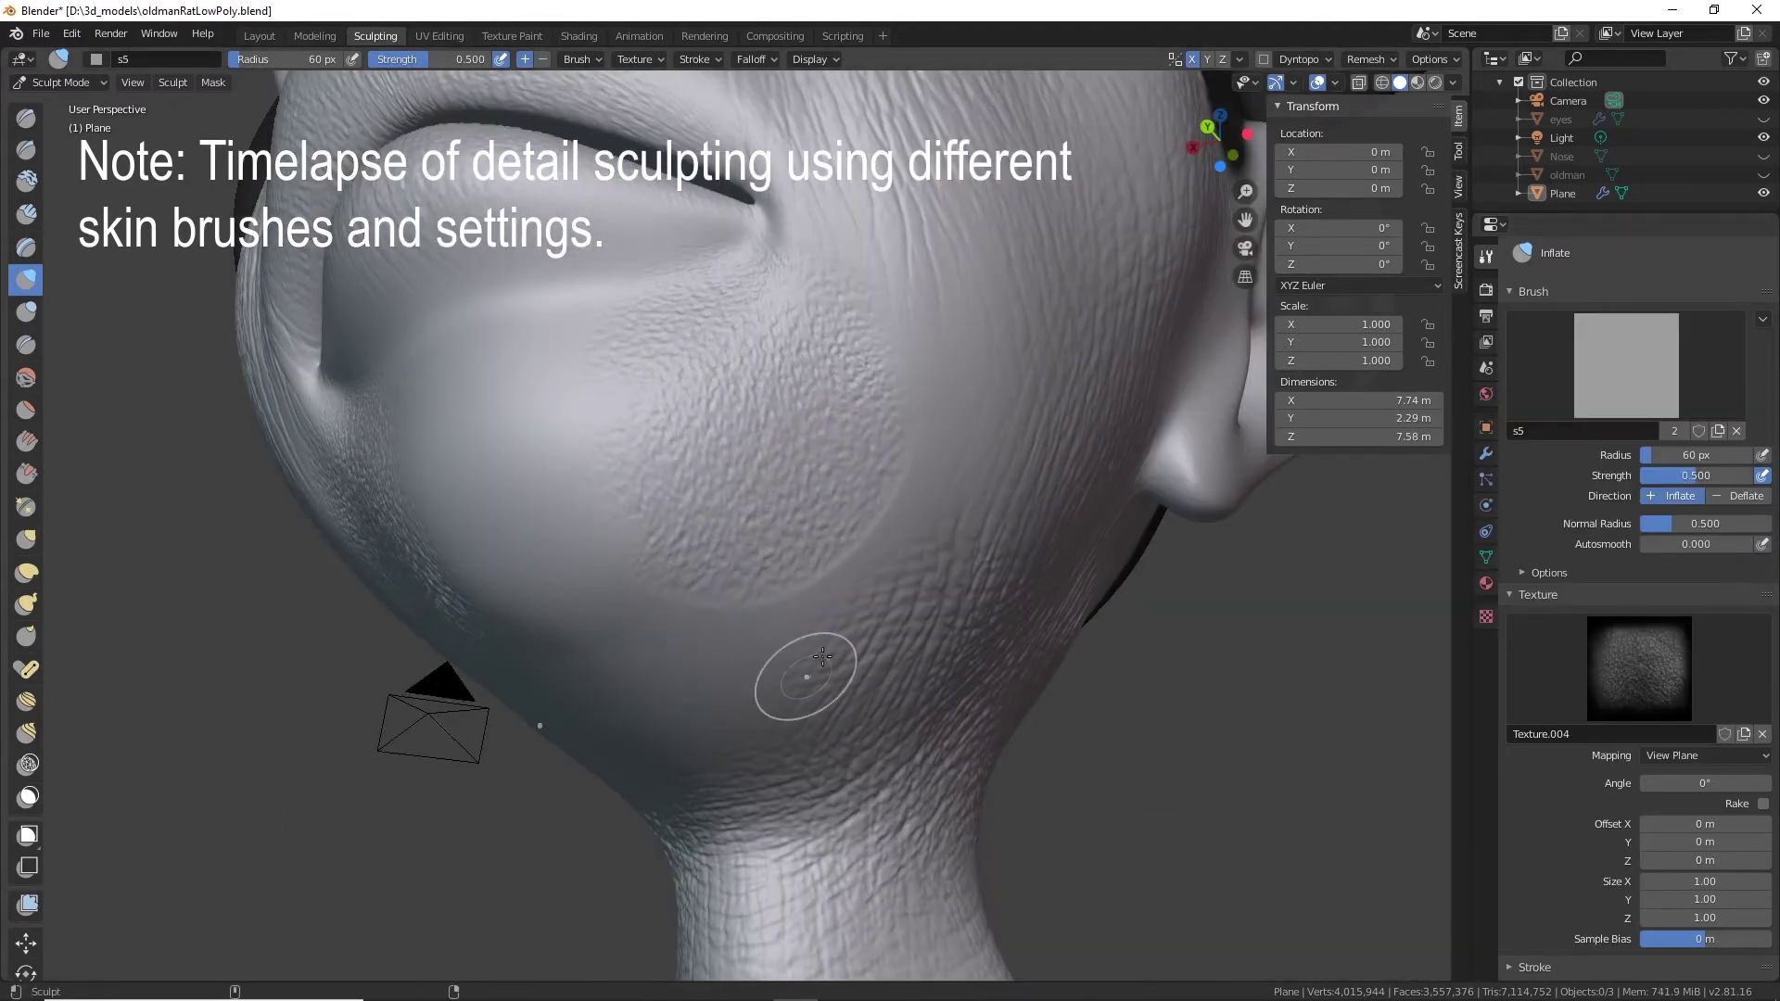
click(753, 58)
mouse_move(723, 394)
mouse_down()
mouse_move(707, 510)
mouse_move(709, 454)
mouse_up()
mouse_move(581, 473)
middle_down()
mouse_move(656, 504)
mouse_move(532, 615)
mouse_move(614, 544)
mouse_move(691, 548)
mouse_move(1050, 365)
middle_up()
Turn off X-axis mirroring and sculpt s5 pore texture on the underside of the nose and around the nostrils.
scroll(1632, 742, down, 6)
click(1664, 884)
middle_drag(1148, 536, 816, 402)
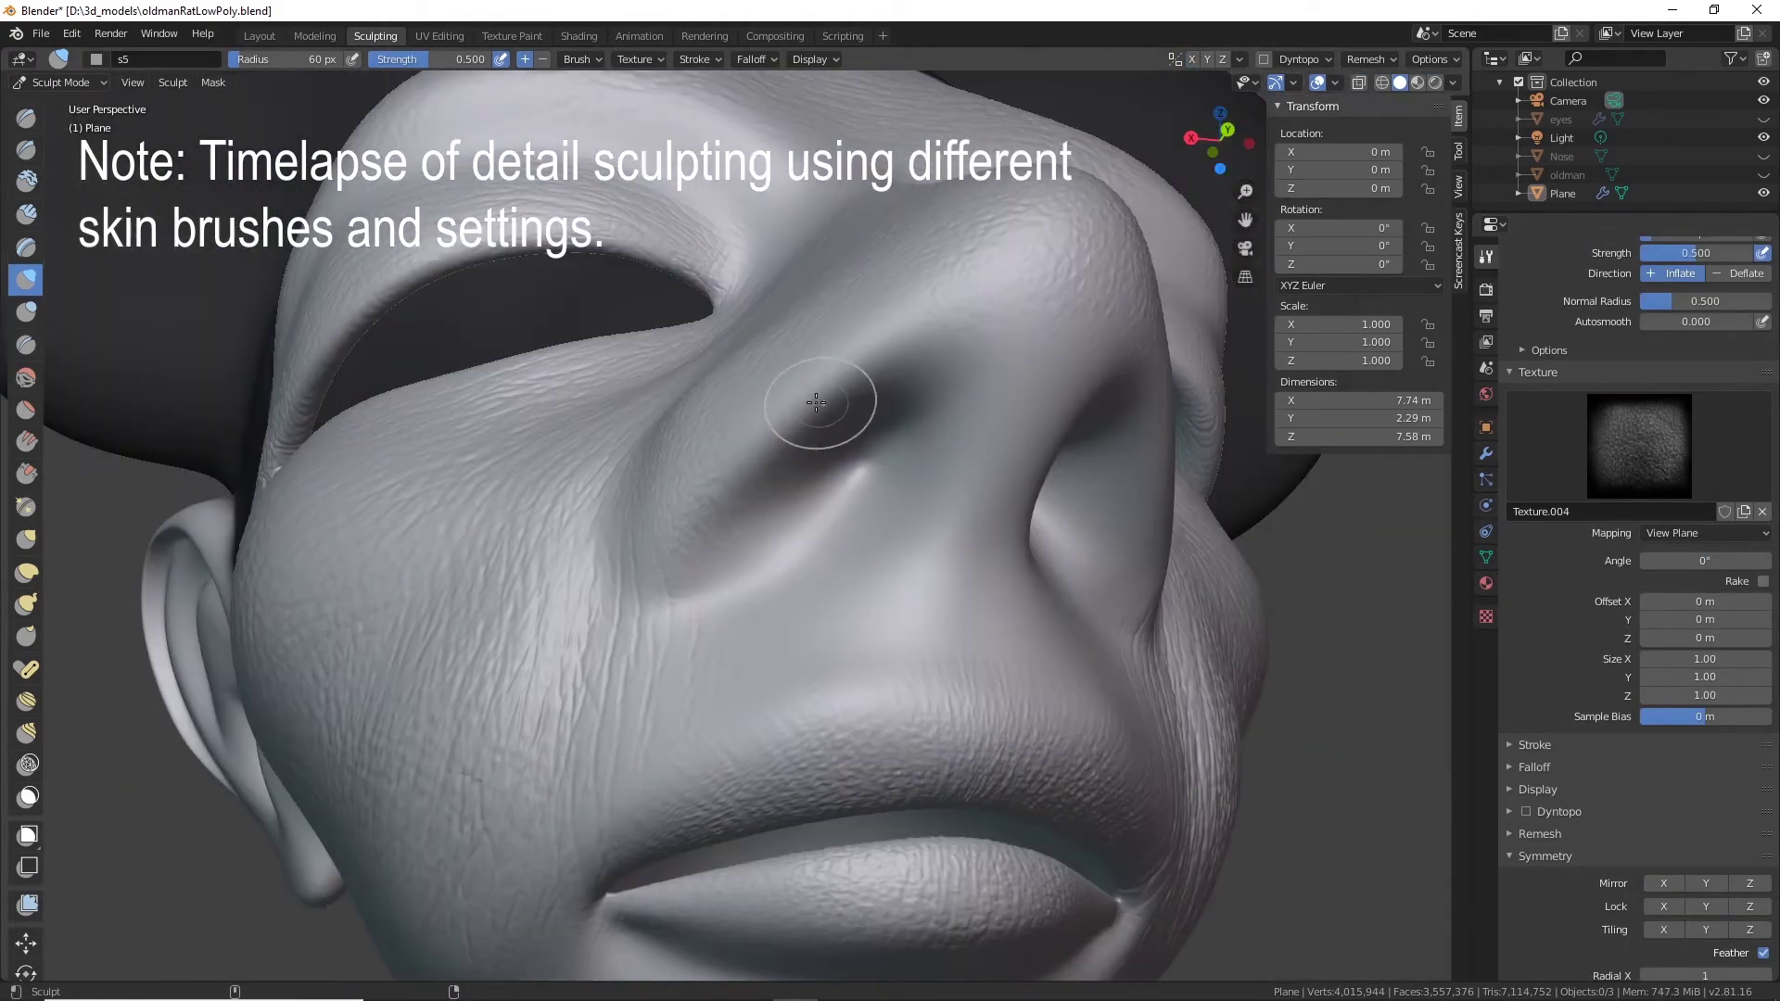
drag(1003, 372, 864, 435)
middle_drag(892, 710, 763, 615)
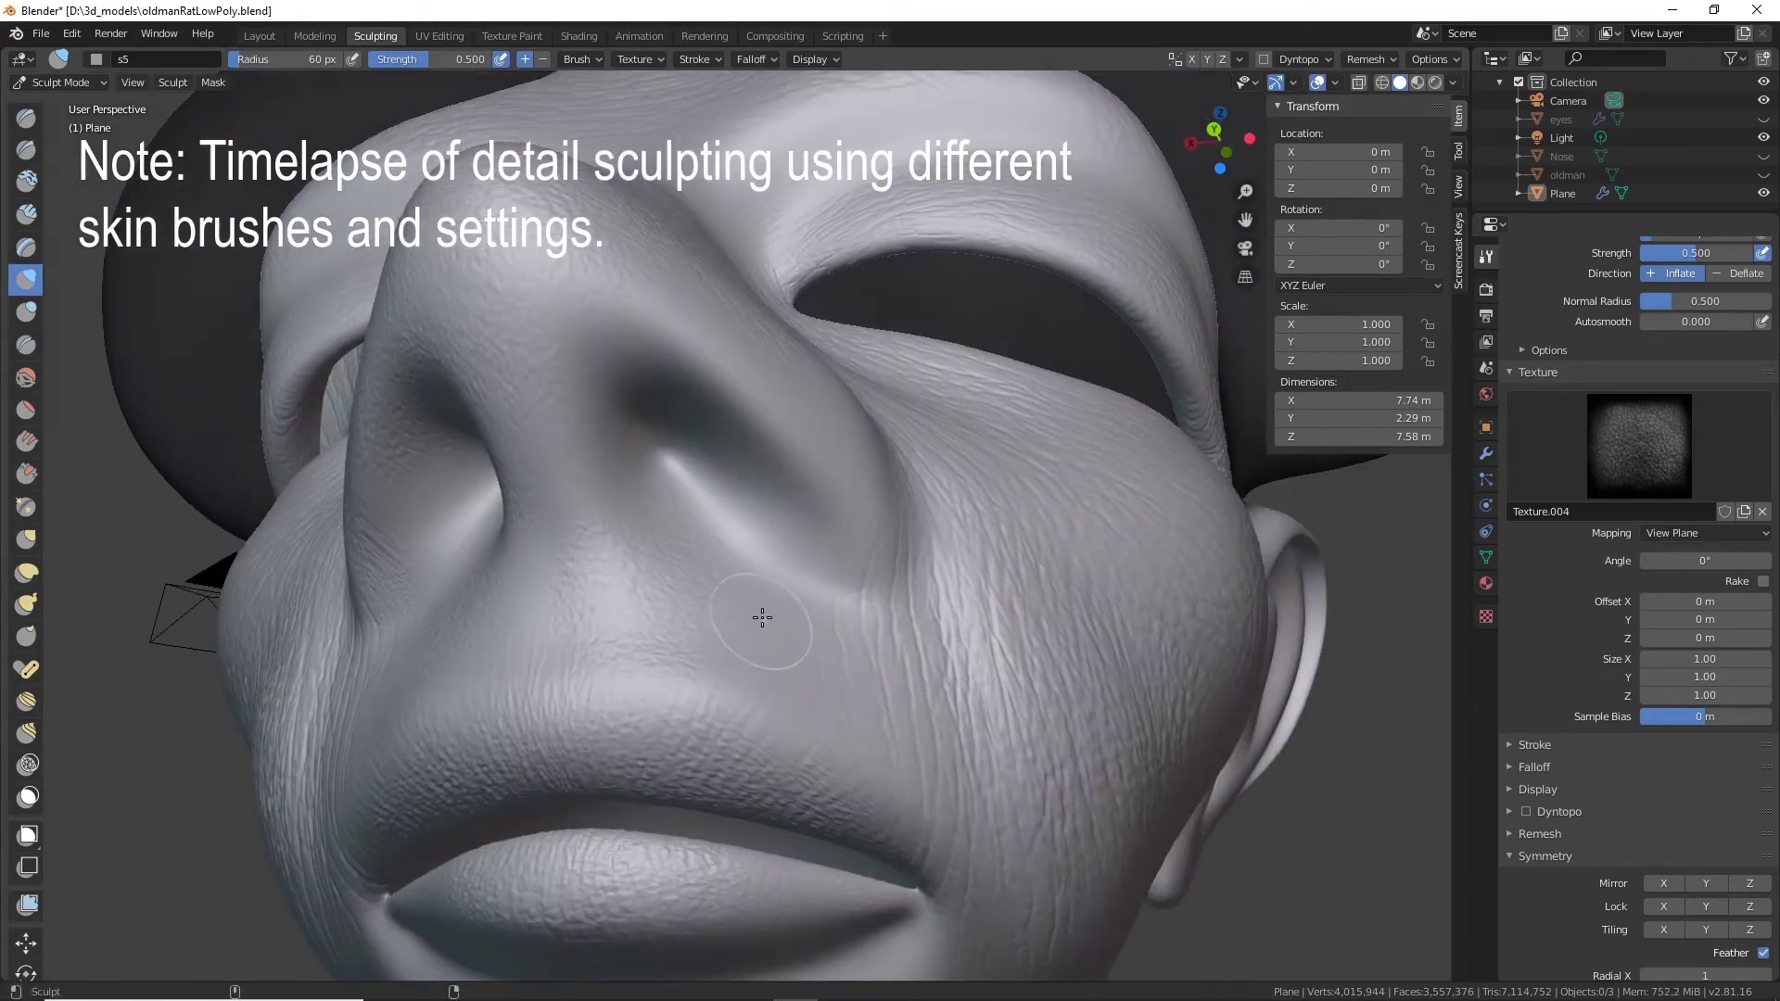
Sculpt unmirrored s5 pore texture along the nose bridge up to the area between the eyes.
mouse_move(803, 545)
middle_down()
mouse_move(572, 544)
mouse_move(484, 727)
middle_up()
drag(484, 728, 508, 590)
middle_drag(551, 533, 712, 485)
drag(711, 485, 791, 569)
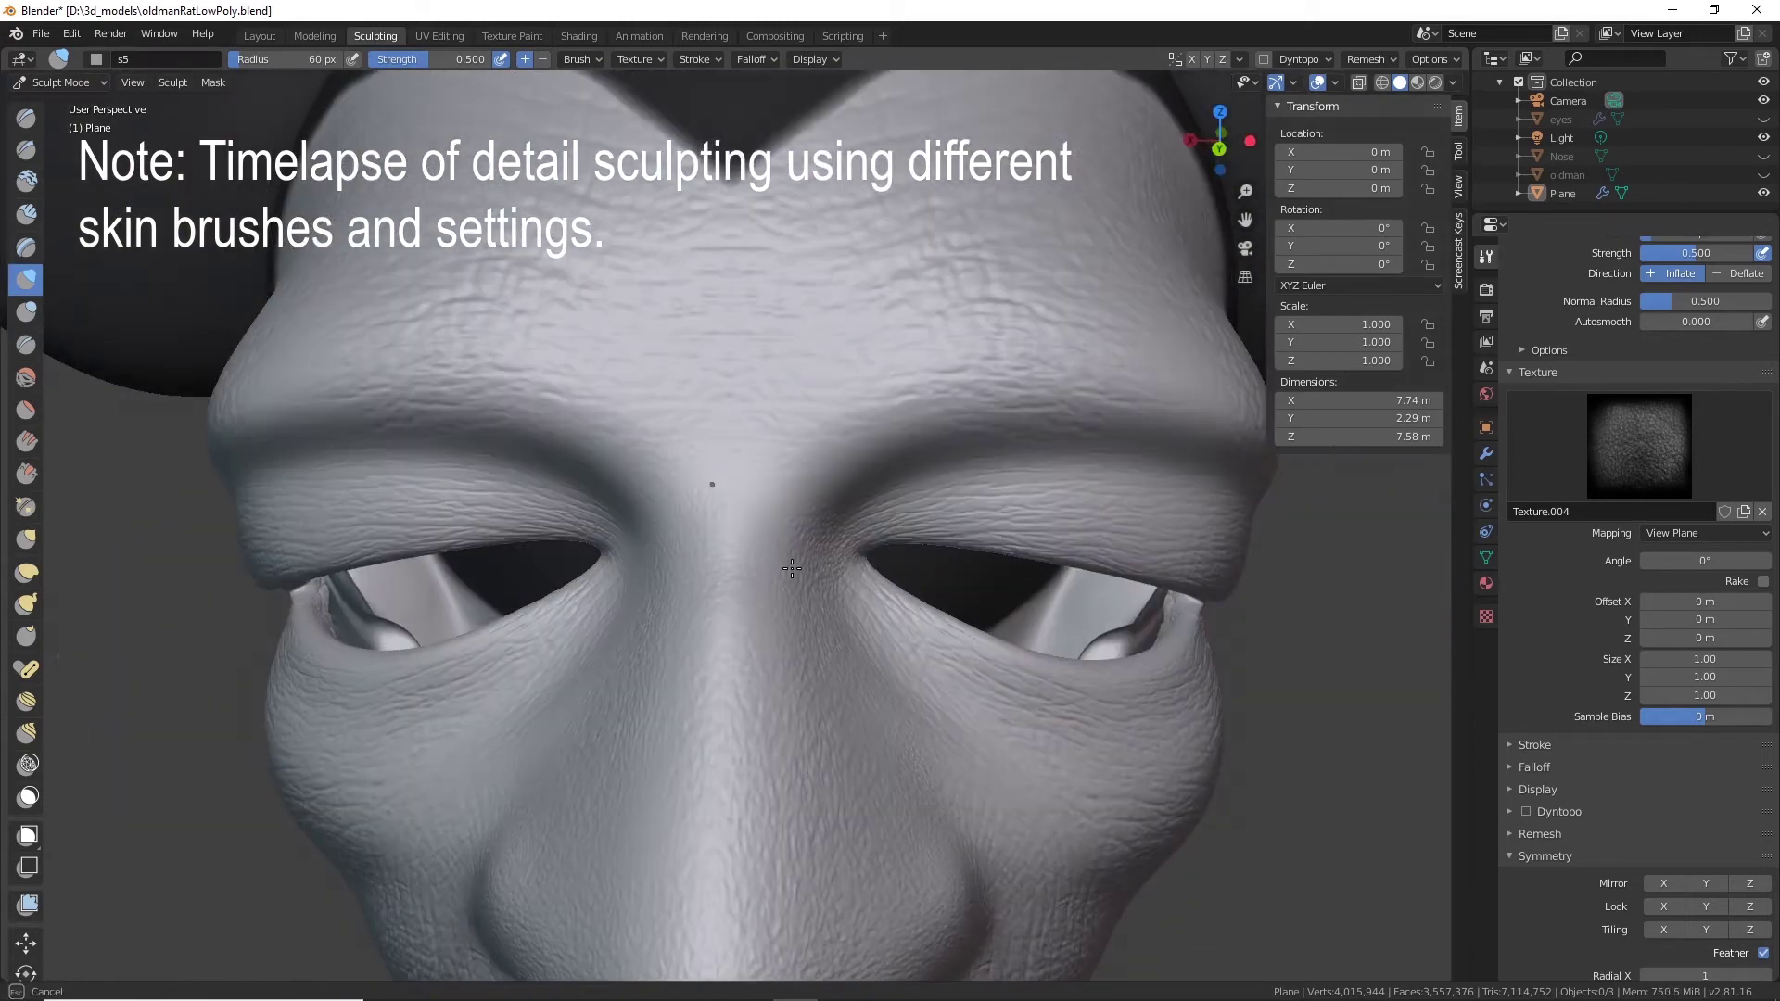
Turn X-axis mirroring back on and set the s5 brush strength to 0.256.
mouse_move(791, 568)
middle_down()
mouse_move(810, 608)
mouse_move(654, 610)
middle_up()
drag(677, 607, 651, 730)
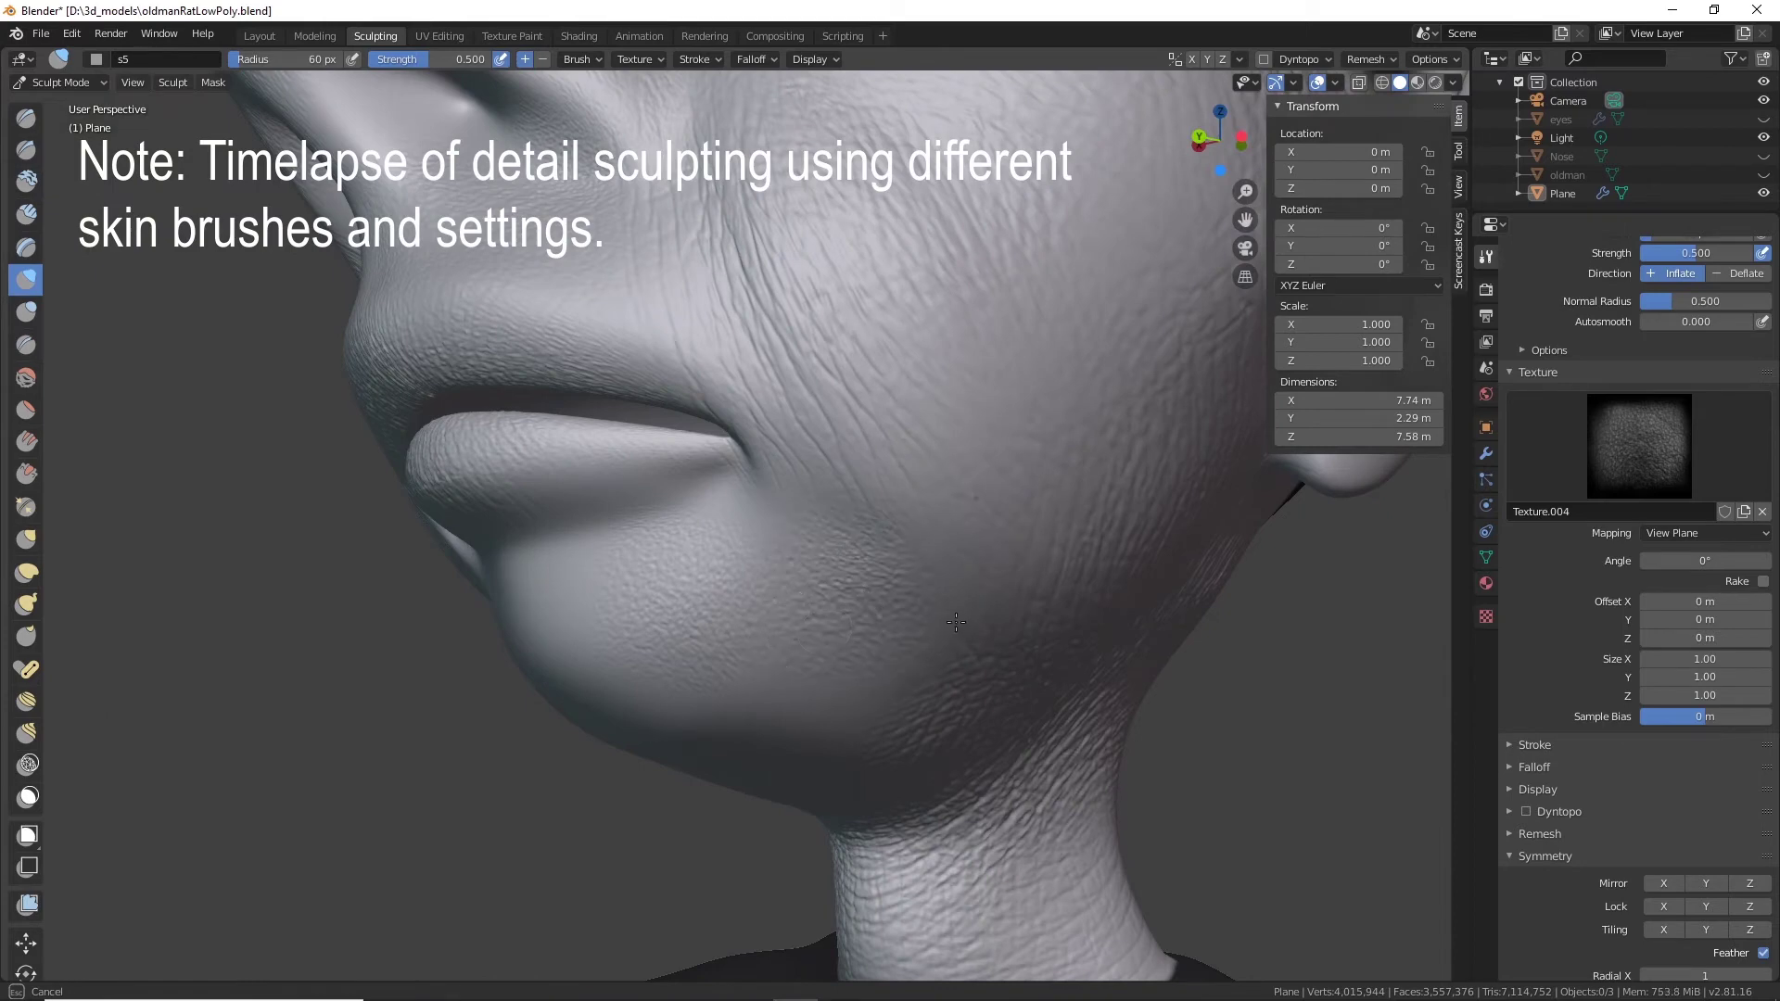
click(1664, 884)
key(shift+f)
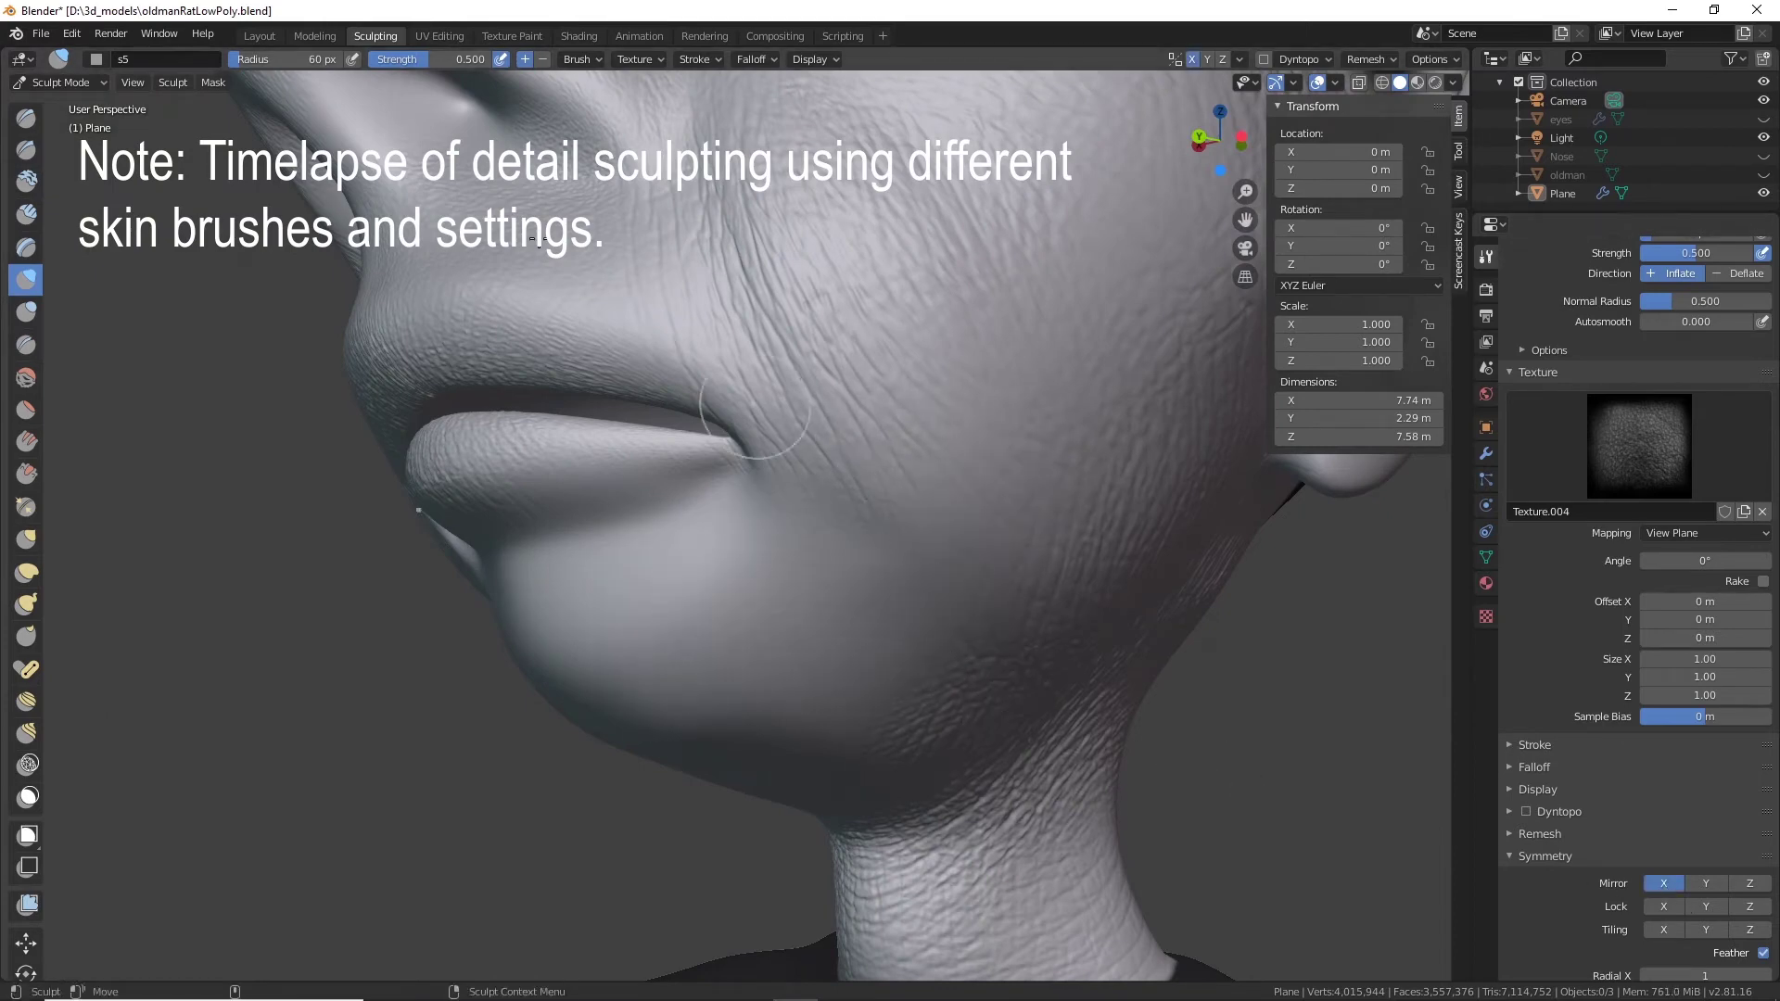
Sculpt mirrored s5 pore texture over the chin, the jawline and the side of the neck below the ear.
middle_drag(793, 569, 888, 544)
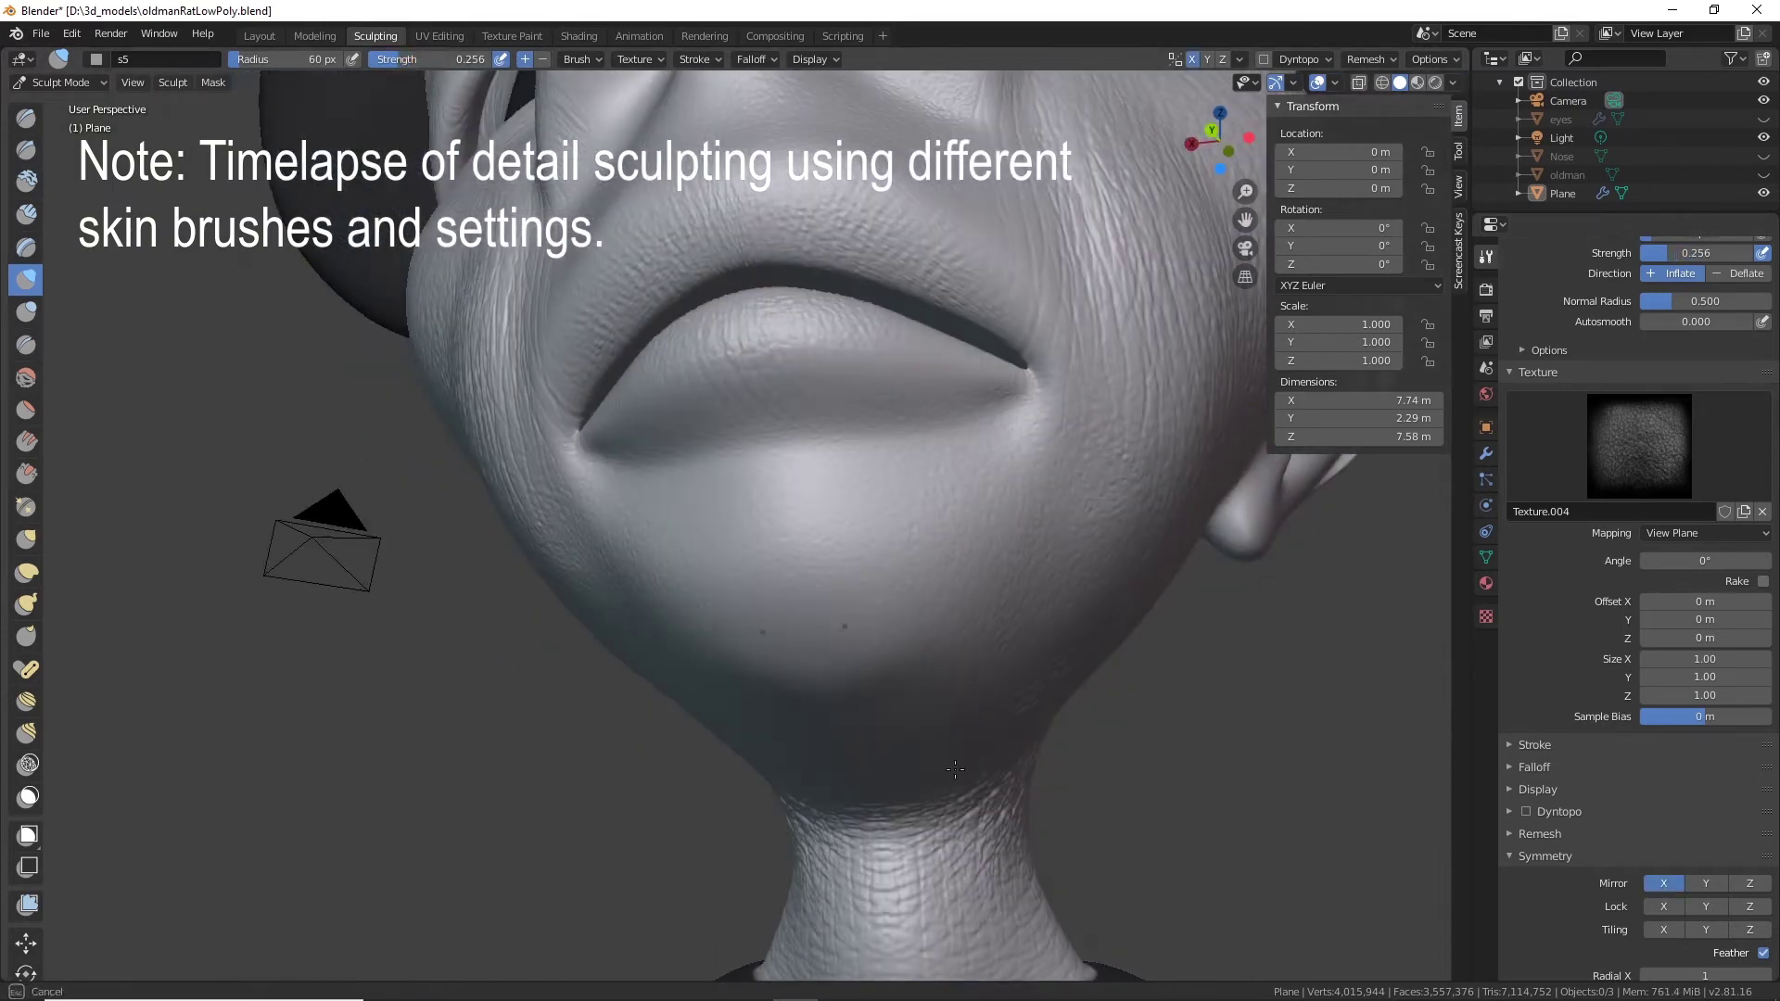
middle_drag(955, 769, 961, 561)
drag(1014, 742, 1151, 662)
middle_drag(1151, 662, 793, 549)
drag(885, 368, 886, 387)
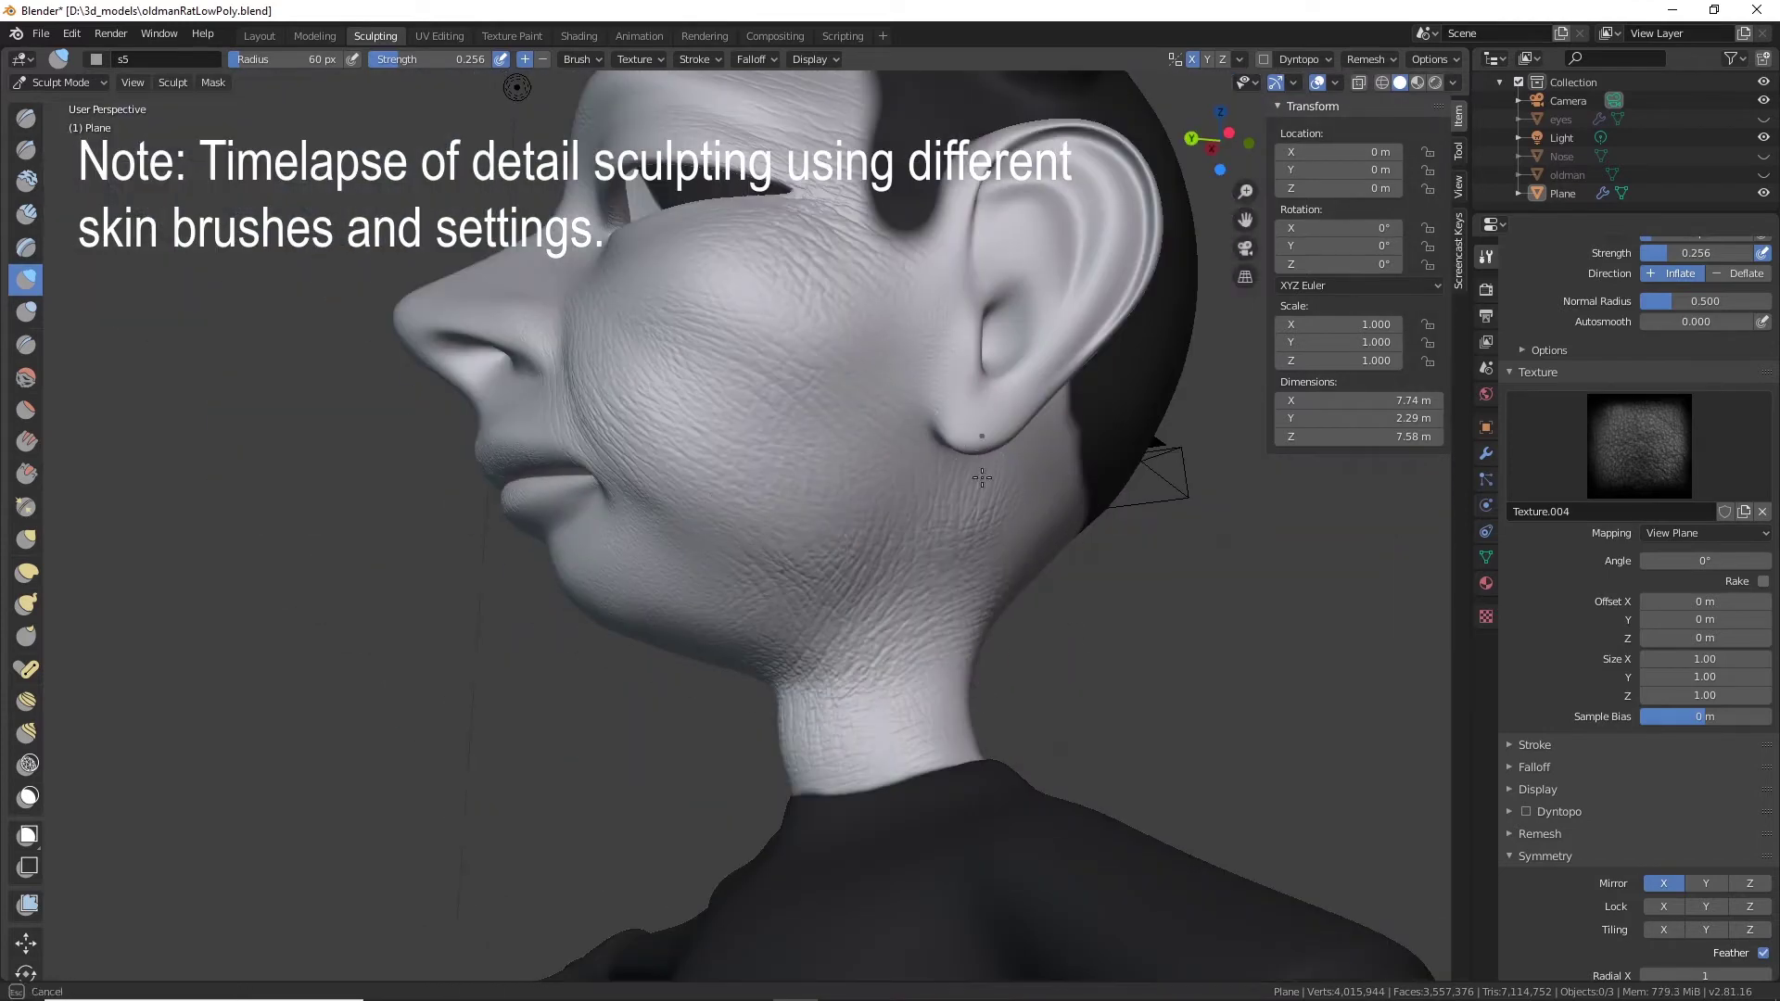
middle_drag(981, 477, 919, 425)
Switch to the s6 skin brush and lower its strength to 0.211.
middle_drag(855, 336, 593, 602)
mouse_move(891, 557)
middle_down()
mouse_move(881, 481)
mouse_move(610, 485)
mouse_move(527, 404)
middle_up()
scroll(527, 404, up, 4)
scroll(1669, 389, up, 6)
click(1669, 368)
click(1700, 470)
mouse_move(1031, 491)
mouse_down()
mouse_move(1014, 464)
mouse_move(1141, 315)
mouse_up()
key(ctrl+z)
drag(439, 58, 403, 58)
click(756, 59)
Sculpt mirrored s6 skin texture around the ear, the earlobe and the temple beside the eye.
drag(927, 491, 872, 512)
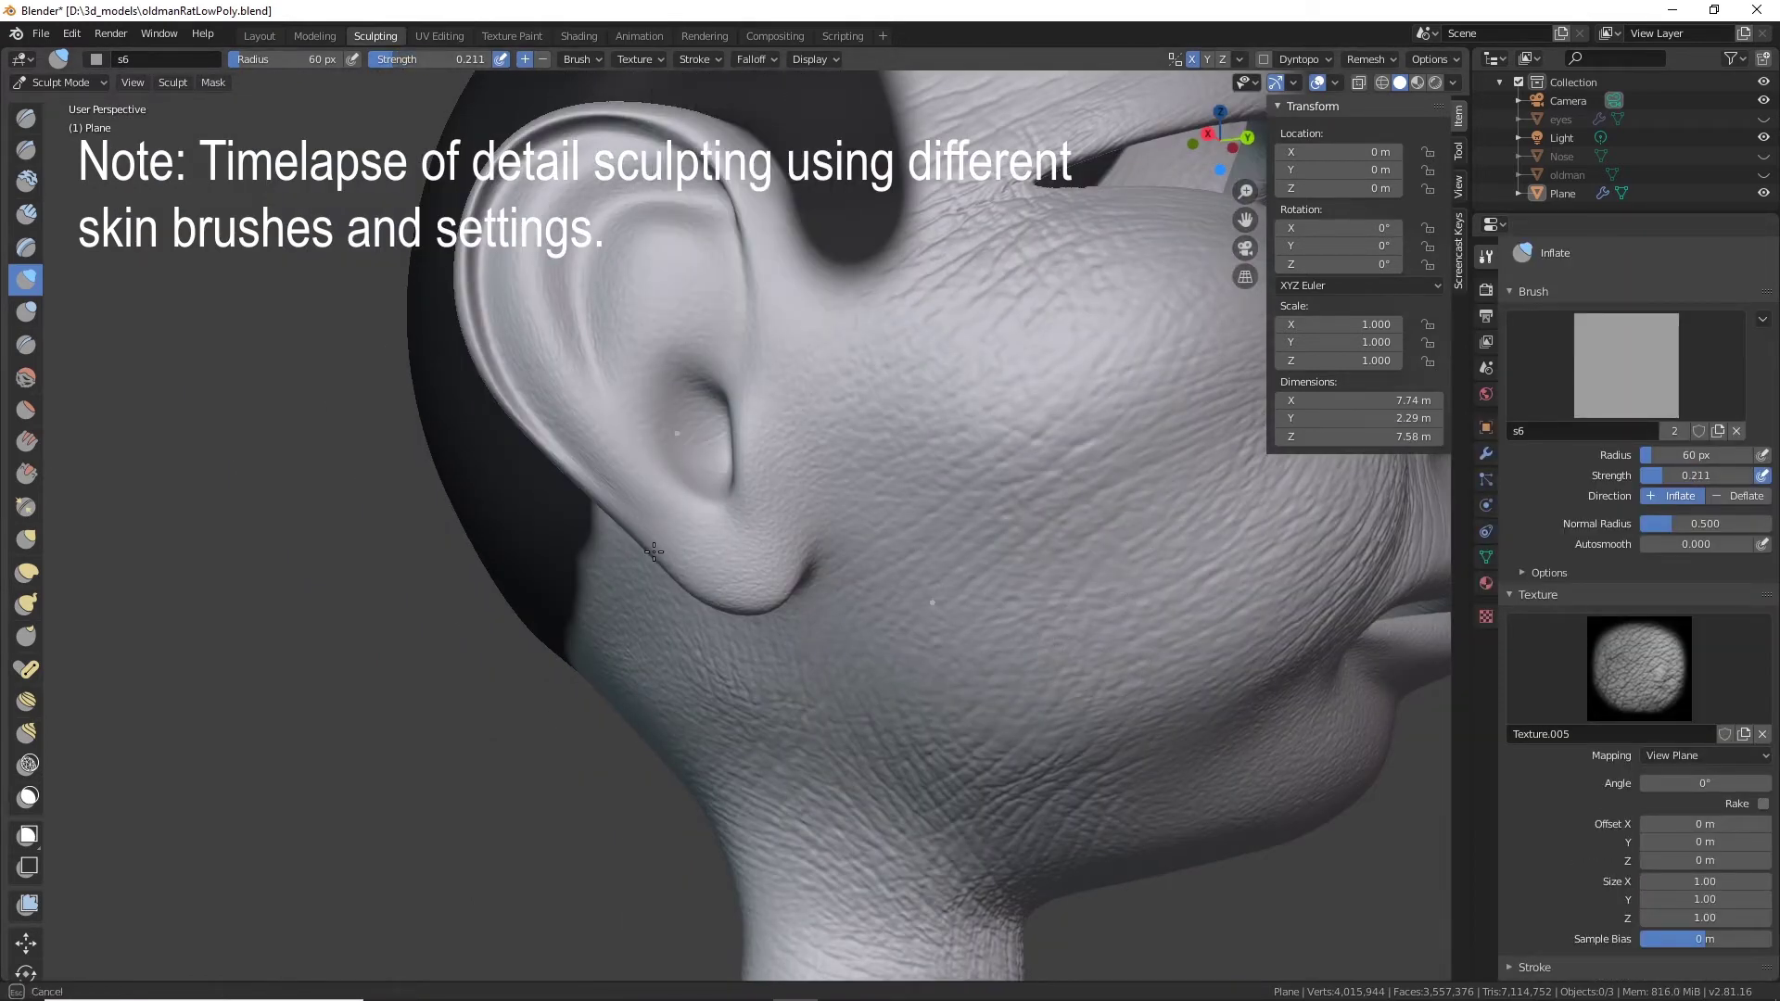
mouse_move(583, 373)
middle_down()
mouse_move(584, 303)
mouse_move(500, 389)
middle_up()
mouse_move(848, 509)
mouse_down()
mouse_move(700, 592)
mouse_move(520, 644)
mouse_up()
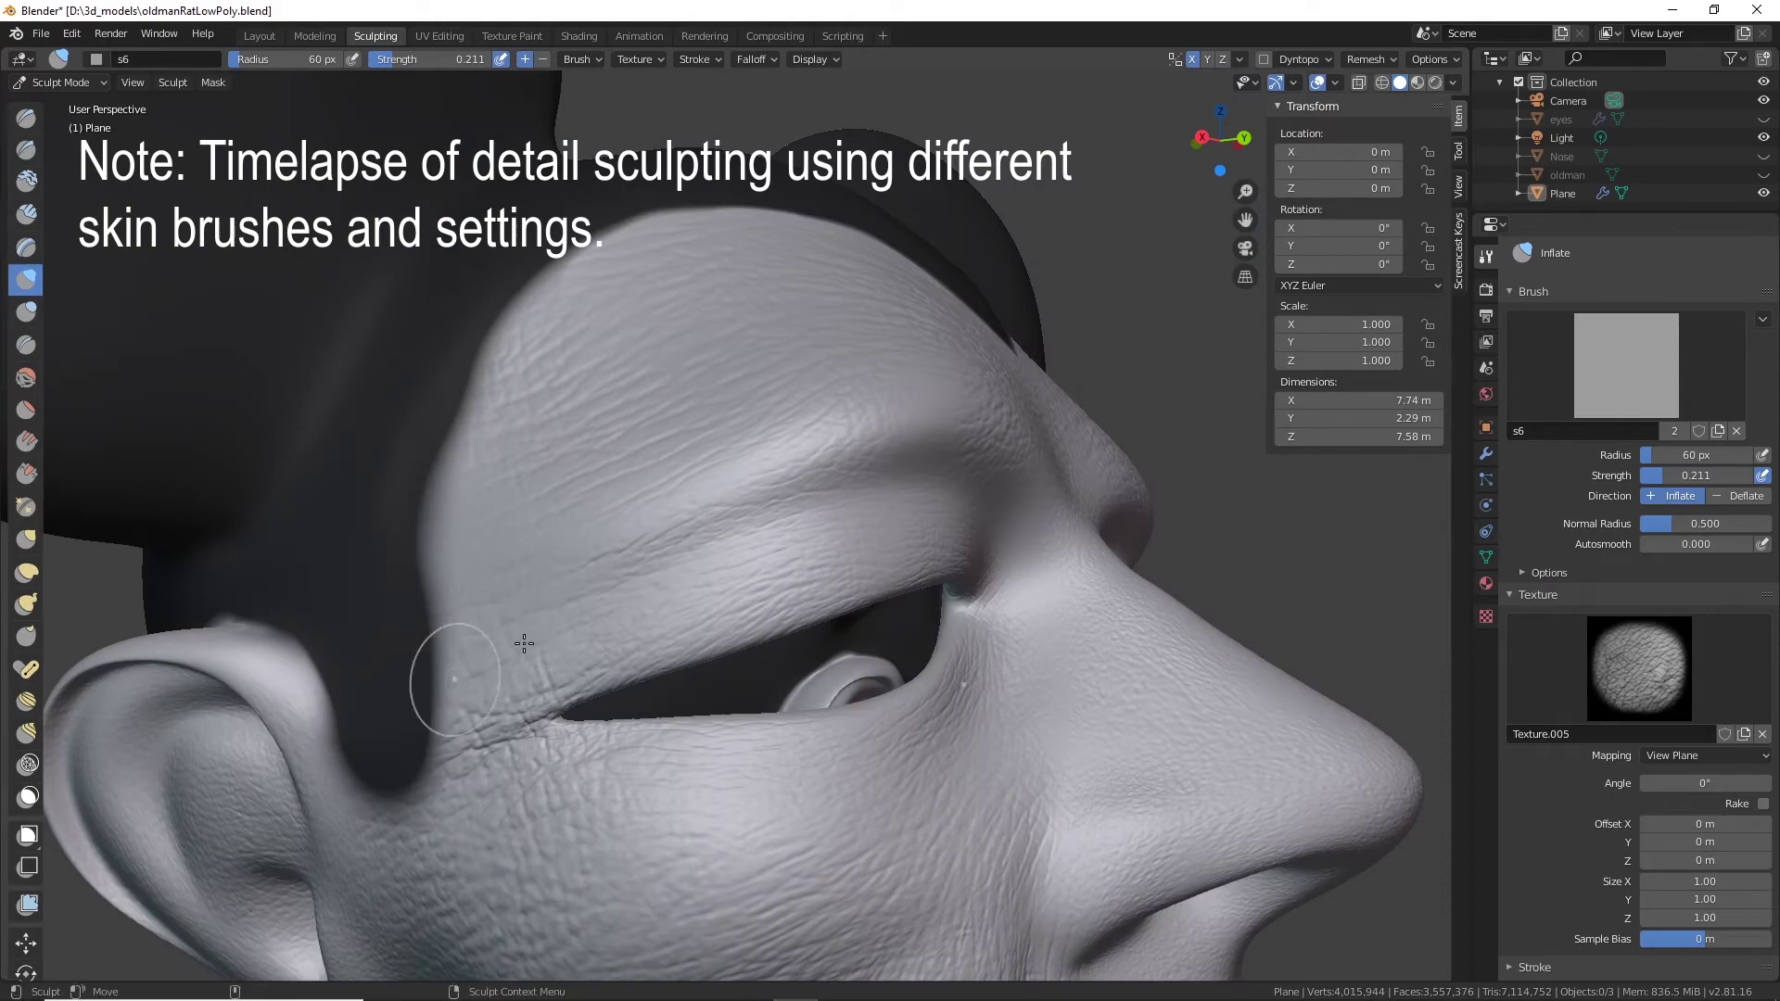
middle_drag(520, 643, 408, 686)
drag(668, 570, 565, 574)
Sculpt mirrored s6 skin texture over the sides of the nose, the cheeks and the upper lip area.
shift+middle_drag(871, 742, 906, 485)
middle_drag(825, 389, 906, 325)
drag(890, 371, 906, 326)
middle_drag(1020, 631, 1073, 528)
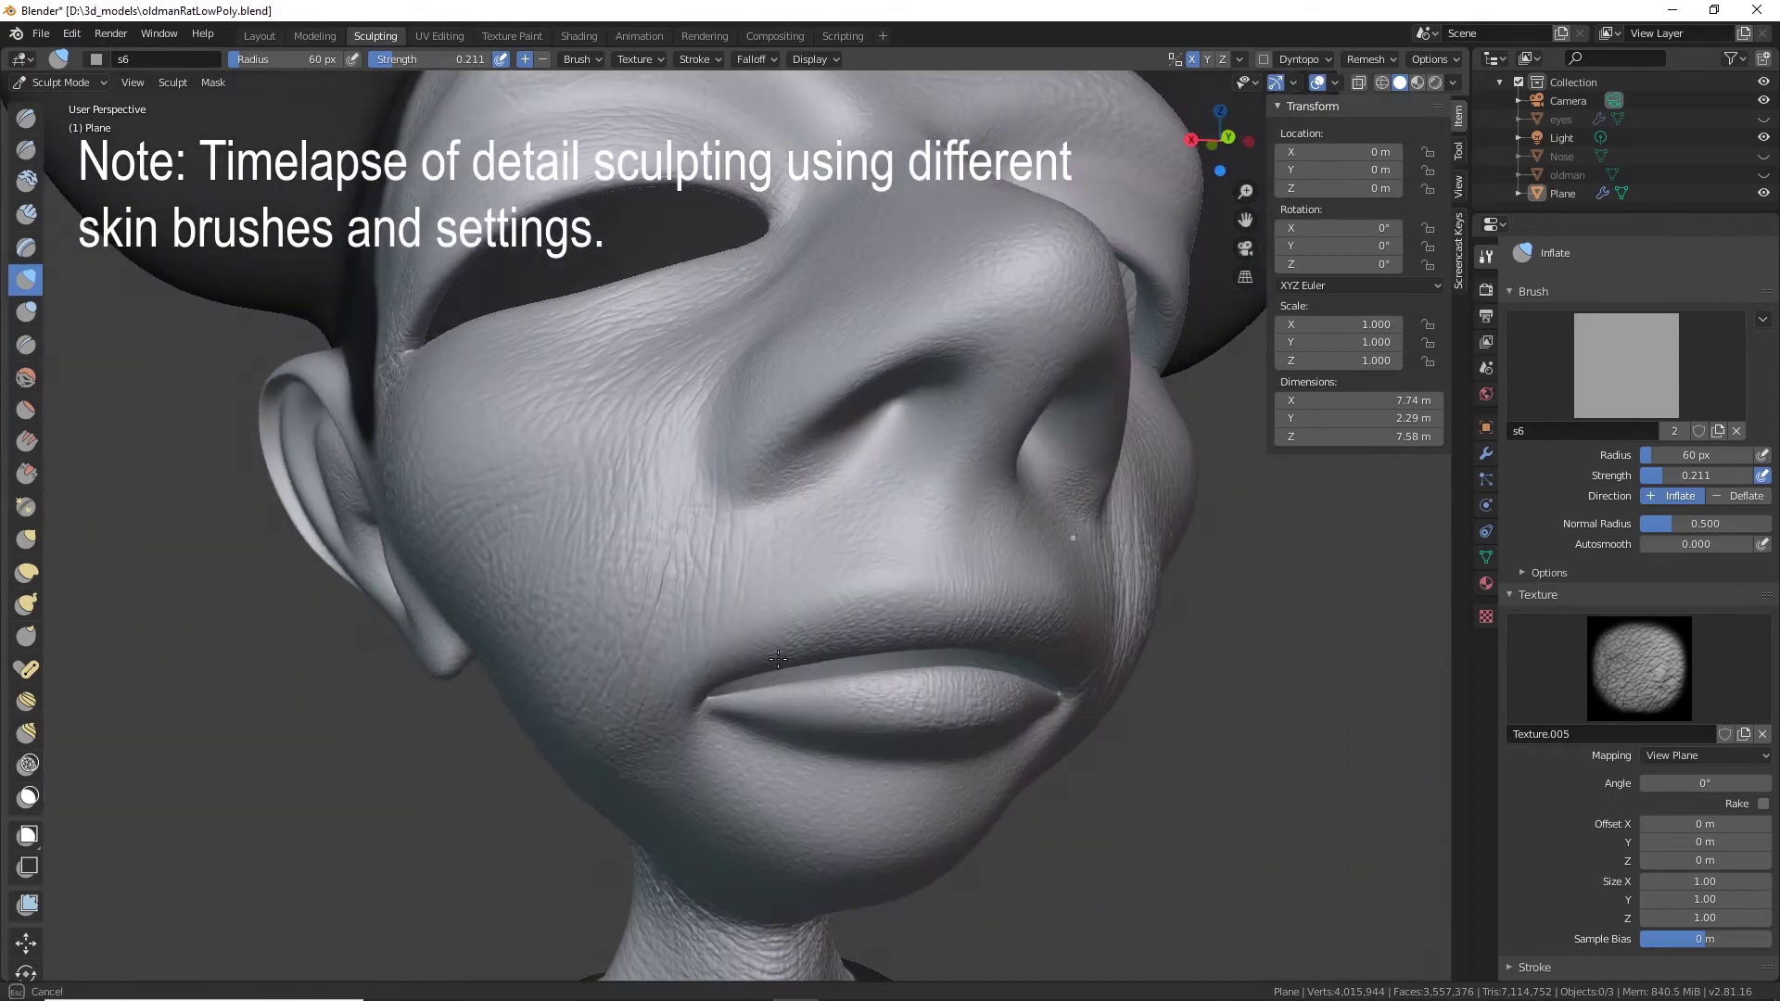
middle_drag(775, 658, 594, 723)
middle_drag(979, 742, 964, 640)
shift+middle_drag(936, 816, 921, 318)
Change the brush and sculpt the raised round buttons on the front of the shorts with the mirrored Layer brush.
scroll(854, 460, down, 3)
mouse_move(854, 461)
middle_down()
mouse_move(797, 445)
mouse_move(625, 463)
mouse_move(628, 485)
middle_up()
scroll(704, 445, up, 2)
click(1627, 365)
click(1391, 594)
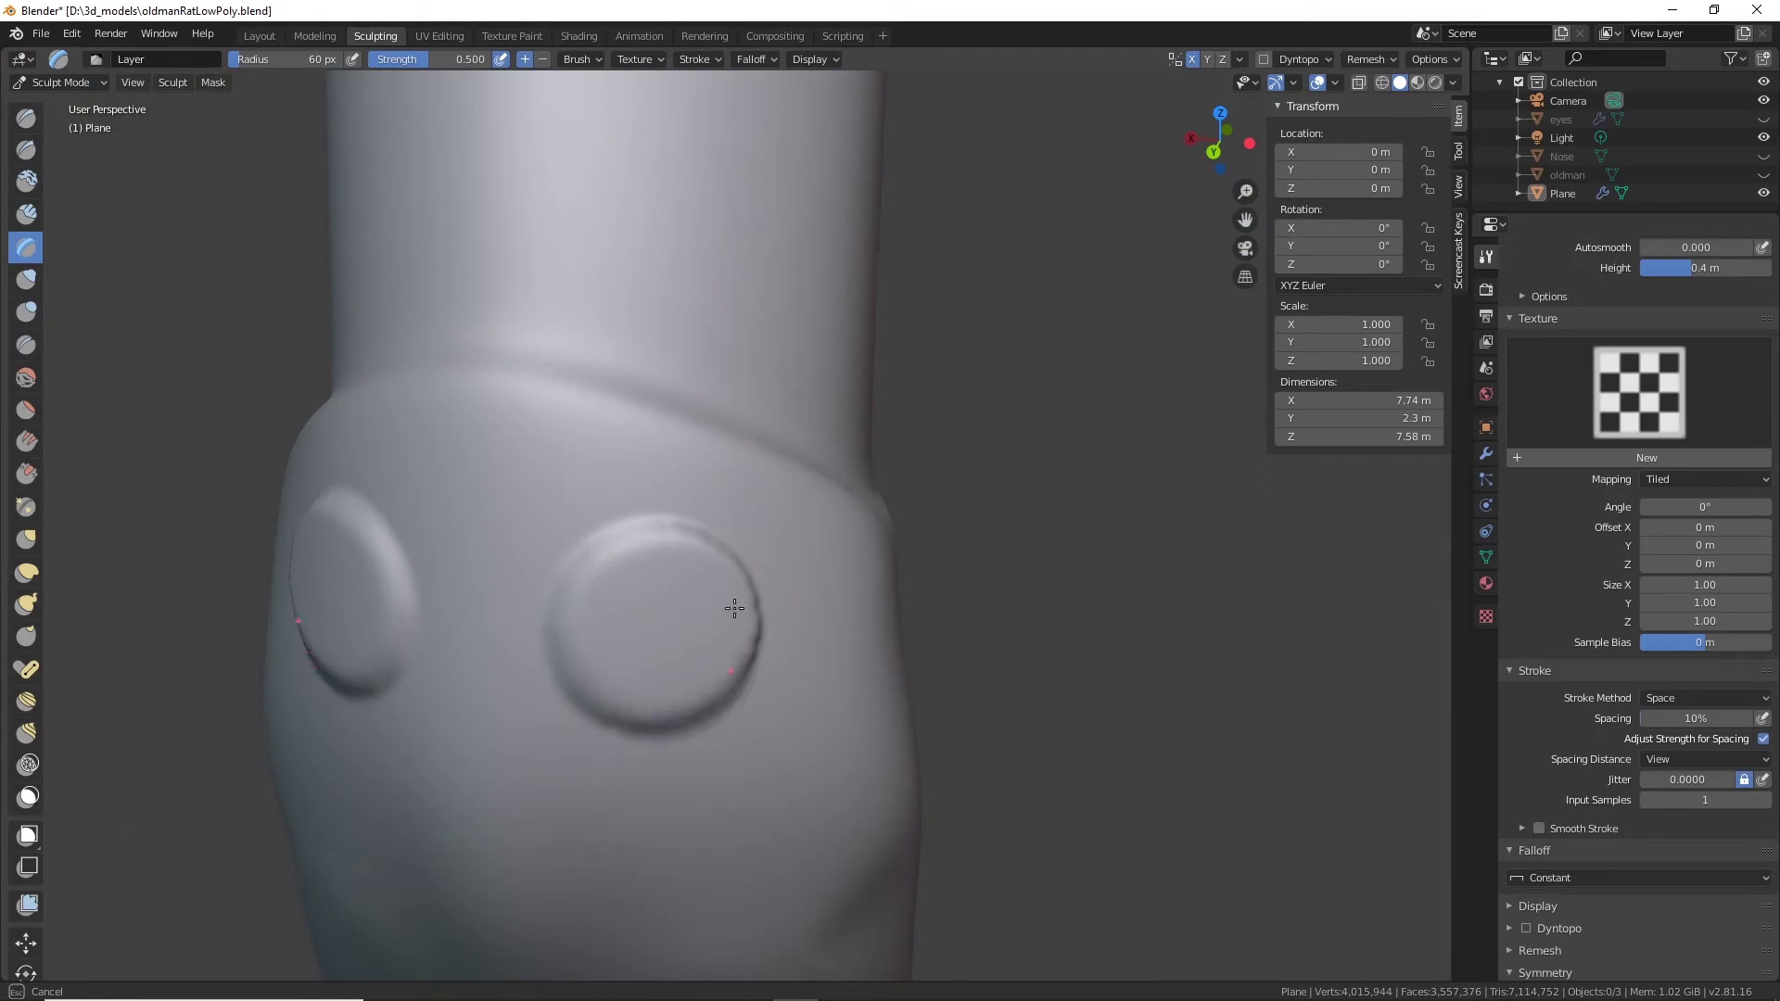
drag(734, 608, 732, 560)
Examine the shorts, torso, arms and masked head from several angles.
scroll(934, 620, down, 3)
mouse_move(934, 620)
middle_down()
mouse_move(1045, 743)
mouse_move(1029, 675)
mouse_move(1117, 746)
mouse_move(901, 753)
middle_up()
scroll(1029, 677, down, 4)
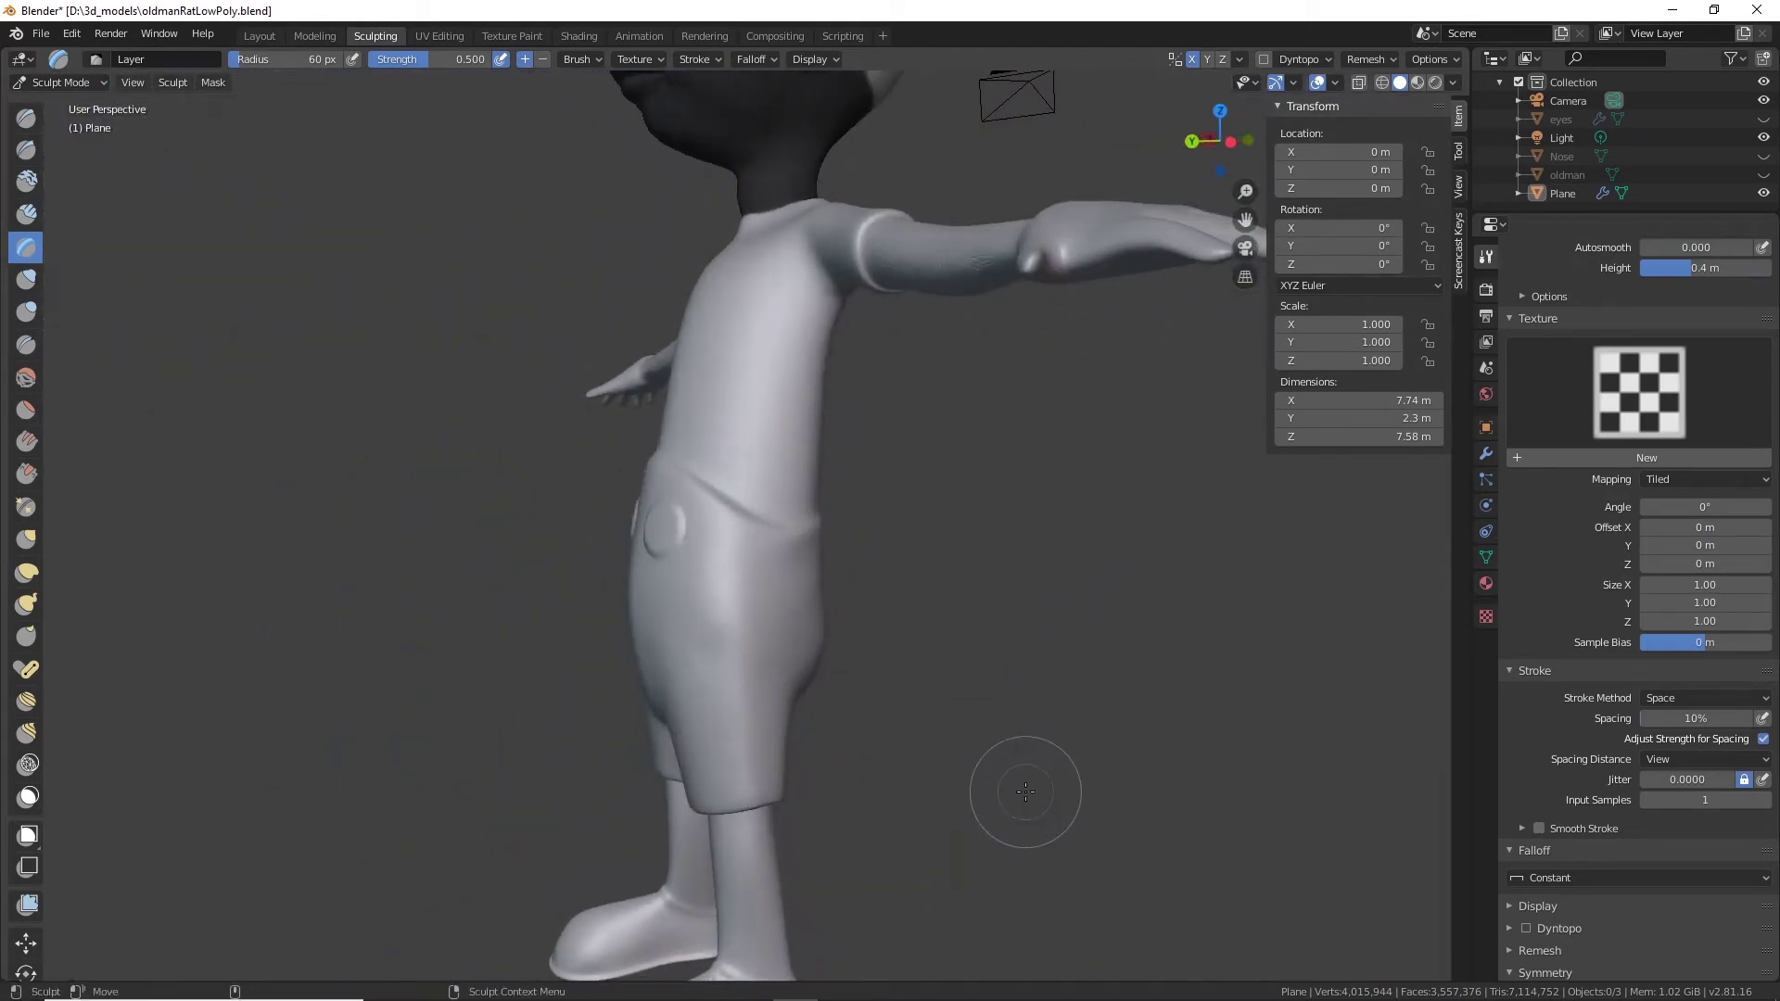
middle_drag(997, 799, 1099, 821)
shift+middle_drag(1029, 899, 1205, 718)
shift+middle_drag(1108, 537, 1011, 862)
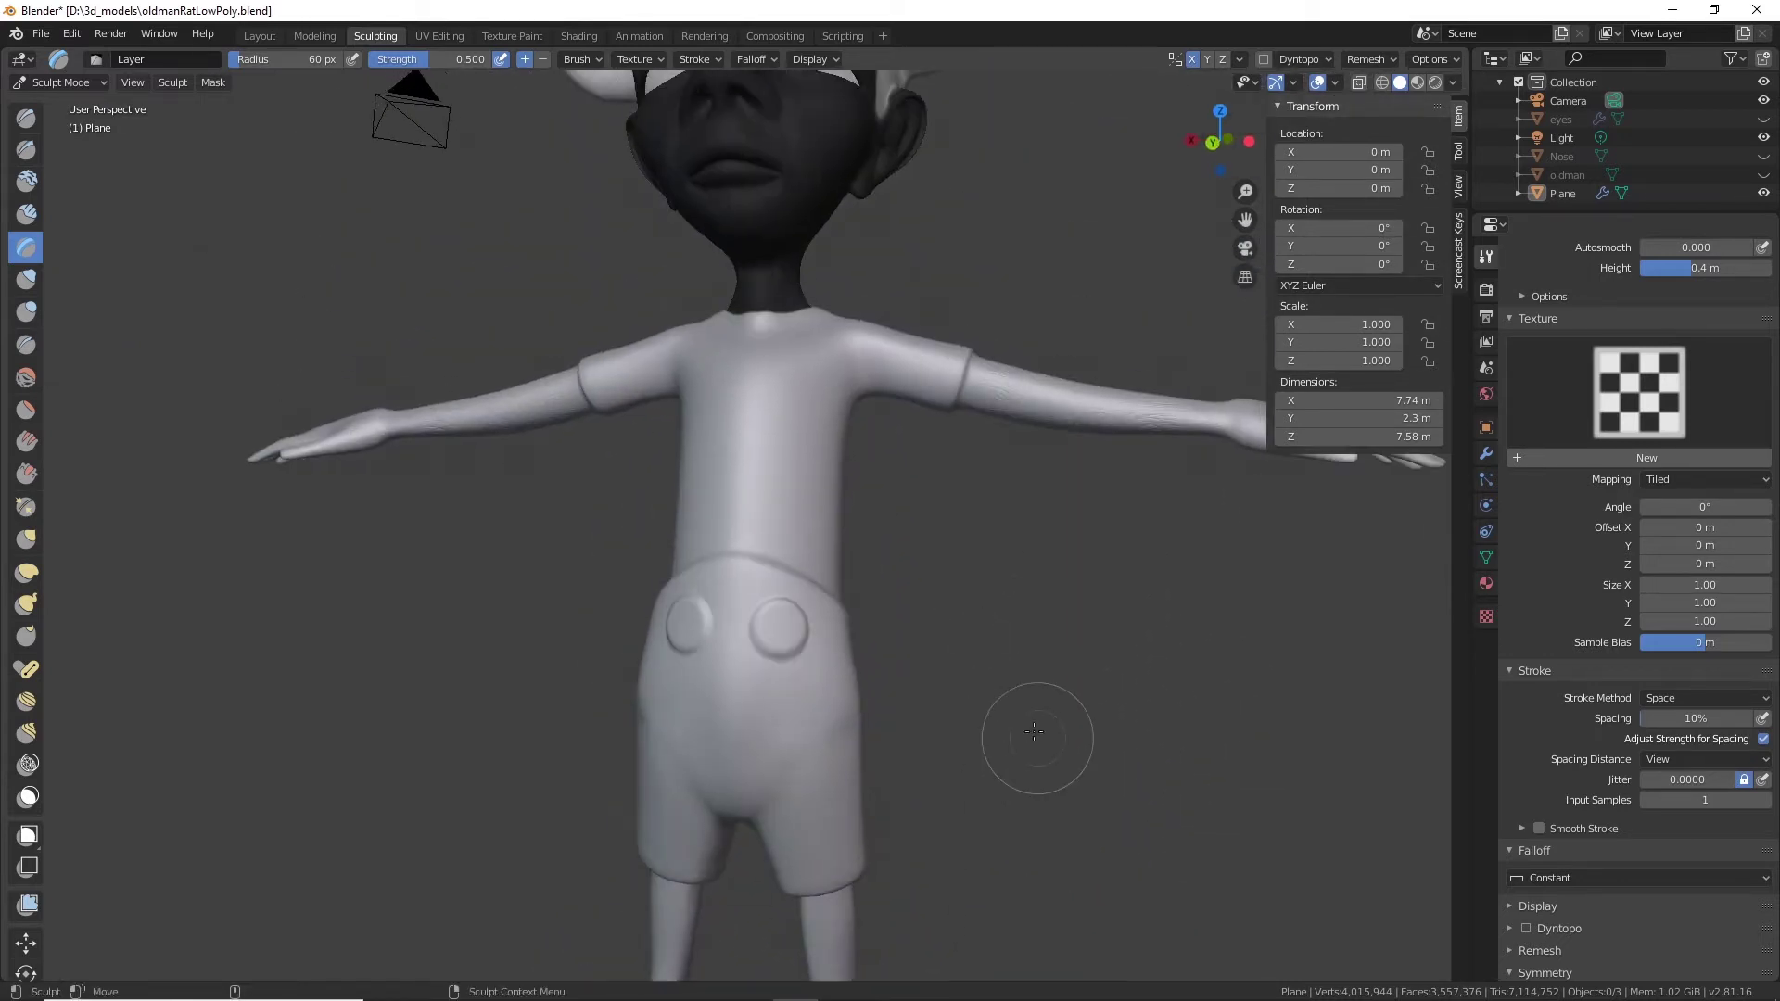
middle_drag(868, 531, 771, 553)
shift+middle_drag(909, 558, 692, 752)
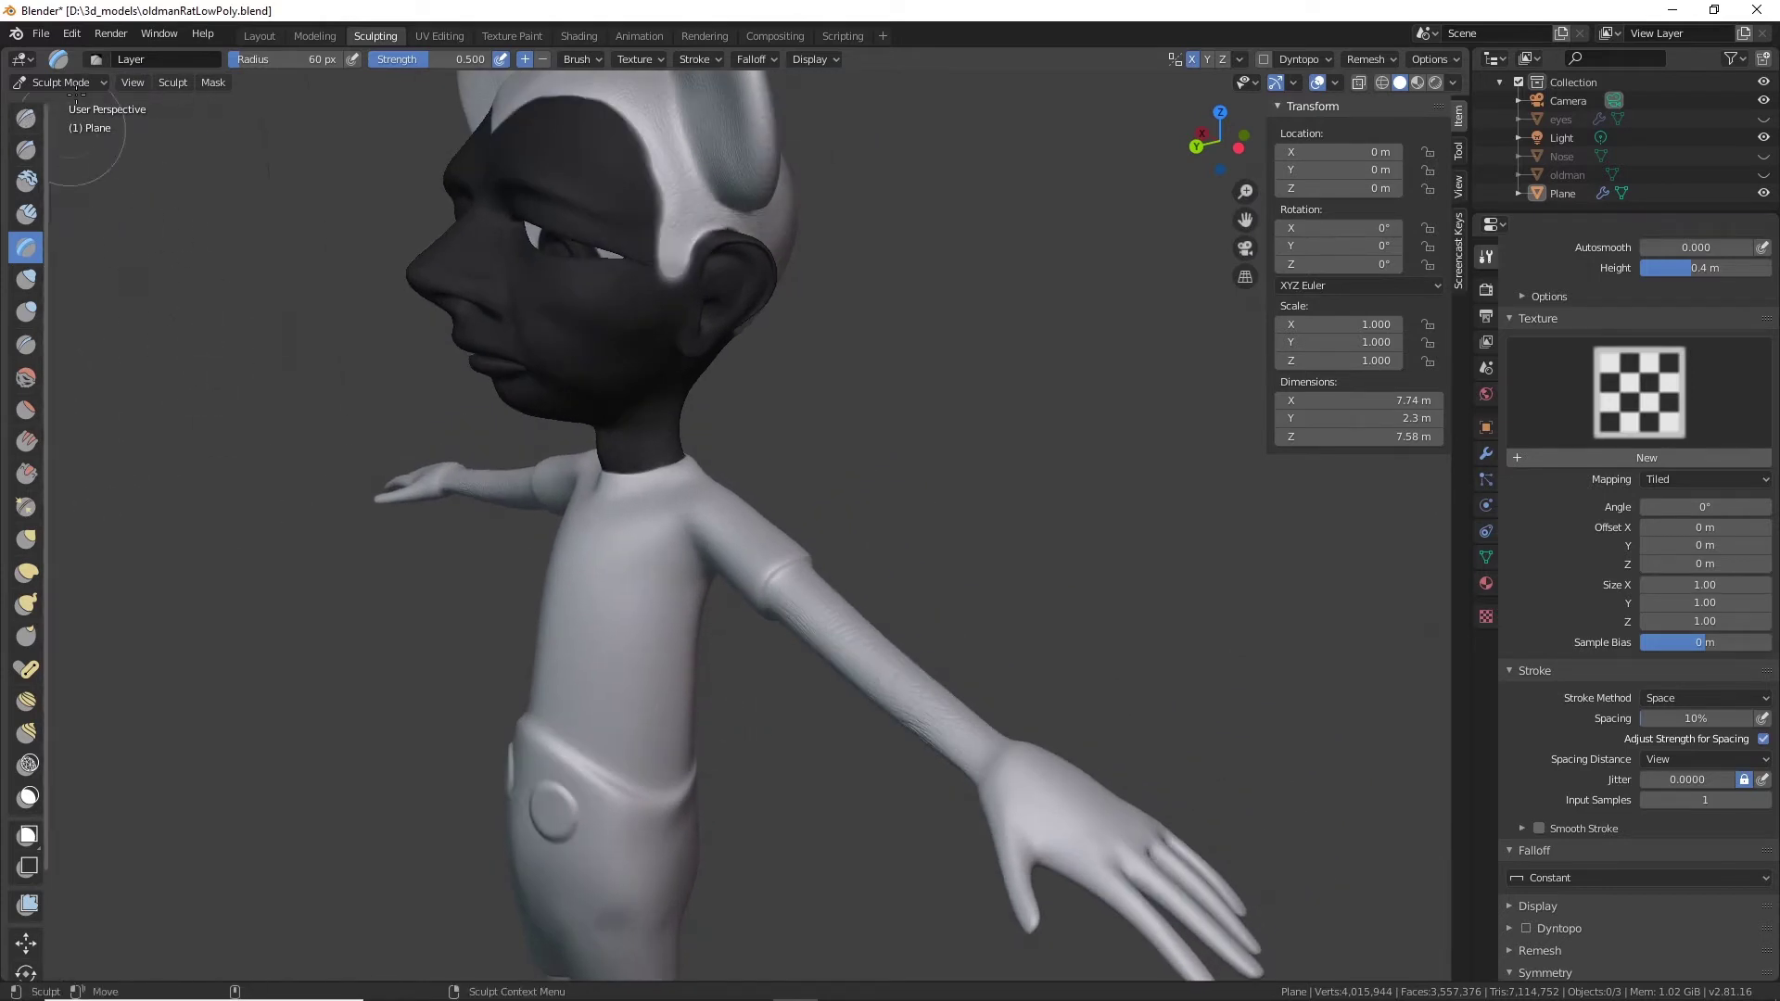
Clear the mask on the character's head and save the file.
click(213, 82)
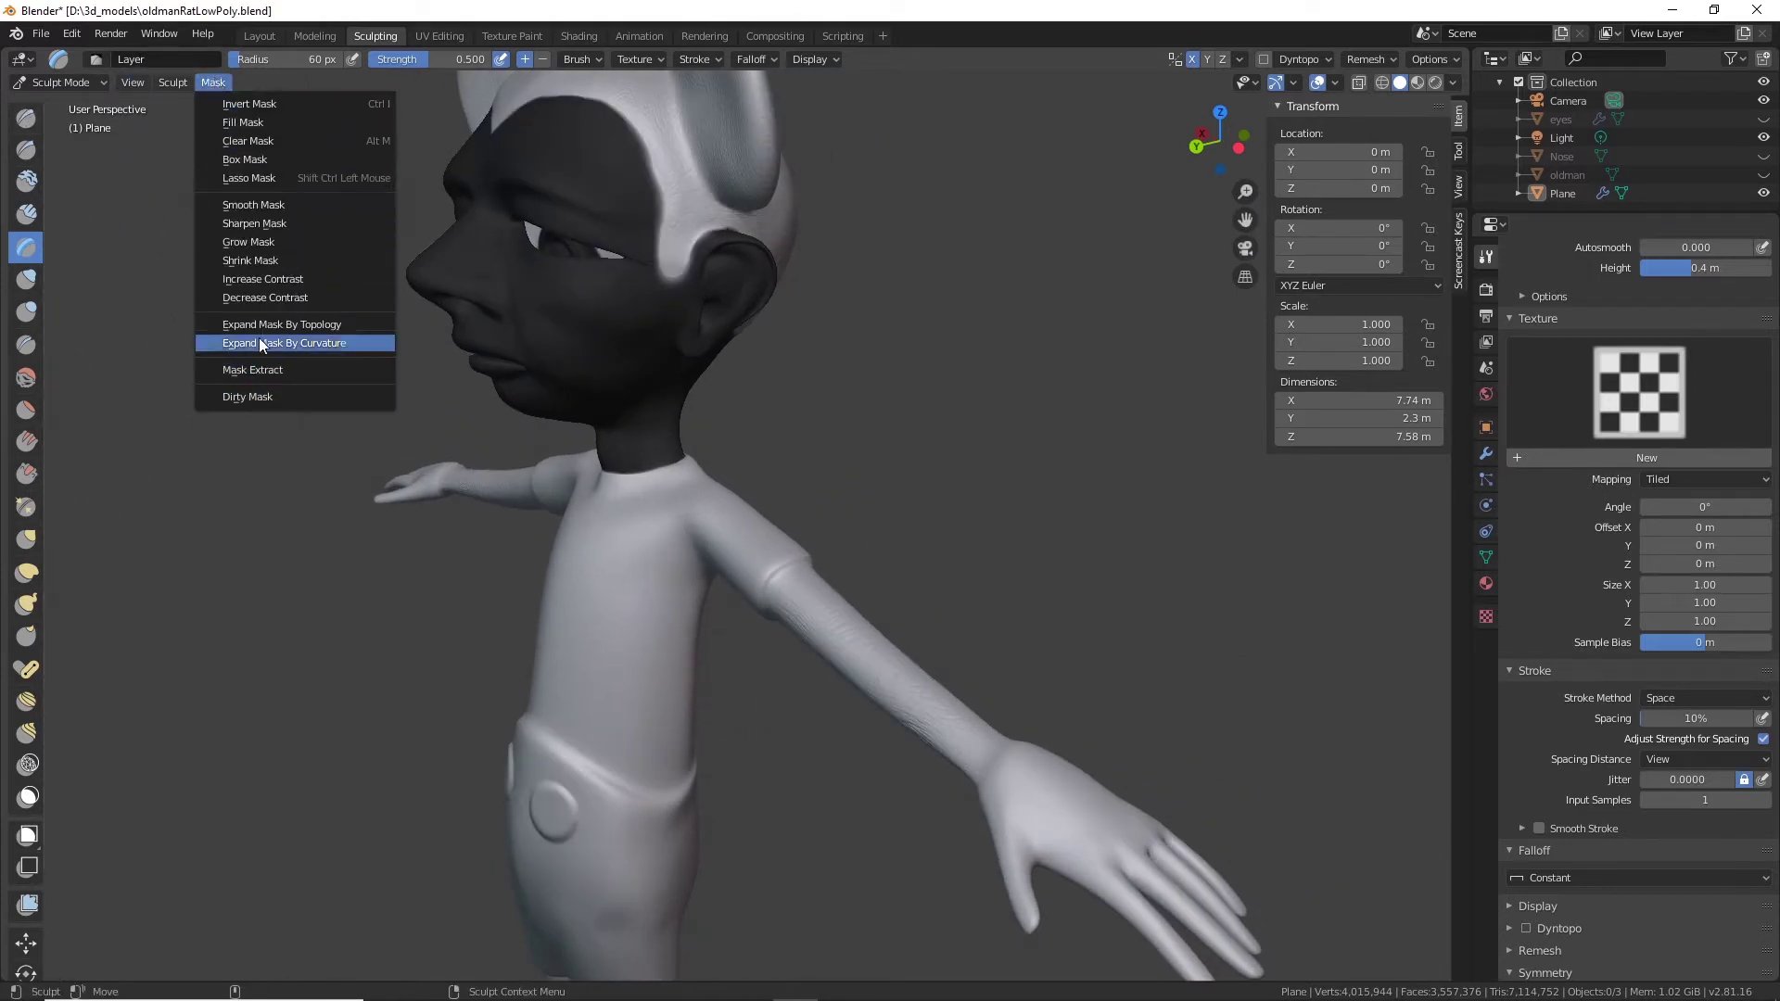
click(258, 141)
mouse_move(984, 484)
middle_down()
mouse_move(927, 435)
mouse_move(993, 397)
middle_up()
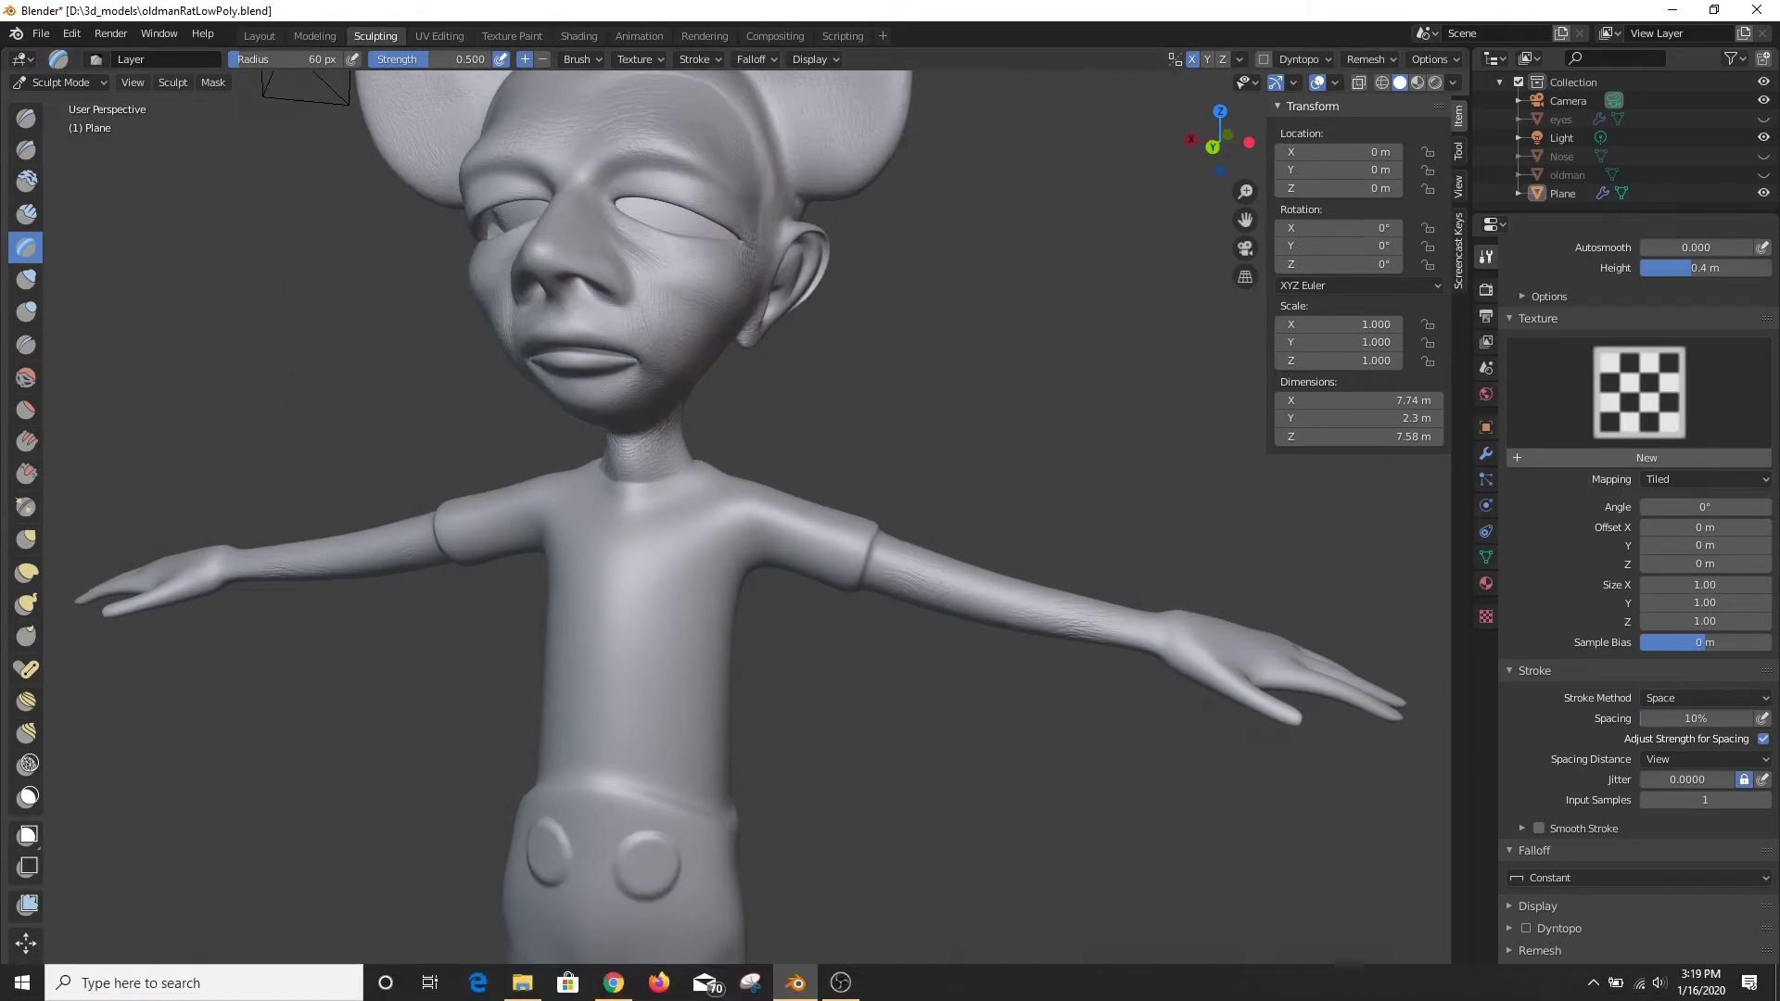
scroll(1141, 459, down, 4)
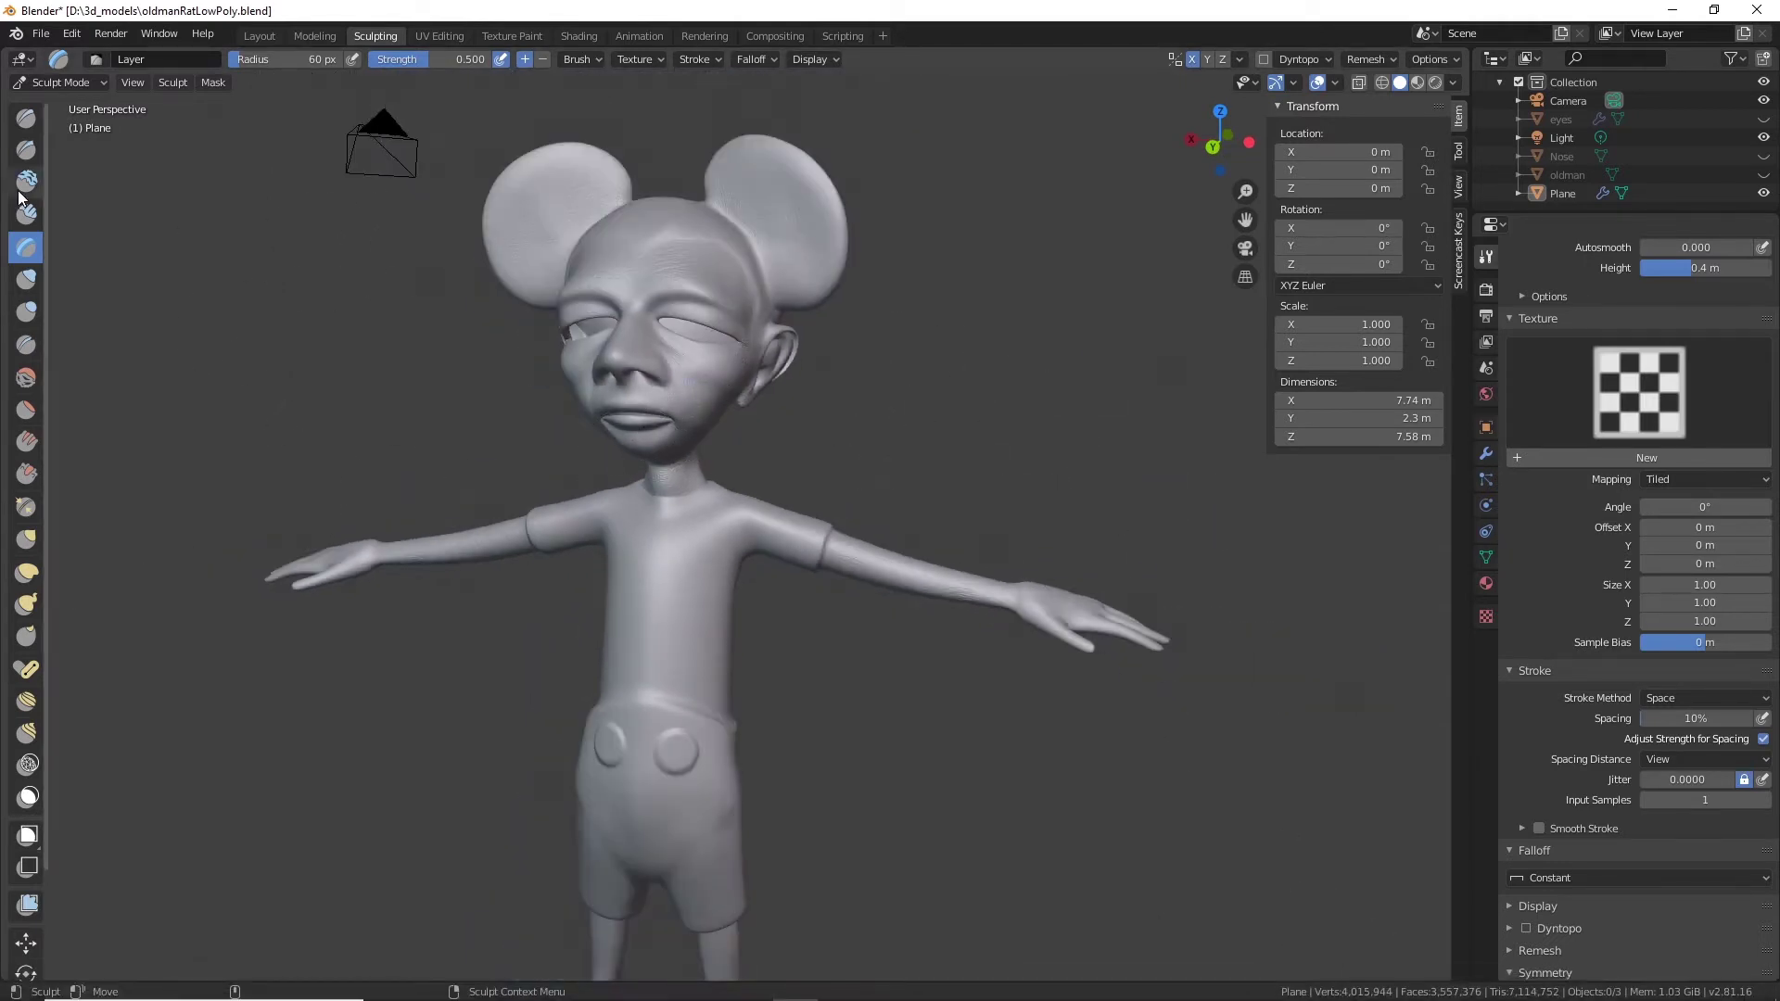
click(41, 33)
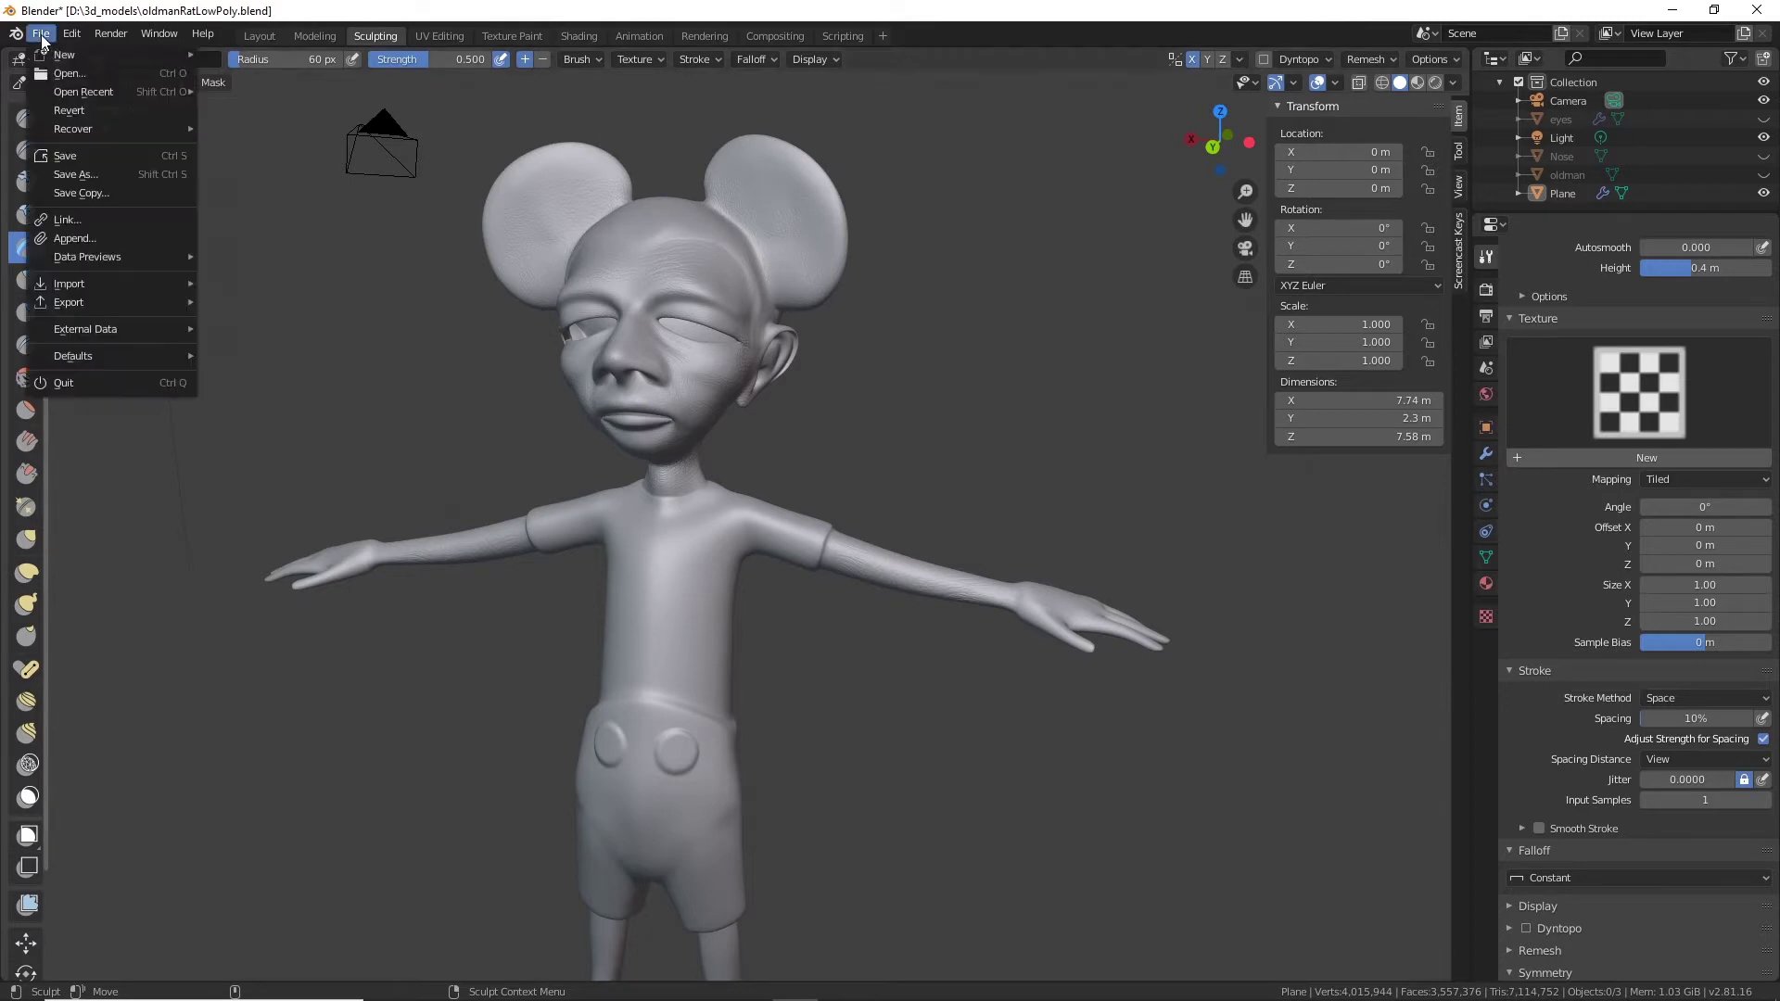
click(67, 155)
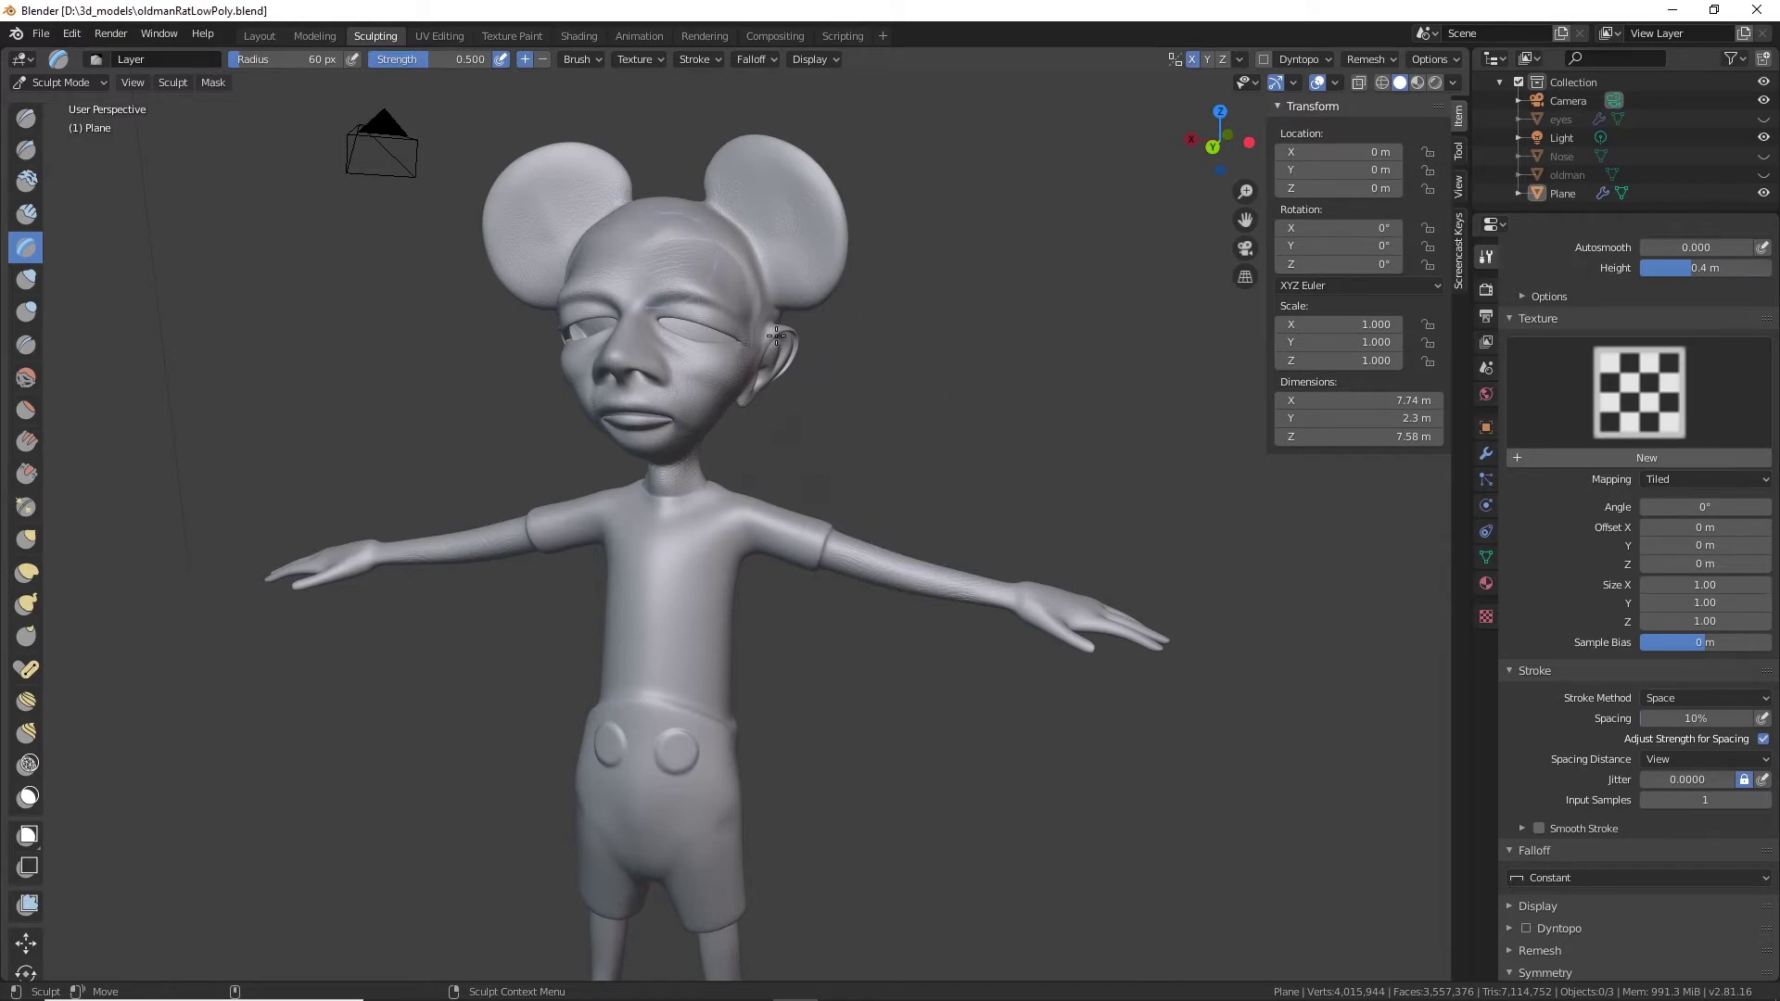
Switch to the Shading workspace, select the character mesh and display its retopomat material settings.
middle_drag(951, 439, 942, 436)
scroll(934, 365, up, 6)
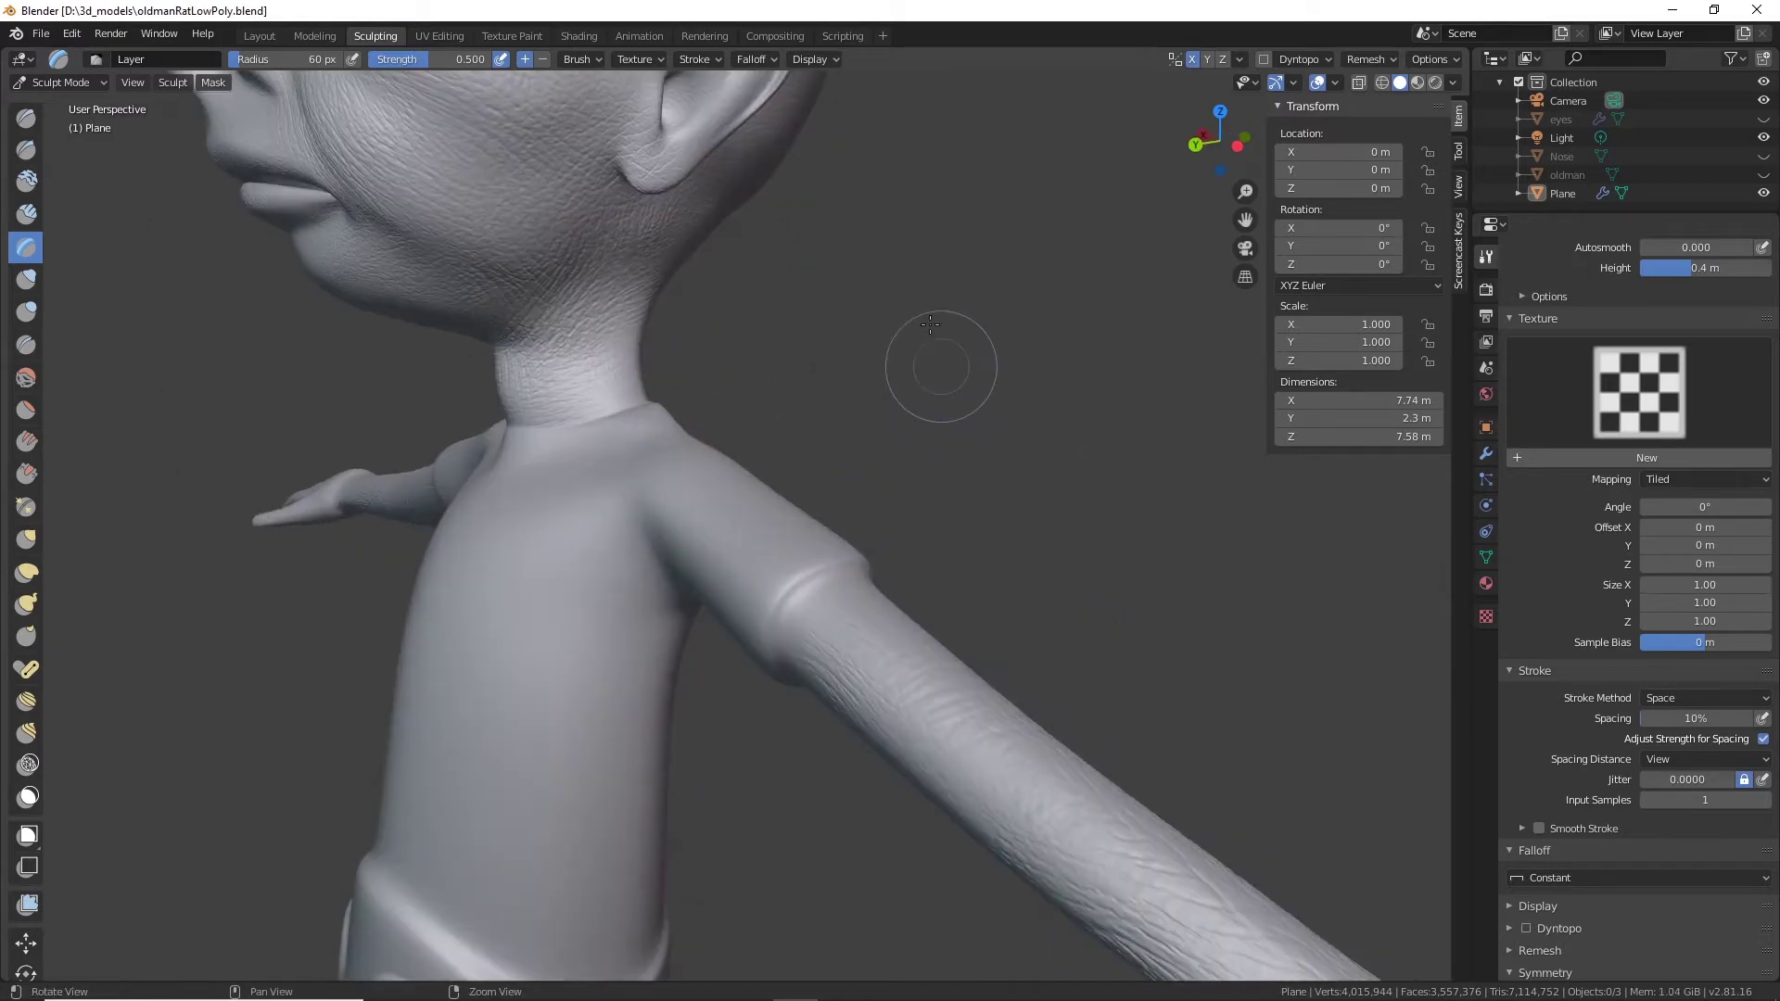
middle_drag(942, 667, 1196, 719)
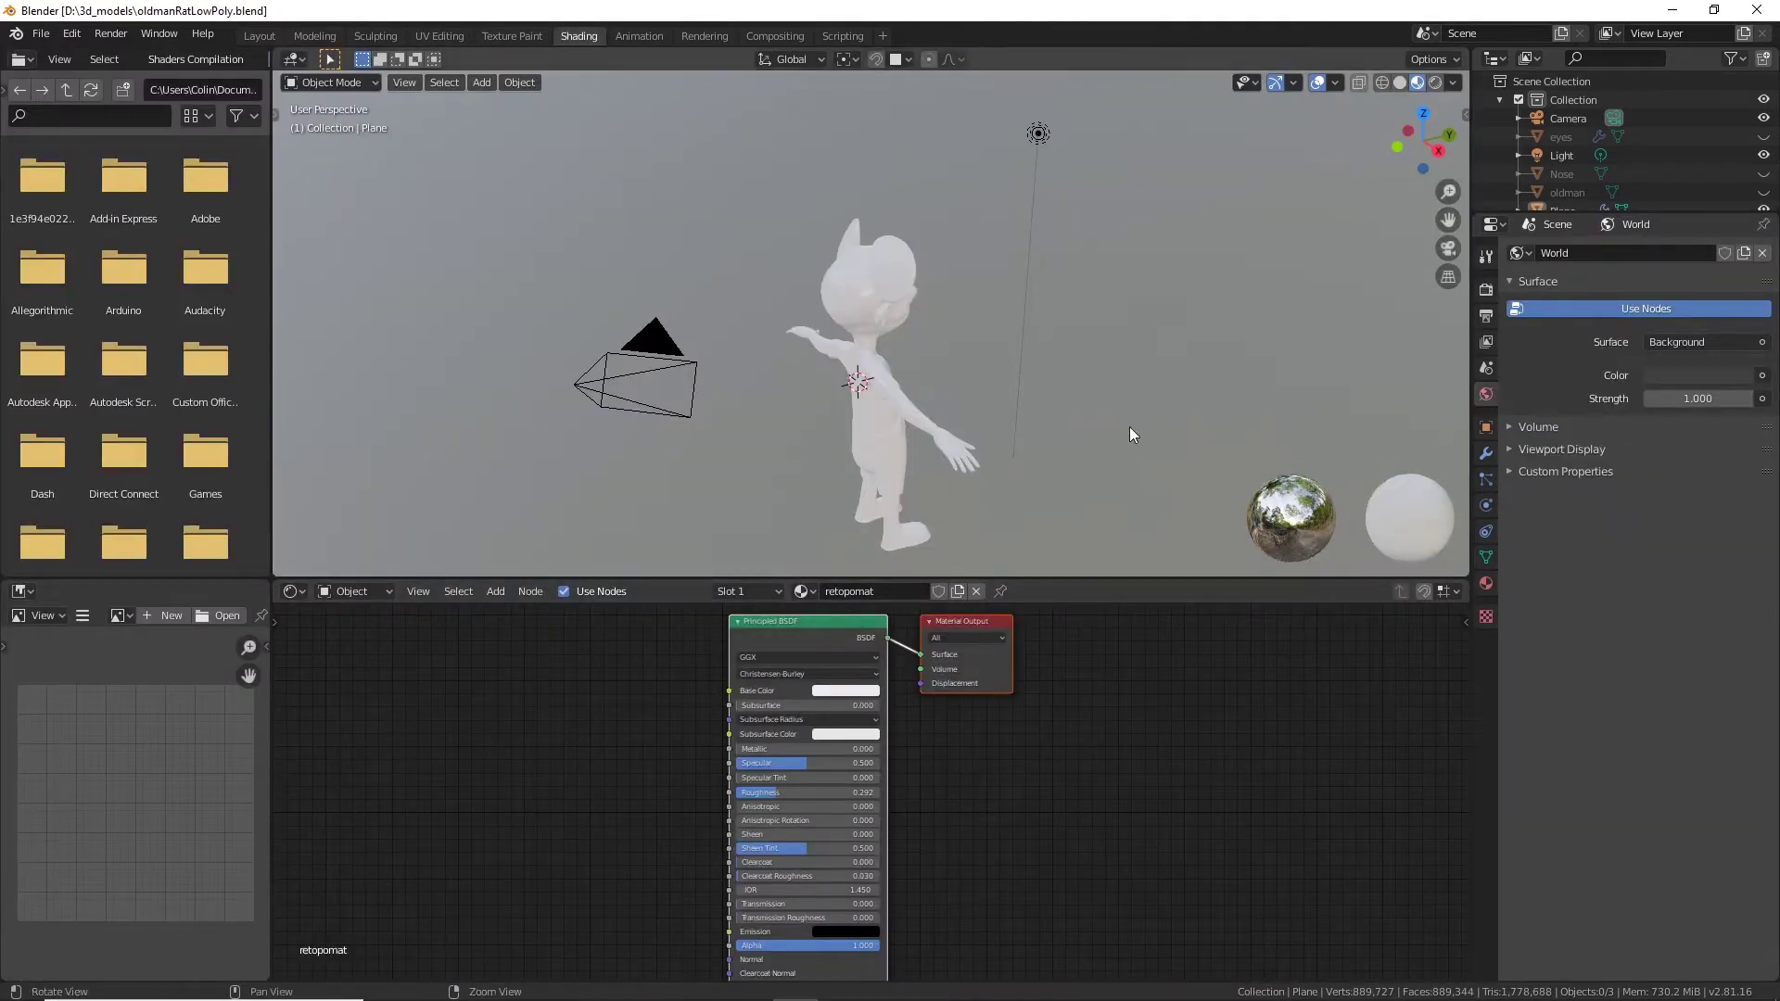
middle_drag(1129, 434, 972, 246)
scroll(986, 447, up, 6)
scroll(988, 418, up, 3)
middle_drag(957, 459, 1014, 448)
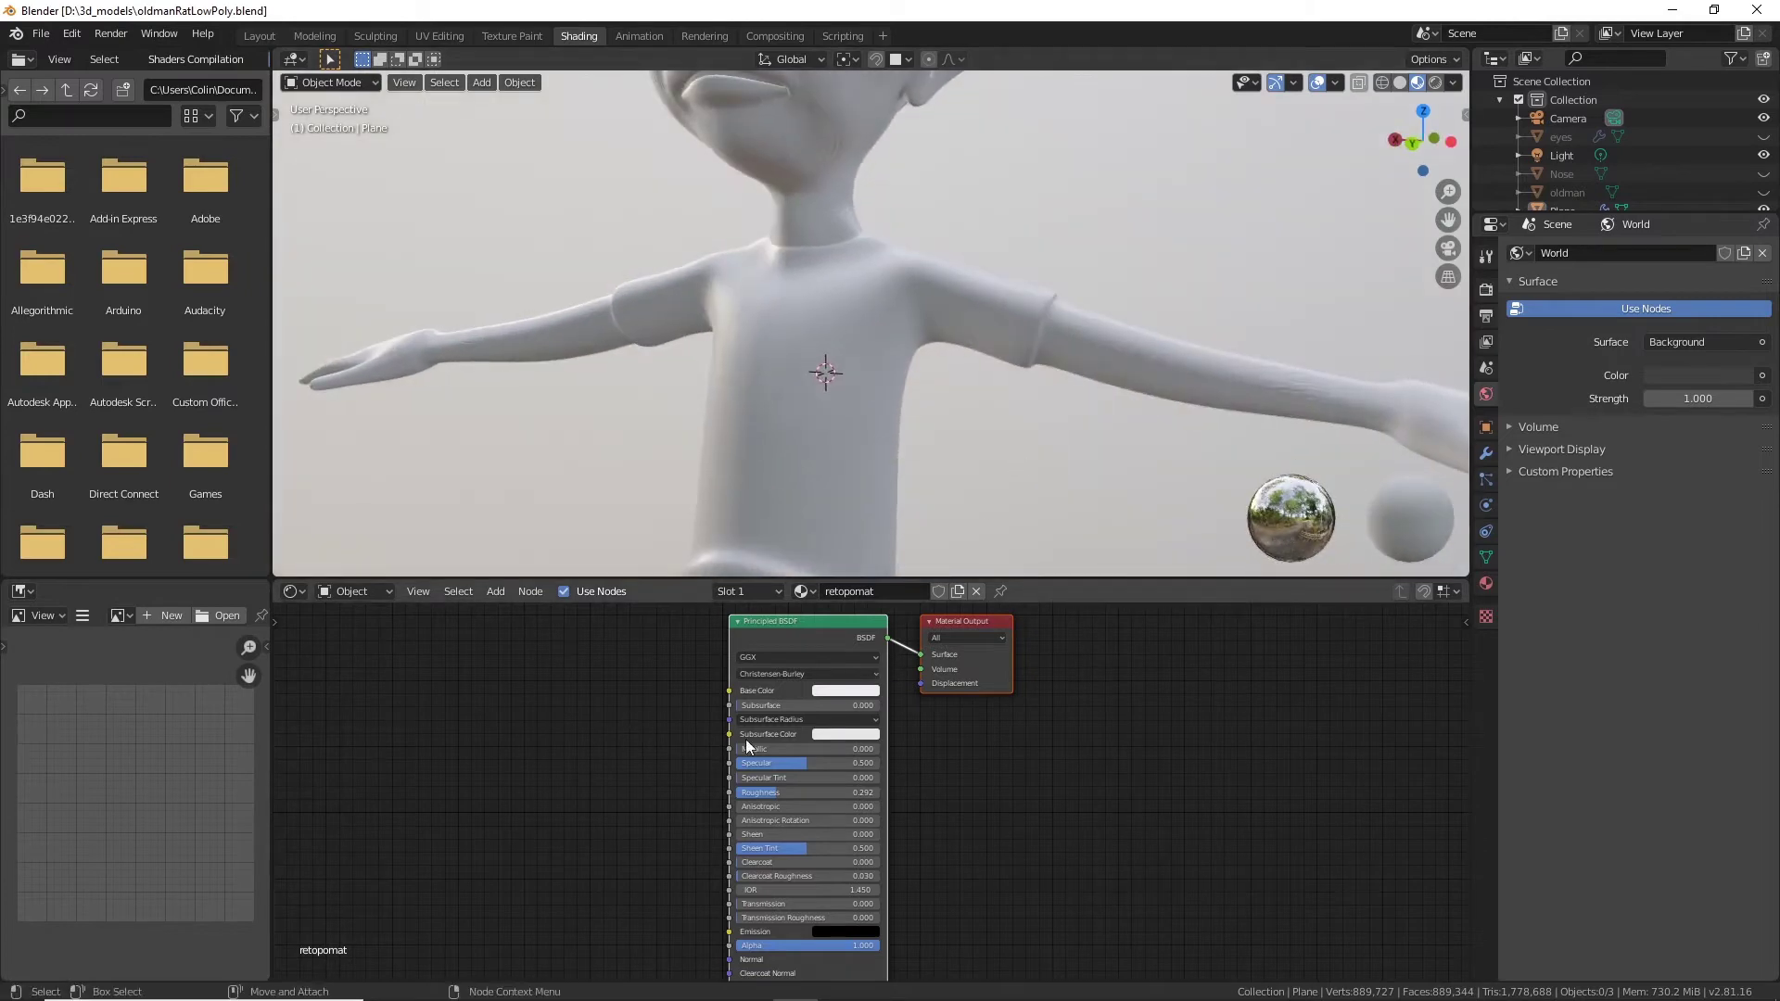
click(929, 321)
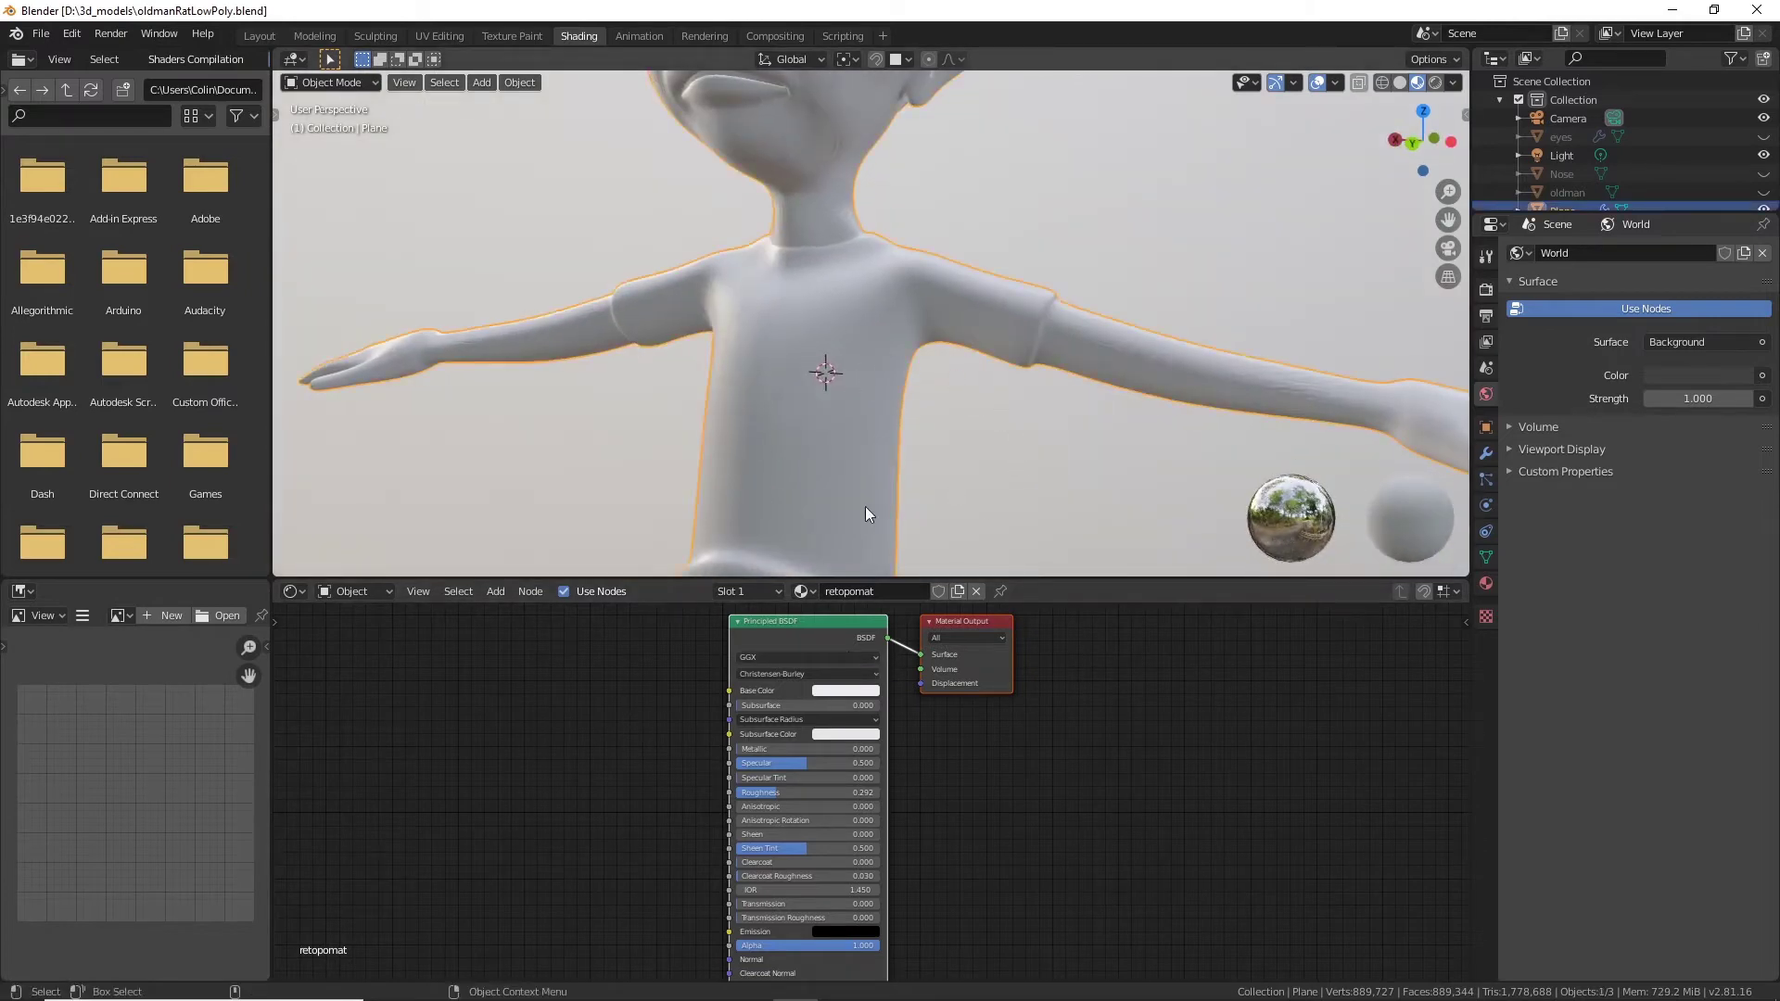
click(1486, 583)
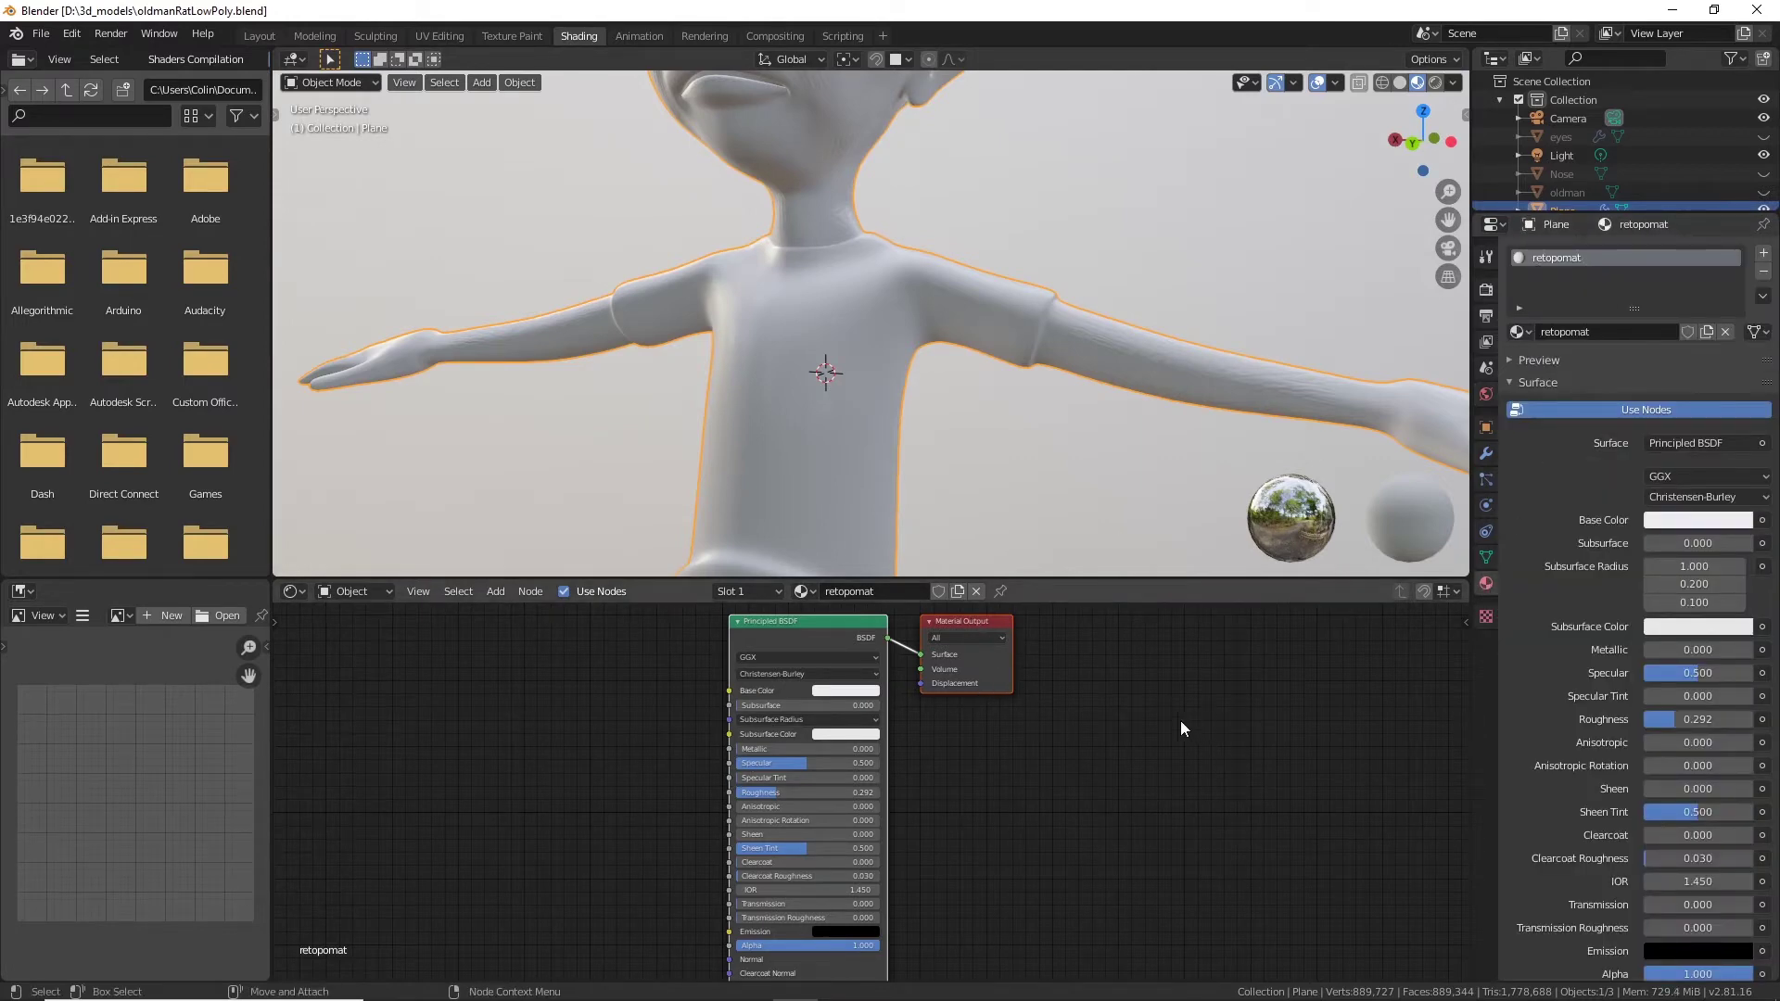
Add an Image Texture node beside the Material Output and start a new image named Normal Map for it.
click(497, 593)
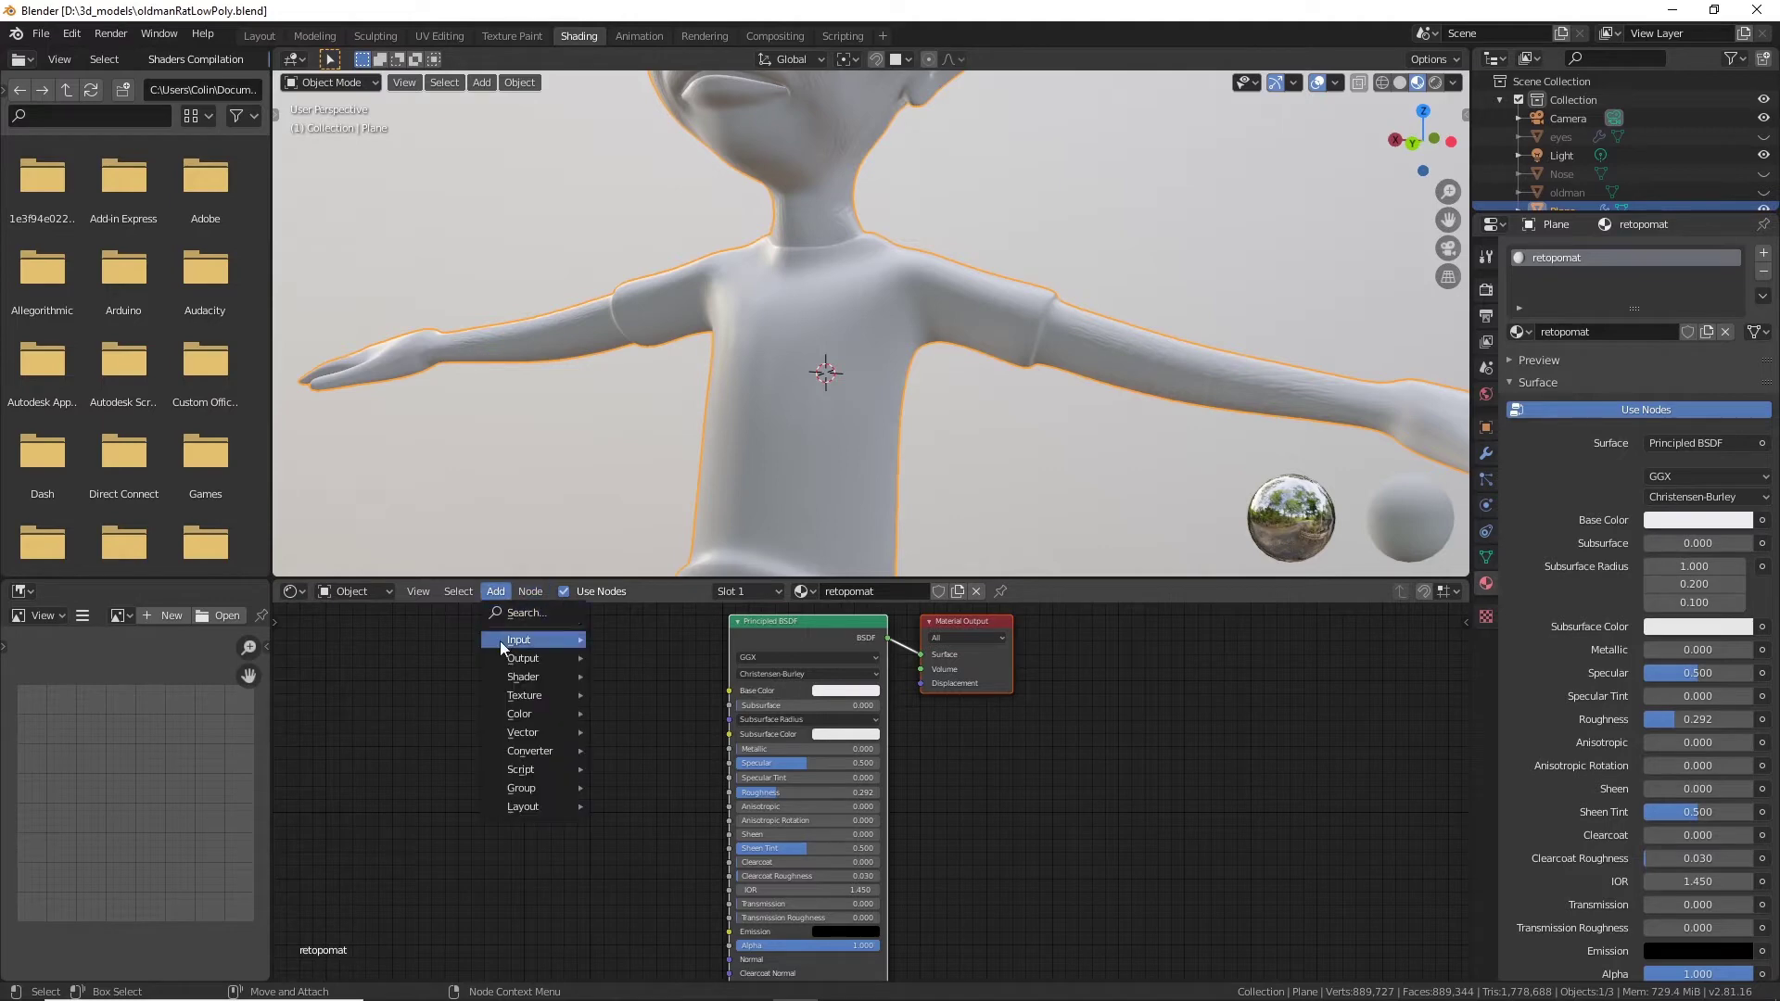
mouse_move(520, 699)
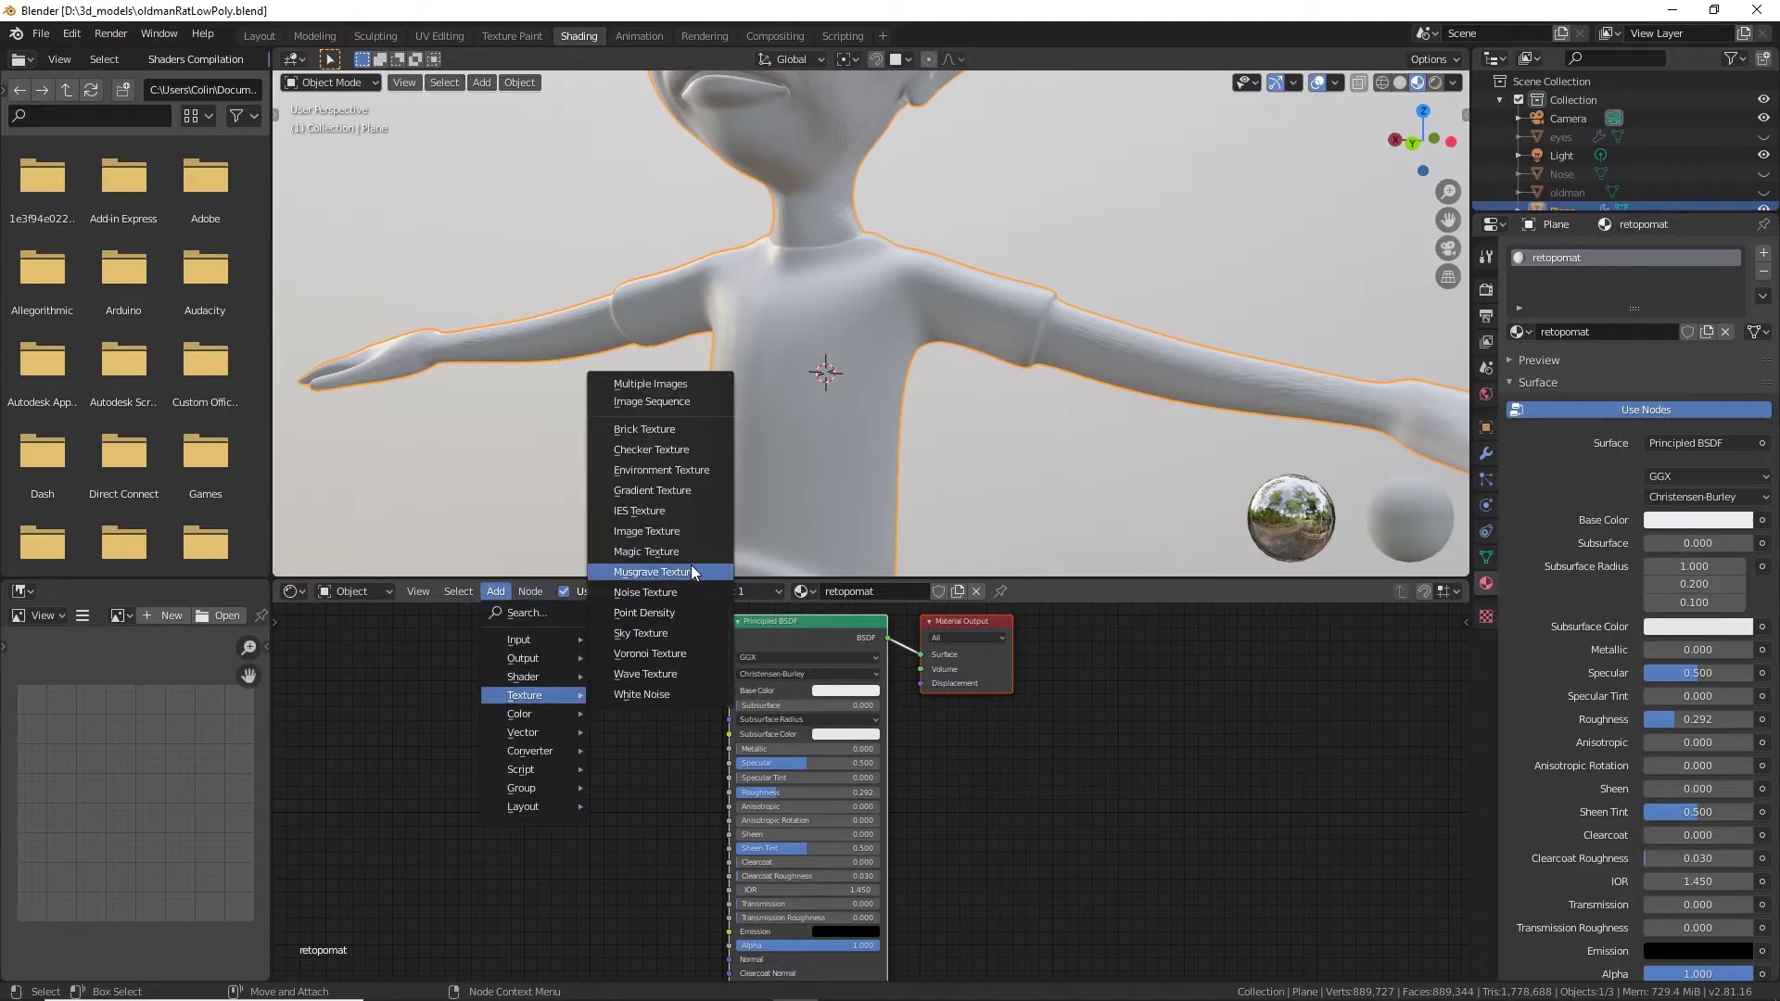
click(675, 529)
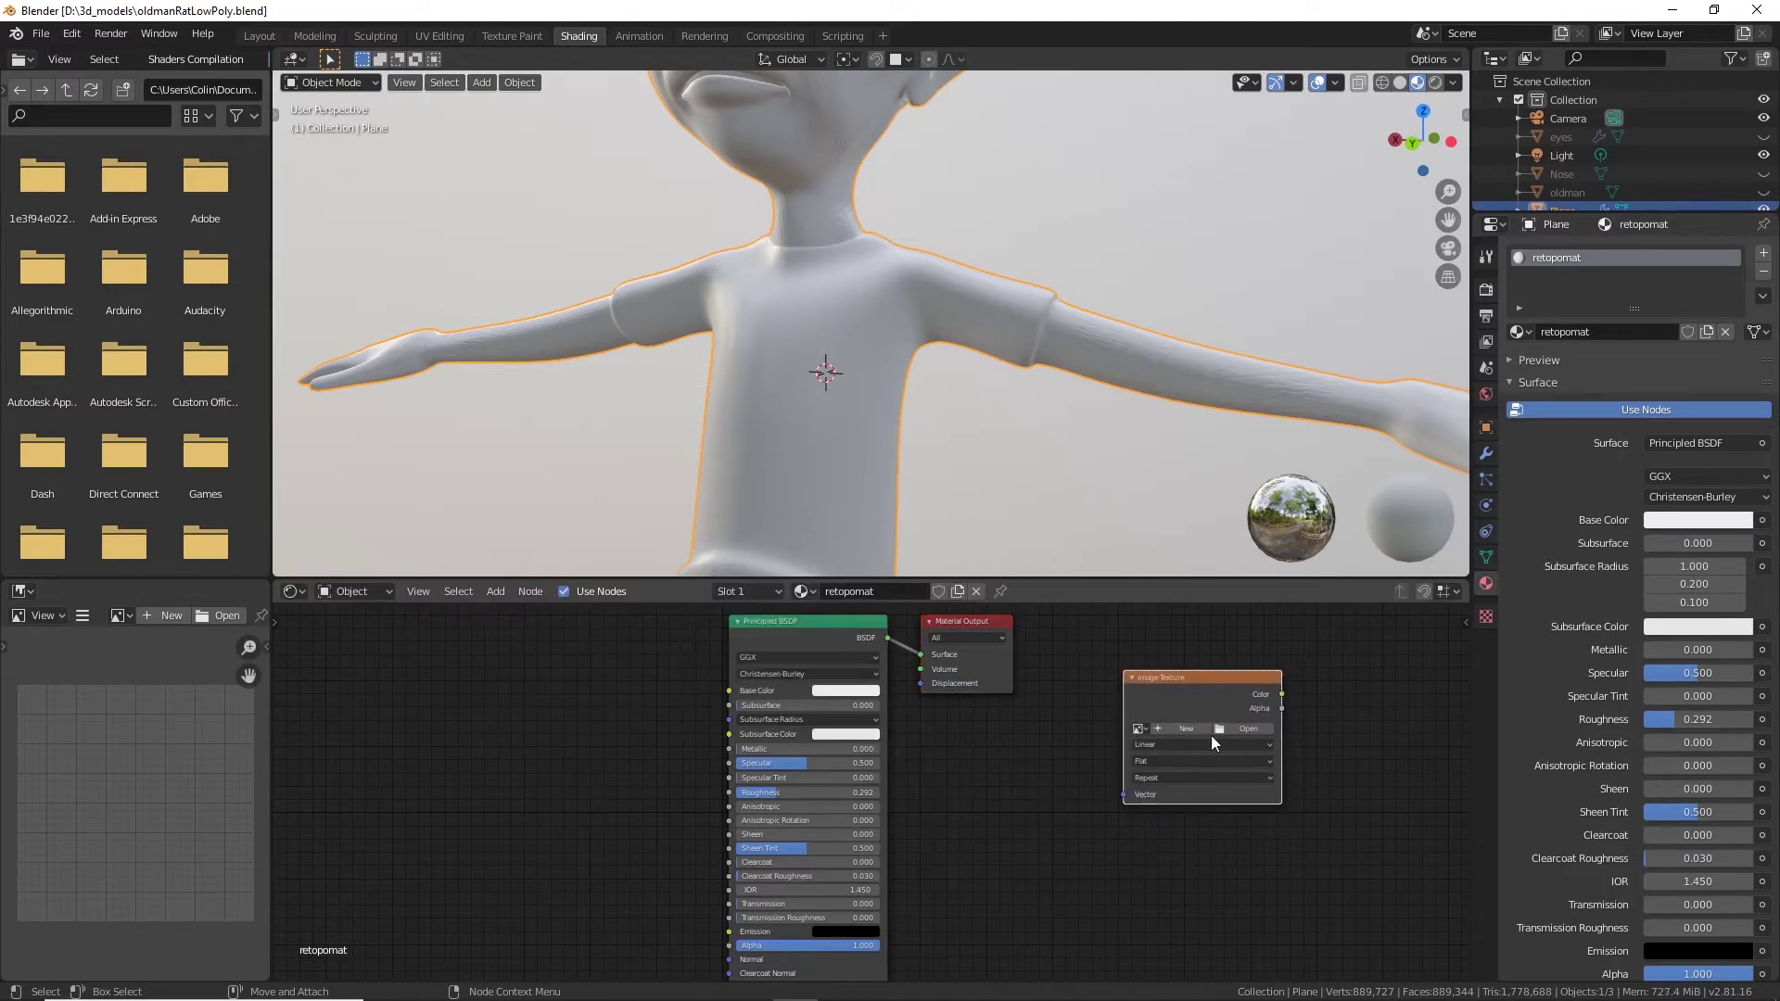
click(1187, 728)
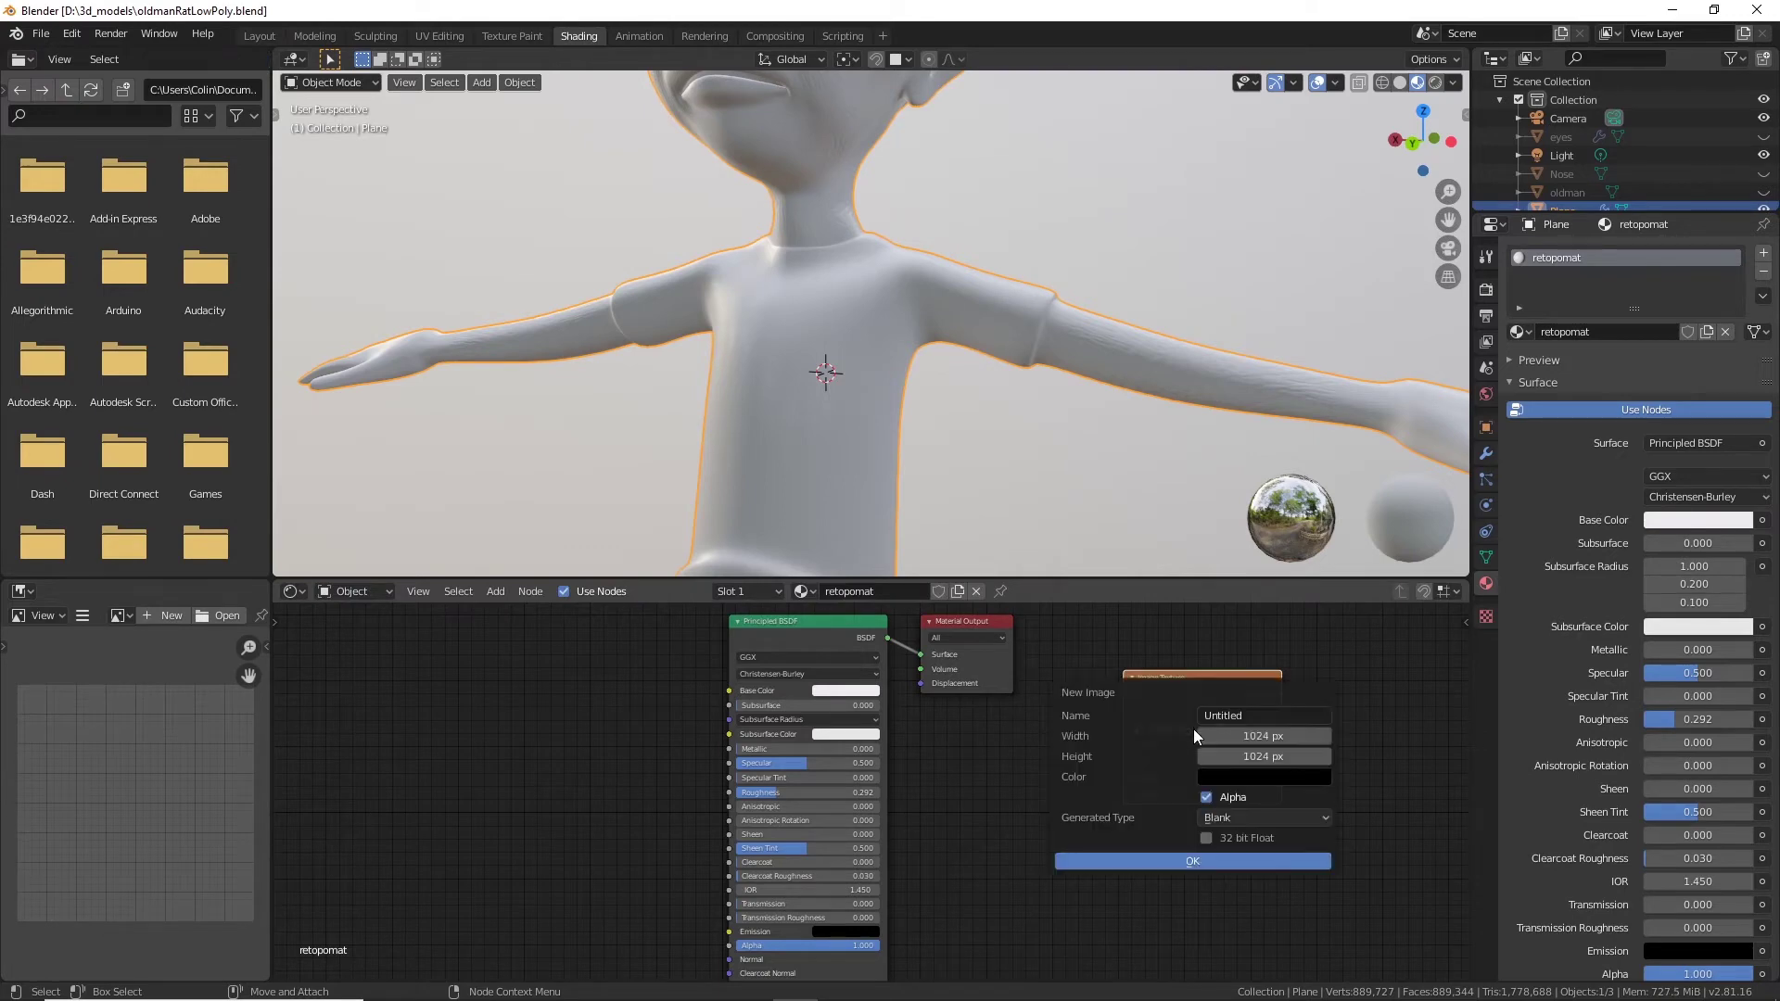
click(1263, 715)
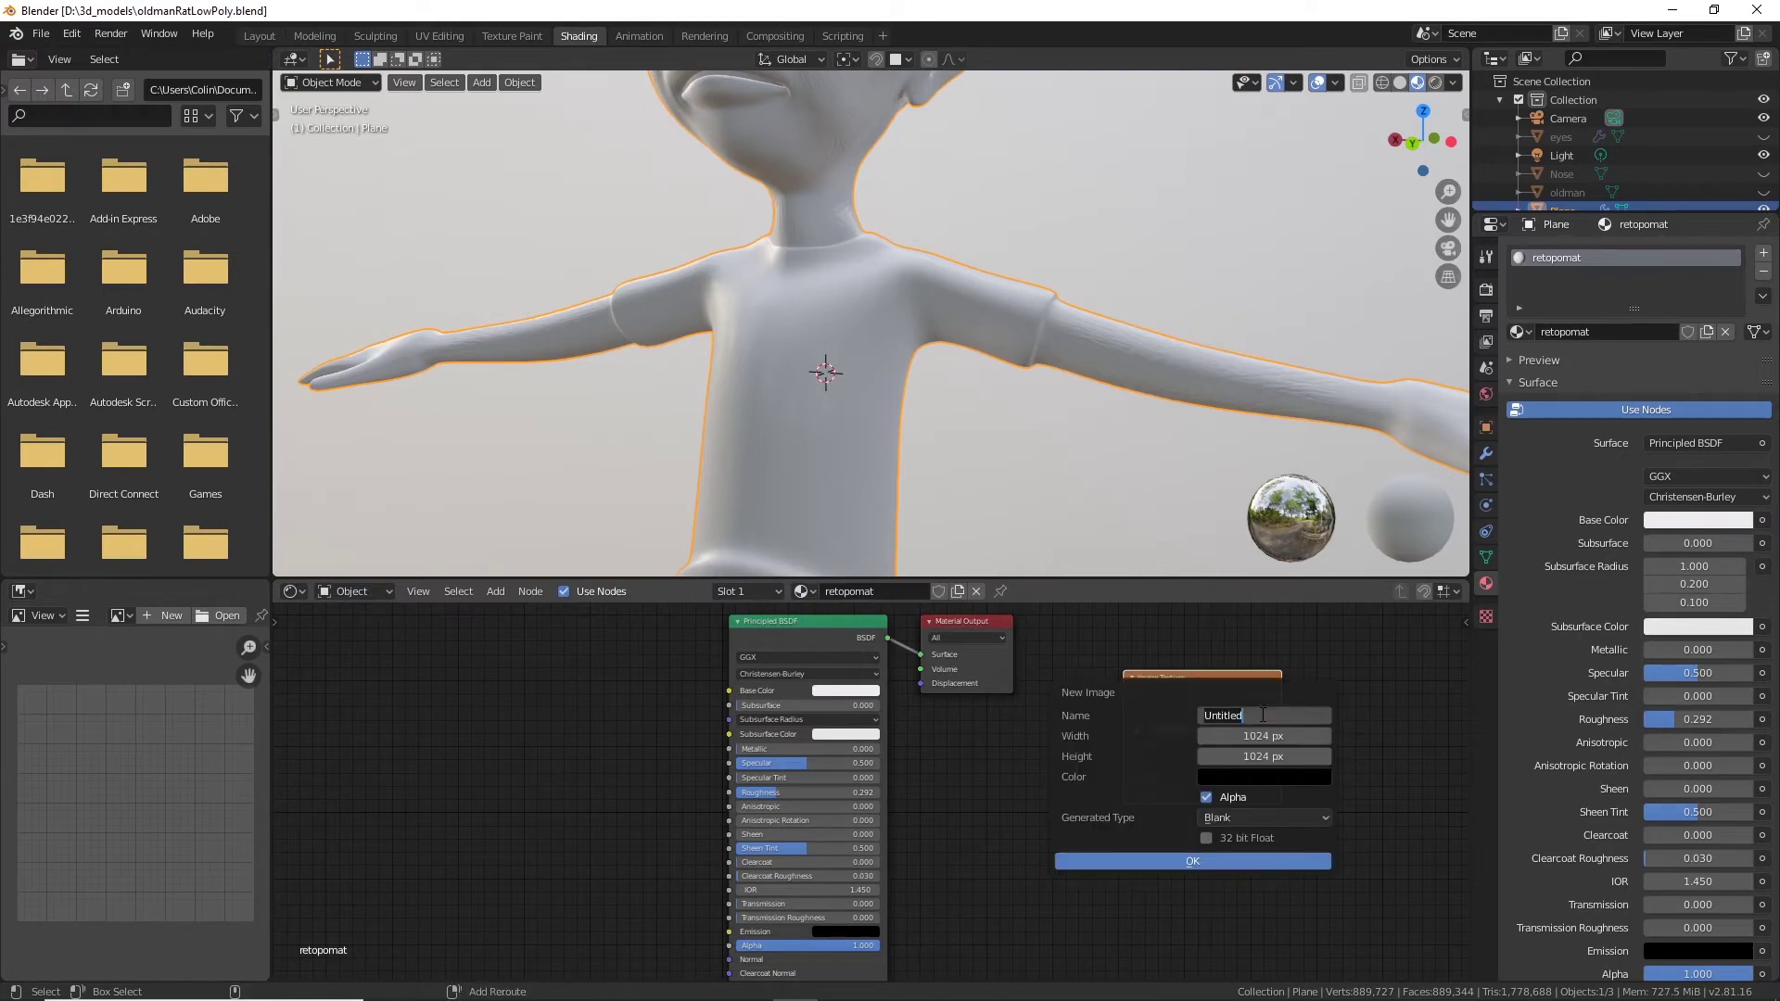
text(Normal Map)
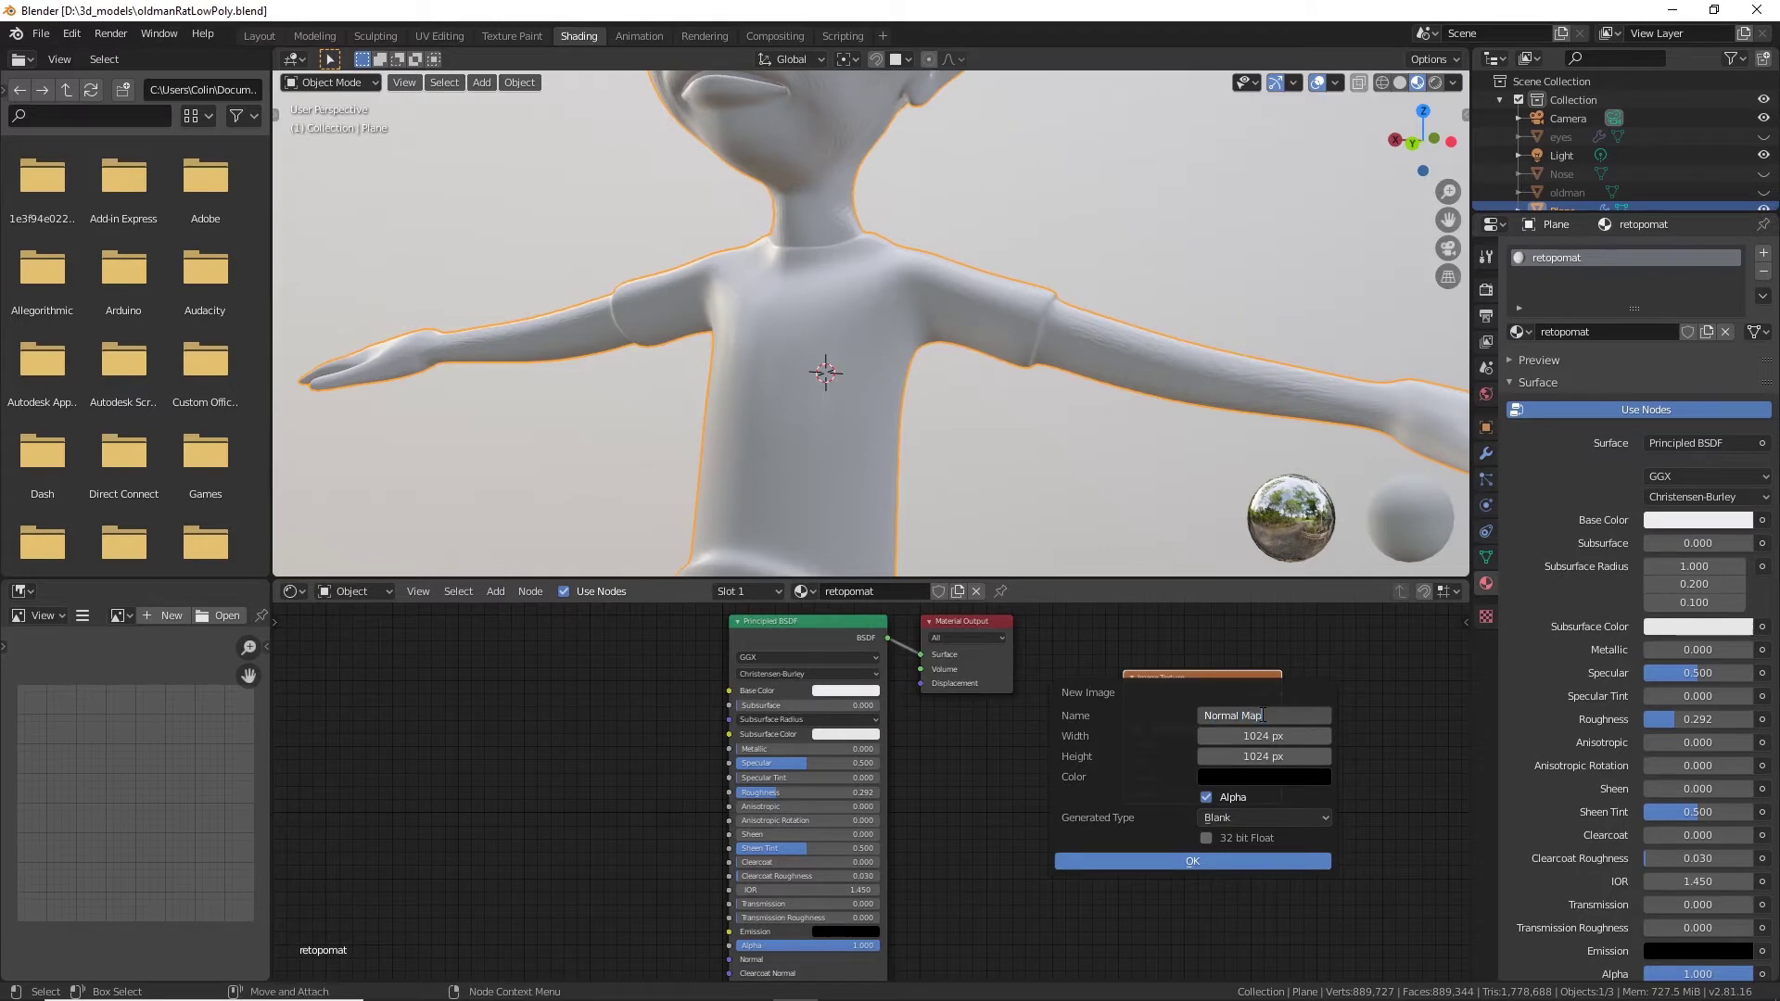
key(Return)
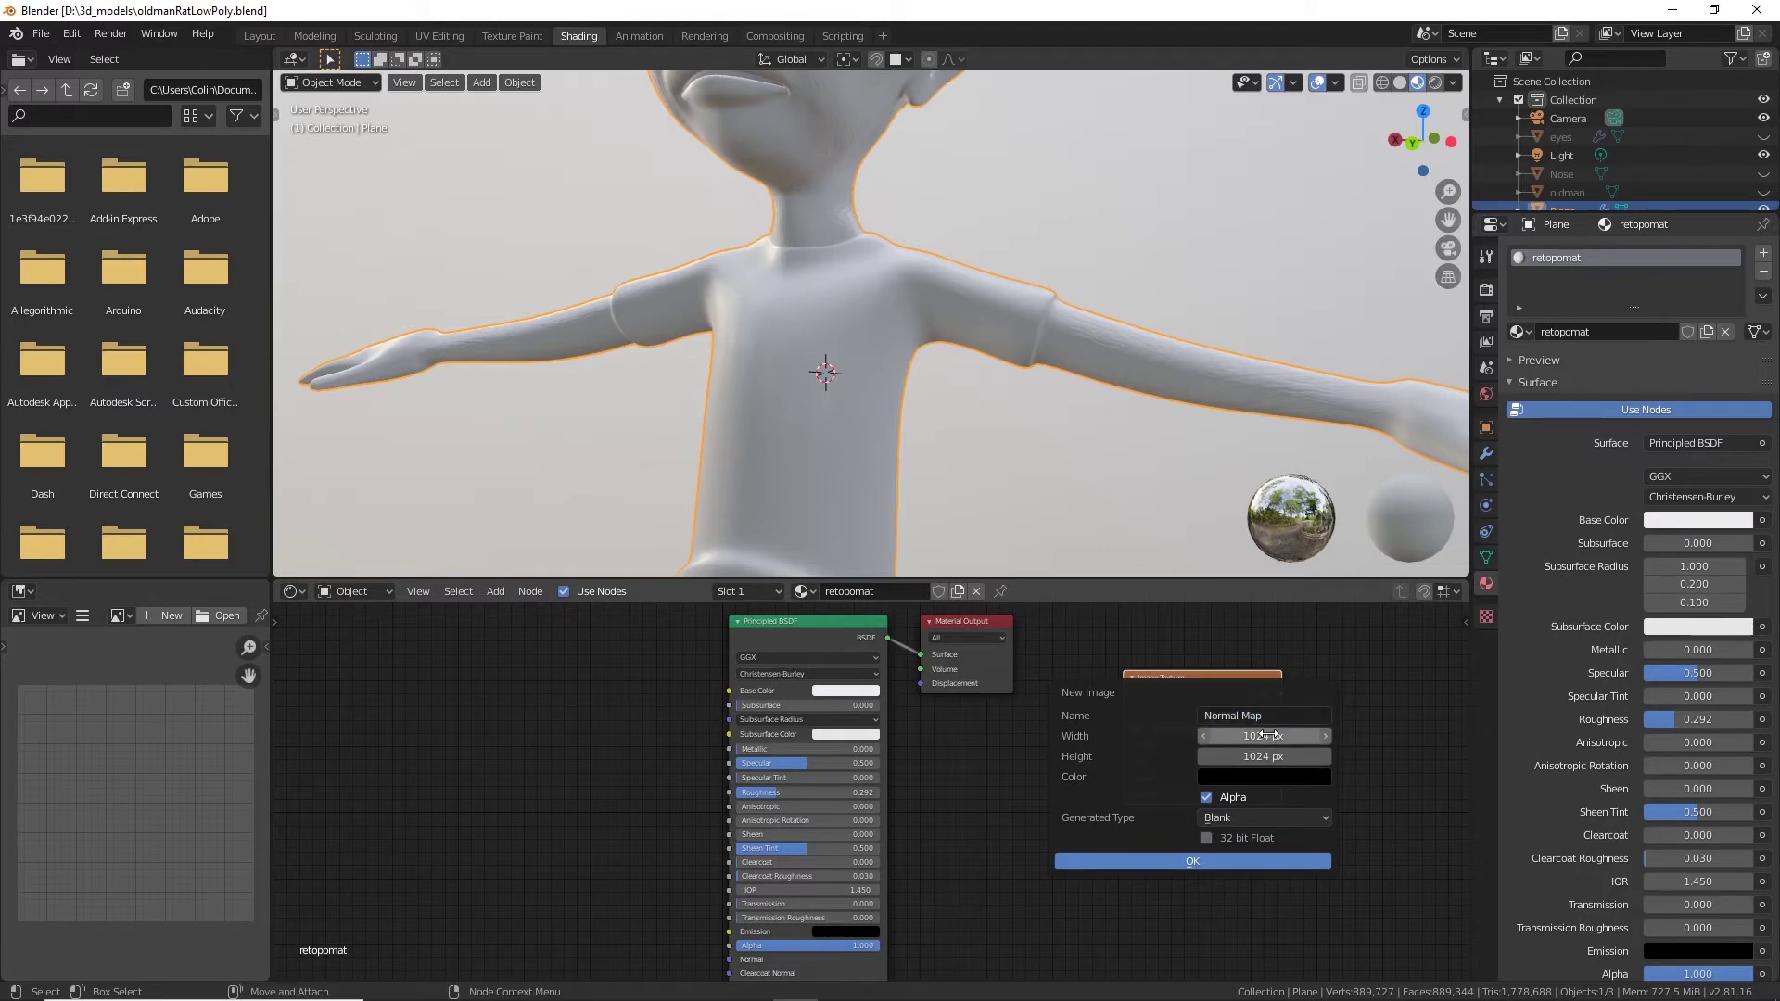
Set the new image to 4096 by 4096 px without alpha and create it.
click(1268, 735)
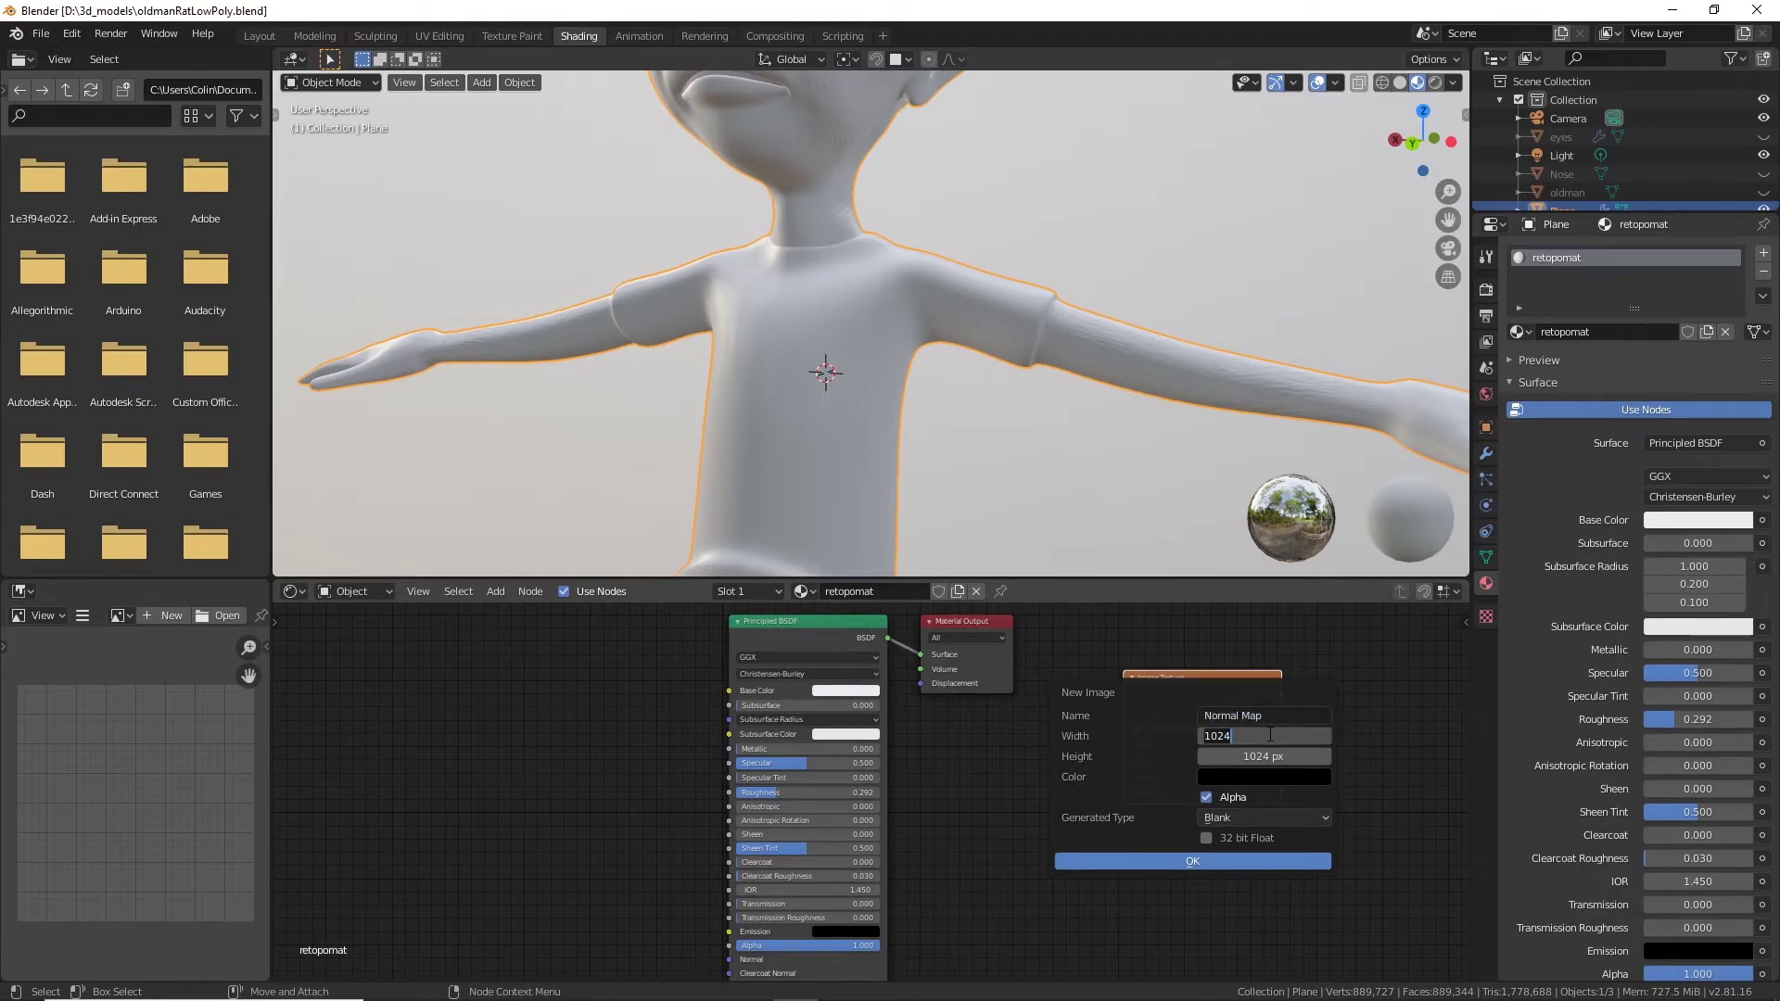
text(4096)
key(Return)
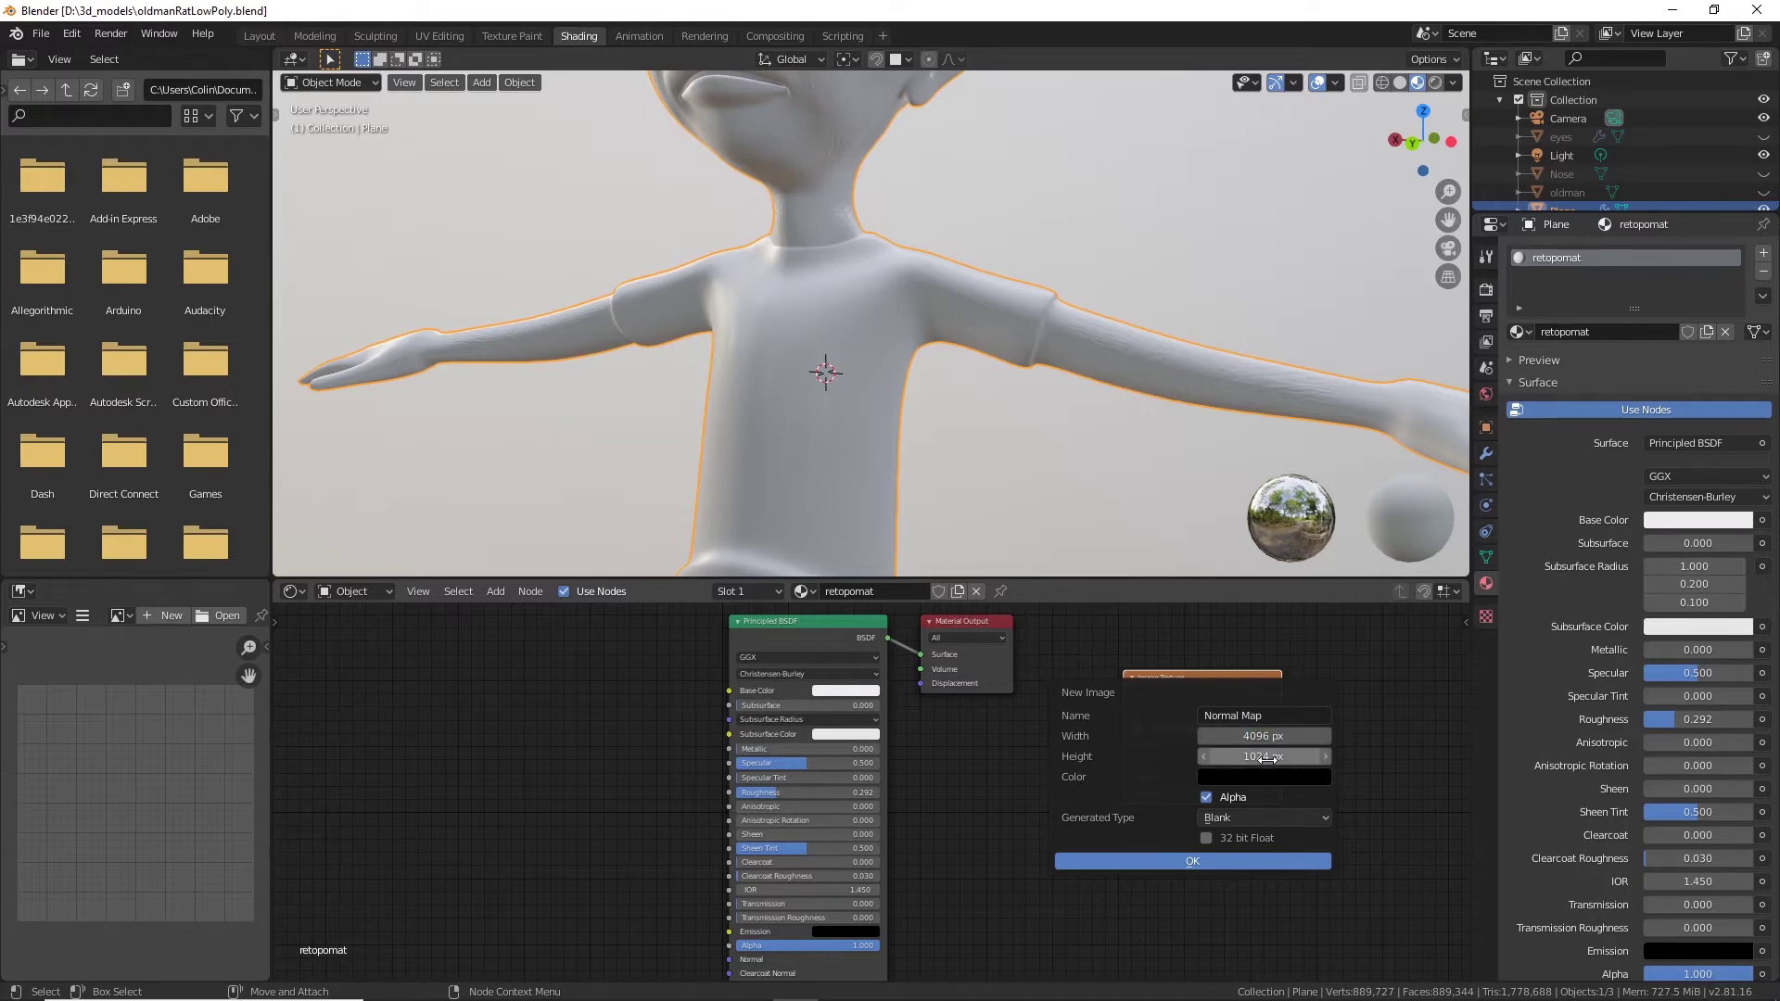
click(1269, 756)
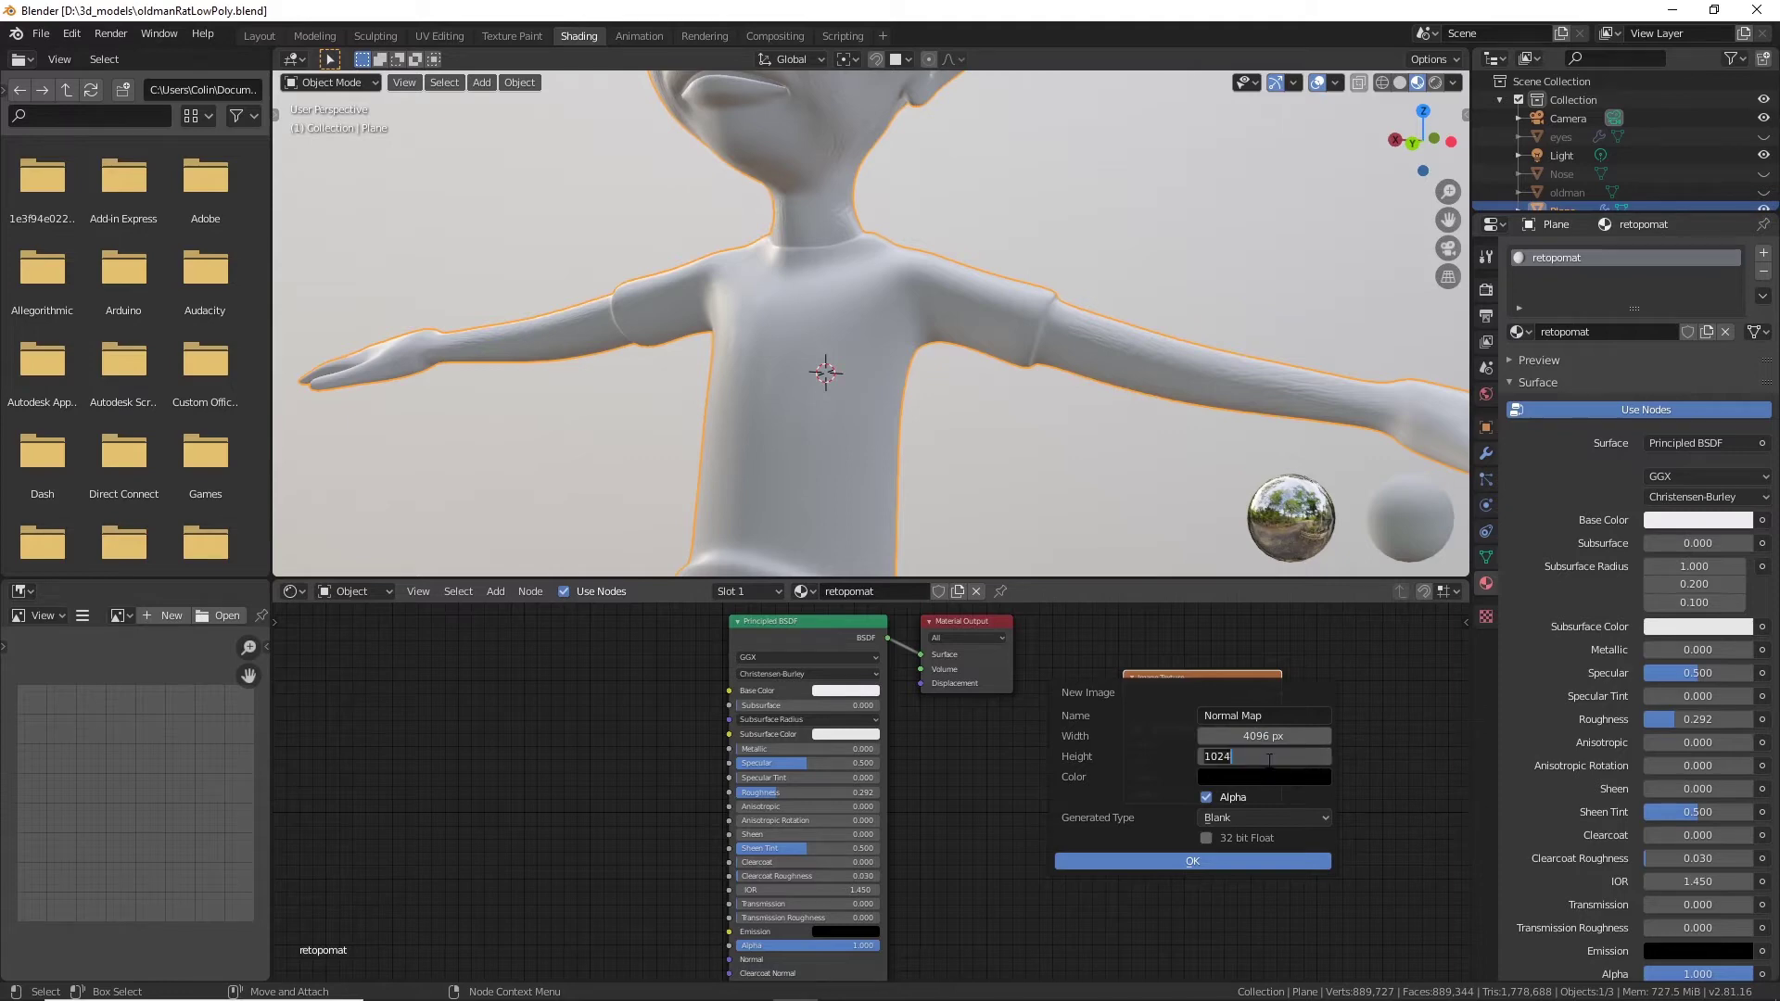
text(4096)
key(Return)
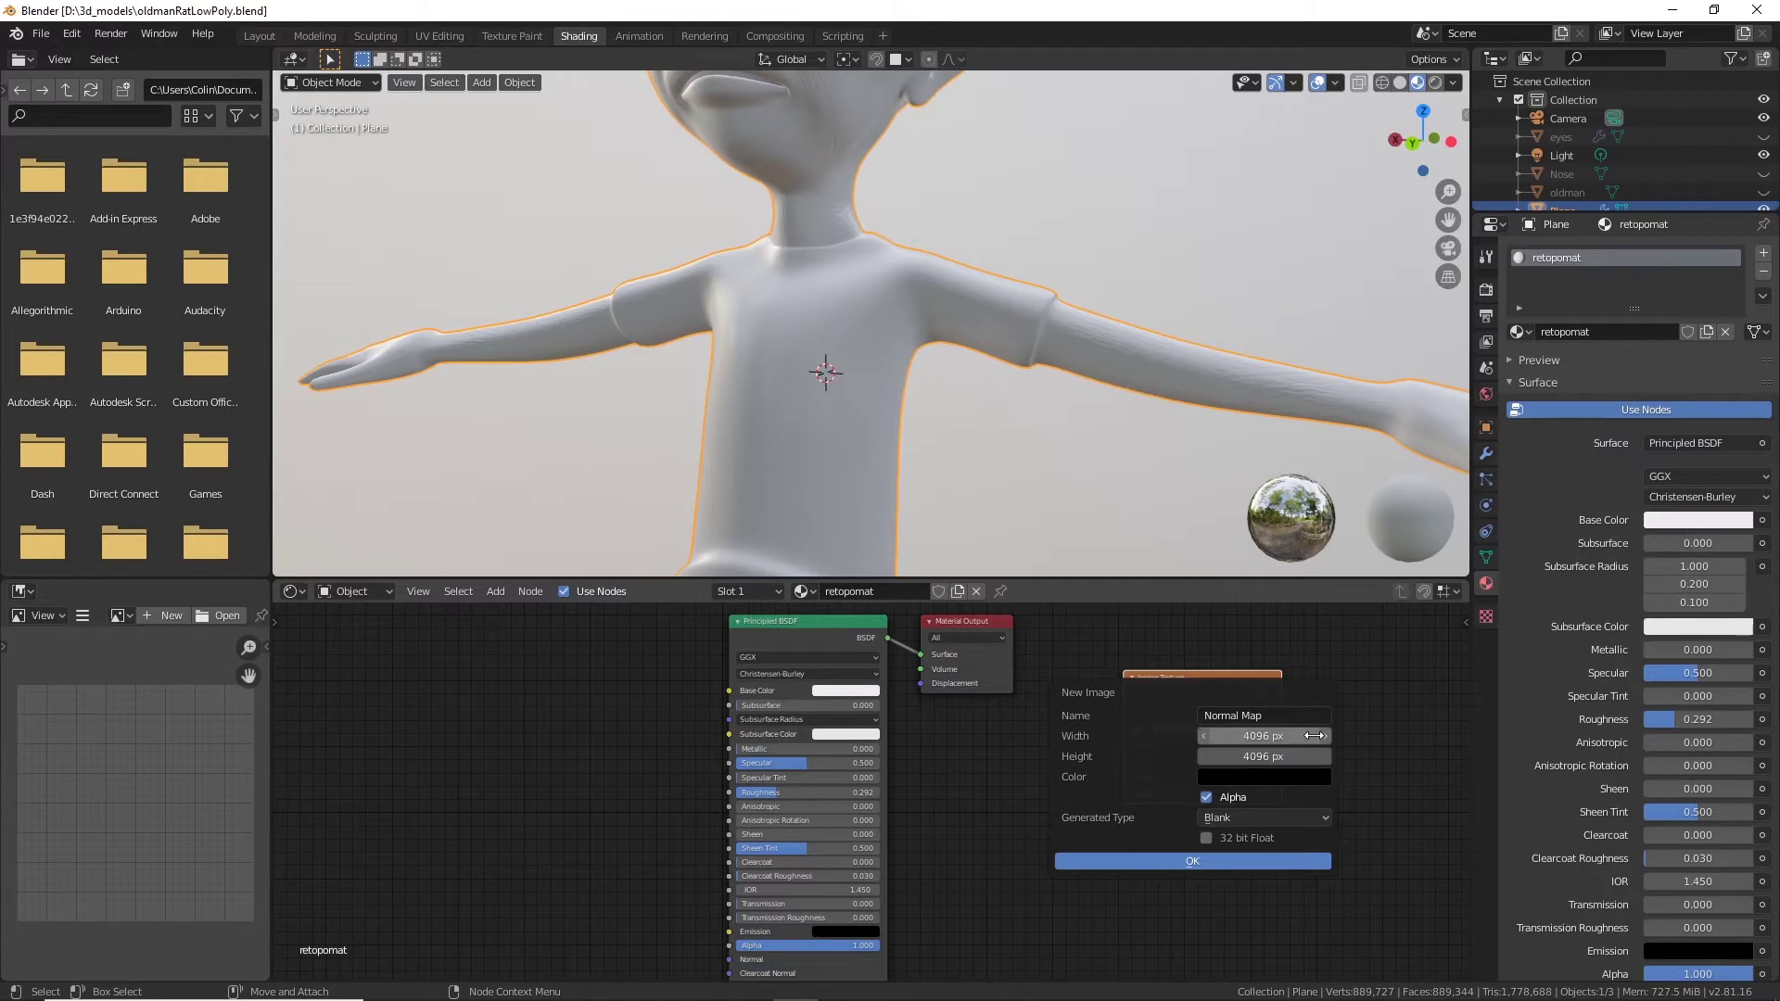
click(1206, 798)
click(1176, 859)
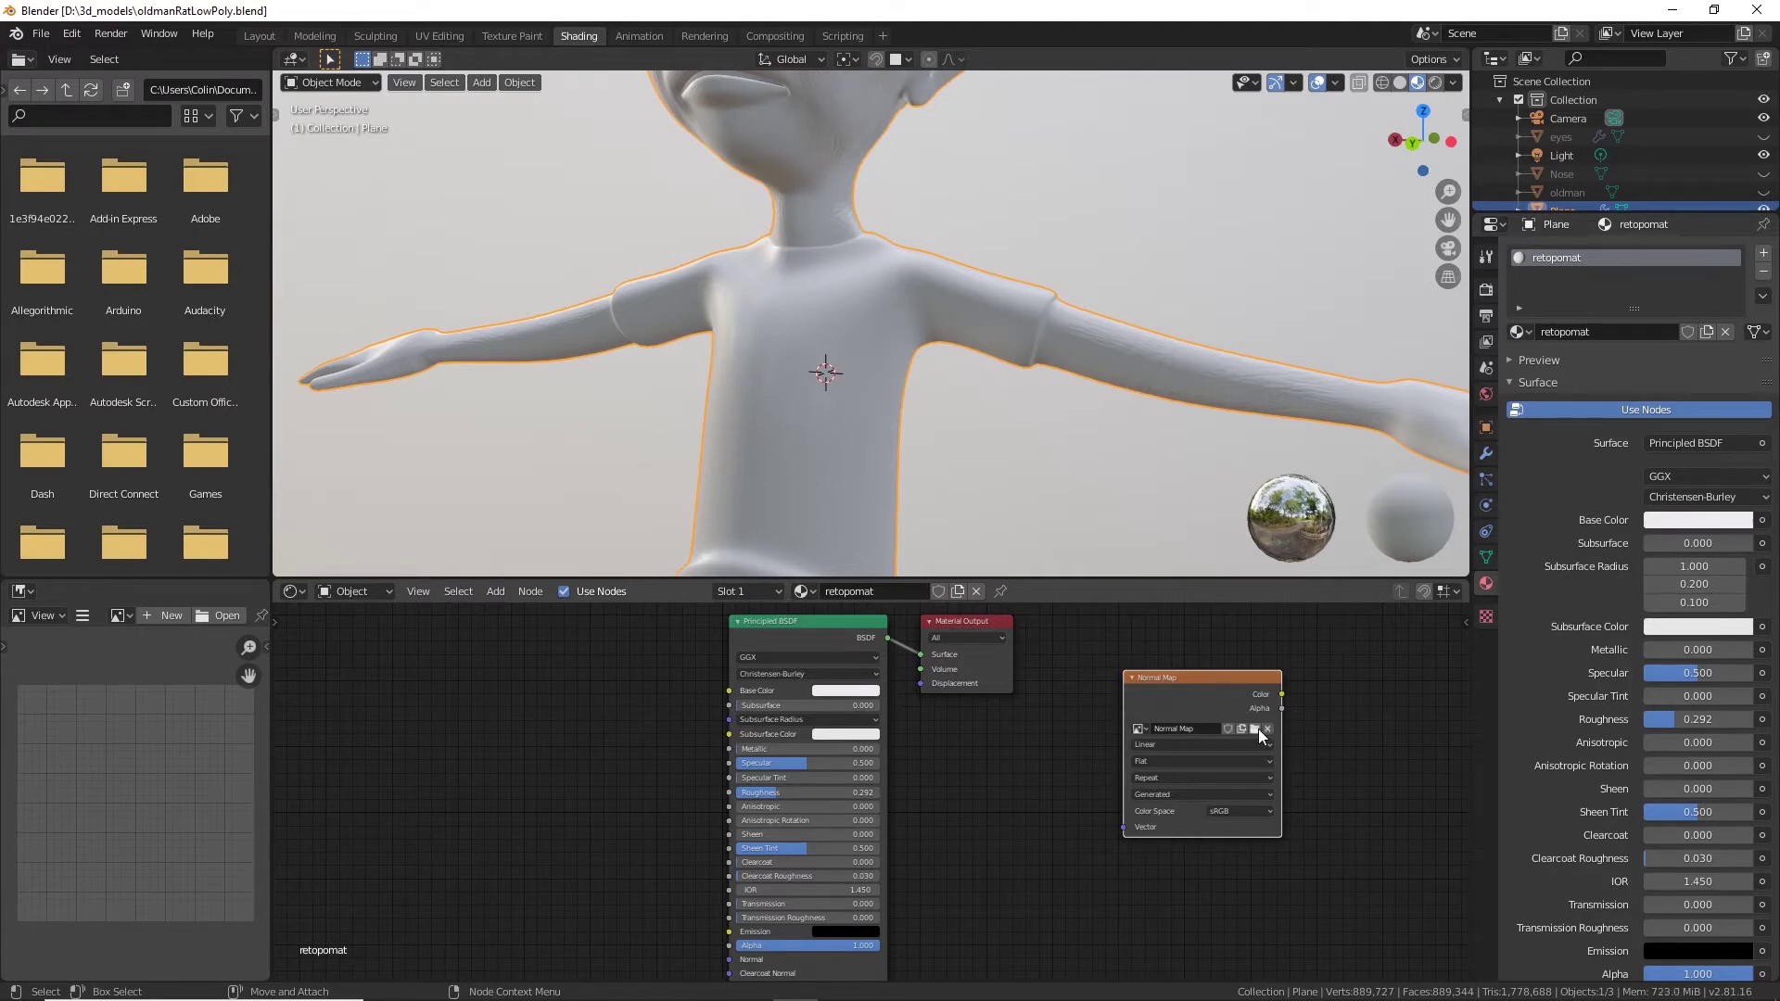
Switch the scene's render engine to Cycles.
click(1486, 292)
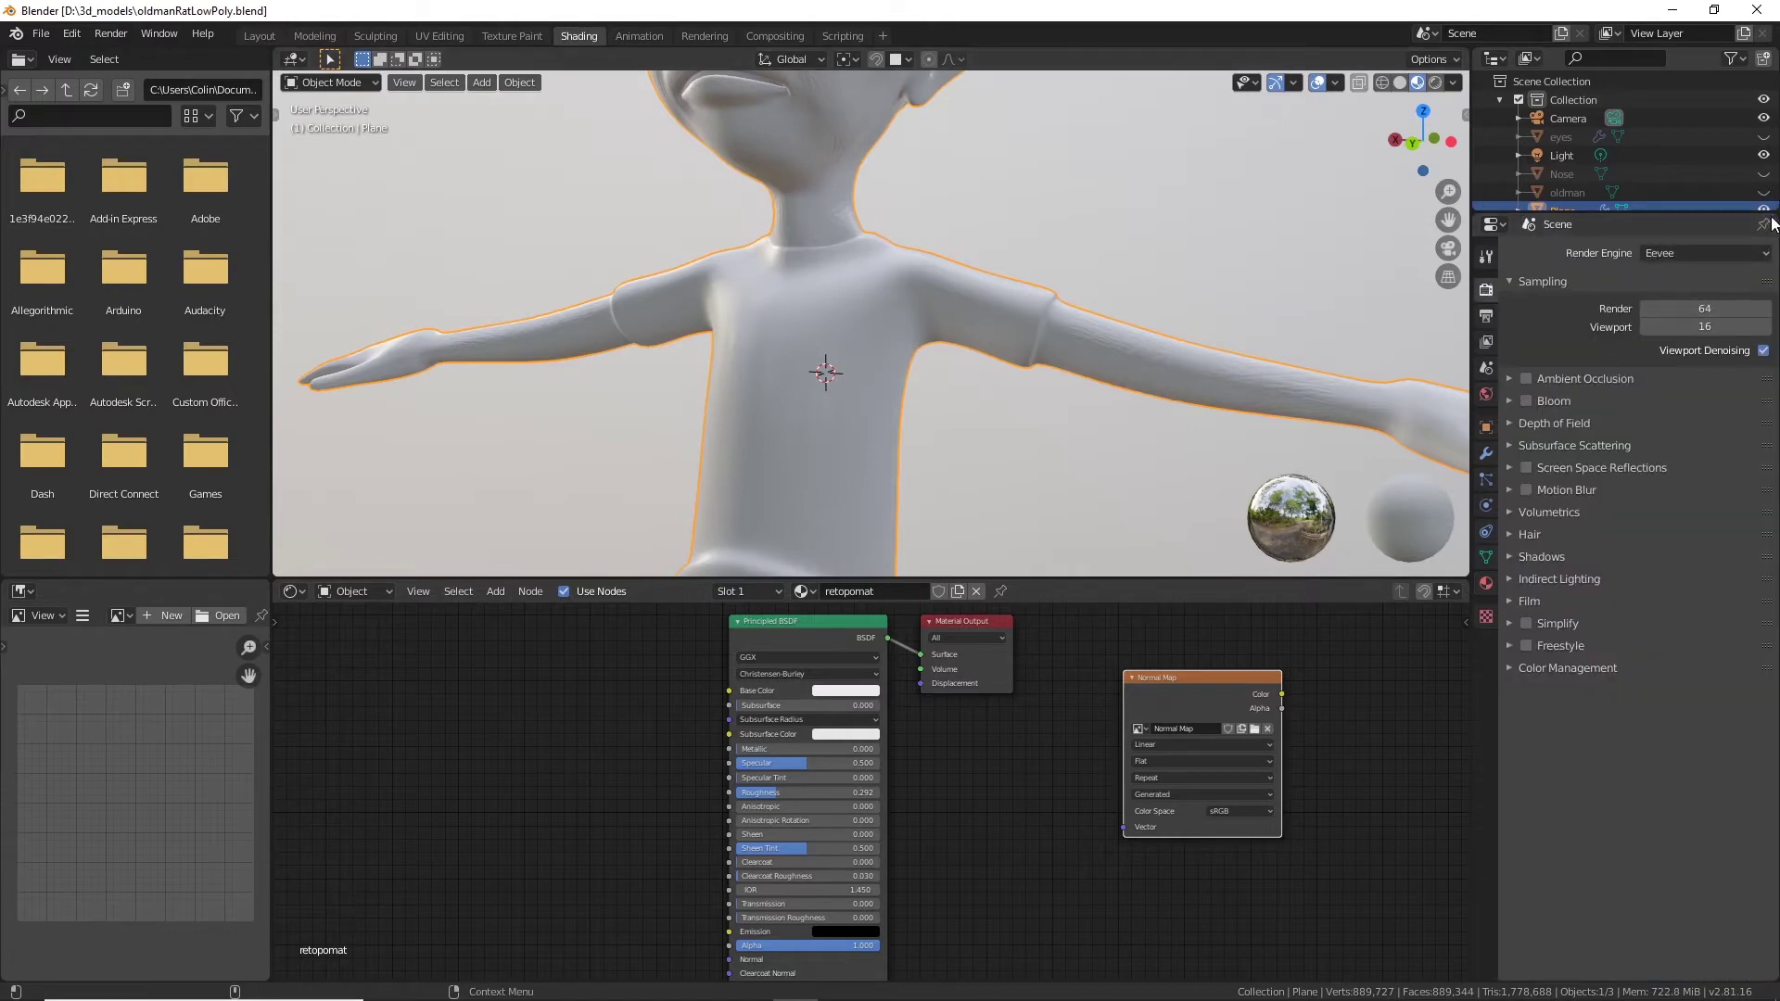
click(1709, 253)
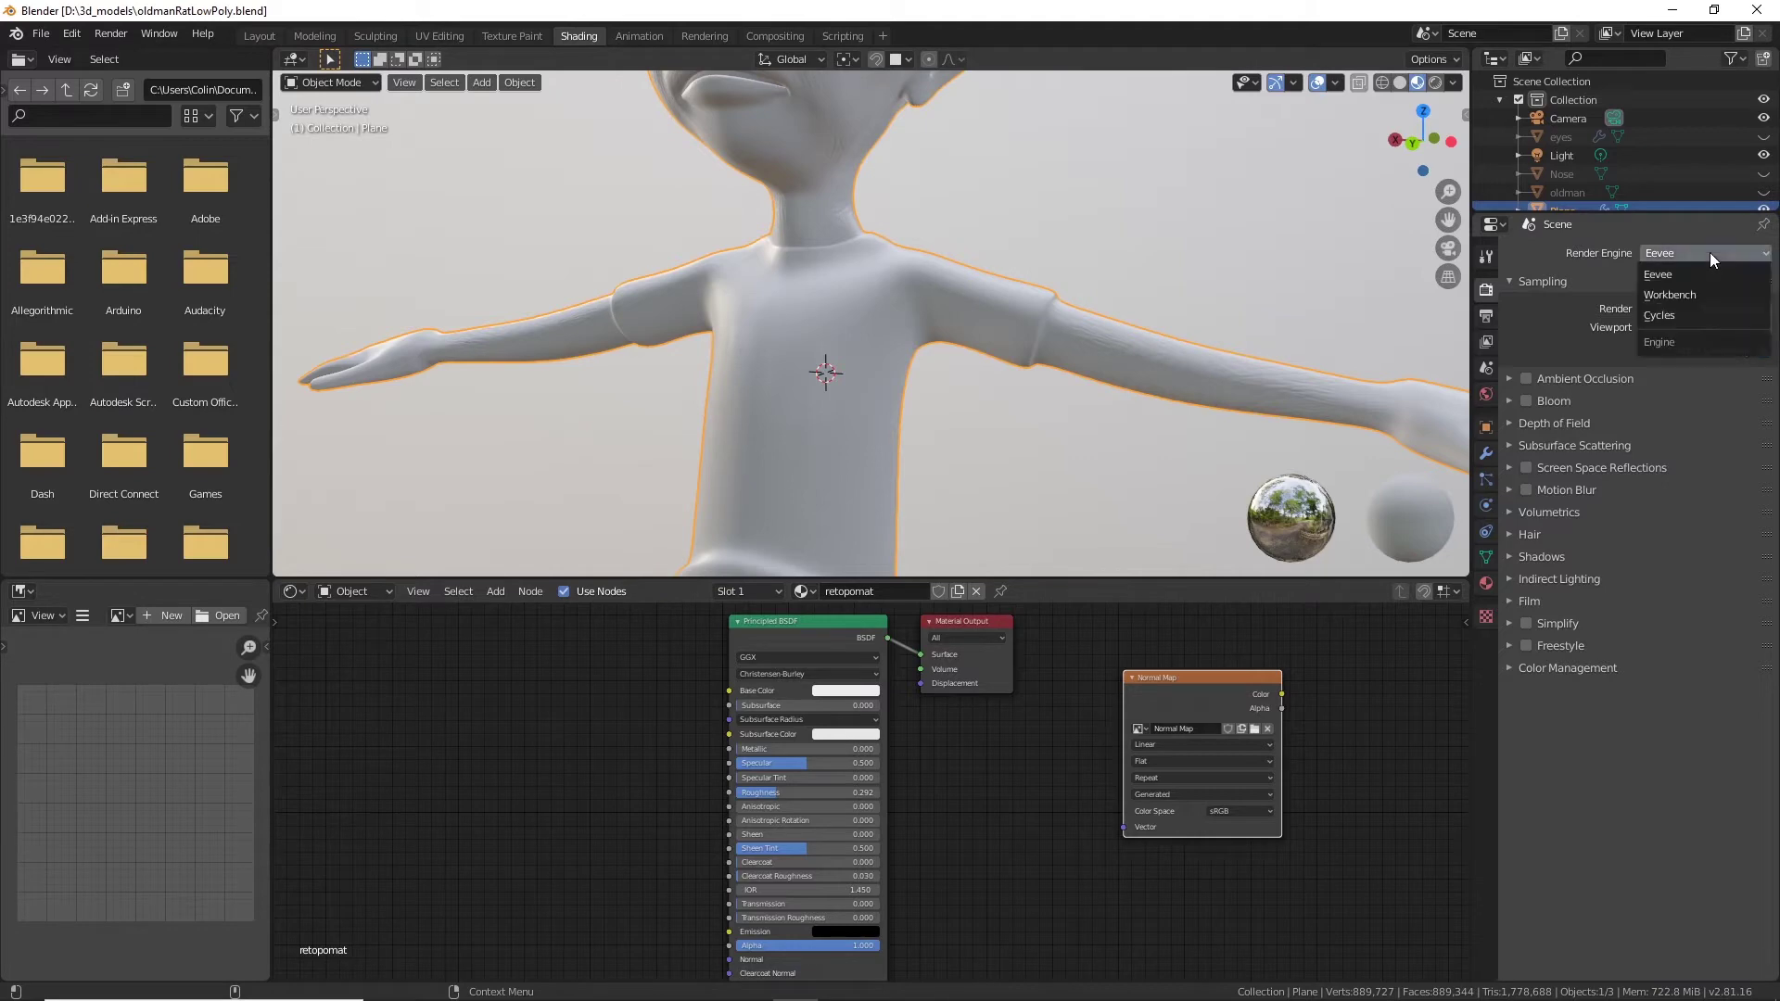
click(1667, 315)
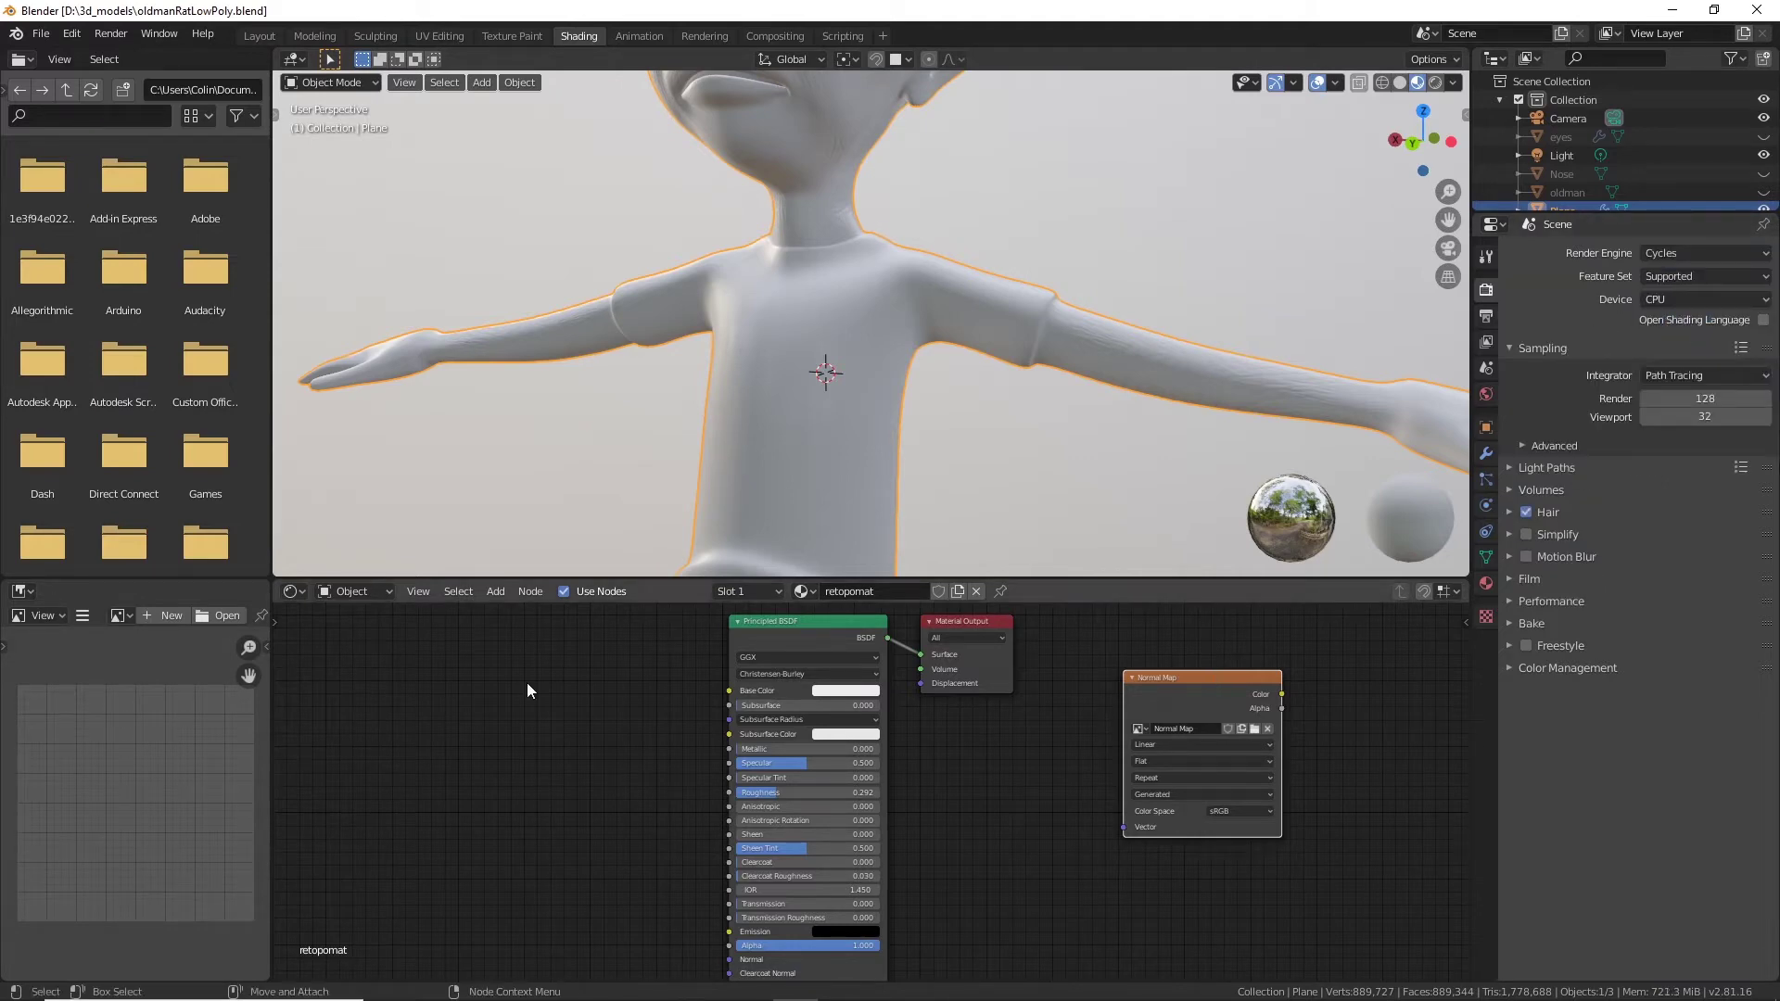
Display the Normal Map image in the image editor so the whole square is in view.
click(120, 615)
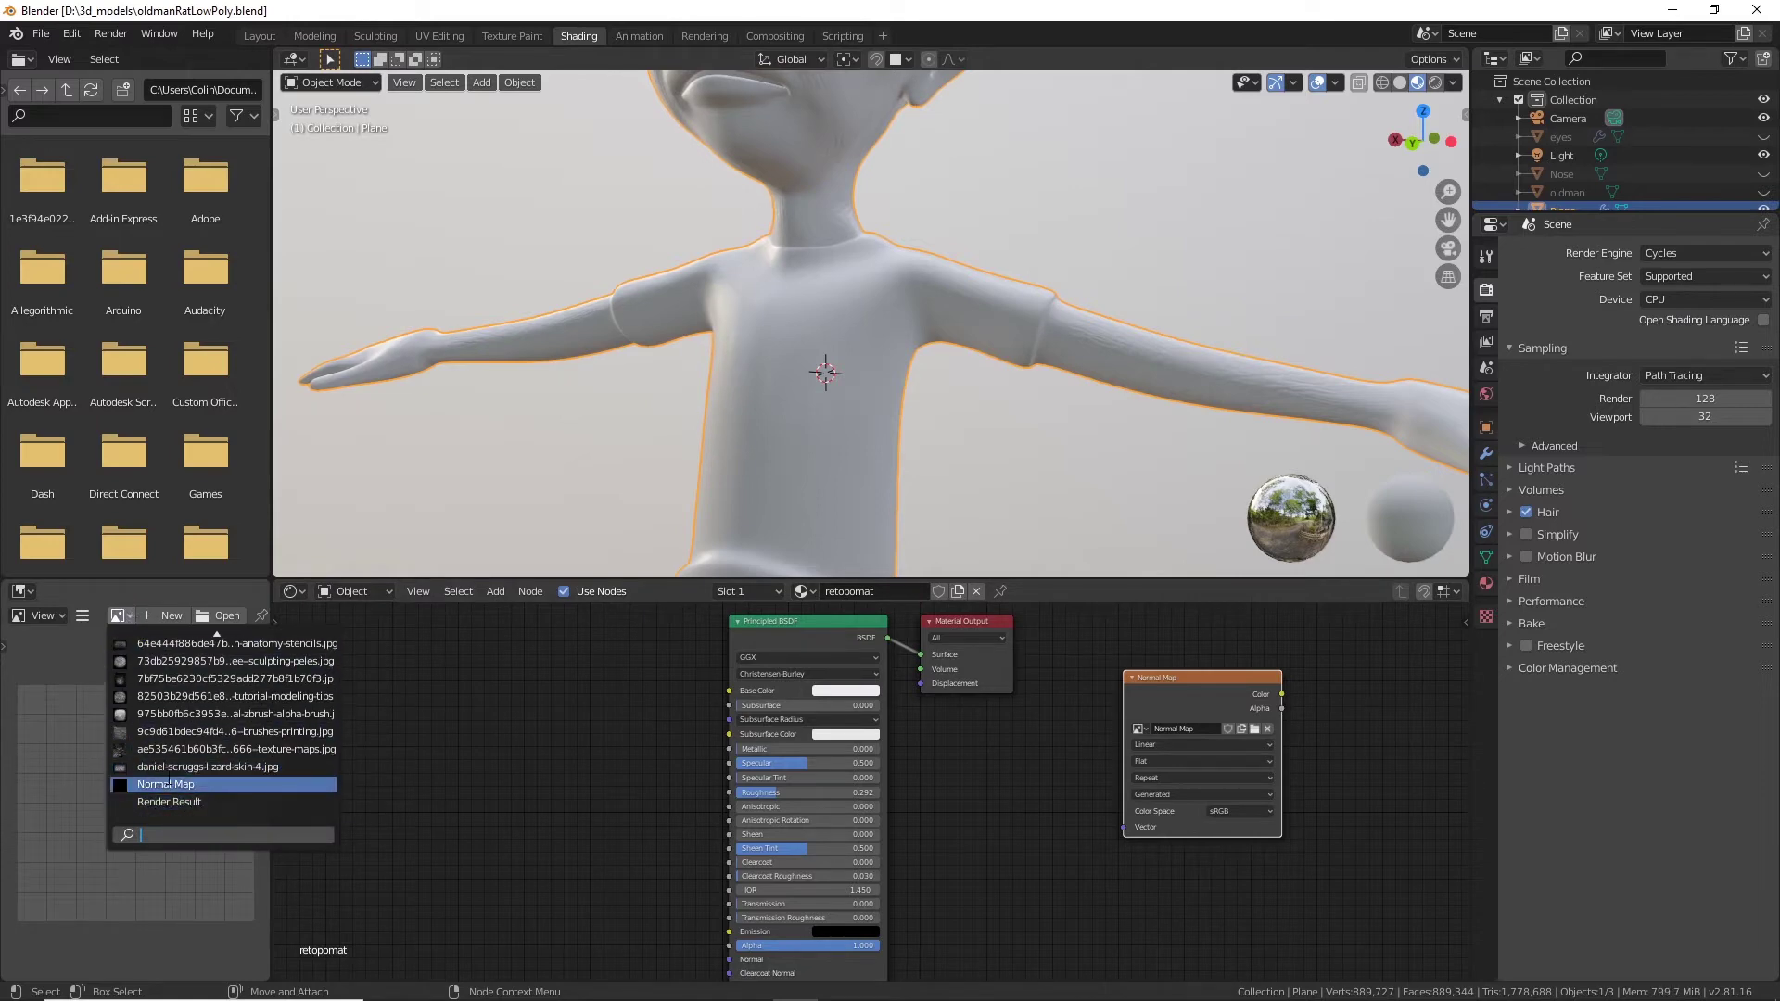
click(163, 770)
click(128, 617)
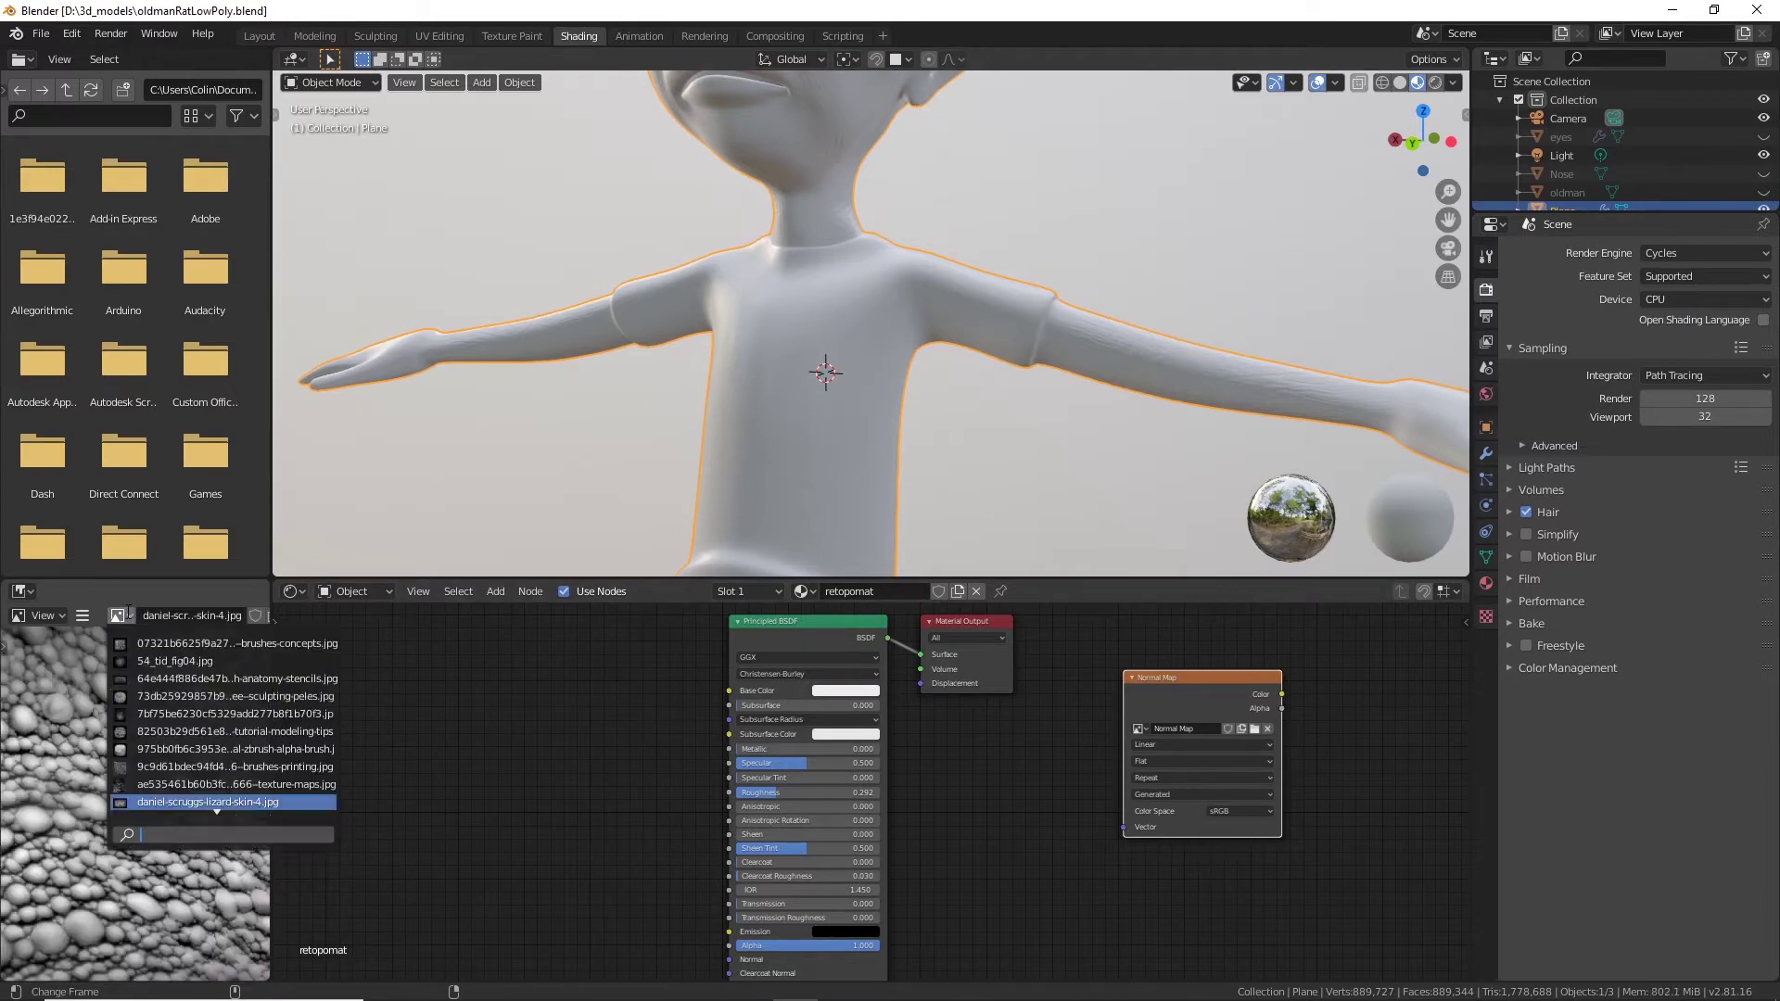
click(173, 785)
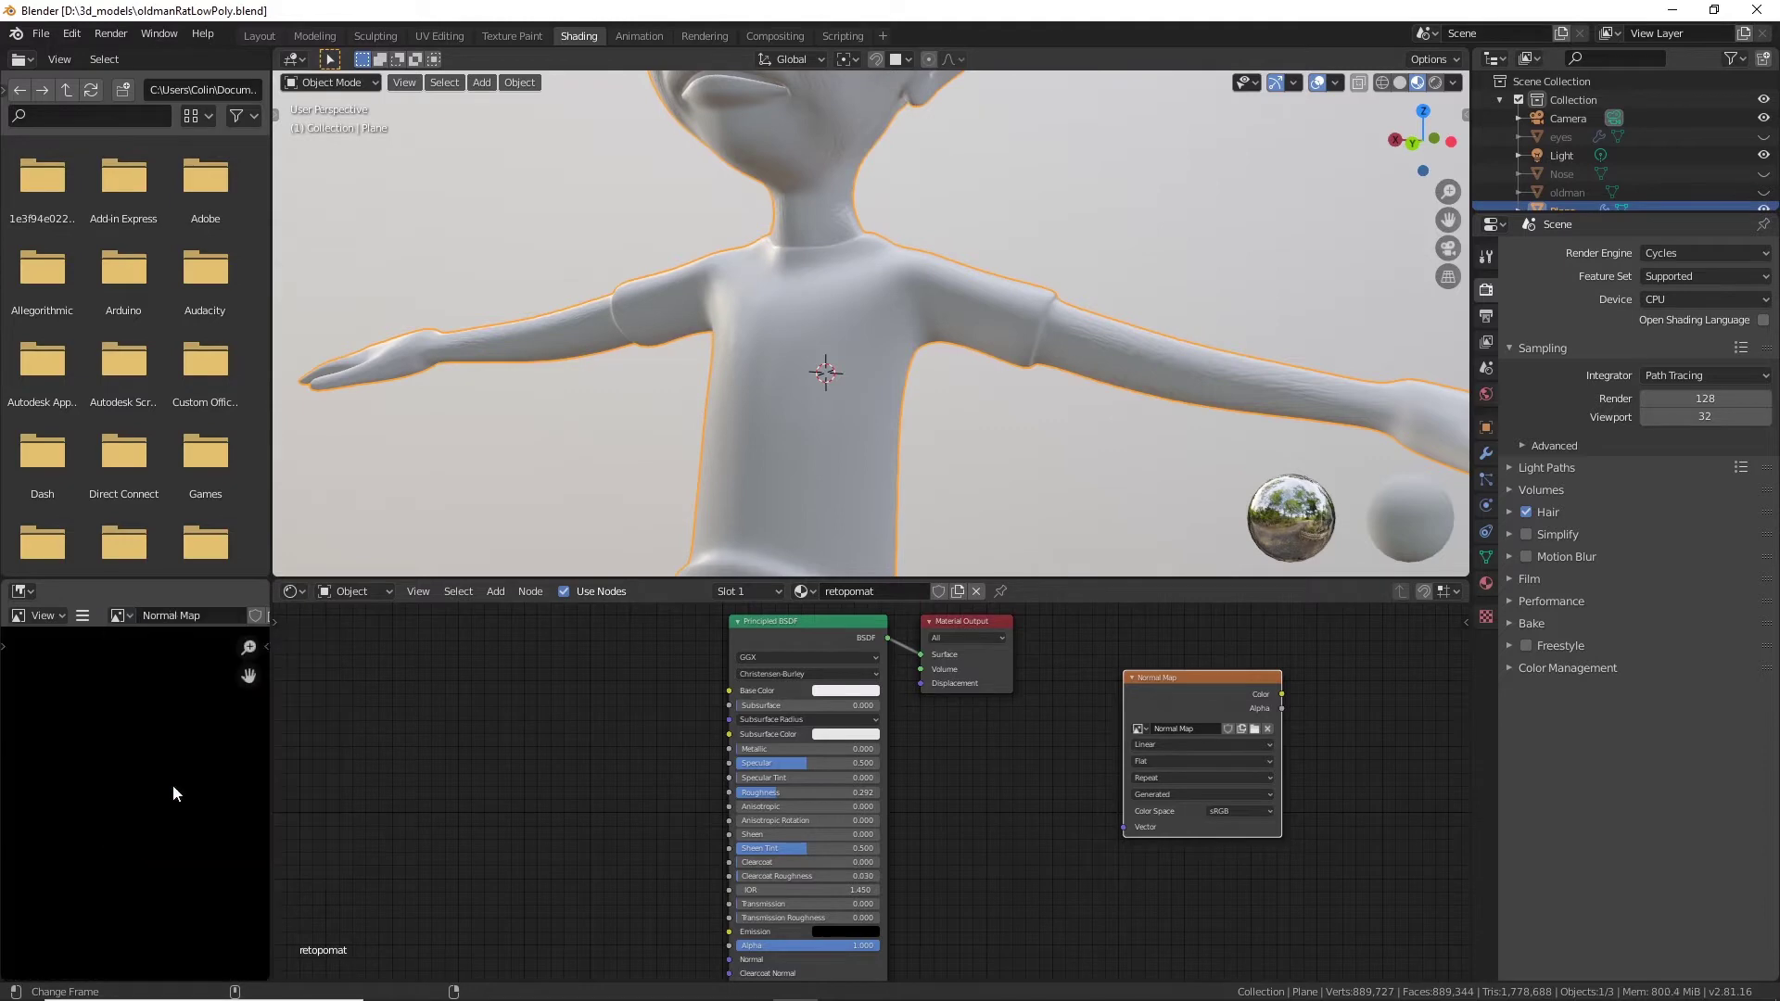
scroll(137, 792, down, 3)
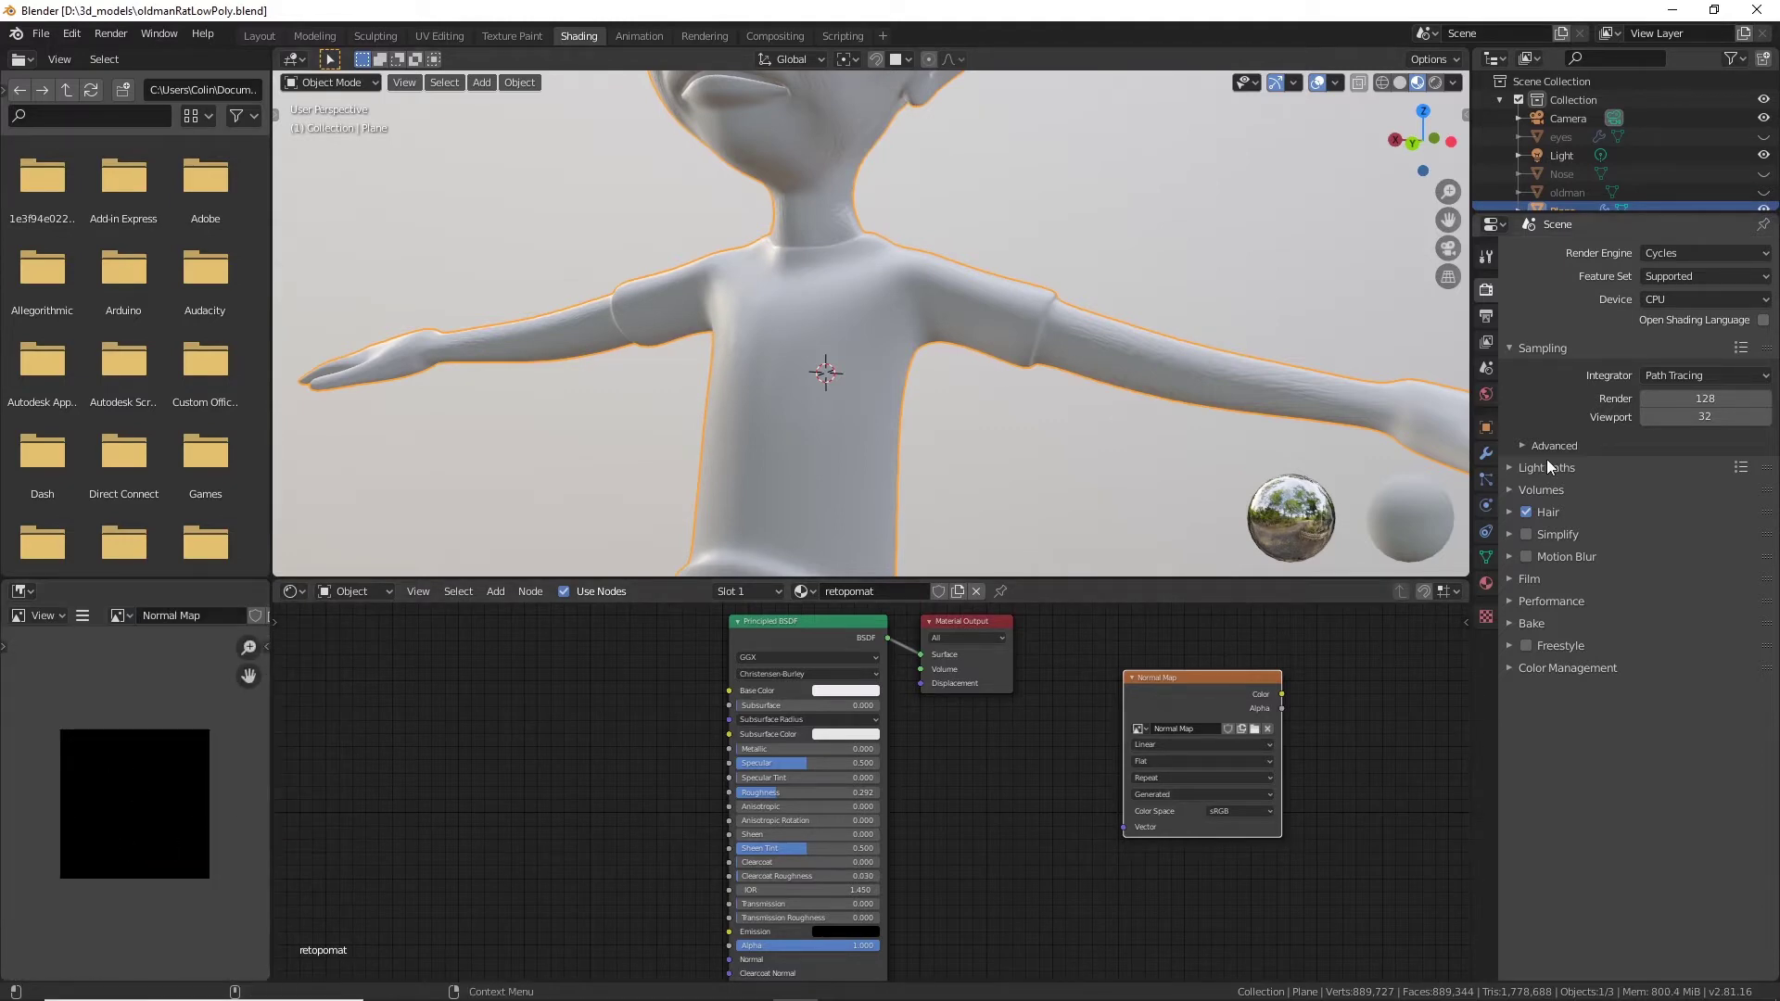
Enable Bake from Multires with bake type Normals and bake the character's detail into the Normal Map image.
click(1694, 302)
click(1513, 624)
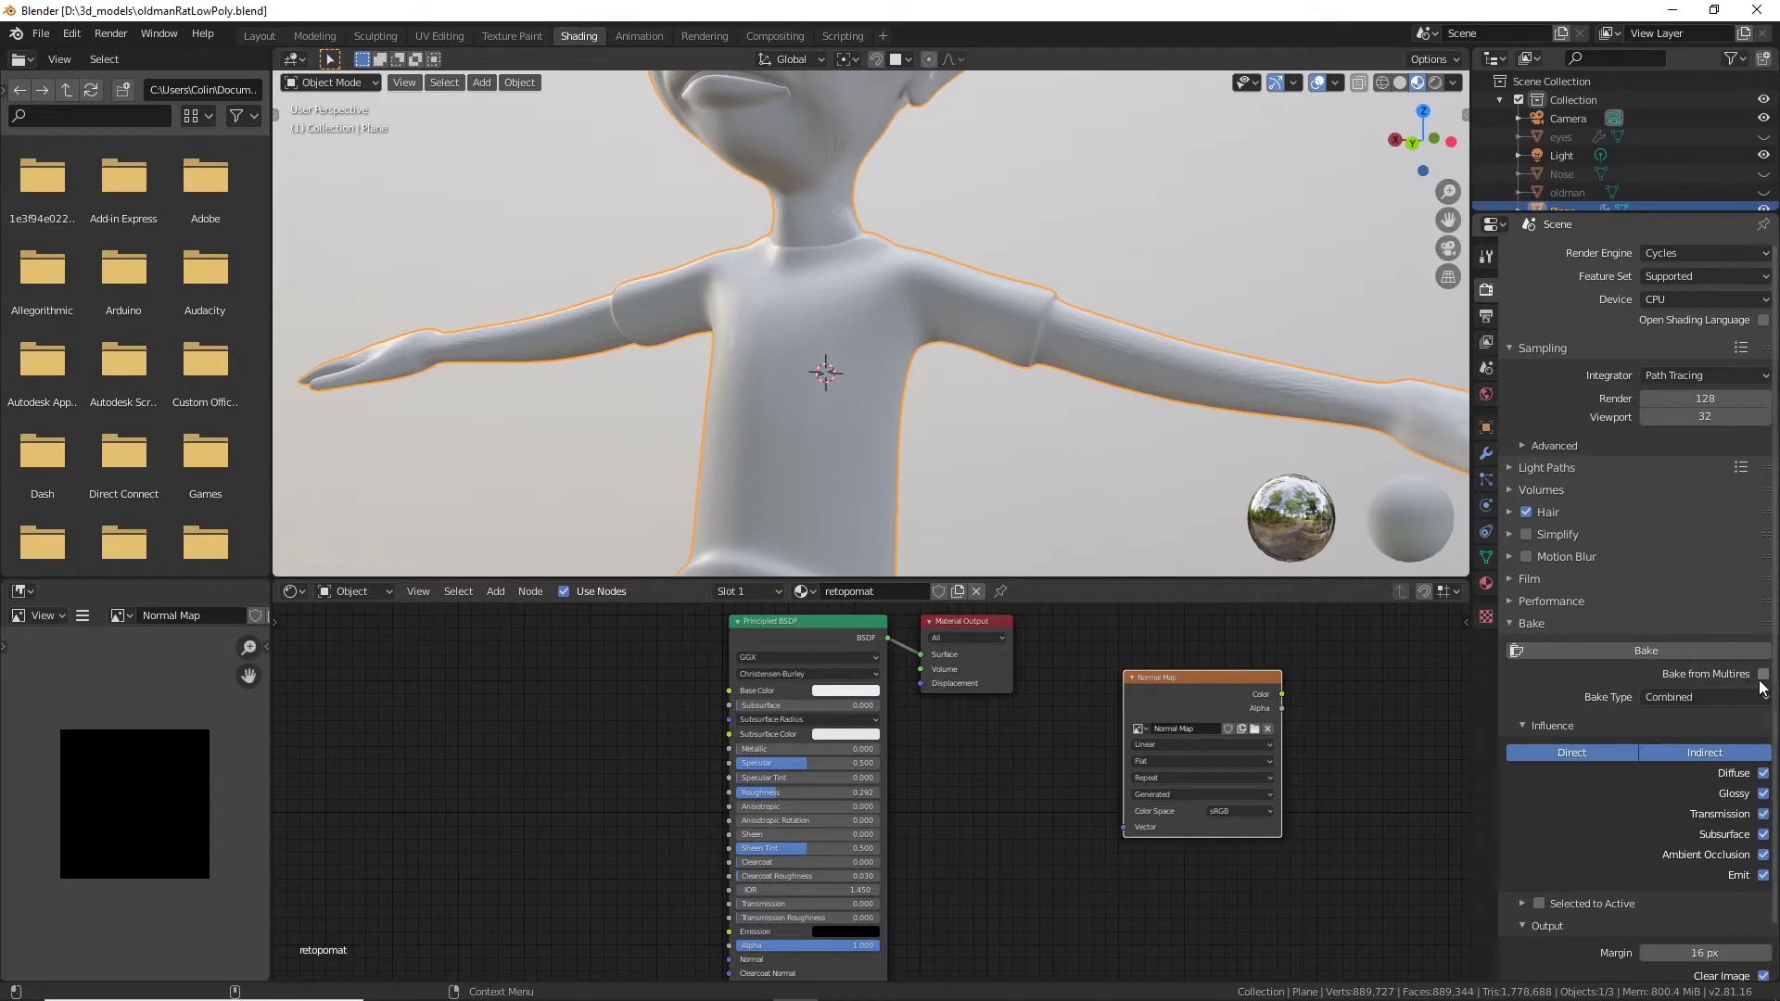
click(1683, 698)
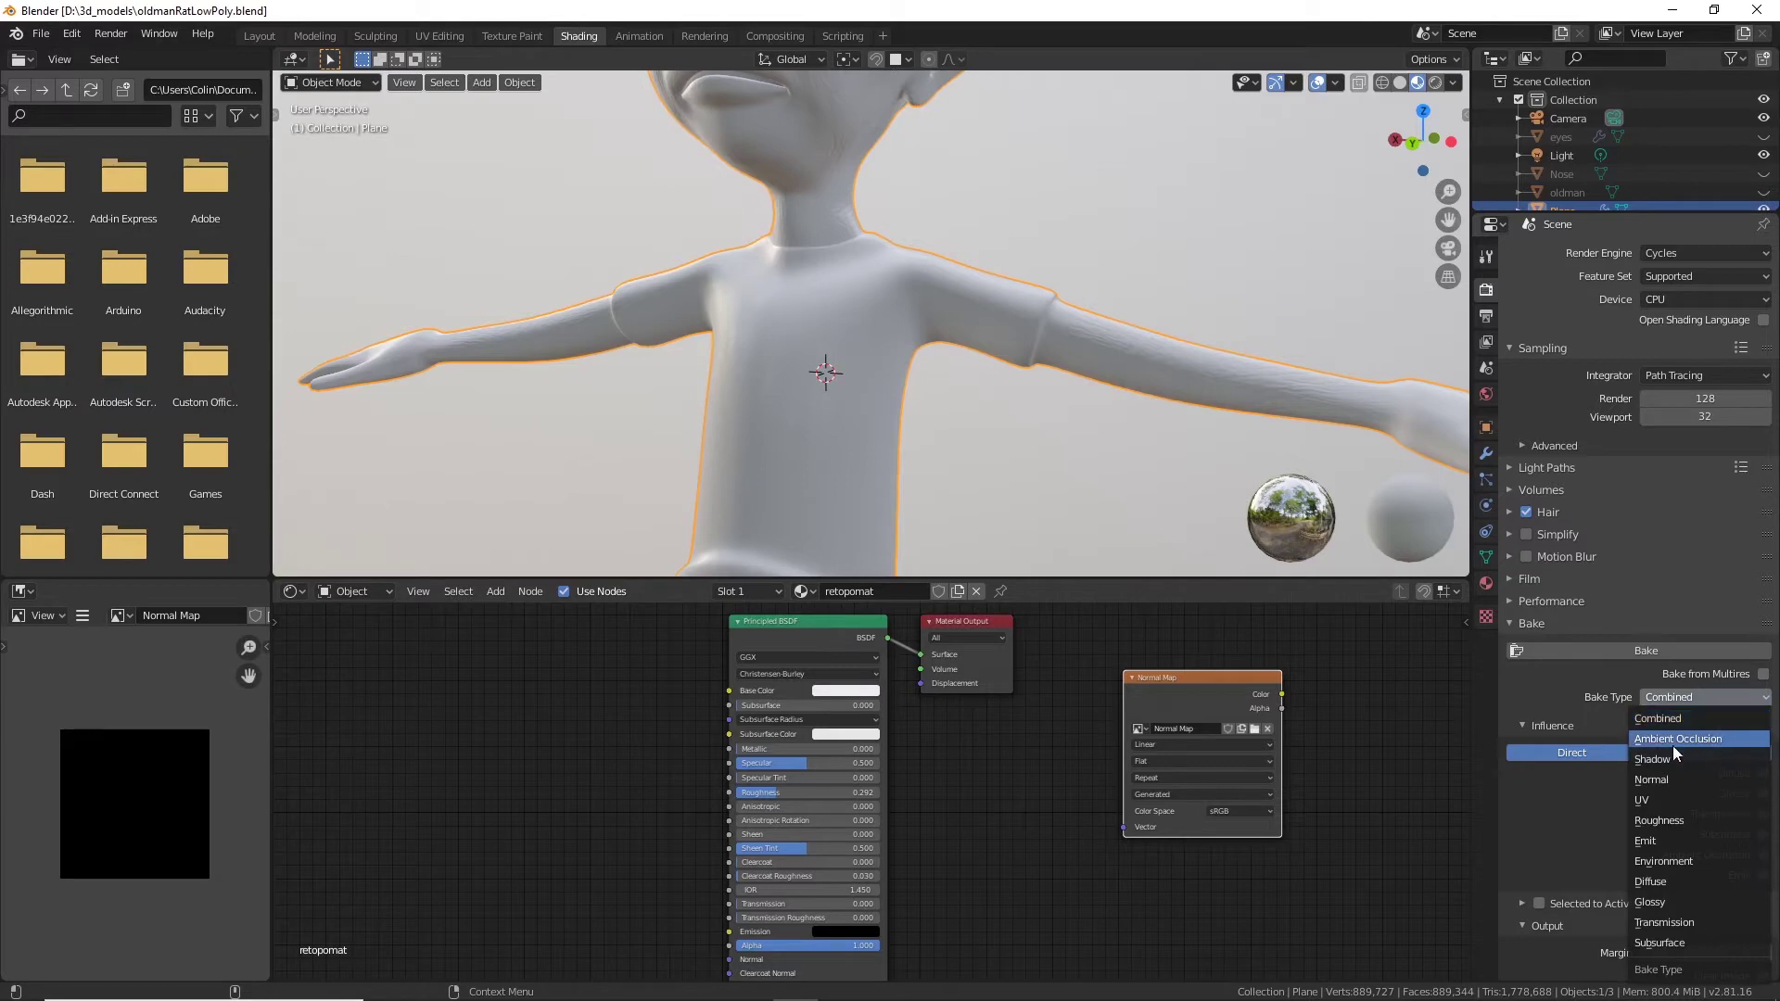
click(1766, 680)
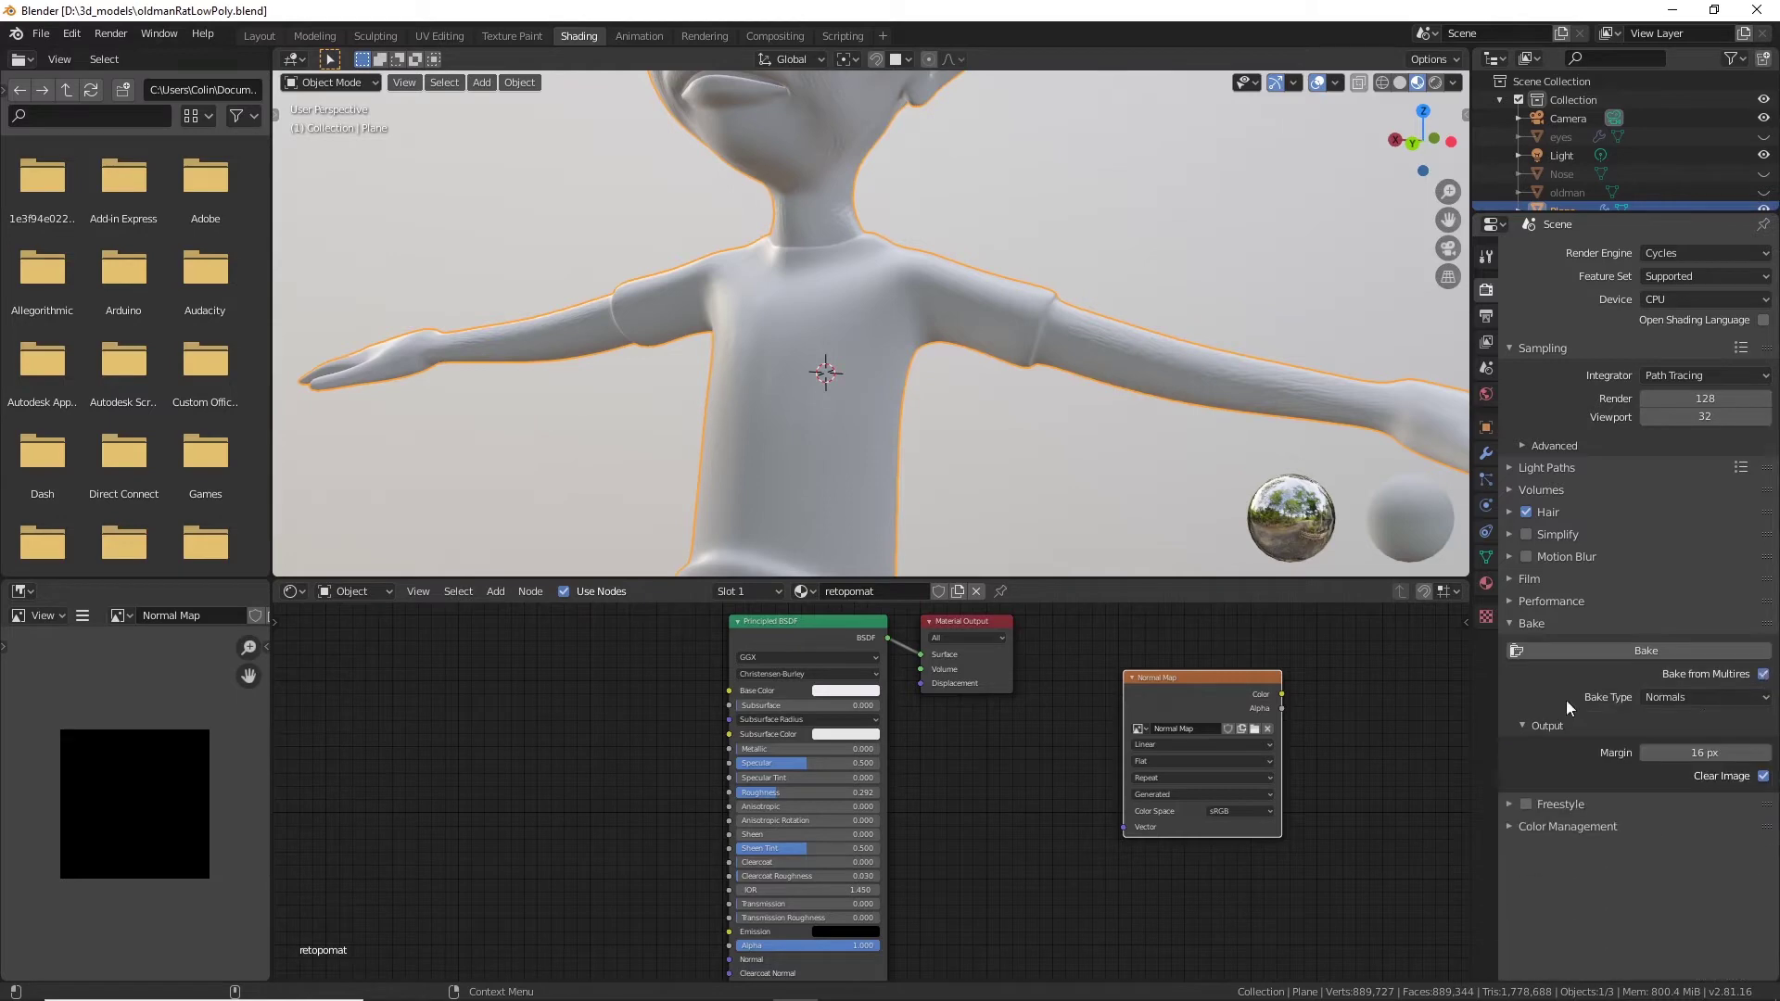
click(1706, 700)
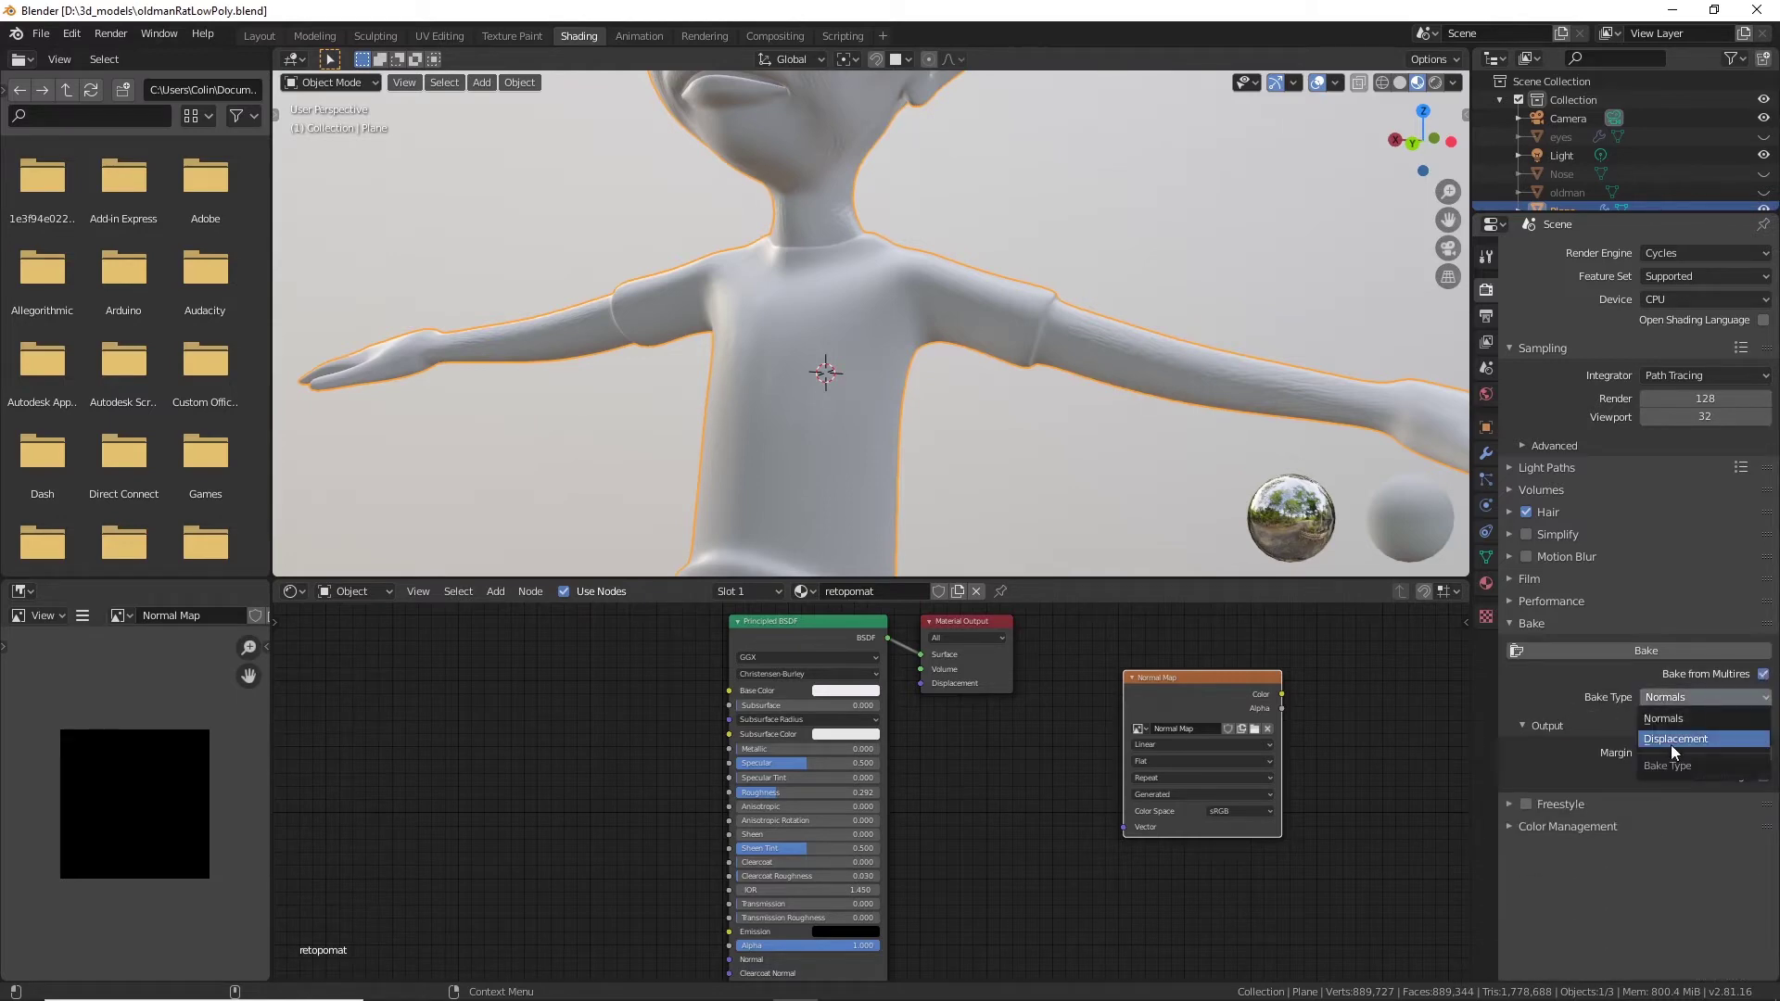
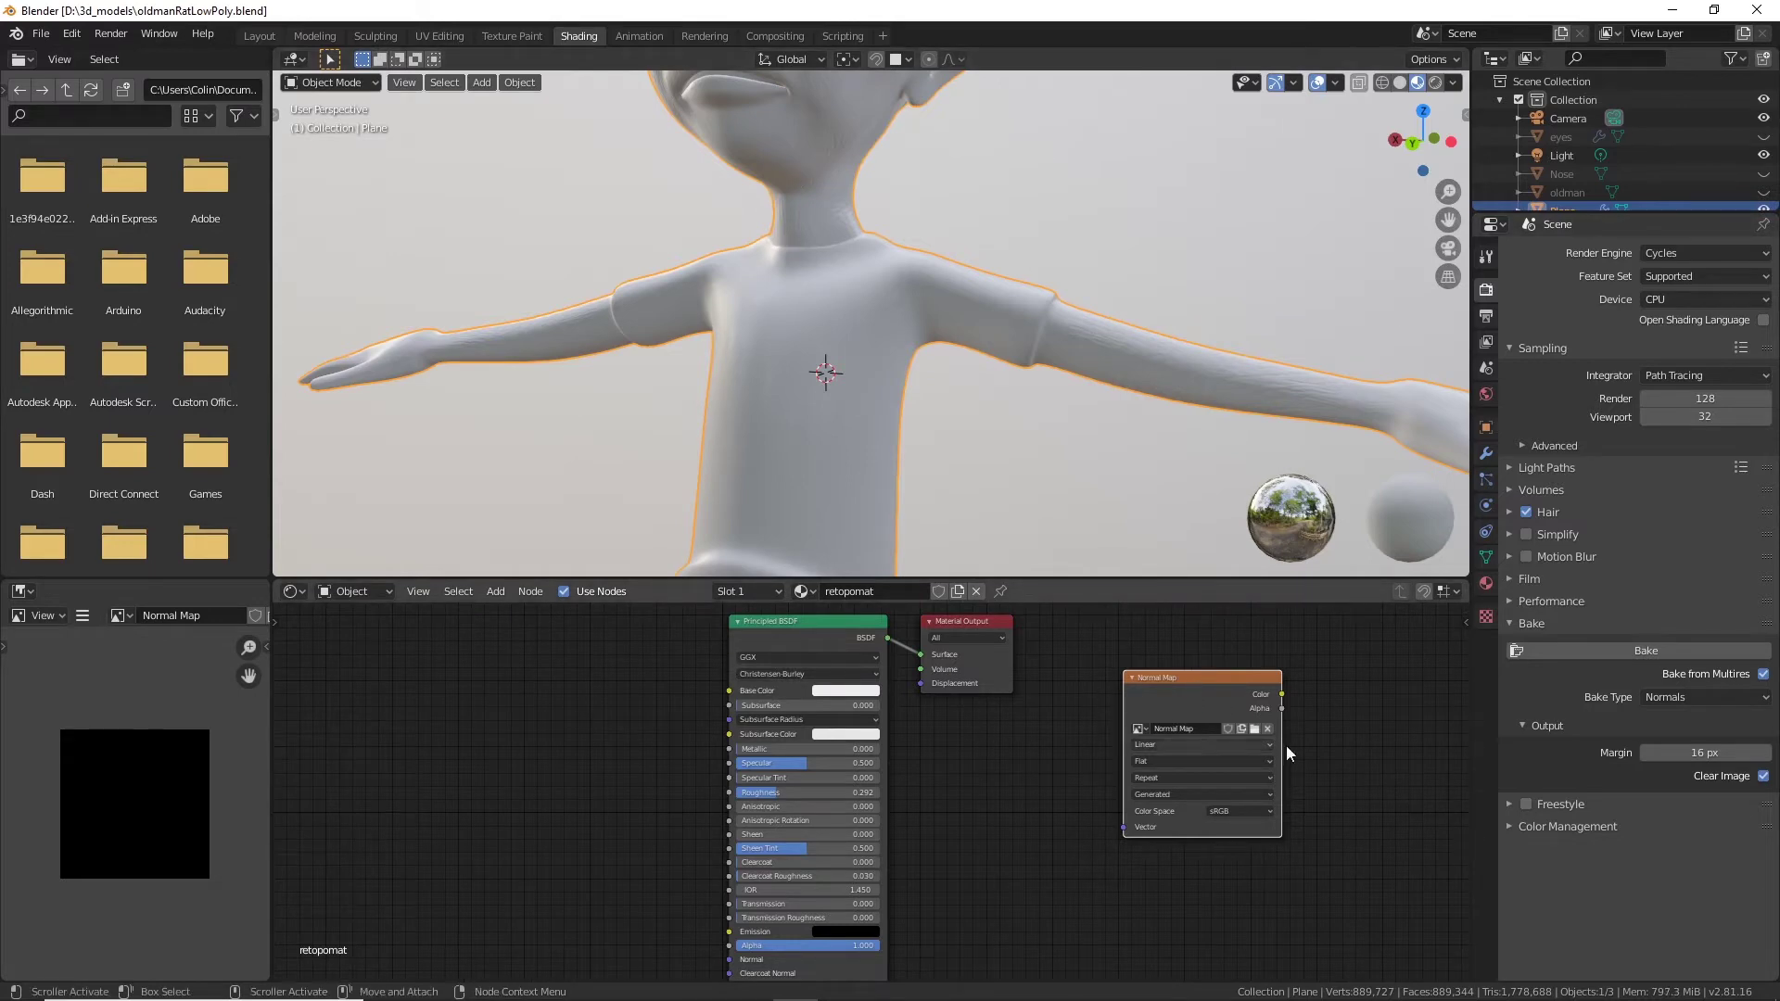
drag(1222, 680, 1174, 681)
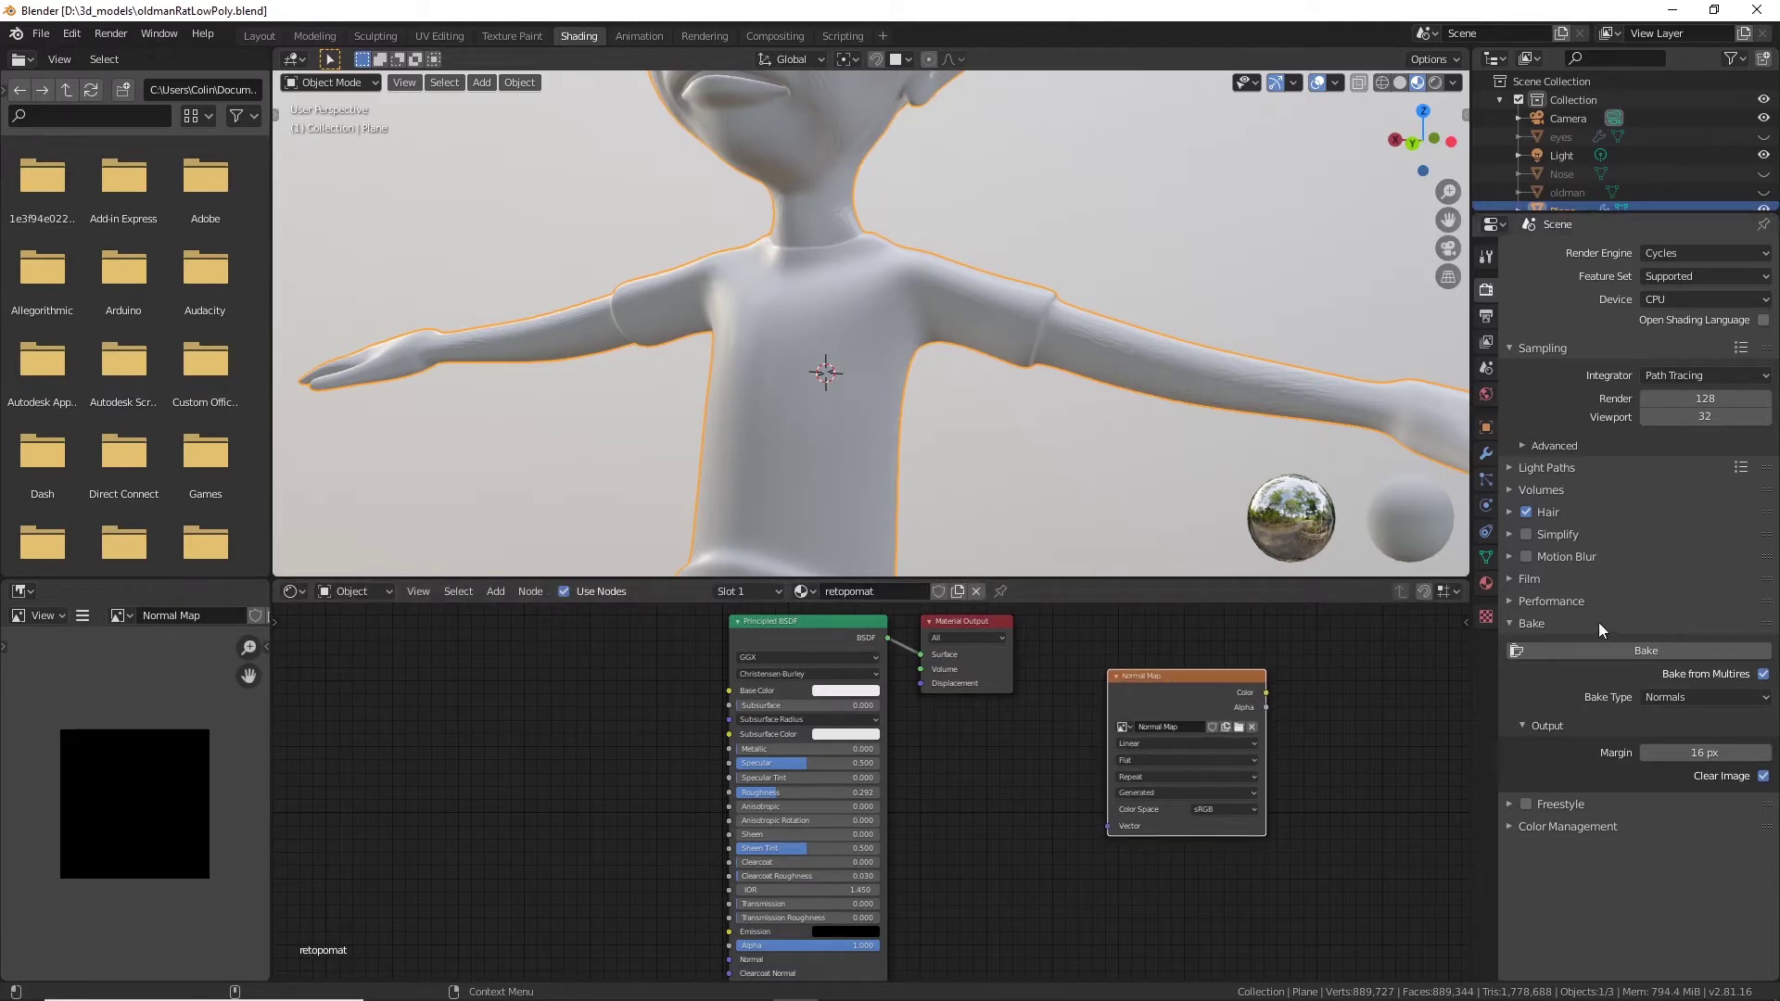
click(1658, 651)
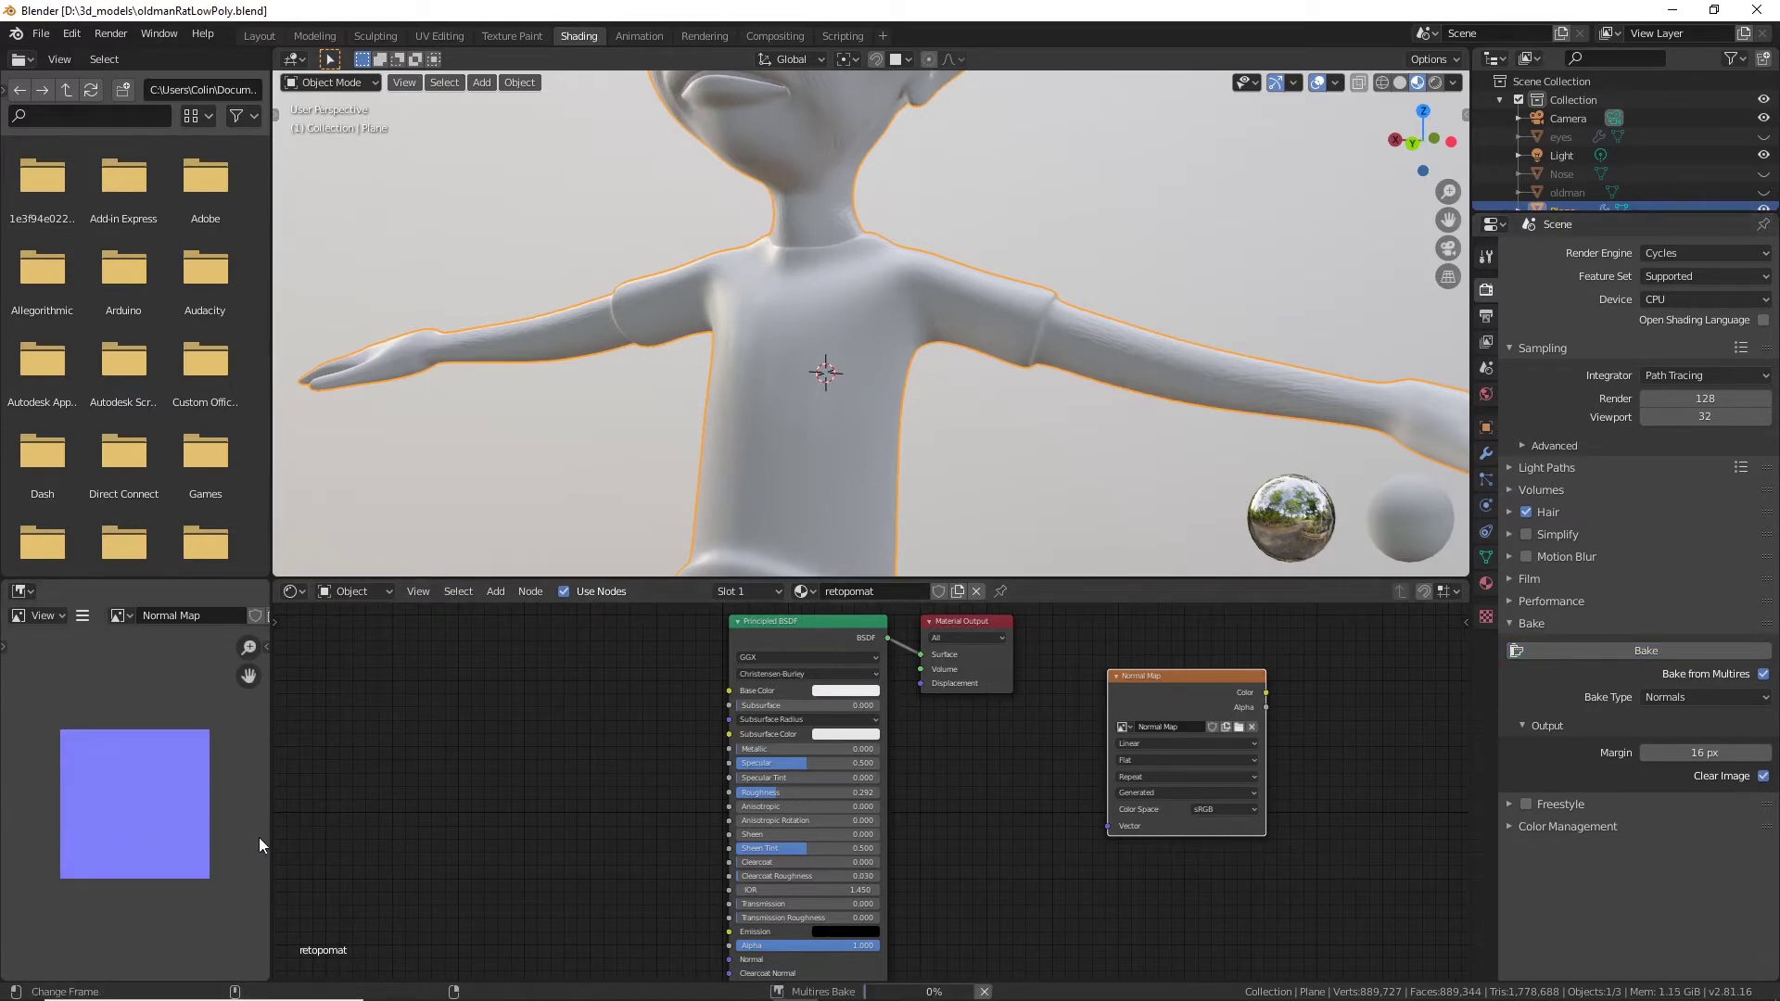
Widen the image editor and examine the baked detail in different areas of the Normal Map image.
drag(268, 832, 319, 834)
scroll(195, 820, up, 4)
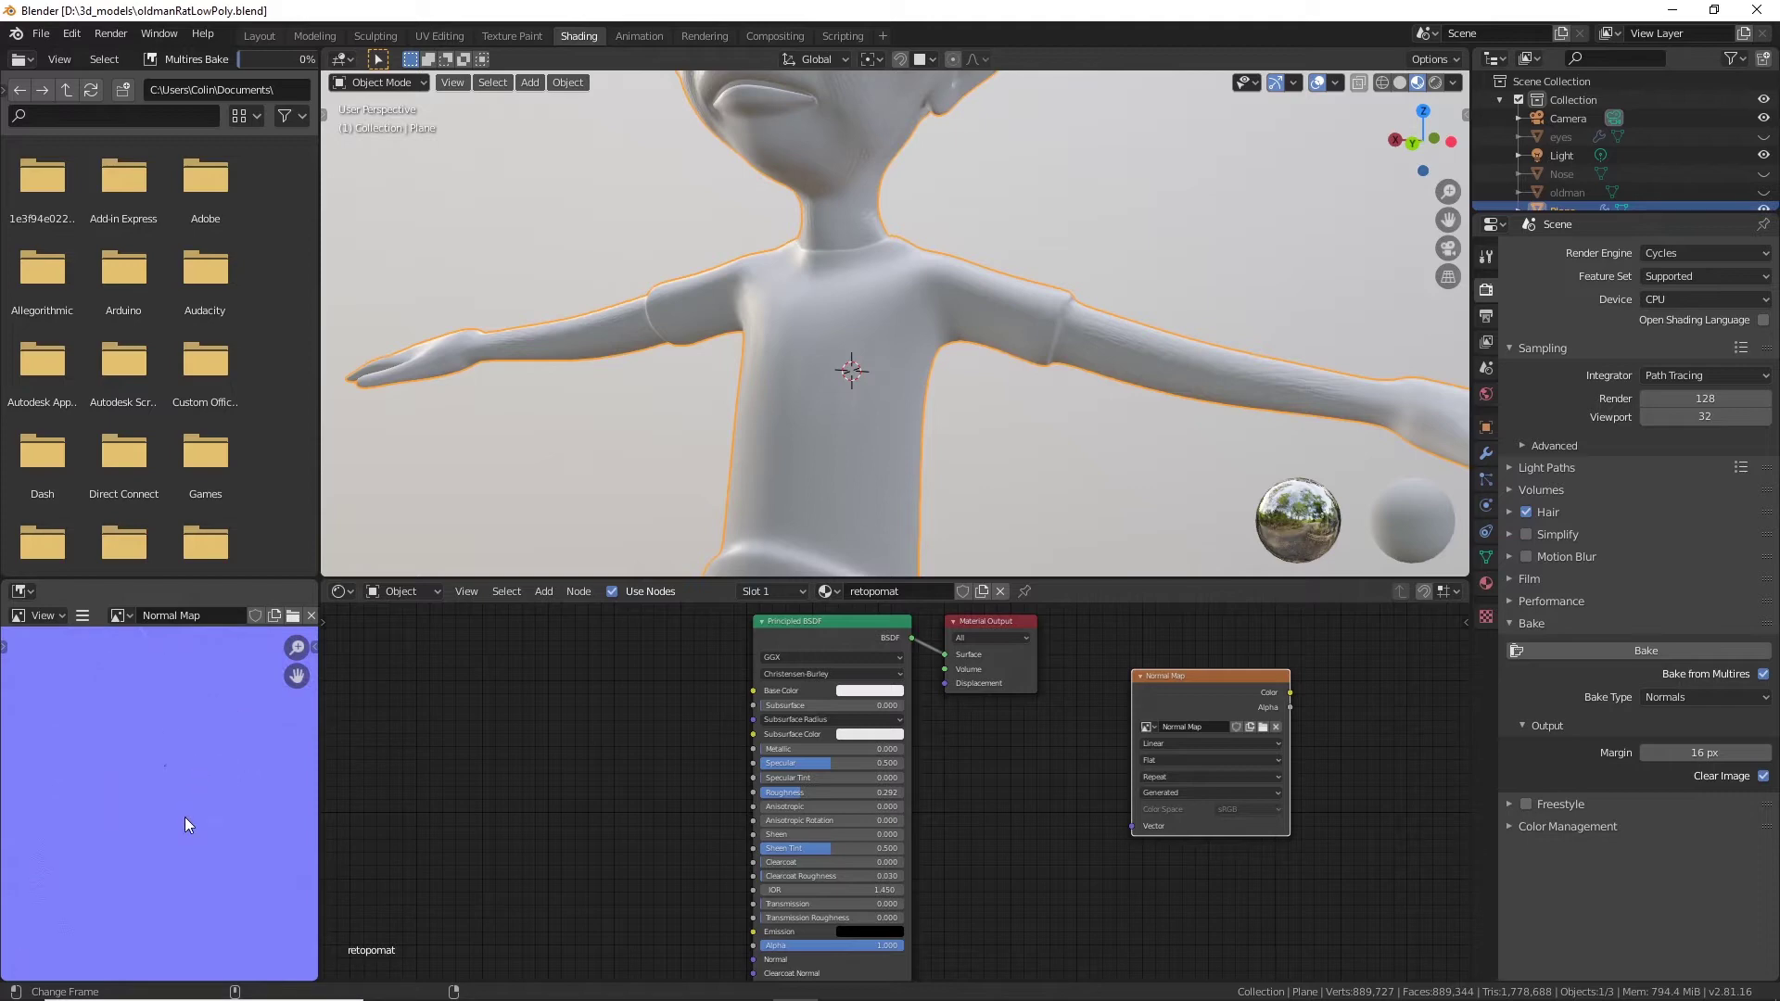
scroll(186, 818, down, 1)
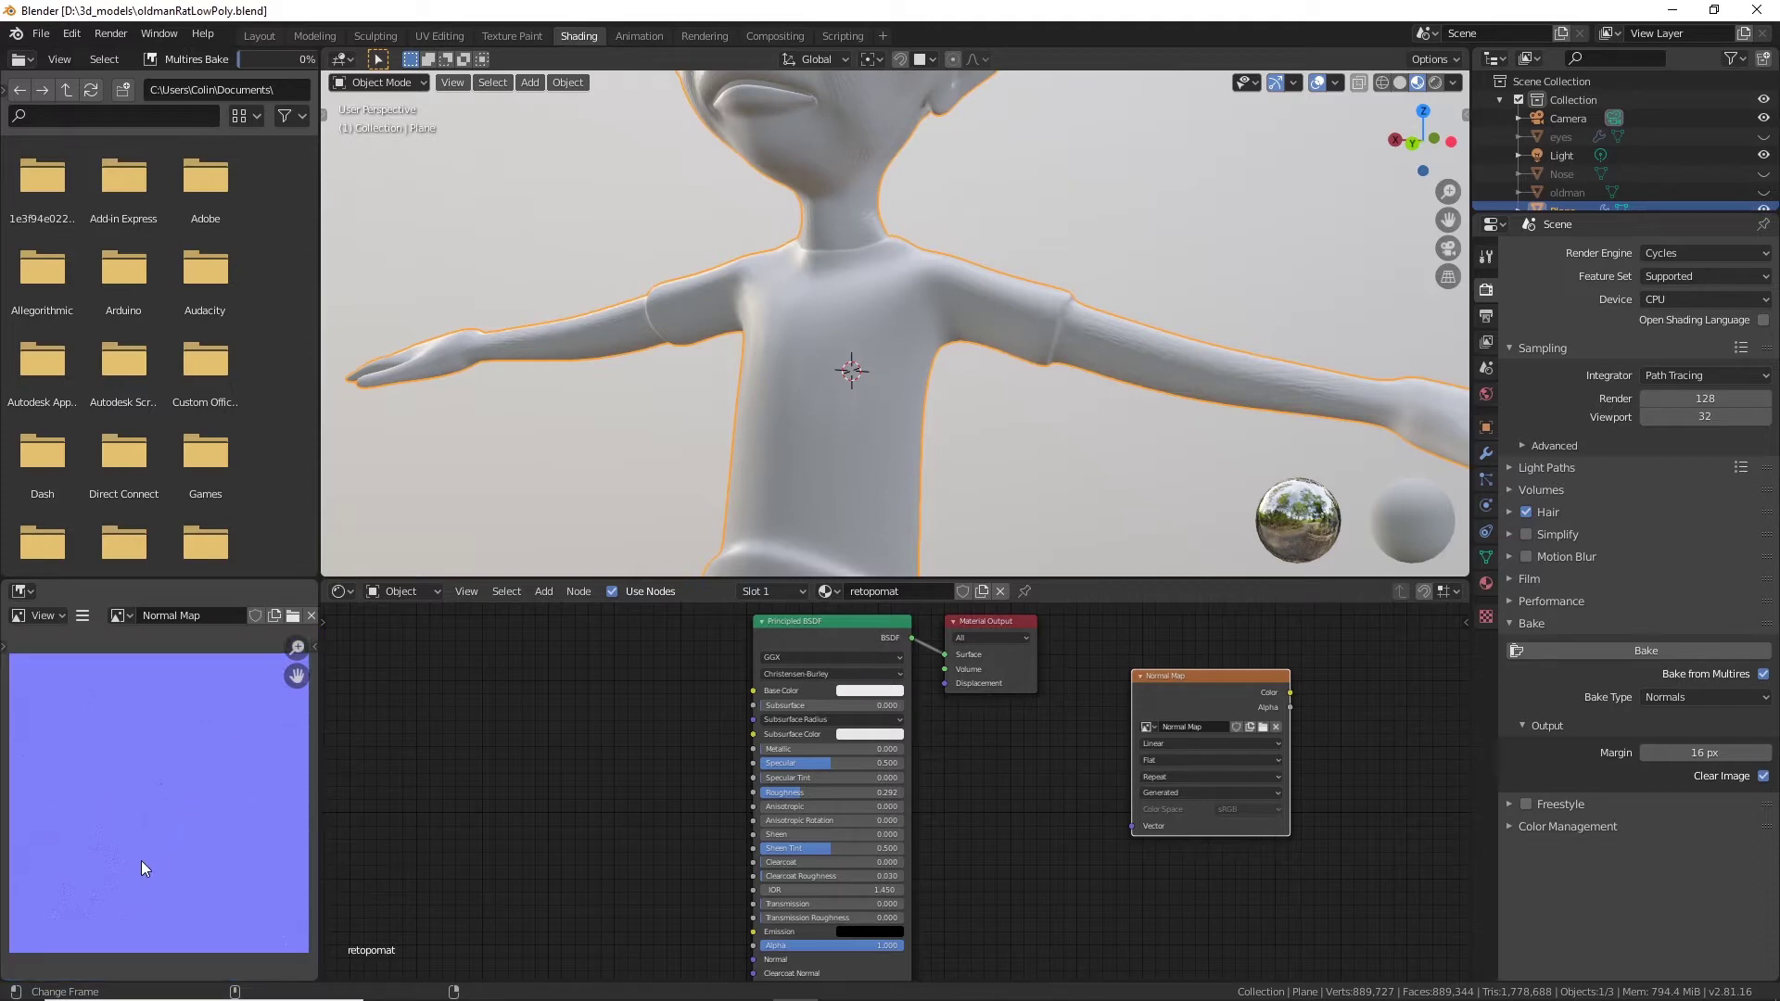
scroll(154, 849, up, 2)
drag(296, 677, 367, 649)
scroll(130, 926, up, 2)
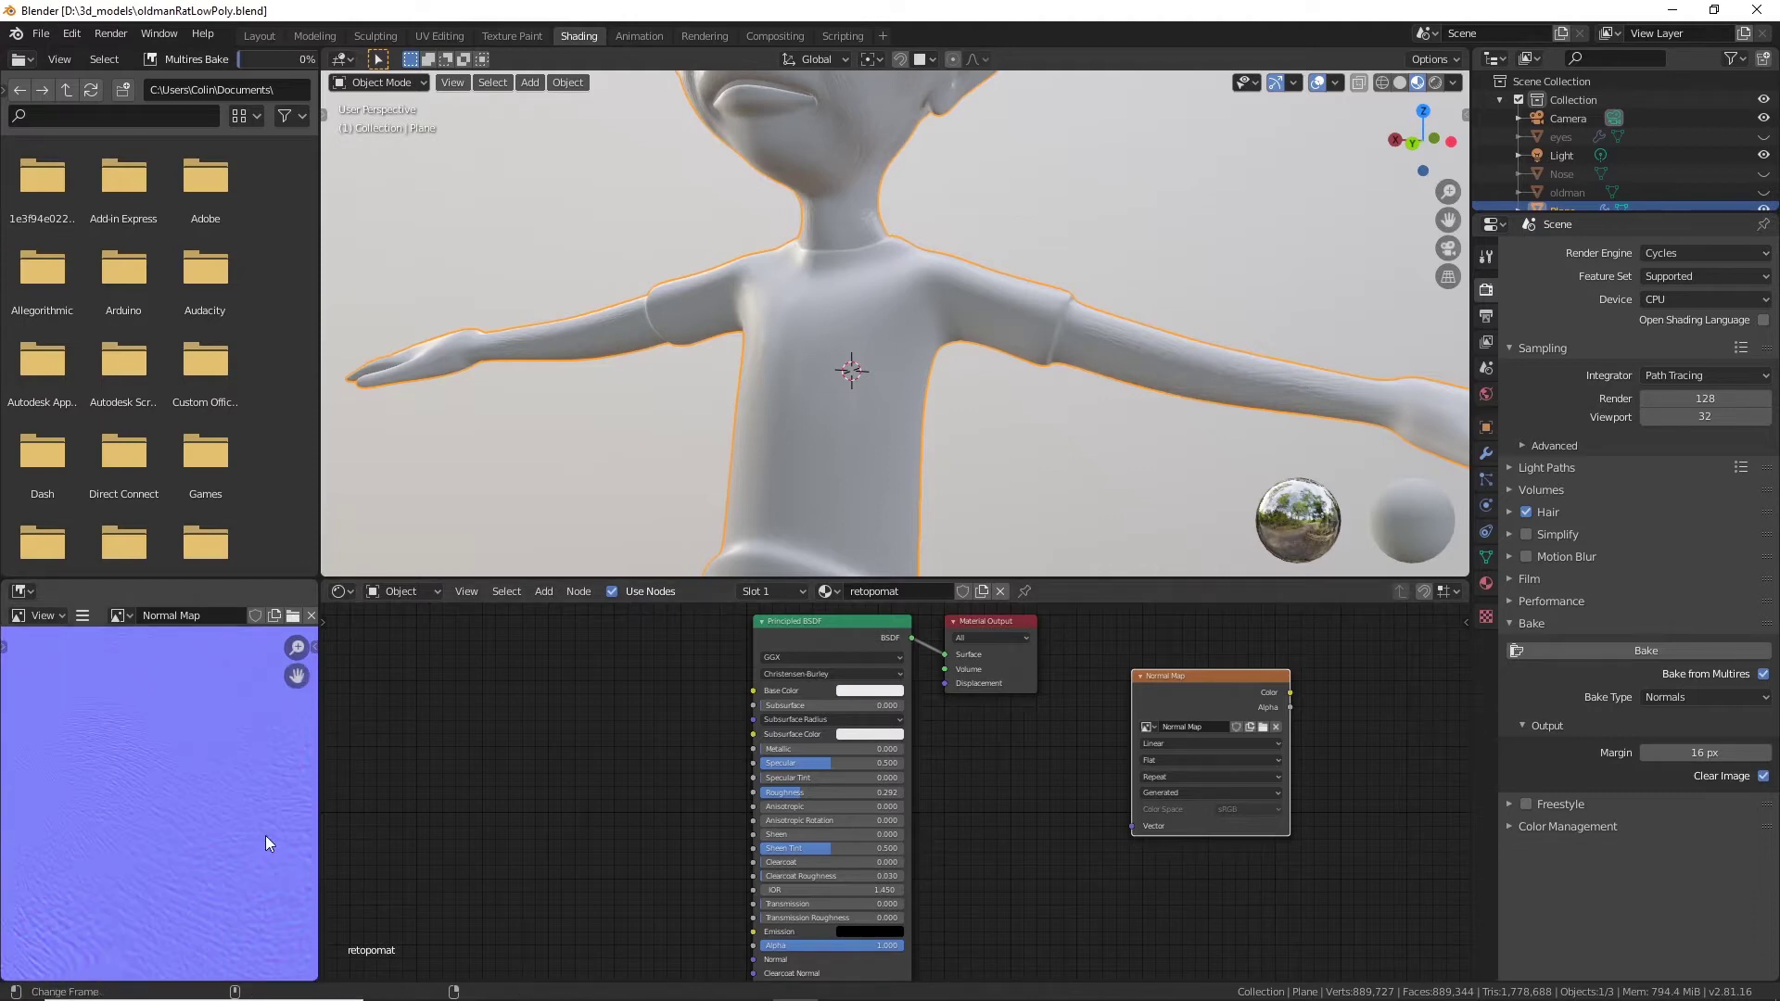
drag(297, 675, 282, 667)
scroll(196, 844, down, 3)
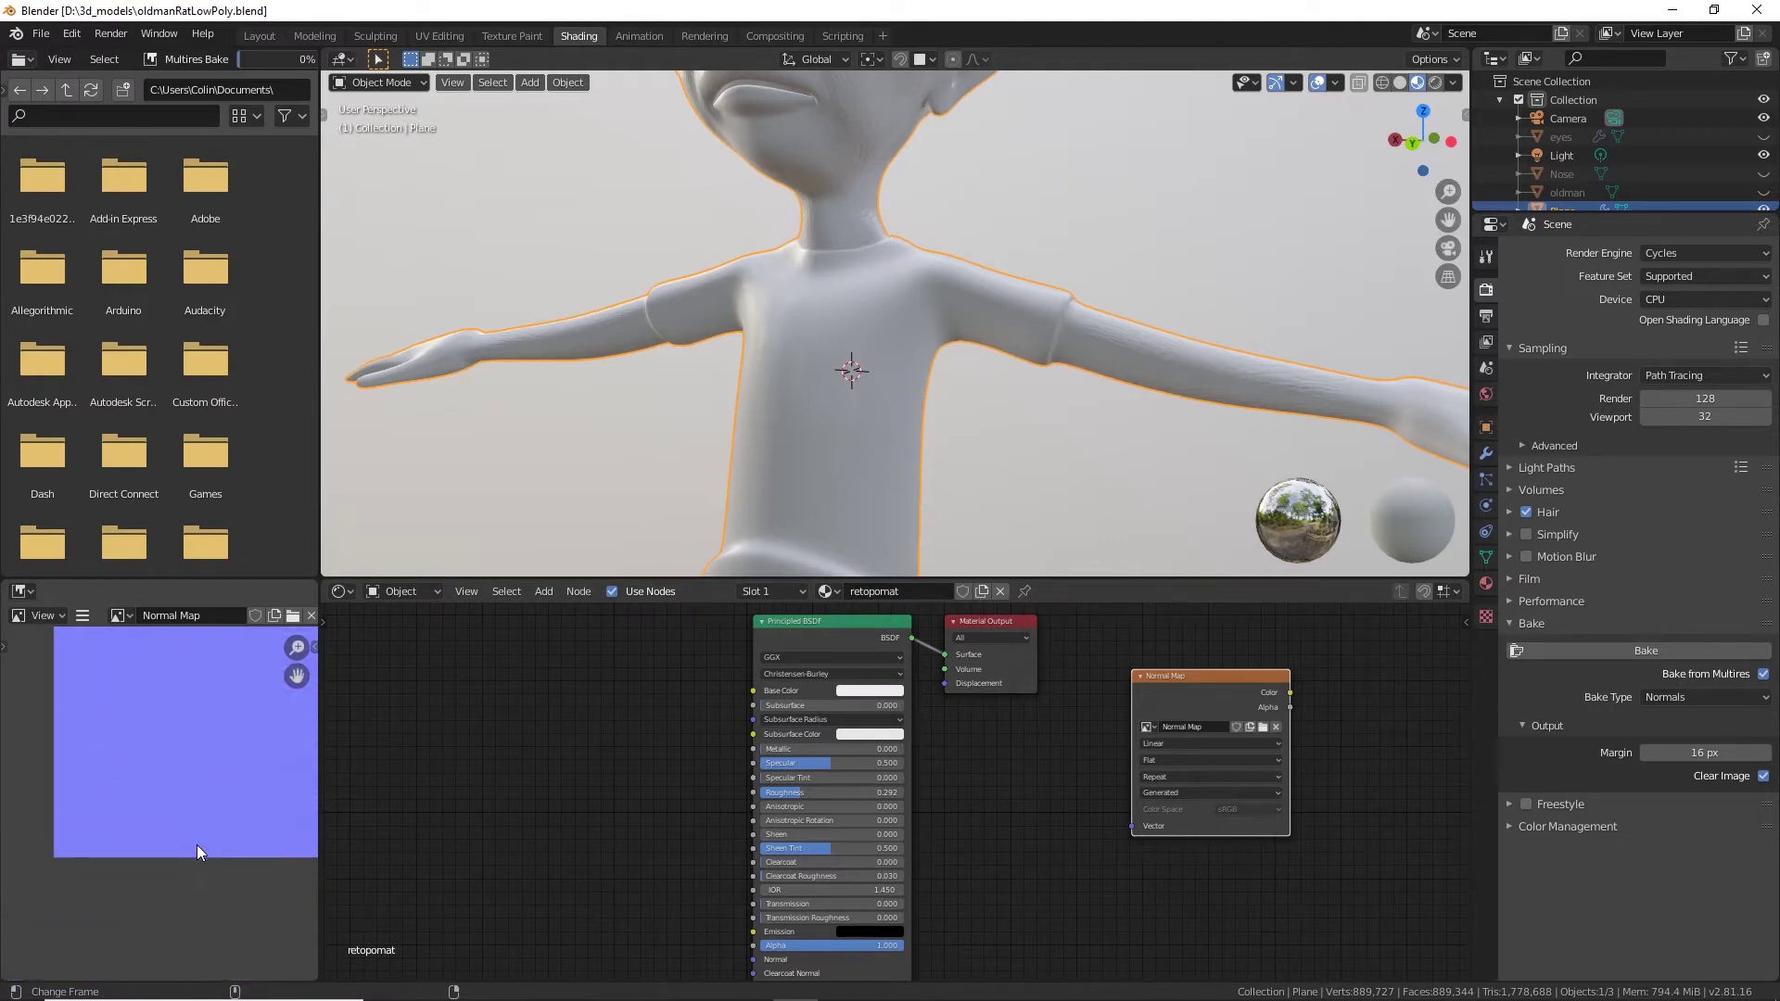
drag(297, 676, 247, 759)
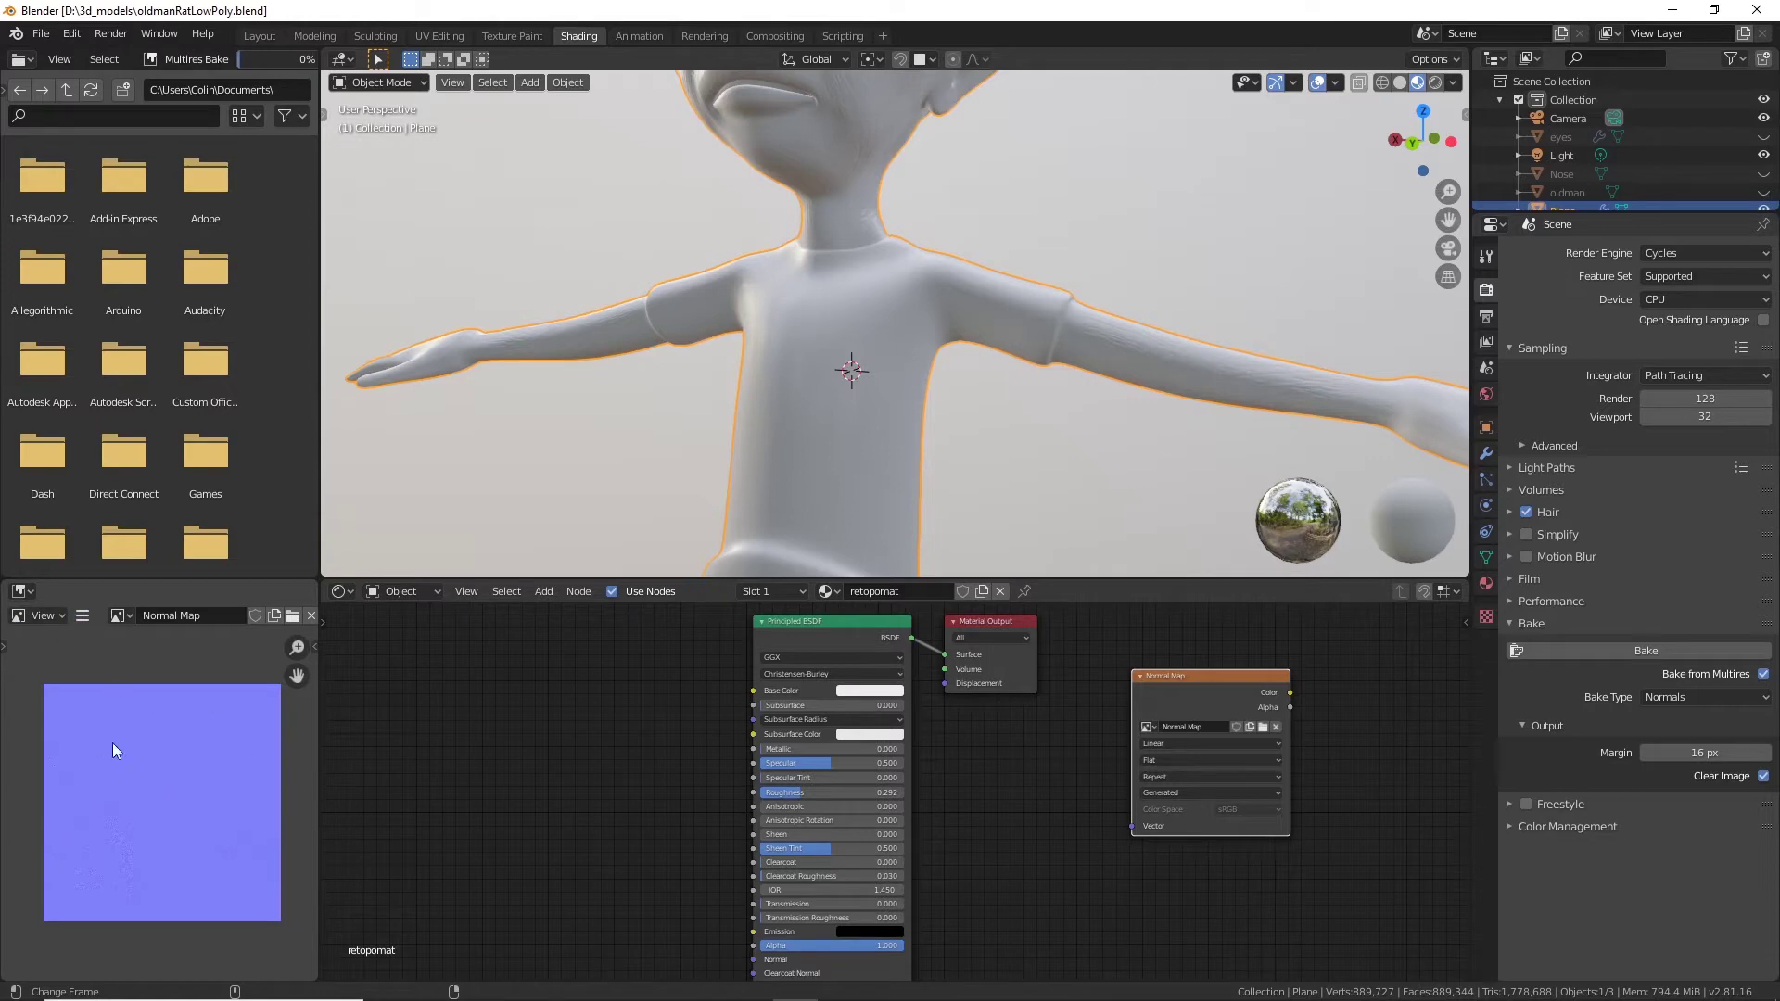
Start saving the baked image as a new file in D:\3d_models, naming it MouseGuyNormal Map.png.
click(82, 617)
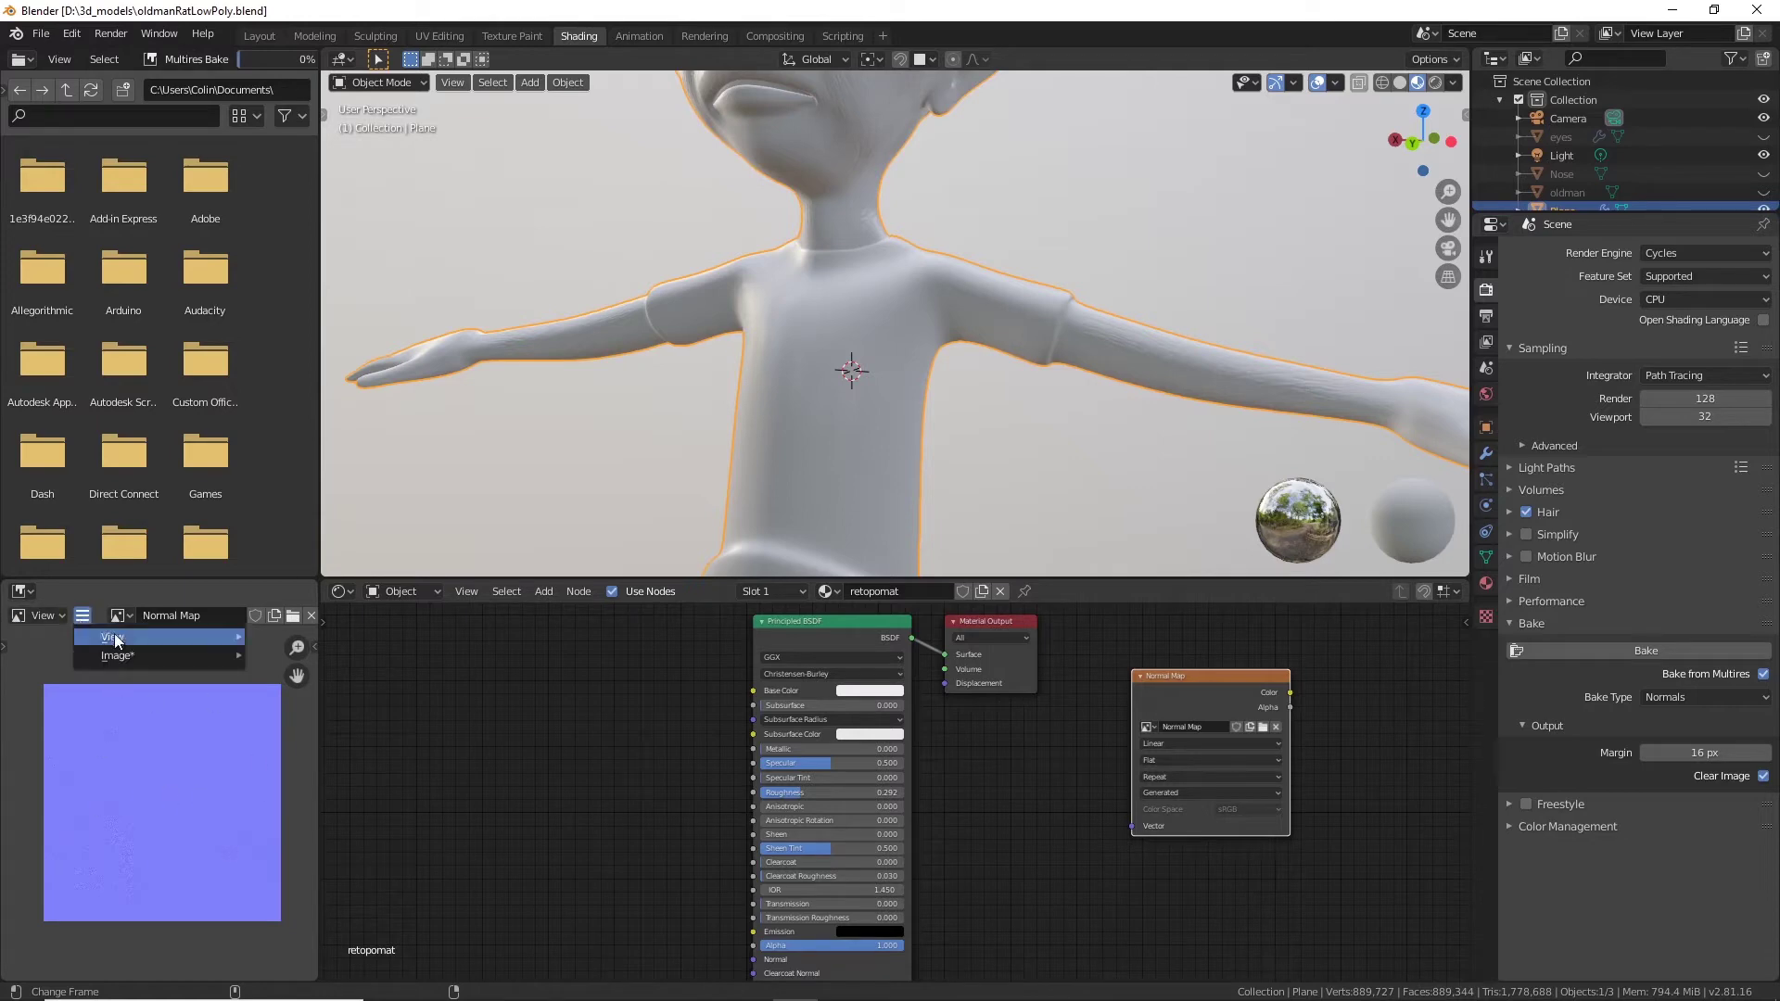
mouse_move(130, 657)
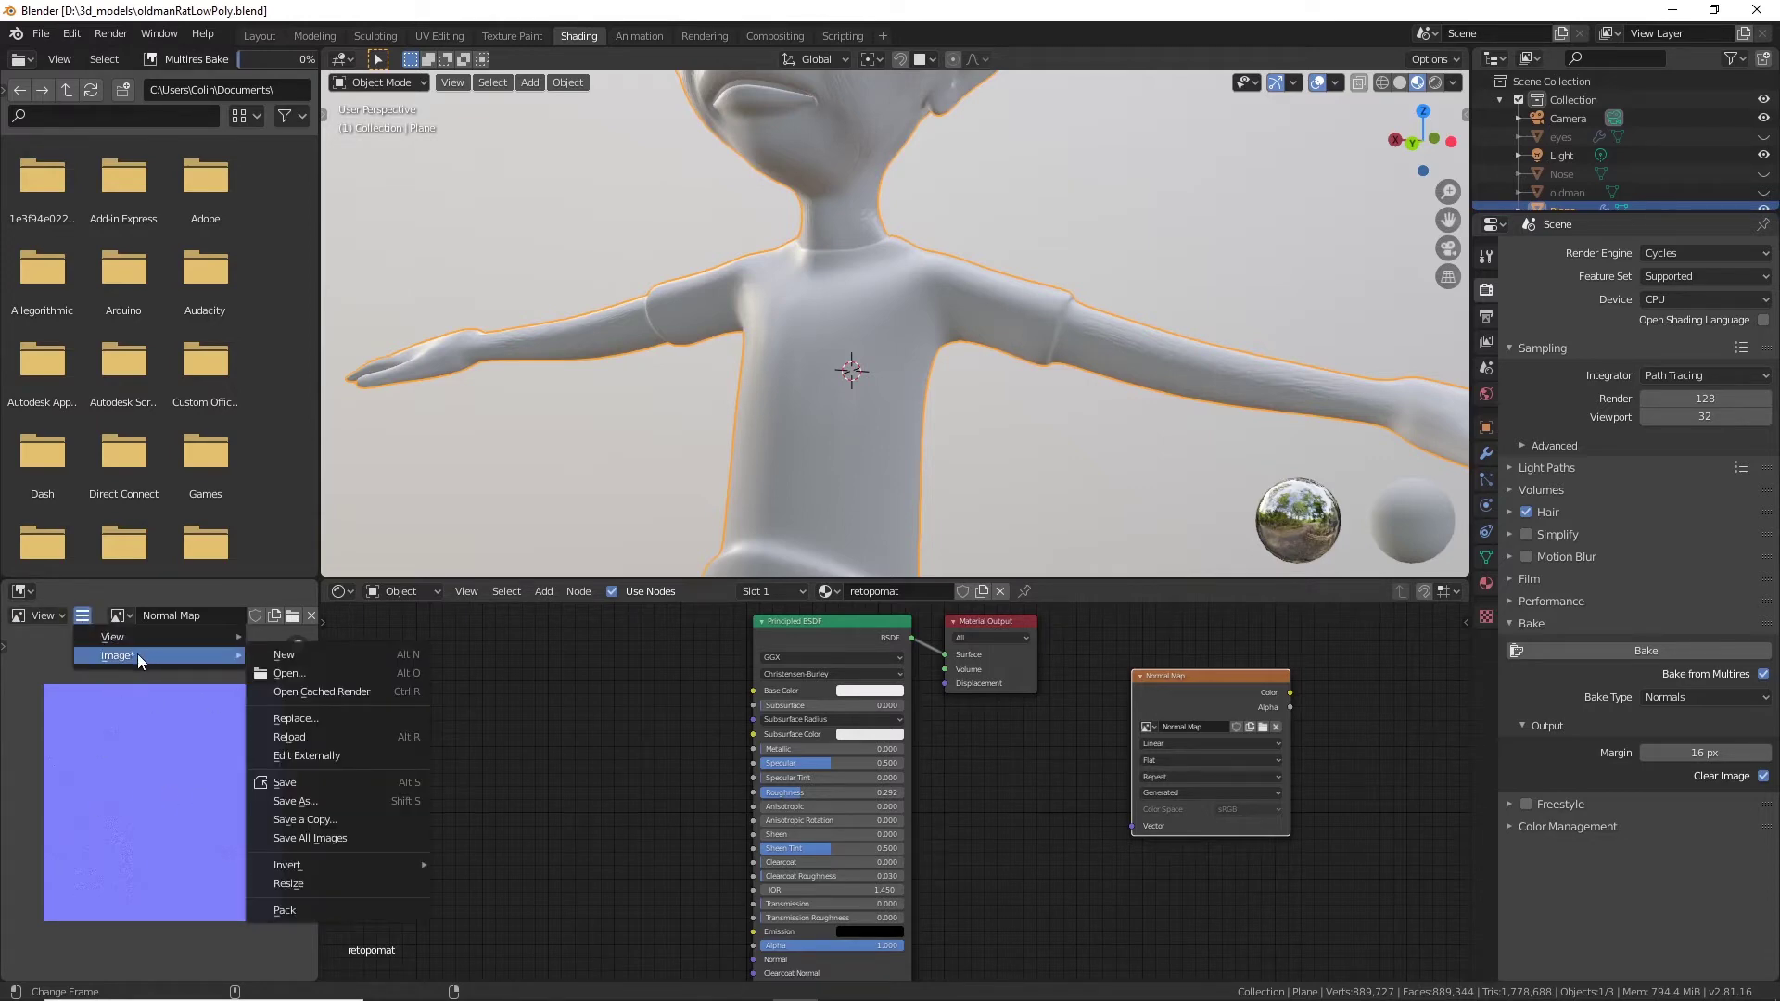
click(82, 615)
mouse_move(125, 655)
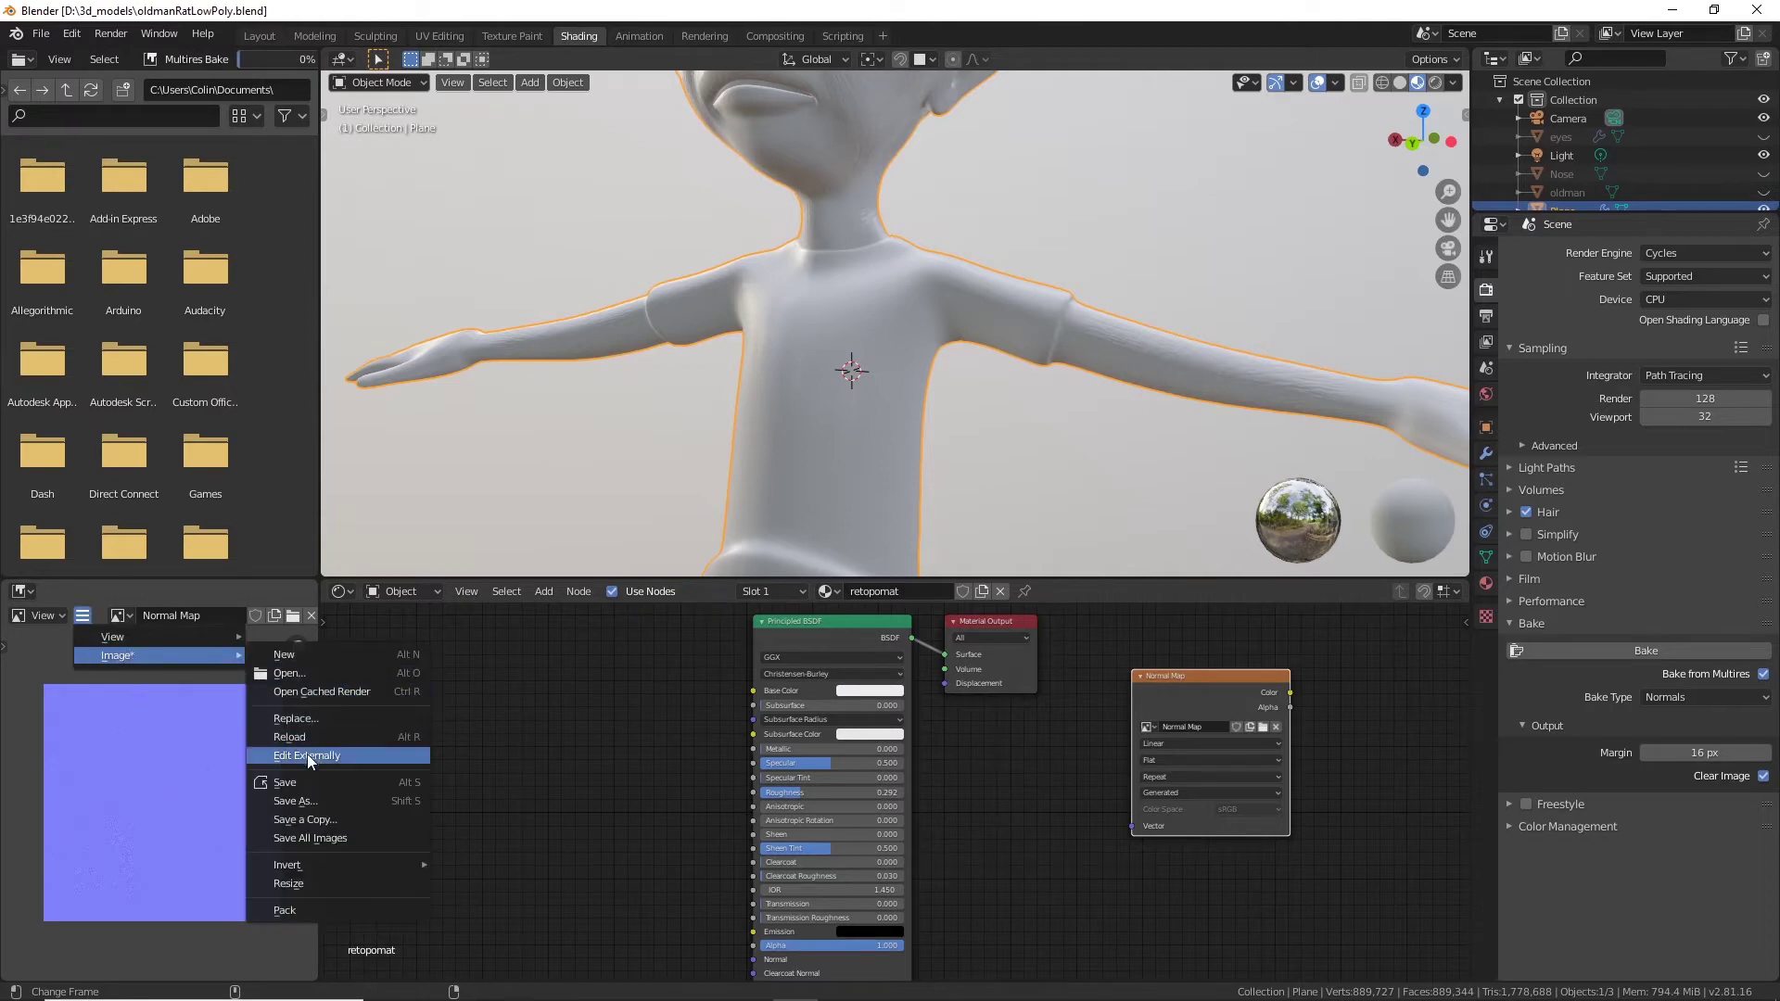
click(293, 801)
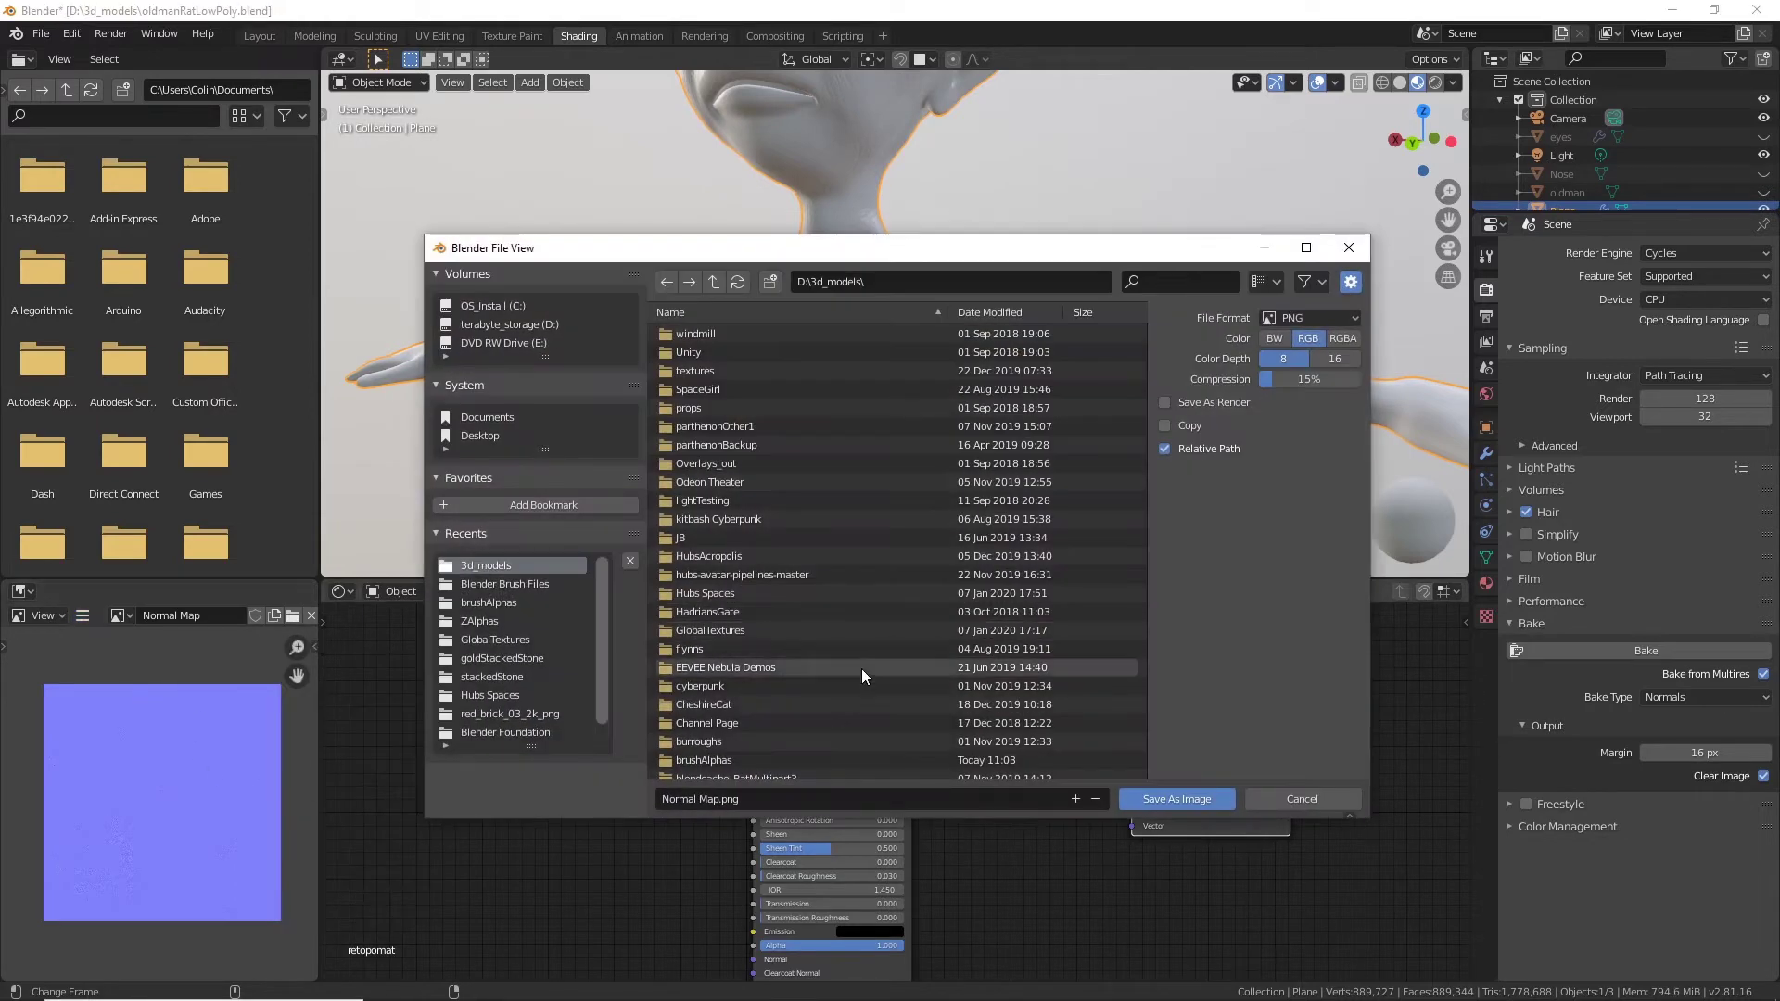
click(672, 796)
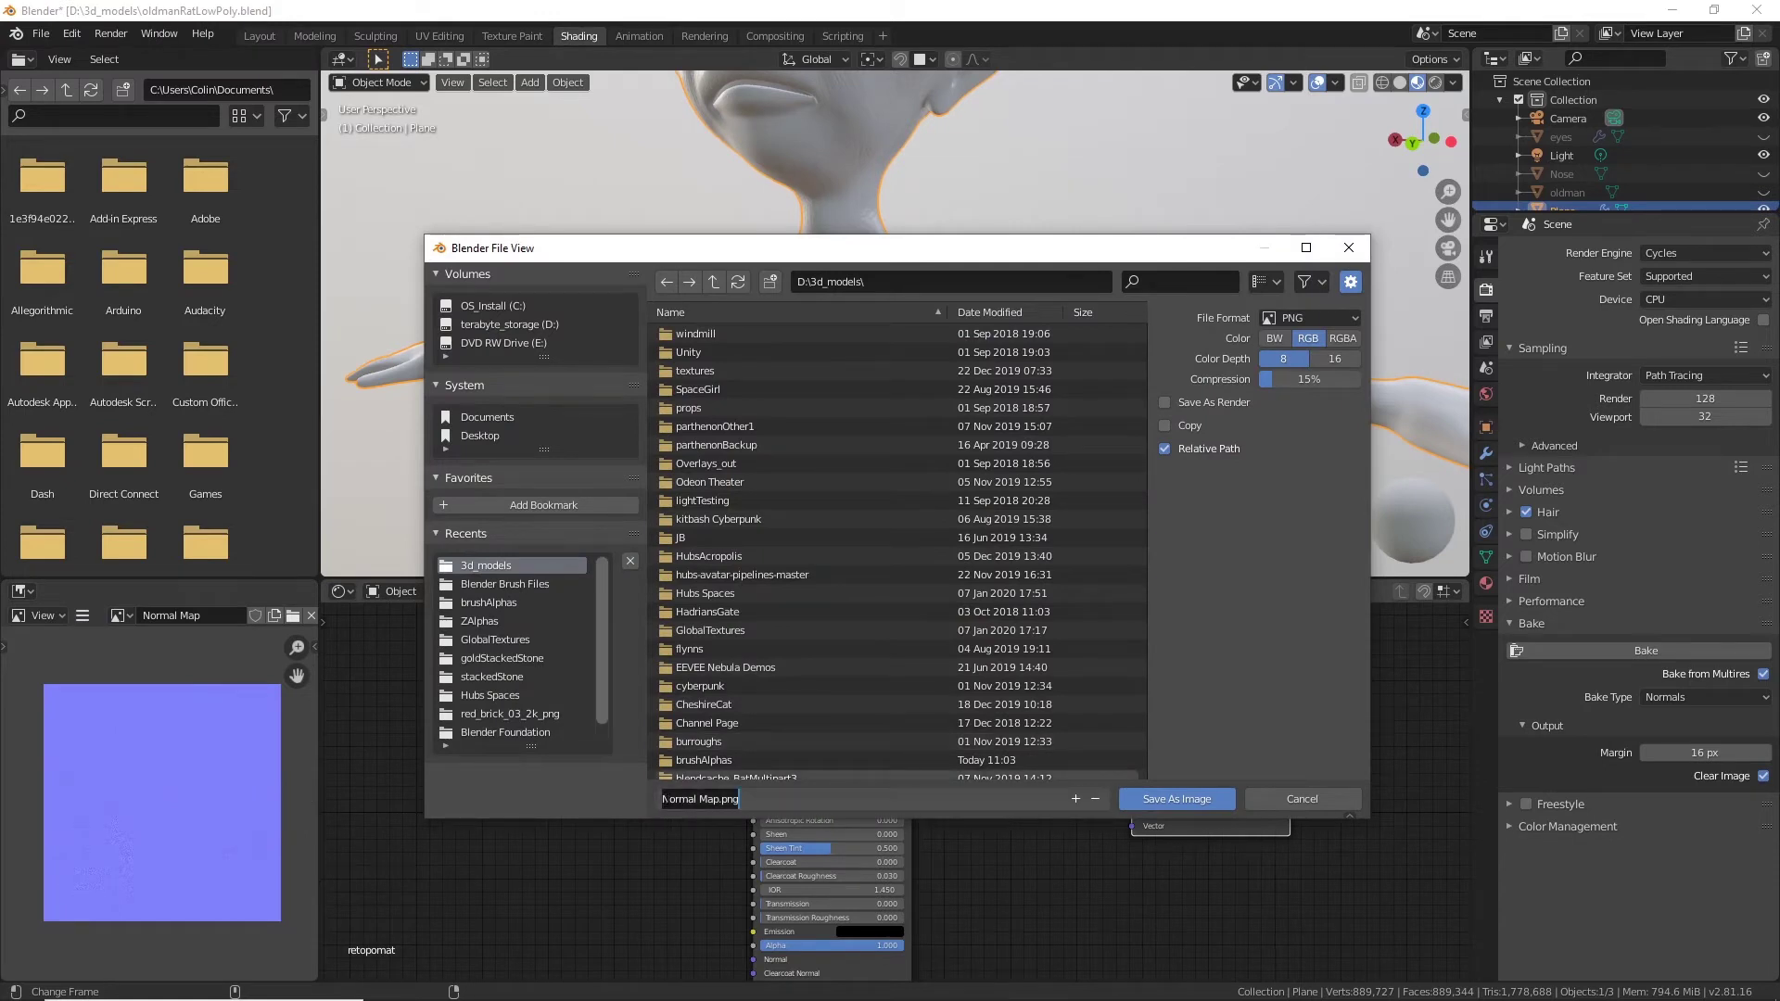
click(663, 800)
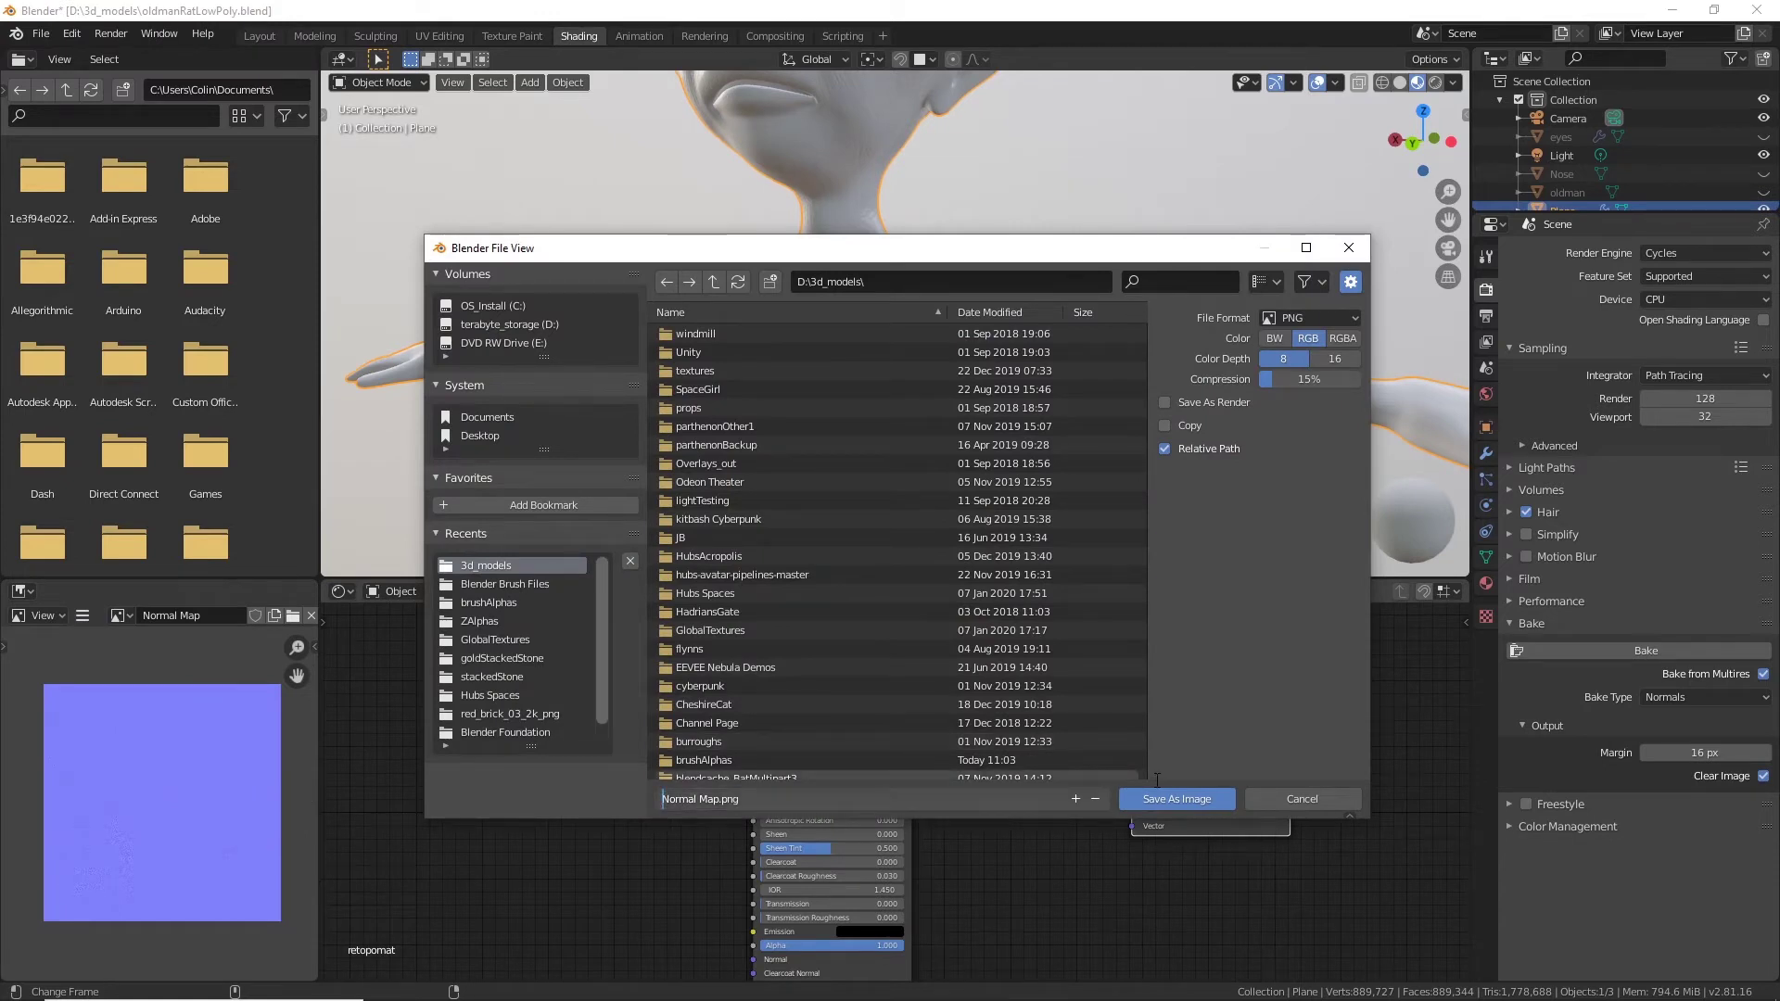
text(MouseGuy)
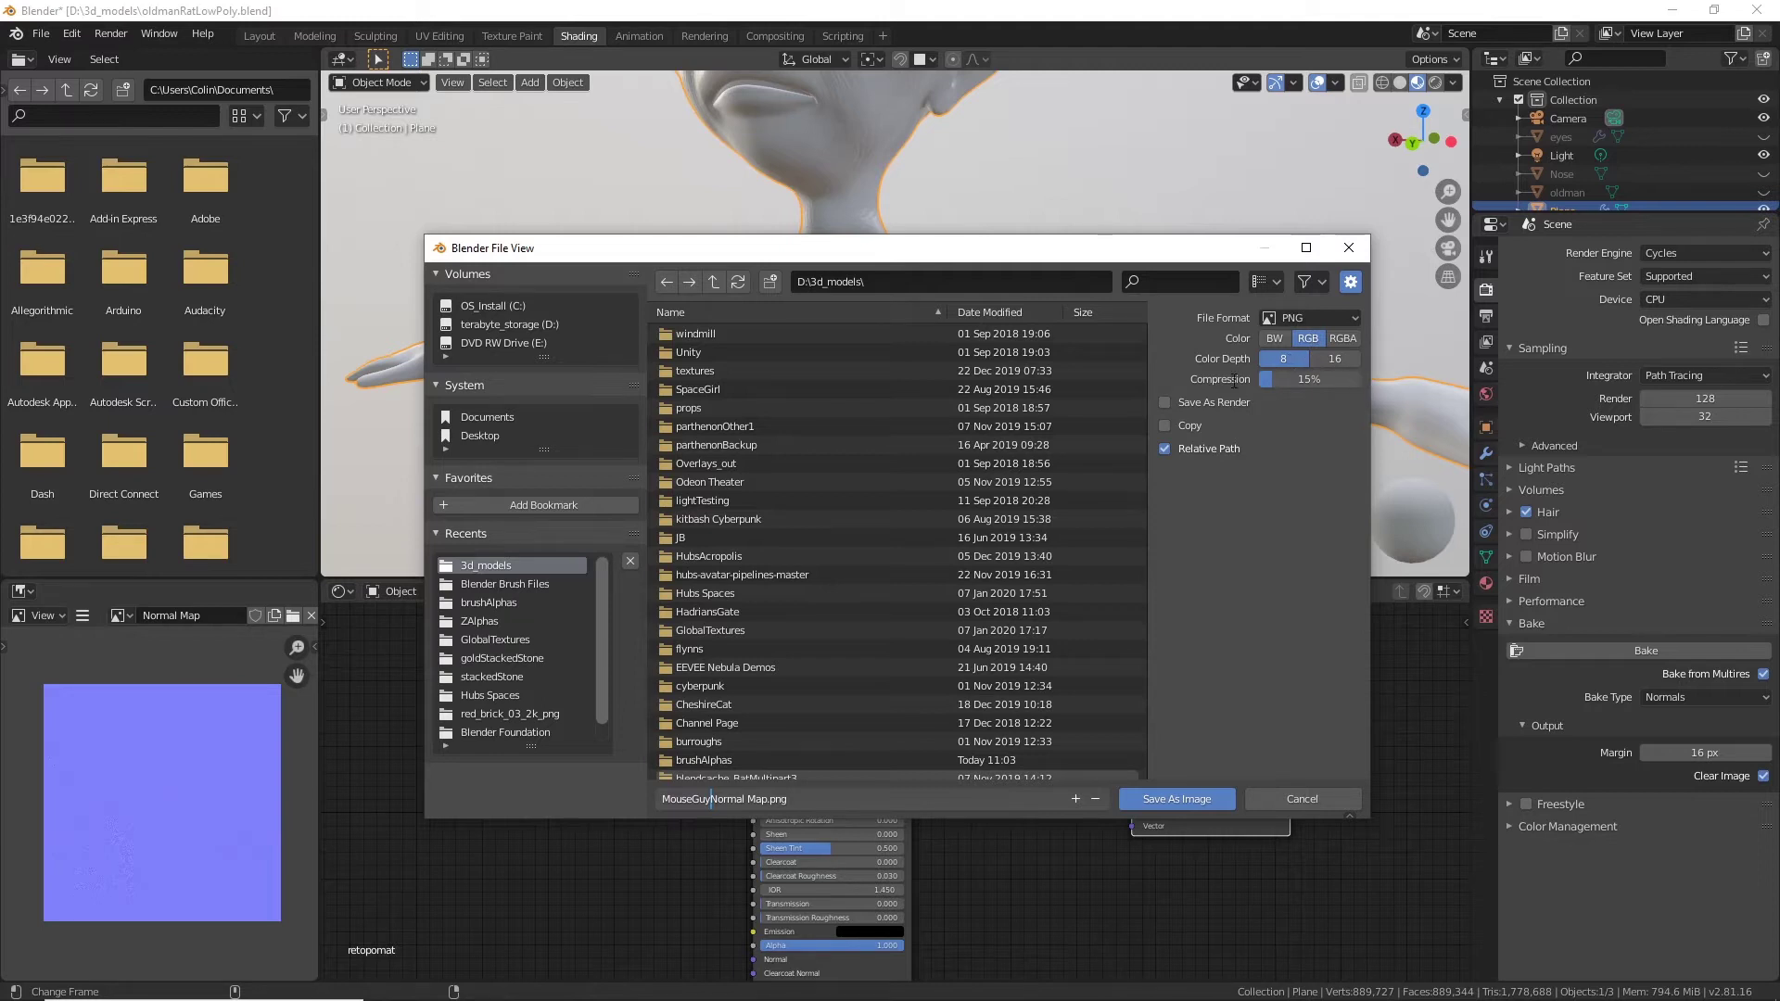
Set the PNG compression to 0% and save the normal map image.
click(1294, 382)
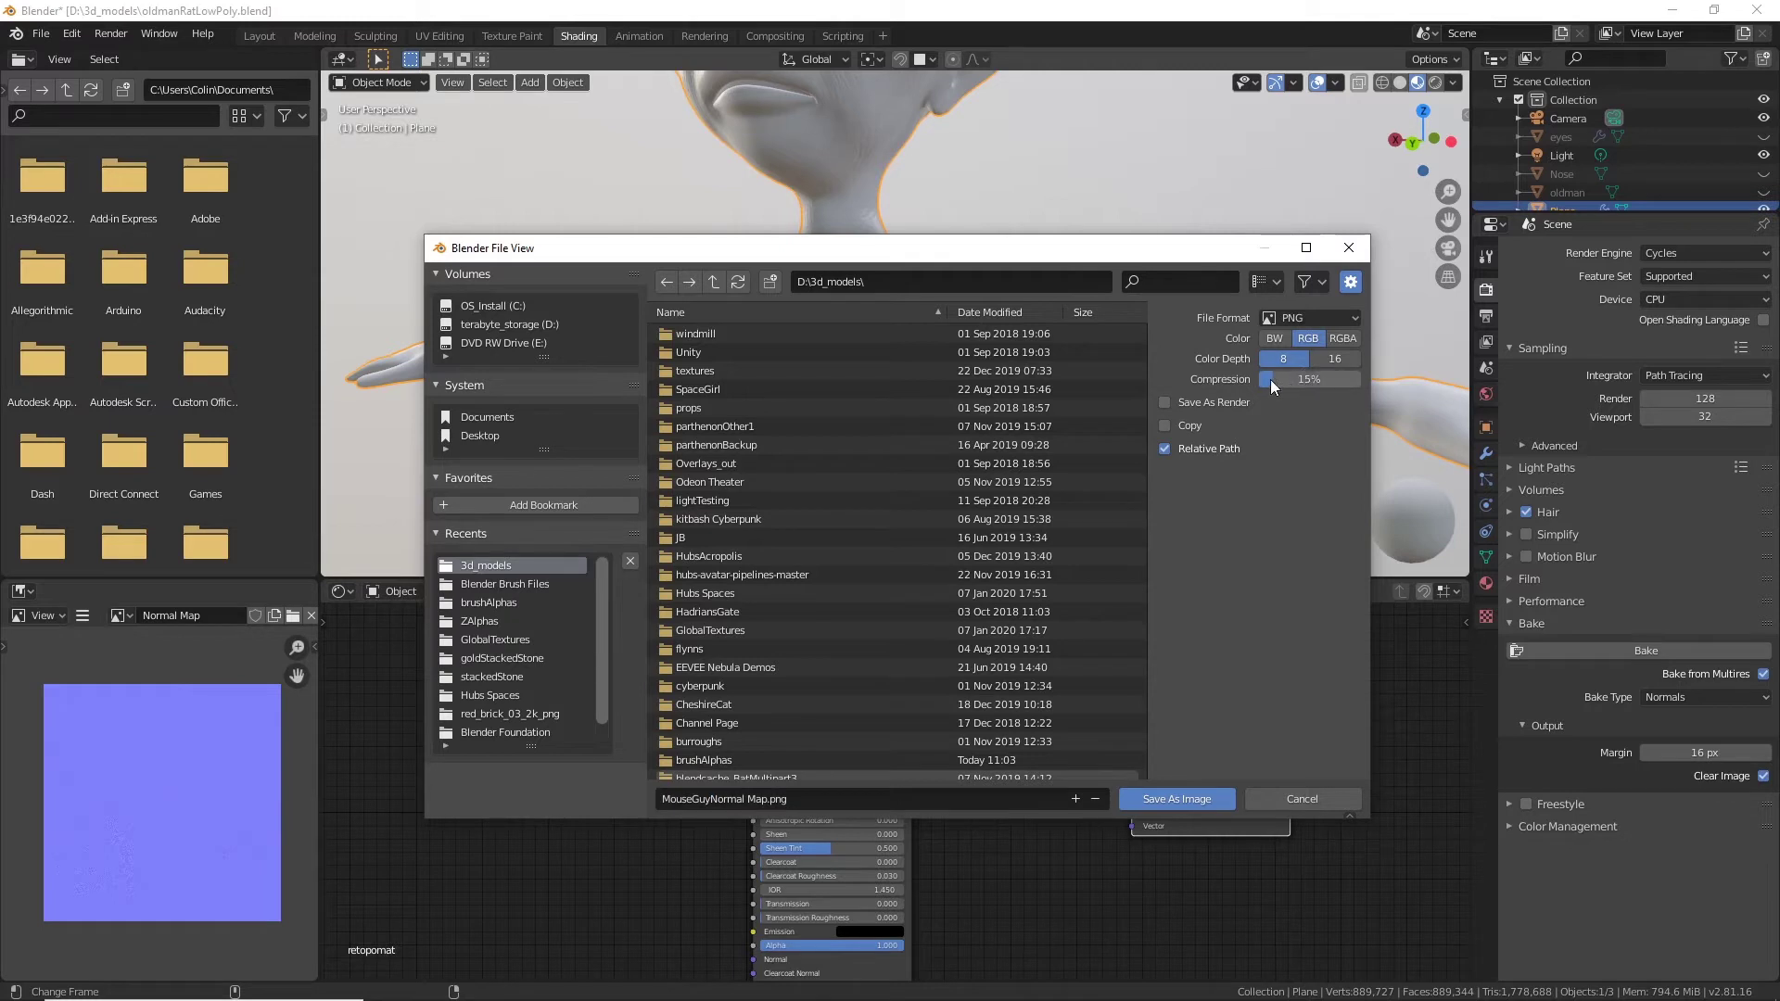
drag(1270, 380, 1259, 380)
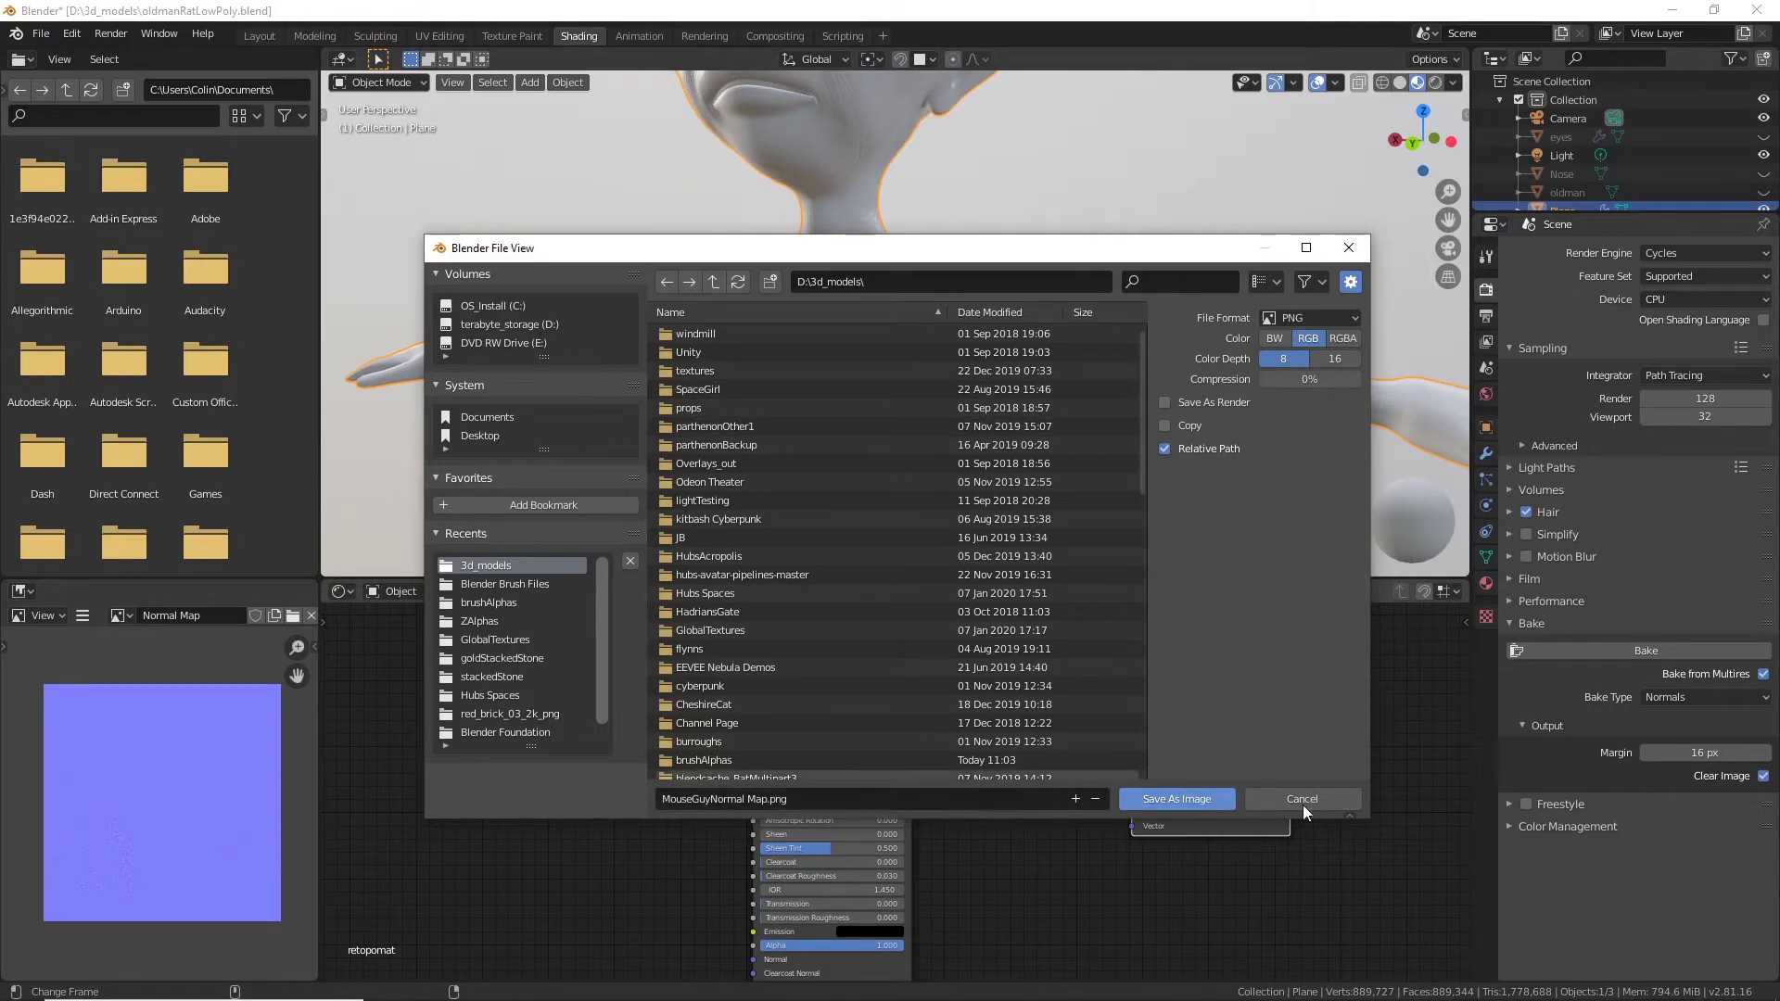
click(1194, 799)
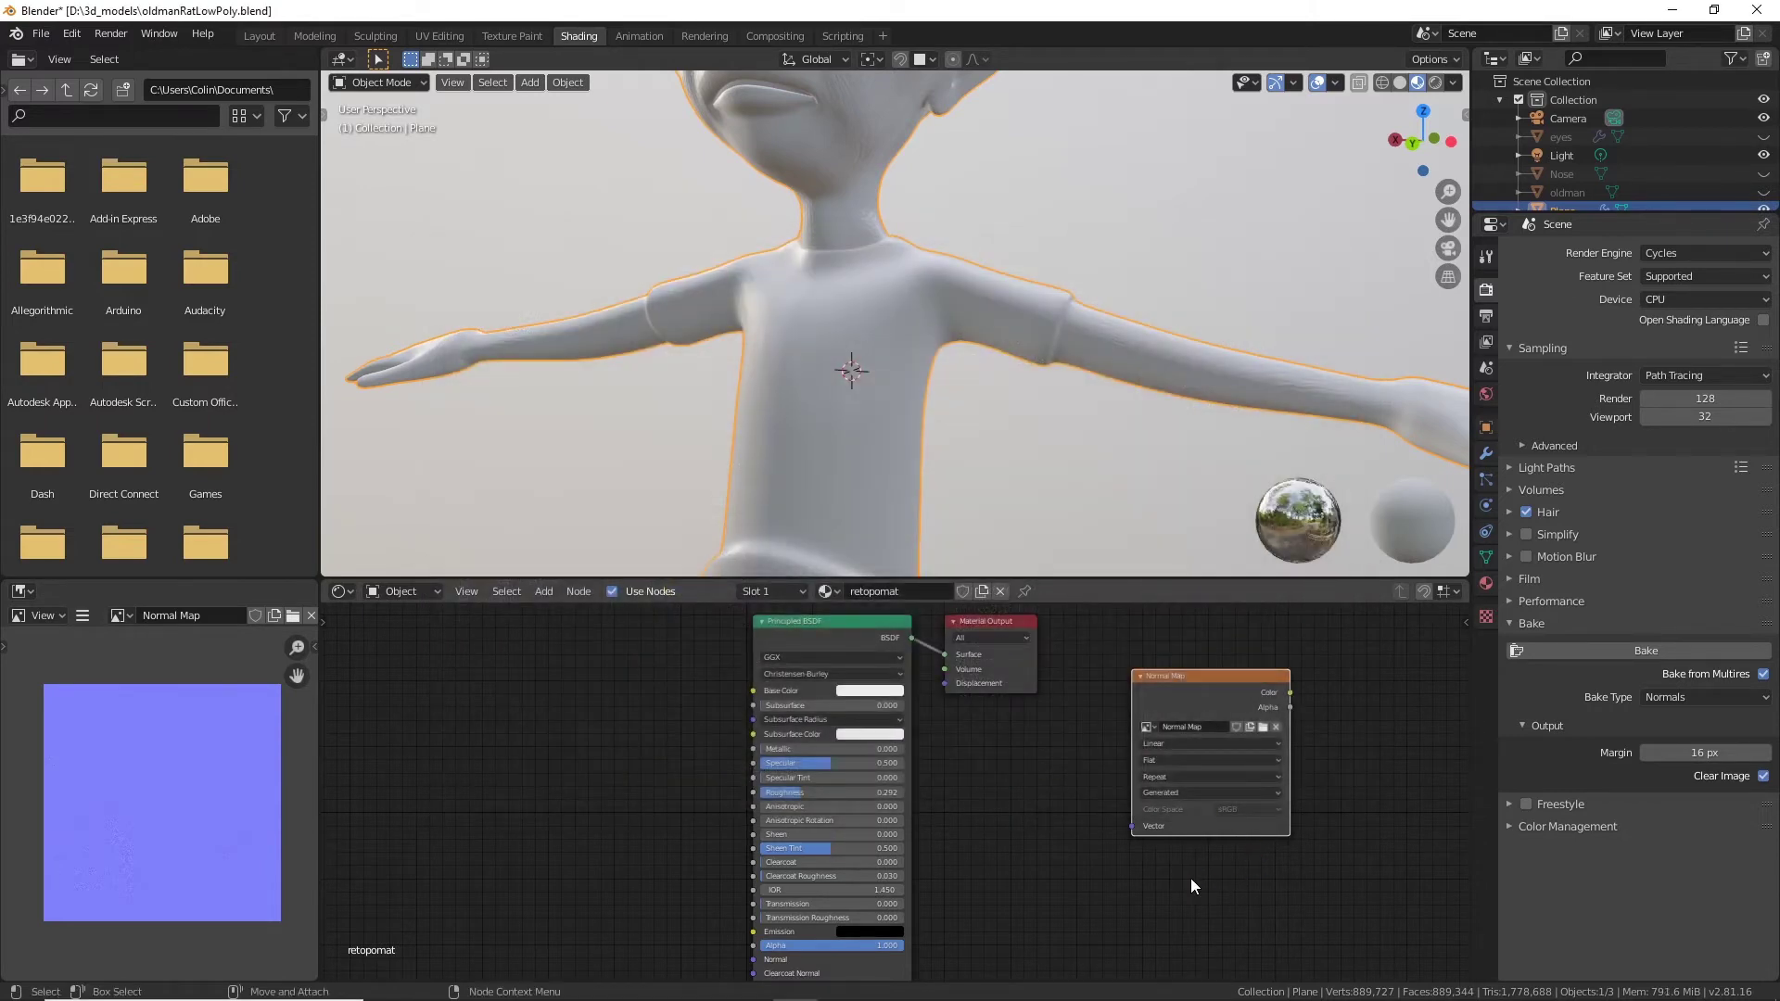
Move the Normal Map image node to the input side of the Principled BSDF, level with its Normal socket and leaving a gap between them.
drag(1238, 676, 584, 820)
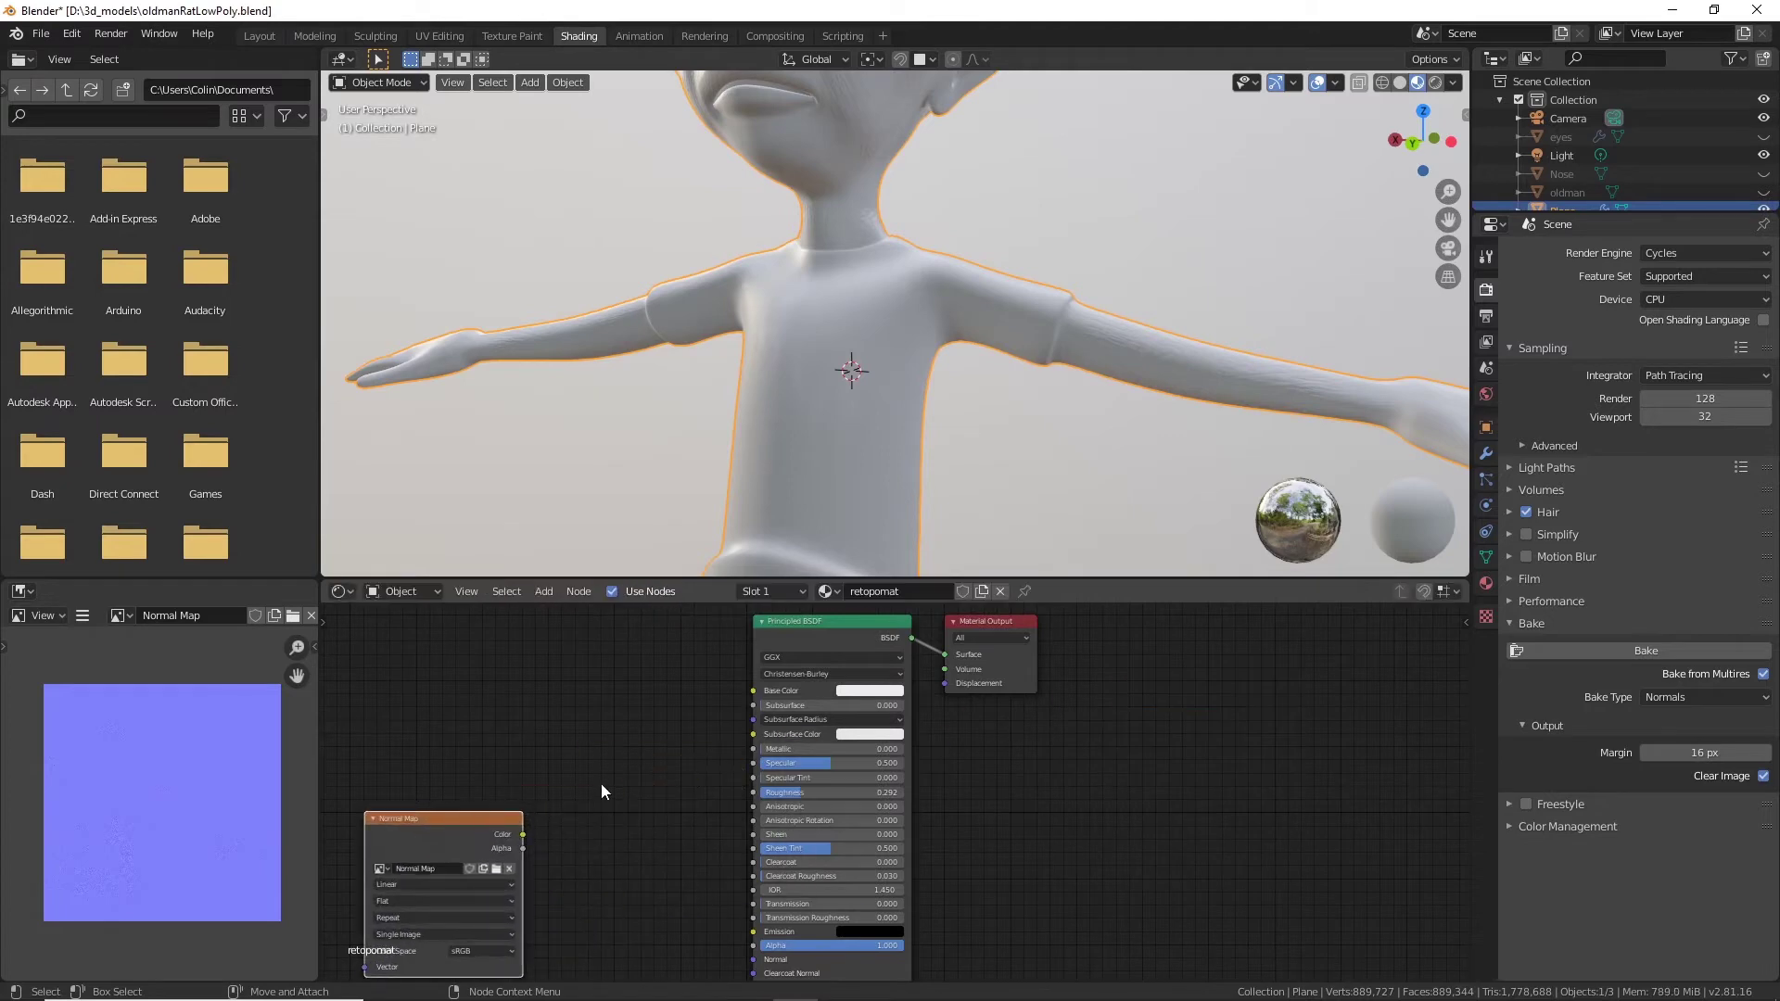
middle_drag(629, 795, 649, 729)
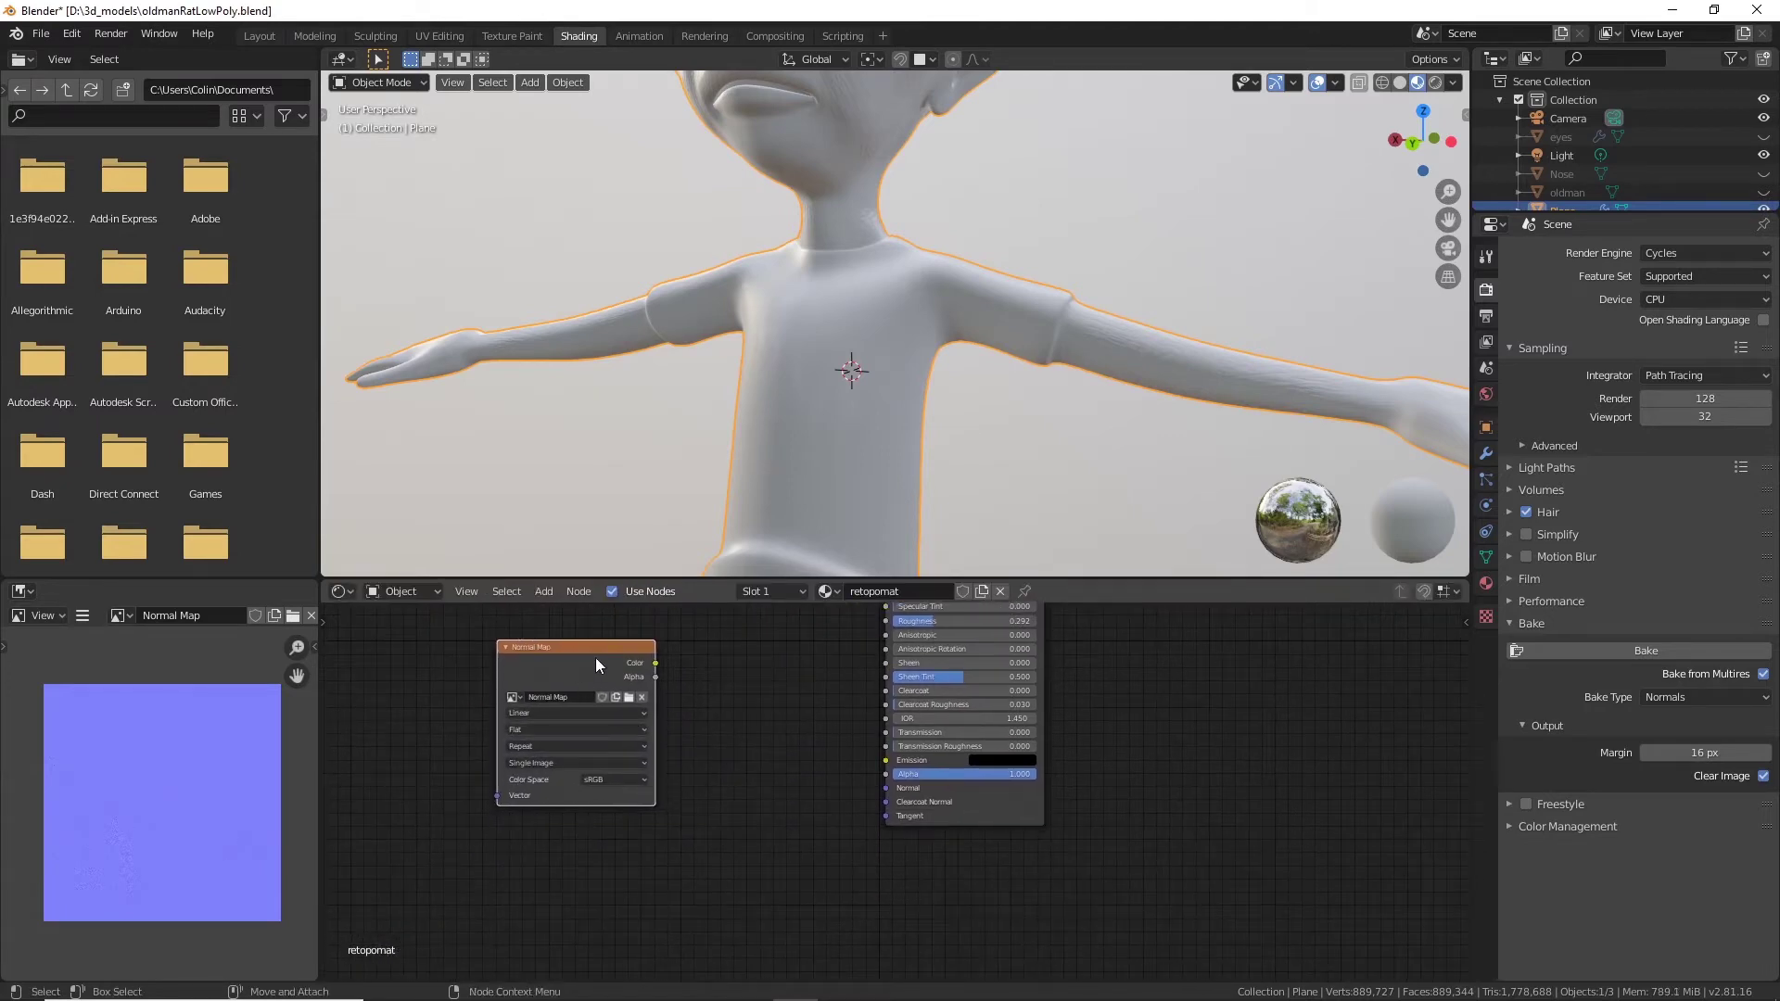
drag(595, 665, 628, 733)
scroll(862, 846, up, 4)
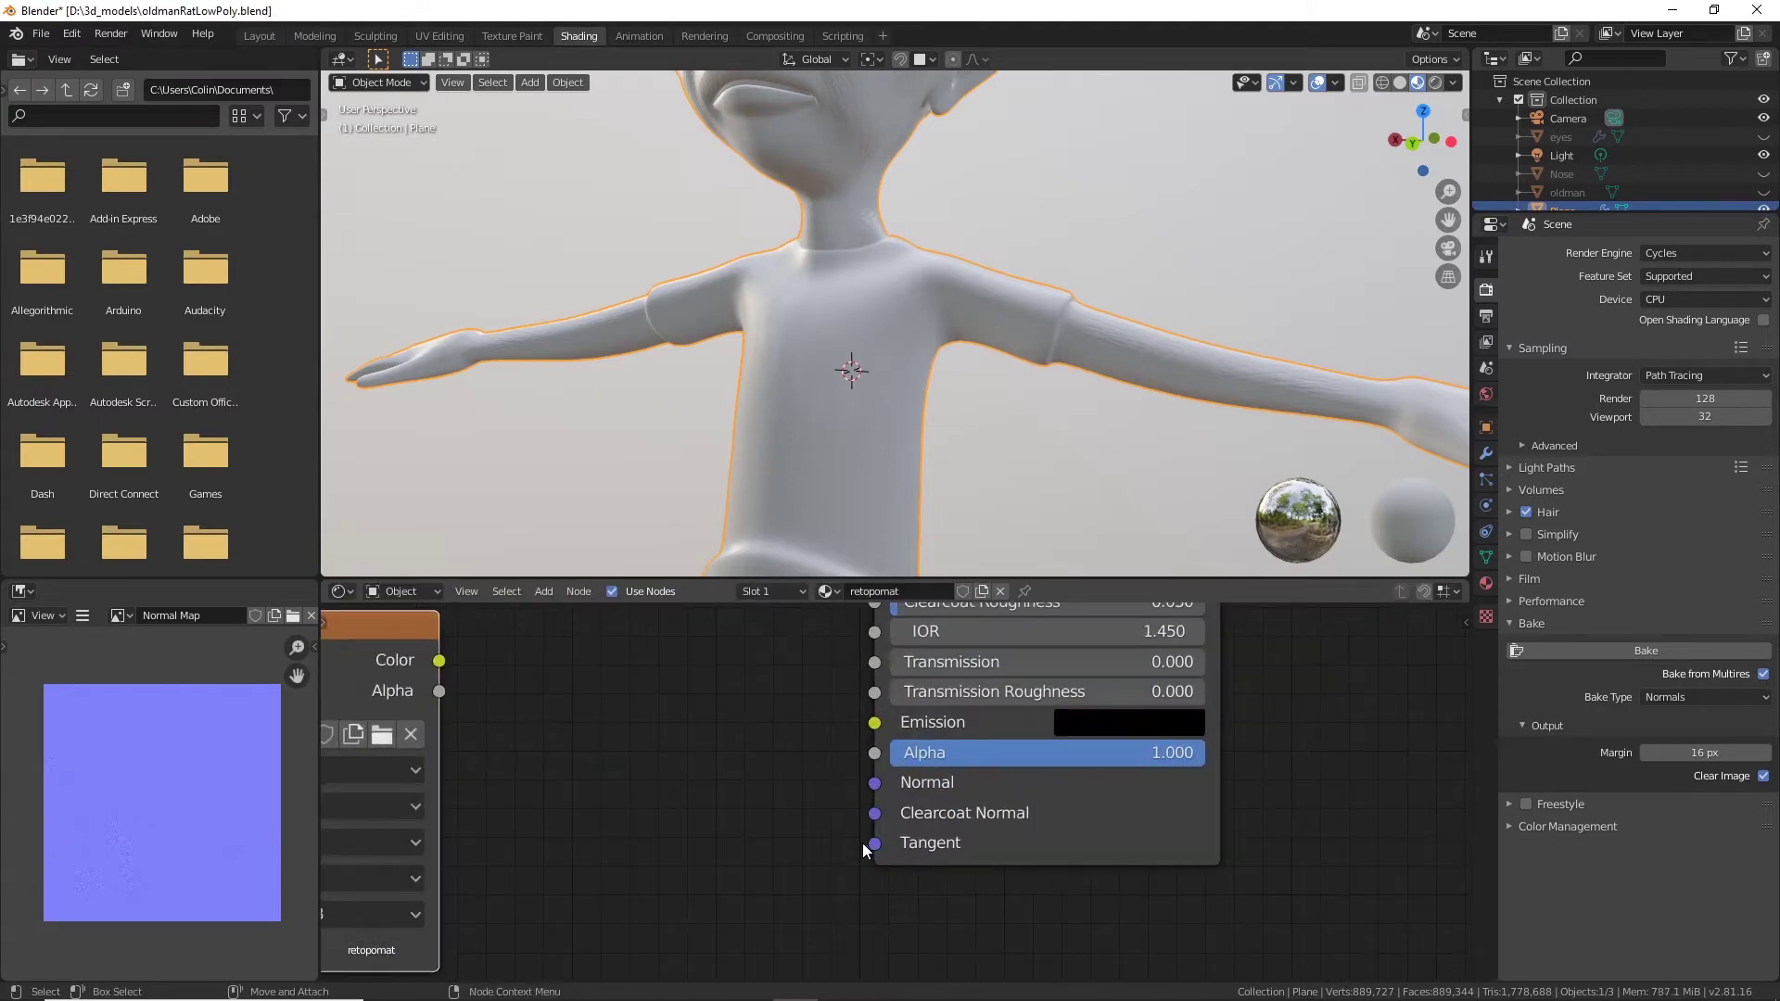
ctrl+scroll(862, 843, left, 5)
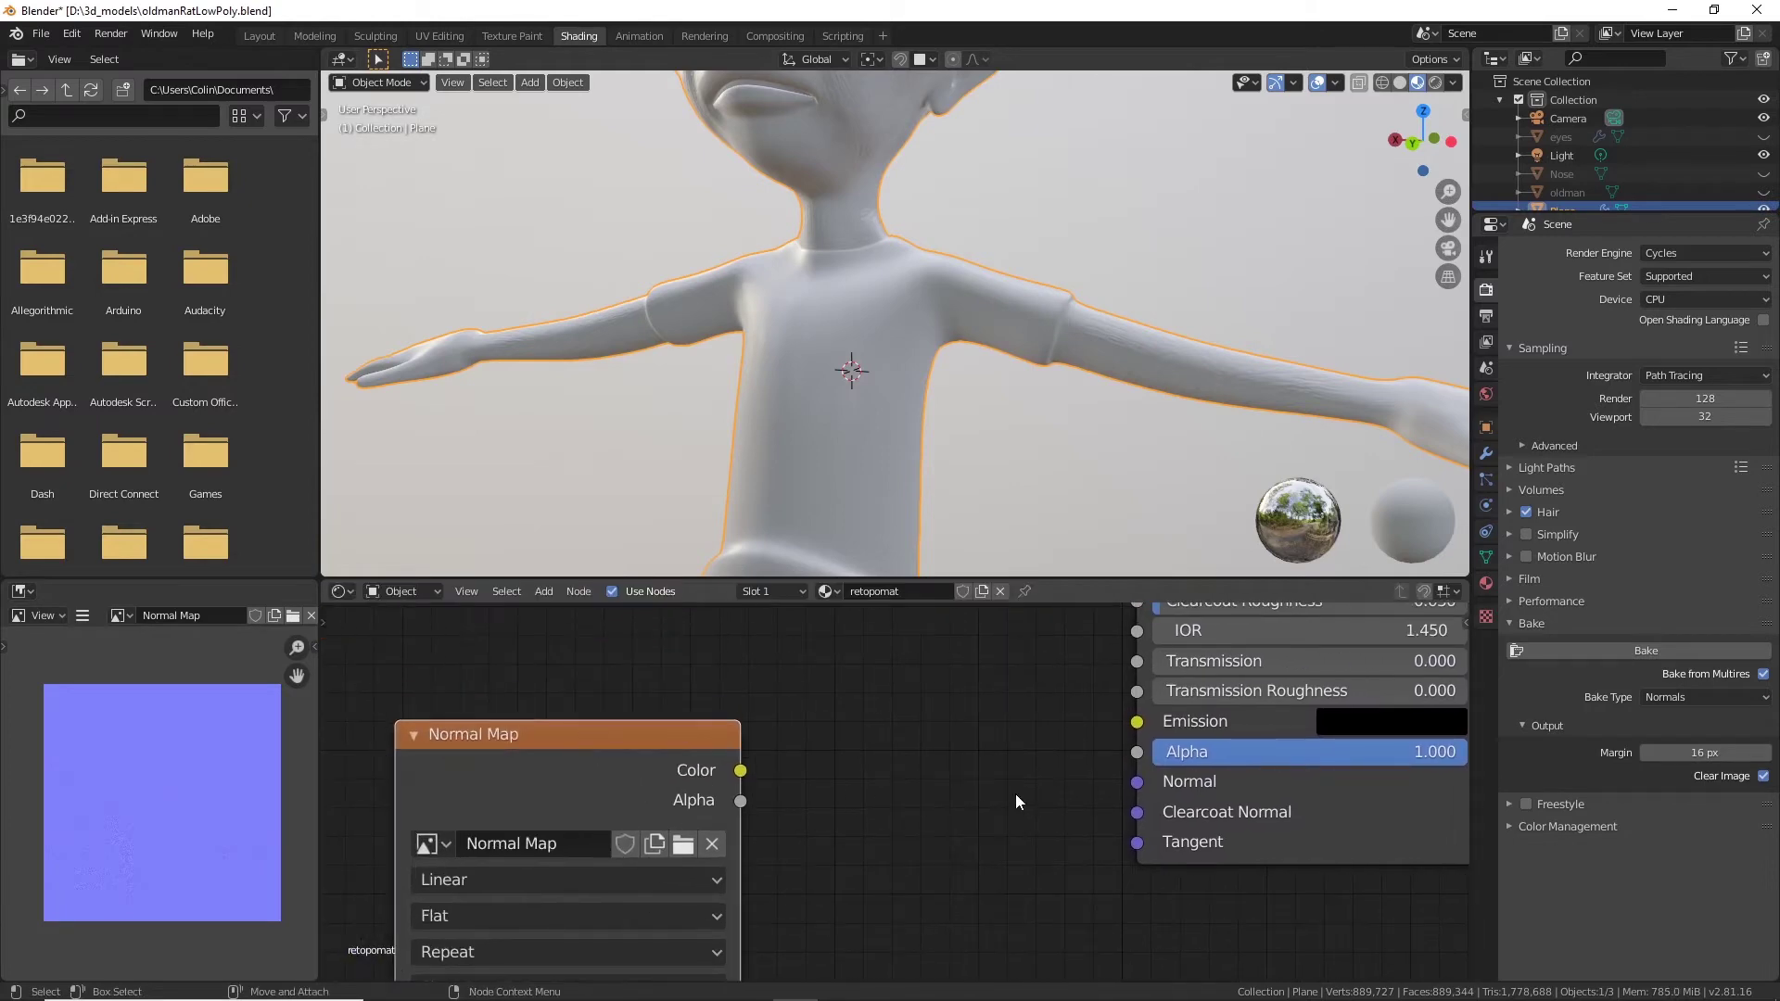
scroll(1015, 802, down, 3)
drag(687, 758, 624, 761)
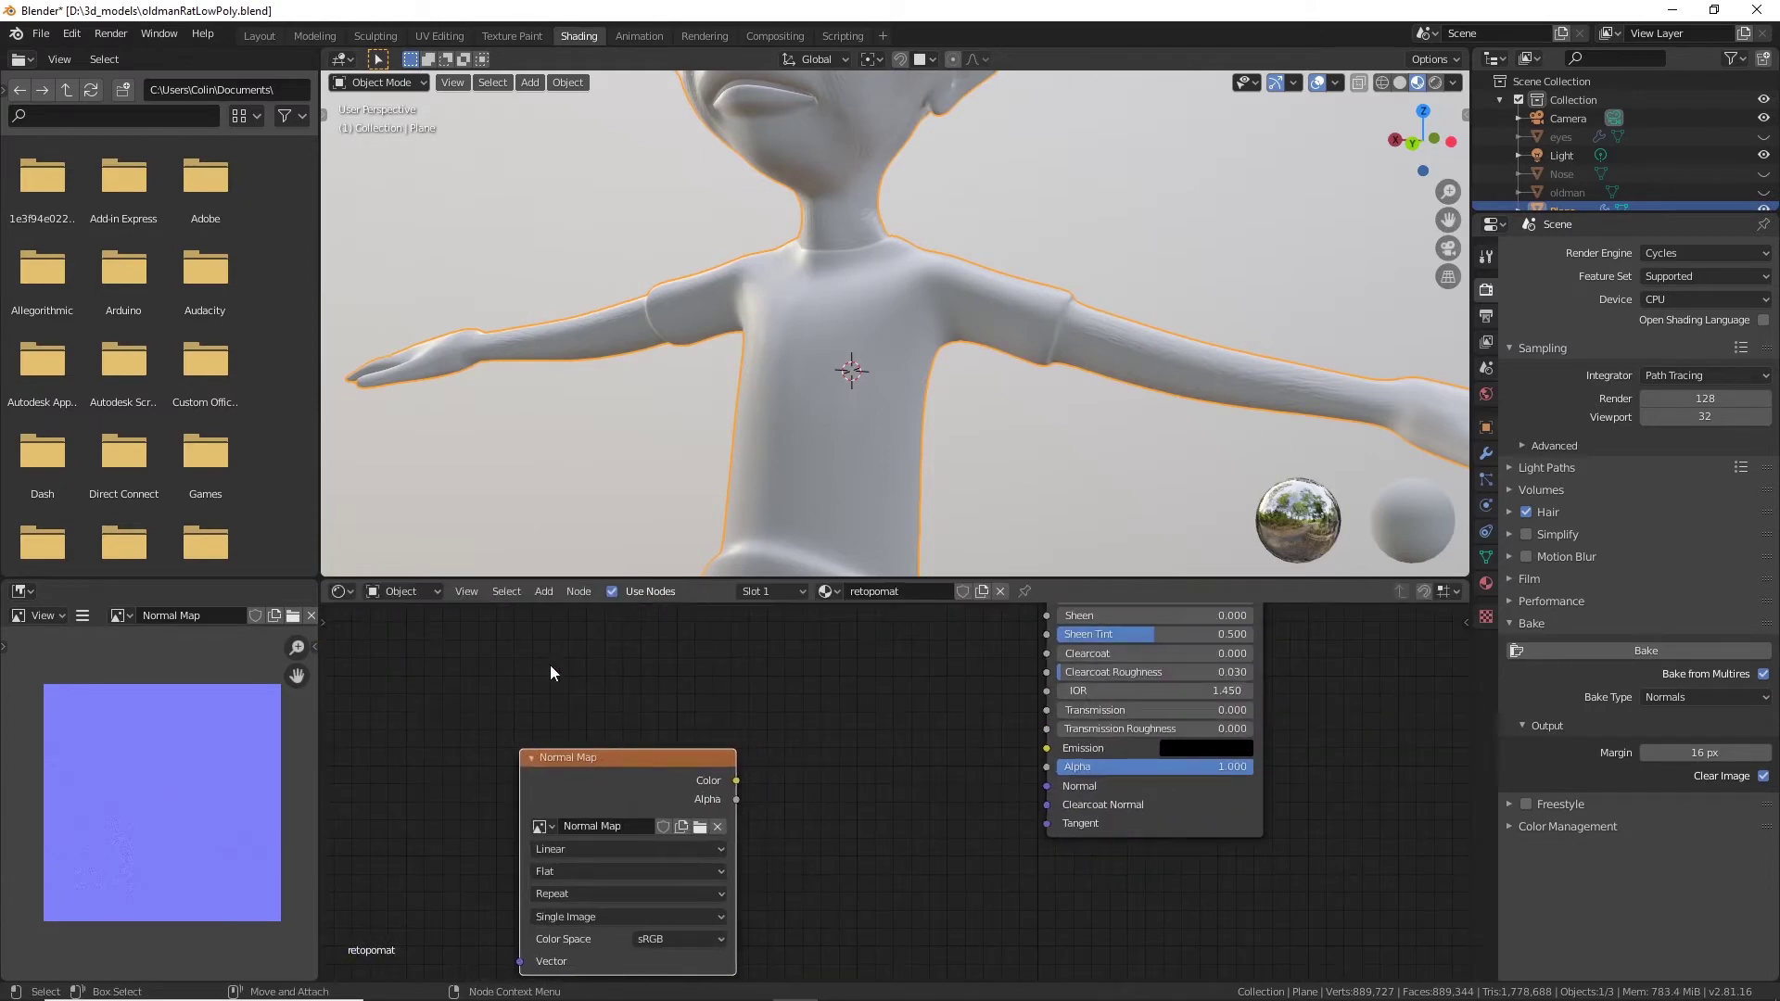
Add a Normal Map vector node between the image texture and the Principled BSDF, linking Color to Color and Normal to Normal.
click(543, 592)
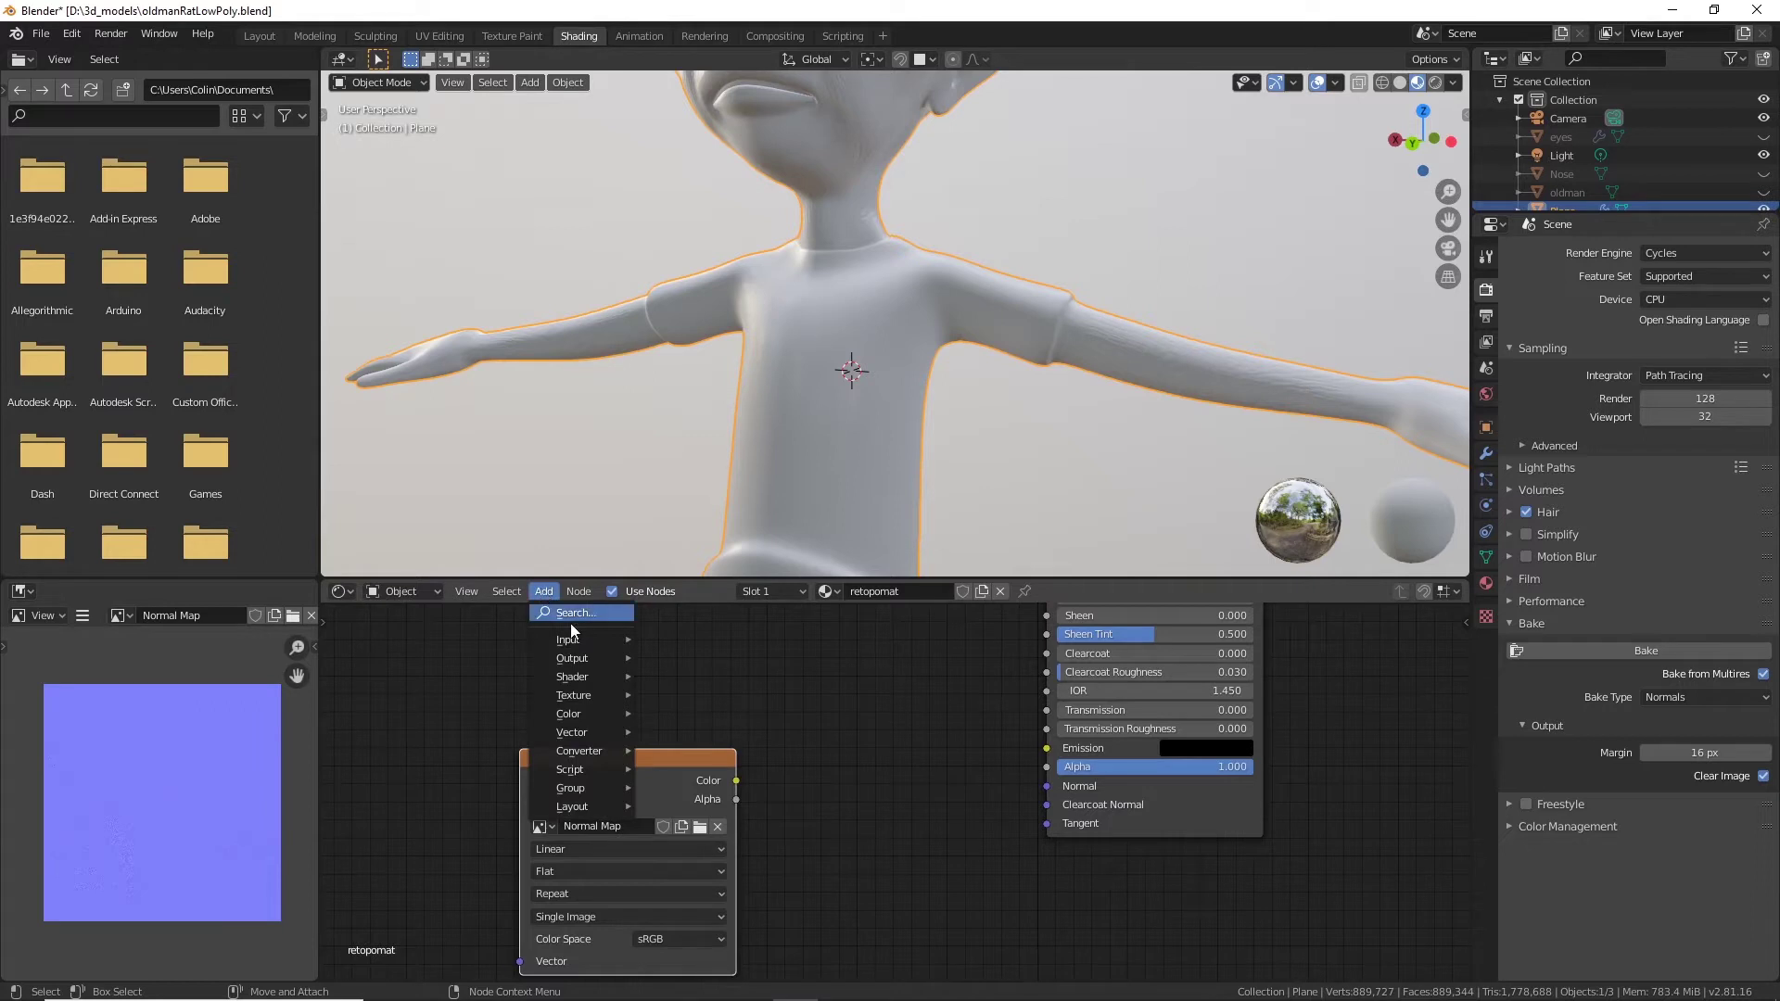
click(562, 614)
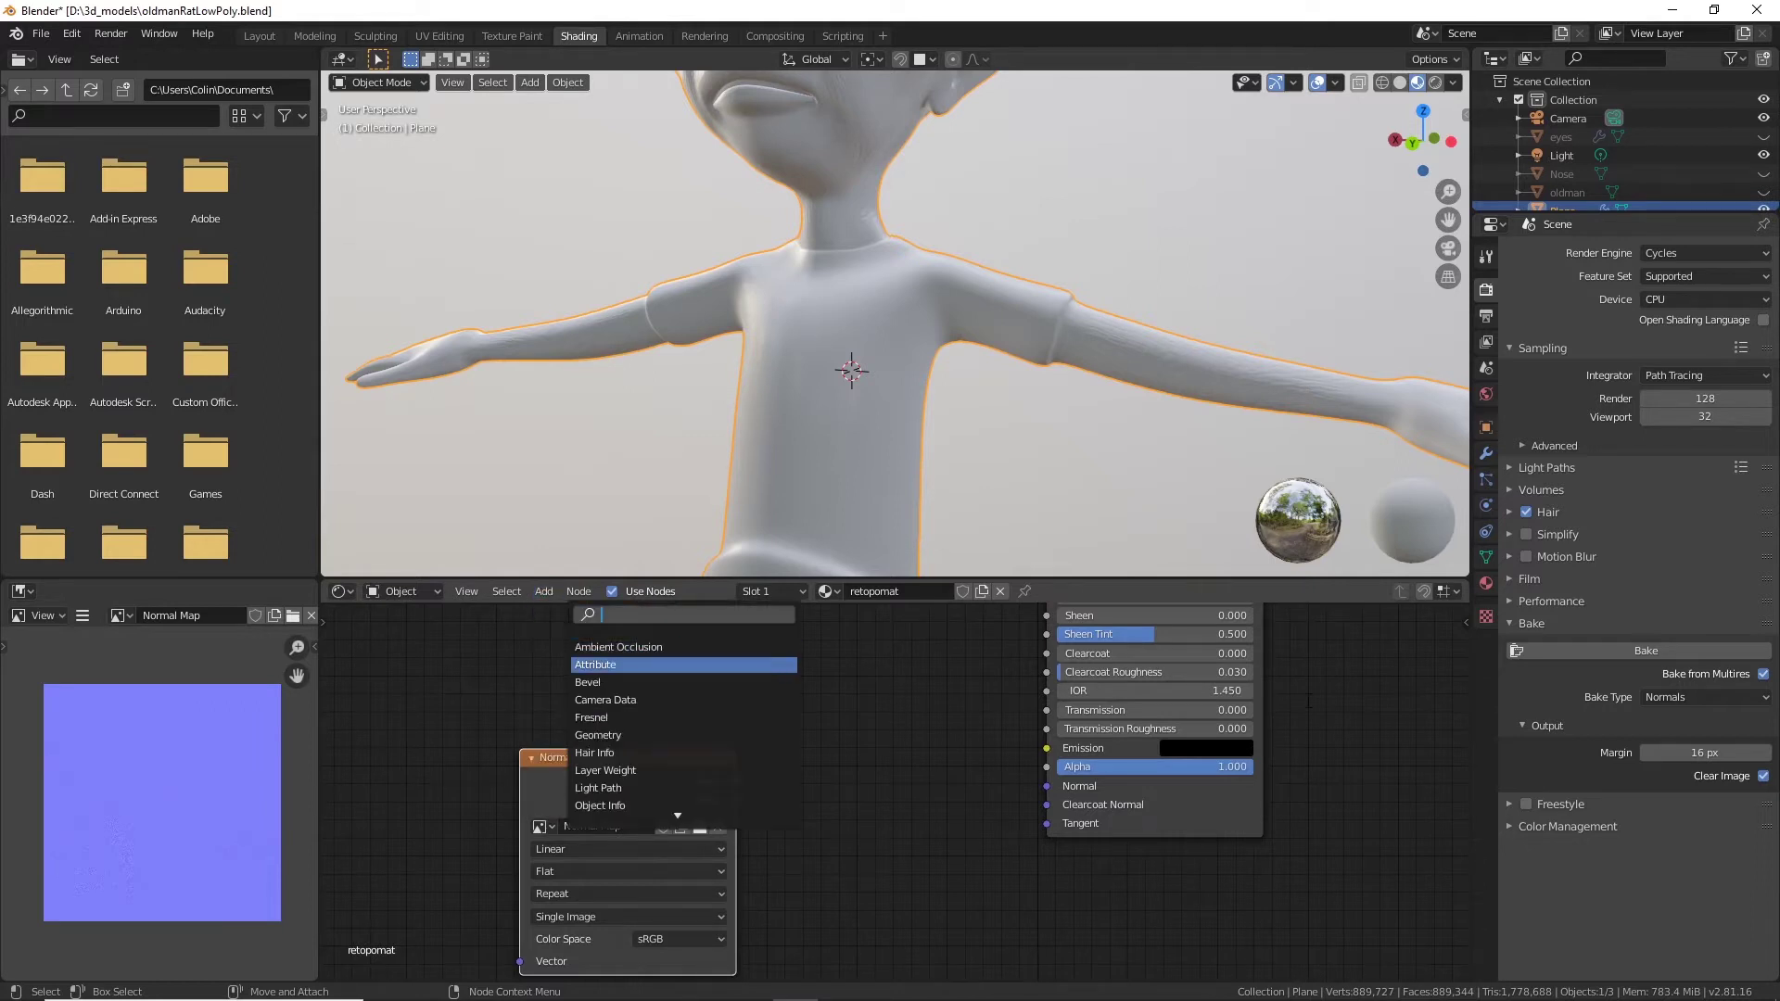
text(normal)
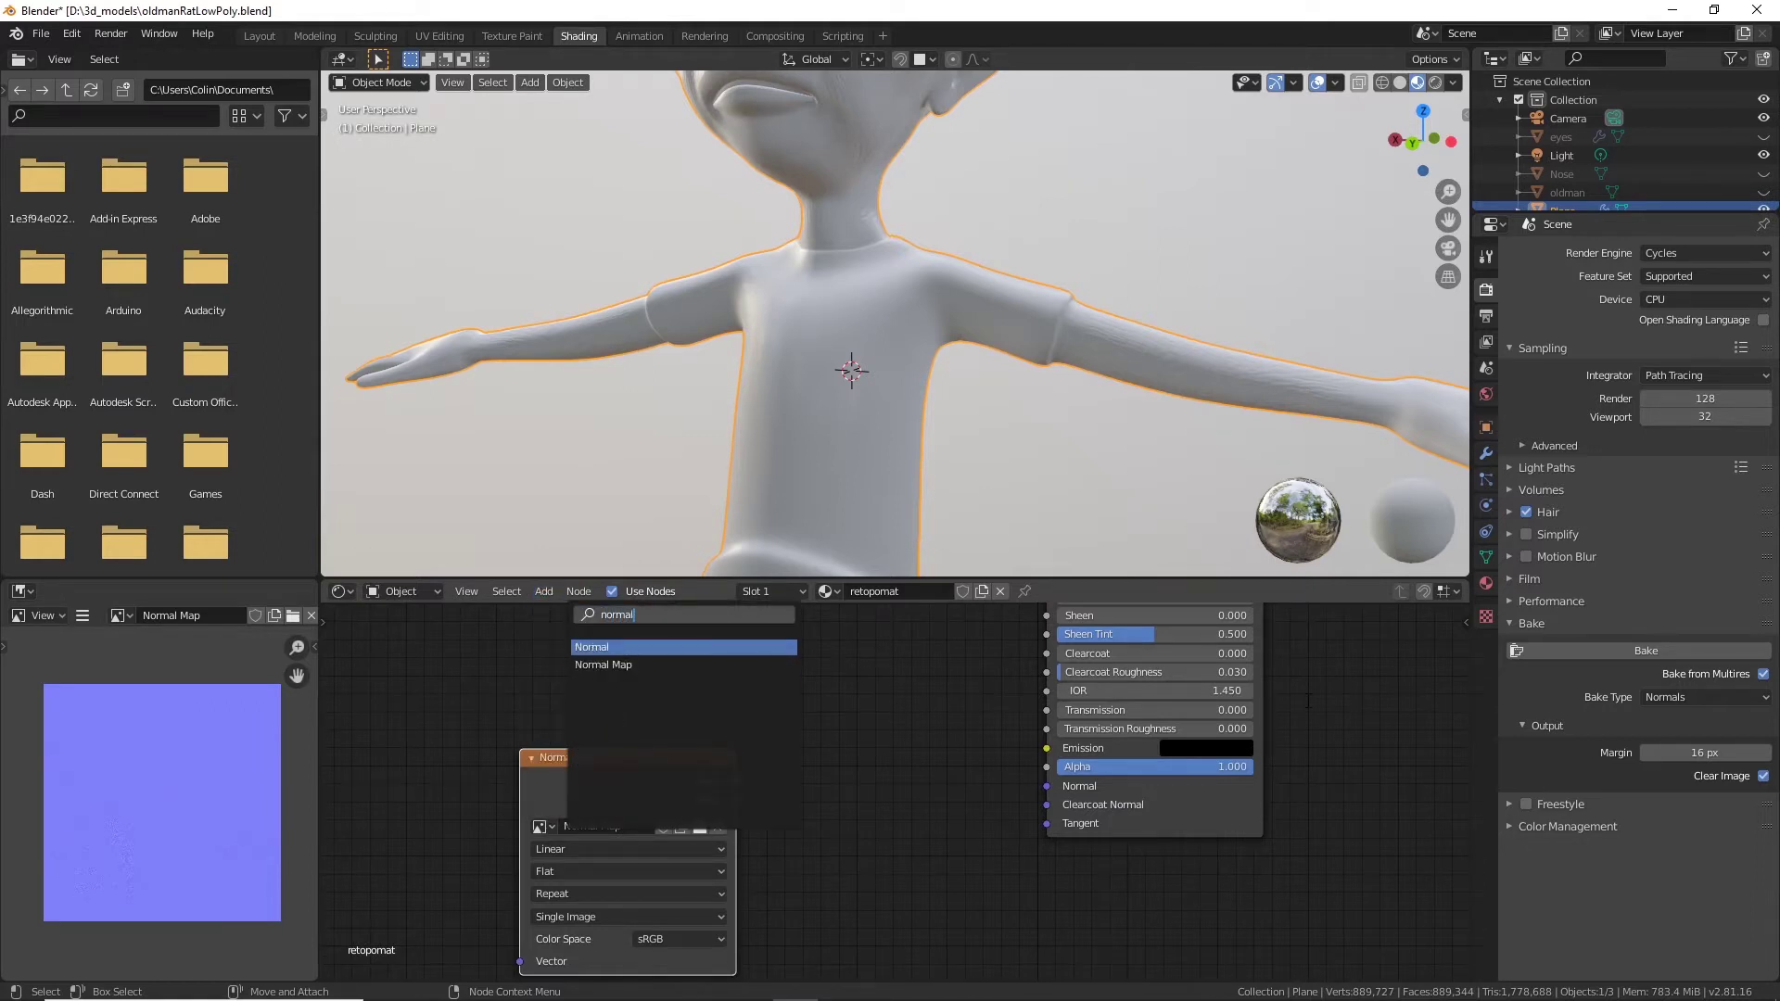
click(604, 665)
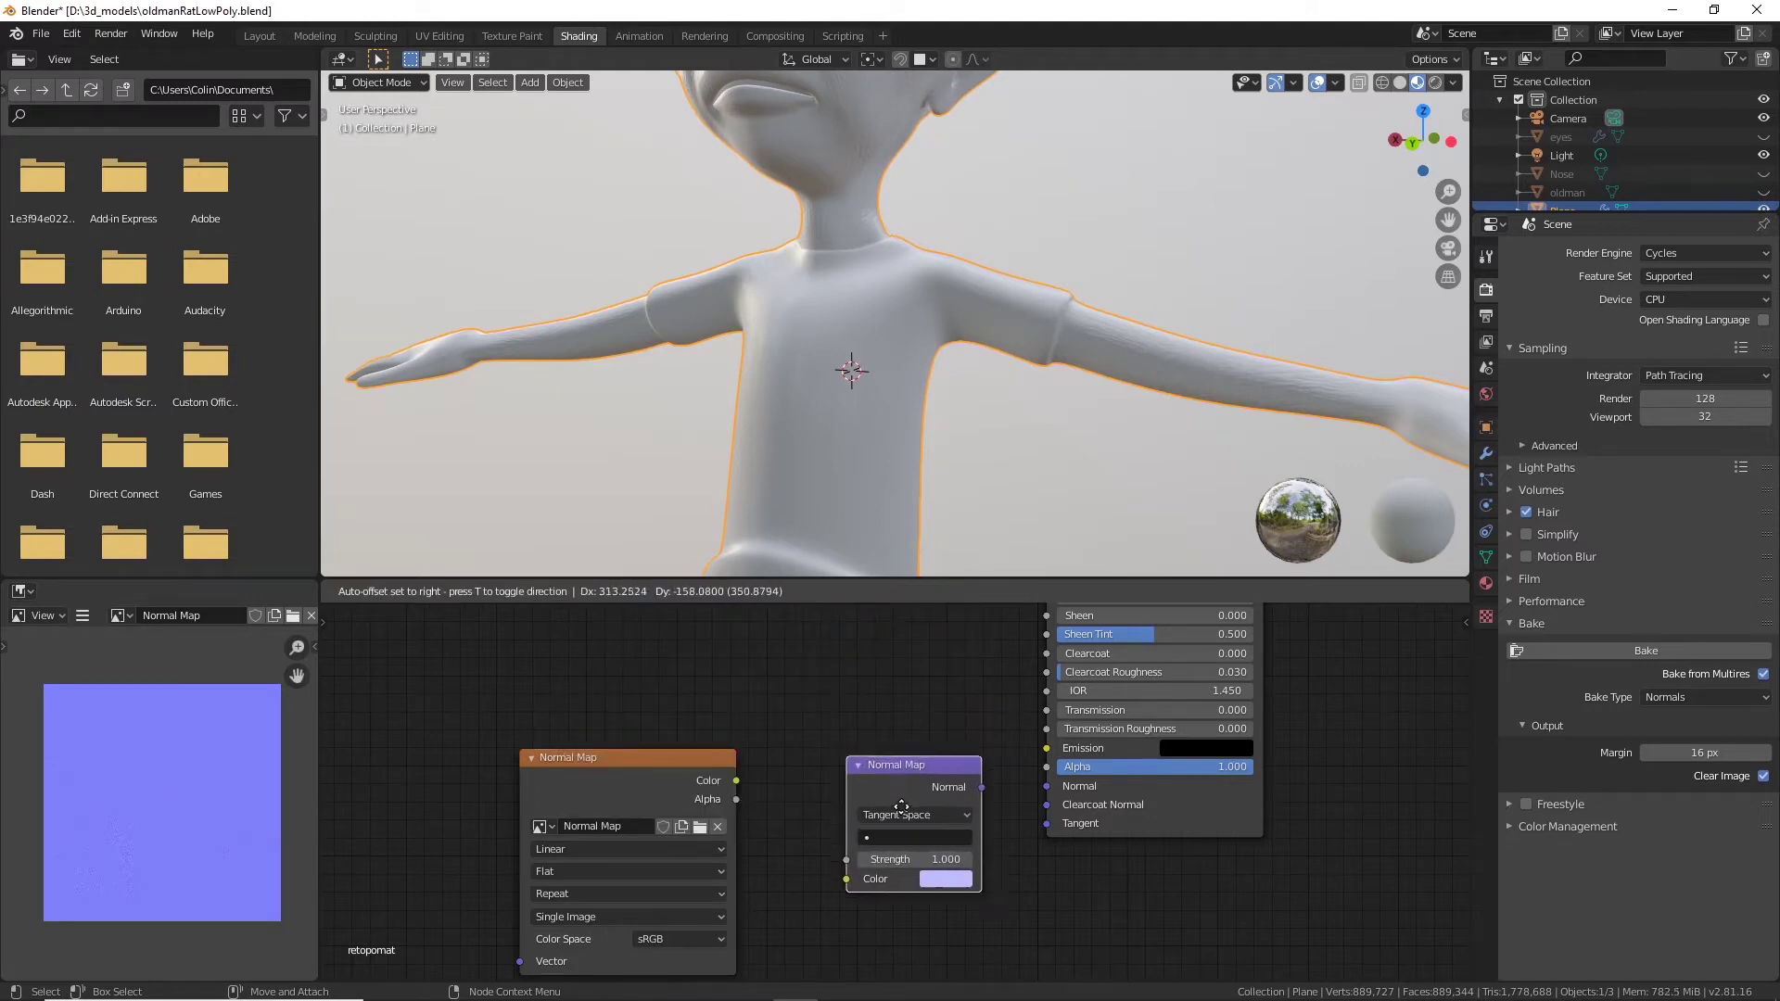
click(897, 805)
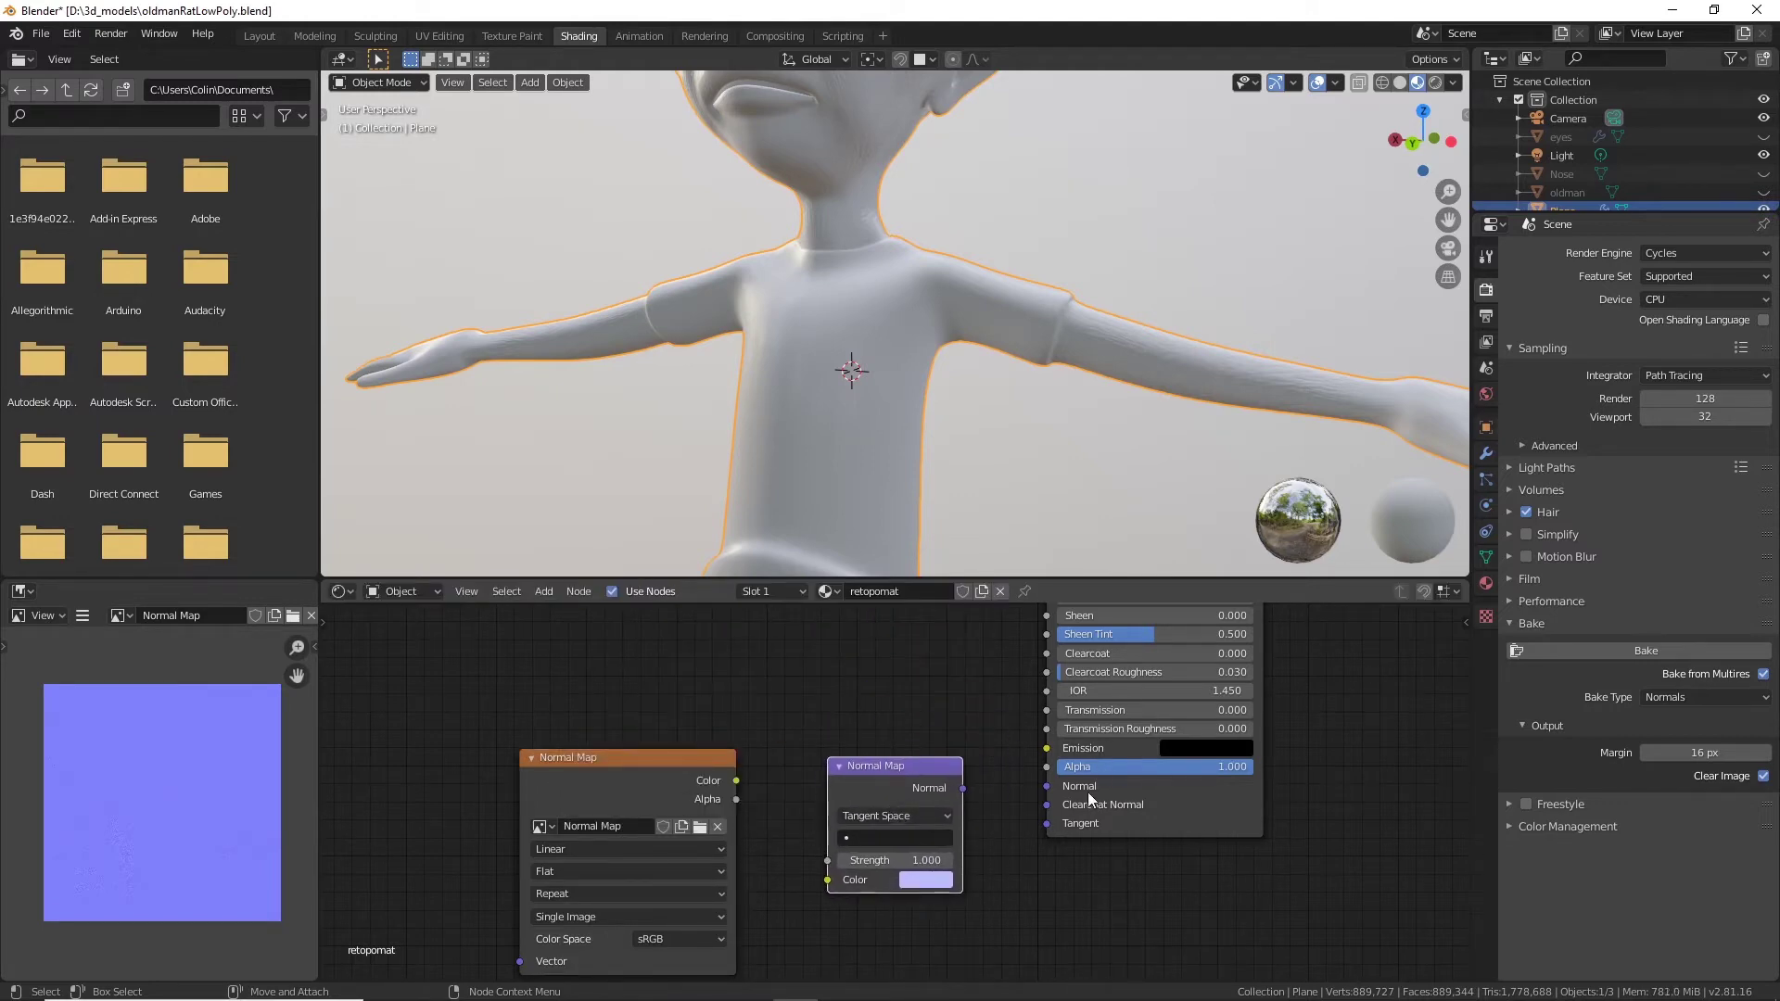
drag(738, 780, 828, 880)
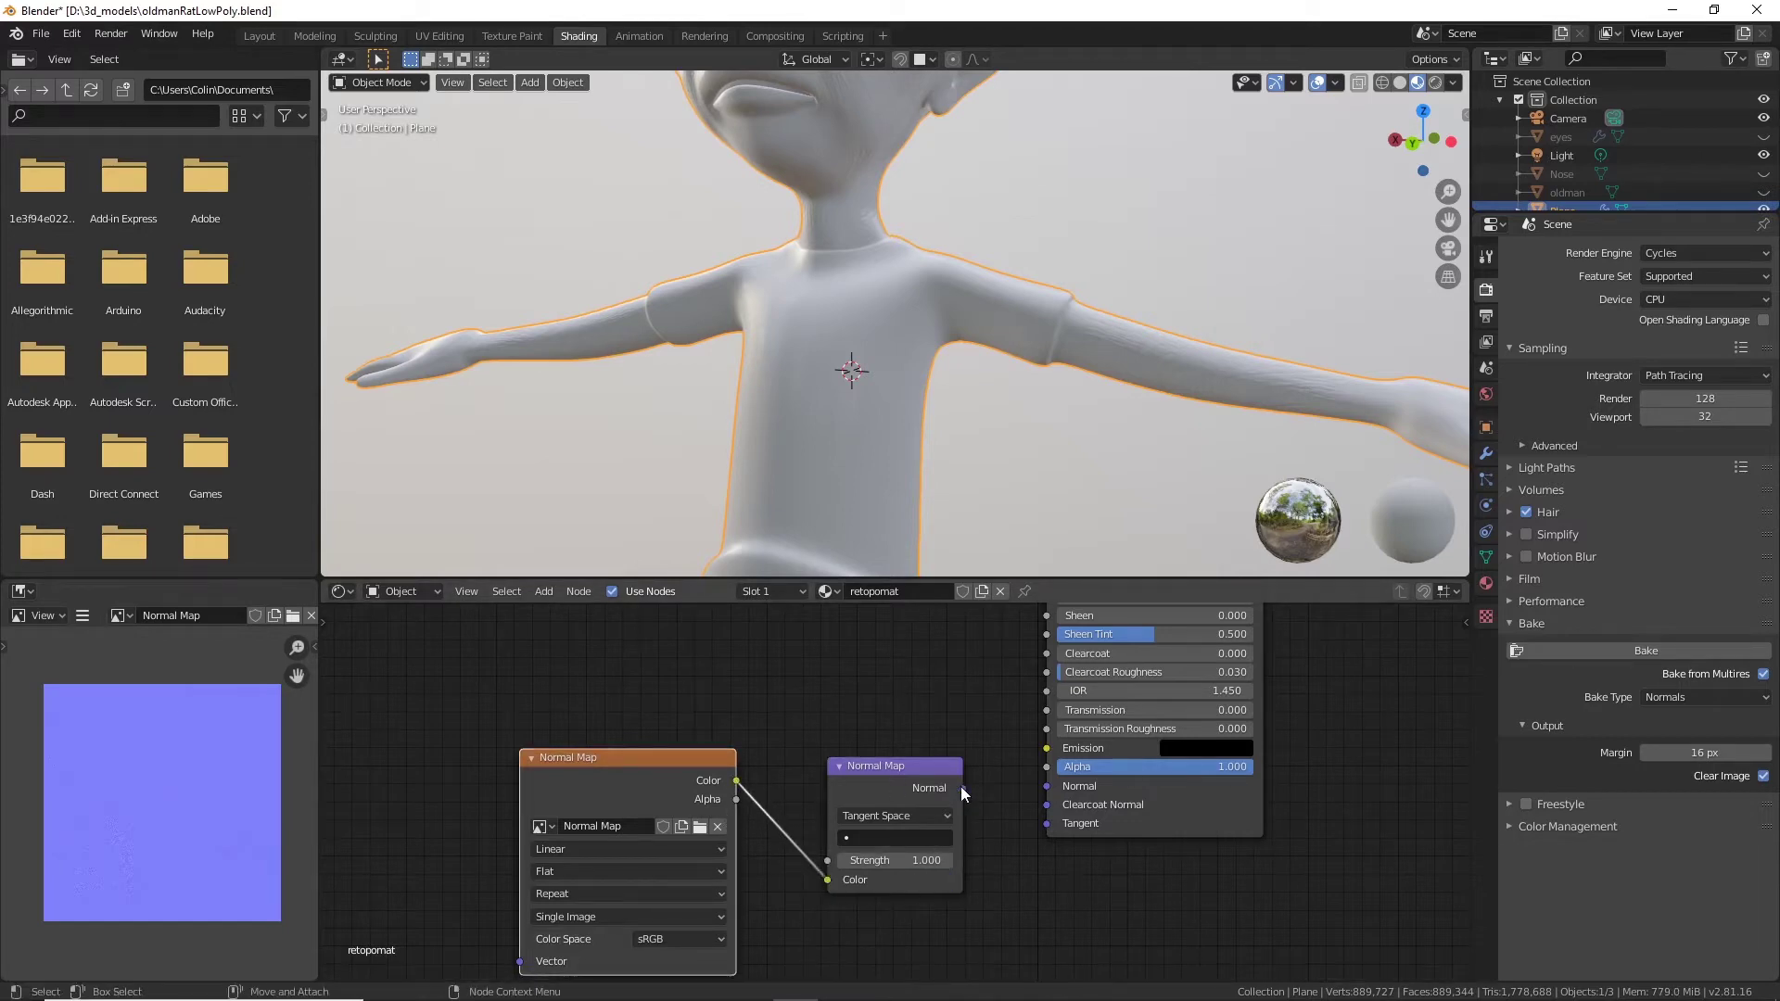
drag(963, 789, 1000, 794)
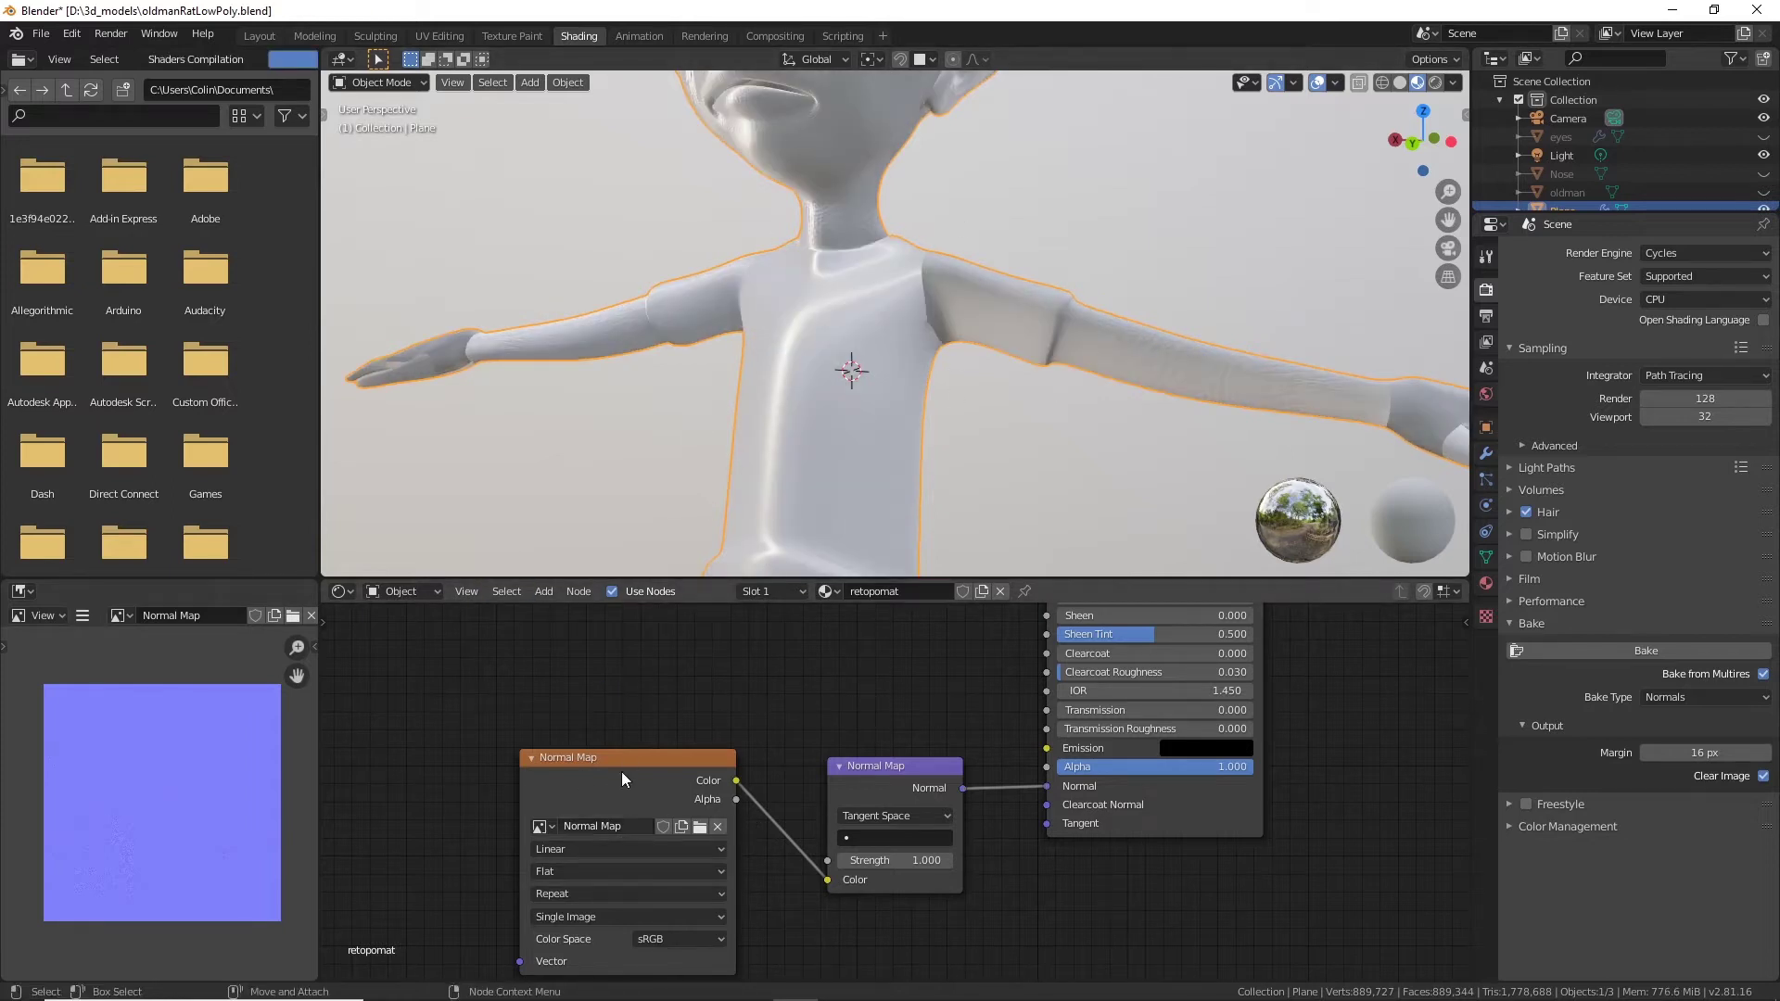
Move the Normal Map image node farther from the vector node and set its color space to Non-Color.
drag(659, 760, 614, 742)
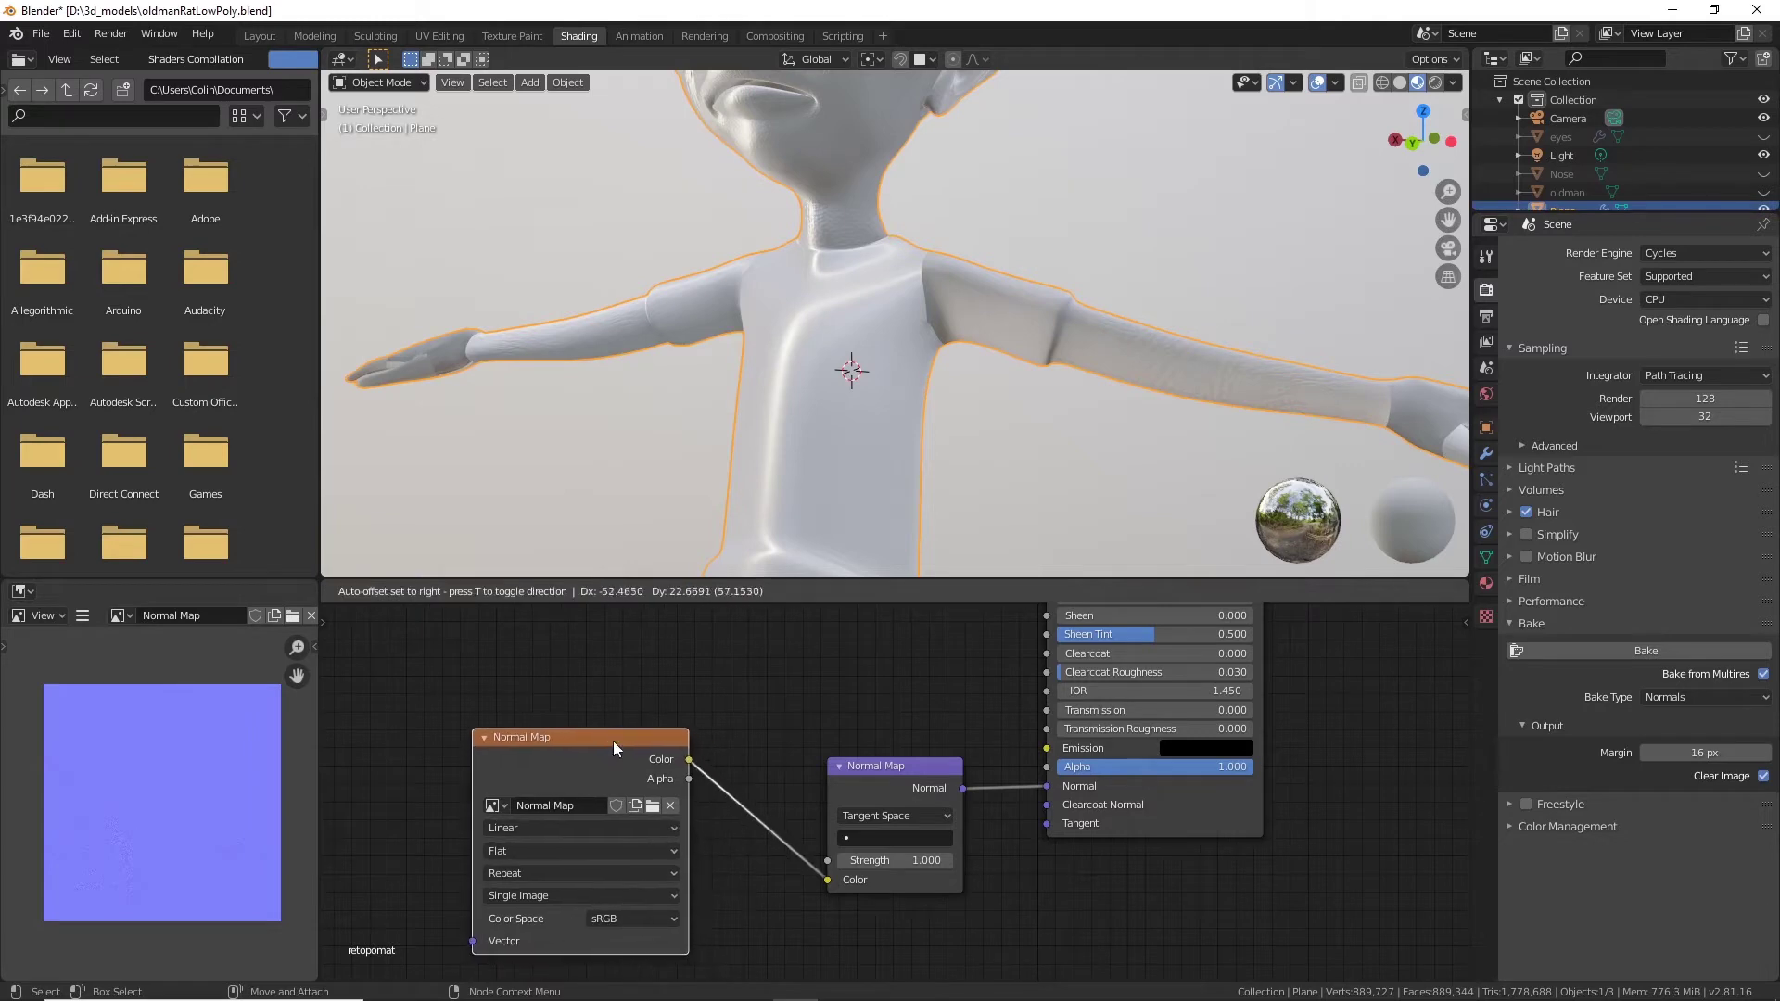
click(645, 916)
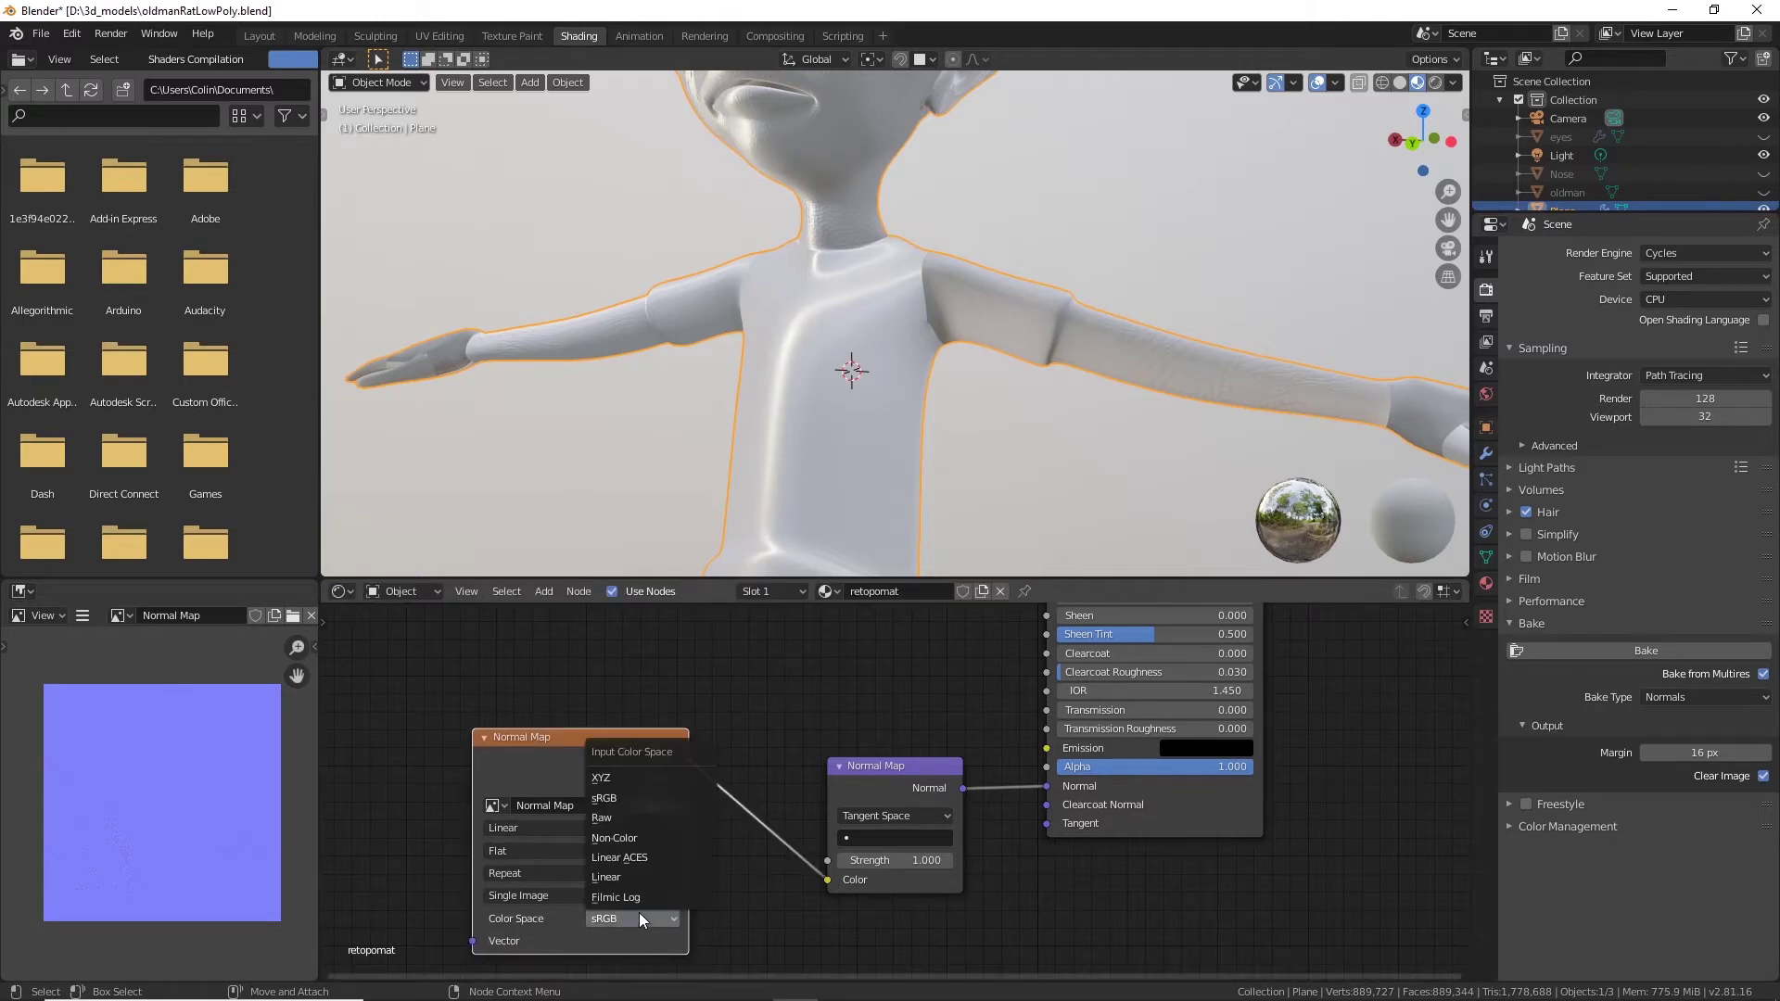
click(653, 840)
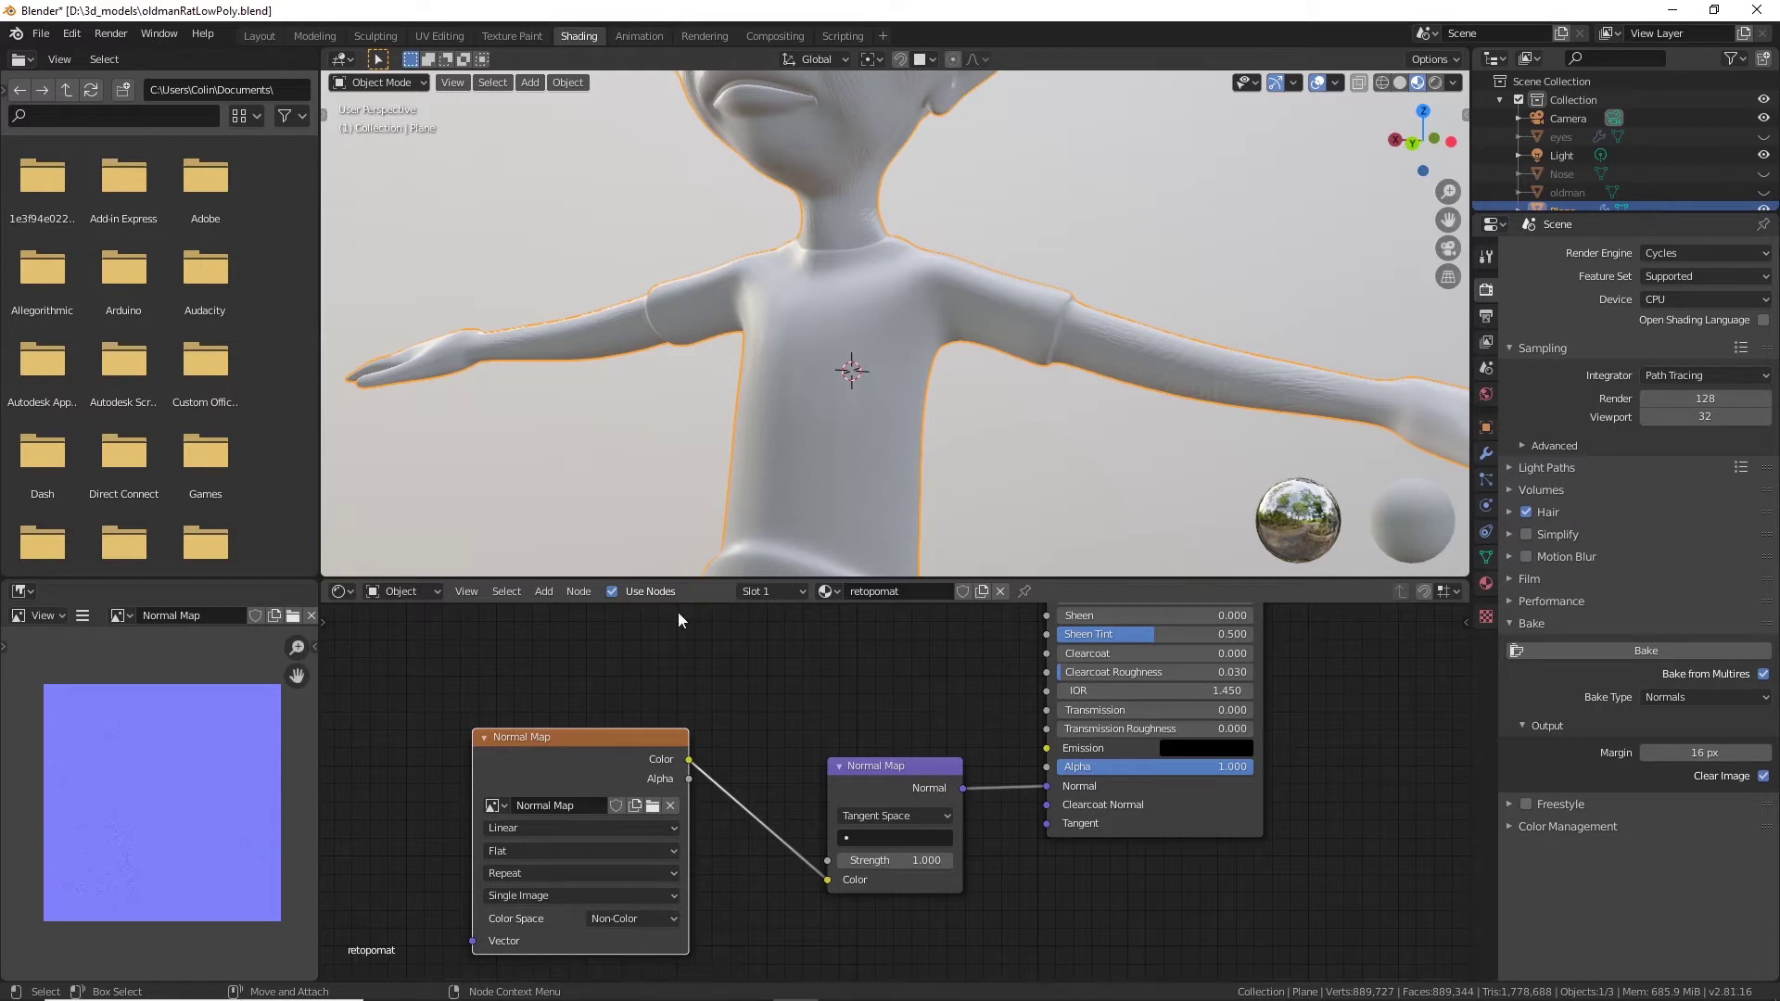
Turn off the Multires modifier's viewport display and inspect the baked skin detail around the low-poly face.
middle_drag(1104, 438, 753, 278)
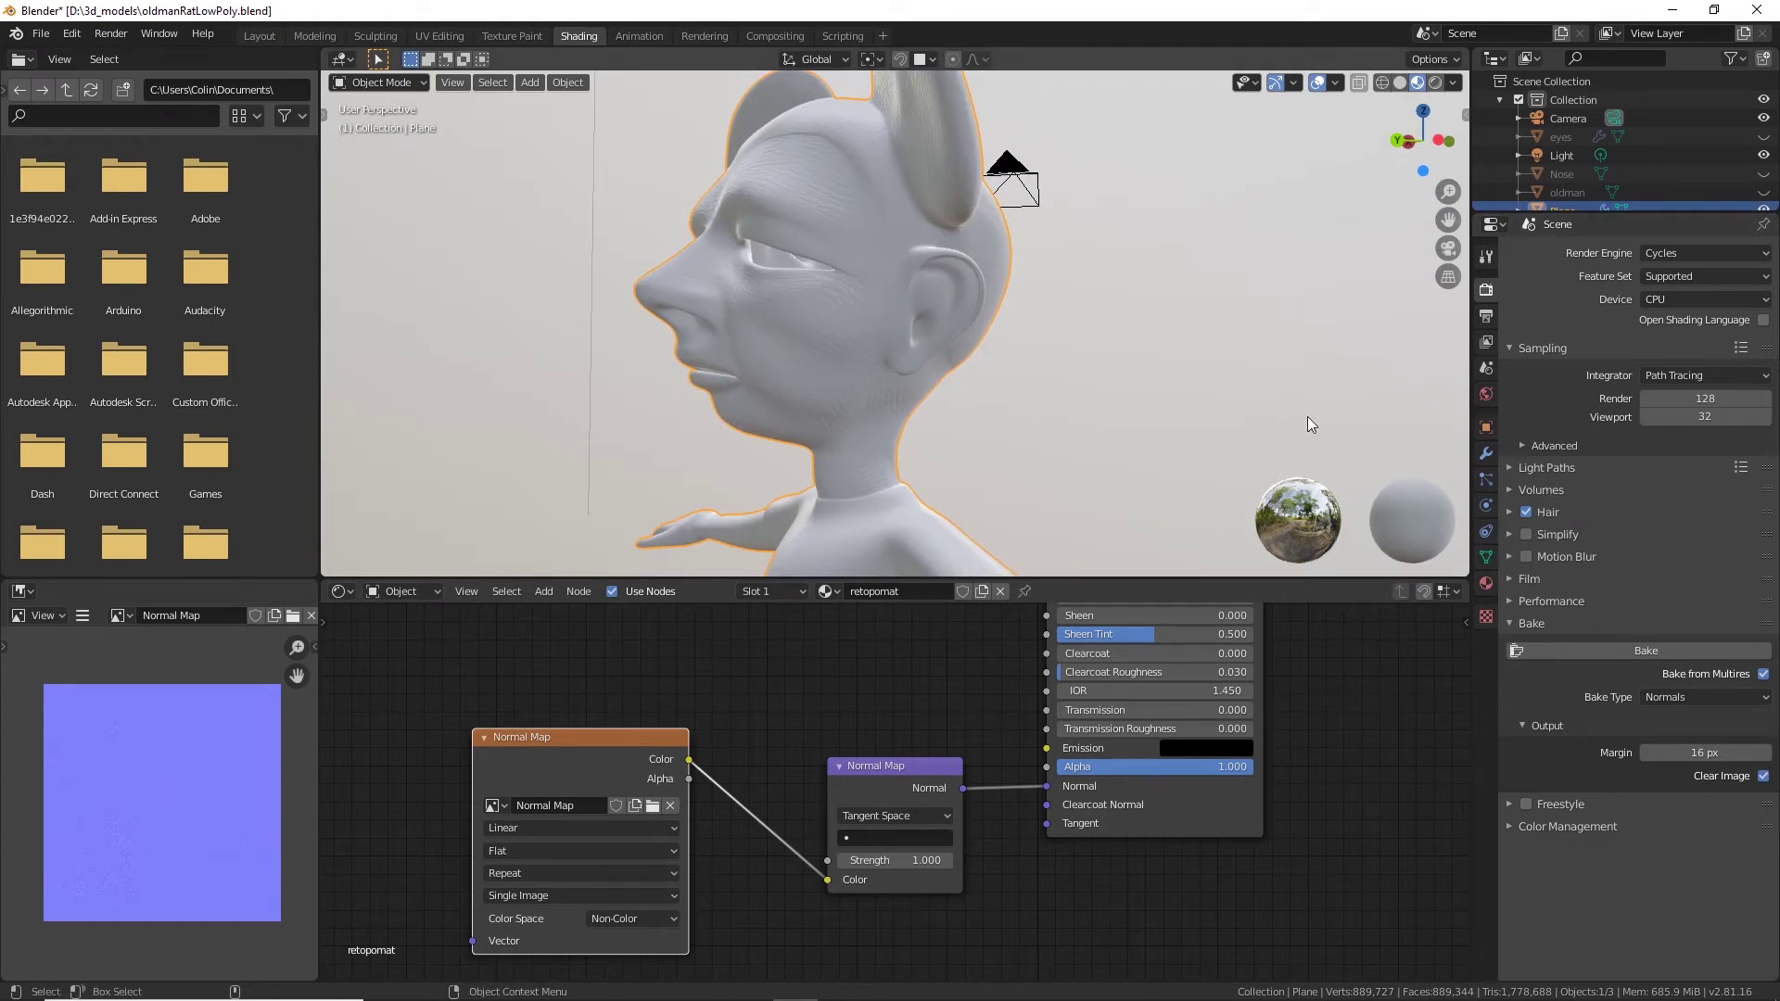
click(1487, 453)
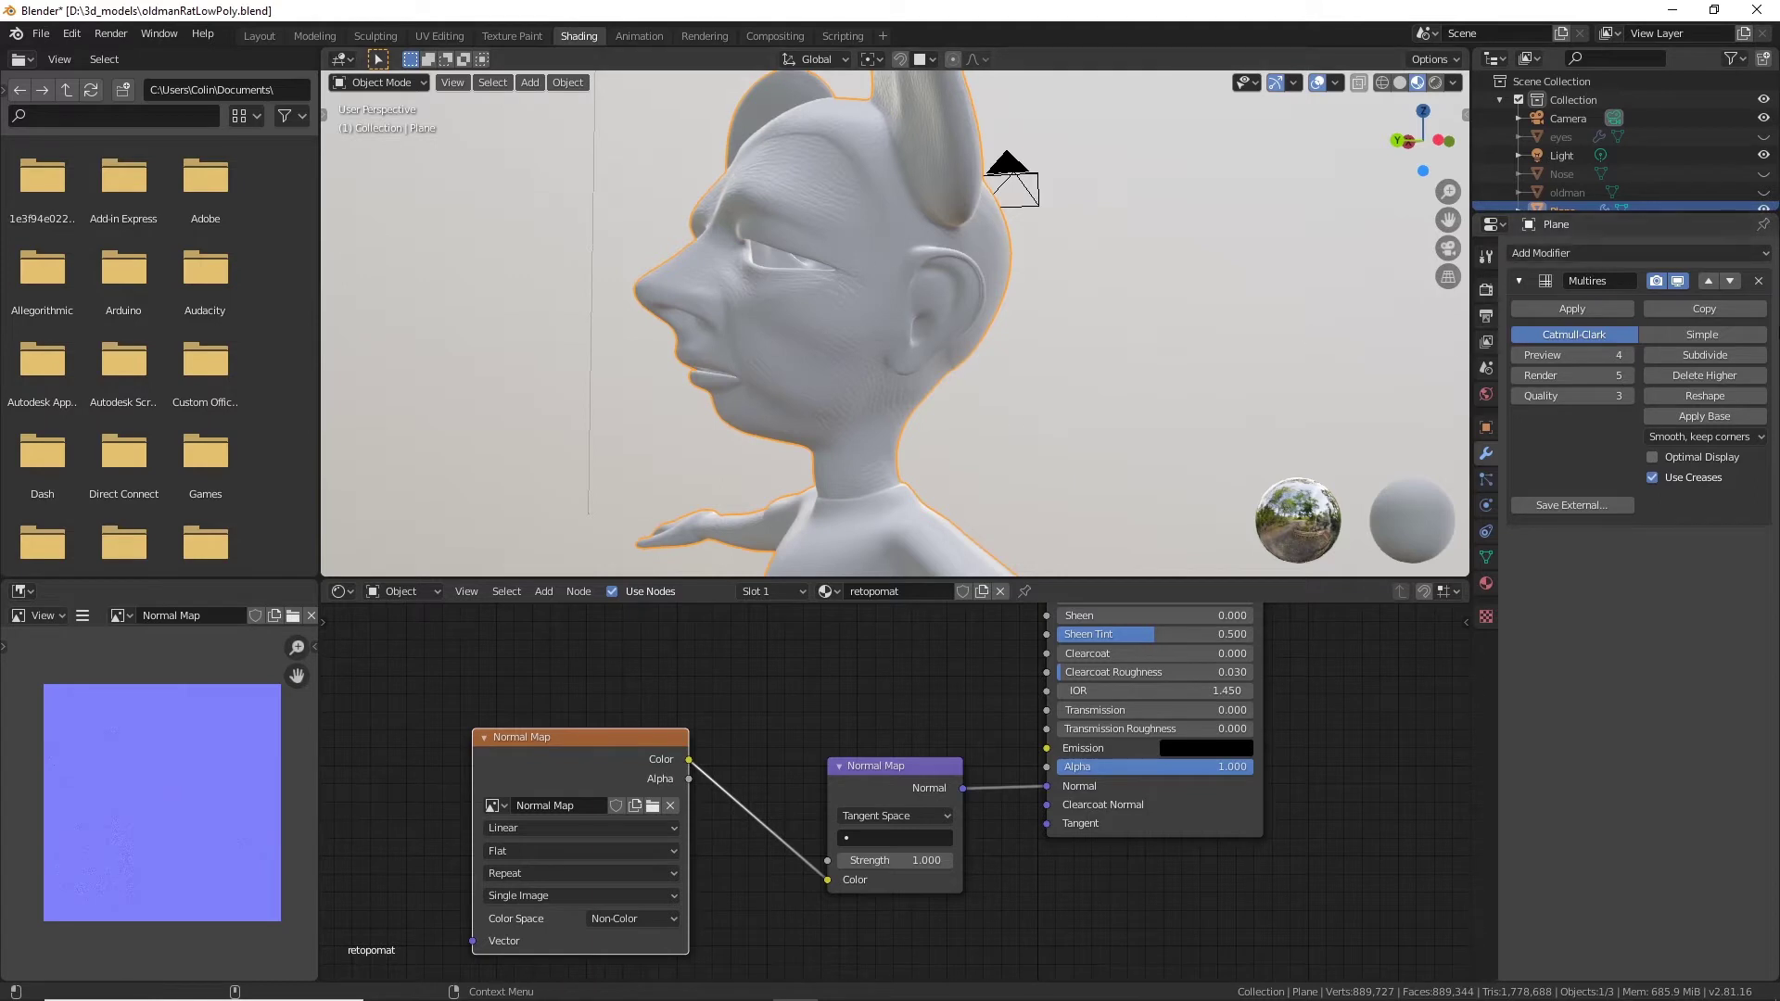
click(1679, 282)
scroll(1105, 431, up, 5)
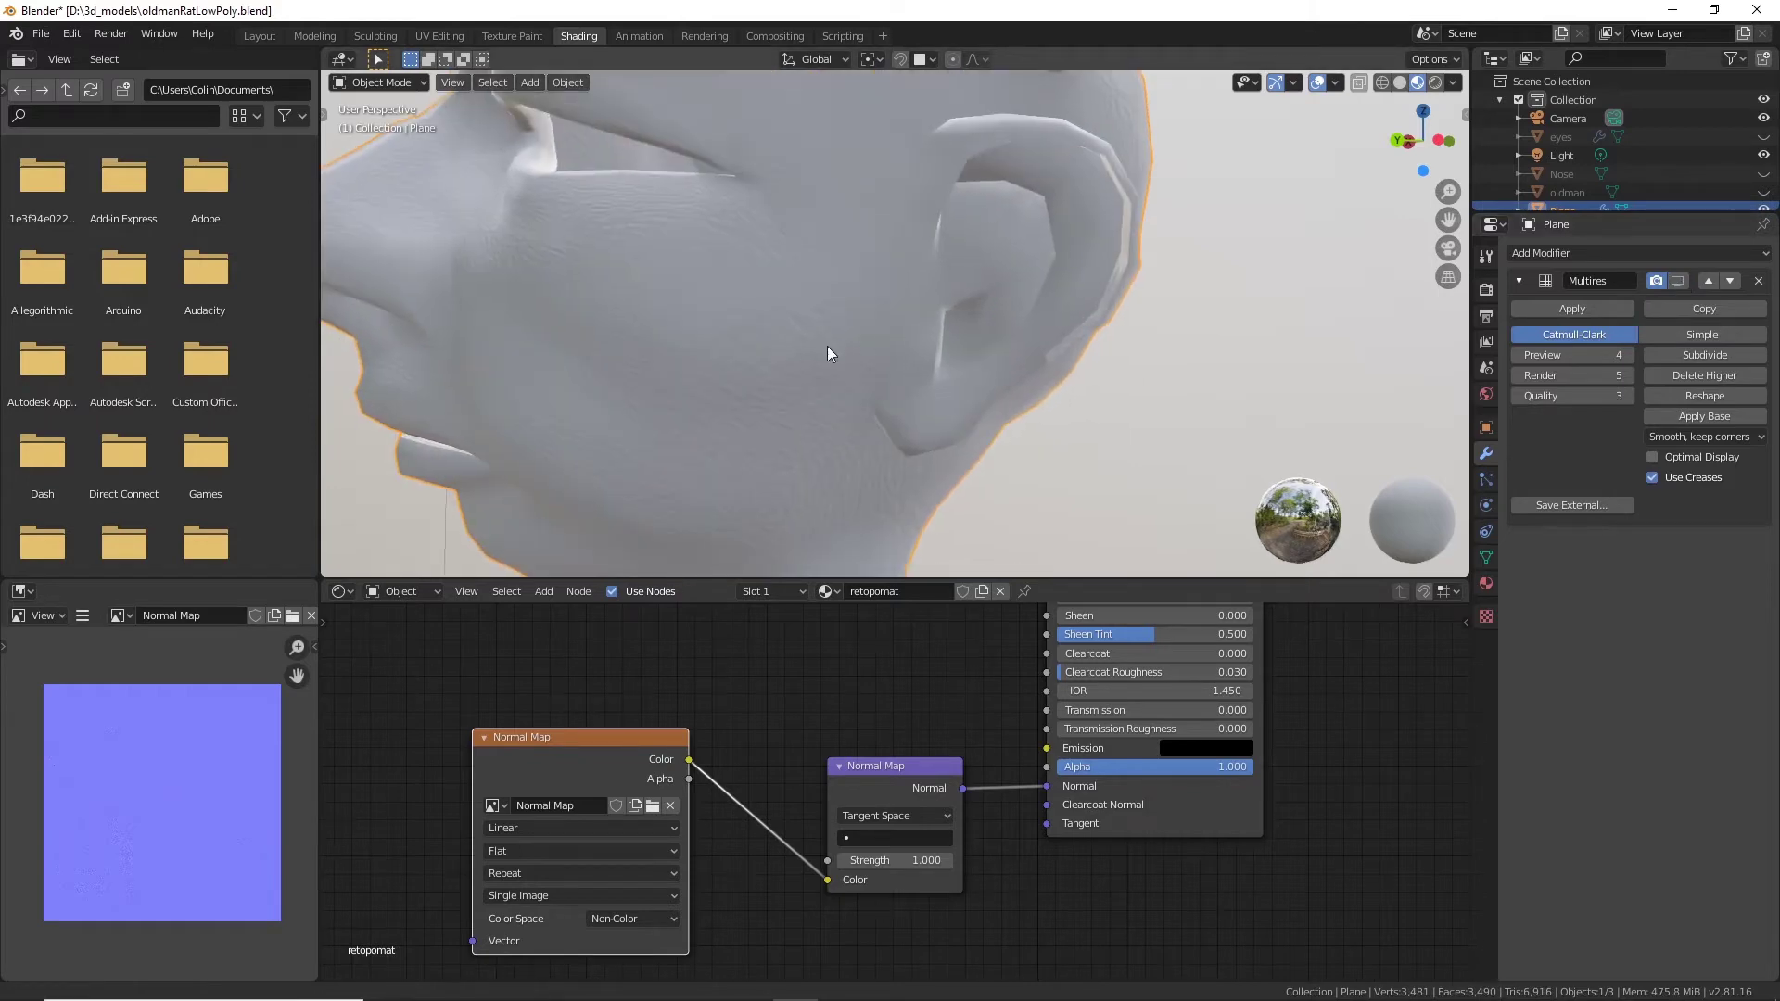
middle_drag(827, 354, 1057, 263)
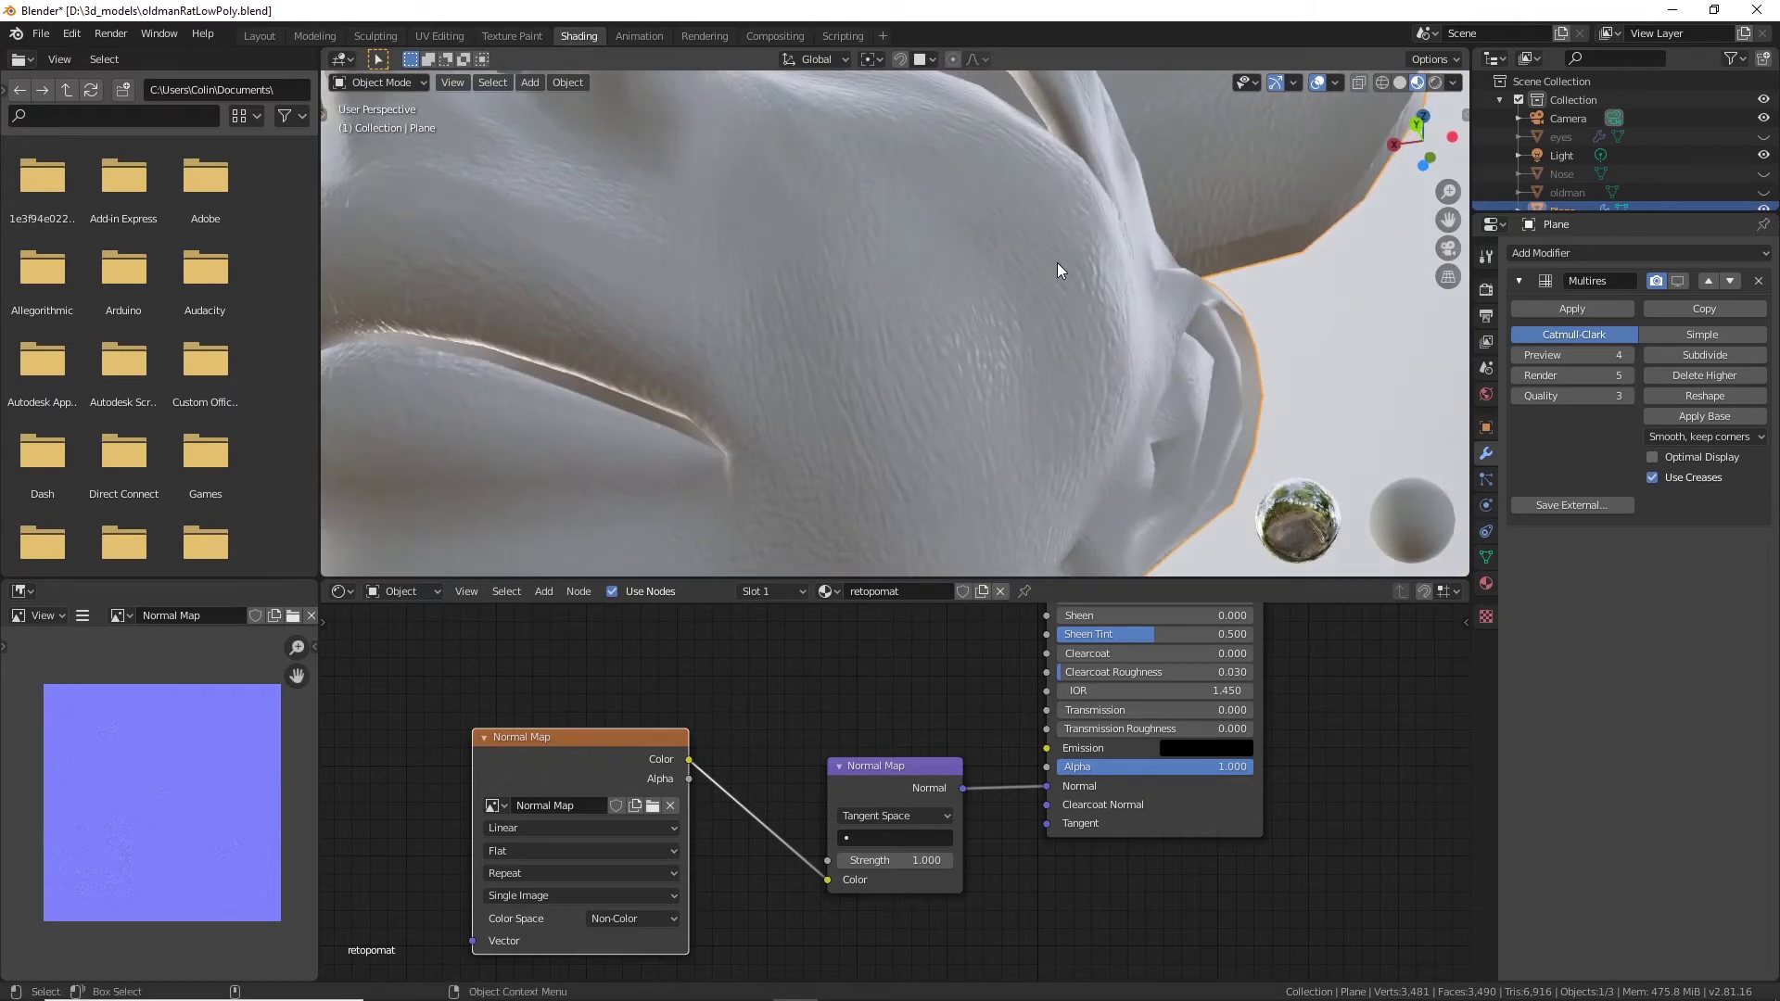
scroll(1057, 264, down, 4)
middle_drag(898, 354, 1094, 388)
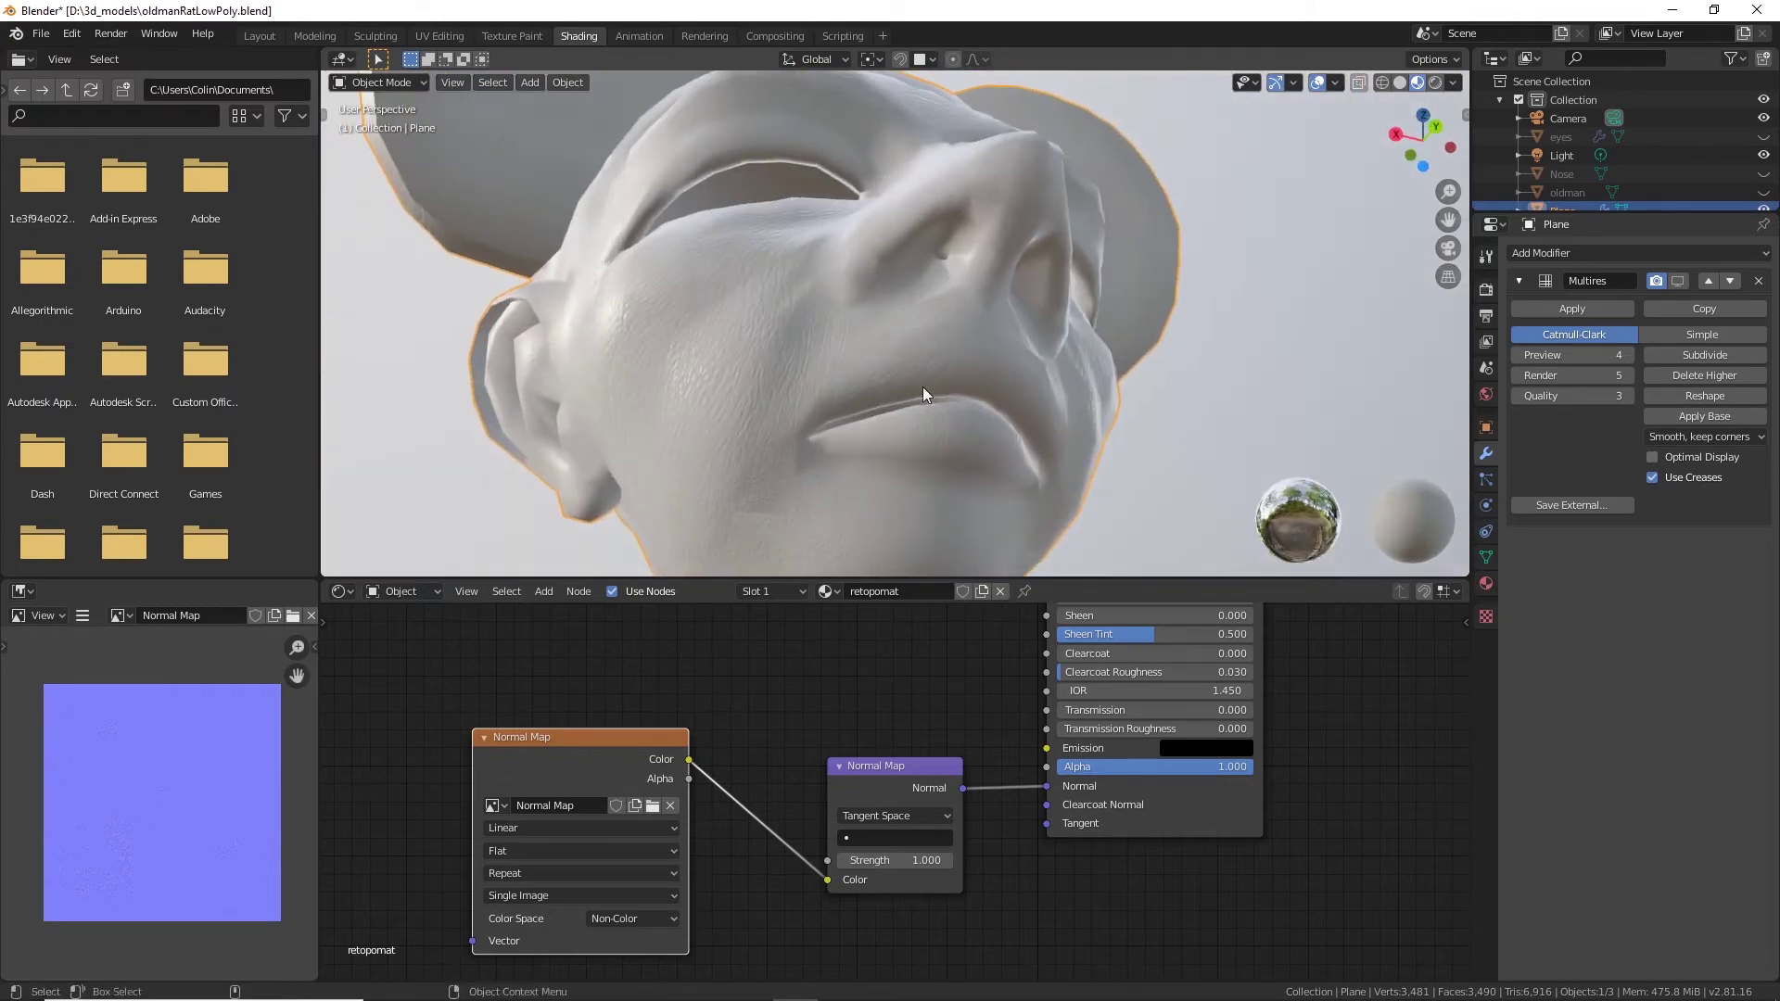
middle_drag(922, 387, 862, 275)
middle_drag(955, 358, 1036, 436)
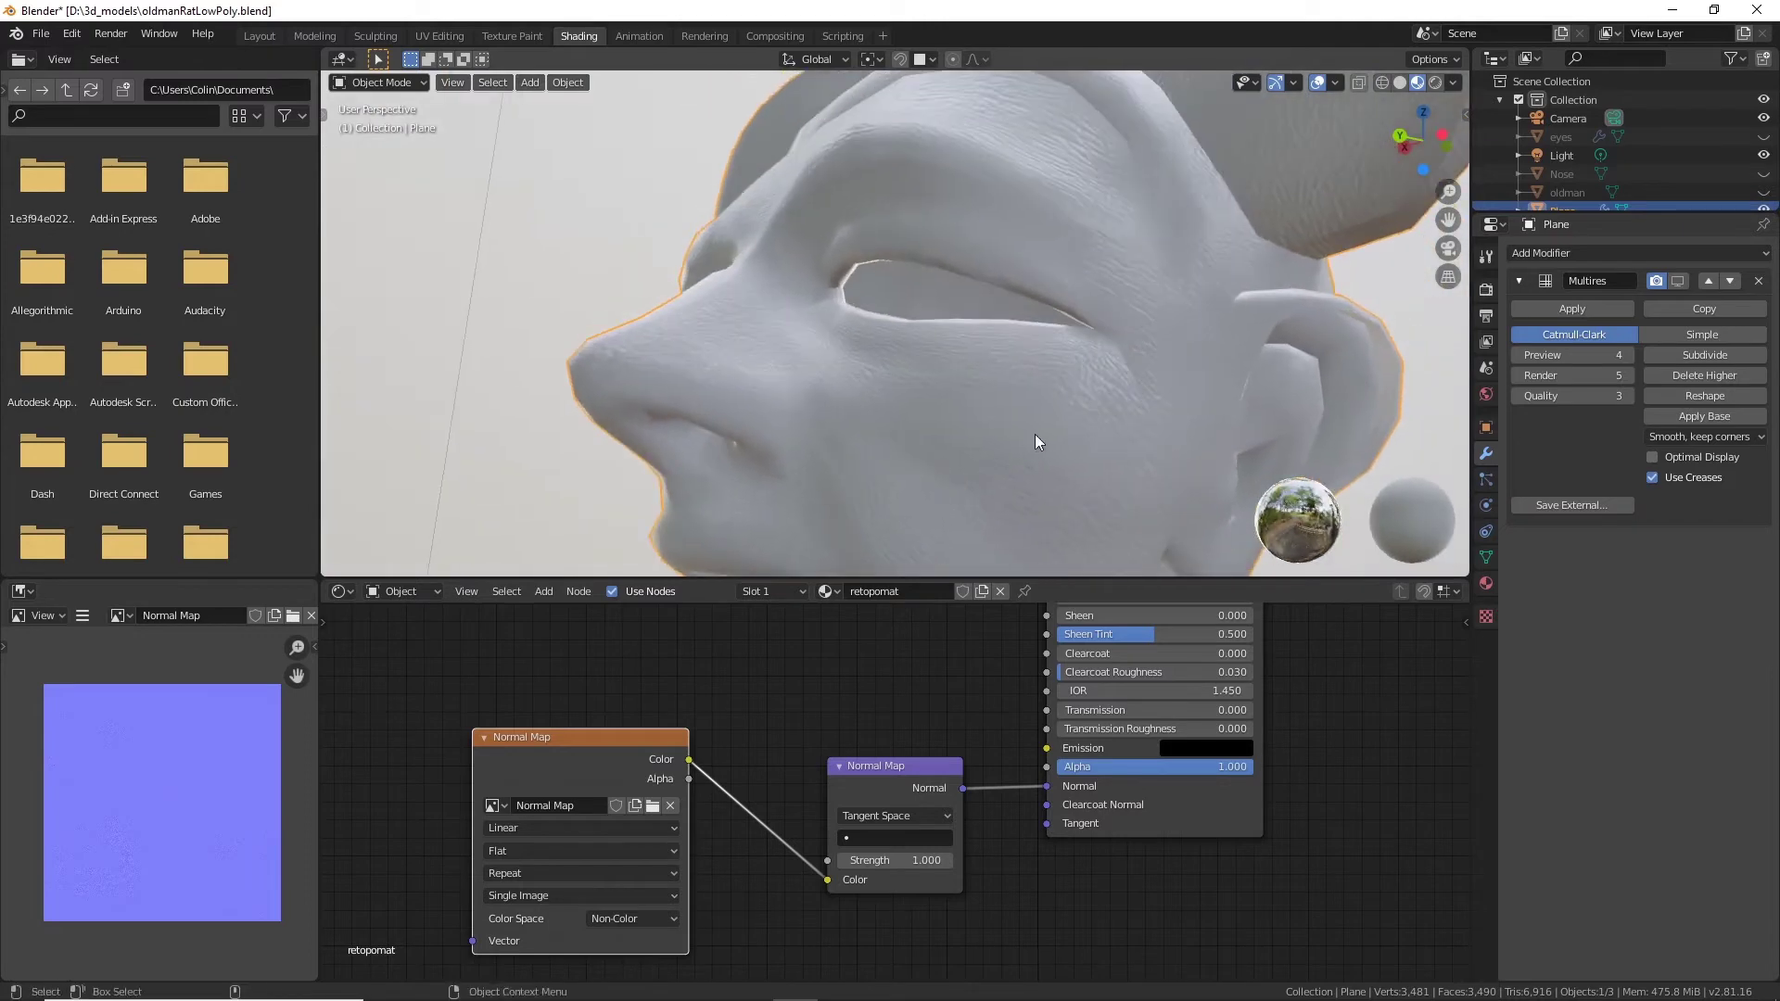
Compare the head's low-poly mesh in wireframe and solid shading, and return the viewport to Material Preview.
click(1381, 82)
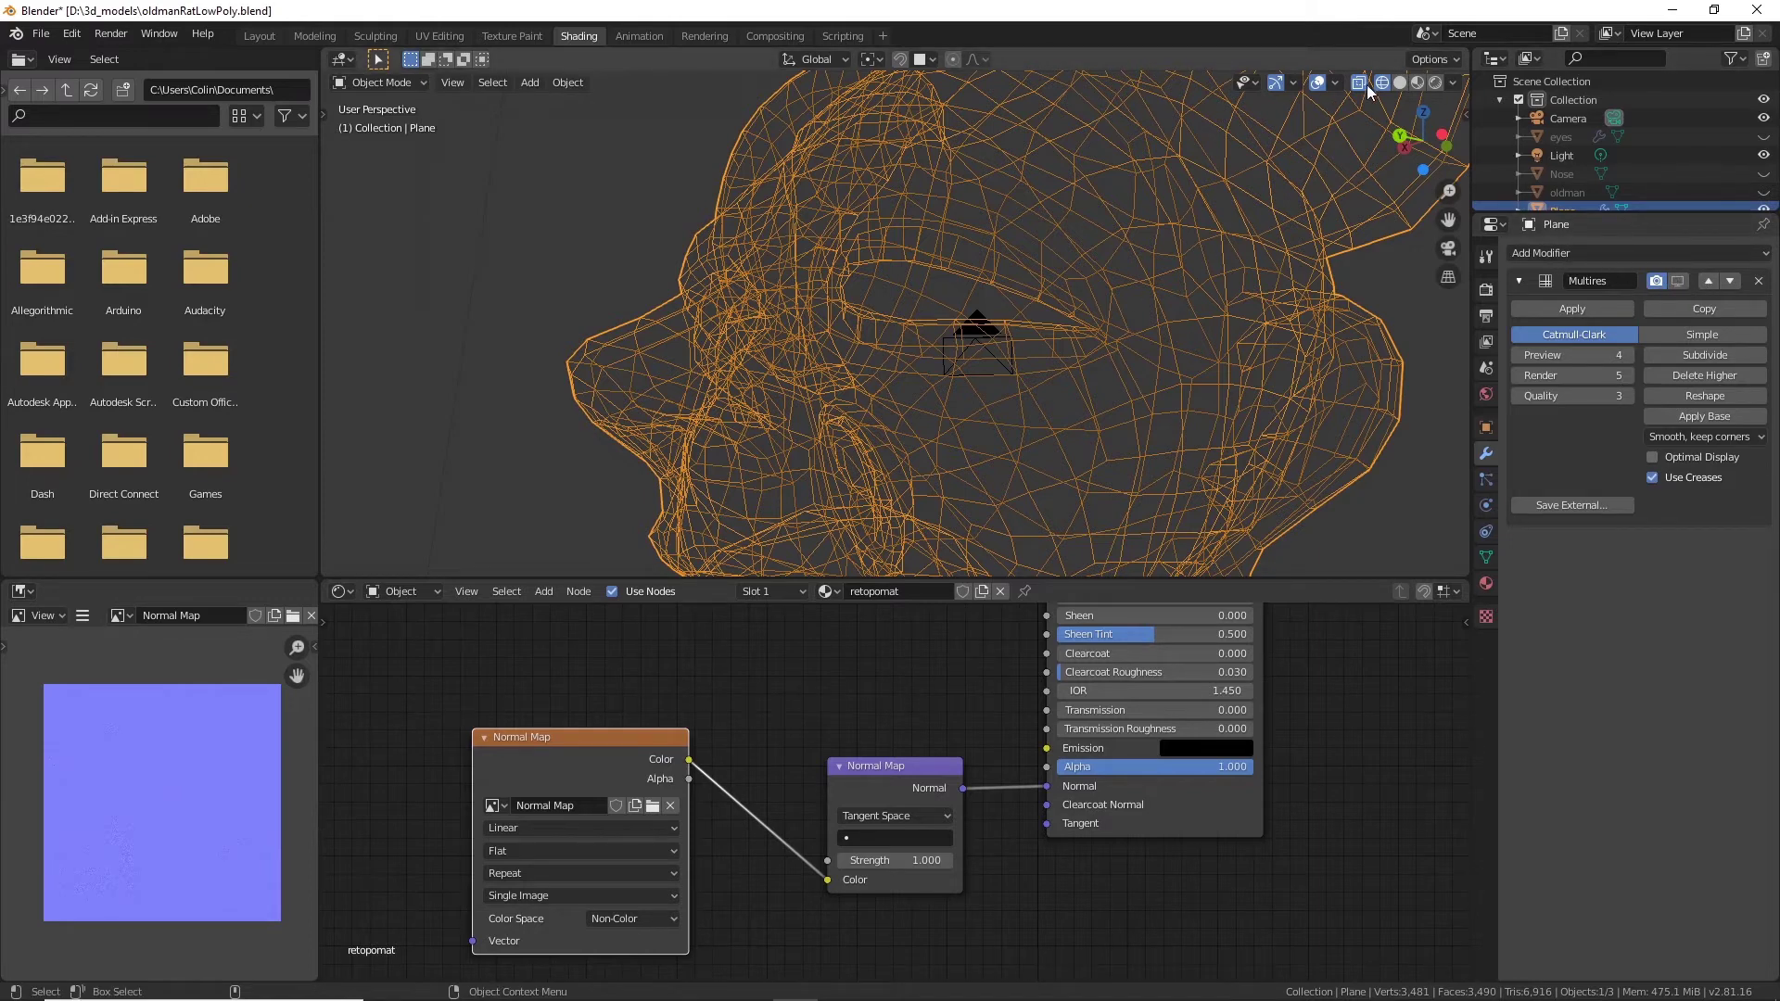
click(1399, 81)
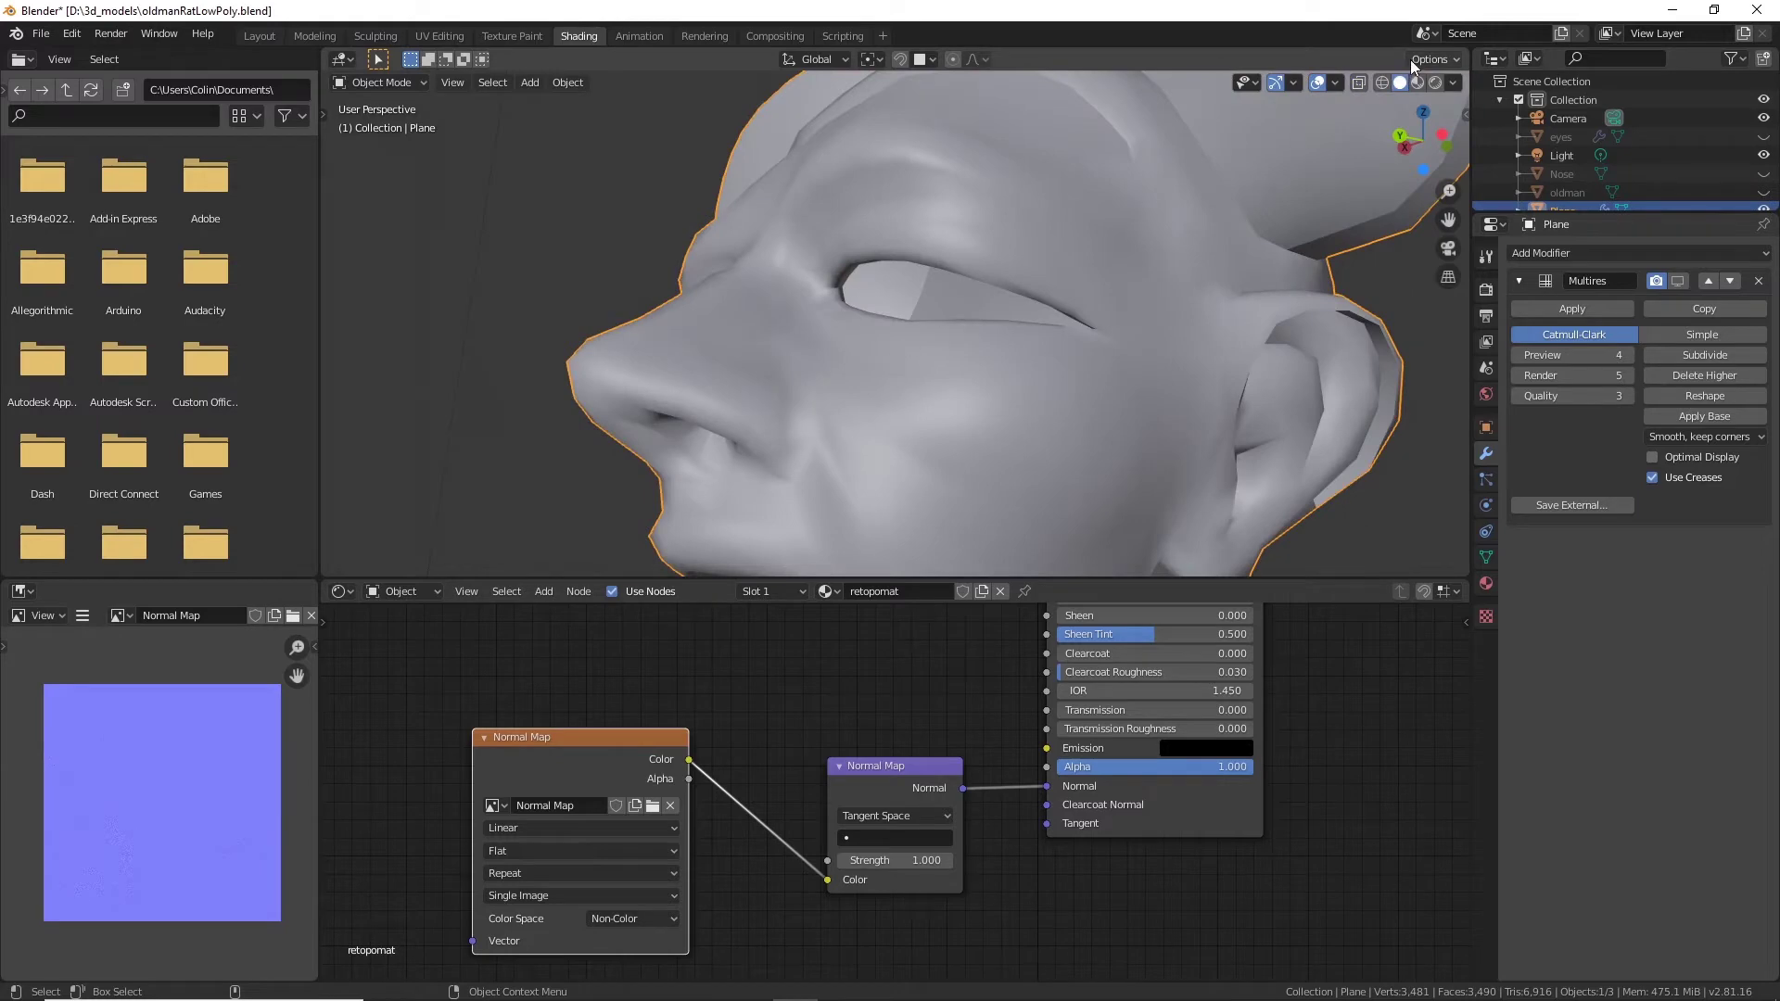
click(1417, 82)
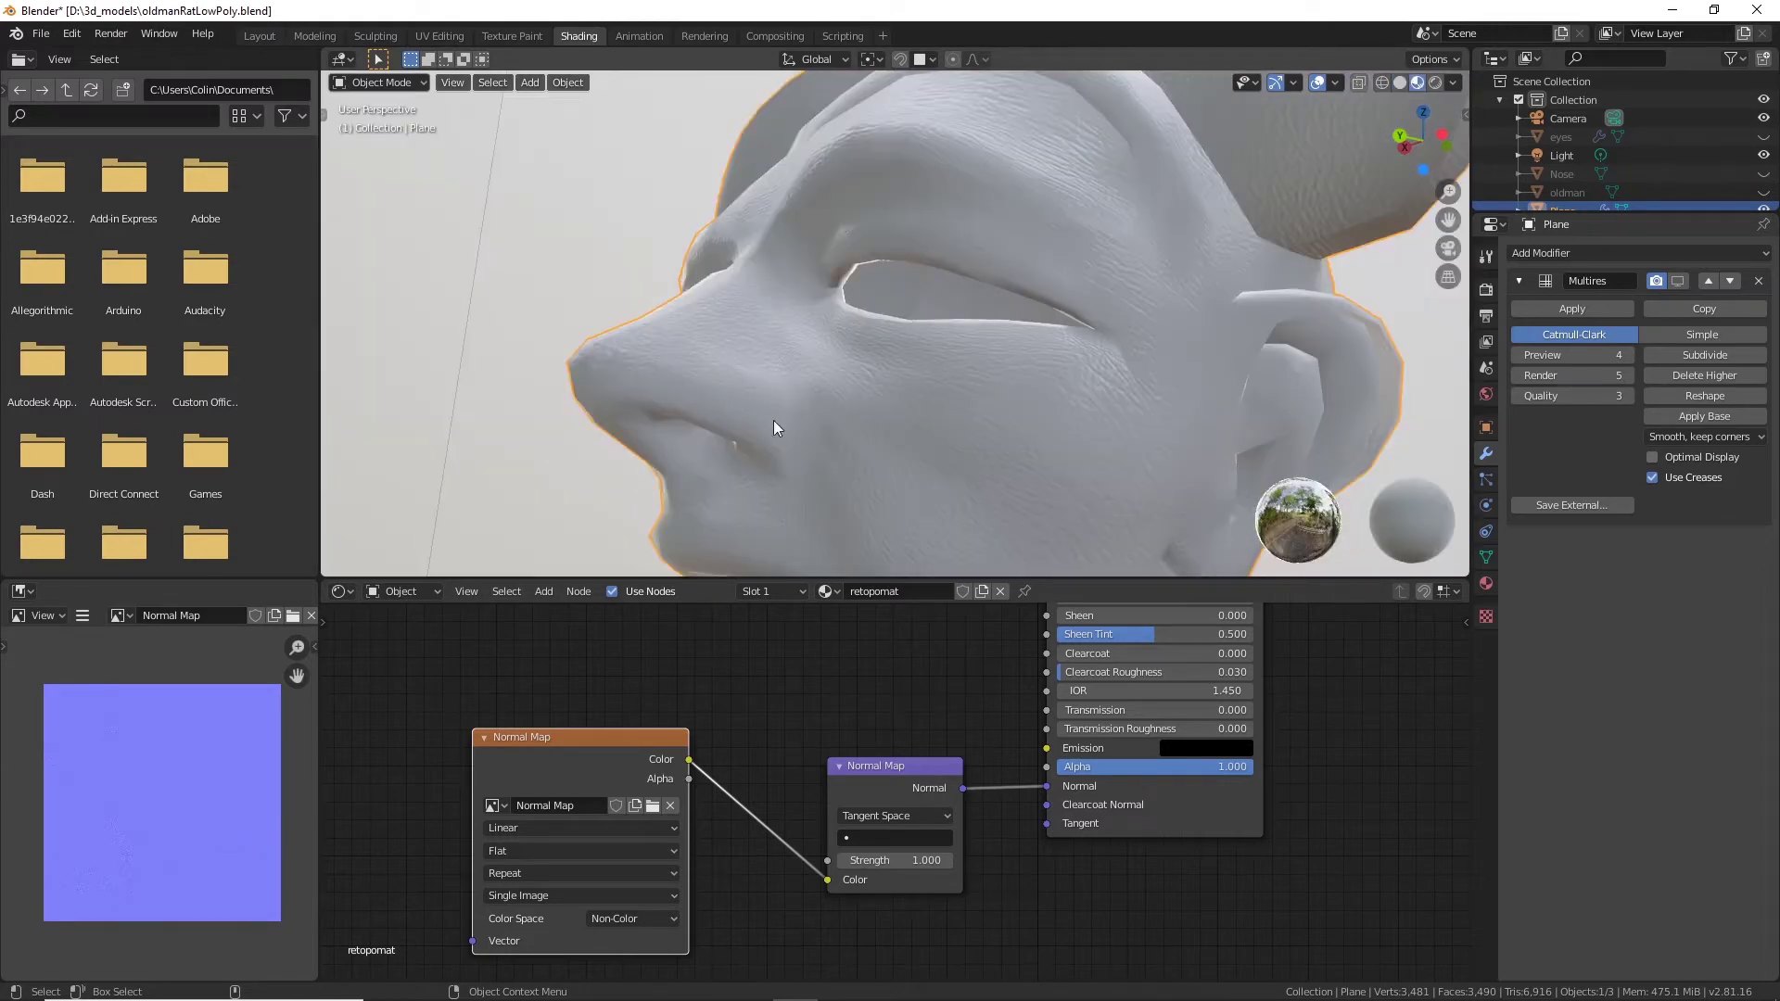
Examine the baked normal detail on the character's arm, torso, neck and head, and in the normal map image.
middle_drag(776, 449, 838, 249)
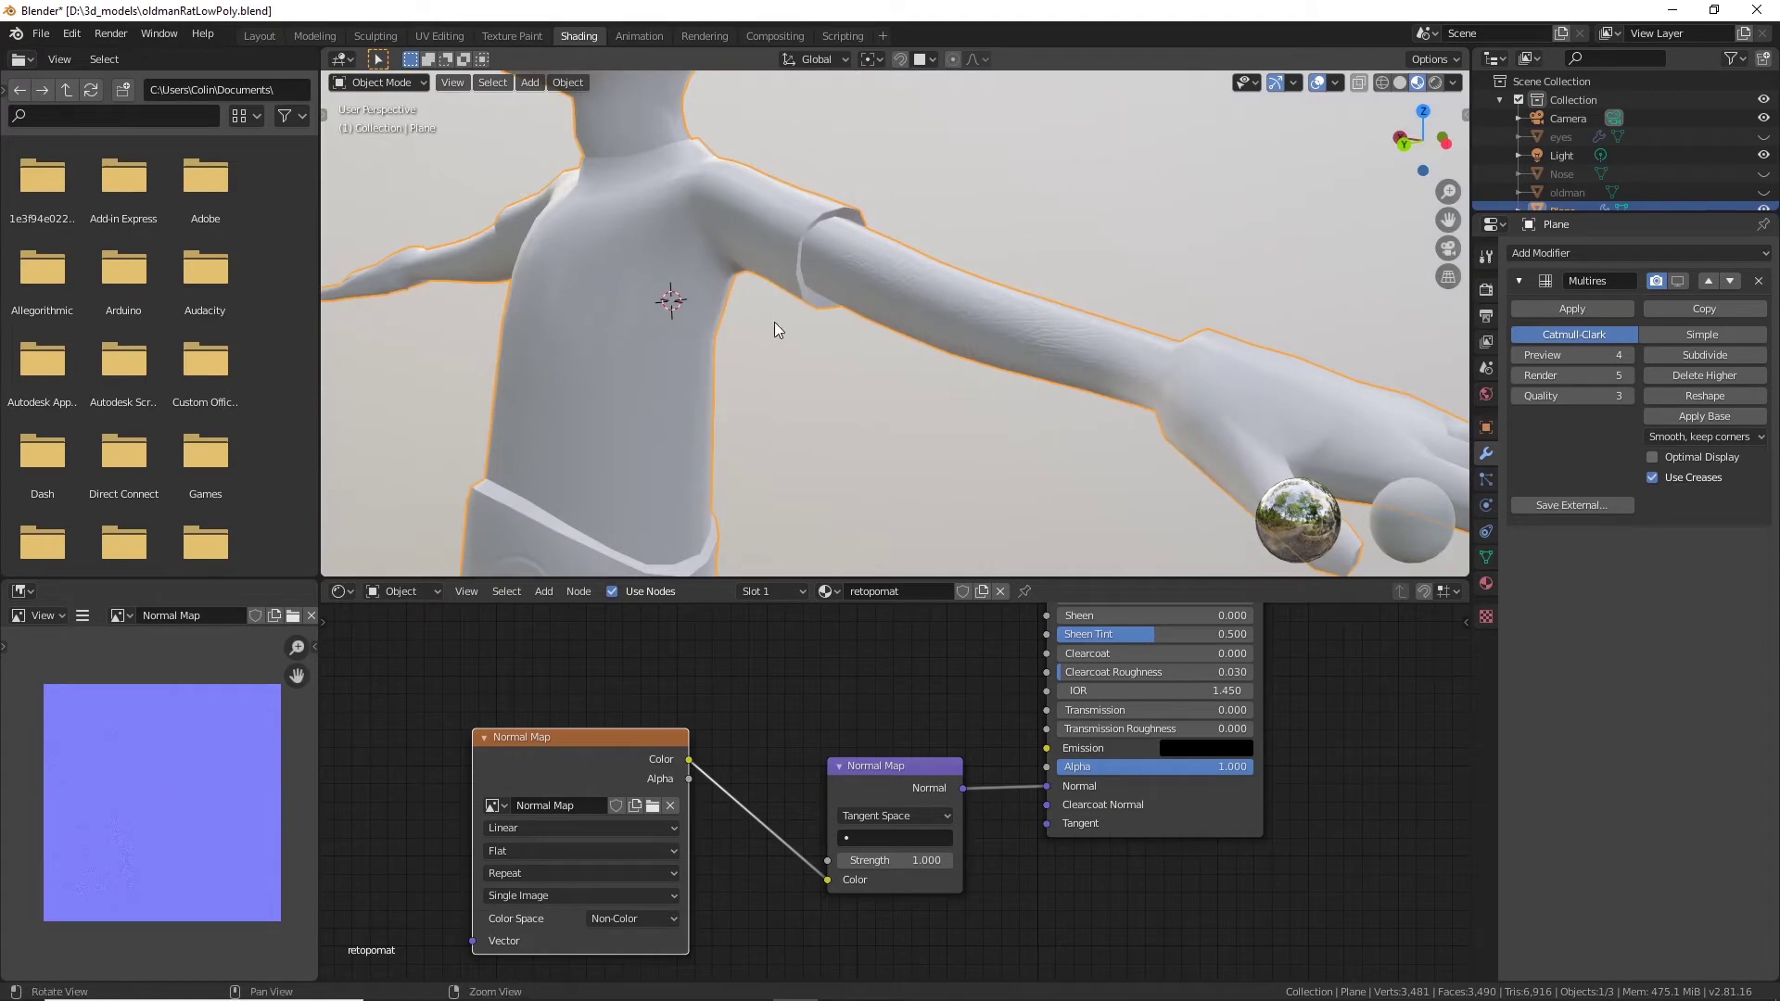
shift+middle_drag(775, 321, 930, 392)
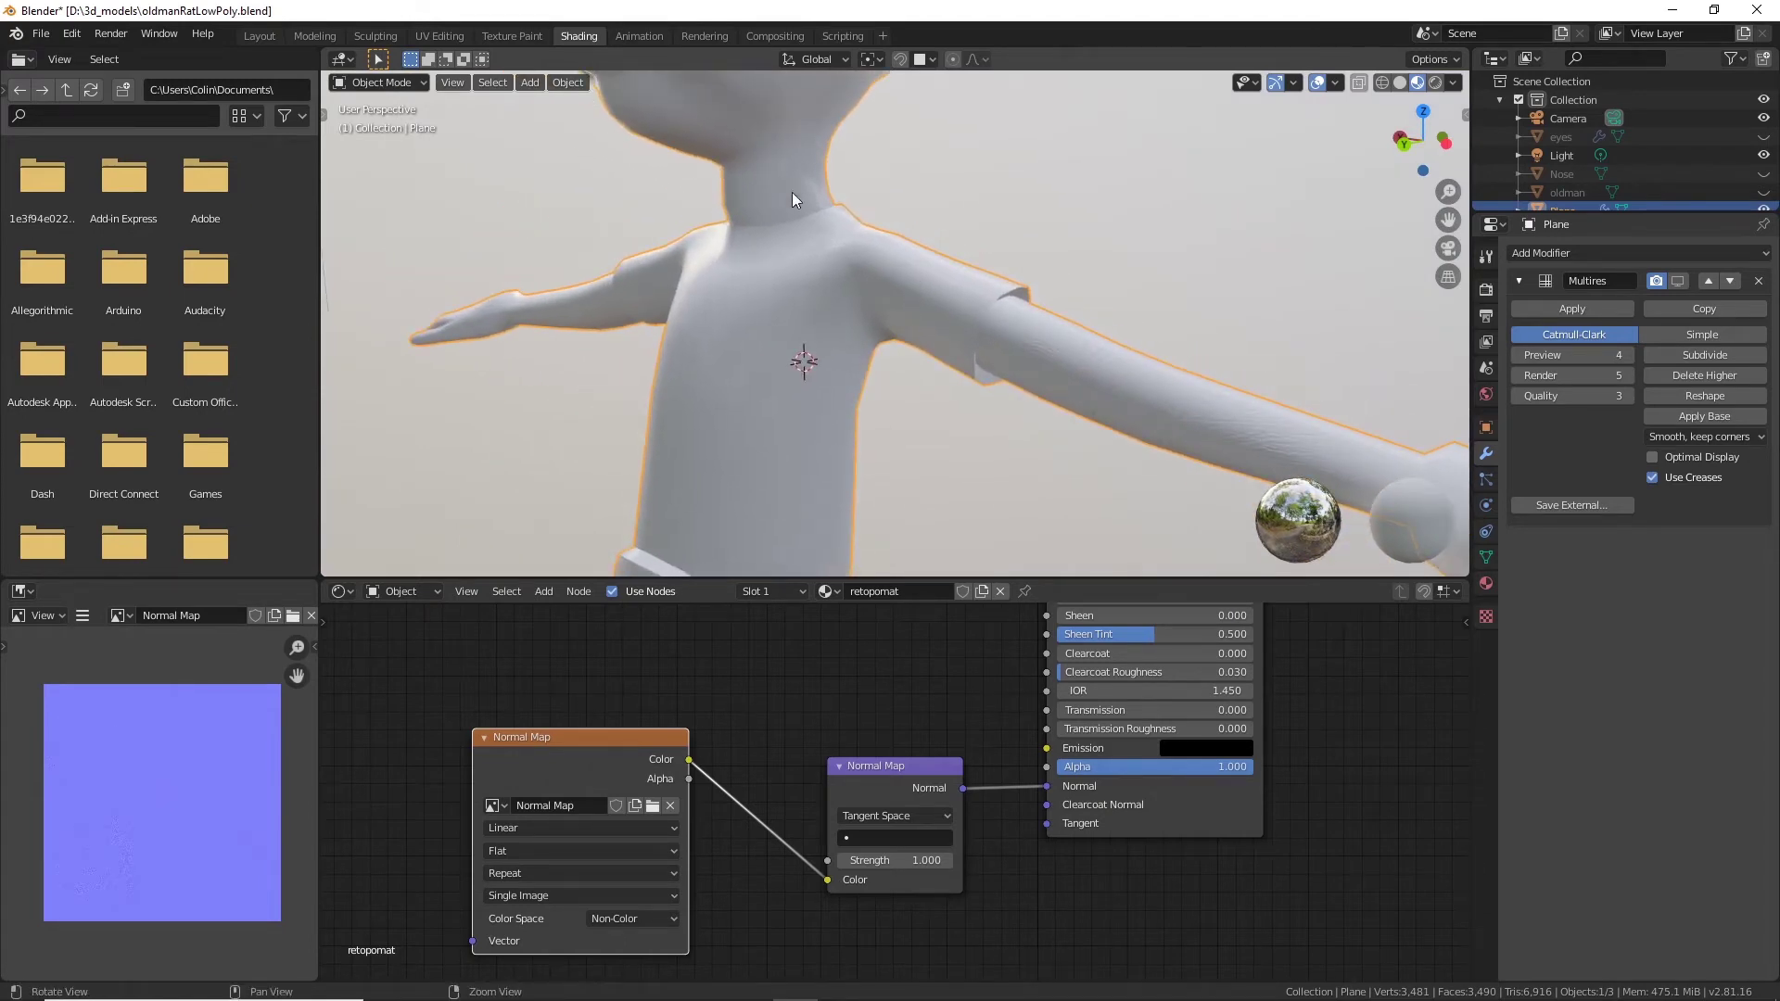
middle_drag(792, 192, 633, 281)
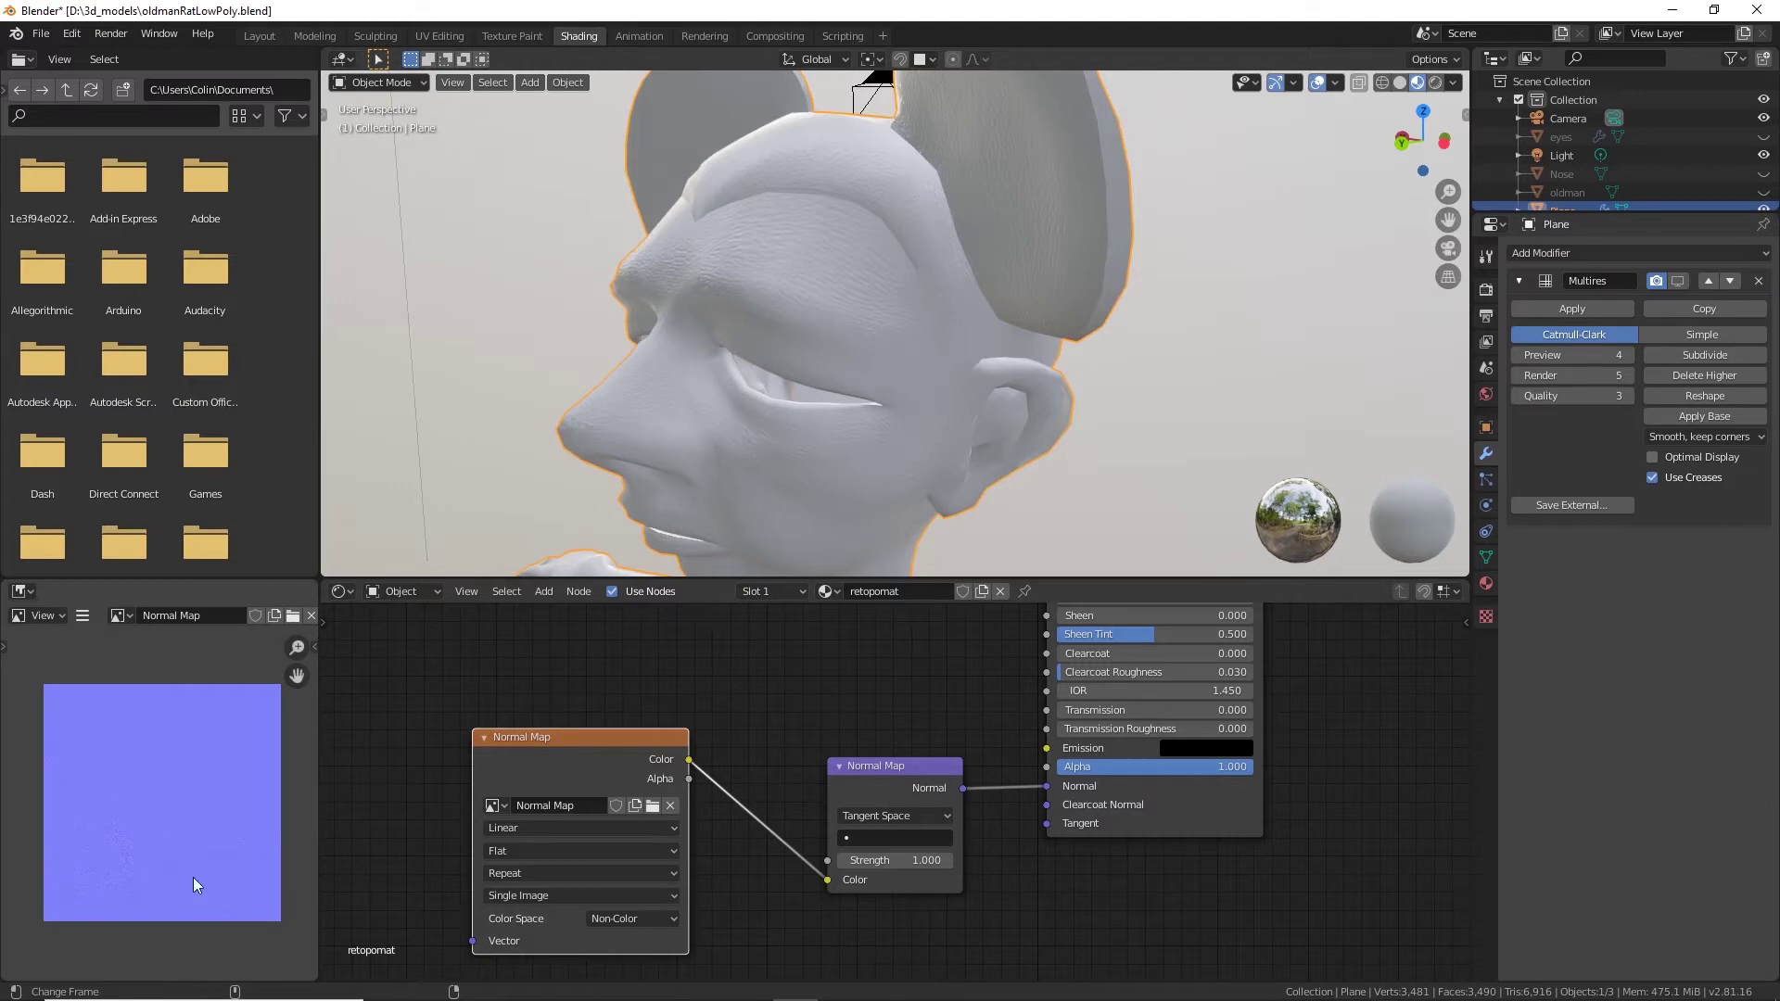
scroll(168, 834, up, 3)
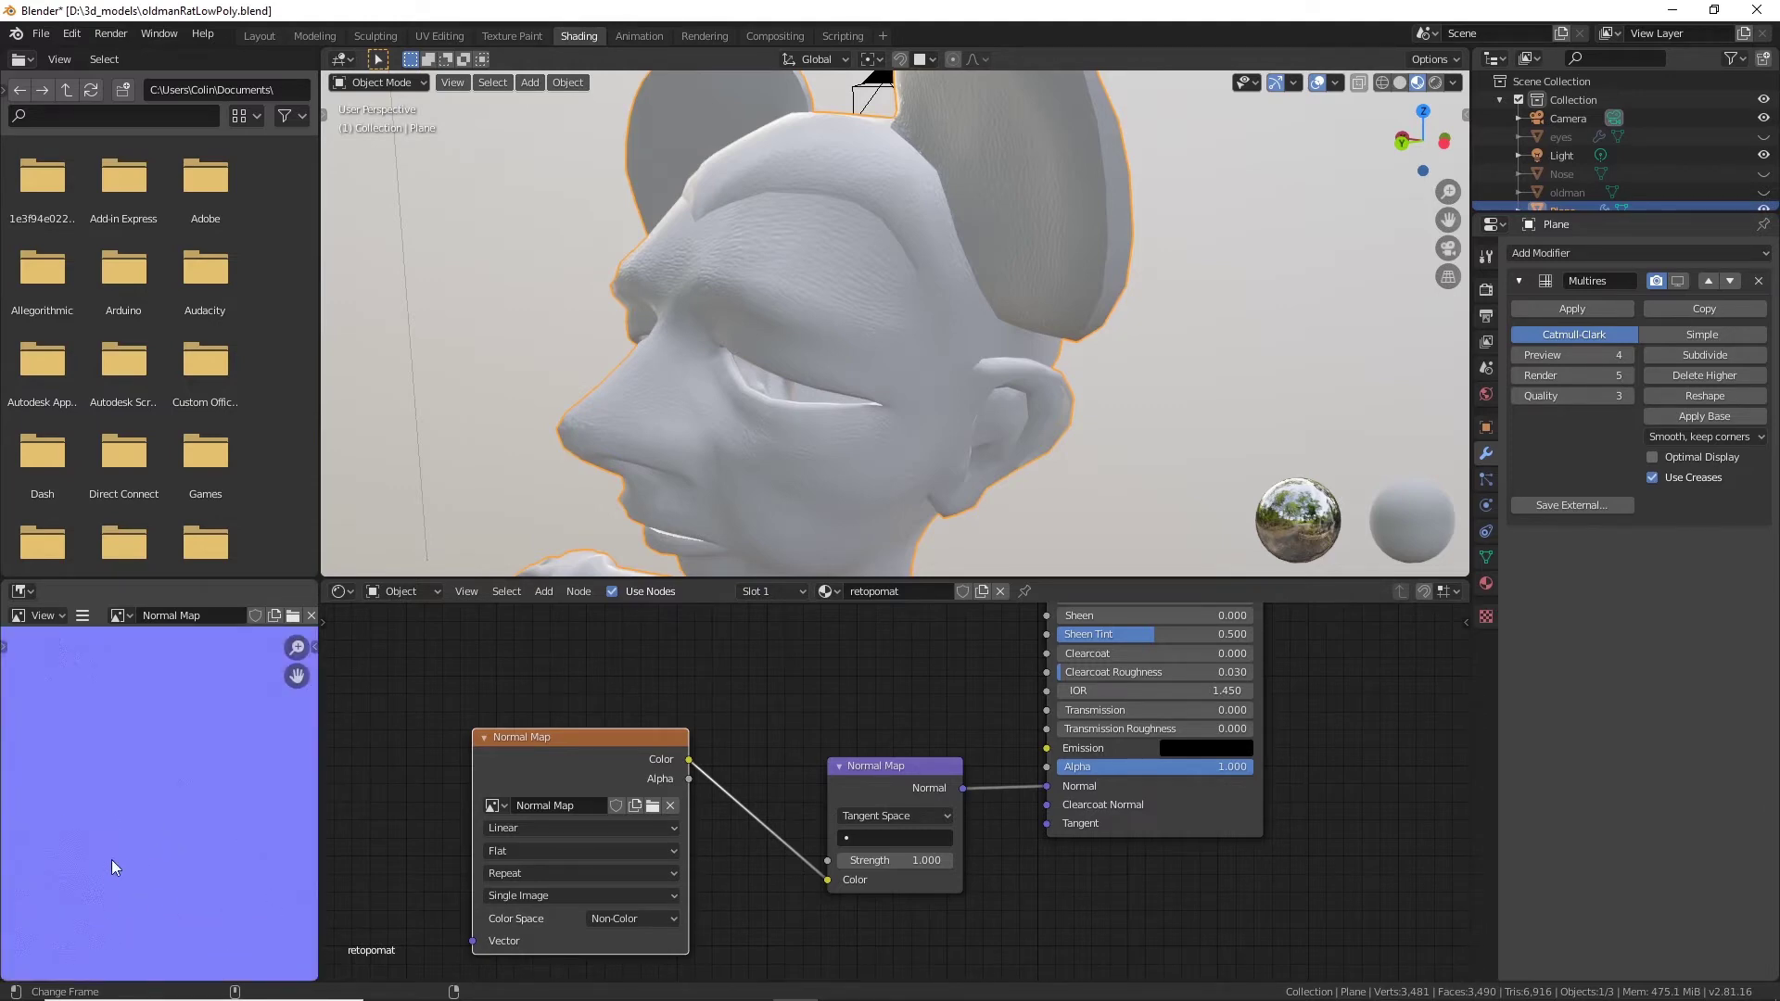
scroll(112, 862, down, 3)
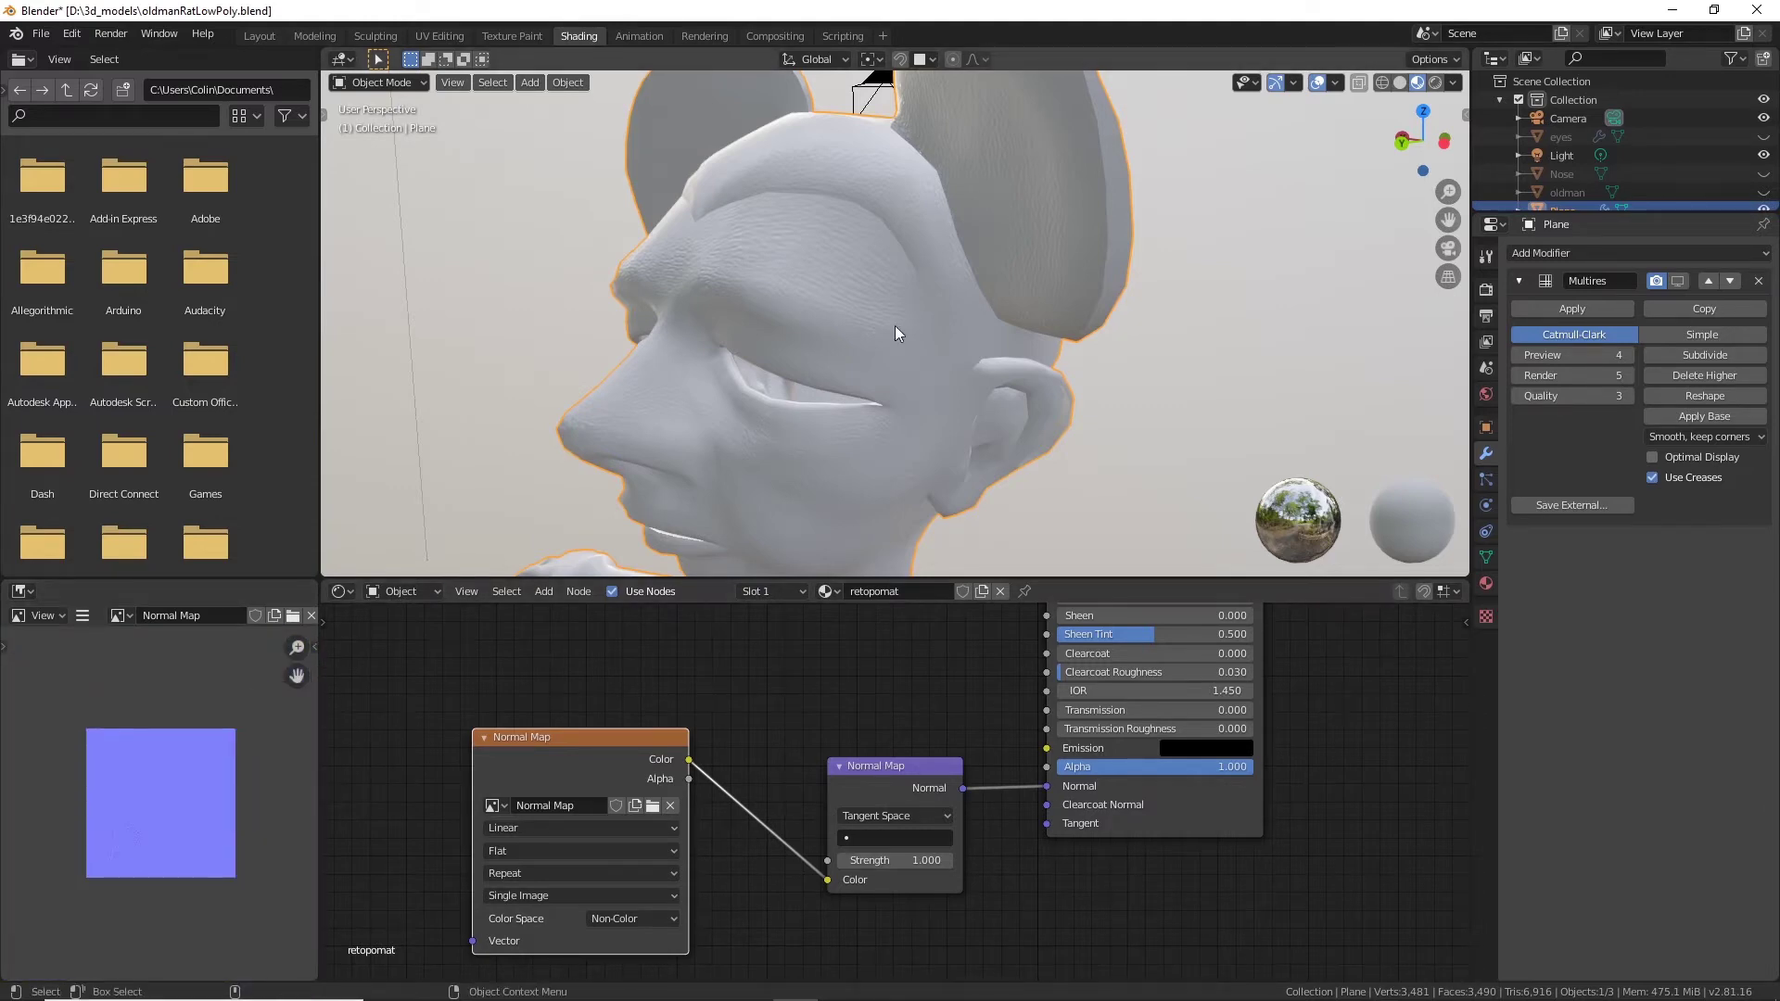
middle_drag(787, 319, 892, 275)
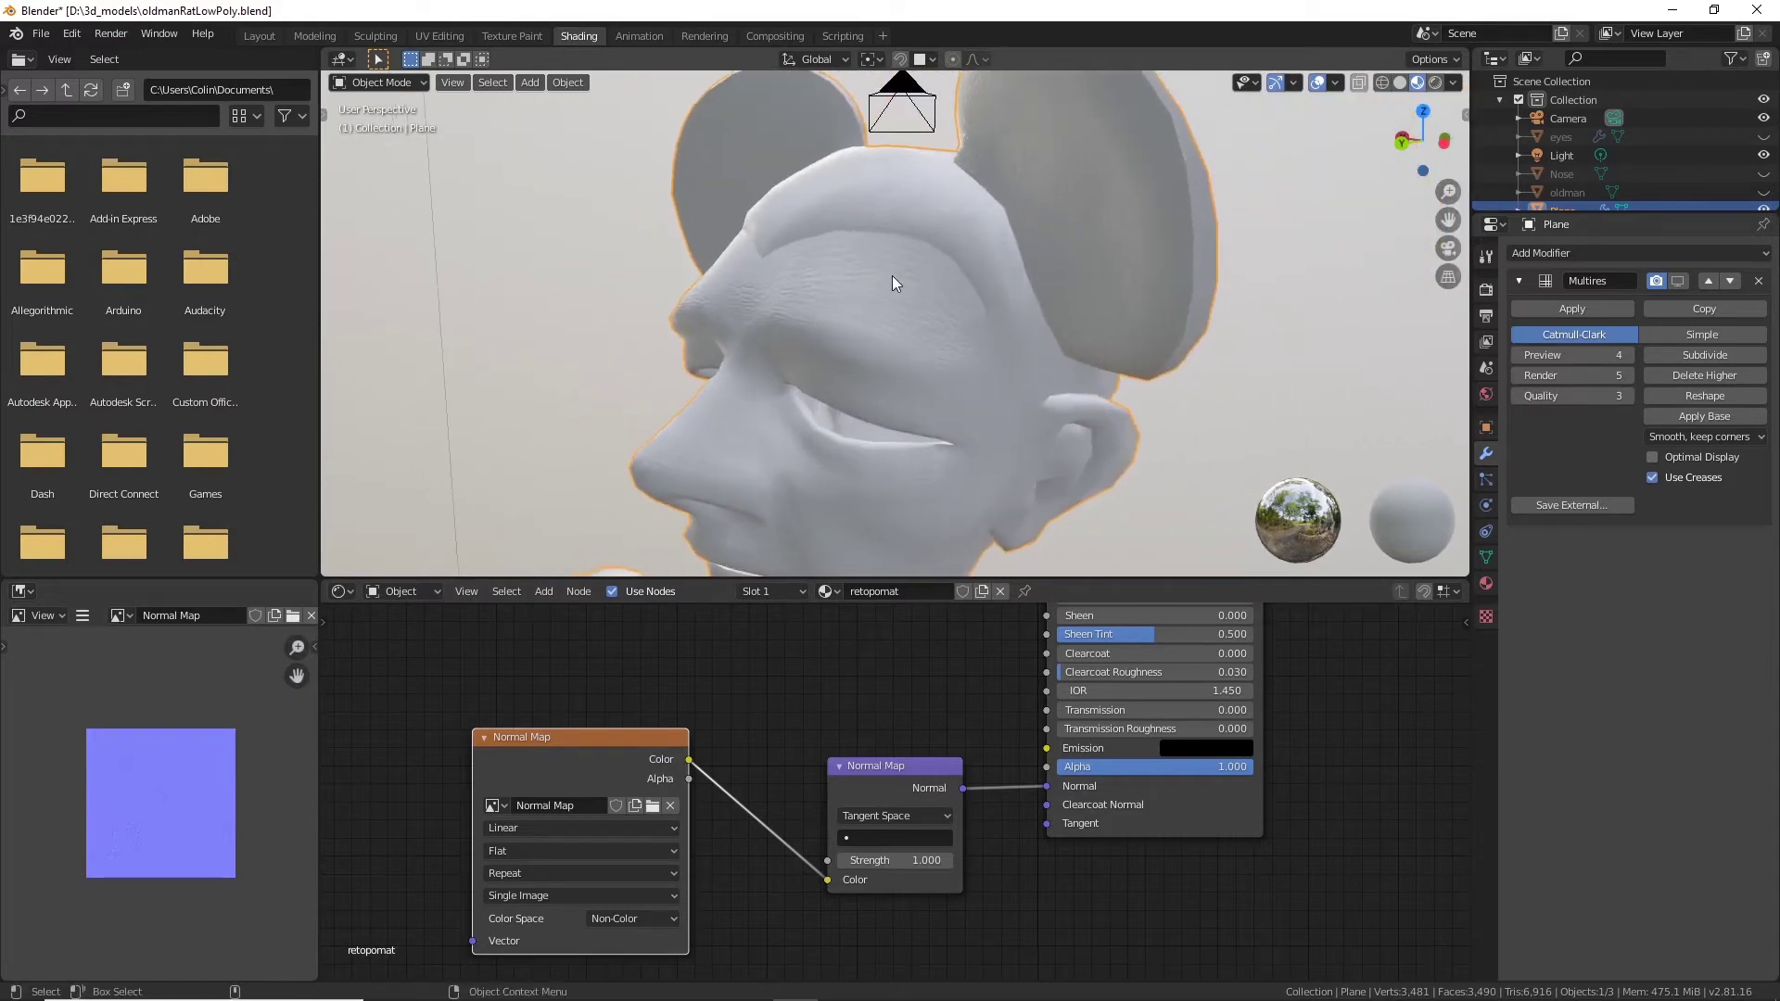
scroll(955, 300, up, 3)
middle_drag(1063, 355, 1120, 267)
scroll(1047, 278, down, 5)
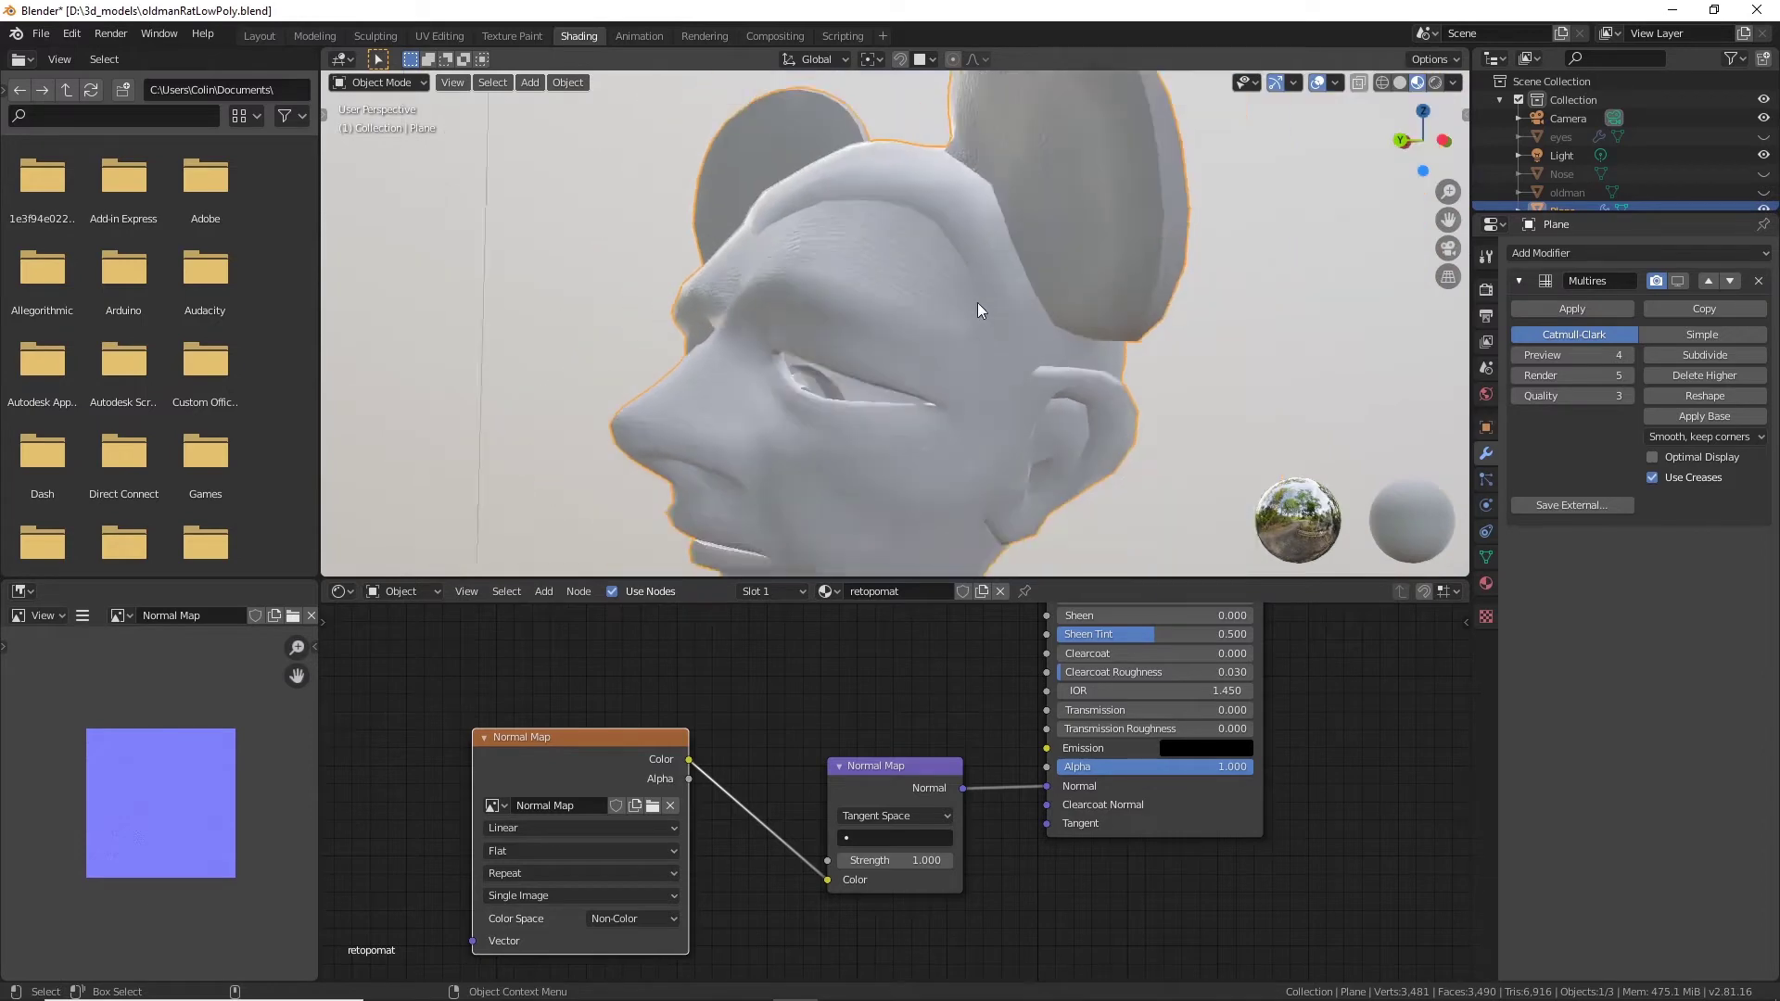
middle_drag(977, 303, 748, 275)
Add an Image Texture node to the retopomat material and place it beside the Principled BSDF's Base Color input.
middle_drag(950, 697, 959, 944)
scroll(929, 752, down, 3)
middle_drag(930, 753, 899, 894)
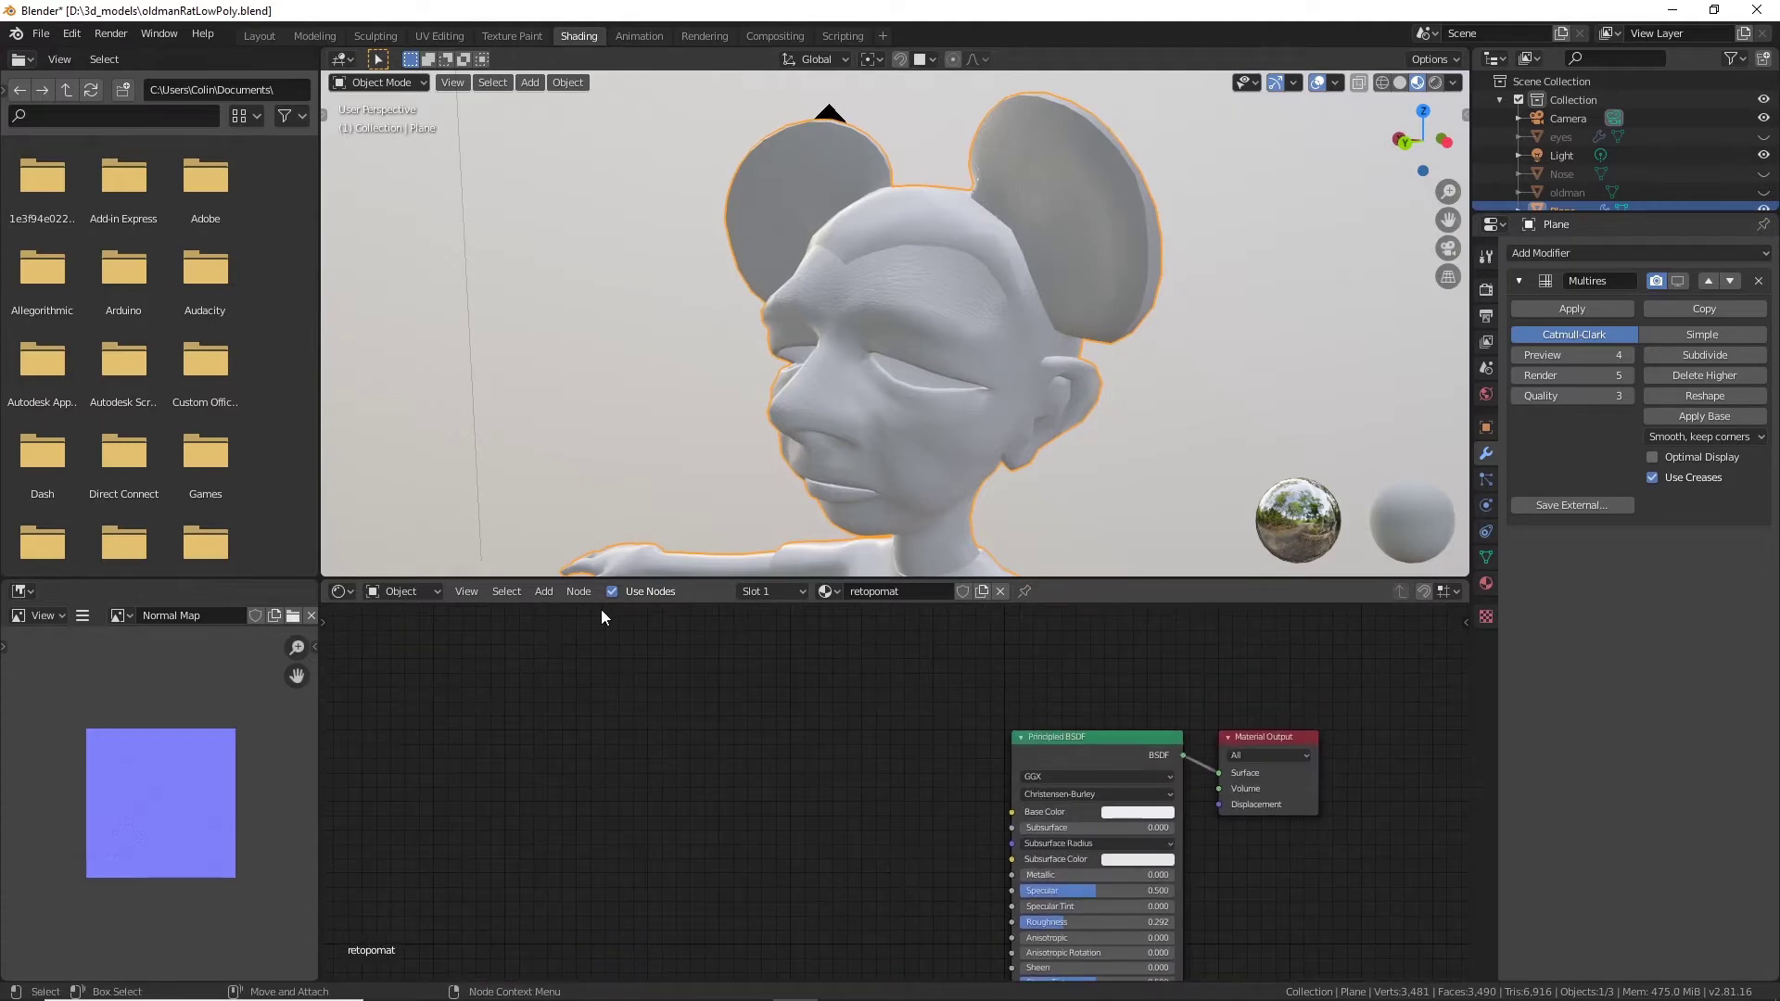
click(544, 592)
mouse_move(568, 694)
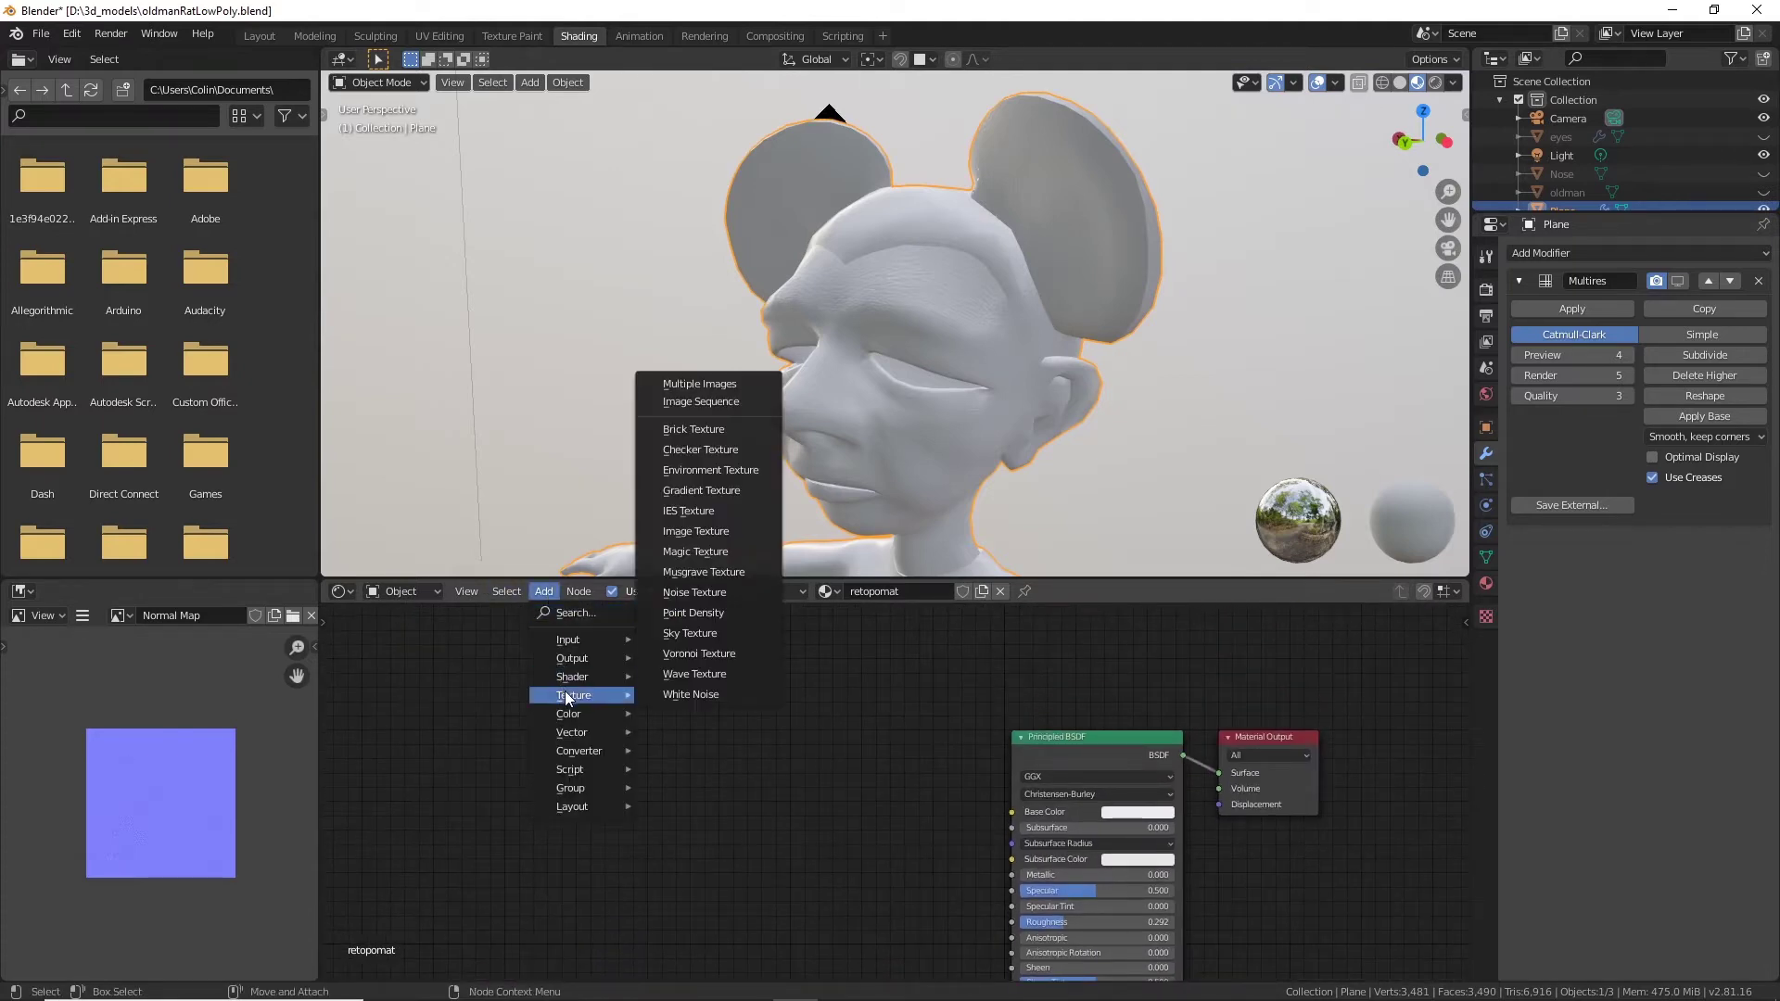
click(733, 533)
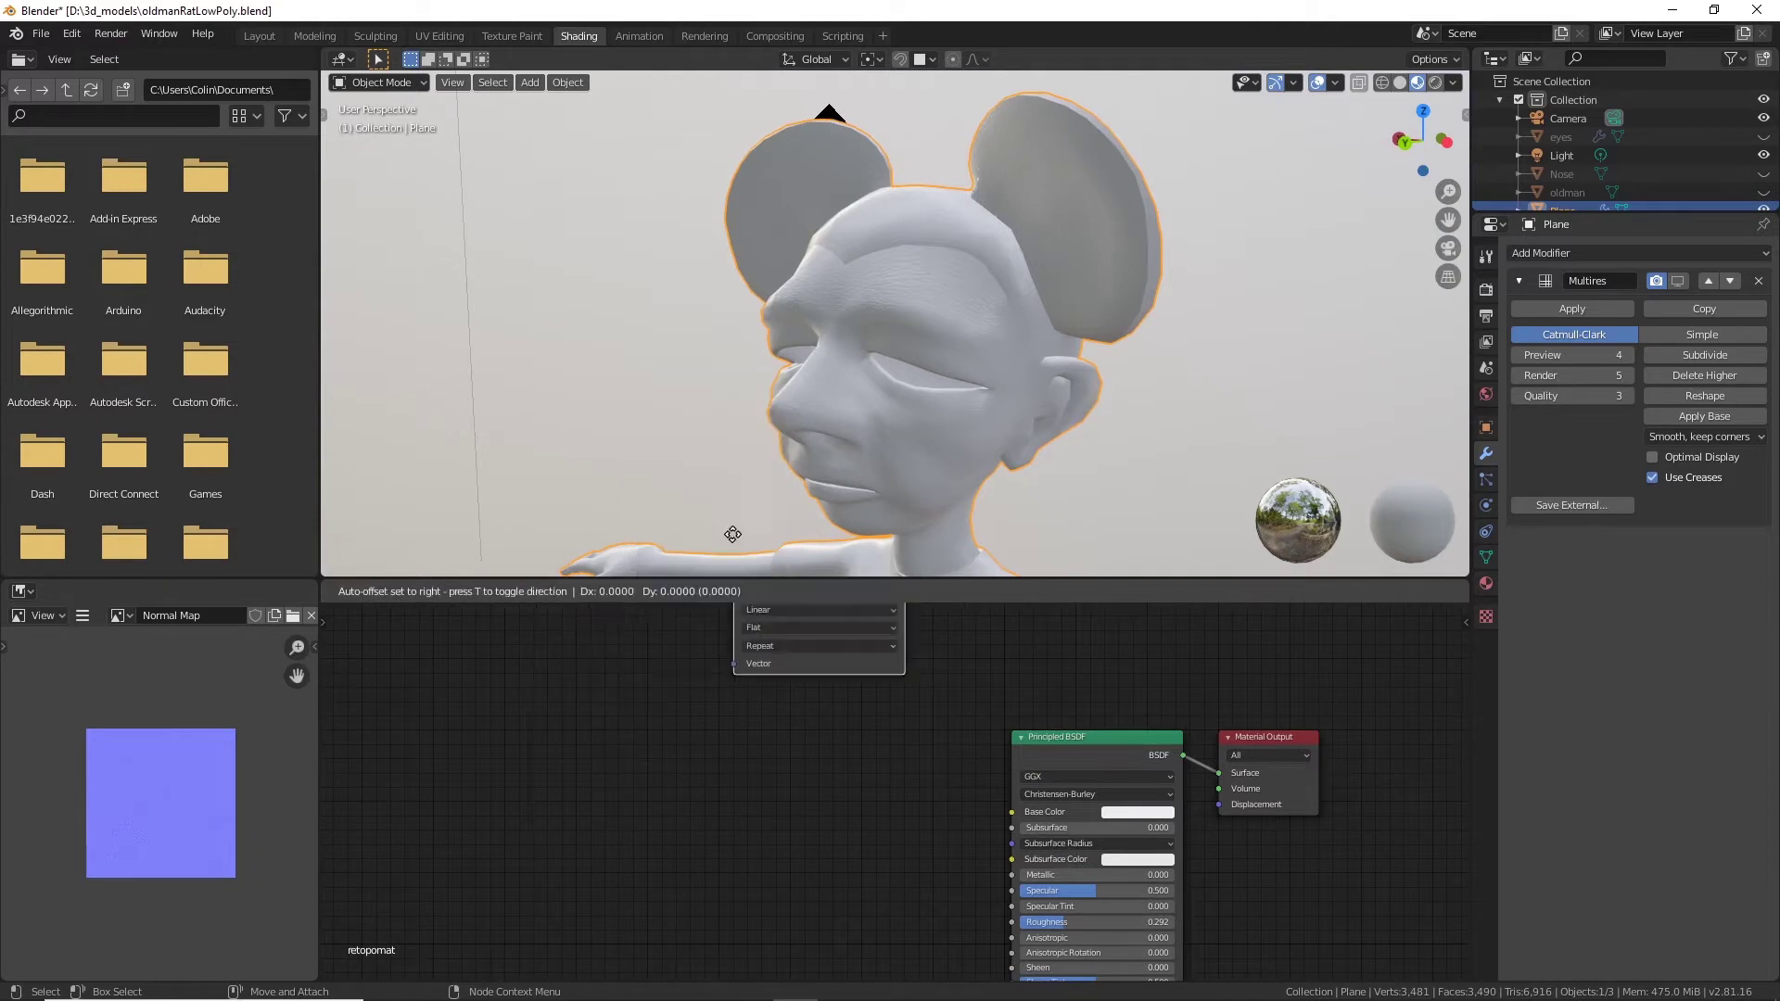
click(733, 718)
scroll(849, 814, up, 3)
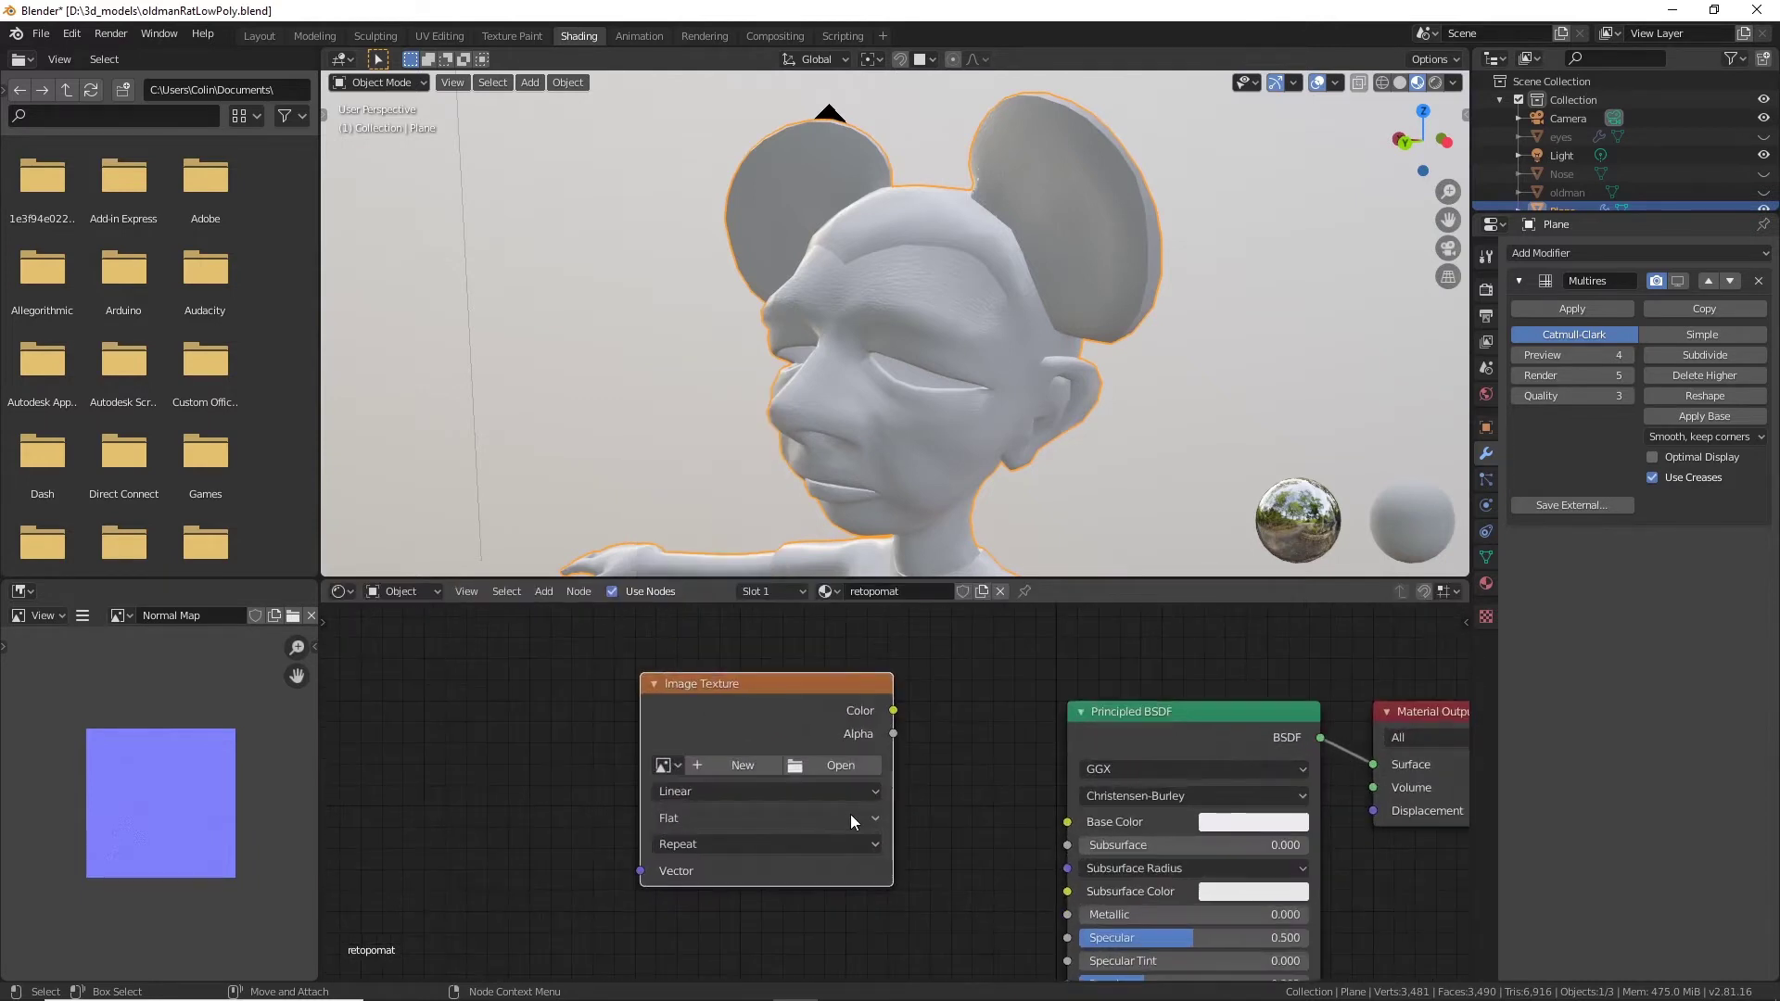
Create a new 4096 px image named mouseGuy Color in the node and link its Color output to Base Color.
click(718, 764)
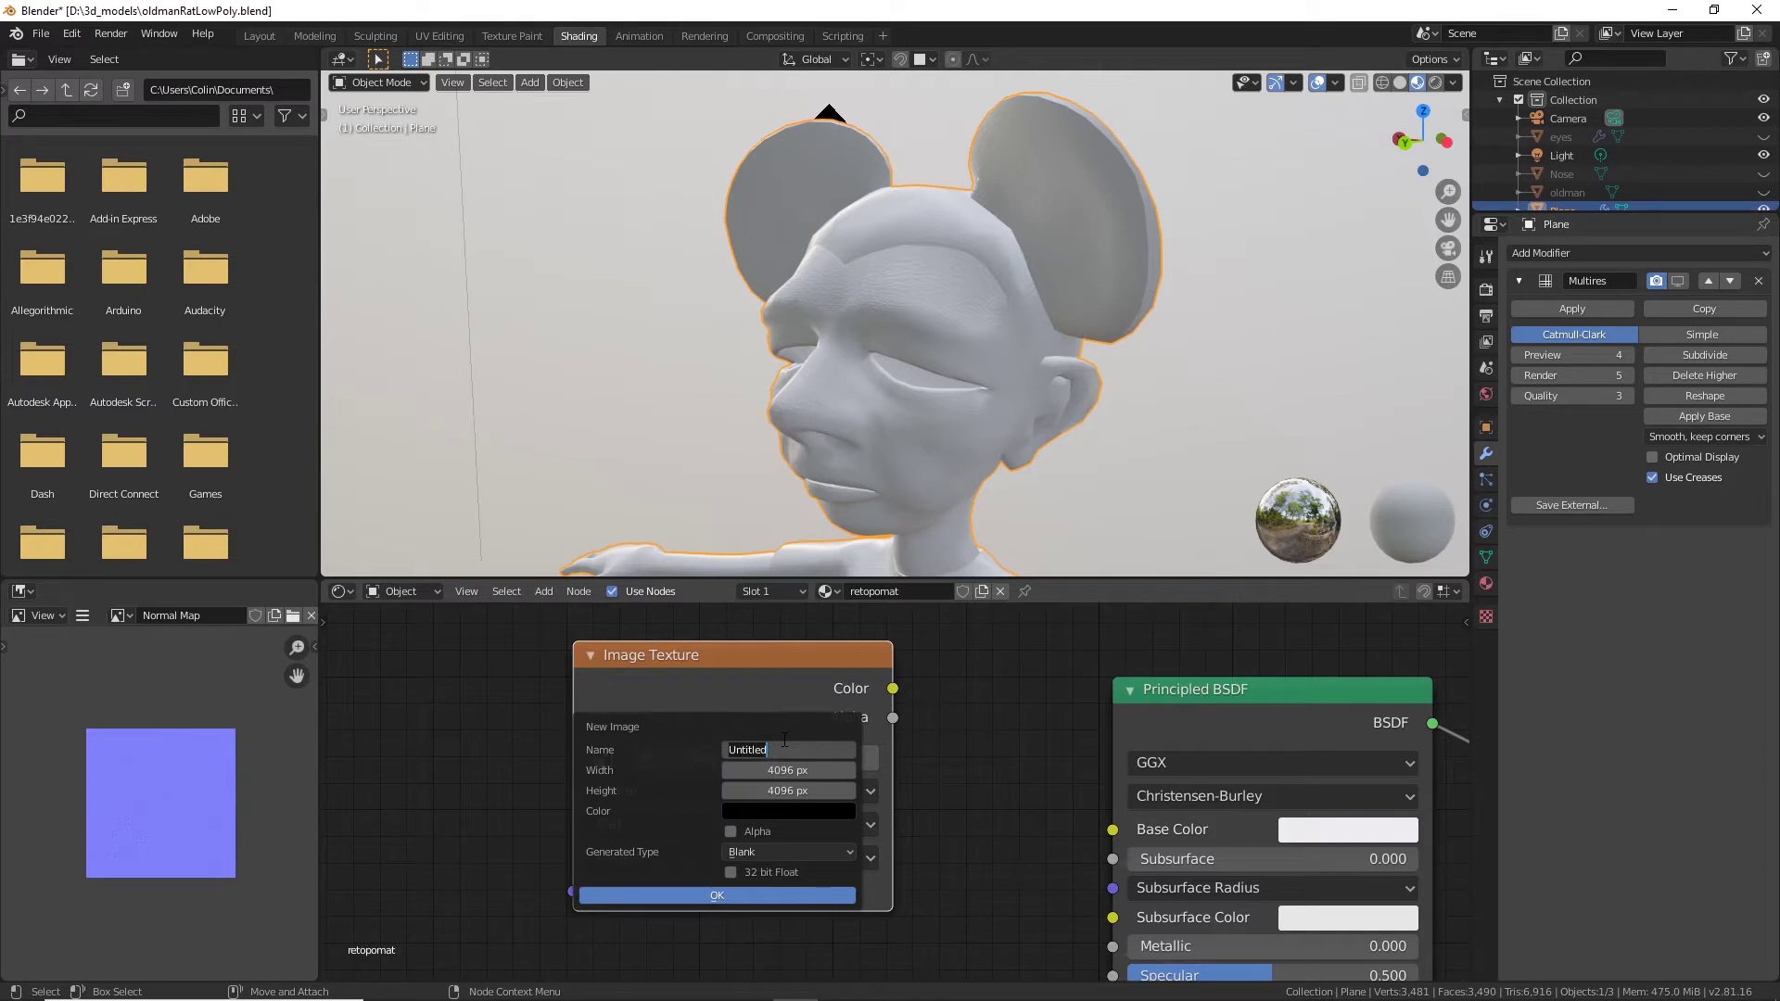
text(mouseGuy Color)
click(732, 896)
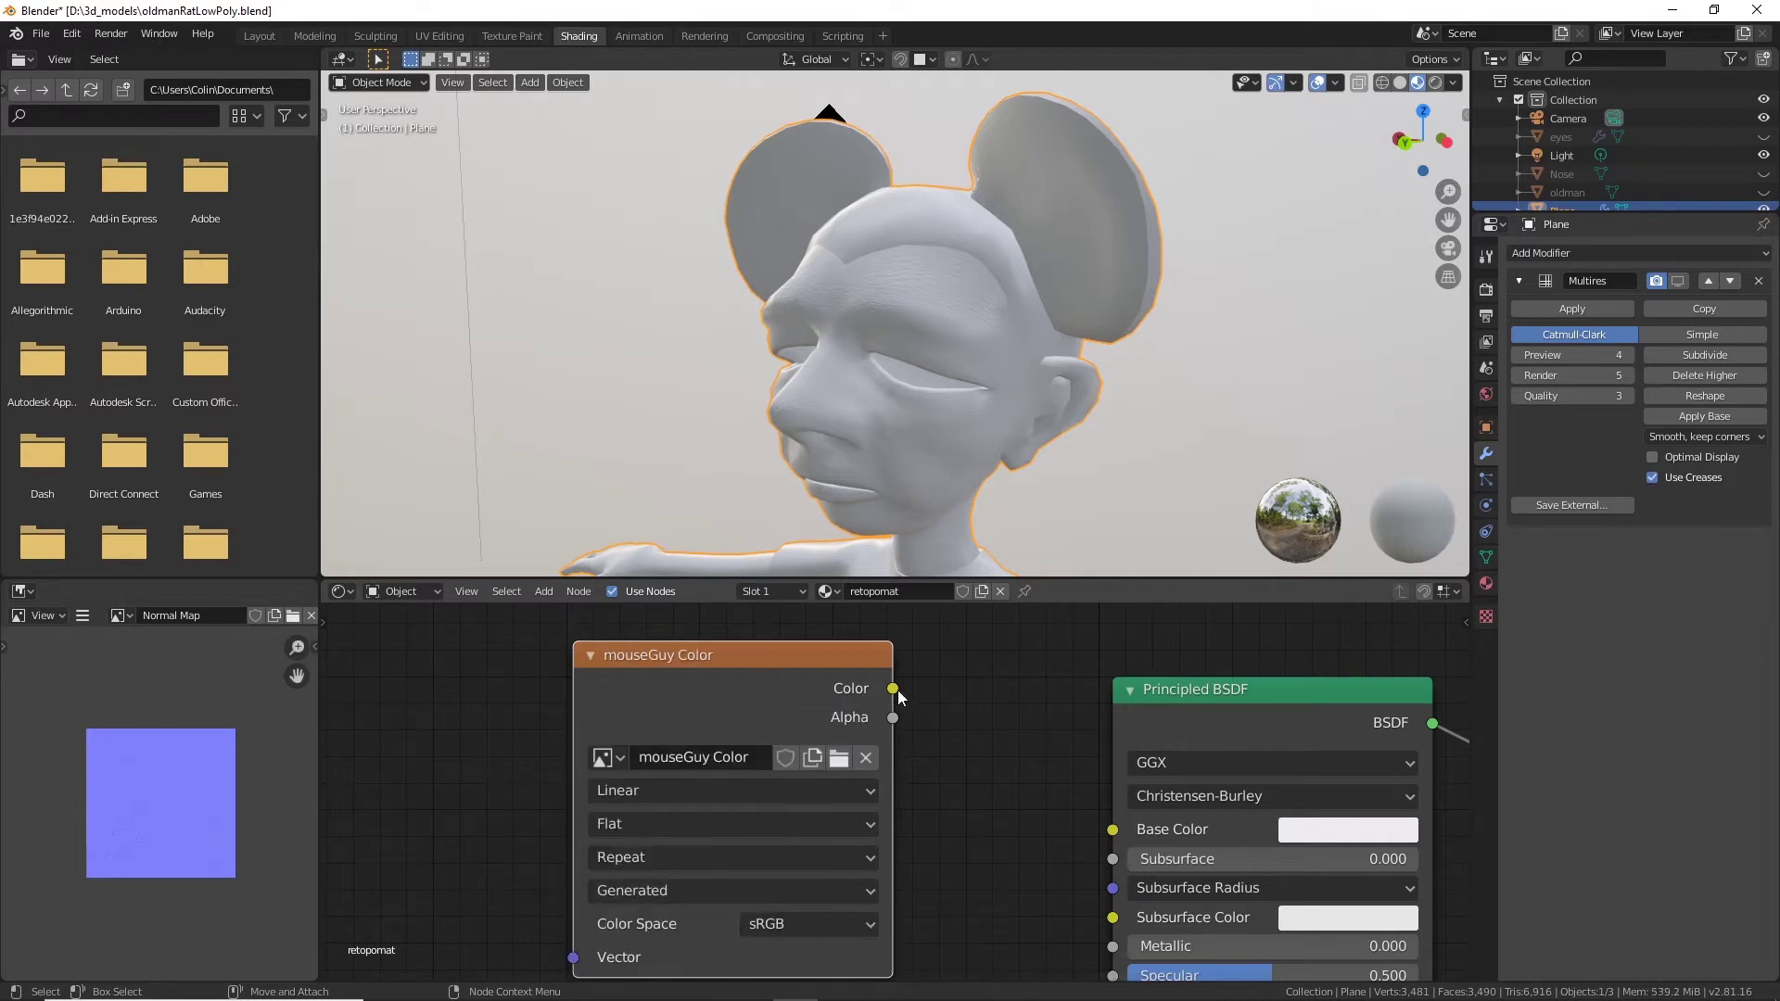
drag(893, 688, 1113, 830)
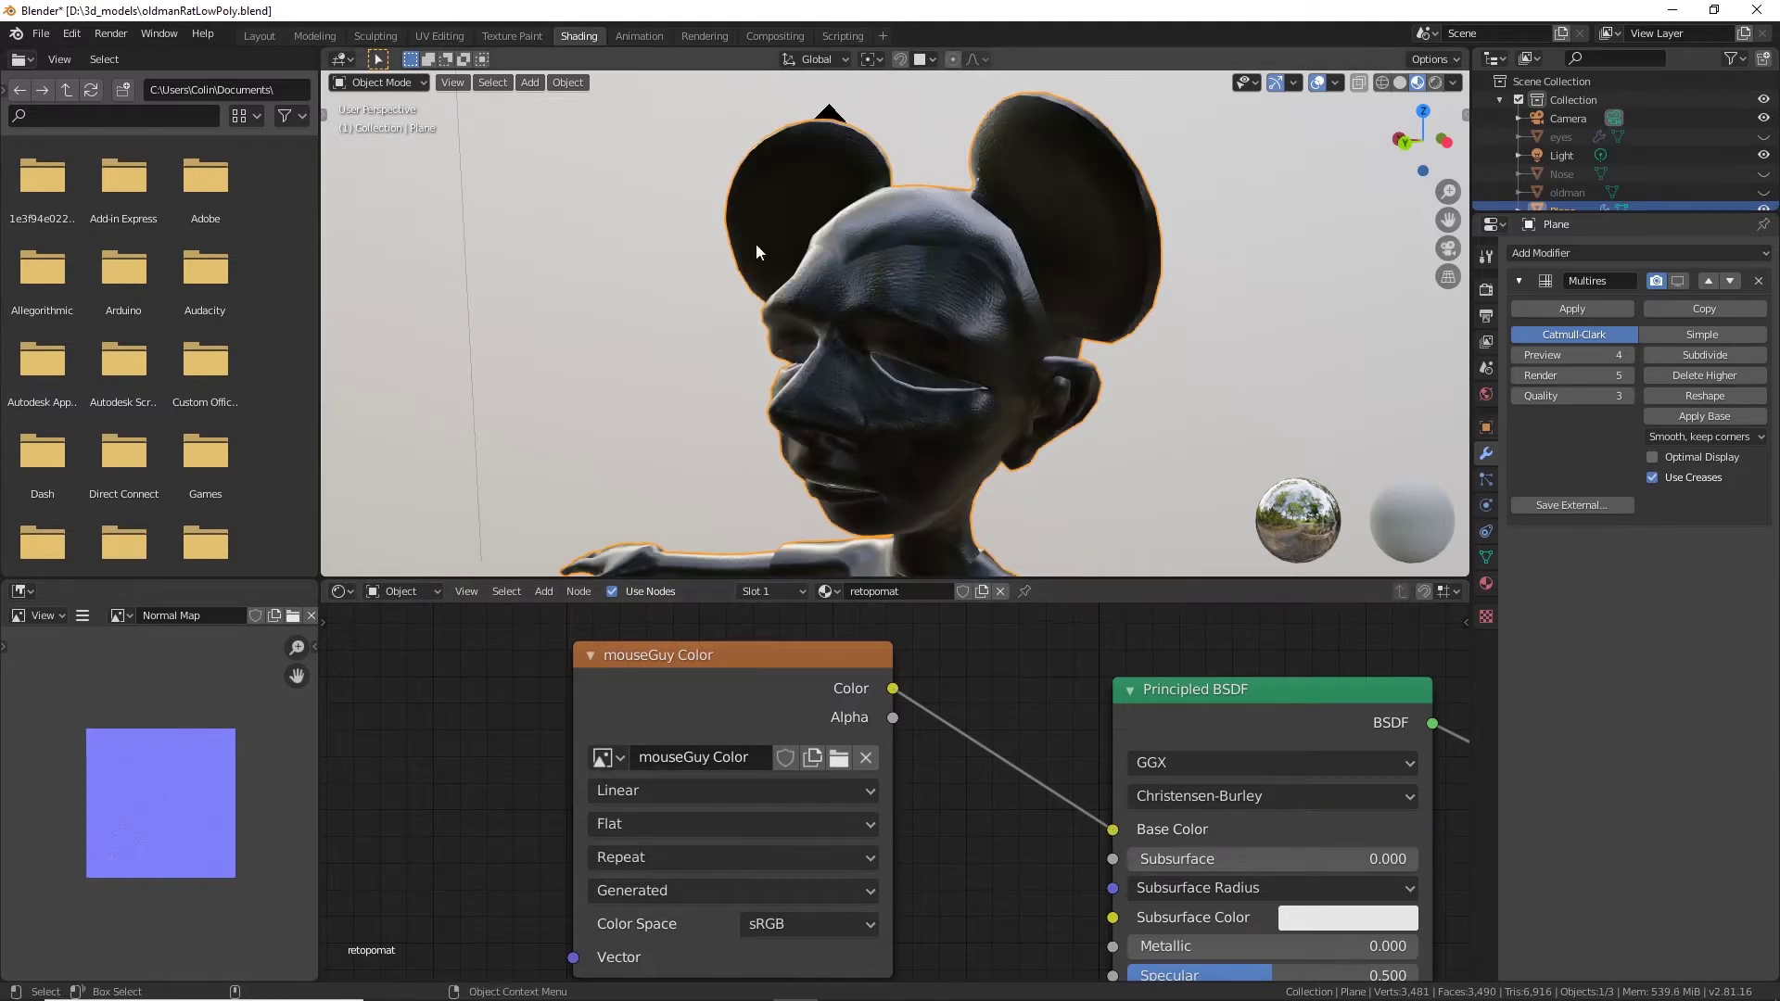
Display the mouseGuy Color image in the image editor and move its texture node farther away from the Principled BSDF.
scroll(977, 360, down, 5)
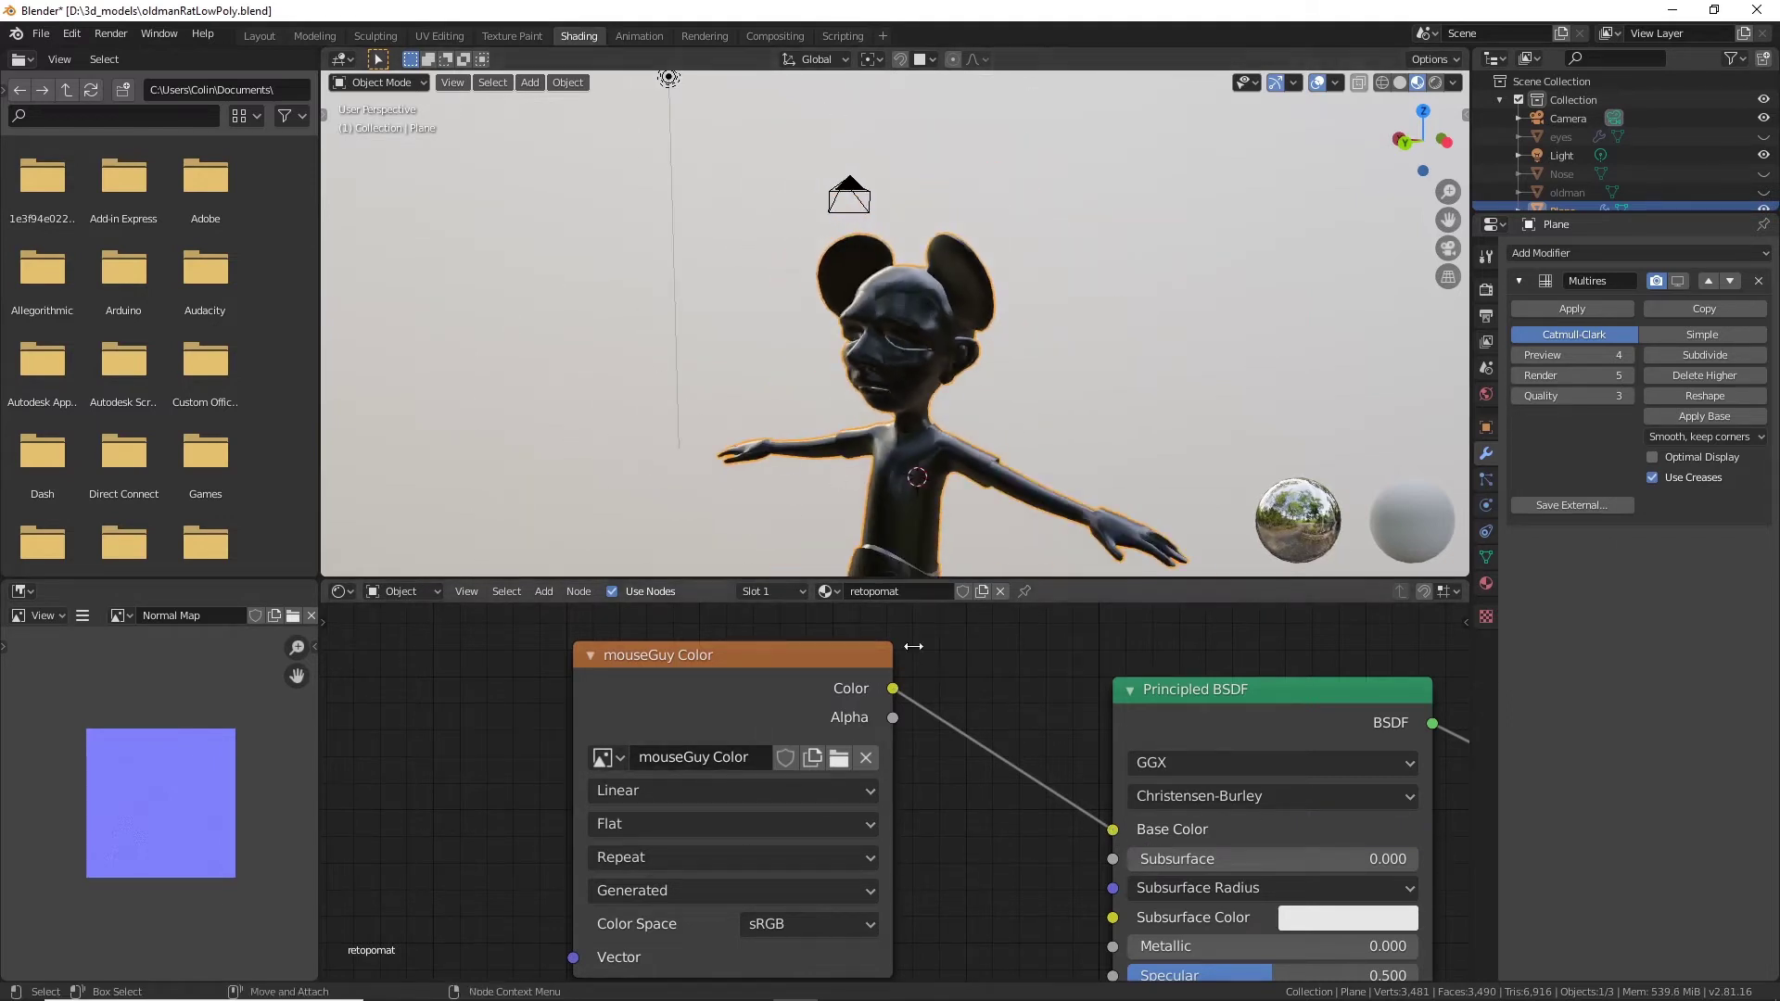
click(125, 615)
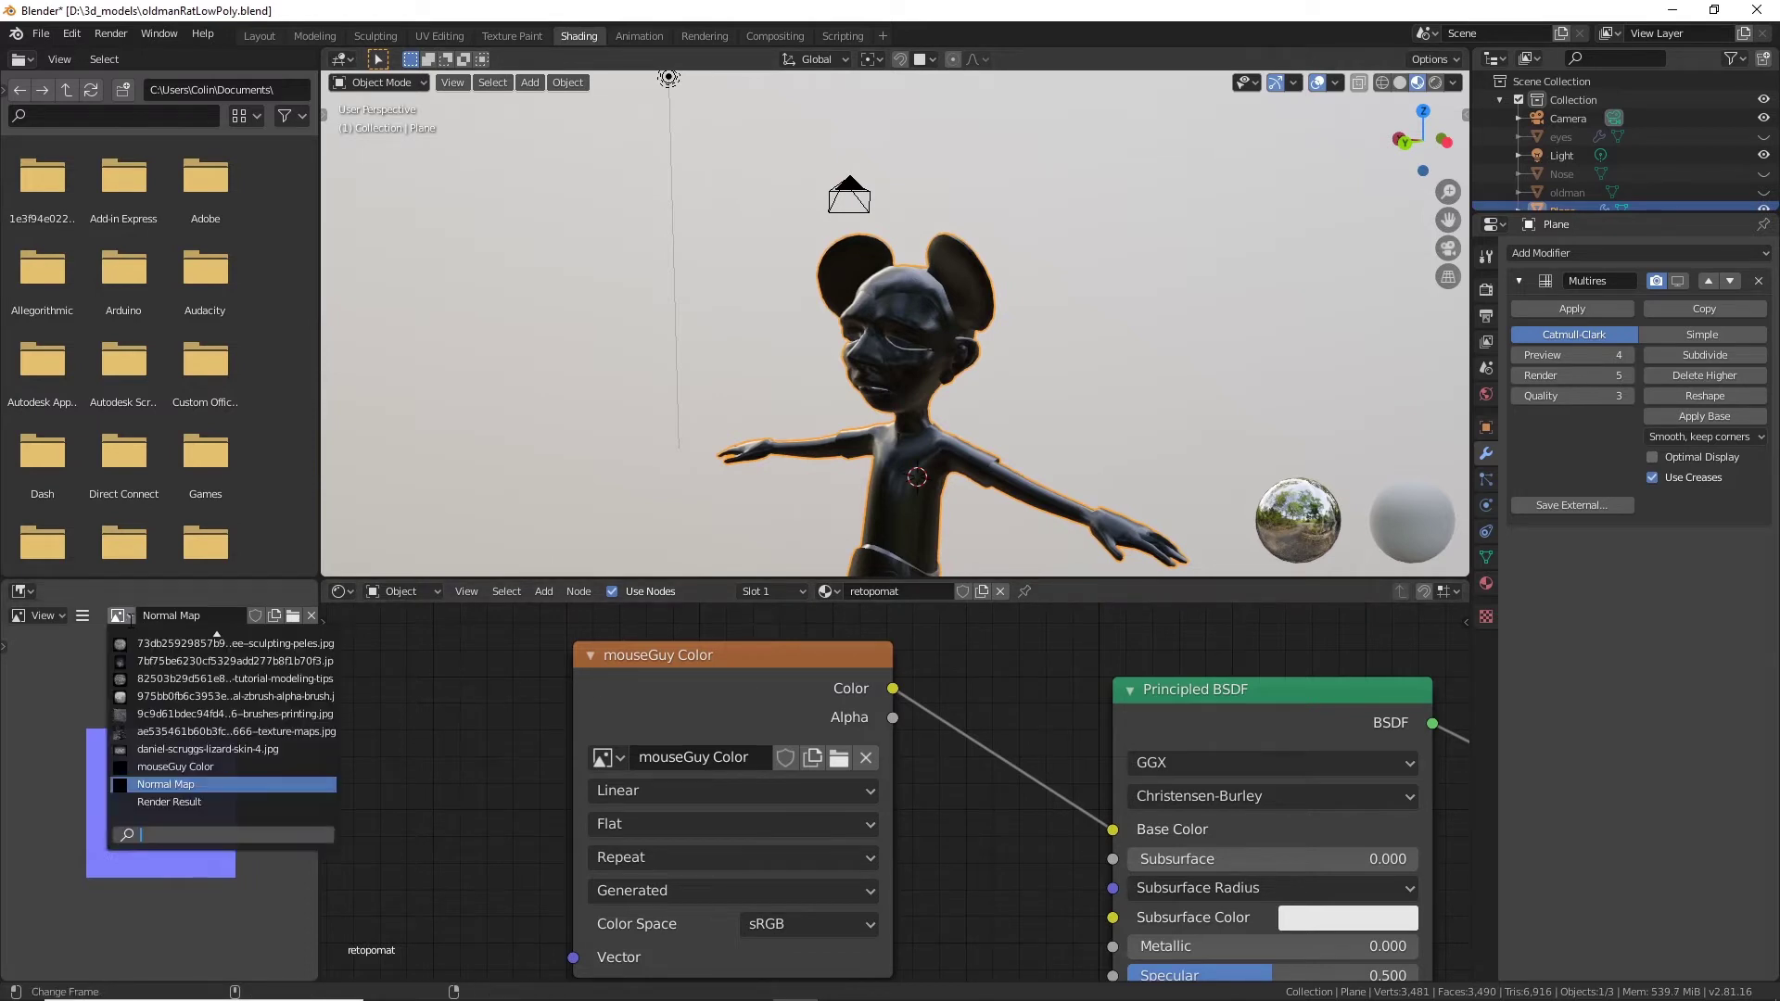
click(165, 767)
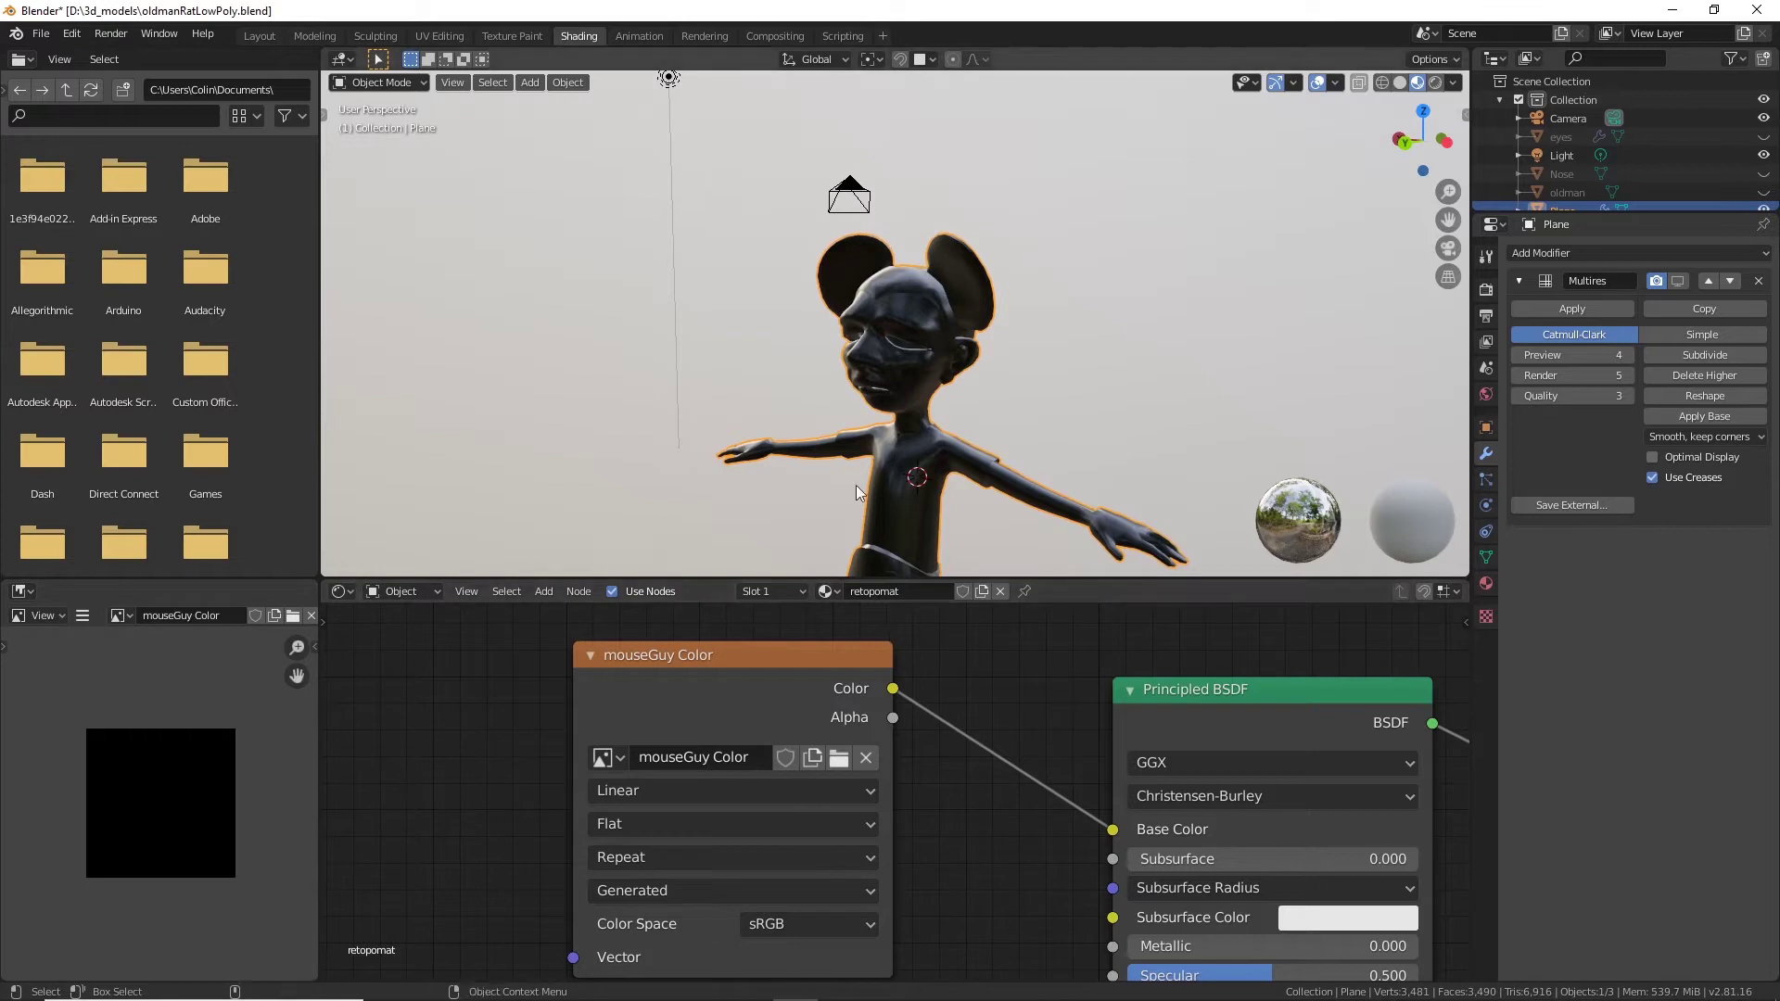
drag(813, 661, 690, 708)
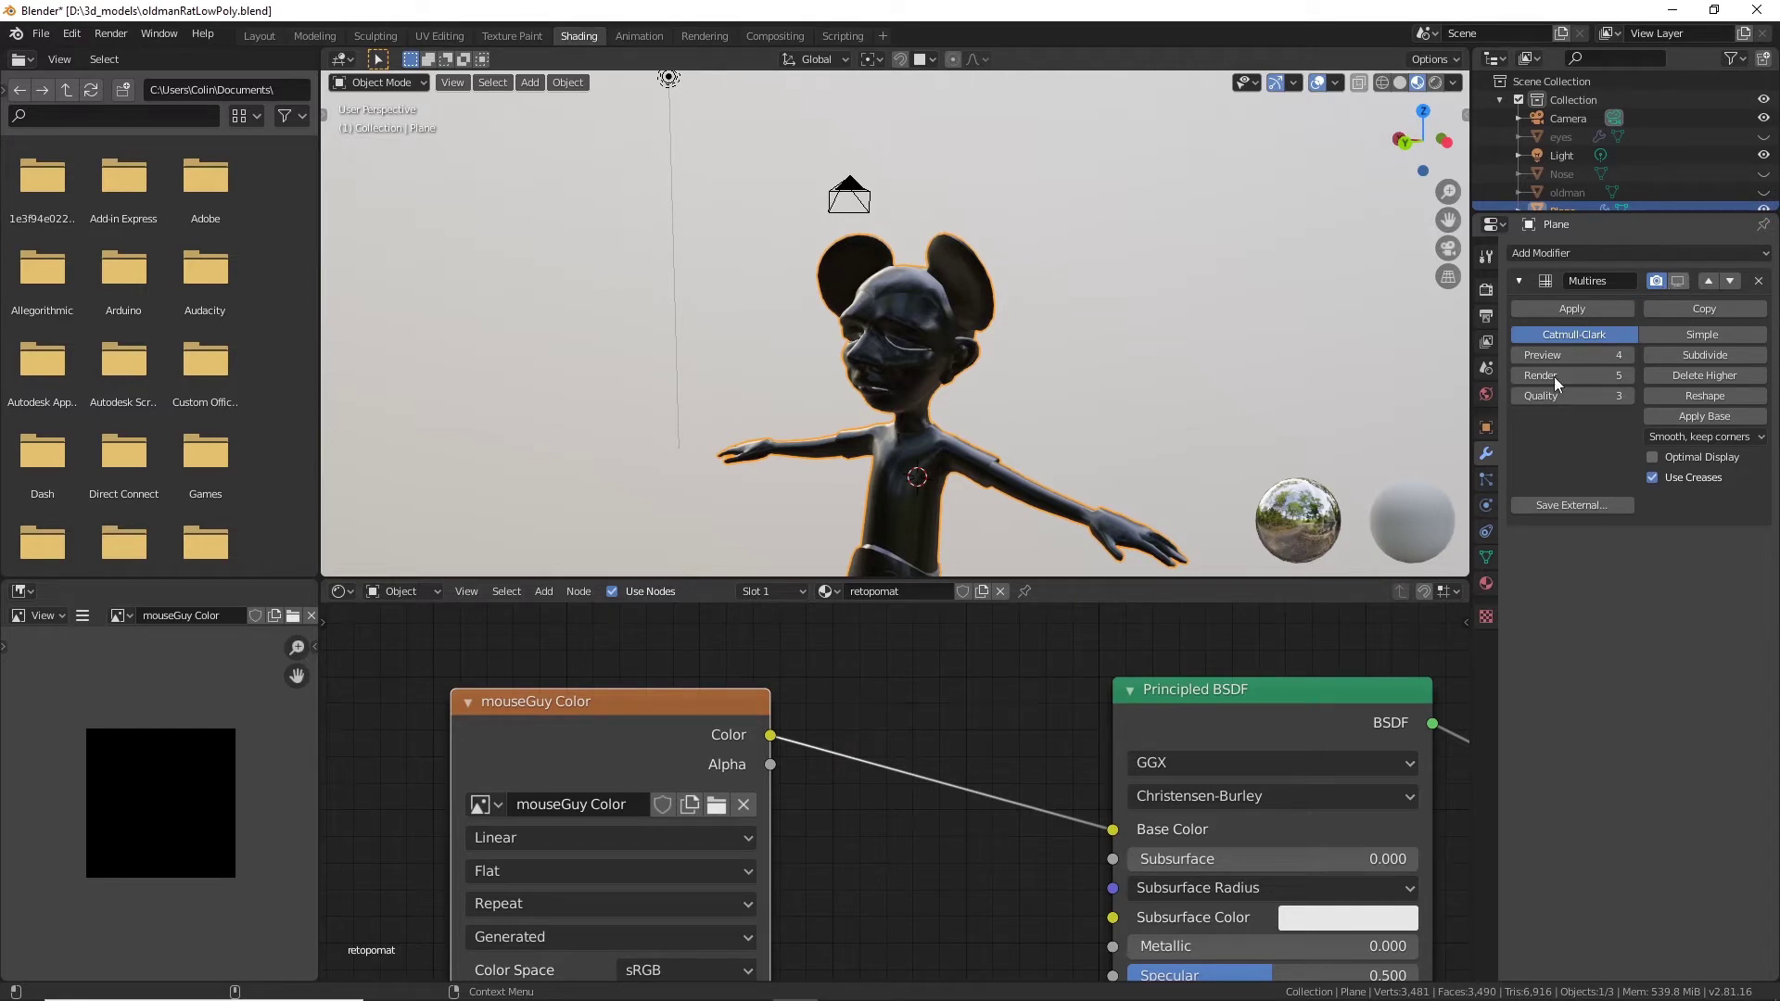
Enable the Multires modifier's viewport display on the character and check the sculpted detail on the head.
click(1658, 283)
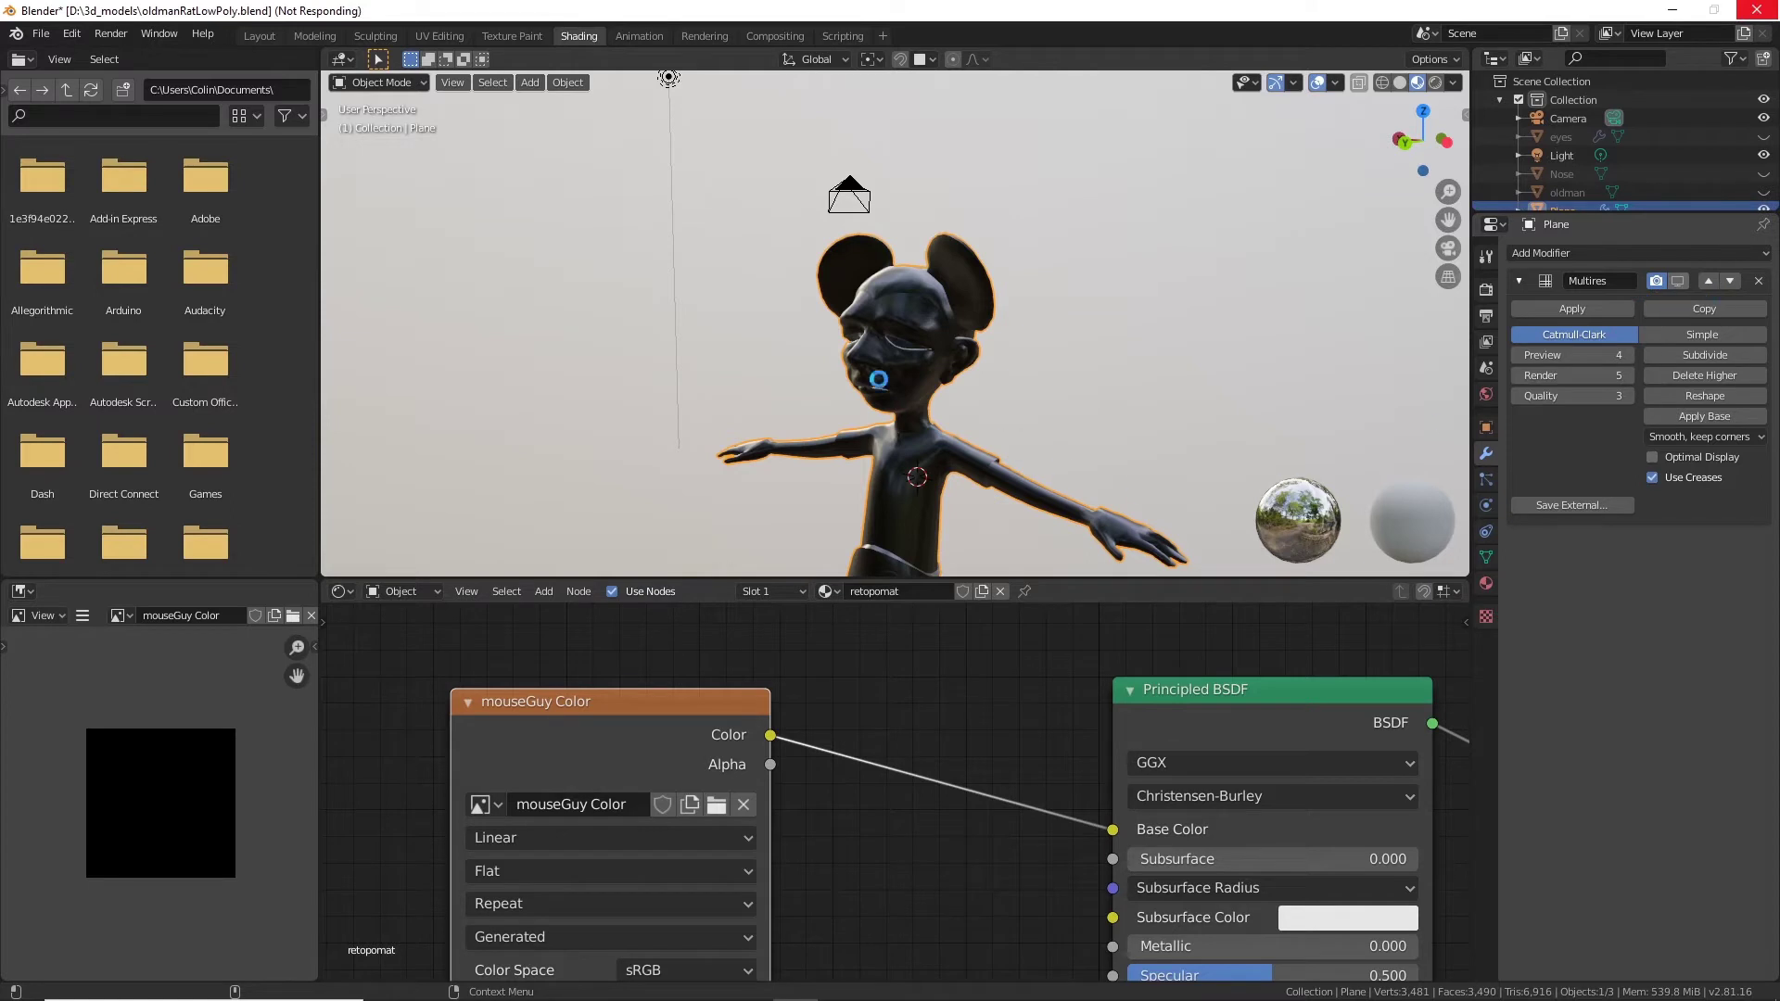
scroll(894, 329, up, 5)
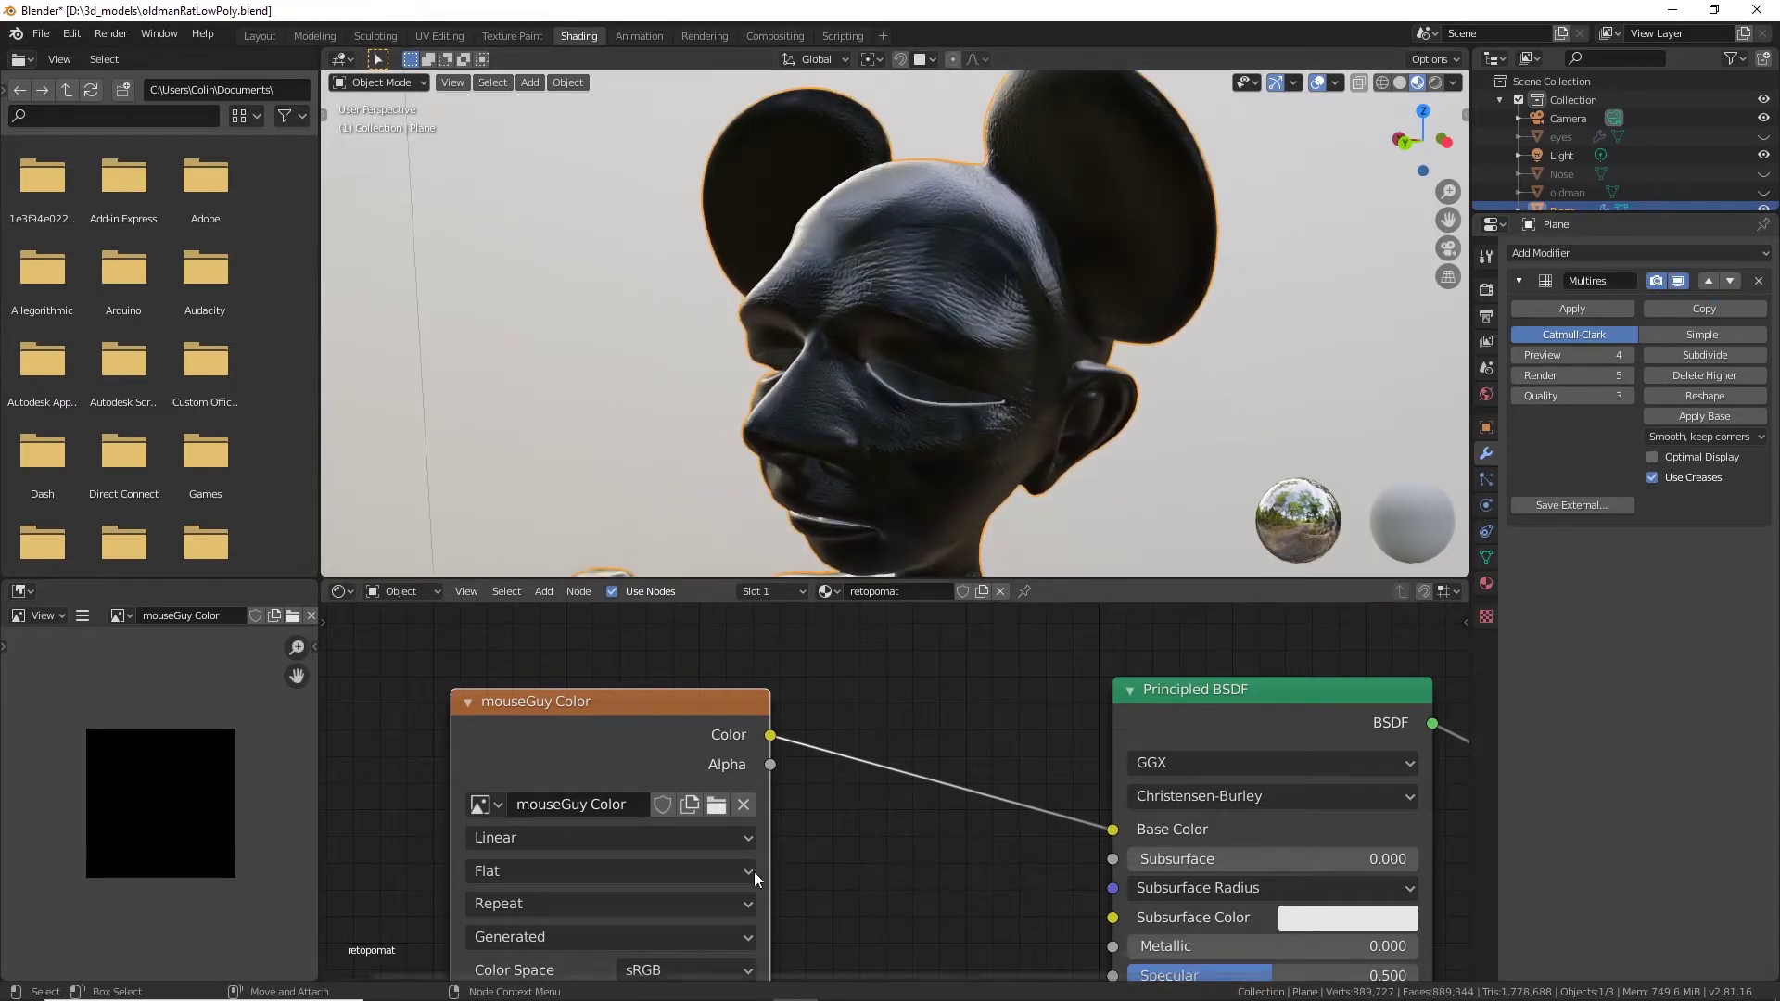
middle_drag(693, 382, 720, 331)
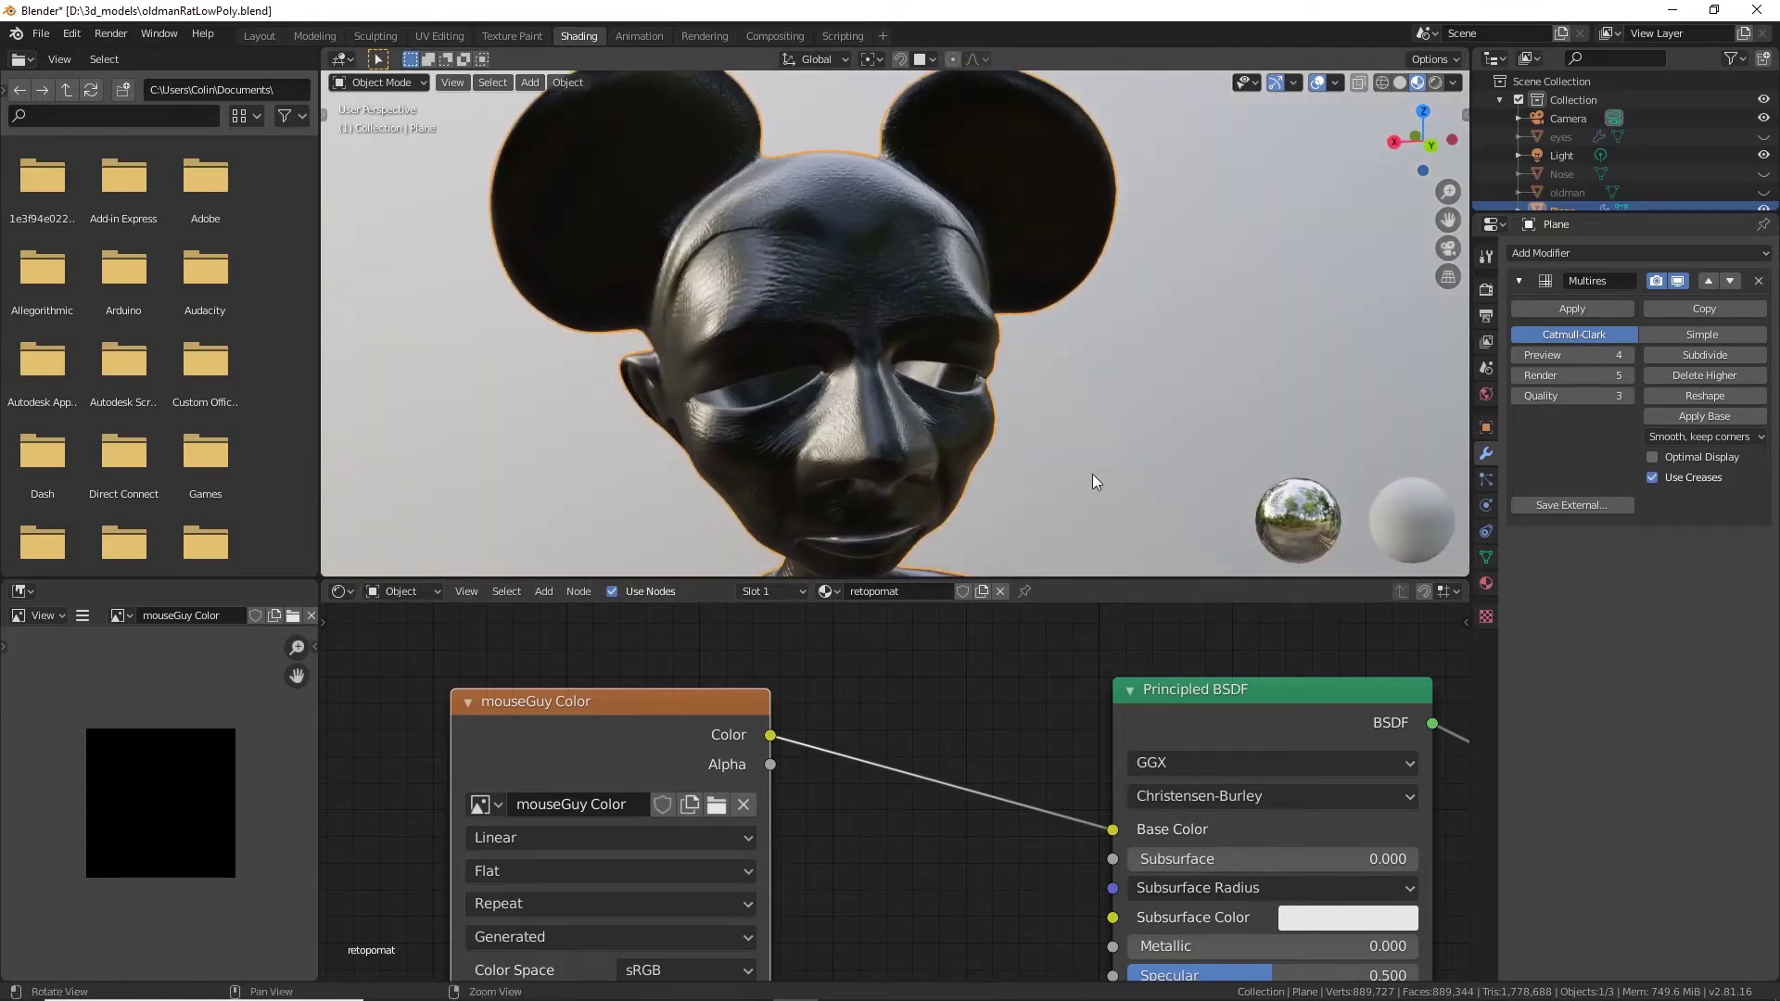
middle_drag(1092, 475, 768, 343)
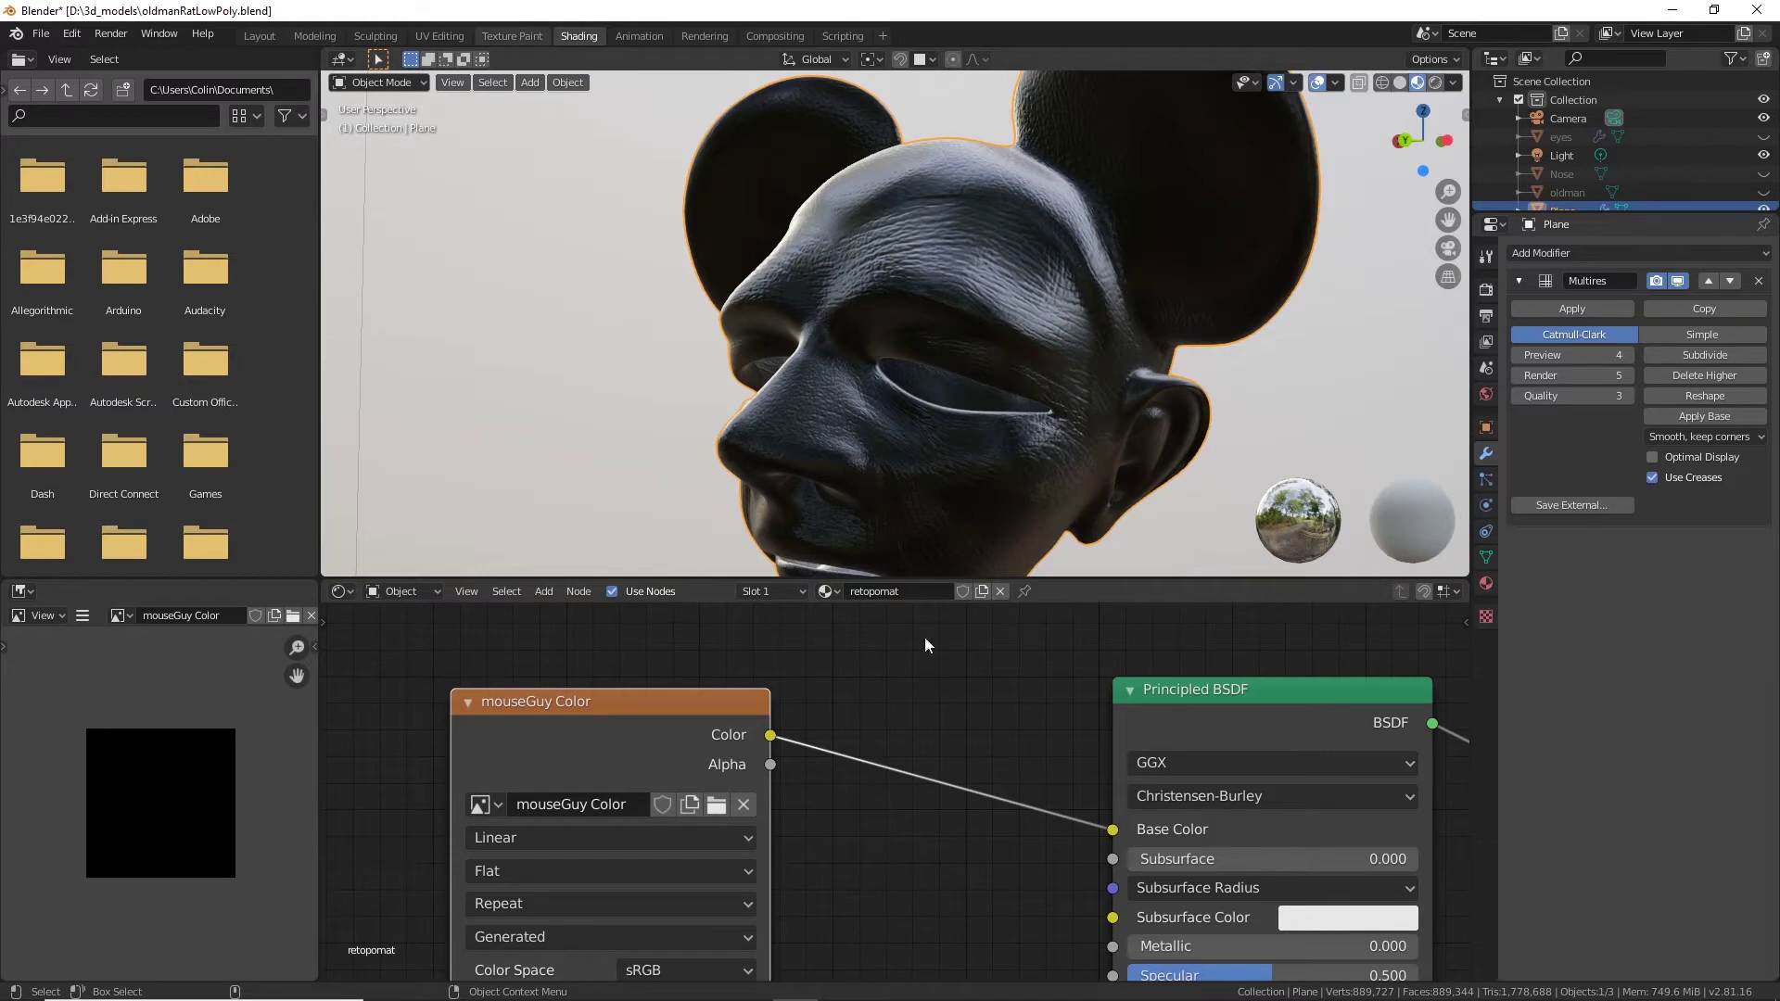
Switch to the Texture Paint workspace and fill the whole character with white on the mouseGuy Color texture using the Fill tool.
scroll(456, 603, down, 5)
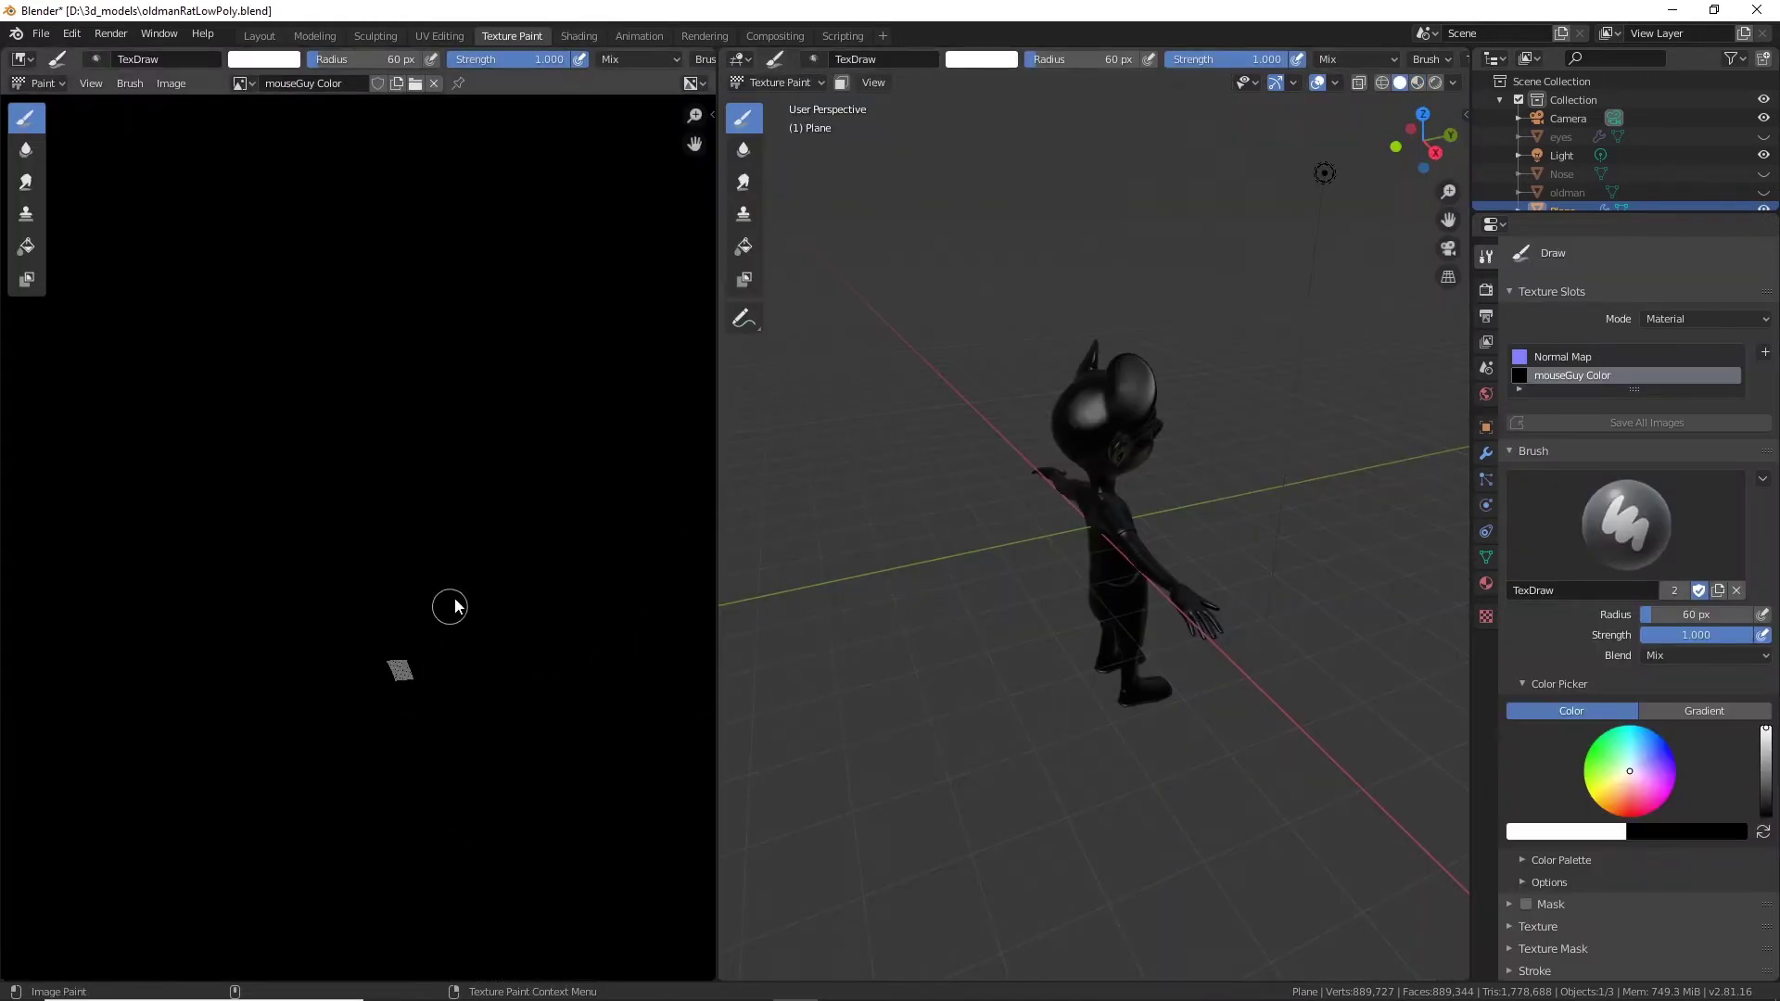
scroll(526, 622, up, 4)
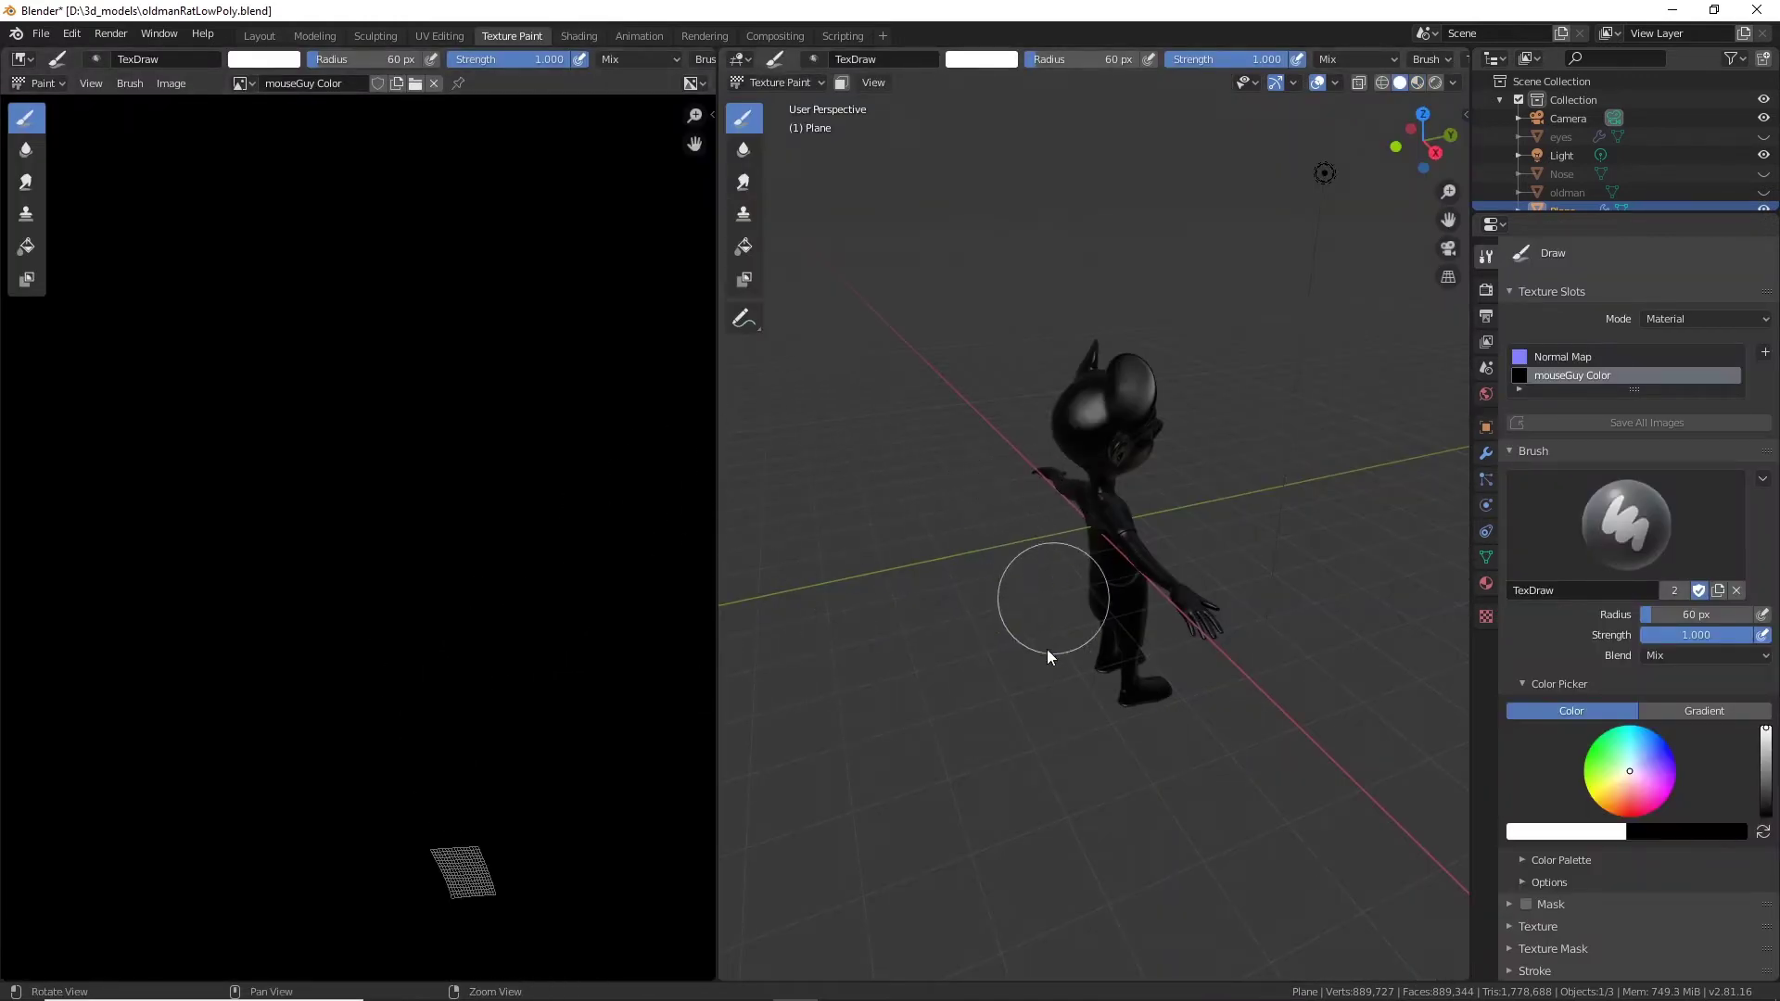
middle_drag(1047, 656, 696, 677)
scroll(333, 570, down, 5)
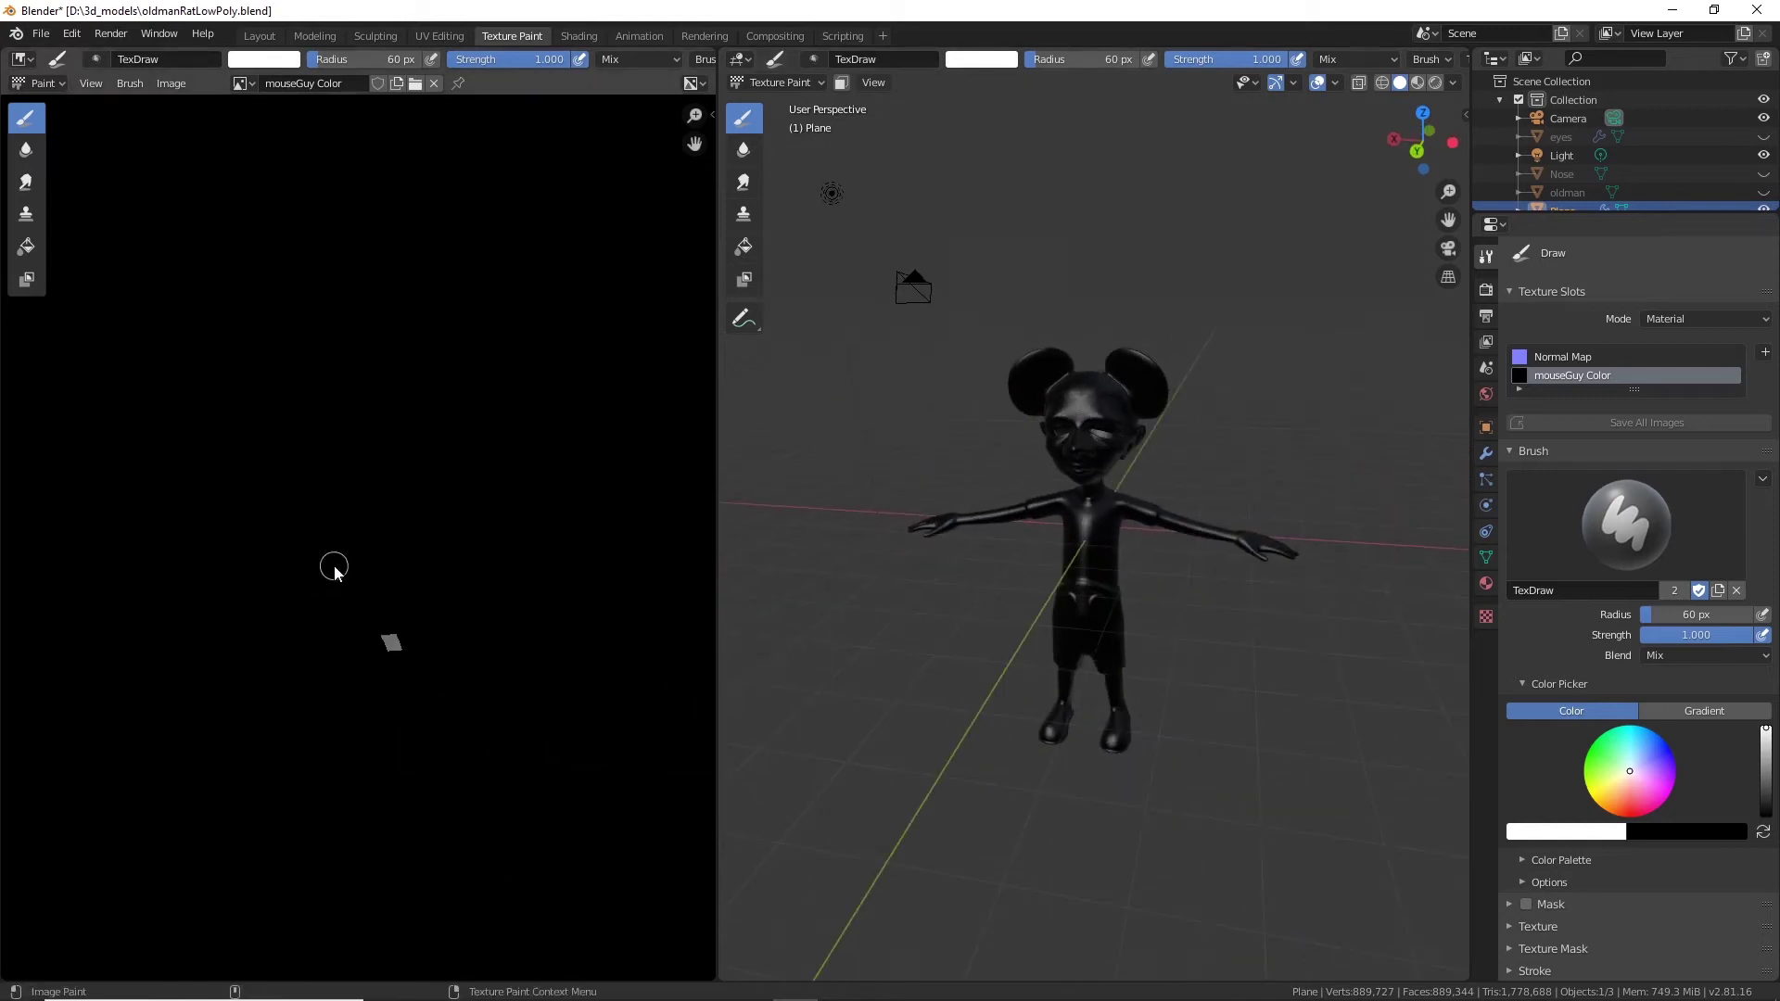
scroll(336, 568, down, 4)
scroll(338, 568, up, 3)
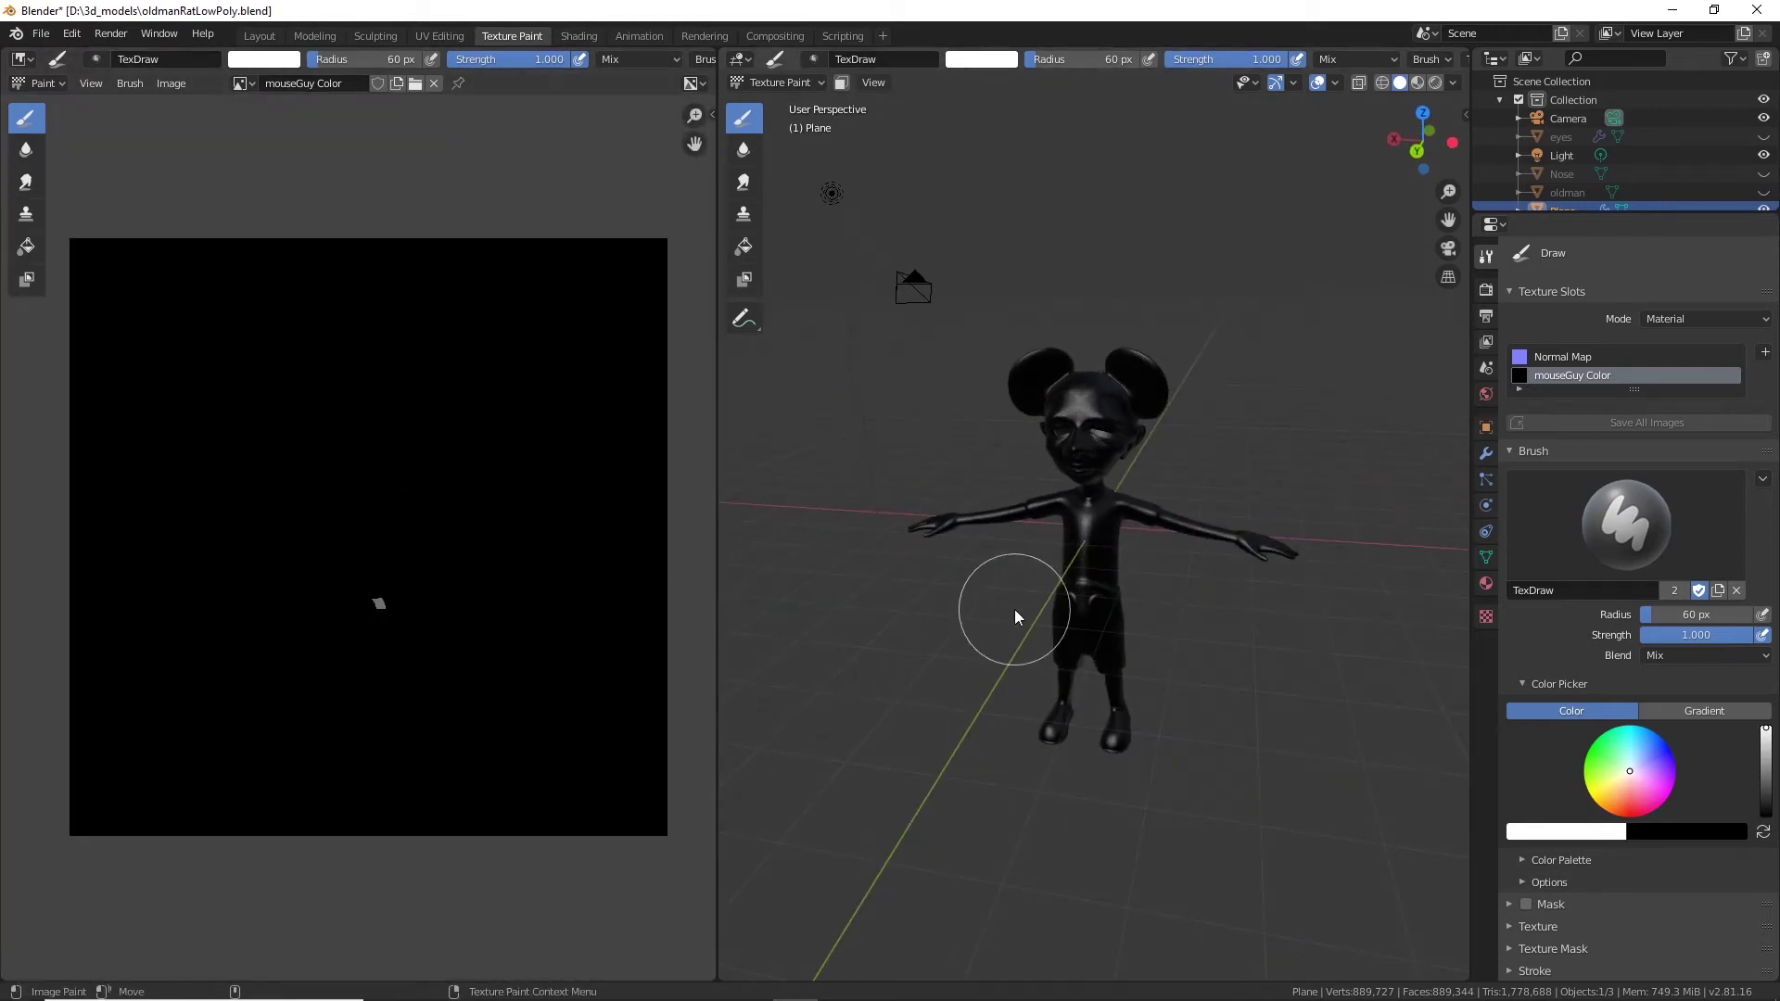
scroll(1133, 569, up, 2)
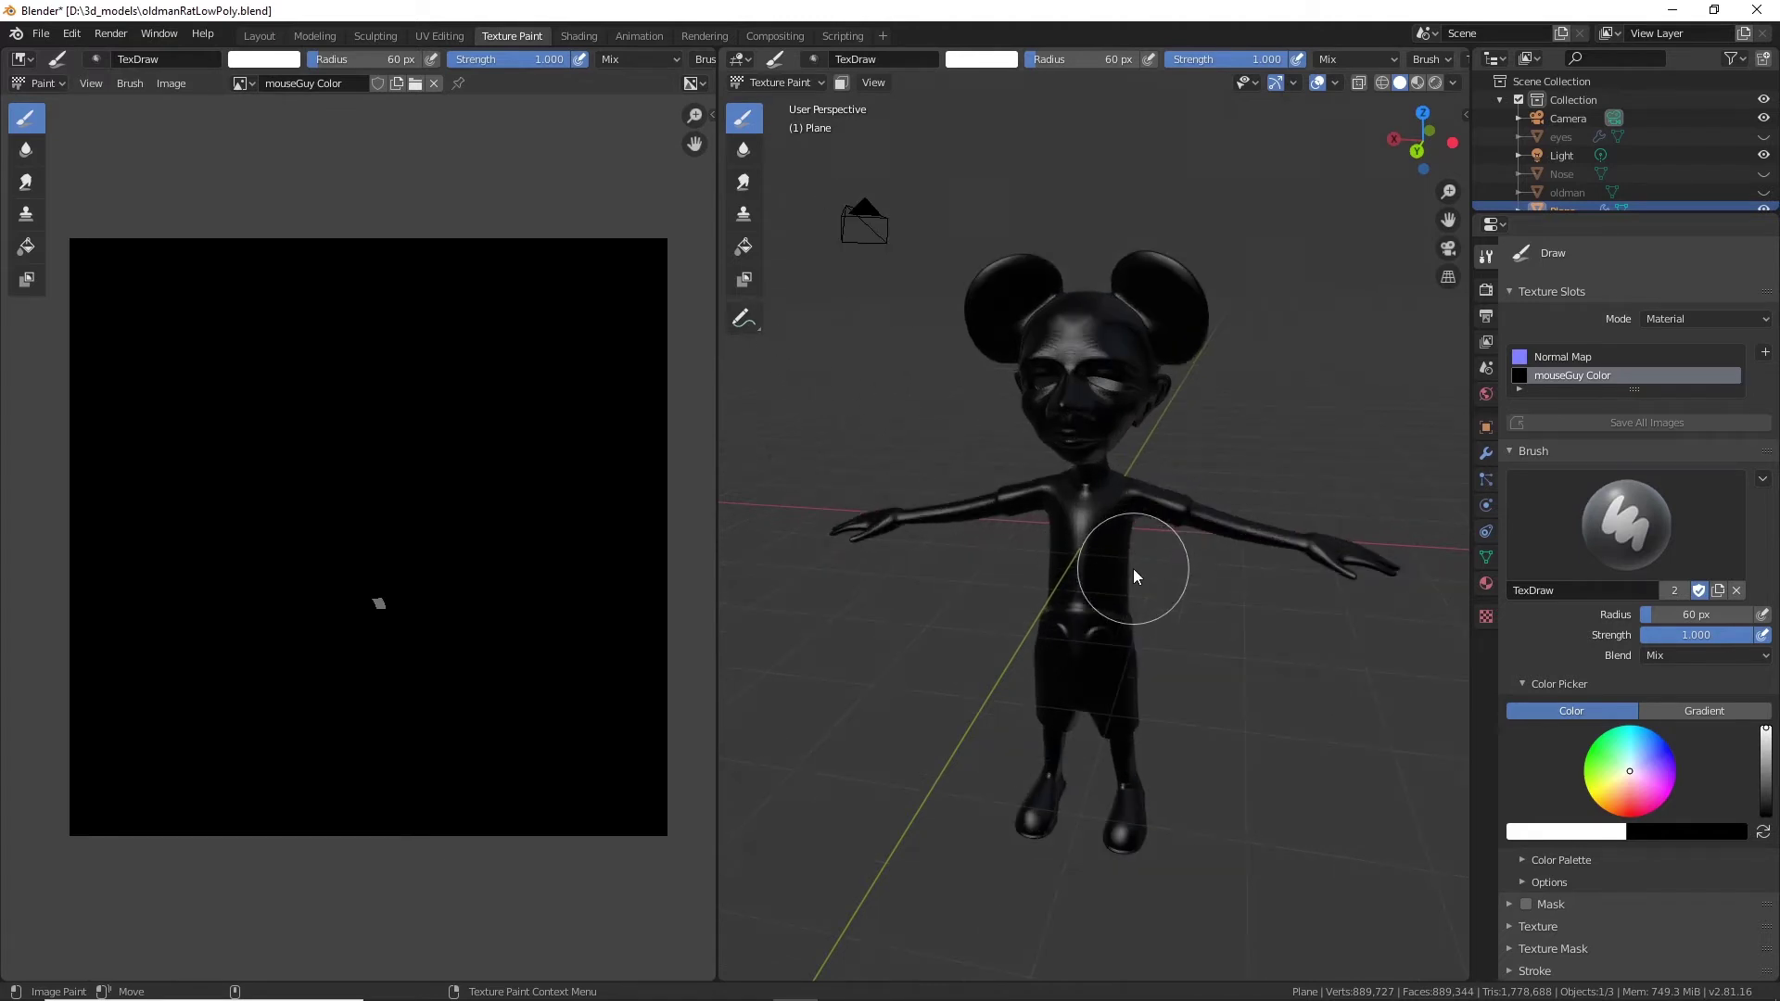
click(744, 247)
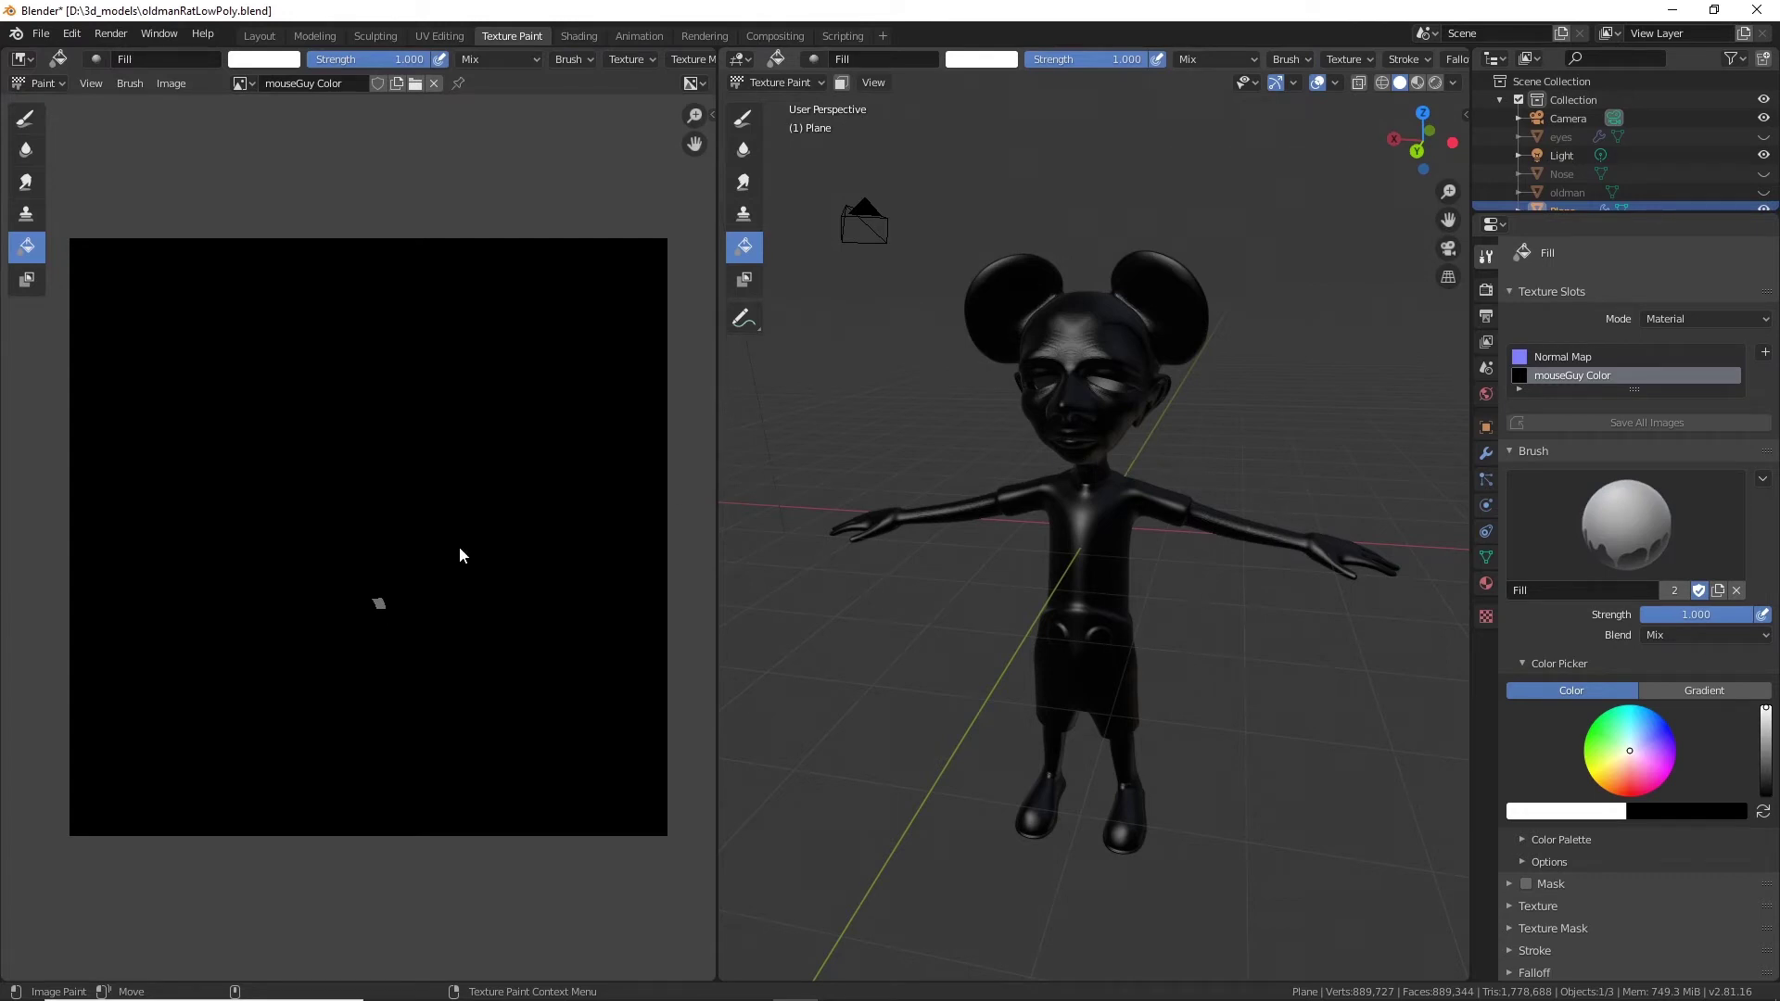
click(1092, 508)
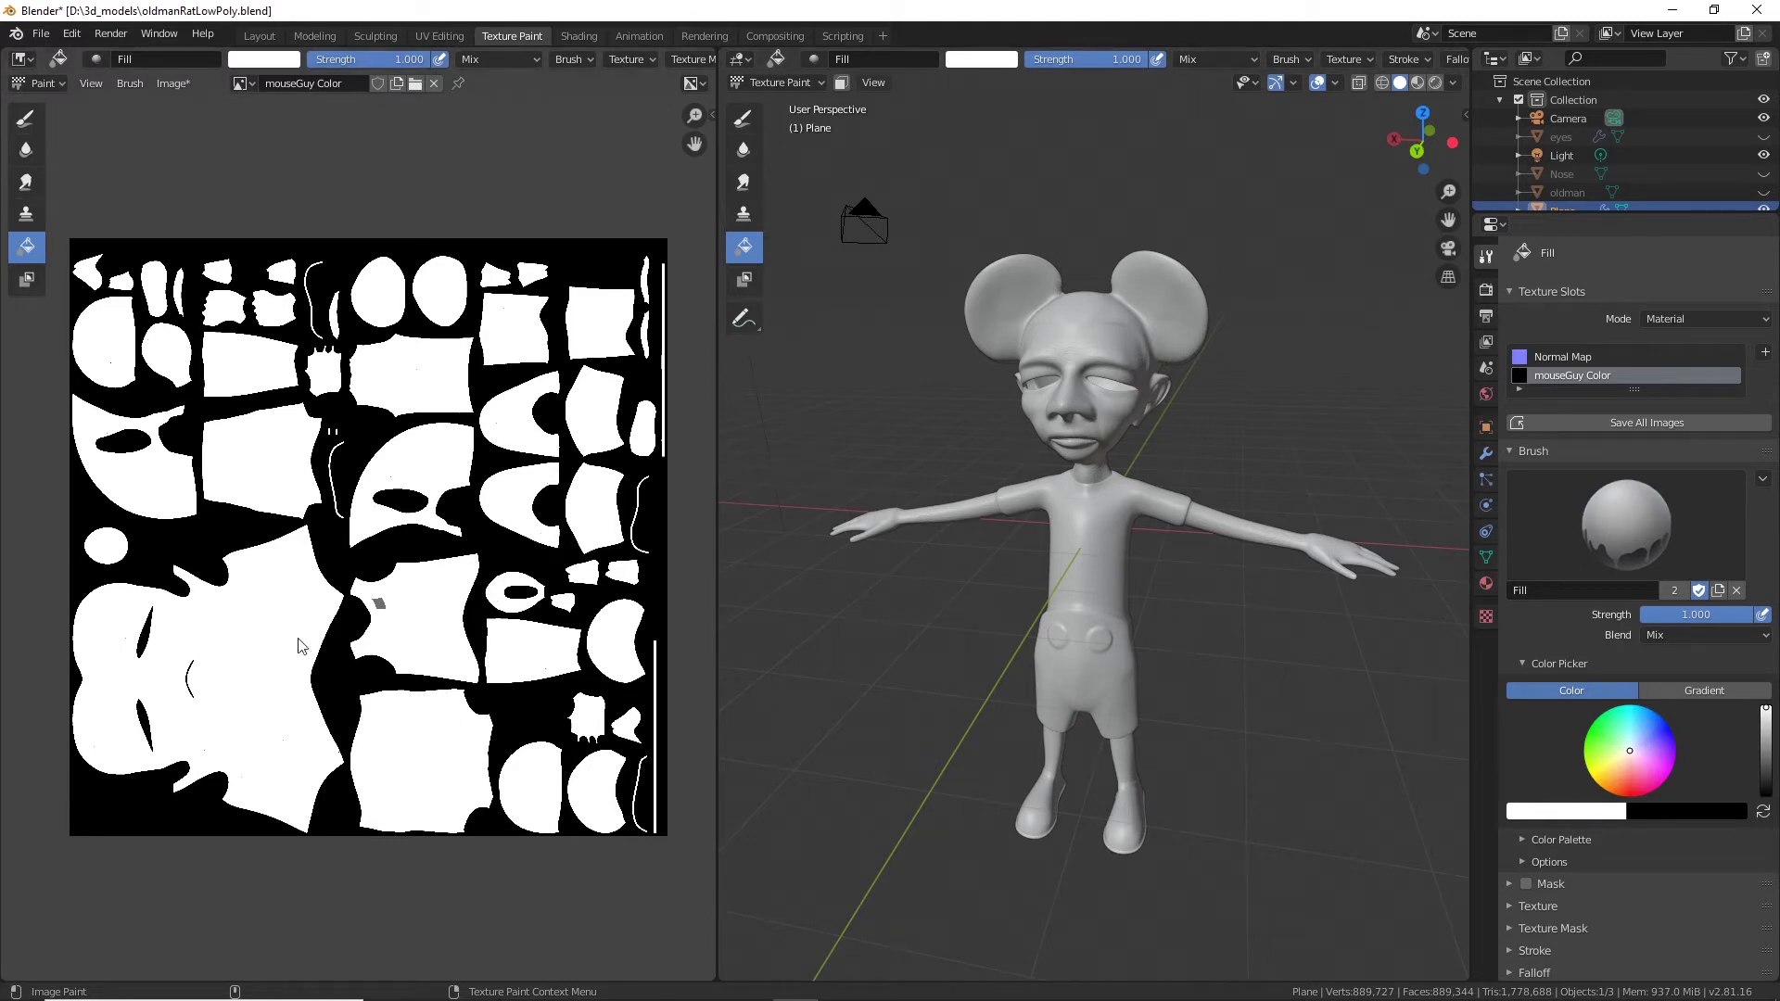
Examine the filled UV islands in the color texture and the sculpted surface of the character's body and head.
scroll(299, 577, up, 3)
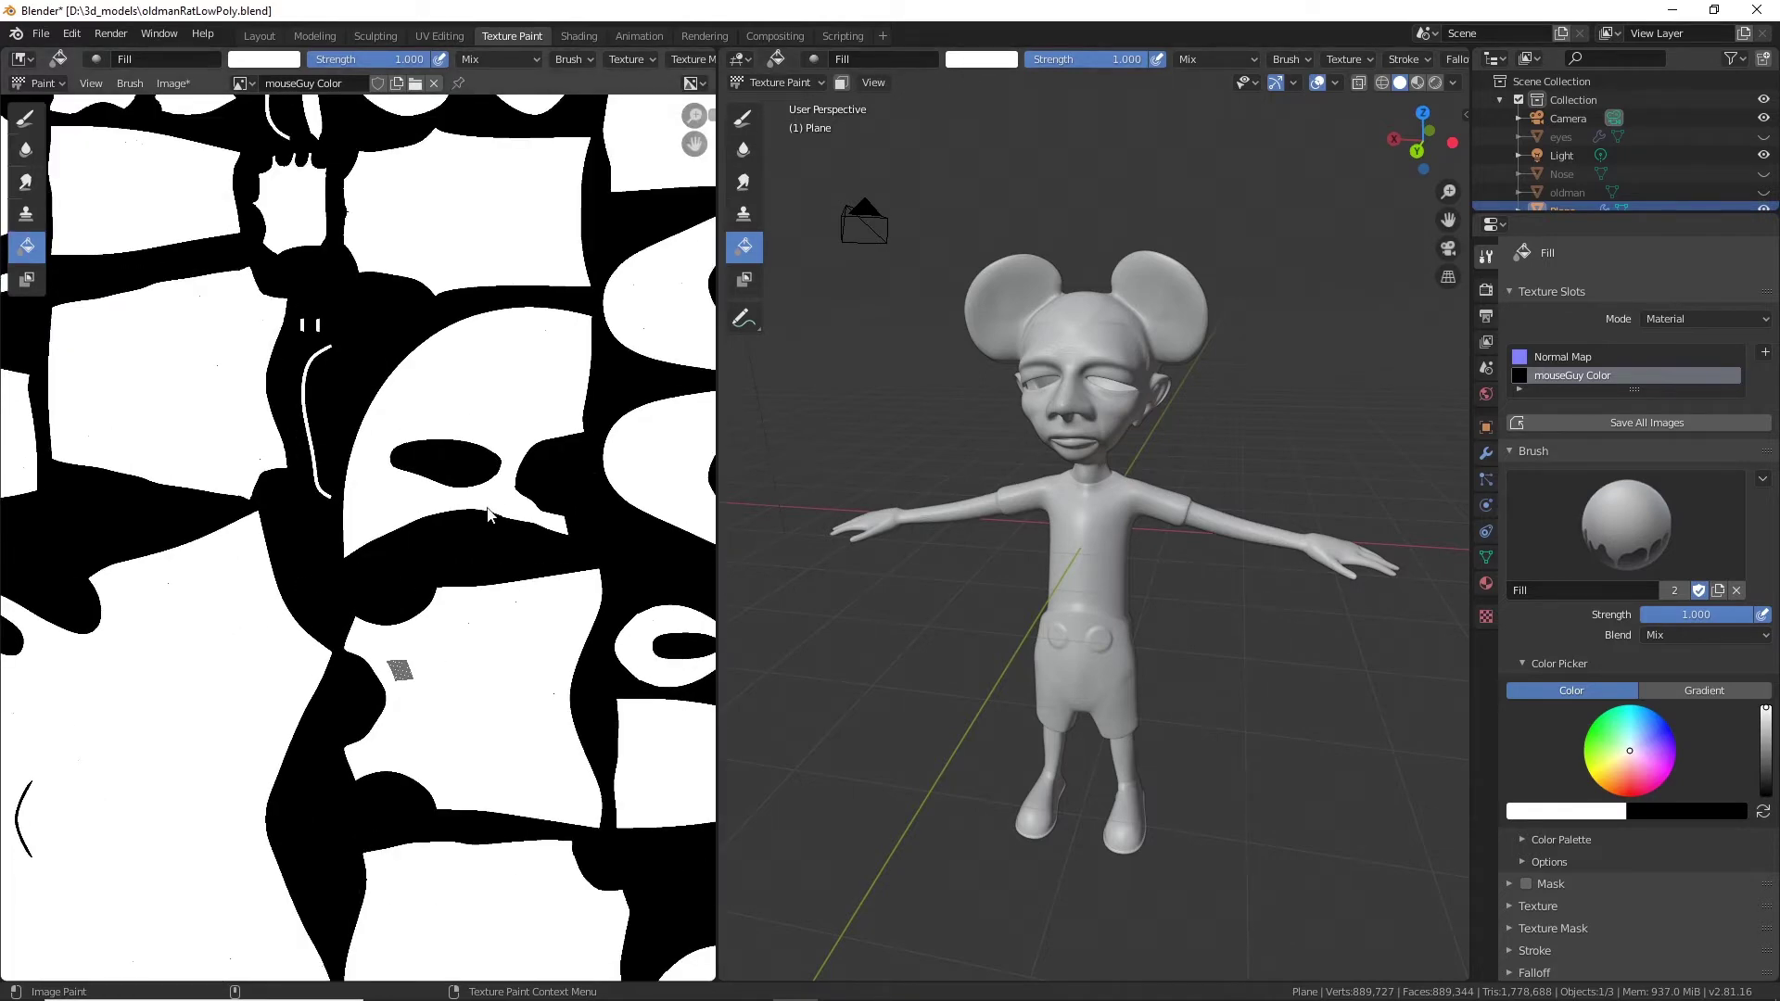
scroll(399, 543, down, 3)
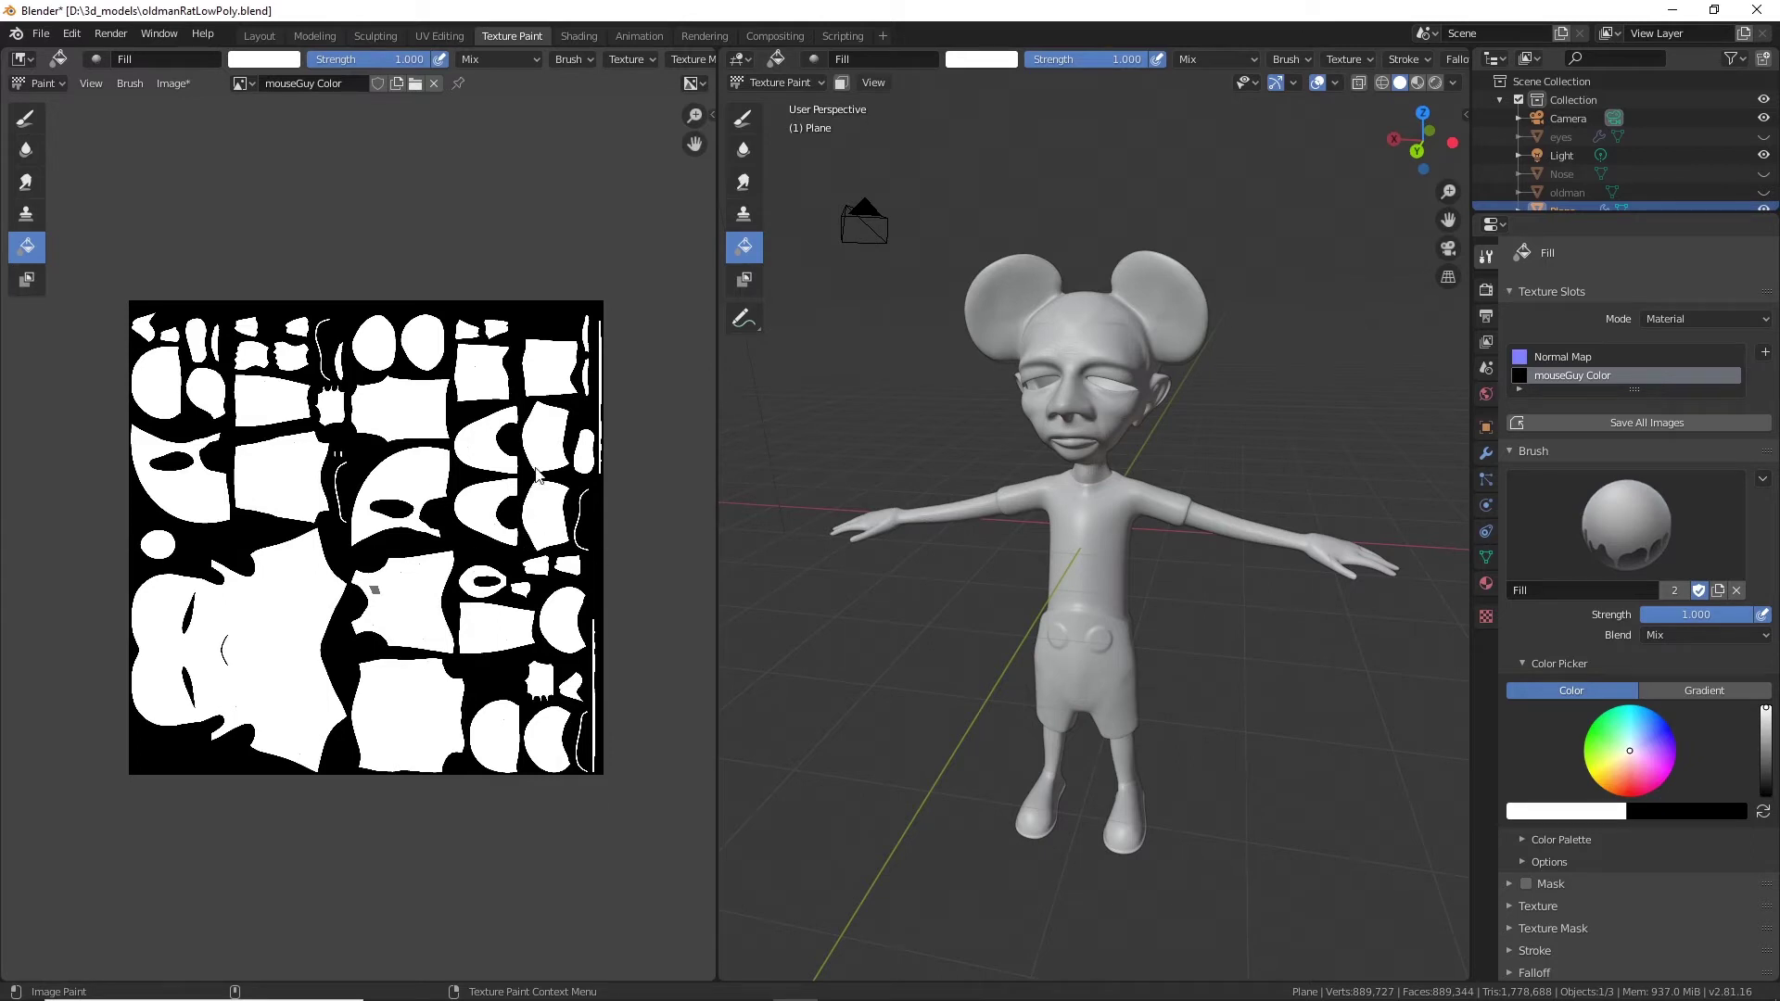
middle_drag(1232, 684, 1137, 586)
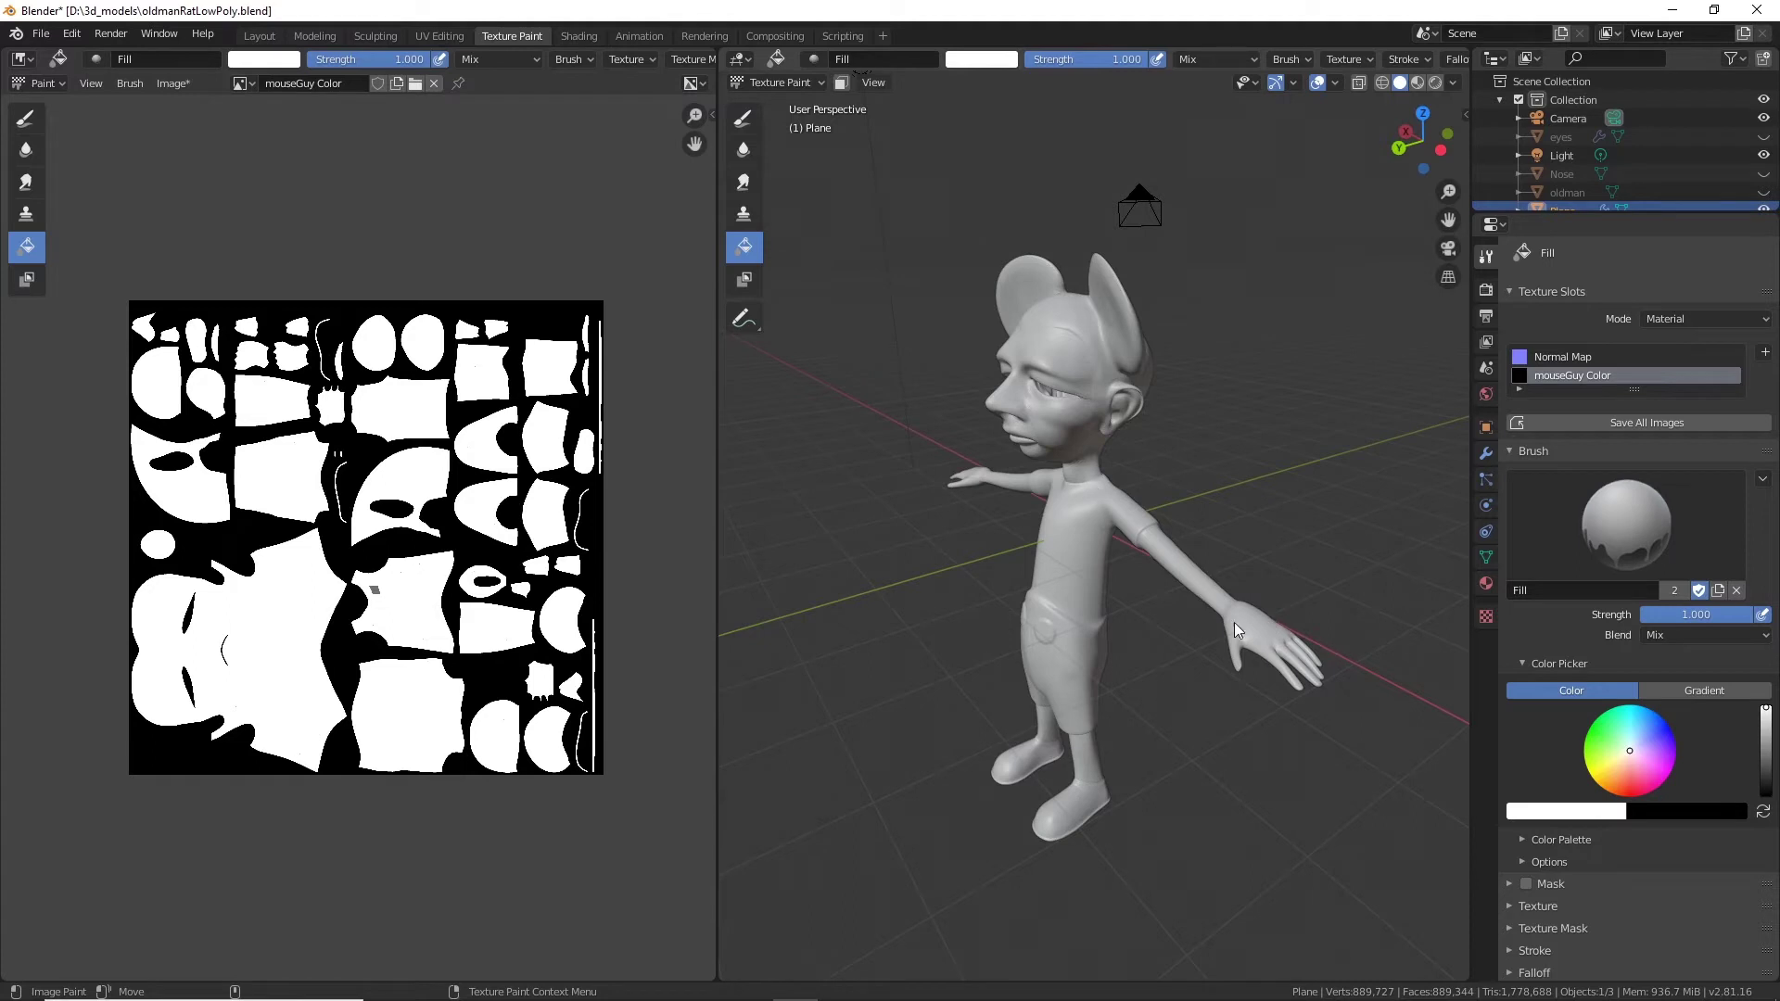
scroll(1166, 734, up, 5)
middle_drag(966, 645, 1034, 568)
shift+middle_drag(1063, 618, 1111, 592)
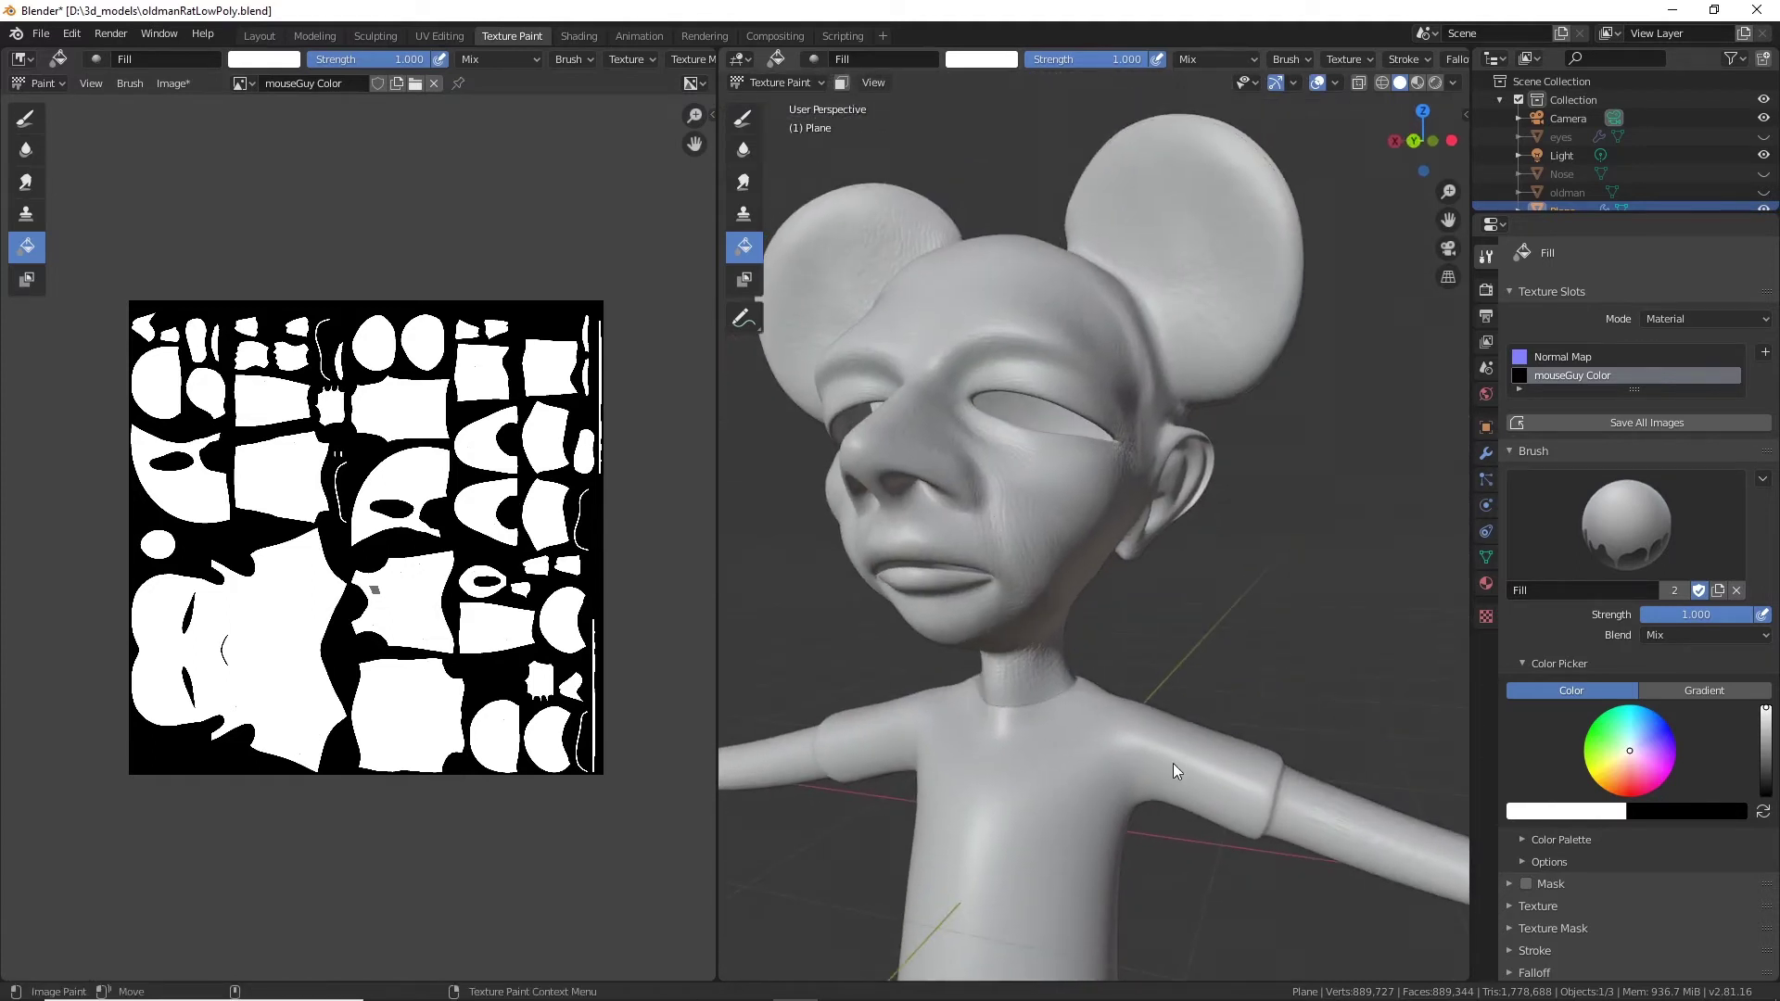
middle_drag(1137, 655, 1222, 728)
scroll(1183, 621, up, 4)
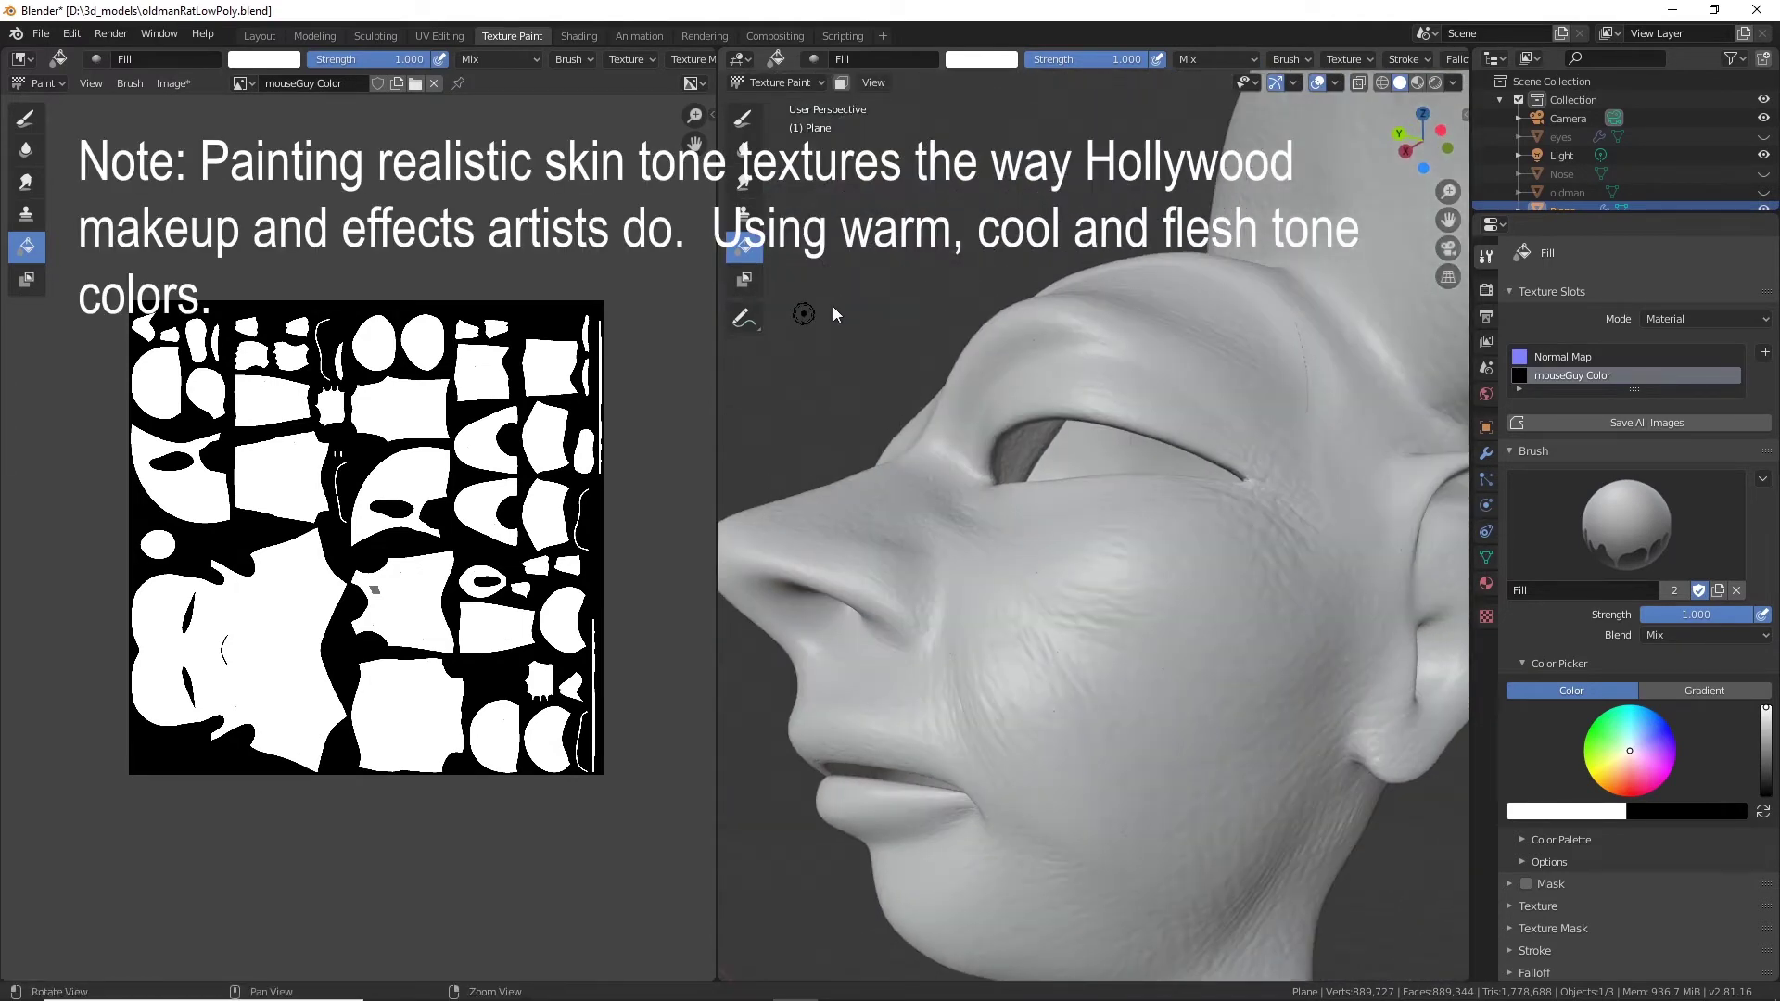
alt+drag(833, 306, 866, 338)
scroll(961, 317, down, 4)
middle_drag(1037, 399, 1127, 326)
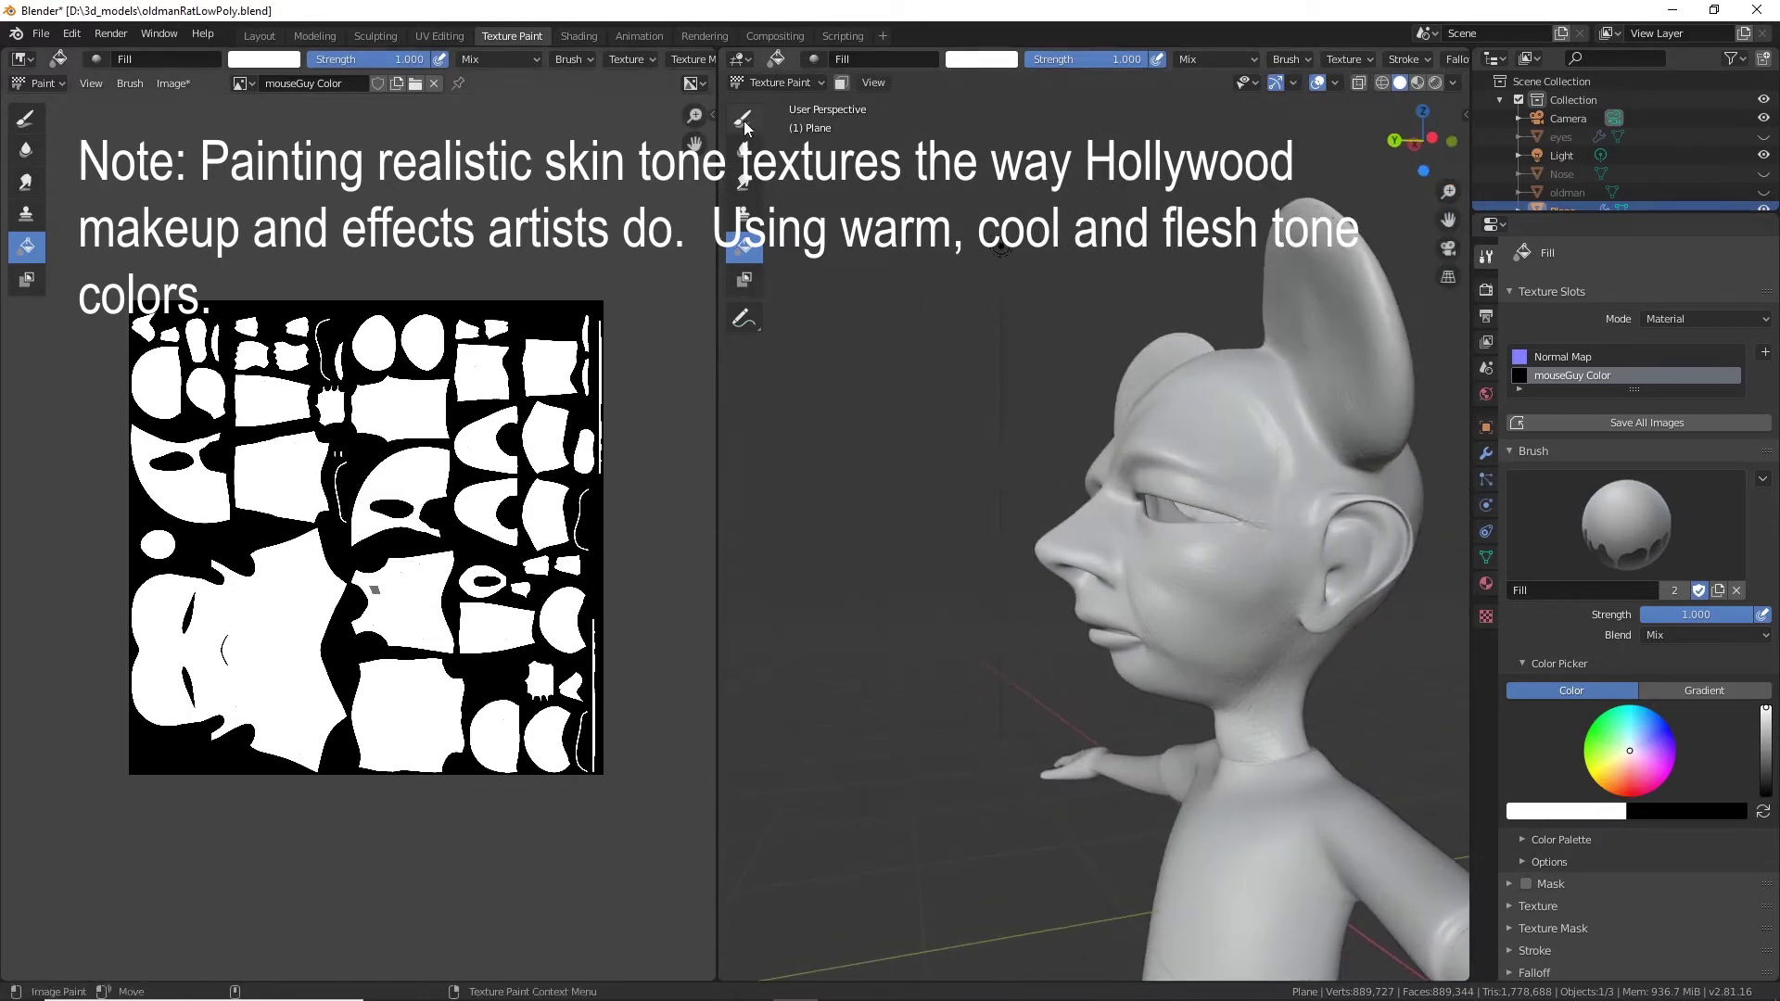
Choose the Draw brush and set its color to a light peach flesh tone with hue 0.074, saturation 0.298 and value 1.000.
click(744, 119)
alt+drag(1020, 443, 896, 376)
alt+drag(997, 316, 1024, 317)
scroll(1205, 280, up, 5)
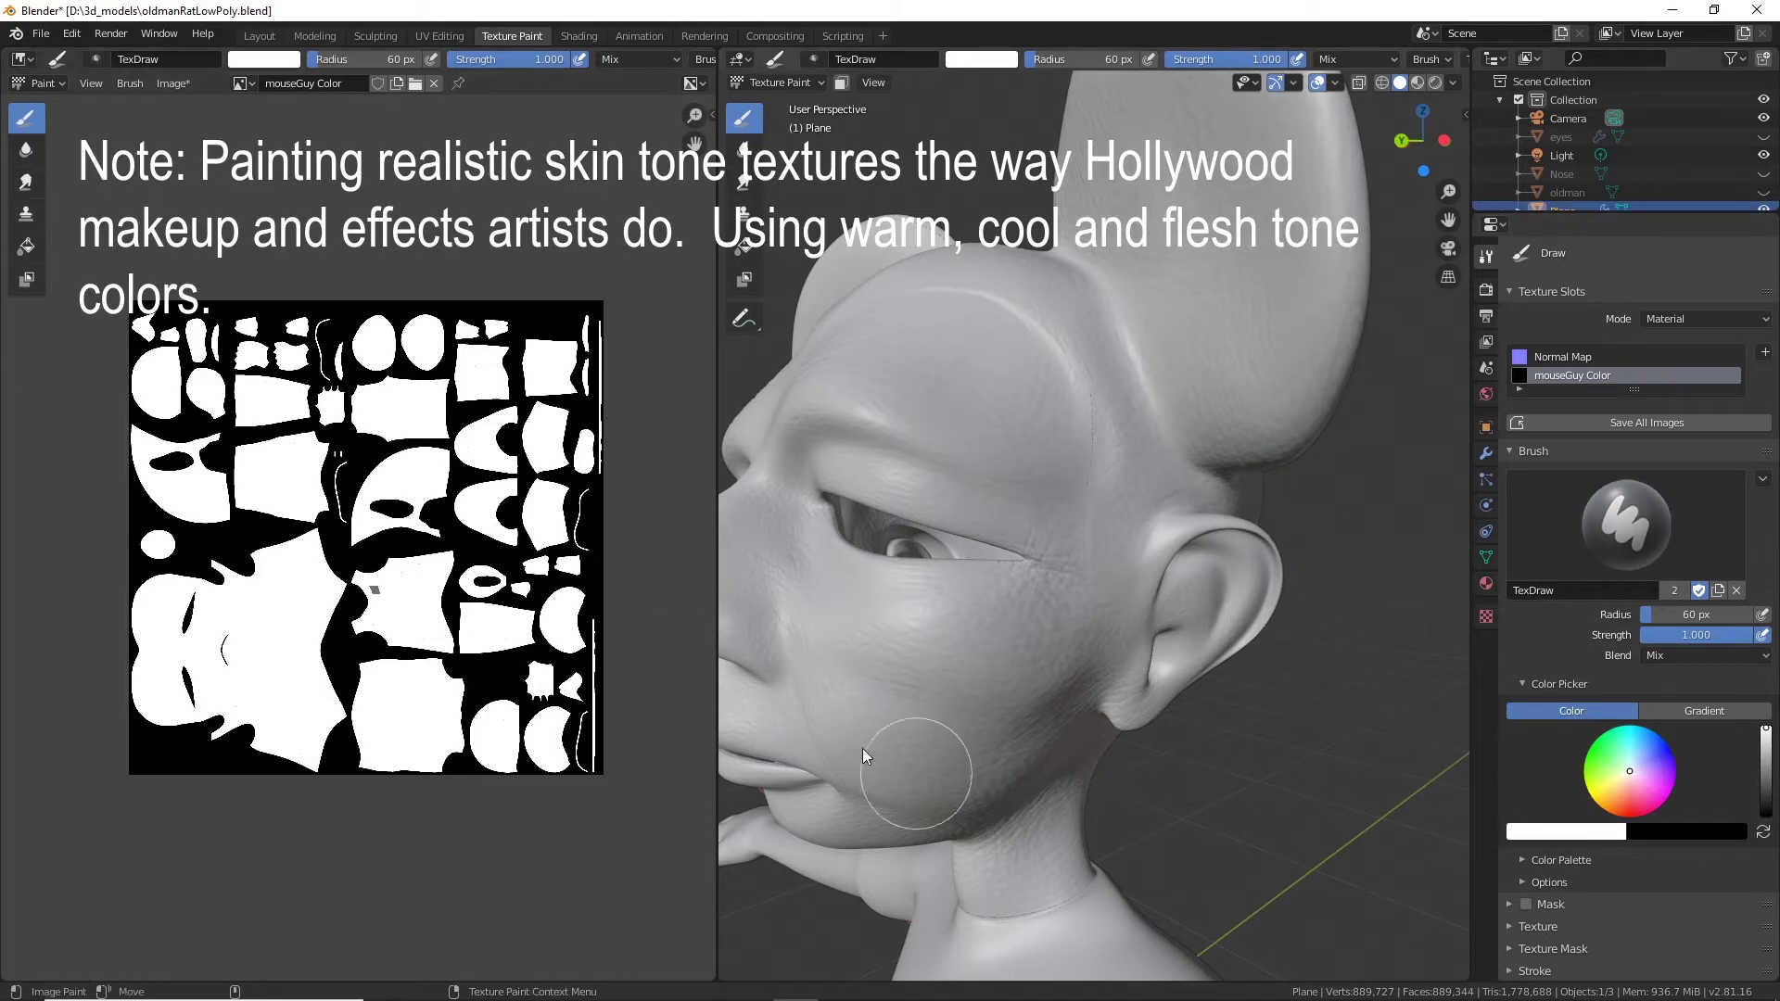
middle_drag(912, 338, 1104, 386)
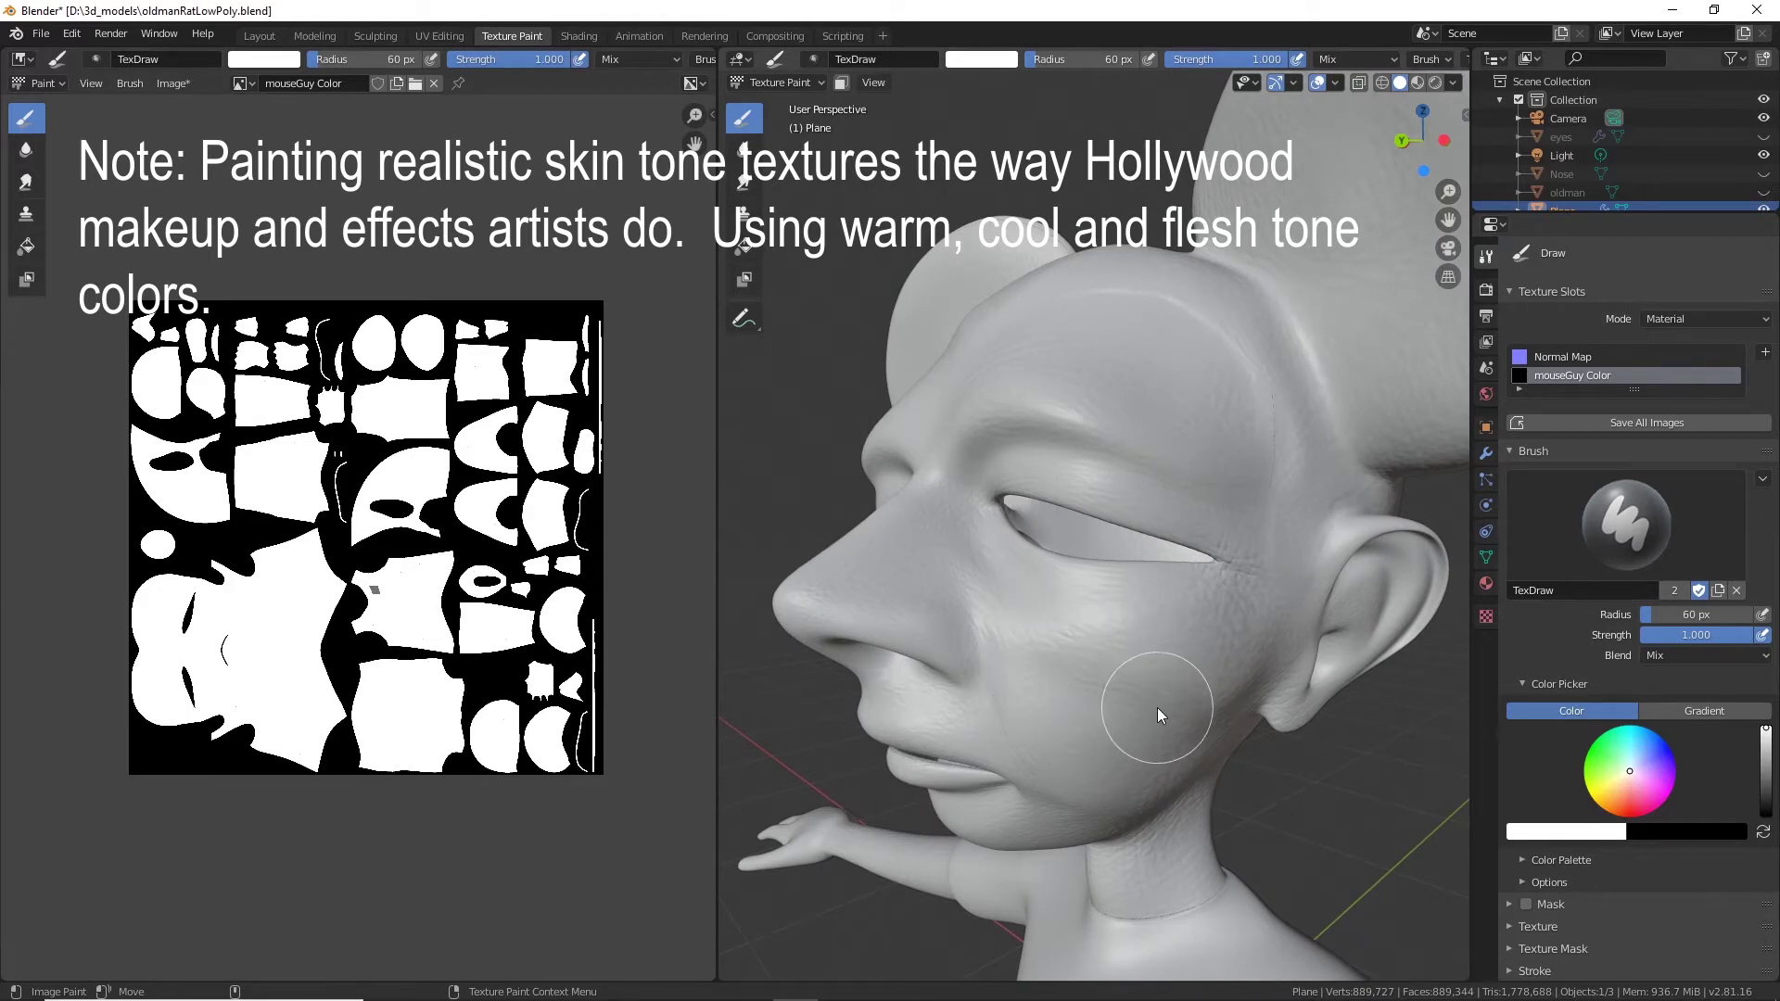
click(1008, 63)
click(1022, 158)
drag(1021, 158, 1013, 165)
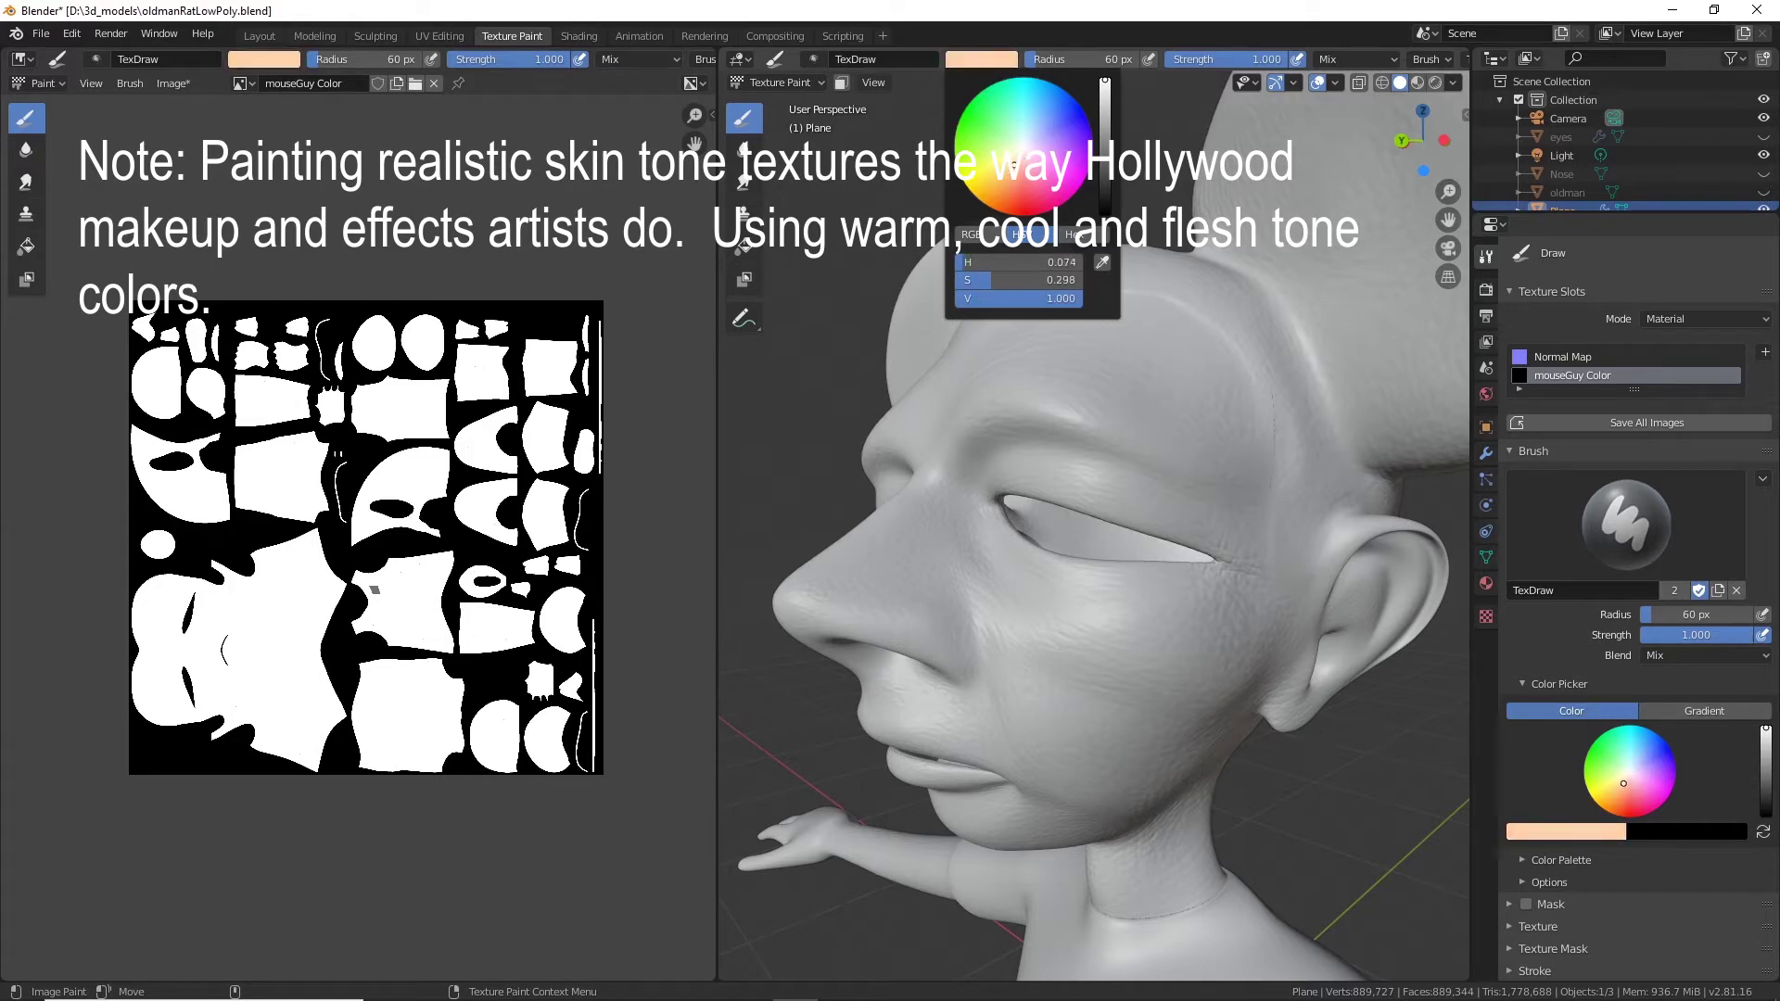
Paint the peach flesh tone over the character's cheek, from the earlobe and below the eye to the side of the nose.
mouse_move(1102, 664)
mouse_down()
mouse_move(1157, 702)
mouse_move(1216, 657)
mouse_move(1004, 603)
mouse_move(1085, 591)
mouse_move(1129, 615)
mouse_move(927, 508)
mouse_move(1081, 669)
mouse_move(1020, 753)
mouse_move(1048, 698)
mouse_move(1126, 693)
mouse_move(1077, 721)
mouse_up()
mouse_move(1140, 774)
mouse_down()
mouse_move(1241, 669)
mouse_move(1288, 670)
mouse_move(1290, 581)
mouse_move(1165, 608)
mouse_up()
middle_drag(1216, 685, 1171, 678)
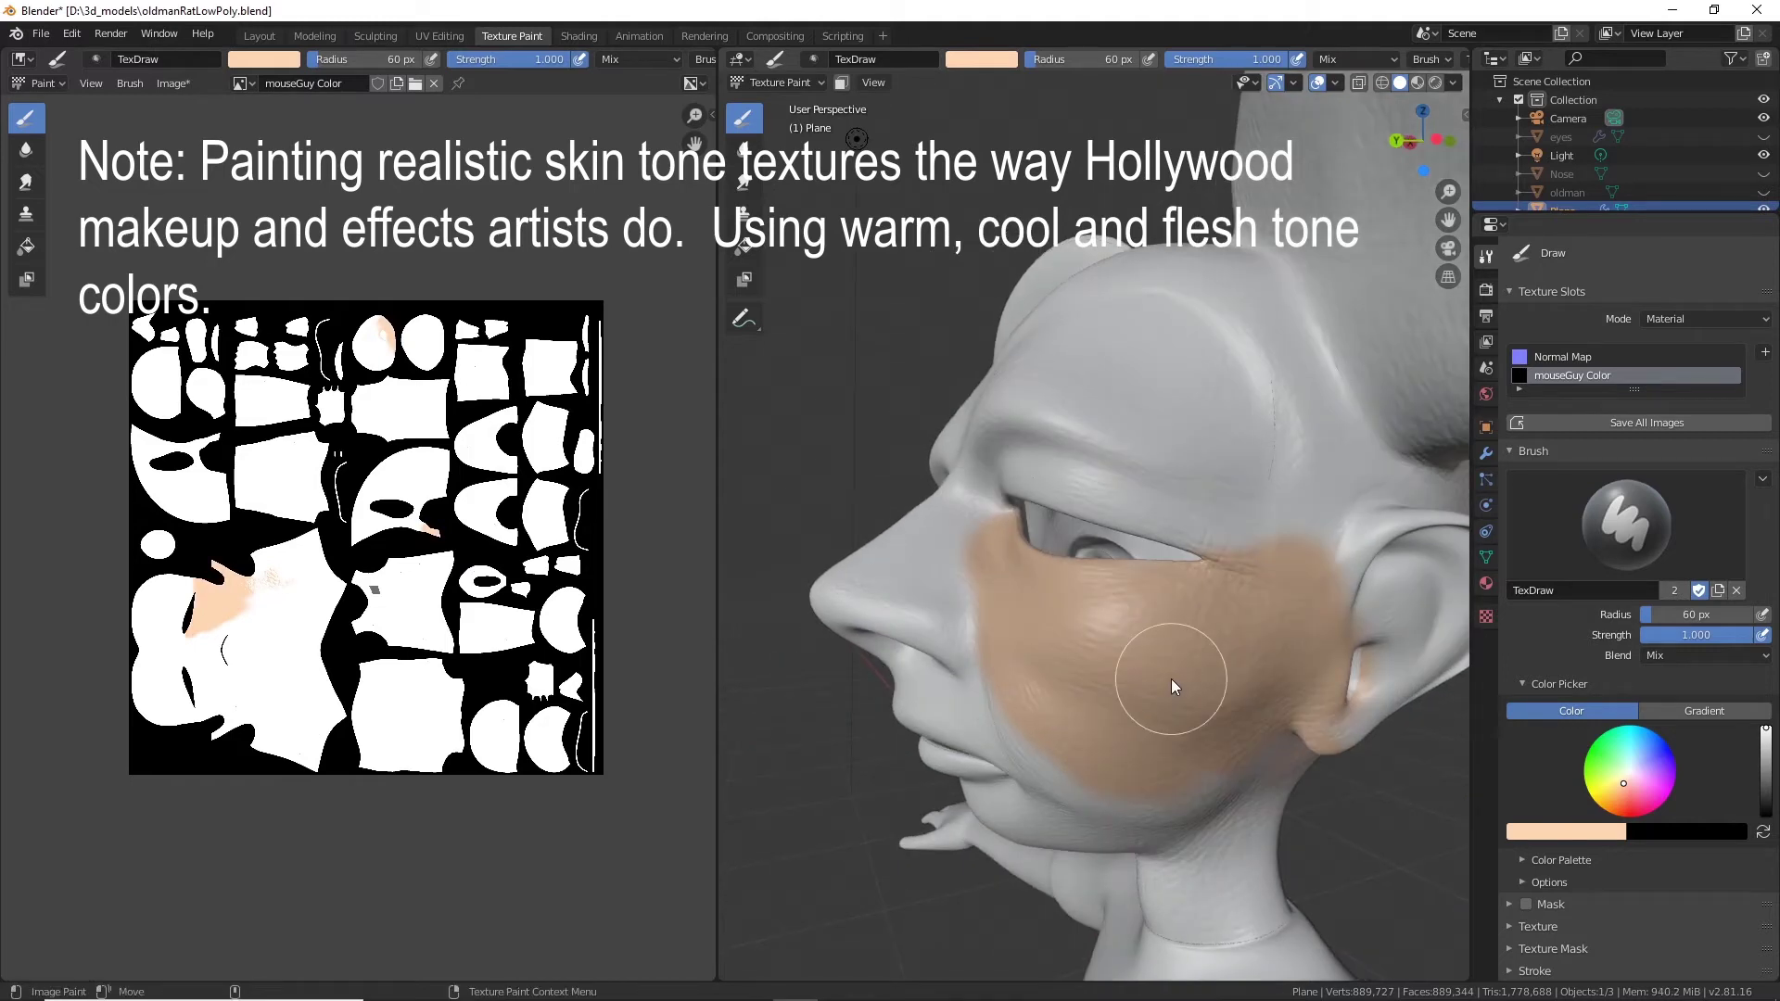
mouse_move(1050, 586)
middle_down()
mouse_move(1035, 672)
mouse_move(1063, 674)
middle_up()
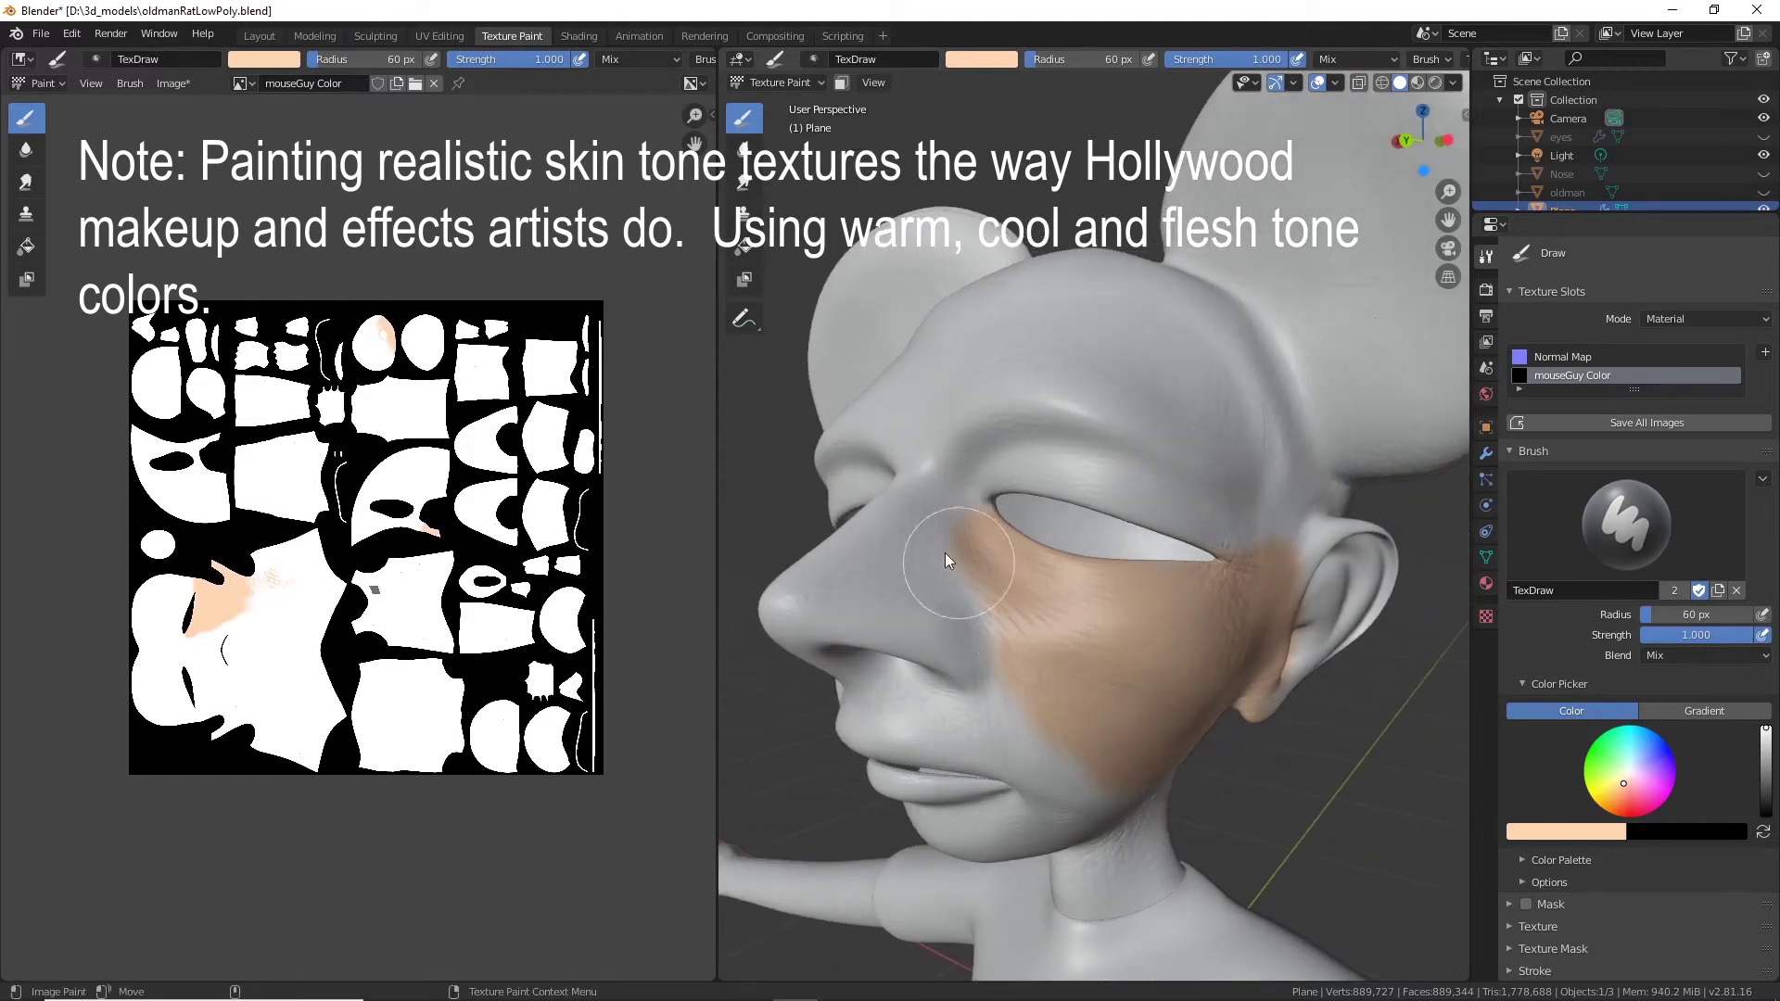
scroll(944, 552, up, 2)
mouse_move(944, 553)
middle_down()
mouse_move(1138, 563)
mouse_move(1193, 645)
middle_up()
mouse_move(1193, 645)
mouse_down()
mouse_move(1070, 614)
mouse_move(1146, 589)
mouse_move(1194, 704)
mouse_up()
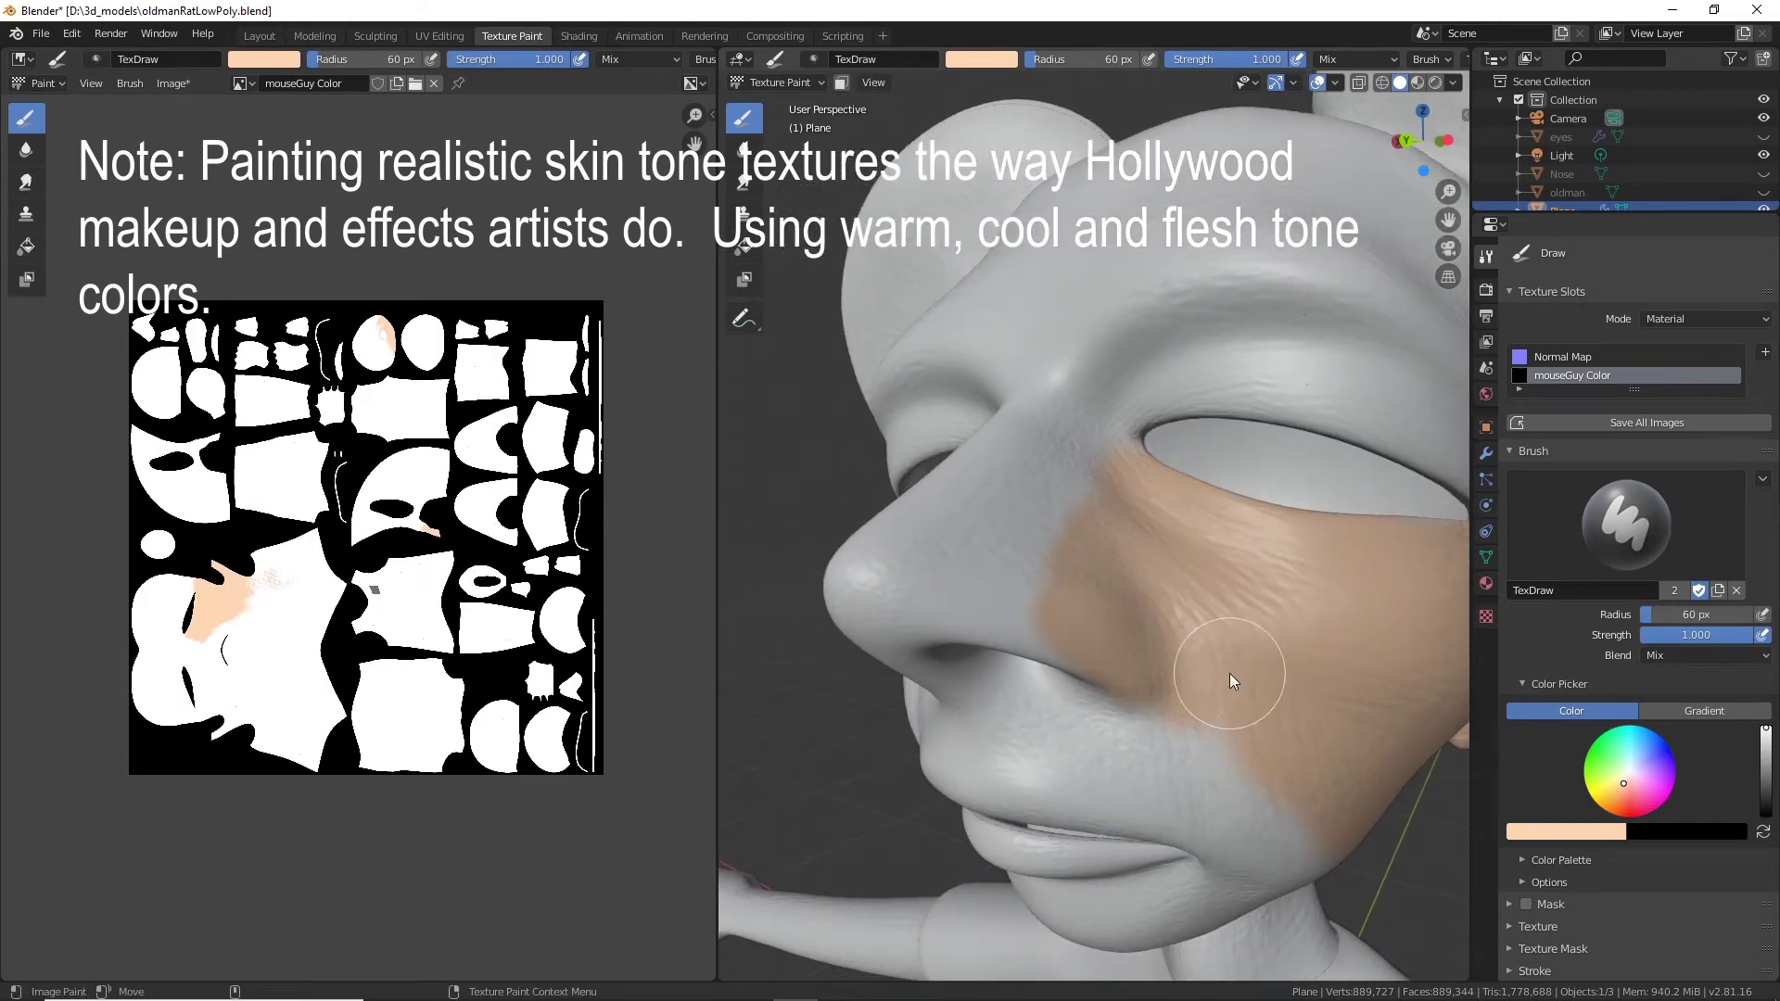
Change the Draw brush color to a warm salmon tone.
scroll(1230, 673, down, 3)
middle_drag(1205, 669, 1376, 618)
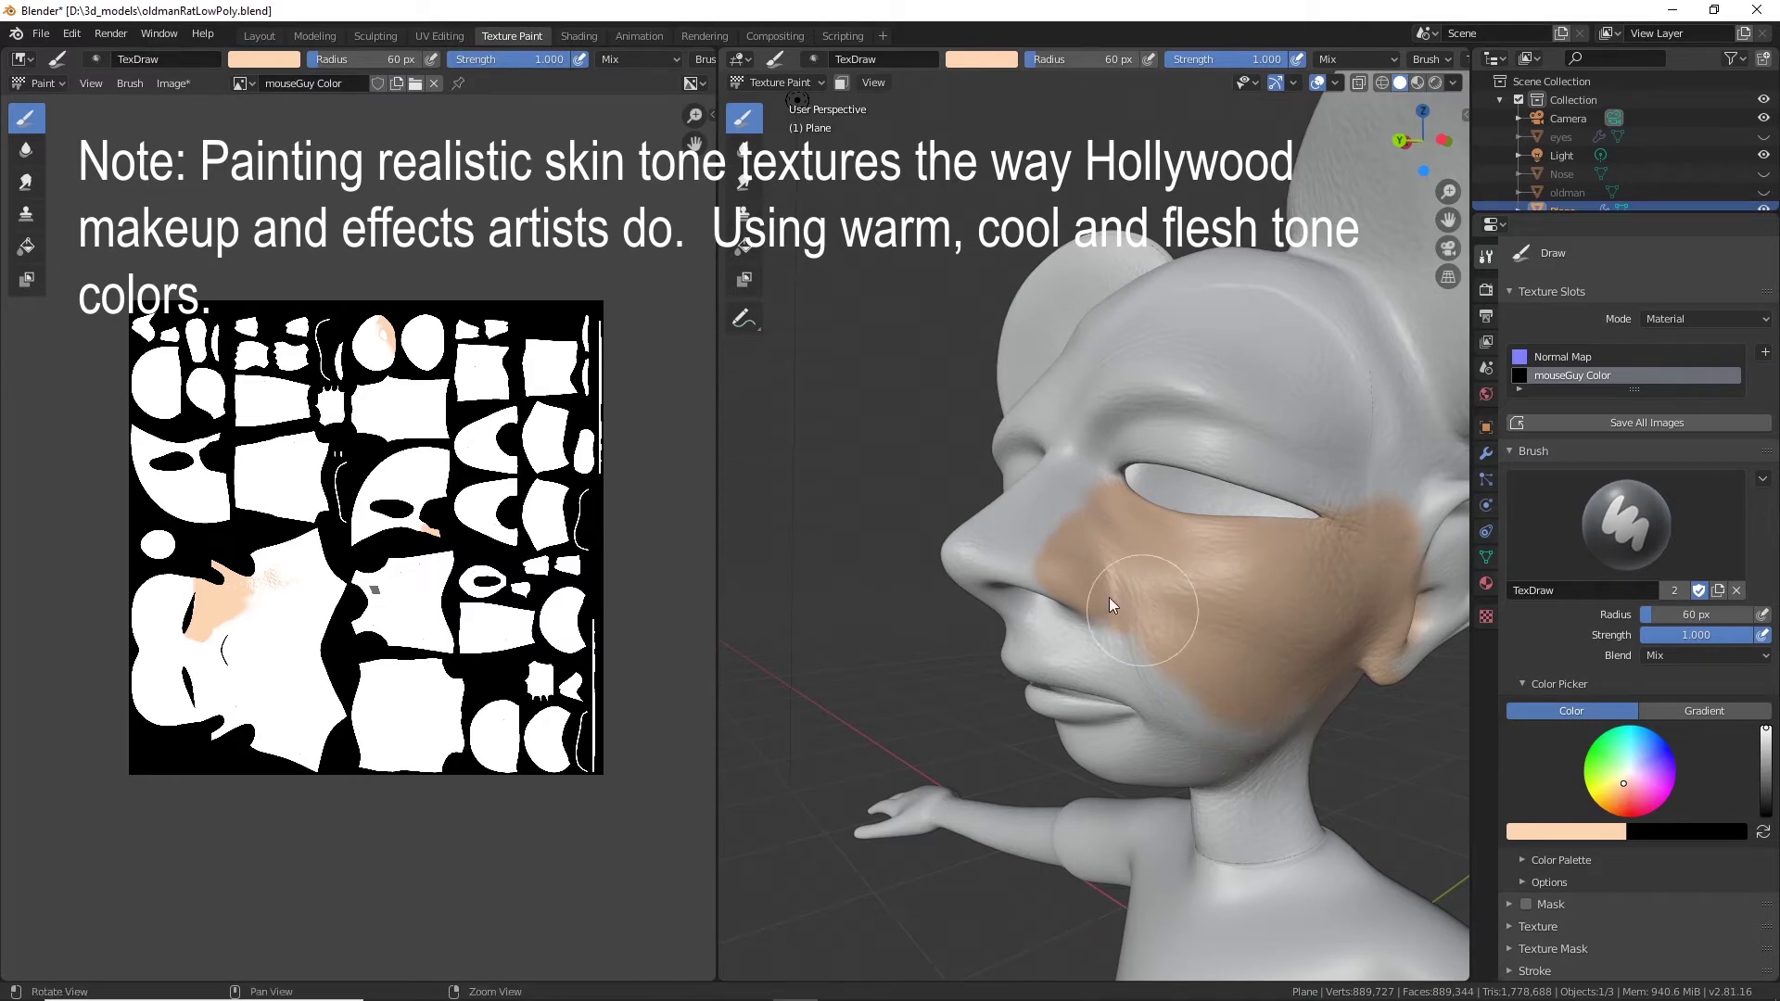
mouse_move(1109, 597)
middle_down()
mouse_move(1199, 608)
mouse_move(1167, 638)
mouse_move(1210, 608)
mouse_move(1105, 614)
middle_up()
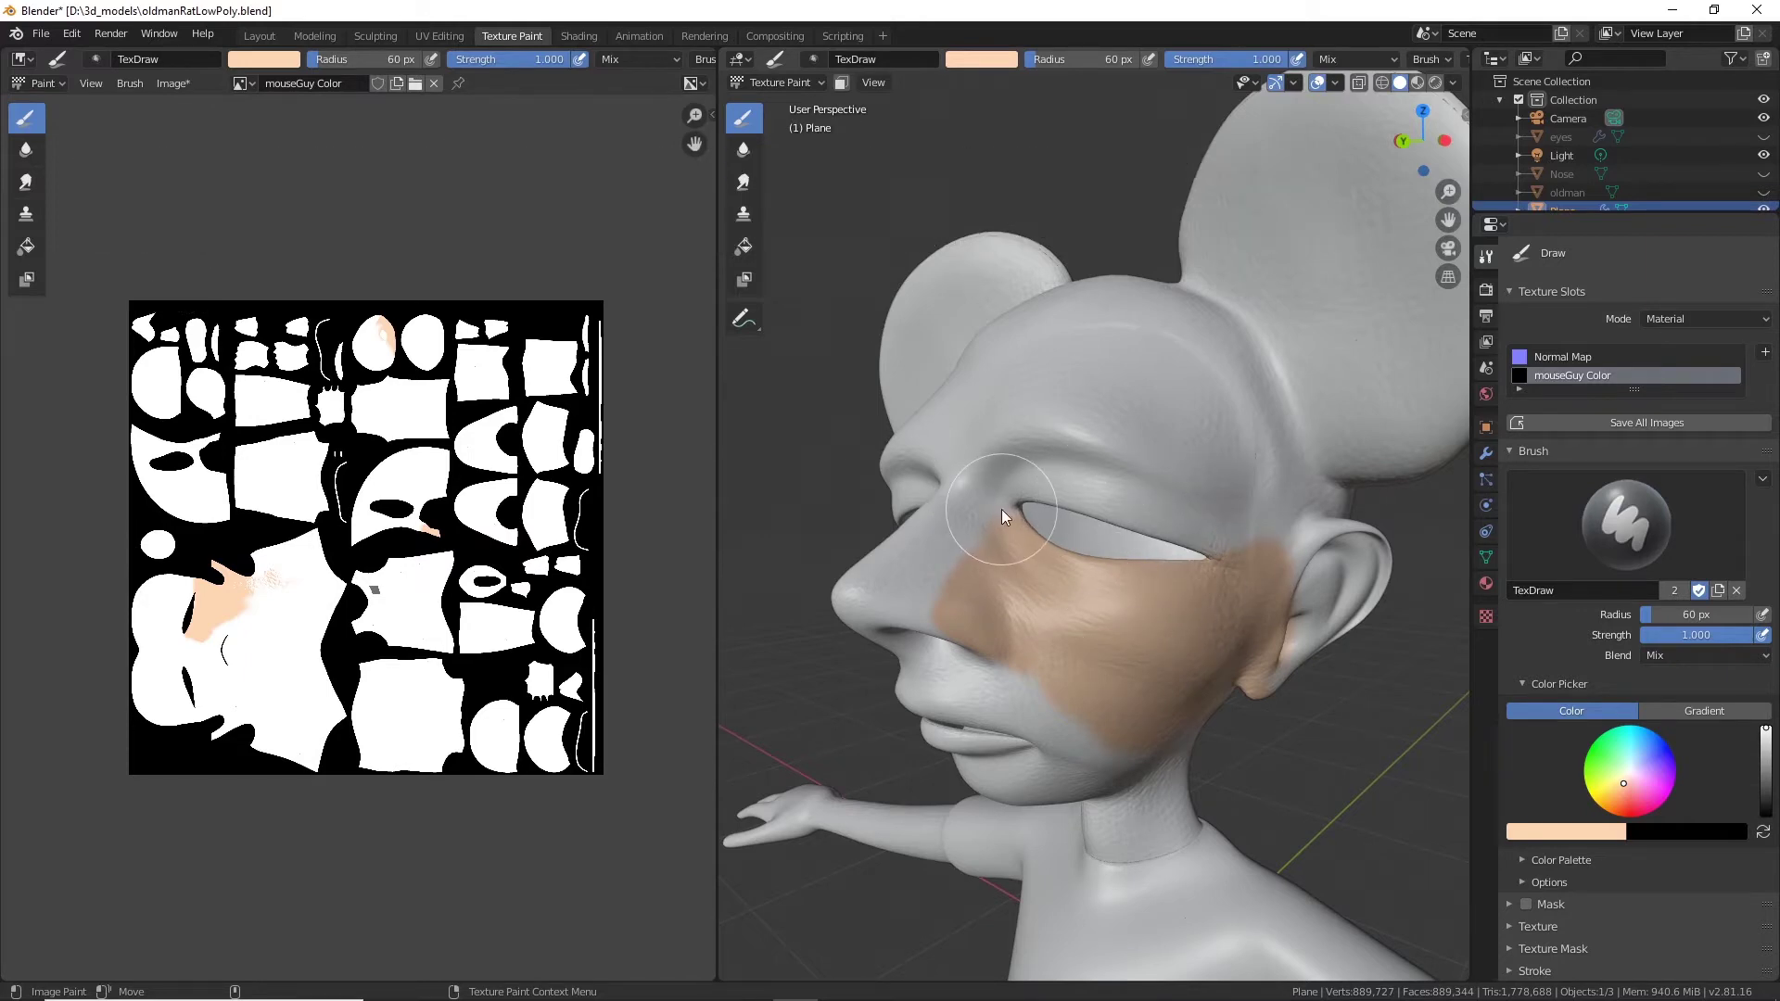
drag(1002, 509, 1246, 591)
middle_drag(1037, 654, 1165, 581)
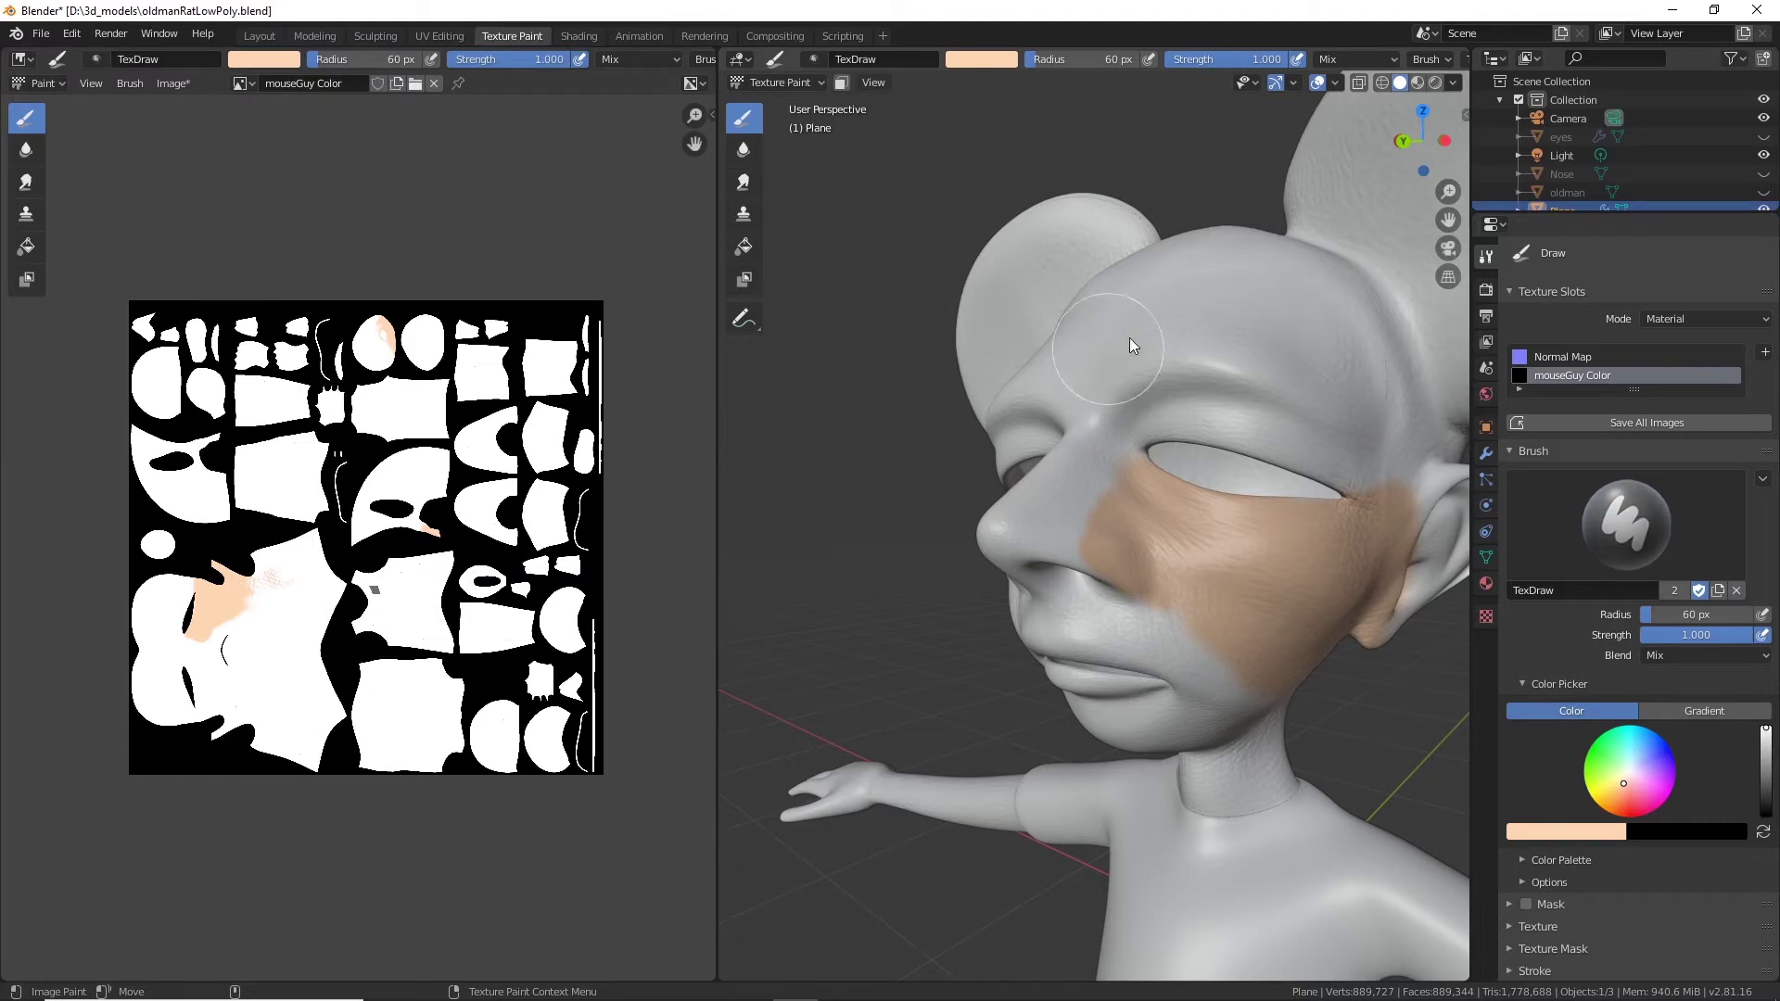
click(1630, 794)
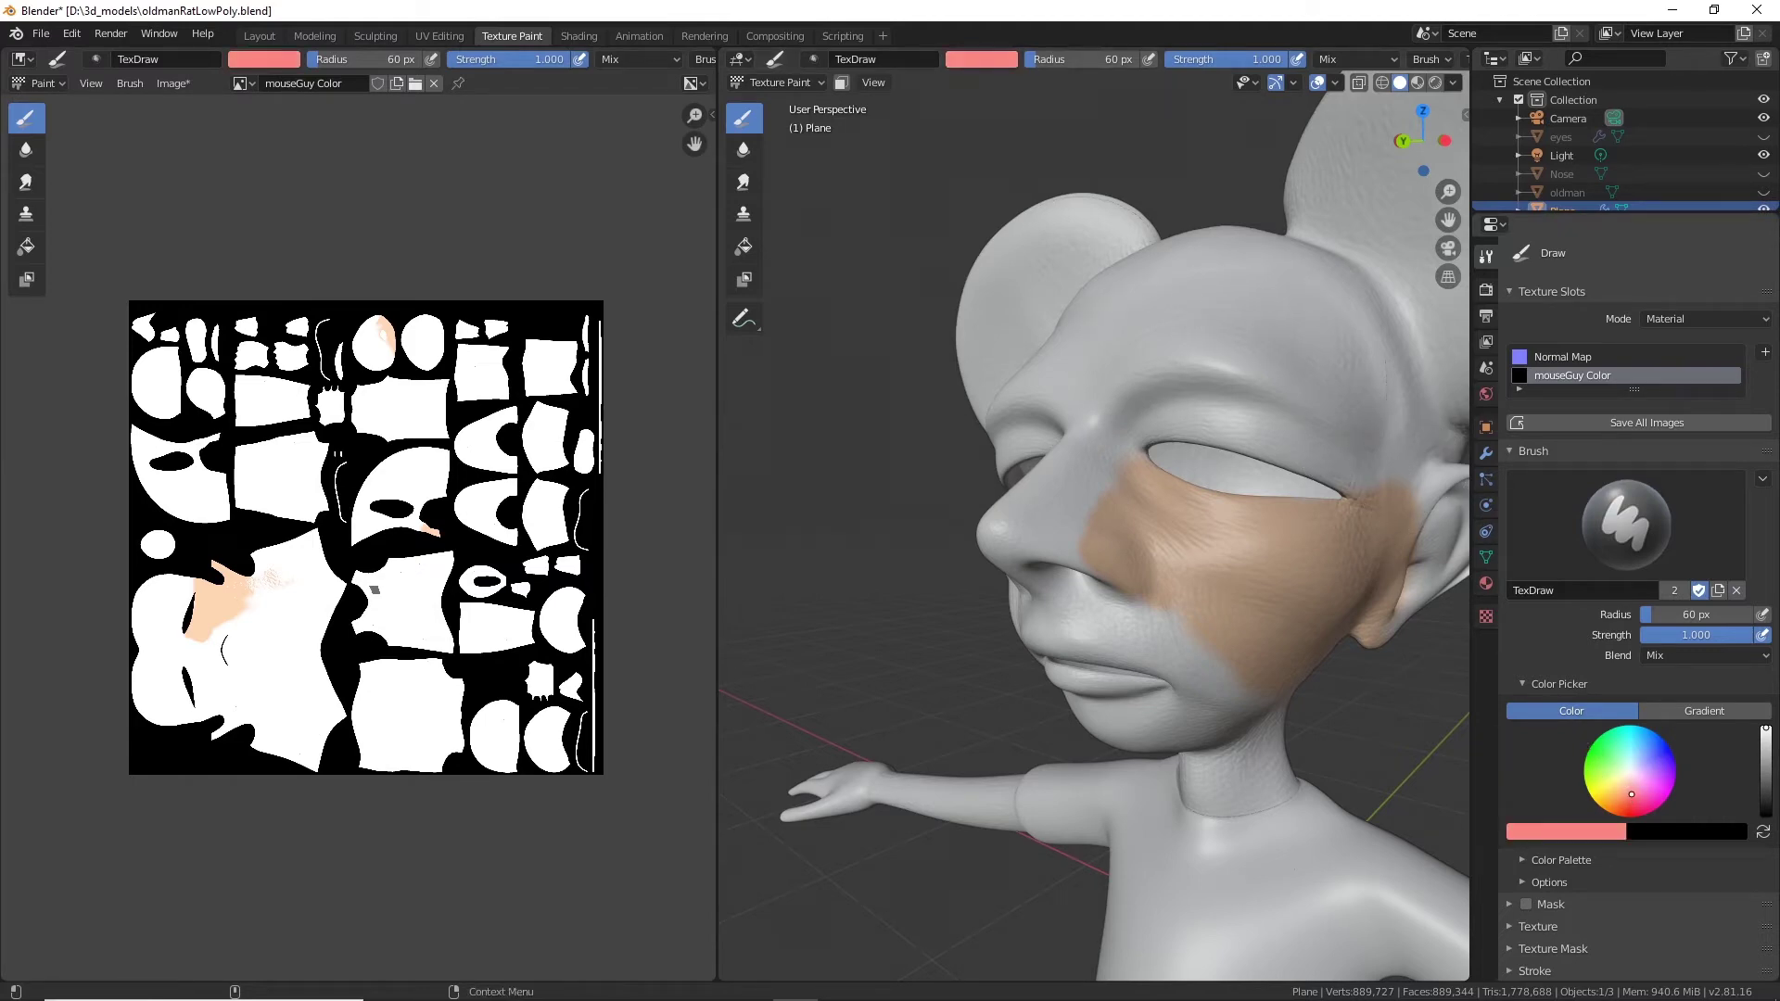
drag(1638, 795, 1624, 796)
middle_drag(1172, 609, 1197, 547)
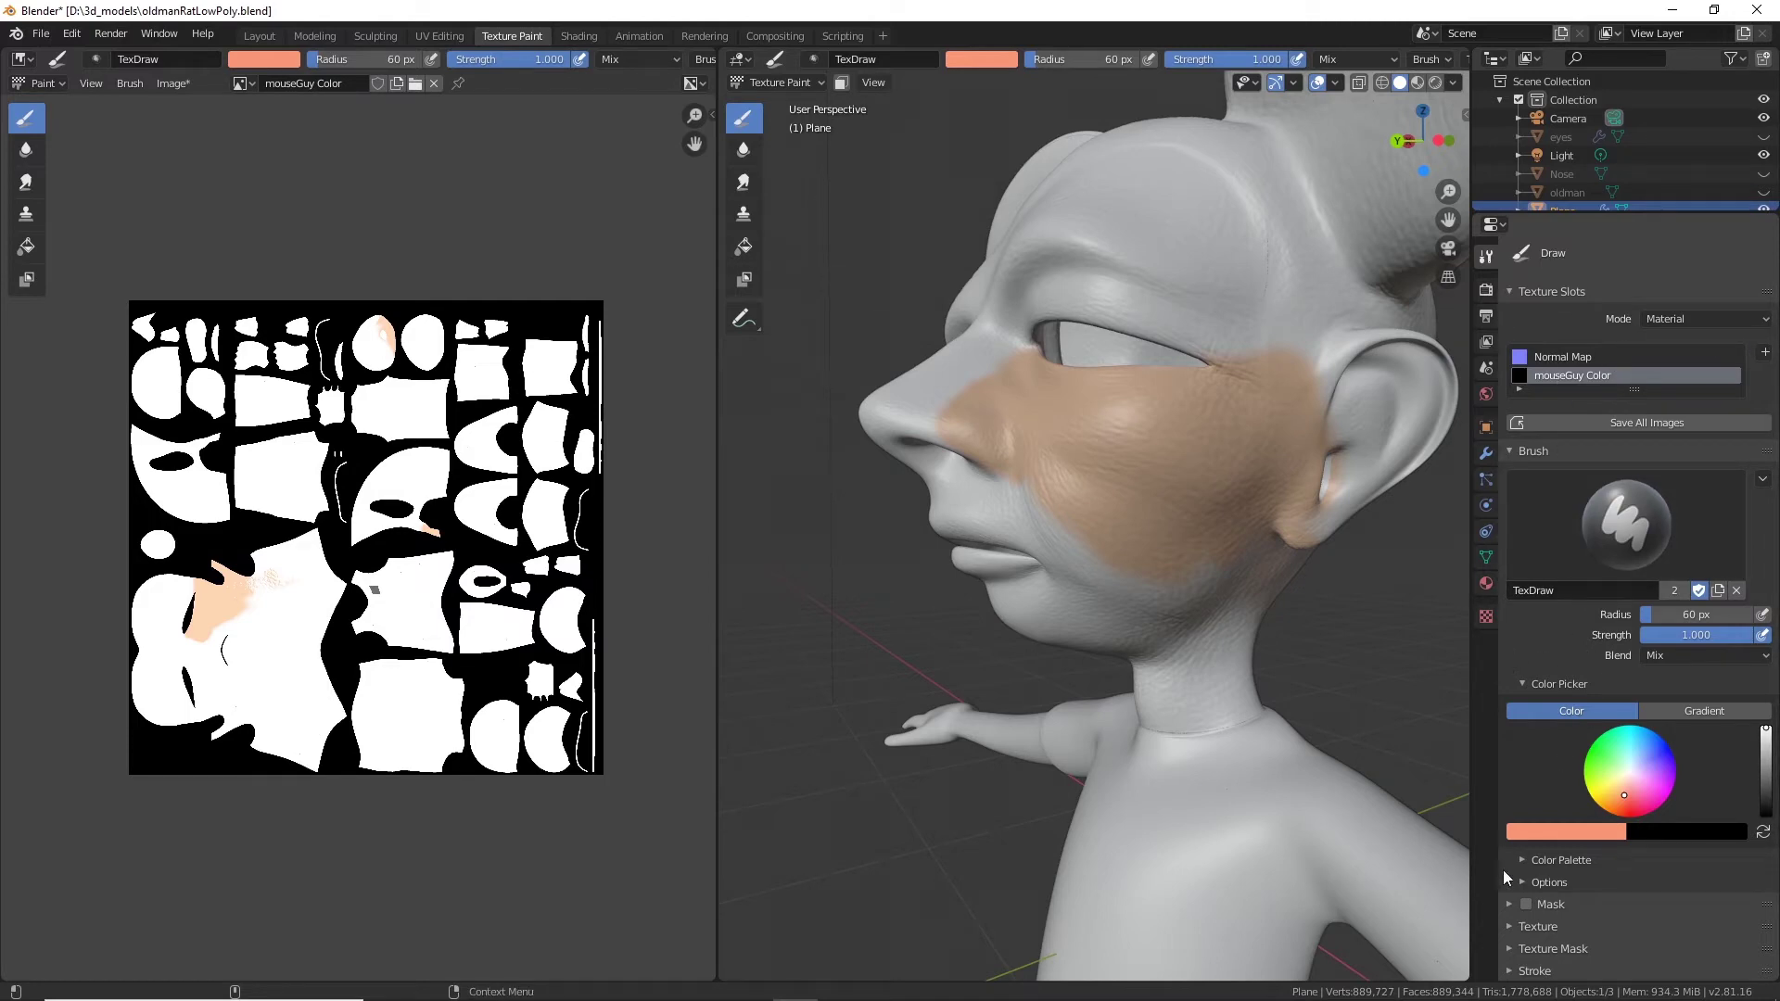
Assign Texture.001 as the TexDraw brush's texture.
scroll(1539, 900, down, 3)
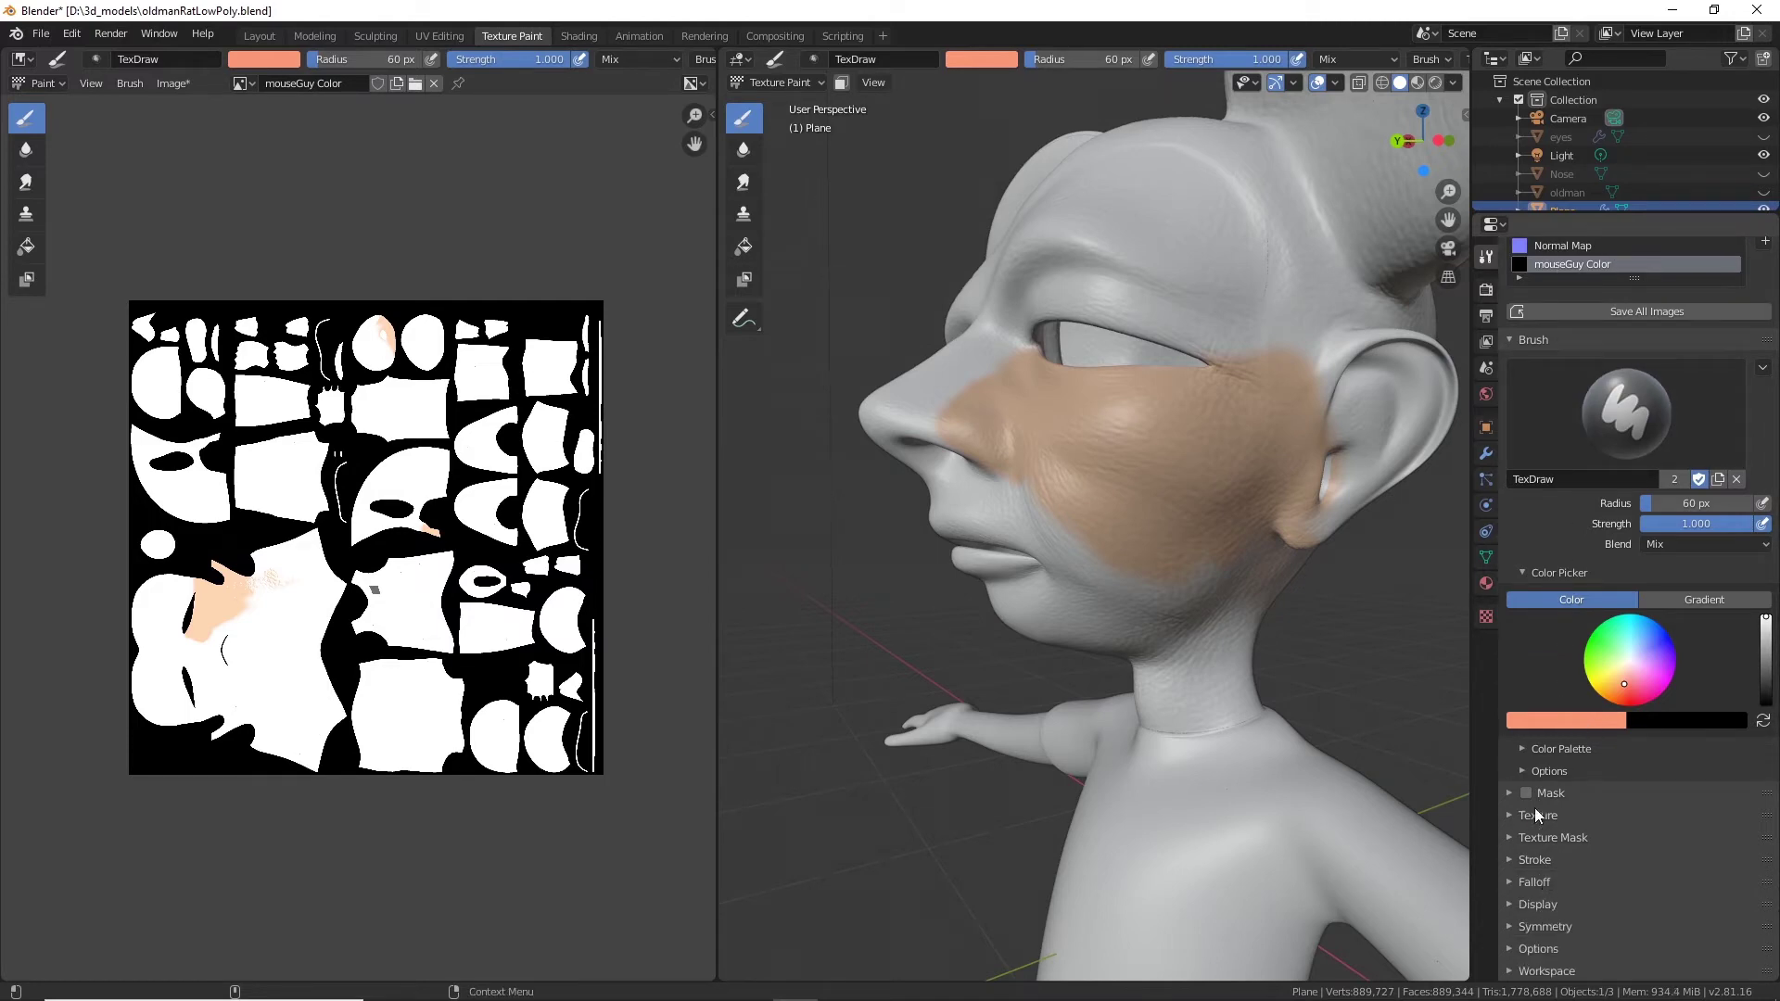
click(1507, 821)
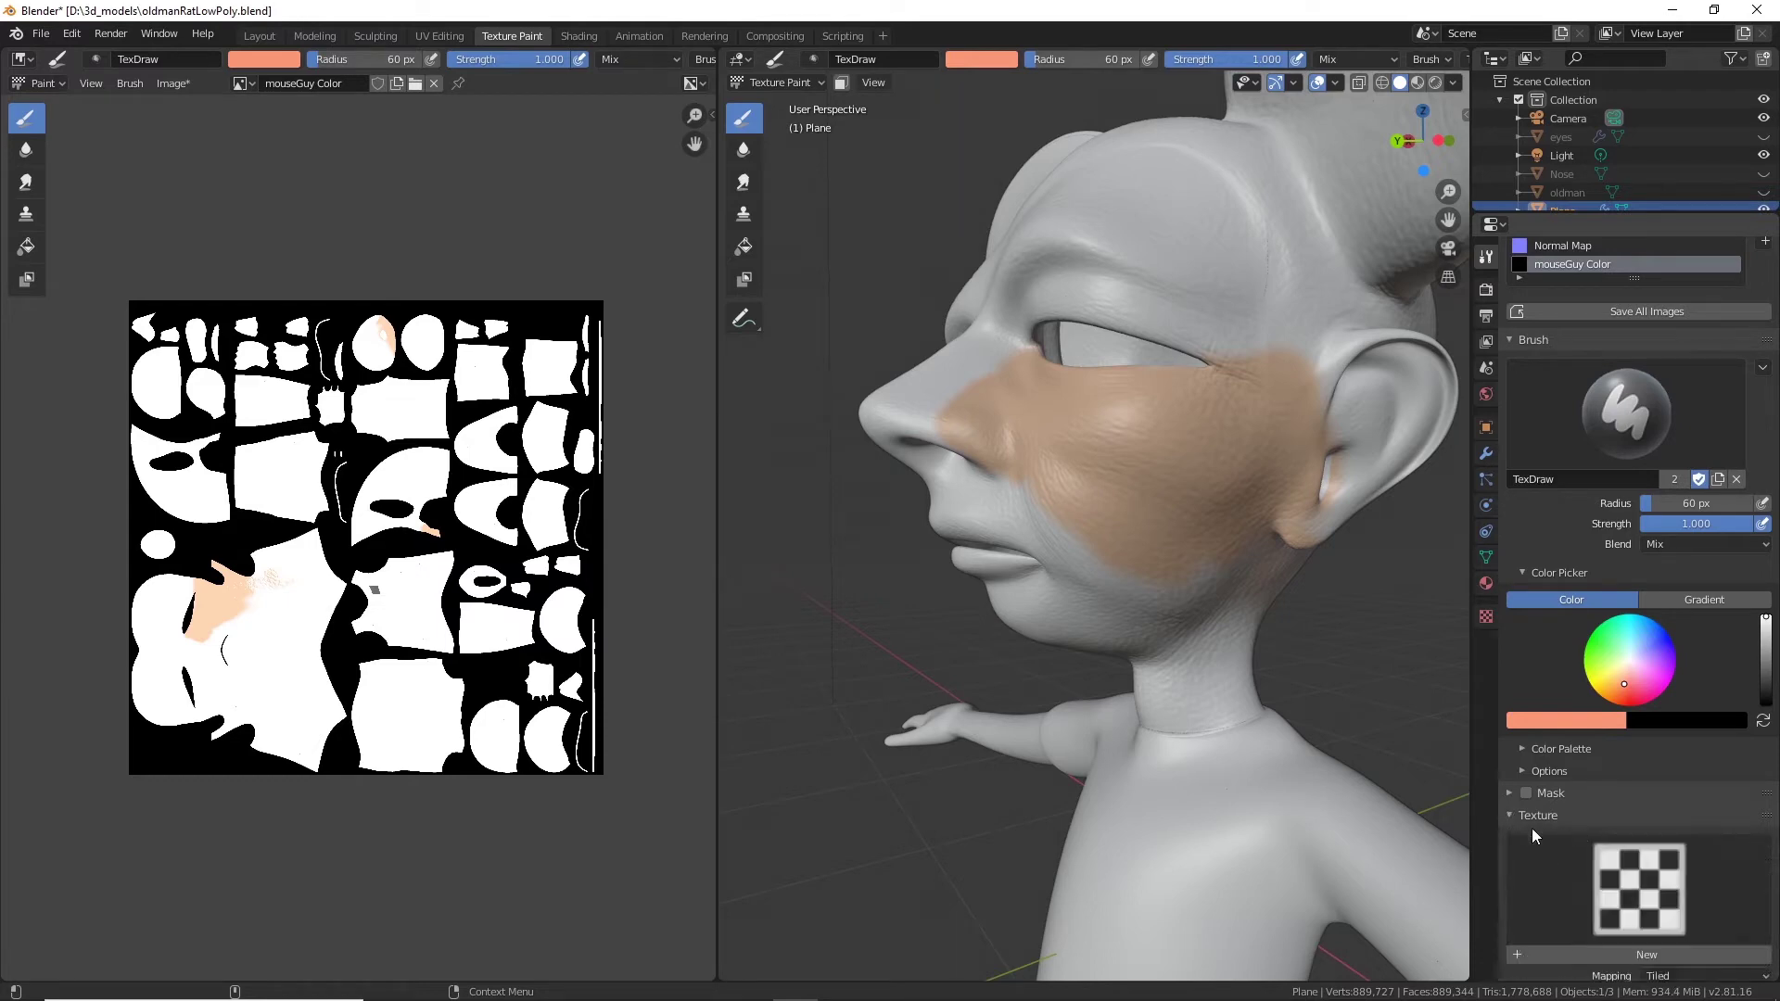
scroll(1608, 772, down, 6)
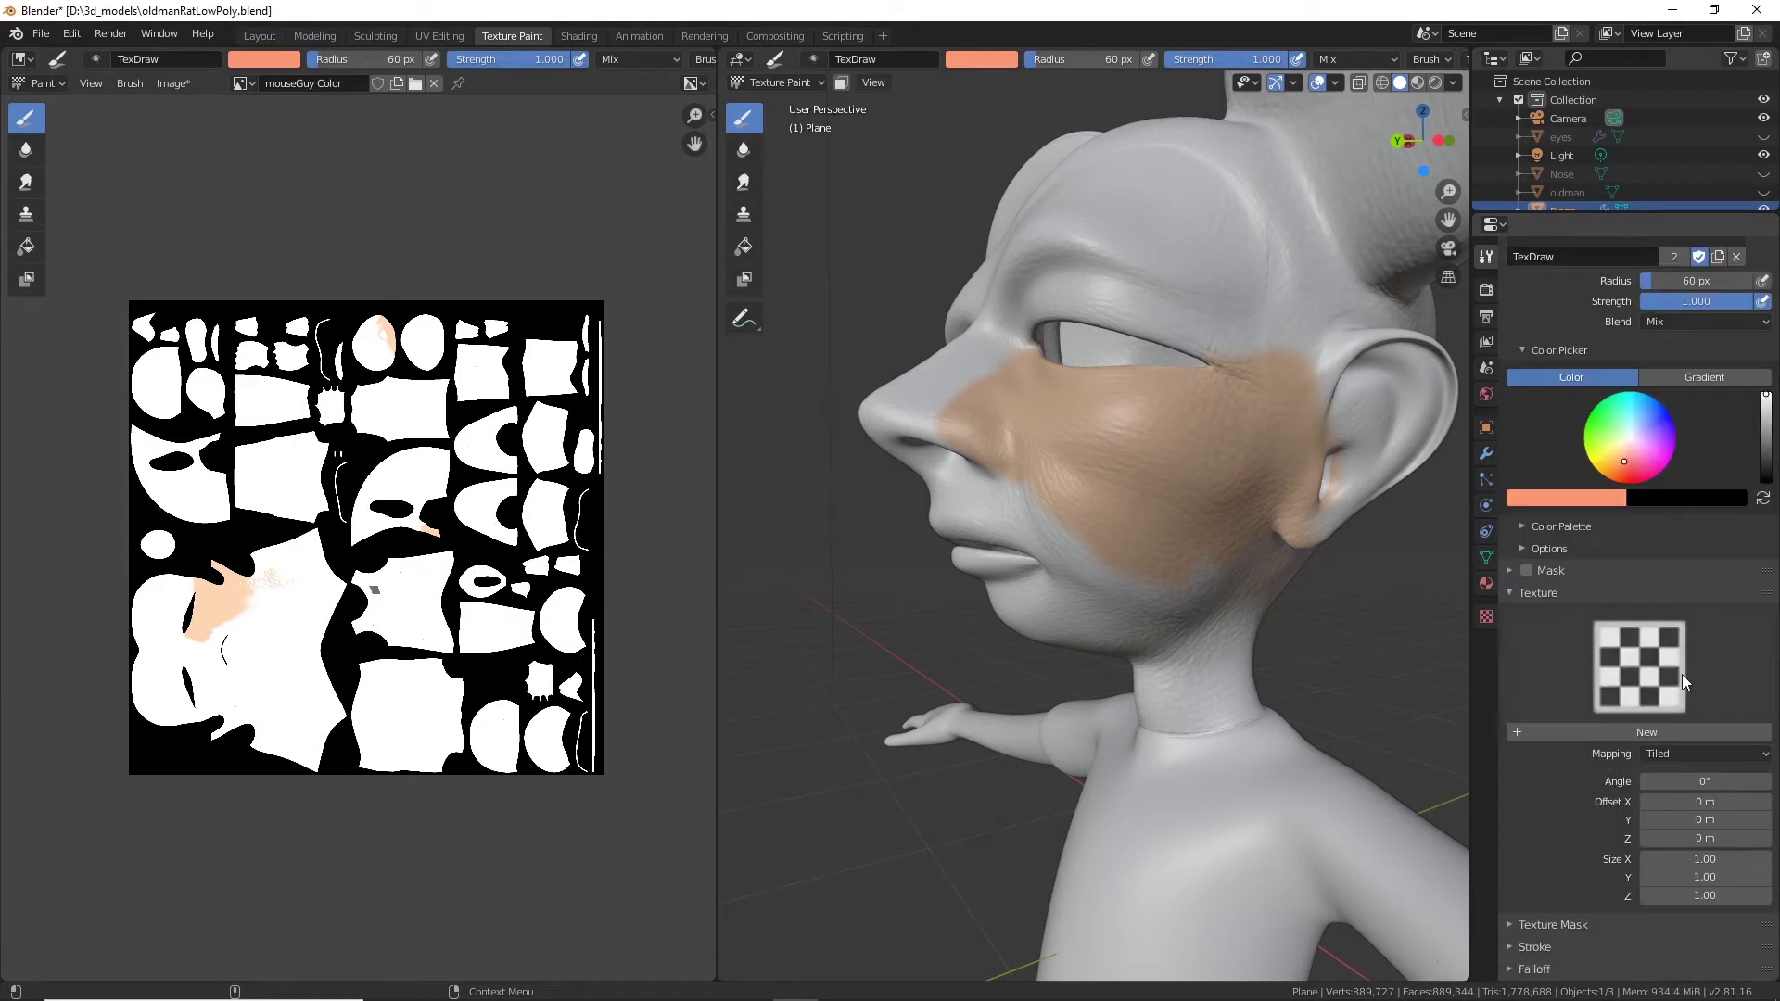
click(1651, 669)
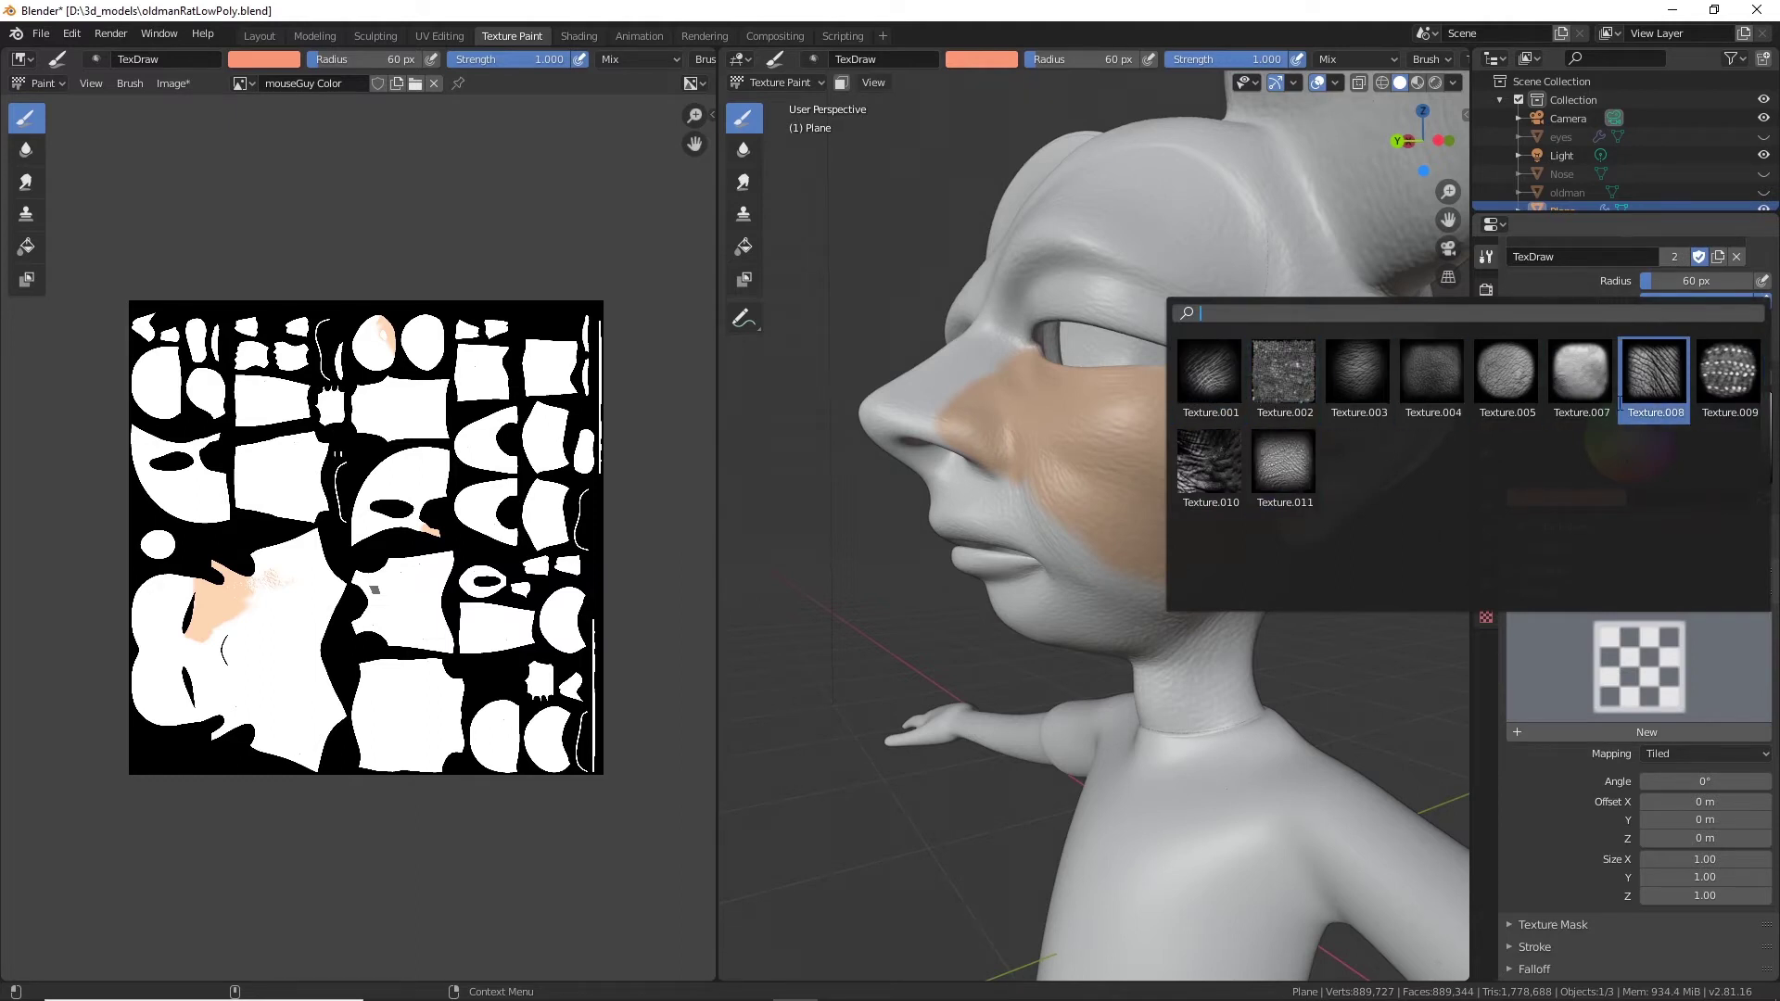
click(1209, 380)
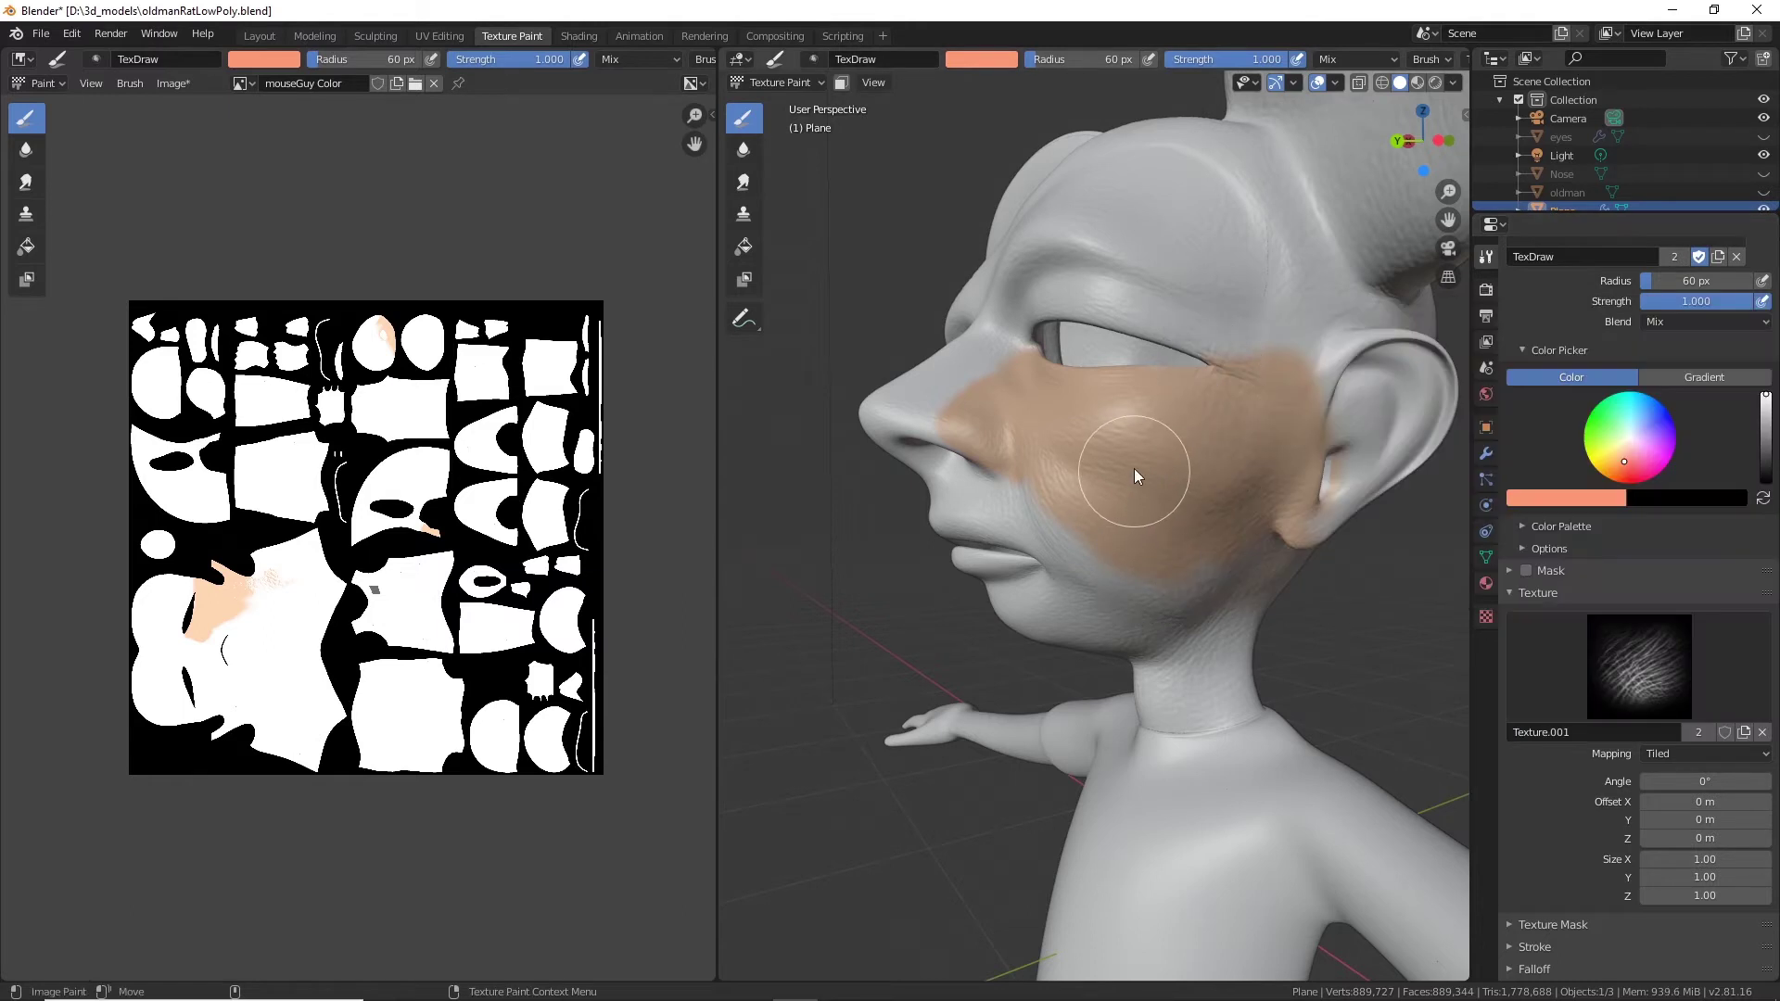
Try painting the character's cheek with the textured brush, and undo the stroke.
mouse_move(1144, 462)
mouse_down()
mouse_move(1184, 470)
mouse_move(1145, 523)
mouse_move(1127, 468)
mouse_move(1212, 449)
mouse_move(1239, 468)
mouse_move(1149, 535)
mouse_move(1045, 473)
mouse_up()
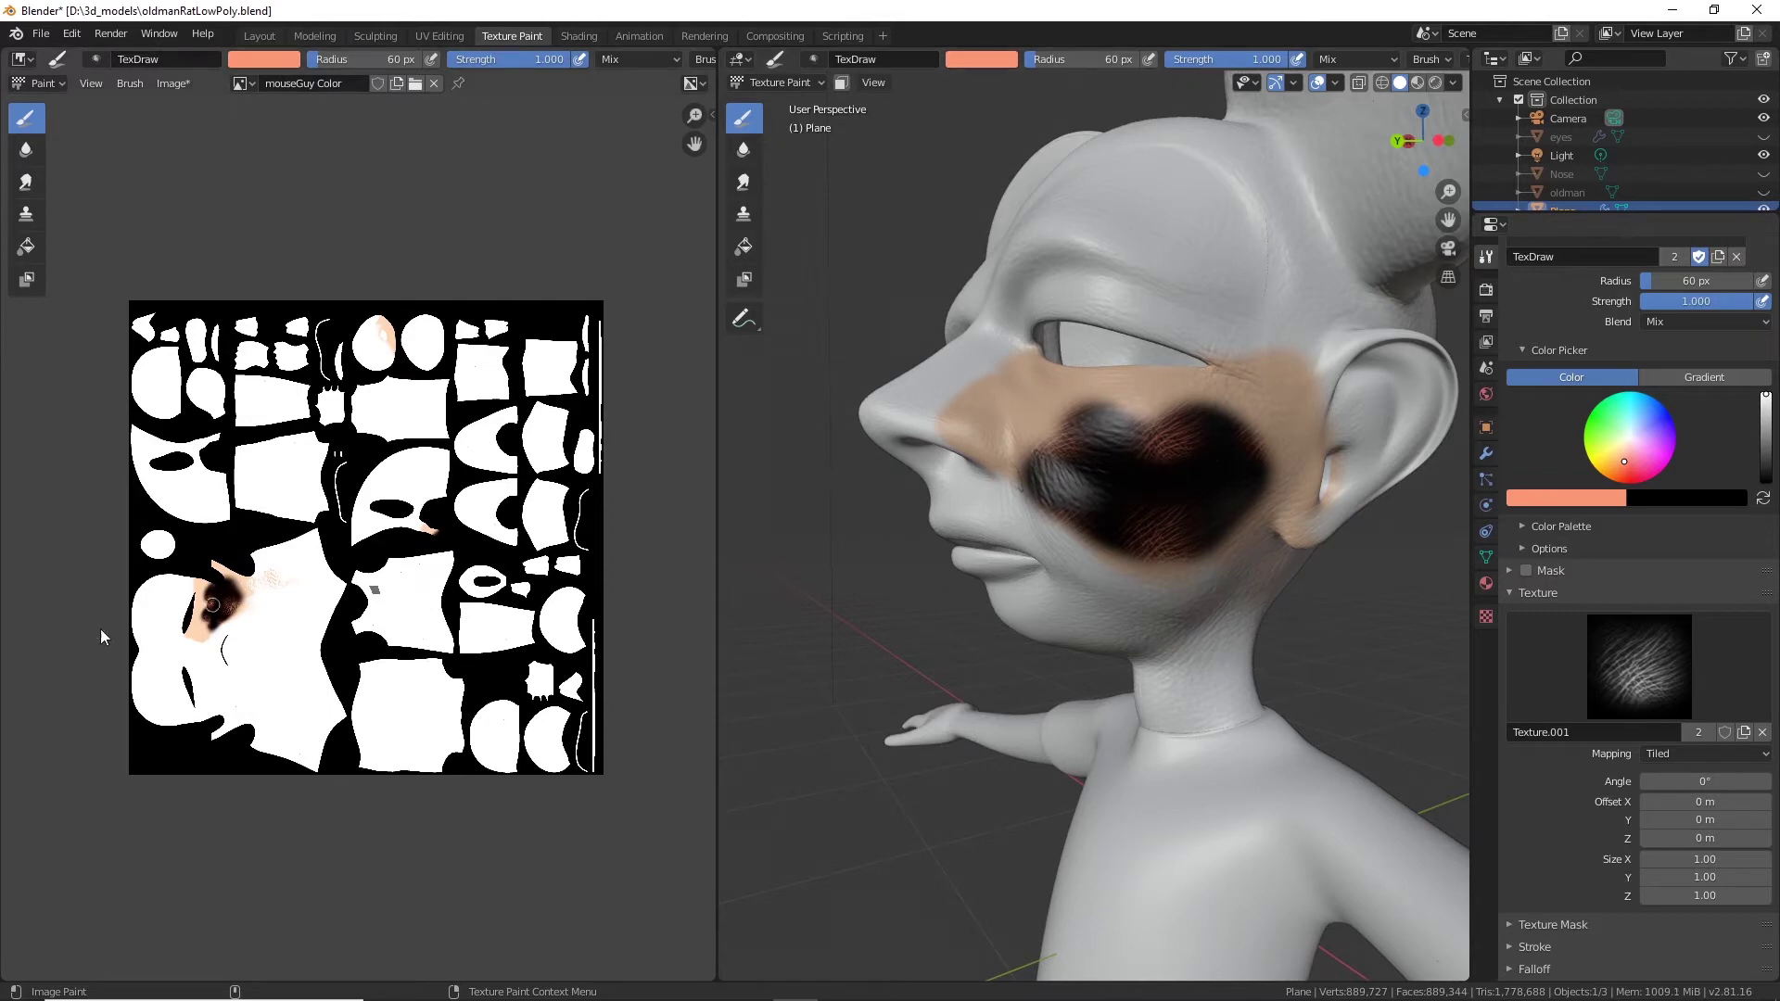
scroll(102, 629, up, 6)
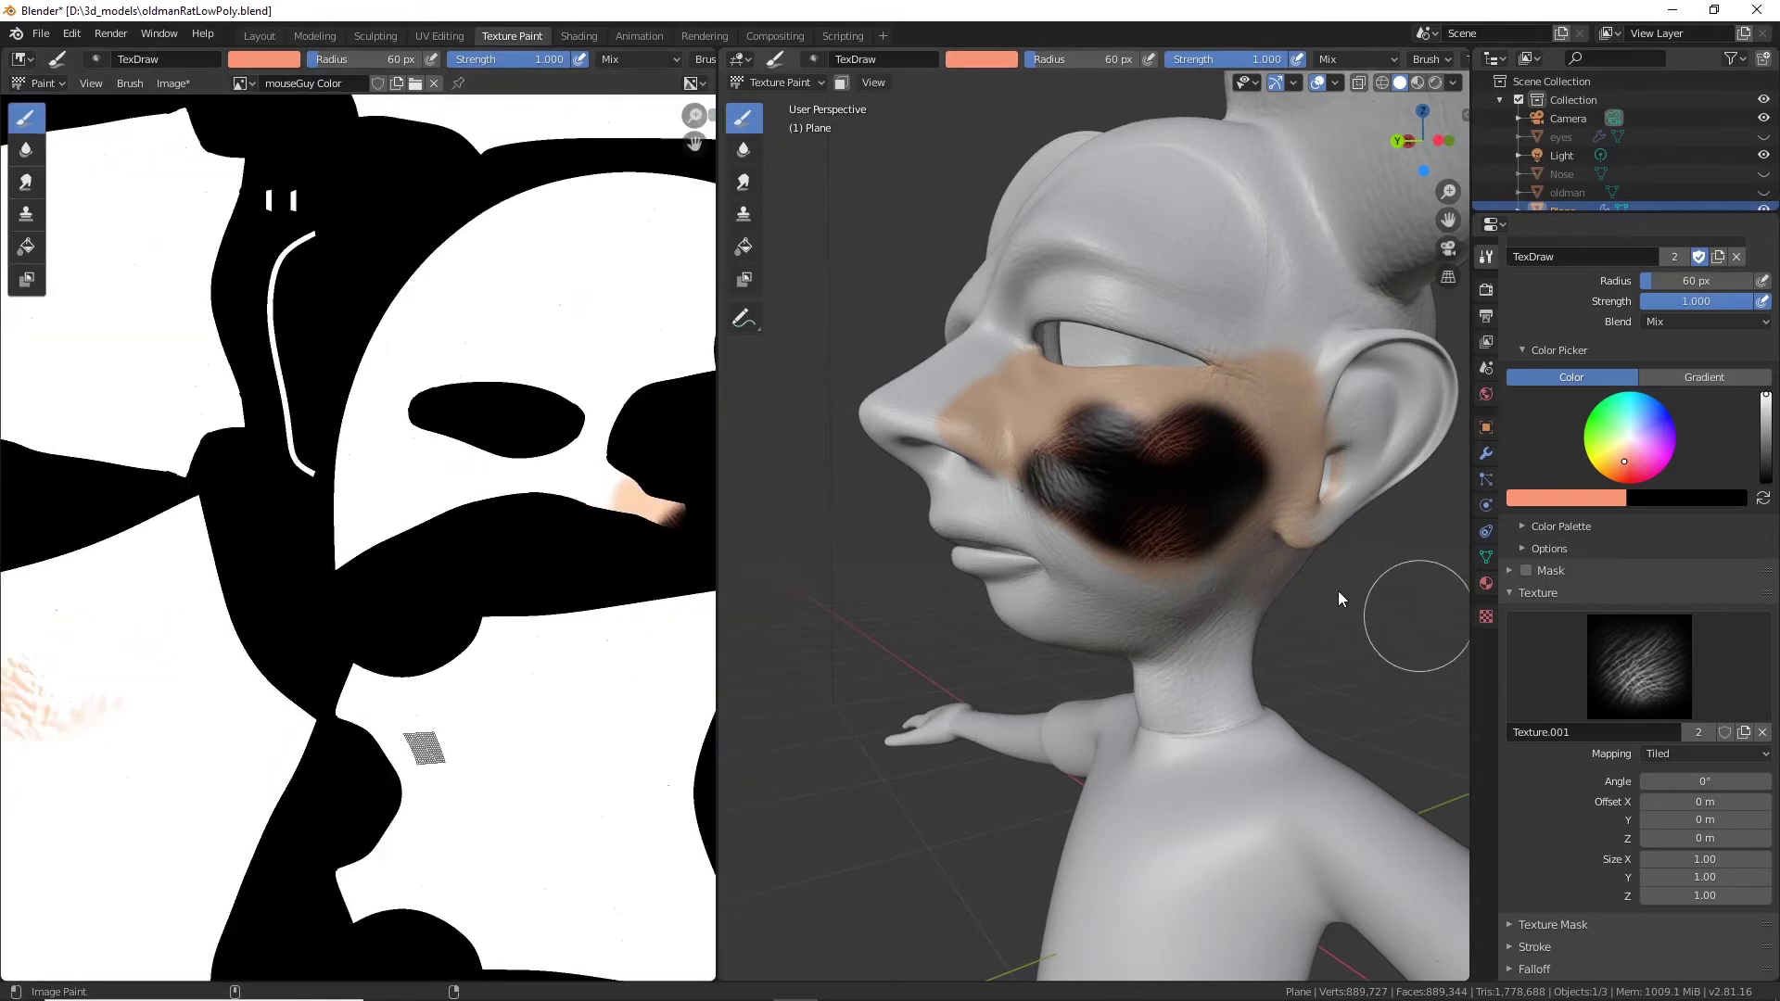
key(ctrl+z)
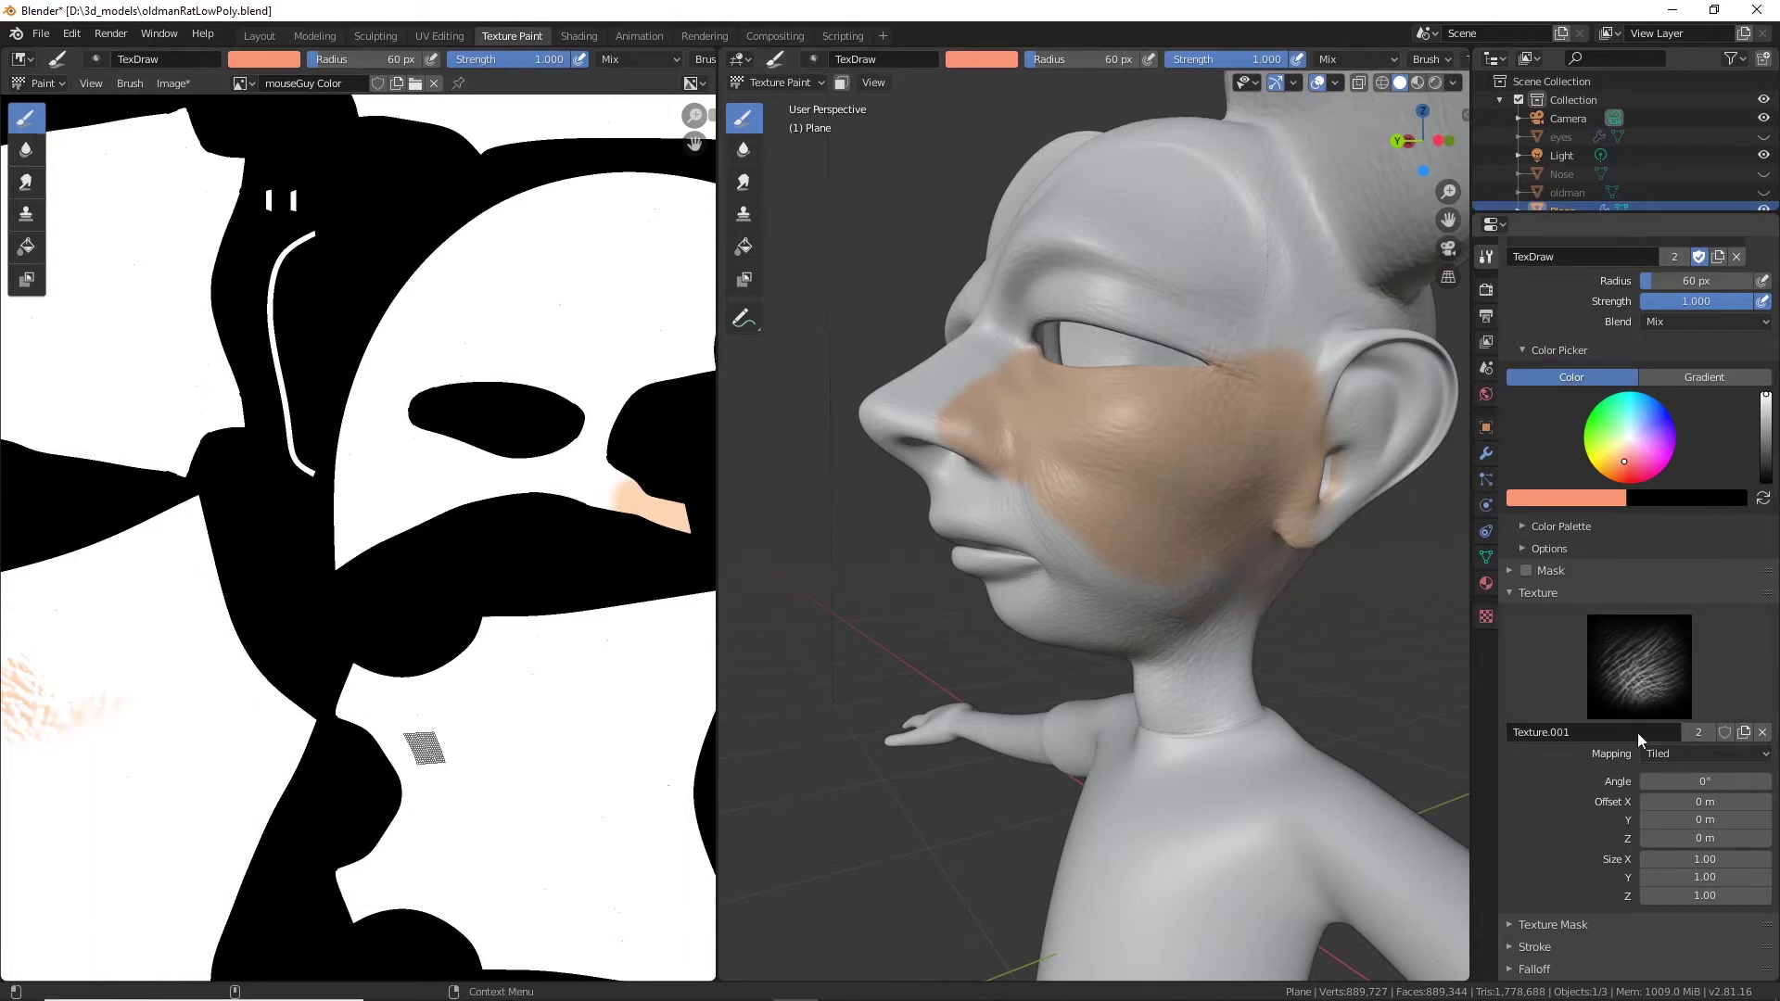
Assign Texture.001 as the brush's texture mask and remove it from the brush's regular texture slot.
middle_drag(1182, 573, 1144, 547)
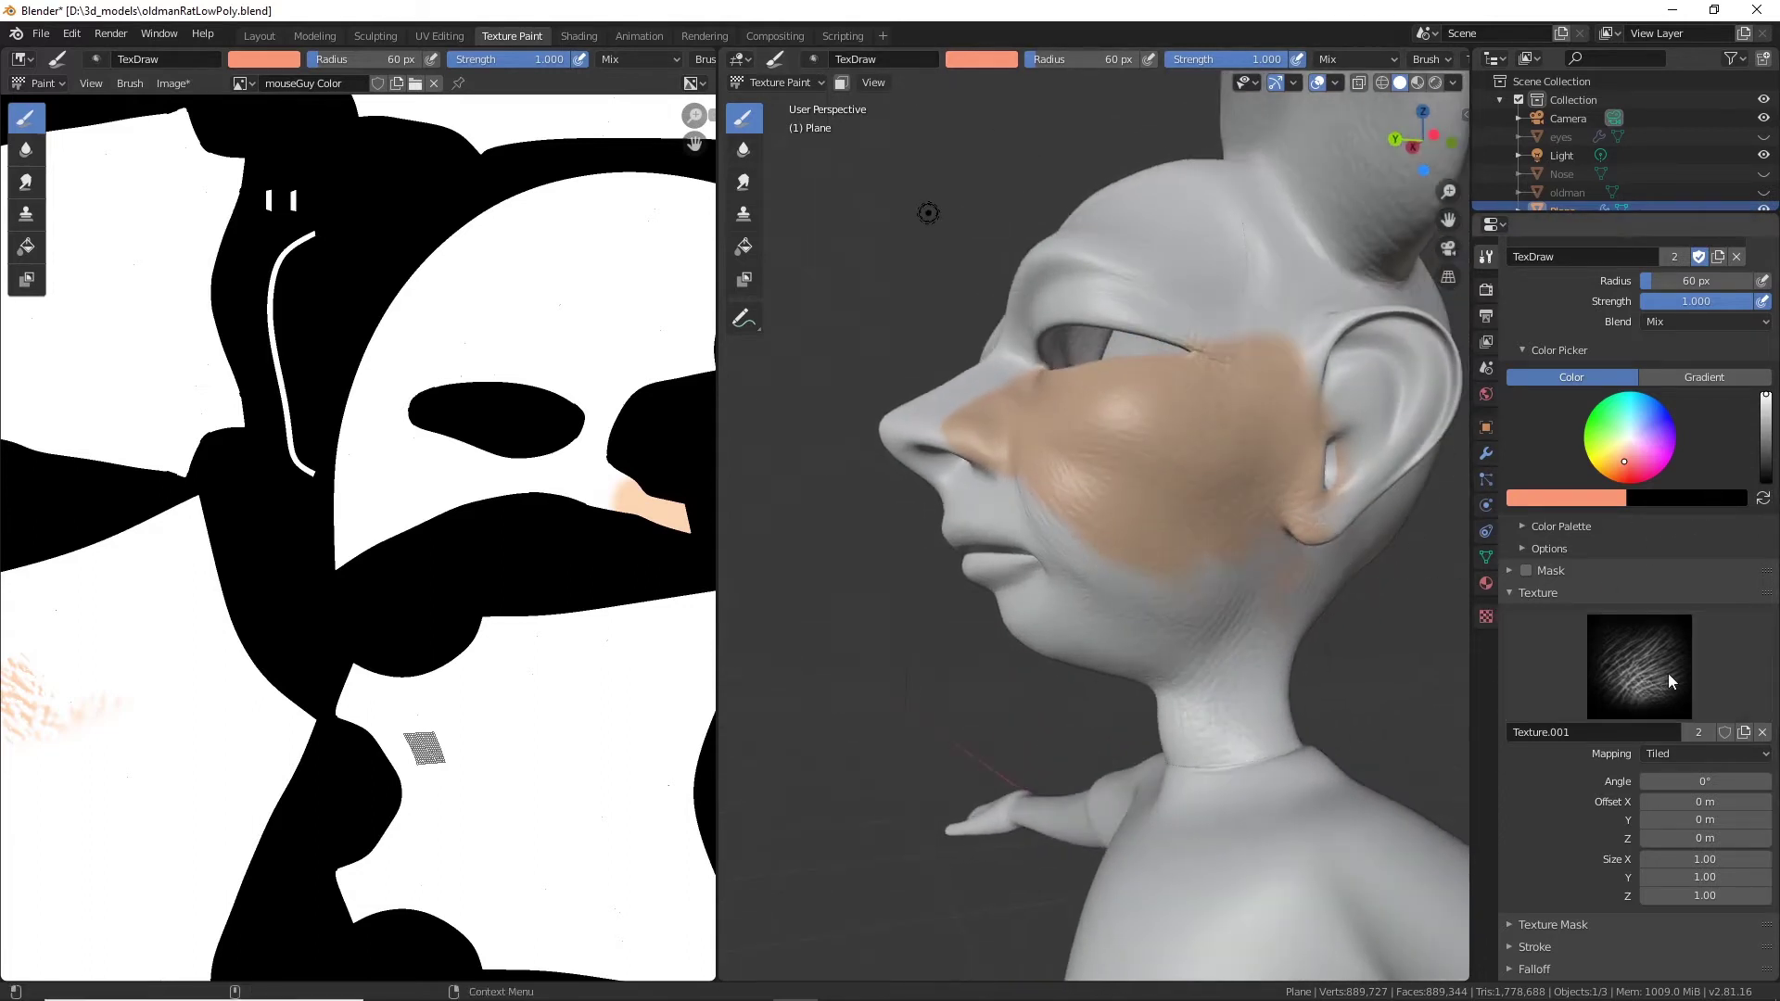
scroll(1667, 673, up, 4)
scroll(1678, 726, down, 6)
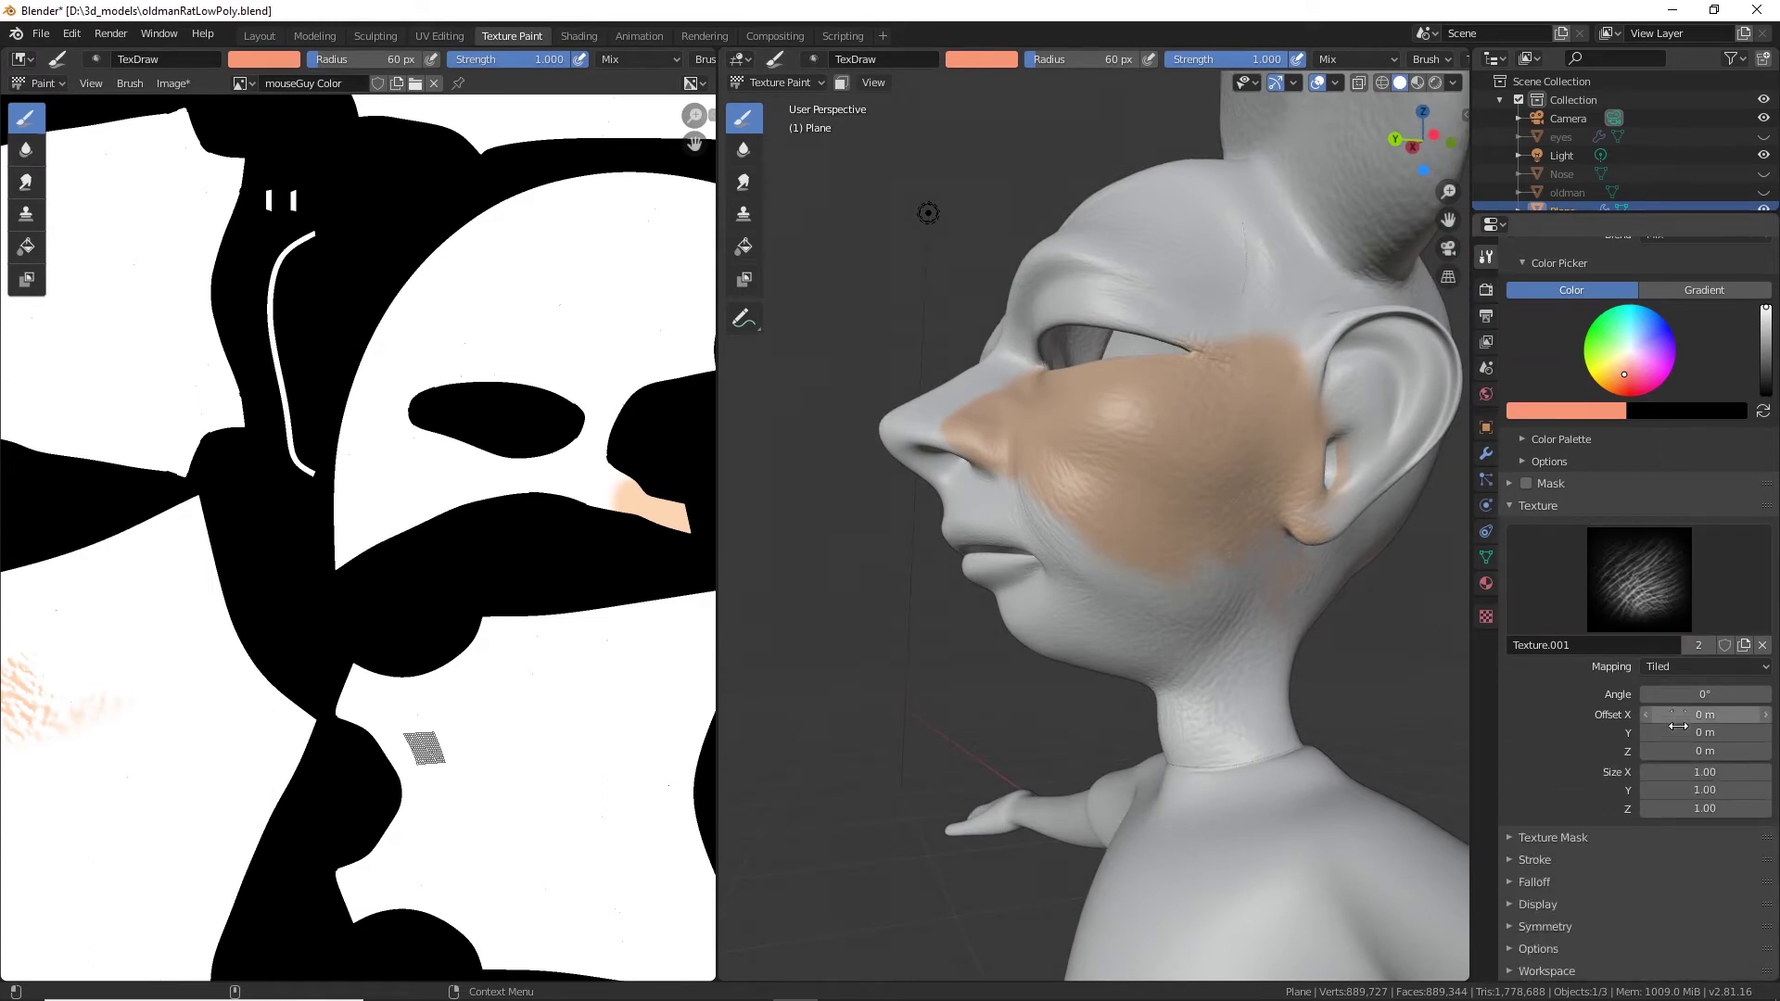
click(1521, 837)
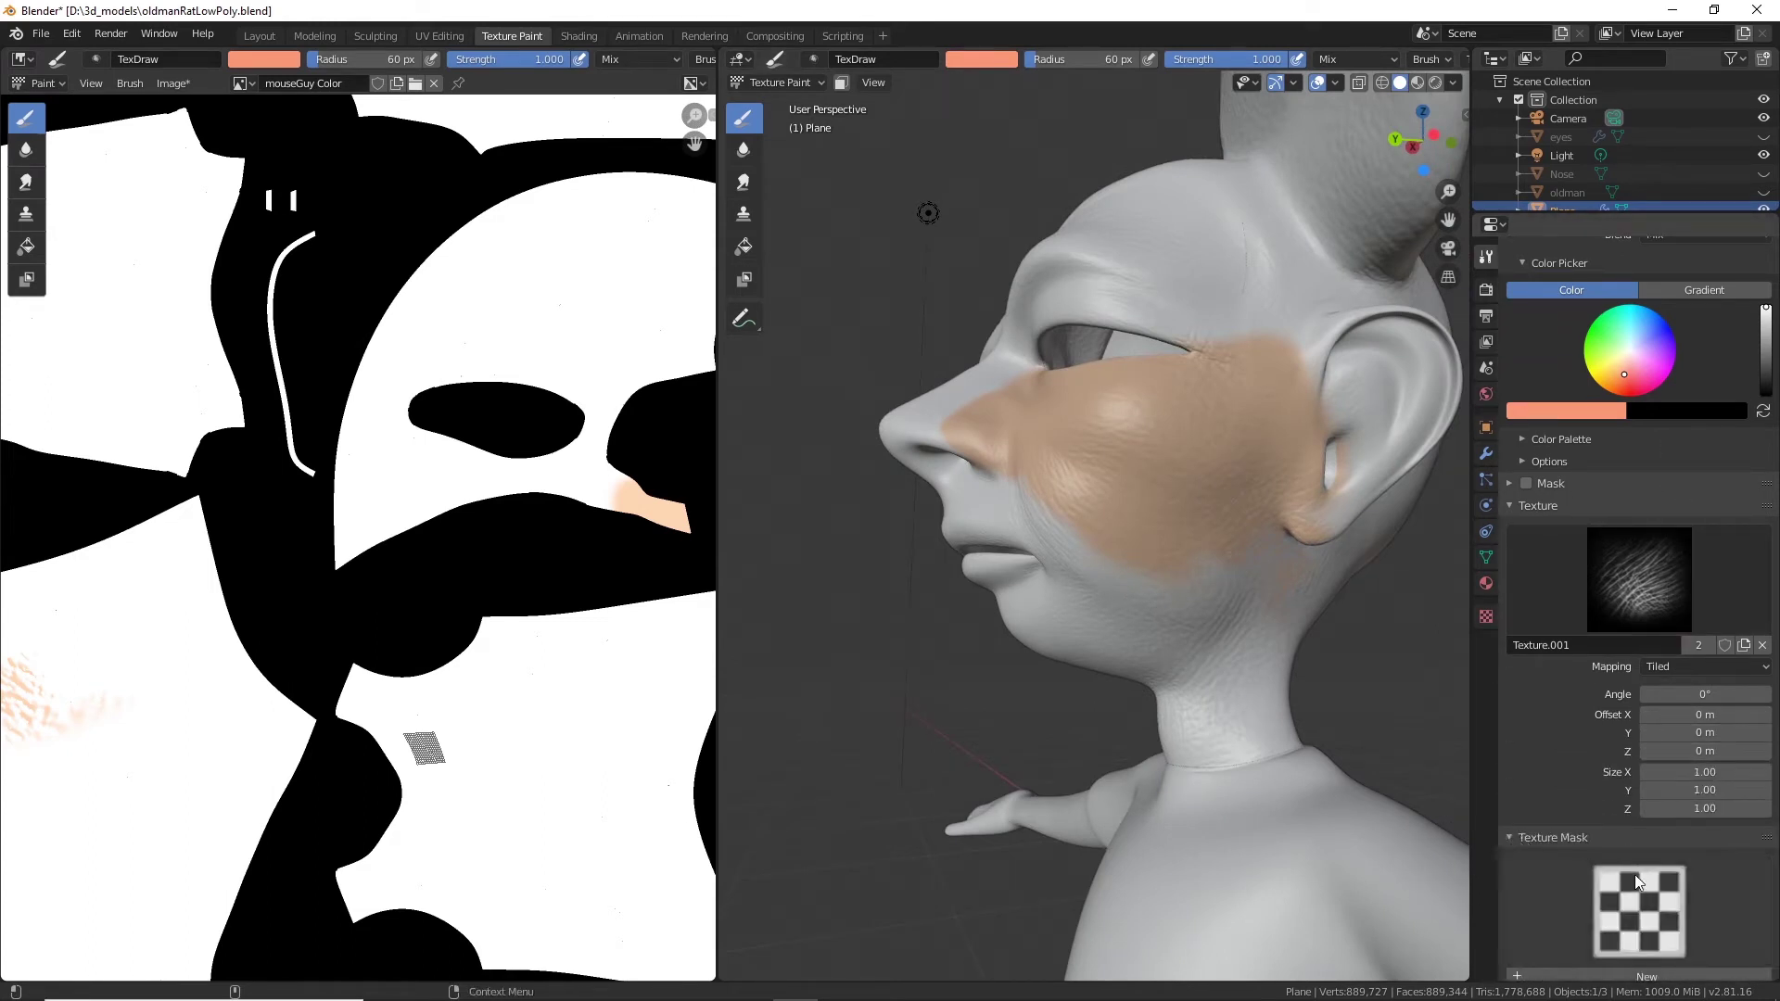
click(1647, 897)
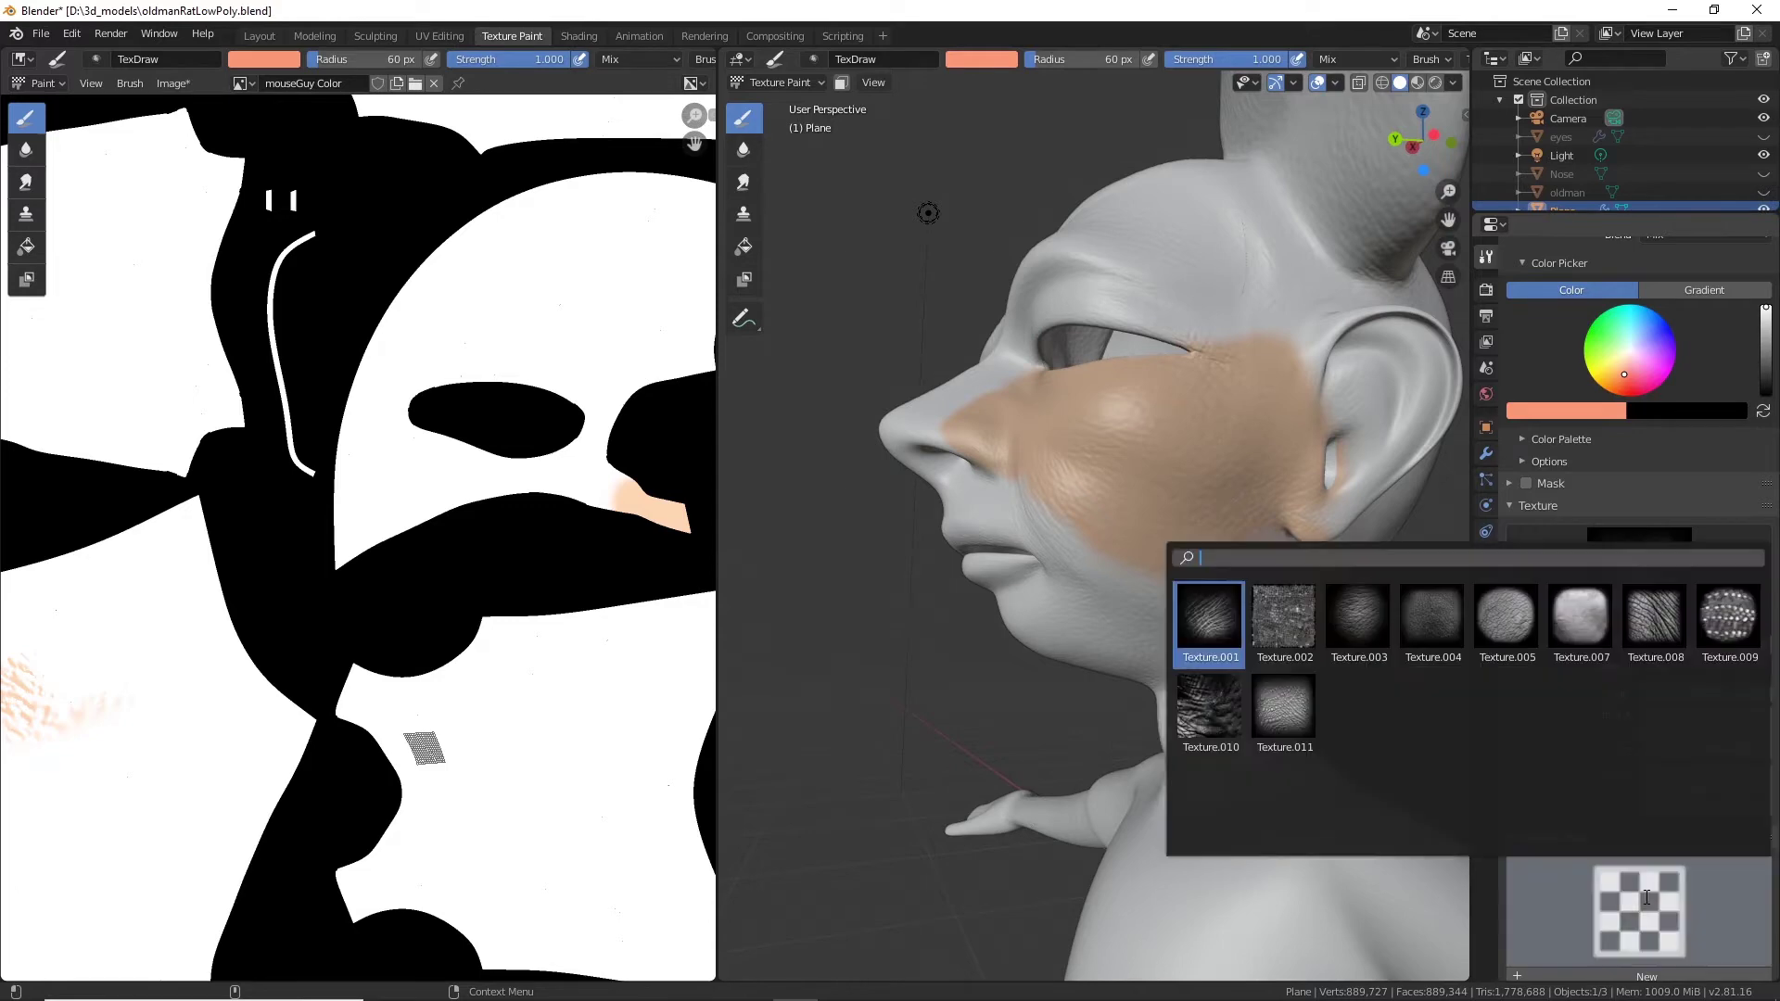
click(1210, 617)
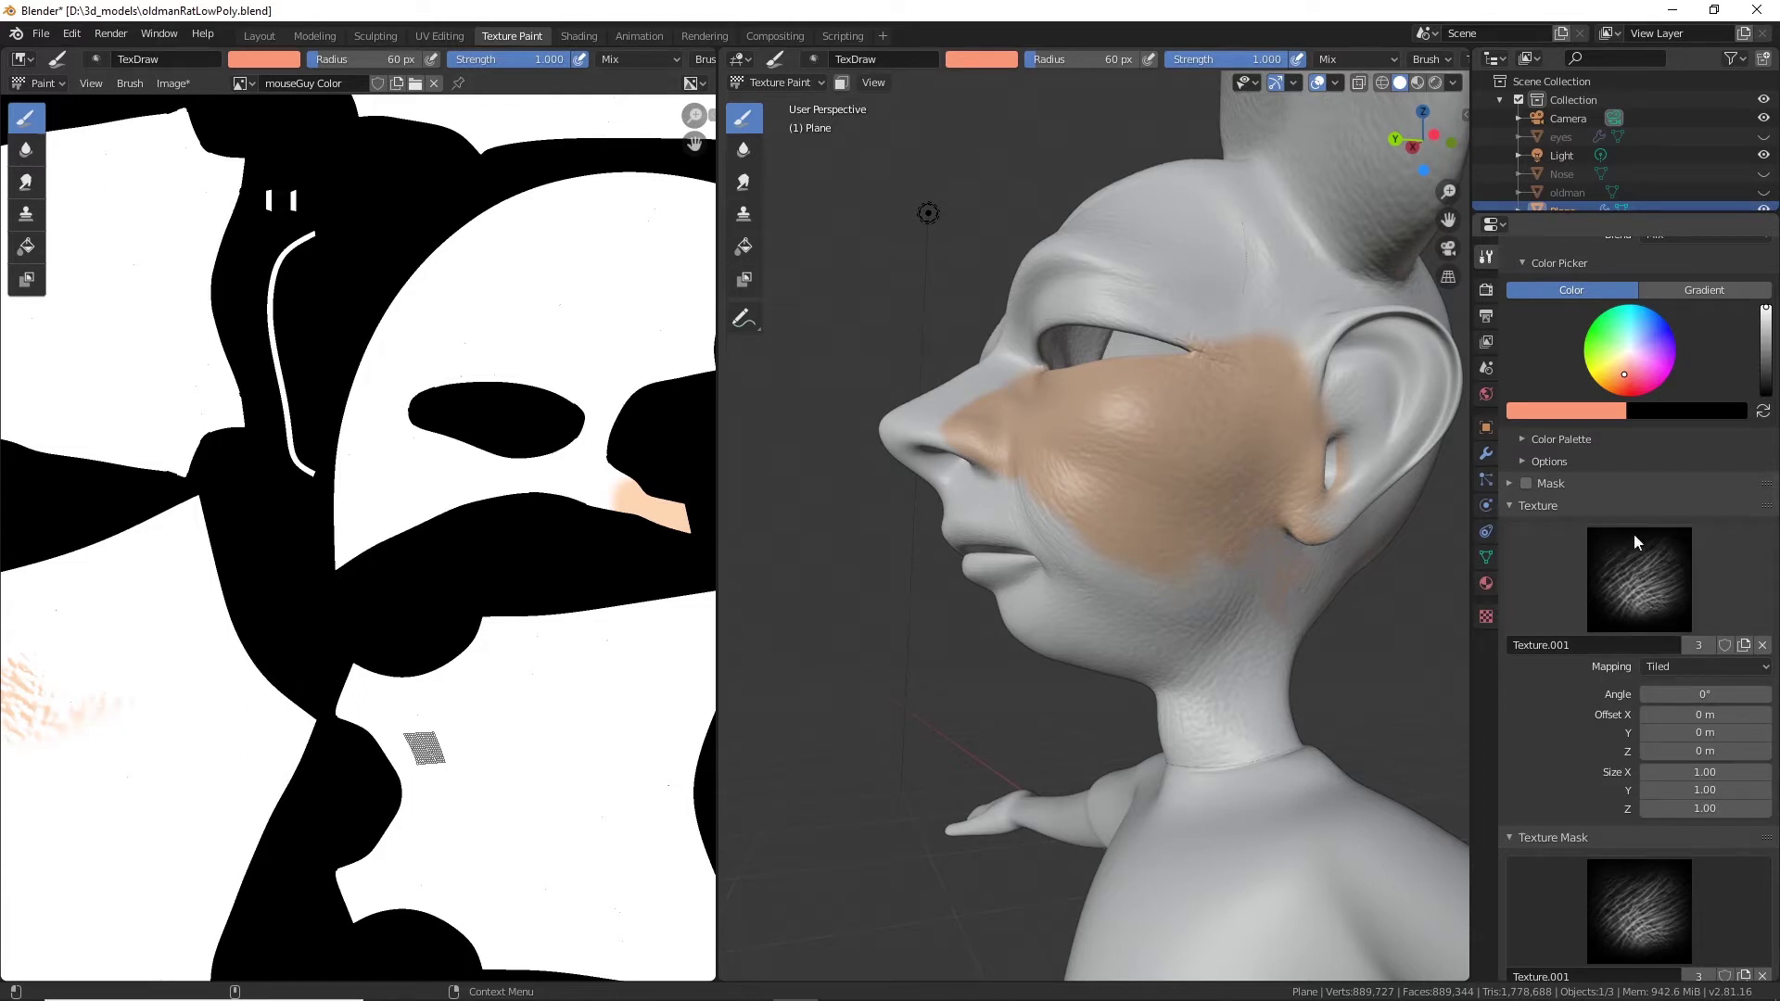
click(1763, 644)
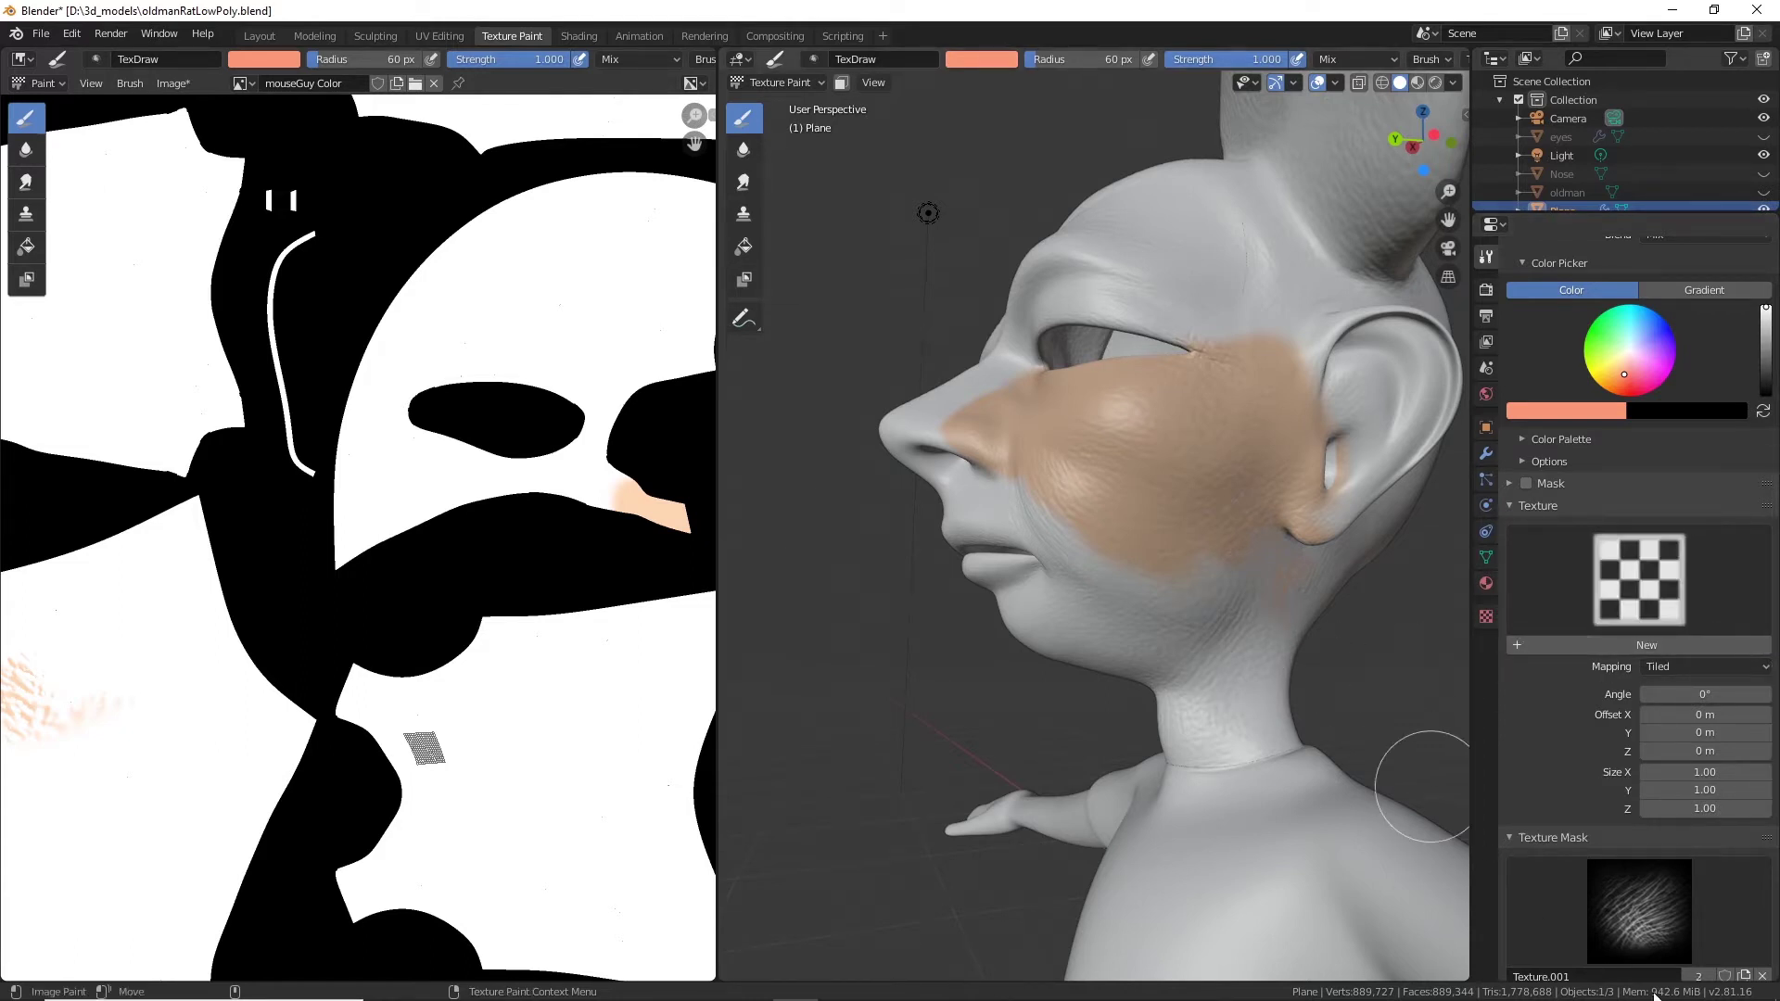
Paint salmon patches on the upper cheek through the Tiled texture mask.
scroll(1696, 888, down, 4)
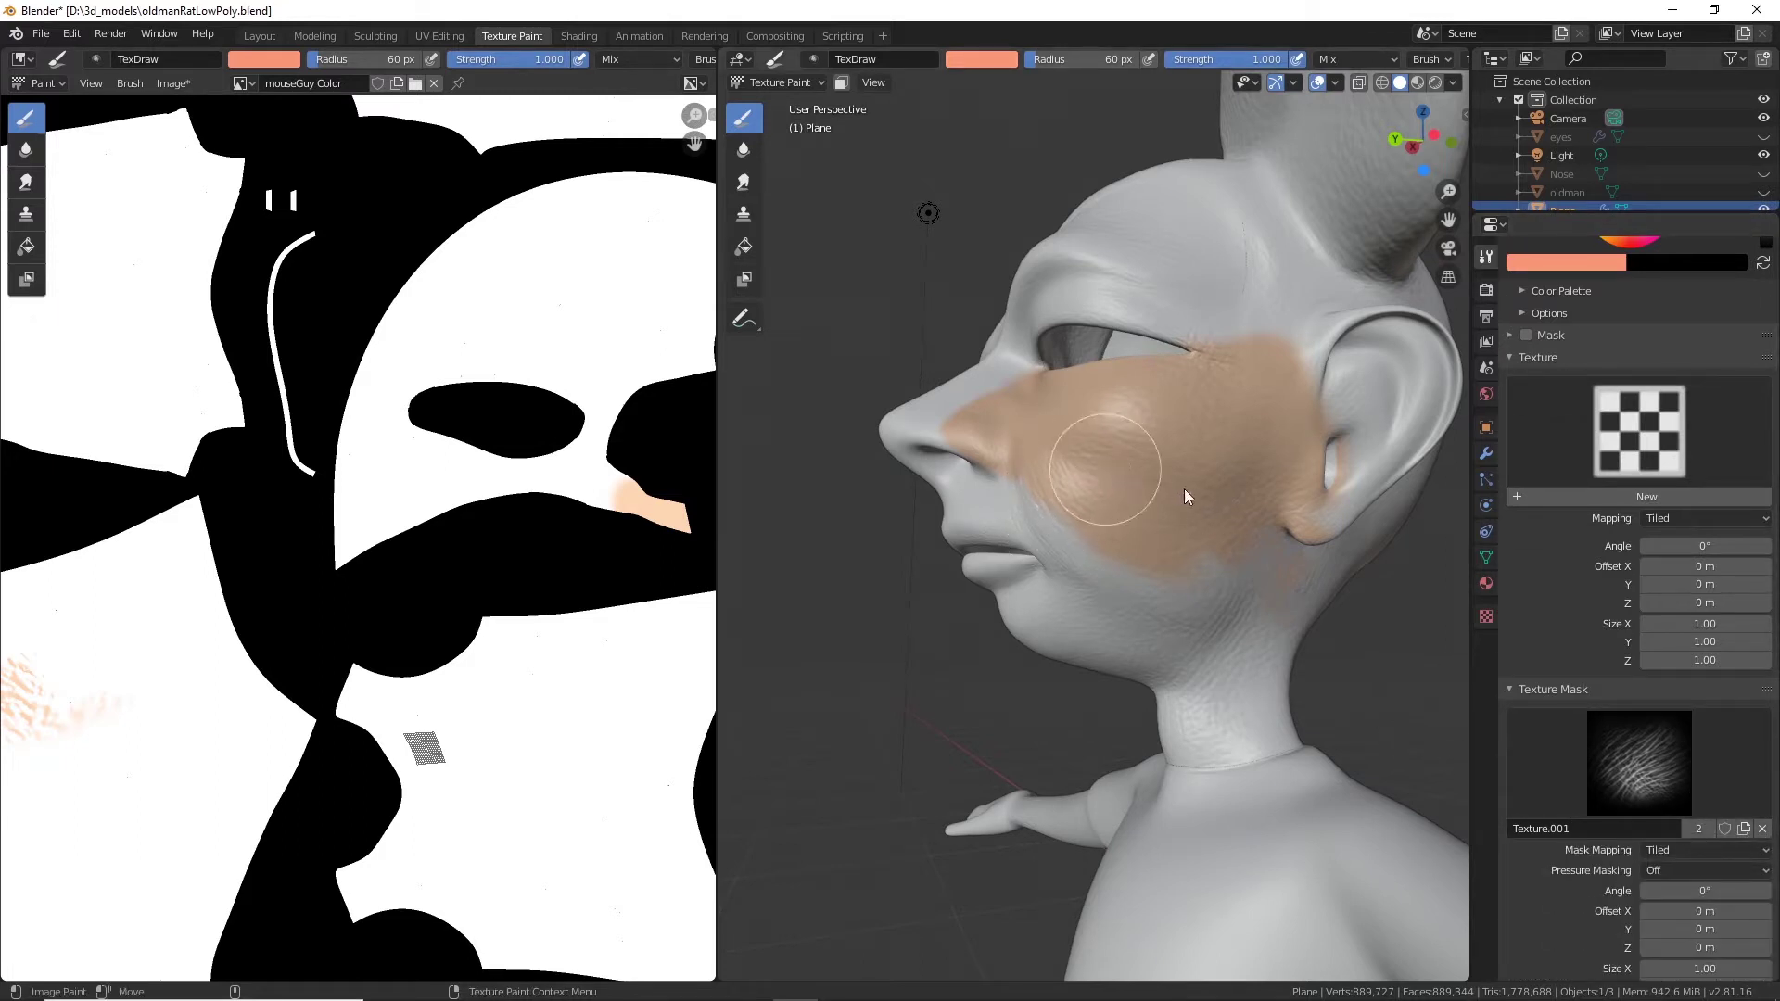
mouse_move(1187, 497)
mouse_down()
mouse_move(1178, 468)
mouse_move(1204, 423)
mouse_move(1076, 459)
mouse_move(1104, 510)
mouse_move(1140, 499)
mouse_up()
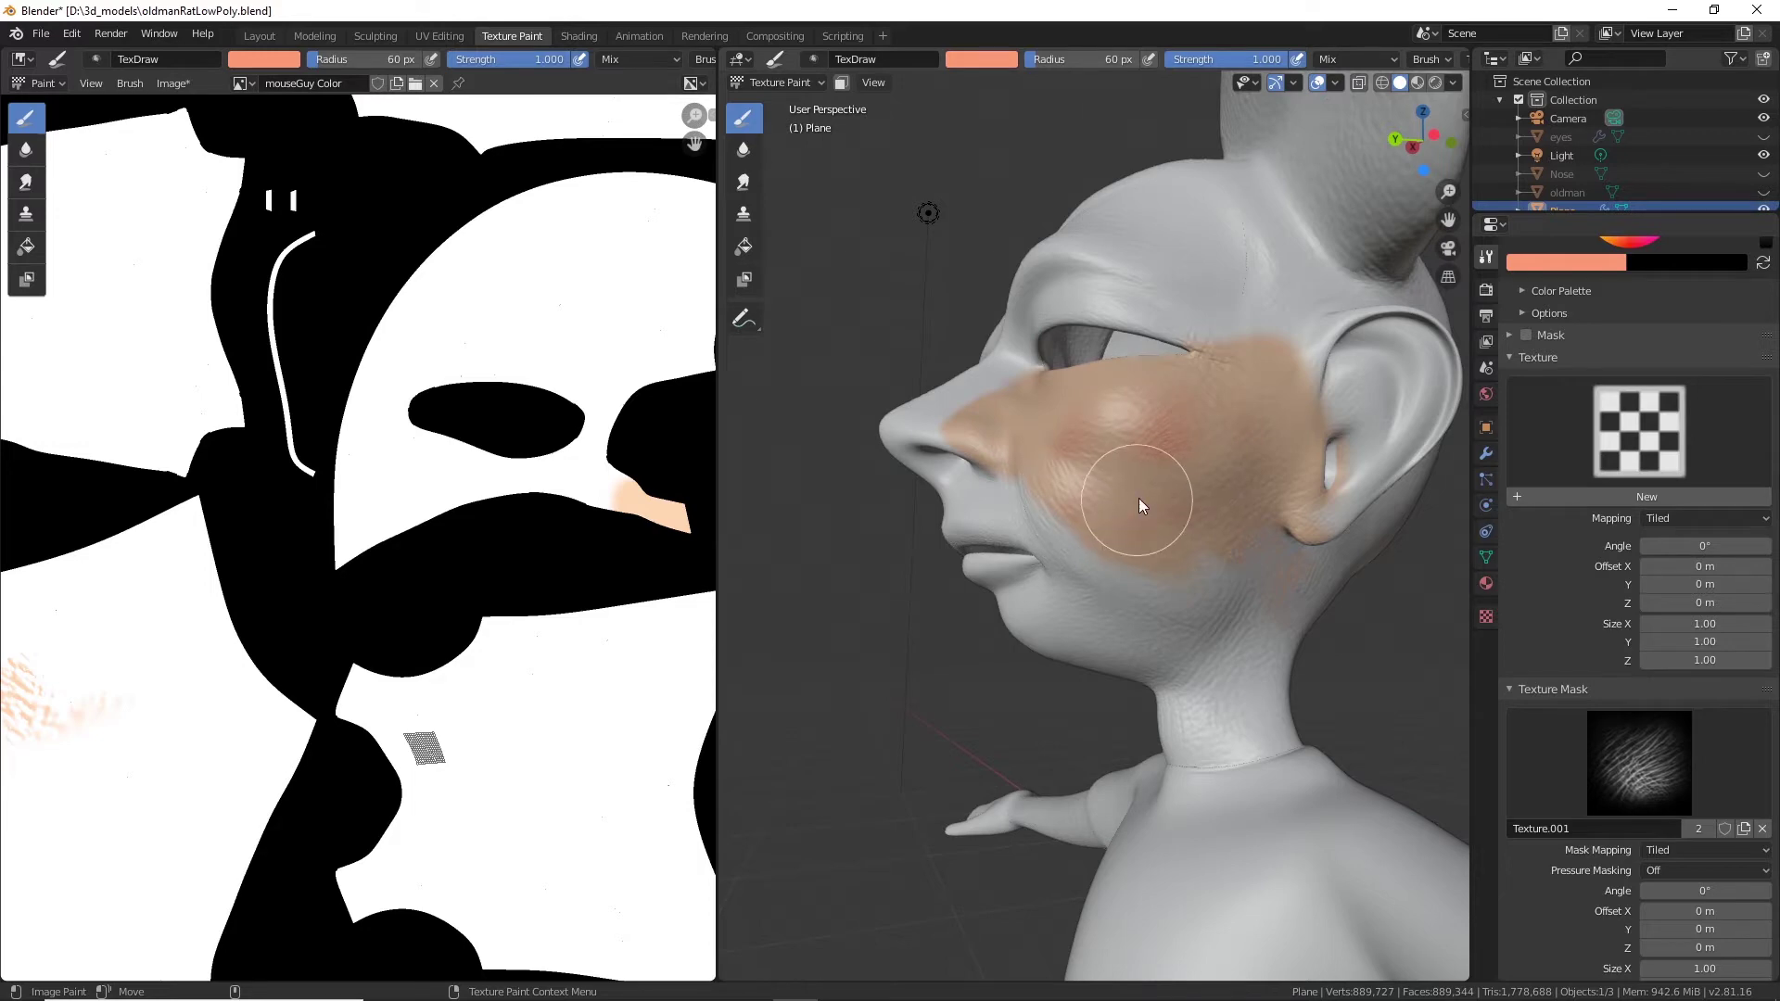
scroll(1138, 498, up, 5)
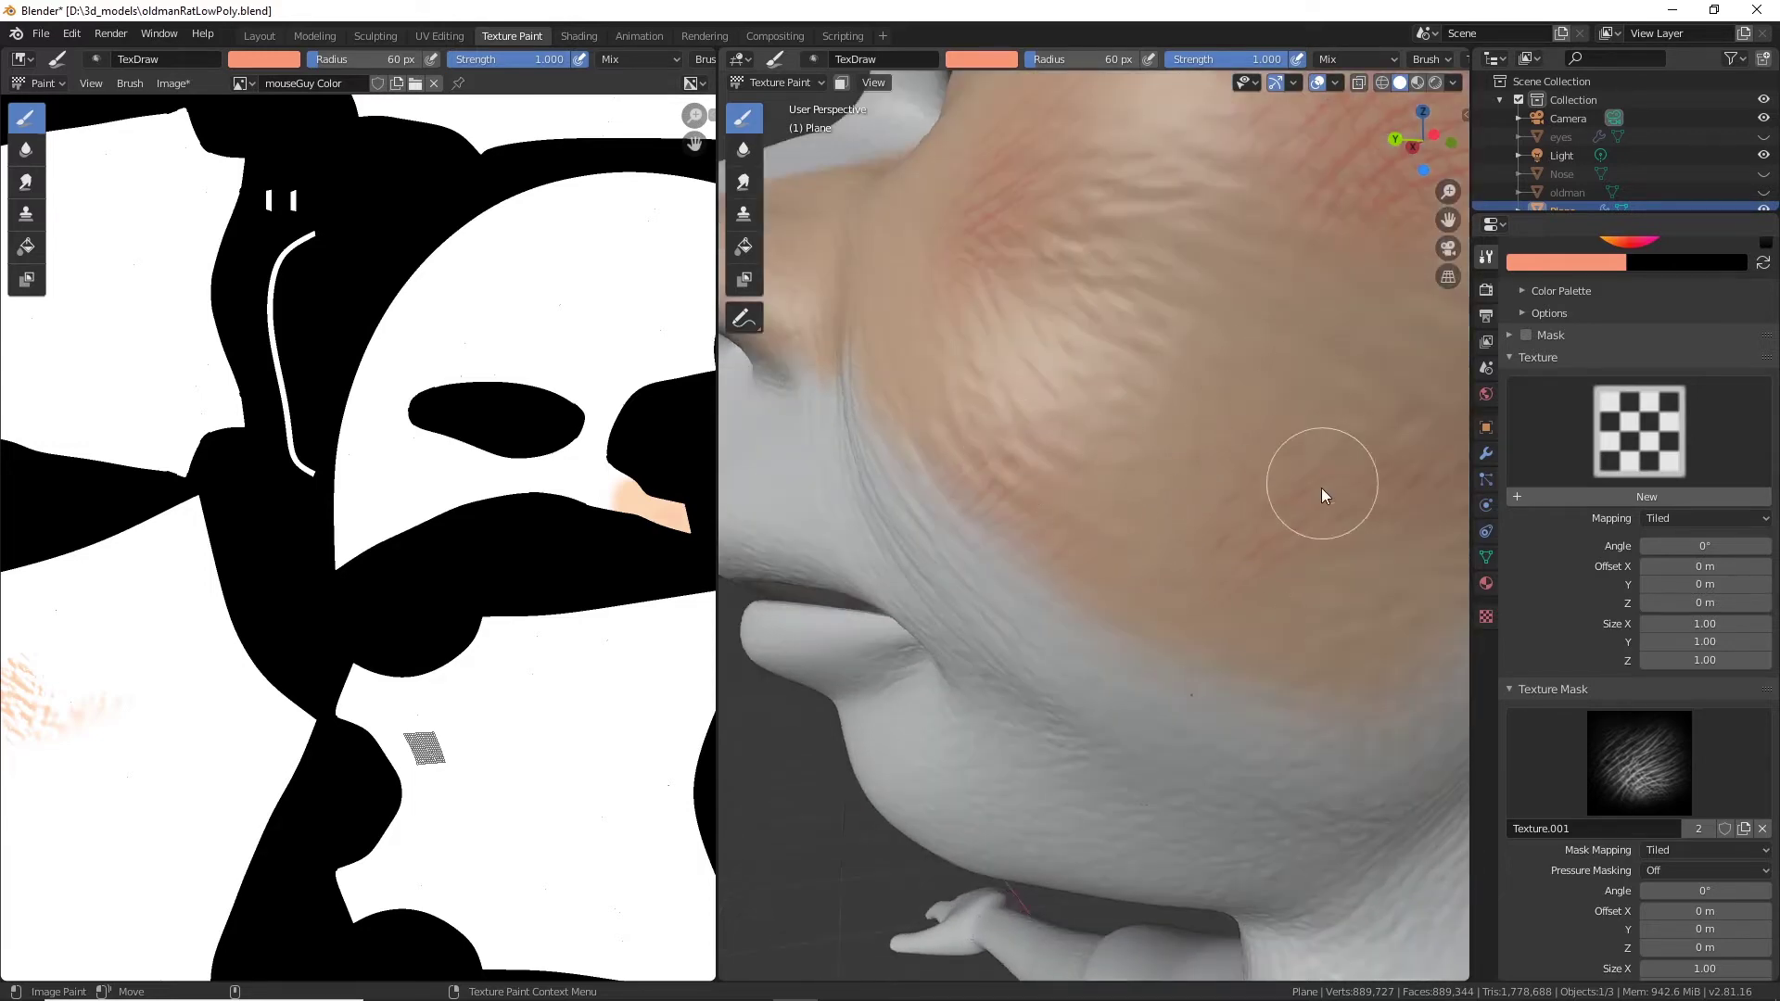
scroll(1322, 494, down, 5)
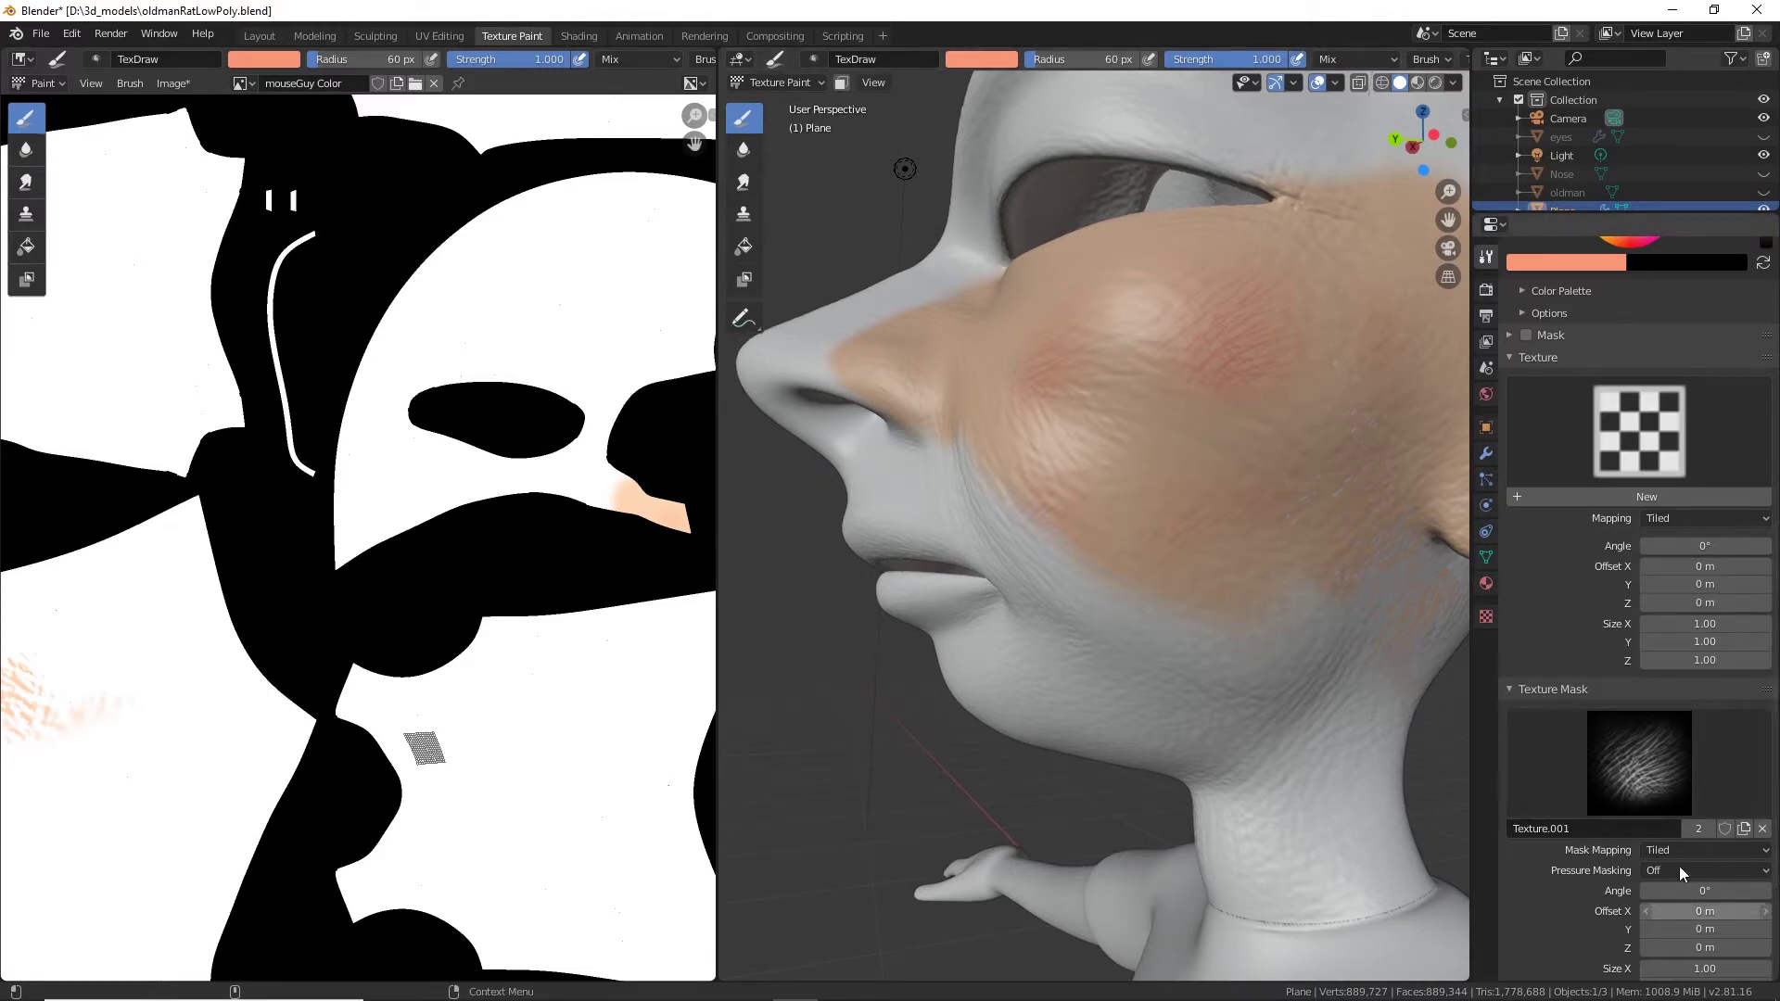
Set the texture mask's mapping to Random and paint salmon strokes across the cheek.
click(1703, 851)
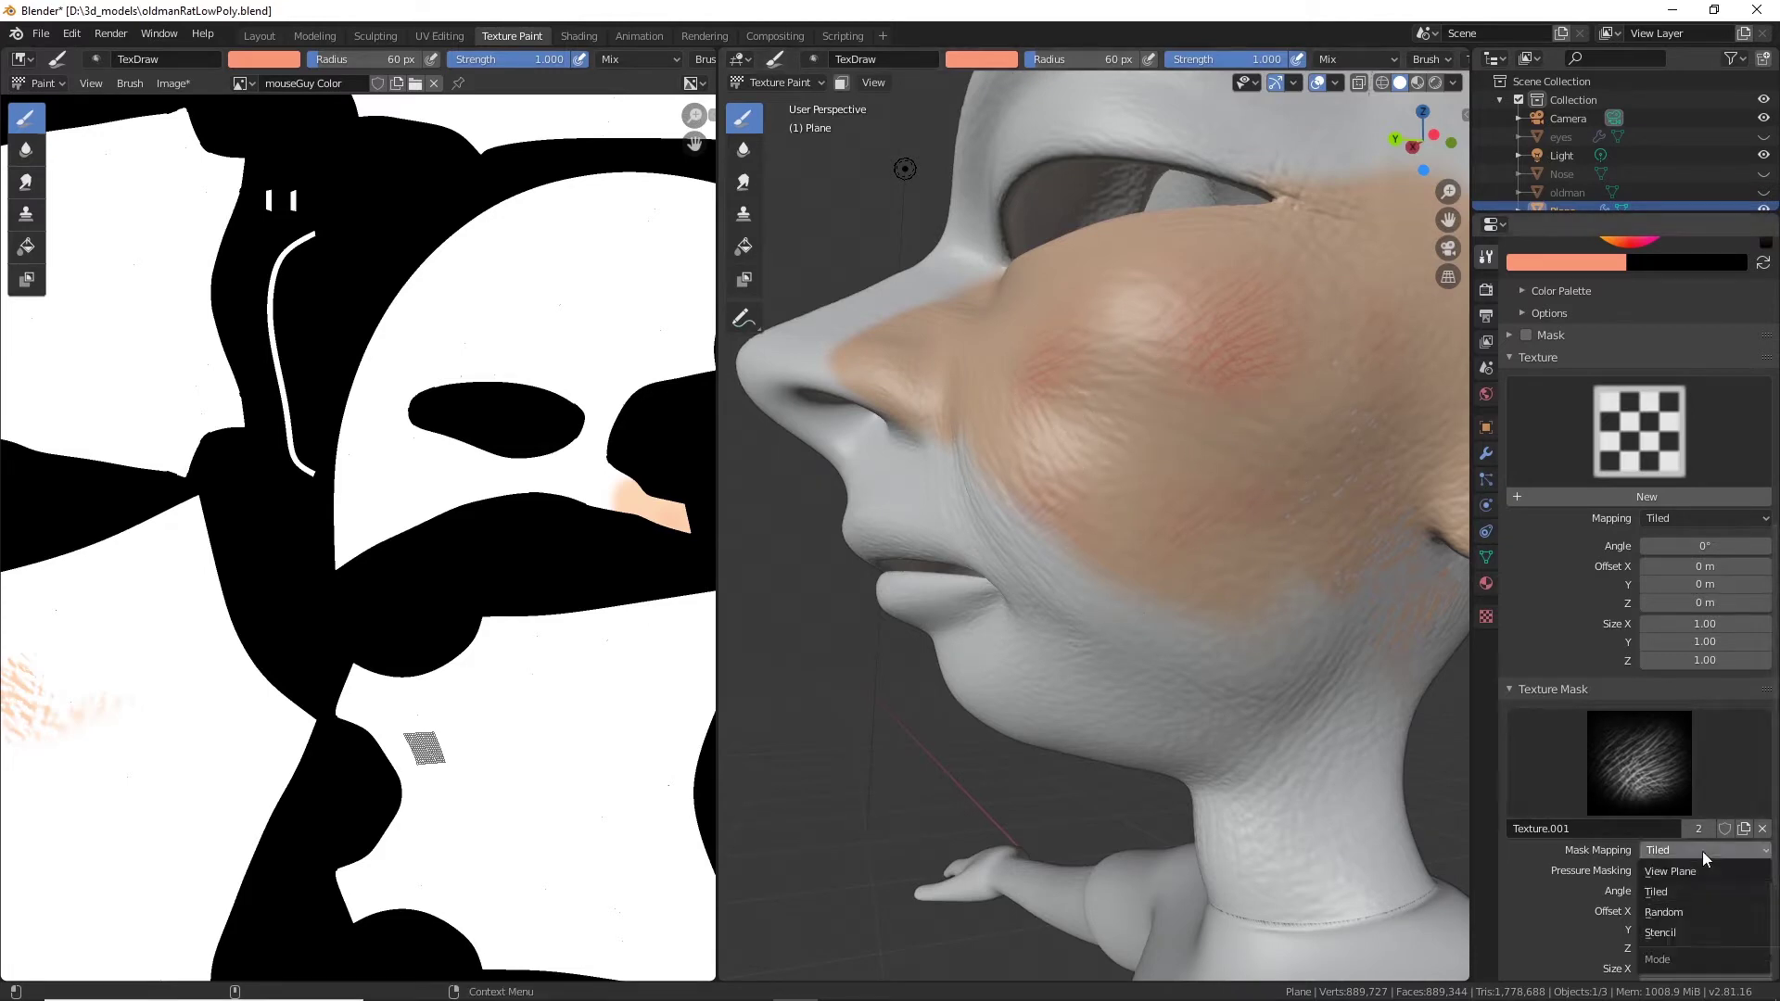
click(1682, 911)
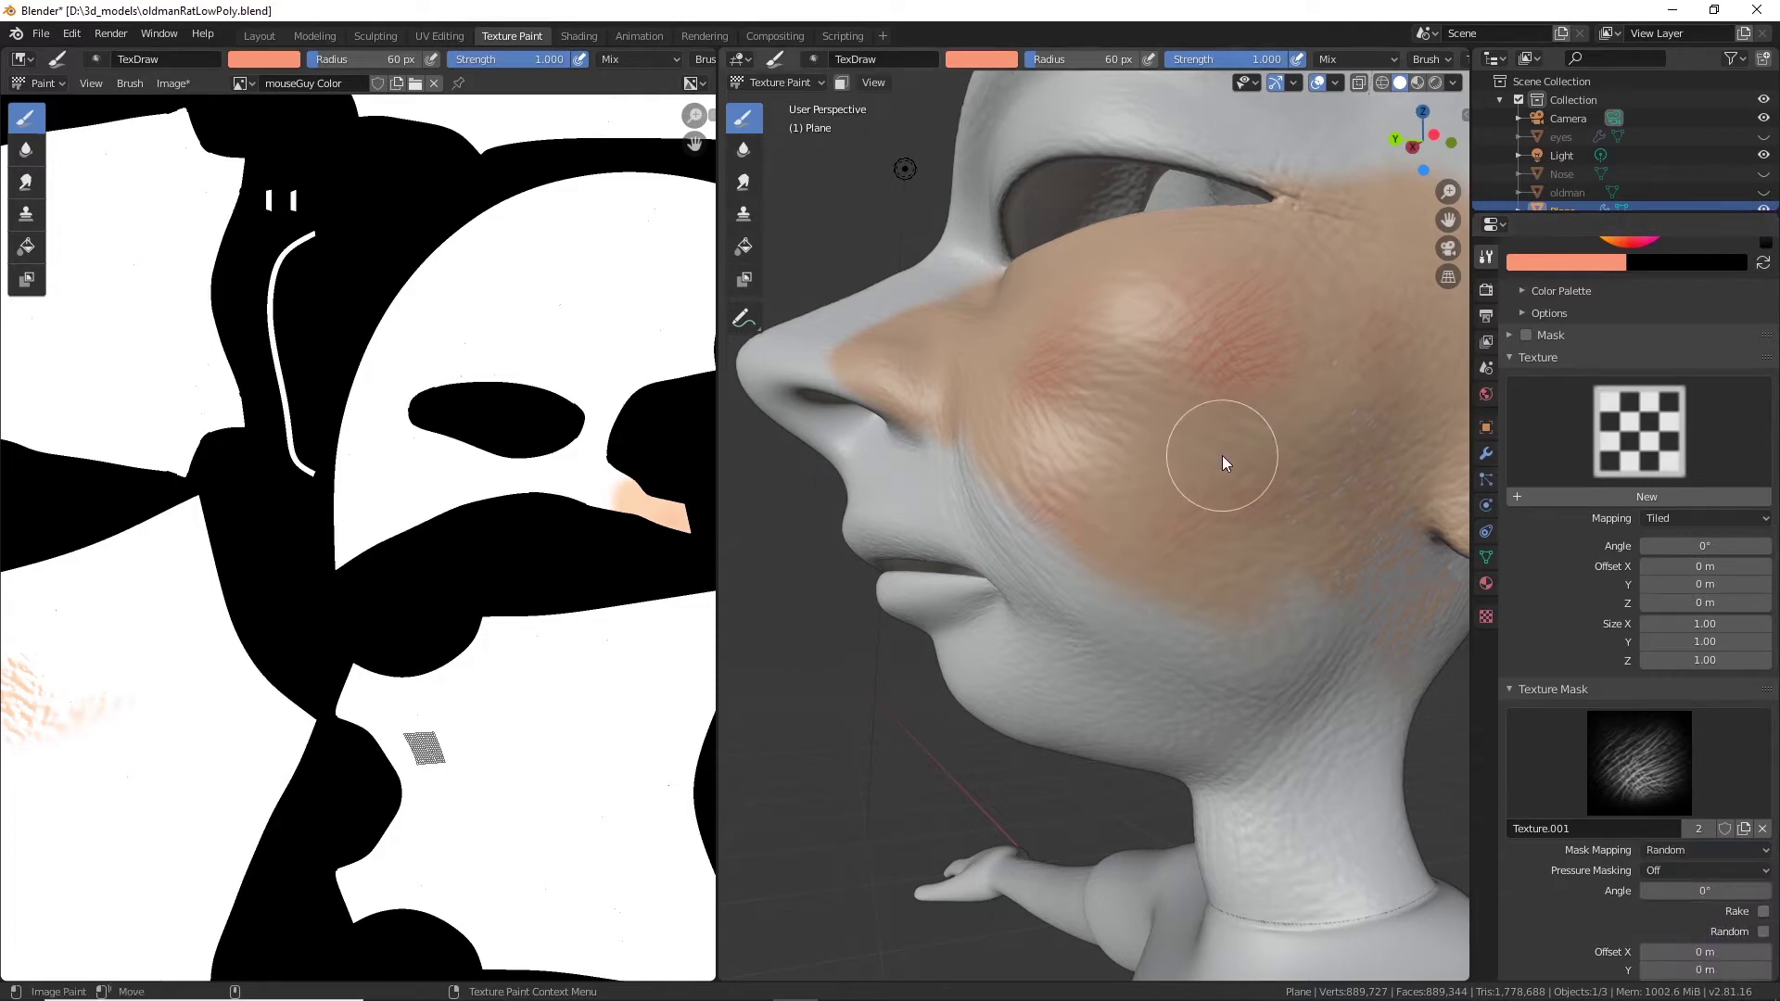
mouse_move(1079, 481)
mouse_down()
mouse_move(1139, 363)
mouse_move(1211, 425)
mouse_move(1178, 420)
mouse_move(1137, 492)
mouse_move(1294, 415)
mouse_up()
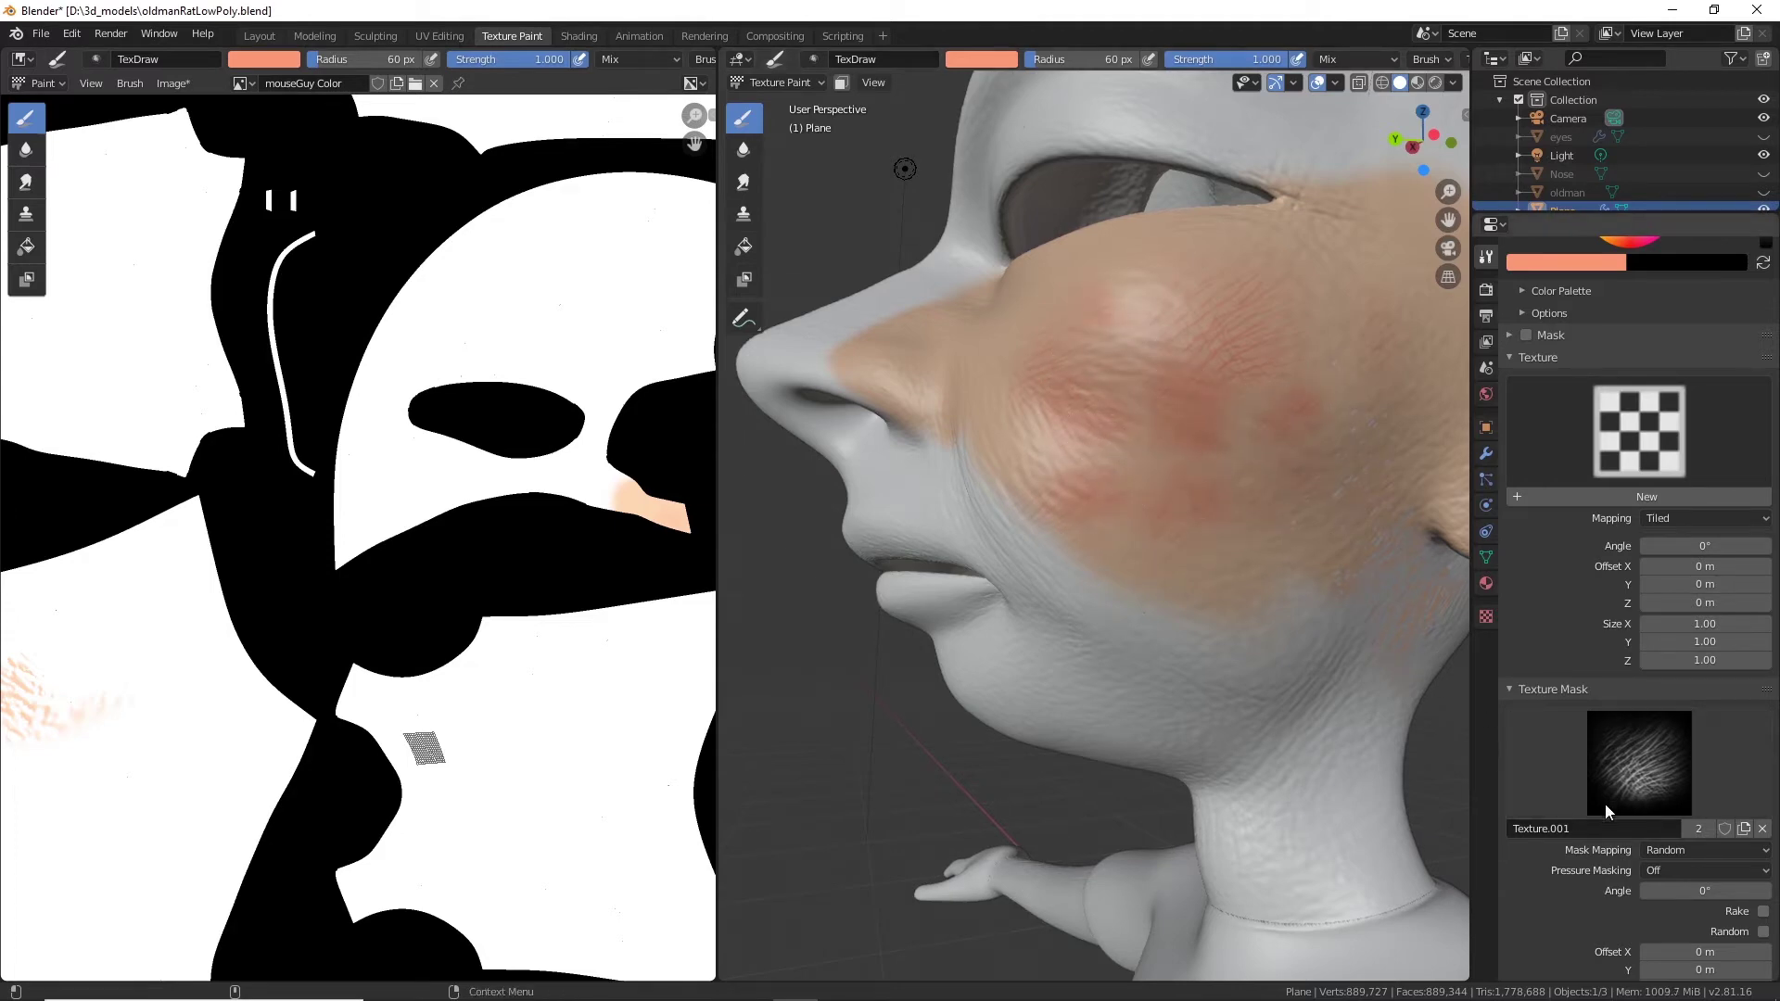
Set the texture mask's mapping to View Plane and widen the 3D viewport.
click(1675, 849)
click(1672, 873)
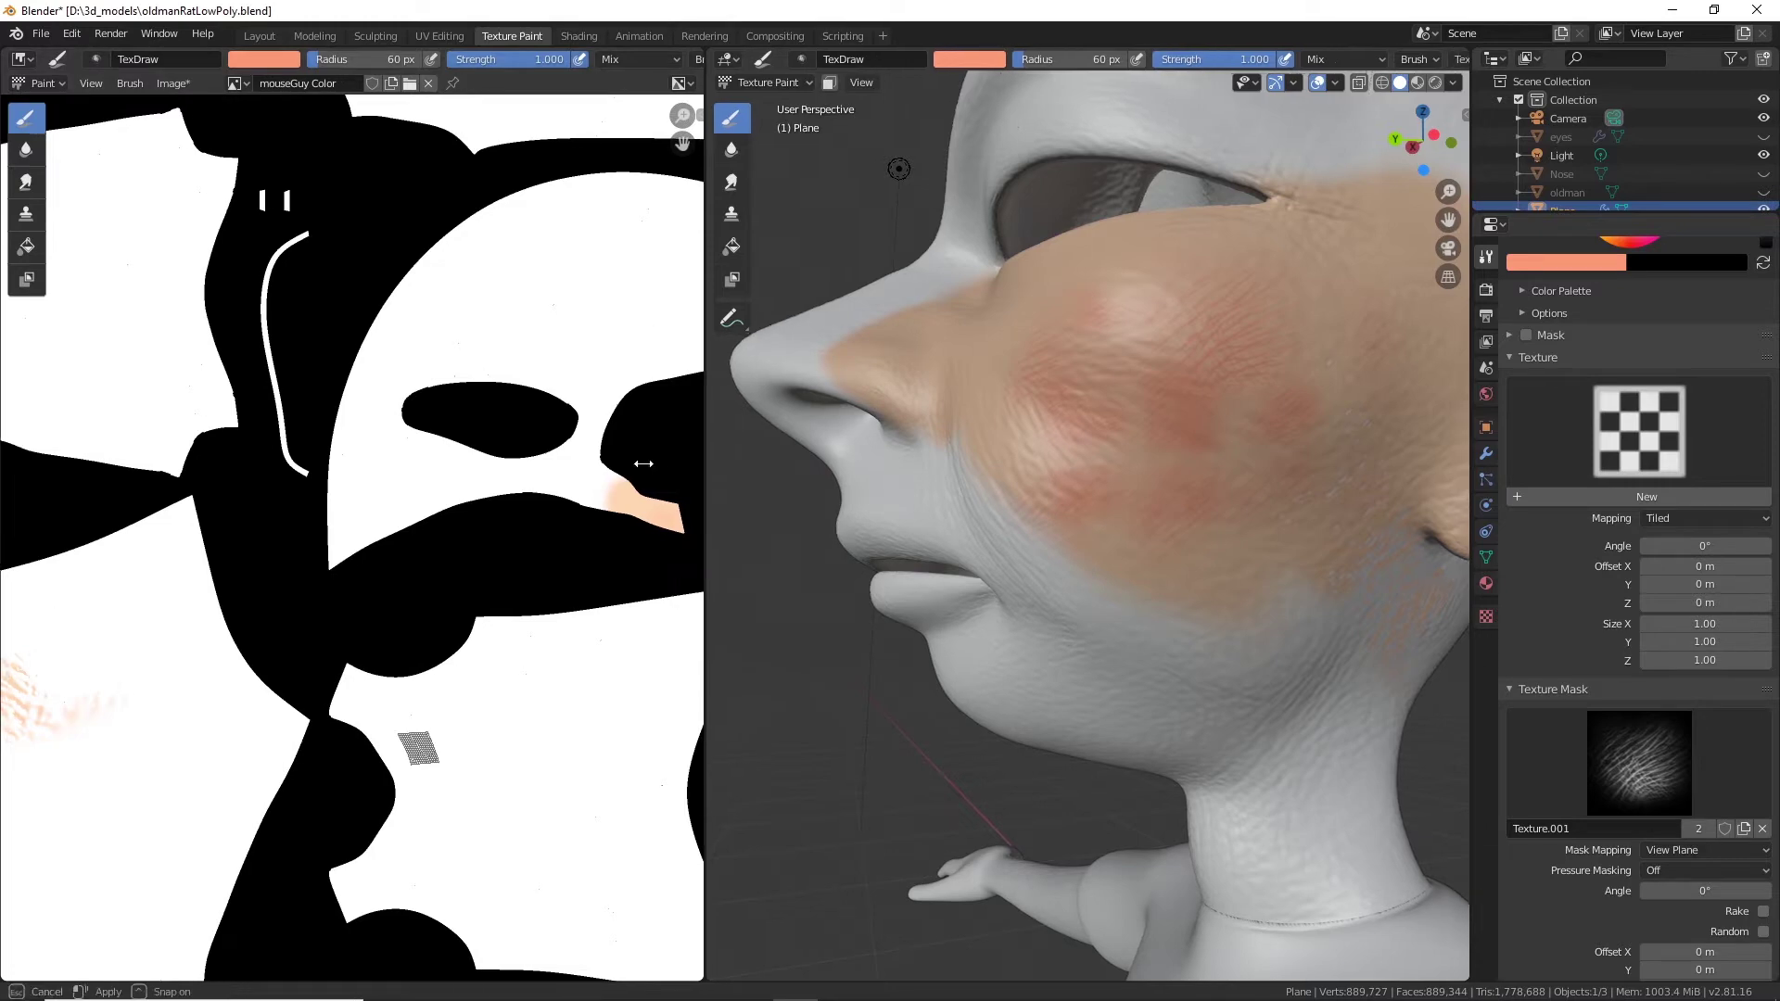
drag(717, 476, 388, 460)
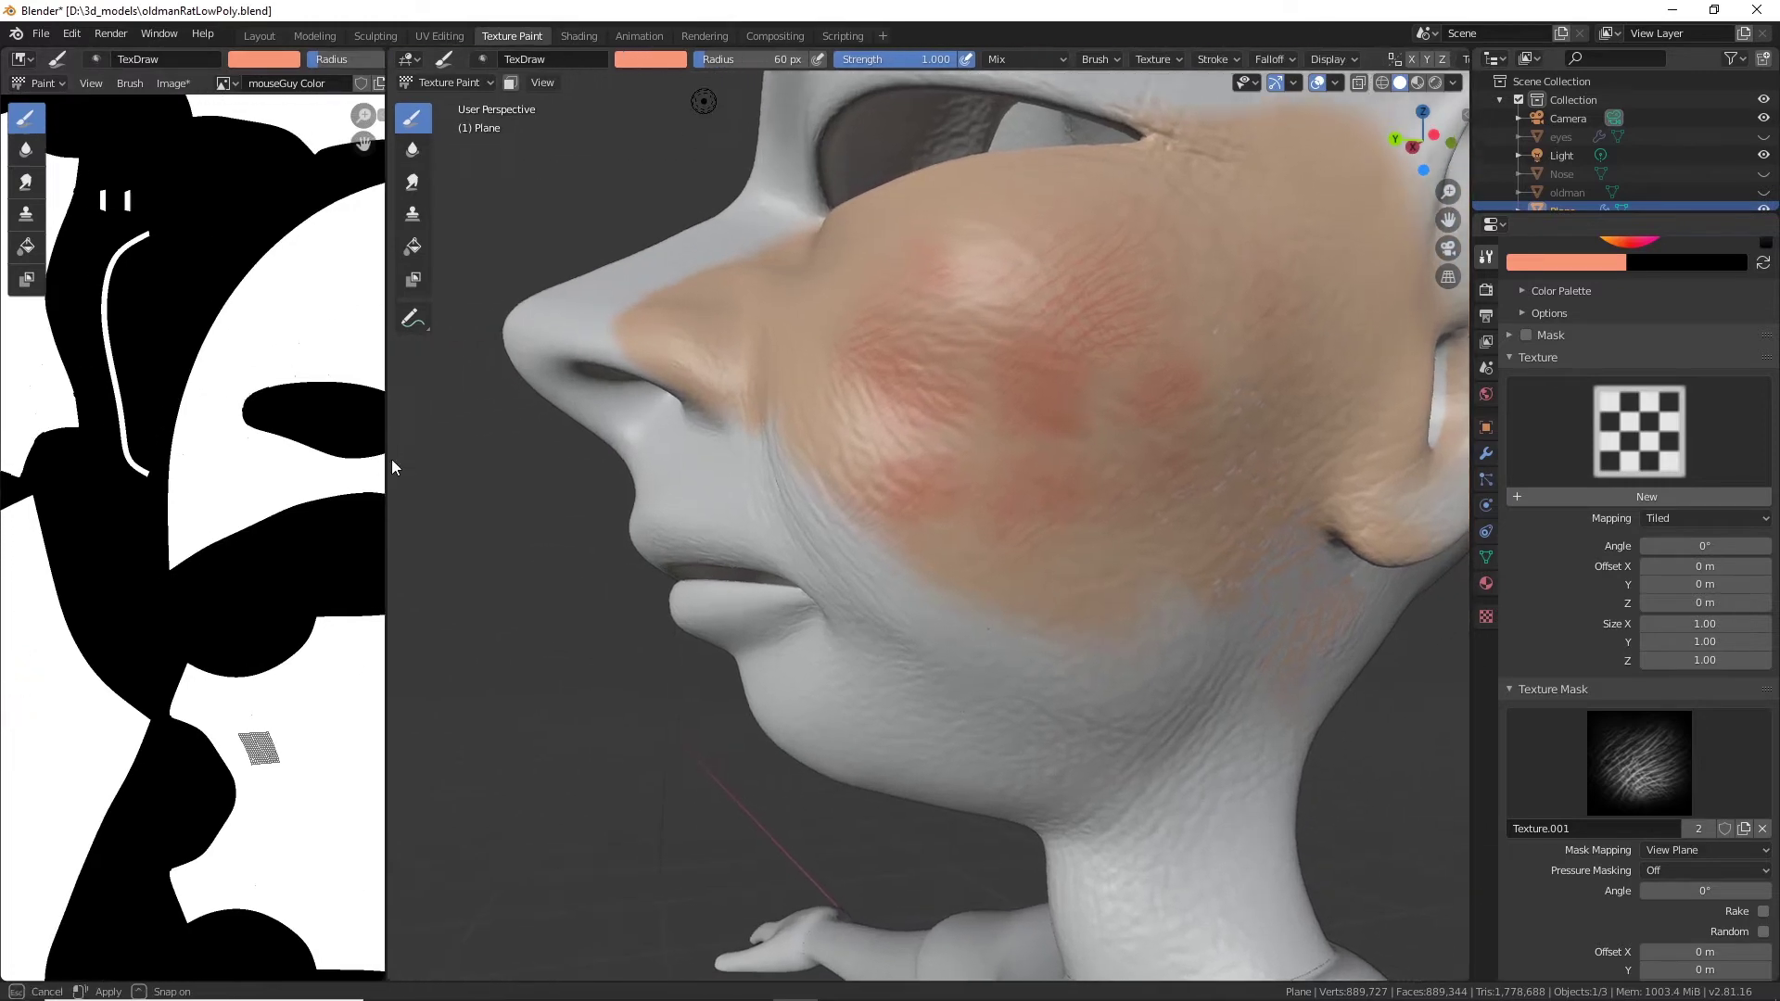
Try the Airbrush stroke method on the cheek beside the nose, and undo this paint and the Random-mapped paint.
click(1238, 57)
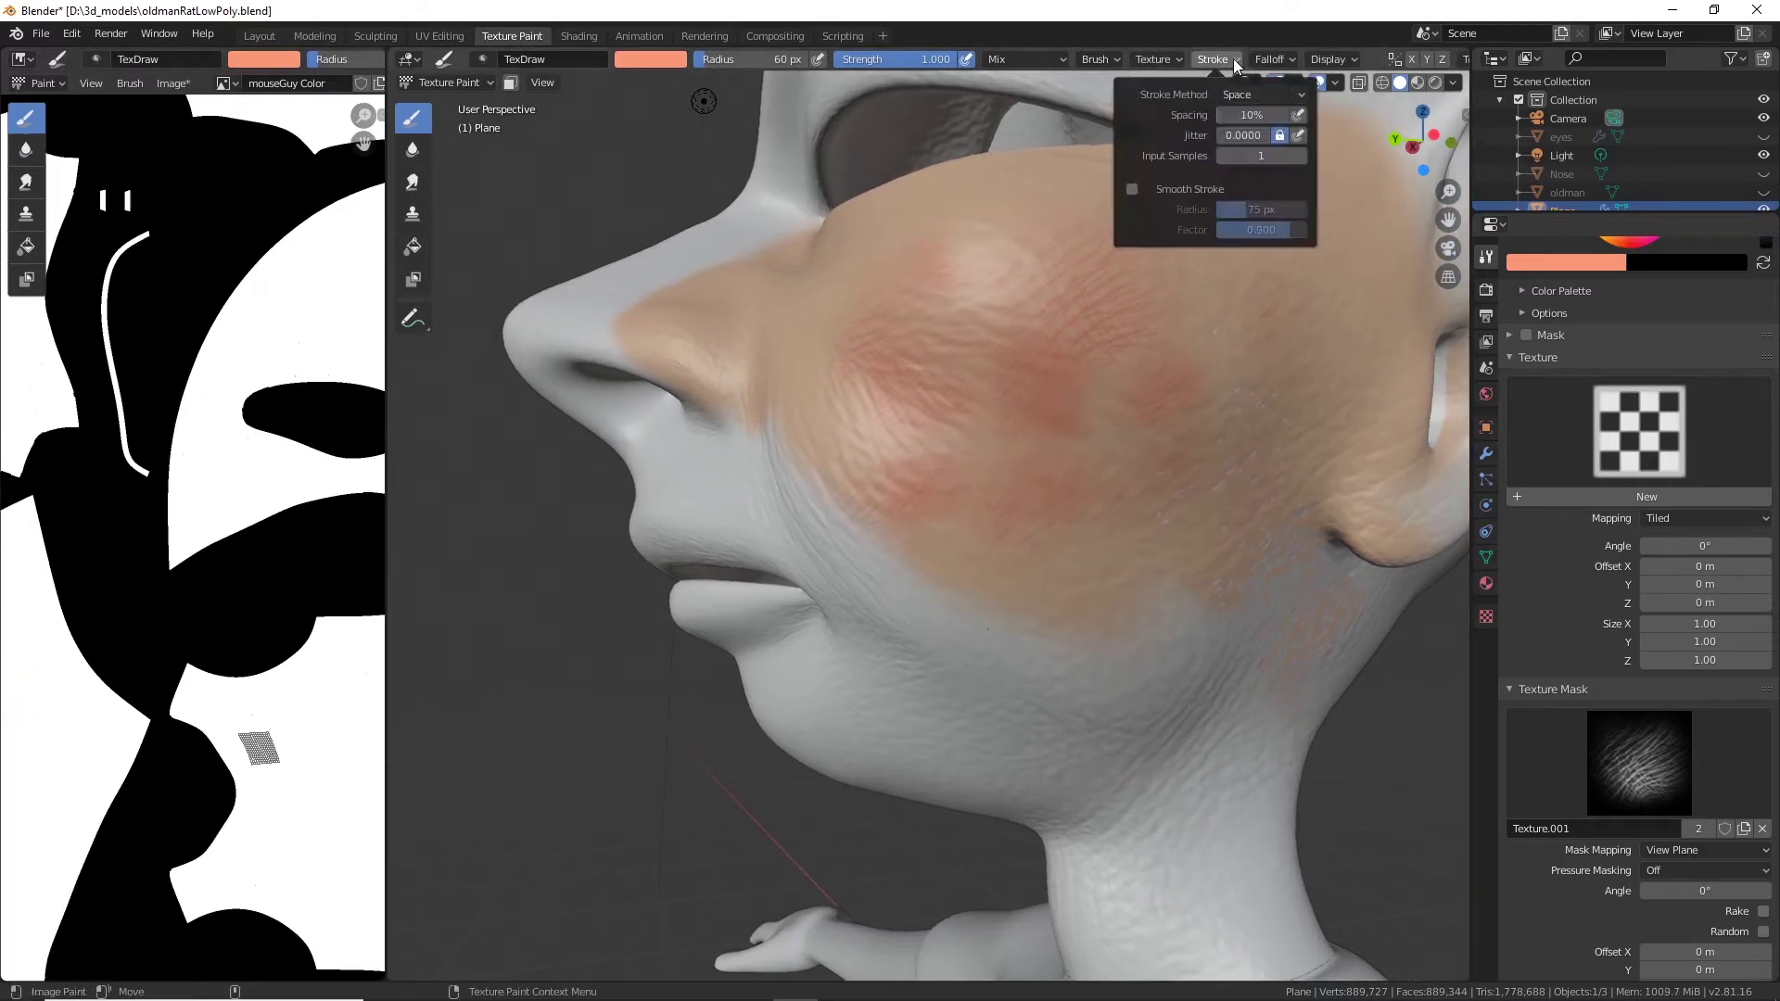
click(1301, 96)
click(1259, 179)
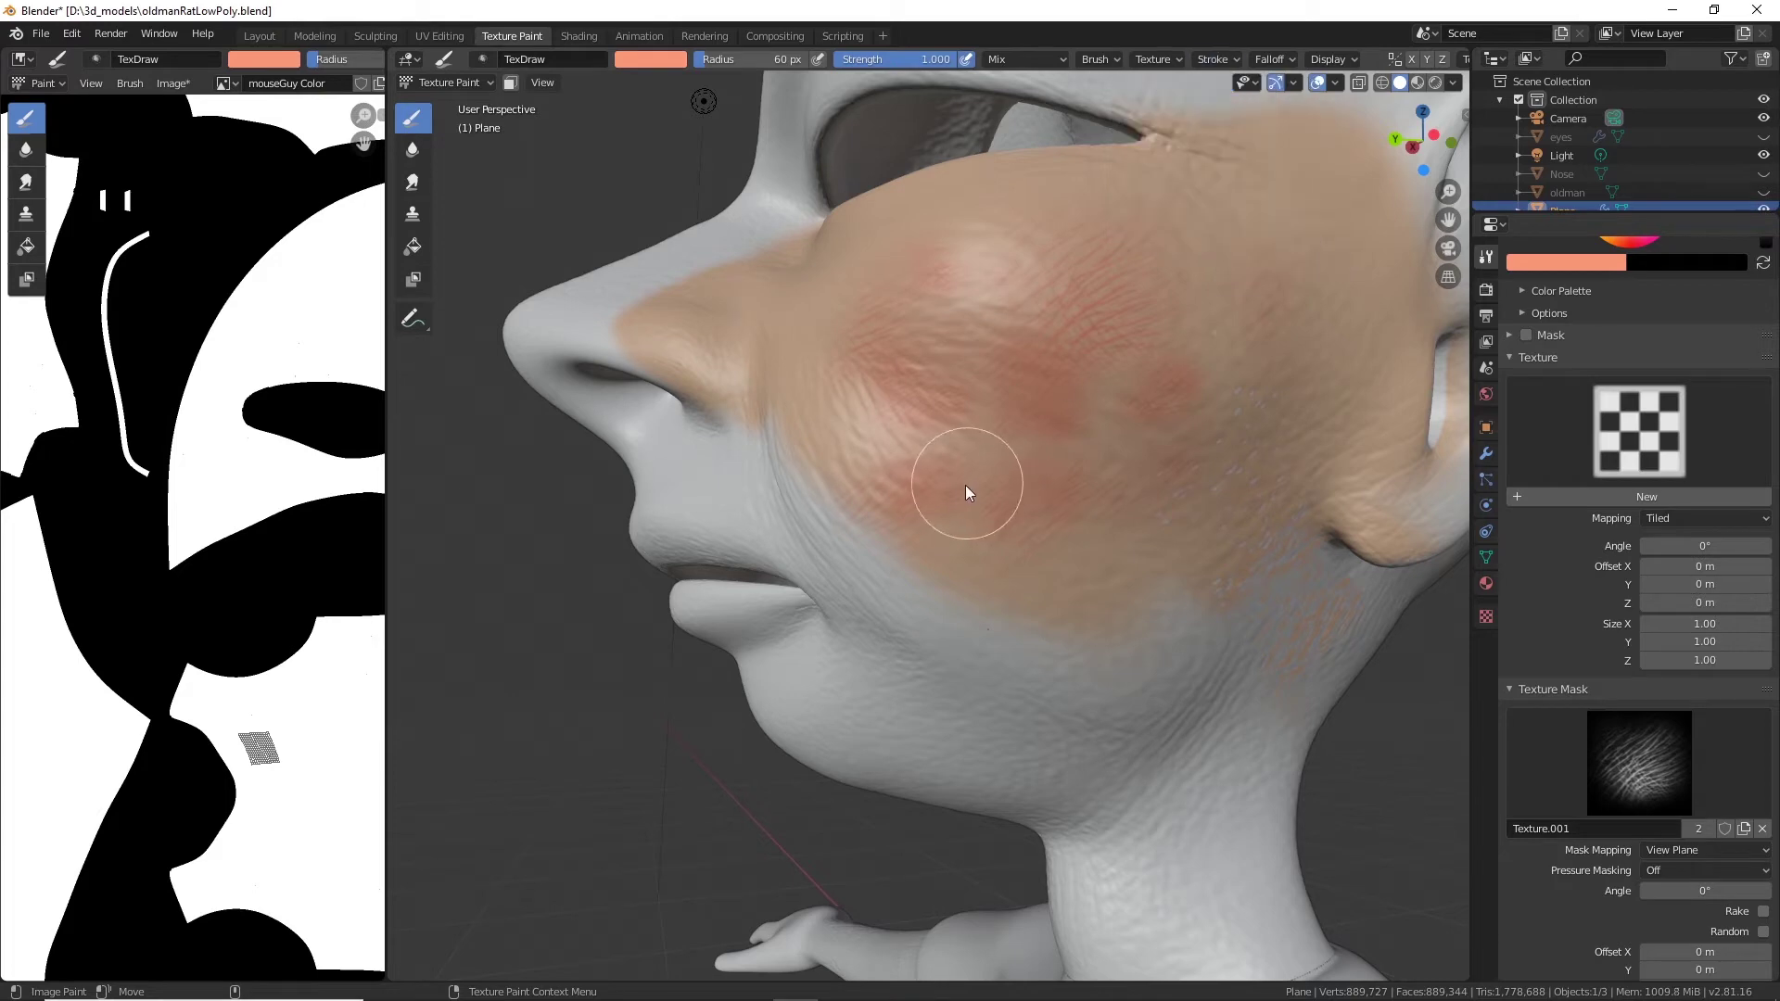
mouse_move(920, 482)
mouse_down()
mouse_move(978, 444)
mouse_move(948, 506)
mouse_move(857, 470)
mouse_move(835, 402)
mouse_move(871, 421)
mouse_move(740, 360)
mouse_move(814, 376)
mouse_up()
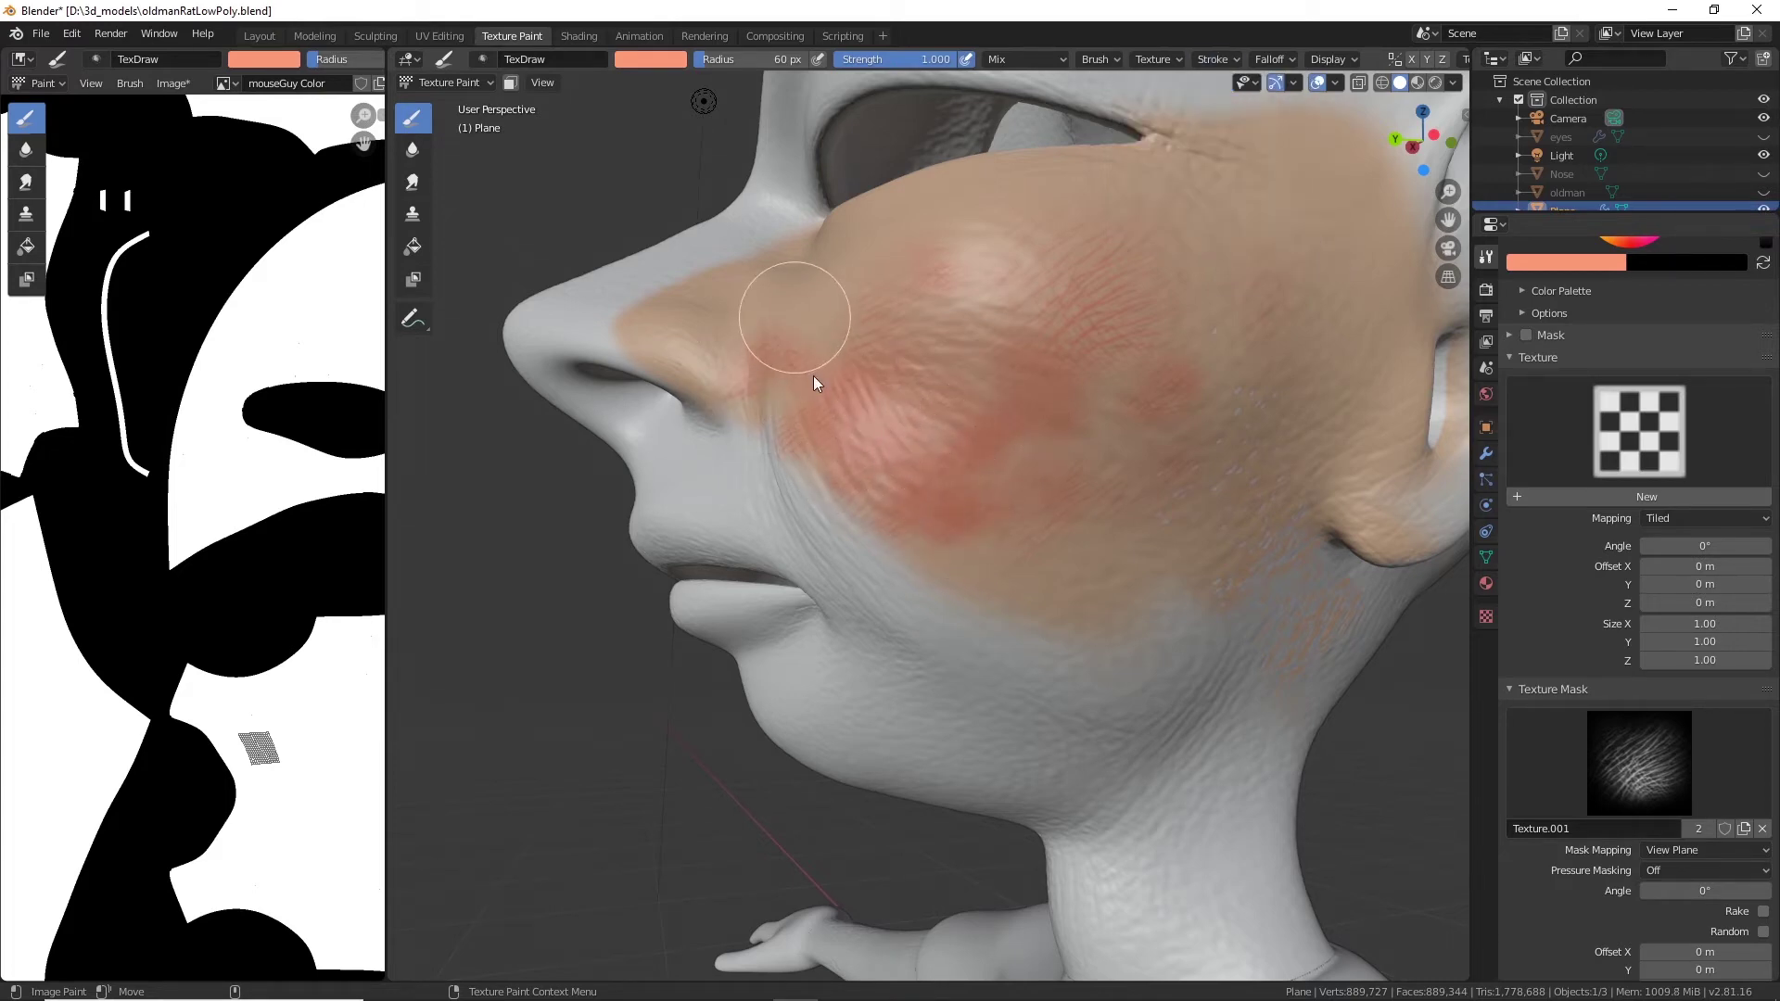
key(ctrl+z)
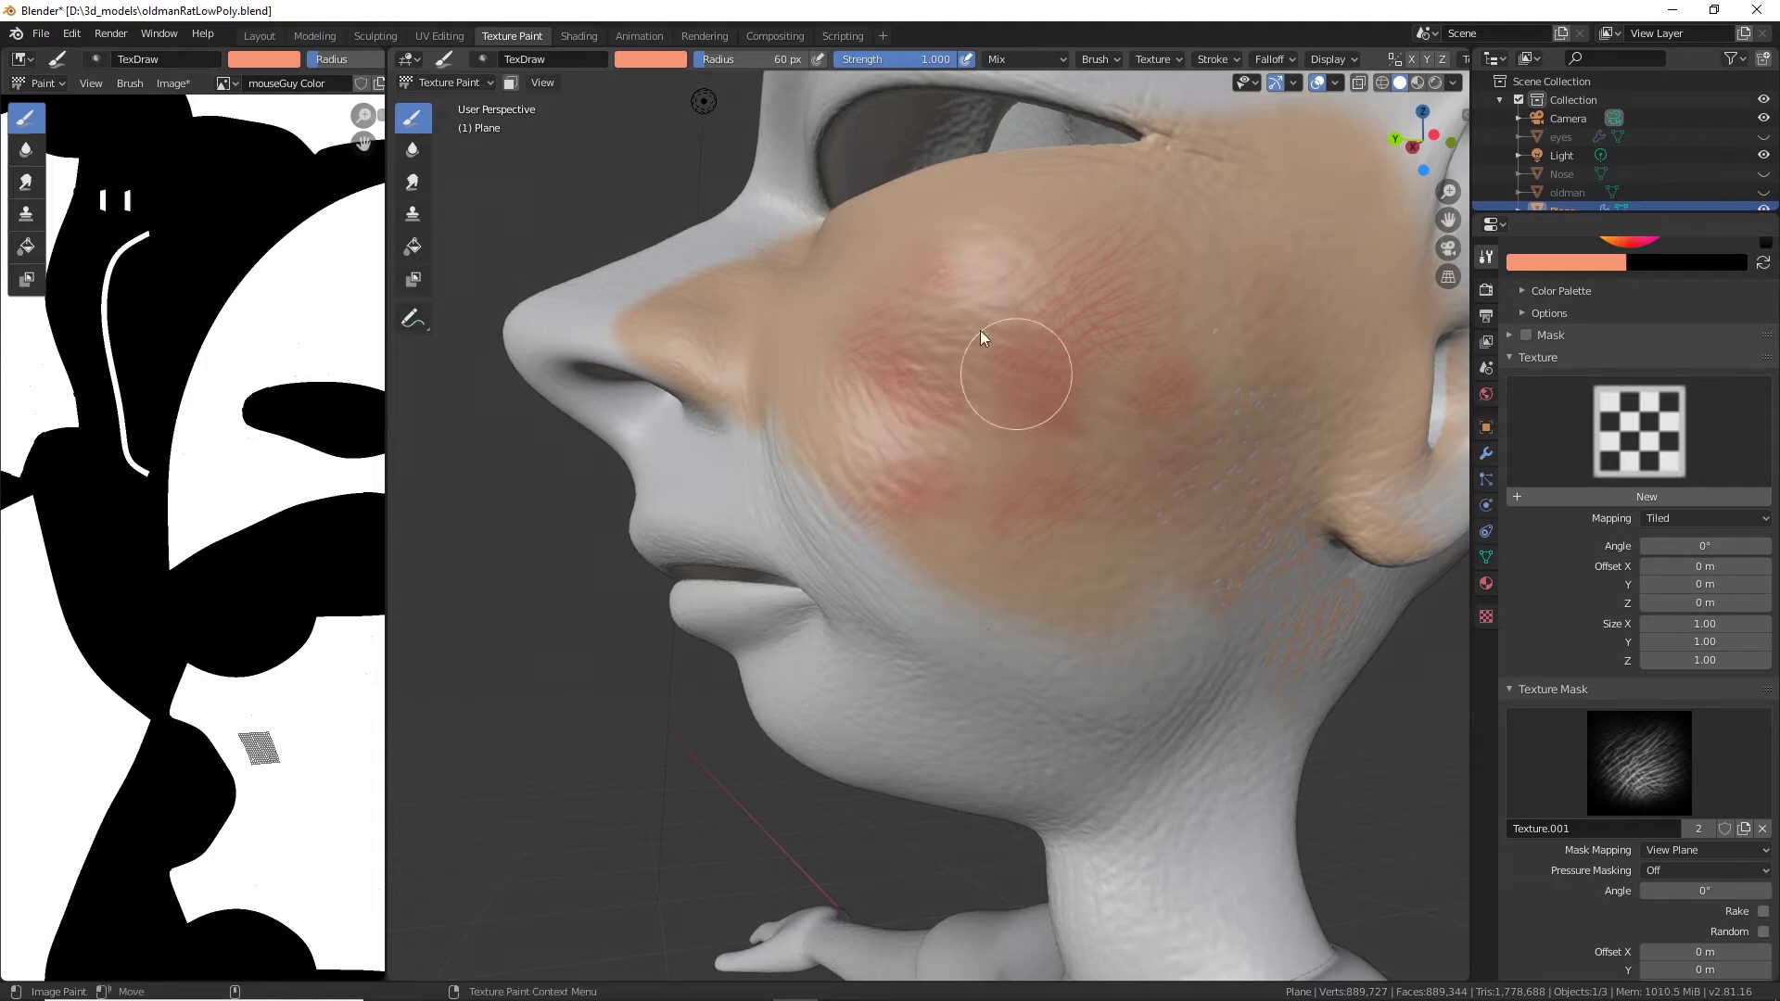
key(ctrl+z)
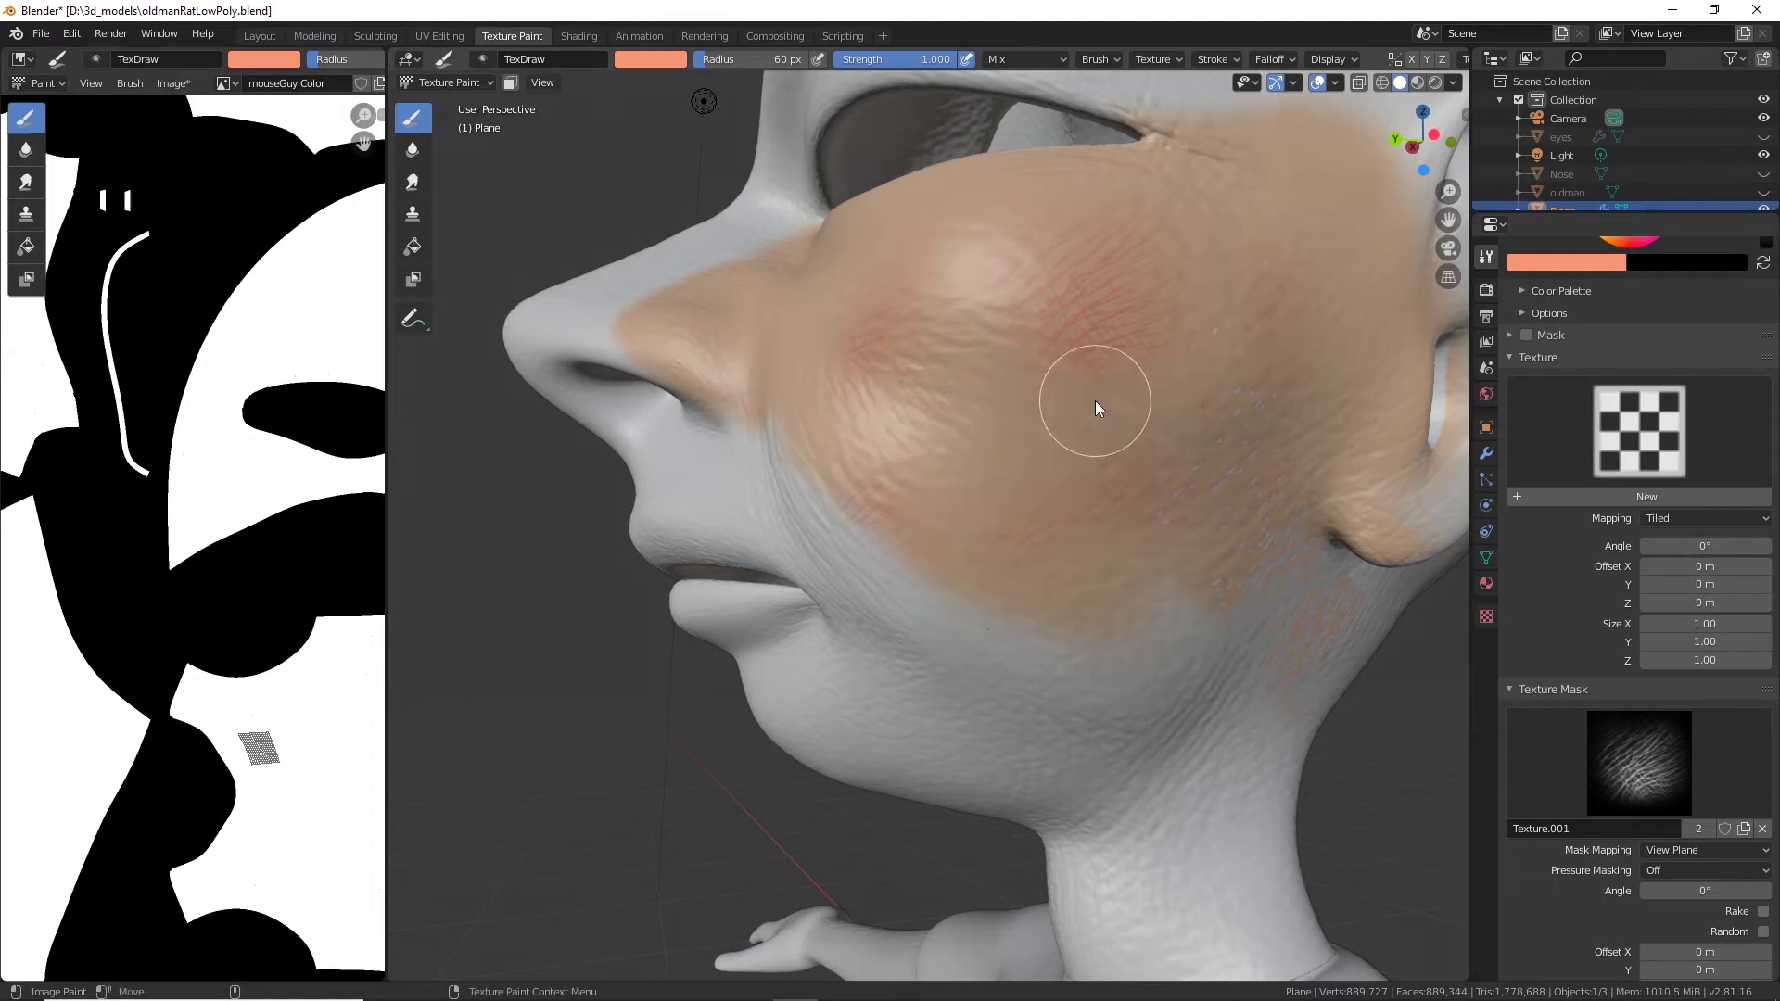
Set the brush's stroke method to Anchored and paint large salmon wrinkle stamps over the middle and upper cheek.
click(1217, 59)
click(1272, 96)
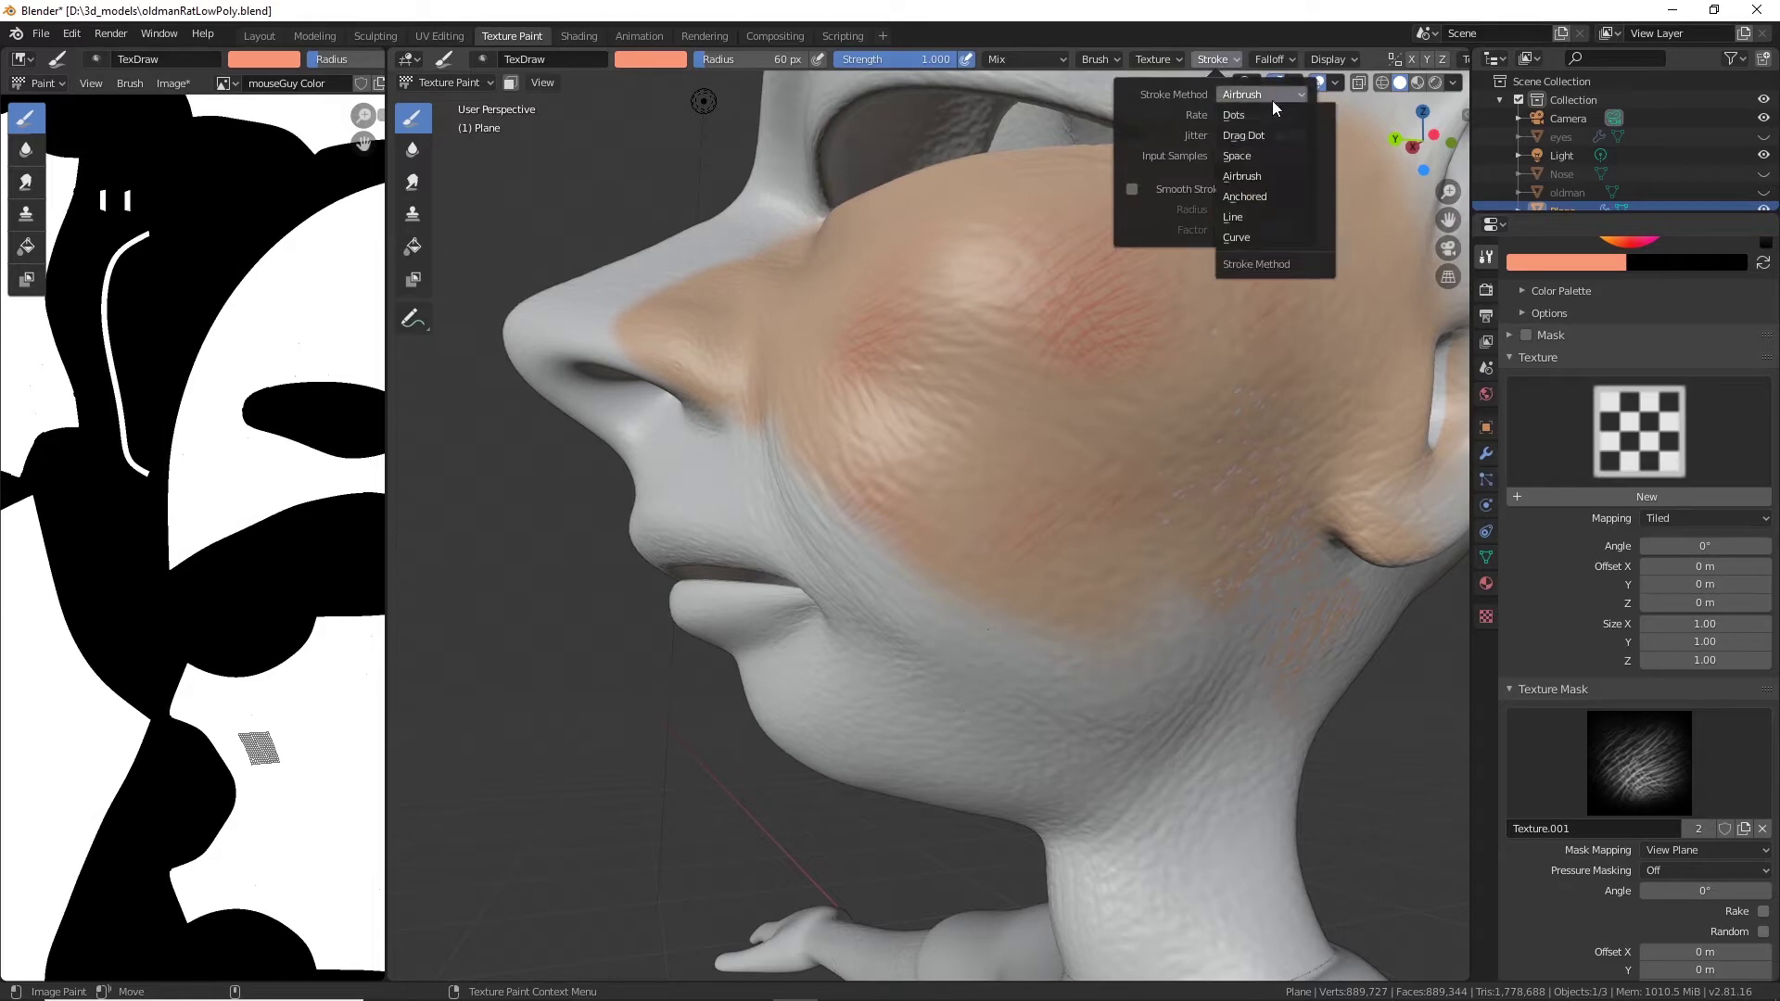
click(1248, 192)
mouse_move(1055, 451)
mouse_down()
mouse_move(1231, 397)
mouse_move(1181, 345)
mouse_up()
mouse_move(1151, 410)
mouse_down()
mouse_move(1246, 276)
mouse_move(1297, 249)
mouse_up()
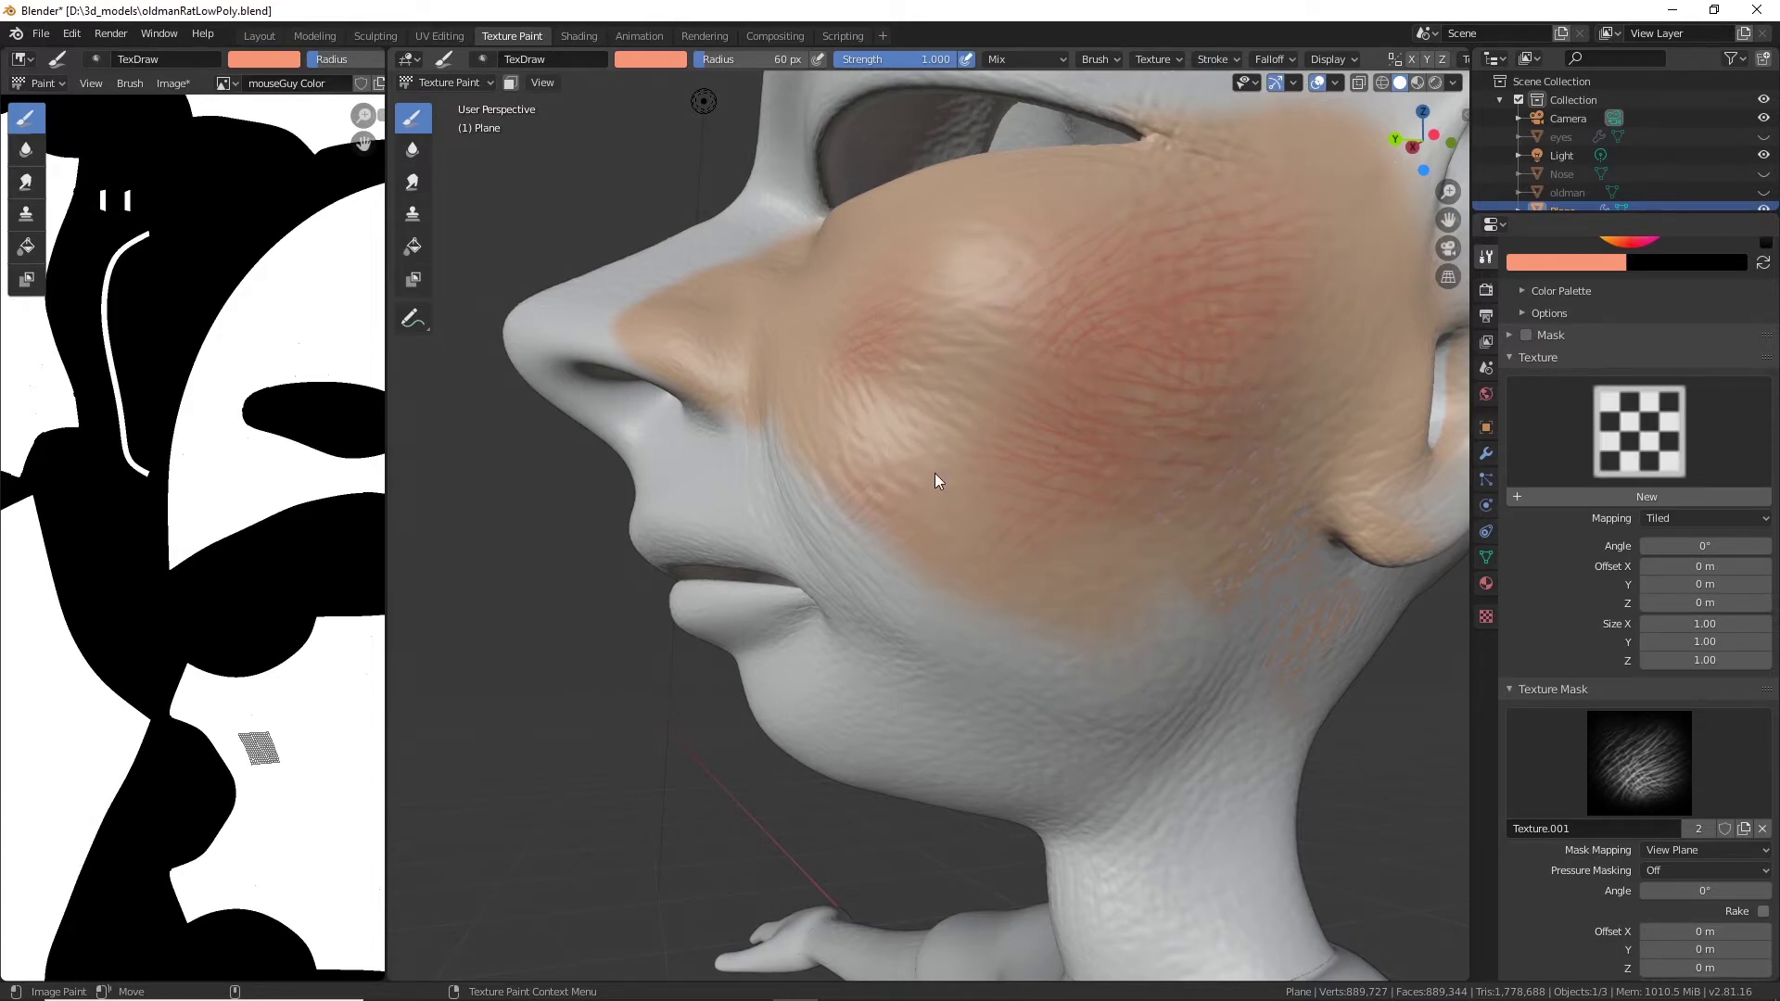
drag(930, 312, 934, 475)
drag(1000, 276, 1014, 447)
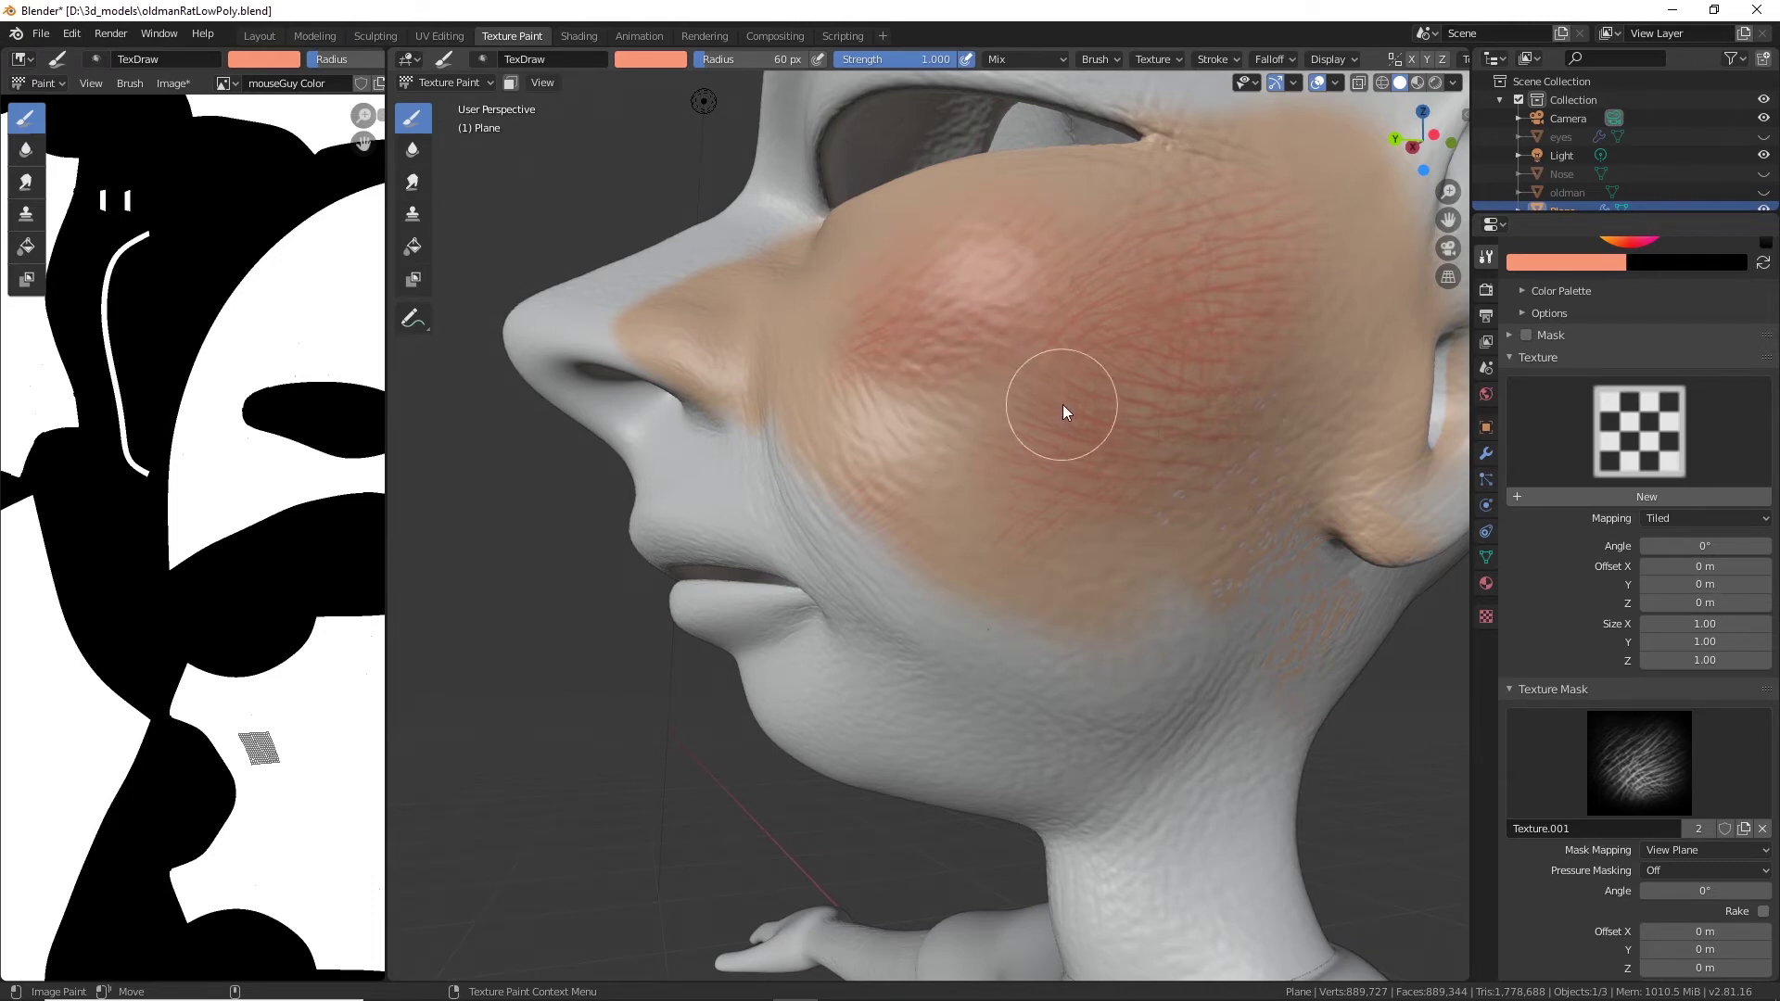
Paint more anchored salmon wrinkle stamps on the front of the cheek and below the inner corner of the eye.
scroll(1063, 404, down, 5)
middle_drag(1026, 452, 1055, 486)
drag(932, 406, 939, 497)
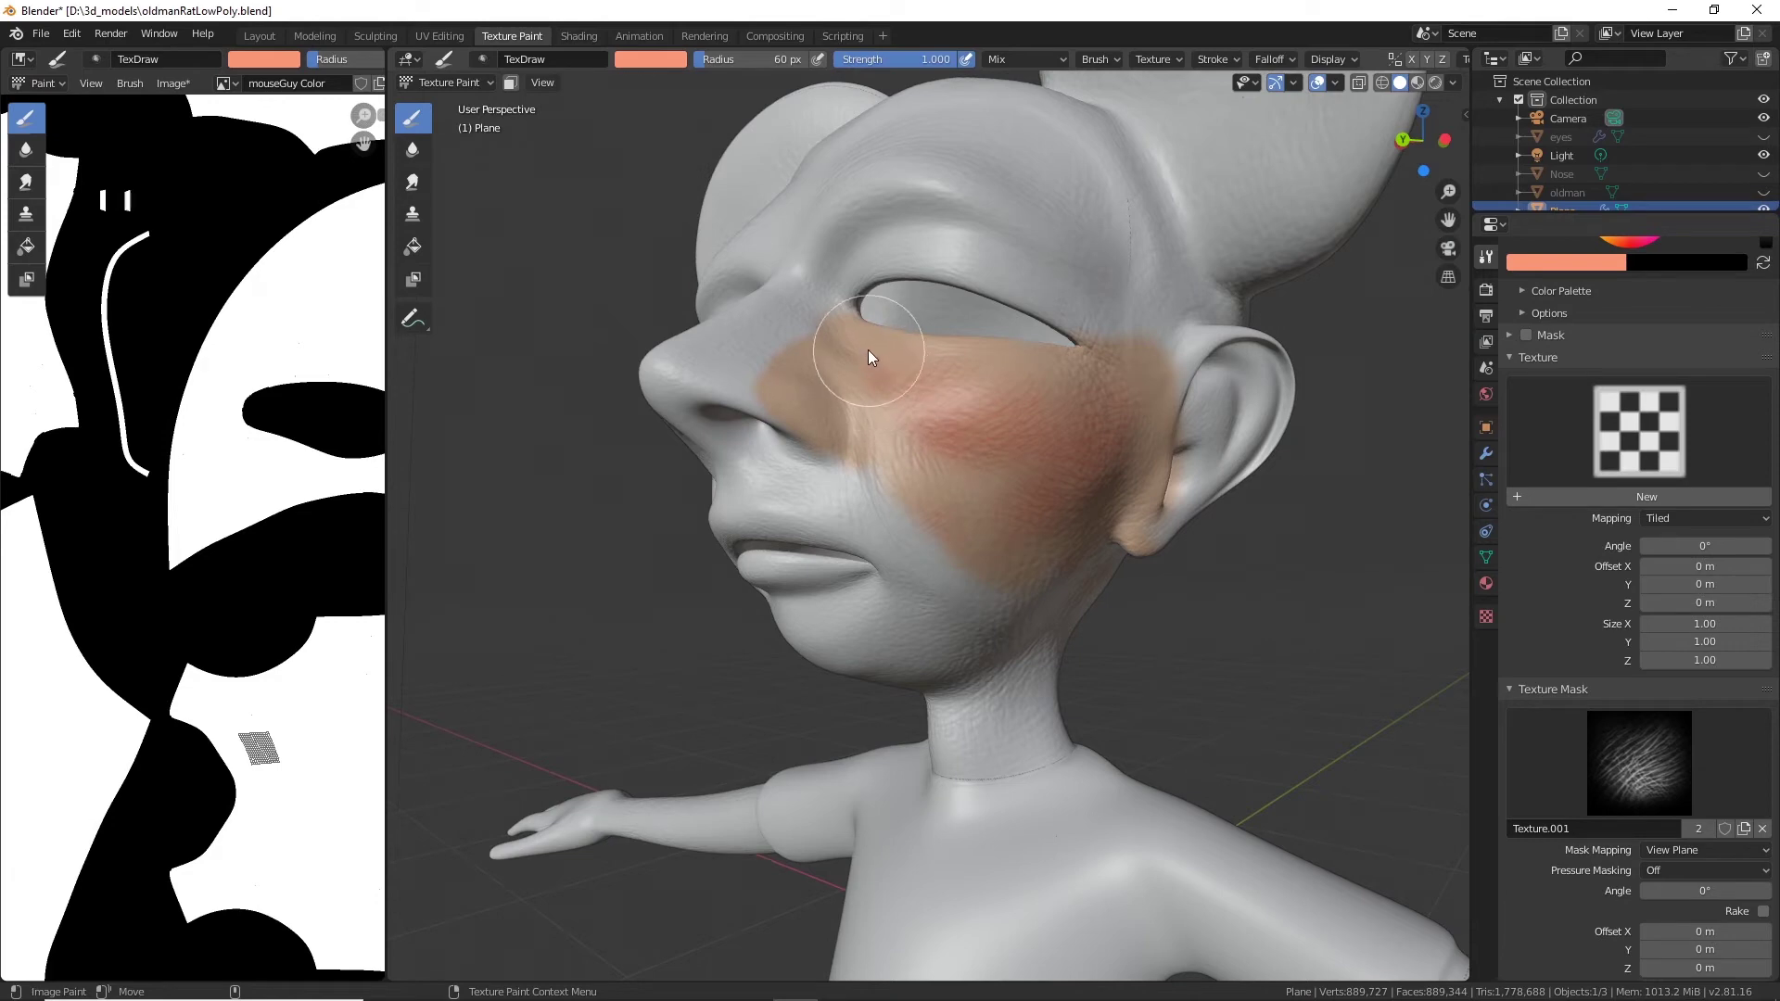
drag(868, 349, 975, 450)
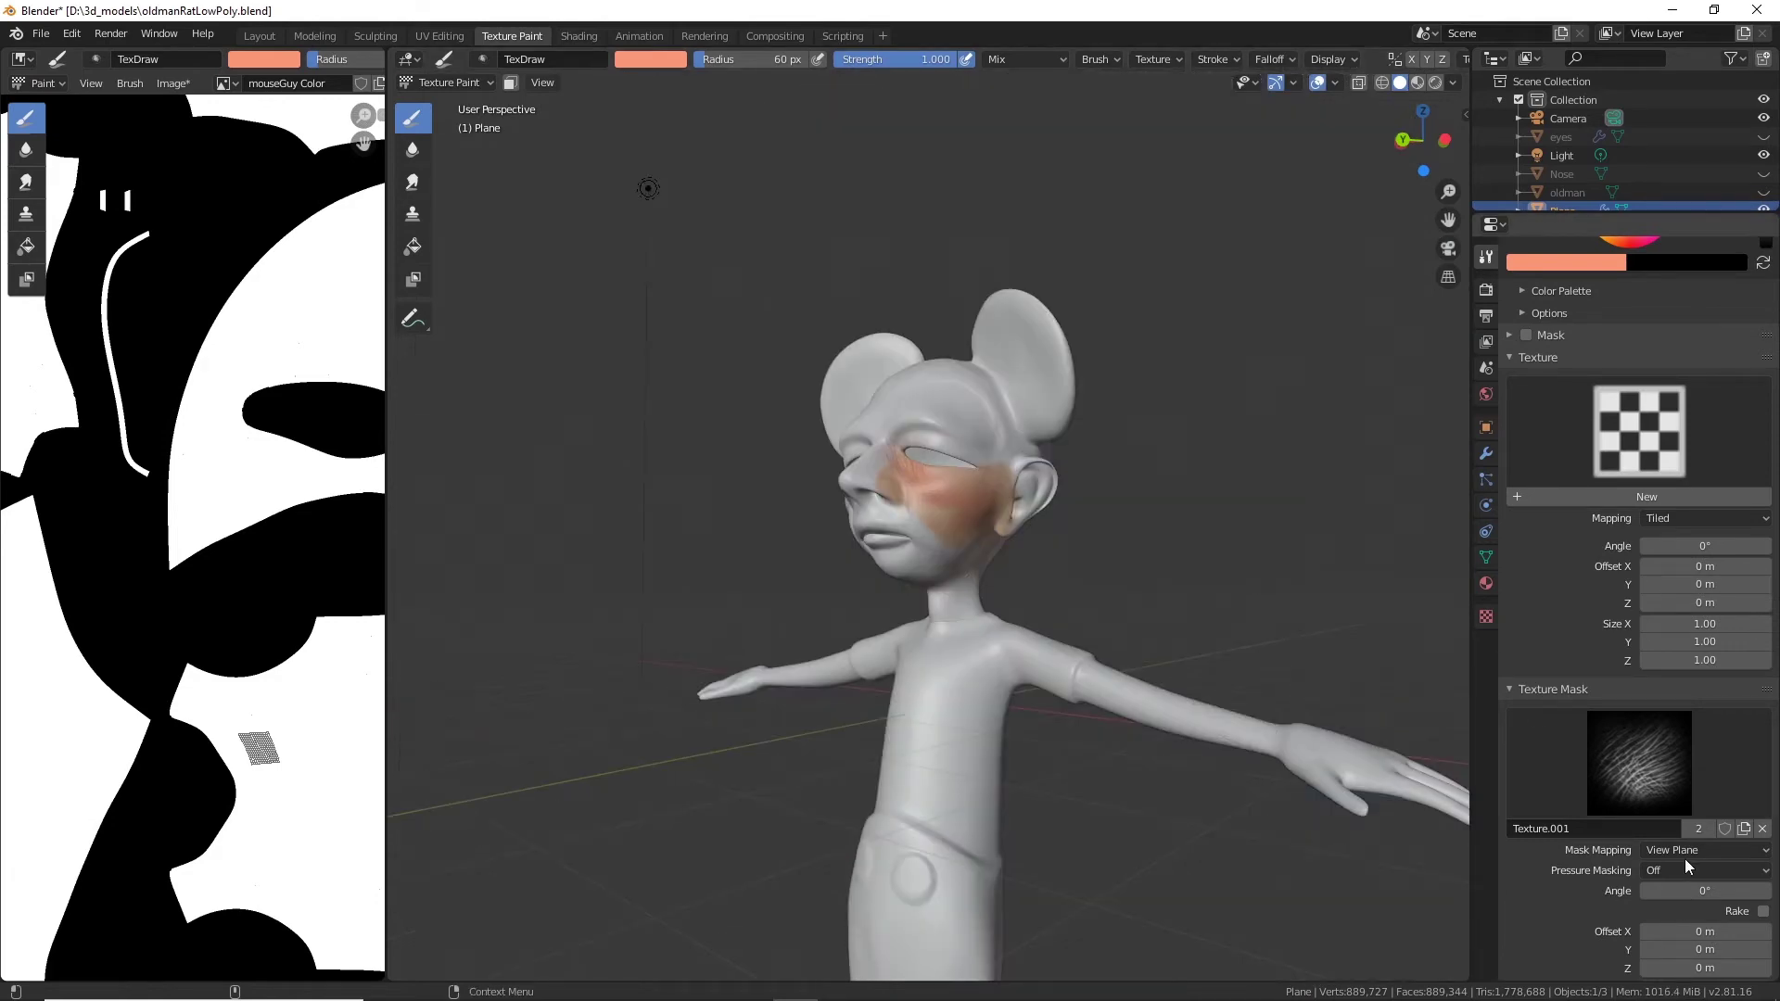
scroll(1022, 586, up, 5)
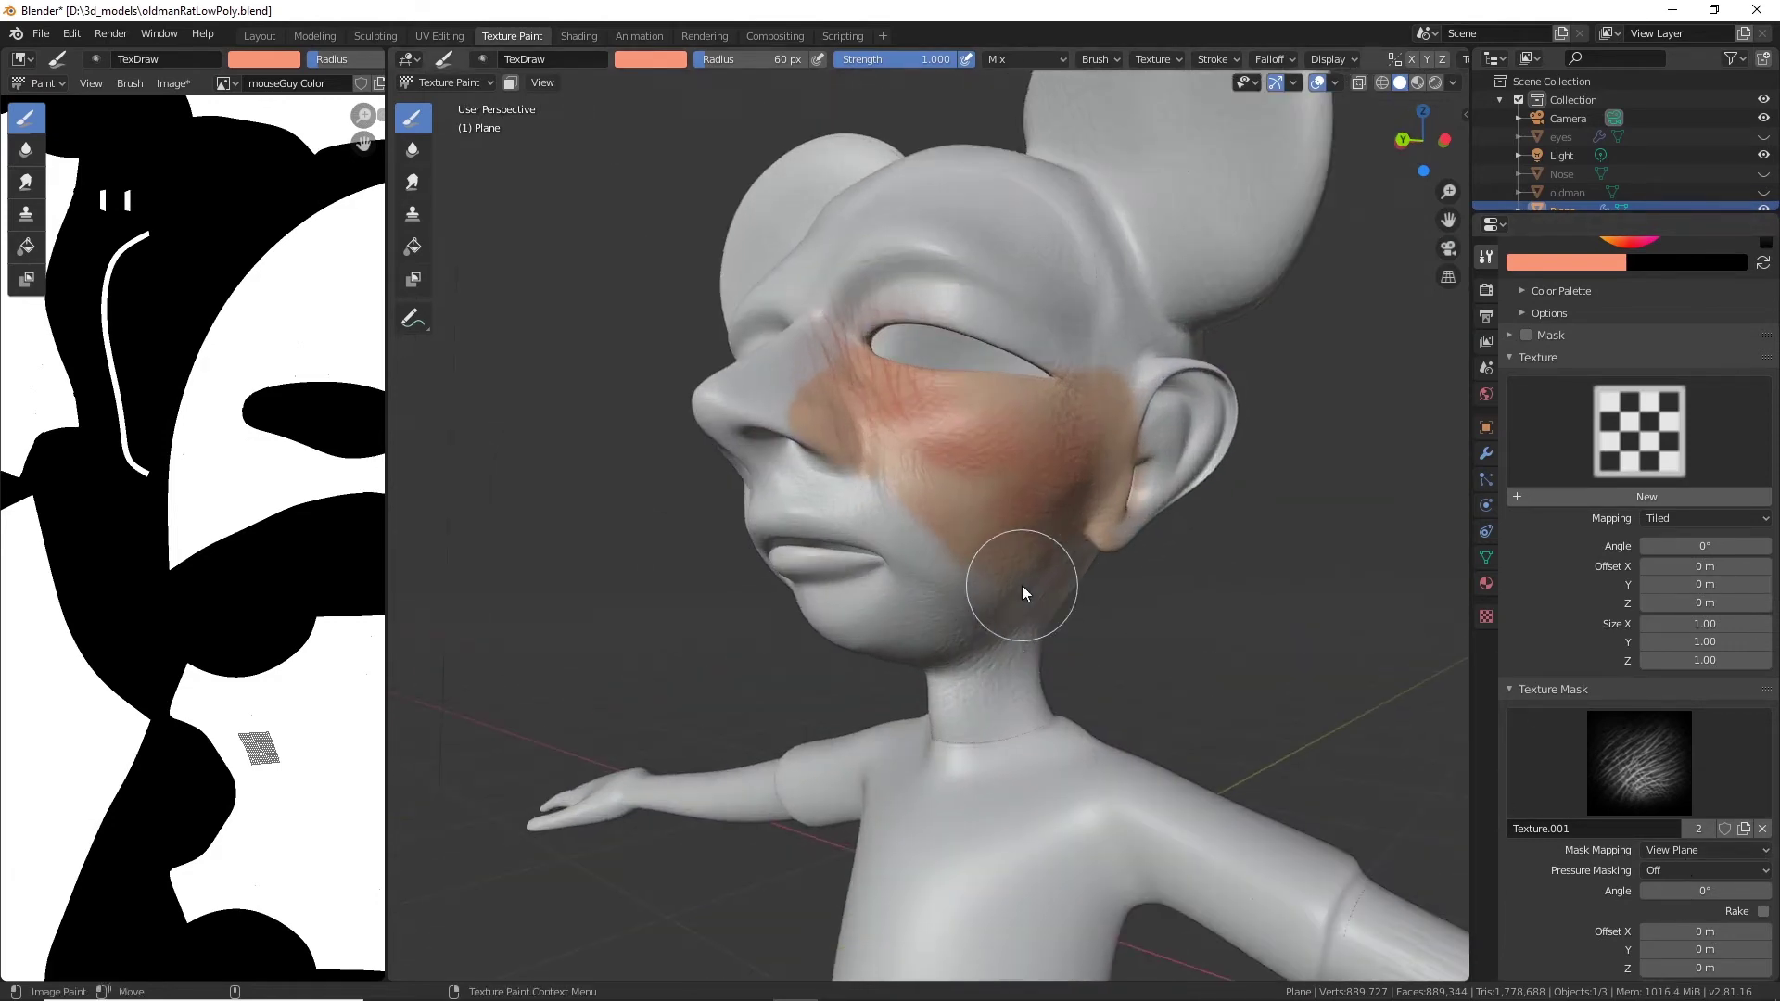
middle_drag(926, 519, 710, 387)
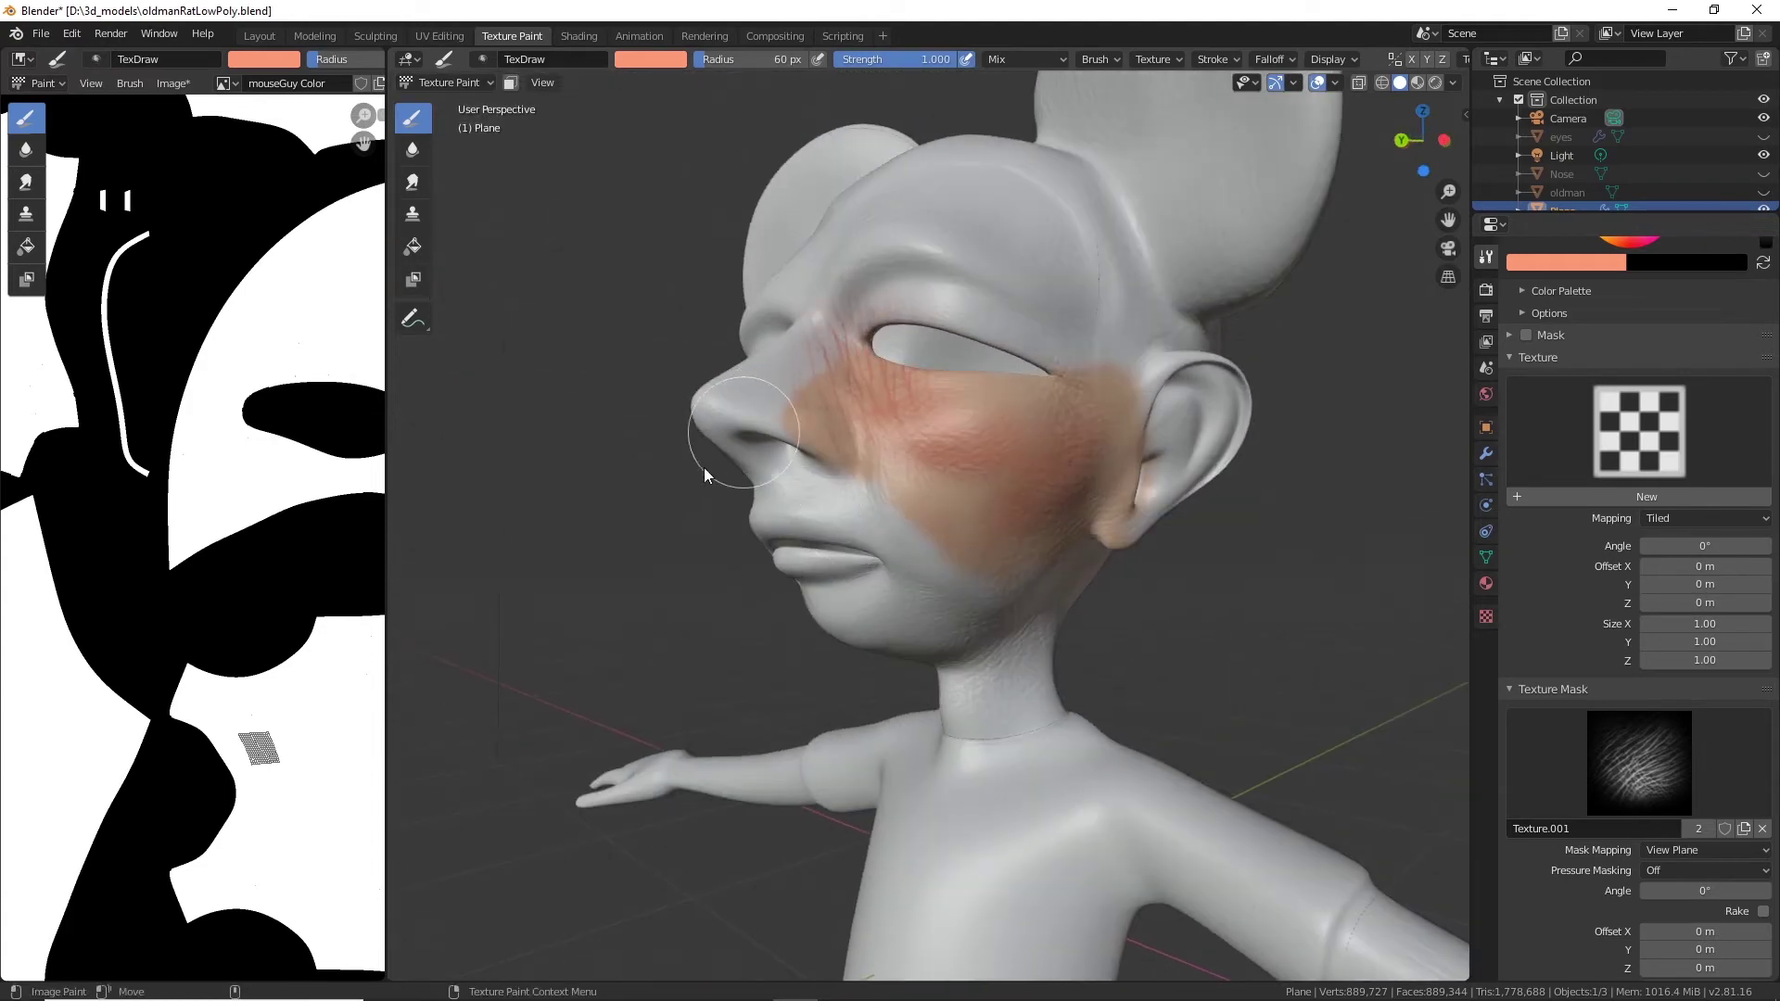
Turn on X-axis mirror symmetry for the paint brush.
middle_drag(704, 467, 710, 403)
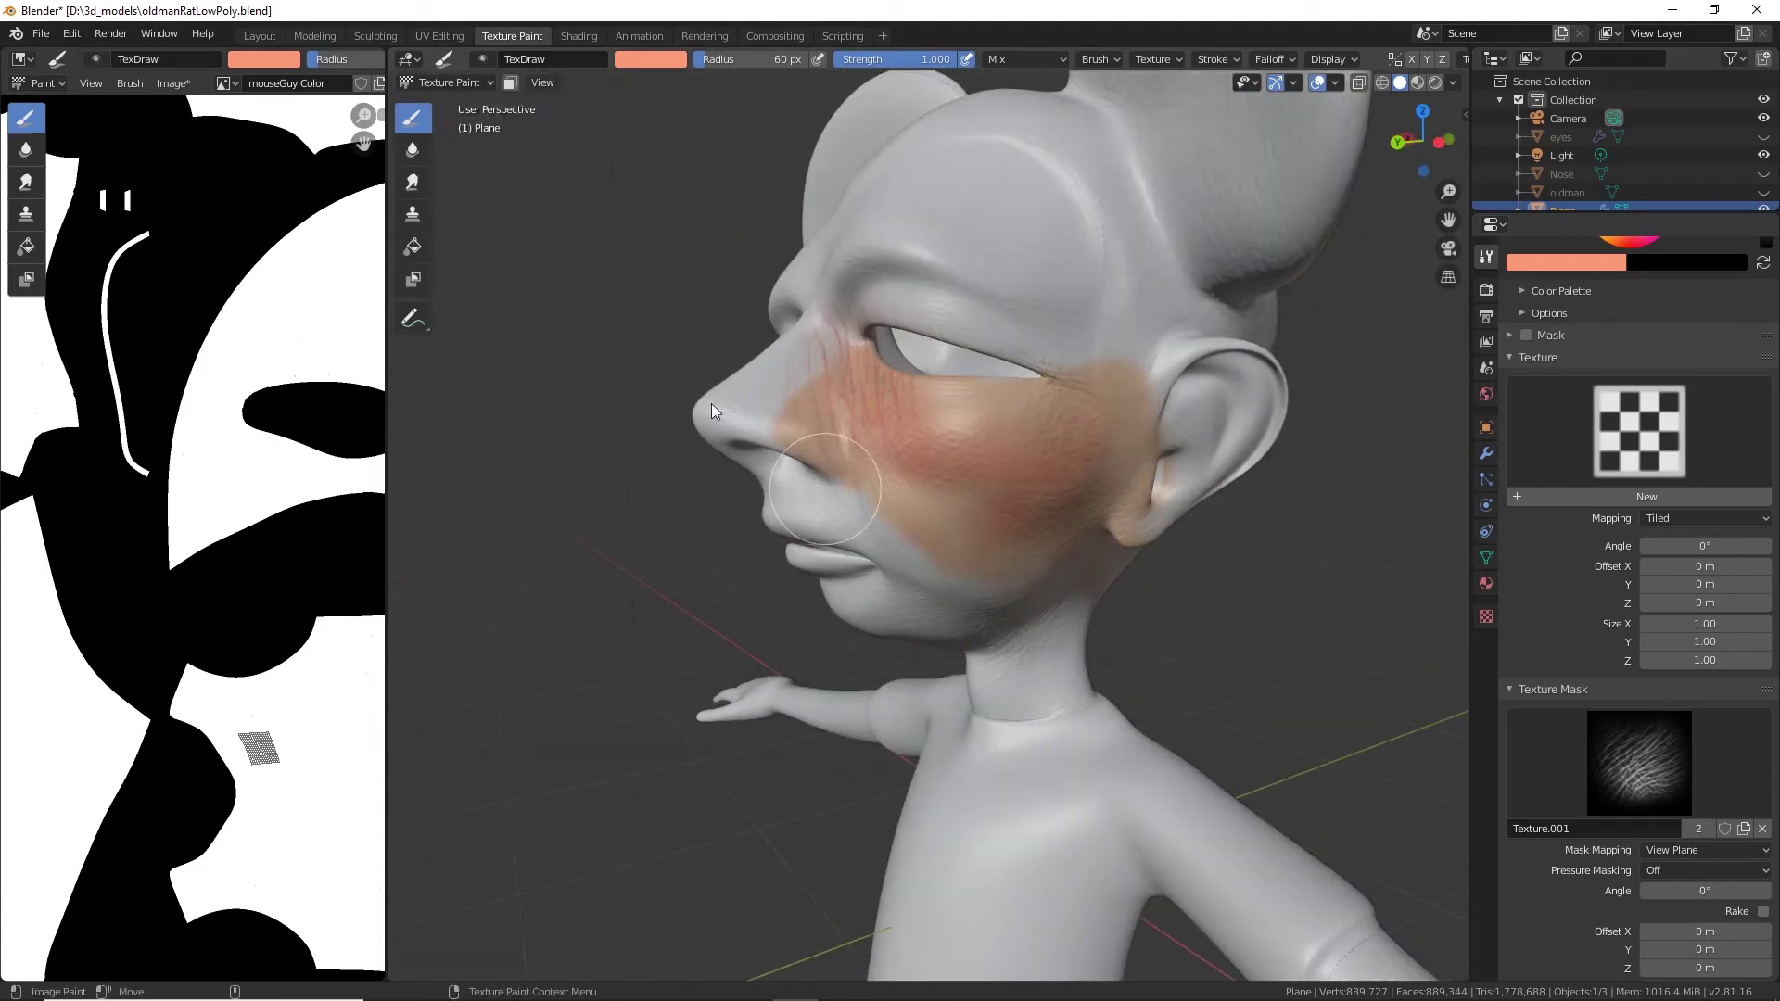
scroll(1567, 807, down, 5)
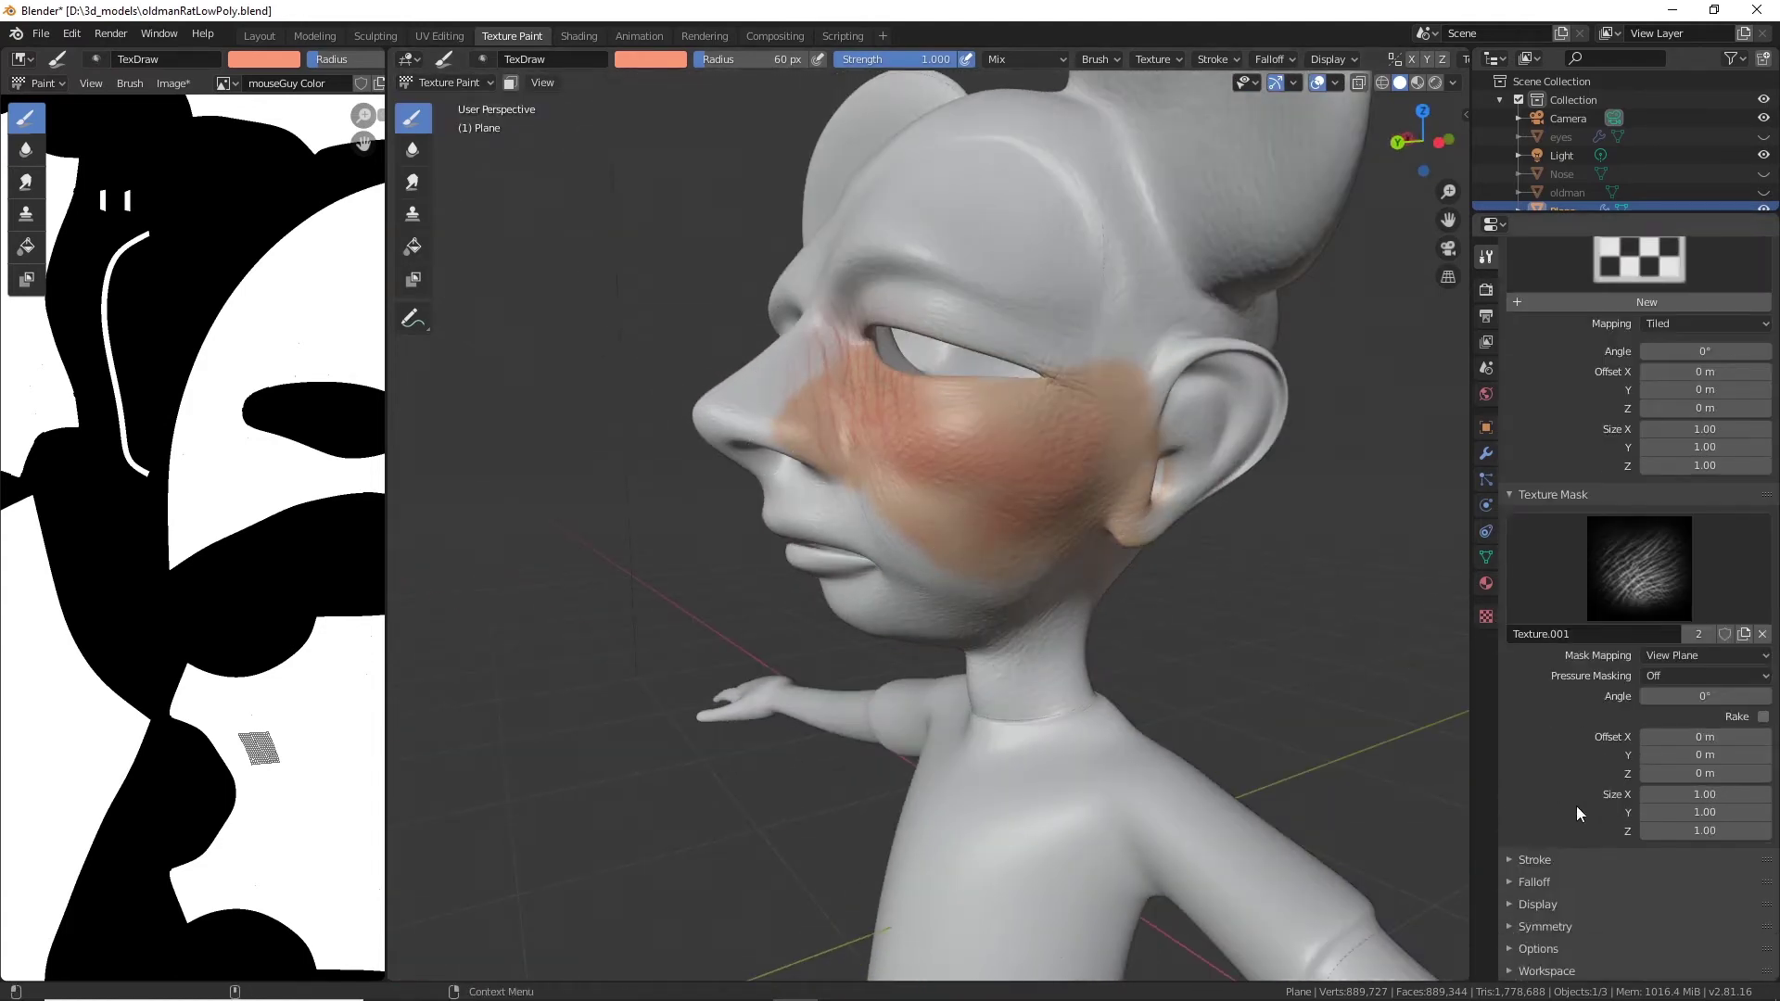
click(1511, 927)
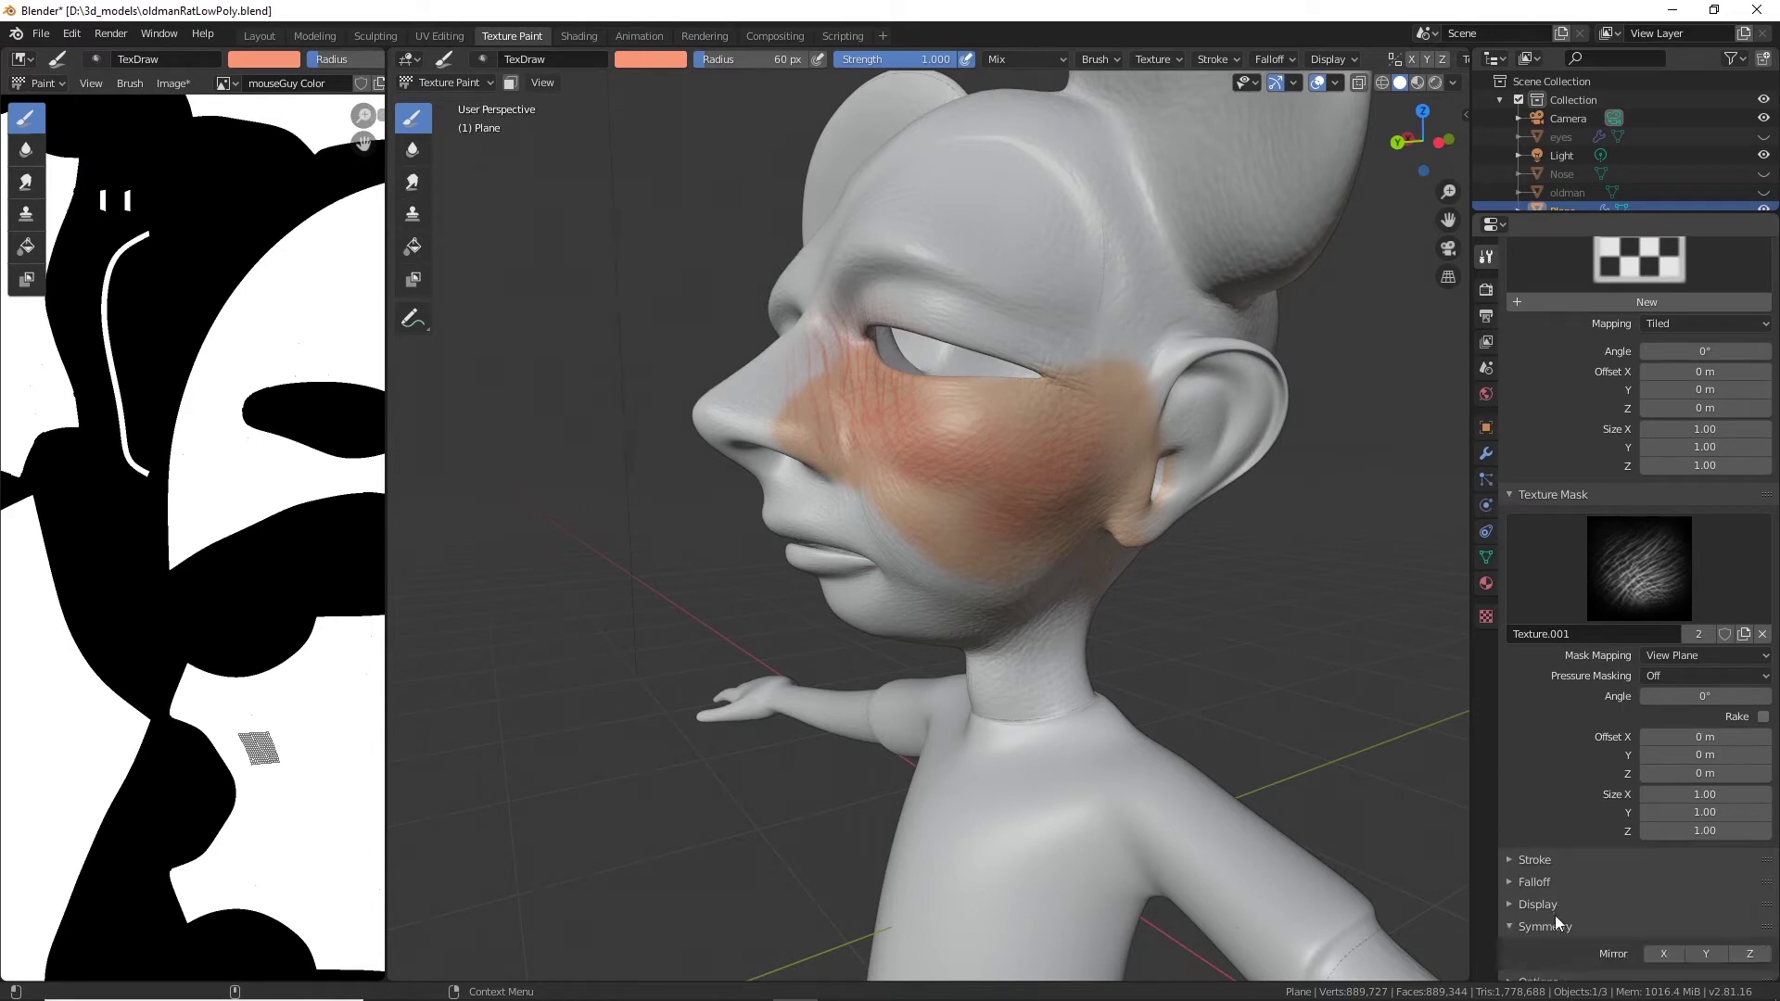
click(1662, 953)
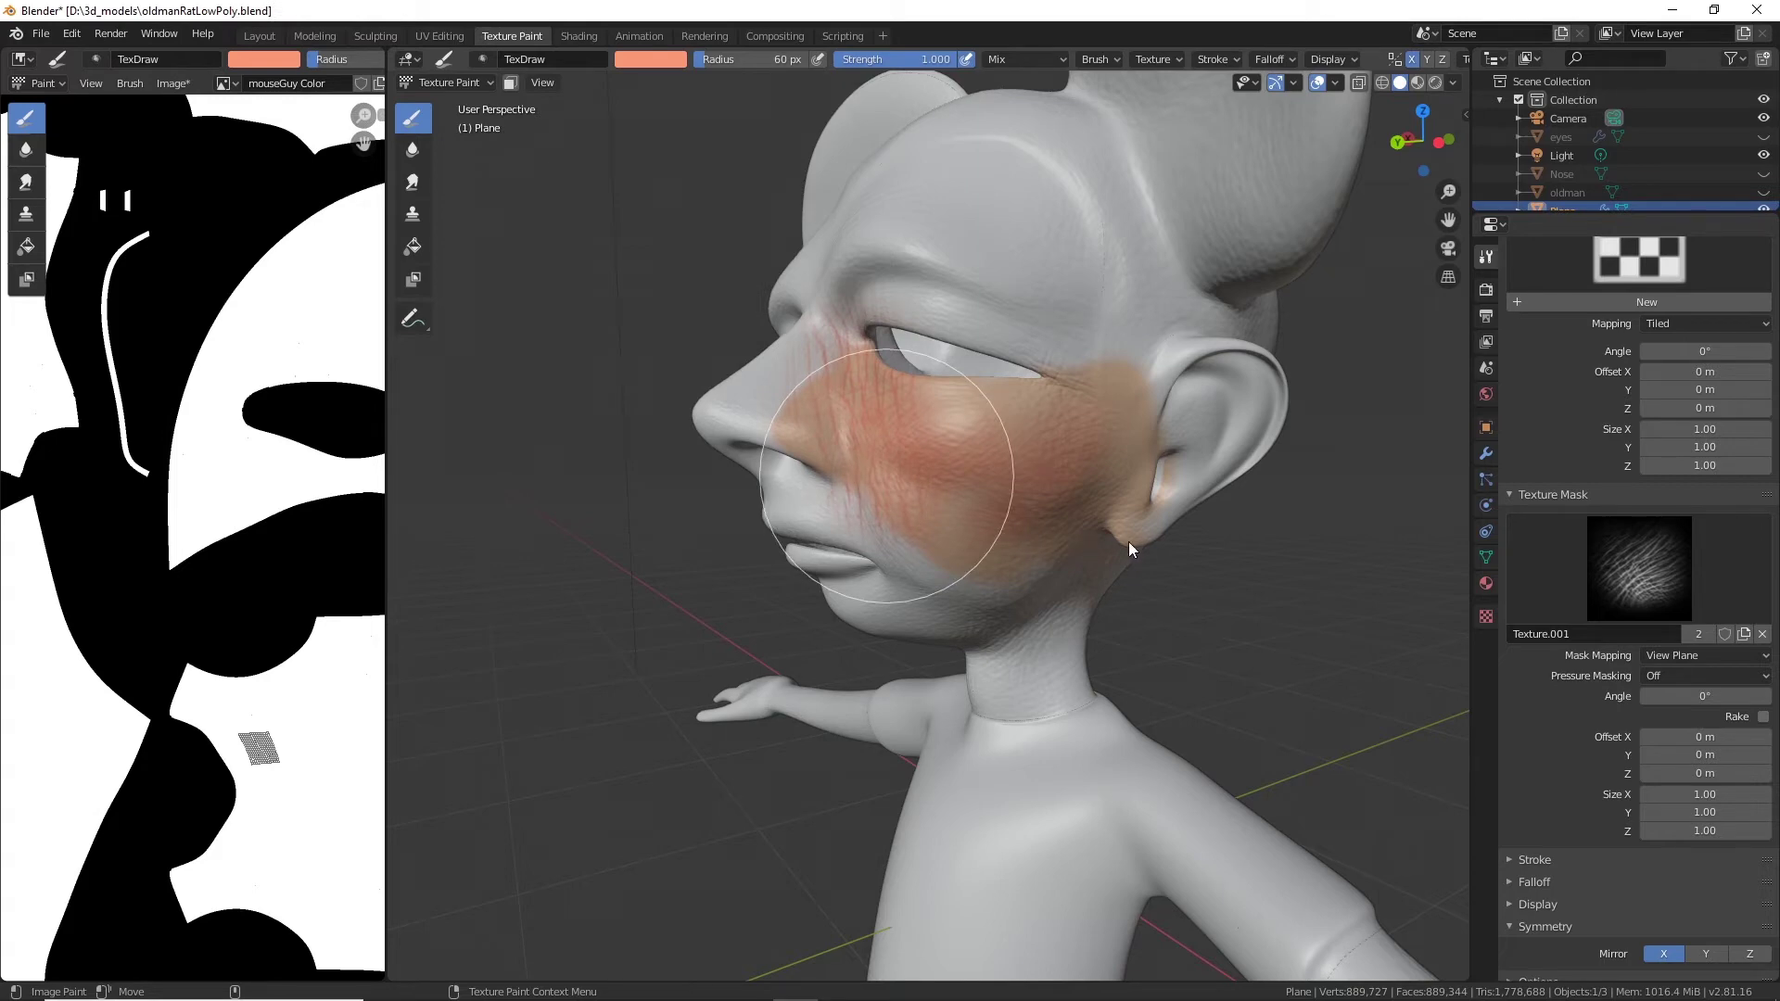
Save the oldmanRatLowPoly.blend file.
scroll(1222, 554, up, 2)
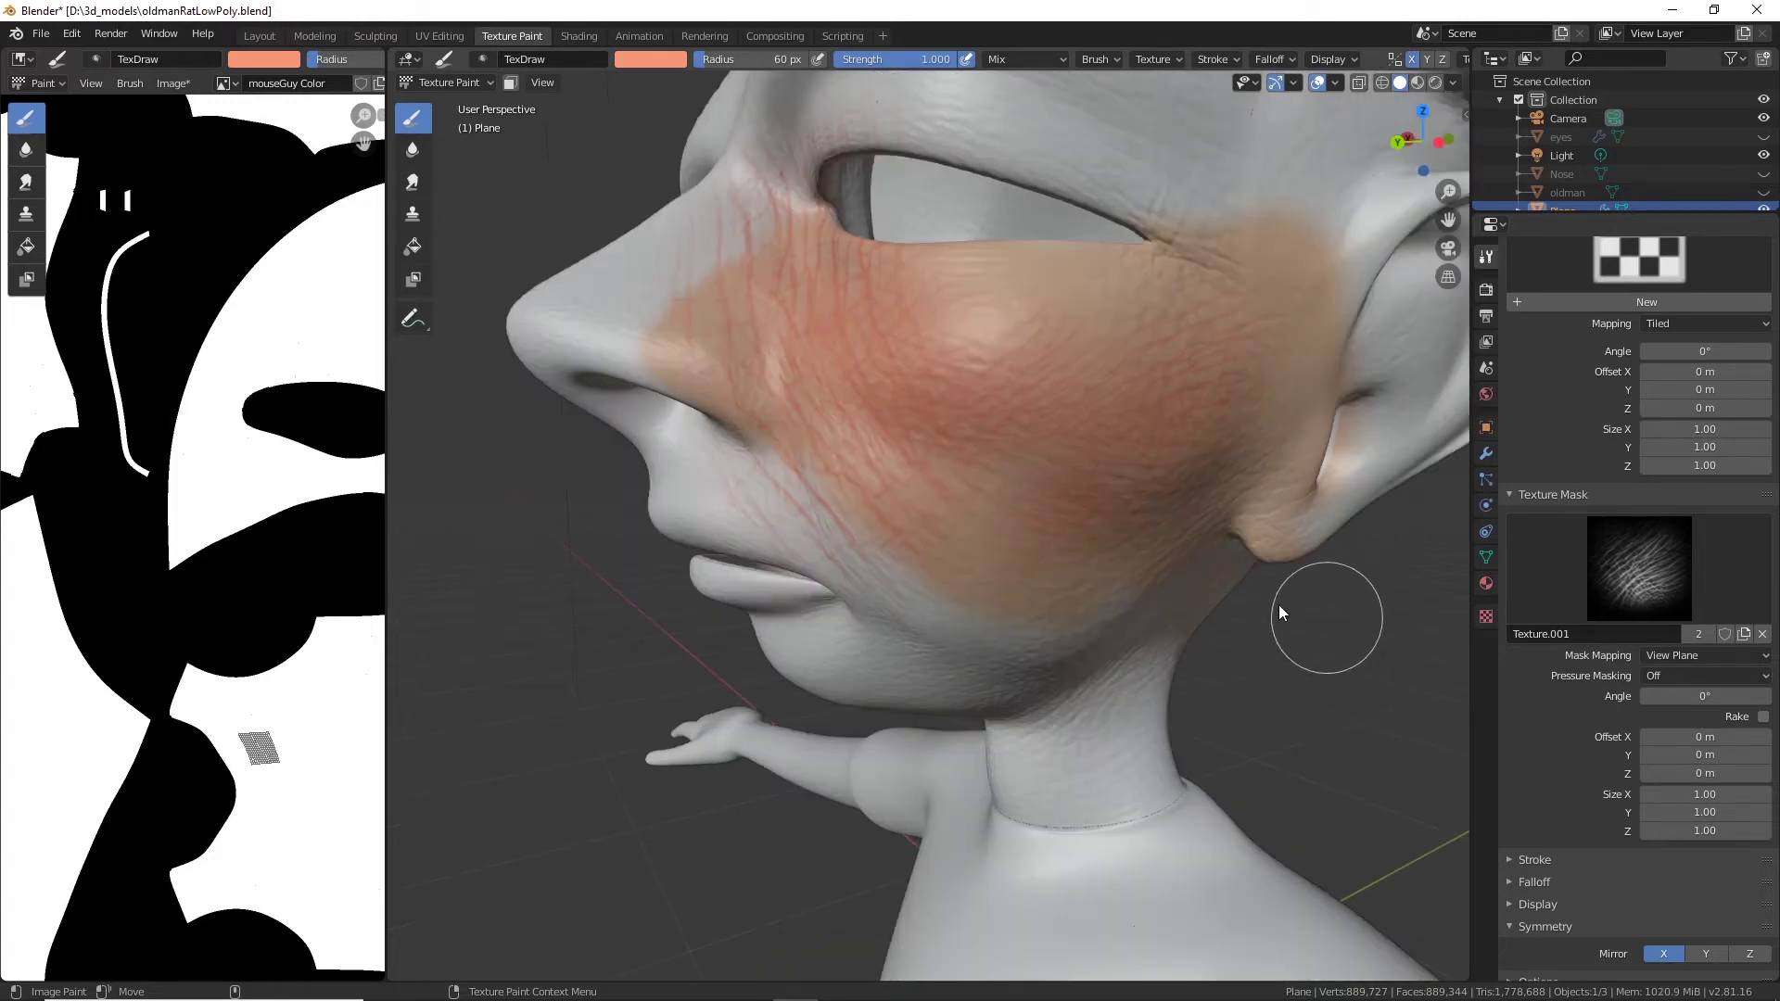
middle_drag(1298, 738, 1326, 712)
scroll(1326, 712, down, 3)
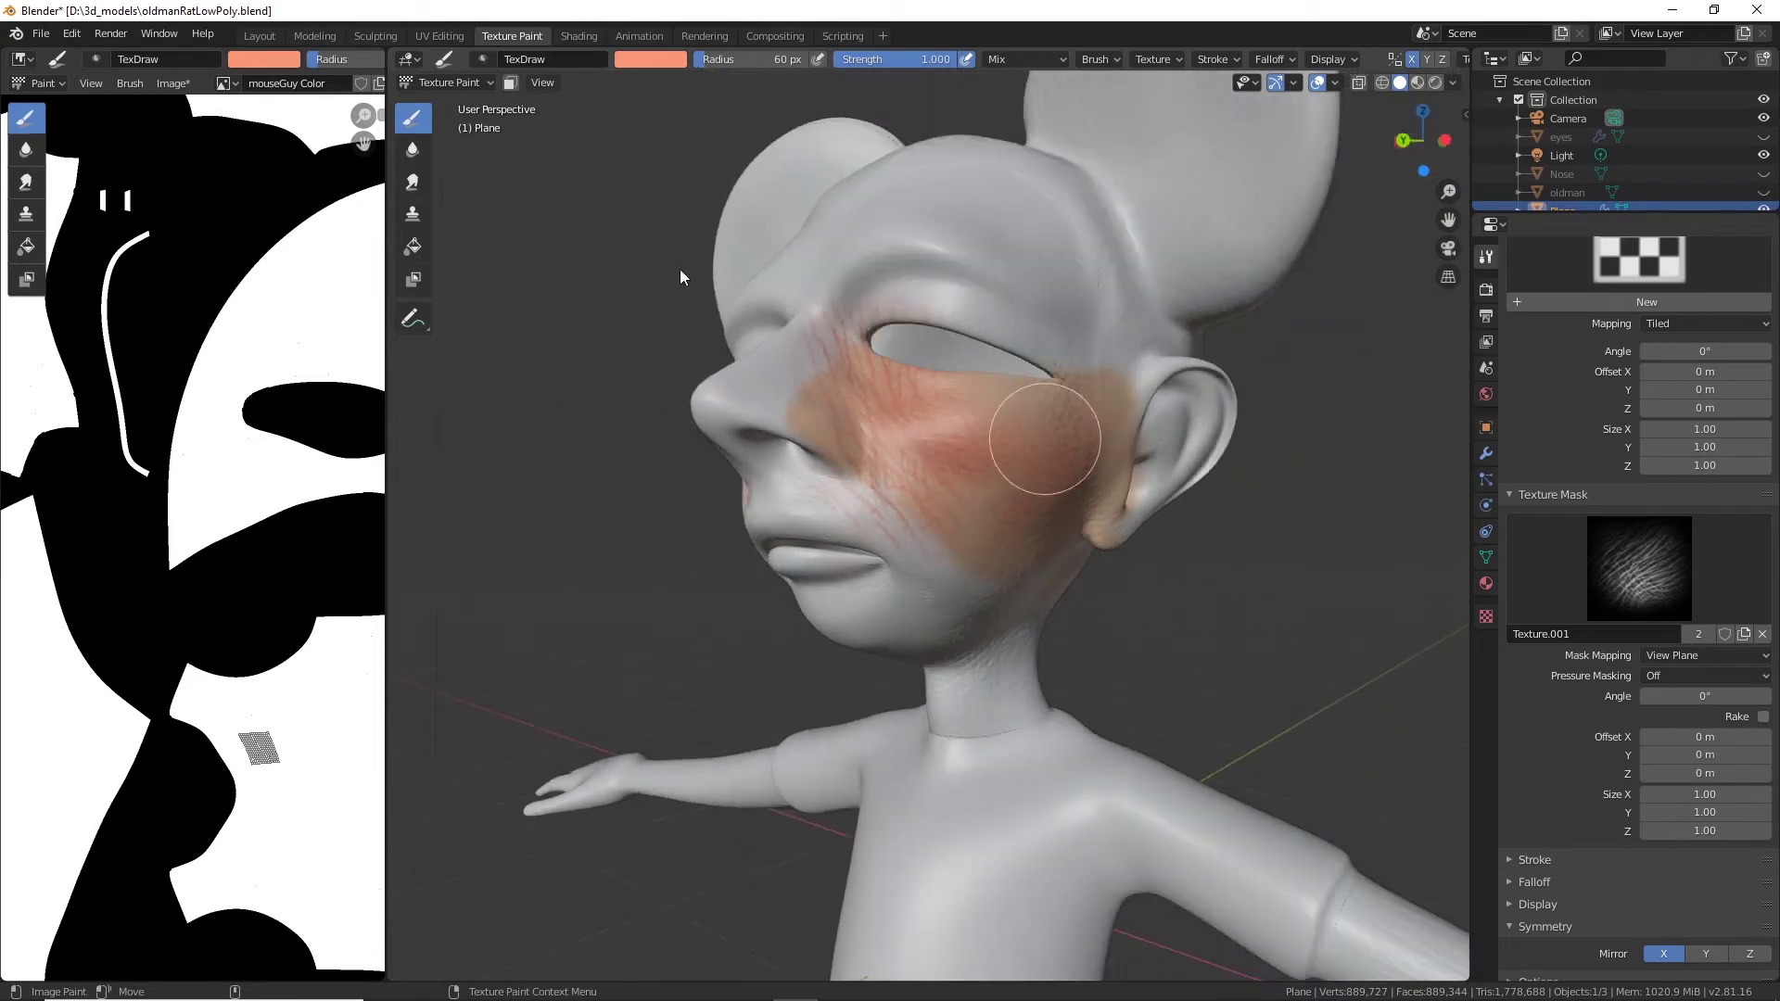
click(42, 36)
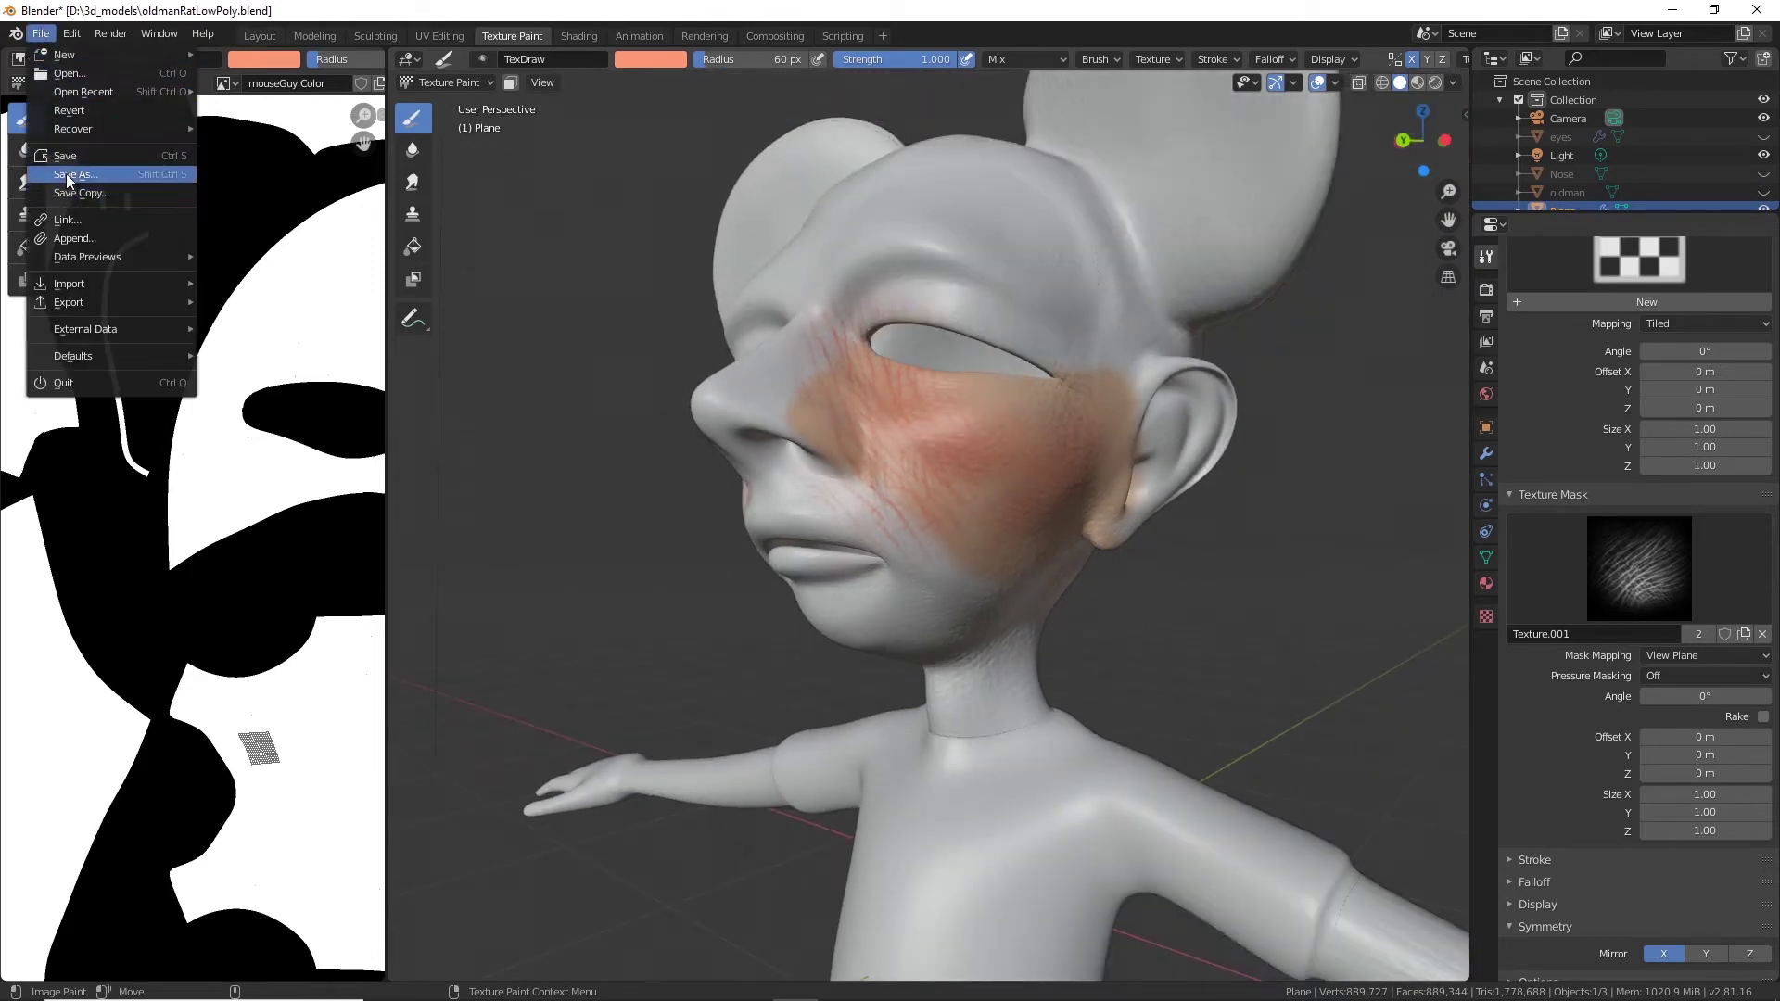
click(72, 160)
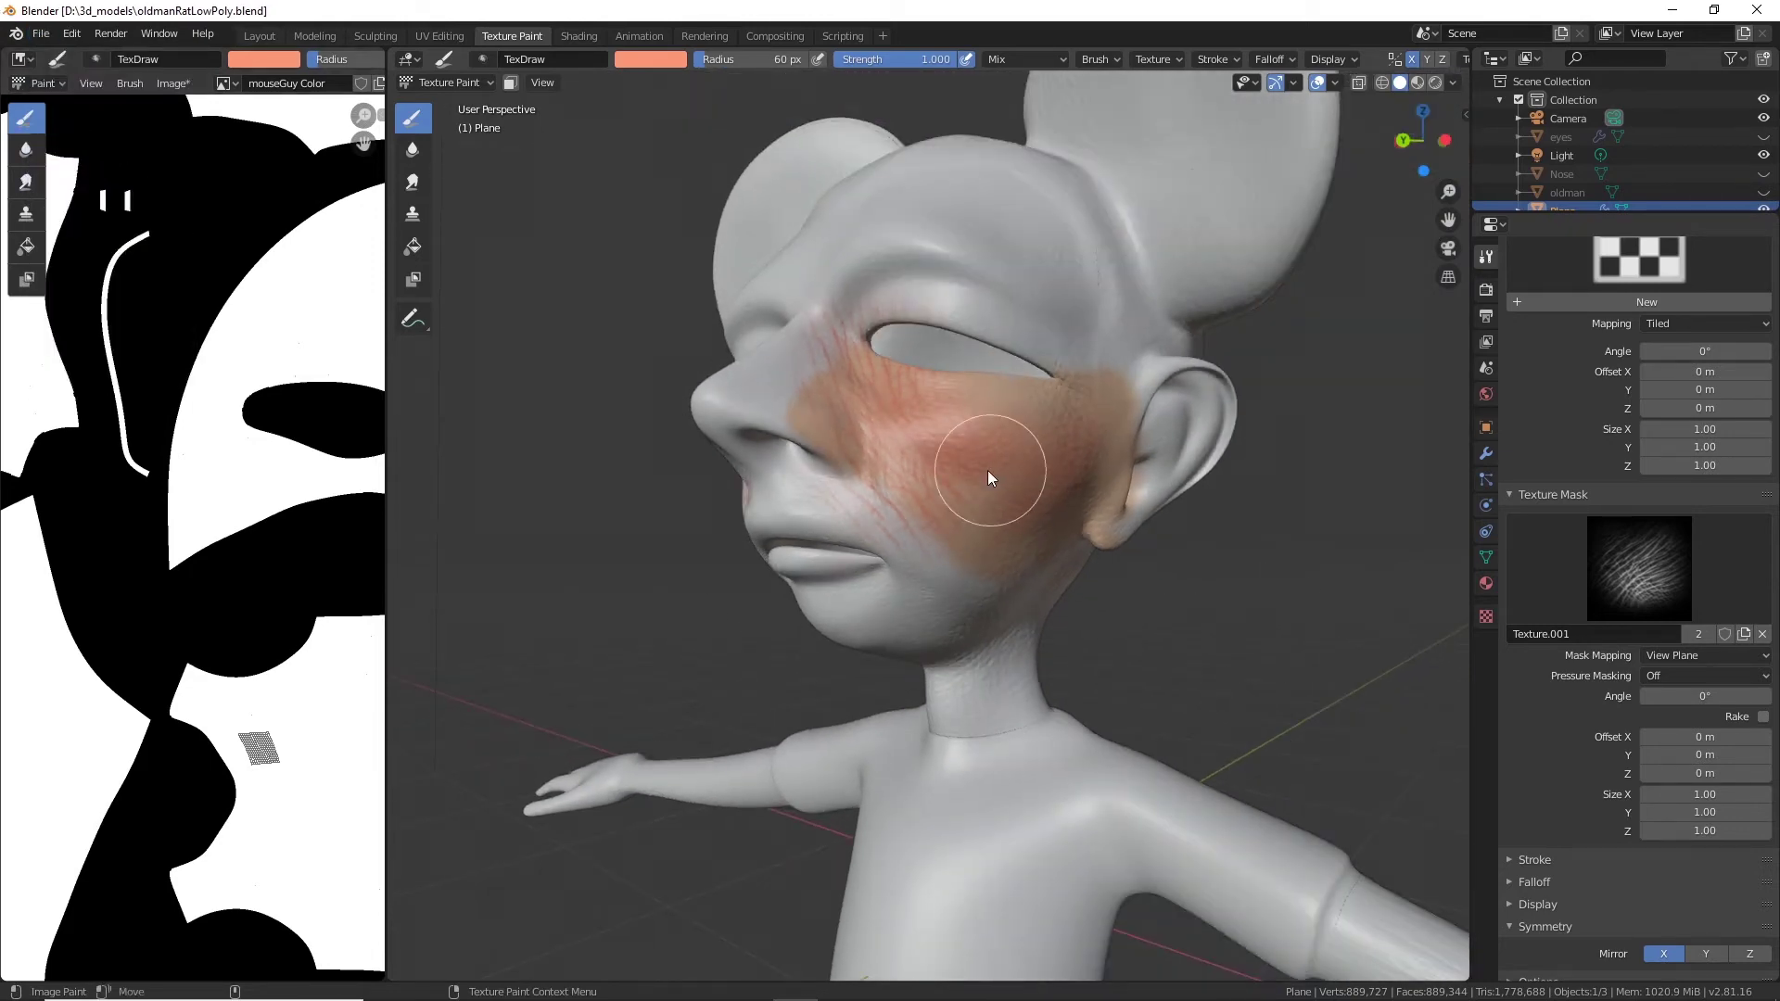
Resize the brush and paint another salmon wrinkle stamp over the middle of the cheek.
mouse_move(988, 435)
middle_down()
mouse_move(944, 471)
mouse_move(949, 443)
middle_up()
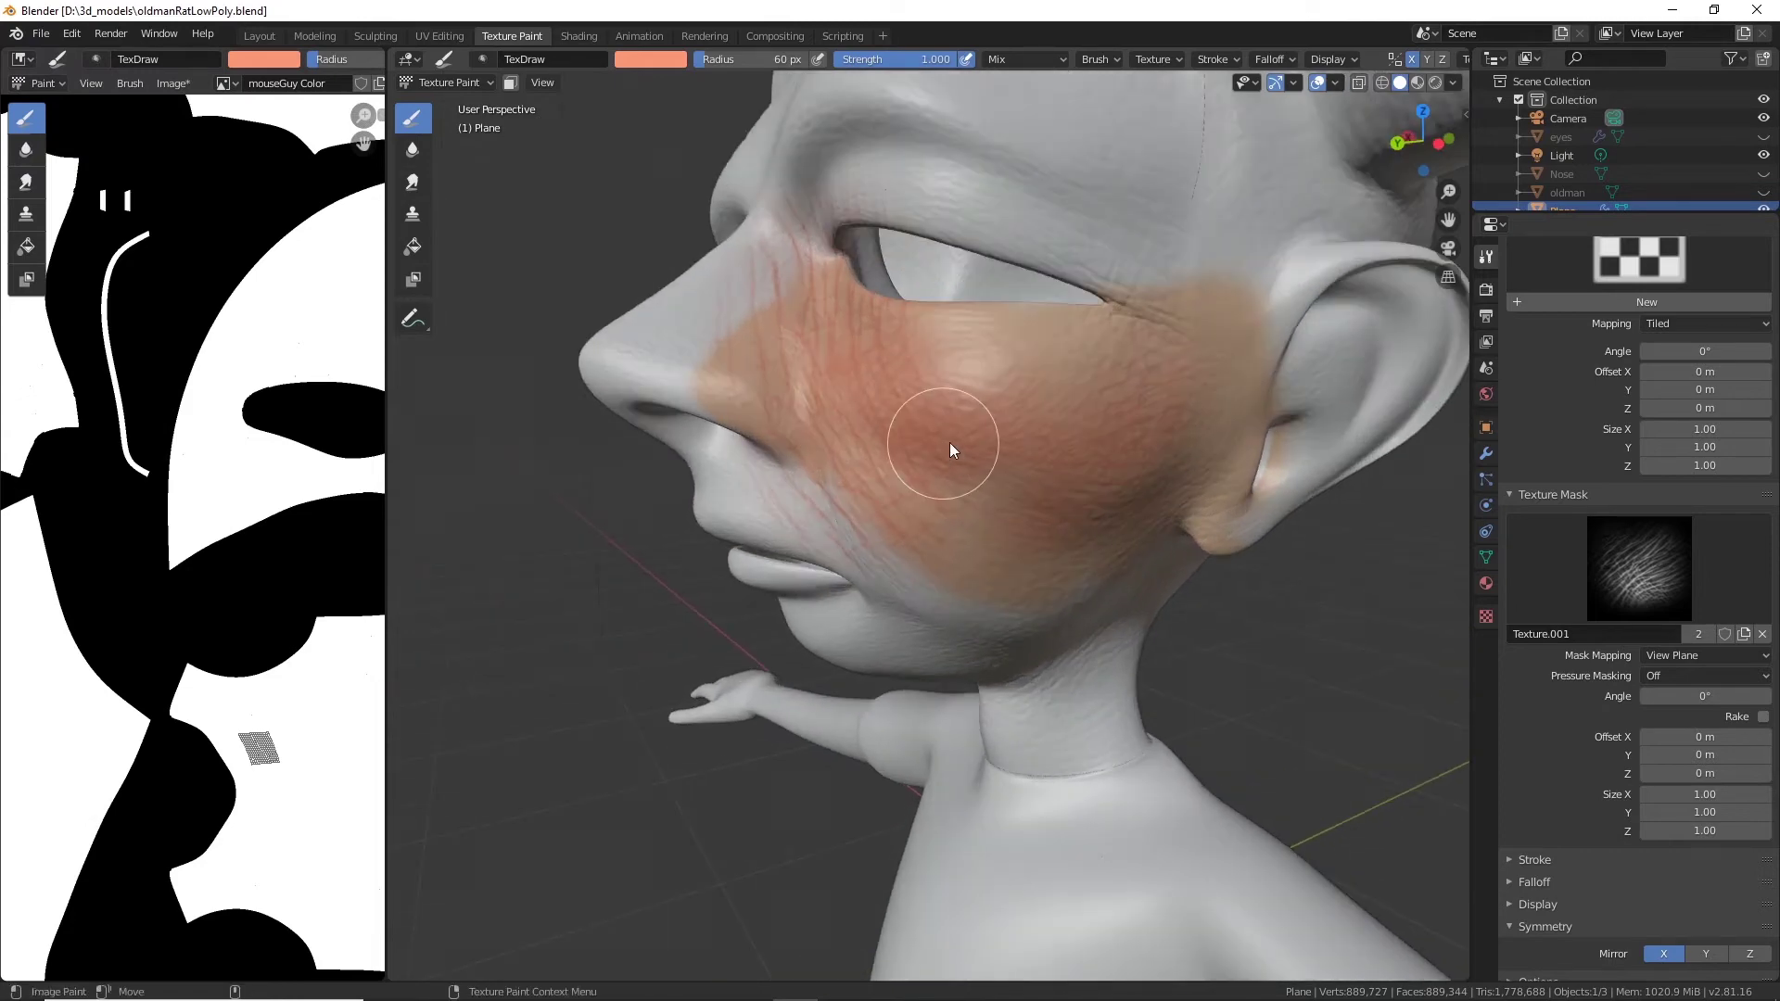
scroll(1055, 393, up, 3)
key(f)
click(988, 594)
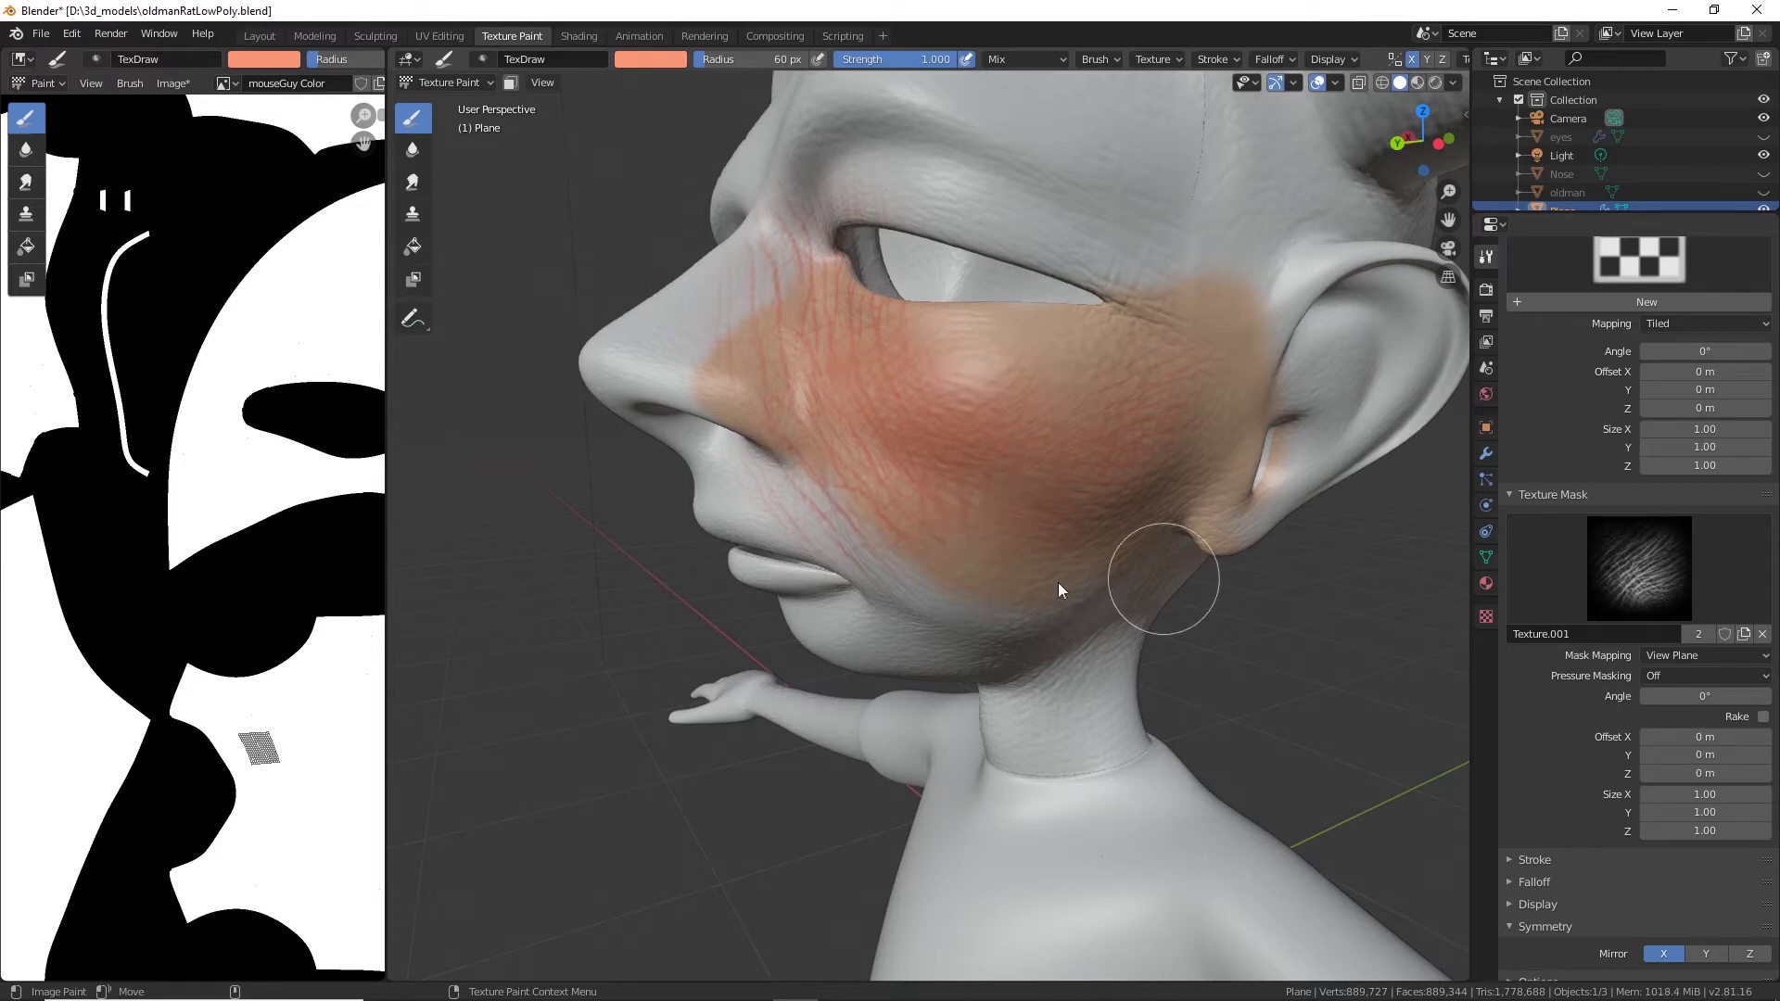
Turn off the Multires modifier's display in the viewport.
mouse_move(1147, 391)
middle_down()
mouse_move(1006, 511)
mouse_move(993, 496)
middle_up()
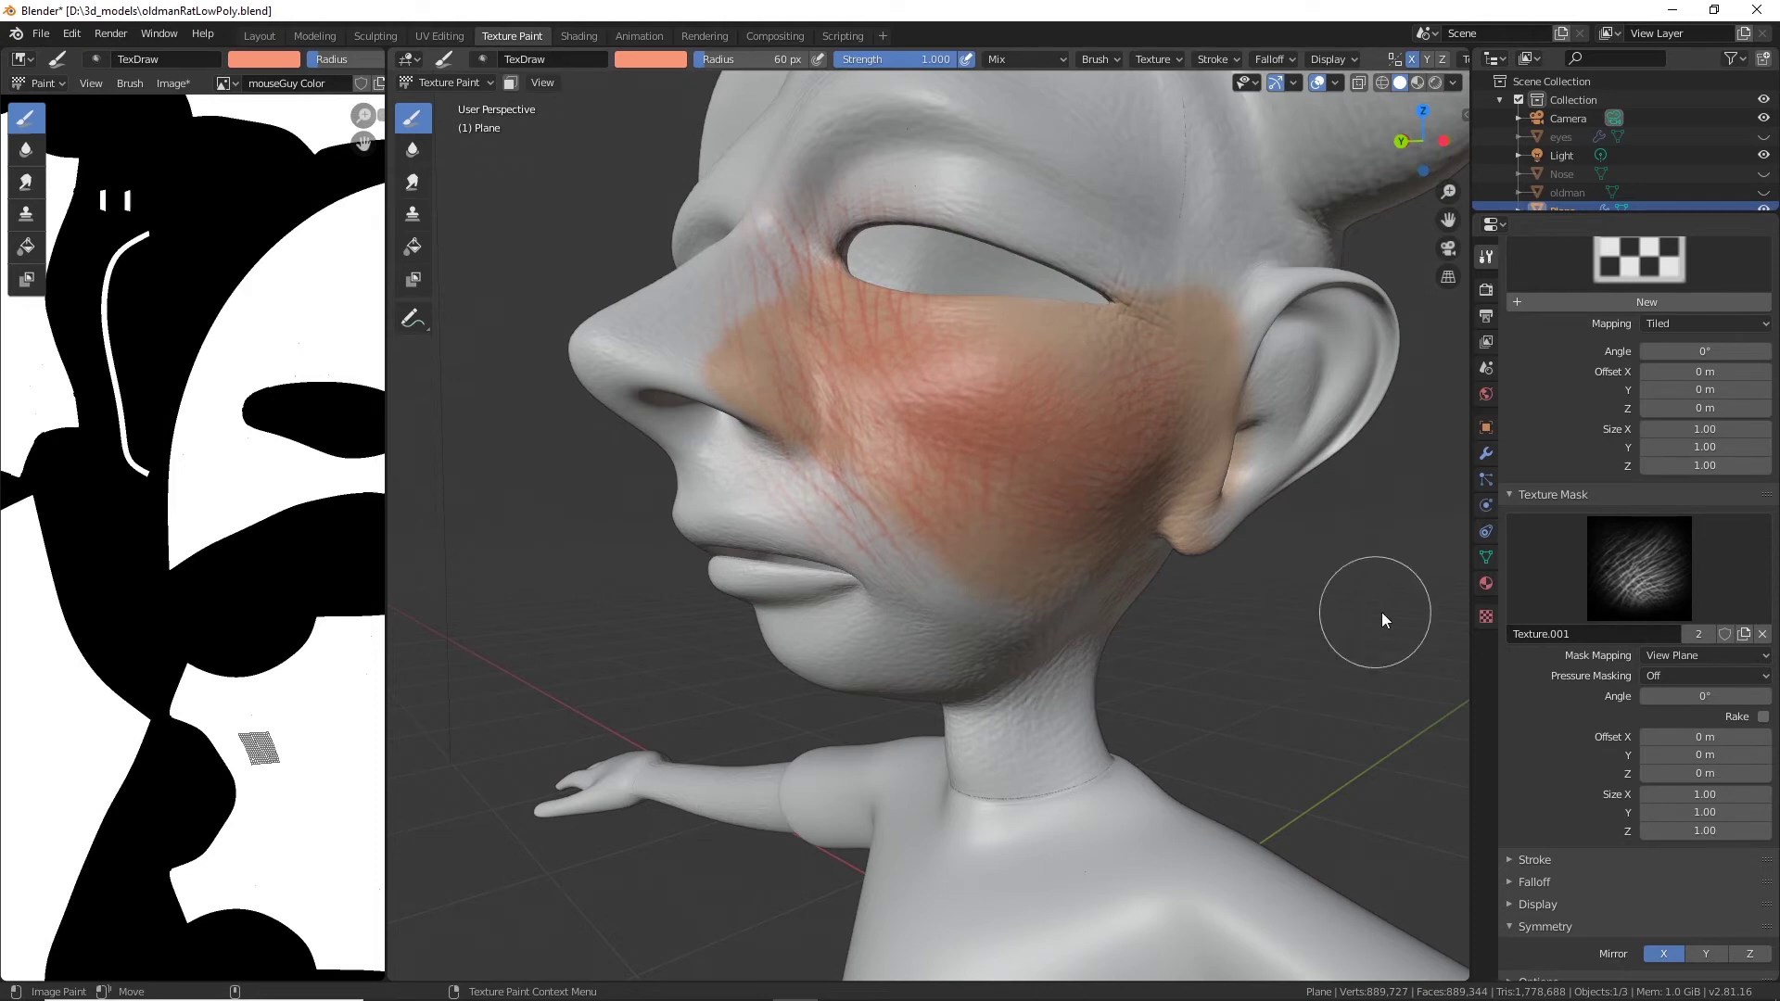
click(1487, 453)
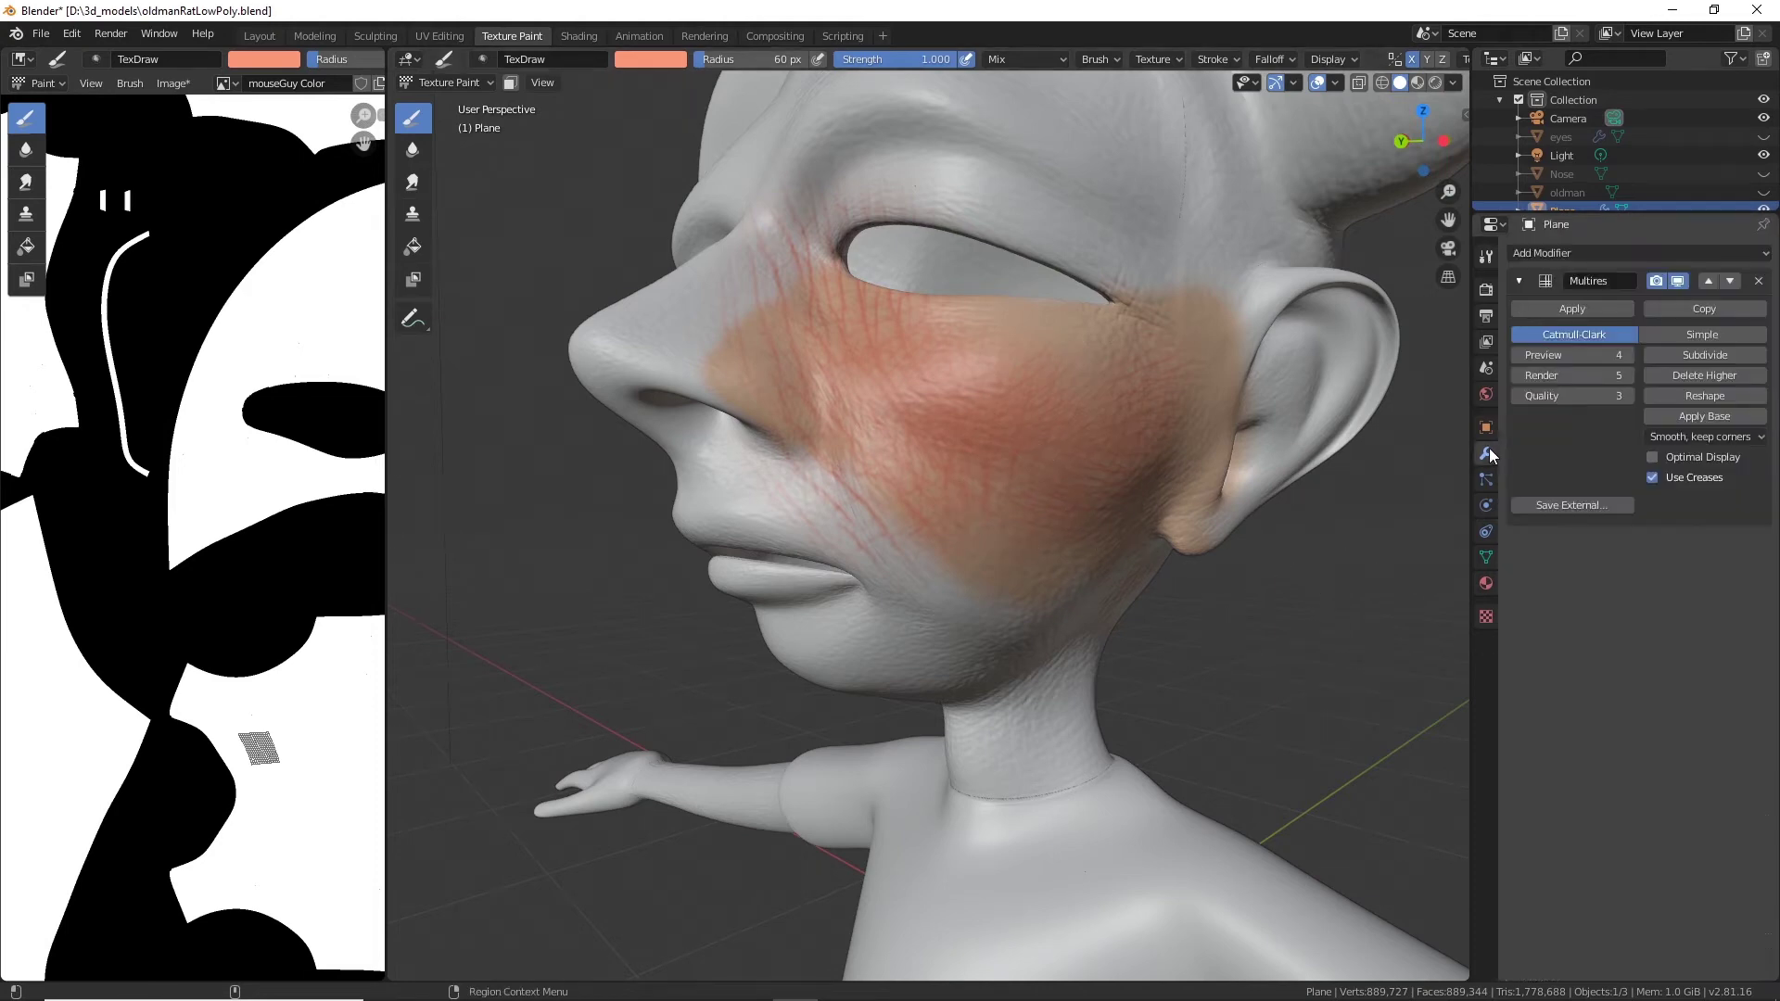
click(1679, 280)
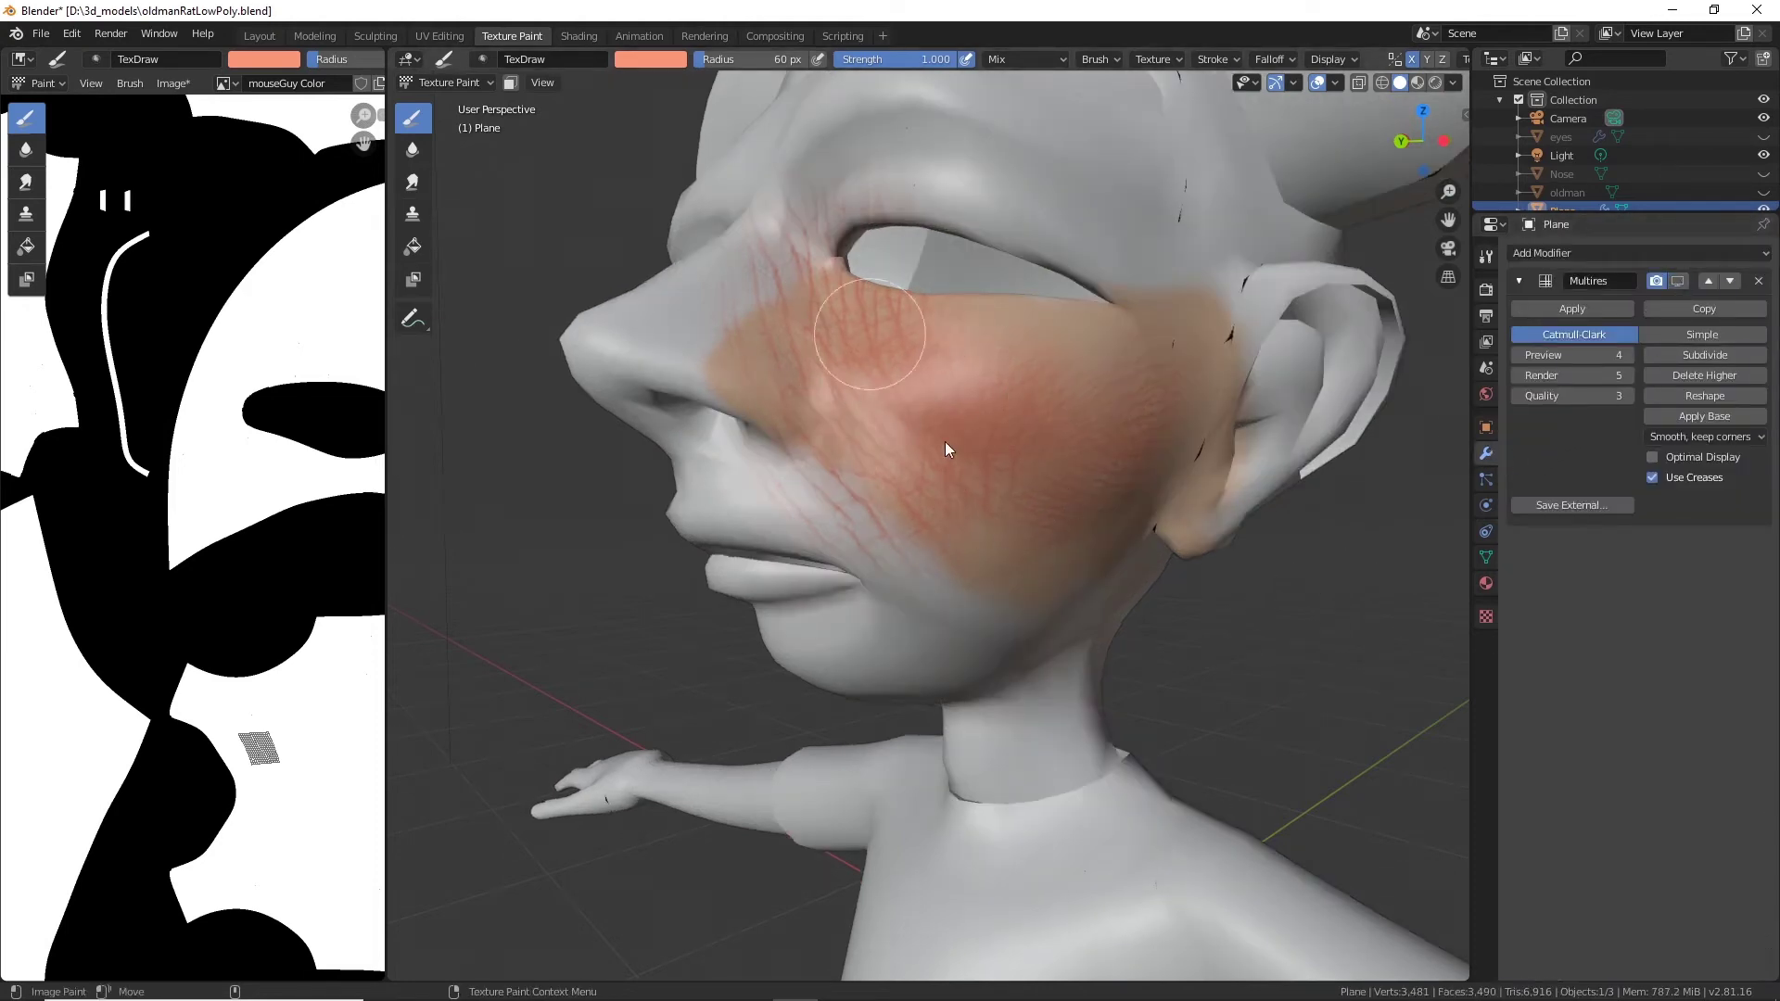
Re-angle the wrinkle brush between strokes and stamp salmon wrinkles on the outer cheek and the temple beside the ear.
middle_drag(1053, 480, 1014, 465)
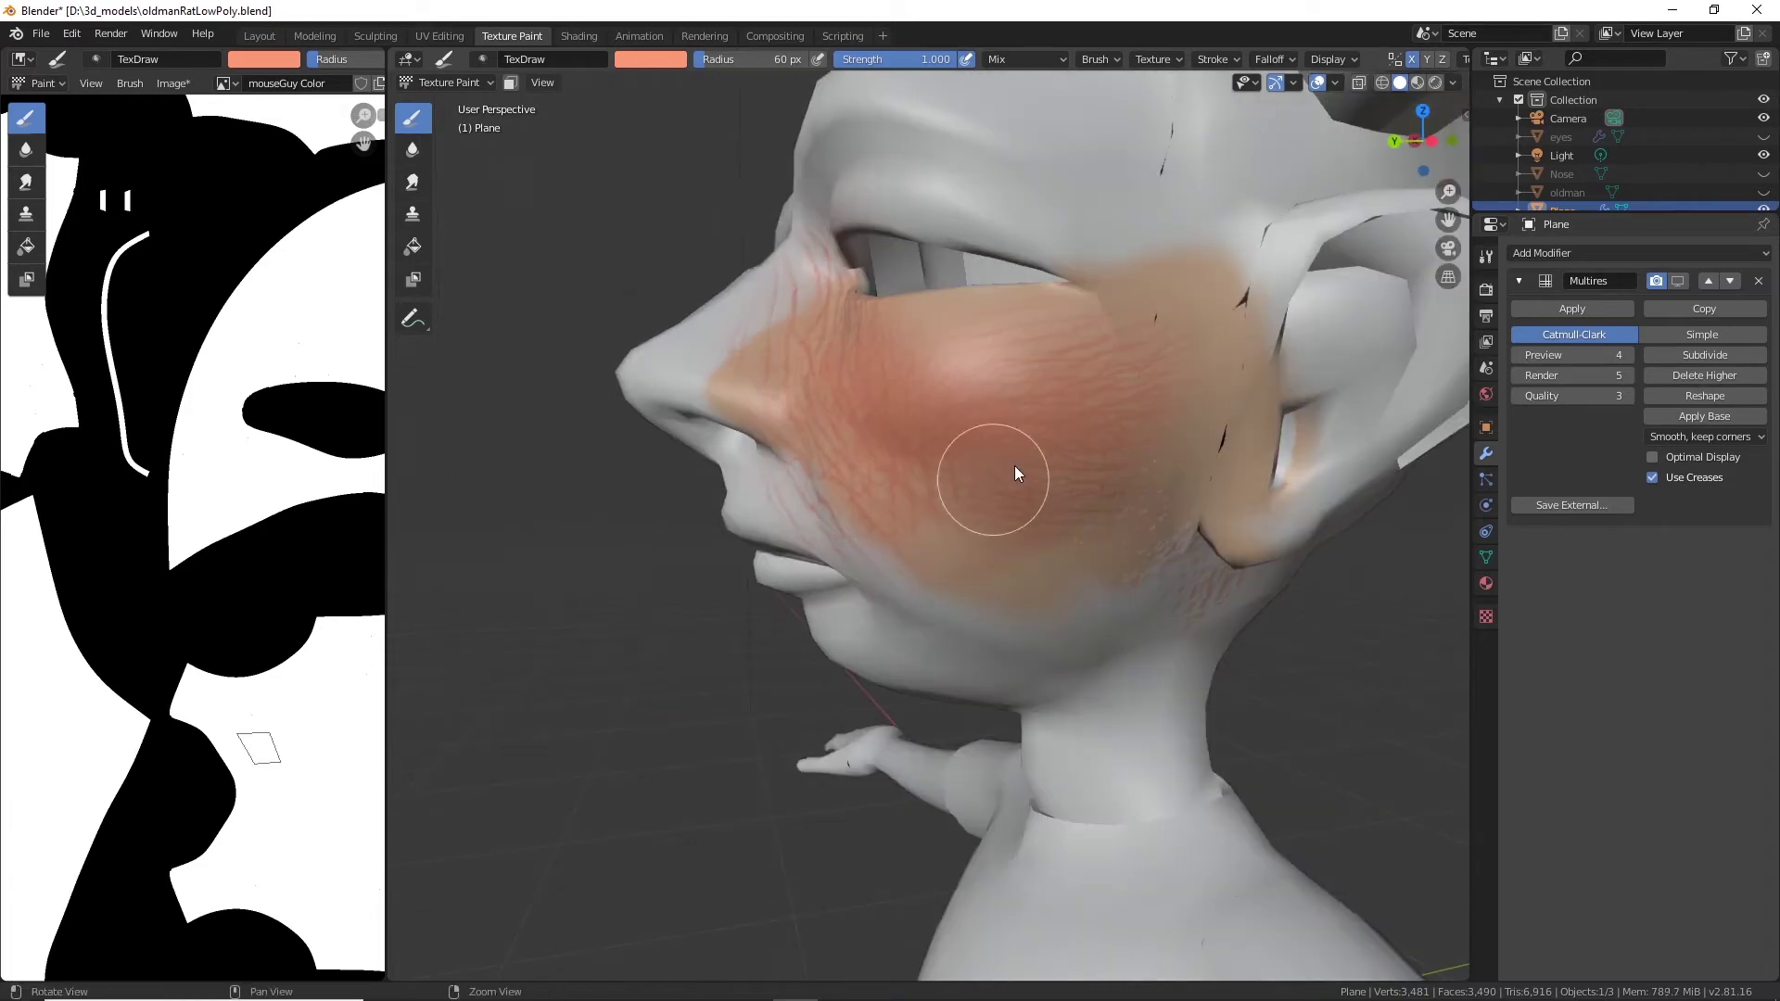
mouse_move(1094, 365)
mouse_down()
mouse_move(1031, 486)
mouse_move(1065, 465)
mouse_up()
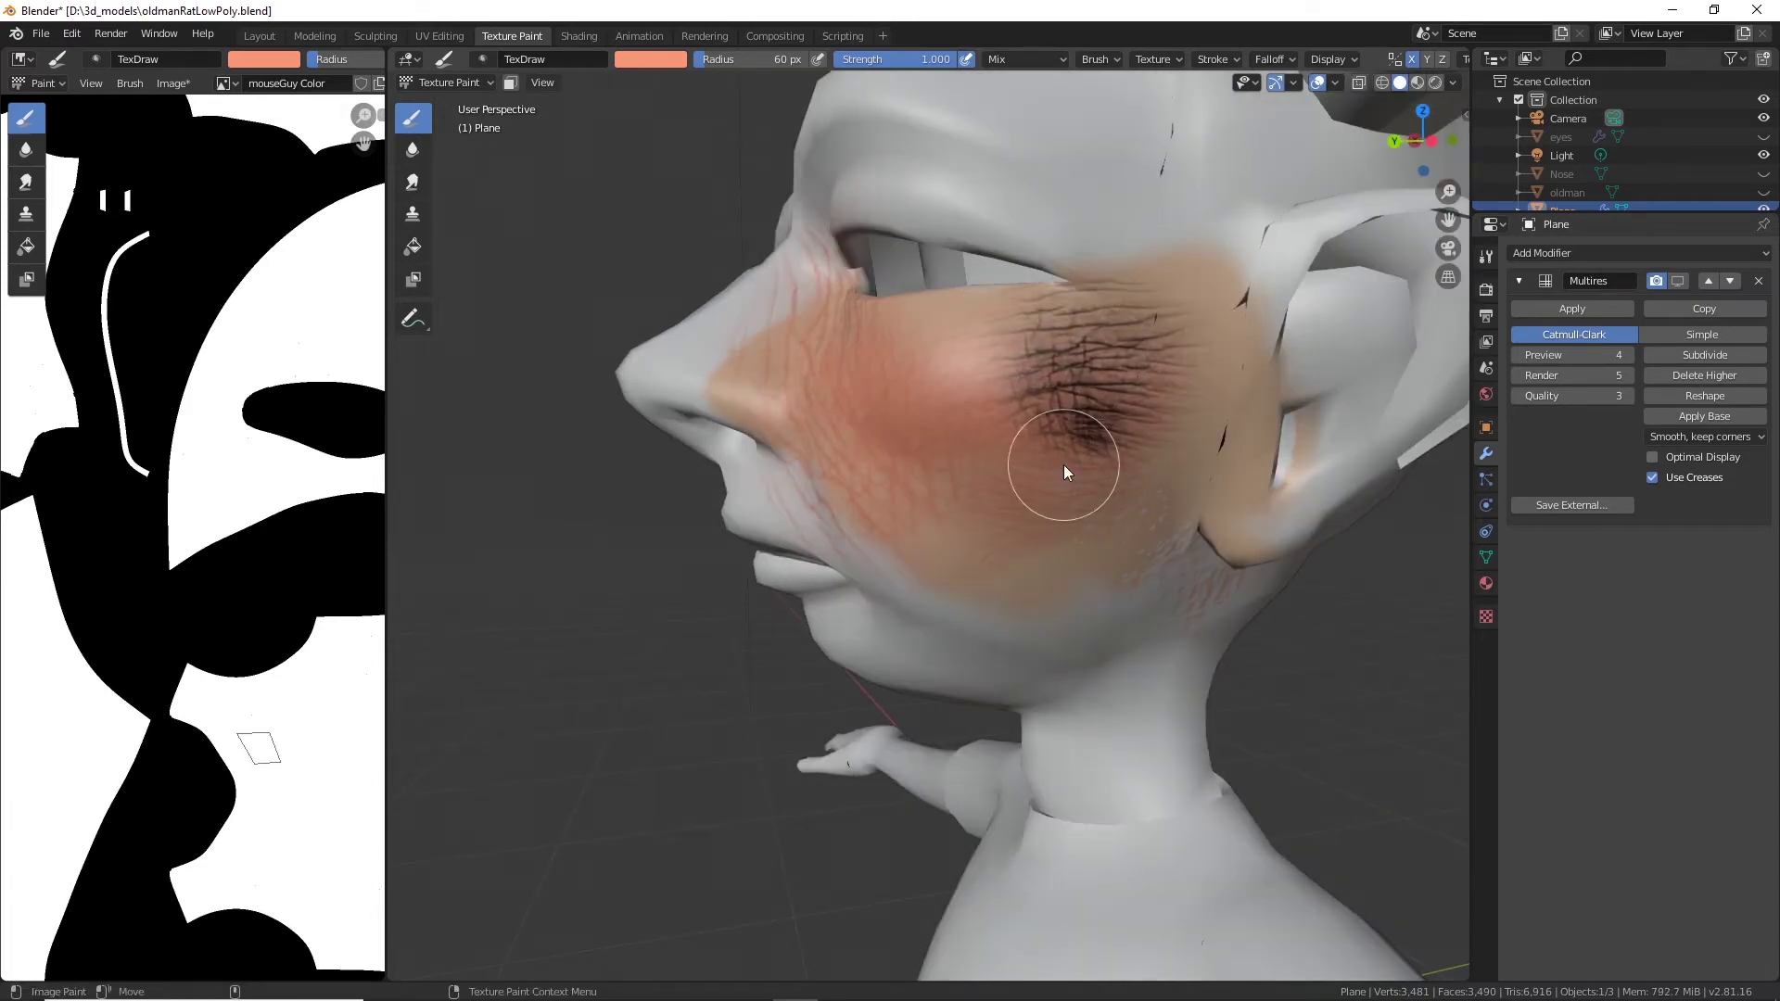
key(ctrl+z)
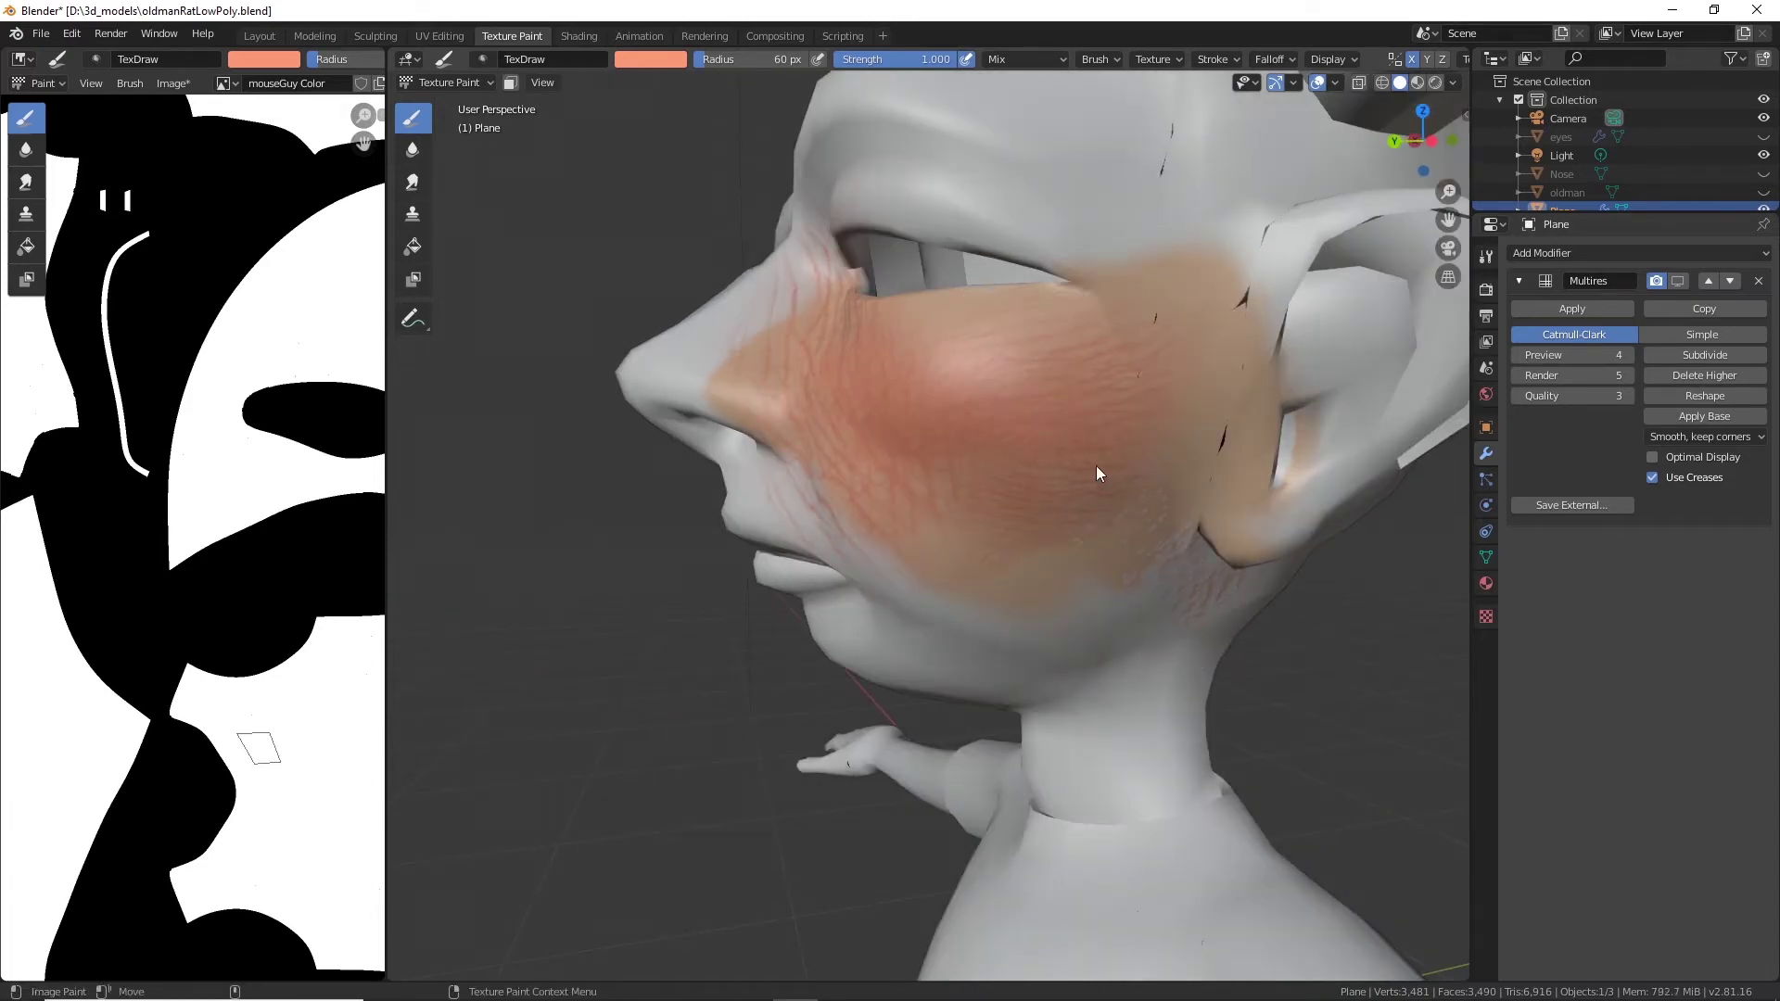
key(ctrl+f)
click(1066, 547)
drag(1098, 442, 1090, 483)
key(ctrl+f)
click(1170, 436)
drag(1162, 319, 1183, 350)
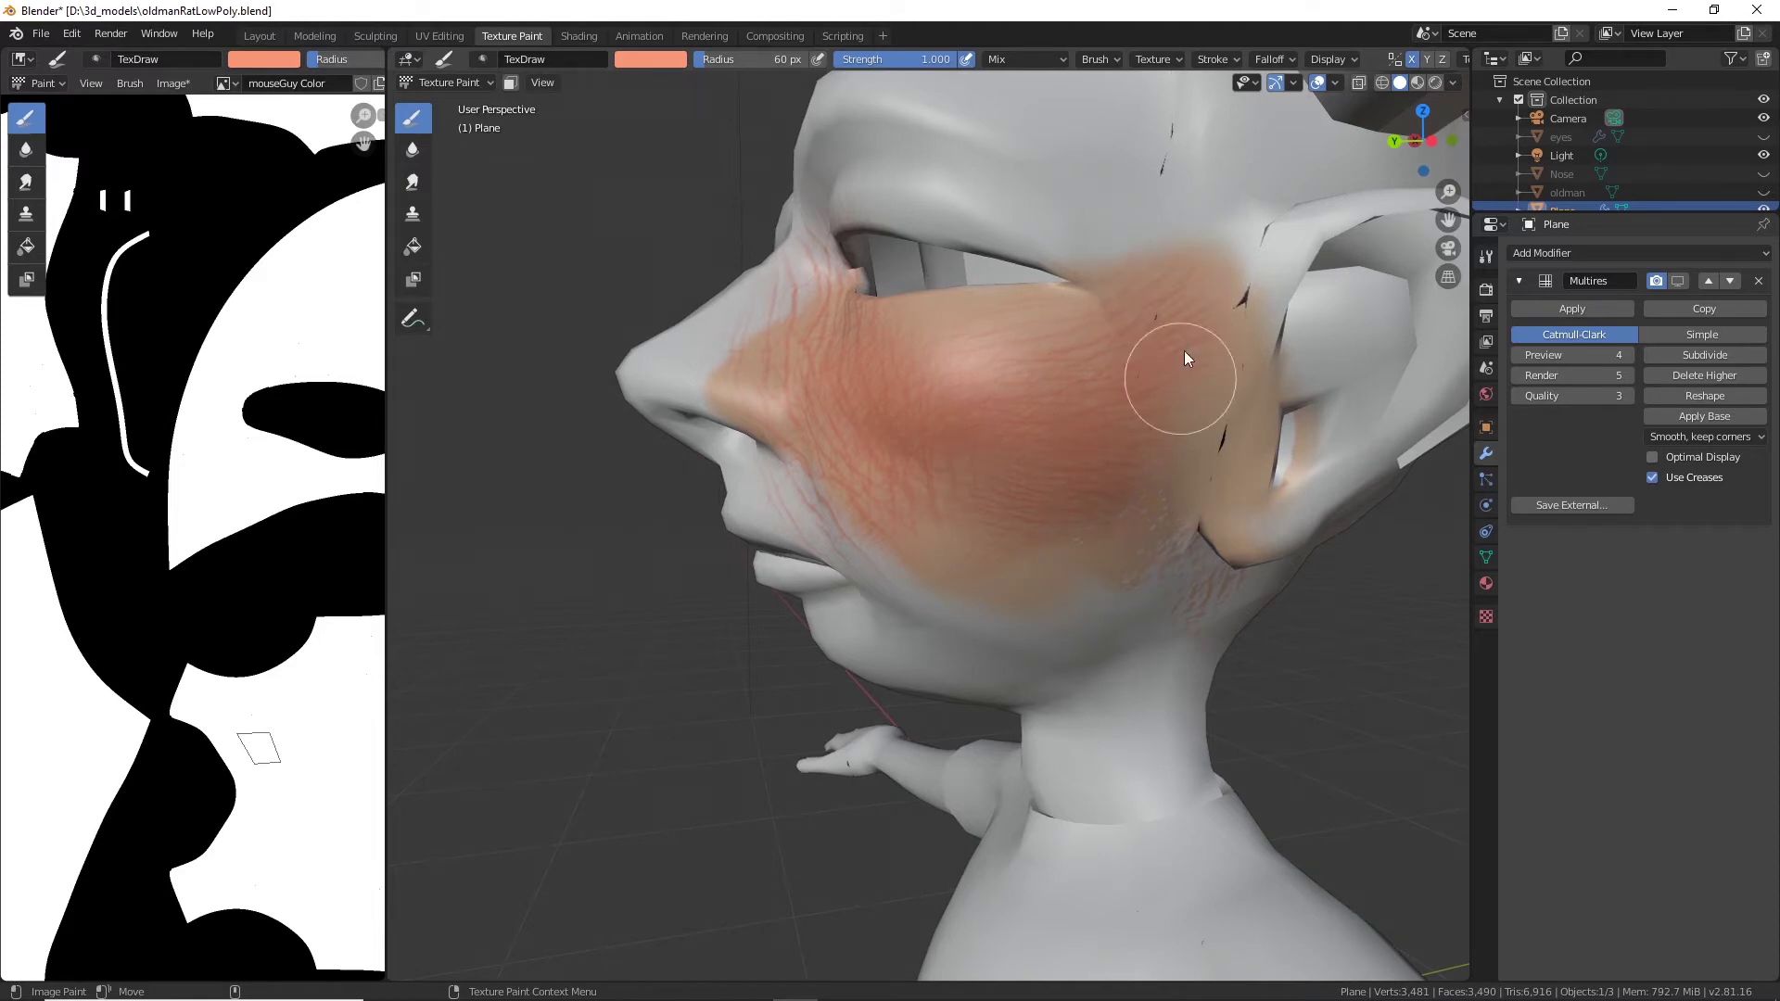
Stamp salmon wrinkles along the side of the nose and toward its tip.
middle_drag(1215, 308, 1026, 265)
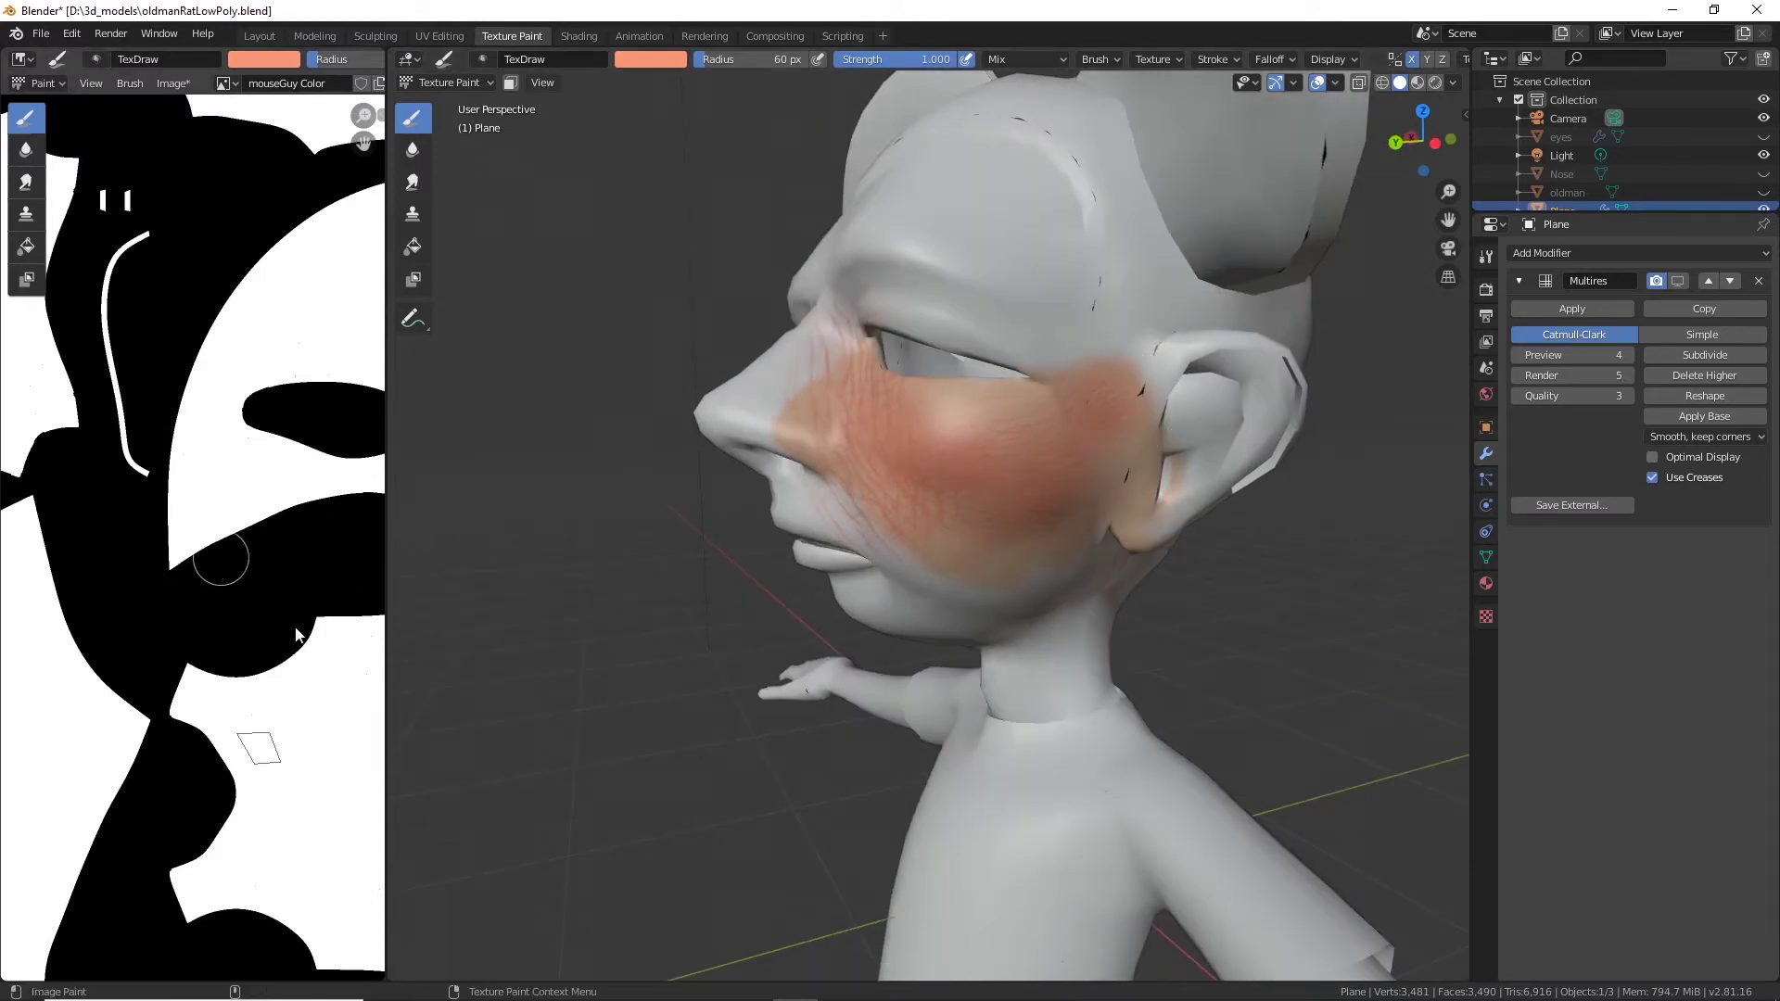
mouse_move(680, 520)
middle_down()
mouse_move(993, 509)
mouse_move(876, 550)
mouse_move(1051, 554)
mouse_move(1046, 605)
mouse_move(1050, 482)
middle_up()
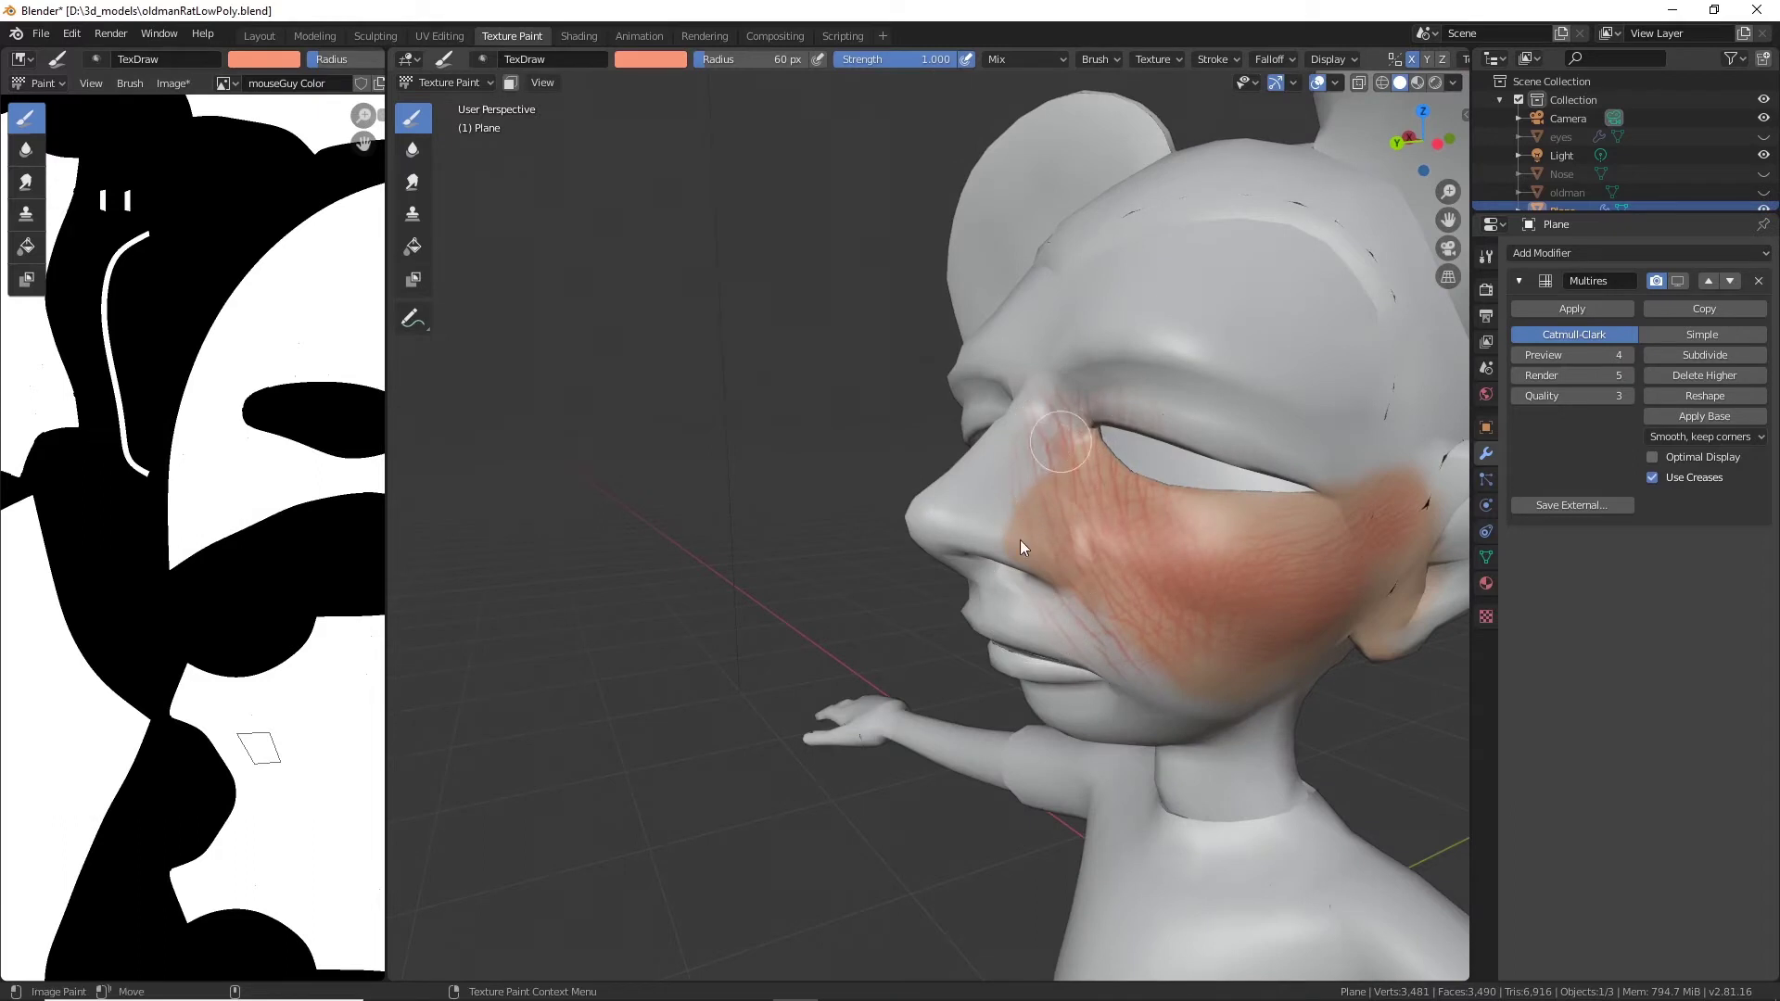
mouse_move(1020, 540)
mouse_down()
mouse_move(1018, 498)
mouse_move(1005, 543)
mouse_move(1031, 563)
mouse_up()
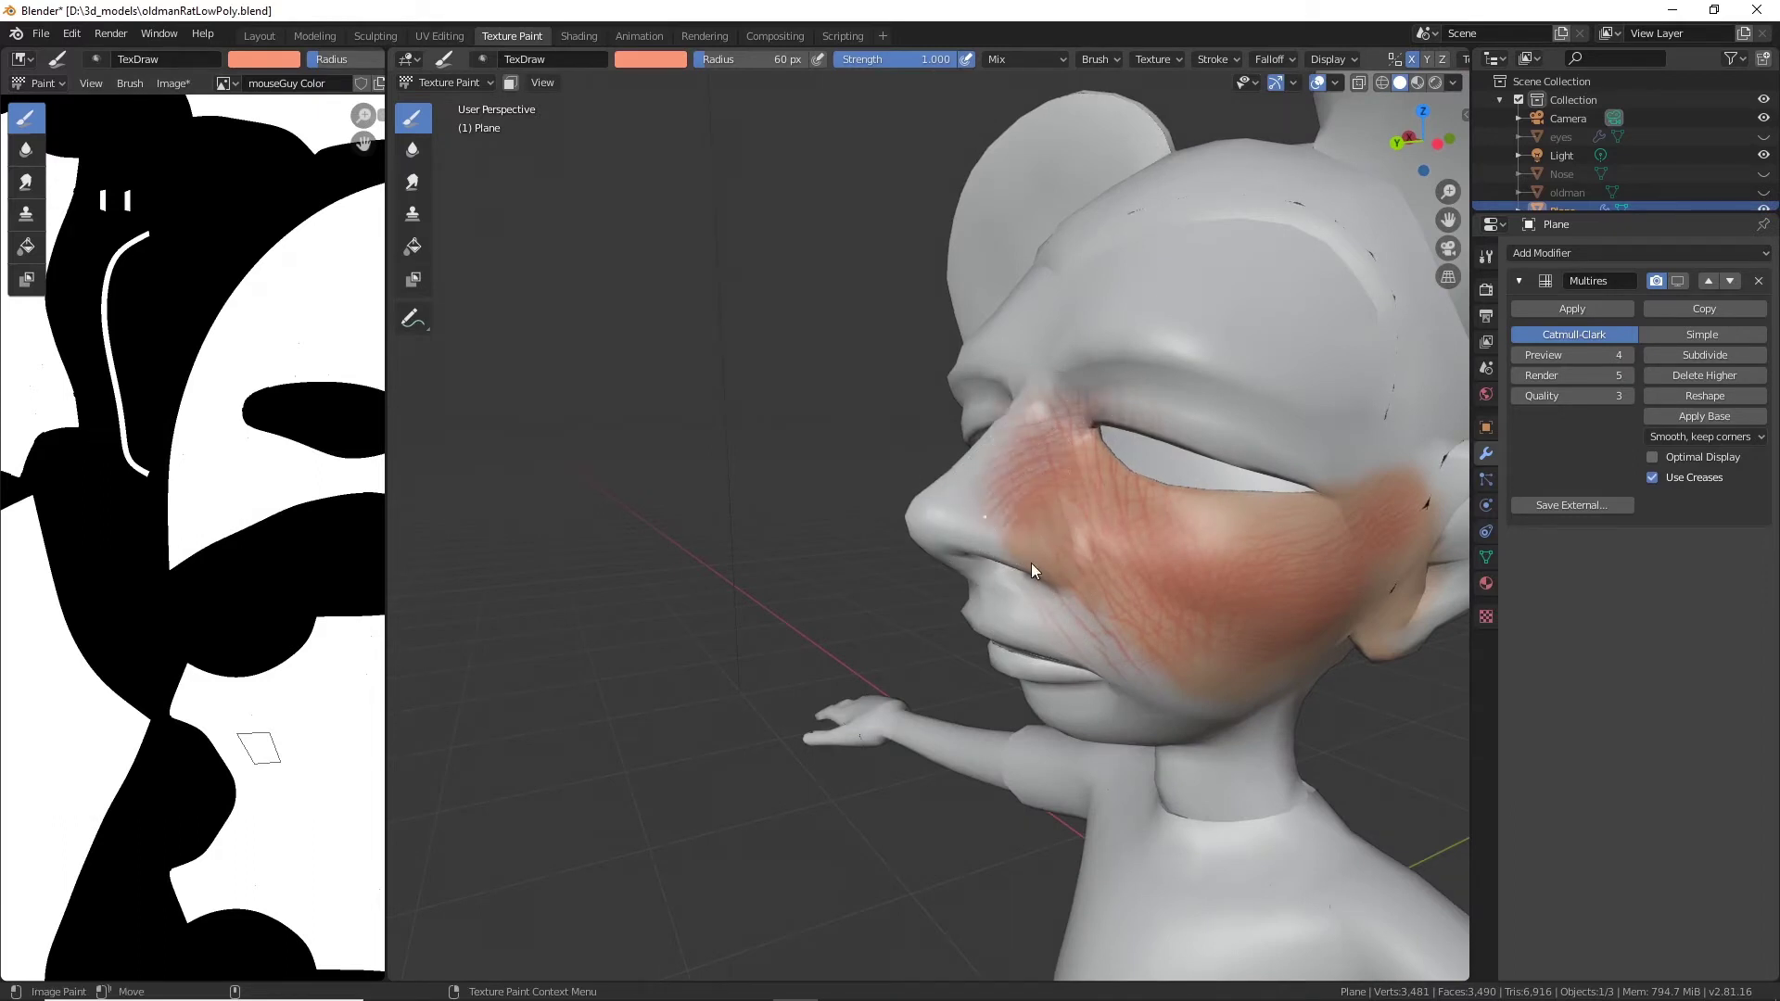
mouse_move(949, 520)
mouse_down()
mouse_move(923, 512)
mouse_move(977, 521)
mouse_move(994, 480)
mouse_move(1021, 511)
mouse_up()
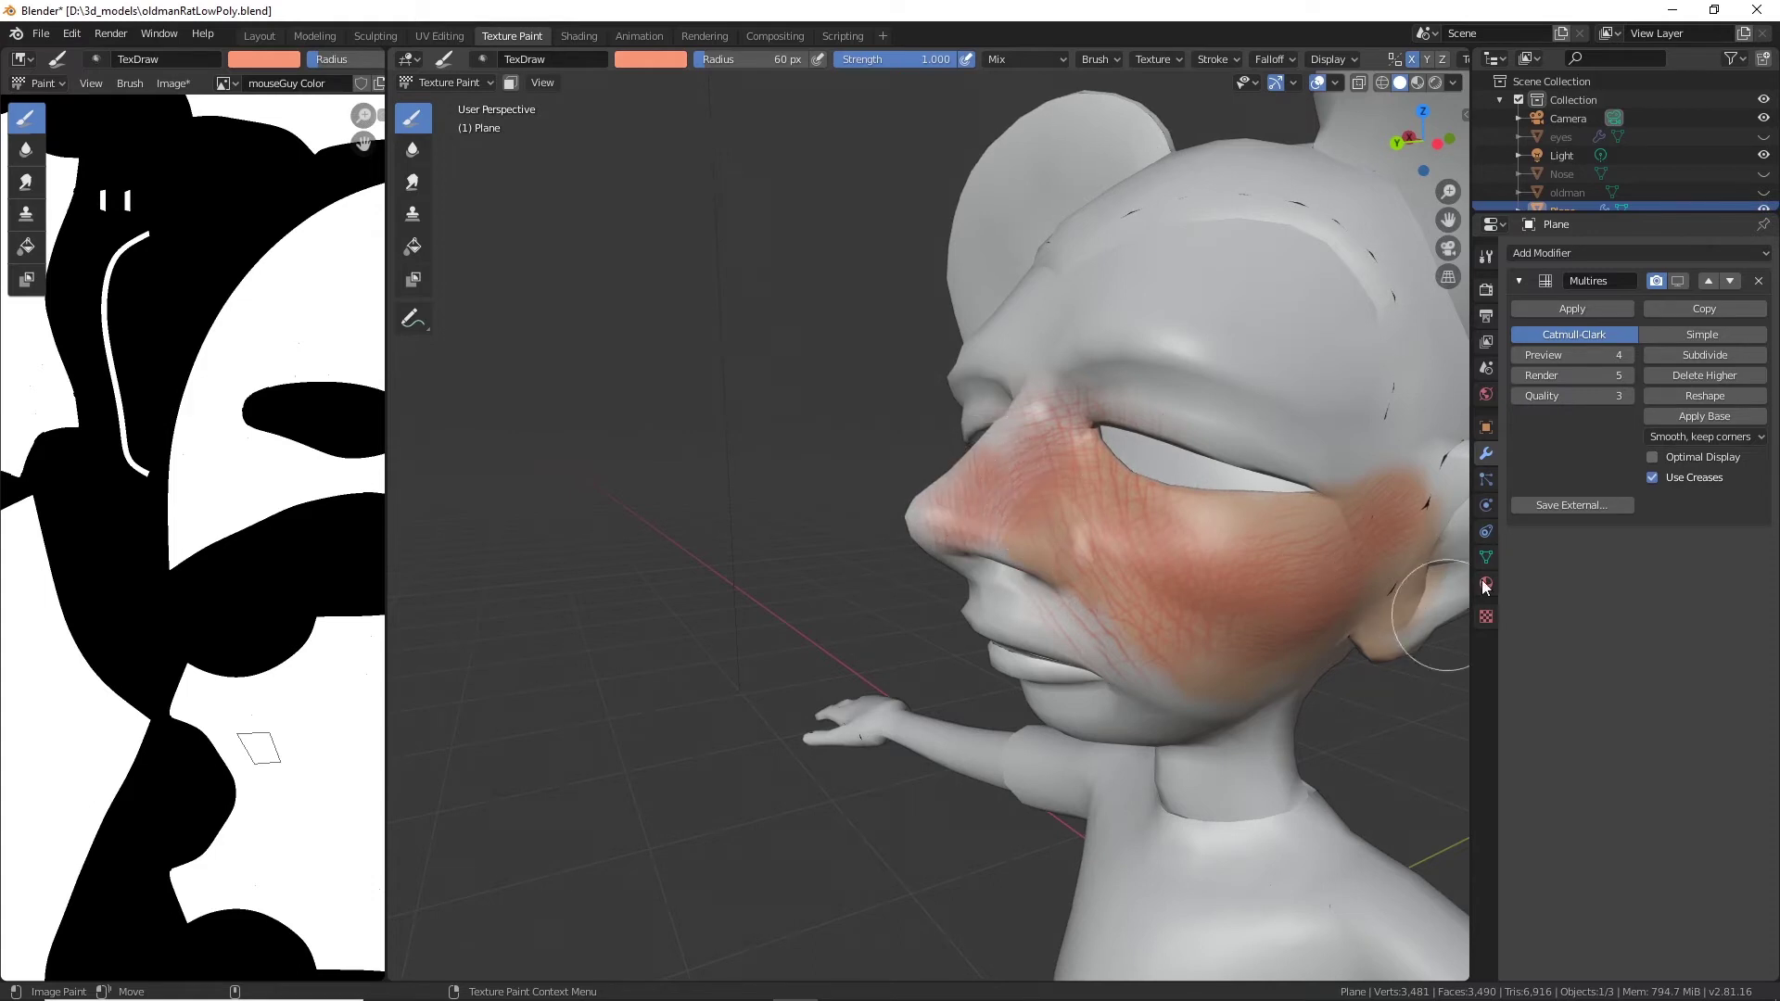
Change the brush color to a pale peach and set the stroke method to Airbrush.
click(681, 59)
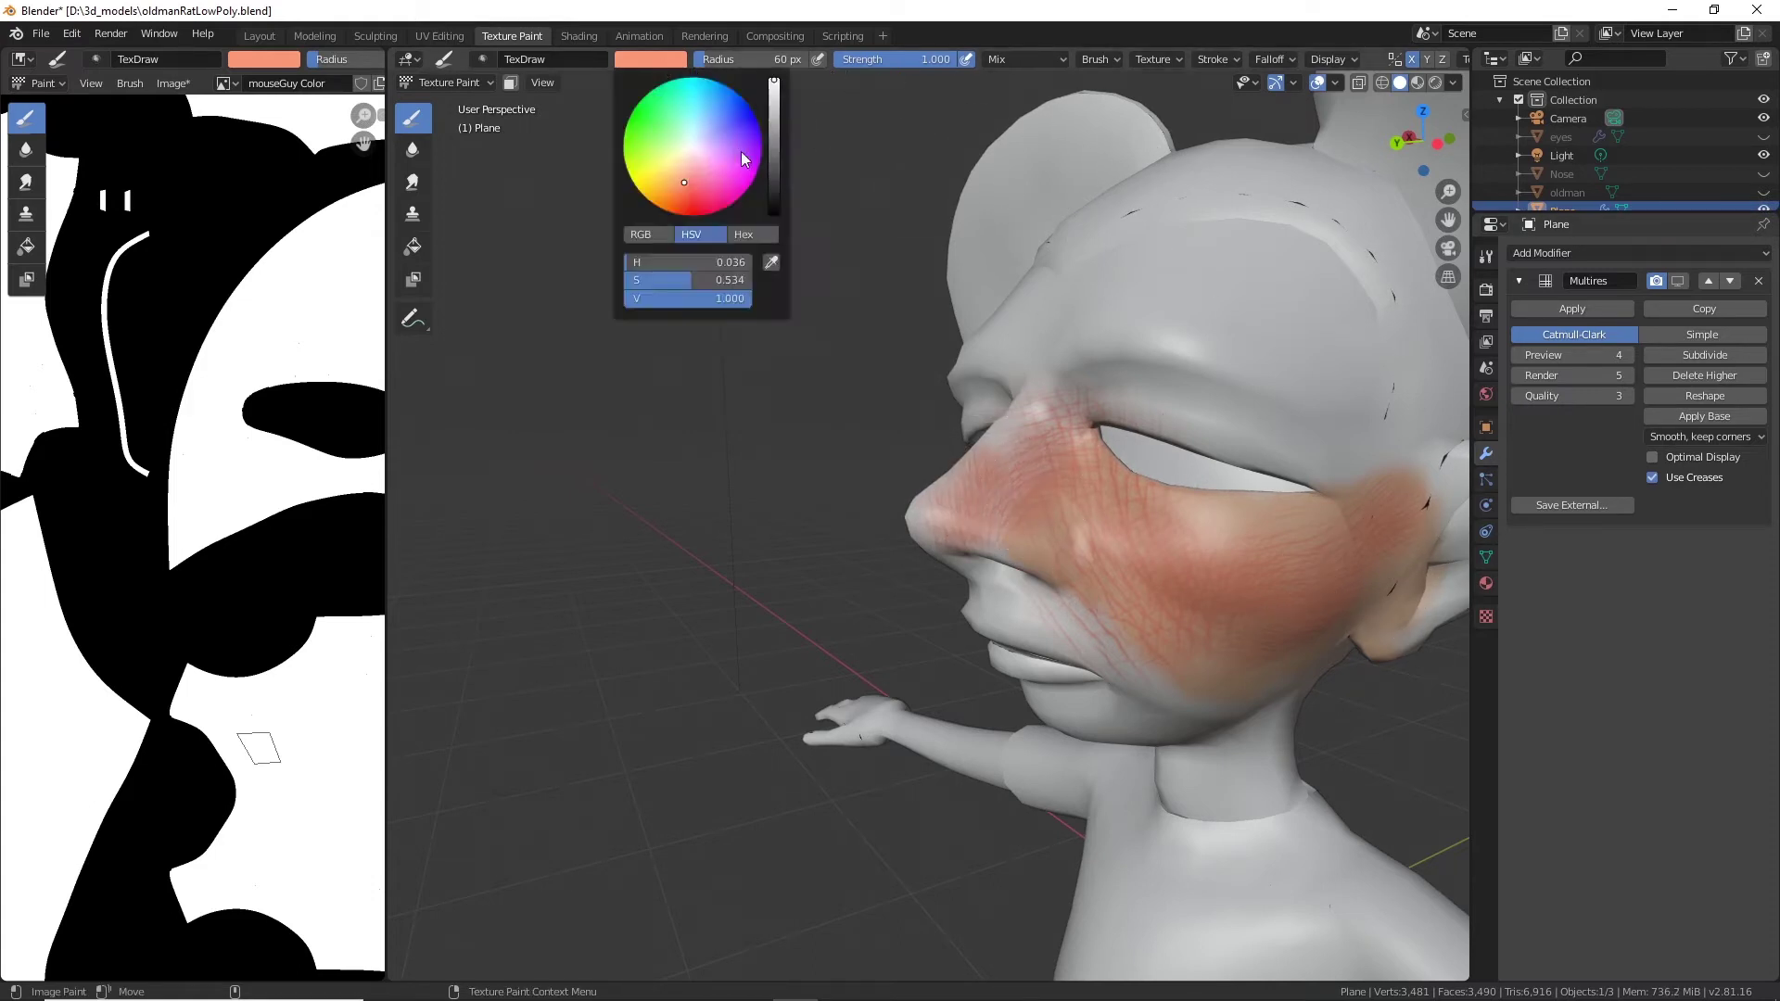
drag(694, 180, 684, 160)
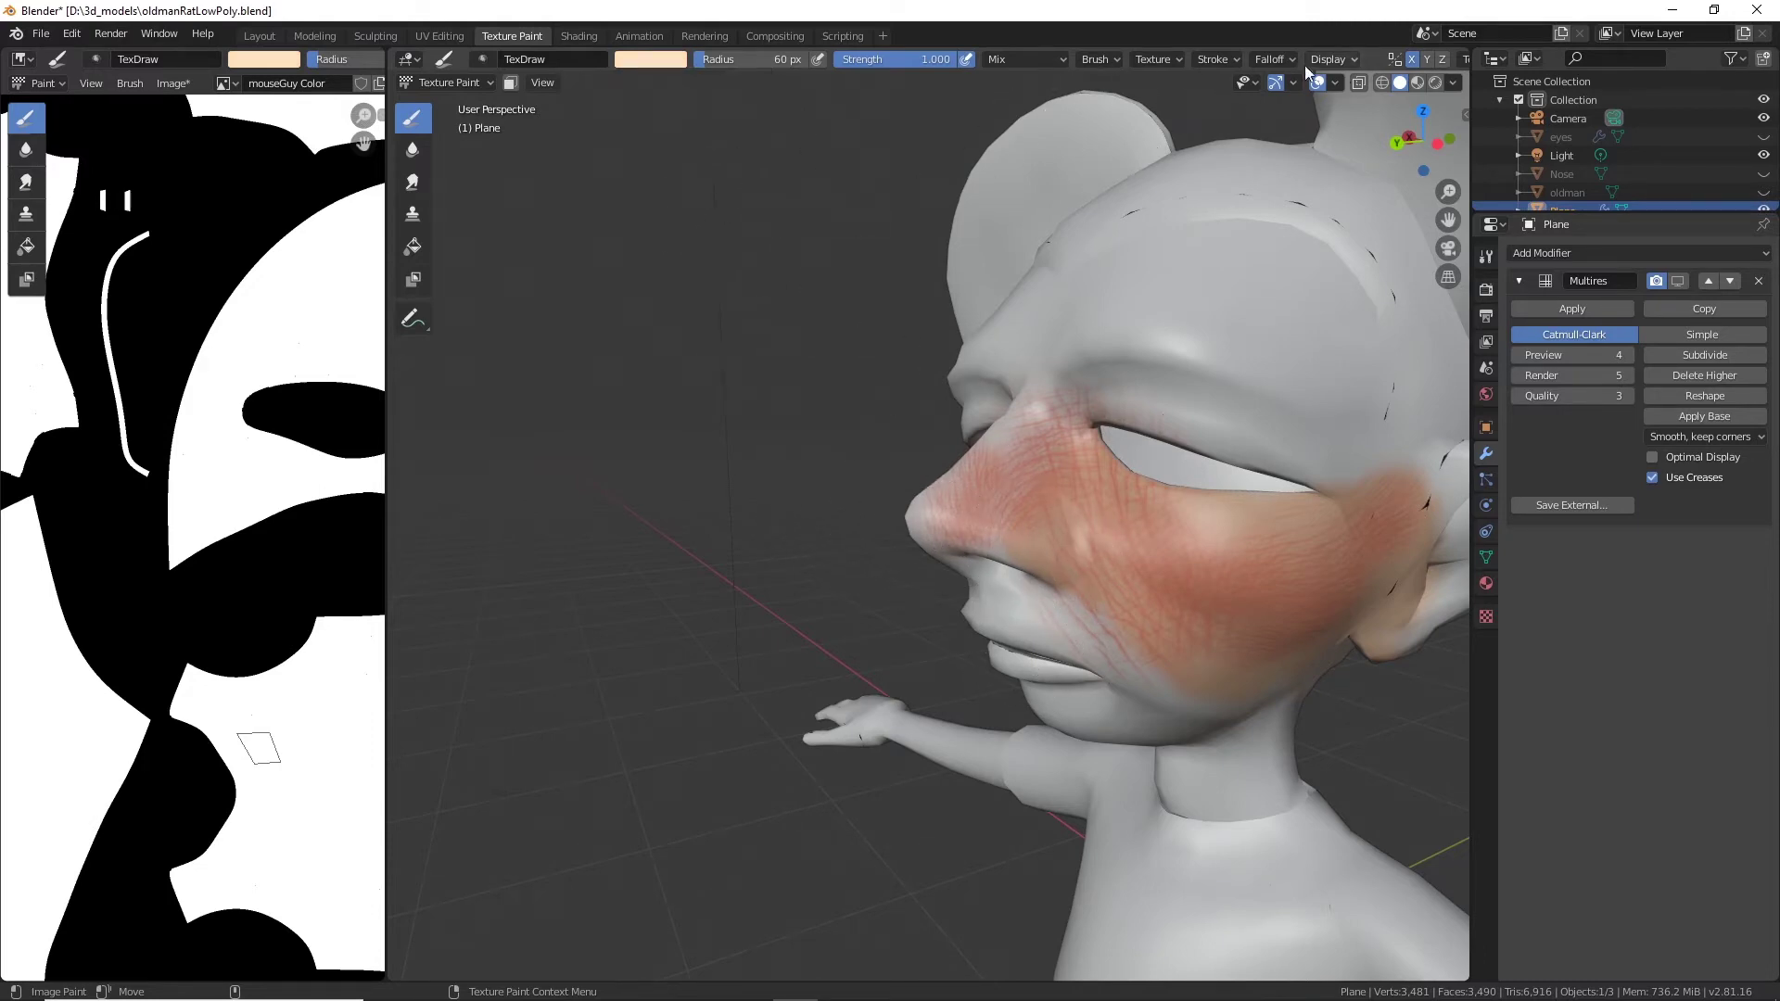
click(1217, 58)
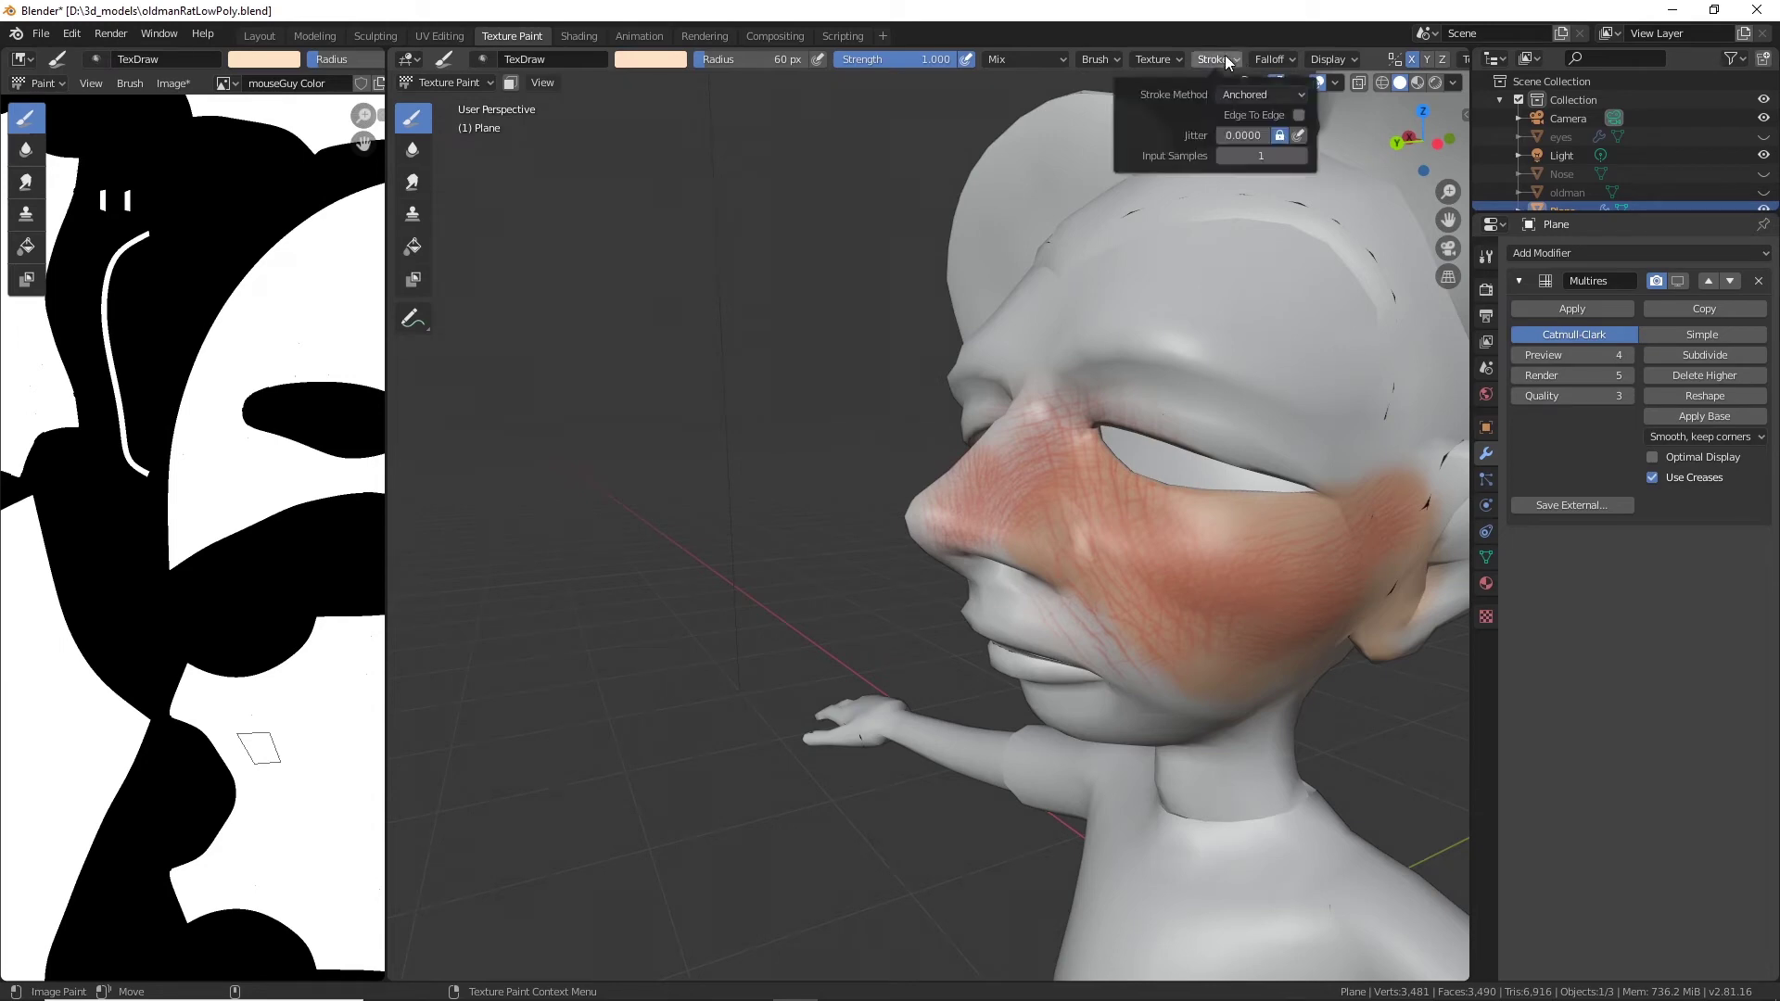
click(1258, 92)
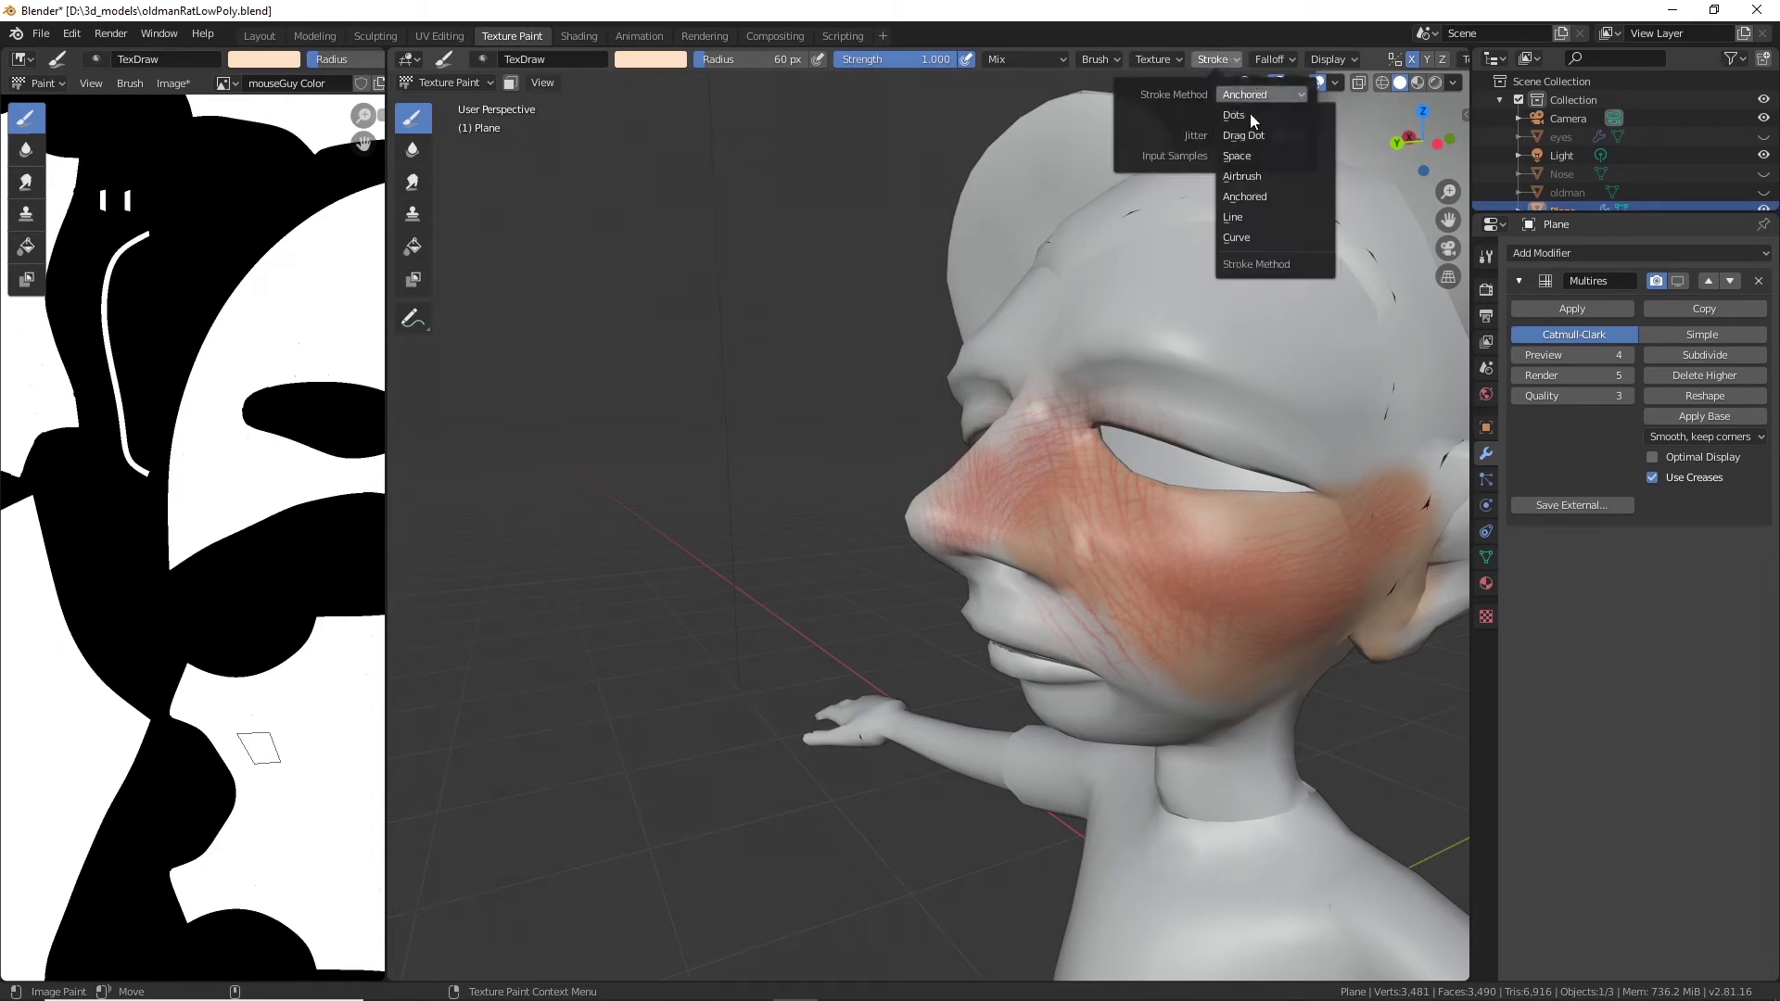
click(1245, 177)
Airbrush pale peach over the nose, around the mouth and on the chin.
mouse_move(1020, 481)
mouse_down()
mouse_move(956, 546)
mouse_move(916, 537)
mouse_move(1000, 618)
mouse_move(939, 584)
mouse_move(1129, 654)
mouse_move(1003, 588)
mouse_up()
middle_drag(1065, 566, 1044, 576)
mouse_move(1044, 576)
mouse_down()
mouse_move(1018, 553)
mouse_move(1055, 590)
mouse_move(982, 650)
mouse_move(1144, 617)
mouse_move(1143, 658)
mouse_move(990, 605)
mouse_move(1076, 649)
mouse_move(1074, 720)
mouse_move(1118, 679)
mouse_up()
mouse_move(1118, 671)
middle_down()
mouse_move(1098, 620)
mouse_move(1037, 720)
middle_up()
mouse_move(1164, 751)
mouse_down()
mouse_move(1182, 741)
mouse_move(1148, 790)
mouse_move(1159, 780)
mouse_up()
mouse_move(1159, 781)
middle_down()
mouse_move(1175, 703)
mouse_move(913, 519)
middle_up()
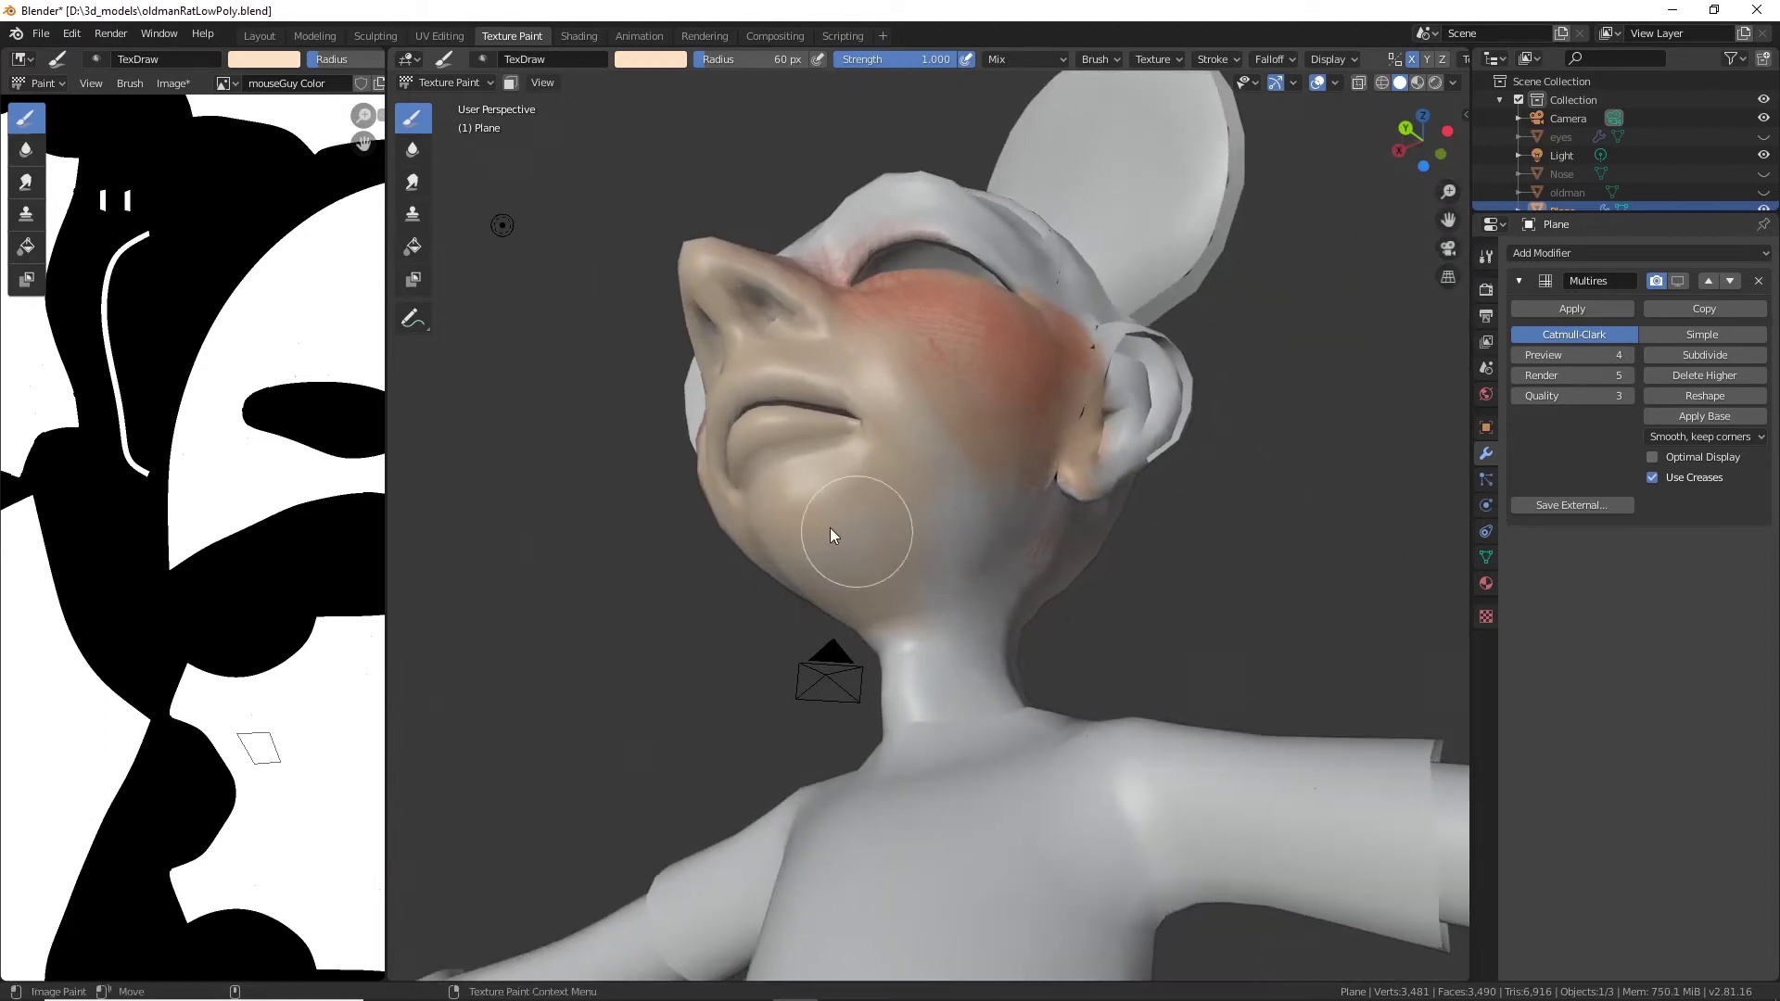
Airbrush pale peach under the jaw and over the side of the neck below the ear.
mouse_move(831, 526)
mouse_down()
mouse_move(960, 571)
mouse_move(946, 566)
mouse_up()
middle_drag(946, 564, 1049, 593)
mouse_move(1049, 593)
mouse_down()
mouse_move(1030, 575)
mouse_move(1001, 594)
mouse_move(969, 657)
mouse_move(1066, 668)
mouse_move(986, 671)
mouse_move(1081, 576)
mouse_move(1042, 603)
mouse_move(1057, 552)
mouse_up()
middle_drag(1057, 553, 1020, 555)
mouse_move(1020, 555)
mouse_down()
mouse_move(1001, 506)
mouse_move(1010, 381)
mouse_move(907, 374)
mouse_move(1029, 538)
mouse_up()
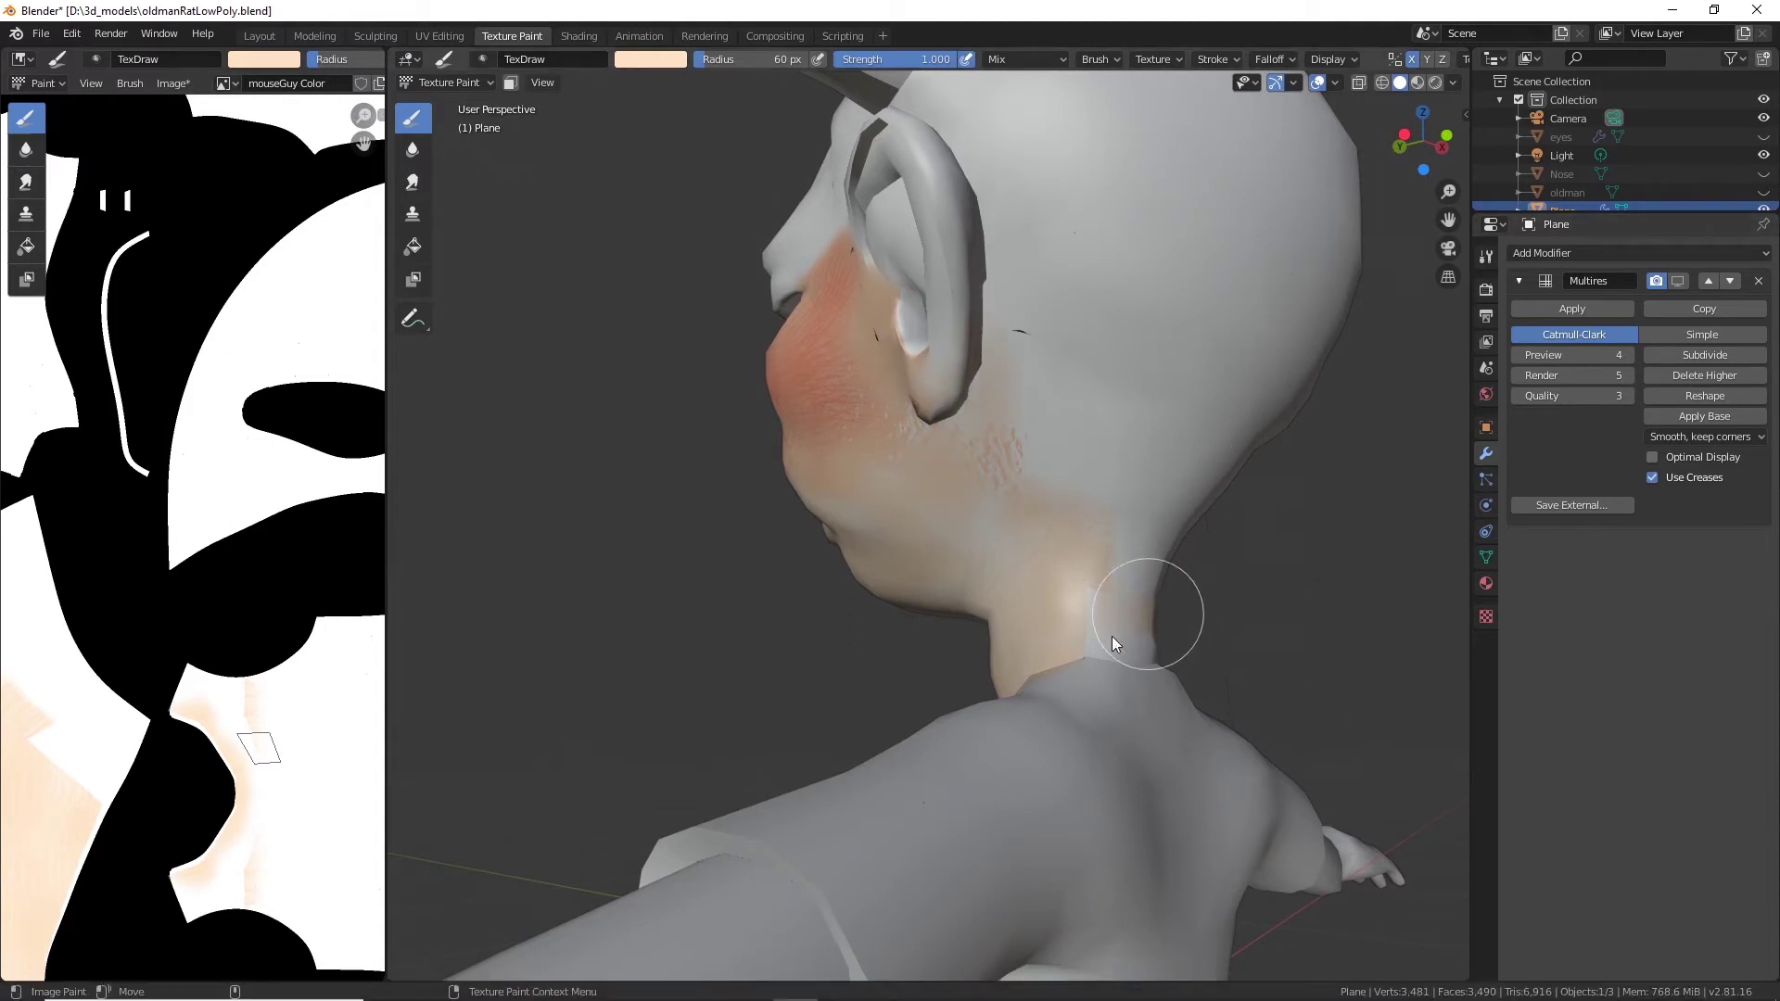
Airbrush pale peach over the back of the neck, the lower back of the head and behind the ear.
drag(1125, 636, 1153, 580)
middle_drag(1153, 581, 1026, 715)
mouse_move(1068, 676)
mouse_down()
mouse_move(898, 539)
mouse_move(900, 488)
mouse_move(822, 482)
mouse_move(977, 509)
mouse_up()
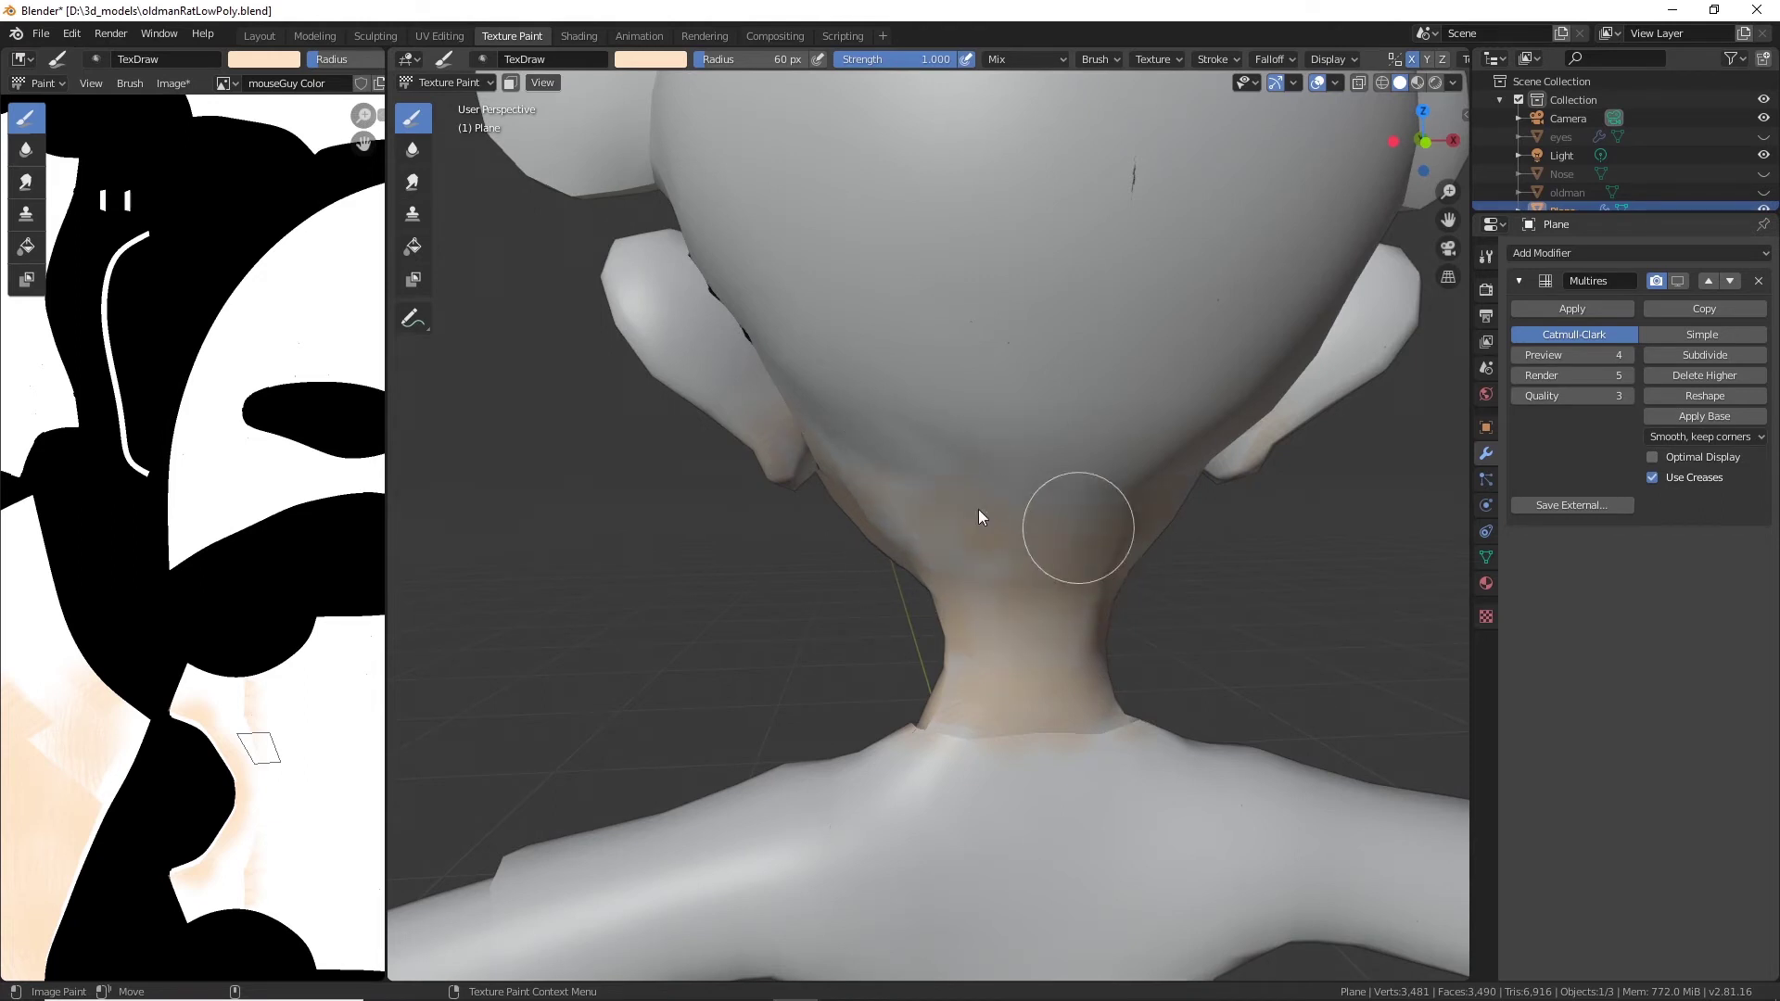
middle_drag(978, 509, 1028, 456)
mouse_move(1031, 464)
mouse_down()
mouse_move(971, 399)
mouse_move(1171, 438)
mouse_move(1137, 393)
mouse_move(909, 334)
mouse_move(1017, 457)
mouse_move(970, 561)
mouse_move(881, 292)
mouse_move(845, 339)
mouse_move(794, 228)
mouse_move(868, 277)
mouse_move(874, 233)
mouse_up()
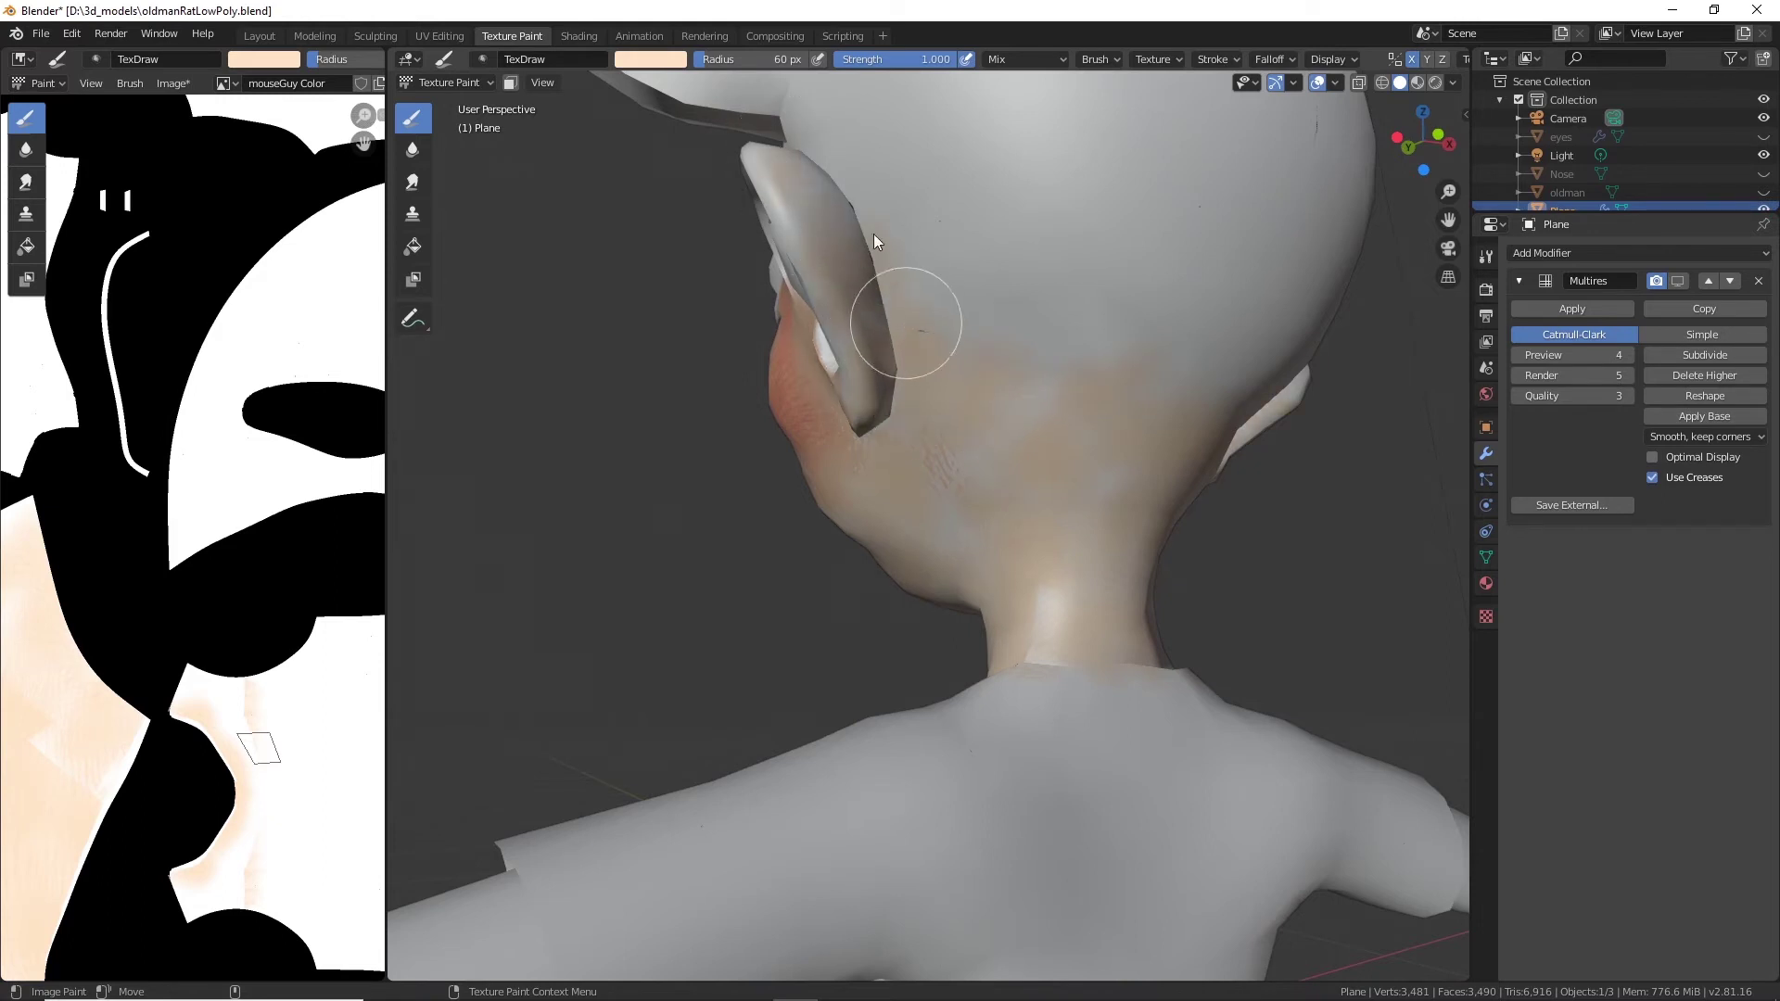
Widen the image editor around the face's UV island and set the brush radius to 139 px.
scroll(208, 733, down, 3)
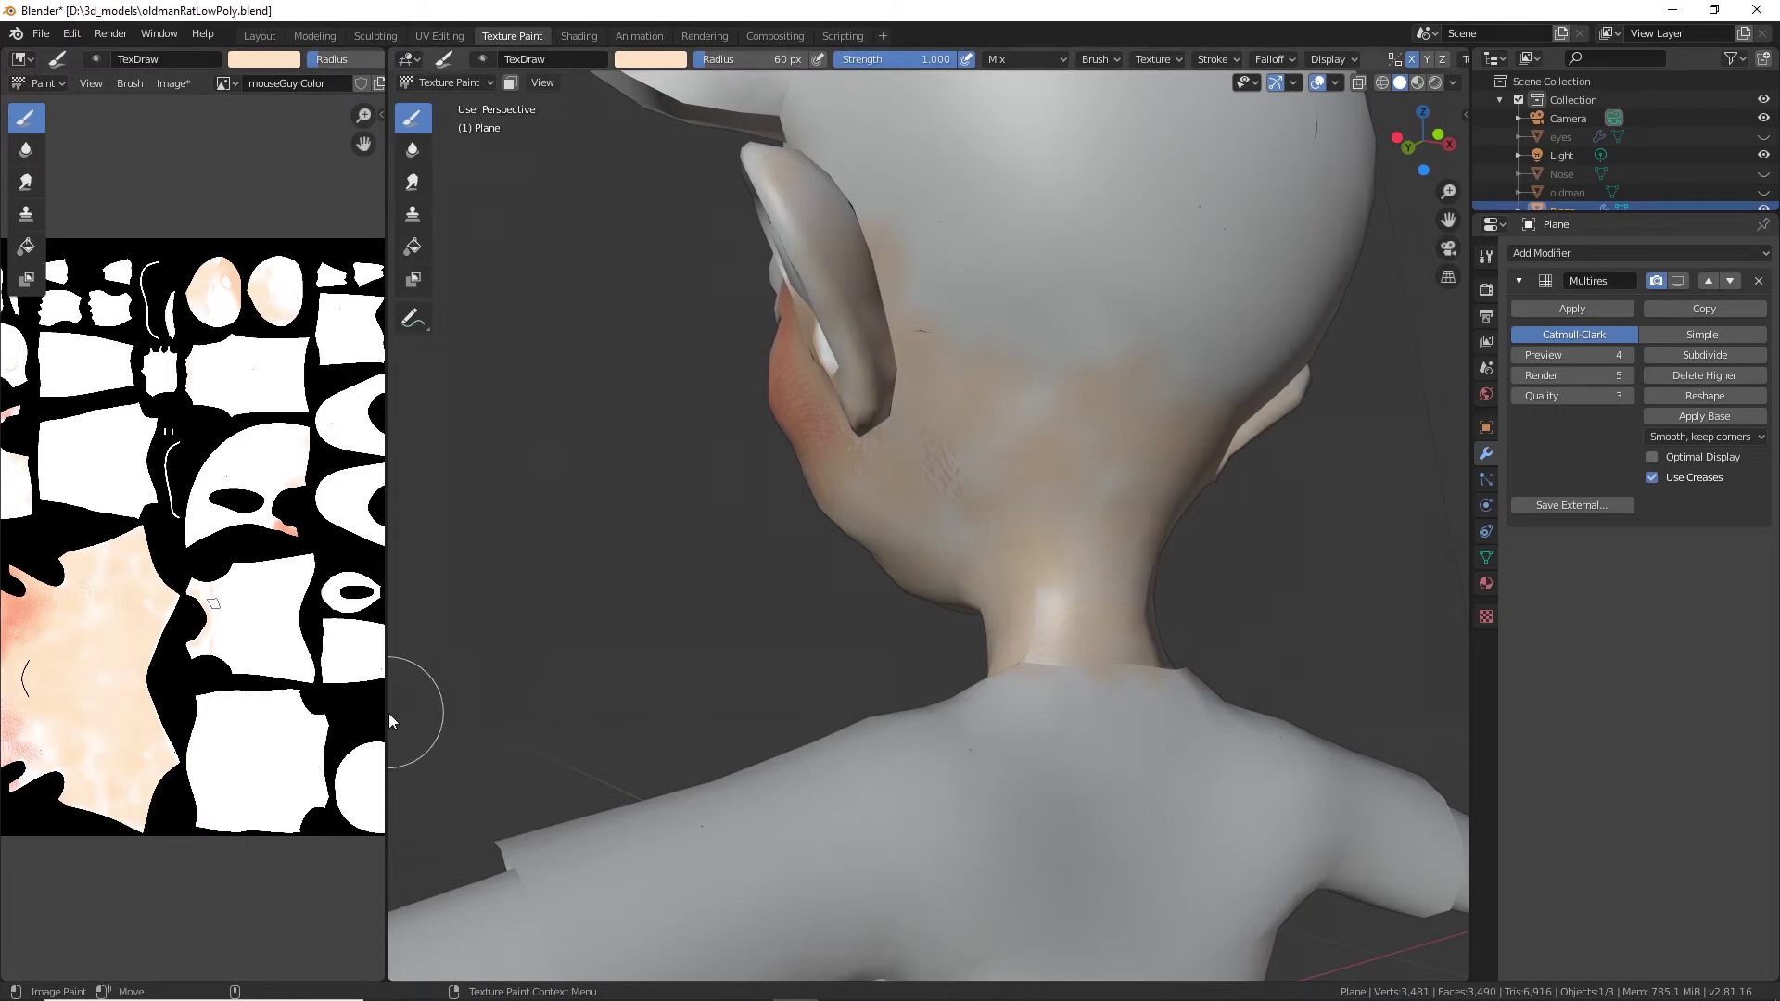
drag(384, 713, 912, 702)
scroll(389, 787, up, 4)
middle_drag(234, 670, 663, 405)
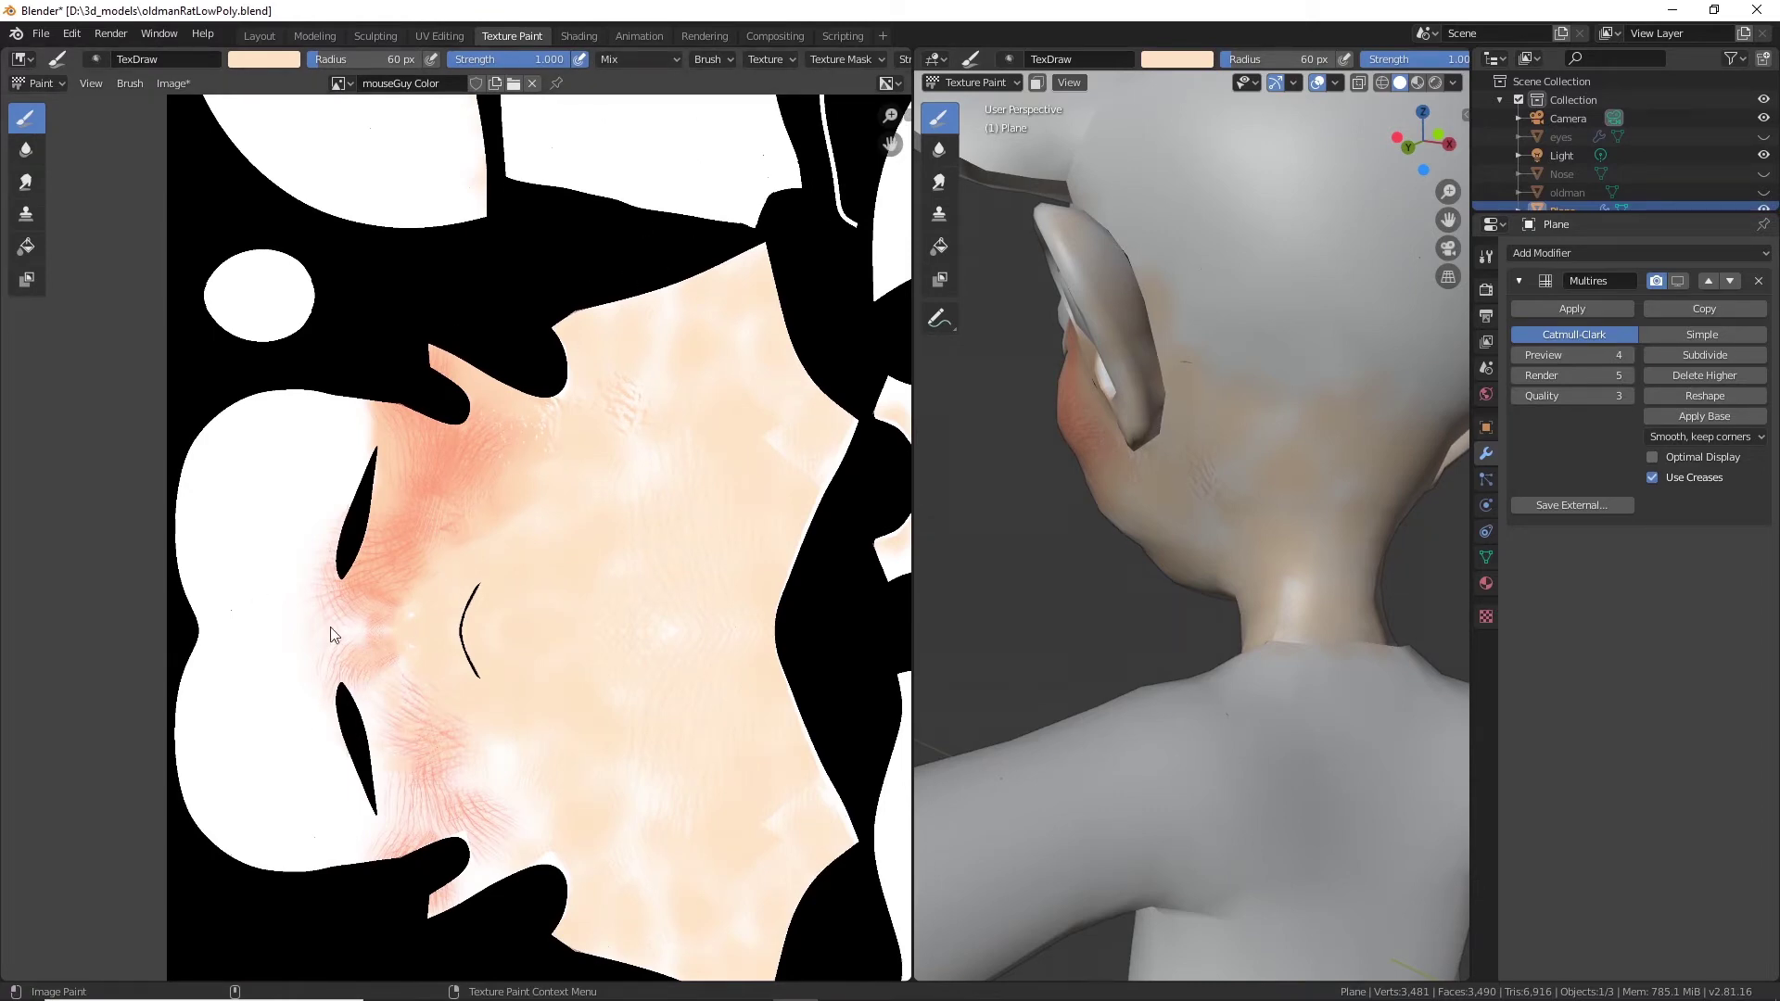
drag(324, 59, 341, 60)
Paint pale peach over the forehead and around the eyes on the face island of the mouseGuy Color image.
mouse_move(263, 709)
mouse_down()
mouse_move(250, 683)
mouse_move(318, 791)
mouse_move(311, 749)
mouse_move(306, 837)
mouse_move(381, 832)
mouse_move(393, 744)
mouse_move(337, 783)
mouse_move(345, 705)
mouse_move(338, 742)
mouse_move(329, 712)
mouse_move(445, 881)
mouse_move(453, 804)
mouse_move(436, 862)
mouse_move(451, 855)
mouse_move(463, 881)
mouse_move(352, 876)
mouse_move(409, 837)
mouse_move(331, 839)
mouse_move(330, 861)
mouse_move(232, 834)
mouse_move(181, 760)
mouse_move(193, 831)
mouse_move(186, 704)
mouse_move(215, 487)
mouse_up()
mouse_move(250, 427)
mouse_down()
mouse_move(246, 472)
mouse_move(282, 433)
mouse_move(345, 441)
mouse_move(324, 463)
mouse_move(381, 478)
mouse_move(412, 437)
mouse_move(470, 471)
mouse_move(473, 404)
mouse_move(439, 376)
mouse_move(391, 433)
mouse_move(263, 404)
mouse_move(324, 506)
mouse_move(276, 541)
mouse_move(304, 585)
mouse_move(249, 568)
mouse_move(240, 738)
mouse_up()
mouse_move(324, 553)
mouse_down()
mouse_move(314, 617)
mouse_move(347, 649)
mouse_up()
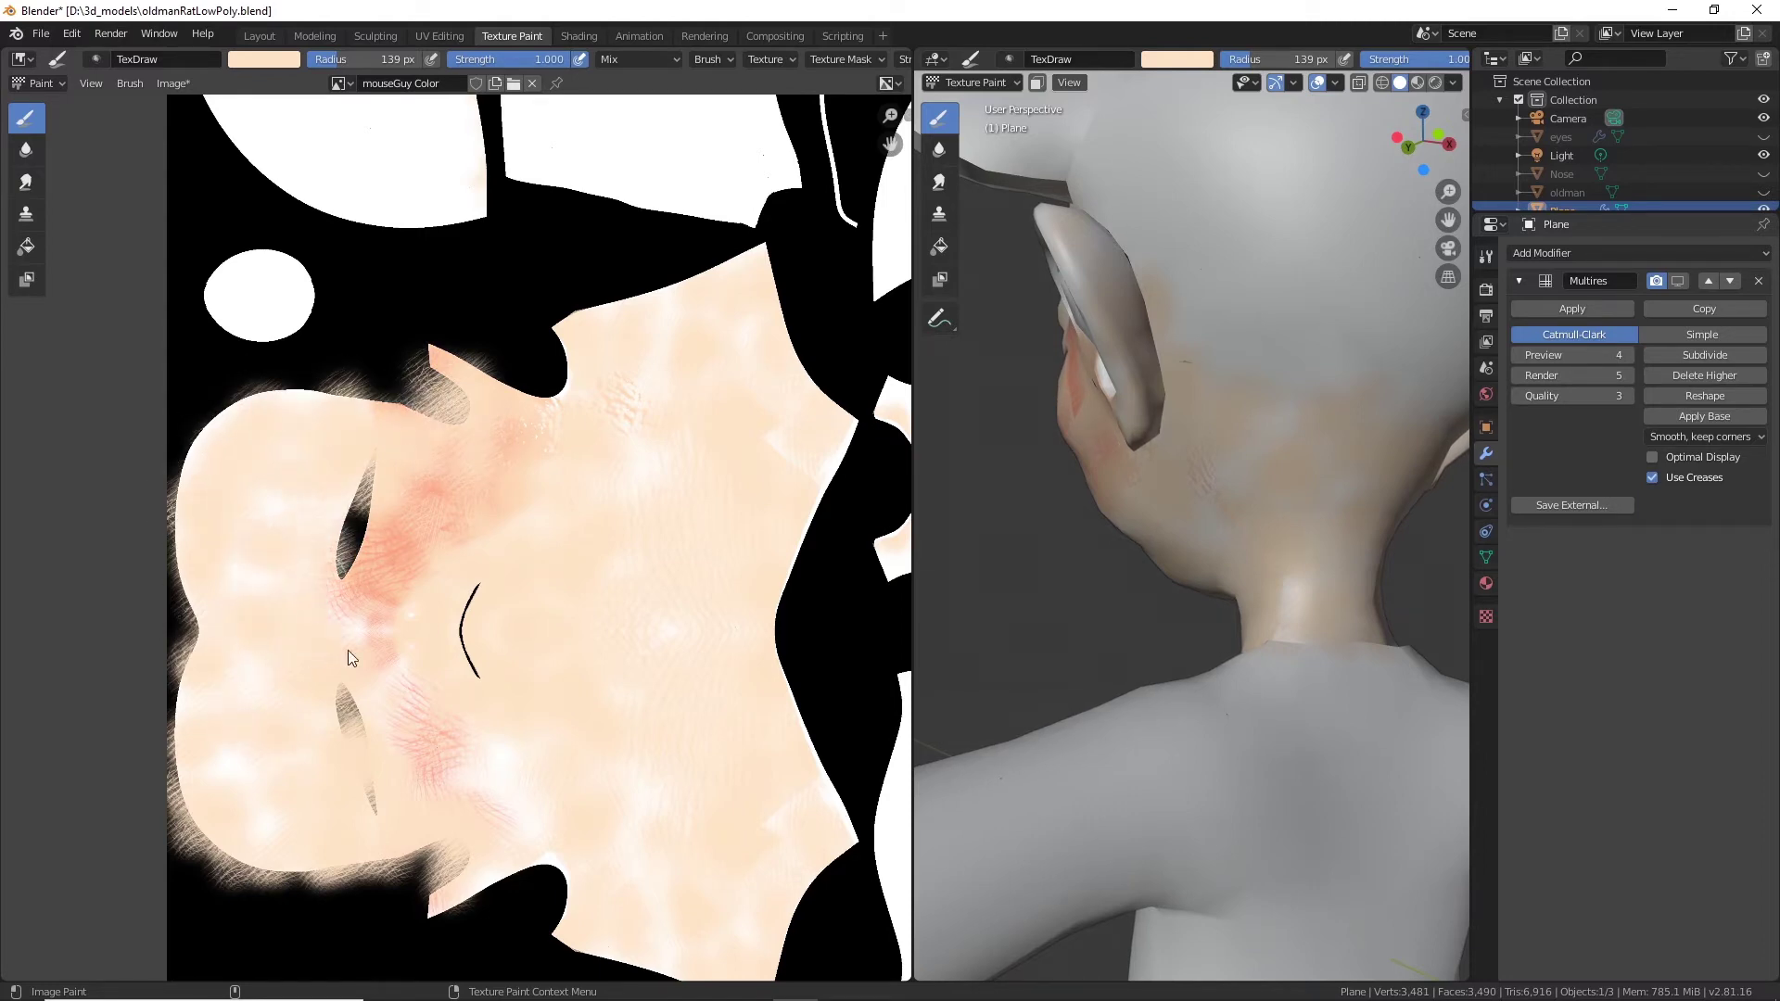
Soften the salmon cheek areas with pale peach and fill the remaining white patches toward the neck on the face island.
mouse_move(369, 527)
mouse_down()
mouse_move(326, 590)
mouse_move(388, 506)
mouse_up()
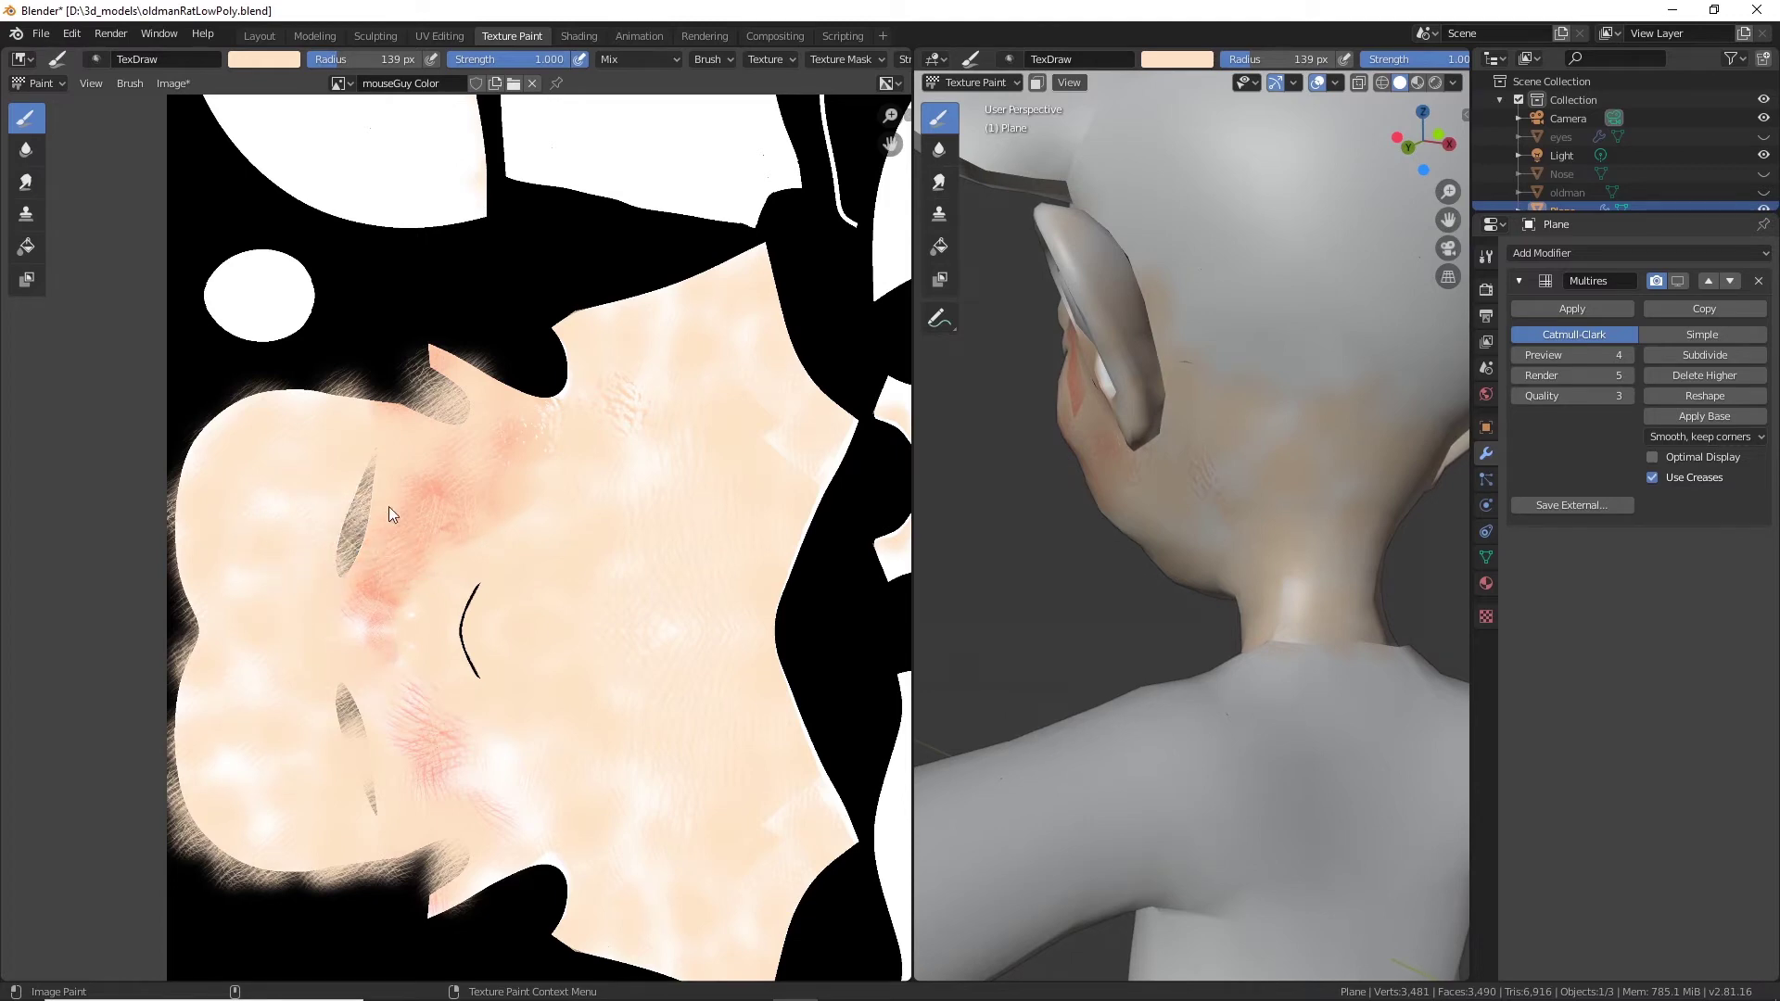
mouse_move(200, 481)
mouse_down()
mouse_move(252, 413)
mouse_move(217, 442)
mouse_move(308, 425)
mouse_up()
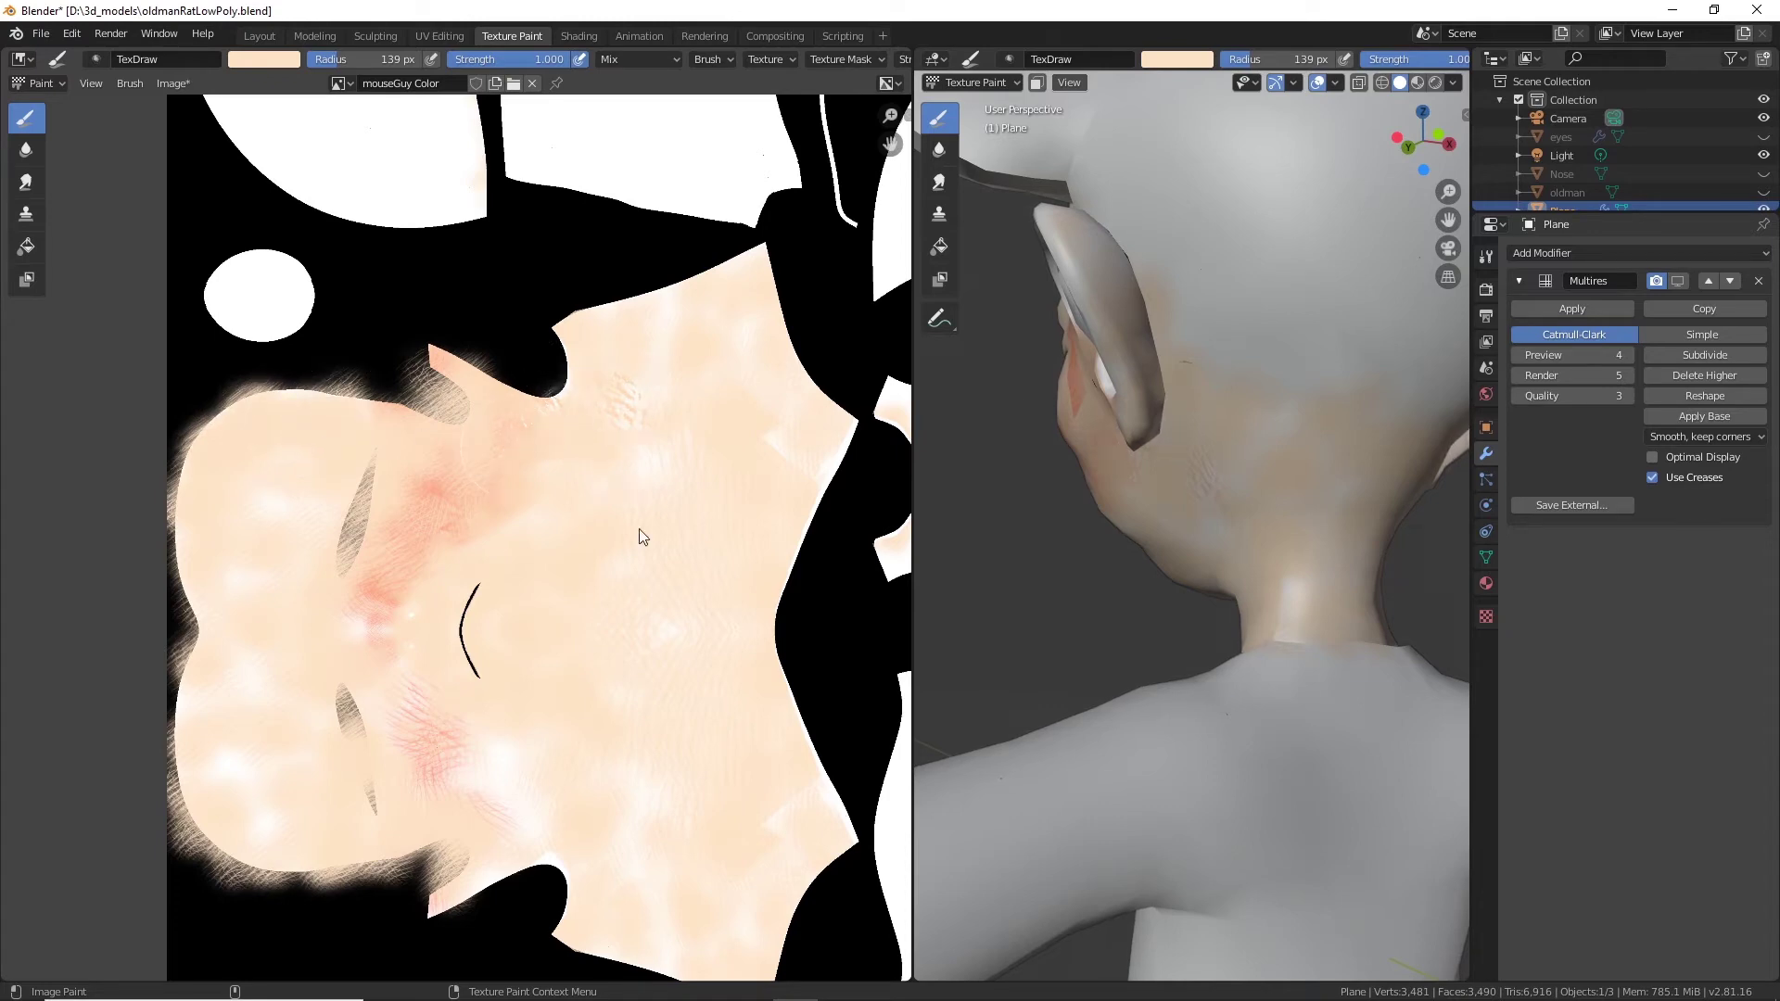
mouse_move(638, 528)
mouse_down()
mouse_move(672, 359)
mouse_move(746, 543)
mouse_move(812, 476)
mouse_move(814, 444)
mouse_move(804, 470)
mouse_move(838, 444)
mouse_move(783, 325)
mouse_move(740, 343)
mouse_move(807, 781)
mouse_up()
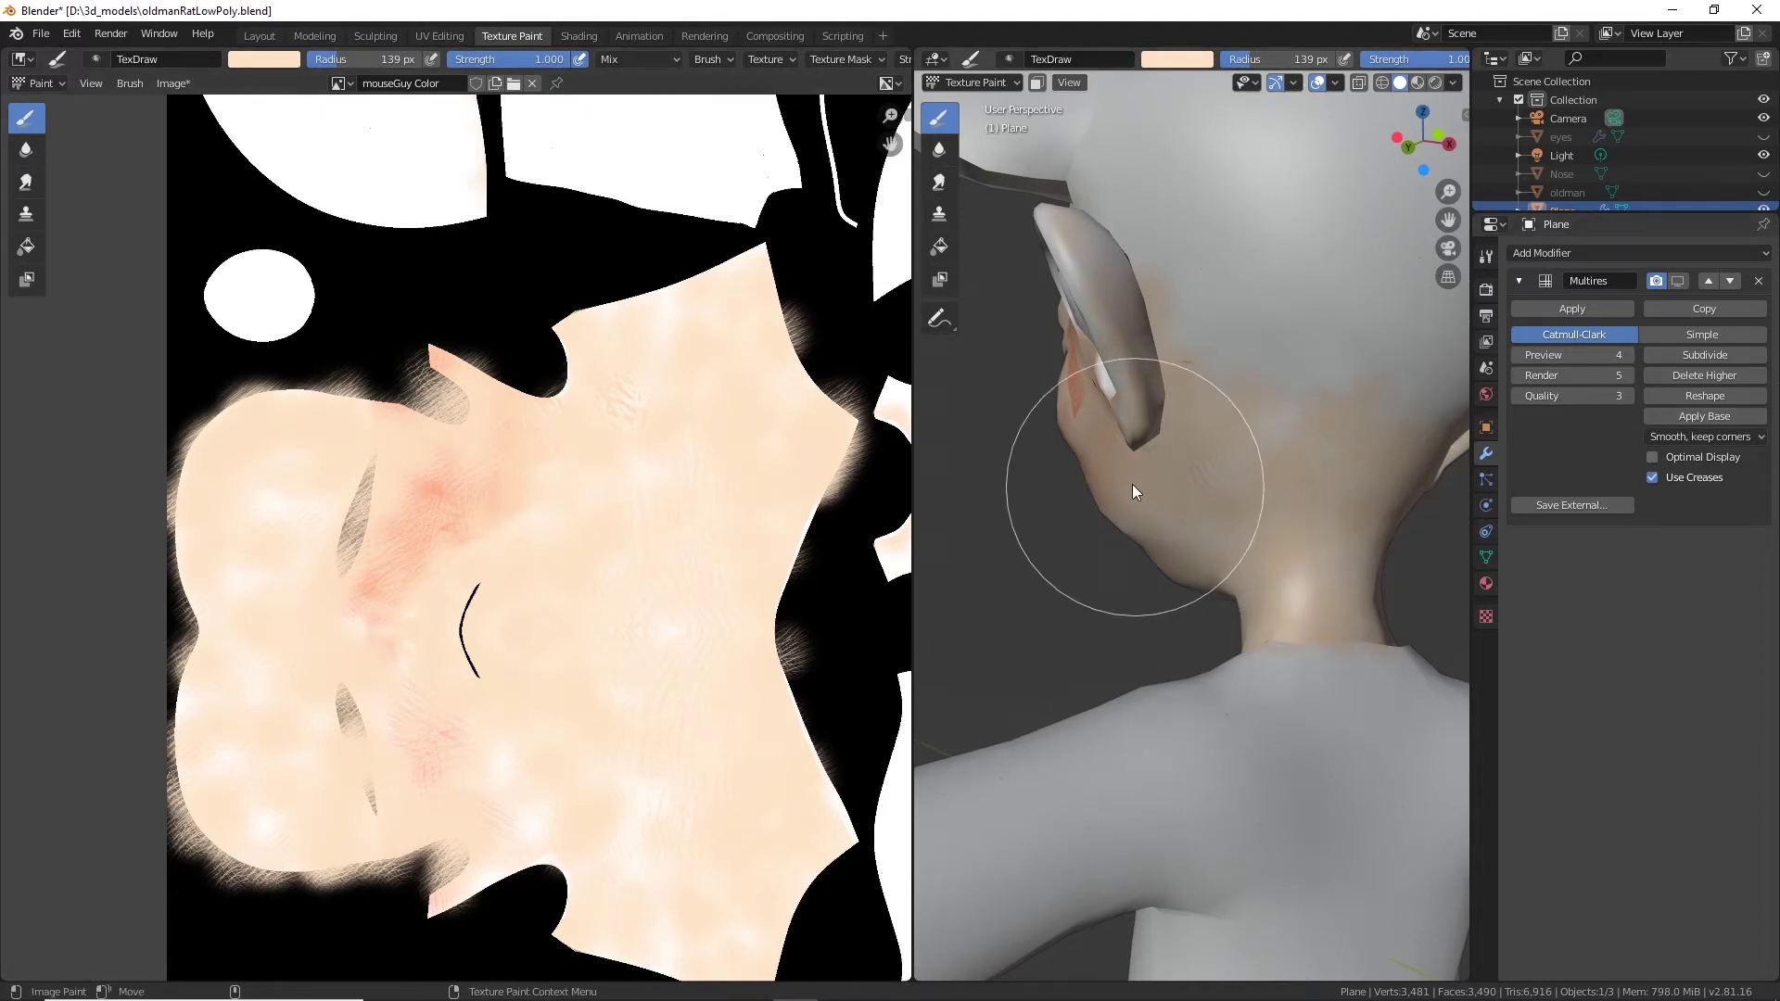
Paint pale peach over the jaw below the ear, the skin behind it, the earlobe and the ear's lower opening.
middle_drag(1132, 484, 1135, 556)
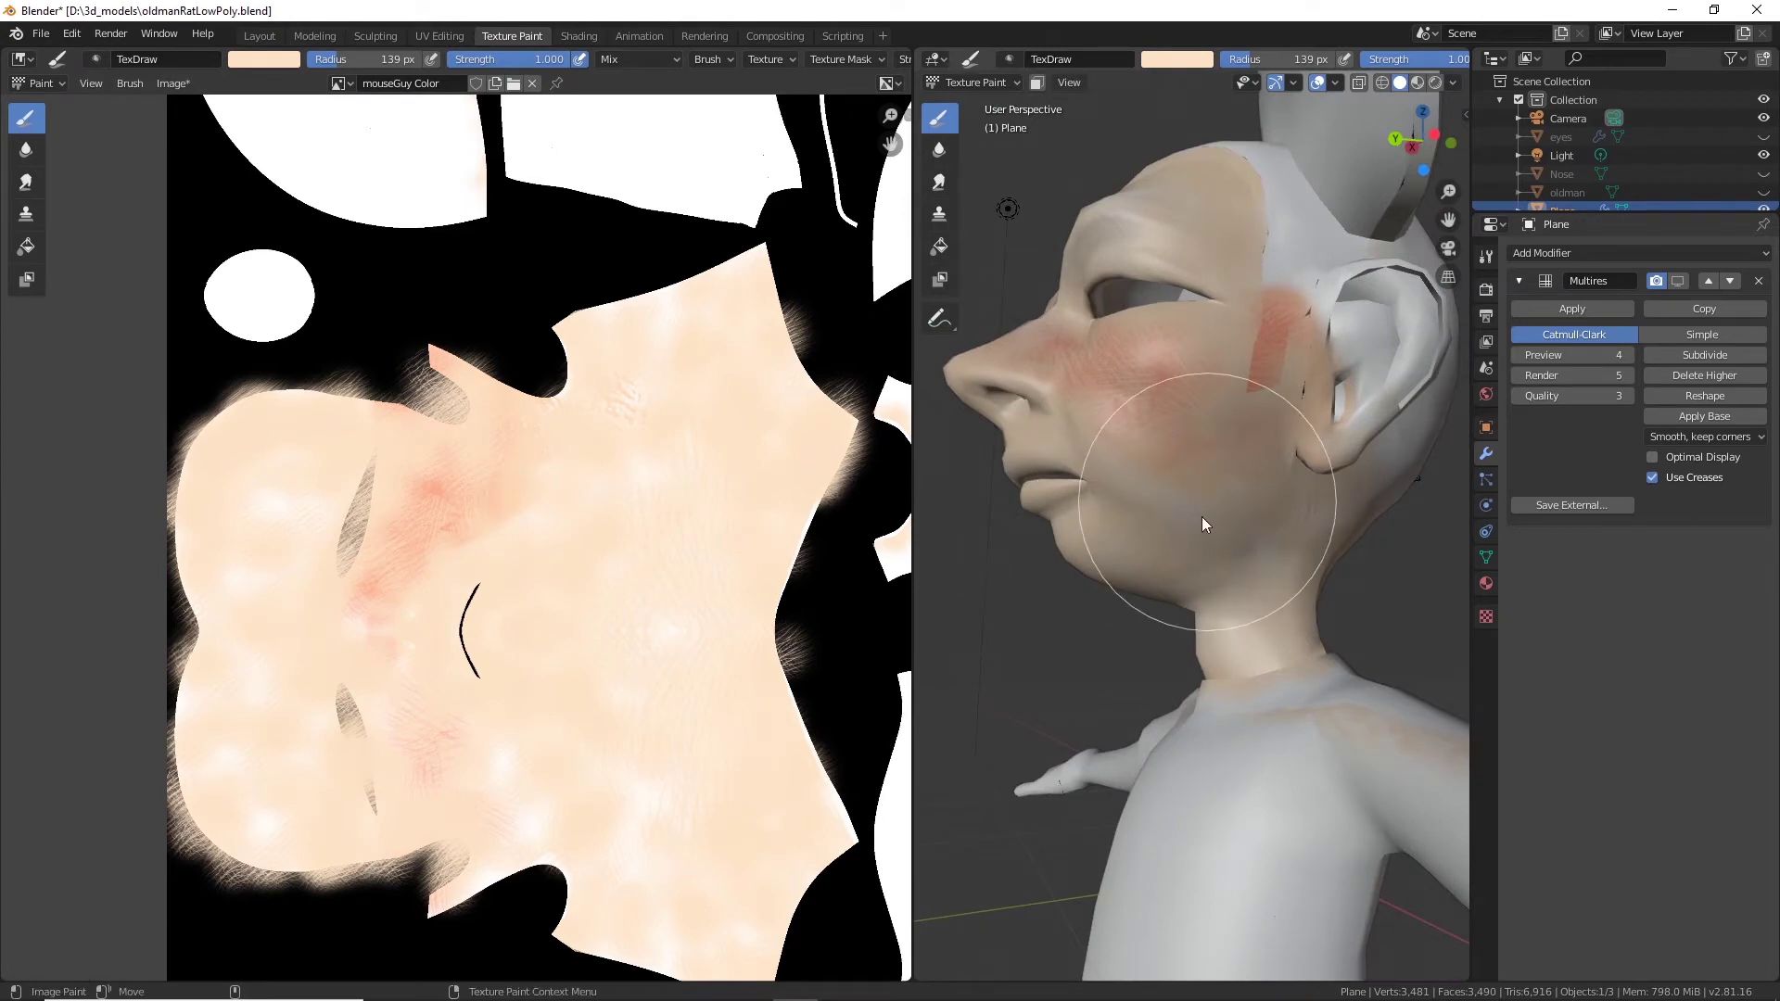
scroll(1204, 516, up, 4)
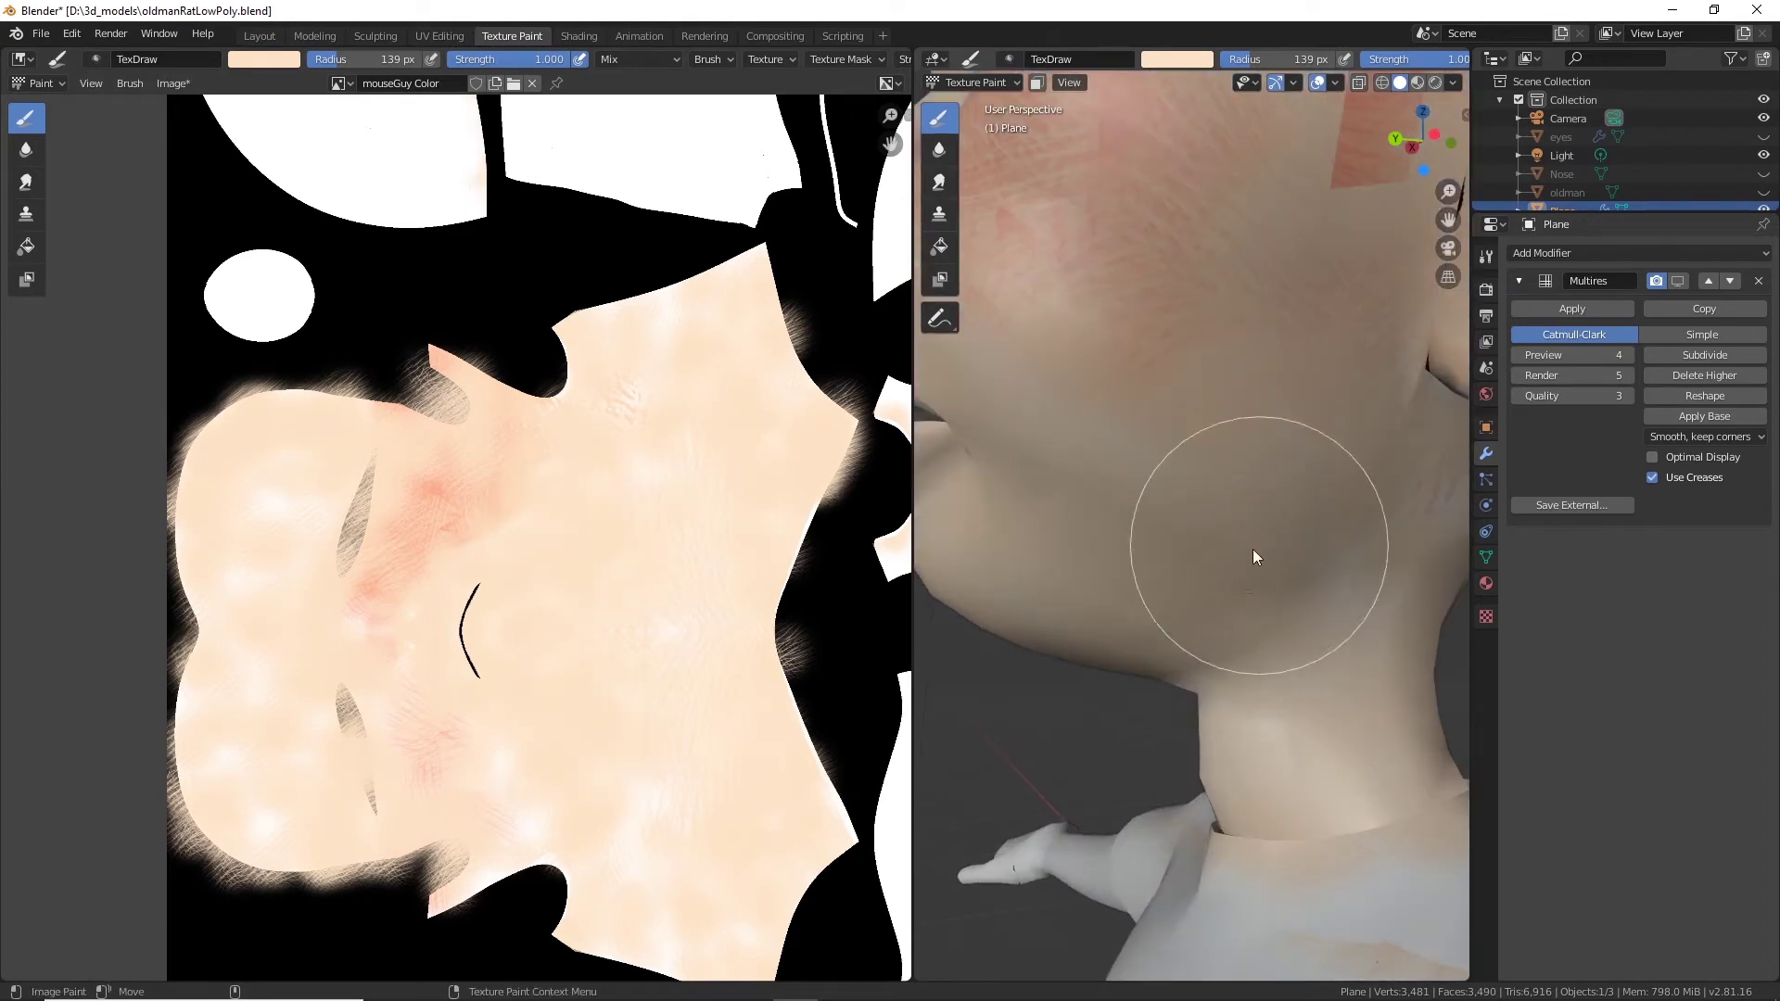
middle_drag(1347, 581, 1114, 584)
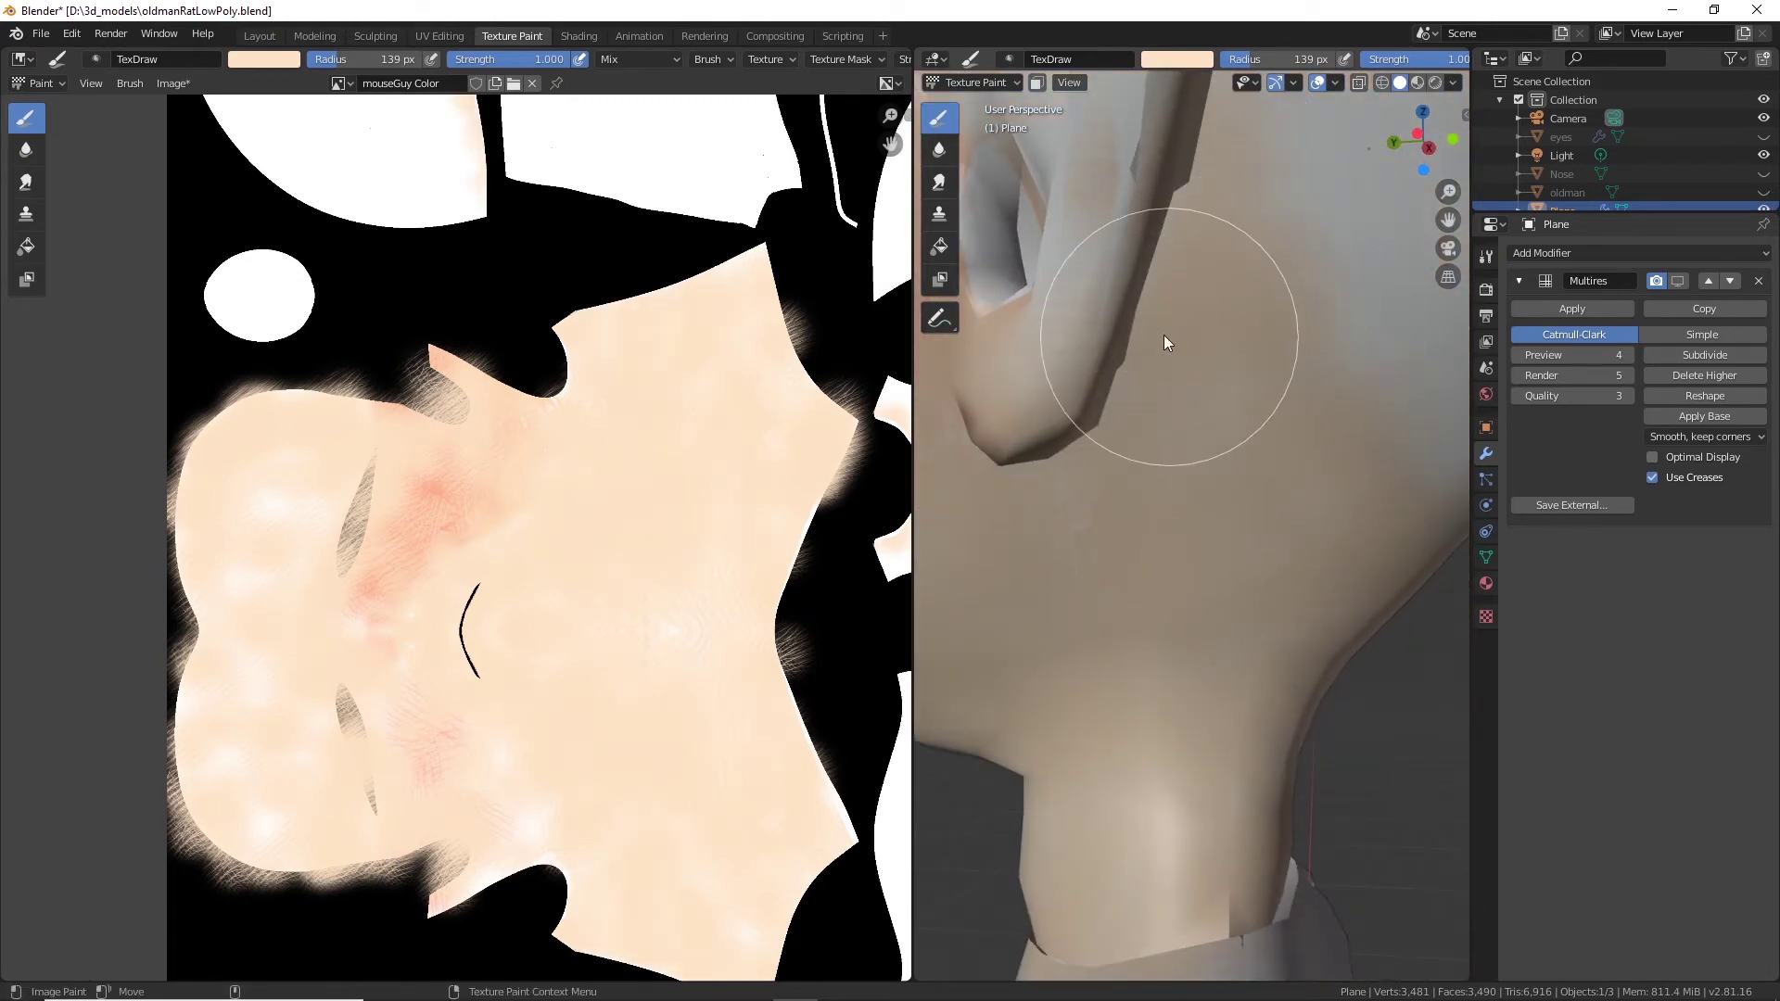
middle_drag(1133, 319, 1140, 467)
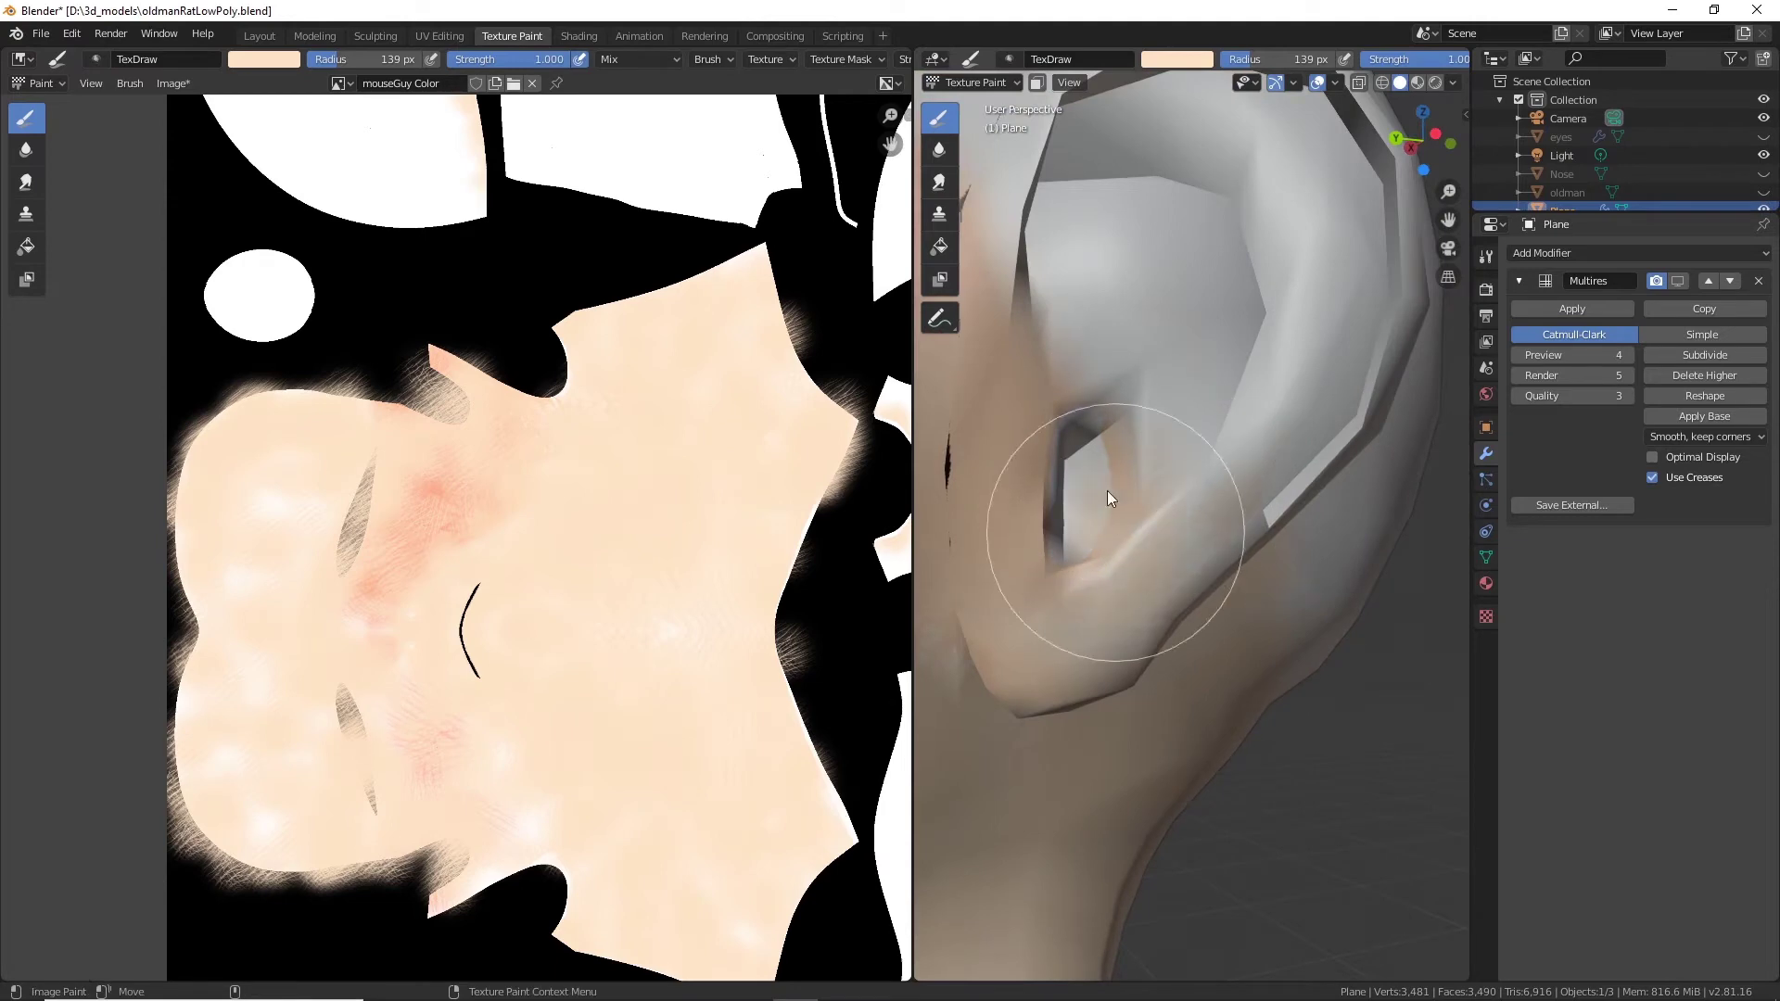
mouse_move(1108, 493)
mouse_down()
mouse_move(1073, 516)
mouse_move(1051, 653)
mouse_move(1283, 462)
mouse_move(1235, 549)
mouse_up()
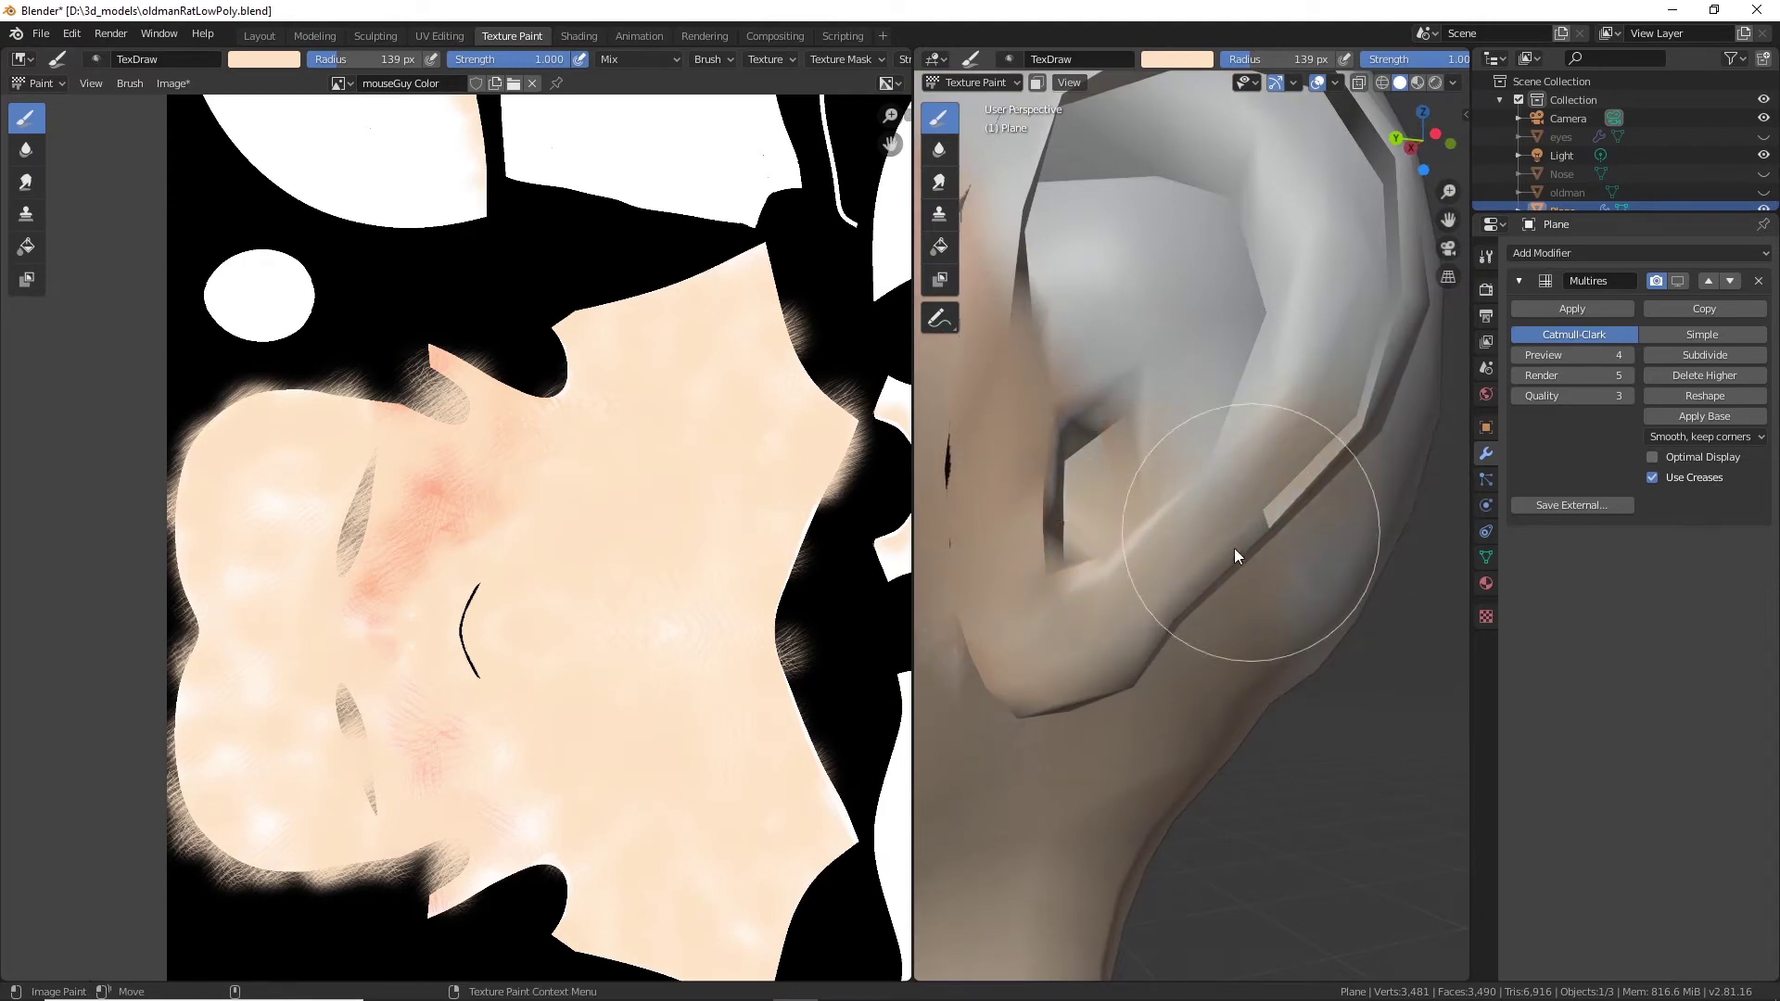
Paint pale peach inside the ear and over the salmon patch in front of it.
mouse_move(1298, 364)
middle_down()
mouse_move(1268, 414)
mouse_move(1260, 376)
middle_up()
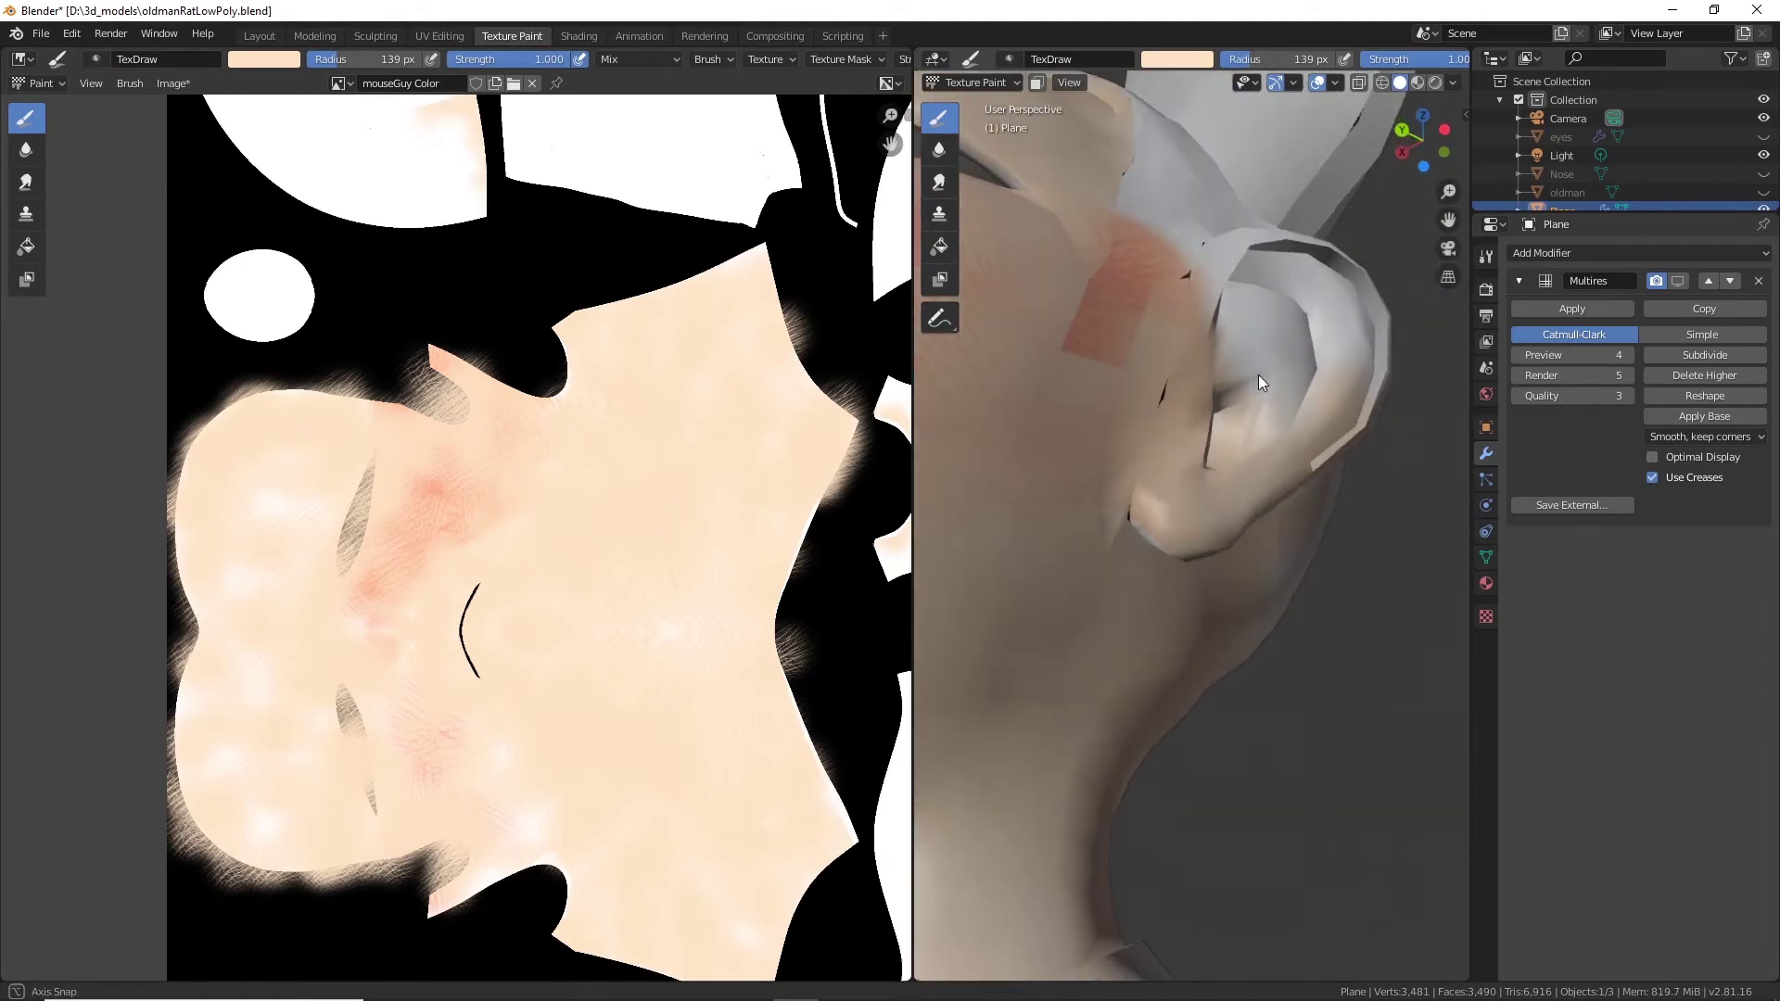
mouse_move(1259, 383)
mouse_down()
mouse_move(1240, 421)
mouse_move(1292, 358)
mouse_move(1288, 304)
mouse_move(1393, 326)
mouse_move(1239, 443)
mouse_up()
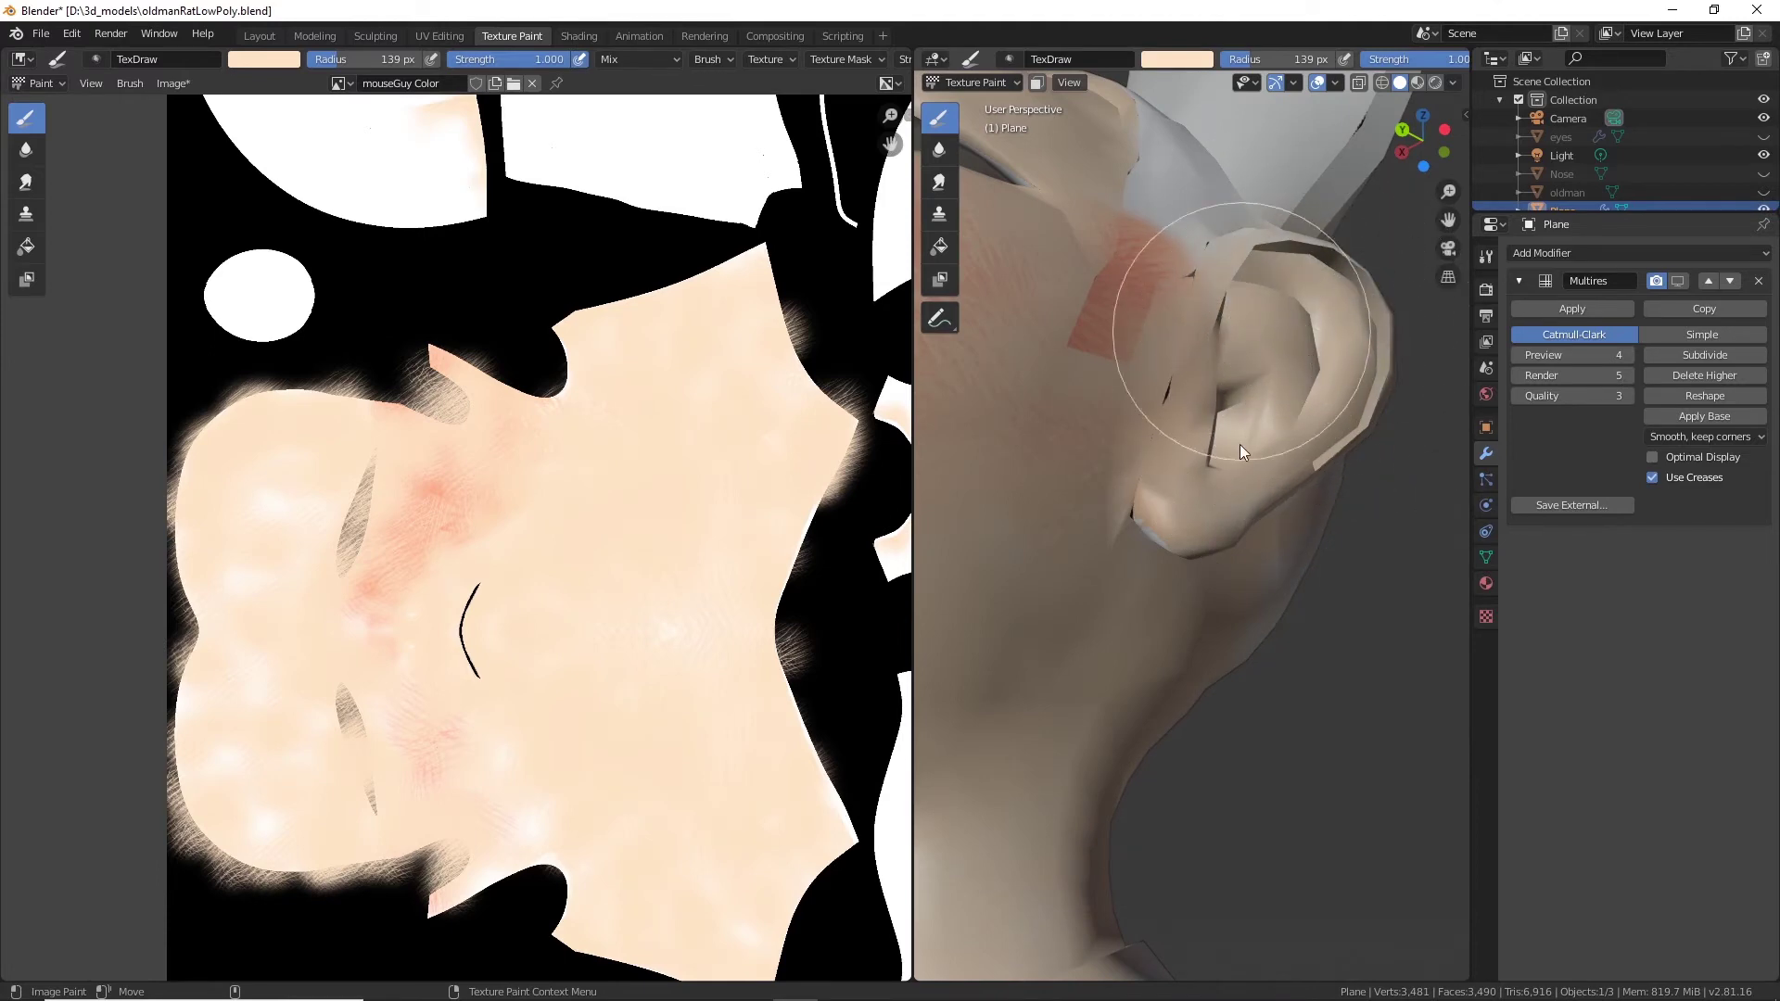
mouse_move(1238, 443)
middle_down()
mouse_move(1271, 474)
mouse_move(1244, 496)
middle_up()
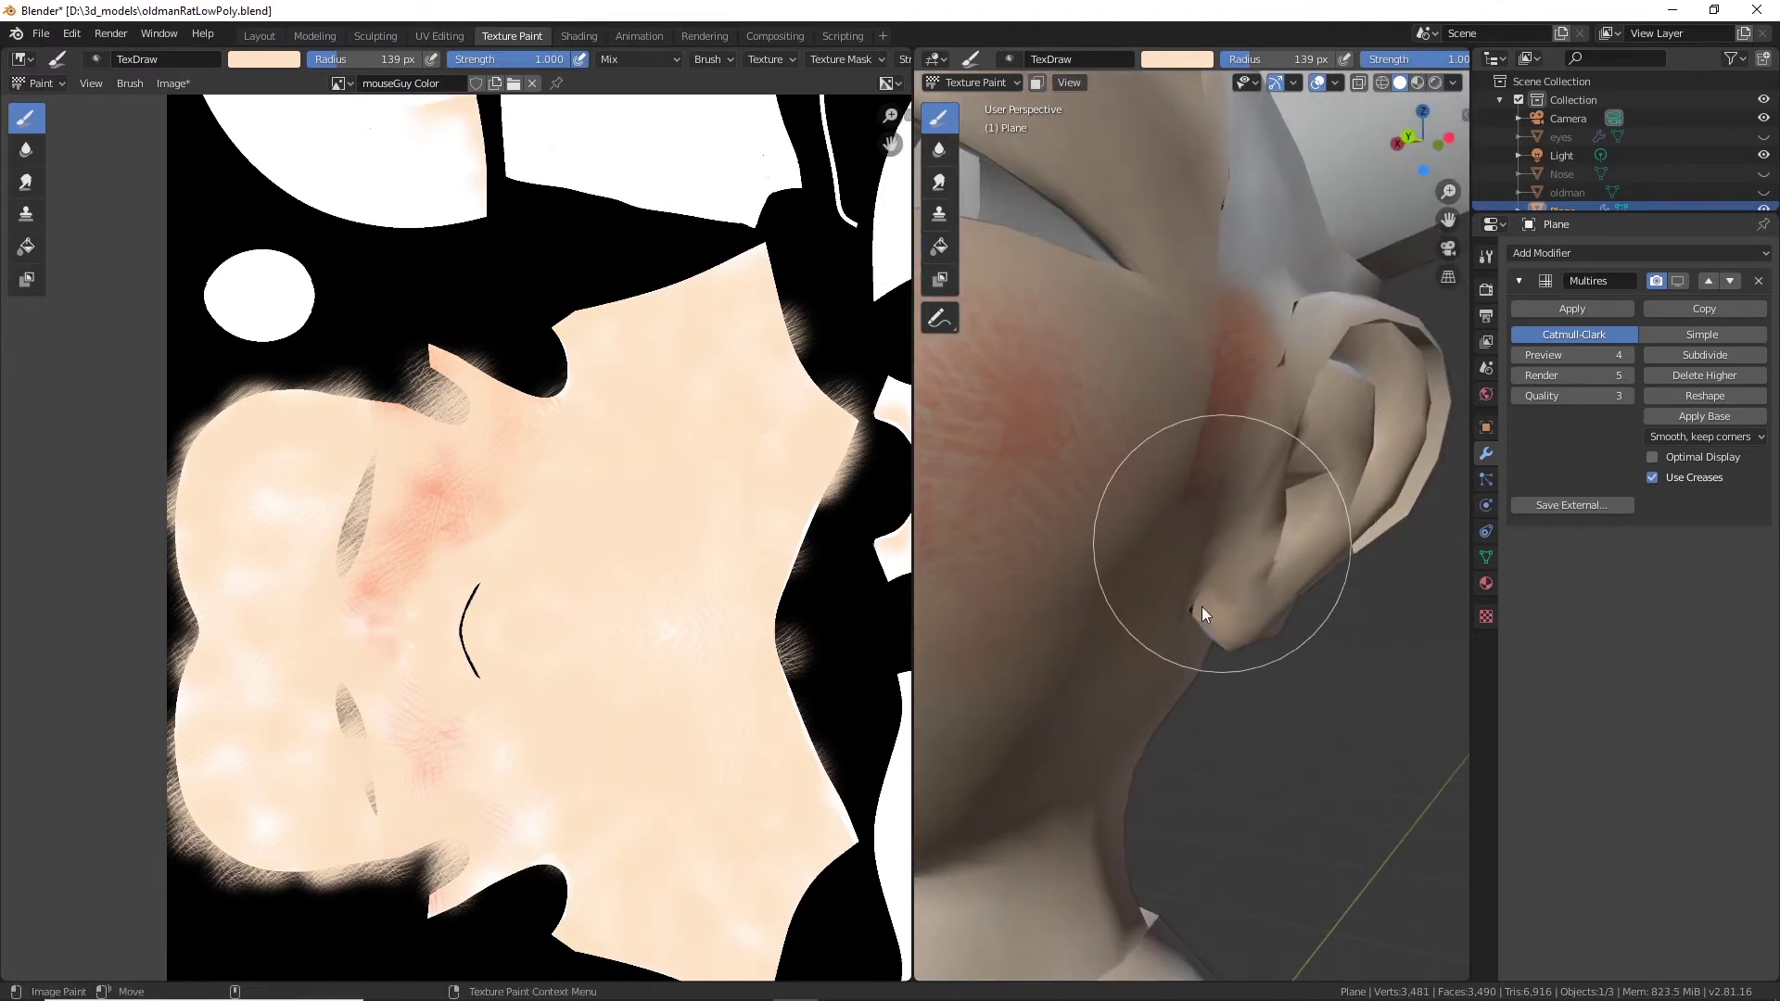
mouse_move(1202, 607)
mouse_down()
mouse_move(1260, 685)
mouse_move(1270, 463)
mouse_move(1307, 298)
mouse_move(1233, 425)
mouse_up()
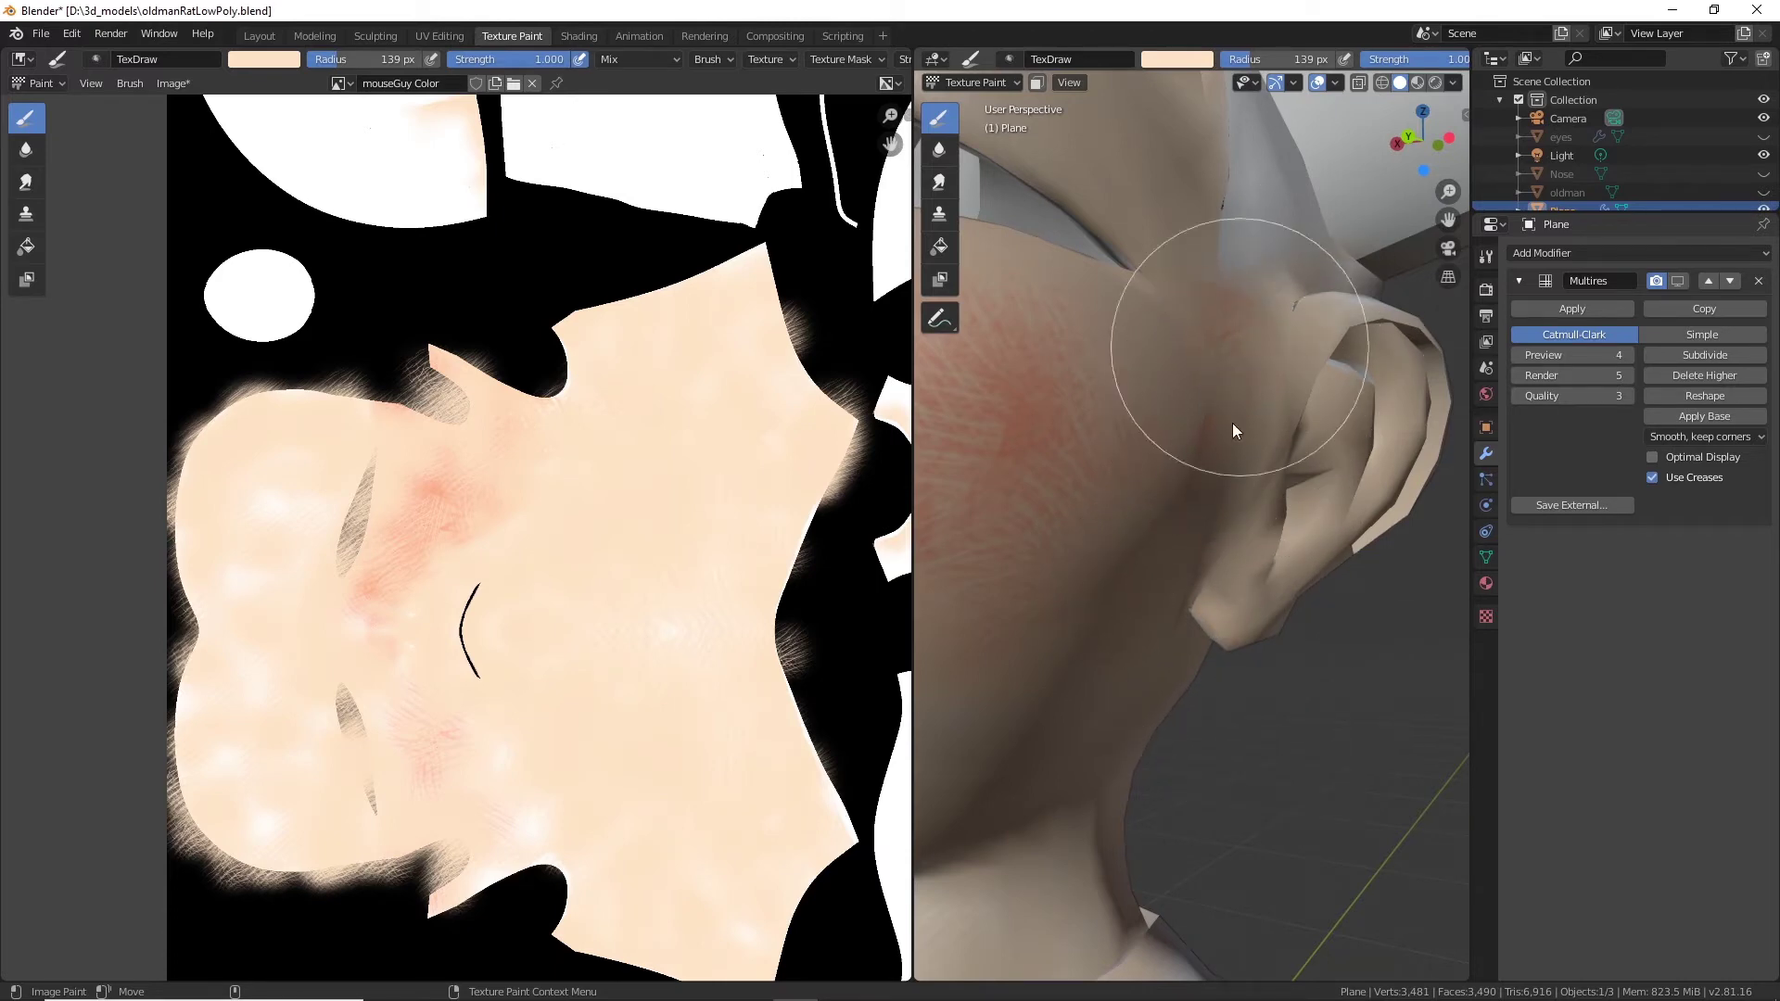
Cover the ear's upper rim, its back side and the head area around its top with pale peach.
middle_drag(1260, 402, 1094, 604)
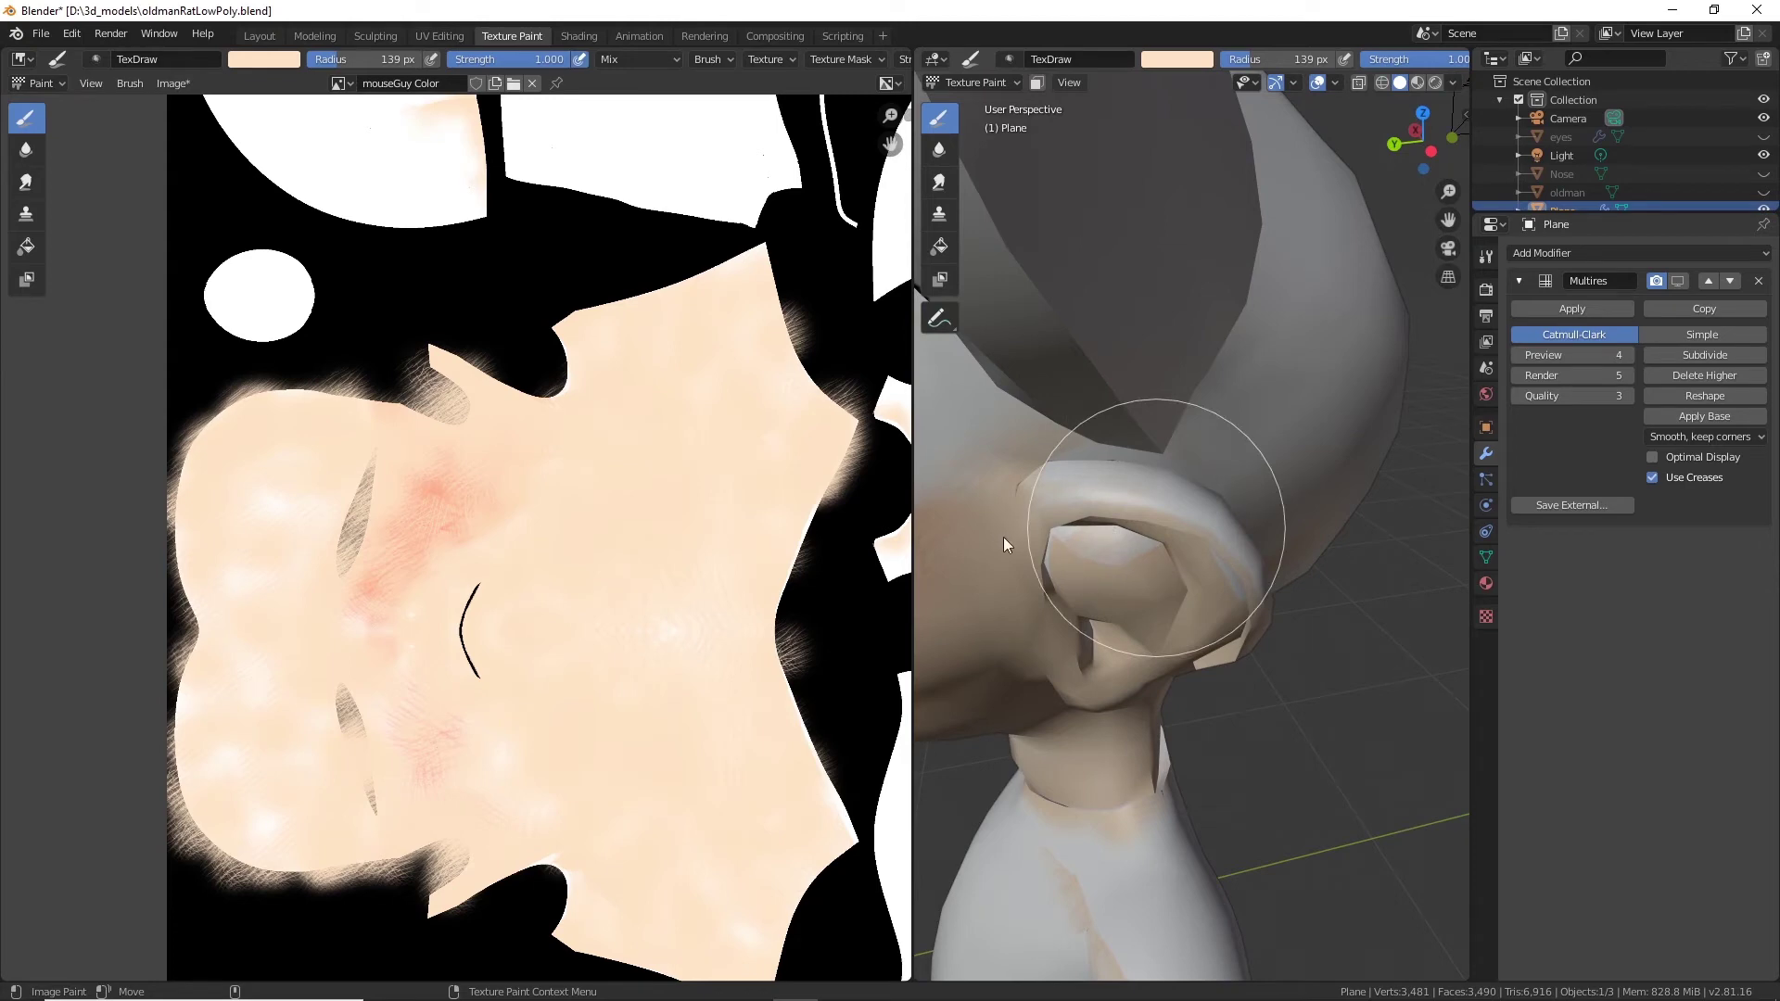
mouse_move(1094, 482)
middle_down()
mouse_move(1022, 515)
mouse_move(982, 494)
middle_up()
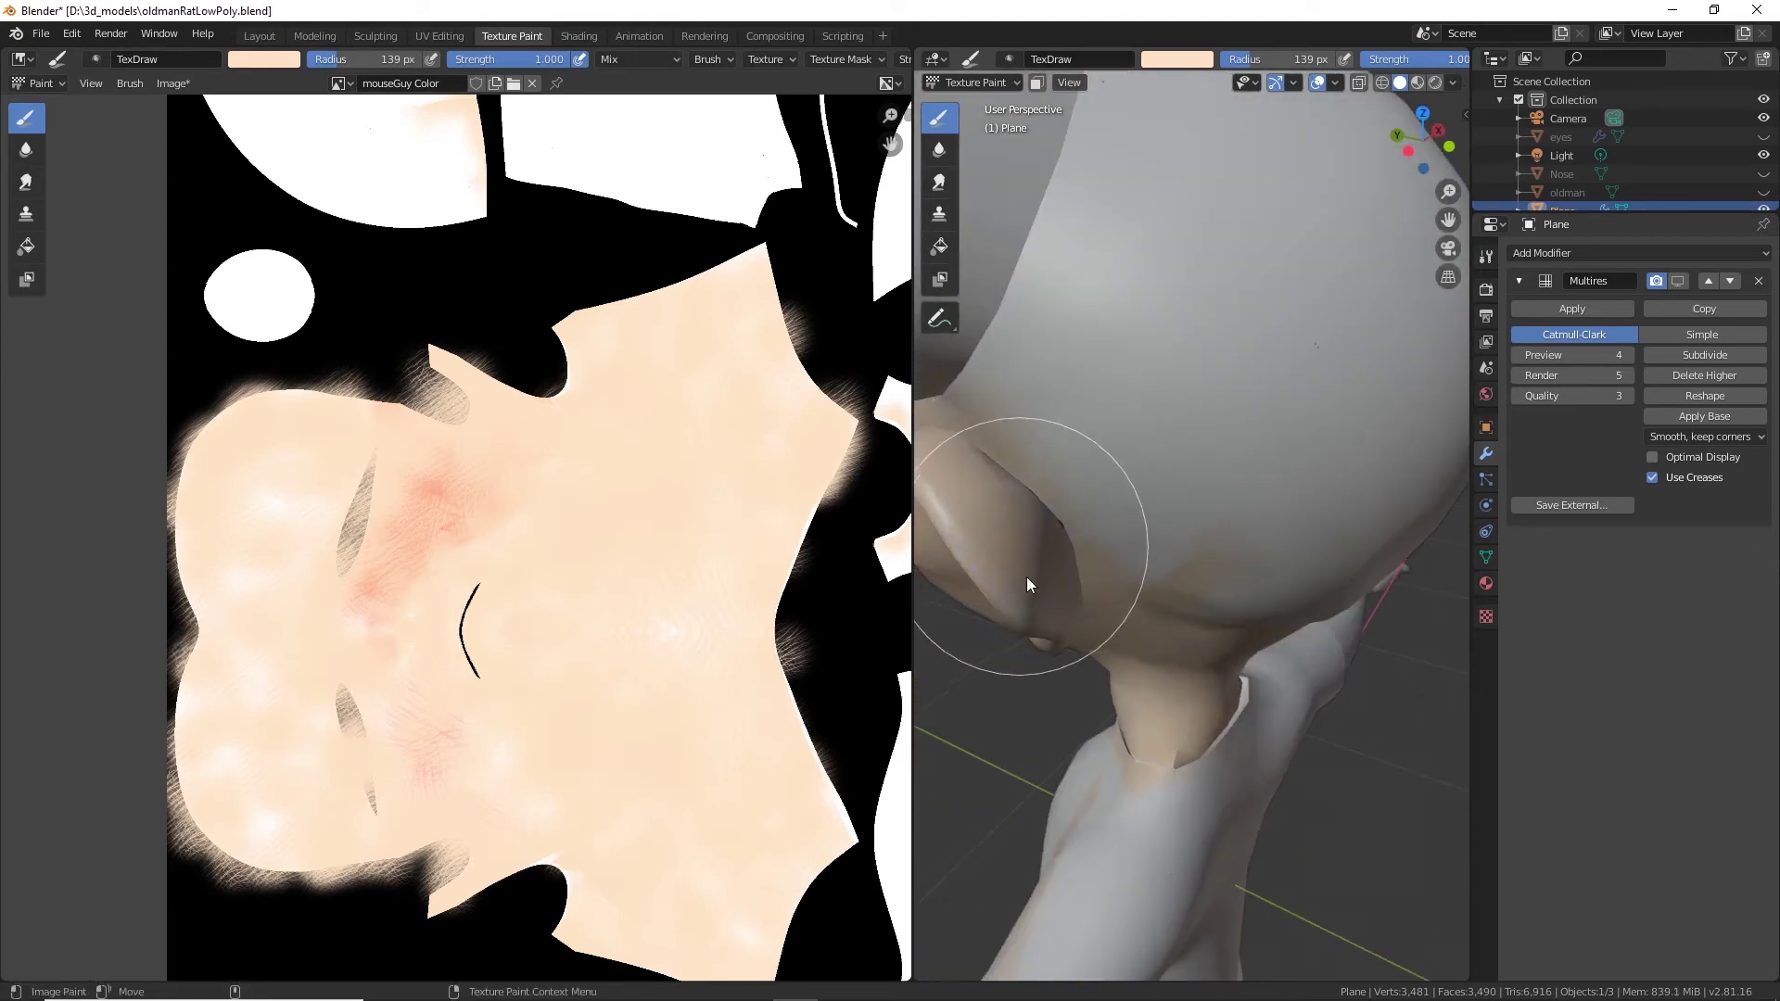
mouse_move(1027, 577)
mouse_down()
mouse_move(999, 484)
mouse_move(1026, 525)
mouse_up()
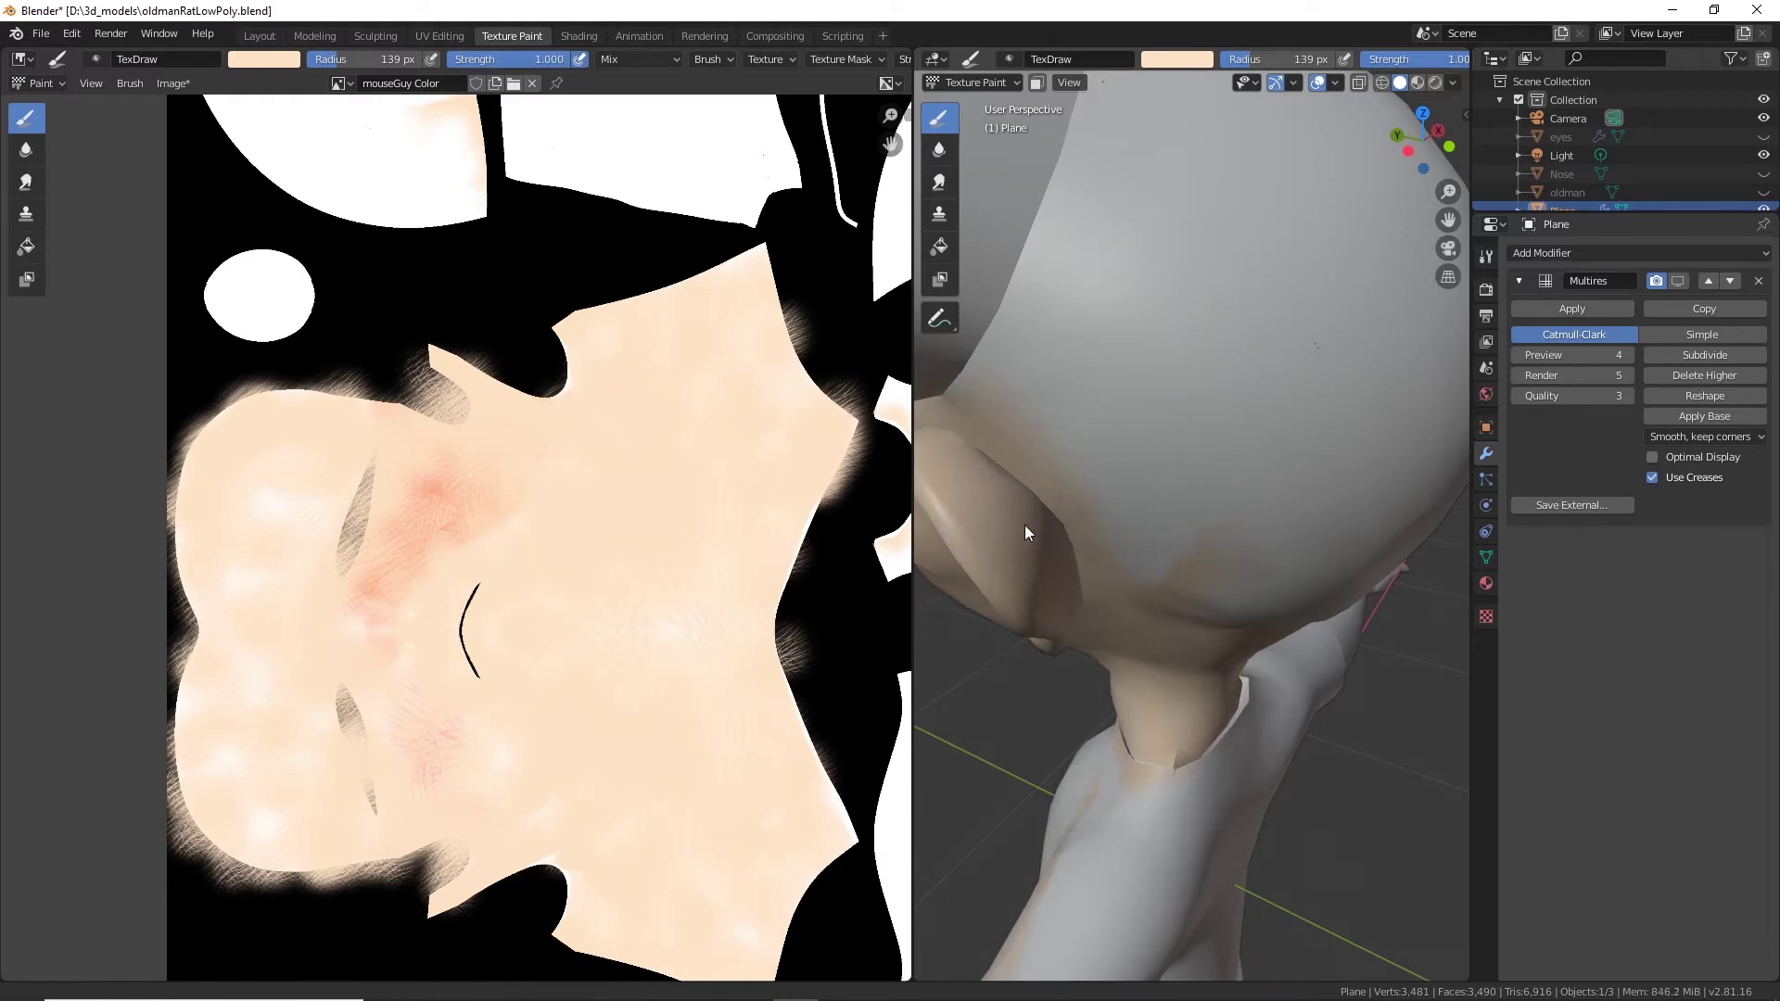
mouse_move(1026, 525)
middle_down()
mouse_move(1136, 586)
mouse_move(1237, 552)
mouse_move(1118, 484)
middle_up()
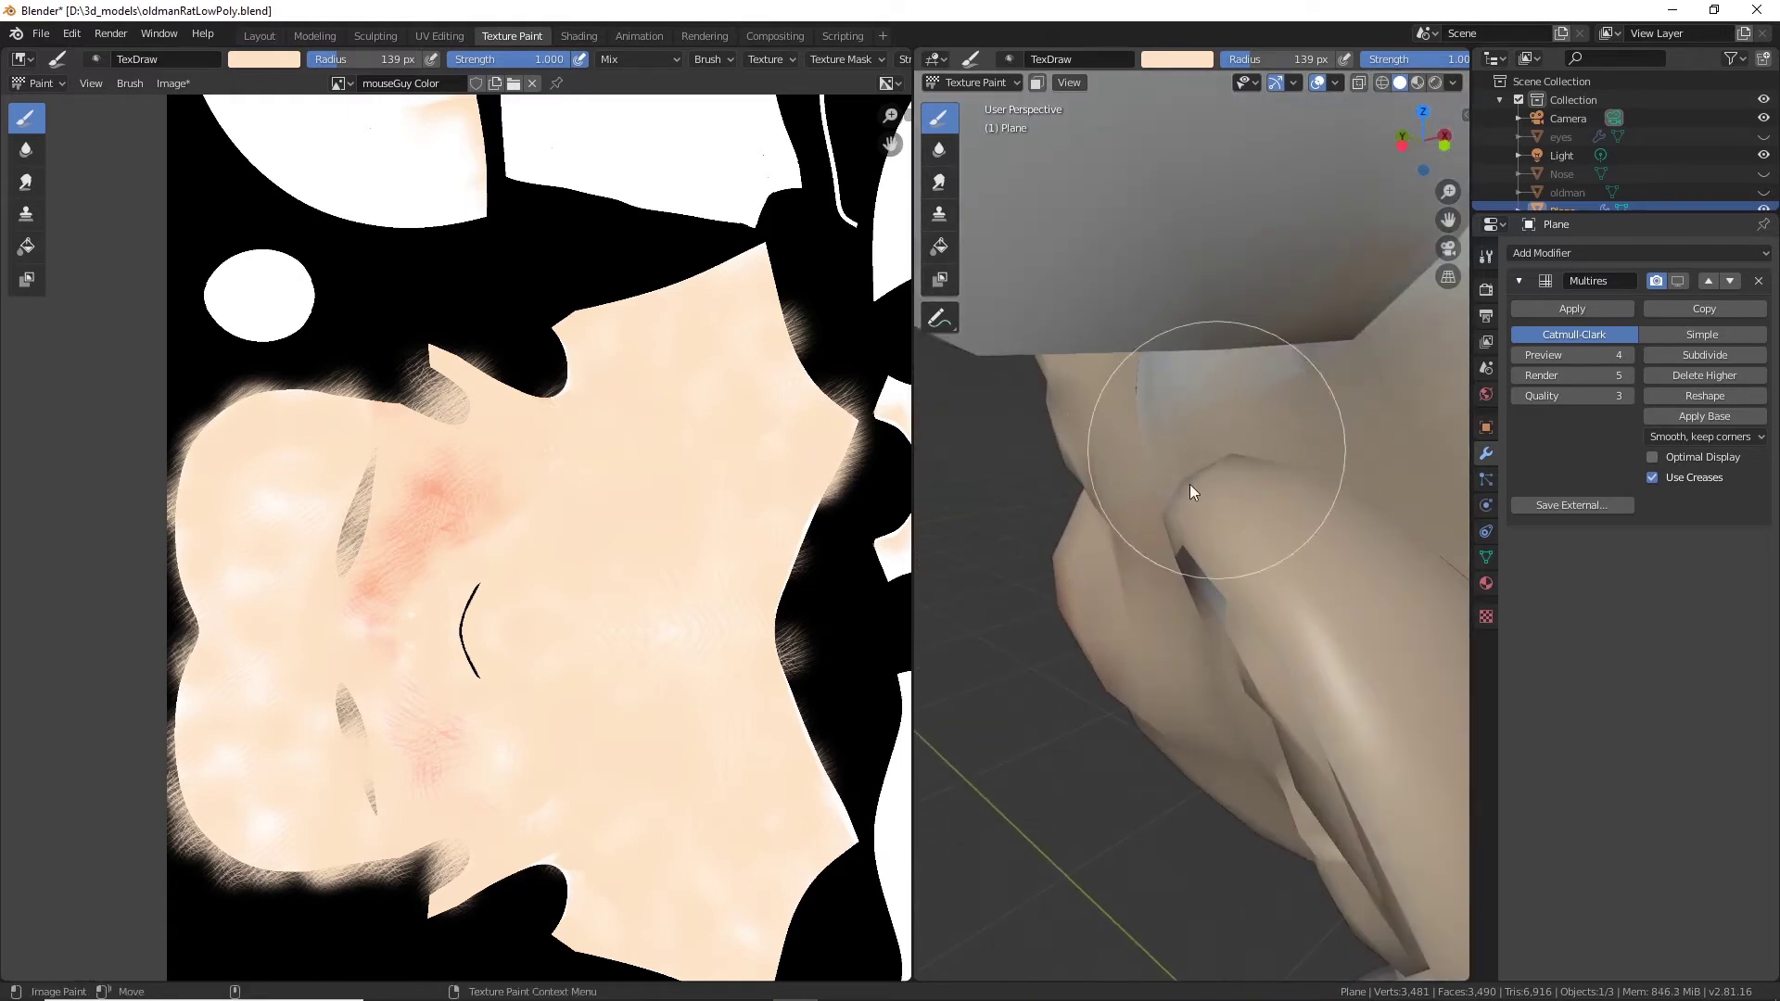
mouse_move(1243, 604)
middle_down()
mouse_move(1223, 477)
mouse_move(1193, 478)
middle_up()
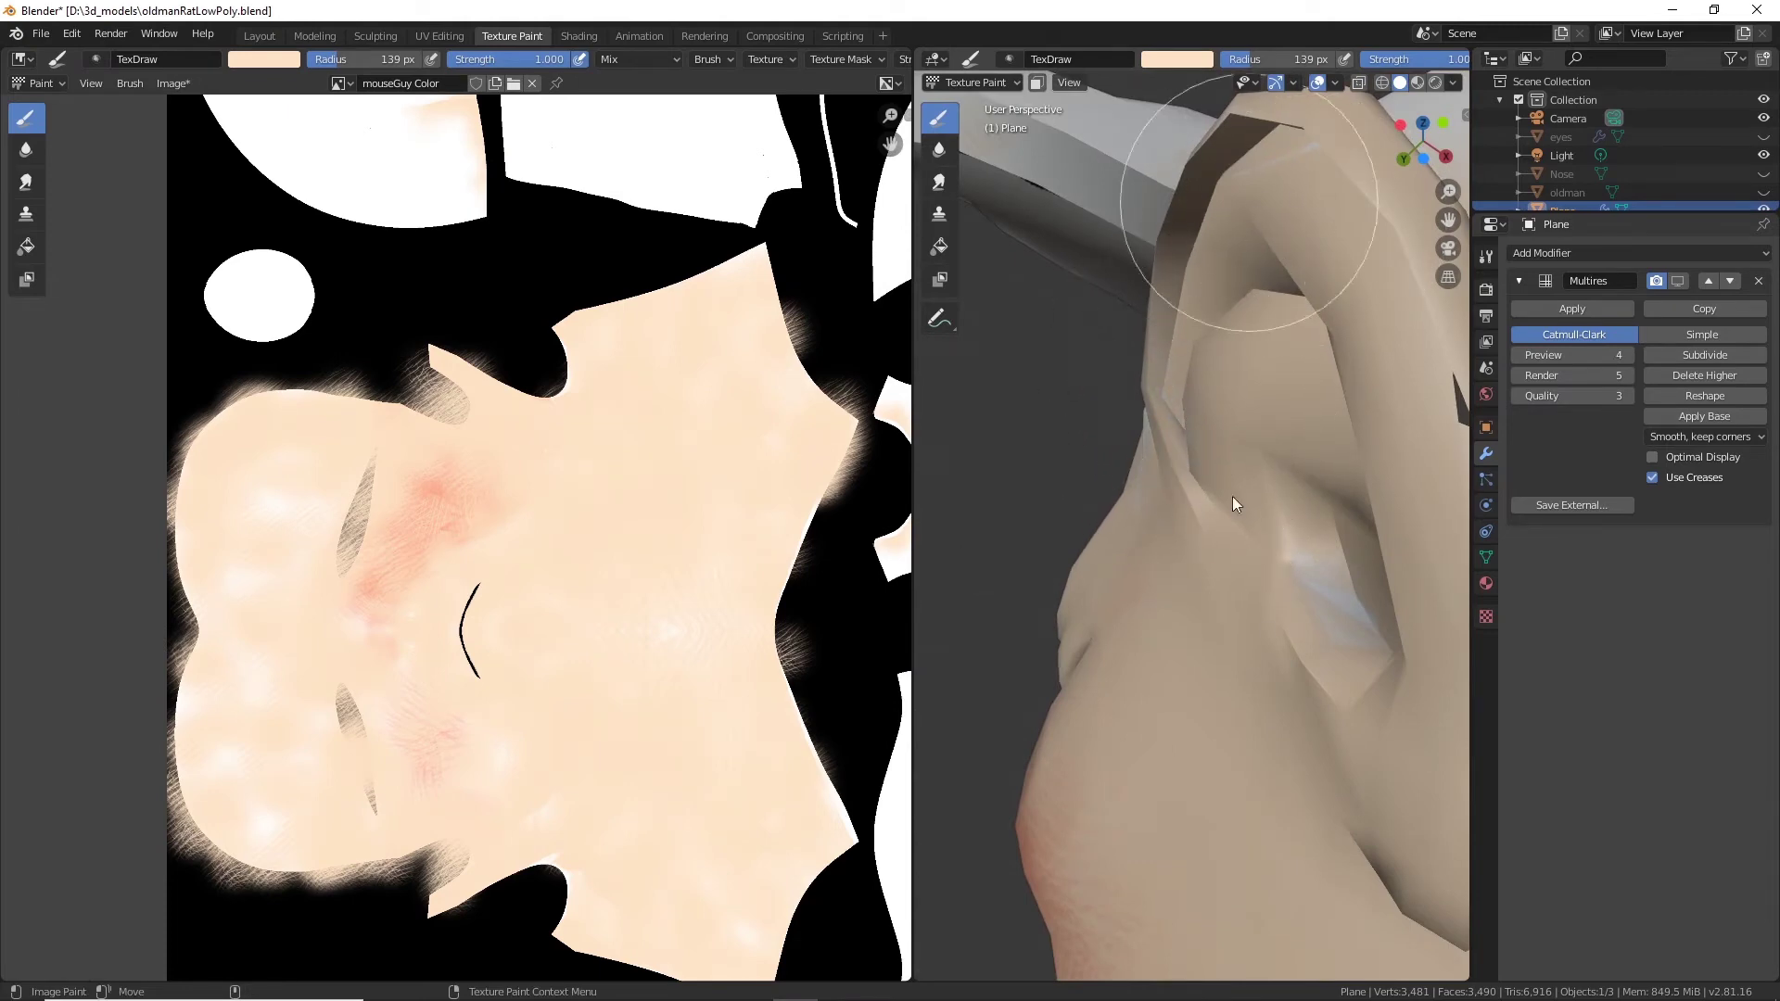
Fill the remaining white spots in the ear's inner folds and at the temple in front of the ear with pale peach.
scroll(1323, 541, down, 5)
mouse_move(1294, 517)
middle_down()
mouse_move(1285, 583)
mouse_move(1303, 587)
mouse_move(1253, 530)
middle_up()
scroll(1247, 463, up, 4)
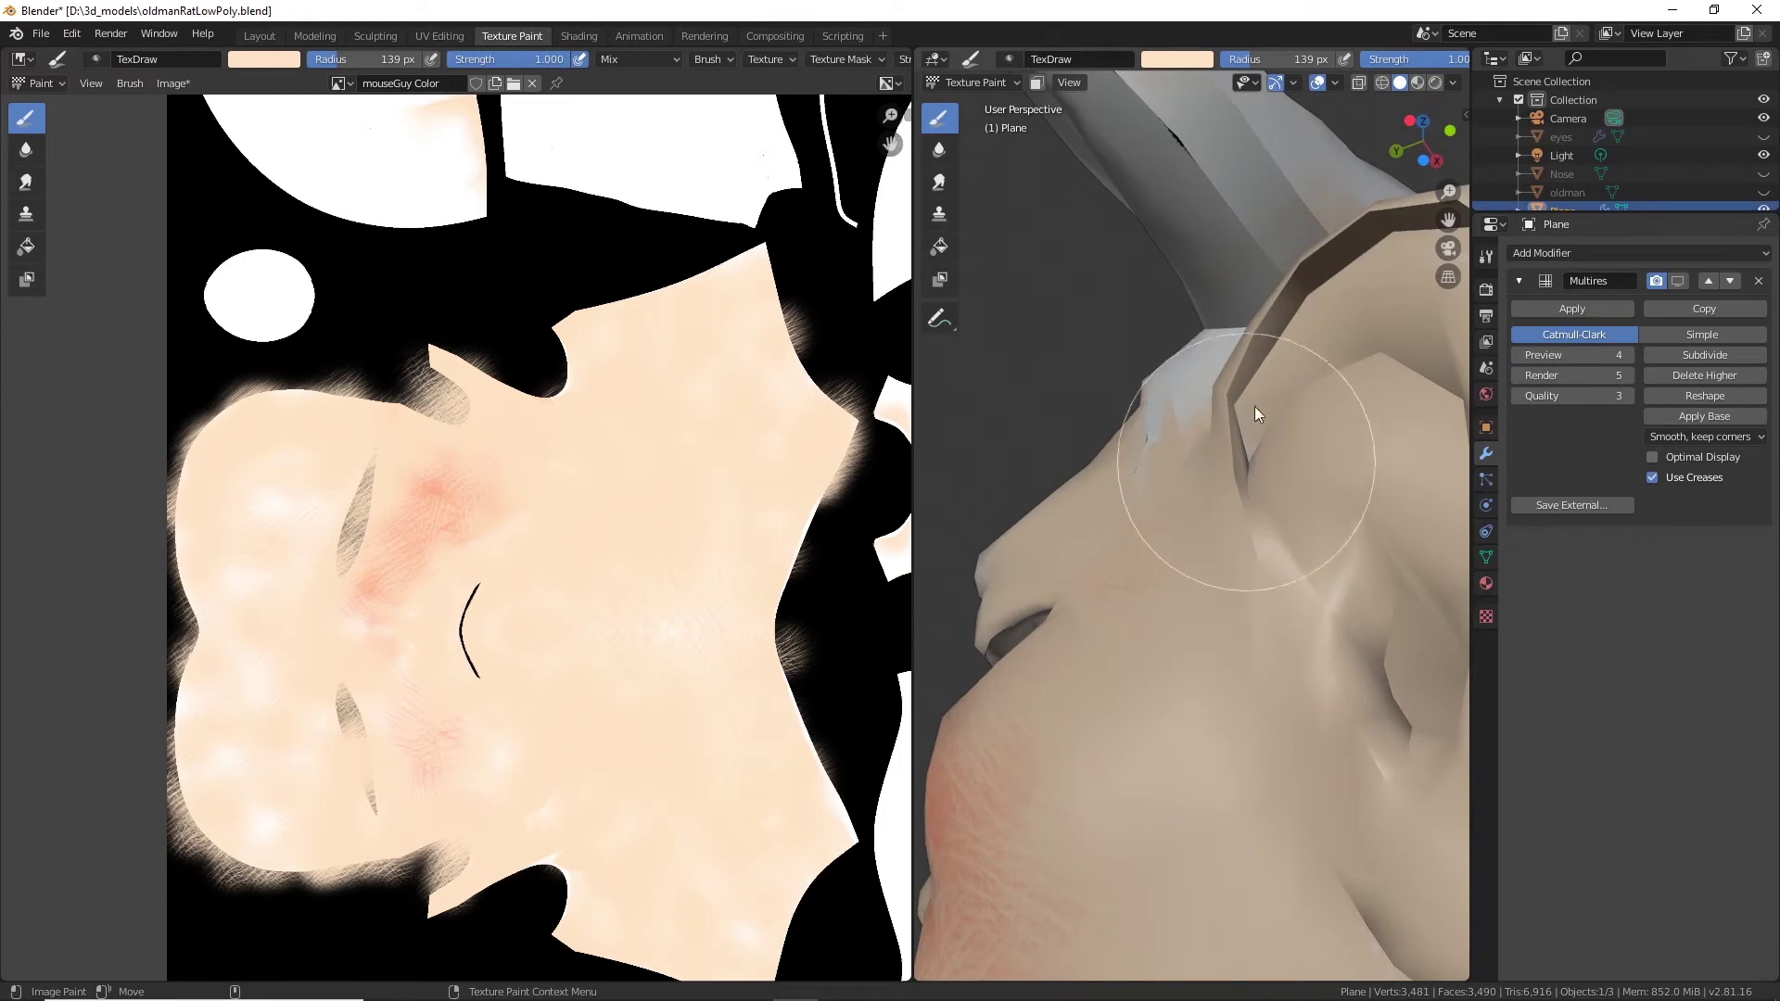
scroll(1259, 621, down, 5)
mouse_move(1221, 605)
middle_down()
mouse_move(1259, 622)
mouse_move(1142, 761)
mouse_move(1294, 591)
middle_up()
scroll(1172, 543, up, 3)
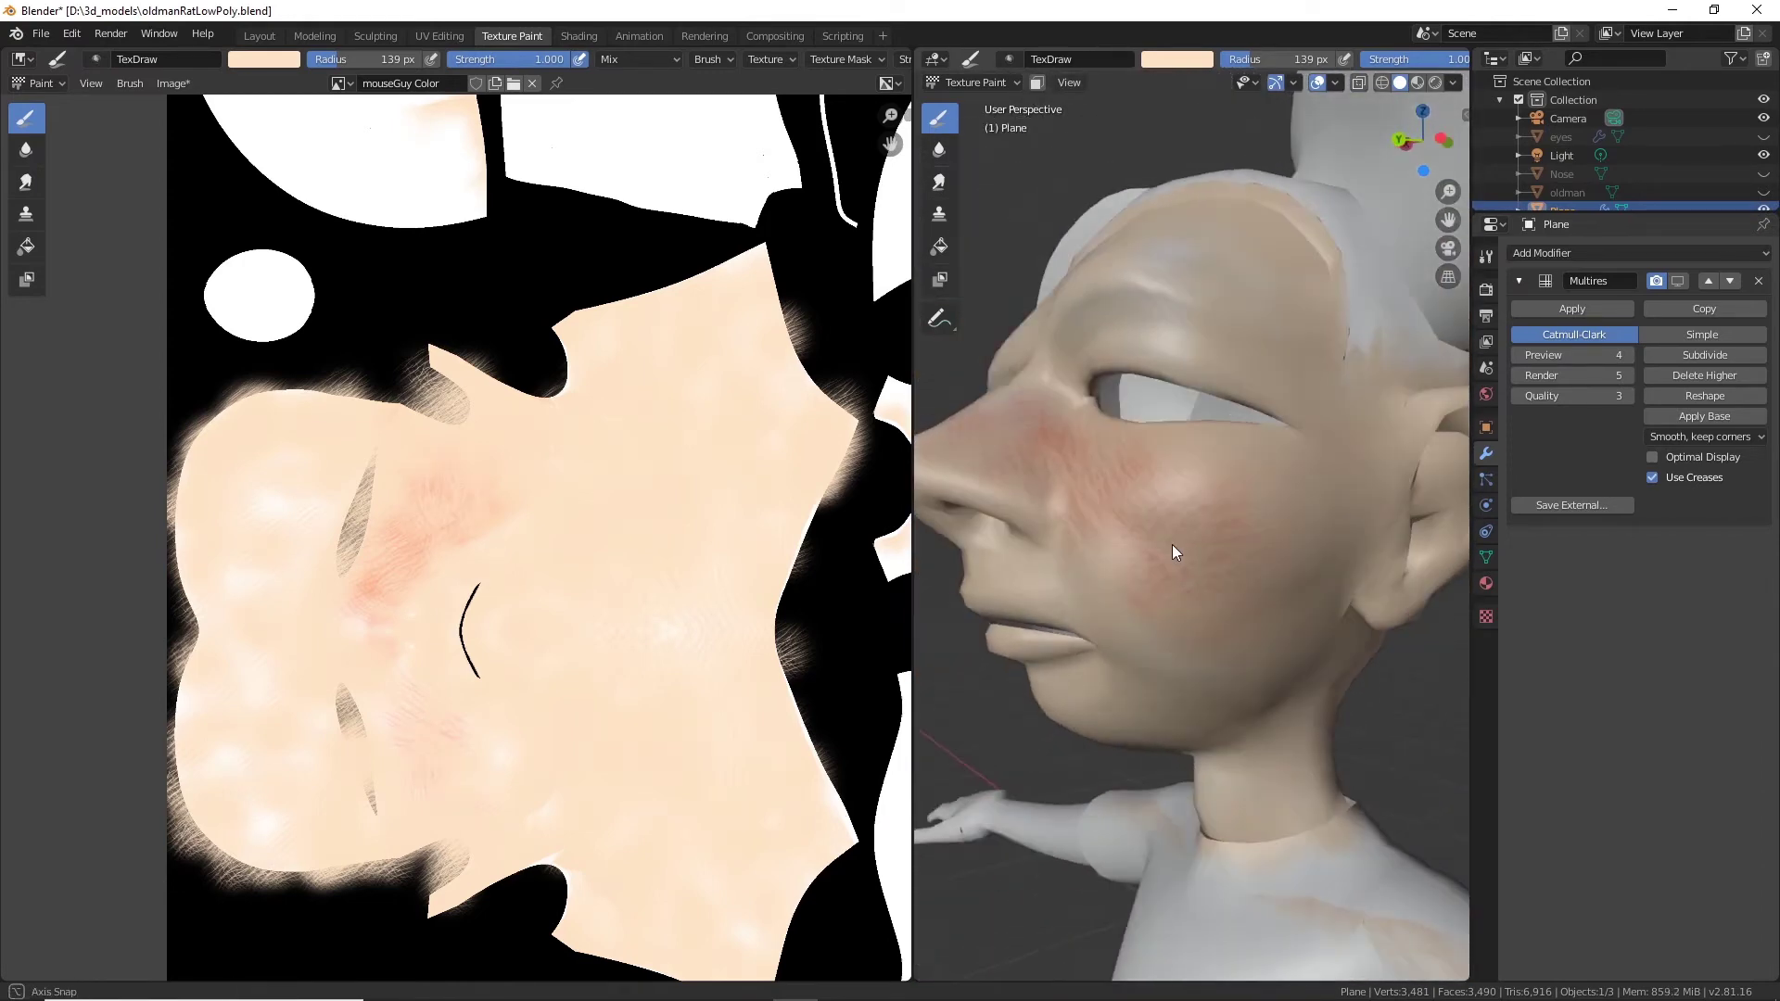
Paint over the salmon cheek with pale peach and even out the forehead and brow in the same color.
middle_drag(1172, 544, 1191, 541)
mouse_move(1193, 534)
mouse_down()
mouse_move(1211, 541)
mouse_move(1107, 435)
mouse_move(1071, 493)
mouse_move(1085, 481)
mouse_move(1029, 414)
mouse_move(981, 449)
mouse_move(1070, 391)
mouse_up()
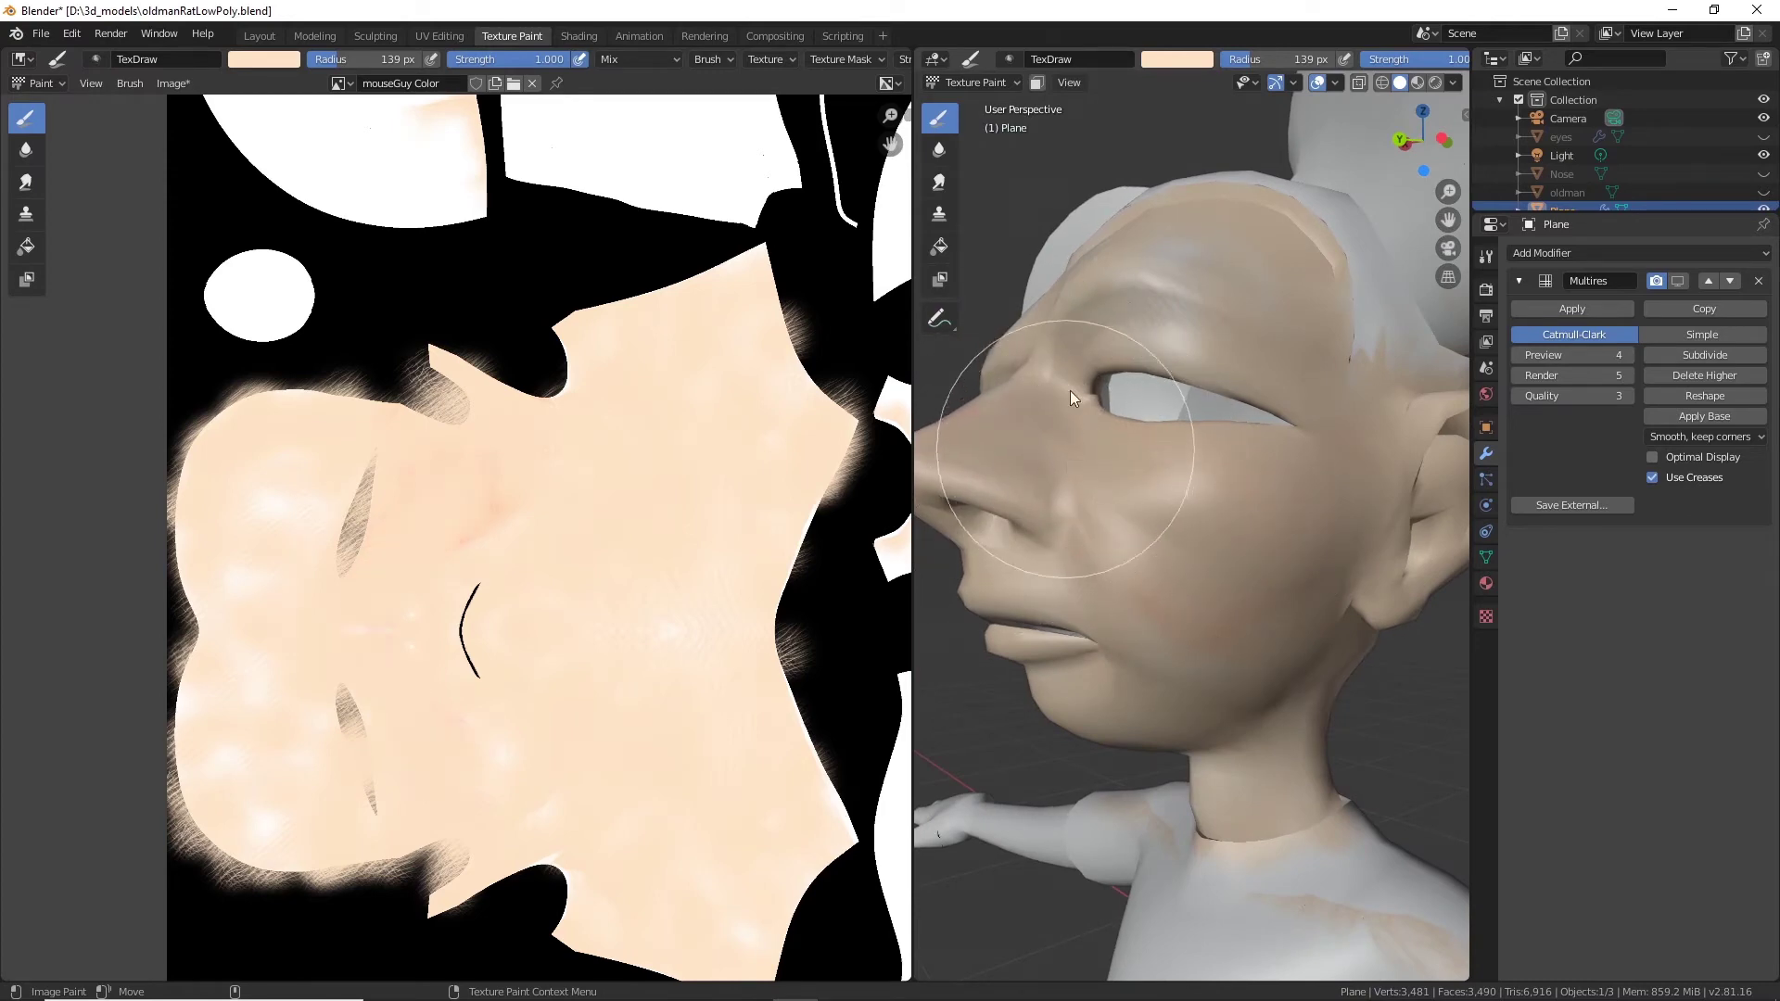
middle_drag(1070, 391, 1232, 335)
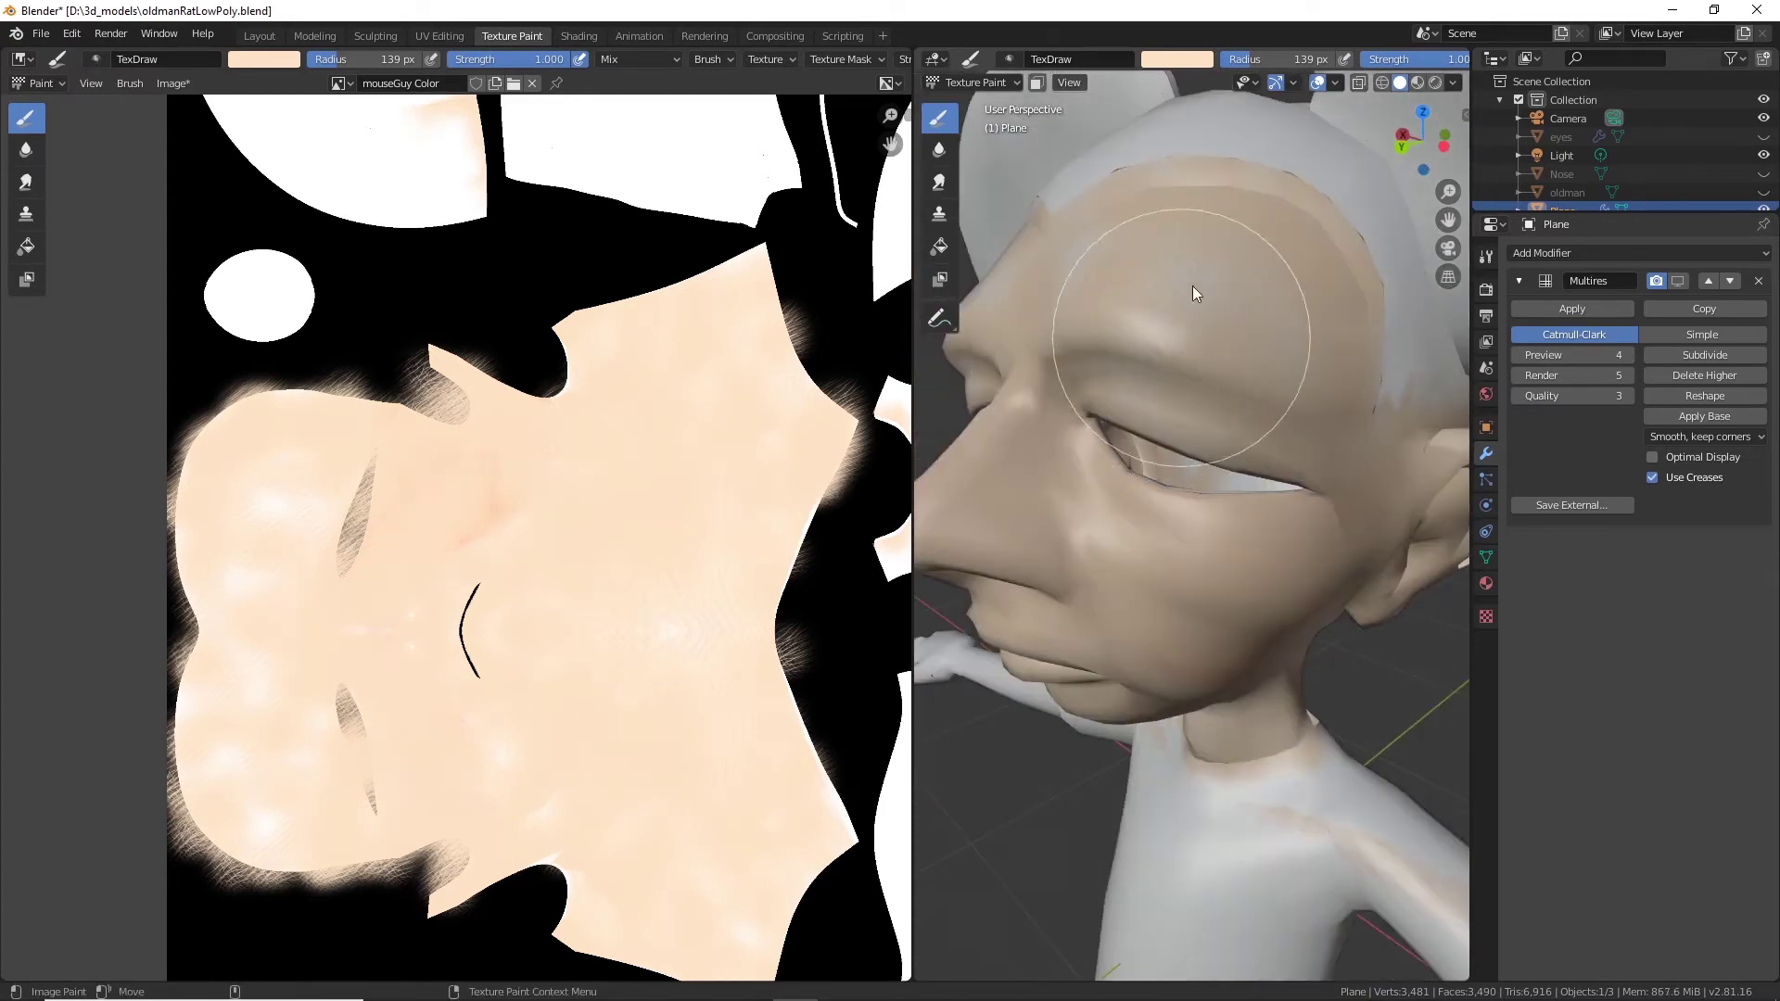
mouse_move(1193, 285)
mouse_down()
mouse_move(1072, 282)
mouse_move(1237, 401)
mouse_move(1220, 382)
mouse_up()
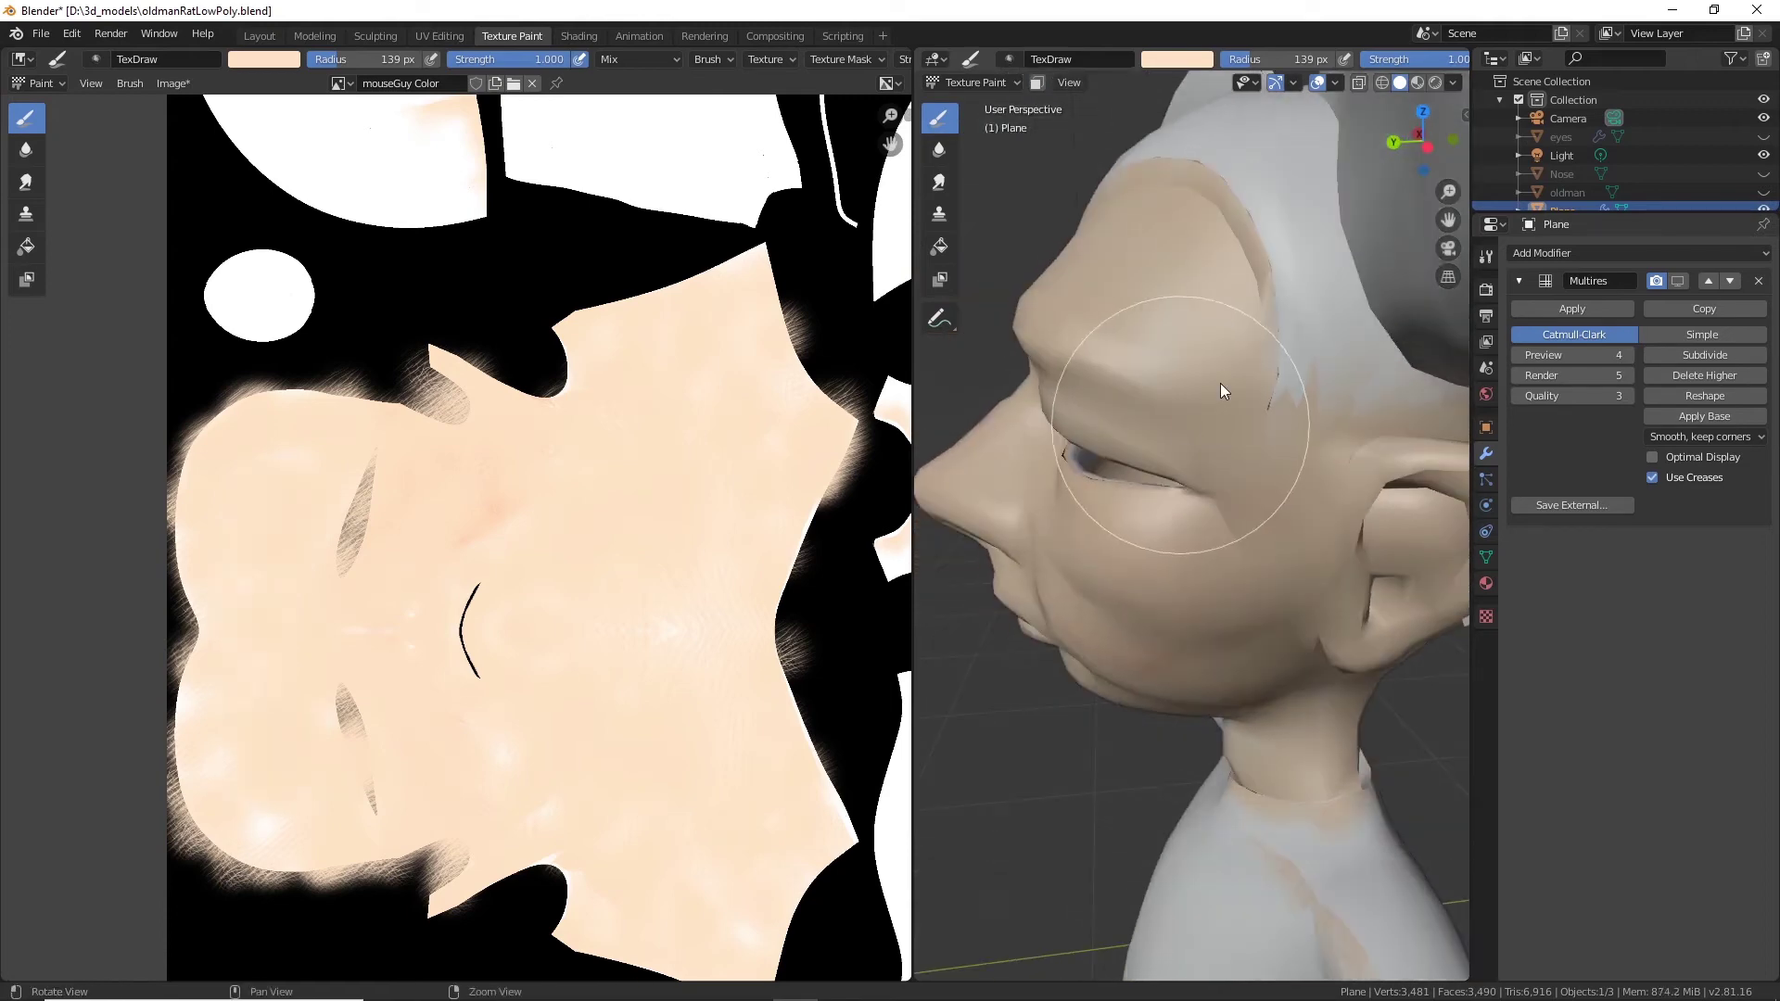
Fill the remaining pale patches beneath the chin and on the front of the neck with pale peach.
mouse_move(1292, 353)
middle_down()
mouse_move(1272, 384)
mouse_move(1156, 259)
middle_up()
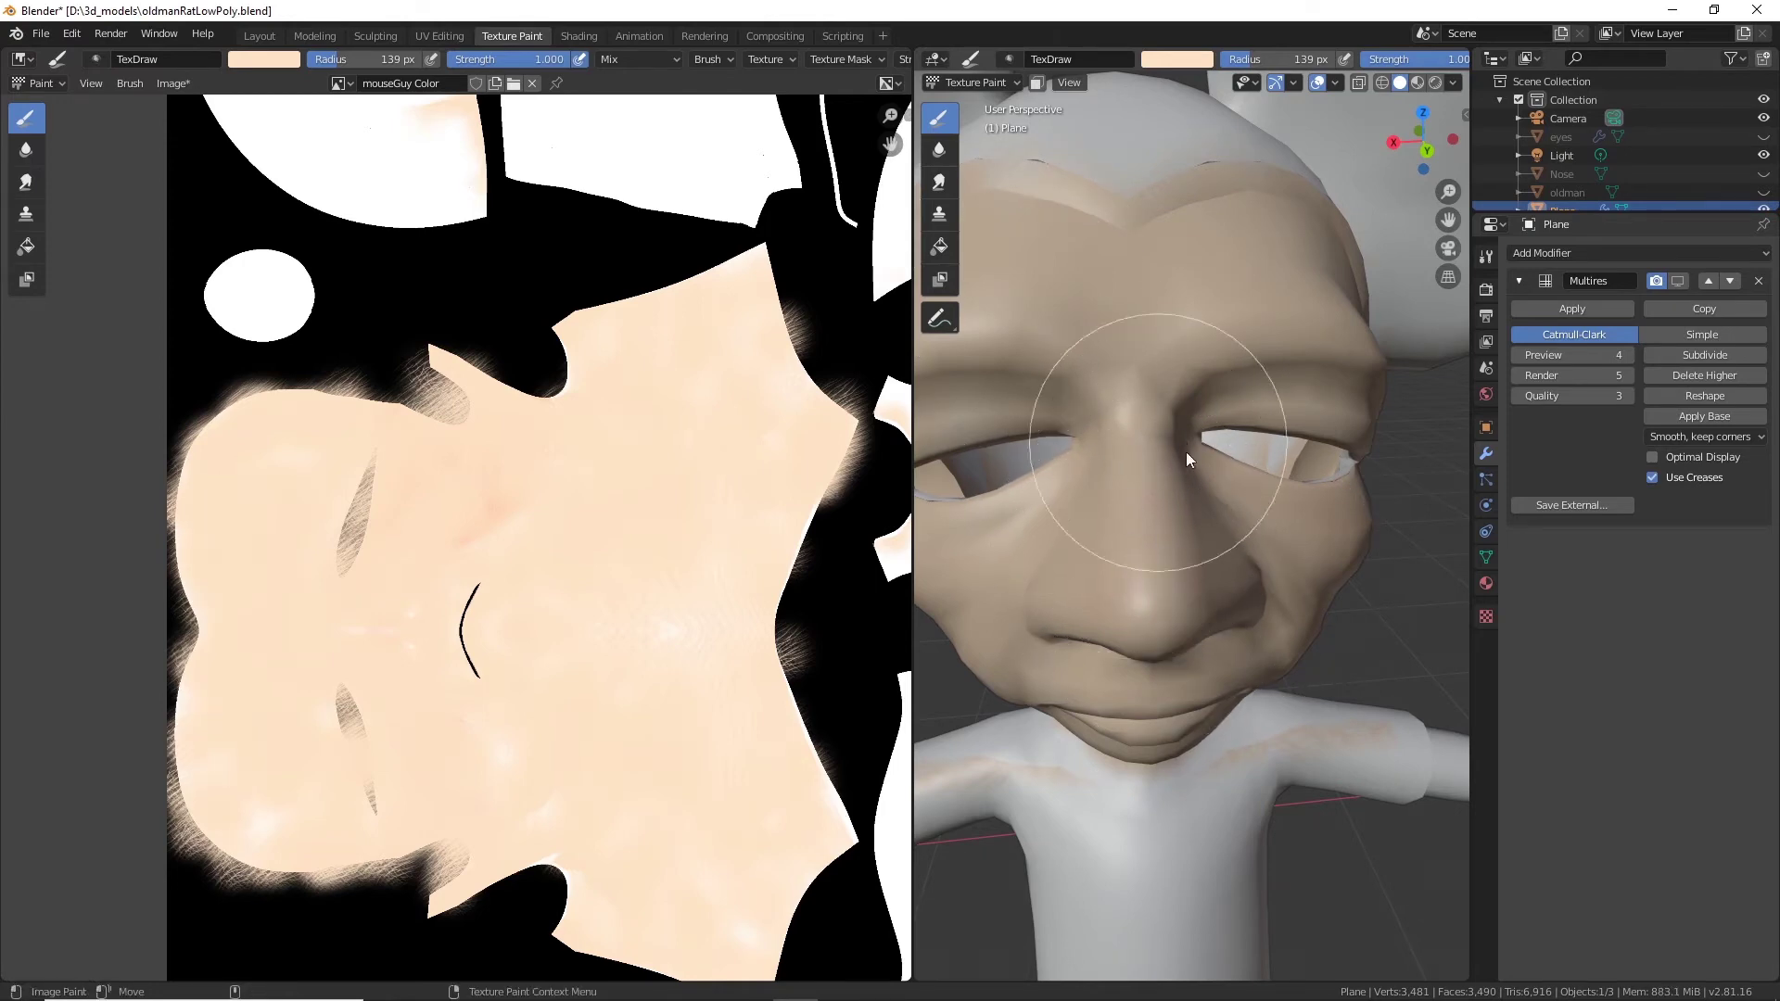
mouse_move(1076, 533)
middle_down()
mouse_move(1376, 475)
mouse_move(1354, 432)
mouse_move(1315, 415)
mouse_move(1293, 413)
mouse_move(1254, 619)
mouse_move(1637, 636)
middle_up()
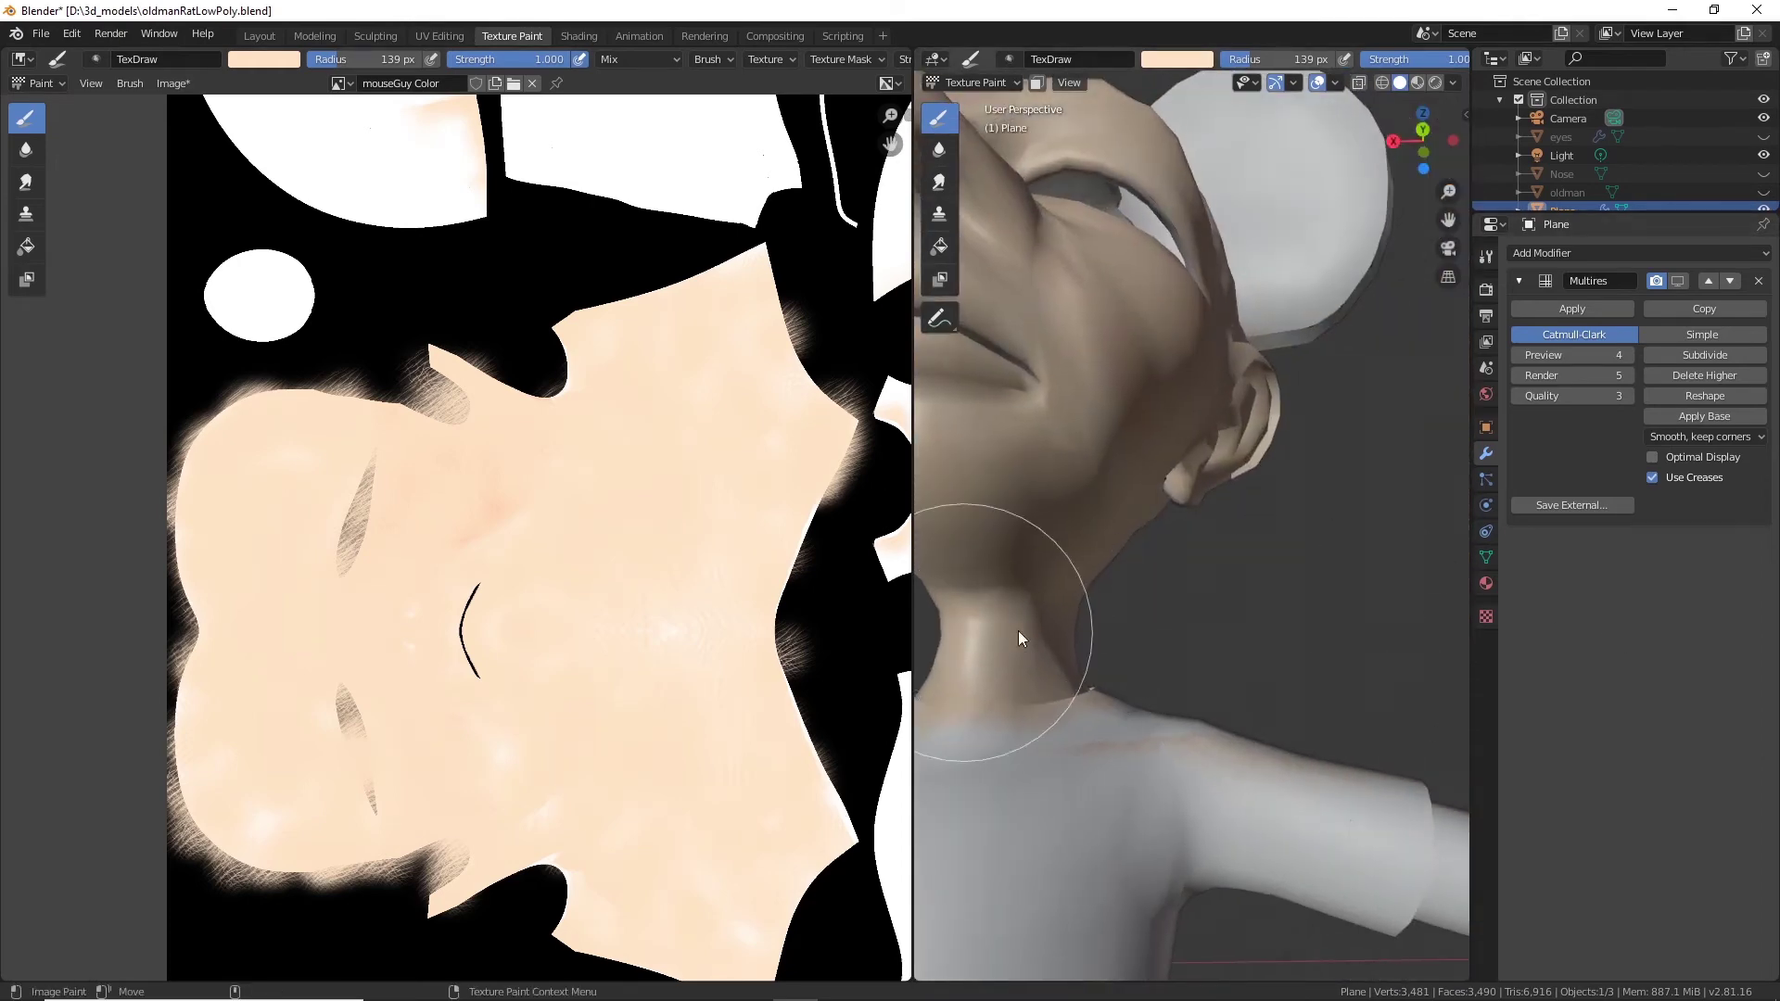
middle_drag(1015, 392, 1209, 581)
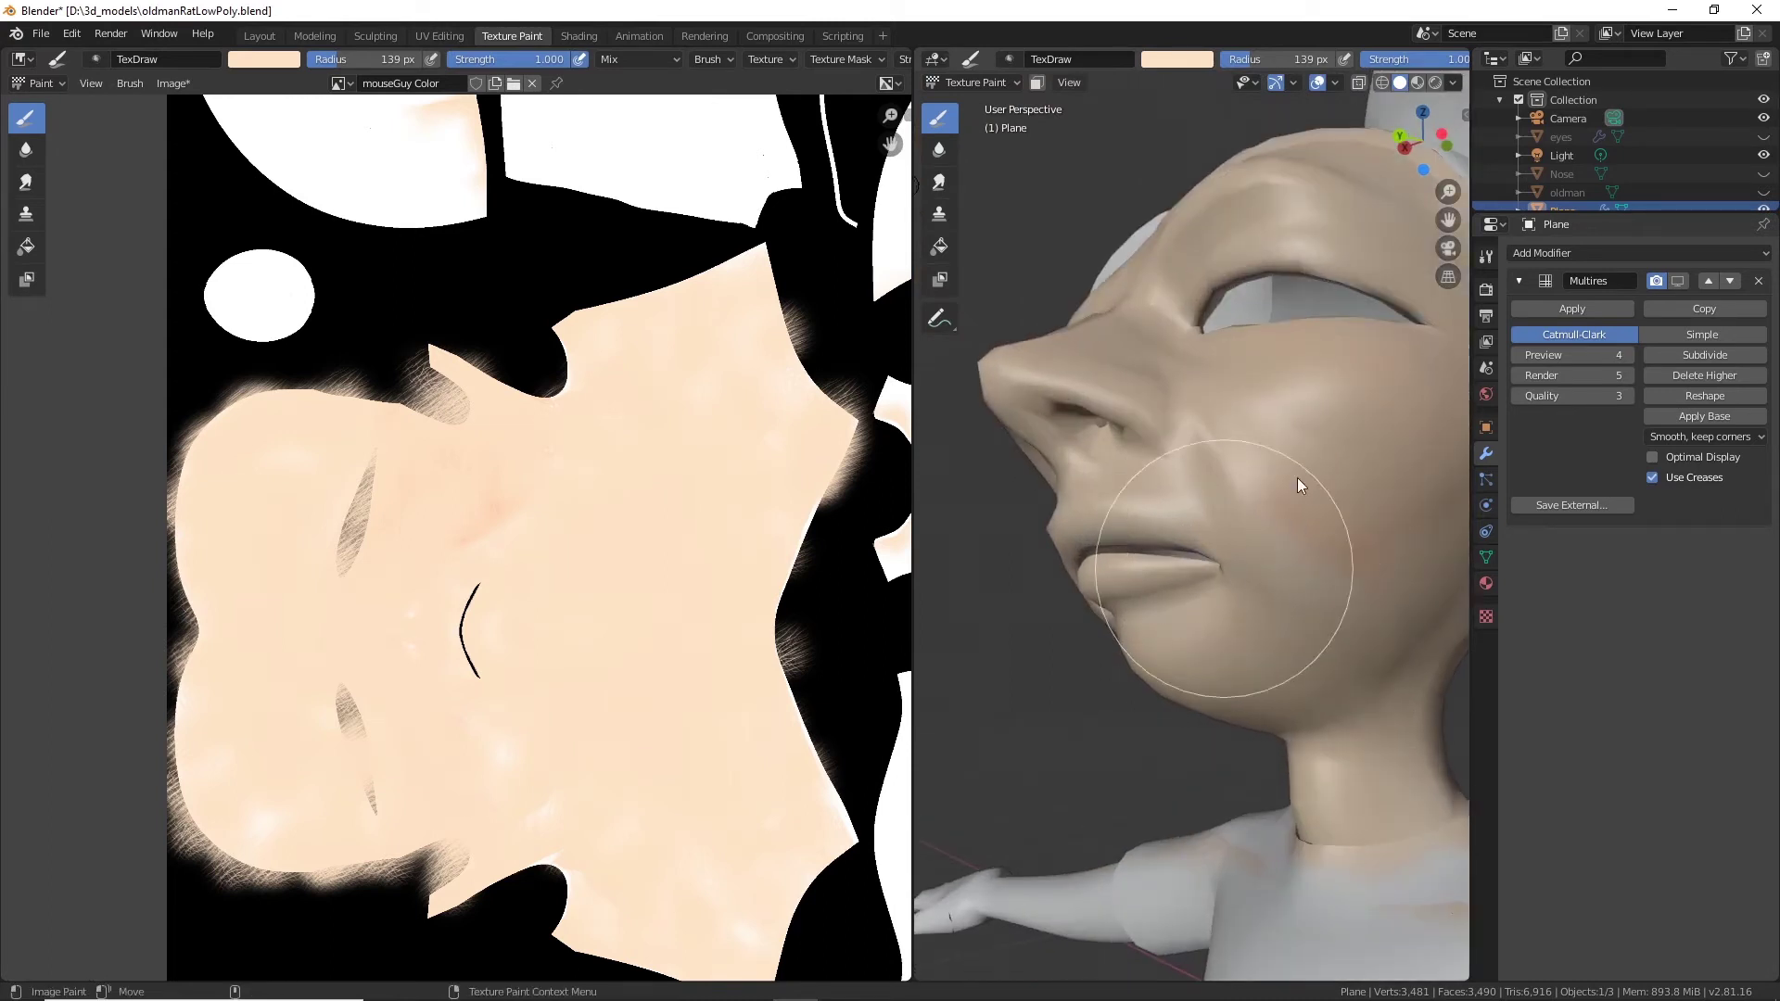
Change the brush color to salmon pink and widen the 3D viewport by shrinking the image editor.
click(1203, 61)
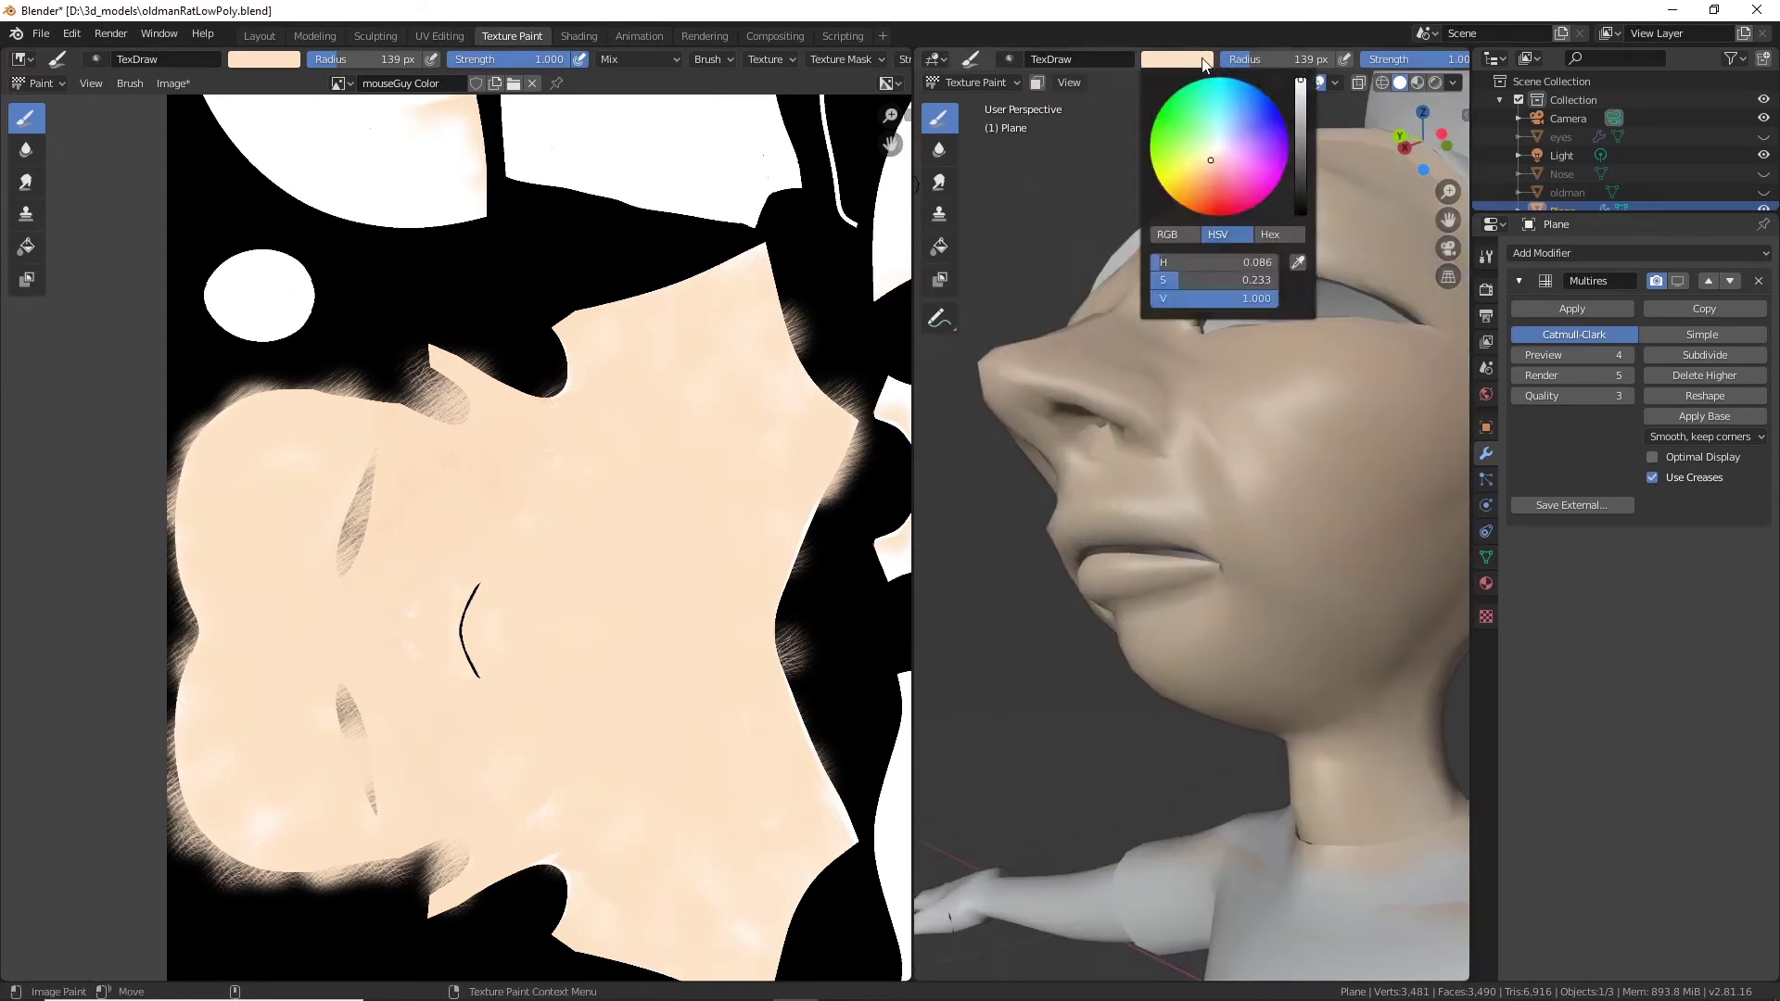
click(1217, 179)
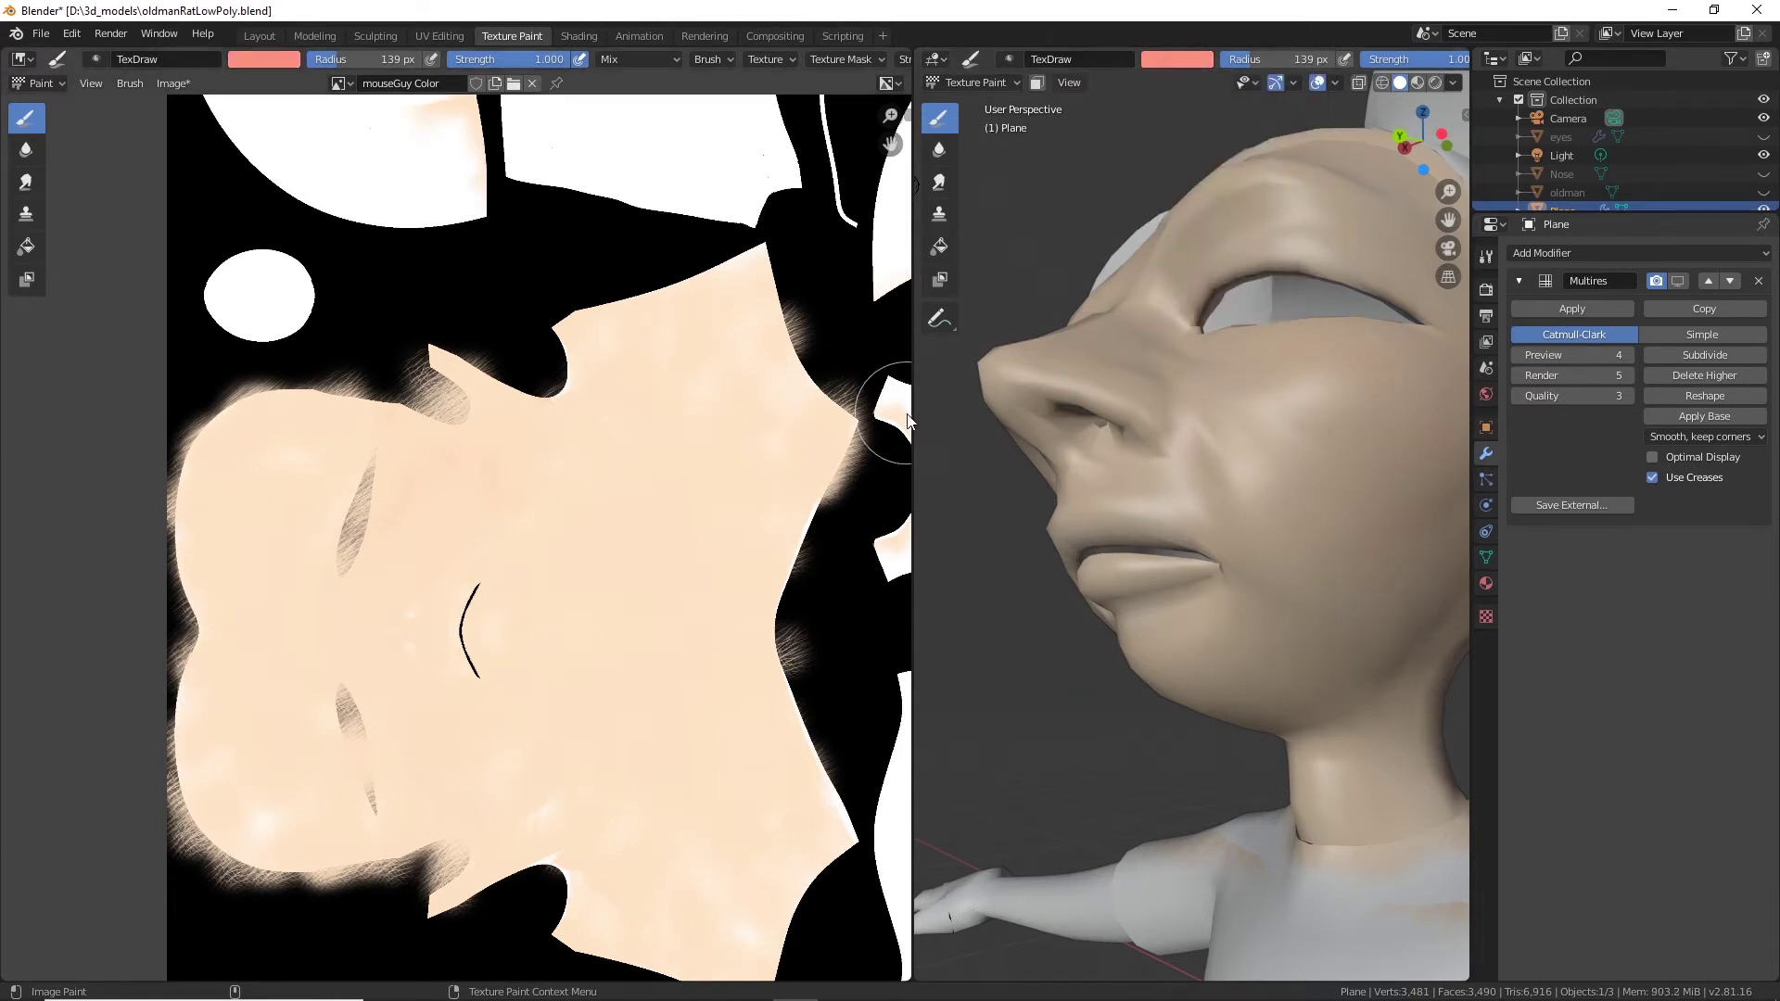
drag(913, 415, 489, 425)
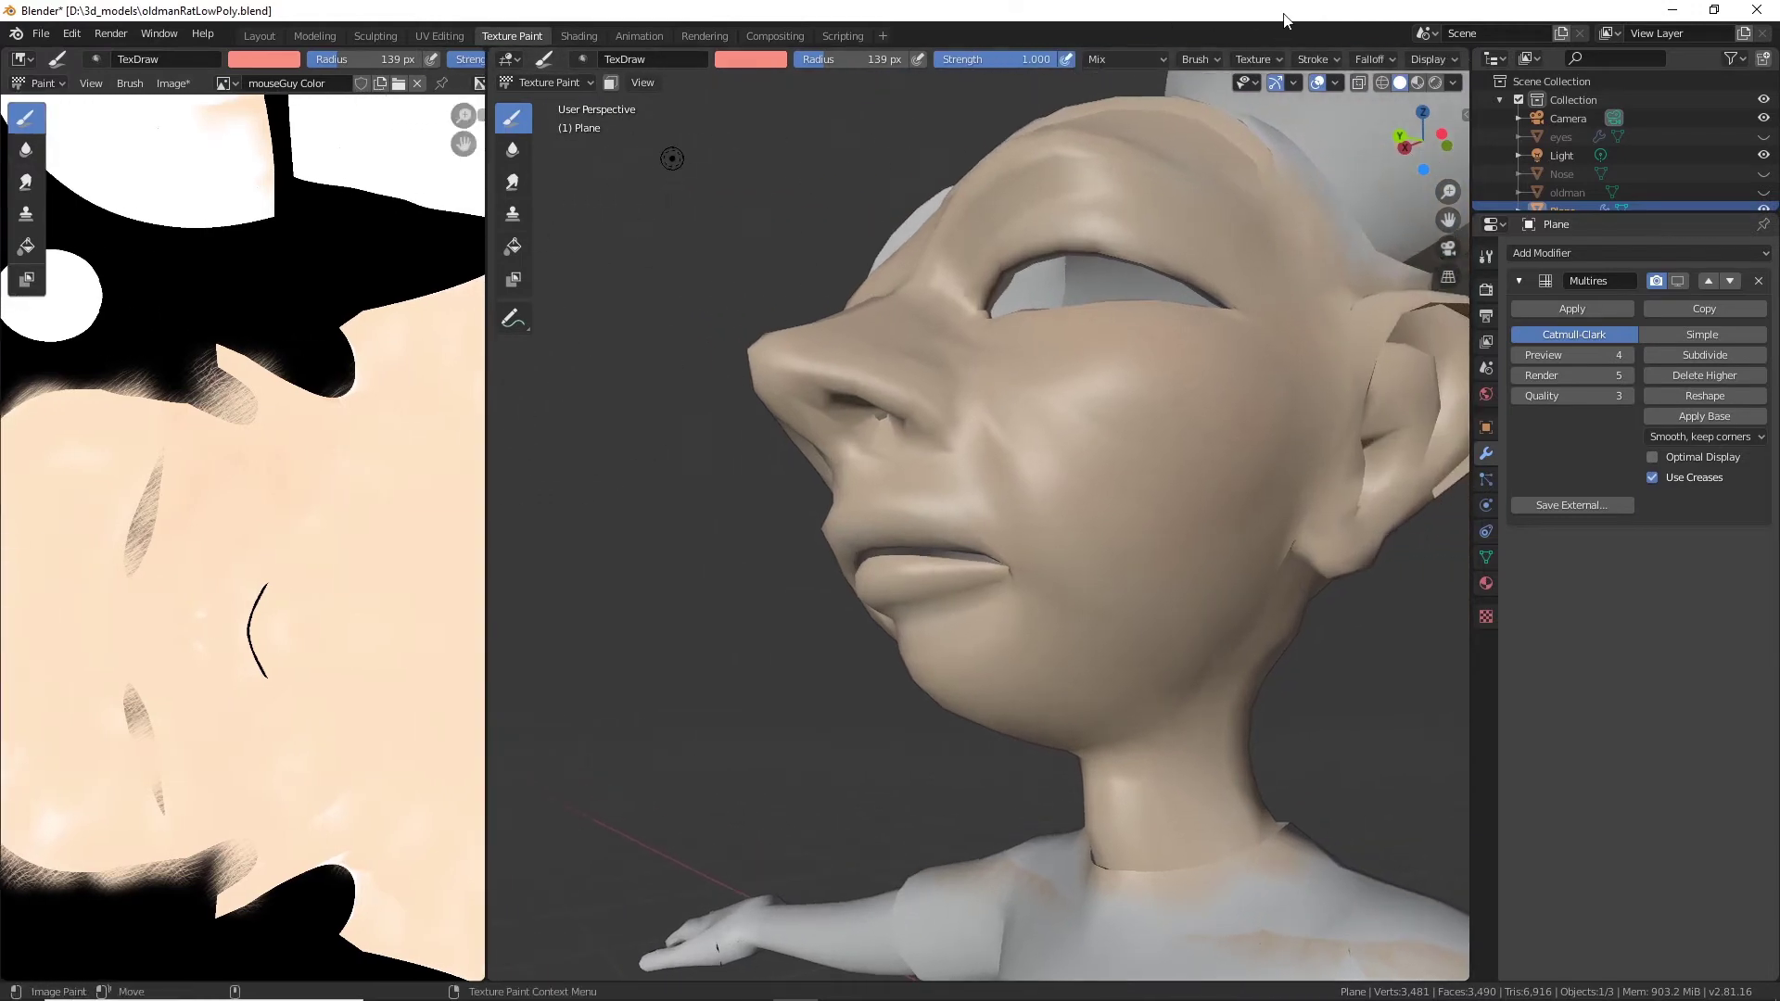
Choose the brush's stroke method and set its radius to 80 px for work on the cheek.
click(1322, 57)
click(1371, 94)
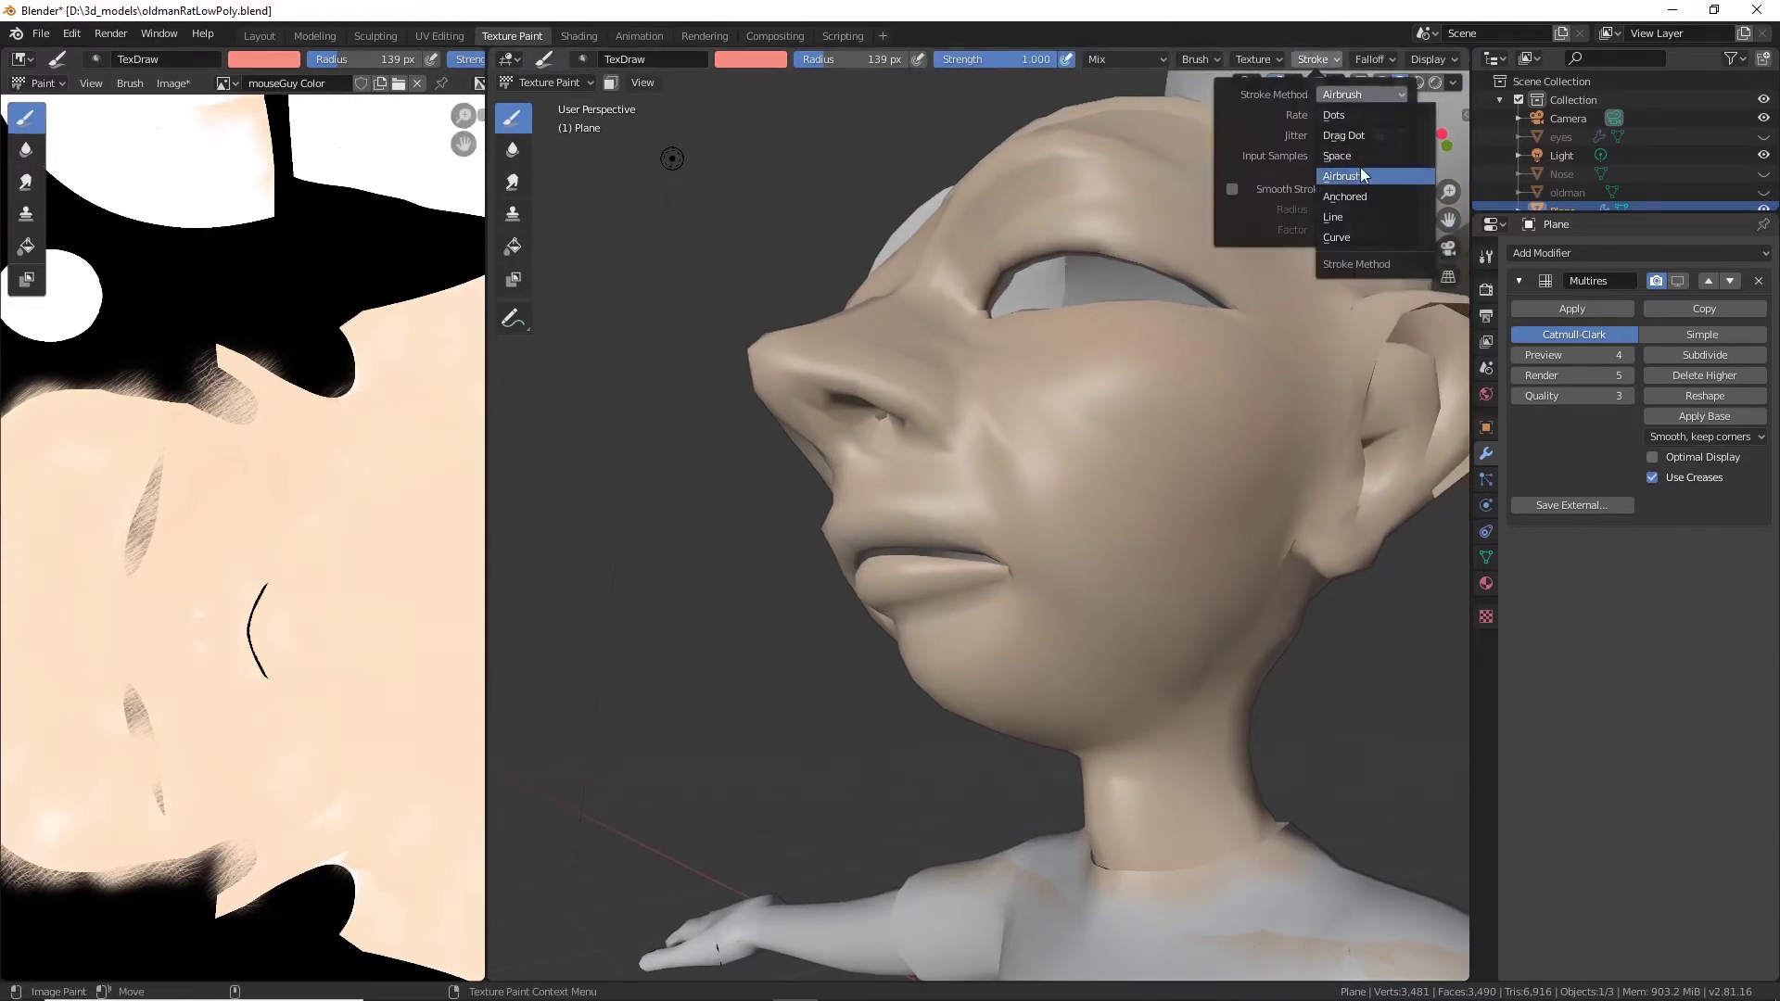
click(1354, 197)
middle_drag(984, 325, 1010, 380)
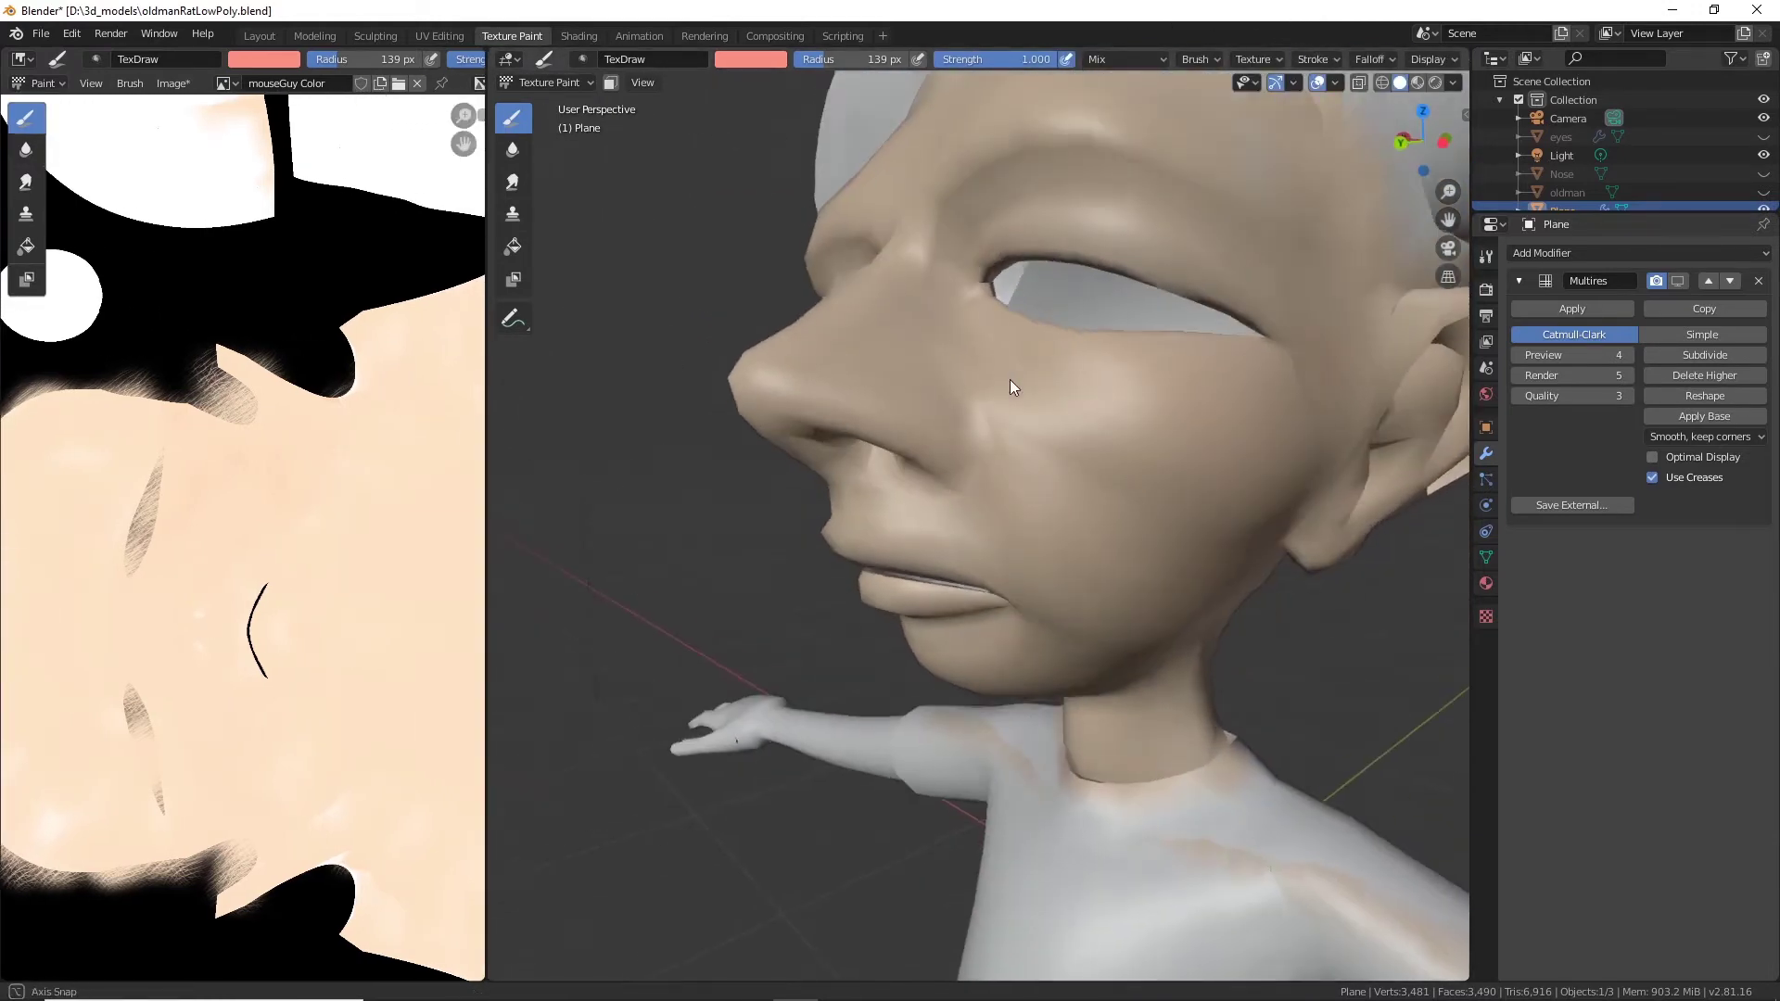
scroll(1113, 441, up, 2)
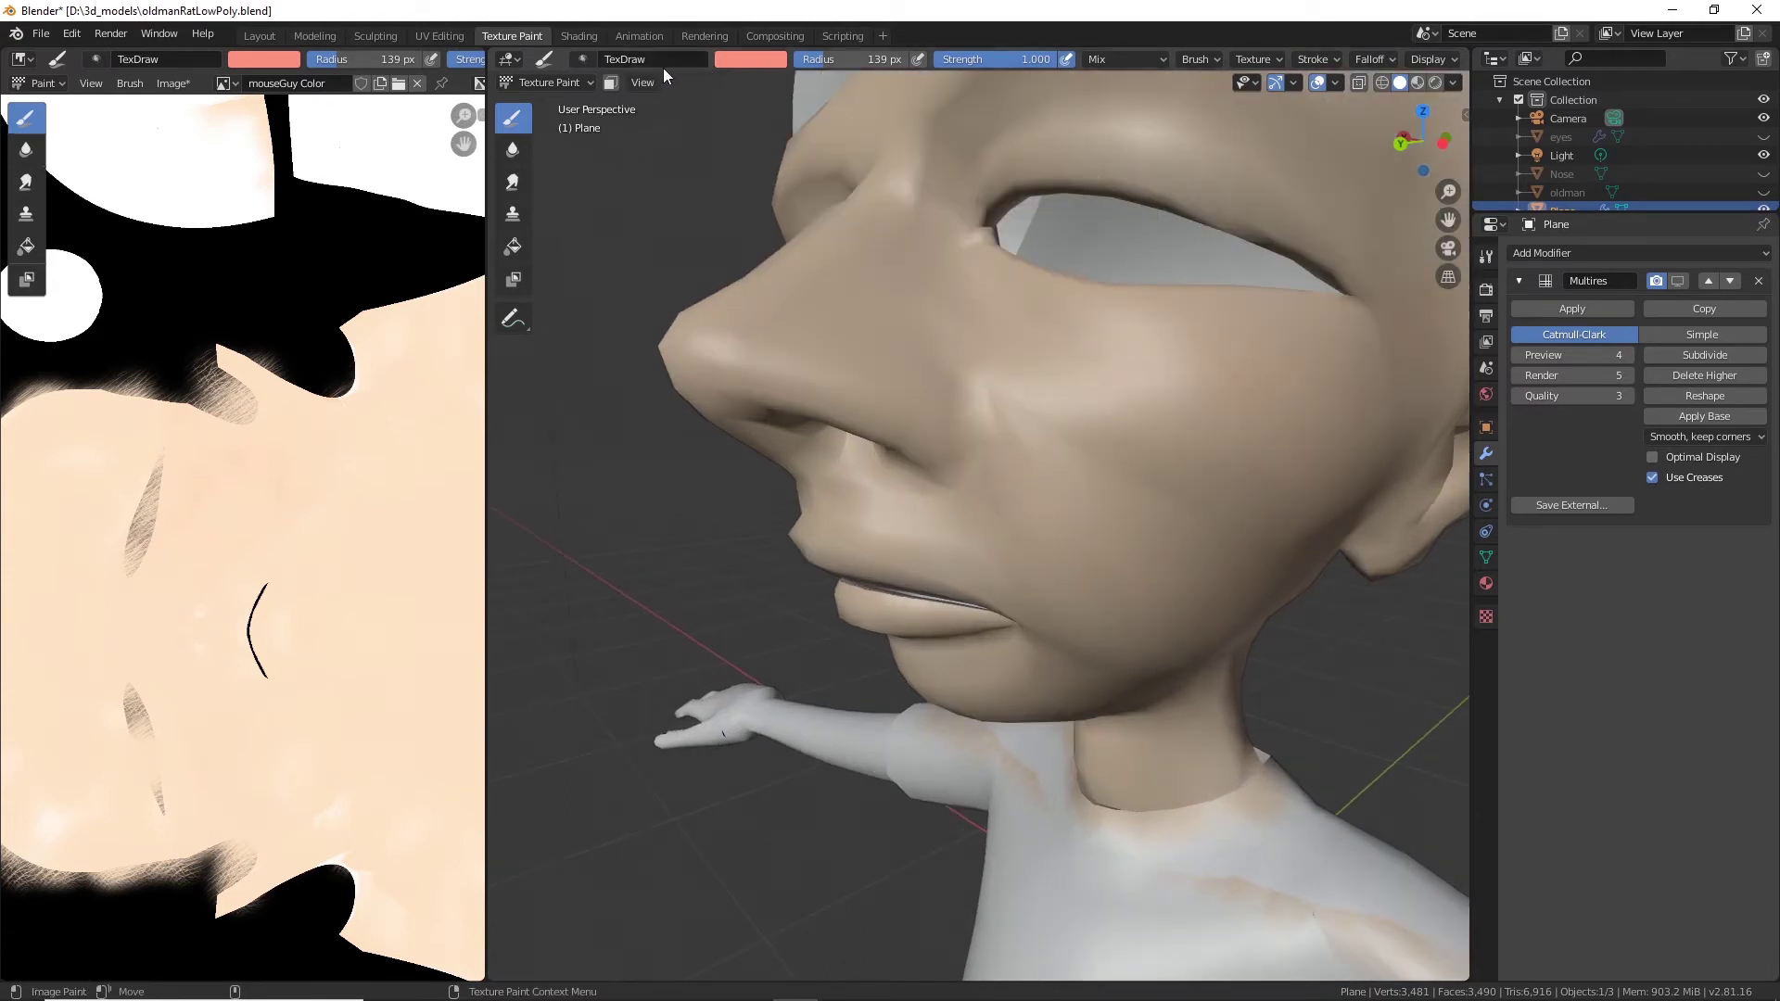
drag(842, 63, 797, 63)
Try salmon strokes on the cheek at full strength and at strength 0.511, undoing each attempt.
mouse_move(1115, 425)
mouse_down()
mouse_move(1165, 443)
mouse_move(1183, 349)
mouse_move(1196, 375)
mouse_move(1227, 345)
mouse_move(1253, 358)
mouse_move(1243, 374)
mouse_up()
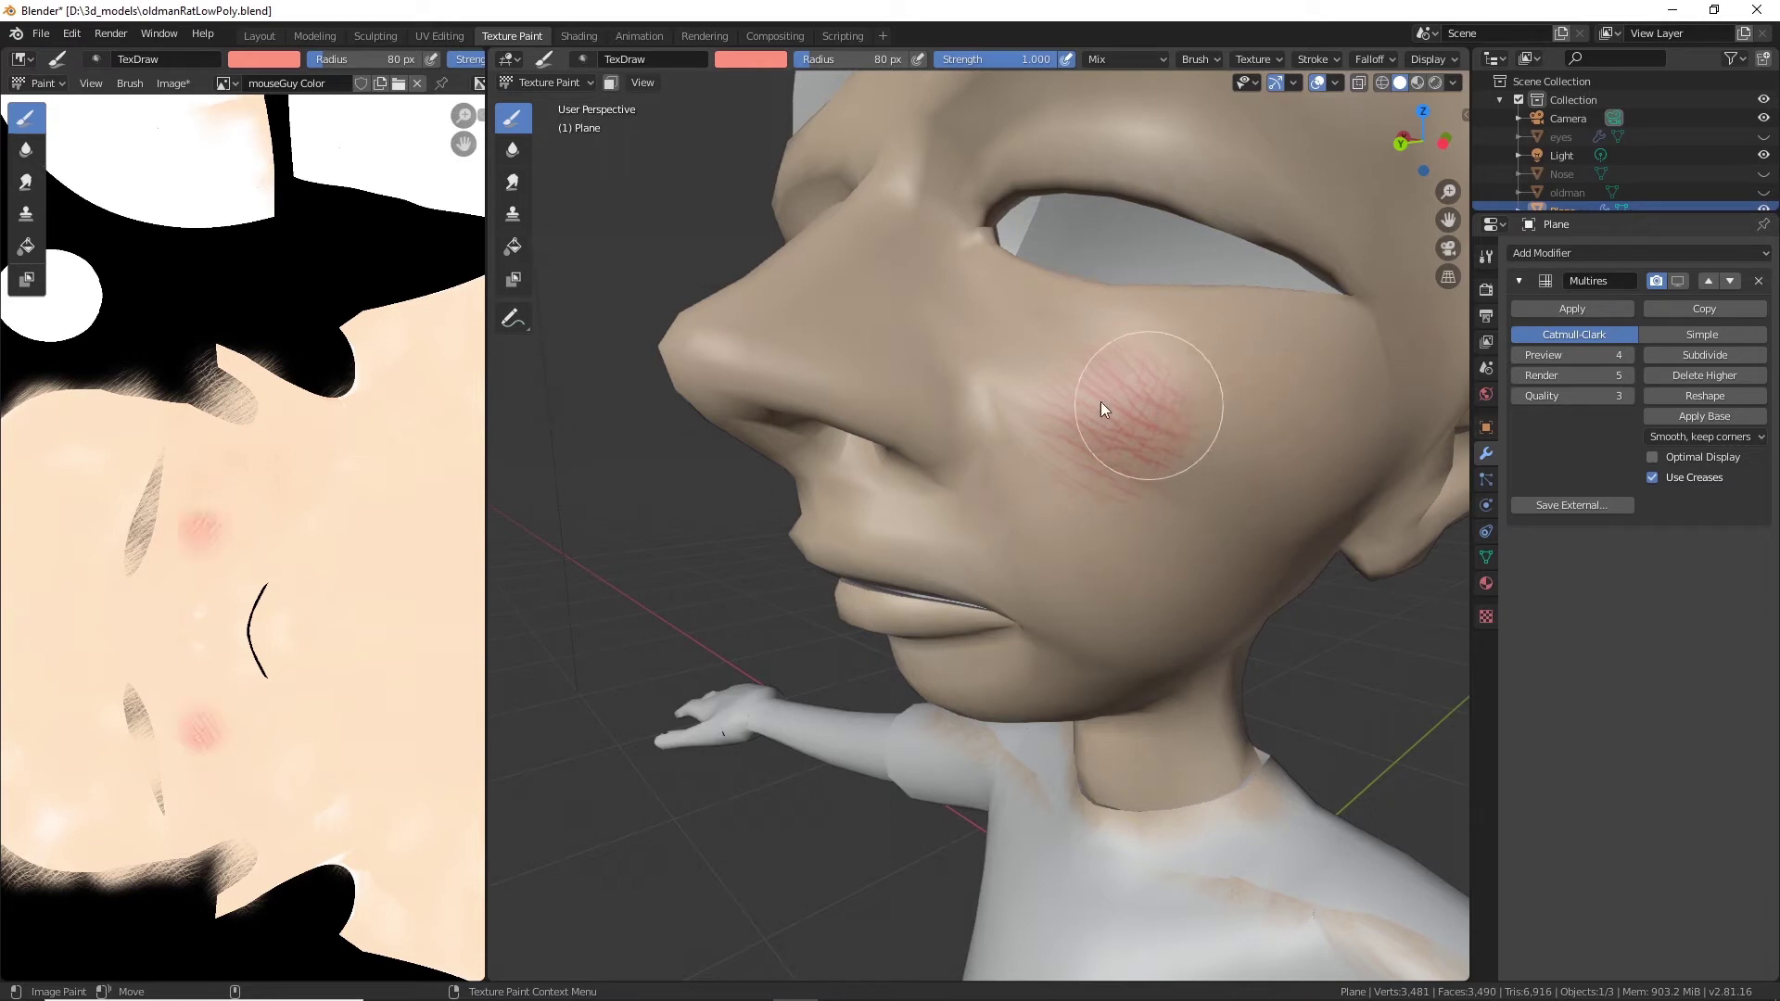
key(ctrl+z)
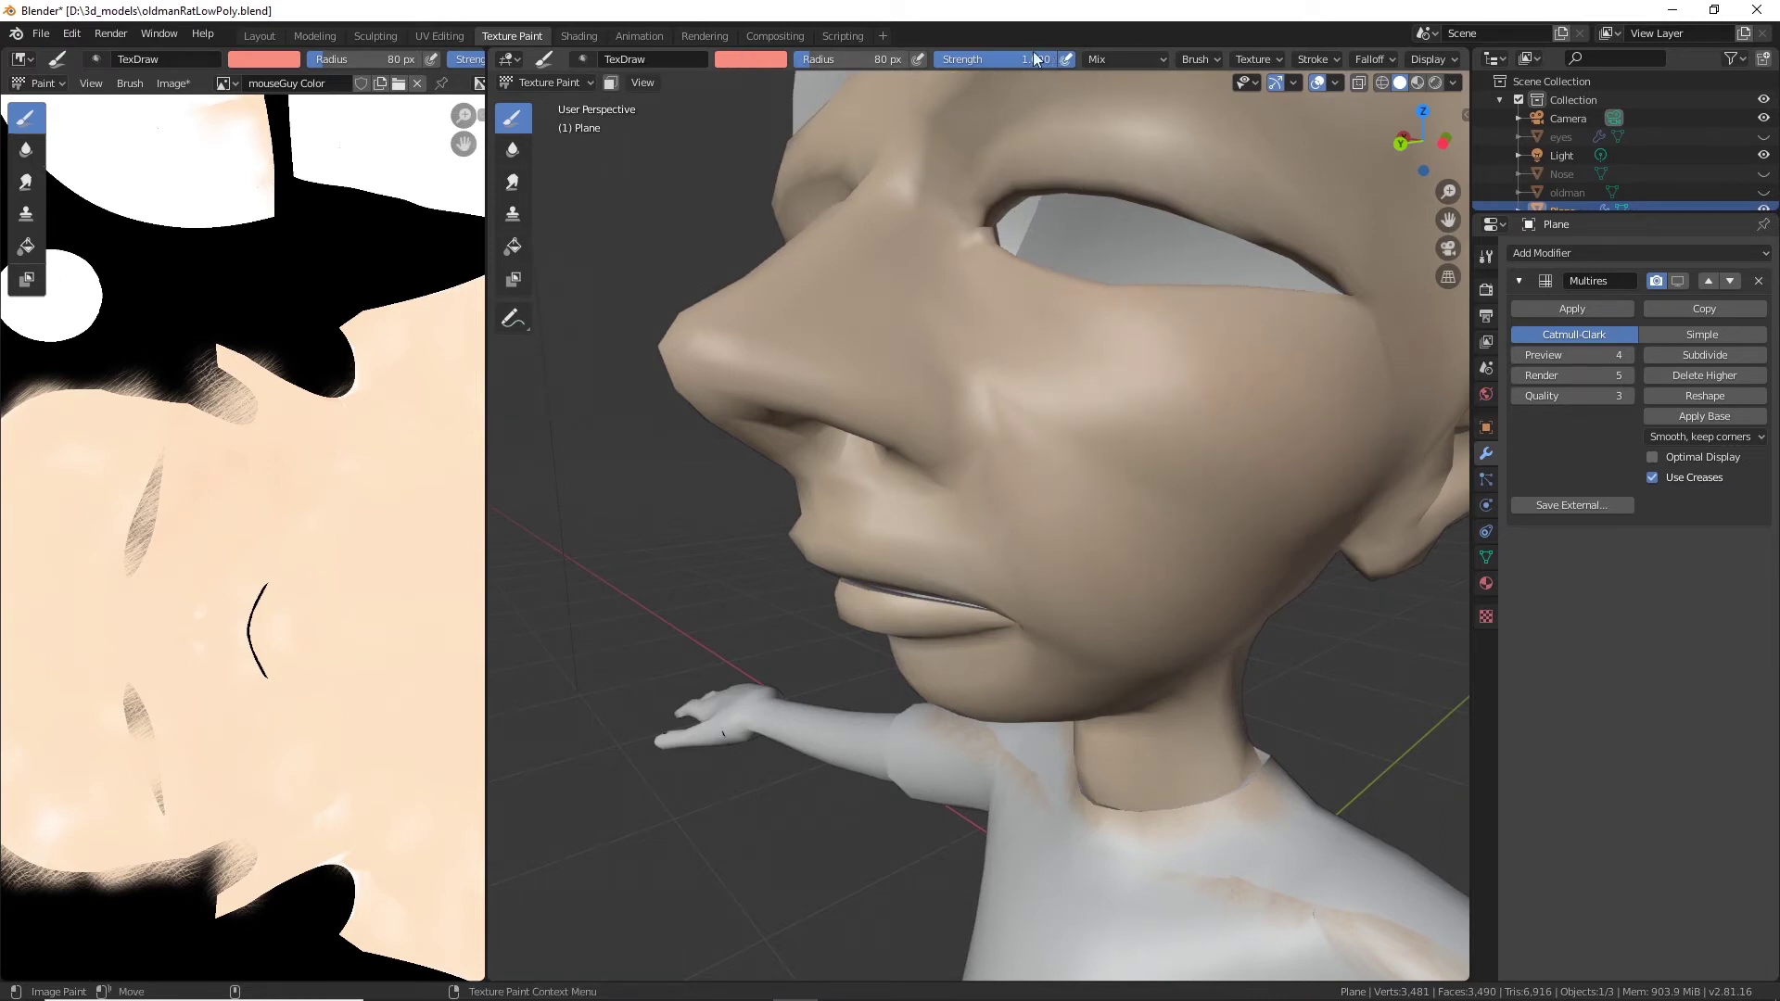
drag(1042, 57, 979, 58)
mouse_move(1149, 447)
mouse_down()
mouse_move(991, 391)
mouse_move(998, 440)
mouse_move(1188, 453)
mouse_move(1140, 501)
mouse_move(1252, 489)
mouse_move(1180, 487)
mouse_move(1232, 468)
mouse_move(1198, 519)
mouse_move(1081, 419)
mouse_move(1266, 360)
mouse_move(1258, 505)
mouse_up()
key(ctrl+z)
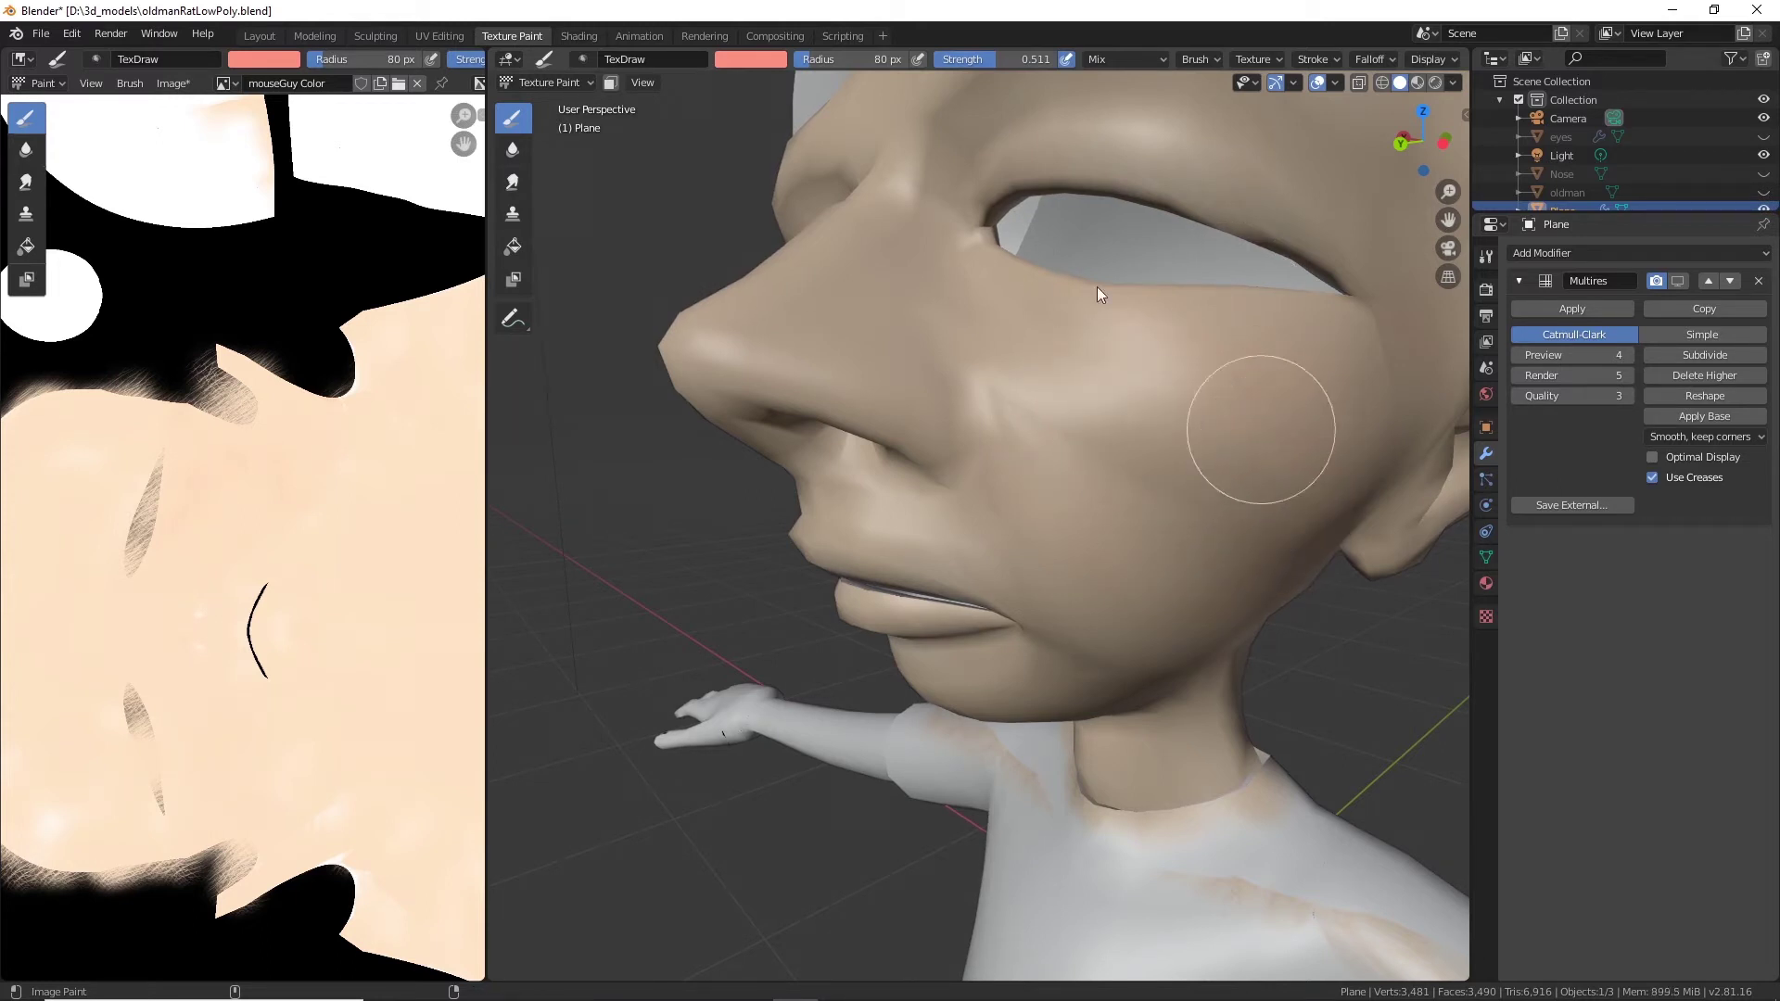
Set the brush strength to 0.289 and paint soft salmon blush across the cheek toward the side of the nose.
drag(991, 58, 963, 58)
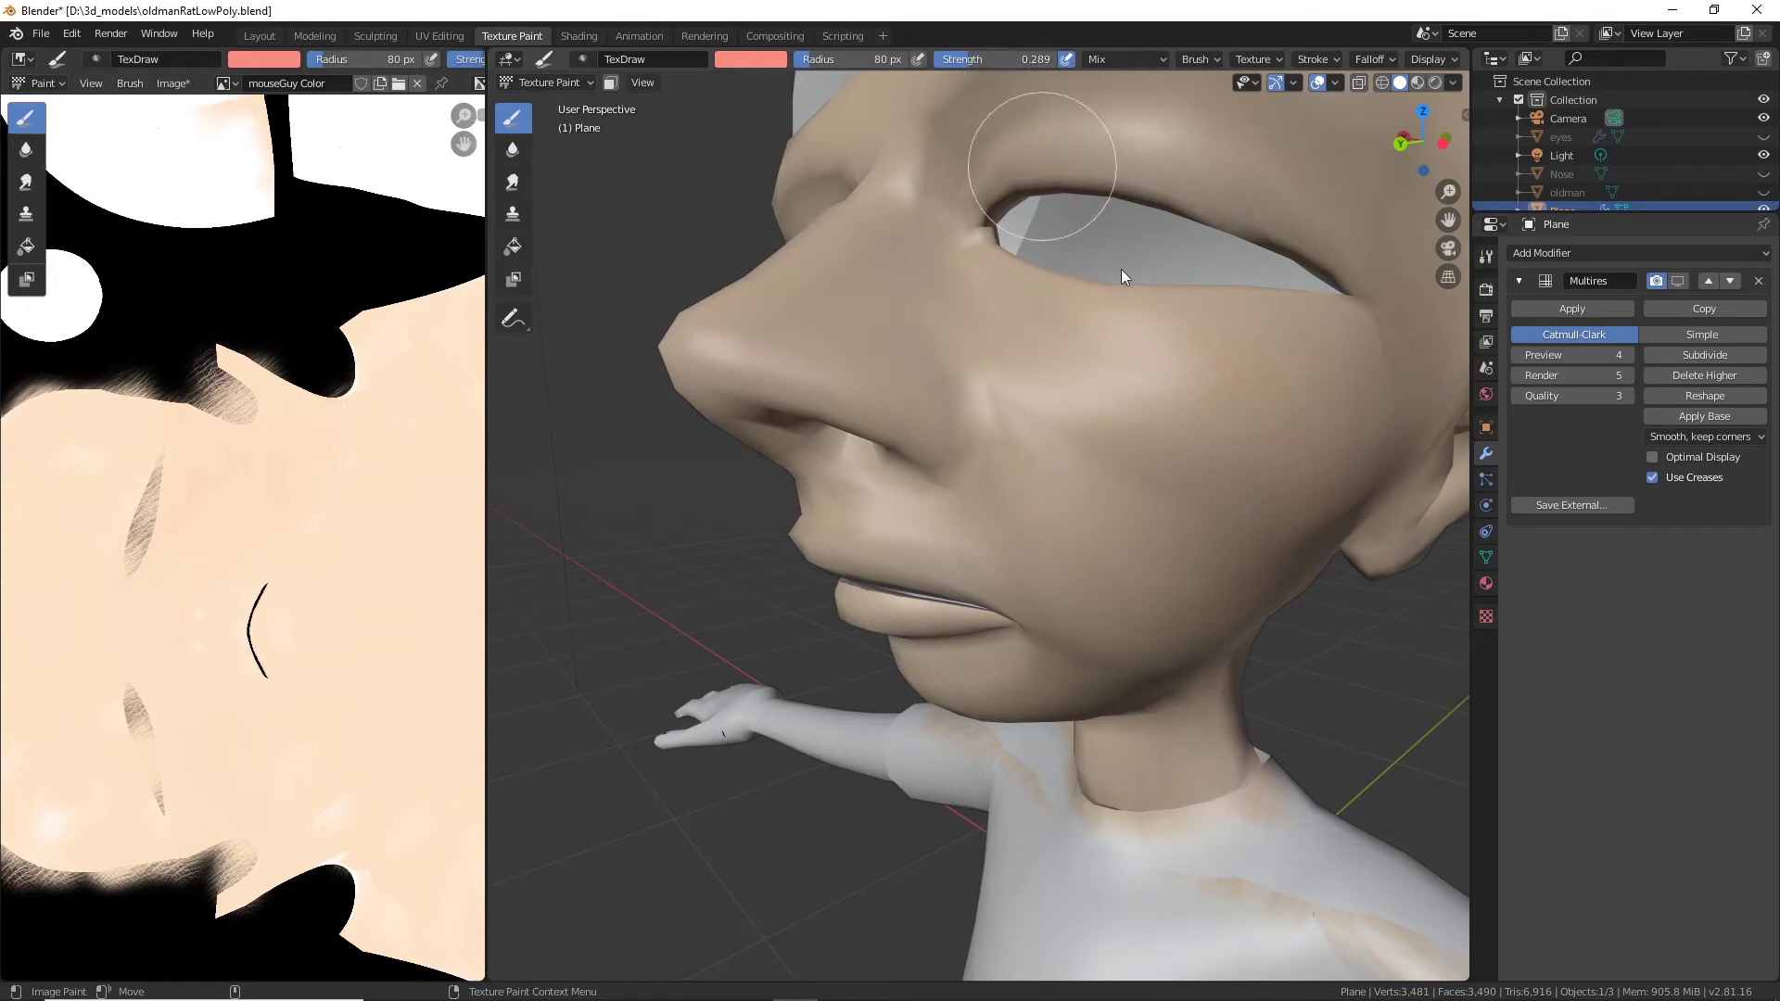
mouse_move(1121, 269)
mouse_down()
mouse_move(1168, 425)
mouse_move(1031, 460)
mouse_move(1030, 381)
mouse_move(1048, 471)
mouse_move(1085, 401)
mouse_move(1076, 380)
mouse_move(1117, 406)
mouse_move(1122, 477)
mouse_move(1177, 420)
mouse_move(1250, 430)
mouse_move(1265, 442)
mouse_move(1221, 553)
mouse_move(1148, 437)
mouse_move(1166, 475)
mouse_move(1248, 437)
mouse_move(1256, 537)
mouse_move(1316, 470)
mouse_up()
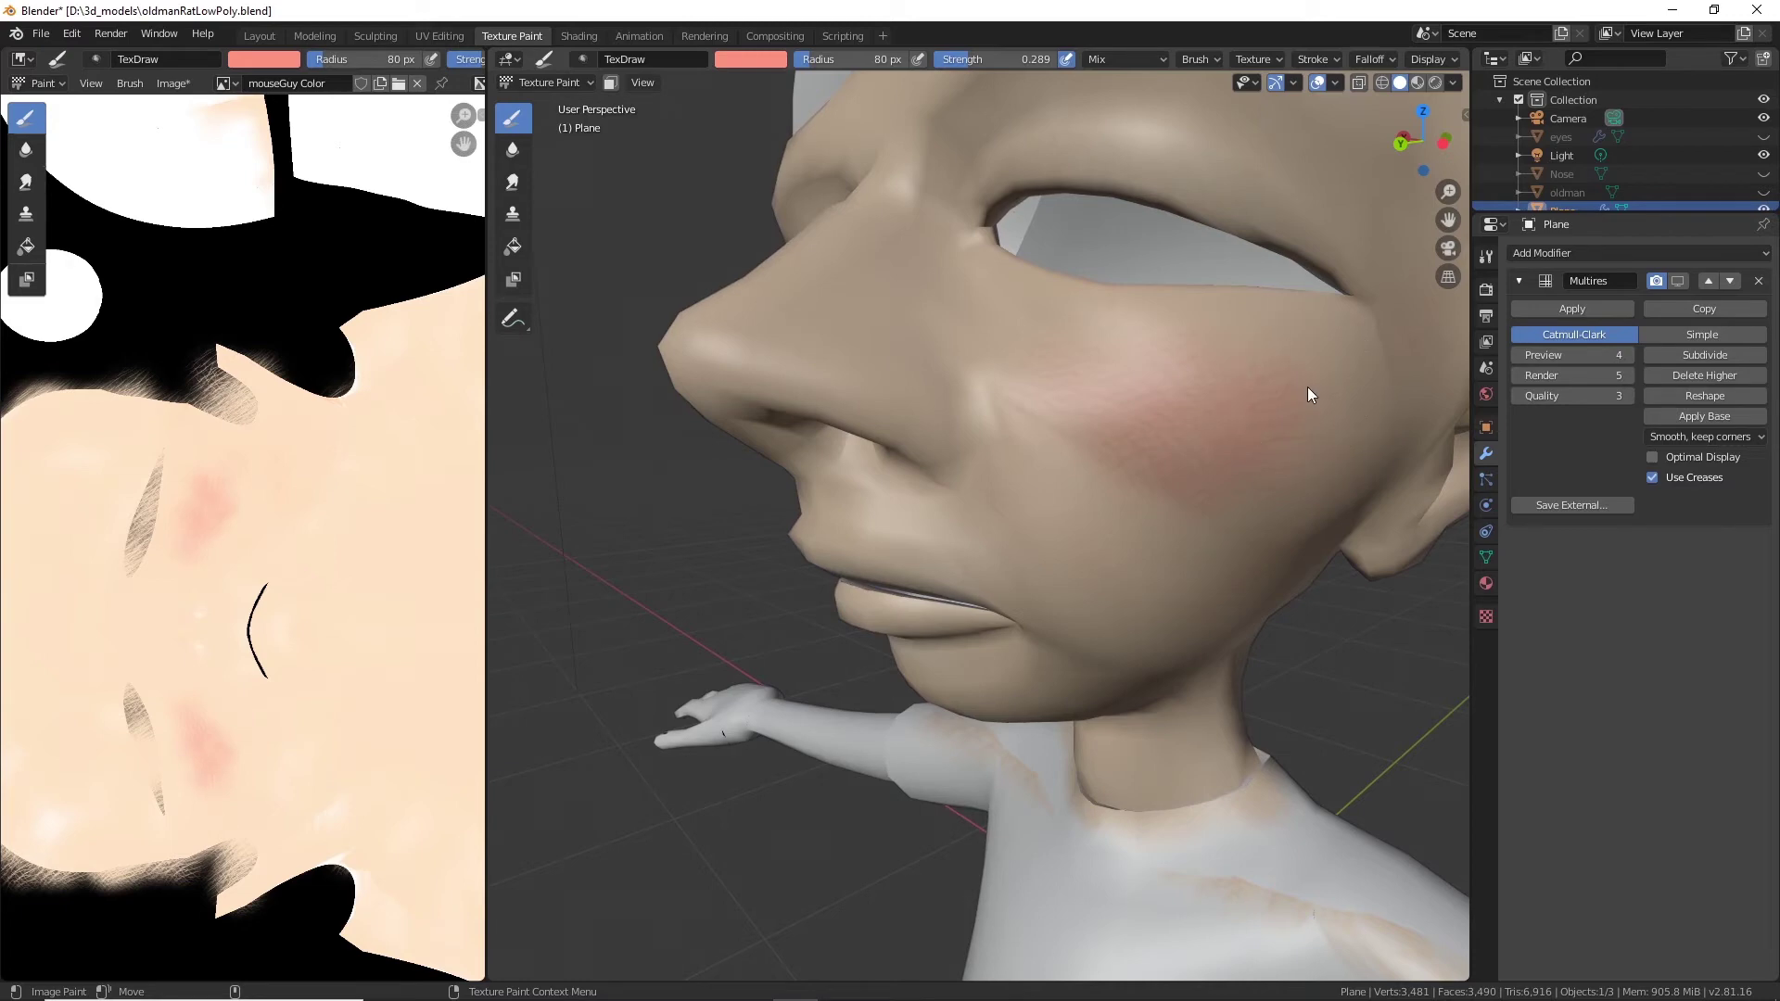
mouse_move(1220, 458)
middle_down()
mouse_move(1257, 487)
mouse_move(1317, 389)
middle_up()
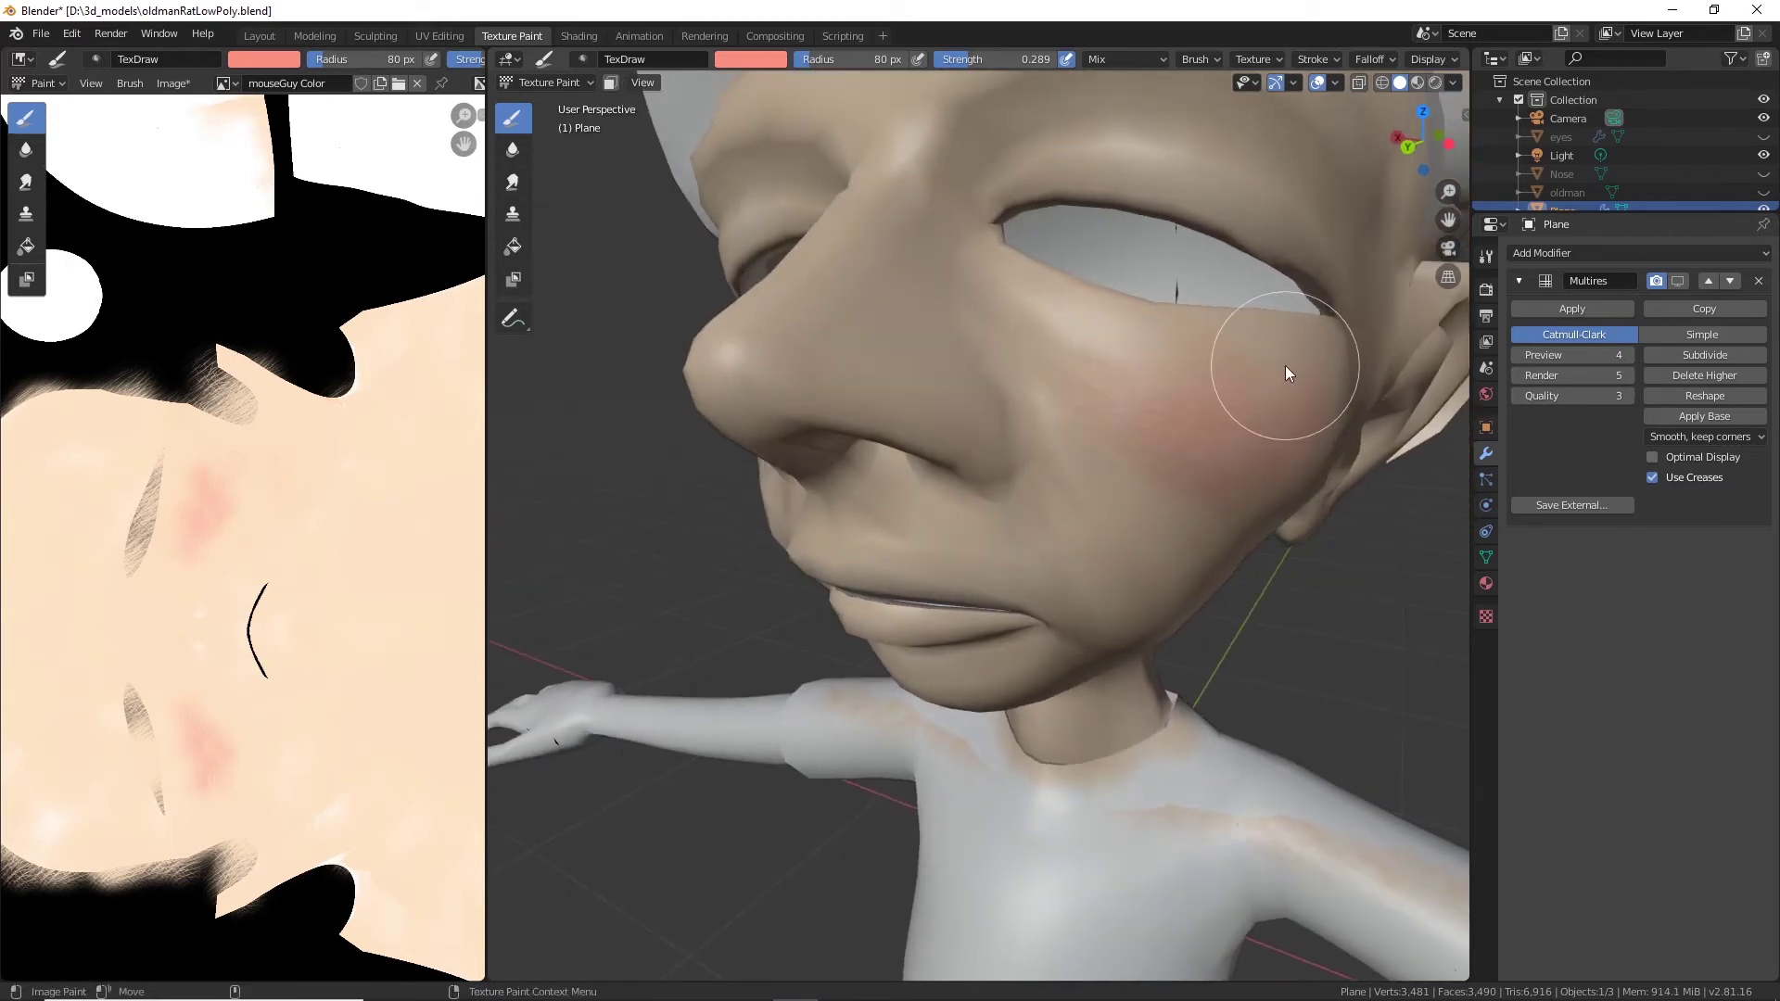
mouse_move(1285, 372)
mouse_down()
mouse_move(1306, 447)
mouse_move(1315, 380)
mouse_move(1110, 414)
mouse_move(1086, 443)
mouse_move(1057, 349)
mouse_move(1001, 413)
mouse_move(1025, 417)
mouse_up()
mouse_move(864, 332)
middle_down()
mouse_move(871, 388)
mouse_move(769, 336)
middle_up()
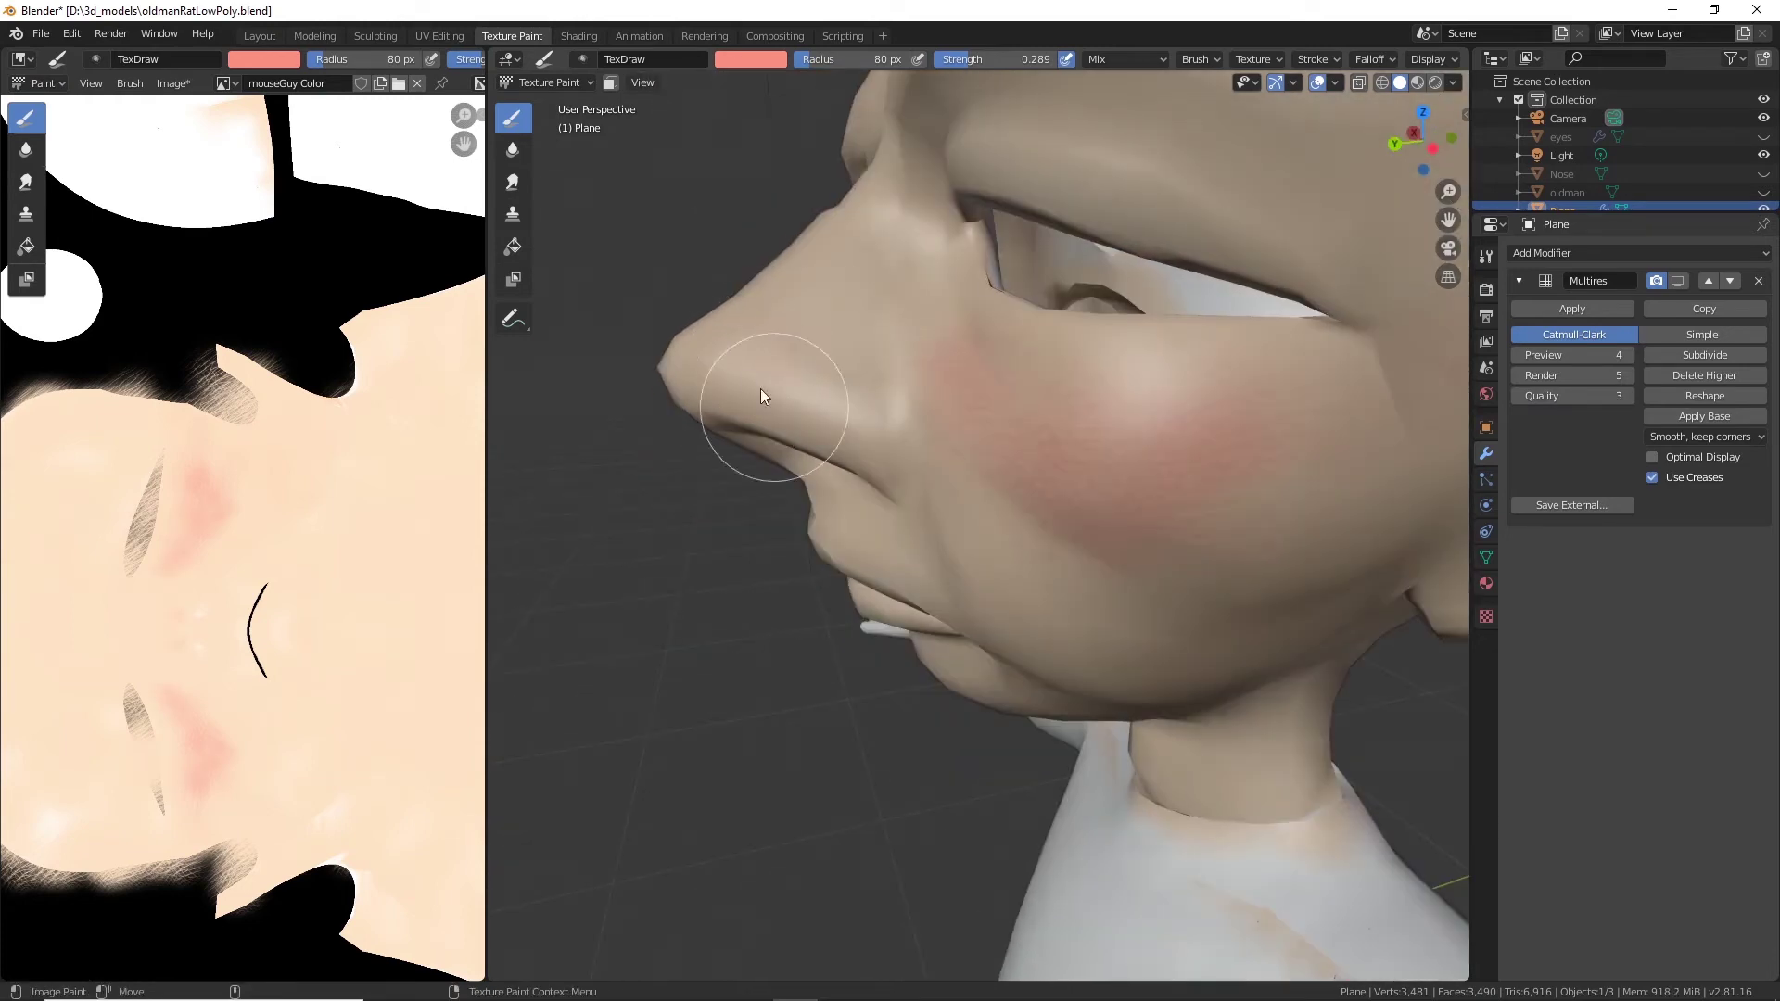
Paint soft salmon blush over the sides, bridge and tip of the nose.
mouse_move(760, 388)
mouse_down()
mouse_move(754, 437)
mouse_move(809, 404)
mouse_move(710, 369)
mouse_move(837, 393)
mouse_move(864, 343)
mouse_move(815, 330)
mouse_move(830, 365)
mouse_move(733, 402)
mouse_move(753, 412)
mouse_move(780, 387)
mouse_move(759, 387)
mouse_move(845, 480)
mouse_up()
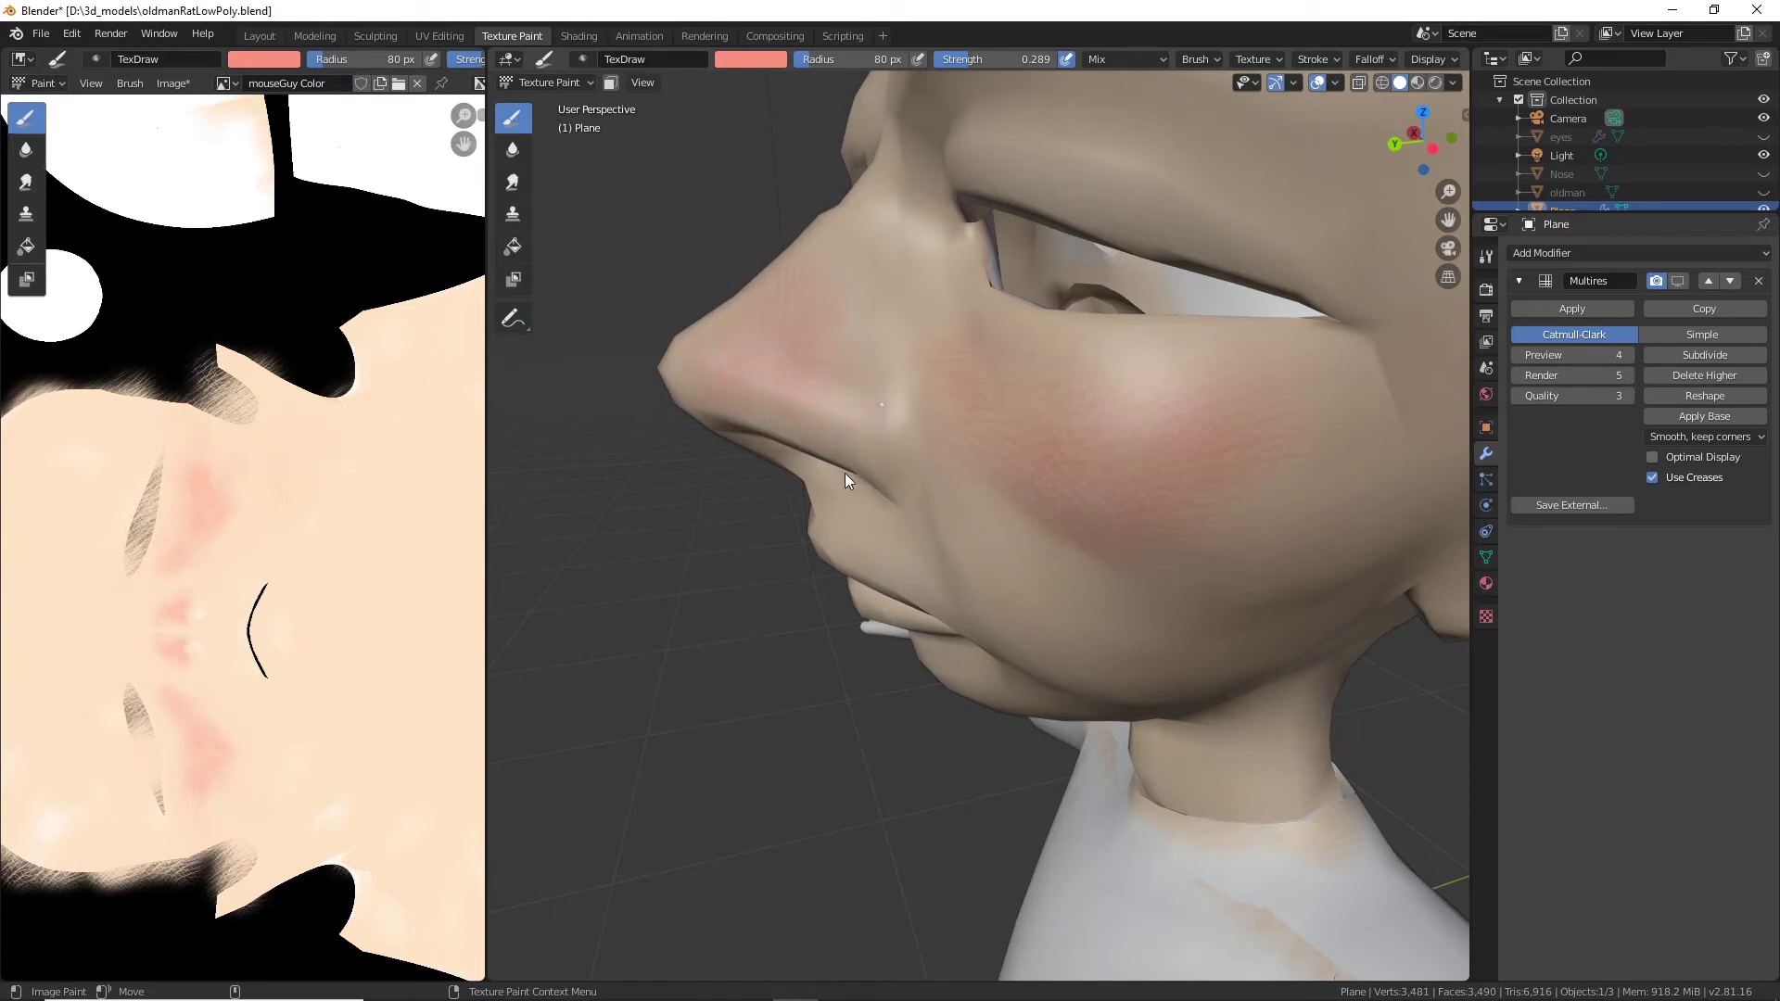
middle_drag(860, 386, 899, 412)
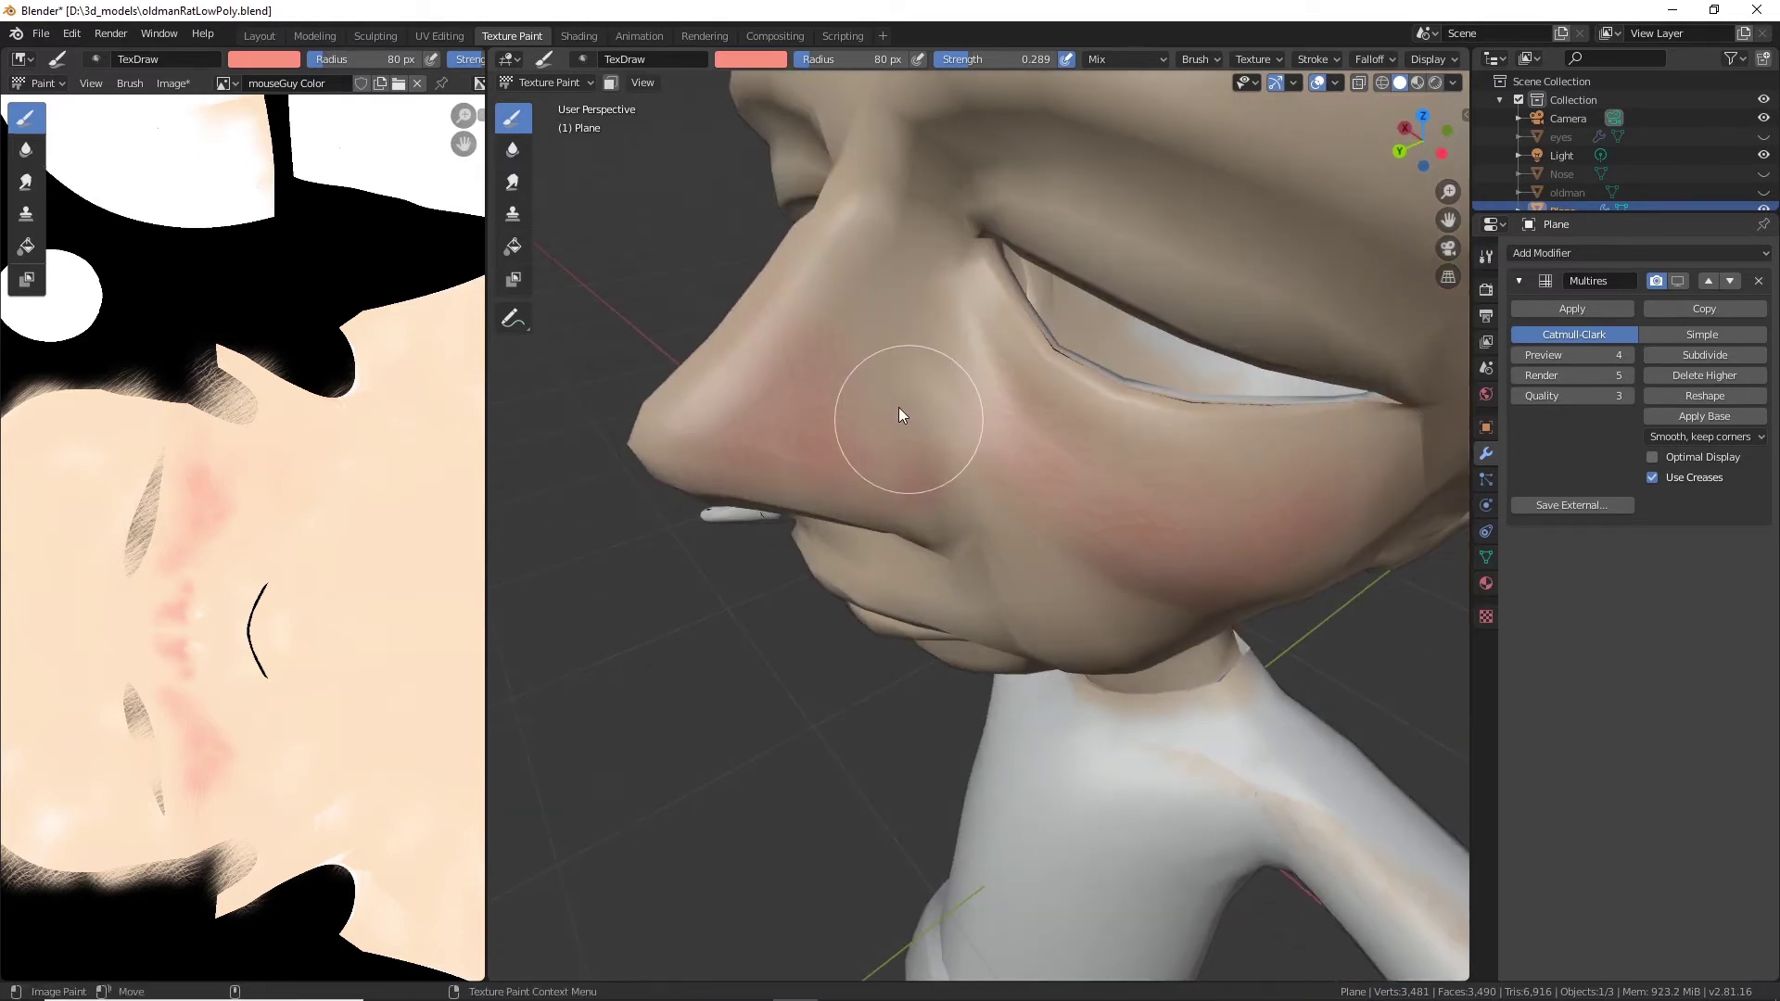
mouse_move(898, 413)
mouse_down()
mouse_move(898, 473)
mouse_move(855, 457)
mouse_up()
middle_drag(783, 375, 980, 533)
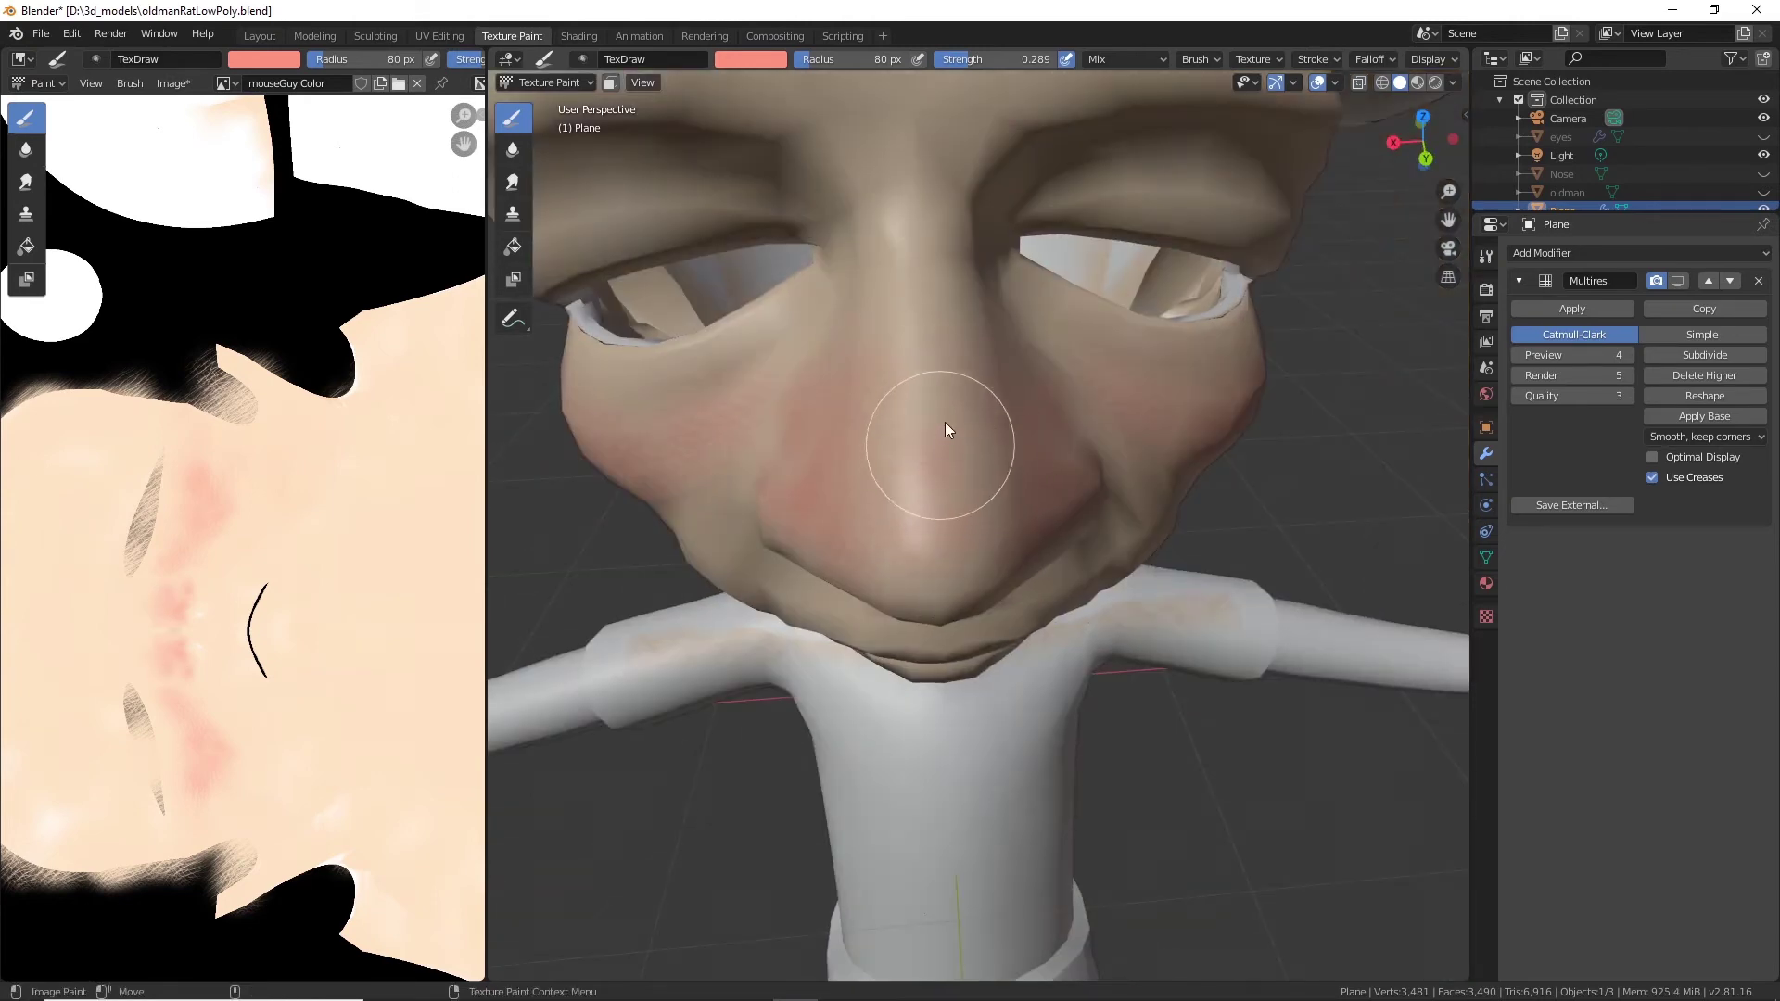
mouse_move(946, 430)
mouse_down()
mouse_move(938, 334)
mouse_move(885, 516)
mouse_up()
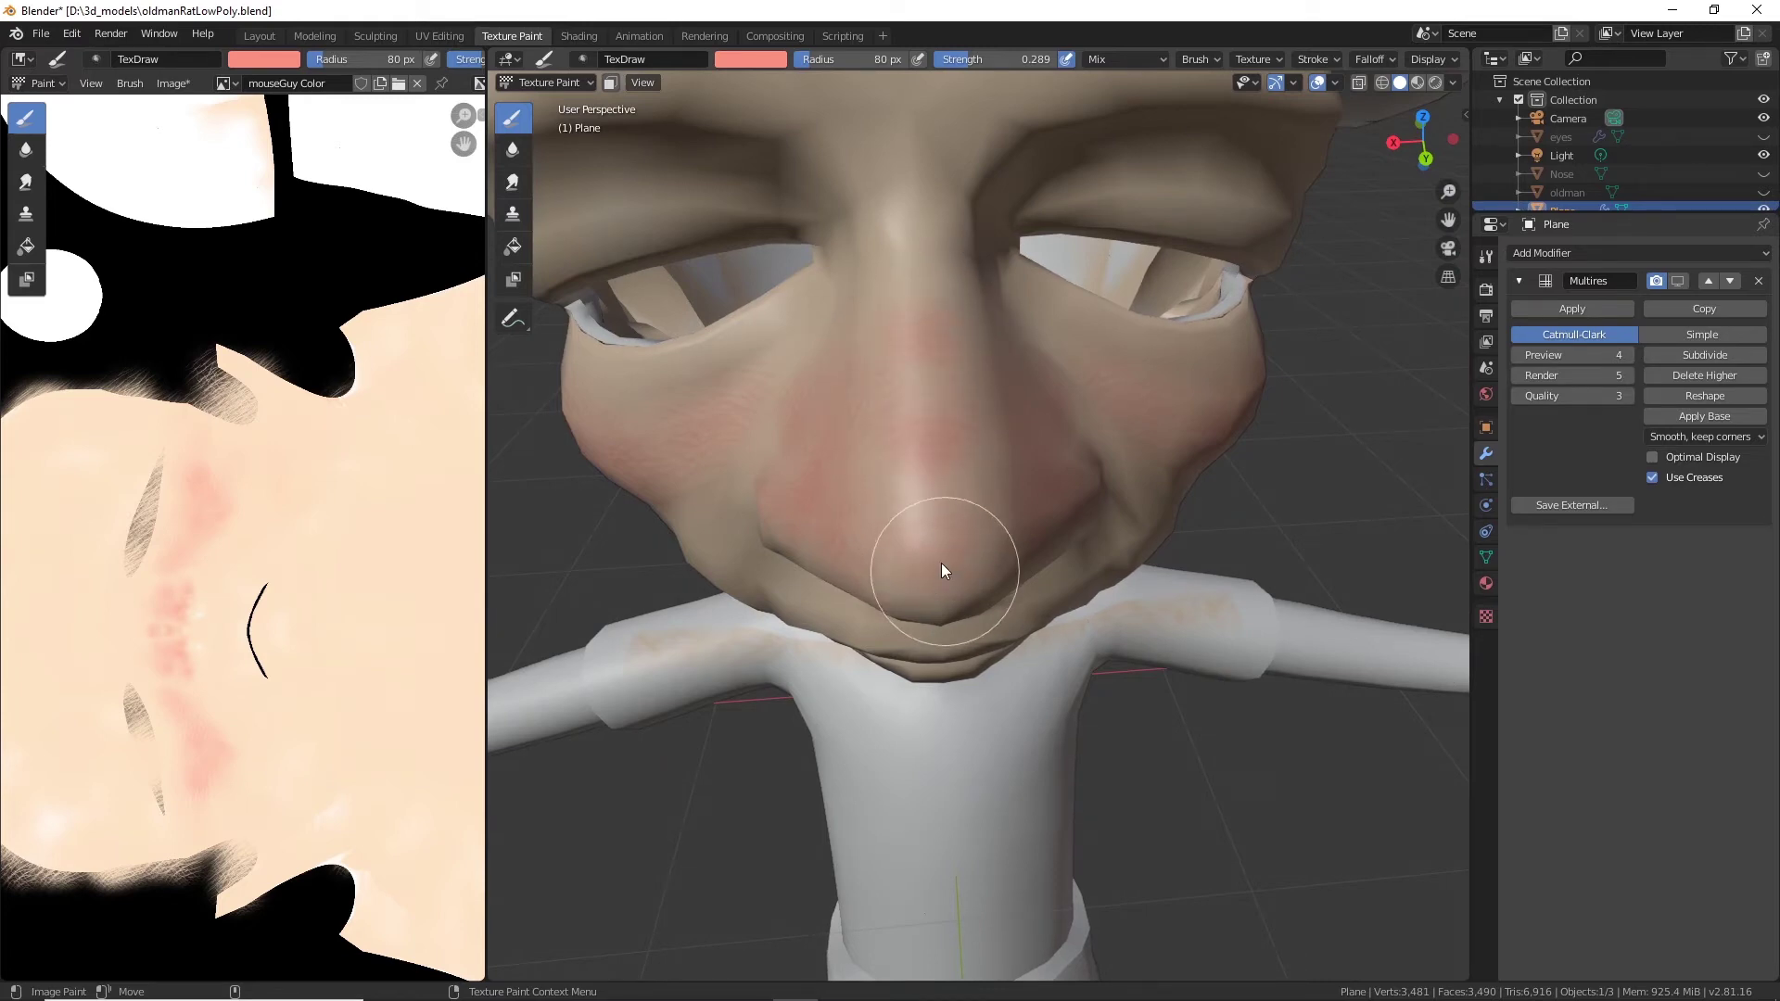
Paint salmon over both lips and the skin between the nose and the mouth.
mouse_move(942, 564)
middle_down()
mouse_move(938, 398)
mouse_move(976, 424)
middle_up()
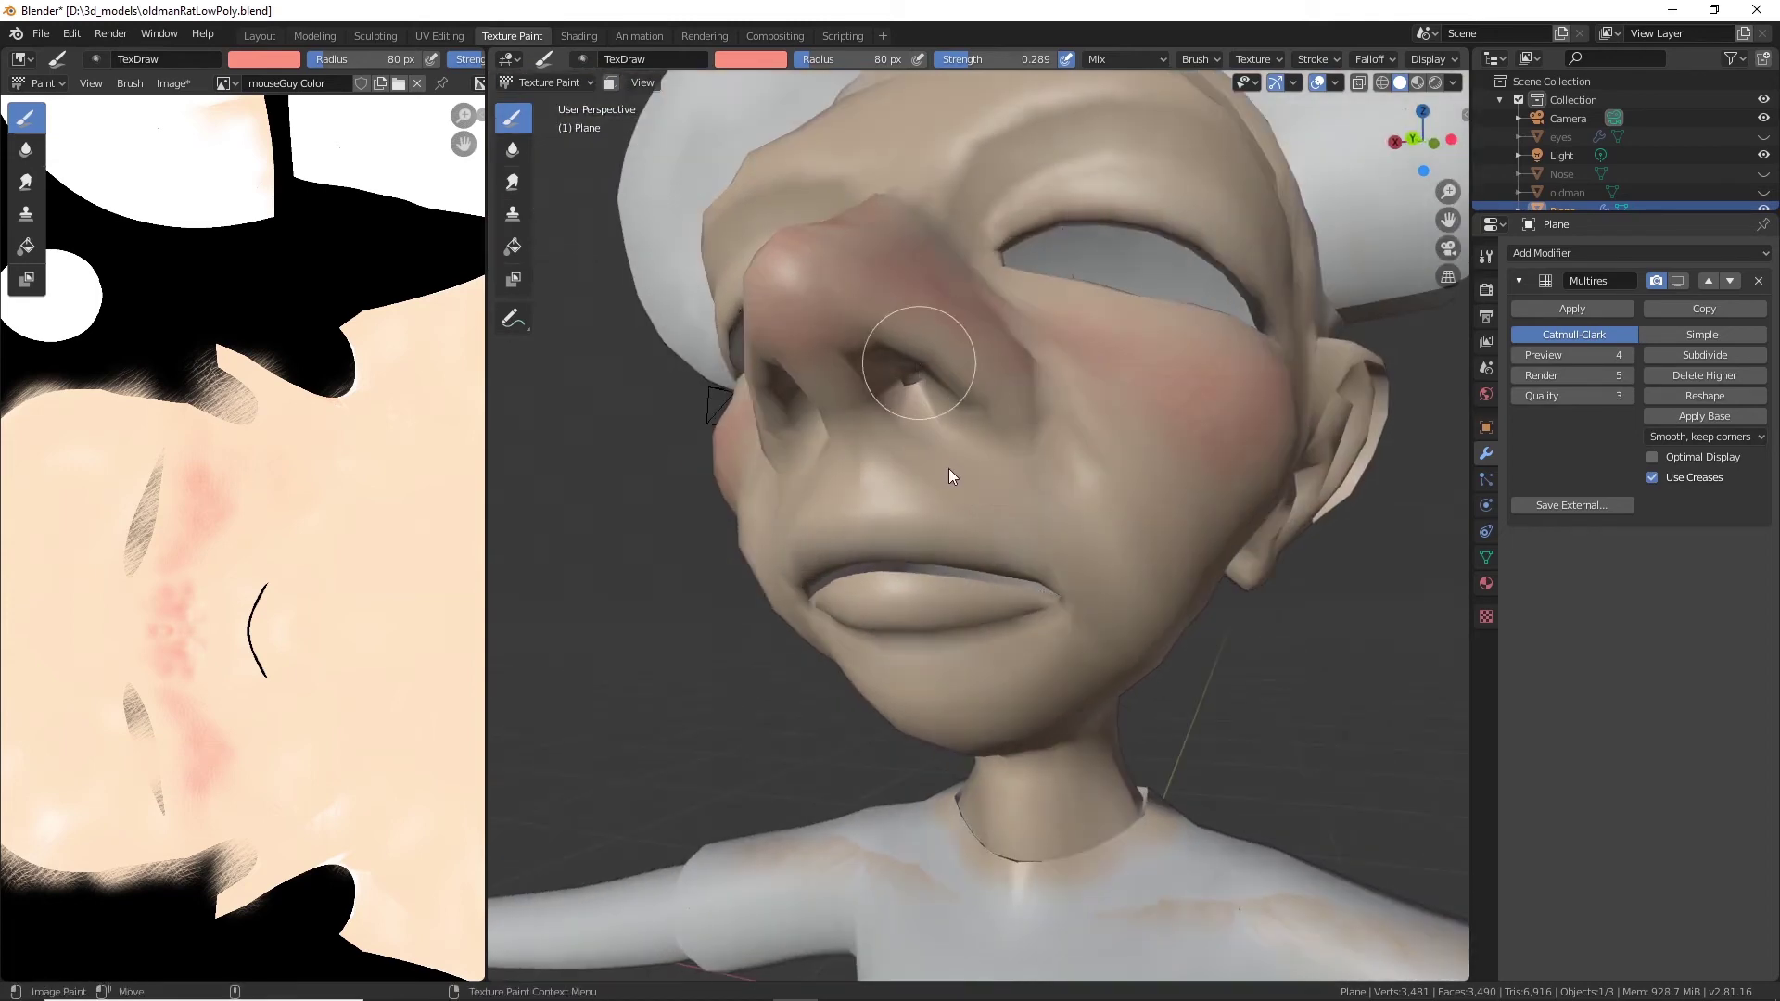
mouse_move(949, 471)
mouse_down()
mouse_move(986, 488)
mouse_move(998, 470)
mouse_move(918, 466)
mouse_move(942, 516)
mouse_move(893, 527)
mouse_move(1005, 557)
mouse_up()
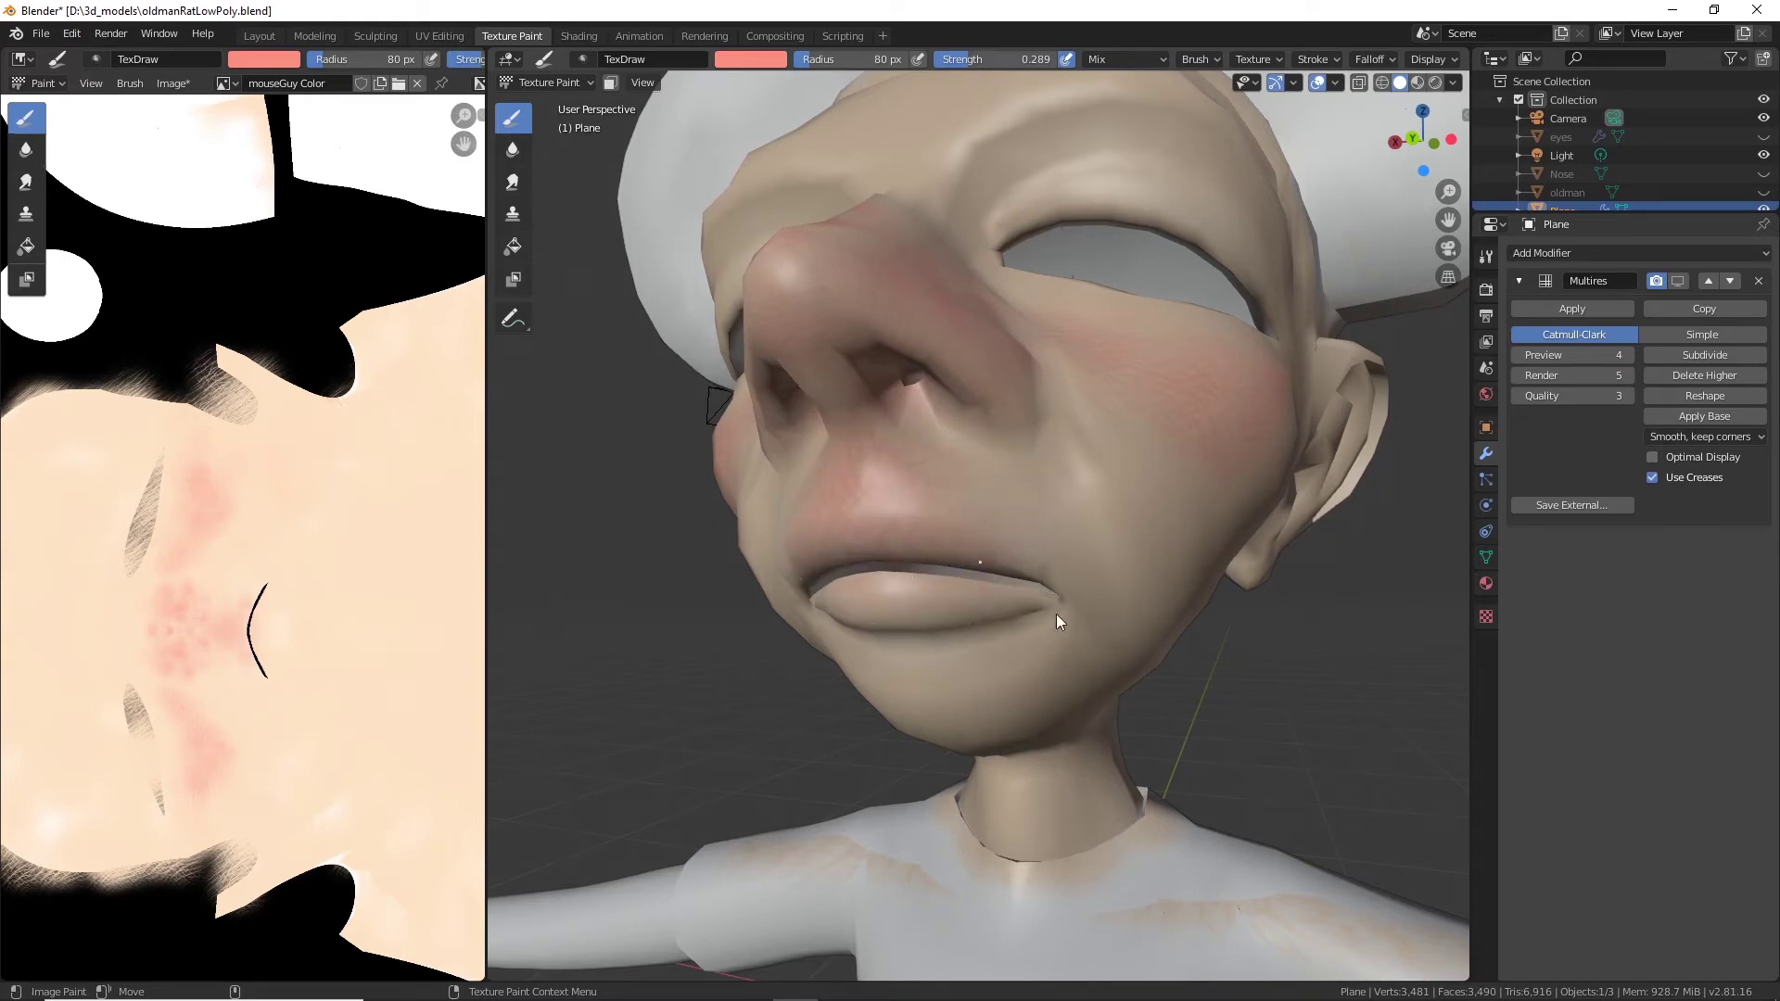
mouse_move(1055, 612)
mouse_down()
mouse_move(1018, 597)
mouse_move(914, 617)
mouse_move(1061, 600)
mouse_move(1036, 583)
mouse_move(963, 598)
mouse_move(982, 587)
mouse_move(937, 612)
mouse_move(963, 605)
mouse_move(966, 575)
mouse_move(938, 555)
mouse_move(971, 614)
mouse_move(855, 631)
mouse_up()
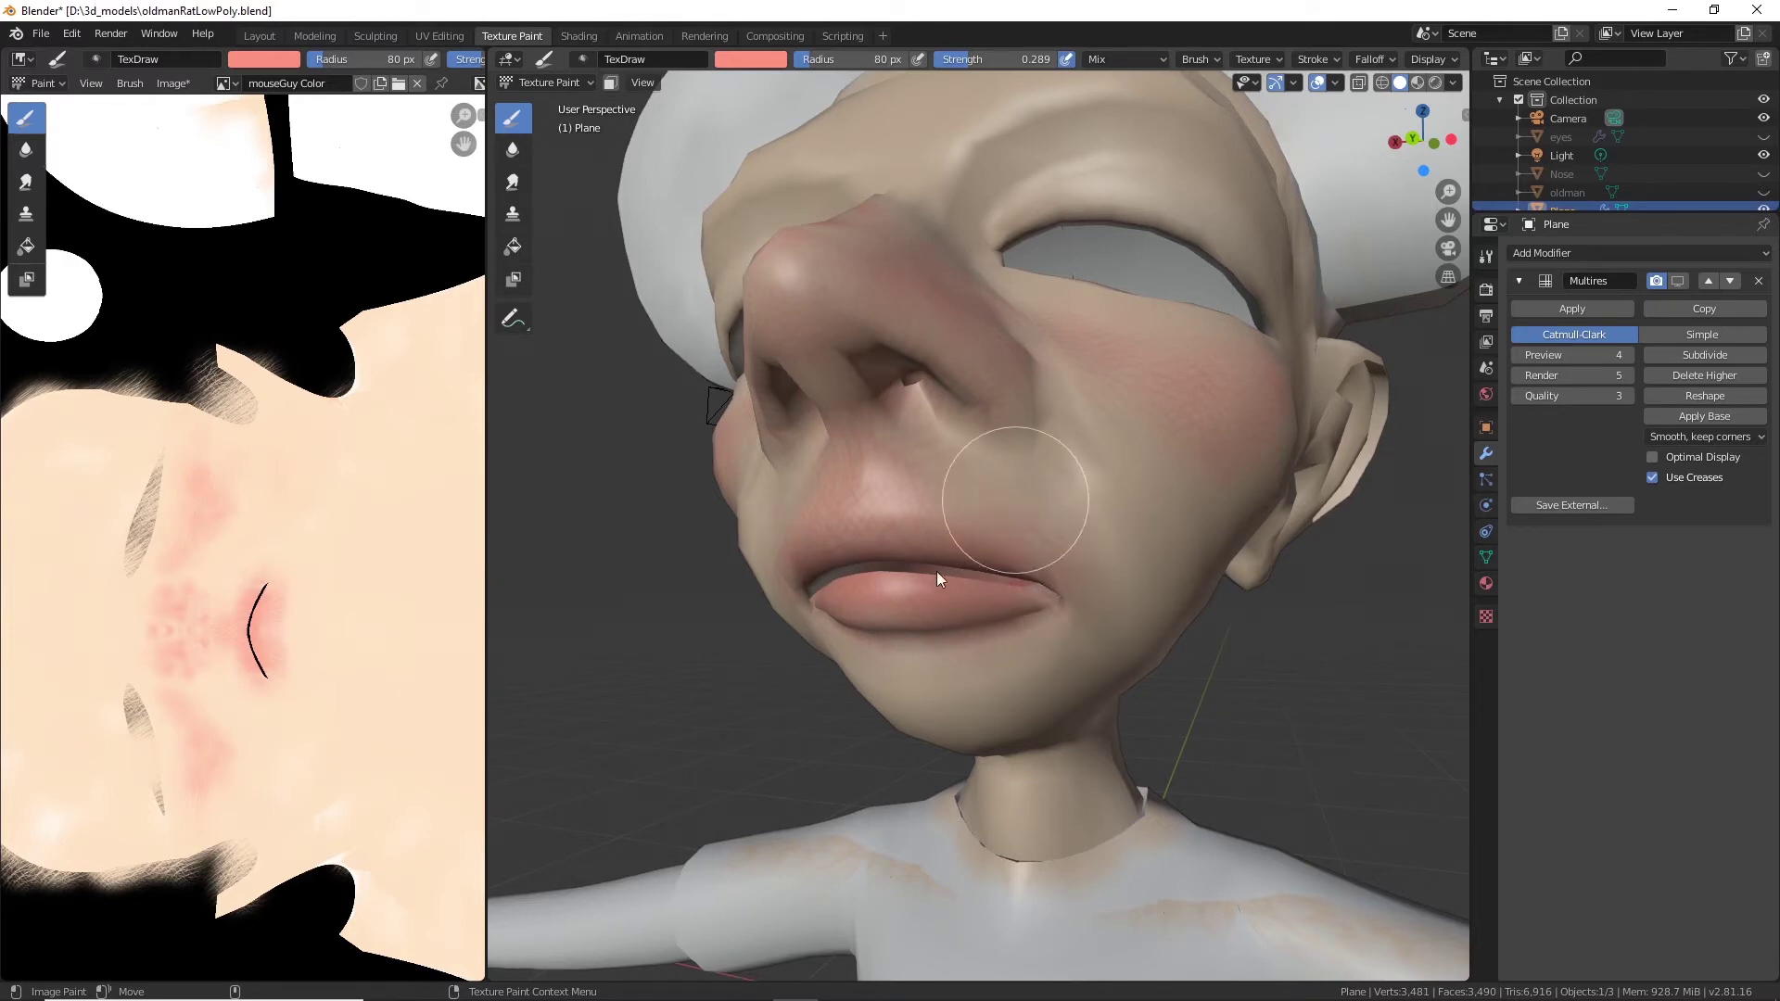
mouse_move(905, 547)
mouse_down()
mouse_move(976, 536)
mouse_move(921, 515)
mouse_move(933, 445)
mouse_move(919, 501)
mouse_move(954, 438)
mouse_up()
drag(960, 562, 992, 487)
drag(922, 545, 948, 437)
mouse_move(918, 549)
mouse_down()
mouse_move(875, 543)
mouse_move(1024, 590)
mouse_up()
Add salmon blush around the corner of the mouth and onto the chin.
scroll(1033, 562, down, 2)
middle_drag(1033, 562, 1111, 589)
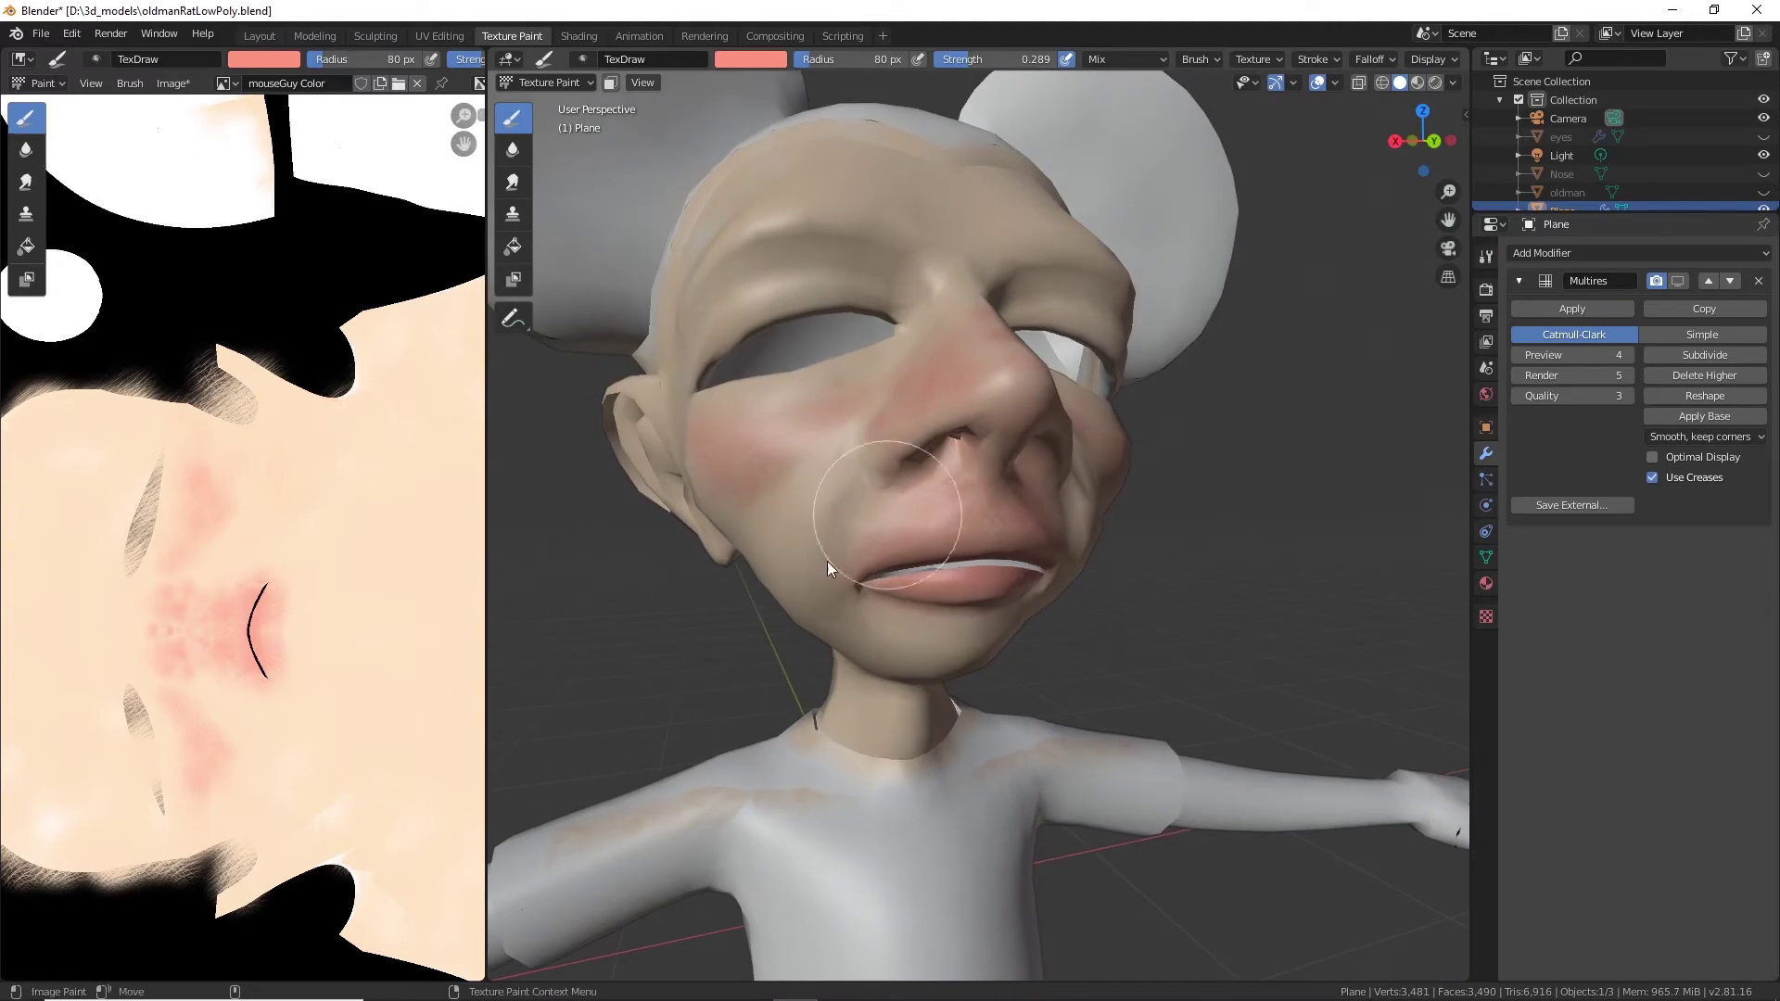
mouse_move(883, 612)
middle_down()
mouse_move(1015, 578)
mouse_move(1039, 497)
middle_up()
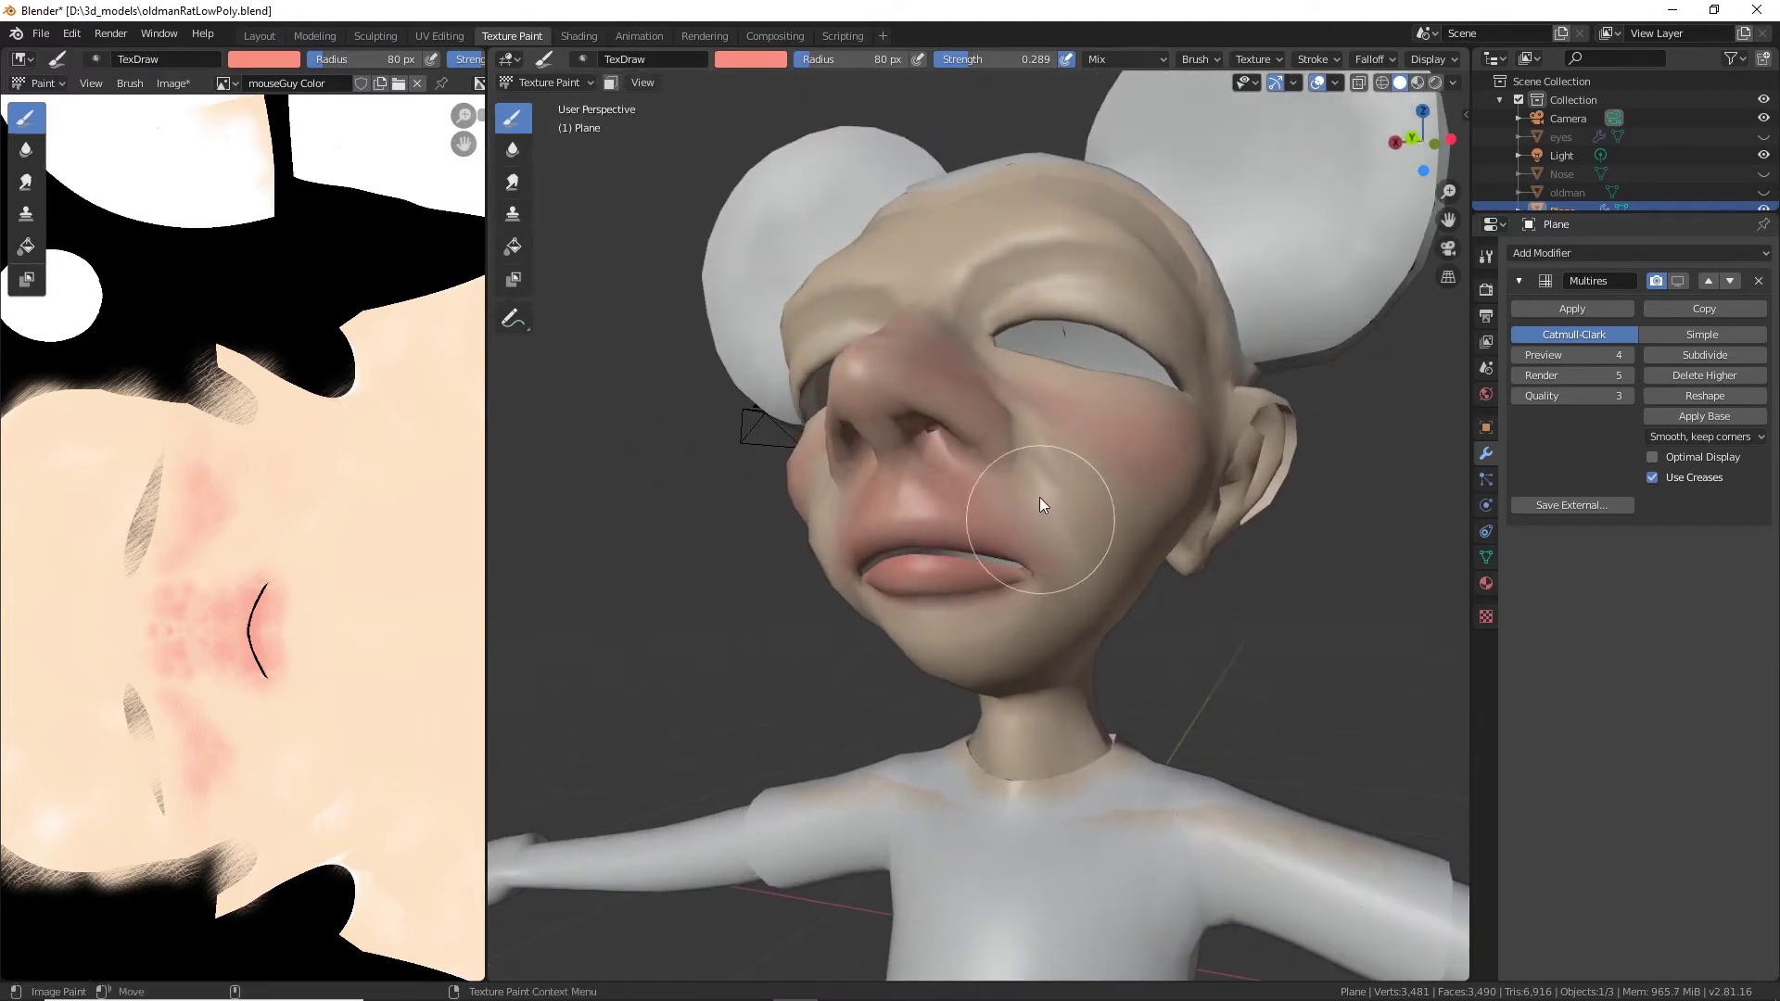
mouse_move(1012, 518)
mouse_down()
mouse_move(1055, 580)
mouse_move(1059, 634)
mouse_up()
mouse_move(1033, 560)
mouse_down()
mouse_move(959, 664)
mouse_move(1014, 624)
mouse_up()
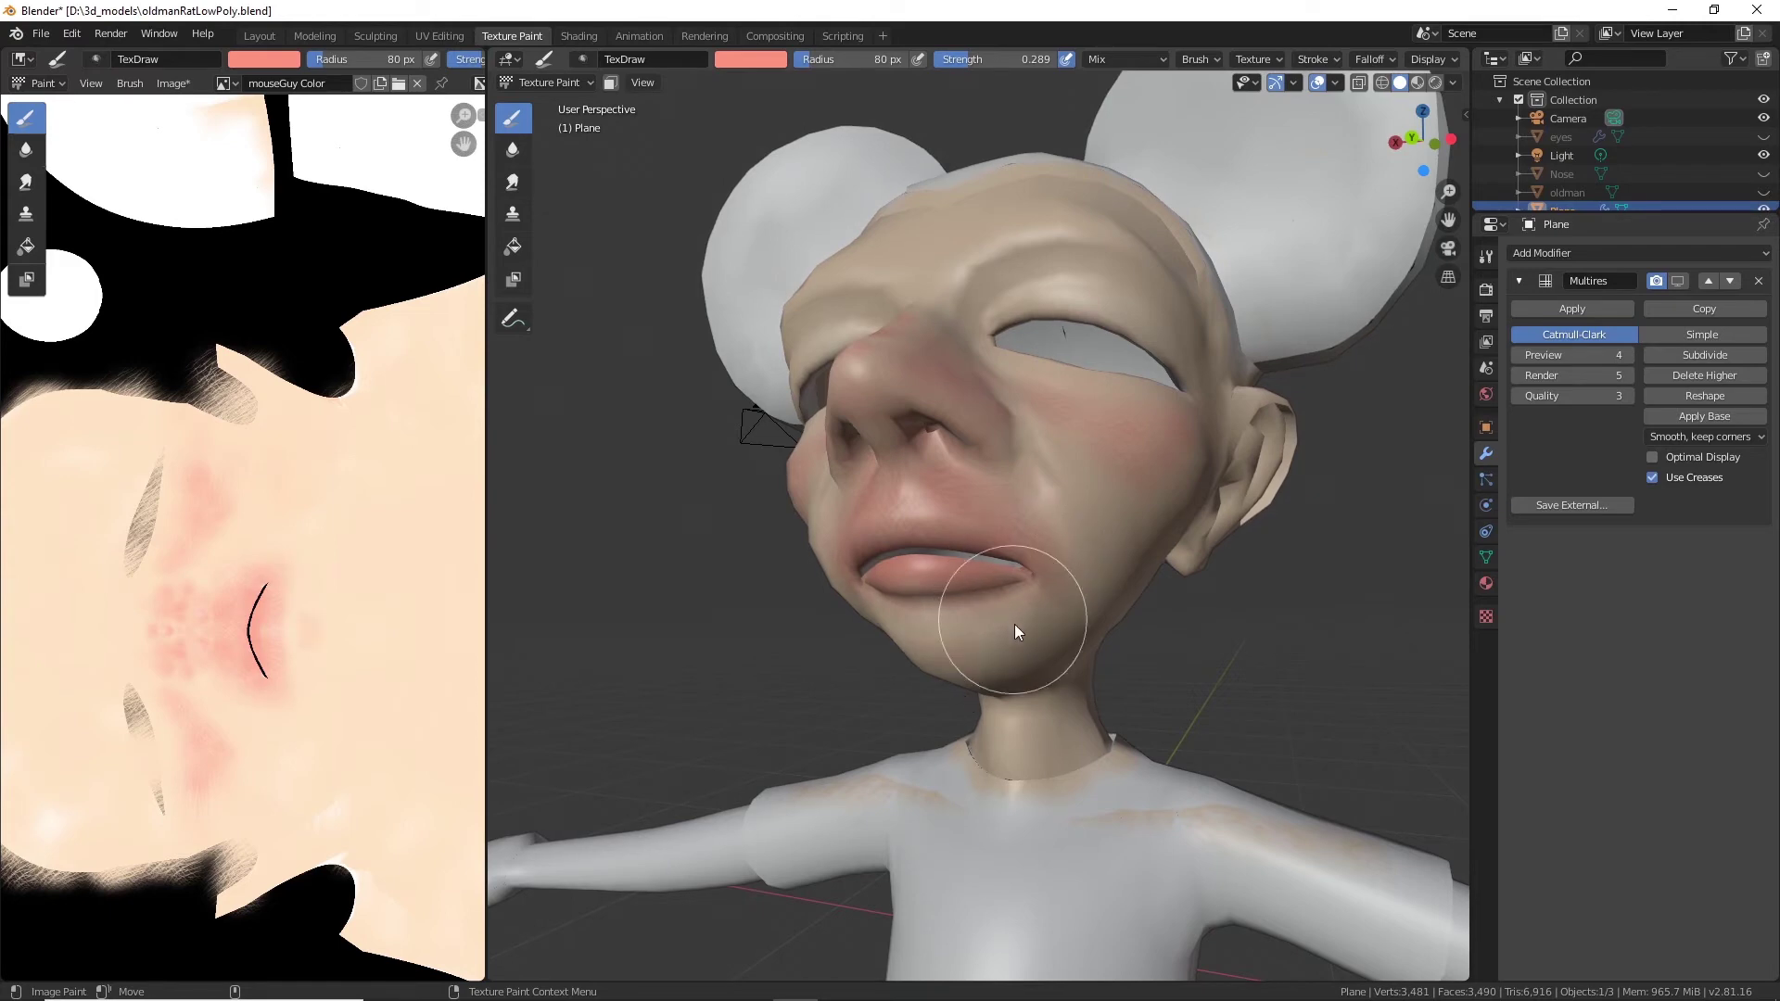
middle_drag(1050, 628, 1025, 627)
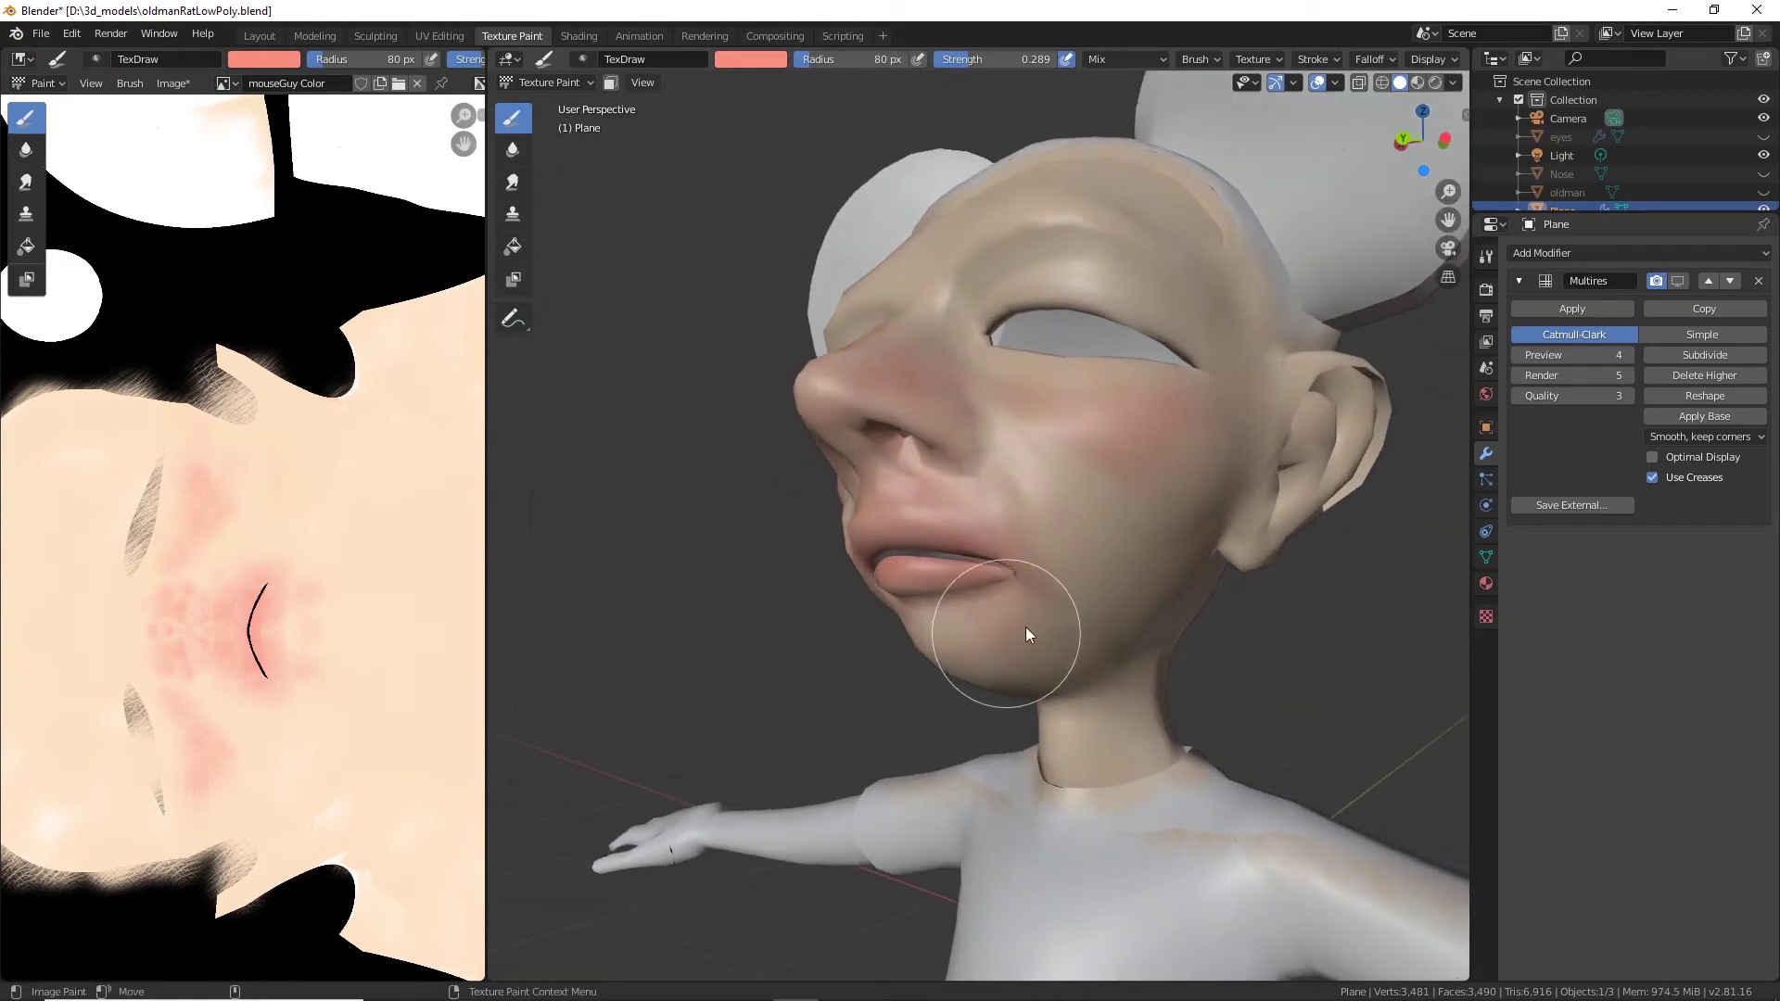
drag(1052, 605, 1079, 623)
Paint salmon strokes along the jaw, down the neck and up to the front of the ear.
middle_drag(1135, 703, 1114, 642)
mouse_move(1085, 642)
mouse_down()
mouse_move(987, 732)
mouse_move(1077, 607)
mouse_move(1044, 698)
mouse_move(1059, 643)
mouse_move(1137, 749)
mouse_move(1071, 804)
mouse_move(1104, 799)
mouse_move(1192, 708)
mouse_move(1144, 754)
mouse_move(1170, 702)
mouse_move(1110, 734)
mouse_move(1148, 733)
mouse_move(1176, 704)
mouse_move(1066, 741)
mouse_move(1150, 724)
mouse_move(1160, 781)
mouse_move(1082, 830)
mouse_up()
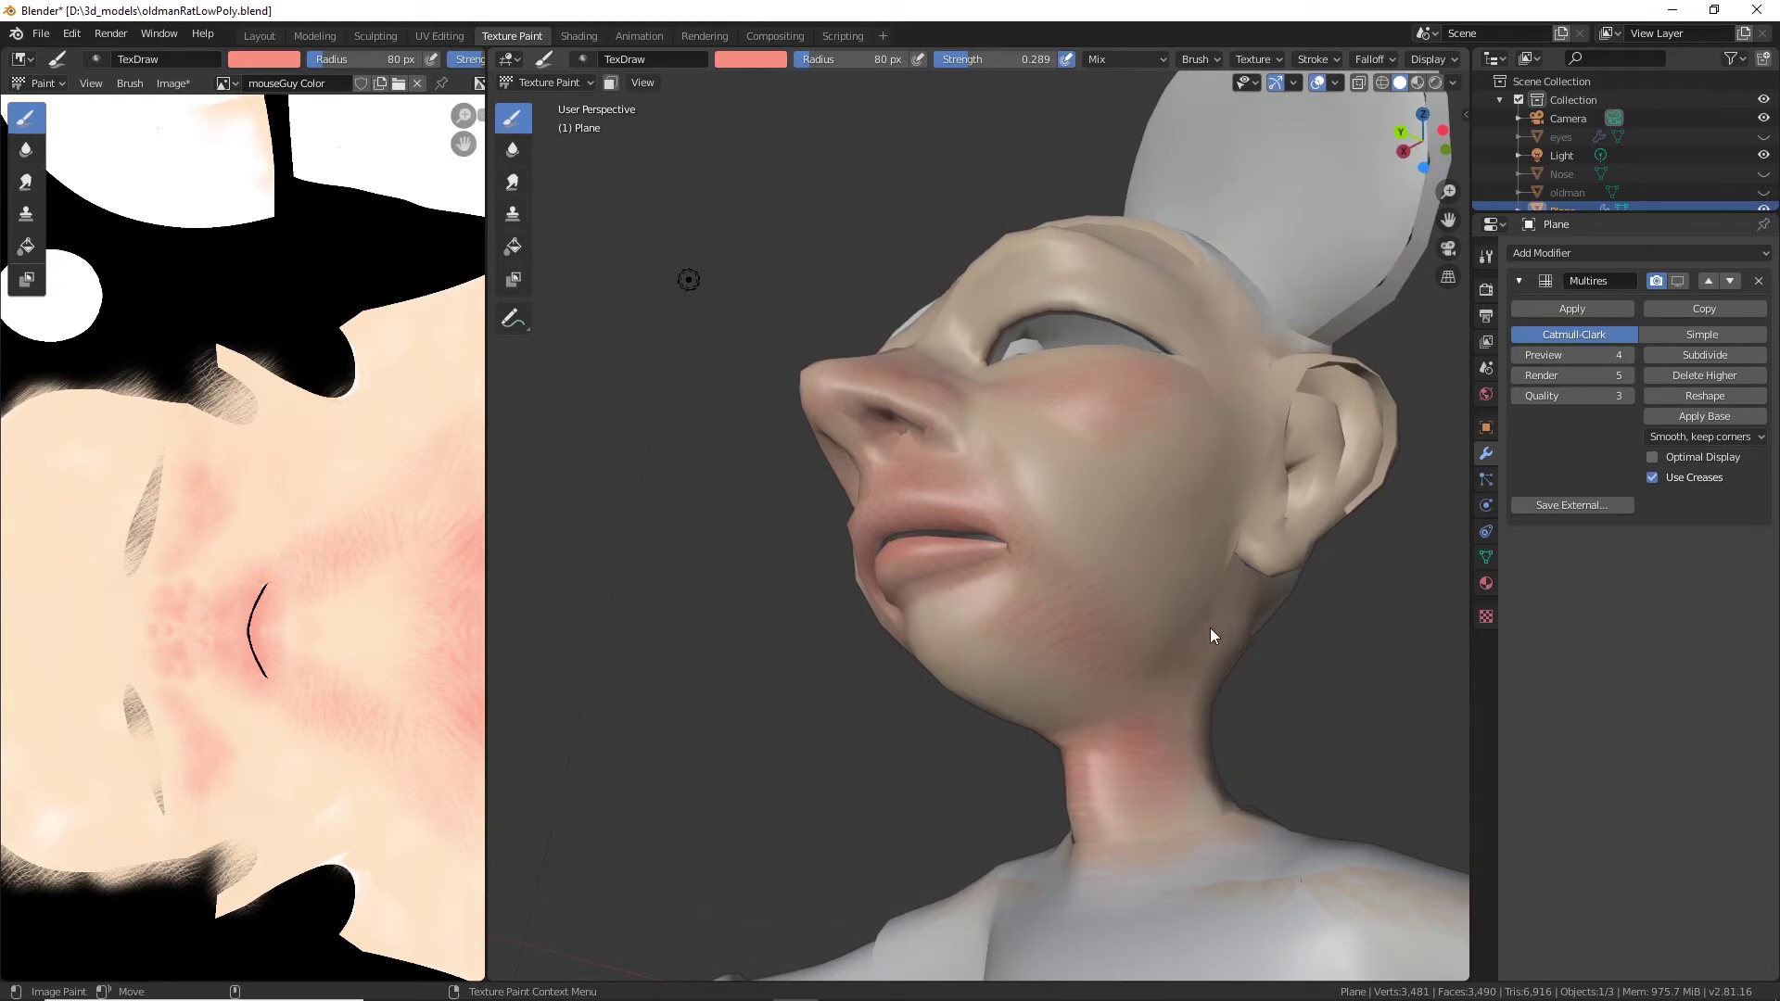
drag(1210, 627, 1192, 673)
drag(1265, 510, 1247, 551)
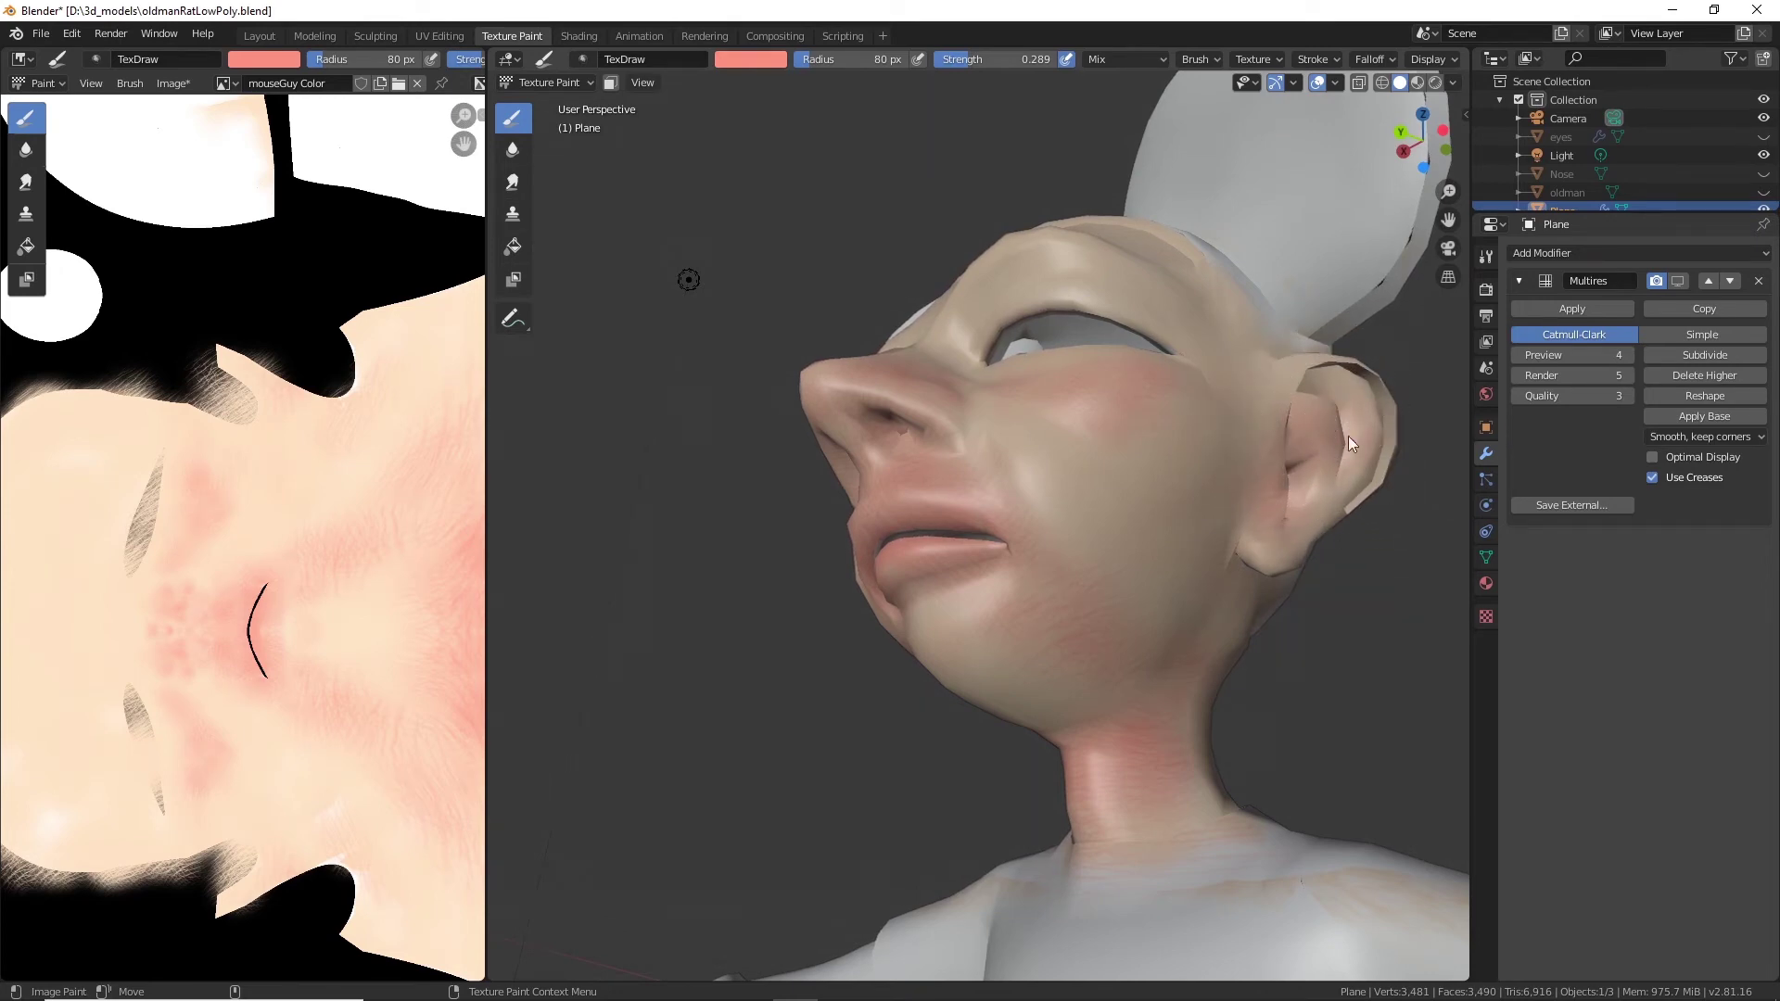
Tint the inside, lobe and back of the ear with salmon.
middle_drag(1354, 471, 1027, 593)
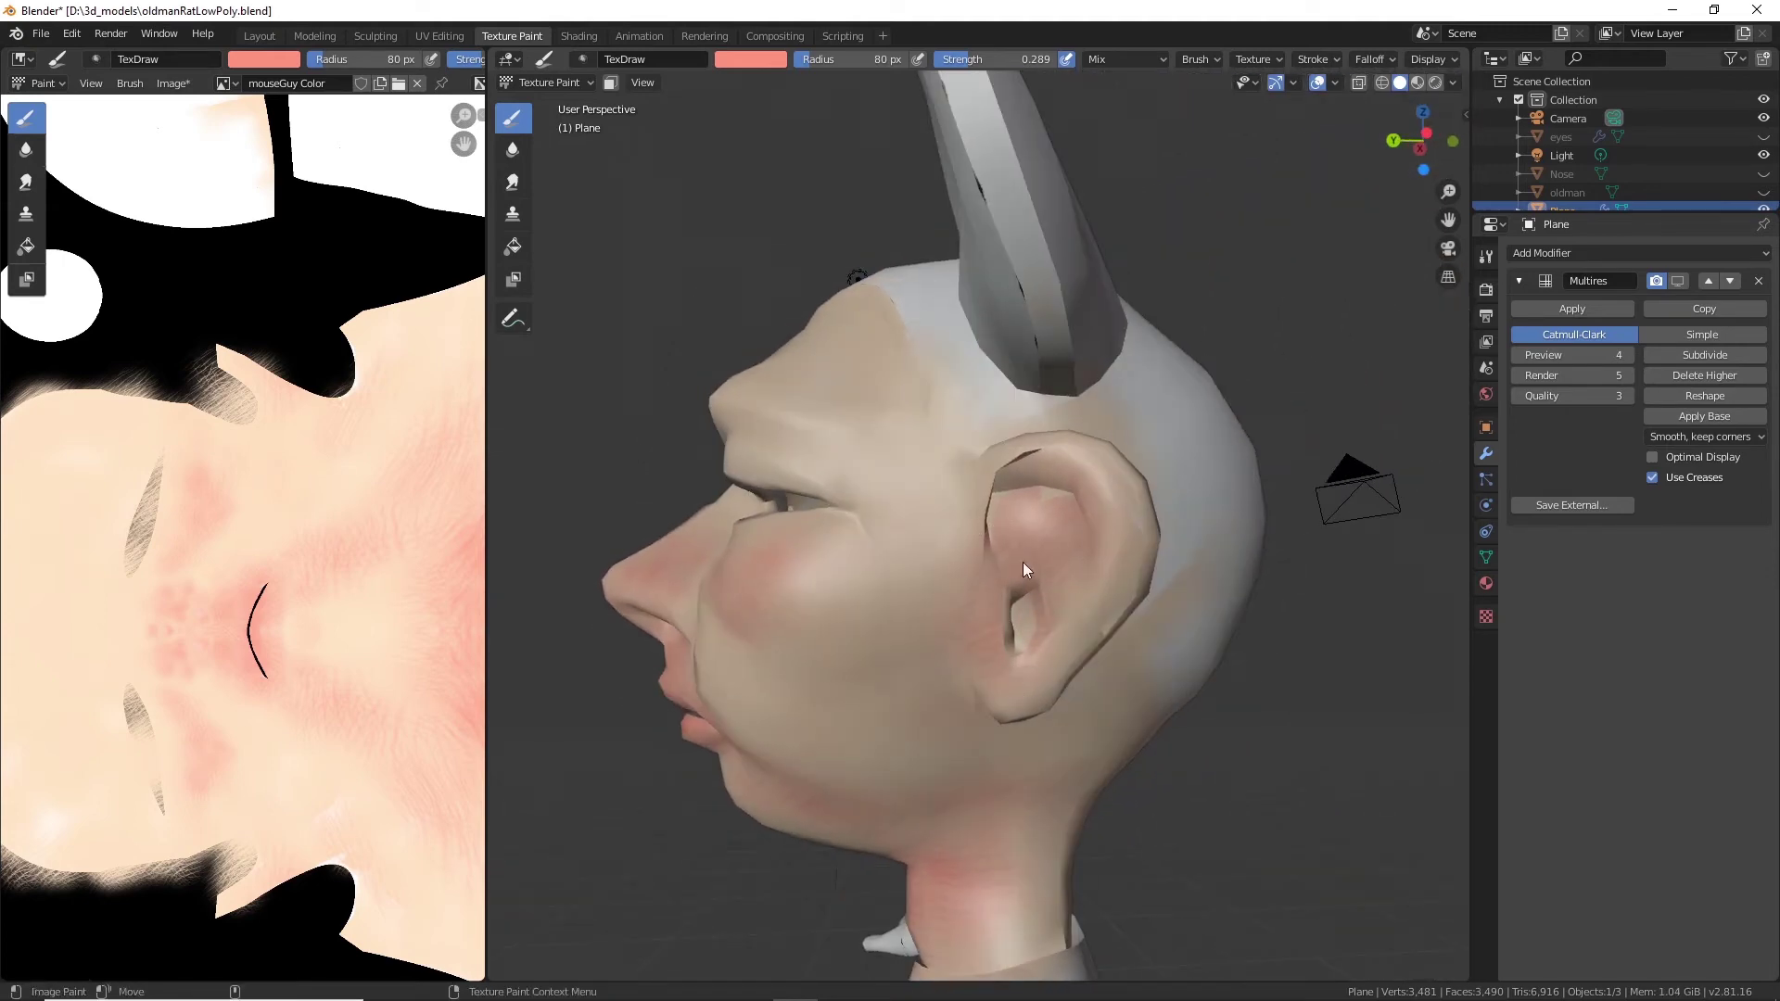
mouse_move(1059, 561)
mouse_down()
mouse_move(1055, 597)
mouse_move(1035, 576)
mouse_move(1076, 559)
mouse_up()
middle_drag(1089, 571, 1010, 575)
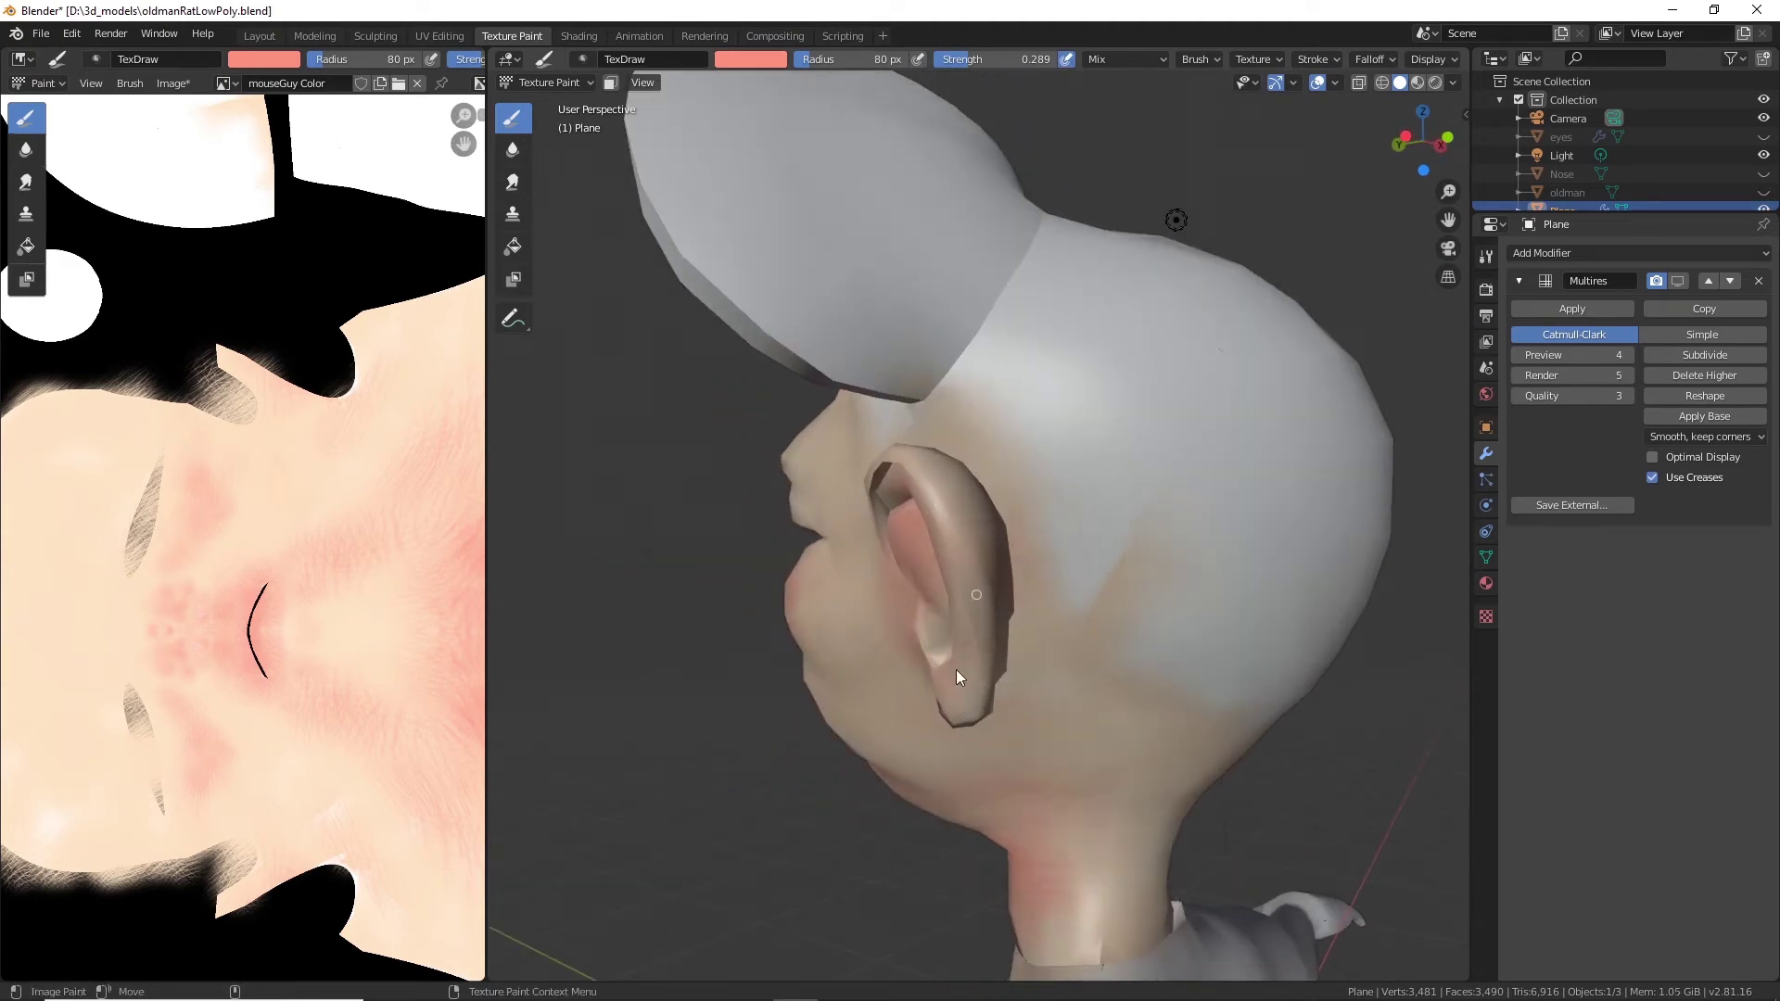
middle_drag(958, 683, 949, 624)
mouse_move(882, 534)
mouse_down()
mouse_move(859, 534)
mouse_move(850, 564)
mouse_move(875, 650)
mouse_move(960, 715)
mouse_up()
mouse_move(961, 714)
middle_down()
mouse_move(914, 655)
mouse_move(923, 684)
middle_up()
mouse_move(921, 630)
mouse_down()
mouse_move(946, 654)
mouse_move(899, 603)
mouse_move(959, 708)
mouse_up()
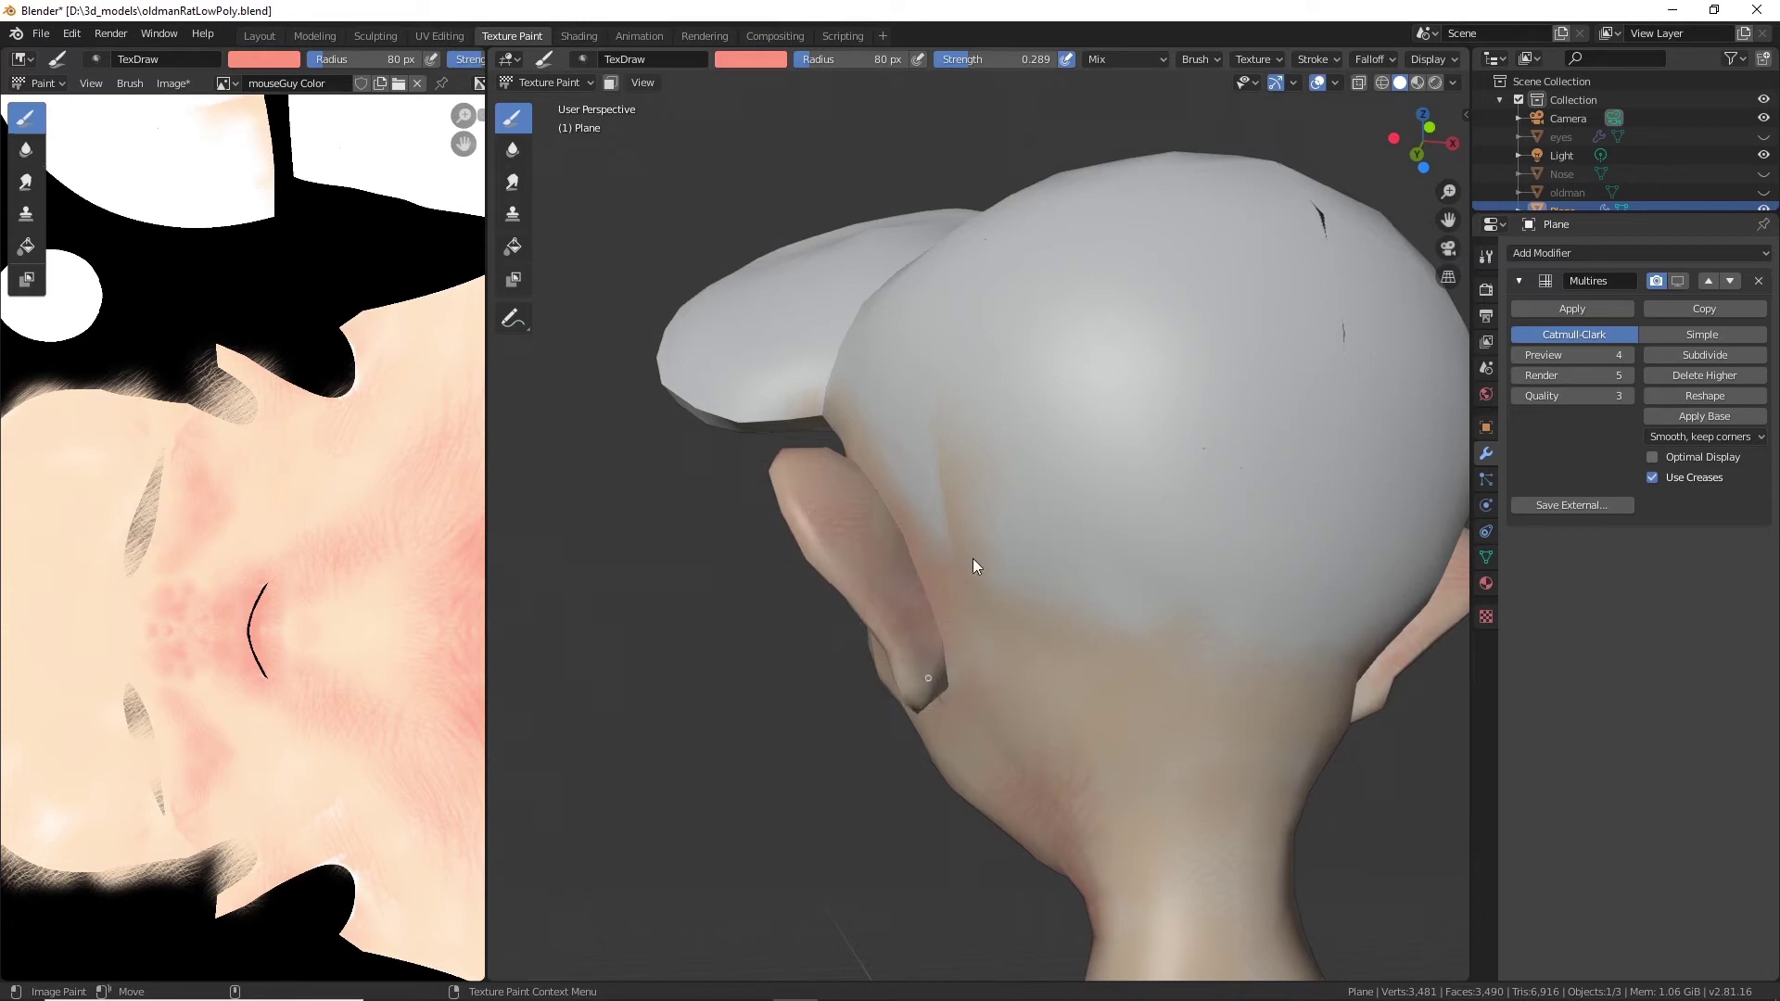
Paint salmon in front of the ear and blend it across the side of the face into the cheek blush.
middle_drag(844, 516, 1092, 503)
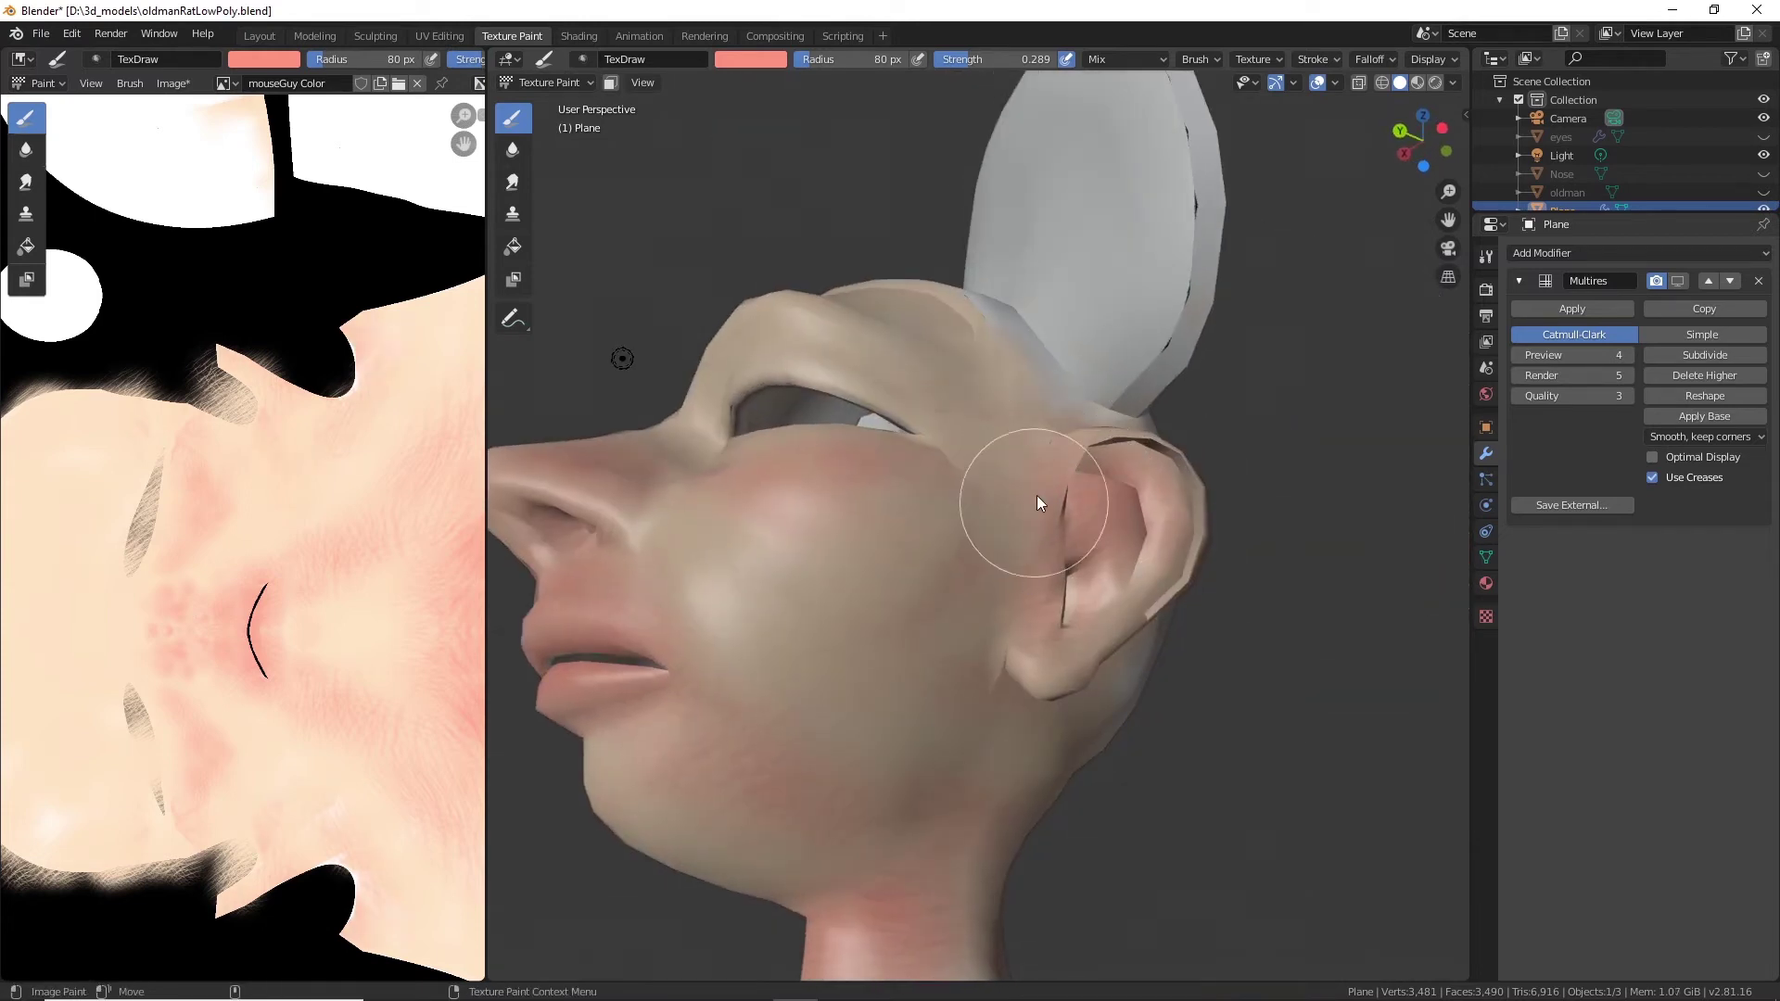
middle_drag(1094, 610, 1023, 666)
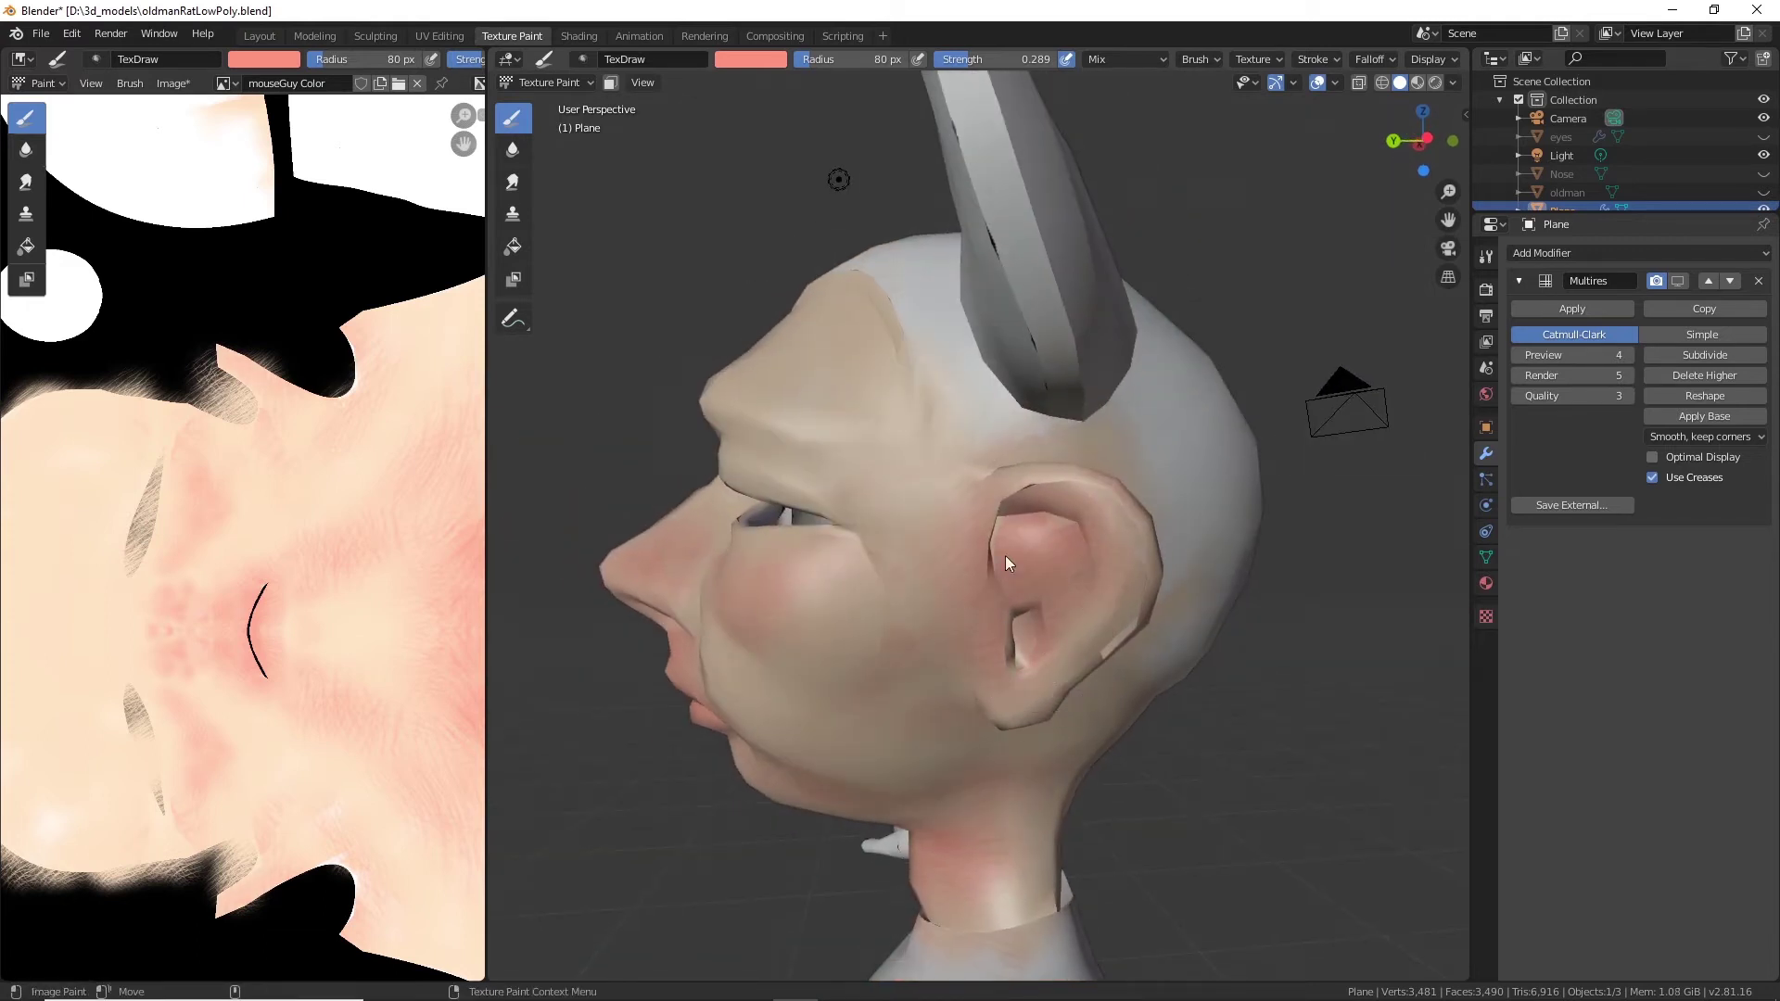
middle_drag(1003, 536, 955, 551)
mouse_move(935, 522)
mouse_down()
mouse_move(988, 482)
mouse_move(942, 527)
mouse_move(955, 506)
mouse_move(956, 542)
mouse_up()
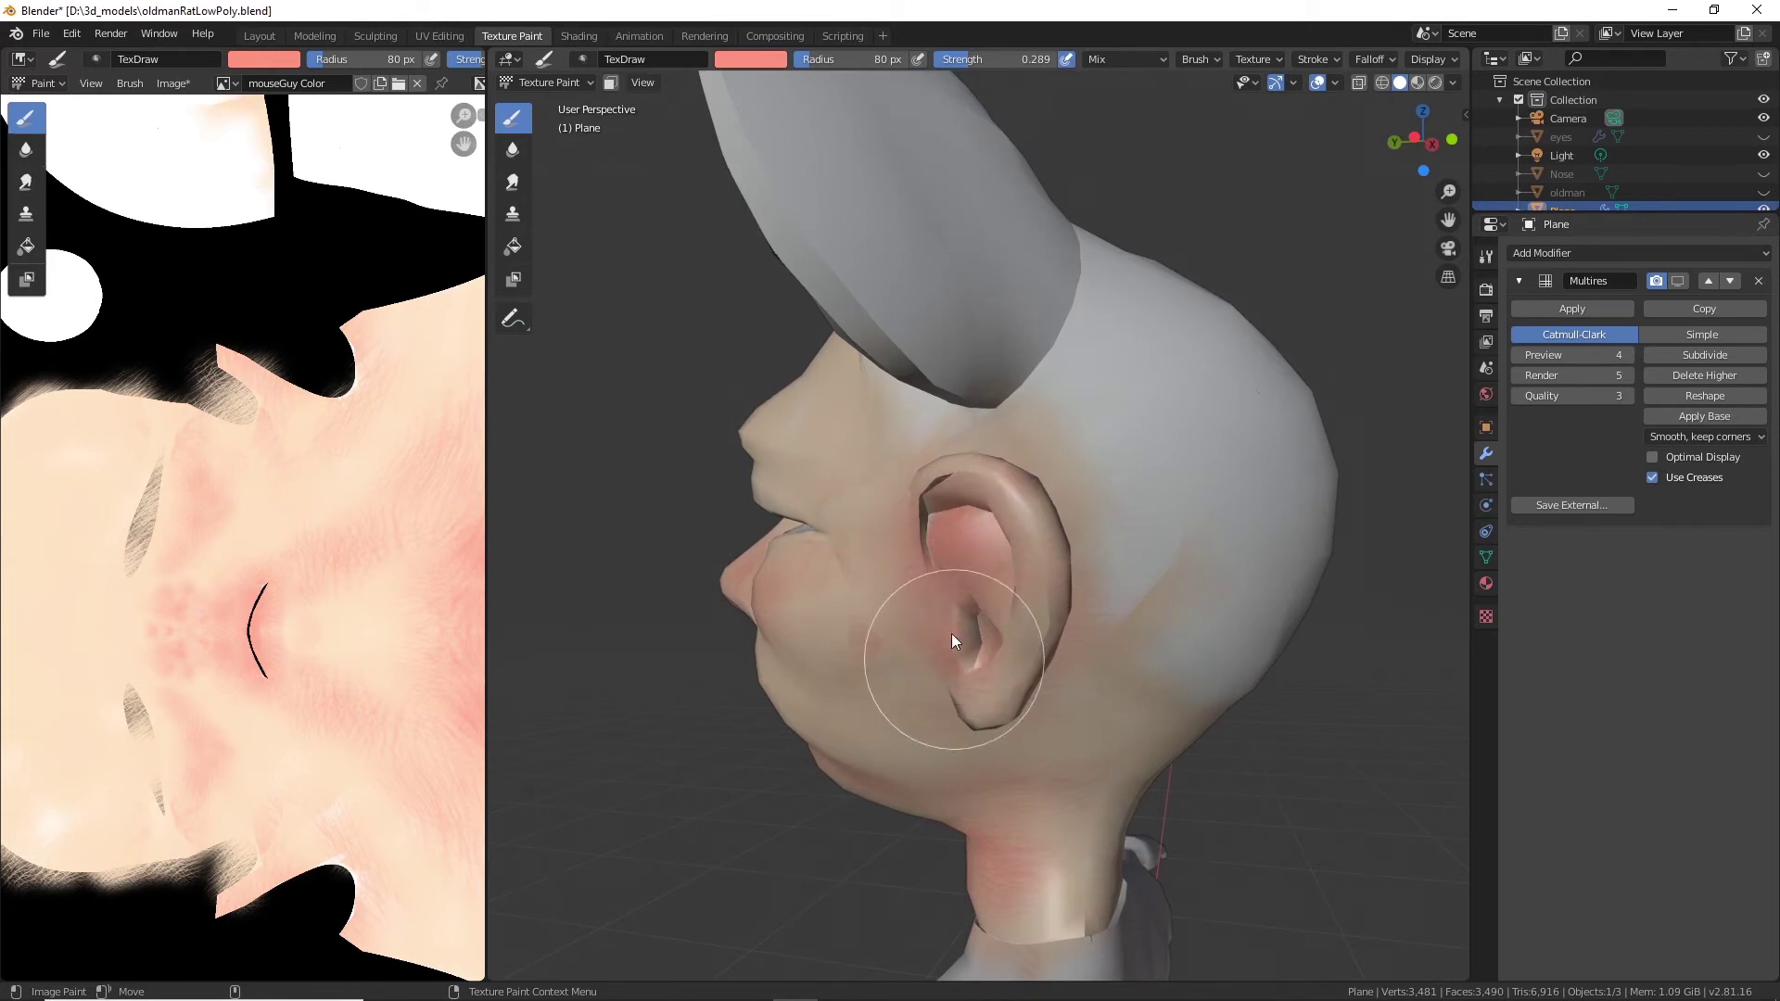
middle_drag(951, 632, 1054, 627)
middle_drag(905, 551, 937, 612)
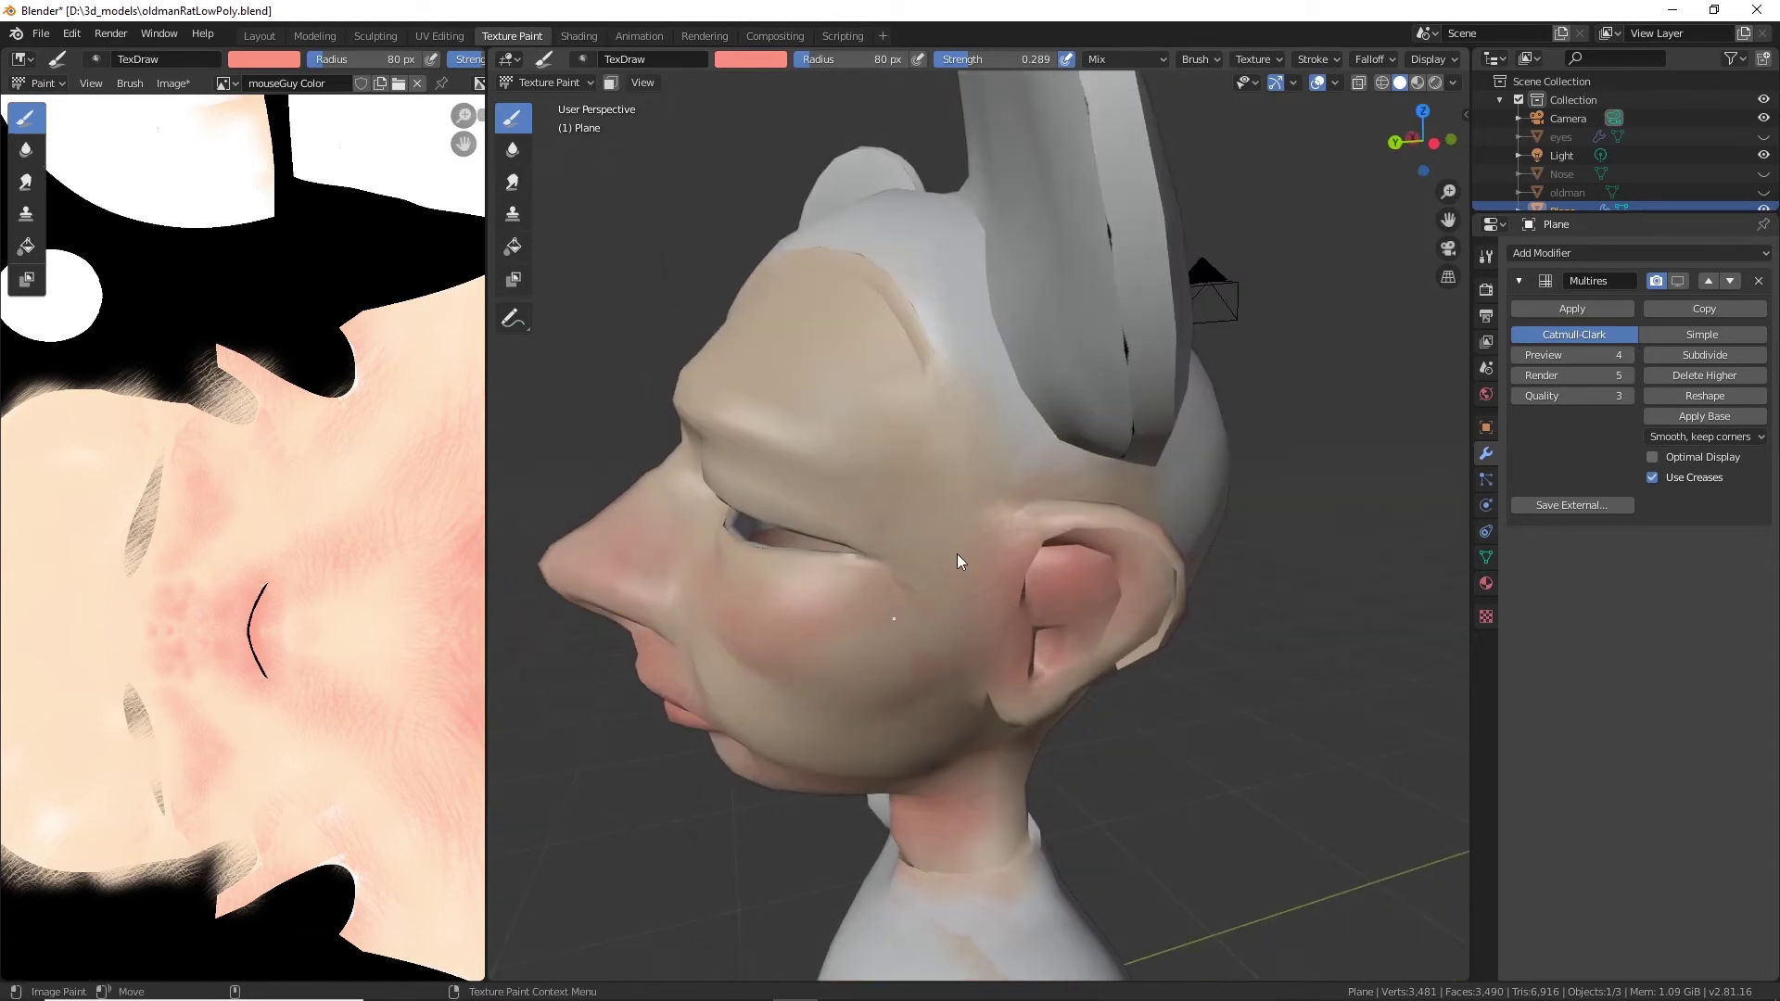
mouse_move(931, 643)
mouse_down()
mouse_move(920, 560)
mouse_move(890, 567)
mouse_move(861, 648)
mouse_up()
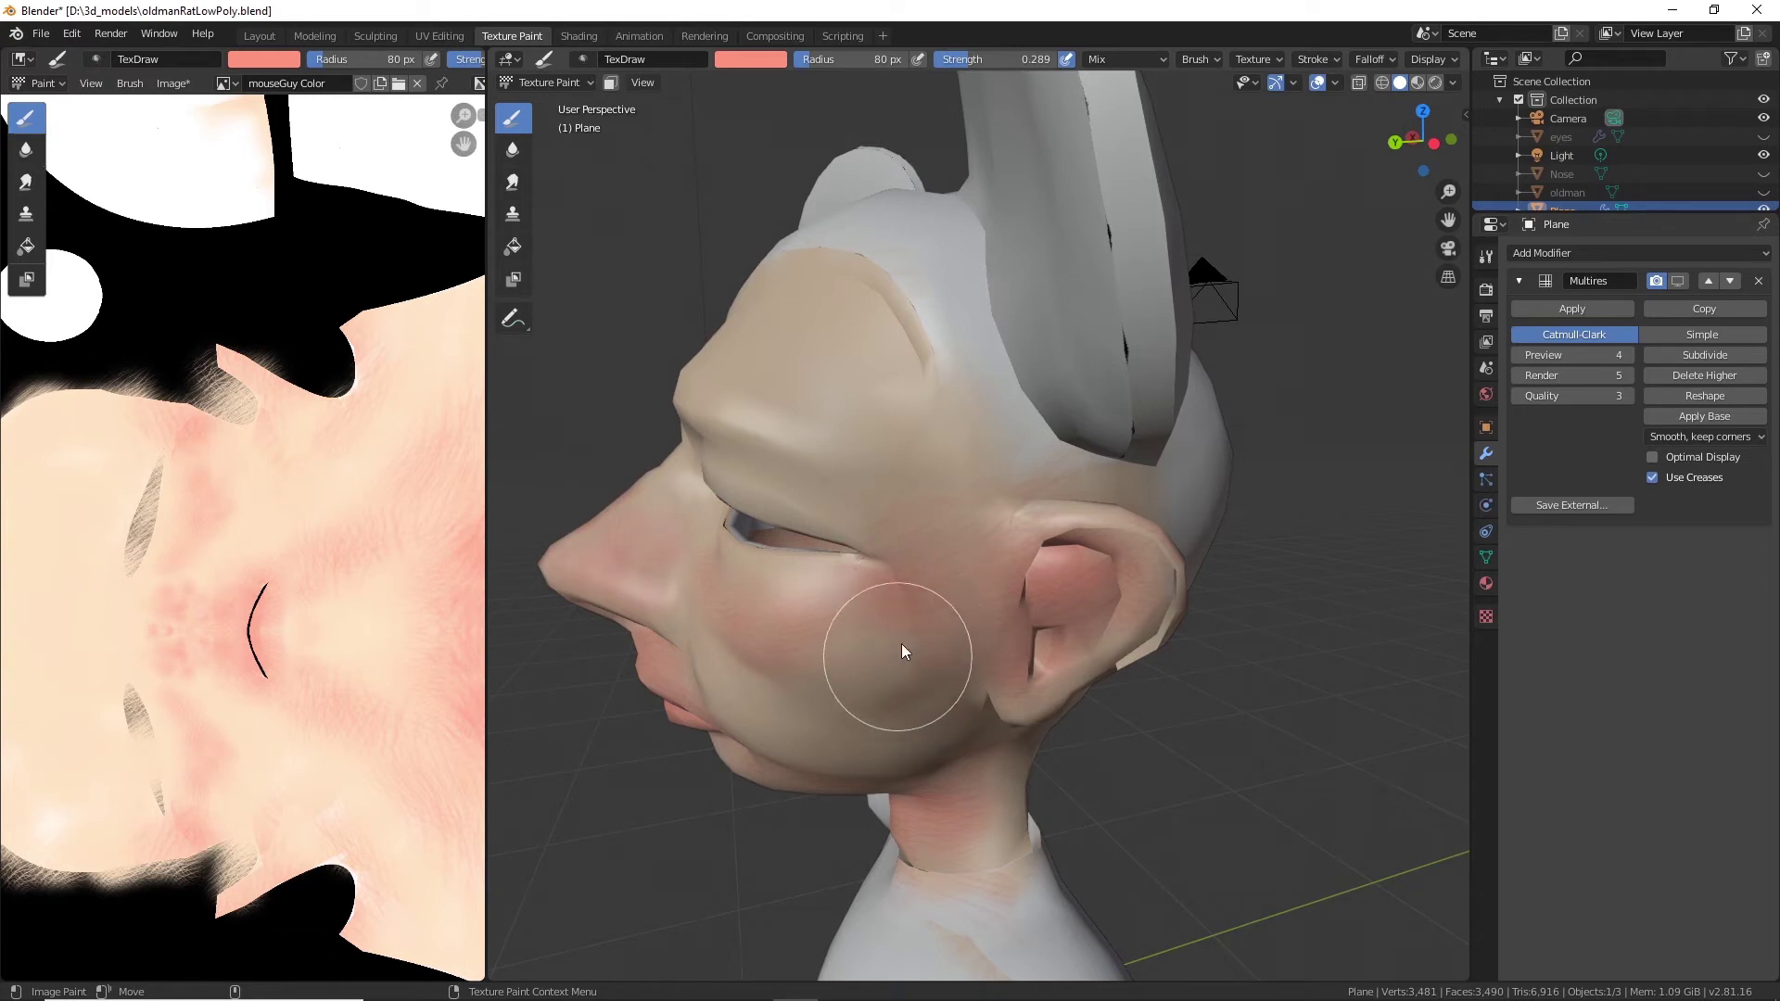
mouse_move(860, 657)
mouse_down()
mouse_move(787, 686)
mouse_move(860, 636)
mouse_move(814, 678)
mouse_move(878, 692)
mouse_up()
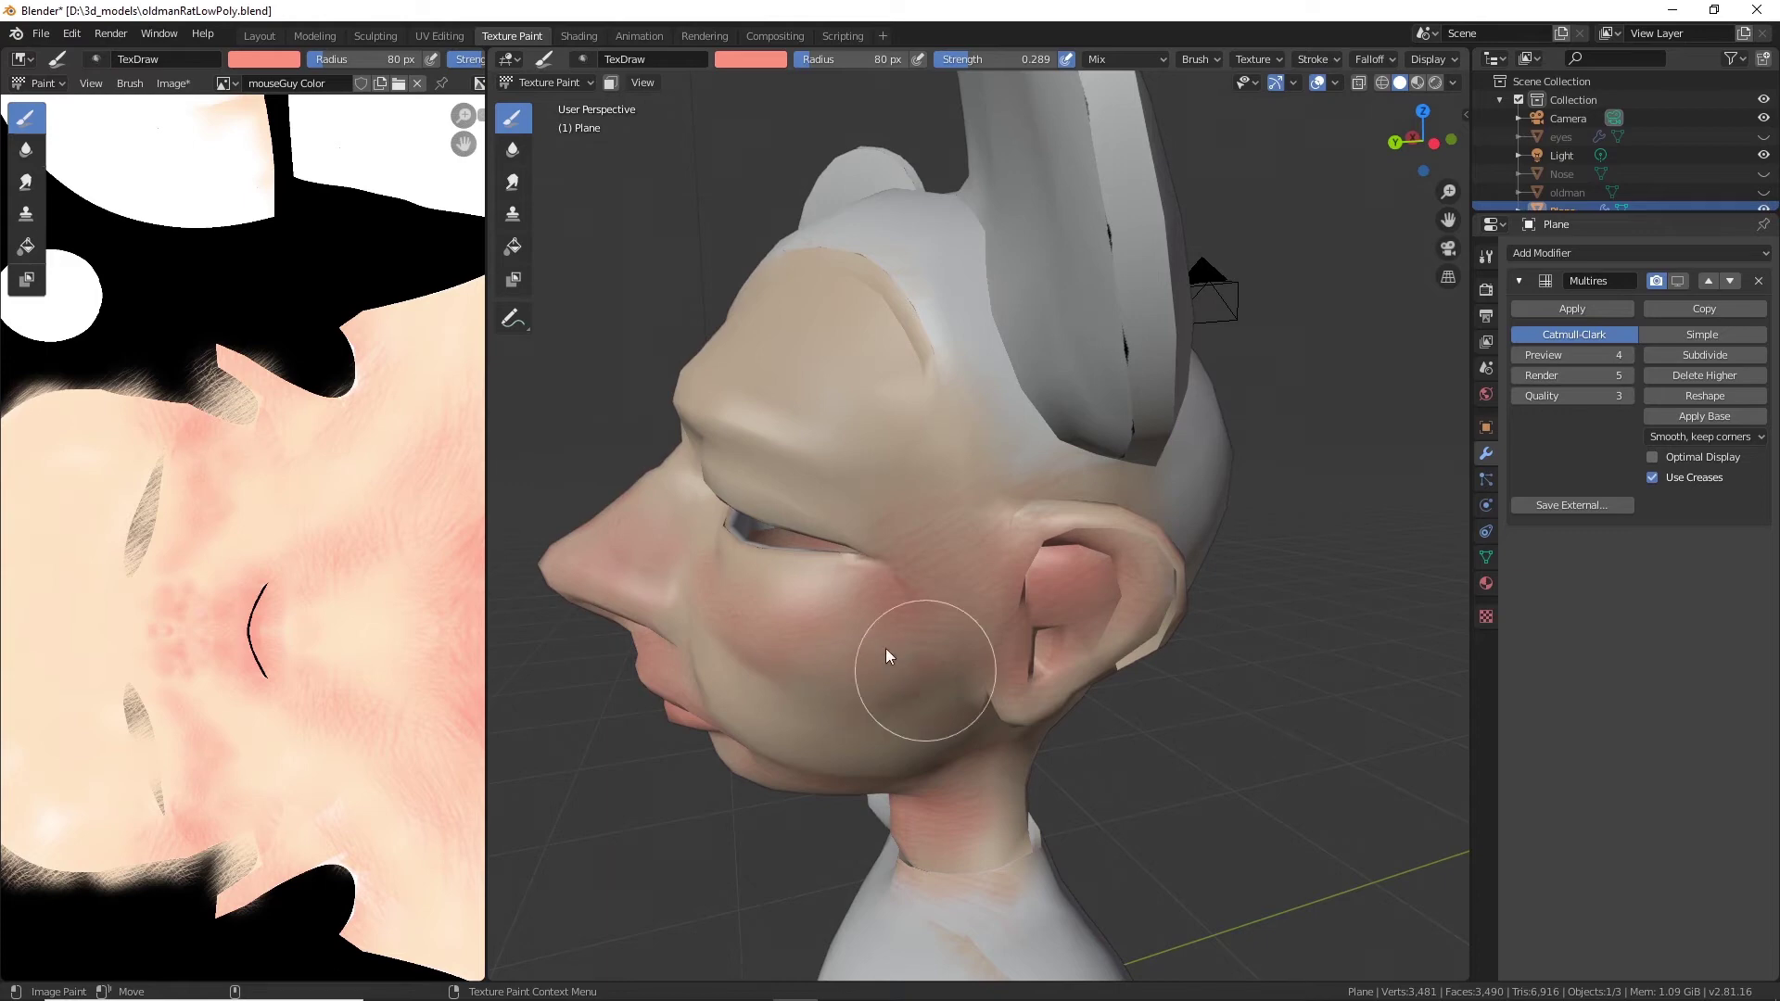
Paint salmon along the upper eyelid from the inner to the outer corner of the eye.
middle_drag(887, 648, 1009, 531)
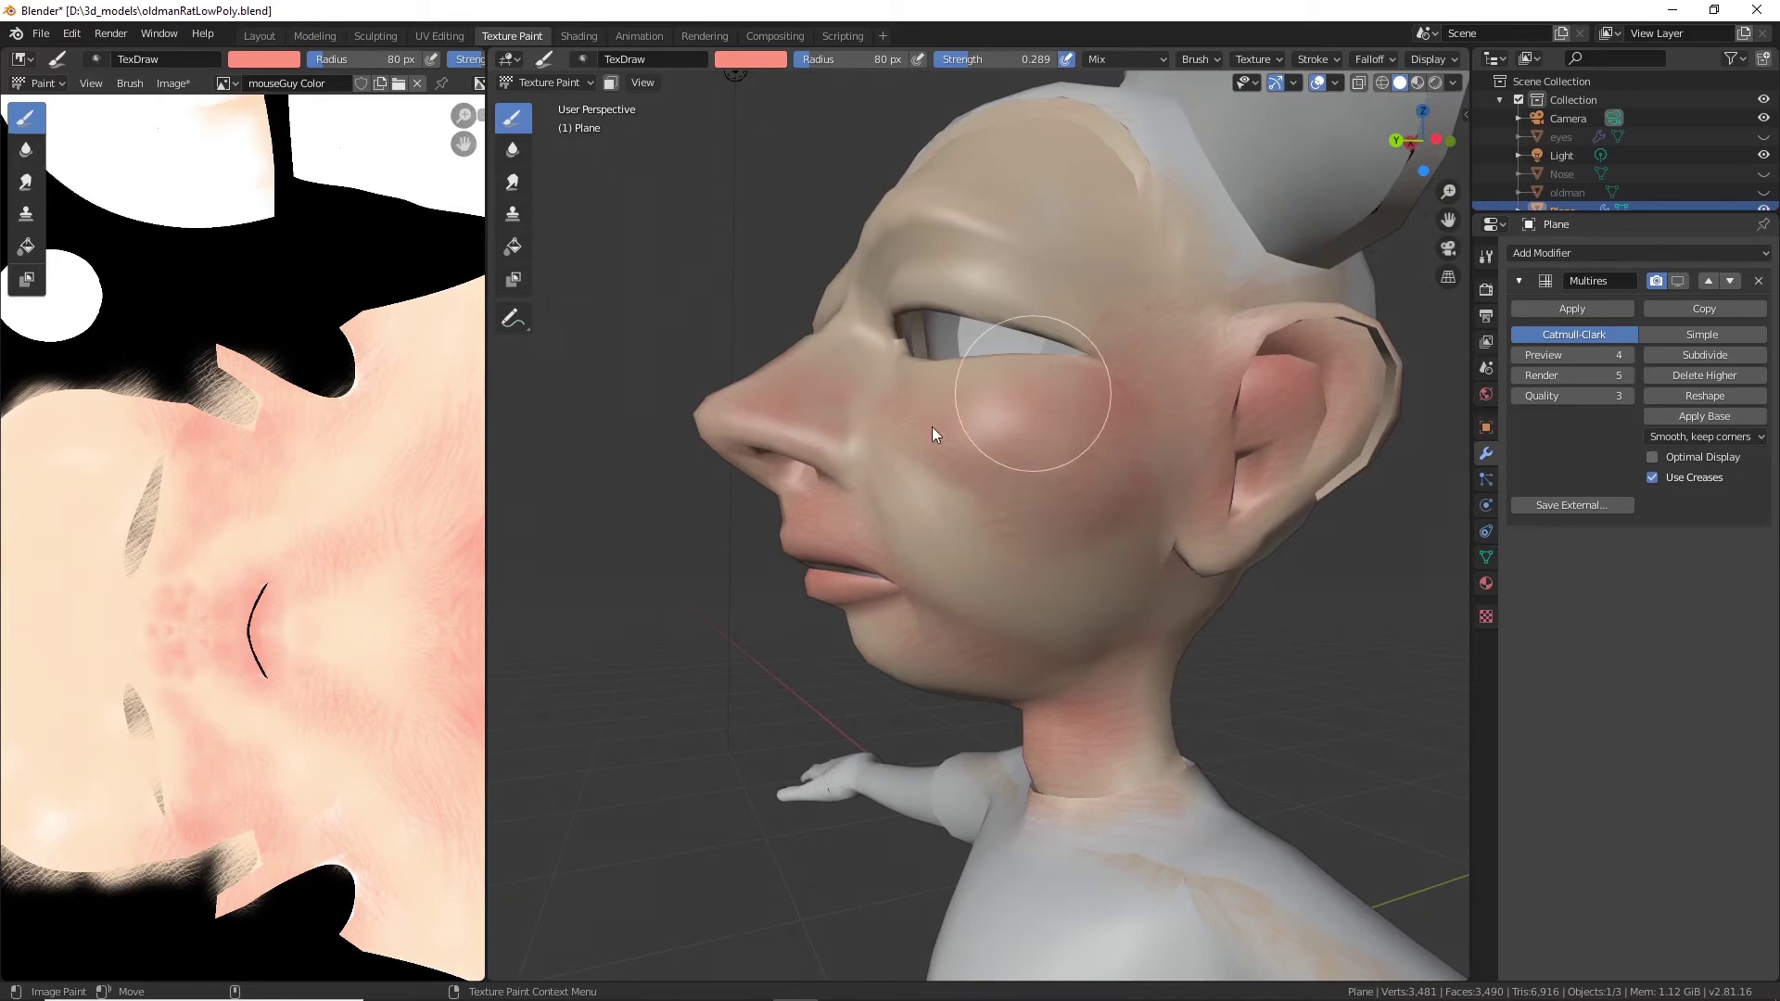
middle_drag(932, 428, 946, 426)
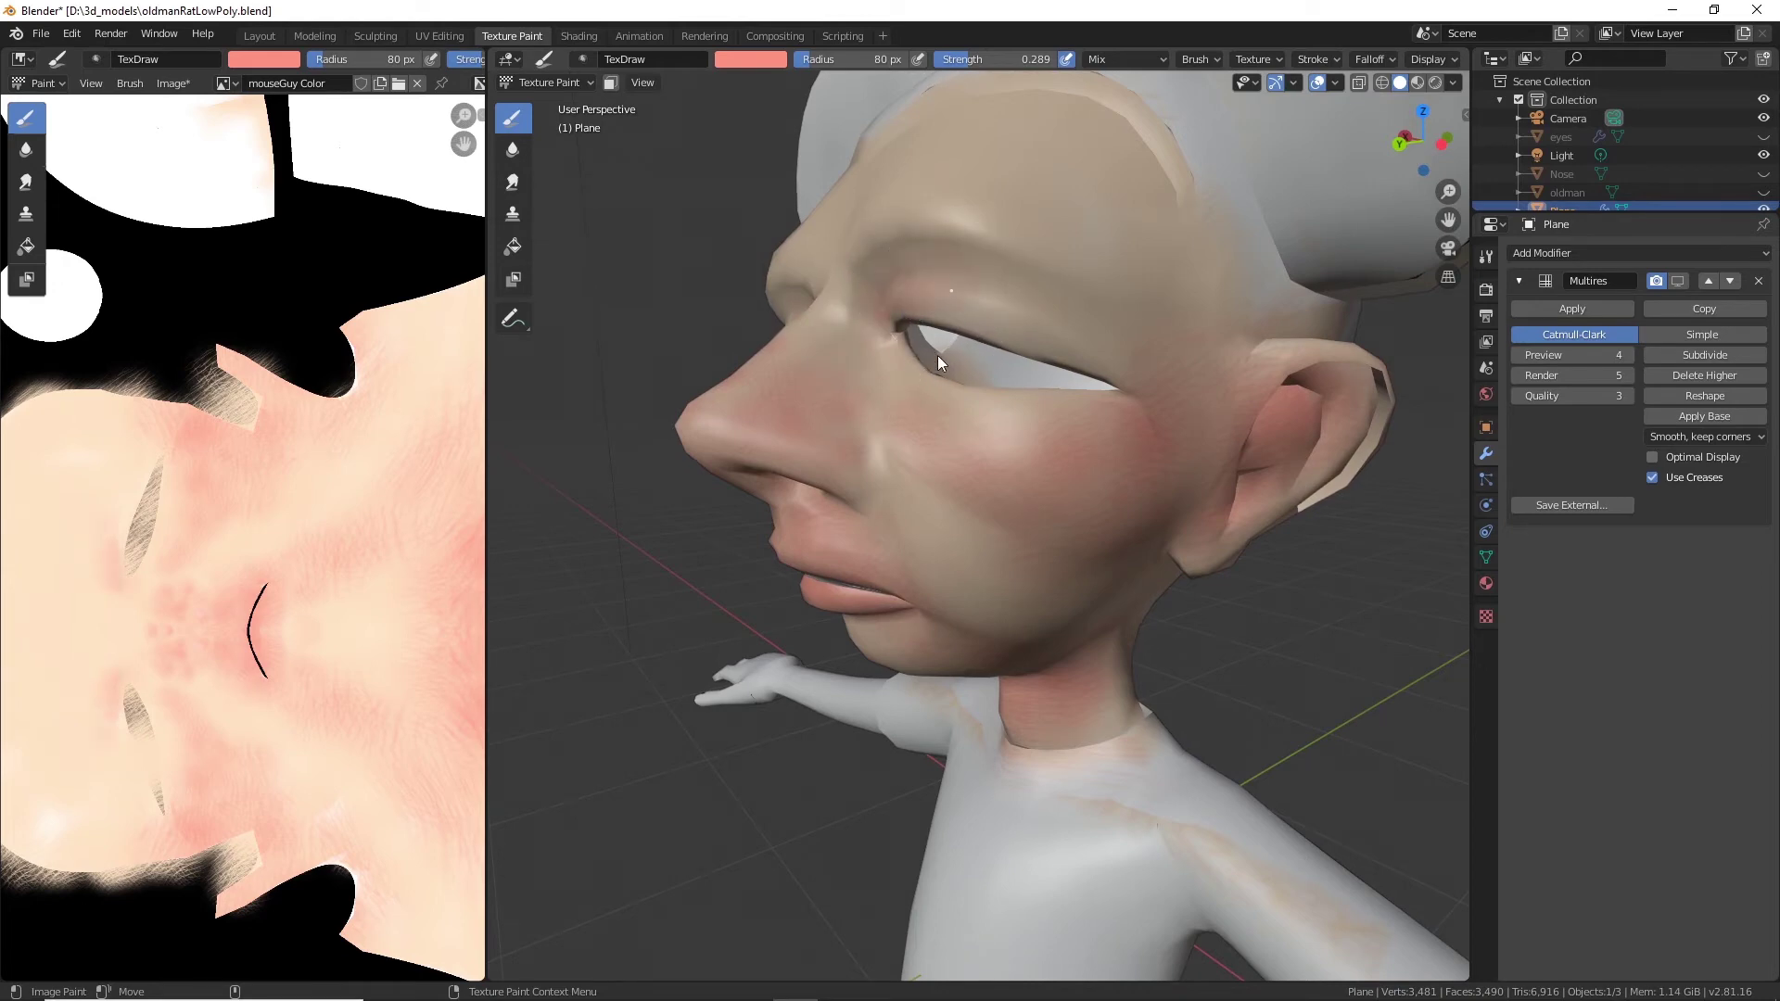
drag(959, 297, 1133, 367)
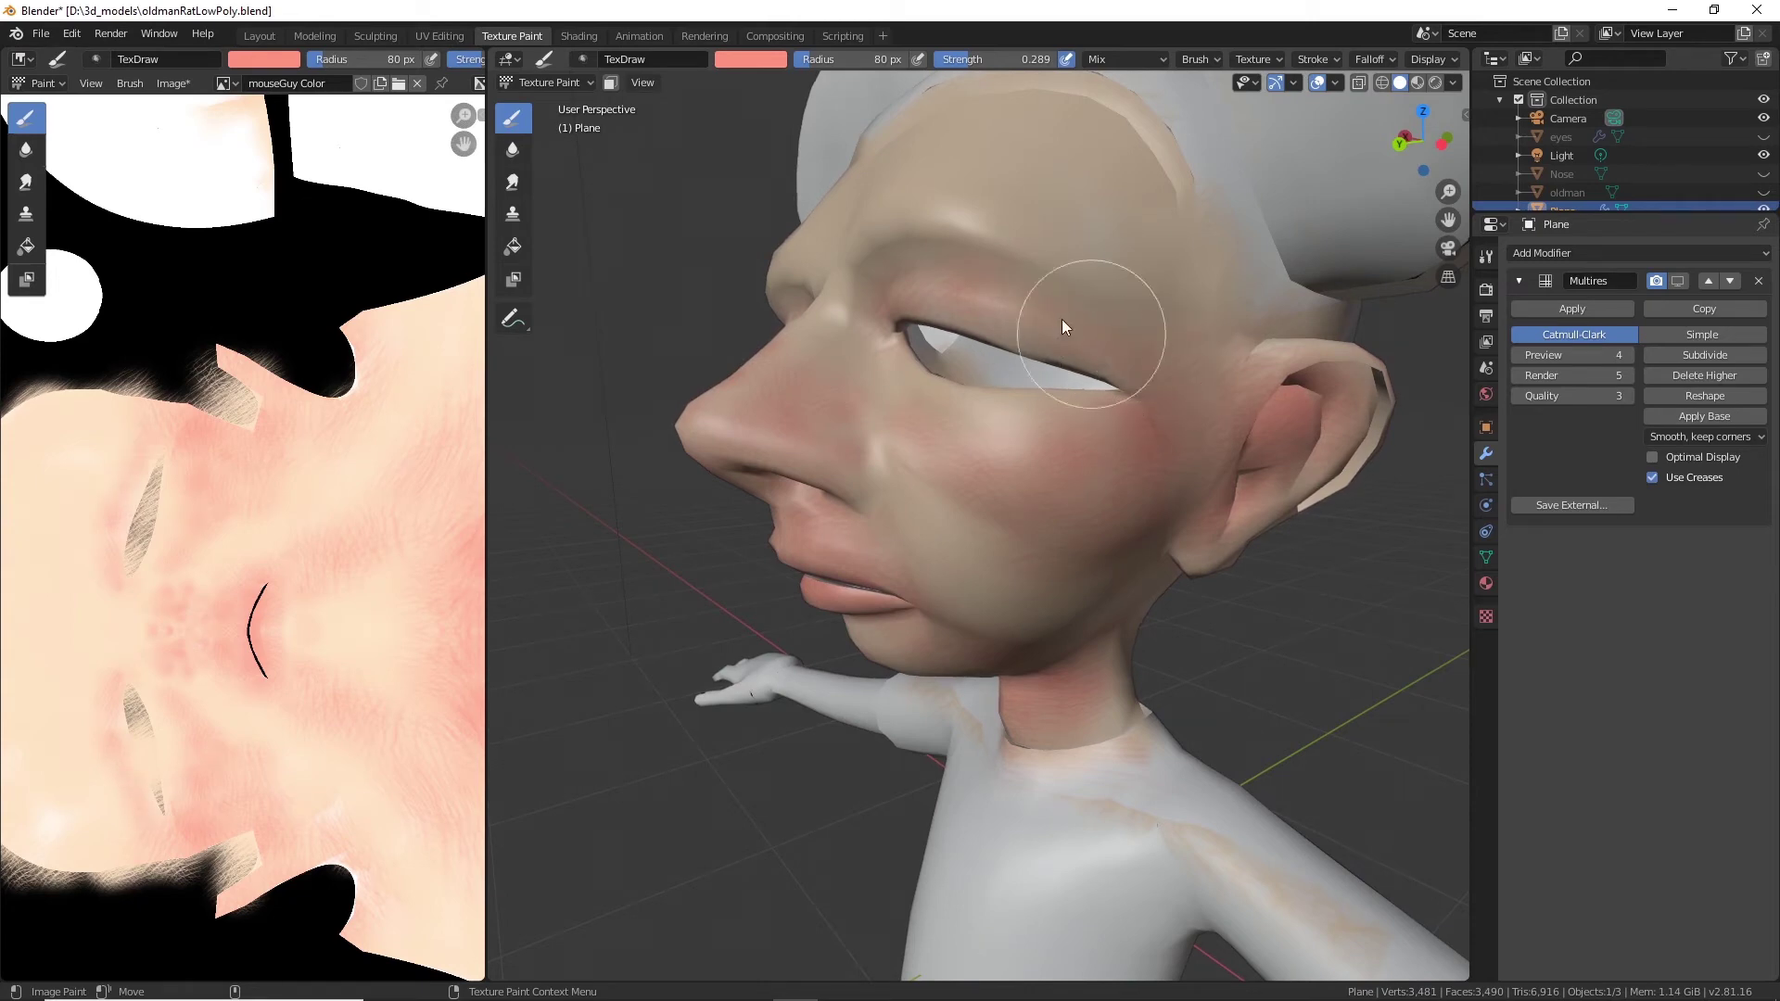
middle_drag(1035, 304, 1066, 285)
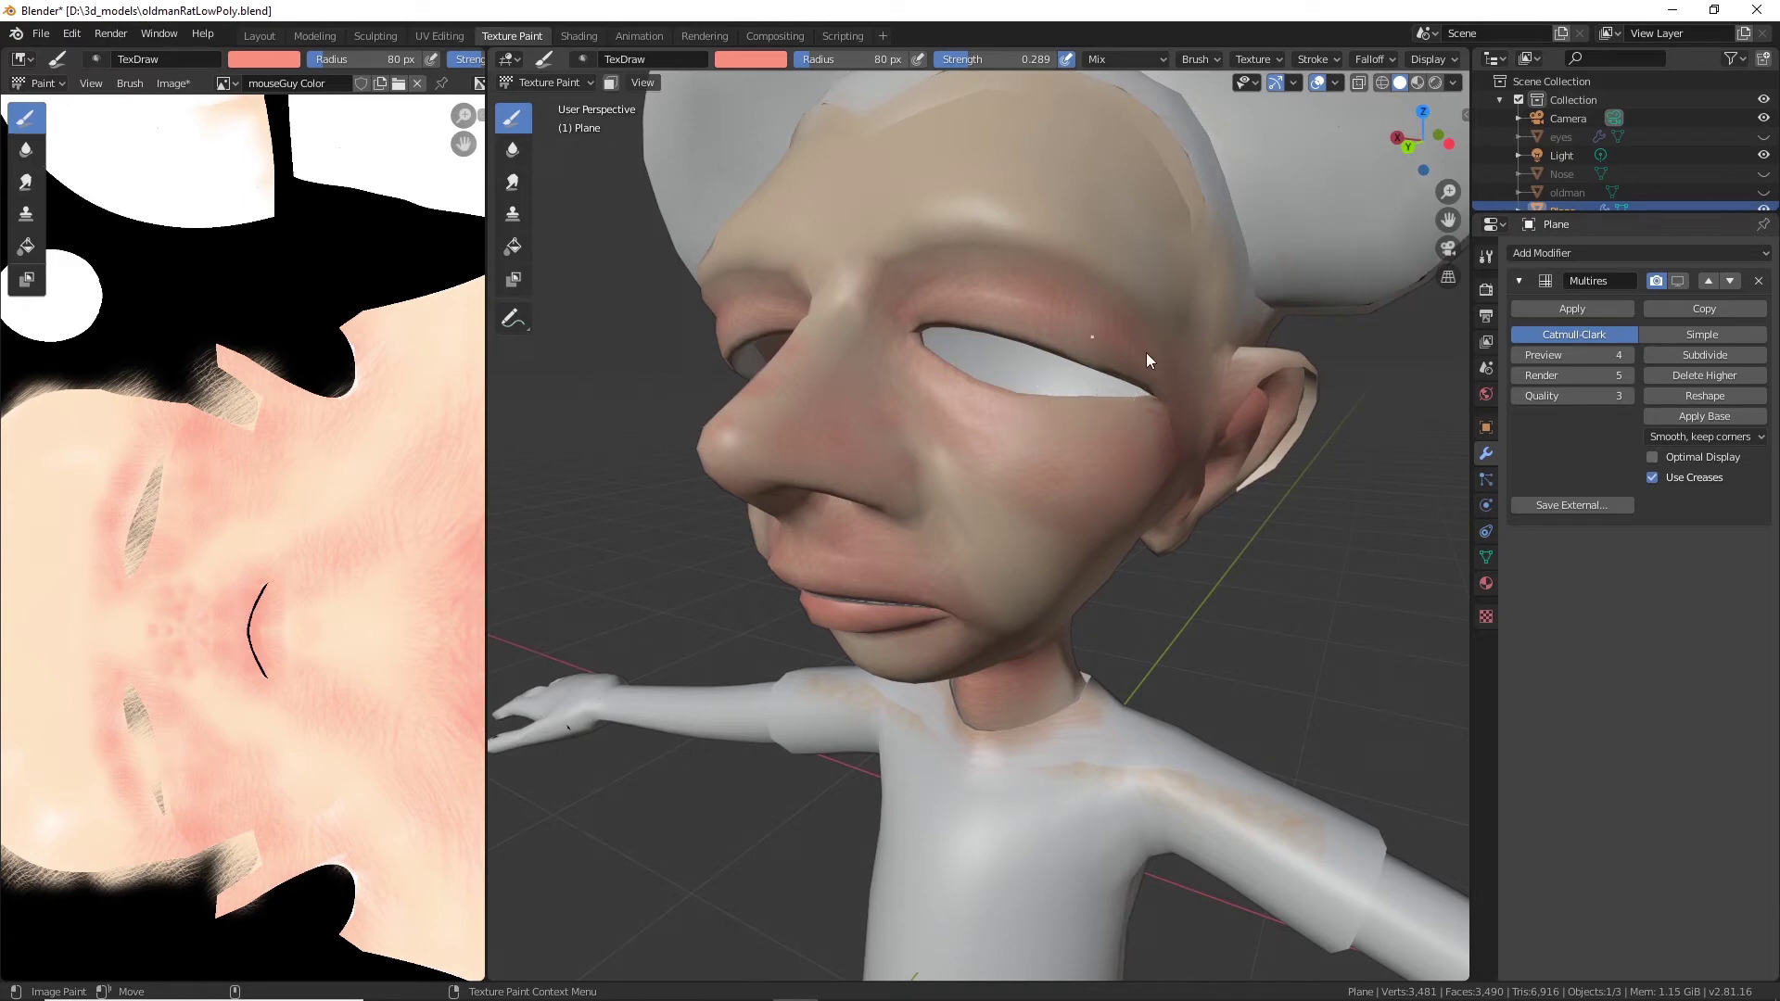
Paint salmon over the temple, between and above the brows, and across the forehead.
middle_drag(1120, 440, 1060, 421)
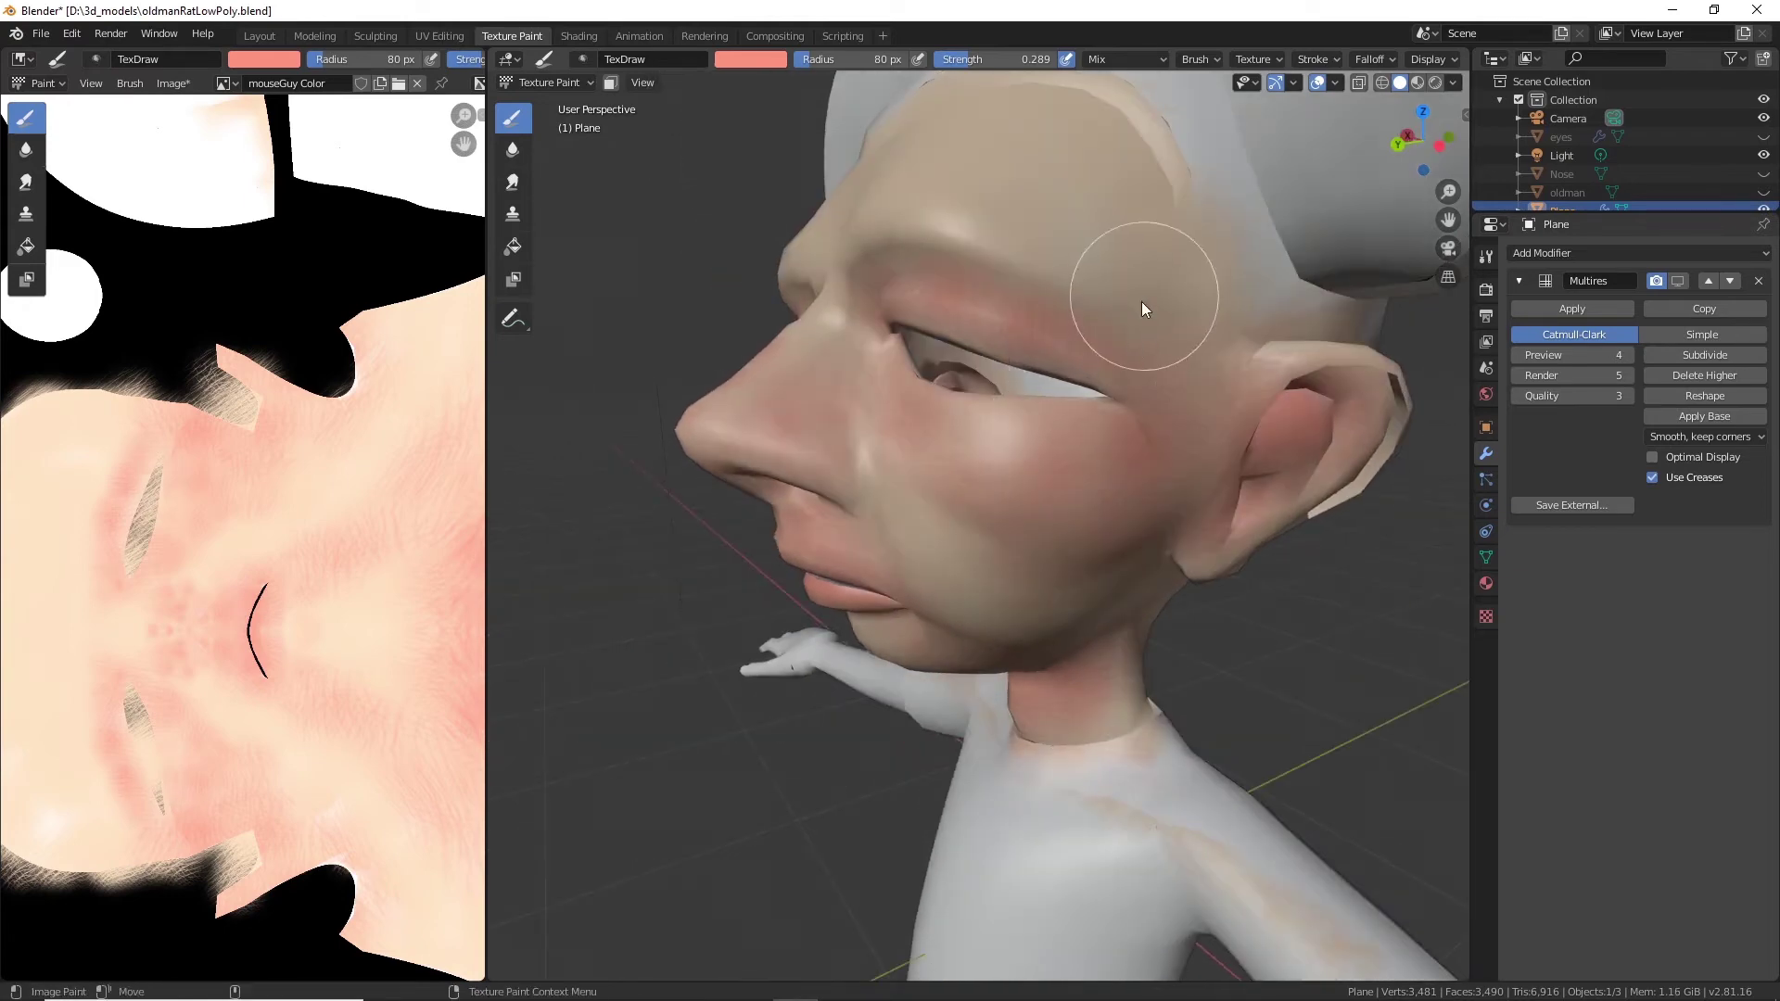
mouse_move(1173, 221)
mouse_down()
mouse_move(1227, 253)
mouse_move(1224, 284)
mouse_move(1231, 256)
mouse_move(1197, 188)
mouse_move(1227, 208)
mouse_move(1137, 229)
mouse_move(1094, 302)
mouse_up()
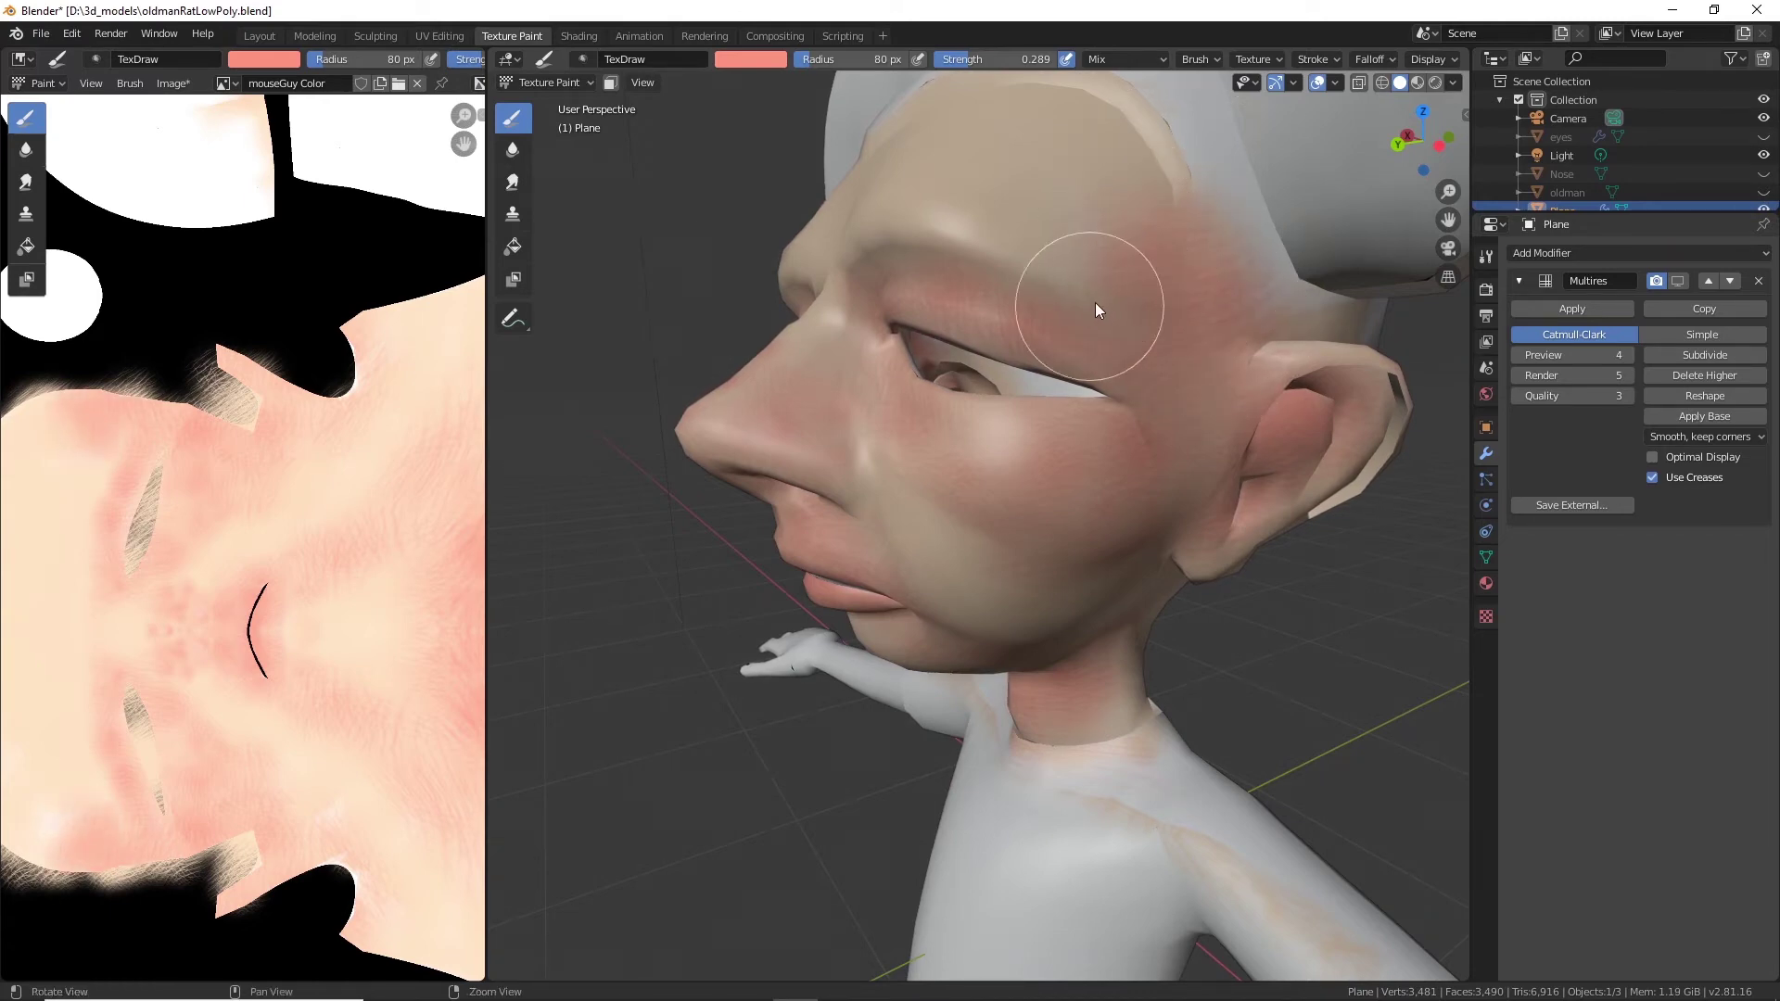
middle_drag(1094, 303, 1172, 273)
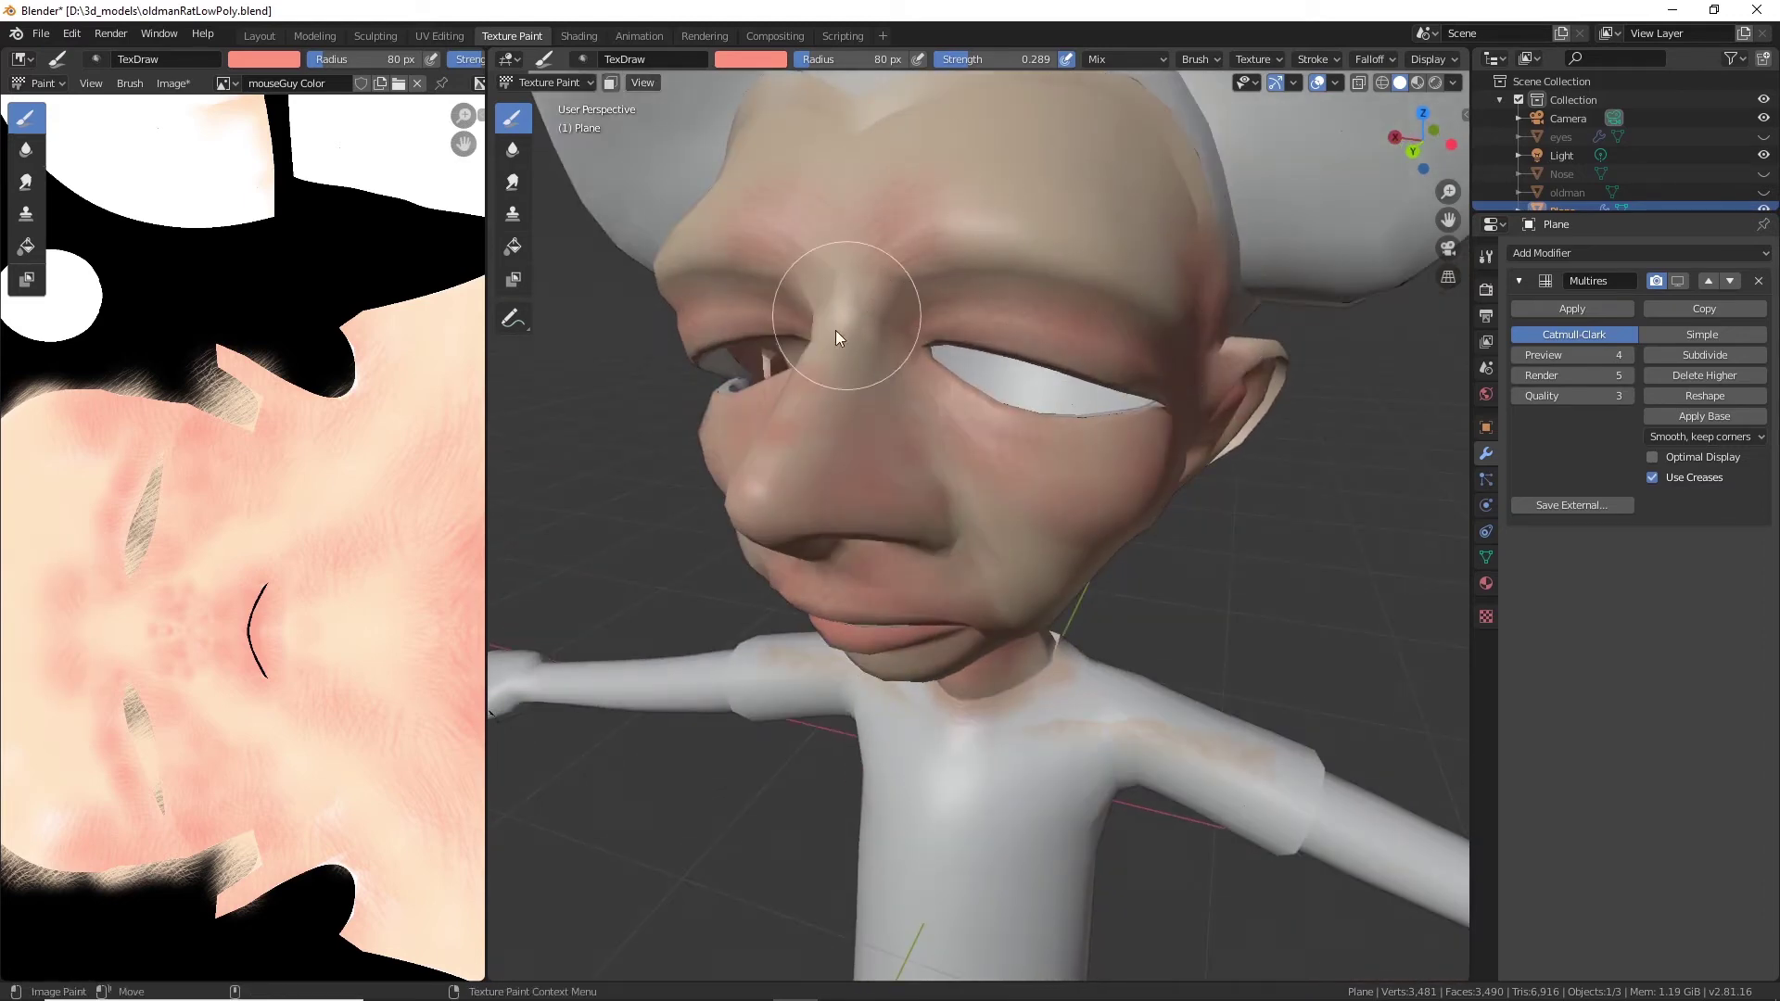
mouse_move(836, 330)
mouse_down()
mouse_move(904, 195)
mouse_move(950, 153)
mouse_move(940, 225)
mouse_move(1022, 270)
mouse_move(1077, 195)
mouse_move(952, 267)
mouse_move(915, 245)
mouse_move(865, 343)
mouse_move(1021, 233)
mouse_move(965, 315)
mouse_up()
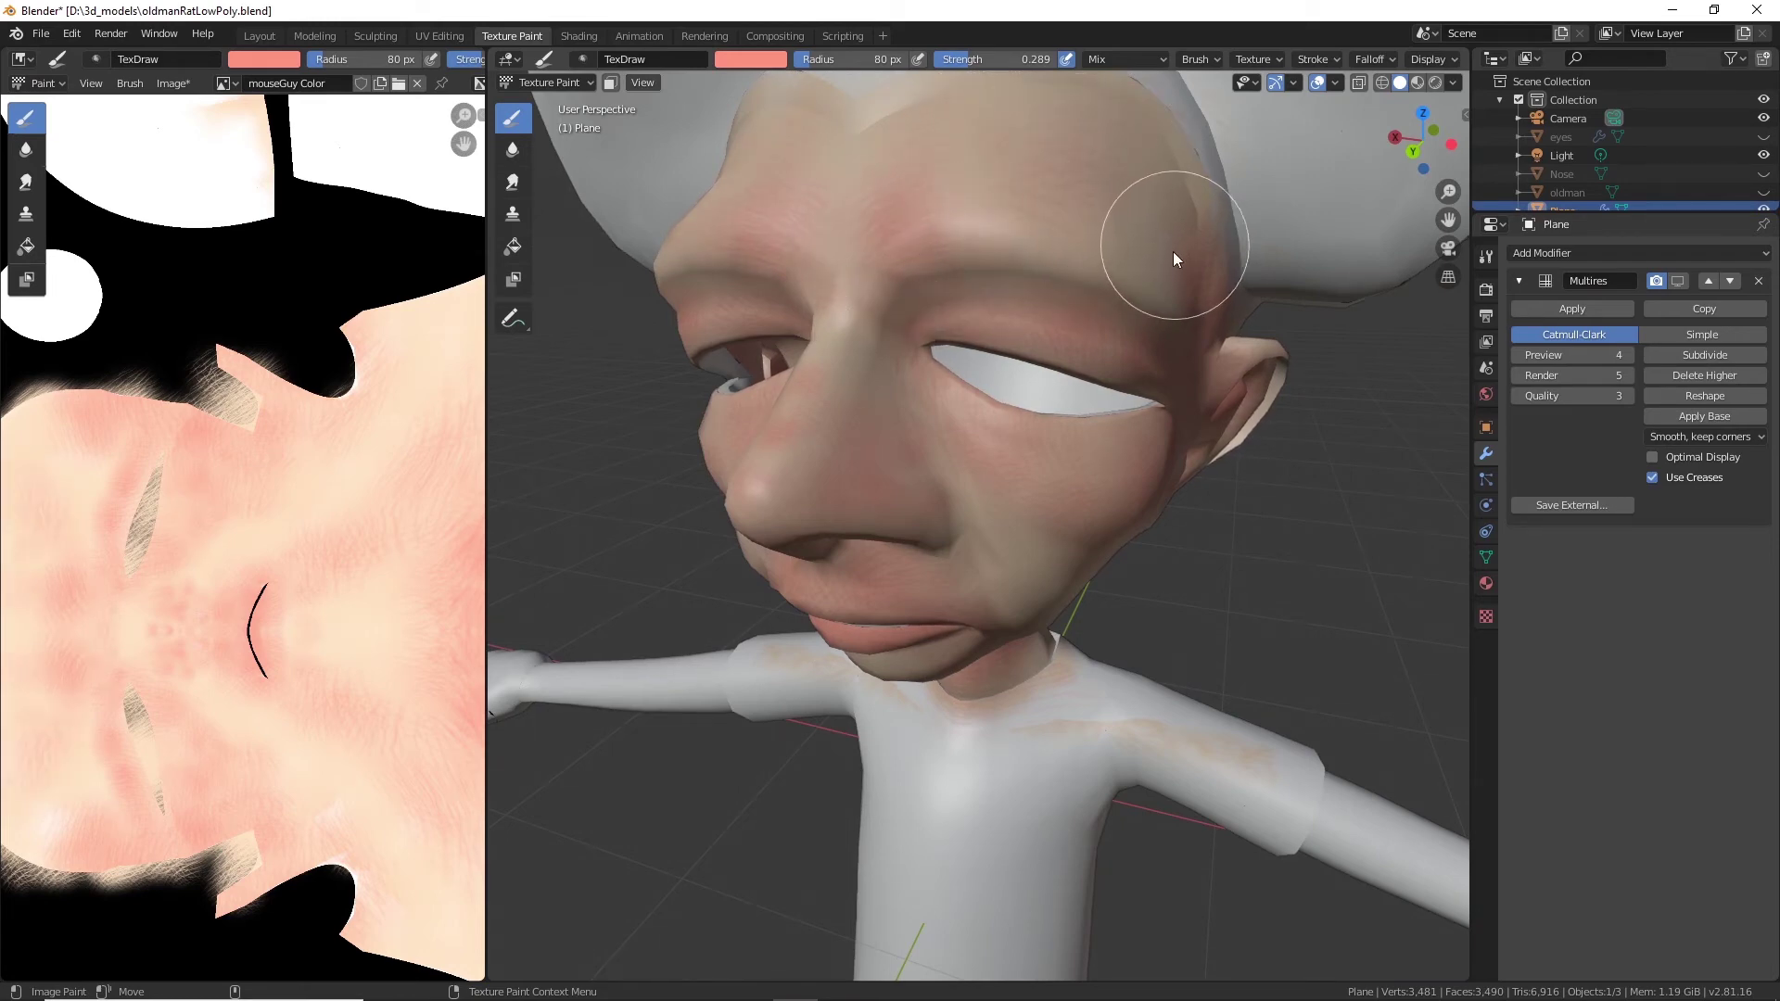
middle_drag(1129, 277, 981, 152)
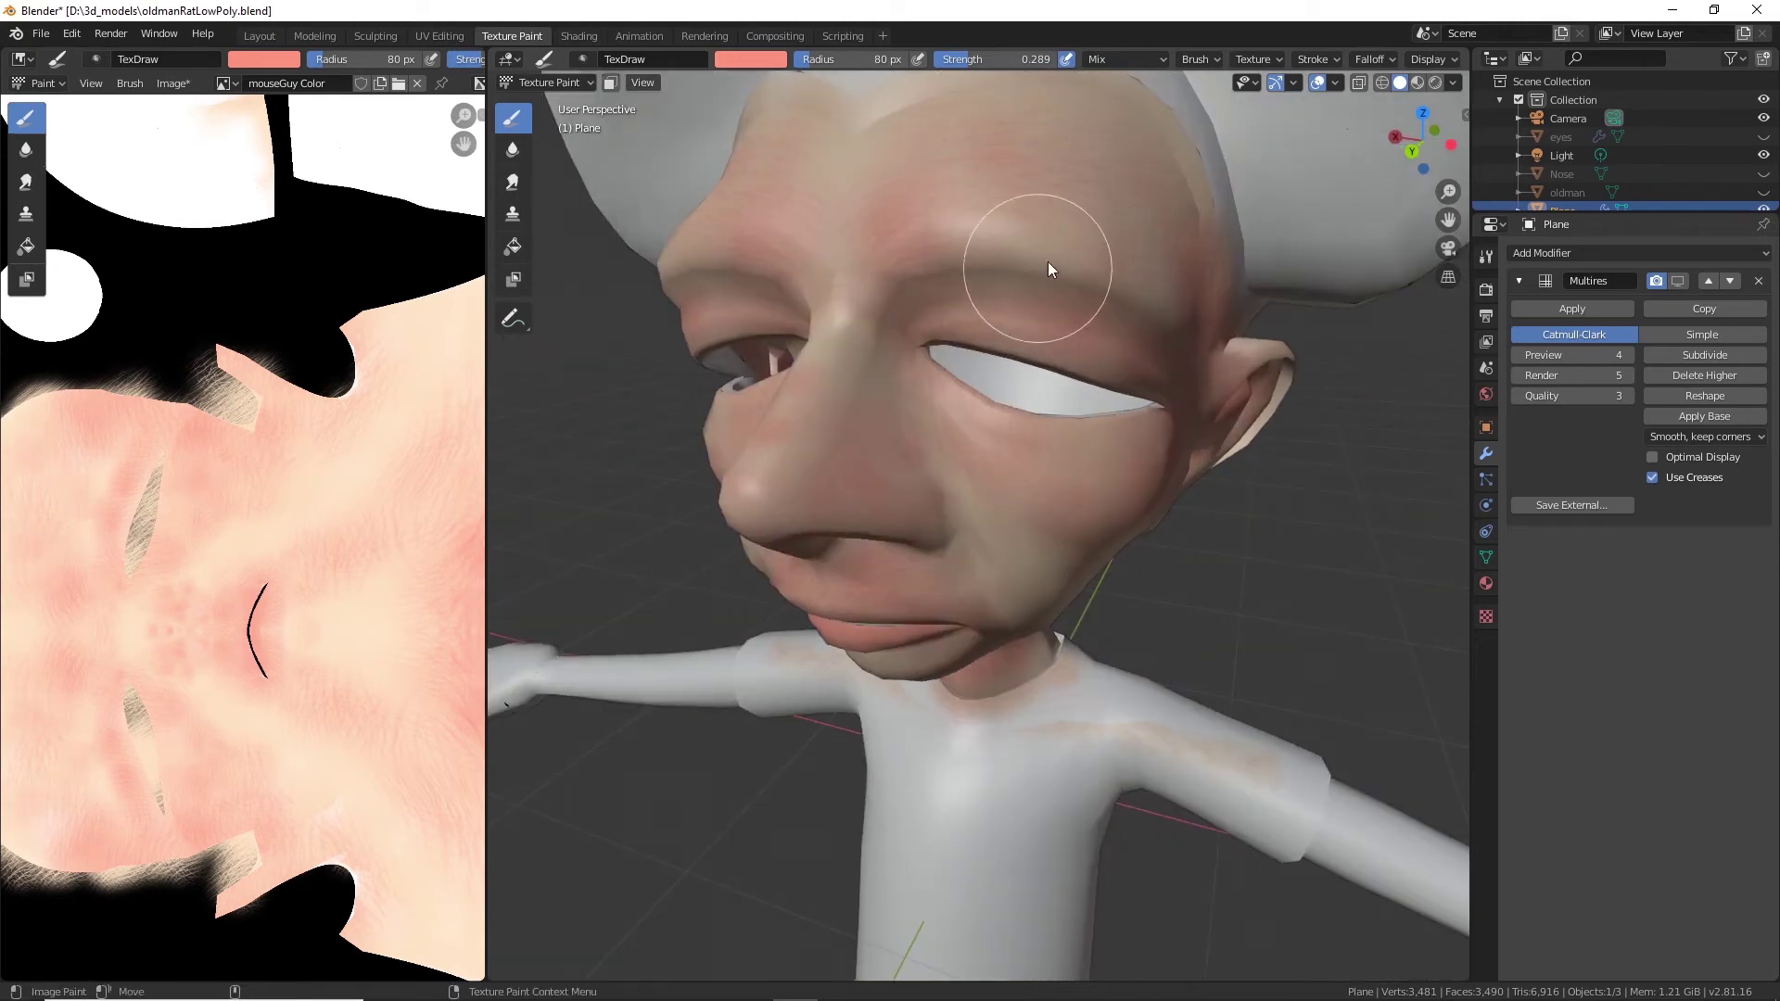
Extend the salmon tint over the upper nose bridge and below the inner corner of the eye.
middle_drag(870, 336, 859, 315)
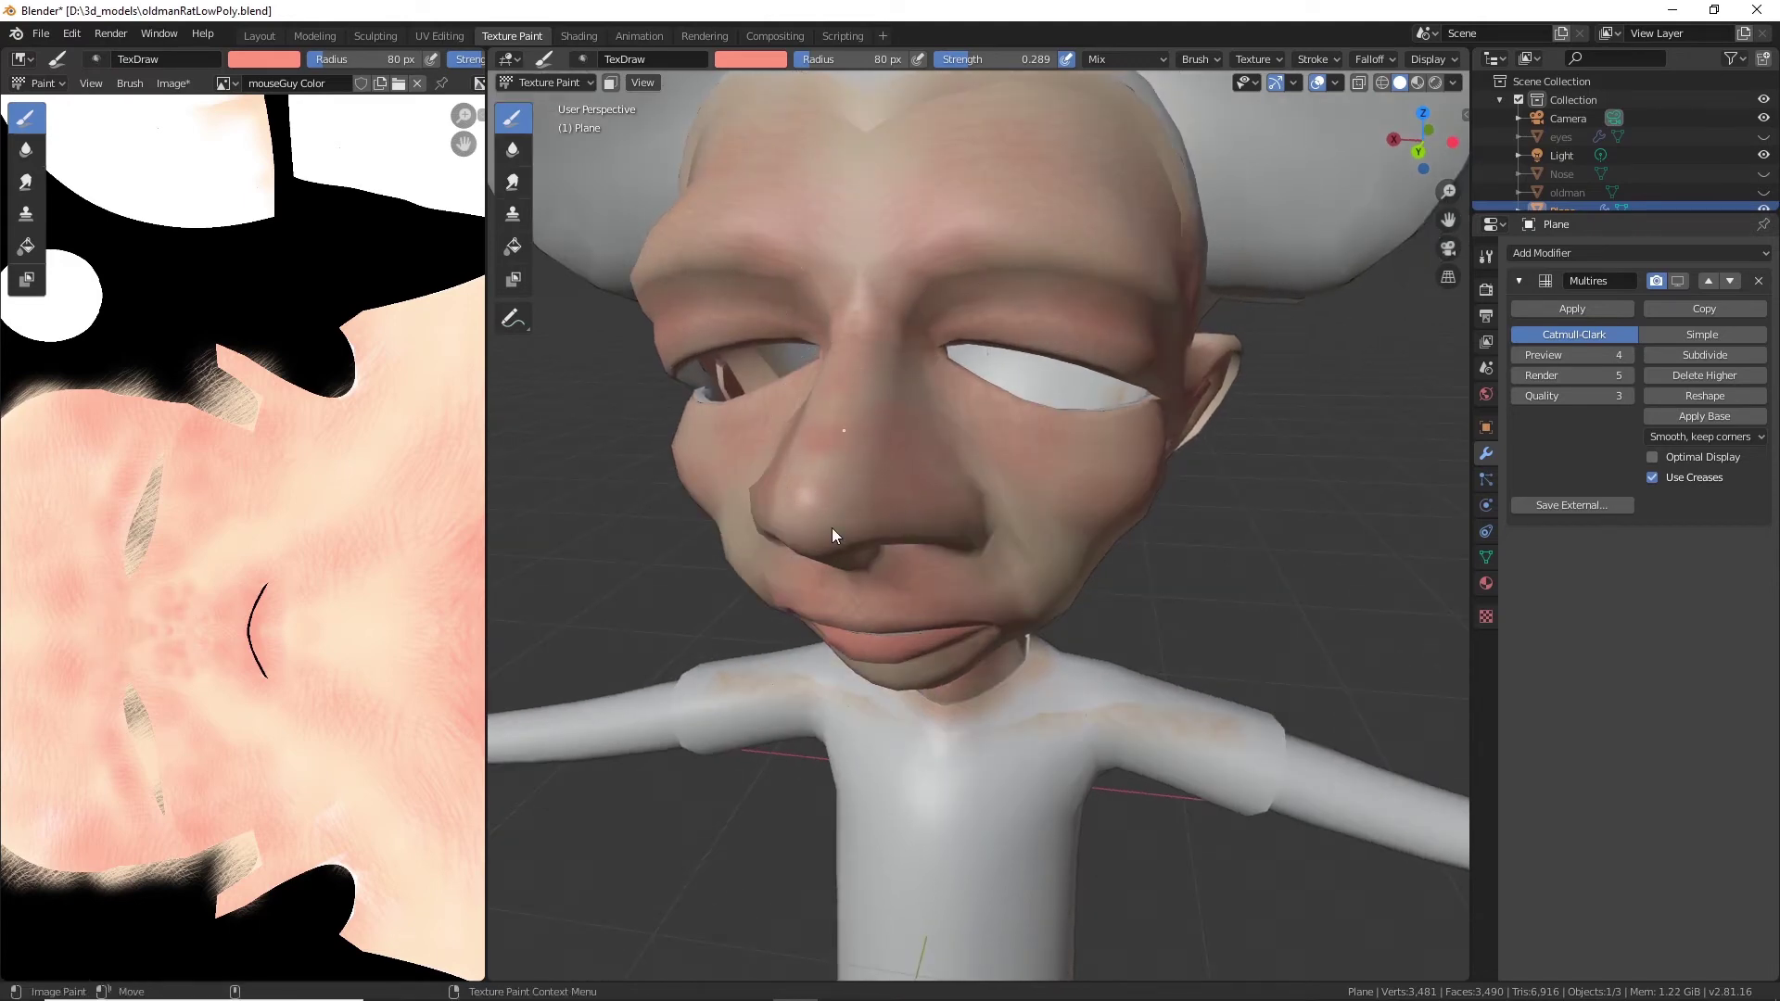
middle_drag(985, 510, 949, 492)
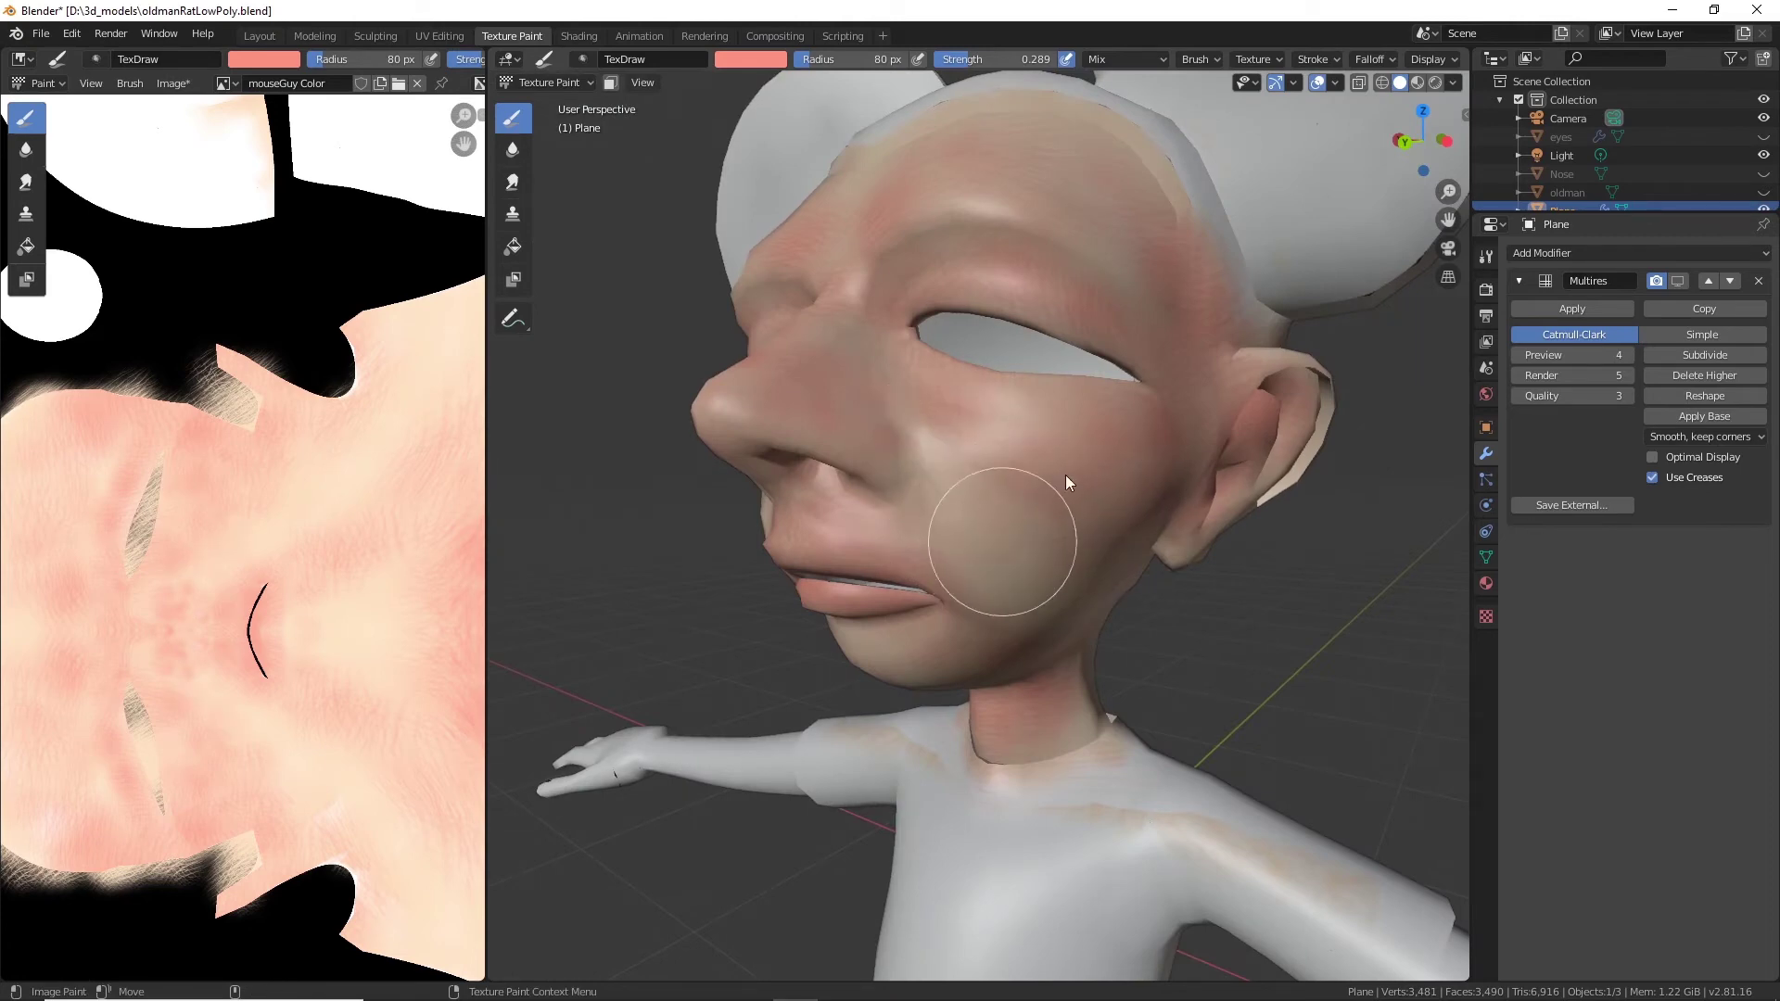
mouse_move(1065, 475)
middle_down()
mouse_move(1011, 474)
mouse_move(1059, 476)
middle_up()
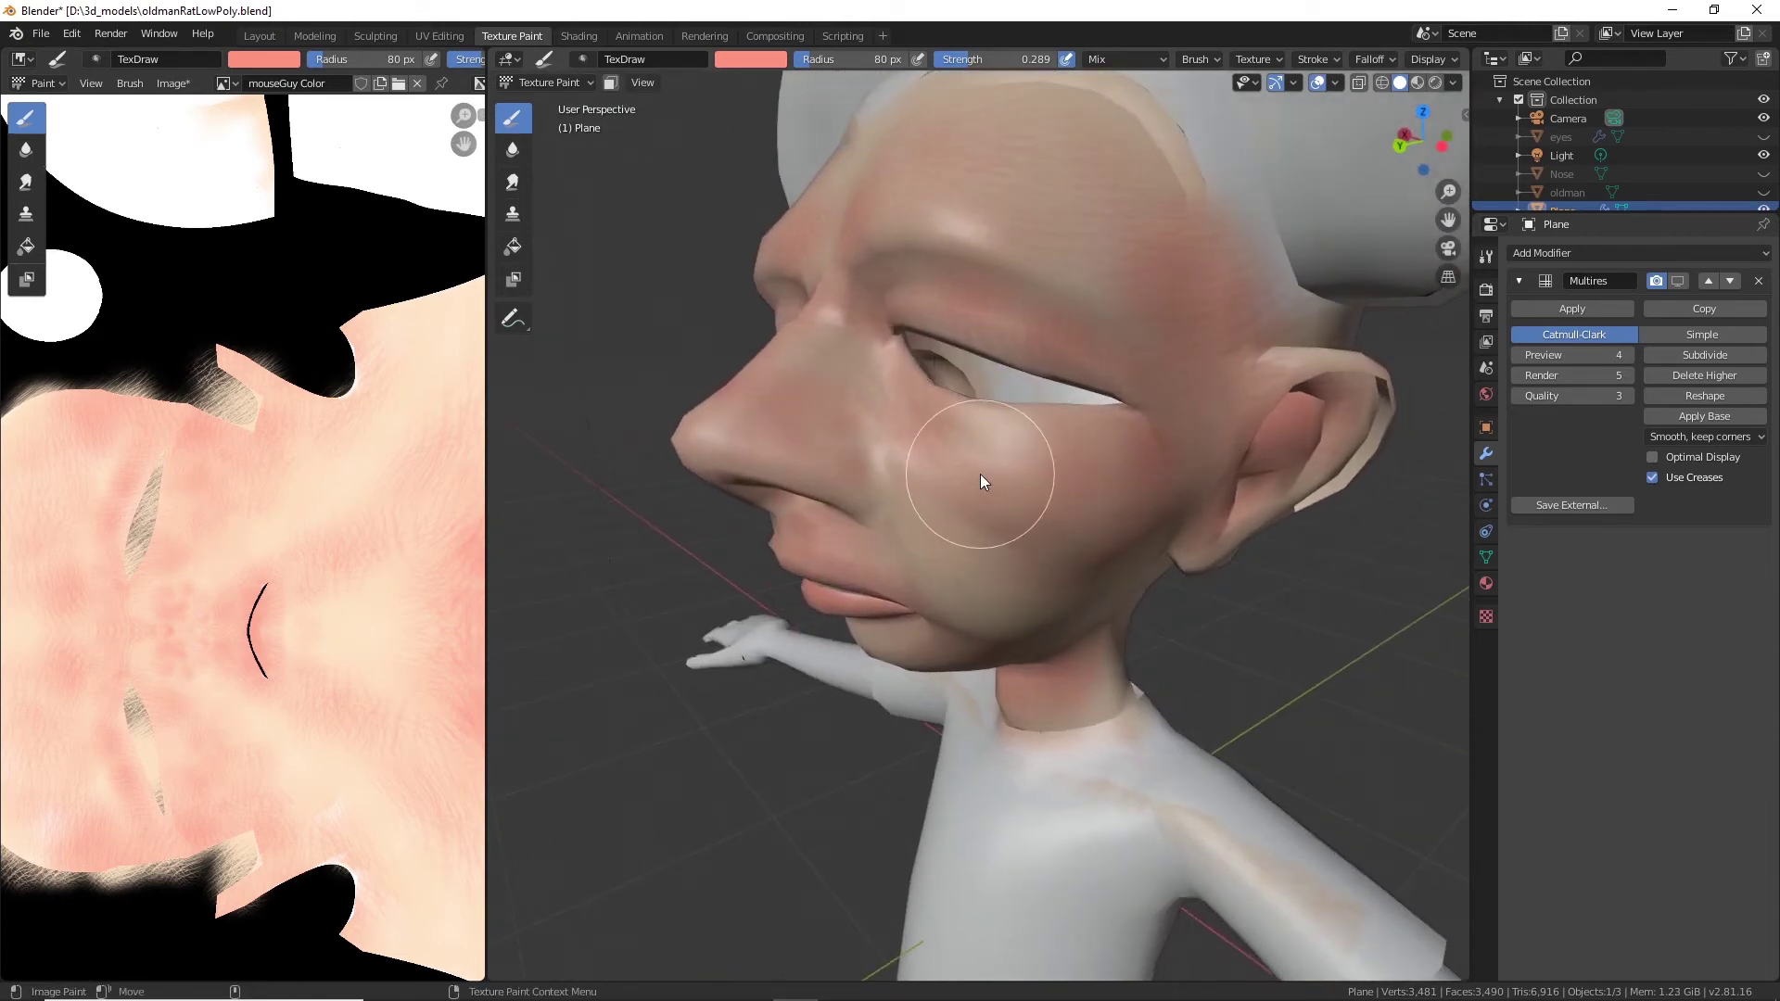
Switch the brush colour to light blue and paint it over the upper eyelid beneath the brow.
click(773, 61)
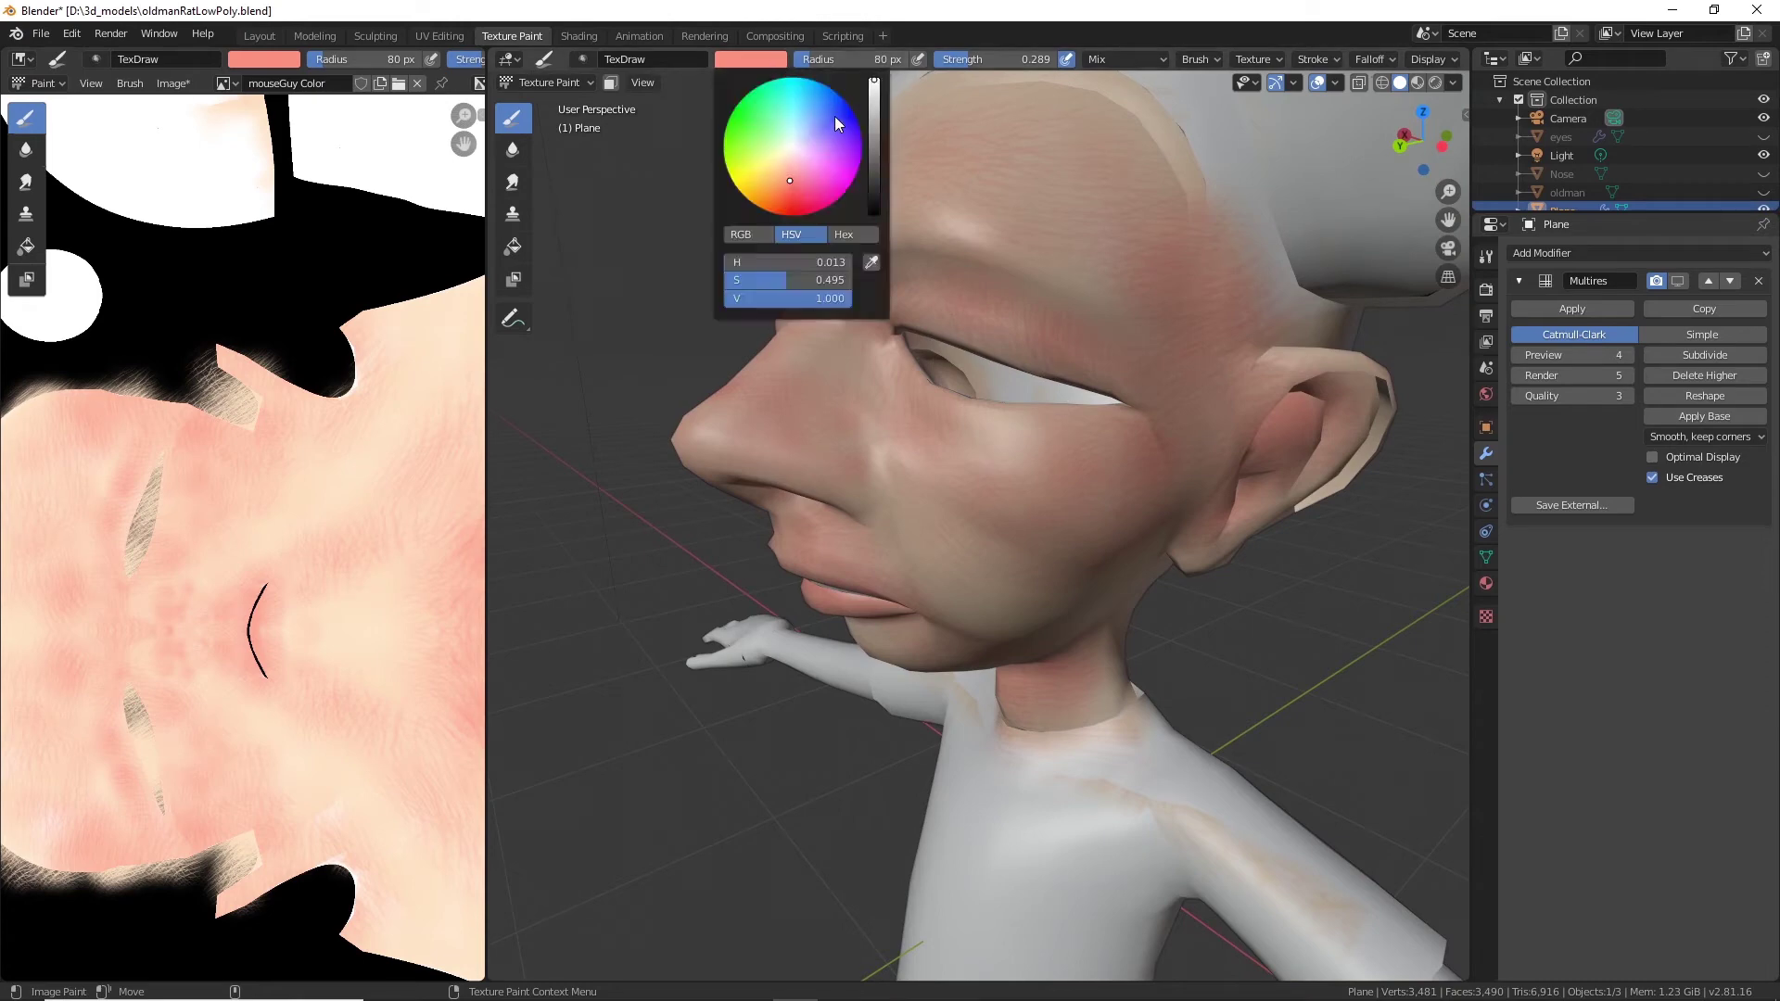
click(816, 119)
drag(816, 118, 808, 118)
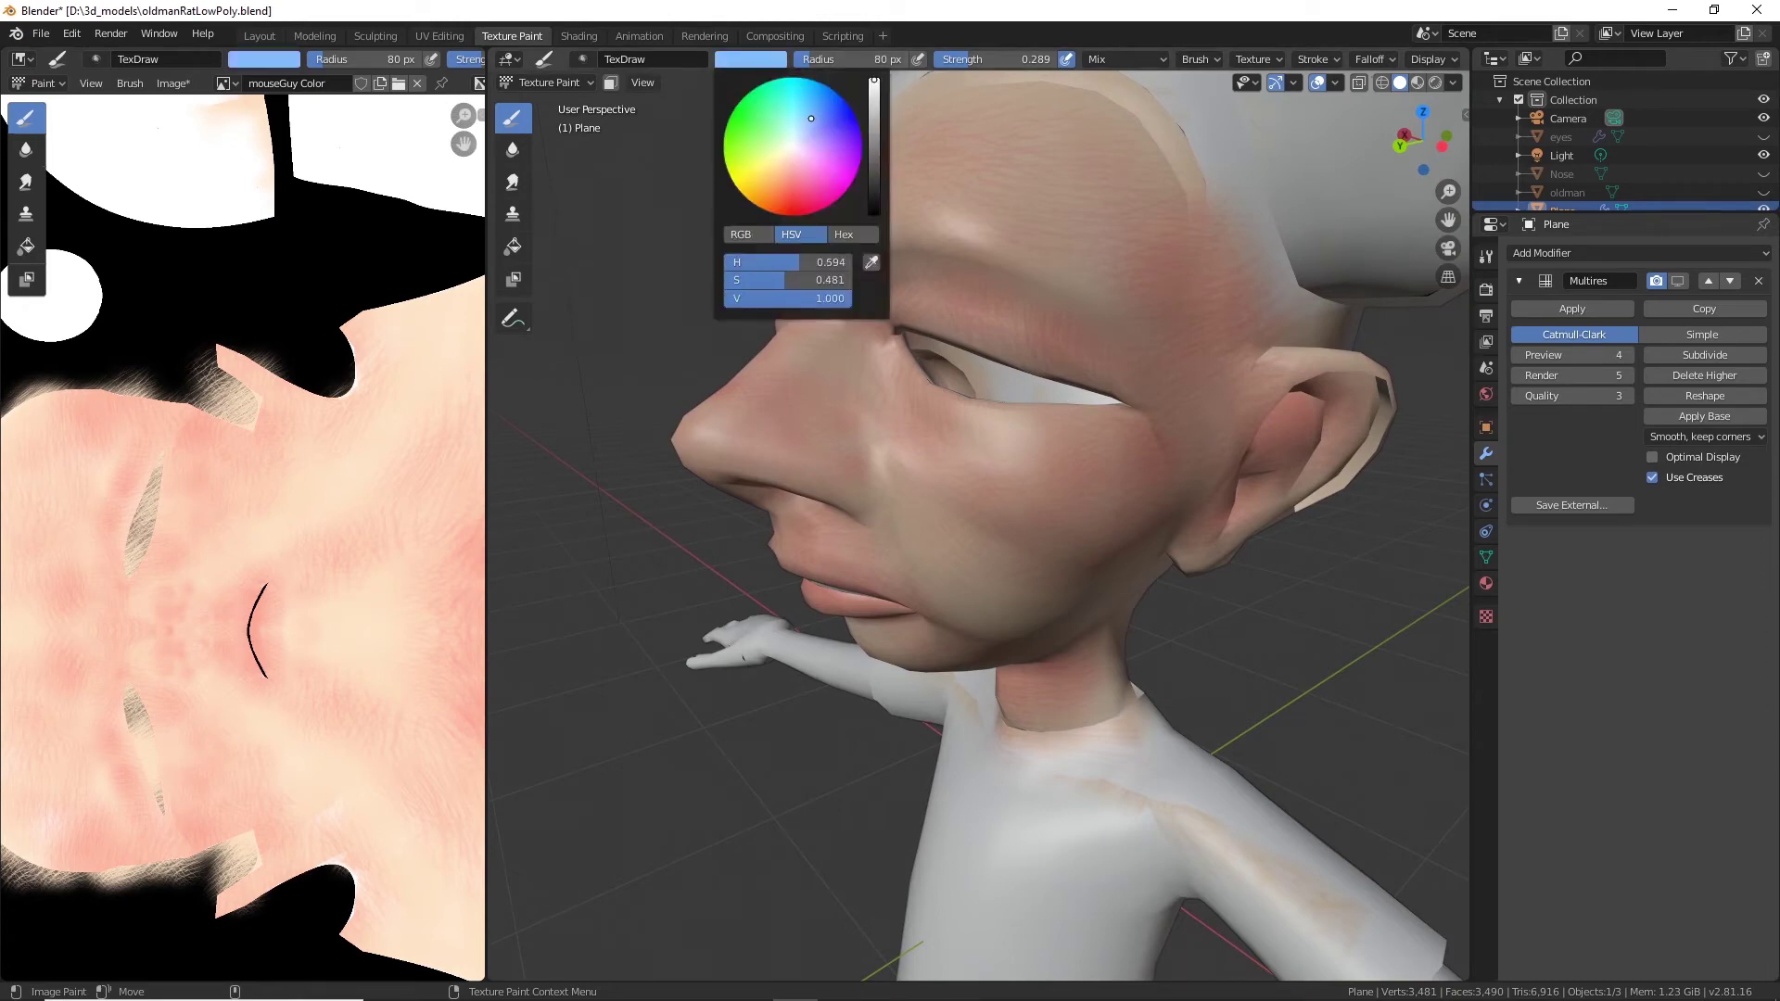
middle_drag(816, 337, 931, 373)
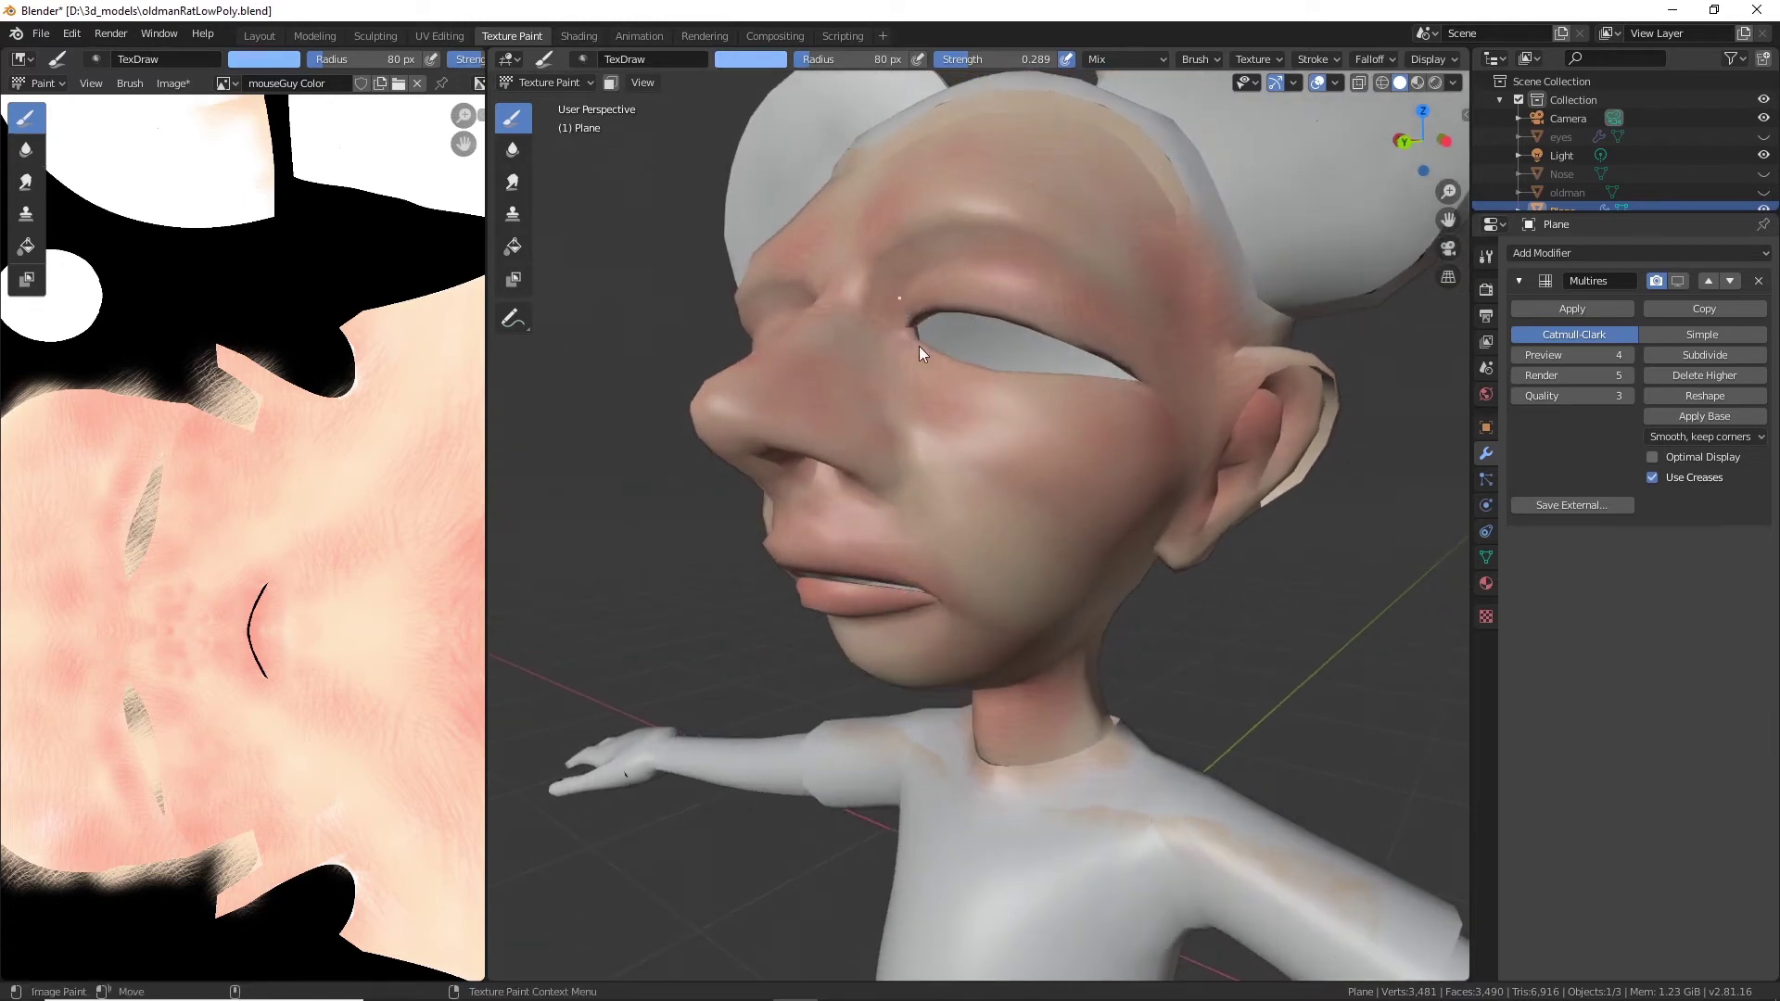
mouse_move(921, 289)
mouse_down()
mouse_move(960, 328)
mouse_move(973, 291)
mouse_move(992, 297)
mouse_move(1042, 347)
mouse_move(1037, 293)
mouse_move(1070, 302)
mouse_move(1098, 358)
mouse_move(1060, 326)
mouse_move(1020, 334)
mouse_up()
mouse_move(998, 273)
mouse_down()
mouse_move(994, 319)
mouse_move(1000, 280)
mouse_move(996, 319)
mouse_move(1037, 319)
mouse_move(980, 306)
mouse_move(962, 320)
mouse_up()
mouse_move(961, 272)
mouse_down()
mouse_move(981, 315)
mouse_move(918, 324)
mouse_move(911, 371)
mouse_up()
Paint light blue over the lips, around the mouth and on the area beneath the nostrils.
middle_drag(911, 371, 916, 469)
mouse_move(898, 564)
mouse_down()
mouse_move(920, 622)
mouse_move(942, 597)
mouse_move(947, 618)
mouse_move(968, 608)
mouse_move(942, 577)
mouse_move(934, 601)
mouse_move(887, 603)
mouse_move(883, 536)
mouse_move(869, 564)
mouse_move(893, 569)
mouse_move(986, 549)
mouse_move(998, 603)
mouse_move(976, 636)
mouse_move(942, 588)
mouse_move(909, 607)
mouse_move(894, 653)
mouse_move(837, 594)
mouse_move(794, 614)
mouse_move(808, 635)
mouse_up()
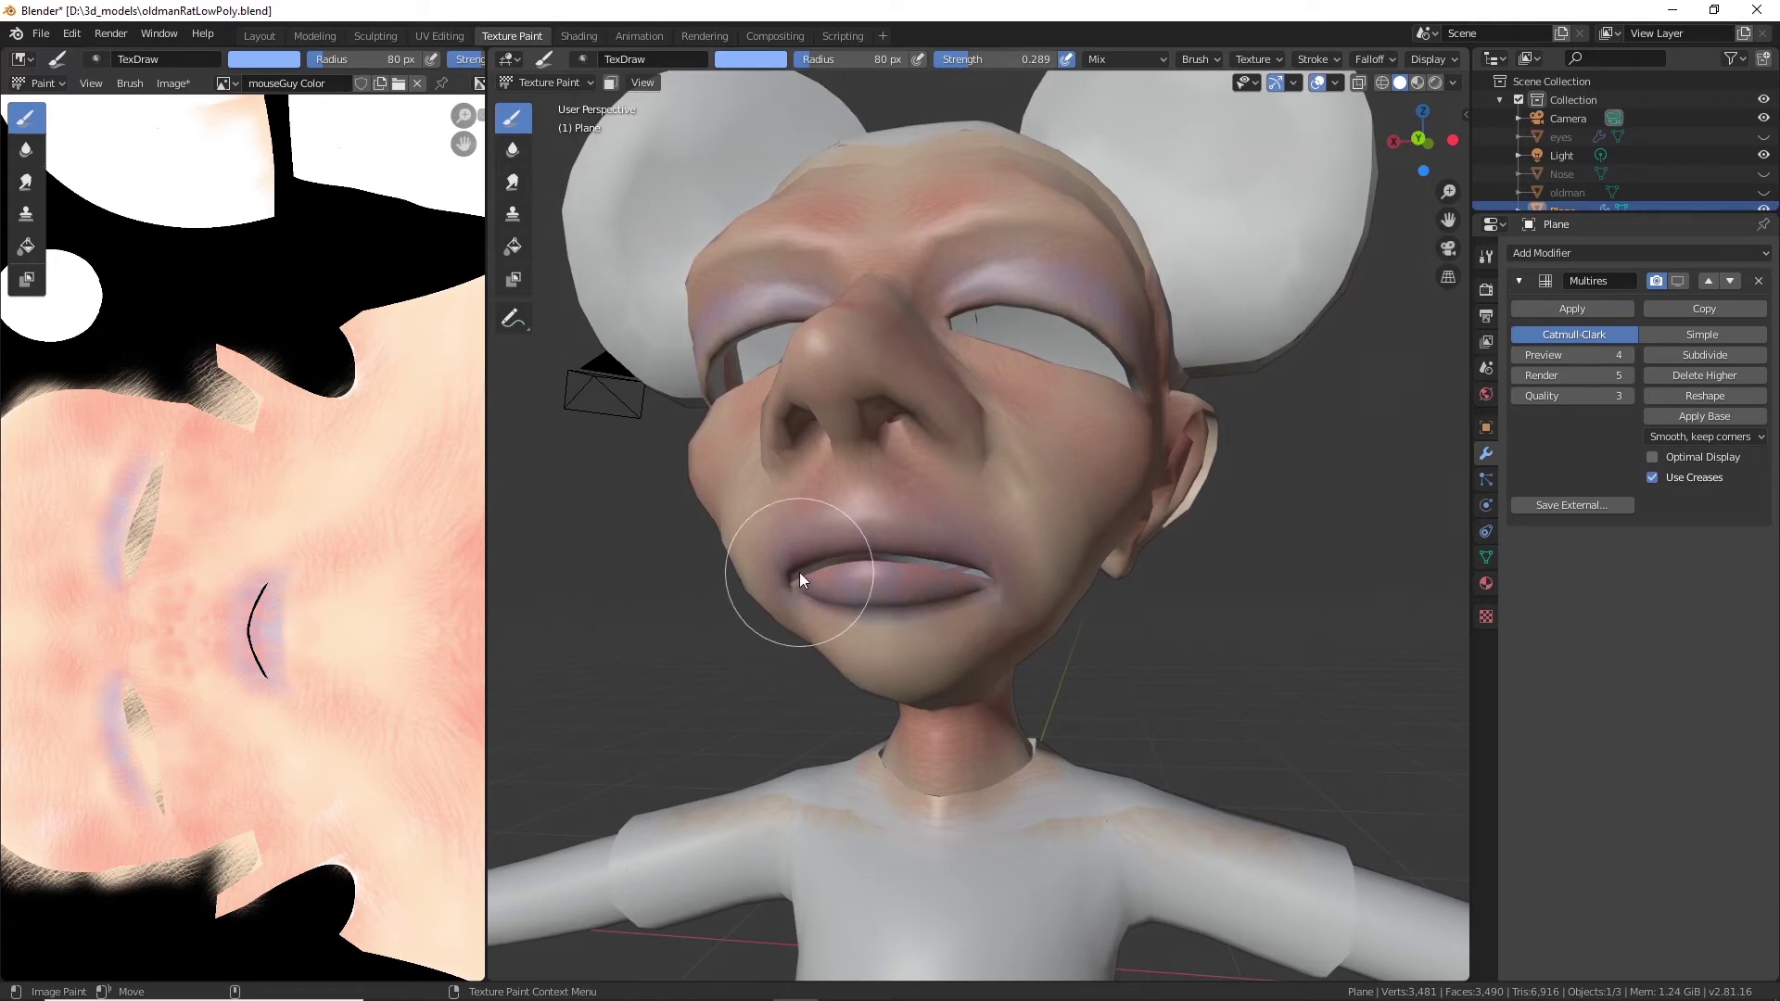
mouse_move(799, 571)
mouse_down()
mouse_move(820, 623)
mouse_move(893, 615)
mouse_move(920, 649)
mouse_up()
mouse_move(944, 555)
mouse_down()
mouse_move(960, 599)
mouse_move(1006, 593)
mouse_move(1053, 633)
mouse_up()
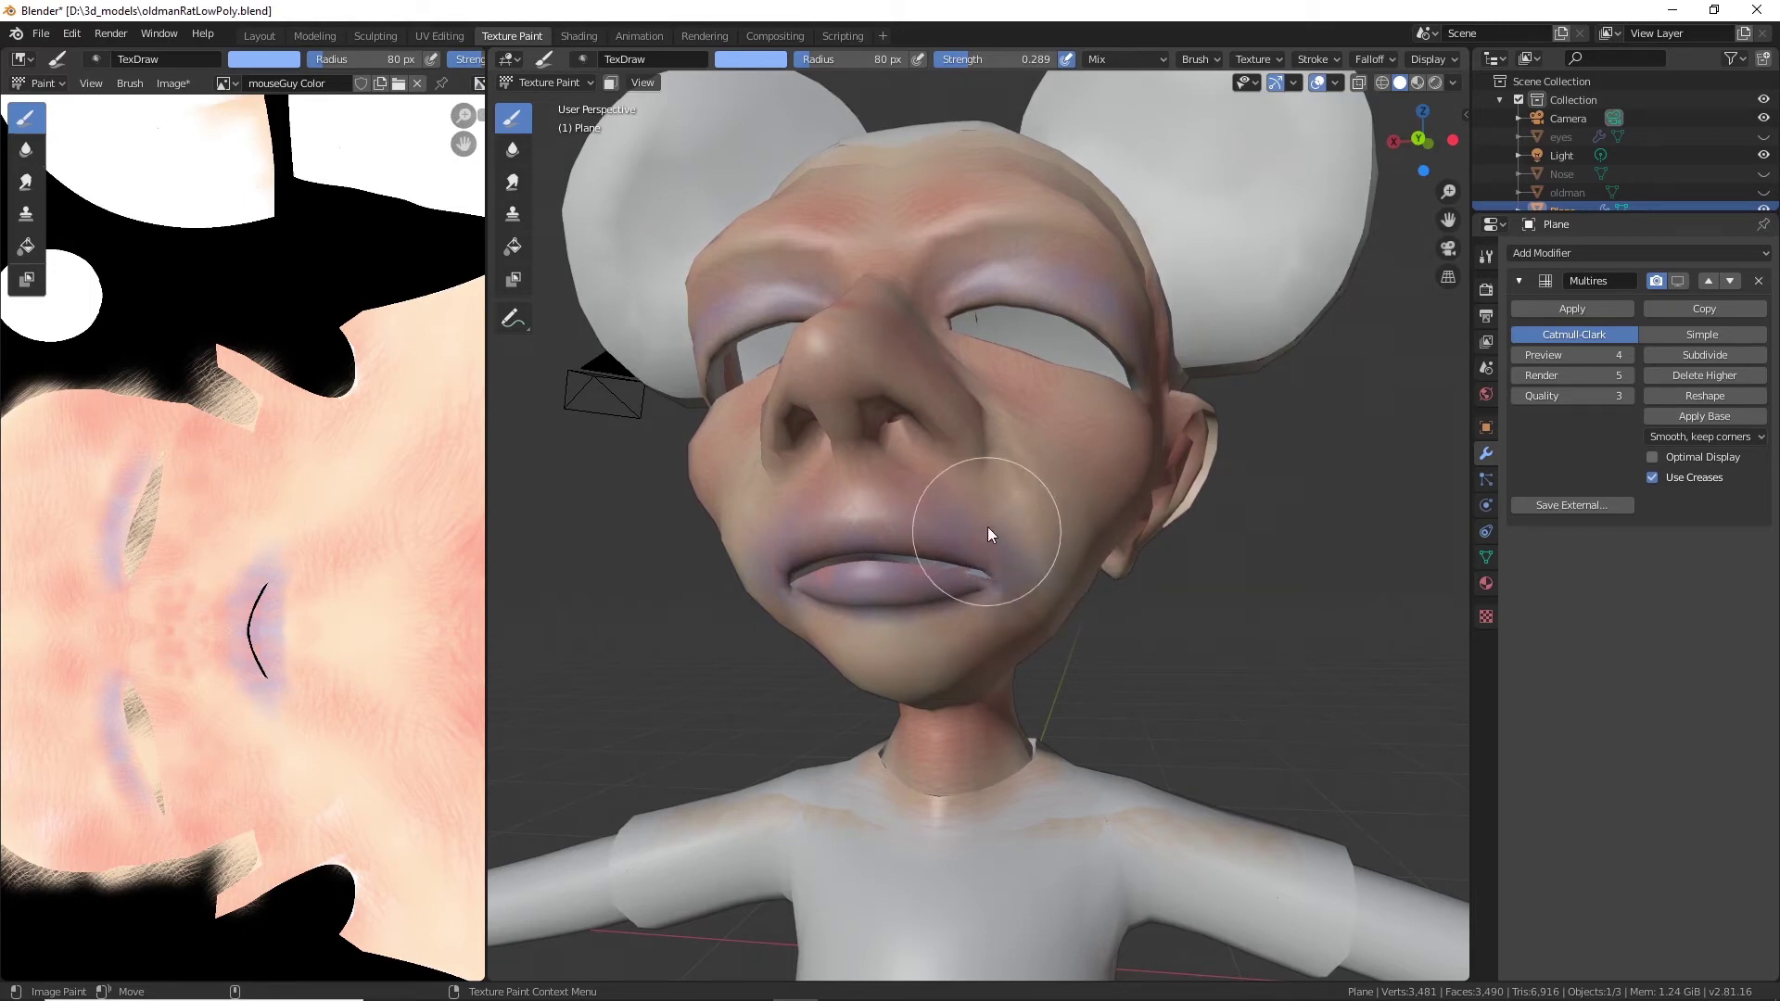
mouse_move(904, 433)
mouse_down()
mouse_move(916, 506)
mouse_move(910, 460)
mouse_move(965, 471)
mouse_move(970, 448)
mouse_move(964, 463)
mouse_move(918, 436)
mouse_move(945, 402)
mouse_move(958, 468)
mouse_move(1033, 486)
mouse_move(1015, 432)
mouse_move(1046, 485)
mouse_up()
Paint light blue along the lower cheek and jawline toward the ear and onto the upper neck.
middle_drag(1043, 515, 981, 632)
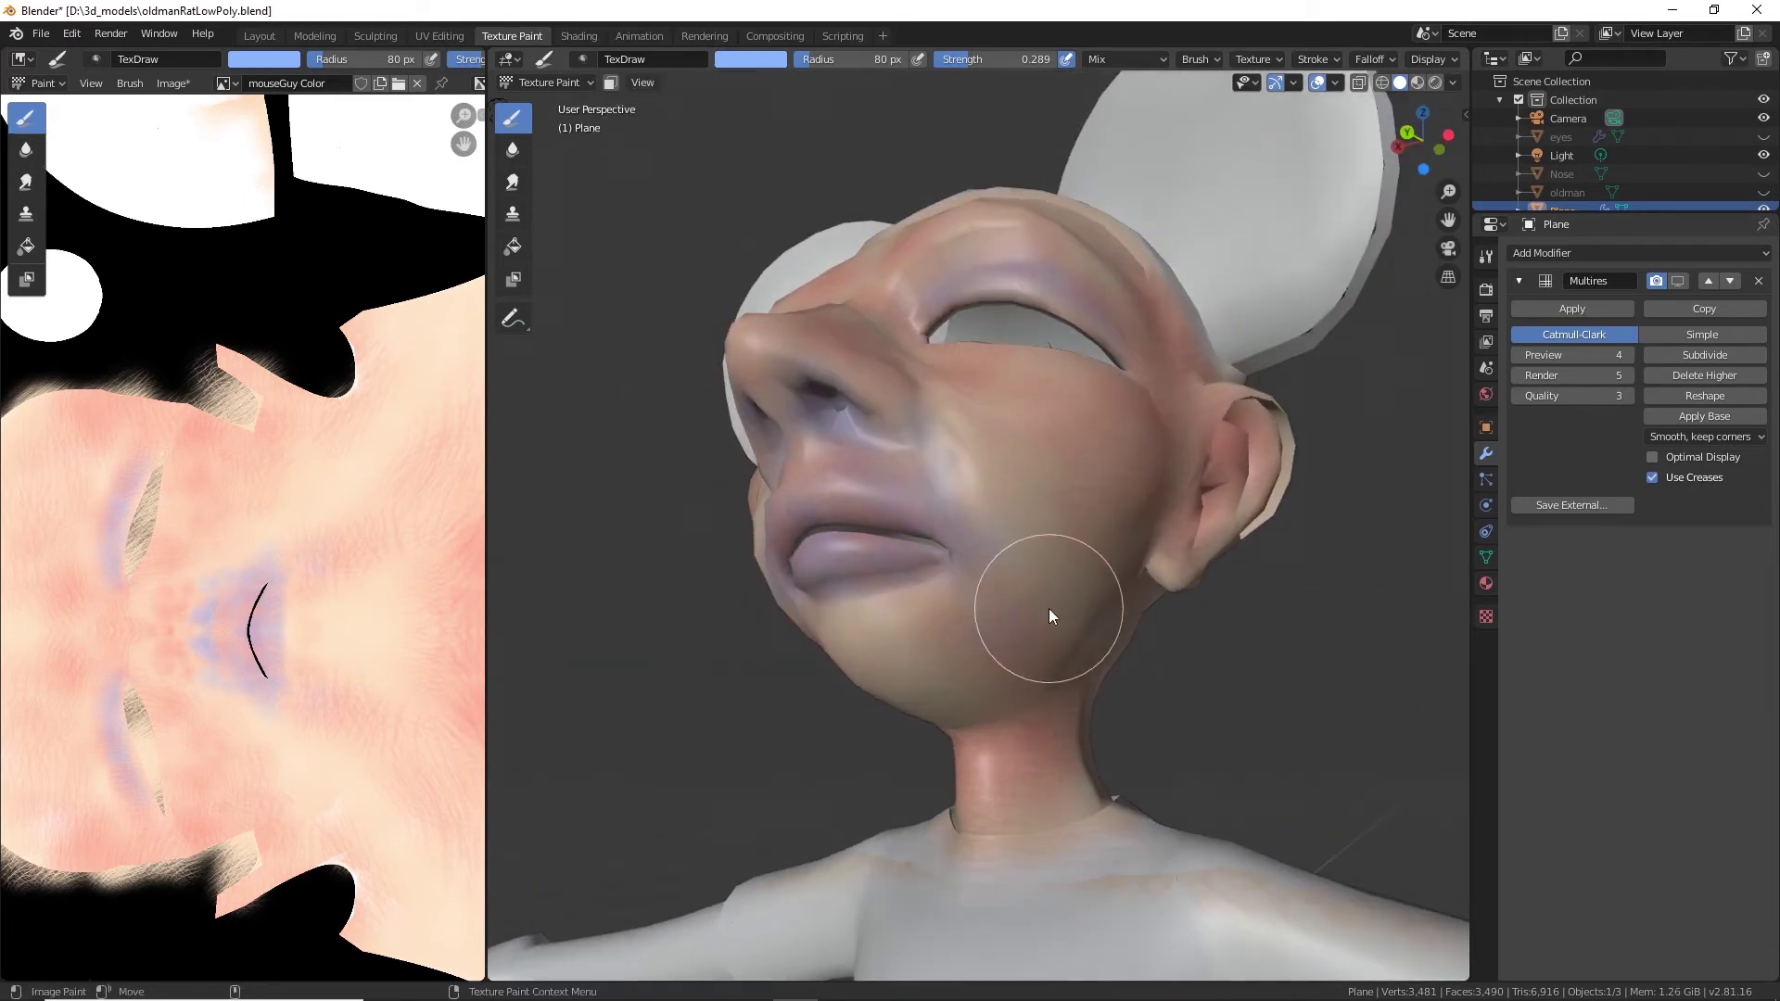
middle_drag(1098, 581, 1032, 589)
mouse_move(1053, 597)
mouse_down()
mouse_move(1154, 519)
mouse_move(1106, 603)
mouse_move(1204, 451)
mouse_move(1218, 463)
mouse_up()
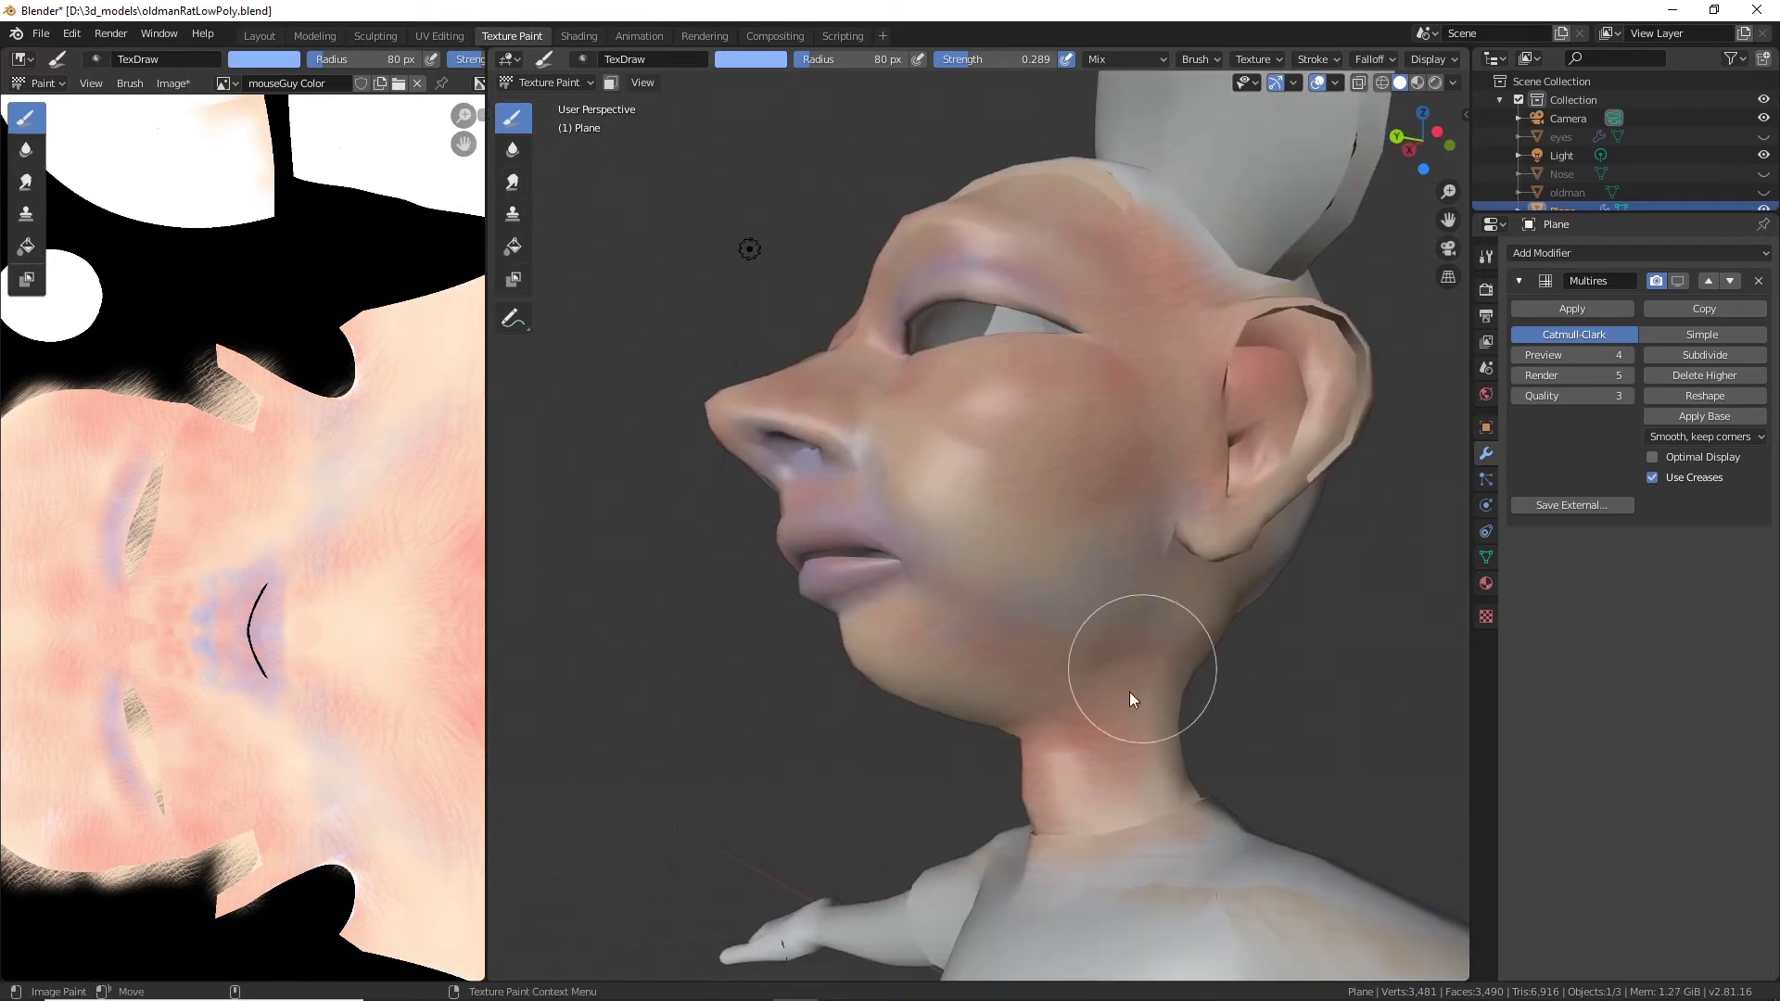
mouse_move(1139, 698)
mouse_down()
mouse_move(1114, 733)
mouse_move(1163, 649)
mouse_move(1081, 719)
mouse_move(1133, 641)
mouse_move(1098, 676)
mouse_move(1027, 653)
mouse_move(1018, 679)
mouse_move(1017, 649)
mouse_move(1120, 619)
mouse_move(1095, 655)
mouse_move(1195, 605)
mouse_move(1050, 604)
mouse_move(1087, 580)
mouse_move(1103, 531)
mouse_move(1039, 572)
mouse_up()
drag(1018, 666, 1098, 604)
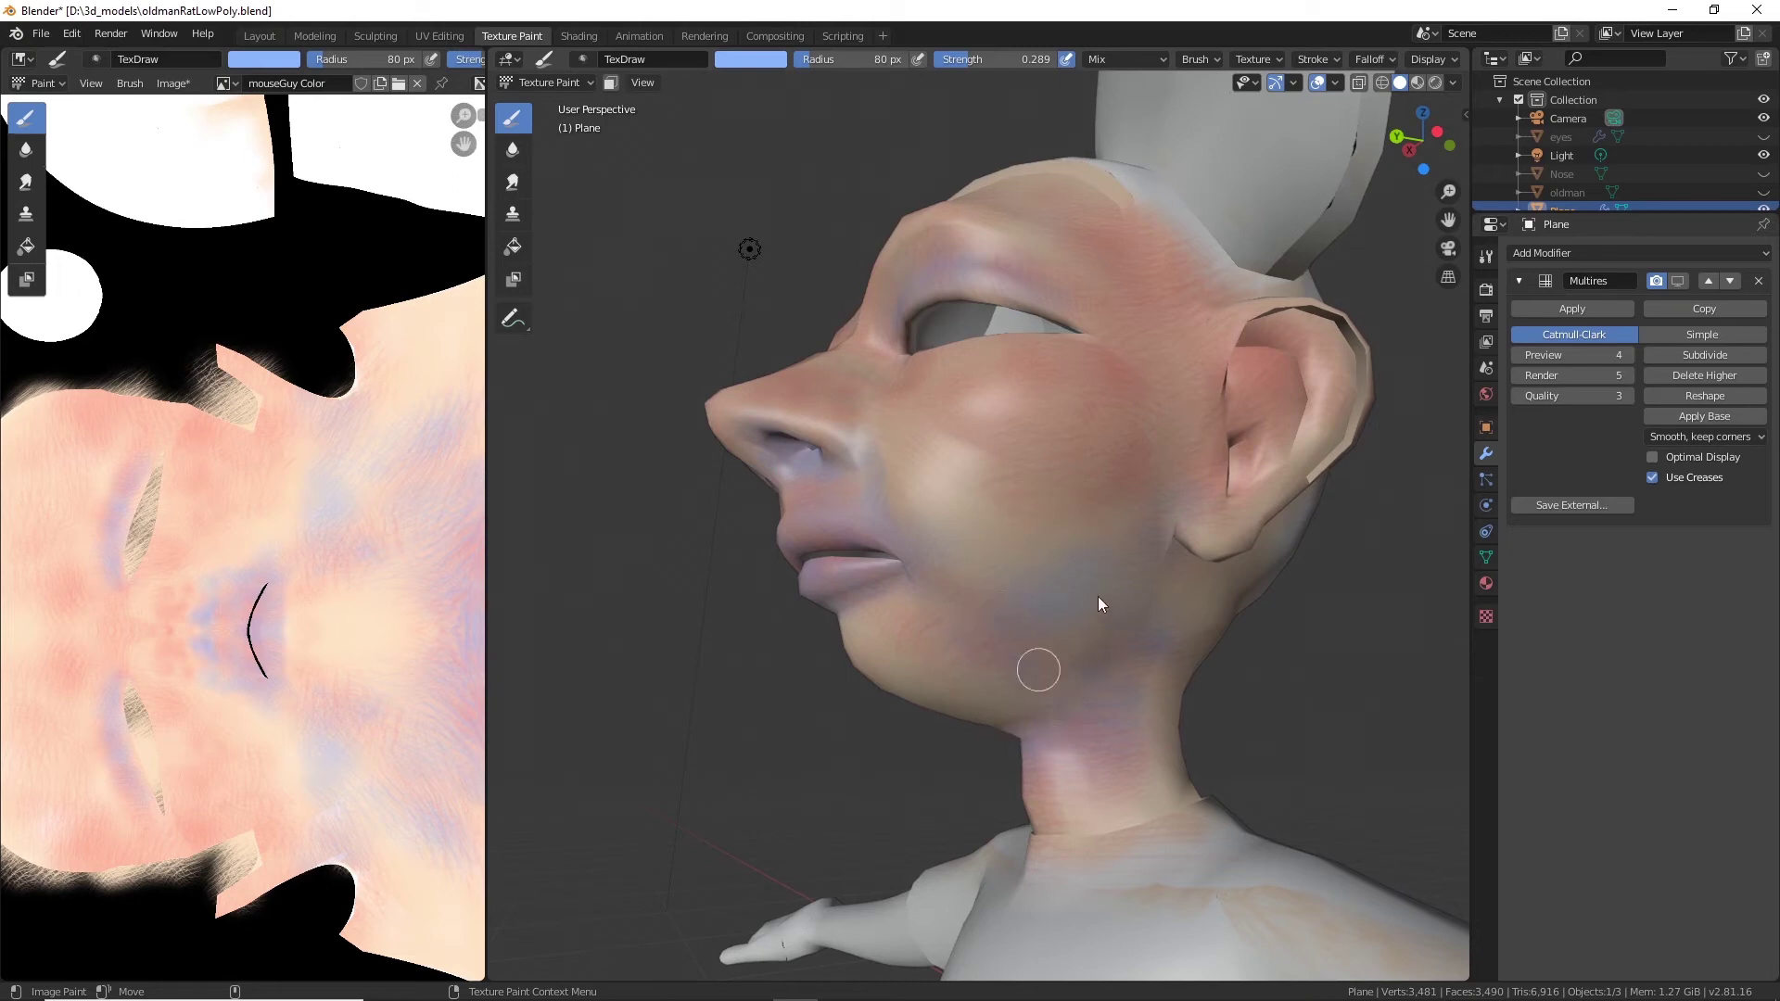
Paint light blue under the chin, down the throat and around the neck to behind the ear.
mouse_move(1033, 707)
middle_down()
mouse_move(1046, 690)
mouse_move(999, 686)
middle_up()
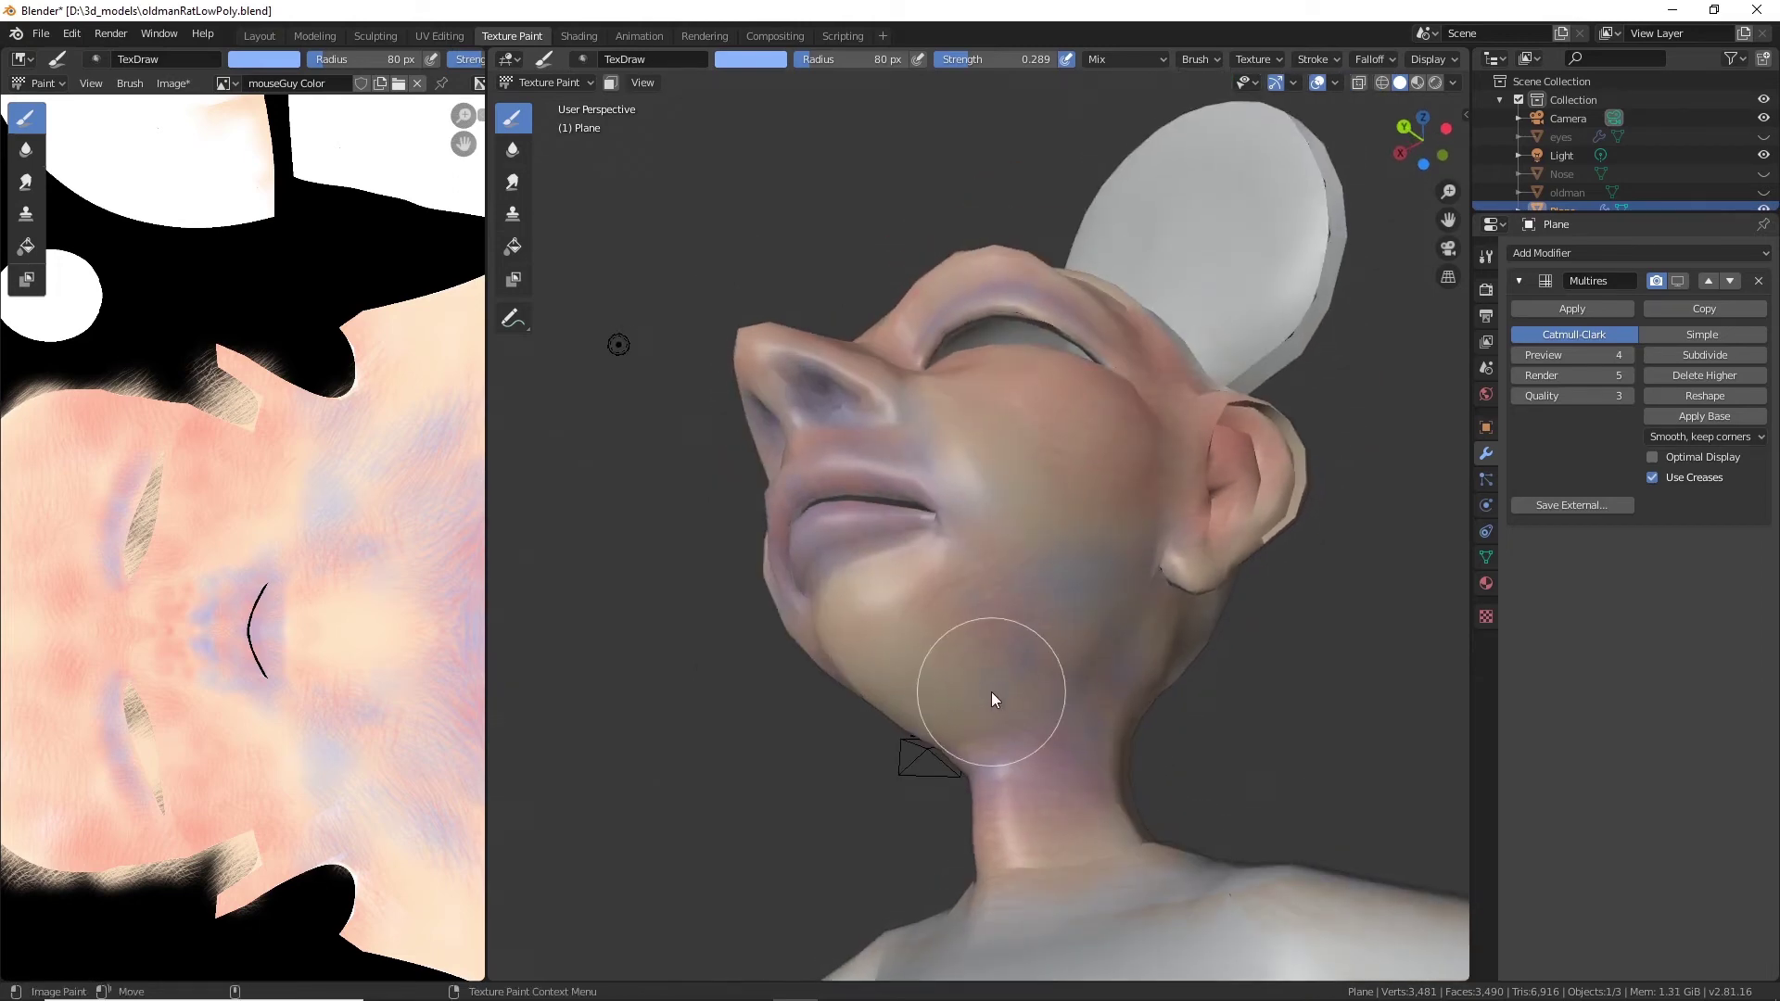
mouse_move(985, 661)
mouse_down()
mouse_move(925, 742)
mouse_move(946, 655)
mouse_move(938, 683)
mouse_move(974, 728)
mouse_move(998, 661)
mouse_move(1072, 645)
mouse_move(1057, 723)
mouse_move(975, 718)
mouse_move(944, 778)
mouse_move(1010, 727)
mouse_move(1027, 765)
mouse_up()
middle_drag(1027, 764, 1088, 794)
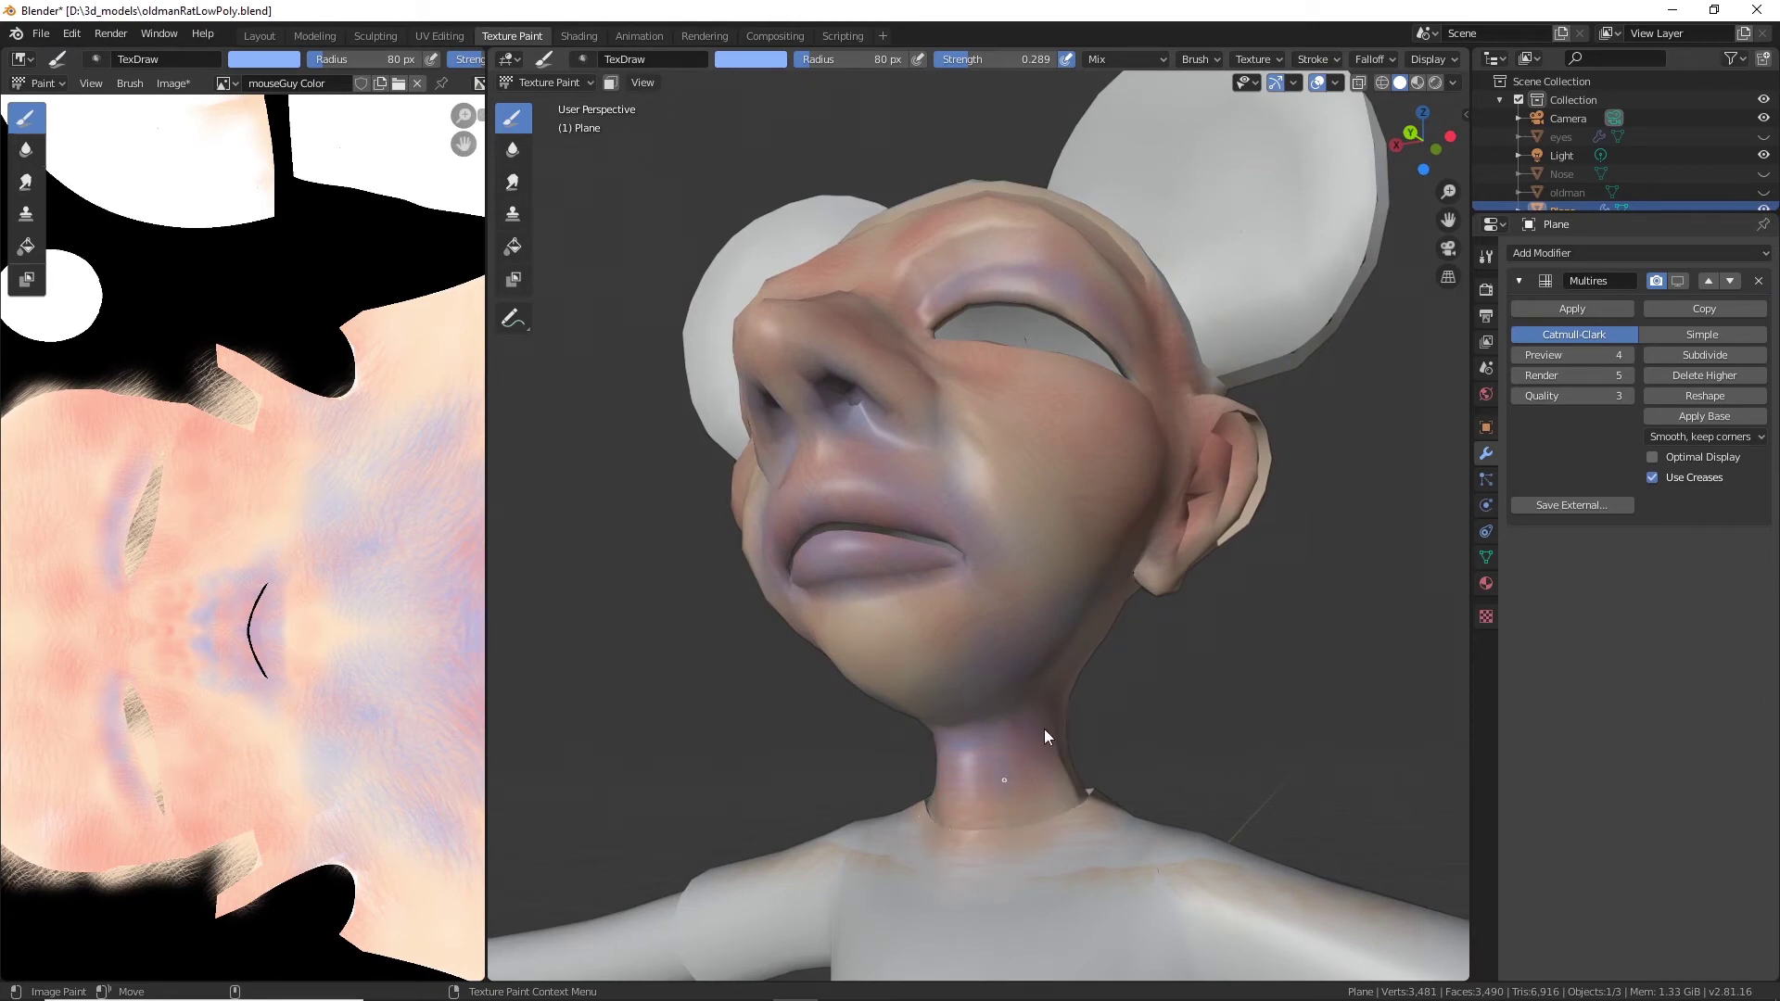
mouse_move(1044, 733)
middle_down()
mouse_move(1032, 775)
mouse_move(1219, 680)
mouse_move(1156, 604)
mouse_move(1093, 636)
middle_up()
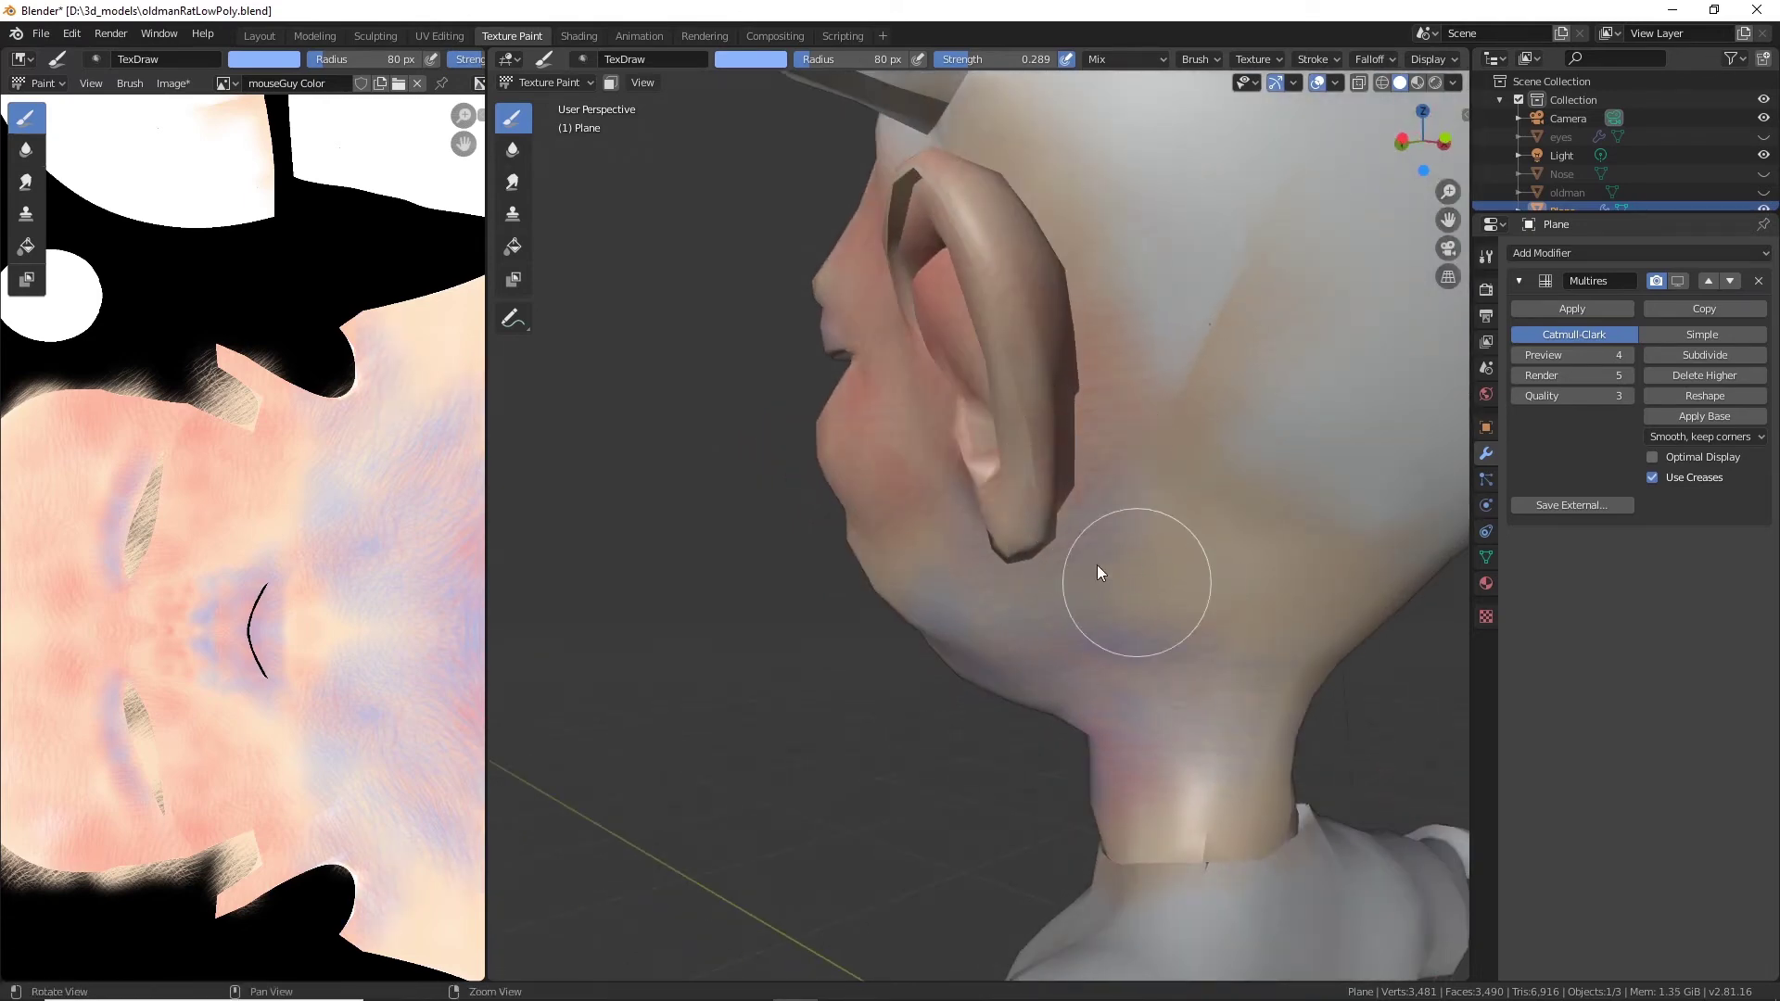
middle_drag(1097, 564, 919, 469)
mouse_move(927, 399)
mouse_down()
mouse_move(909, 370)
mouse_move(949, 513)
mouse_up()
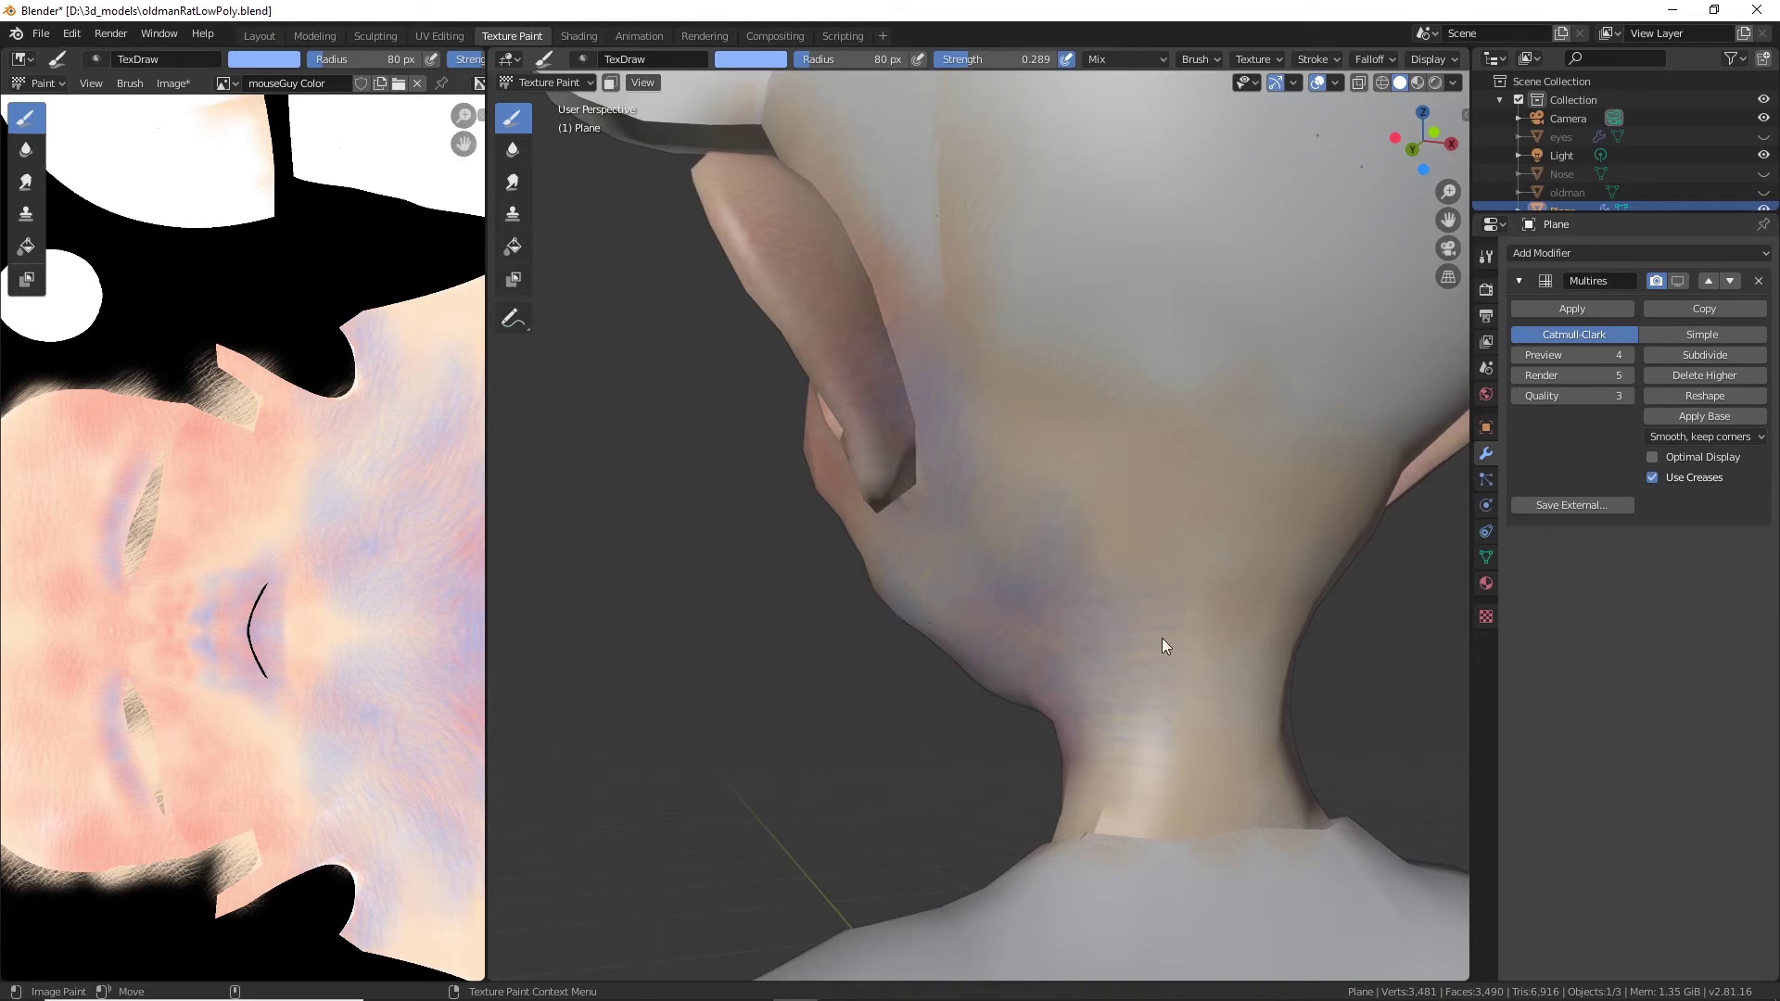
Paint light blue over the temple between the outer corner of the eye and the ear.
scroll(1198, 672, down, 6)
alt+drag(1198, 671, 1211, 636)
scroll(1211, 636, up, 6)
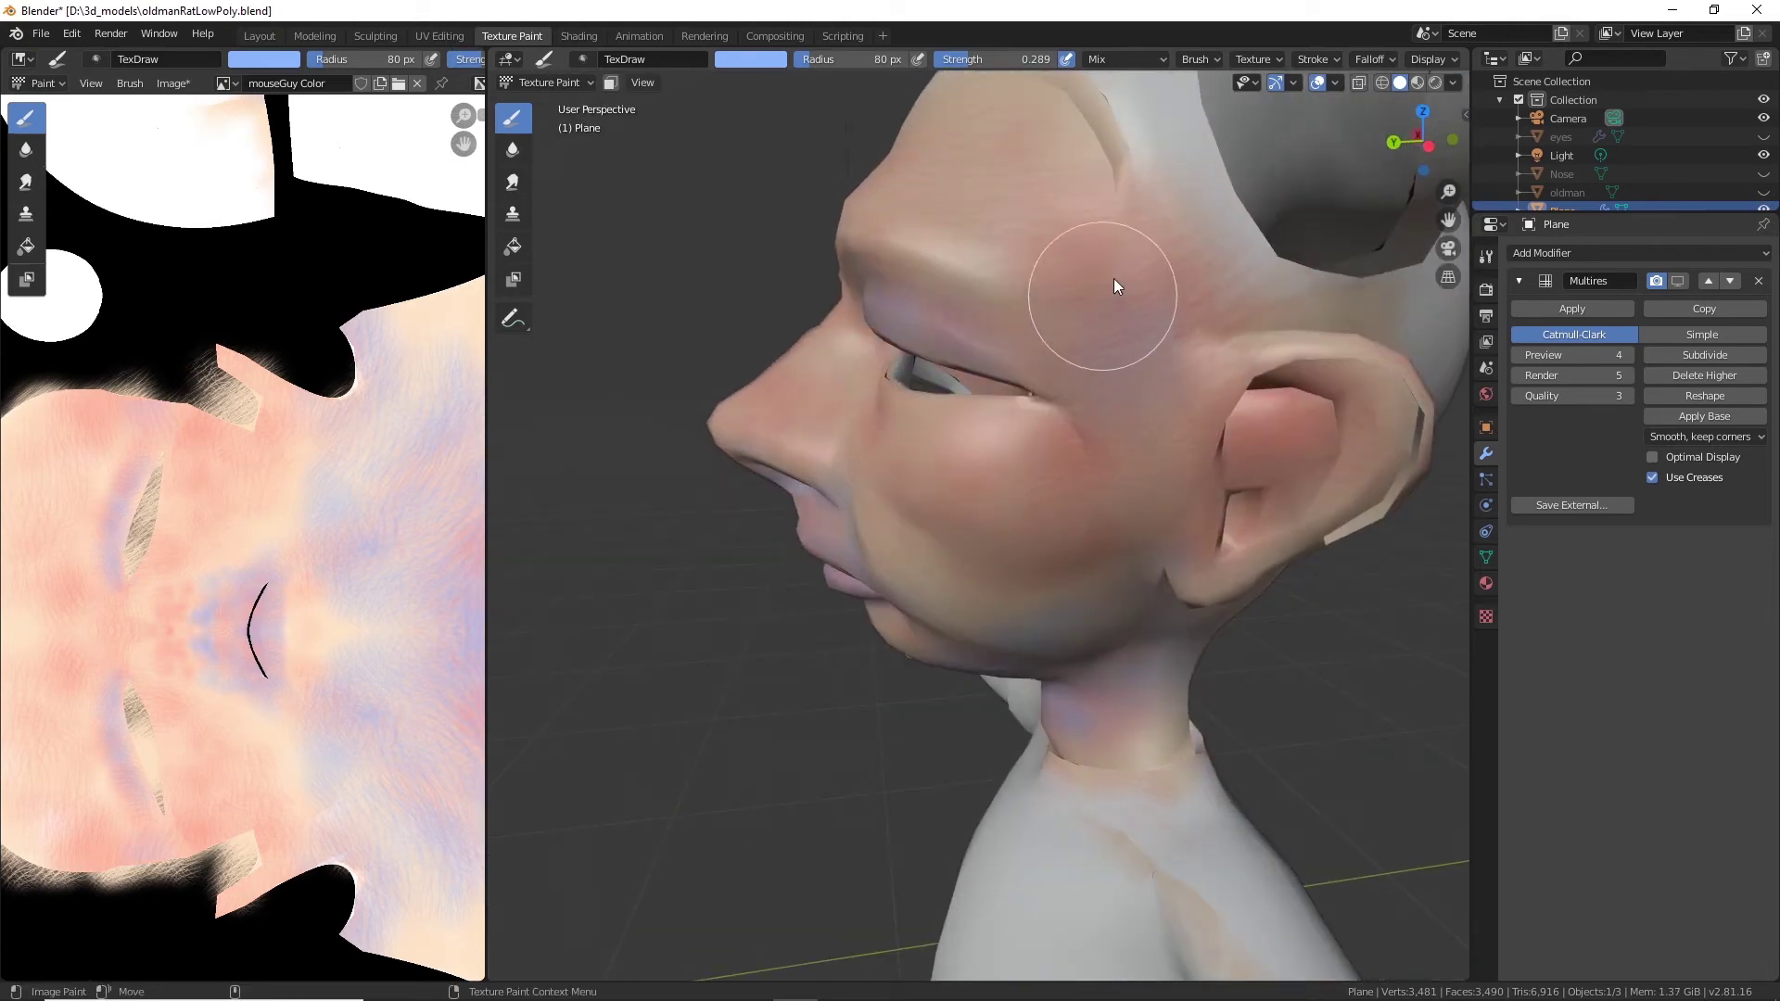
drag(1137, 263, 1193, 362)
drag(1169, 437, 1101, 302)
mouse_move(1122, 430)
middle_down()
mouse_move(1168, 381)
mouse_move(1148, 365)
middle_up()
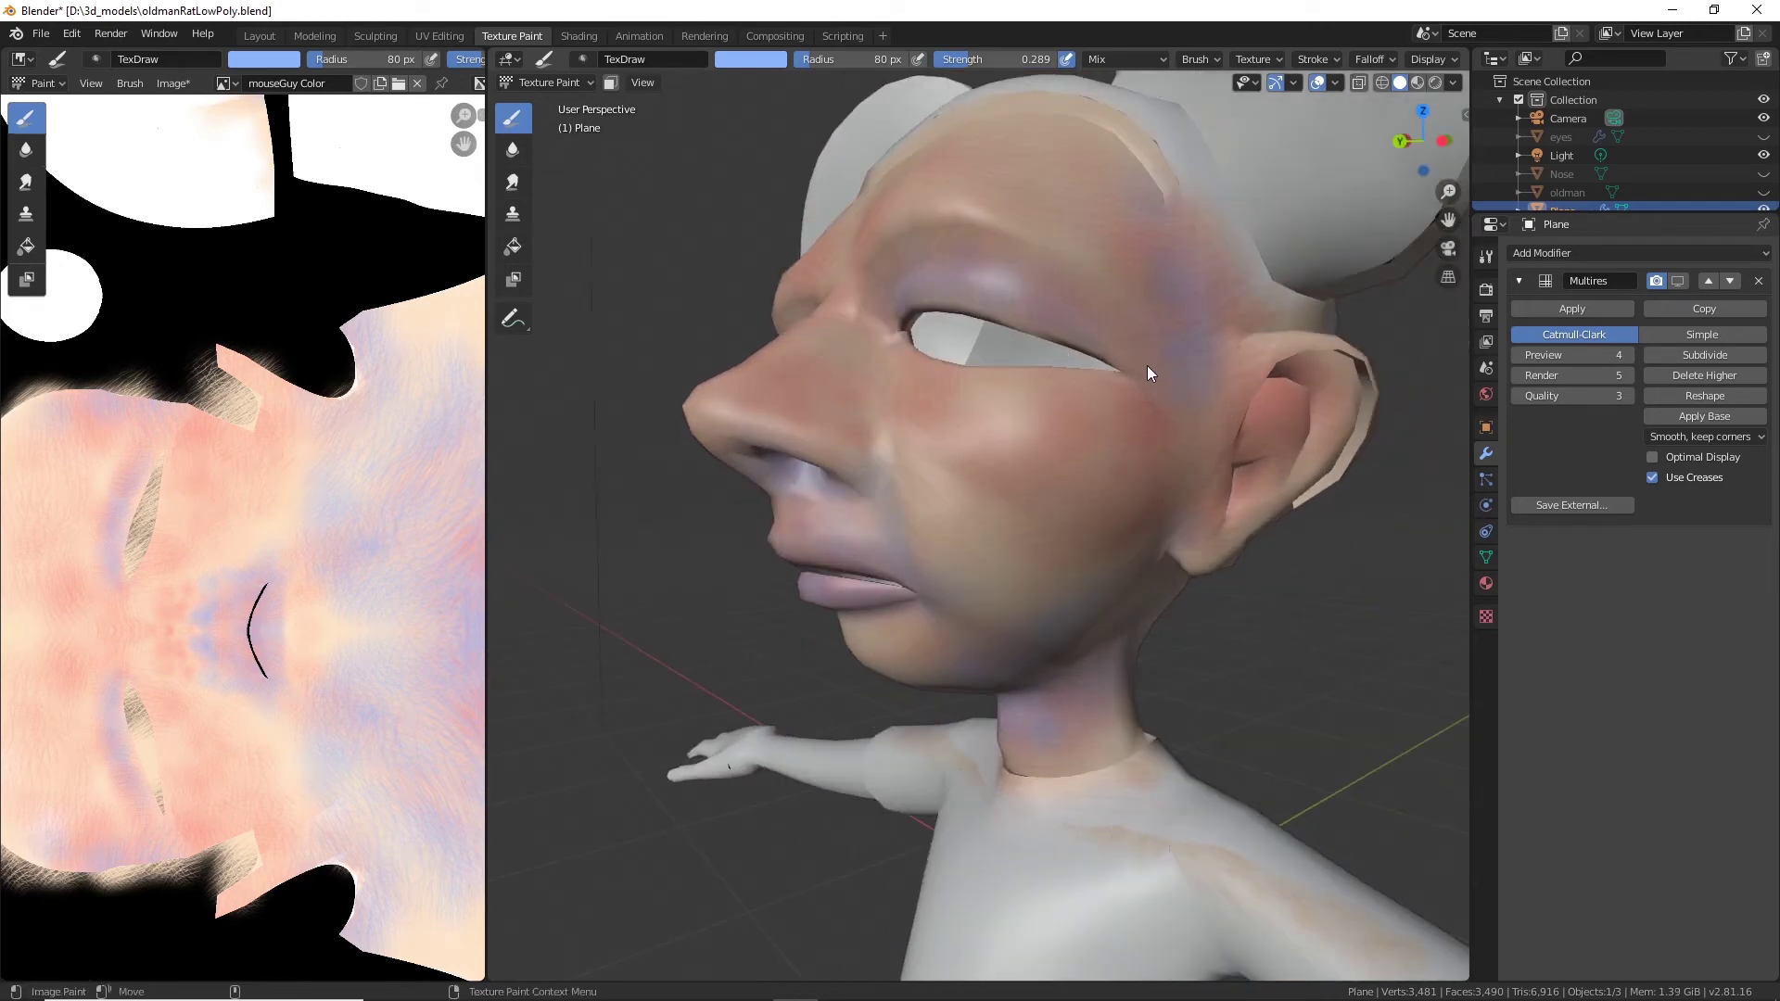
Paint light blue below the eye from the inner corner across the under-eye area.
middle_drag(1036, 436, 981, 420)
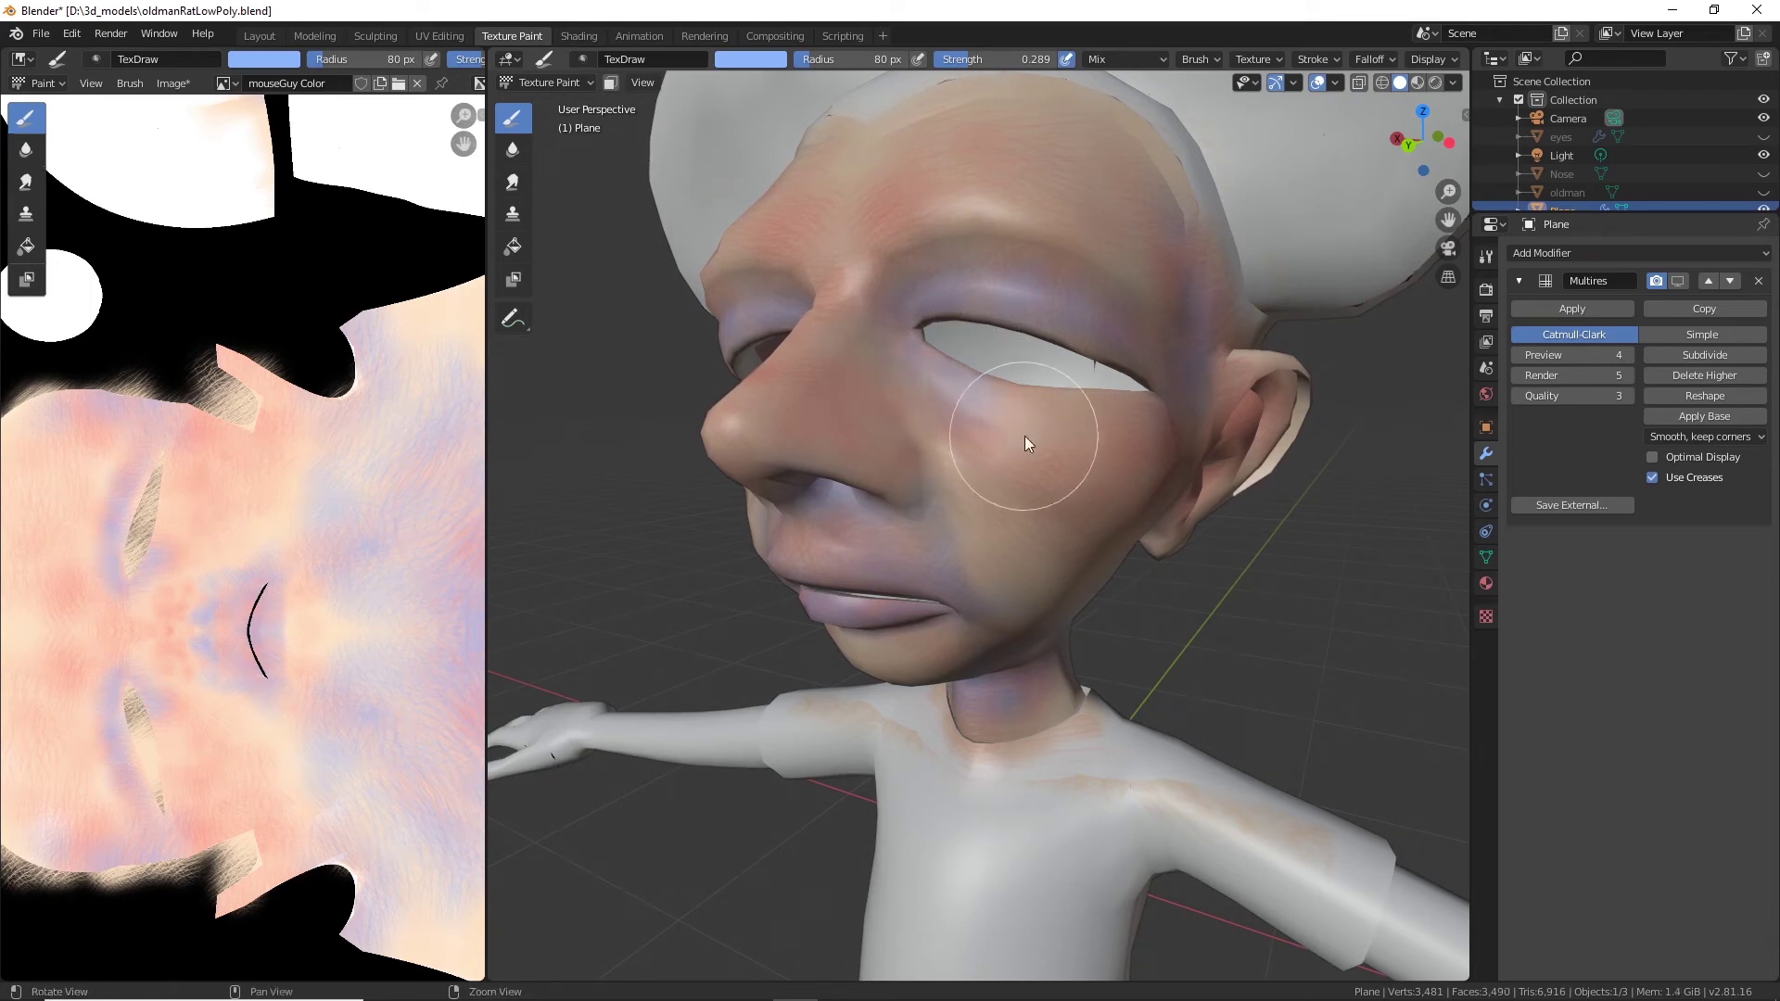
middle_drag(1025, 435, 888, 409)
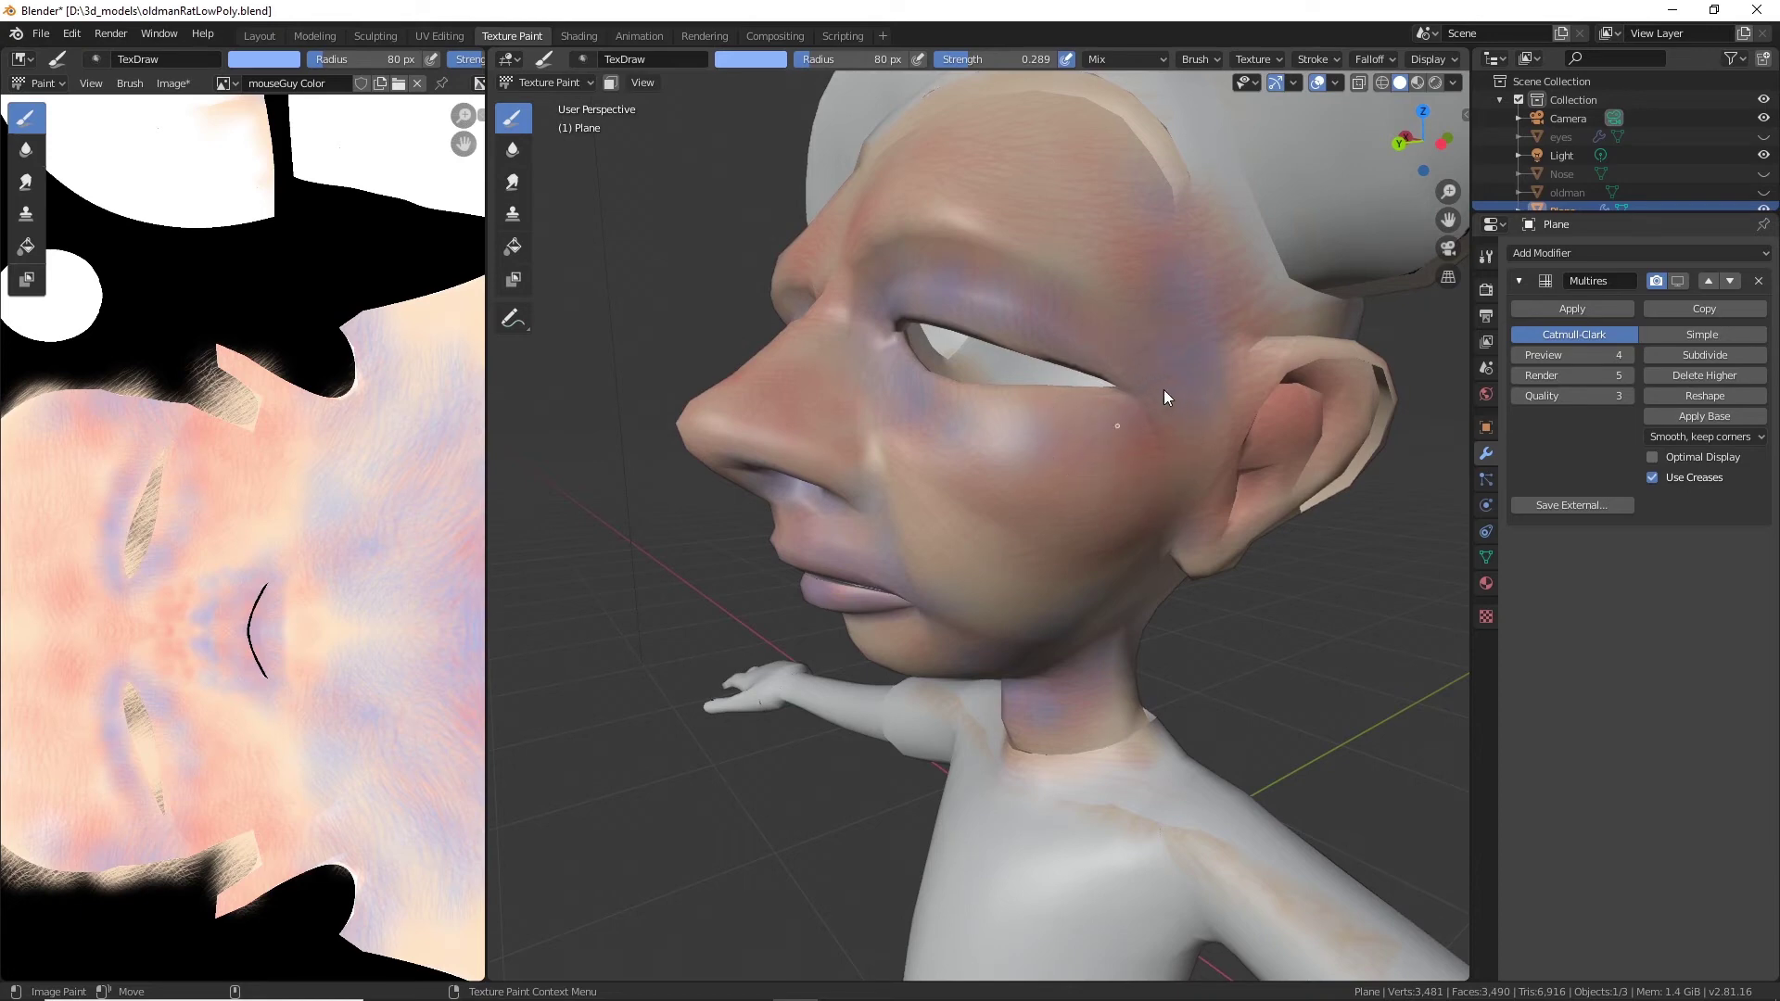
drag(973, 427, 921, 404)
middle_drag(998, 420, 1042, 413)
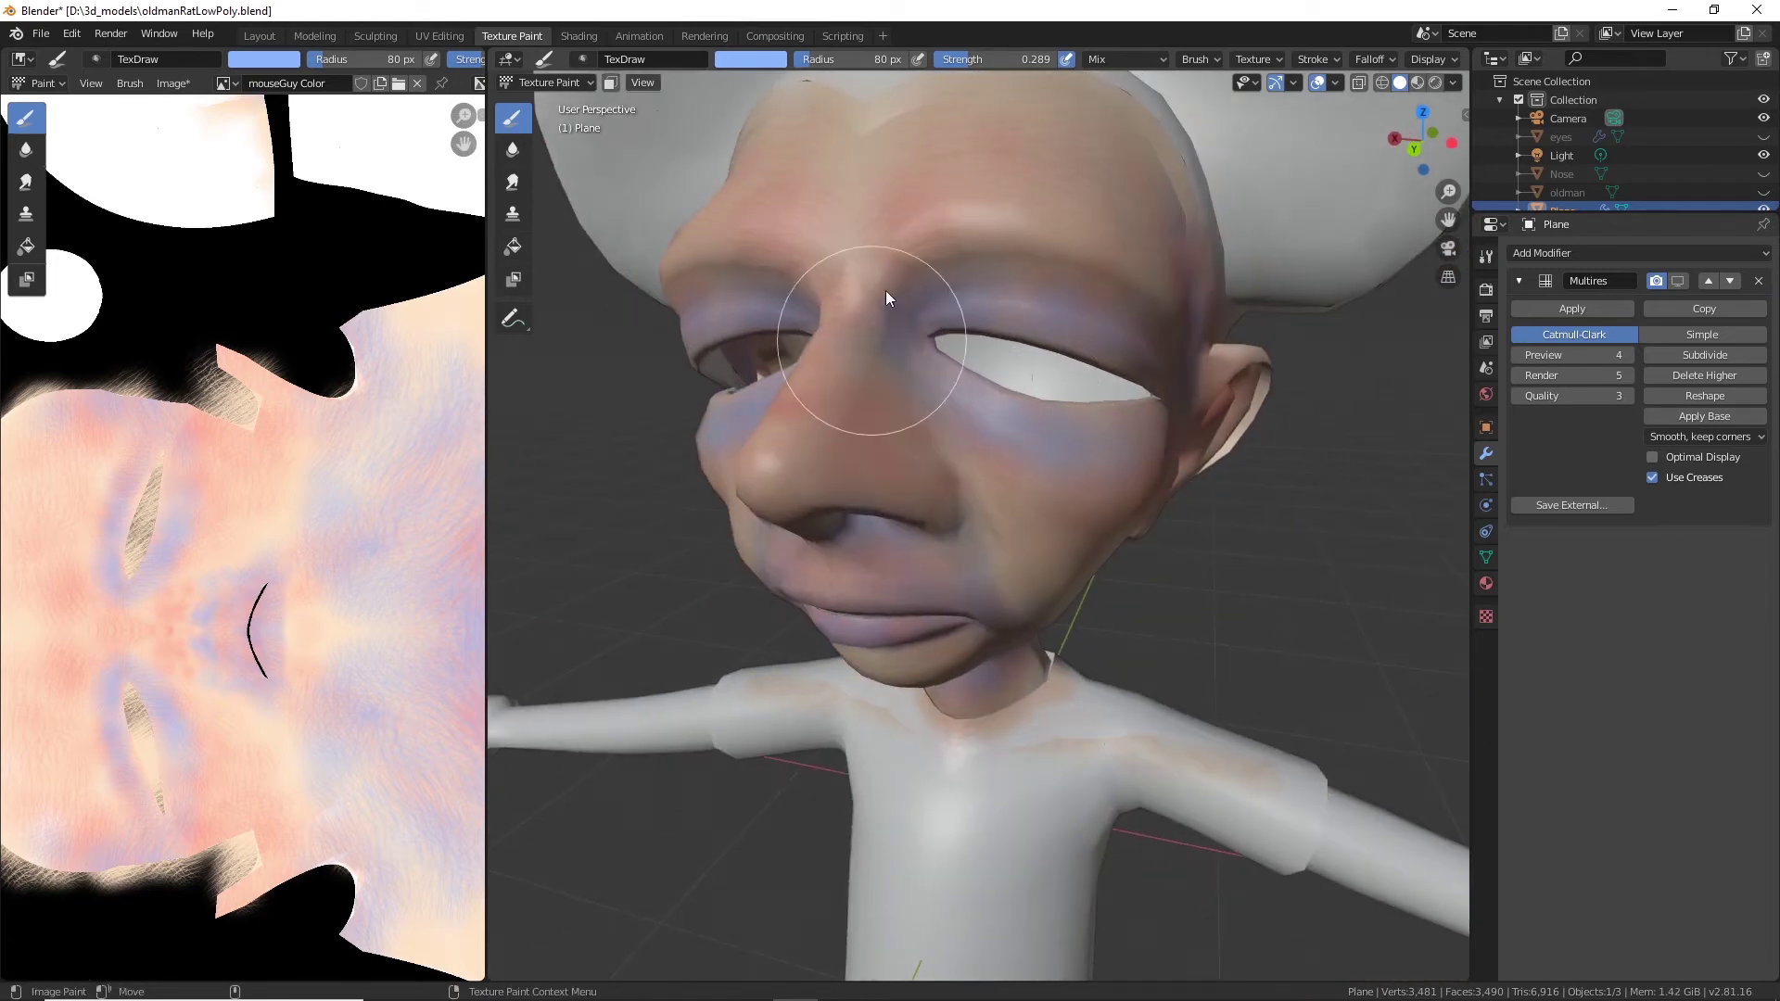
Paint light blue across the upper nose bridge, between the brows and around the inner corner of the eye.
mouse_move(887, 307)
mouse_down()
mouse_move(933, 321)
mouse_move(873, 274)
mouse_move(904, 356)
mouse_move(899, 289)
mouse_move(844, 213)
mouse_move(876, 221)
mouse_move(899, 366)
mouse_move(886, 342)
mouse_up()
middle_drag(892, 347, 1009, 367)
mouse_move(950, 367)
mouse_down()
mouse_move(942, 469)
mouse_move(965, 425)
mouse_move(1013, 402)
mouse_move(1003, 386)
mouse_up()
middle_drag(983, 437, 1047, 477)
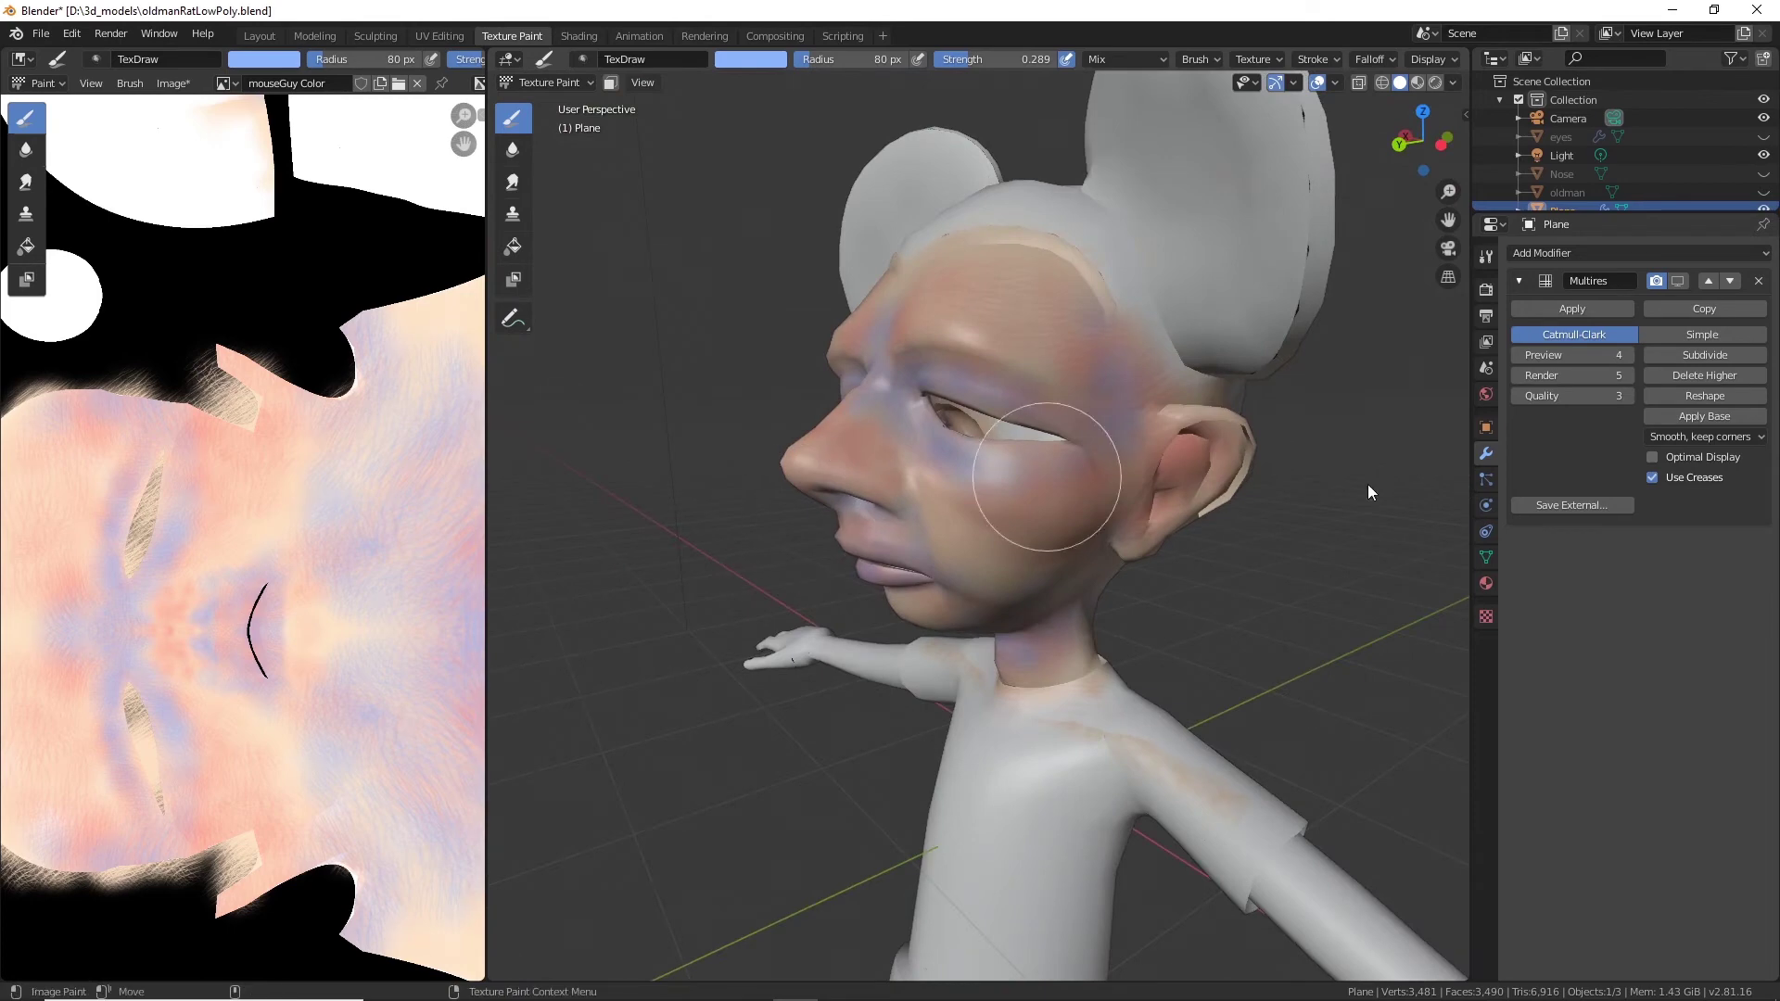
Switch the brush colour to pale yellow and paint it across the forehead above the brows.
click(754, 63)
click(777, 153)
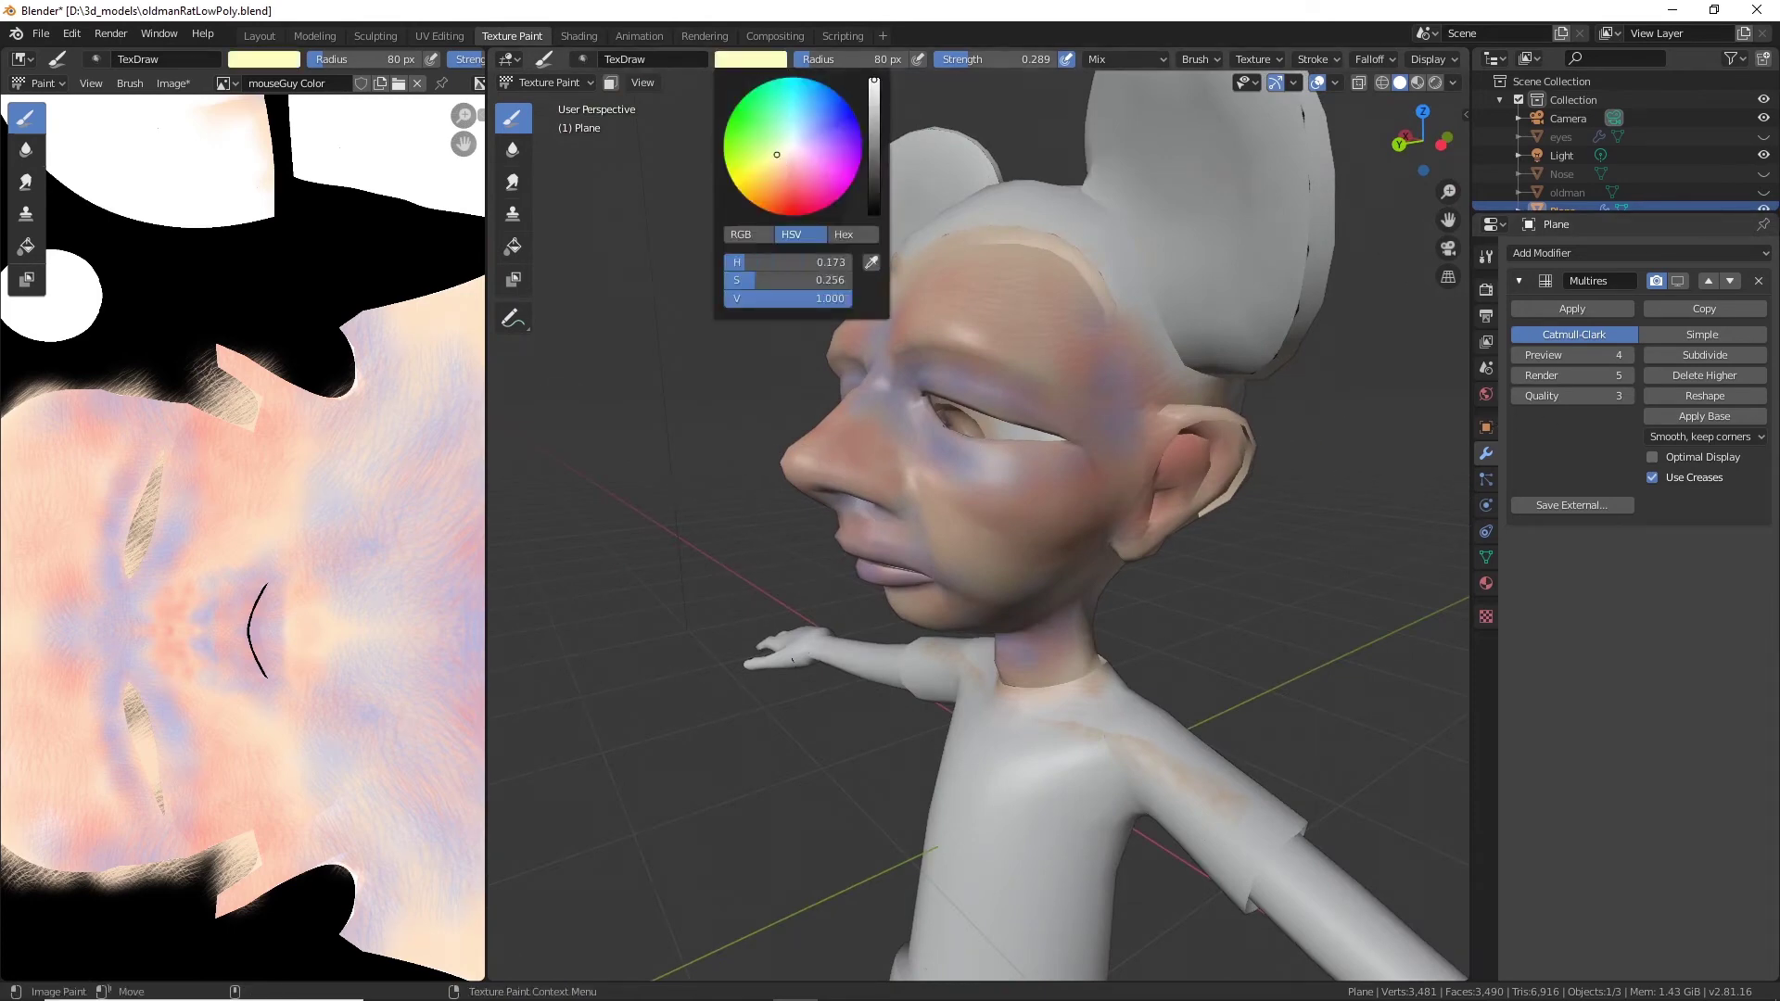
drag(777, 155, 777, 159)
middle_drag(993, 324, 951, 327)
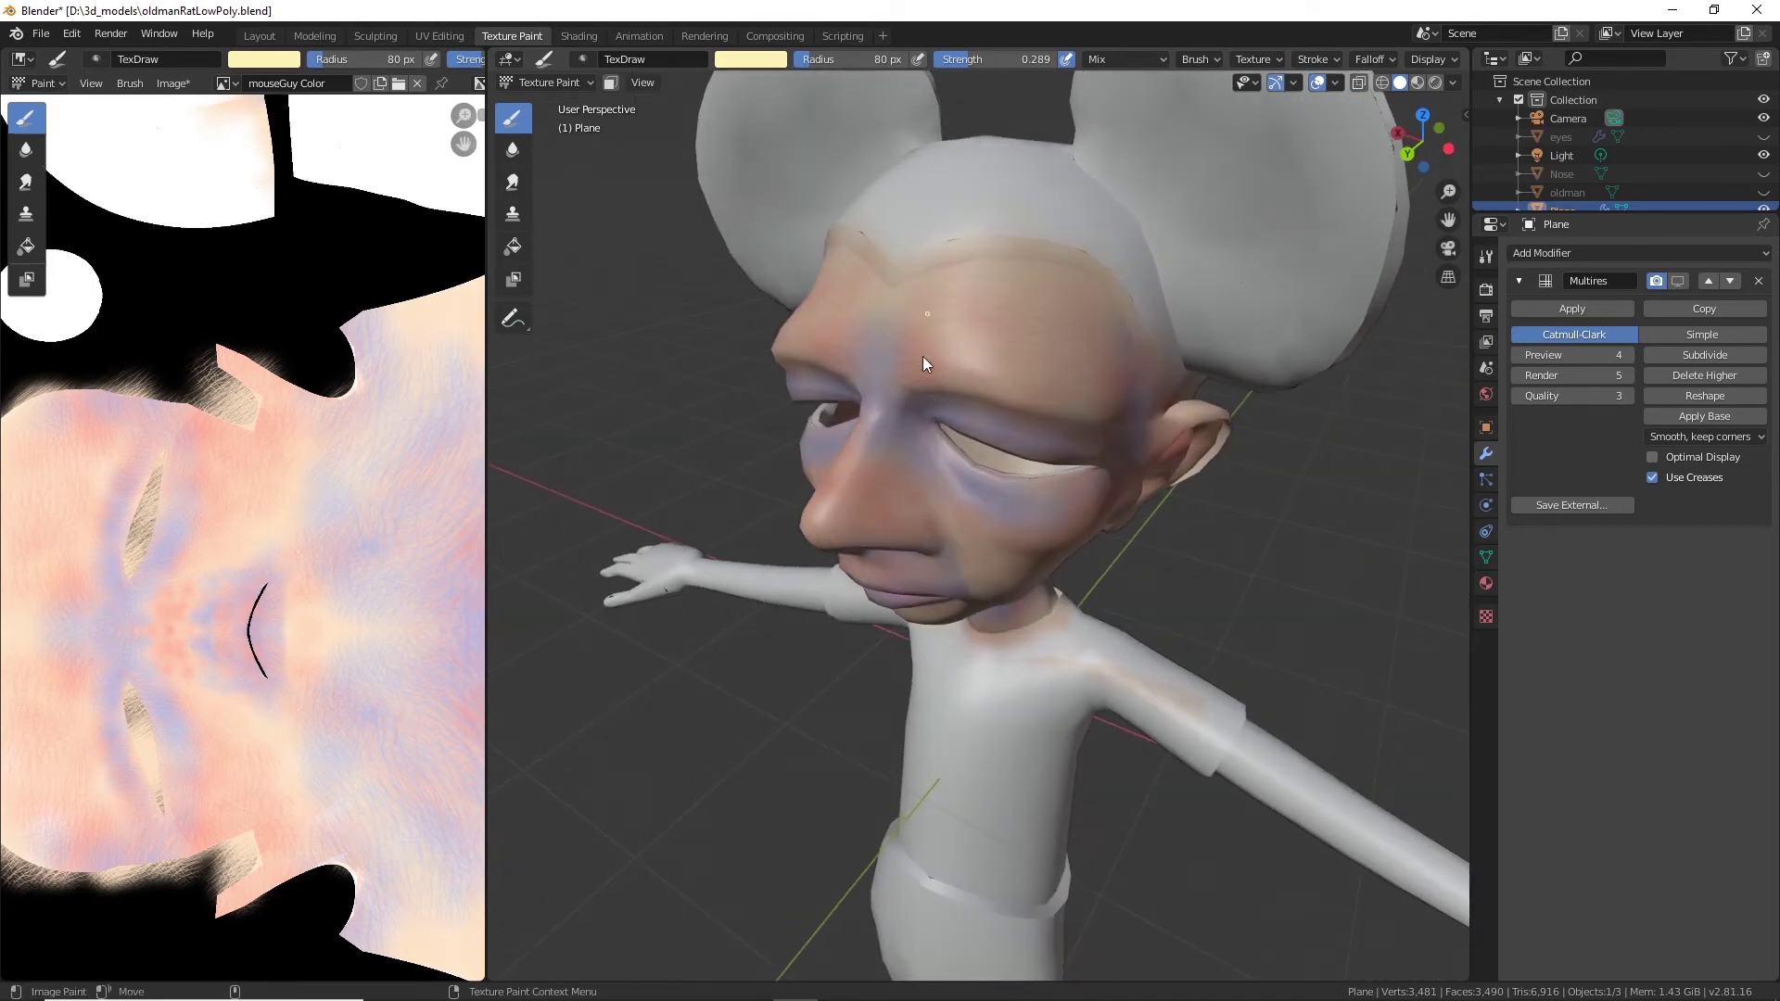
mouse_move(949, 389)
mouse_down()
mouse_move(1031, 393)
mouse_move(998, 337)
mouse_move(1052, 330)
mouse_move(1077, 367)
mouse_up()
middle_drag(1103, 360, 1025, 482)
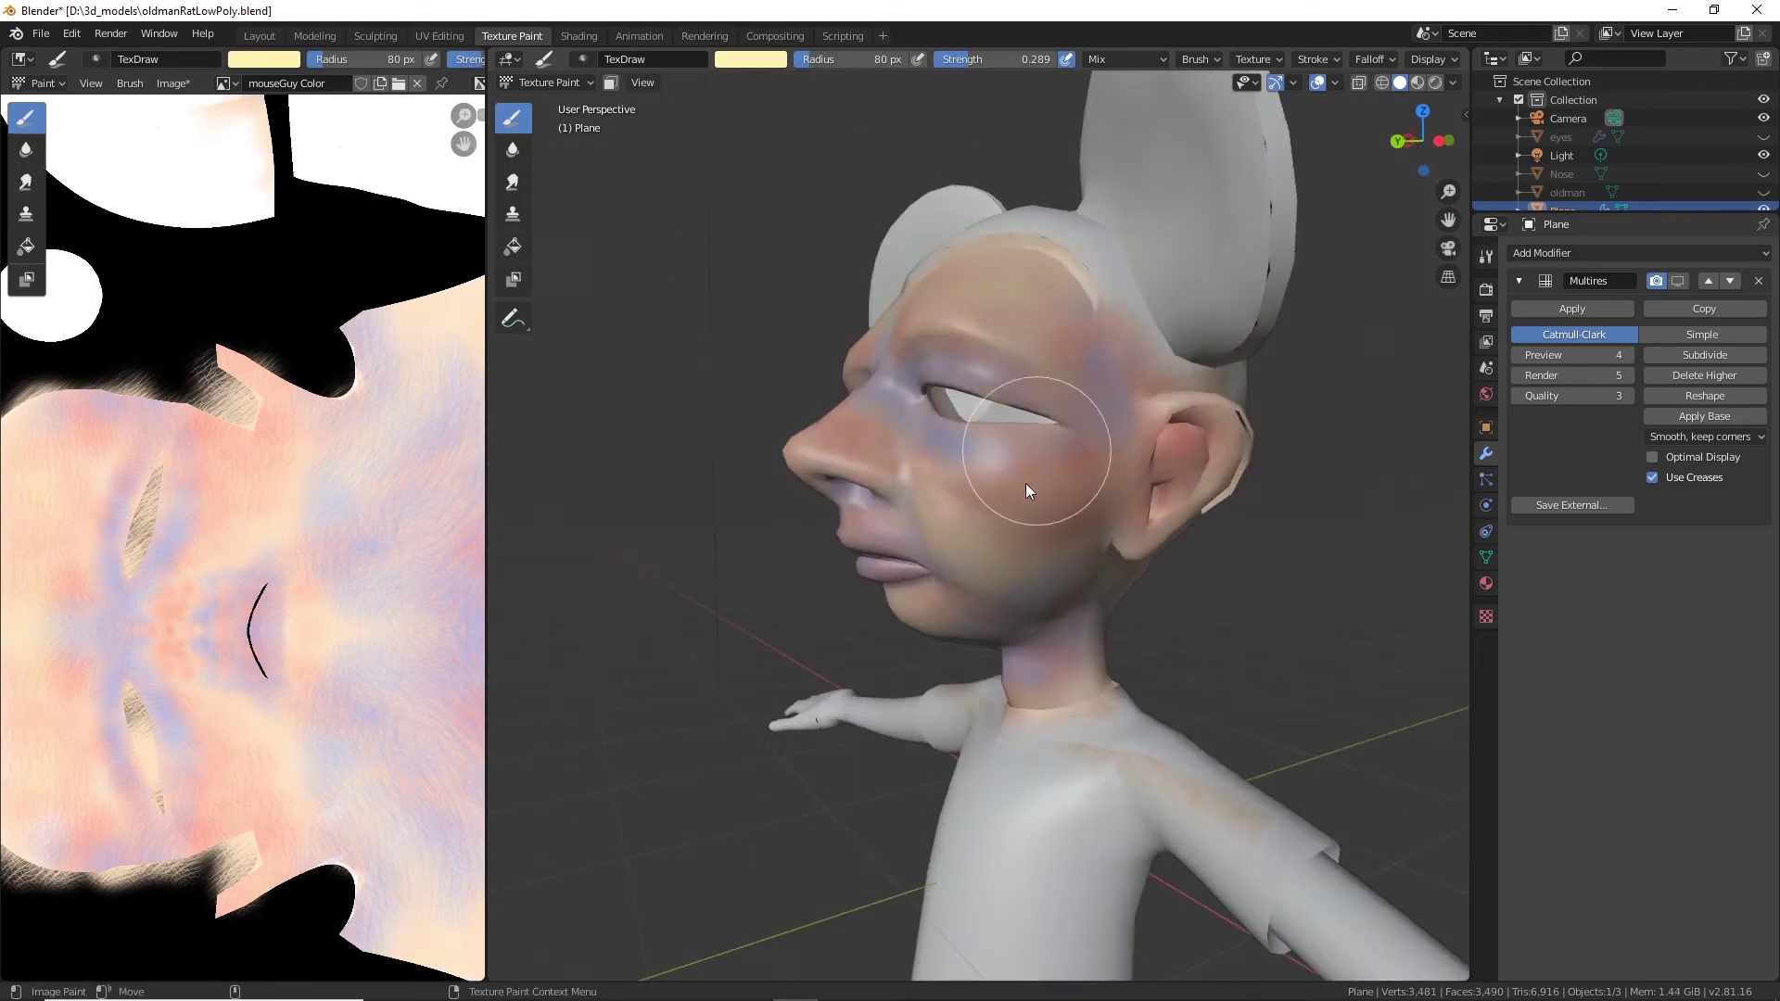
Paint pale yellow over the cheek and the inside of the ear.
mouse_move(992, 497)
mouse_down()
mouse_move(1059, 498)
mouse_move(1020, 499)
mouse_move(1059, 531)
mouse_move(1052, 488)
mouse_move(1093, 471)
mouse_move(1117, 509)
mouse_move(1098, 455)
mouse_move(1042, 549)
mouse_up()
middle_drag(1042, 549, 1026, 504)
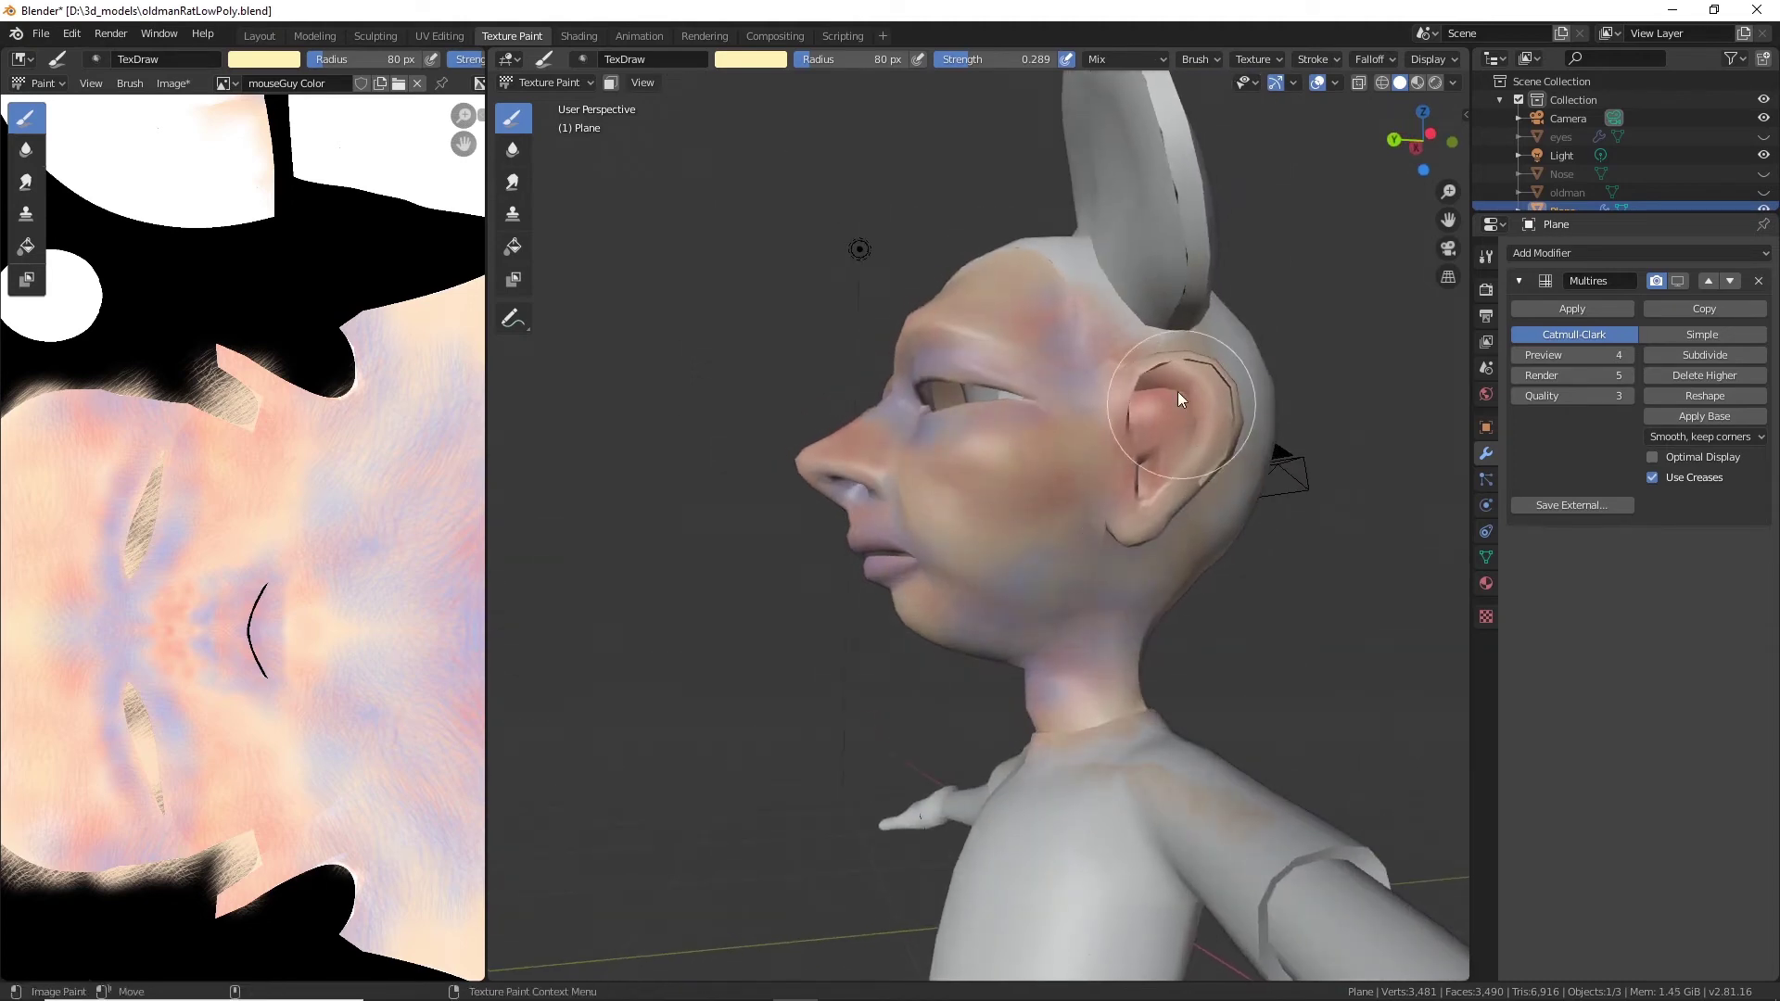
mouse_move(1200, 420)
mouse_down()
mouse_move(1226, 477)
mouse_move(1220, 460)
mouse_up()
Paint pale yellow on the nose and on the cheek beside the nose and mouth.
middle_drag(998, 583, 922, 679)
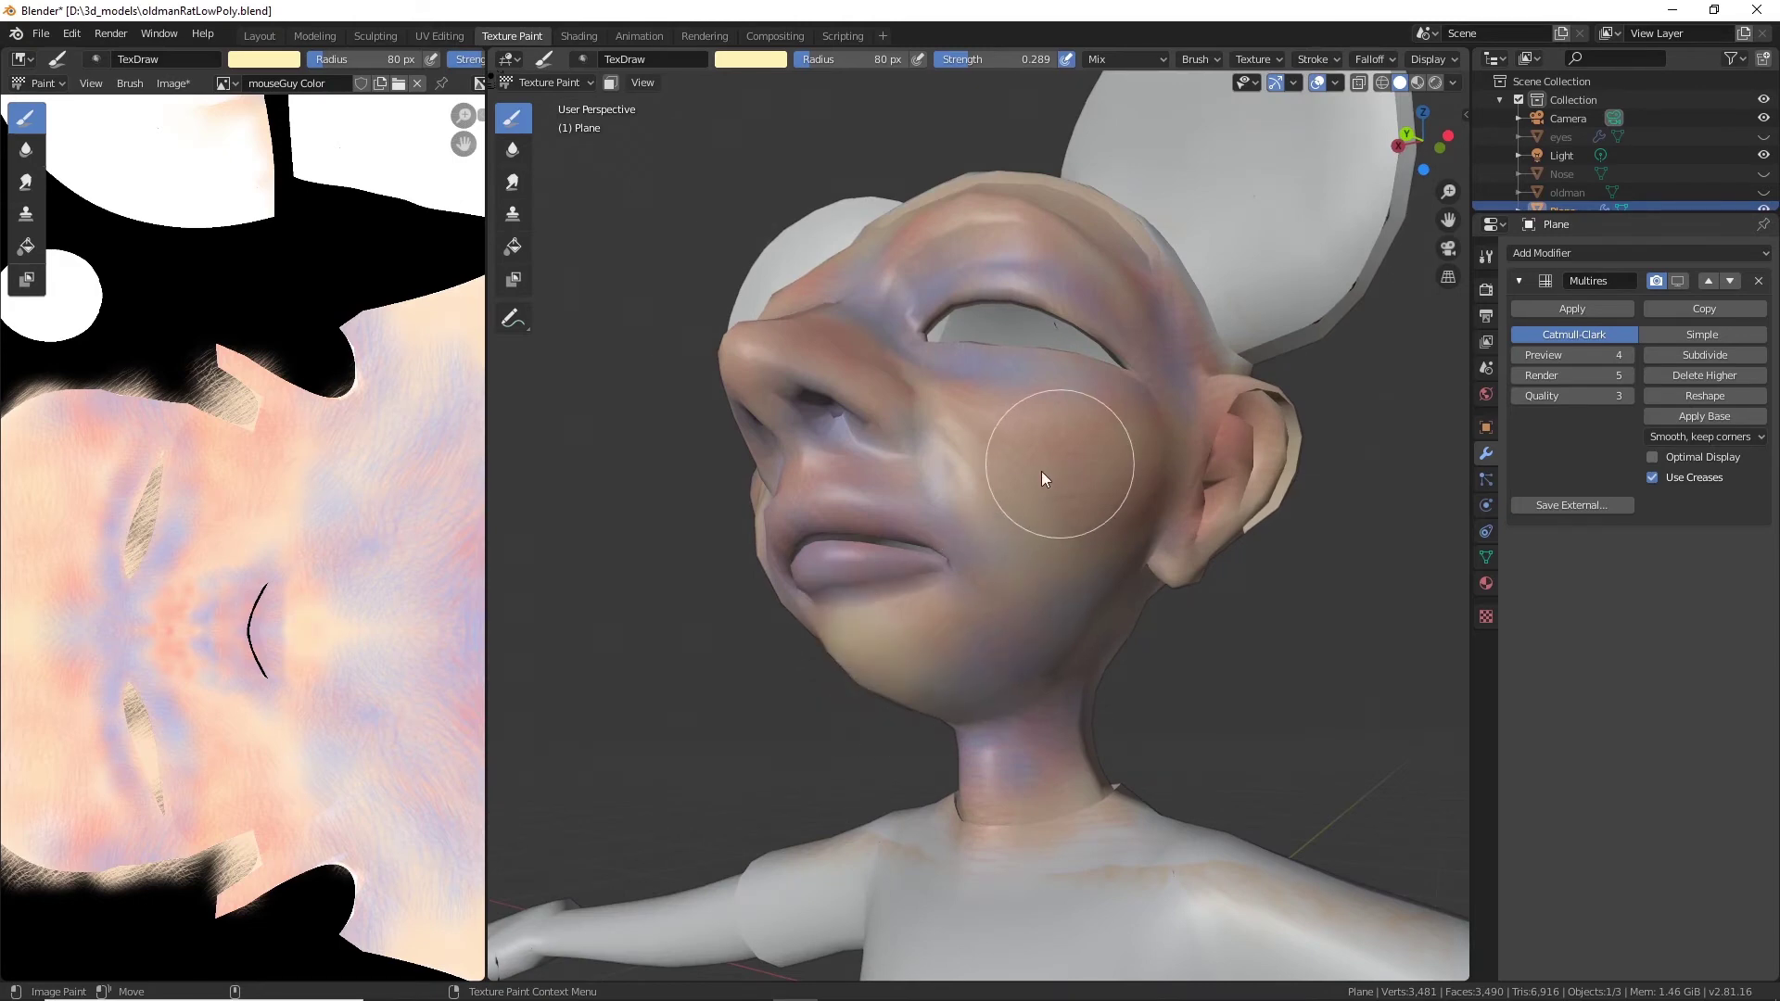
mouse_move(1040, 473)
middle_down()
mouse_move(1110, 526)
mouse_move(1066, 510)
middle_up()
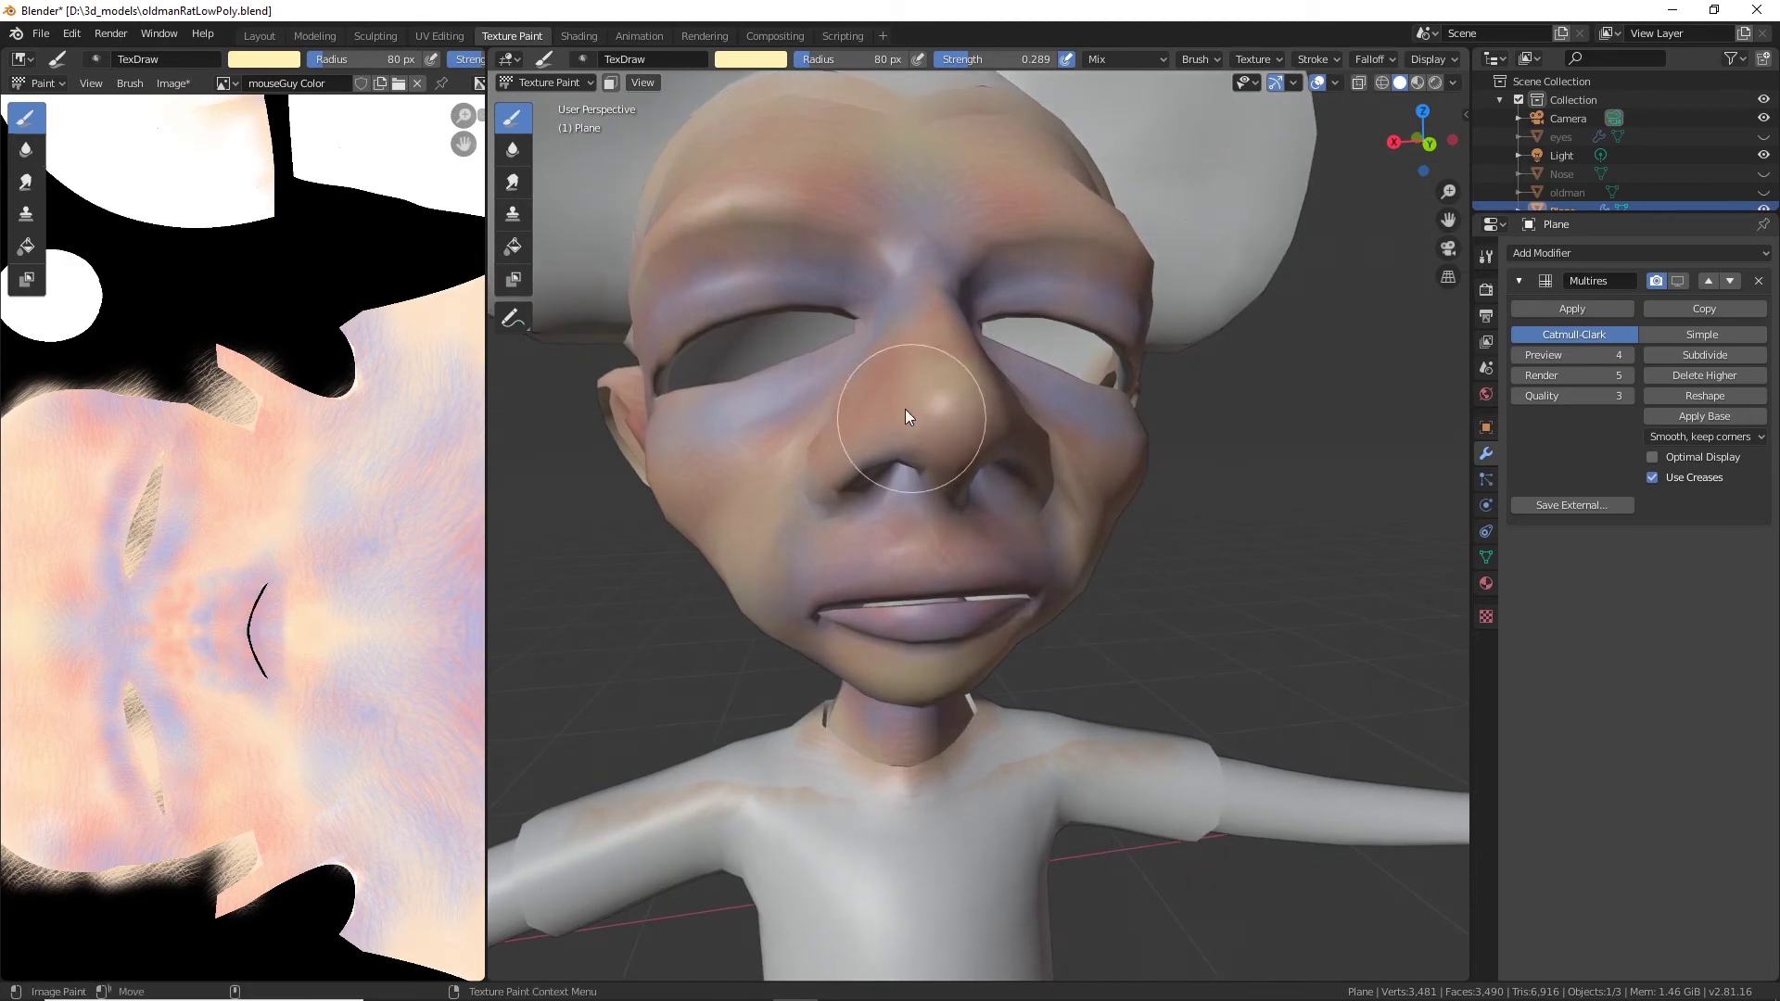
drag(901, 402, 943, 356)
middle_drag(922, 441, 1101, 432)
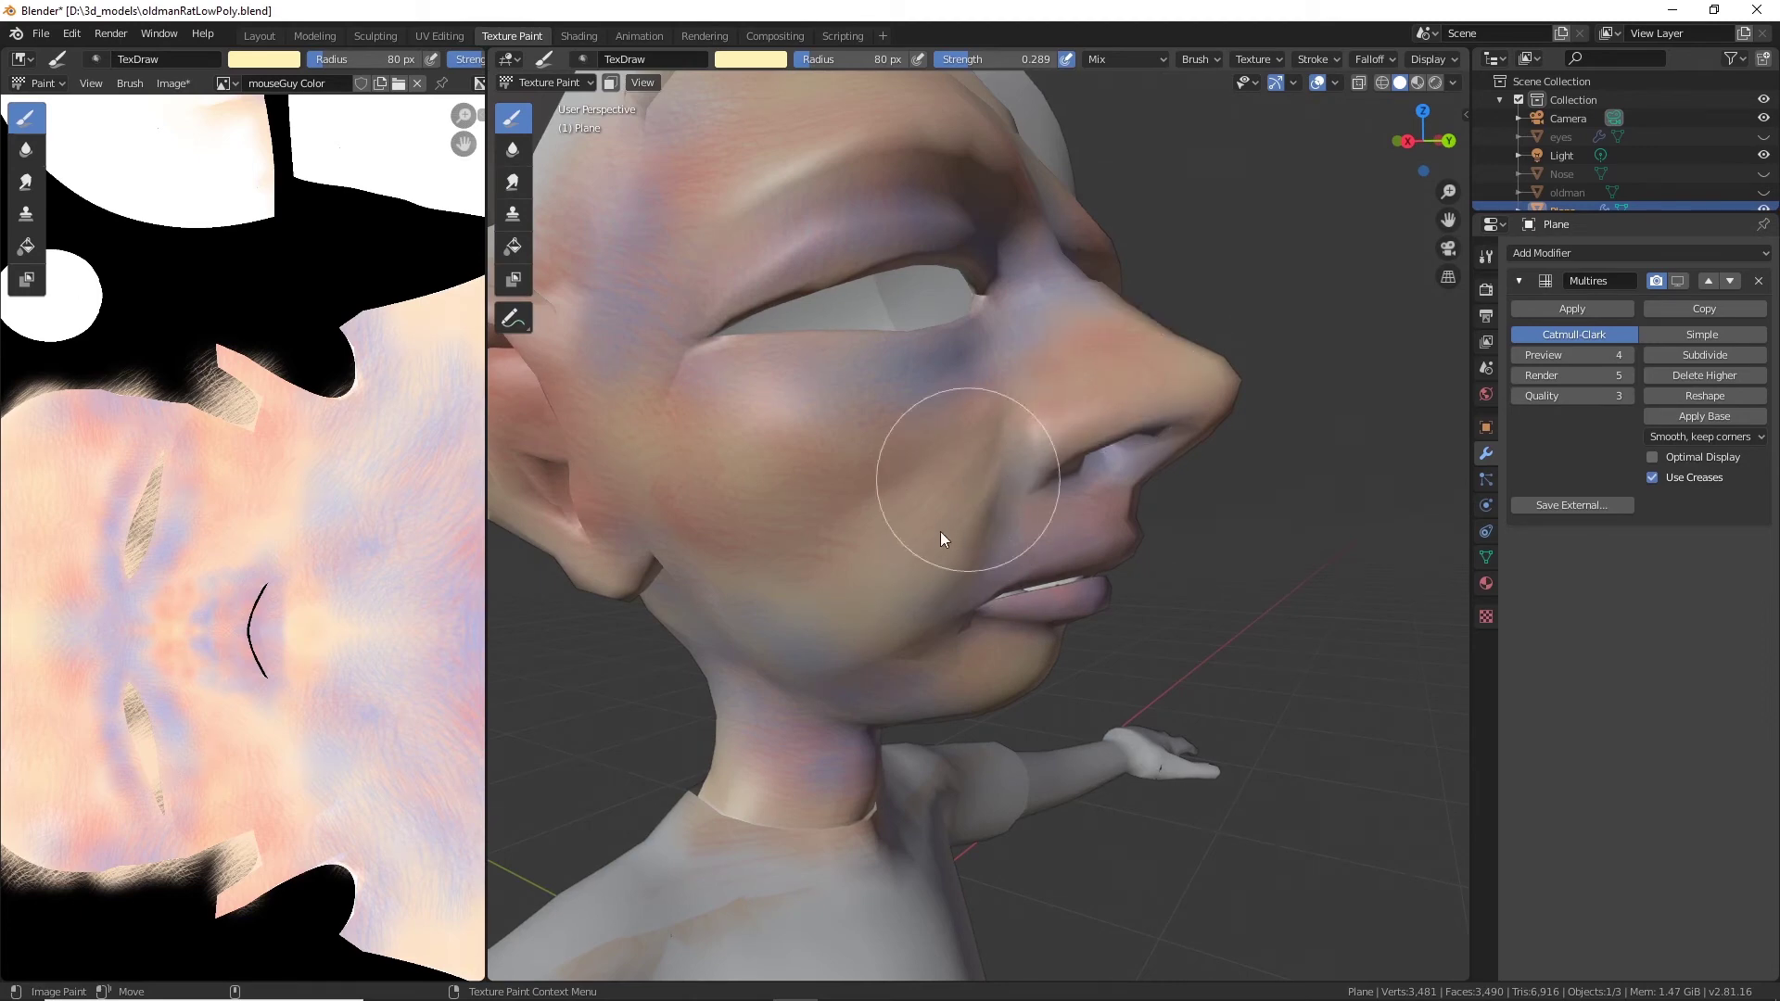
mouse_move(932, 542)
mouse_down()
mouse_move(896, 580)
mouse_move(916, 558)
mouse_move(883, 654)
mouse_move(838, 627)
mouse_move(862, 586)
mouse_up()
Paint pale yellow over the inner ear and earlobe on the opposite side of the head.
mouse_move(1005, 539)
middle_down()
mouse_move(860, 525)
mouse_move(915, 527)
mouse_move(811, 555)
mouse_move(1026, 554)
mouse_move(986, 499)
middle_up()
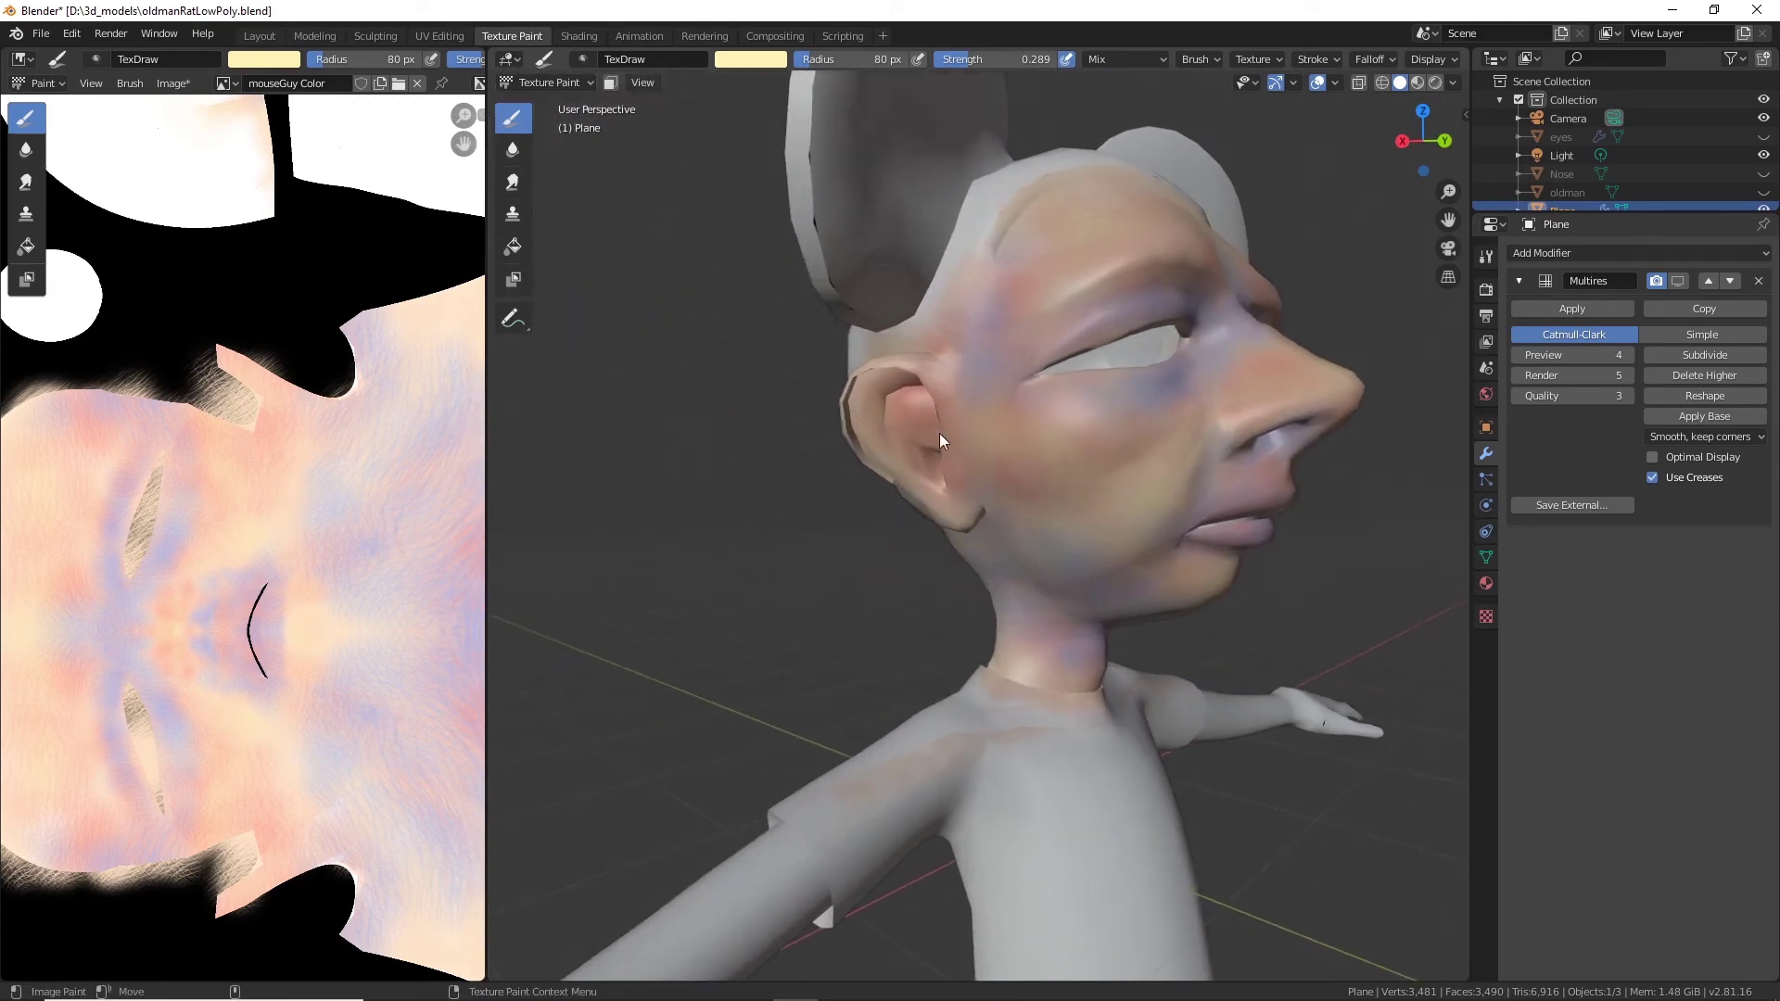
mouse_move(933, 426)
mouse_down()
mouse_move(971, 503)
mouse_move(919, 408)
mouse_up()
mouse_move(972, 487)
mouse_down()
mouse_move(949, 482)
mouse_move(994, 487)
mouse_move(976, 532)
mouse_up()
Paint pale yellow over the nape below the back of the skull.
middle_drag(976, 533, 1060, 541)
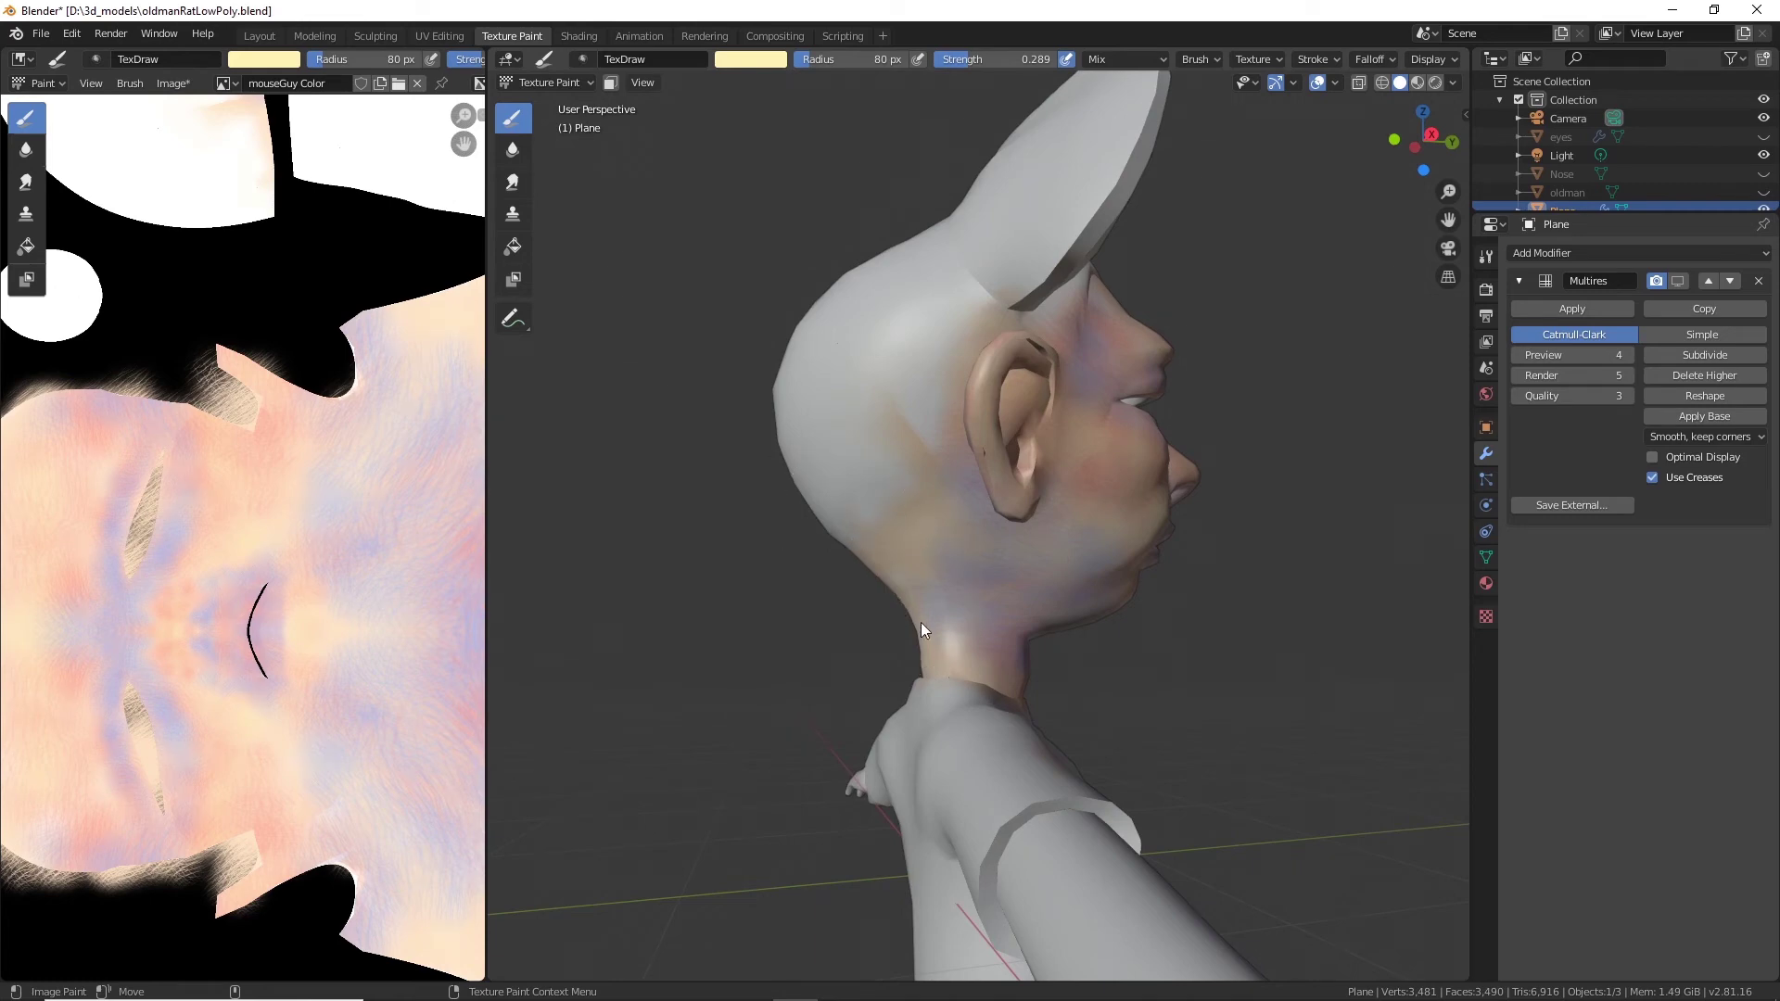
mouse_move(925, 609)
middle_down()
mouse_move(1005, 516)
mouse_move(904, 504)
middle_up()
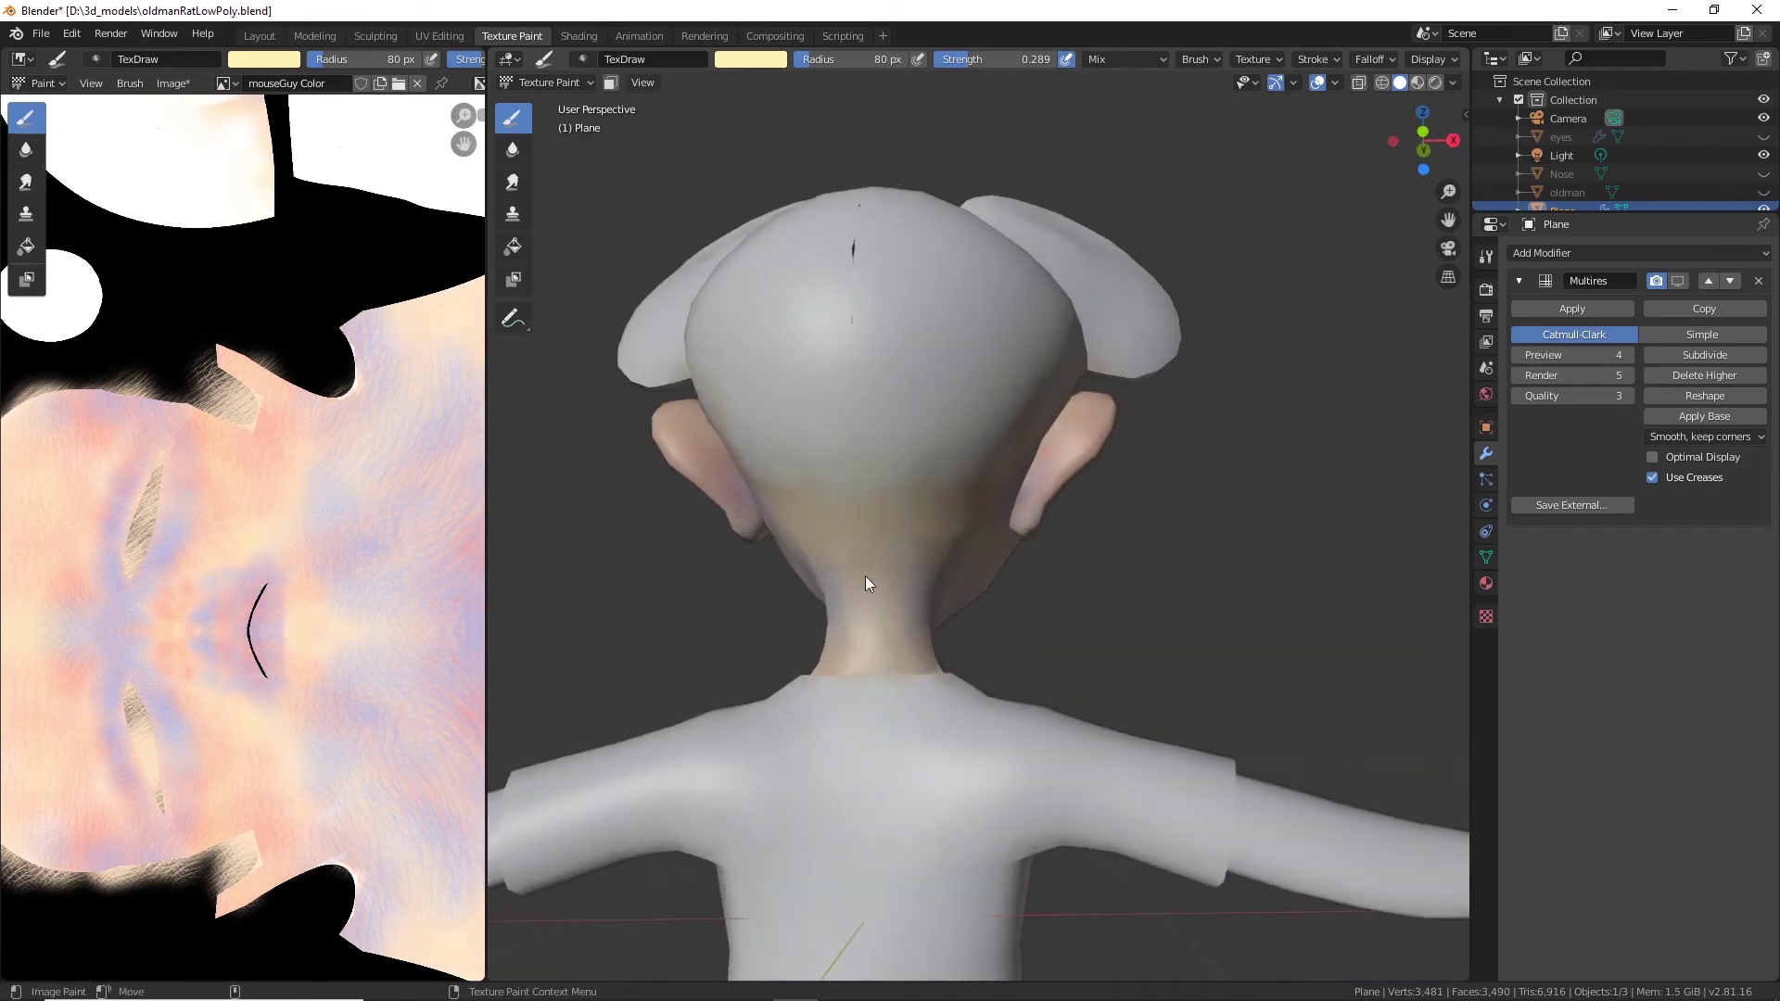
middle_drag(955, 604, 897, 598)
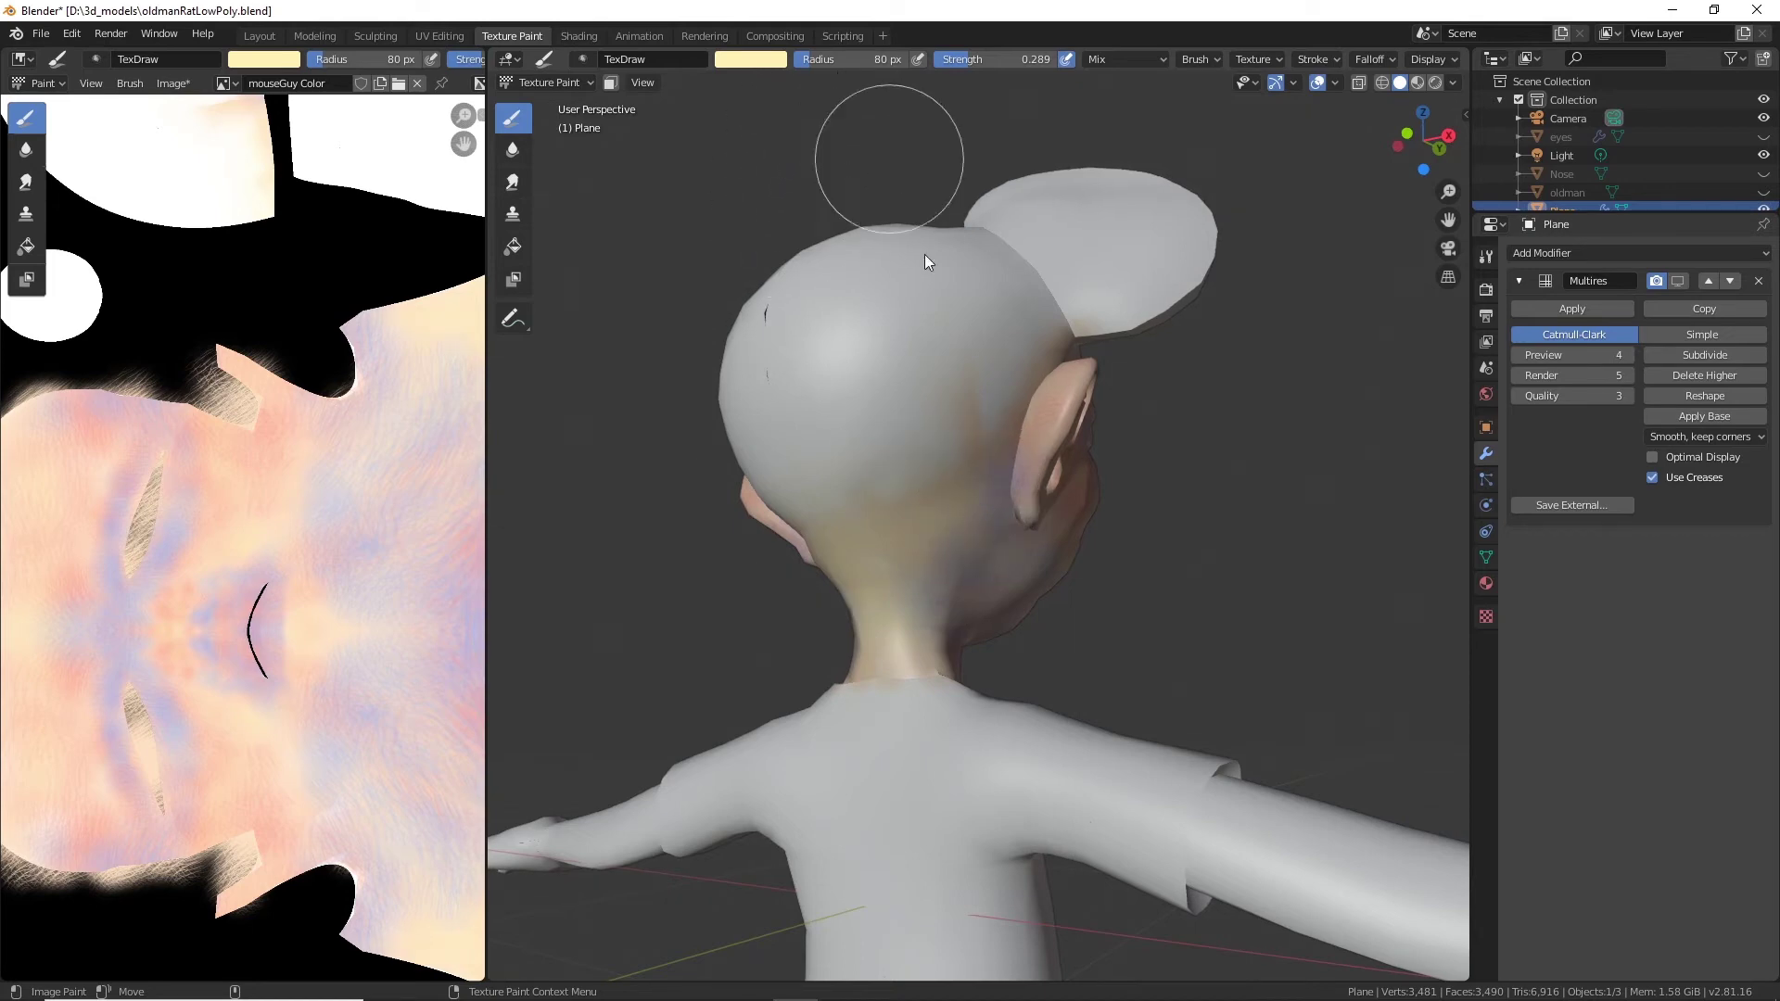
Blend pale yellow over the lower cheek and jaw between the earlobe and the mouth.
middle_drag(922, 439, 709, 462)
mouse_move(1029, 532)
mouse_down()
mouse_move(1020, 631)
mouse_move(1020, 560)
mouse_move(1018, 612)
mouse_move(1060, 508)
mouse_move(1064, 526)
mouse_move(1126, 491)
mouse_up()
drag(1076, 555, 1131, 510)
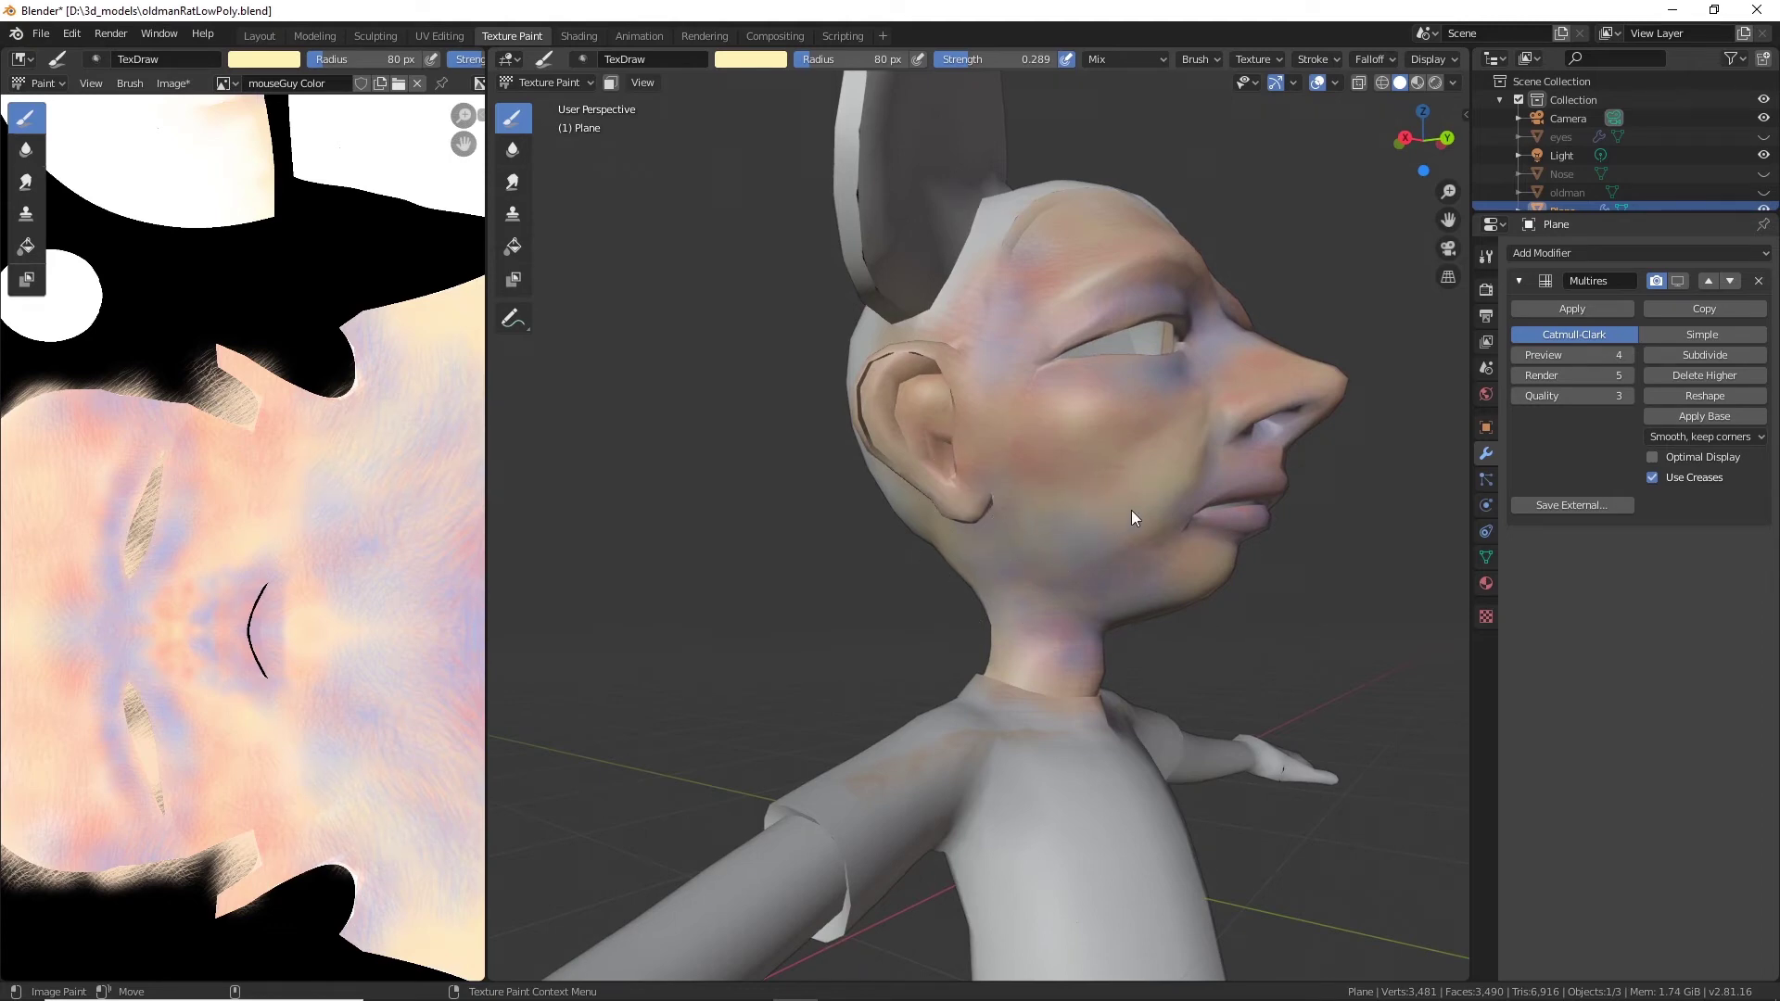
mouse_move(1165, 480)
middle_down()
mouse_move(1125, 538)
mouse_move(1100, 541)
mouse_move(1160, 537)
mouse_move(1145, 485)
middle_up()
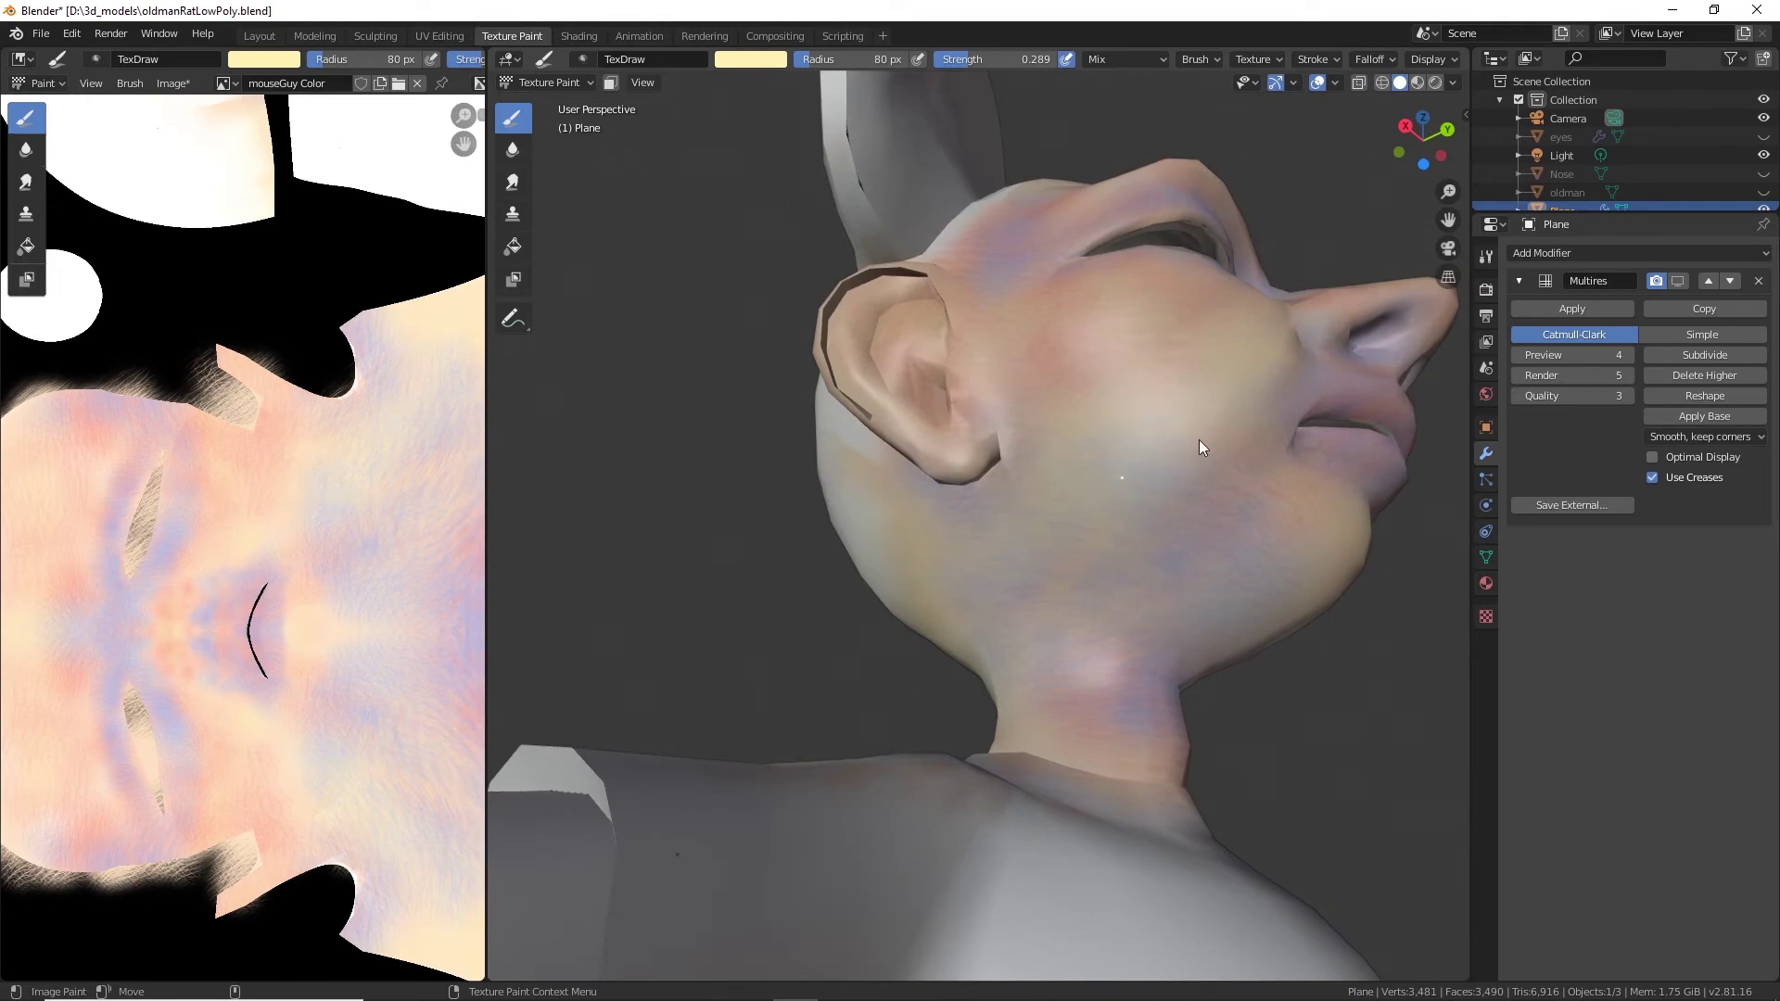
middle_drag(1177, 458, 1060, 507)
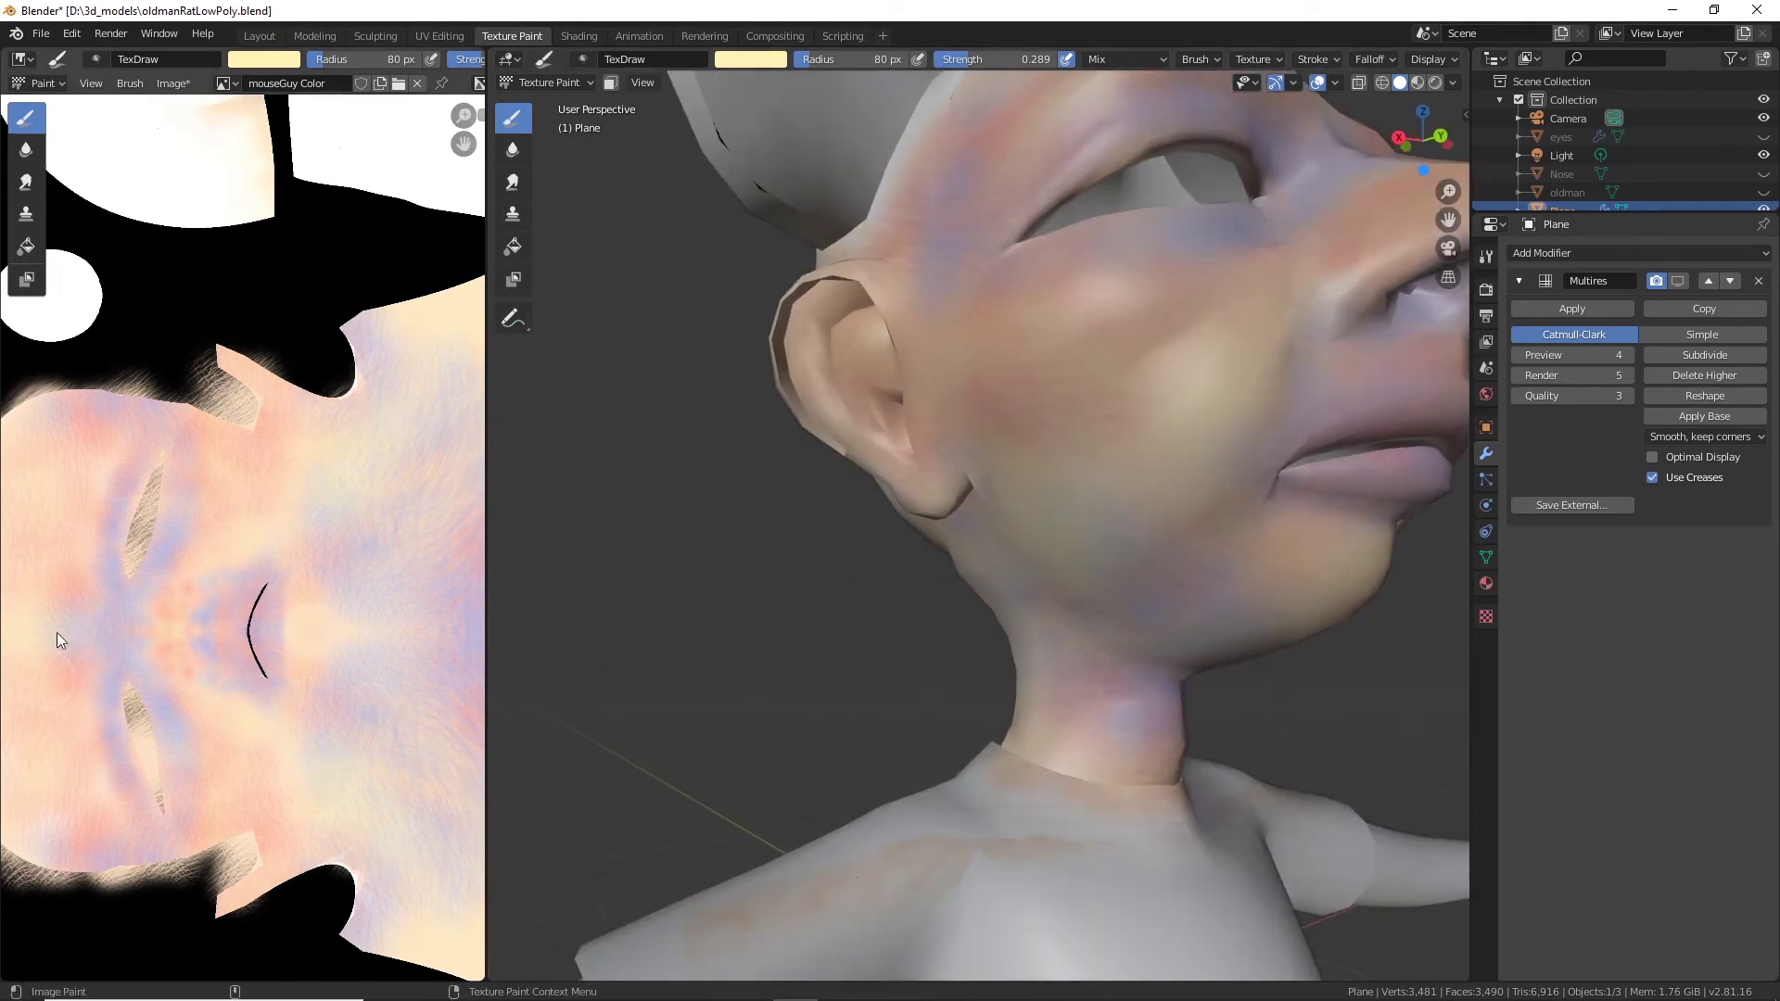
Change the brush colour from pale yellow to a light peach-orange.
scroll(267, 628, down, 3)
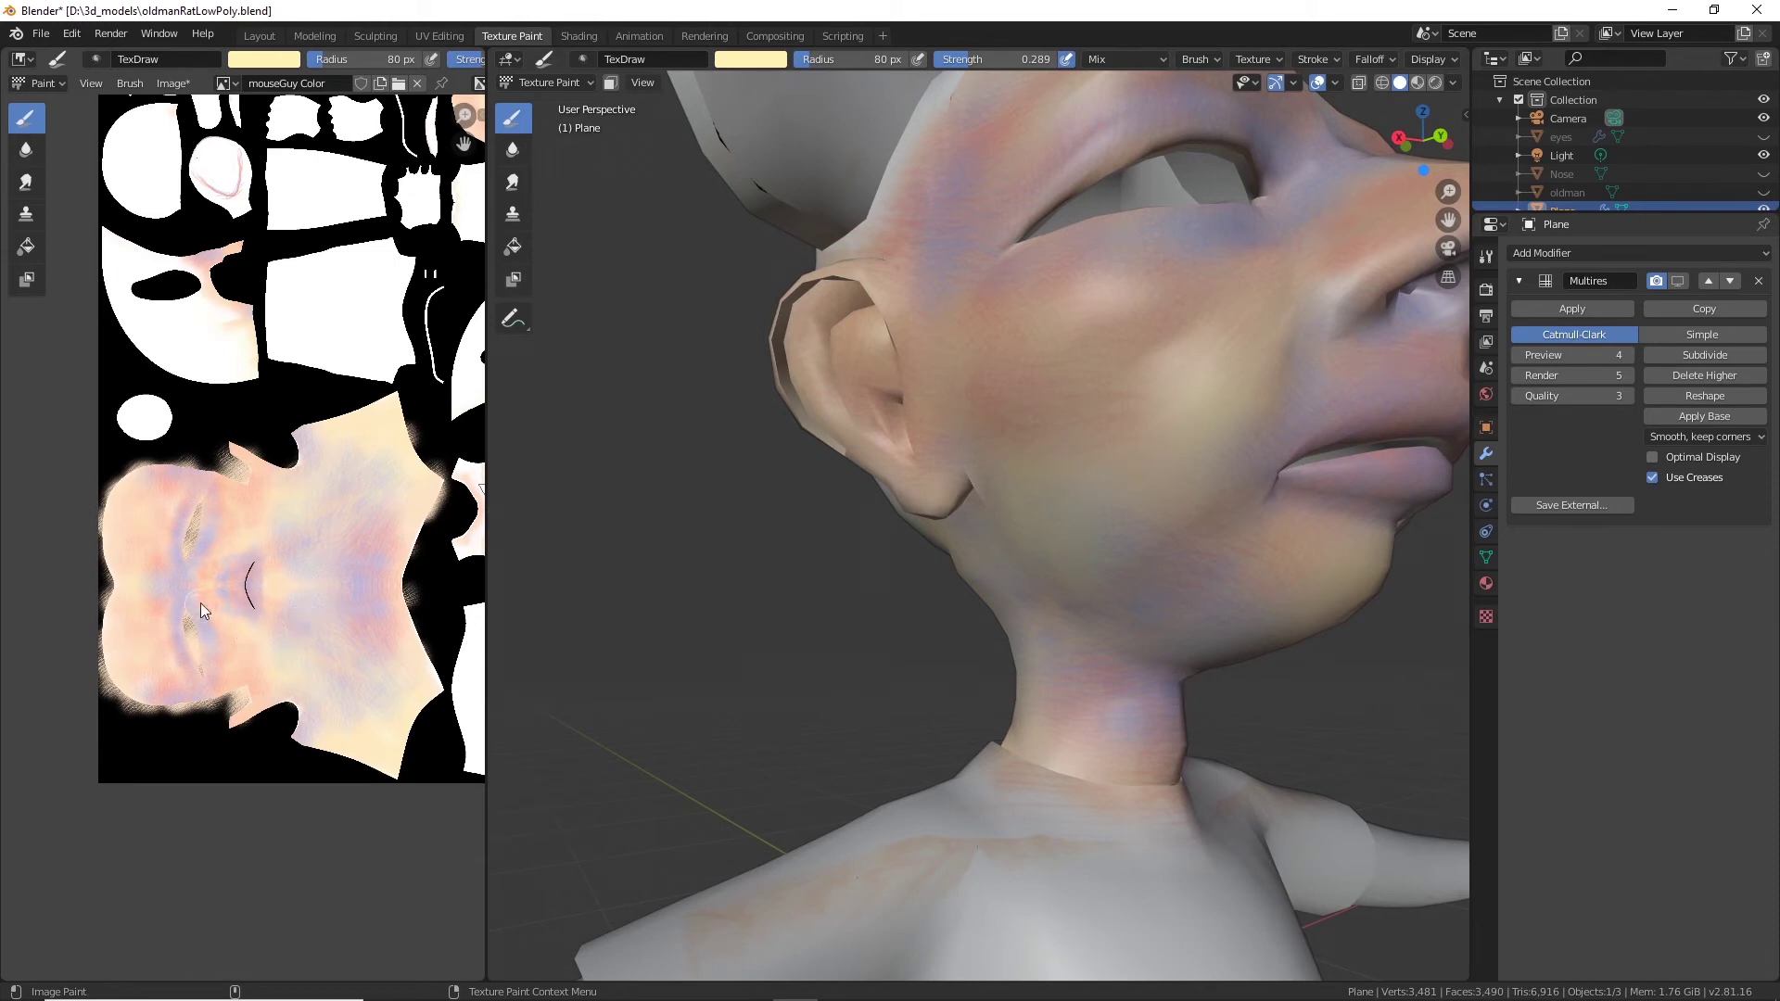
middle_drag(1340, 503, 1159, 623)
scroll(1228, 553, down, 3)
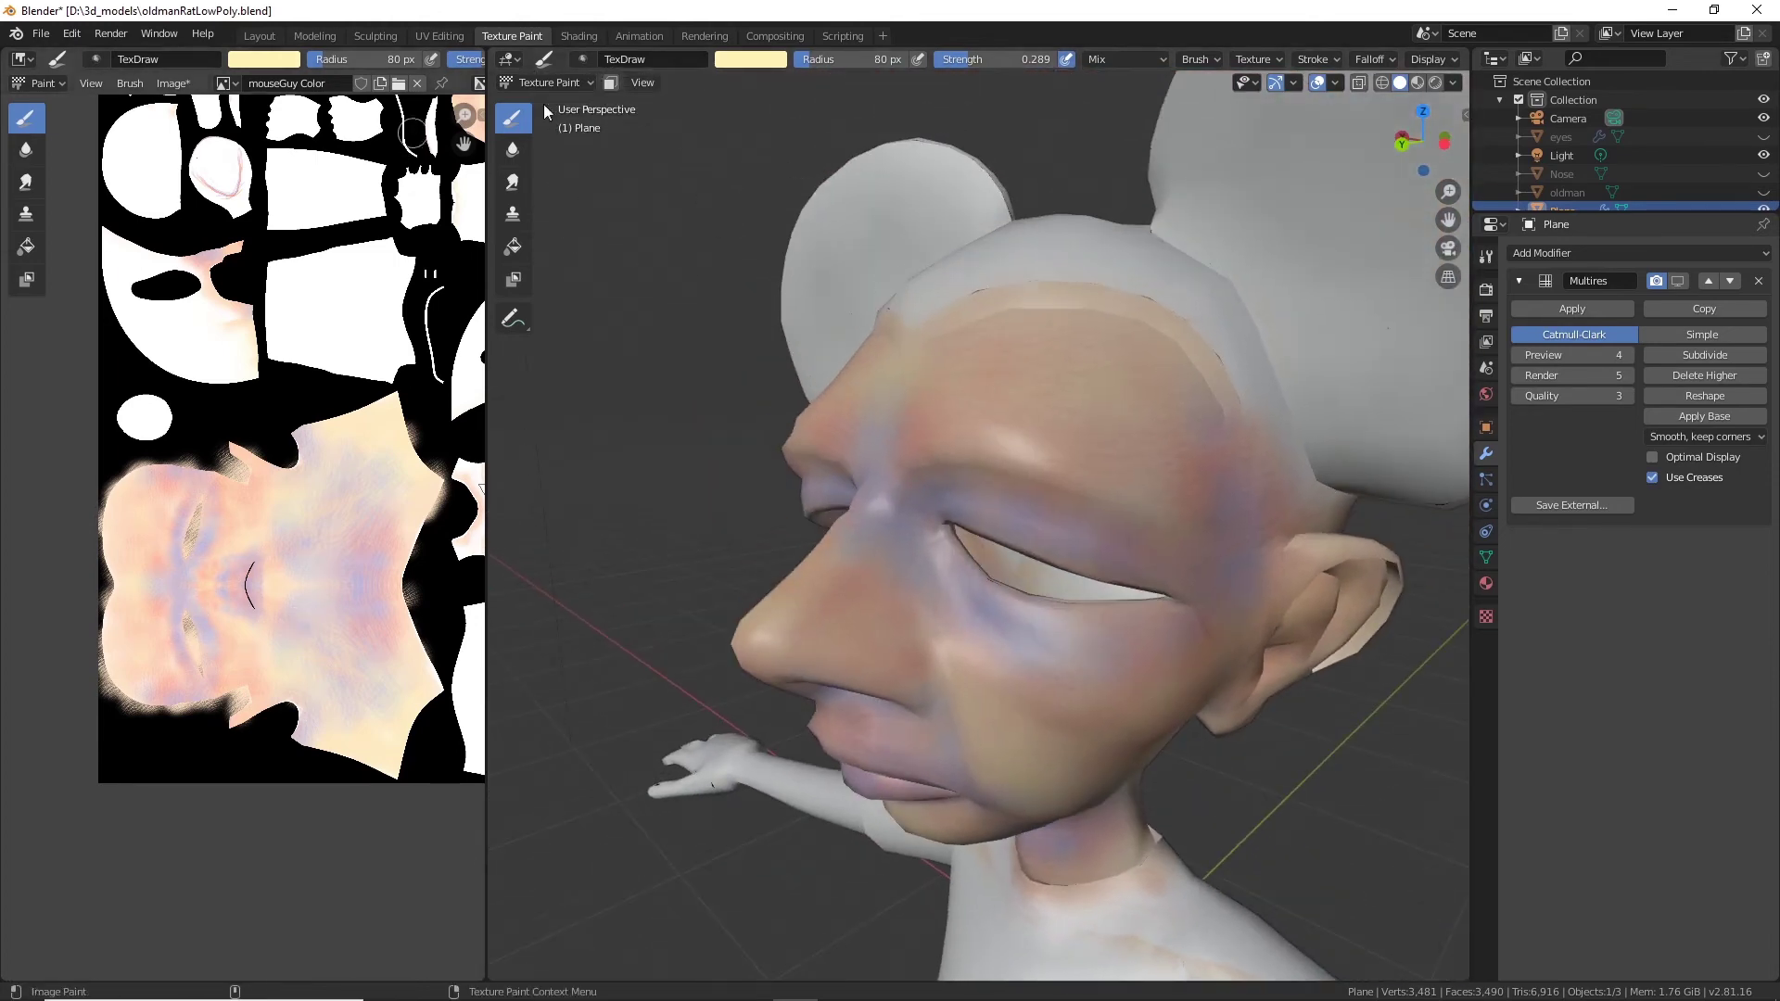
click(735, 59)
drag(780, 161, 783, 170)
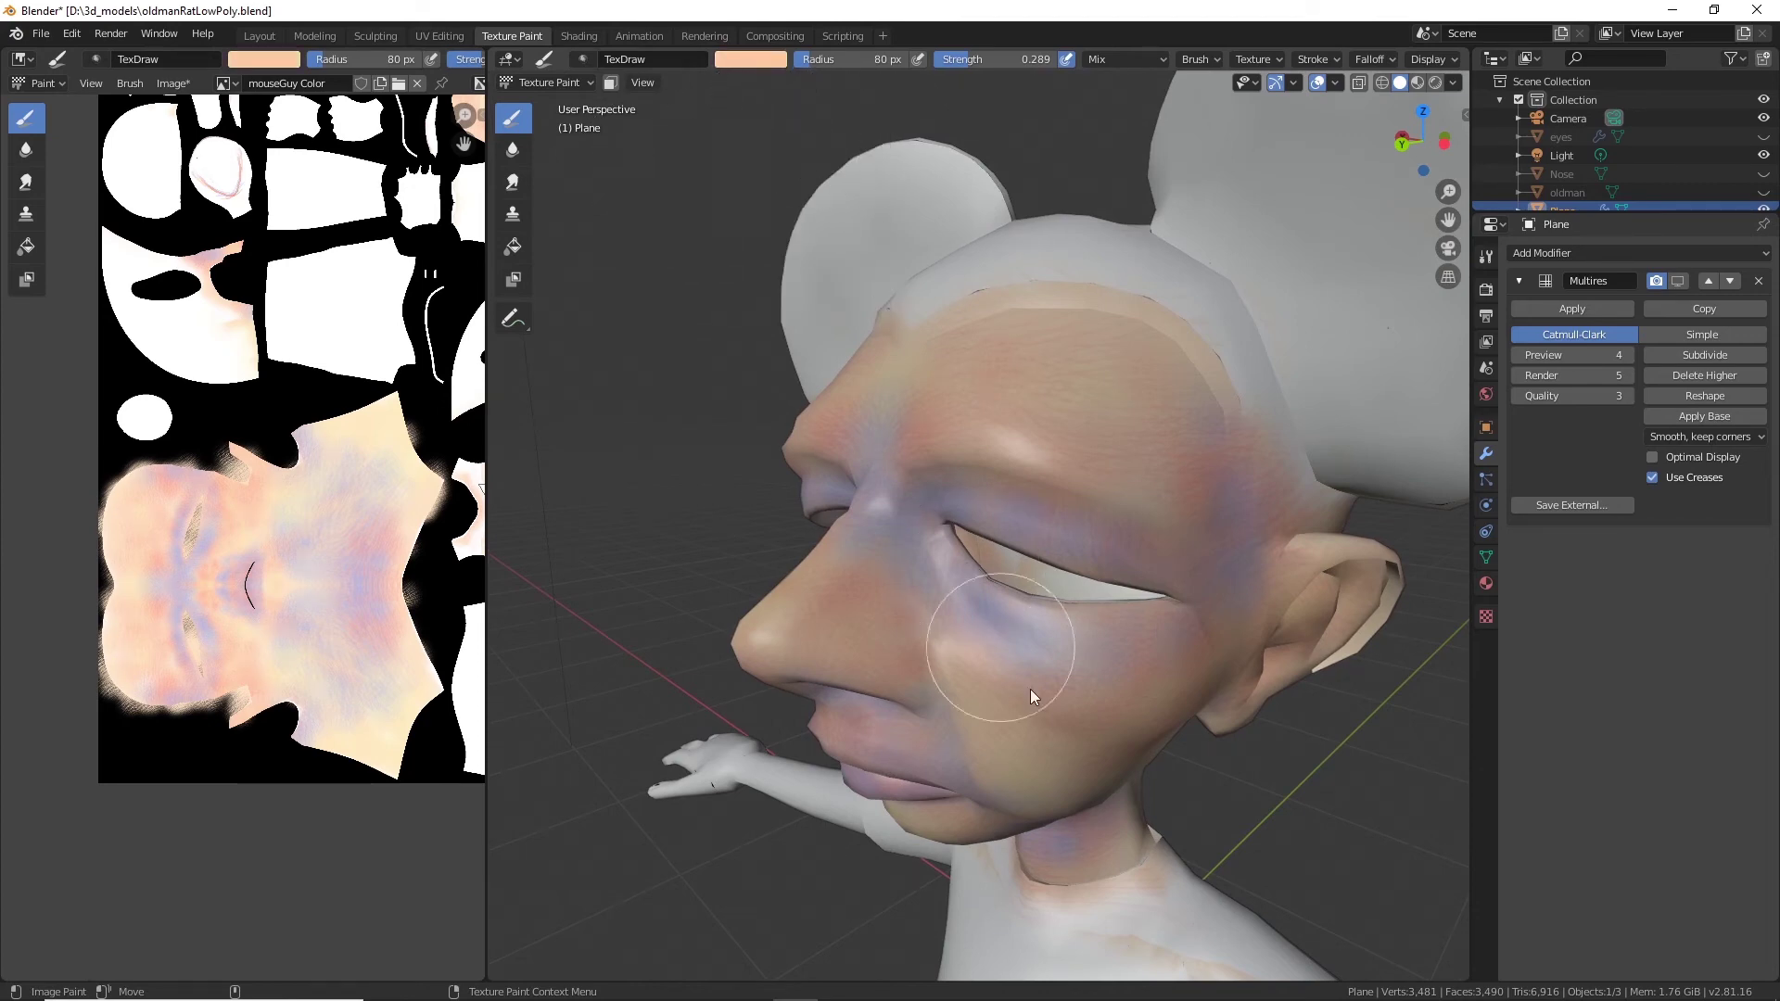
Fine-tune the peach-orange brush colour and paint it over the nose bridge beside the inner eye corner.
middle_drag(1050, 690, 1042, 680)
click(775, 58)
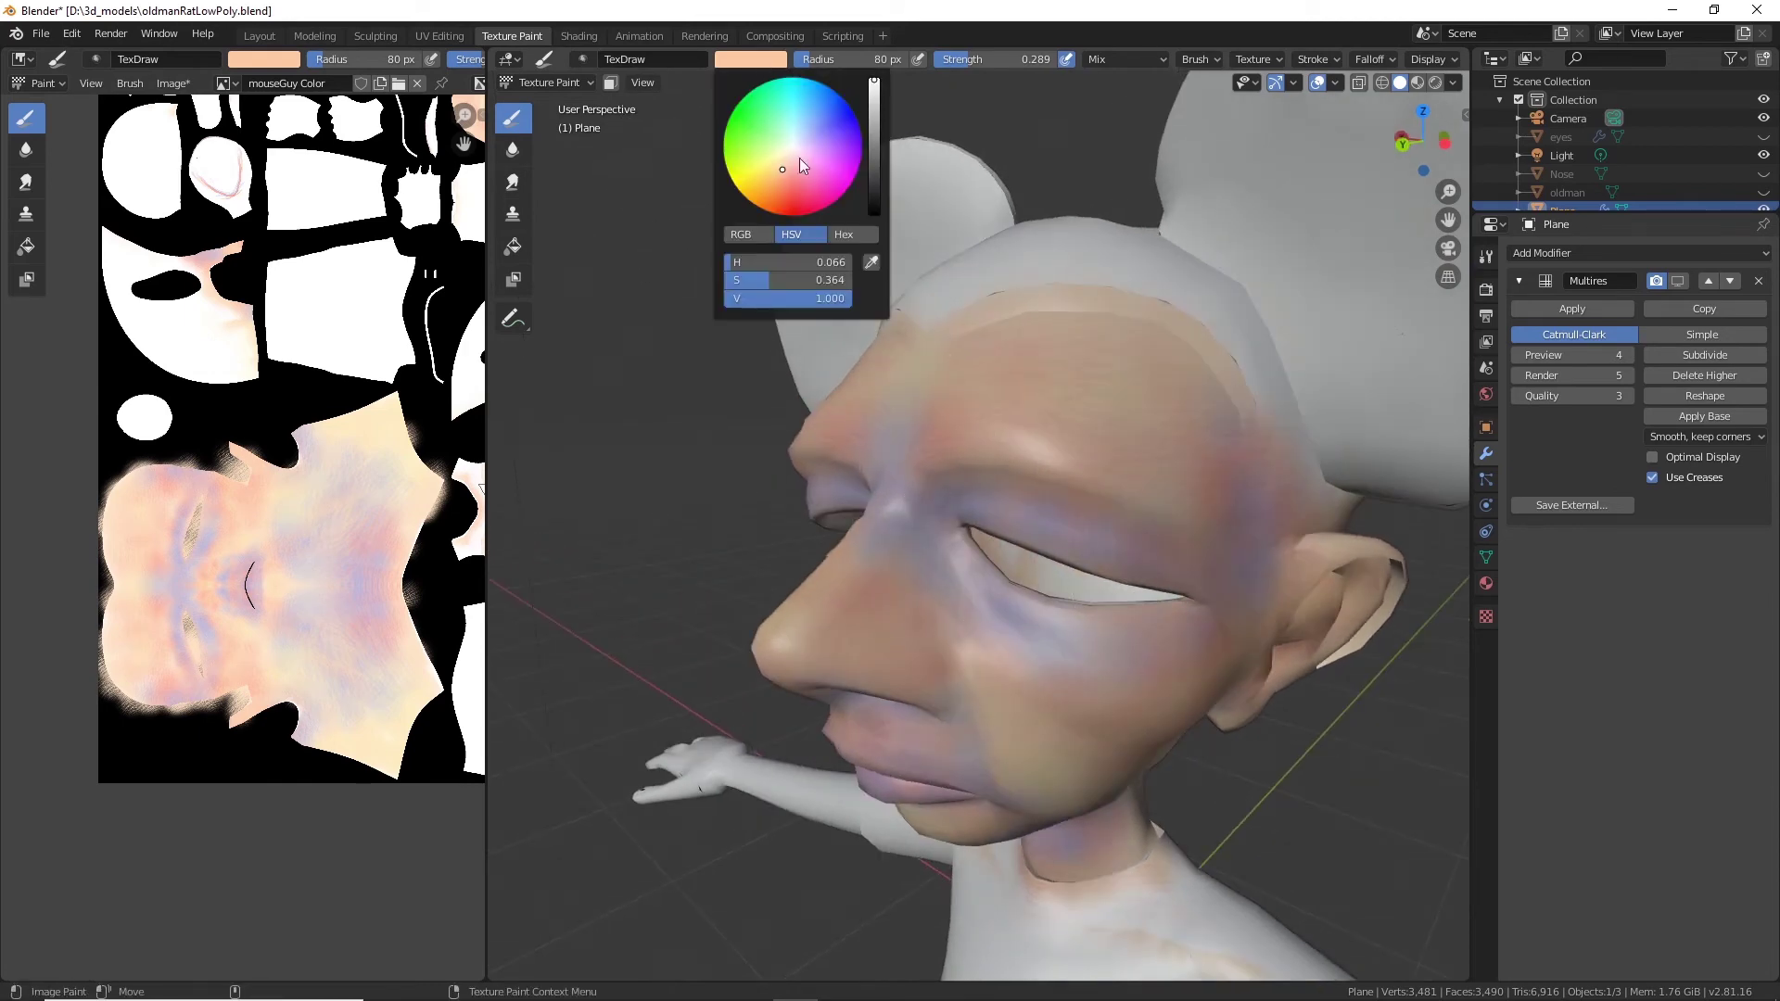
drag(788, 170, 785, 166)
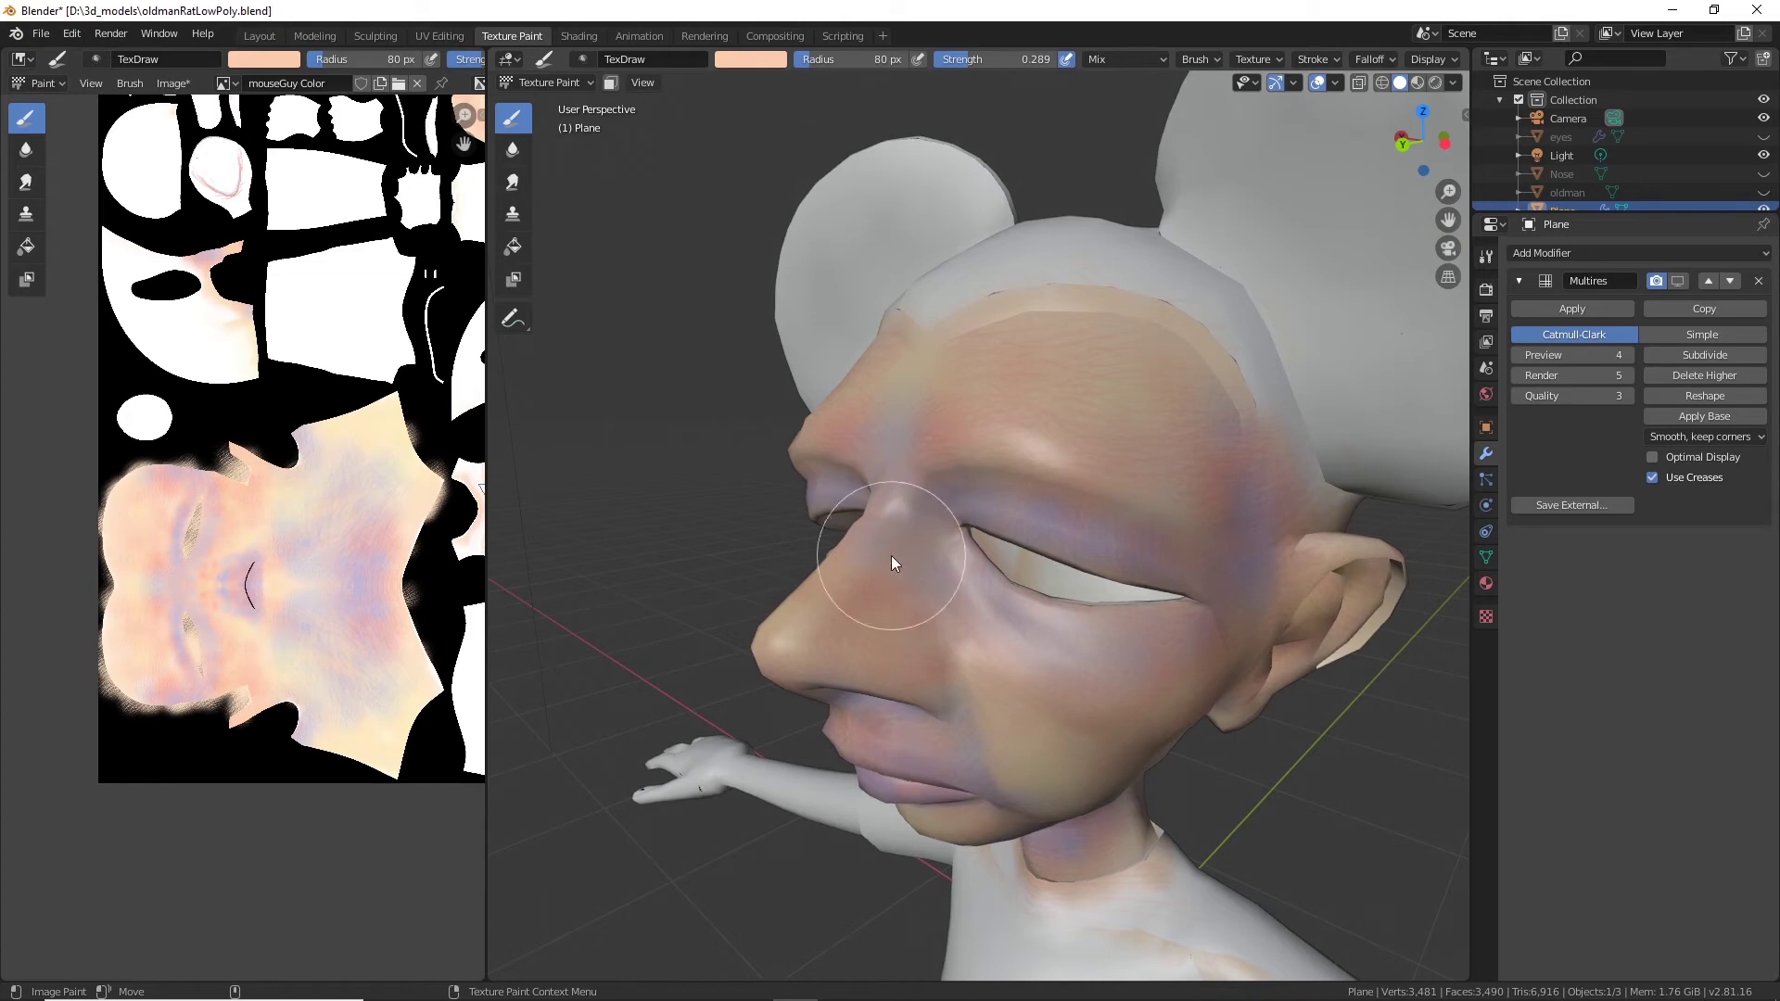
mouse_move(892, 555)
mouse_down()
mouse_move(939, 491)
mouse_move(986, 549)
mouse_up()
Set the brush strength to 0.363 and soften the blue tones under the eye and on the cheek with peach.
drag(979, 61, 988, 62)
middle_drag(1033, 682, 1011, 602)
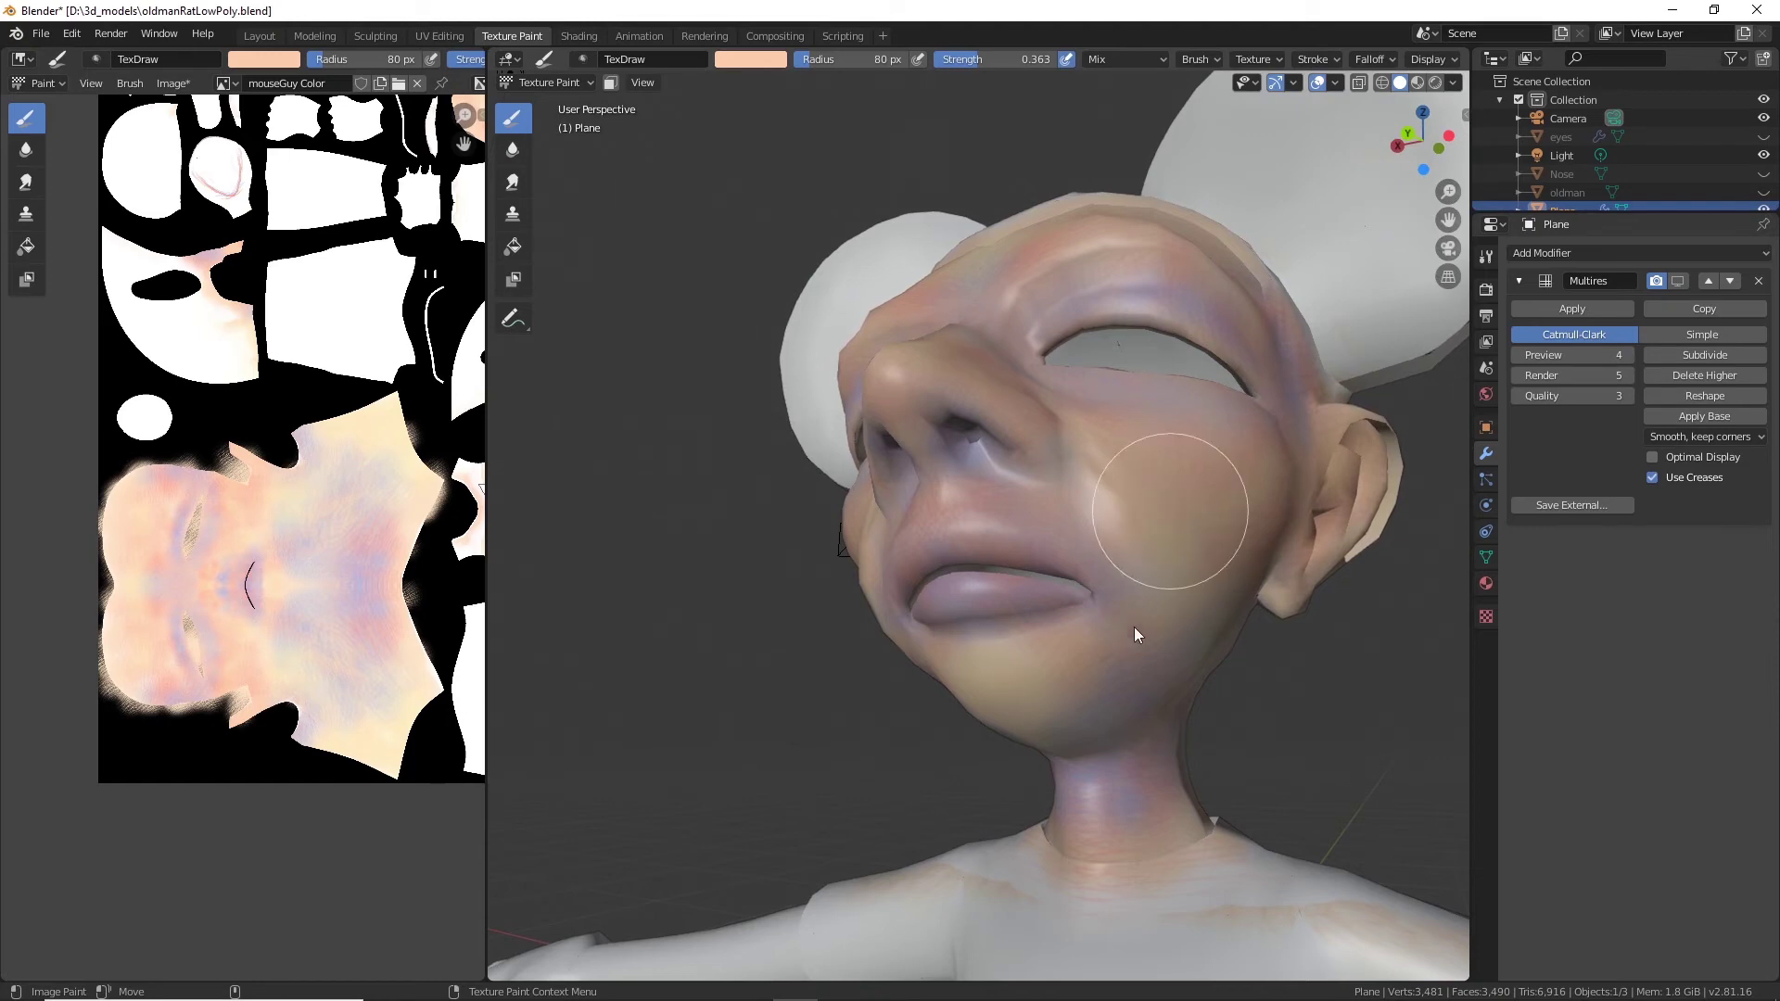
middle_drag(1165, 532, 1125, 575)
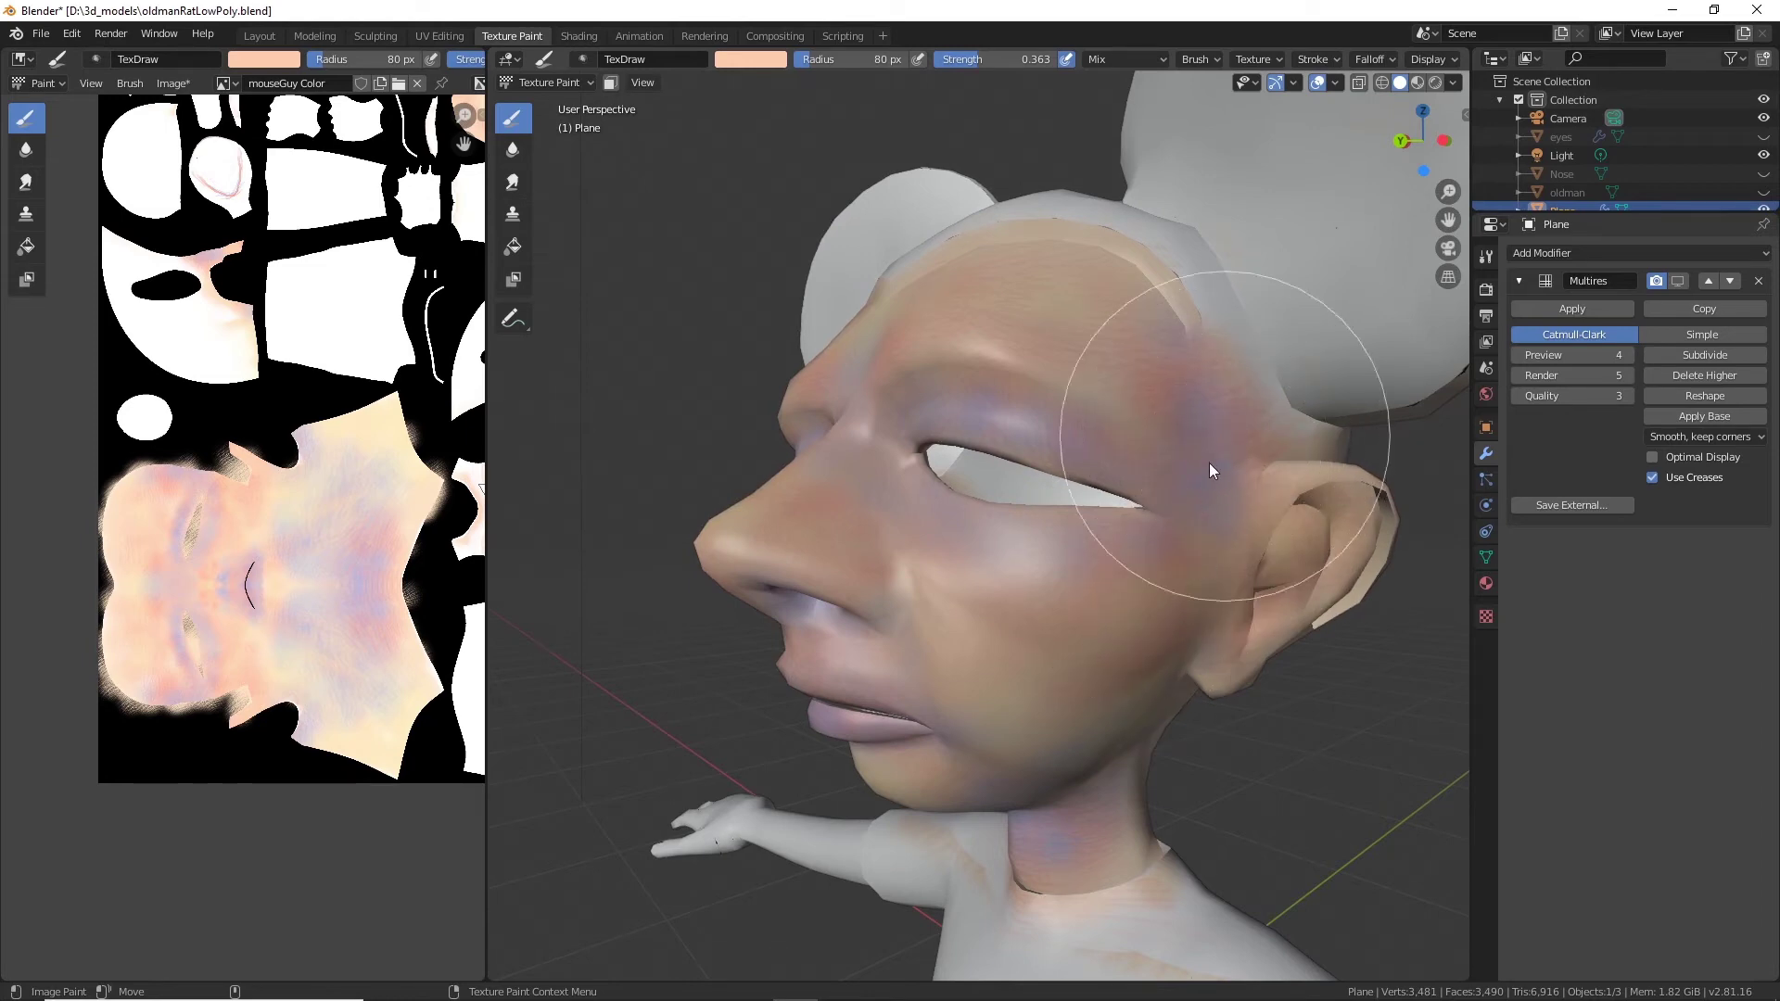
middle_drag(1170, 582, 1153, 544)
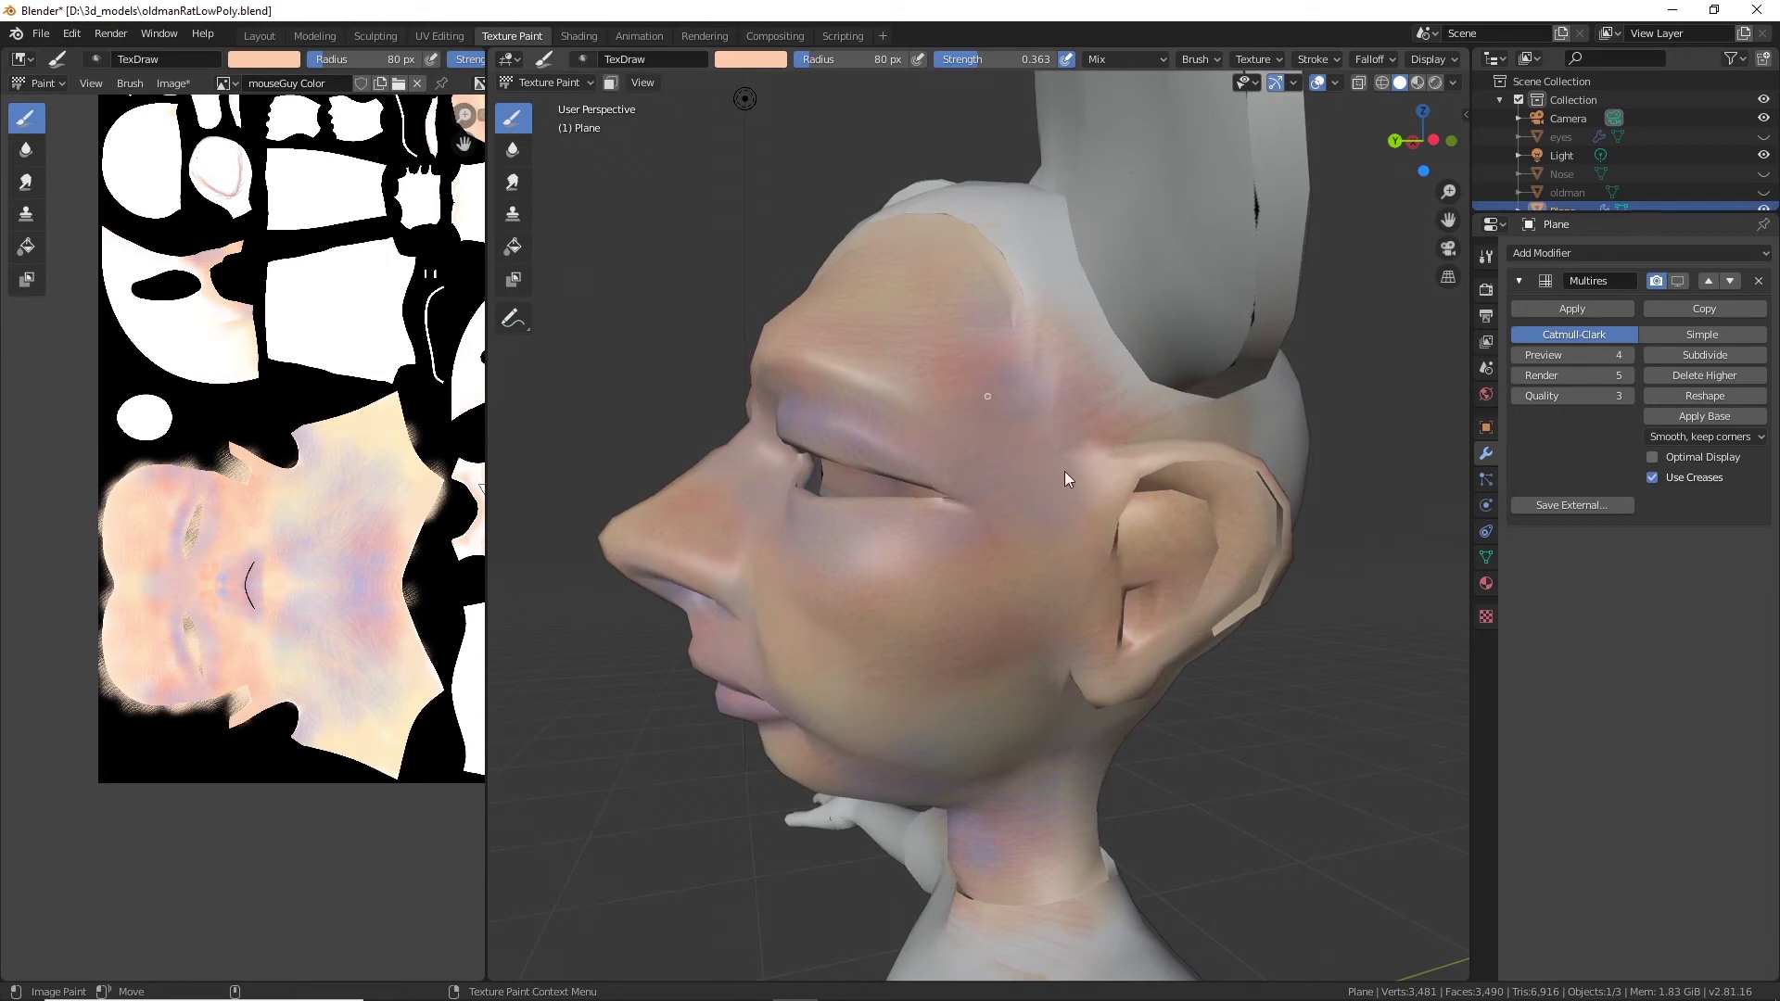
Blend peach over the temple and the side of the forehead above the eye.
key(f)
mouse_move(941, 271)
mouse_down()
mouse_move(1045, 338)
mouse_move(1063, 371)
mouse_move(1082, 337)
mouse_up()
drag(947, 375, 989, 335)
mouse_move(953, 264)
mouse_down()
mouse_move(1048, 297)
mouse_move(1007, 298)
mouse_up()
Paint peach over the brow, upper eyelid and nose bridge to soften the purple and blue patches.
middle_drag(946, 353, 1150, 378)
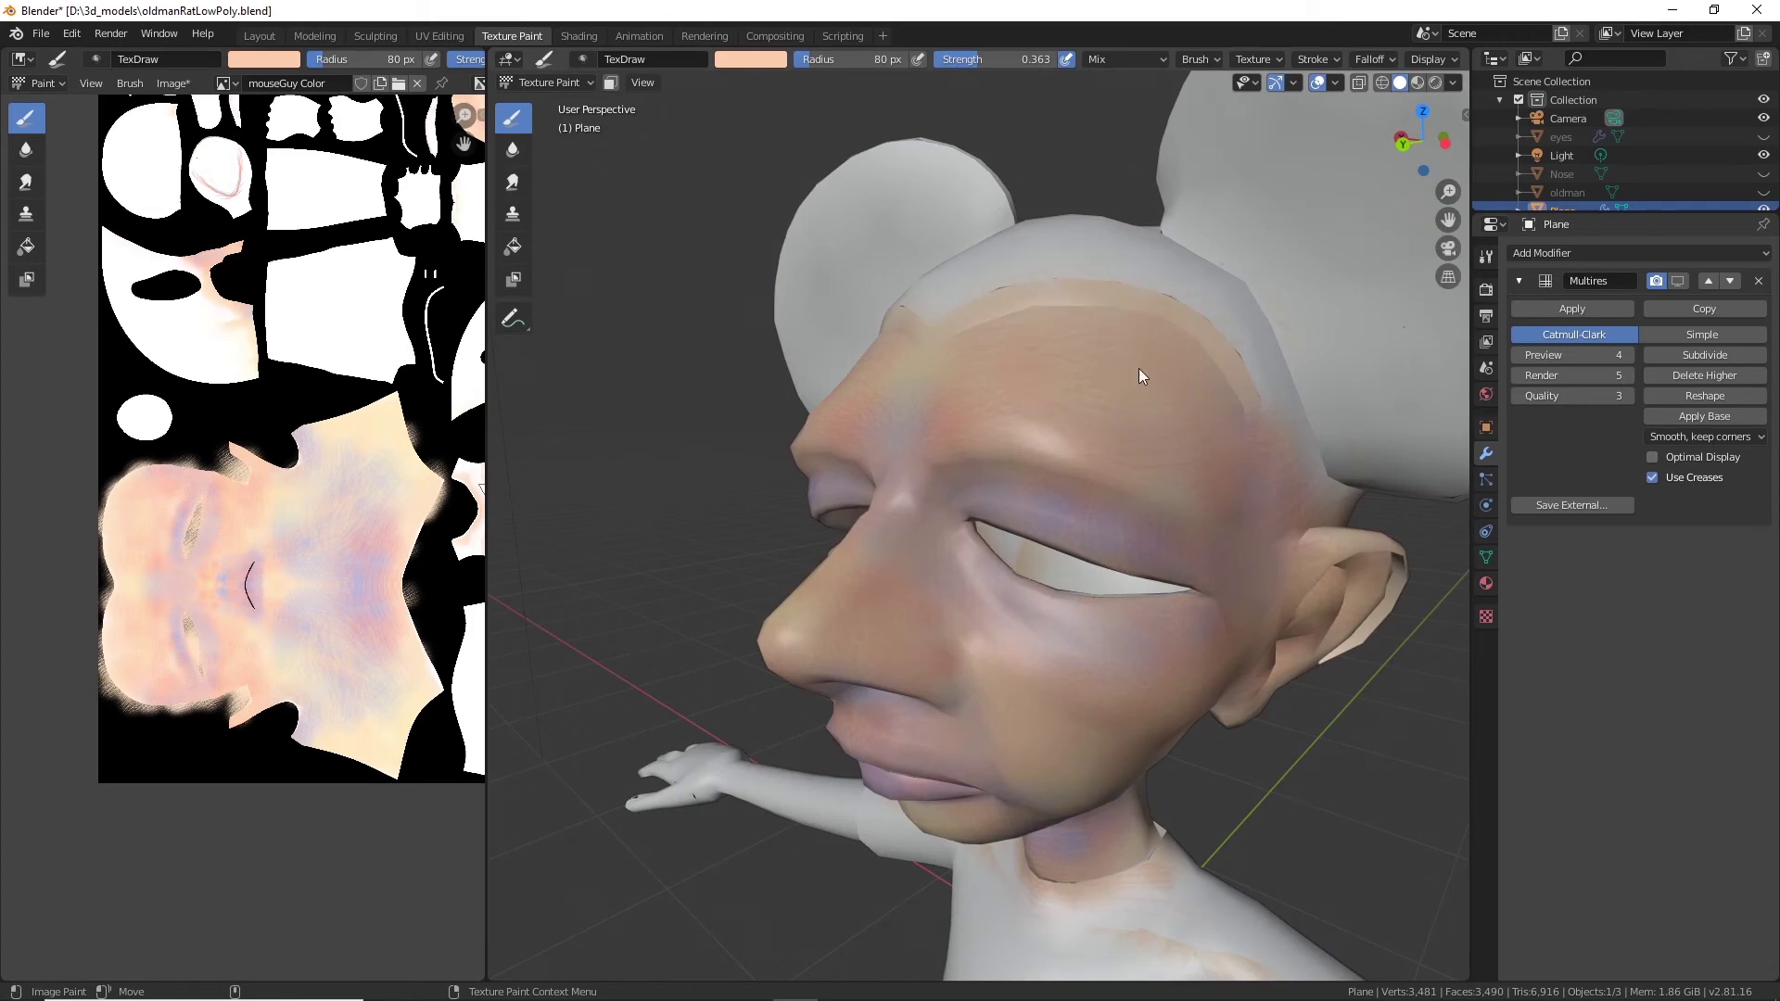
mouse_move(1150, 401)
mouse_down()
mouse_move(1143, 459)
mouse_move(1259, 557)
mouse_move(1031, 504)
mouse_move(1165, 509)
mouse_up()
mouse_move(1010, 505)
mouse_down()
mouse_move(977, 488)
mouse_move(1149, 586)
mouse_up()
mouse_move(1148, 536)
mouse_down()
mouse_move(1022, 487)
mouse_move(944, 490)
mouse_up()
mouse_move(879, 391)
mouse_down()
mouse_move(968, 366)
mouse_move(937, 382)
mouse_move(1067, 448)
mouse_move(1005, 380)
mouse_move(1057, 371)
mouse_move(1206, 497)
mouse_move(1232, 504)
mouse_move(1279, 469)
mouse_move(1144, 413)
mouse_move(1129, 490)
mouse_up()
Even out the skin tone across the middle and side of the forehead with peach strokes.
click(1487, 582)
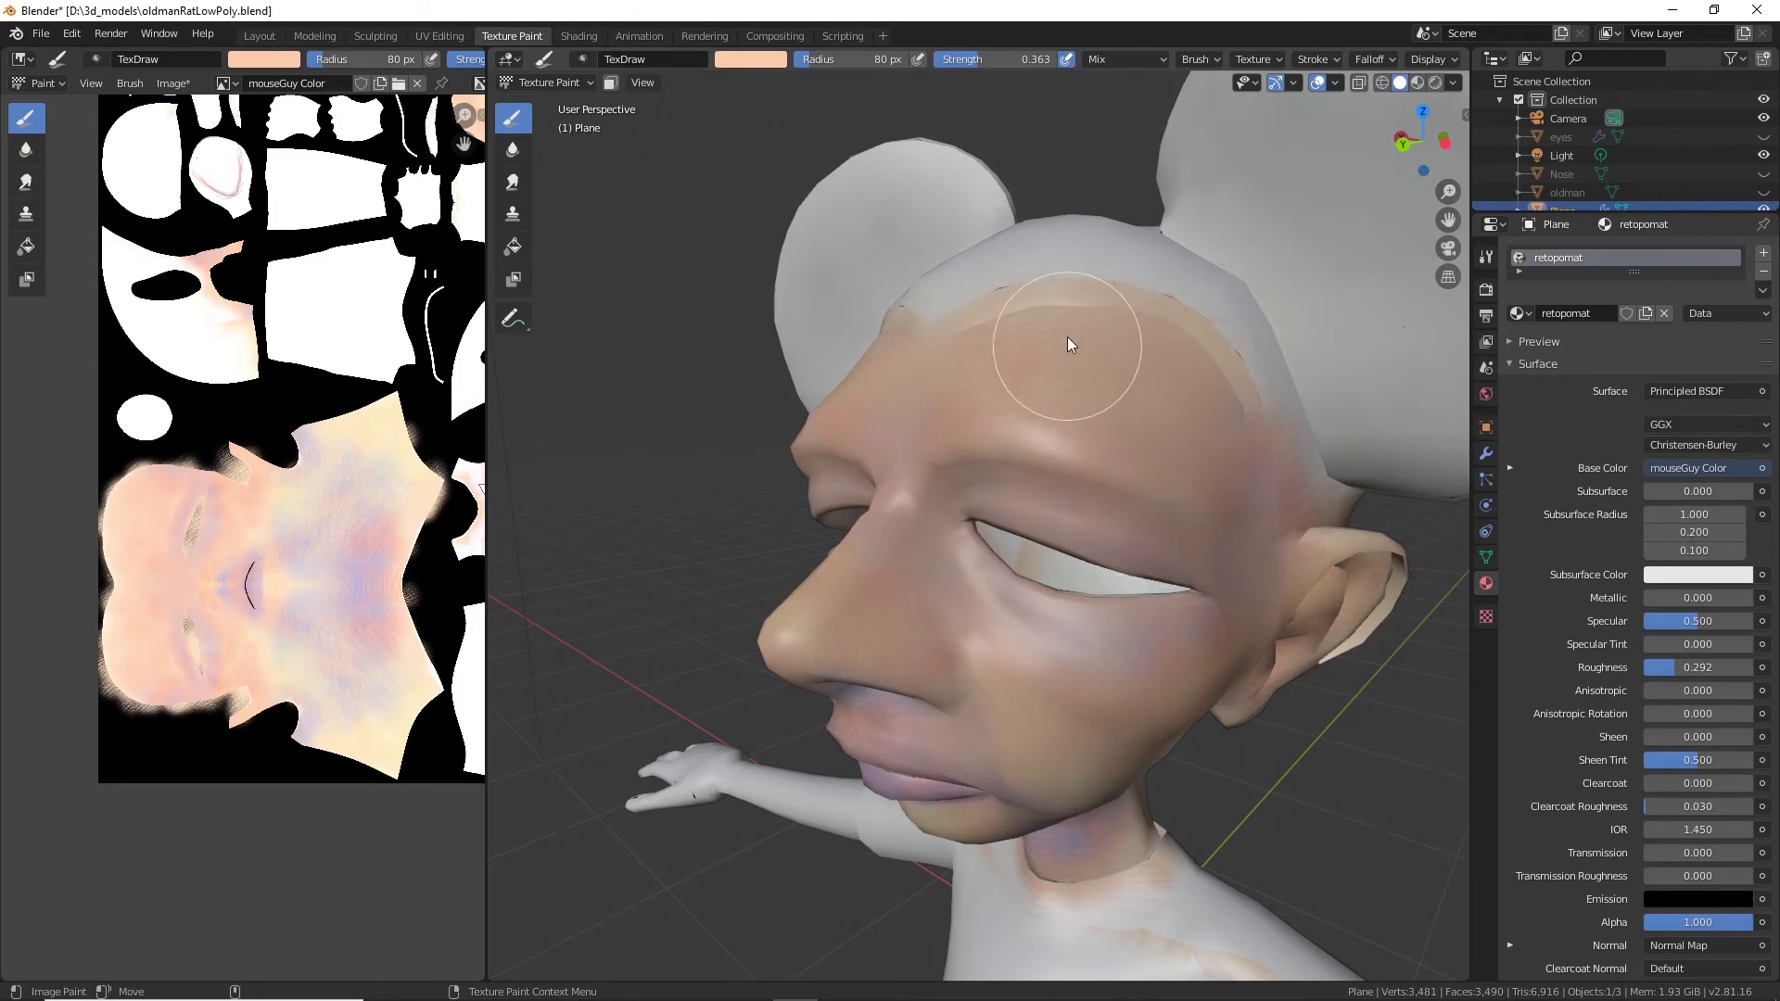
drag(1067, 338, 1132, 452)
drag(1138, 365, 1186, 430)
mouse_move(1157, 344)
mouse_down()
mouse_move(1178, 402)
mouse_move(1111, 415)
mouse_up()
drag(1024, 380, 1102, 467)
Blend peach over the lips, chin and jaw.
middle_drag(1014, 749, 1044, 678)
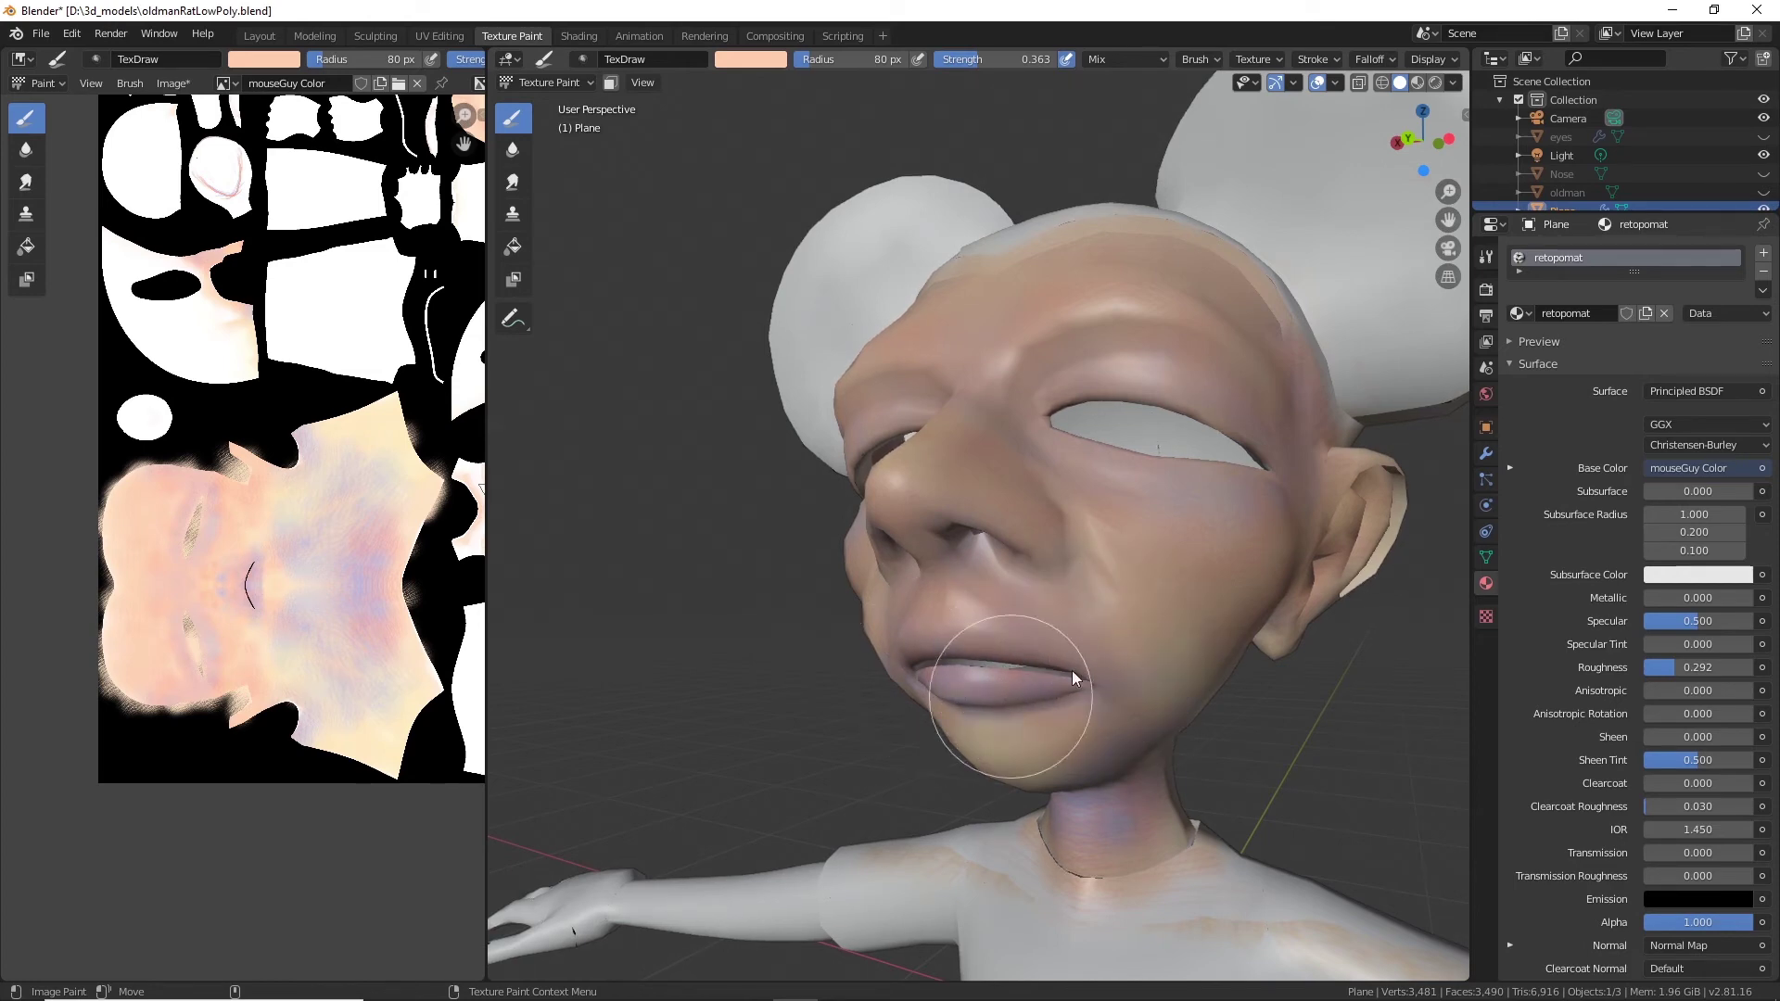
mouse_move(1072, 670)
mouse_down()
mouse_move(983, 625)
mouse_move(960, 655)
mouse_move(1036, 683)
mouse_up()
middle_drag(1120, 697, 858, 497)
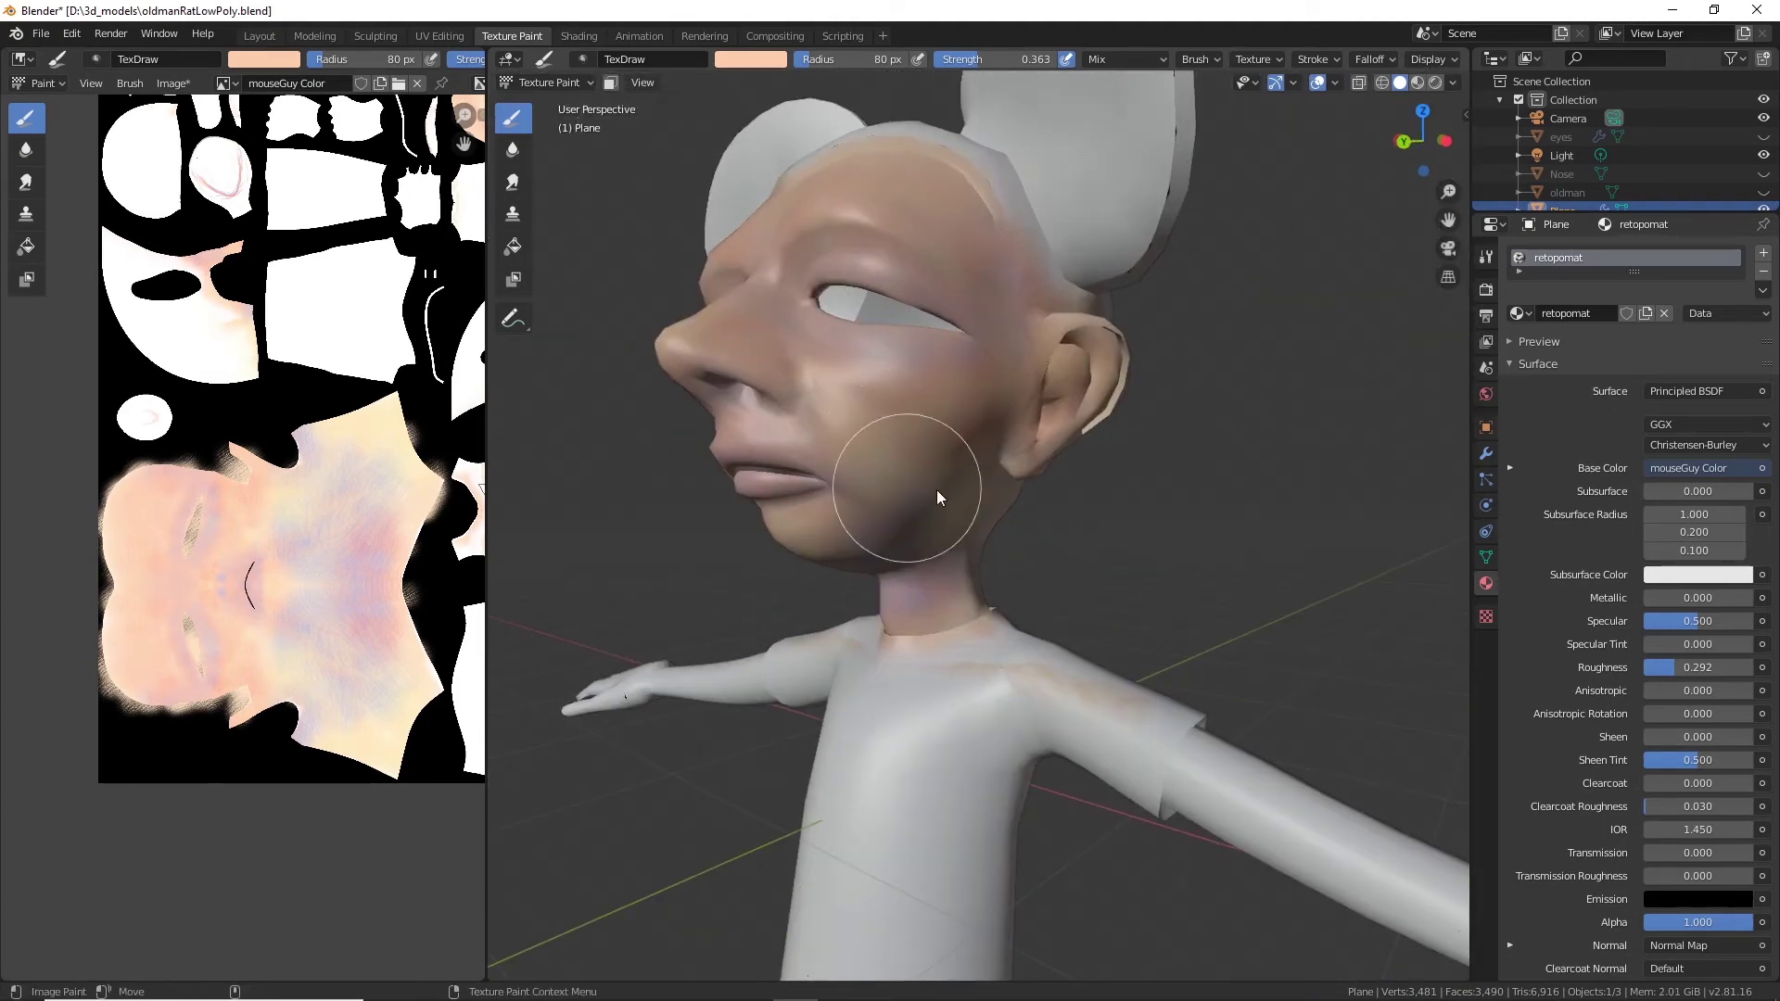
middle_drag(899, 458, 1022, 535)
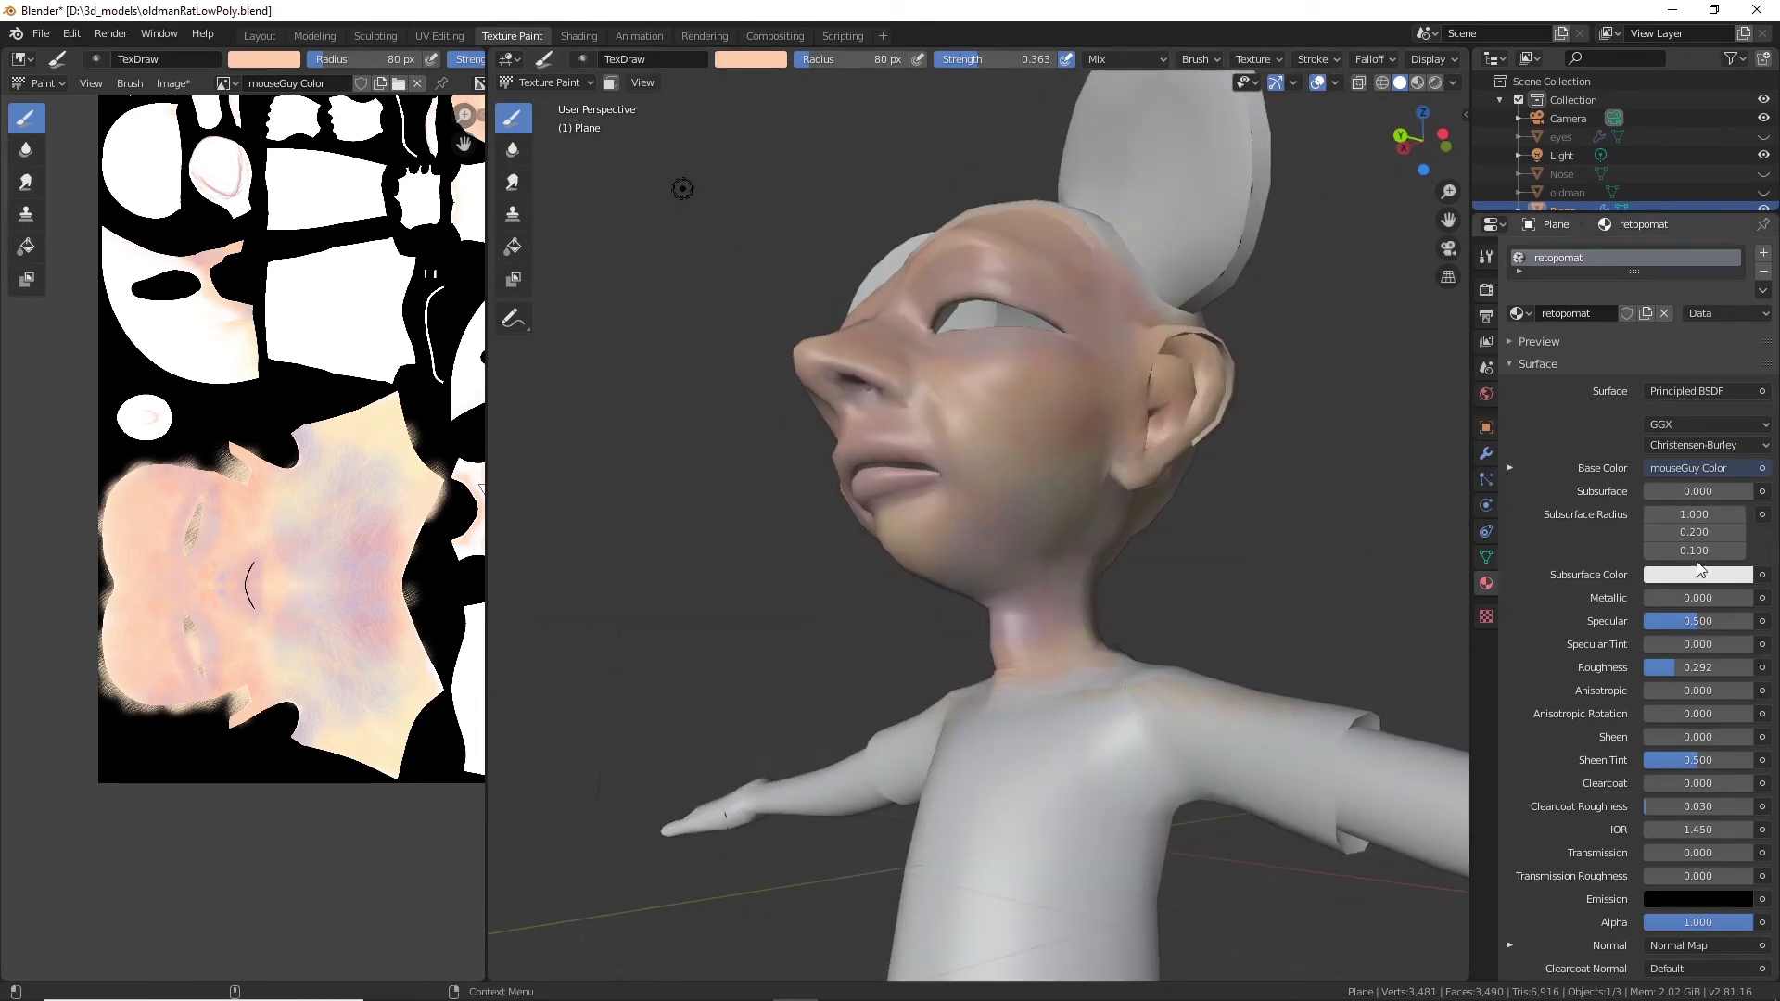
scroll(1055, 539, up, 2)
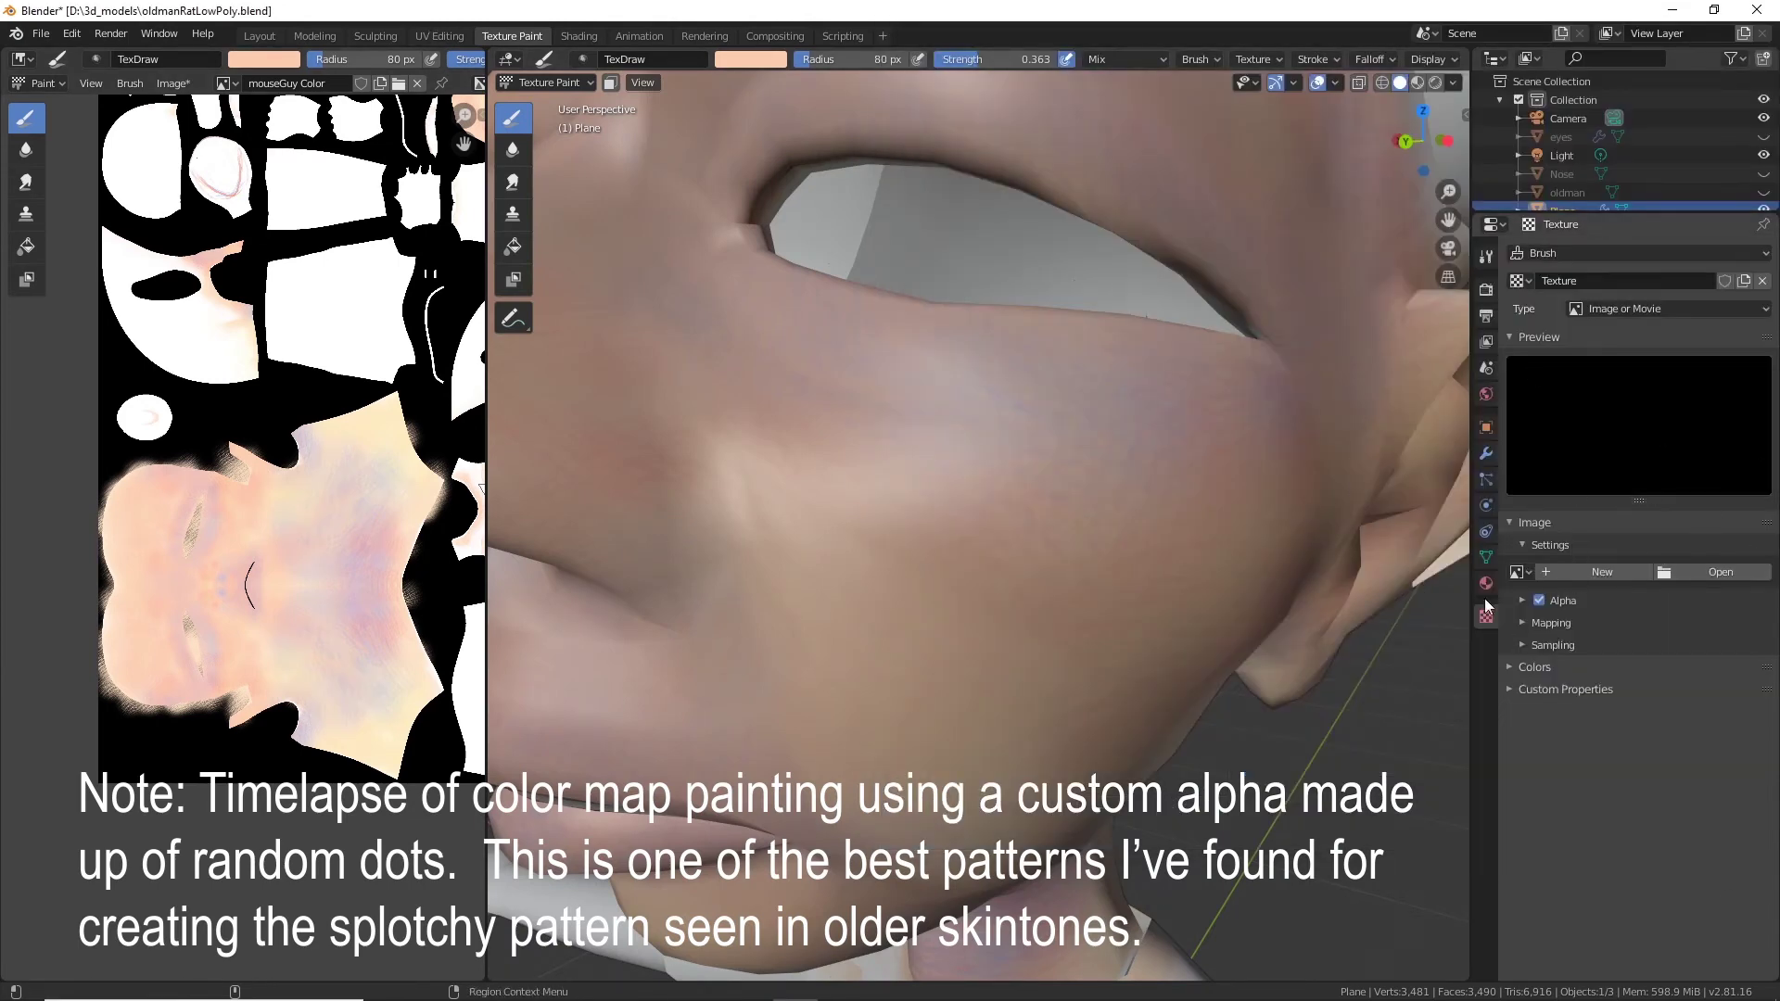
Remove the texture from the brush's Texture slot while keeping its texture mask.
click(1487, 258)
scroll(1741, 596, down, 12)
click(1763, 584)
scroll(1650, 682, down, 5)
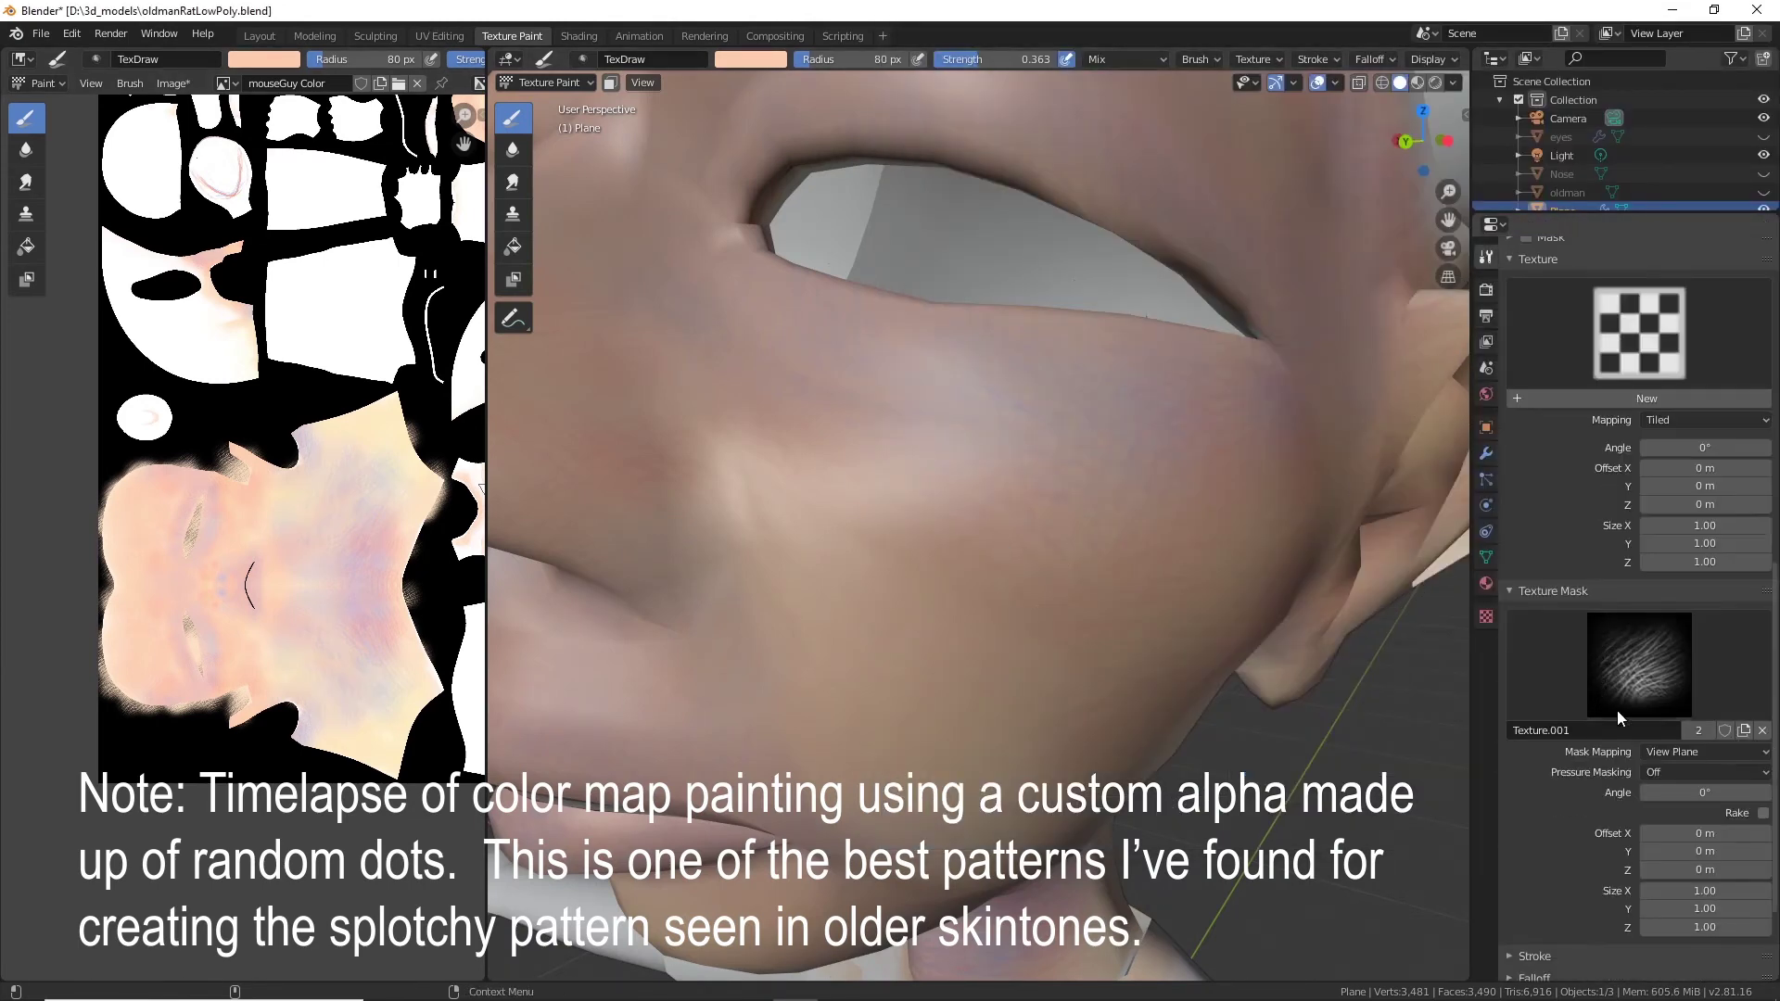
Select the brush texture Texture.006 and browse for its image in the D:\3d_models folder.
click(1489, 620)
click(1585, 281)
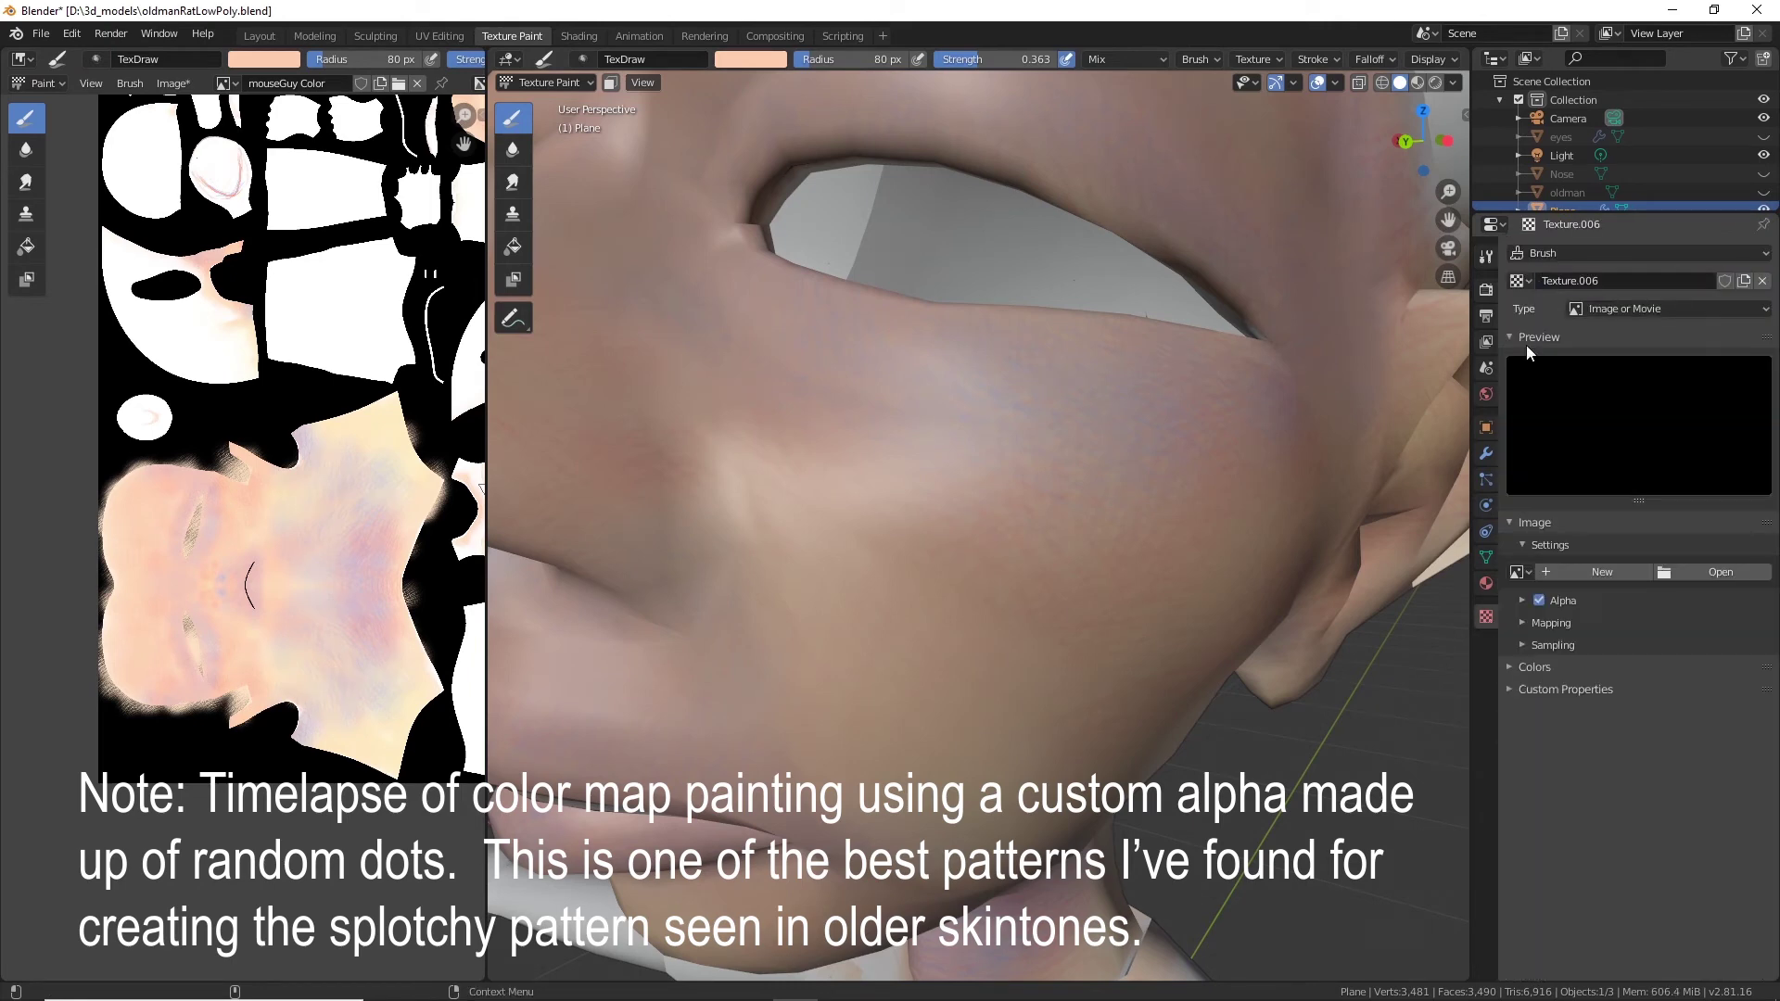
click(1714, 572)
scroll(1093, 602, down, 20)
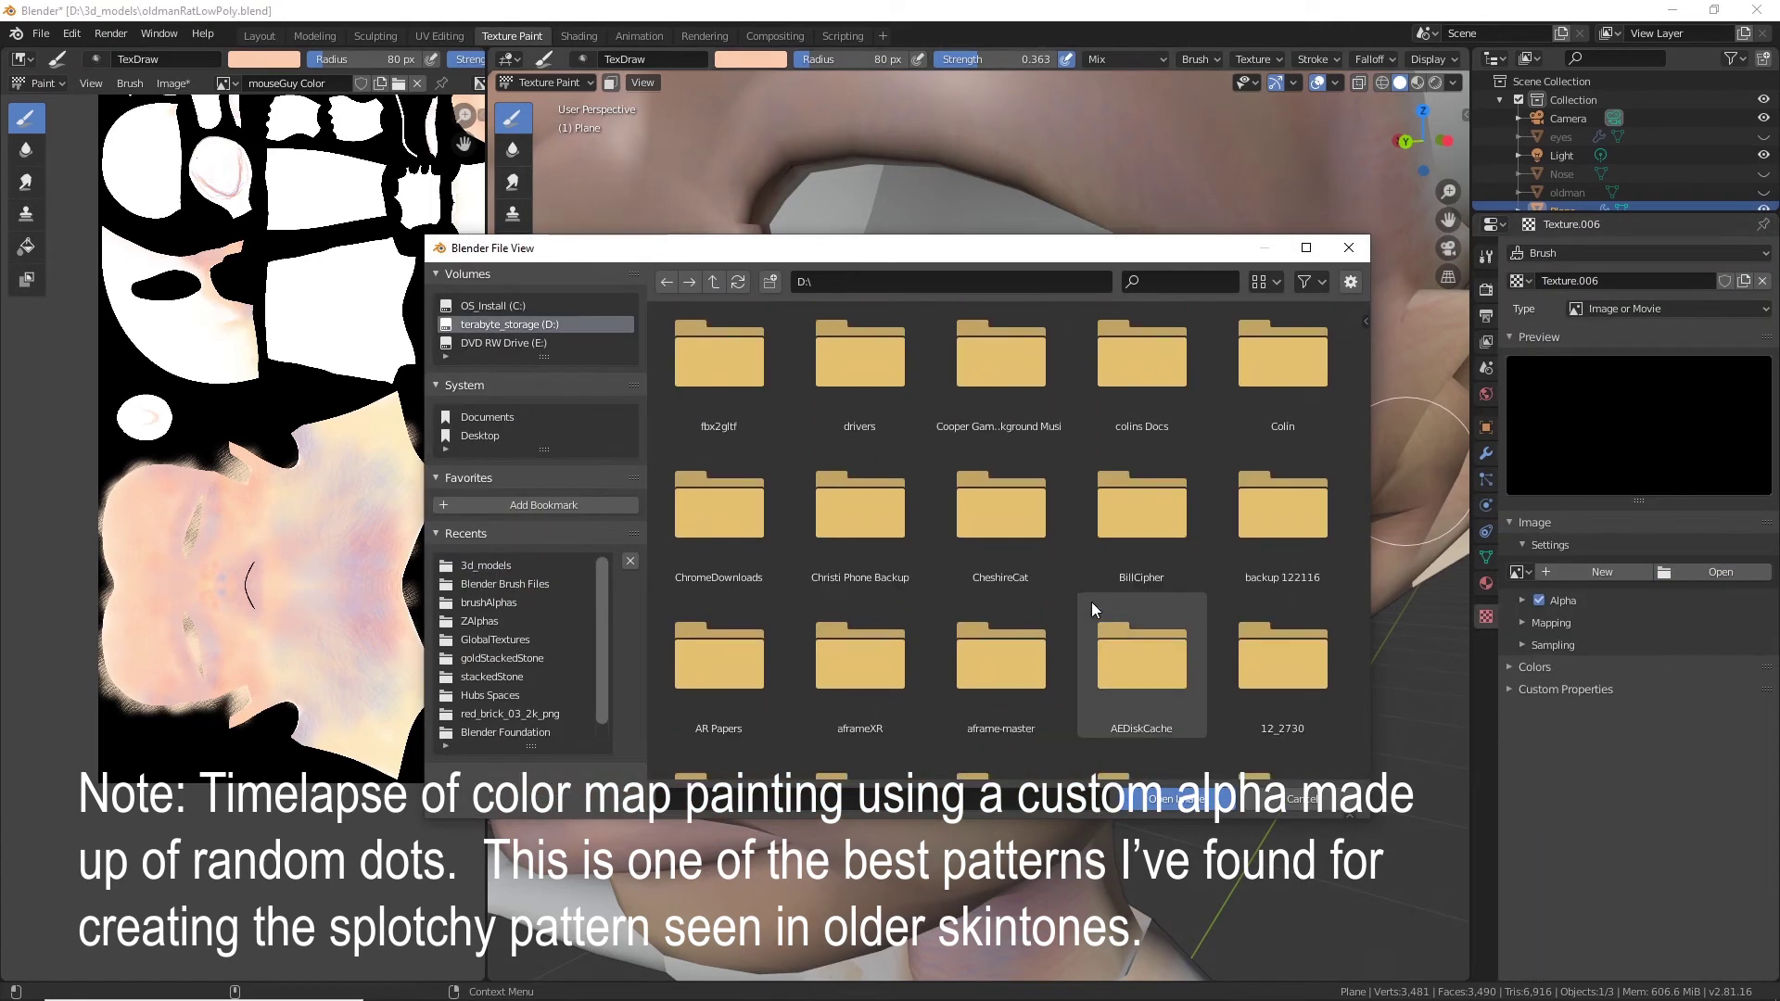
double_click(723, 575)
scroll(1279, 519, down, 15)
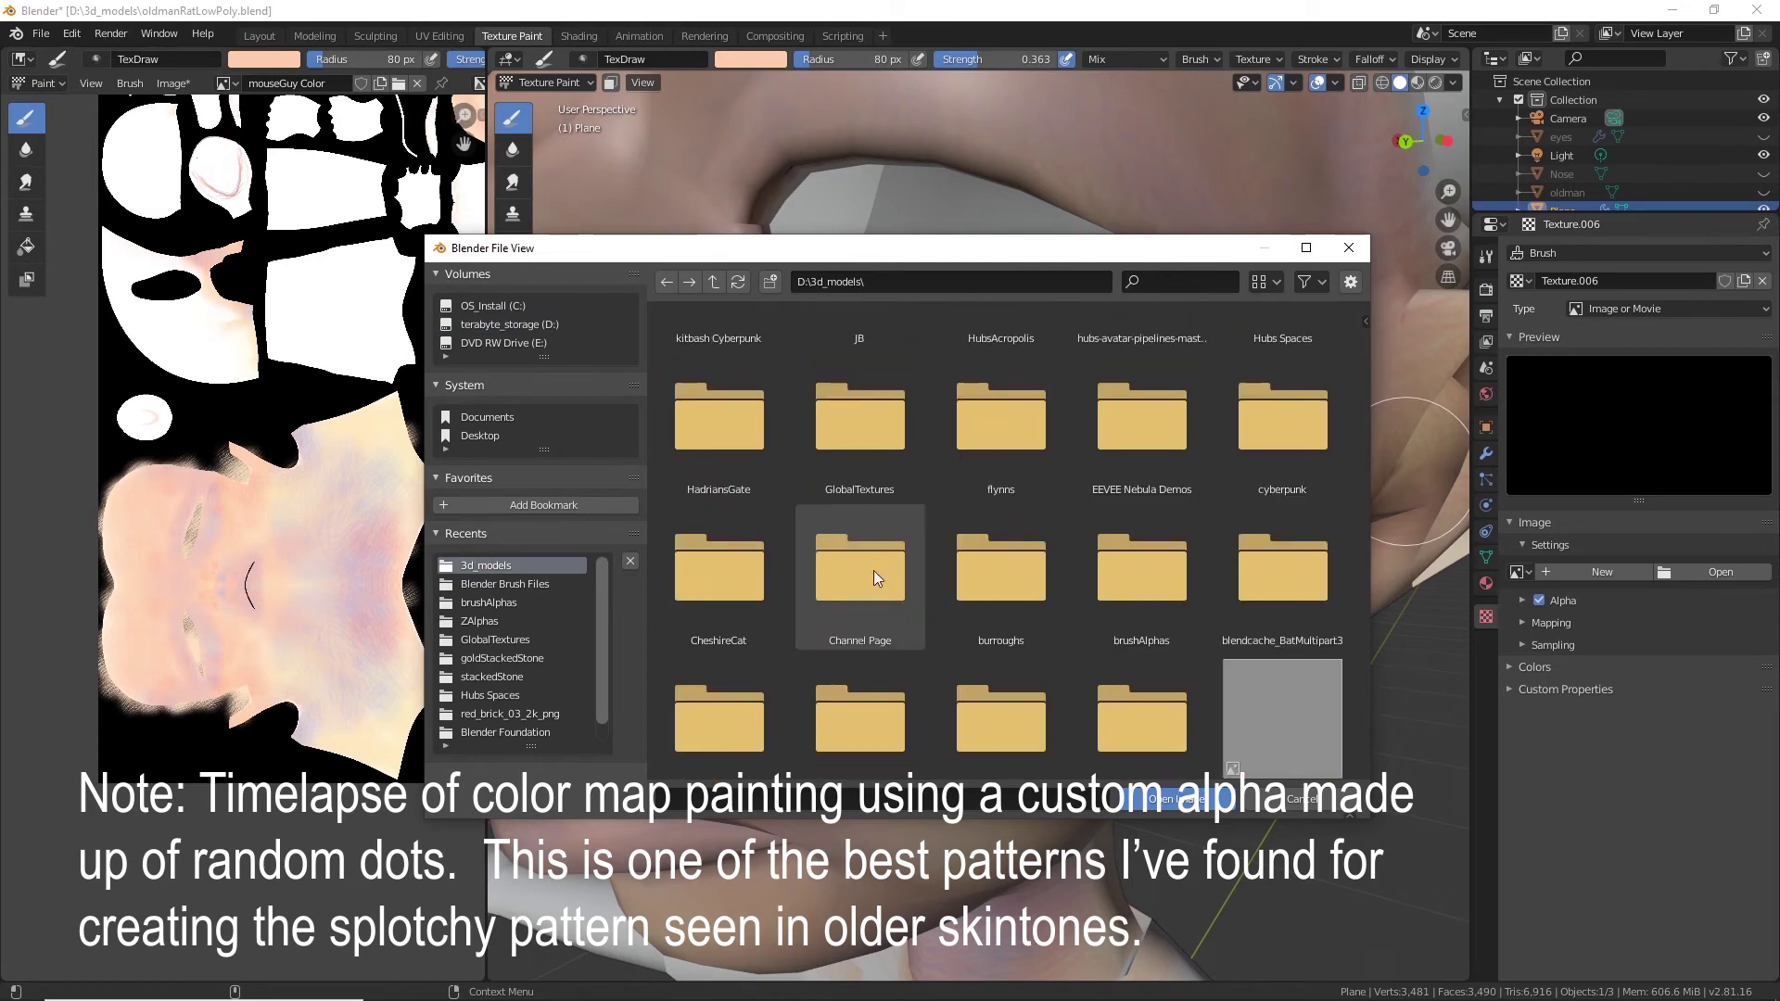
double_click(1140, 695)
scroll(1279, 536, down, 4)
click(715, 283)
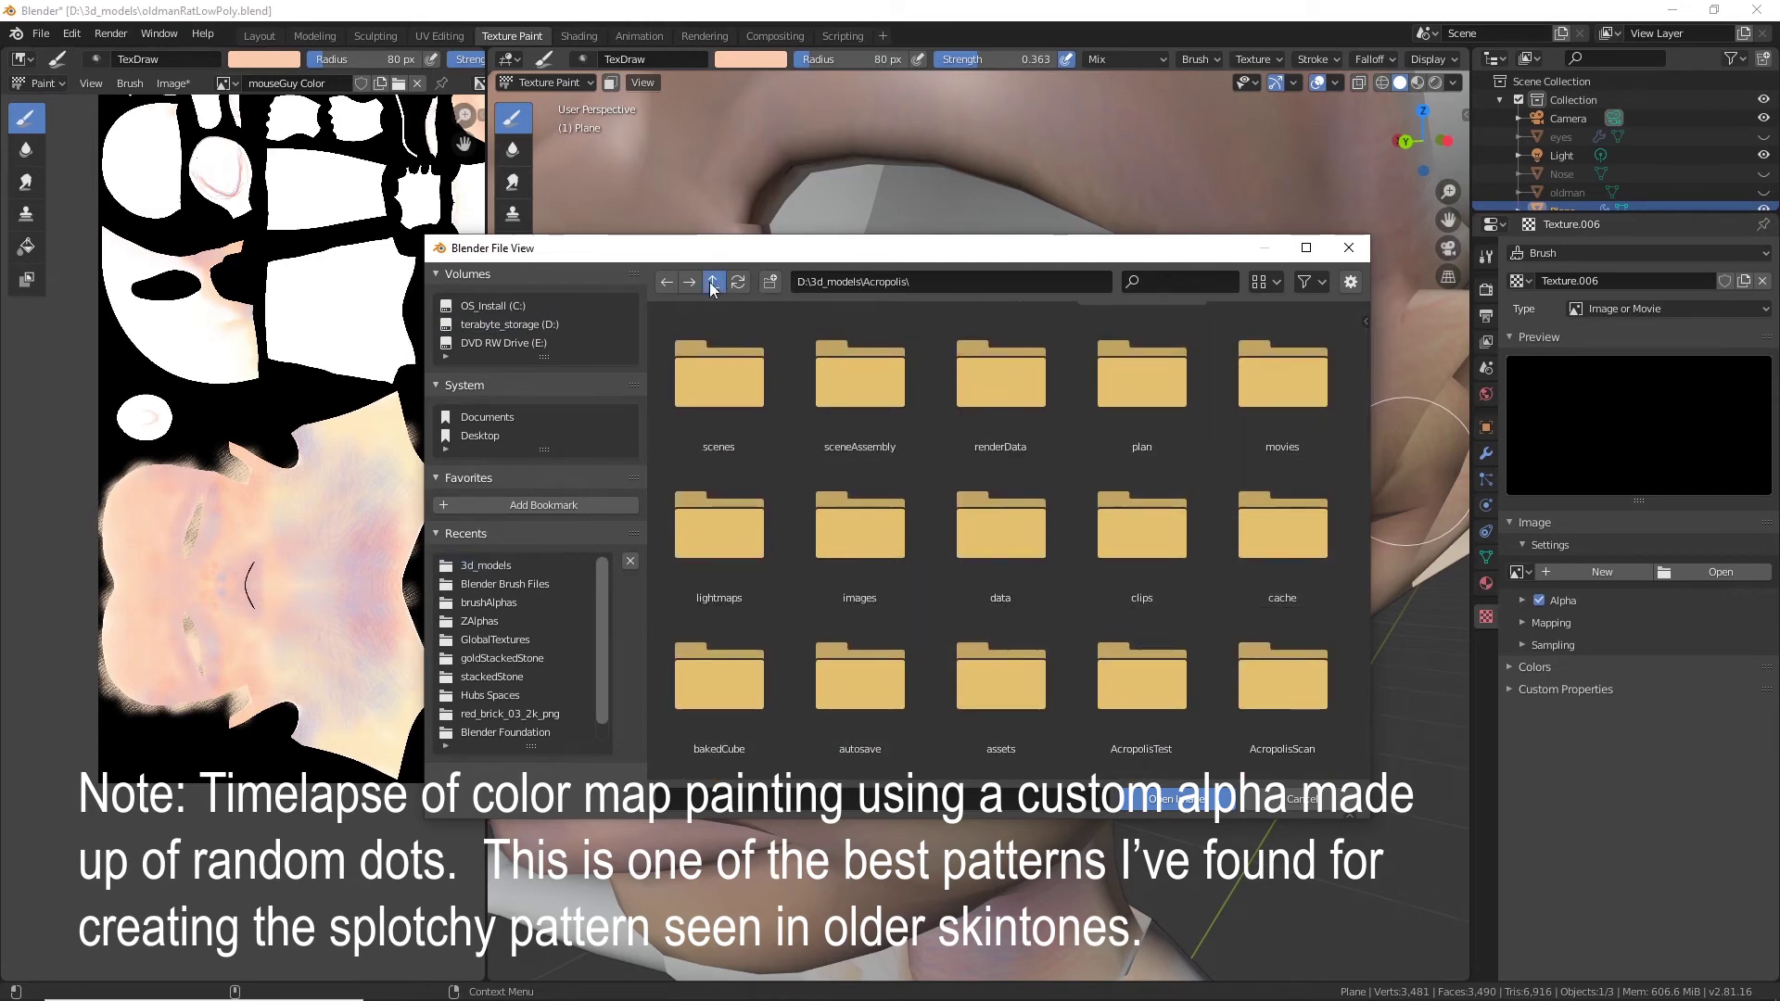
Load Brush 23.PSD from the brushAlphas\brushes folder as the image for Texture.006.
scroll(997, 626, down, 12)
double_click(993, 610)
double_click(728, 675)
scroll(1105, 553, down, 20)
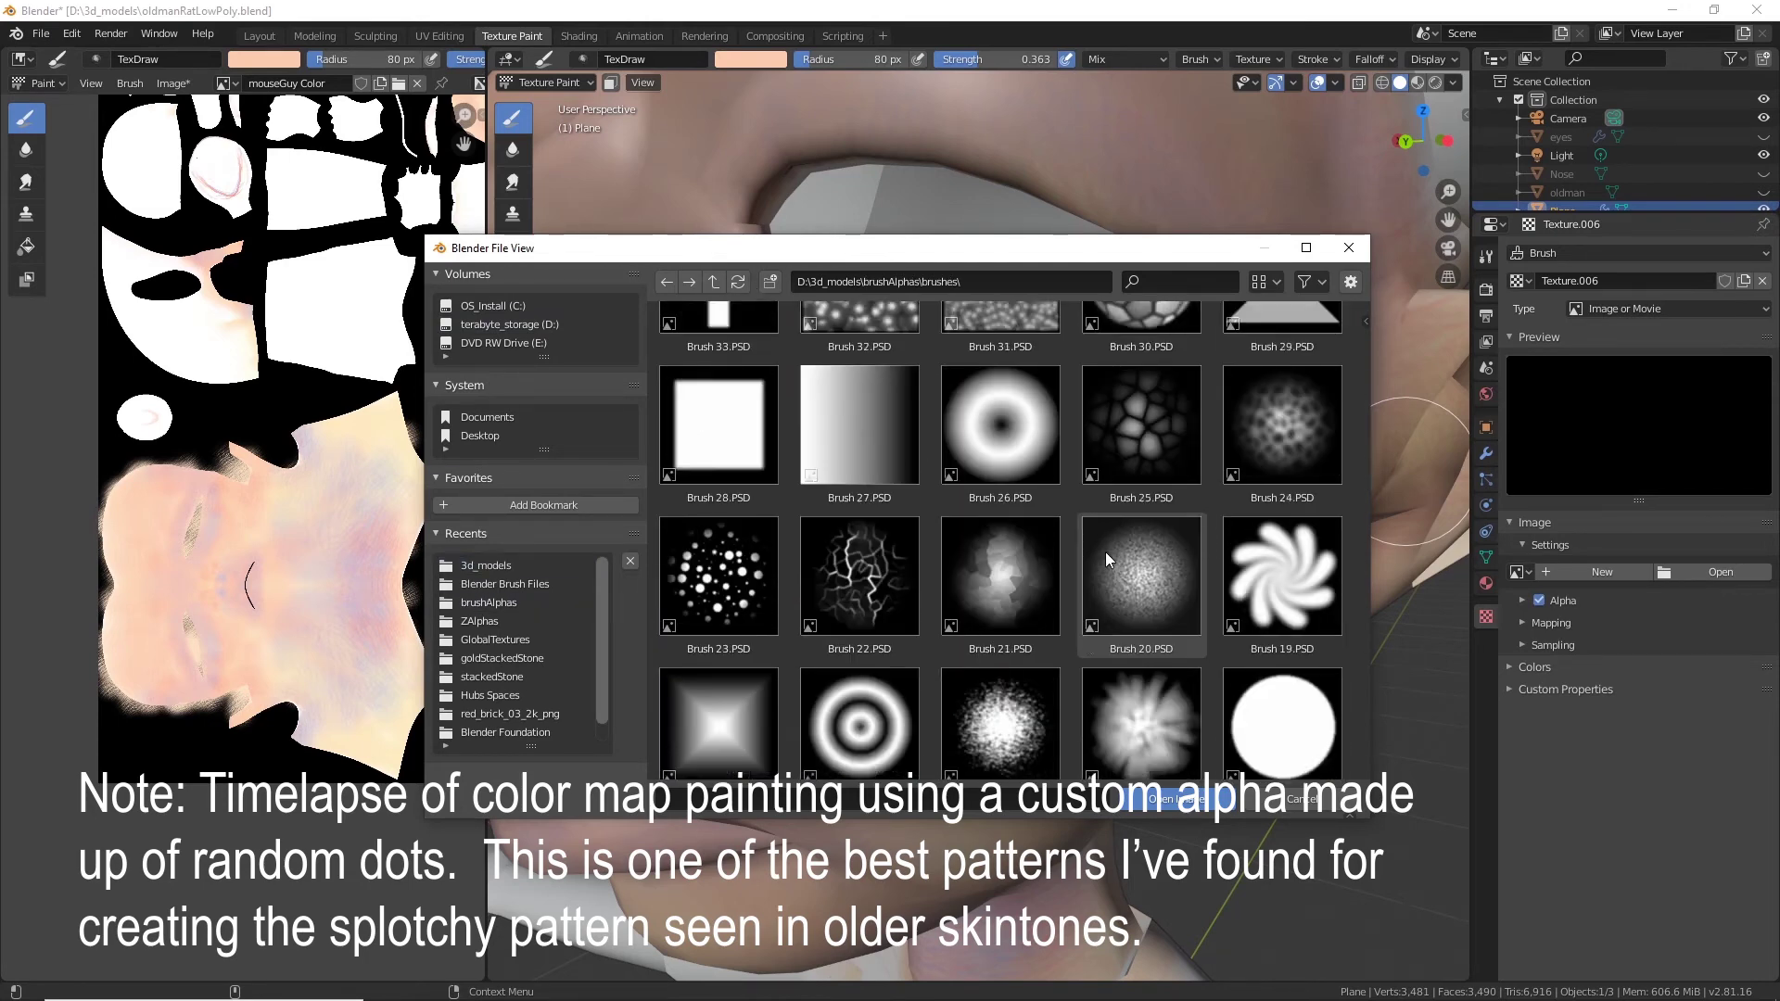
scroll(1007, 662, up, 6)
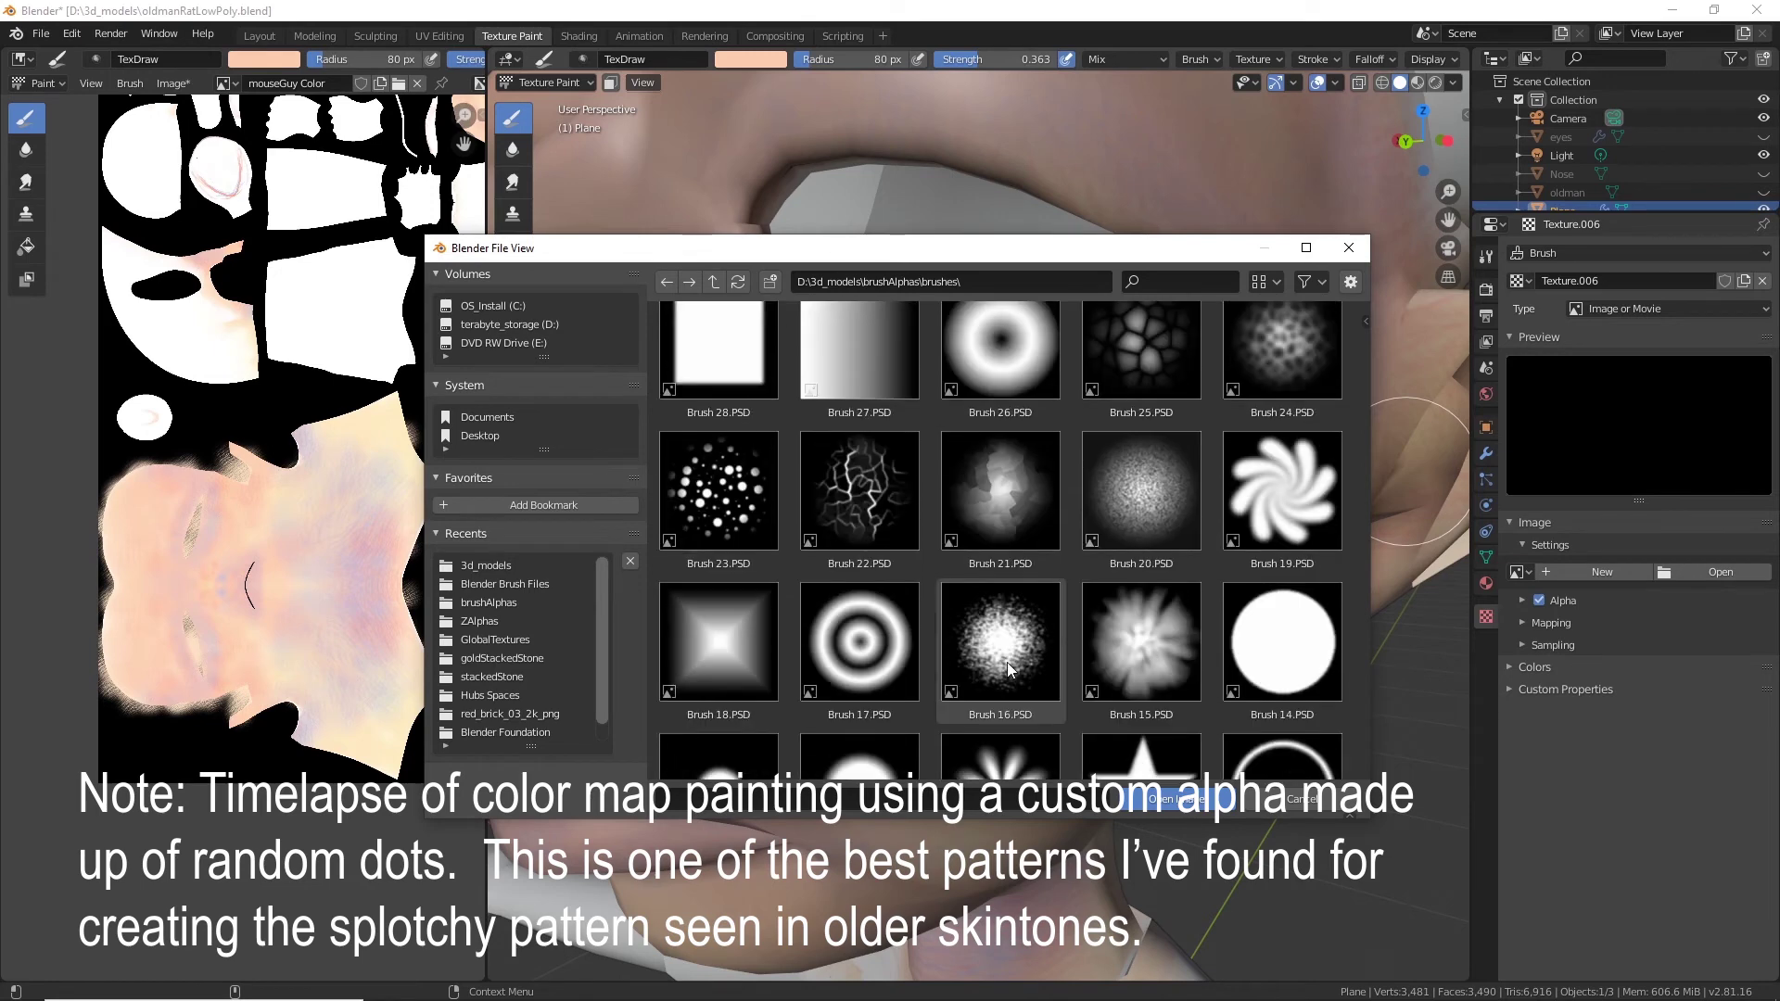
click(719, 492)
click(1173, 800)
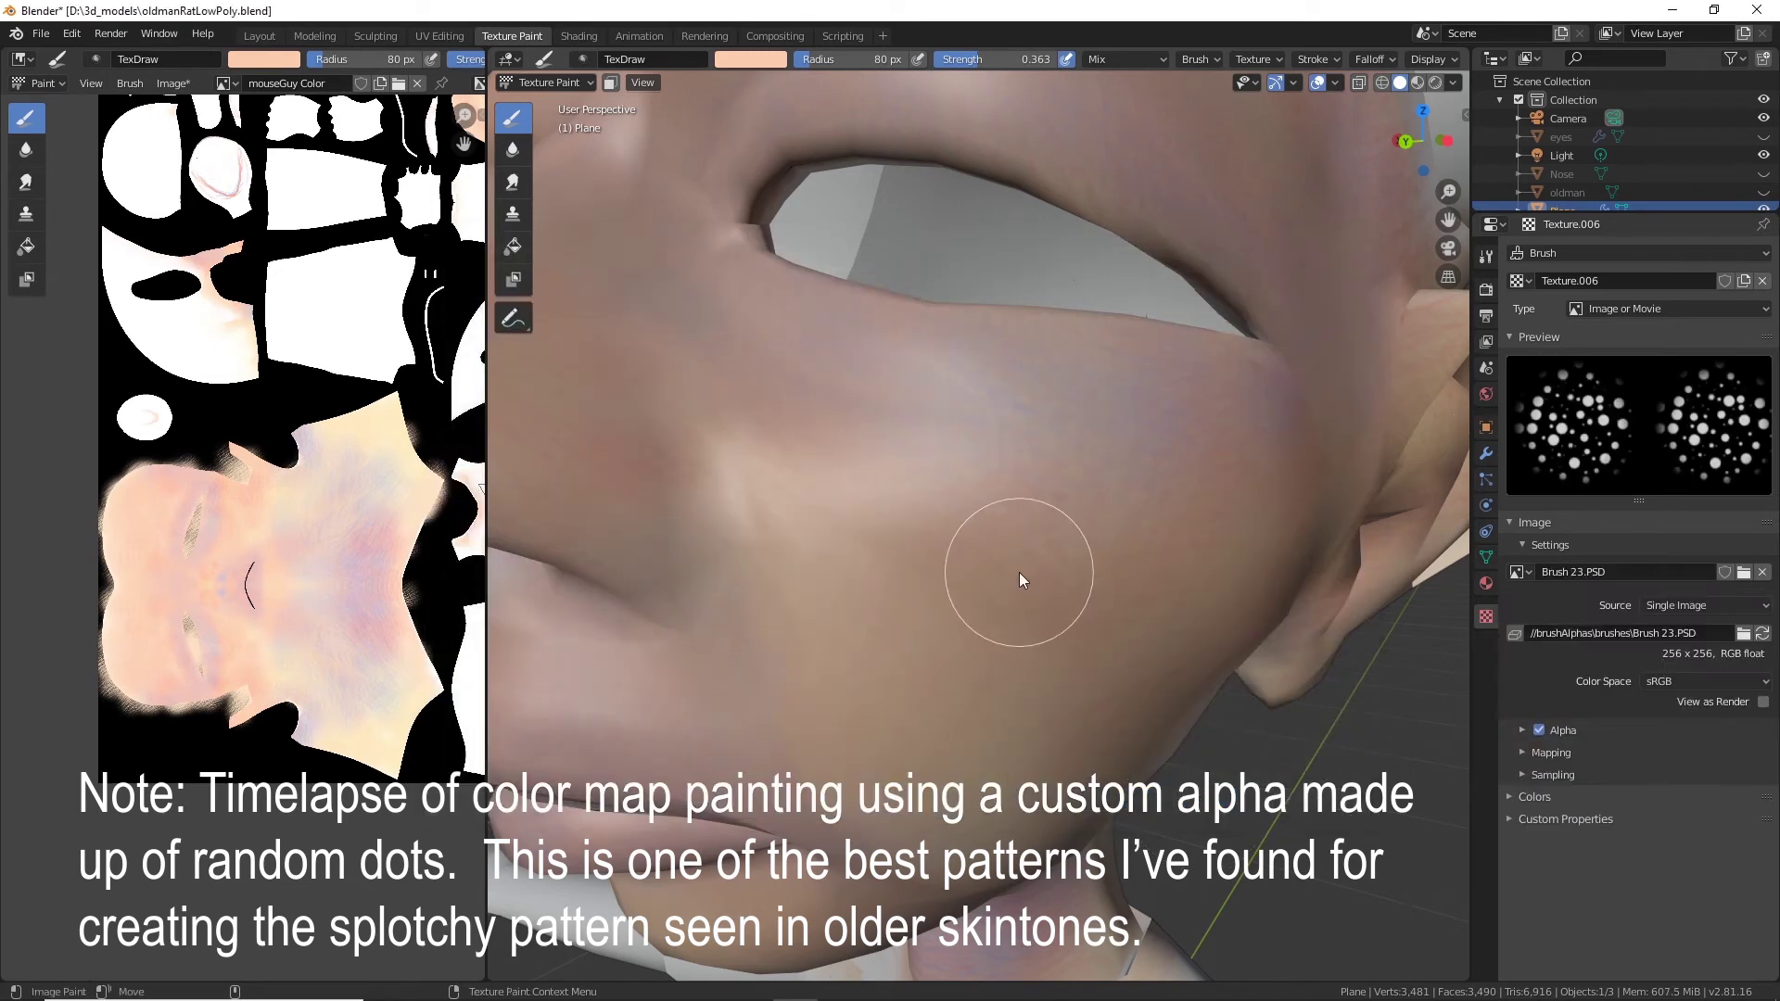
Assign the dotted Texture.006 as the brush's texture mask.
click(1487, 257)
scroll(1635, 626, down, 10)
click(1639, 739)
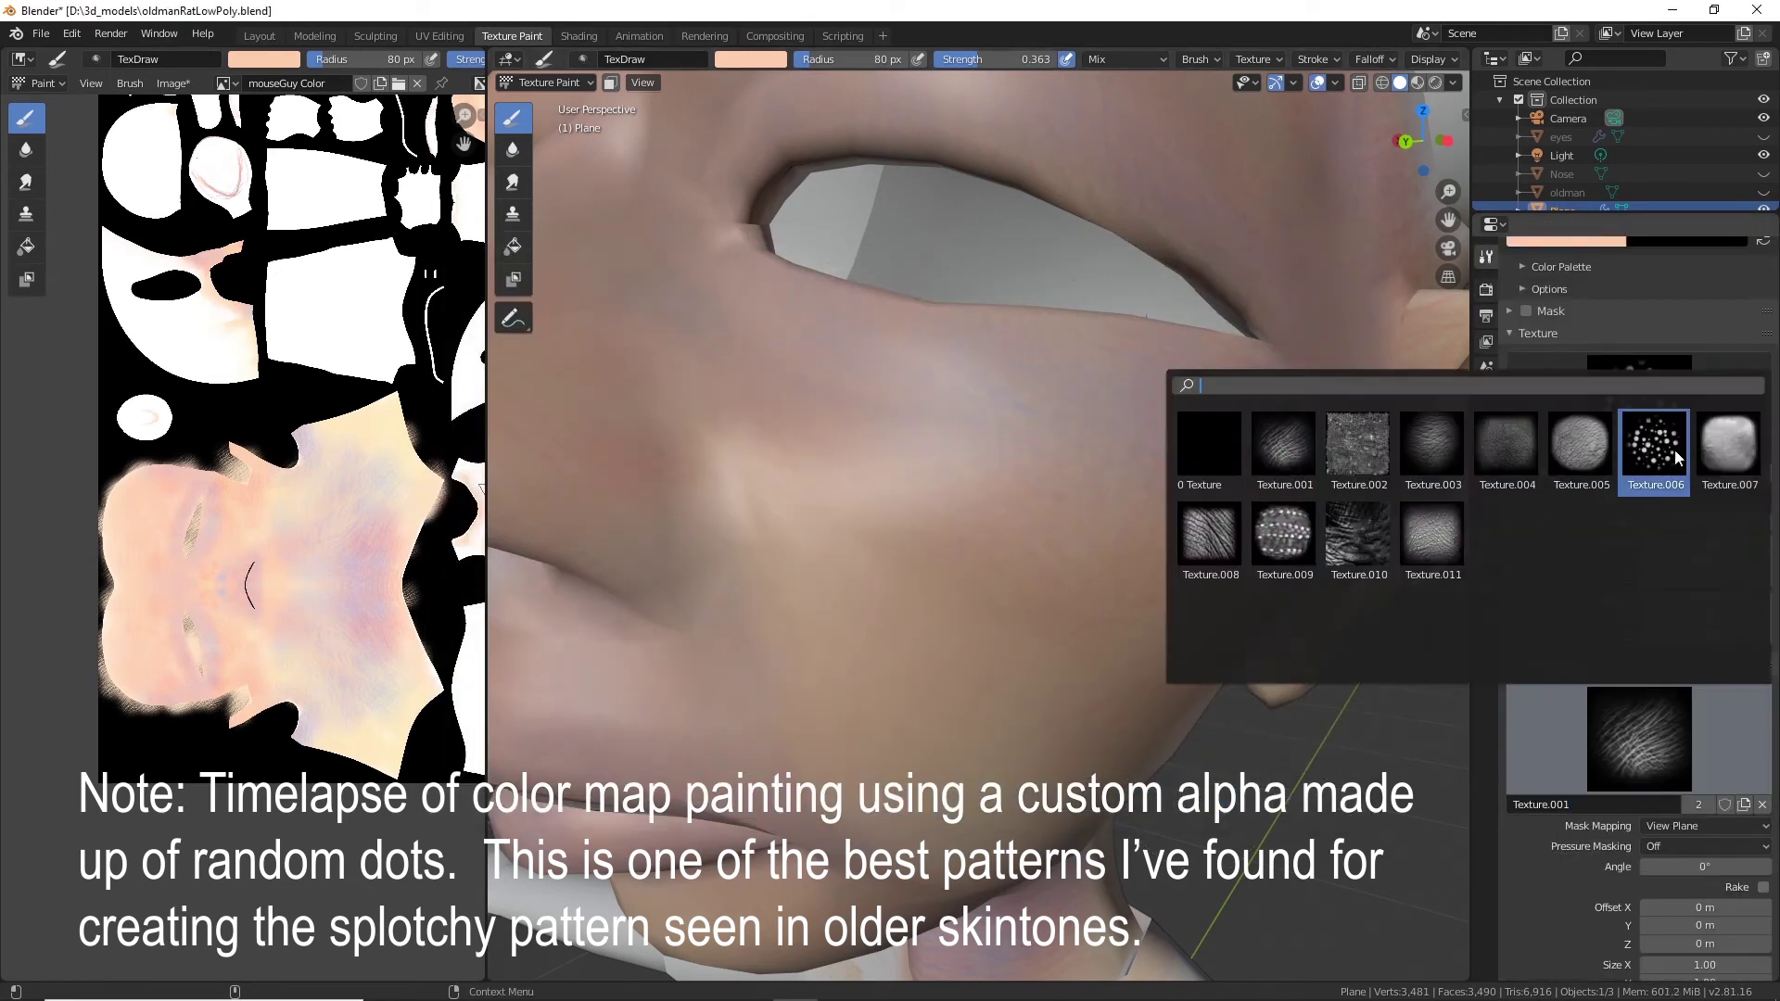
click(1653, 445)
Change the brush colour to salmon pink and stamp test dots on the cheek.
click(751, 59)
click(787, 182)
key(f)
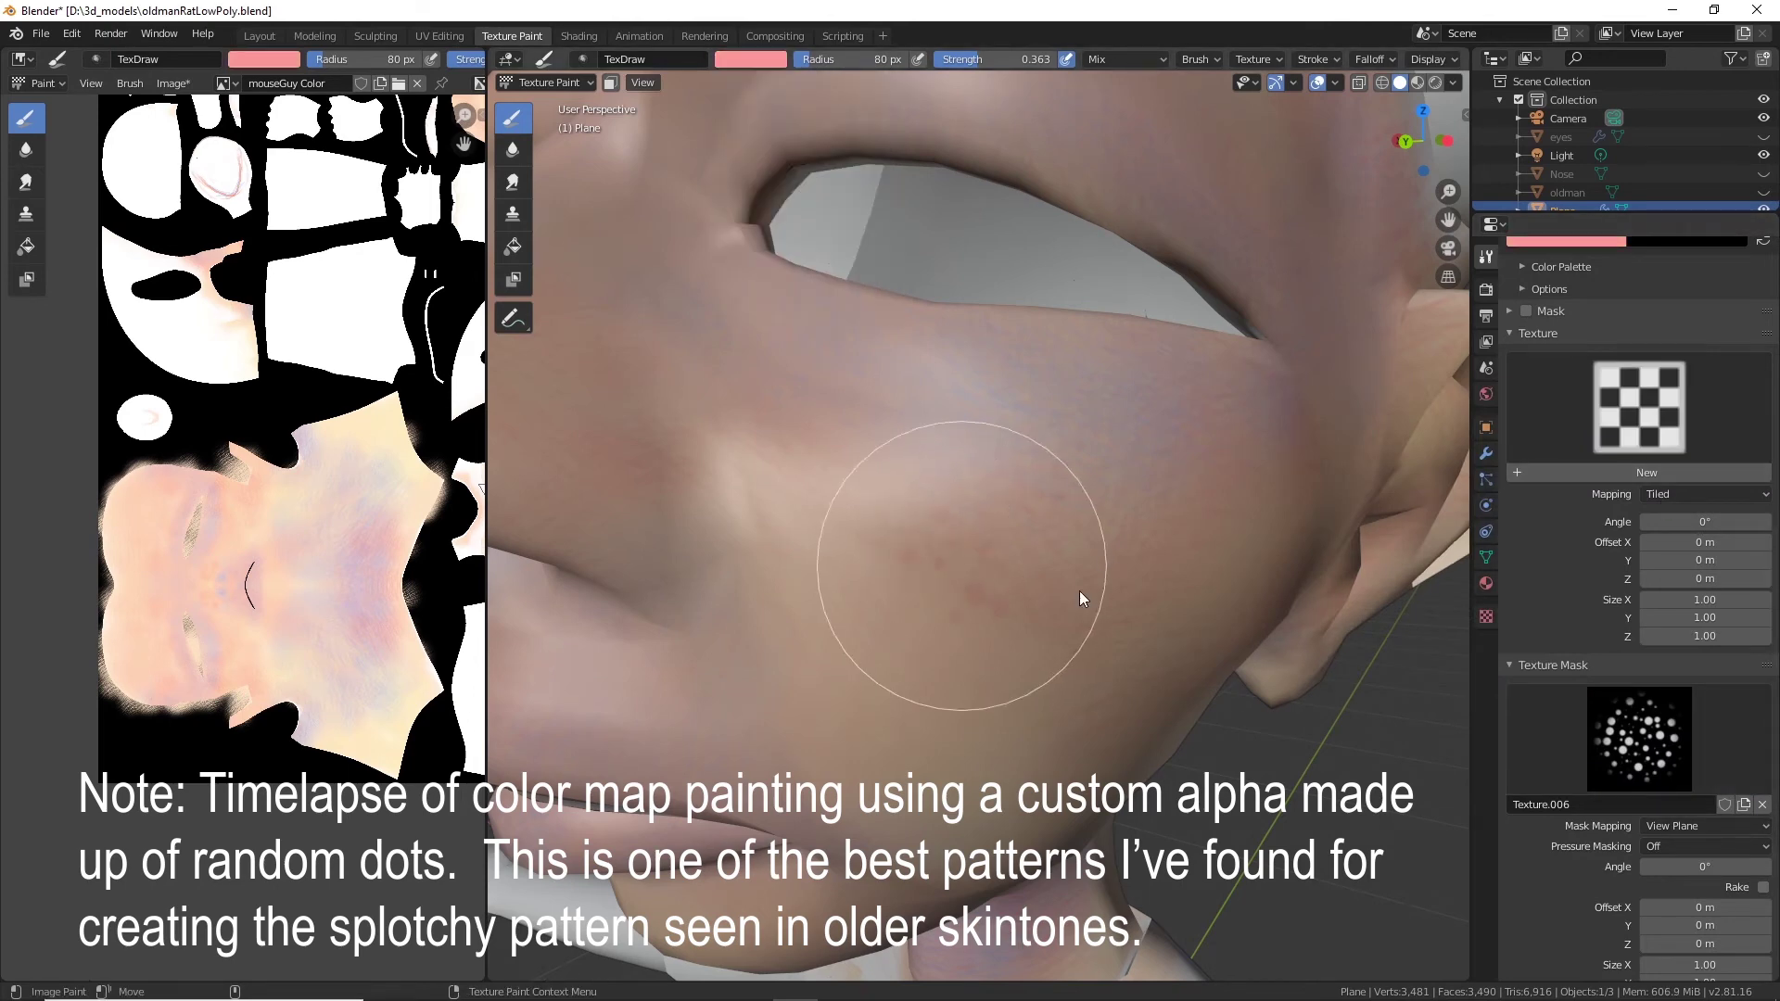
click(1036, 556)
click(962, 566)
Set the brush's stroke method to Airbrush with a jitter of 0.5333.
click(1334, 60)
click(1349, 94)
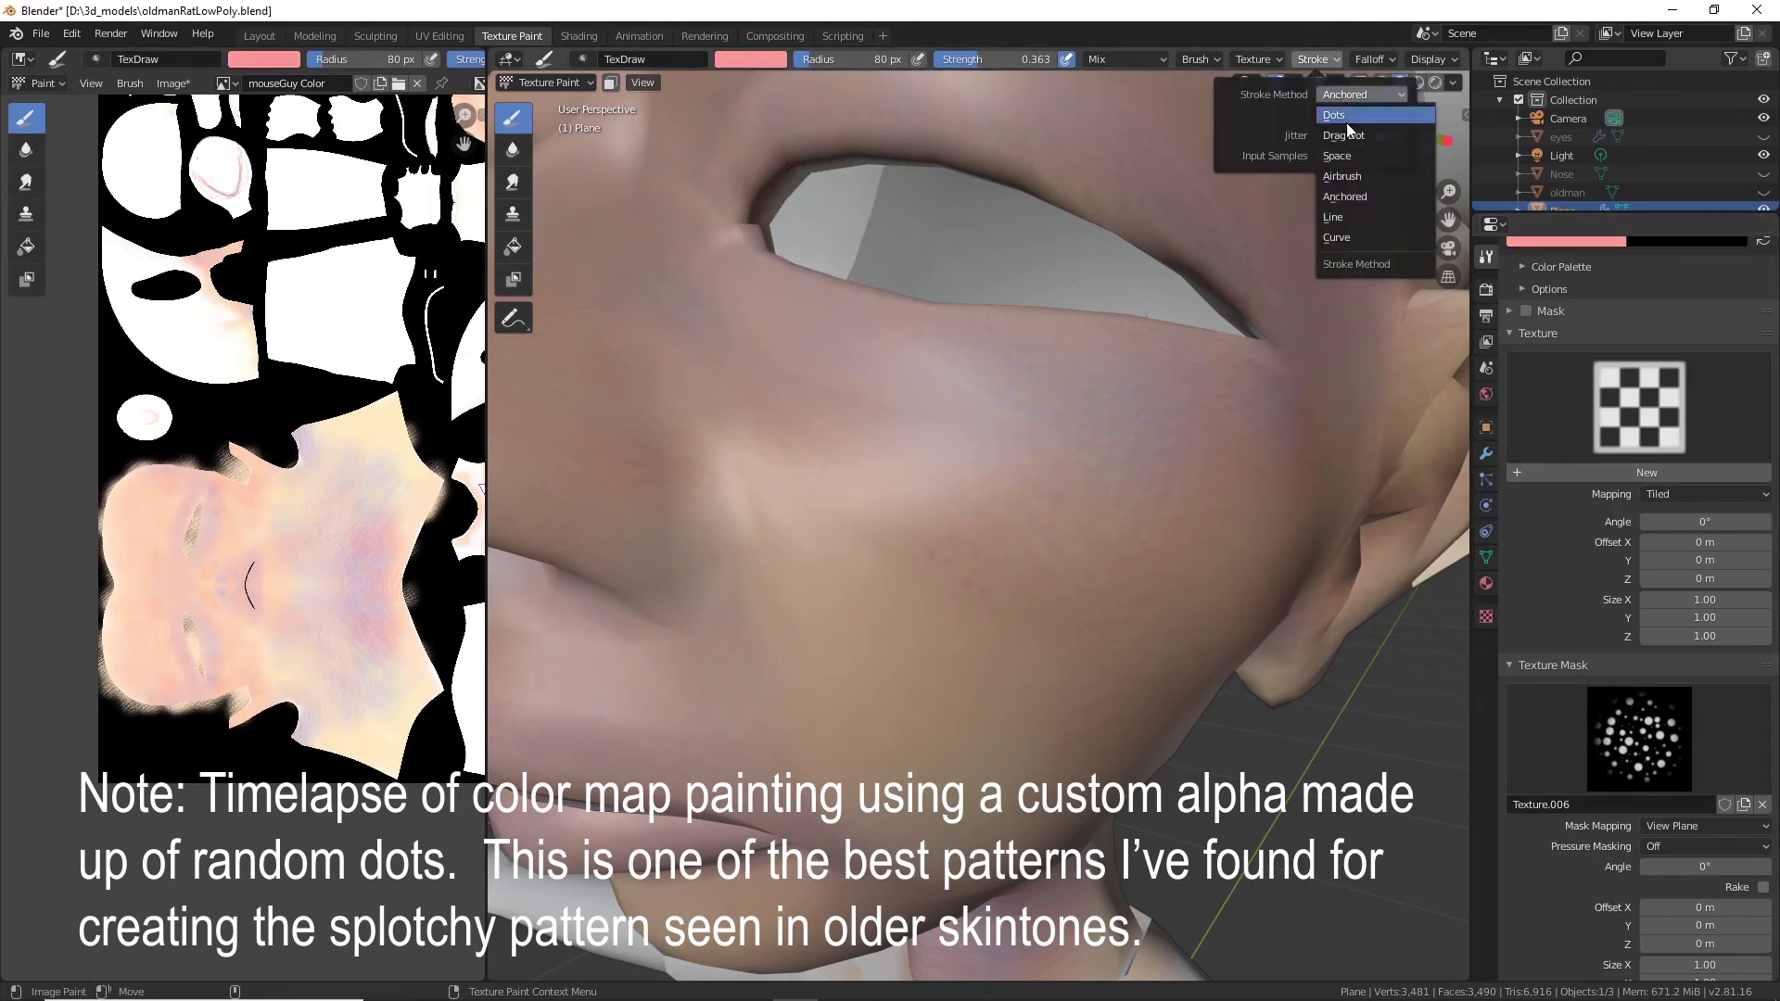
click(1350, 172)
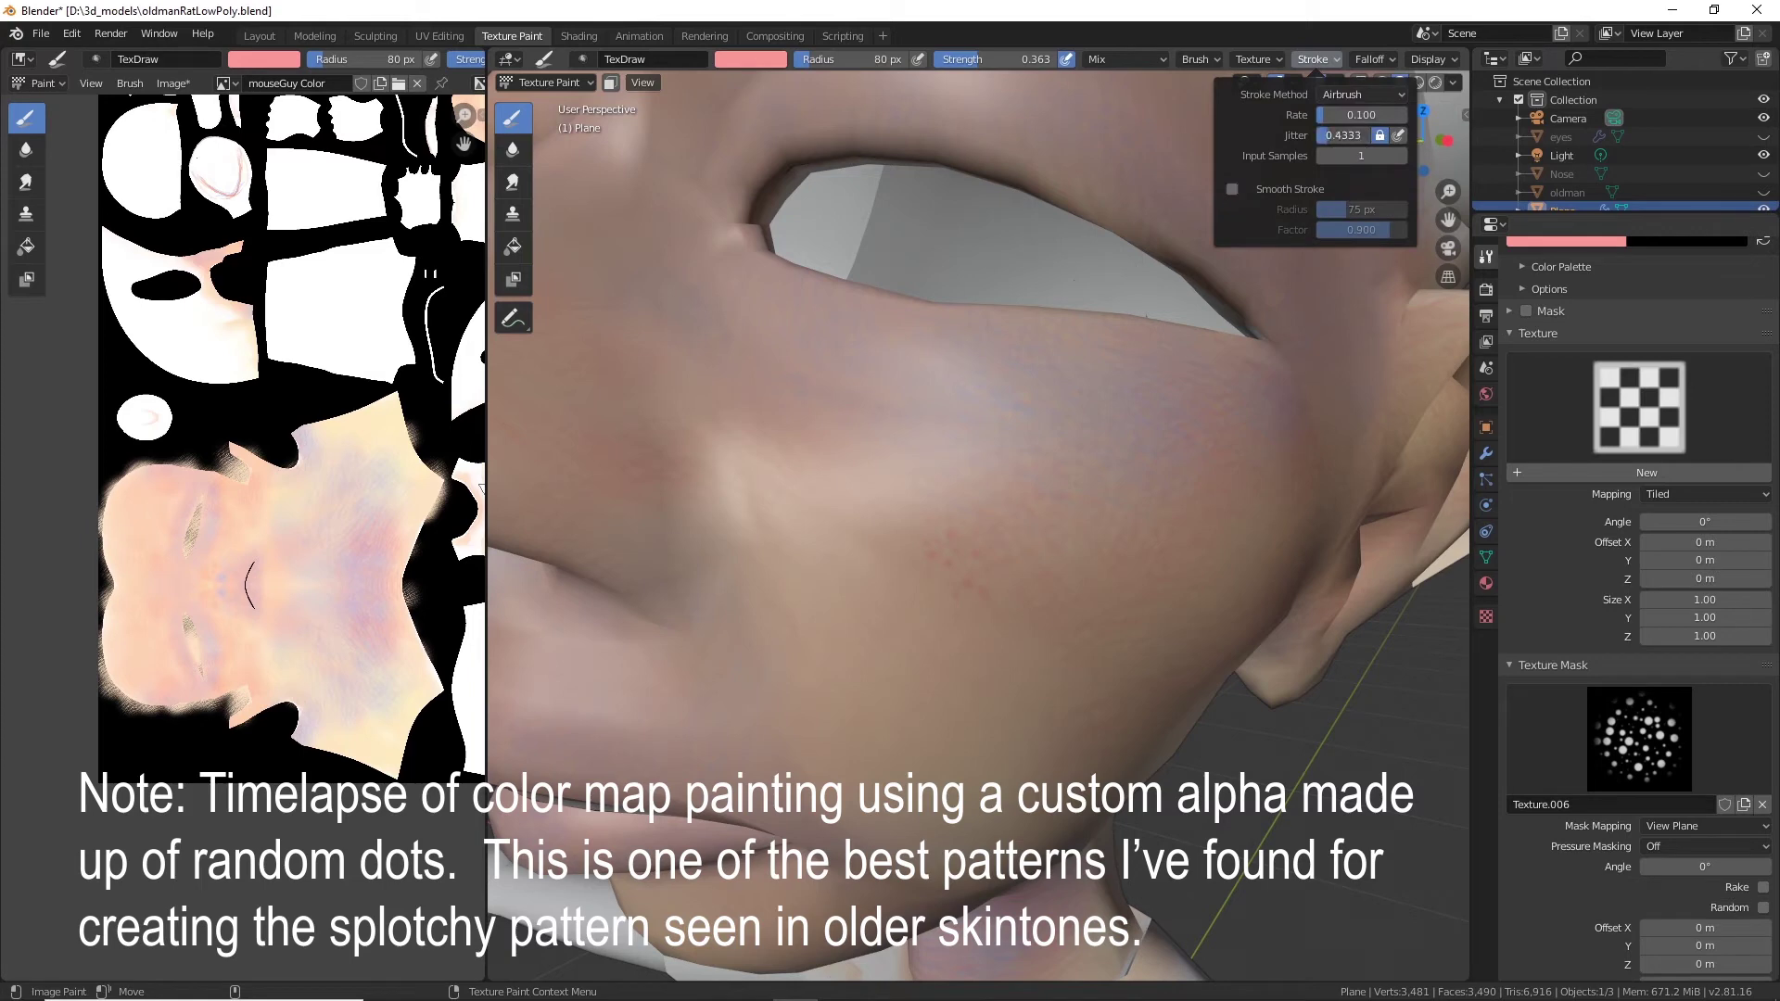
drag(1343, 135, 1381, 135)
click(1338, 58)
Paint salmon-pink speckles across the cheek below the eye.
mouse_move(946, 523)
mouse_down()
mouse_move(1094, 575)
mouse_move(863, 427)
mouse_move(1203, 581)
mouse_up()
mouse_move(1204, 582)
alt+right_down()
mouse_move(1040, 520)
mouse_move(1108, 529)
alt+right_up()
drag(1108, 529, 1104, 469)
mouse_move(934, 510)
alt+mouse_down()
mouse_move(854, 474)
mouse_move(1071, 463)
alt+mouse_up()
alt+drag(1194, 452, 1170, 514)
Shift the brush colour to a stronger salmon red and add denser speckles across the cheek.
click(756, 59)
click(792, 182)
drag(744, 489, 1207, 540)
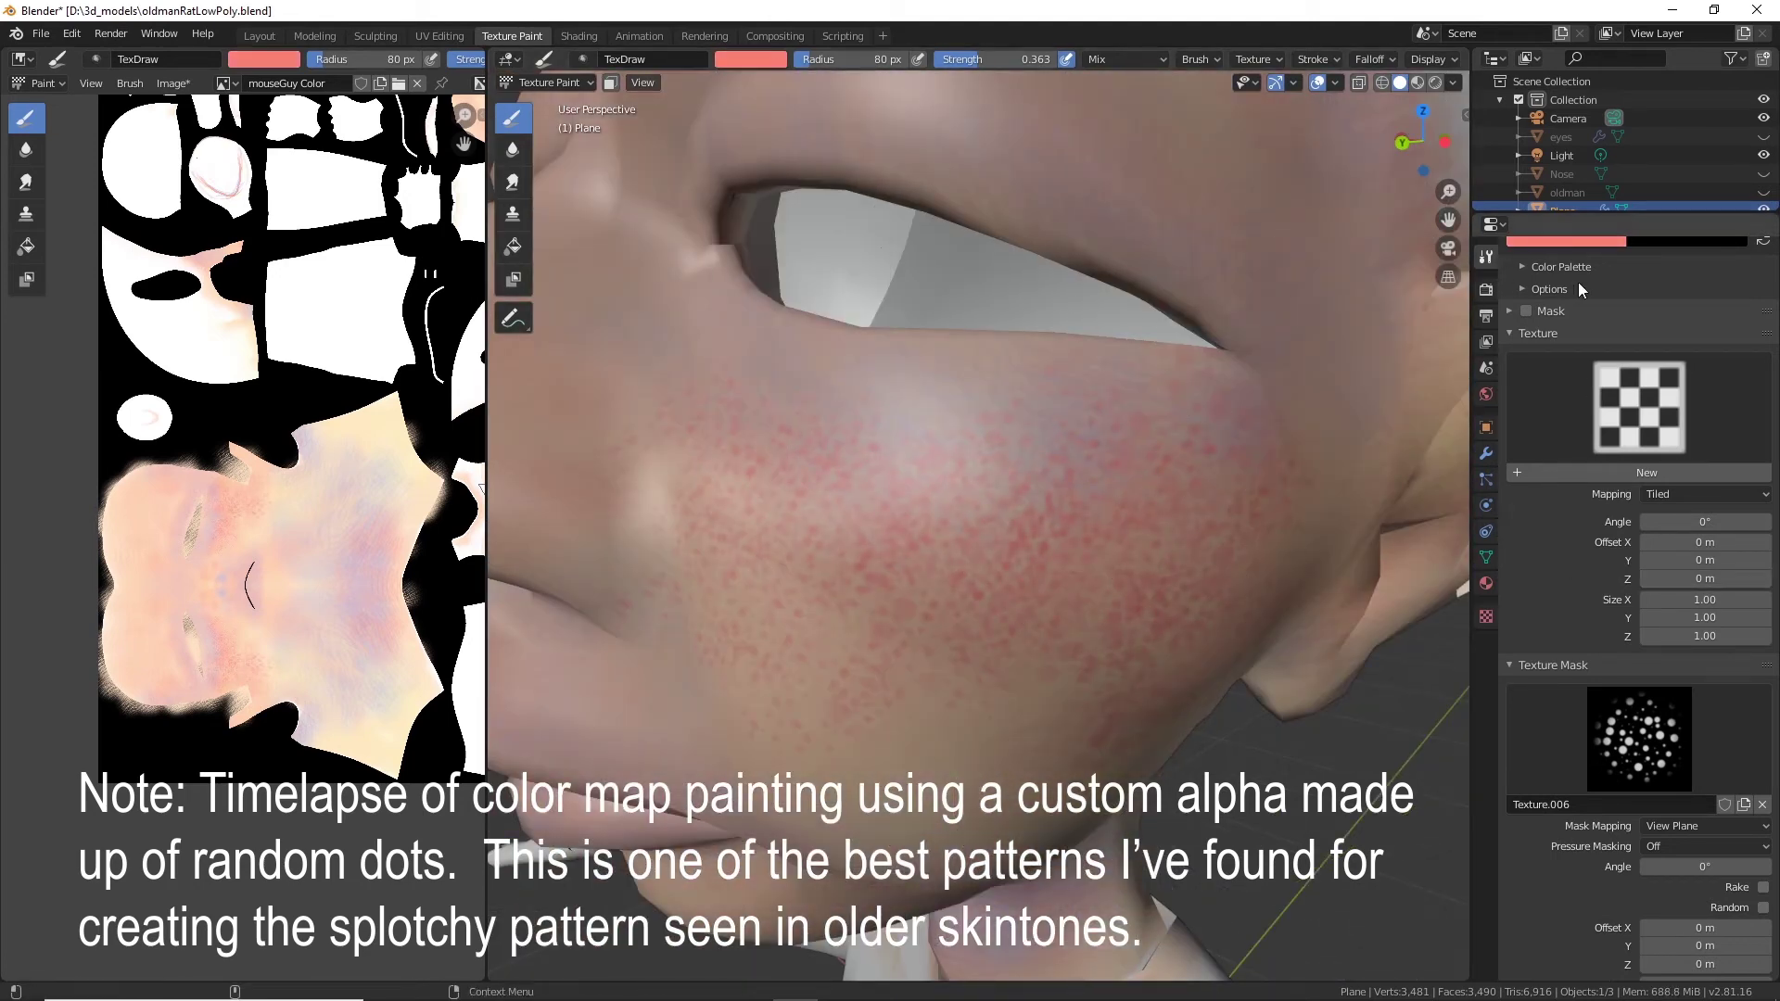
Turn on Random angle for the brush's texture mask.
click(1522, 267)
scroll(1521, 267, up, 5)
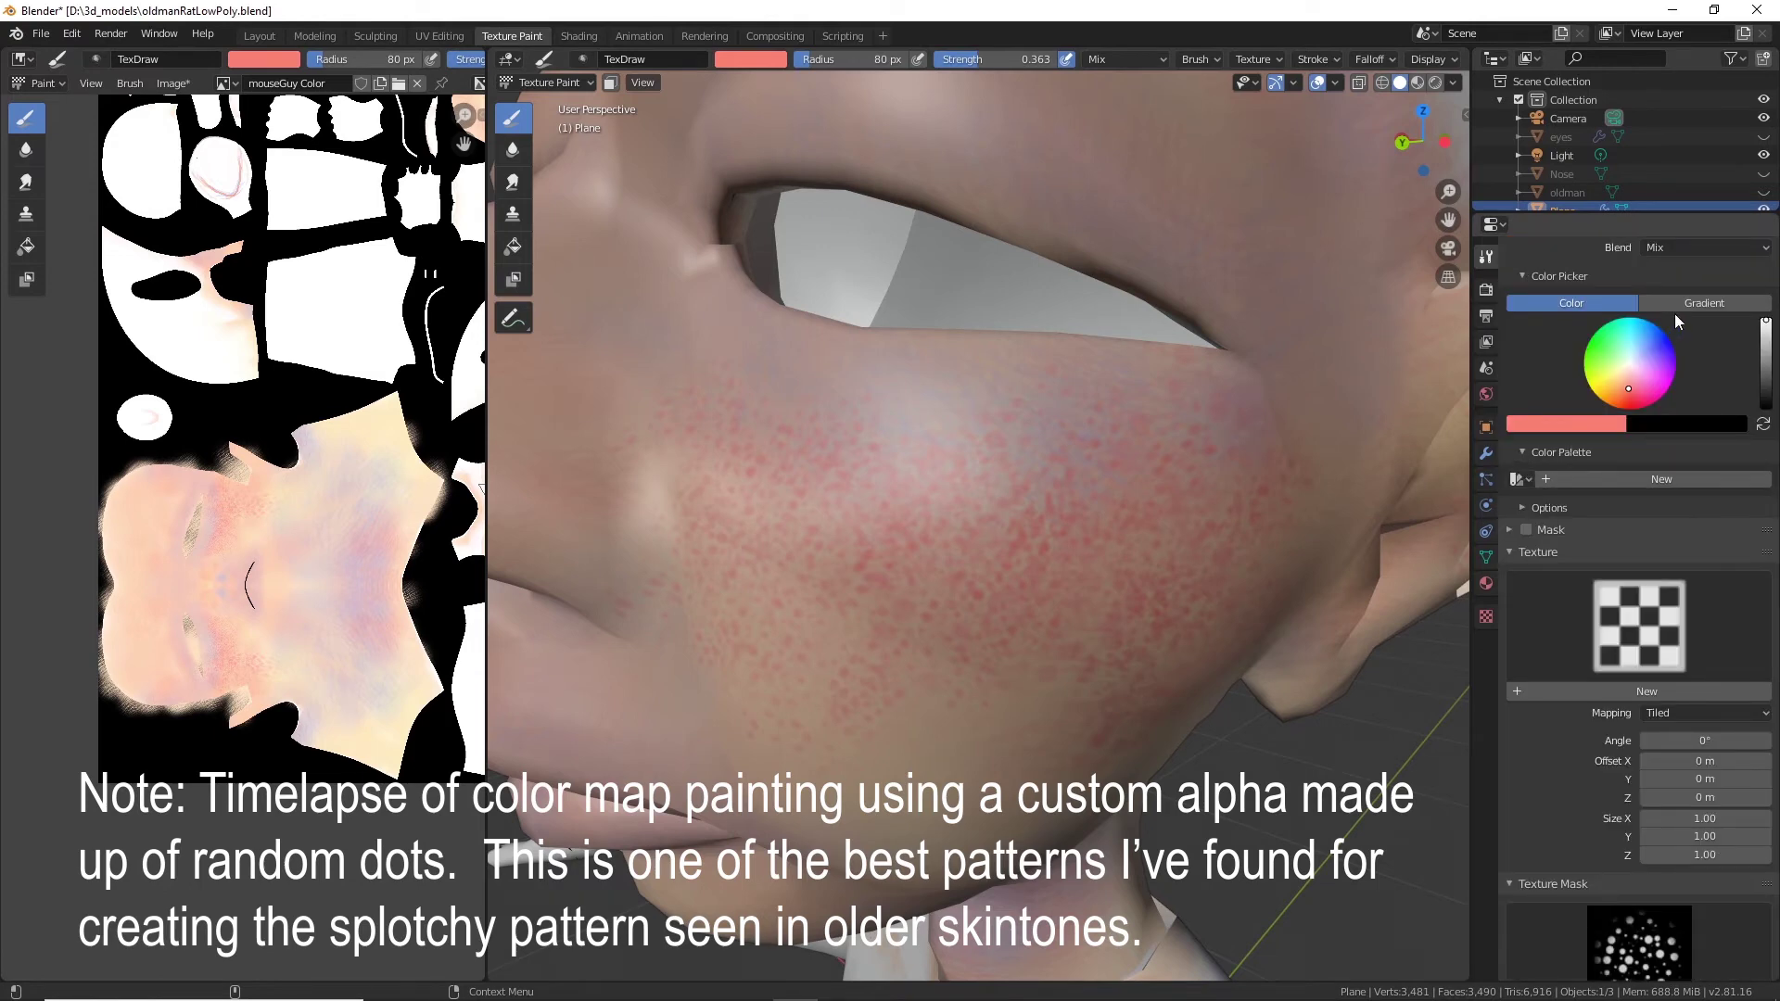
scroll(1520, 557, down, 7)
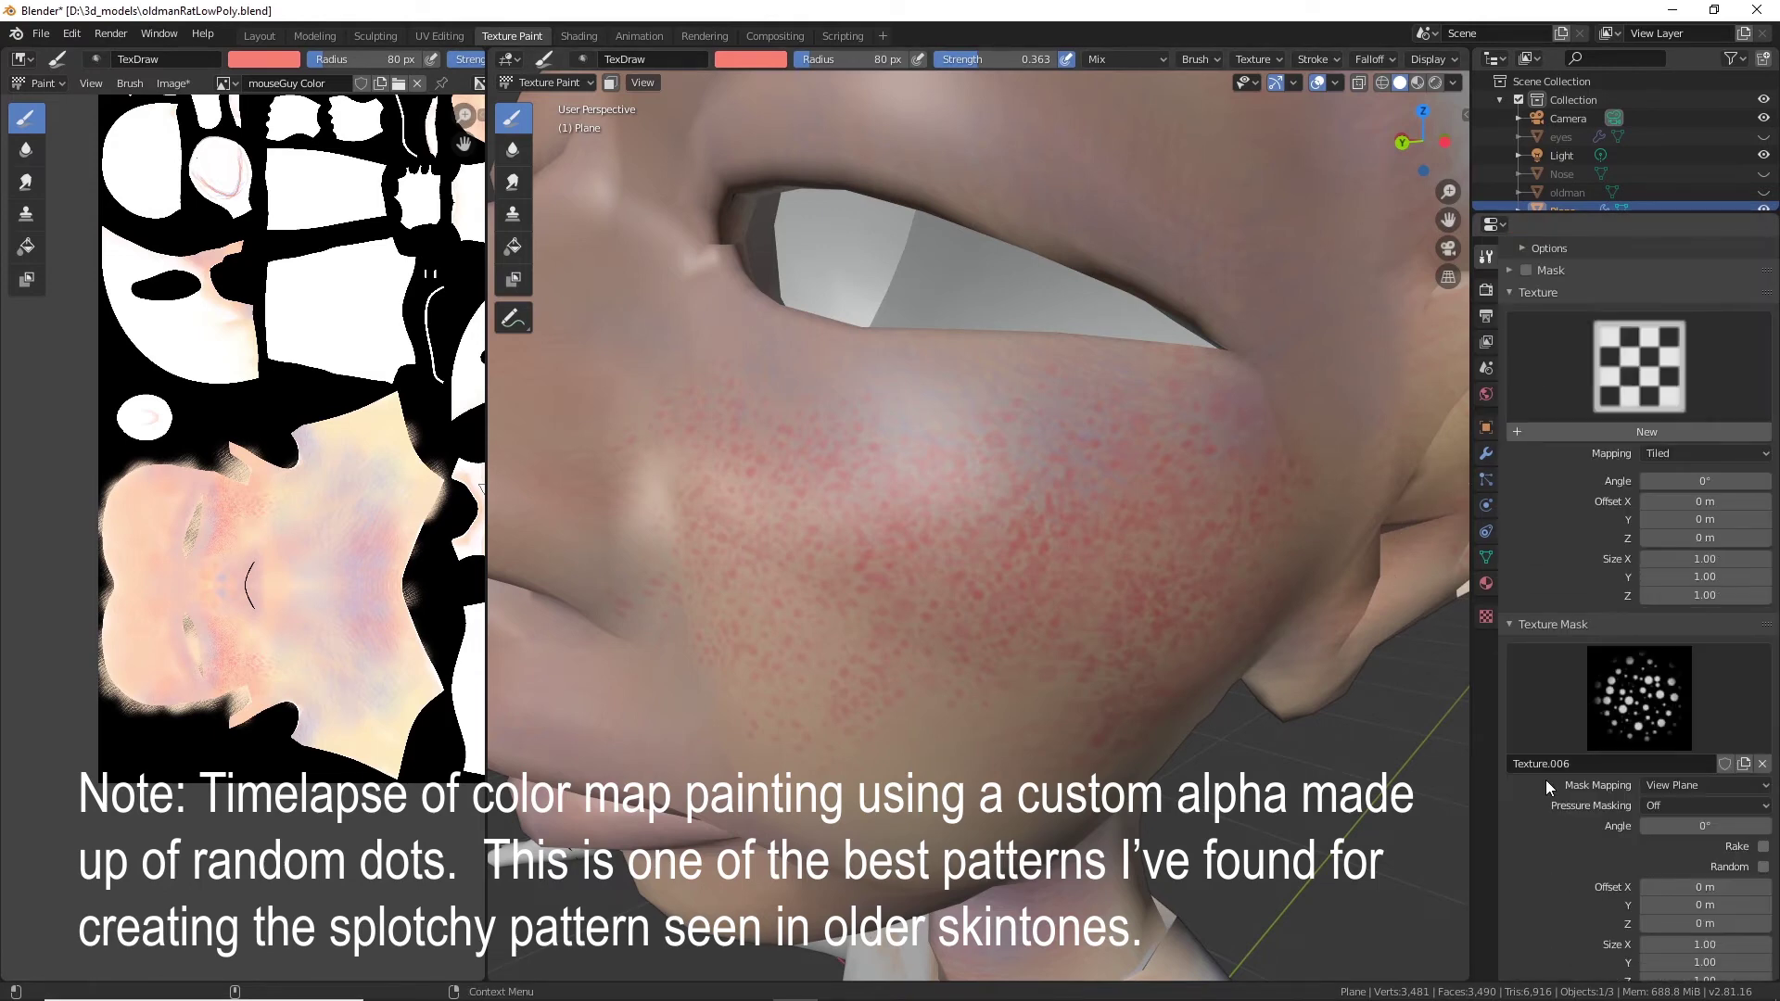
scroll(1539, 863, down, 5)
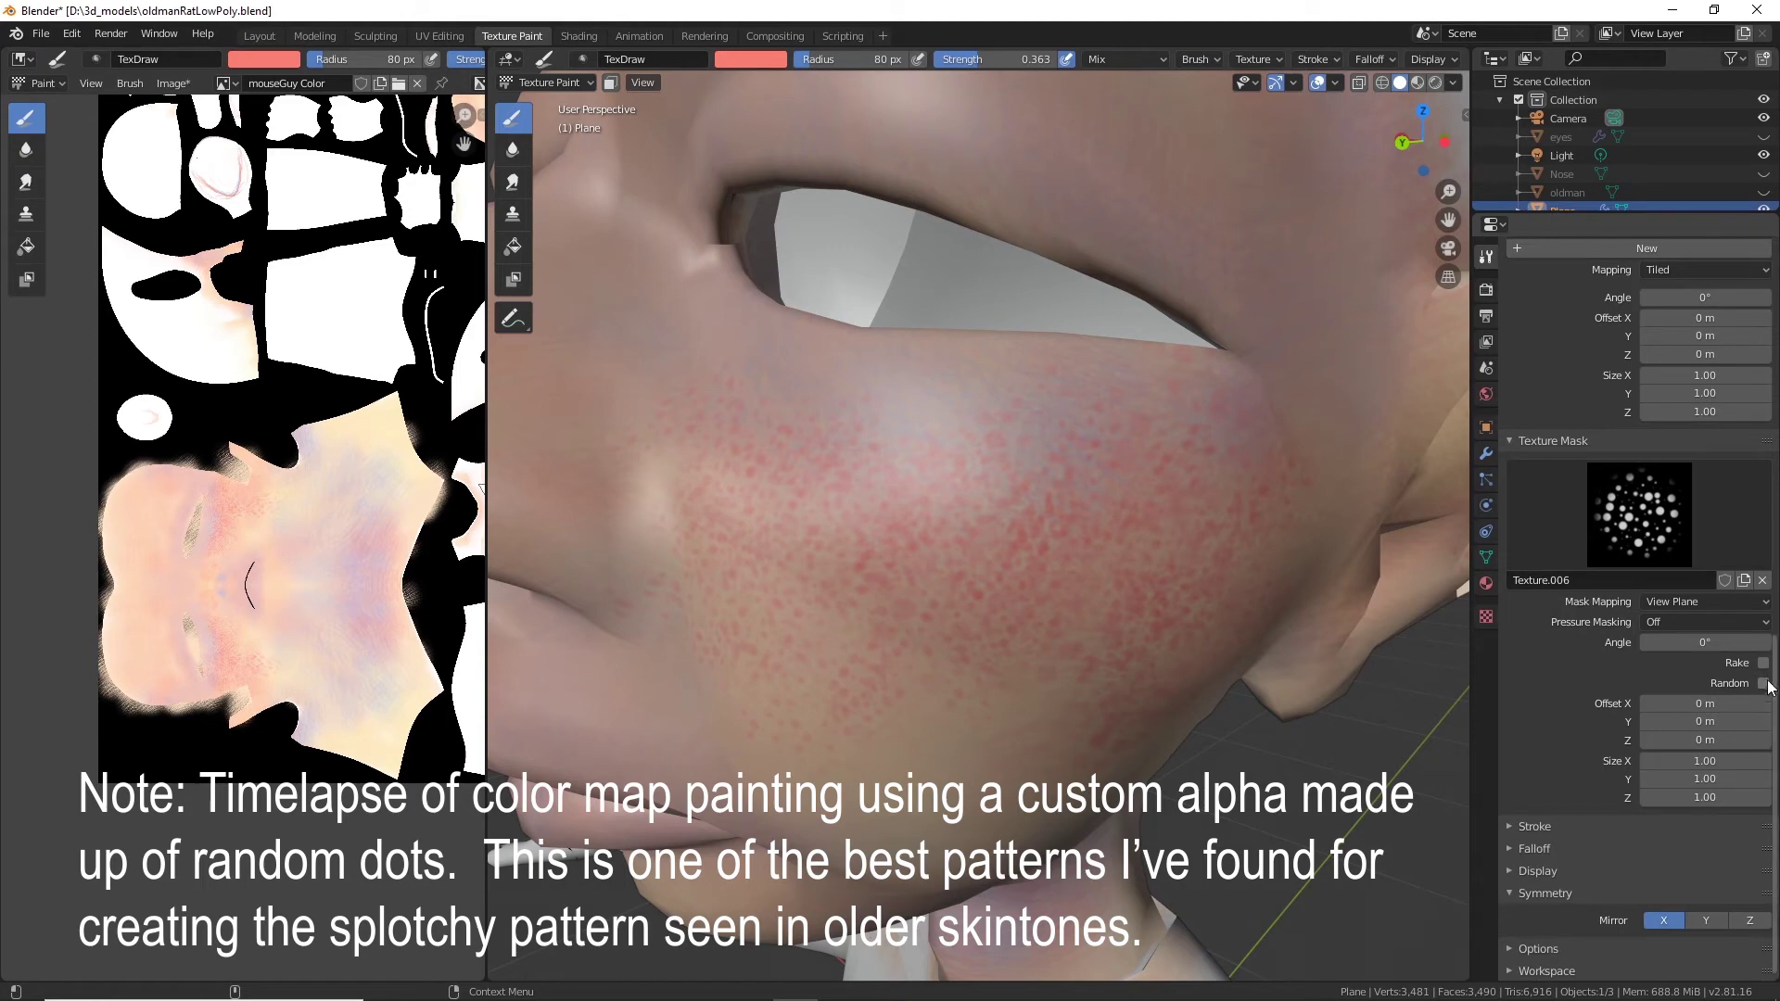
click(1763, 683)
Examine the brush's stroke, symmetry, painting options, external and blend settings.
click(1548, 824)
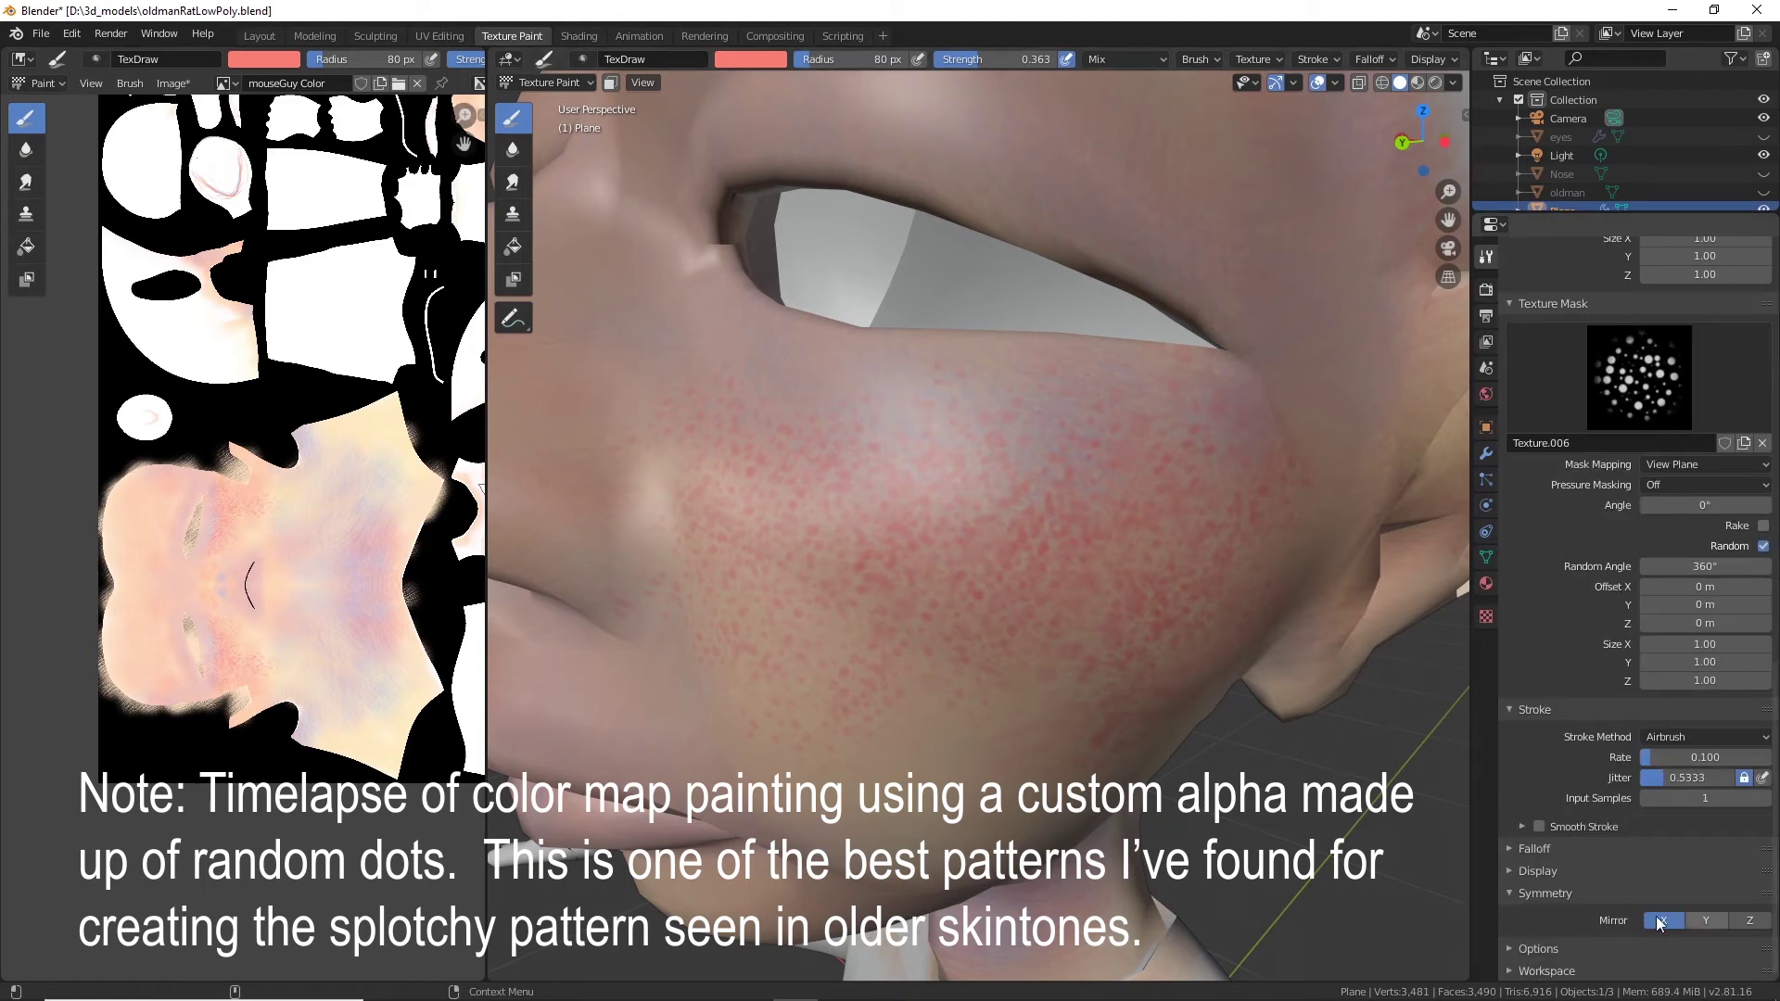
click(1538, 948)
scroll(1614, 881, down, 5)
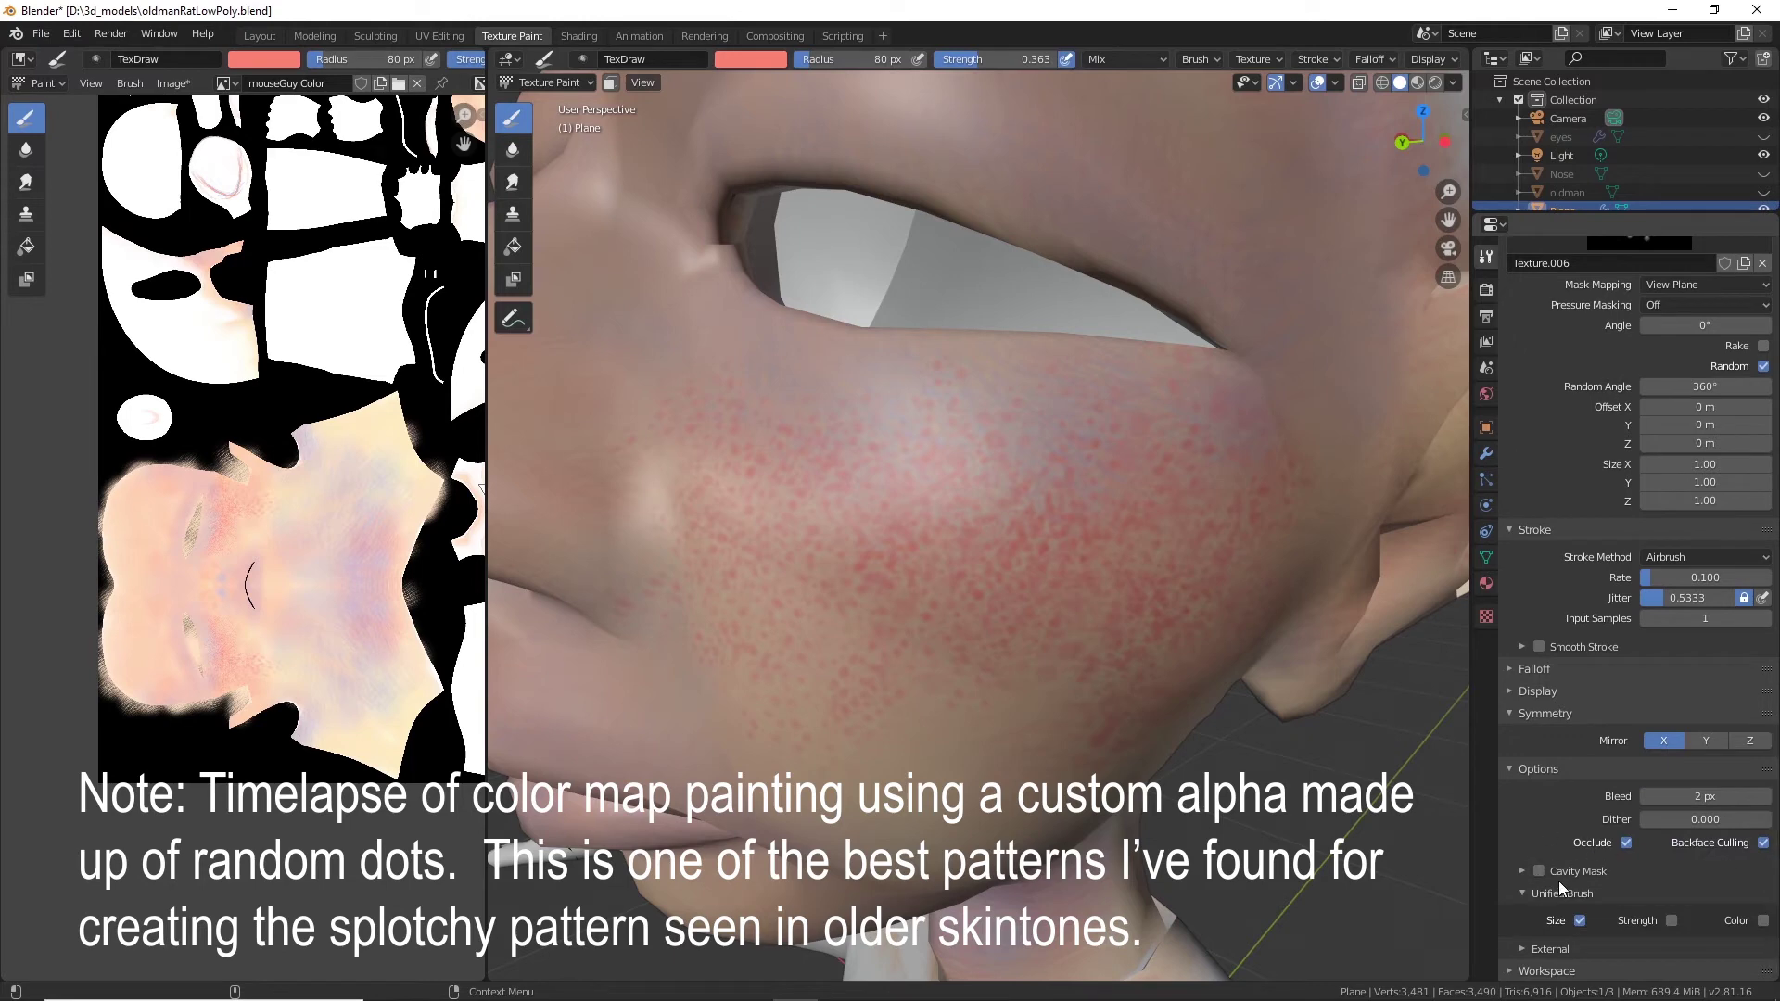
click(1544, 971)
scroll(1562, 840, down, 5)
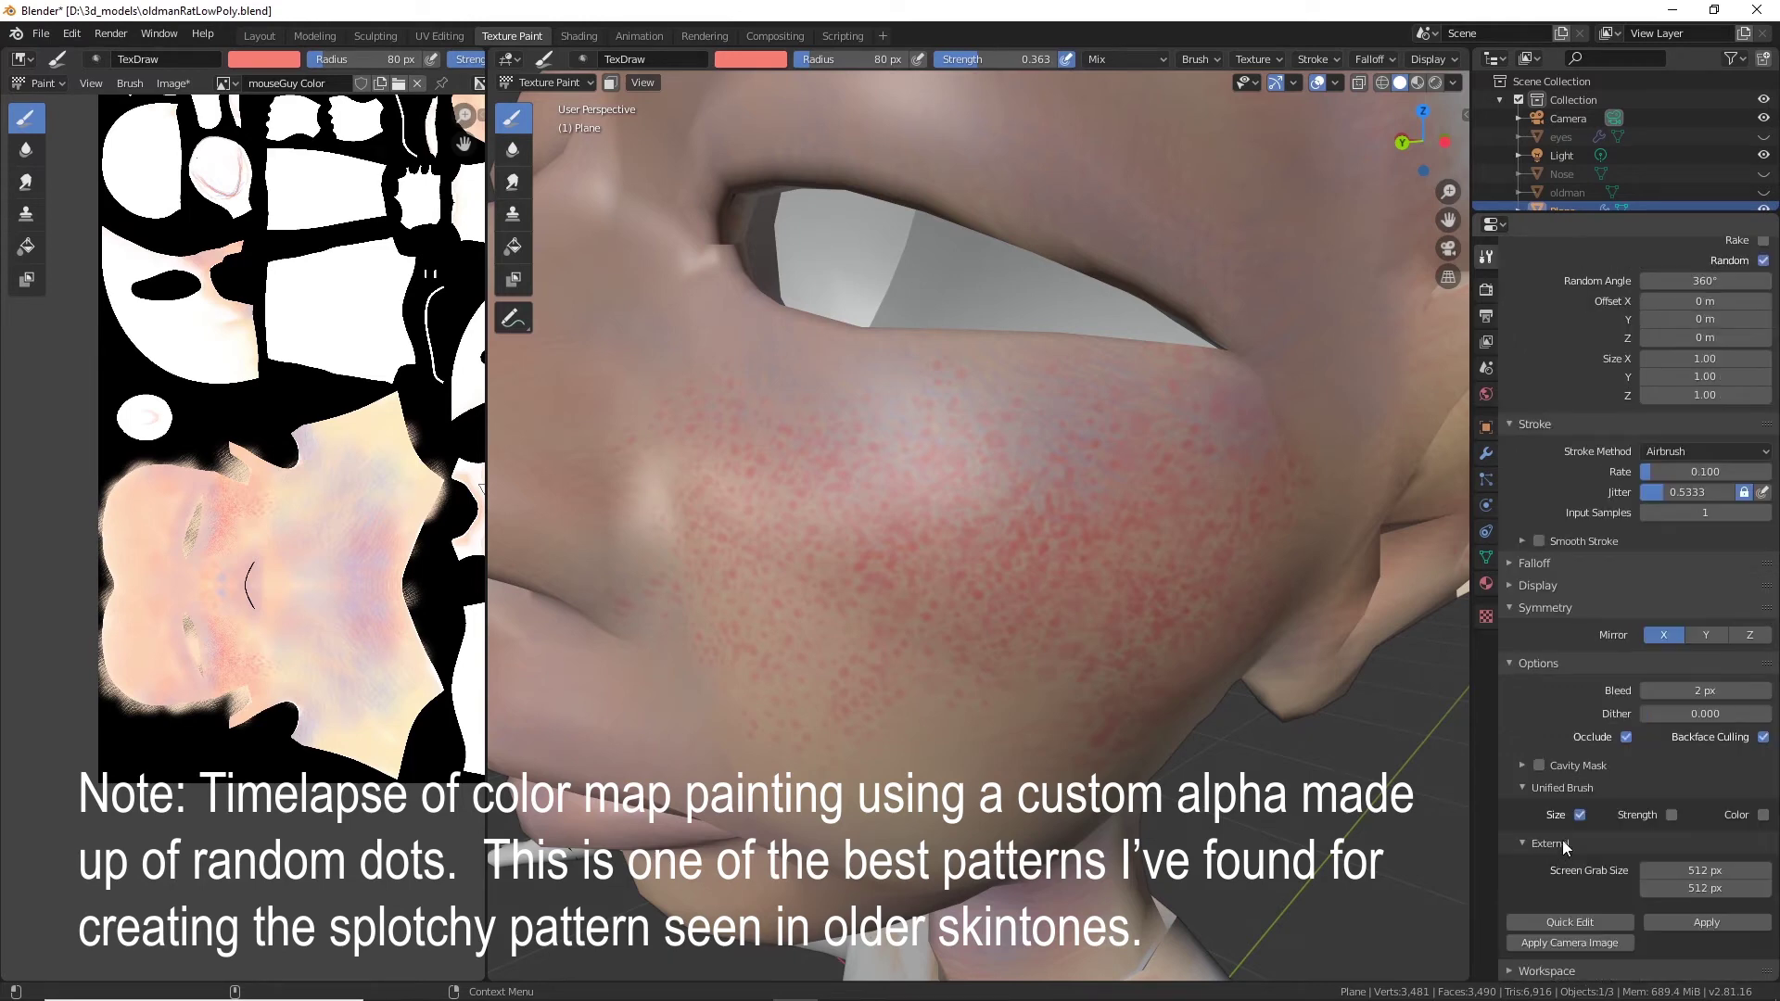
scroll(1529, 755, up, 20)
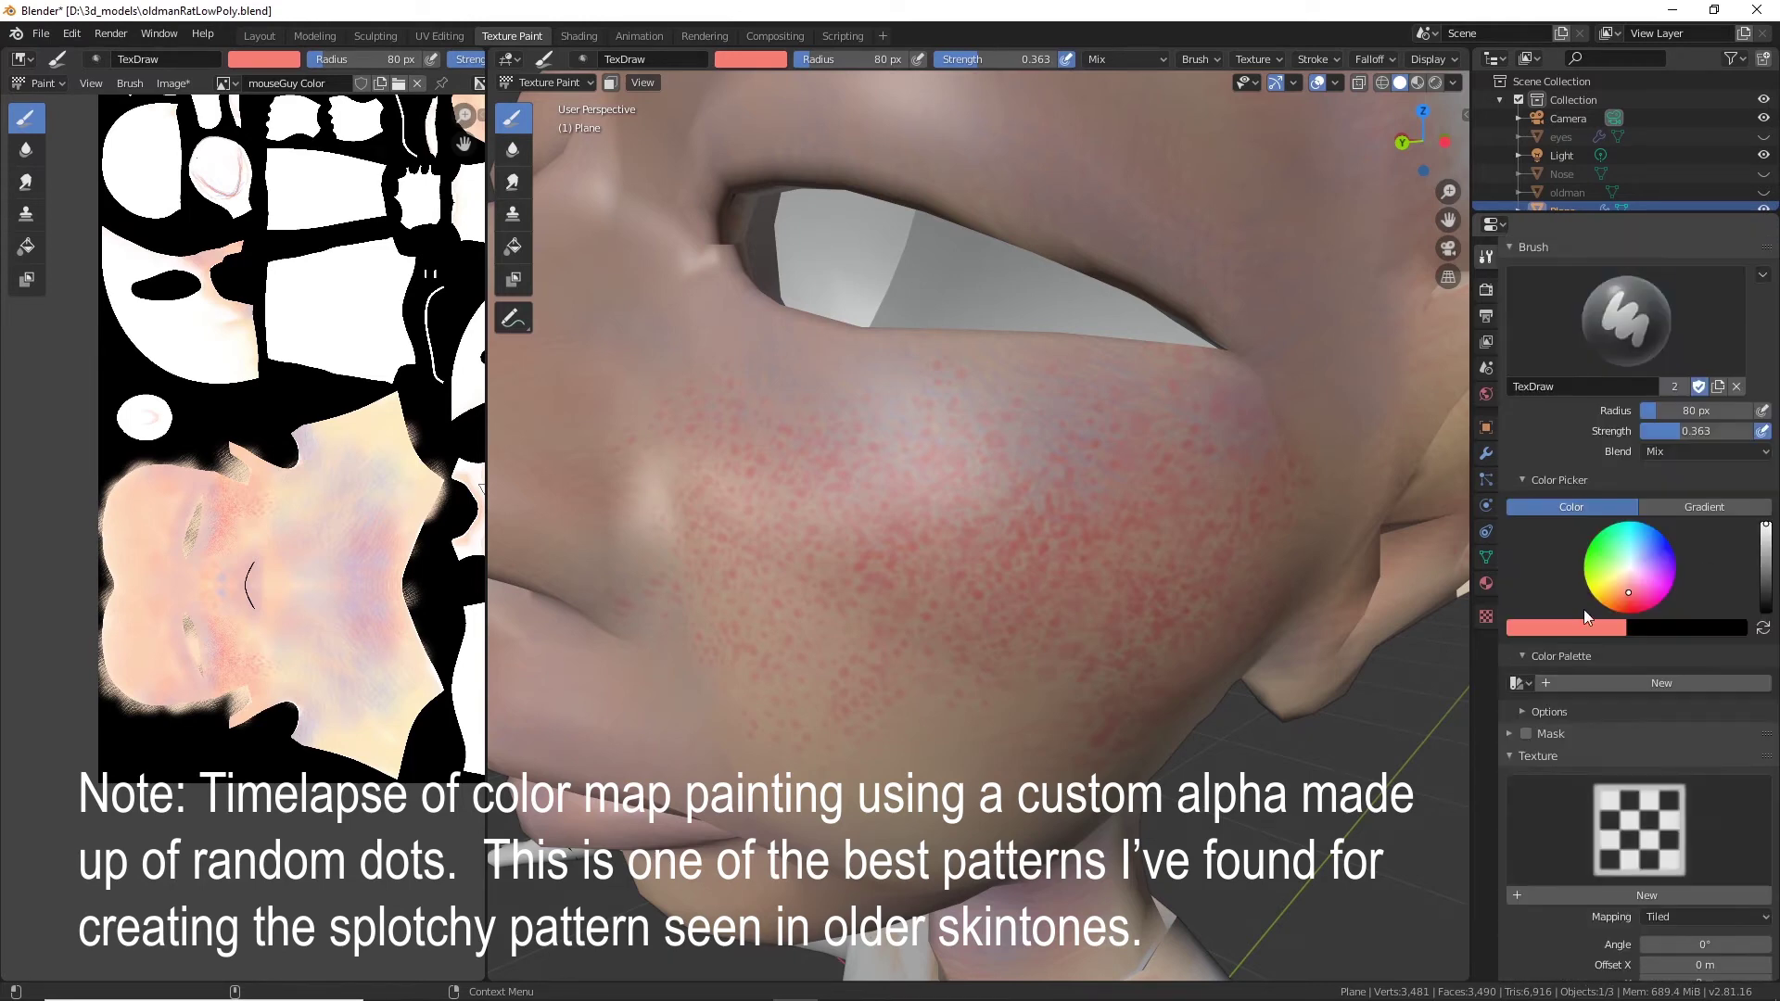
click(1689, 450)
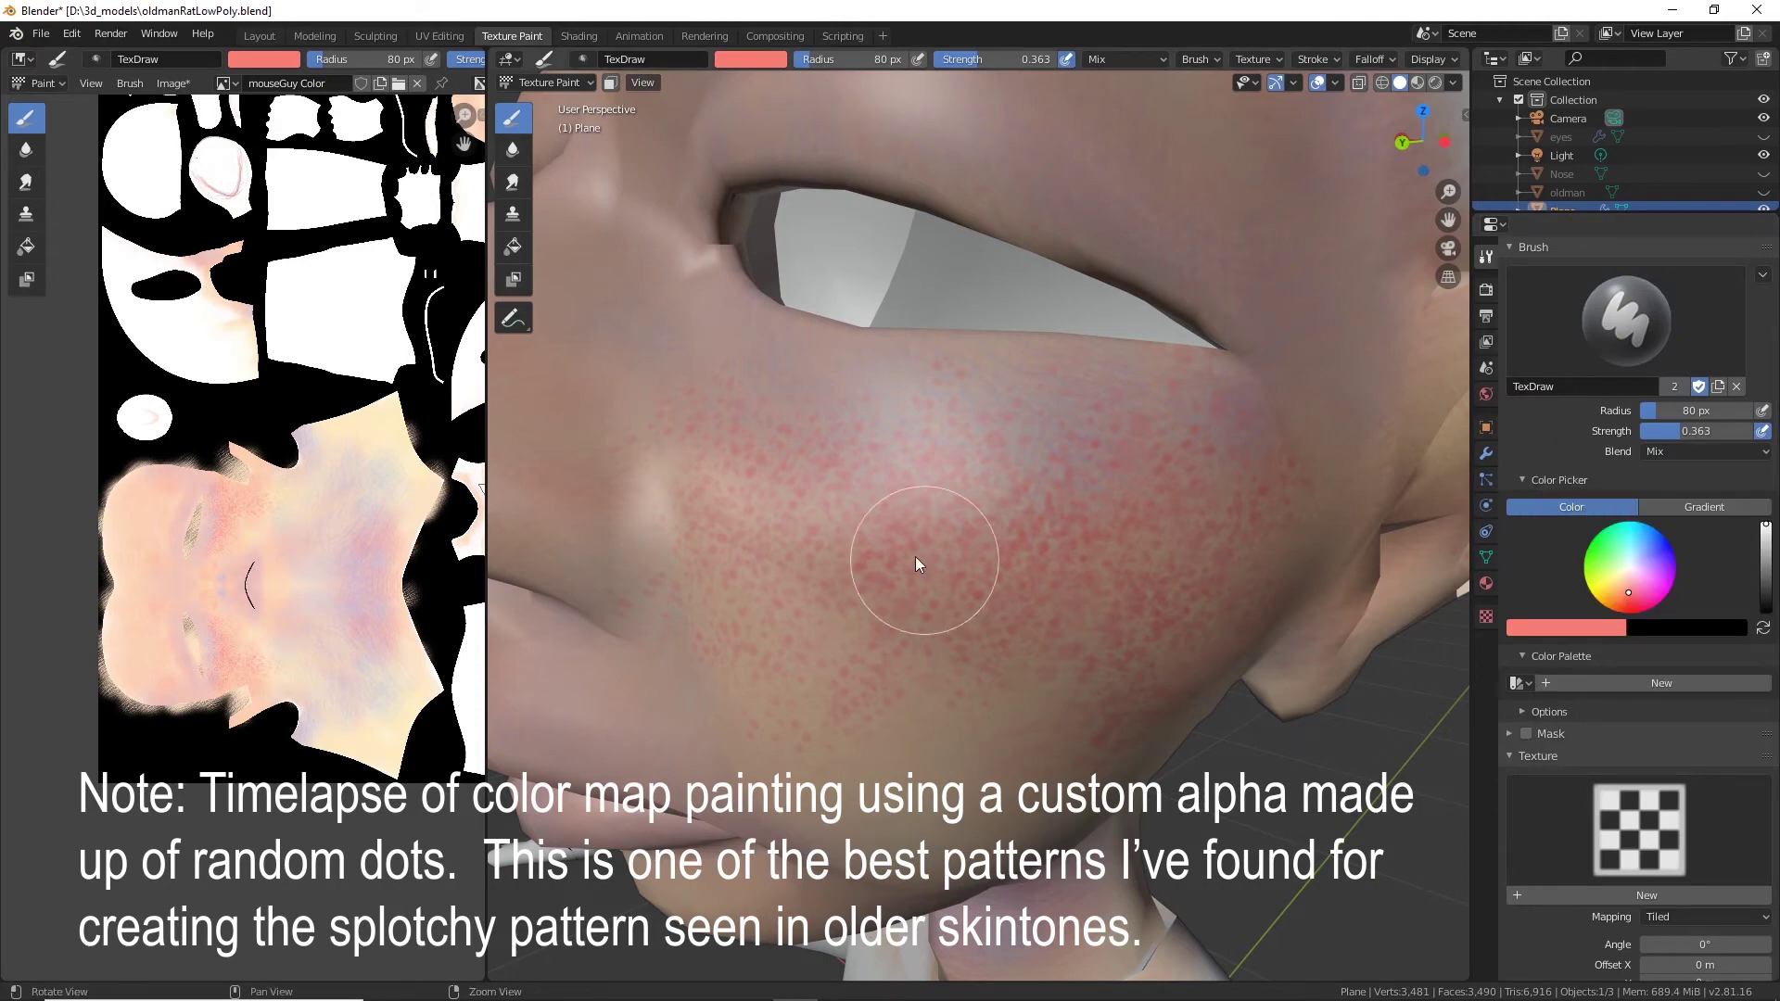
Paint more salmon-red speckles over the cheek with the randomly rotated mask.
middle_drag(915, 556, 1133, 597)
drag(1070, 703, 1257, 625)
scroll(1258, 624, down, 2)
mouse_move(1258, 625)
shift+middle_down()
mouse_move(1122, 515)
mouse_move(797, 549)
shift+middle_up()
Turn off X mirroring for painting.
scroll(1641, 837, down, 20)
scroll(1641, 837, down, 2)
click(1662, 741)
click(1515, 714)
click(1517, 751)
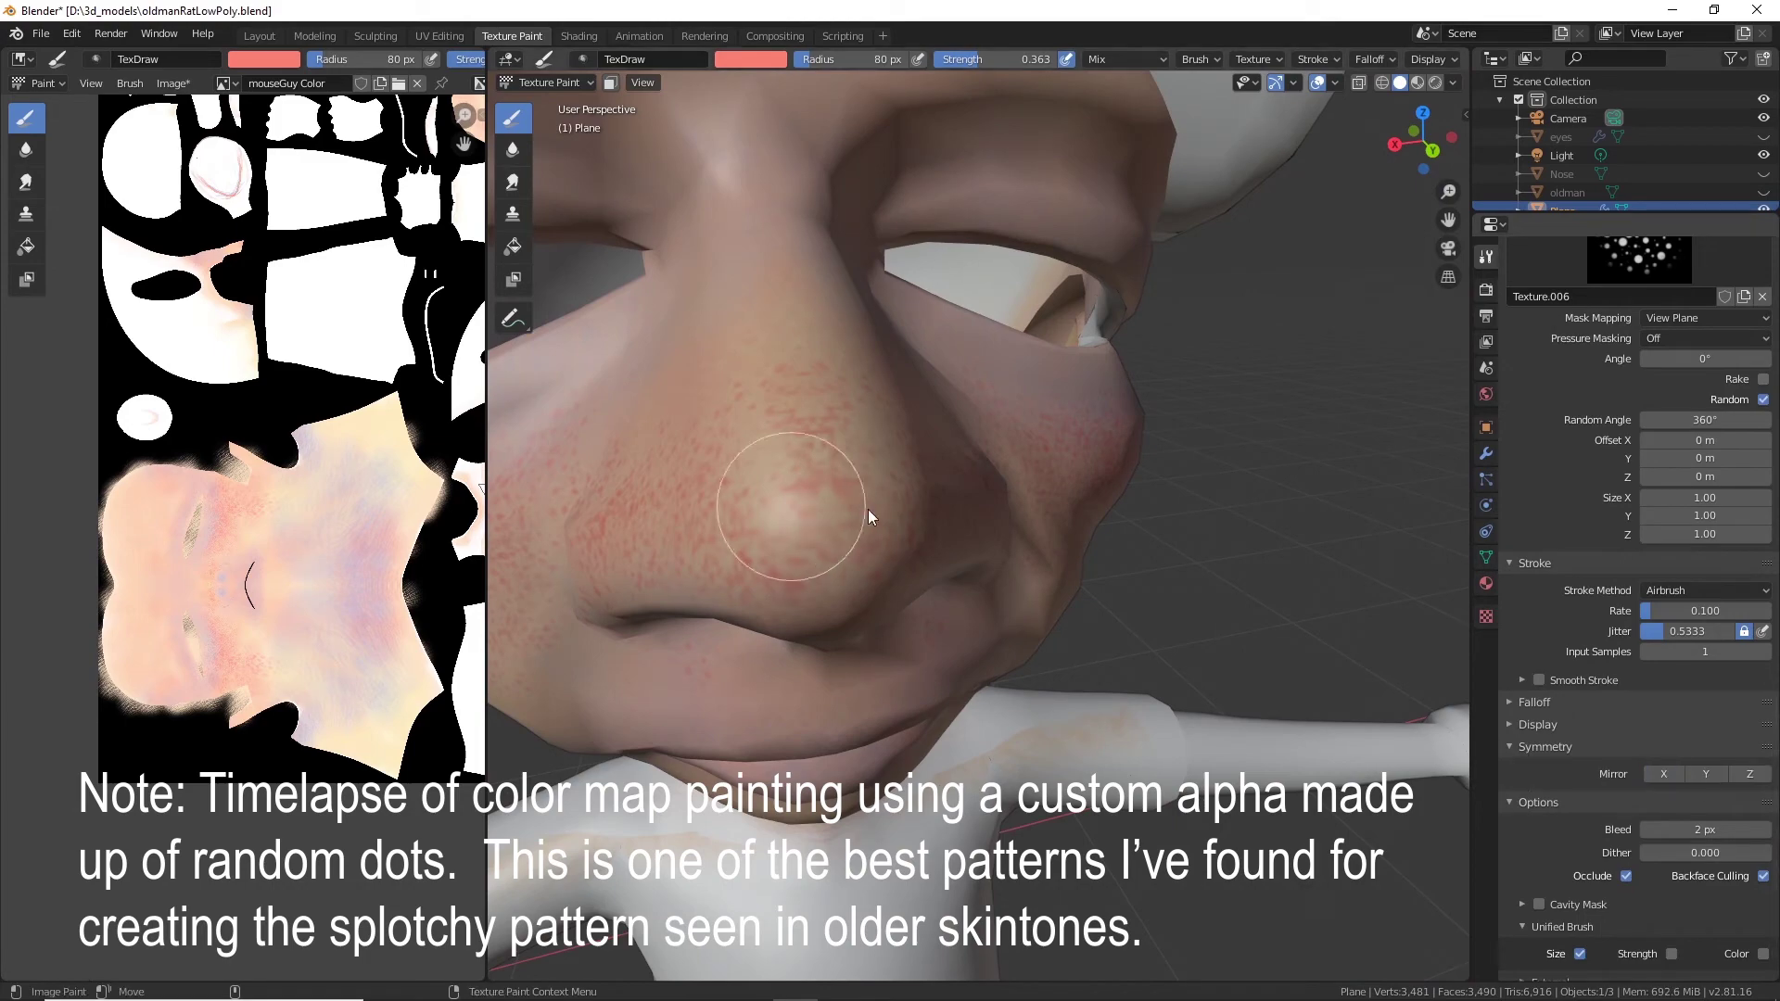
Paint salmon-red speckles over the tip and side of the nose.
drag(868, 509, 844, 453)
middle_drag(844, 453, 788, 332)
mouse_move(769, 269)
middle_down()
mouse_move(640, 366)
mouse_move(937, 450)
mouse_move(1010, 505)
middle_up()
scroll(1020, 491, up, 2)
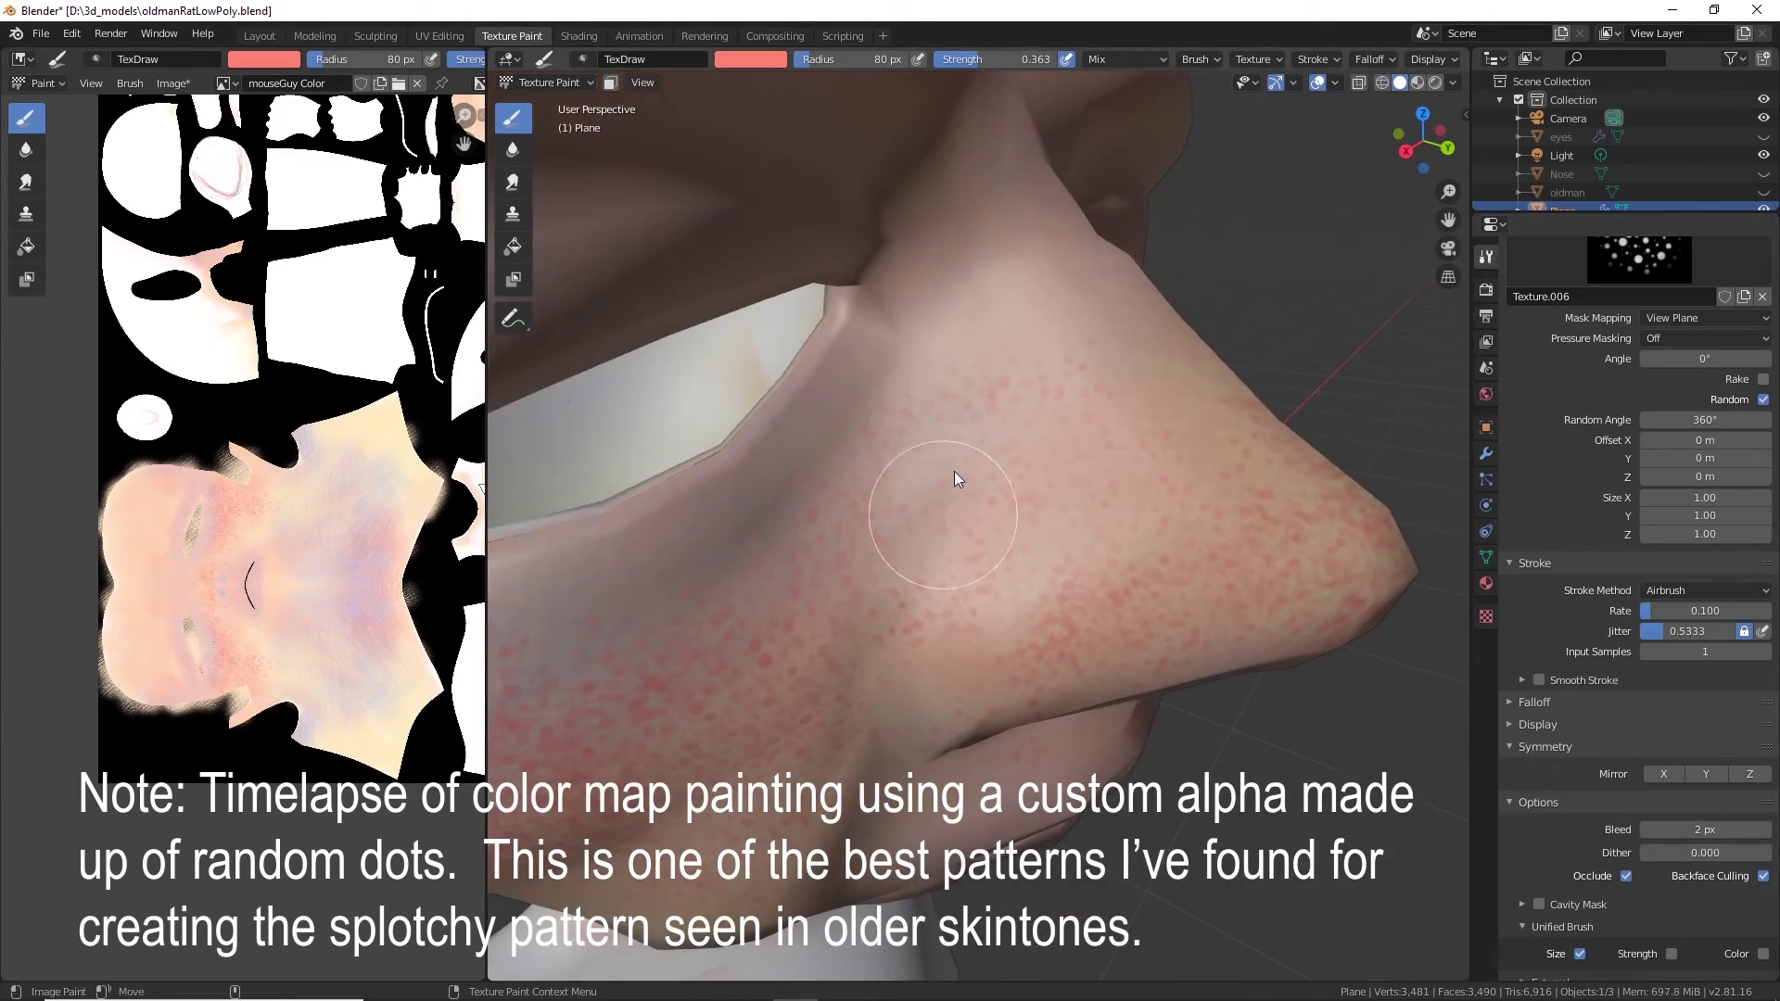
Extend the salmon-red speckles around the nostril and the underside of the nose.
middle_drag(1127, 423, 821, 598)
drag(797, 501, 753, 466)
middle_drag(752, 466, 893, 473)
scroll(893, 473, up, 3)
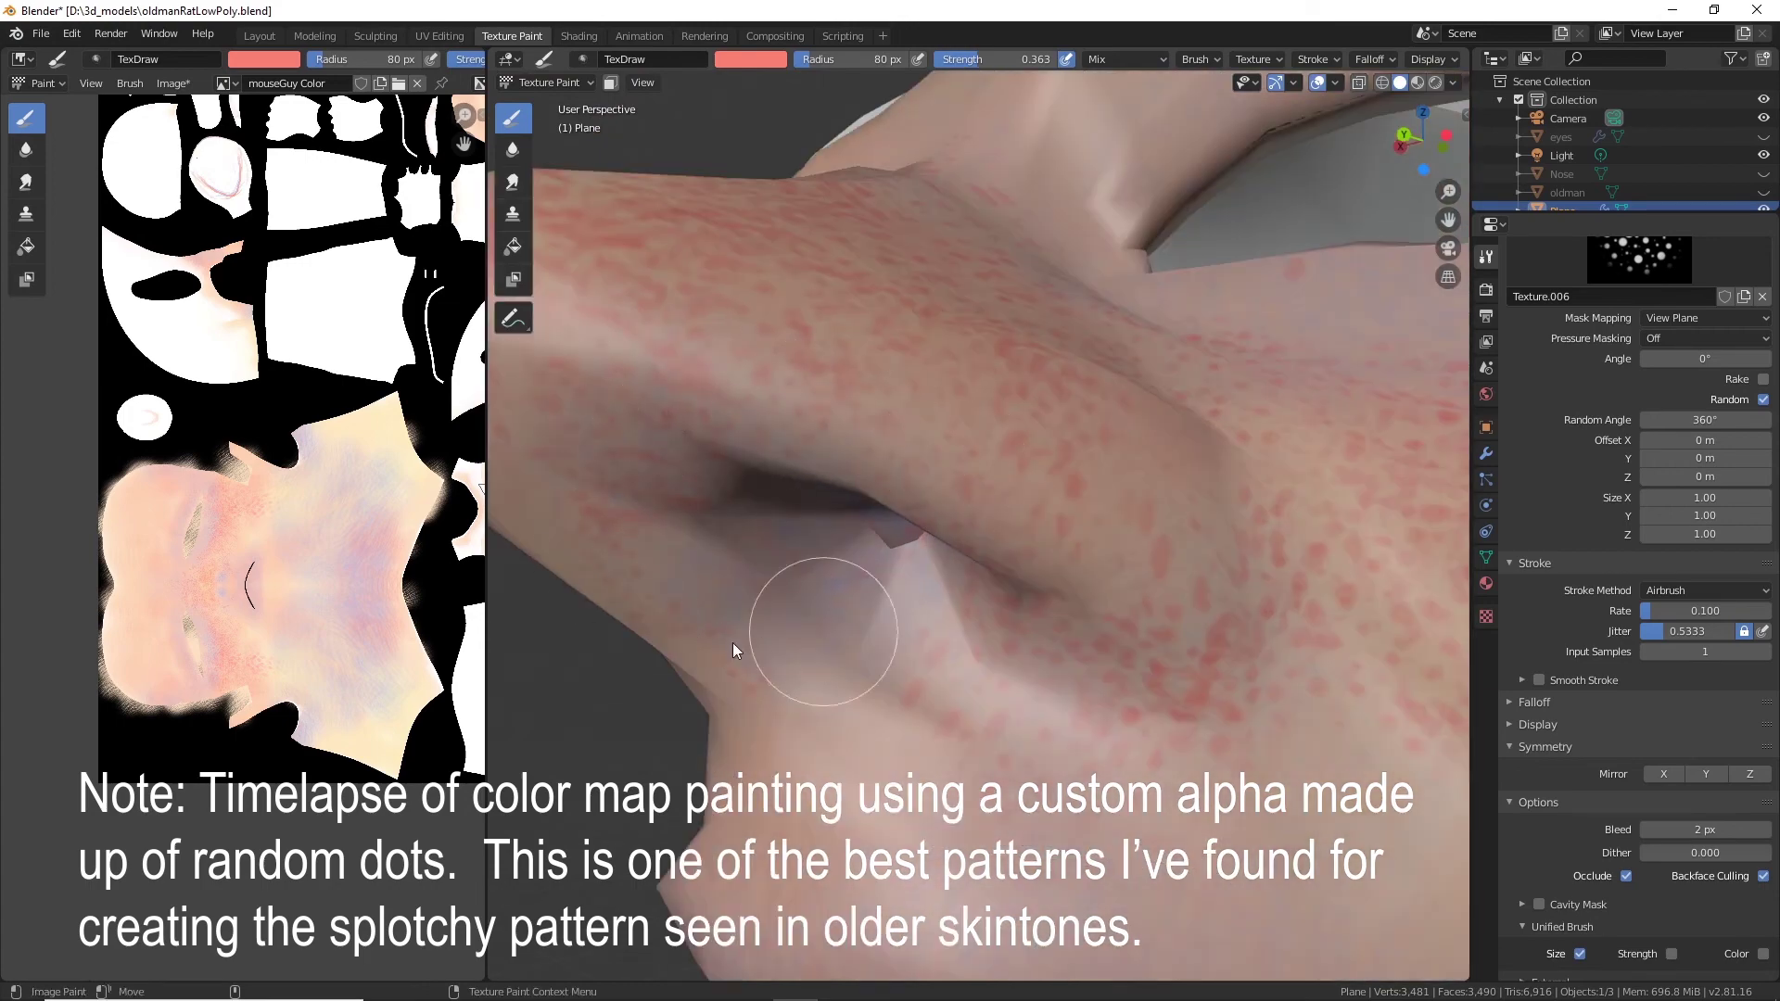
Paint salmon-red speckles along the side of the nose, above the upper lip and over the lips.
middle_drag(893, 675, 946, 563)
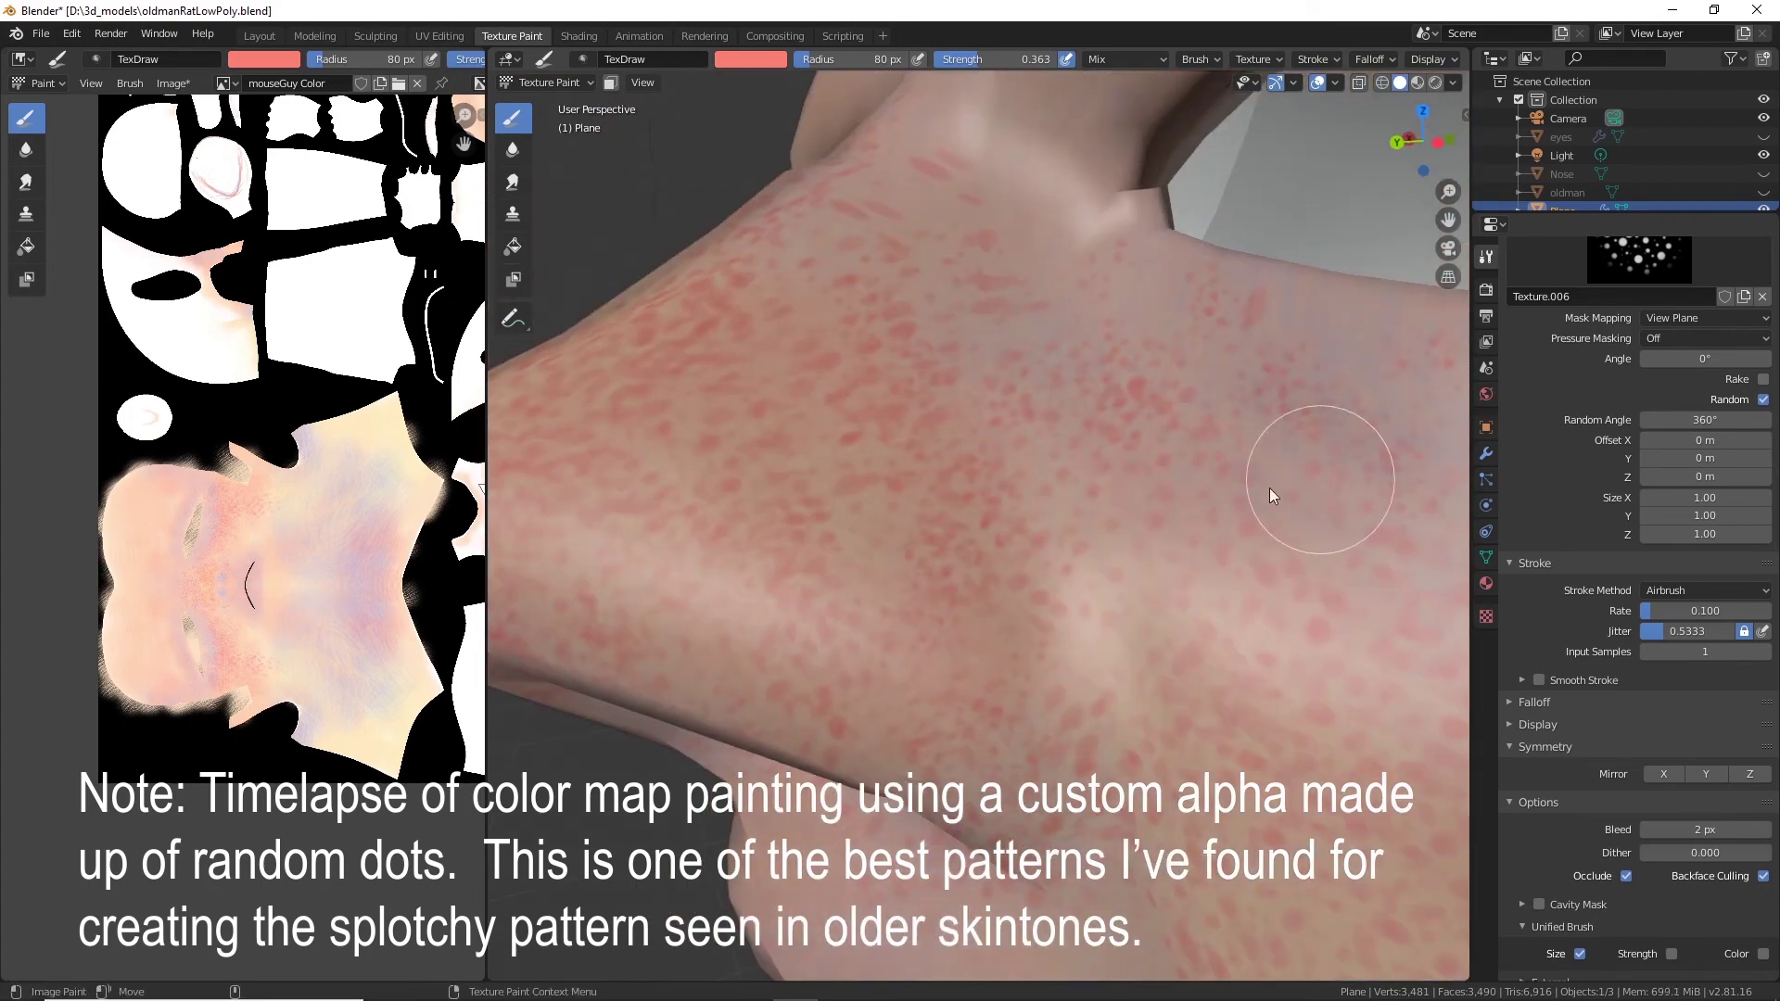
mouse_move(1271, 488)
middle_down()
mouse_move(1110, 480)
mouse_move(1011, 682)
mouse_move(1155, 502)
middle_up()
scroll(1155, 502, up, 2)
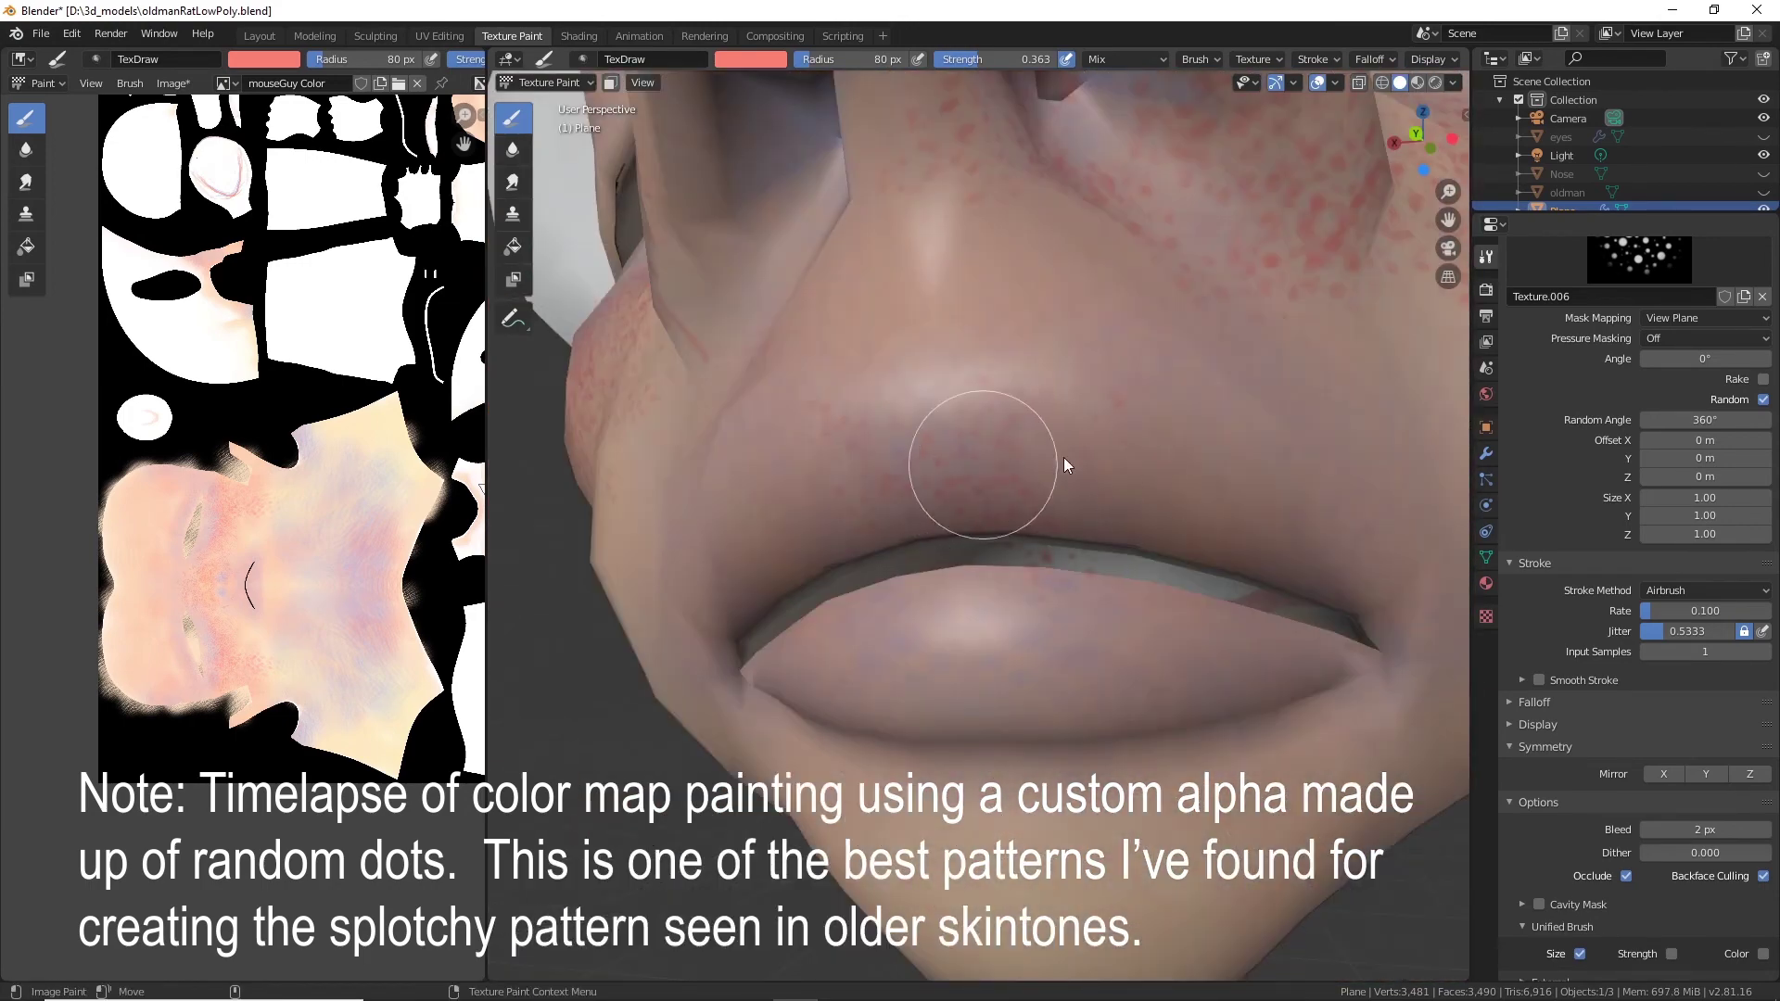
mouse_move(1023, 657)
middle_down()
mouse_move(1082, 714)
mouse_move(1184, 588)
middle_up()
drag(1184, 588, 1282, 605)
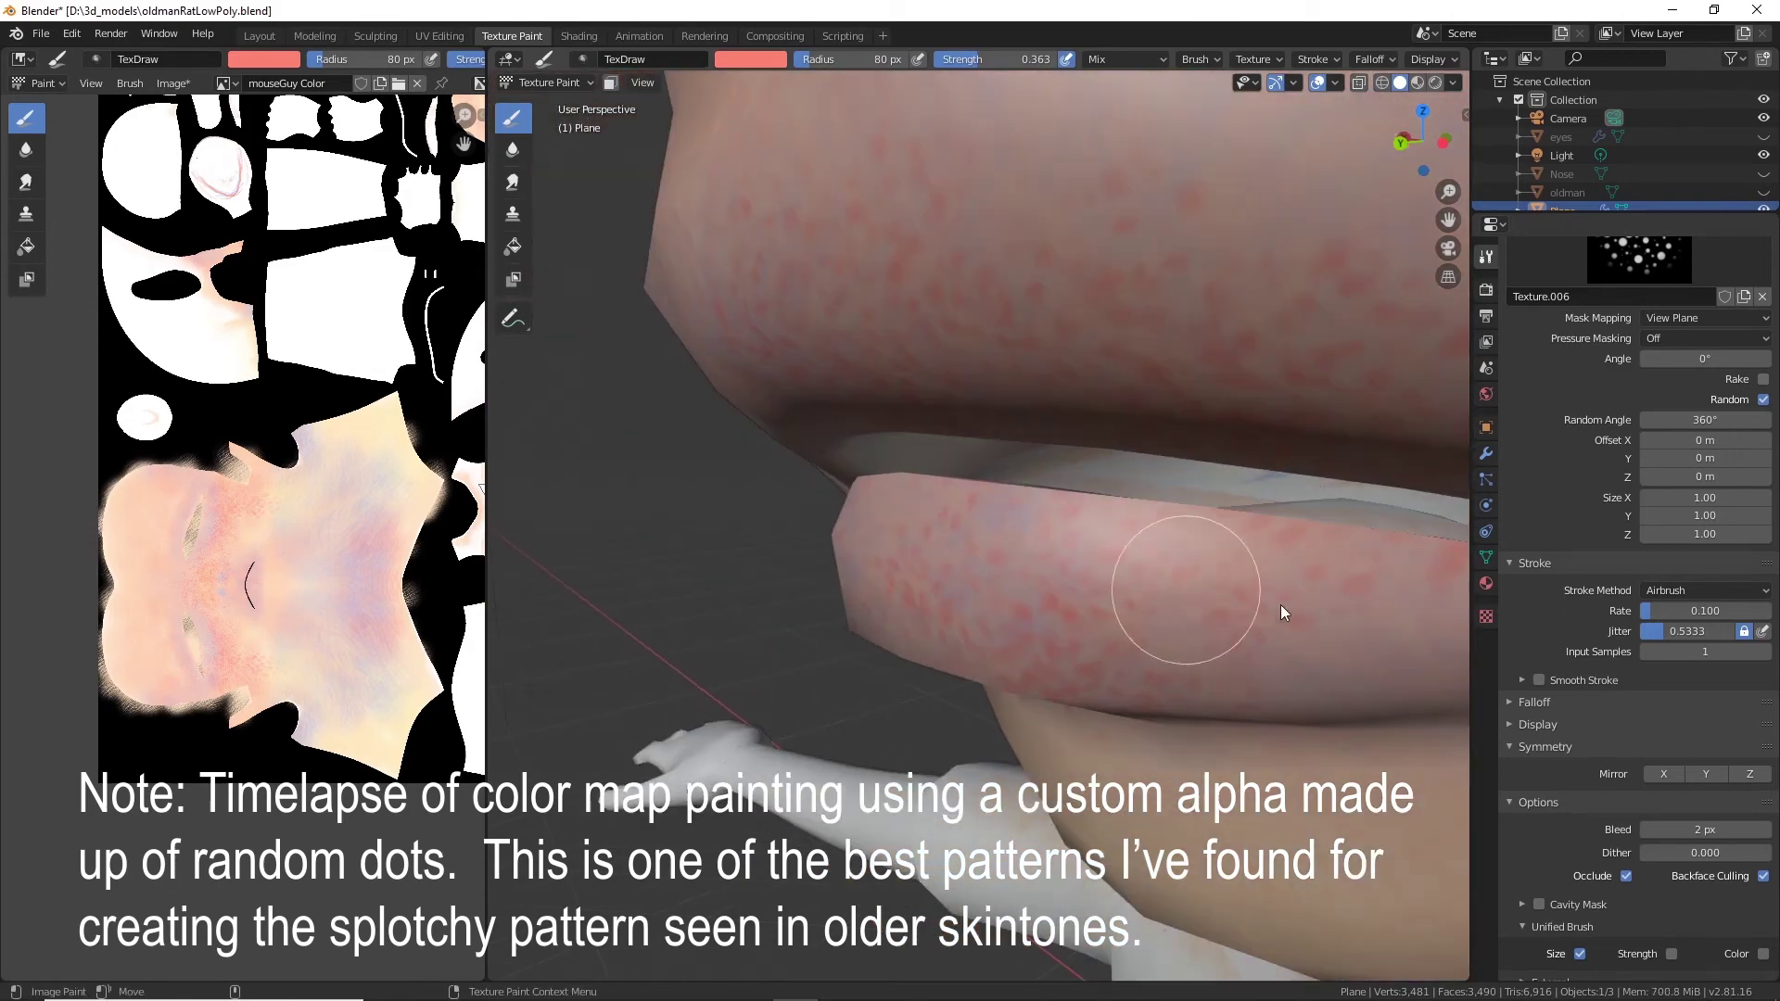
Extend the salmon-red speckles across the lips, the mouth corner and the skin just below the lower lip.
middle_drag(1282, 604, 1100, 543)
mouse_move(1100, 543)
mouse_down()
mouse_move(966, 542)
mouse_move(920, 576)
mouse_move(1309, 509)
mouse_up()
mouse_move(1309, 509)
middle_down()
mouse_move(1278, 489)
mouse_move(1184, 207)
middle_up()
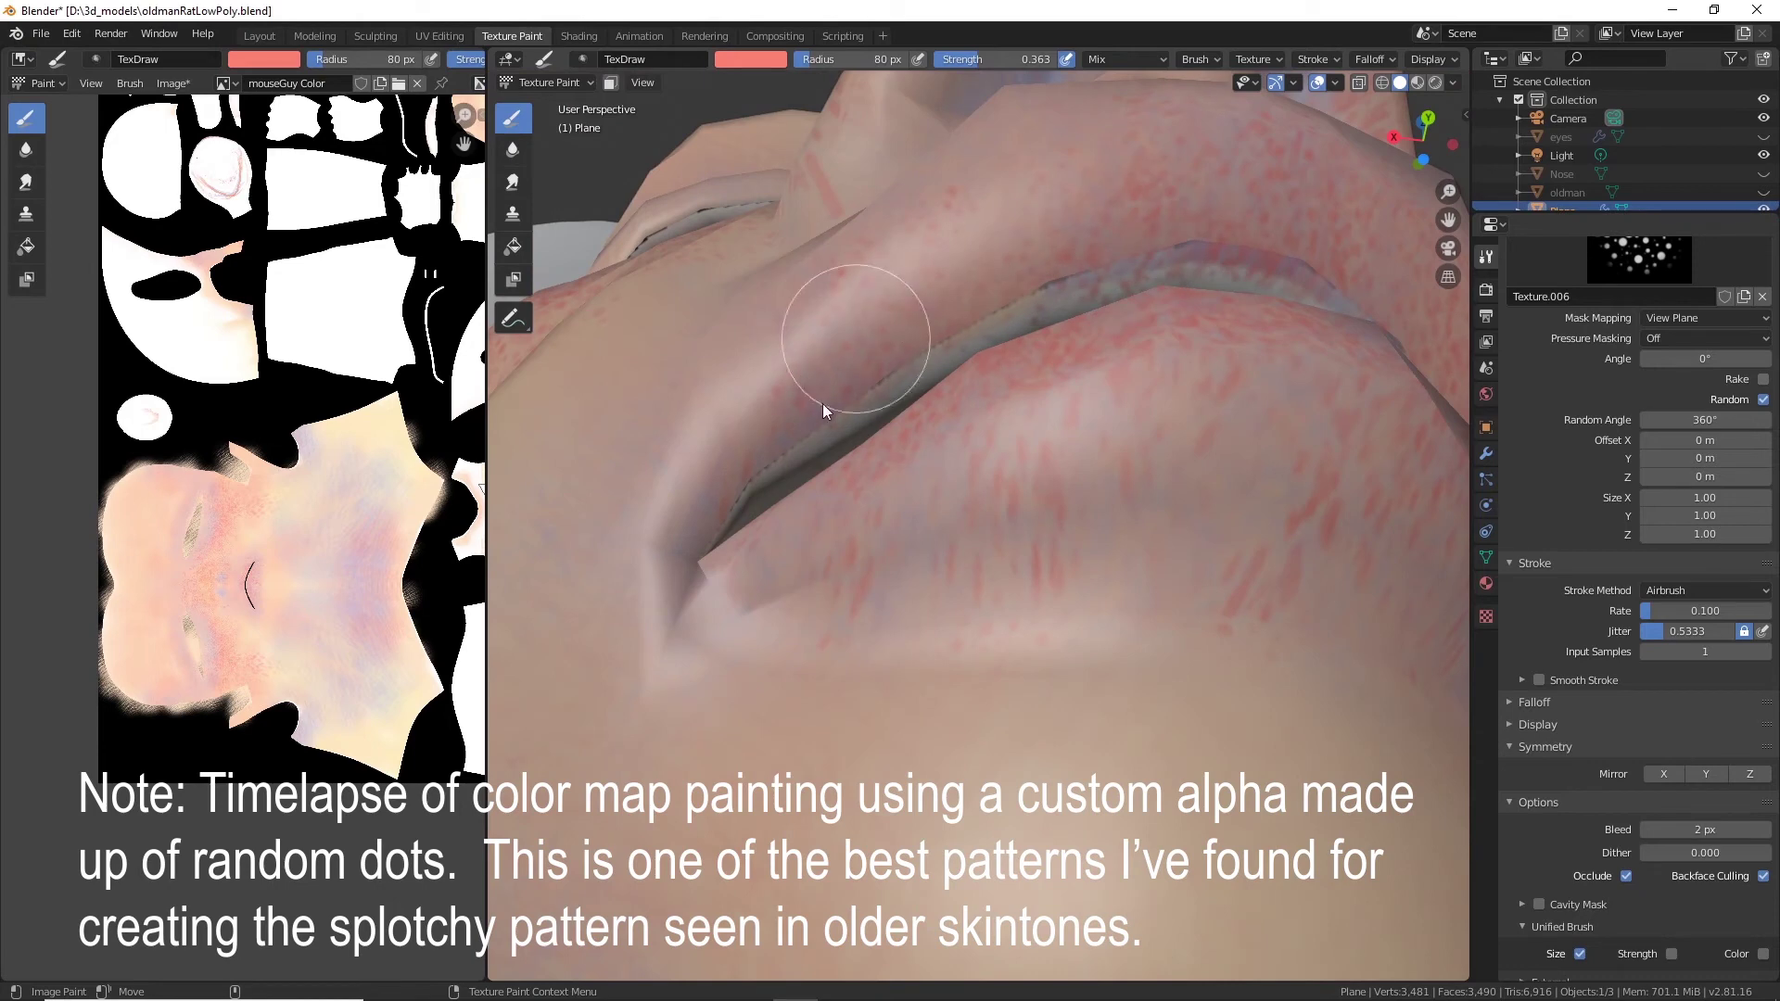
middle_drag(1092, 510, 1284, 470)
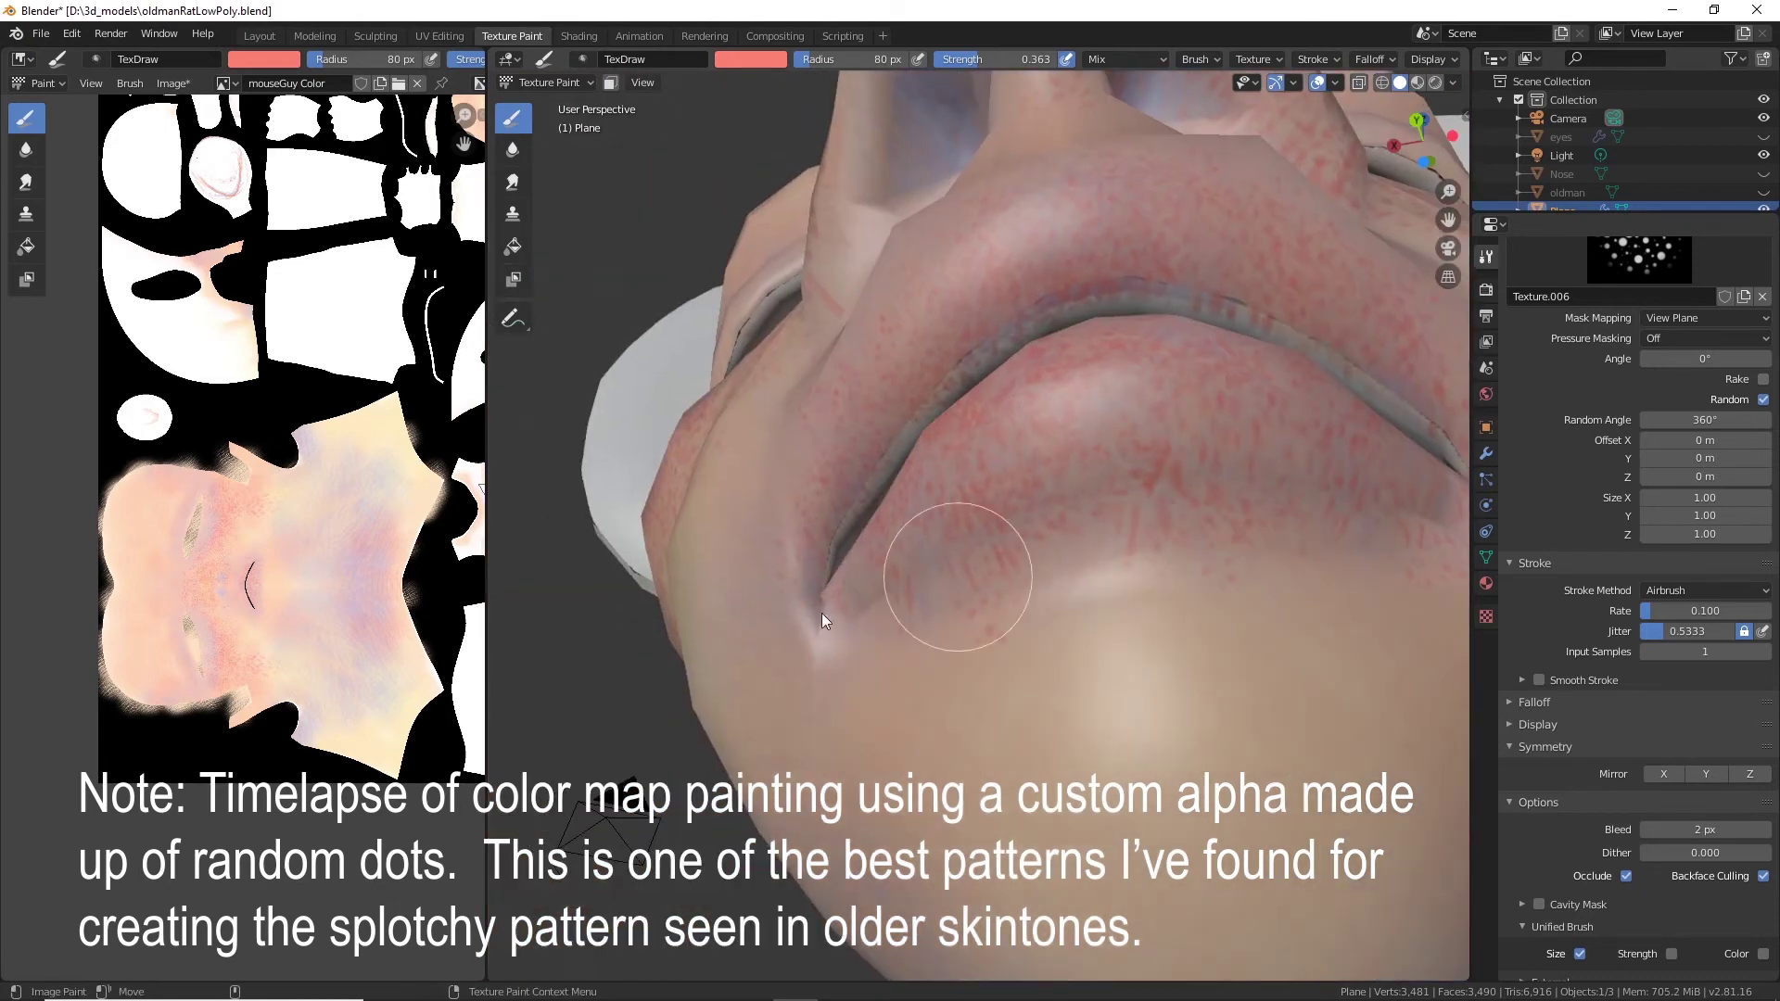
middle_drag(821, 614, 1038, 504)
mouse_move(1065, 589)
middle_down()
mouse_move(1187, 425)
mouse_move(1322, 541)
middle_up()
scroll(812, 317, down, 3)
Turn X mirroring back on for painting and apply salmon-red speckles inside the ear.
mouse_move(812, 389)
middle_down()
mouse_move(964, 564)
mouse_move(1066, 542)
middle_up()
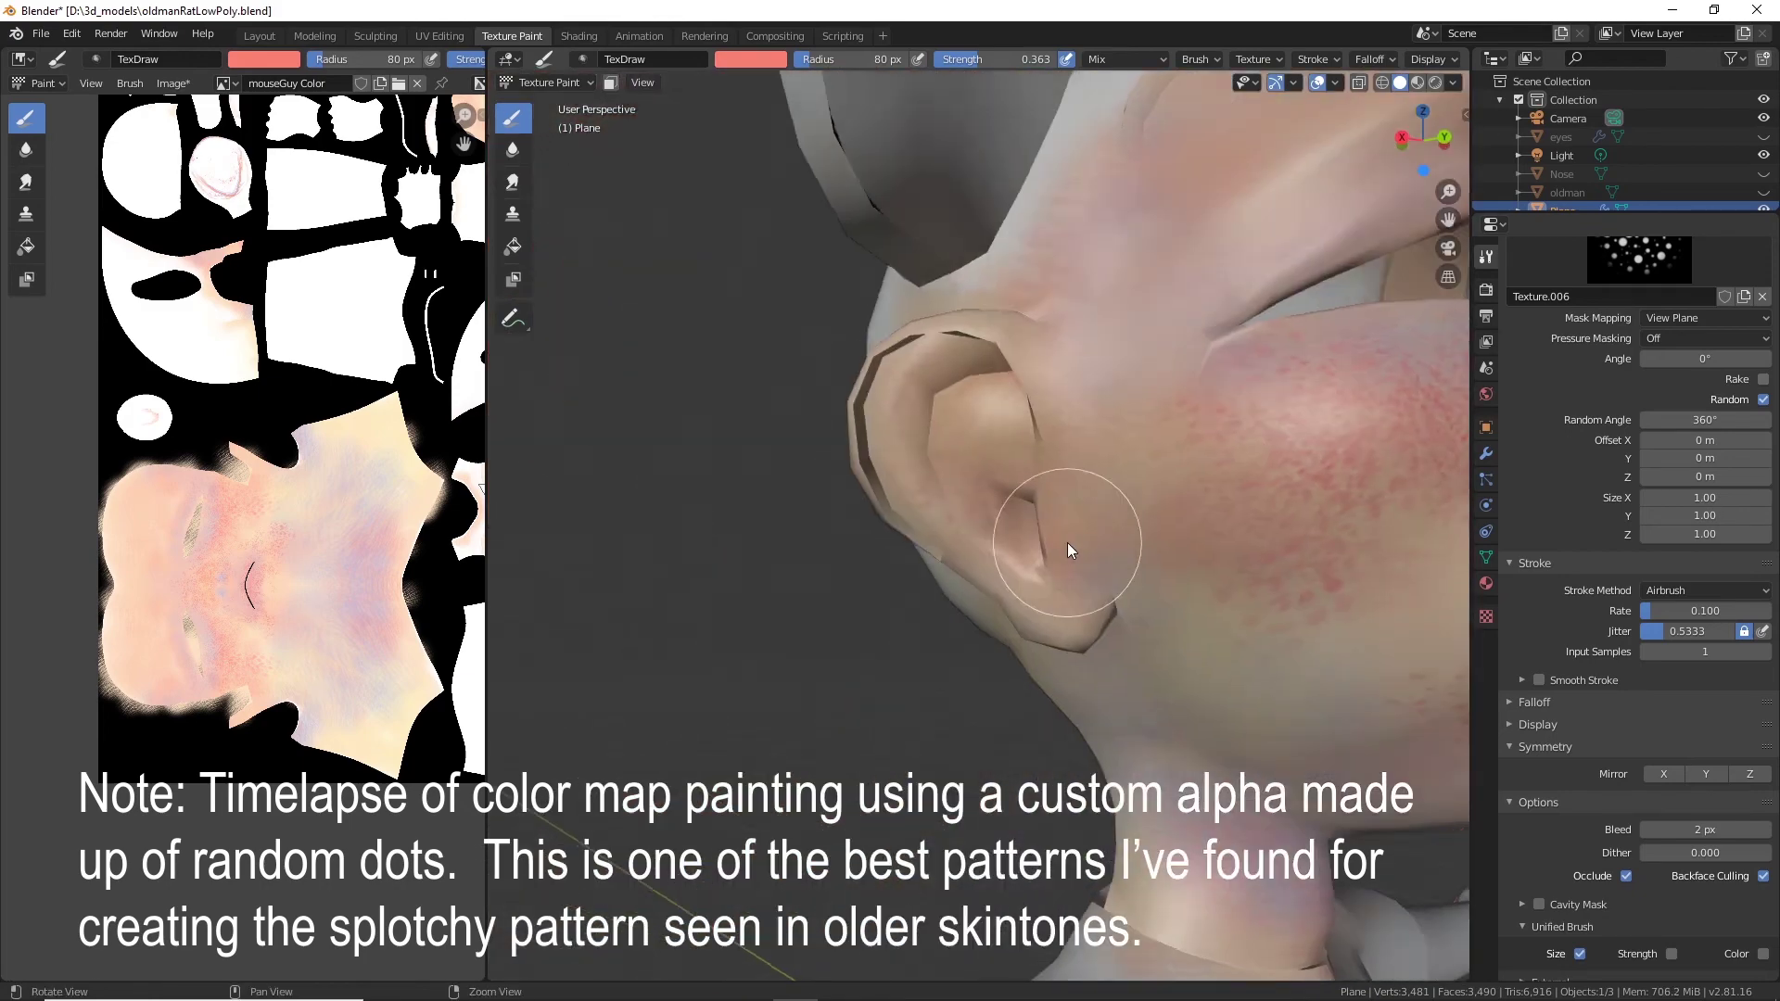
scroll(1066, 543, up, 2)
mouse_move(936, 496)
mouse_down()
mouse_move(931, 402)
mouse_move(913, 432)
mouse_up()
middle_drag(946, 417, 1032, 431)
click(1664, 774)
mouse_move(974, 417)
mouse_down()
mouse_move(1055, 404)
mouse_move(1142, 299)
mouse_up()
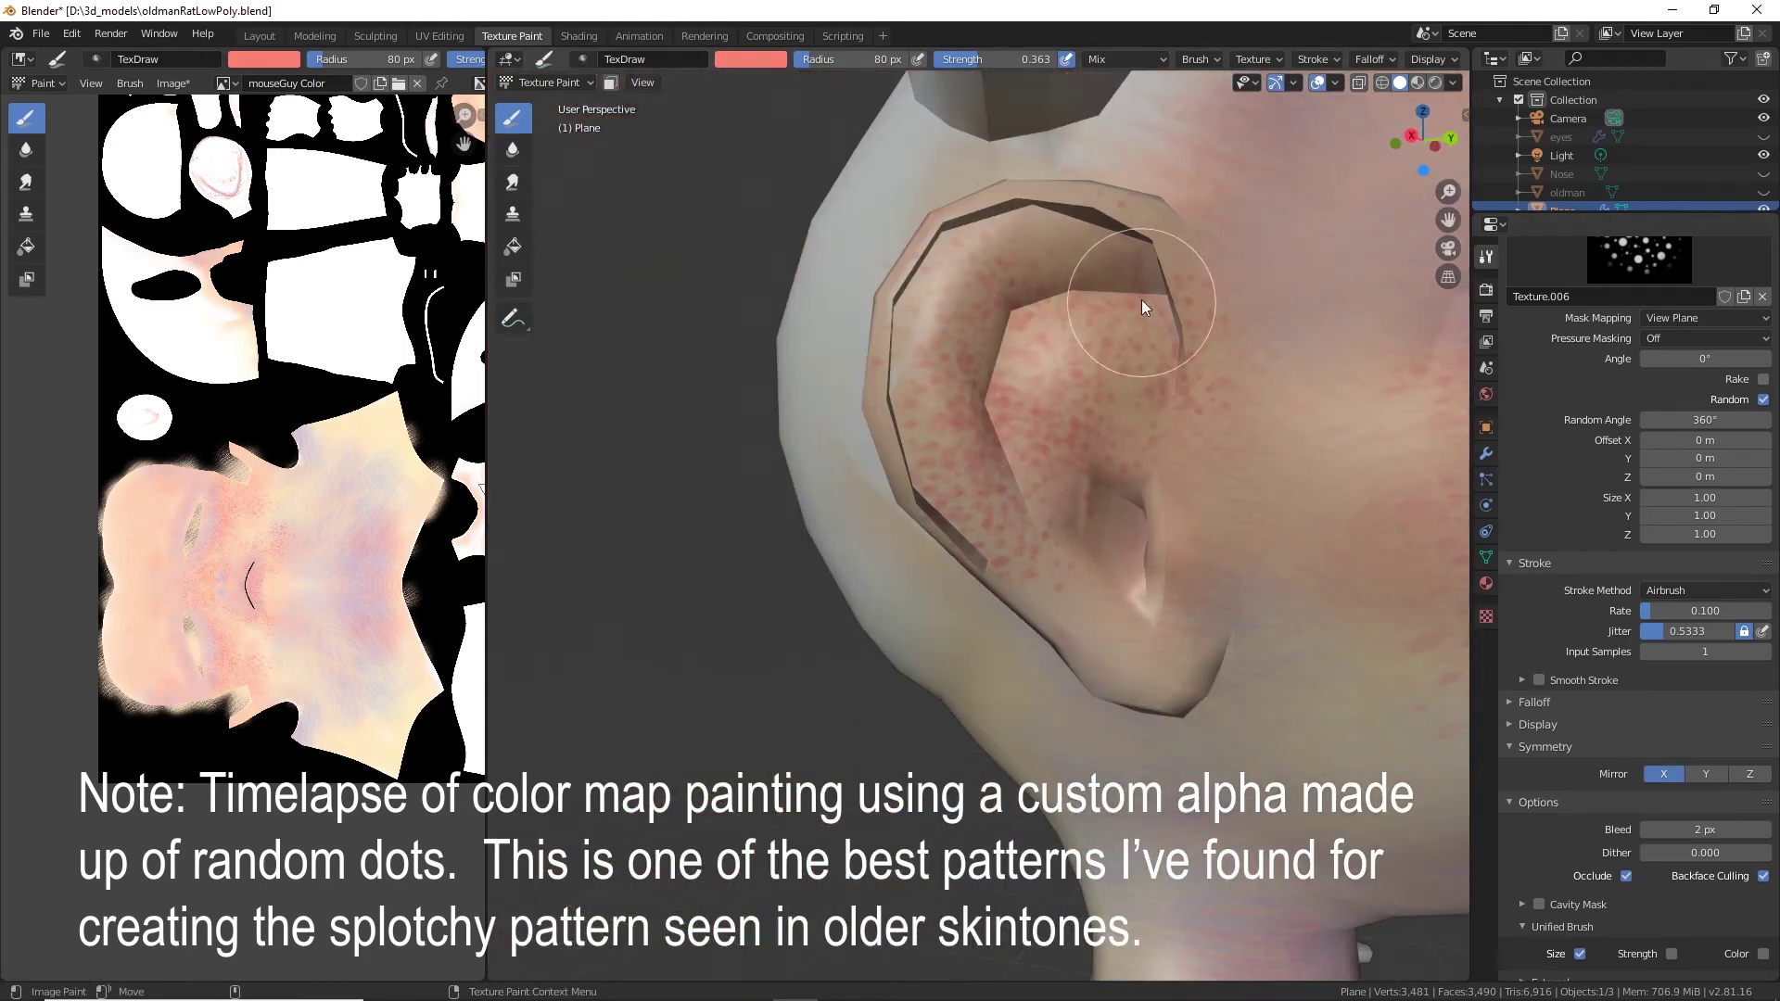
Paint salmon-red speckles over the back of the ear and the scalp directly behind it.
scroll(1142, 298, down, 3)
mouse_move(1143, 299)
middle_down()
mouse_move(1311, 484)
mouse_move(1418, 454)
middle_up()
drag(1112, 463, 1220, 401)
middle_drag(1221, 400, 1068, 605)
drag(1069, 605, 1031, 621)
middle_drag(1031, 621, 942, 761)
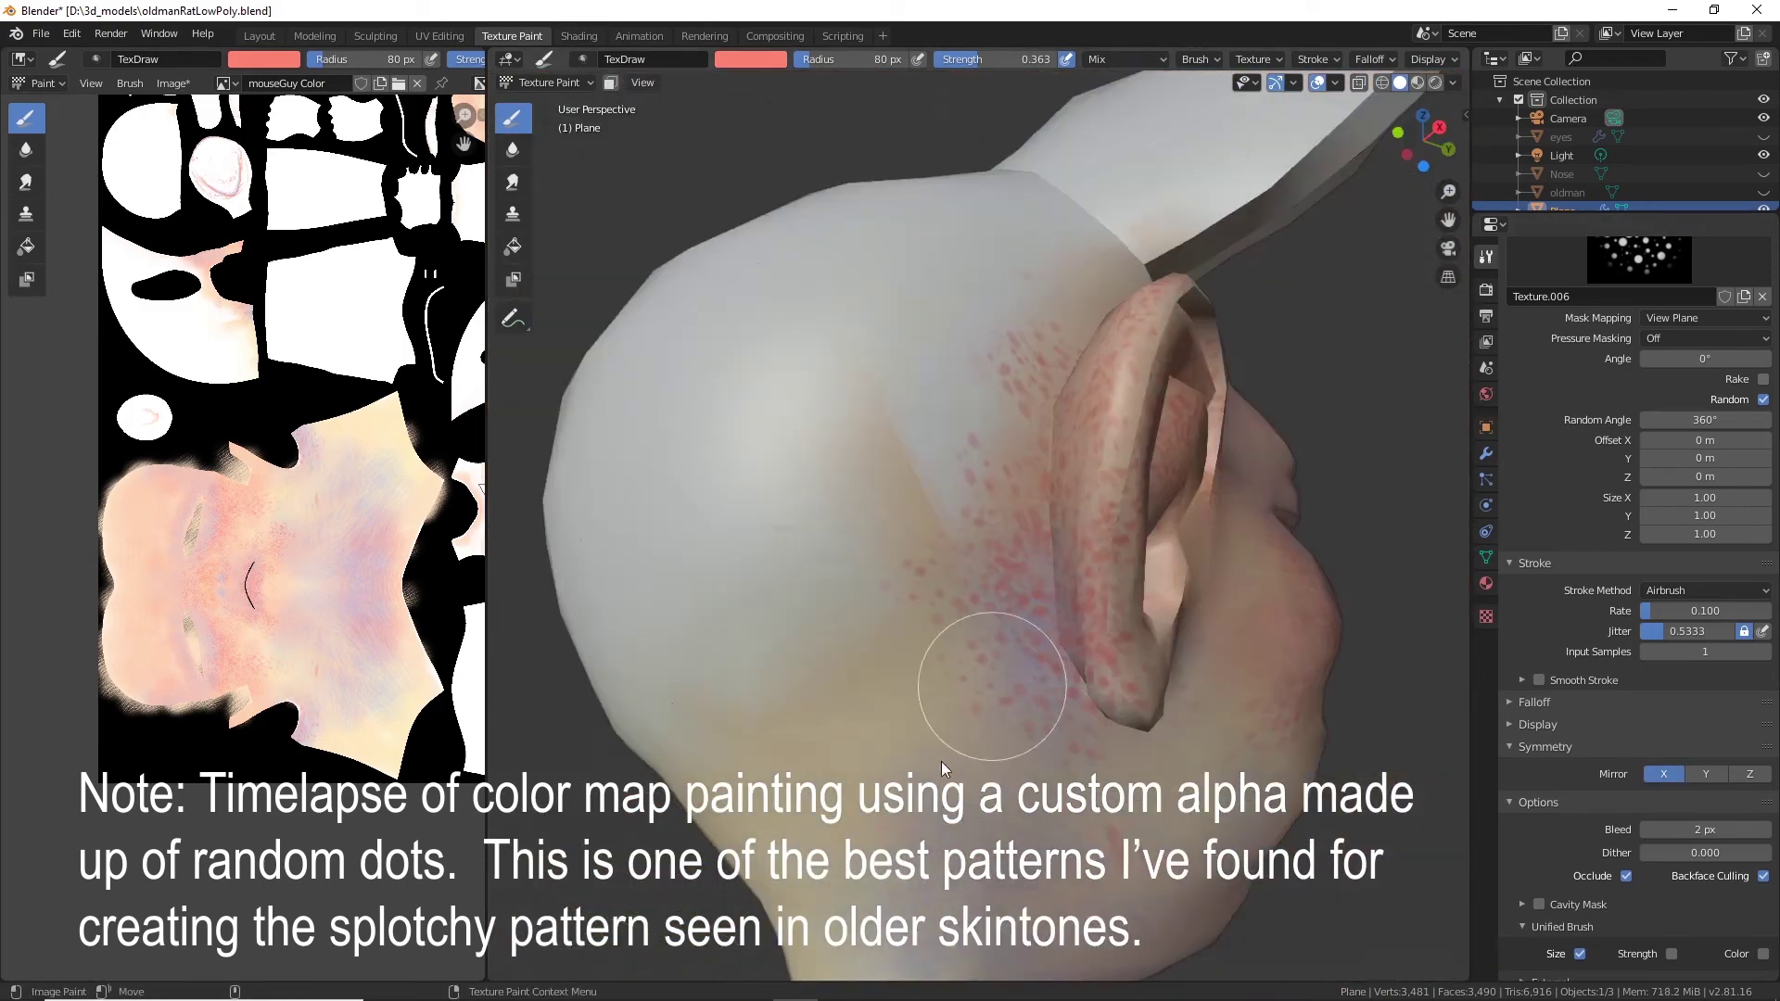
drag(942, 761, 994, 695)
Continue the salmon-red speckles below the ear, along the jawline and down the neck.
scroll(994, 695, down, 3)
mouse_move(994, 695)
middle_down()
mouse_move(1082, 748)
mouse_move(1168, 677)
middle_up()
drag(1169, 677, 1211, 662)
shift+middle_drag(1210, 662, 1122, 626)
scroll(1122, 627, up, 2)
drag(1122, 627, 1309, 358)
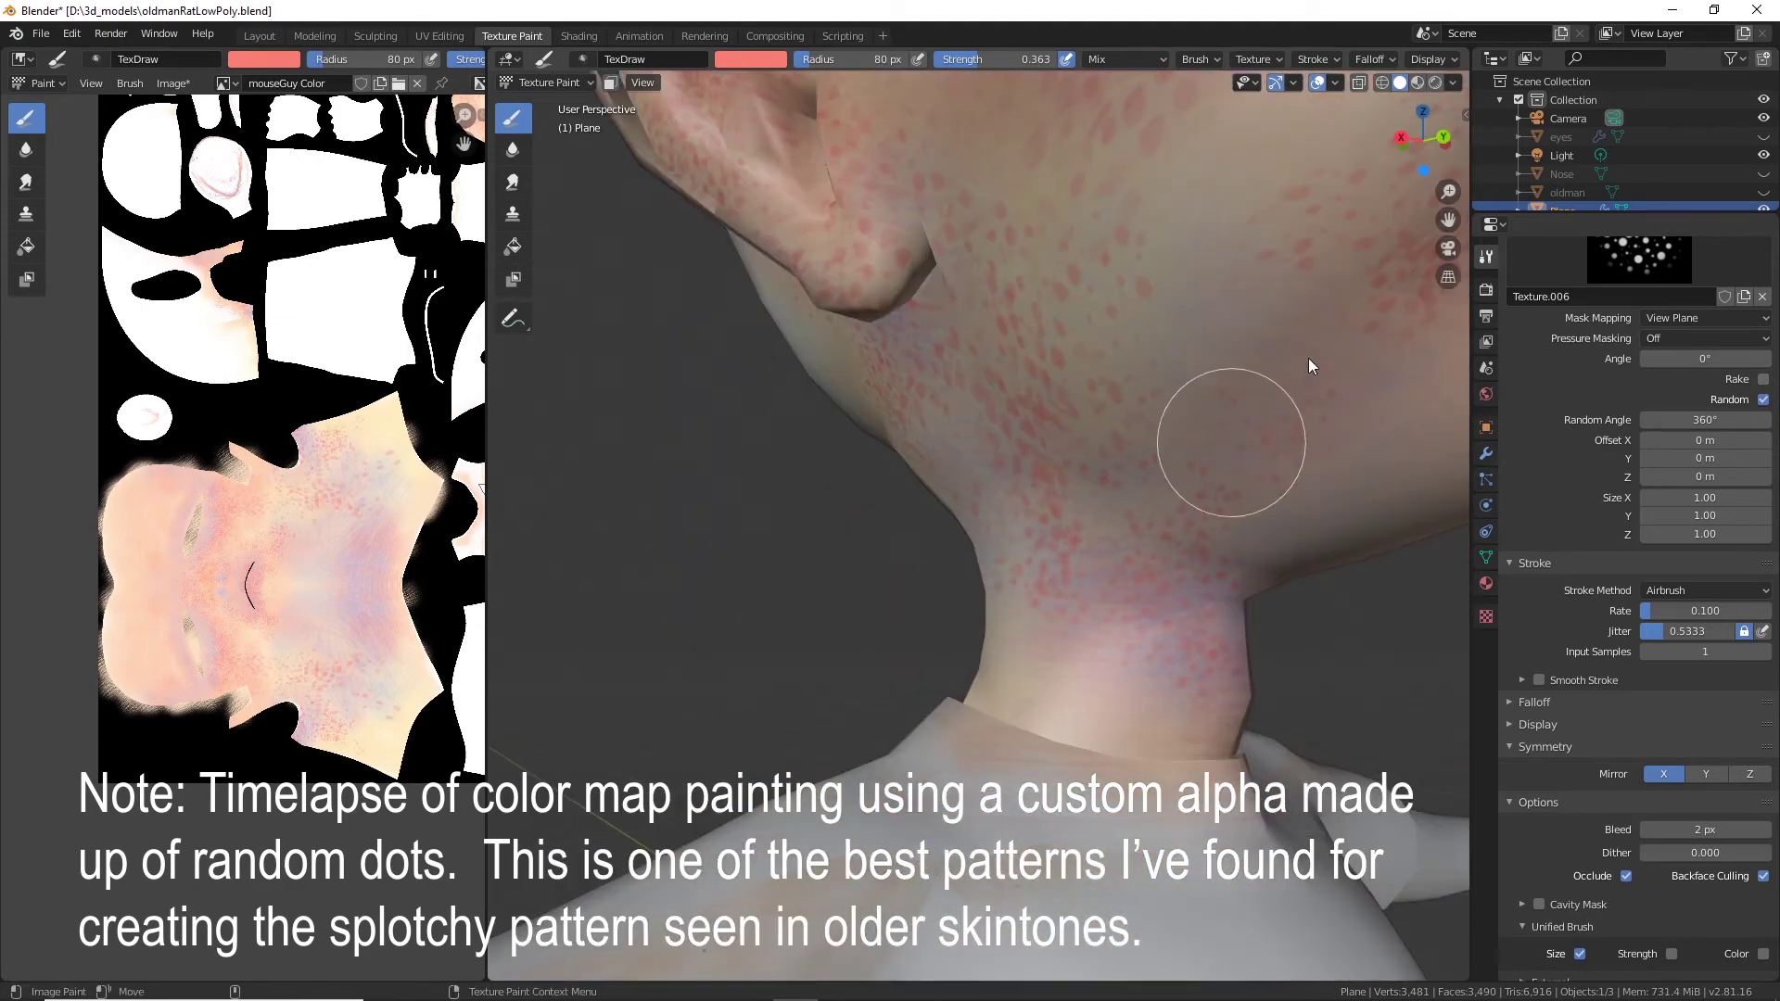
mouse_move(1309, 358)
middle_down()
mouse_move(1087, 528)
mouse_move(876, 552)
middle_up()
mouse_move(876, 552)
mouse_down()
mouse_move(1010, 683)
mouse_move(1029, 649)
mouse_up()
Paint salmon-red speckles across the forehead up to the hairline.
scroll(1029, 649, down, 4)
middle_drag(1029, 649, 1171, 432)
scroll(1092, 562, down, 2)
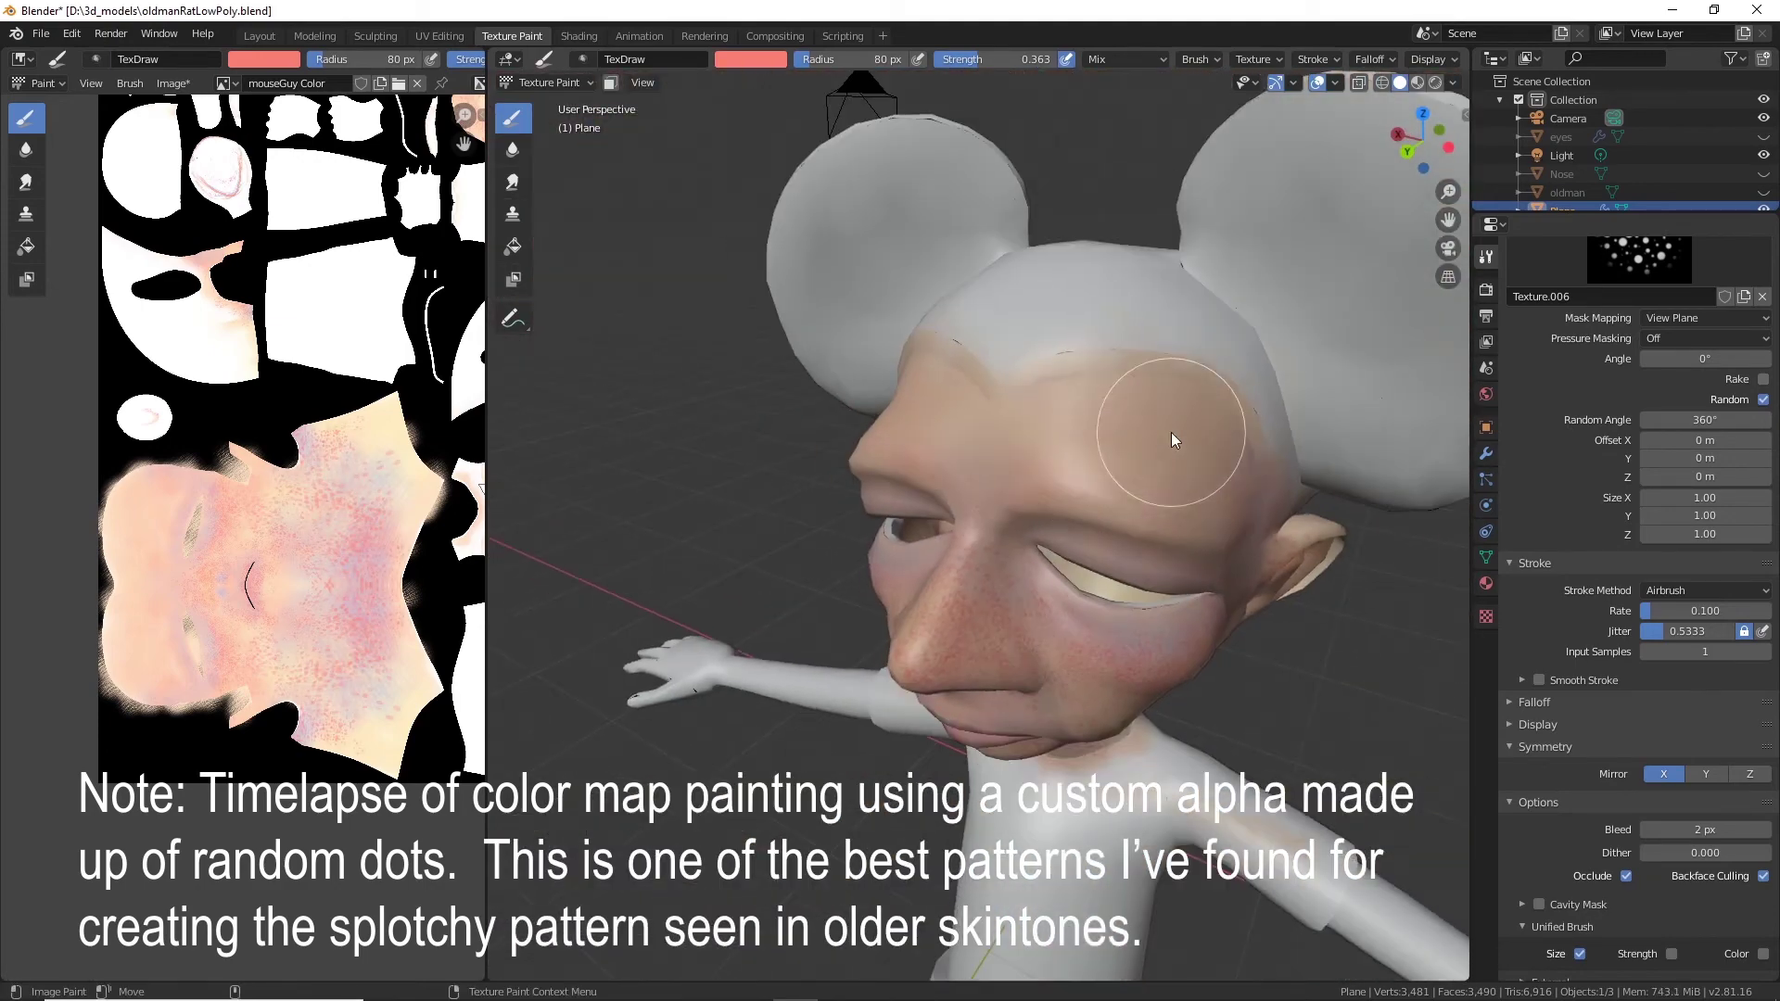
mouse_move(1171, 432)
mouse_down()
mouse_move(1044, 412)
mouse_move(1226, 503)
mouse_up()
middle_drag(1225, 502, 1190, 519)
drag(1190, 519, 1127, 628)
scroll(1127, 629, down, 2)
middle_drag(1127, 629, 1148, 631)
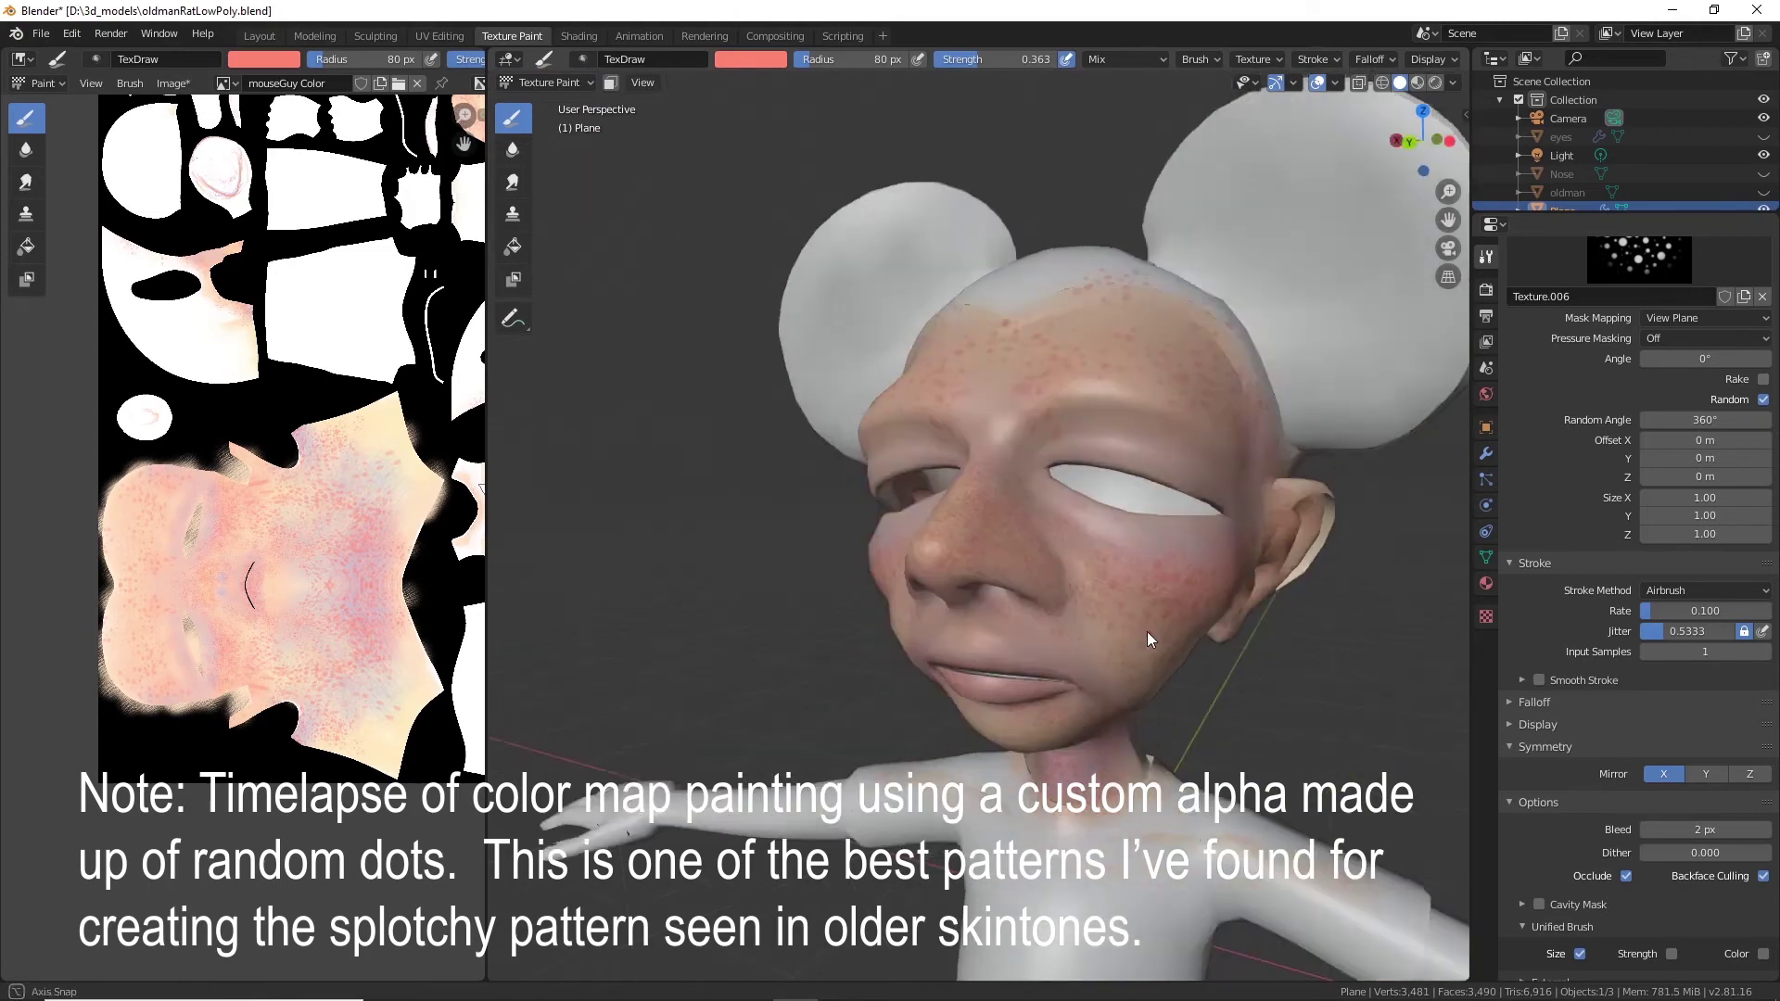
Add denser salmon-red speckles to the forehead and carry them over to the temple.
scroll(1148, 631, up, 4)
mouse_move(1020, 371)
mouse_down()
mouse_move(922, 262)
mouse_move(964, 247)
mouse_up()
middle_drag(964, 247, 1211, 320)
drag(1211, 321, 988, 293)
middle_drag(989, 293, 1007, 394)
scroll(1006, 394, down, 2)
drag(1006, 394, 894, 440)
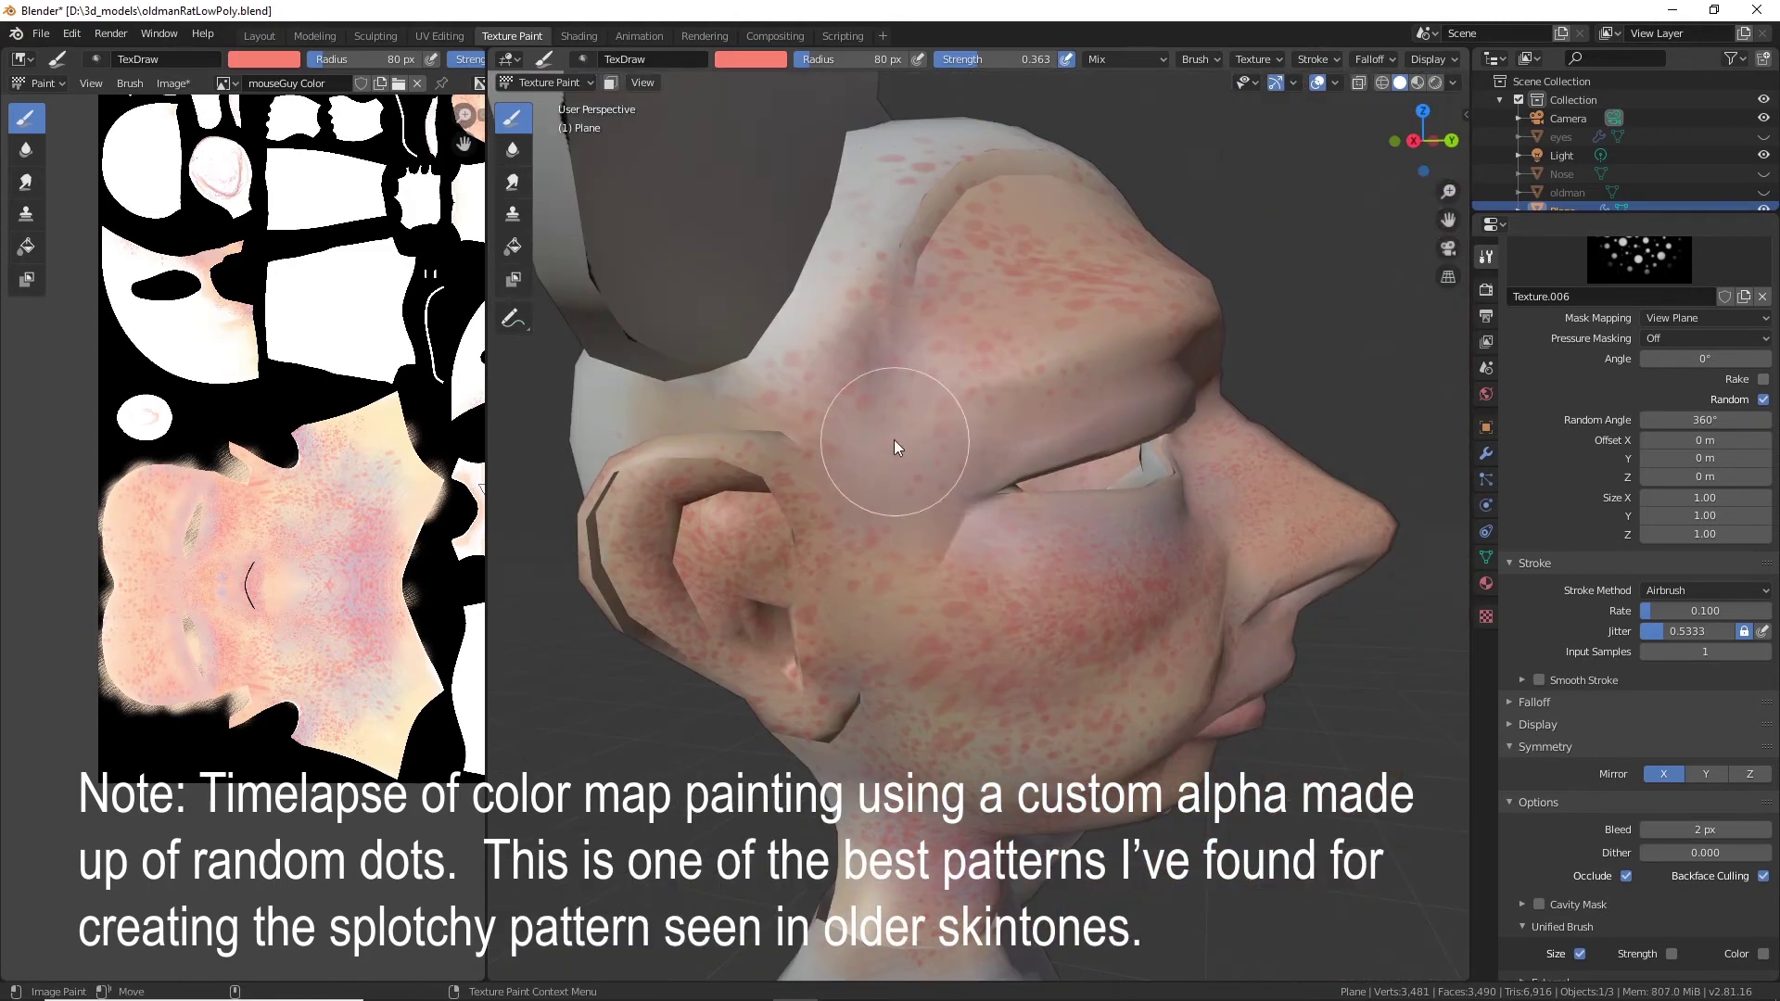
Fill the temple and the skin between the eye and ear with salmon-red speckles.
middle_drag(894, 440, 1037, 371)
scroll(1037, 371, up, 4)
mouse_move(1036, 371)
mouse_down()
mouse_move(1254, 219)
mouse_move(1049, 314)
mouse_move(1215, 493)
mouse_move(1074, 479)
mouse_up()
mouse_move(1074, 478)
middle_down()
mouse_move(775, 576)
mouse_move(983, 528)
middle_up()
drag(983, 529, 698, 353)
scroll(1060, 469, down, 4)
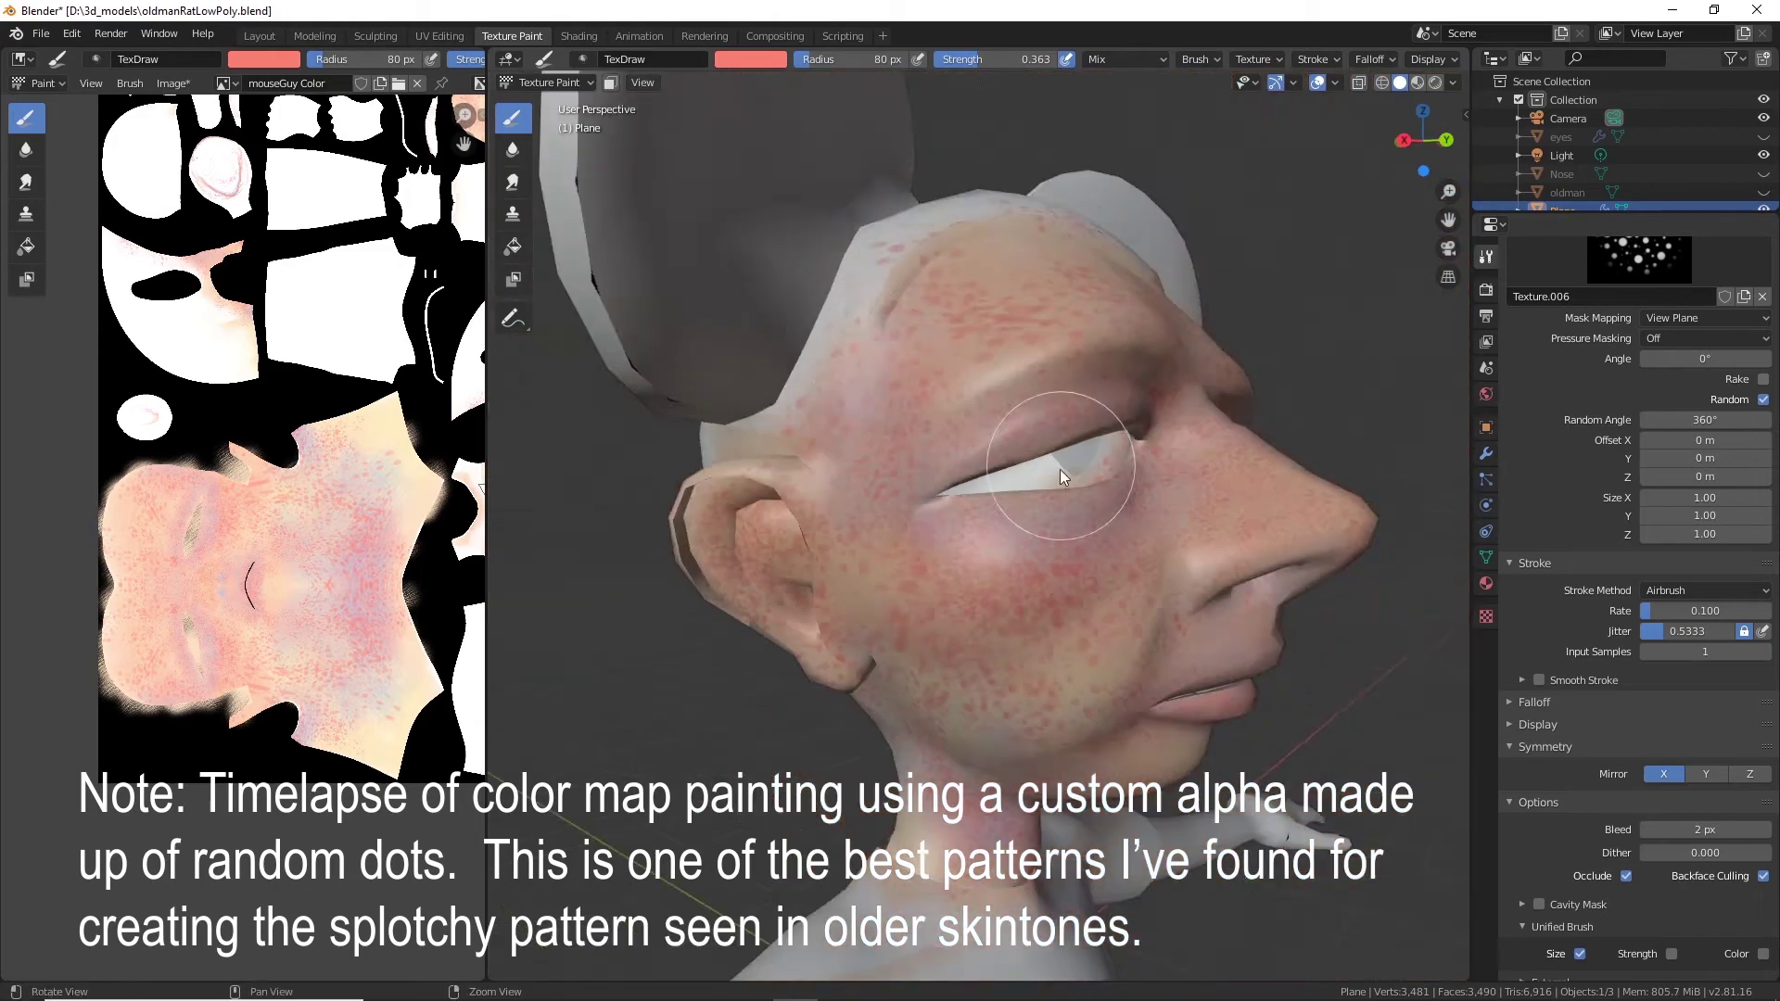
Paint salmon-red speckles over the brow, upper eyelid and lower cheek.
middle_drag(1060, 469, 1140, 505)
drag(1141, 505, 1031, 309)
mouse_move(1031, 309)
middle_down()
mouse_move(918, 429)
mouse_move(964, 408)
middle_up()
drag(1067, 520, 1054, 619)
middle_drag(1054, 620, 890, 594)
drag(890, 593, 996, 619)
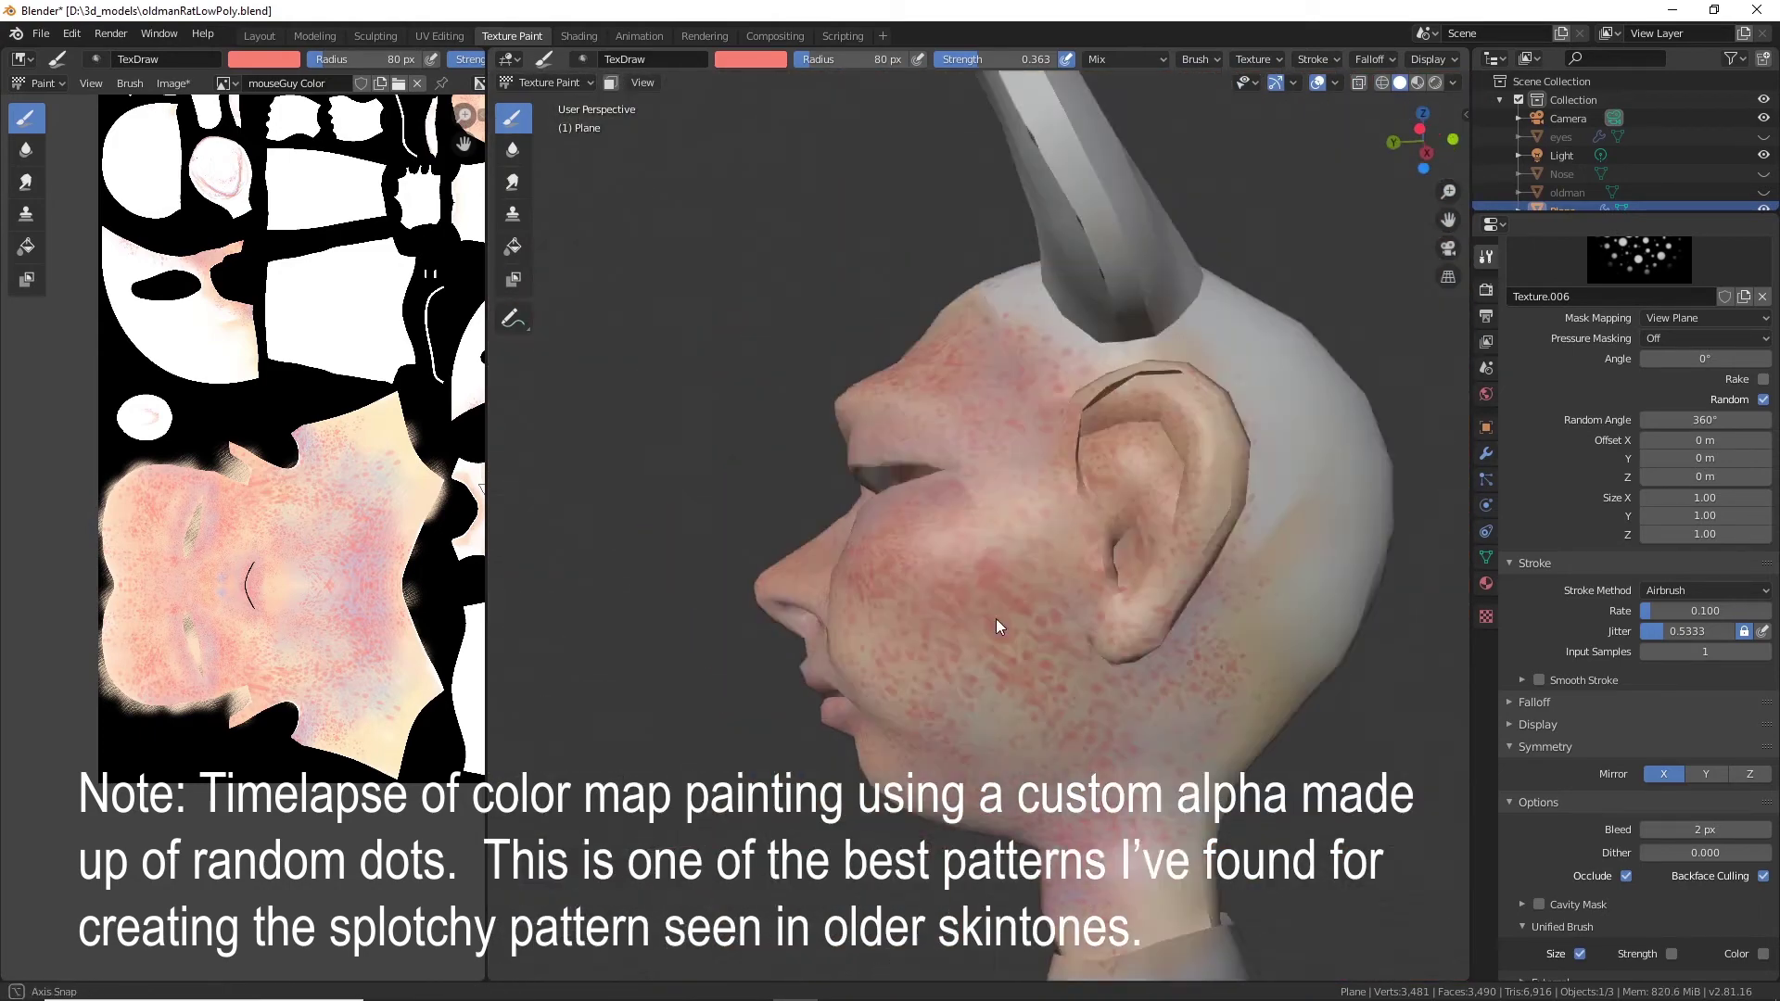
Build up the salmon-red speckles over the side of the face, the jaw and the neck.
middle_drag(996, 620, 835, 593)
drag(1048, 556, 1248, 649)
middle_drag(1248, 649, 983, 593)
drag(983, 593, 775, 459)
middle_drag(775, 459, 1016, 651)
mouse_move(1016, 651)
mouse_down()
mouse_move(1102, 689)
mouse_move(979, 473)
mouse_up()
mouse_move(979, 474)
middle_down()
mouse_move(1078, 530)
mouse_move(1053, 441)
middle_up()
Cover the ear's inner folds, earlobe and ear opening with salmon-red speckles.
drag(1053, 442, 1296, 370)
scroll(1296, 370, up, 3)
shift+middle_drag(1296, 370, 1085, 475)
drag(1085, 474, 1189, 243)
middle_drag(1188, 243, 1139, 584)
mouse_move(1112, 445)
mouse_down()
mouse_move(1133, 286)
mouse_move(1228, 442)
mouse_up()
mouse_move(1228, 443)
middle_down()
mouse_move(1156, 385)
mouse_move(999, 556)
middle_up()
drag(866, 430, 809, 548)
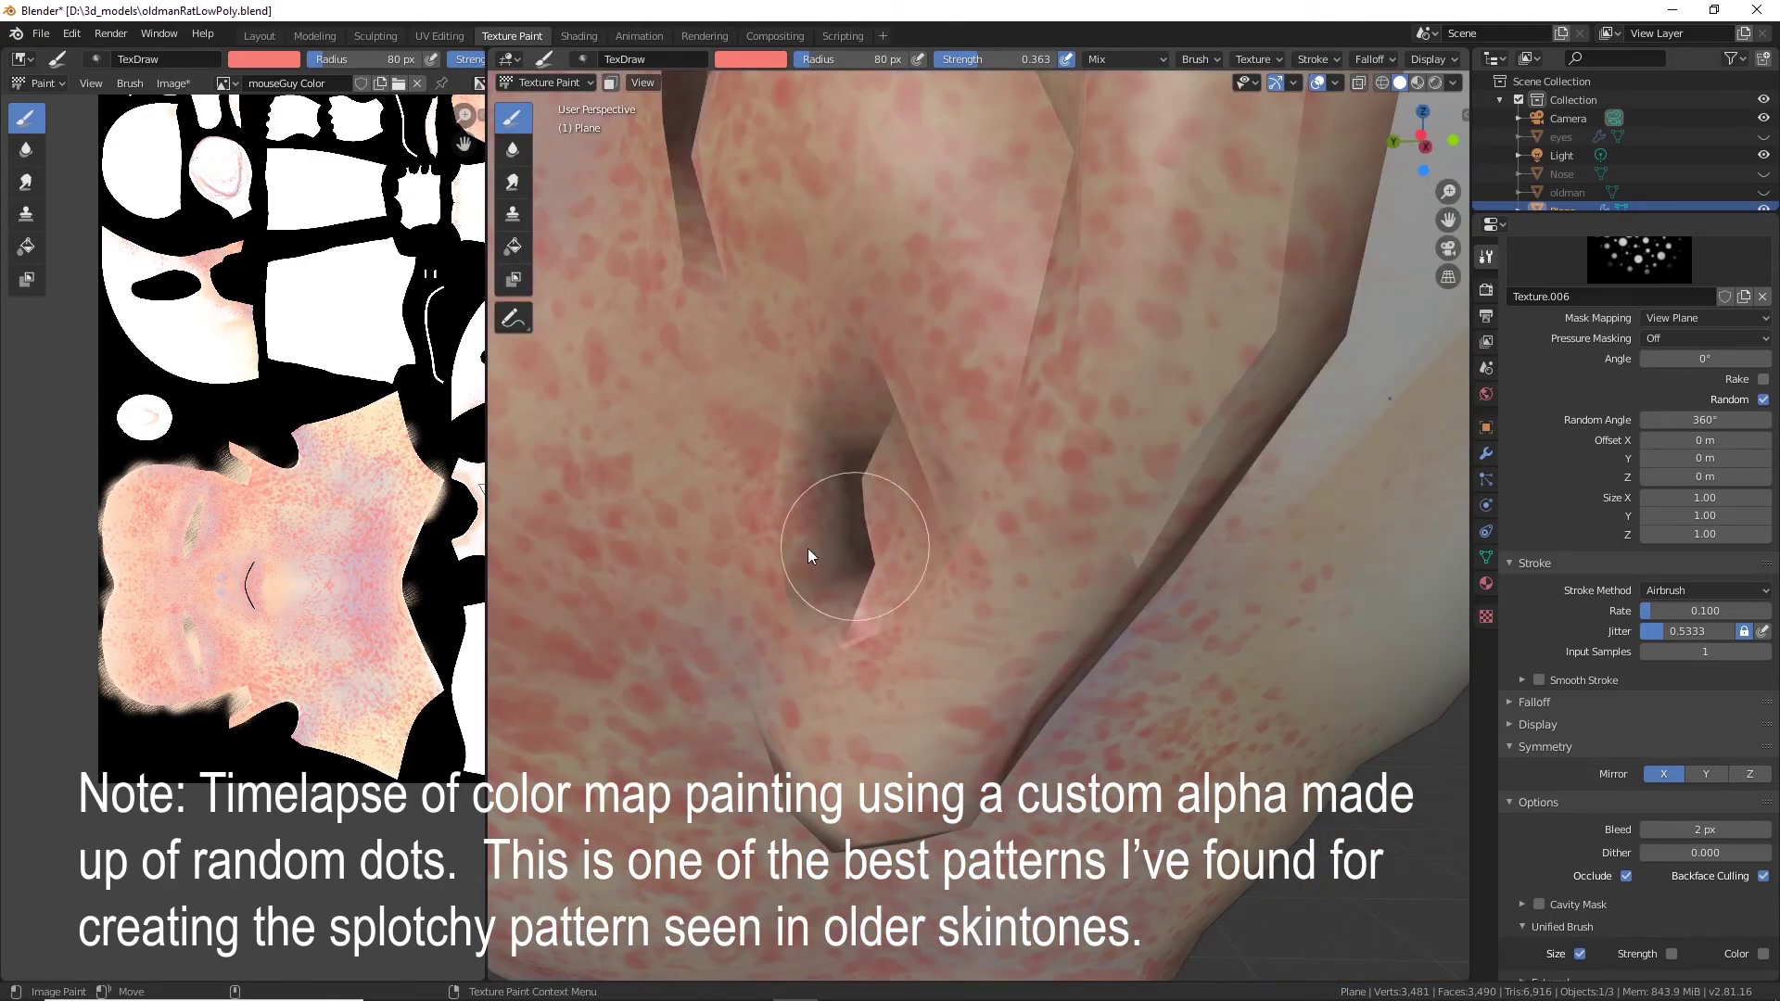
Add more salmon-red speckles to the lower face around the chin.
mouse_move(808, 548)
middle_down()
mouse_move(1023, 510)
mouse_move(1226, 679)
mouse_move(1196, 685)
middle_up()
scroll(1023, 510, down, 4)
drag(1141, 678, 994, 642)
Change the brush colour to blue-violet, set its strength to 0.215 and start speckling above the upper lip.
middle_drag(994, 641, 1048, 770)
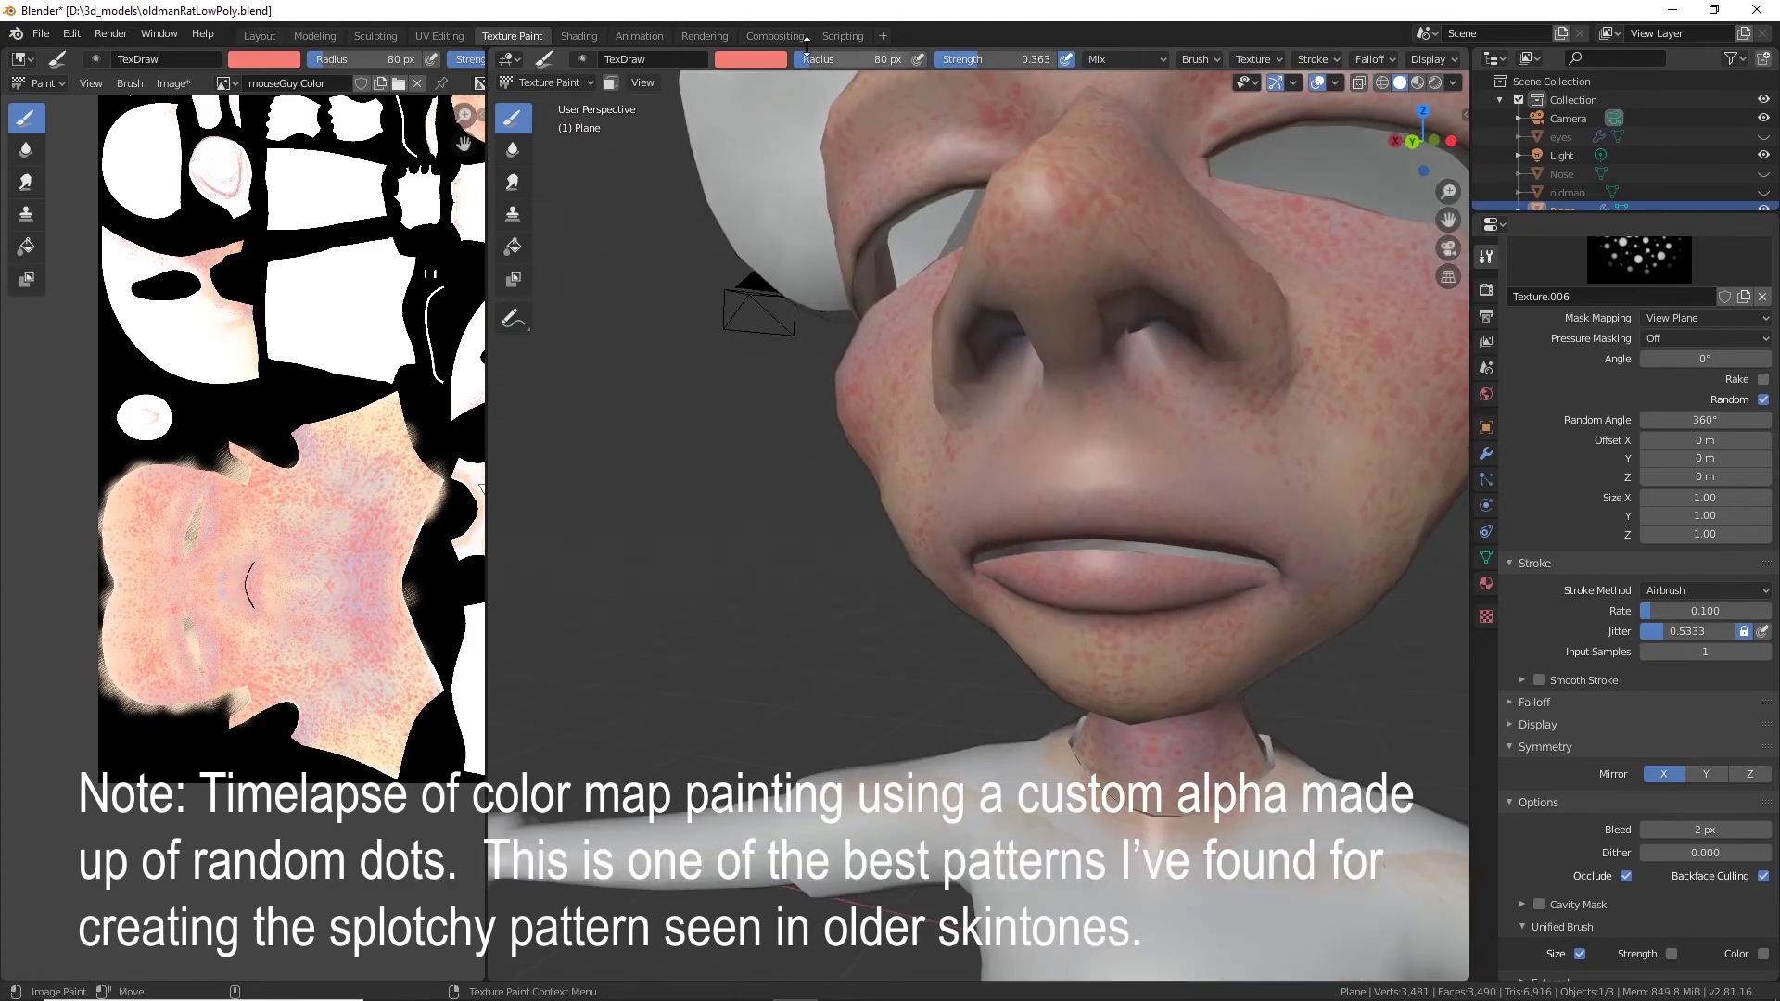
click(760, 59)
click(838, 124)
scroll(1150, 482, up, 3)
mouse_move(1150, 482)
middle_down()
mouse_move(1223, 503)
mouse_move(1009, 475)
middle_up()
key(shift+f)
click(971, 505)
drag(927, 478, 942, 455)
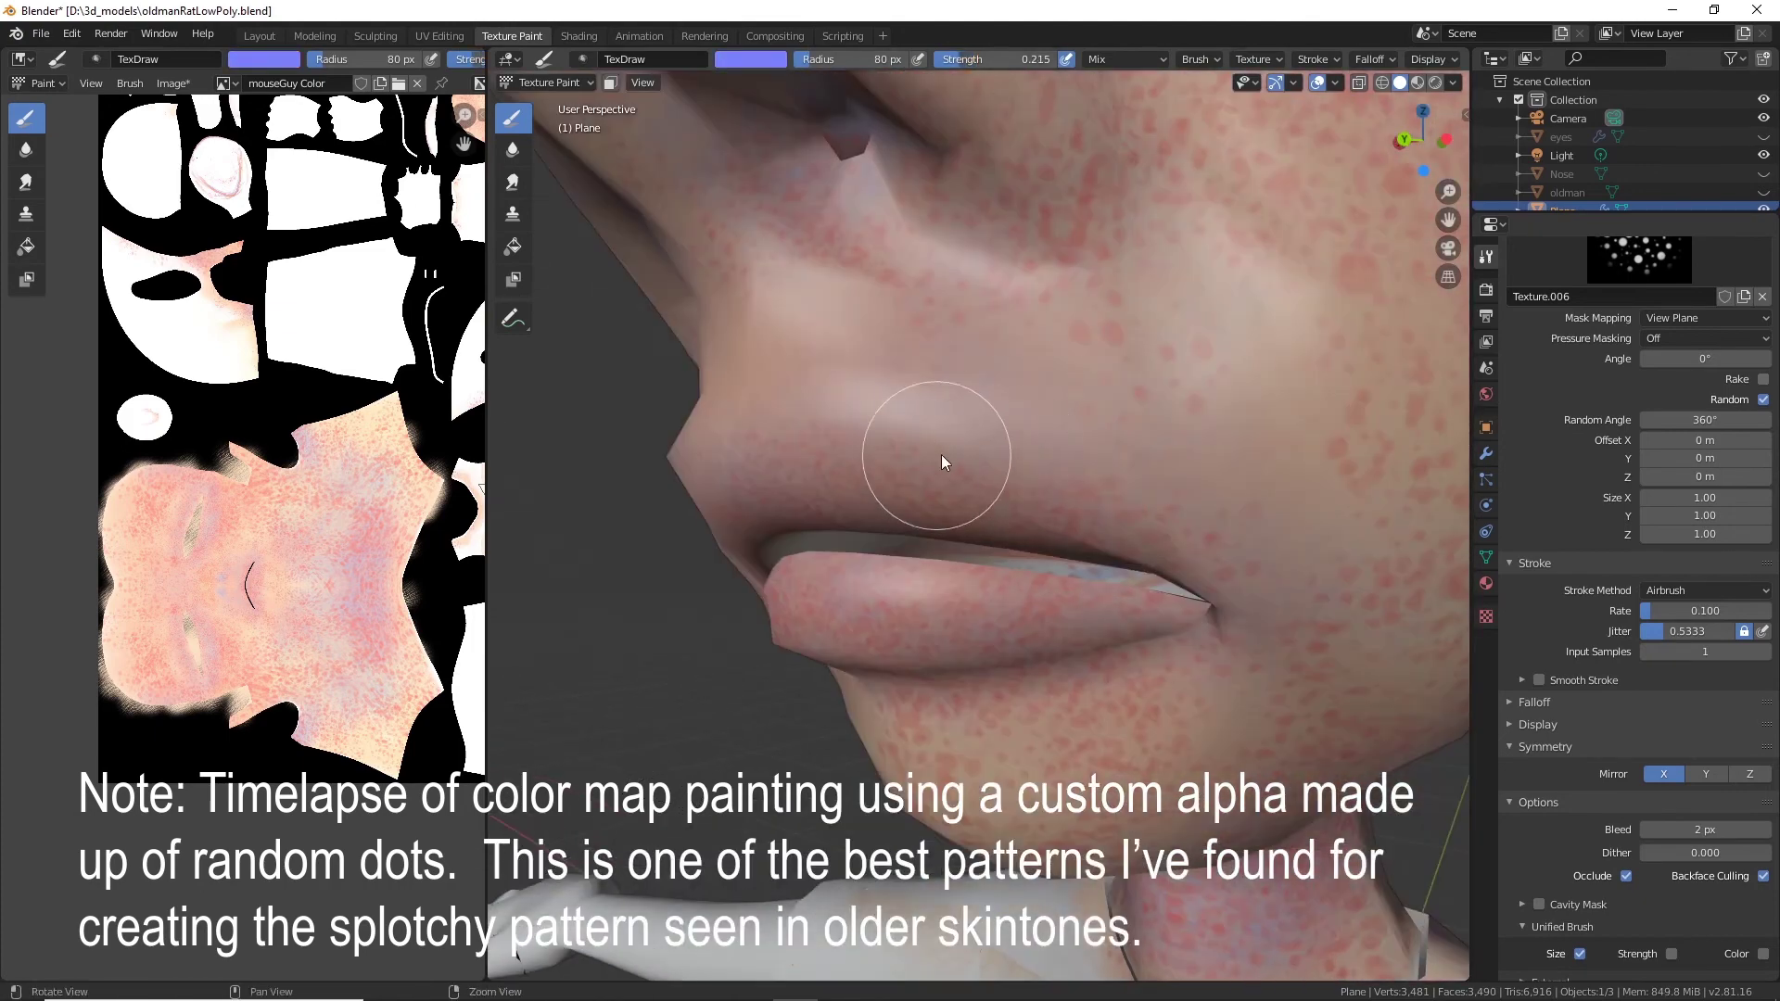
Reduce the brush radius to 48 px and paint blue-violet speckles above the upper lip.
scroll(972, 524, down, 4)
mouse_move(942, 454)
middle_down()
mouse_move(972, 519)
mouse_move(974, 464)
middle_up()
scroll(972, 530, up, 4)
scroll(1057, 399, up, 1)
key(f)
click(1037, 380)
mouse_move(1252, 324)
mouse_down()
mouse_move(1230, 250)
mouse_move(803, 528)
mouse_move(871, 471)
mouse_up()
Spread blue-violet speckles around the mouth corners and up to the underside of the nose.
middle_drag(1041, 320, 910, 610)
scroll(965, 547, down, 4)
alt+drag(1213, 540, 942, 477)
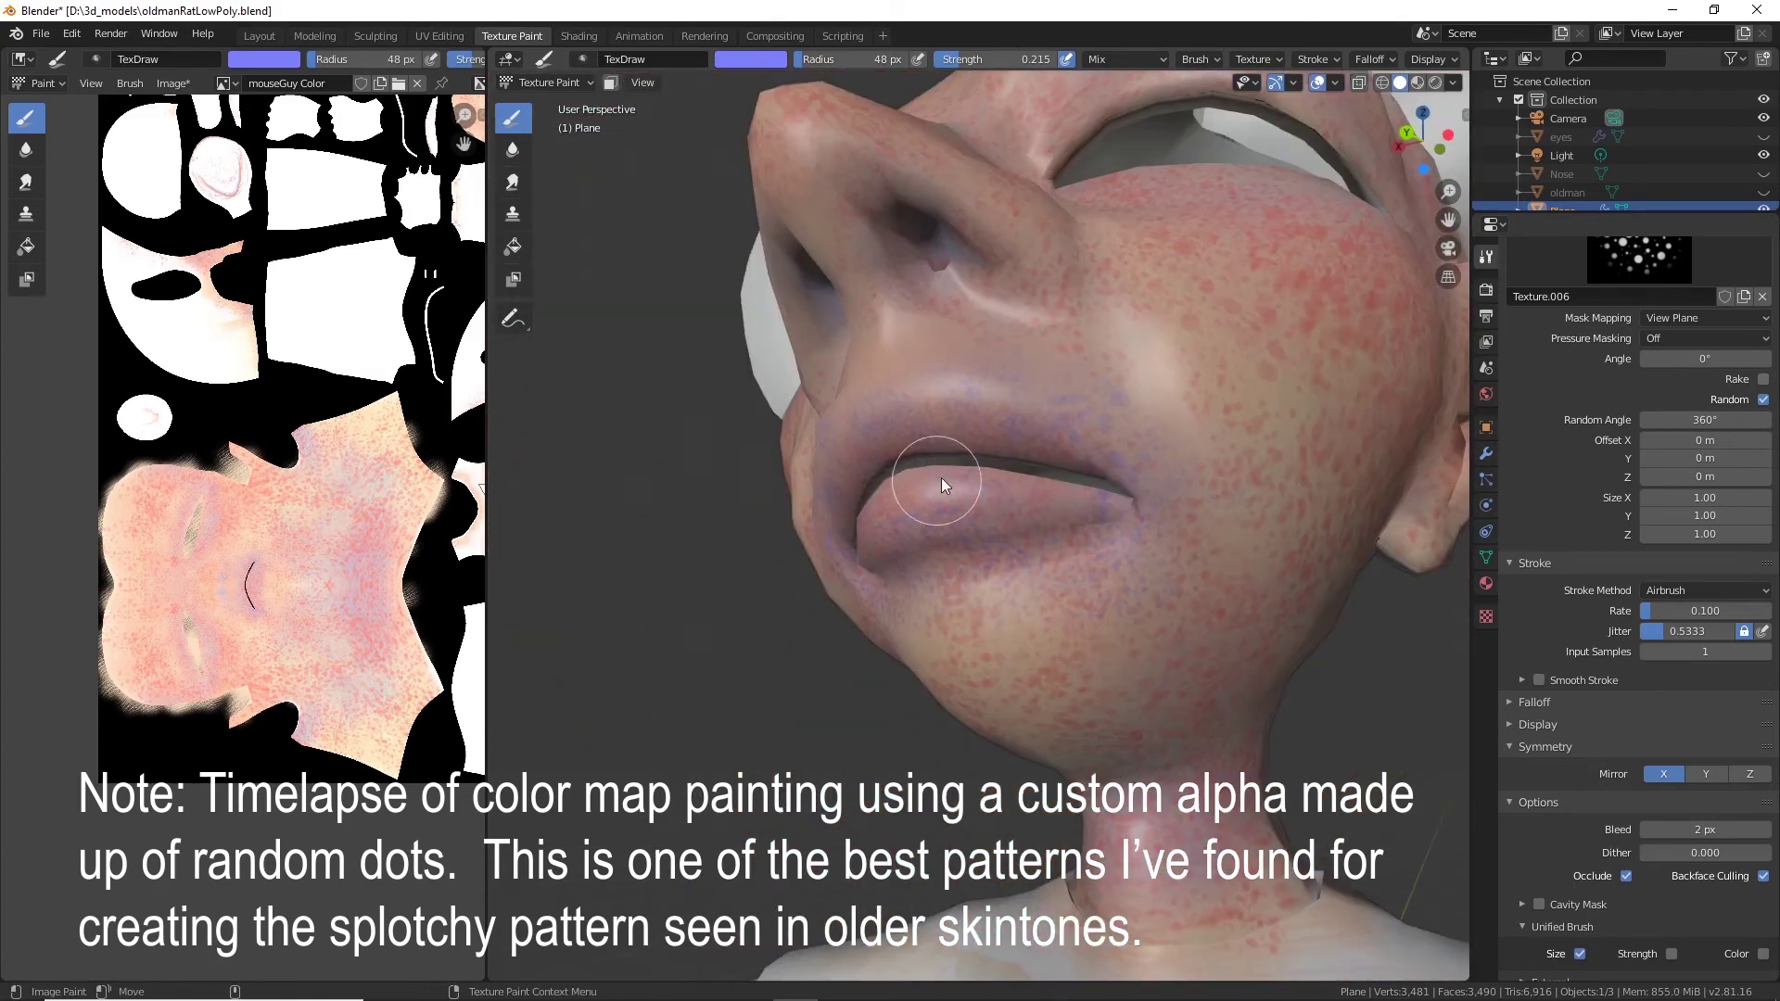
alt+drag(979, 402, 865, 427)
alt+drag(1032, 514, 1095, 516)
mouse_move(1059, 432)
mouse_down()
mouse_move(1160, 521)
mouse_move(1040, 484)
mouse_move(1094, 475)
mouse_up()
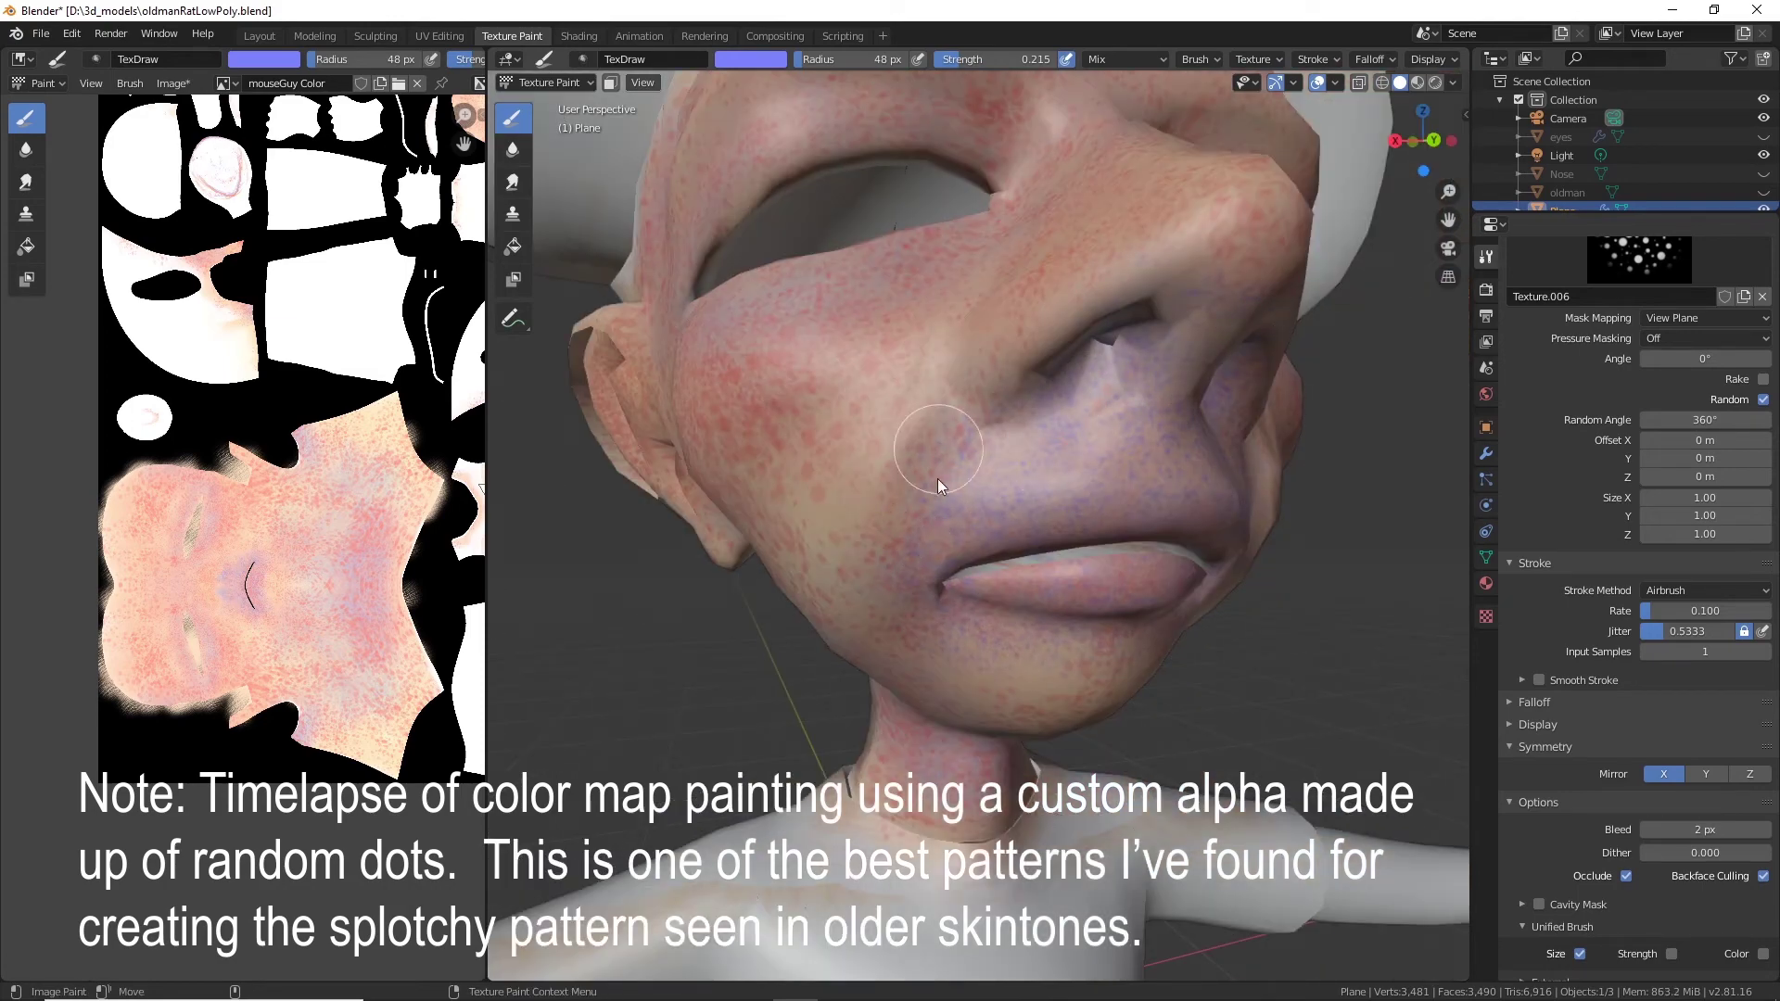
Paint blue-violet speckles along the jaw, under the chin and down the neck.
middle_drag(905, 502, 881, 619)
drag(862, 707, 992, 753)
middle_drag(929, 691, 810, 749)
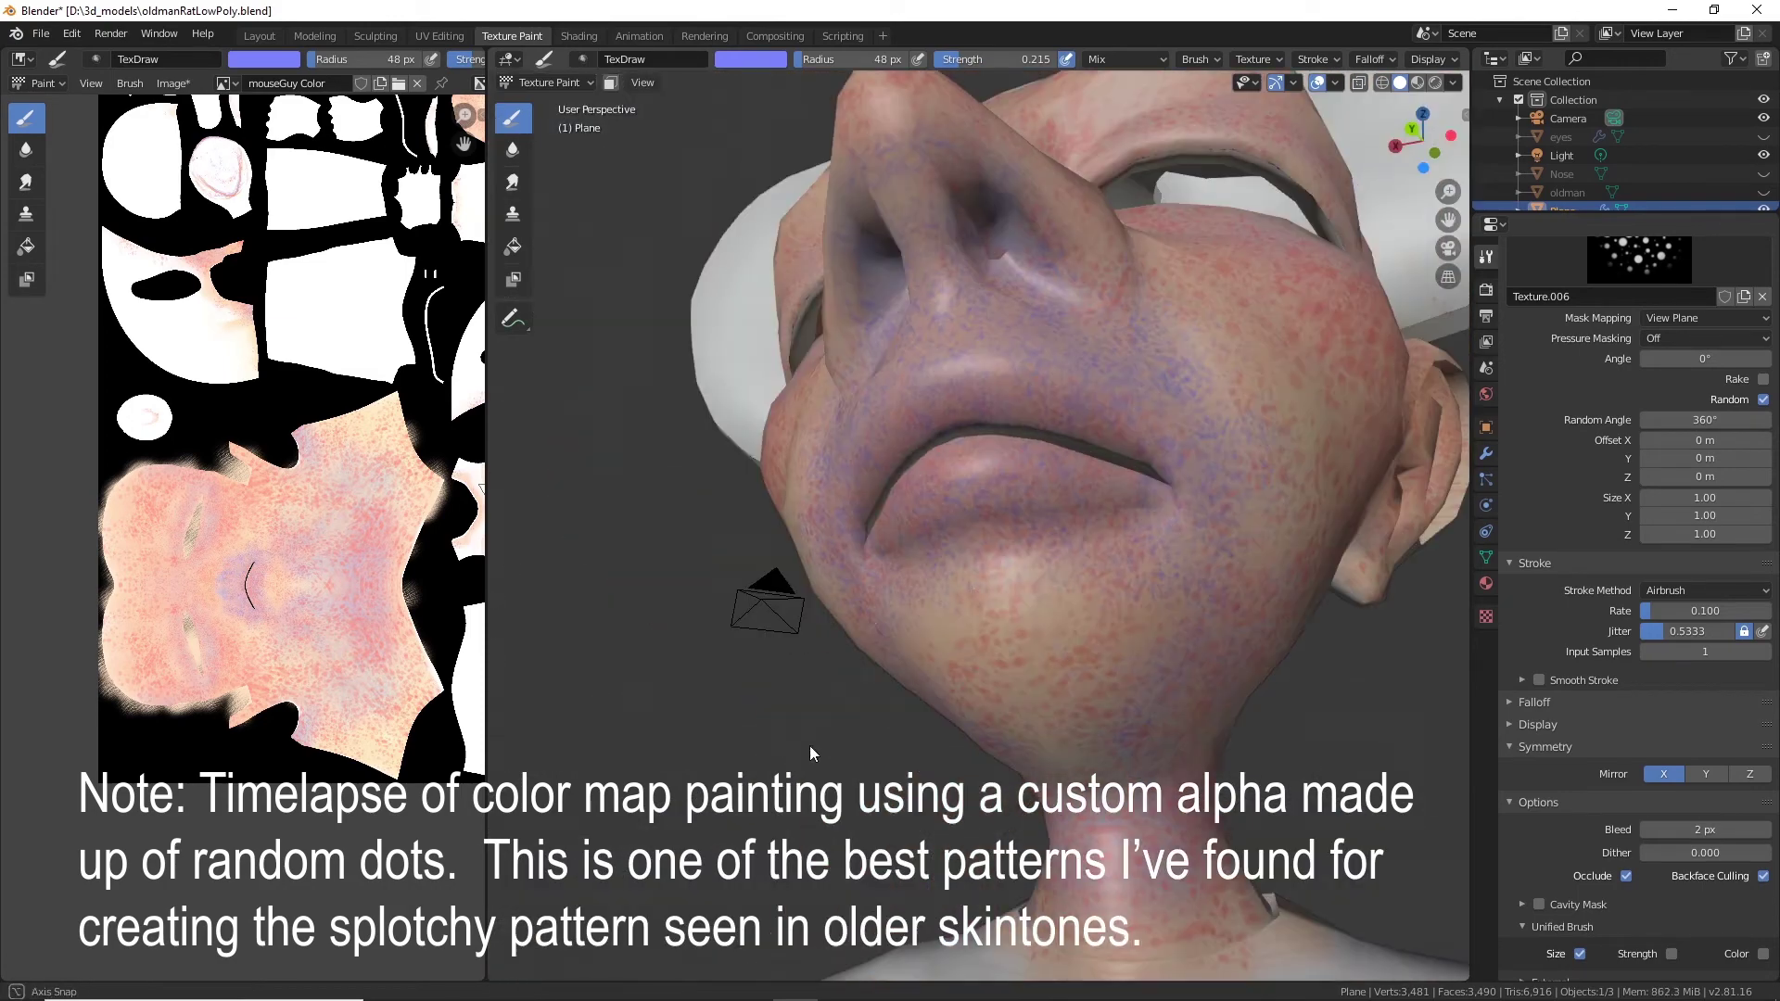
drag(942, 698, 1149, 779)
middle_drag(964, 770, 921, 514)
mouse_move(957, 473)
mouse_down()
mouse_move(846, 469)
mouse_move(912, 403)
mouse_move(814, 364)
mouse_move(1084, 368)
mouse_up()
mouse_move(1083, 365)
middle_down()
mouse_move(1315, 449)
mouse_move(959, 565)
middle_up()
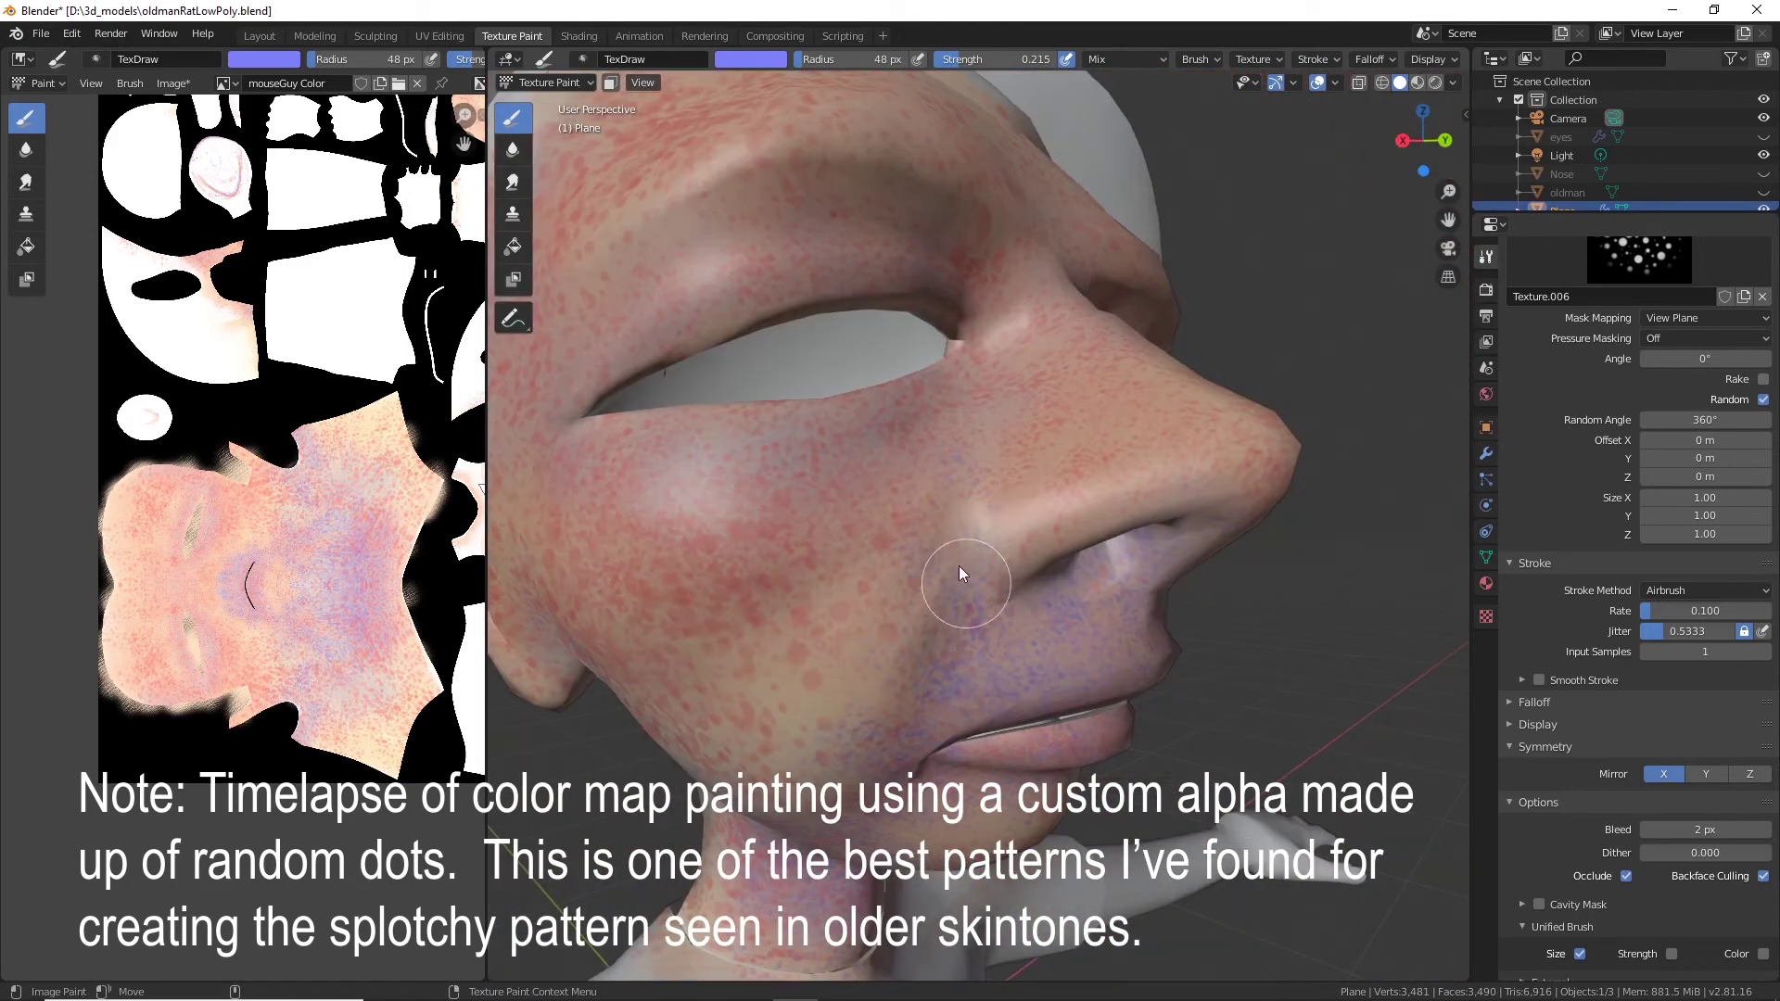
Paint blue-violet speckles from the inner eye corner along the skin beneath the eye.
mouse_move(971, 360)
mouse_down()
mouse_move(1000, 341)
mouse_move(770, 436)
mouse_up()
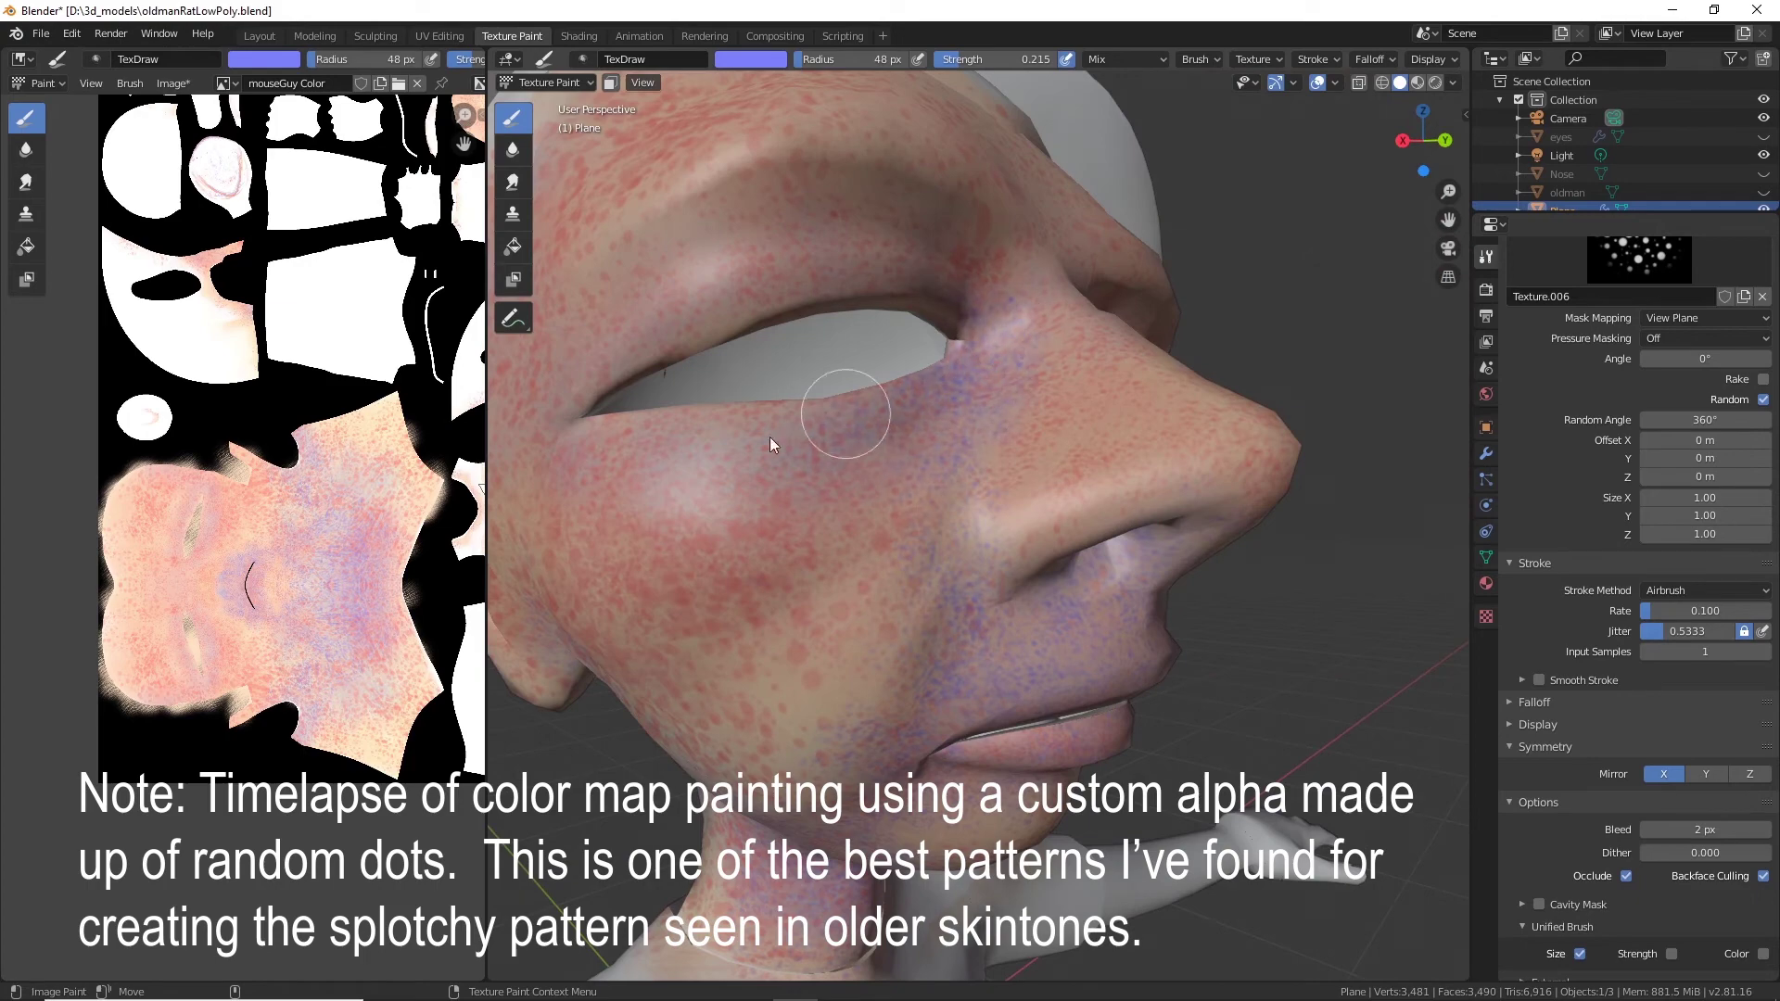
scroll(877, 471, up, 3)
mouse_move(769, 436)
middle_down()
mouse_move(877, 471)
mouse_move(777, 525)
middle_up()
scroll(877, 471, down, 3)
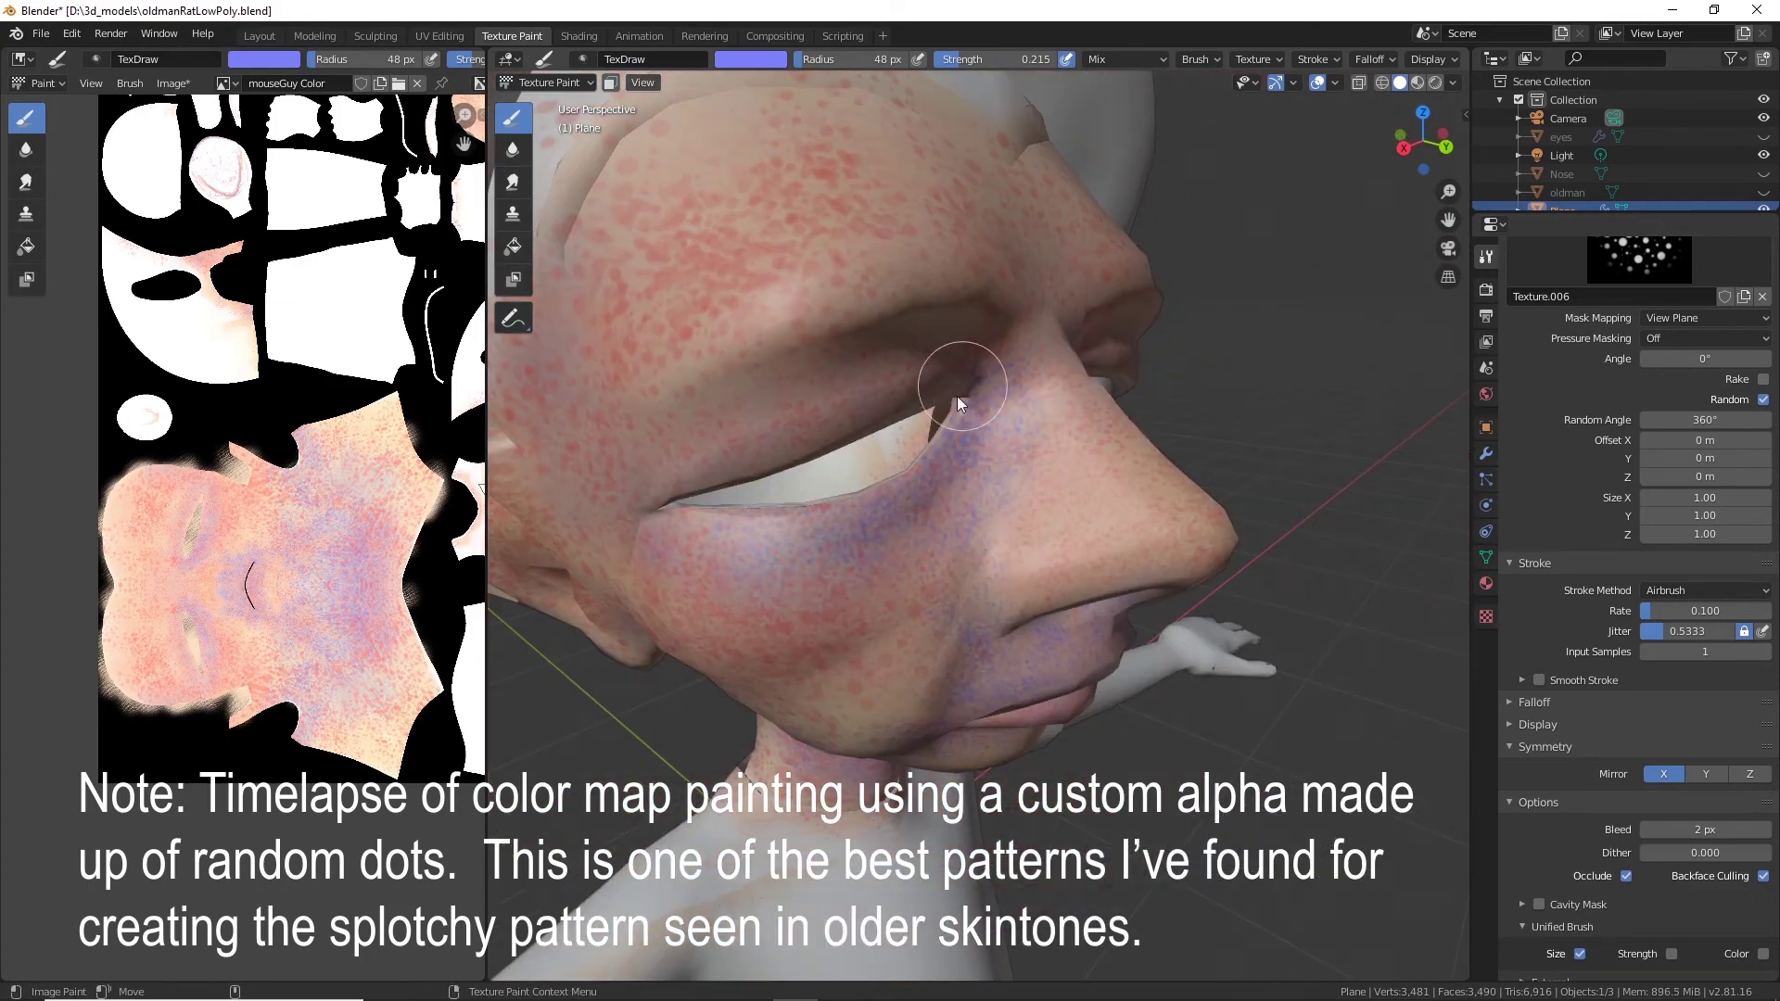
Add blue-violet speckles around the inner eye socket, the upper eyelid and the brow.
middle_drag(957, 397, 890, 342)
middle_drag(992, 302, 915, 289)
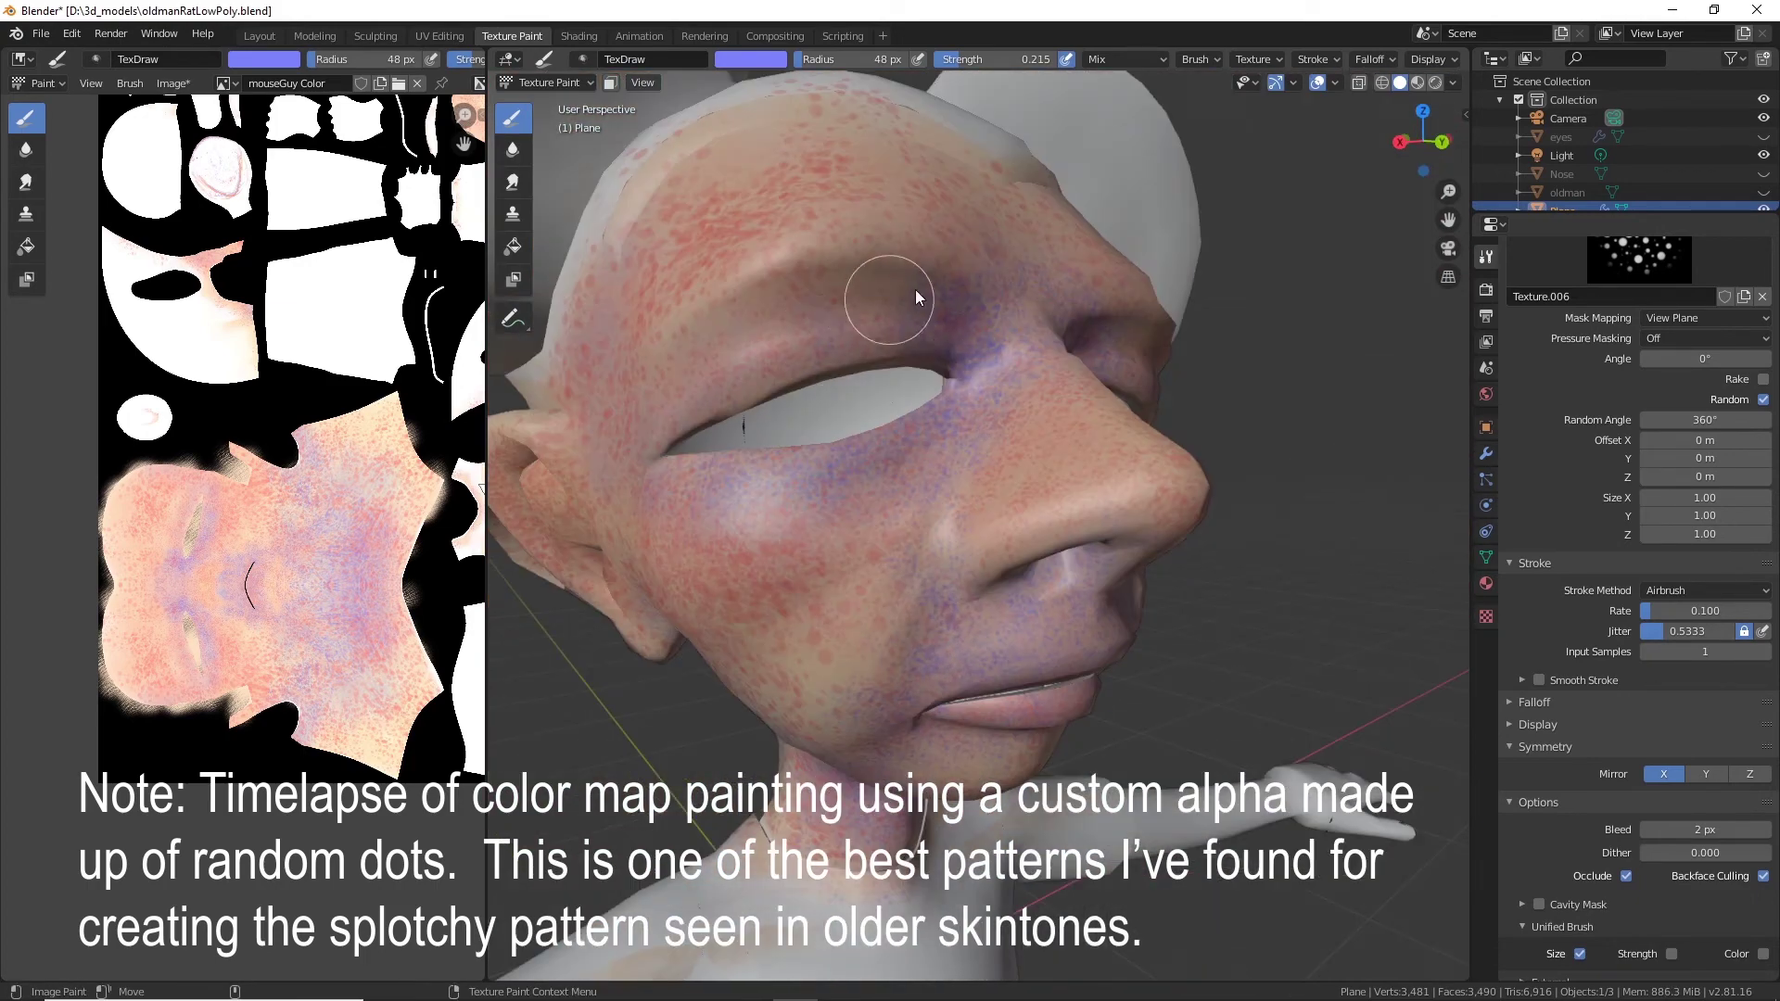
middle_drag(780, 312, 816, 275)
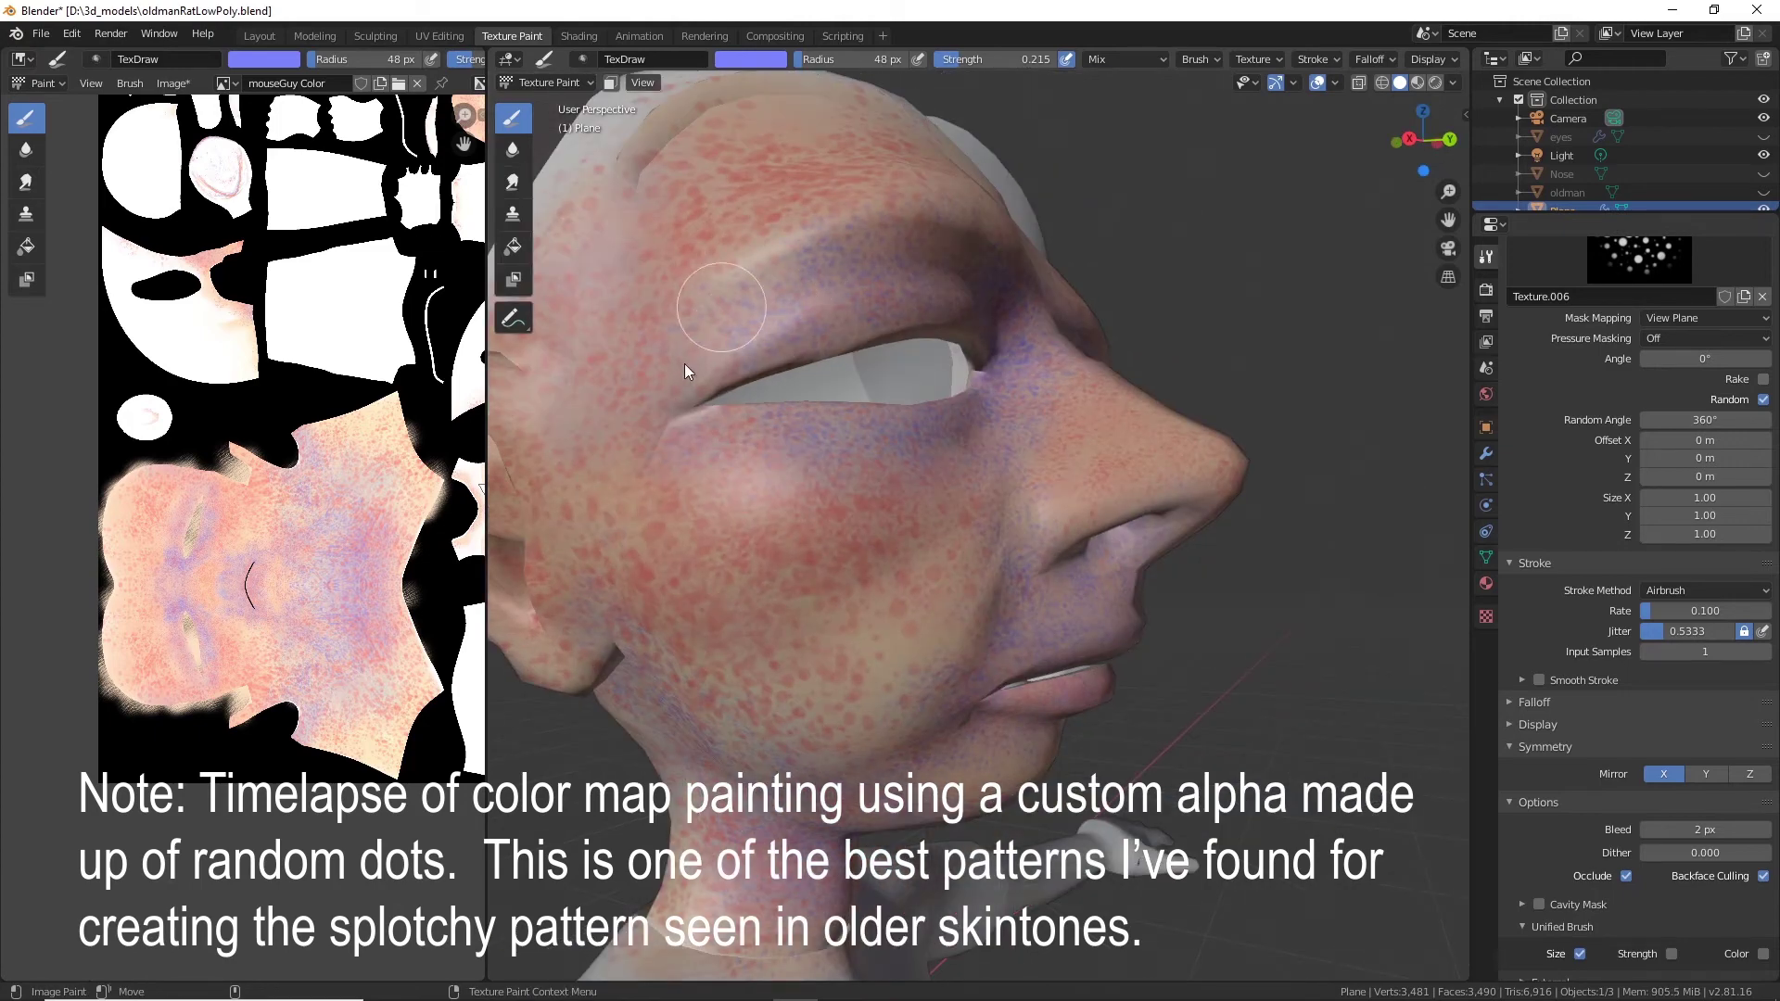
Apply blue-violet speckles to the temple beside the eye and the area around the ear opening.
scroll(560, 339, up, 2)
shift+middle_drag(590, 448, 785, 580)
mouse_move(888, 531)
mouse_down()
mouse_move(892, 390)
mouse_move(894, 426)
mouse_up()
mouse_move(821, 586)
middle_down()
mouse_move(794, 592)
mouse_move(864, 577)
middle_up()
scroll(840, 703, up, 3)
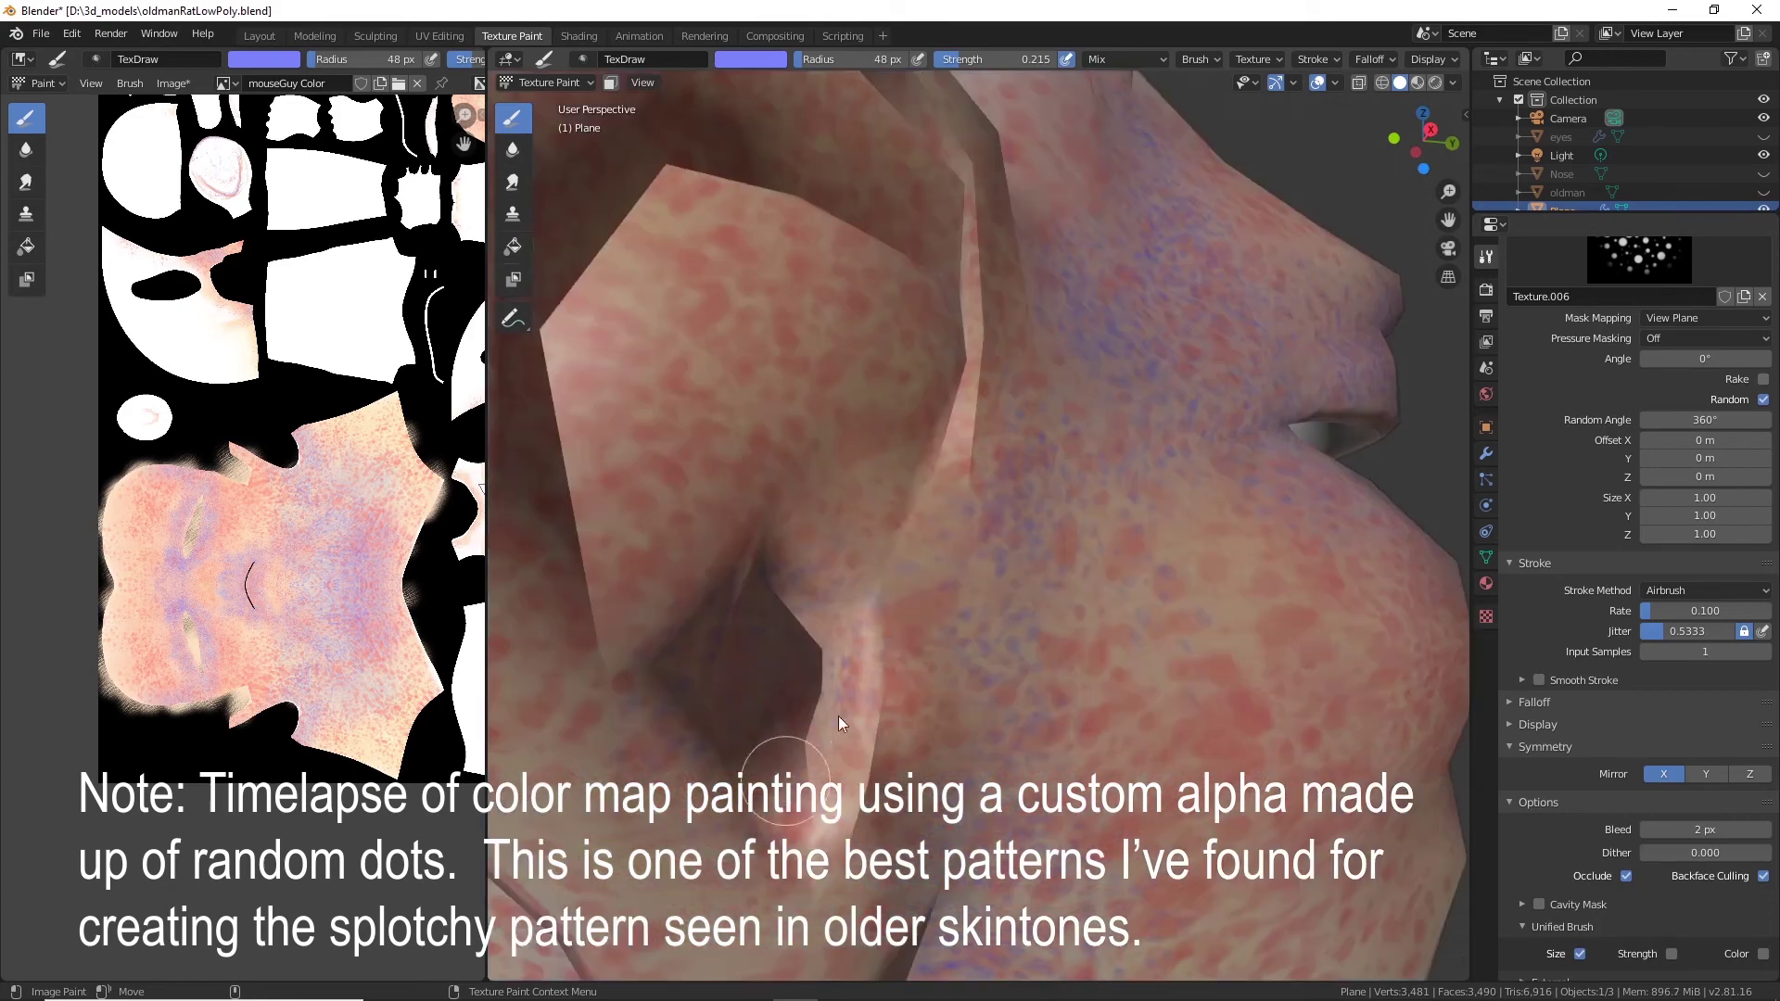
Paint blue-violet speckles on the skin behind the ear and on the back of the ear.
scroll(788, 431, down, 3)
mouse_move(840, 505)
middle_down()
mouse_move(833, 625)
mouse_move(887, 659)
middle_up()
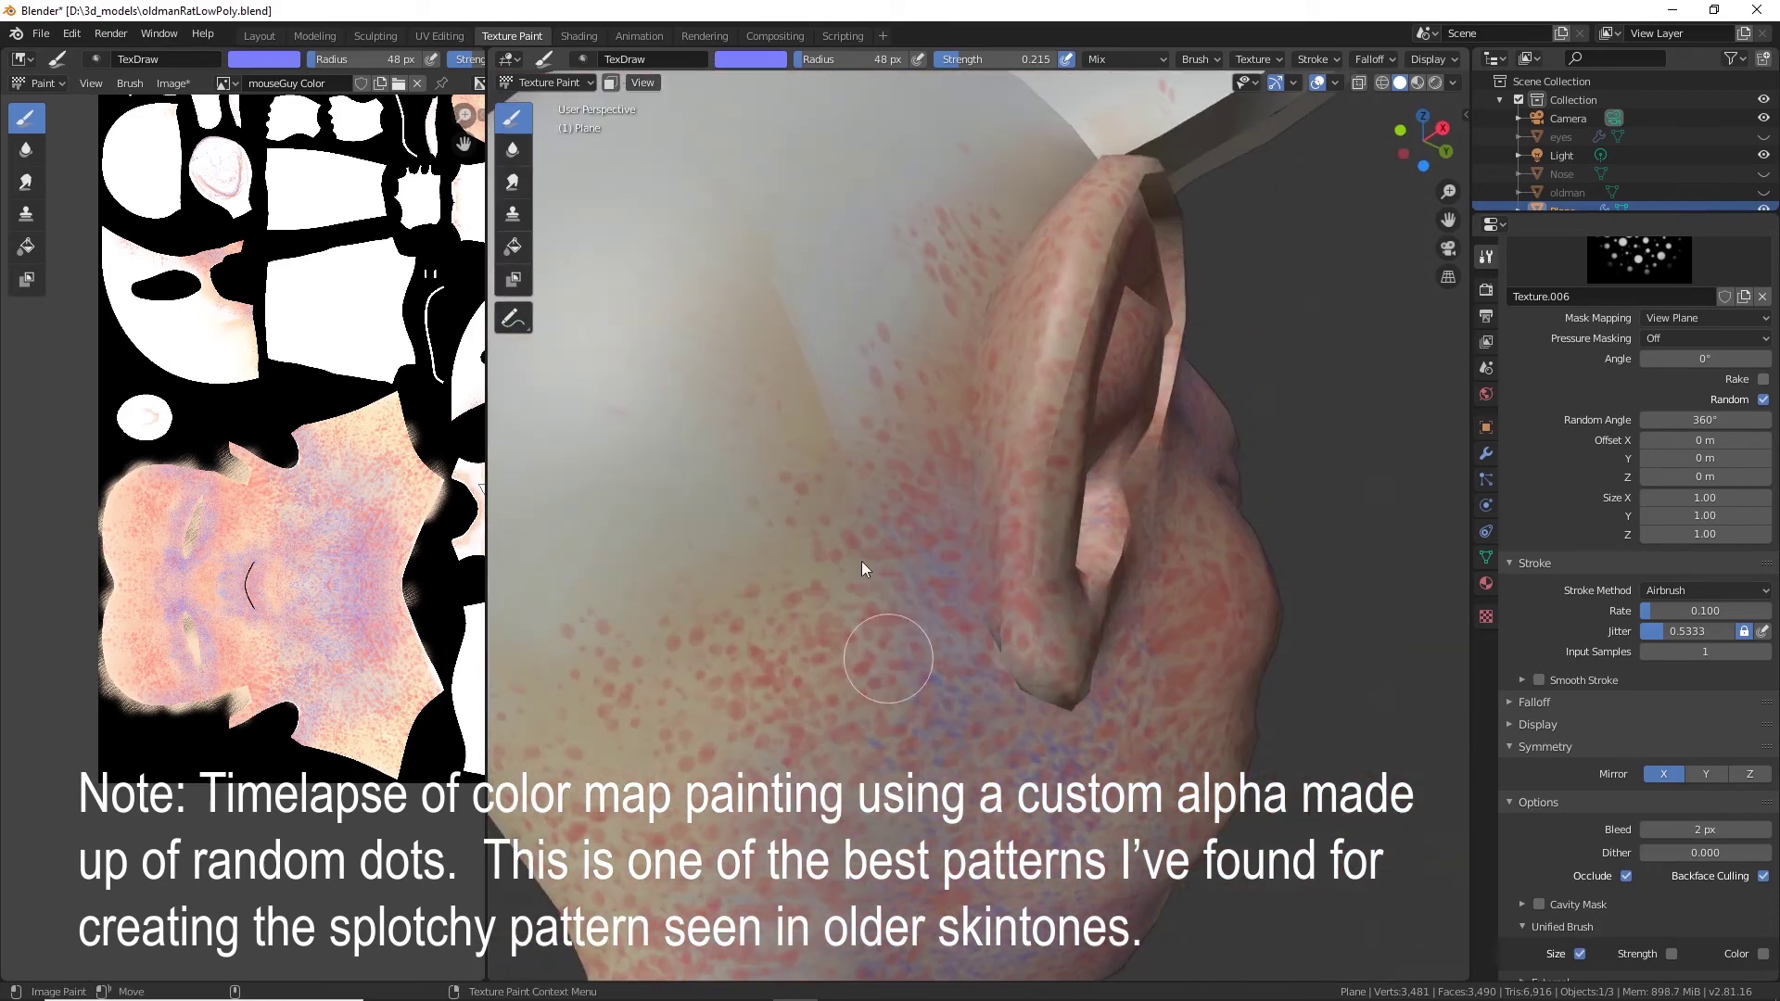
drag(887, 659, 884, 536)
scroll(1074, 473, down, 4)
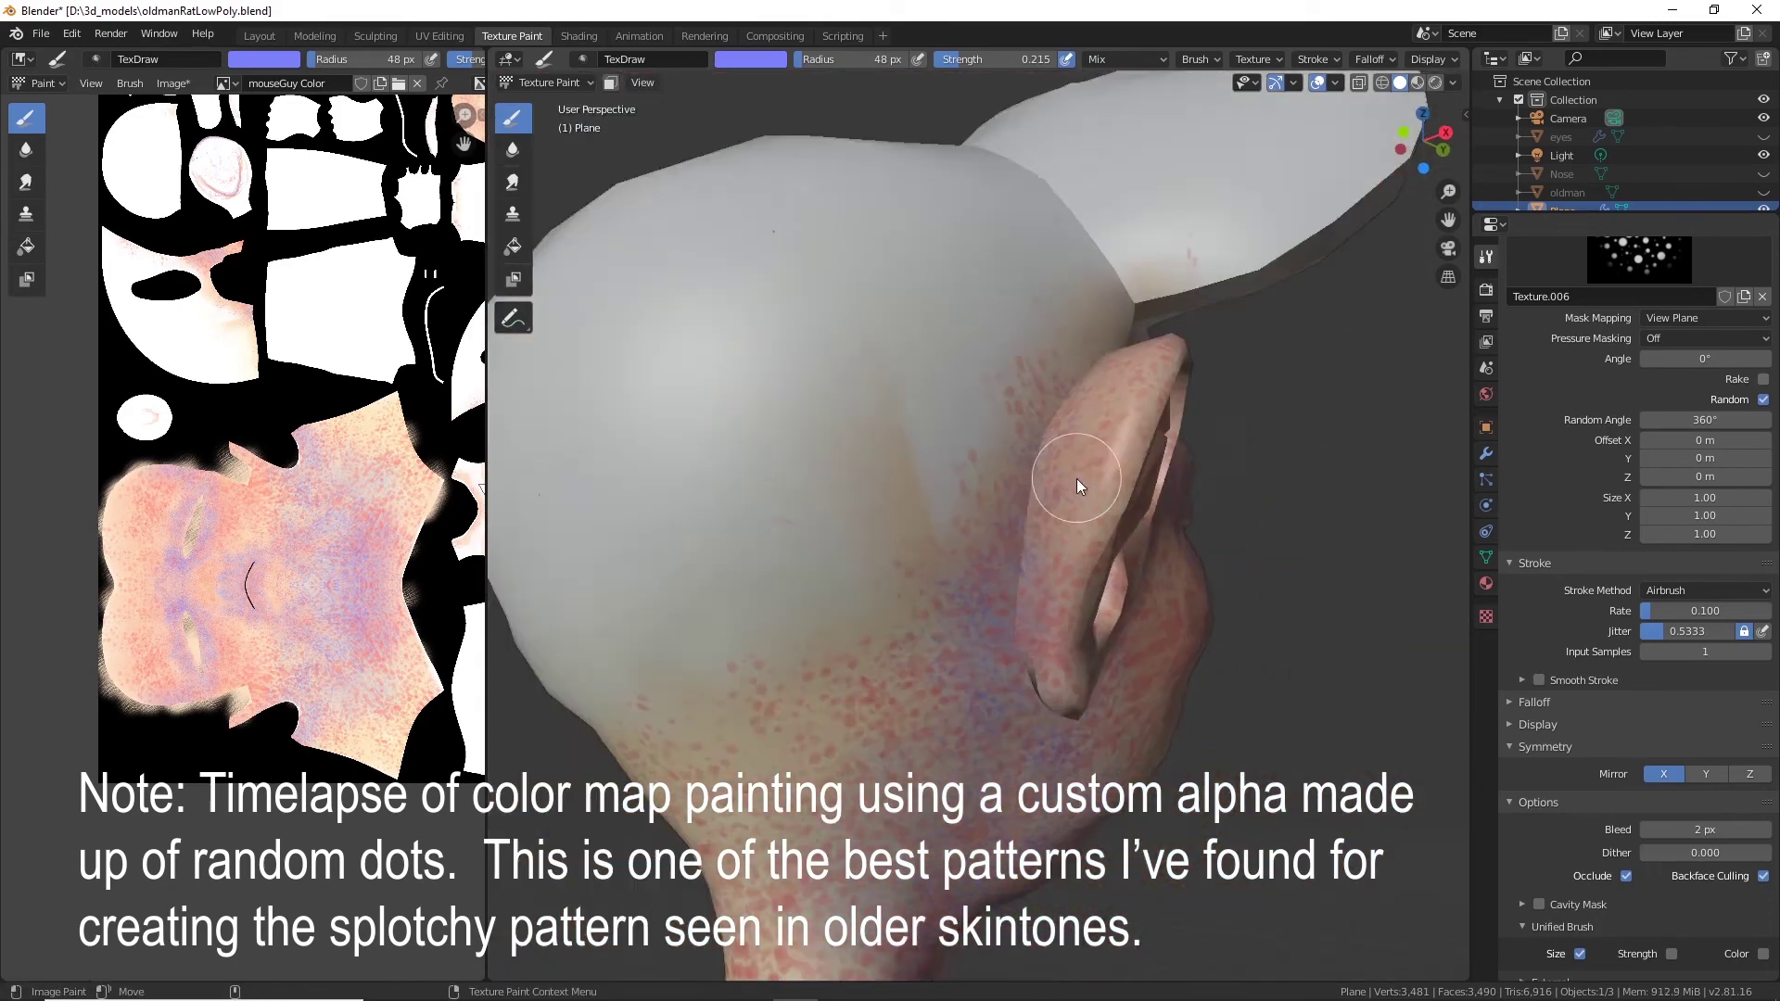
mouse_move(1076, 478)
middle_down()
mouse_move(926, 599)
mouse_move(851, 748)
middle_up()
Paint blue-violet speckles over the brow ridge, temple and upper forehead.
alt+drag(848, 742, 733, 705)
alt+right_drag(890, 649, 1087, 640)
mouse_move(1087, 640)
alt+mouse_down()
mouse_move(1182, 418)
mouse_move(1349, 444)
mouse_move(1115, 282)
alt+mouse_up()
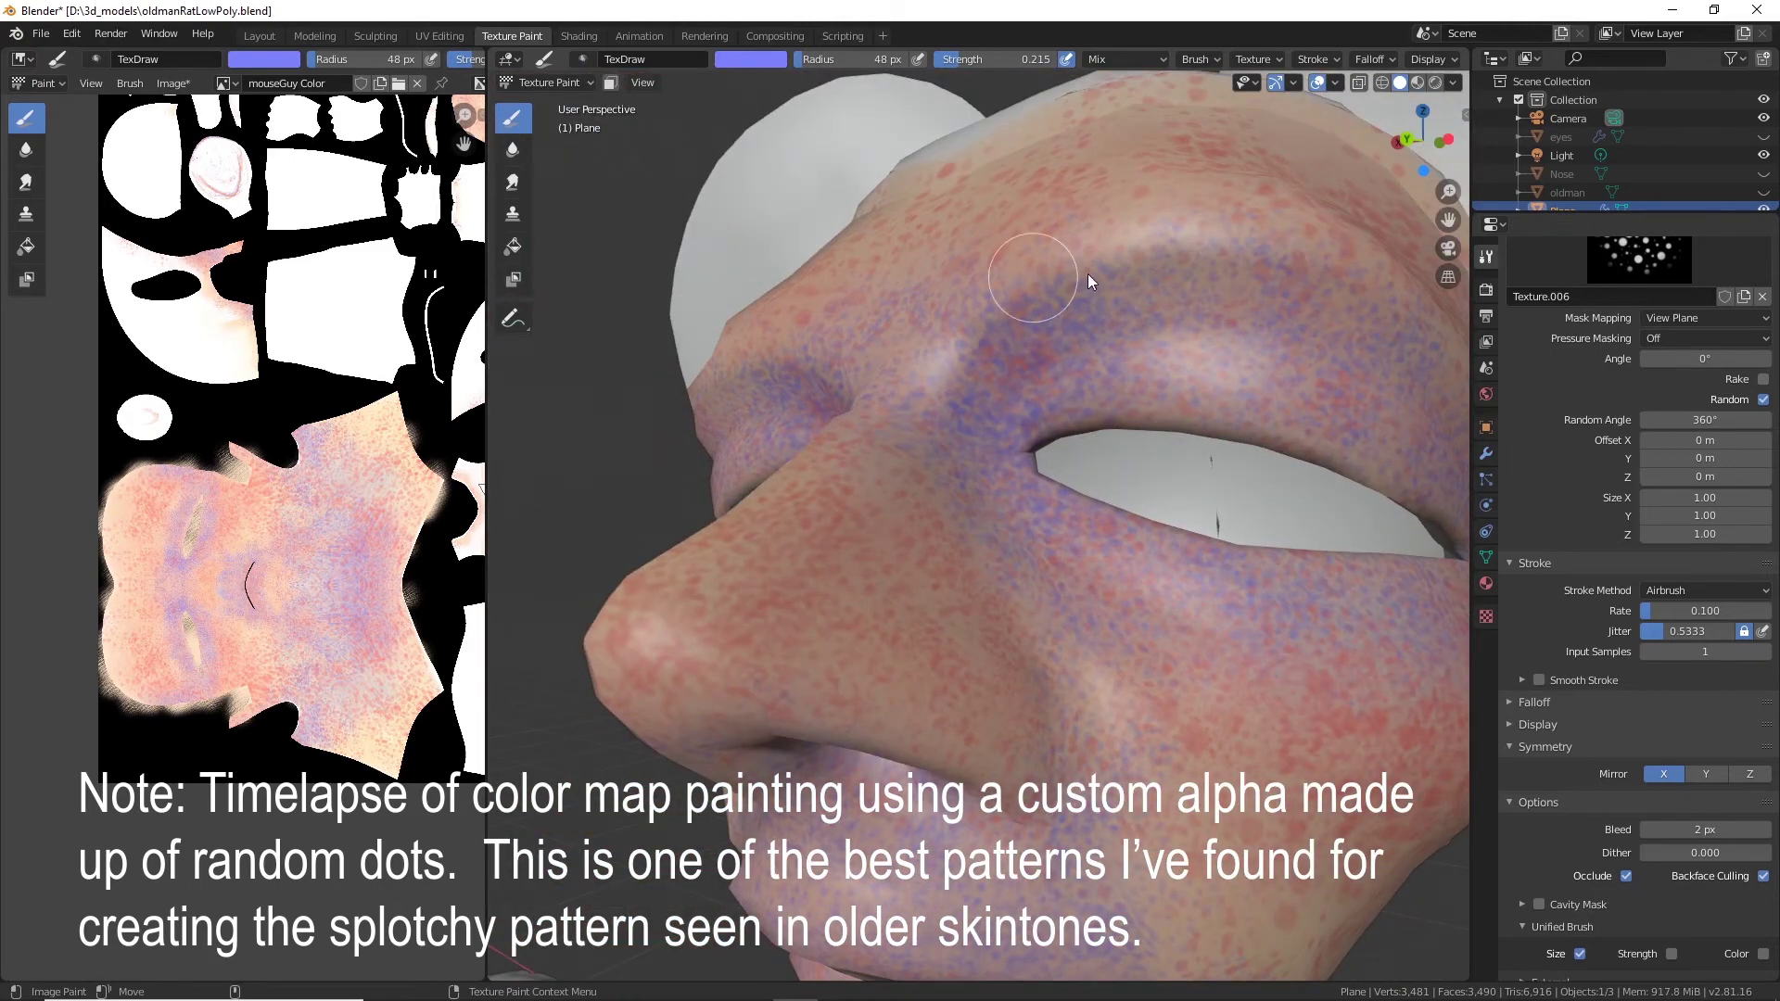
mouse_move(1088, 274)
middle_down()
mouse_move(1242, 447)
mouse_move(1189, 437)
mouse_move(1070, 493)
middle_up()
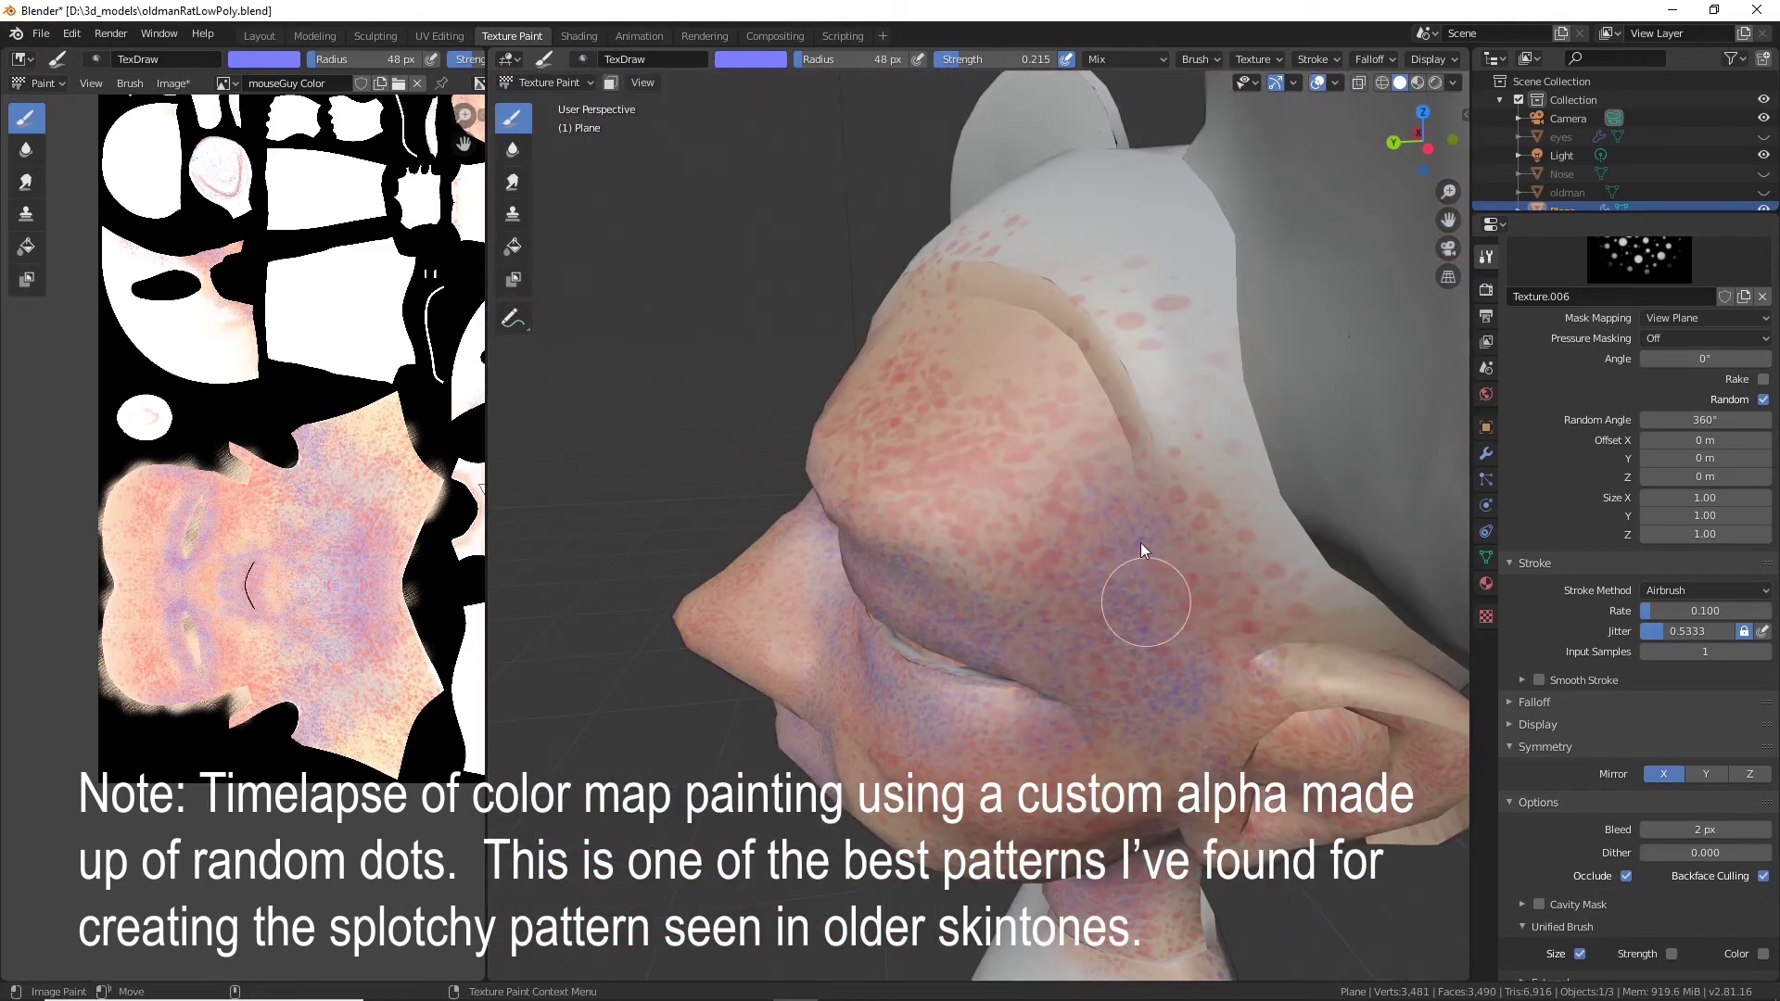
middle_drag(961, 314, 949, 593)
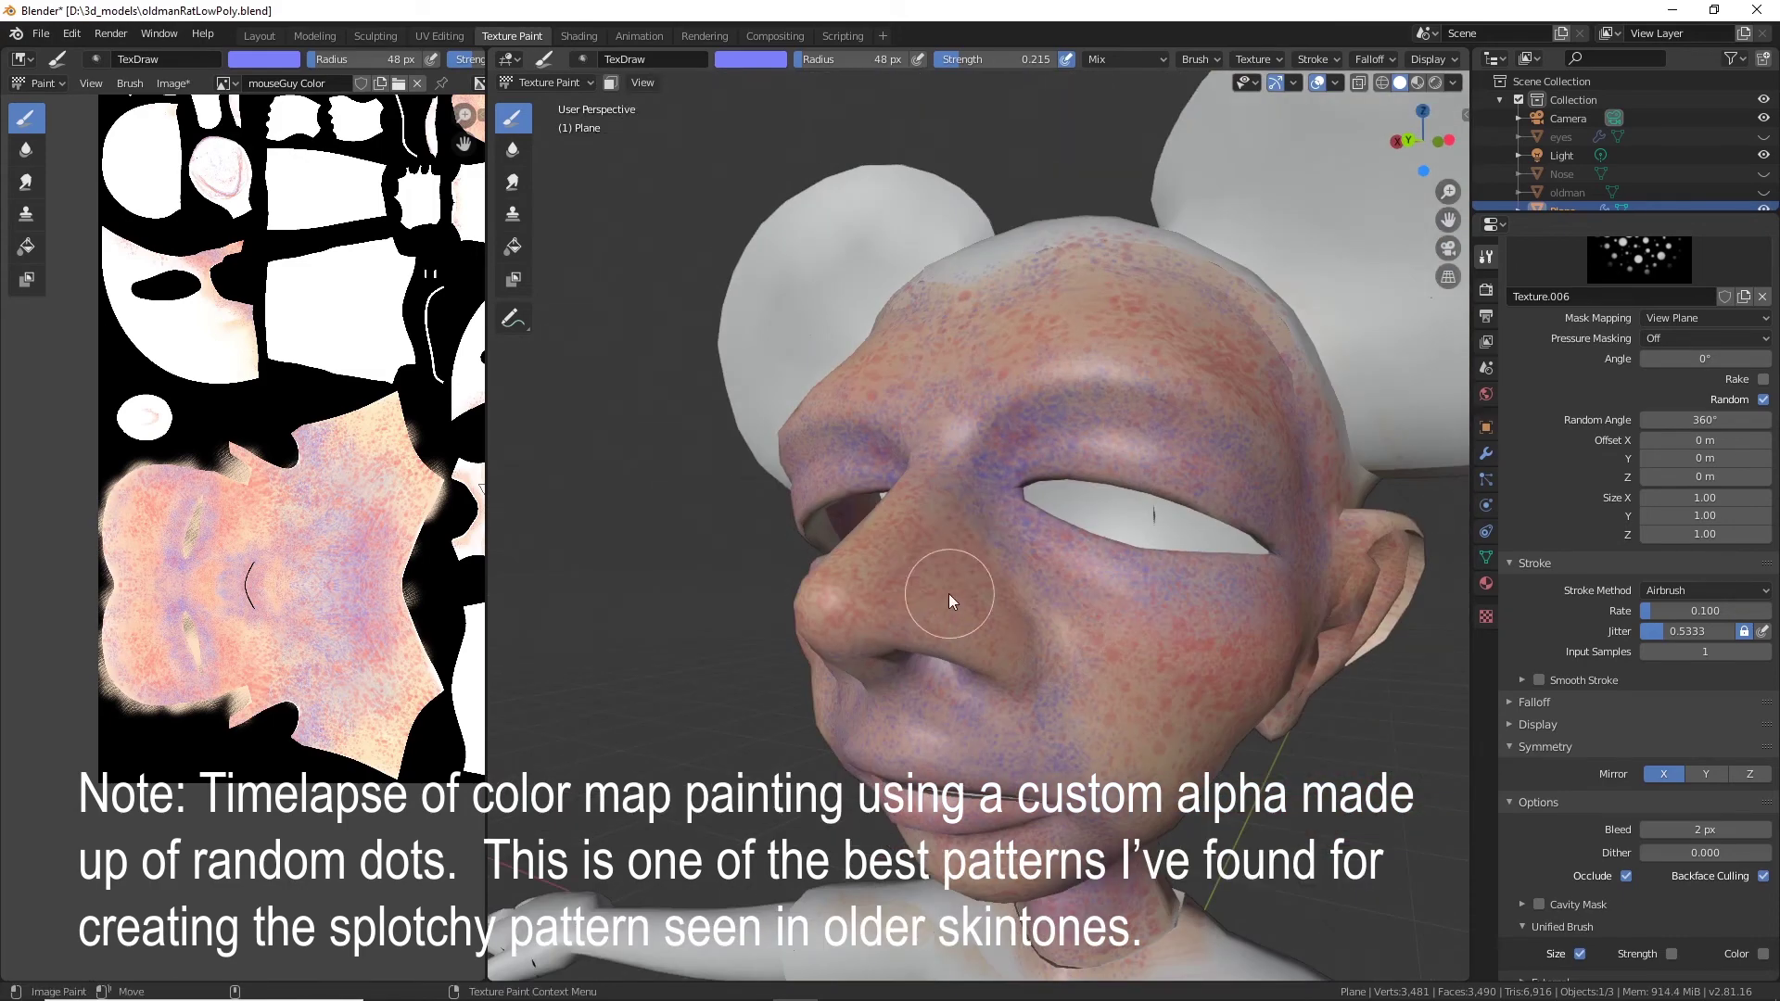
Scatter blue-violet speckles over the nape and the lower back of the head.
mouse_move(1094, 625)
middle_down()
mouse_move(1150, 670)
mouse_move(1093, 683)
mouse_move(1163, 718)
mouse_move(1313, 738)
mouse_move(914, 649)
middle_up()
middle_drag(1004, 720, 1209, 598)
scroll(1209, 597, up, 4)
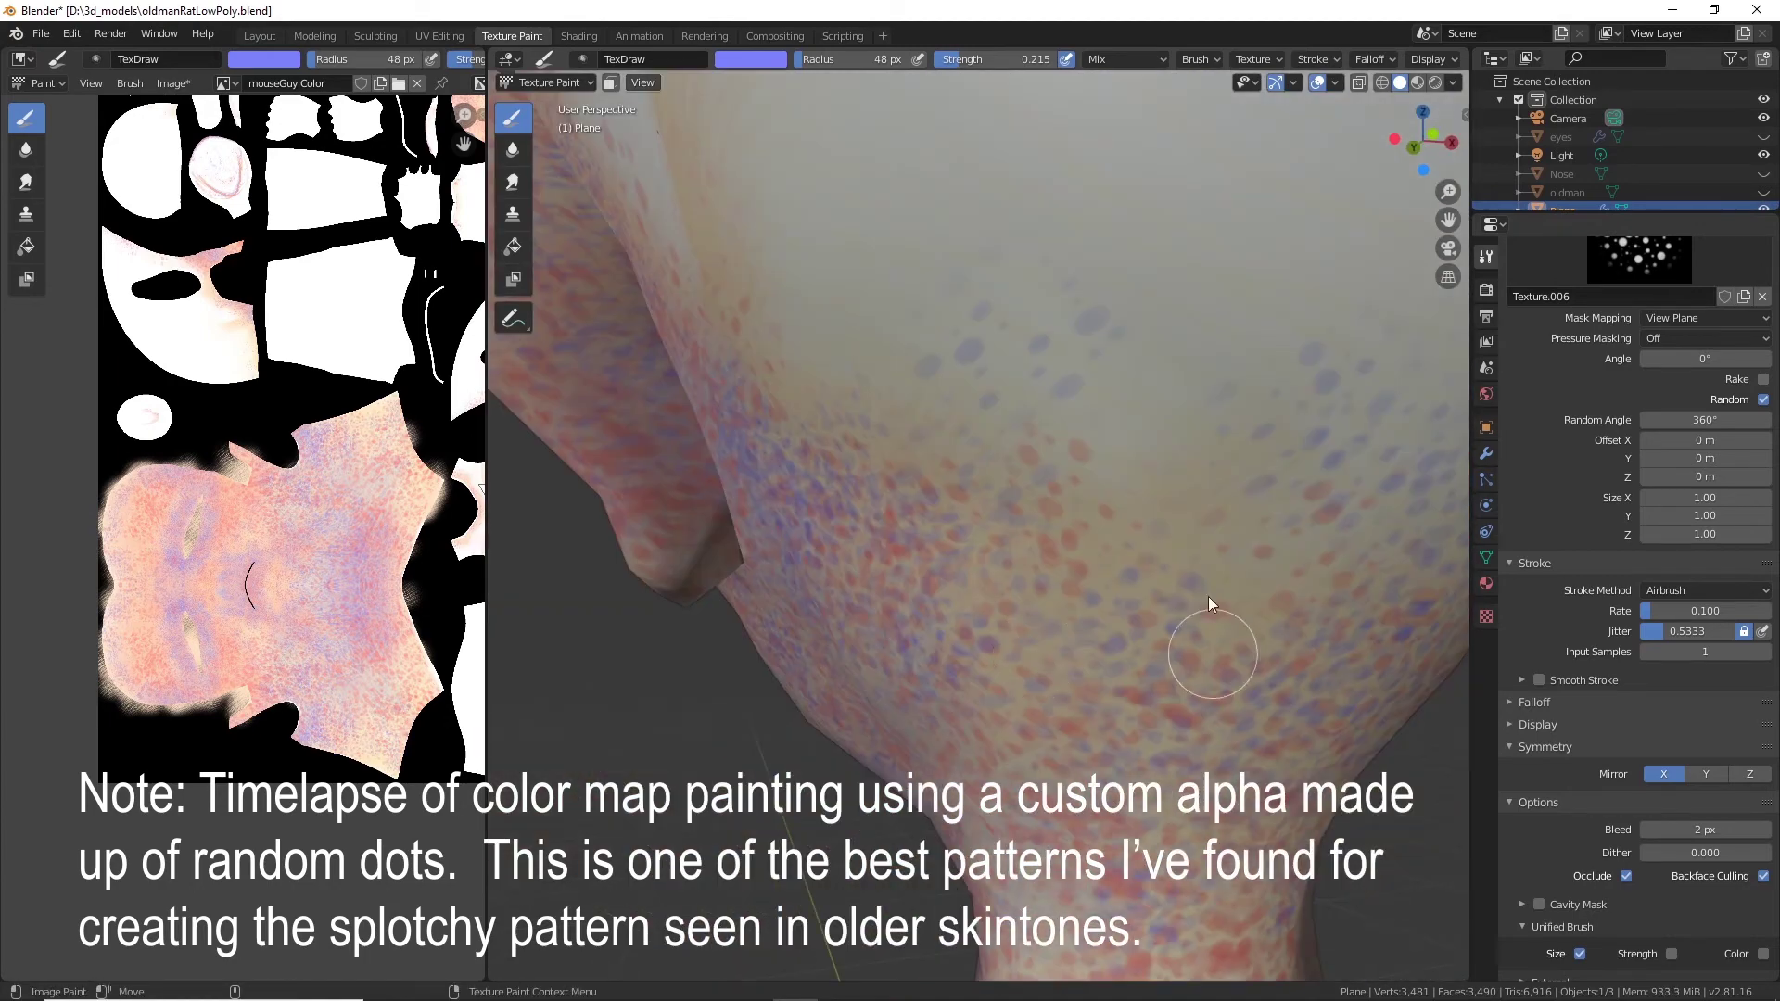
middle_drag(1265, 654, 1047, 586)
scroll(1048, 586, down, 3)
middle_drag(1011, 799, 1153, 660)
scroll(1153, 660, down, 3)
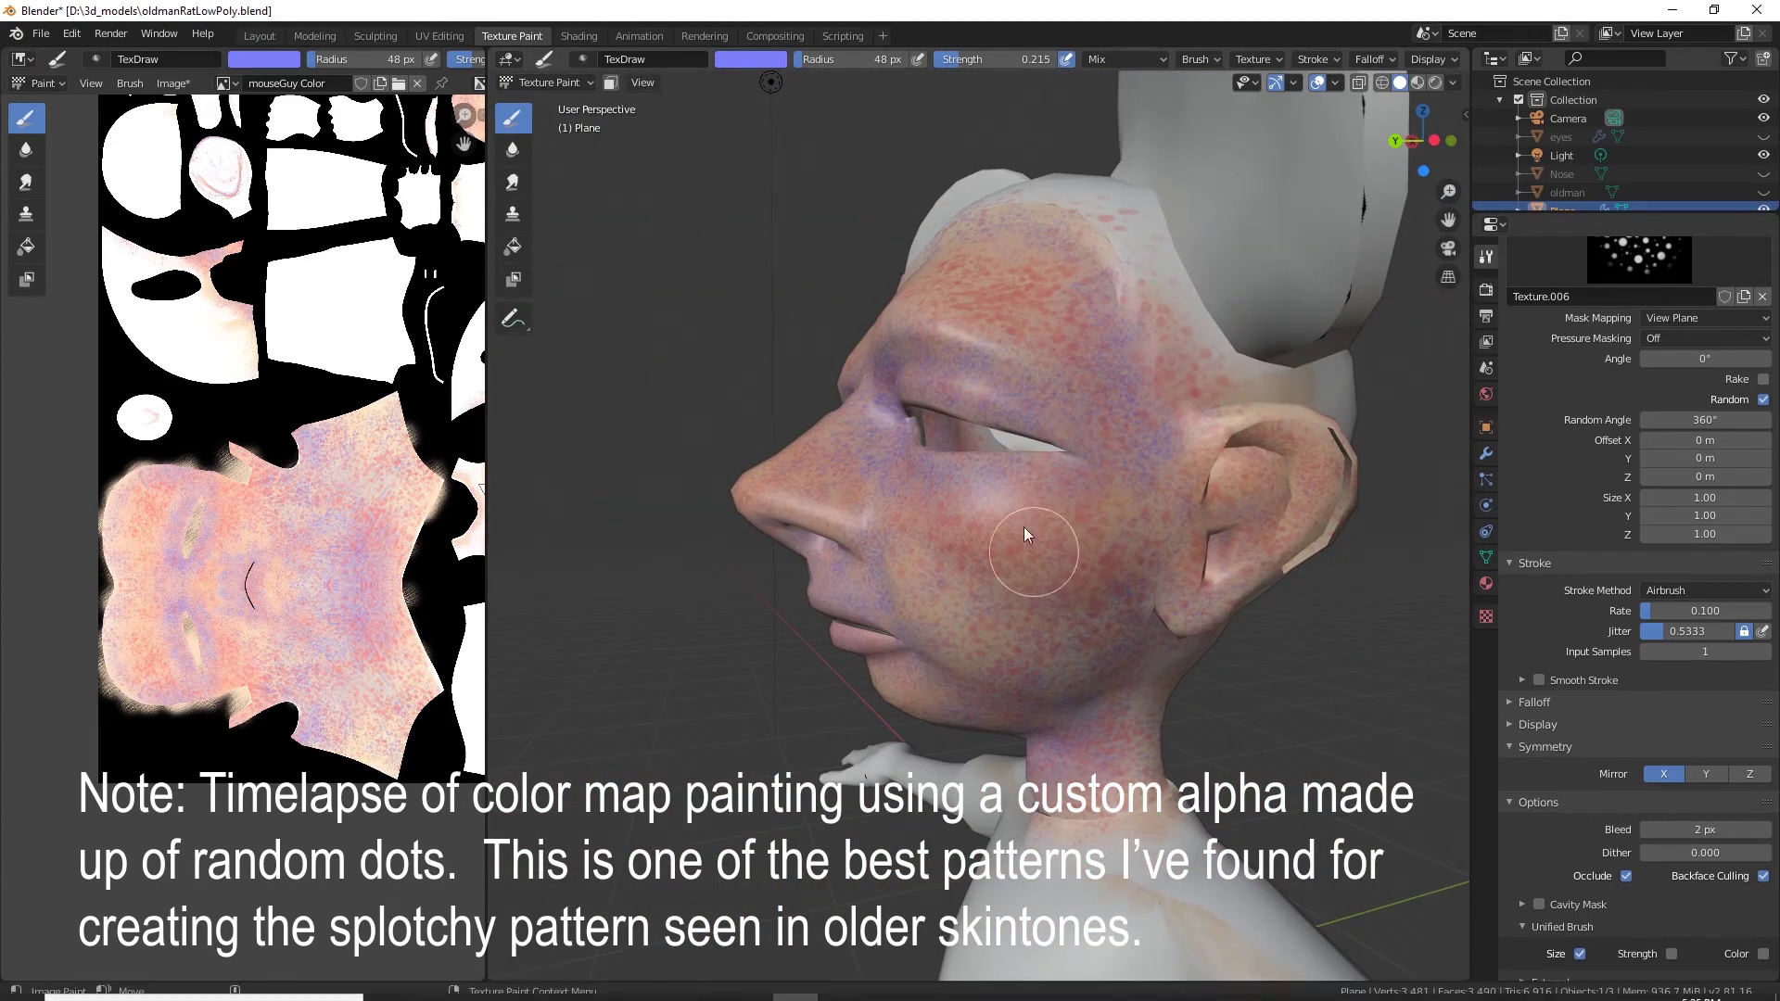
Change the brush colour to pale yellow and paint yellow speckles across the forehead and brow.
scroll(1090, 603, down, 2)
middle_drag(1023, 527, 1063, 443)
scroll(1062, 444, up, 3)
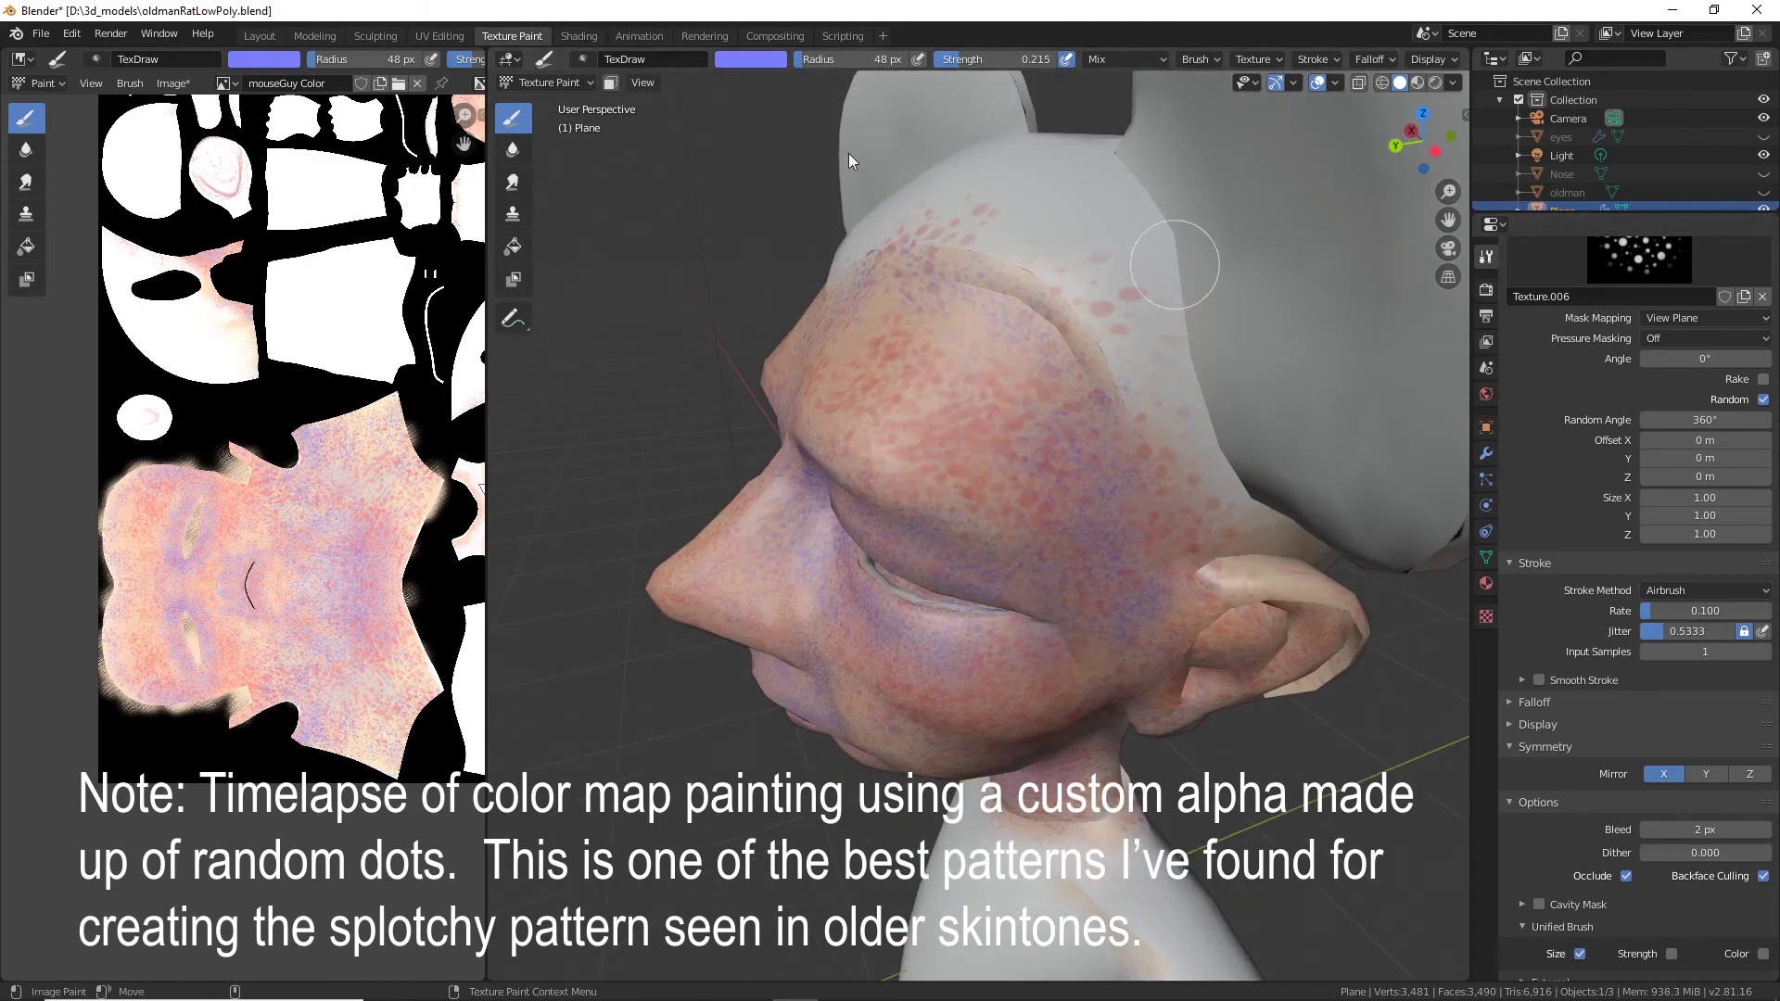
click(751, 60)
click(784, 160)
middle_drag(858, 348, 1012, 387)
drag(1009, 381, 989, 430)
middle_drag(1135, 415, 1048, 421)
mouse_move(1036, 409)
mouse_down()
mouse_move(1074, 515)
mouse_move(931, 408)
mouse_move(810, 420)
mouse_move(816, 343)
mouse_move(1089, 460)
mouse_up()
middle_drag(1089, 459, 1026, 461)
drag(1026, 462, 993, 423)
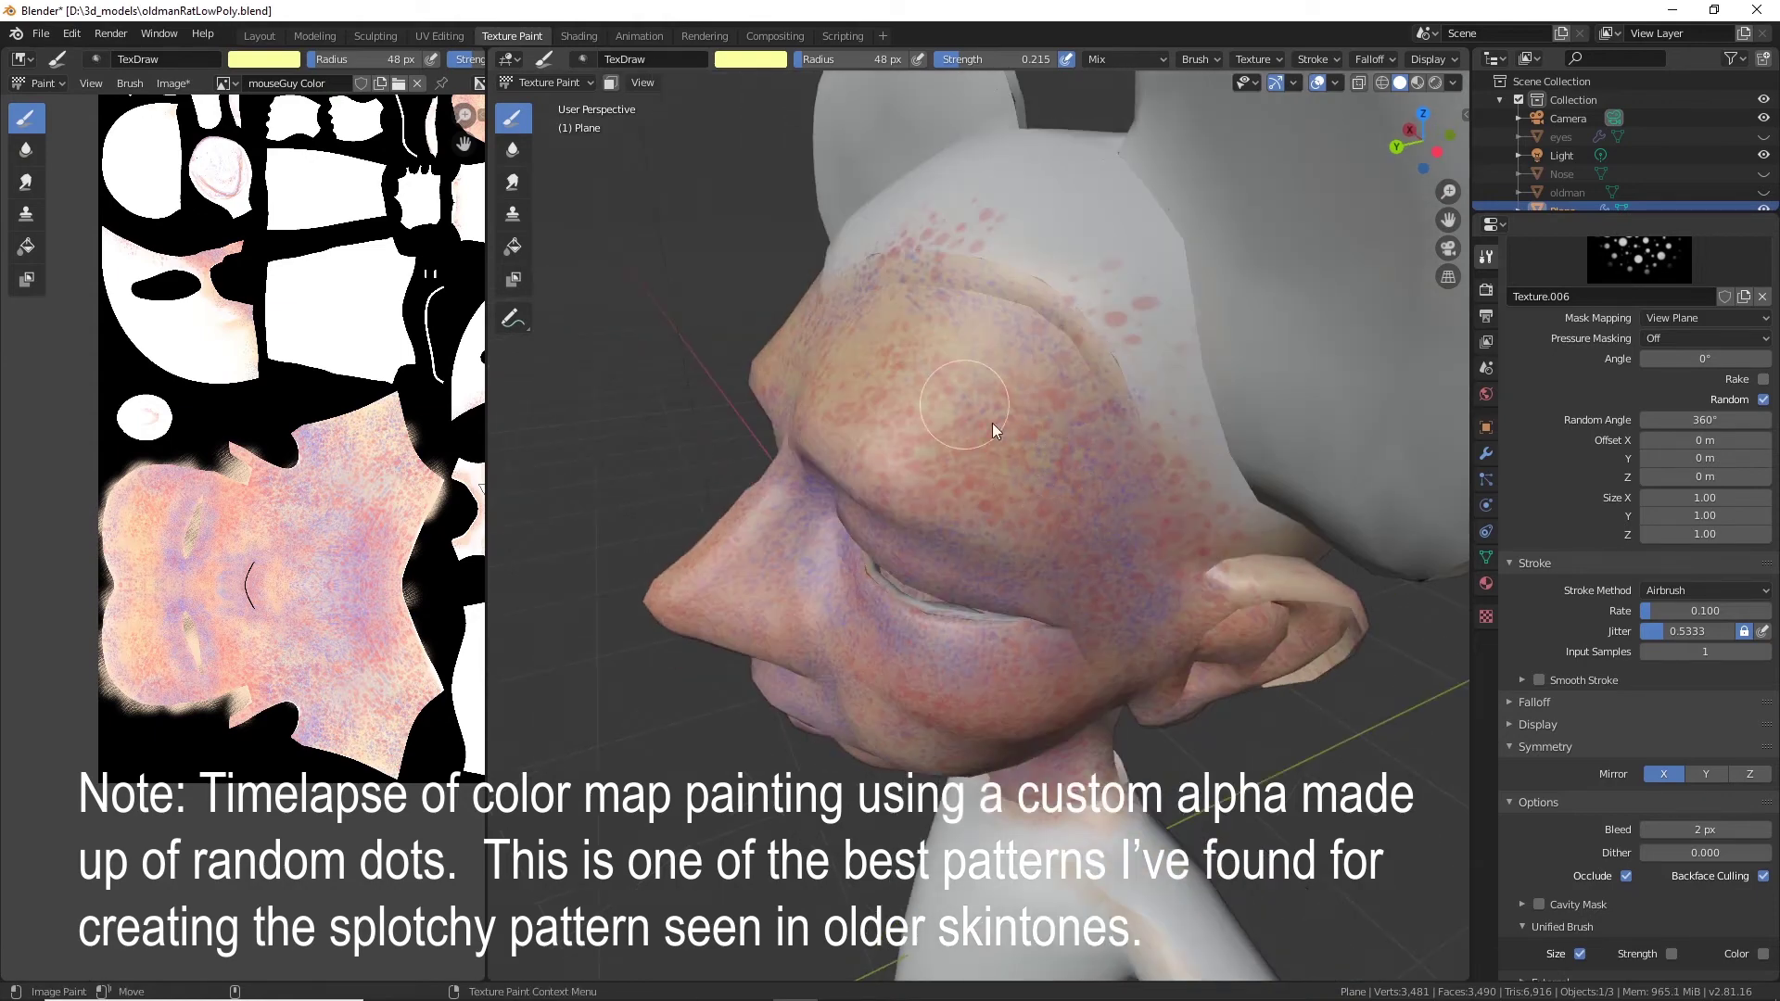
Paint pale yellow speckles over the temple and the side of the face beside the eye.
middle_drag(992, 423, 1055, 497)
middle_drag(855, 466, 1072, 430)
mouse_move(1072, 430)
mouse_down()
mouse_move(797, 607)
mouse_move(881, 630)
mouse_up()
middle_drag(1029, 619, 942, 586)
mouse_move(1080, 579)
middle_down()
mouse_move(971, 710)
mouse_move(895, 617)
middle_up()
scroll(972, 710, up, 4)
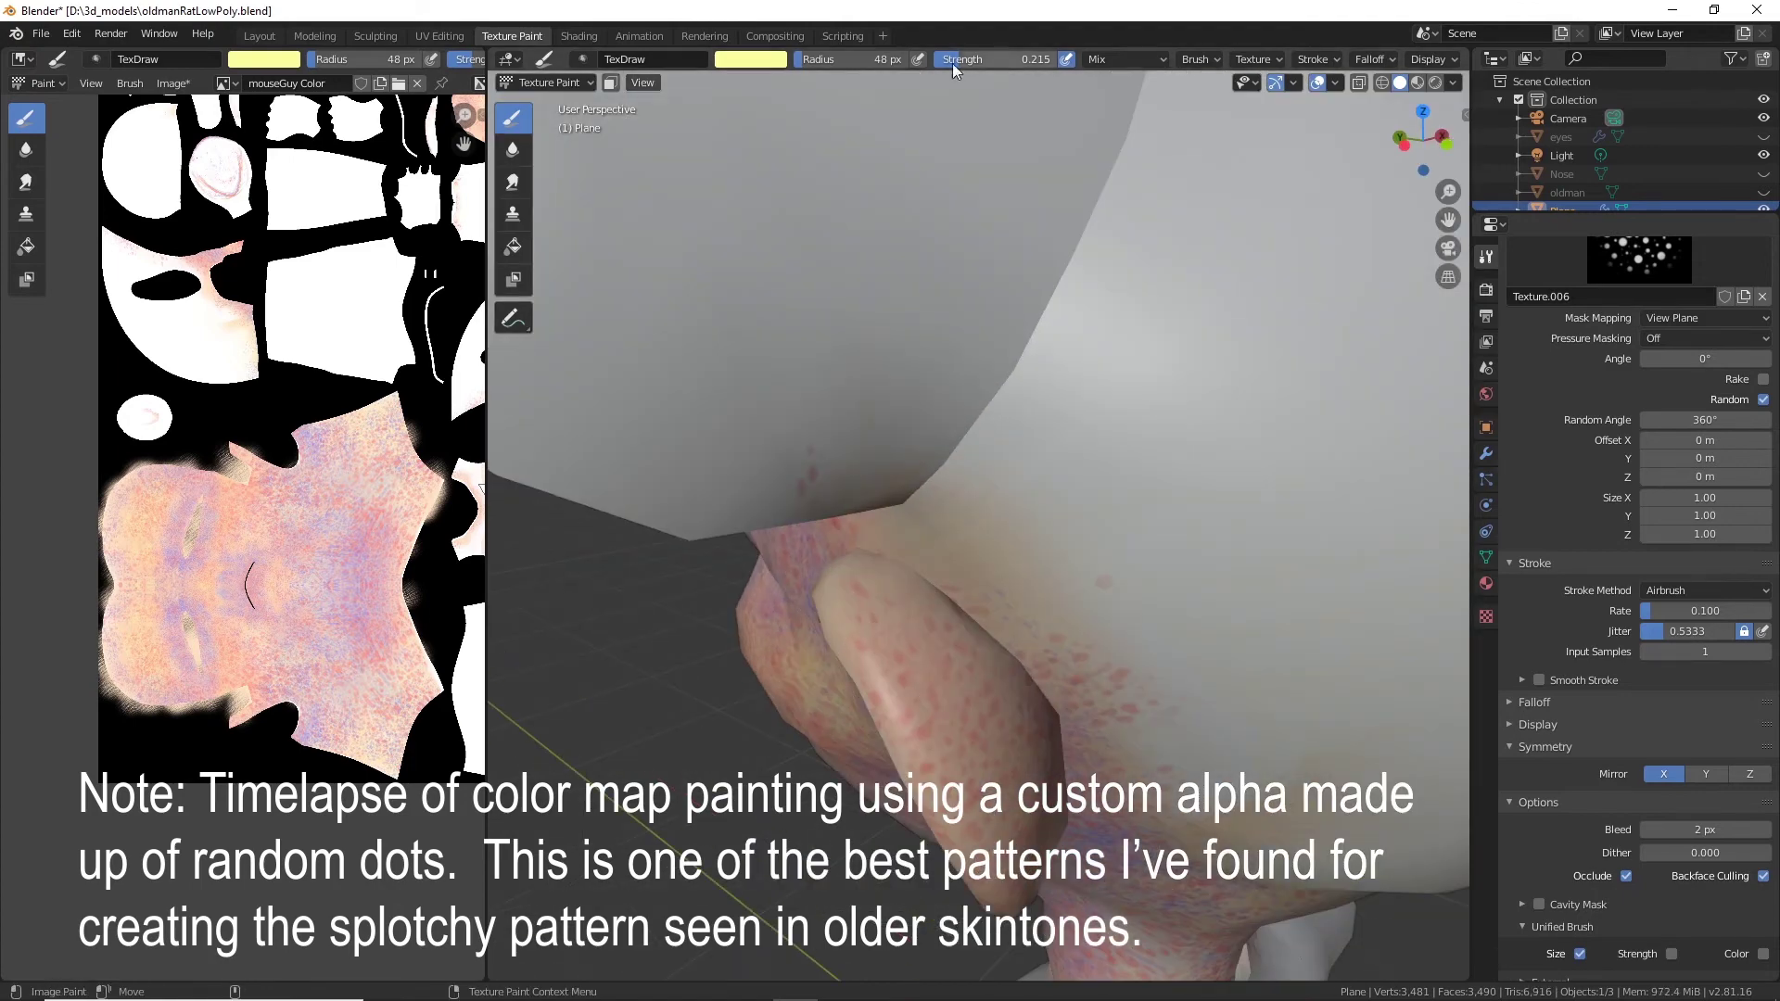
Raise the brush strength to 0.348 and paint pale yellow speckles behind the ear and over the ear.
drag(953, 63, 970, 63)
mouse_move(955, 640)
middle_down()
mouse_move(890, 716)
mouse_move(900, 447)
middle_up()
middle_drag(899, 591, 806, 452)
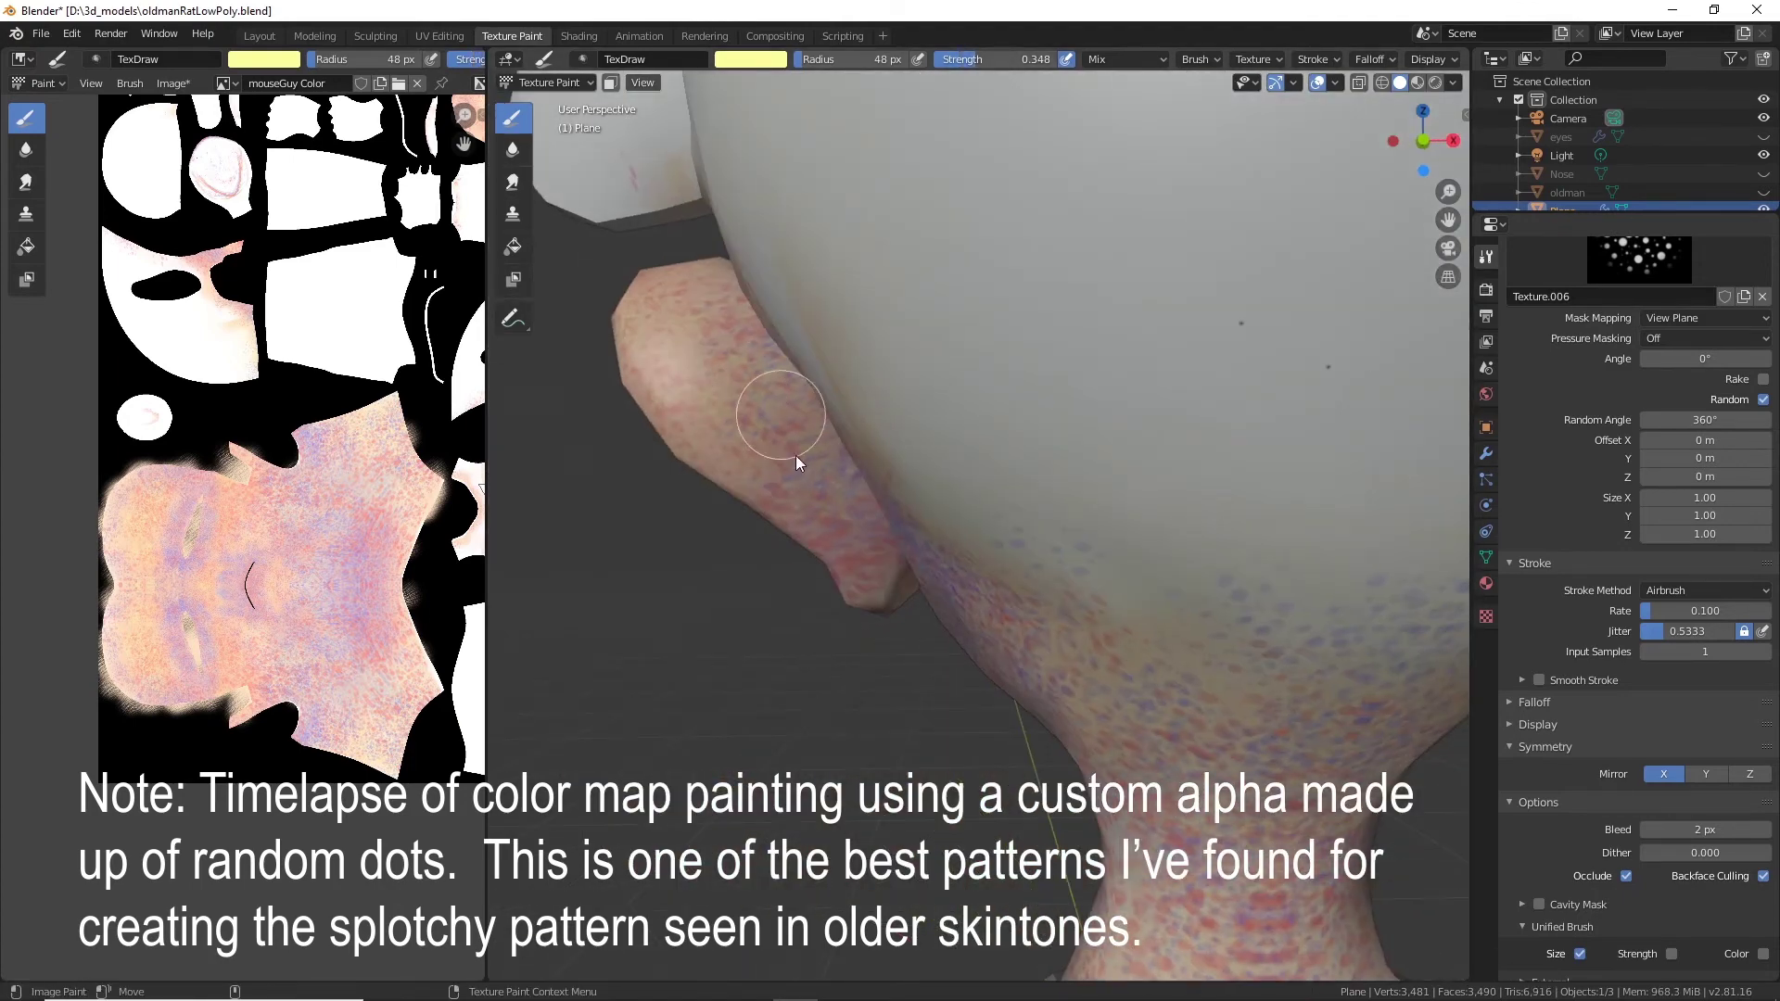
mouse_move(881, 556)
middle_down()
mouse_move(1269, 491)
mouse_move(915, 602)
middle_up()
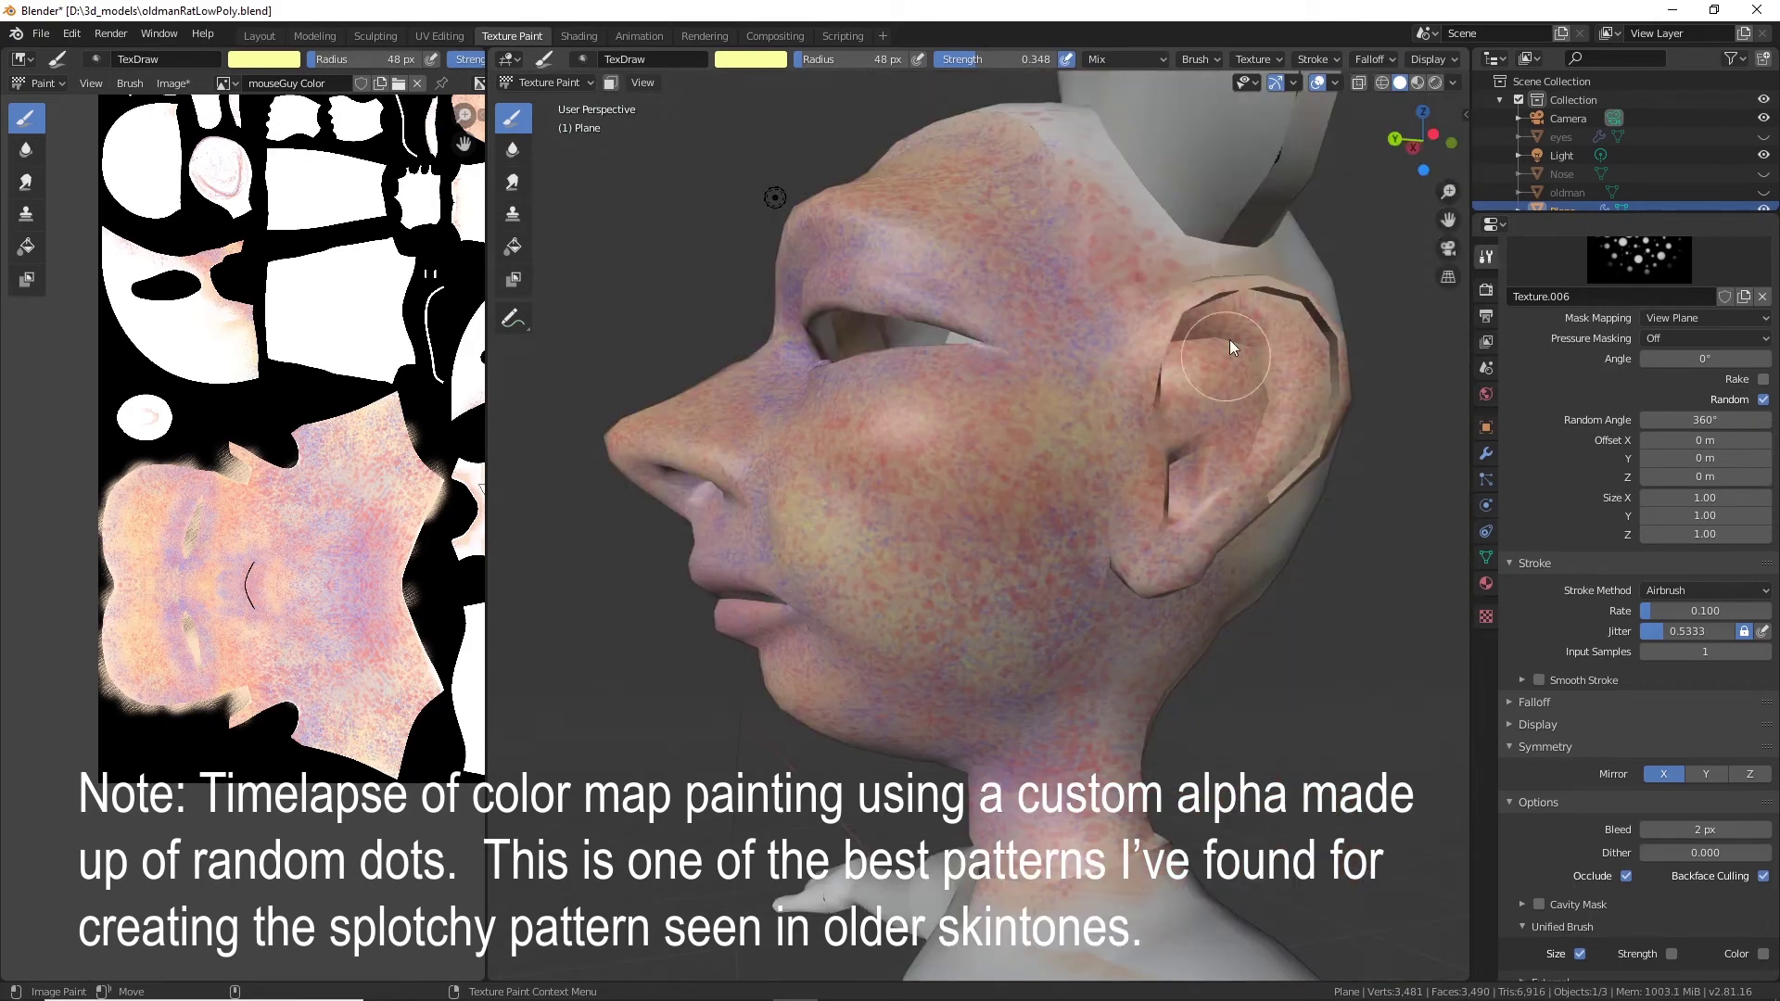
middle_drag(1229, 340, 975, 559)
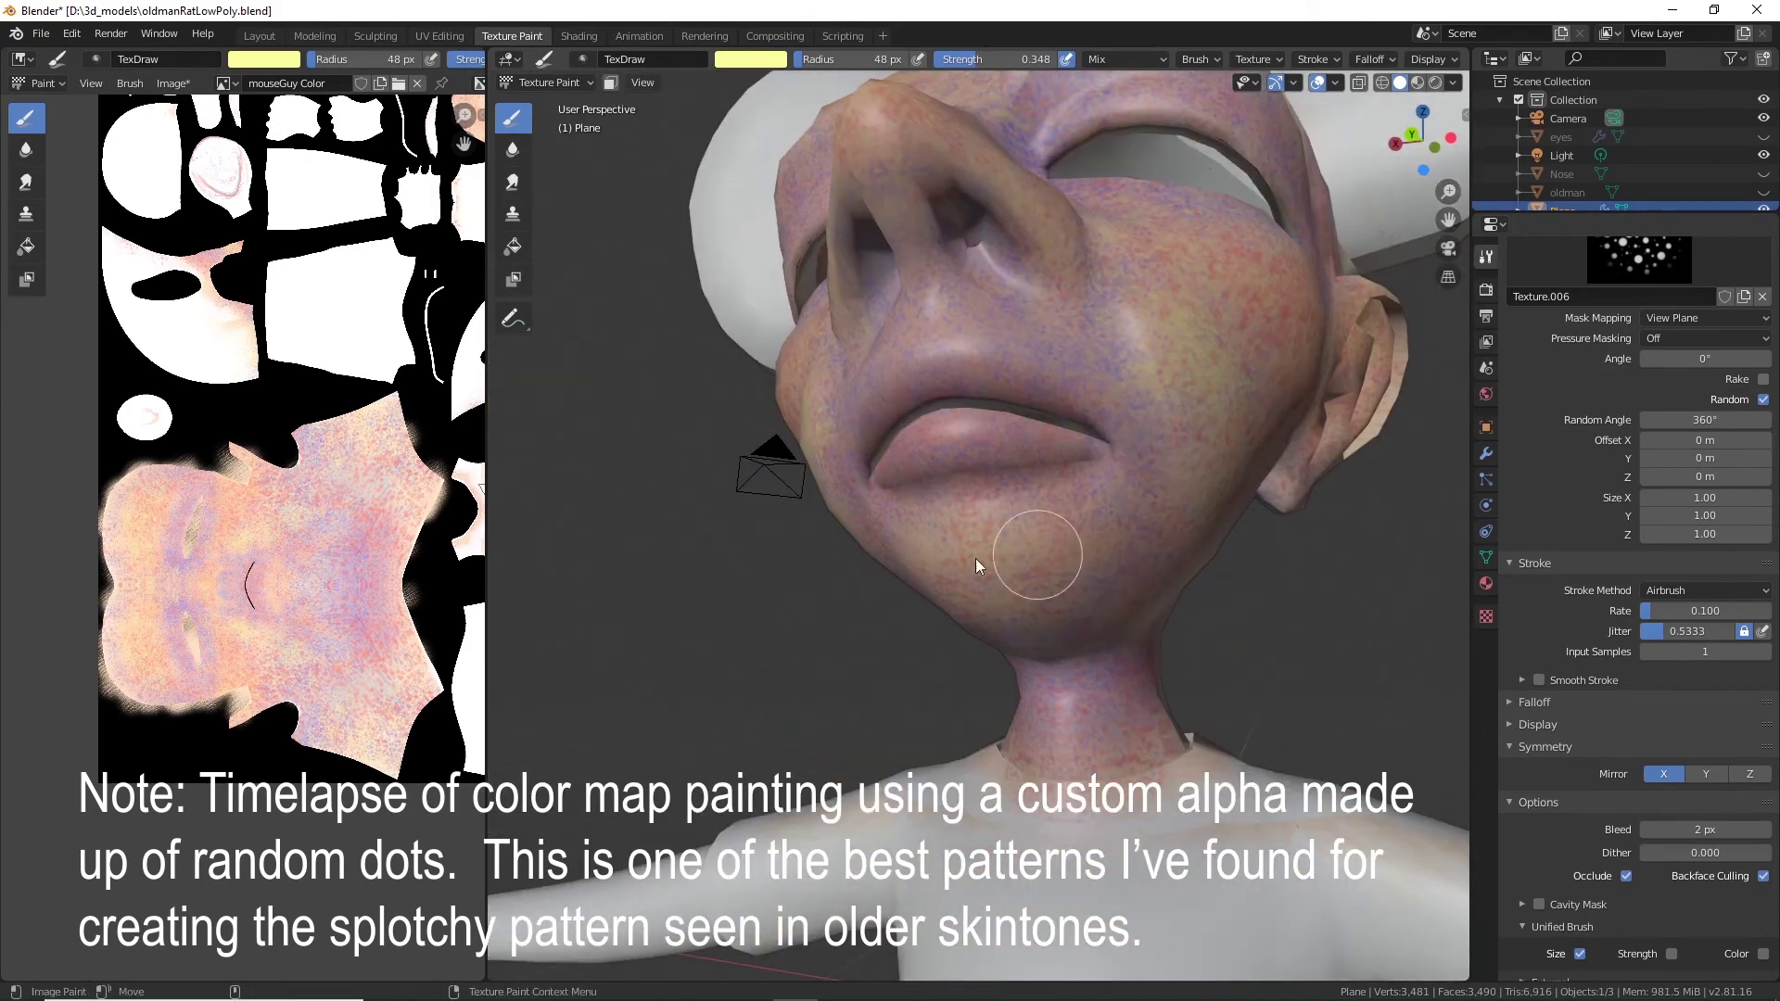
Paint pale yellow speckles over the chin and jaw.
mouse_move(1104, 584)
middle_down()
mouse_move(1154, 558)
mouse_move(1266, 585)
middle_up()
drag(953, 592, 1025, 556)
middle_drag(945, 463, 1040, 493)
mouse_move(903, 482)
middle_down()
mouse_move(938, 492)
mouse_move(999, 649)
mouse_move(987, 666)
middle_up()
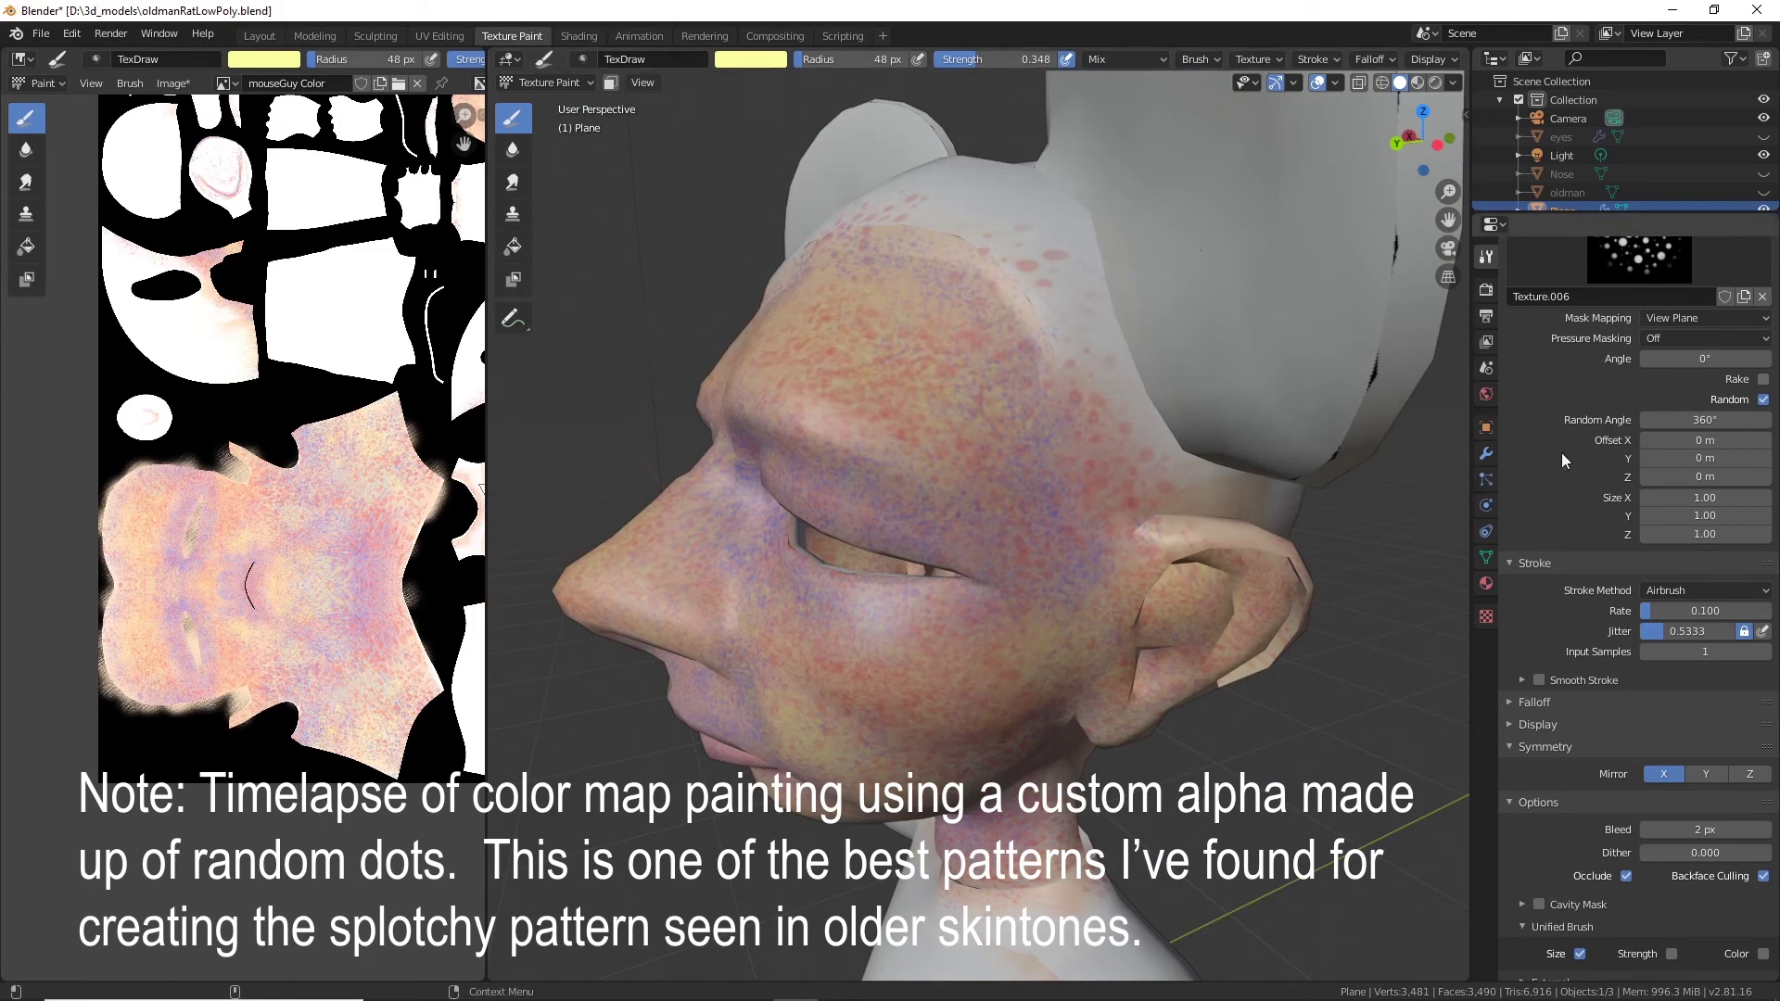
Assign the empty texture named Texture as the brush's texture mask and open its image settings.
middle_drag(1629, 310, 1582, 541)
click(1487, 617)
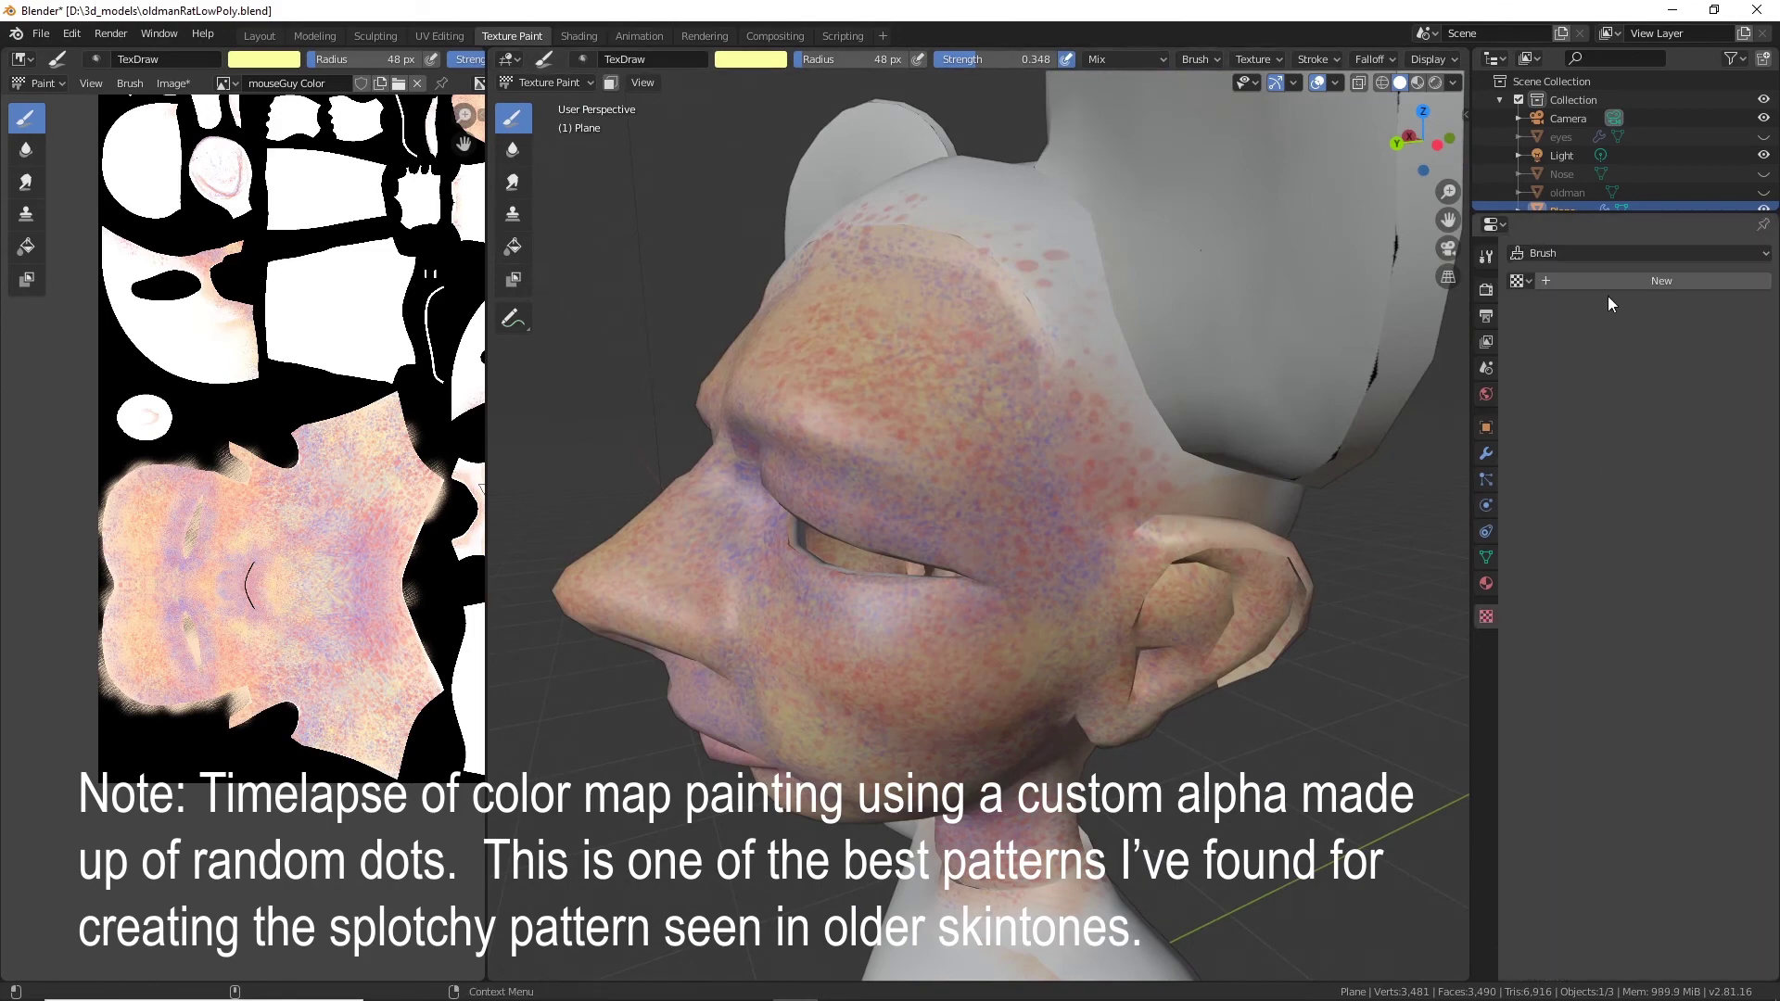
click(1486, 257)
scroll(1639, 741, down, 5)
click(1639, 737)
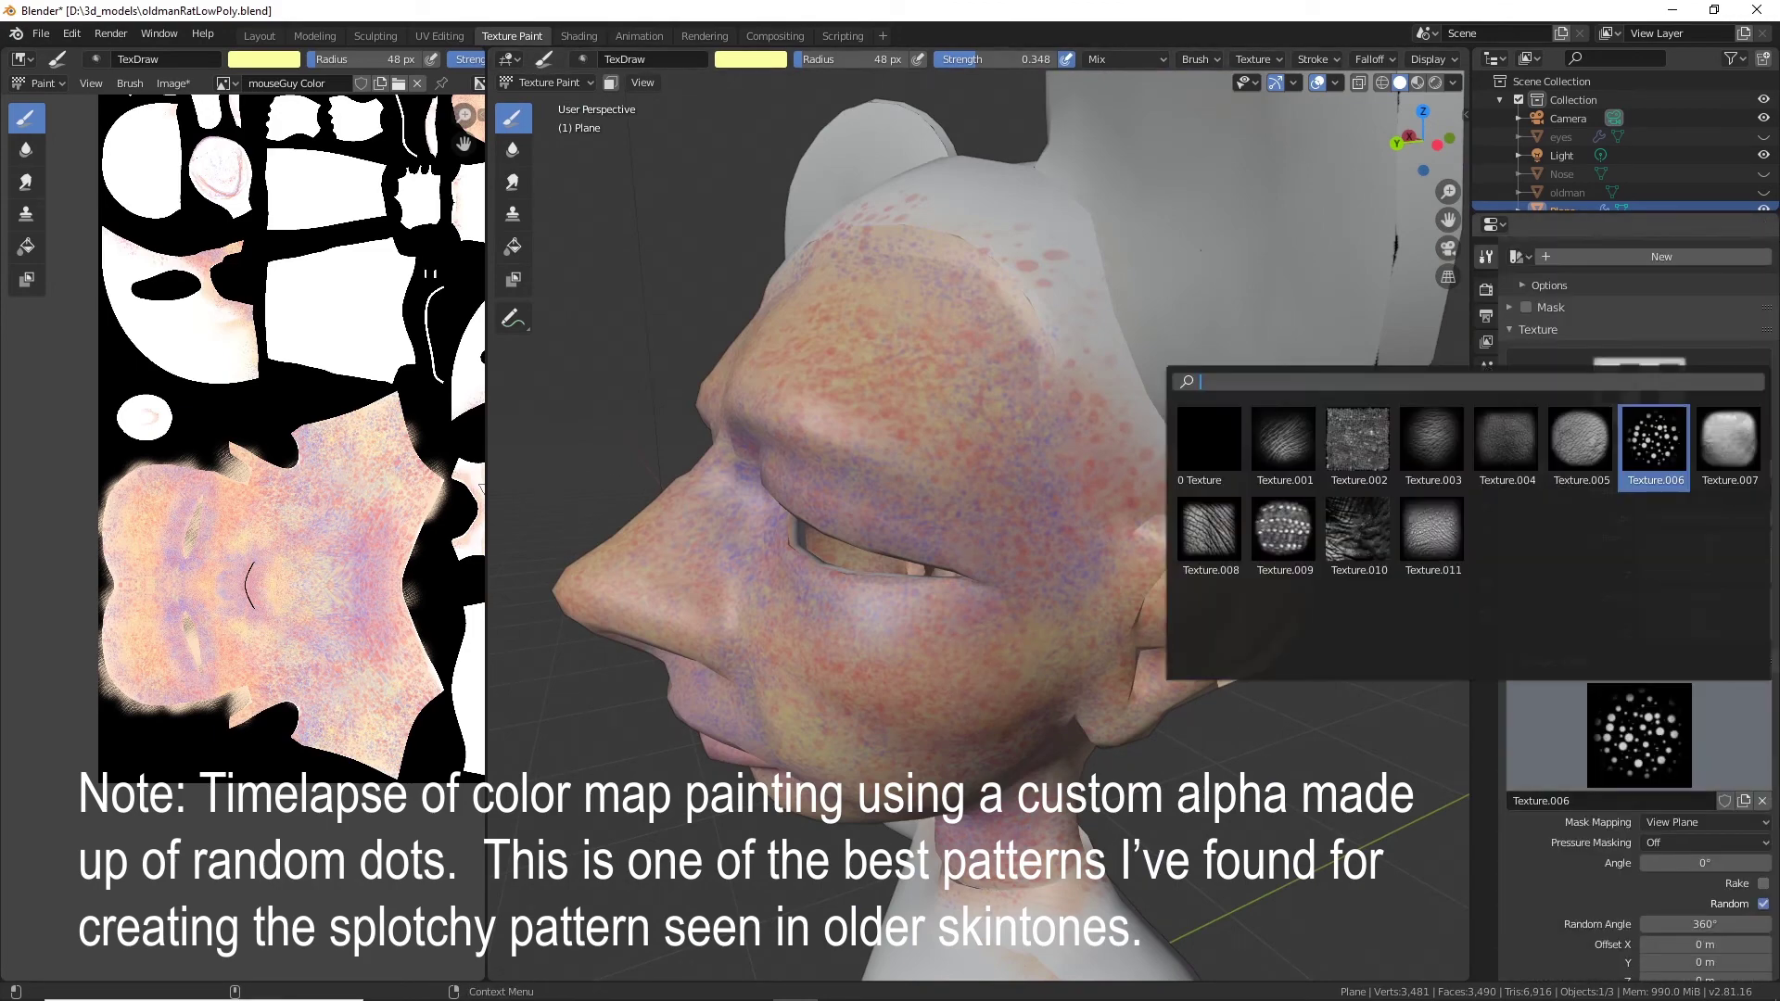
click(1218, 454)
click(1486, 617)
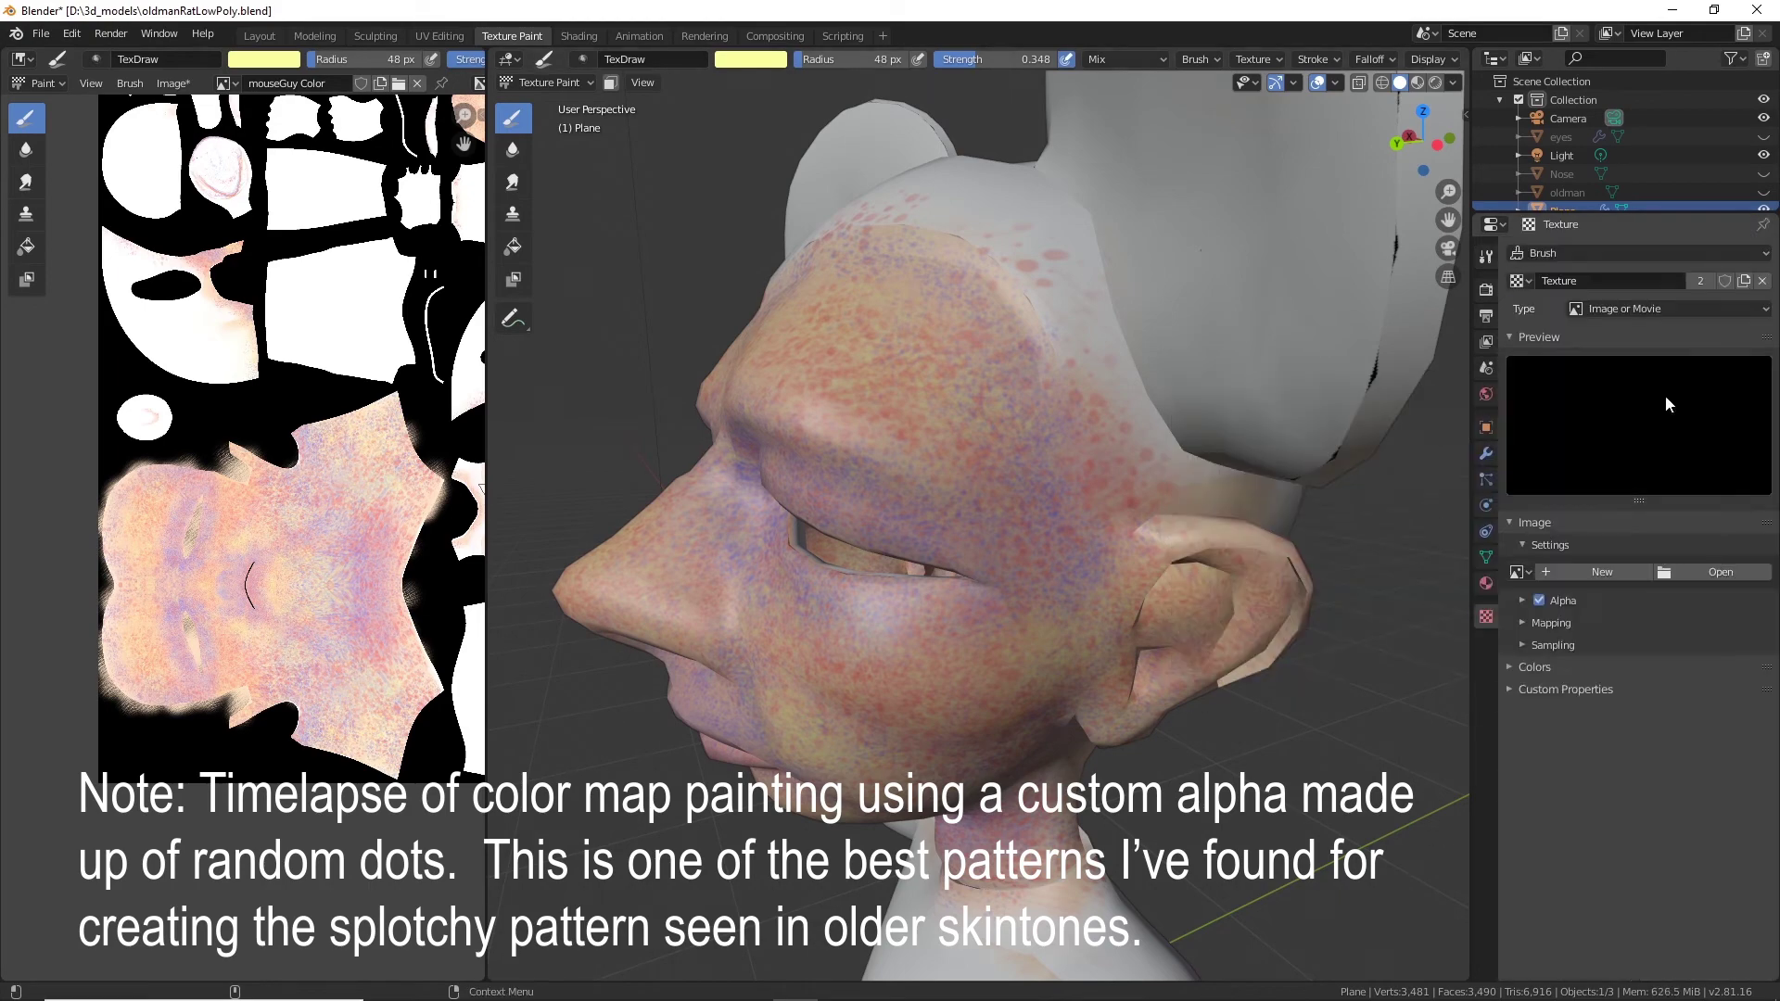
Load fk_veins_06.psd from the brushAlphas\veins folder as the texture's image.
click(1721, 572)
scroll(1021, 591, down, 3)
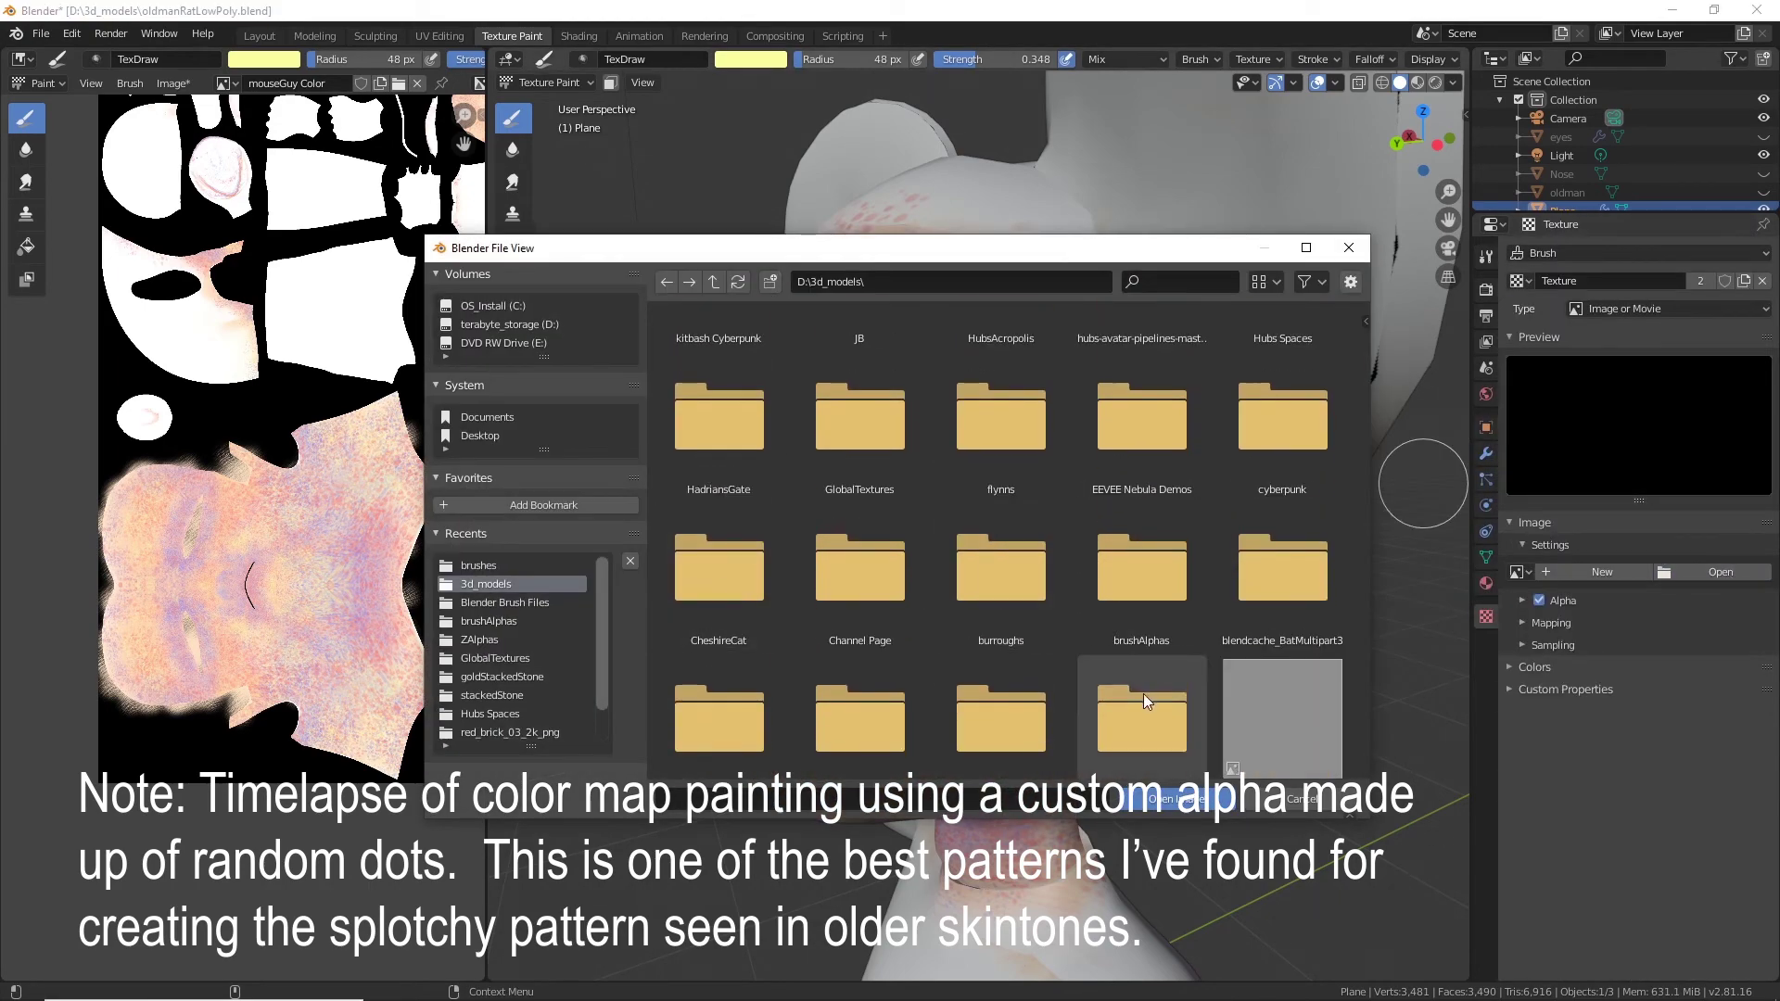
scroll(1220, 690, down, 1)
double_click(1267, 688)
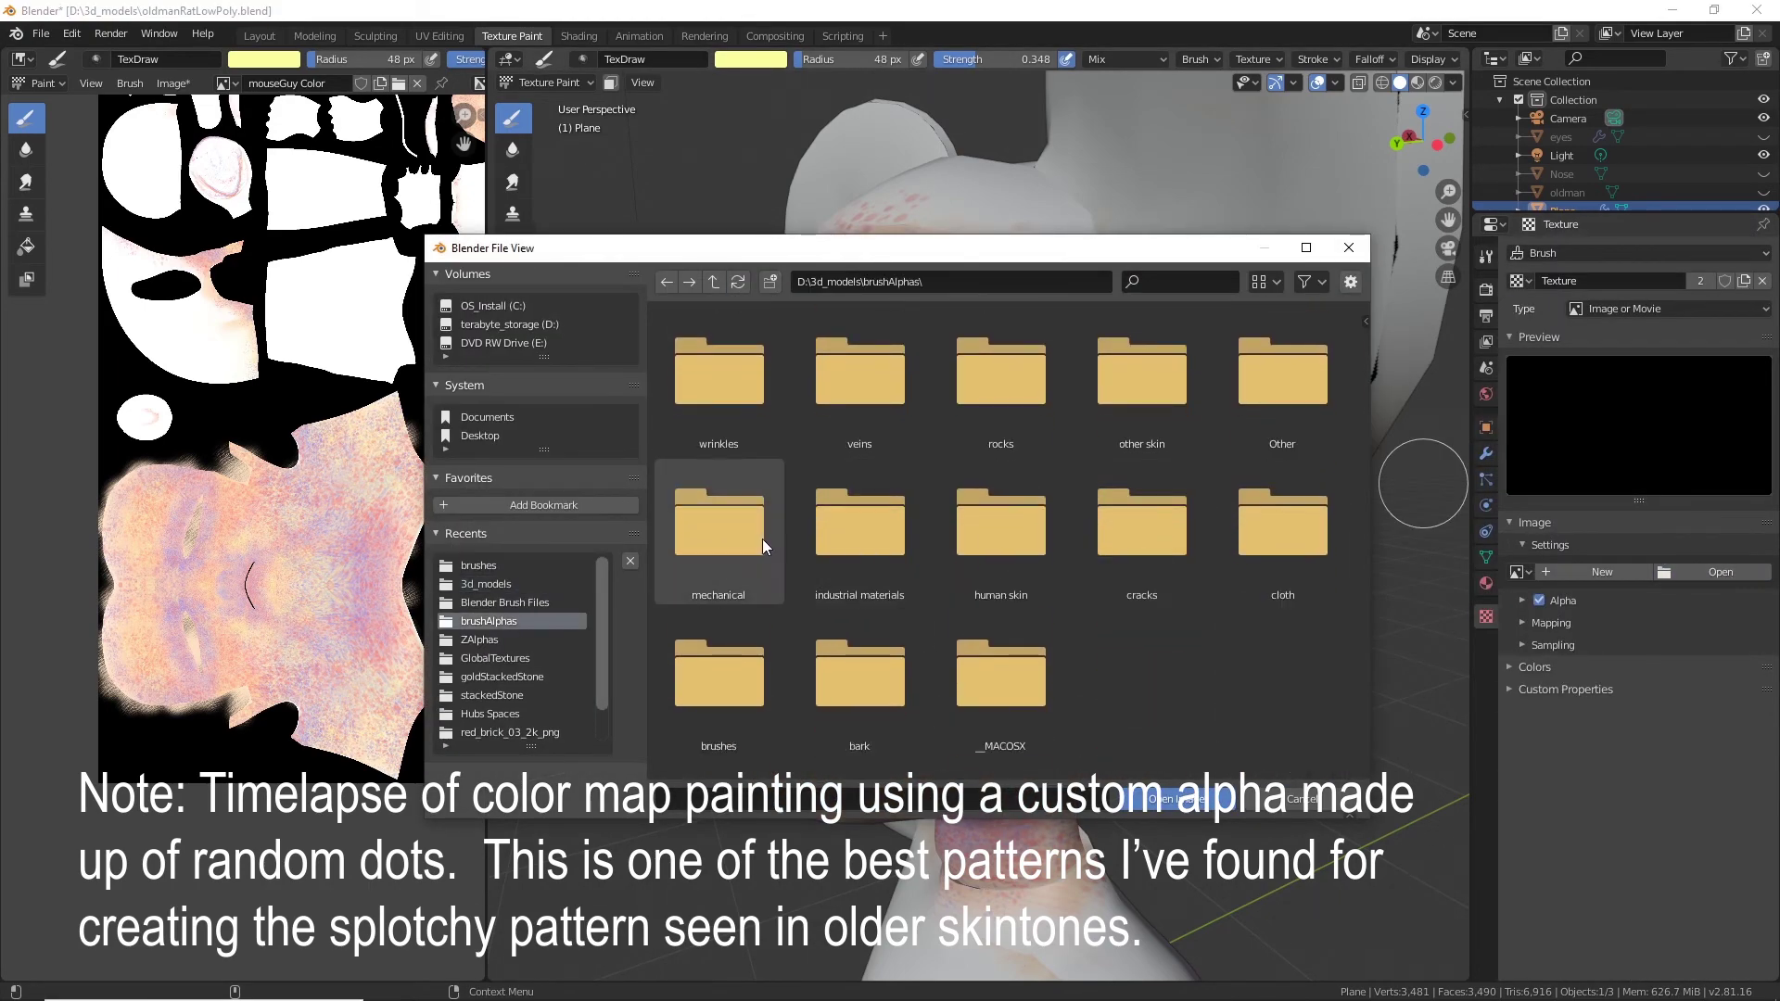
double_click(860, 382)
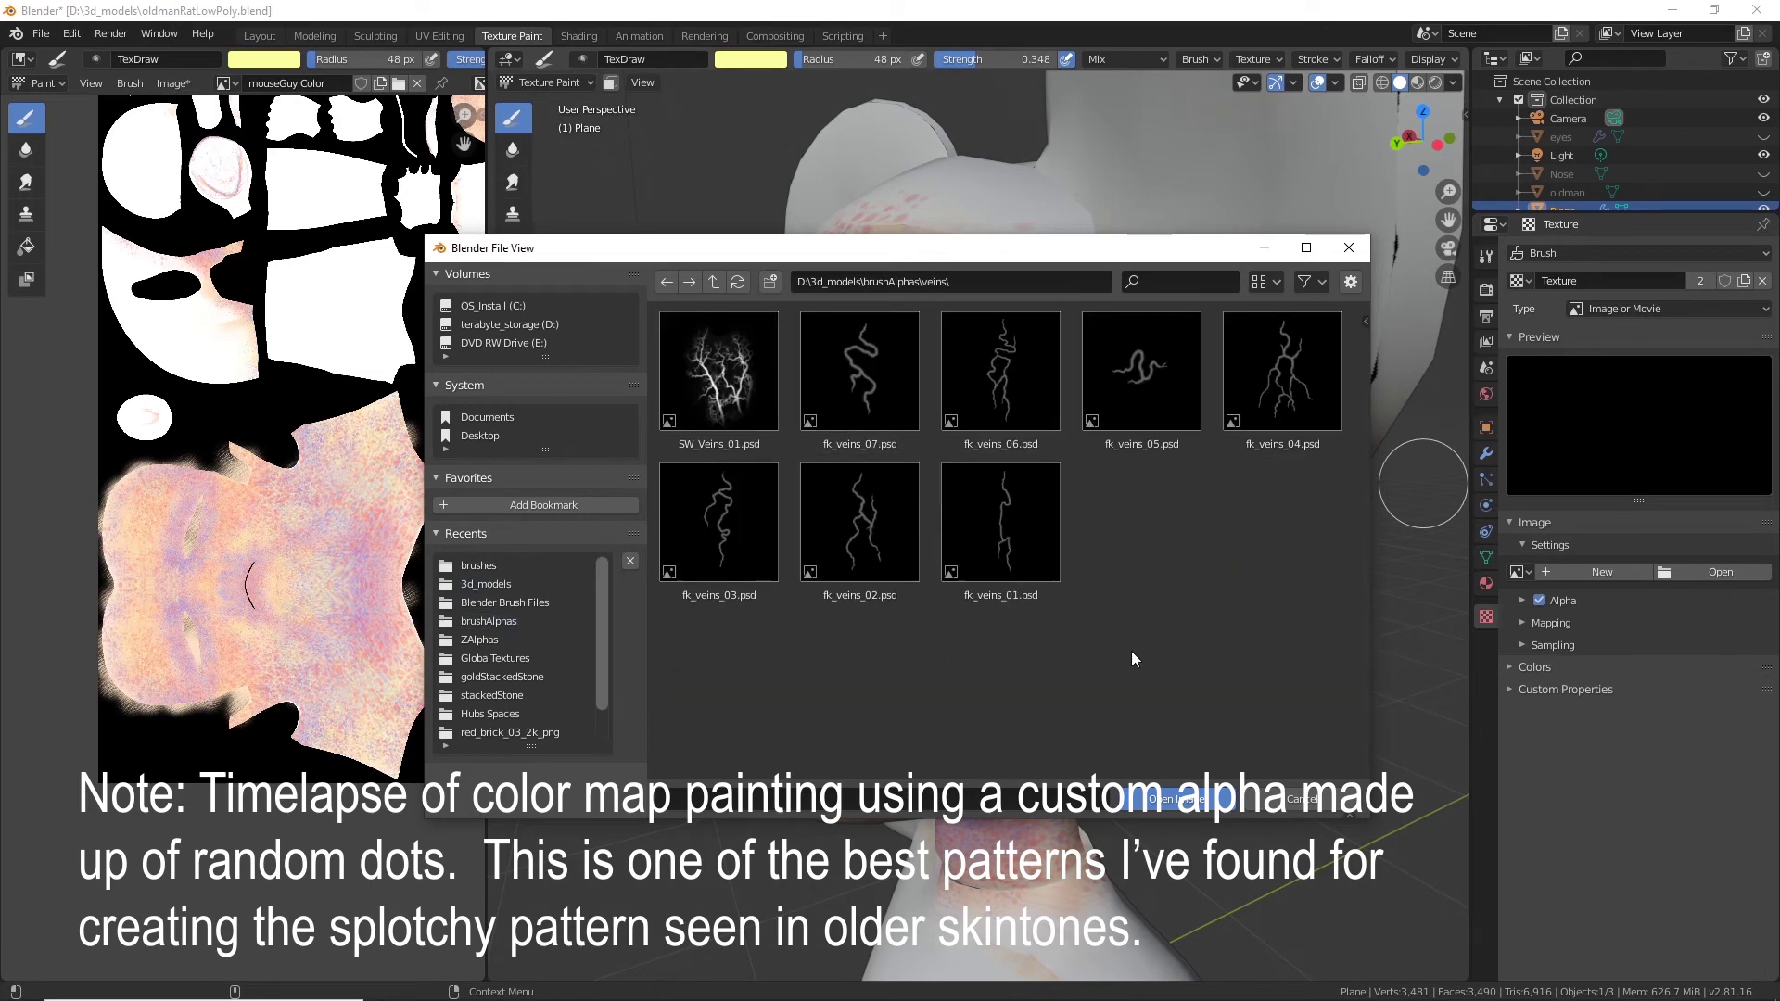
double_click(998, 380)
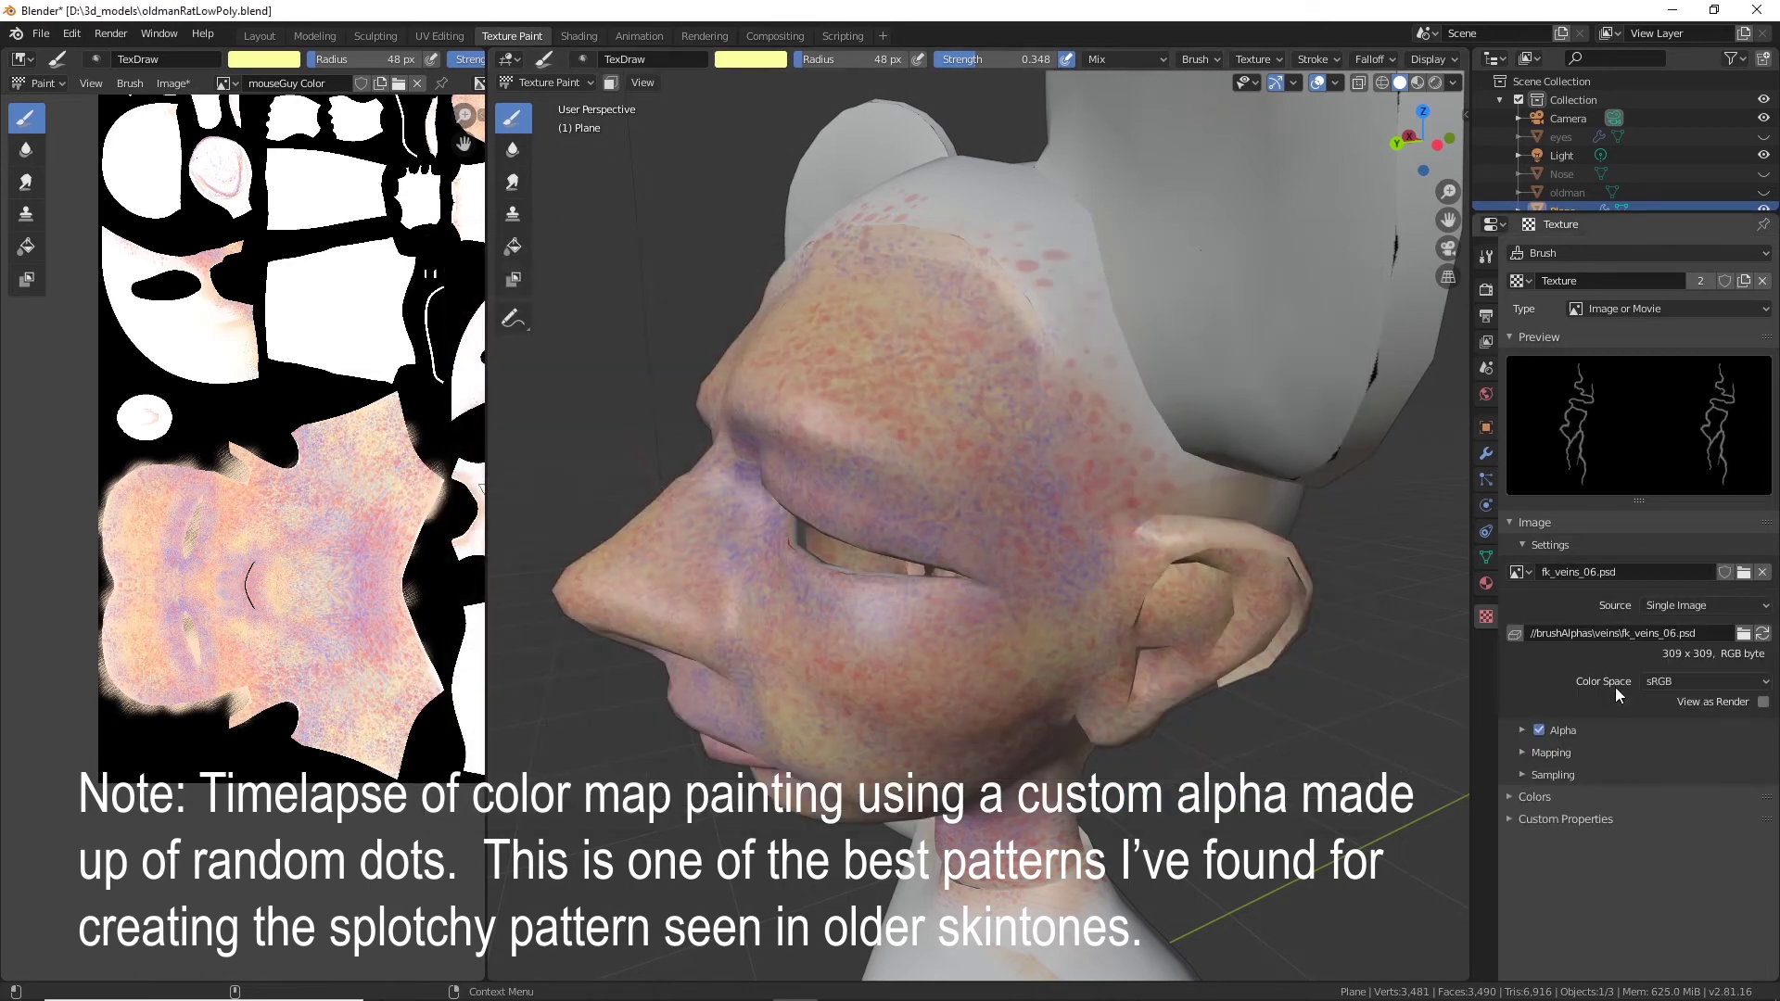
Clear the brush's main texture slot so the vein image is used only as the texture mask.
click(1487, 257)
scroll(1644, 714, down, 15)
click(1763, 432)
Change the brush colour to deep blue (H 0.669, S 0.657, V 0.793) and set the strength to 0.430.
click(751, 60)
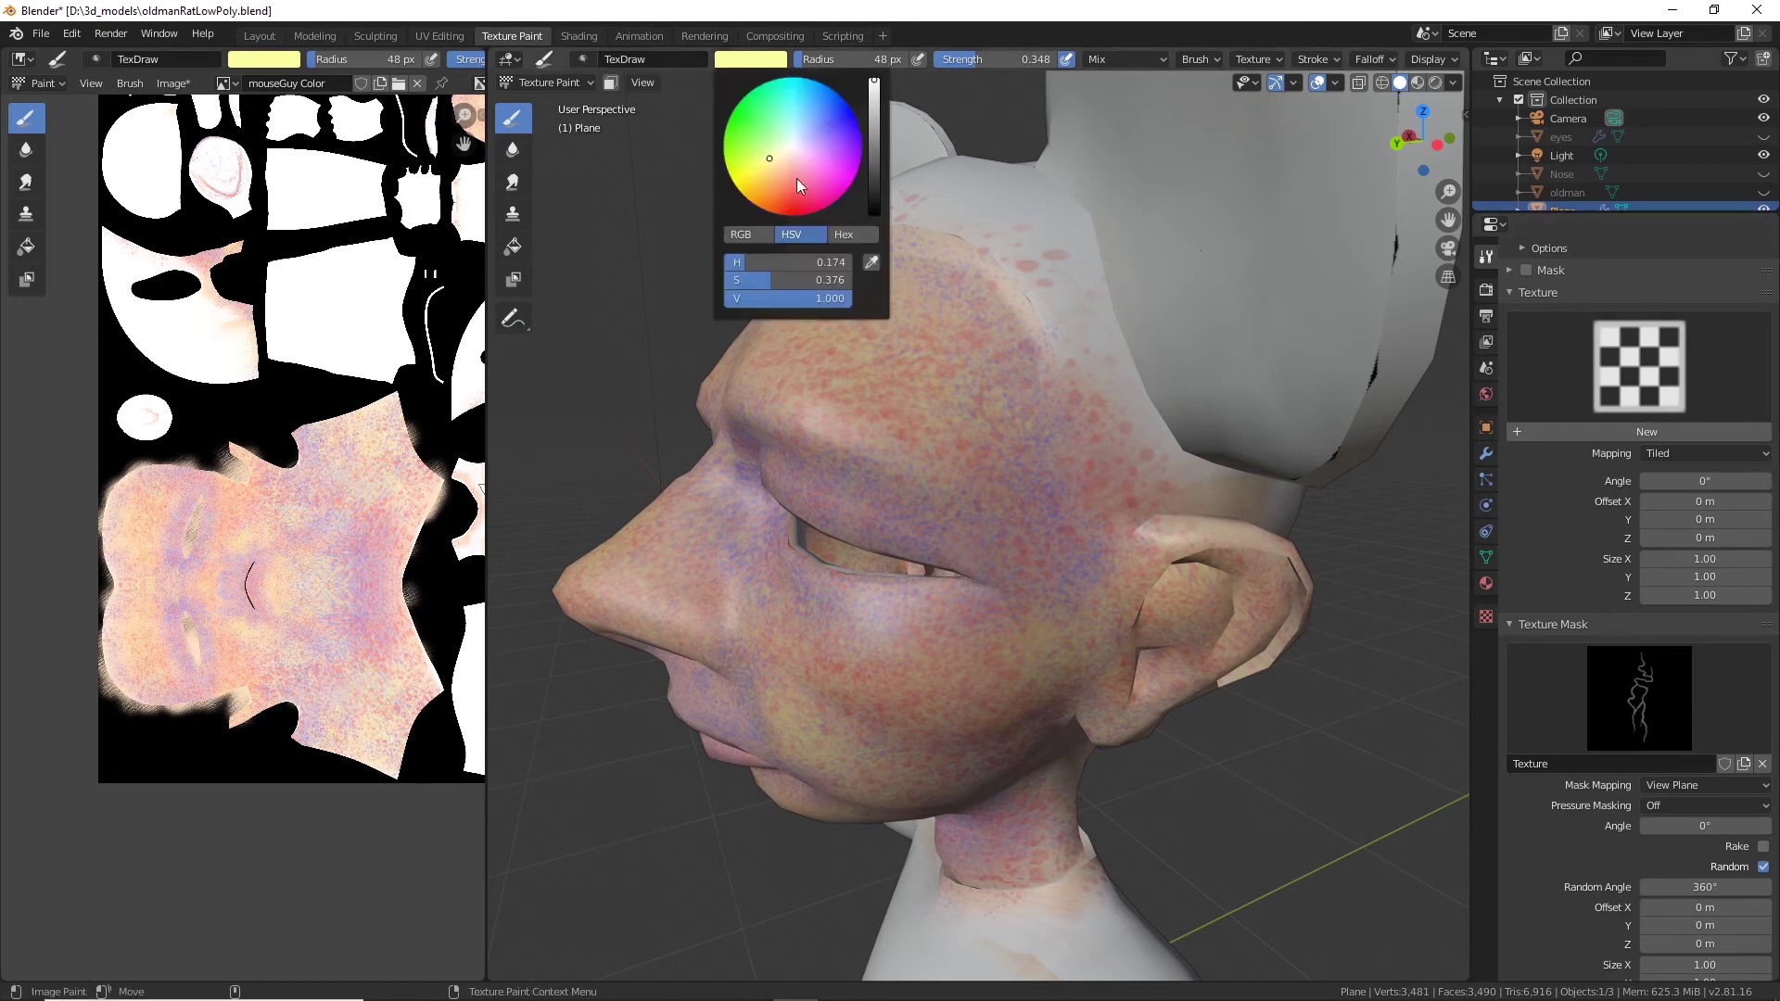
click(800, 185)
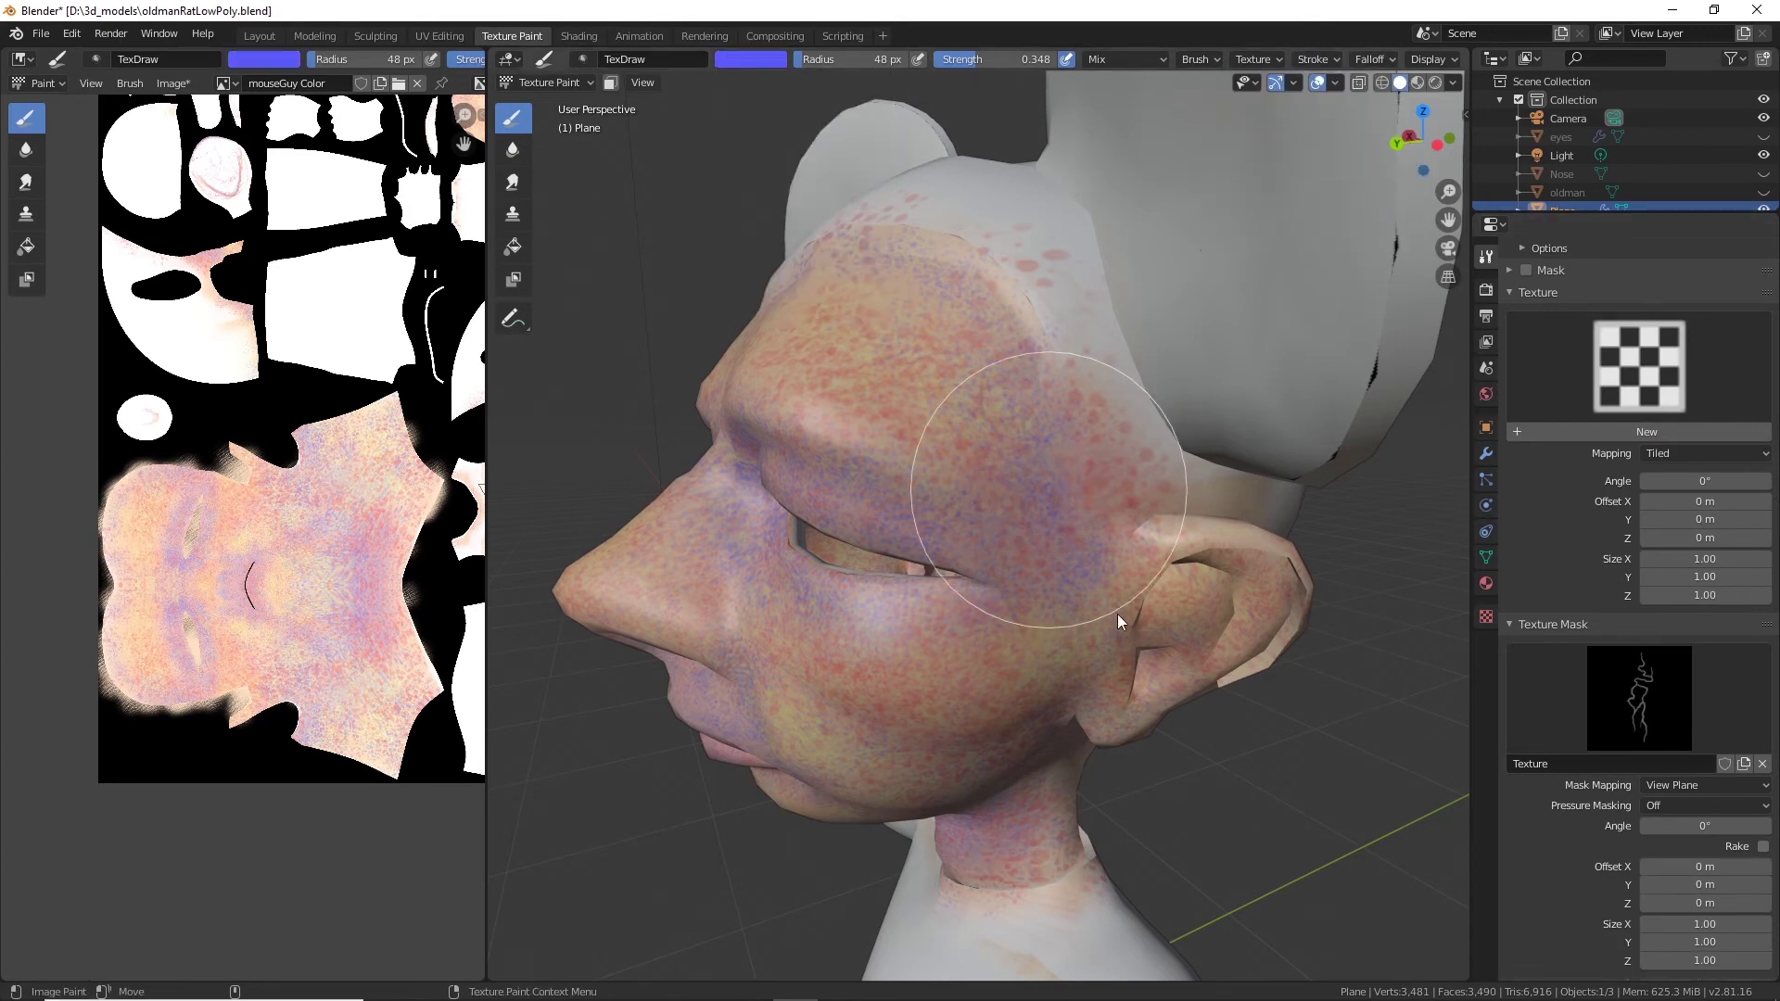
middle_drag(1015, 493, 811, 148)
click(765, 63)
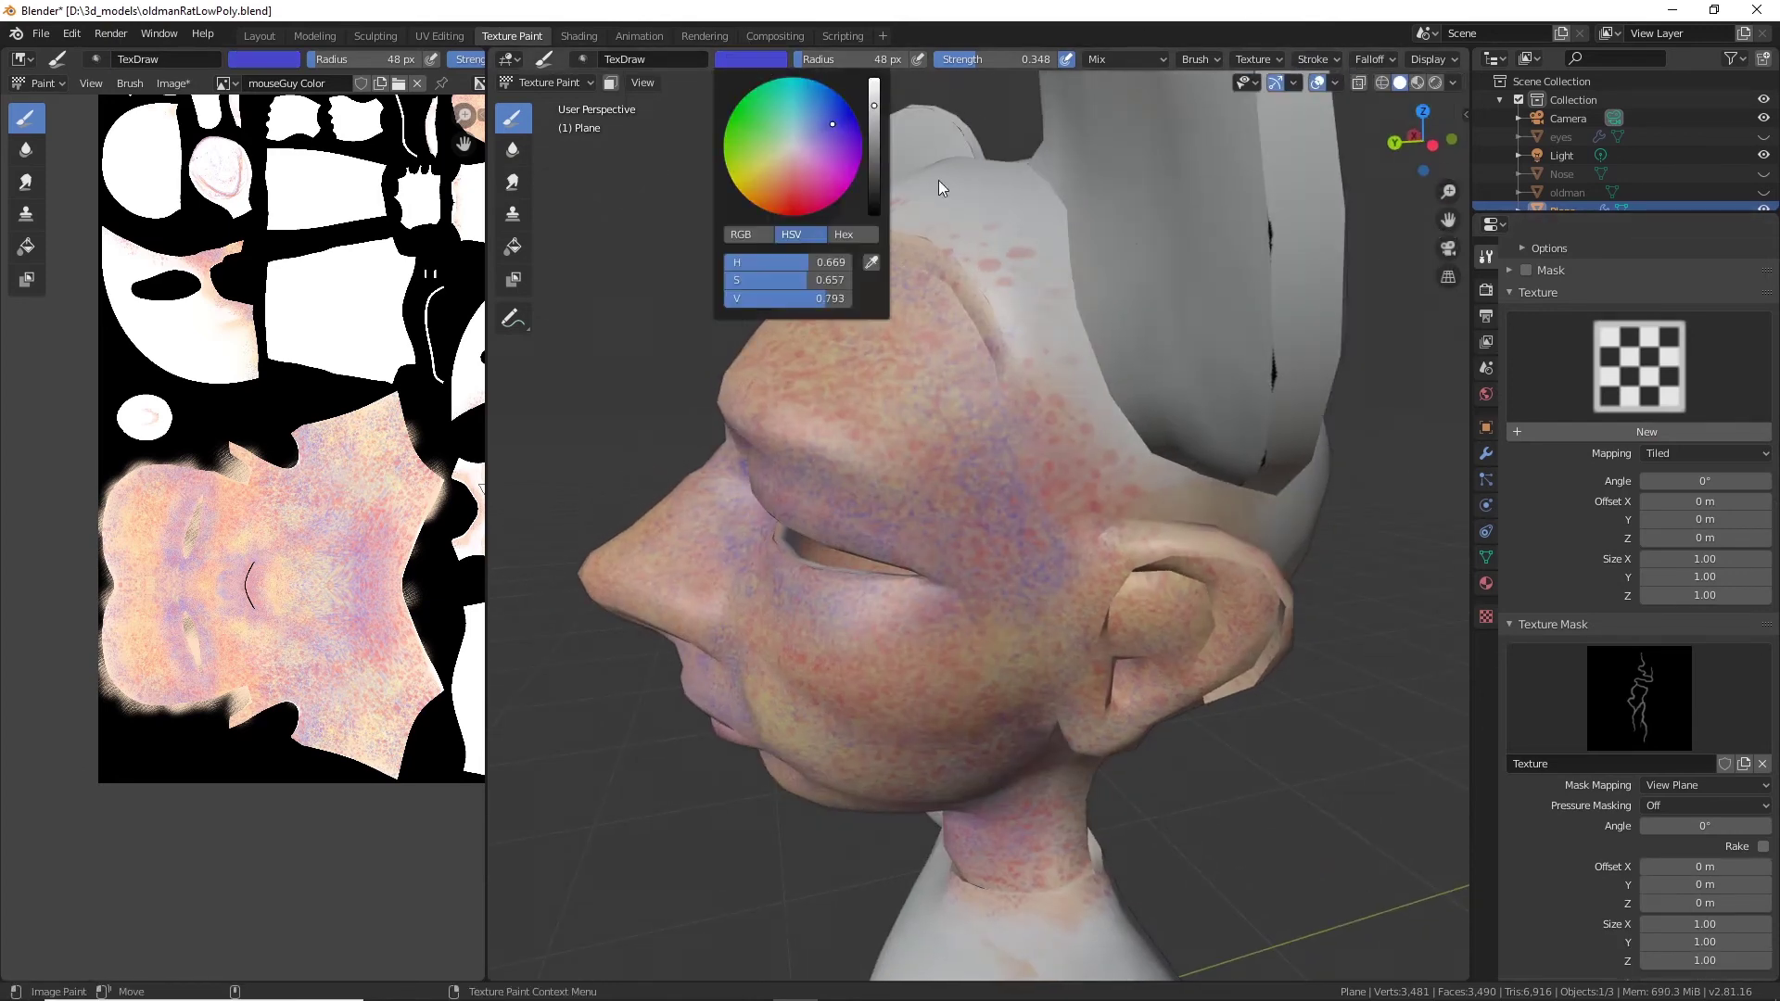
drag(980, 61, 990, 61)
Stamp blue veins on the temple, beside the outer eye corner and under the eye.
middle_drag(1090, 638, 1060, 501)
drag(1061, 501, 1074, 475)
scroll(1074, 476, up, 4)
middle_drag(1073, 475, 1215, 260)
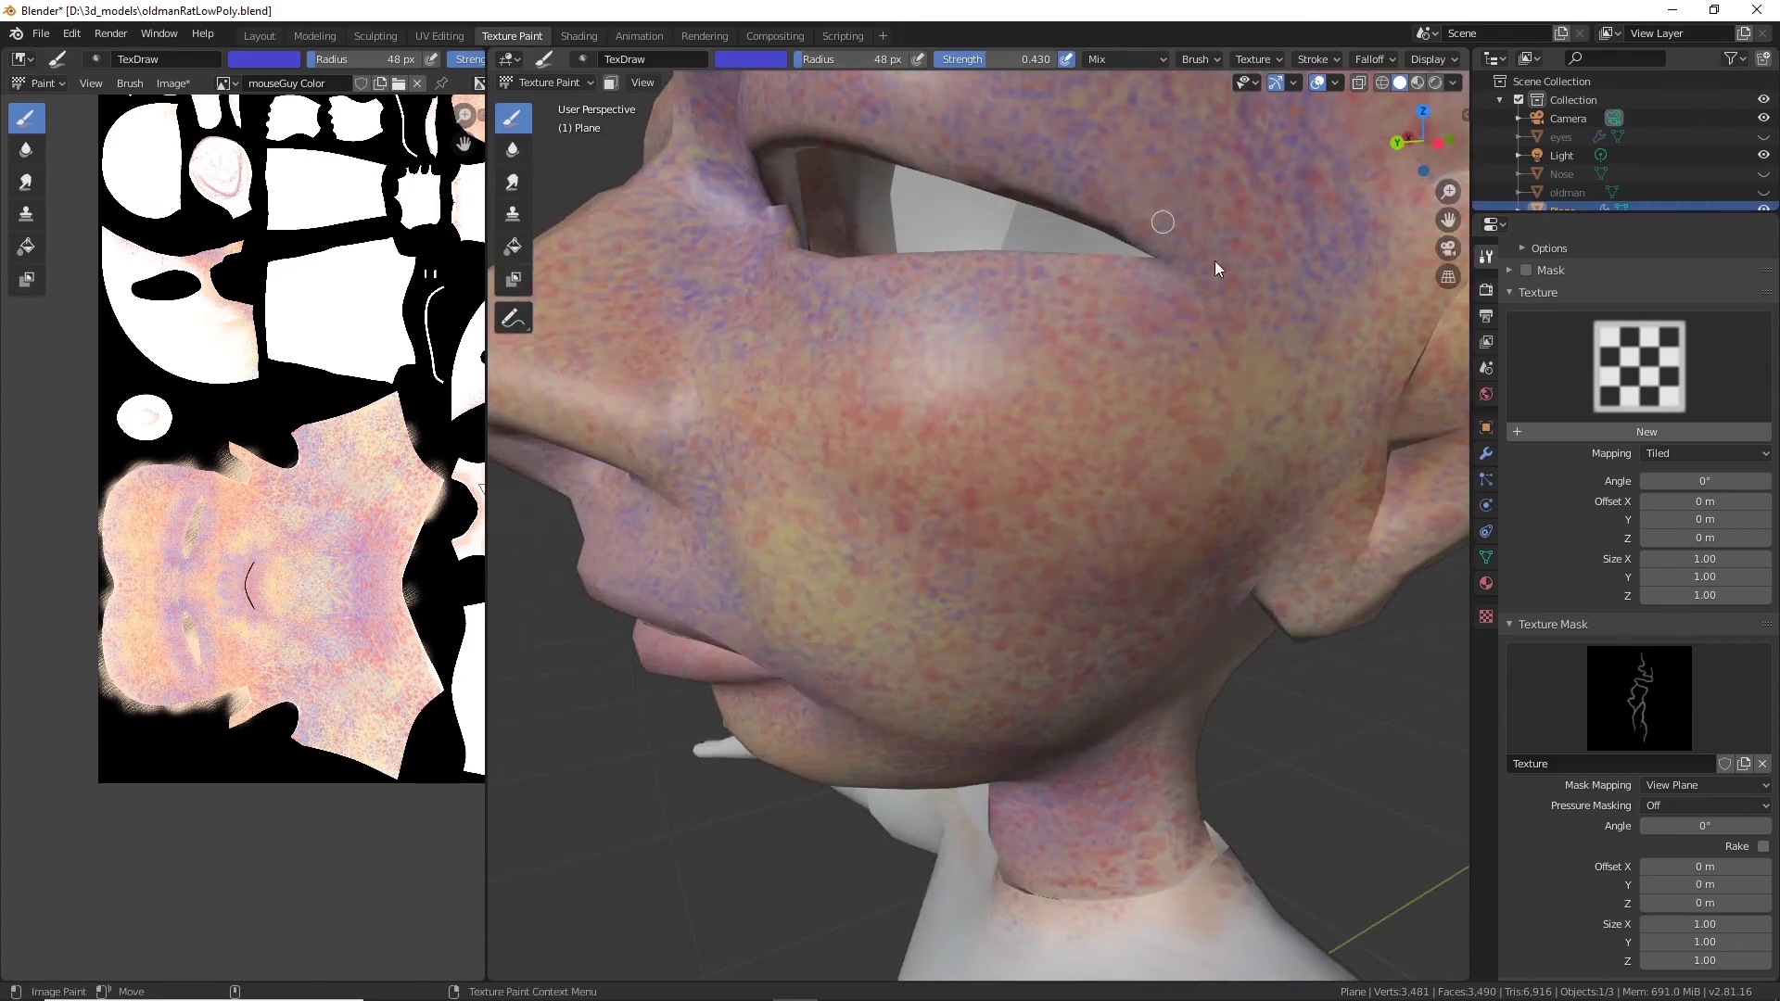
drag(1163, 222, 1262, 294)
middle_drag(982, 371, 1055, 429)
drag(949, 284, 1089, 195)
middle_drag(1066, 517, 1004, 380)
scroll(983, 431, down, 3)
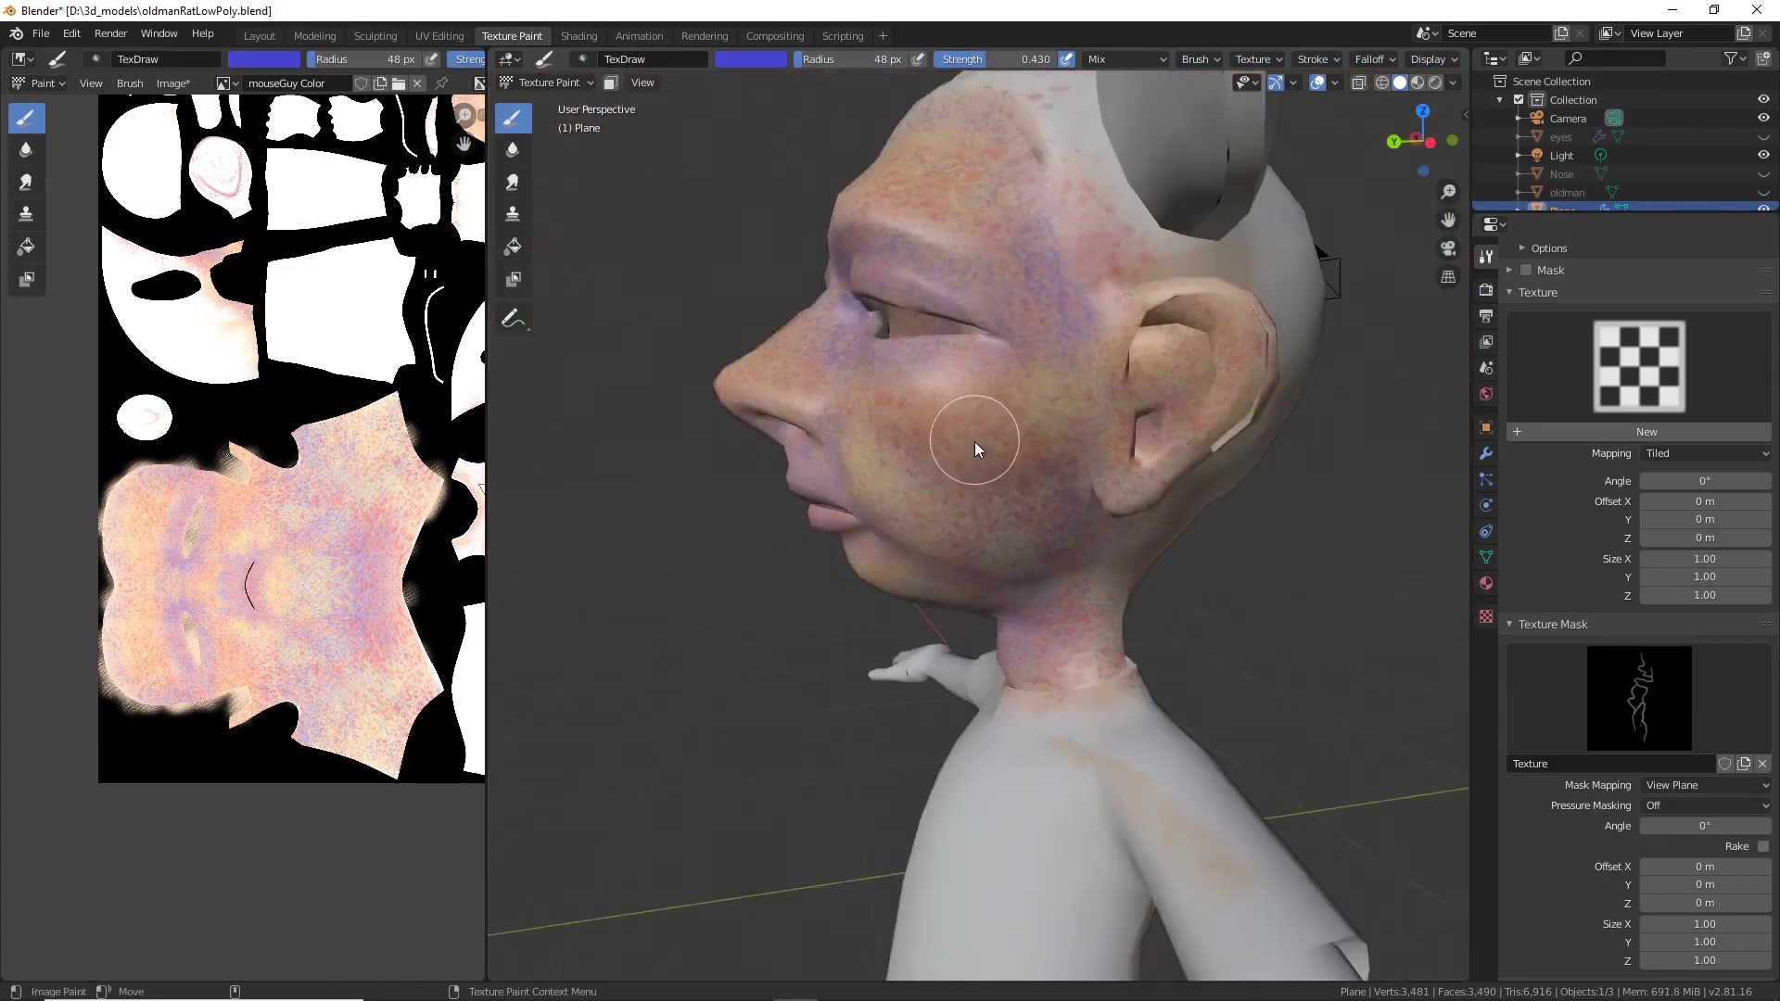
Stamp more blue veins around the jaw and lower face with the vein alpha.
scroll(1110, 248, up, 3)
mouse_move(1118, 431)
shift+middle_down()
mouse_move(1110, 248)
mouse_move(1138, 222)
shift+middle_up()
middle_drag(1065, 462, 1046, 423)
drag(1025, 365, 1007, 295)
middle_drag(777, 440, 883, 485)
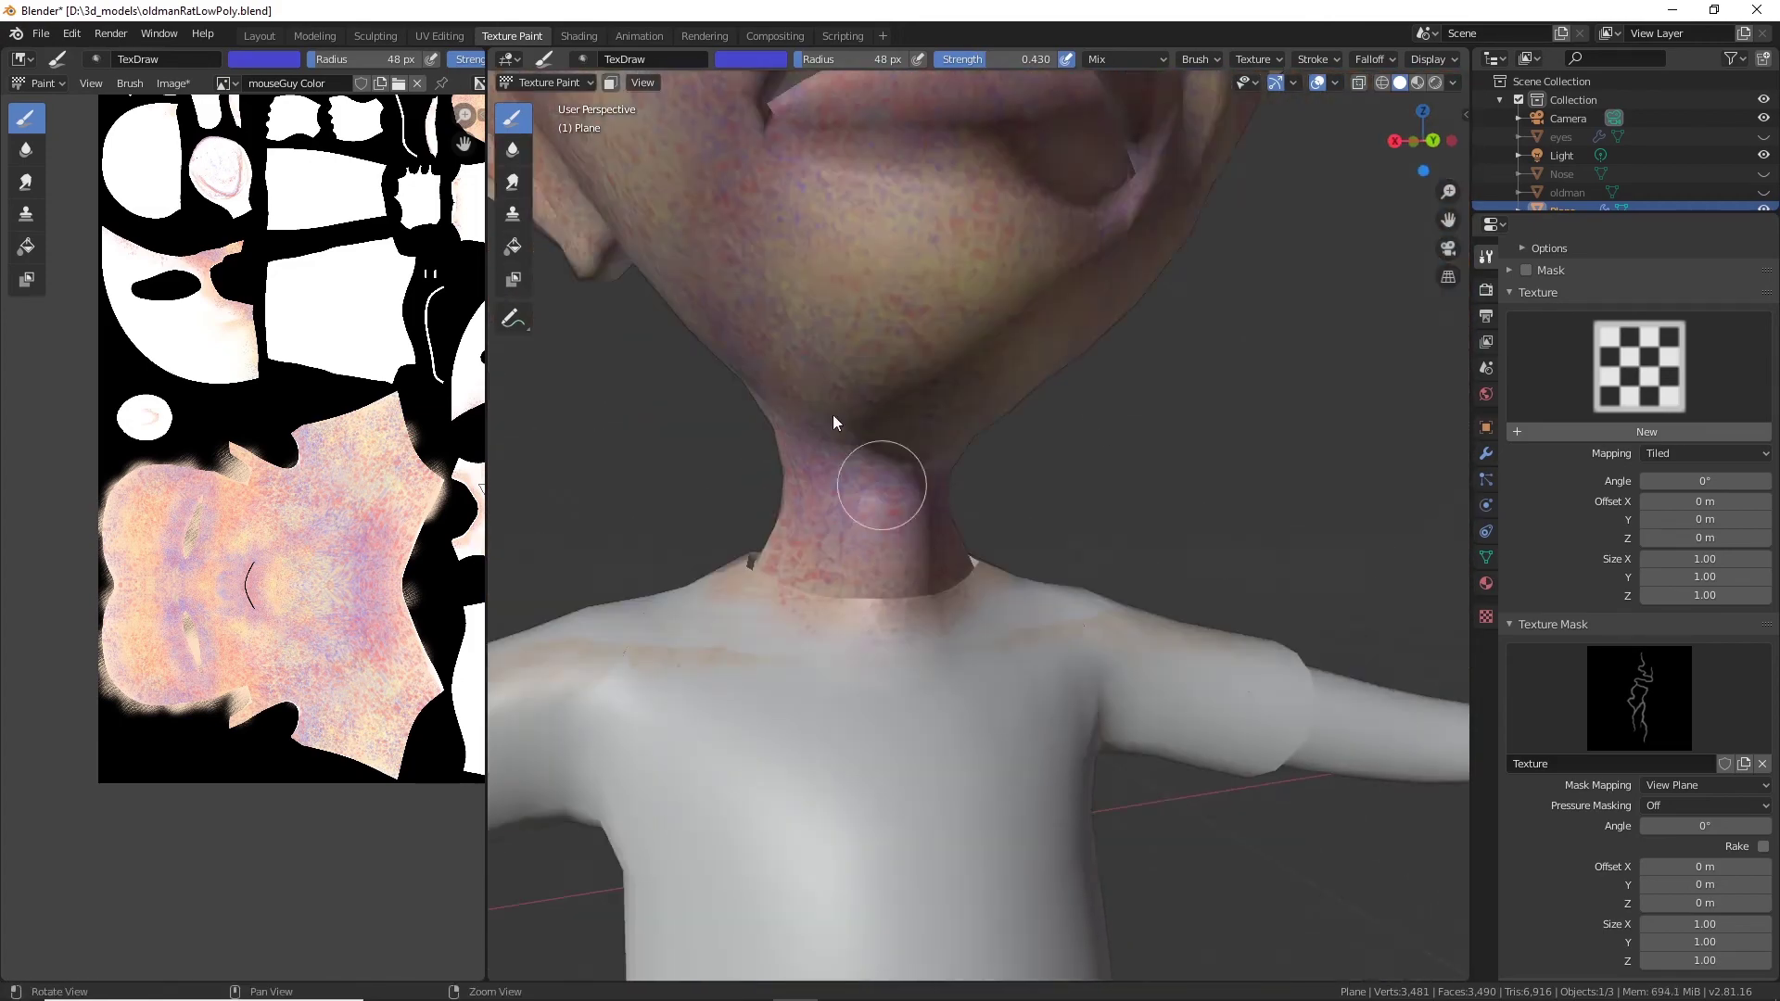
drag(802, 309, 903, 355)
scroll(1020, 371, down, 2)
Change the brush colour to red with strength 0.630 and stamp red veins on the face.
mouse_move(941, 255)
middle_down()
mouse_move(902, 311)
mouse_move(1094, 301)
middle_up()
scroll(1002, 269, down, 2)
click(753, 60)
drag(791, 167, 798, 193)
middle_drag(969, 329, 1044, 347)
scroll(1052, 371, up, 5)
mouse_move(1054, 442)
mouse_down()
mouse_move(1099, 576)
mouse_move(1161, 532)
mouse_up()
middle_drag(1150, 439, 860, 443)
drag(773, 437, 820, 536)
Add more red veins beside the nostril, on the cheek and around the nose.
middle_drag(844, 491, 914, 338)
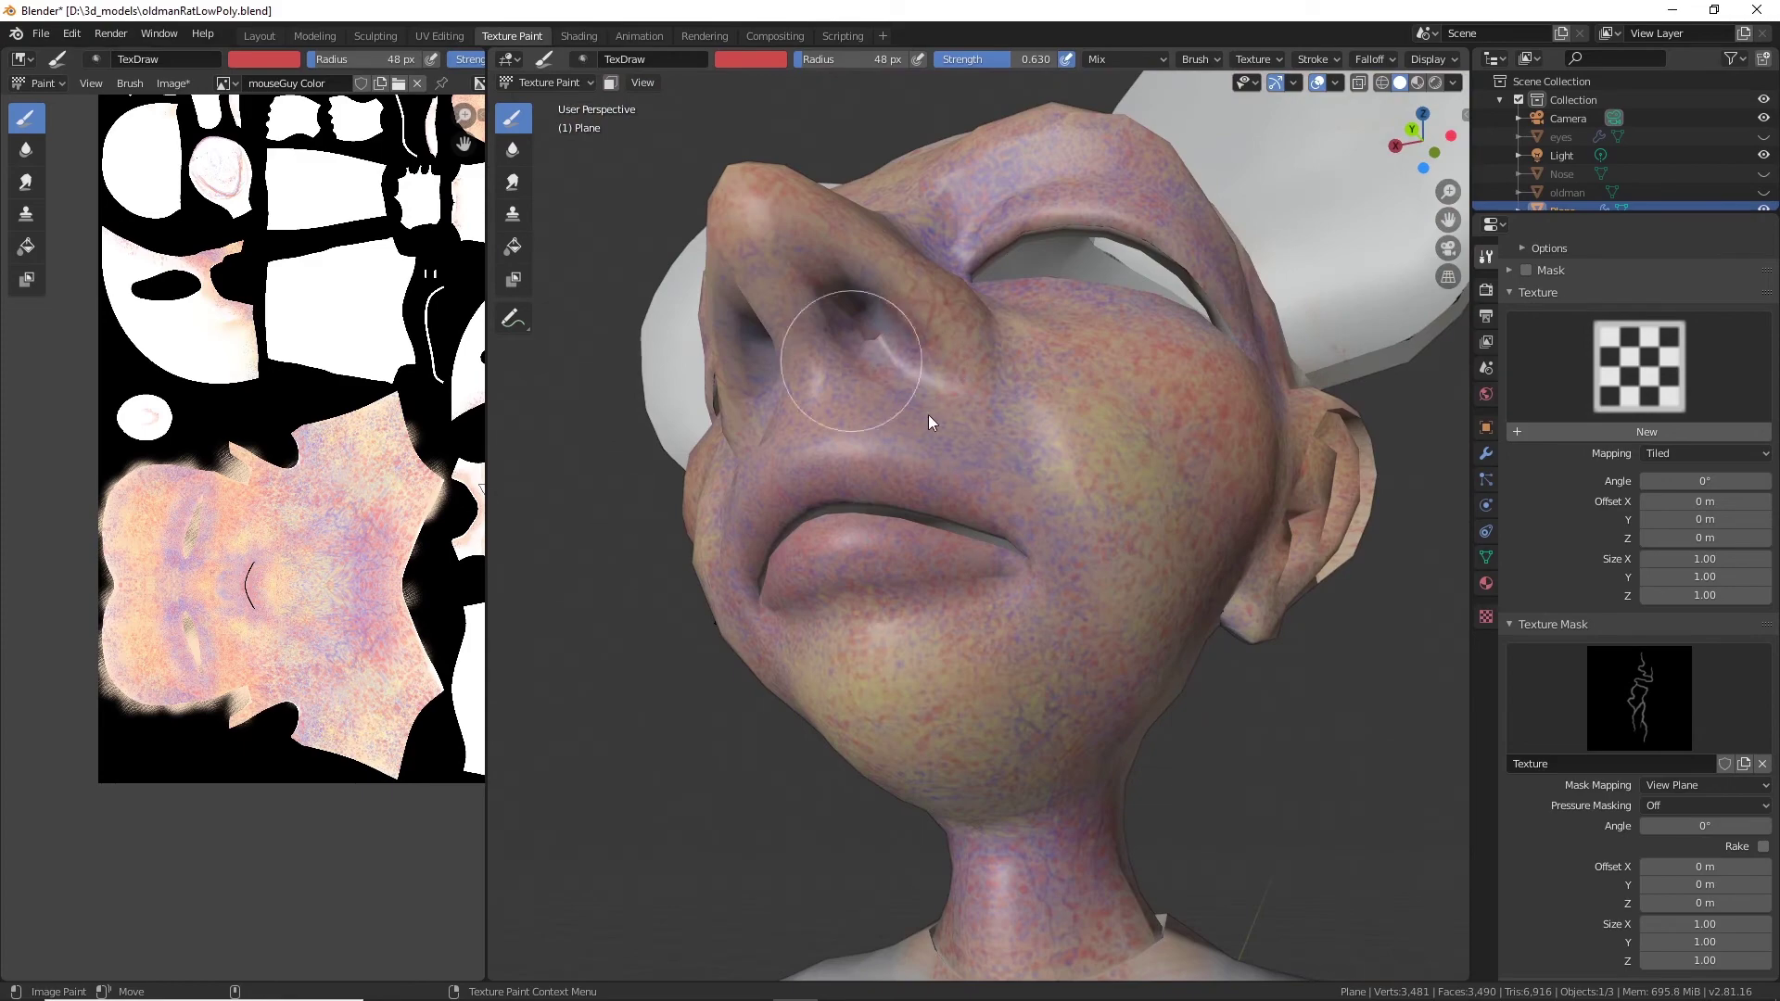
drag(929, 415, 932, 426)
mouse_move(935, 431)
middle_down()
mouse_move(965, 576)
mouse_move(983, 524)
middle_up()
drag(1158, 586, 1187, 532)
mouse_move(1205, 524)
middle_down()
mouse_move(1105, 536)
mouse_move(914, 491)
middle_up()
scroll(899, 484, up, 4)
drag(895, 482, 1032, 471)
middle_drag(1031, 471, 989, 503)
middle_drag(1085, 649, 1164, 602)
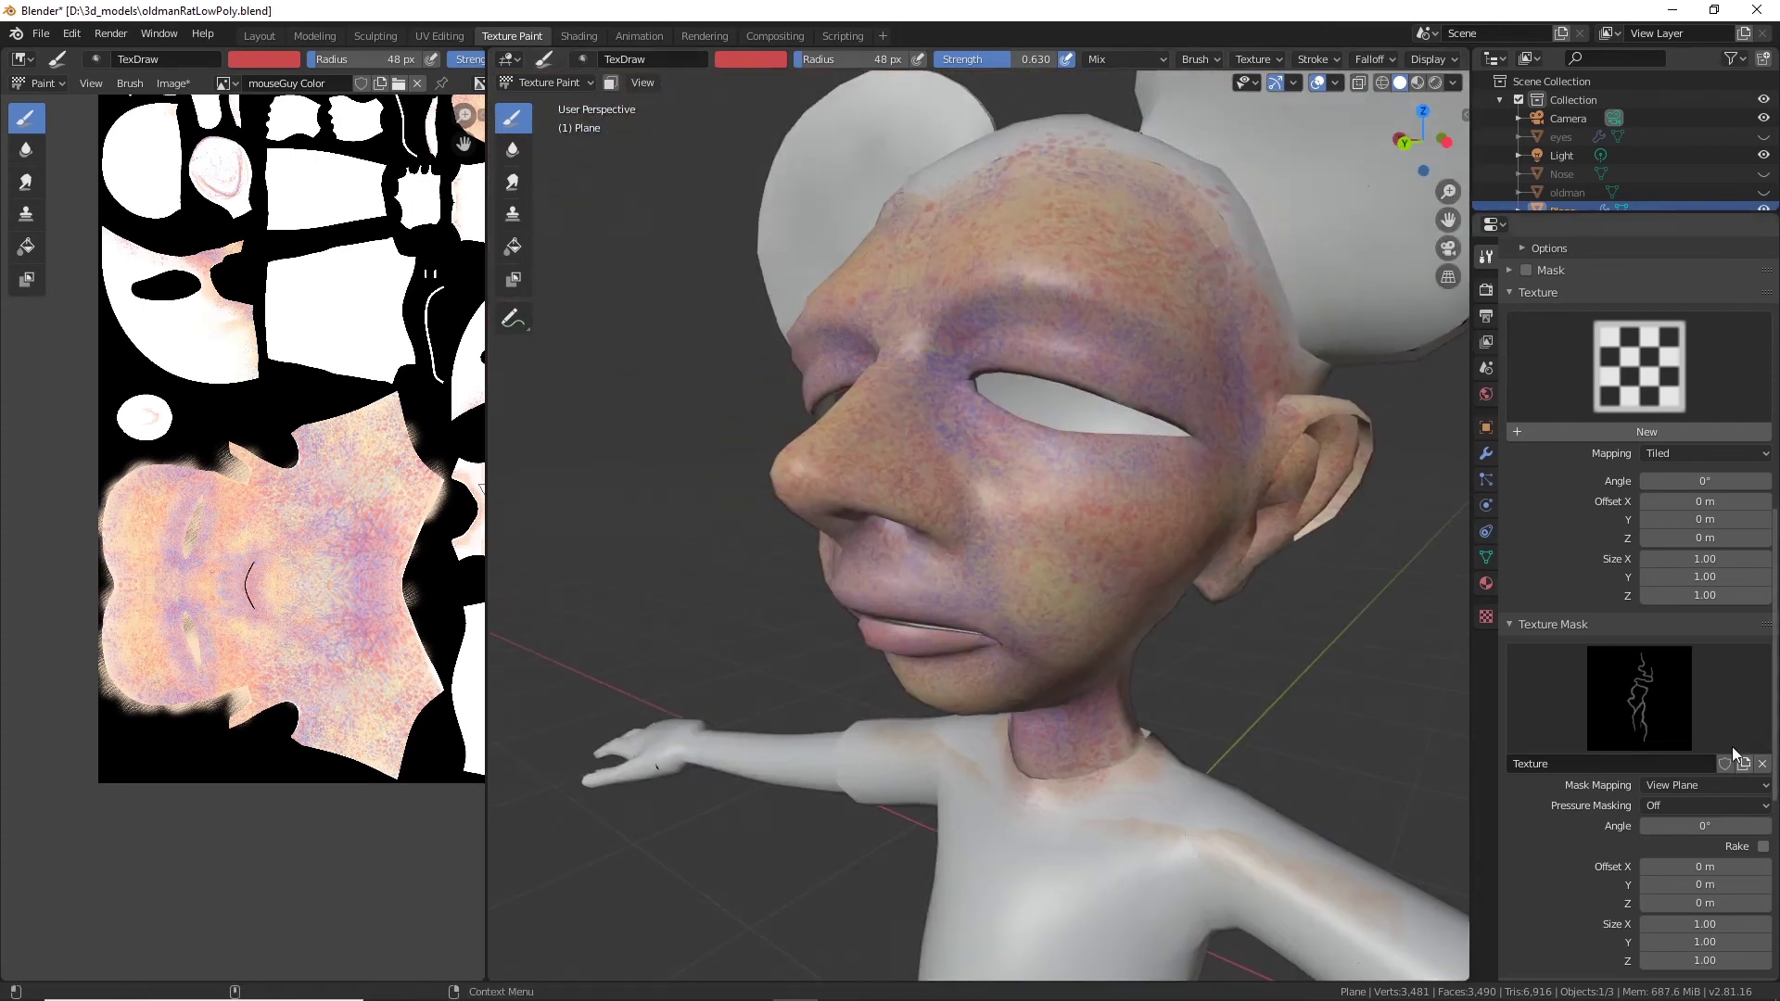
Switch the texture mask back to the dotted alpha Texture.006 and change the brush's stroke method.
click(1657, 720)
click(1650, 398)
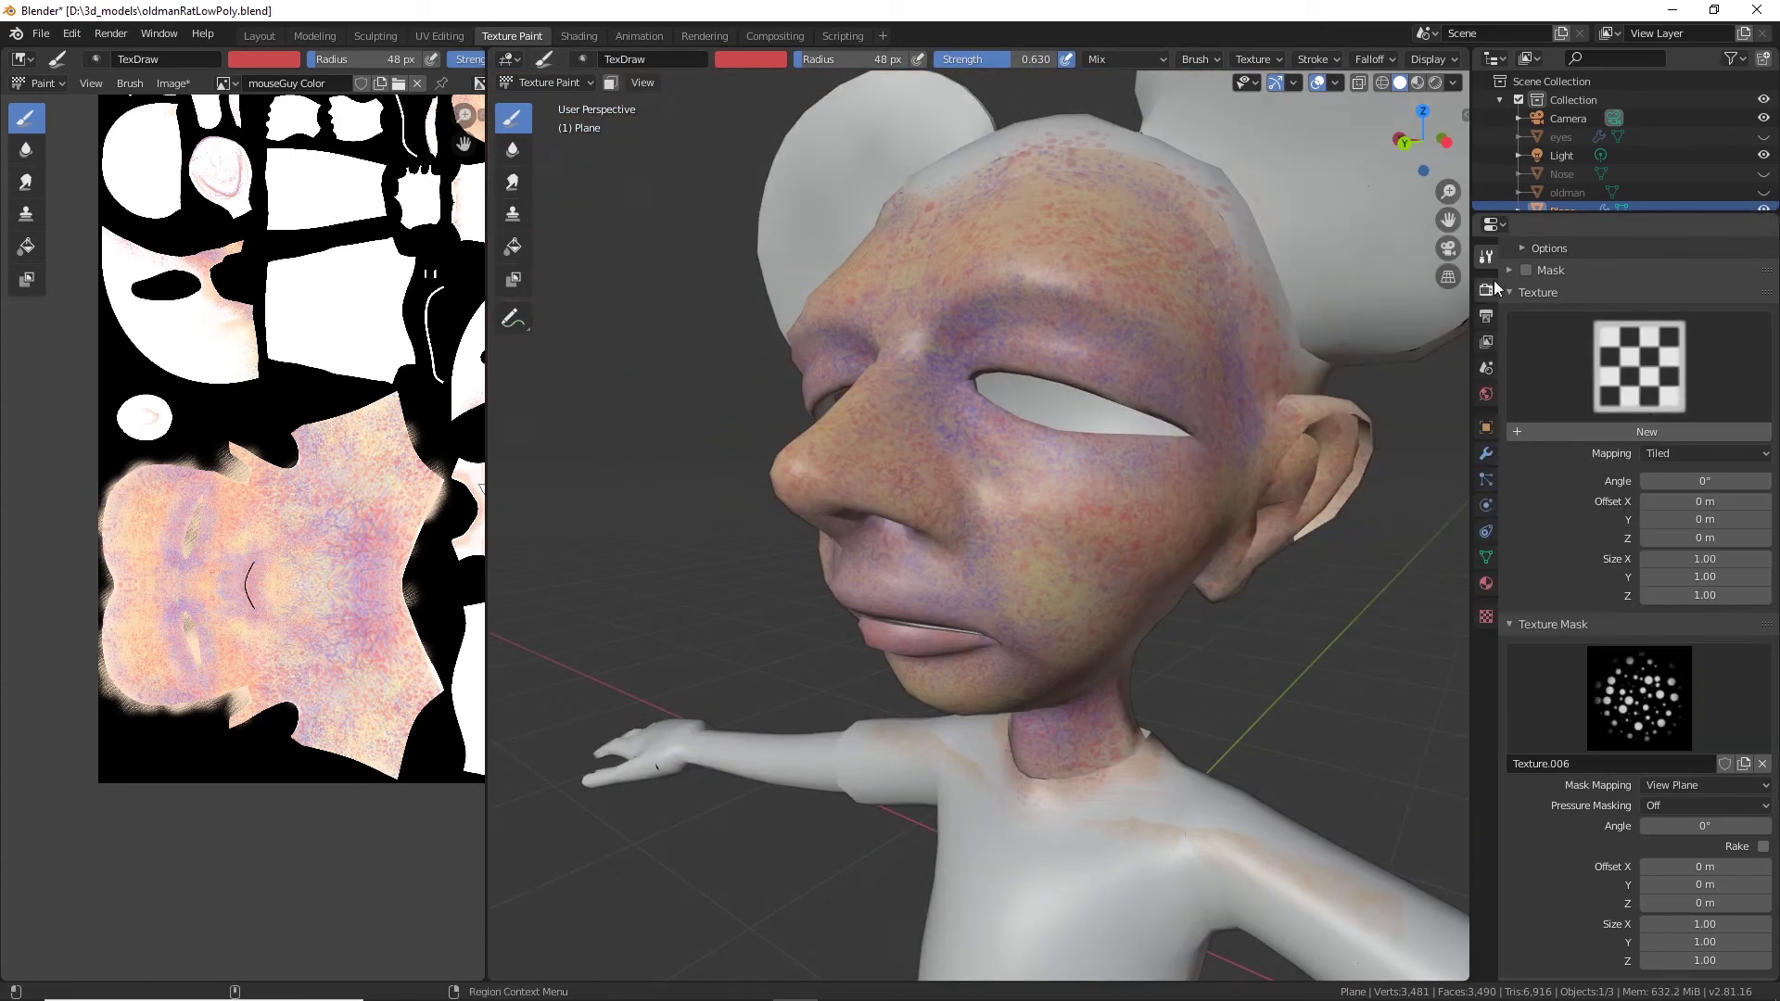
click(1315, 58)
click(1362, 93)
click(1352, 176)
Change the brush colour to pale pink (H 0.023, S 0.189, V 0.793) and lower the strength to 0.378.
click(762, 59)
click(790, 158)
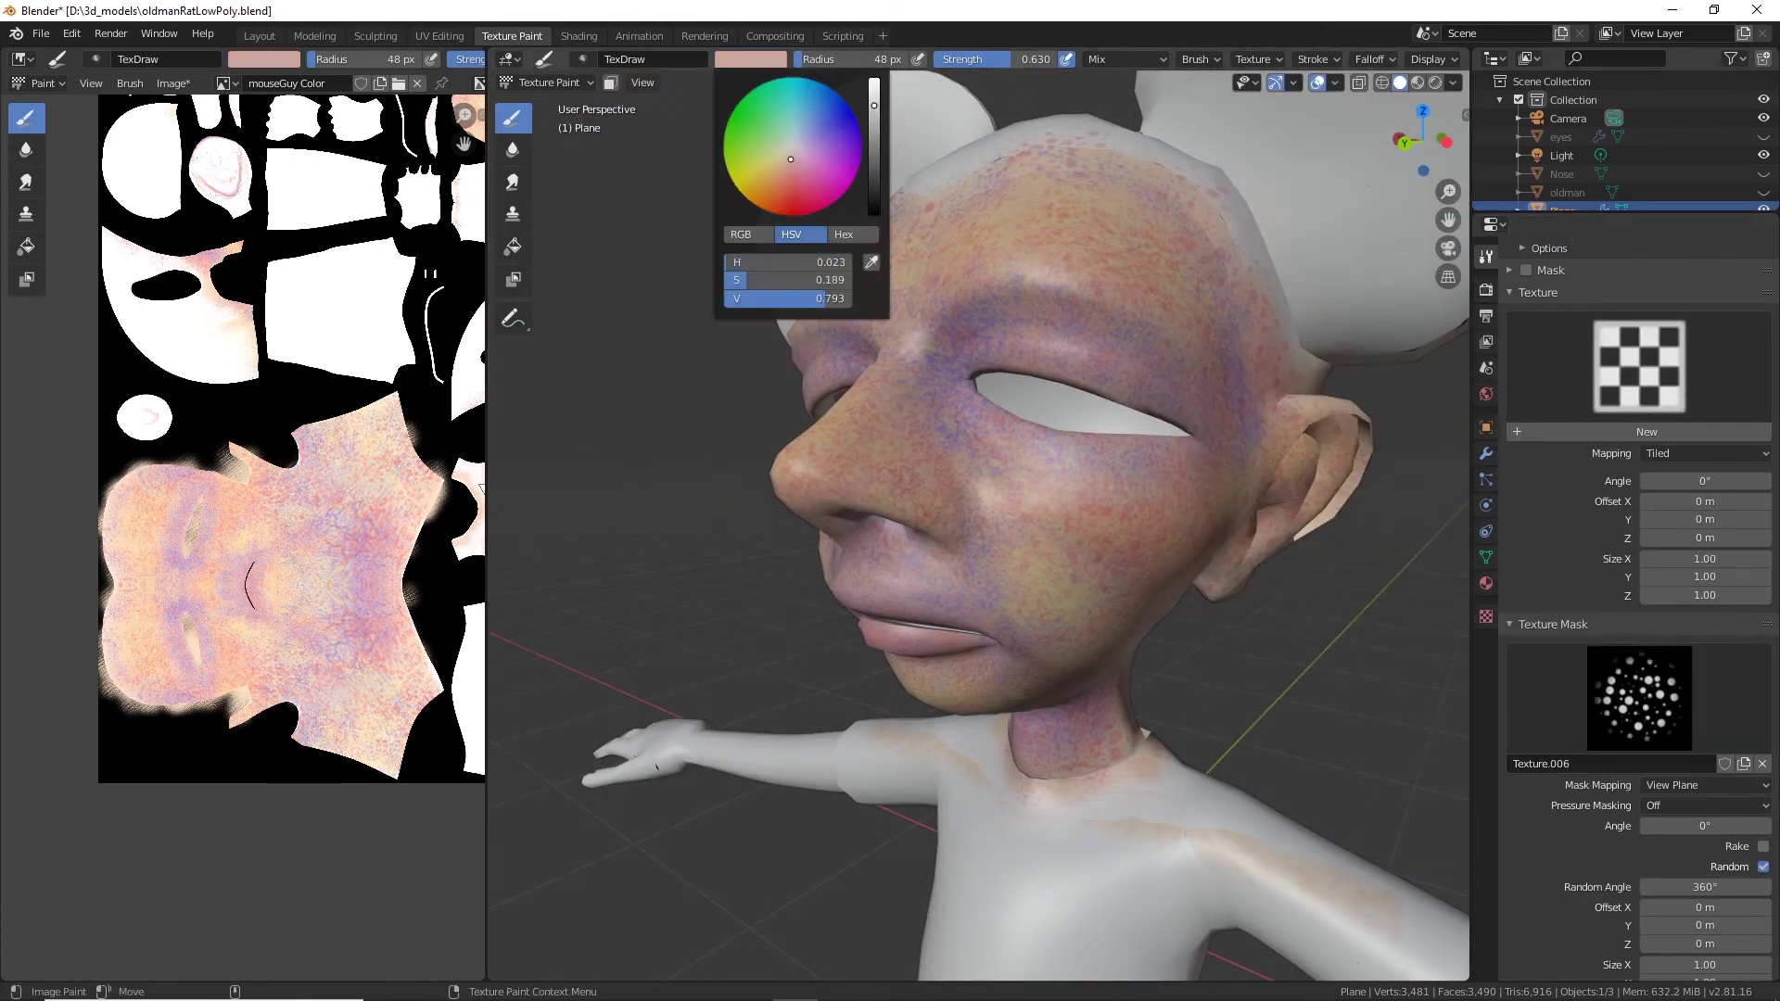
drag(1014, 62, 982, 63)
click(770, 60)
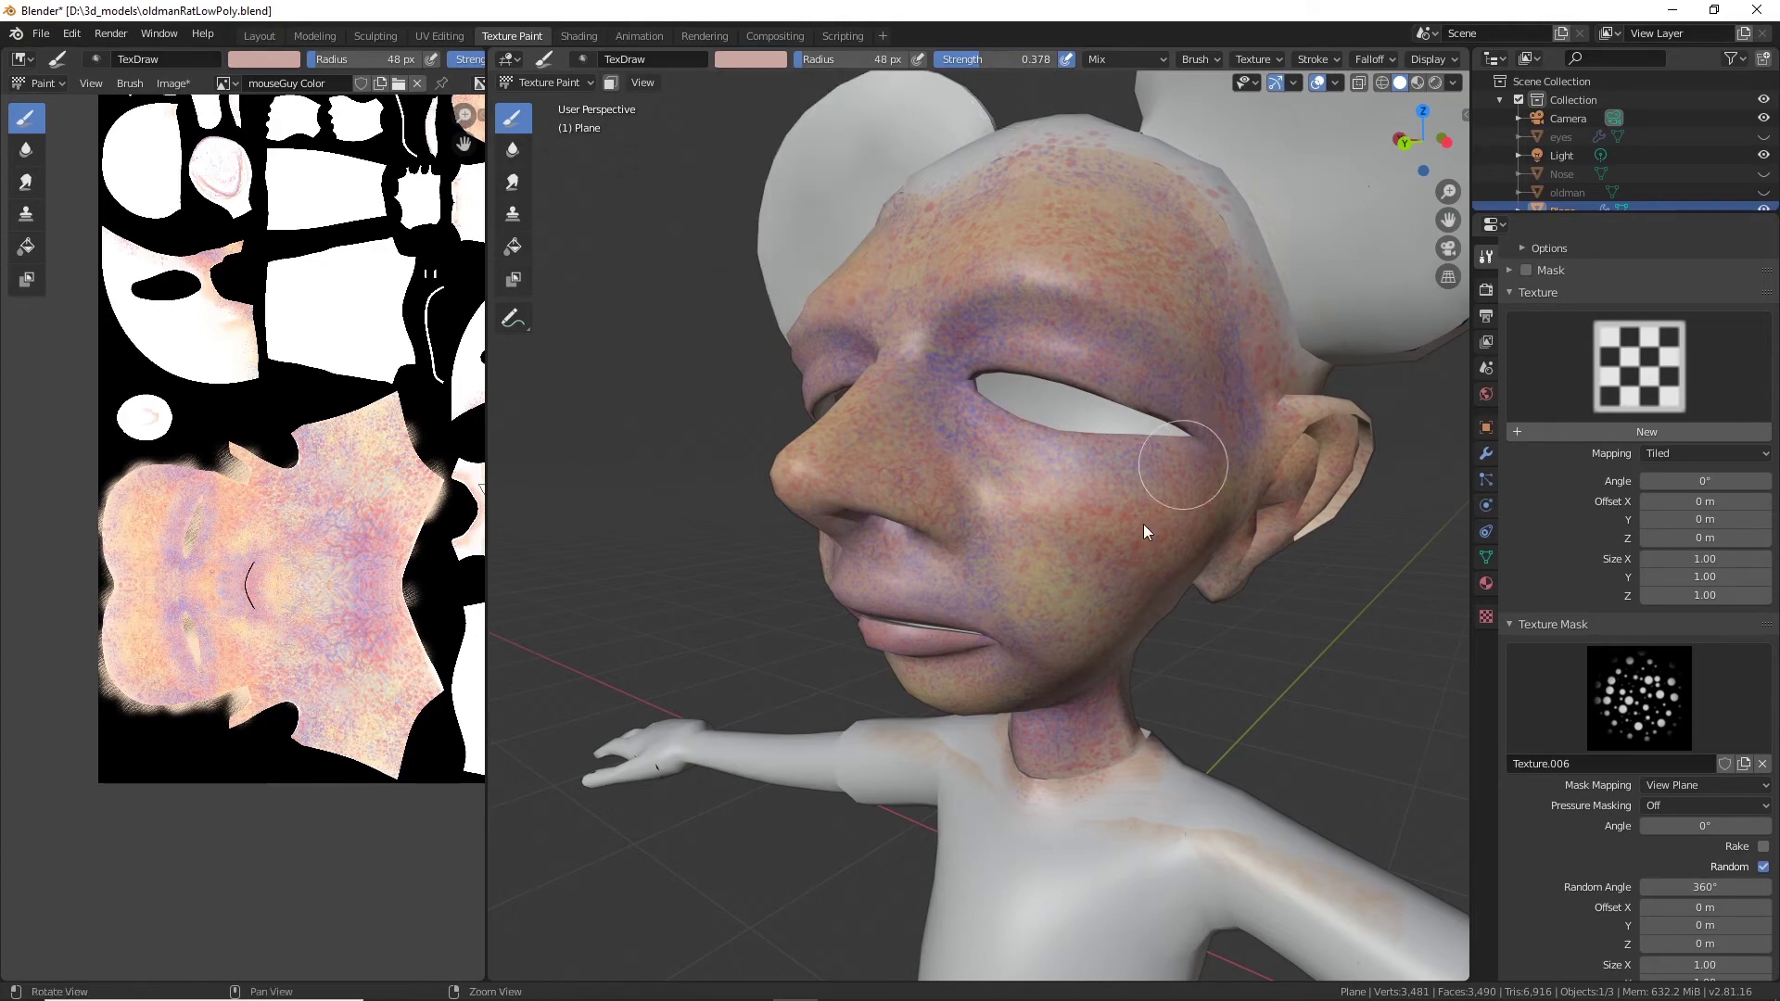
Set the brush radius to 76 px and strength to 0.474, and paint pale pink speckles over the cheek and nose.
middle_drag(1144, 528, 1080, 463)
scroll(1066, 437, up, 3)
scroll(1065, 436, down, 3)
drag(847, 59, 854, 60)
scroll(1067, 450, up, 3)
drag(1011, 60, 1023, 60)
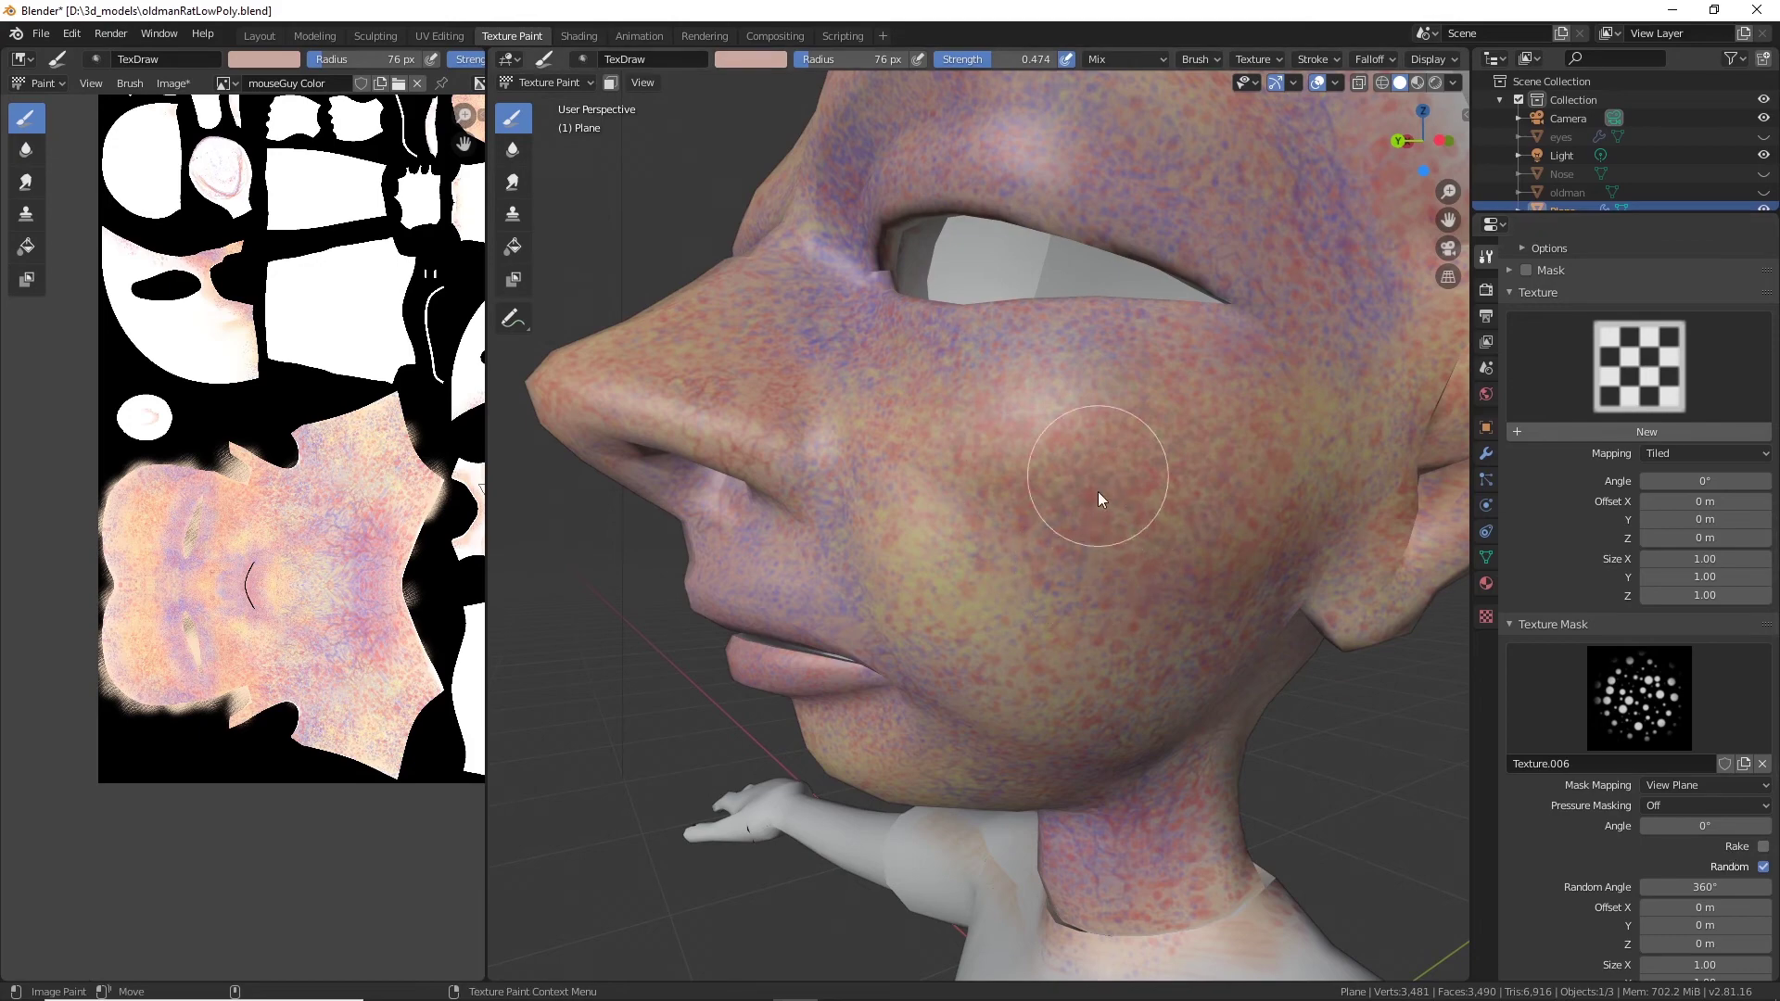
middle_drag(1236, 648, 1287, 674)
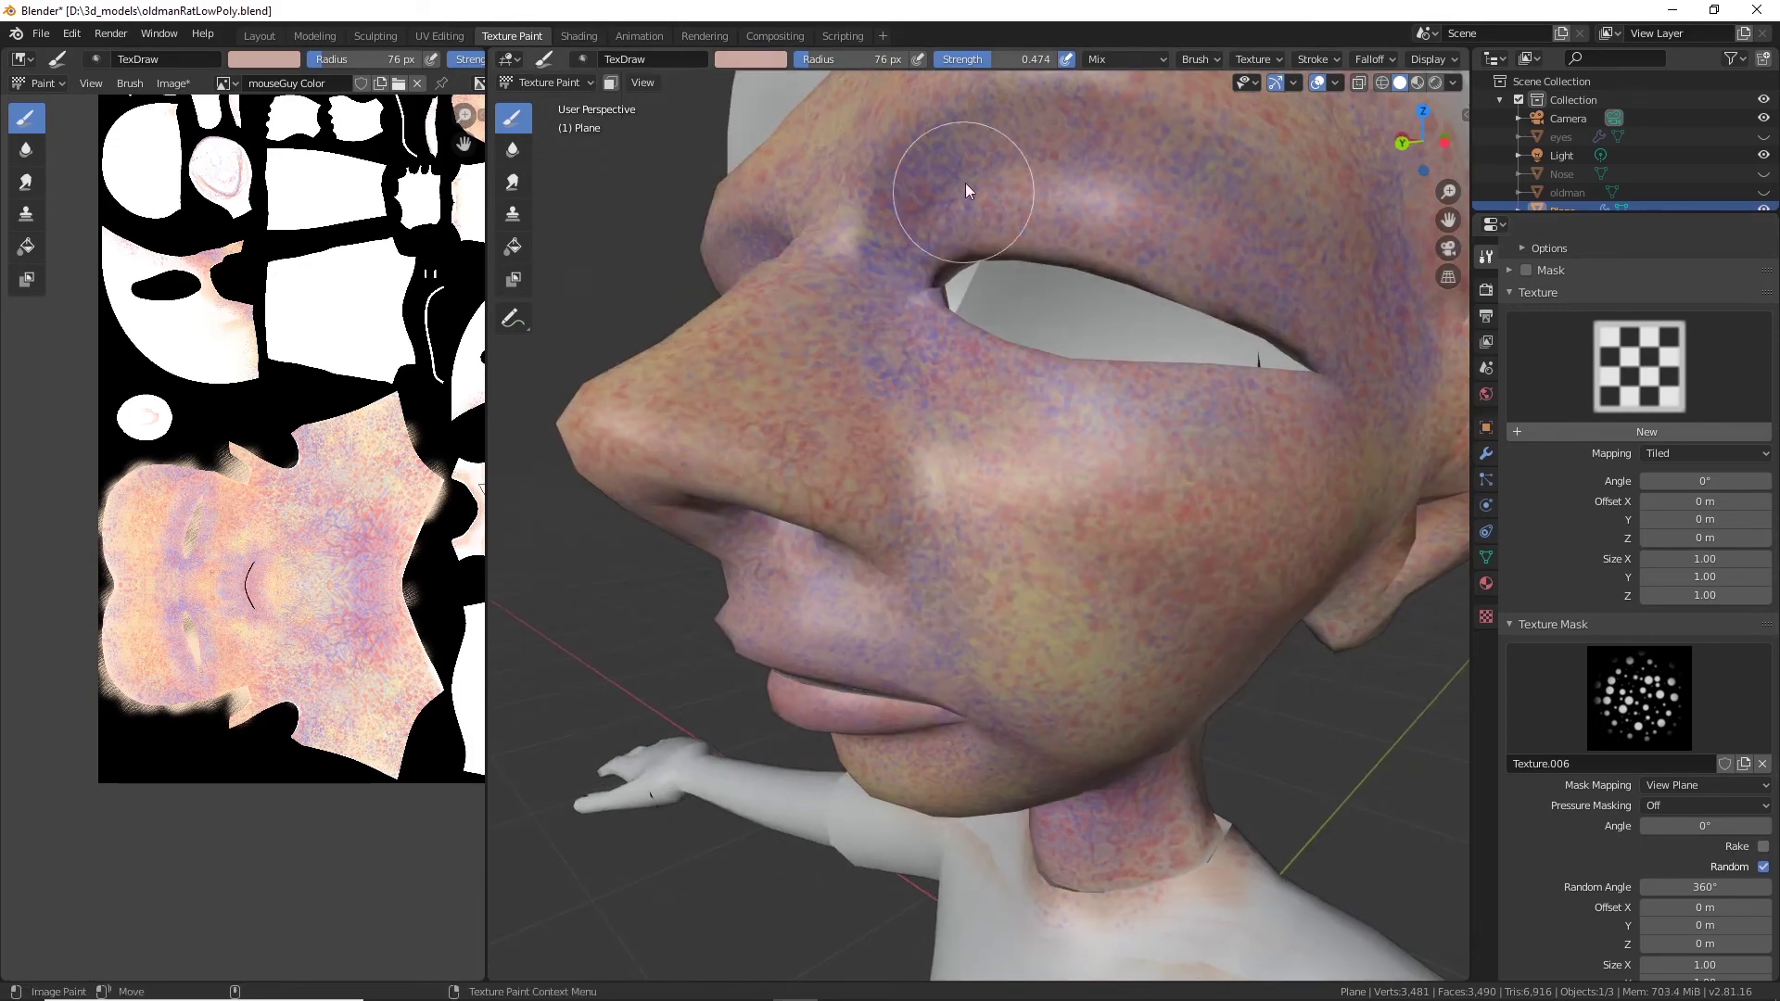
scroll(1757, 623, down, 4)
scroll(1715, 619, up, 4)
Brighten the brush colour to a light peach and paint it over the nose and cheek.
scroll(1706, 568, up, 9)
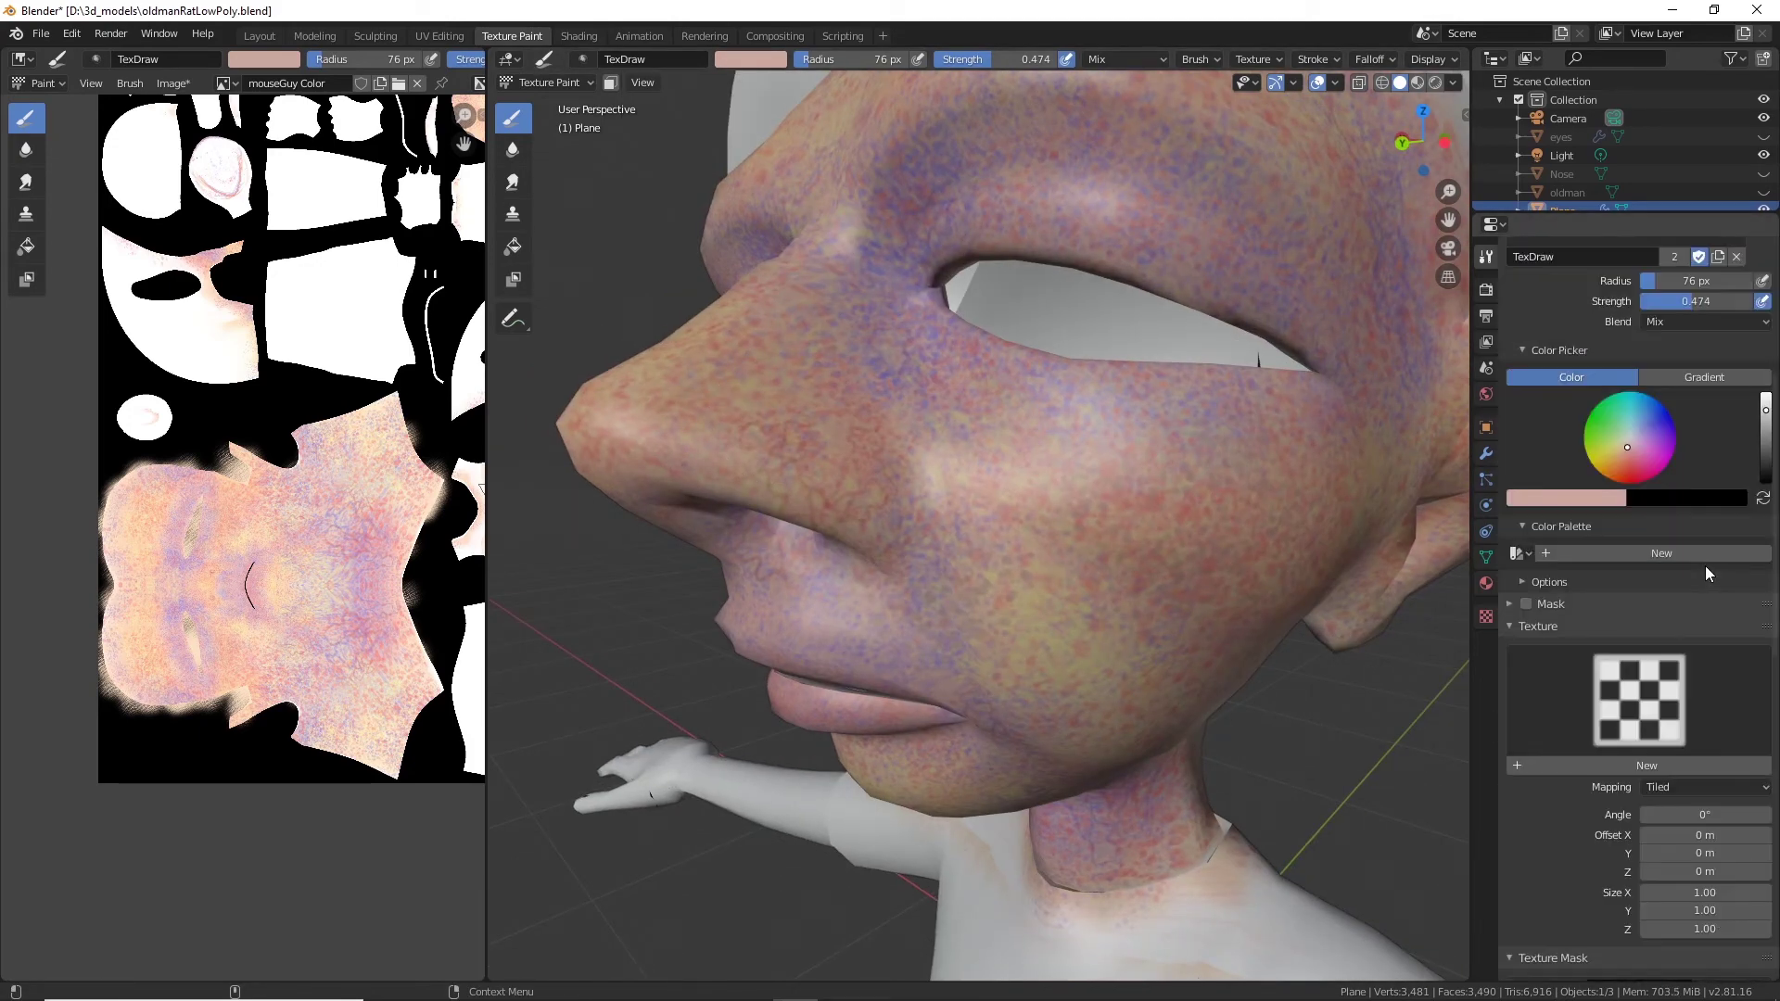
drag(1767, 414, 1772, 397)
drag(1619, 451, 1626, 451)
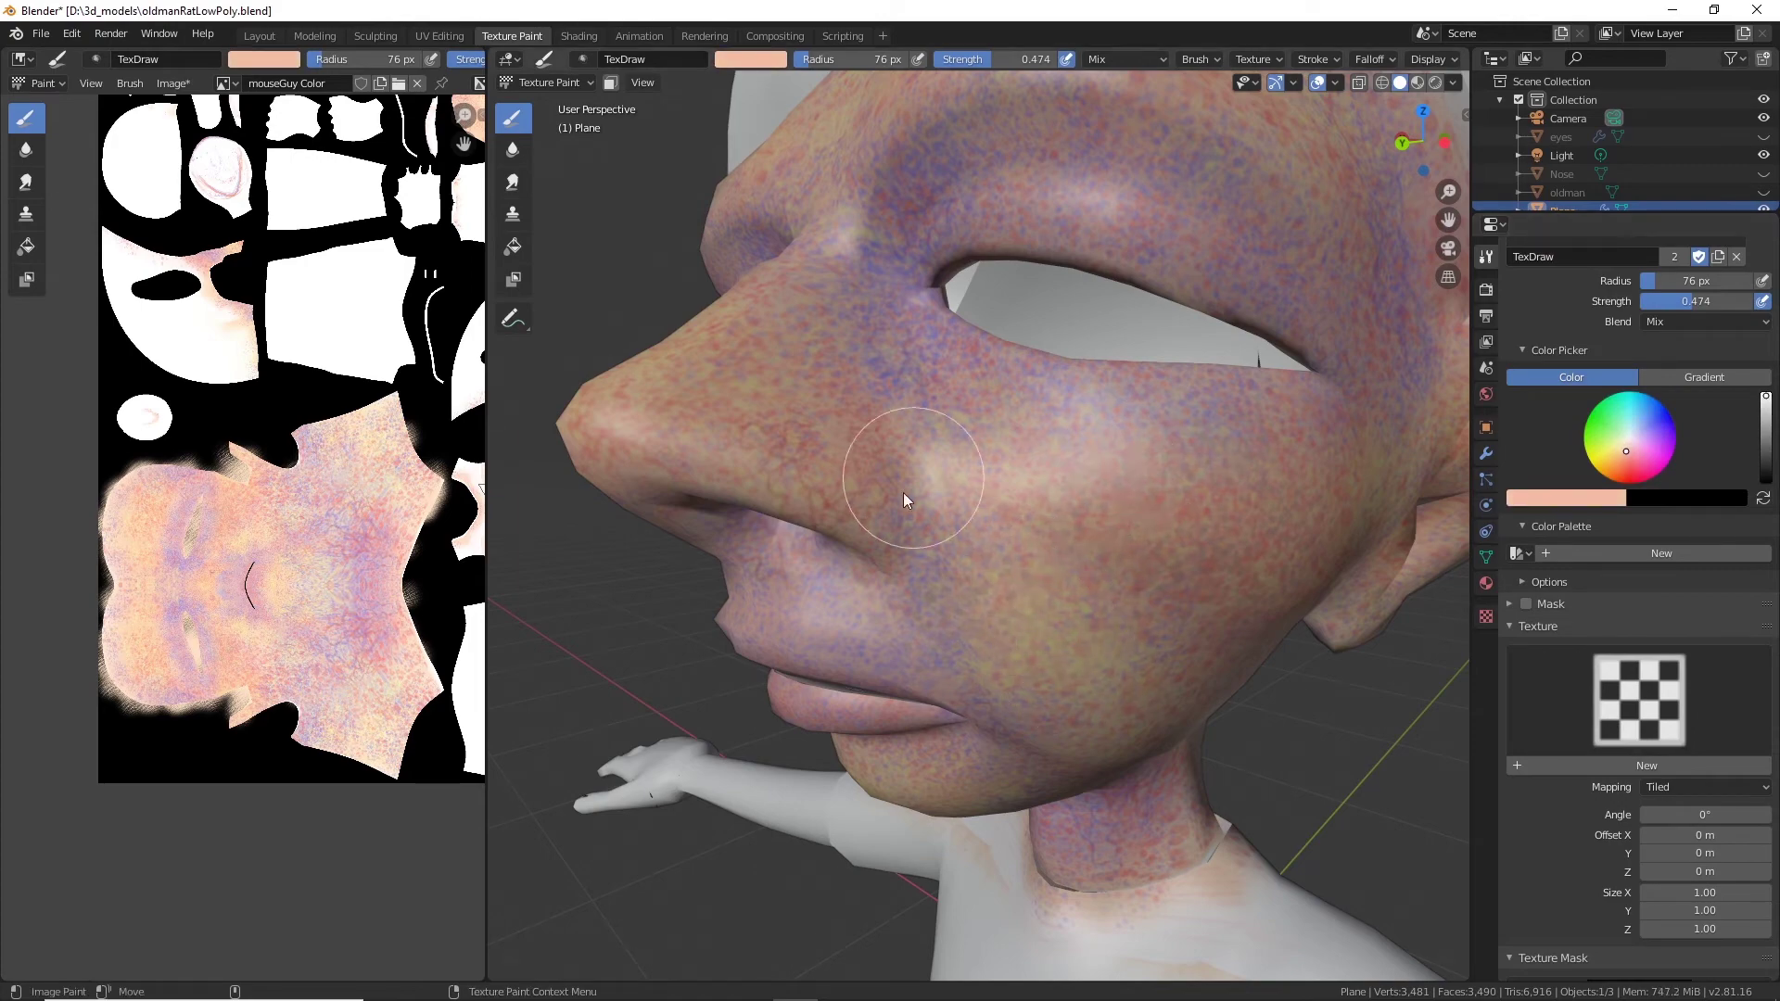
Paint light peach speckles over the forehead, brow and temple to soften the underlying colours.
mouse_move(898, 365)
middle_down()
mouse_move(910, 315)
mouse_move(900, 473)
middle_up()
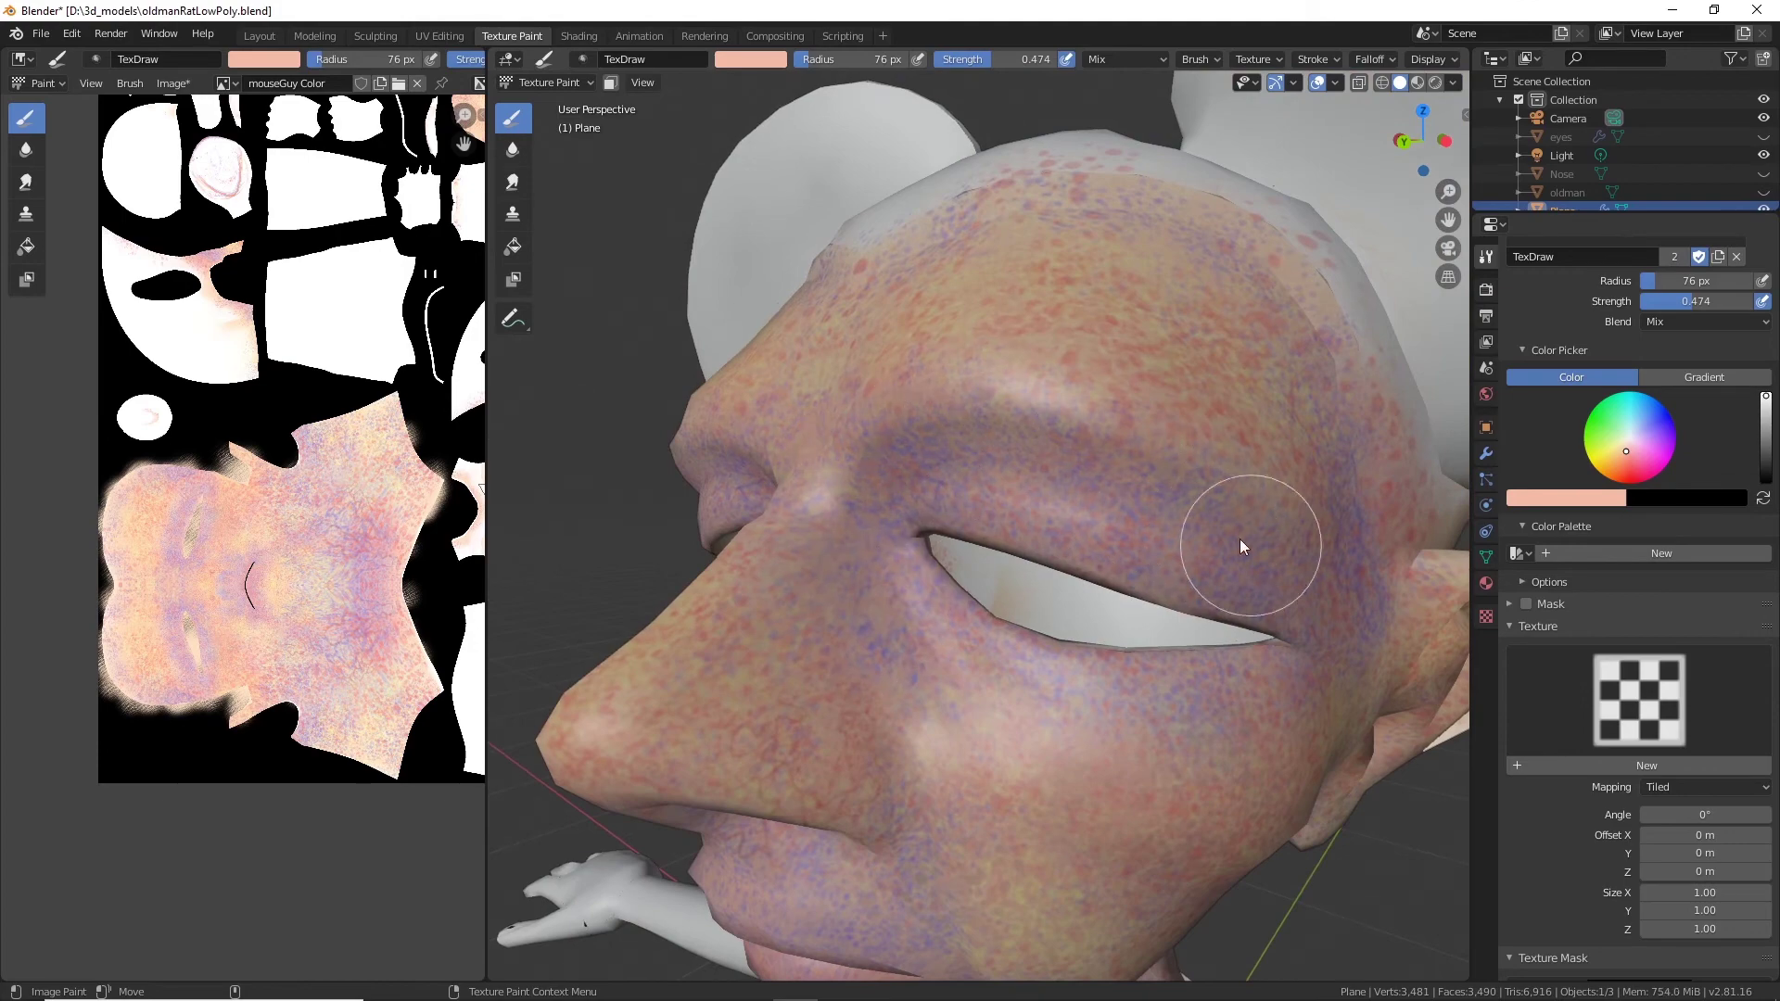
middle_drag(1071, 372, 1184, 482)
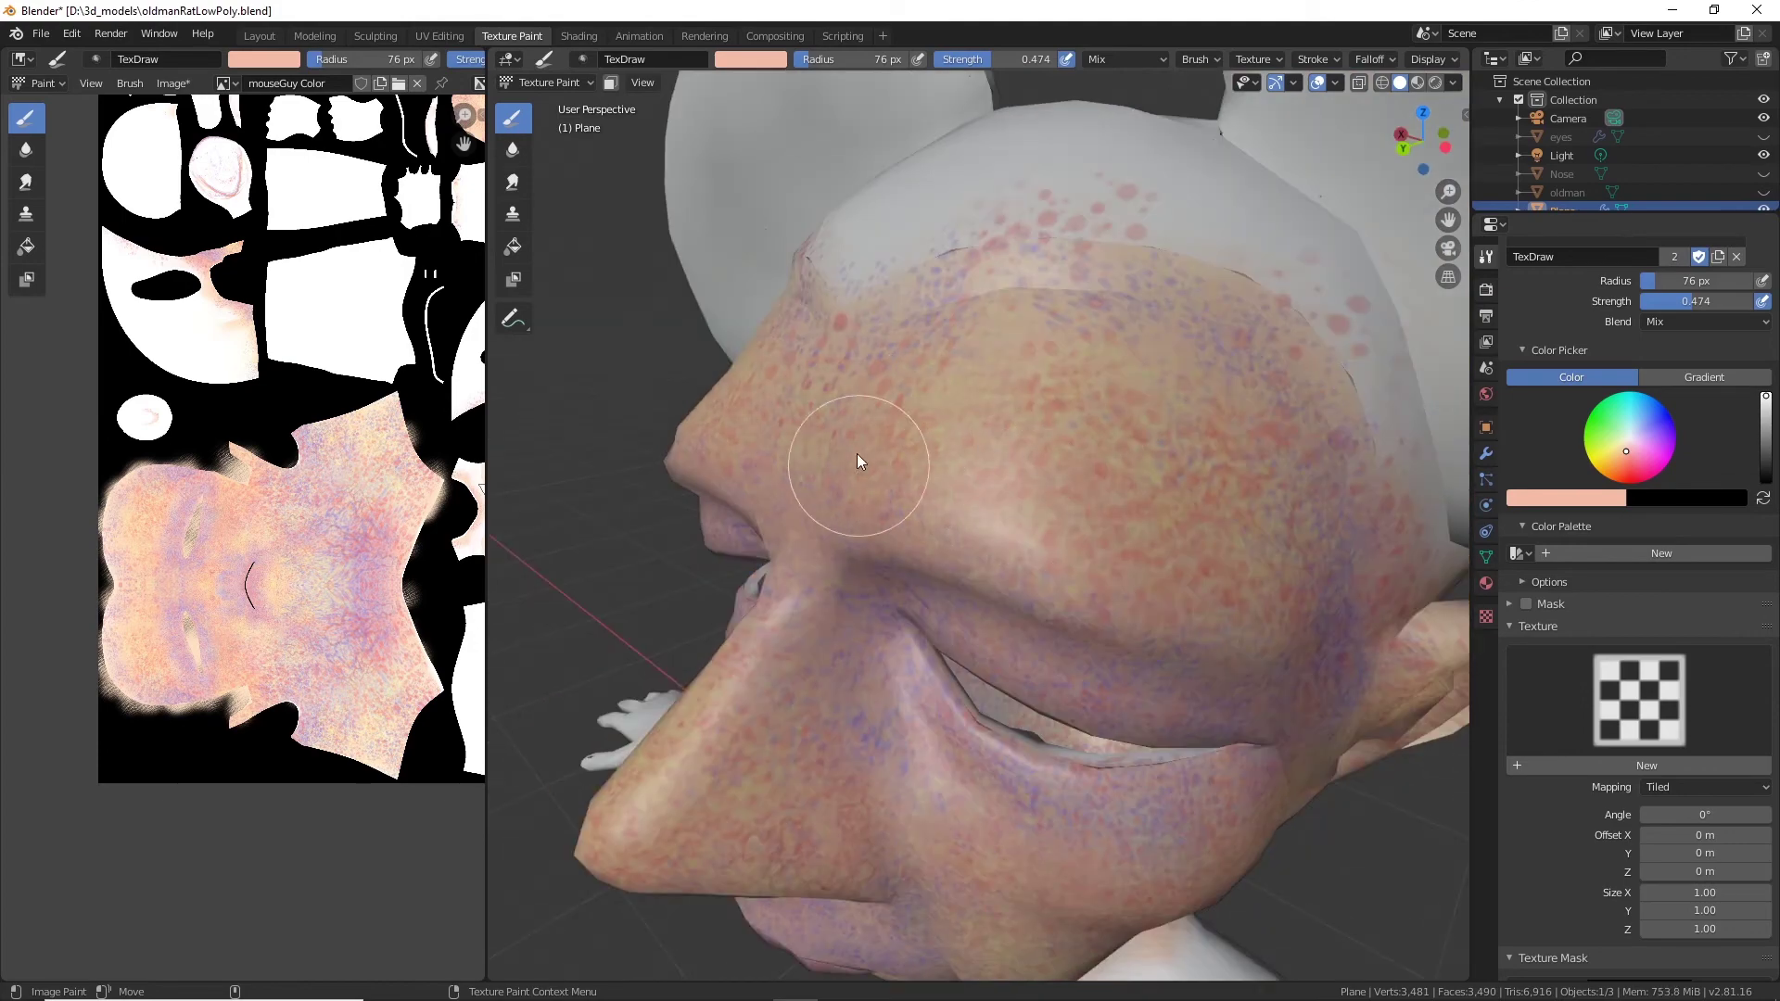
middle_drag(1137, 311, 1062, 505)
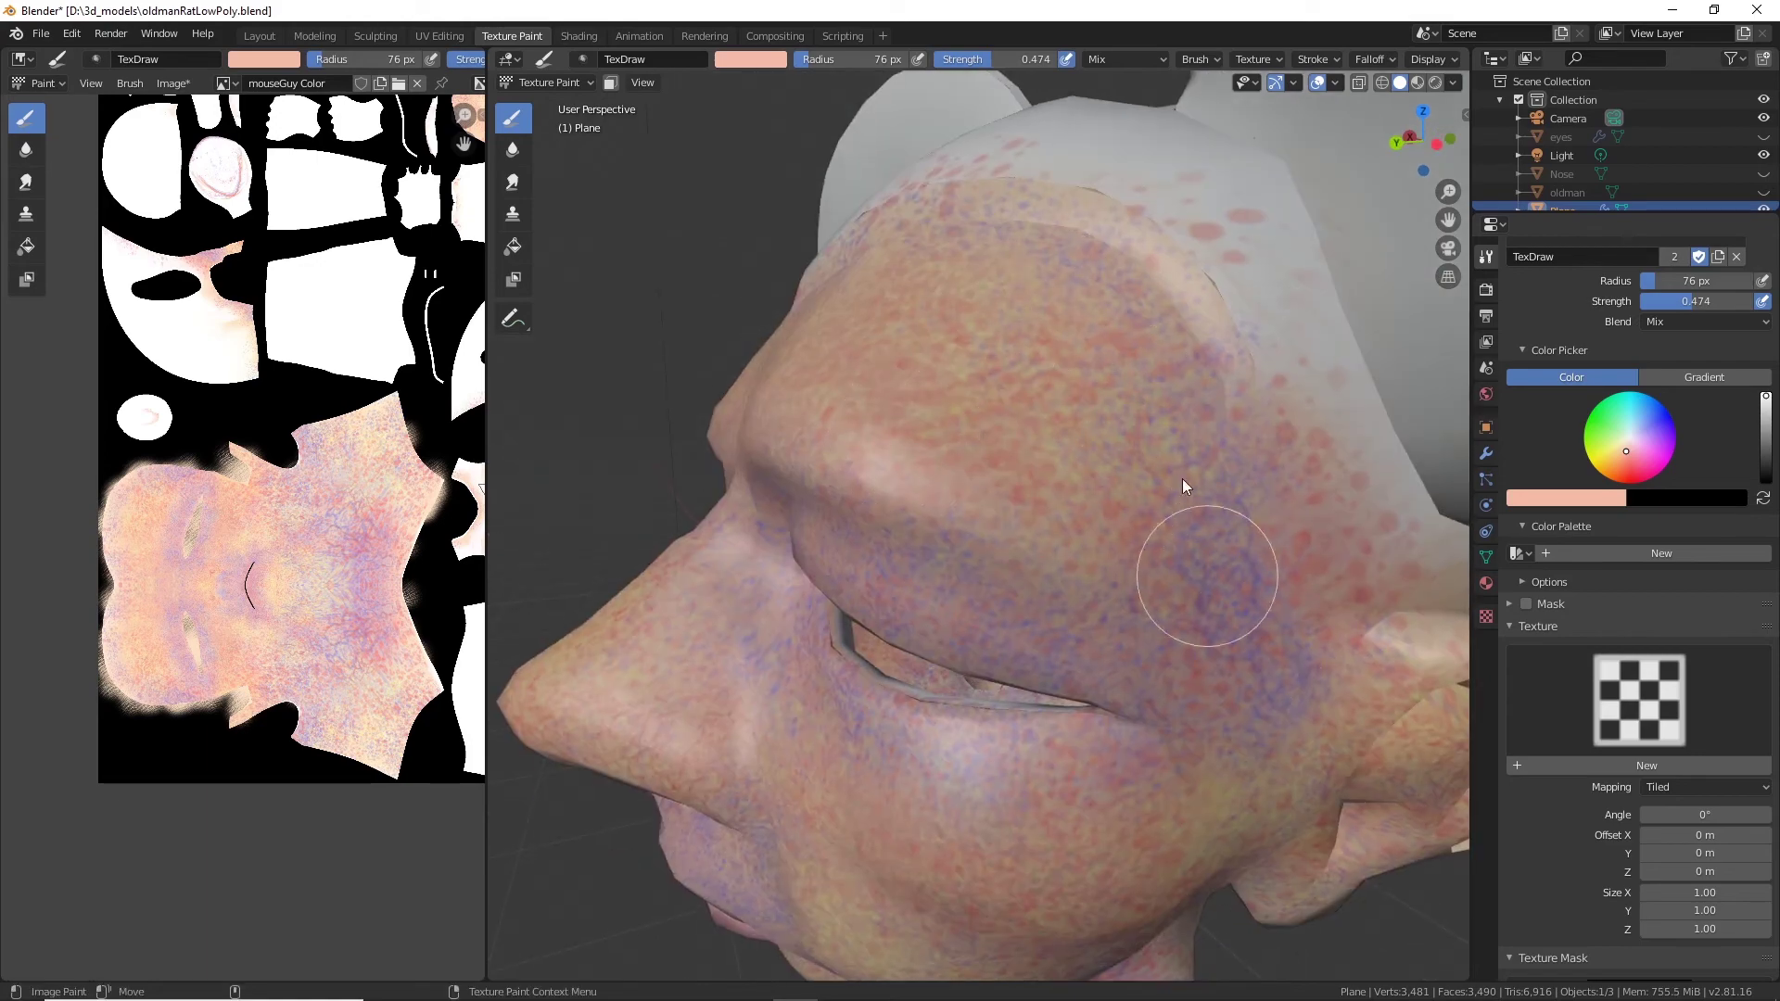
middle_drag(1120, 374, 905, 560)
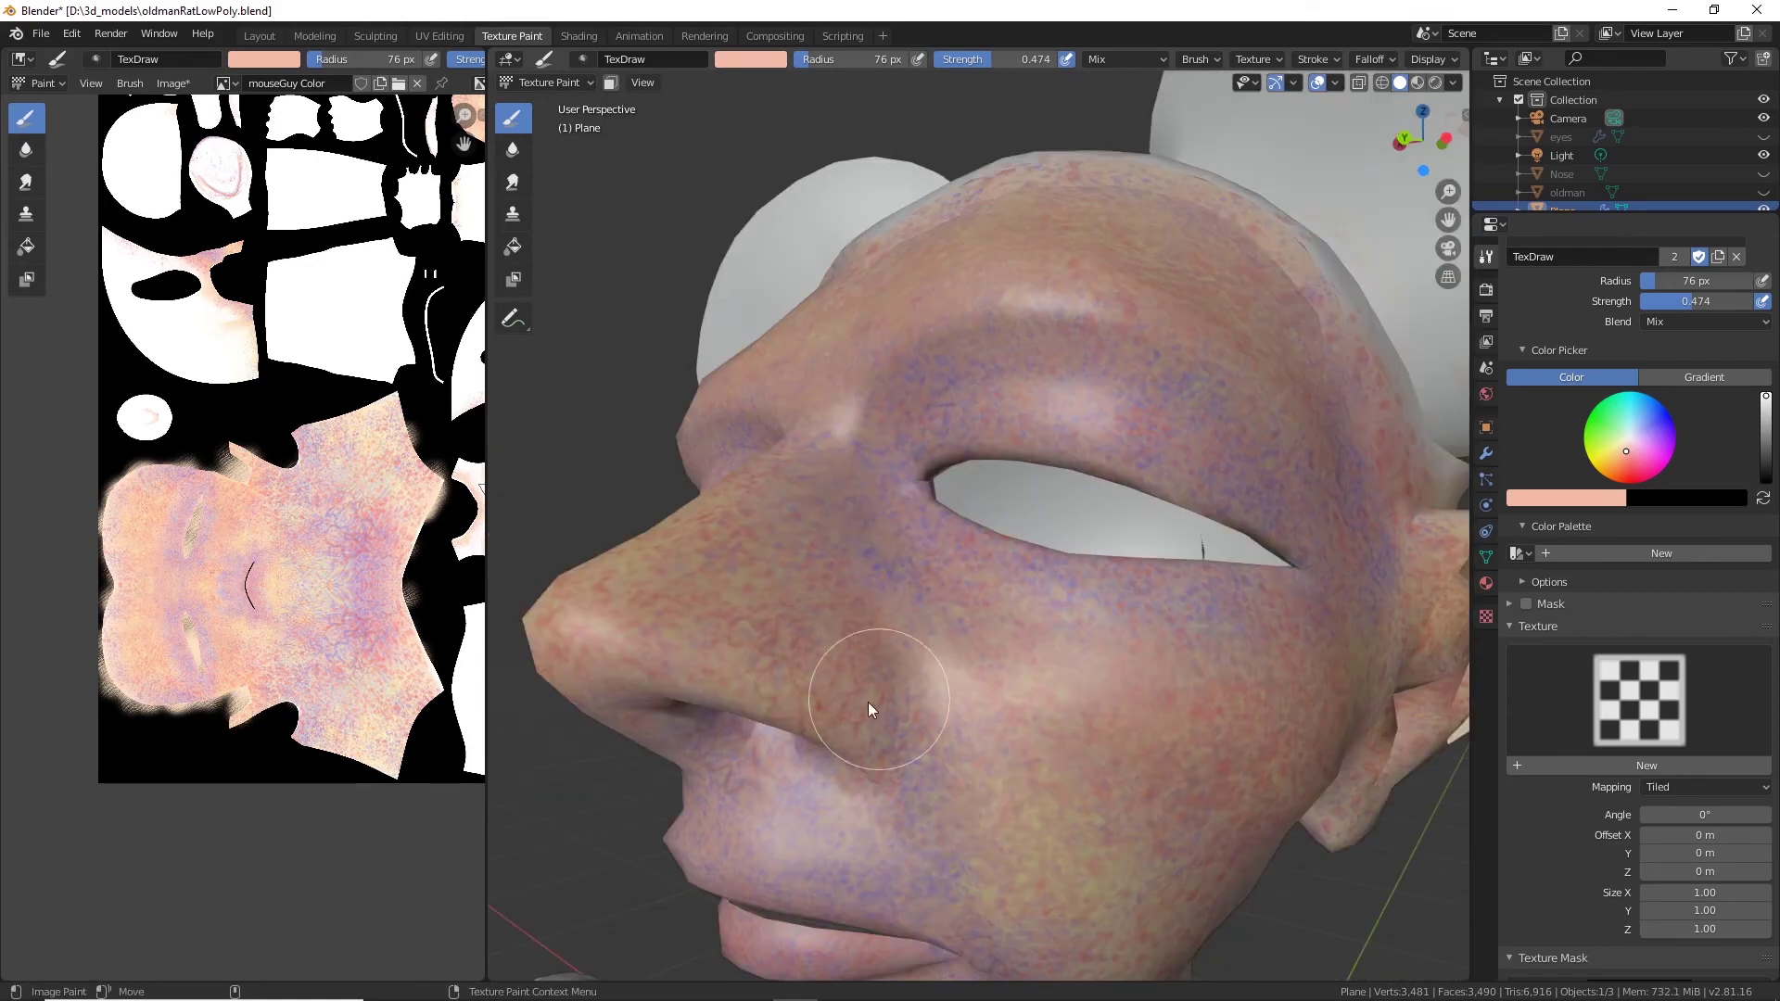
Paint light peach speckles around the eye and over the nose and cheek on the opposite side of the face.
middle_drag(868, 702, 1062, 663)
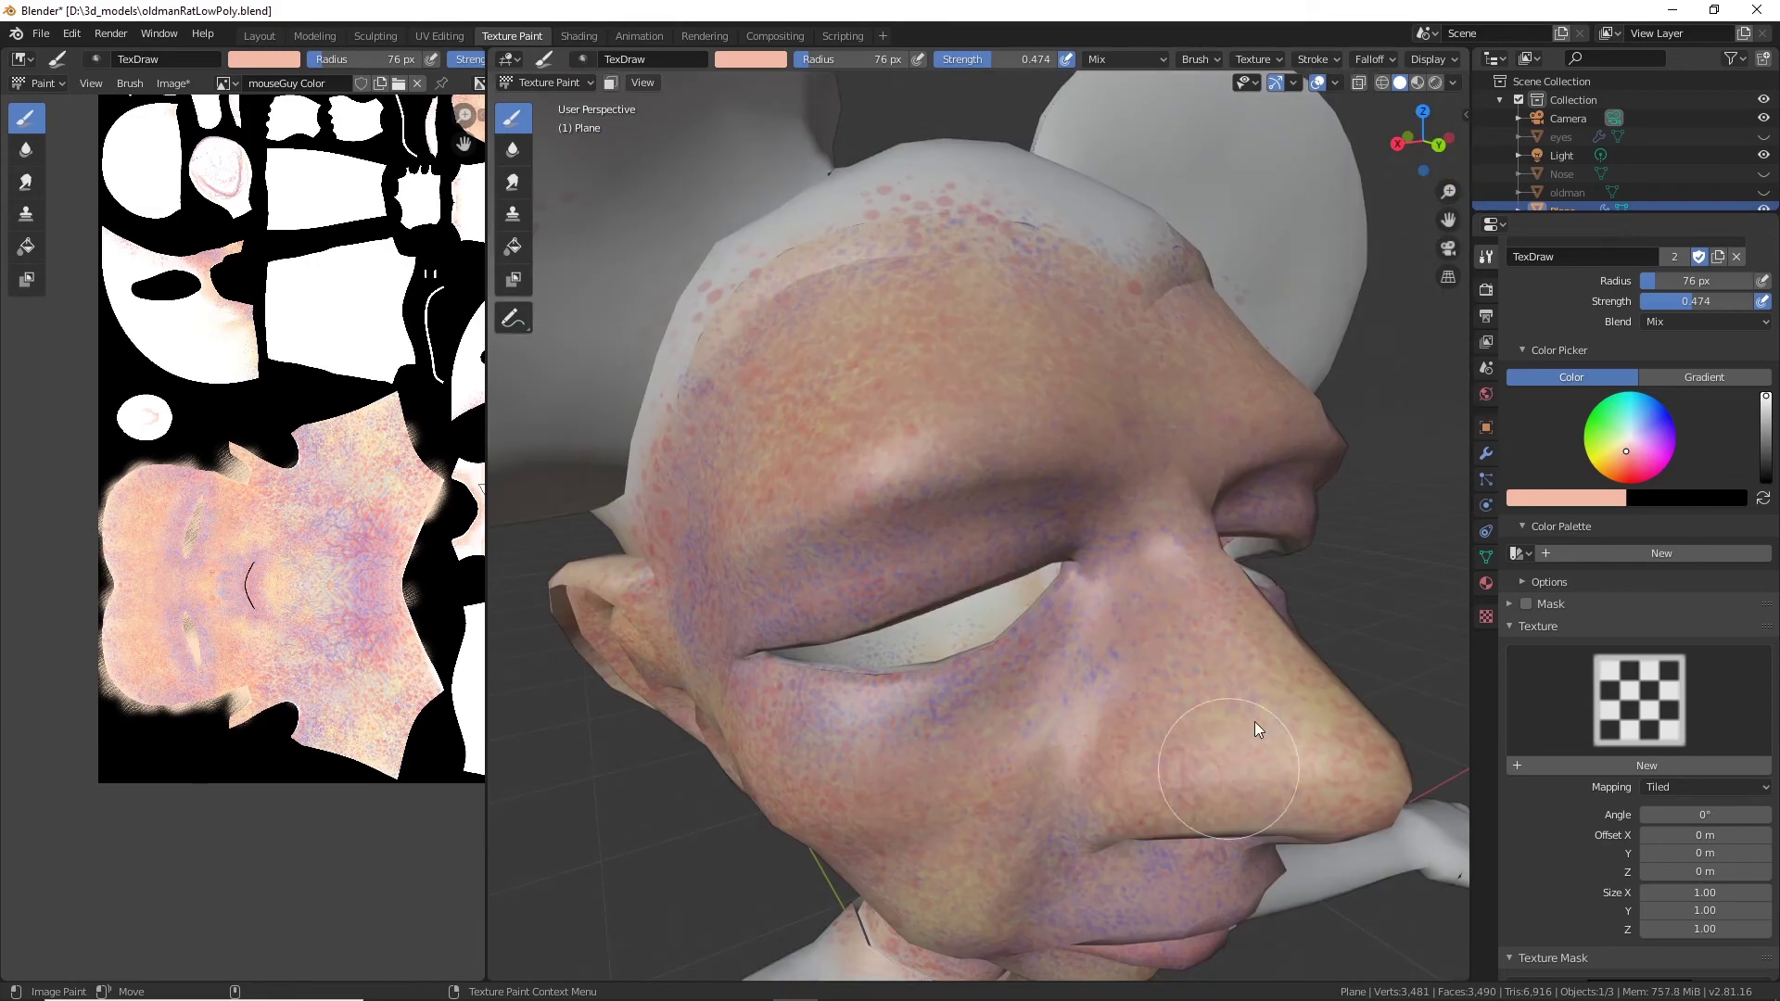
middle_drag(1254, 726, 1011, 816)
mouse_move(1046, 619)
middle_down()
mouse_move(914, 381)
mouse_move(833, 593)
mouse_move(870, 520)
middle_up()
scroll(882, 567, up, 4)
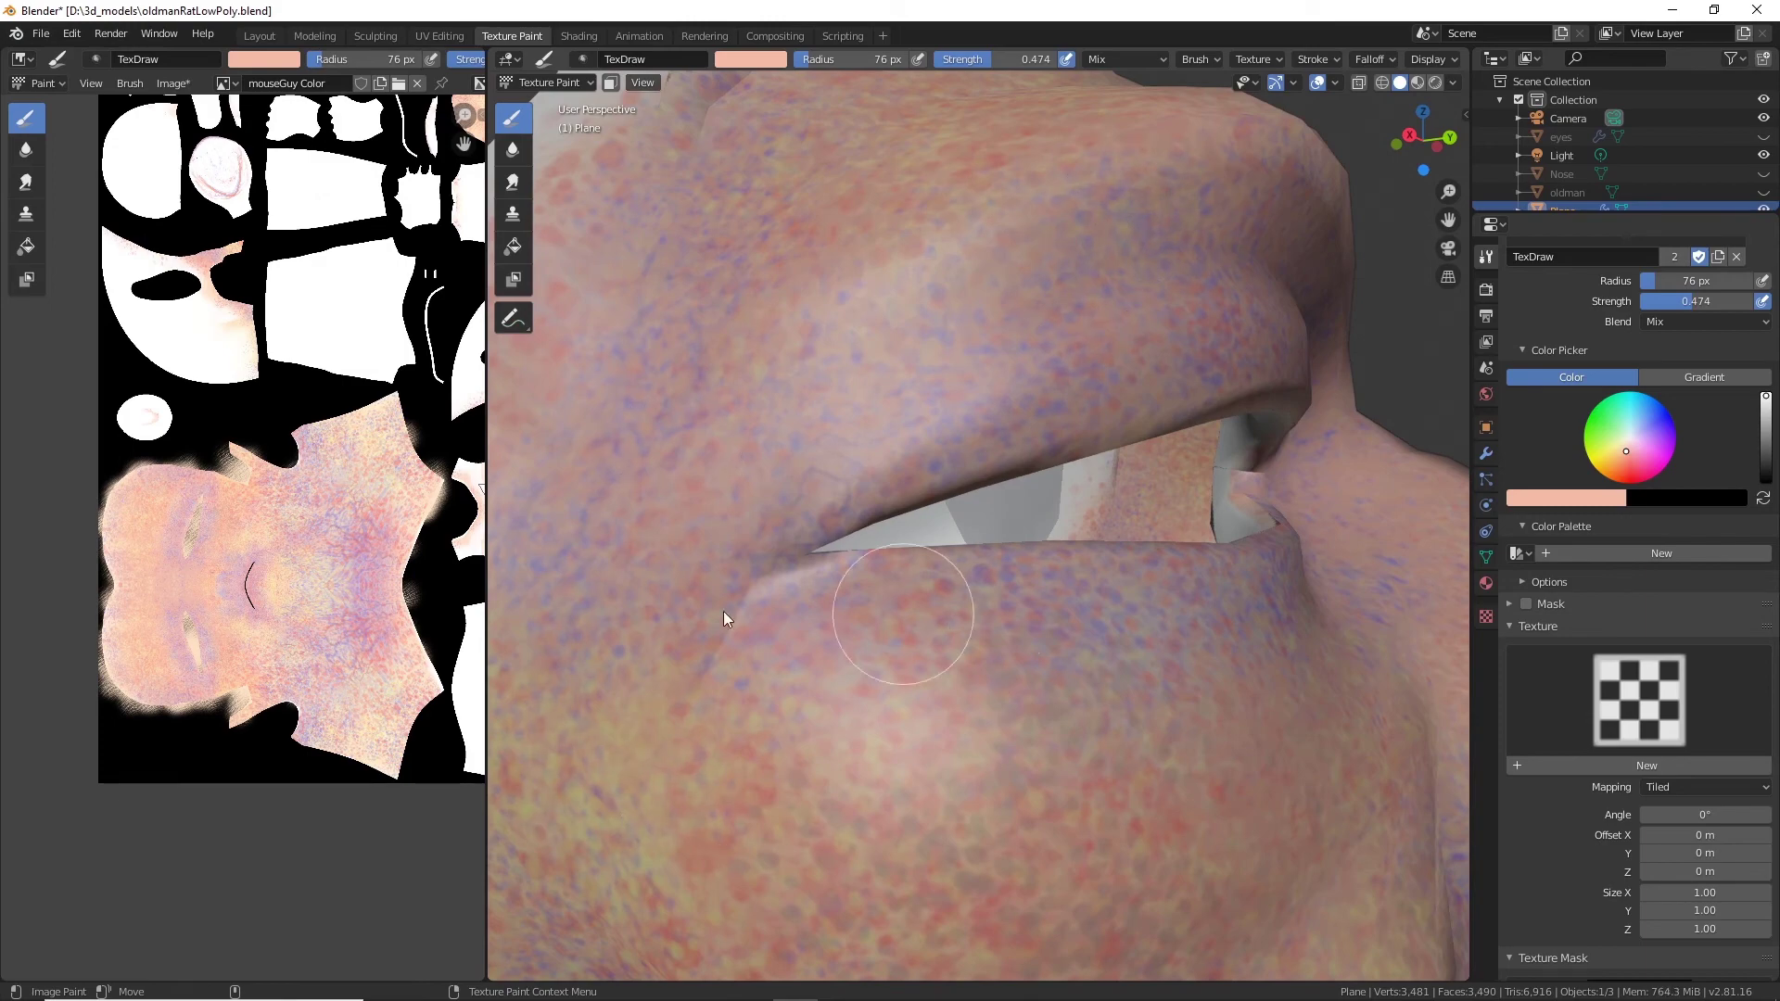
middle_drag(725, 616, 921, 629)
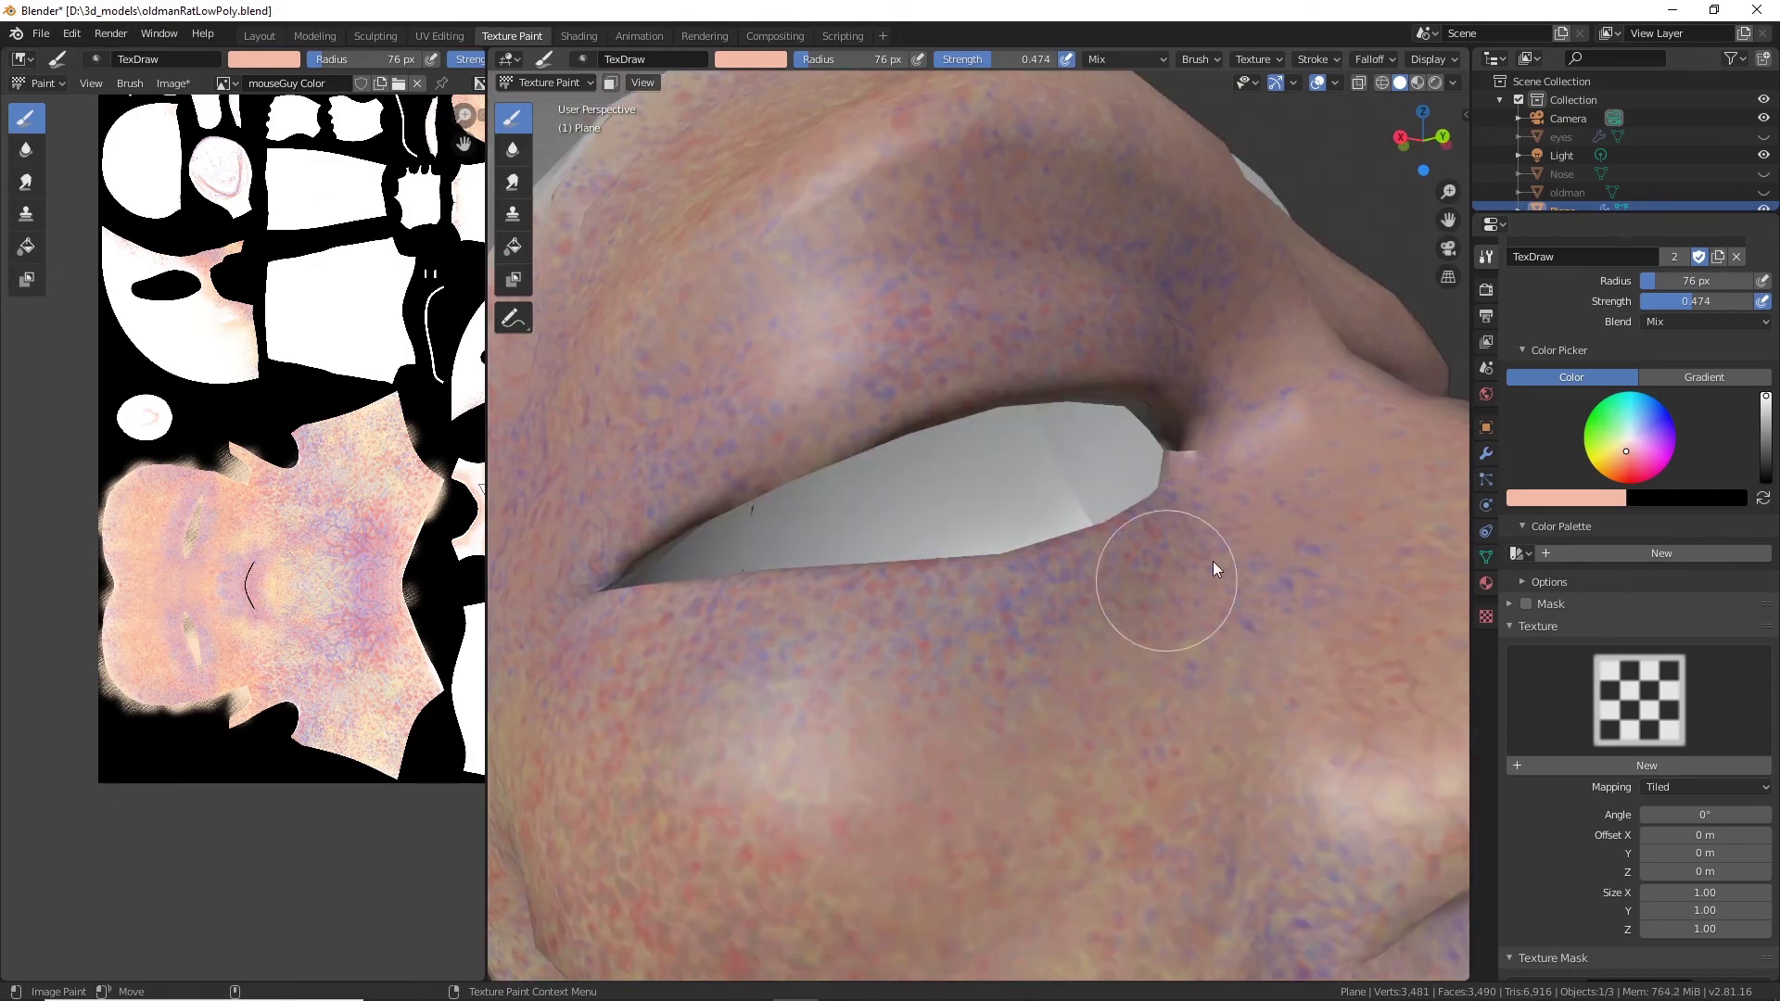
scroll(1265, 593, down, 4)
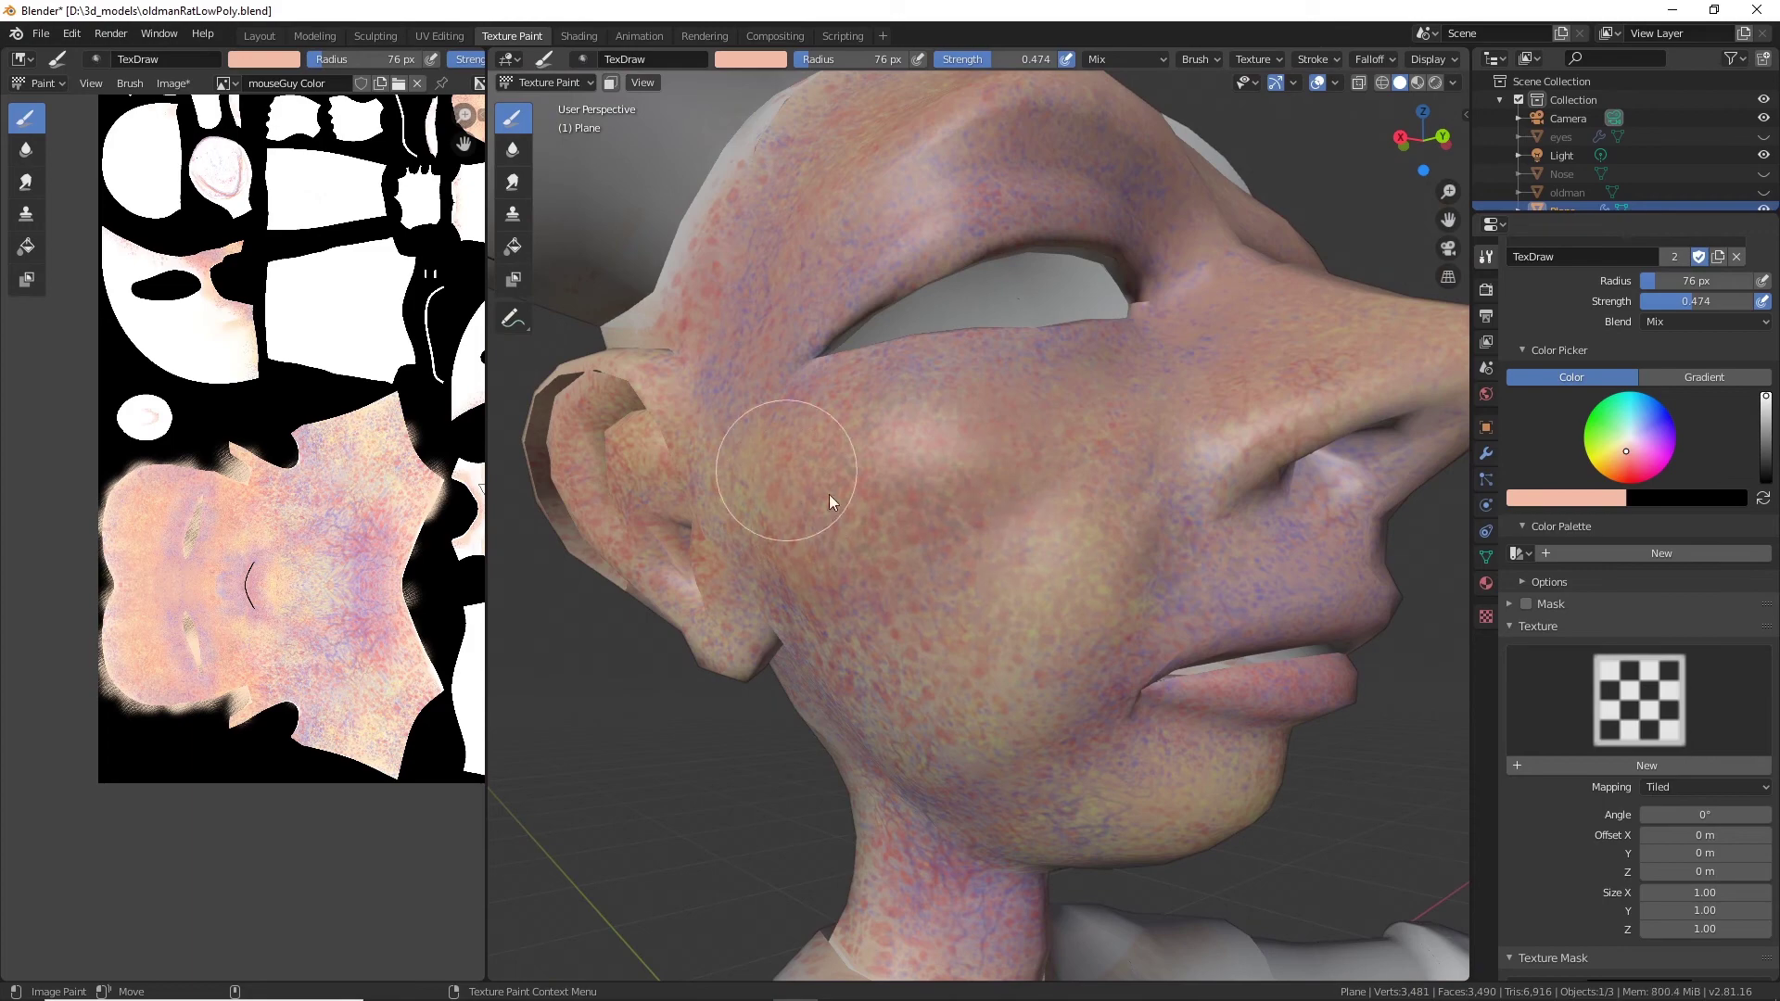
Raise the brush strength to 0.615 and paint light peach speckles over the cheek and the upper lip beneath the nose.
middle_drag(1138, 751, 1044, 508)
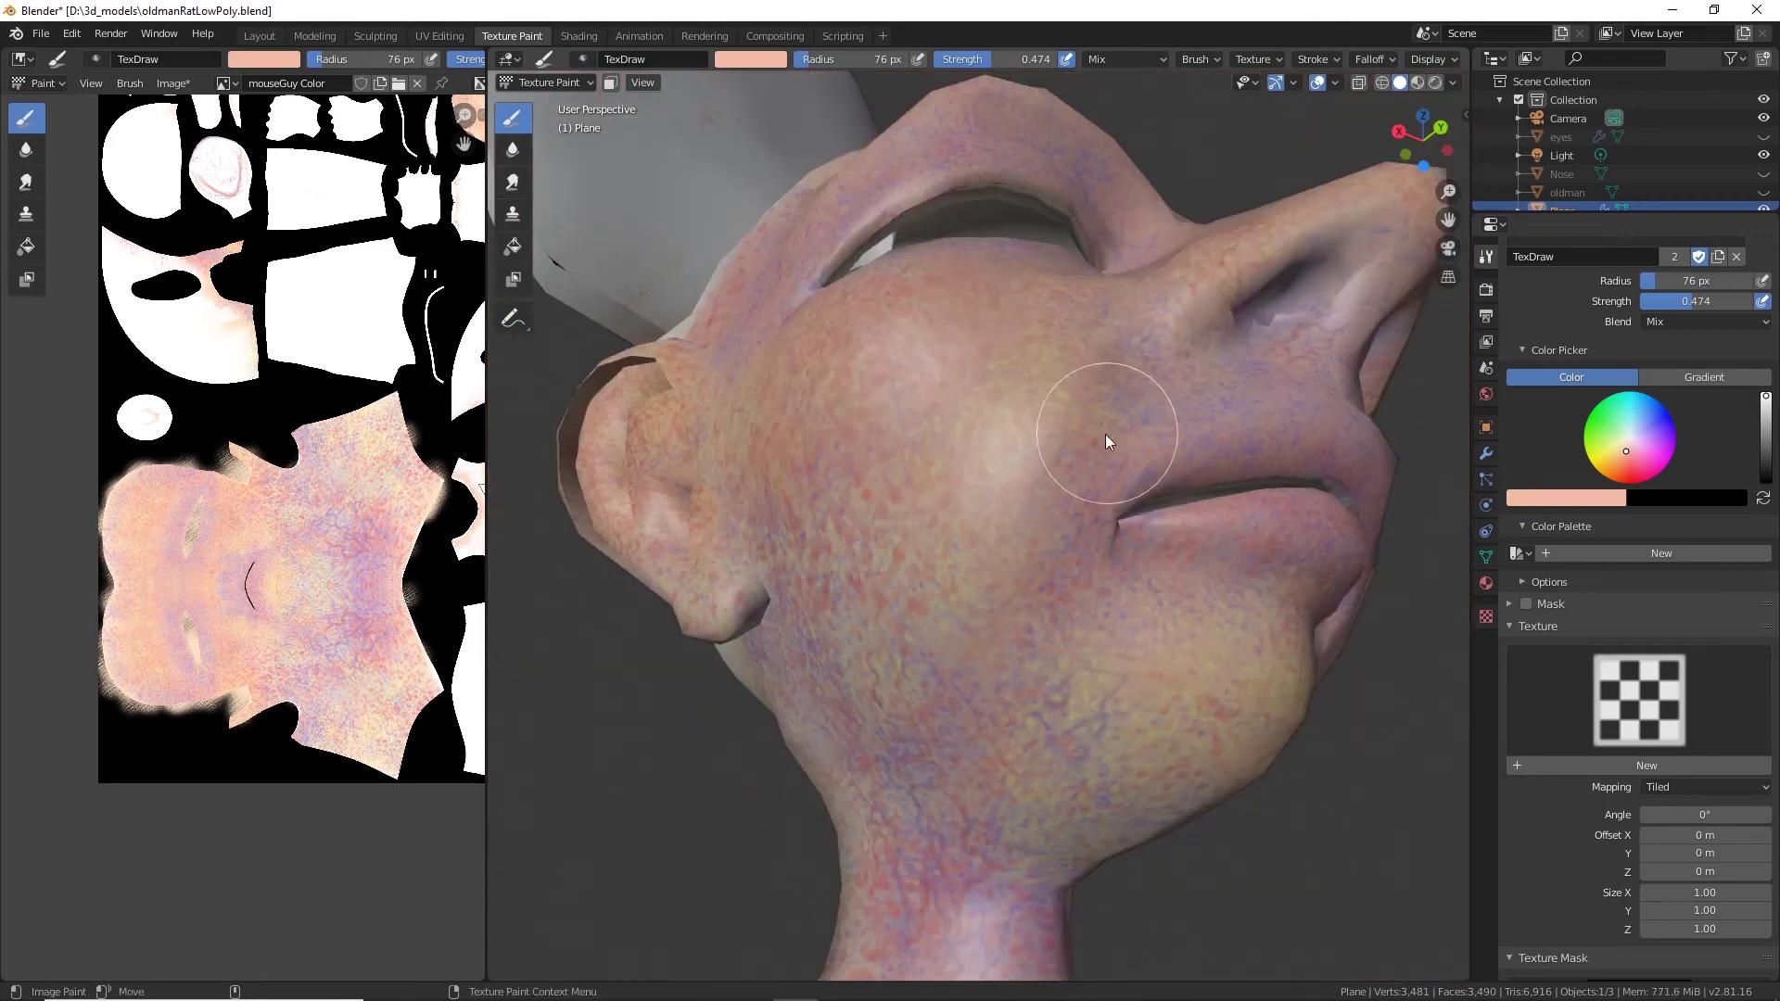
scroll(1222, 356, up, 4)
mouse_move(1222, 356)
middle_down()
mouse_move(1126, 301)
mouse_move(1070, 487)
middle_up()
key(shift+f)
click(1138, 491)
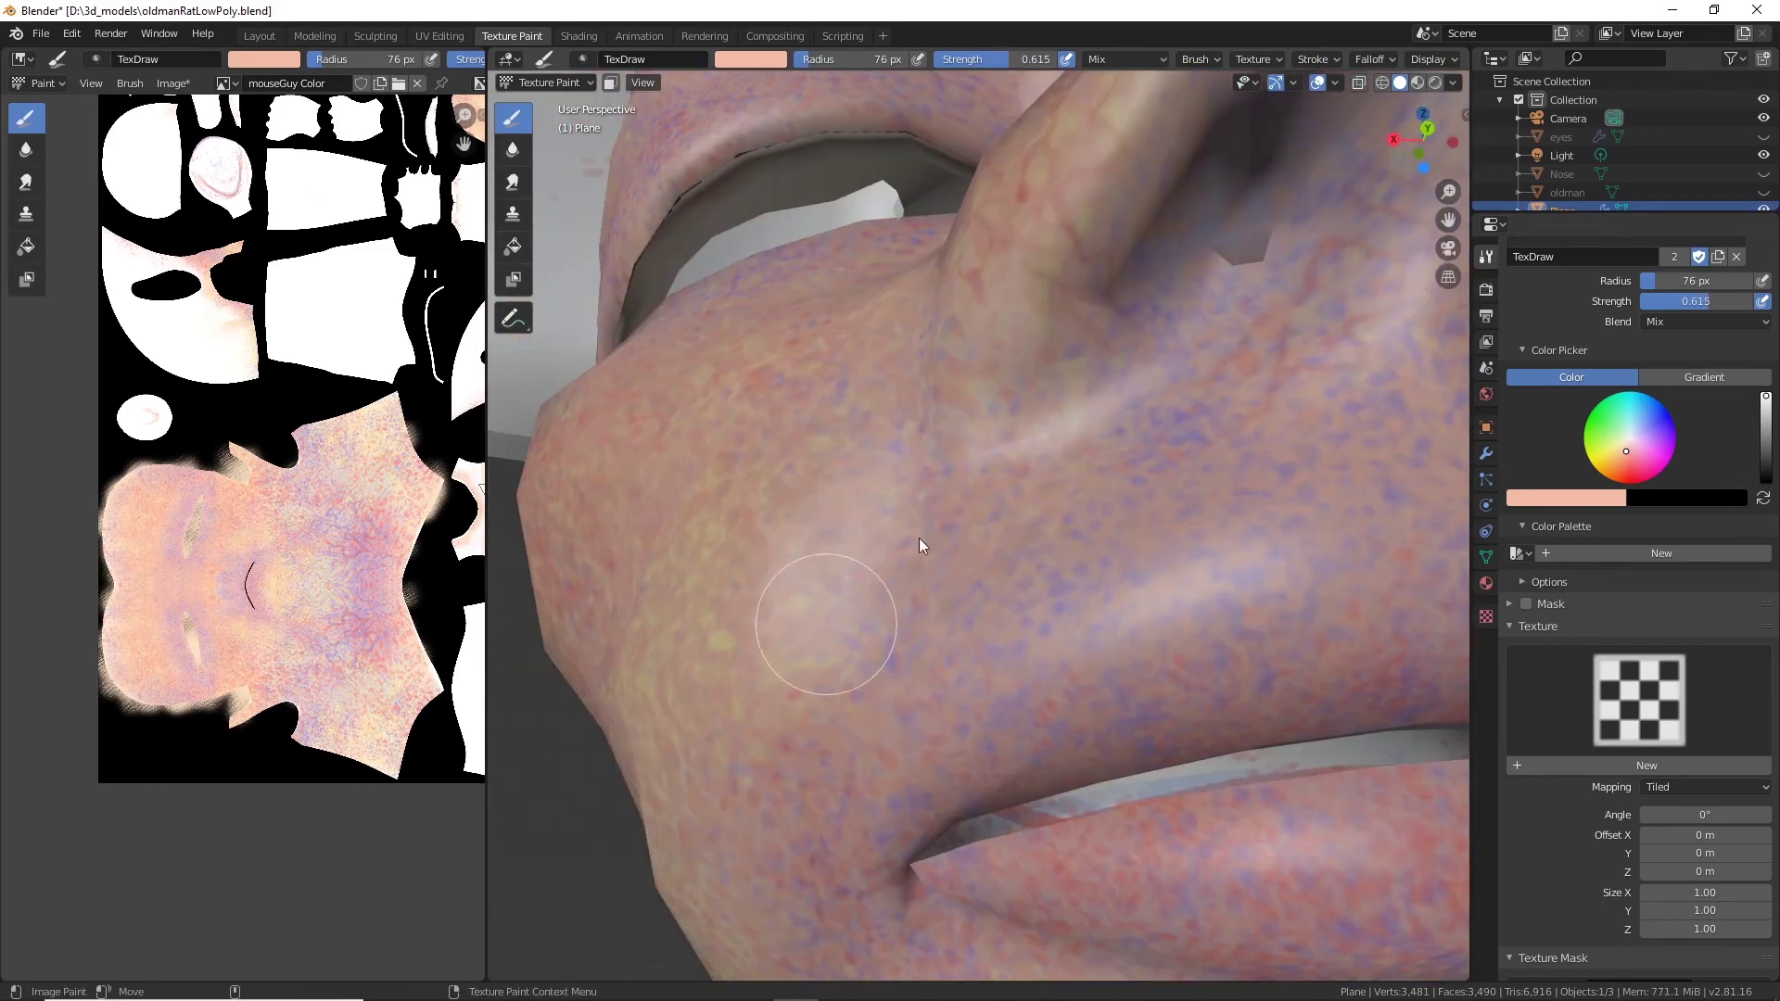
scroll(1125, 441, down, 3)
scroll(1116, 416, up, 2)
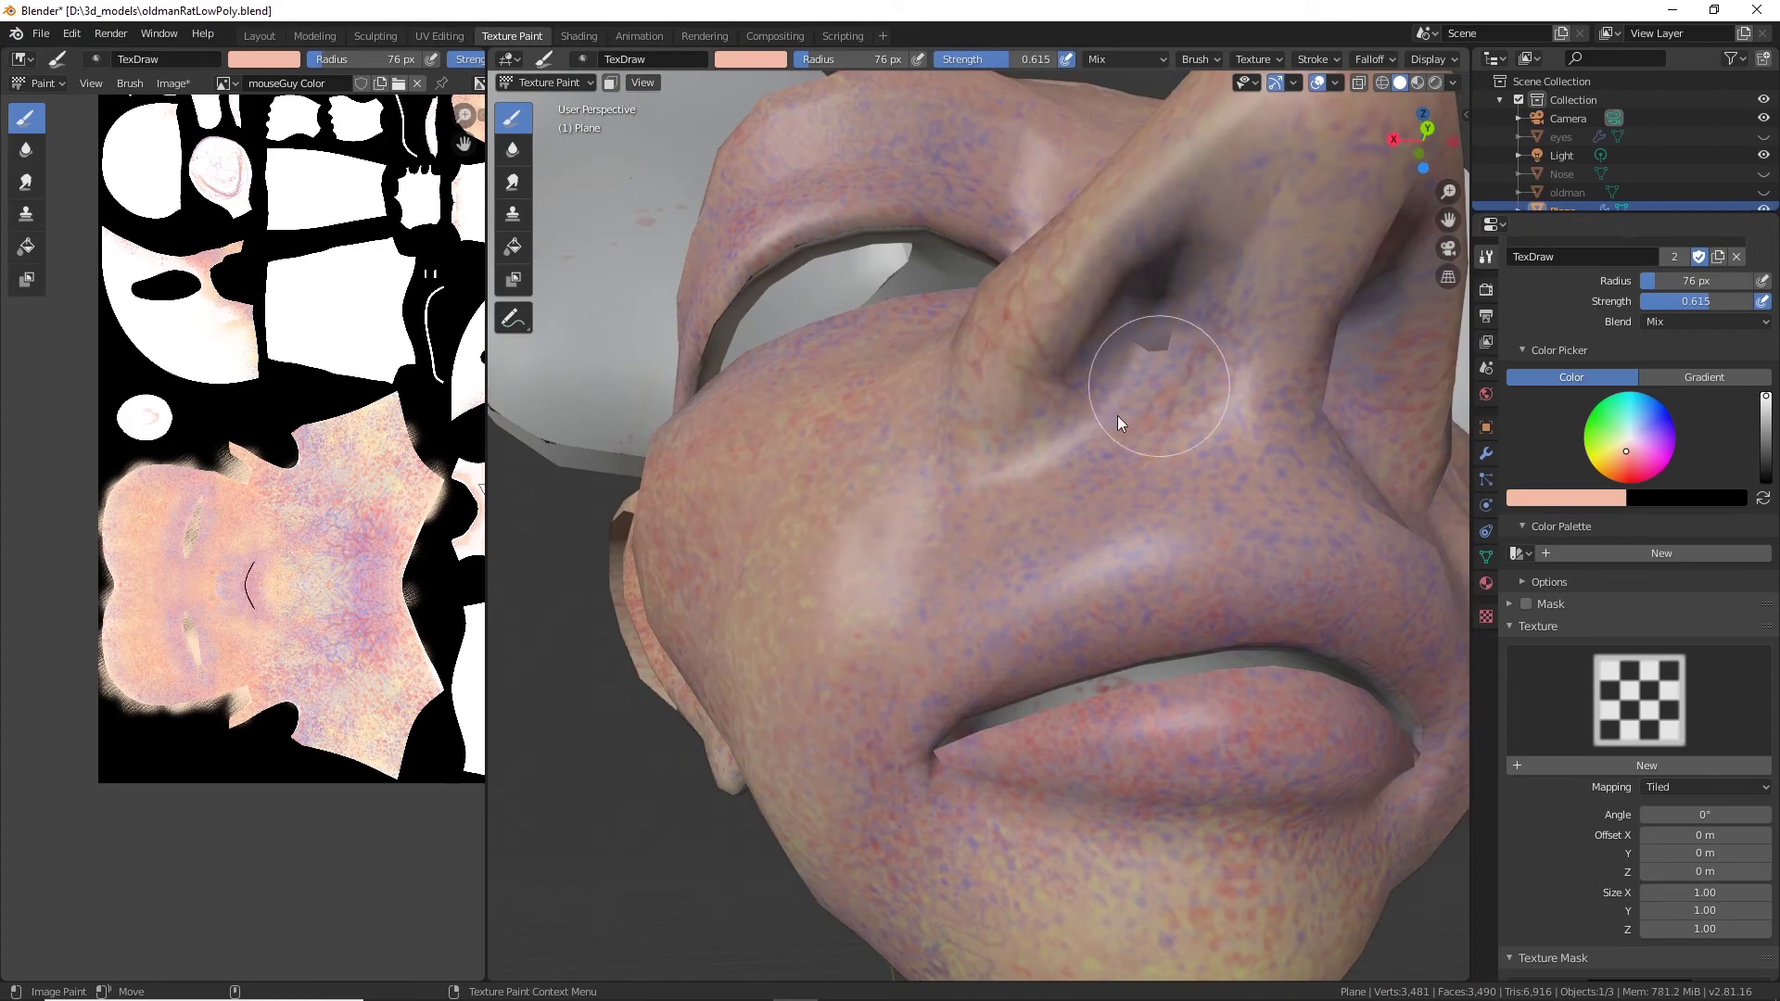
Paint light peach speckles over the opposite cheek, the side of the nose and the forehead.
click(1385, 59)
mouse_move(1298, 278)
middle_down()
mouse_move(1196, 498)
mouse_move(810, 629)
middle_up()
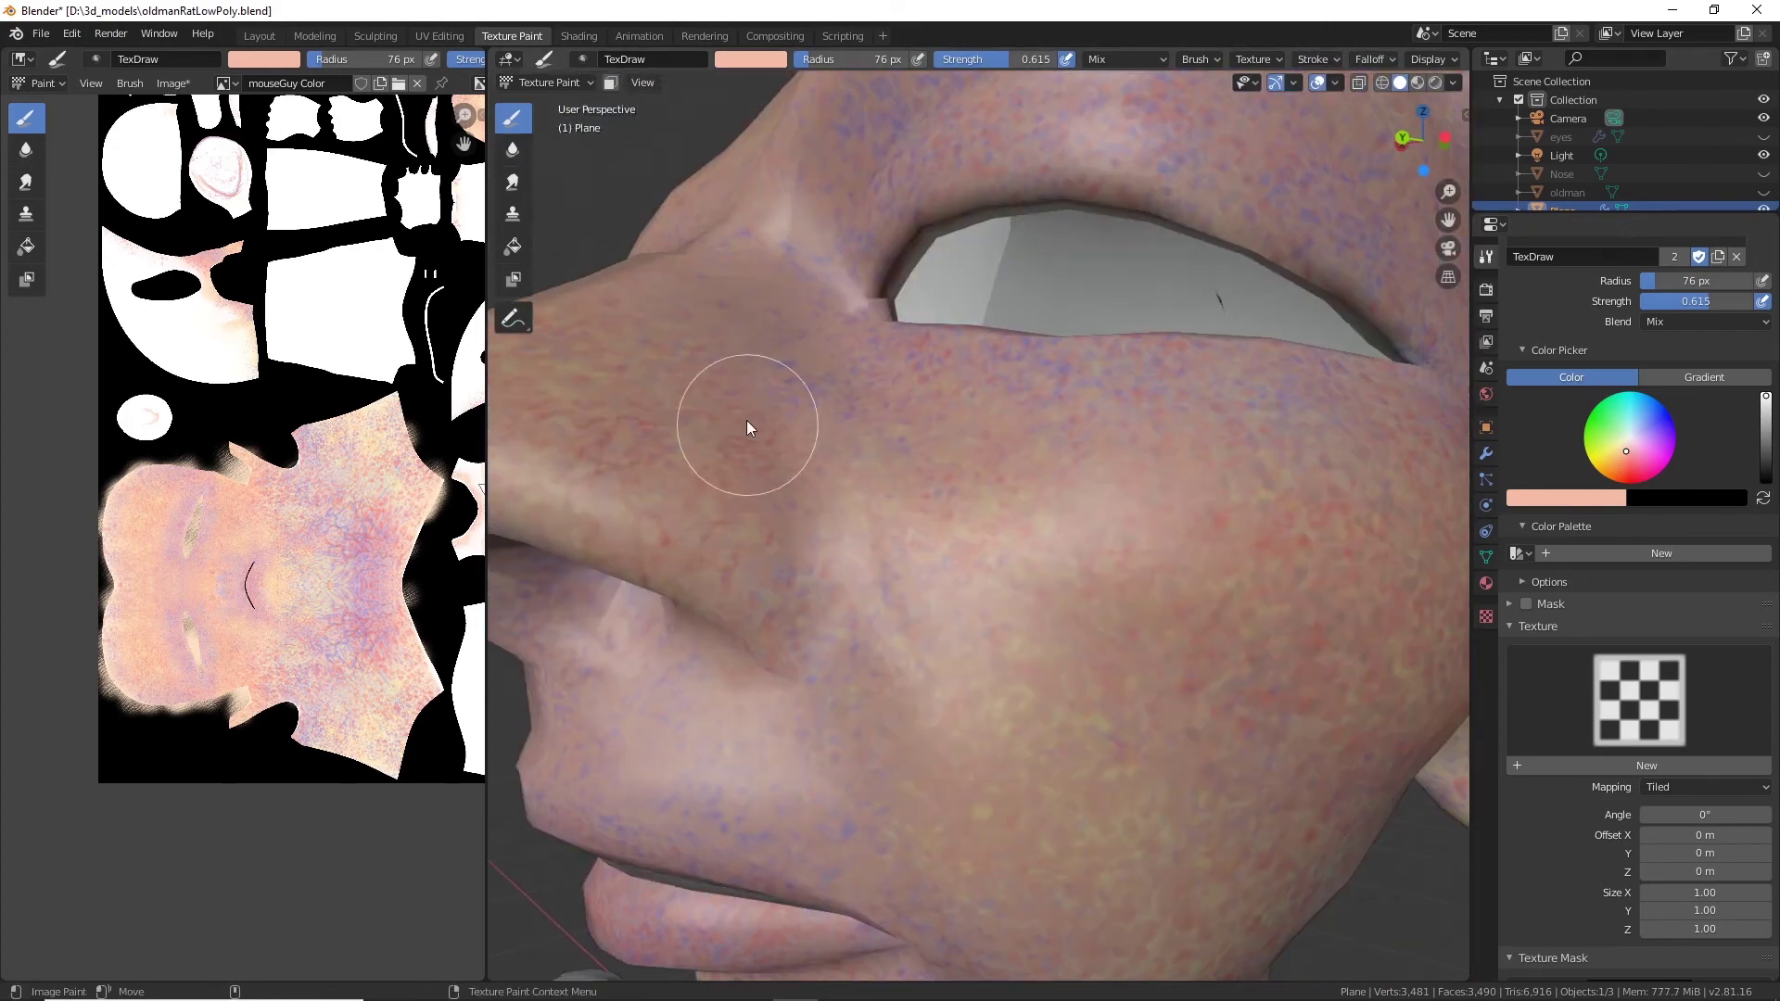
middle_drag(1060, 436, 951, 476)
shift+middle_drag(931, 302, 948, 448)
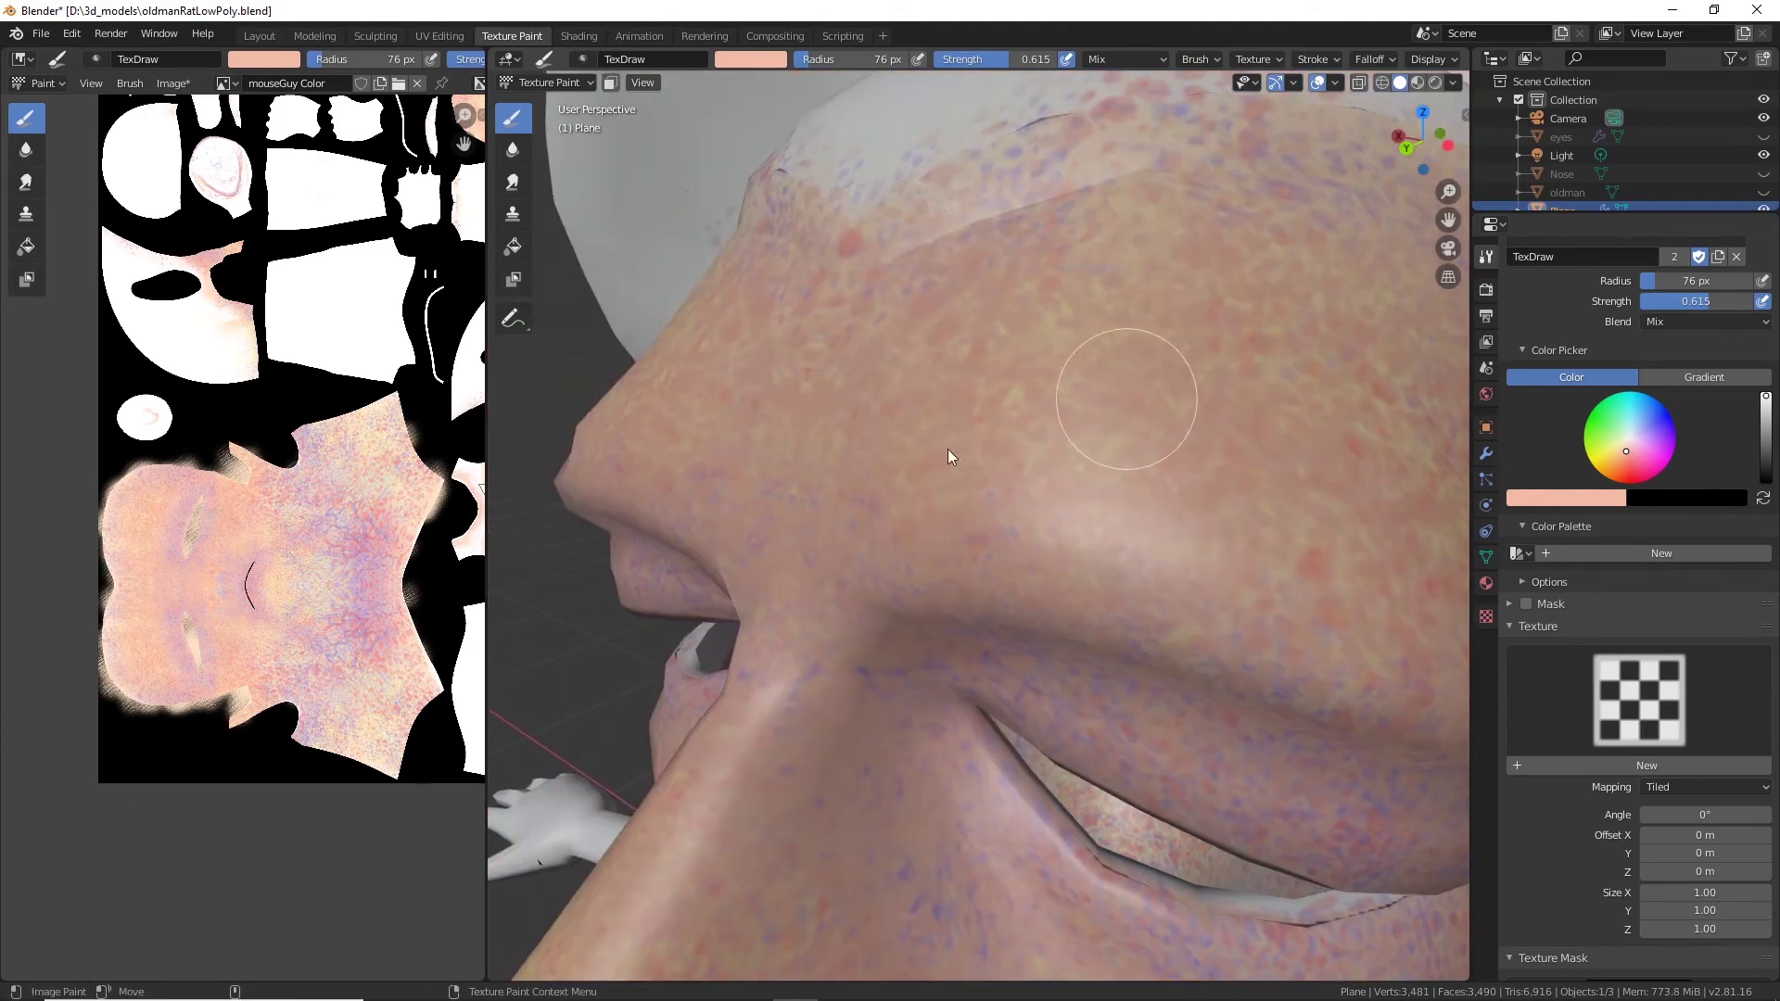
middle_drag(847, 544, 1012, 429)
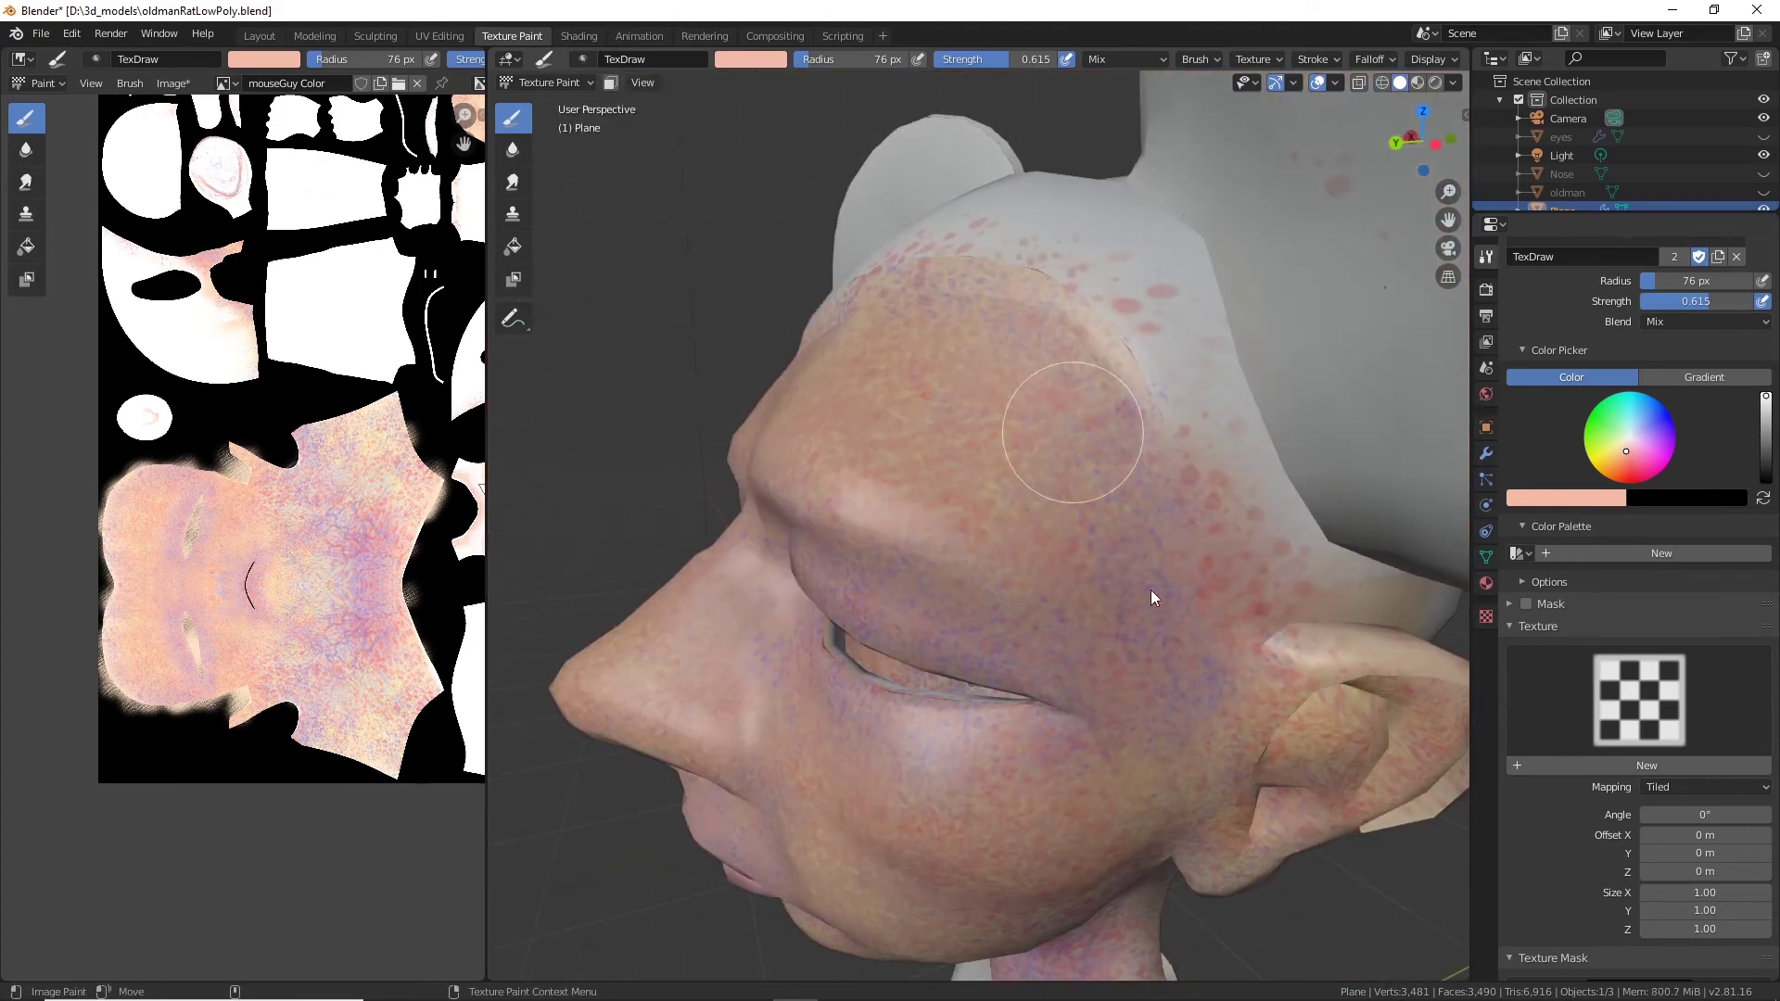
Paint light peach speckles over the temple beside the ear and around the outer corner of the eye.
middle_drag(1209, 700, 1146, 283)
middle_drag(1048, 566, 1078, 618)
scroll(1078, 619, up, 2)
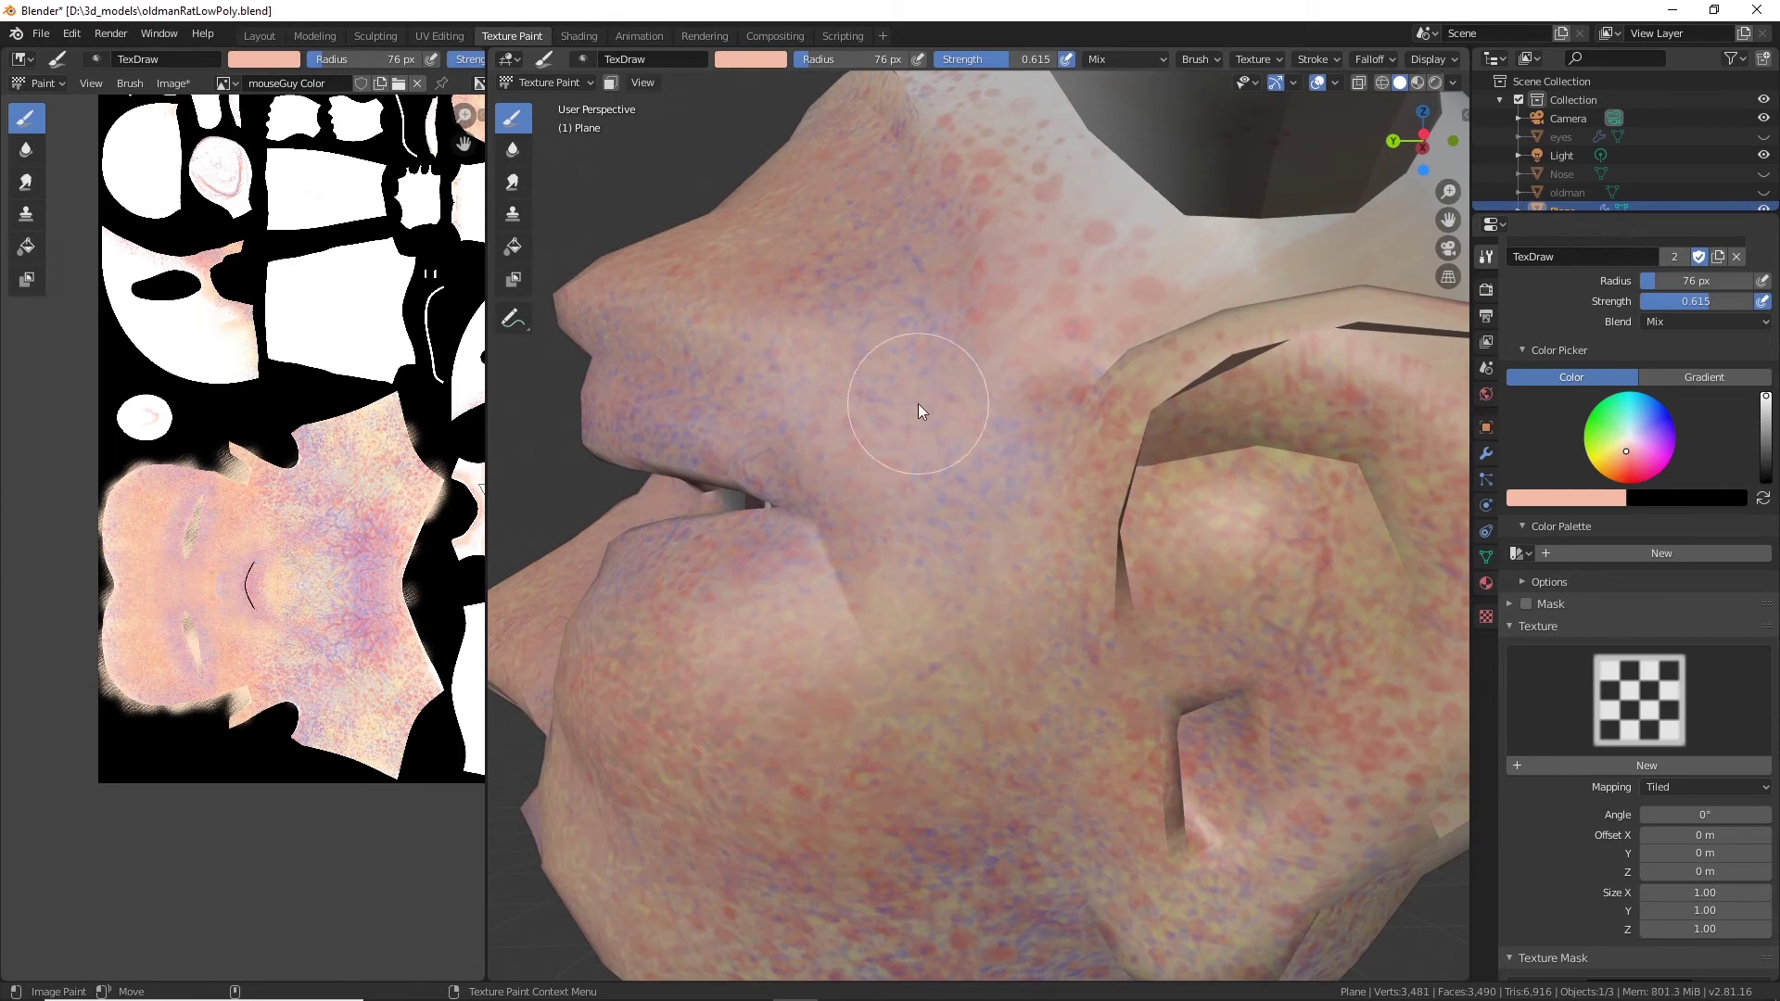
middle_drag(860, 233, 1015, 393)
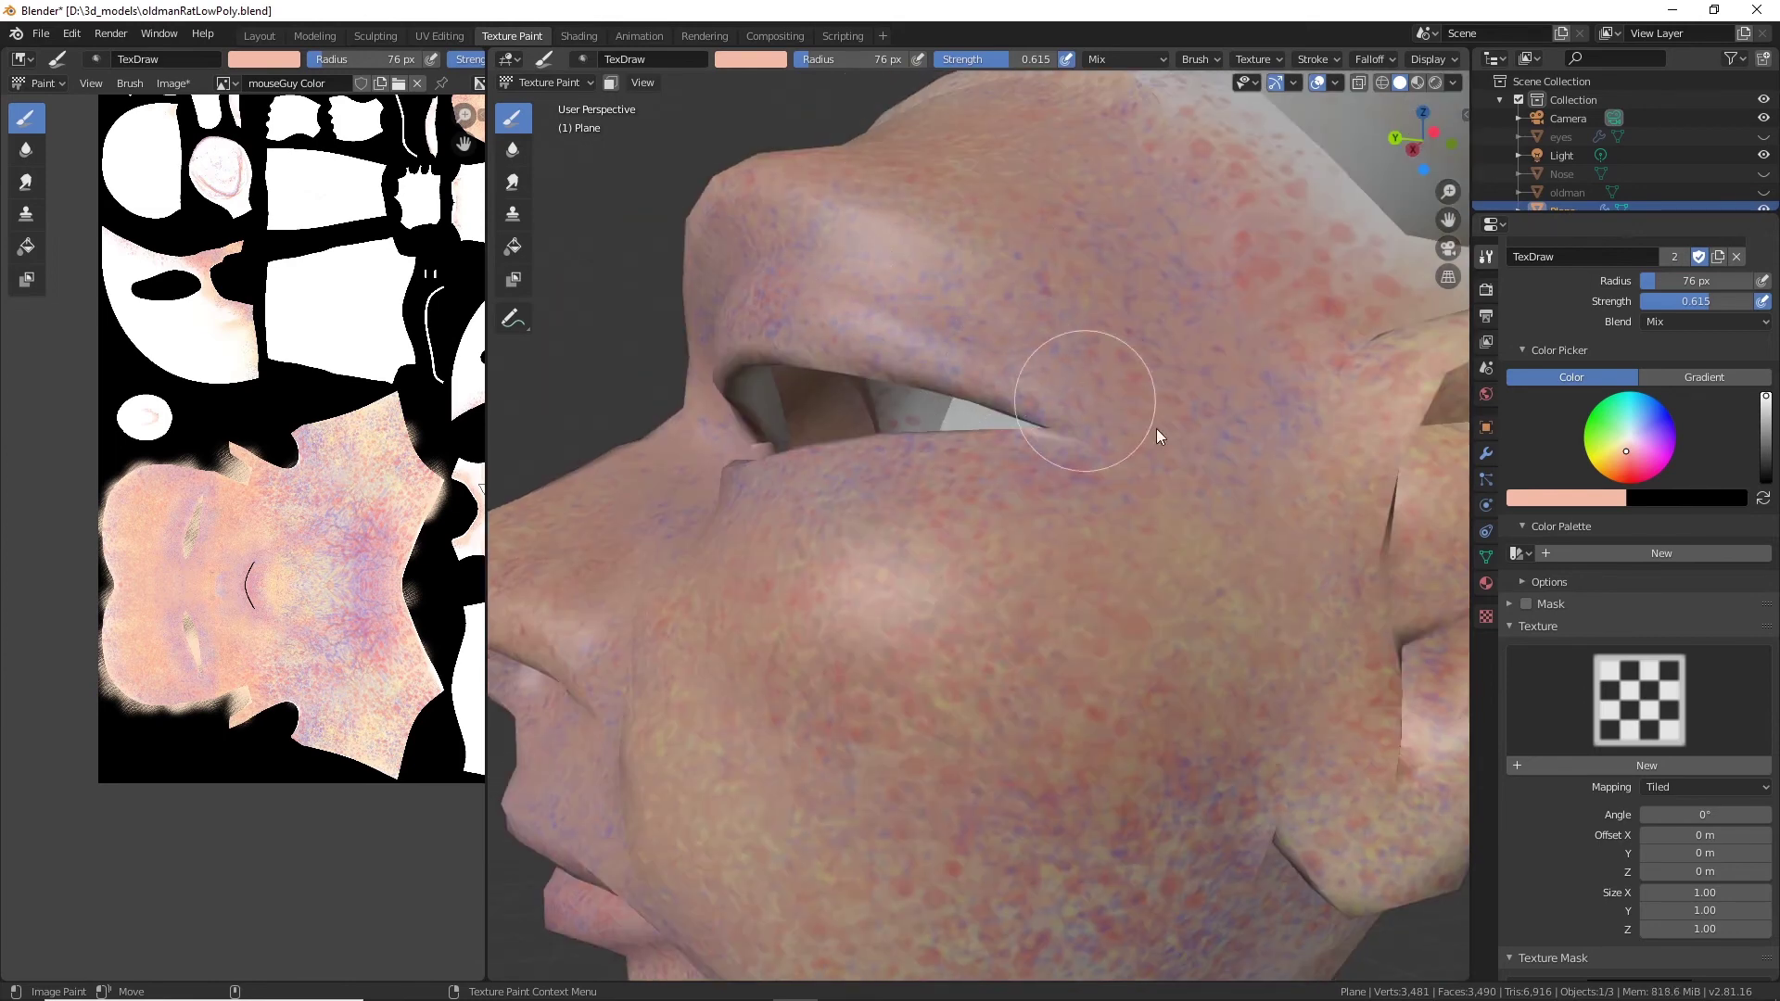
middle_drag(1152, 430, 1026, 517)
middle_drag(862, 421, 964, 402)
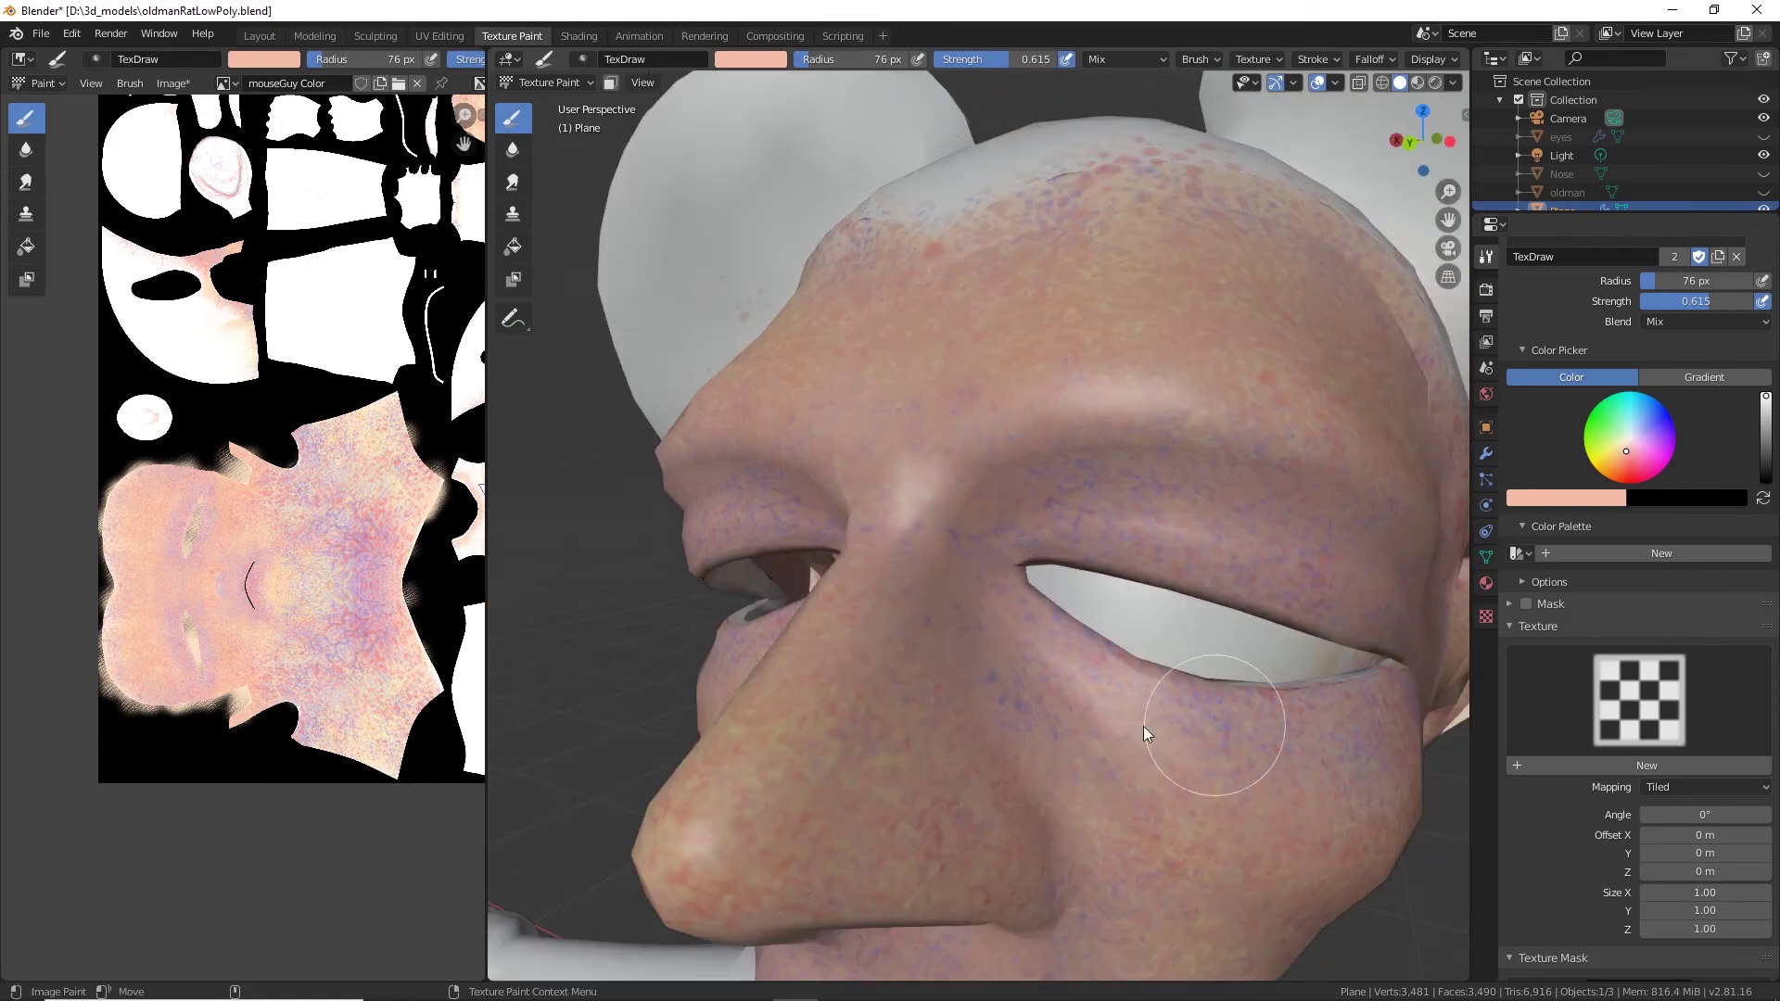
Paint light peach speckles across the lower cheek, trying a 124 px brush radius before returning it to 76 px.
middle_drag(1143, 726, 1066, 634)
middle_drag(915, 625, 963, 525)
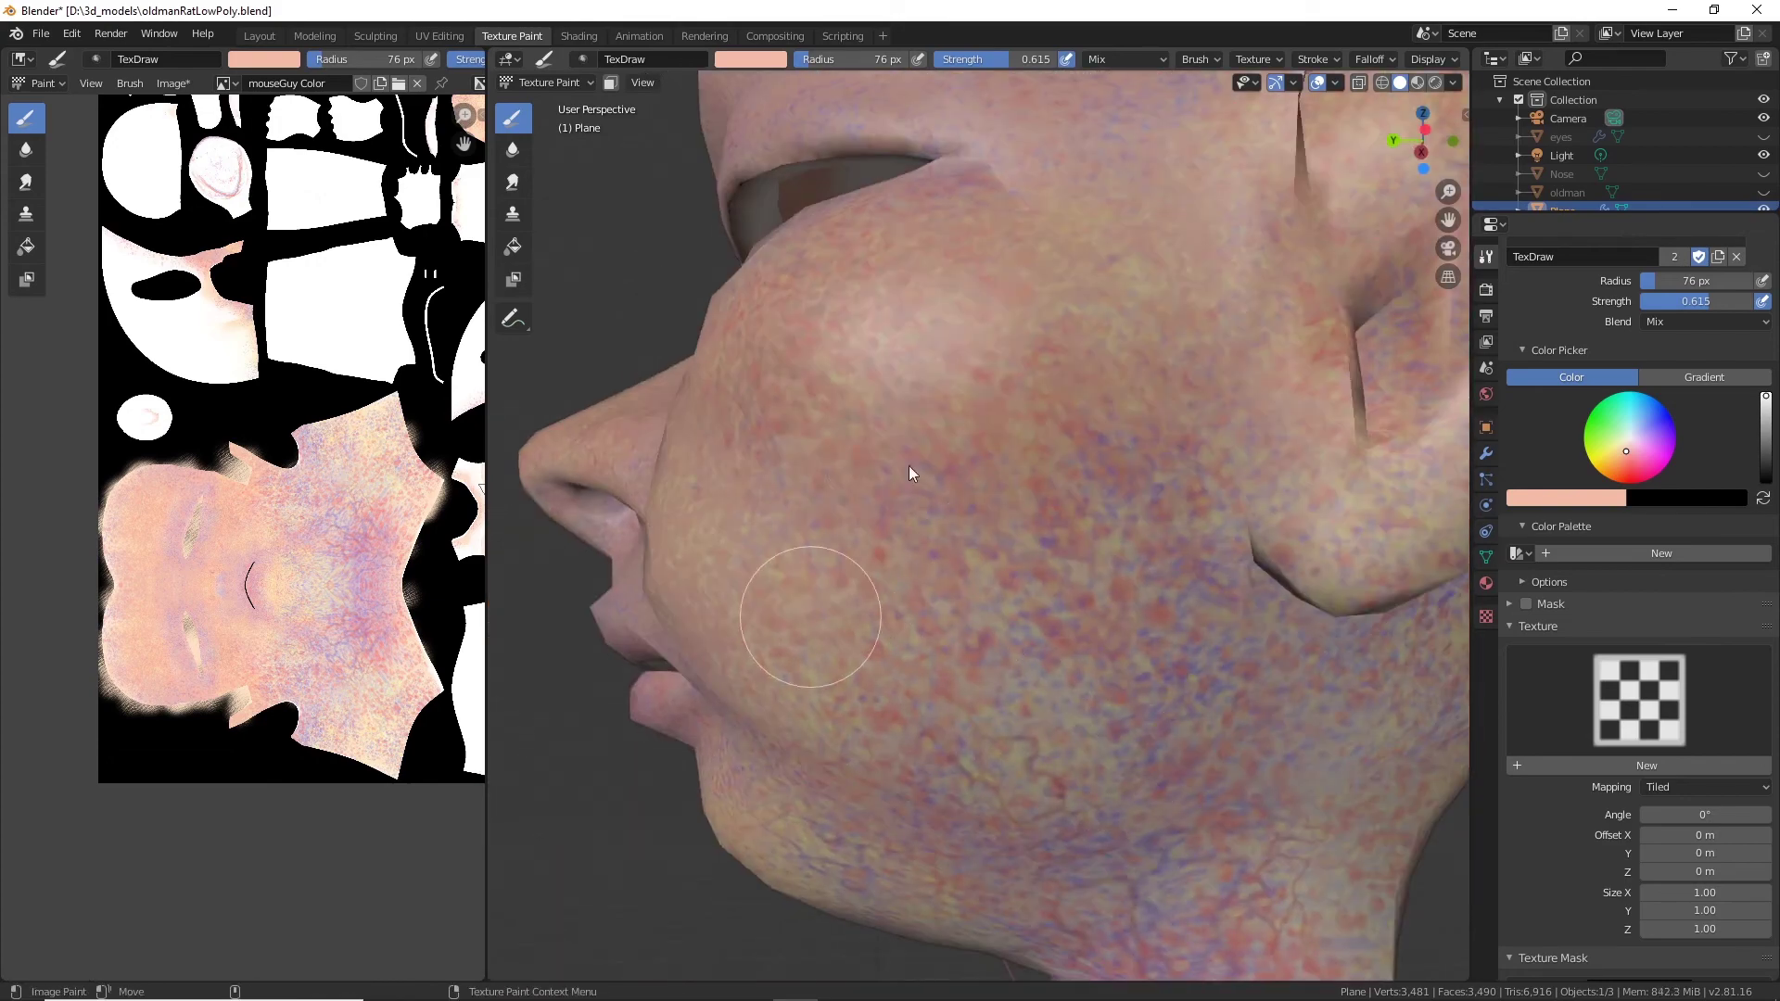
click(1307, 60)
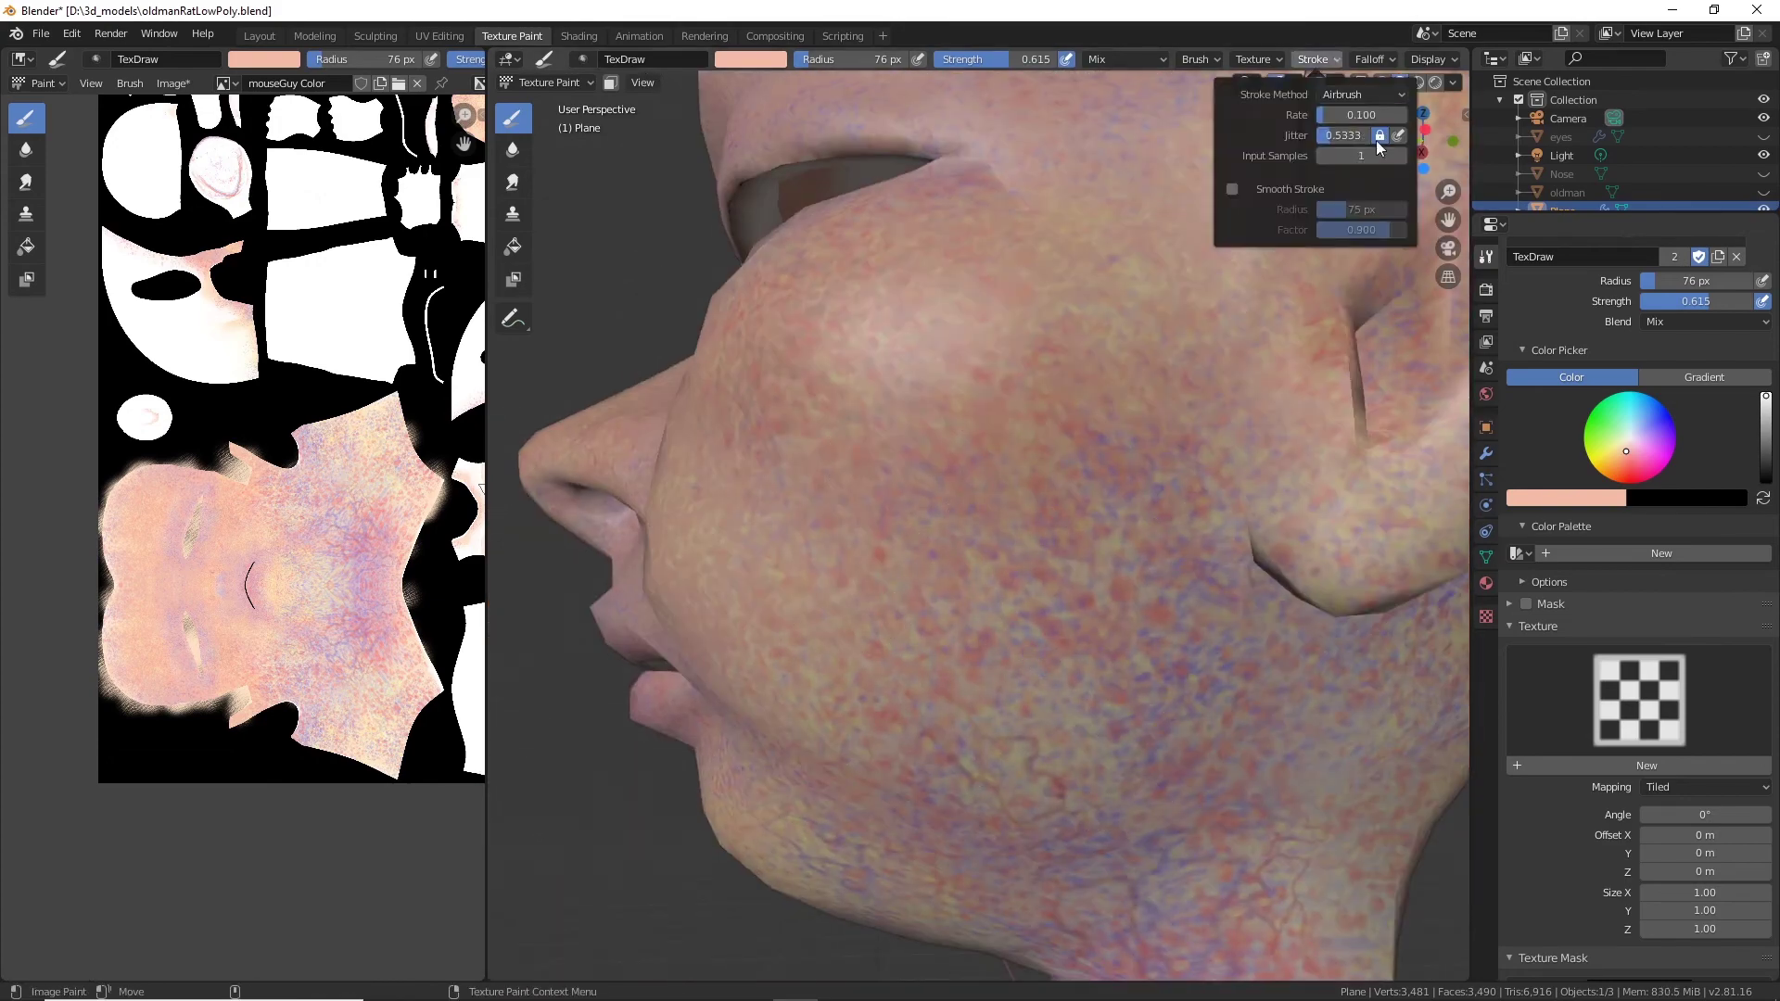
drag(820, 59, 831, 60)
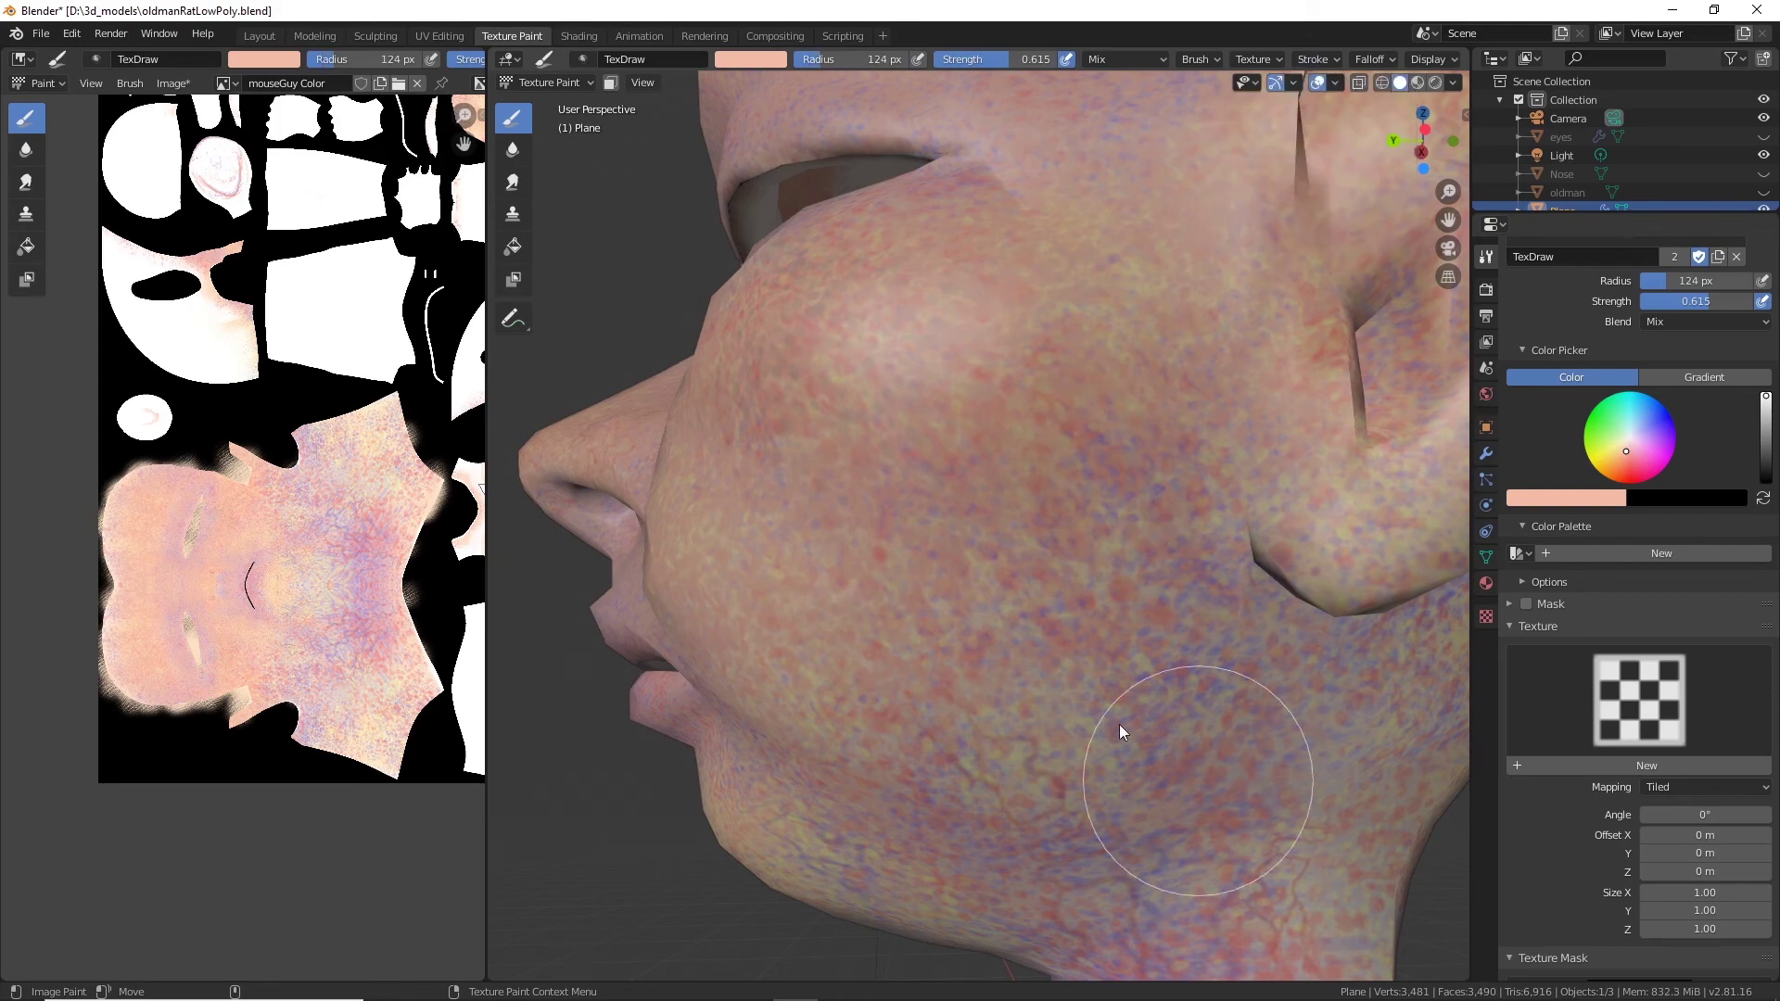
key(f)
click(1204, 677)
scroll(236, 608, up, 3)
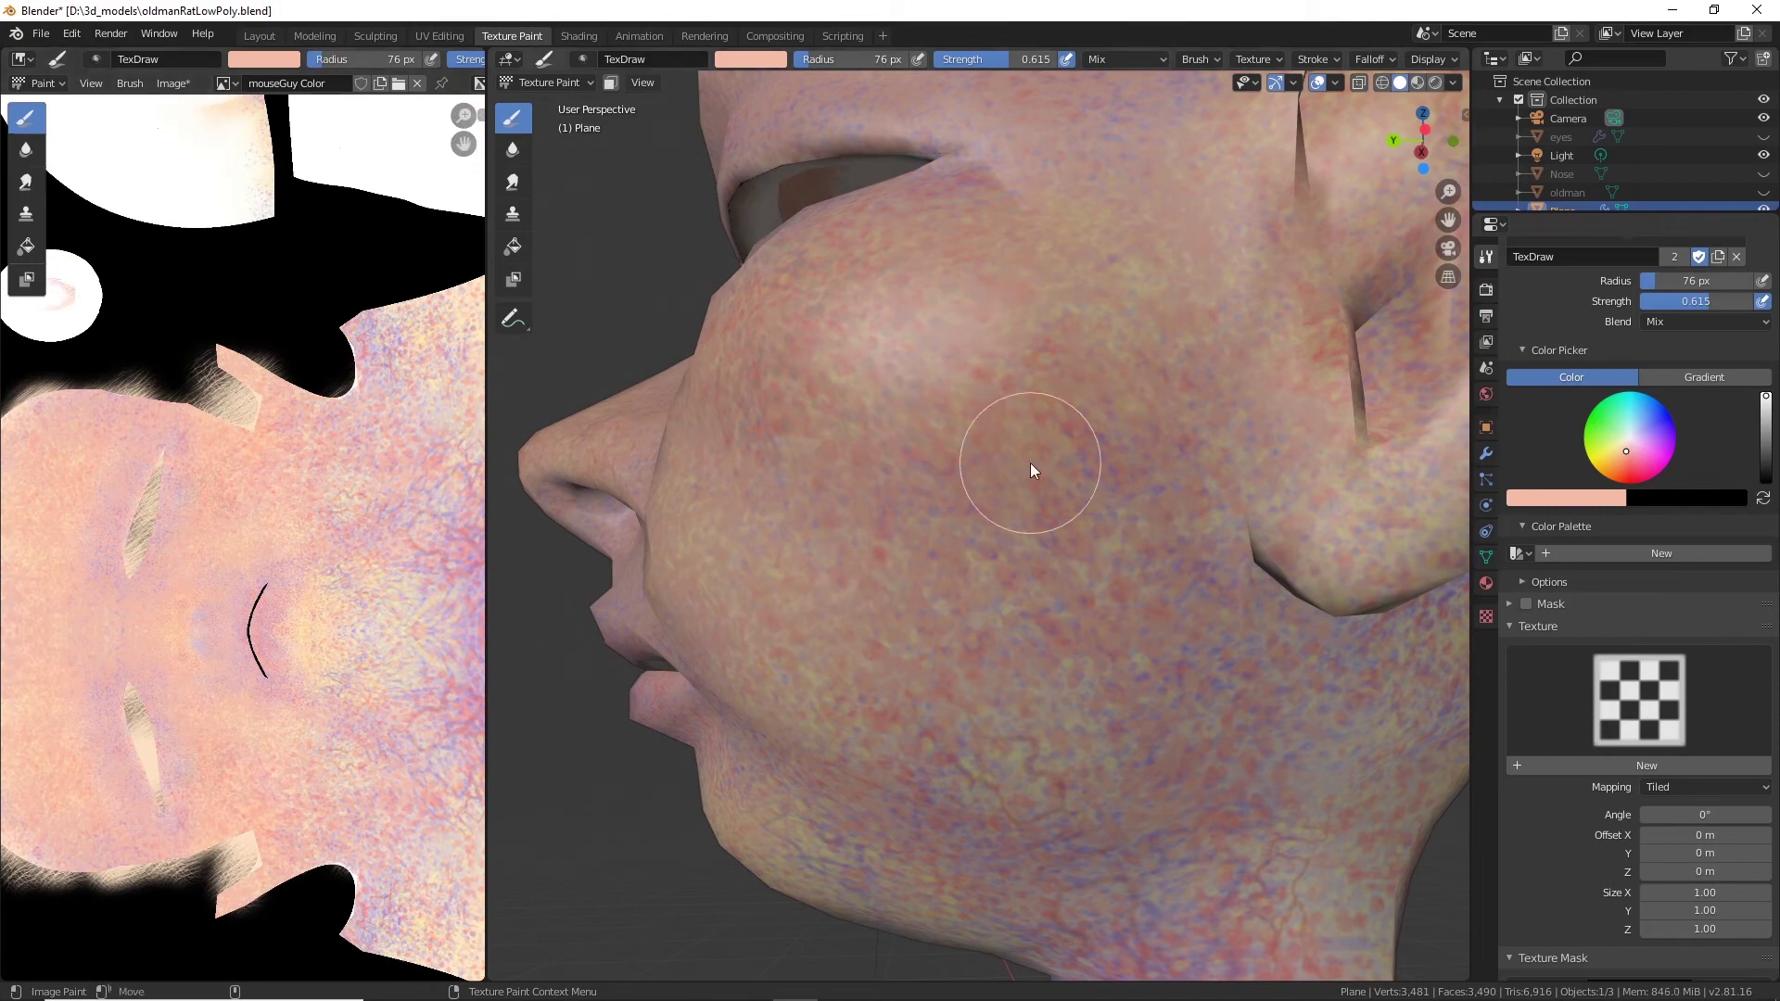
Set the brush radius to 147 px, strength to 0.348 and airbrush rate to 0.239, and paint peach over the jaw below the ear.
scroll(1049, 682, down, 5)
middle_drag(959, 666, 1015, 538)
scroll(1016, 538, up, 3)
middle_drag(859, 659, 842, 536)
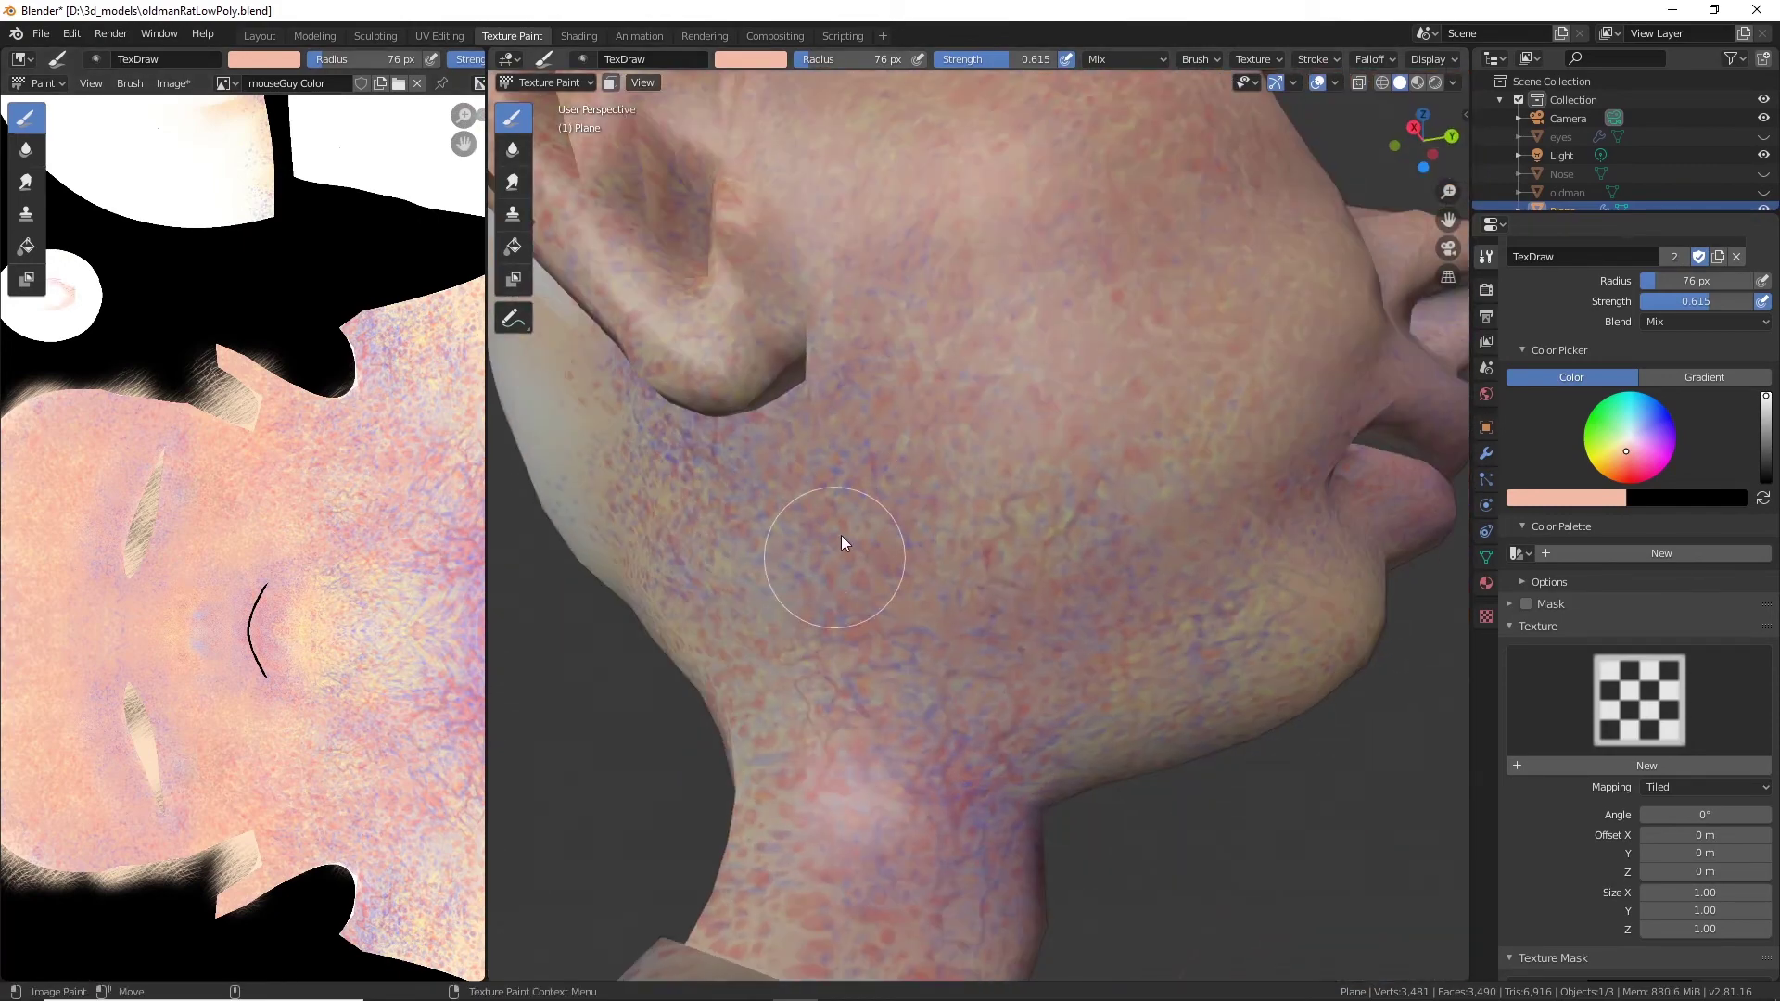
drag(816, 64, 833, 64)
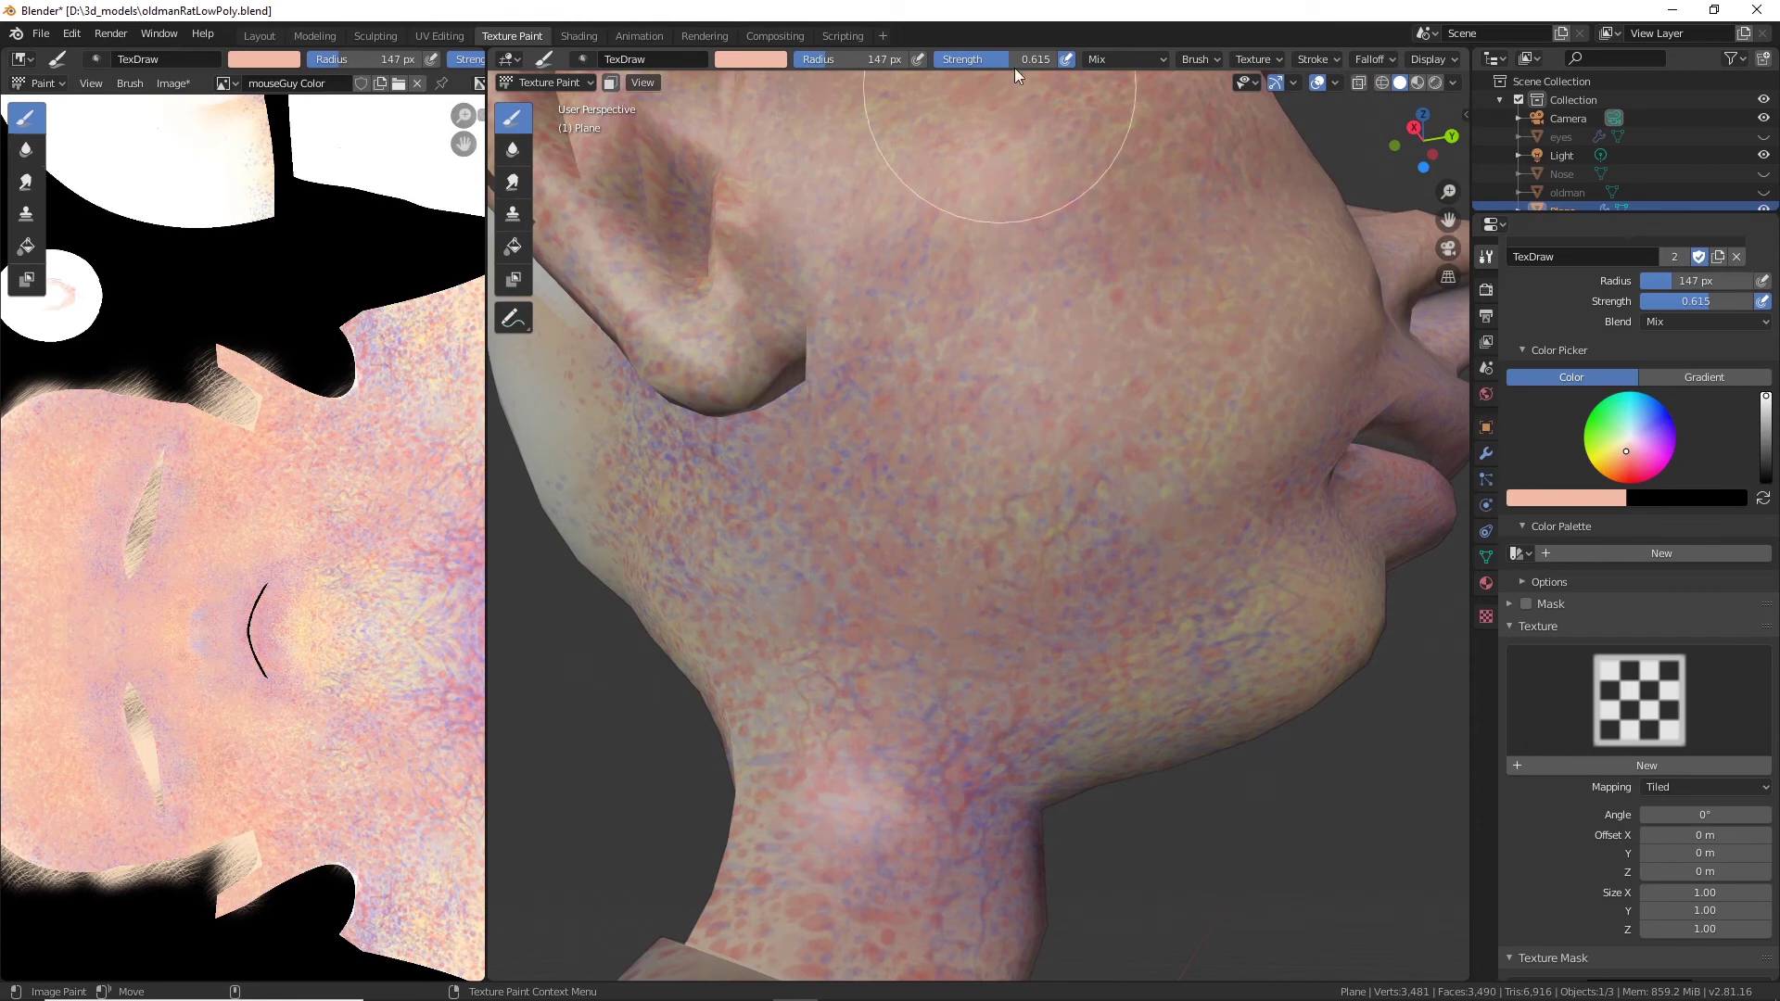
drag(1000, 61, 967, 61)
drag(947, 687, 939, 758)
click(1339, 59)
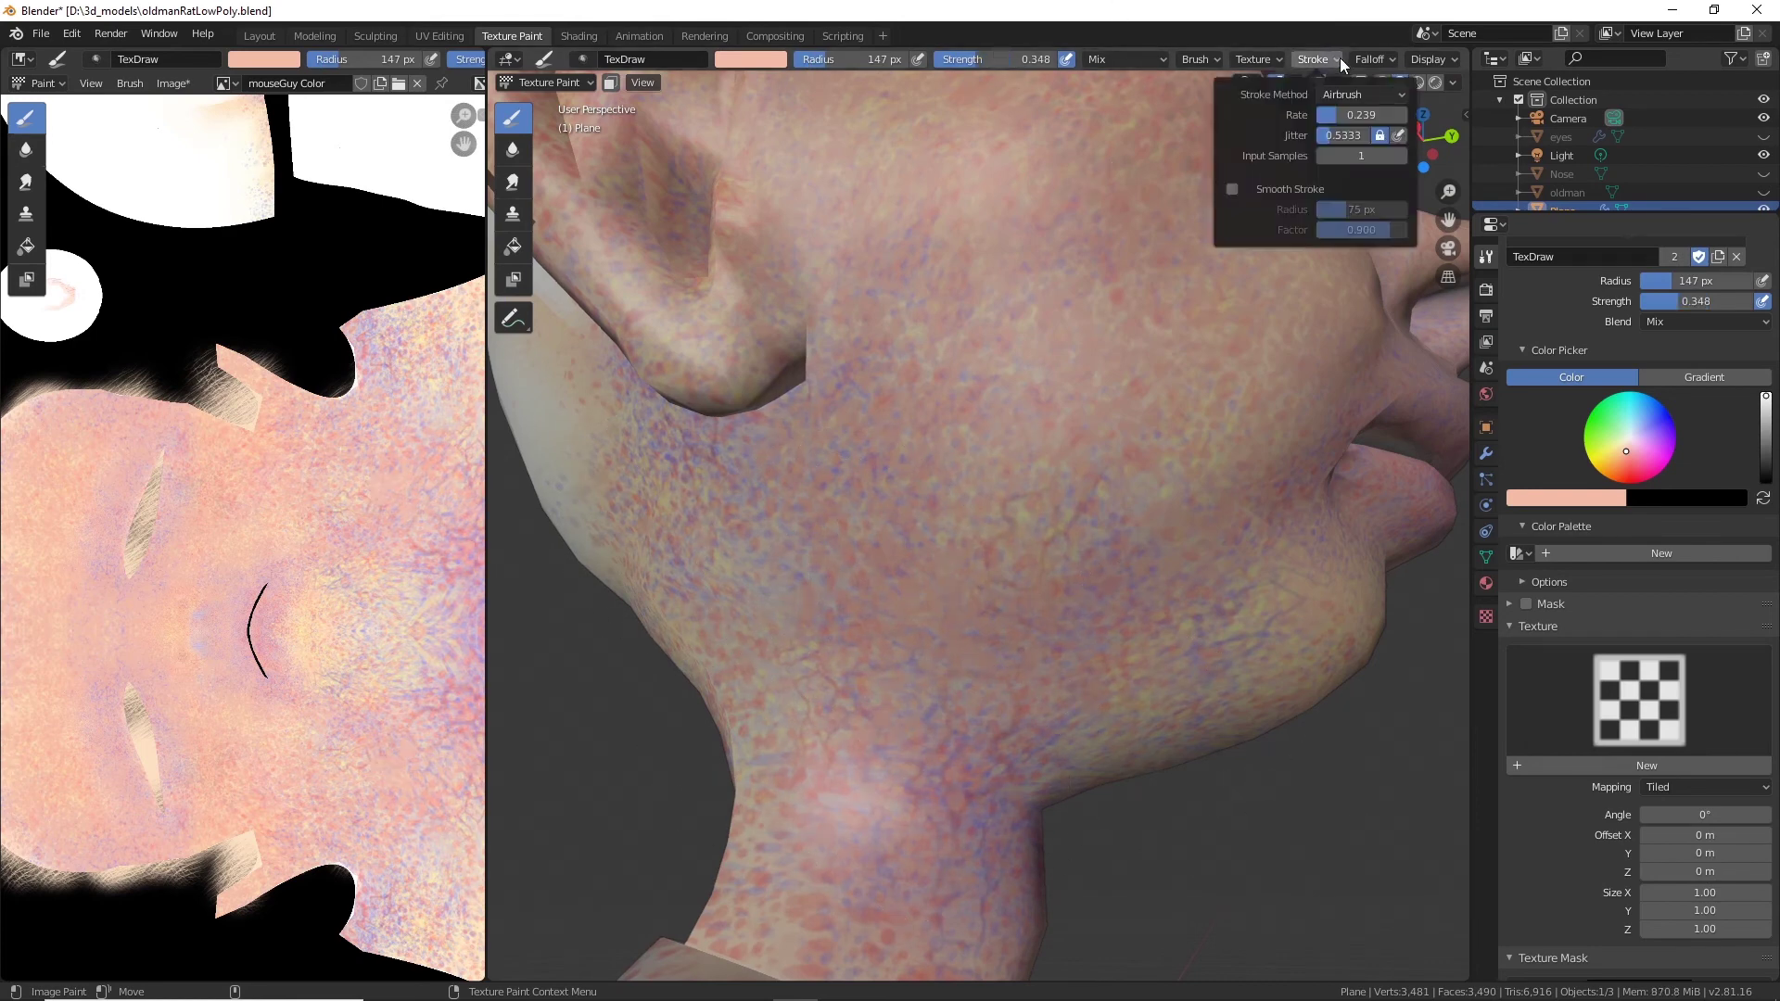
Set the brush texture mapping to View Plane with X offset 0.5 m, and the texture mask offset to 0.2, 0.1 and 0.2 m.
scroll(1706, 790, down, 8)
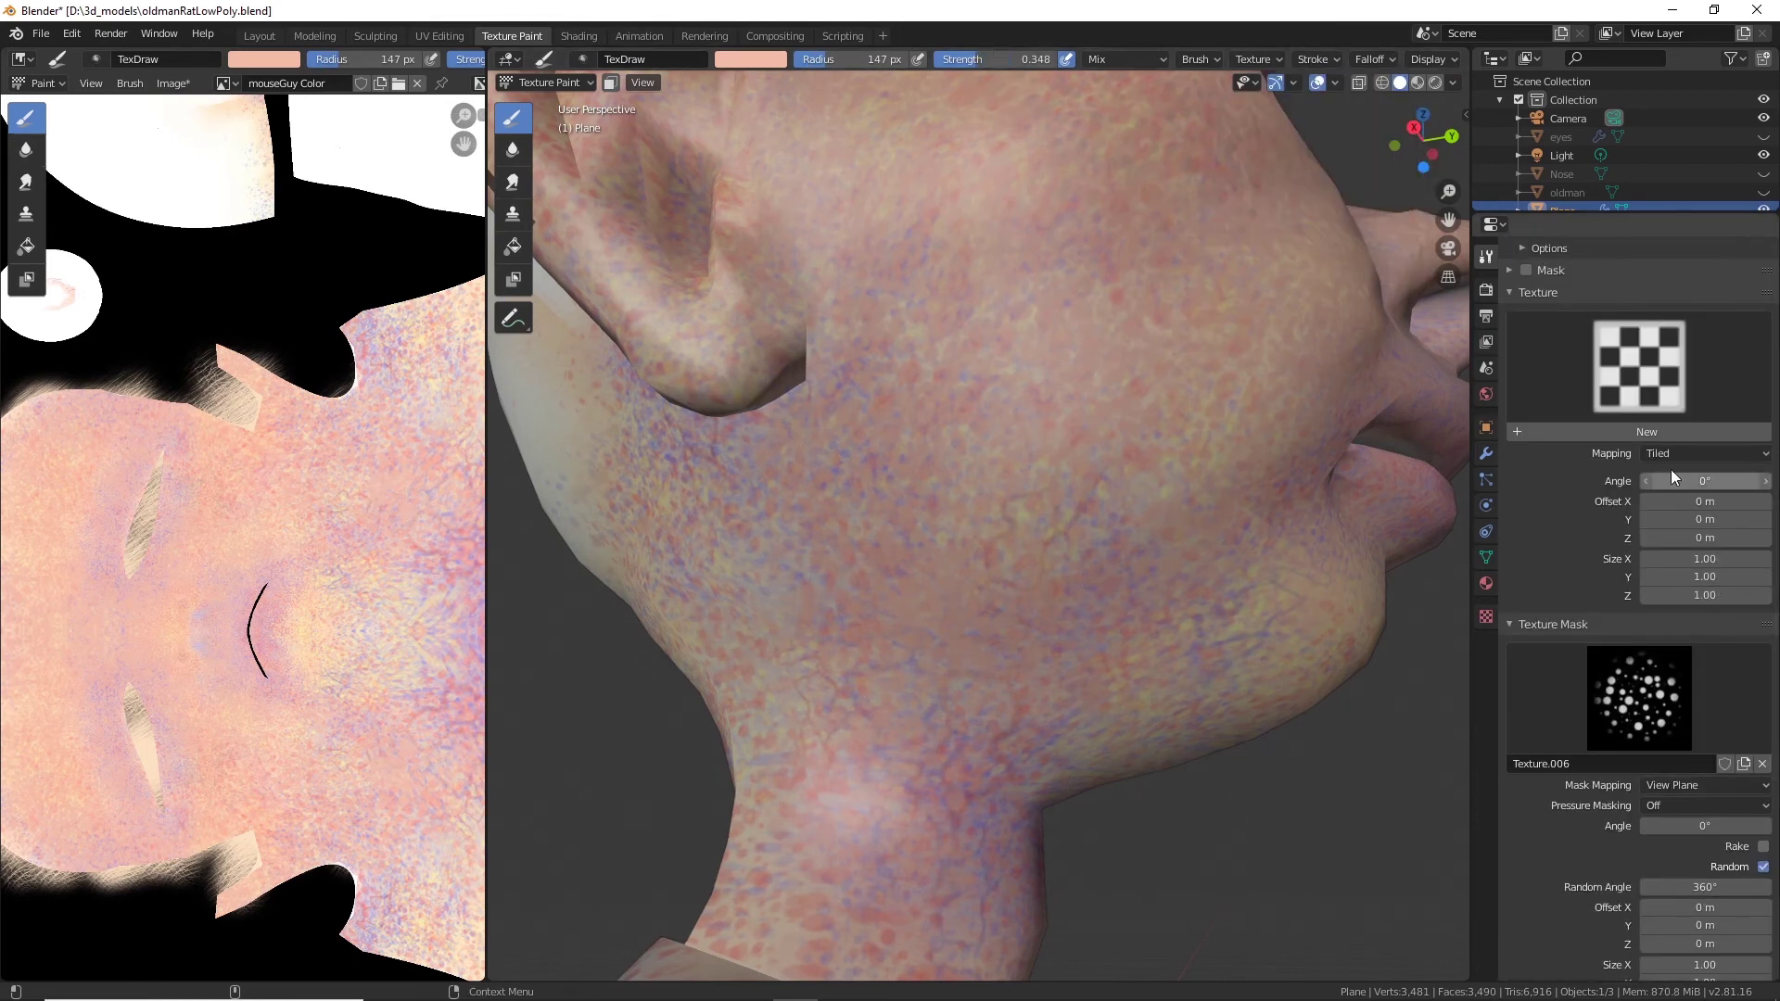
click(1680, 453)
click(1689, 475)
middle_drag(1100, 644, 1428, 751)
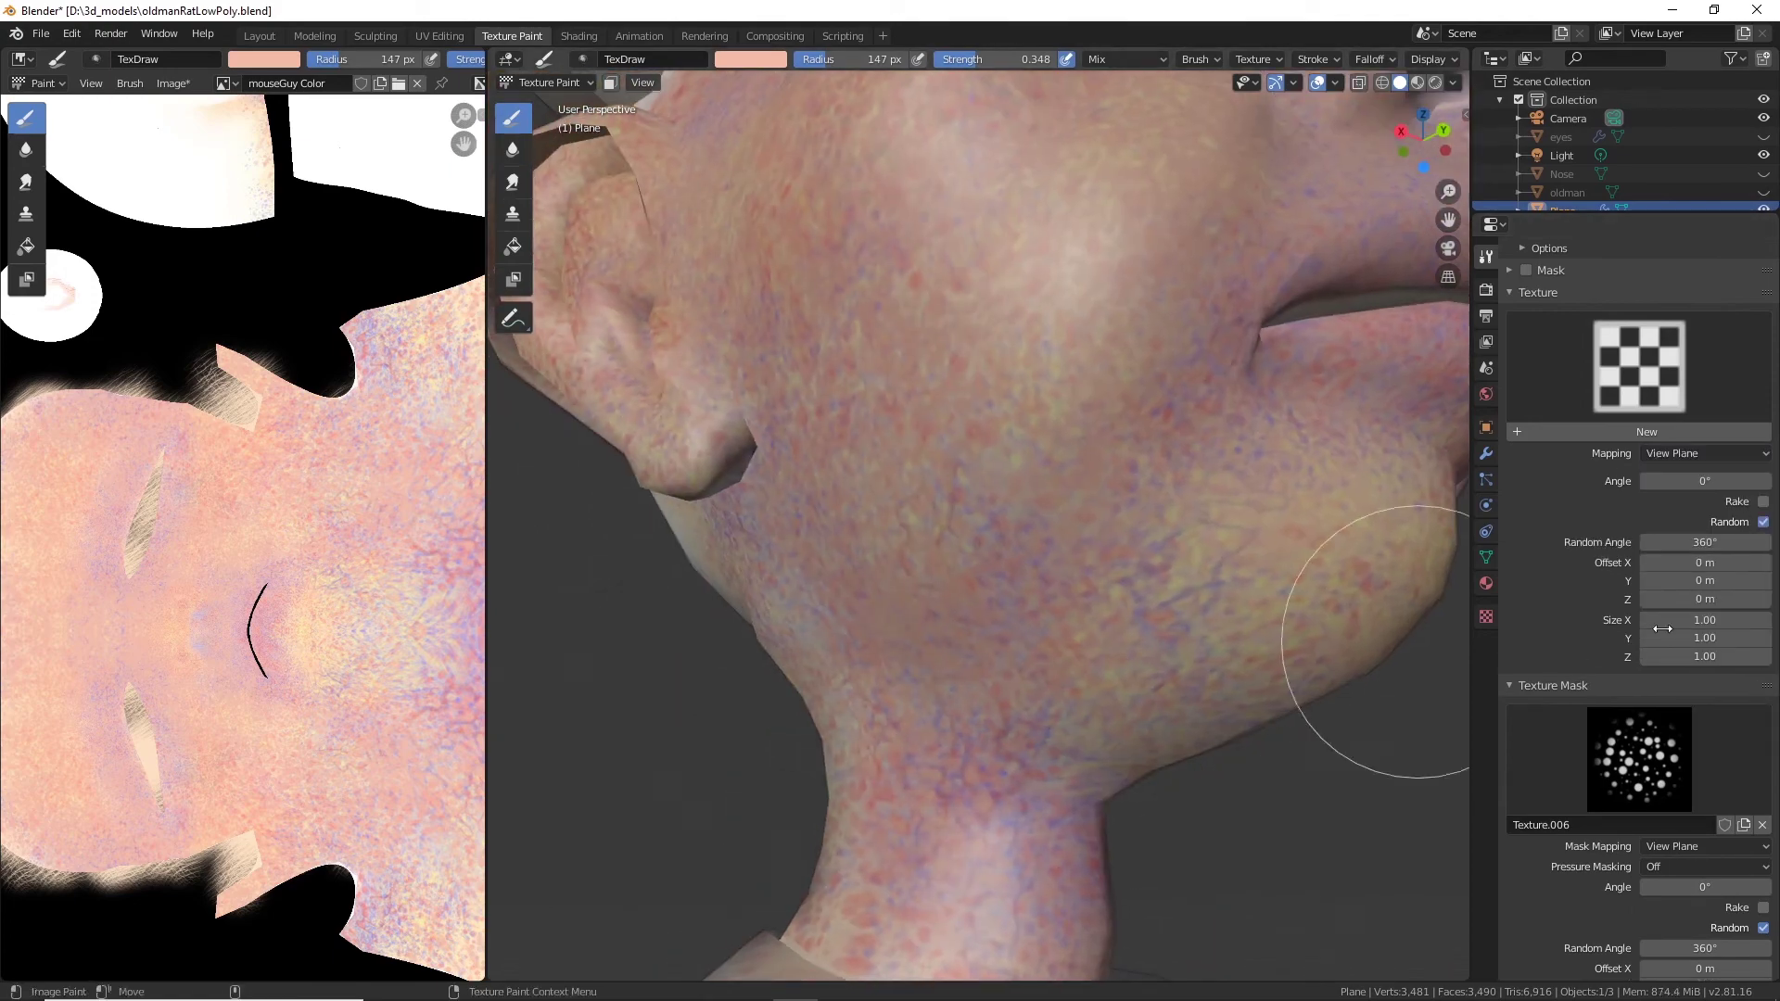
scroll(1686, 910, down, 6)
drag(1708, 746, 1773, 746)
drag(1711, 765, 1743, 782)
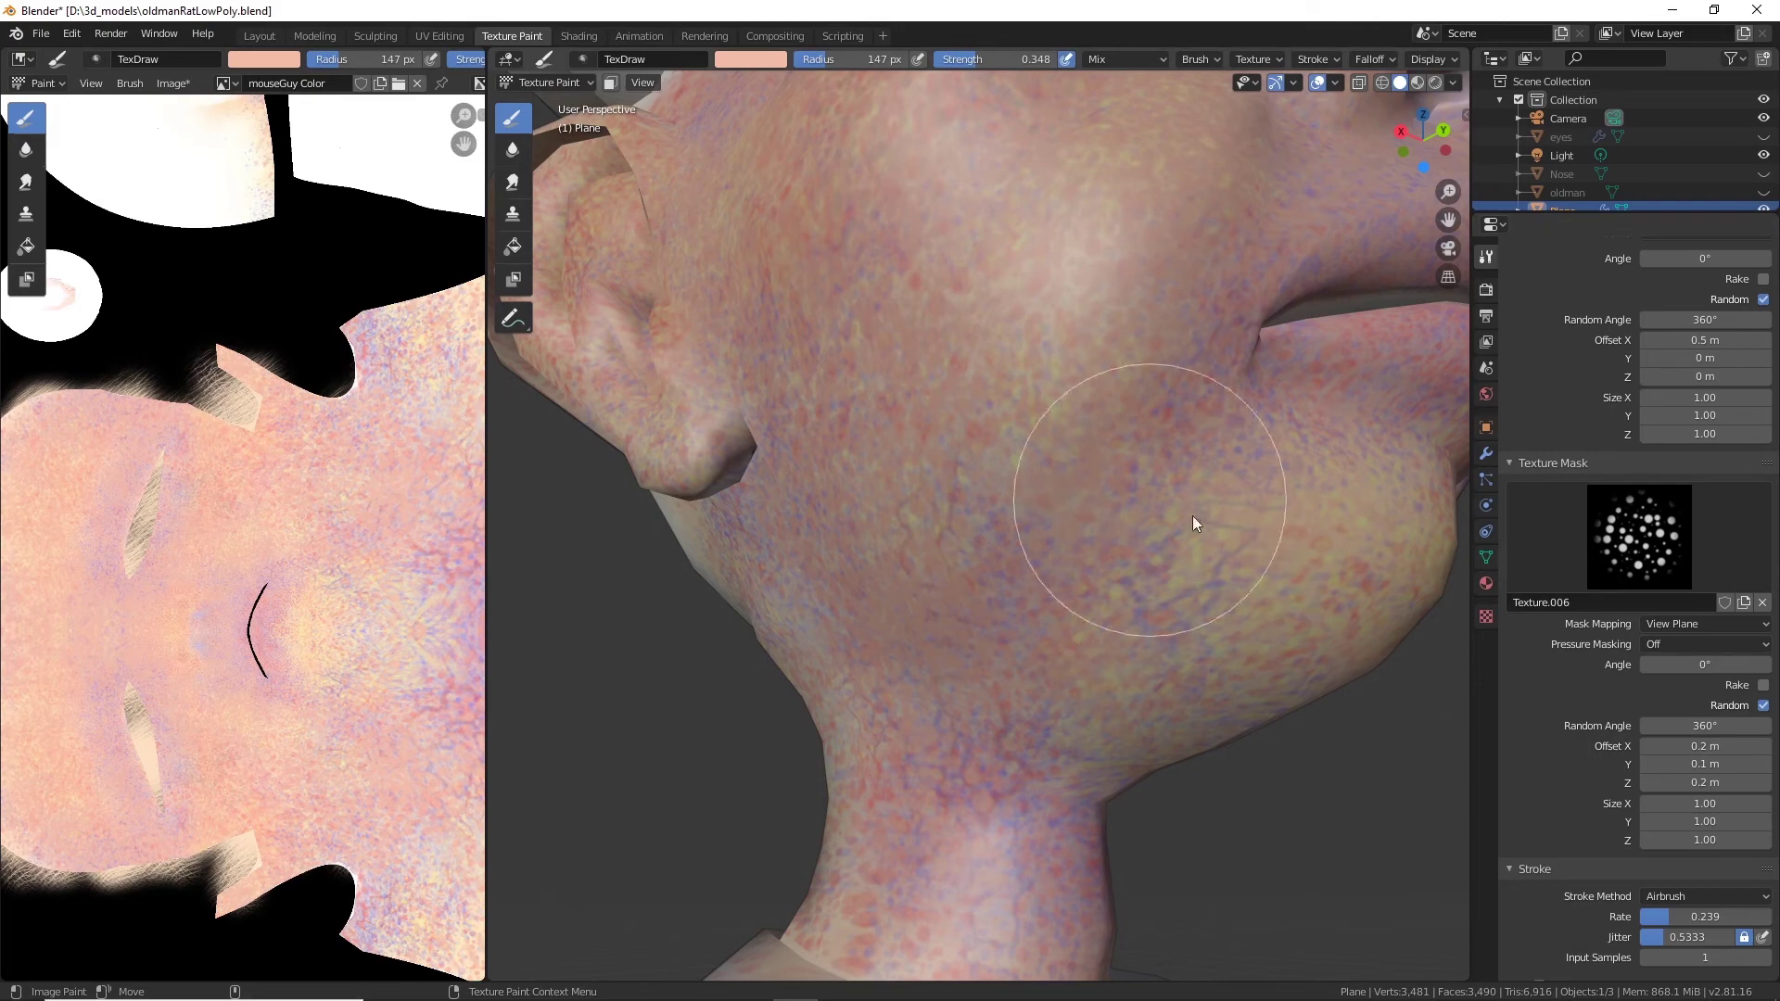
Reduce the brush radius to 99 px and paint light peach over the lower cheek and jaw.
key(f)
click(1150, 519)
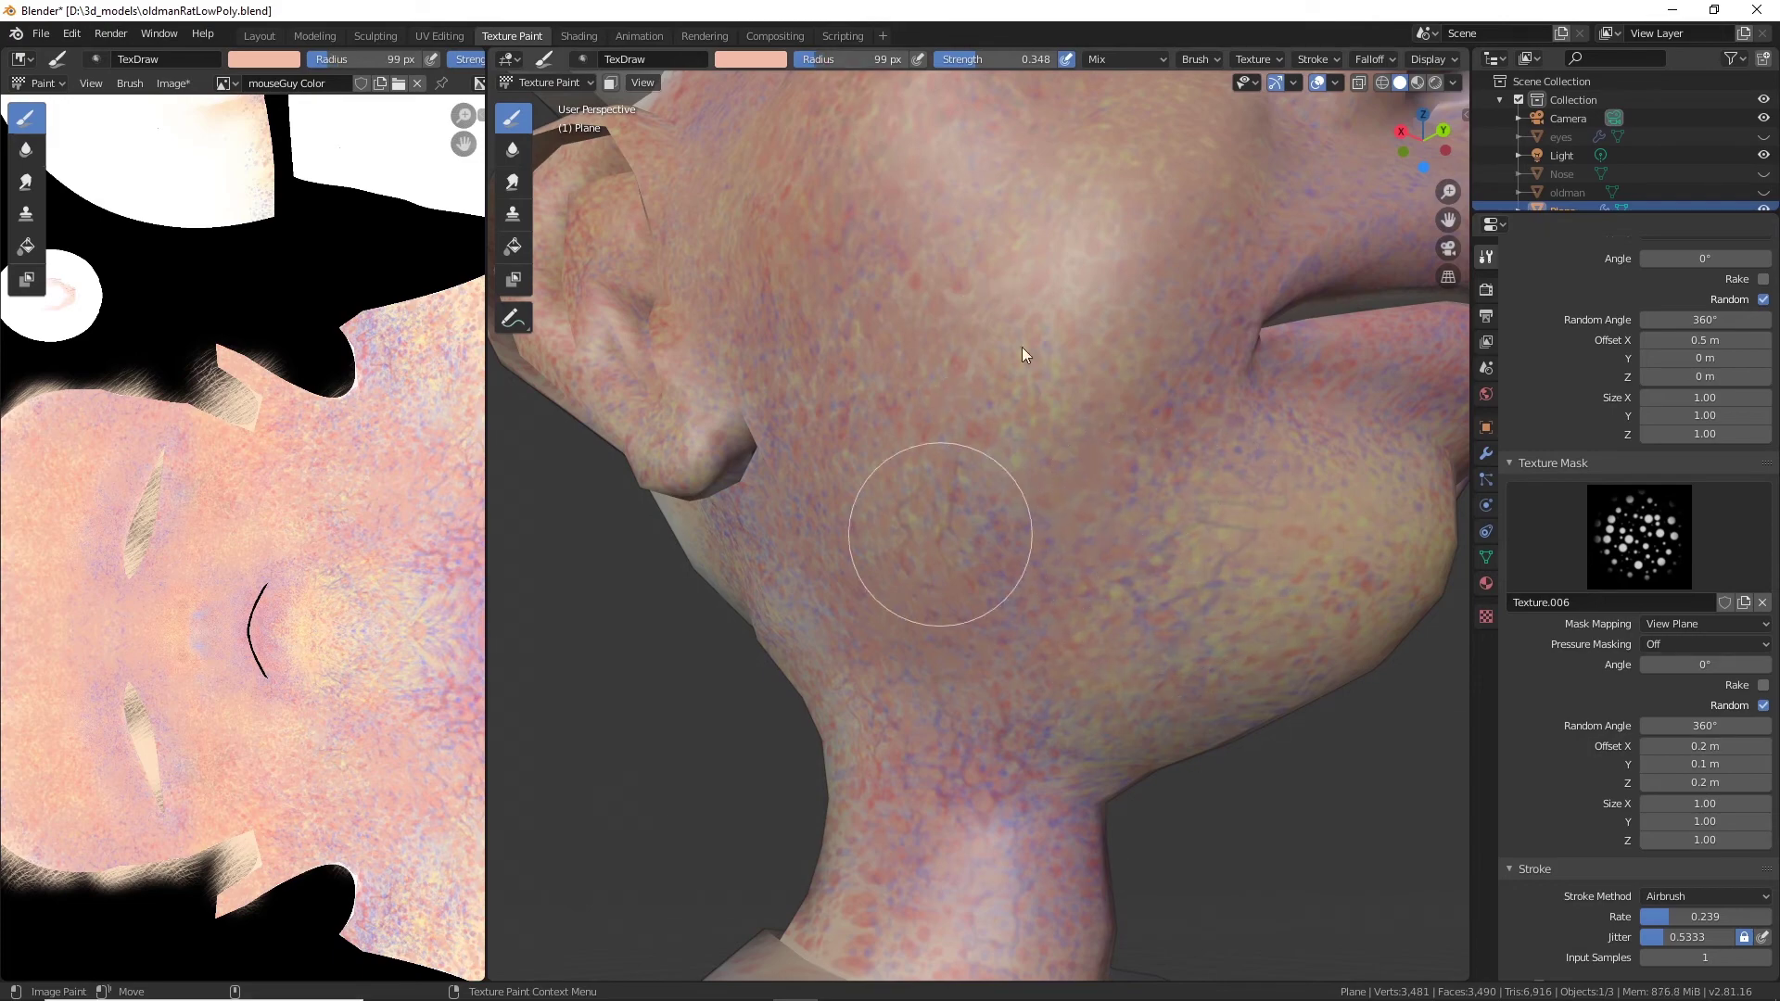
mouse_move(958, 676)
middle_down()
mouse_move(1125, 682)
mouse_move(1020, 548)
middle_up()
Set the mask angle to 0.7°, stroke jitter to 0.9372 and input samples to 2, and paint peach under the chin.
drag(1704, 665, 1712, 665)
scroll(1658, 844, down, 4)
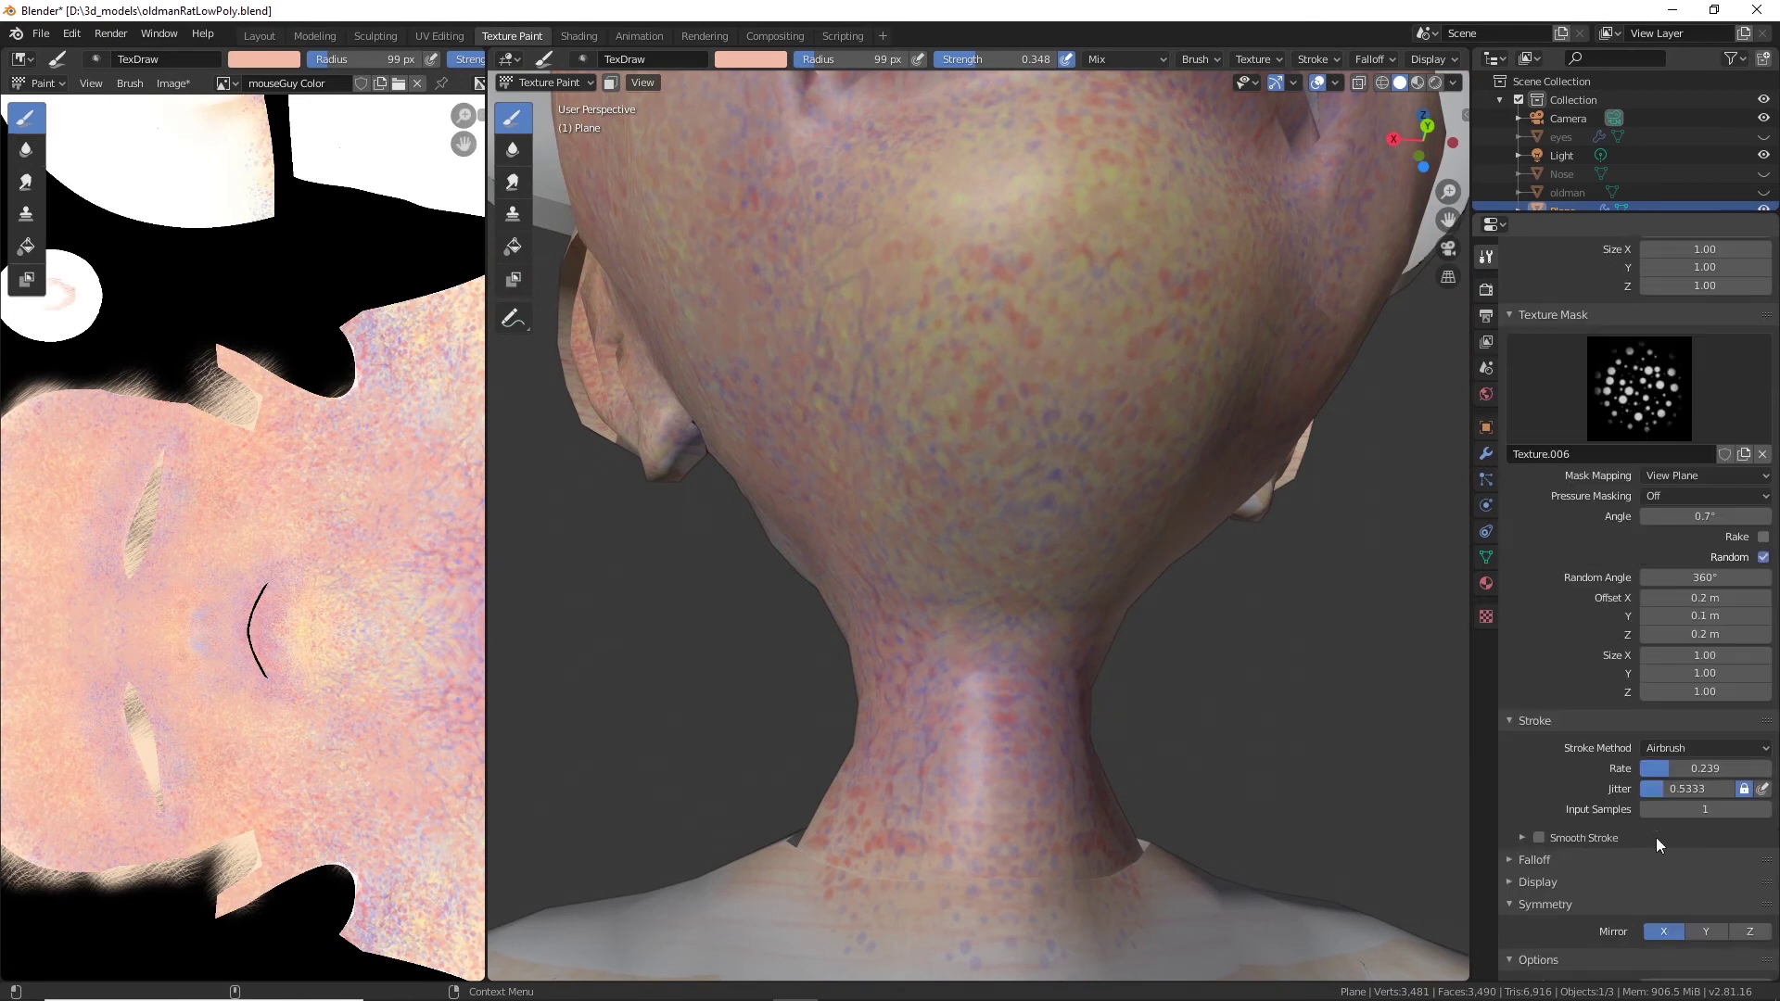
drag(1680, 790, 1687, 789)
click(1763, 809)
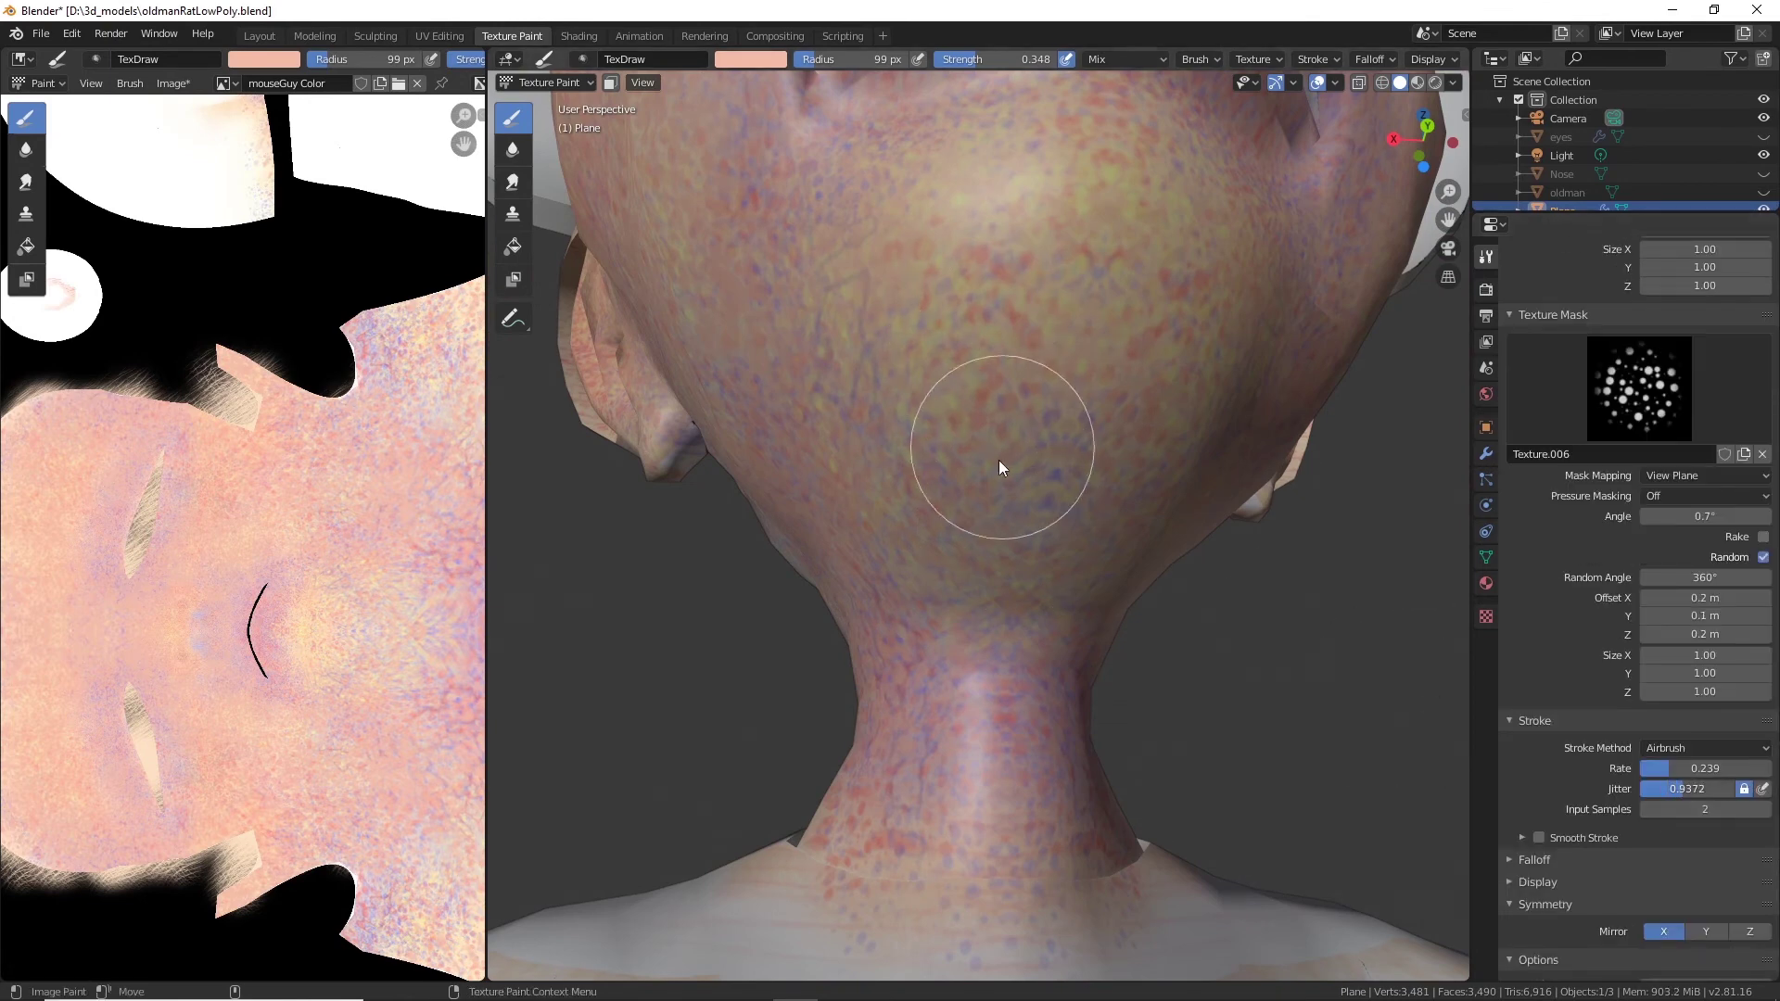
mouse_move(1121, 243)
mouse_down()
mouse_move(1044, 425)
mouse_move(1059, 275)
mouse_move(942, 332)
mouse_up()
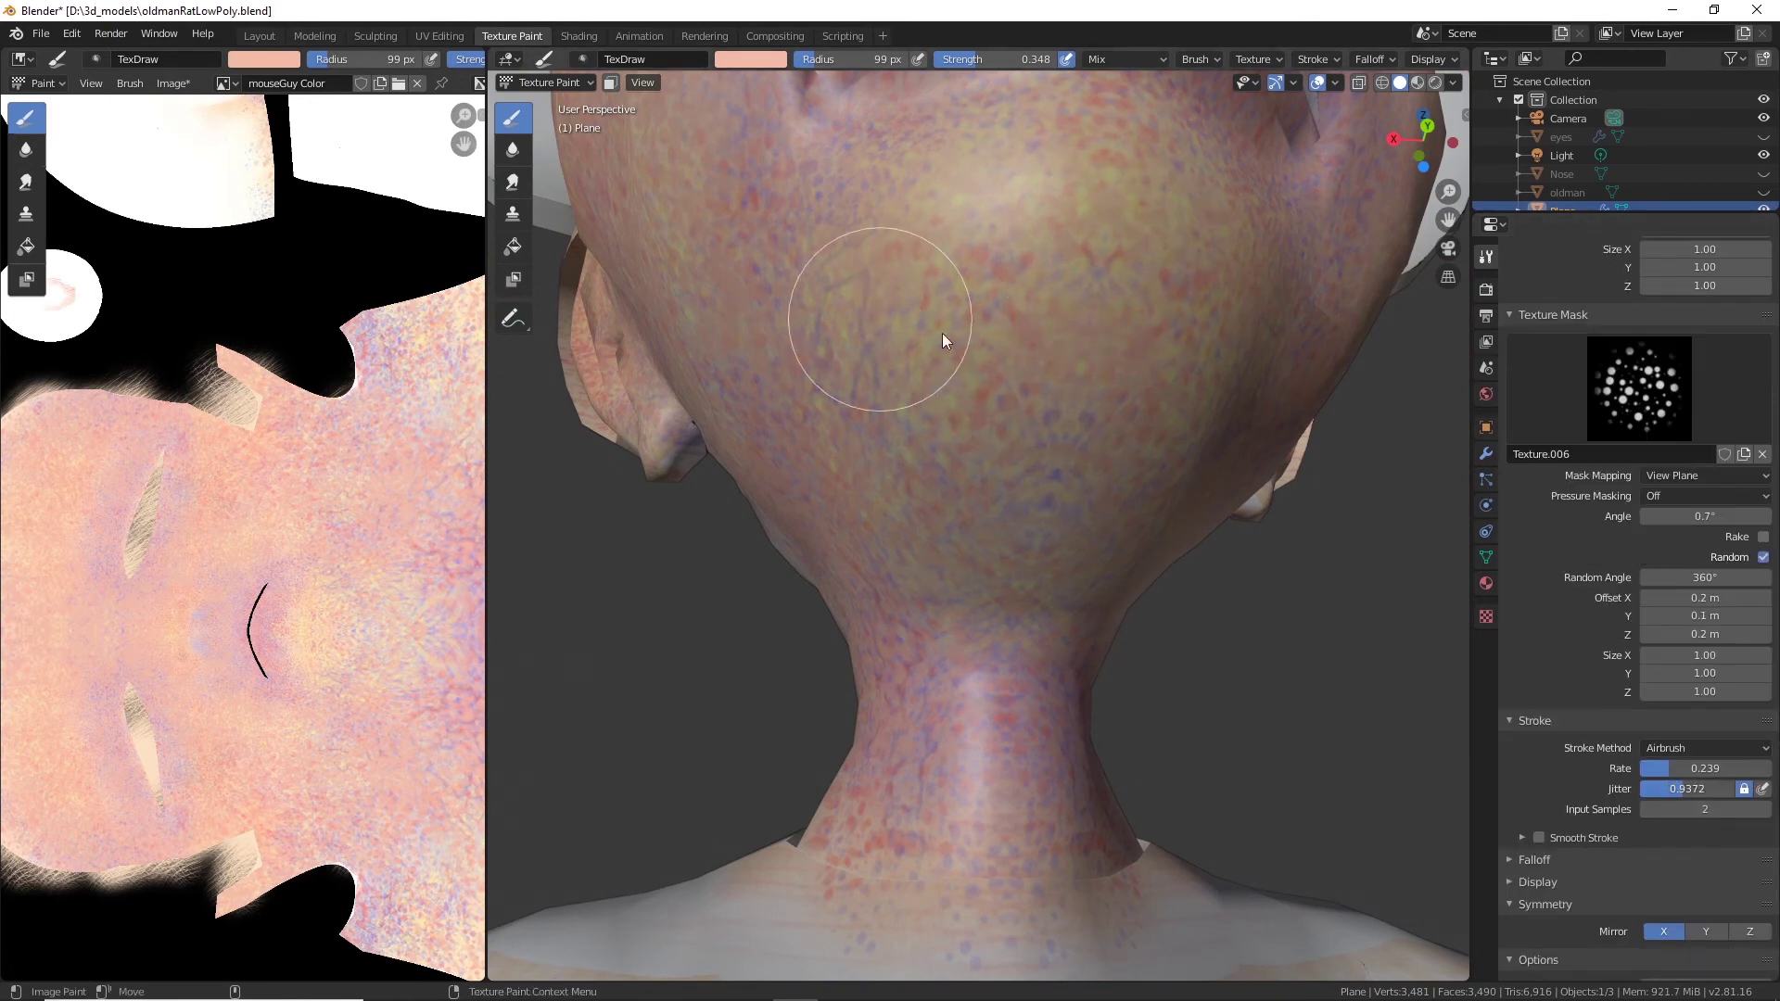
Paint mottled spots on the chest below the neck, reducing the brush radius to 63 px.
mouse_move(1267, 516)
middle_down()
mouse_move(1027, 699)
mouse_move(1149, 800)
middle_up()
drag(1150, 799, 1236, 808)
drag(869, 59, 862, 59)
drag(1194, 854, 1206, 830)
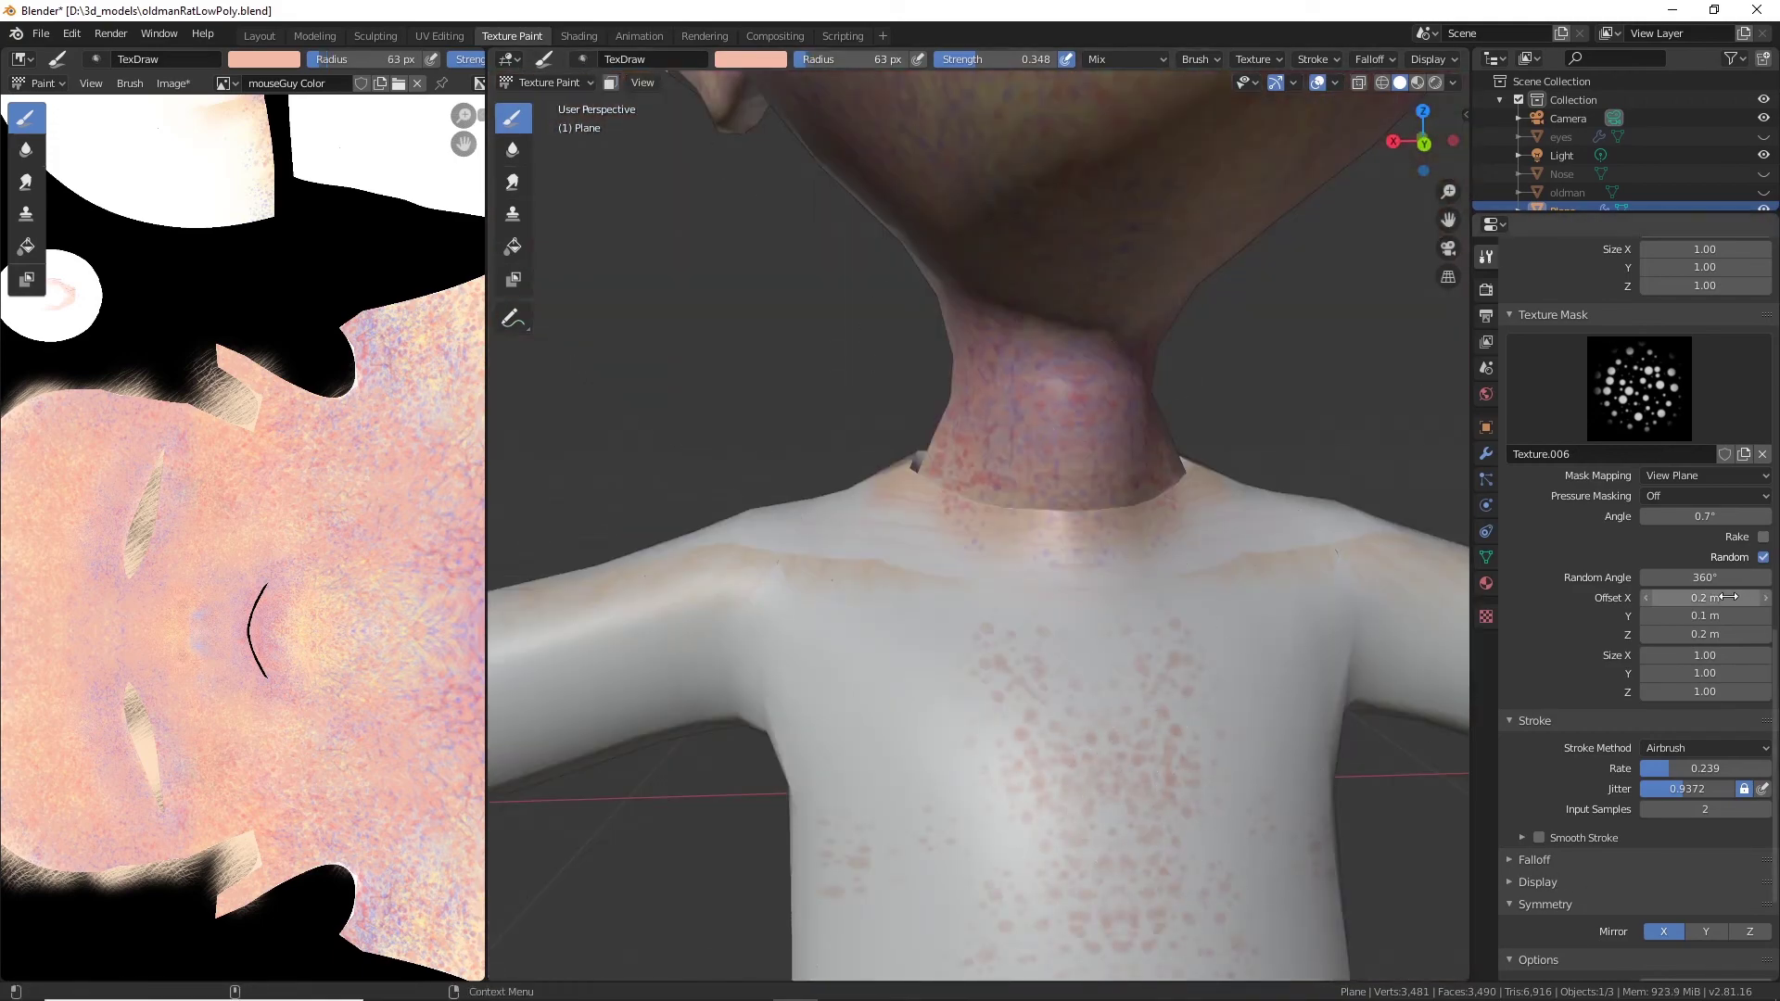
Set the texture mask's angle to 14.2° and its X, Y and Z offsets to 0.01 m.
click(1645, 636)
middle_drag(1240, 745, 1177, 753)
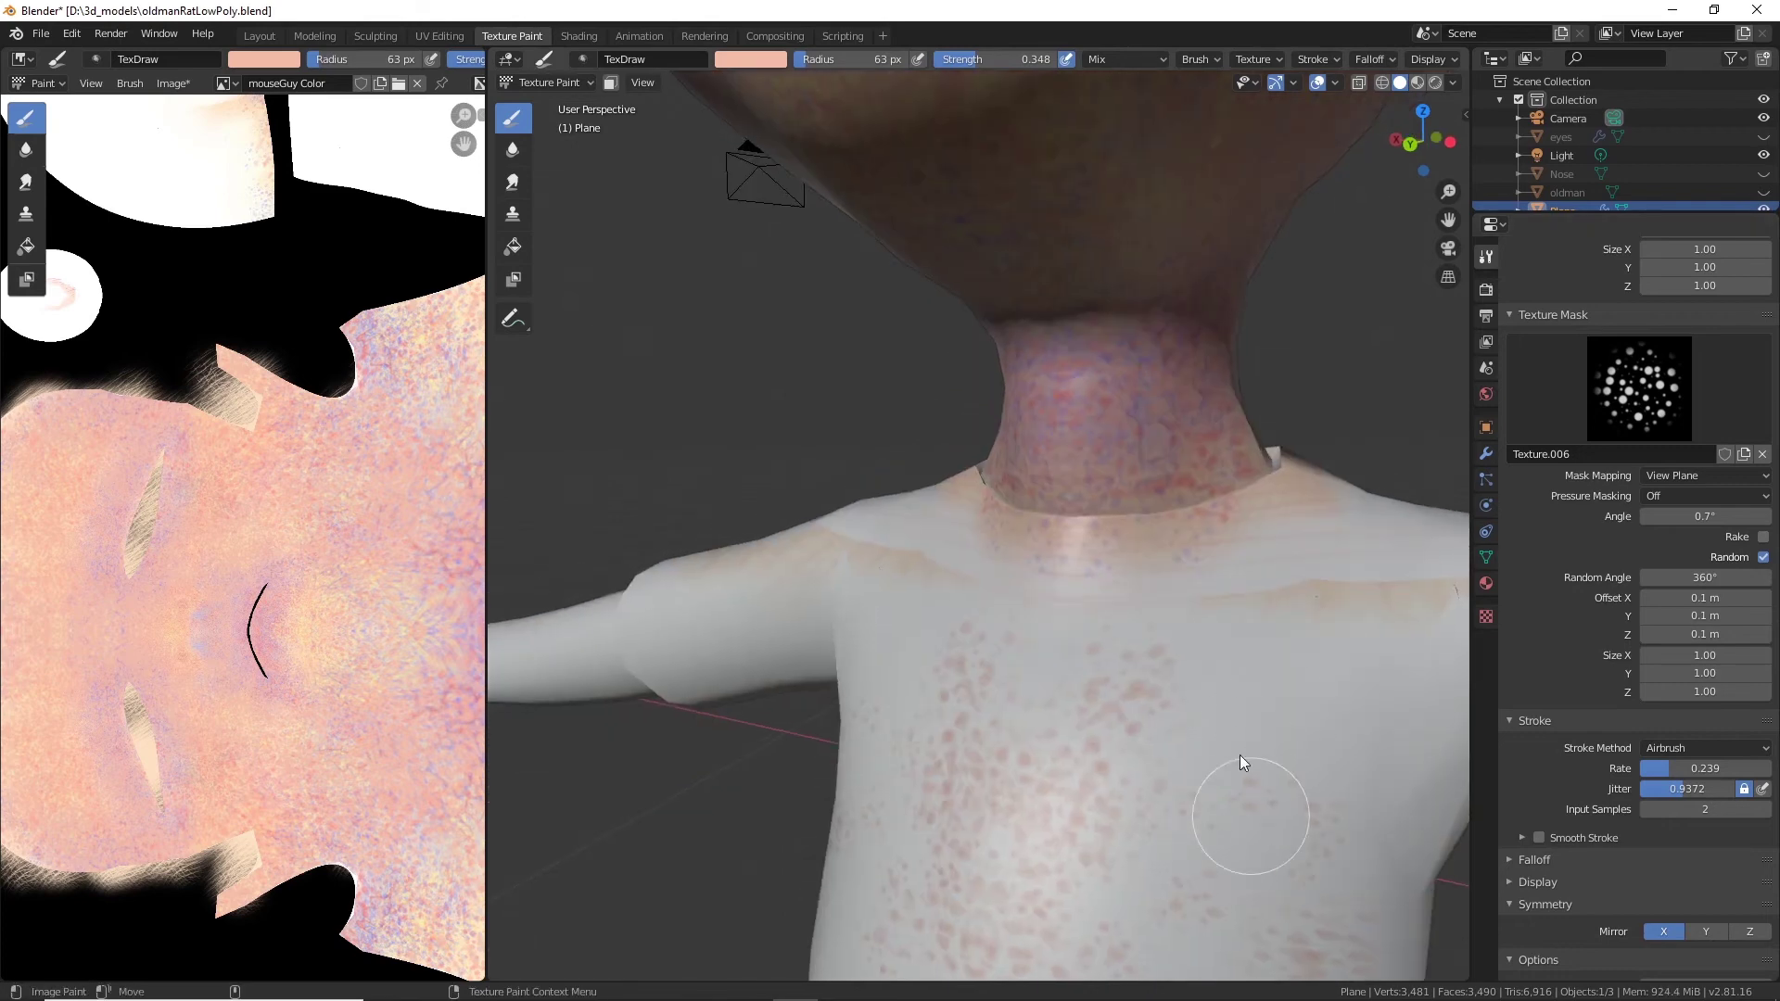
middle_drag(1131, 415, 1125, 373)
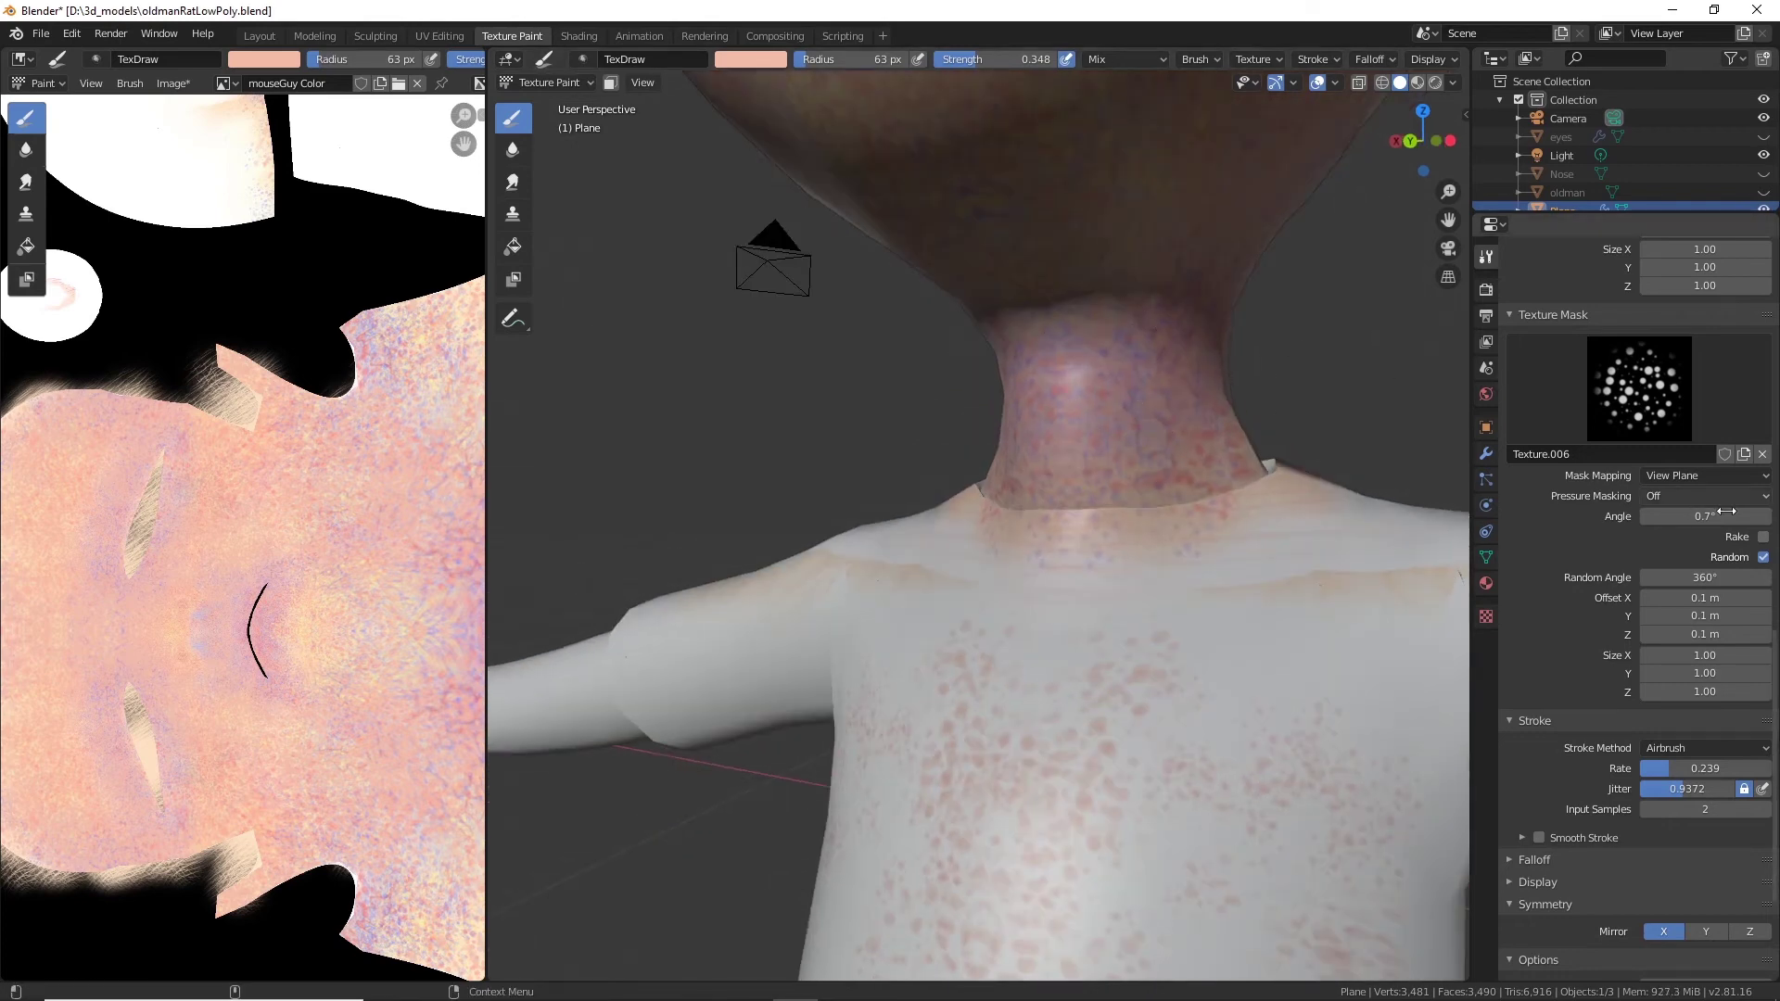
drag(1711, 517, 1724, 517)
click(1713, 598)
text(.01)
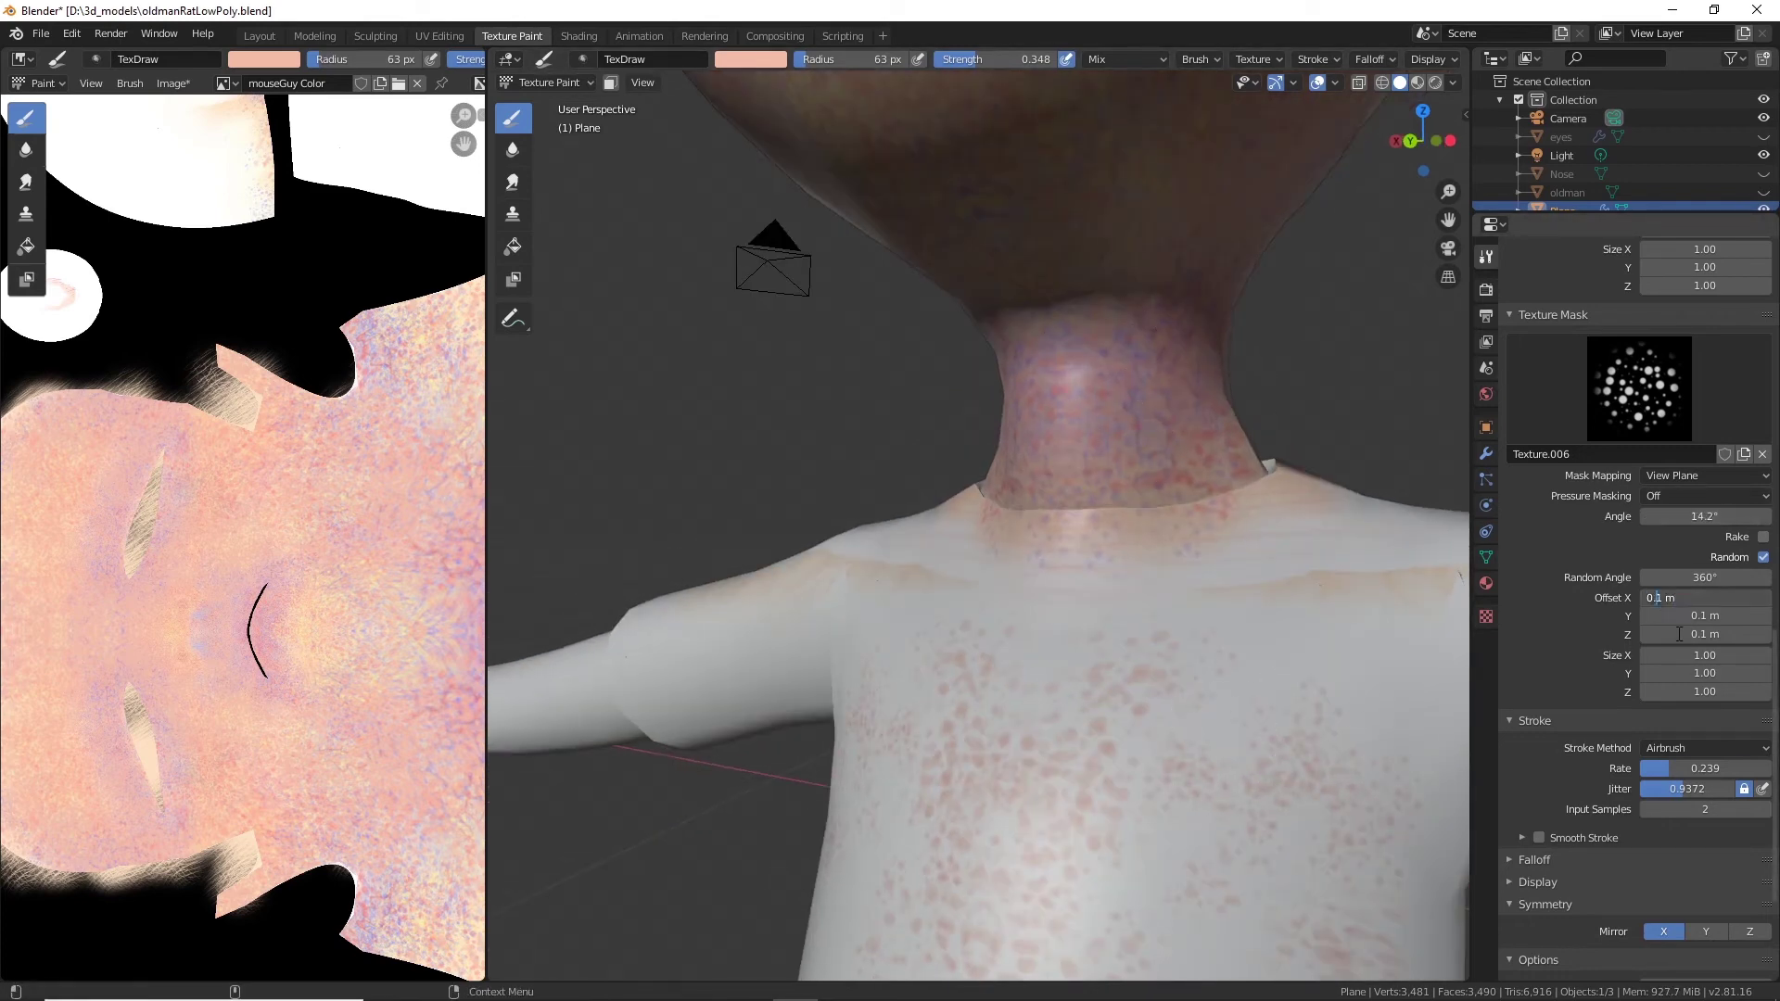
key(Tab)
text(0)
key(Return)
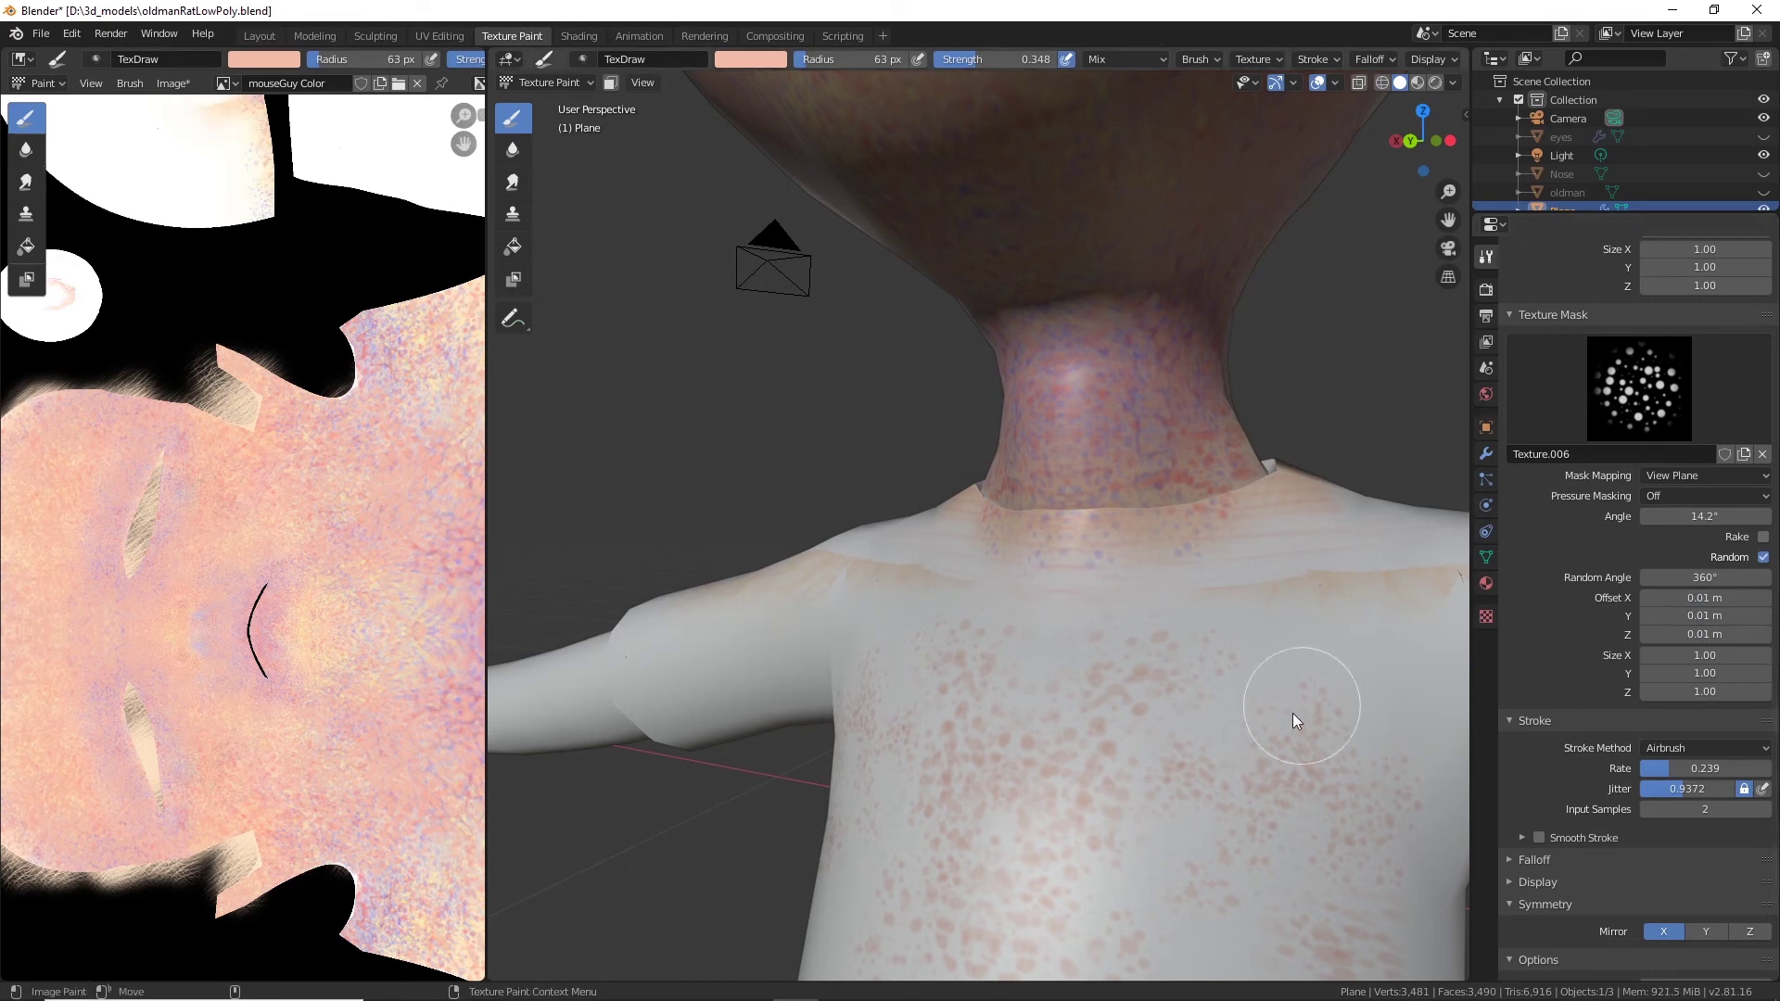
Set the brush texture's X, Y and Z offsets to 0.1 m and turn off its random angle.
scroll(1632, 557, up, 8)
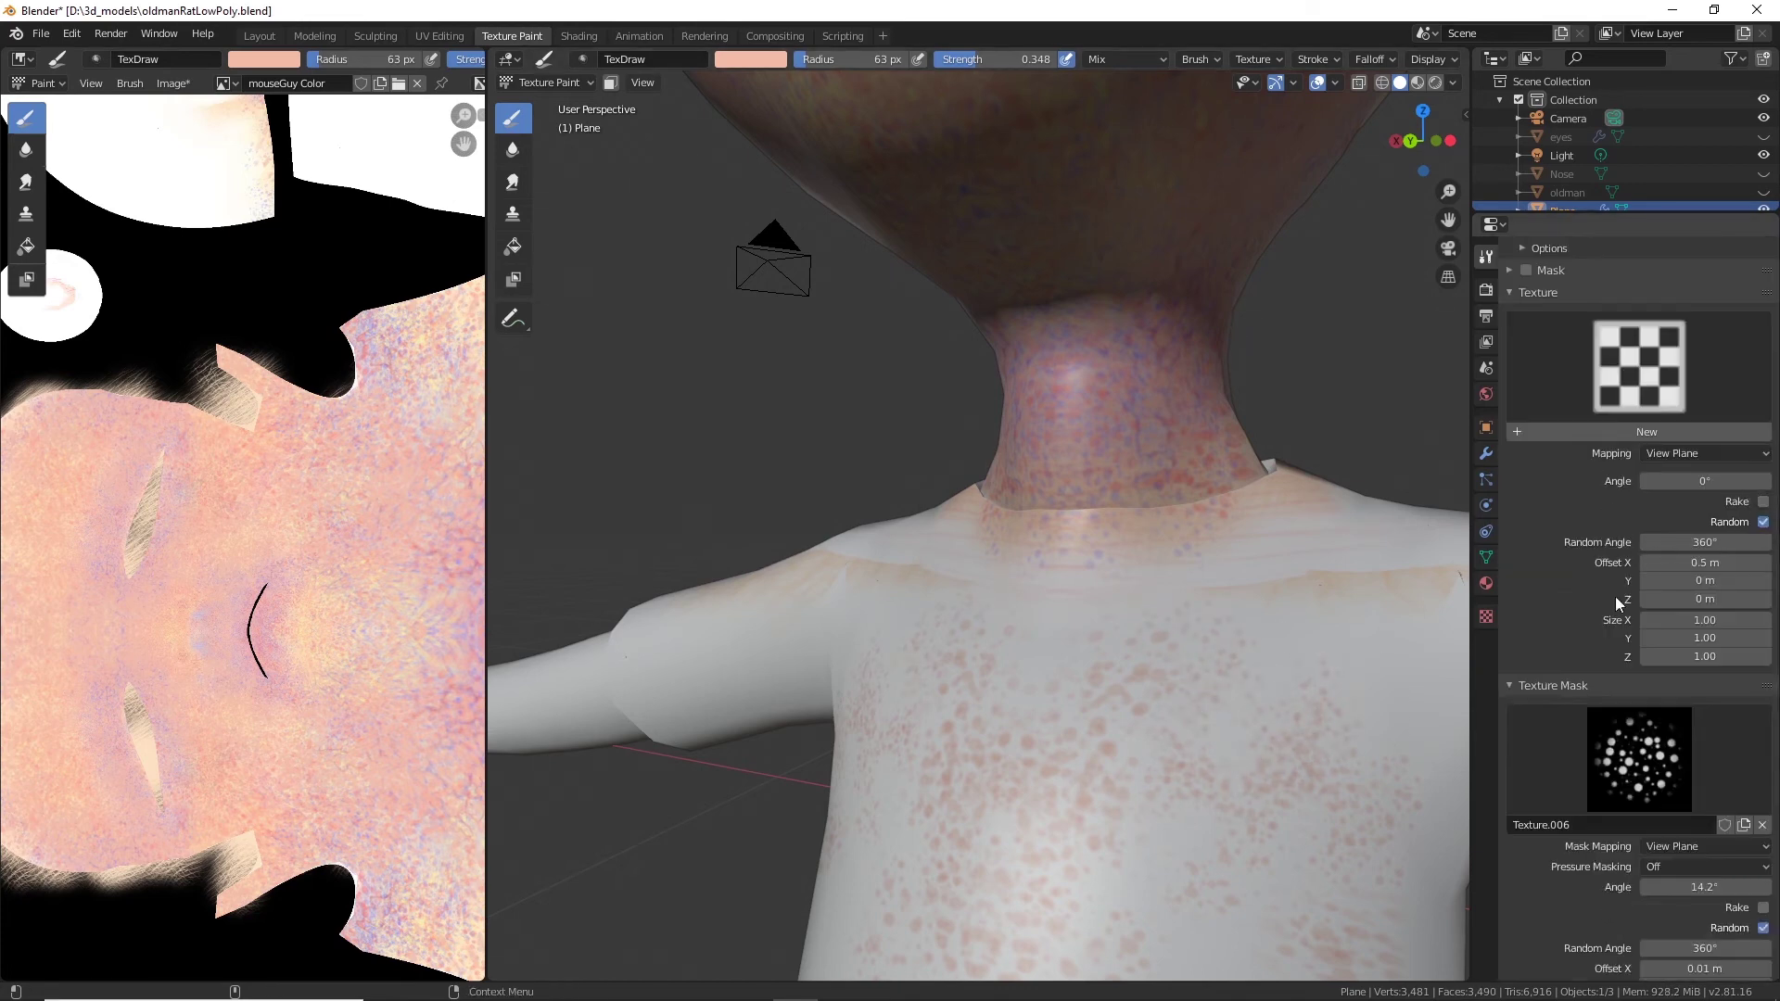
click(1706, 562)
text(0.5 m)
click(1765, 582)
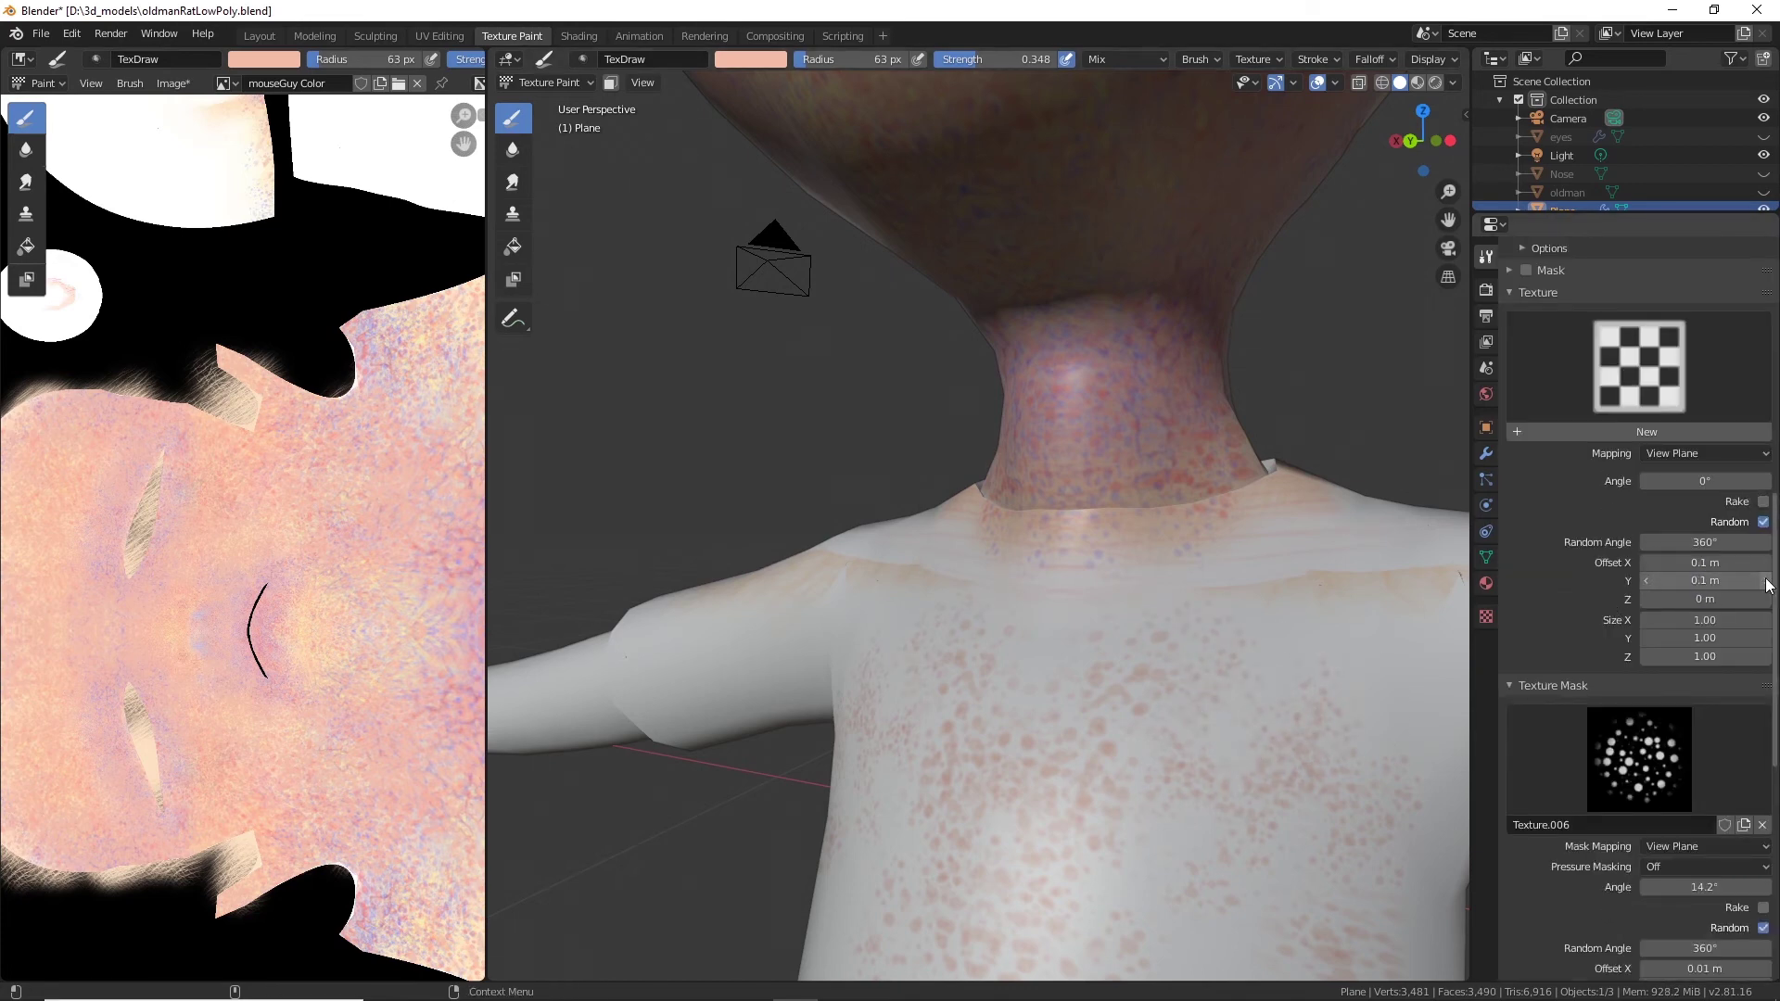
click(1765, 599)
click(1763, 525)
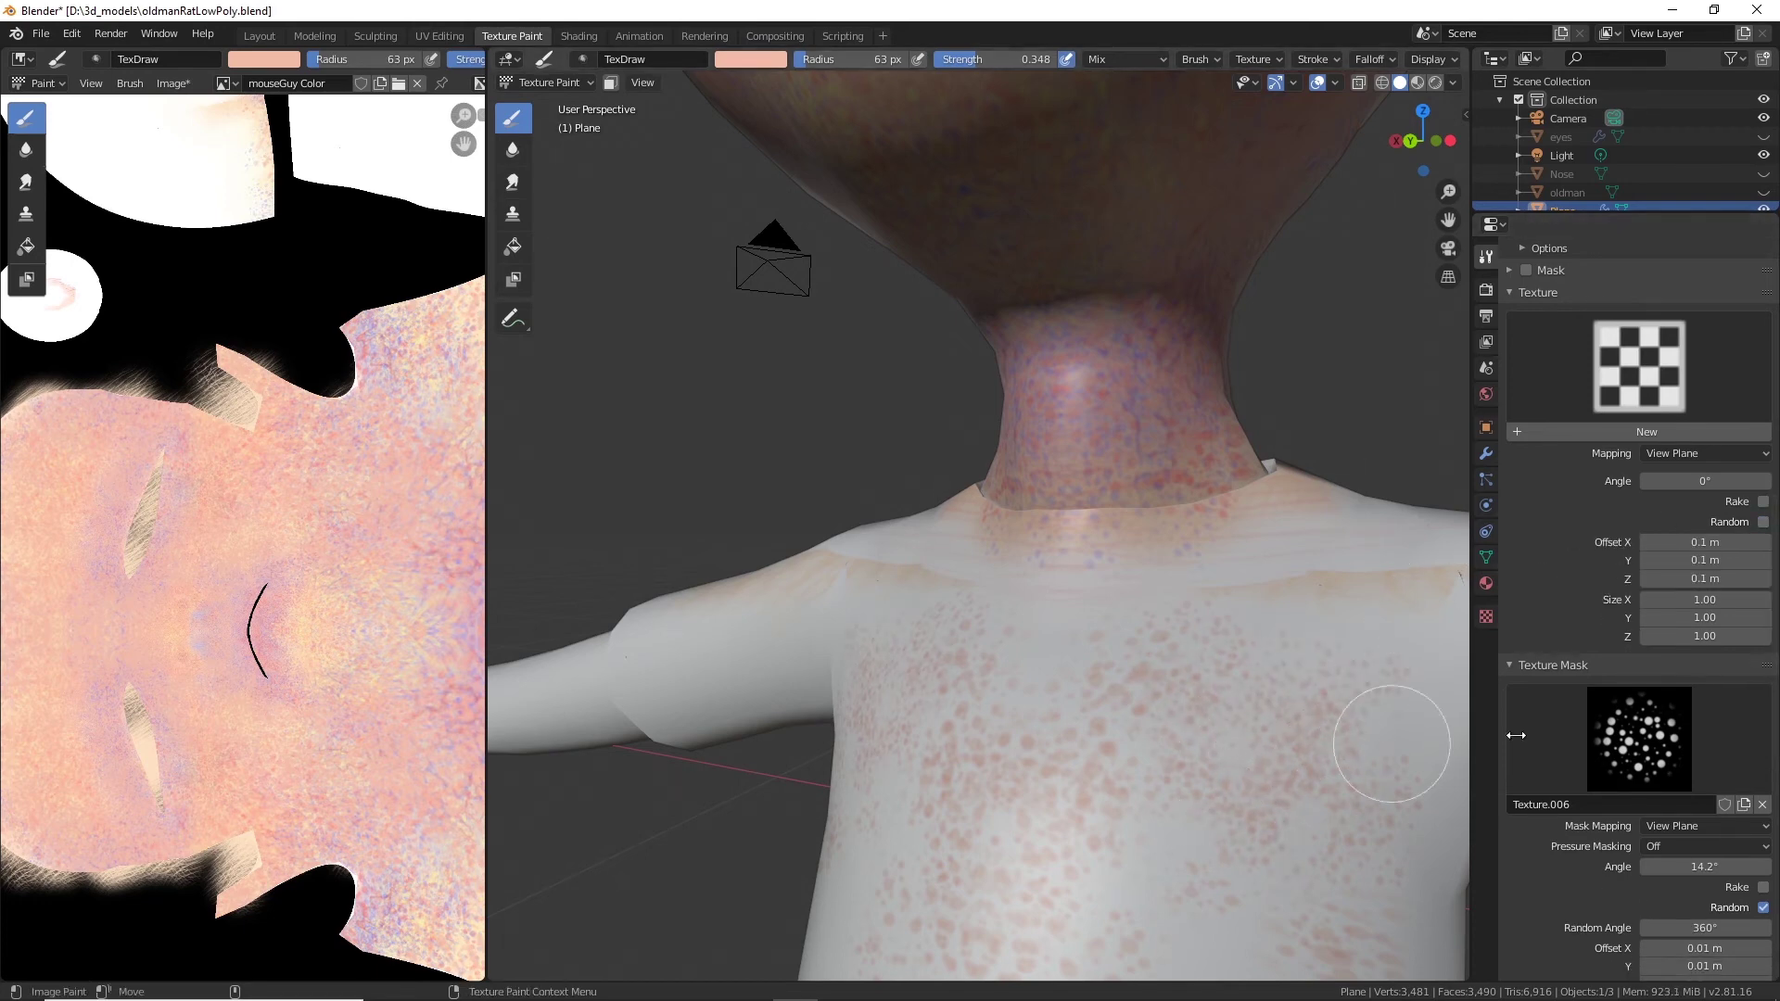
Set the stroke's input samples to 6 and jitter to 1.7256, and paint a test stroke on the chest.
scroll(1515, 735, down, 5)
scroll(1537, 781, down, 5)
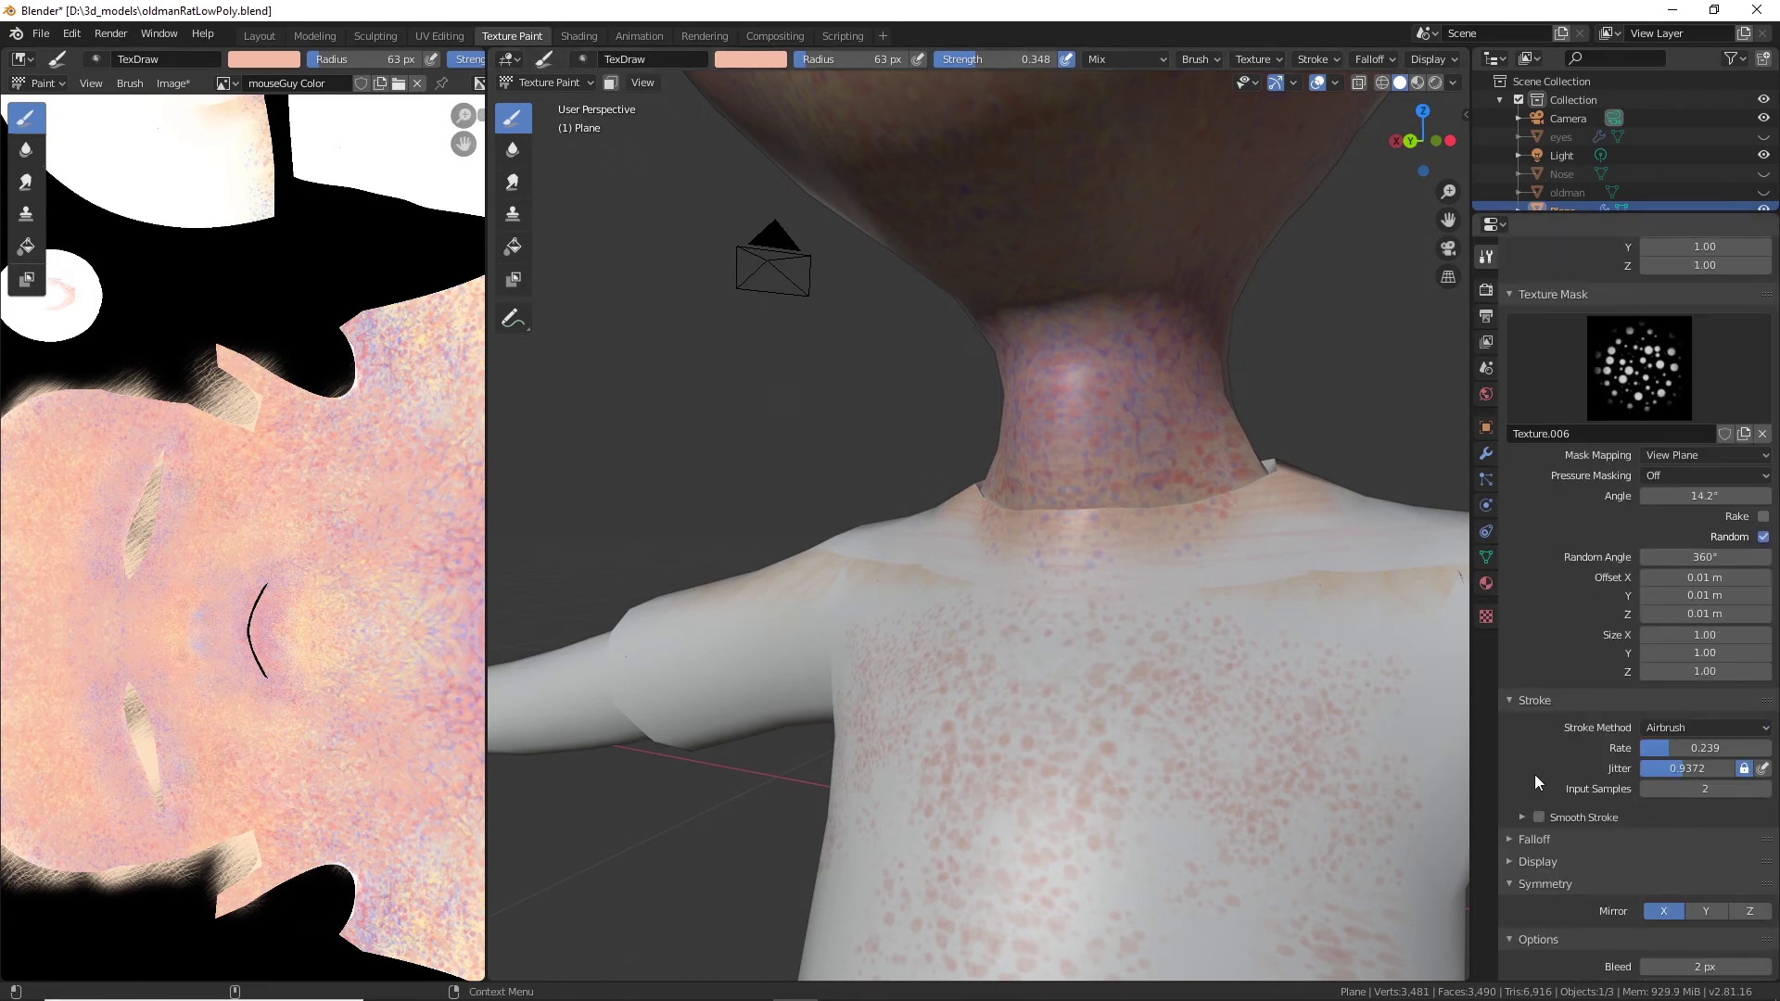
drag(1706, 789, 1722, 768)
drag(1340, 696, 1291, 657)
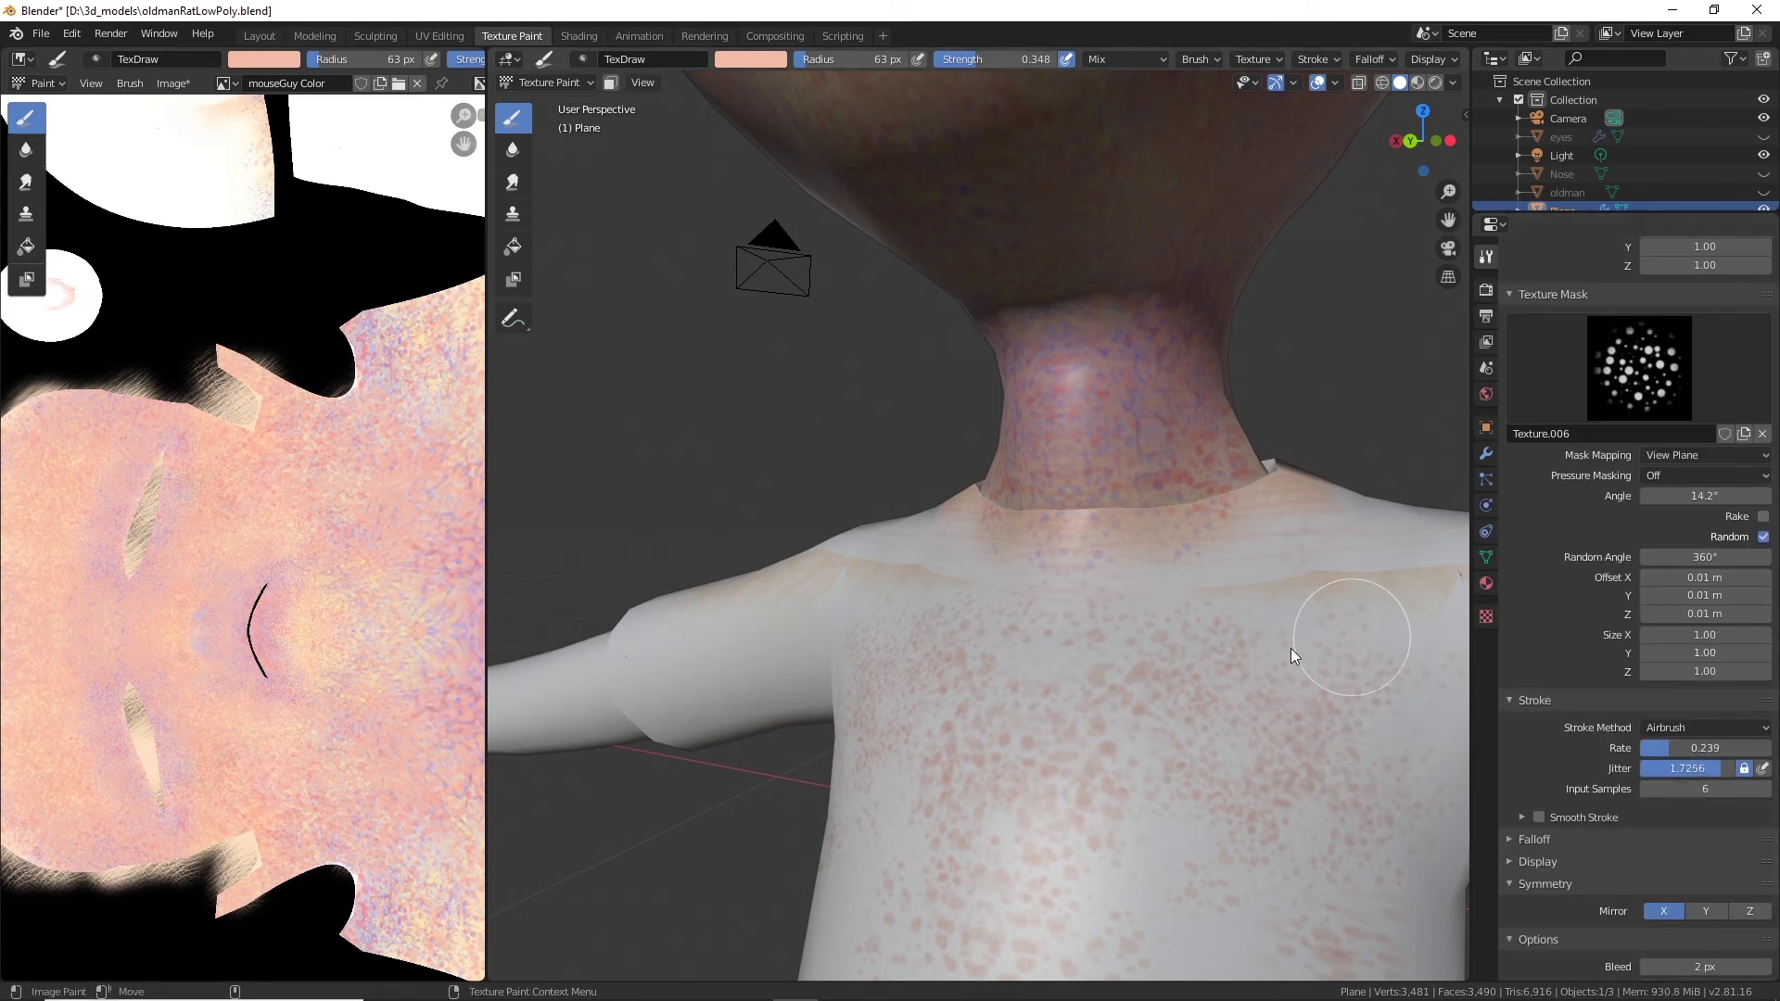
Reduce the stroke jitter to 0.0910 and the rate to 0.074, painting test strokes on the chest between adjustments.
drag(1718, 768, 1644, 769)
drag(1327, 640, 1320, 671)
mouse_move(1689, 749)
mouse_down()
mouse_move(1710, 748)
mouse_move(1657, 748)
mouse_up()
drag(1397, 716, 1399, 696)
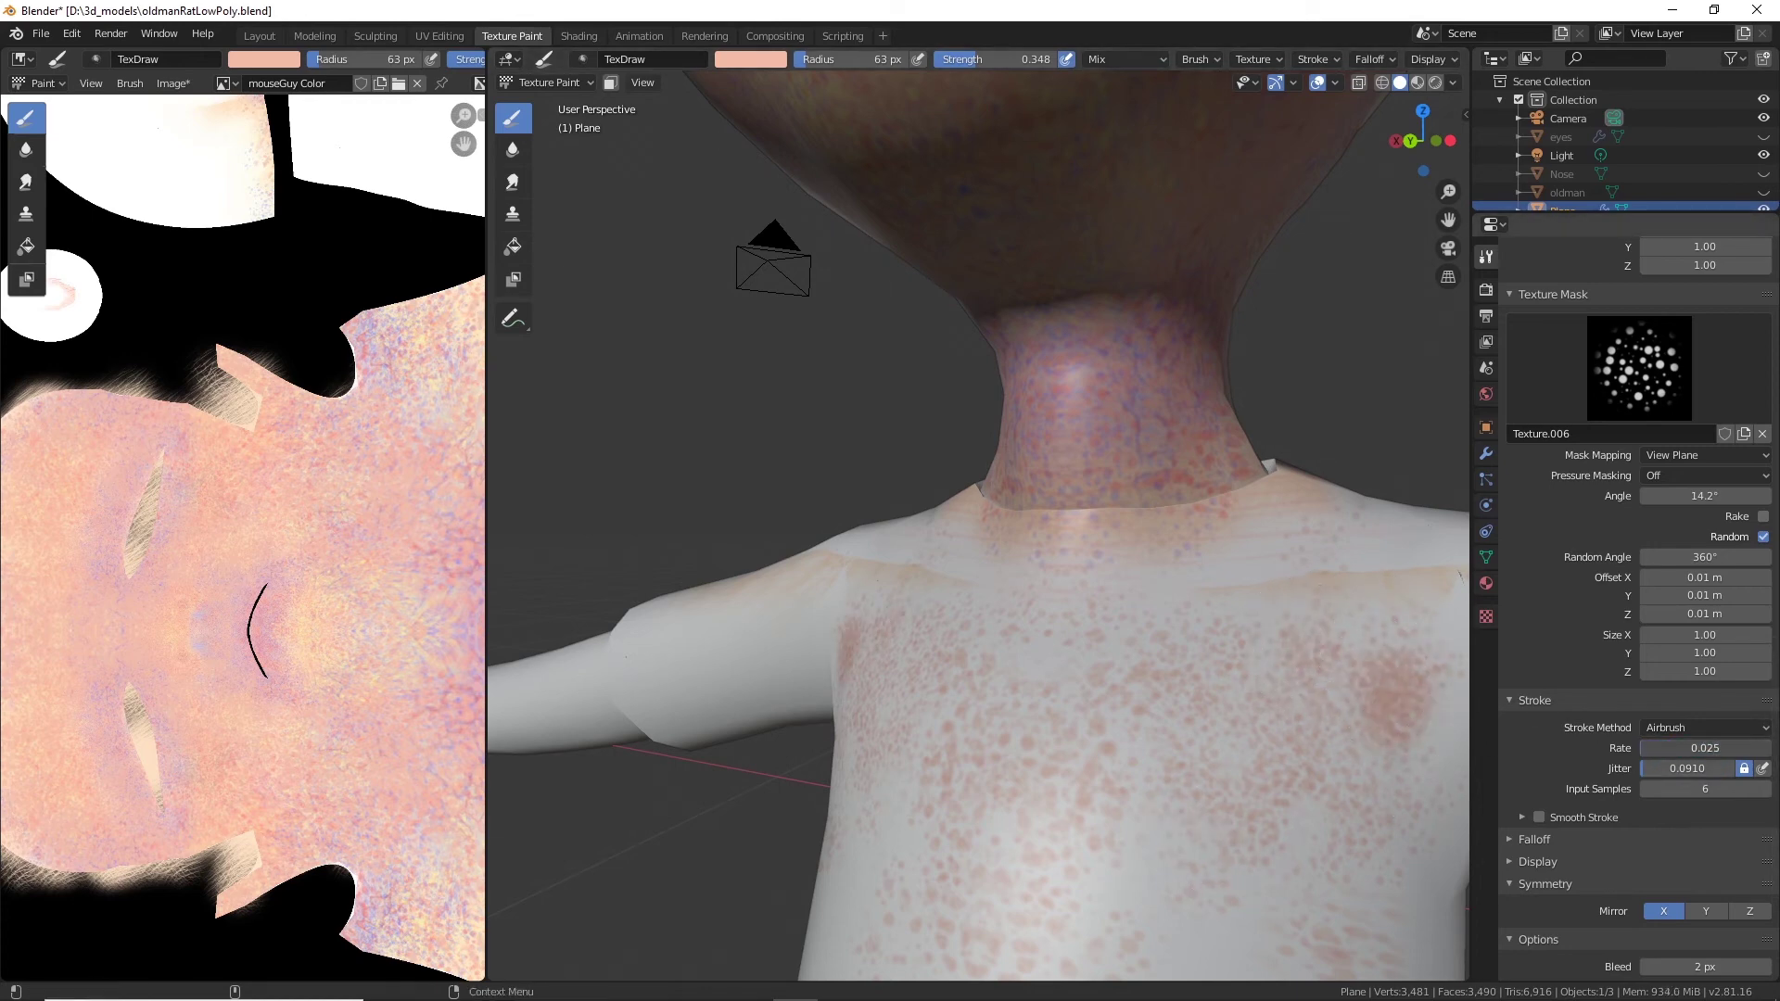
drag(1660, 748, 1675, 748)
Paint the light skin tone over the red and blue mottling on the front and side of the neck.
middle_drag(1243, 641, 1154, 504)
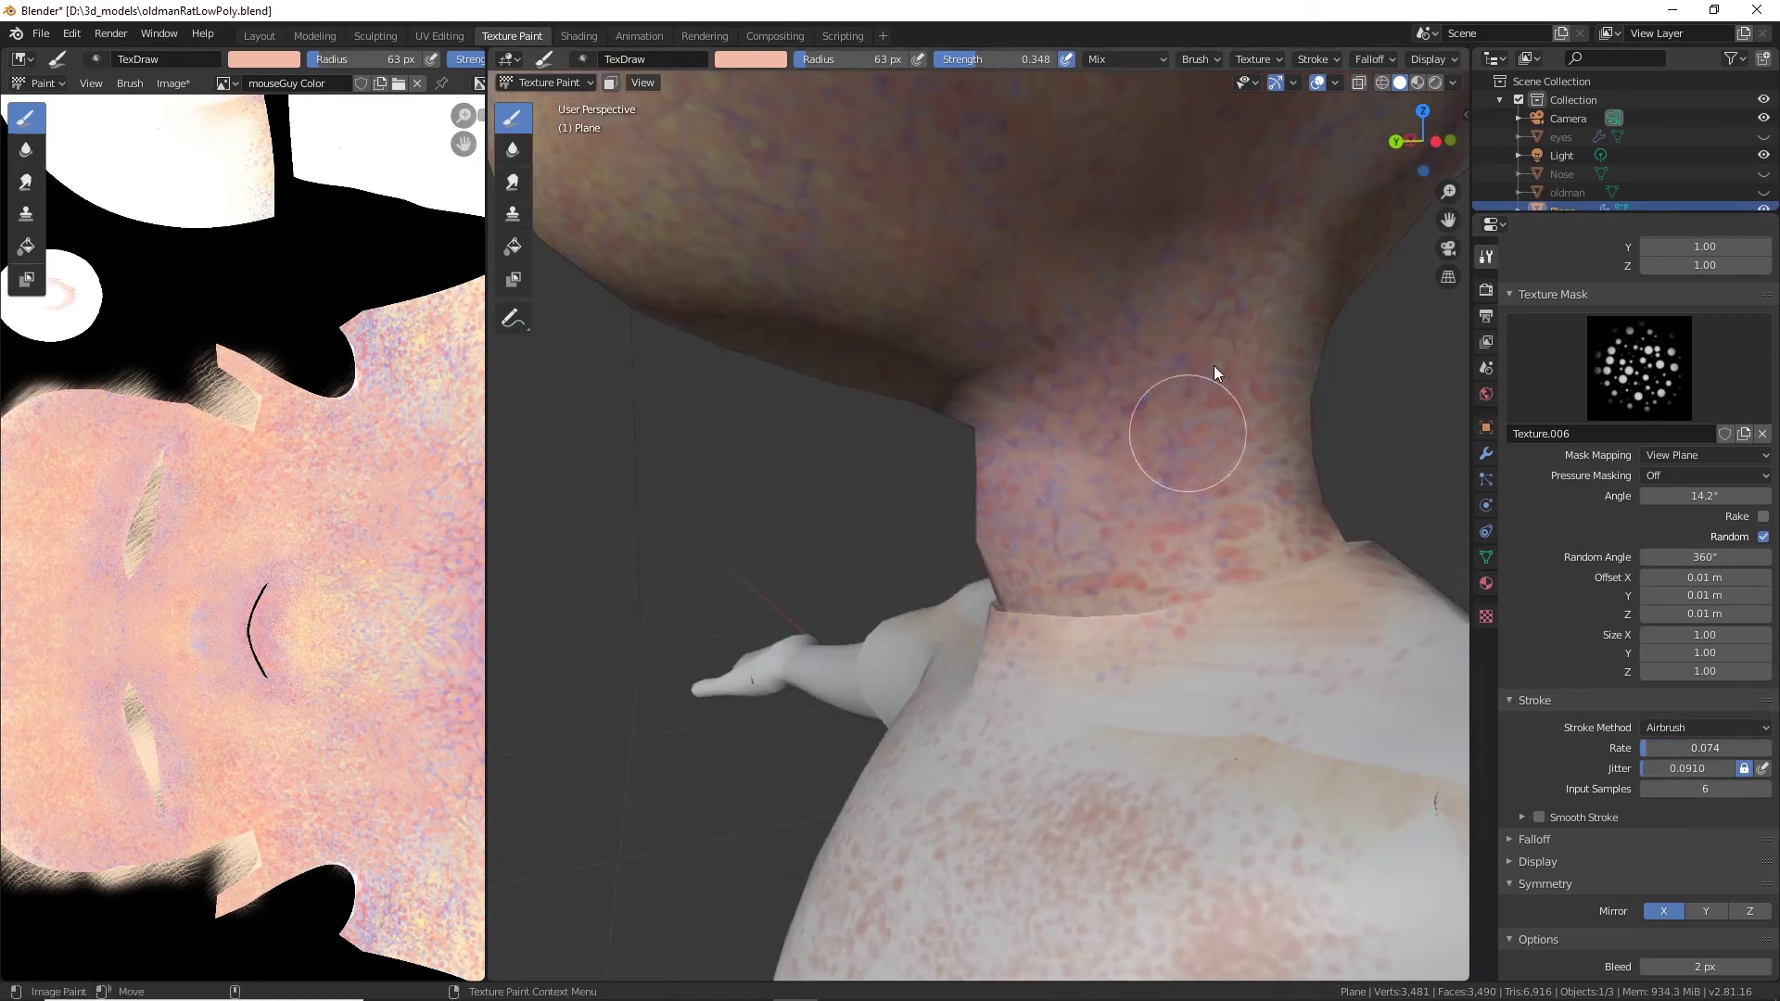
middle_drag(1272, 575, 1182, 500)
scroll(985, 320, down, 3)
middle_drag(969, 334, 1044, 431)
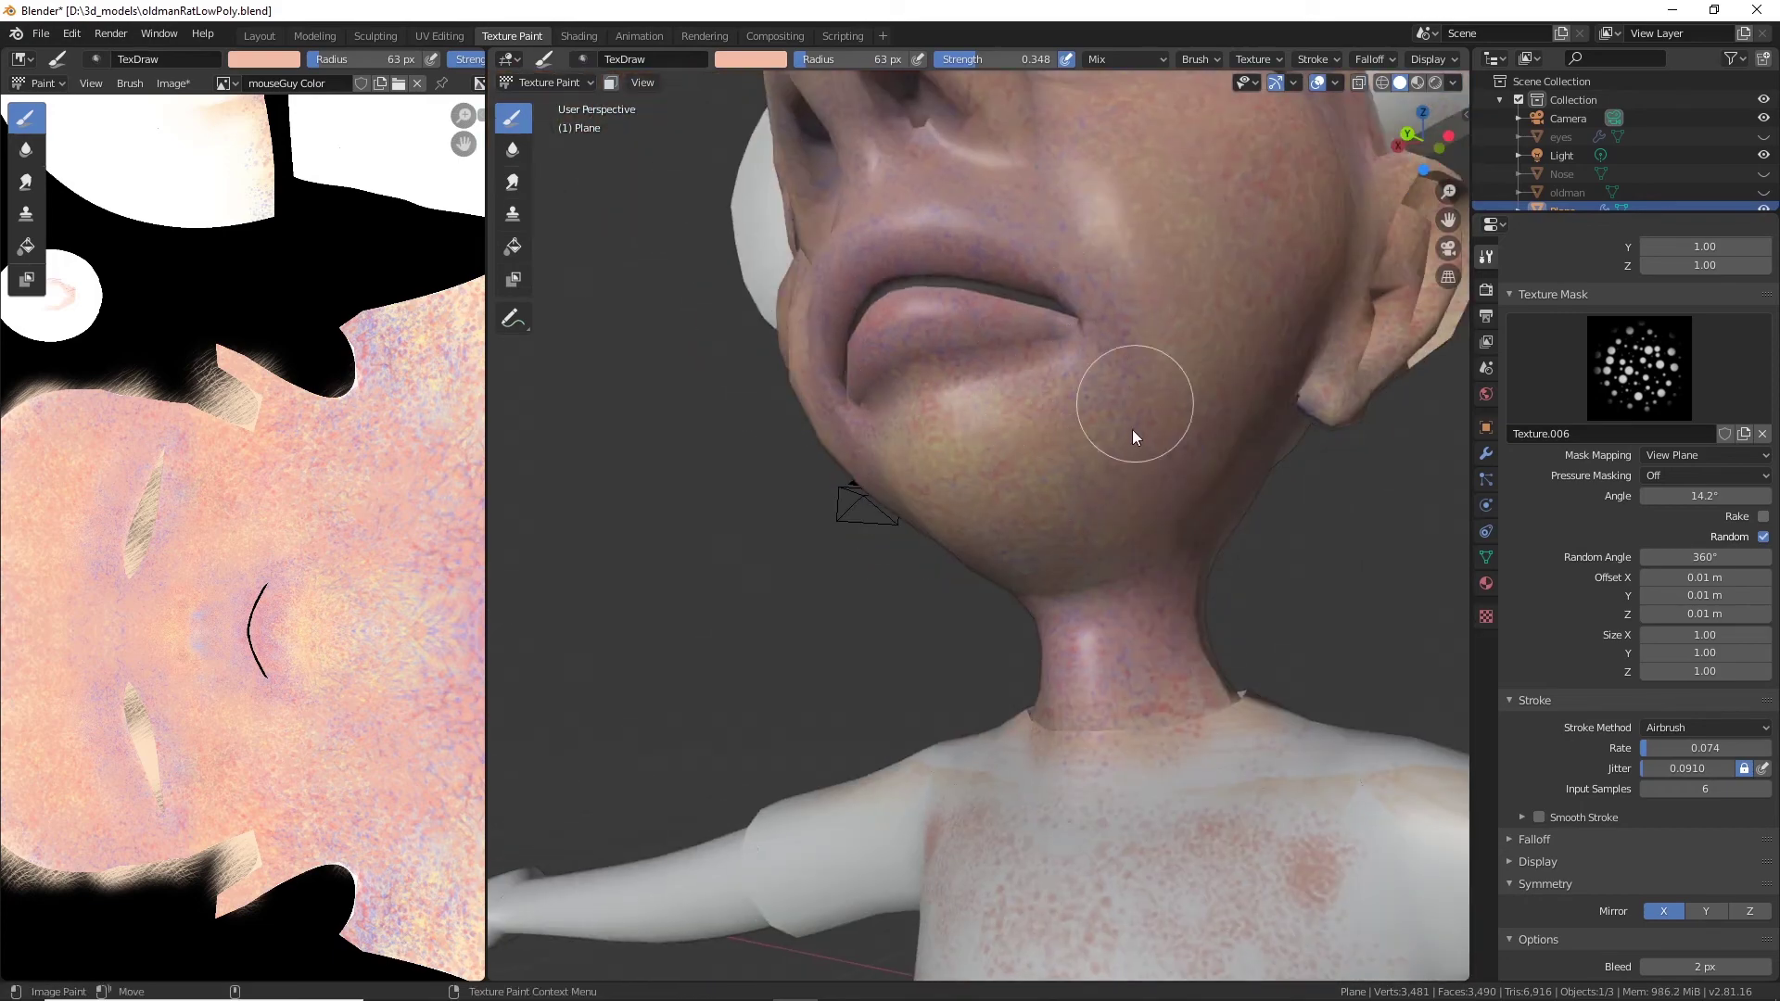
middle_drag(1110, 533, 967, 426)
scroll(1120, 689, up, 4)
middle_drag(1152, 547, 1122, 617)
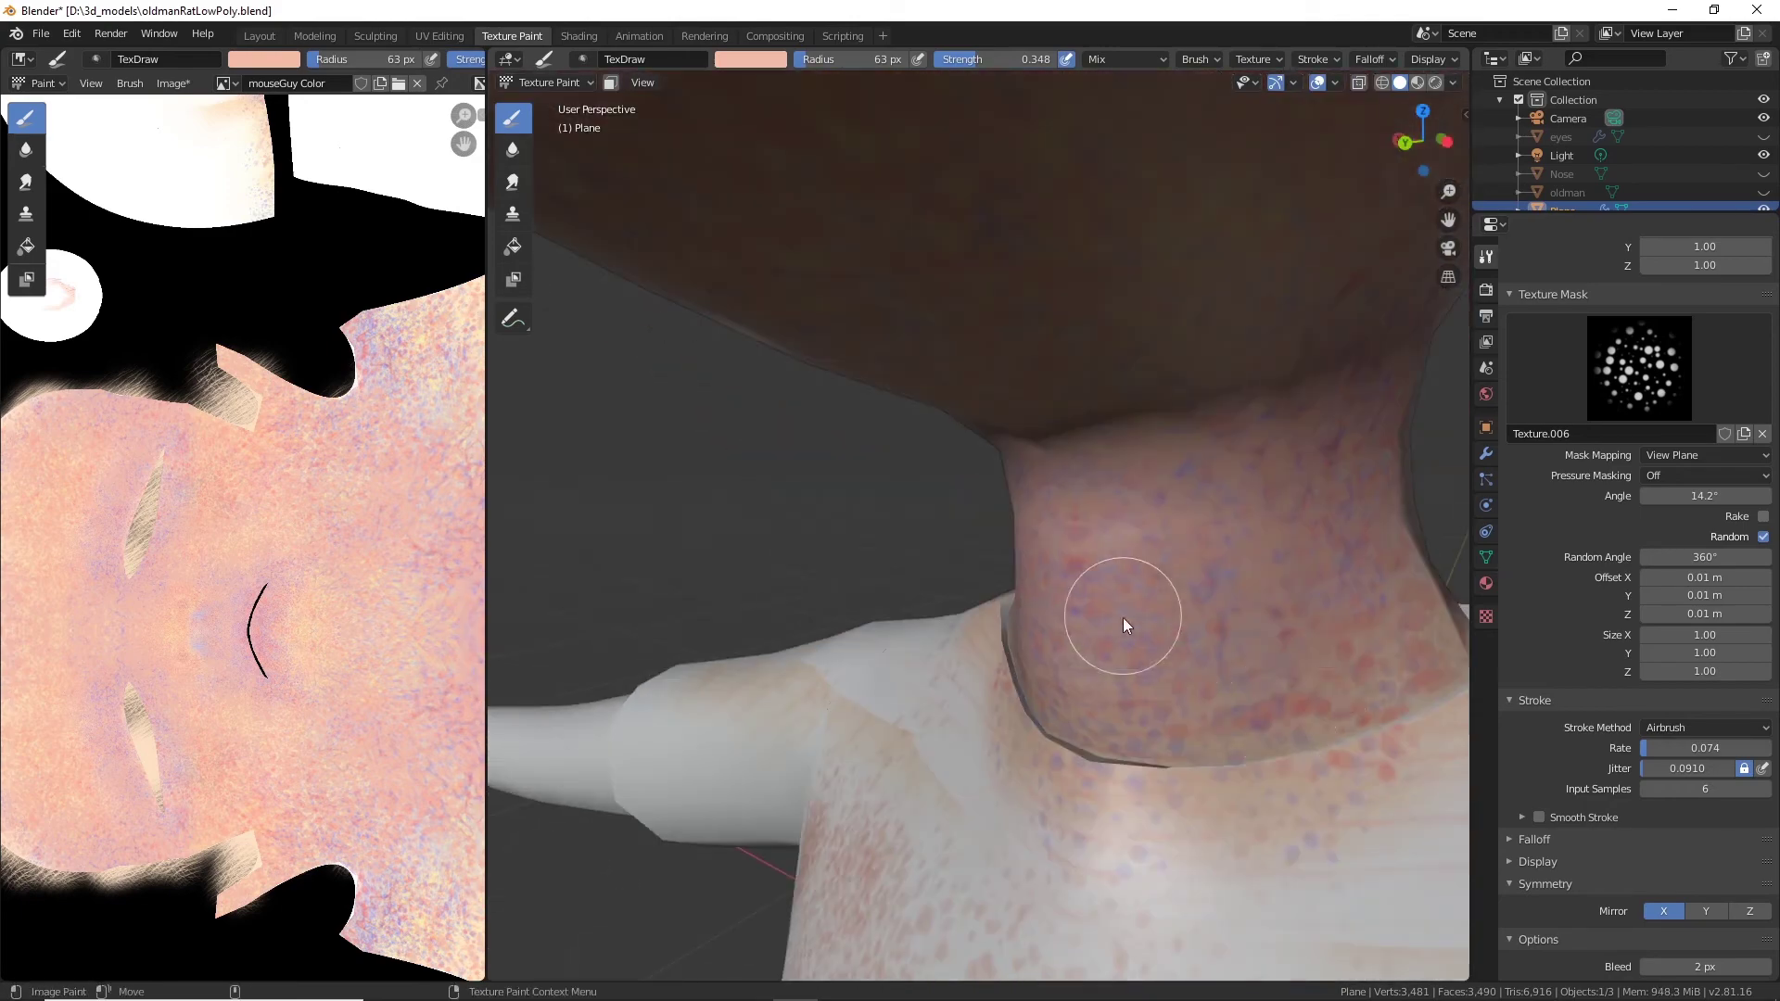
middle_drag(1230, 714, 1075, 476)
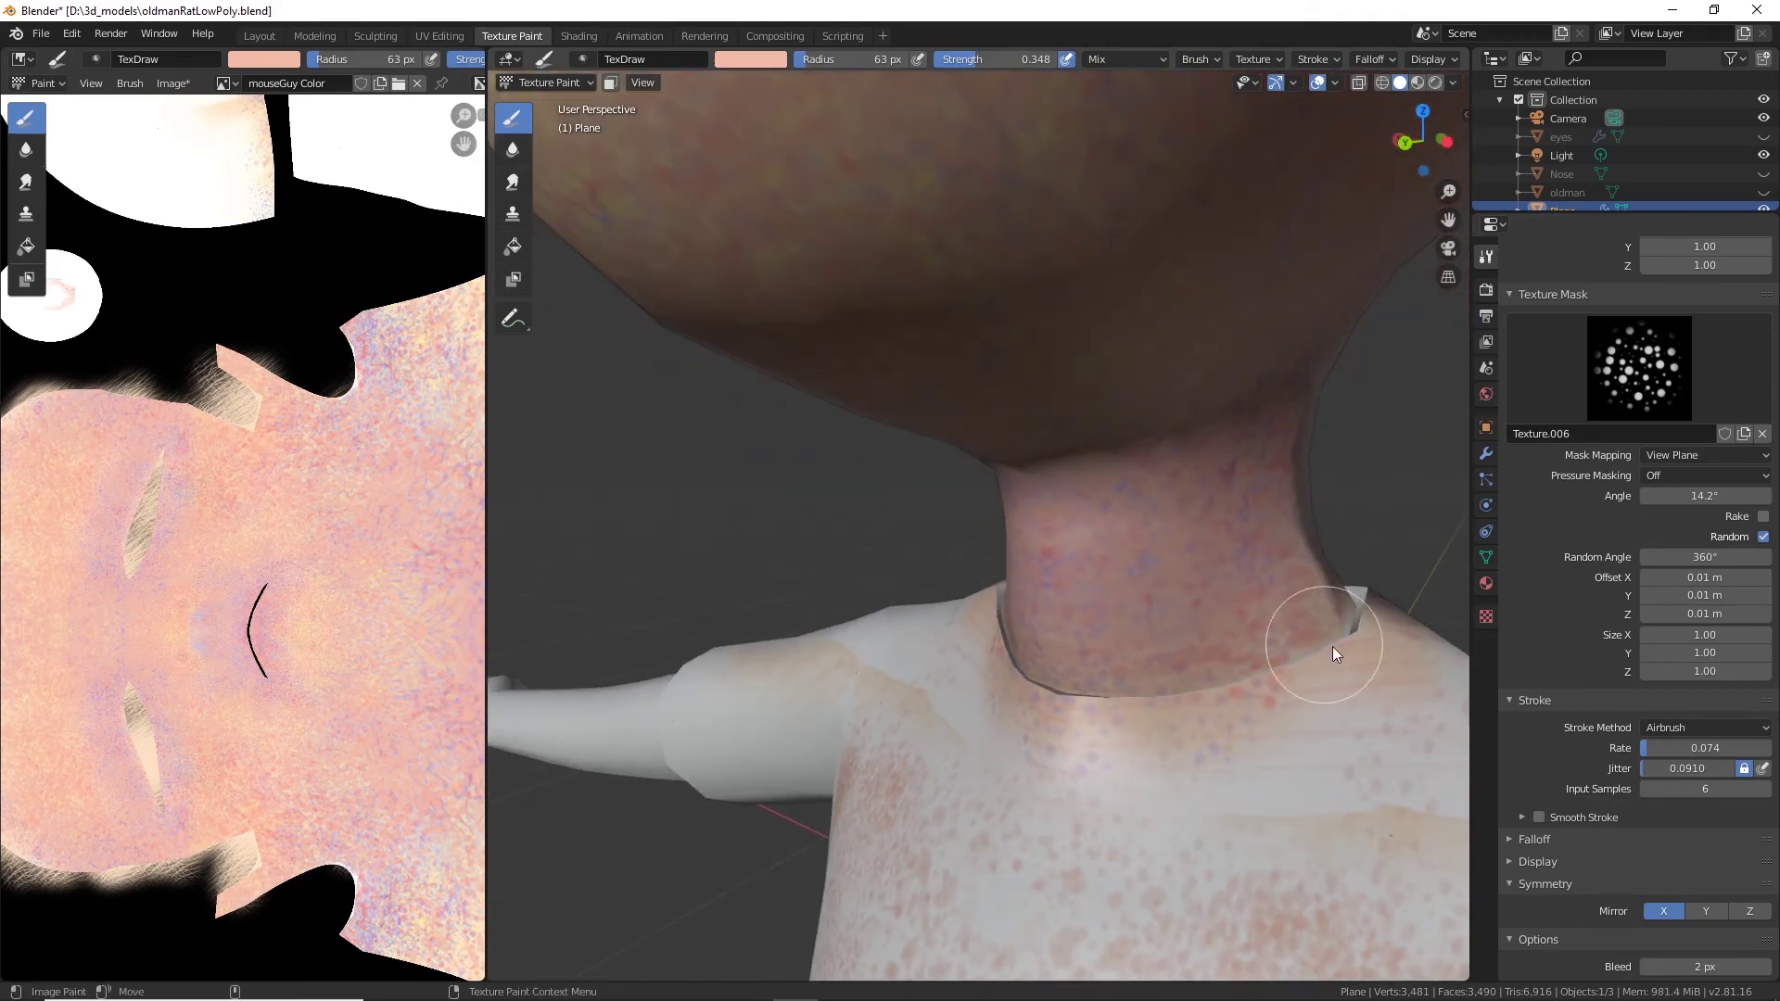
middle_drag(1332, 647, 1157, 431)
middle_drag(1066, 473, 1025, 392)
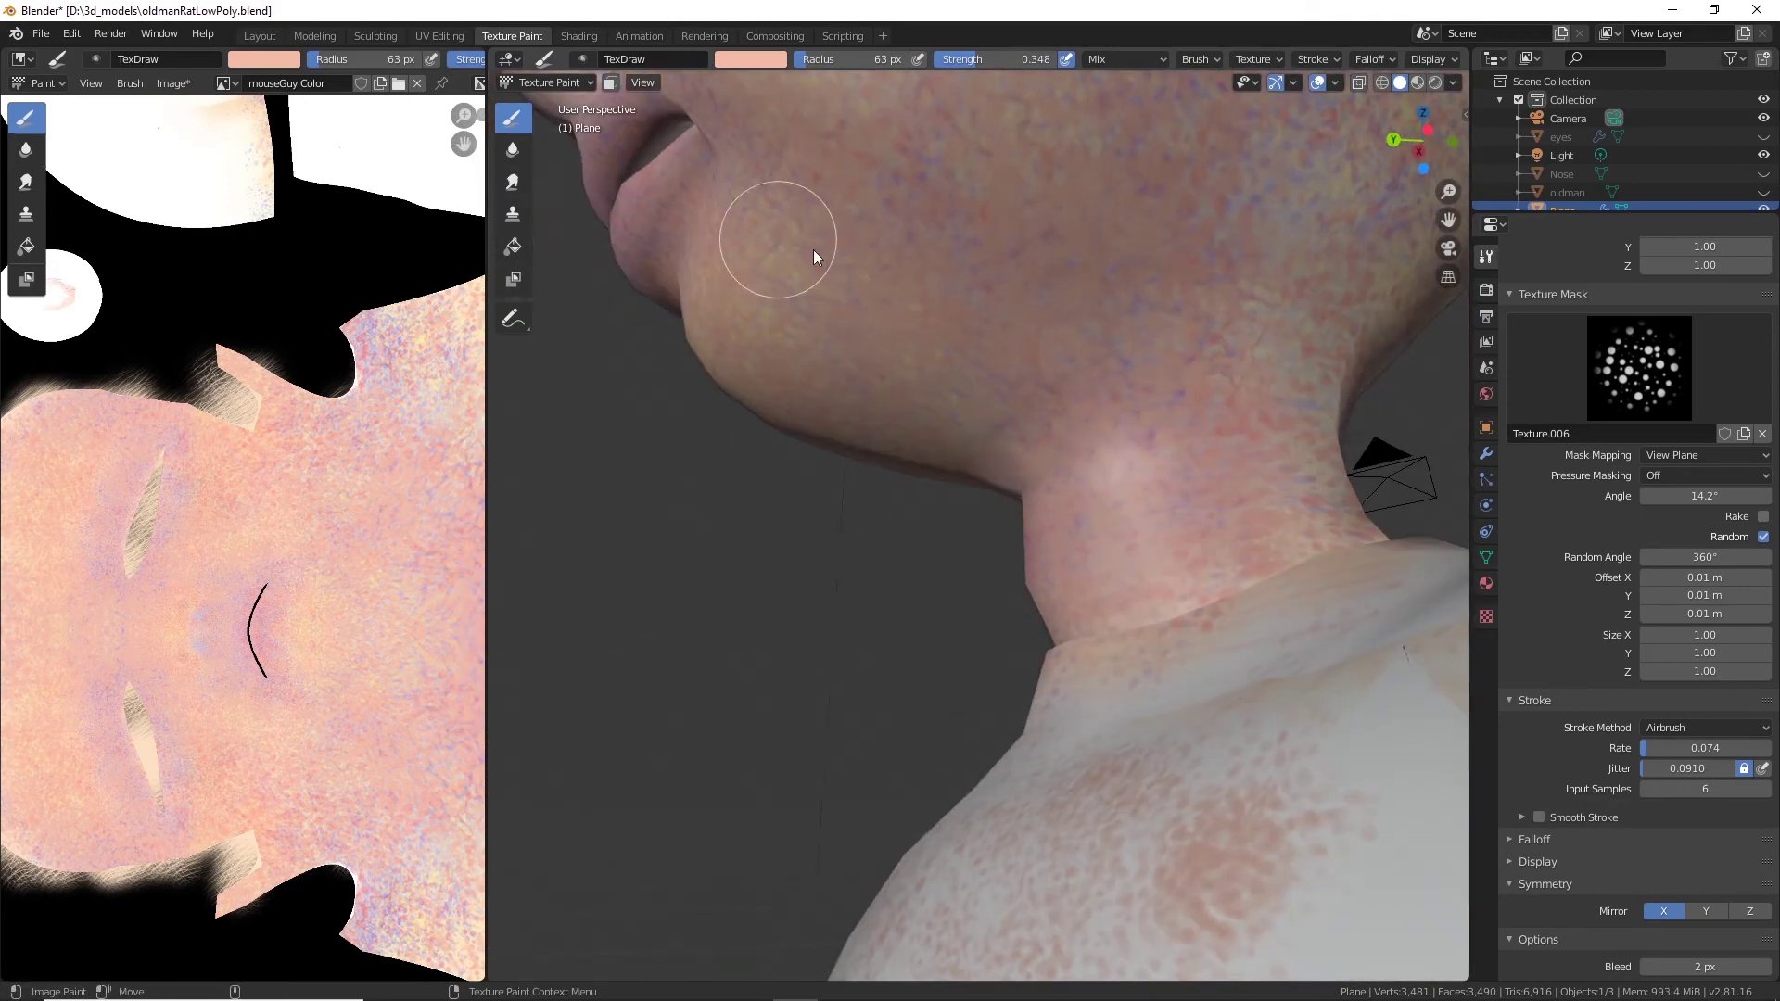
Soften the mottling behind the ear and across the nape with light skin-tone strokes.
middle_drag(814, 249, 1020, 365)
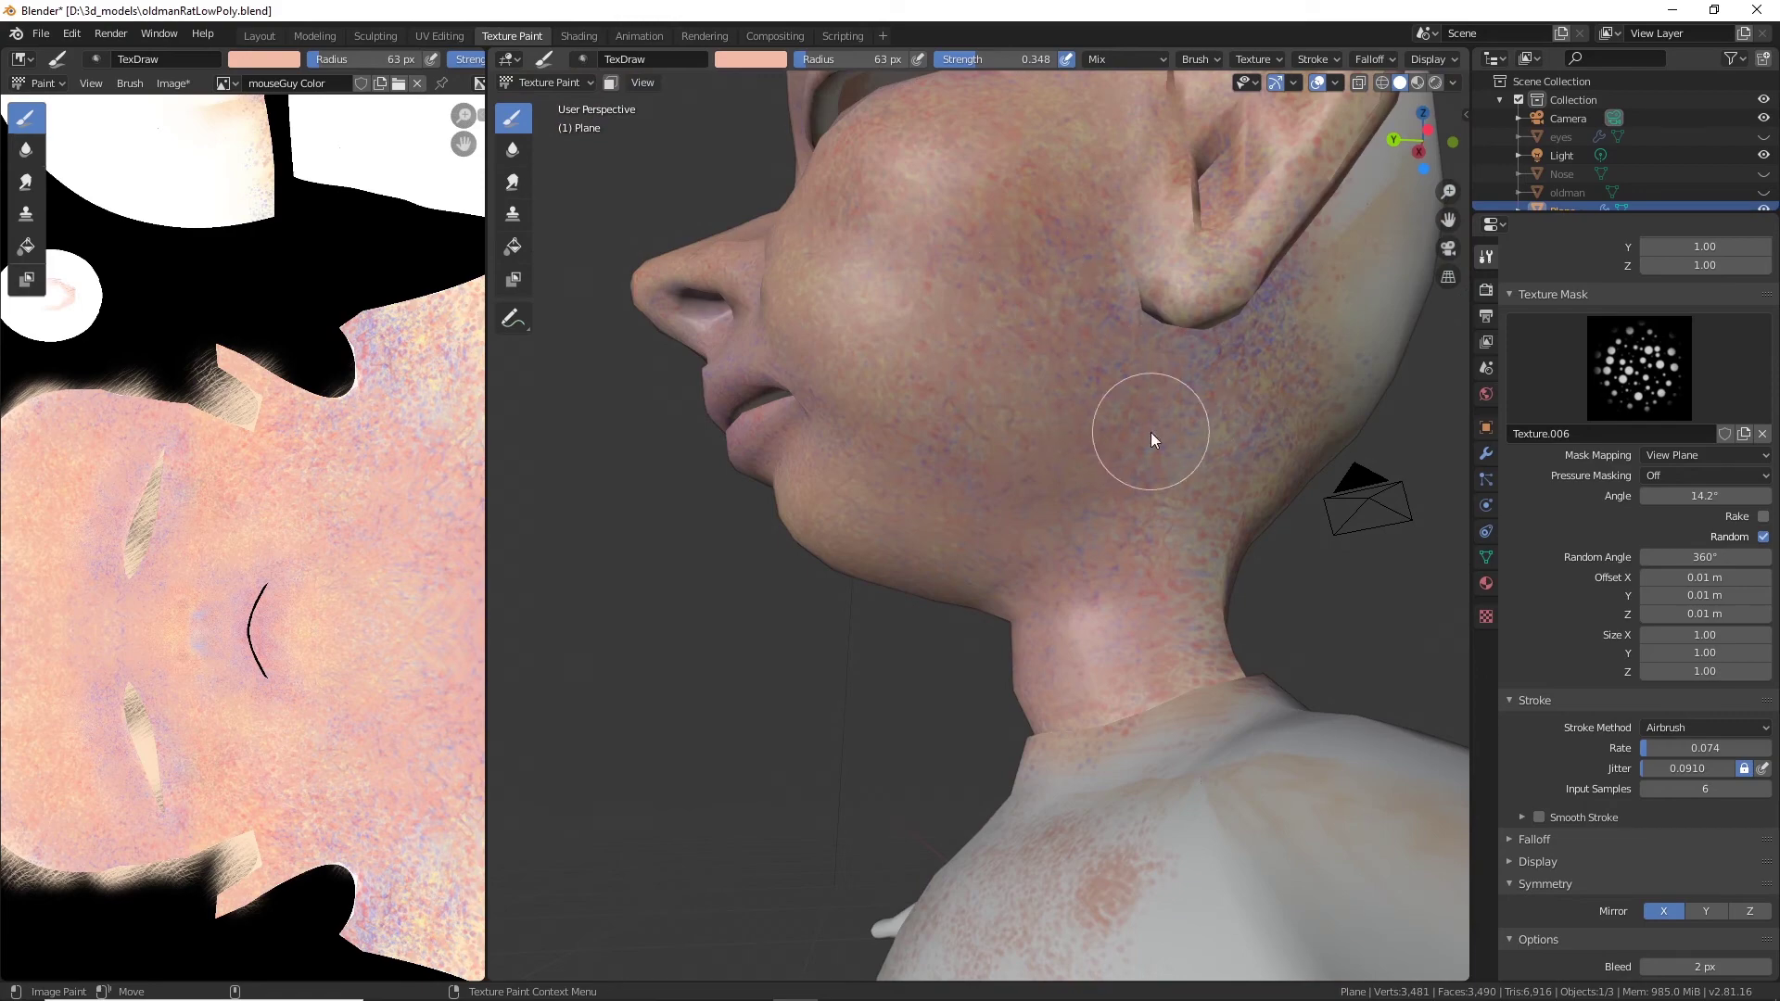
middle_drag(1222, 446, 859, 298)
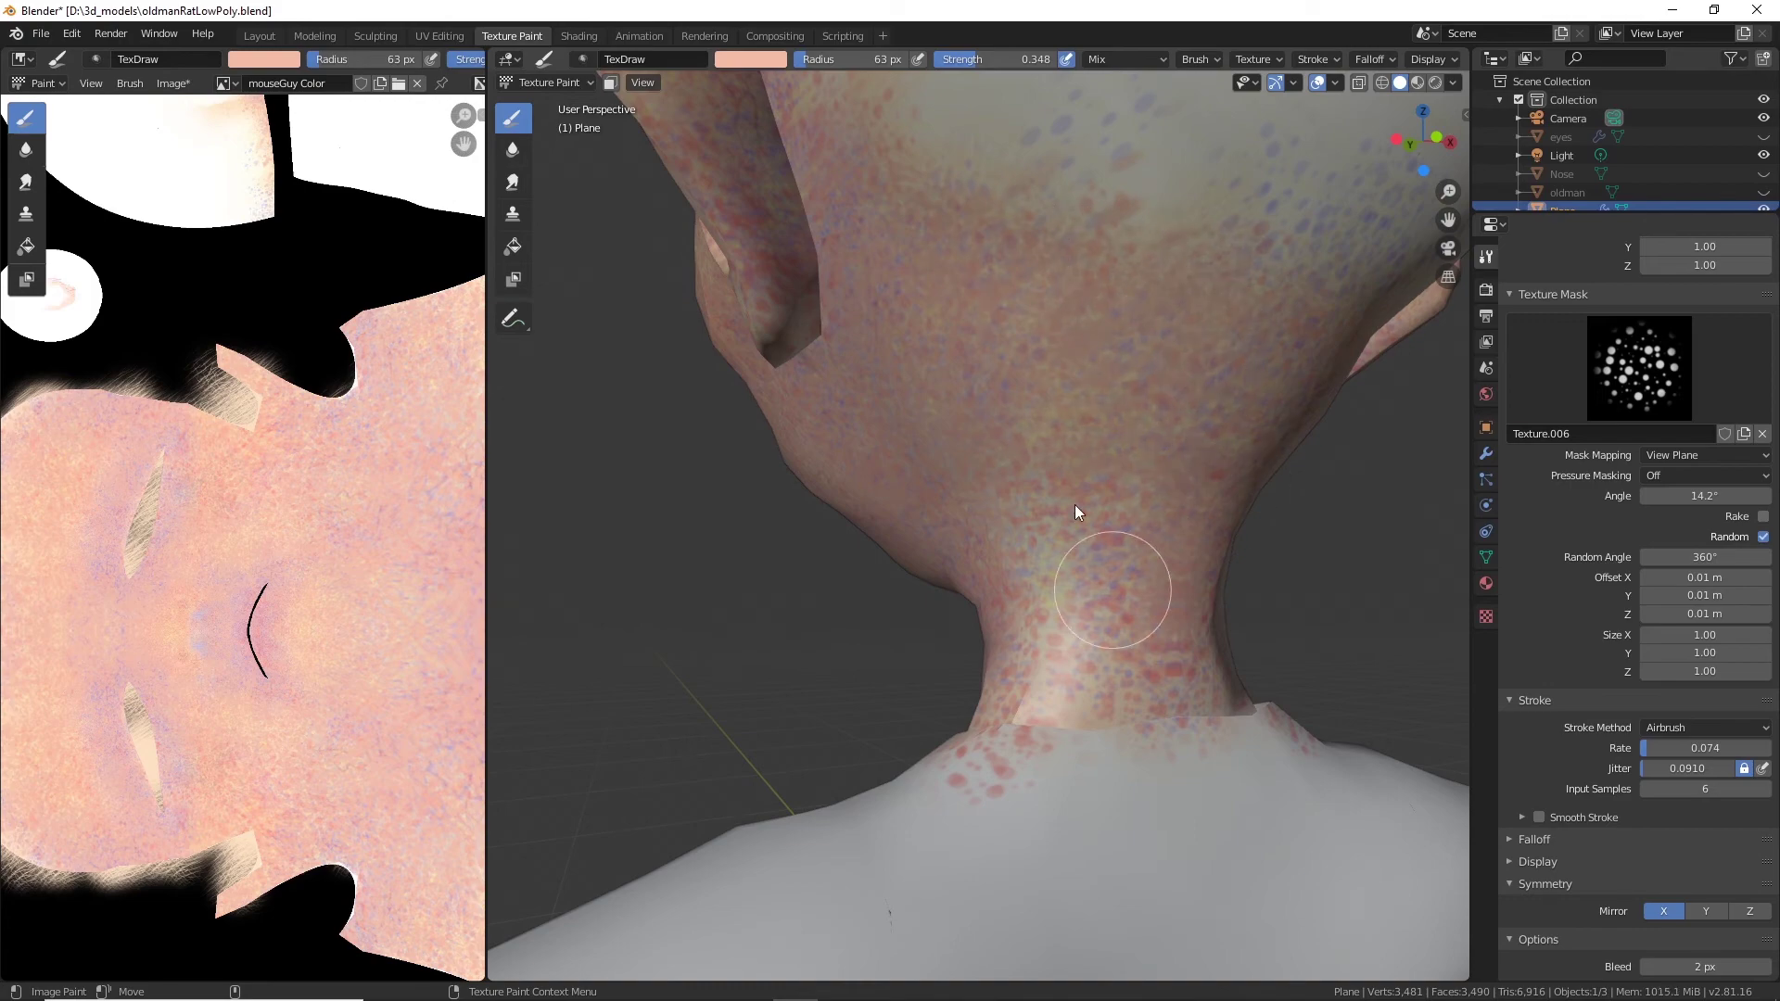
scroll(1132, 576, up, 3)
middle_drag(1182, 542, 1150, 609)
mouse_move(1198, 603)
mouse_down()
mouse_move(1276, 595)
mouse_move(1155, 519)
mouse_move(1146, 449)
mouse_move(1180, 603)
mouse_up()
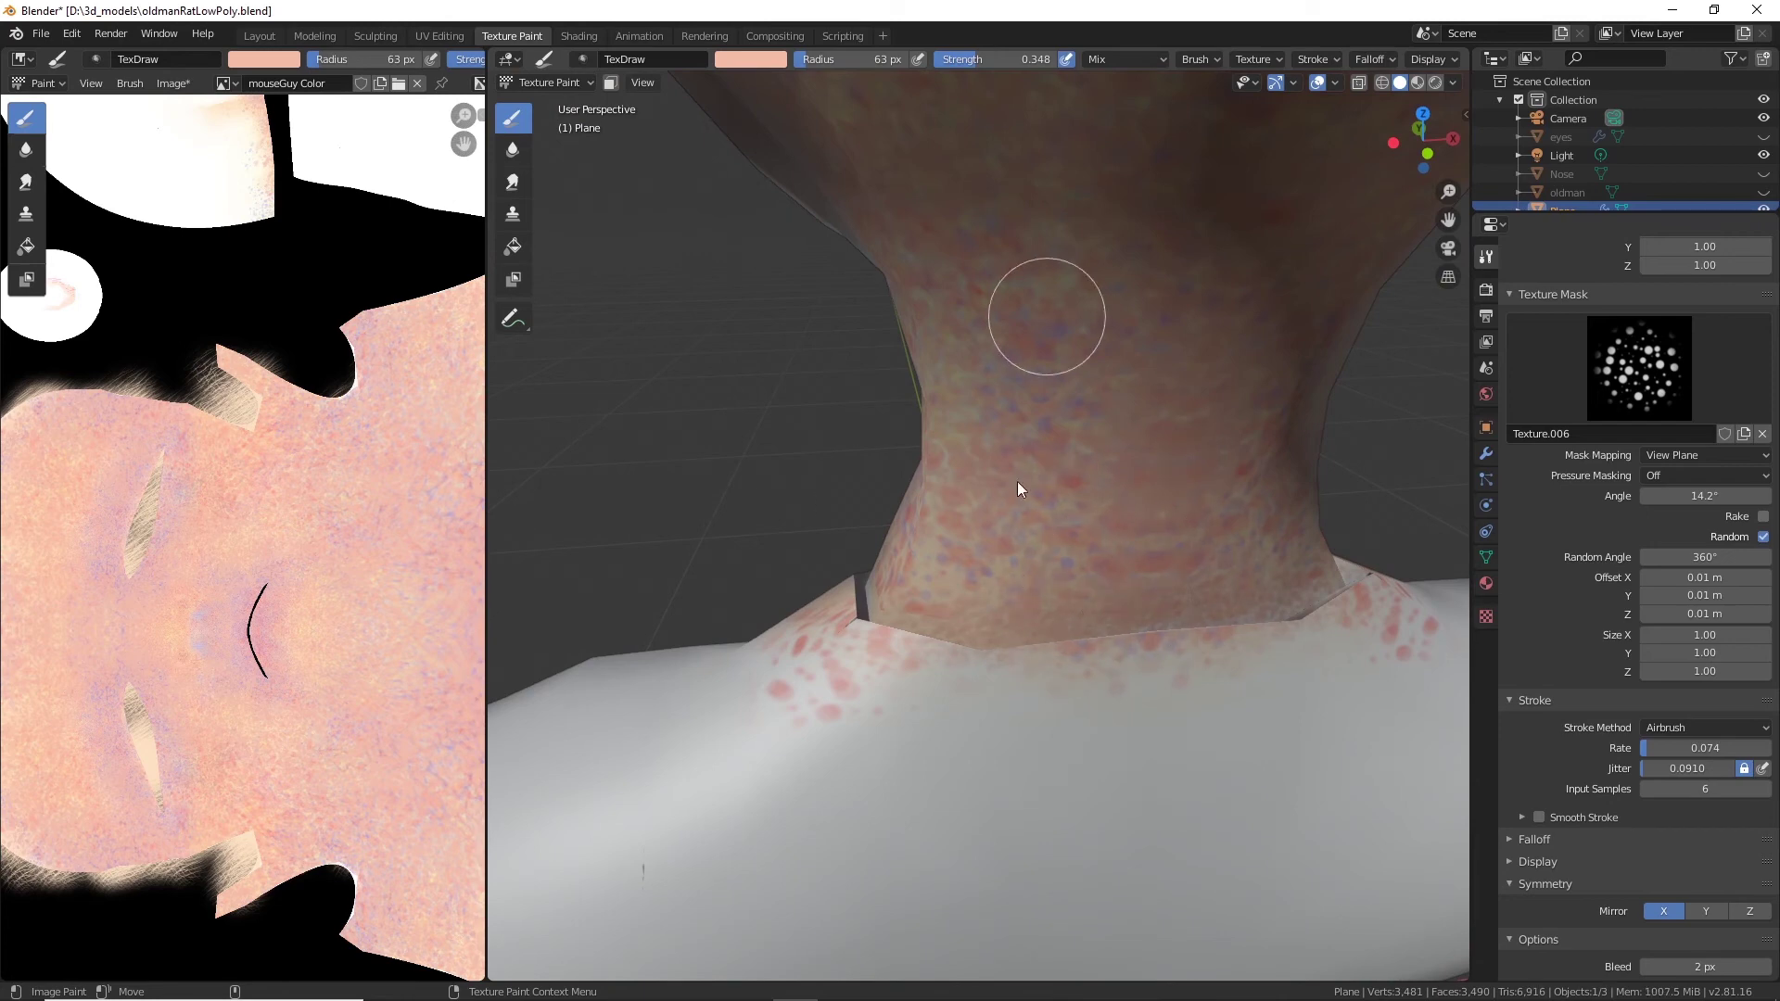
mouse_move(1055, 309)
middle_down()
mouse_move(948, 497)
mouse_move(1017, 544)
middle_up()
drag(1047, 575, 1098, 529)
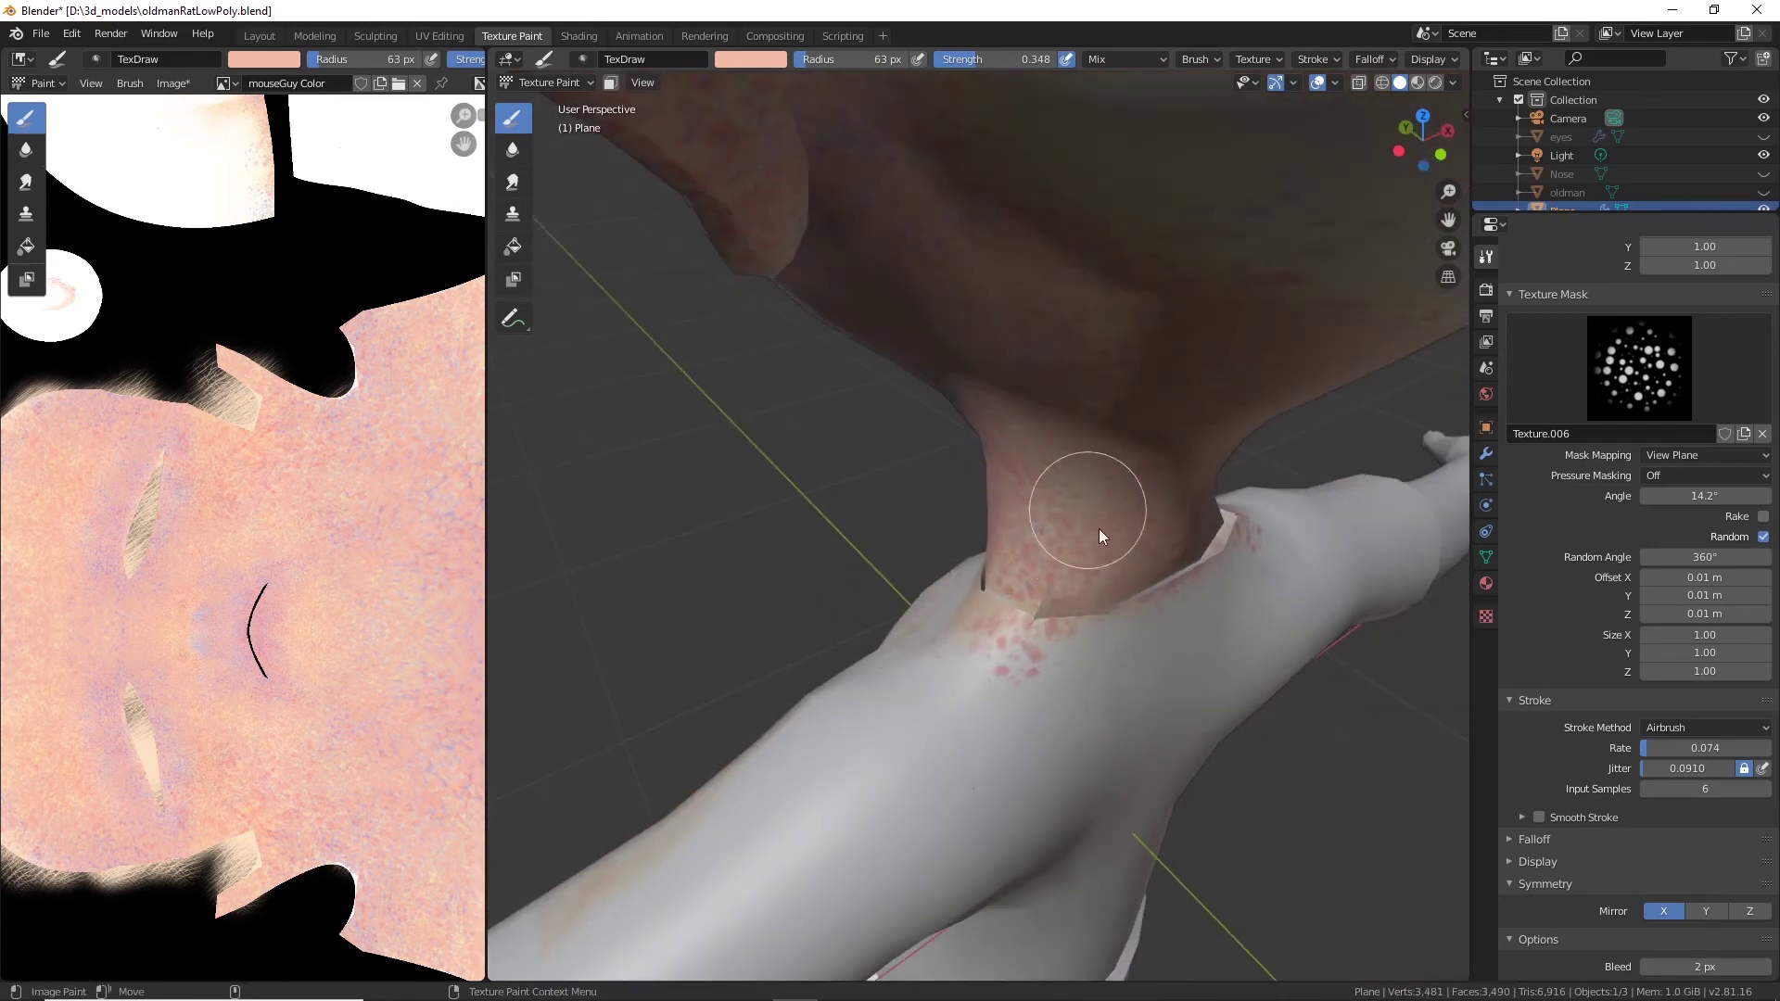
Paint the skin tone over the lower ear around the ear opening.
mouse_move(1099, 530)
middle_down()
mouse_move(1098, 559)
mouse_move(1177, 569)
mouse_move(1159, 564)
middle_up()
scroll(1155, 573, up, 4)
scroll(1233, 594, down, 3)
scroll(1020, 525, down, 5)
middle_drag(1199, 362, 857, 502)
scroll(898, 532, up, 5)
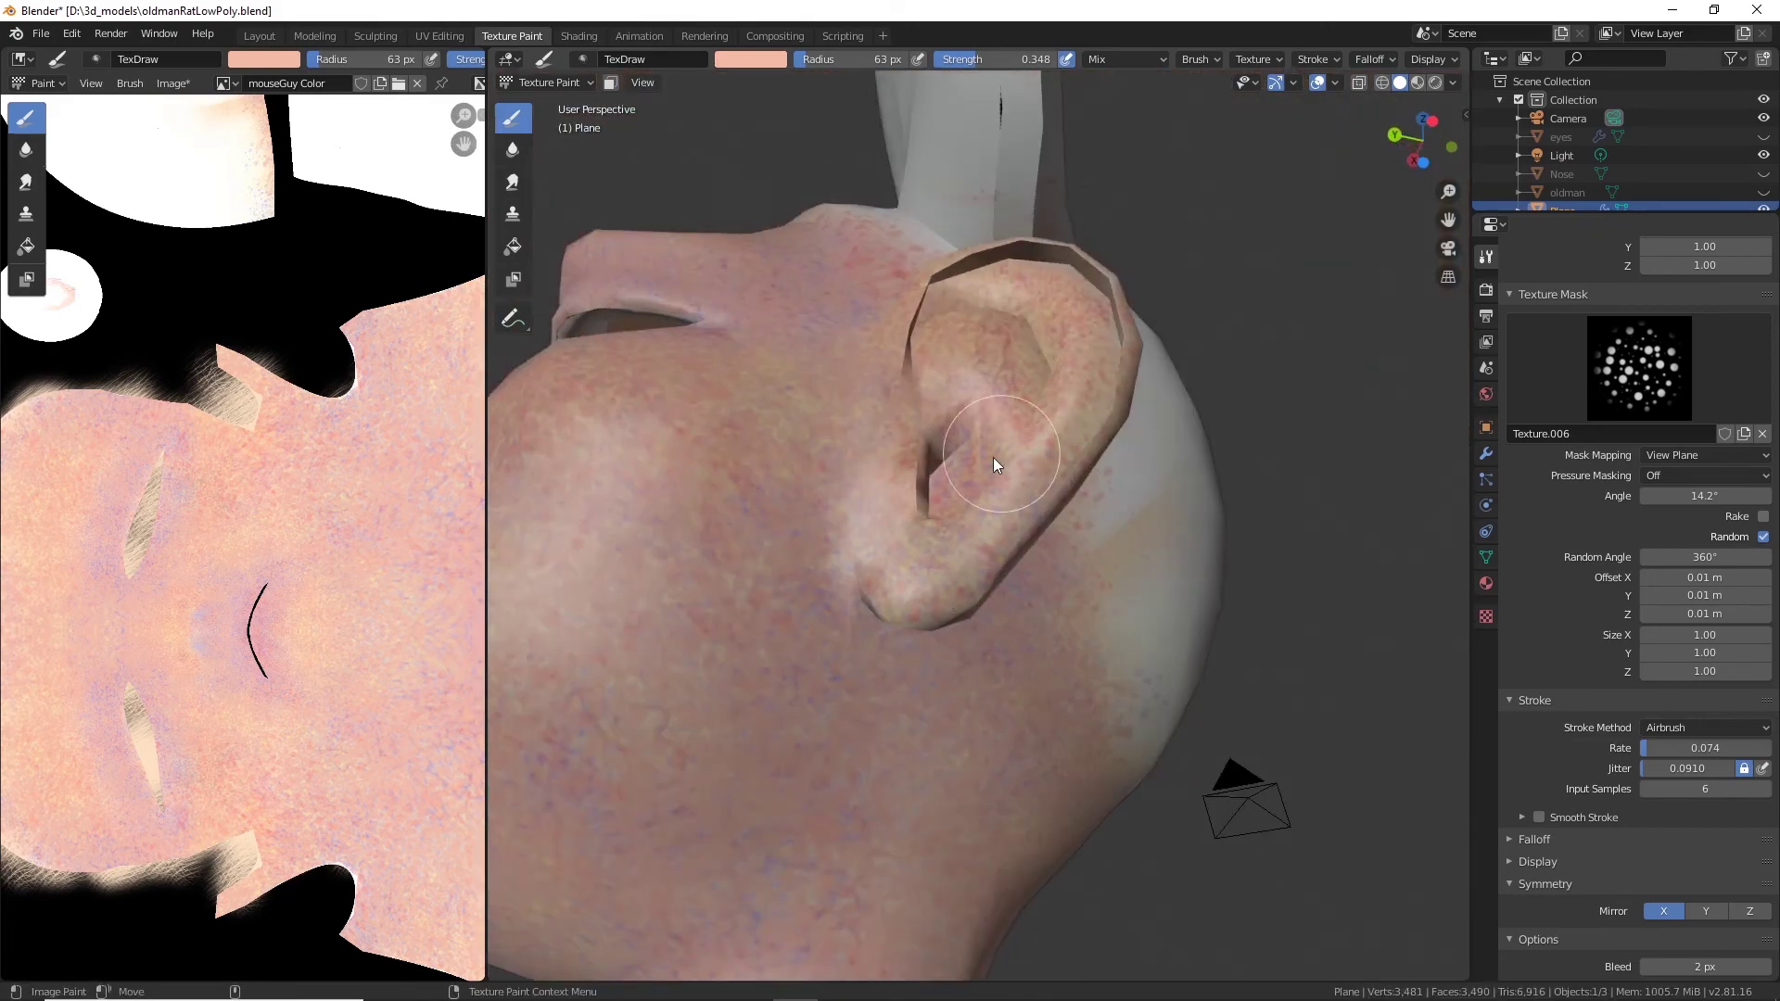
middle_drag(993, 458, 1015, 512)
scroll(1015, 512, up, 4)
middle_drag(936, 413, 862, 491)
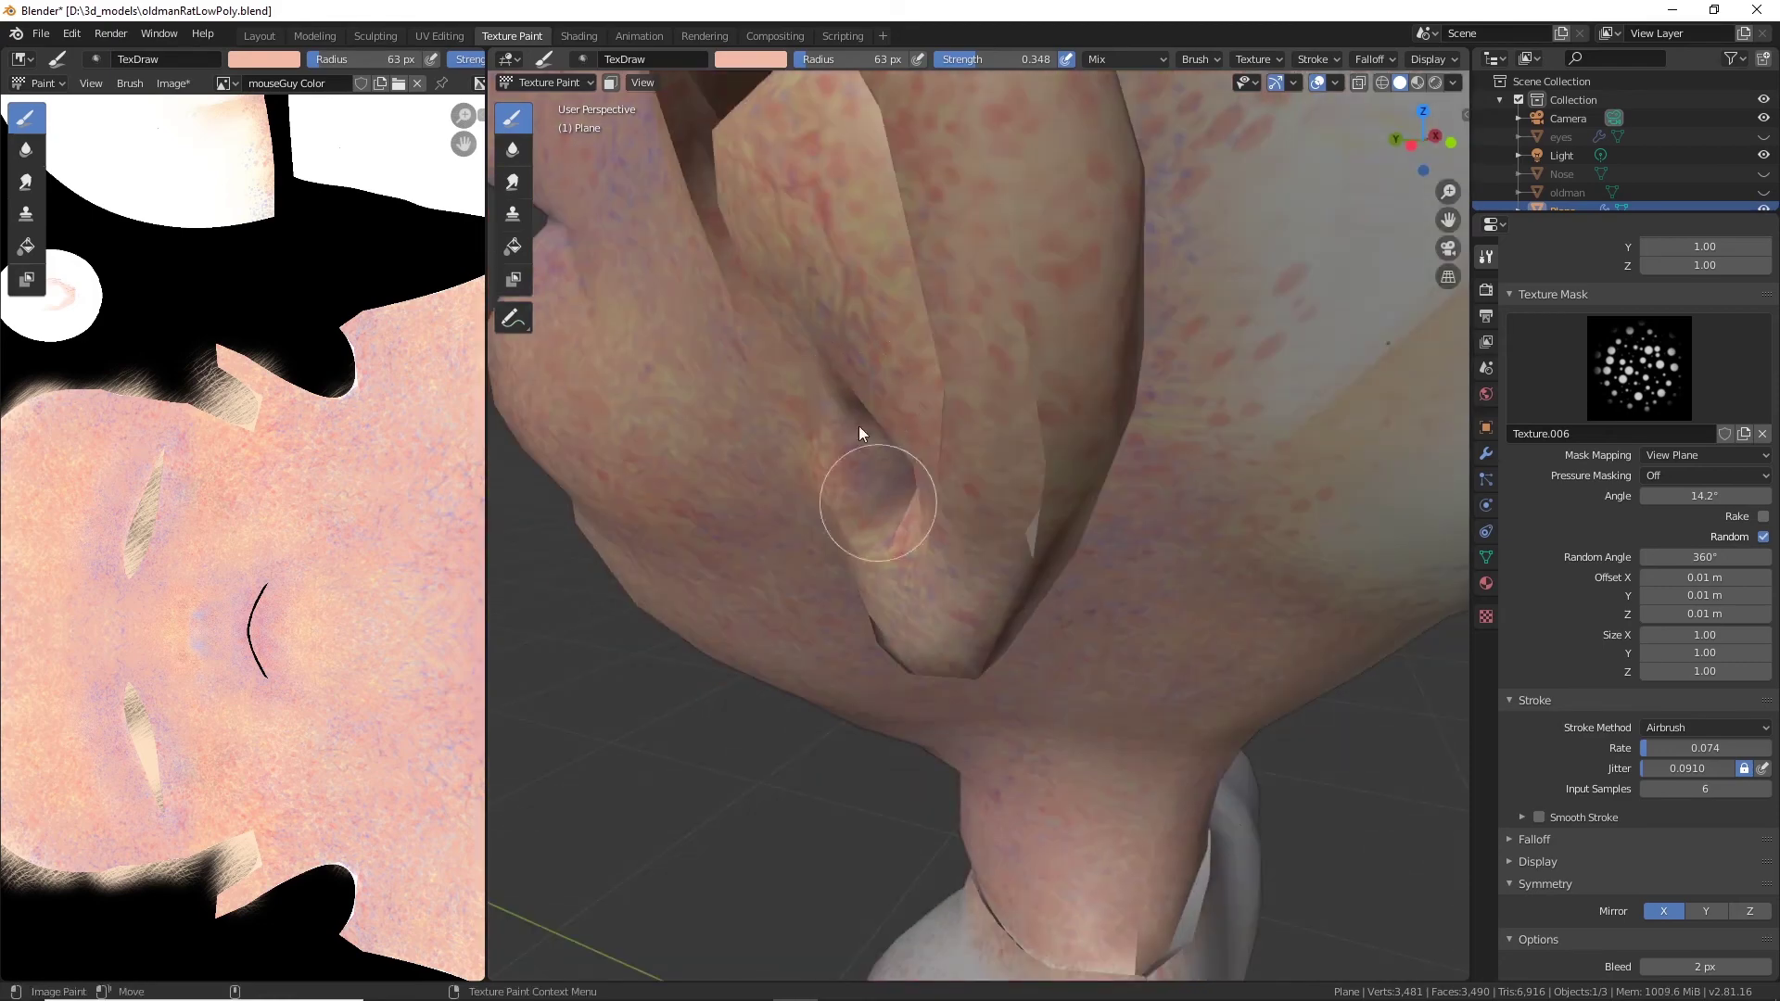
middle_drag(887, 388, 841, 445)
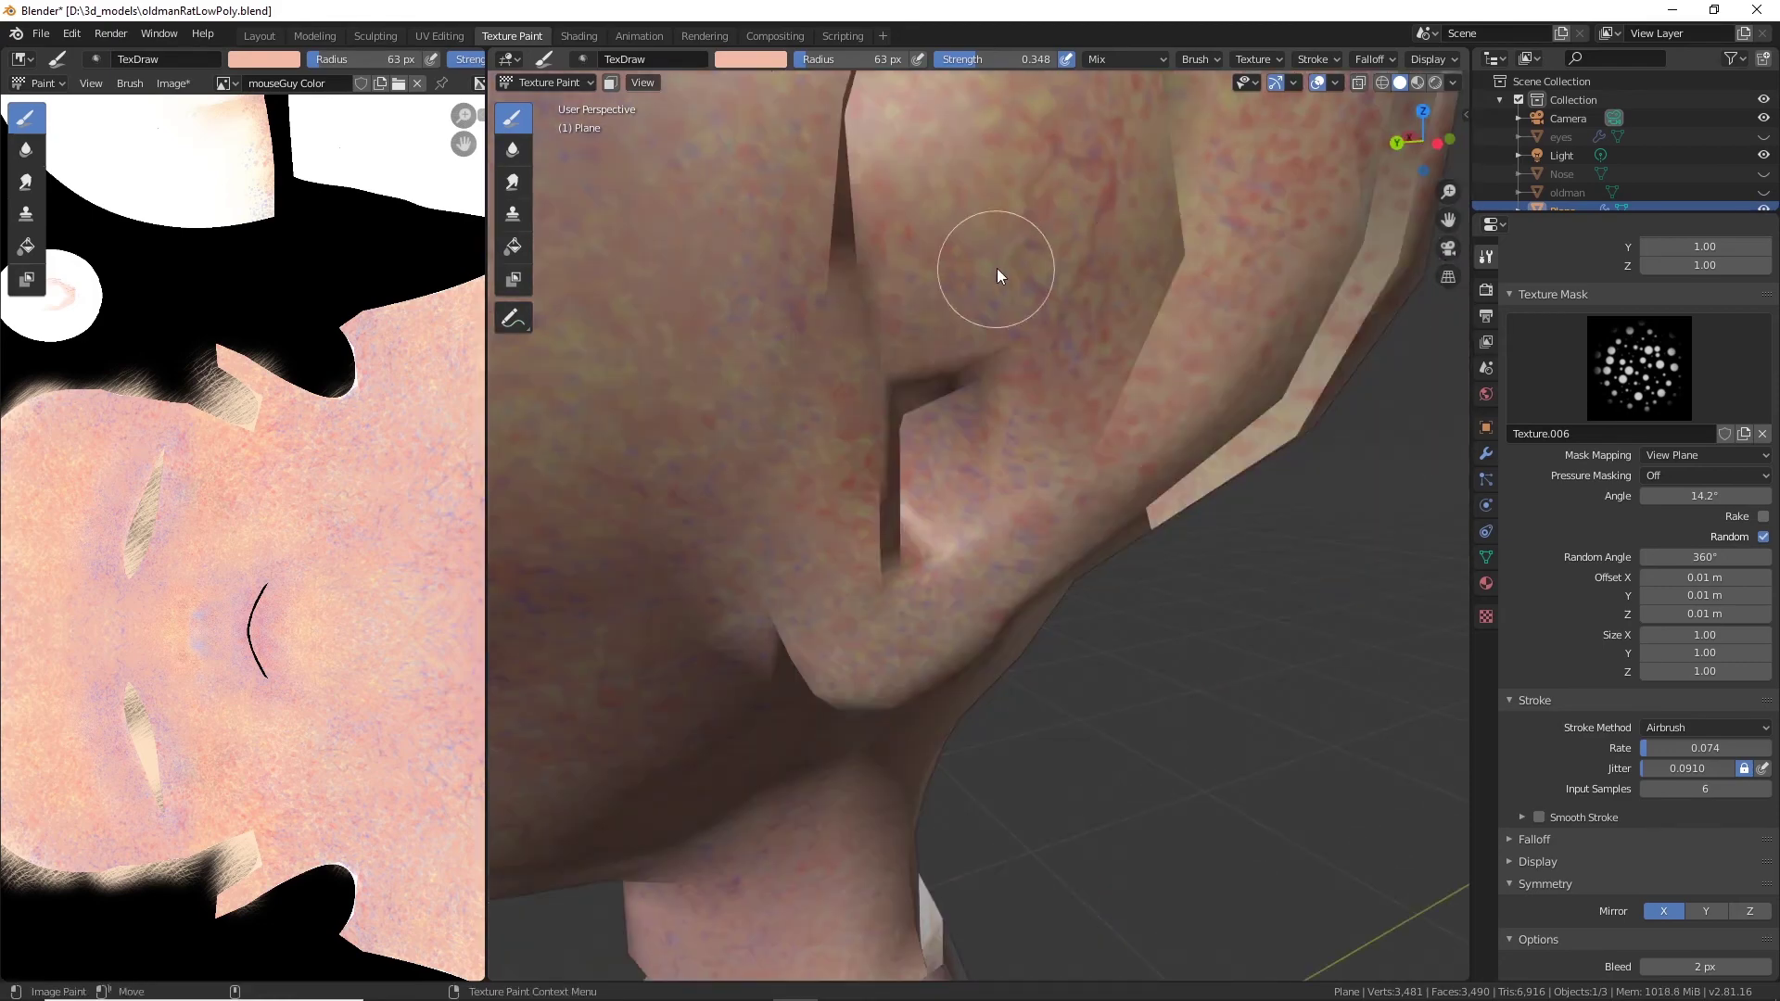
Blend the skin tone over the upper ear, covering its inner folds and outer rim.
scroll(1000, 271, down, 3)
middle_drag(1022, 520, 997, 483)
scroll(997, 482, up, 3)
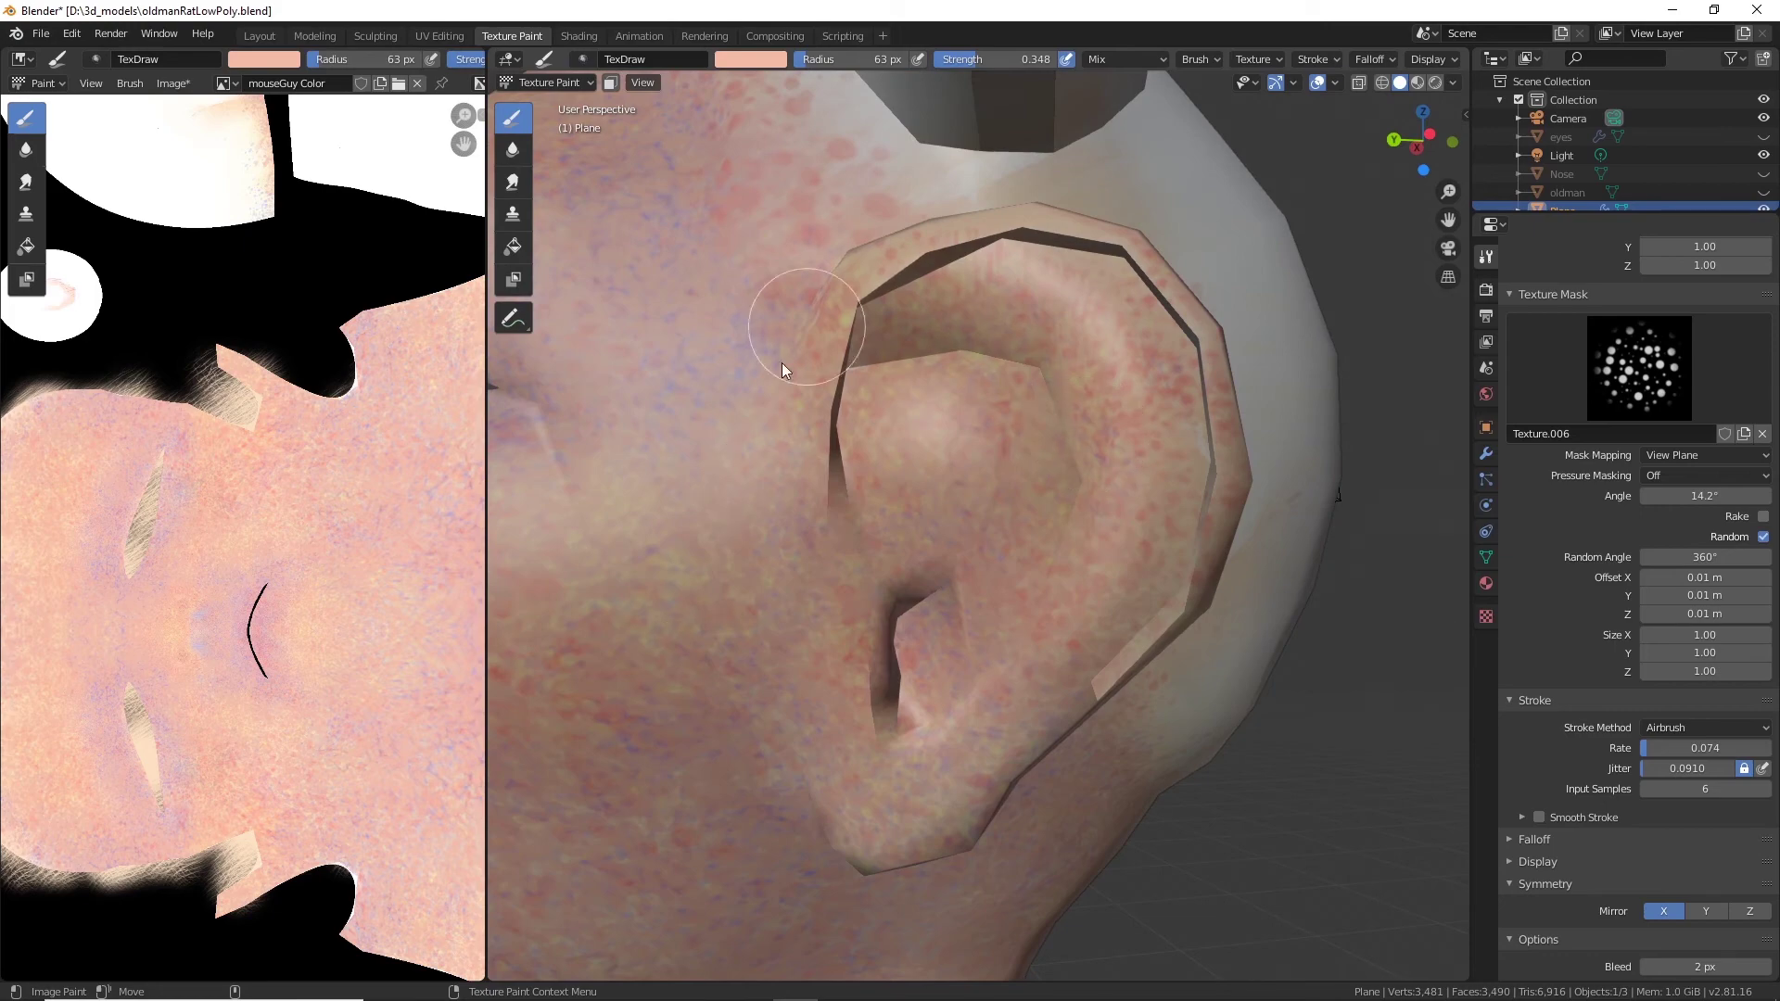
middle_drag(797, 343, 936, 288)
middle_drag(1138, 517, 1178, 532)
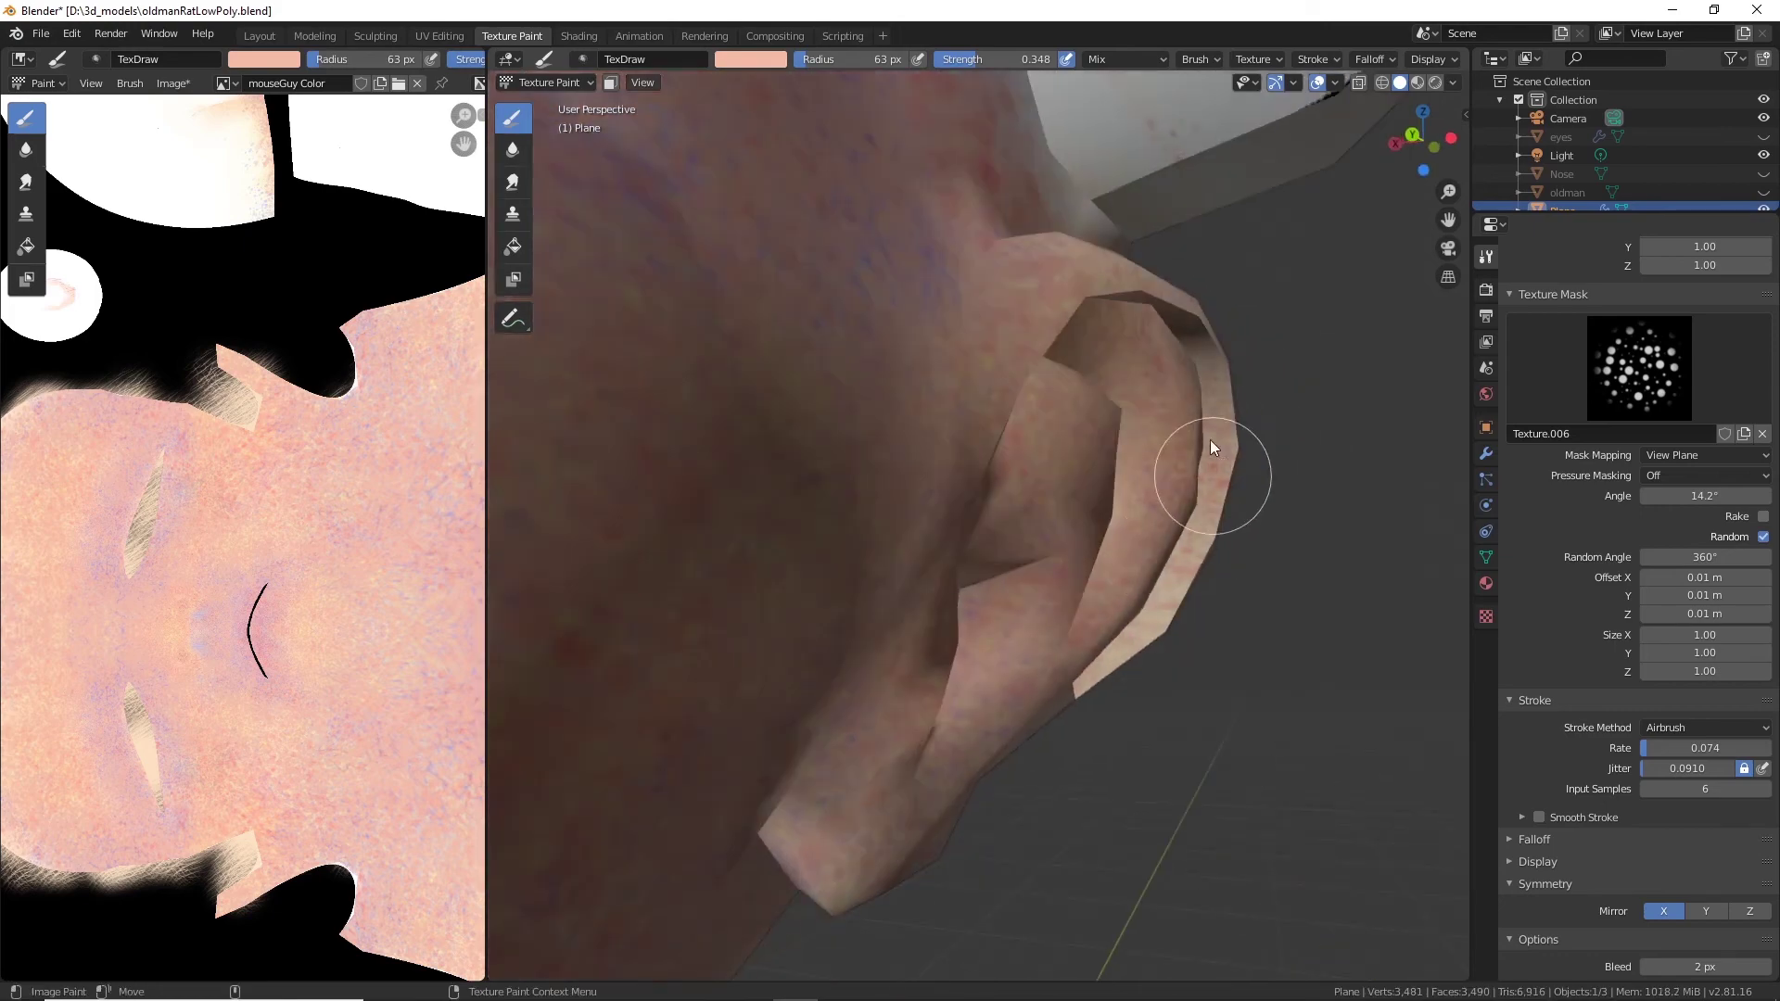
middle_drag(1210, 459, 1089, 514)
scroll(1090, 515, up, 3)
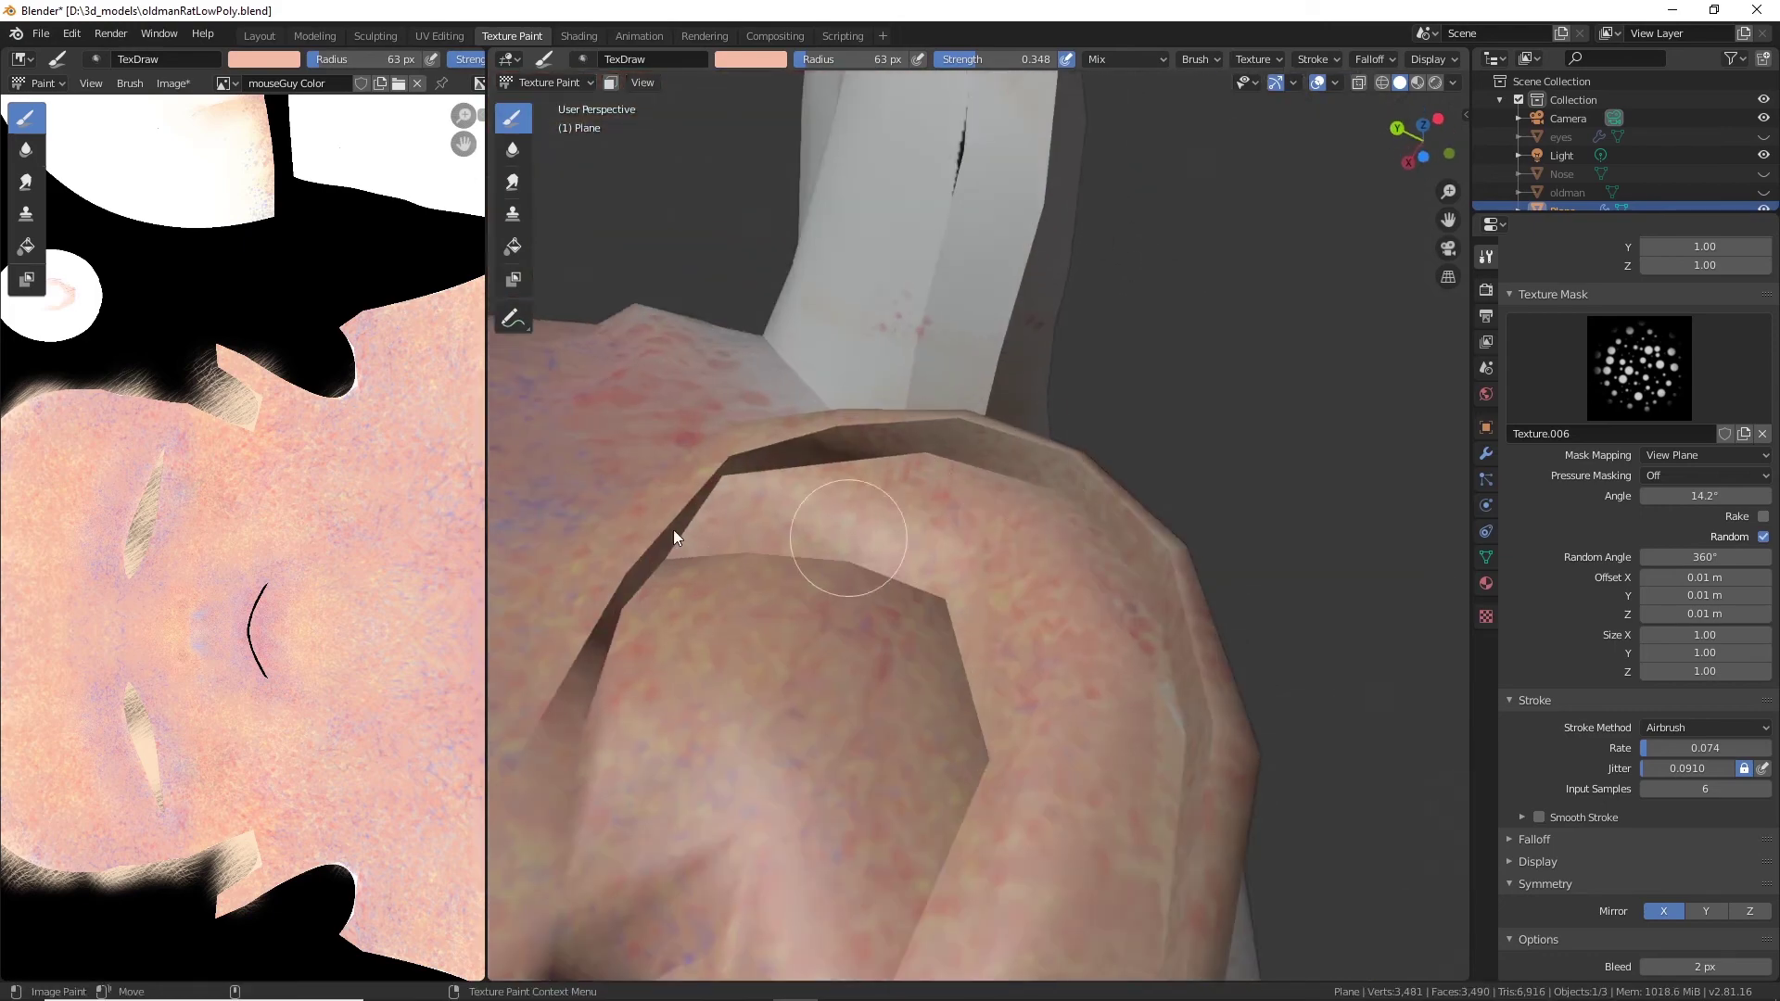
Even out the red spots along the ear's outer fold and earlobe with the skin tone.
scroll(1072, 888, down, 3)
middle_drag(1185, 696, 1029, 816)
mouse_move(942, 525)
middle_down()
mouse_move(972, 609)
mouse_move(1250, 743)
middle_up()
middle_drag(1149, 776, 1012, 746)
middle_drag(894, 733, 937, 618)
mouse_move(970, 492)
mouse_down()
mouse_move(954, 553)
mouse_move(946, 464)
mouse_up()
middle_drag(850, 643, 884, 532)
drag(866, 561, 872, 535)
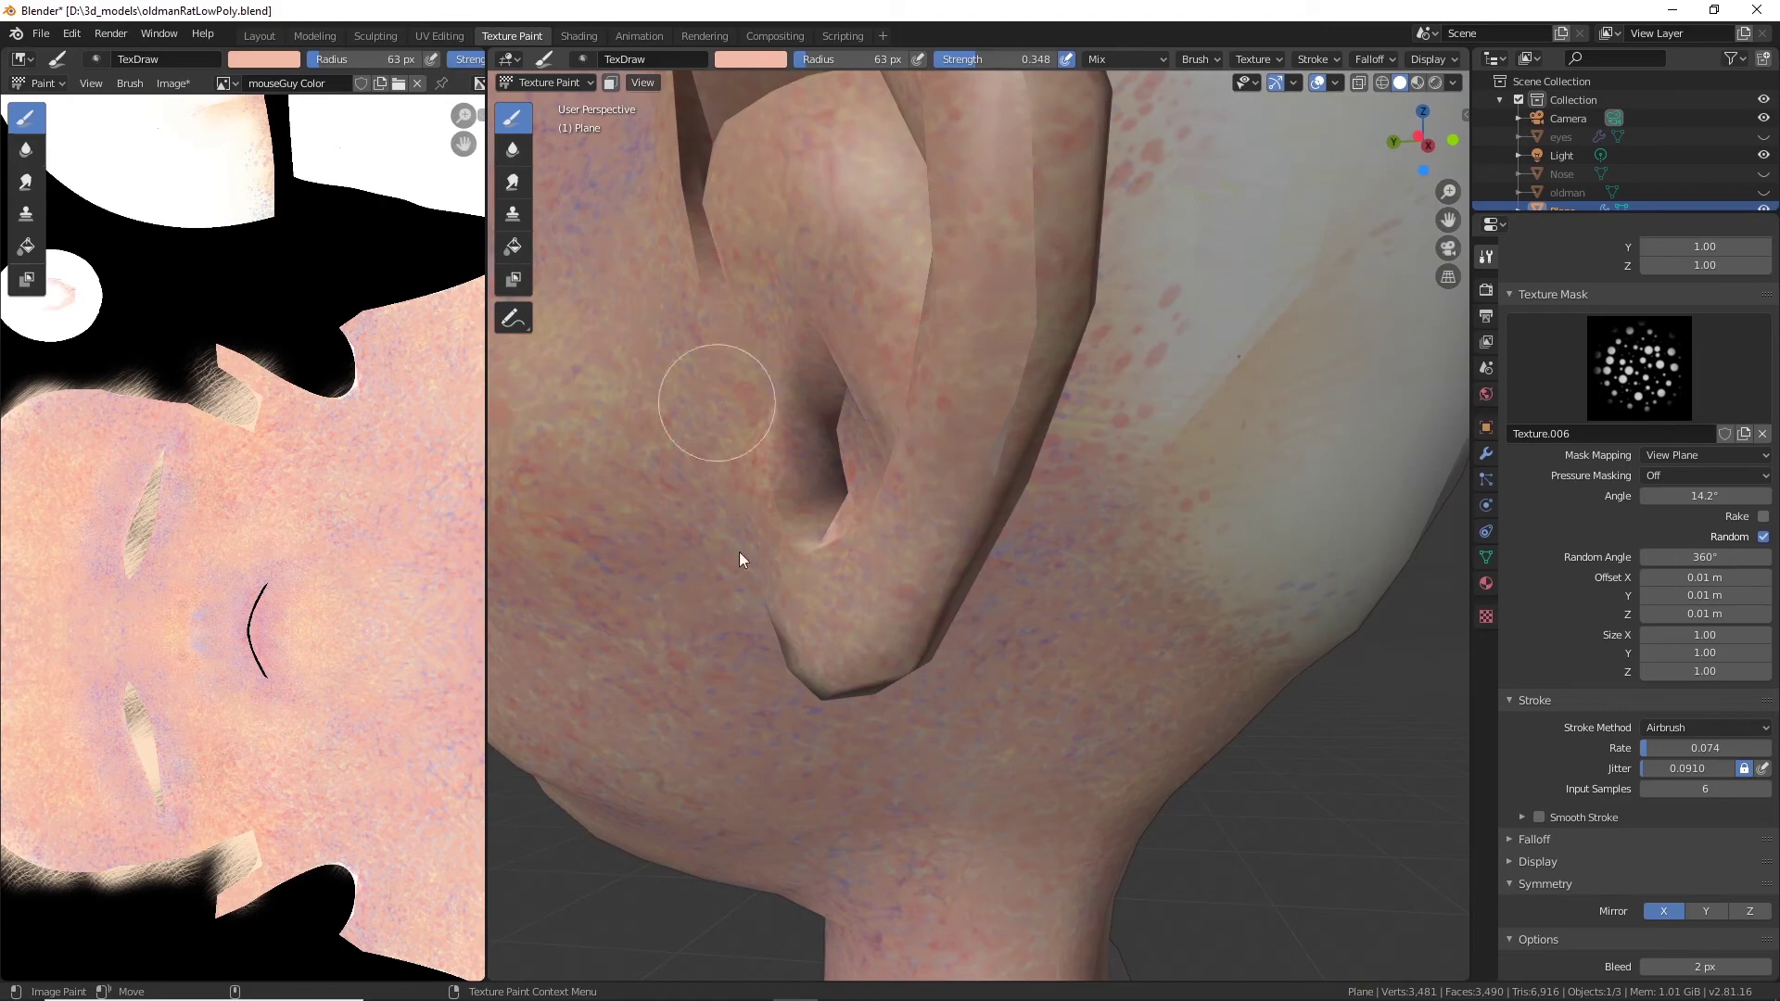
Paint the skin tone over the back surface of the ear.
mouse_move(738, 552)
middle_down()
mouse_move(847, 623)
mouse_move(846, 515)
middle_up()
mouse_move(846, 516)
mouse_down()
mouse_move(971, 599)
mouse_move(889, 480)
mouse_move(886, 436)
mouse_move(933, 447)
mouse_move(829, 423)
mouse_up()
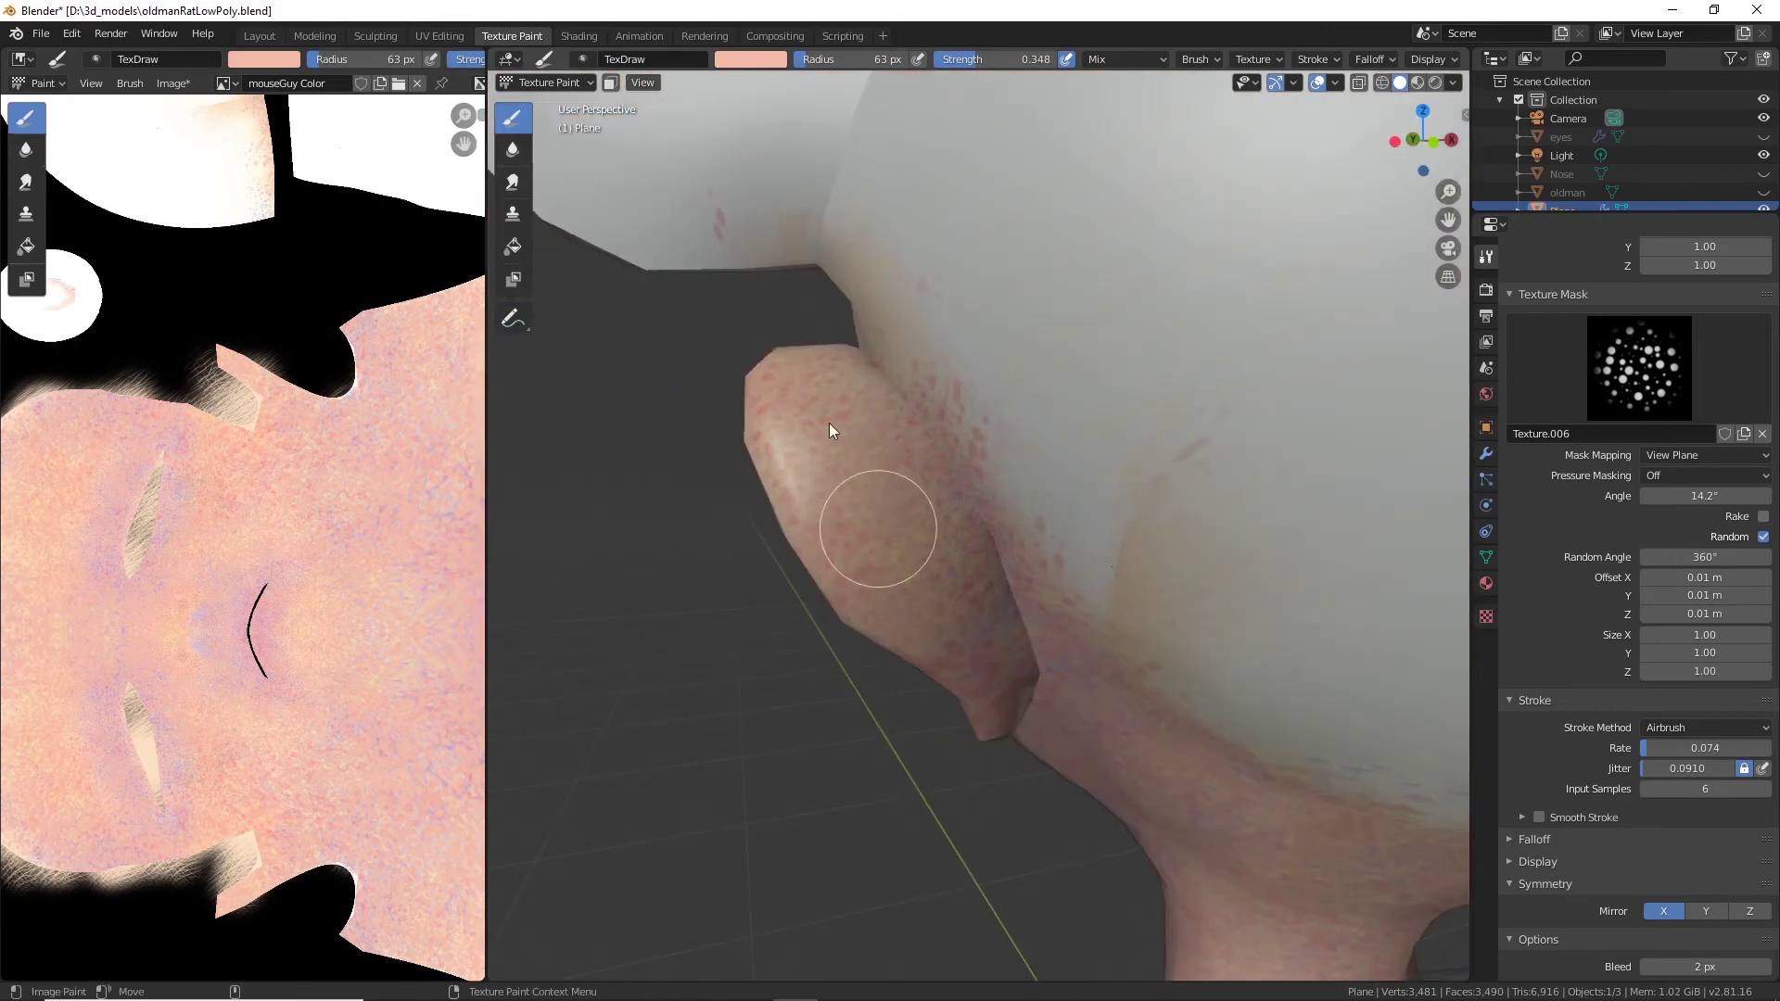
middle_drag(974, 529, 903, 449)
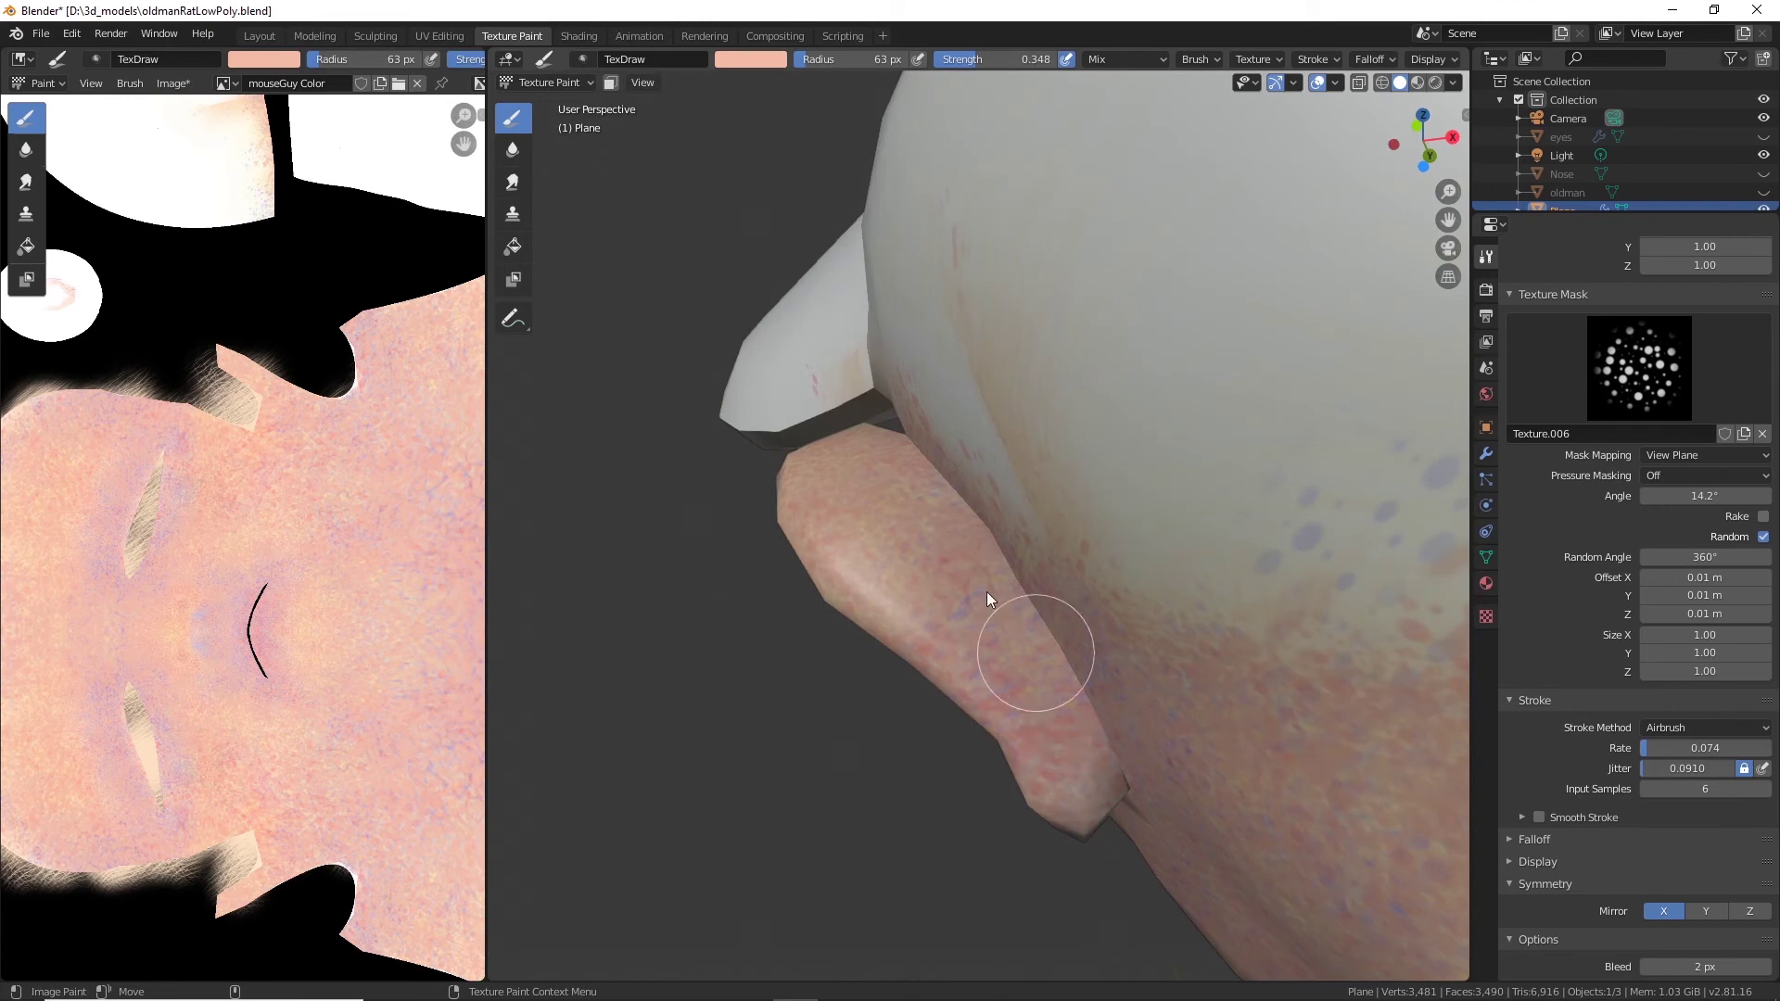
middle_drag(1071, 607, 1059, 604)
mouse_move(1059, 607)
mouse_down()
mouse_move(1205, 719)
mouse_move(1311, 631)
mouse_move(1333, 801)
mouse_move(1098, 814)
mouse_move(1044, 492)
mouse_move(1228, 637)
mouse_move(1043, 523)
mouse_move(1143, 604)
mouse_move(1188, 816)
mouse_up()
Soften the blue and red spots on the back of the head behind the ear.
scroll(1226, 686, down, 3)
middle_drag(1274, 644, 1157, 744)
mouse_move(1359, 569)
mouse_down()
mouse_move(1410, 693)
mouse_move(1271, 505)
mouse_move(1415, 427)
mouse_move(1278, 464)
mouse_up()
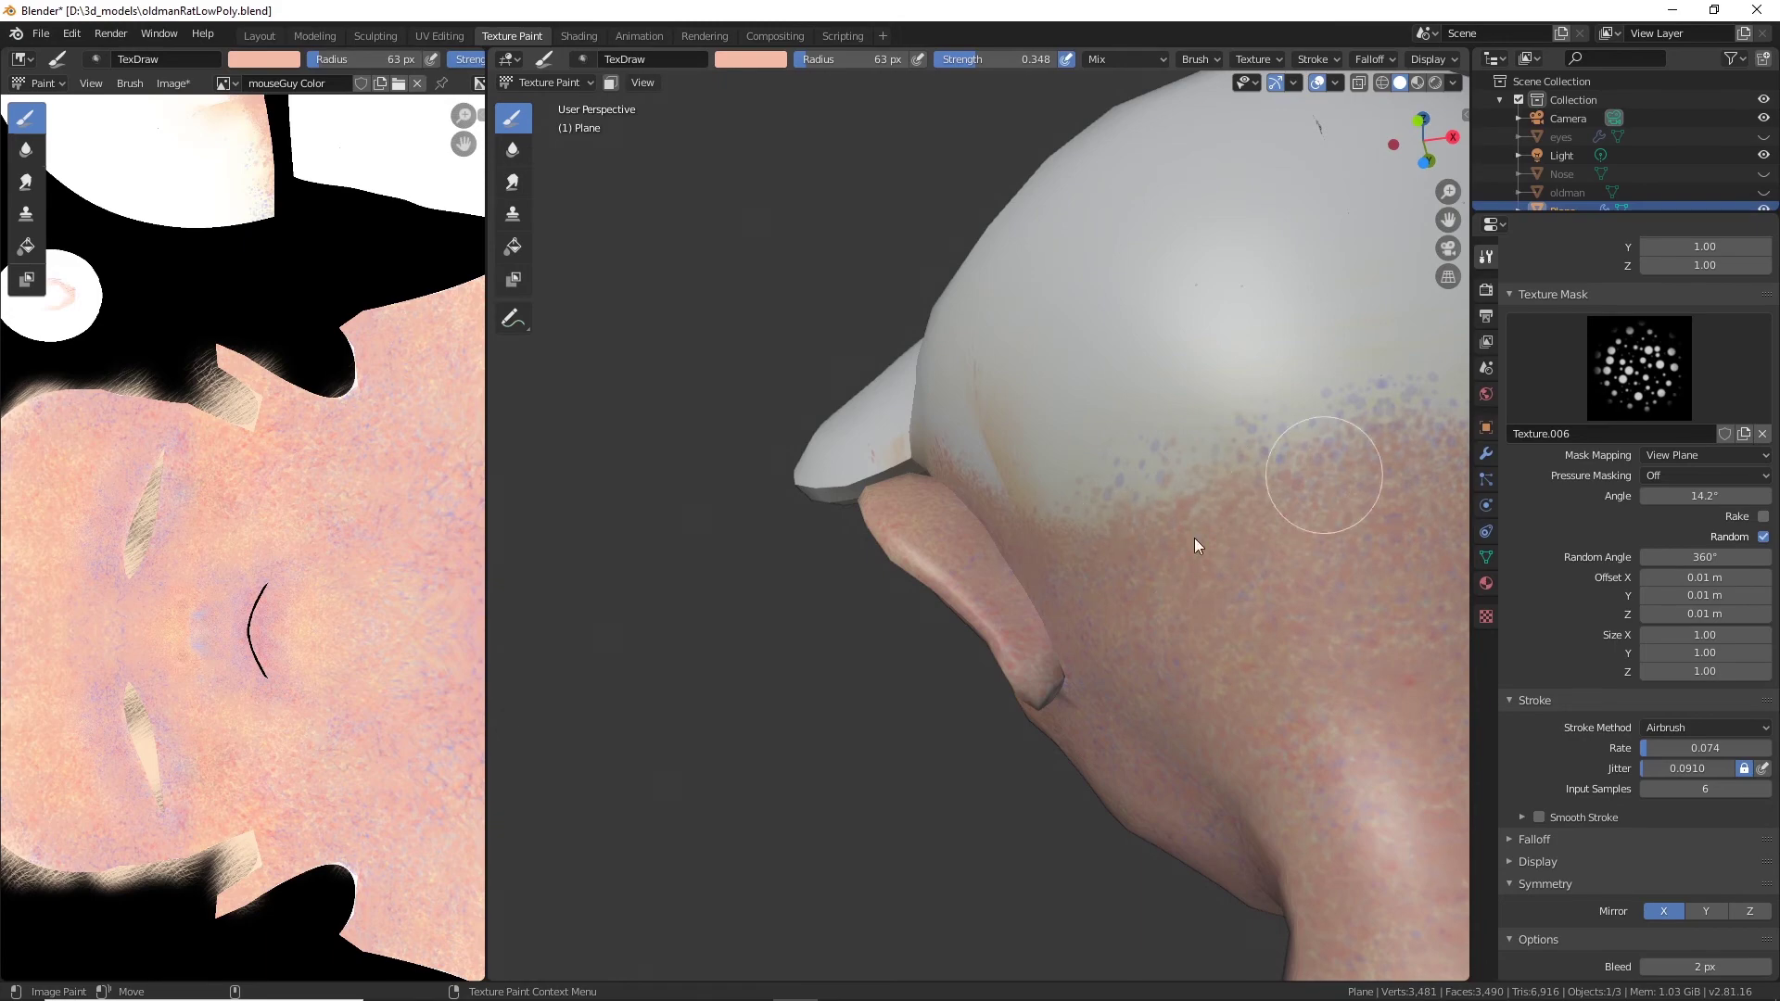
Examine the painted skin under the jaw and around the ear, eye, cheek and forehead.
mouse_move(1194, 538)
middle_down()
mouse_move(845, 590)
mouse_move(770, 486)
middle_up()
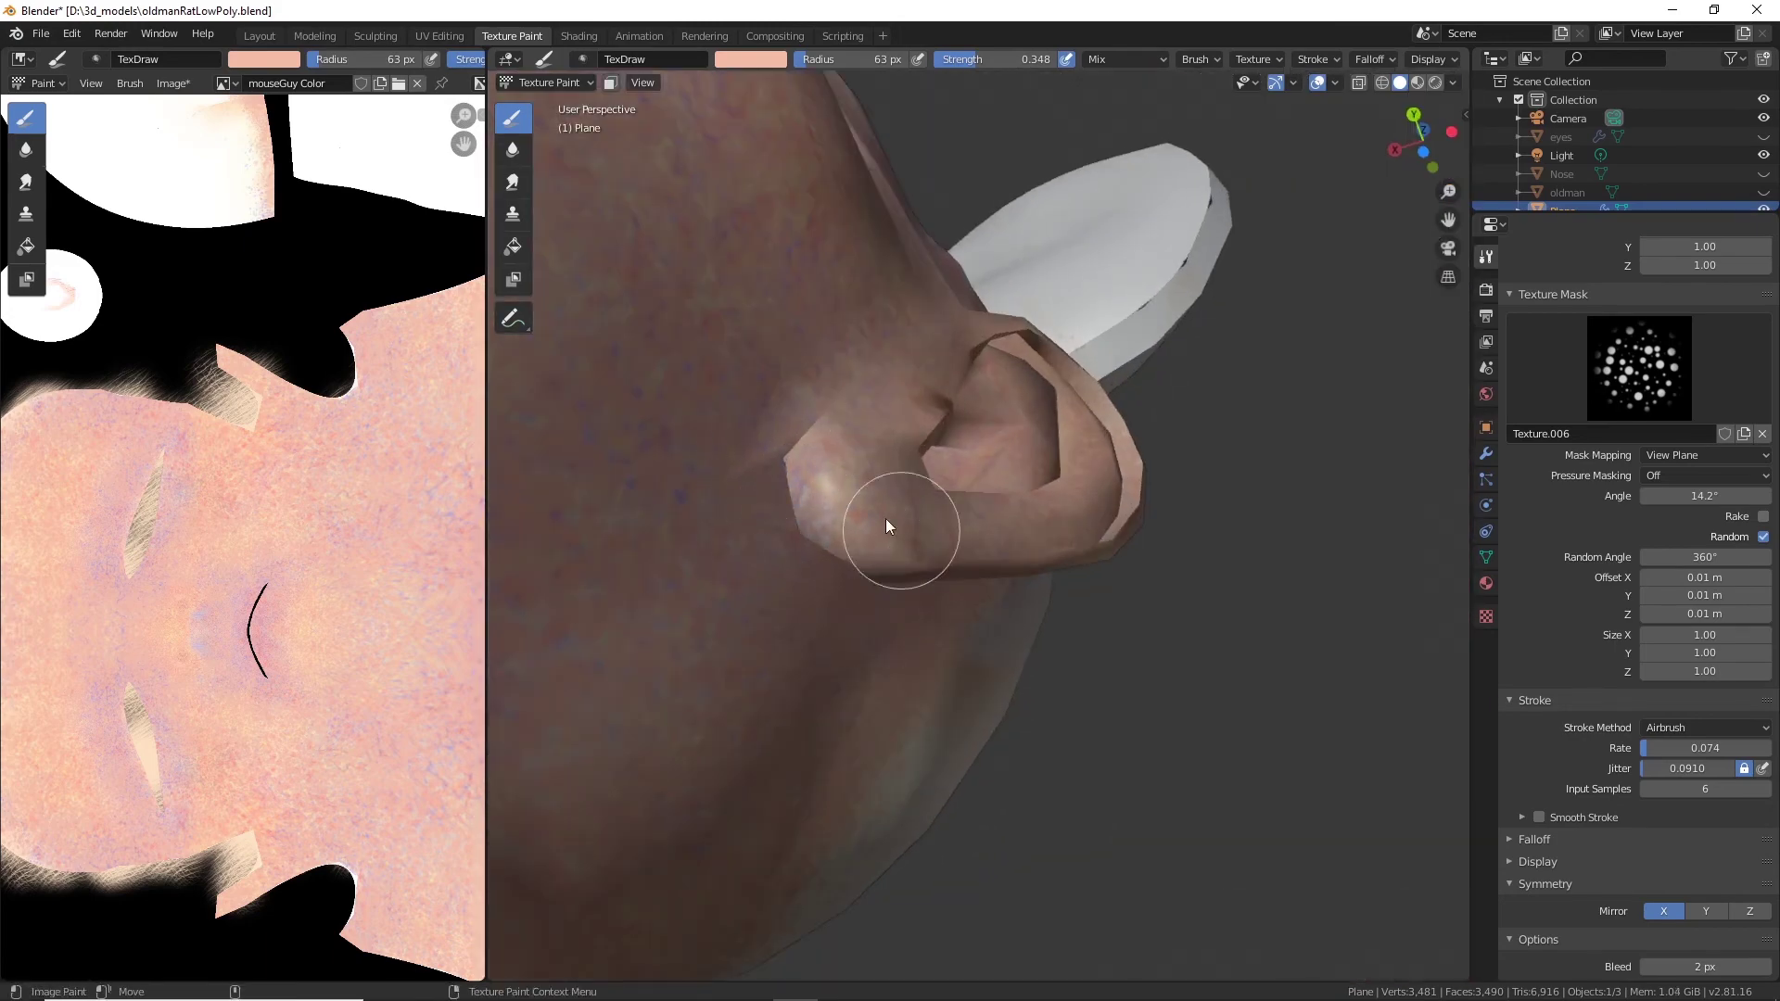
middle_drag(887, 519, 703, 435)
mouse_move(805, 545)
middle_down()
mouse_move(736, 699)
mouse_move(1356, 320)
middle_up()
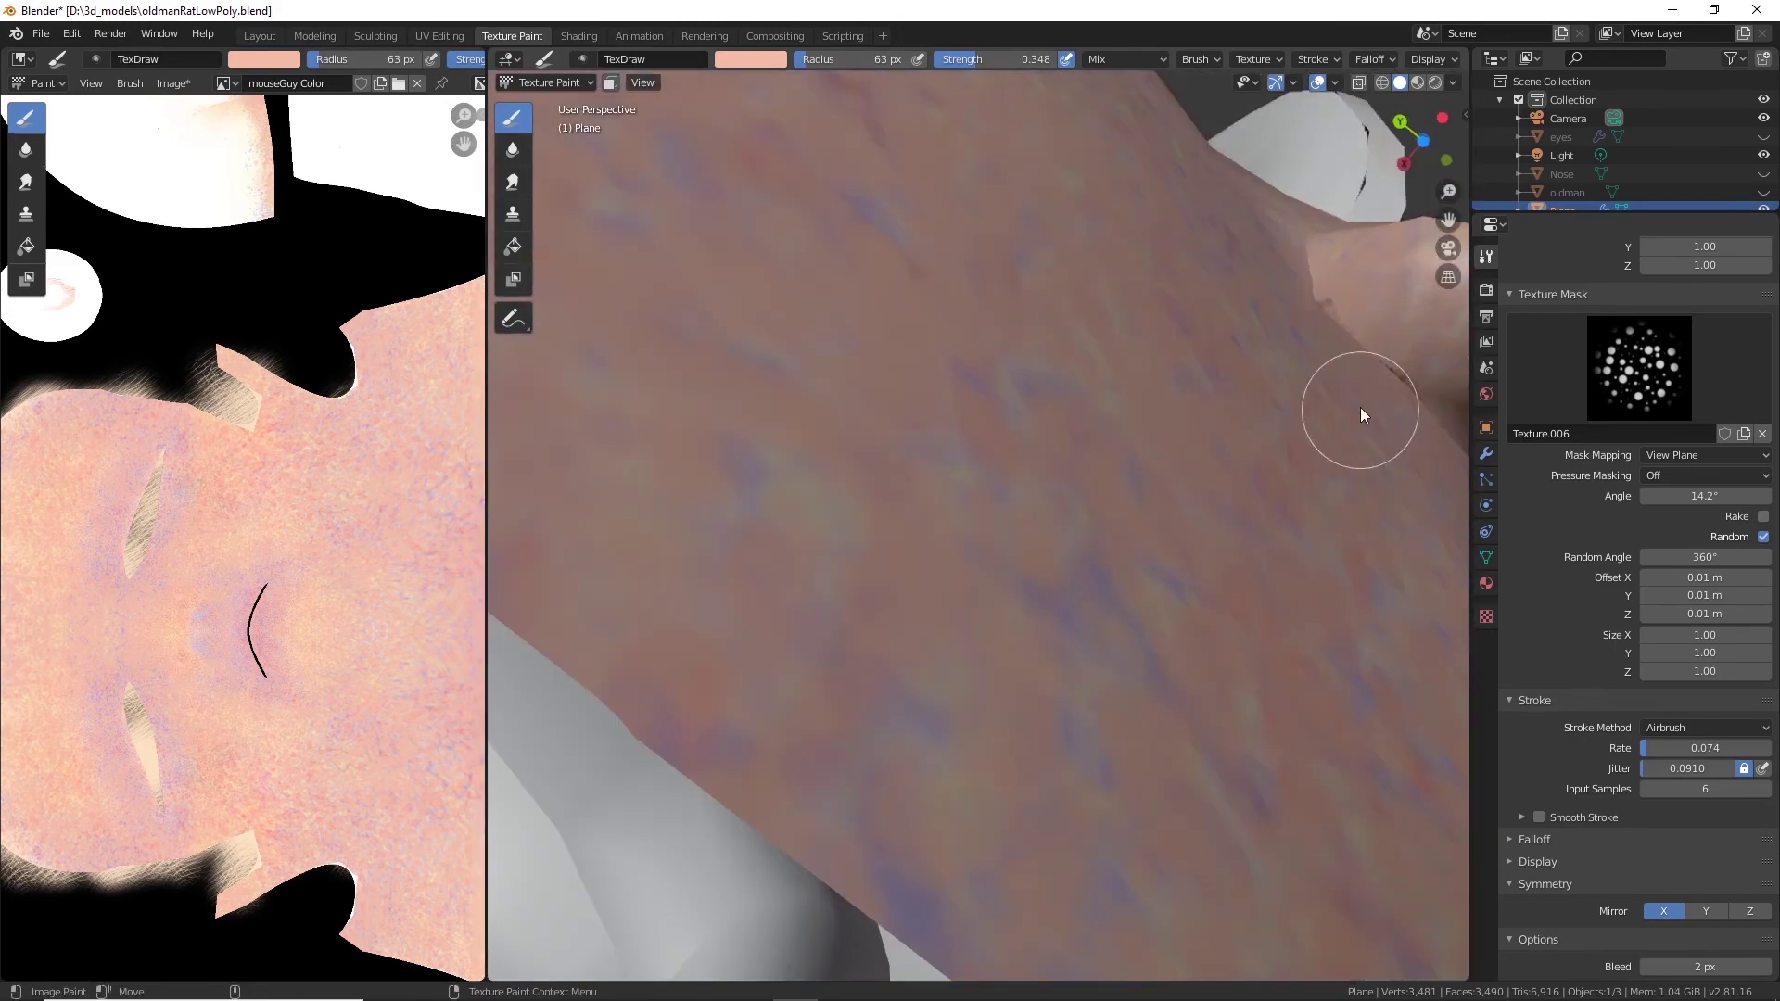
mouse_move(1359, 412)
middle_down()
mouse_move(873, 556)
mouse_move(790, 603)
middle_up()
middle_drag(981, 514, 1039, 553)
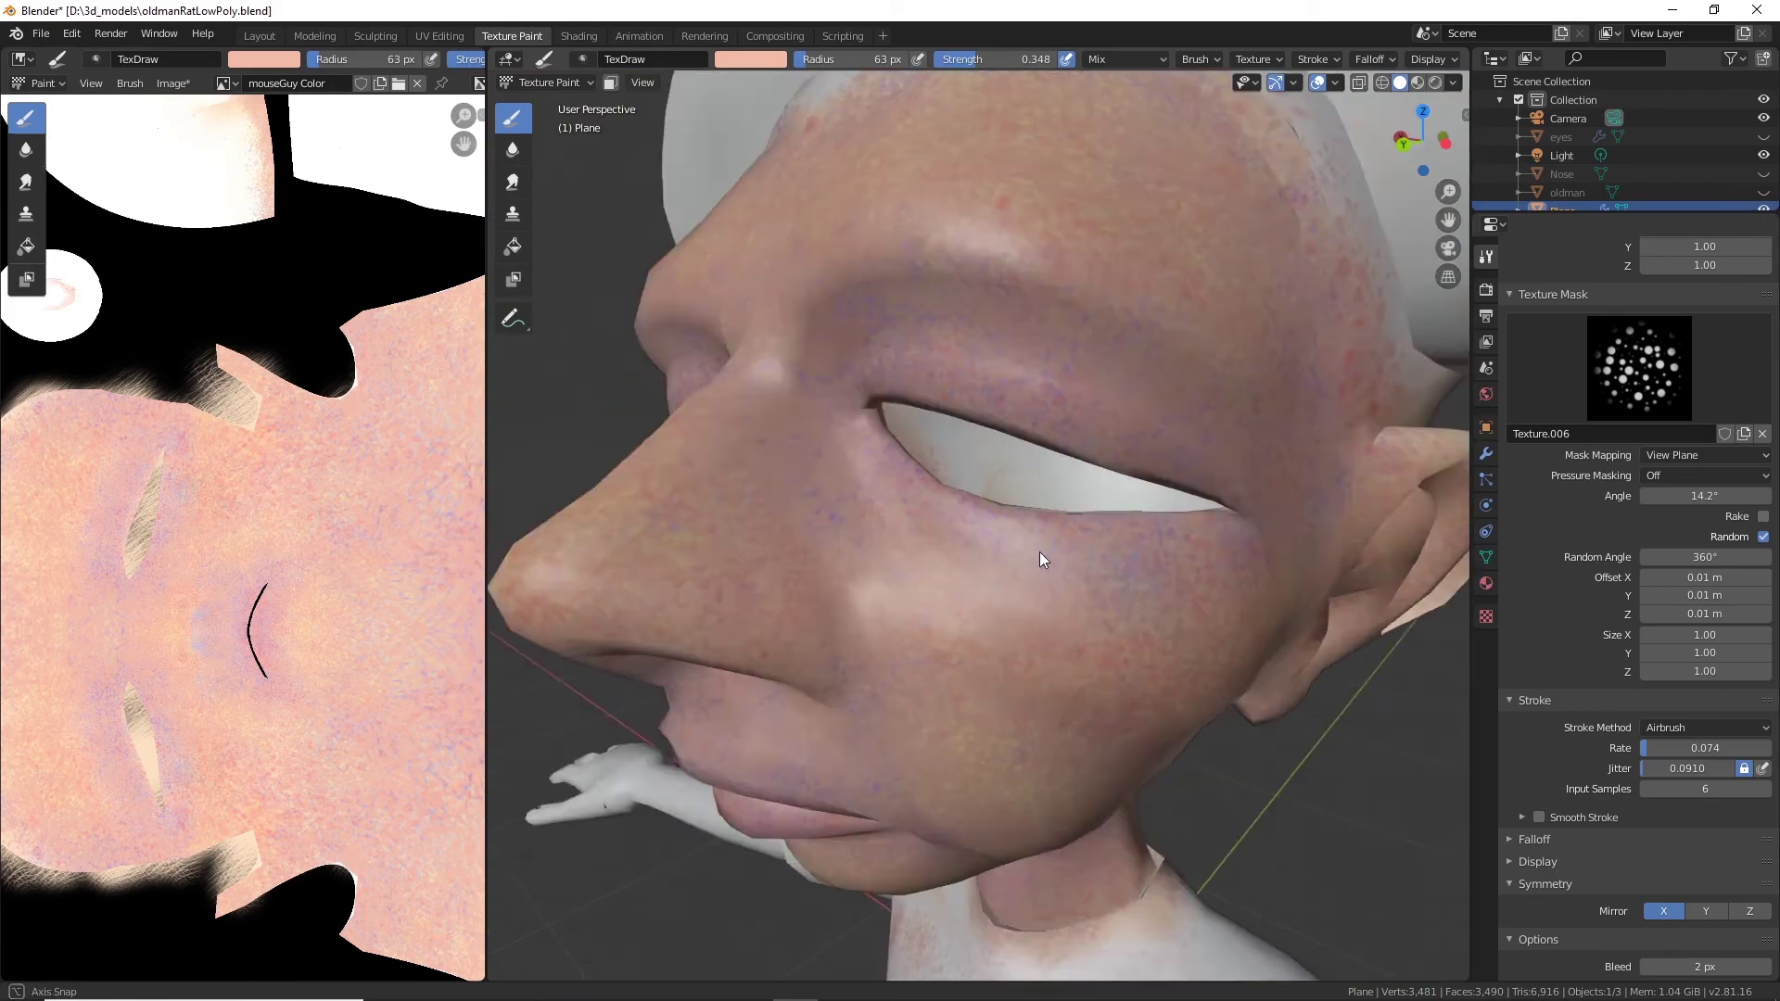
scroll(1039, 553, up, 5)
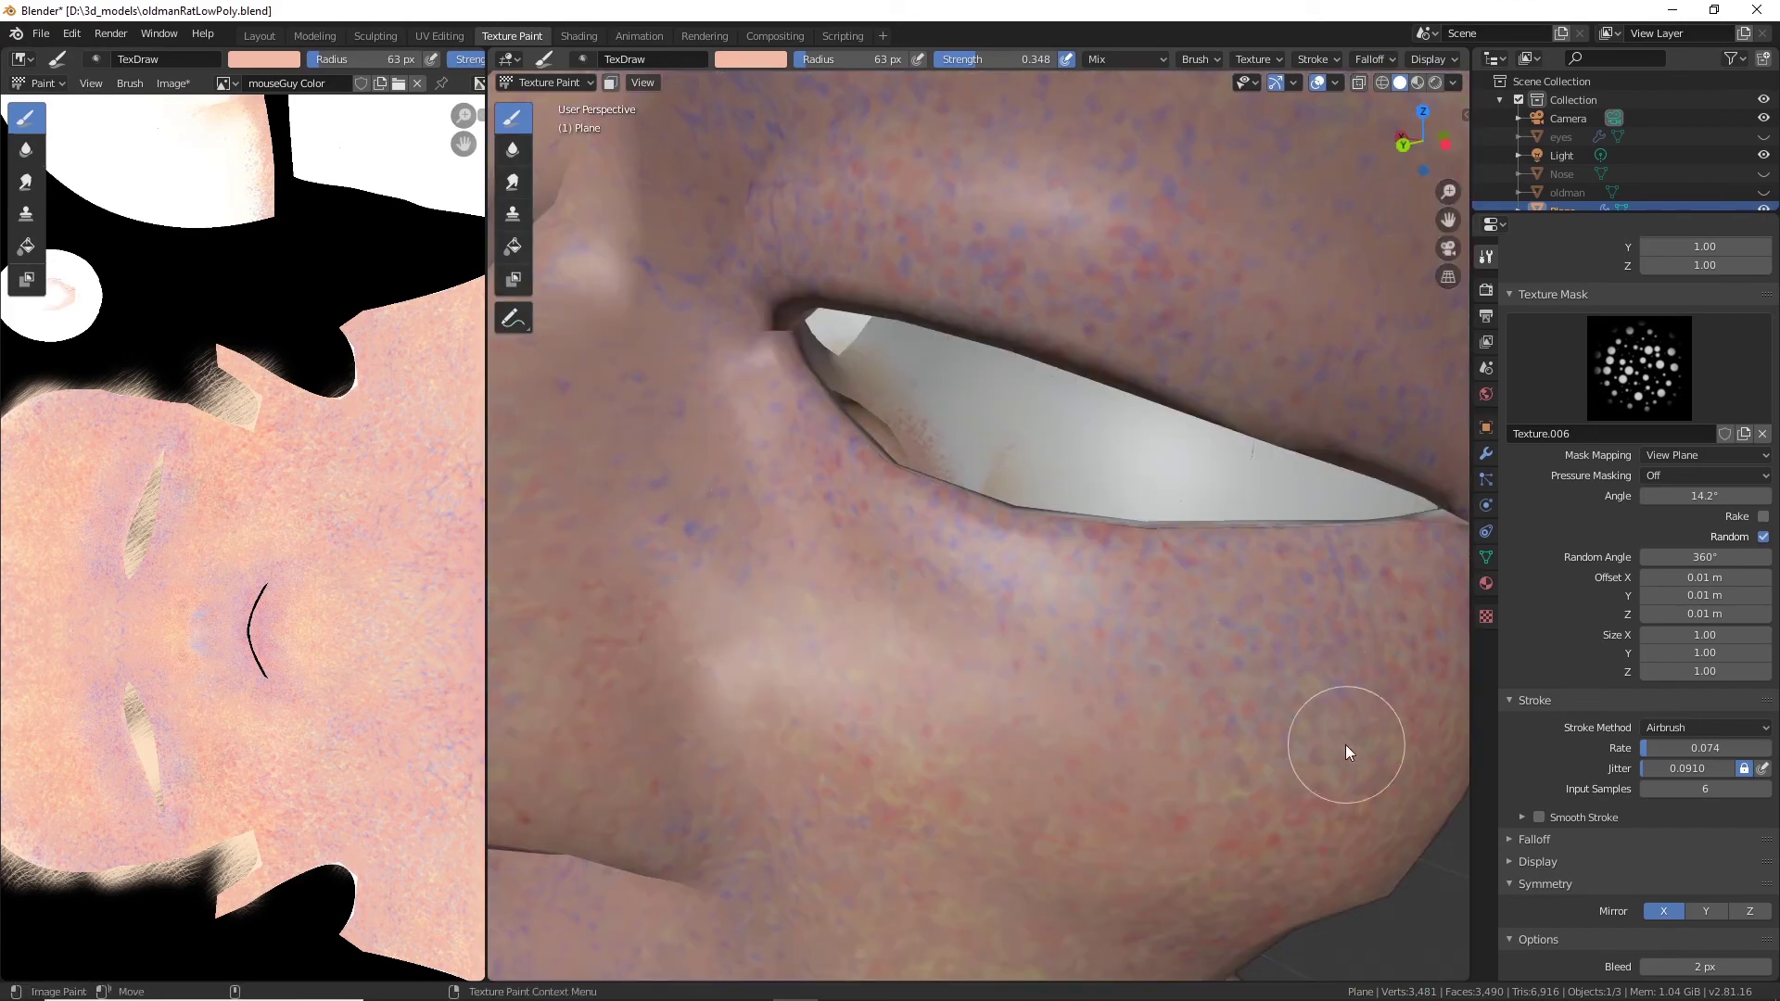
scroll(1344, 743, down, 5)
mouse_move(1133, 399)
middle_down()
mouse_move(1137, 415)
mouse_move(818, 436)
middle_up()
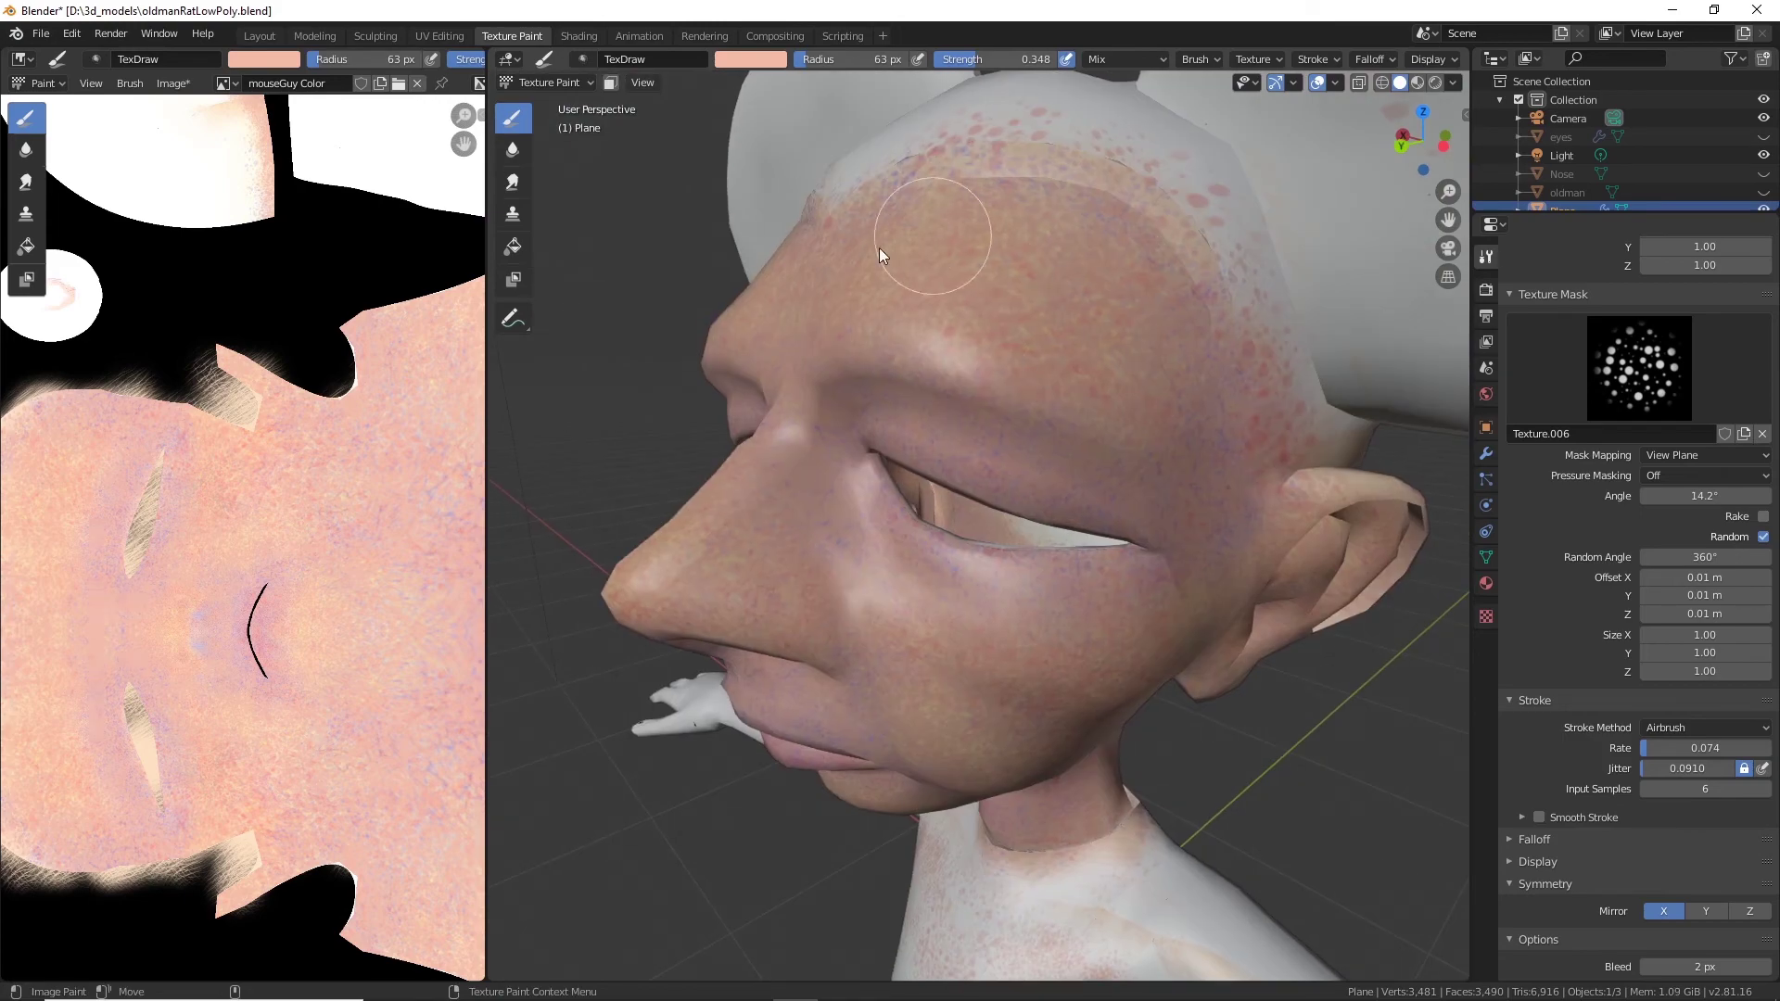
Change the brush colour to a pale dusty pink after checking both sides of the face.
mouse_move(879, 247)
middle_down()
mouse_move(997, 411)
mouse_move(820, 219)
middle_up()
click(751, 58)
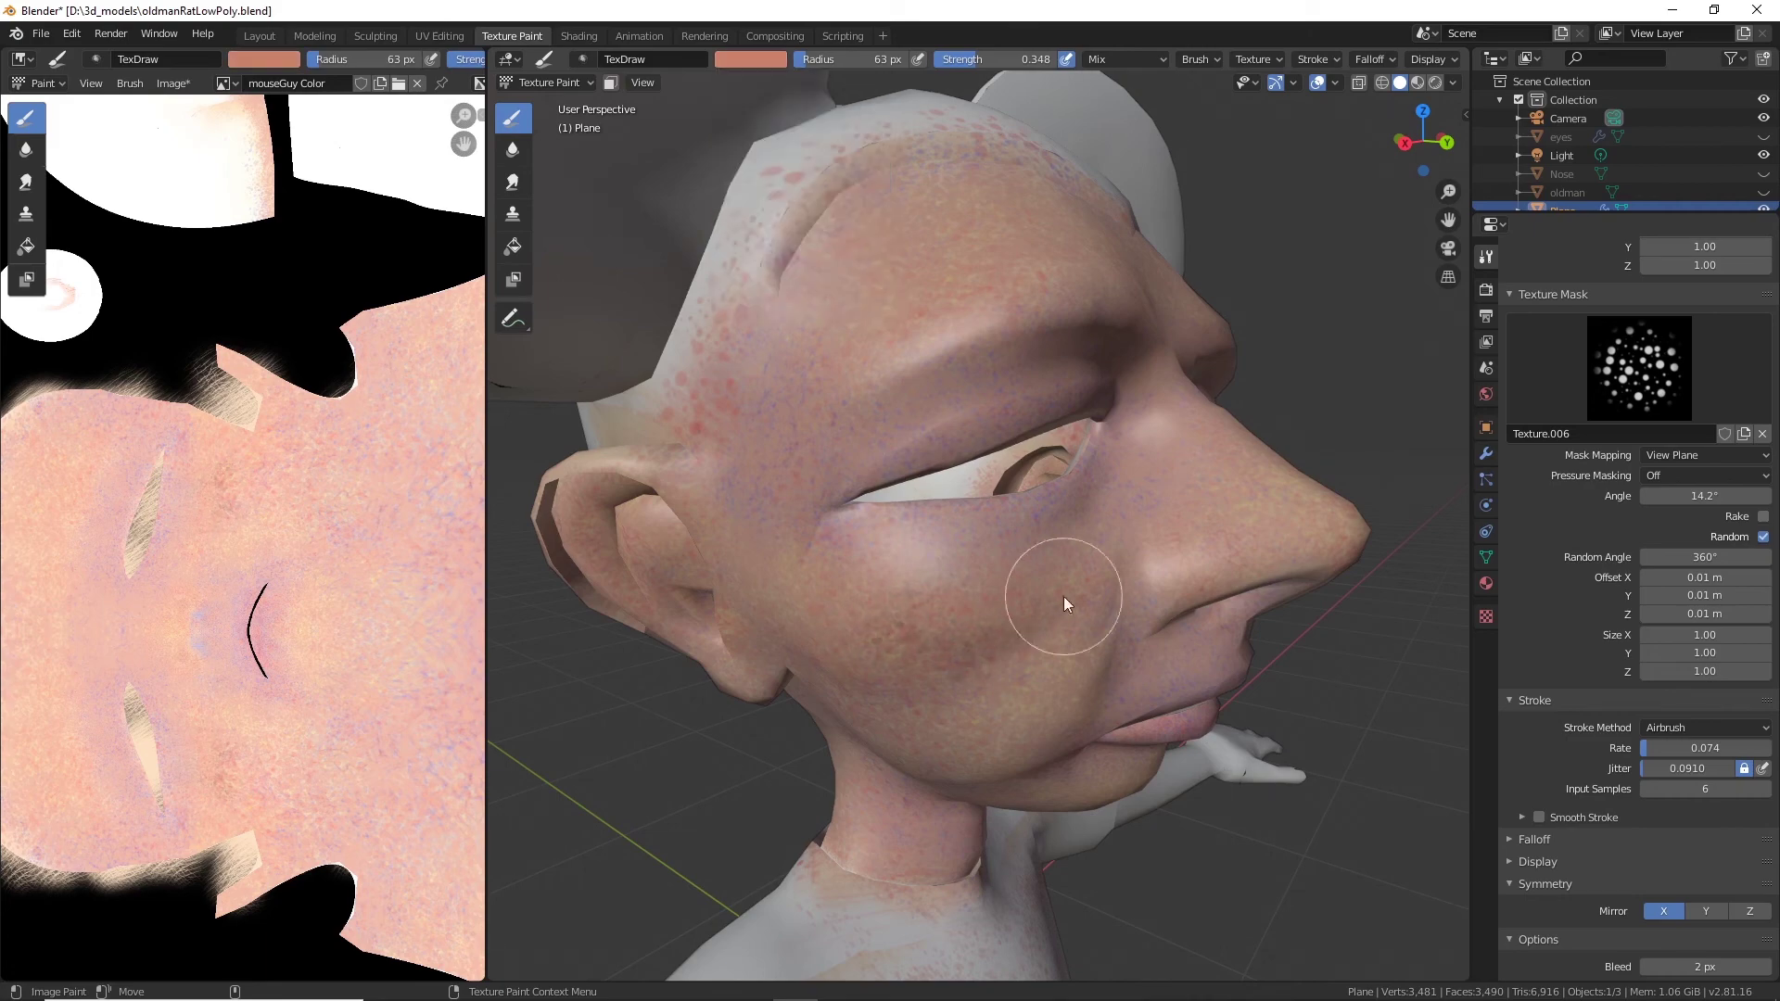
middle_drag(1065, 597, 994, 516)
click(751, 58)
click(791, 153)
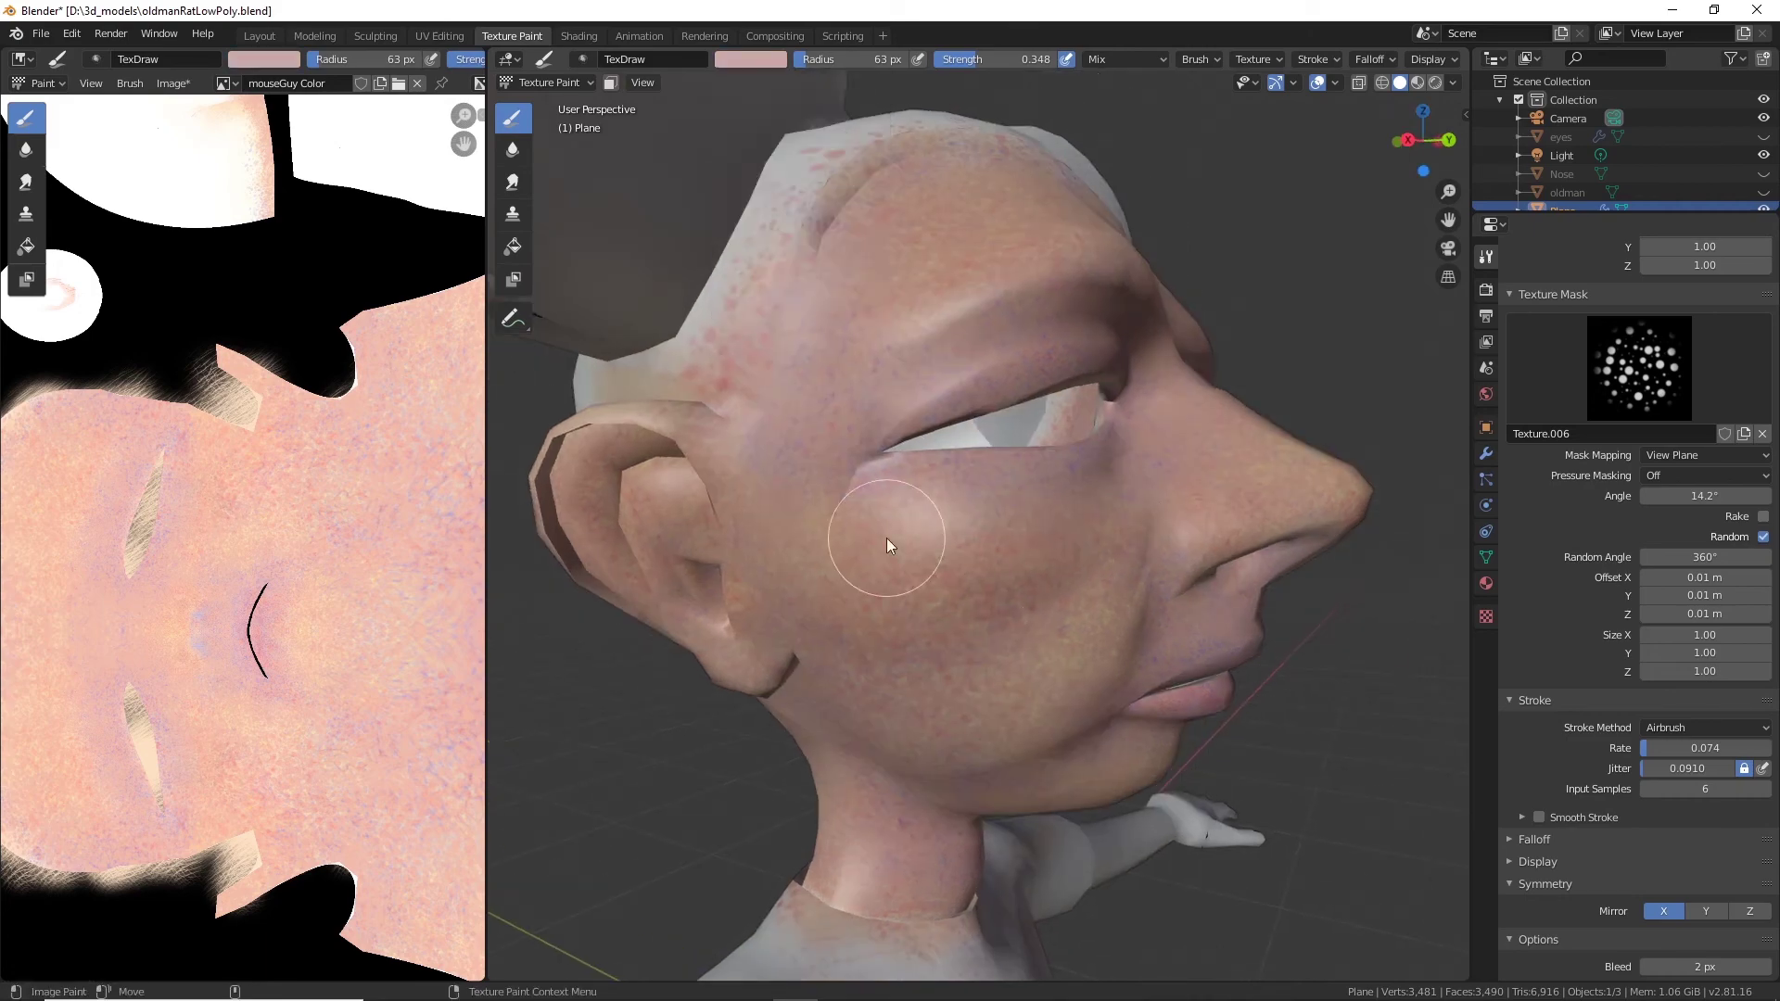
Examine the skin mottling on both cheeks, the jaw and the neck from several angles.
mouse_move(915, 643)
middle_down()
mouse_move(1081, 551)
mouse_move(1049, 641)
mouse_move(816, 142)
middle_up()
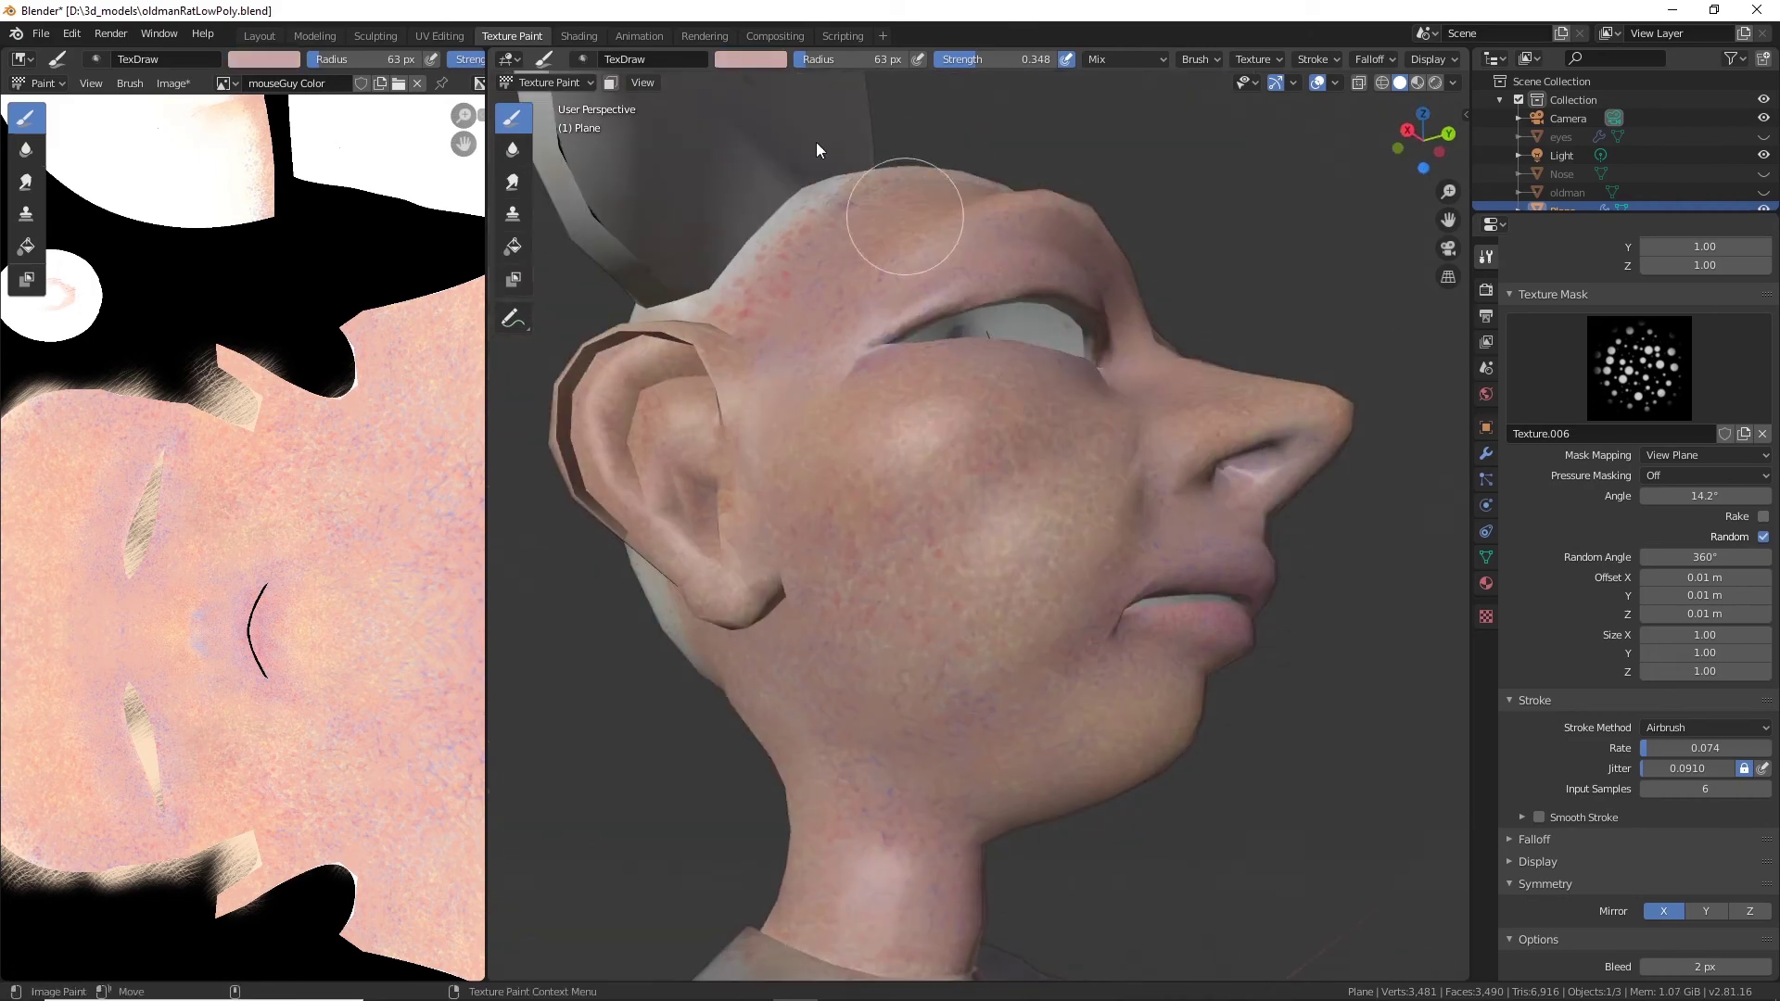
middle_drag(955, 604, 838, 492)
mouse_move(820, 358)
middle_down()
mouse_move(1075, 376)
mouse_move(1010, 545)
mouse_move(1125, 560)
mouse_move(1065, 556)
middle_up()
mouse_move(807, 519)
middle_down()
mouse_move(932, 554)
mouse_move(1152, 676)
mouse_move(910, 421)
mouse_move(917, 584)
mouse_move(1003, 566)
middle_up()
scroll(927, 556, up, 2)
scroll(872, 556, down, 3)
scroll(910, 421, up, 3)
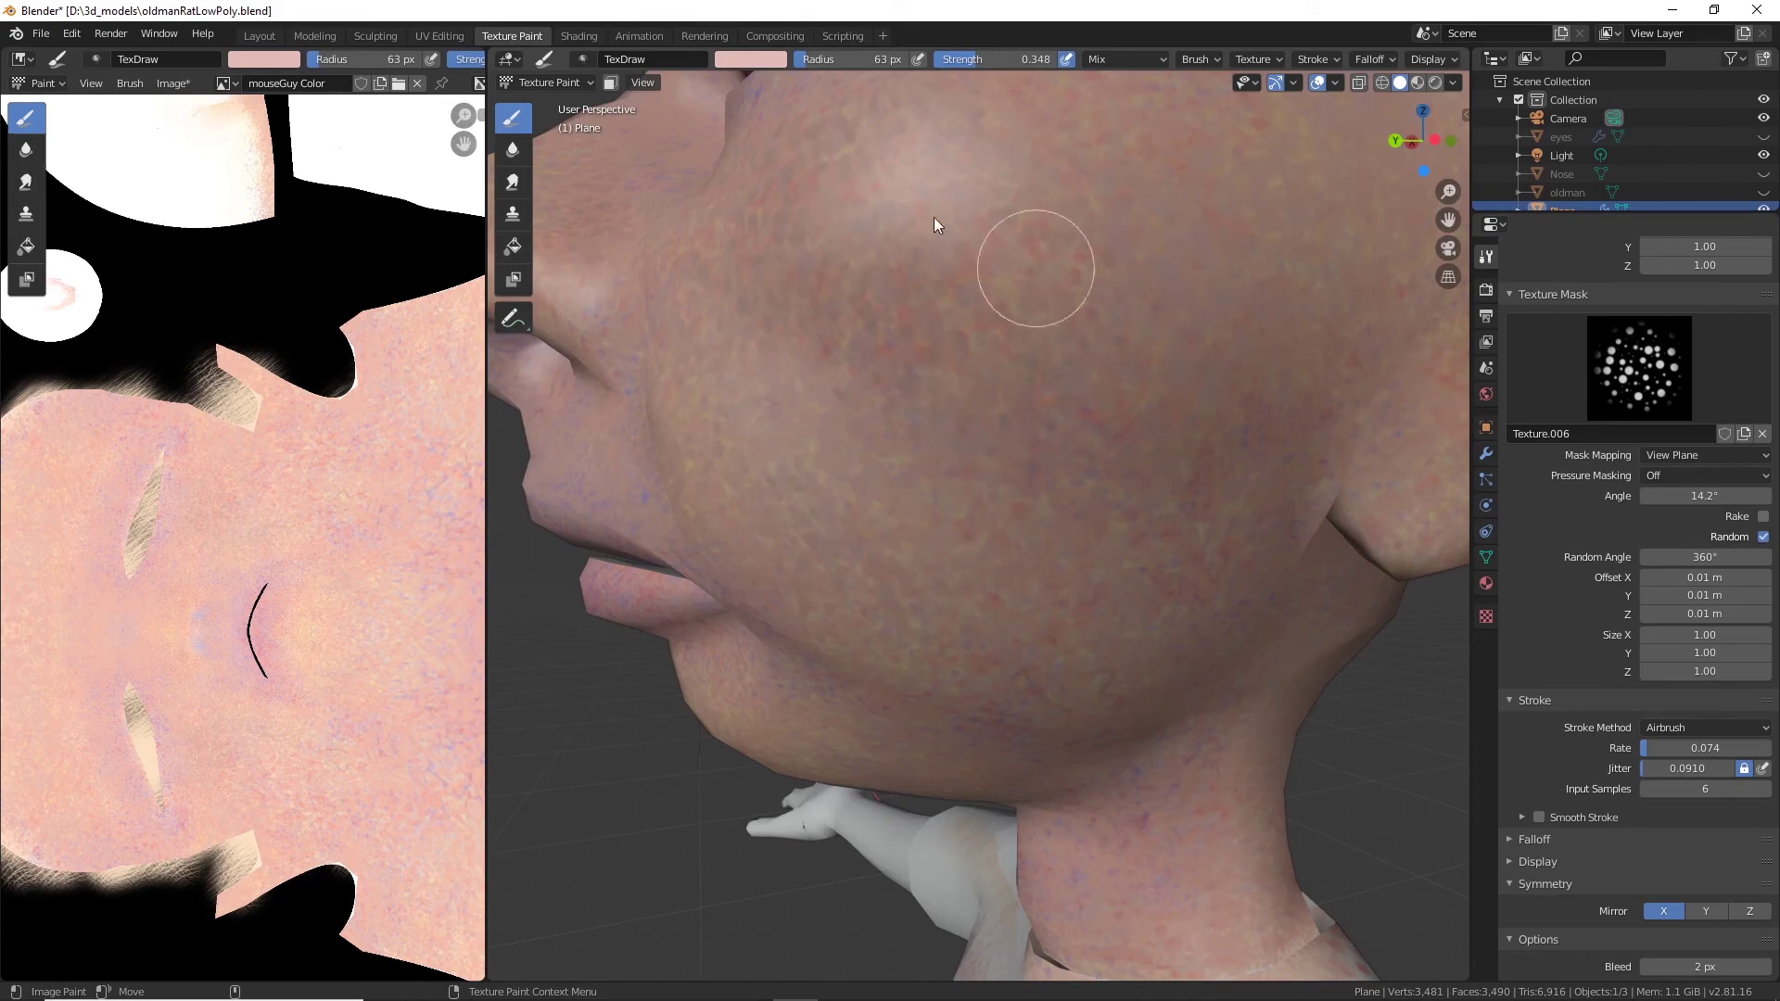
middle_drag(1255, 461, 949, 216)
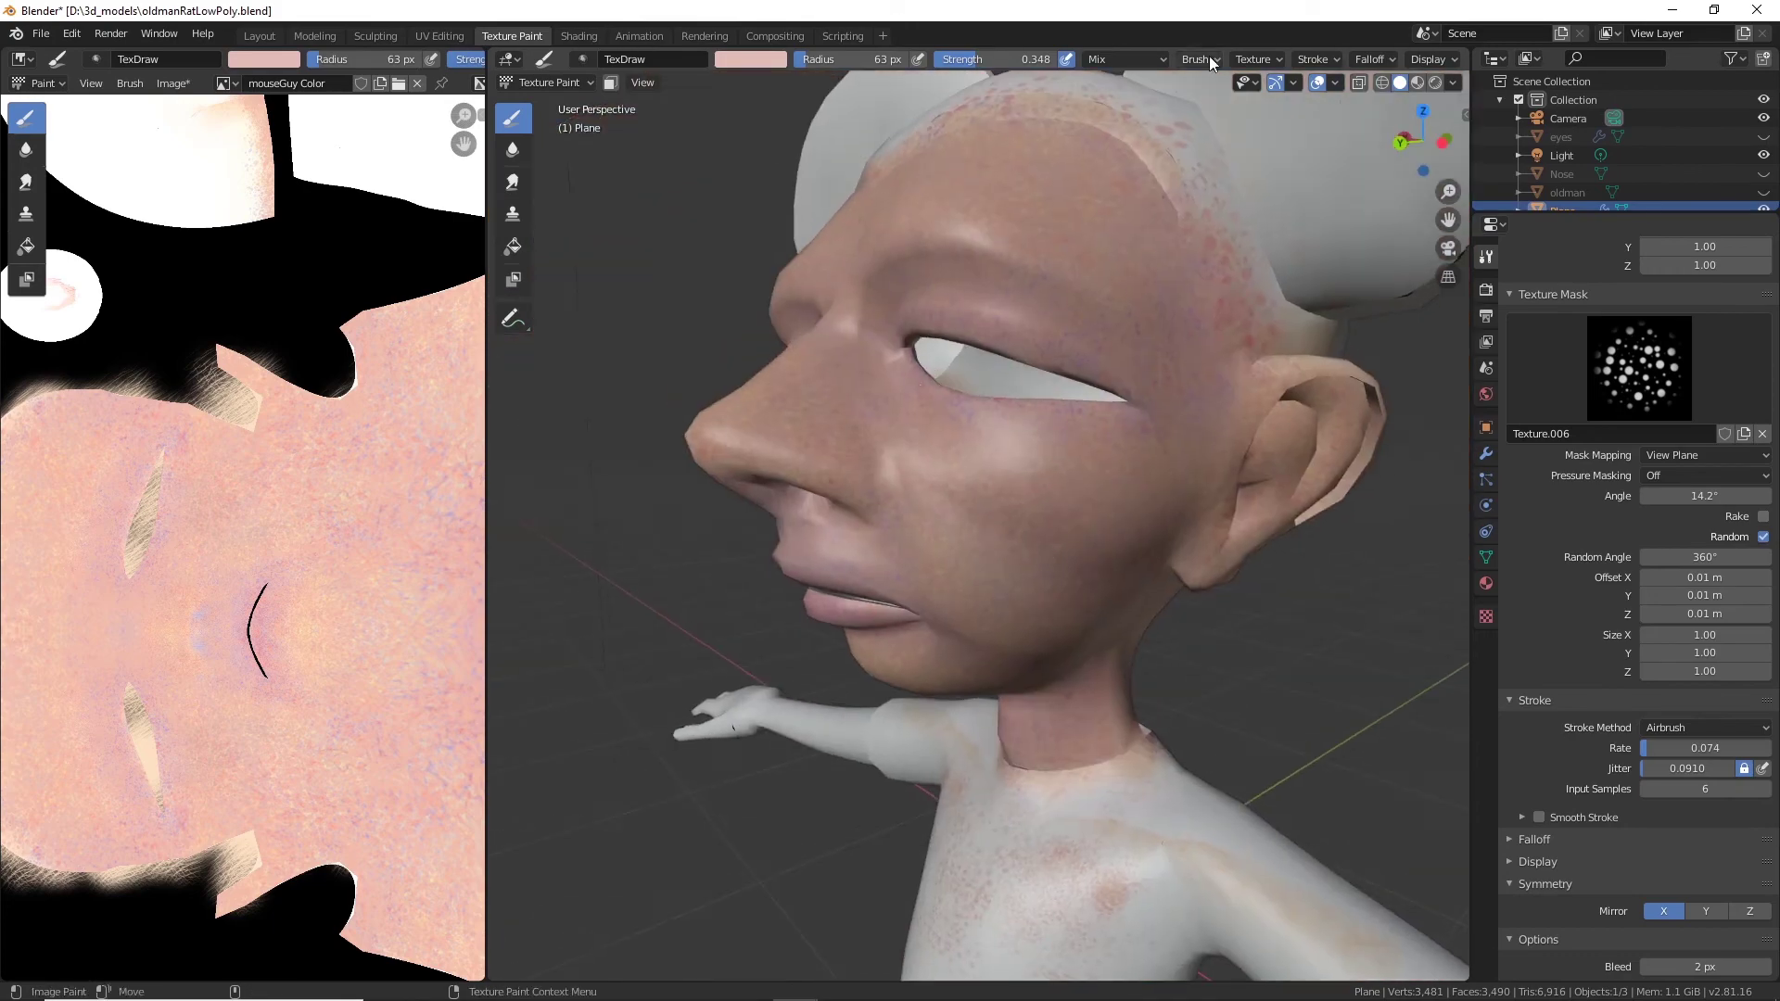
Set the brush's stroke method to Anchored and stamp pale pink speckles on the cheek.
click(1317, 59)
click(1353, 89)
click(1352, 225)
drag(1066, 481, 1146, 642)
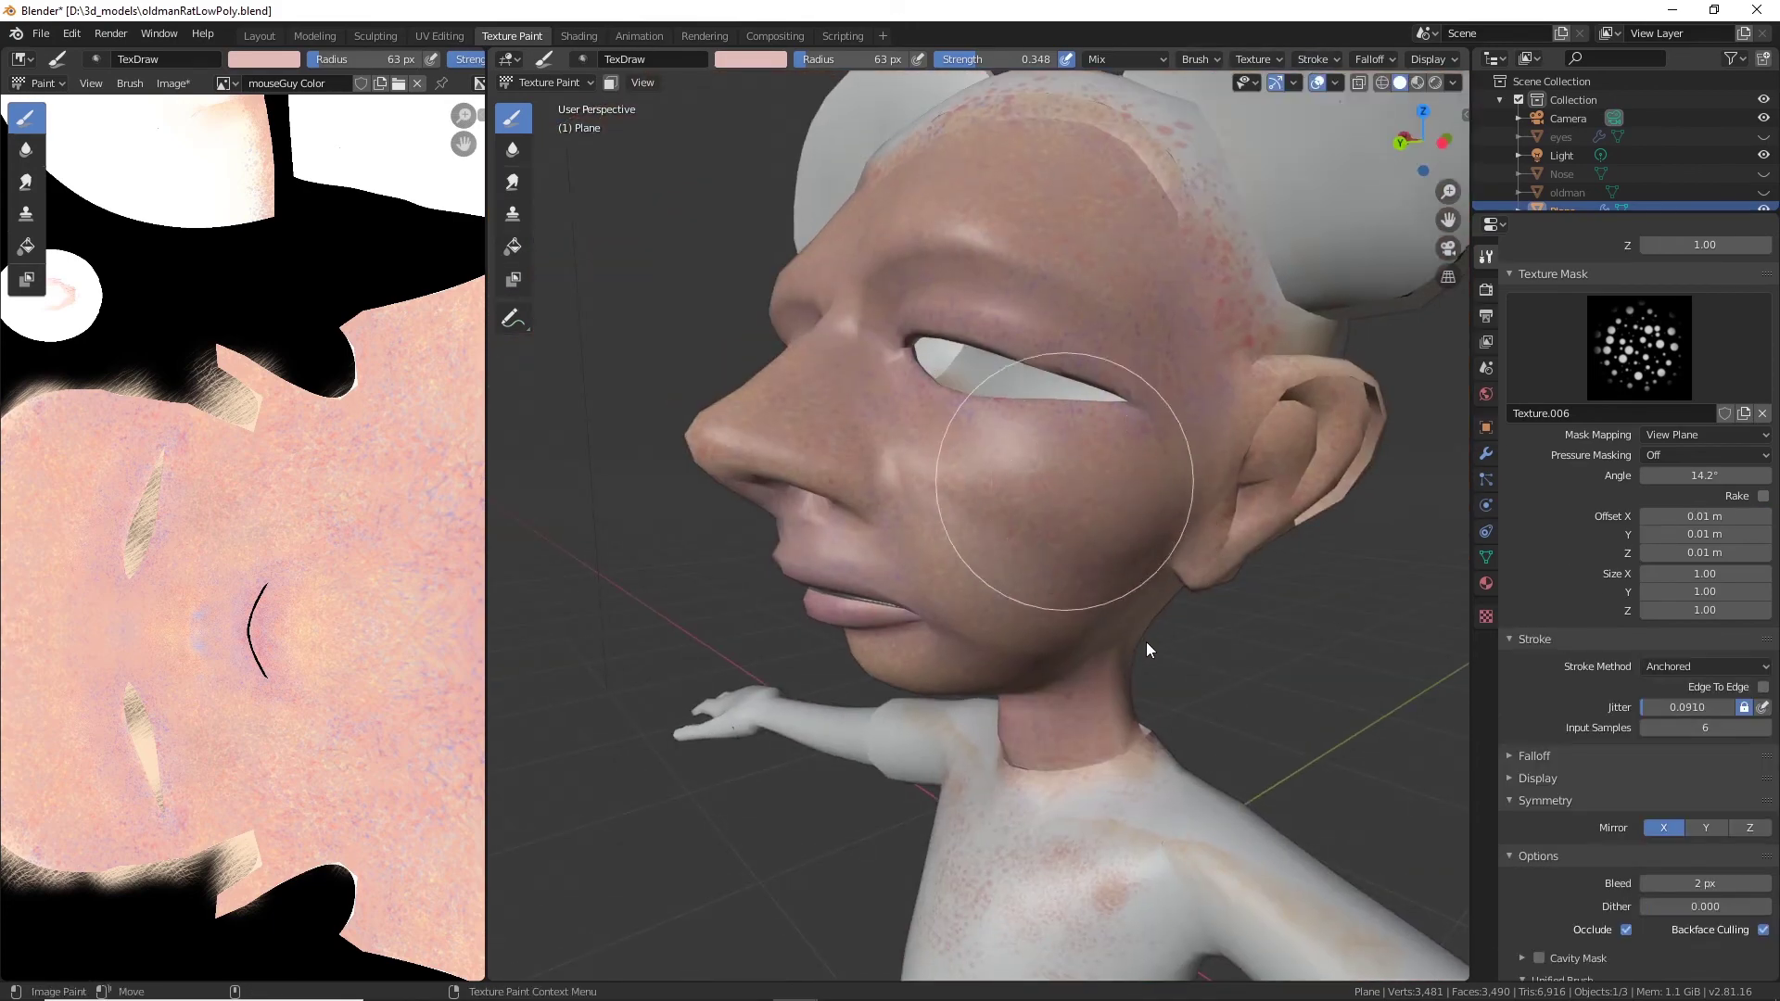
Raise the brush strength to 0.496 and stamp a patch of pale pink speckles across the side of the cheek.
middle_drag(1205, 547, 1144, 531)
scroll(1144, 521, up, 3)
drag(978, 60, 996, 60)
drag(1006, 456, 1139, 682)
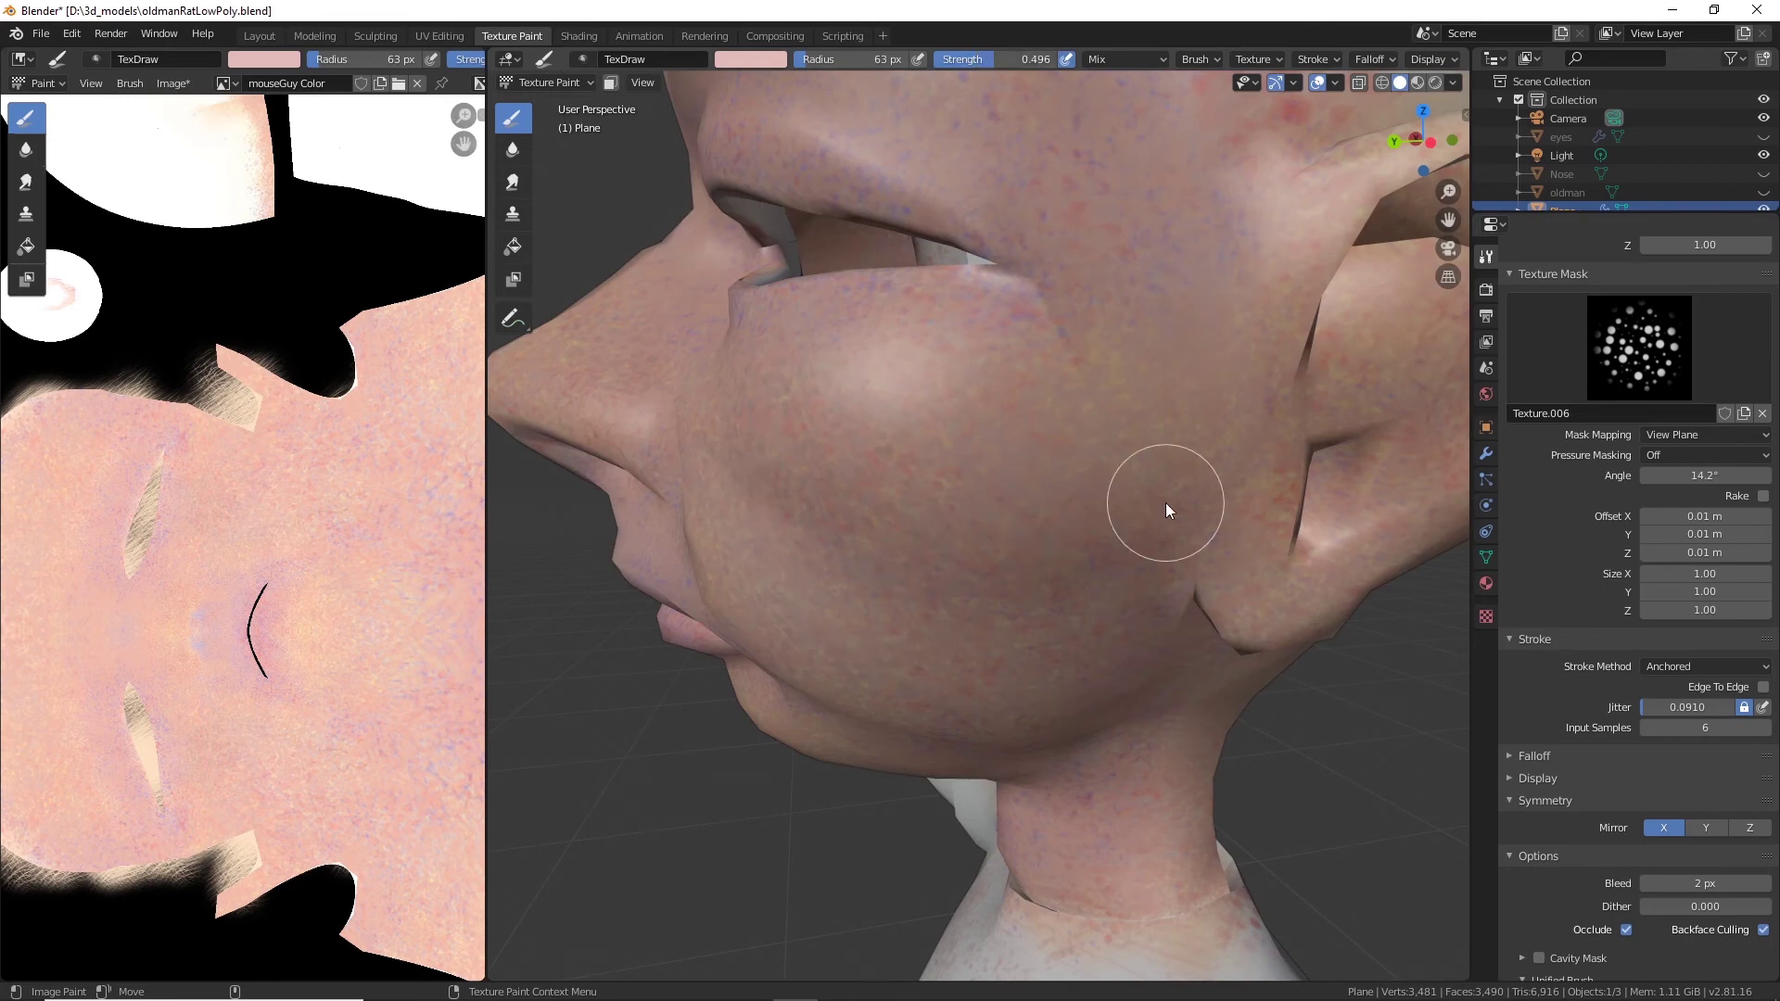
Lighten the brush colour to a very pale pink and stamp overlapping light speckles over the cheek and beside the mouth.
click(751, 58)
click(751, 59)
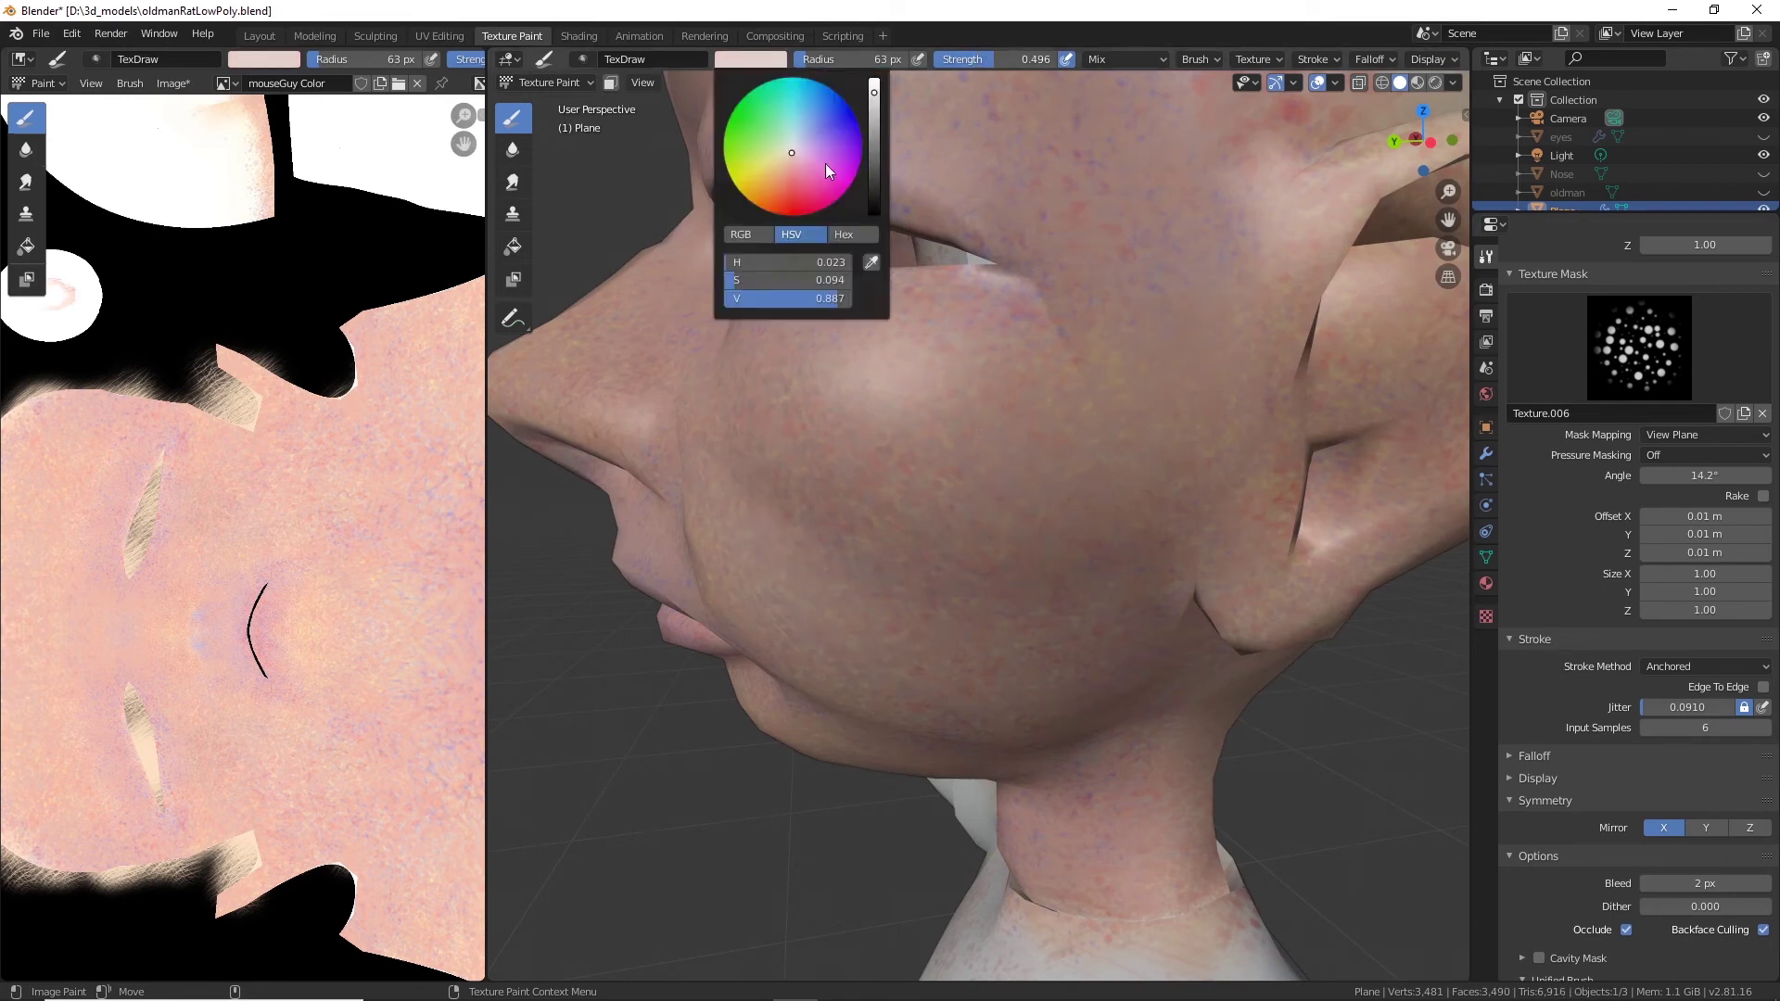
click(825, 163)
mouse_move(1116, 482)
middle_down()
mouse_move(914, 570)
mouse_move(936, 573)
middle_up()
mouse_move(1097, 406)
mouse_down()
mouse_move(1170, 581)
mouse_move(1011, 473)
mouse_up()
drag(892, 429, 937, 455)
drag(994, 351, 1077, 438)
mouse_move(864, 450)
mouse_down()
mouse_move(925, 386)
mouse_move(938, 415)
mouse_up()
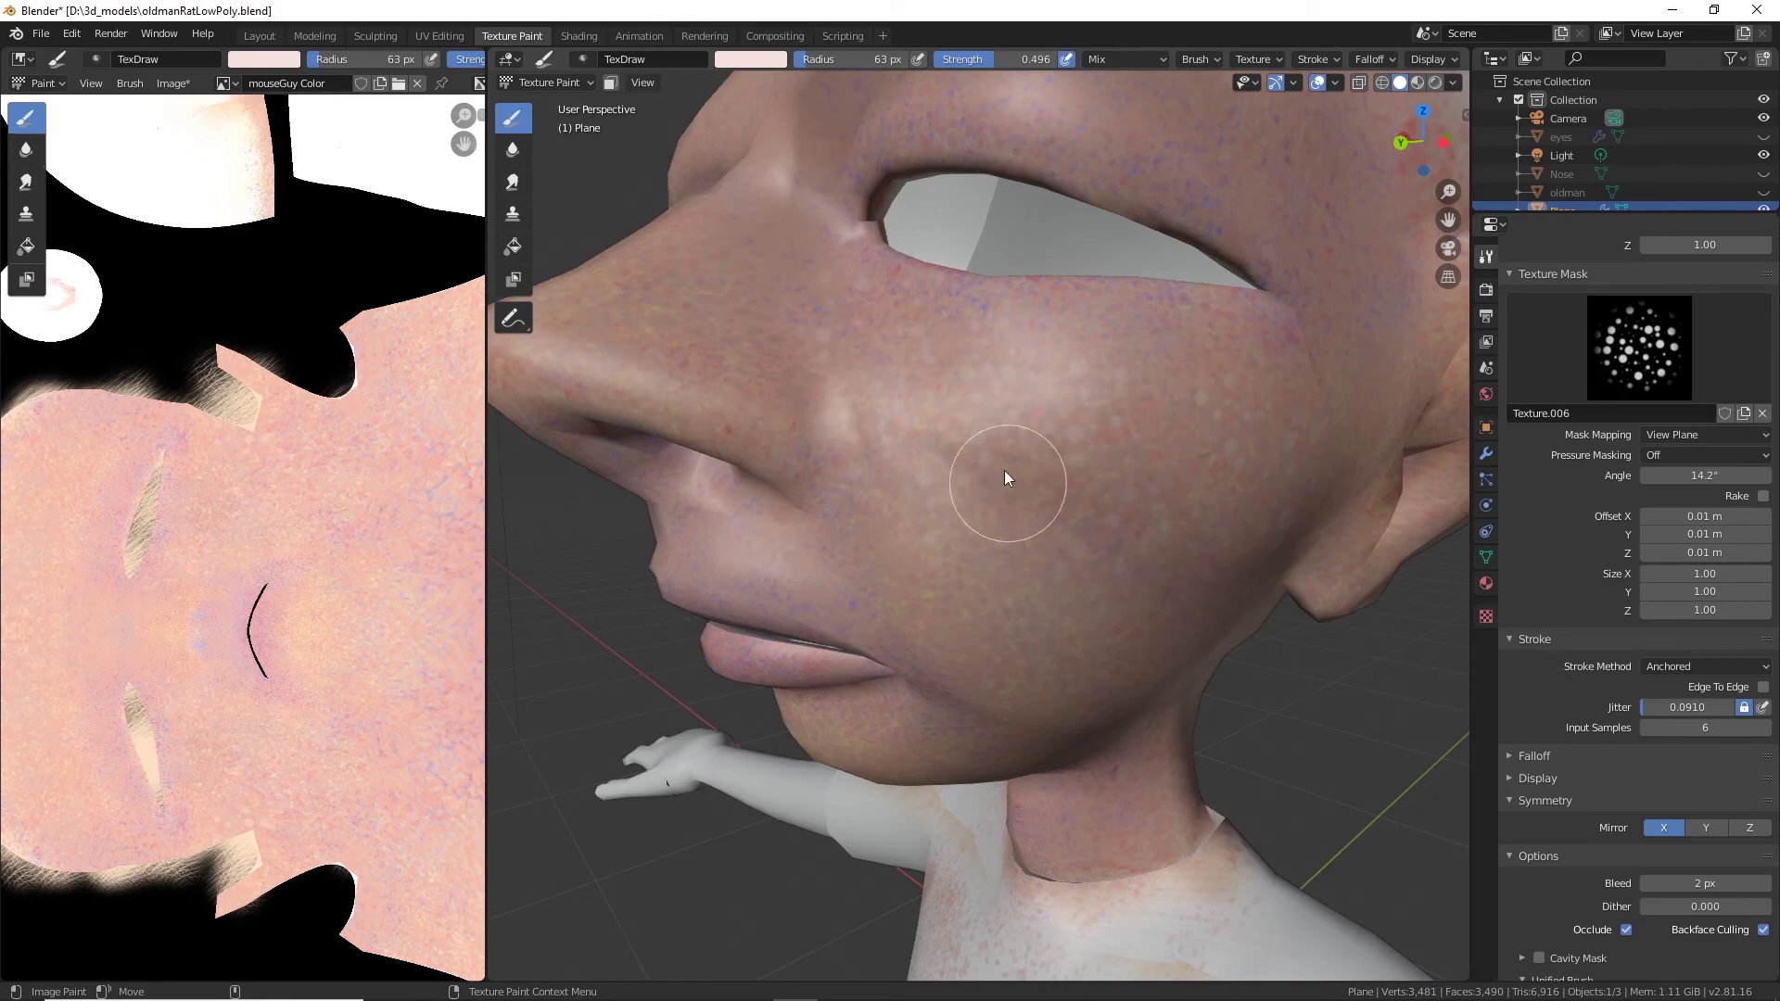
drag(1152, 520, 1160, 466)
drag(874, 558, 964, 620)
Stamp very pale pink speckles over the side of the nose and the cheek next to it.
middle_drag(964, 620, 993, 525)
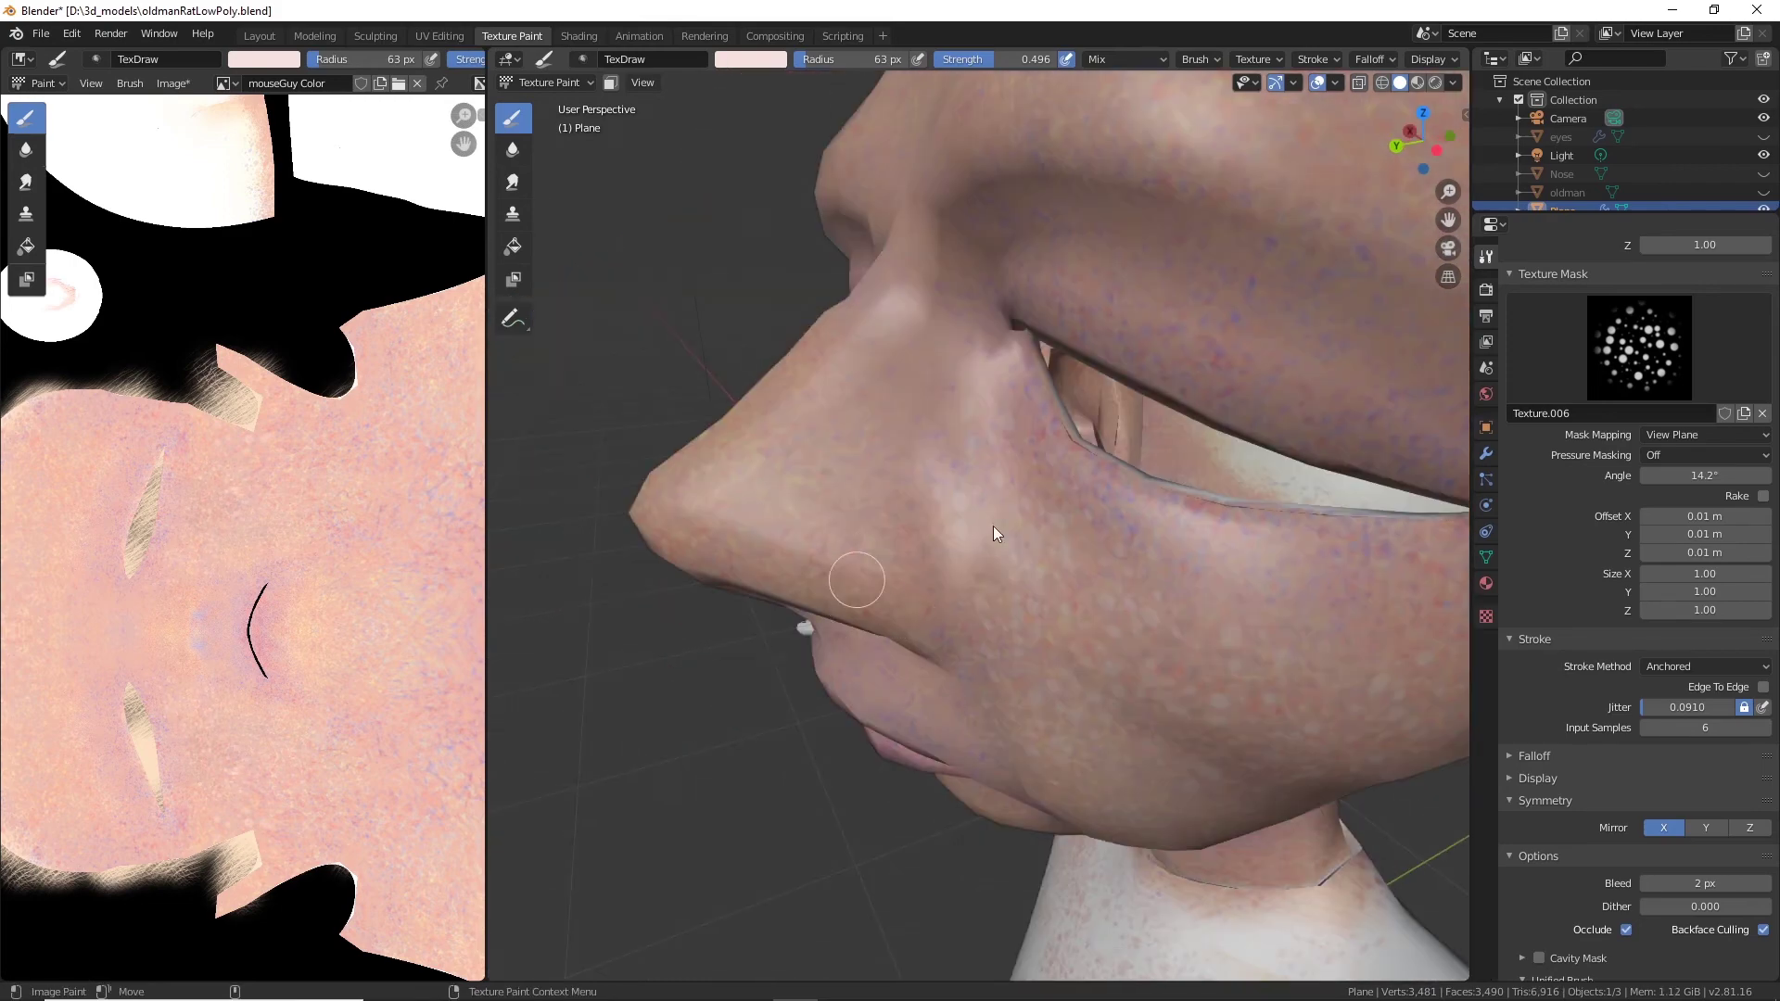
drag(993, 526, 970, 575)
drag(882, 494, 993, 404)
middle_drag(993, 404, 1081, 202)
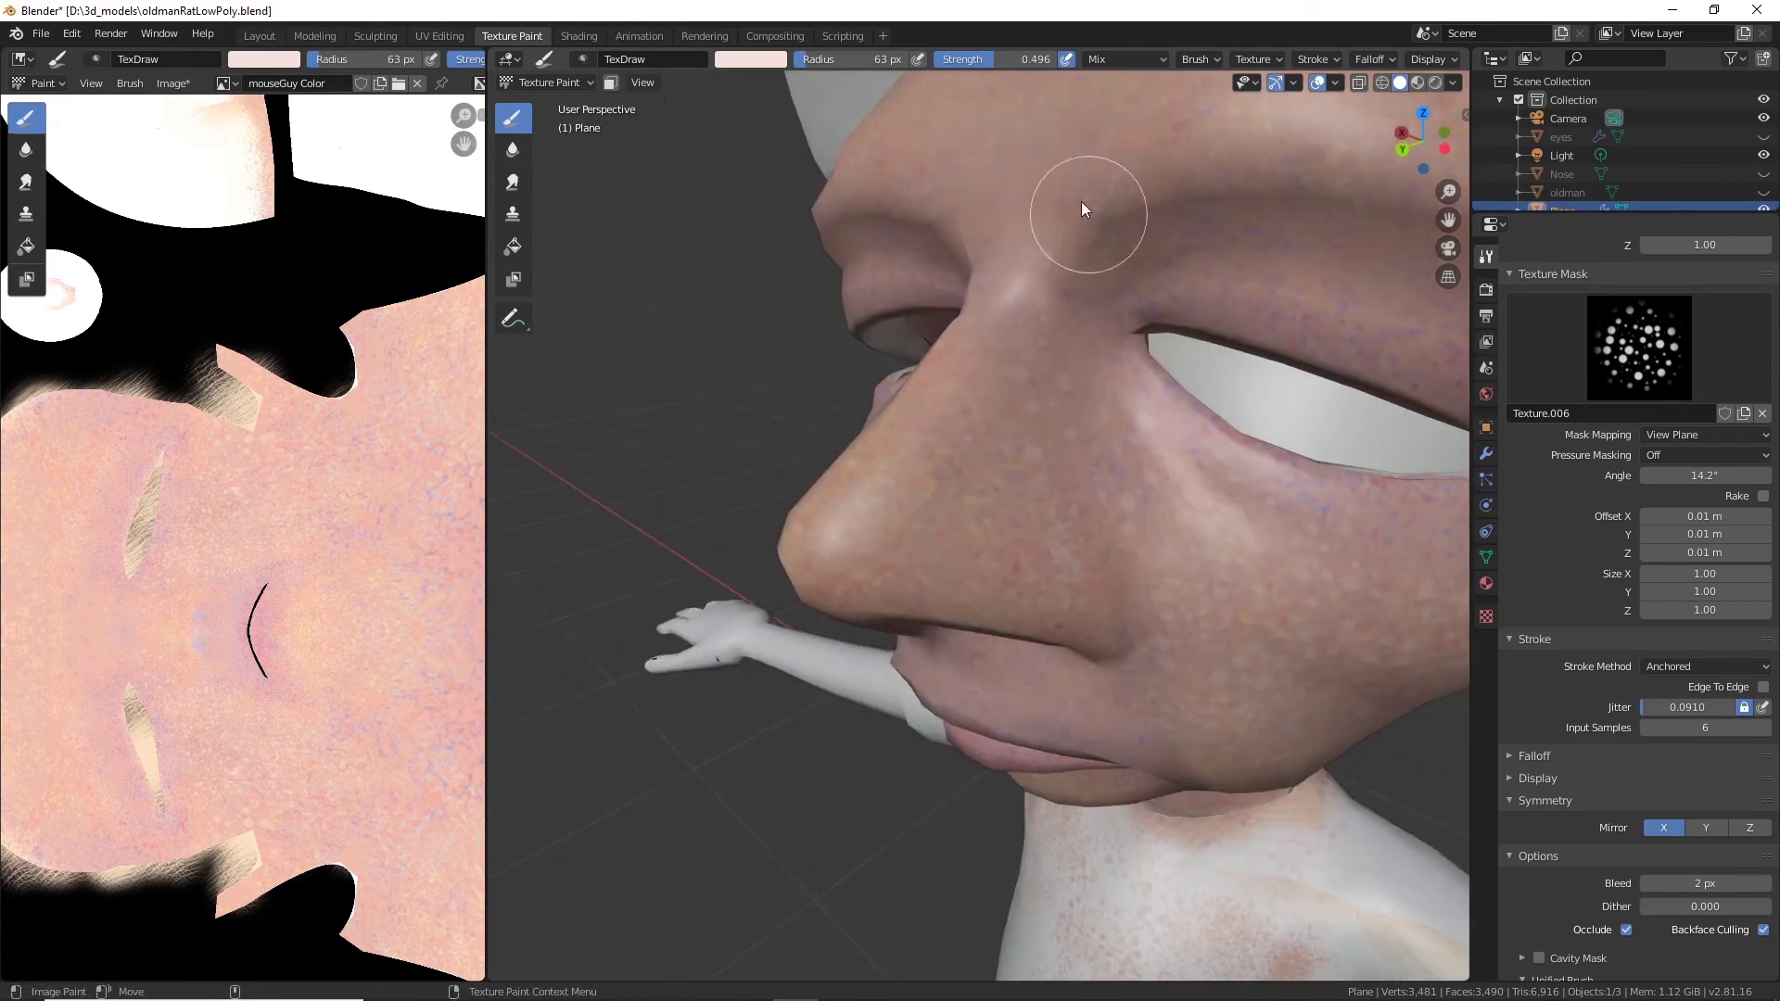
Stamp very pale pink speckles over the forehead and around the nose bridge.
middle_drag(1017, 287, 1063, 516)
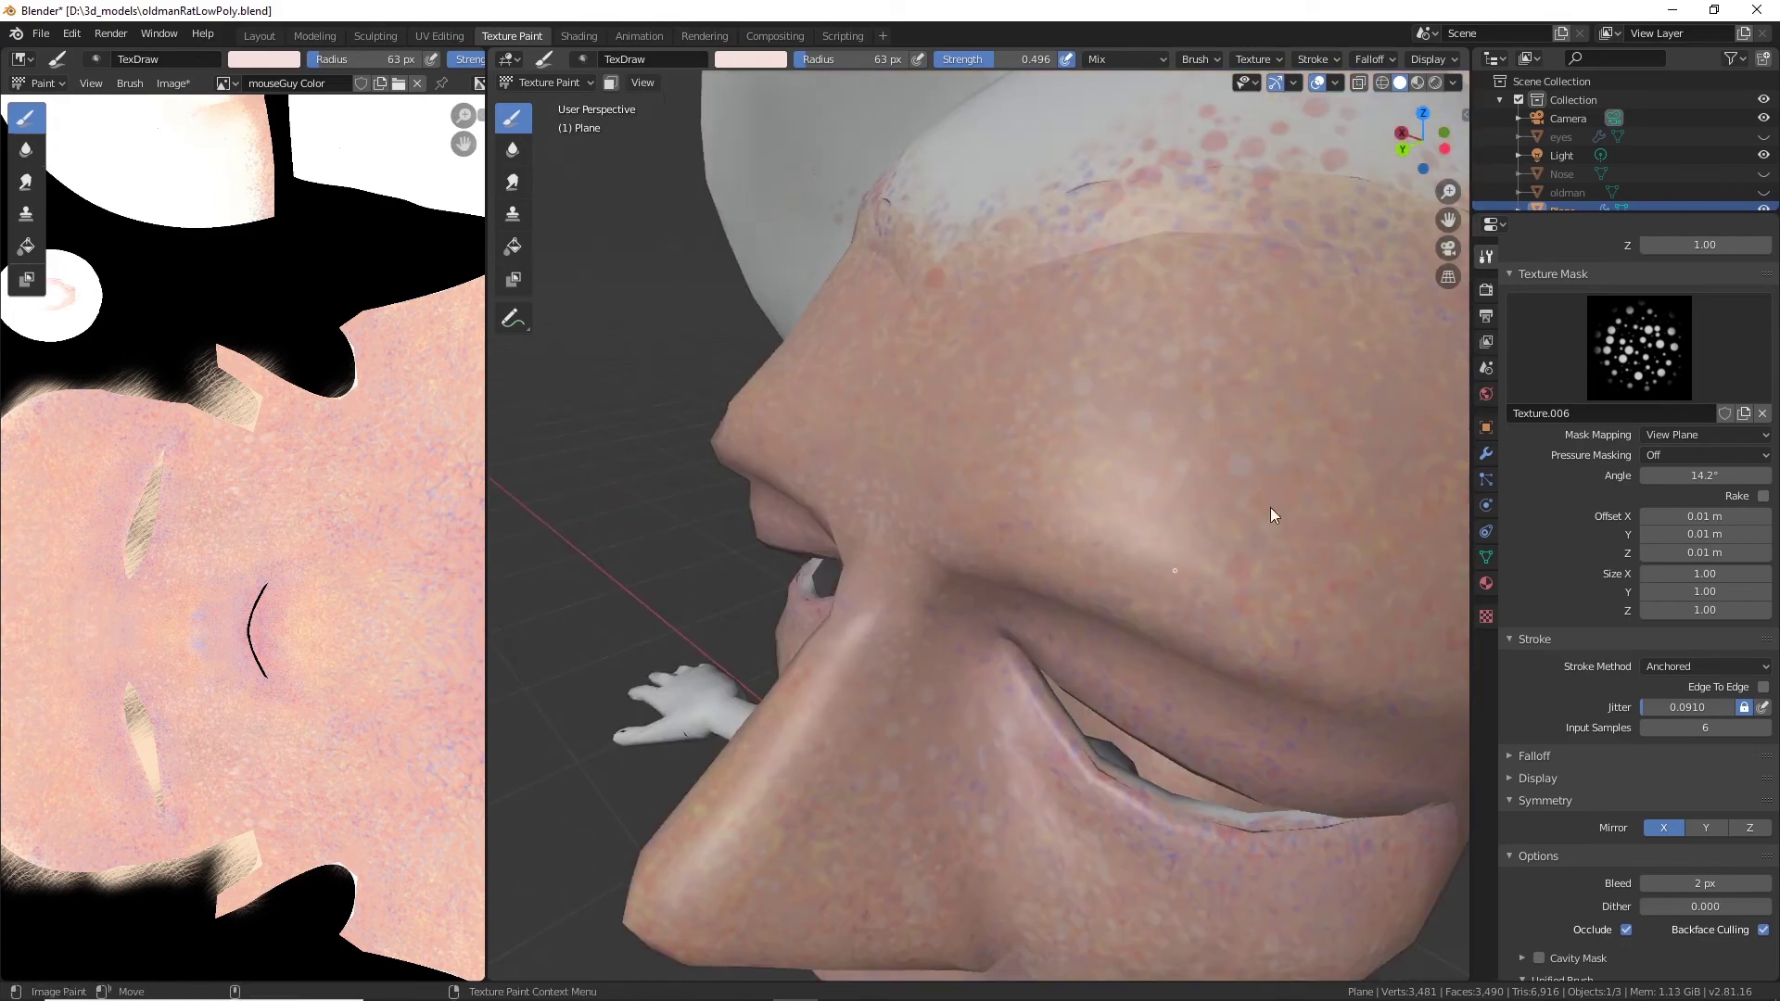
middle_drag(1270, 508, 738, 269)
mouse_move(1002, 520)
middle_down()
mouse_move(889, 490)
mouse_move(911, 541)
middle_up()
mouse_move(916, 458)
middle_down()
mouse_move(1038, 489)
mouse_move(1168, 454)
middle_up()
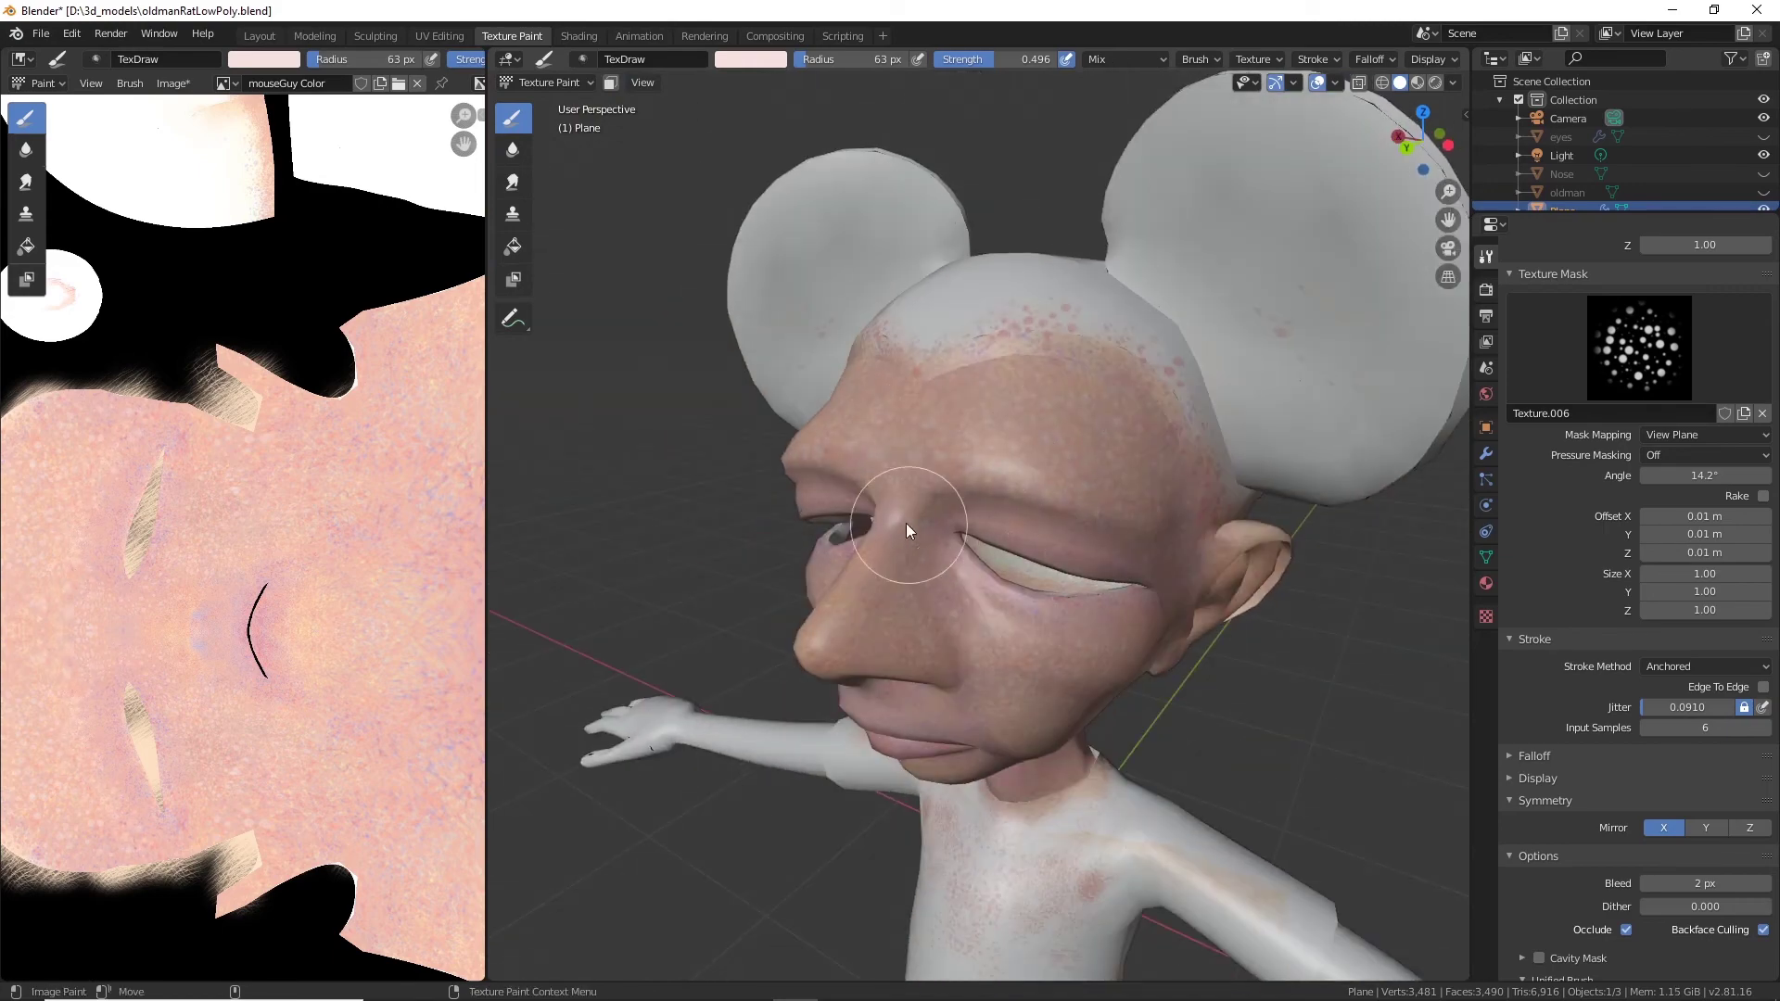
drag(882, 584, 973, 638)
drag(933, 559, 1004, 642)
Turn off X mirroring and stamp very pale pink speckles over the back of the neck.
mouse_move(1003, 641)
middle_down()
mouse_move(997, 493)
mouse_move(1064, 577)
middle_up()
middle_drag(1210, 459, 1143, 509)
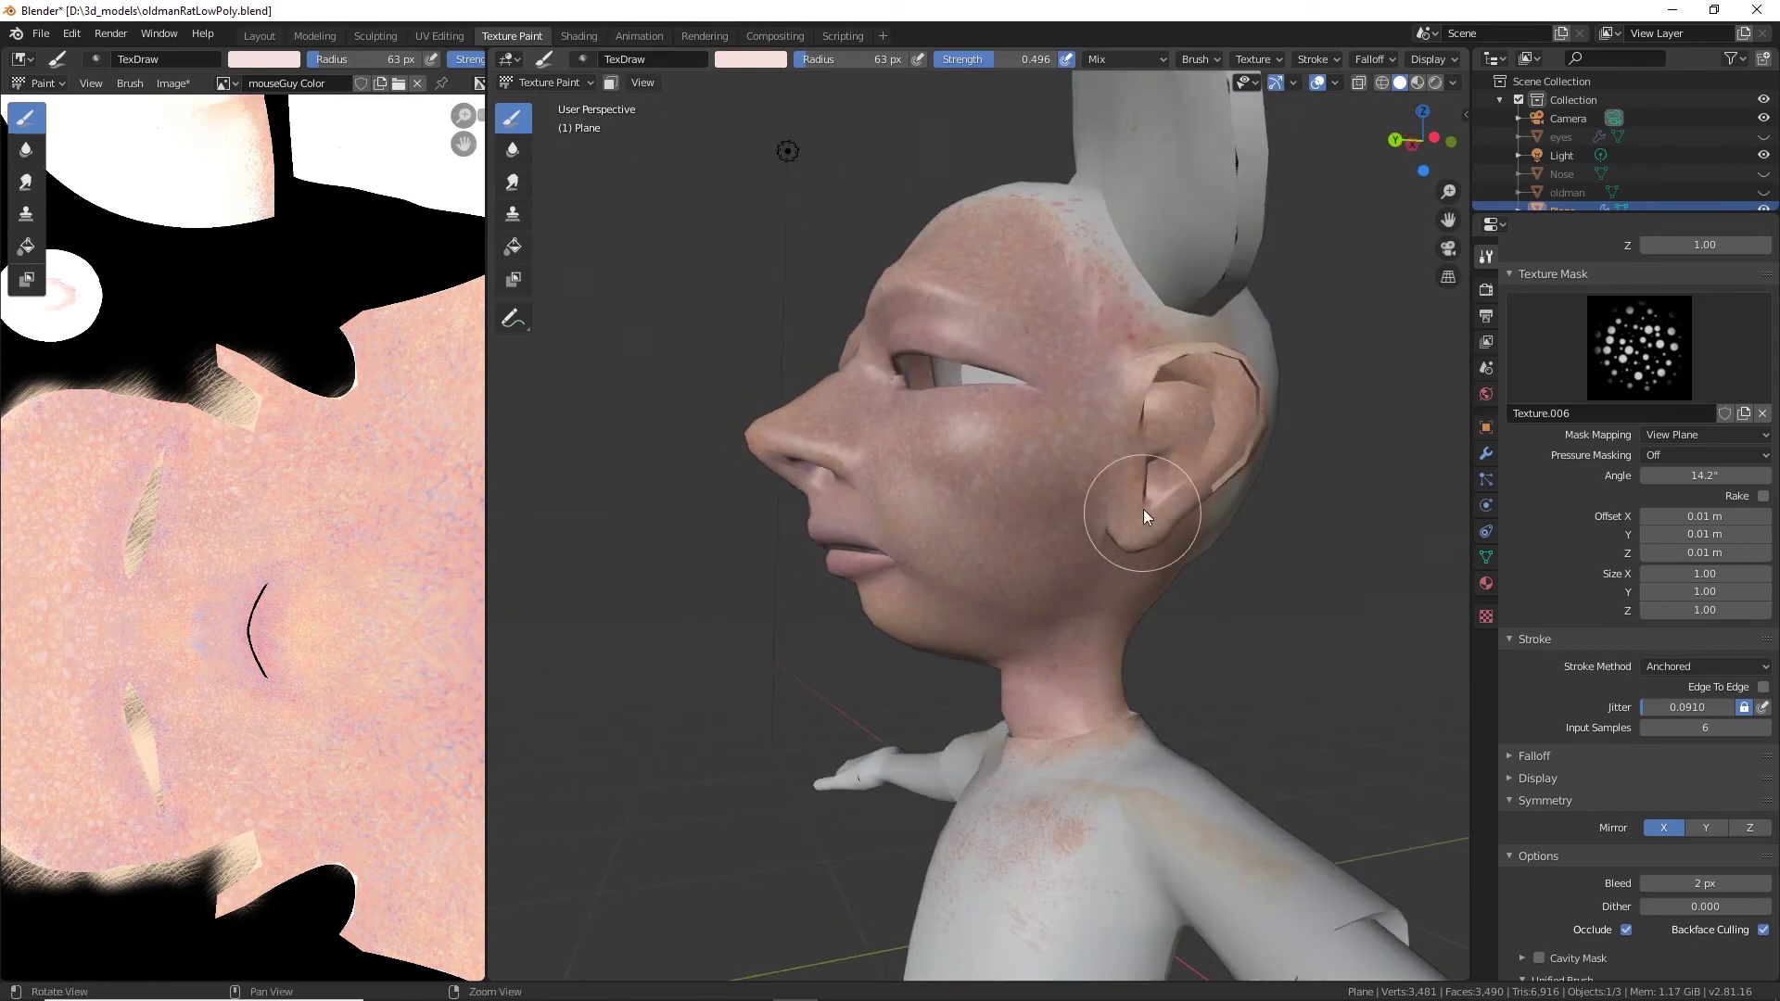
middle_drag(1059, 577, 1100, 640)
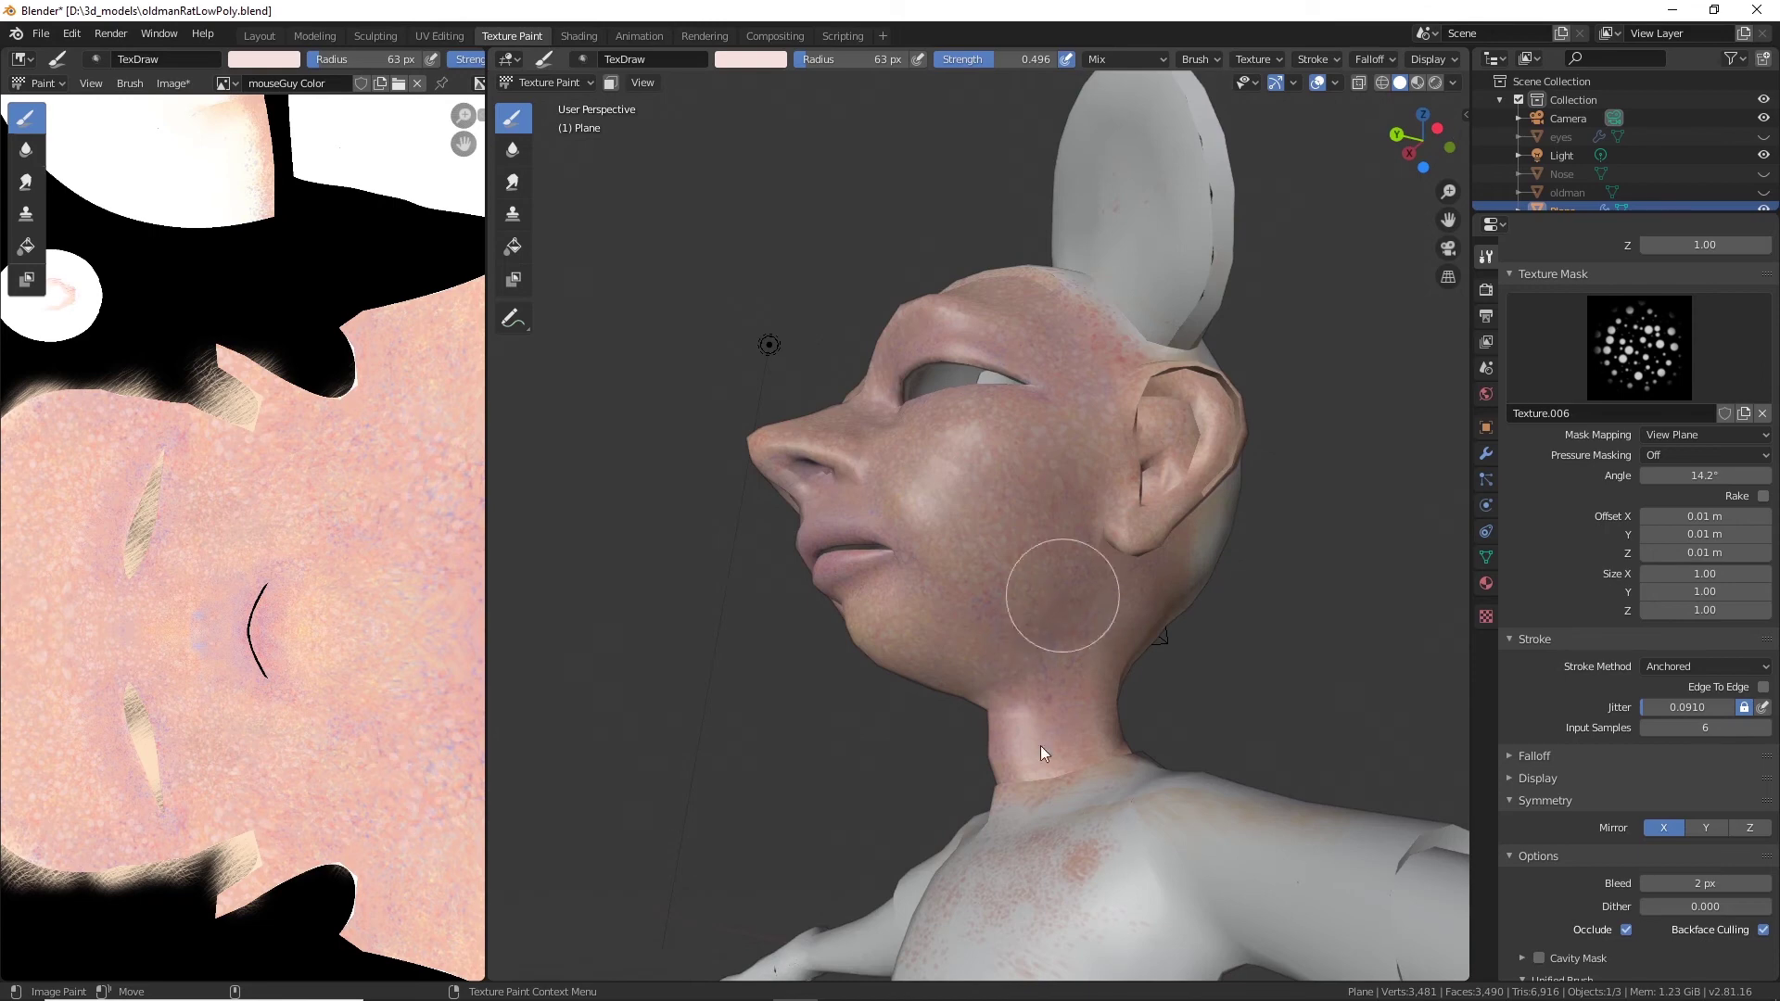
mouse_move(1041, 743)
middle_down()
mouse_move(1164, 684)
mouse_move(1165, 481)
middle_up()
middle_drag(1177, 620, 1133, 629)
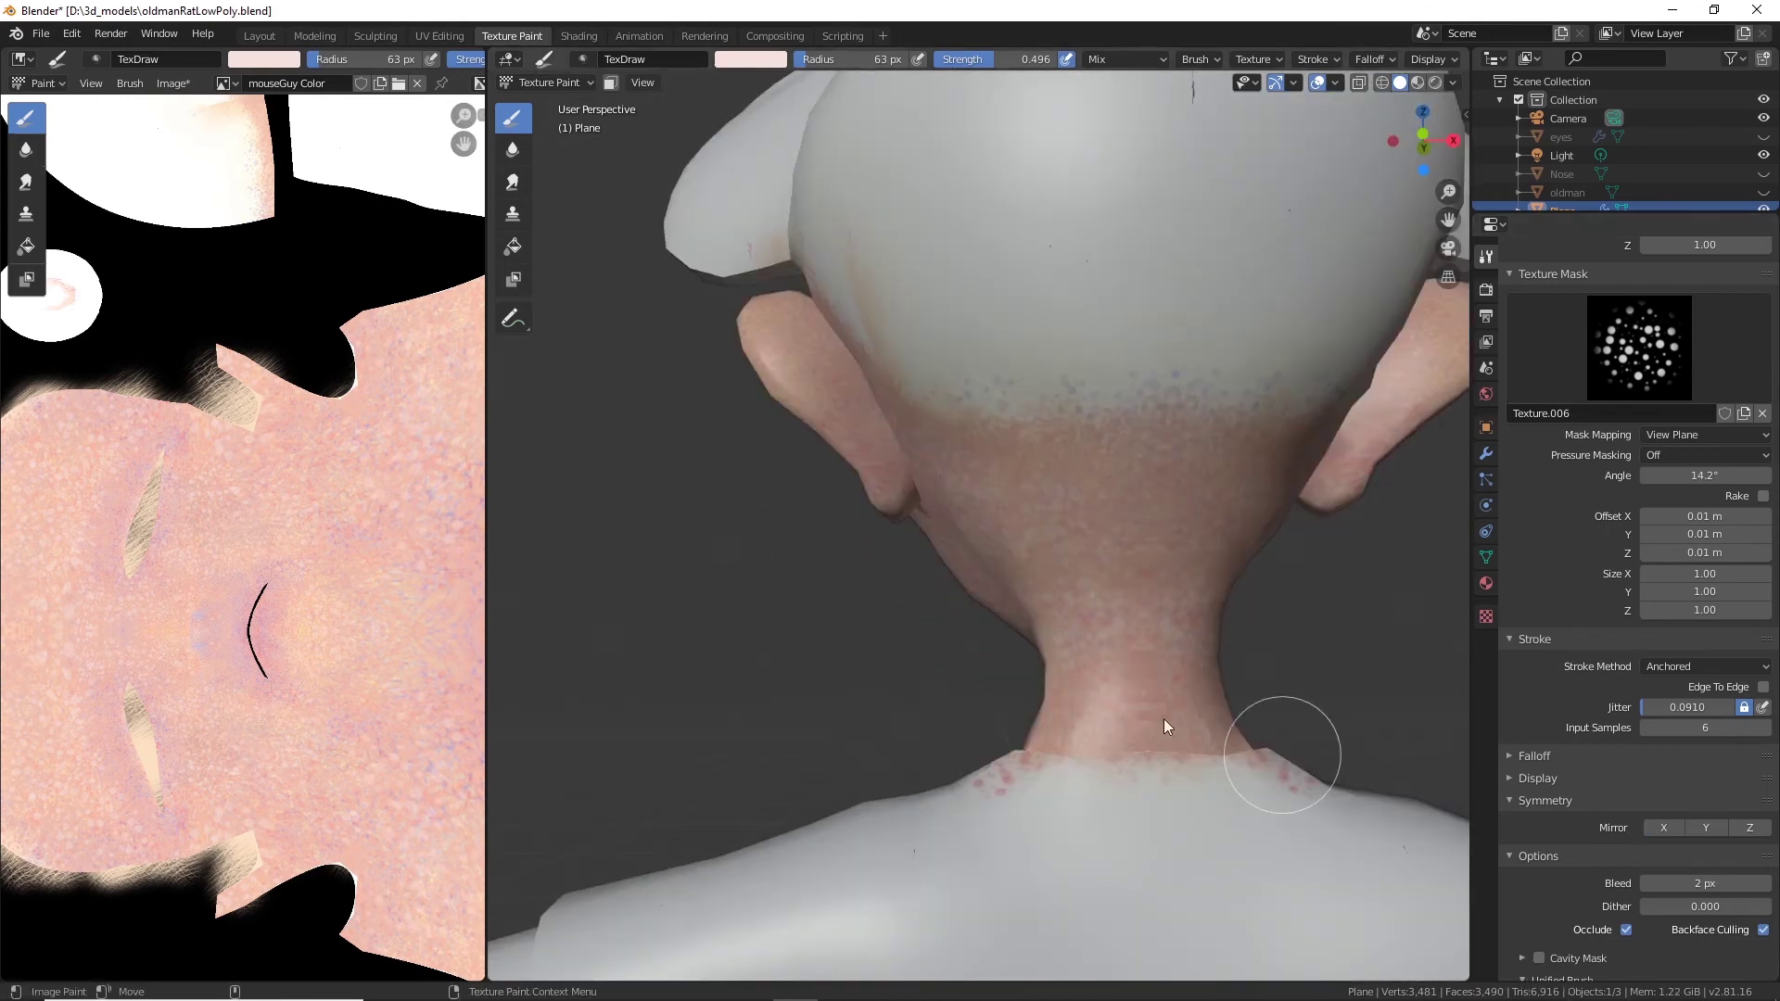
Stamp very pale pink speckles on the front and side of the neck, under the jaw and on the chin.
mouse_move(1212, 786)
middle_down()
mouse_move(962, 771)
mouse_move(850, 492)
mouse_move(741, 766)
middle_up()
middle_drag(844, 822, 931, 588)
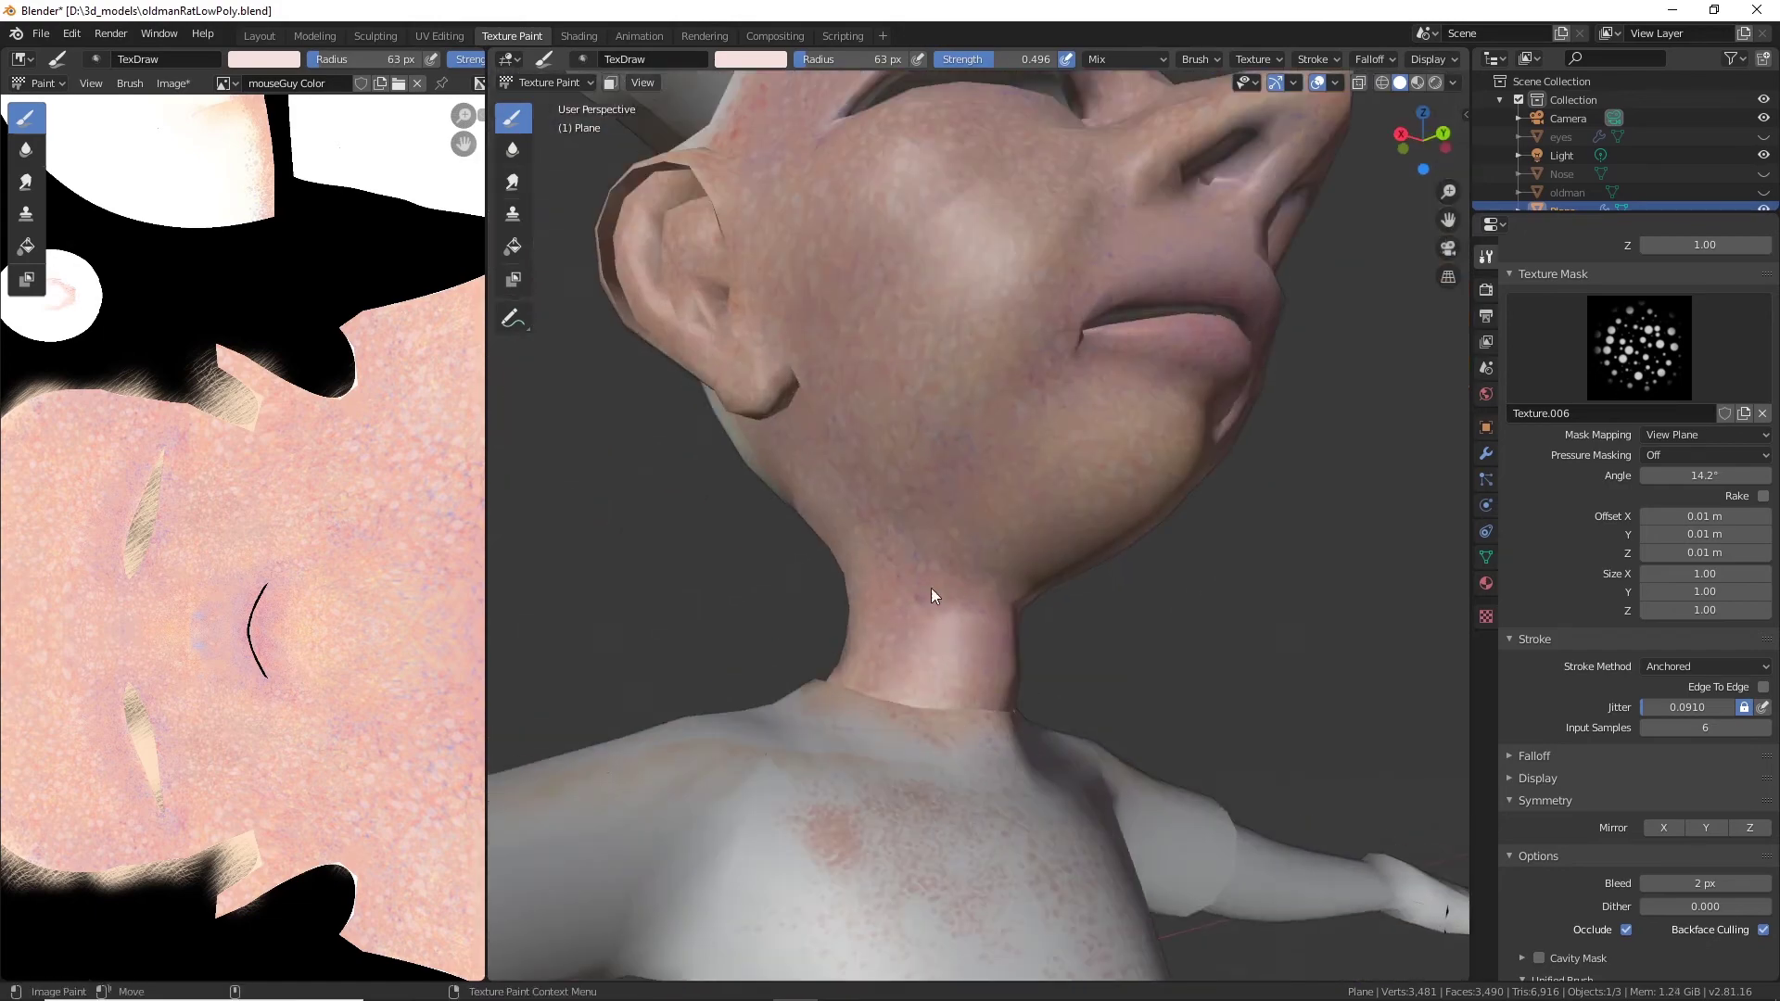
middle_drag(1135, 555, 1011, 539)
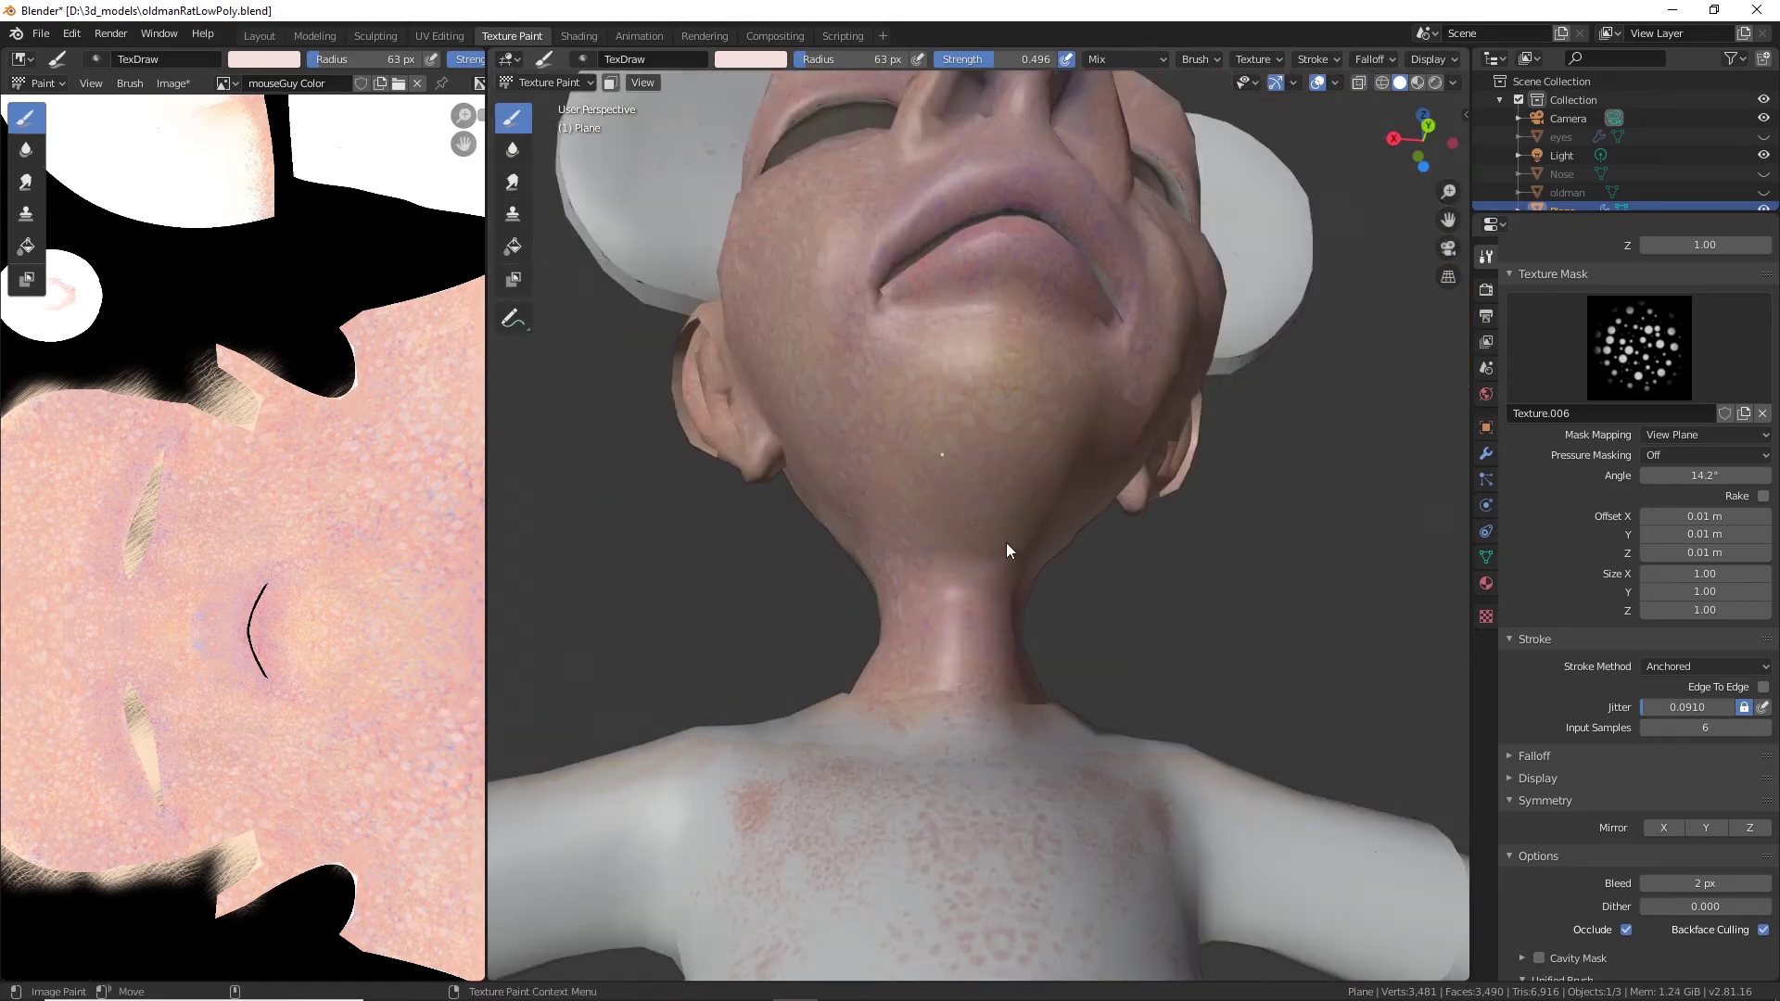
middle_drag(1010, 358, 883, 415)
mouse_move(1008, 339)
middle_down()
mouse_move(1014, 509)
mouse_move(914, 389)
mouse_move(1144, 485)
middle_up()
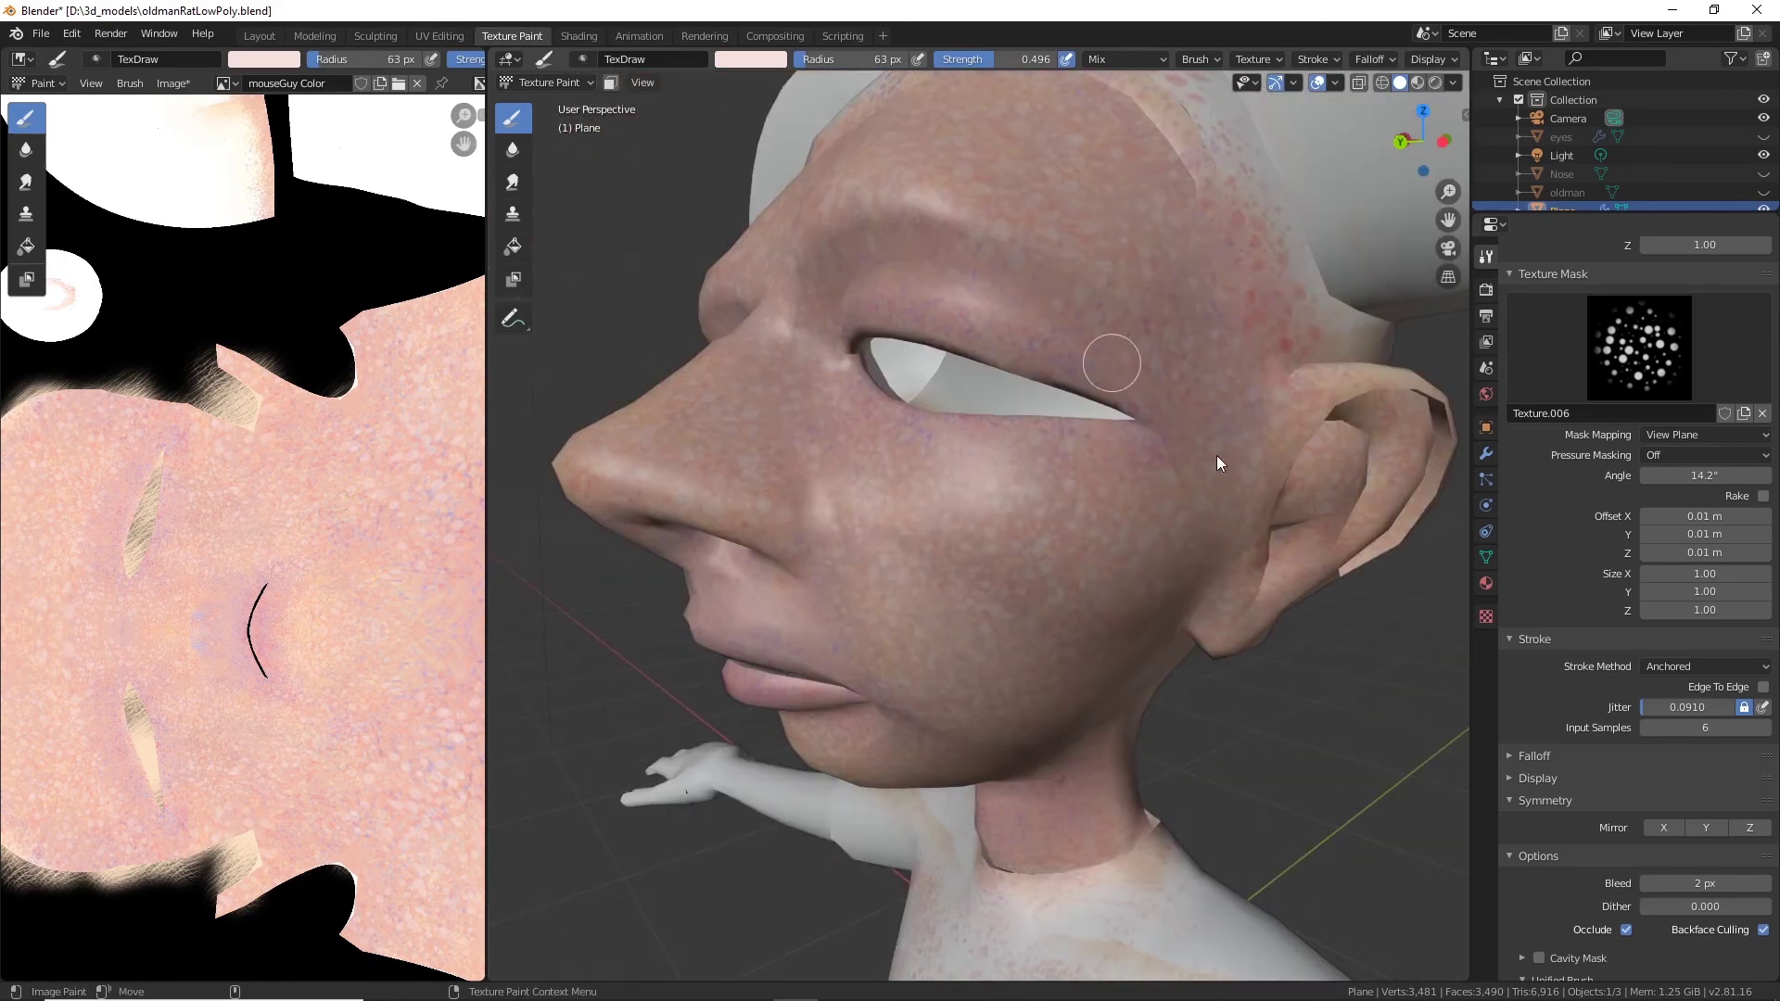
Add more very pale pink speckles across the forehead, brow, nose and both cheeks.
middle_drag(1196, 432, 1142, 363)
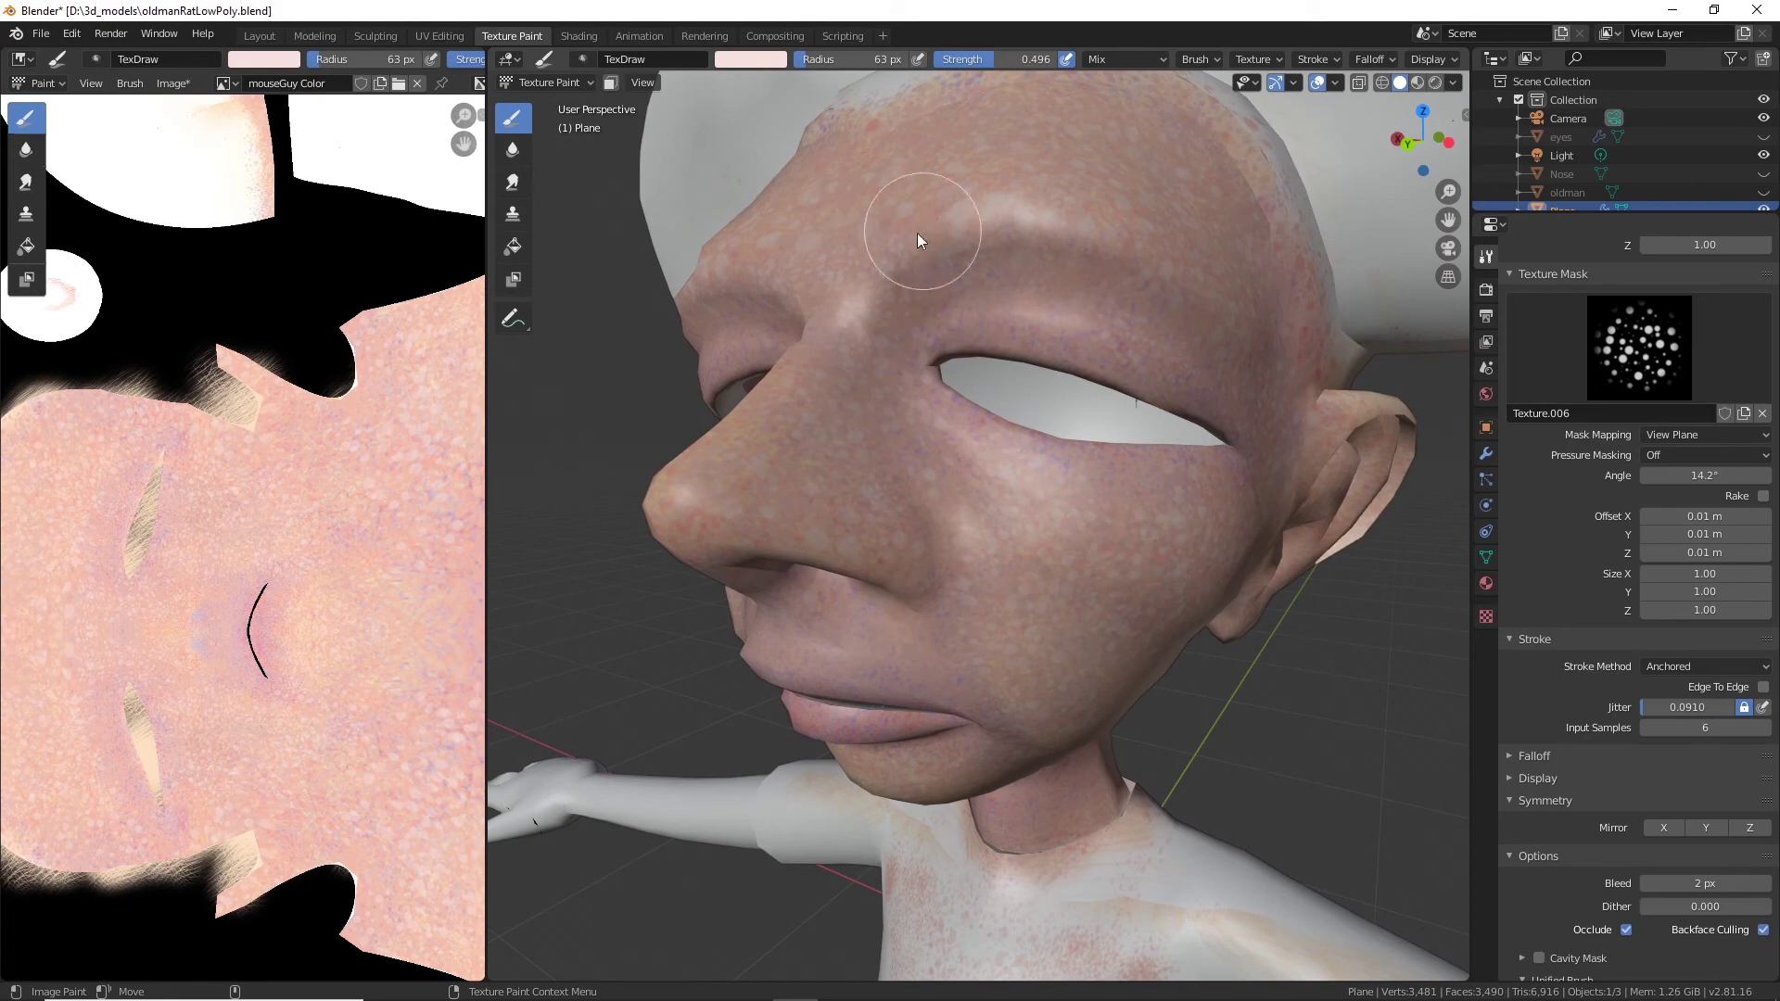
middle_drag(899, 469, 731, 627)
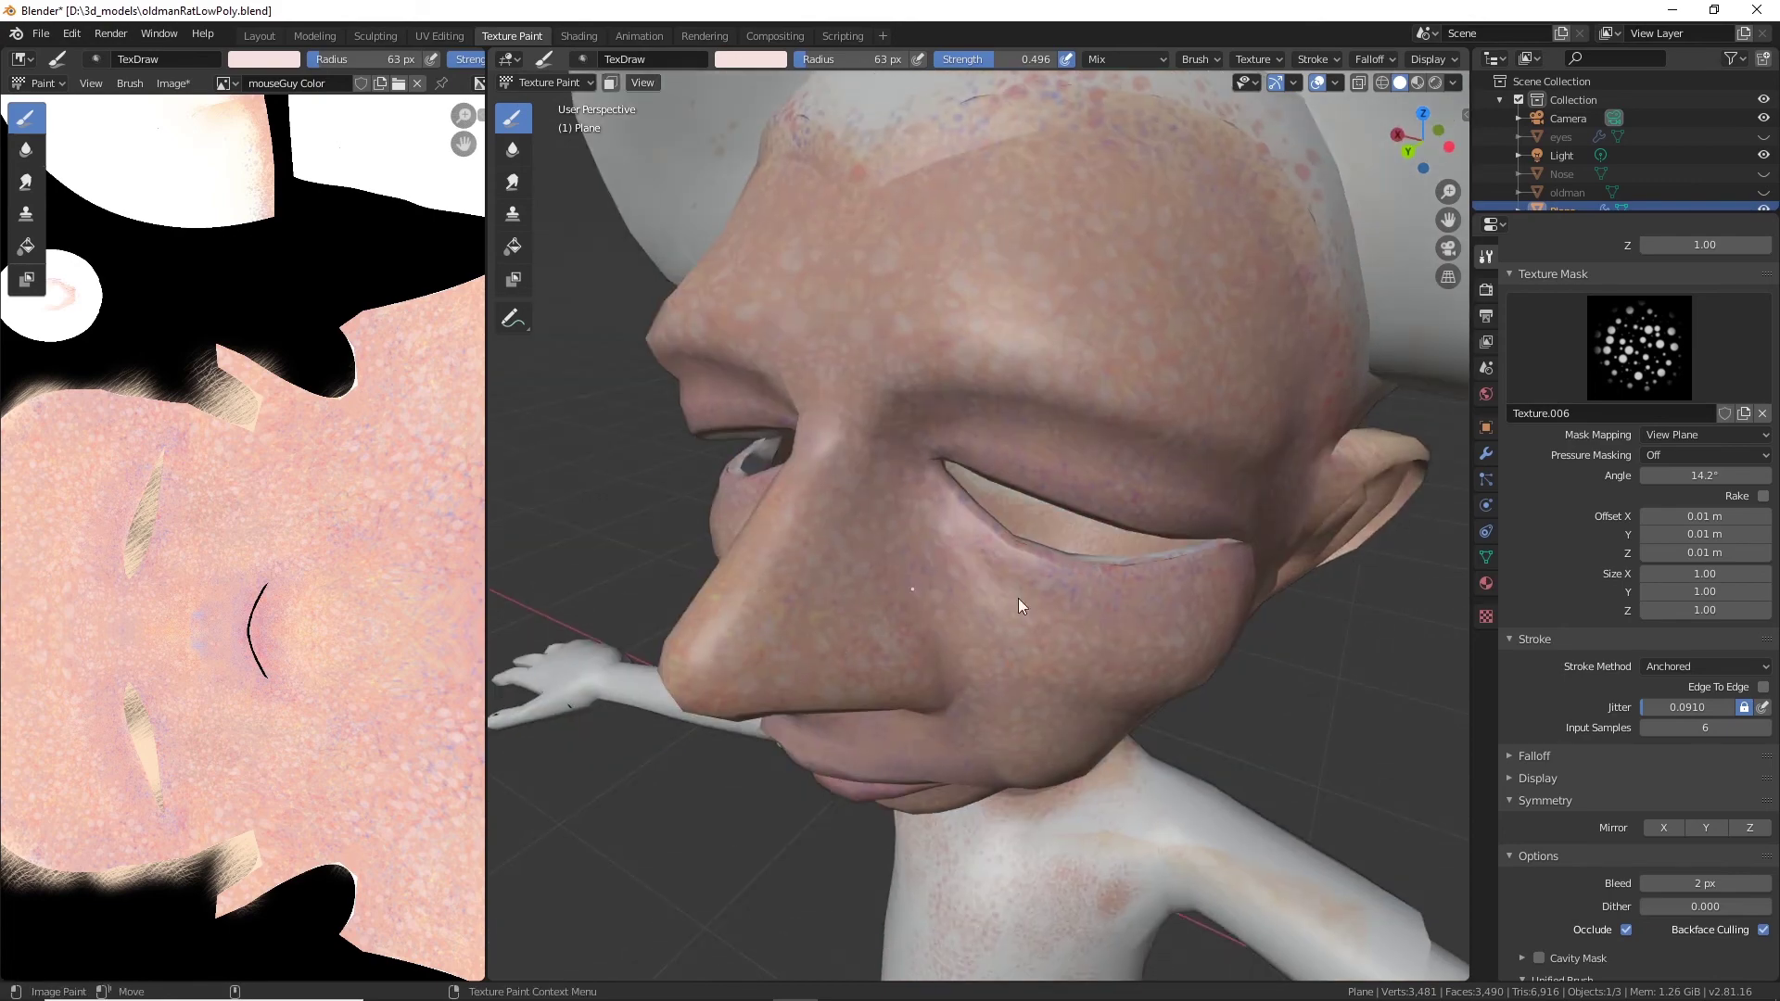
mouse_move(1018, 598)
middle_down()
mouse_move(1027, 564)
mouse_move(1129, 563)
middle_up()
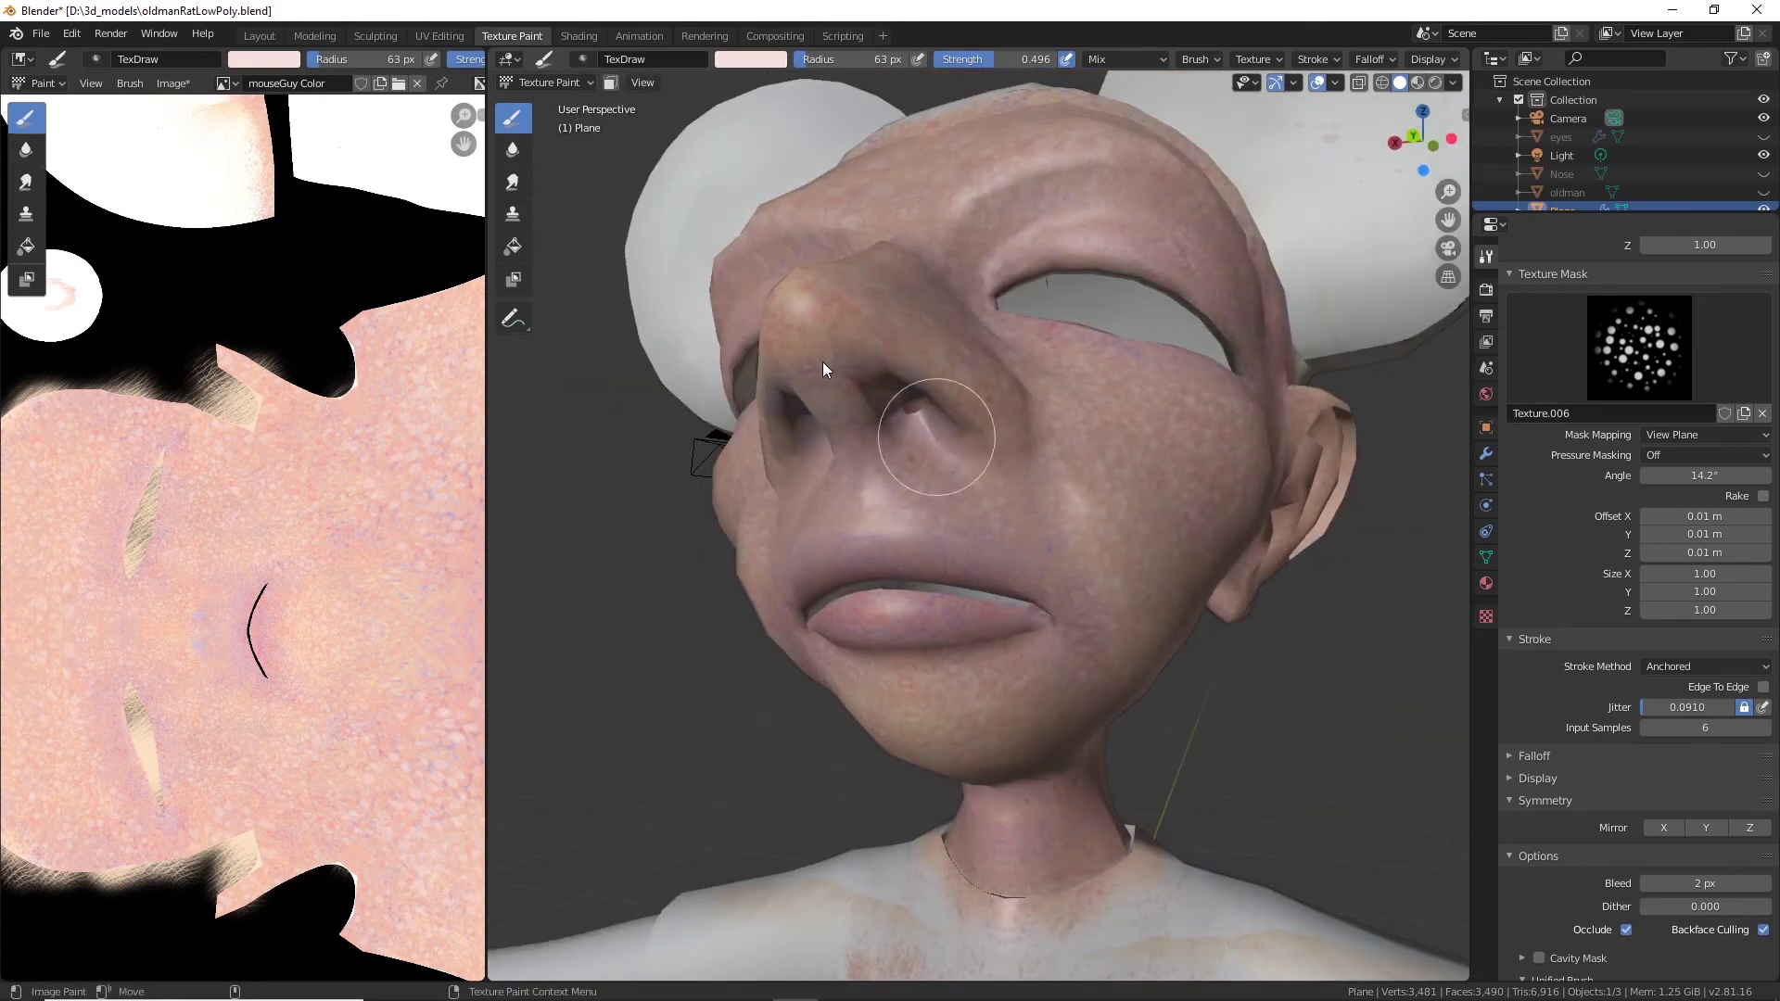
middle_drag(966, 519, 1275, 557)
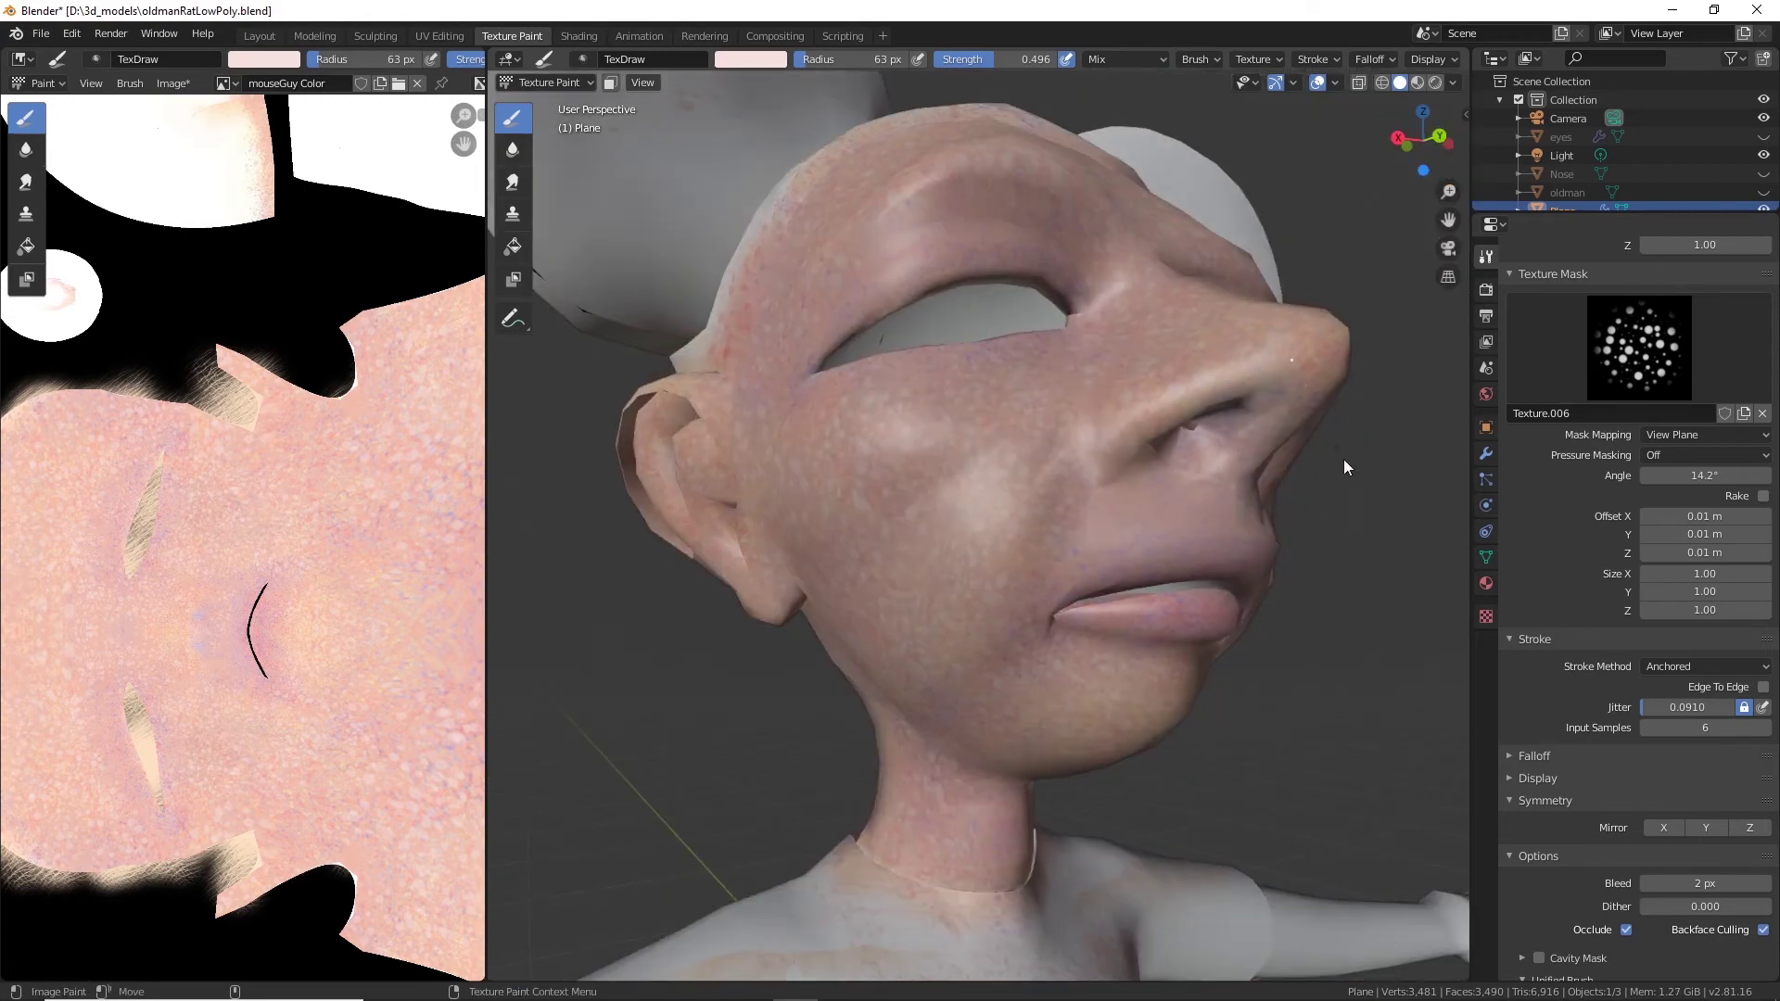
mouse_move(1109, 541)
middle_down()
mouse_move(1126, 648)
mouse_move(986, 603)
mouse_move(953, 431)
middle_up()
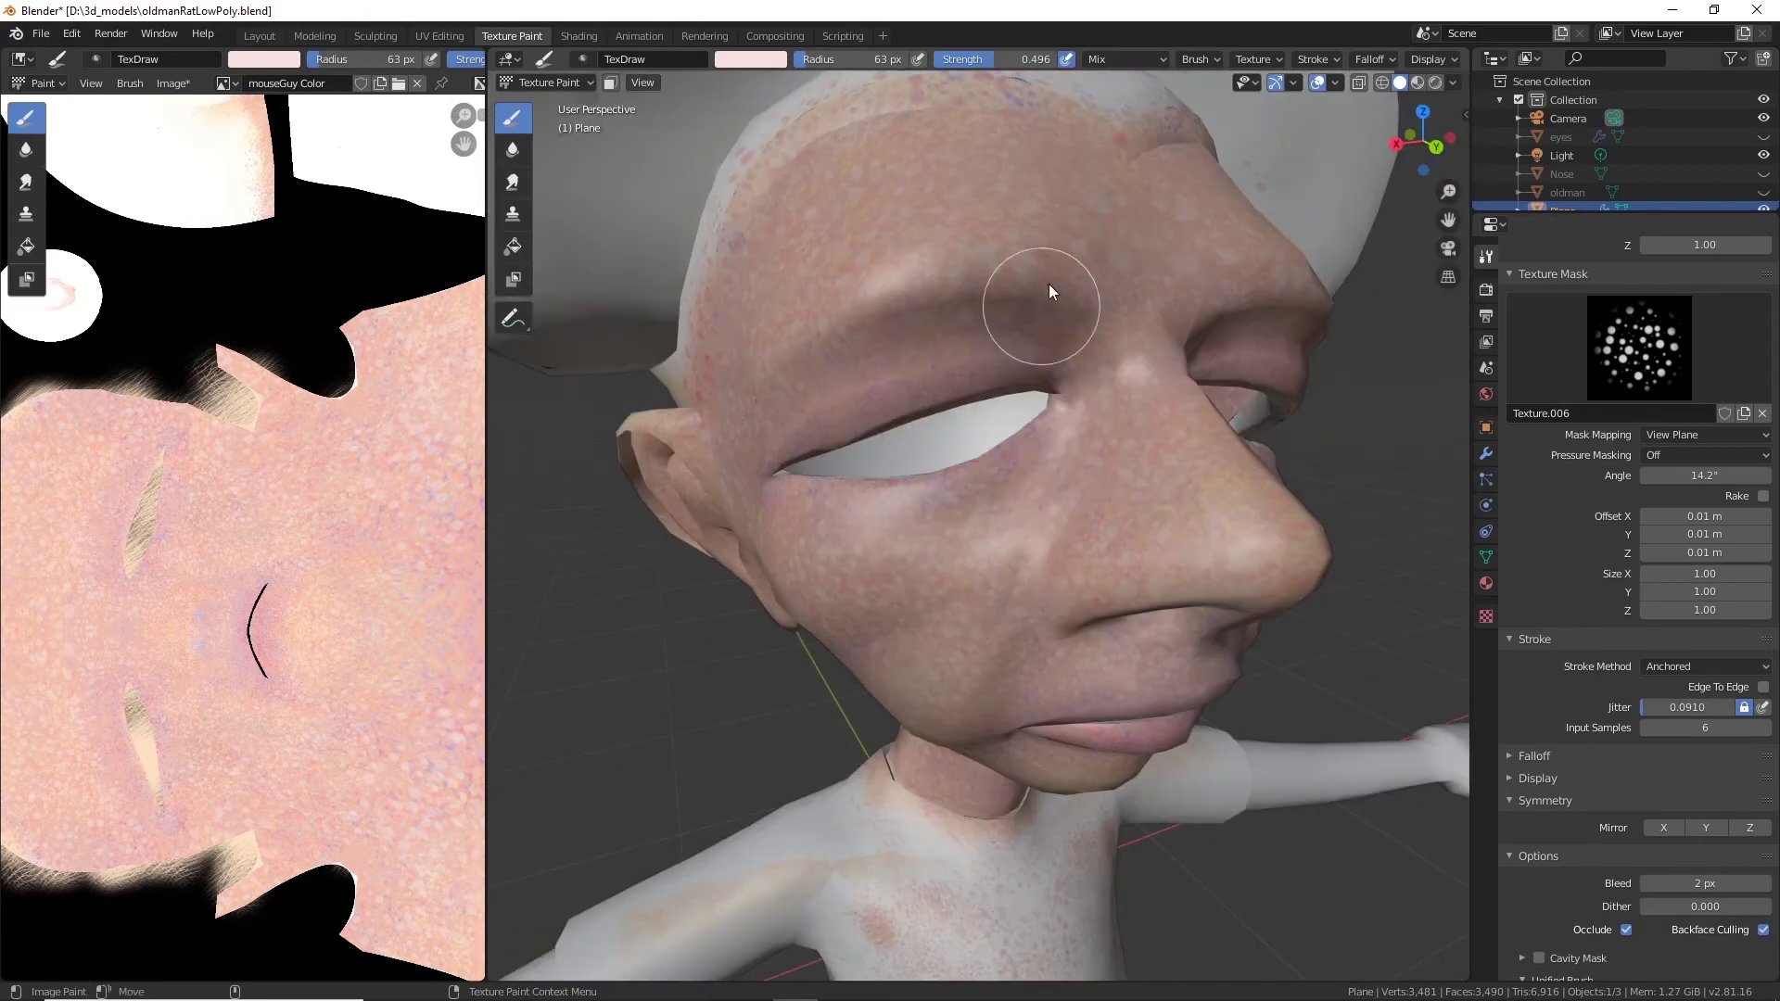
middle_drag(1049, 284, 888, 353)
middle_drag(932, 458, 955, 571)
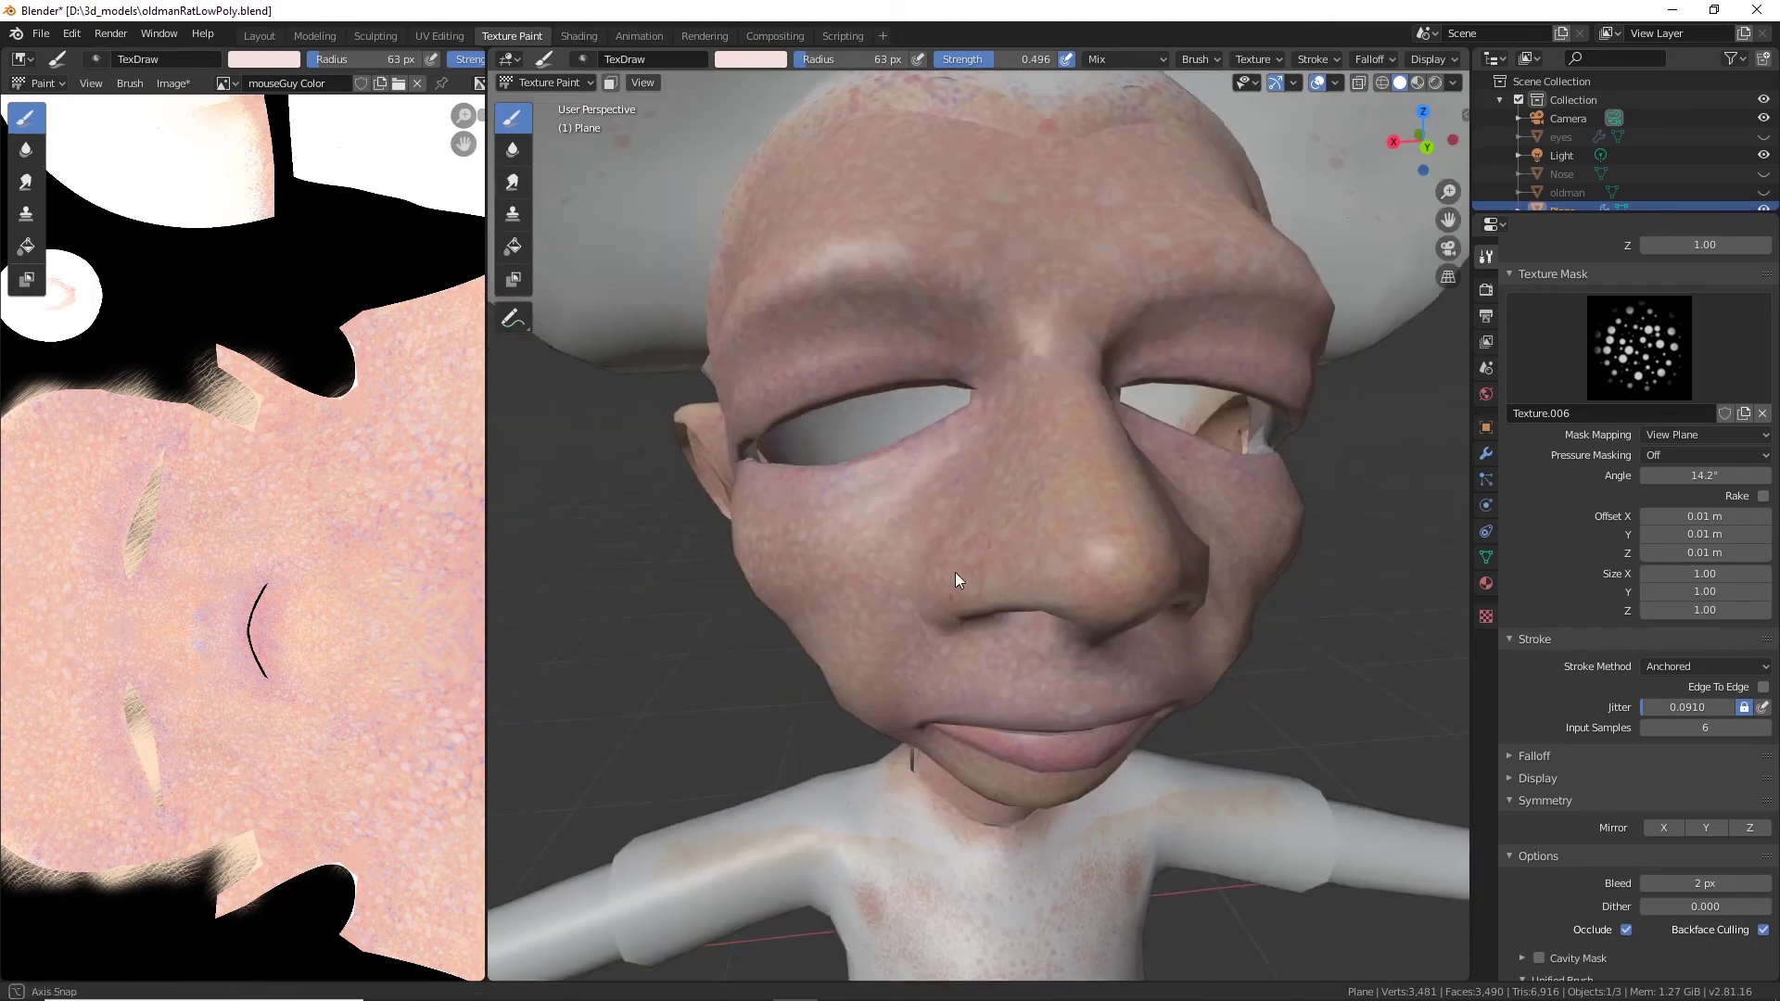
Sample a colour from the painted skin and shift the brush colour to a light peach.
key(s)
click(751, 59)
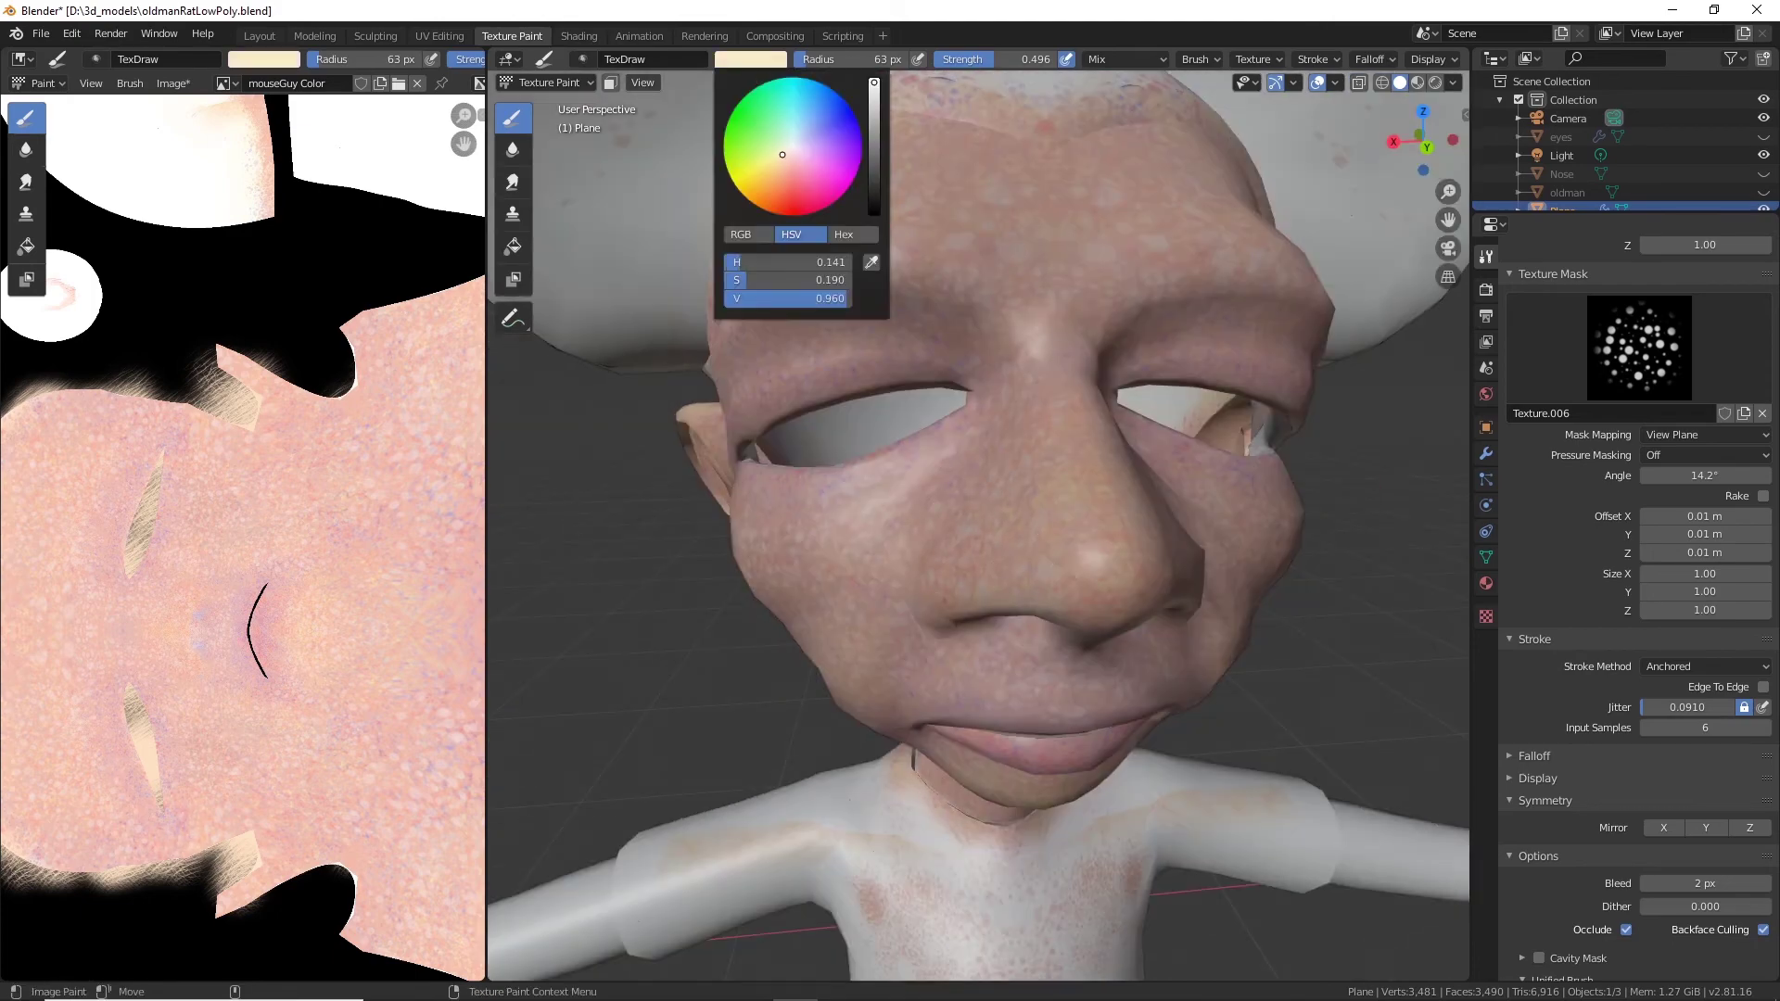
drag(783, 155, 788, 169)
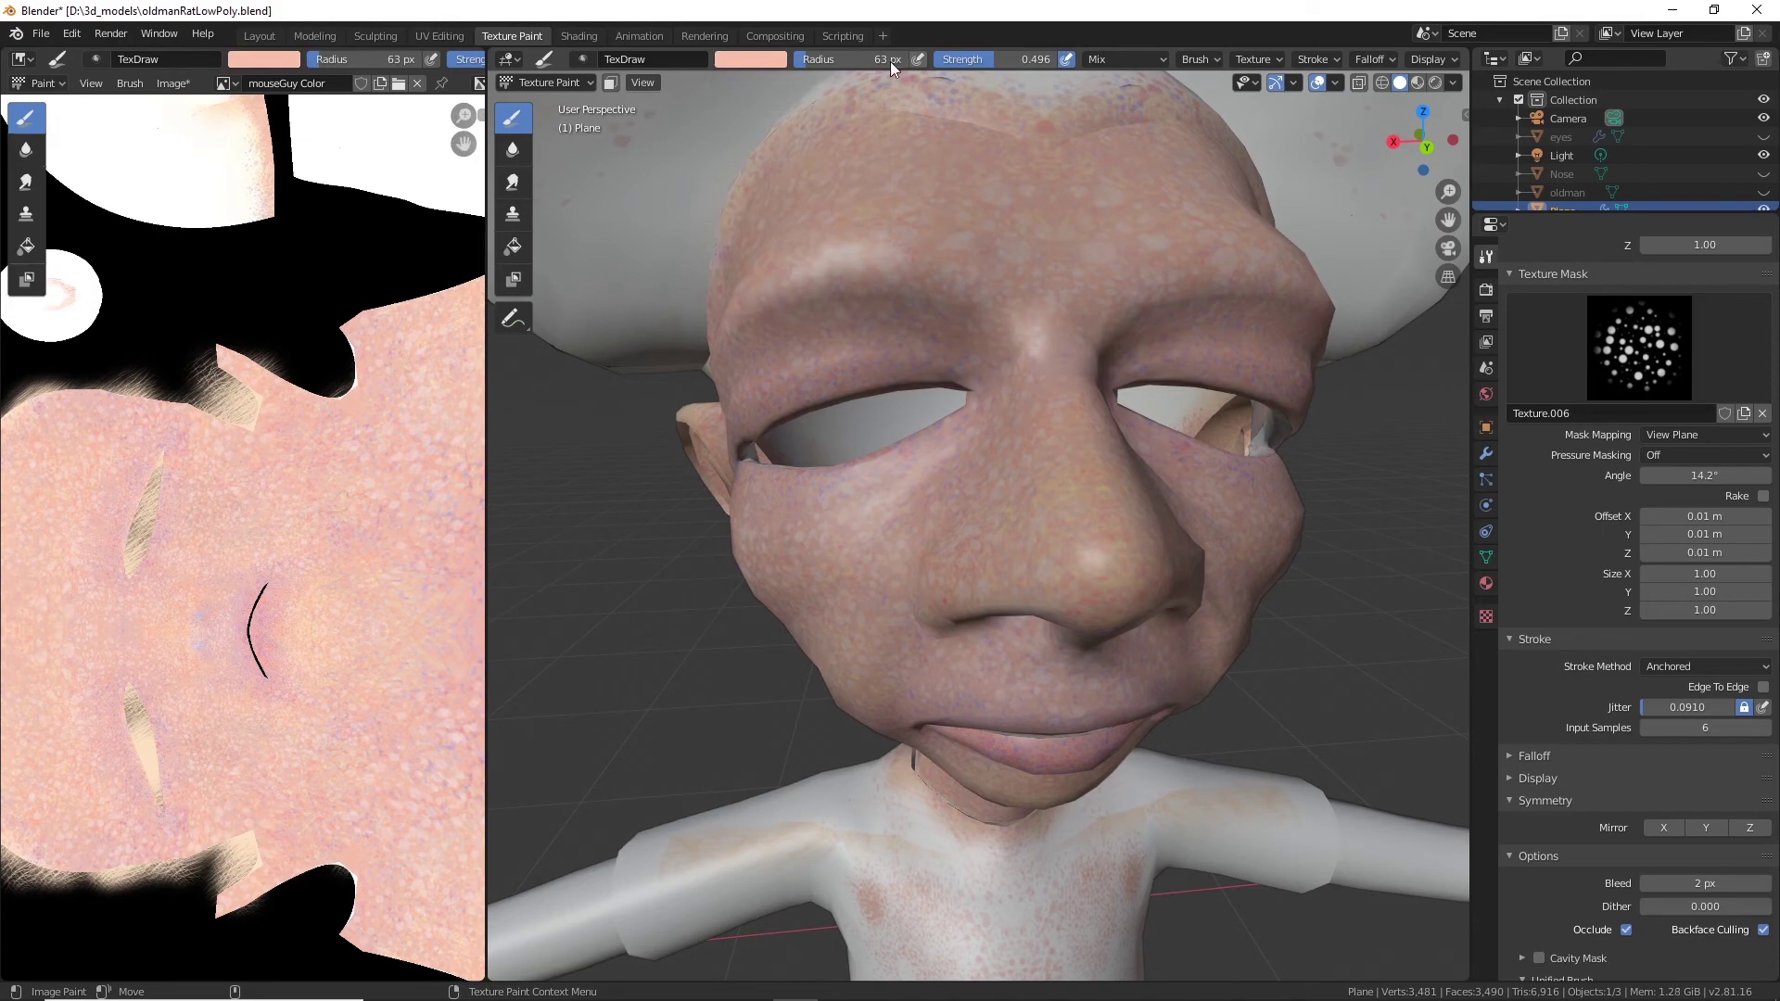
Raise the brush strength to 0.622 and stamp light peach speckles over the forehead, cheek and ear.
mouse_move(1104, 308)
middle_down()
mouse_move(1204, 358)
mouse_move(1072, 278)
middle_up()
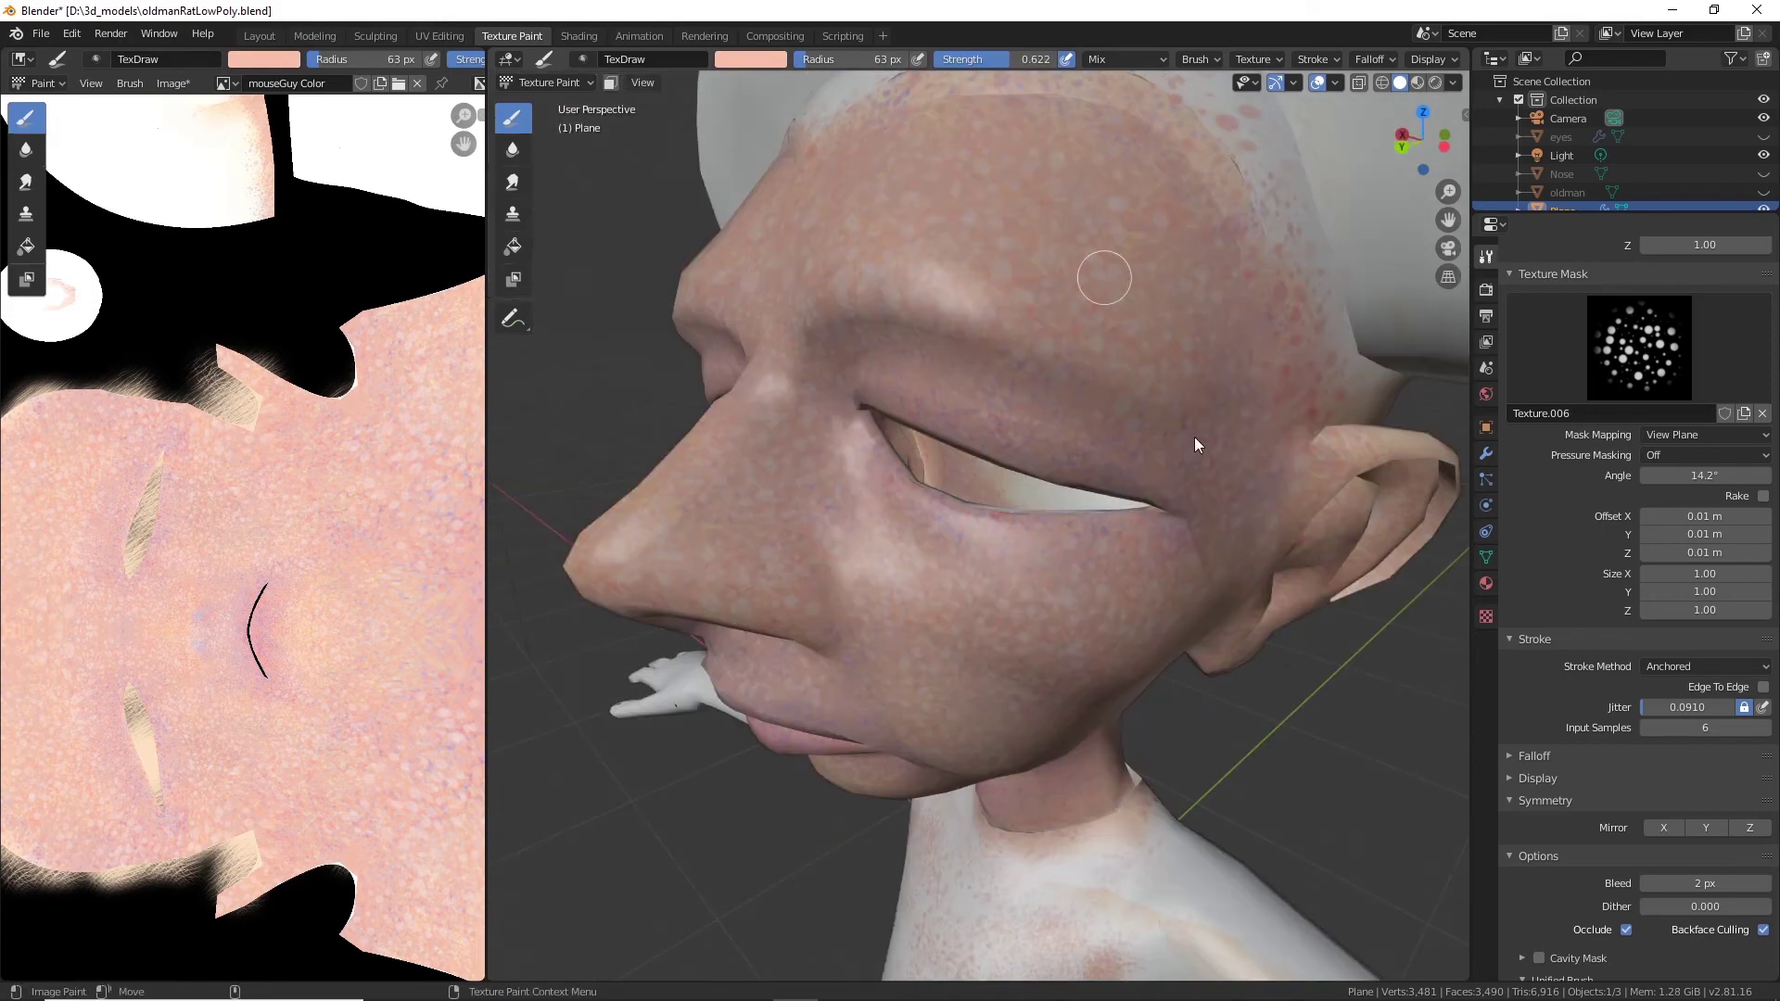
mouse_move(1192, 445)
middle_down()
mouse_move(1197, 473)
mouse_move(1149, 519)
middle_up()
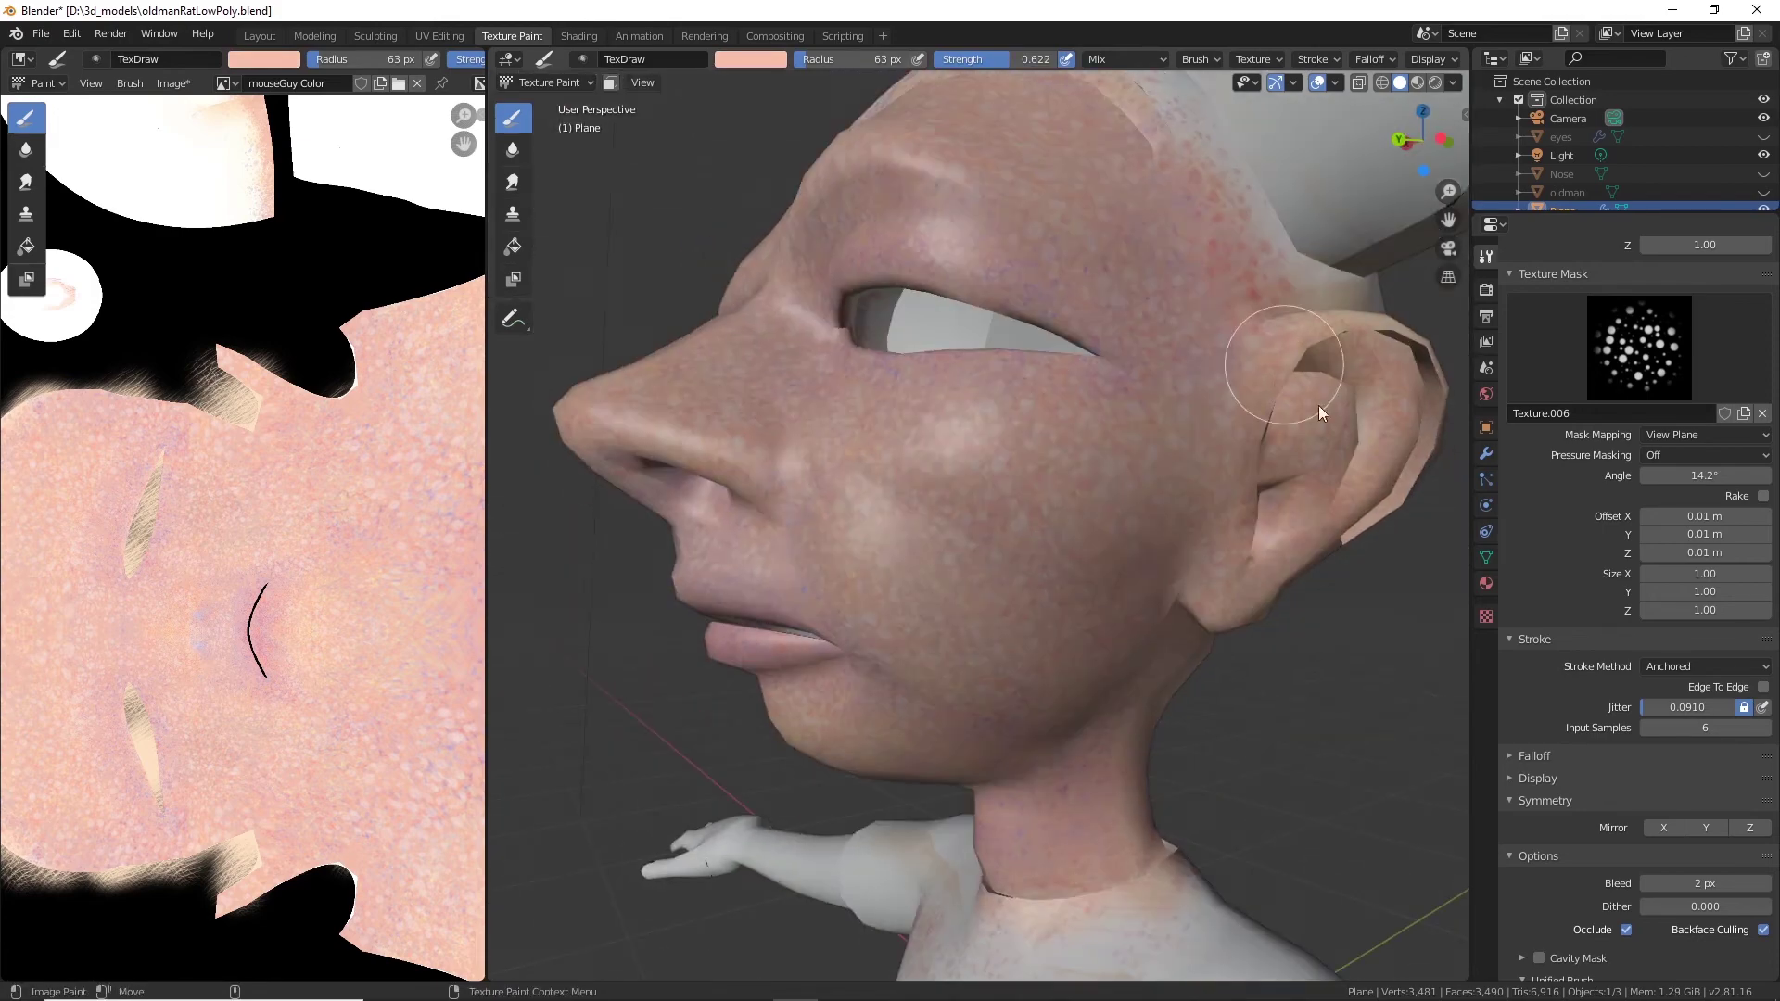
middle_drag(1369, 423, 1289, 452)
middle_drag(1131, 508, 683, 524)
alt+drag(701, 455, 742, 204)
Change the brush colour to a pale cream and stamp speckles on the back of the ear and the forehead.
click(781, 61)
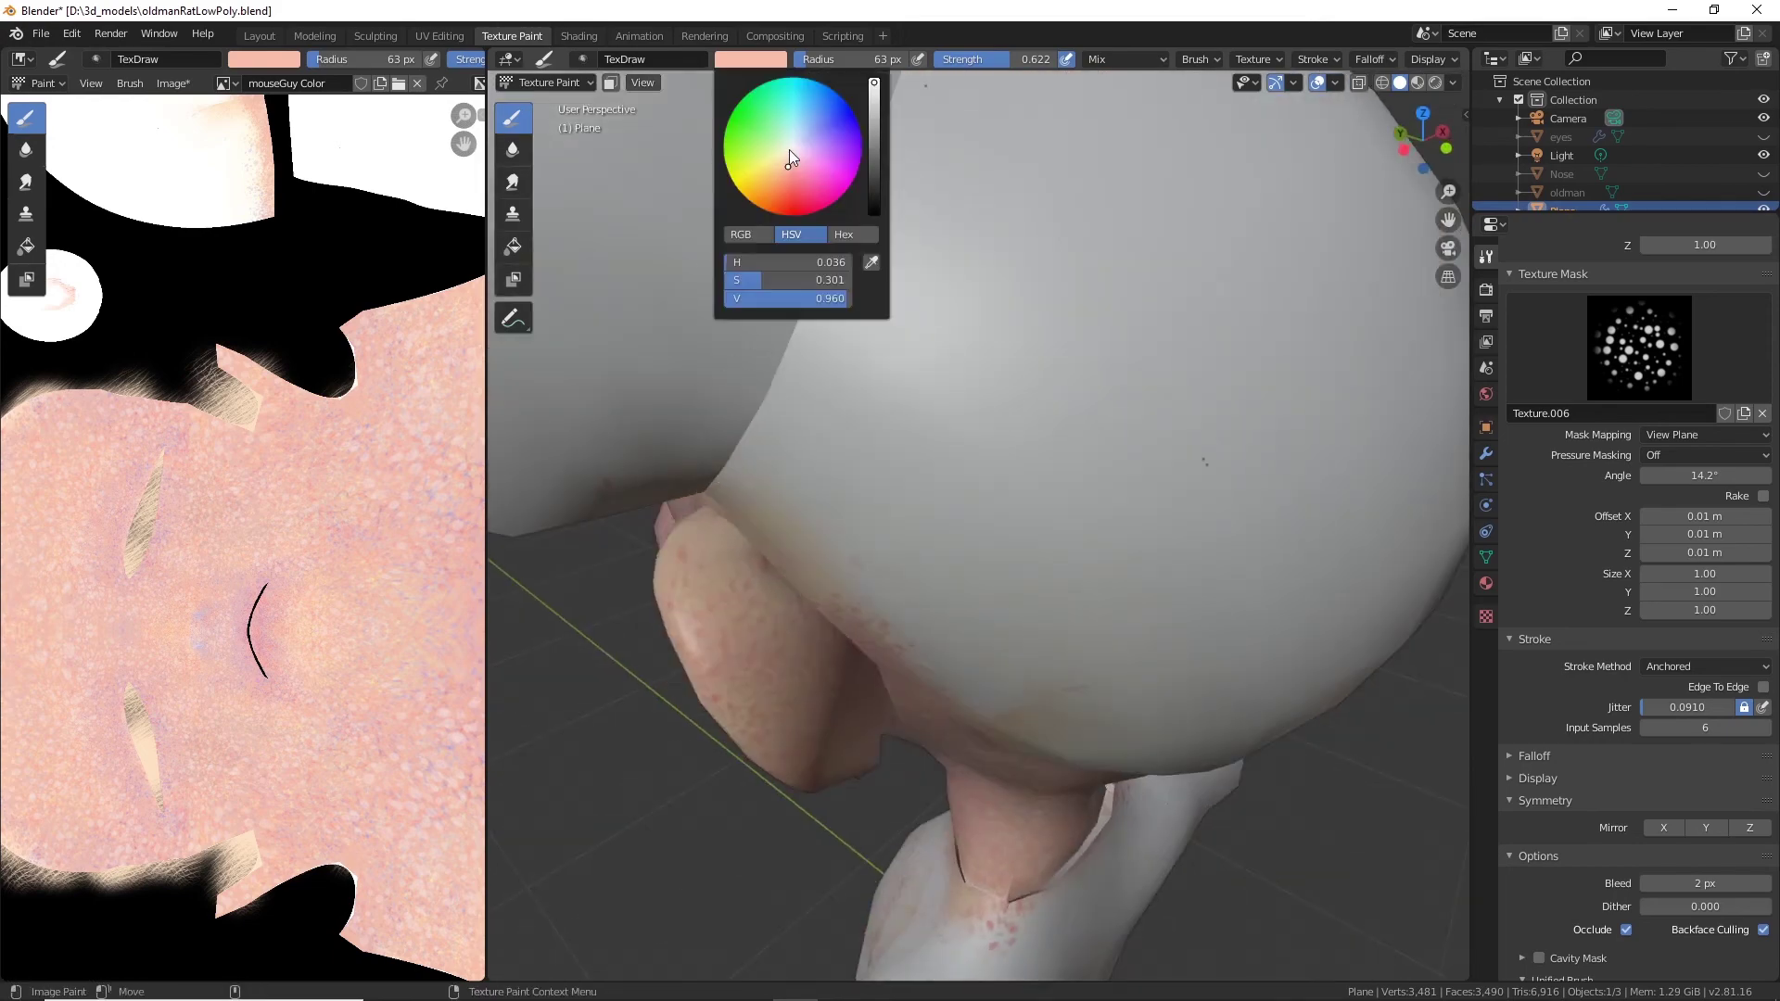
click(788, 148)
alt+drag(800, 269, 816, 521)
mouse_move(682, 480)
alt+mouse_down()
mouse_move(916, 470)
mouse_move(986, 588)
mouse_move(967, 181)
alt+mouse_up()
alt+drag(1176, 593, 994, 260)
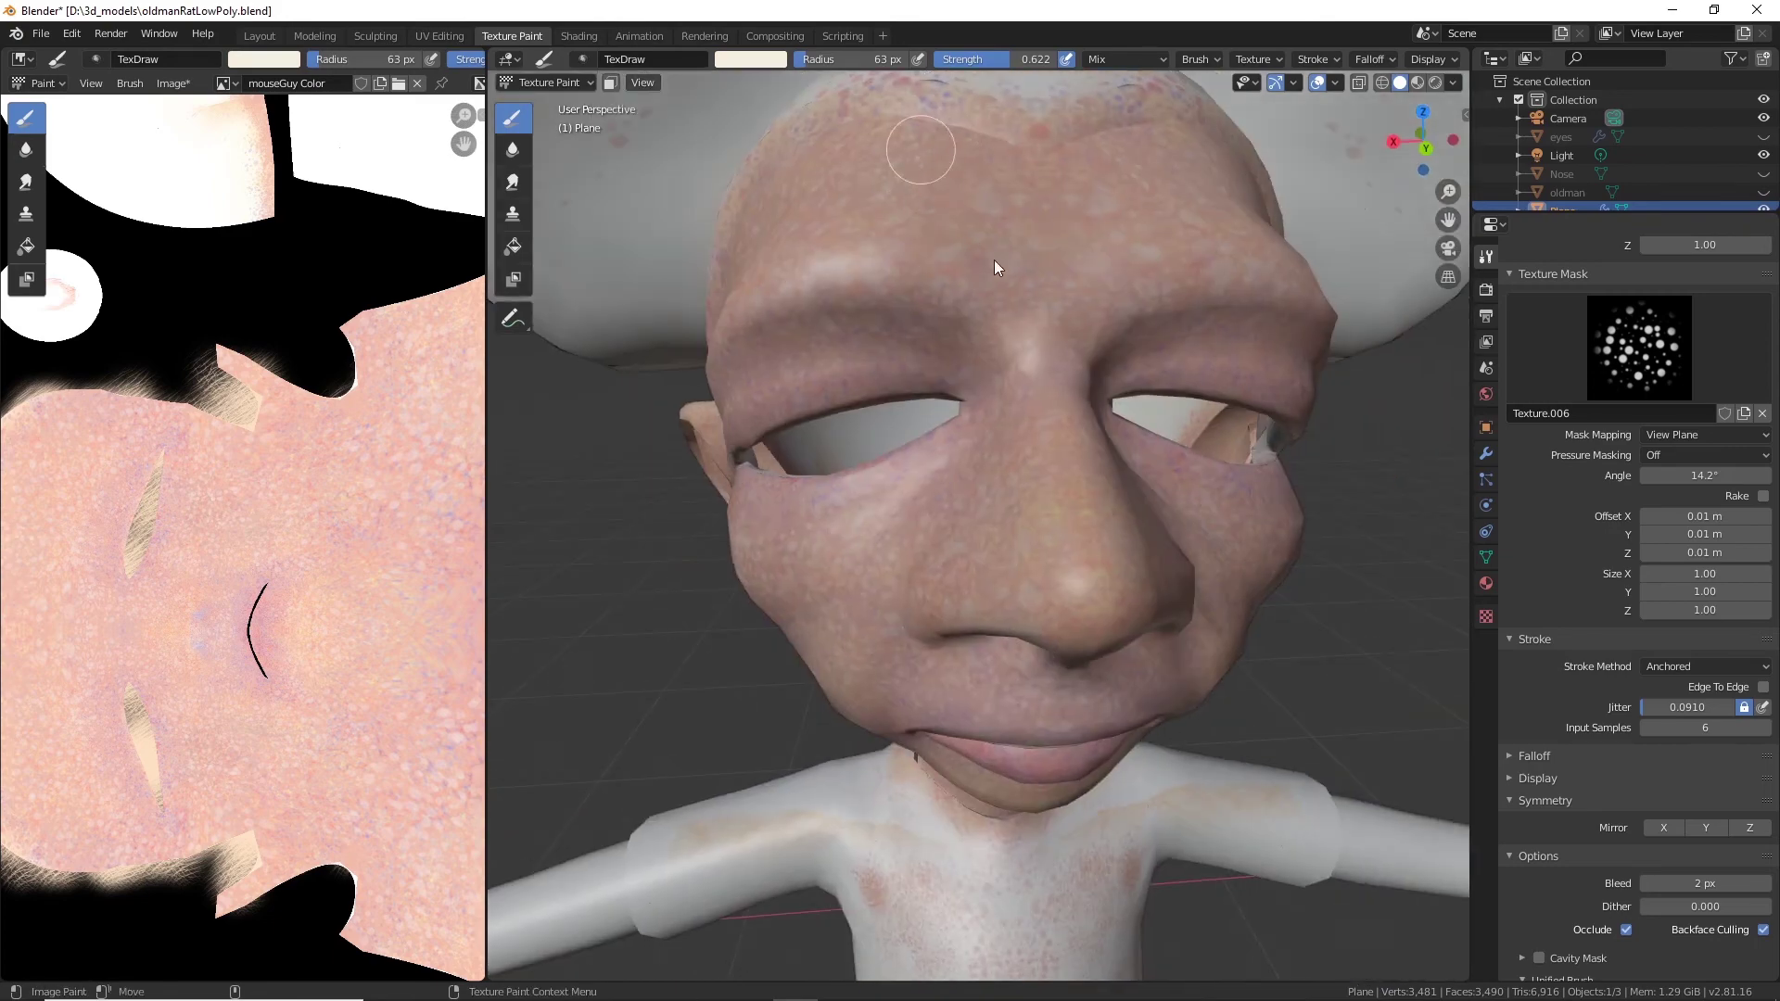
alt+drag(971, 324, 1198, 636)
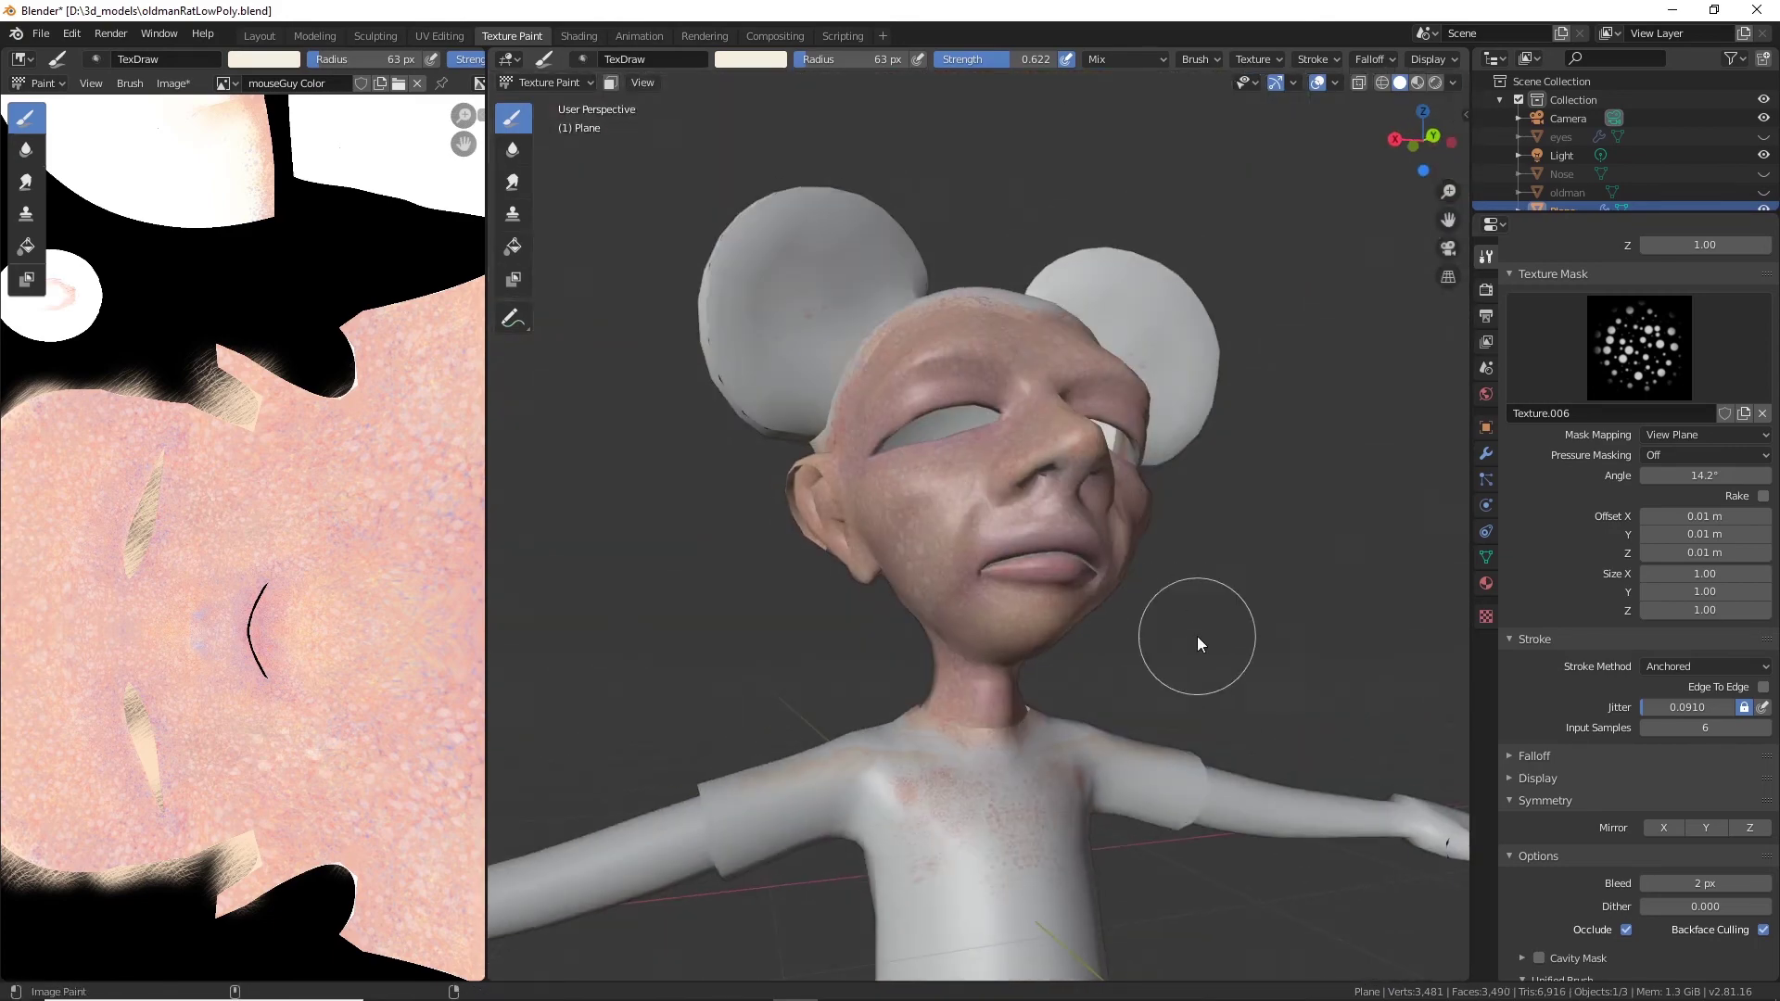
Change the brush colour to a muted red and bring the side of the face into view.
click(761, 57)
click(792, 176)
scroll(799, 167, down, 5)
alt+drag(1104, 467, 946, 477)
scroll(1020, 556, up, 3)
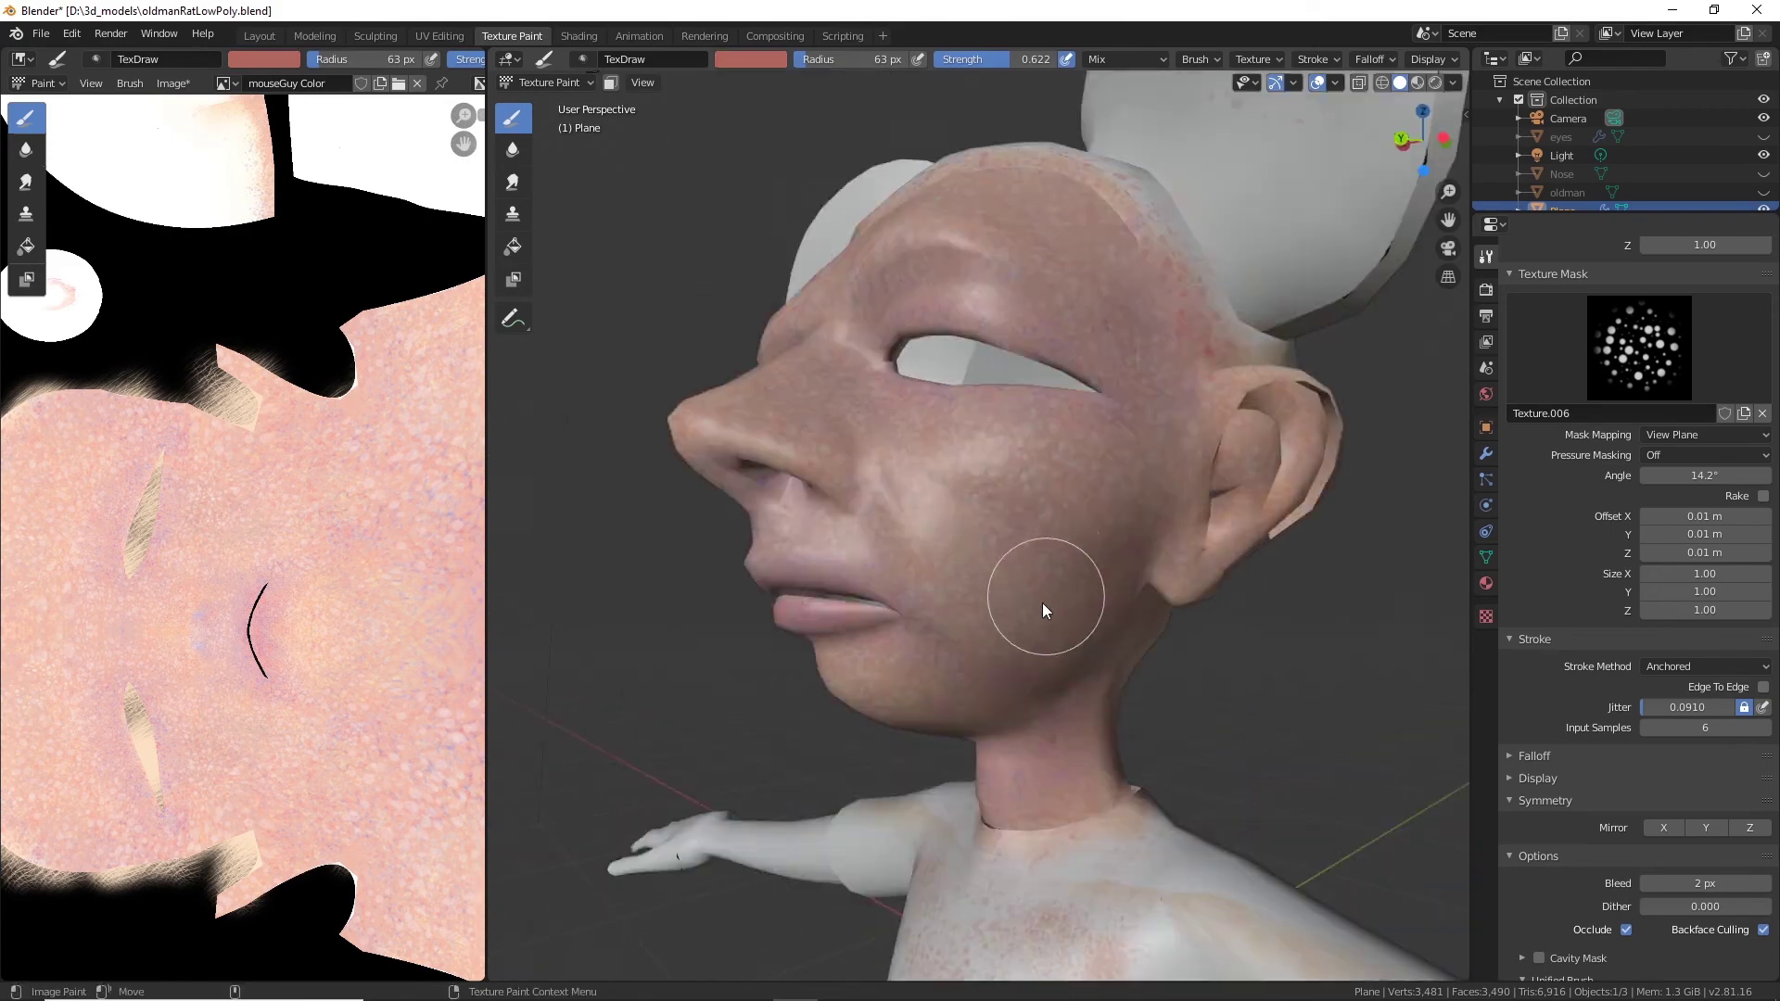
Undo a first red stamp, lower the brush strength to 0.304, and stamp muted red speckles on the cheek and forehead.
drag(1024, 582, 1071, 648)
key(ctrl+z)
drag(1016, 59, 977, 59)
mouse_move(1011, 460)
mouse_down()
mouse_move(1080, 547)
mouse_move(1108, 472)
mouse_move(1206, 603)
mouse_move(982, 595)
mouse_up()
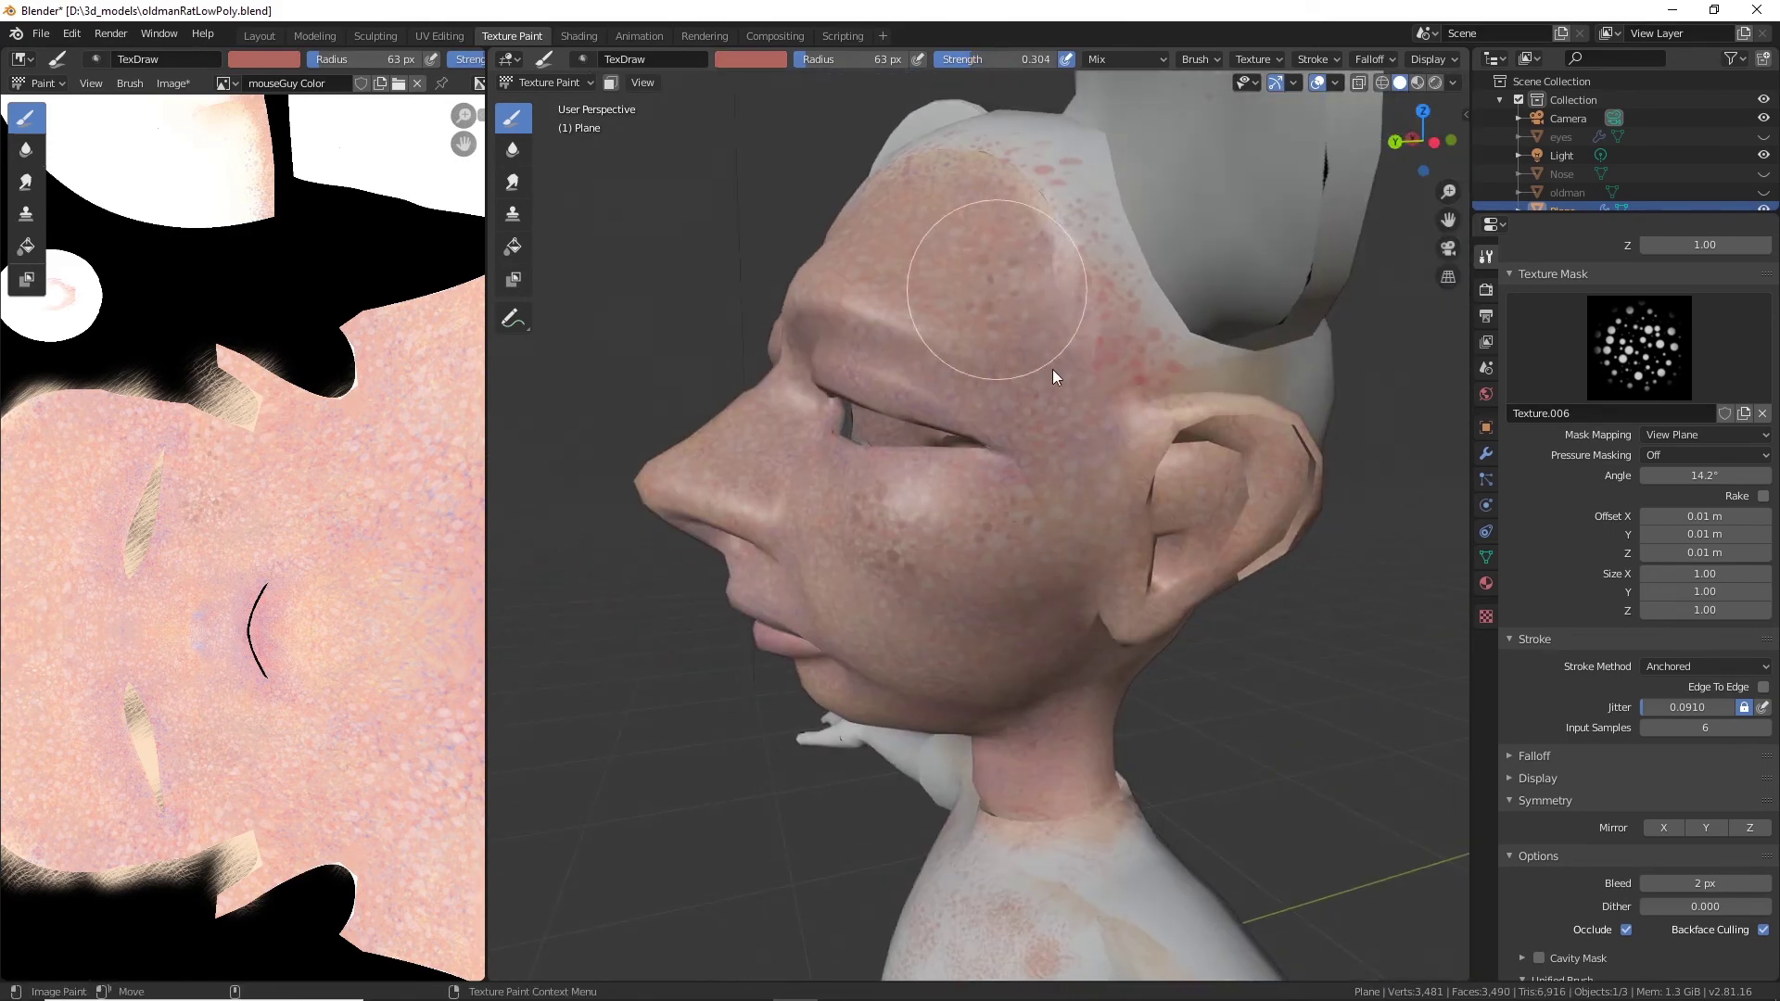
mouse_move(1053, 369)
alt+mouse_down()
mouse_move(949, 358)
mouse_move(942, 332)
mouse_move(889, 501)
mouse_move(932, 487)
alt+mouse_up()
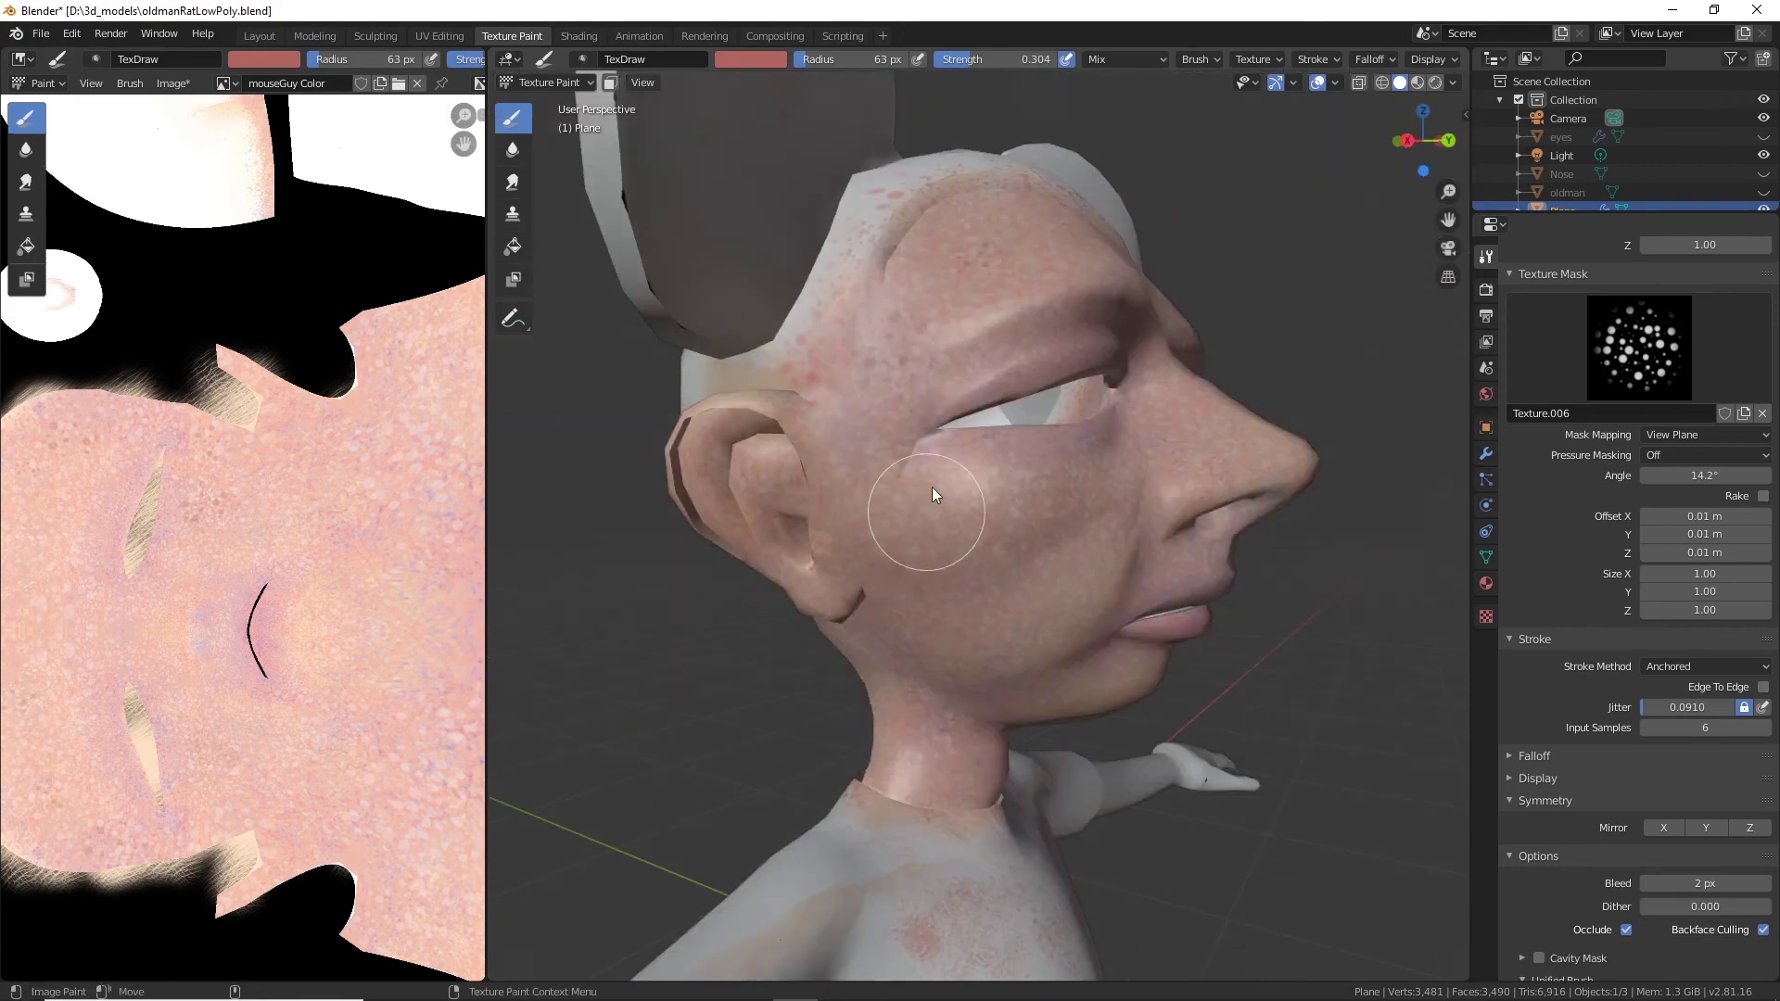
Stamp muted red speckles across the cheeks, nose, forehead and the back of the neck.
mouse_move(1051, 511)
alt+mouse_down()
mouse_move(1037, 497)
mouse_move(1126, 531)
mouse_move(1087, 588)
mouse_move(851, 515)
alt+mouse_up()
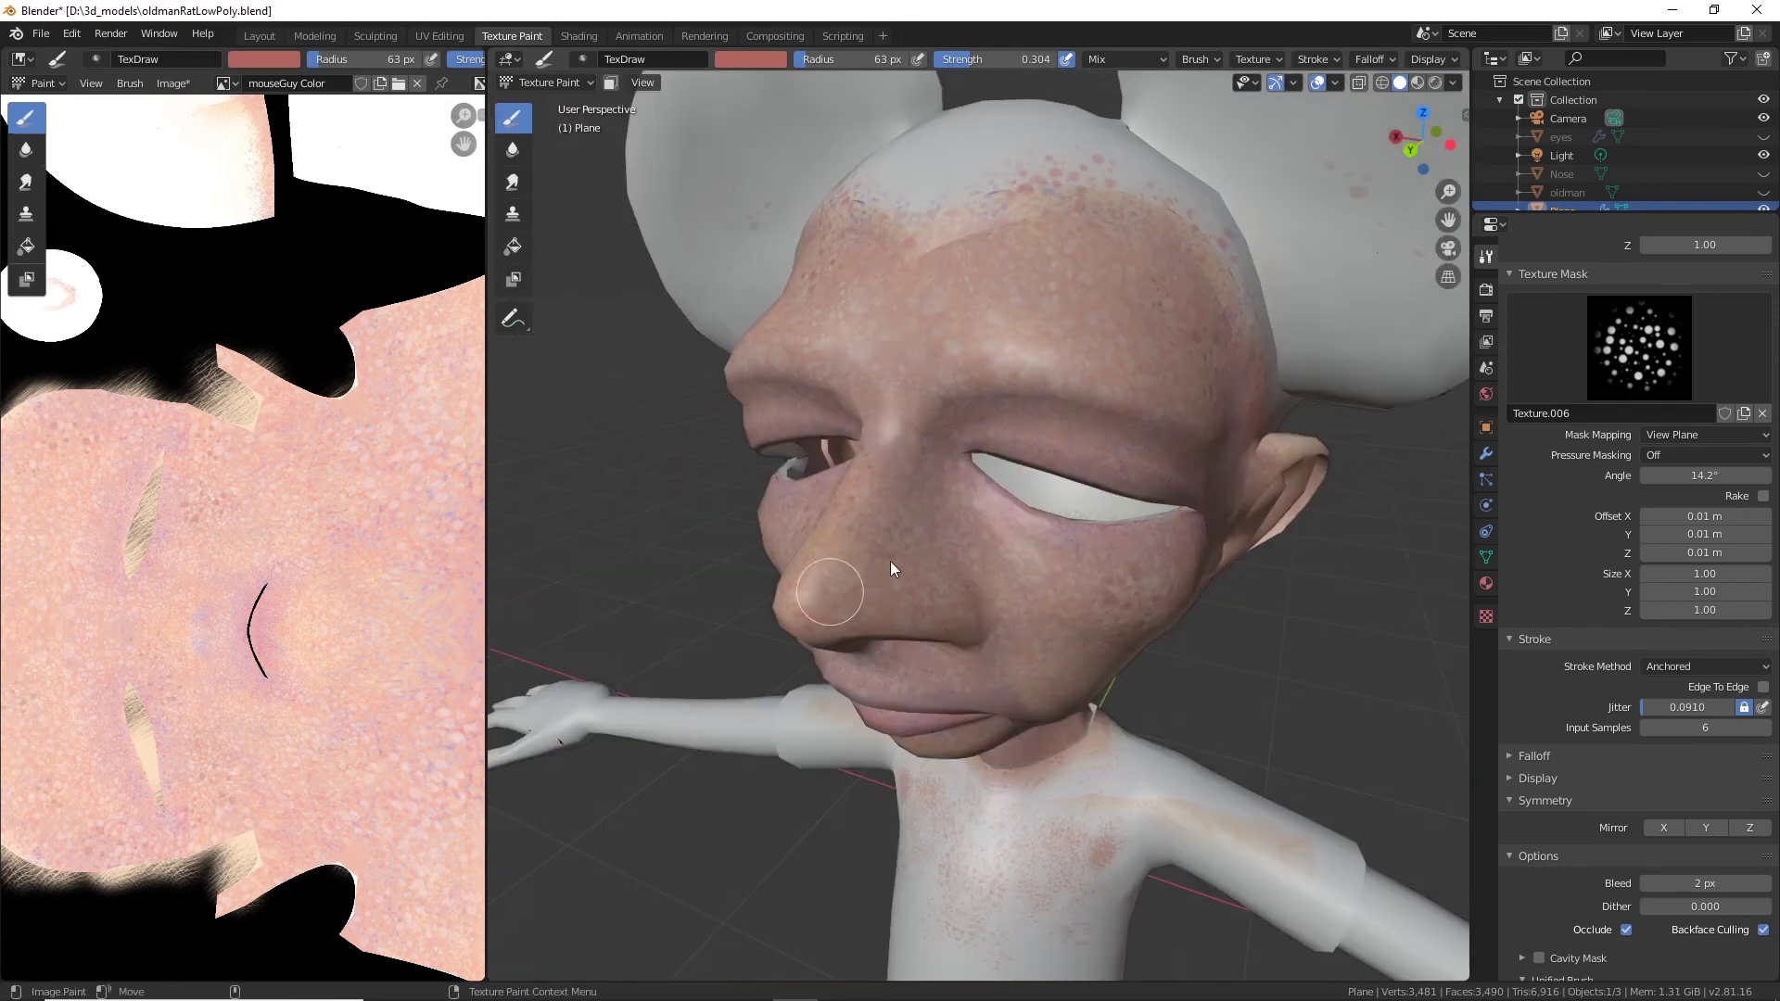
mouse_move(1014, 573)
alt+mouse_down()
mouse_move(1070, 360)
mouse_move(1076, 480)
mouse_move(1021, 612)
mouse_move(1126, 514)
alt+mouse_up()
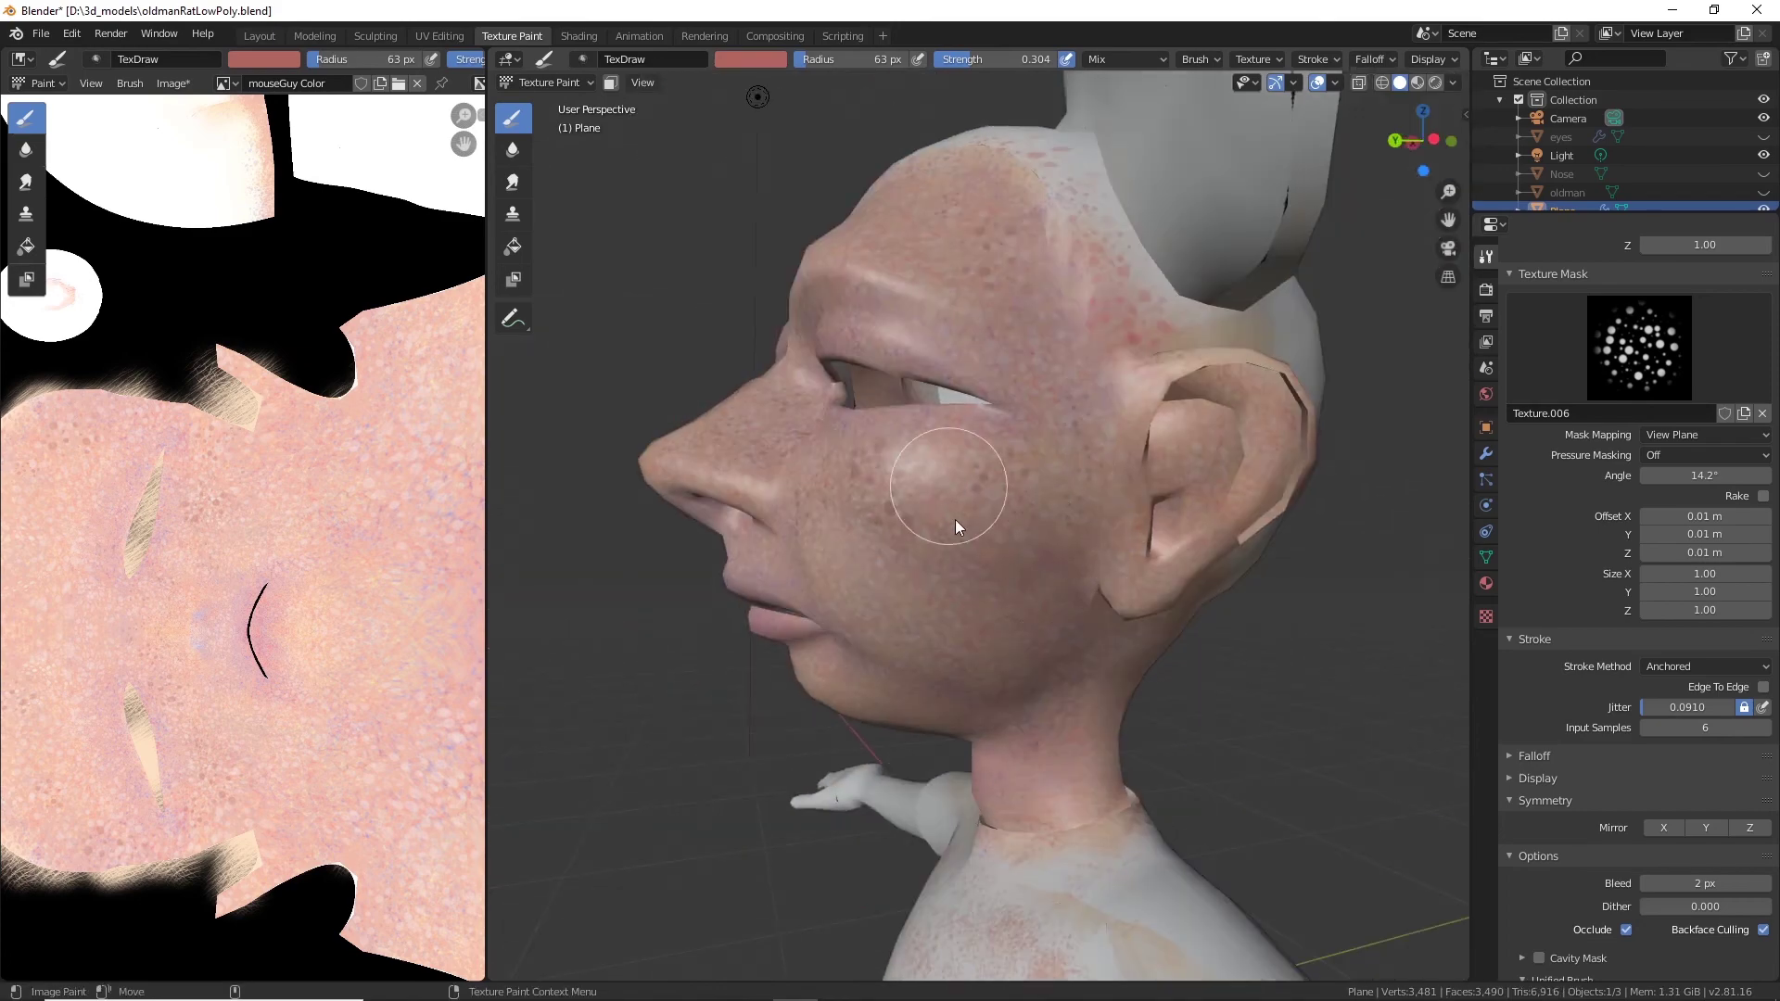
alt+drag(1074, 596, 1042, 545)
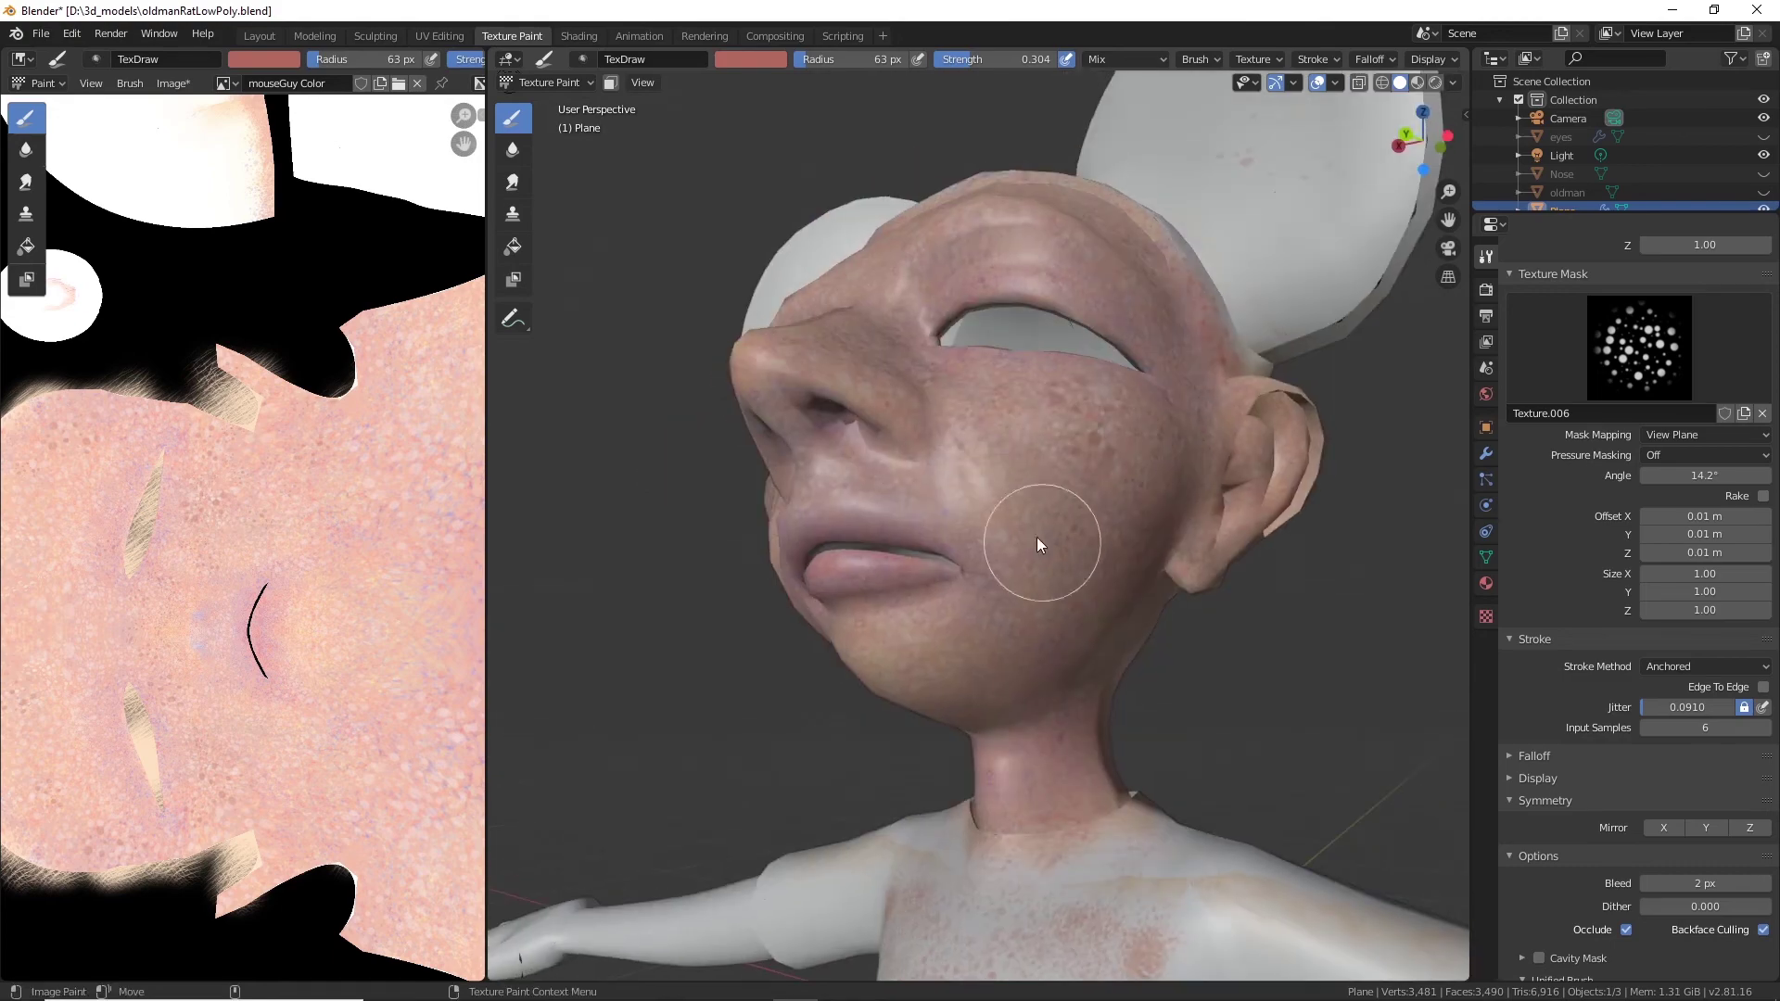
alt+drag(919, 543, 995, 509)
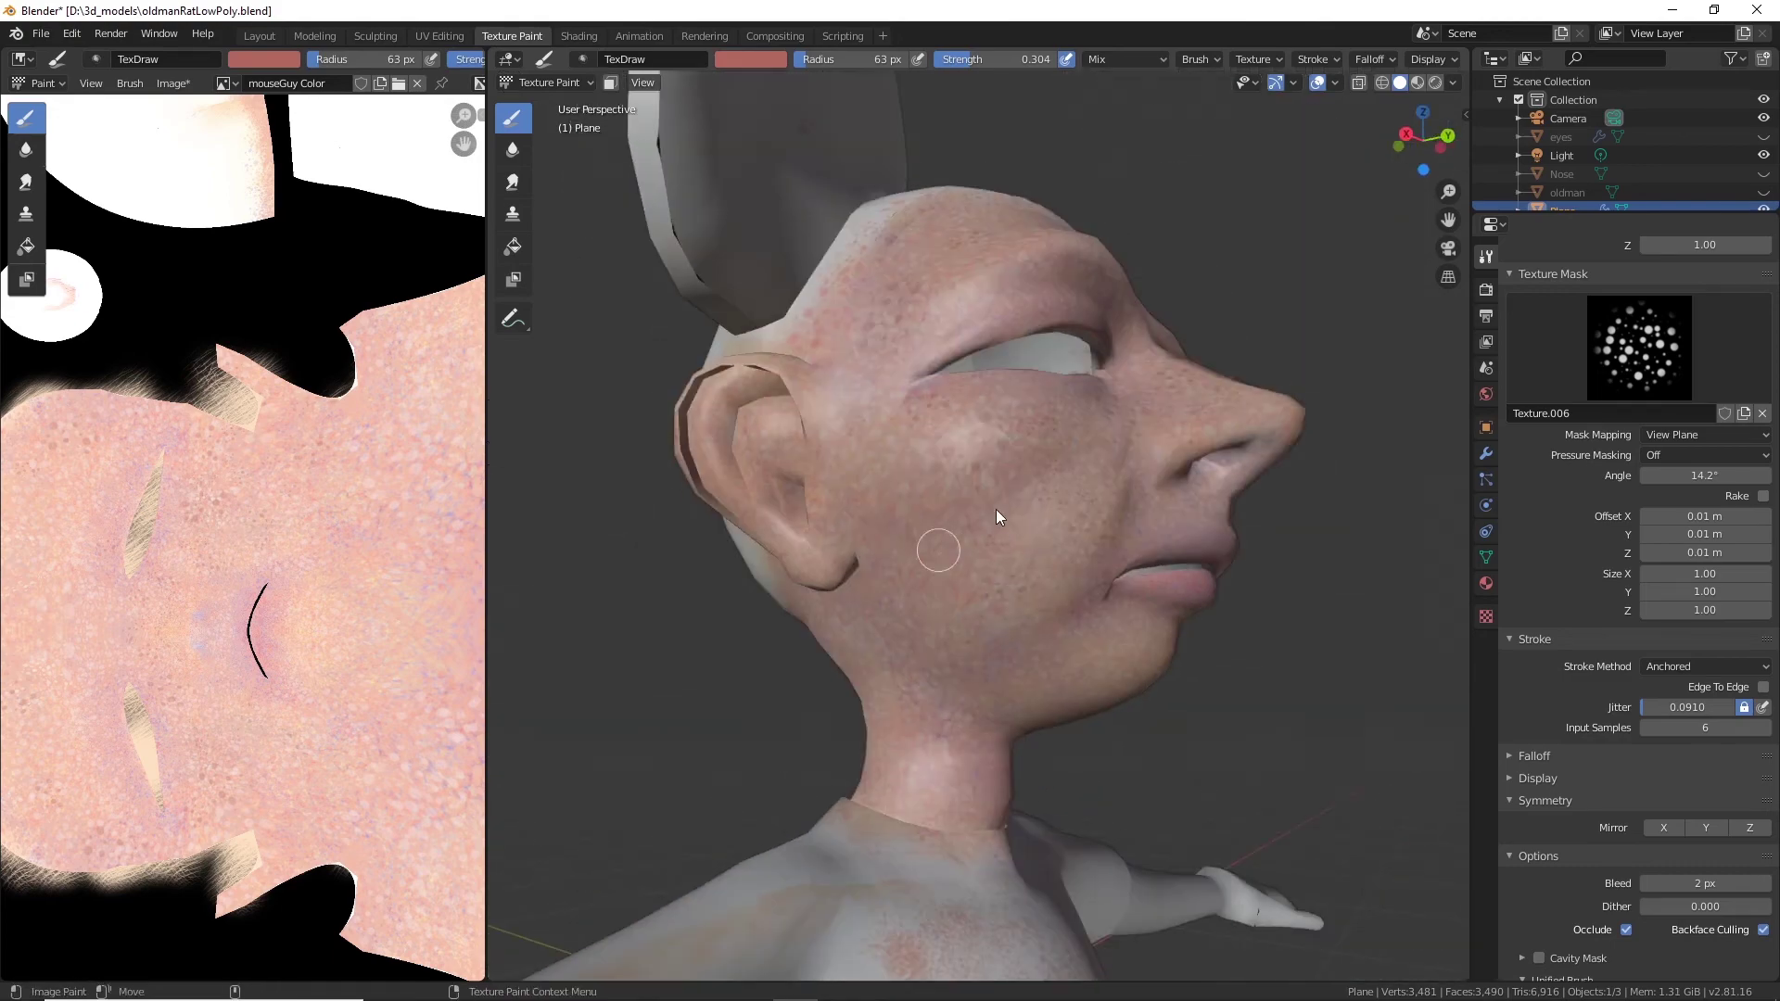
alt+drag(960, 367, 899, 565)
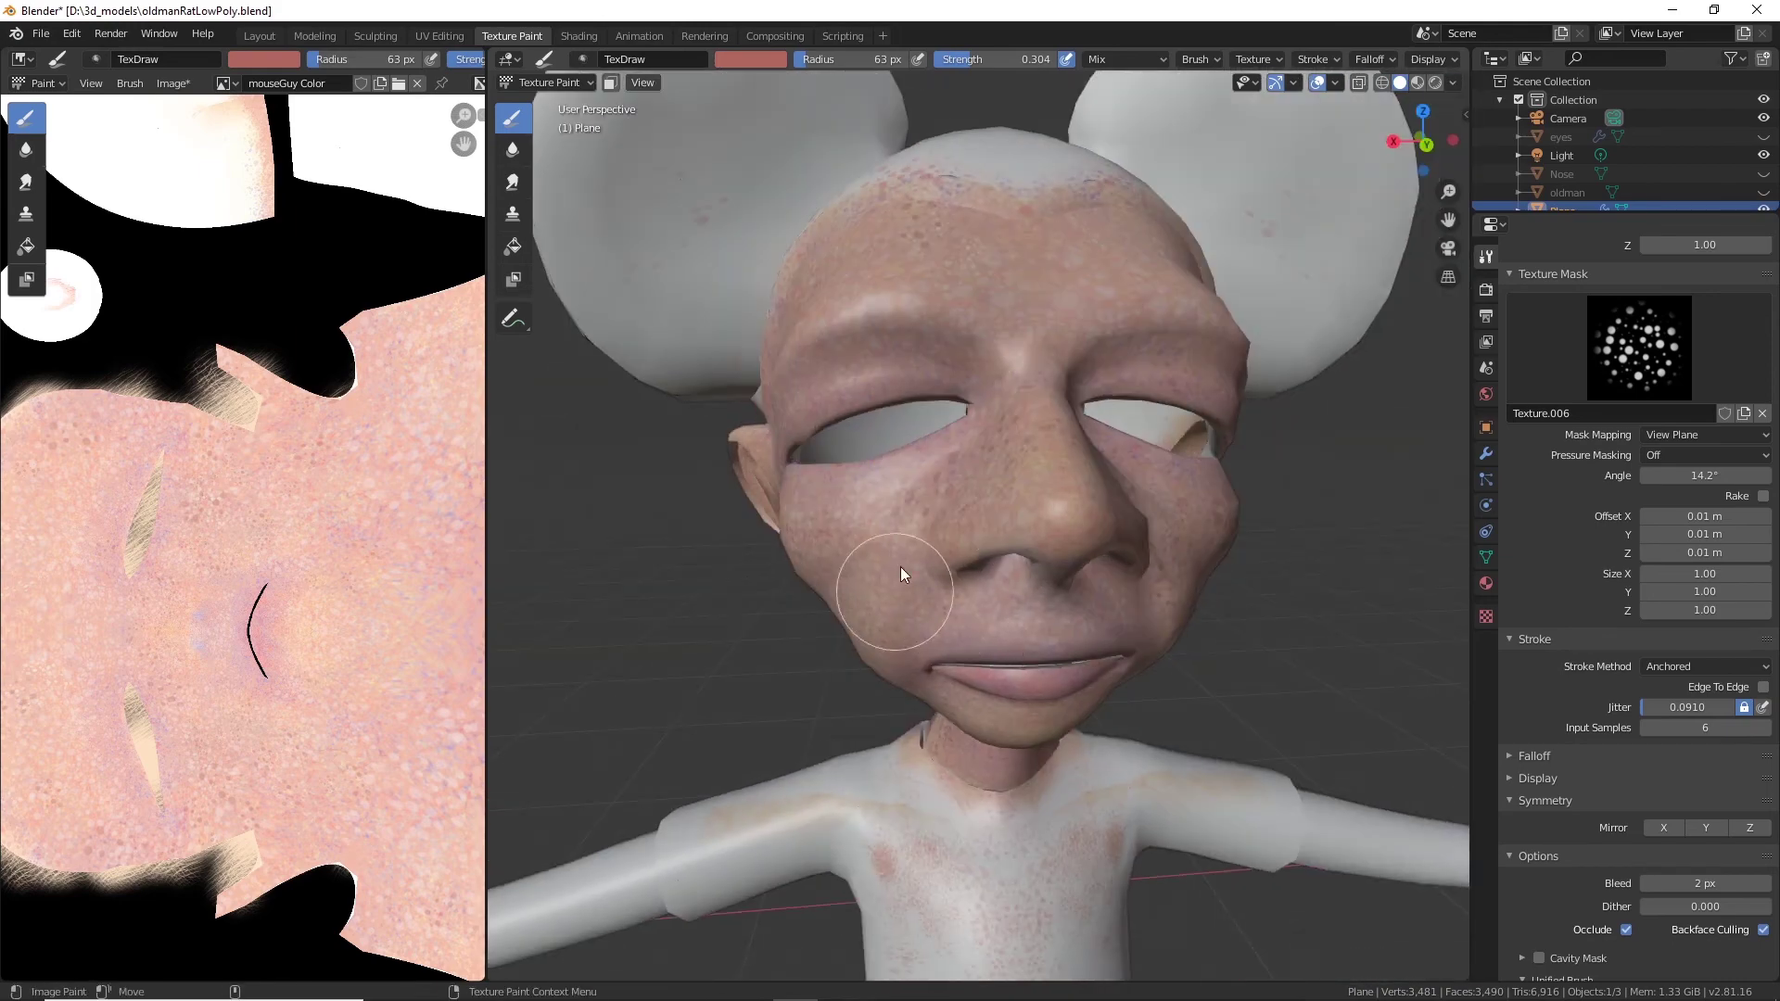
mouse_move(1011, 386)
alt+mouse_down()
mouse_move(898, 395)
mouse_move(985, 381)
alt+mouse_up()
alt+drag(1131, 381, 1233, 627)
middle_drag(943, 555, 738, 530)
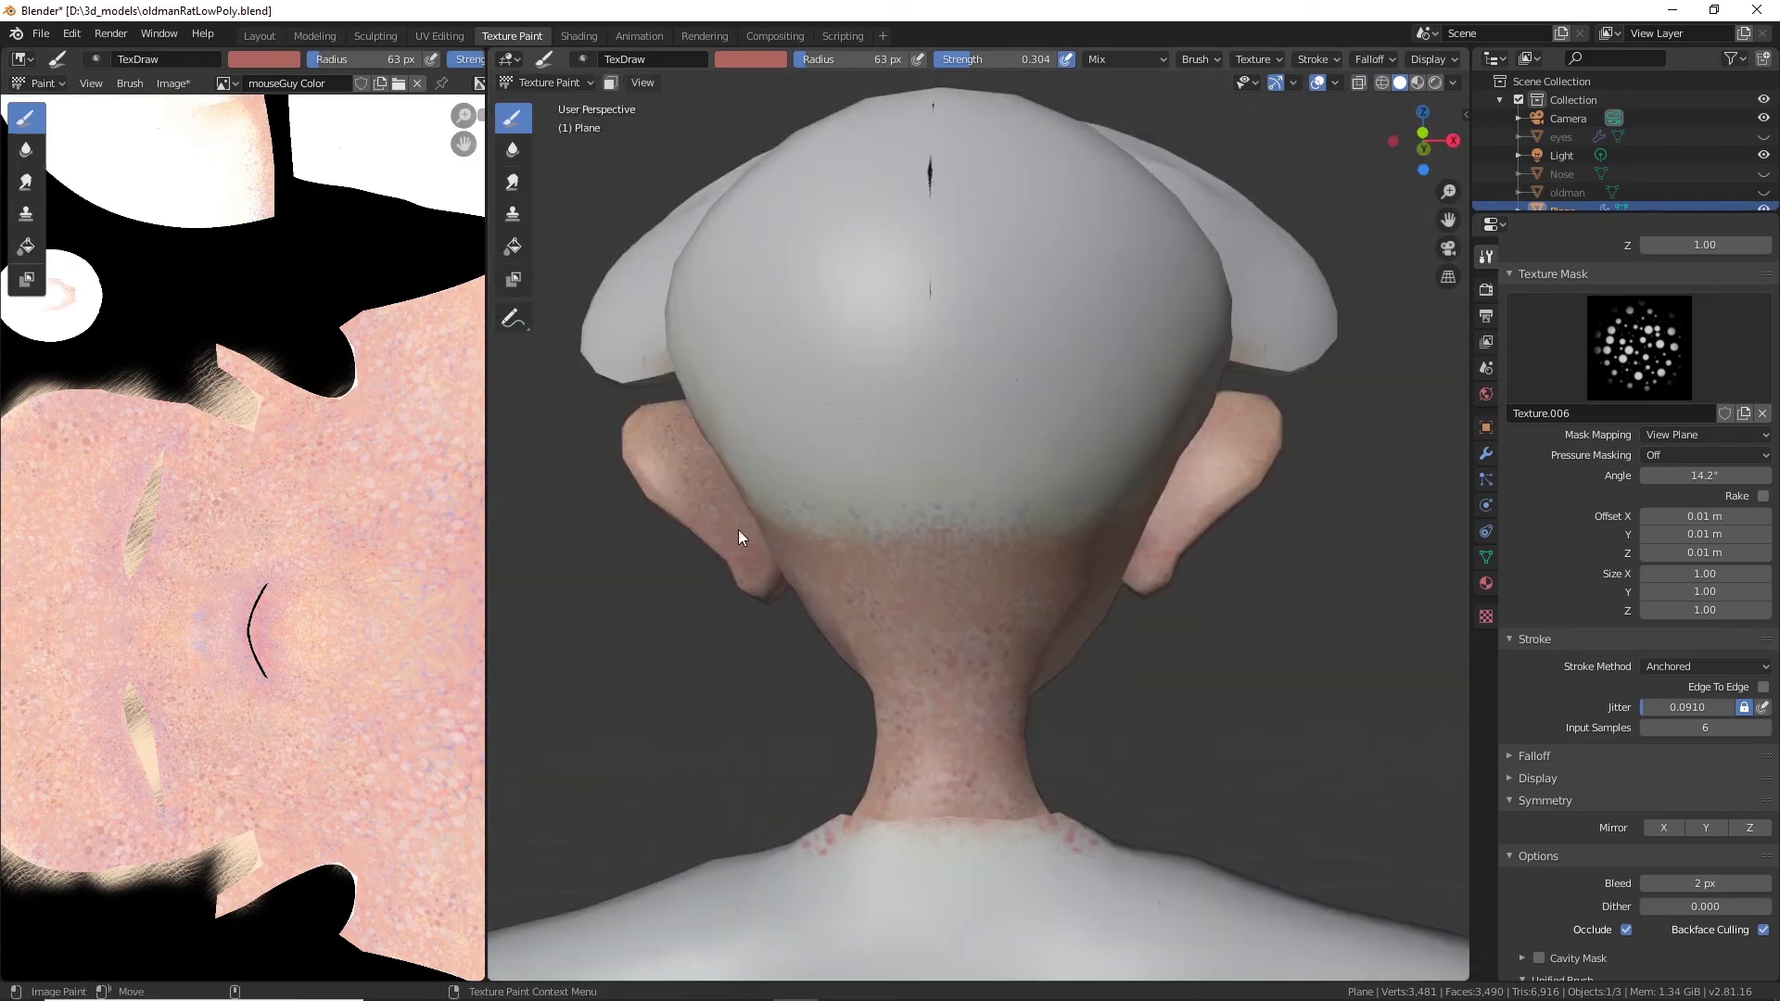
mouse_move(1242, 473)
middle_down()
mouse_move(1205, 510)
mouse_move(1209, 573)
mouse_move(799, 610)
mouse_move(855, 542)
mouse_move(1100, 580)
mouse_move(1113, 557)
middle_up()
Change the brush colour to a pale pink and stamp speckles around the side of the head.
click(750, 58)
click(792, 151)
scroll(791, 150, up, 3)
drag(792, 153, 788, 164)
middle_drag(968, 503, 940, 519)
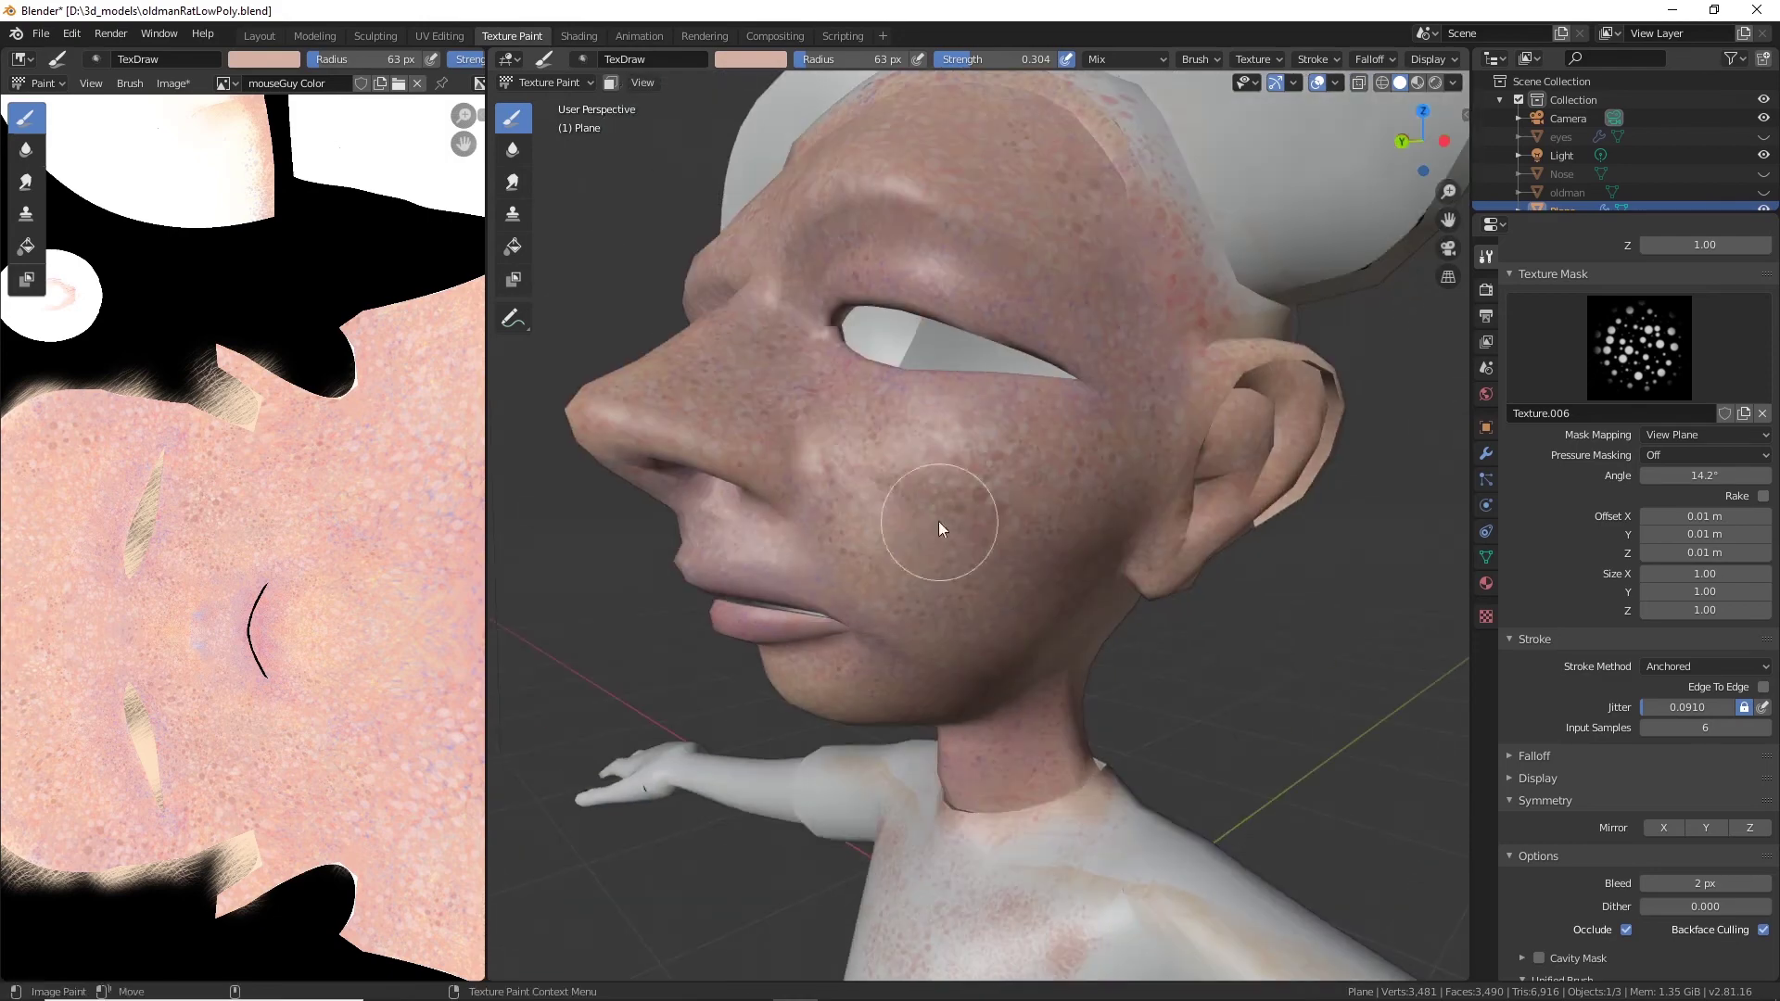
middle_drag(1047, 492, 798, 453)
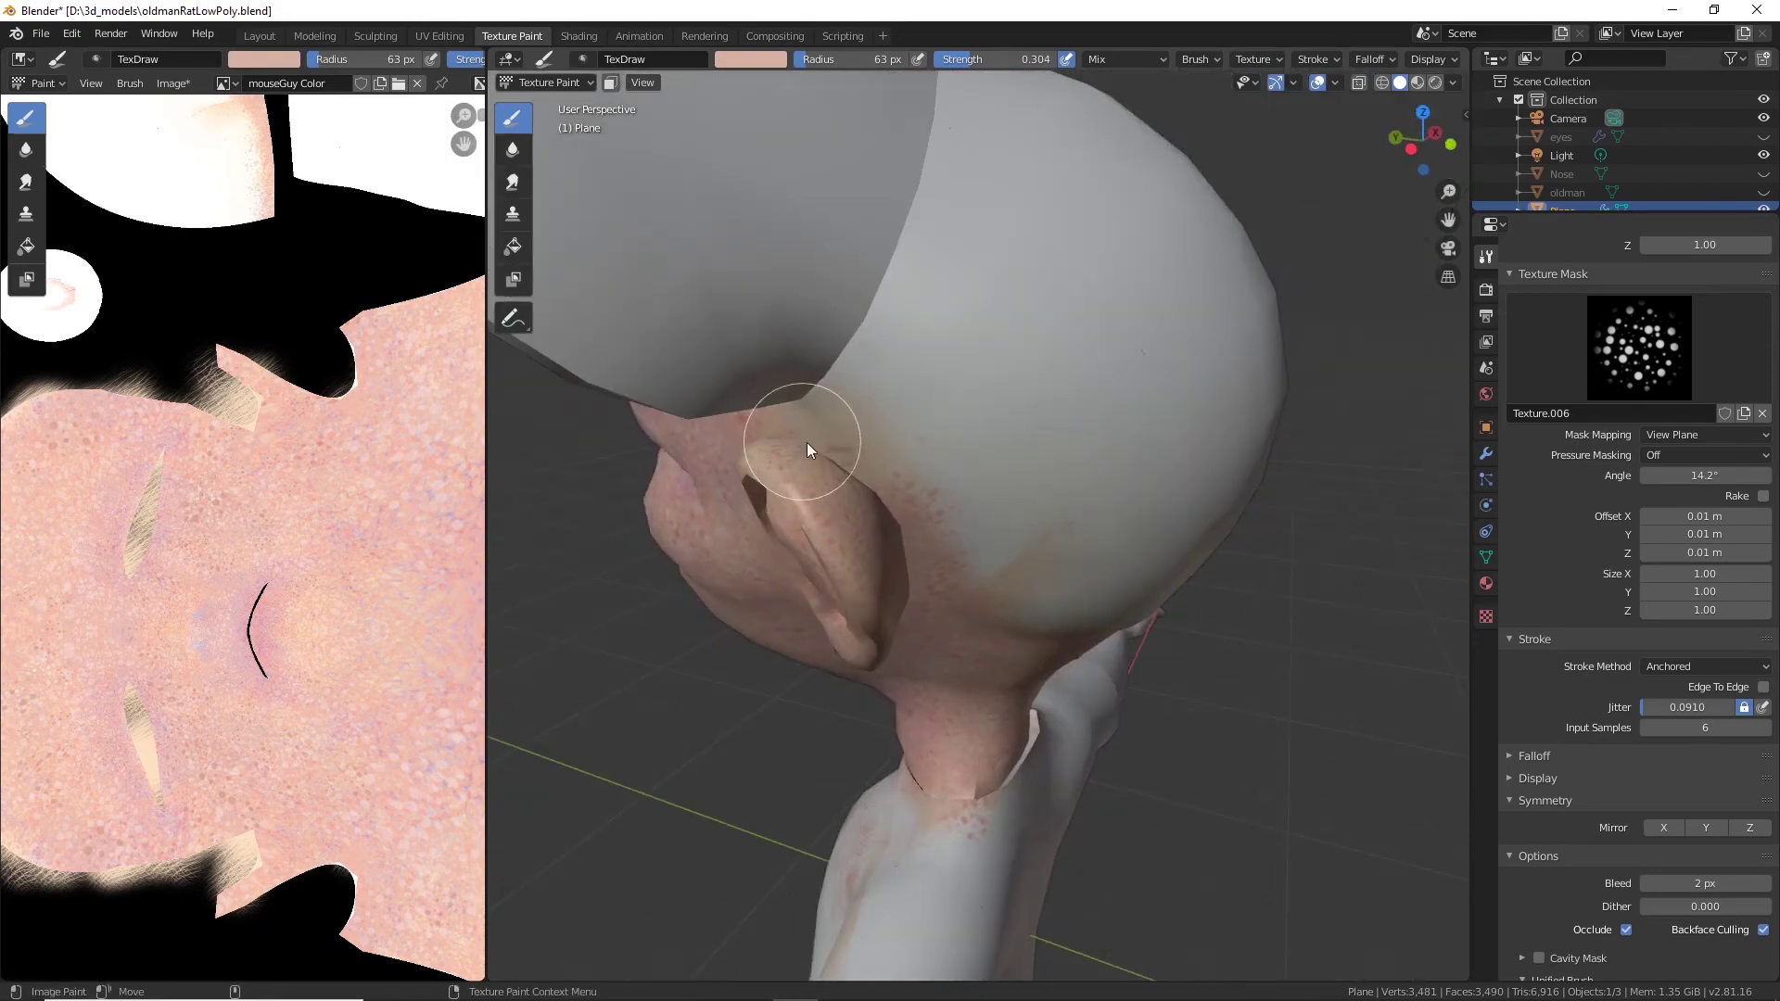
middle_drag(850, 537, 1032, 501)
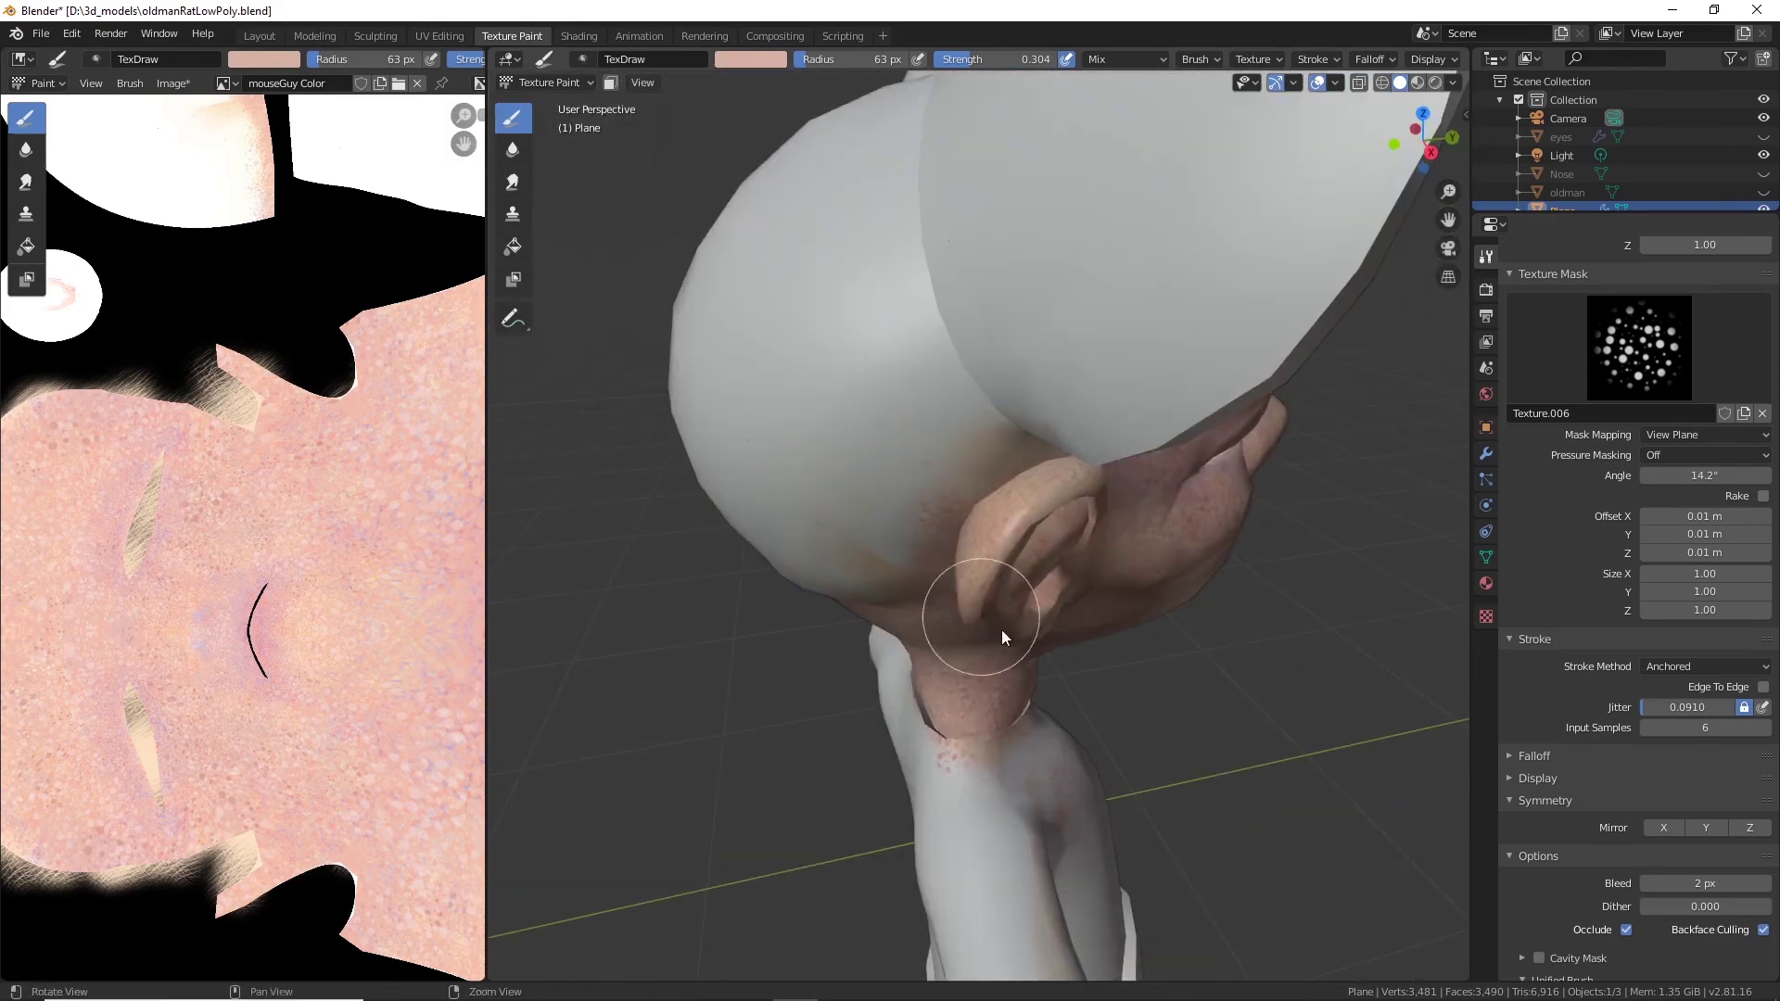
mouse_move(1001, 630)
middle_down()
mouse_move(810, 273)
mouse_move(777, 119)
middle_up()
Change the brush colour to a coral red and stamp speckles over the nose and its bridge.
click(751, 59)
click(793, 177)
click(788, 185)
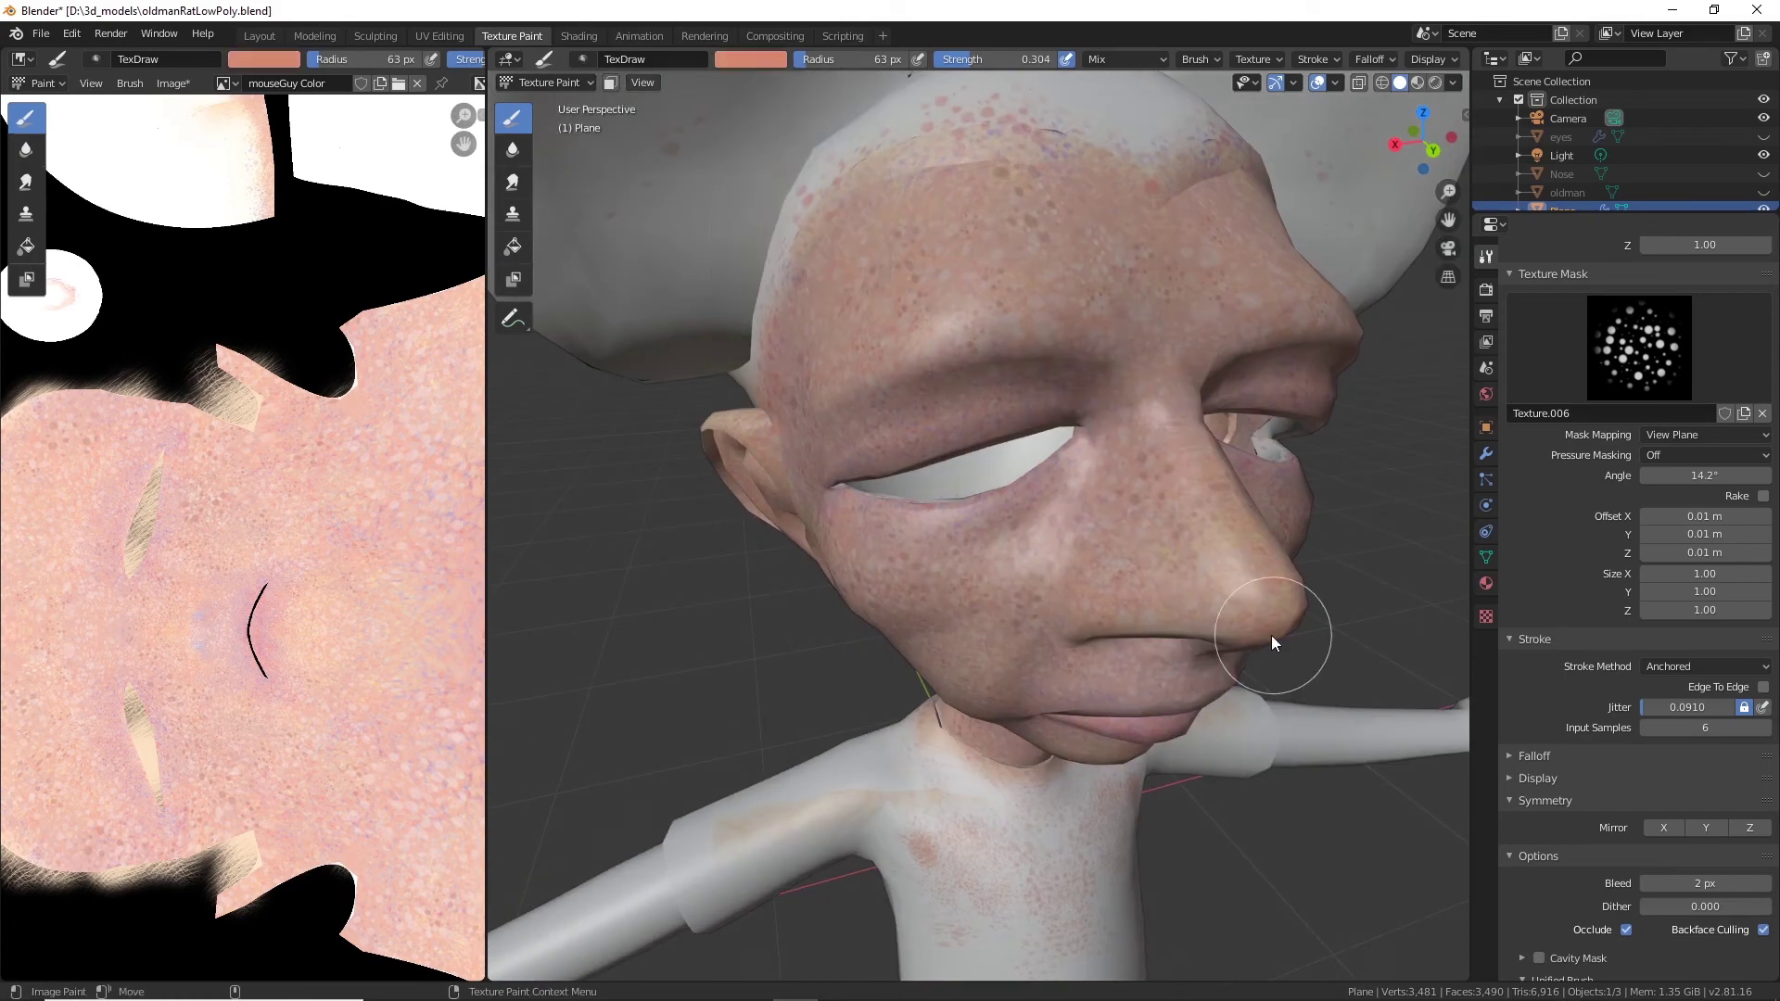
click(753, 60)
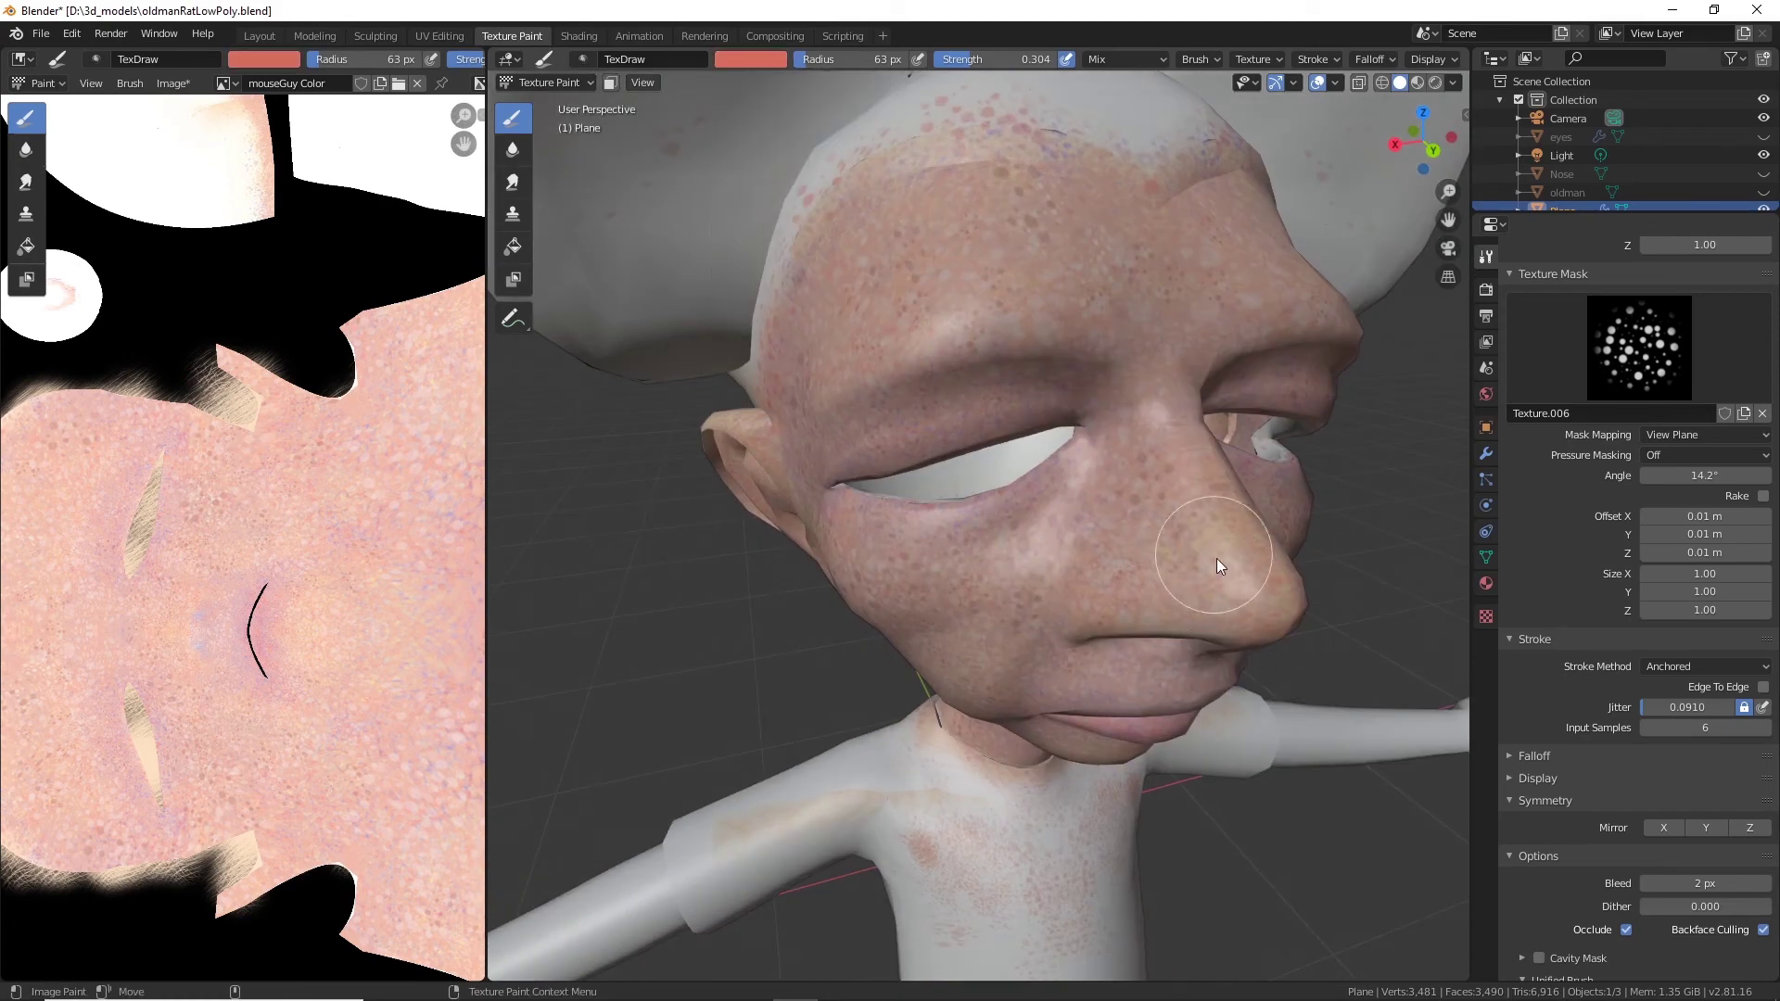
middle_drag(1216, 558, 1260, 548)
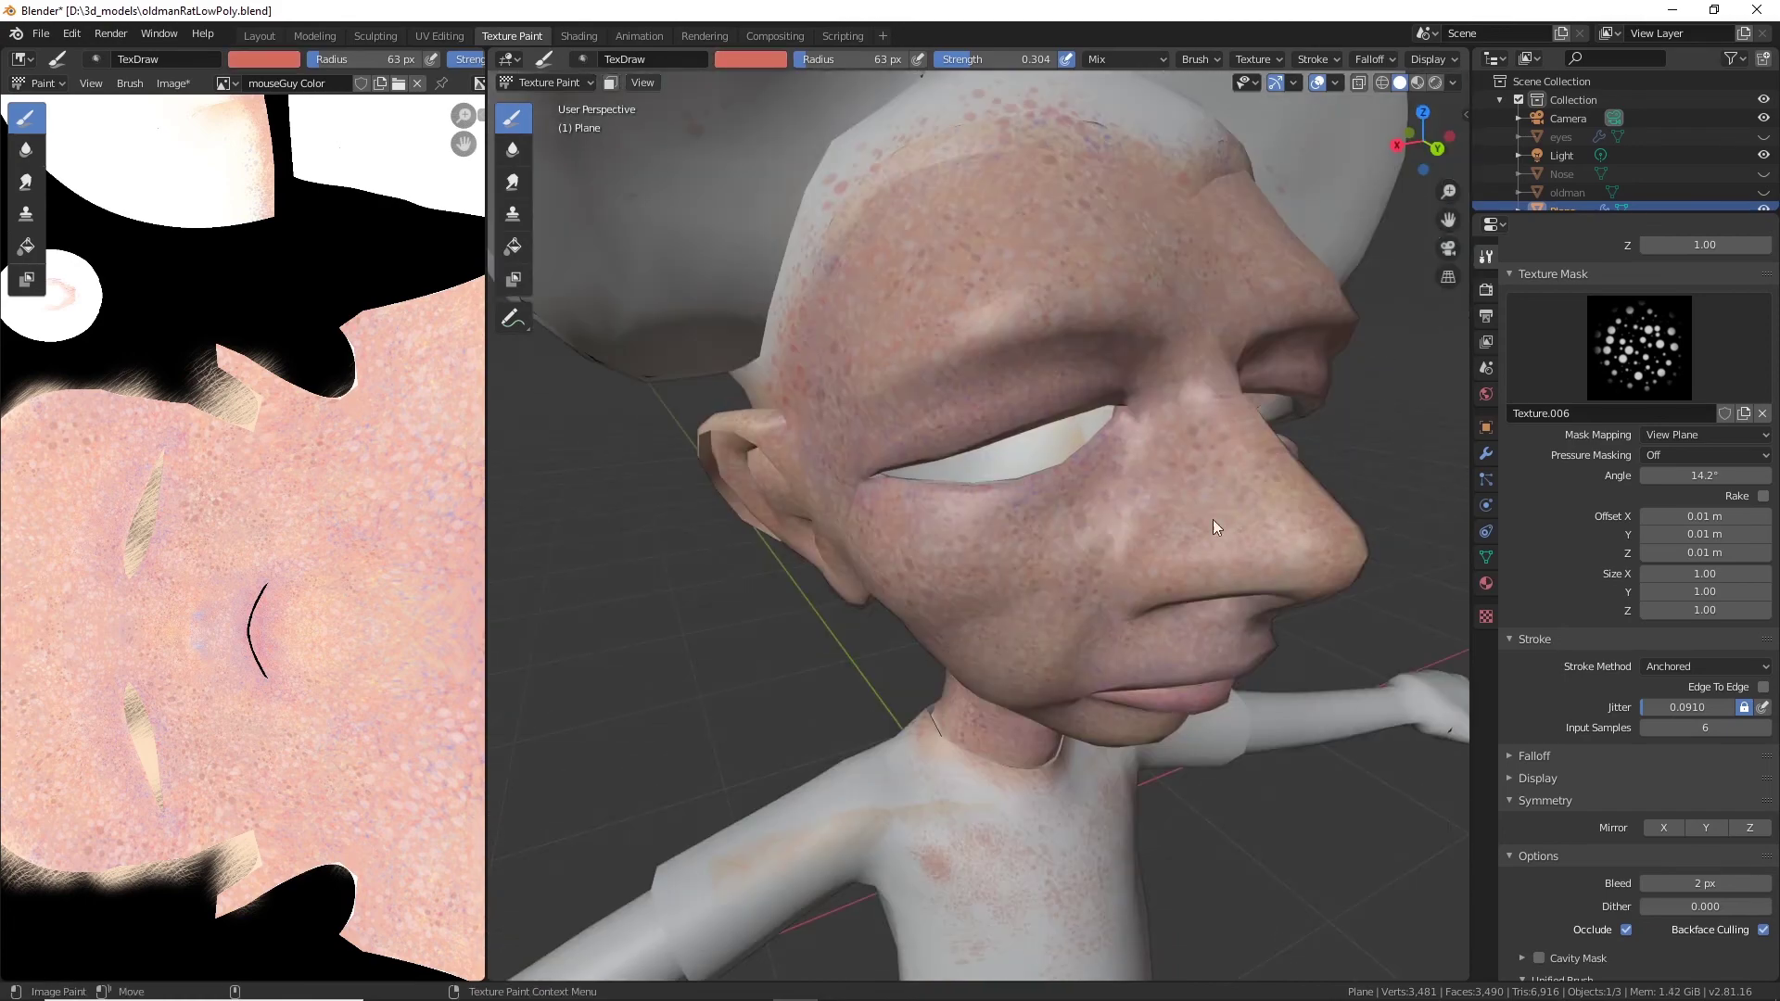
mouse_move(1226, 621)
middle_down()
mouse_move(1193, 556)
mouse_move(1150, 538)
middle_up()
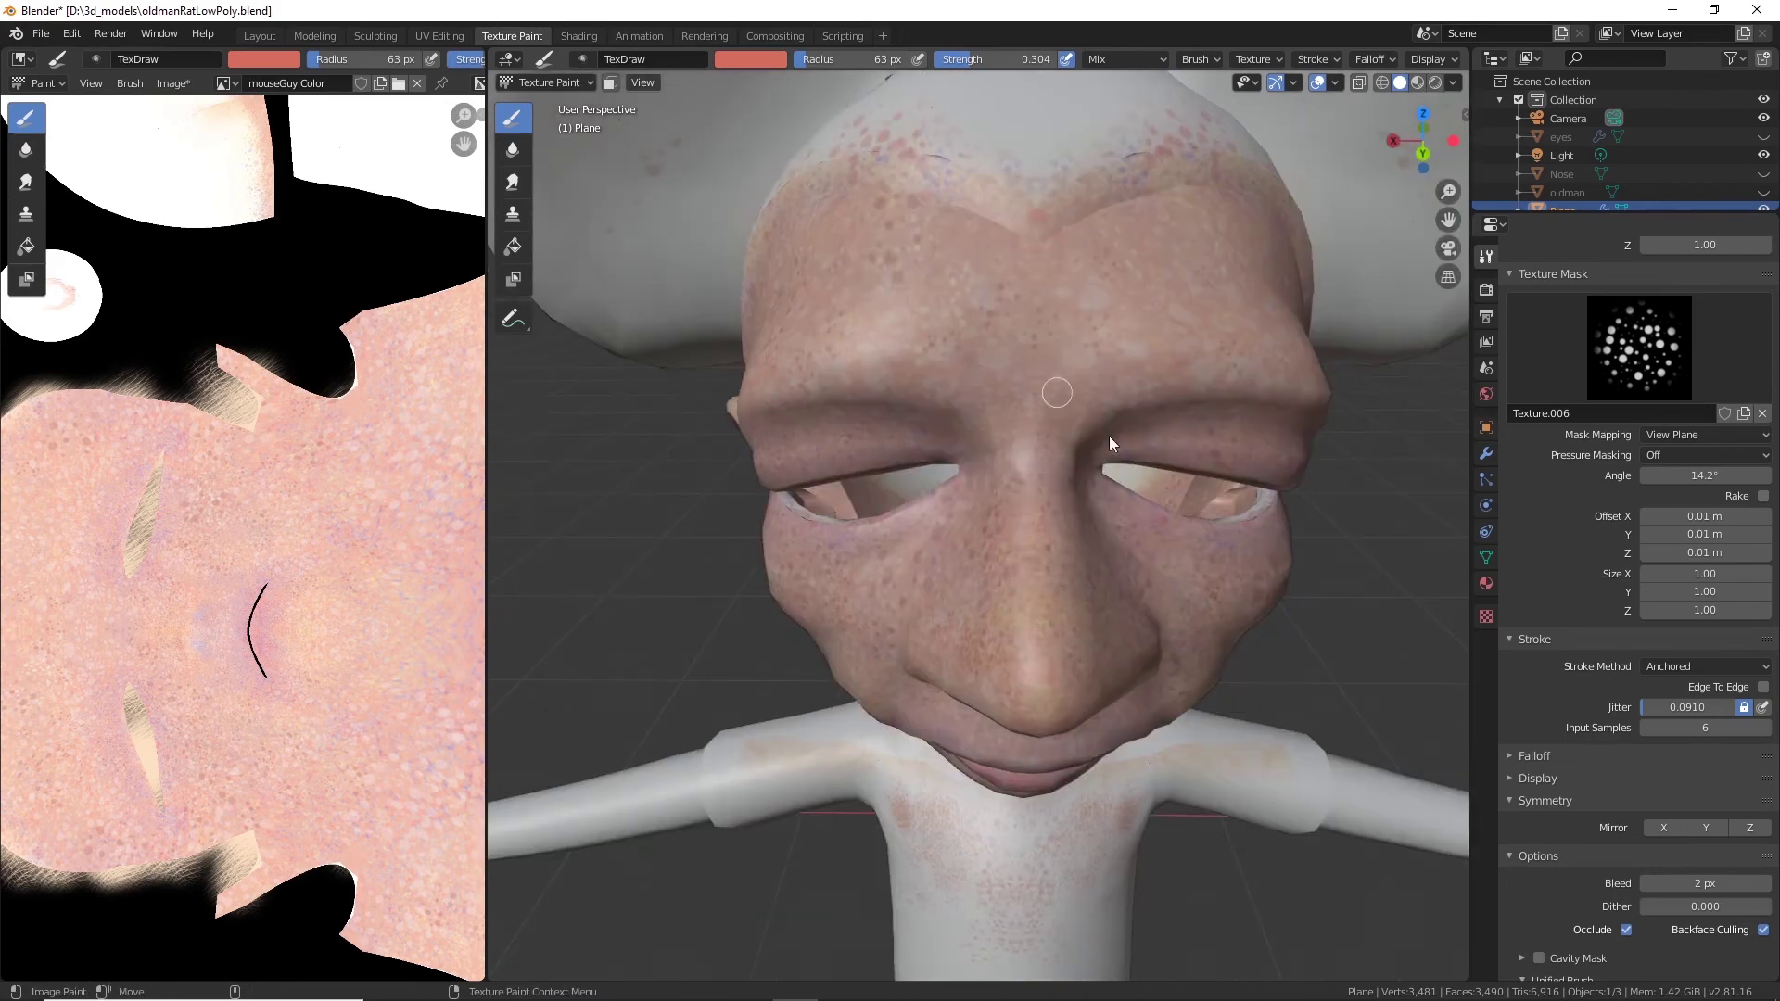
middle_drag(1109, 436, 786, 456)
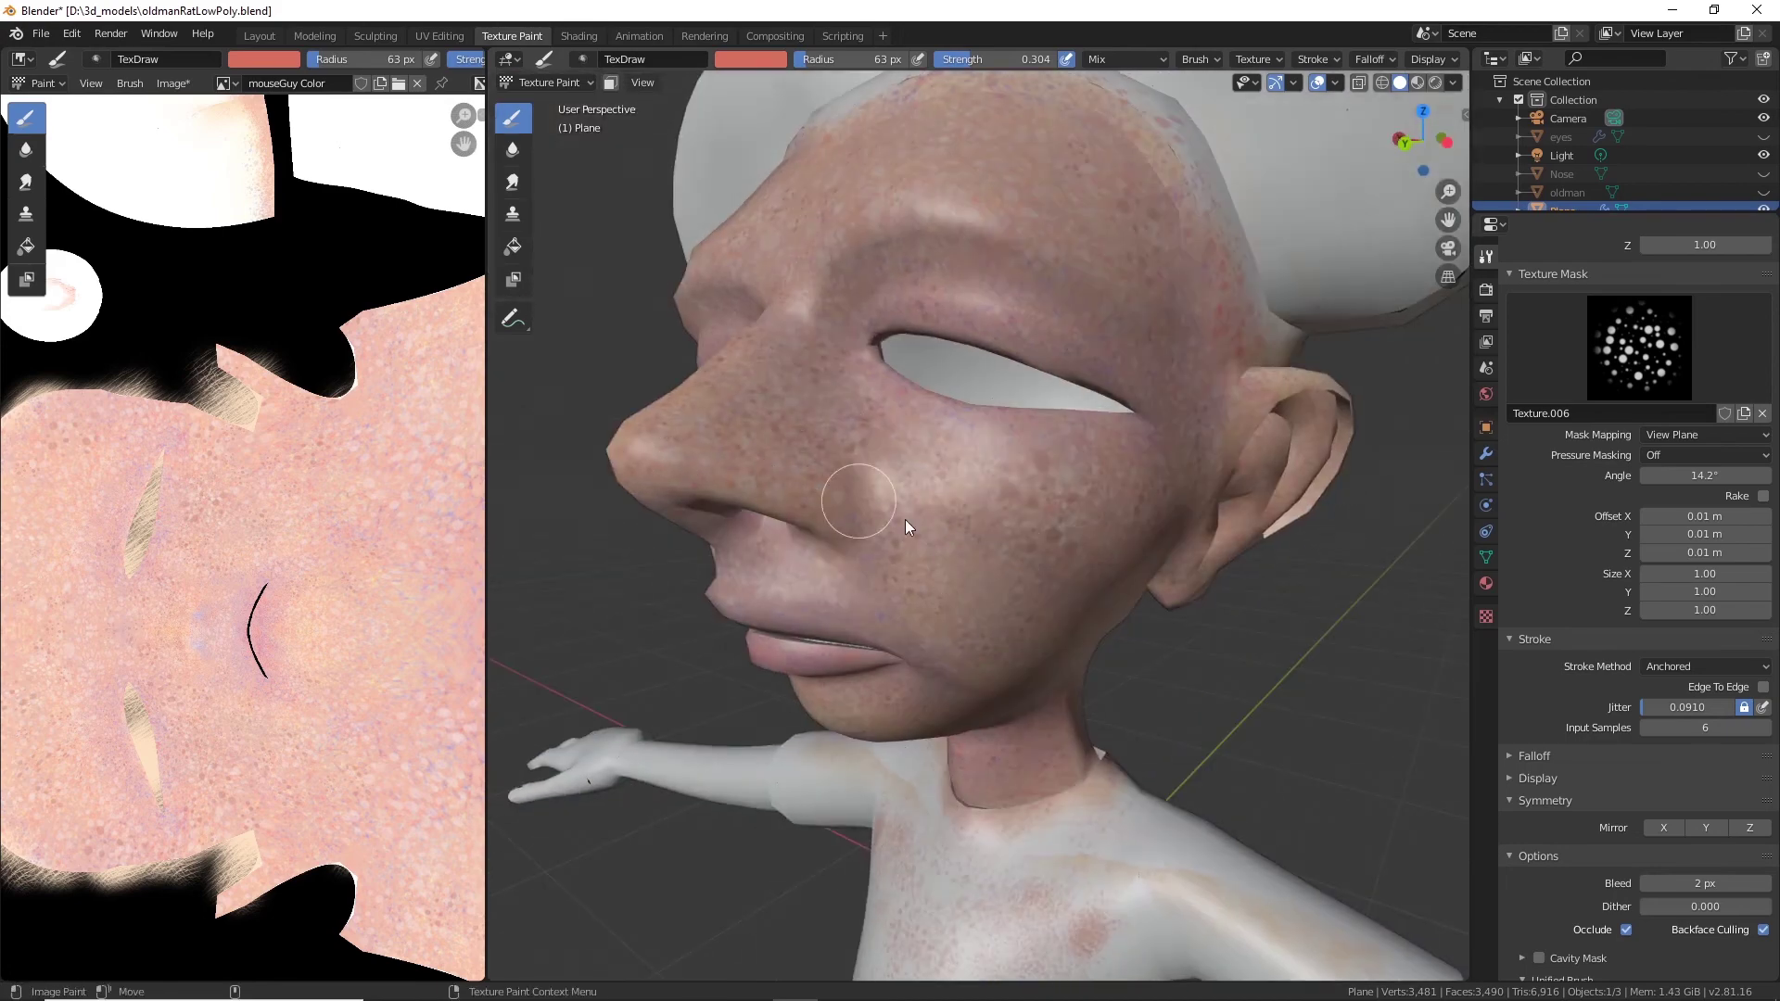
Stamp coral red speckles over the cheek beneath the eye, the temple and the forehead.
drag(905, 520, 911, 523)
mouse_move(1026, 497)
mouse_down()
mouse_move(1064, 557)
mouse_move(1020, 451)
mouse_up()
drag(1139, 505, 1131, 551)
middle_drag(1094, 614, 929, 487)
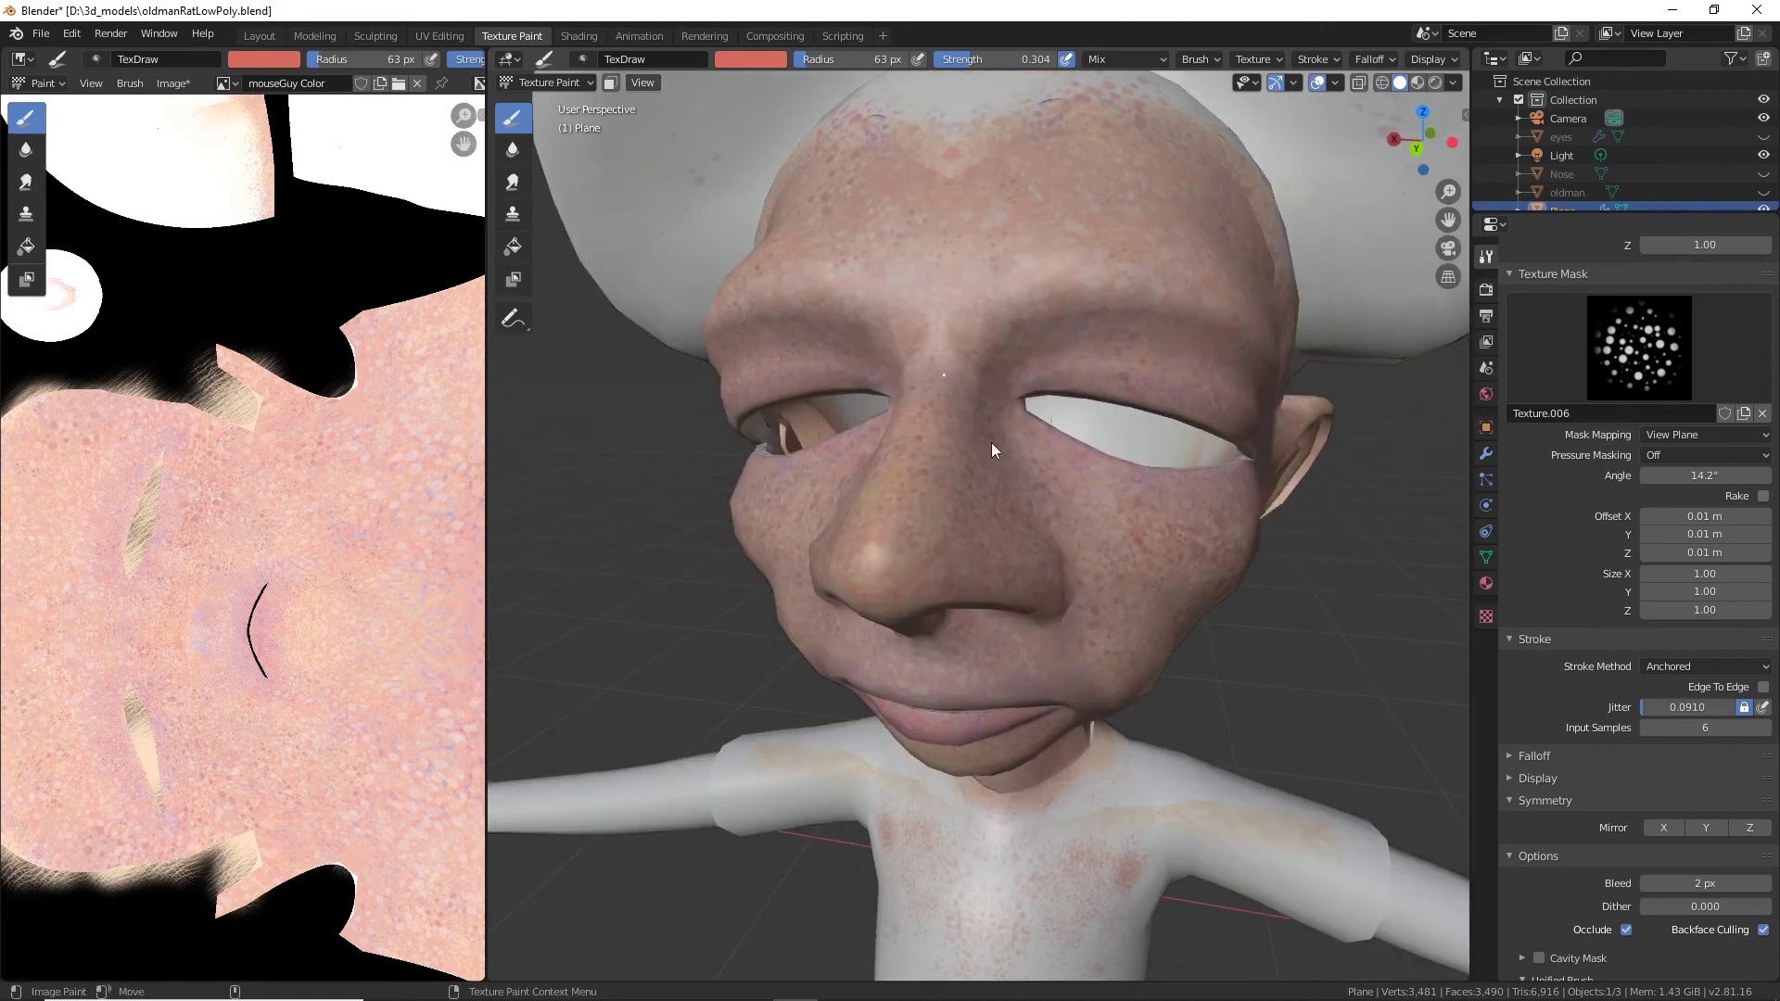
middle_drag(1149, 231, 969, 415)
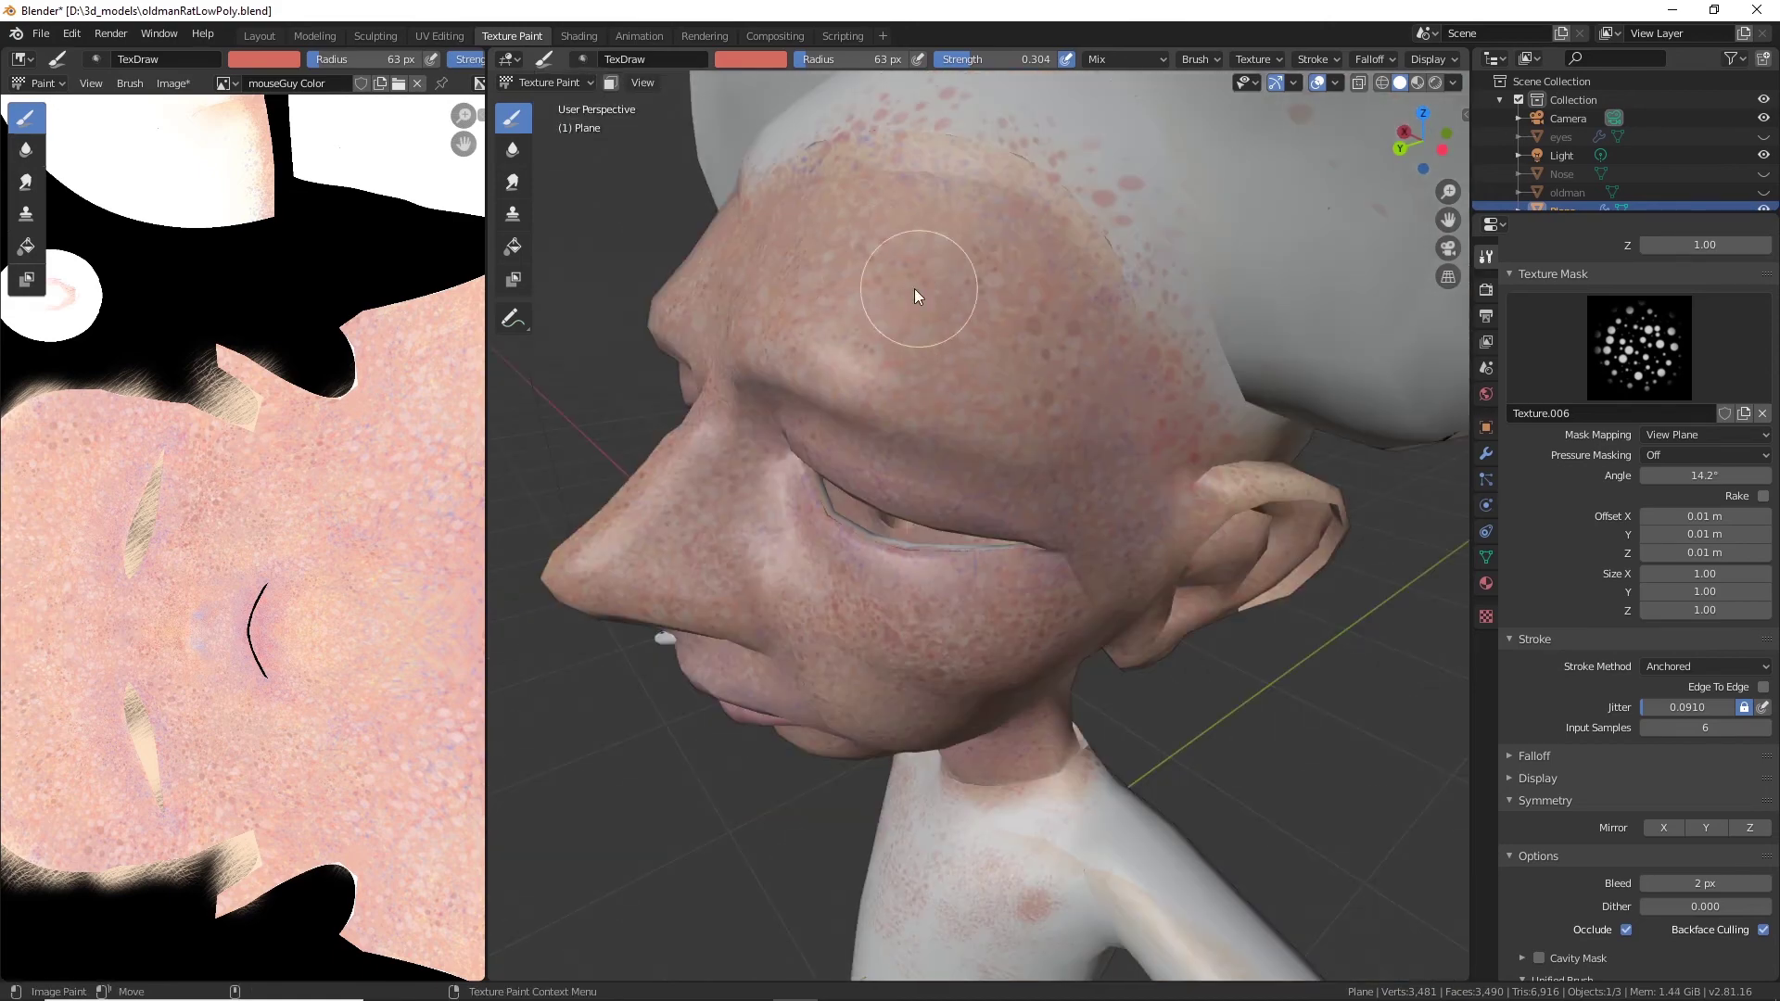
middle_drag(854, 393, 921, 509)
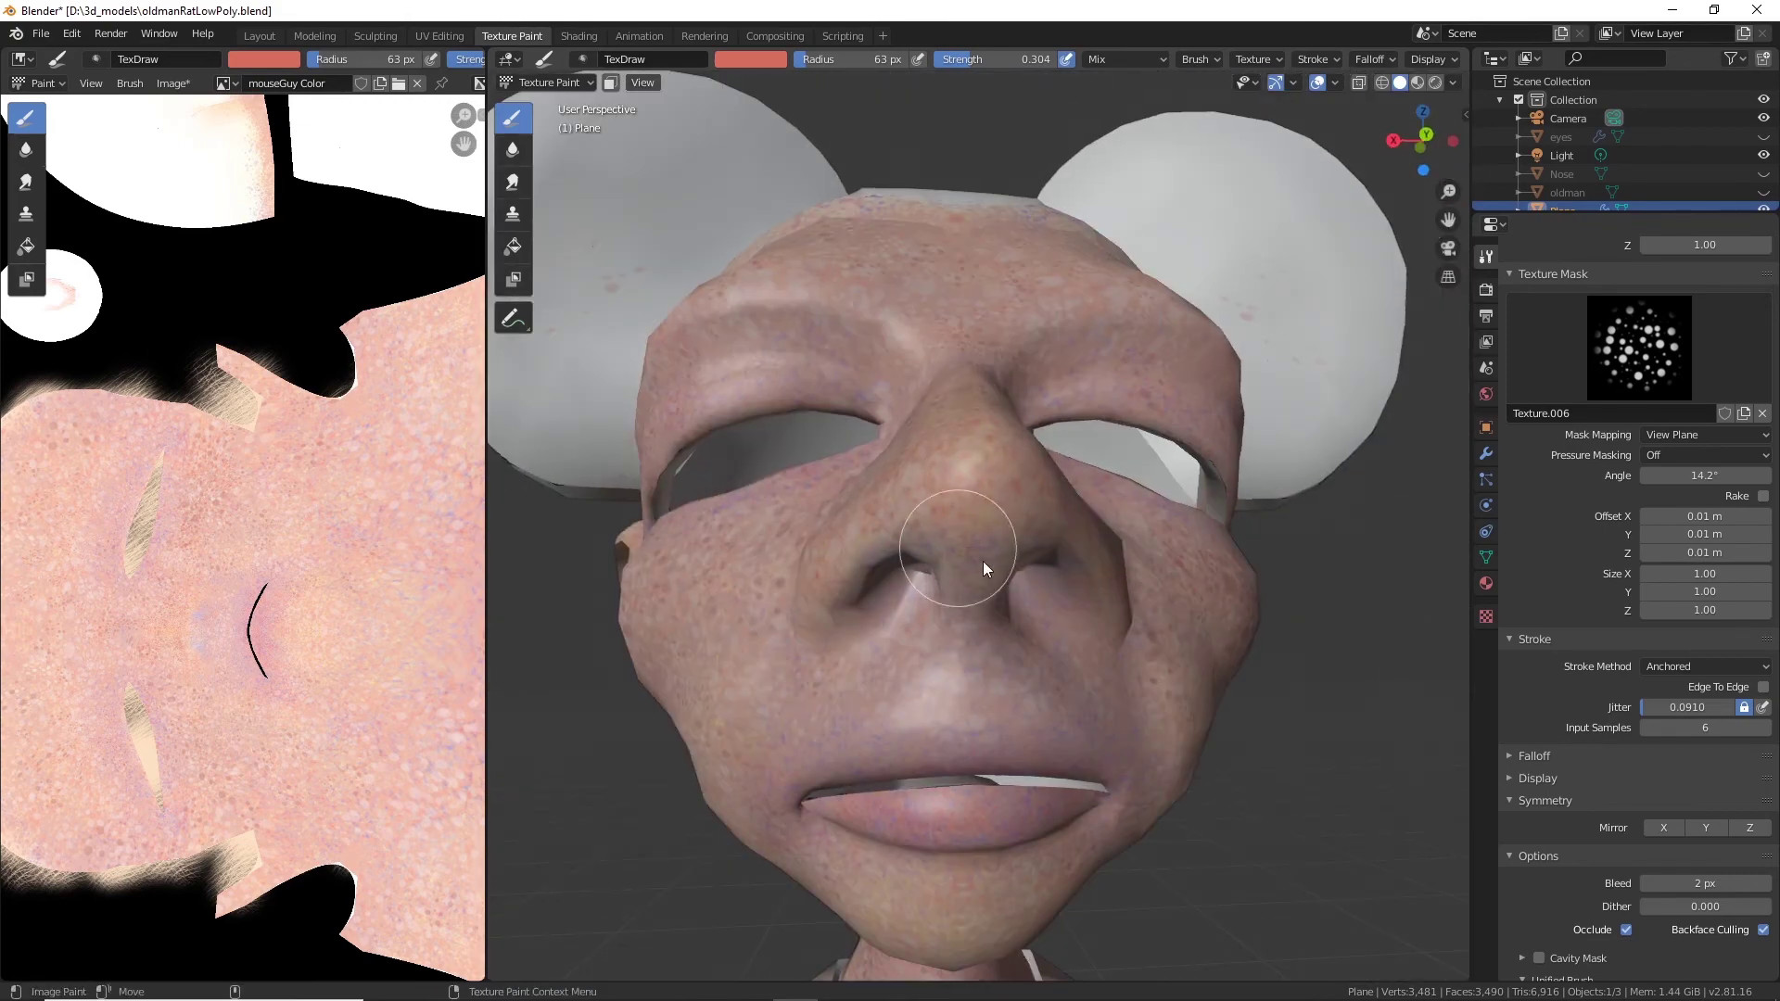
middle_drag(983, 560, 721, 578)
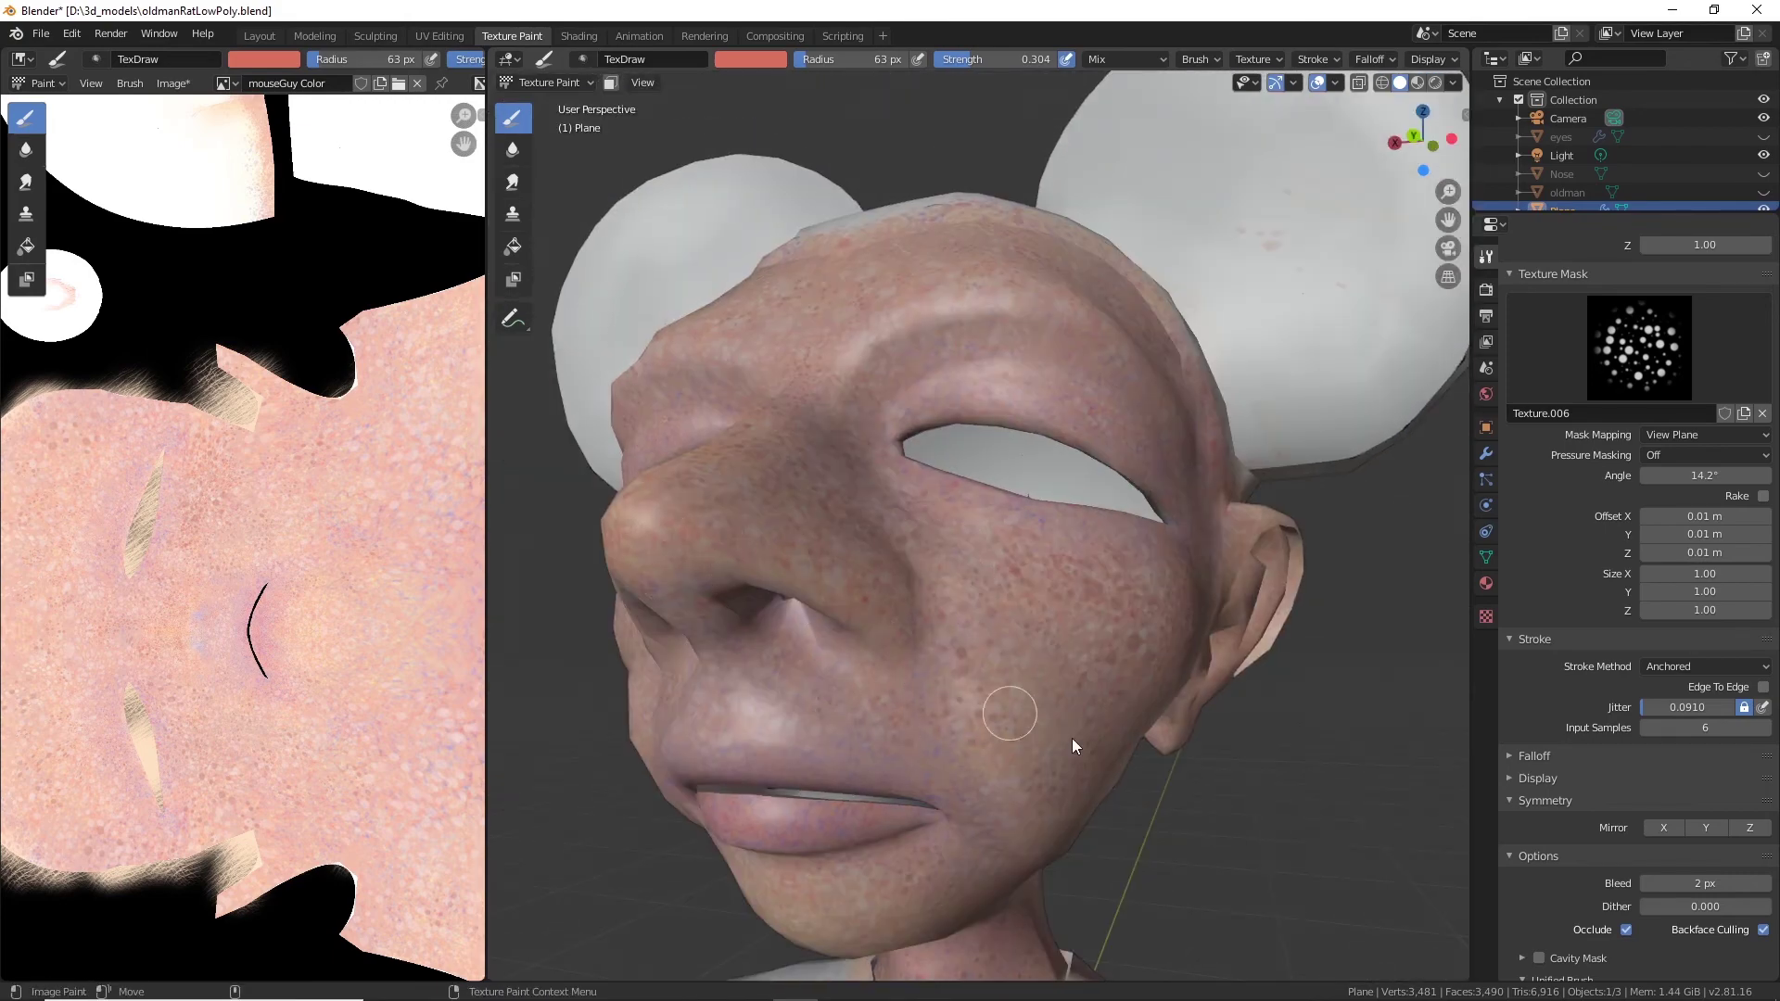
Stamp coral red speckles on the lower cheek, the jaw and the front and back of the ear.
middle_drag(1072, 738, 918, 715)
drag(916, 715, 985, 746)
middle_drag(984, 746, 1200, 769)
scroll(1200, 770, down, 4)
scroll(1199, 769, up, 5)
middle_drag(1160, 575, 1270, 519)
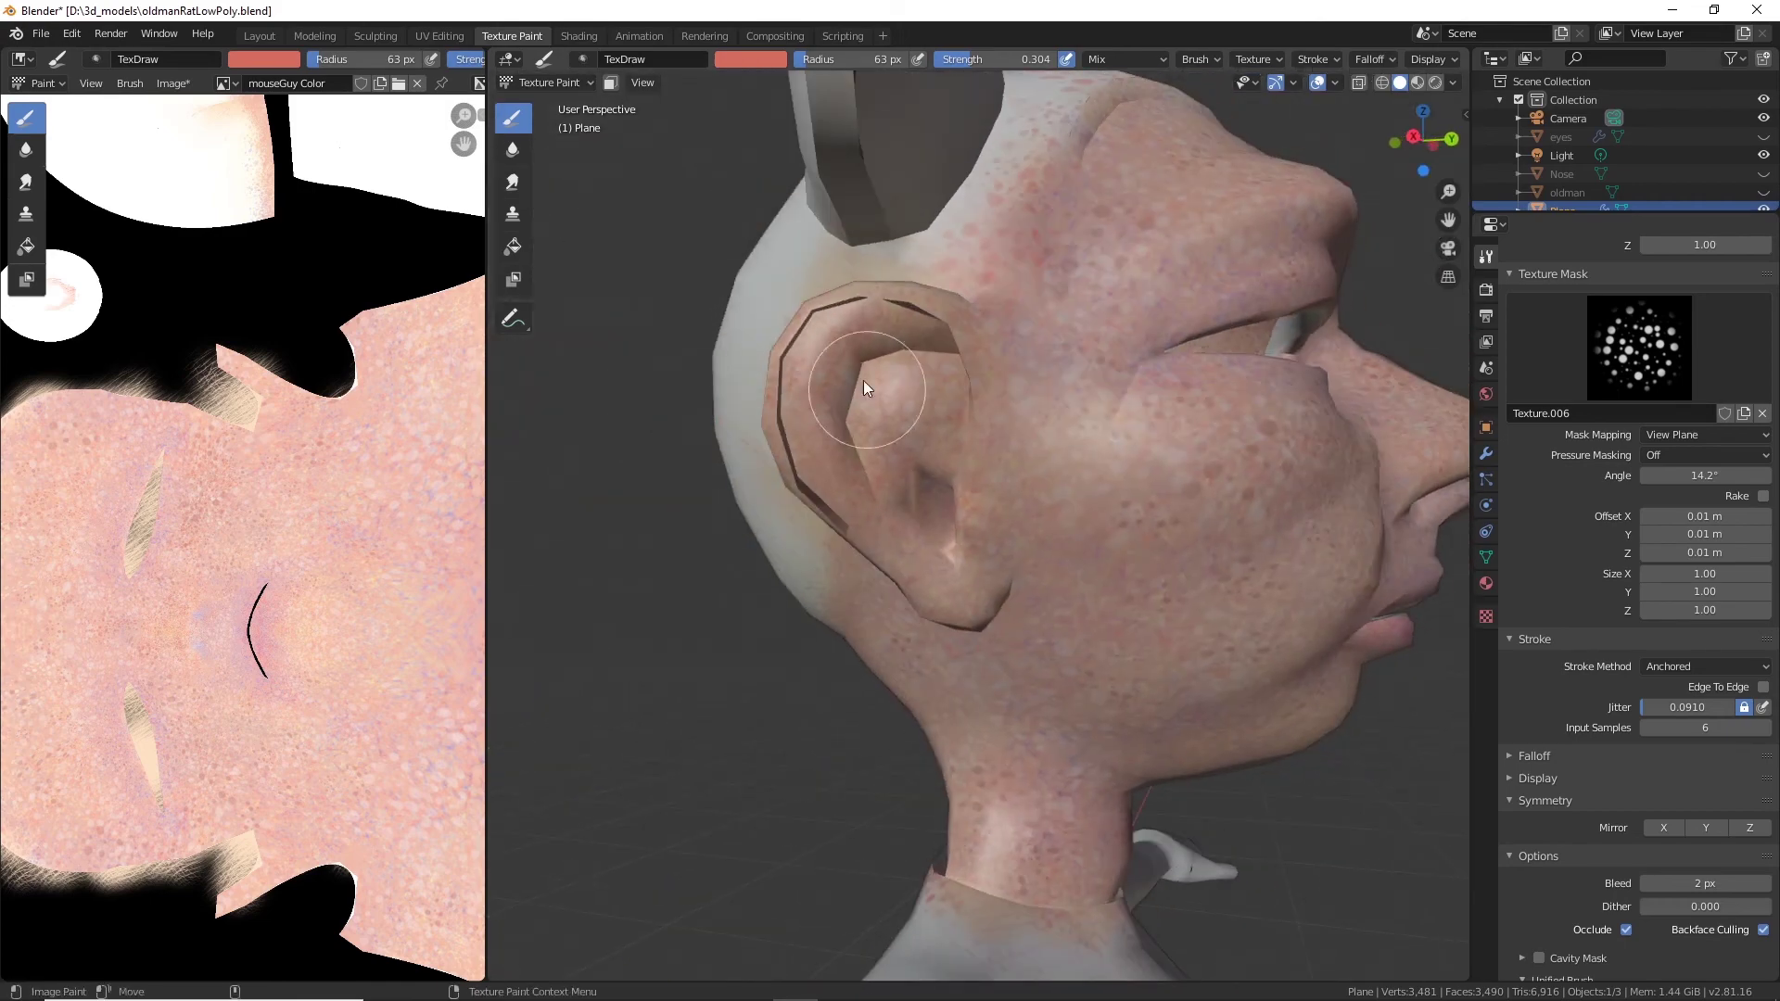
middle_drag(970, 404, 843, 514)
middle_drag(737, 562, 1168, 586)
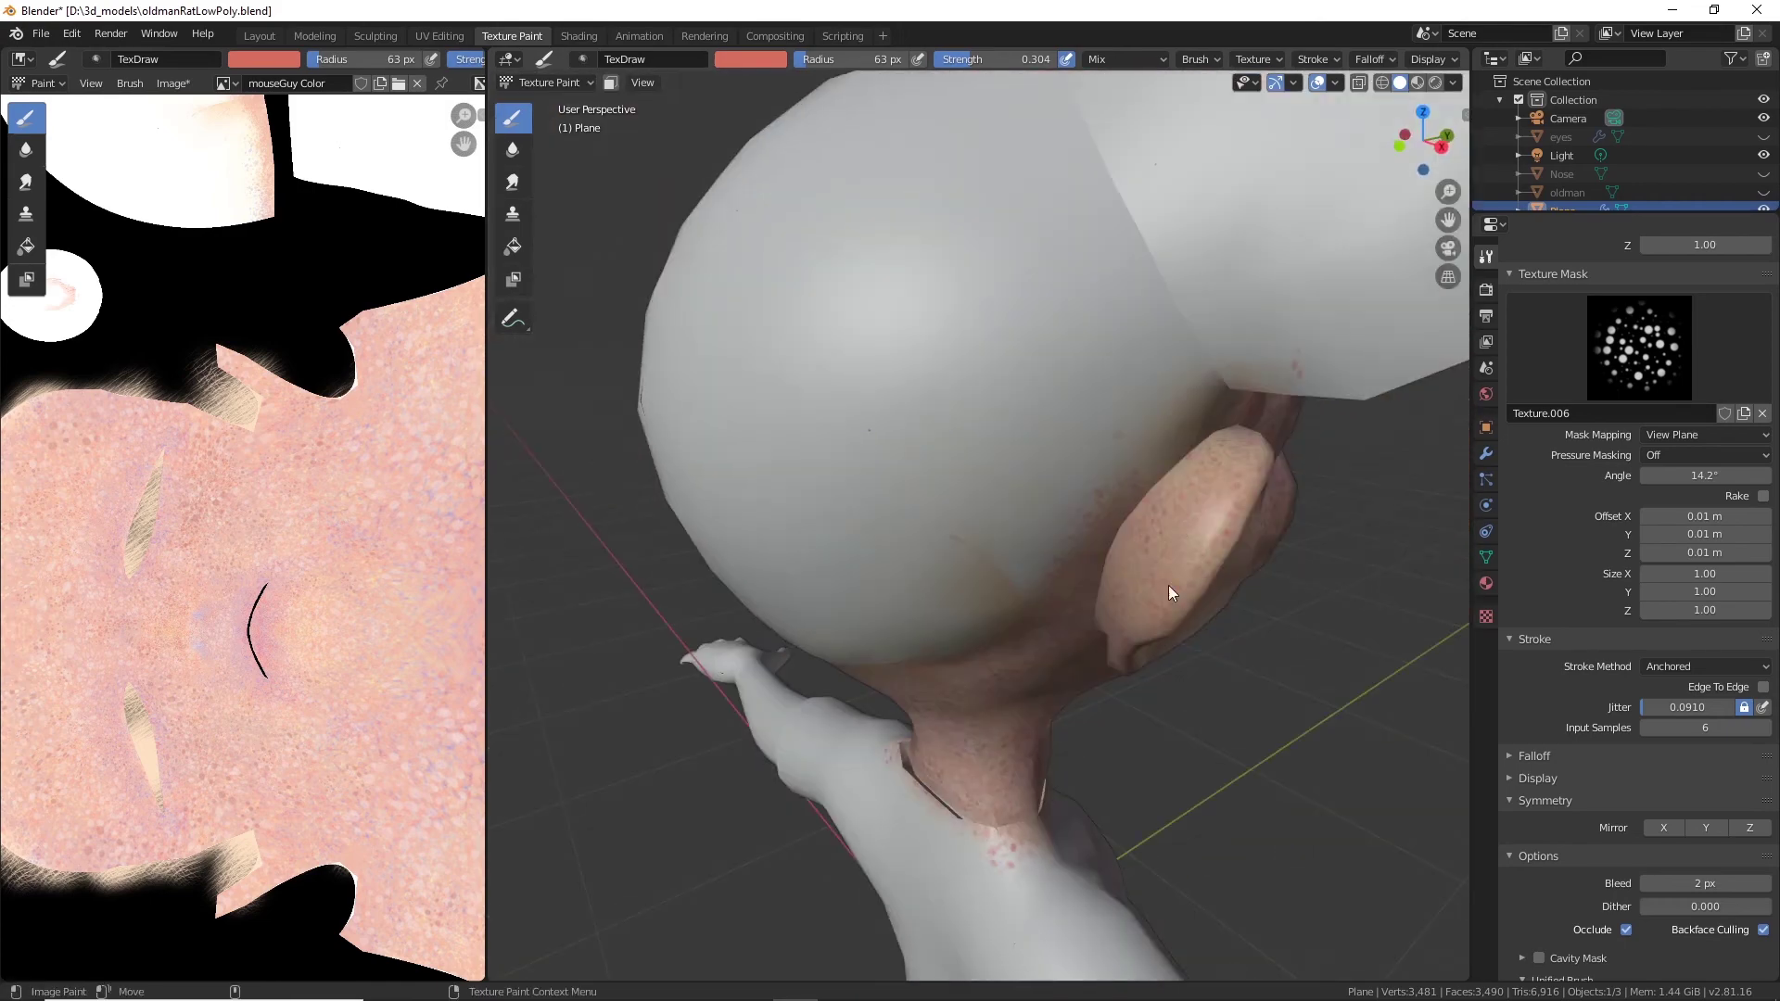
mouse_move(1127, 643)
middle_down()
mouse_move(966, 781)
mouse_move(1031, 787)
mouse_move(1043, 727)
mouse_move(1000, 653)
middle_up()
scroll(999, 653, up, 2)
Change the brush colour to a stronger red and set the stroke method to Airbrush.
click(753, 60)
drag(807, 176, 791, 193)
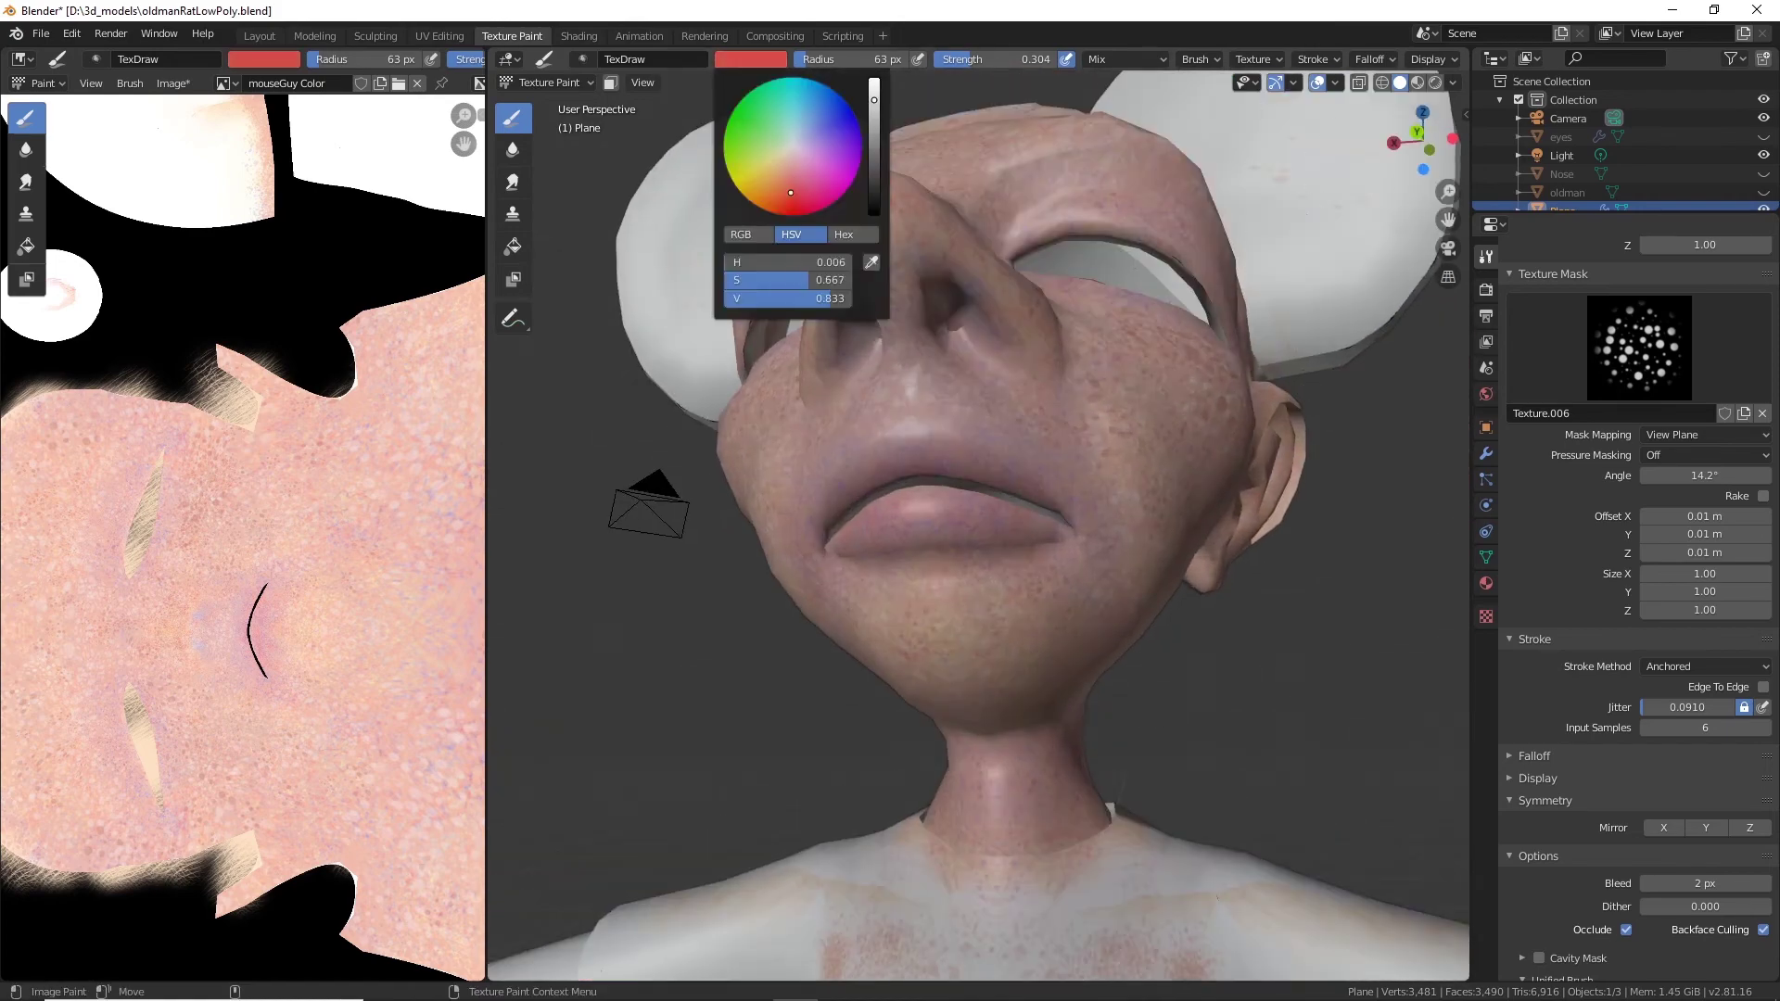
click(1313, 58)
click(1350, 92)
click(1363, 177)
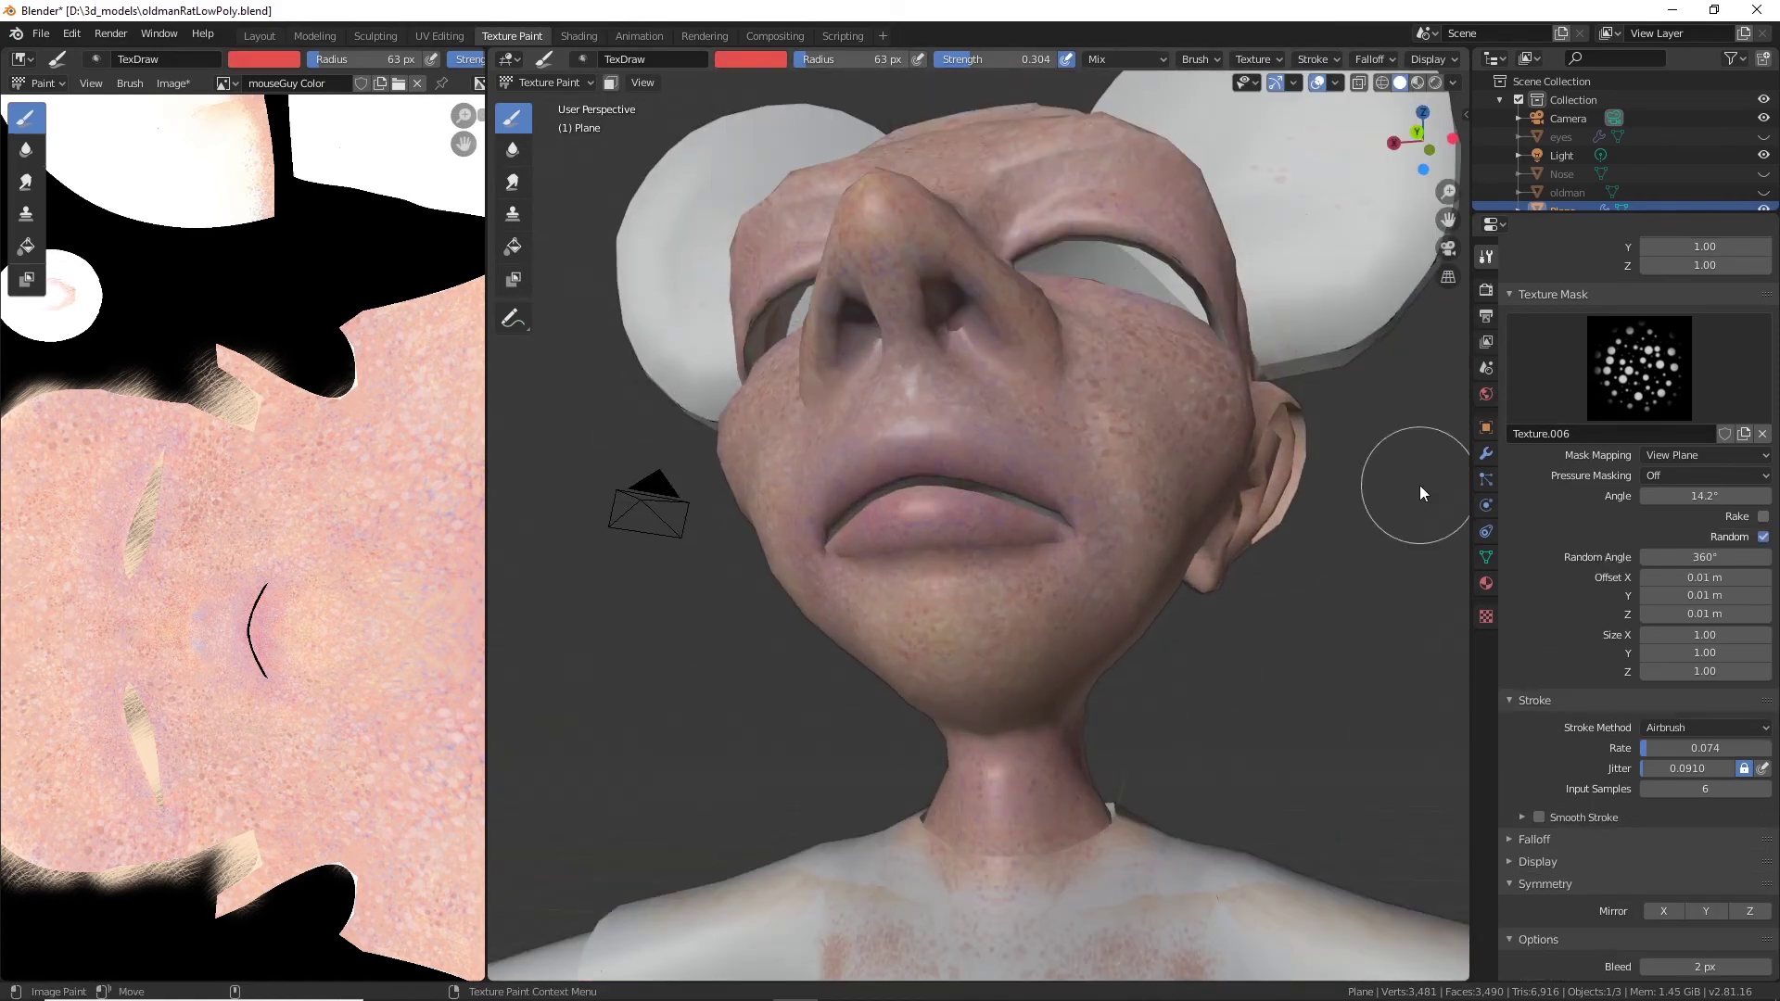
Airbrush strong red speckles onto the character's chest.
middle_drag(1299, 501, 1177, 631)
scroll(1113, 649, down, 3)
drag(1021, 699, 1046, 712)
scroll(1076, 723, up, 3)
drag(1092, 756, 1116, 737)
click(41, 34)
click(58, 162)
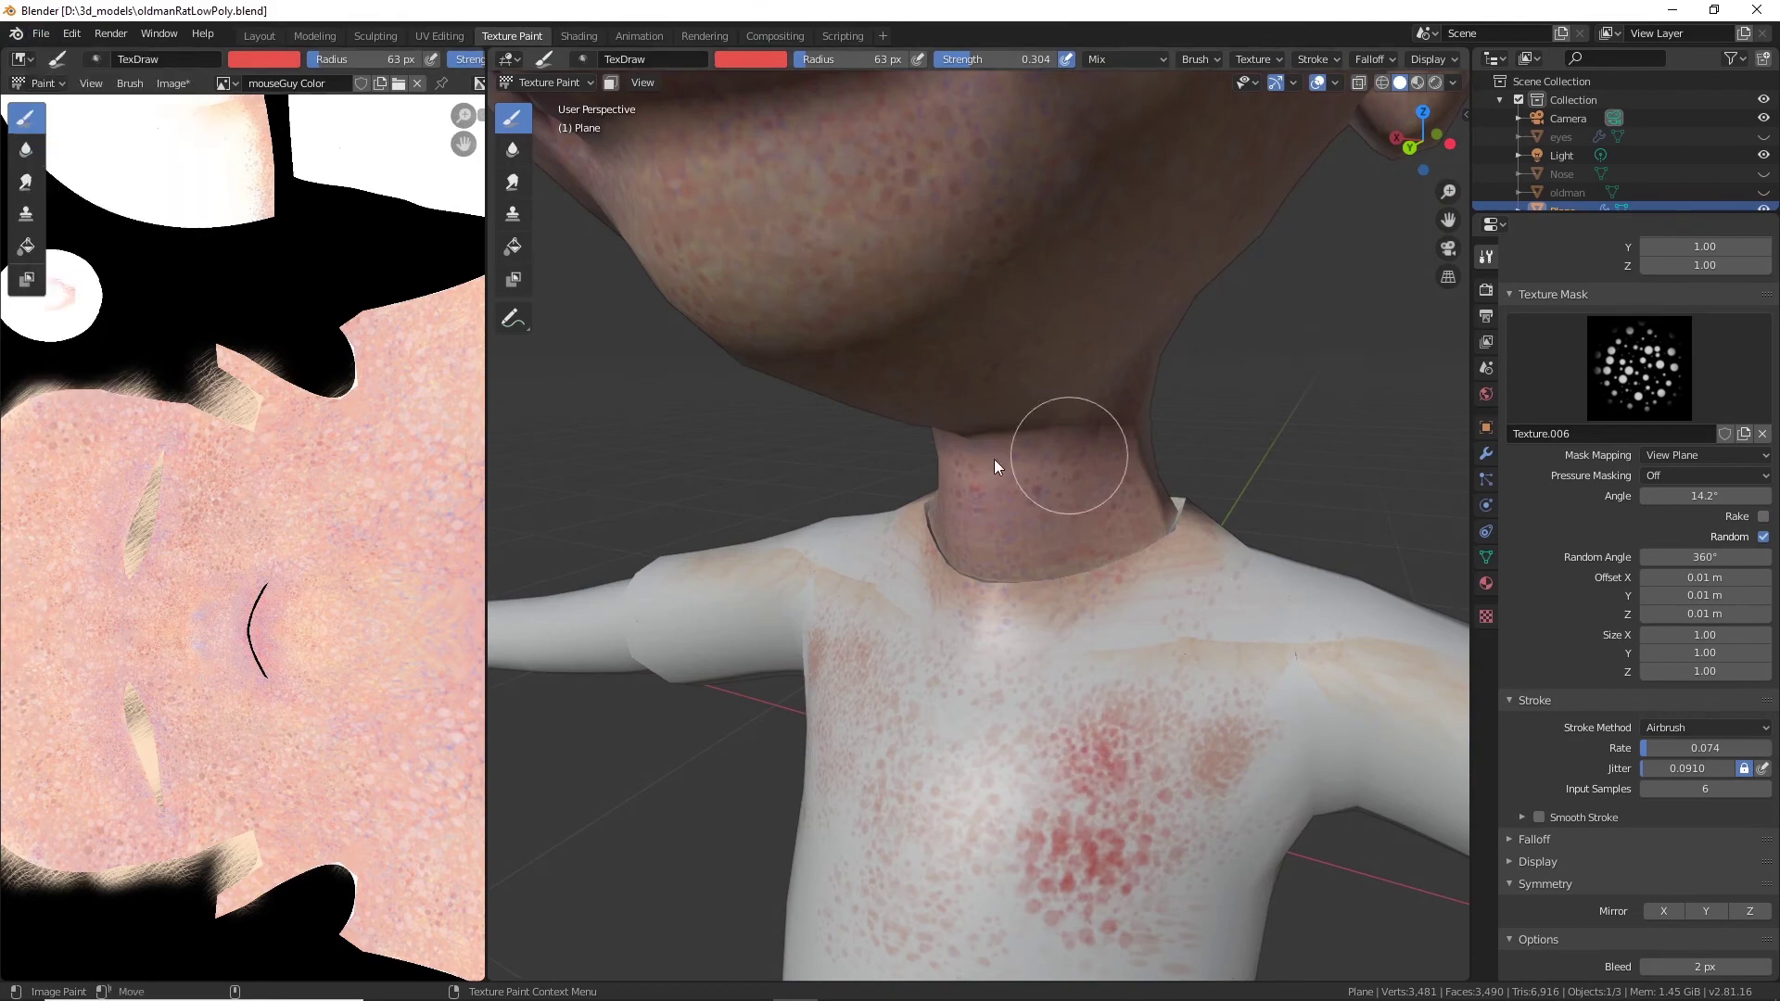
Try airbrushing strong red speckles on the middle of the upper lip and undo the stroke.
middle_drag(994, 459, 965, 371)
shift+middle_drag(936, 223, 950, 419)
drag(946, 394, 979, 385)
middle_drag(927, 390, 824, 320)
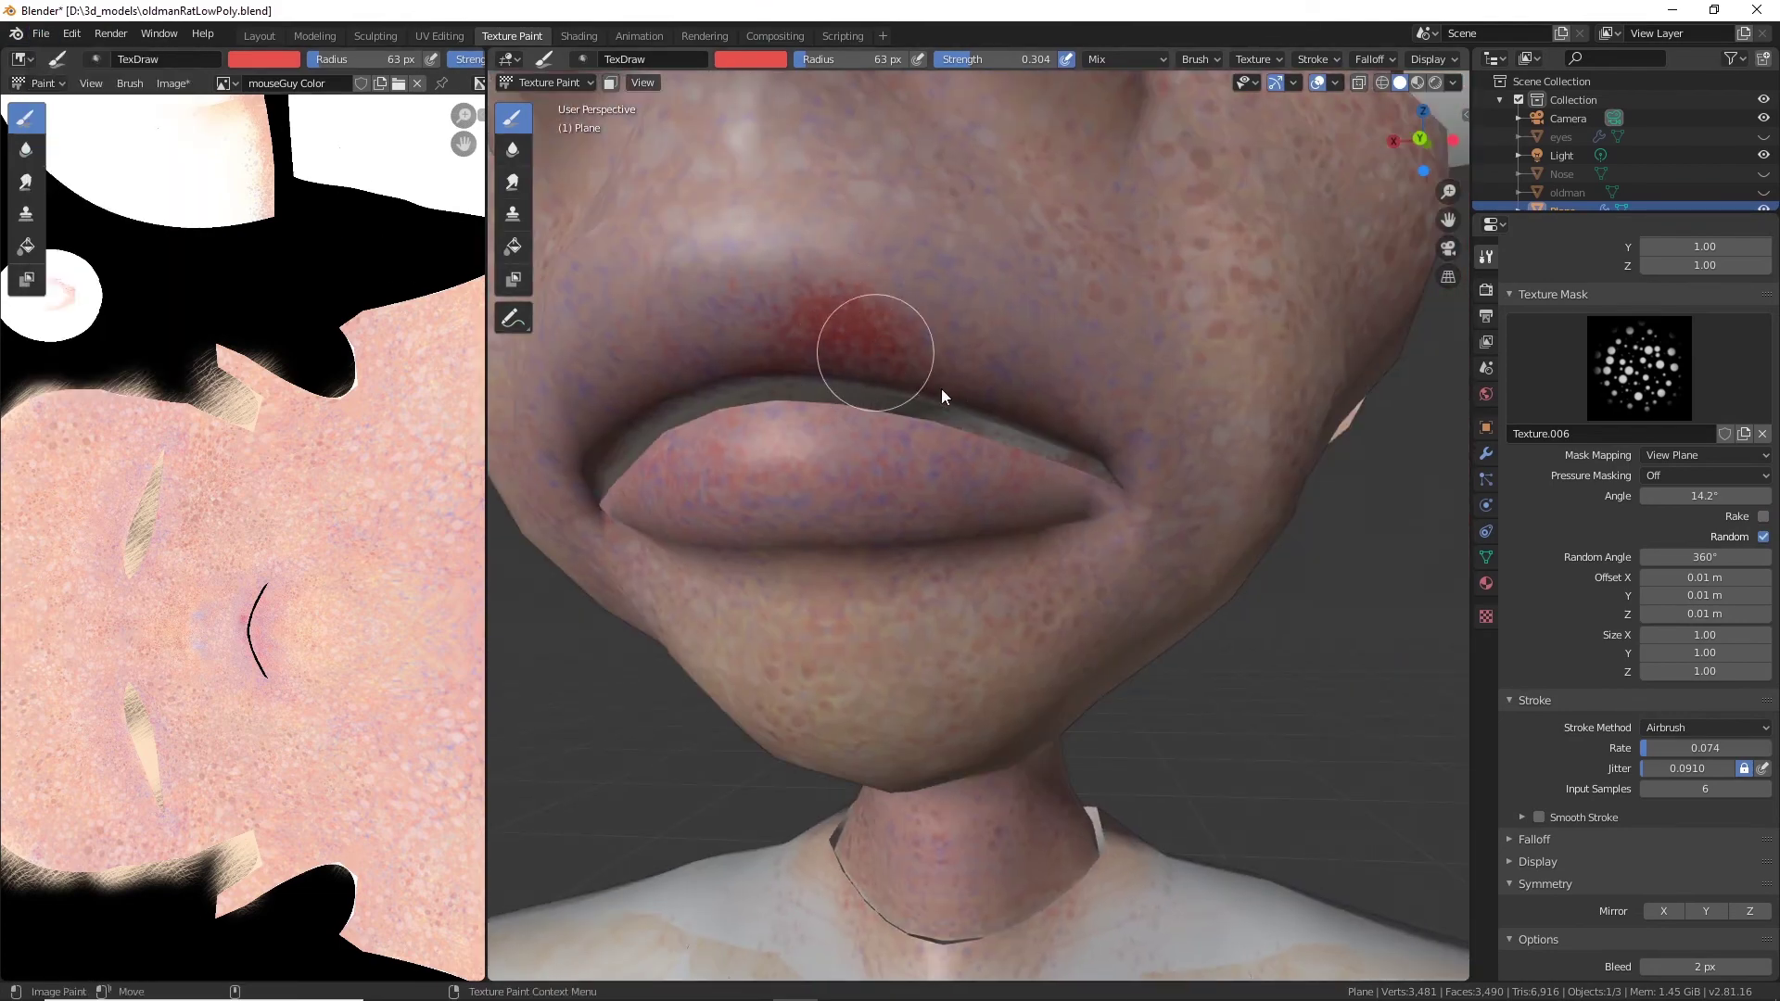
scroll(942, 388, down, 3)
middle_drag(987, 439, 1124, 484)
key(ctrl+z)
Set a softer pink-red brush colour (H 1.000, S 0.493, V 0.900), enable X mirroring and airbrush speckles over both lips.
click(759, 57)
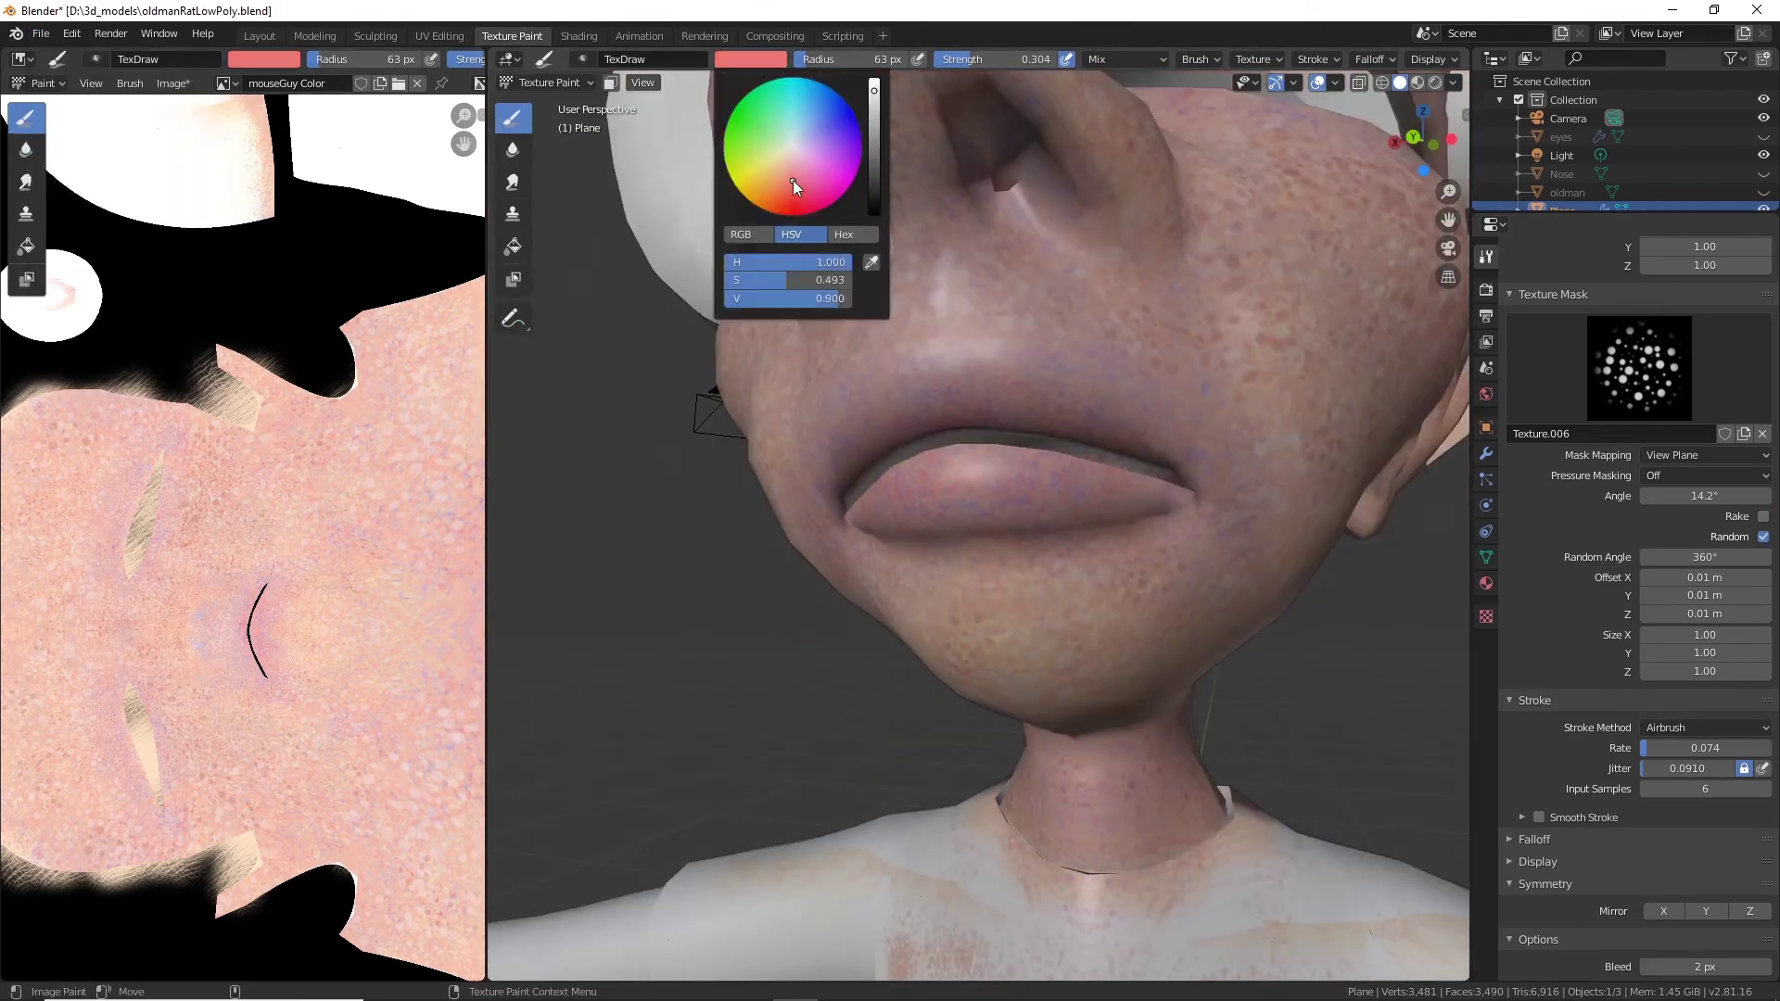
scroll(779, 361, up, 3)
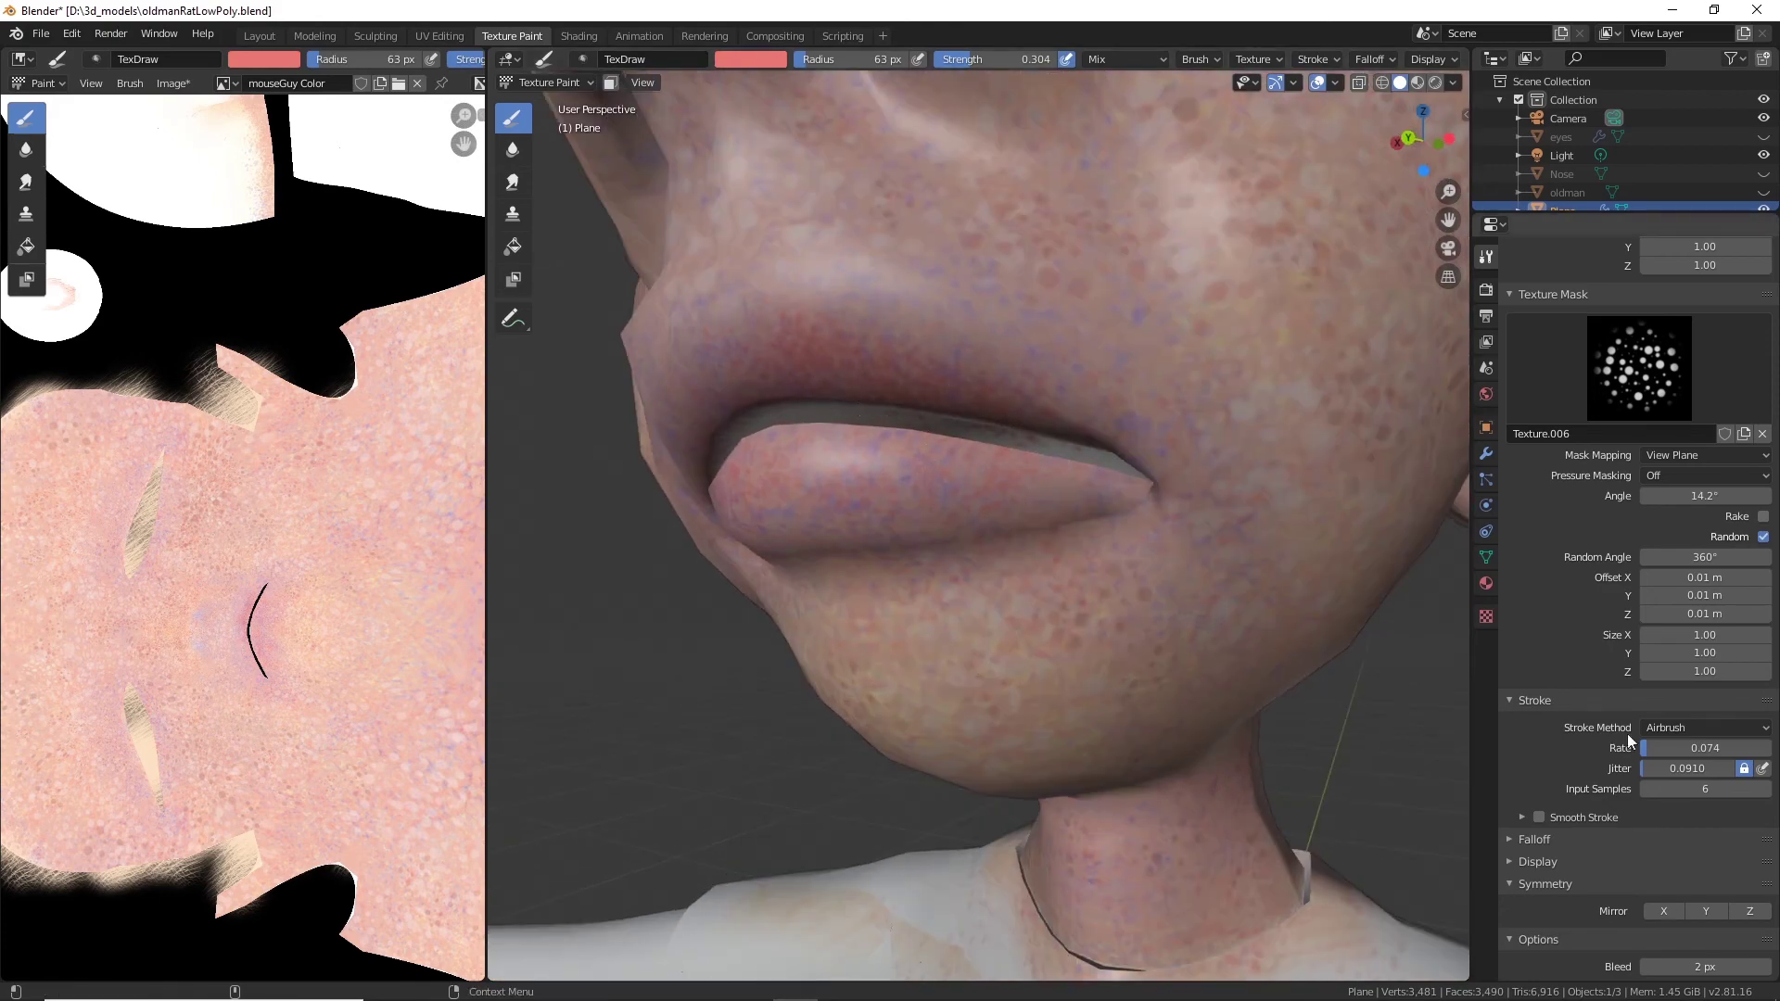
click(1663, 911)
mouse_move(955, 409)
middle_down()
mouse_move(957, 516)
mouse_move(1058, 369)
mouse_move(1015, 423)
middle_up()
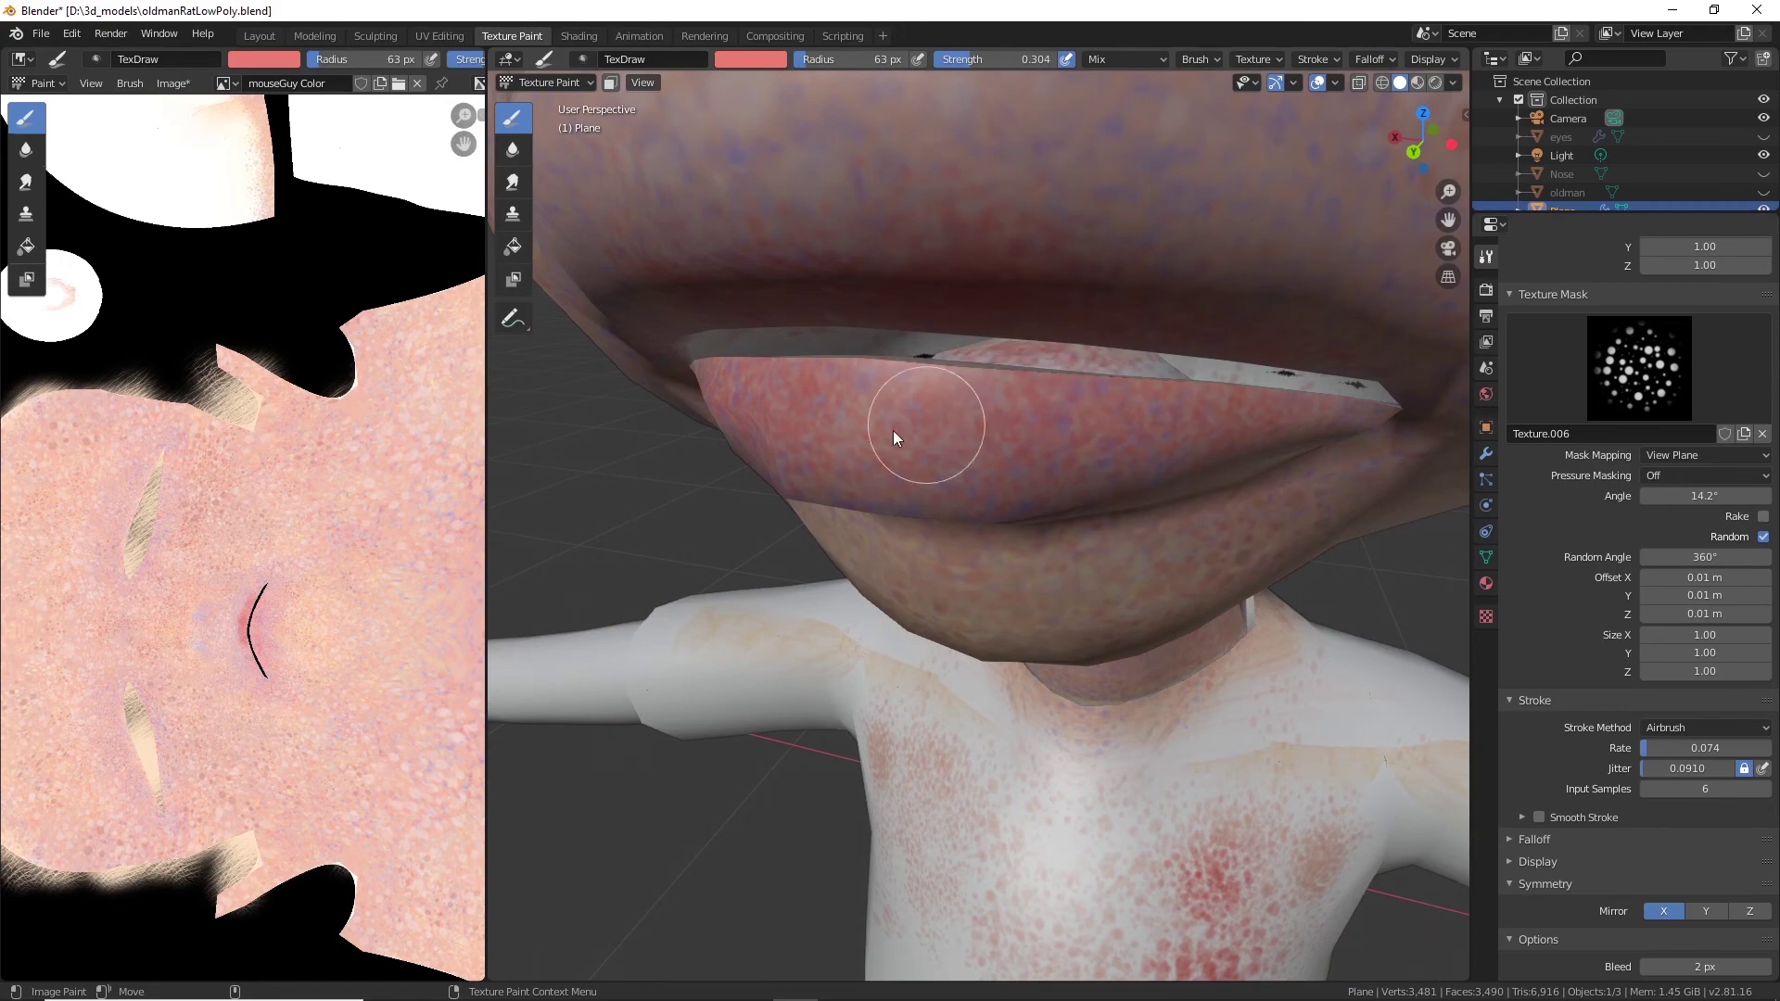
Raise the brush strength to 0.459 and airbrush pink-red speckles inside the mouth, over the palate and around the tongue.
mouse_move(893, 430)
middle_down()
mouse_move(731, 480)
mouse_move(1053, 545)
mouse_move(1036, 528)
mouse_move(1072, 406)
middle_up()
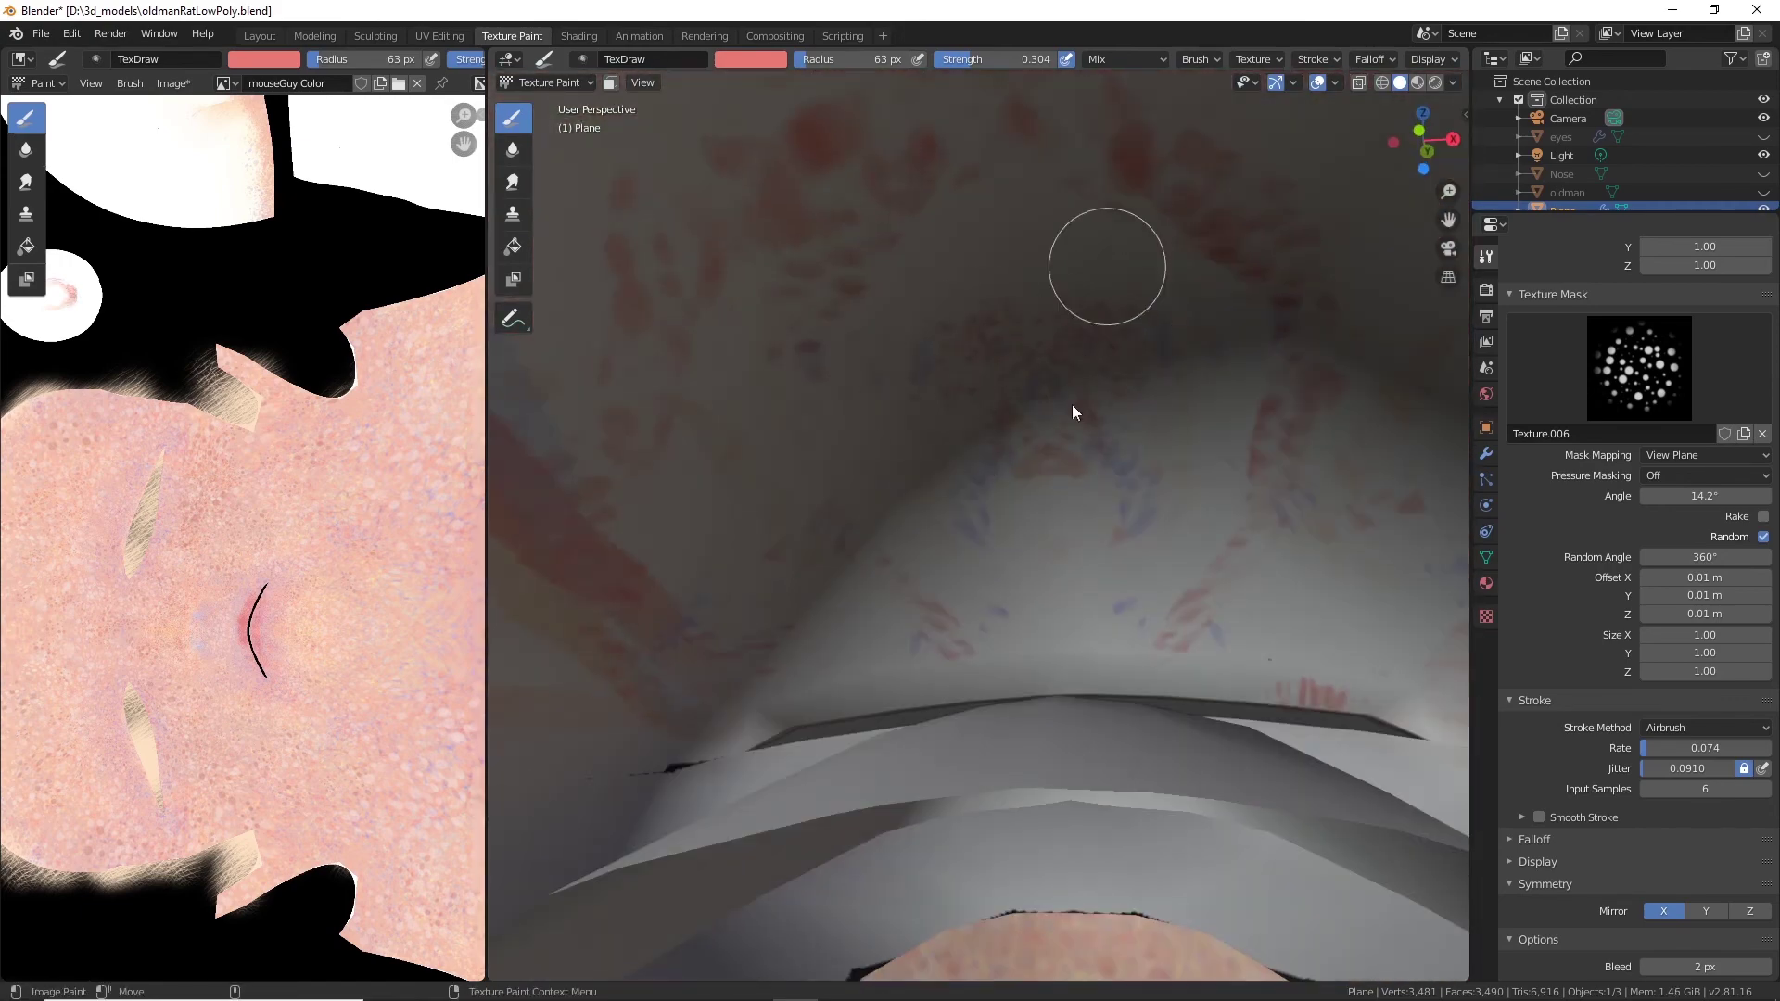
drag(972, 55, 991, 56)
mouse_move(969, 389)
mouse_down()
mouse_move(1033, 589)
mouse_move(920, 562)
mouse_move(1034, 512)
mouse_move(1035, 667)
mouse_move(749, 656)
mouse_move(1278, 607)
mouse_up()
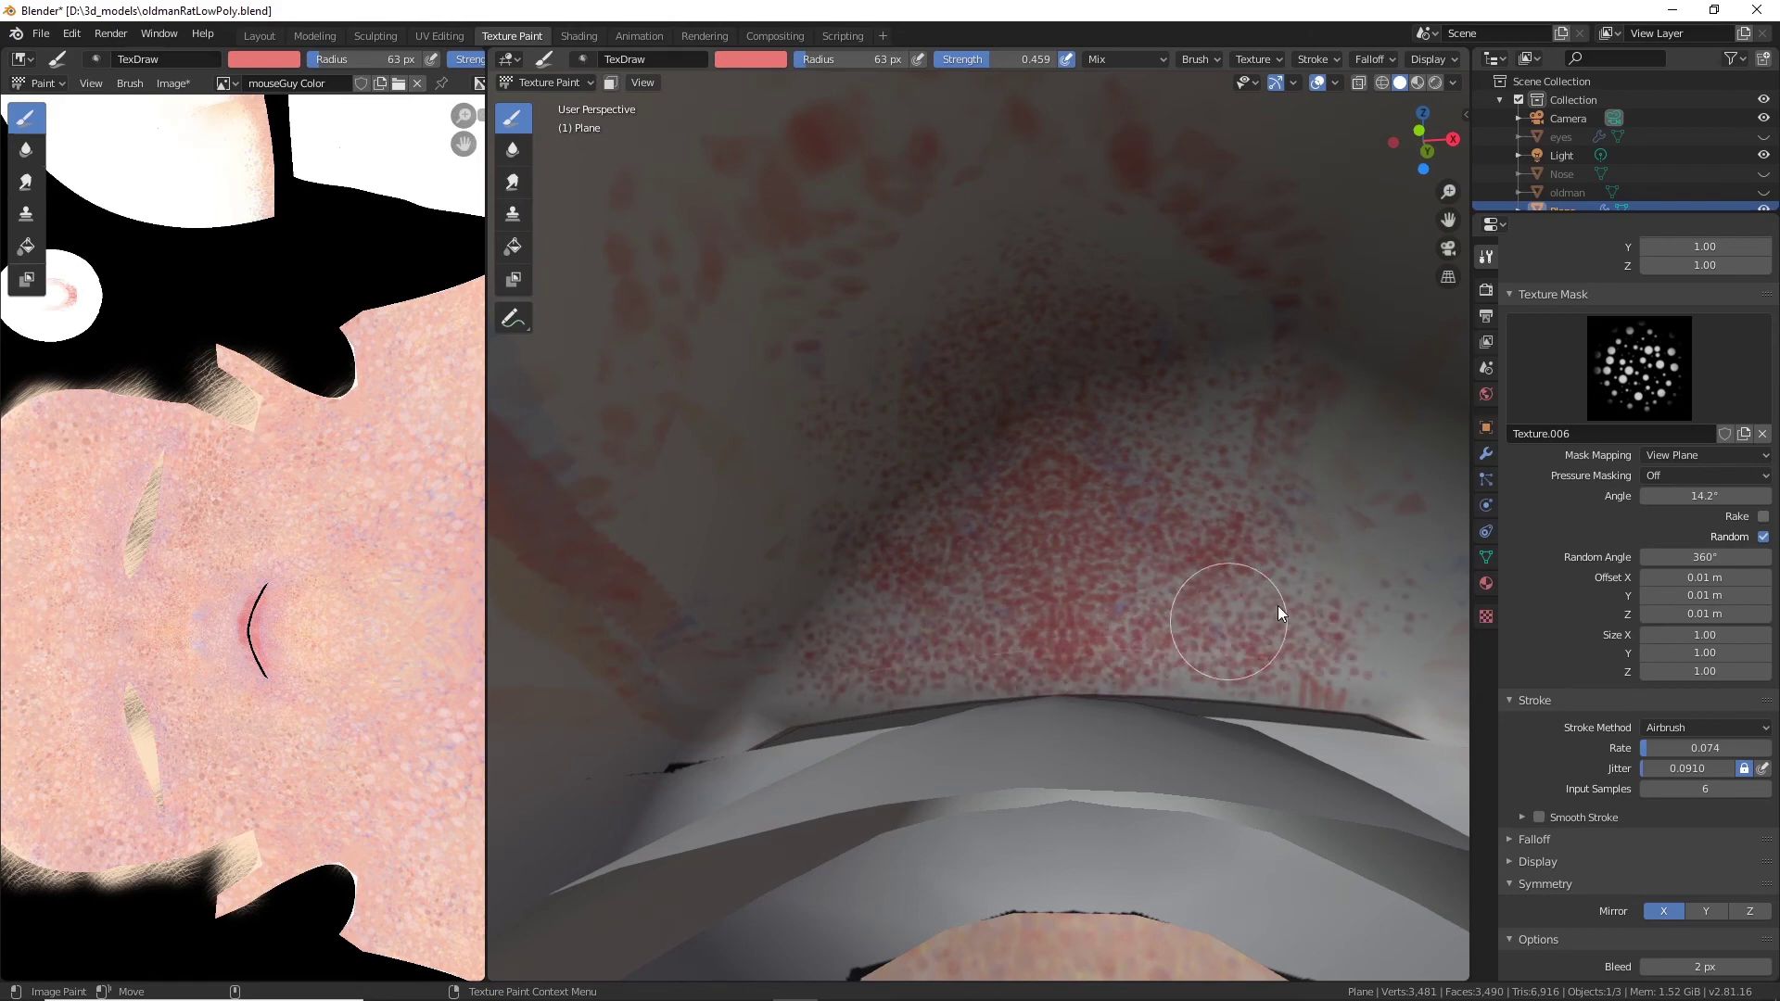
middle_drag(1278, 605, 959, 815)
mouse_move(959, 815)
mouse_down()
mouse_move(993, 705)
mouse_move(947, 649)
mouse_move(1138, 701)
mouse_move(747, 718)
mouse_up()
Cover the oval tongue island in the image with pink-red speckles, reducing the brush radius to 35 px.
scroll(293, 612, down, 5)
scroll(293, 611, up, 8)
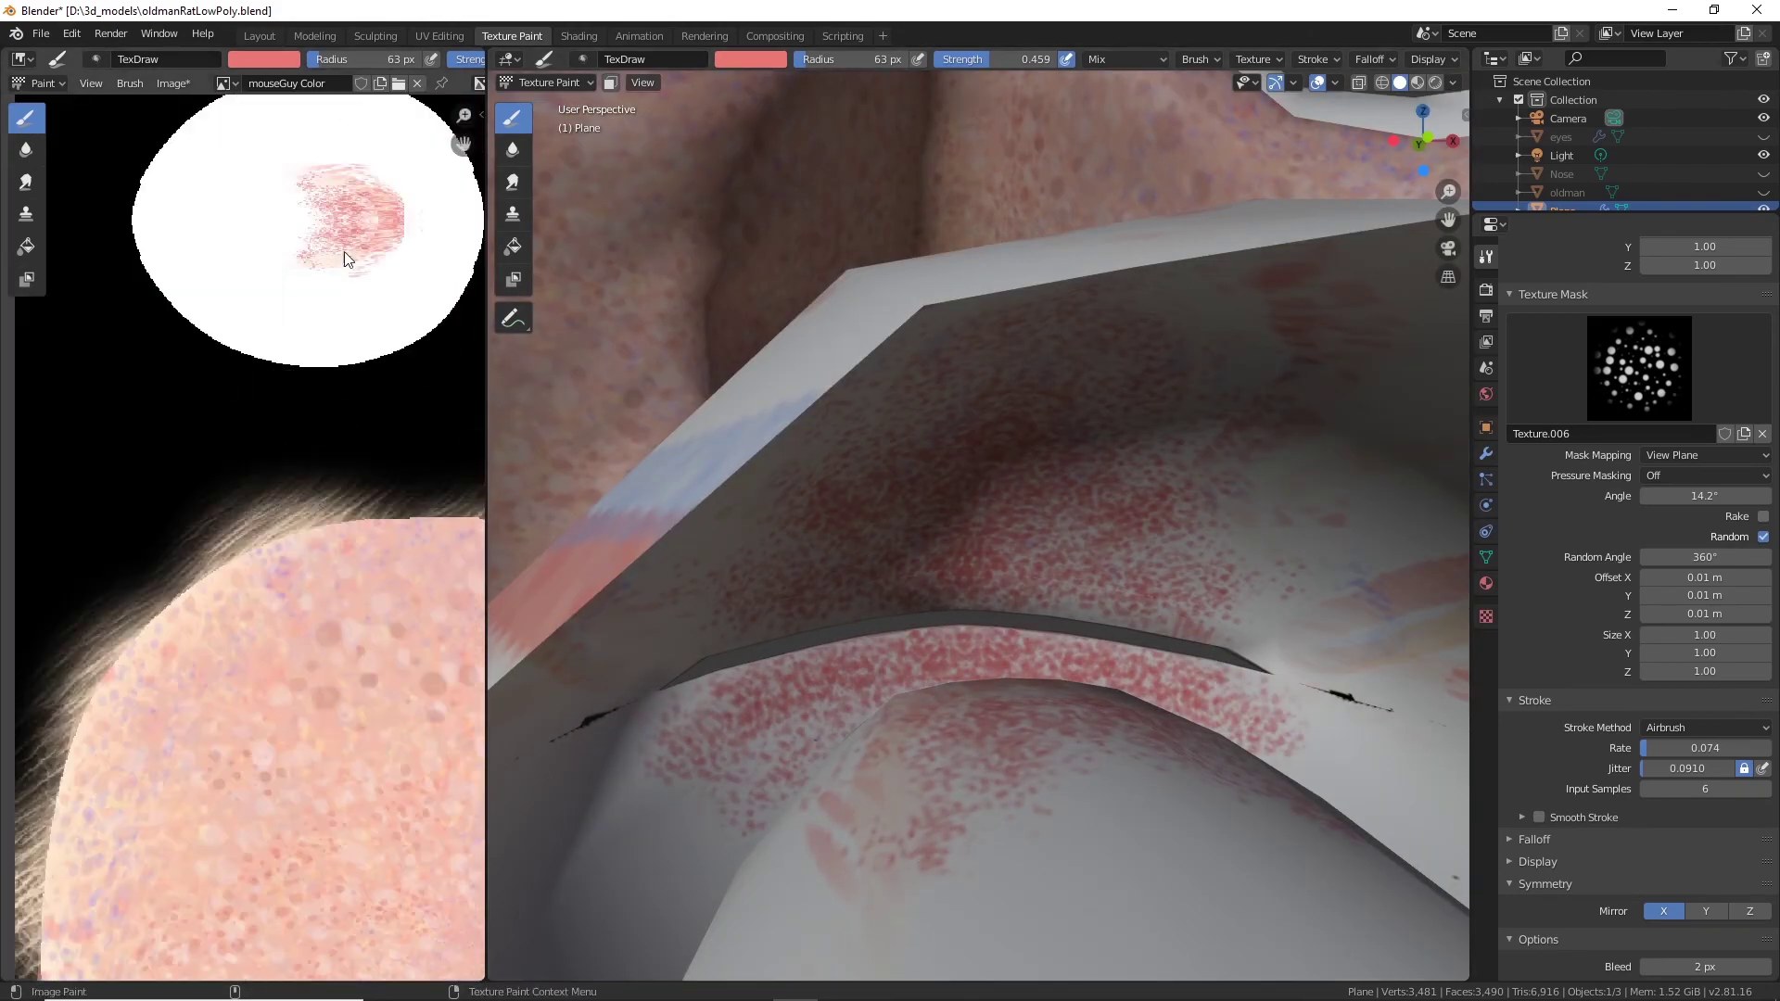
drag(343, 252, 327, 244)
middle_drag(326, 245, 276, 317)
mouse_move(276, 318)
mouse_down()
mouse_move(167, 278)
mouse_move(230, 410)
mouse_move(344, 226)
mouse_move(191, 275)
mouse_move(298, 380)
mouse_up()
drag(319, 58, 312, 59)
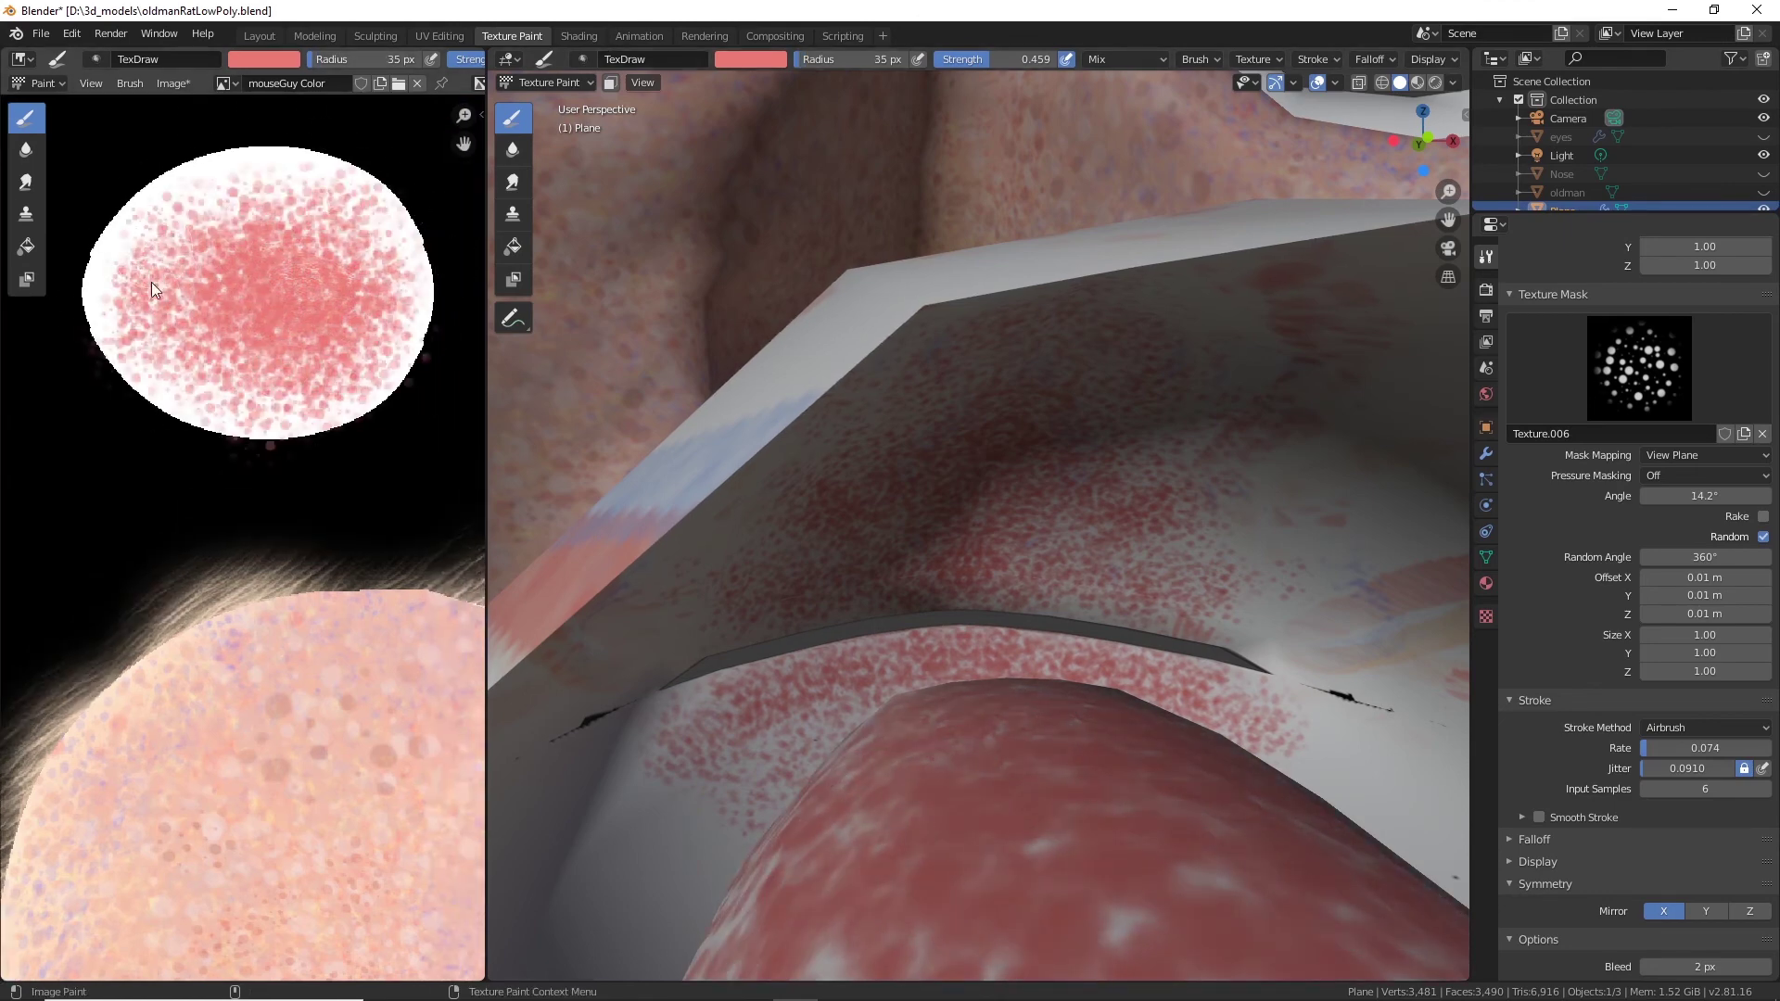
mouse_move(152, 282)
mouse_down()
mouse_move(98, 293)
mouse_move(187, 382)
mouse_move(179, 421)
mouse_move(195, 258)
mouse_move(324, 172)
mouse_move(397, 247)
mouse_move(287, 445)
mouse_move(214, 239)
mouse_move(250, 164)
mouse_move(424, 301)
mouse_move(206, 383)
mouse_move(319, 422)
mouse_up()
Spray pink-red speckles over the mouth interior island in the image, raising the brush strength to 0.748.
scroll(290, 465, down, 2)
middle_drag(290, 465, 136, 612)
scroll(338, 672, down, 3)
scroll(324, 204, up, 6)
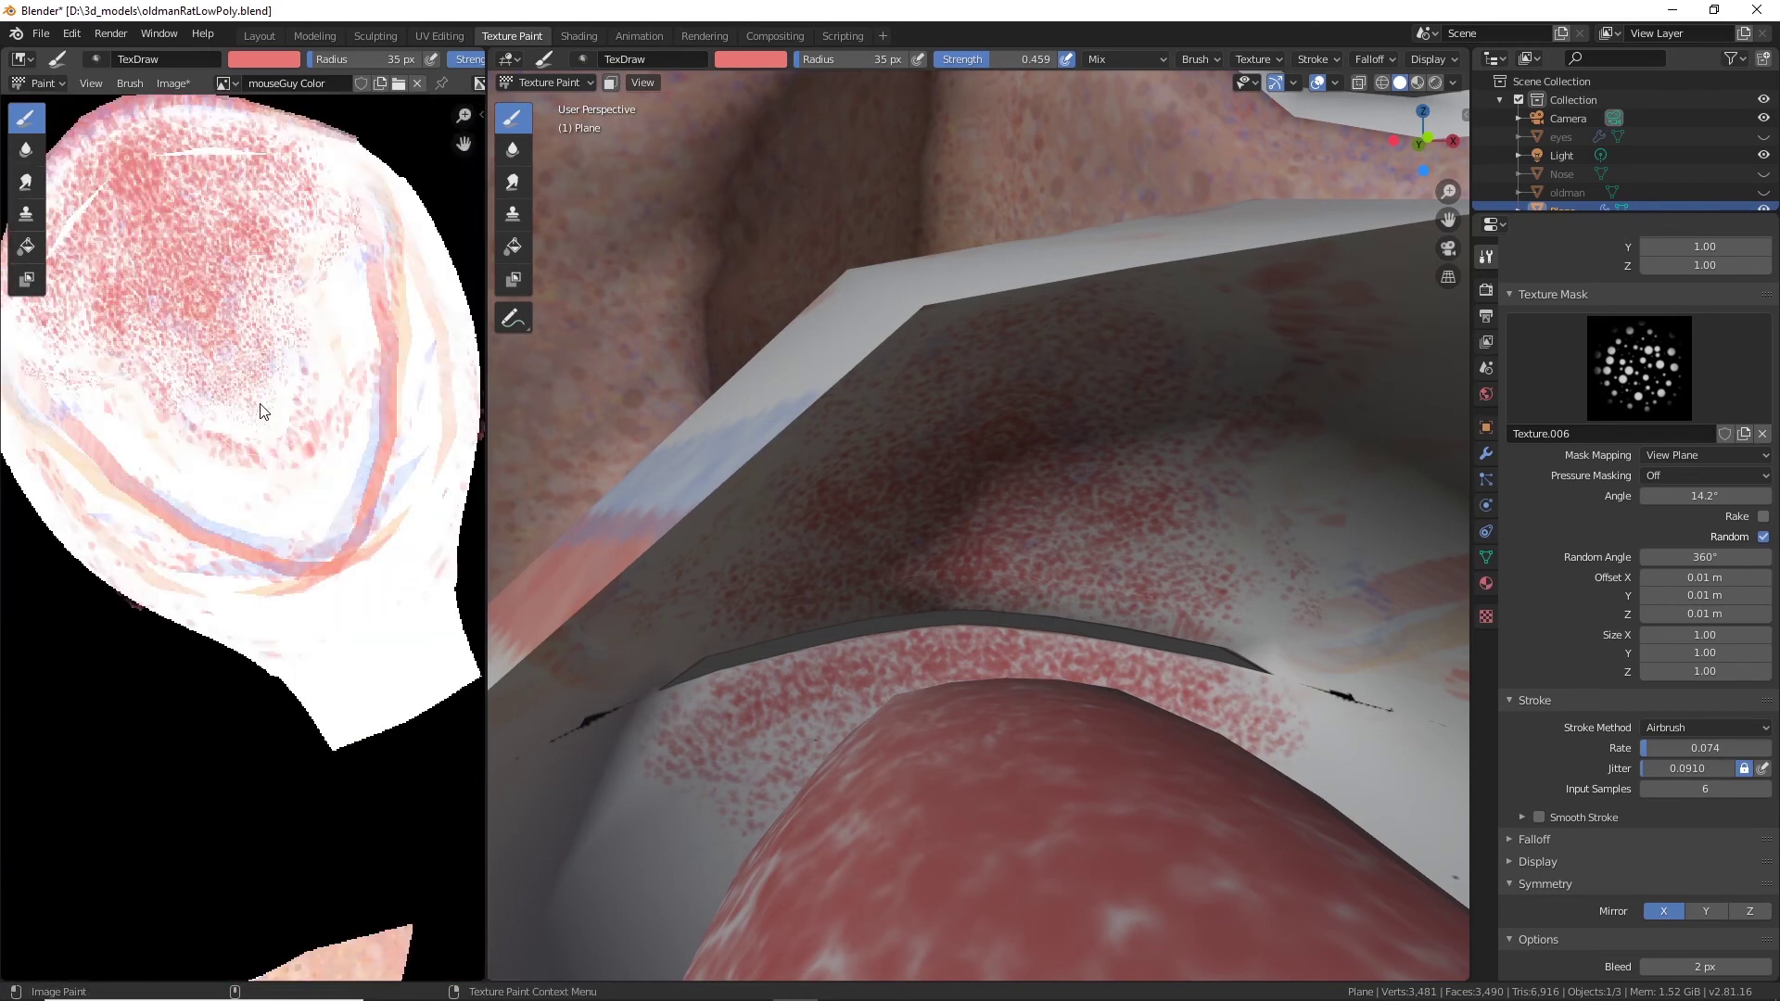
drag(262, 409, 315, 547)
drag(994, 60, 1029, 60)
mouse_move(310, 487)
mouse_down()
mouse_move(298, 560)
mouse_move(354, 481)
mouse_move(324, 471)
mouse_move(264, 543)
mouse_move(237, 476)
mouse_move(386, 554)
mouse_up()
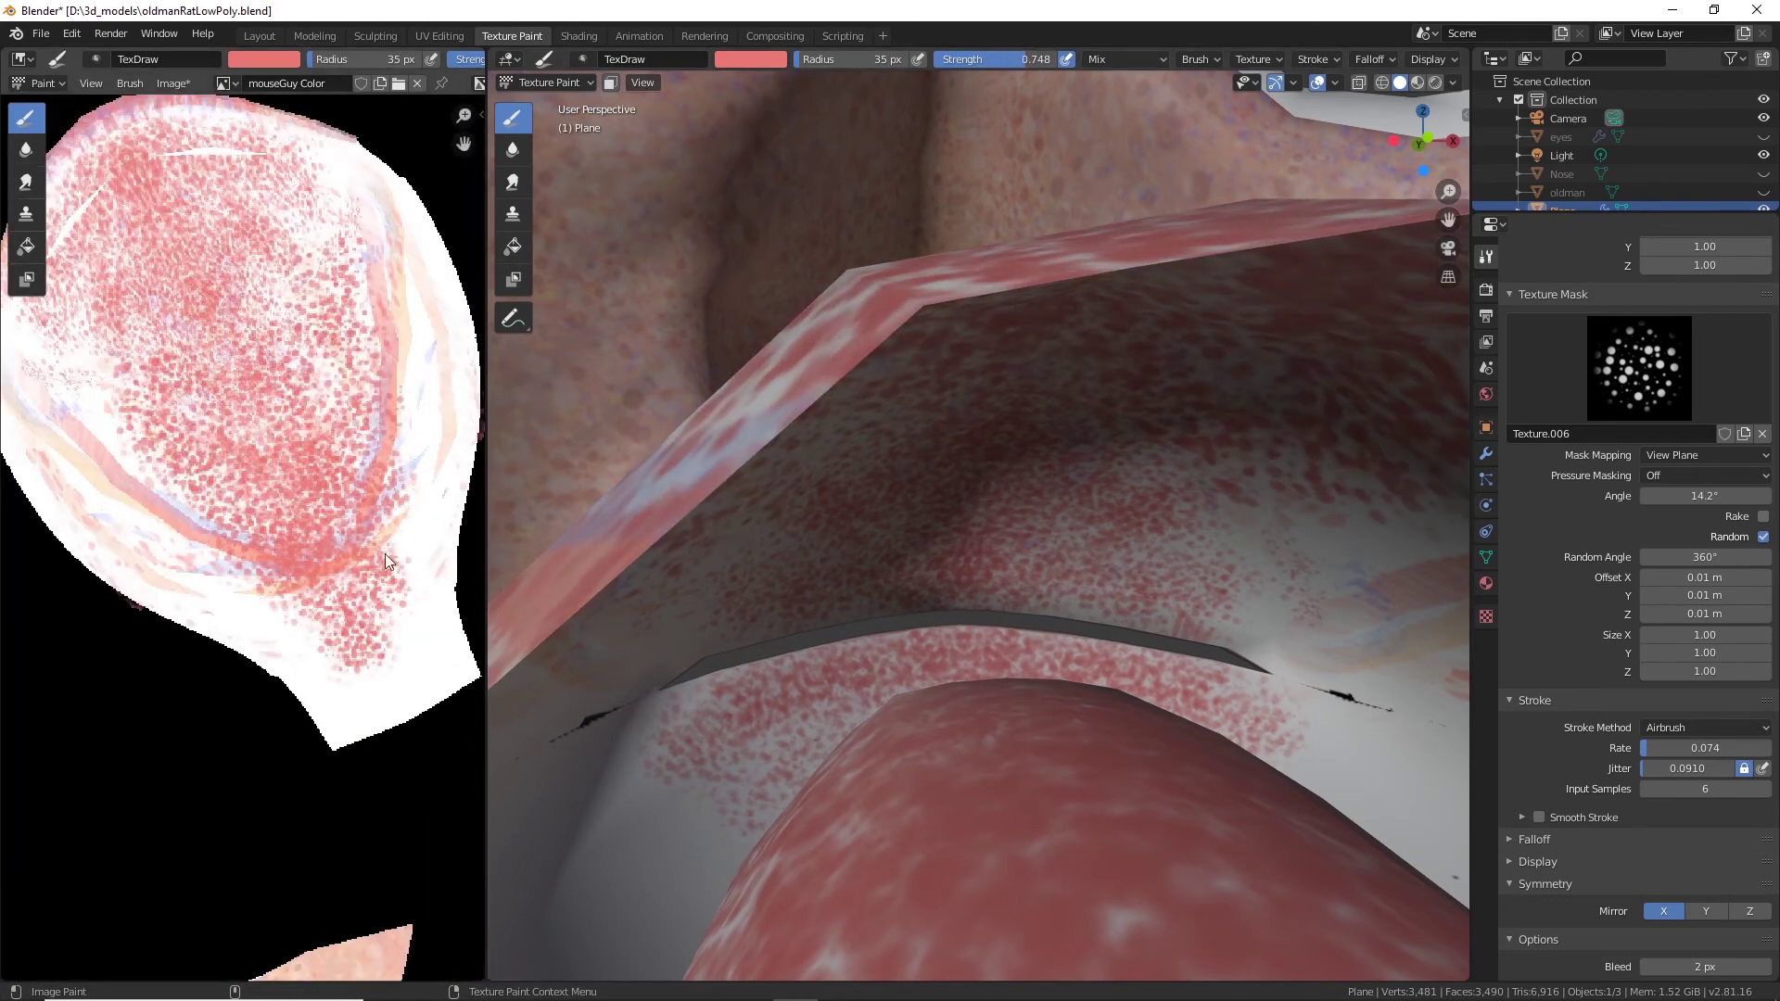
Remove the brush's mask texture and fill the mouth interior island with solid pink-red.
click(1763, 433)
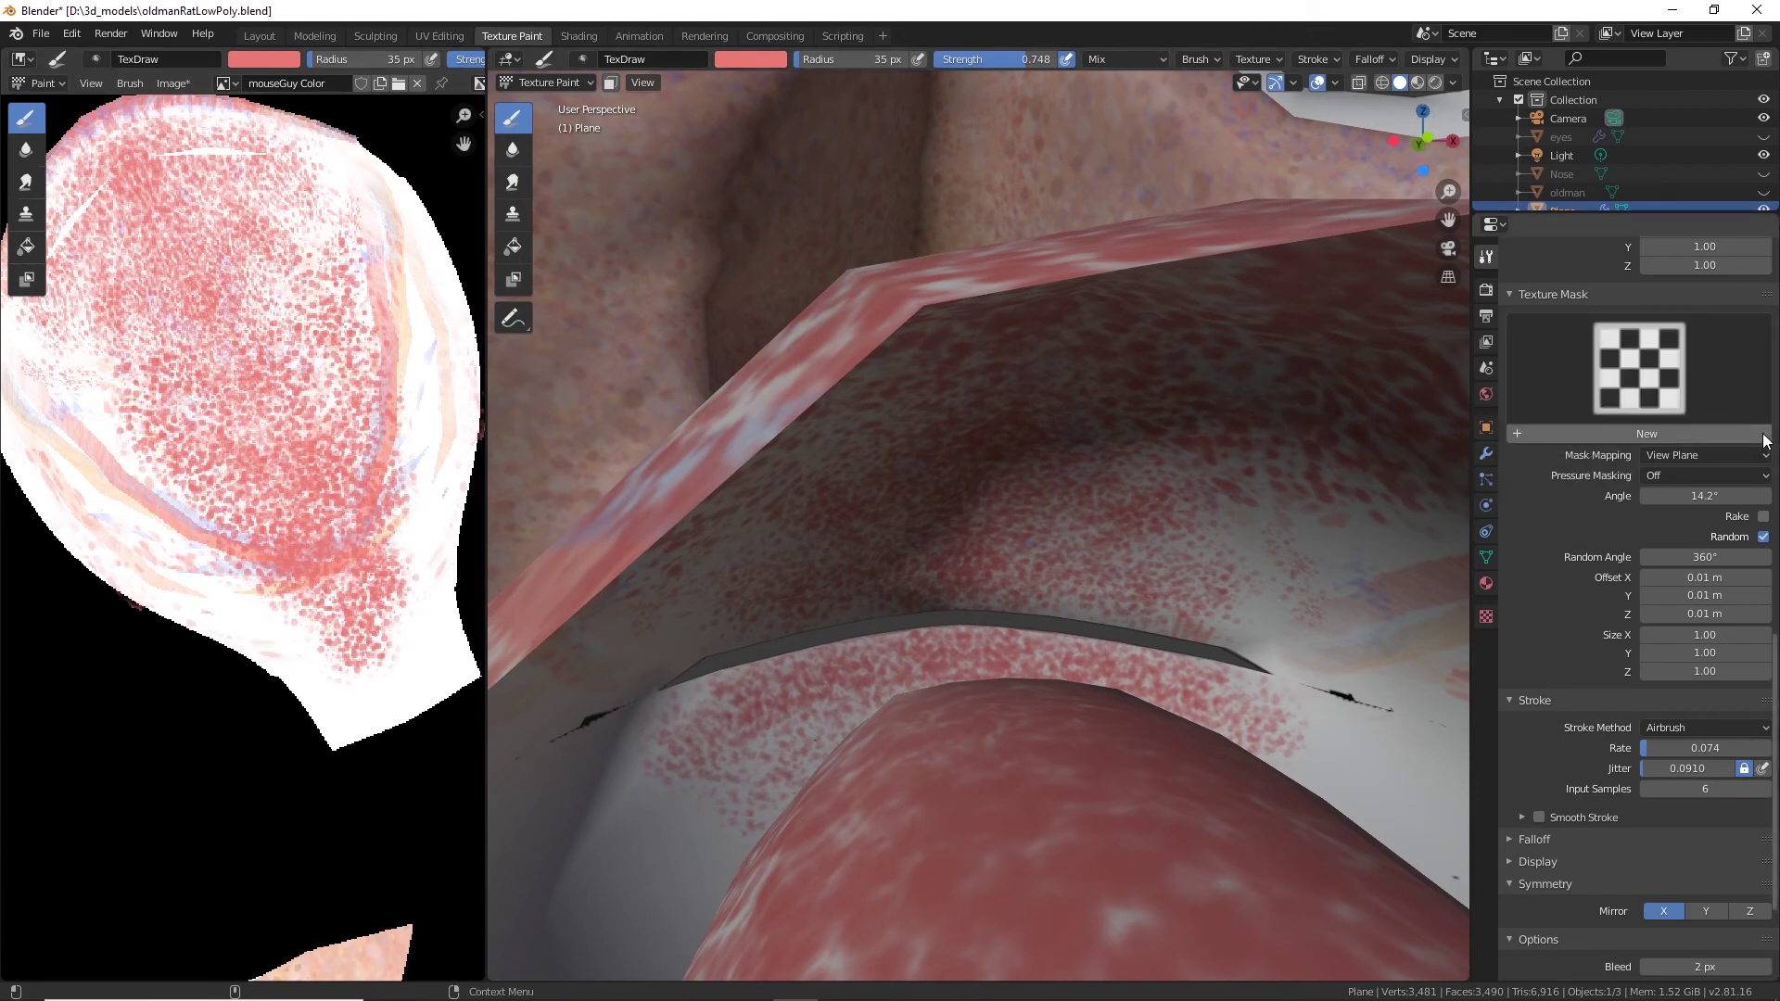
mouse_move(306, 390)
mouse_down()
mouse_move(301, 455)
mouse_move(419, 676)
mouse_move(380, 760)
mouse_move(397, 477)
mouse_move(308, 608)
mouse_move(358, 585)
mouse_move(341, 197)
mouse_move(346, 525)
mouse_move(260, 732)
mouse_move(325, 803)
mouse_move(137, 621)
mouse_move(58, 577)
mouse_move(186, 570)
mouse_move(237, 543)
mouse_move(96, 297)
mouse_move(292, 342)
mouse_move(421, 342)
mouse_move(135, 191)
mouse_move(251, 271)
mouse_move(264, 186)
mouse_up()
middle_drag(238, 310, 384, 360)
mouse_move(185, 408)
mouse_down()
mouse_move(179, 323)
mouse_move(148, 482)
mouse_move(158, 437)
mouse_move(215, 482)
mouse_up()
scroll(269, 543, down, 5)
middle_drag(334, 588, 139, 274)
middle_drag(425, 523, 287, 449)
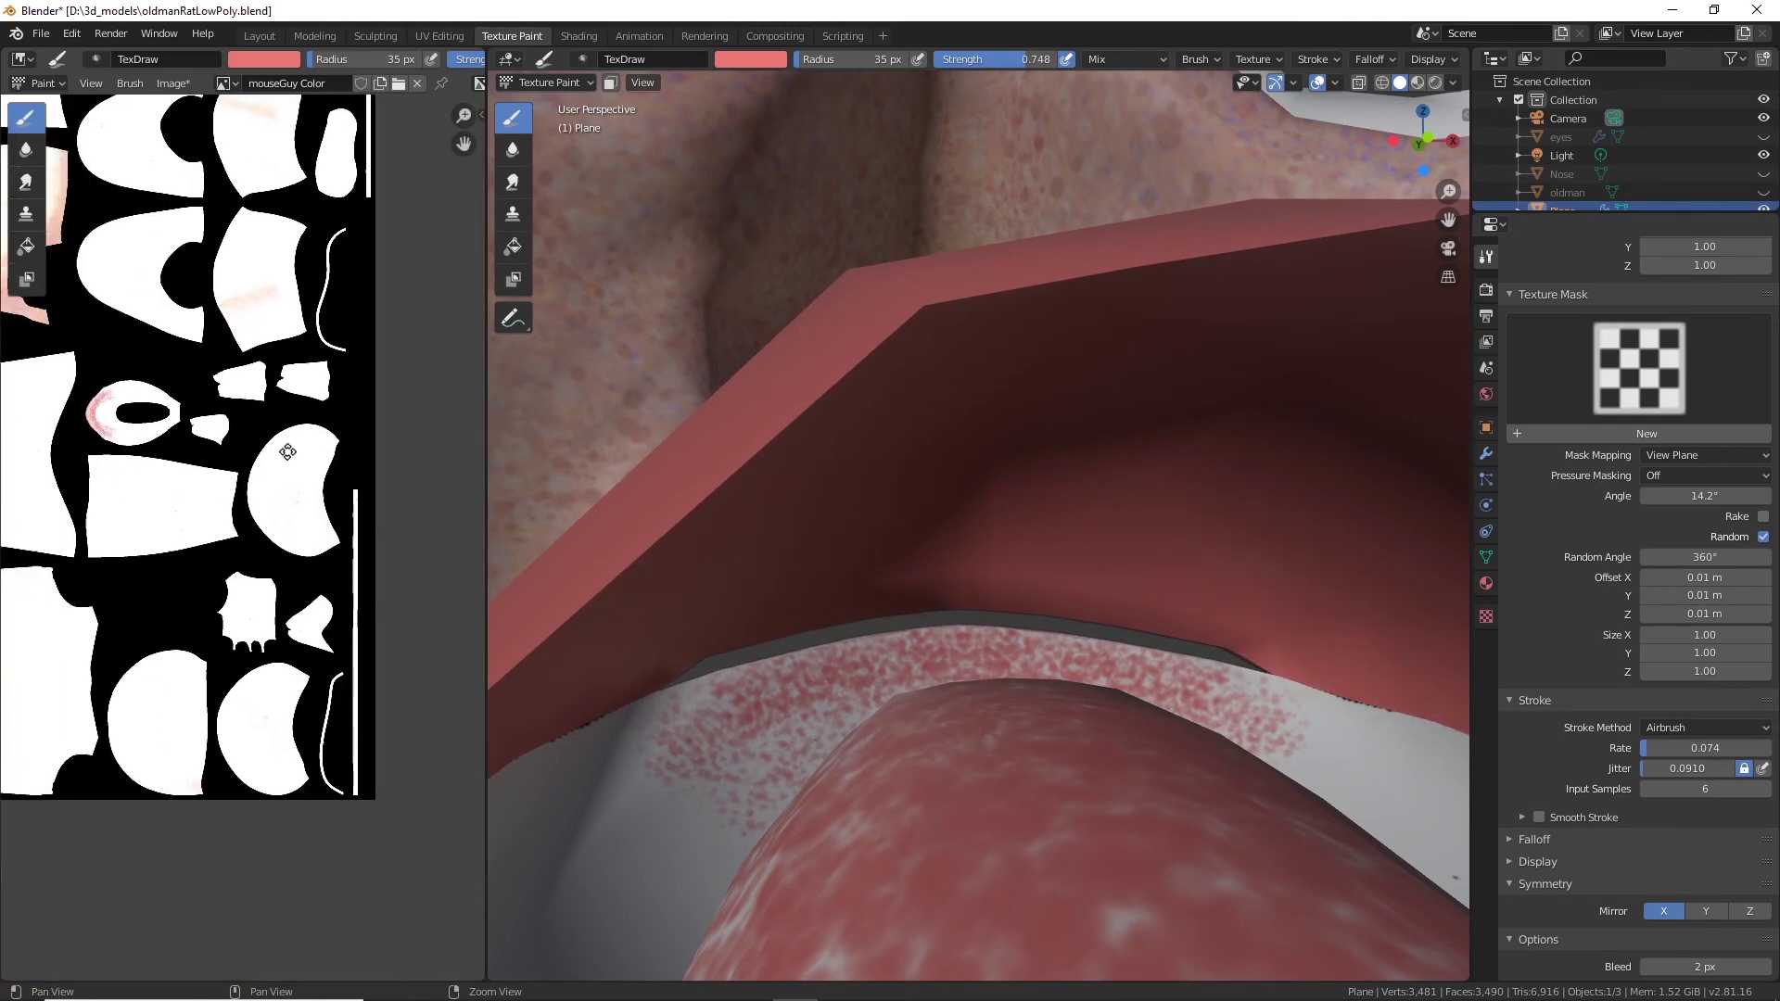
Fill the ring-shaped island and the oval tongue island in the image with solid pink-red.
scroll(268, 325, up, 4)
mouse_move(153, 303)
mouse_down()
mouse_move(104, 315)
mouse_move(152, 217)
mouse_move(268, 180)
mouse_move(452, 277)
mouse_move(394, 380)
mouse_move(214, 415)
mouse_move(375, 366)
mouse_move(379, 251)
mouse_move(187, 292)
mouse_move(214, 341)
mouse_move(277, 387)
mouse_move(146, 258)
mouse_move(148, 230)
mouse_up()
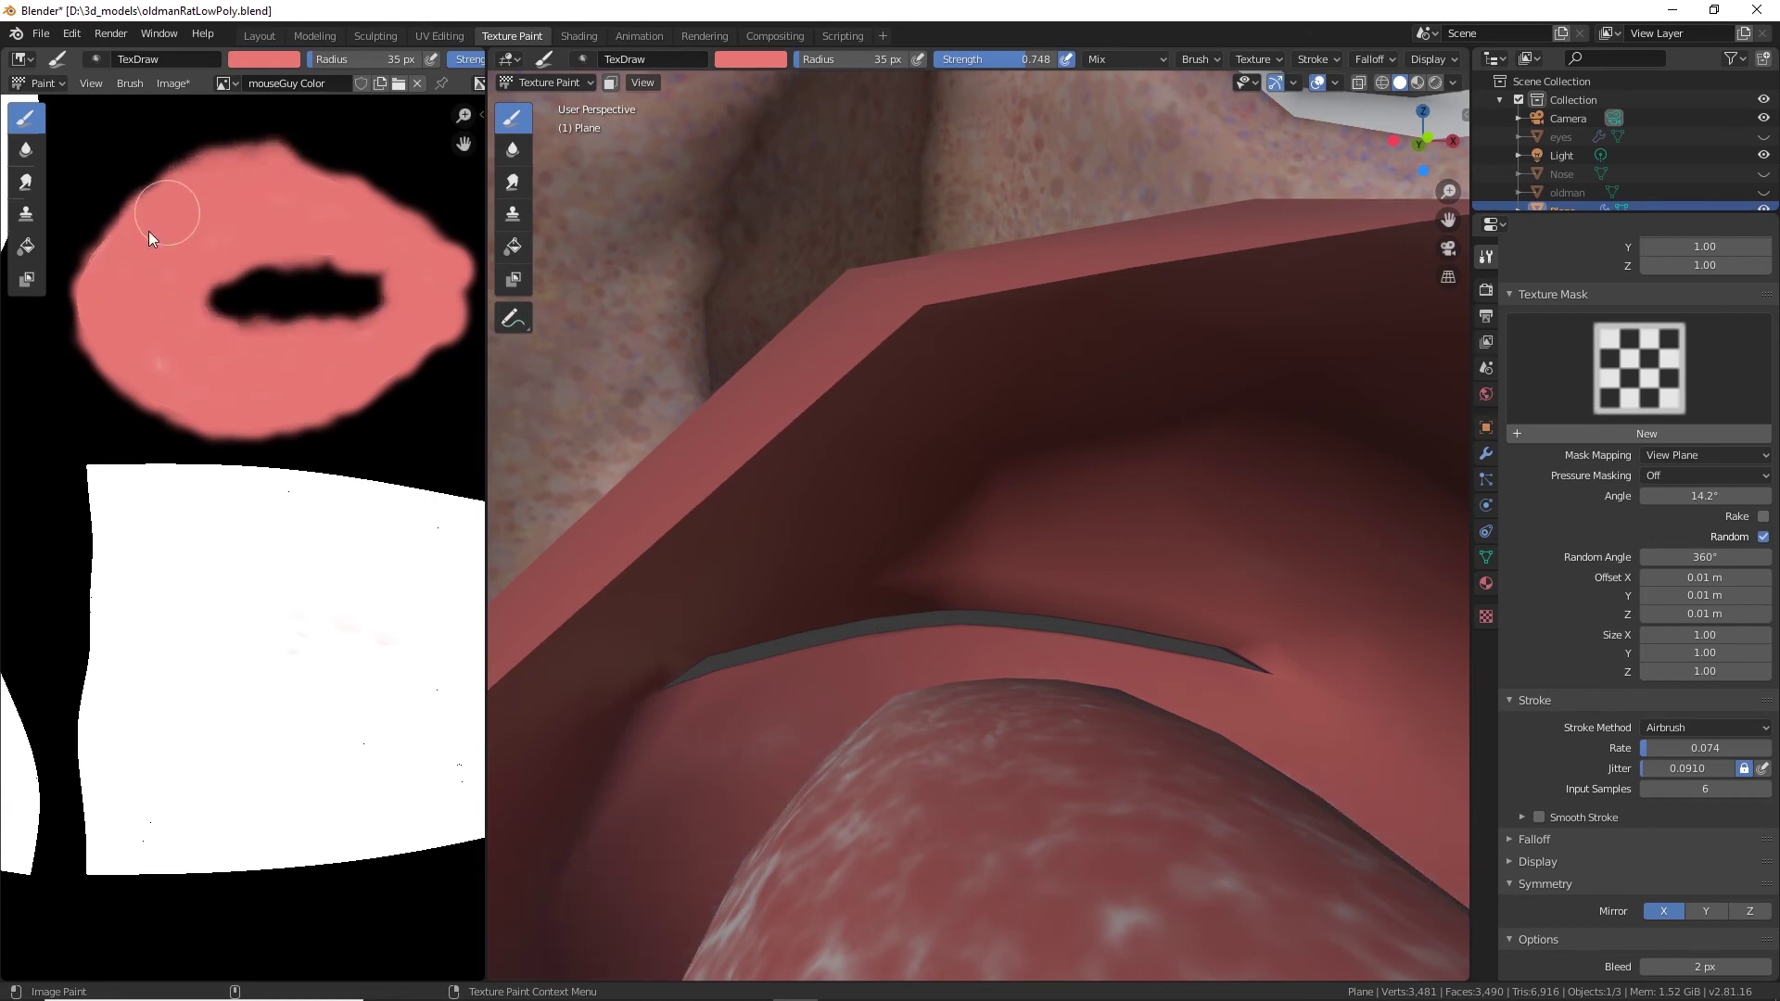
scroll(315, 290, down, 5)
scroll(249, 468, up, 5)
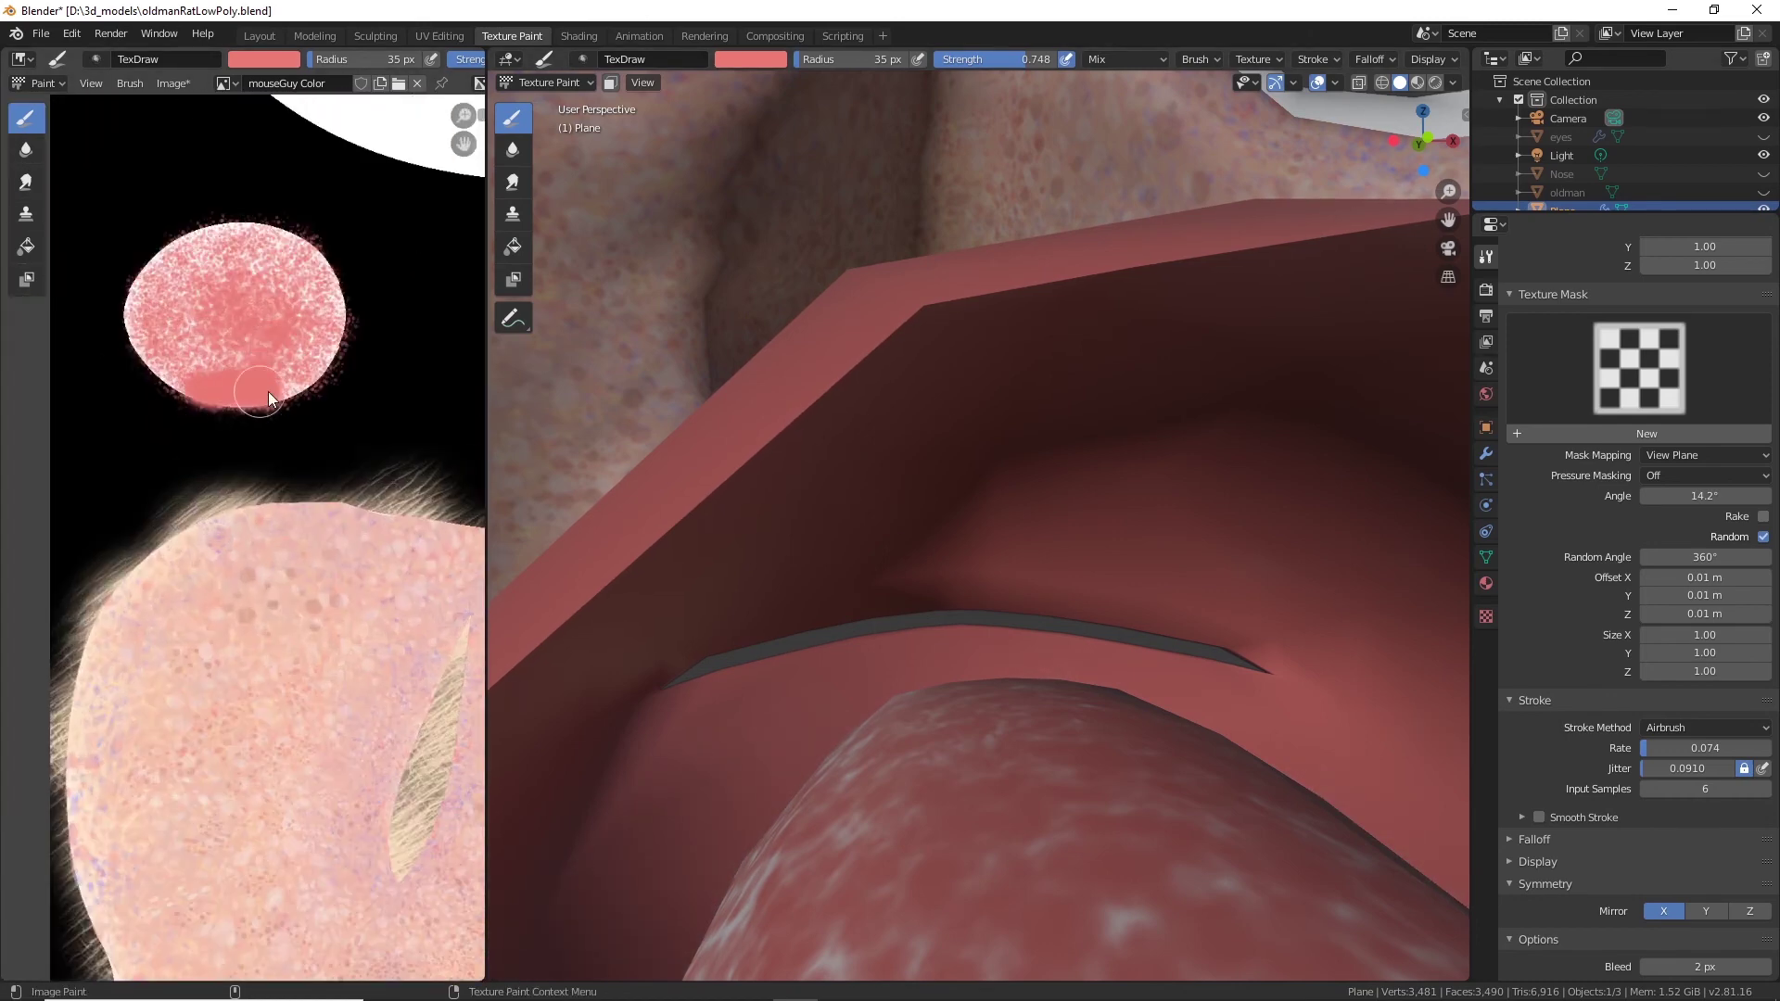
mouse_move(225, 397)
mouse_down()
mouse_move(303, 292)
mouse_move(180, 340)
mouse_move(253, 360)
mouse_move(199, 331)
mouse_move(245, 350)
mouse_move(332, 288)
mouse_move(197, 398)
mouse_up()
scroll(1106, 693, down, 4)
Mark the inner rims of the eye openings with pink-red dabs and fill the upper rim's island in the image with solid pink-red.
mouse_move(1105, 688)
alt+mouse_down()
mouse_move(936, 508)
mouse_move(1001, 408)
alt+mouse_up()
drag(1377, 411, 1387, 419)
mouse_move(1387, 419)
alt+mouse_down()
mouse_move(1020, 267)
mouse_move(1064, 253)
alt+mouse_up()
scroll(245, 519, down, 6)
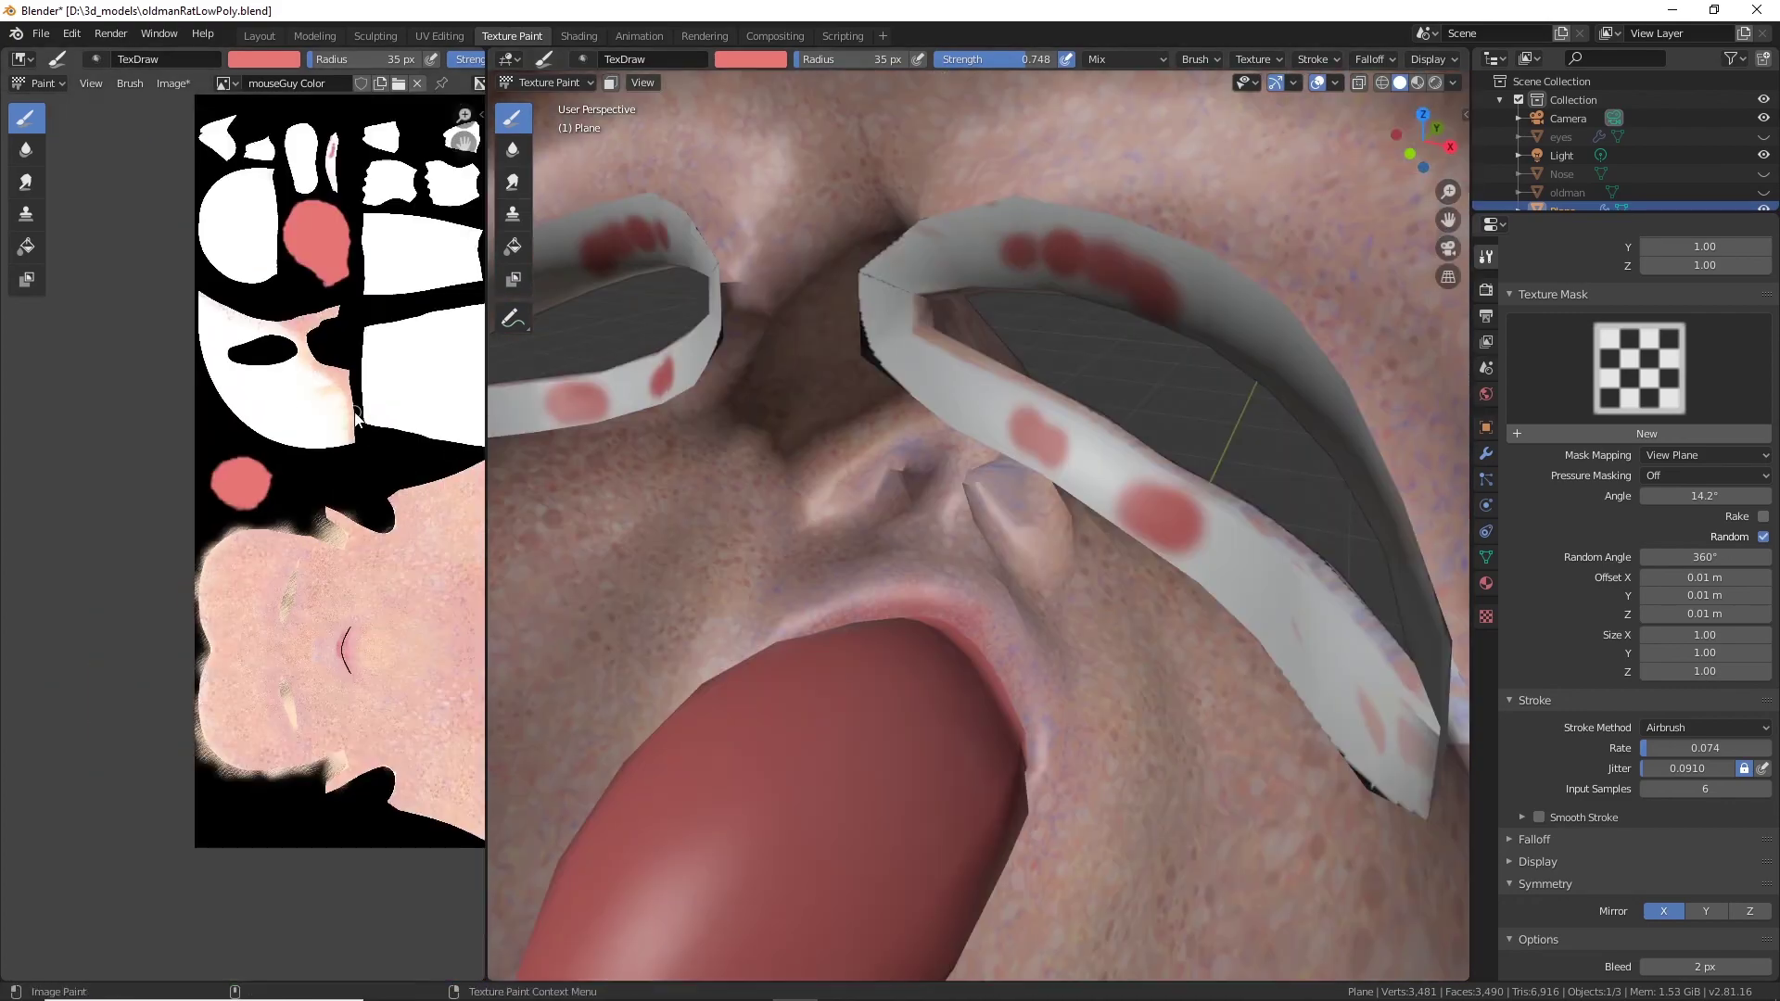
scroll(282, 401, up, 6)
alt+middle_drag(282, 401, 185, 556)
mouse_move(255, 324)
mouse_down()
mouse_move(264, 360)
mouse_move(249, 326)
mouse_move(272, 260)
mouse_move(255, 288)
mouse_up()
middle_drag(239, 249, 282, 520)
mouse_move(282, 510)
mouse_down()
mouse_move(322, 312)
mouse_move(284, 412)
mouse_move(219, 397)
mouse_move(254, 199)
mouse_move(270, 565)
mouse_move(247, 569)
mouse_move(266, 310)
mouse_up()
scroll(283, 419, down, 5)
scroll(269, 386, up, 5)
scroll(363, 454, down, 3)
scroll(362, 454, down, 3)
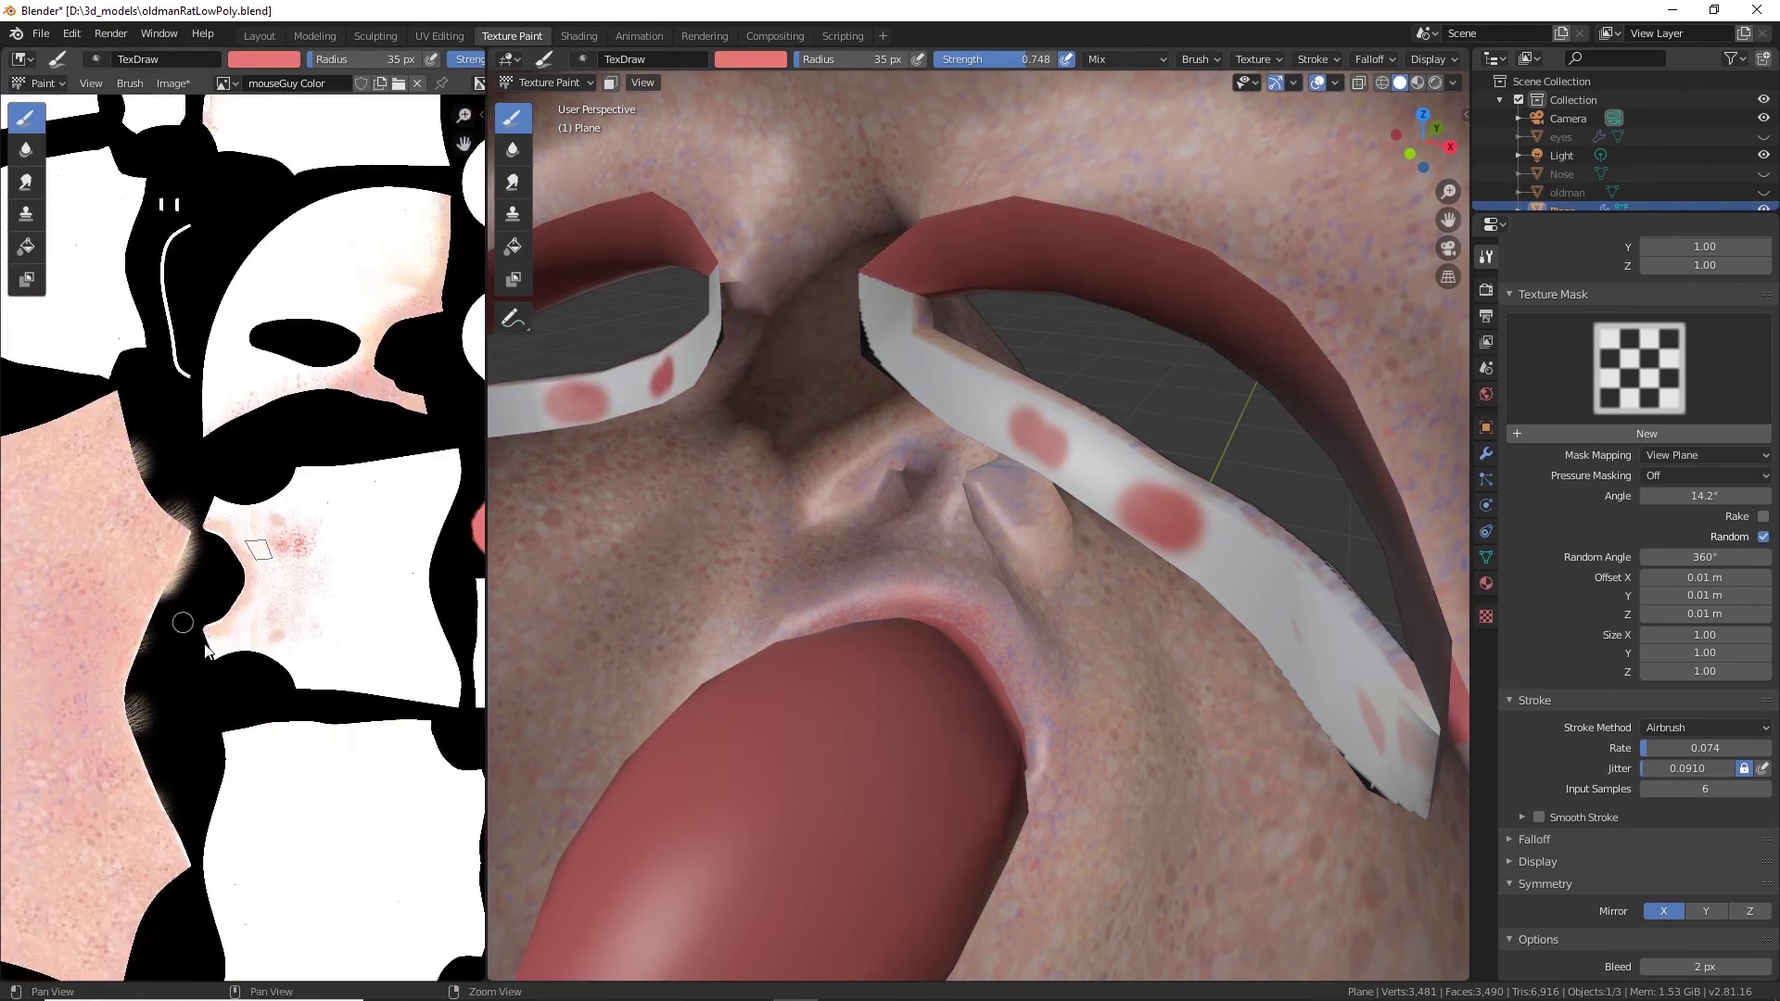
Fill the narrow strip islands of the lower eye rims in the image with solid pink-red.
scroll(421, 497, up, 5)
mouse_move(421, 497)
mouse_down()
mouse_move(430, 655)
mouse_move(413, 477)
mouse_move(430, 497)
mouse_up()
scroll(430, 497, down, 3)
scroll(334, 653, up, 3)
mouse_move(334, 653)
mouse_down()
mouse_move(338, 350)
mouse_move(297, 358)
mouse_move(282, 521)
mouse_move(295, 589)
mouse_move(316, 332)
mouse_up()
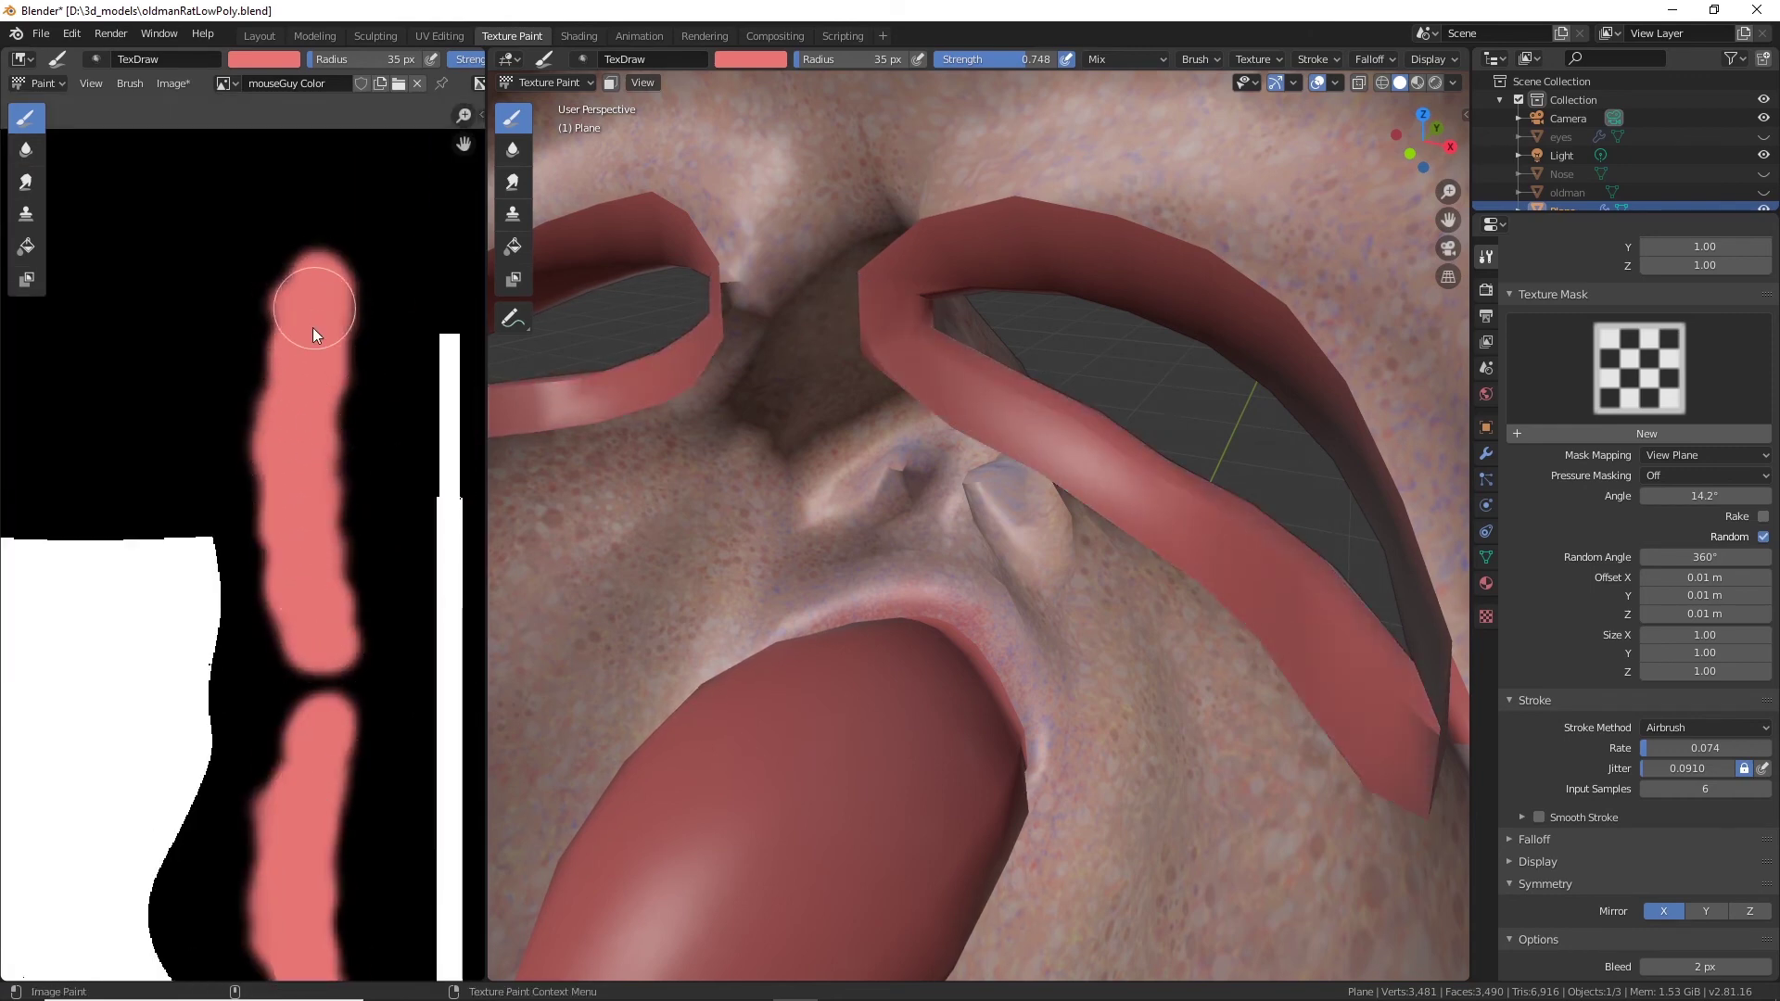
Dab solid pink-red inside the nostril on the model.
scroll(927, 464, down, 6)
mouse_move(928, 463)
middle_down()
mouse_move(743, 485)
mouse_move(1025, 520)
middle_up()
middle_drag(1104, 591, 1037, 482)
scroll(1038, 483, up, 5)
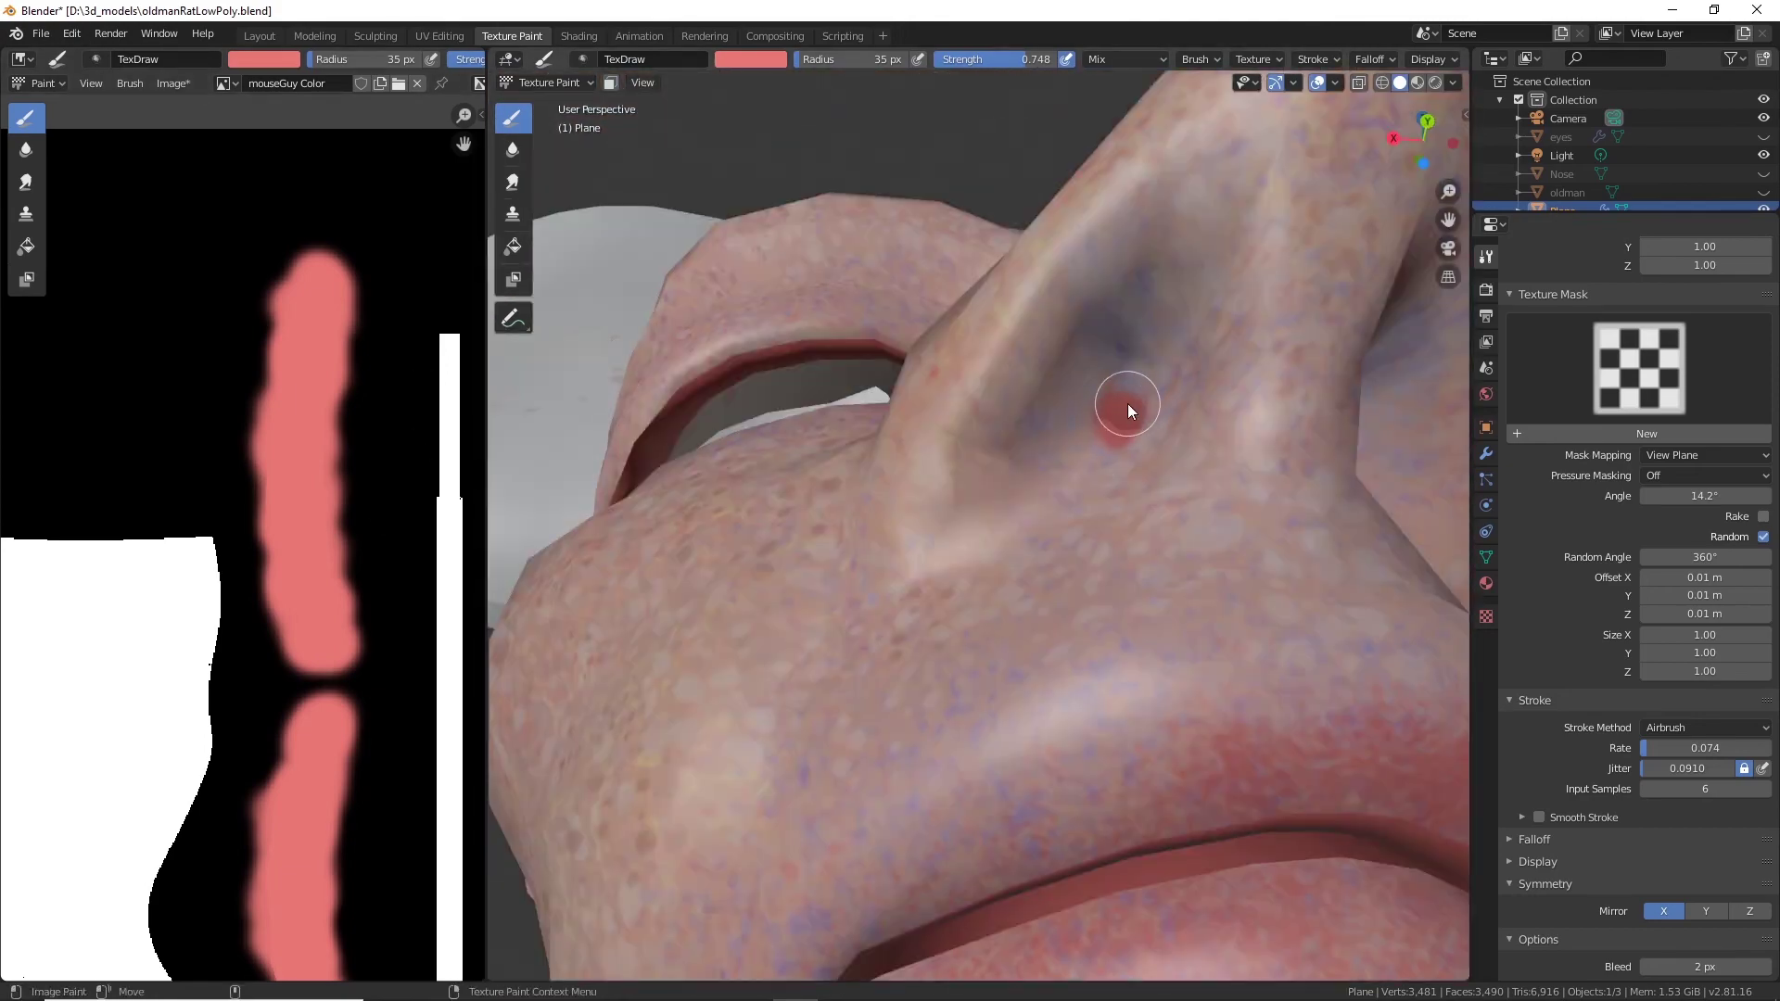
Airbrush a pink-red band along the edge of the lower eyelid up to the eye corner.
scroll(1128, 403, down, 4)
mouse_move(1127, 403)
middle_down()
mouse_move(899, 495)
mouse_move(969, 526)
mouse_move(899, 608)
middle_up()
scroll(970, 526, up, 5)
scroll(900, 608, up, 2)
drag(900, 608, 842, 615)
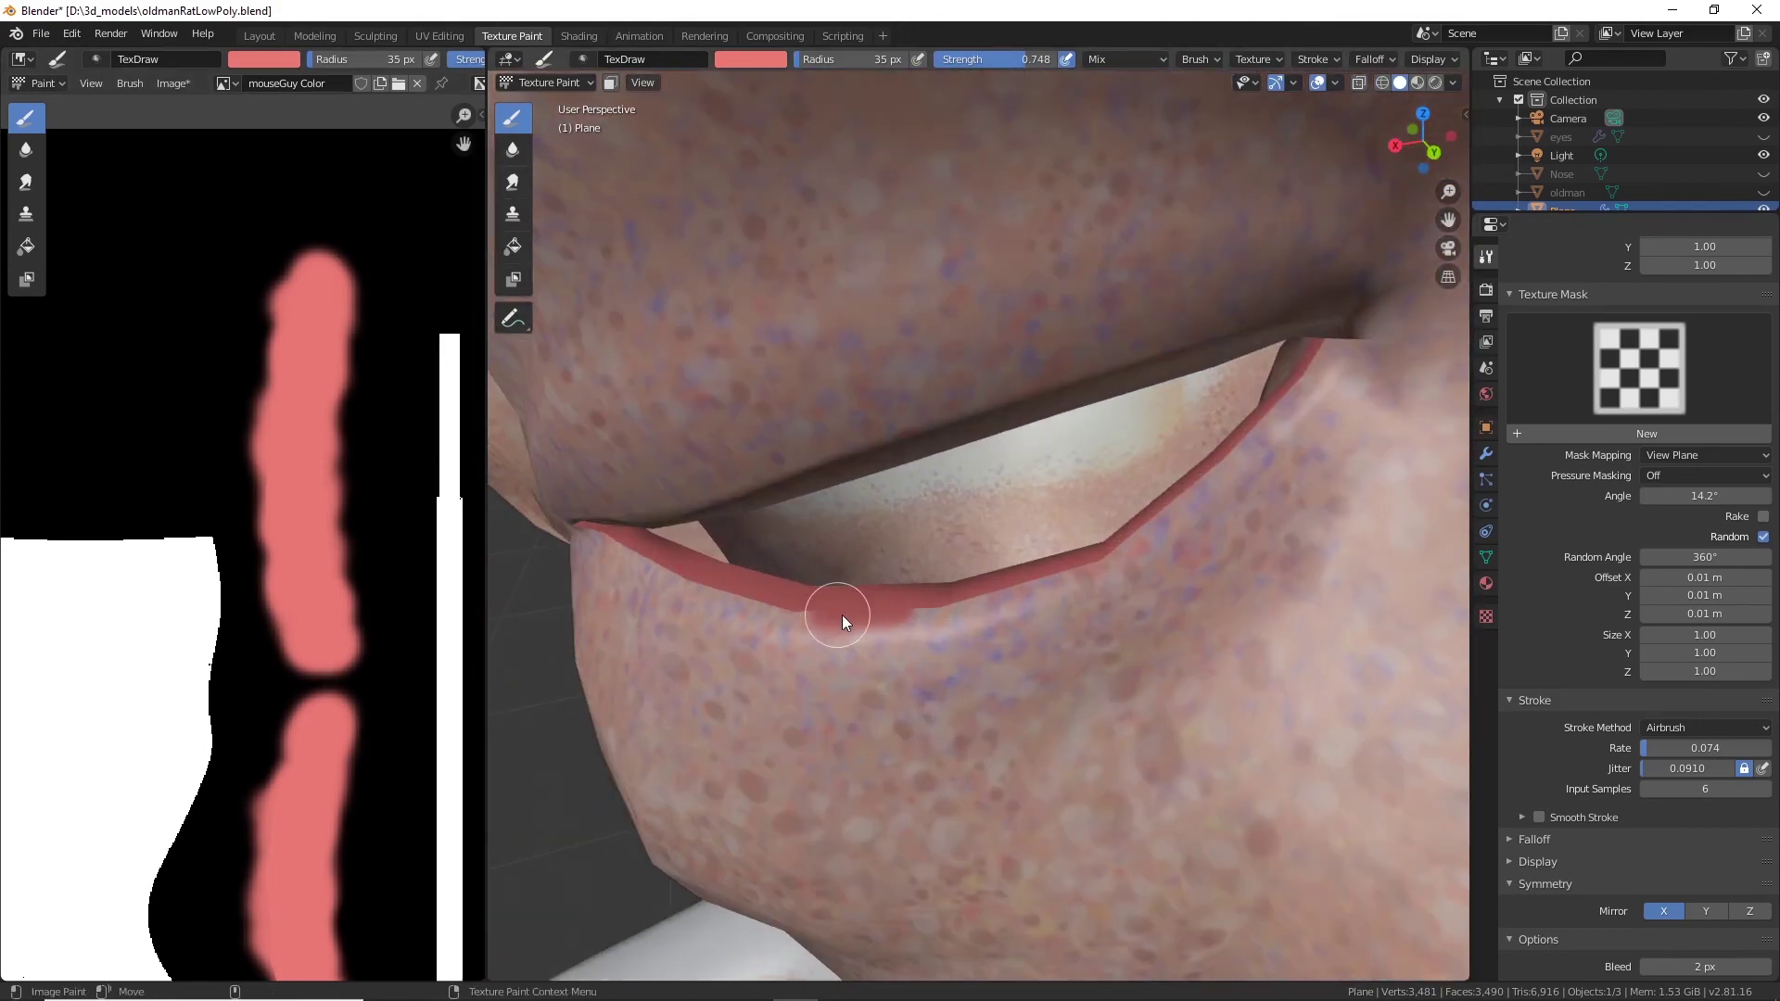
drag(1004, 594, 812, 621)
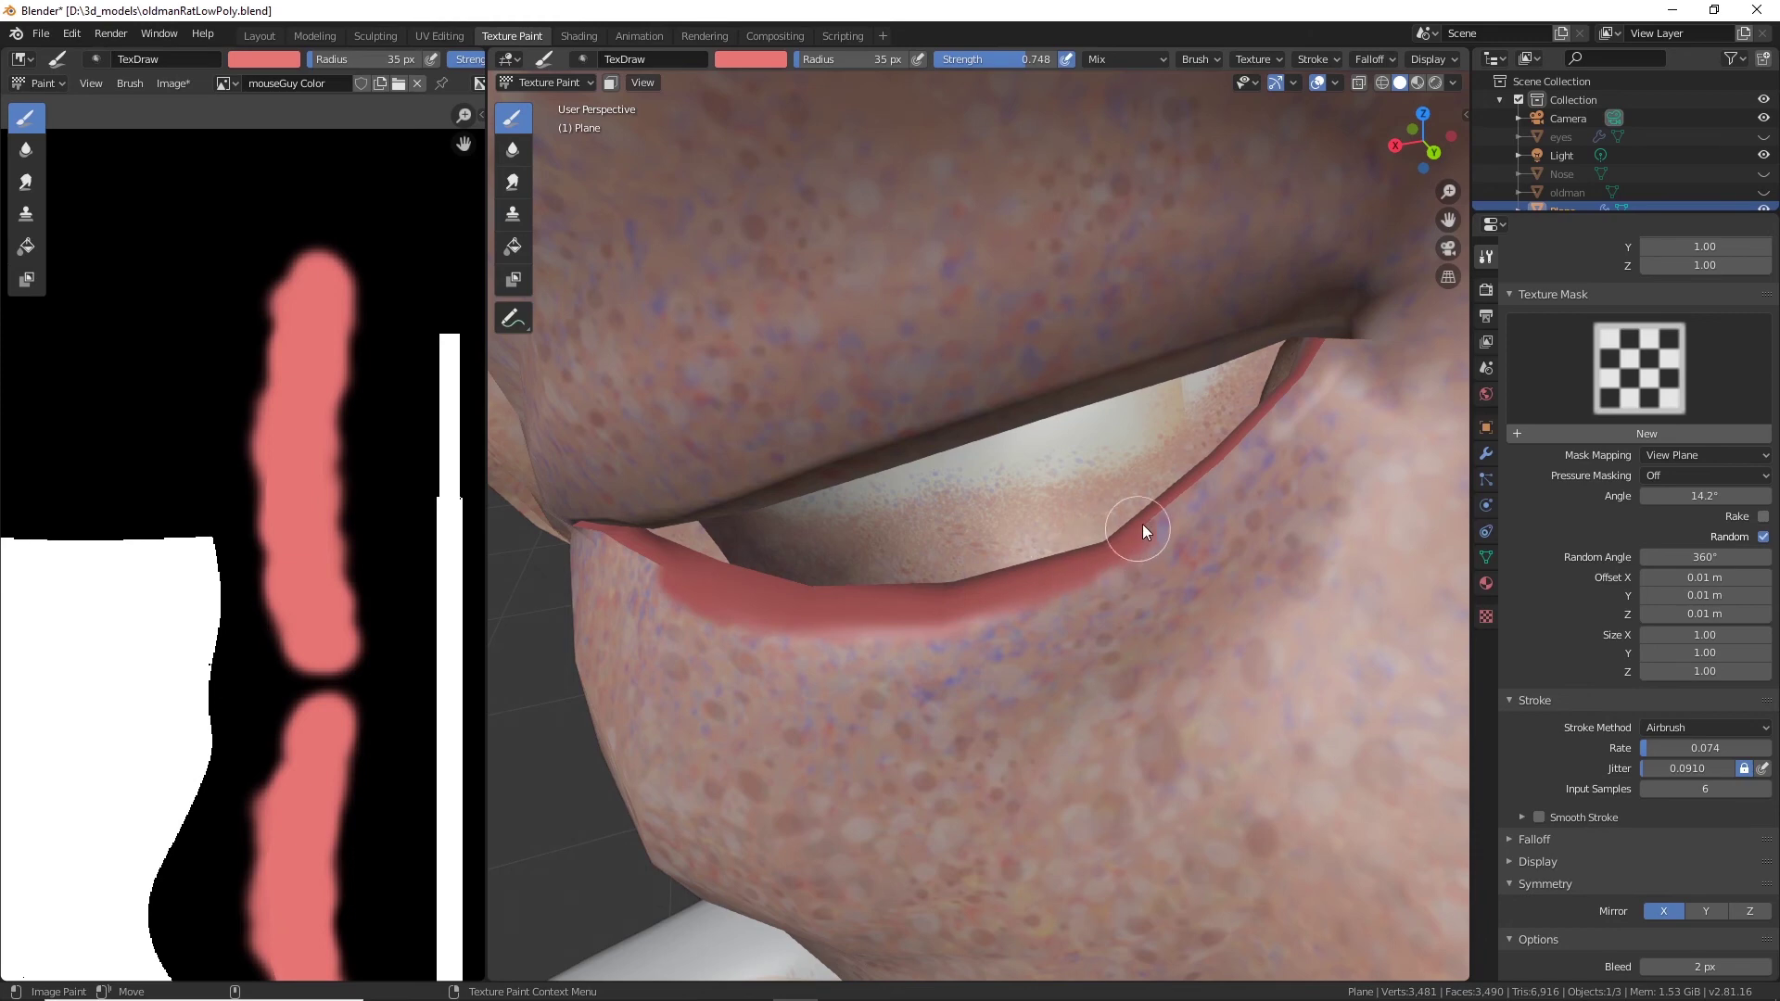
shift+middle_drag(1287, 395, 1182, 442)
mouse_move(1182, 443)
mouse_down()
mouse_move(964, 445)
mouse_move(816, 543)
mouse_move(811, 491)
mouse_move(1373, 489)
mouse_up()
Airbrush pink-red along the underside of the upper eyelid down to the eye's outer corner.
middle_drag(1373, 490, 1081, 387)
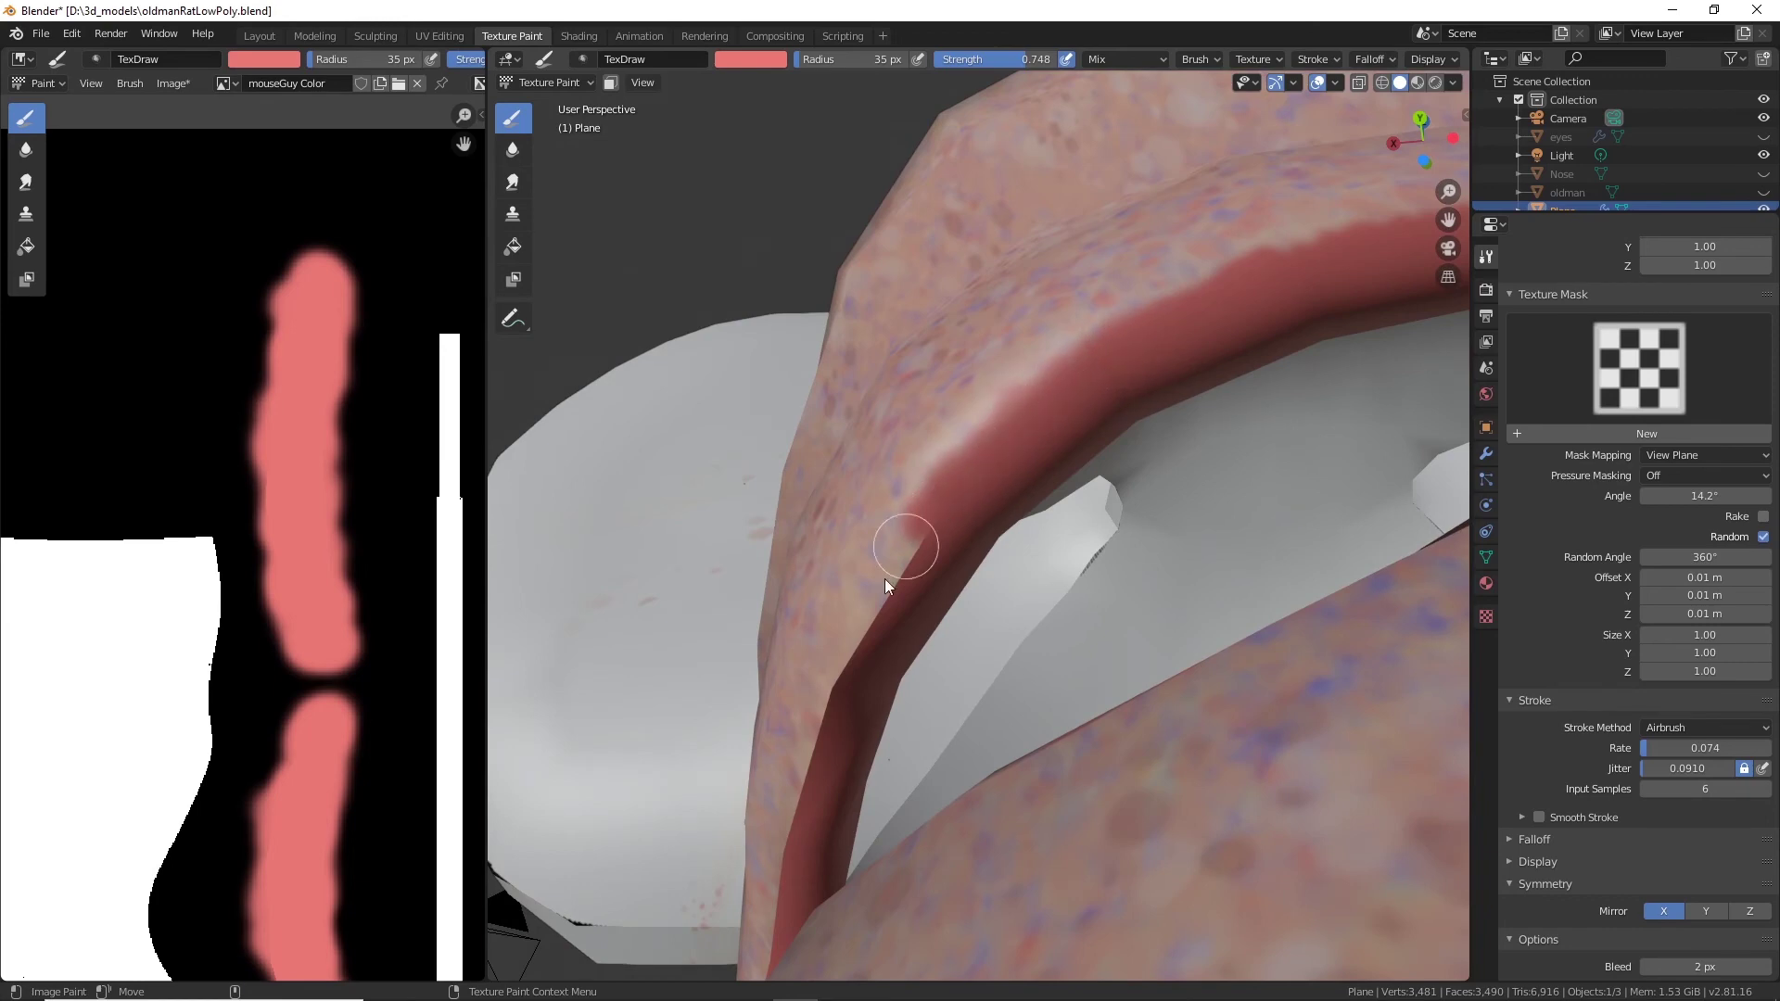
middle_drag(851, 634, 894, 521)
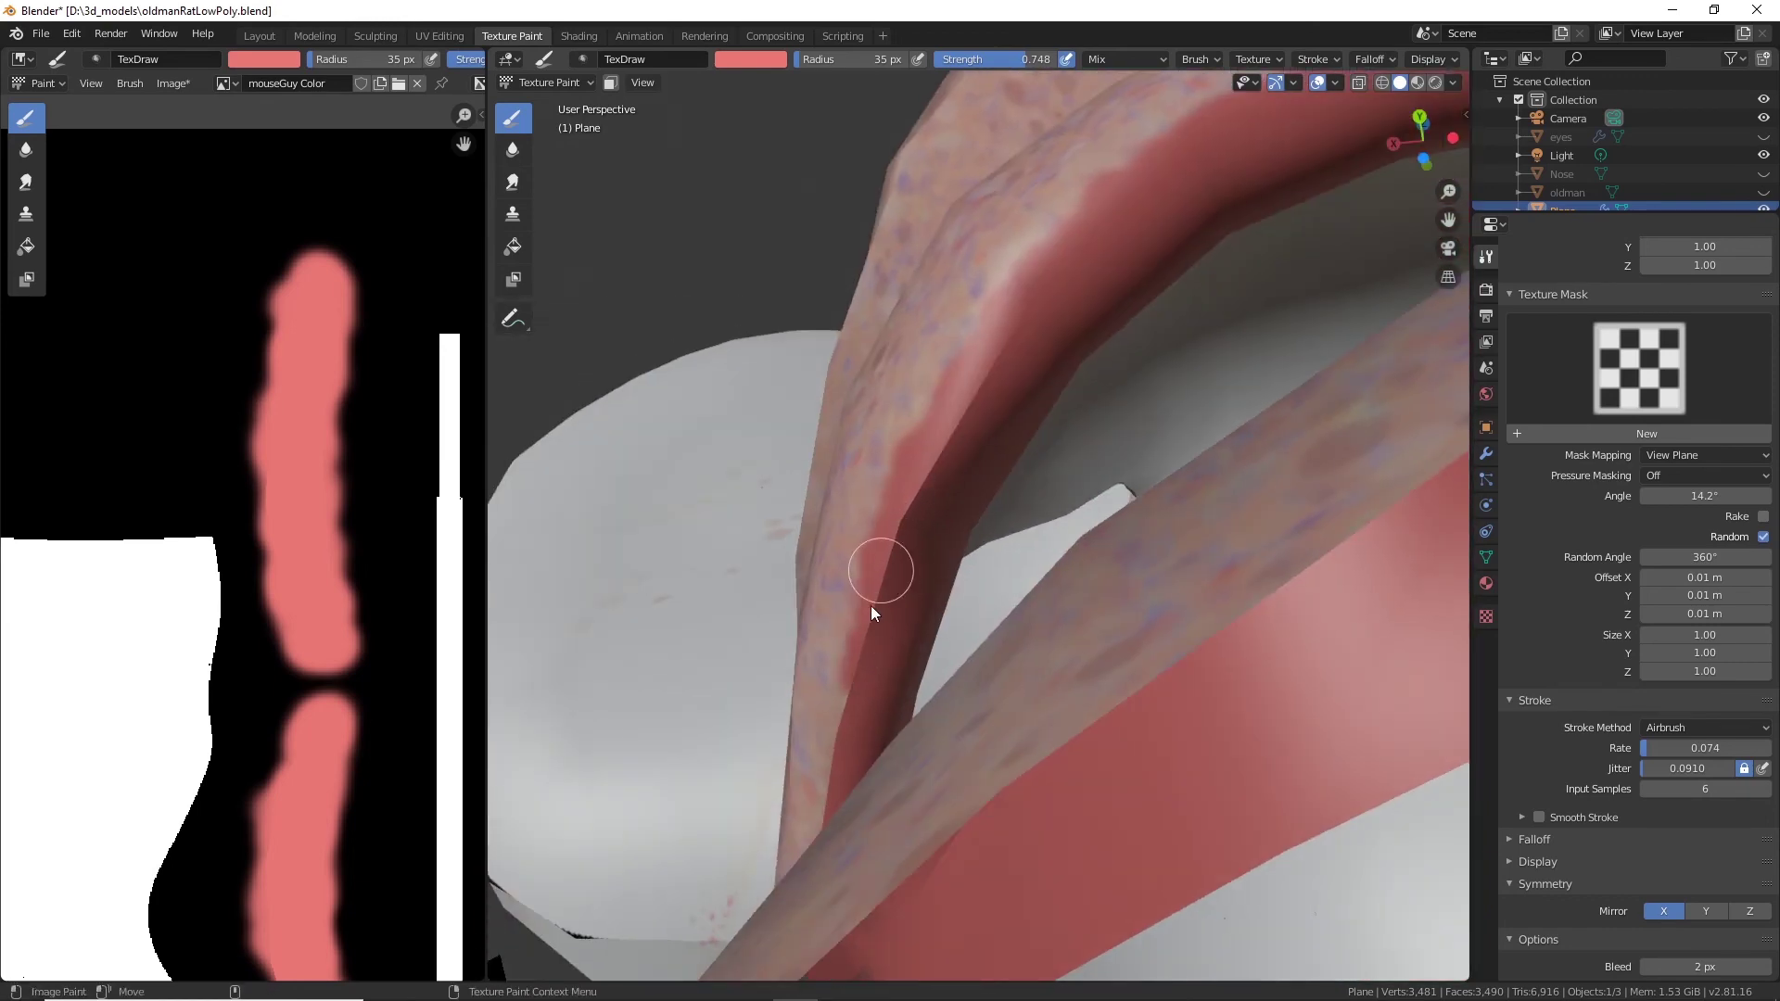
mouse_move(870, 605)
middle_down()
mouse_move(1022, 504)
mouse_move(1040, 594)
middle_up()
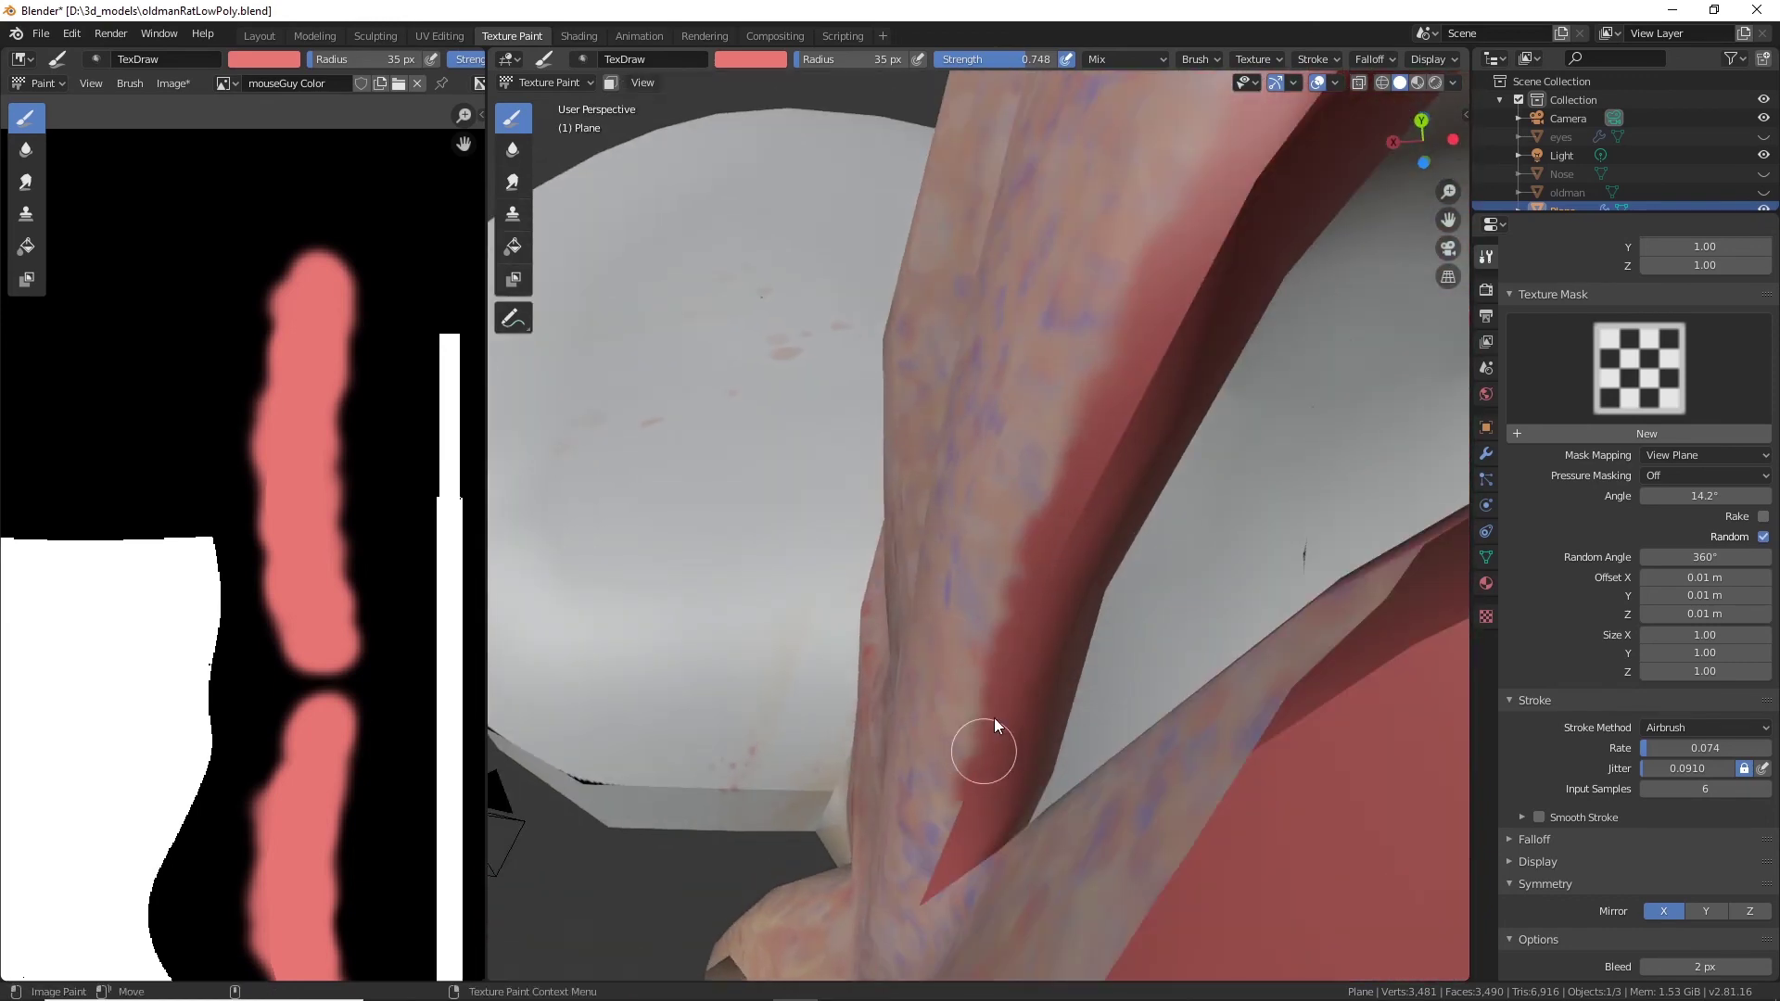
mouse_move(1003, 662)
middle_down()
mouse_move(1069, 638)
mouse_move(1093, 710)
mouse_move(955, 758)
mouse_move(948, 668)
mouse_move(991, 729)
mouse_move(783, 666)
mouse_move(720, 672)
mouse_move(1055, 633)
middle_up()
Lower the brush strength to 0.407 and airbrush pink-red along the inner edge of the upper lip to the mouth corner.
scroll(1010, 701, down, 8)
scroll(1055, 633, up, 5)
middle_drag(1056, 633, 1031, 463)
drag(1027, 60, 985, 60)
middle_drag(1140, 325, 1204, 241)
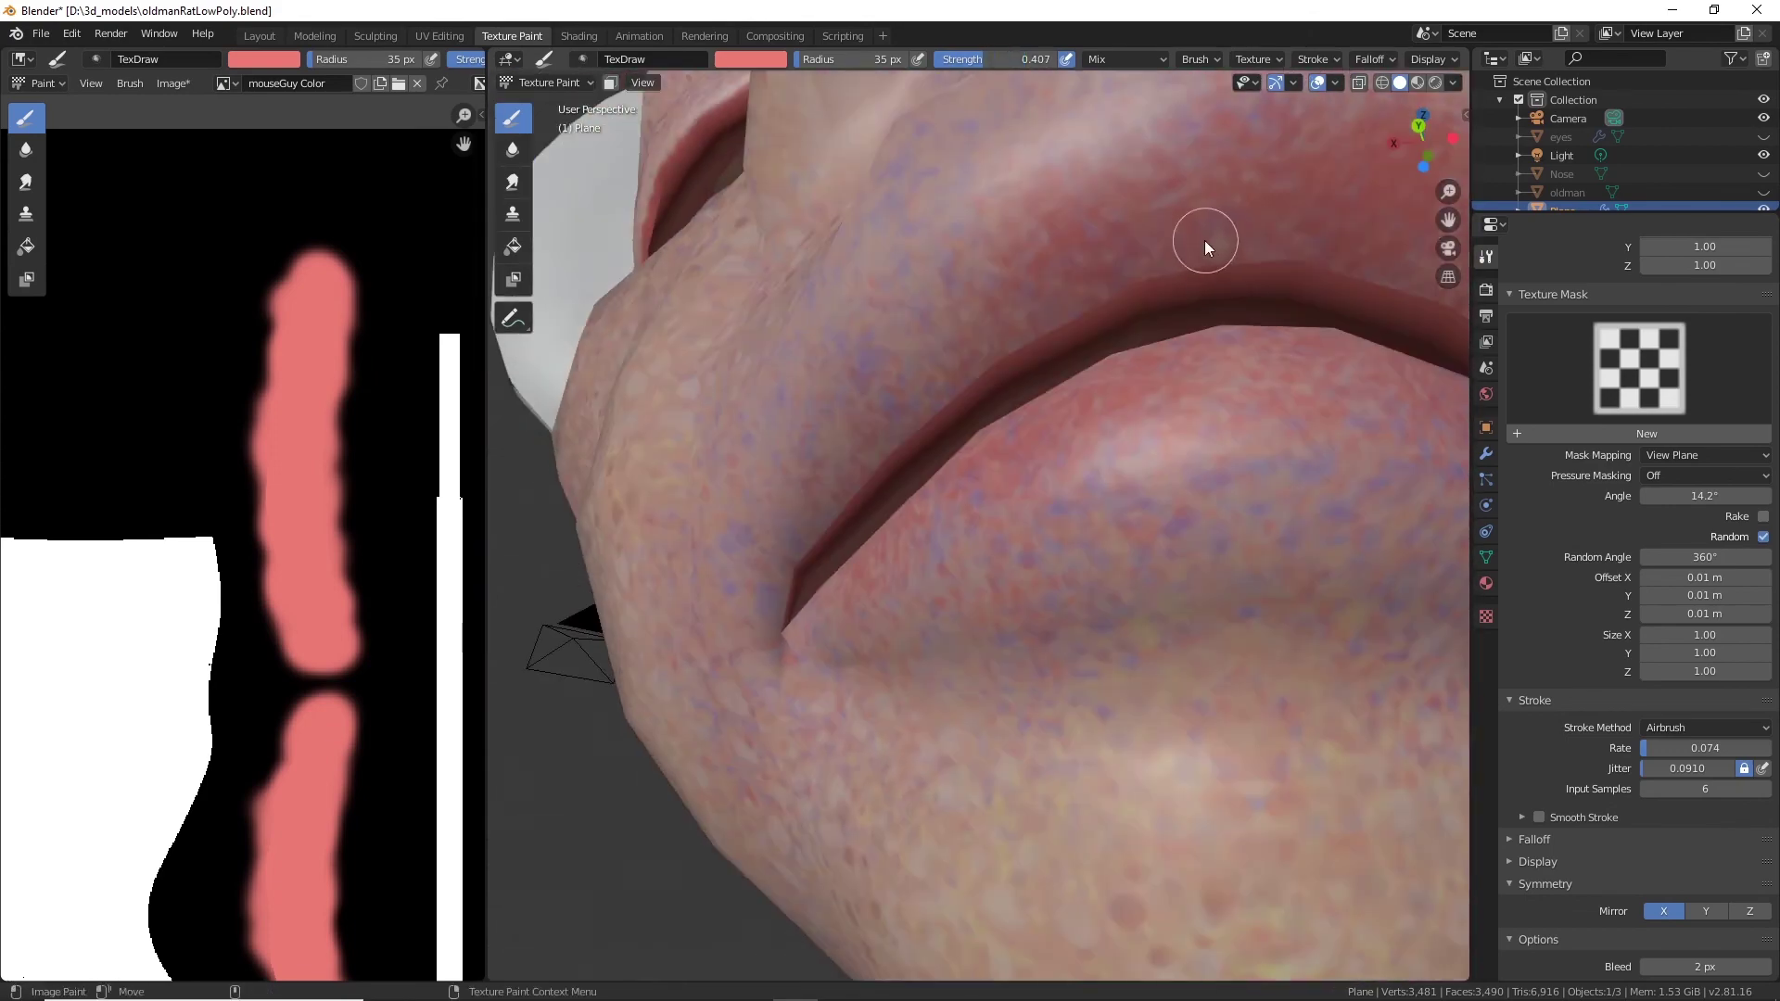
mouse_move(969, 380)
middle_down()
mouse_move(1186, 292)
mouse_move(1243, 240)
middle_up()
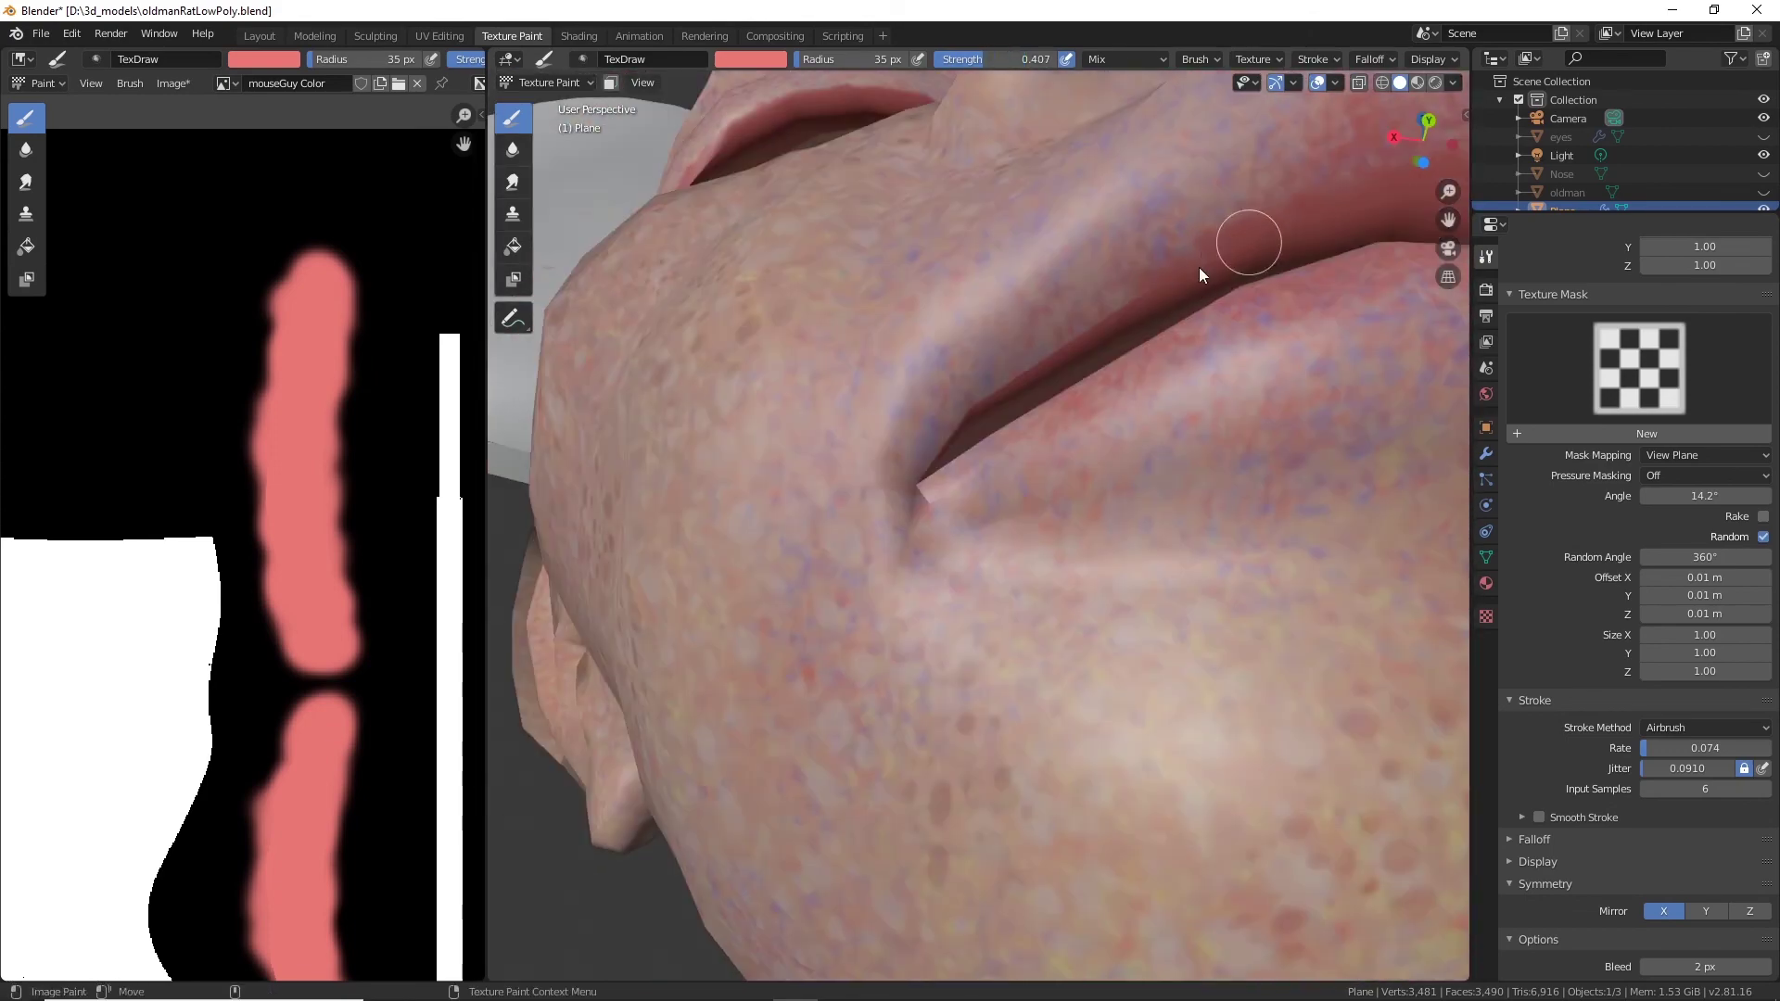
middle_drag(1395, 165, 964, 287)
scroll(1053, 417, up, 4)
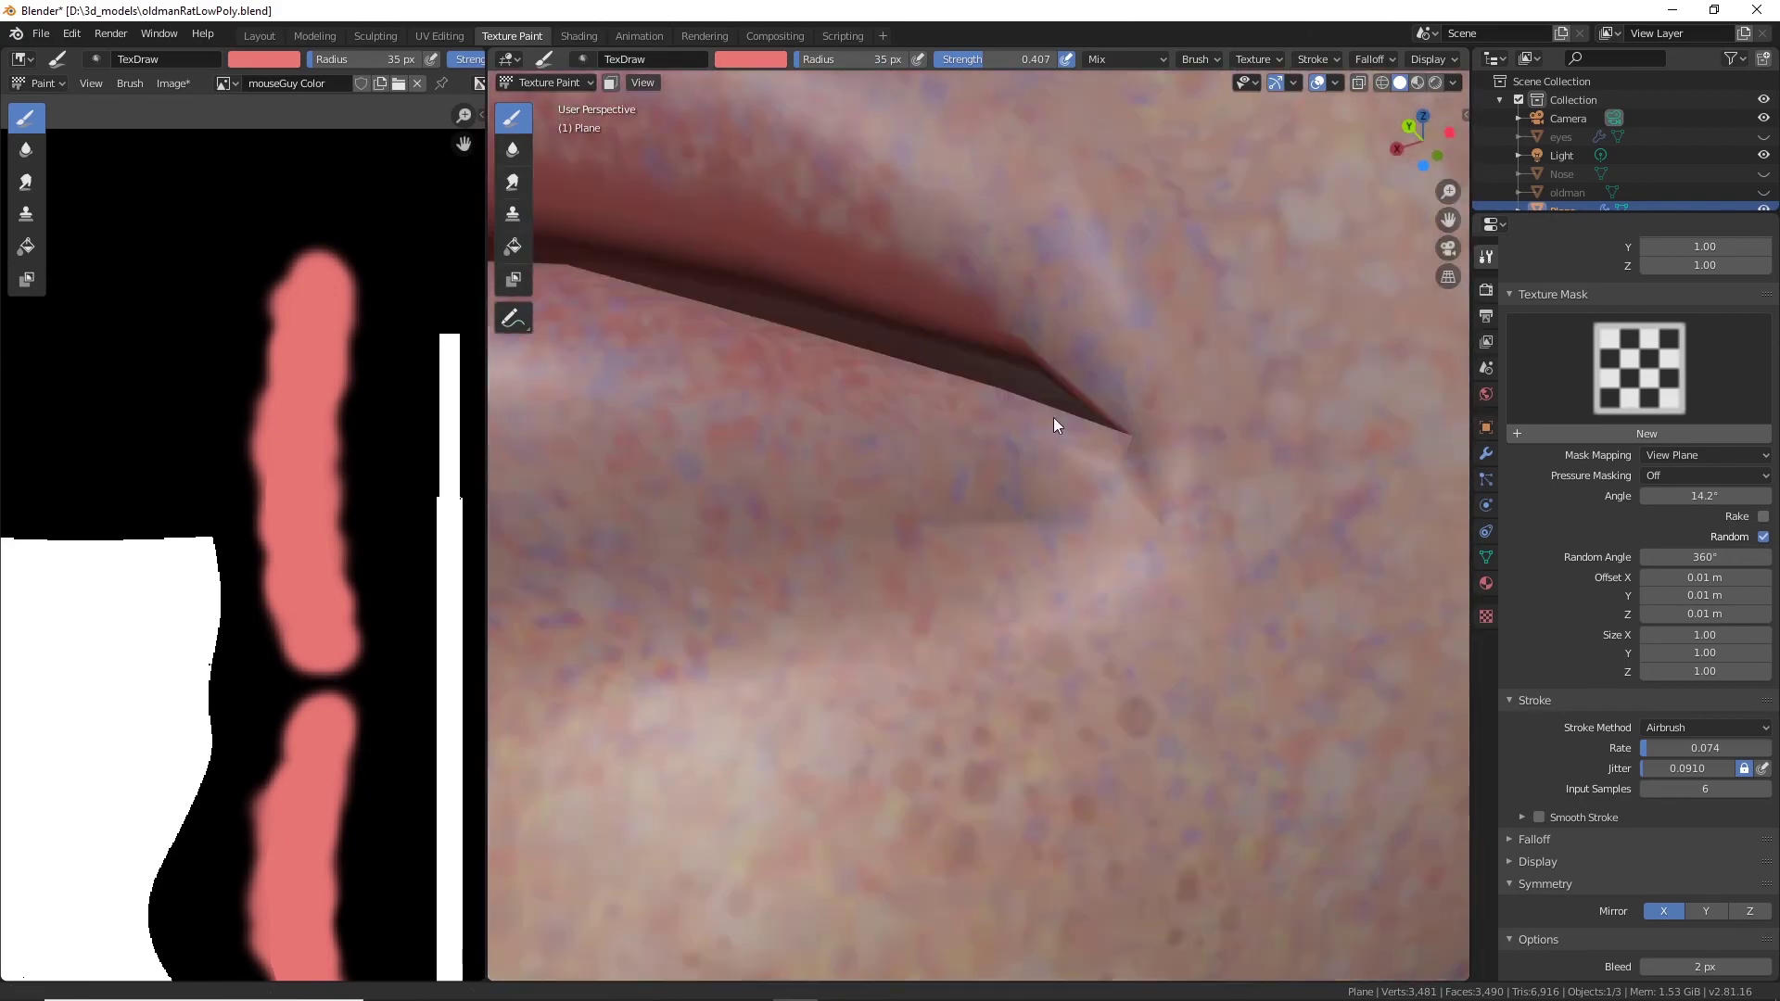
middle_drag(1053, 417, 1032, 419)
drag(1032, 417, 1148, 510)
Airbrush pink-red along the lower lip's inner edge, from its middle to the mouth corner.
middle_drag(1159, 535, 866, 707)
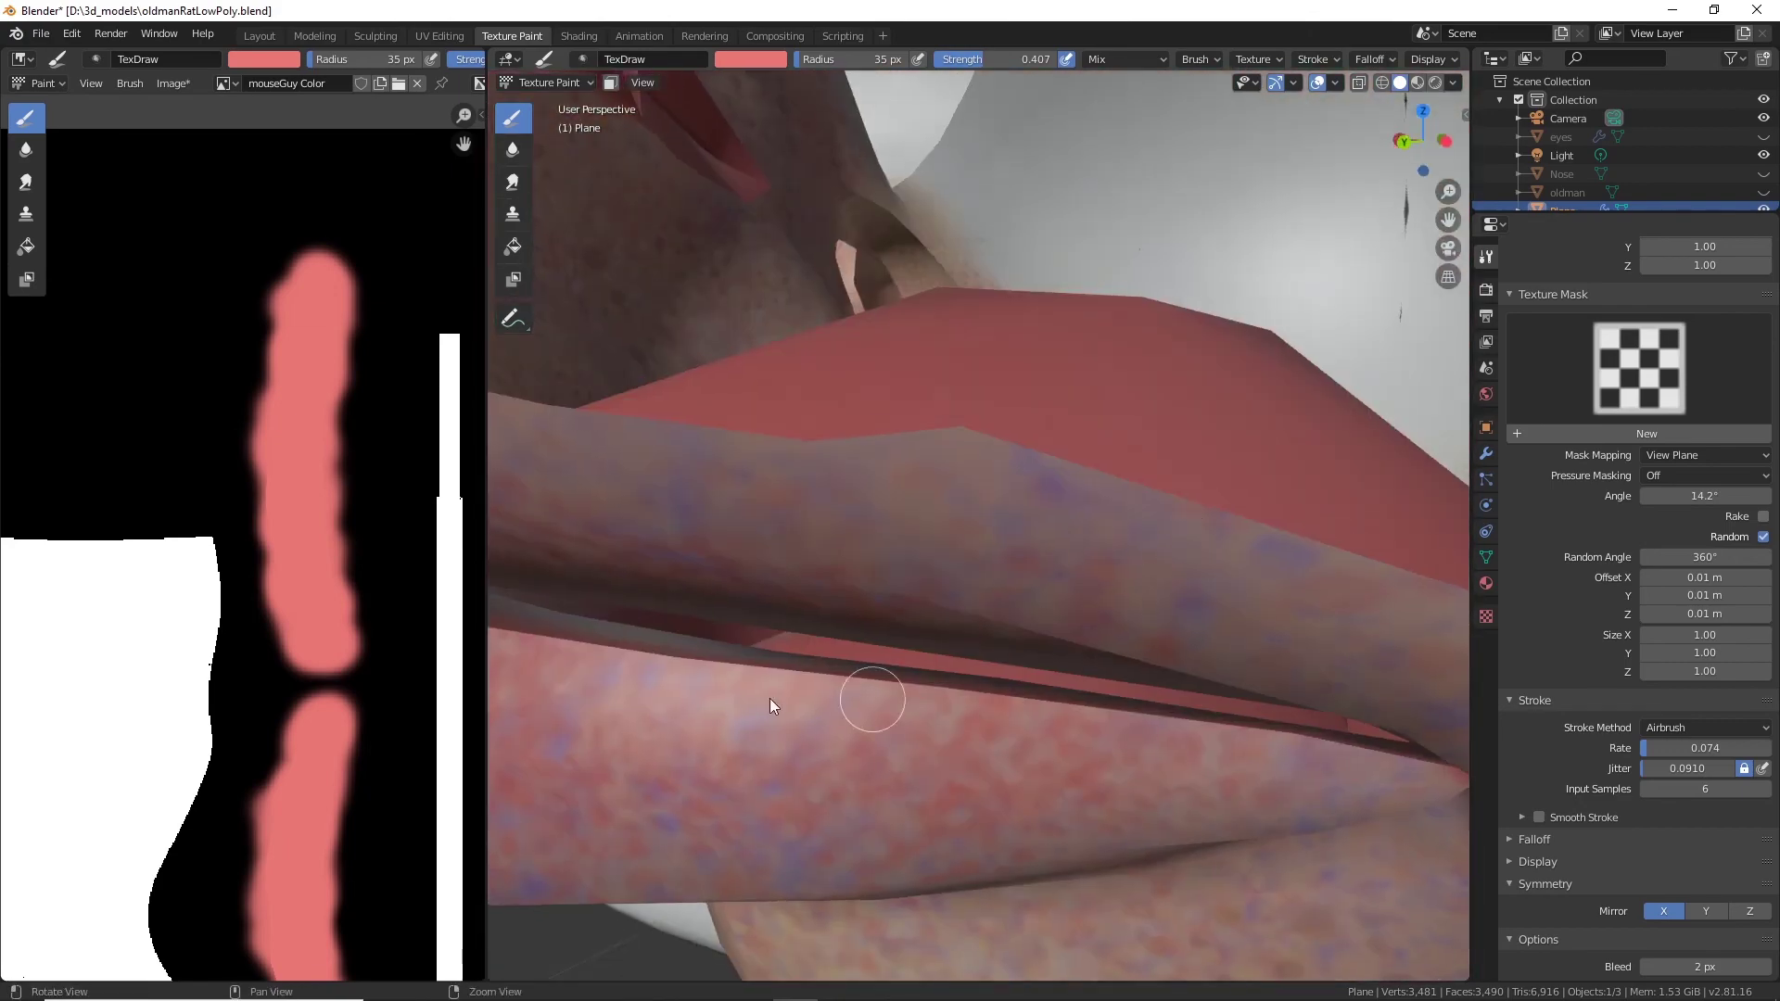
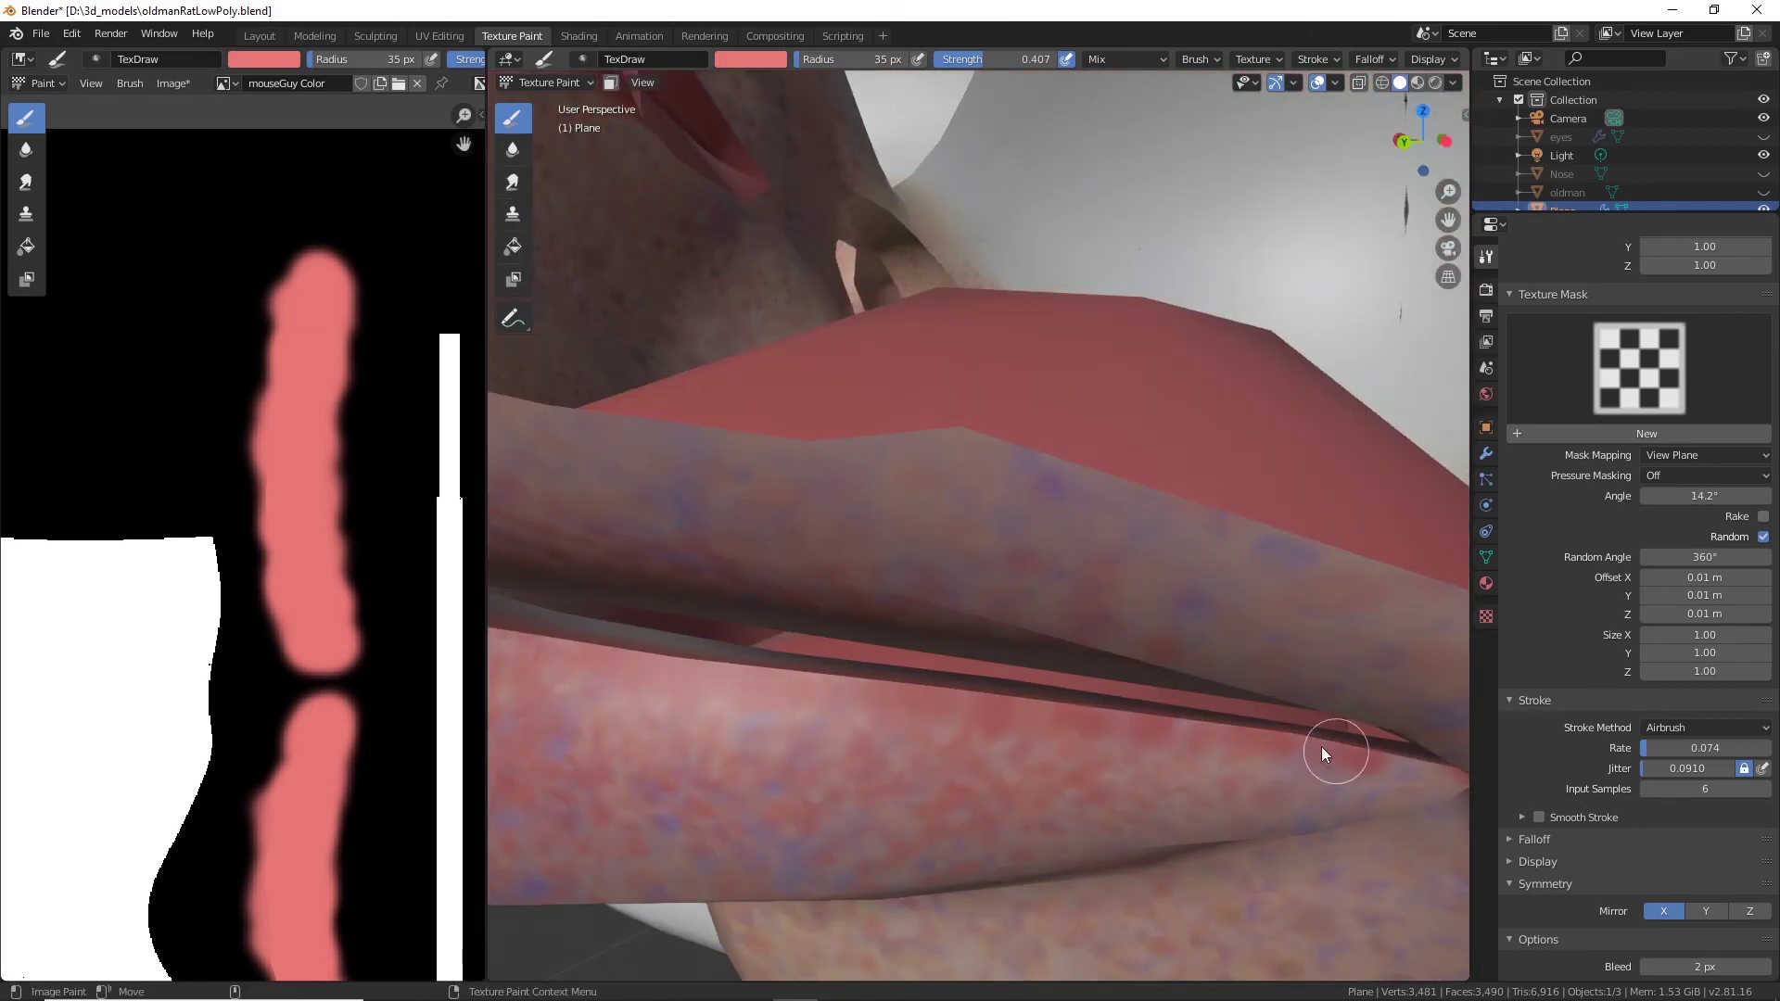
middle_drag(906, 700, 985, 720)
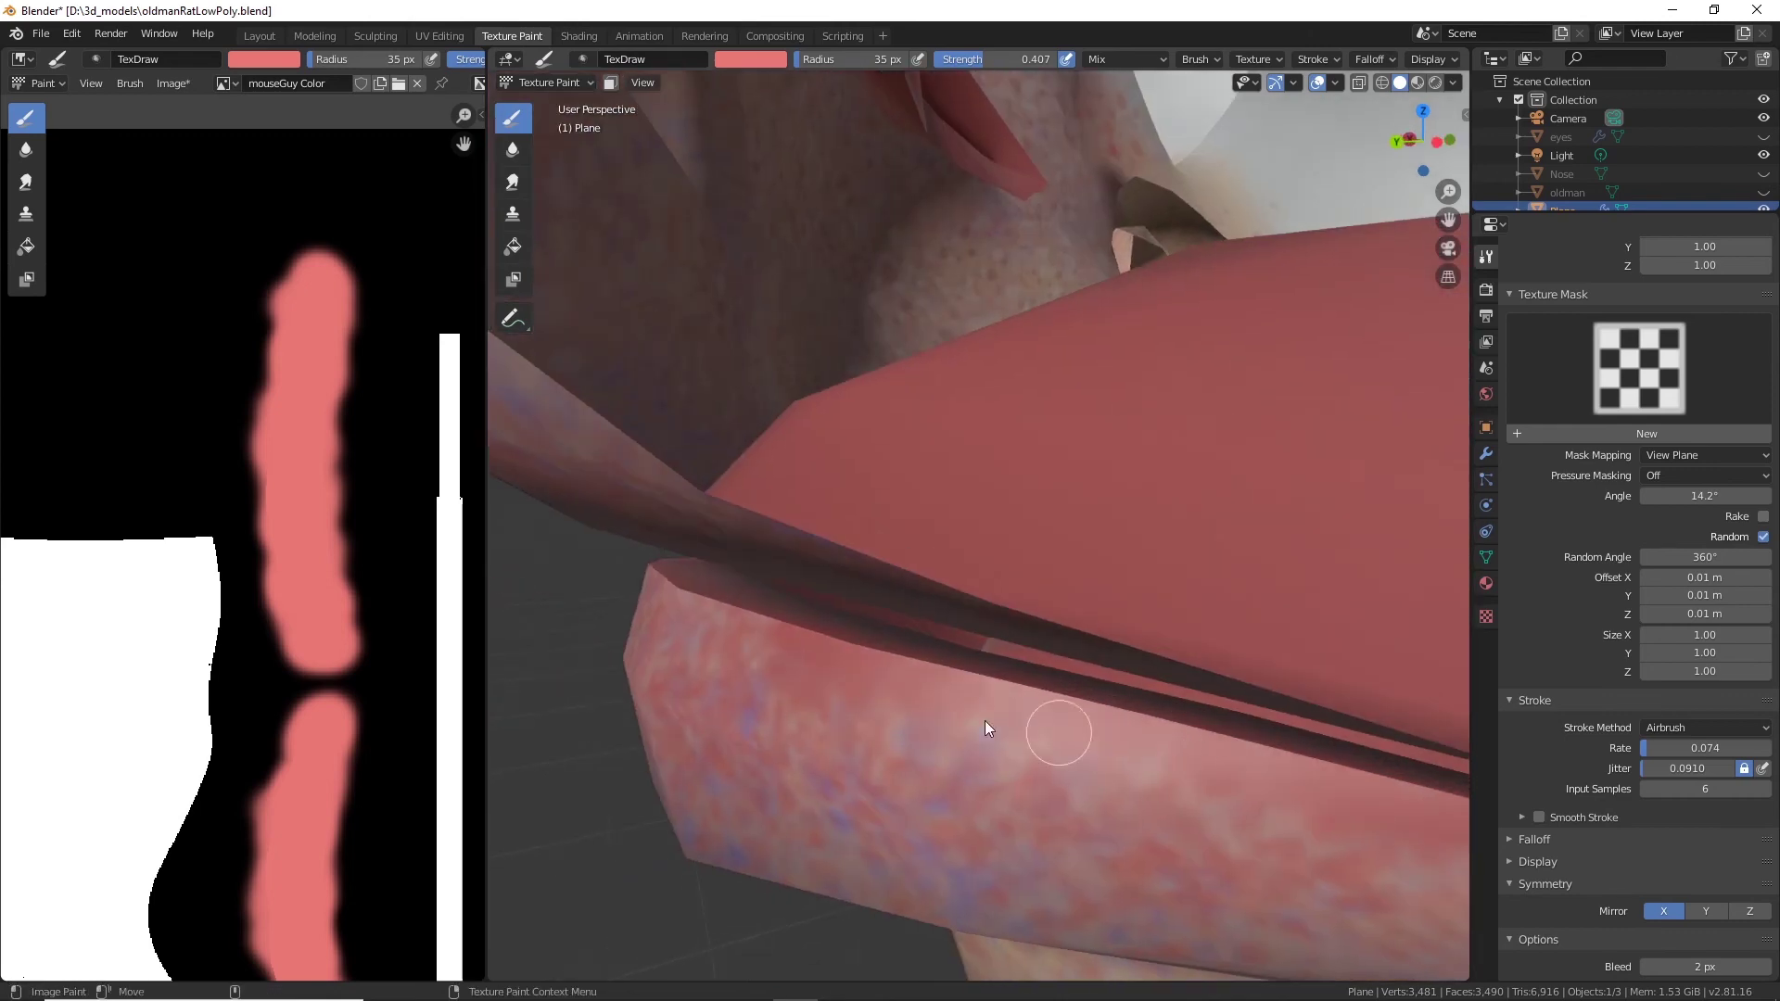
middle_drag(721, 614, 953, 675)
alt+drag(885, 645, 1148, 666)
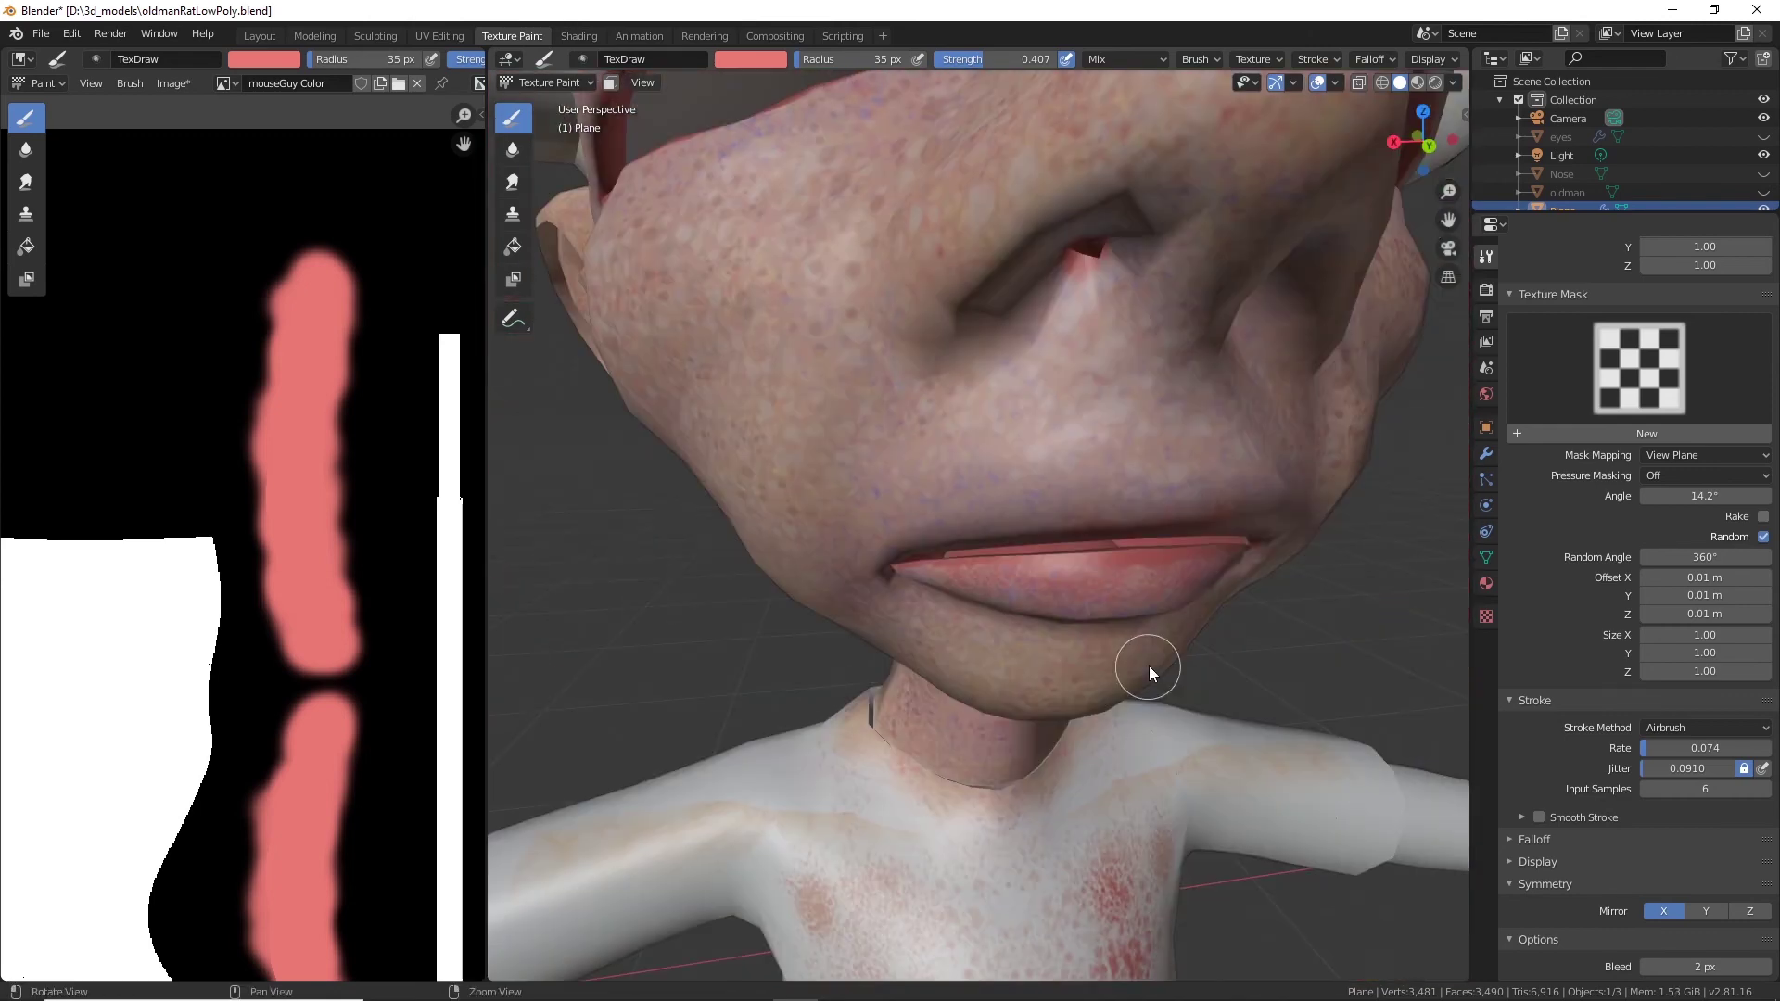
Lower the brush strength to 0.230 and airbrush a soft pink-red patch inside the nostril.
mouse_move(1007, 569)
alt+mouse_down()
mouse_move(1049, 581)
mouse_move(1094, 516)
mouse_move(1063, 516)
mouse_move(1057, 565)
alt+mouse_up()
drag(1025, 59, 1004, 60)
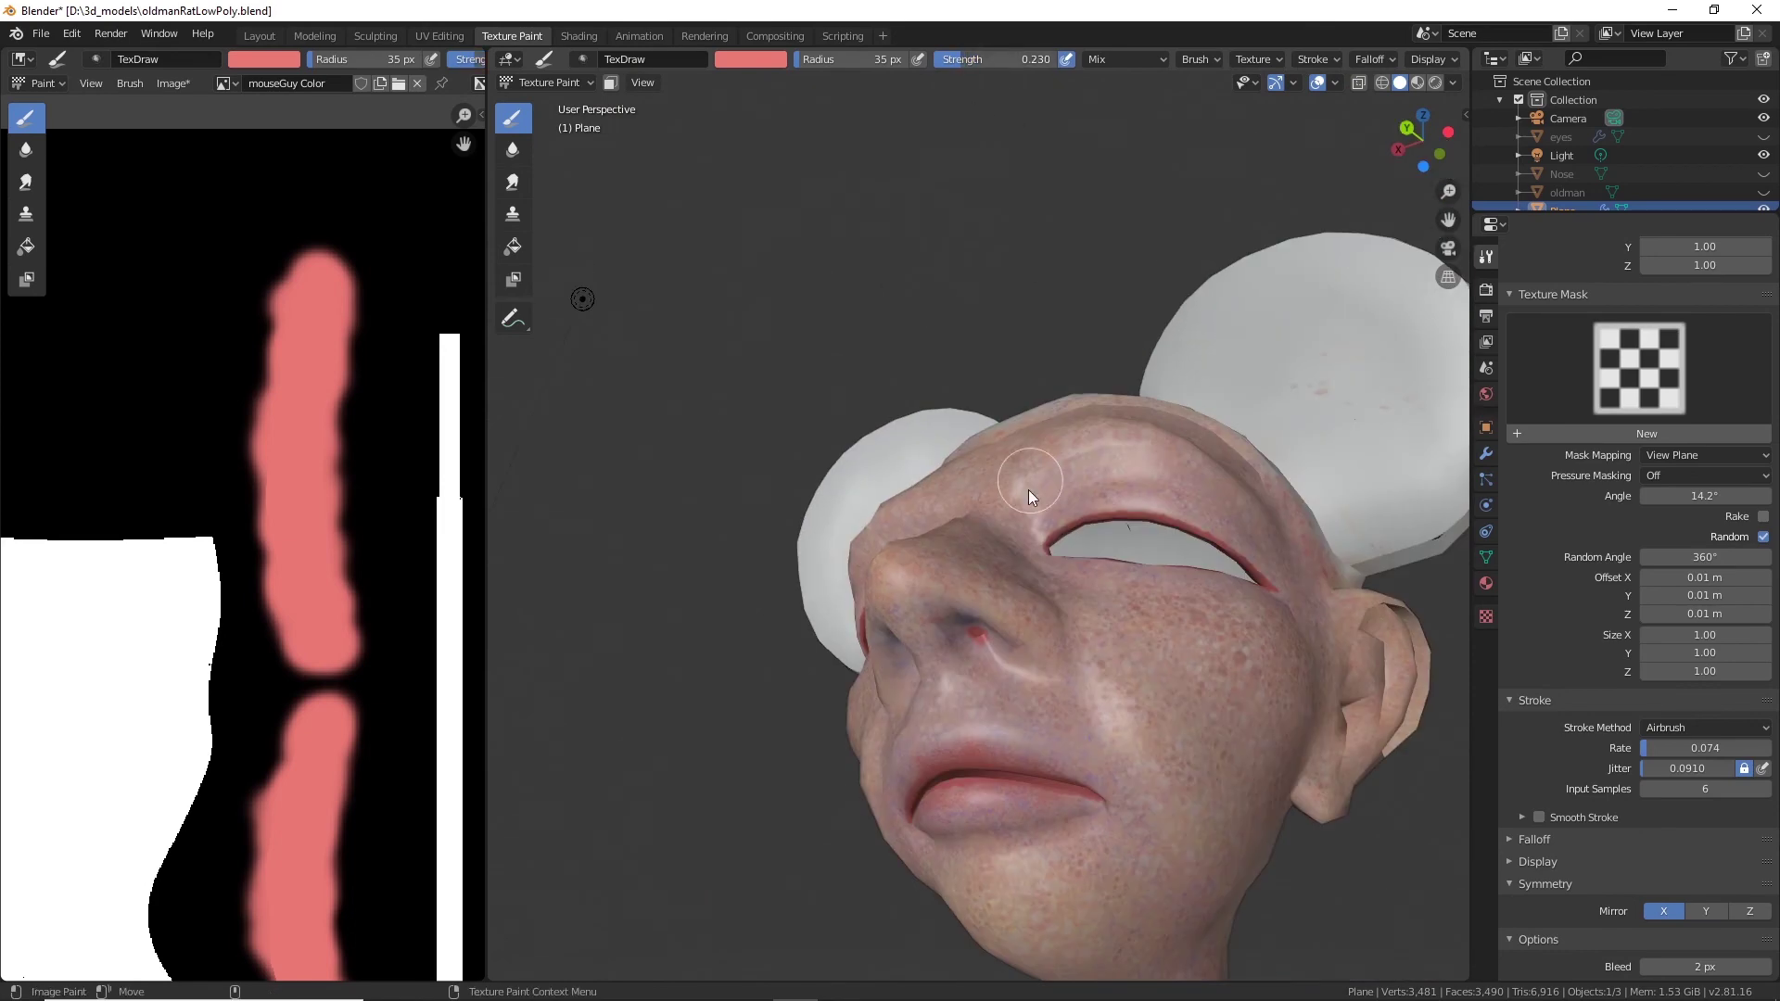
alt+drag(1027, 490, 1018, 435)
alt+right_drag(936, 612, 981, 720)
mouse_move(981, 720)
mouse_down()
mouse_move(957, 749)
mouse_move(987, 781)
mouse_up()
alt+right_drag(987, 781, 1093, 748)
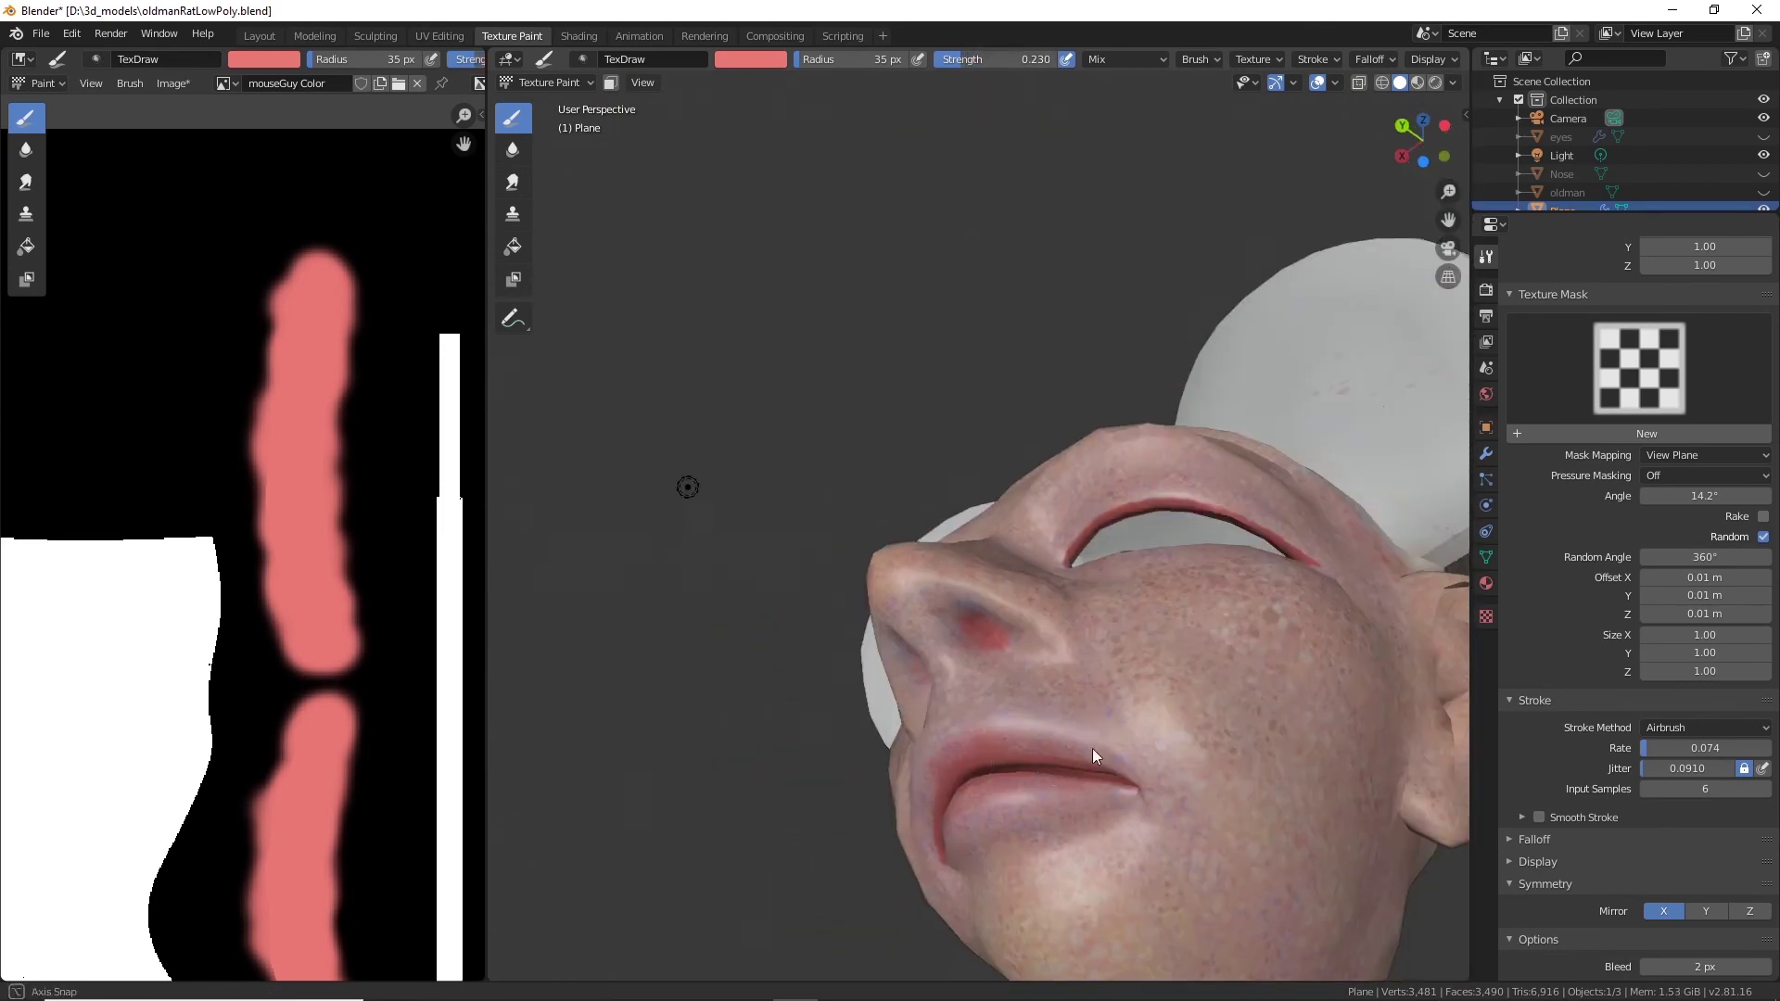
Lower the brush strength to 0.096 and lightly tint the nose tip and its side with pink-red.
alt+drag(1092, 748, 1109, 600)
alt+right_drag(1109, 600, 1164, 584)
drag(1022, 60, 1005, 59)
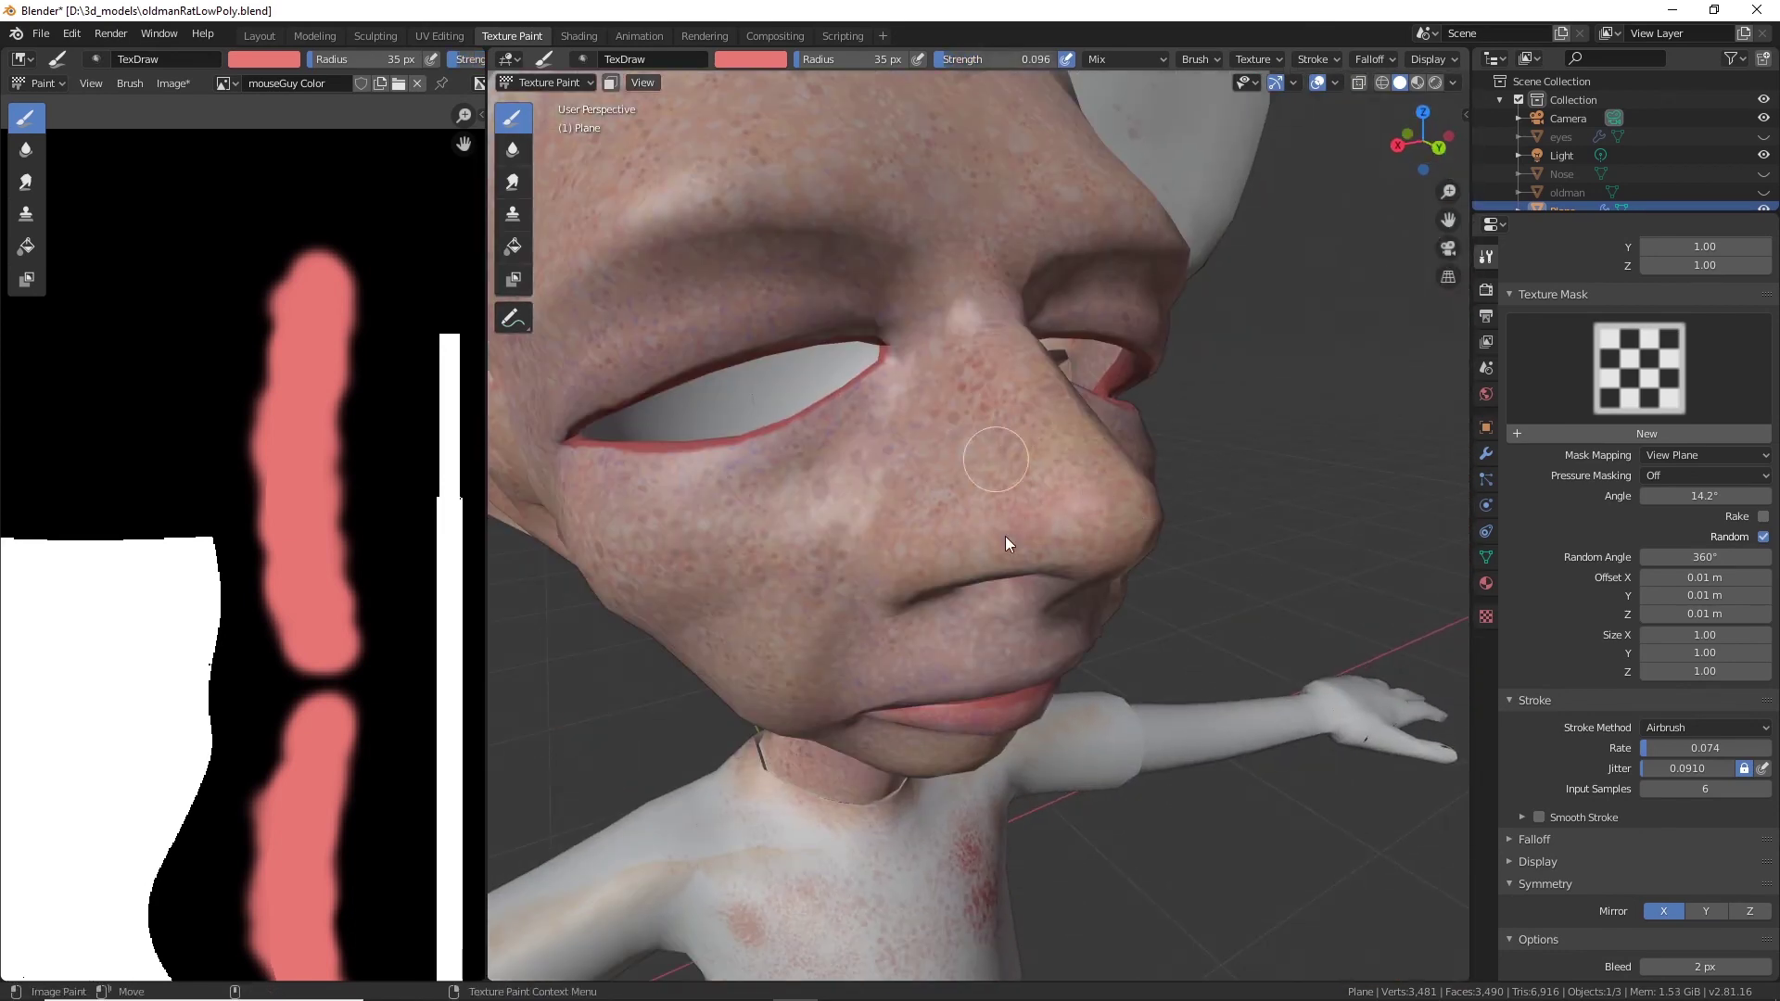
alt+drag(1005, 536, 1021, 469)
alt+drag(1083, 561, 973, 560)
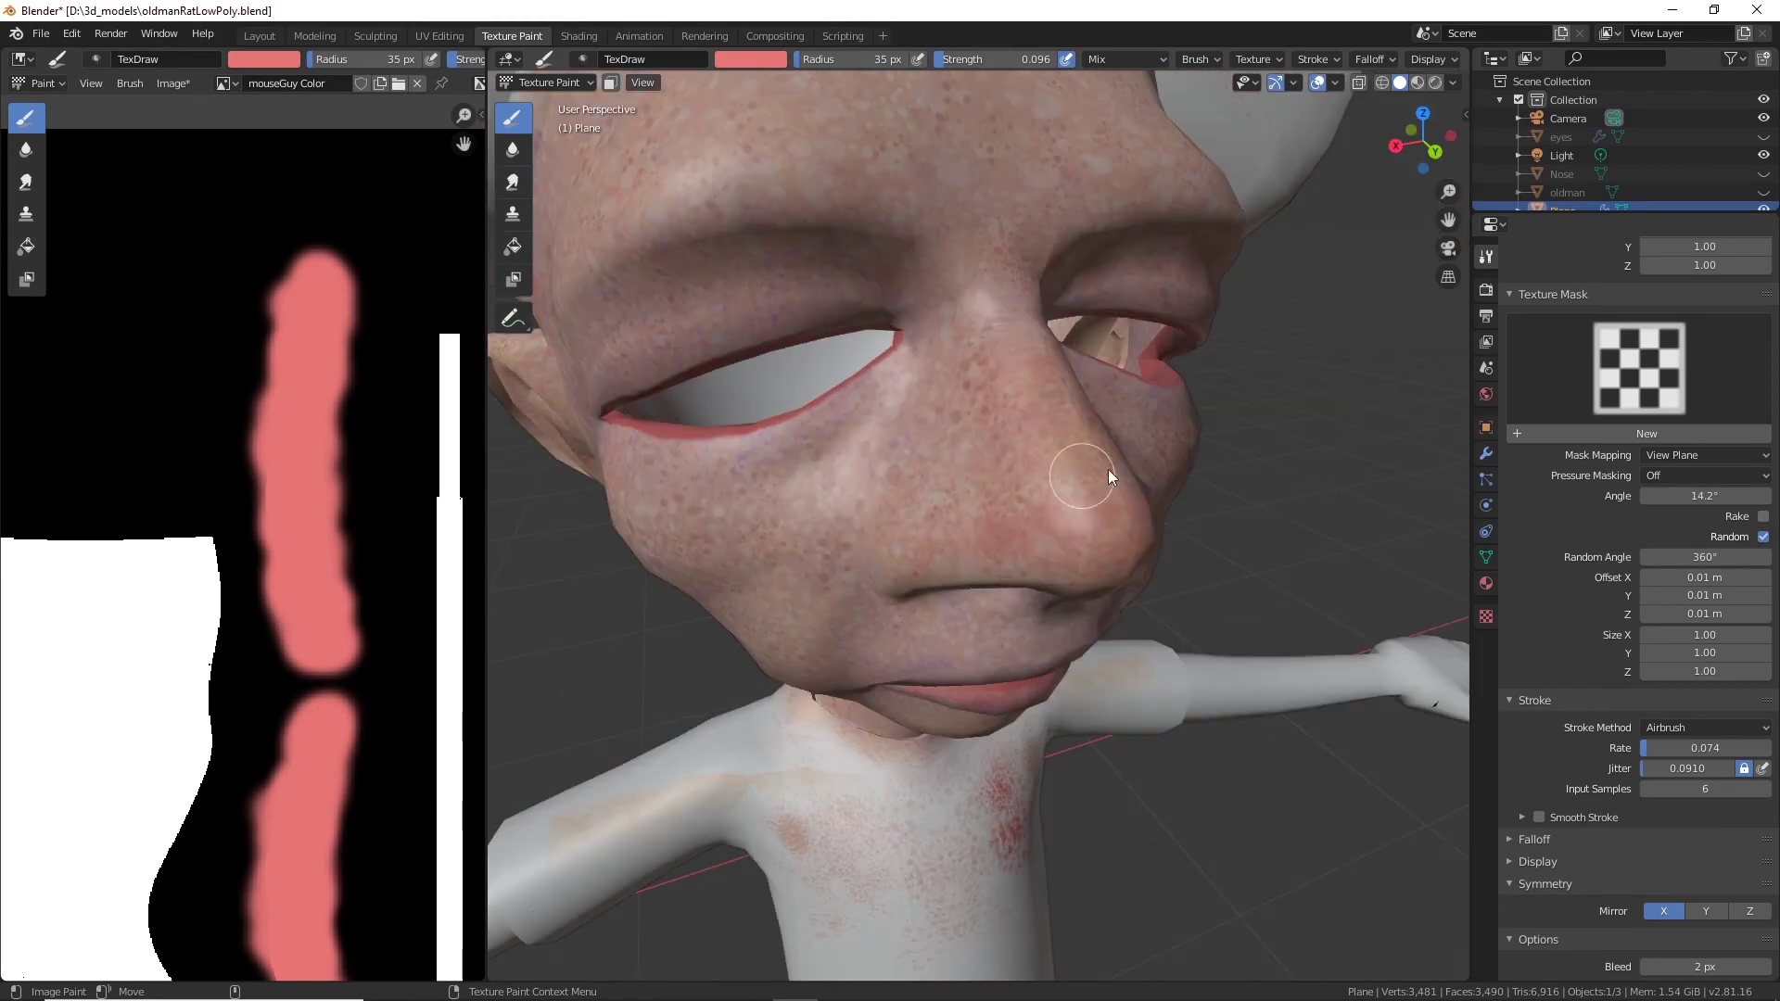
mouse_move(1109, 469)
alt+mouse_down()
mouse_move(1031, 621)
mouse_move(1109, 595)
mouse_move(1159, 548)
mouse_move(1278, 679)
alt+mouse_up()
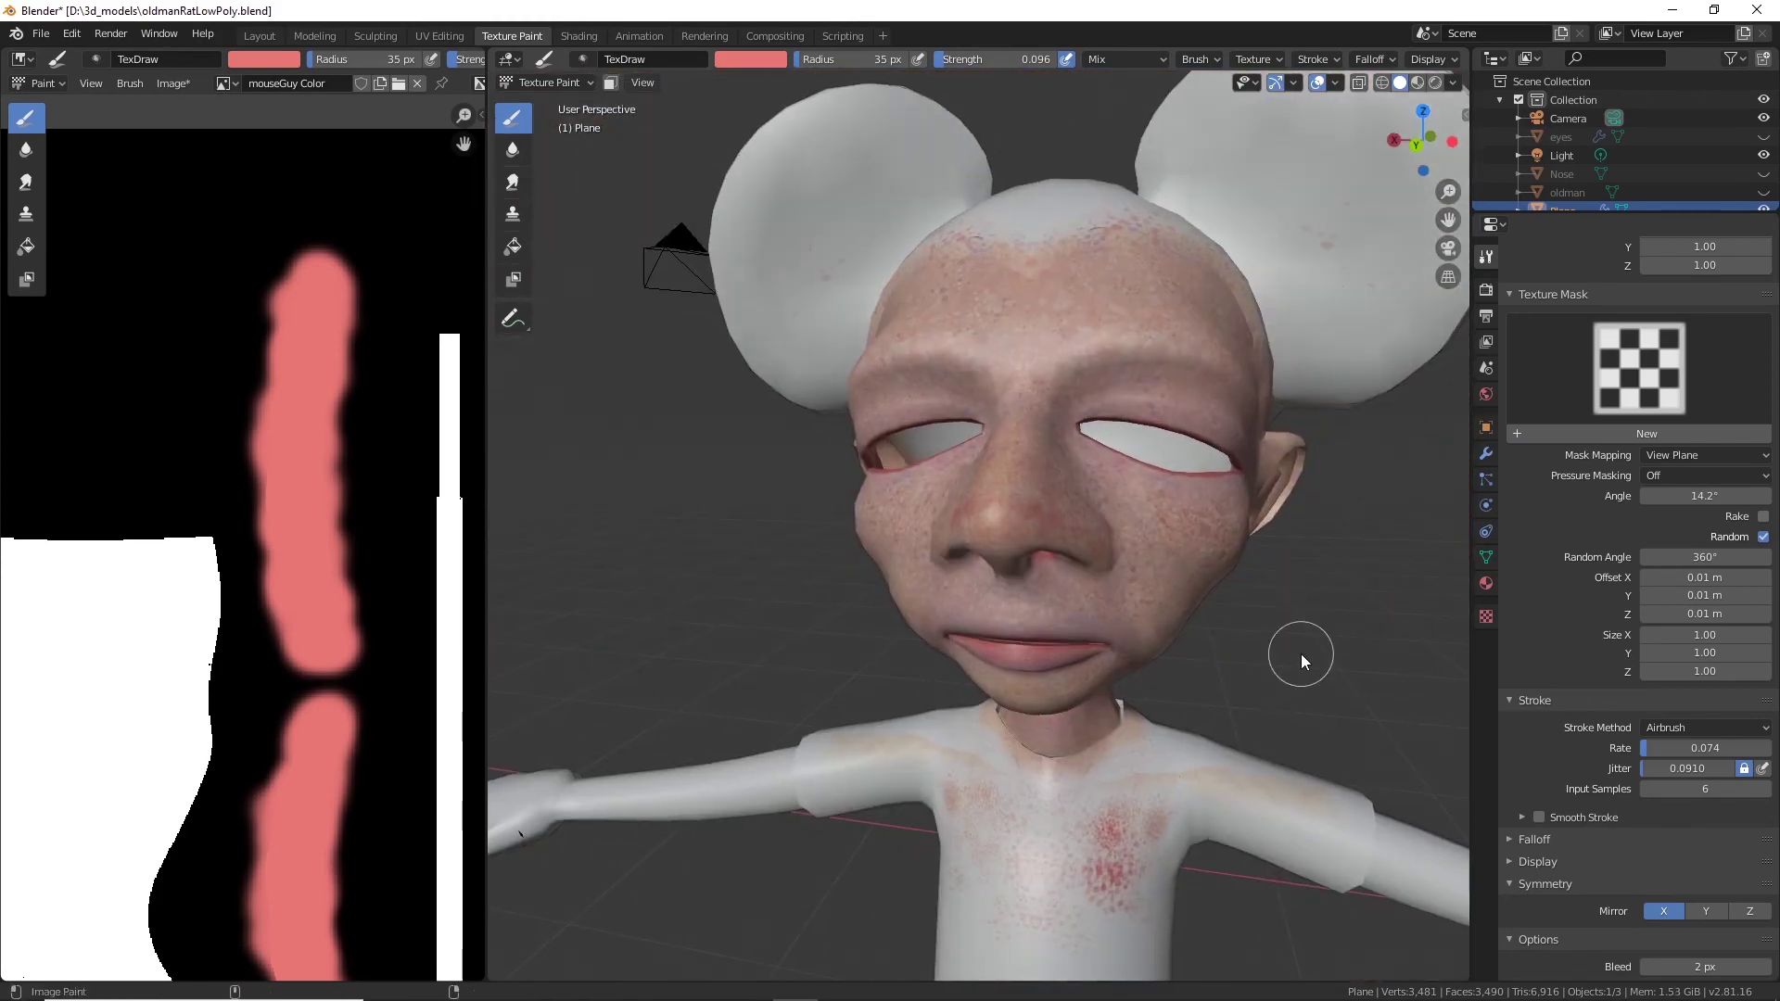
Deepen the pink-red around the nostrils and along the lips with light airbrush strokes.
alt+right_drag(997, 620, 1118, 640)
mouse_move(1117, 640)
alt+mouse_down()
mouse_move(1172, 558)
mouse_move(1261, 660)
mouse_move(890, 566)
mouse_move(993, 505)
mouse_move(1017, 558)
mouse_move(1299, 551)
mouse_move(1188, 549)
mouse_move(1220, 557)
alt+mouse_up()
mouse_move(1090, 560)
alt+mouse_down()
mouse_move(1165, 561)
mouse_move(1137, 562)
alt+mouse_up()
drag(1136, 562, 899, 567)
mouse_move(1066, 557)
alt+mouse_down()
mouse_move(1140, 538)
mouse_move(937, 549)
mouse_move(1022, 591)
mouse_move(1035, 478)
mouse_move(1094, 480)
alt+mouse_up()
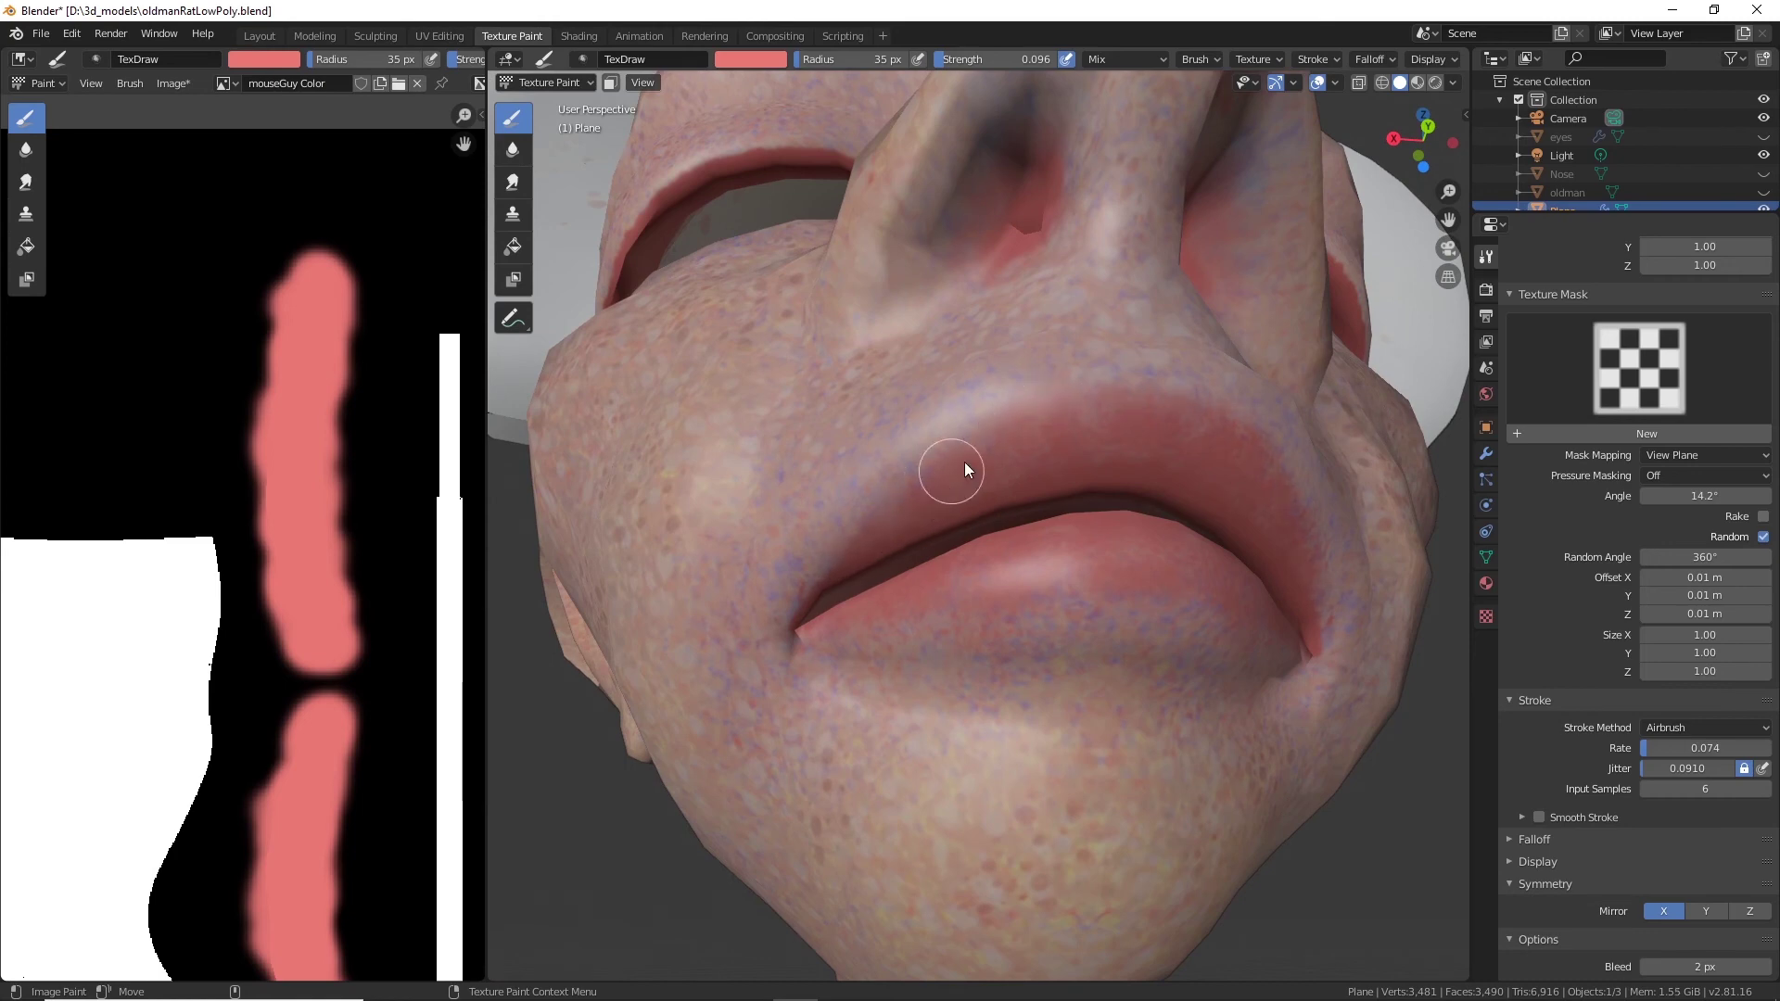
Build up pink-red over the whole upper lip, extending it to the lip's outer contour on both sides.
alt+drag(964, 462, 1036, 456)
drag(1135, 372, 1096, 370)
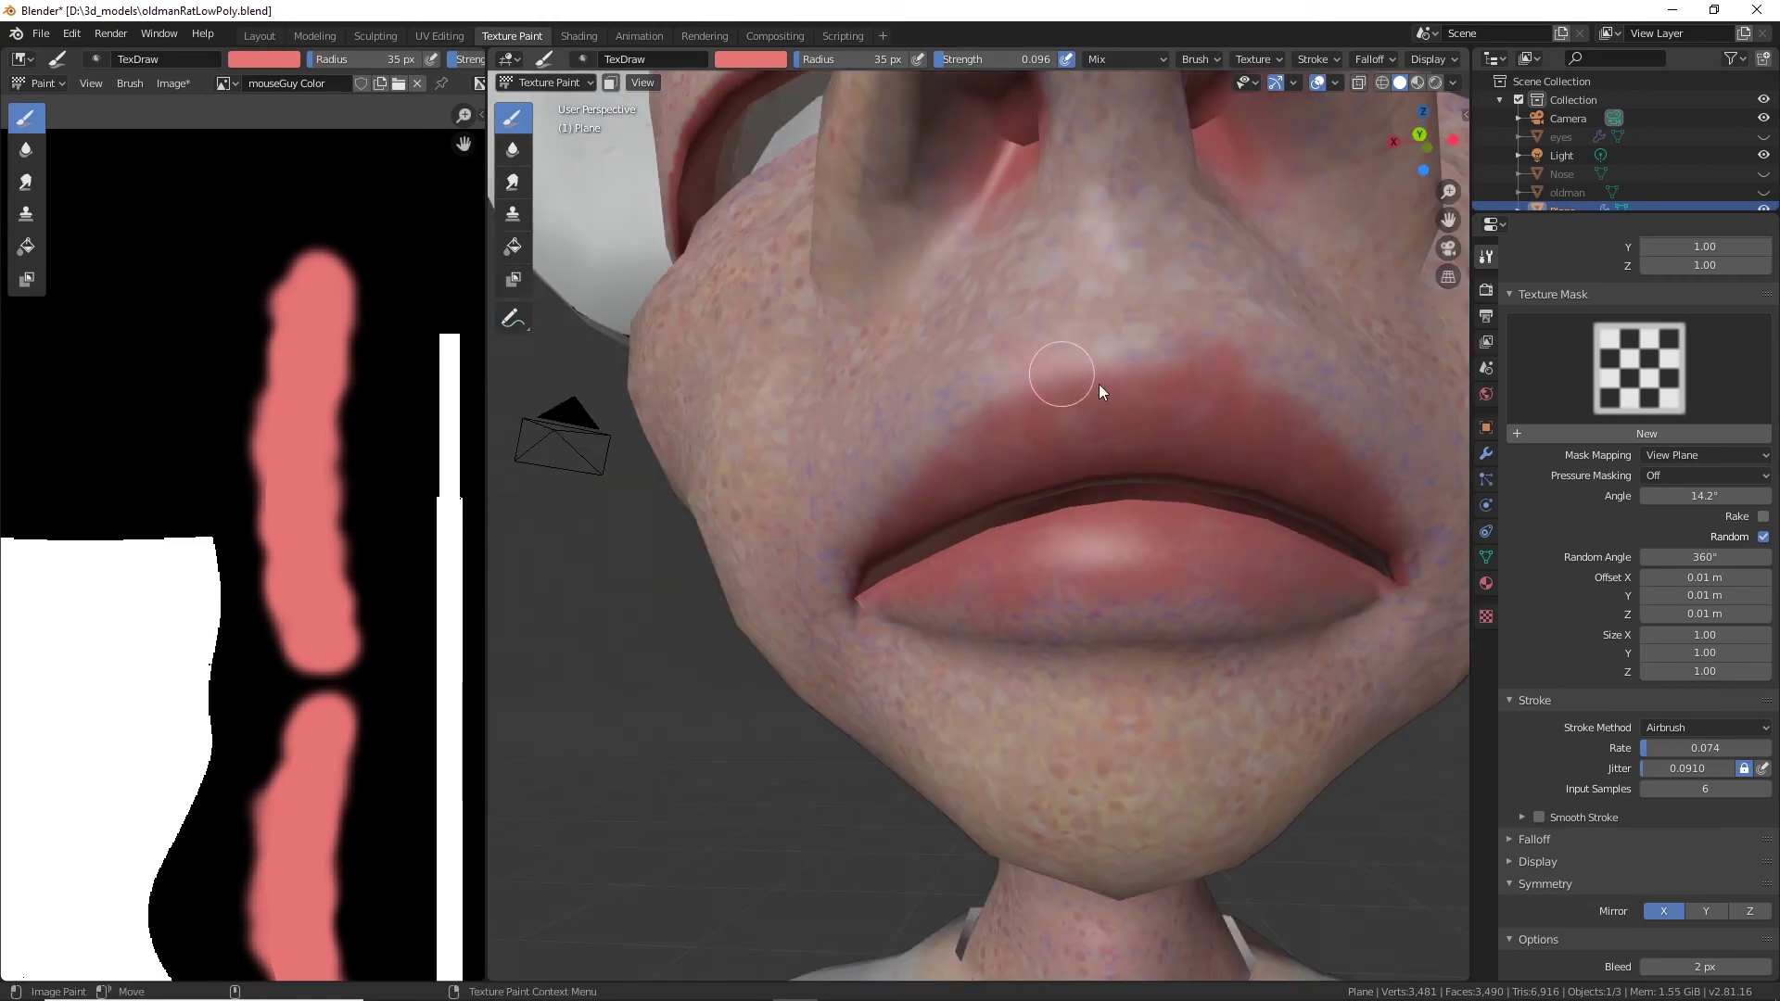
alt+drag(951, 461, 987, 415)
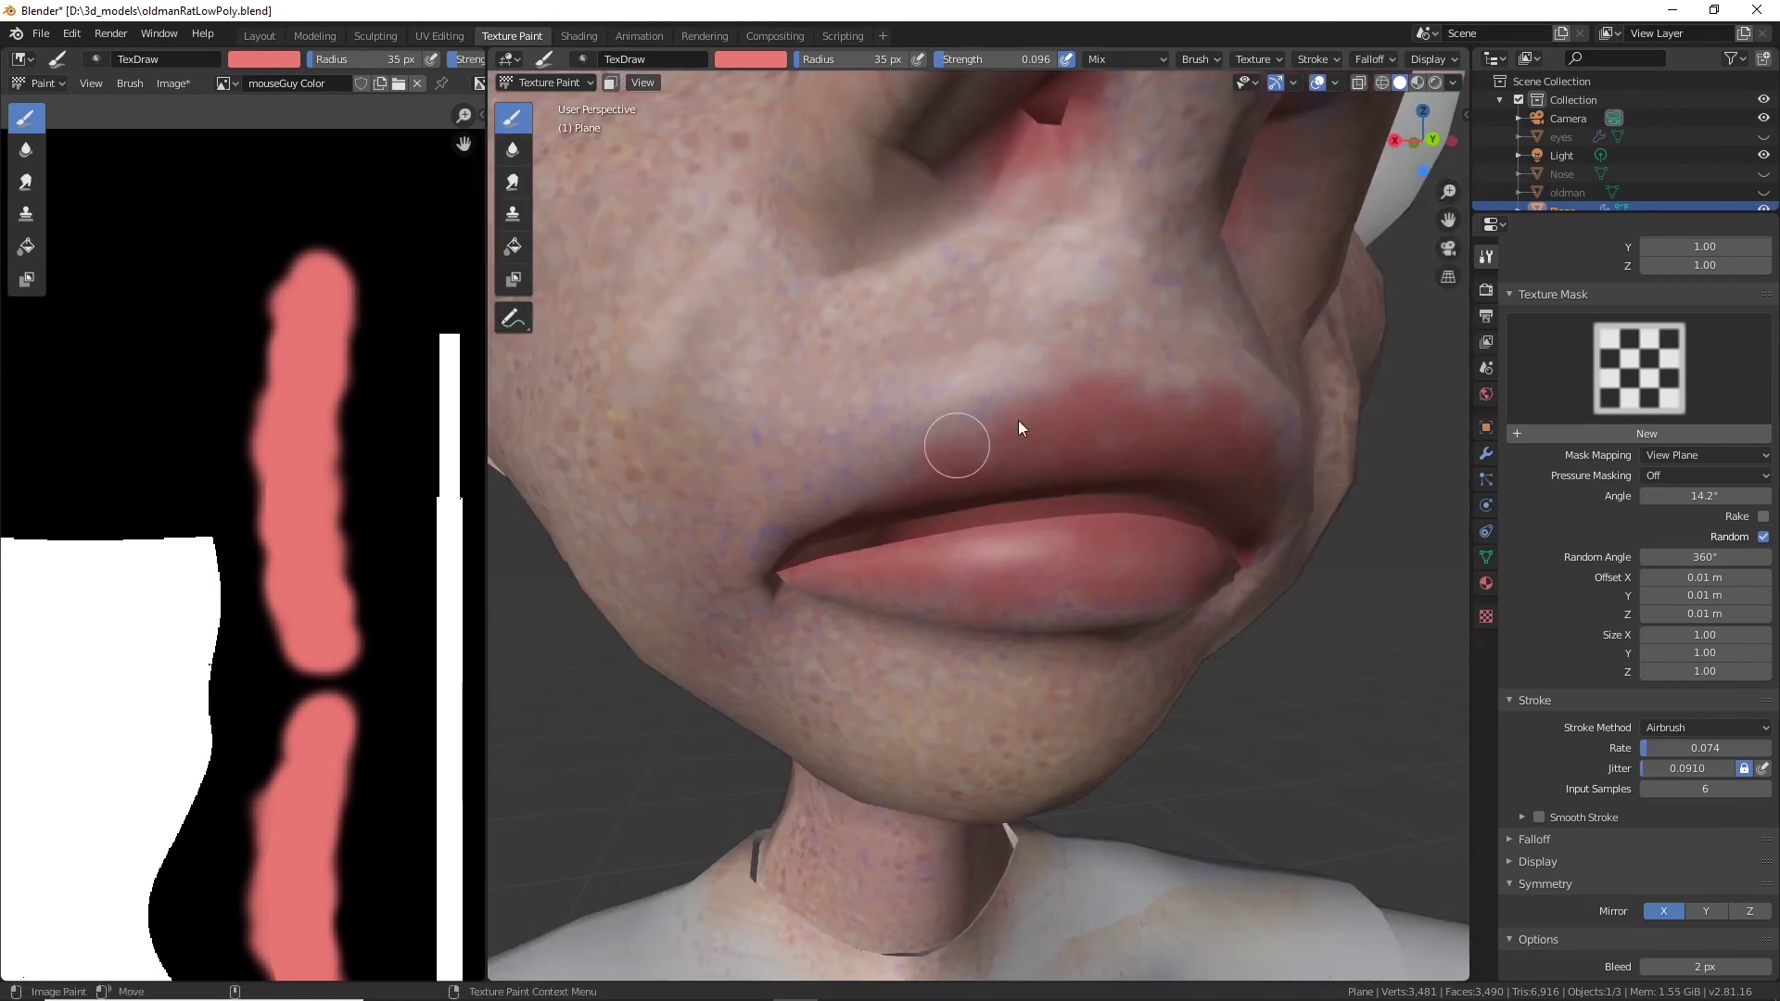
scroll(860, 527, down, 3)
alt+drag(861, 527, 1075, 573)
scroll(1116, 464, up, 3)
mouse_move(1107, 400)
alt+mouse_down()
mouse_move(1247, 473)
mouse_move(860, 268)
alt+mouse_up()
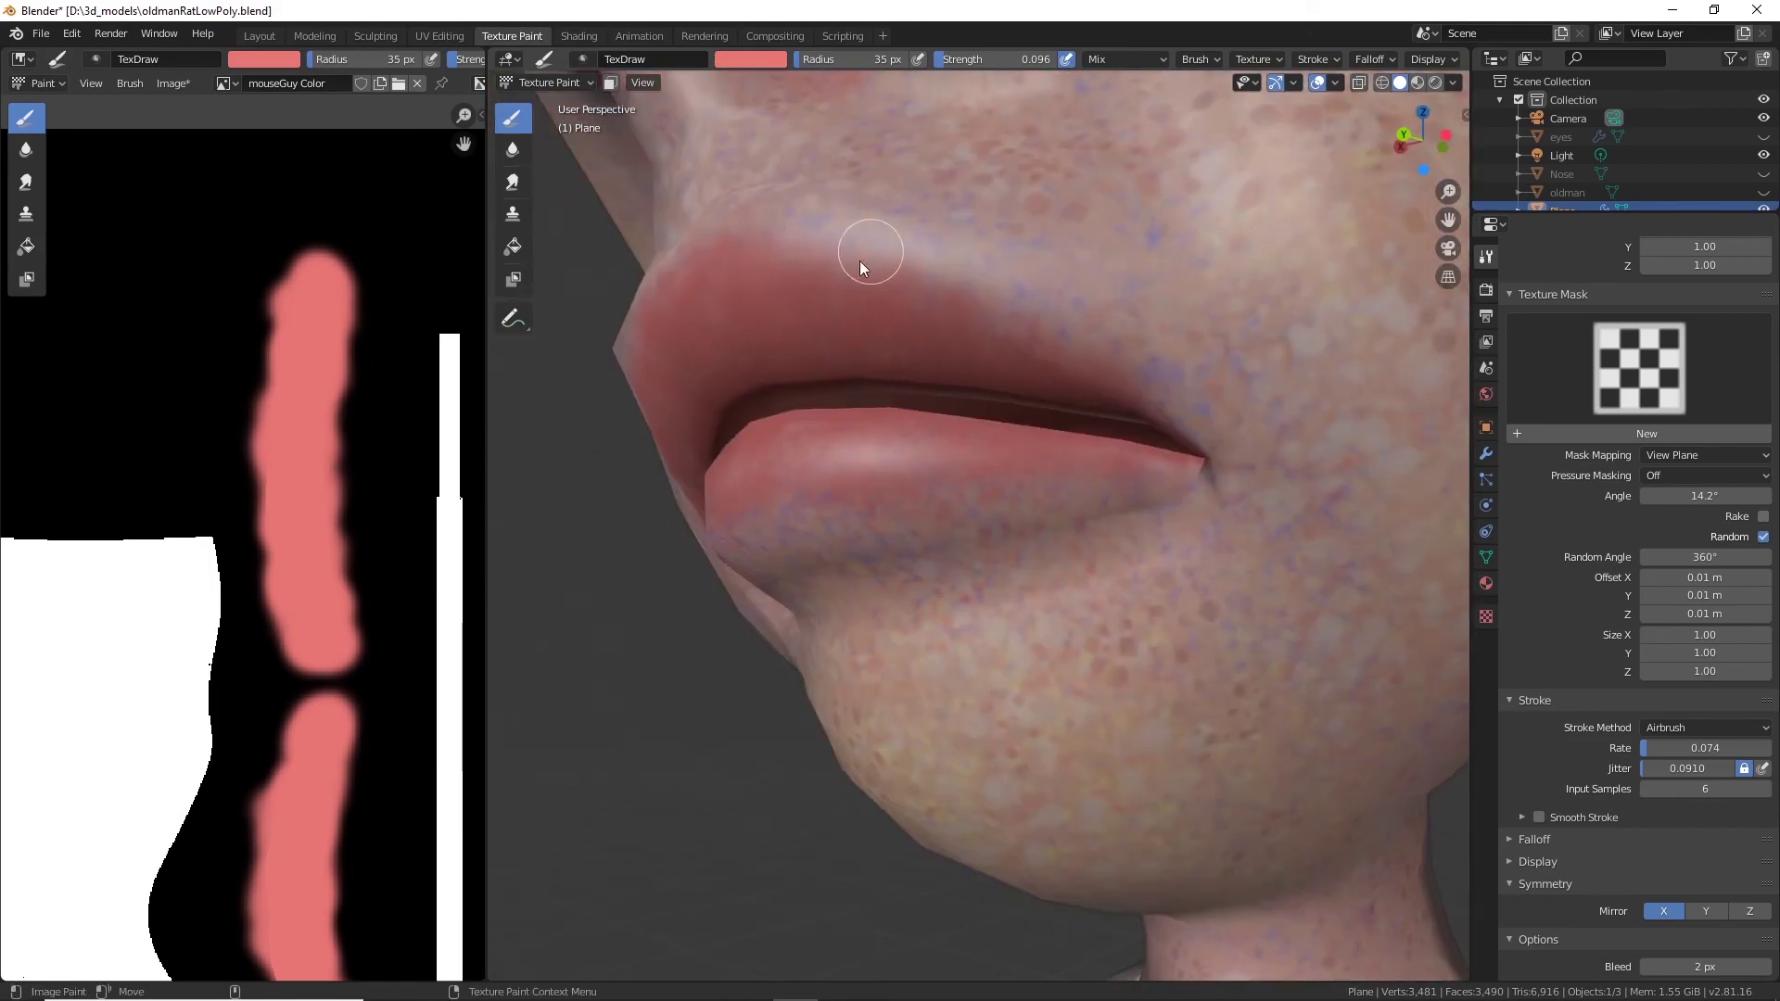
Airbrush a light pink-red tint over the lower lip towards the mouth corners.
middle_drag(964, 593, 969, 471)
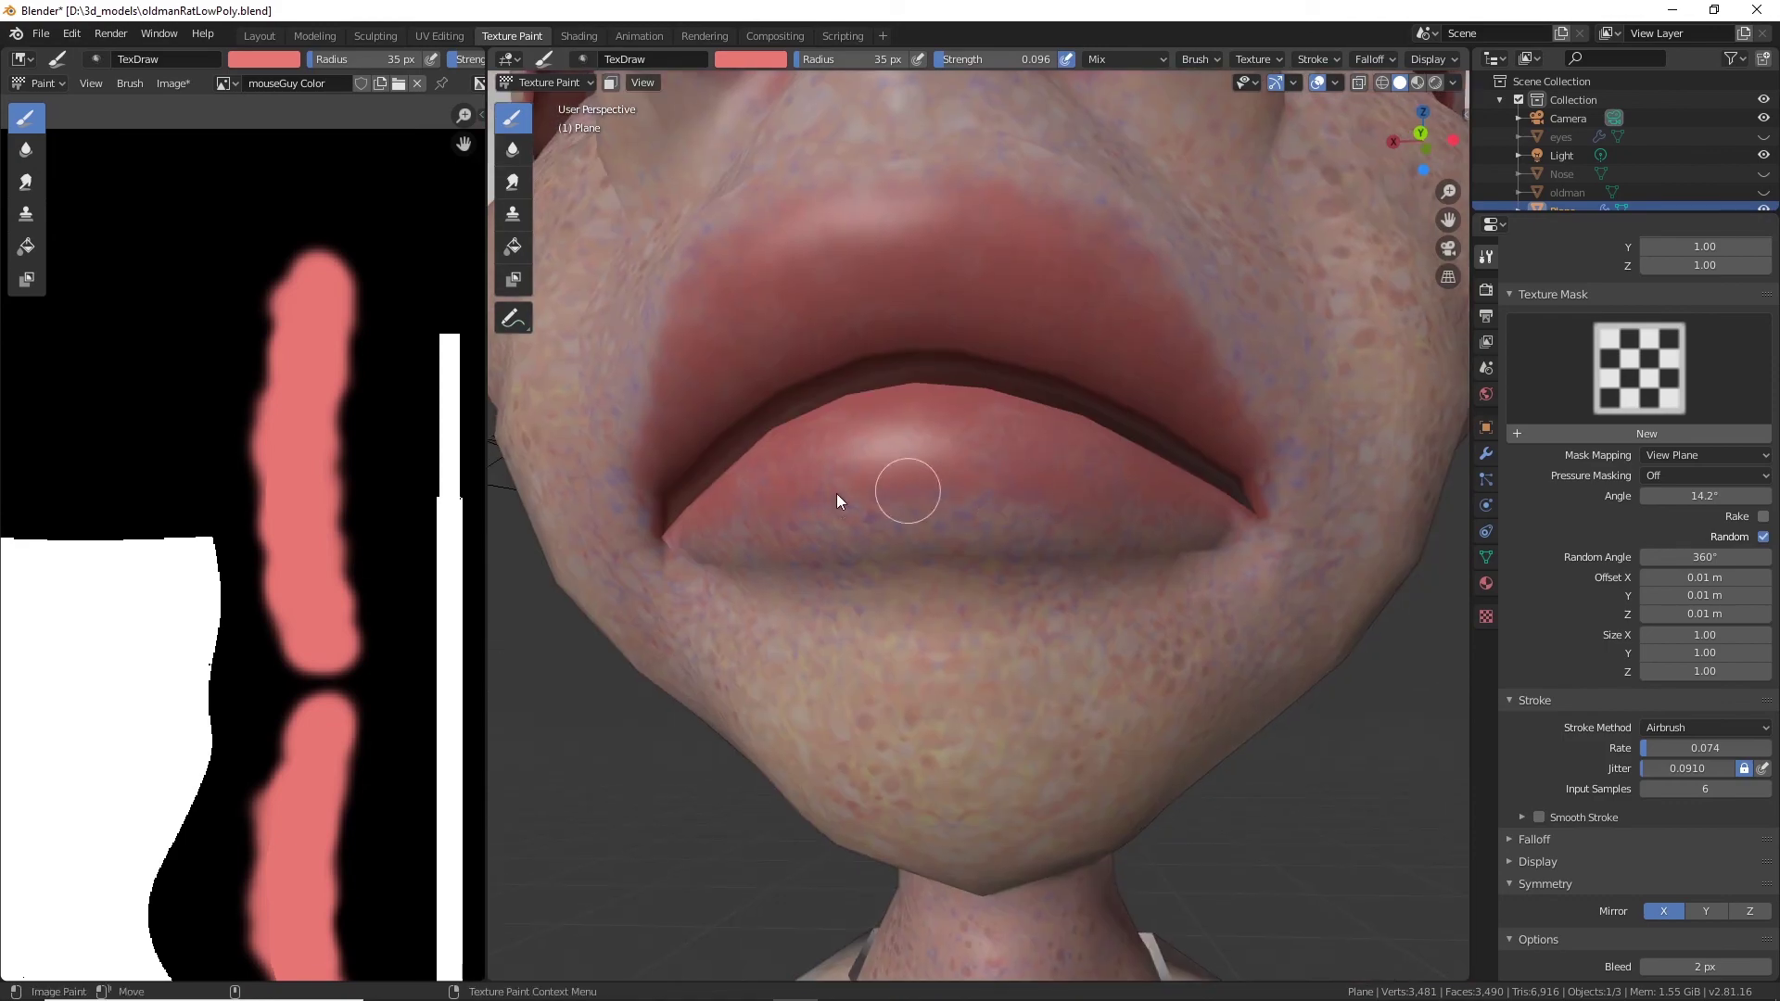
middle_drag(1183, 516, 1298, 568)
middle_drag(1149, 547, 1099, 620)
scroll(1048, 742, down, 4)
scroll(1215, 585, down, 2)
scroll(1075, 593, up, 6)
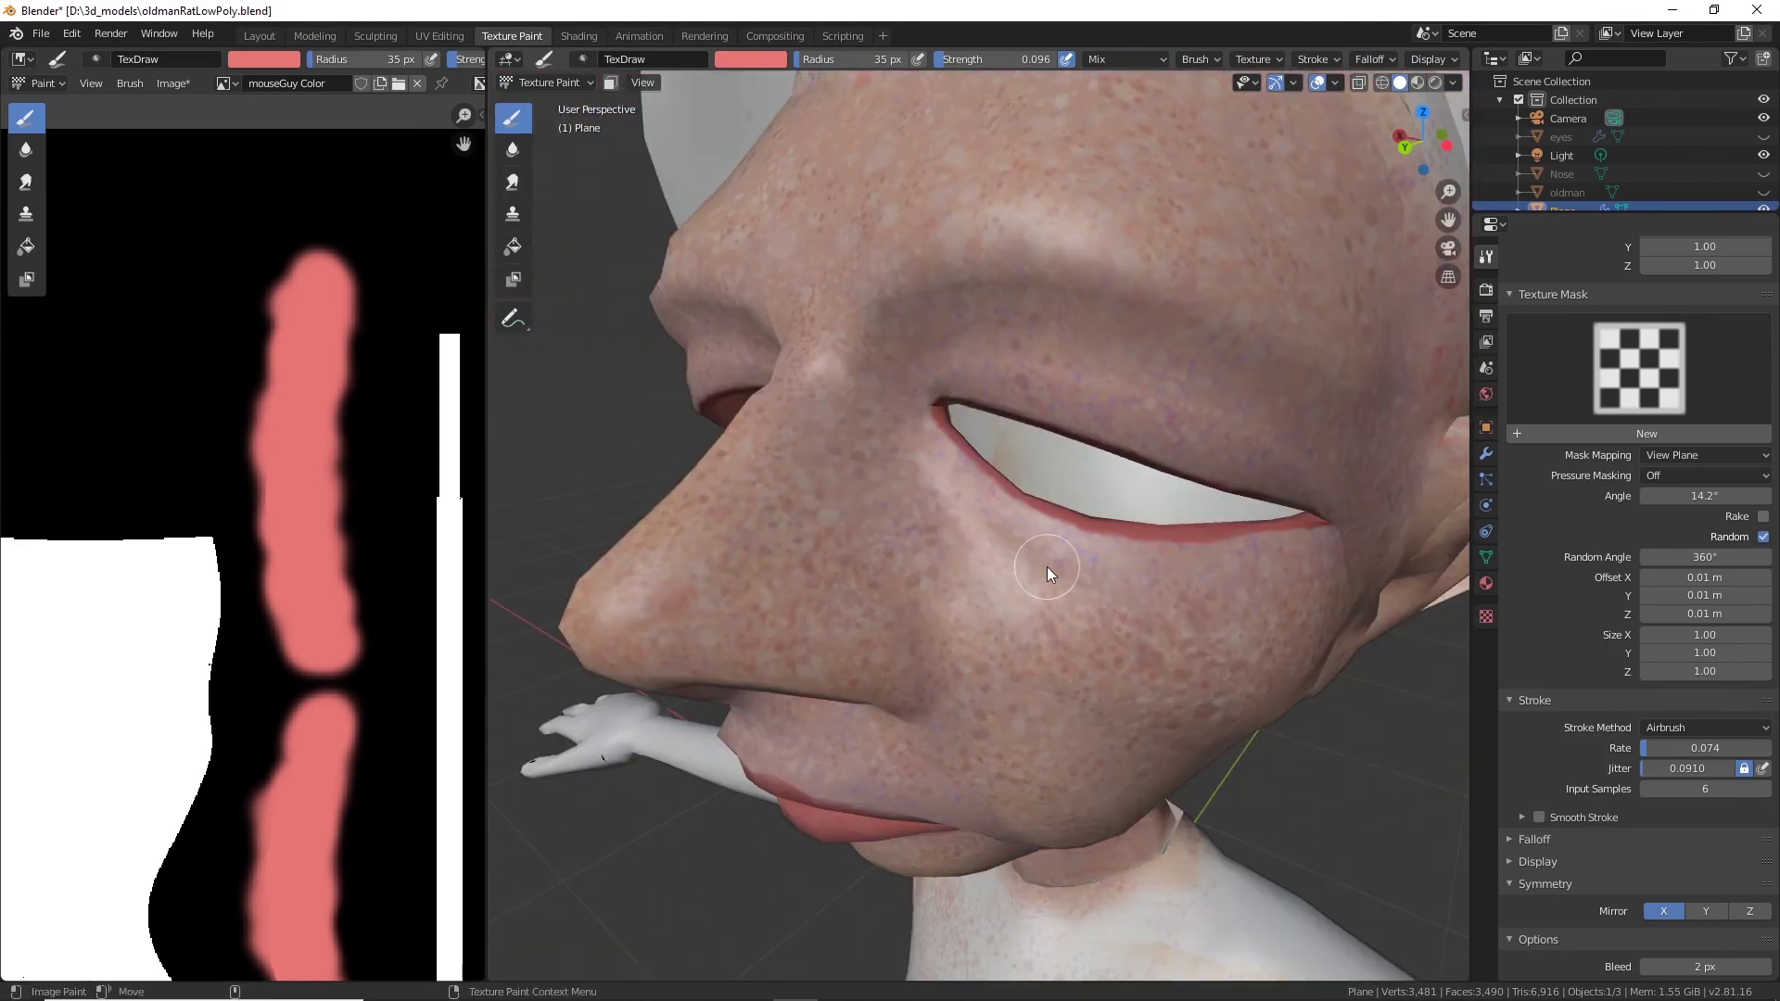
Set the brush's mask texture to the dotted Texture.006 and raise the brush strength to 0.289.
middle_drag(1048, 566, 1141, 556)
click(1632, 400)
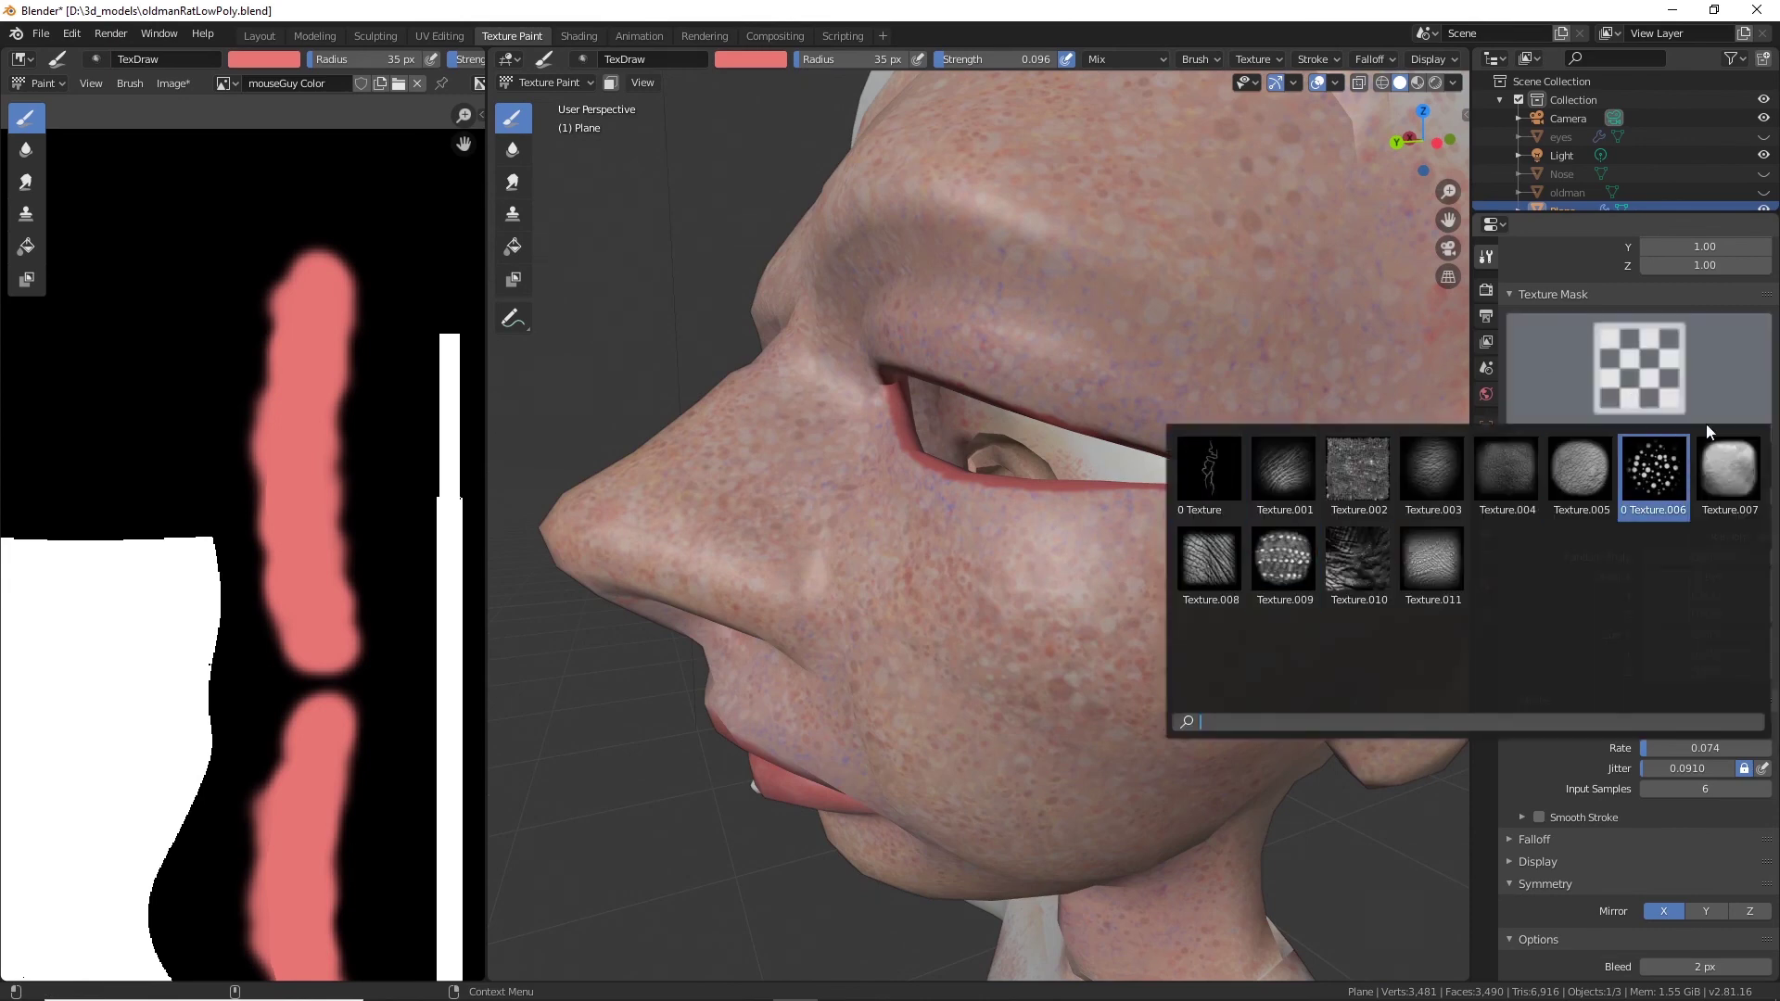
click(1660, 478)
scroll(1690, 494, up, 5)
scroll(1690, 493, down, 3)
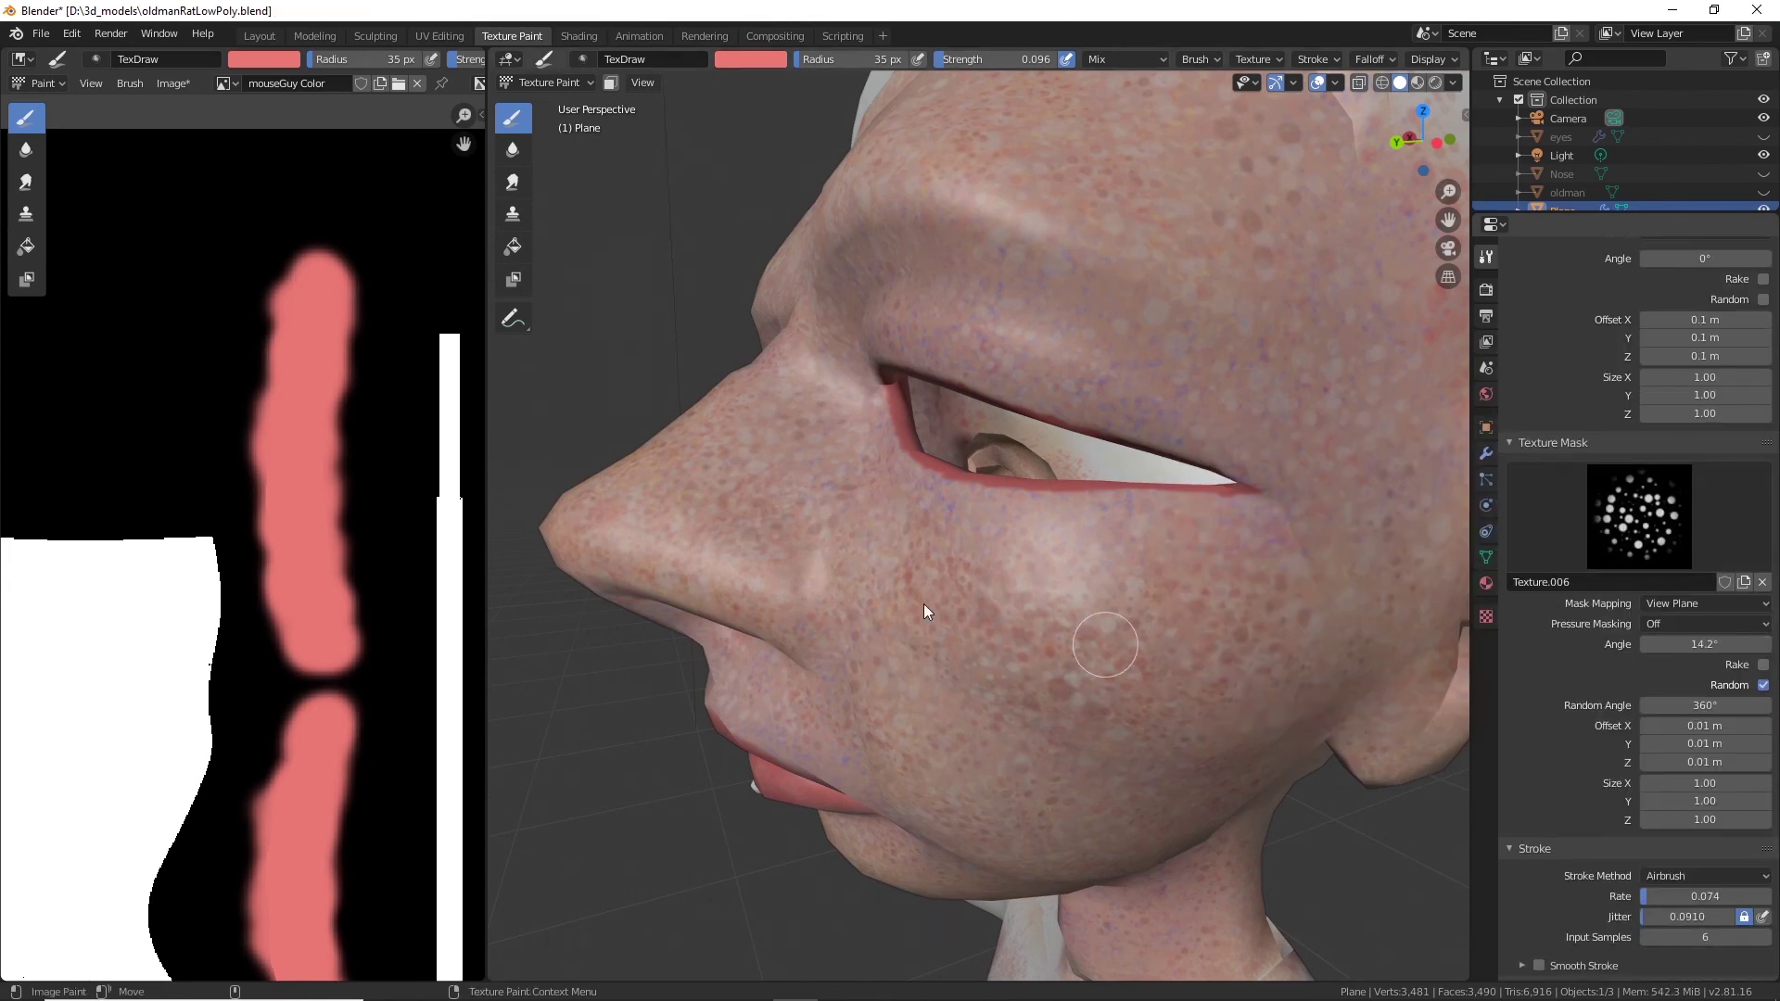
scroll(1094, 589, up, 3)
middle_drag(992, 547, 1075, 517)
drag(946, 58, 970, 58)
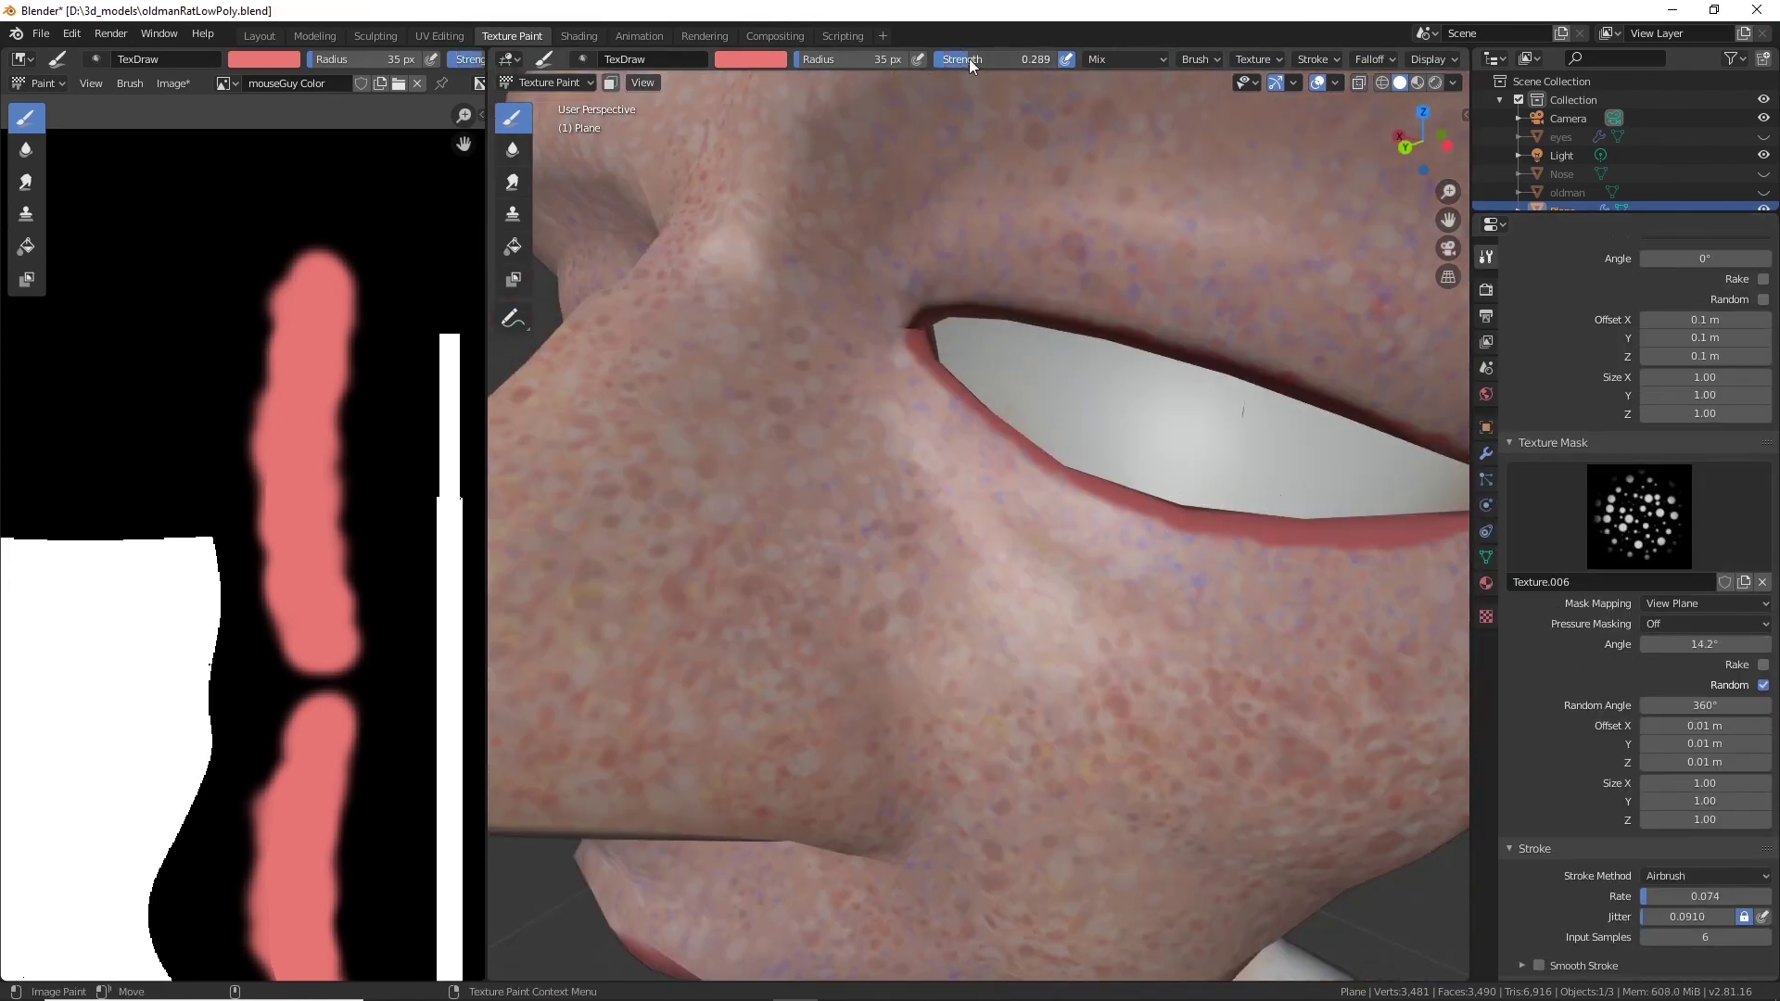
Raise the brush strength to 0.452 for painting around the eyes, nostrils and mouth.
middle_drag(1131, 537, 1043, 547)
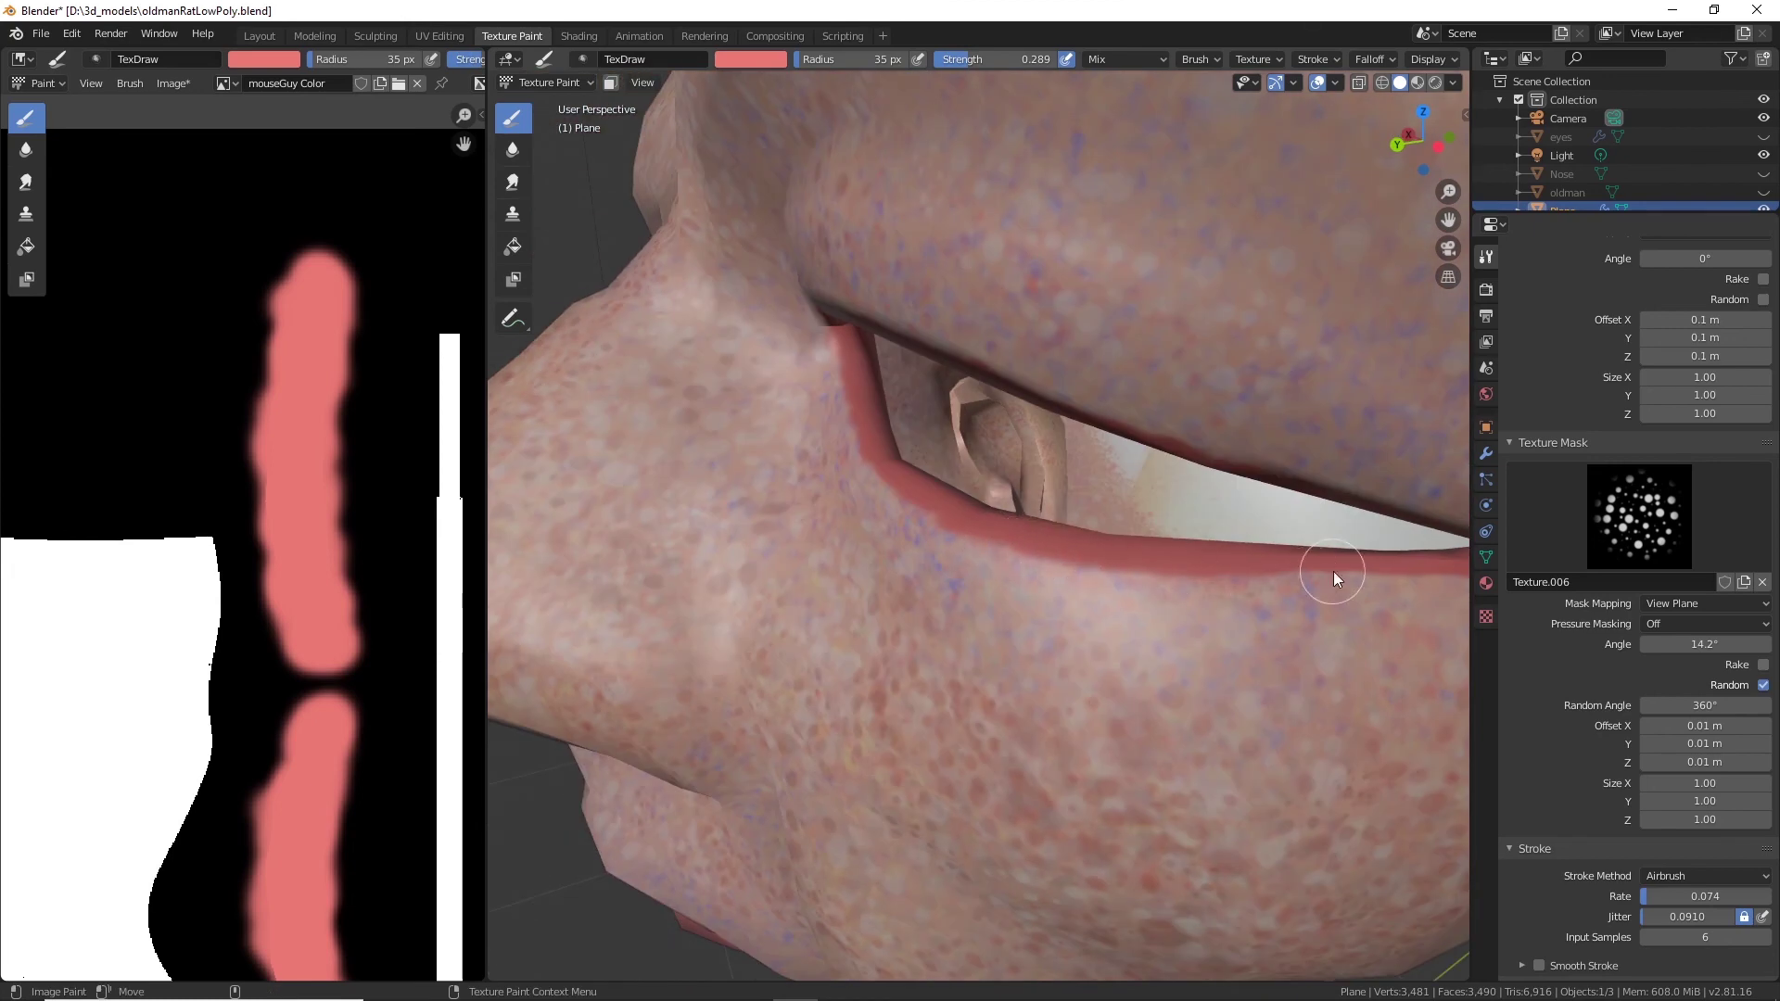
middle_drag(1333, 572, 1150, 580)
middle_drag(825, 538, 1031, 584)
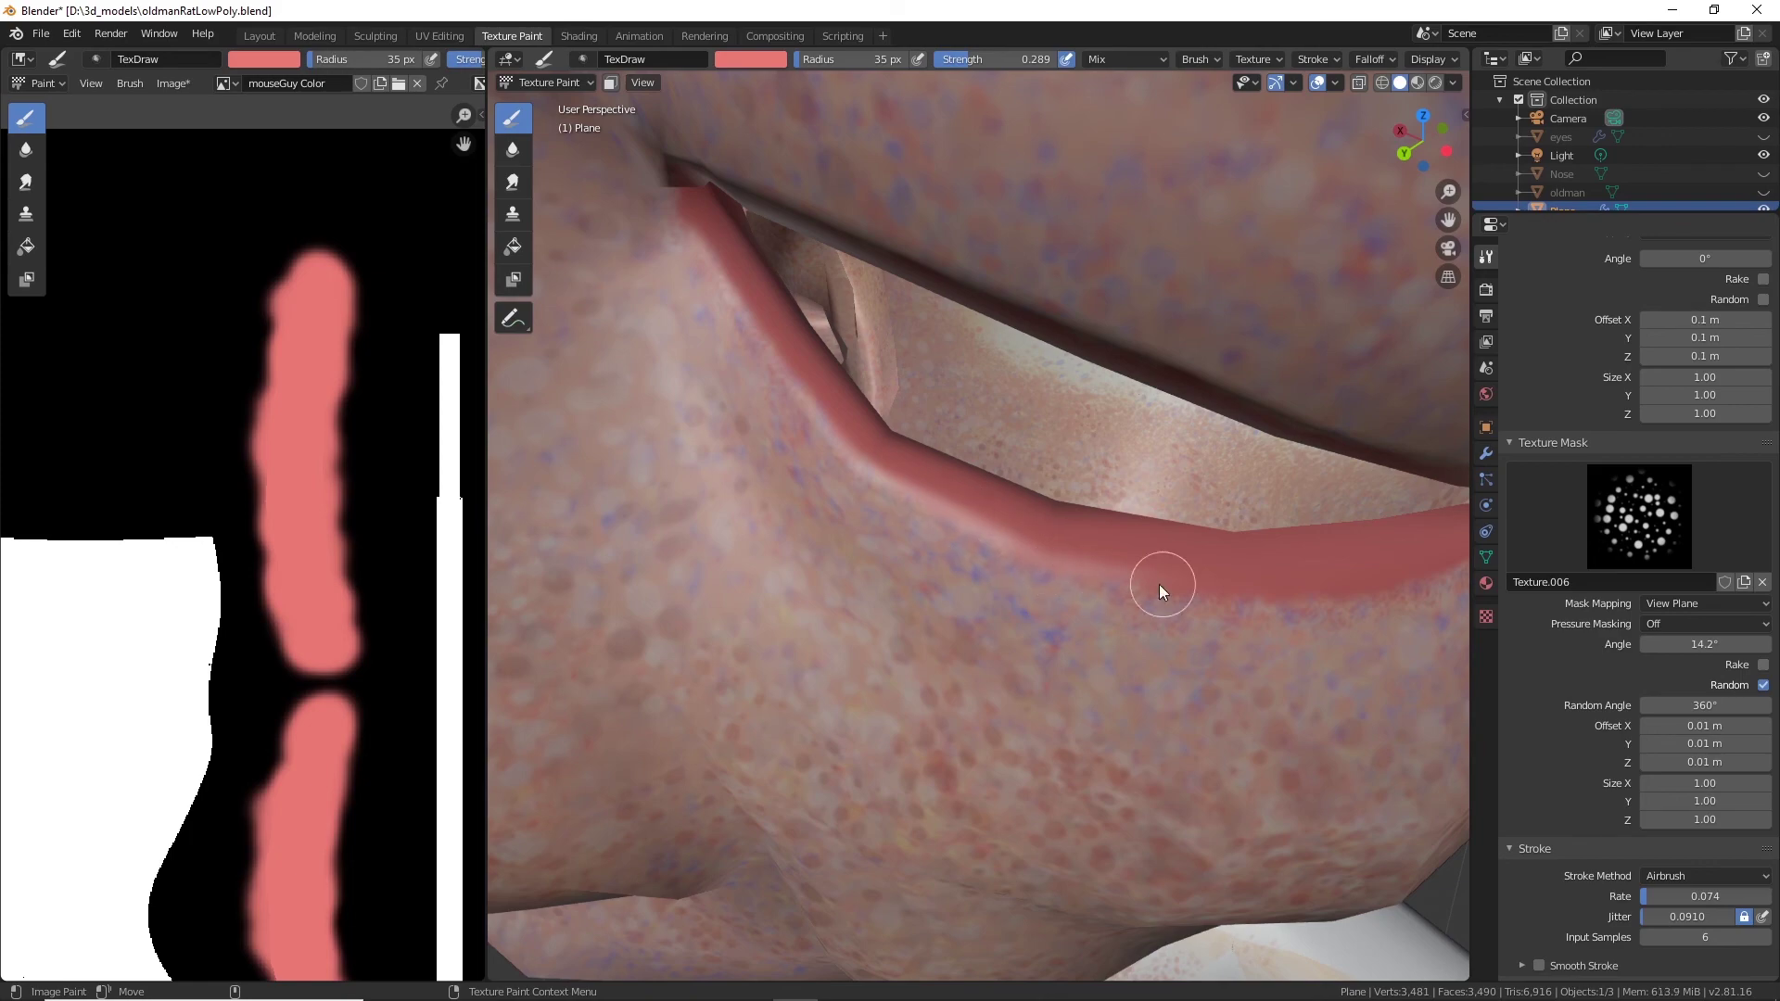
mouse_move(1156, 588)
middle_down()
mouse_move(1076, 561)
mouse_move(1013, 577)
middle_up()
drag(968, 60, 988, 60)
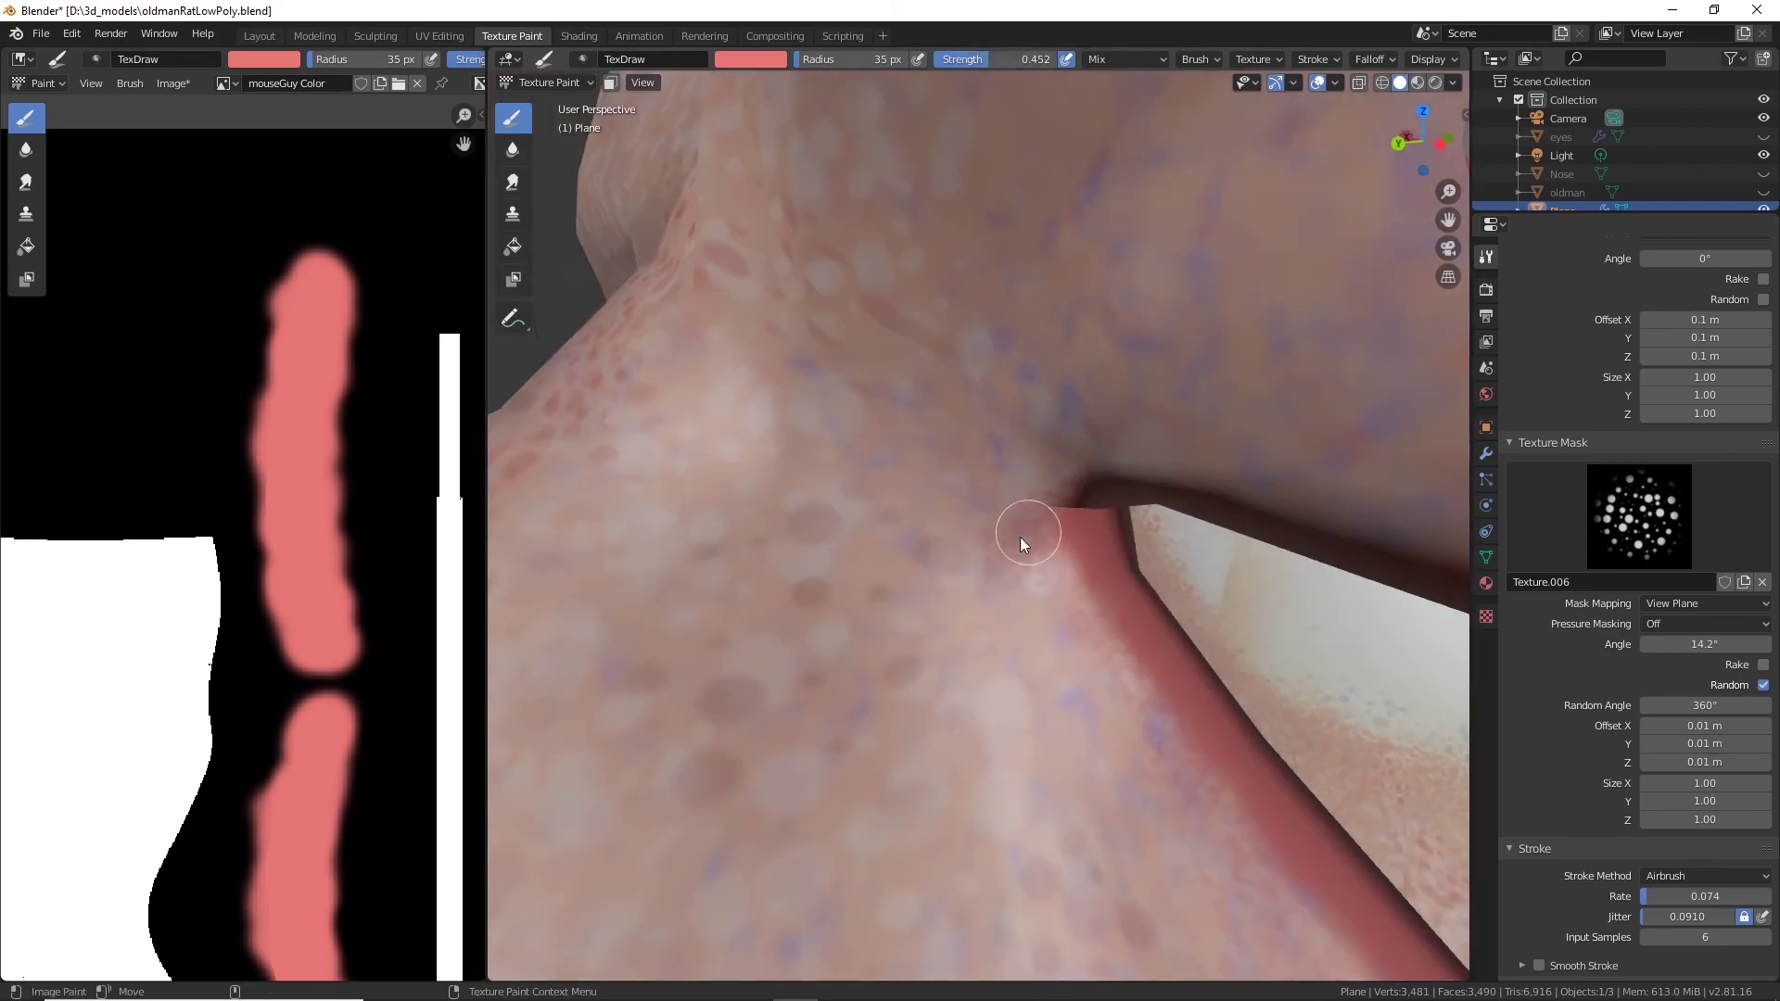
middle_drag(1088, 492, 1200, 374)
scroll(1079, 497, up, 3)
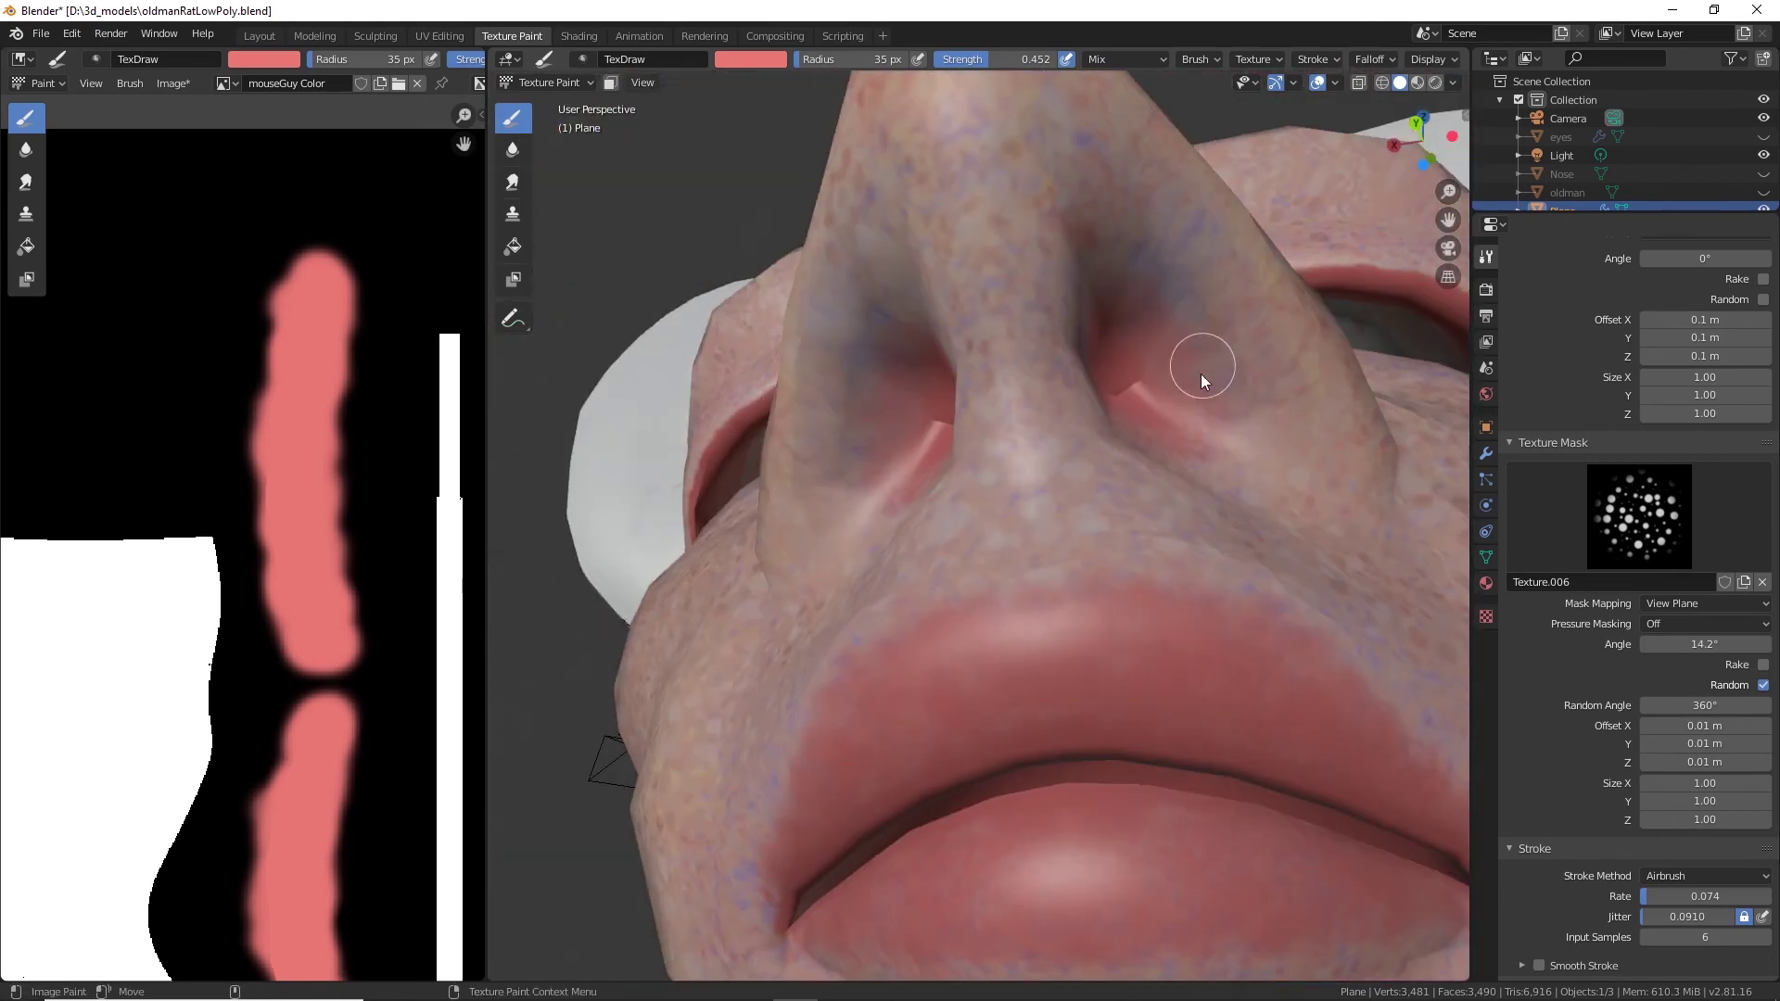
middle_drag(1113, 255, 893, 306)
middle_drag(974, 232, 1016, 390)
Choose a pale blue-violet brush colour and add faint speckles over the lips.
click(751, 59)
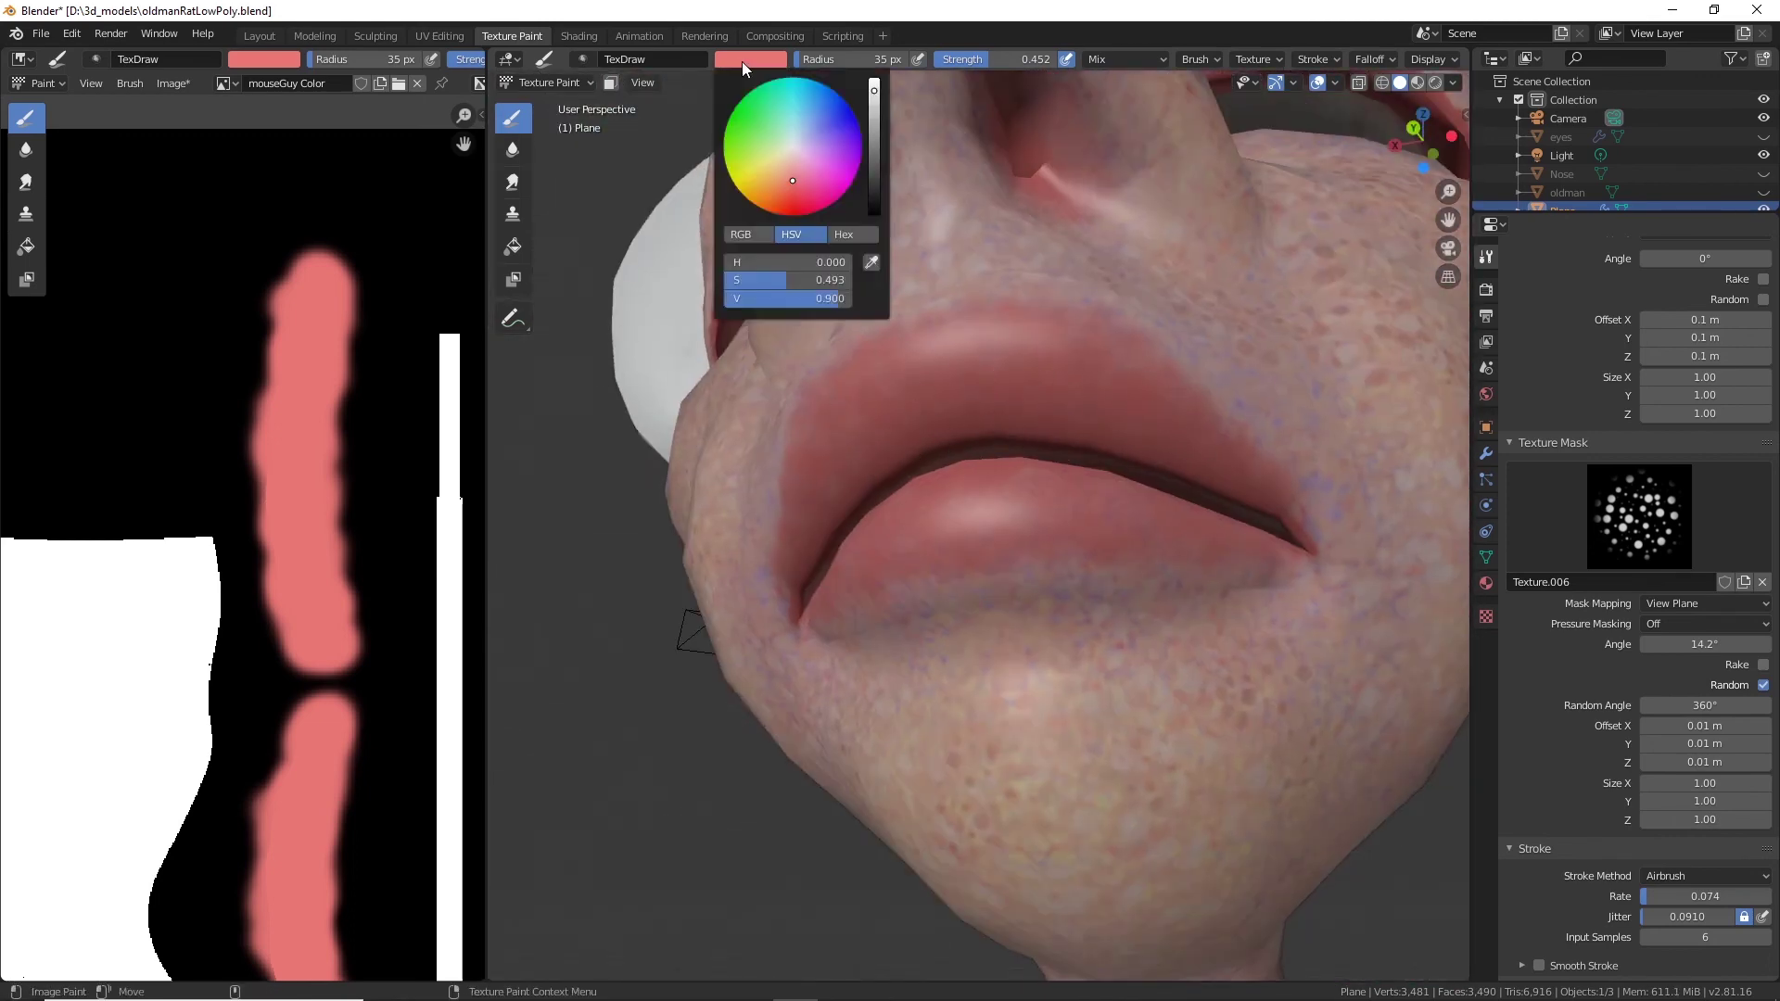
click(814, 150)
drag(814, 150, 821, 137)
mouse_move(1005, 434)
alt+mouse_down()
mouse_move(1031, 565)
mouse_move(1077, 486)
alt+mouse_up()
Set the brush colour to a pink-red with saturation 0.467 and value 0.900 and soften the violet speckles on the lips.
click(751, 58)
drag(813, 176, 793, 178)
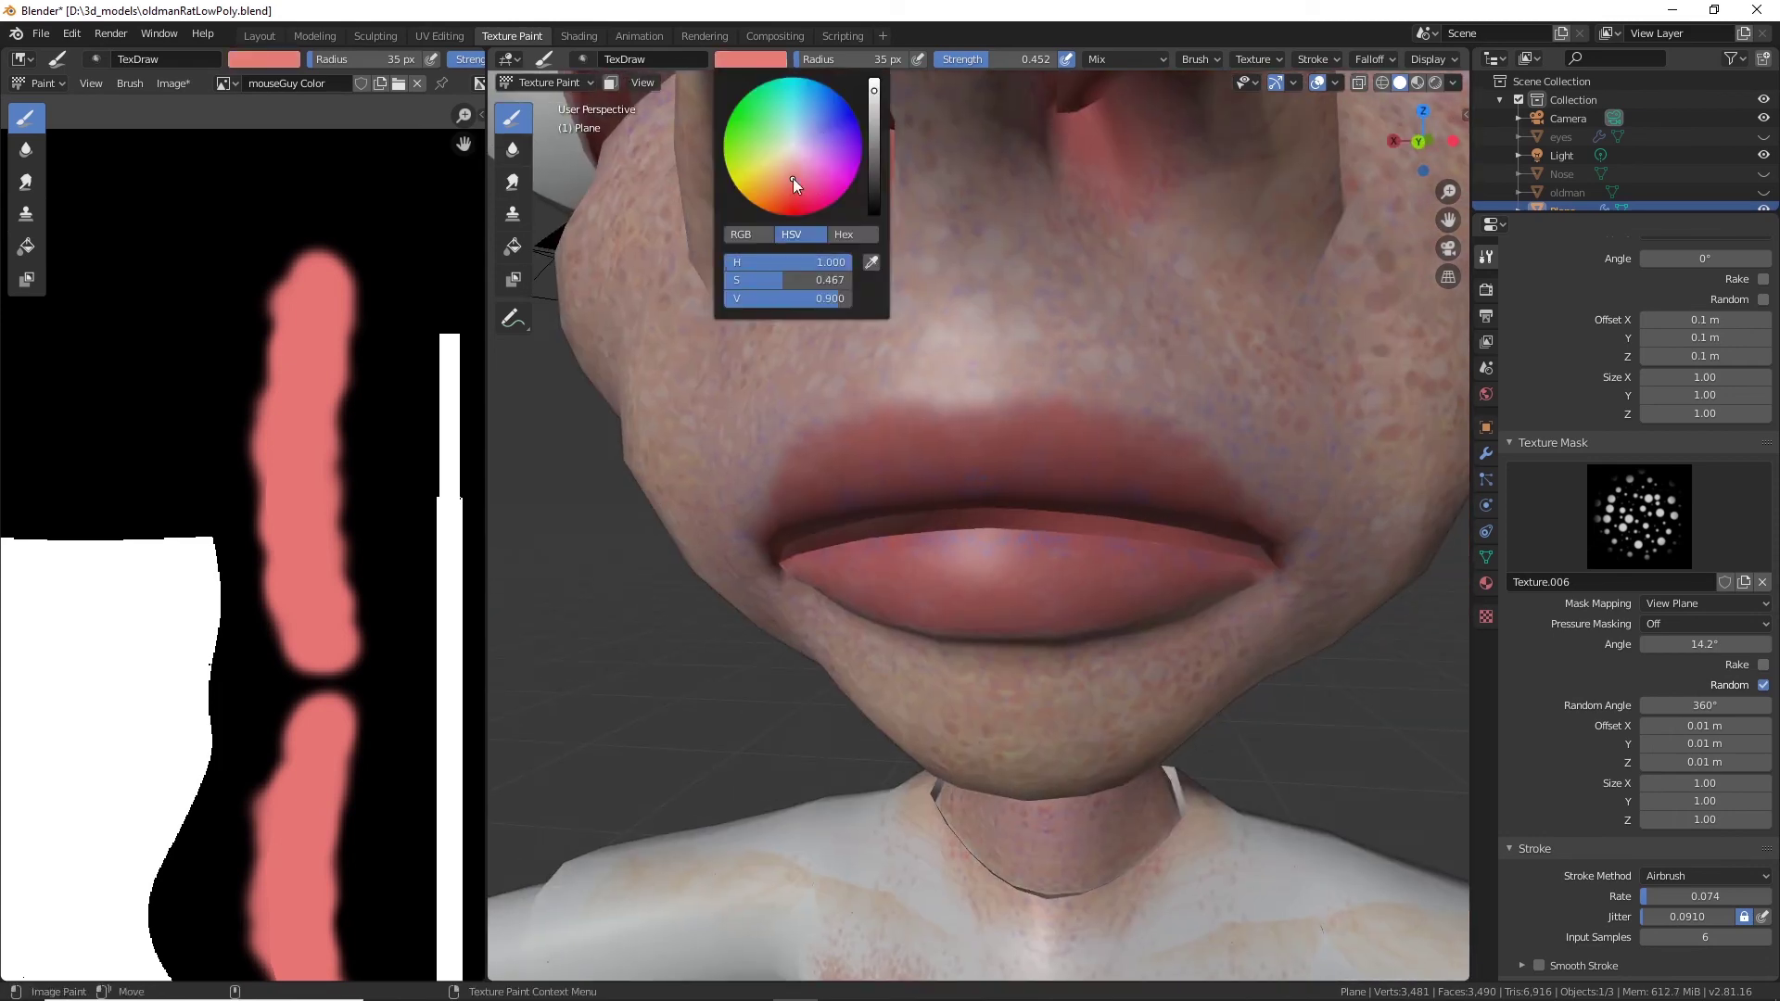
mouse_move(1182, 557)
alt+mouse_down()
mouse_move(1104, 570)
mouse_move(1105, 411)
alt+mouse_up()
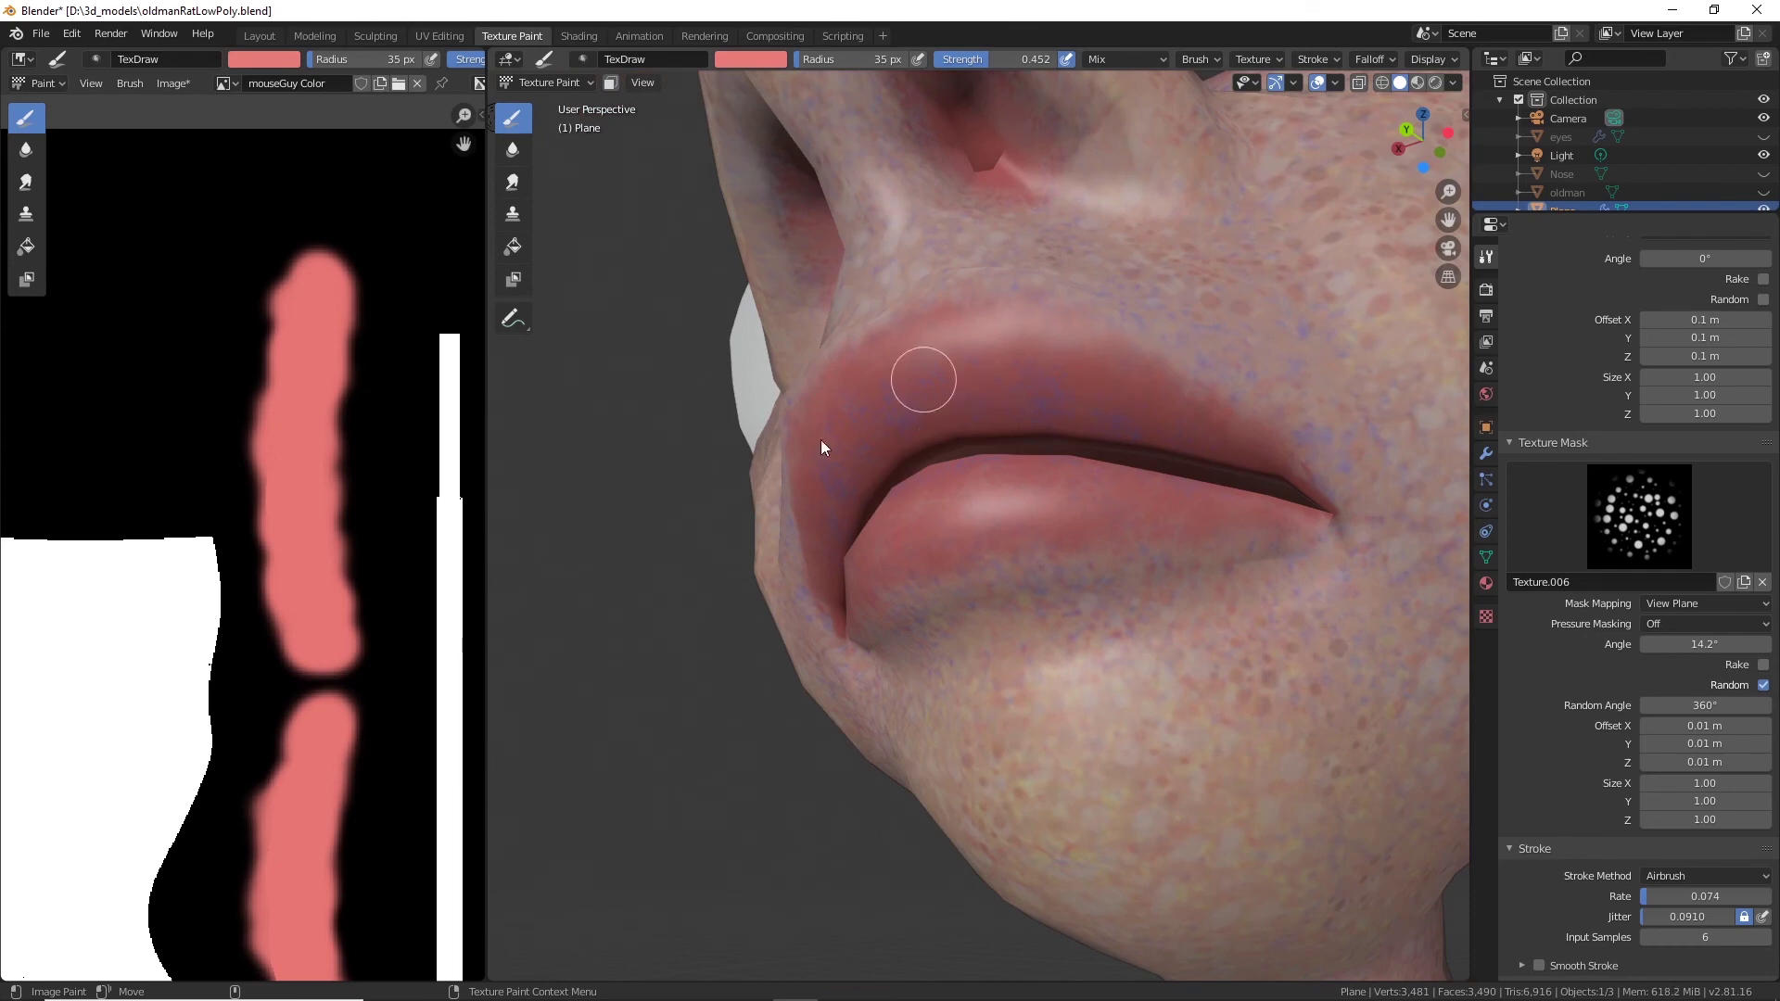
alt+drag(853, 350, 944, 402)
Choose a pale peach brush colour and add light speckles around the mouth.
click(753, 58)
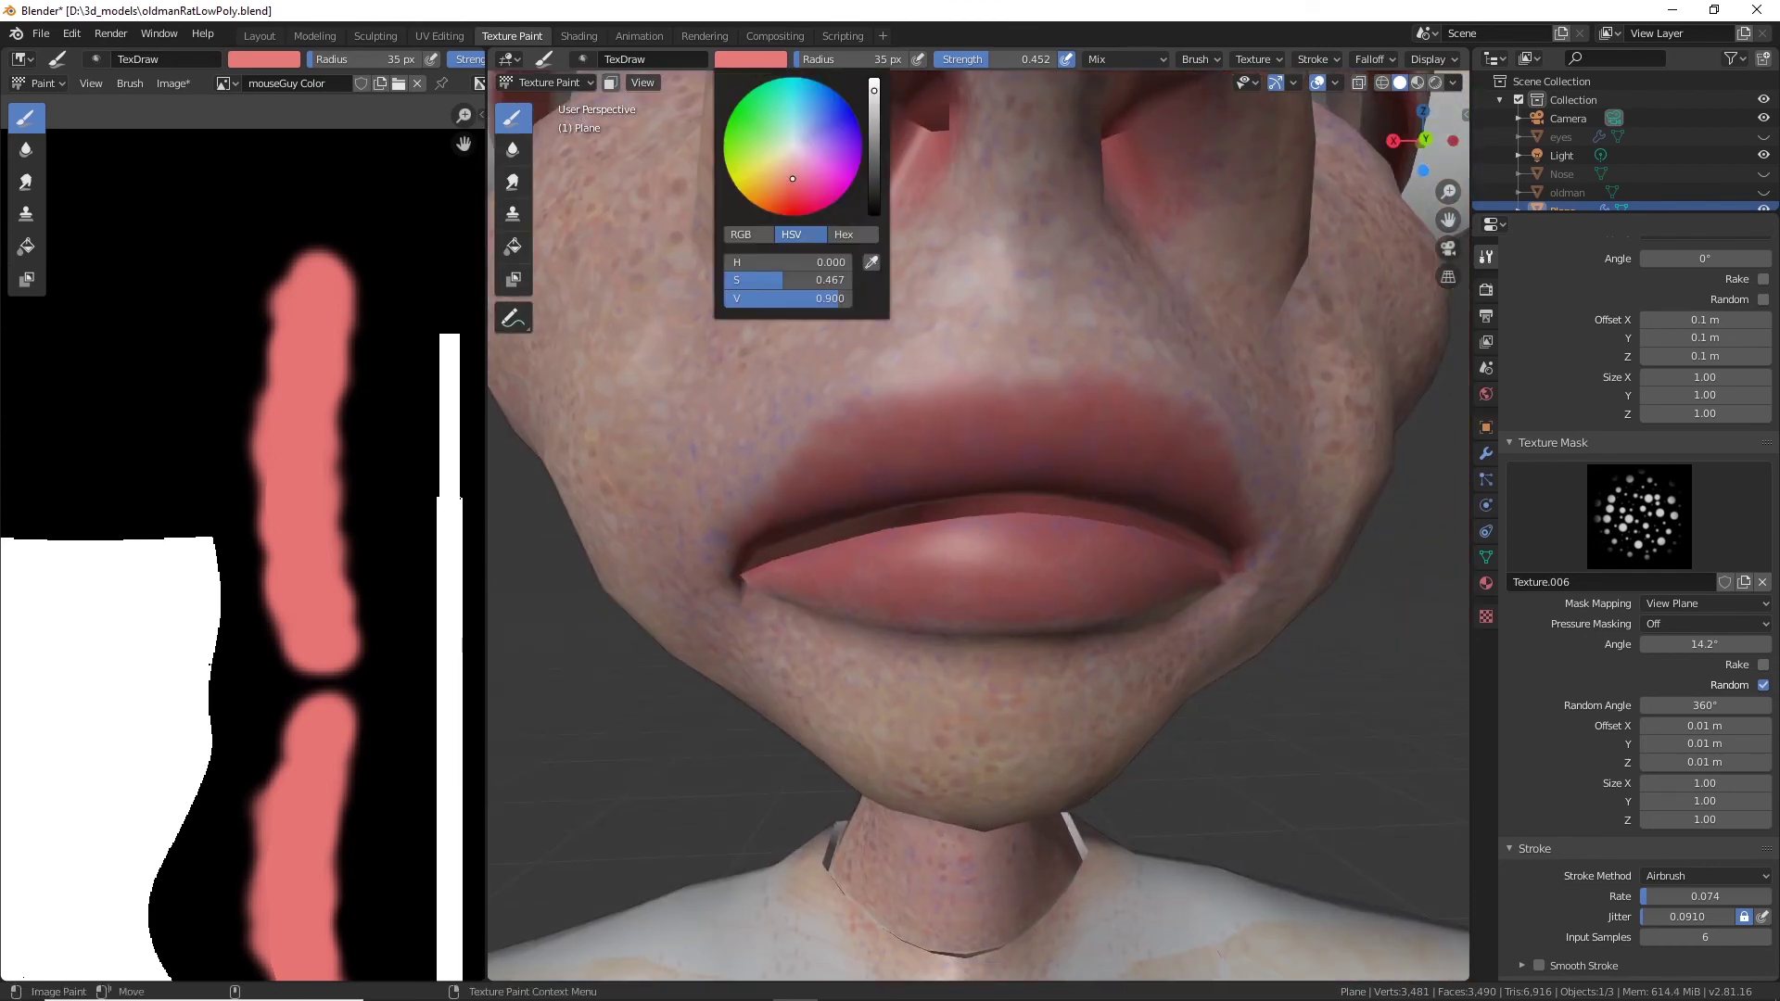
click(787, 165)
alt+drag(1022, 627, 975, 624)
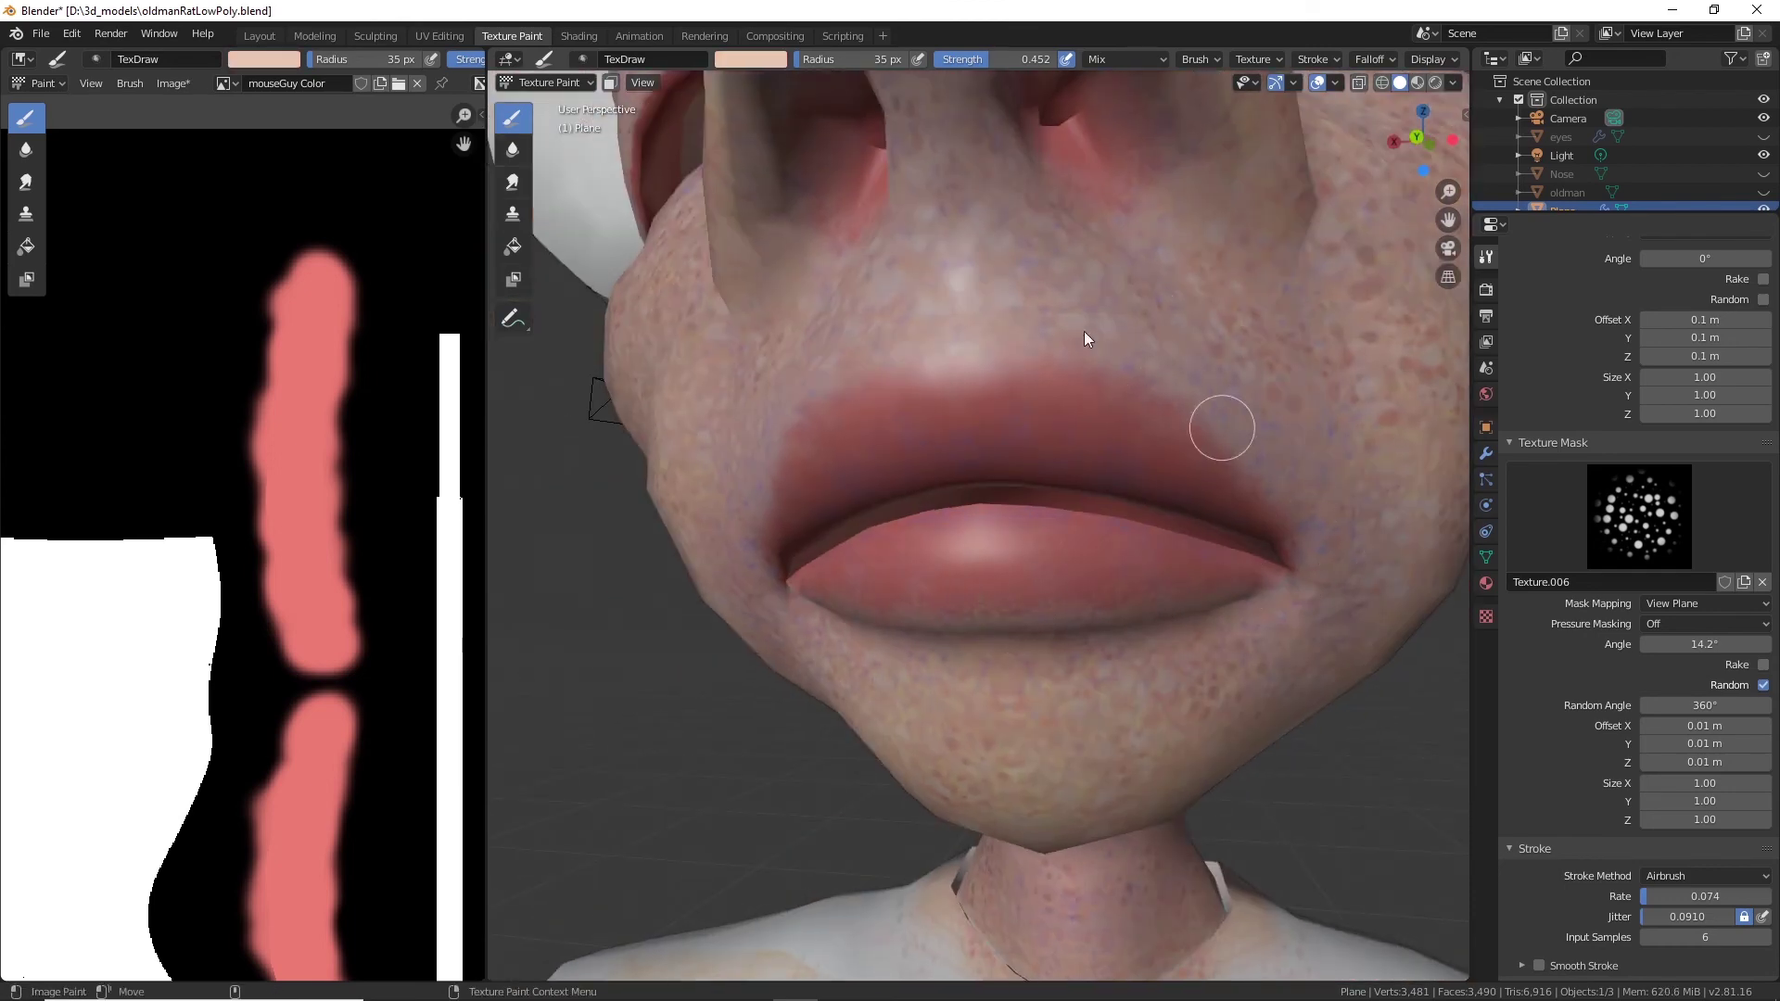
mouse_move(871, 515)
alt+mouse_down()
mouse_move(976, 532)
mouse_move(840, 519)
alt+mouse_up()
alt+right_drag(1019, 482, 1298, 714)
alt+drag(1266, 445, 1148, 475)
mouse_move(1147, 475)
alt+right_down()
mouse_move(1170, 495)
mouse_move(1150, 556)
alt+right_up()
Darken the brush colour to a muted brownish pink and speckle the skin under the eye and on the upper eyelid.
click(757, 62)
drag(875, 98, 875, 120)
drag(787, 165, 791, 167)
alt+right_drag(823, 436, 849, 380)
mouse_move(876, 422)
mouse_down()
mouse_move(1050, 554)
mouse_move(948, 503)
mouse_up()
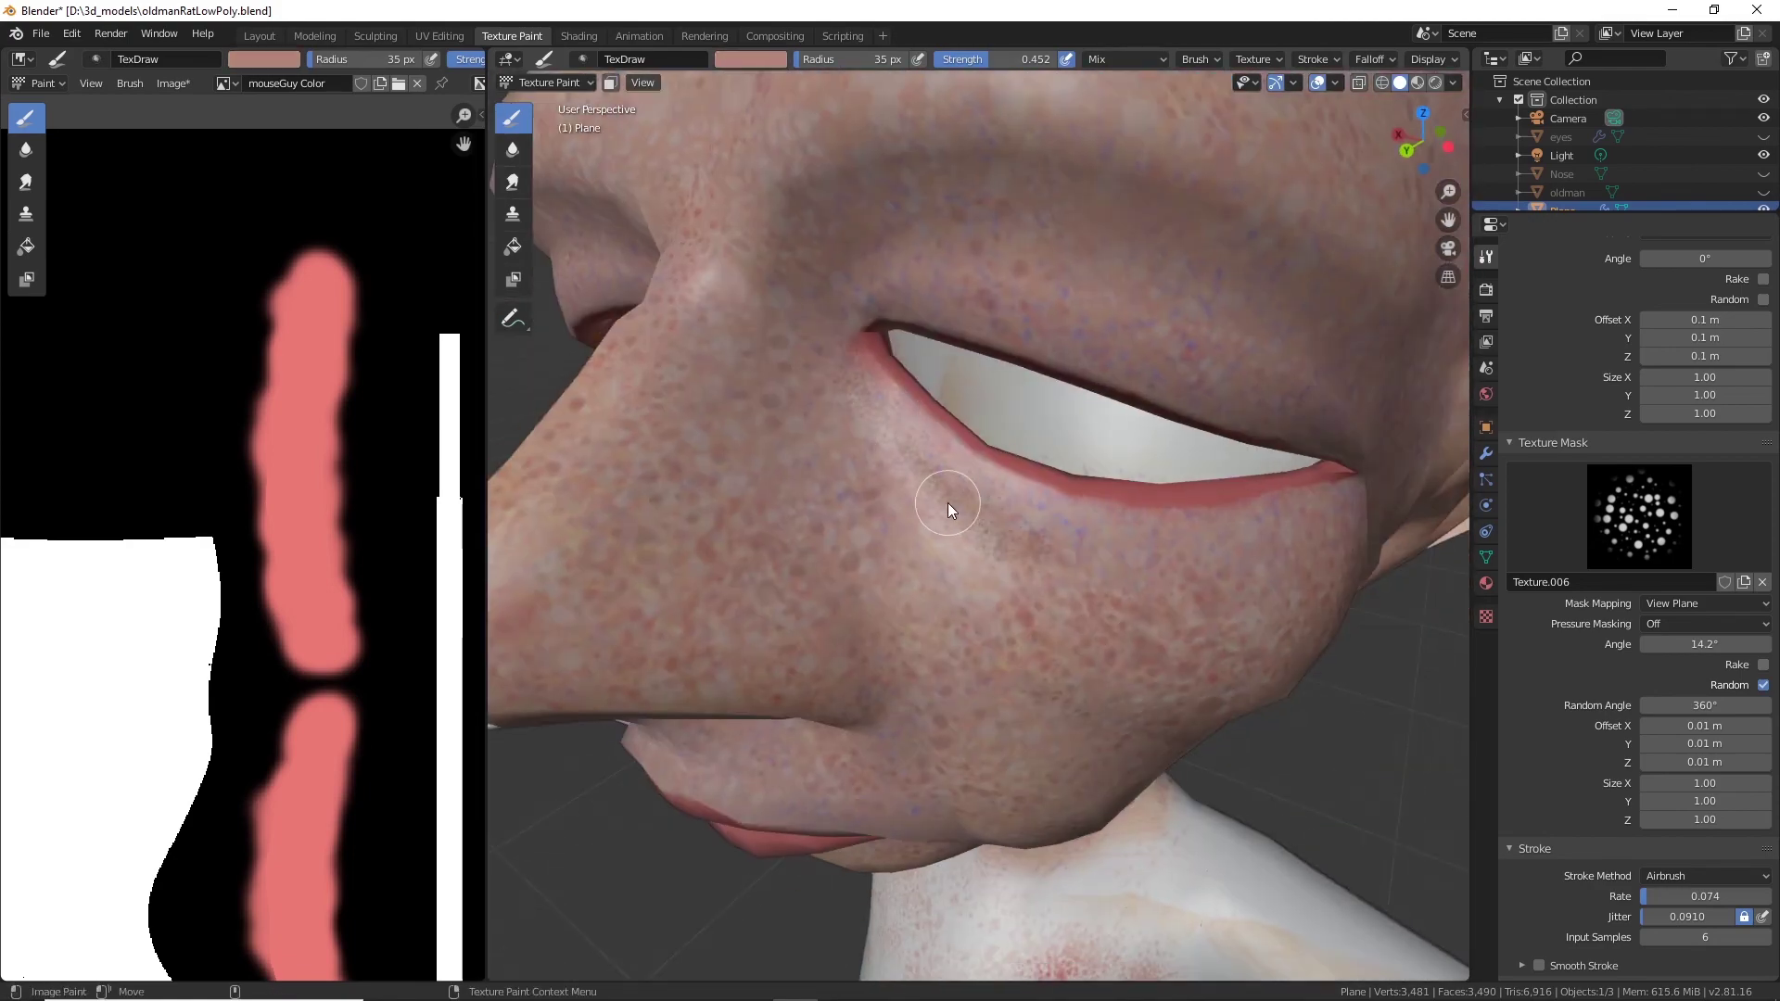
alt+right_drag(947, 503, 890, 529)
mouse_move(872, 436)
alt+mouse_down()
mouse_move(864, 413)
mouse_move(901, 419)
alt+mouse_up()
drag(972, 328, 1076, 349)
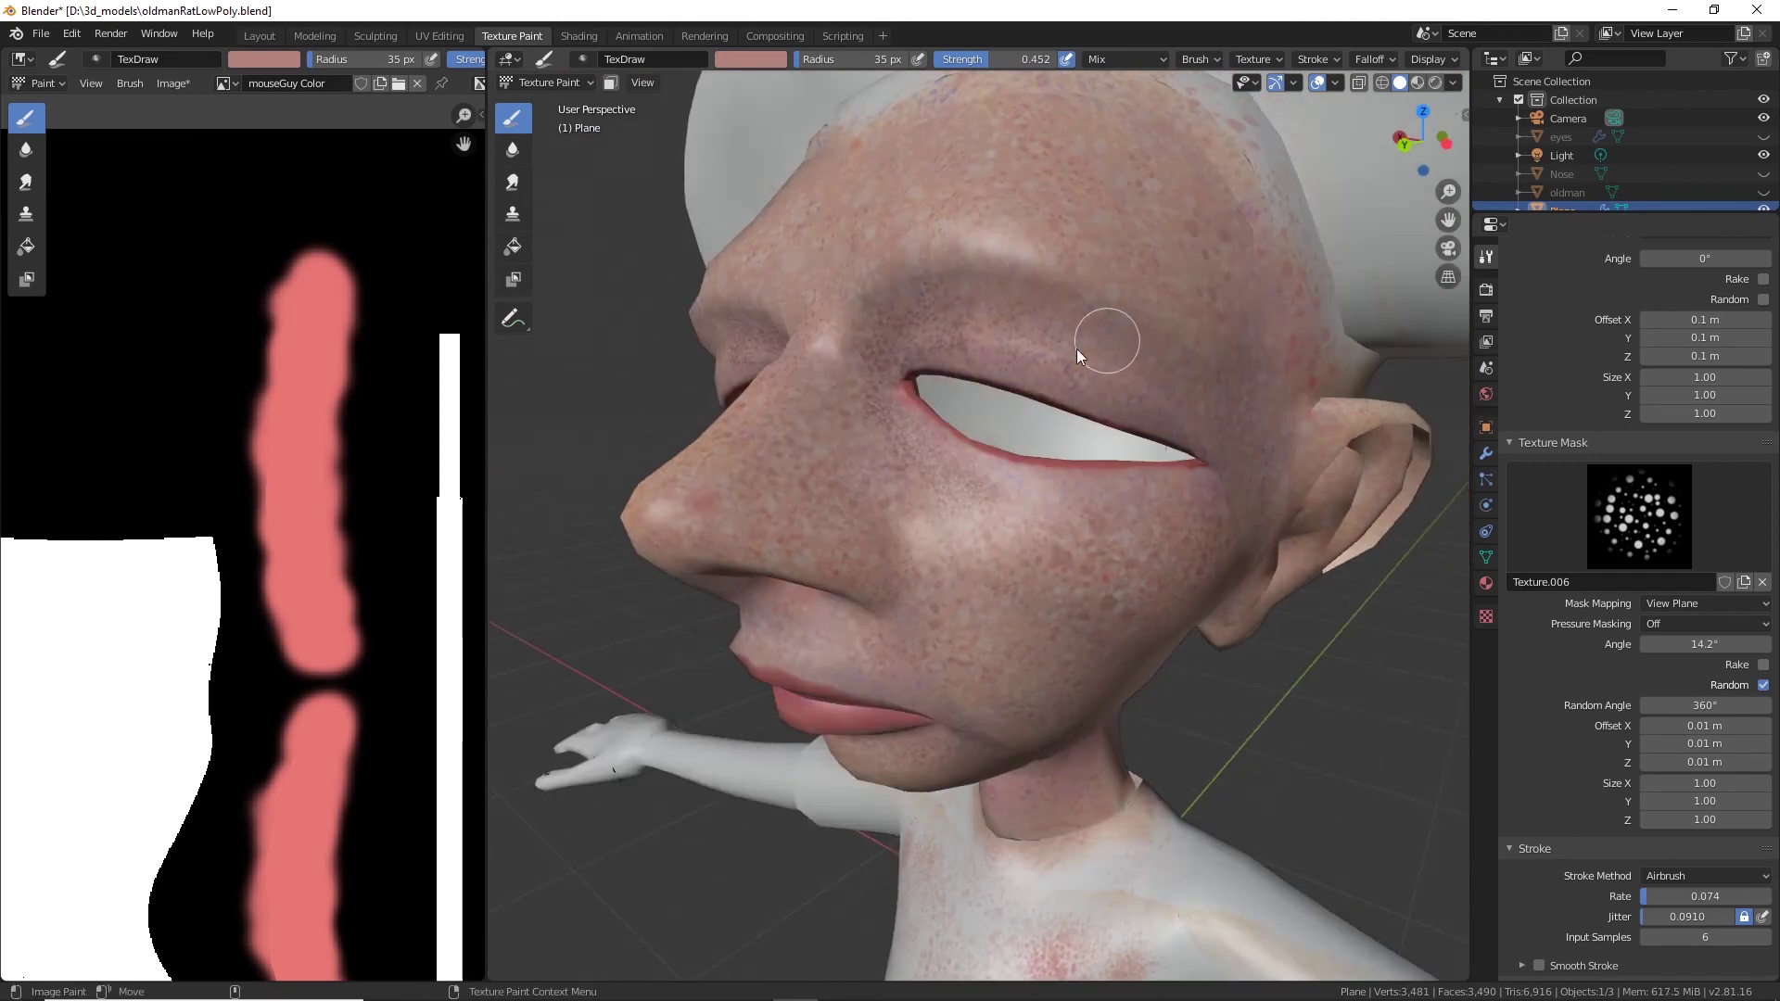
Lower the brush strength to 0.319 and speckle the skin beneath the eye's inner corner.
drag(997, 62, 980, 62)
mouse_move(964, 468)
mouse_down()
mouse_move(1103, 512)
mouse_move(1075, 562)
mouse_move(1015, 547)
mouse_up()
alt+drag(839, 381, 1042, 354)
Choose a redder brown brush colour, speckle the skin around the inner eye corner and lower the strength to 0.222.
click(751, 58)
click(790, 173)
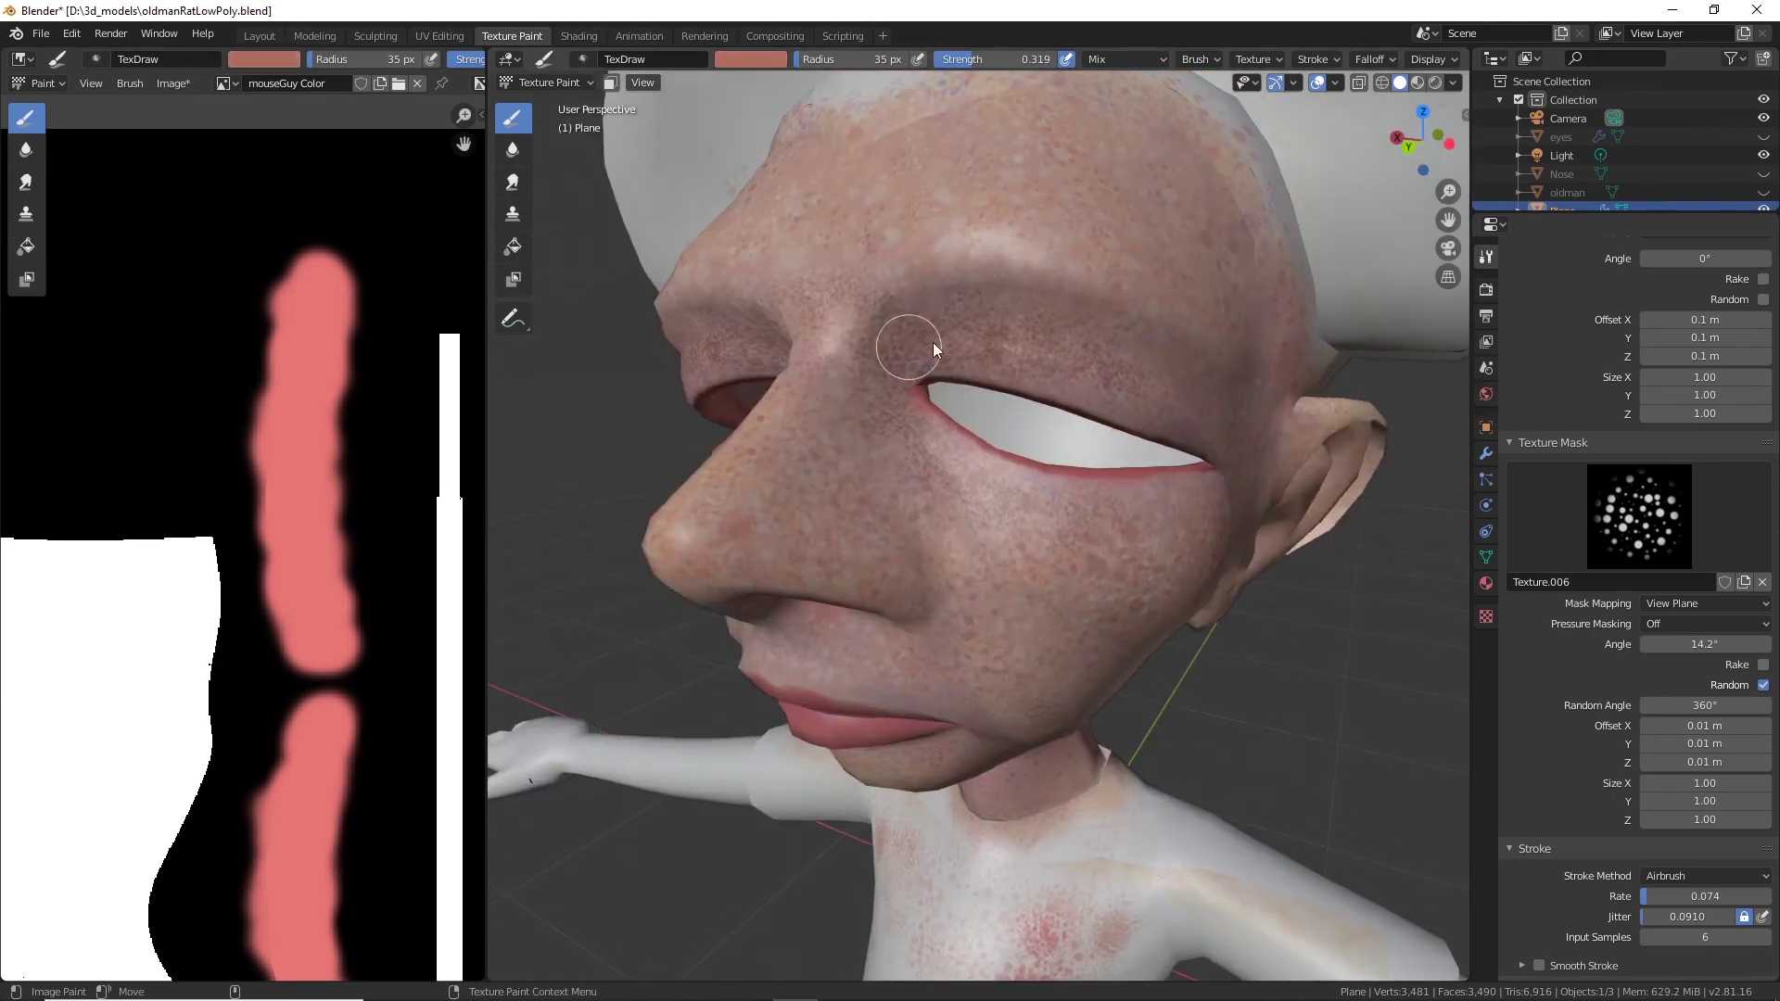
alt+drag(935, 348, 1011, 371)
drag(993, 59, 983, 59)
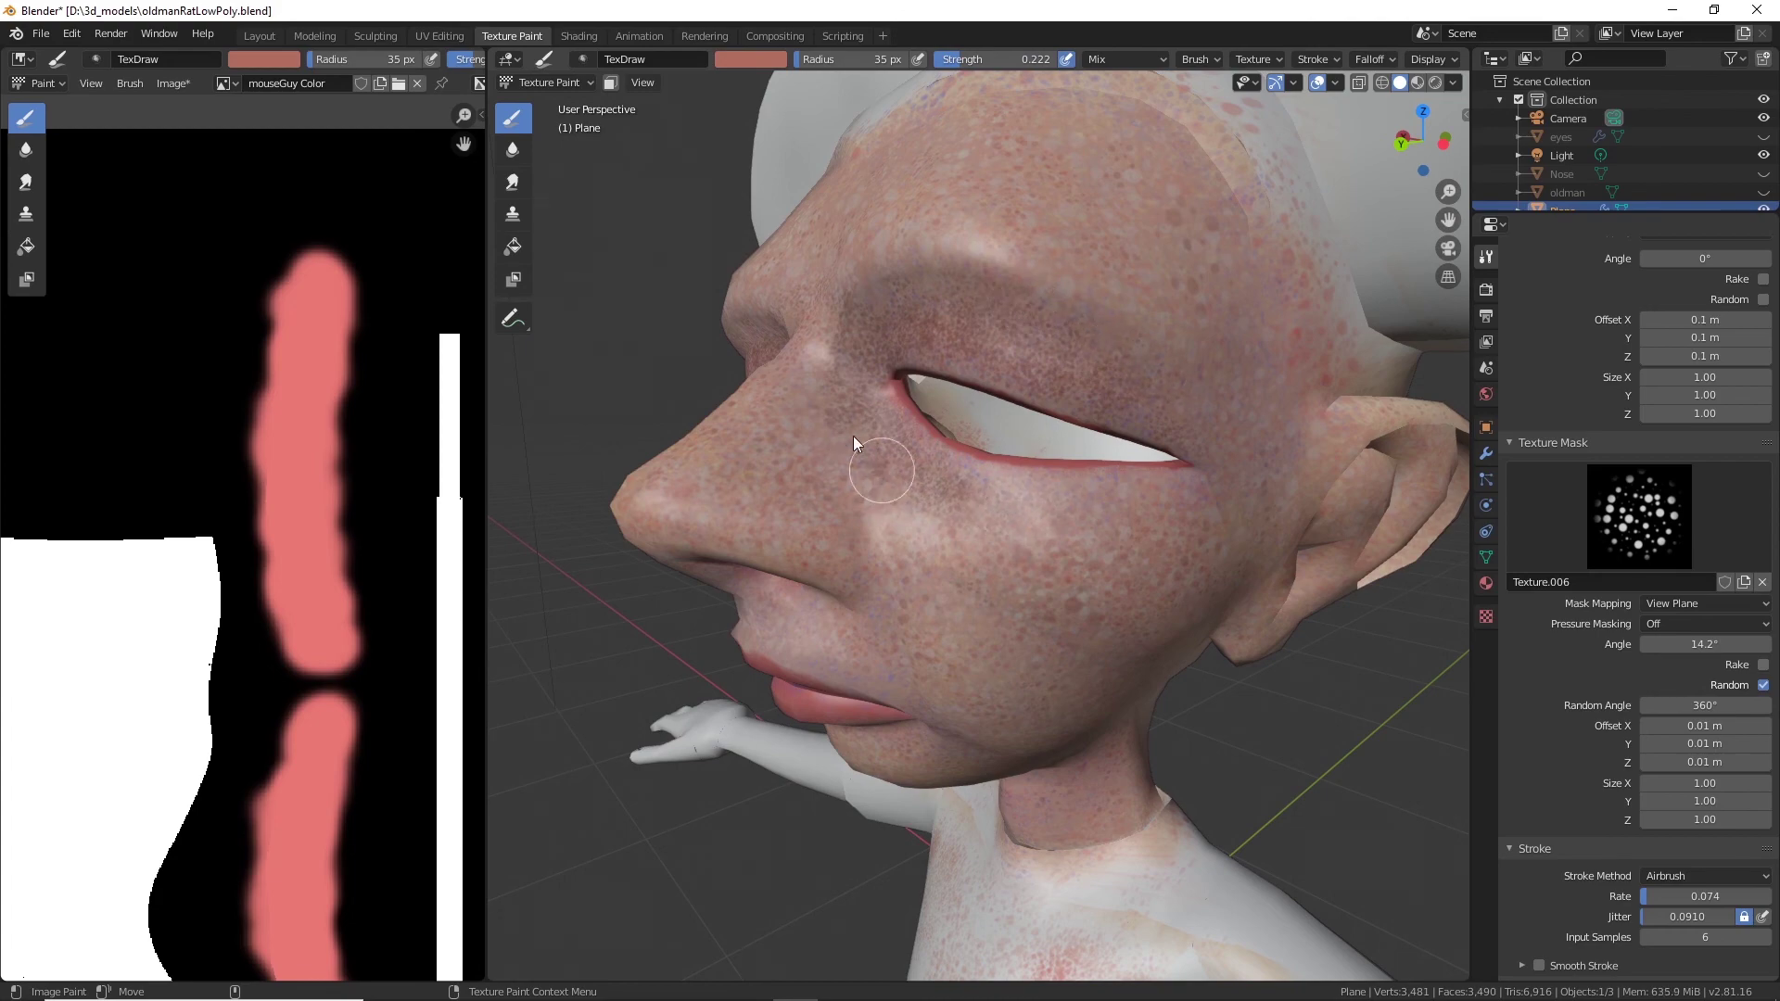
middle_drag(1196, 528, 1064, 558)
scroll(1159, 580, down, 5)
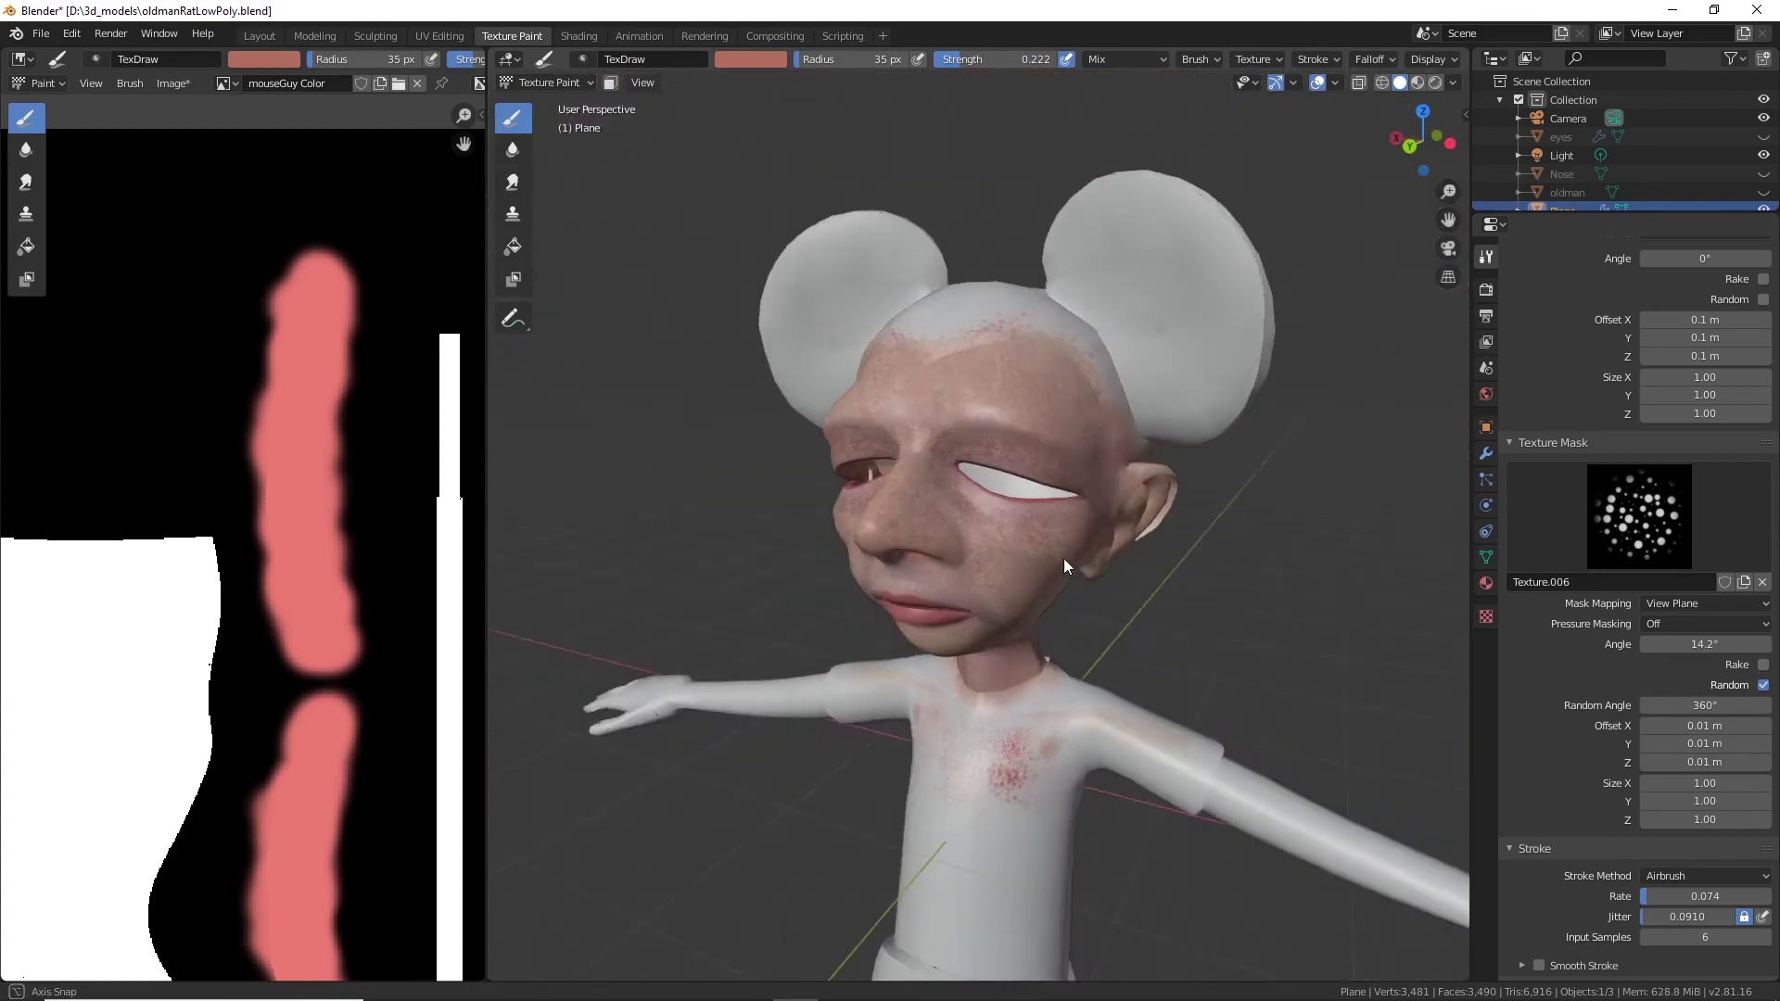
scroll(1065, 558, up, 6)
Desaturate the brush colour to a muted pink and blend light speckles around the eye and nose bridge.
click(753, 62)
drag(787, 279, 763, 279)
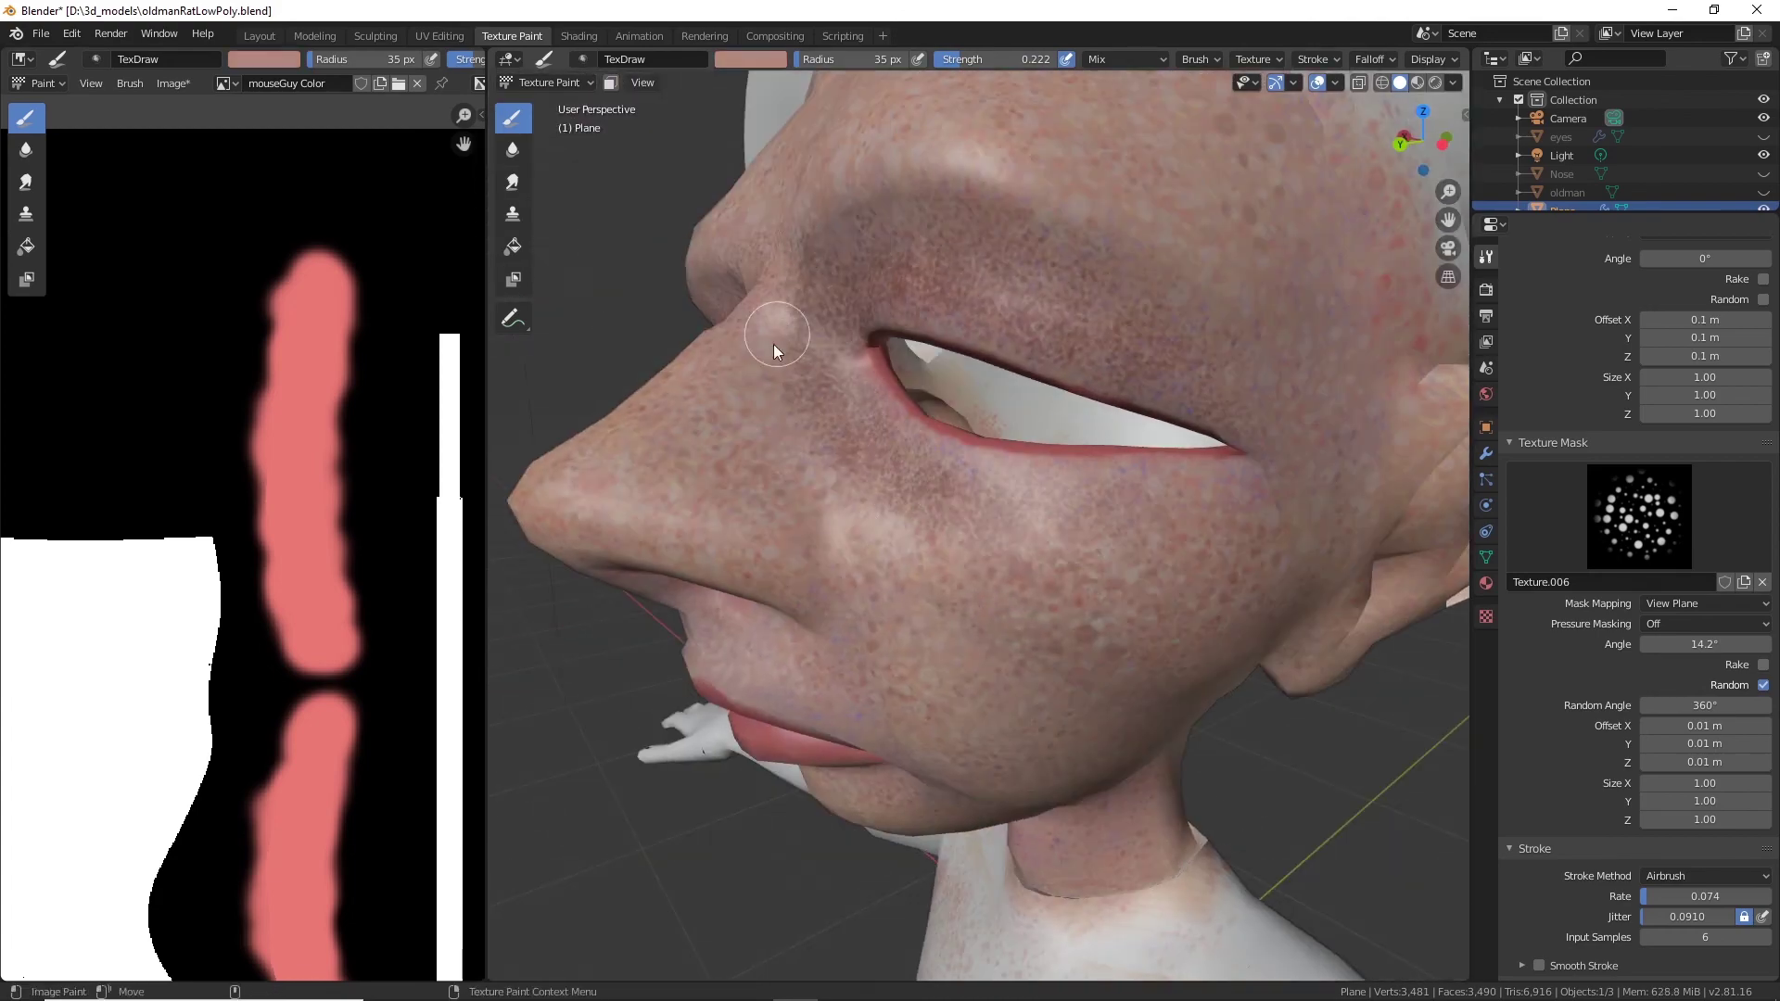
middle_drag(927, 278, 1004, 365)
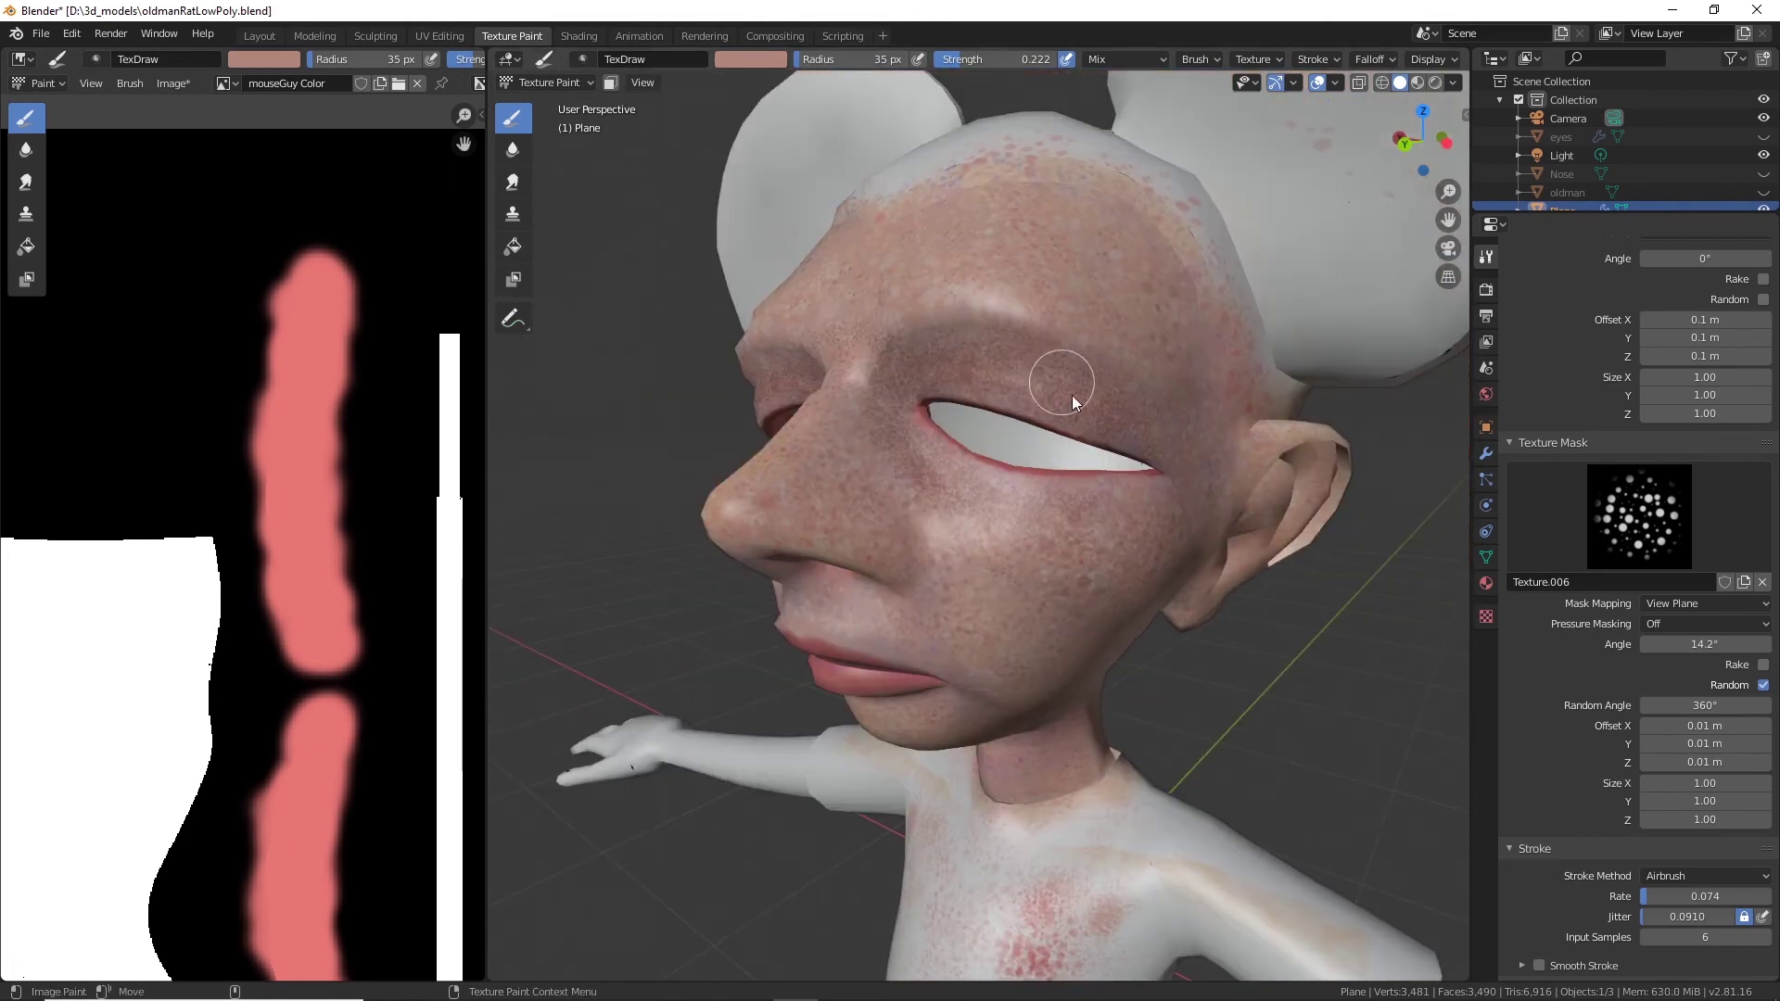
scroll(893, 467, up, 3)
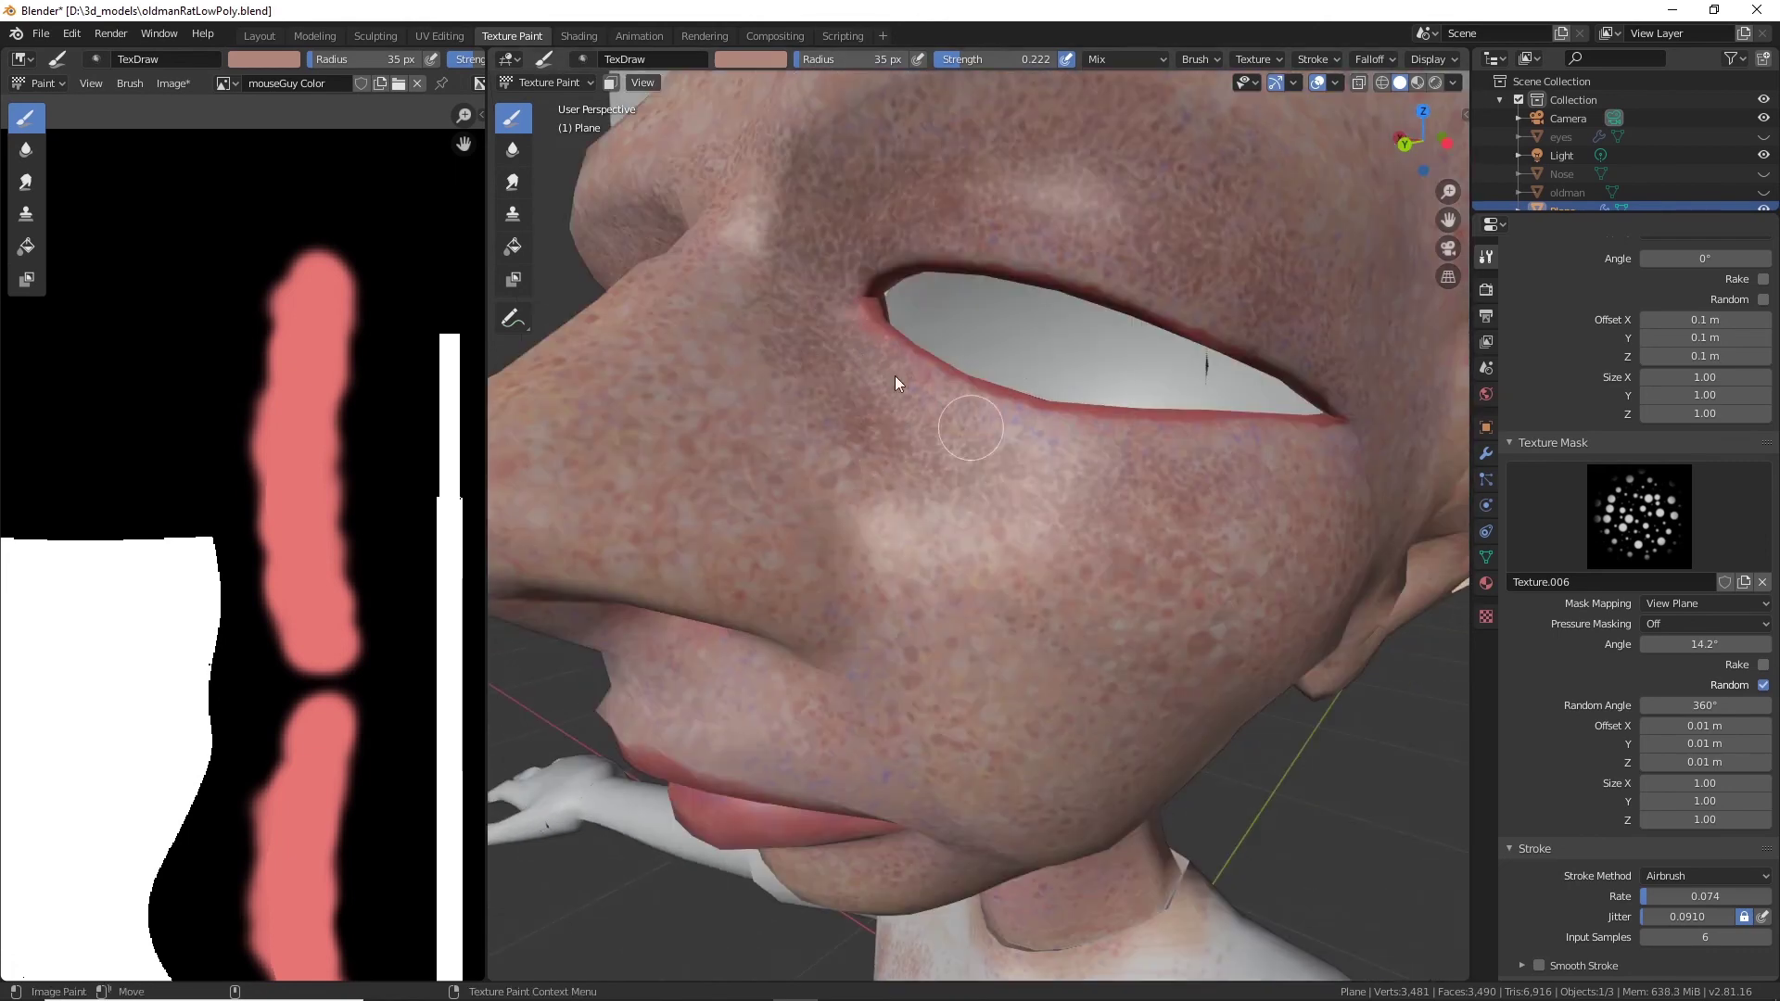
Raise the brush strength to 0.415 and set the stroke method to Anchored.
drag(985, 59, 1008, 59)
scroll(1064, 280, down, 2)
click(1313, 59)
click(1371, 92)
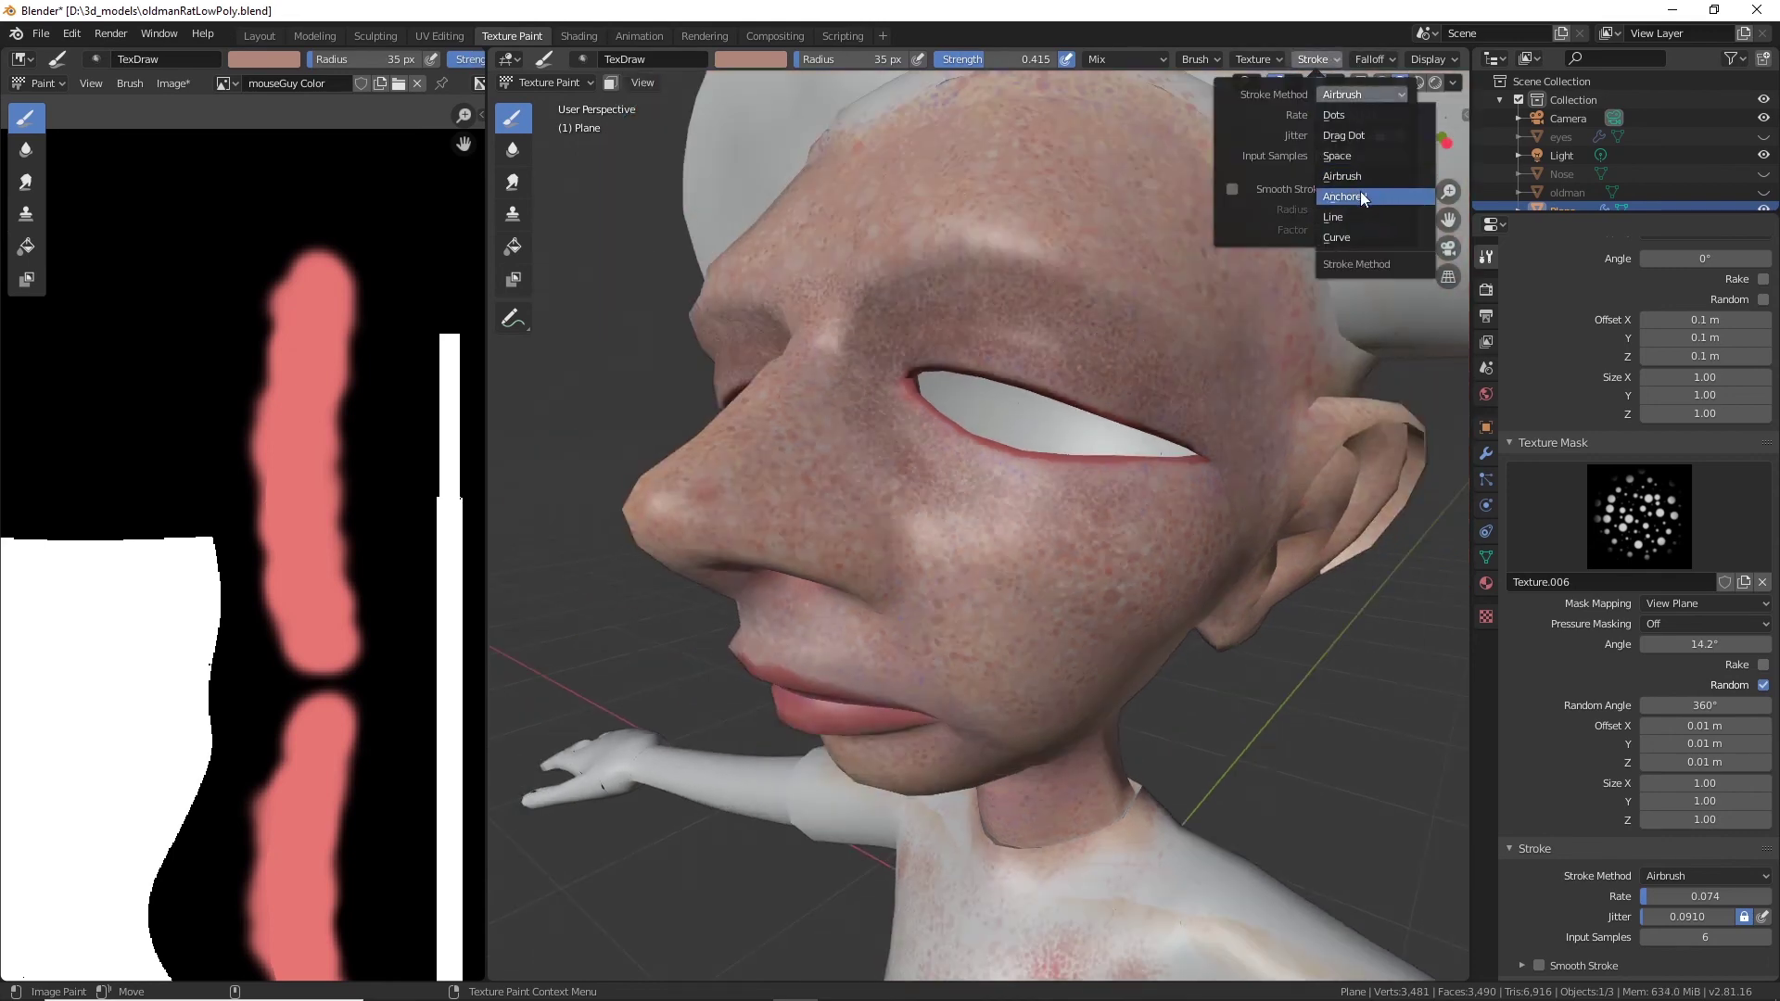
click(1360, 191)
Brighten the brush colour to a light pink and stamp dotted speckles on the upper eyelid and beside the nose bridge.
scroll(1153, 293, up, 2)
click(751, 59)
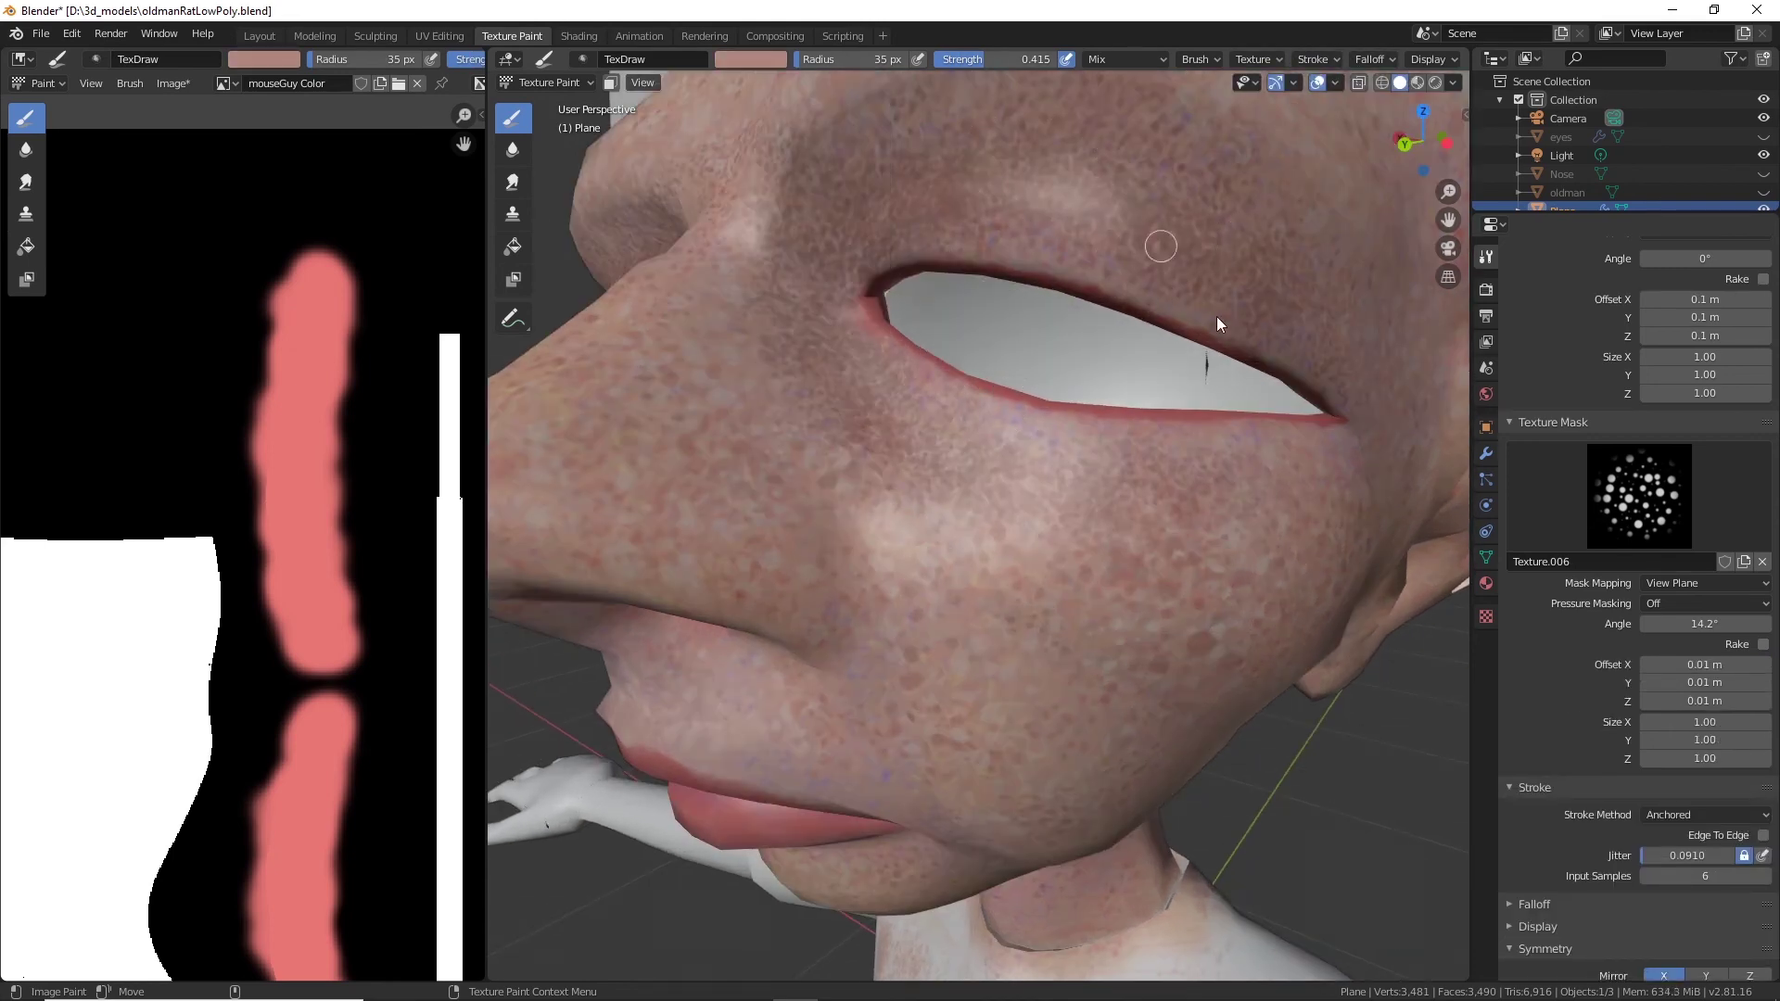
click(773, 59)
click(878, 99)
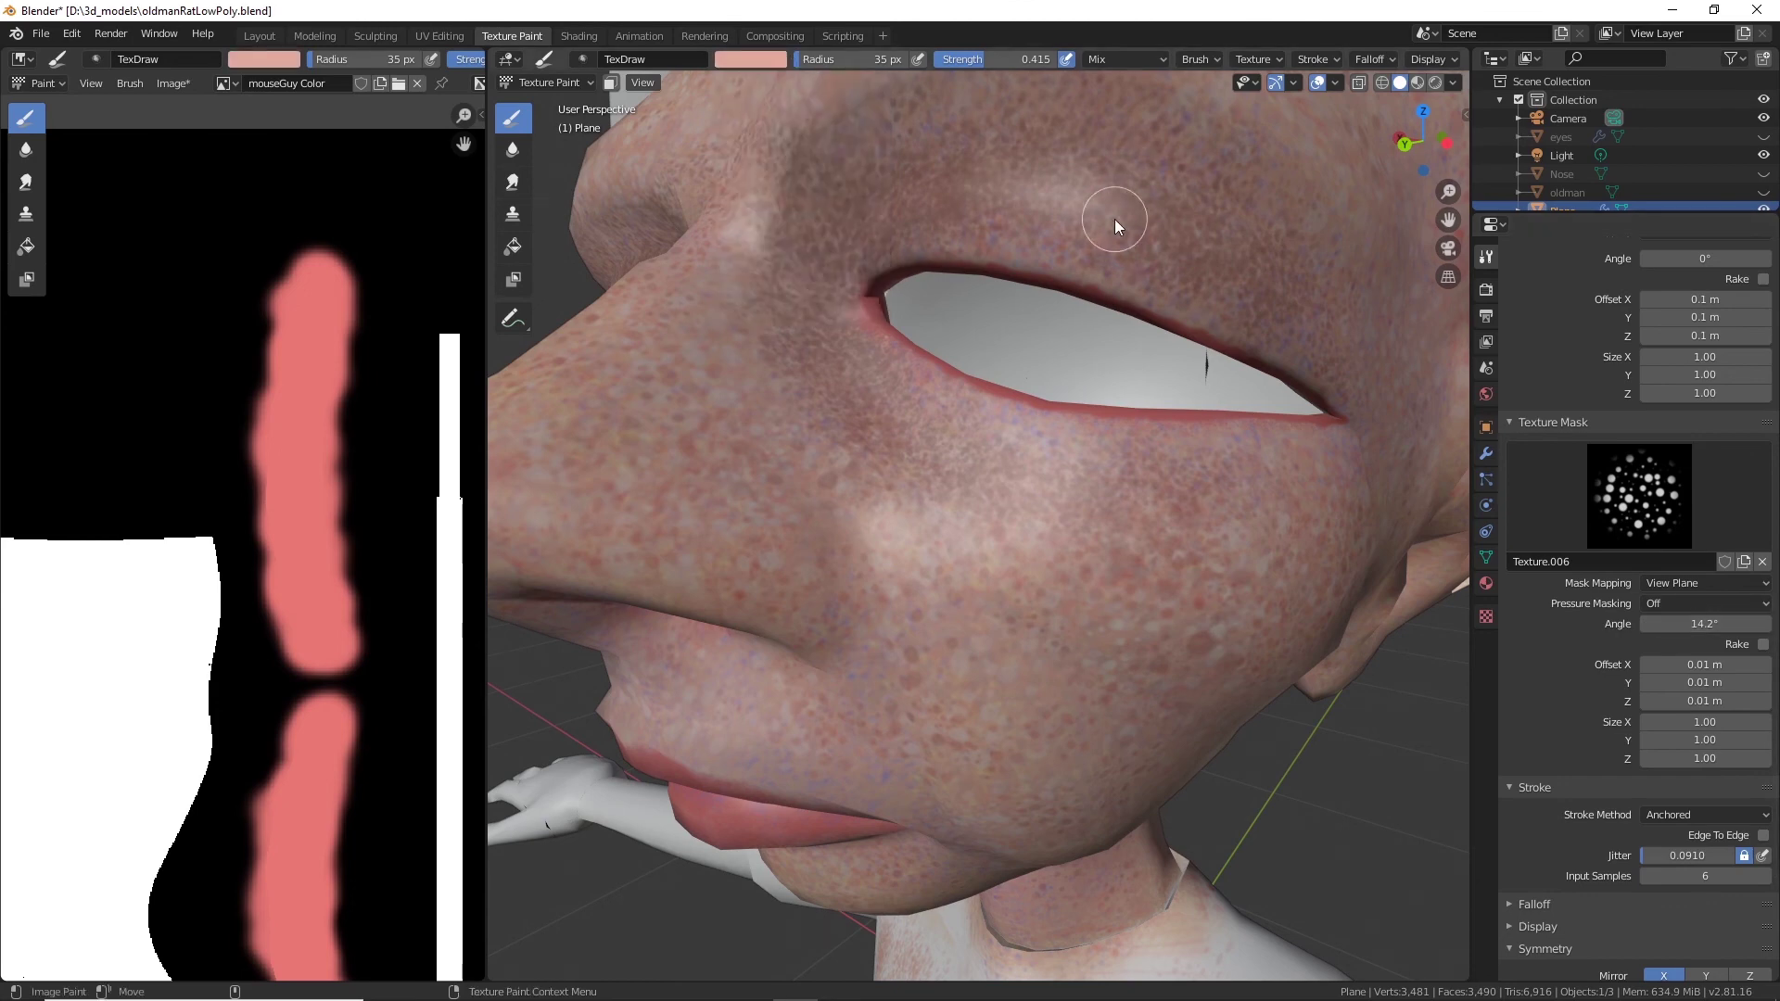
drag(1115, 220, 1270, 259)
drag(1202, 250, 1278, 291)
drag(827, 203, 851, 419)
Raise the brush strength to 0.504 and stamp more light pink speckles above the eye, beneath it and beside the nose.
drag(1031, 58, 1041, 57)
mouse_move(990, 182)
mouse_down()
mouse_move(1113, 237)
mouse_move(971, 189)
mouse_up()
drag(911, 446, 959, 473)
drag(759, 332, 801, 359)
drag(775, 184, 833, 273)
Choose a pale cream brush colour and stamp highlight speckles on the upper eyelid and around the inner eye corner.
click(751, 58)
click(790, 153)
drag(1068, 167, 1140, 255)
drag(909, 228, 827, 304)
mouse_move(846, 382)
mouse_down()
mouse_move(965, 513)
mouse_move(974, 468)
mouse_up()
Remove the brush's mask texture and set the brush colour to black.
mouse_move(985, 155)
middle_down()
mouse_move(1137, 508)
mouse_move(993, 499)
mouse_move(1292, 519)
mouse_move(583, 597)
mouse_move(883, 637)
mouse_move(982, 425)
middle_up()
click(1763, 561)
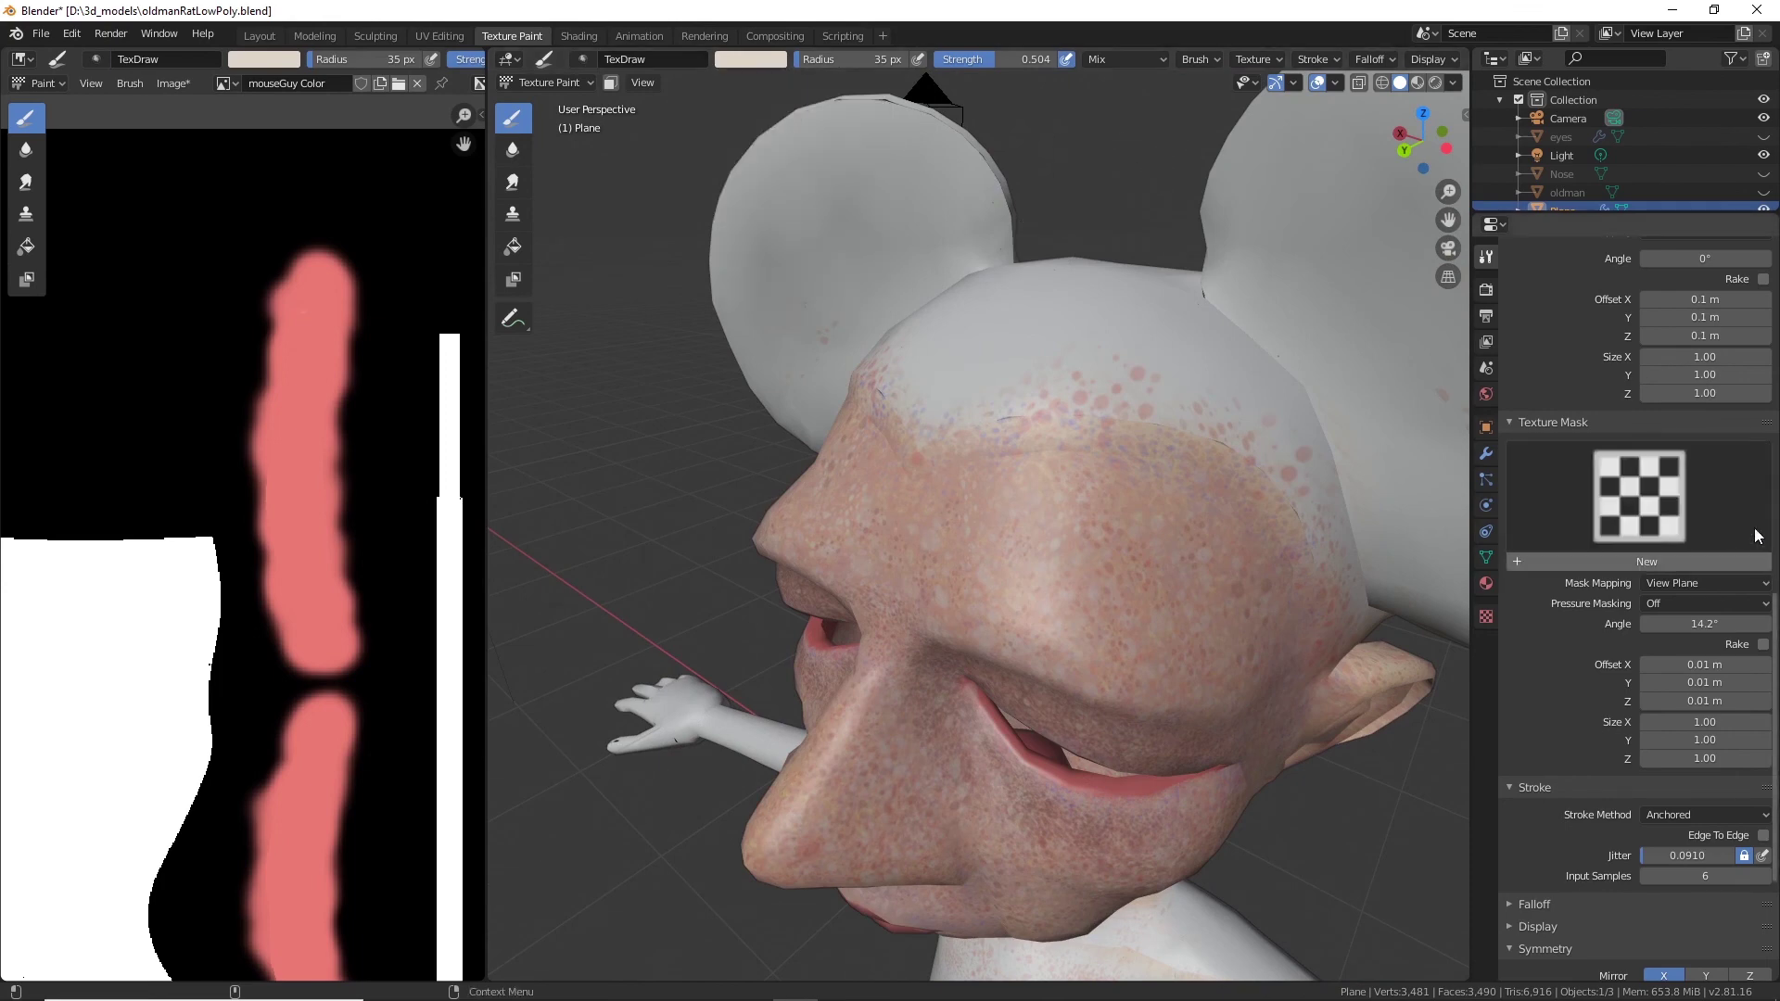
scroll(1706, 630, up, 8)
scroll(1734, 475, up, 3)
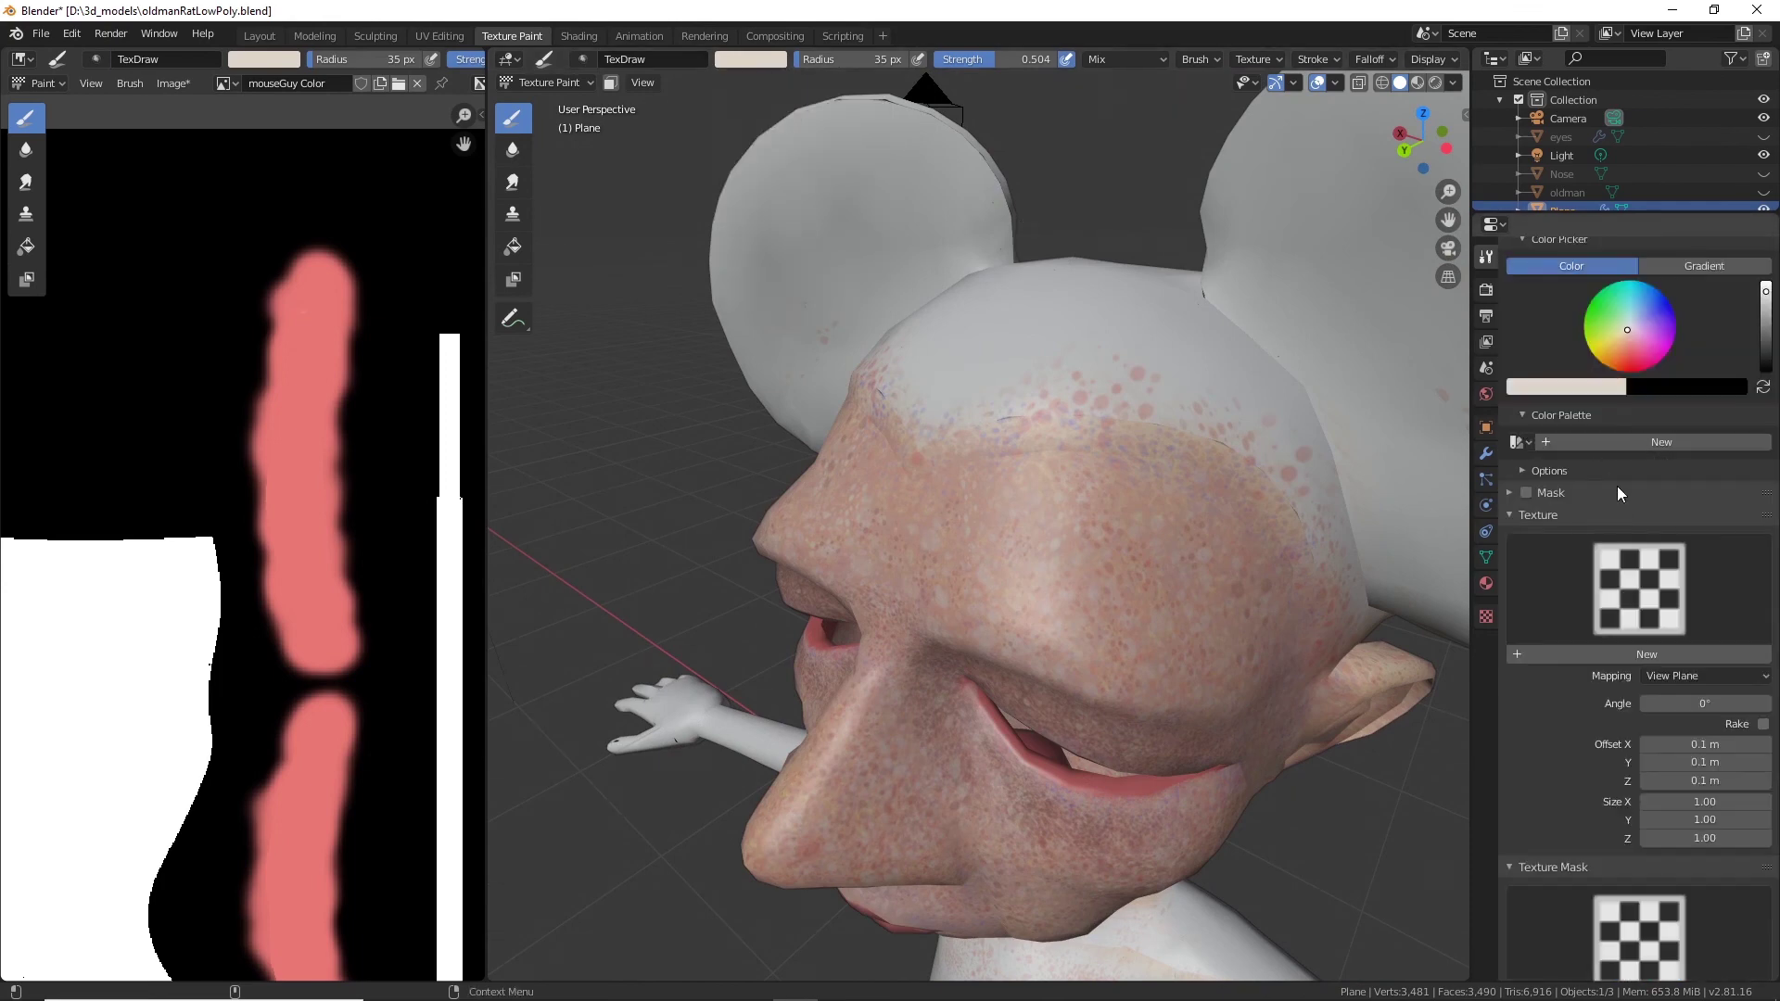
click(1597, 389)
drag(1607, 244, 1610, 276)
Airbrush black patches across the white scalp above the forehead.
drag(1048, 347, 1150, 329)
drag(904, 320, 955, 320)
scroll(1601, 428, down, 10)
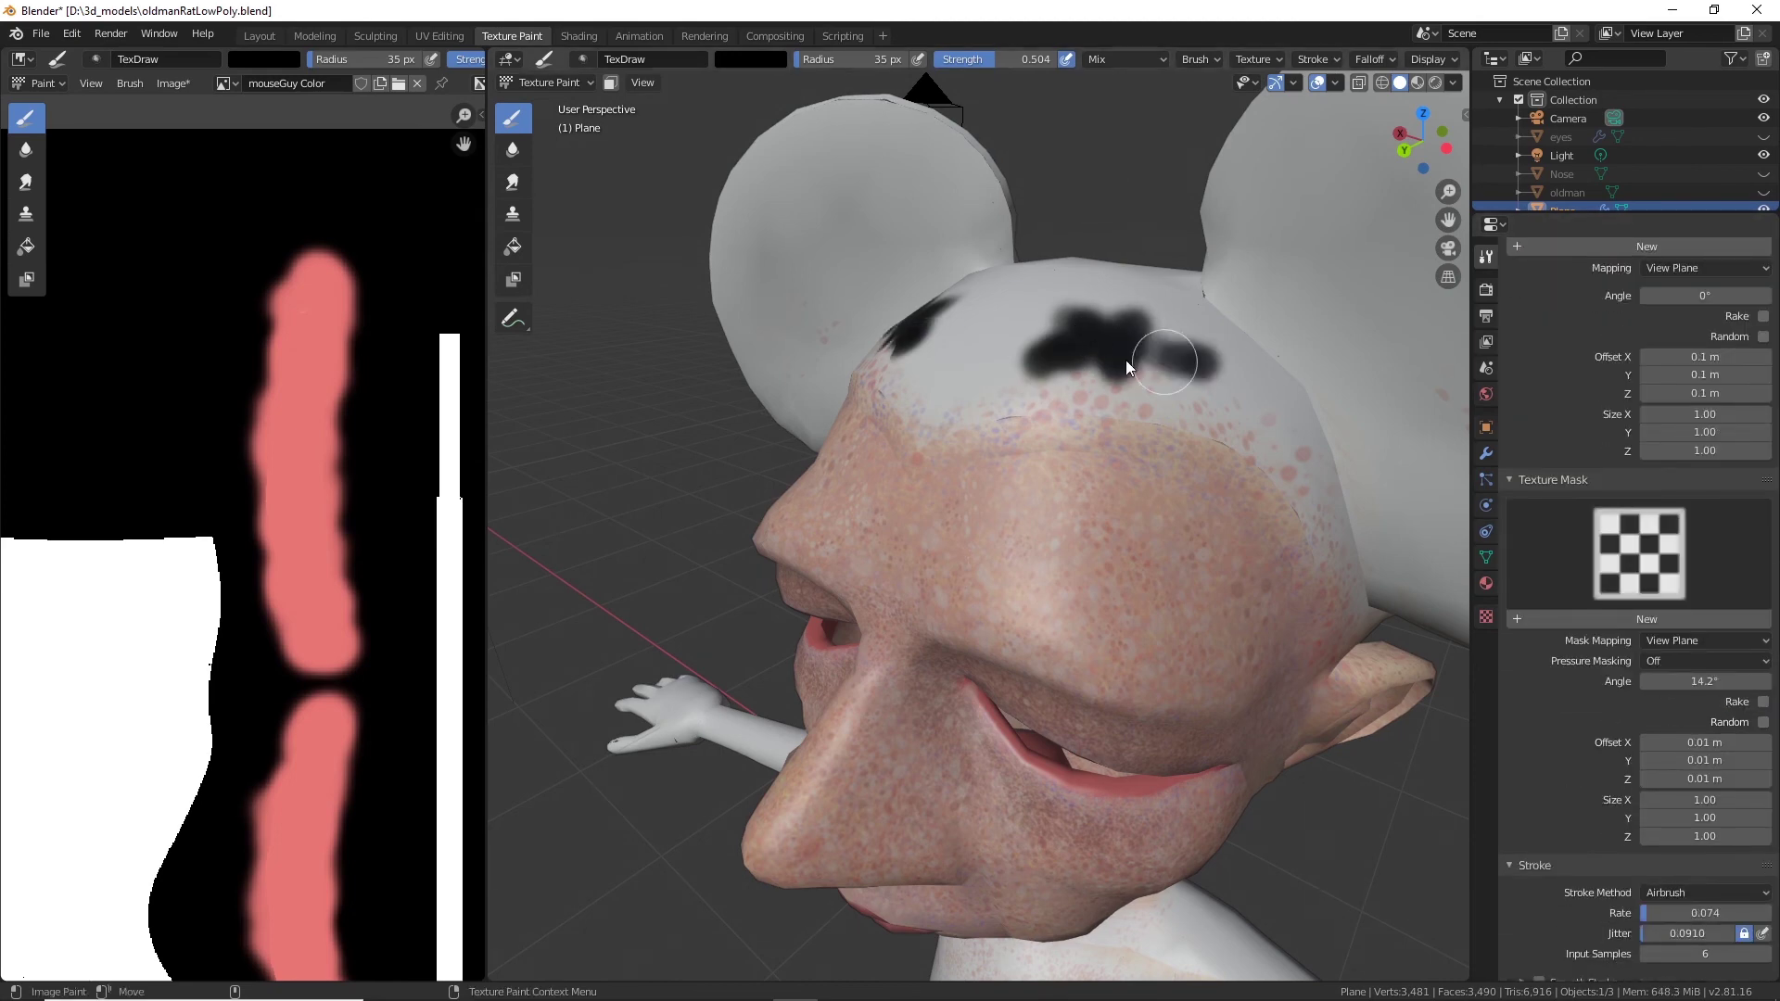
mouse_move(1126, 360)
mouse_down()
mouse_move(1236, 389)
mouse_move(1265, 356)
mouse_up()
middle_drag(1264, 356, 1043, 410)
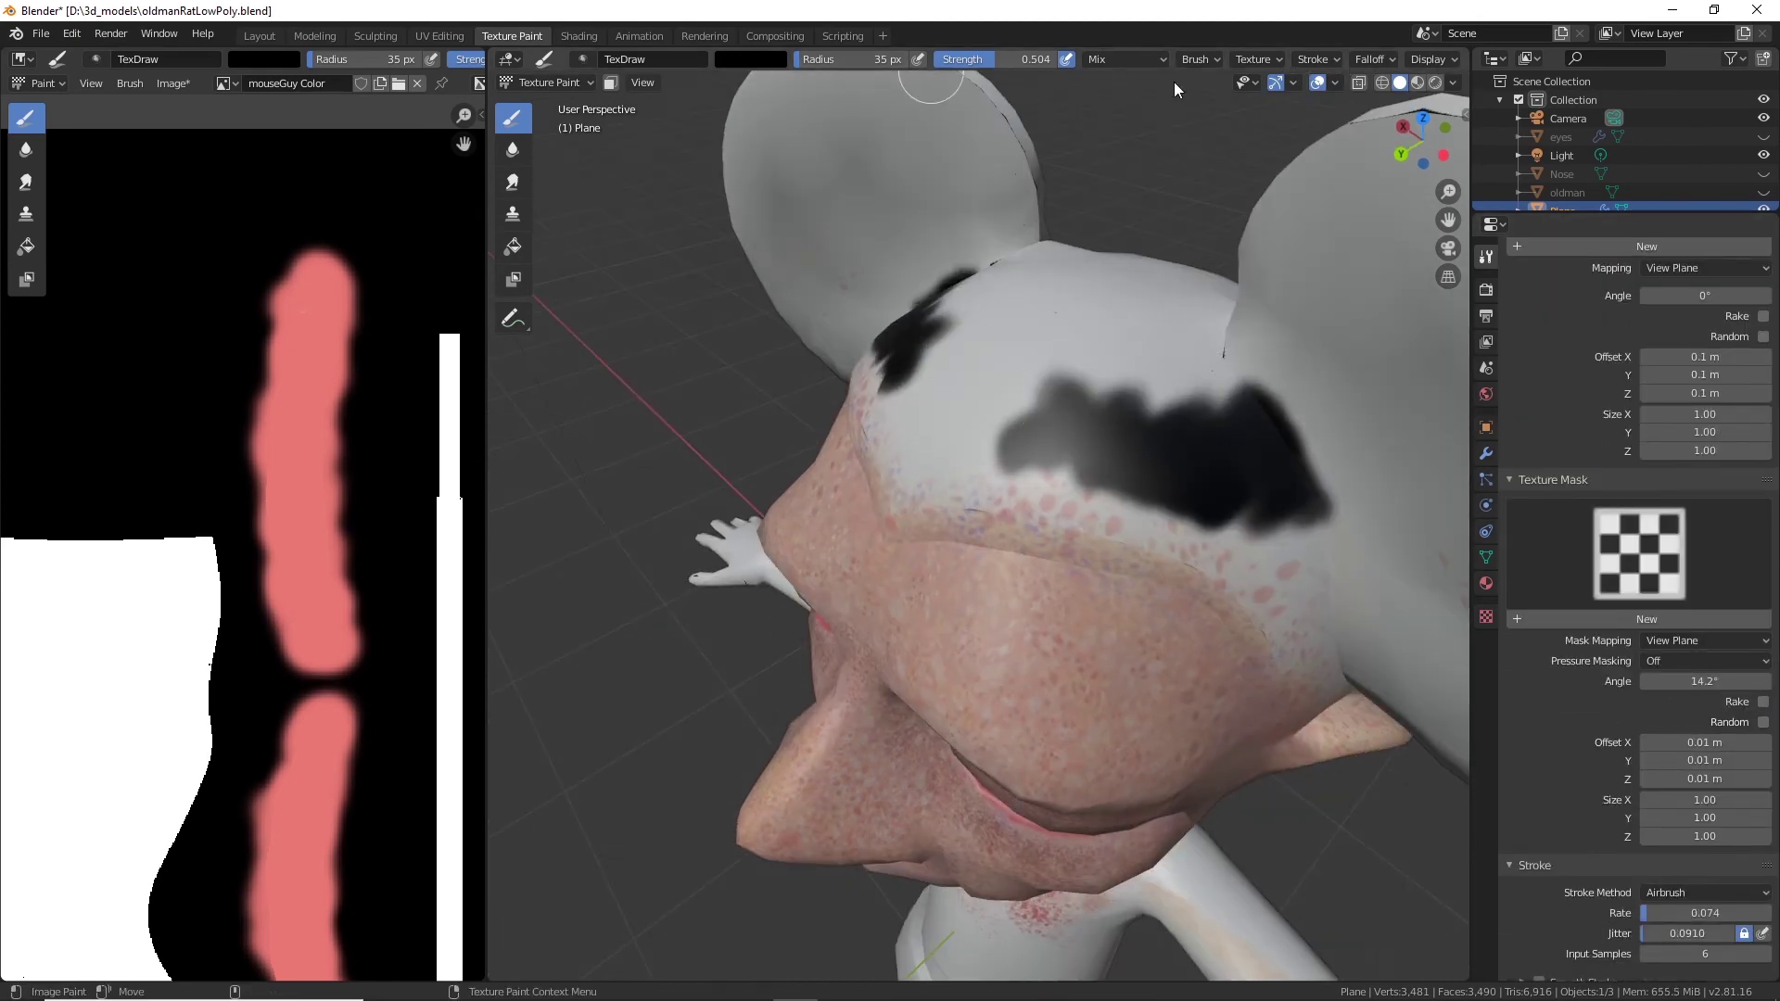
click(1215, 59)
click(1215, 59)
click(1273, 59)
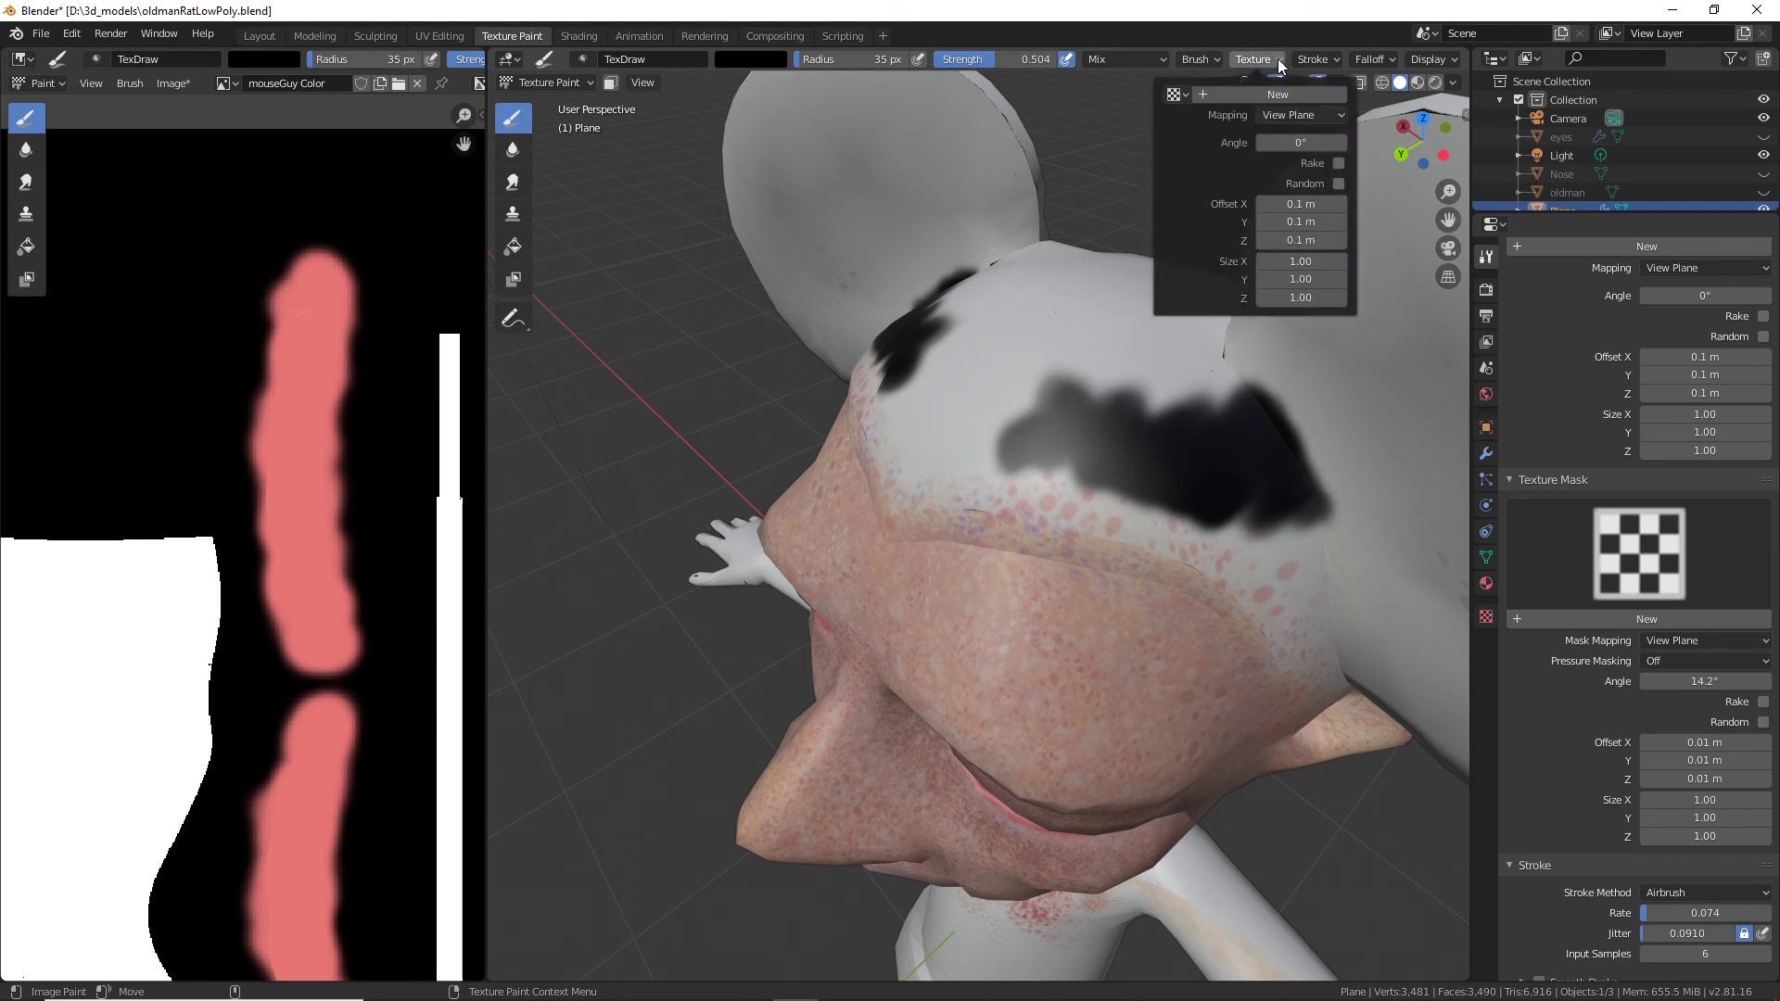
mouse_move(1030, 404)
mouse_down()
mouse_move(955, 440)
mouse_move(1113, 467)
mouse_move(1094, 478)
mouse_up()
Set the stroke method to Space and raise the brush strength to 1.000.
click(1317, 60)
click(1344, 100)
click(1347, 154)
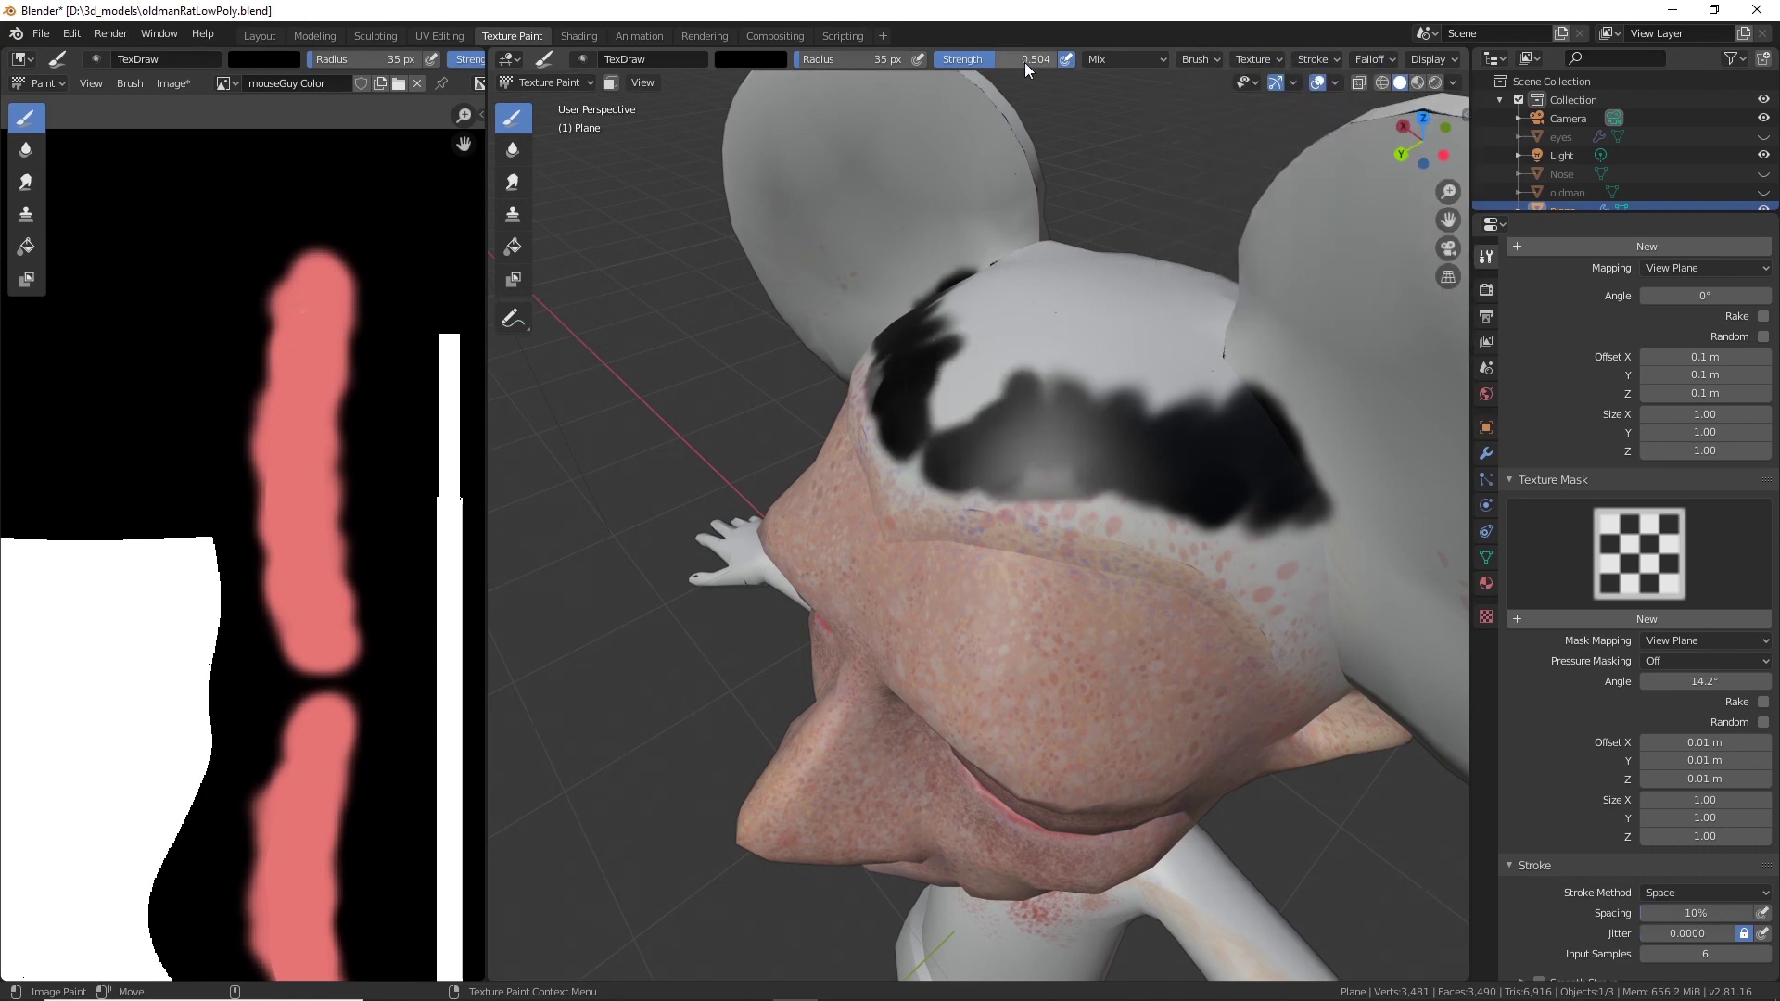
drag(1025, 62, 1085, 63)
Paint the front of the scalp solid black, following the hairline across the forehead.
mouse_move(1088, 475)
mouse_down()
mouse_move(1275, 485)
mouse_move(993, 406)
mouse_move(1157, 370)
mouse_move(978, 400)
mouse_move(1103, 337)
mouse_move(1136, 373)
mouse_up()
mouse_move(1094, 232)
alt+mouse_down()
mouse_move(1057, 308)
mouse_move(894, 257)
mouse_move(1027, 210)
alt+mouse_up()
mouse_move(1103, 557)
alt+mouse_down()
mouse_move(1124, 437)
mouse_move(1085, 473)
alt+mouse_up()
mouse_move(999, 586)
mouse_down()
mouse_move(970, 620)
mouse_move(1244, 519)
mouse_move(992, 531)
mouse_move(1266, 486)
mouse_up()
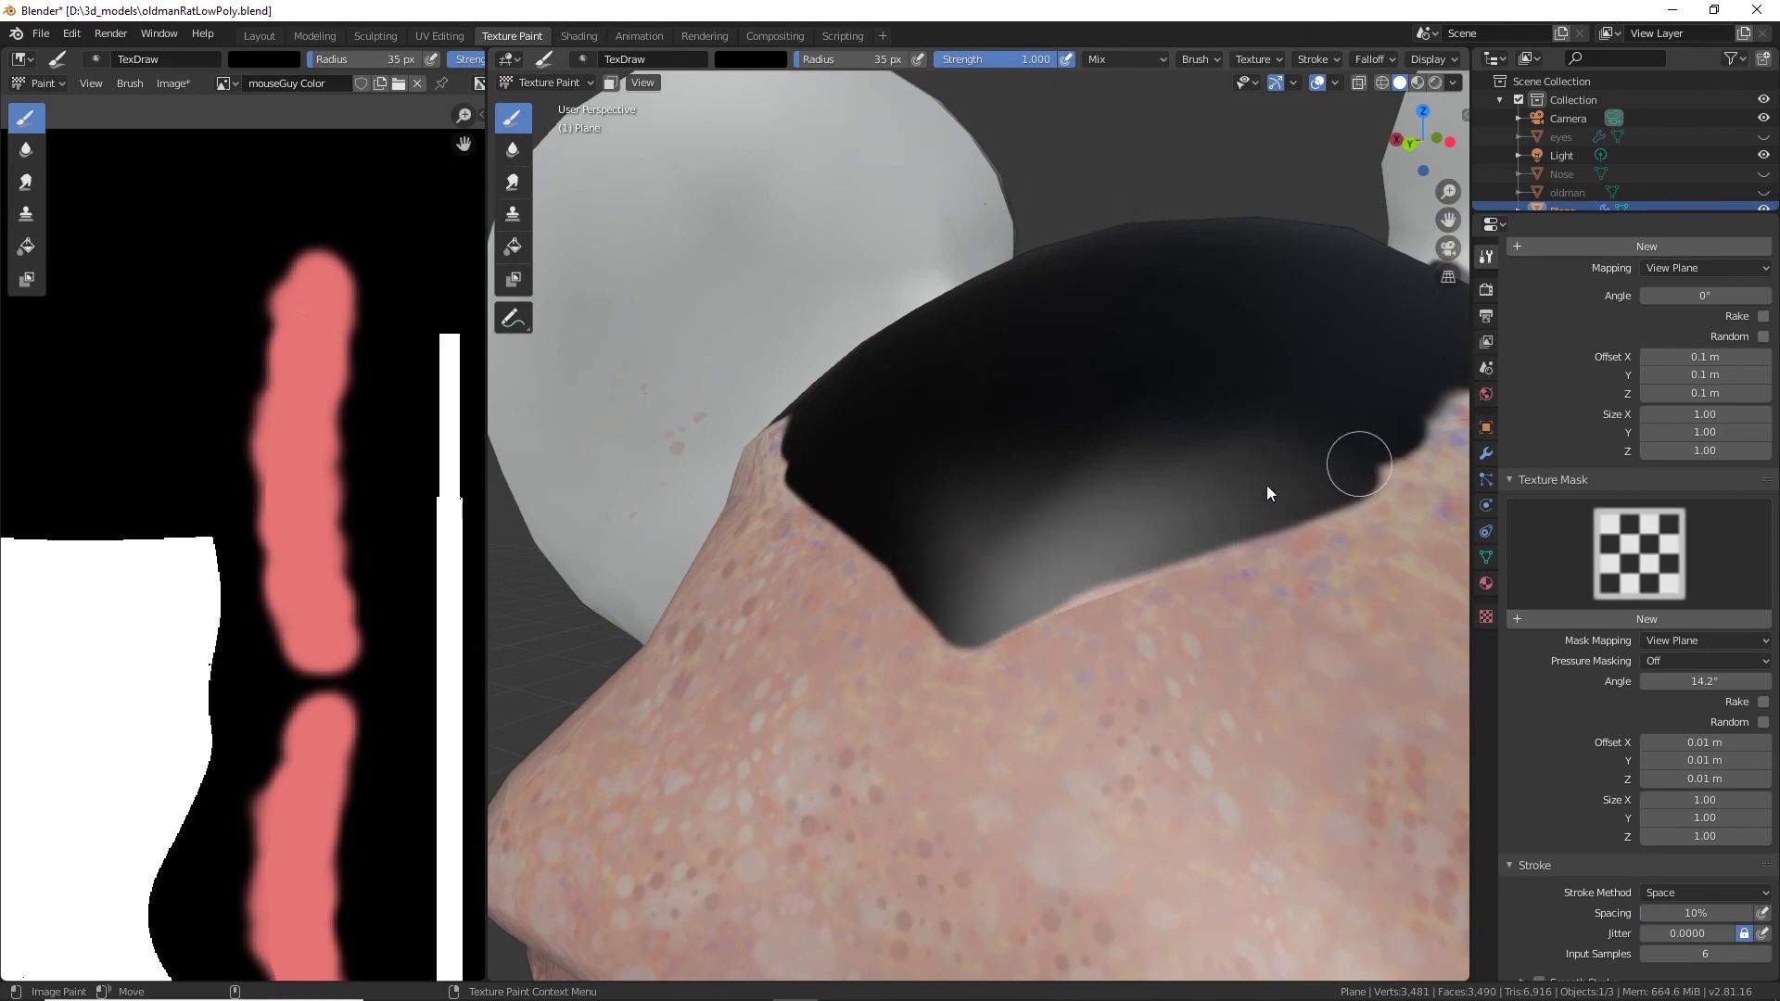
middle_drag(1266, 486, 1172, 510)
drag(1172, 510, 1314, 462)
middle_drag(1315, 462, 1137, 432)
mouse_move(1138, 432)
mouse_down()
mouse_move(835, 503)
mouse_move(1081, 406)
mouse_up()
mouse_move(1081, 406)
middle_down()
mouse_move(1180, 449)
mouse_move(863, 413)
middle_up()
mouse_move(862, 414)
mouse_down()
mouse_move(1049, 454)
mouse_move(1134, 443)
mouse_up()
middle_drag(1135, 445, 1053, 464)
mouse_move(1054, 464)
mouse_down()
mouse_move(1222, 549)
mouse_move(1170, 466)
mouse_up()
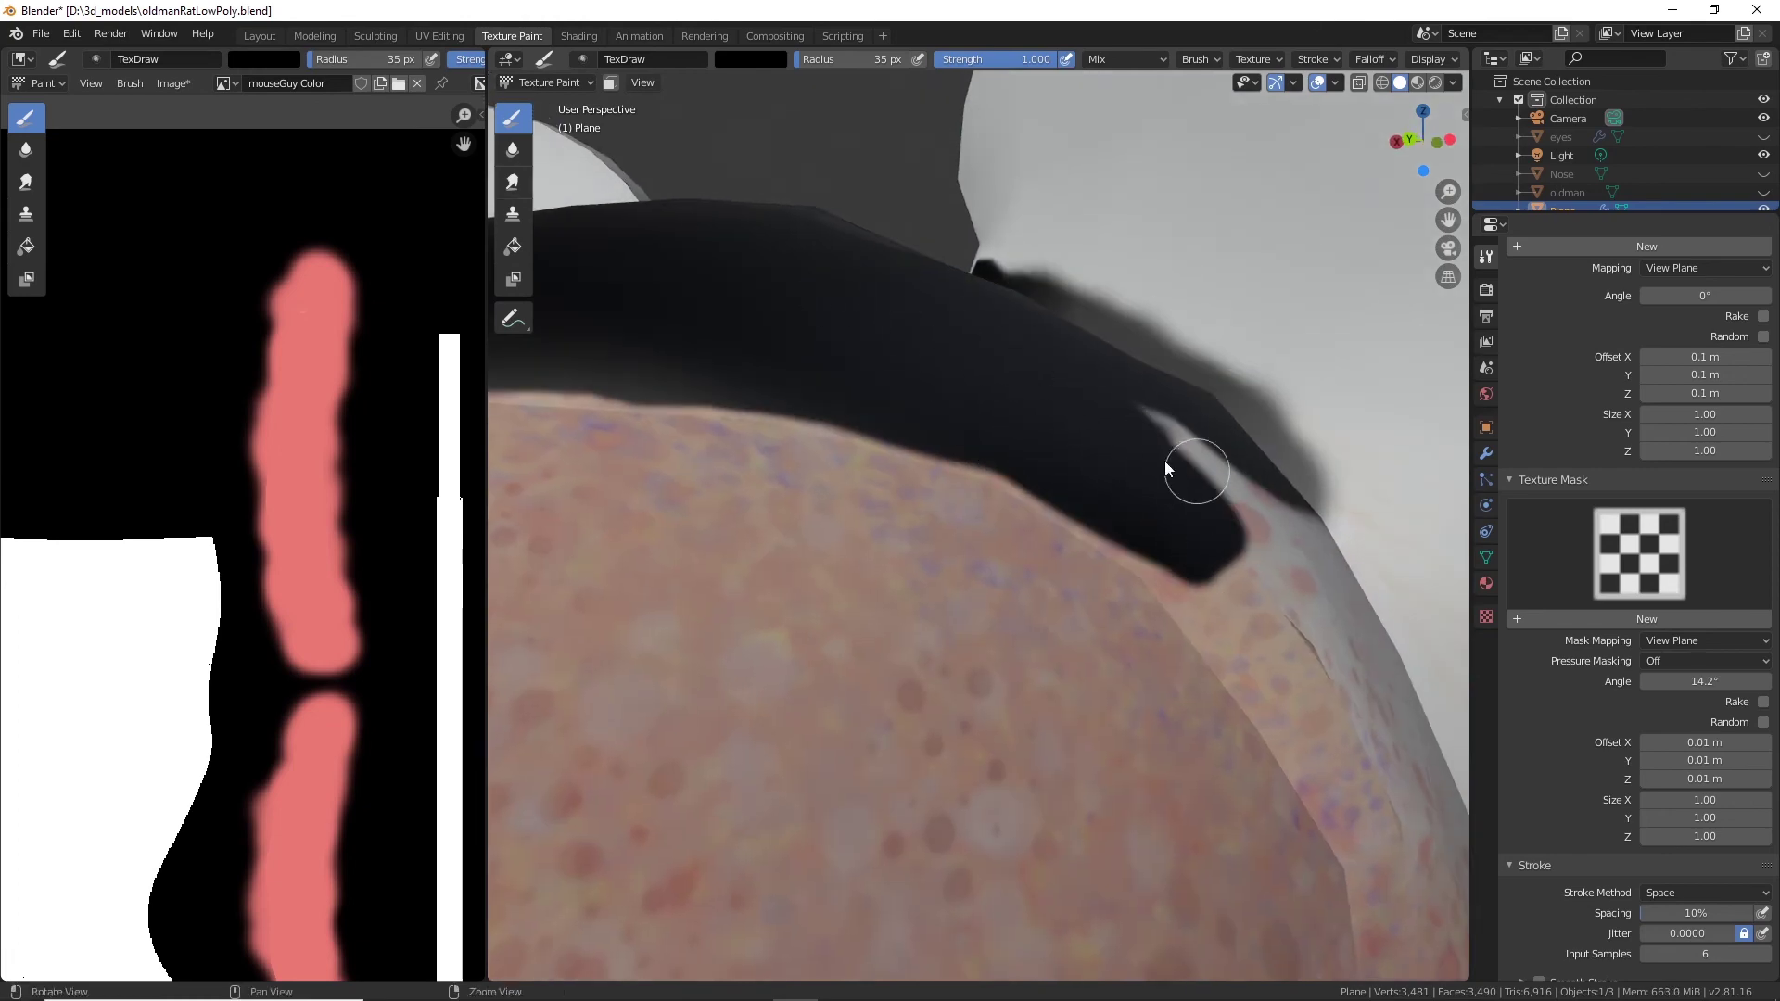
Extend the black hairline down the temple to the base of the large round ear.
middle_drag(1170, 465, 989, 506)
mouse_move(988, 508)
mouse_down()
mouse_move(1232, 826)
mouse_move(1160, 660)
mouse_up()
middle_drag(1160, 660, 1017, 306)
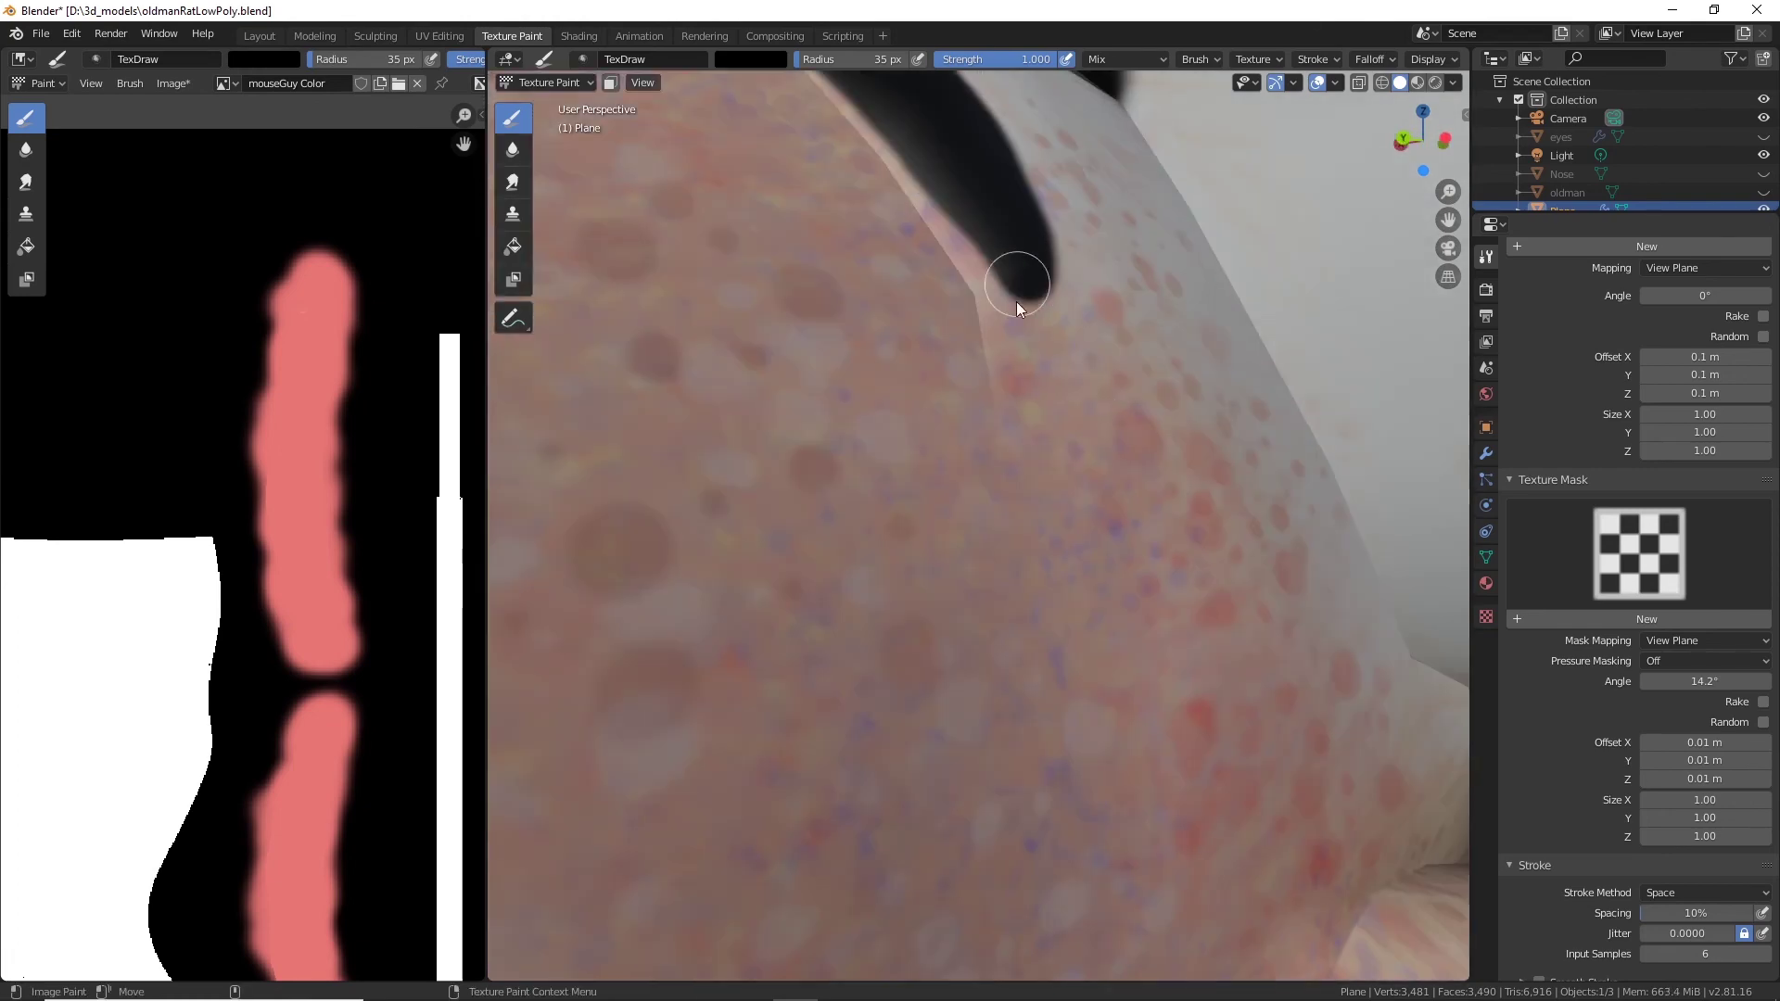
middle_drag(977, 228, 1165, 353)
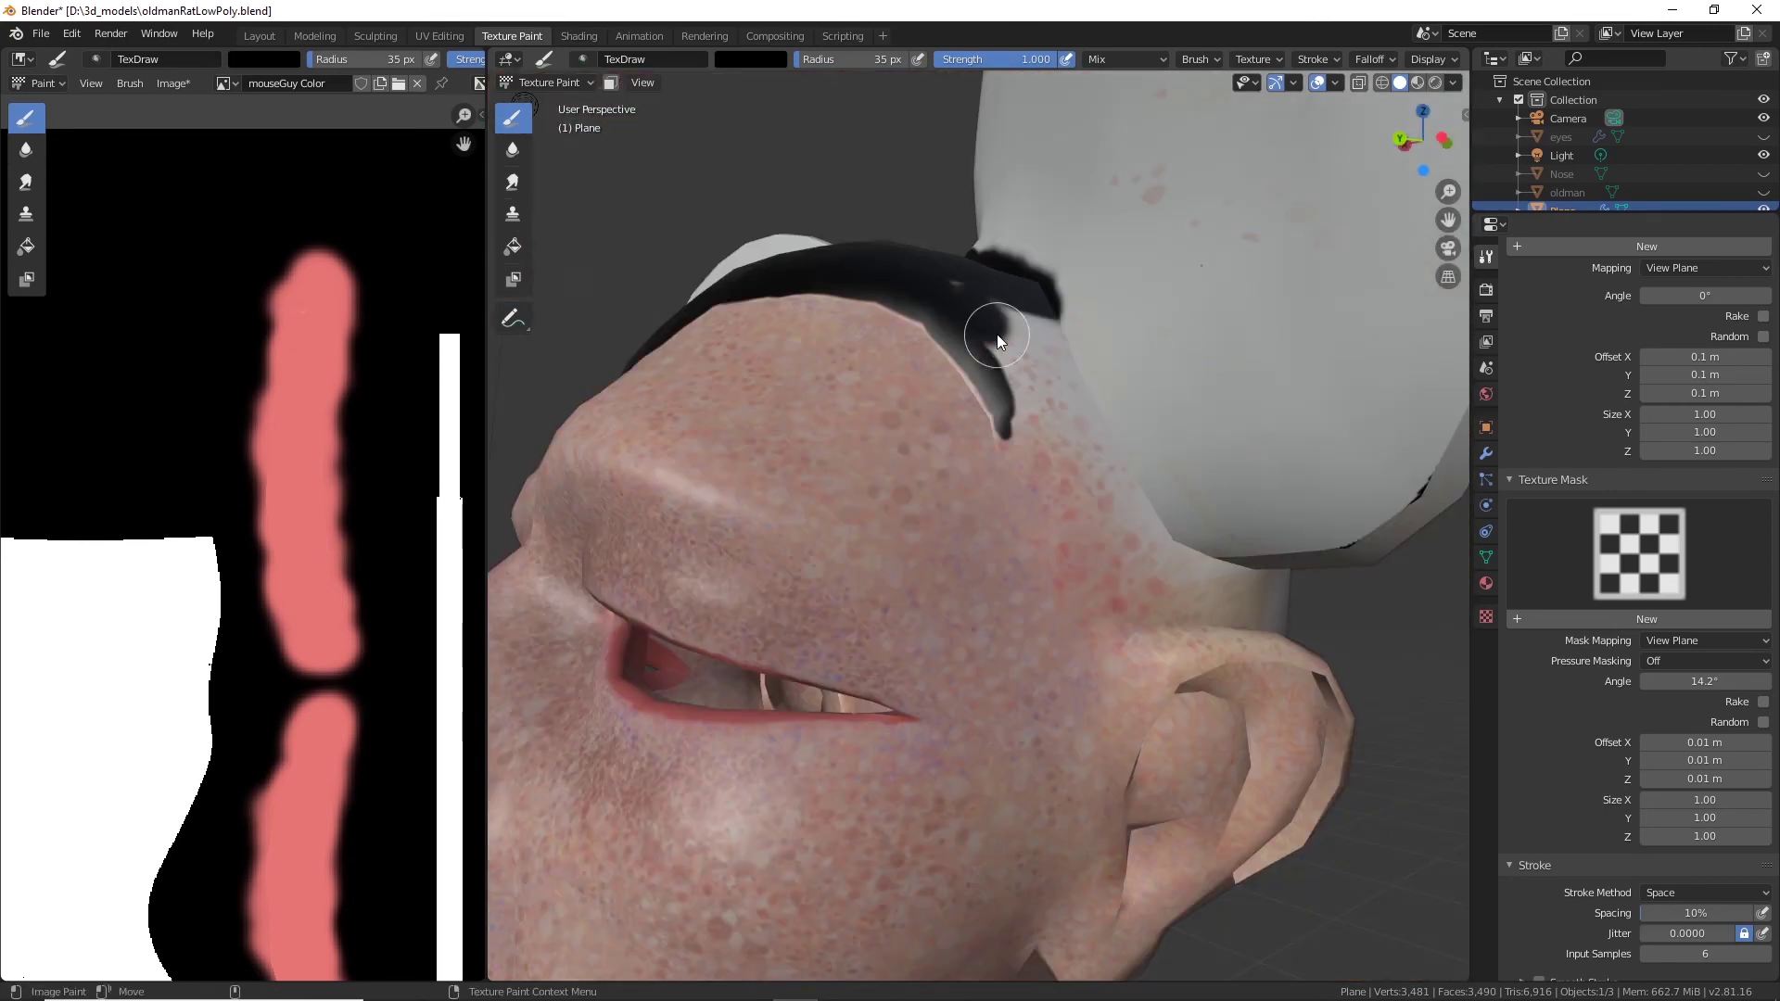
mouse_move(998, 334)
mouse_down()
mouse_move(1125, 509)
mouse_move(1104, 398)
mouse_move(1303, 541)
mouse_up()
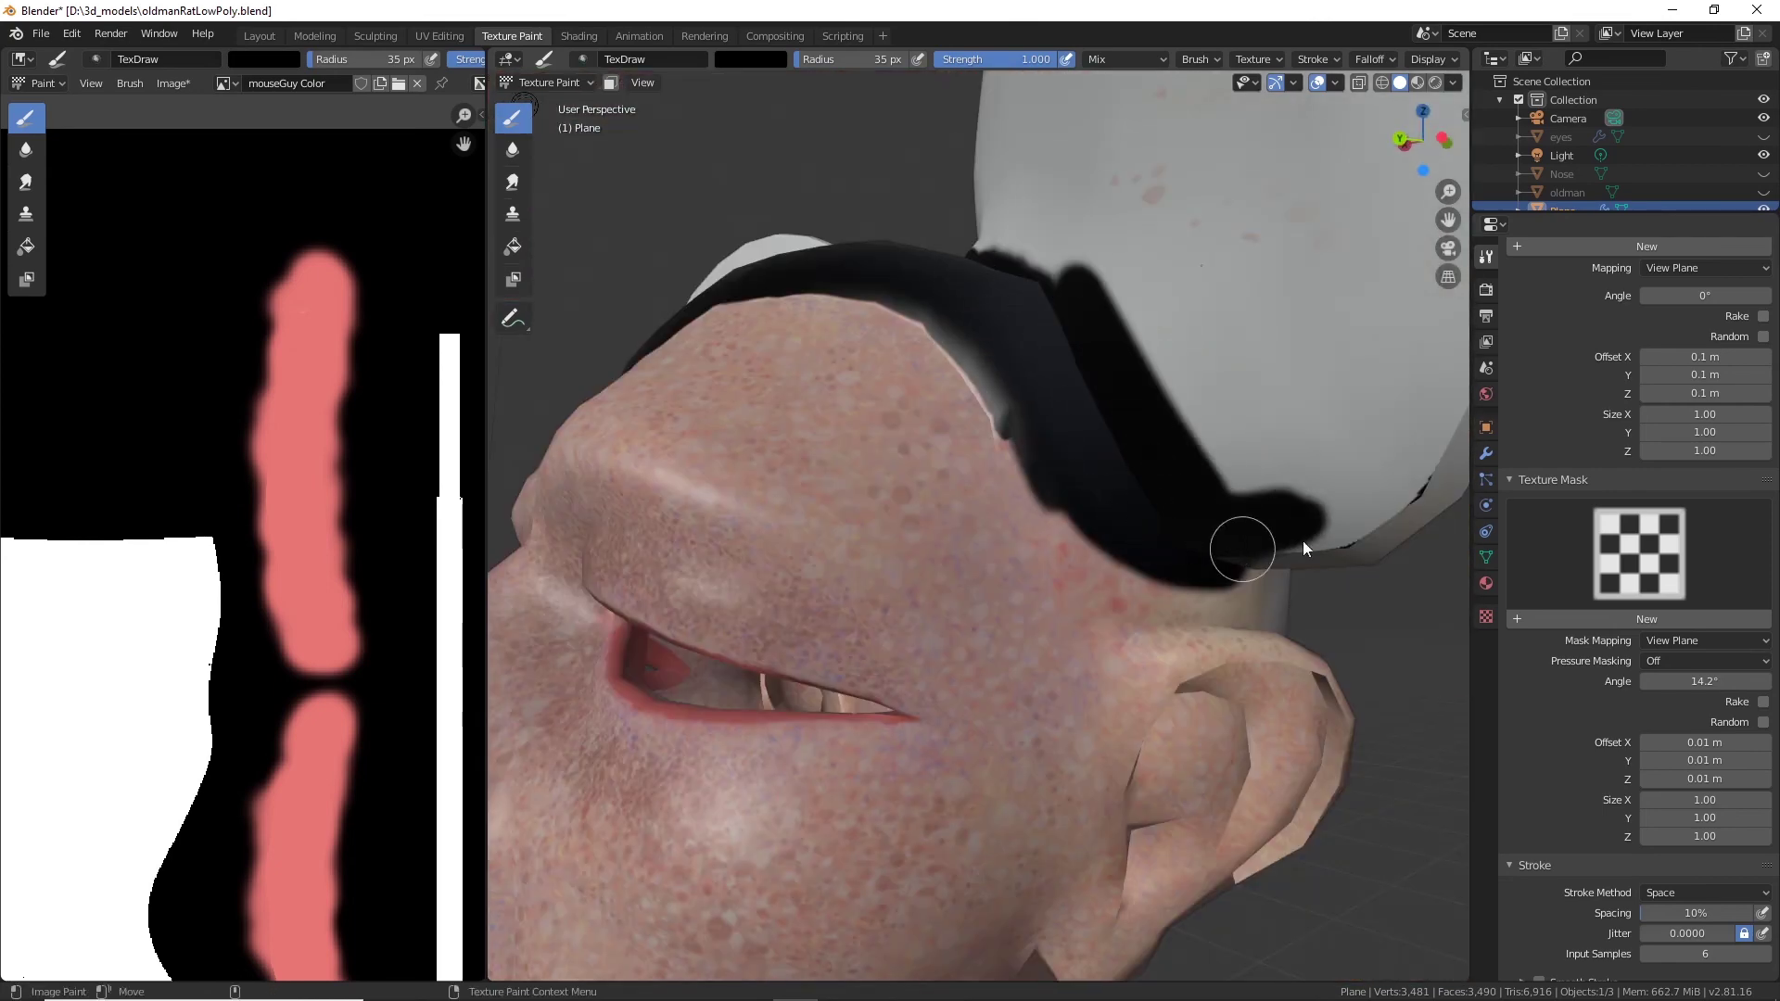
mouse_move(1304, 542)
middle_down()
mouse_move(1083, 414)
mouse_move(1194, 493)
middle_up()
Paint the large round ear and the adjoining scalp solid black.
mouse_move(1194, 492)
mouse_down()
mouse_move(1198, 232)
mouse_move(1170, 239)
mouse_move(1171, 283)
mouse_up()
middle_drag(1171, 284, 1161, 379)
mouse_move(1057, 379)
mouse_down()
mouse_move(1023, 350)
mouse_move(1041, 159)
mouse_move(1075, 334)
mouse_move(1212, 243)
mouse_up()
middle_drag(1212, 243, 769, 443)
mouse_move(770, 442)
mouse_down()
mouse_move(919, 292)
mouse_move(1027, 282)
mouse_up()
Fill the remaining white areas of the large round ears with black, including their rims.
mouse_move(1027, 282)
middle_down()
mouse_move(943, 386)
mouse_move(969, 569)
mouse_move(1281, 629)
mouse_move(1121, 599)
middle_up()
scroll(1260, 621, up, 4)
mouse_move(1259, 621)
mouse_down()
mouse_move(1232, 756)
mouse_move(1244, 826)
mouse_move(1317, 797)
mouse_up()
mouse_move(1316, 798)
middle_down()
mouse_move(1320, 764)
mouse_move(1315, 799)
mouse_move(1238, 634)
middle_up()
mouse_move(1237, 635)
mouse_down()
mouse_move(1288, 770)
mouse_move(1449, 799)
mouse_up()
scroll(1448, 798, down, 4)
mouse_move(1089, 726)
mouse_down()
mouse_move(1001, 577)
mouse_move(1014, 722)
mouse_up()
middle_drag(1014, 721, 972, 708)
drag(972, 709, 972, 738)
mouse_move(971, 738)
middle_down()
mouse_move(1055, 654)
mouse_move(1141, 775)
mouse_move(1000, 692)
mouse_move(743, 683)
mouse_move(727, 710)
middle_up()
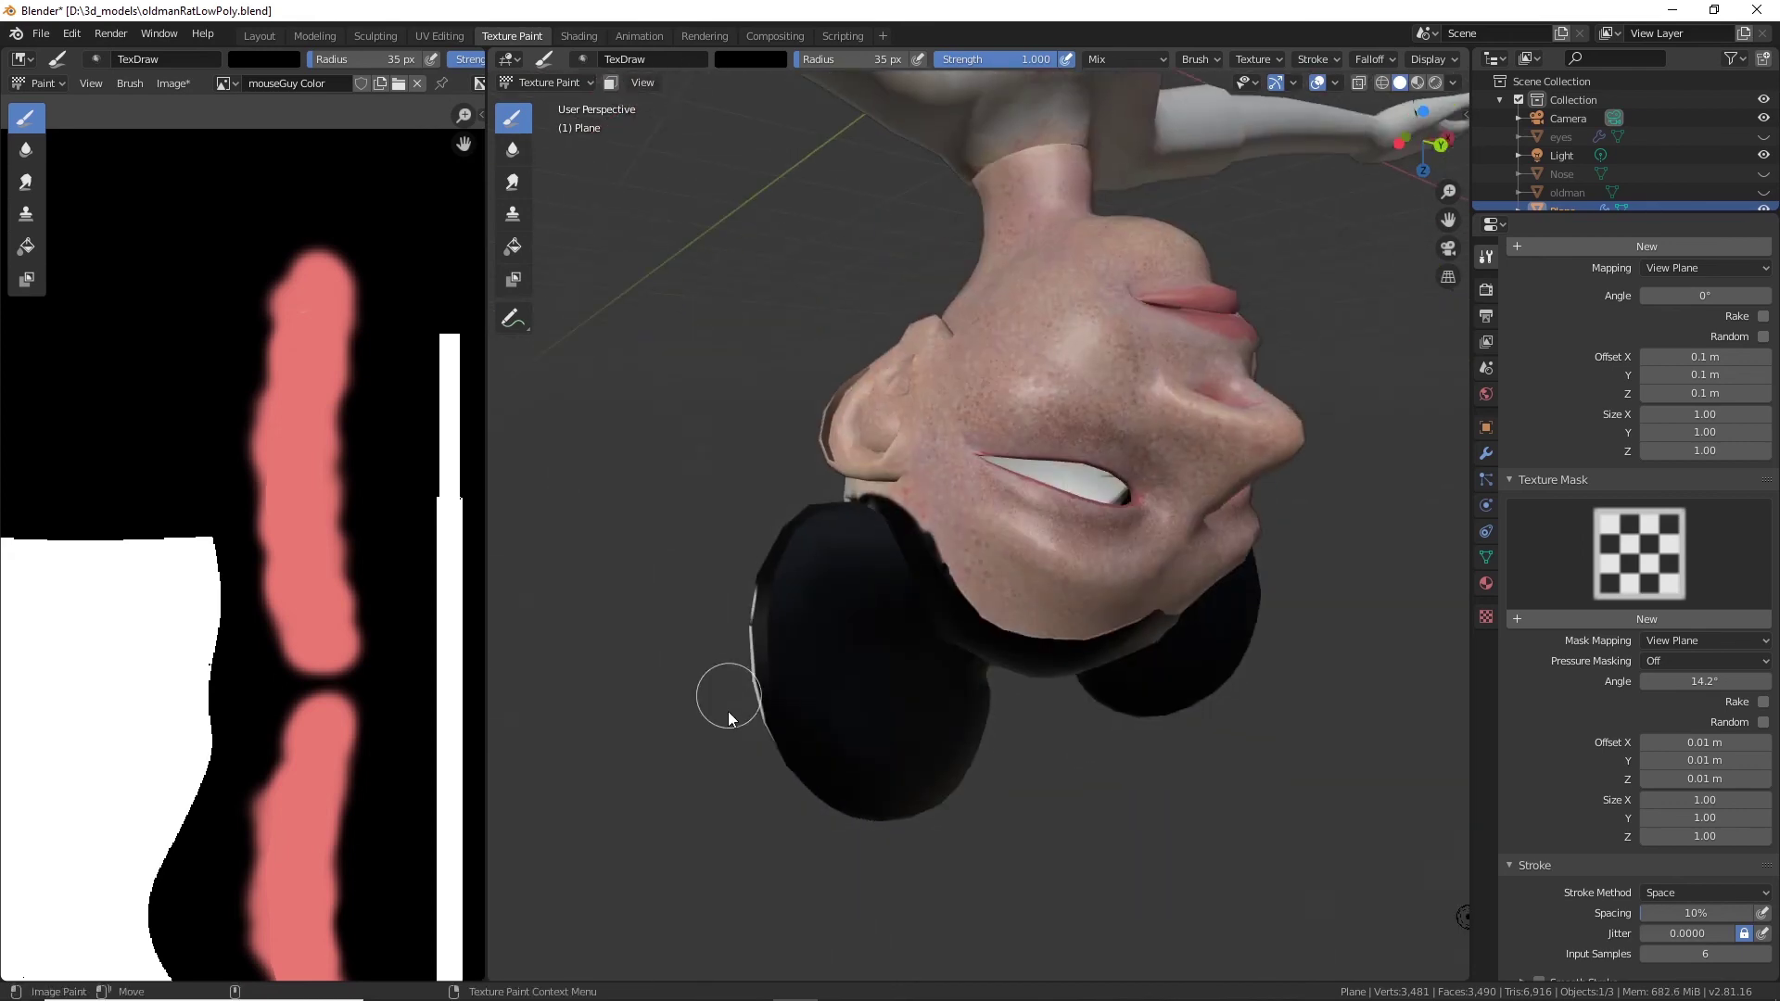
Cover the back of the head and the backs of the round ears with black.
middle_drag(754, 571, 665, 803)
mouse_move(687, 621)
middle_down()
mouse_move(853, 655)
mouse_move(1103, 571)
middle_up()
mouse_move(1103, 570)
mouse_down()
mouse_move(1138, 543)
mouse_move(1109, 632)
mouse_move(954, 675)
mouse_move(1213, 499)
mouse_up()
mouse_move(1213, 499)
middle_down()
mouse_move(1168, 675)
mouse_move(931, 475)
mouse_move(881, 540)
mouse_move(925, 680)
middle_up()
mouse_move(925, 681)
mouse_down()
mouse_move(942, 579)
mouse_move(992, 579)
mouse_up()
mouse_move(992, 579)
middle_down()
mouse_move(680, 694)
mouse_move(1221, 593)
mouse_move(987, 637)
mouse_move(755, 586)
middle_up()
mouse_move(755, 586)
mouse_down()
mouse_move(832, 466)
mouse_move(858, 598)
mouse_move(975, 471)
mouse_up()
middle_drag(976, 471, 848, 557)
drag(848, 556, 942, 586)
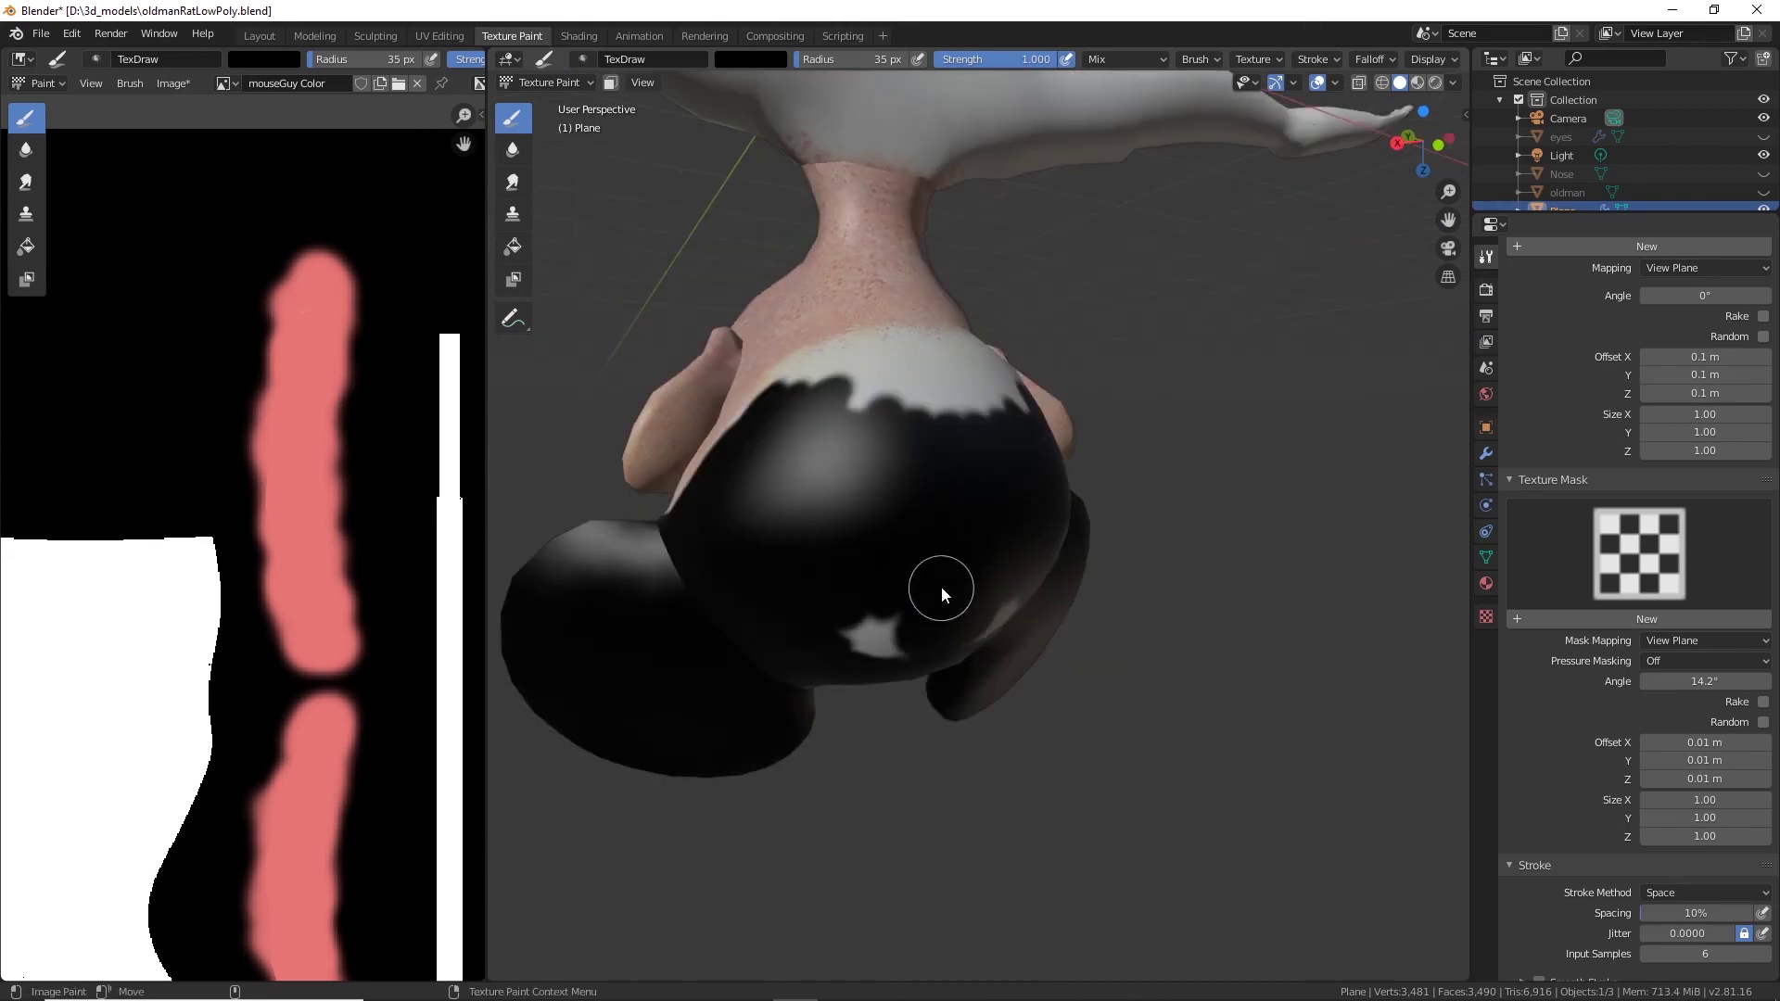
Fill the remaining white at the back of the head with black, forming an even hairline across the nape.
mouse_move(942, 586)
middle_down()
mouse_move(826, 527)
mouse_move(899, 575)
mouse_move(887, 423)
middle_up()
mouse_move(886, 423)
mouse_down()
mouse_move(866, 325)
mouse_move(616, 458)
mouse_up()
middle_drag(615, 458, 694, 460)
mouse_move(693, 460)
mouse_down()
mouse_move(933, 325)
mouse_move(1154, 519)
mouse_move(842, 318)
mouse_up()
mouse_move(842, 317)
middle_down()
mouse_move(1042, 459)
mouse_move(775, 449)
middle_up()
drag(775, 449, 968, 402)
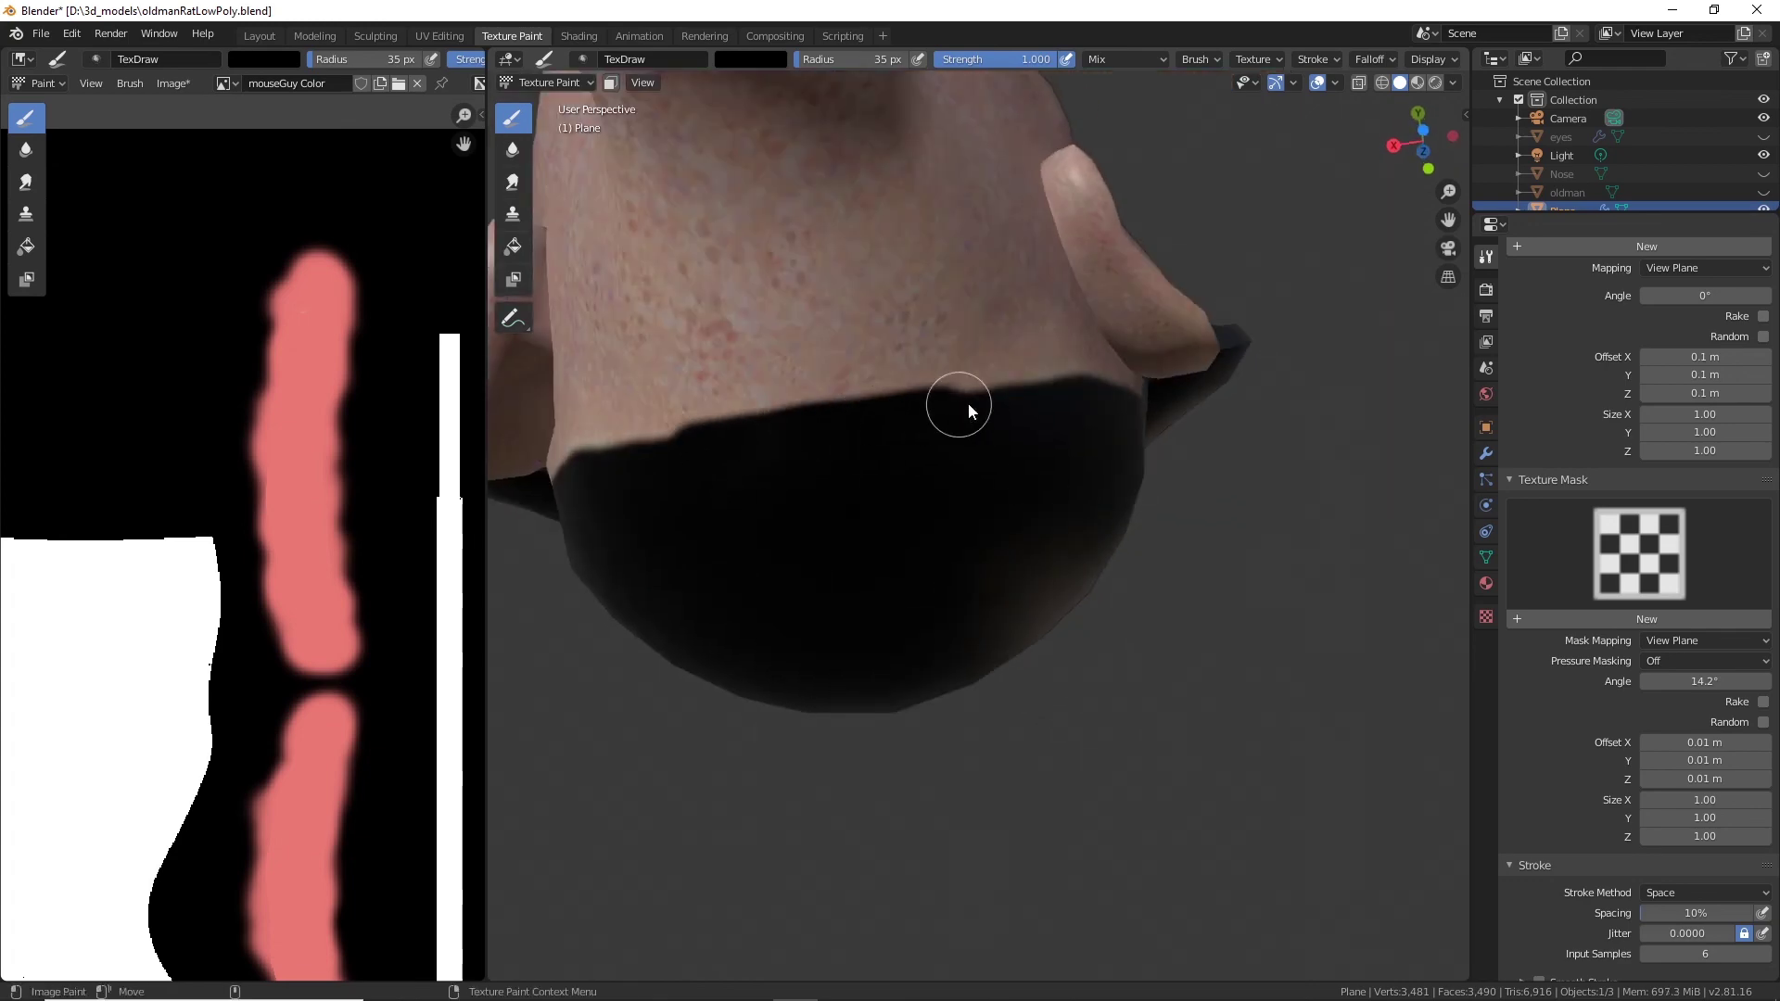
mouse_move(968, 402)
middle_down()
mouse_move(906, 405)
mouse_move(1085, 437)
middle_up()
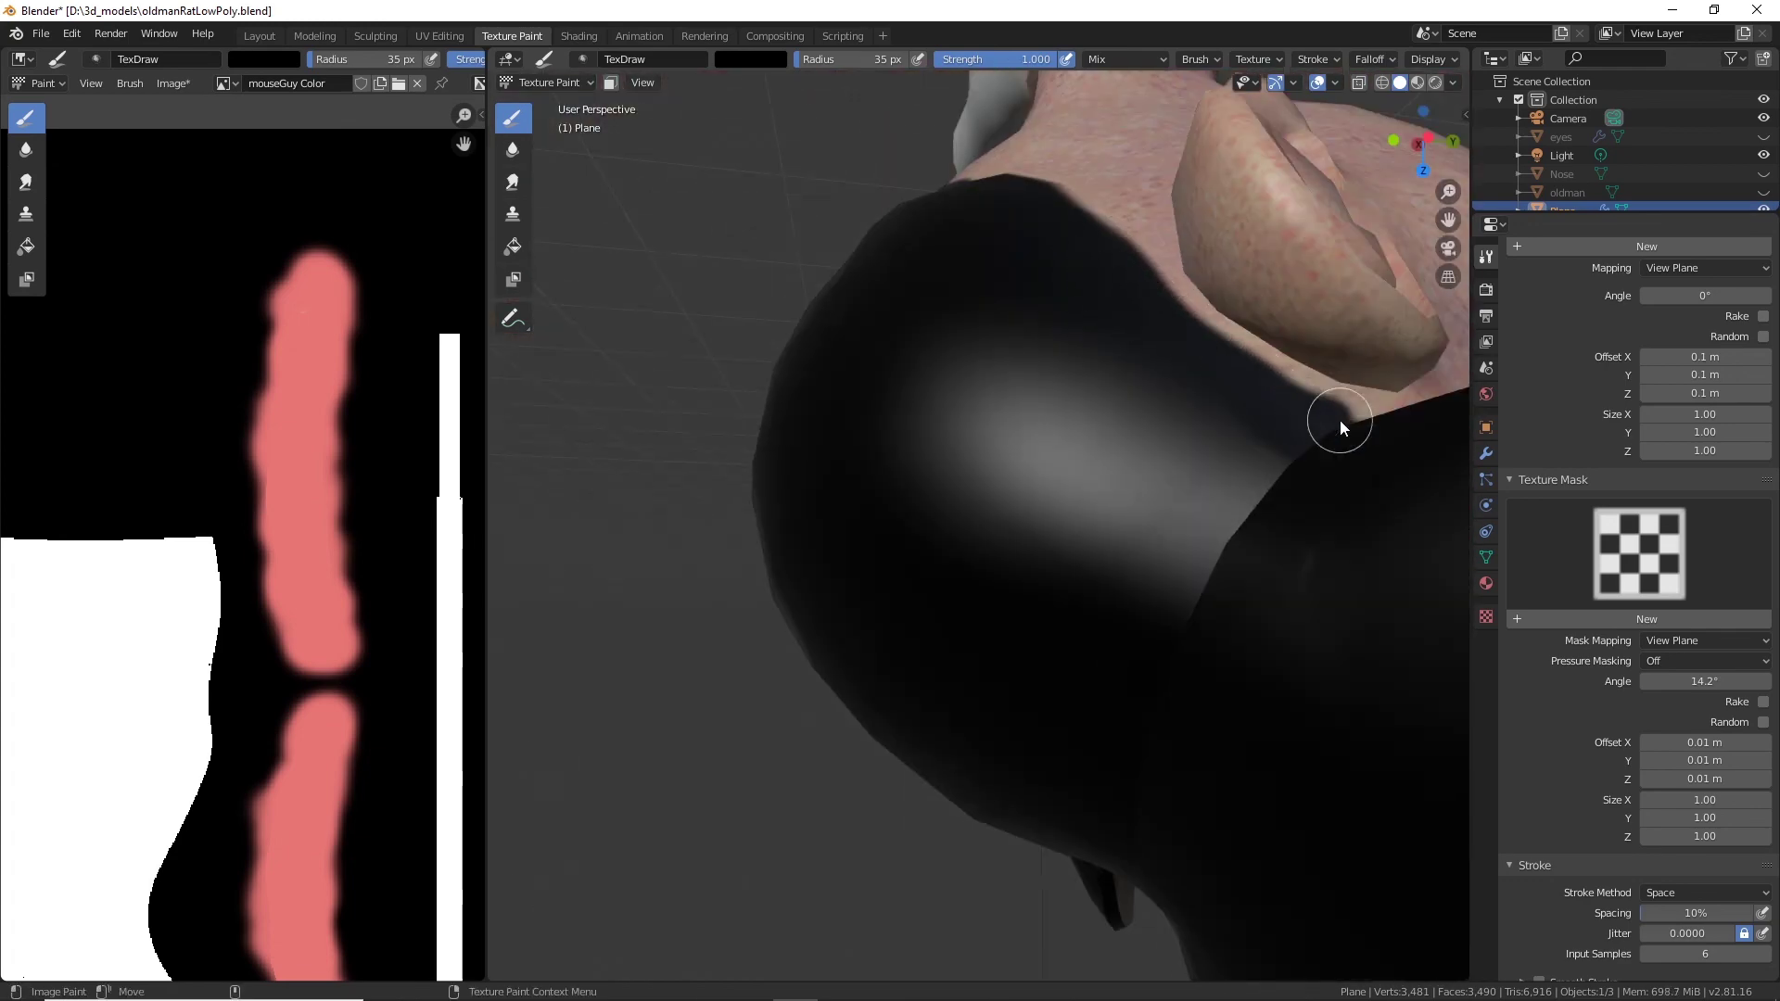
Inspect the black scalp, the large round ears and the hairline around the face from several angles.
mouse_move(1339, 420)
middle_down()
mouse_move(1150, 492)
mouse_move(1092, 263)
middle_up()
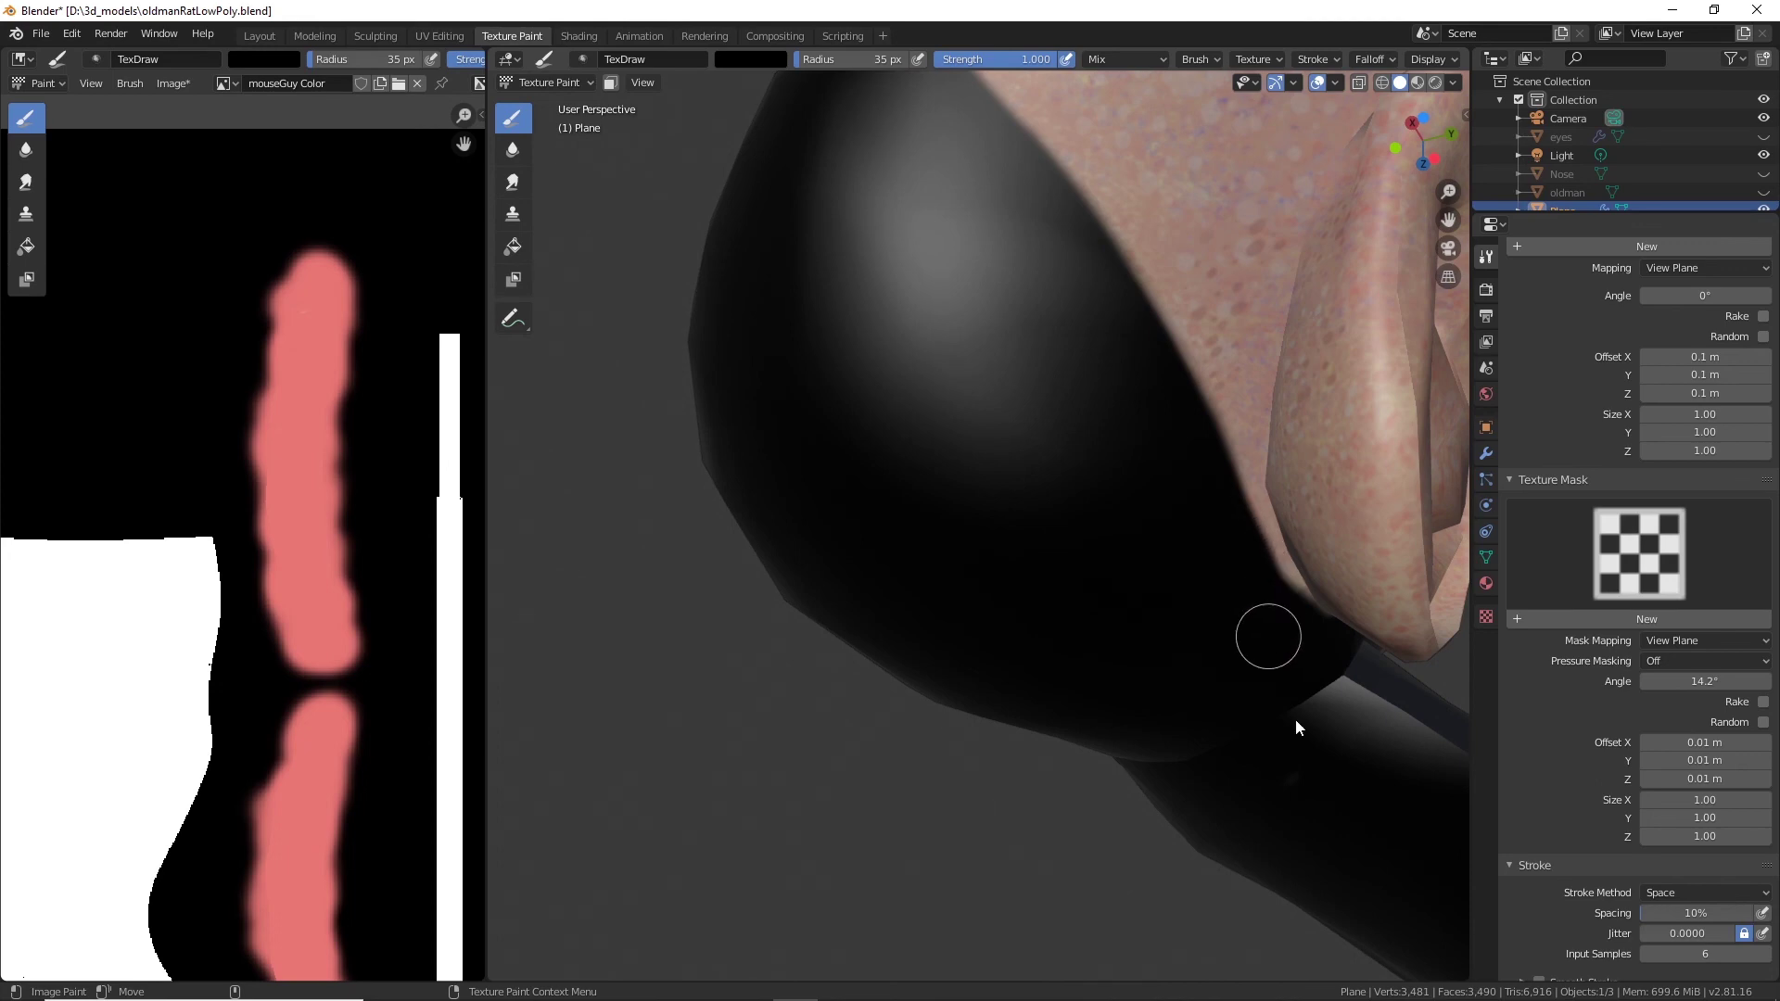
middle_drag(1295, 719, 994, 576)
scroll(1070, 554, down, 5)
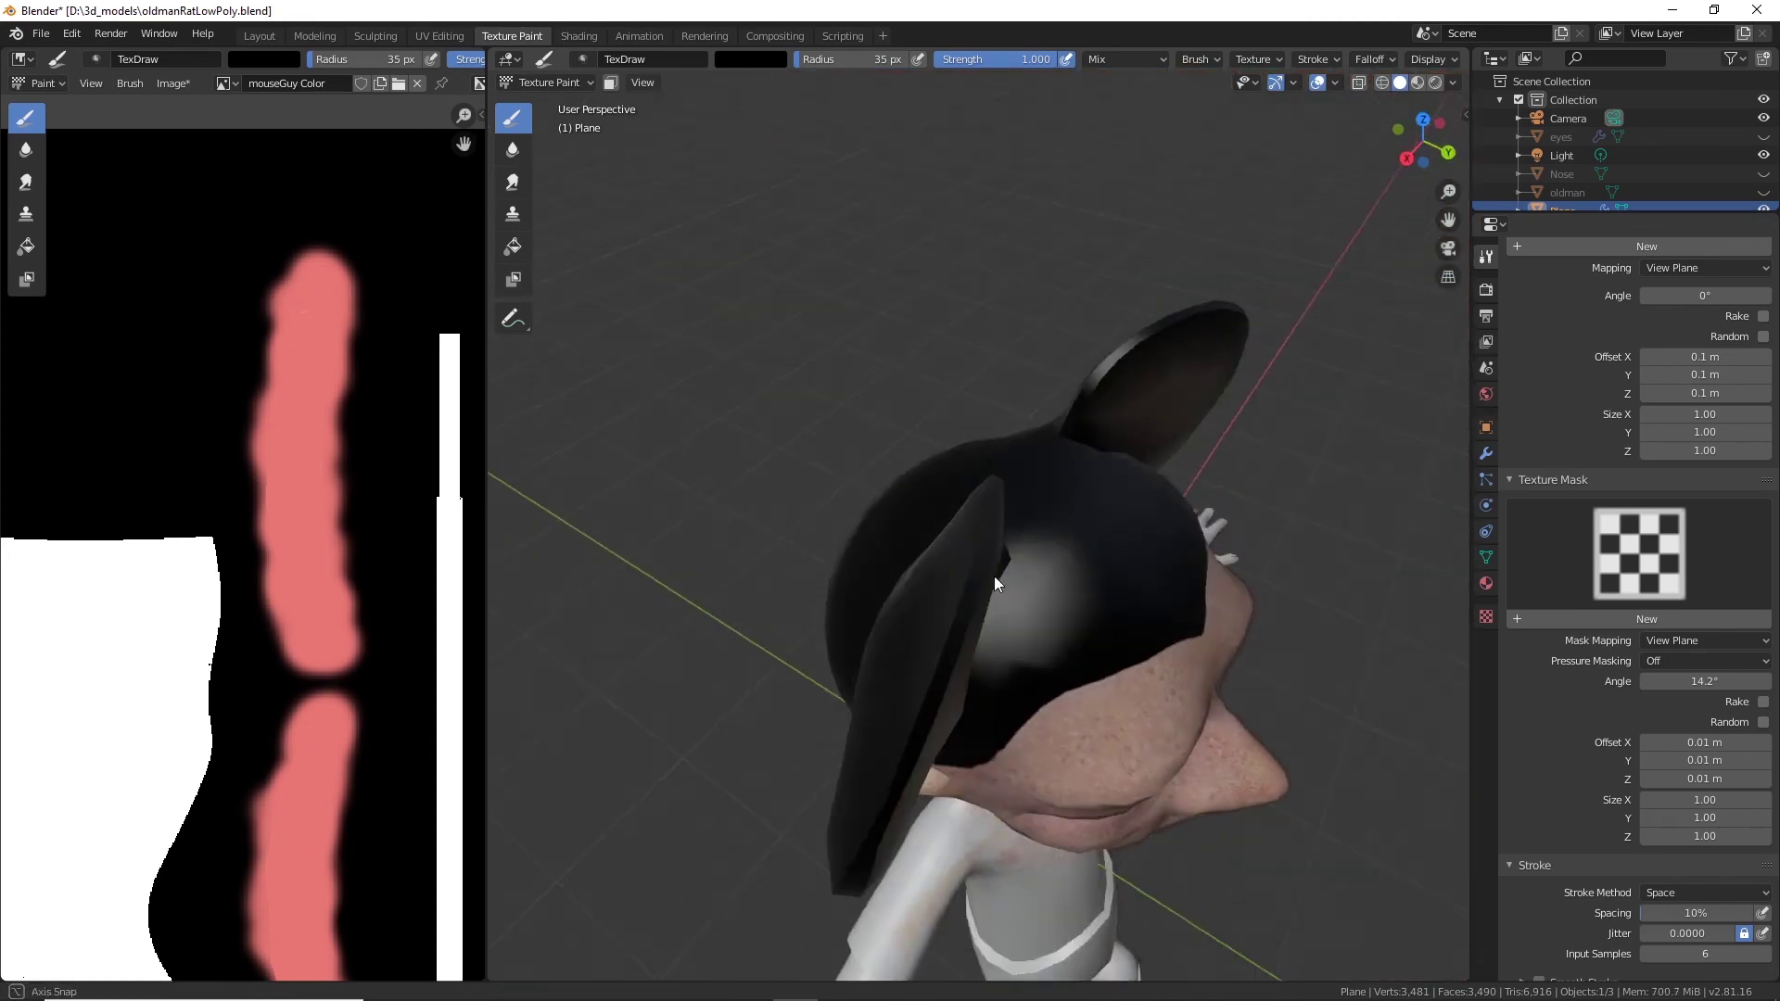
alt+drag(994, 576, 985, 584)
alt+drag(1159, 399, 964, 334)
alt+drag(1264, 386, 1196, 436)
scroll(1173, 519, up, 6)
alt+middle_drag(1002, 524, 1174, 316)
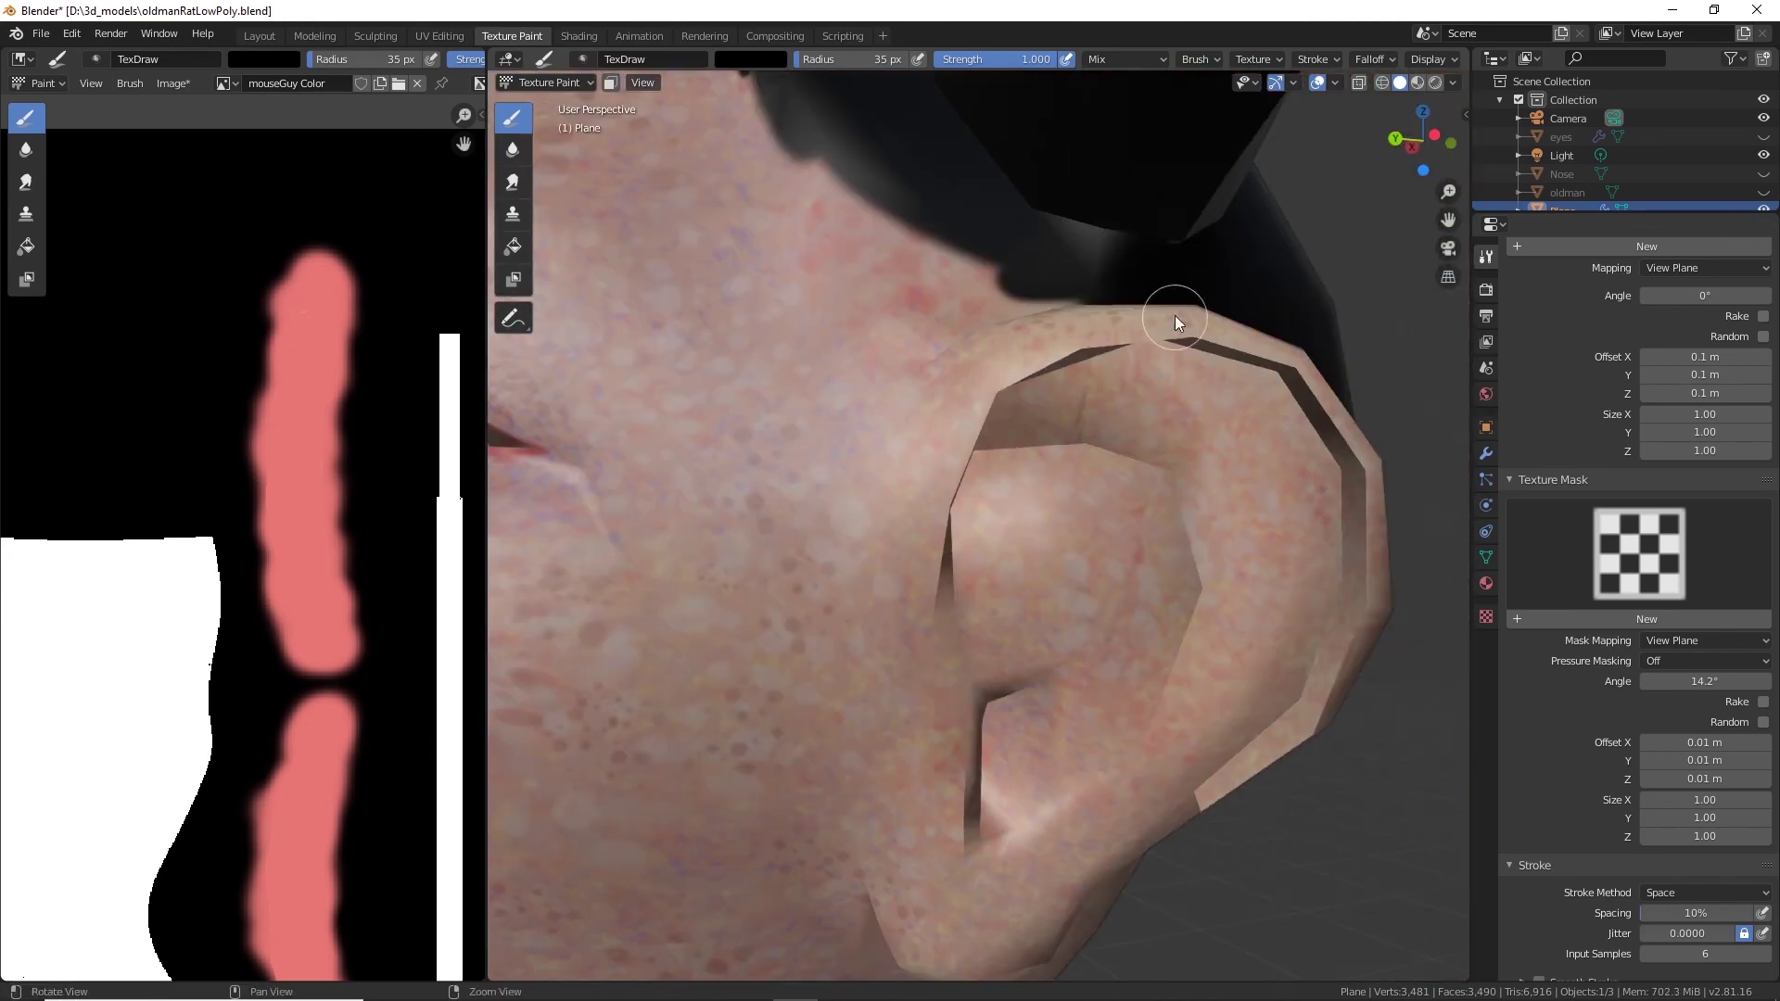
mouse_move(1175, 323)
alt+mouse_down()
mouse_move(1140, 398)
mouse_move(1164, 569)
mouse_move(1058, 533)
mouse_move(770, 295)
mouse_move(878, 449)
mouse_move(942, 610)
mouse_move(921, 615)
mouse_move(1410, 648)
alt+mouse_up()
alt+drag(1372, 465, 838, 271)
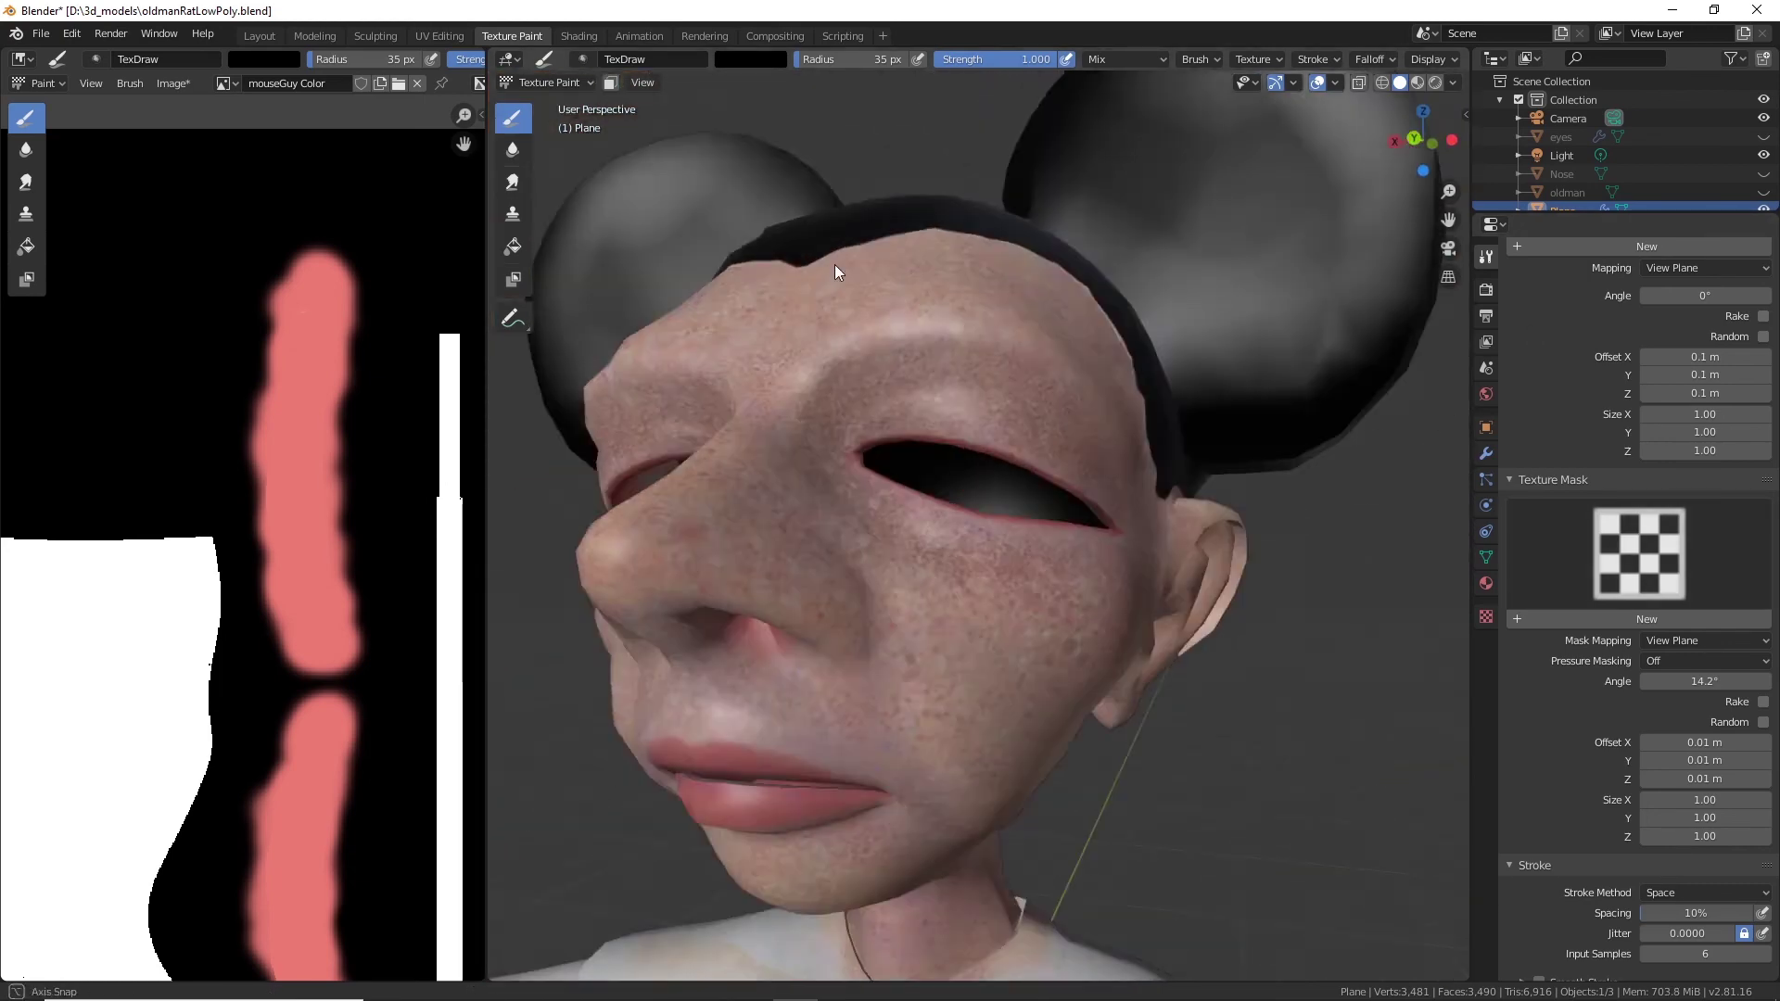
middle_drag(838, 272, 888, 333)
scroll(1236, 524, down, 5)
Set the brush colour to pale peach and paint the lower front of the shirt.
shift+middle_drag(1236, 524, 1222, 311)
click(758, 60)
drag(874, 136, 874, 78)
click(788, 157)
mouse_move(900, 483)
mouse_down()
mouse_move(1000, 491)
mouse_move(899, 513)
mouse_up()
middle_drag(1020, 454, 946, 505)
drag(946, 504, 952, 369)
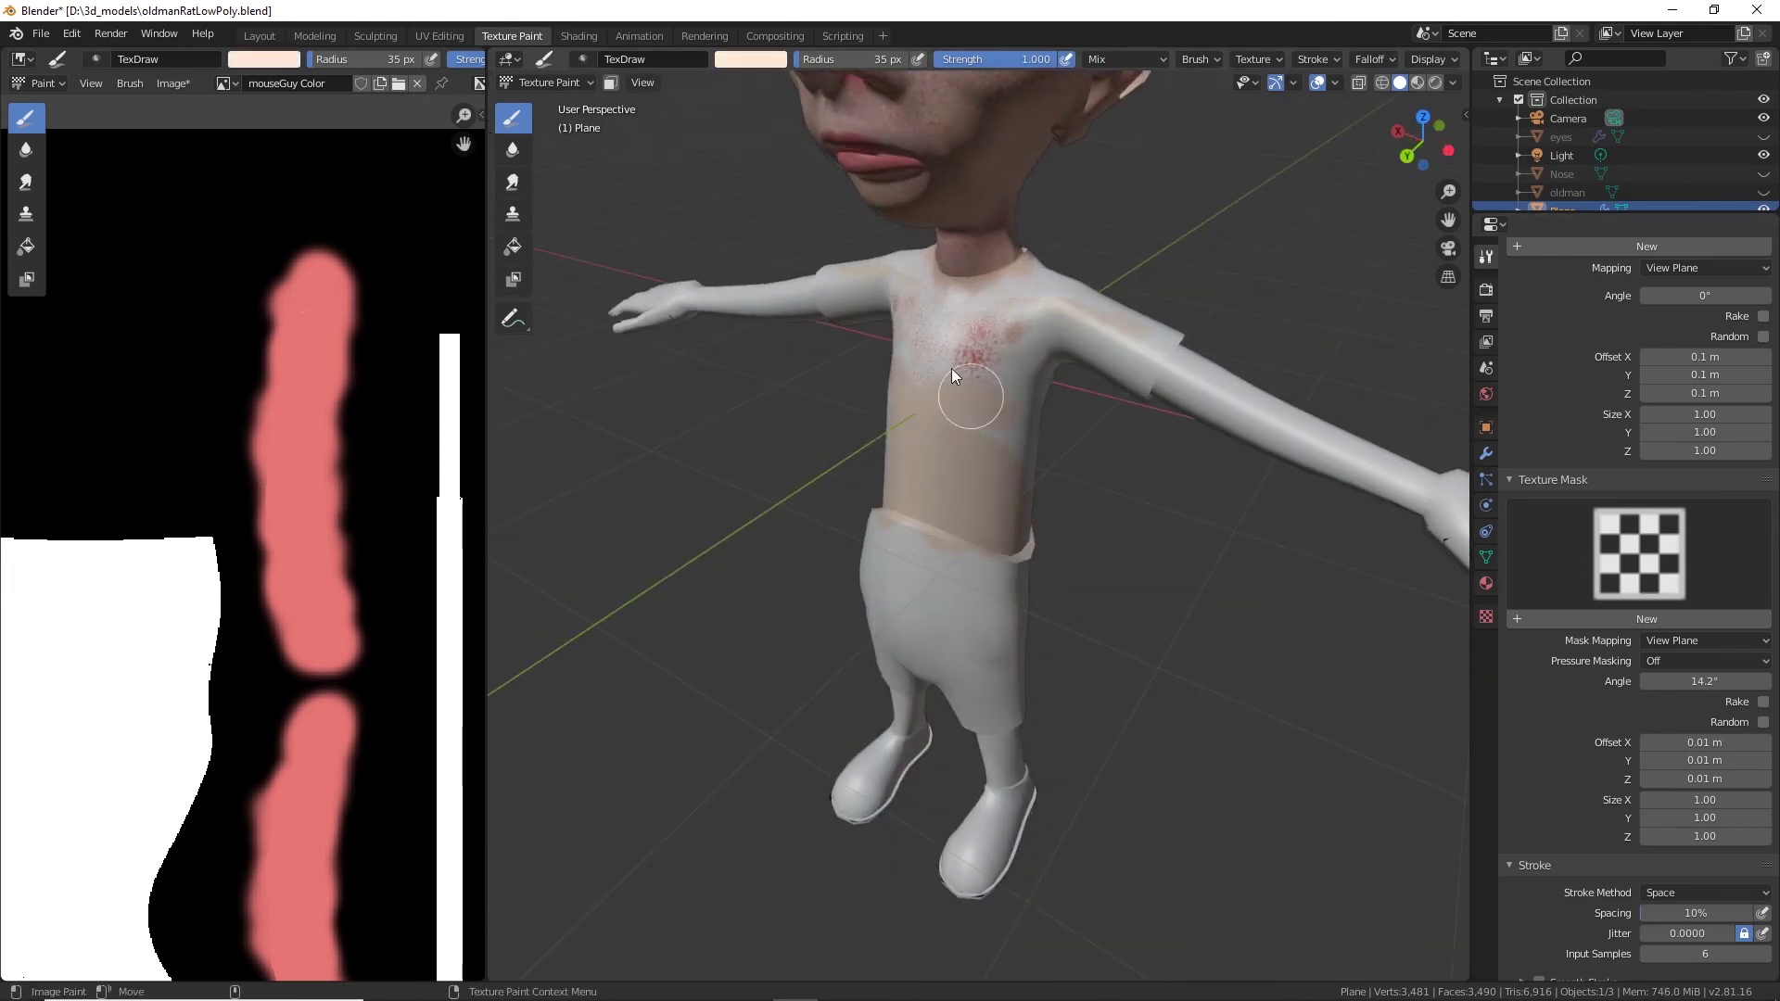
Cover the side and the back of the shirt with pale peach.
mouse_move(1029, 408)
middle_down()
mouse_move(944, 435)
mouse_move(835, 418)
middle_up()
drag(1034, 491, 979, 508)
middle_drag(979, 508, 876, 478)
mouse_move(1043, 431)
mouse_down()
mouse_move(934, 431)
mouse_move(961, 346)
mouse_up()
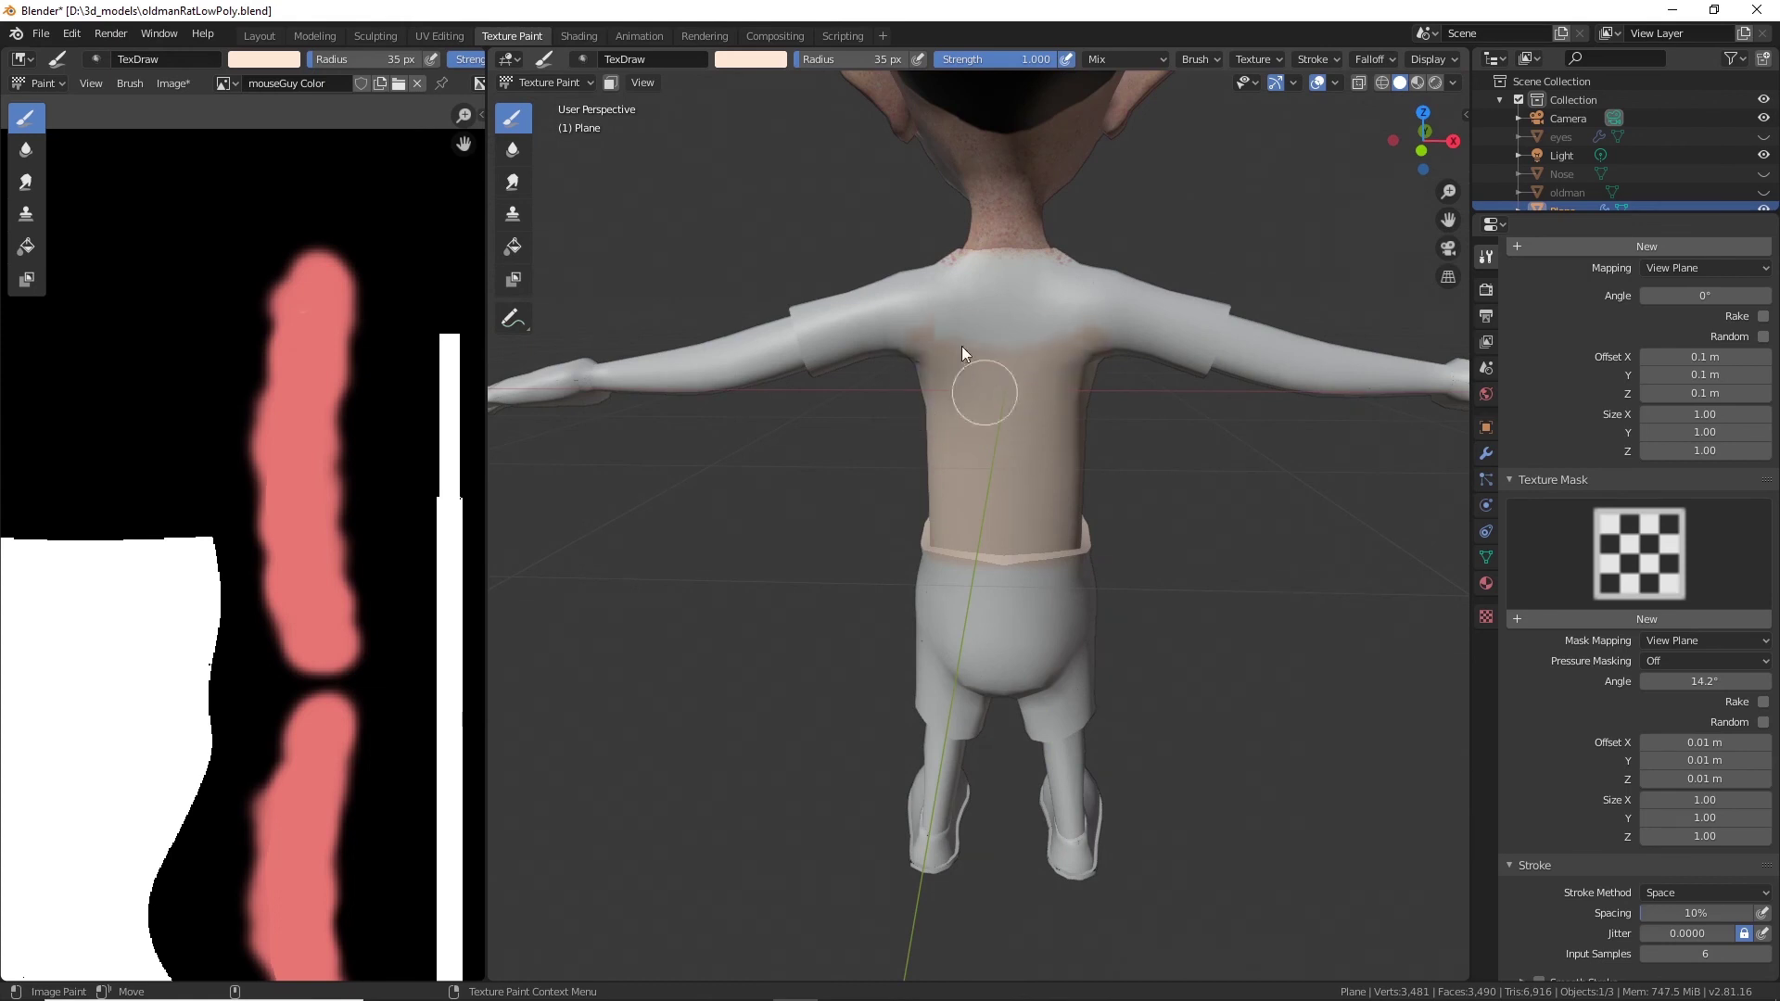
scroll(961, 346, up, 4)
middle_drag(1005, 502, 1159, 482)
mouse_move(1159, 482)
mouse_down()
mouse_move(1205, 475)
mouse_move(998, 304)
mouse_move(937, 358)
mouse_move(942, 452)
mouse_up()
Extend the pale peach around the shirt's other side and onto the adjoining sleeve.
scroll(942, 453, down, 3)
middle_drag(1108, 449, 1015, 451)
mouse_move(1014, 451)
mouse_down()
mouse_move(1064, 586)
mouse_move(1192, 666)
mouse_move(1174, 642)
mouse_up()
middle_drag(1015, 658, 775, 640)
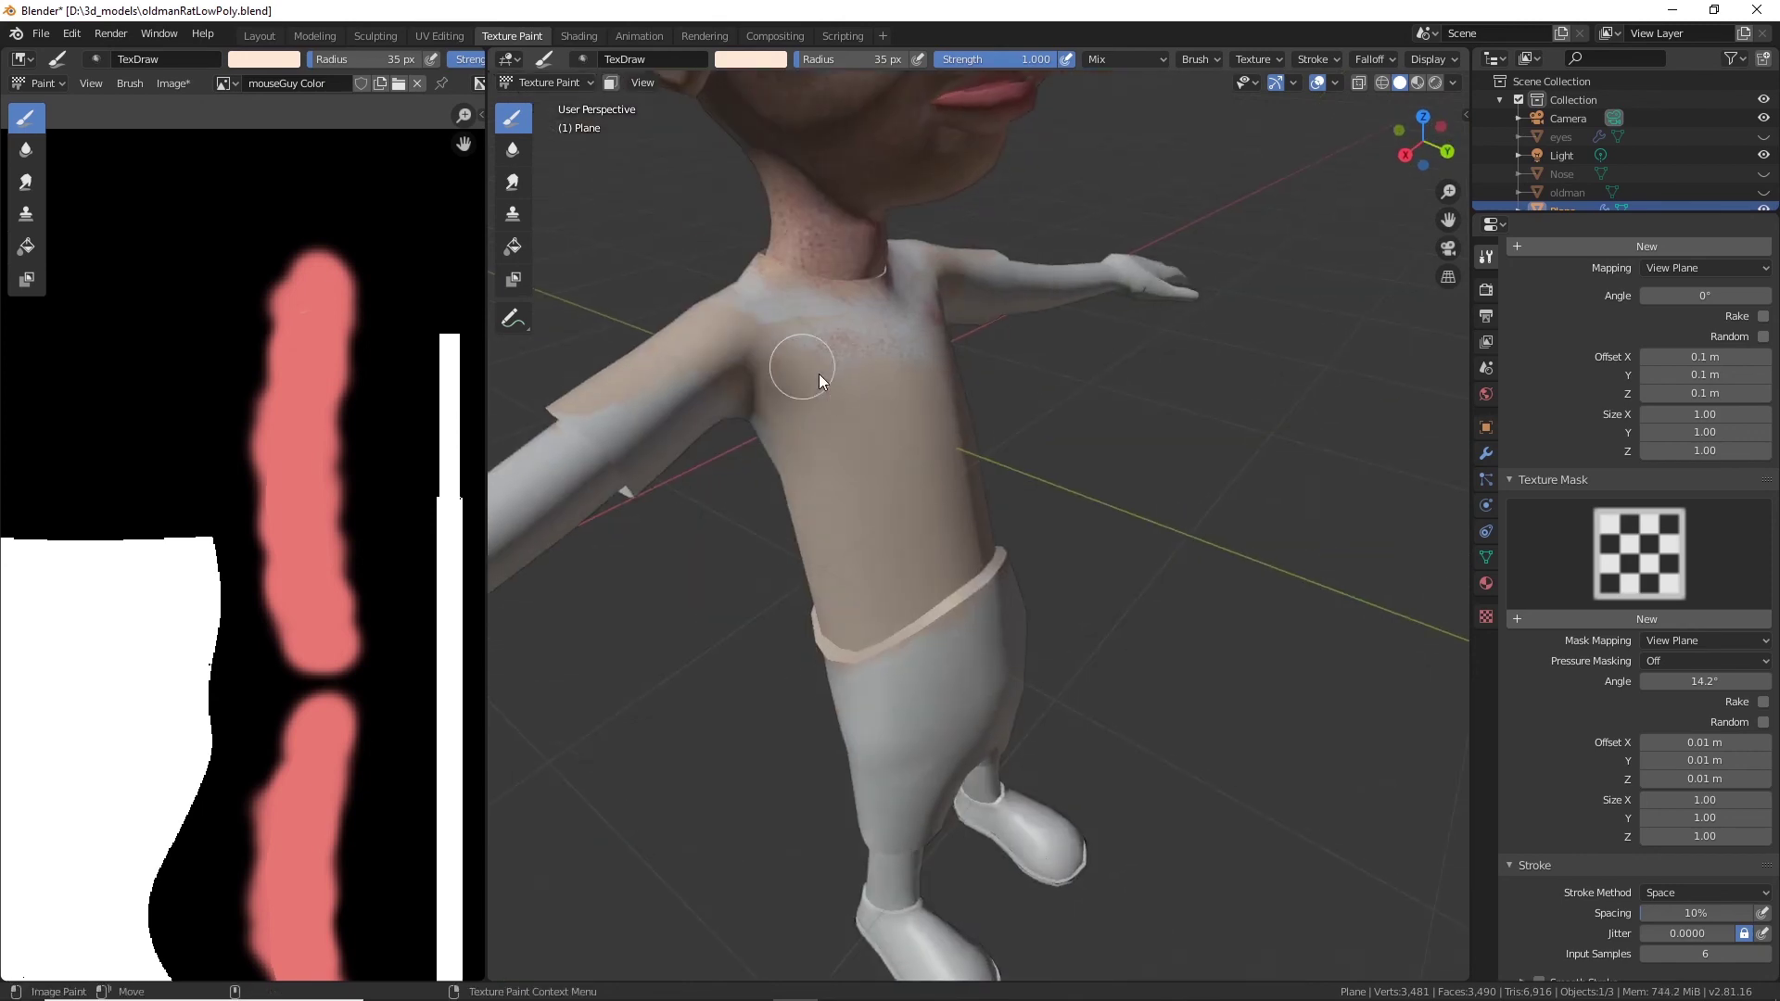
Paint the shirt's shoulders, upper back and remaining sleeve pale peach out to the cuff.
mouse_move(881, 288)
middle_down()
mouse_move(792, 398)
mouse_move(741, 394)
middle_up()
scroll(792, 394, up, 3)
mouse_move(1080, 264)
mouse_down()
mouse_move(929, 256)
mouse_move(897, 176)
mouse_up()
middle_drag(898, 278, 1108, 457)
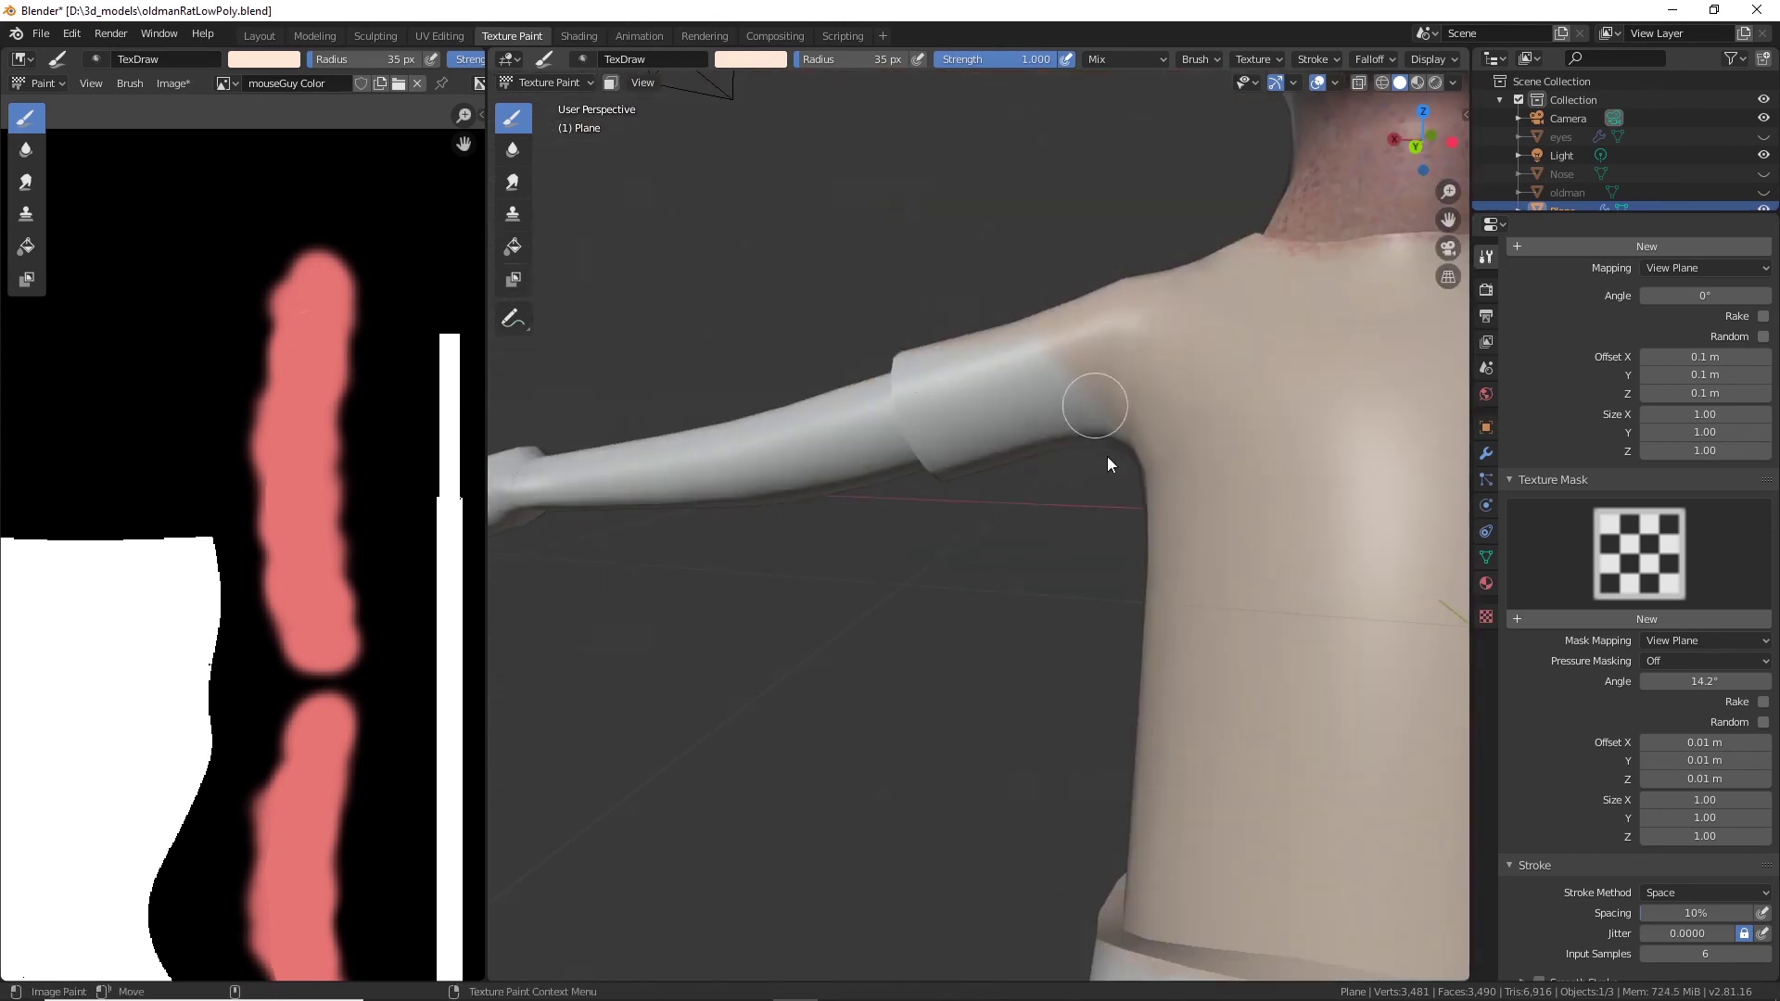
drag(1107, 457, 913, 325)
mouse_move(912, 324)
middle_down()
mouse_move(832, 304)
mouse_move(940, 556)
middle_up()
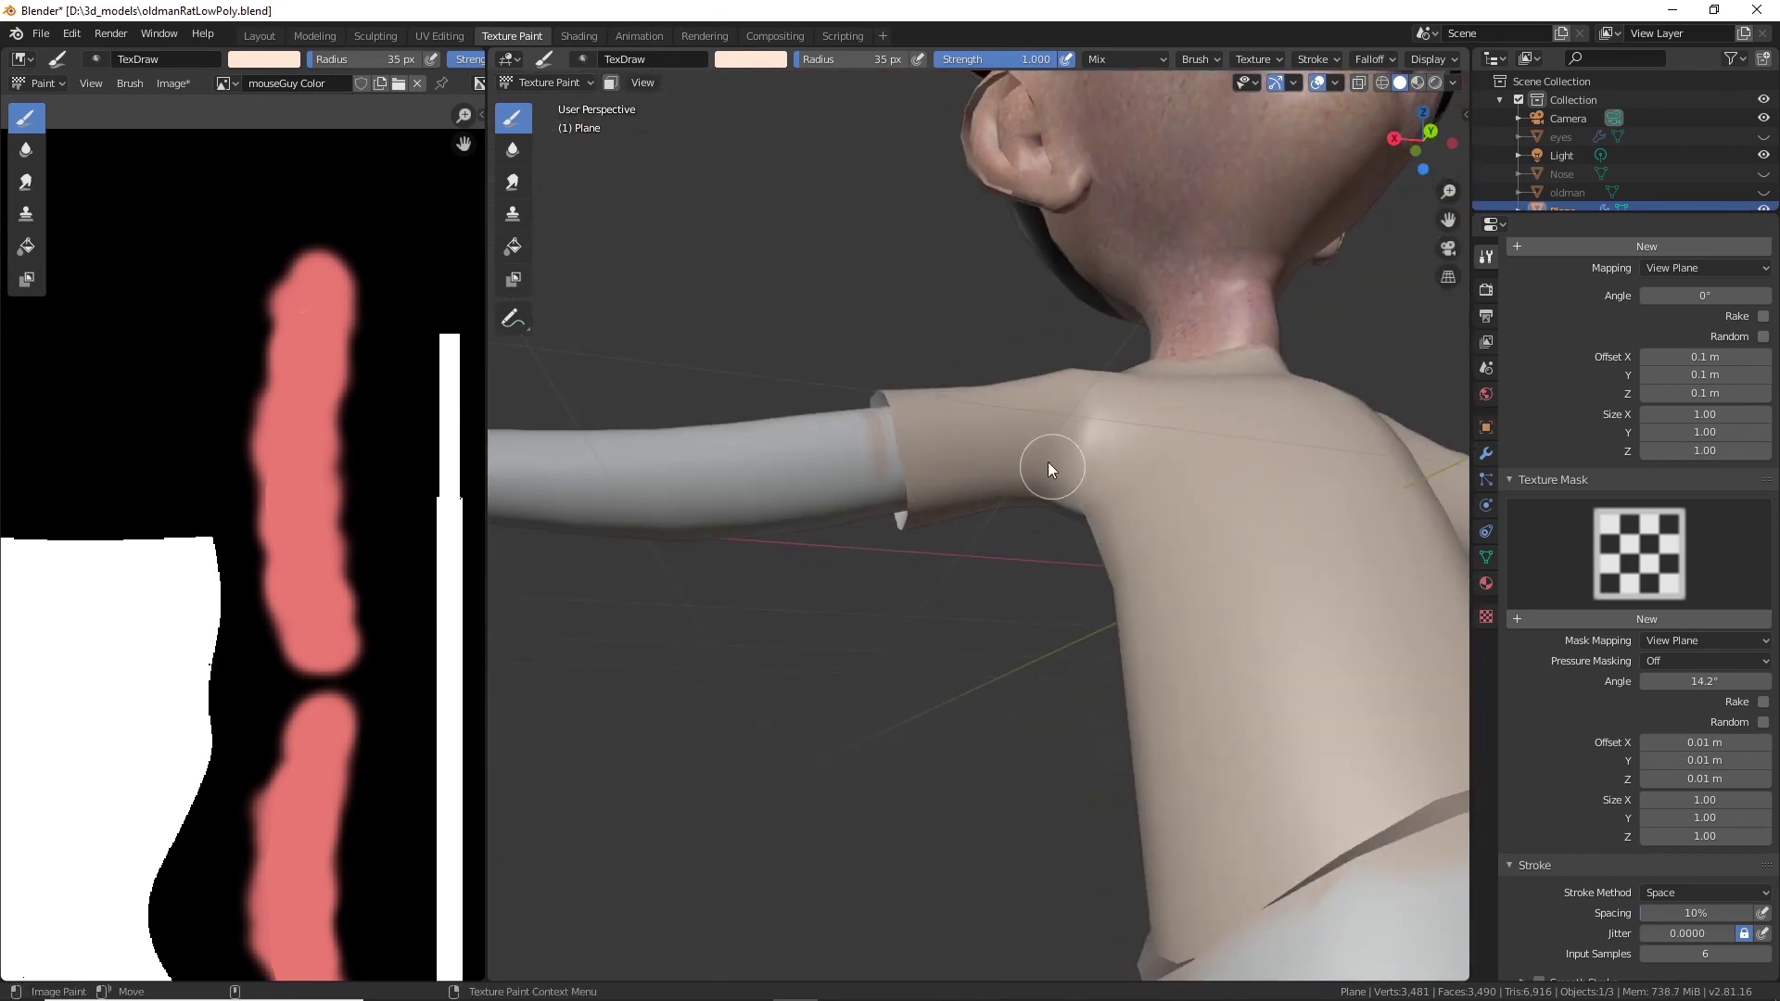
Cover the leftover skin speckles and white along the shirt's neckline with pale peach.
middle_drag(1048, 462, 847, 495)
mouse_move(904, 326)
middle_down()
mouse_move(959, 377)
mouse_move(931, 437)
mouse_move(855, 412)
mouse_move(1004, 547)
mouse_move(1076, 658)
mouse_move(913, 567)
mouse_move(1022, 534)
middle_up()
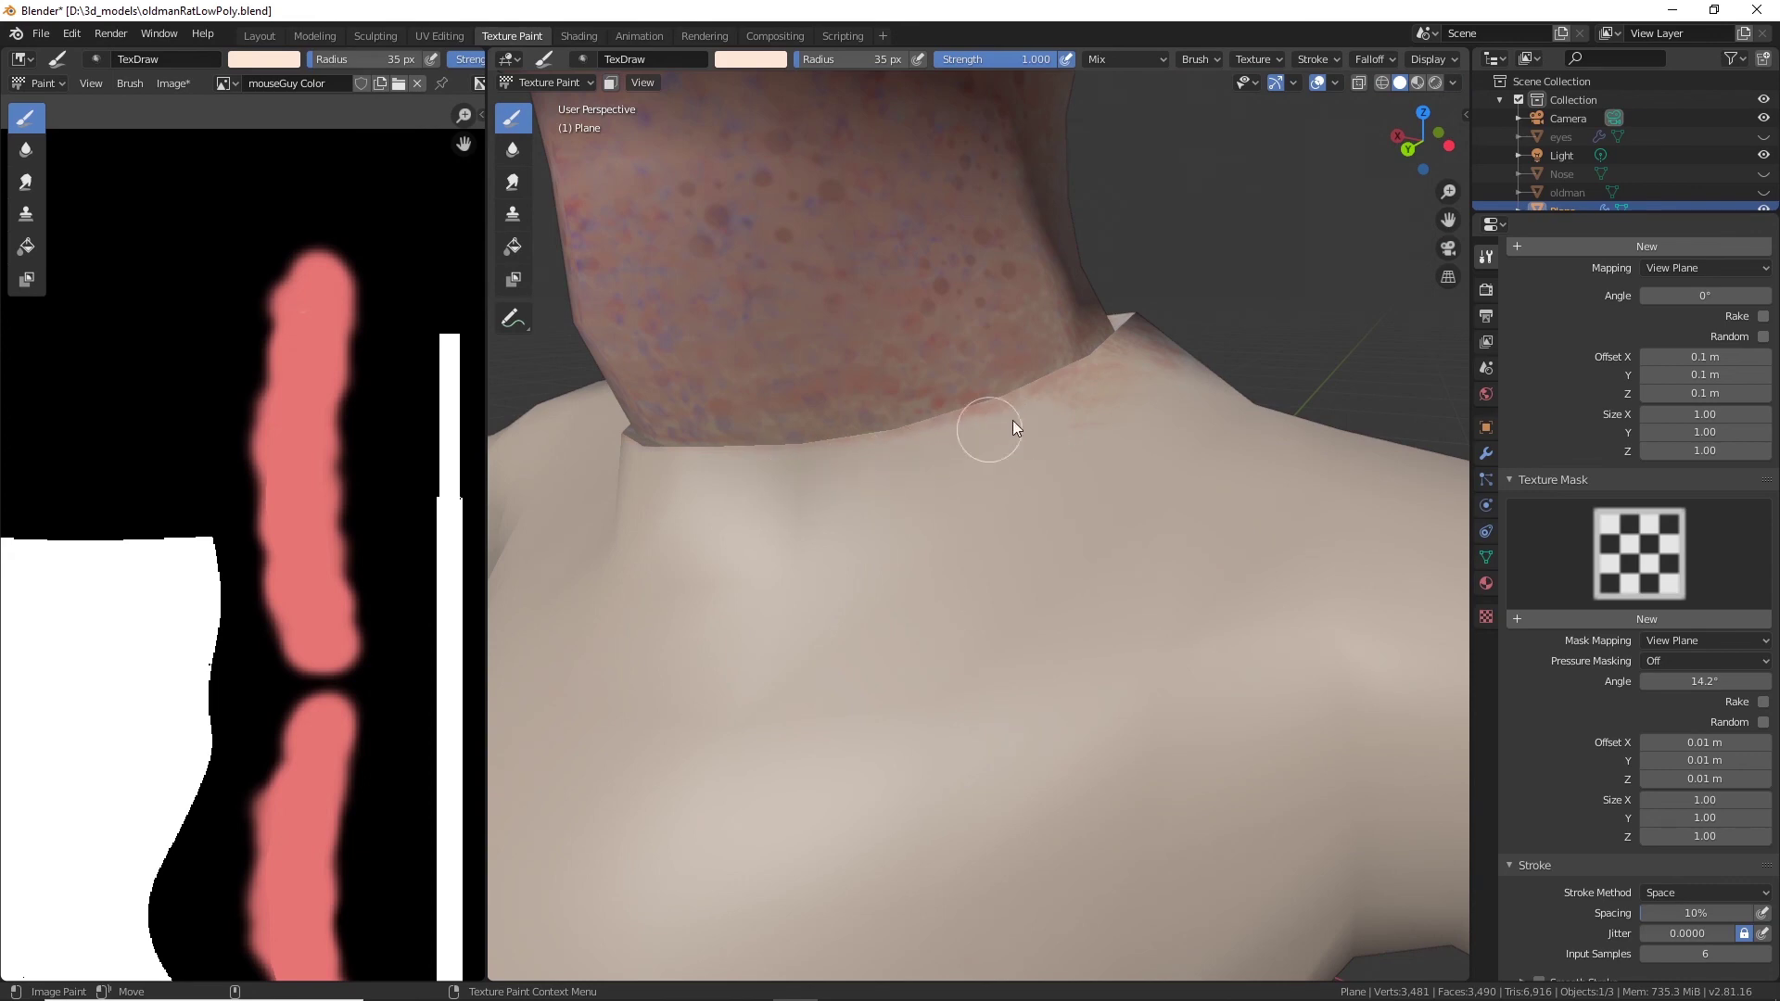
mouse_move(1005, 420)
middle_down()
mouse_move(637, 593)
mouse_move(1174, 408)
mouse_move(1226, 520)
mouse_move(936, 483)
middle_up()
drag(689, 461, 810, 413)
drag(663, 593, 626, 635)
Enlarge the image editor and paint pale peach past the edges of the first sleeve island in the texture.
scroll(848, 574, down, 5)
scroll(322, 575, down, 4)
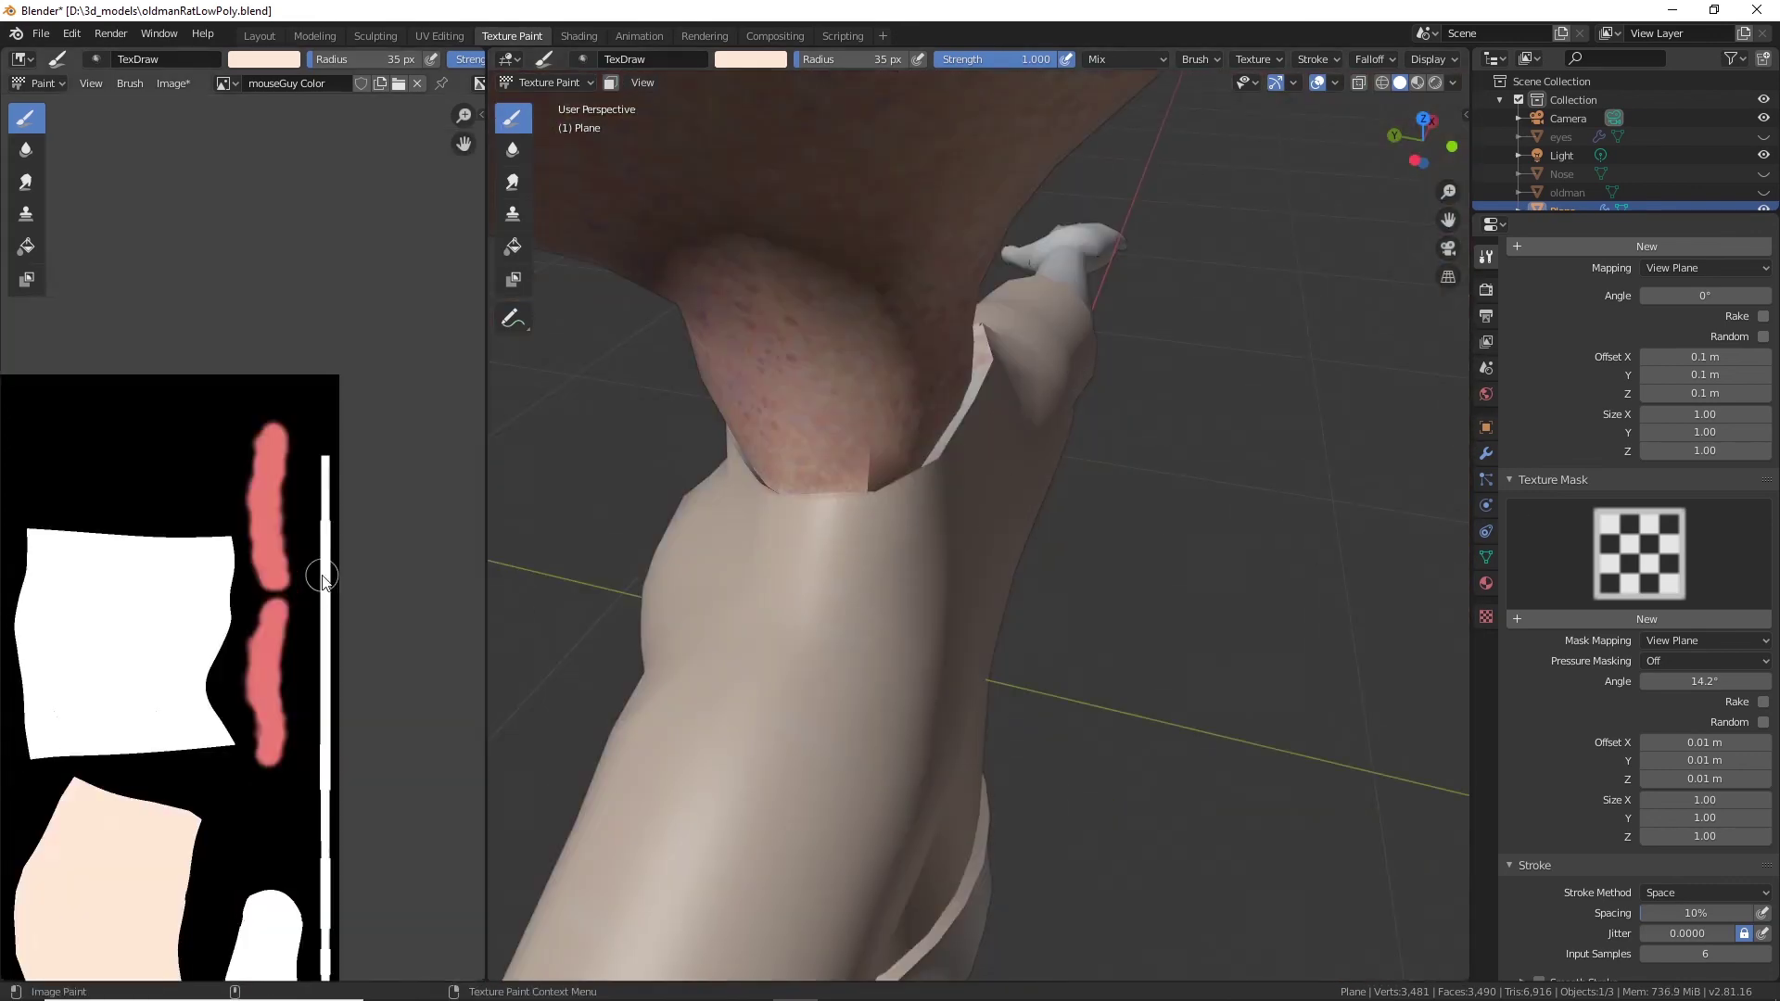
scroll(321, 576, up, 5)
drag(485, 600, 1069, 519)
mouse_move(941, 436)
mouse_down()
mouse_move(938, 299)
mouse_move(656, 207)
mouse_up()
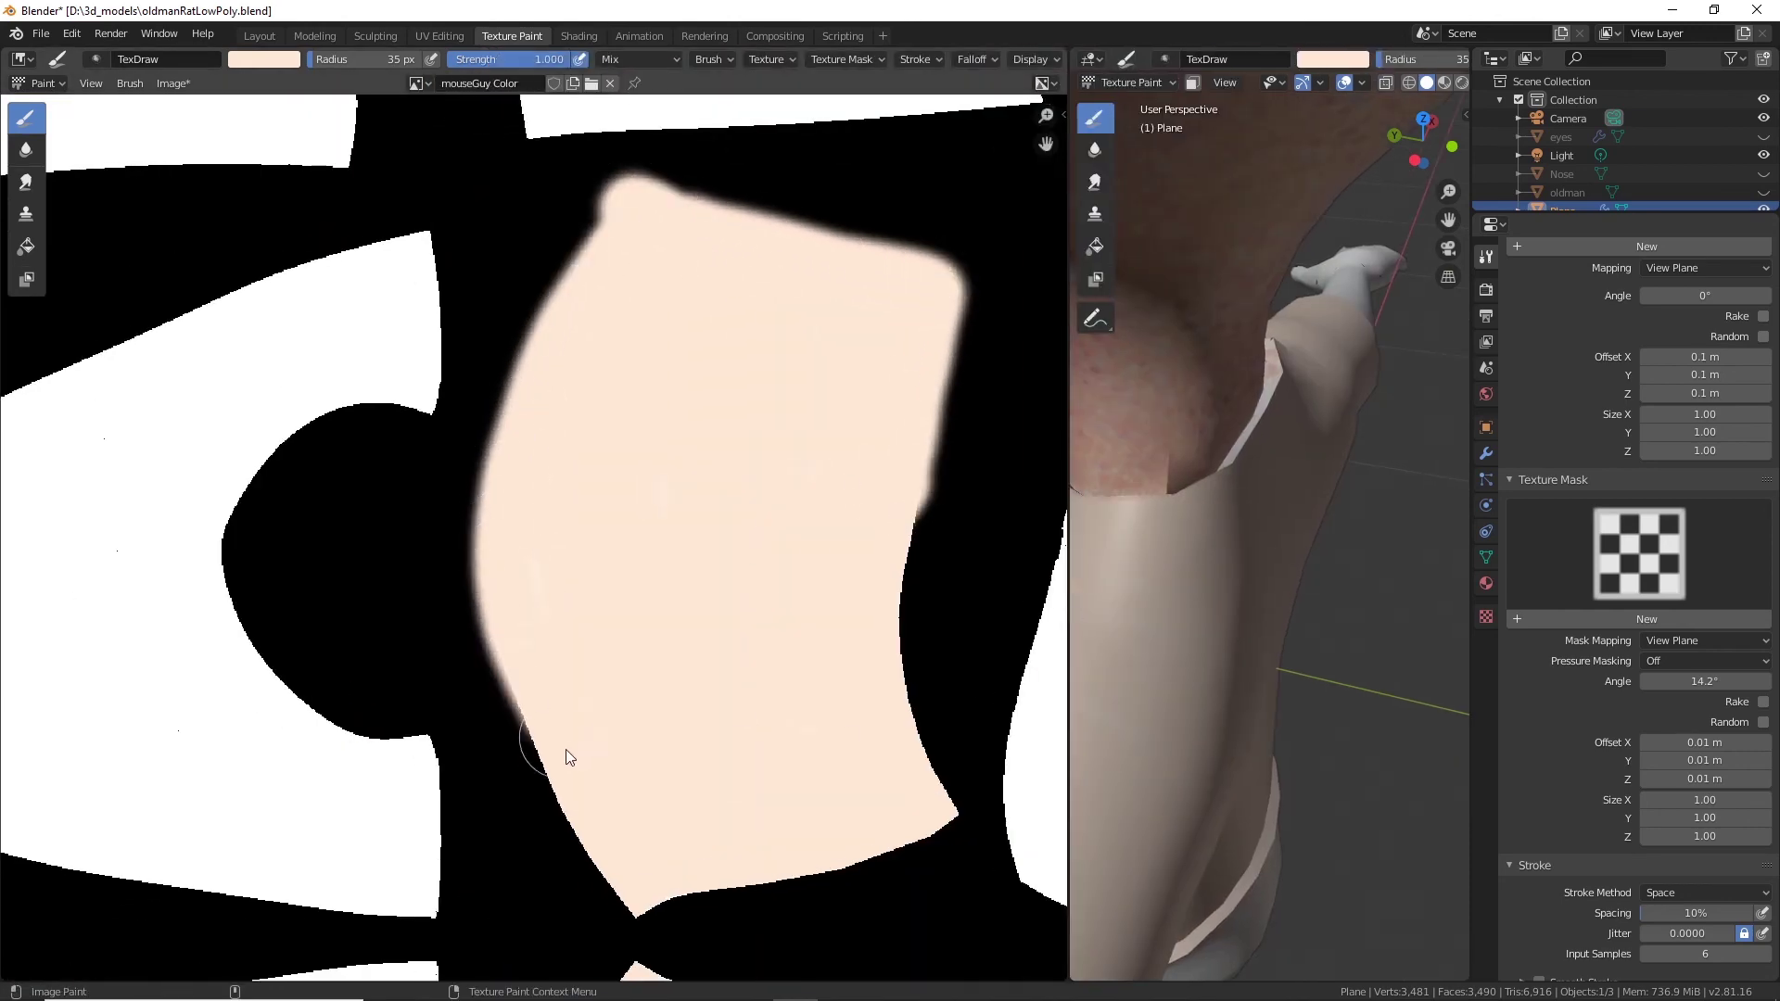
mouse_move(582, 790)
mouse_down()
mouse_move(693, 903)
mouse_move(941, 811)
mouse_move(931, 295)
mouse_up()
middle_drag(779, 964, 636, 688)
Paint pale peach past the borders of the second sleeve island.
middle_drag(593, 781, 669, 442)
mouse_move(567, 361)
mouse_down()
mouse_move(874, 461)
mouse_move(858, 909)
mouse_up()
middle_drag(859, 909, 840, 584)
mouse_move(840, 584)
mouse_down()
mouse_move(858, 649)
mouse_move(566, 748)
mouse_move(424, 493)
mouse_up()
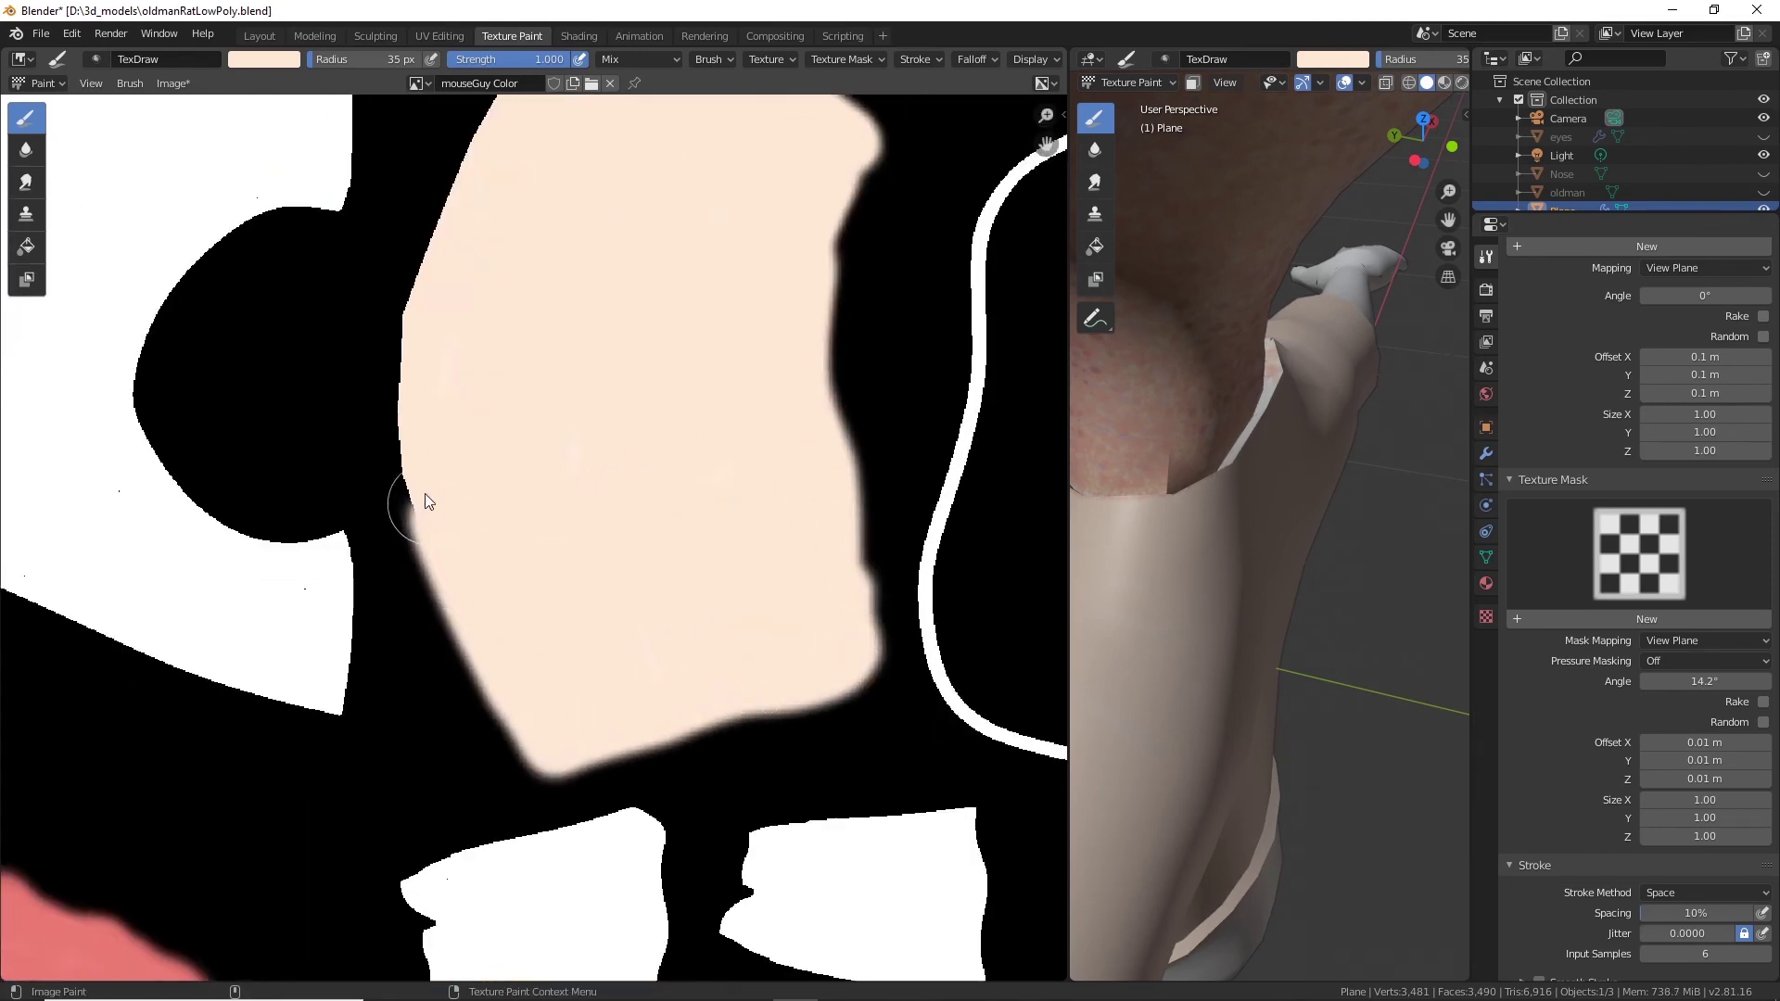
middle_drag(408, 355, 456, 593)
Extend pale peach beyond the hem, side and armhole edges of the torso island with the neck cutout.
scroll(681, 559, down, 4)
middle_drag(681, 559, 875, 346)
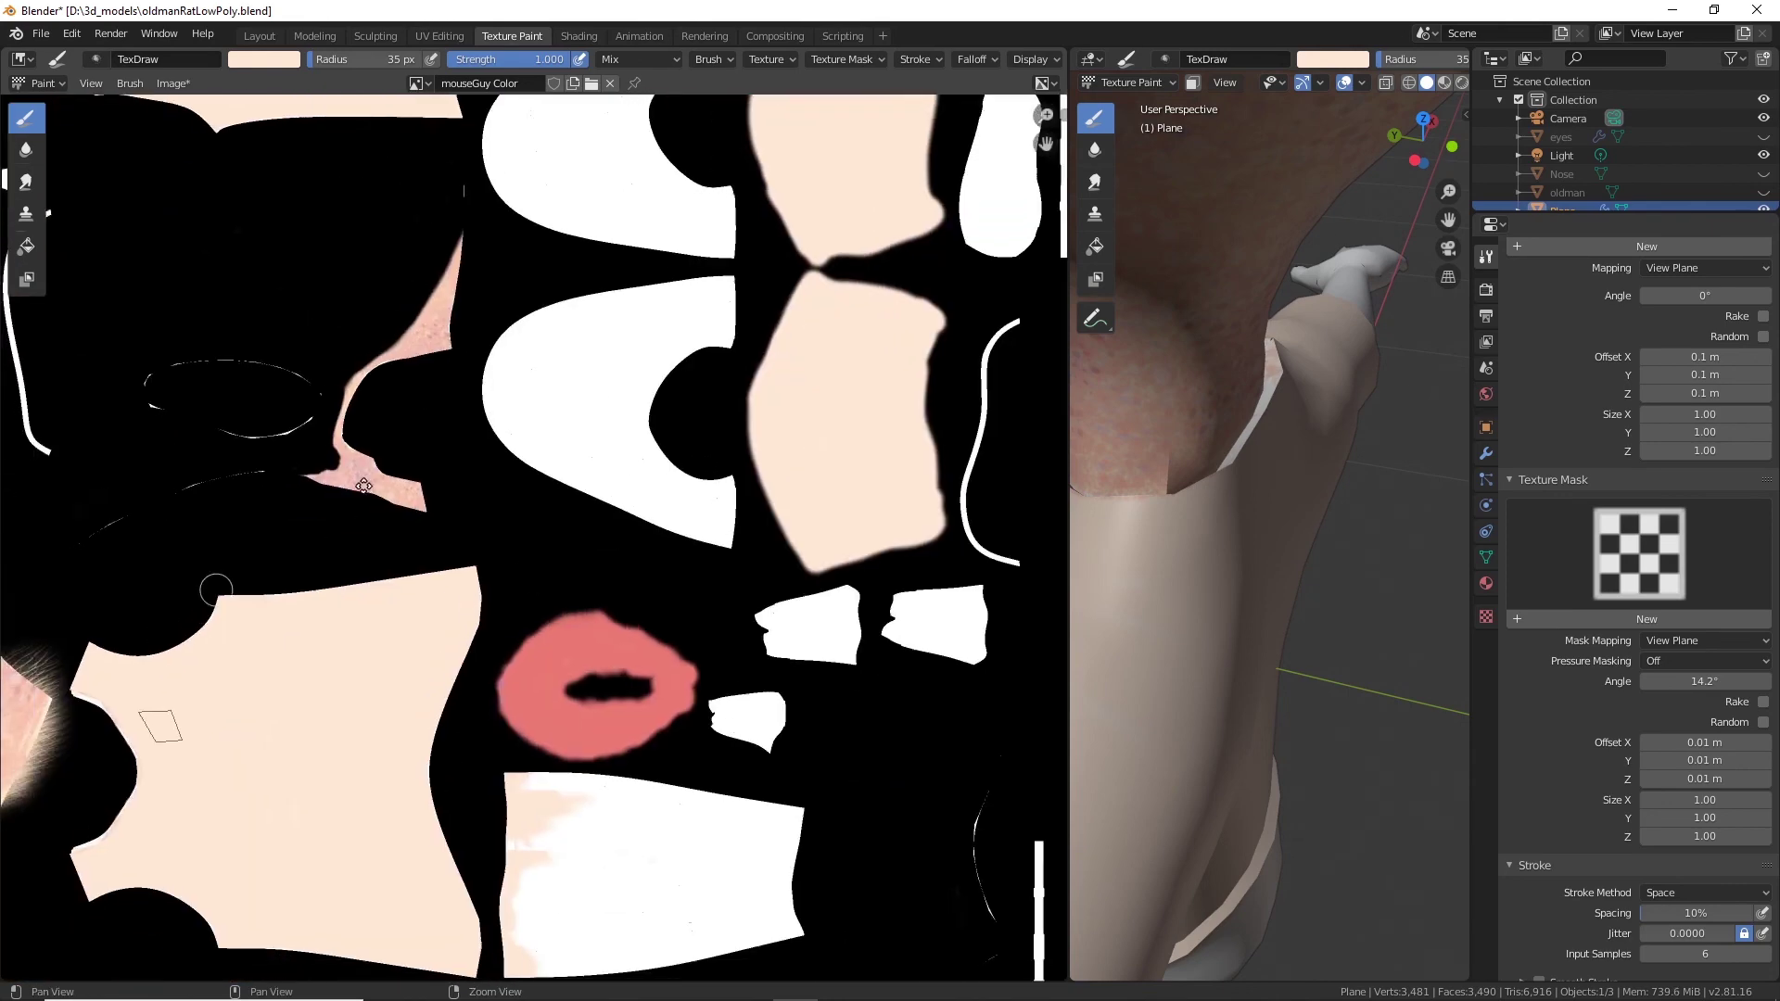
middle_drag(219, 588, 474, 404)
scroll(723, 779, up, 4)
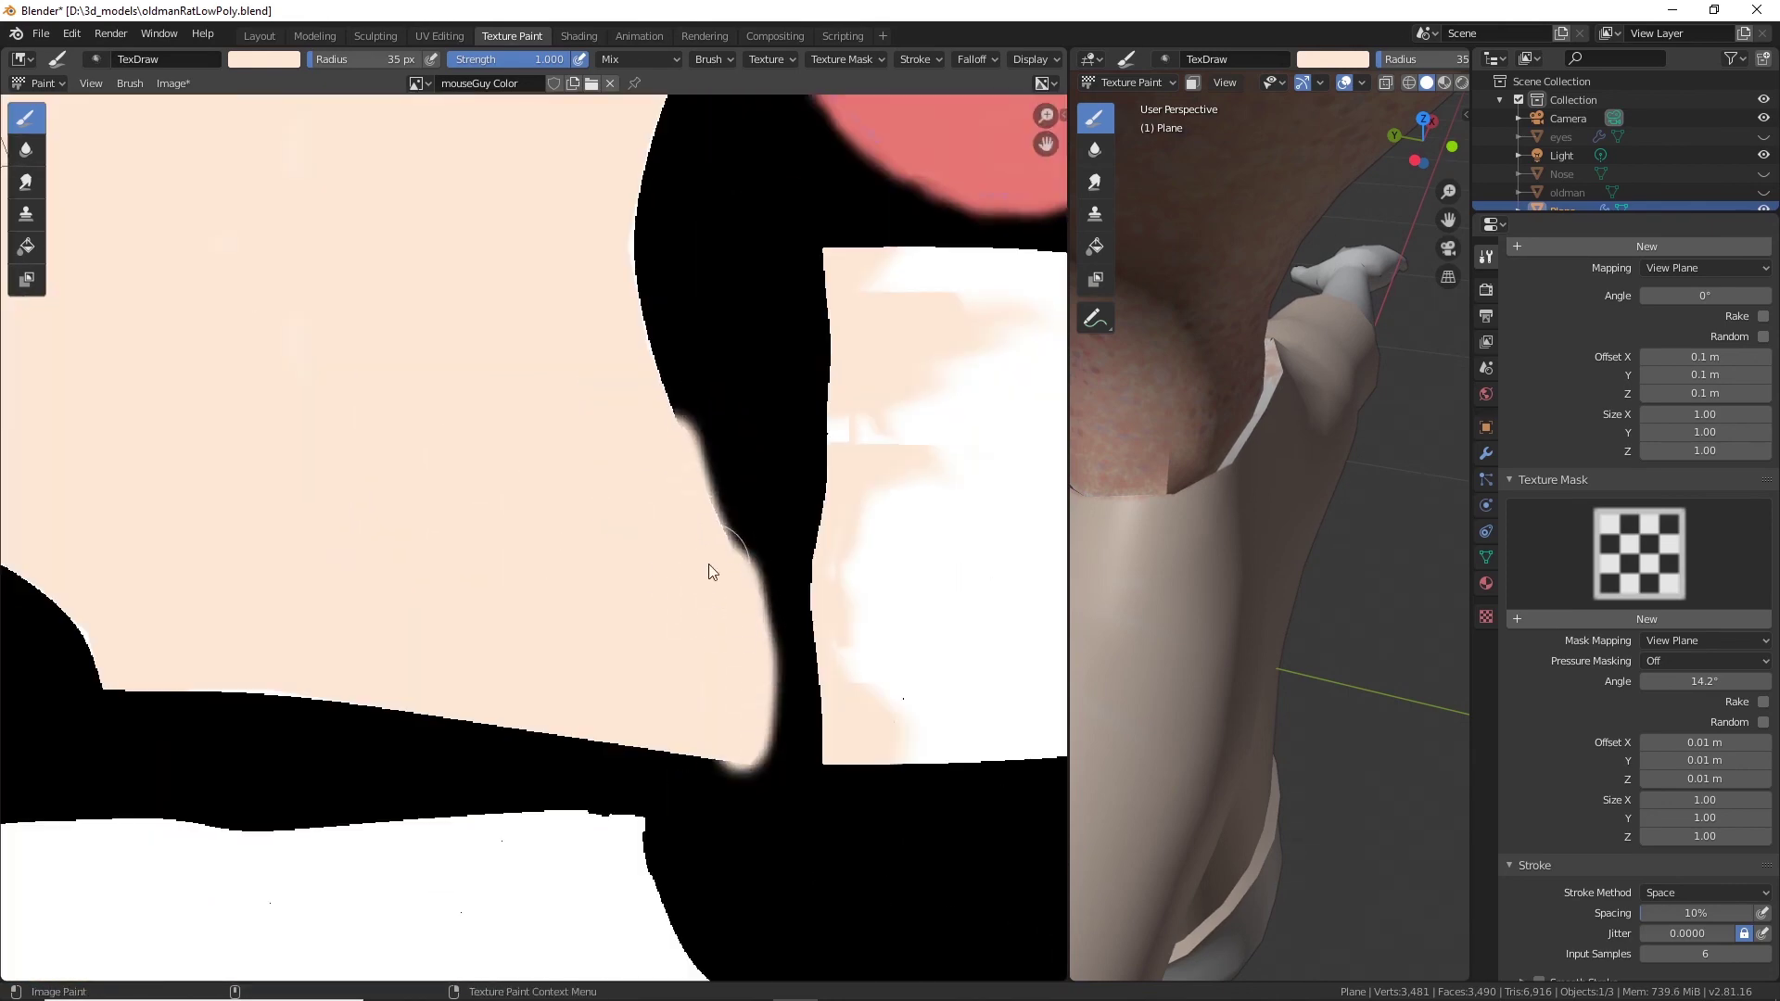
drag(709, 565, 631, 220)
middle_drag(631, 220, 606, 704)
mouse_move(606, 704)
mouse_down()
mouse_move(682, 486)
mouse_move(527, 247)
mouse_move(85, 304)
mouse_up()
middle_drag(85, 304, 419, 347)
drag(419, 347, 133, 390)
middle_drag(134, 390, 468, 324)
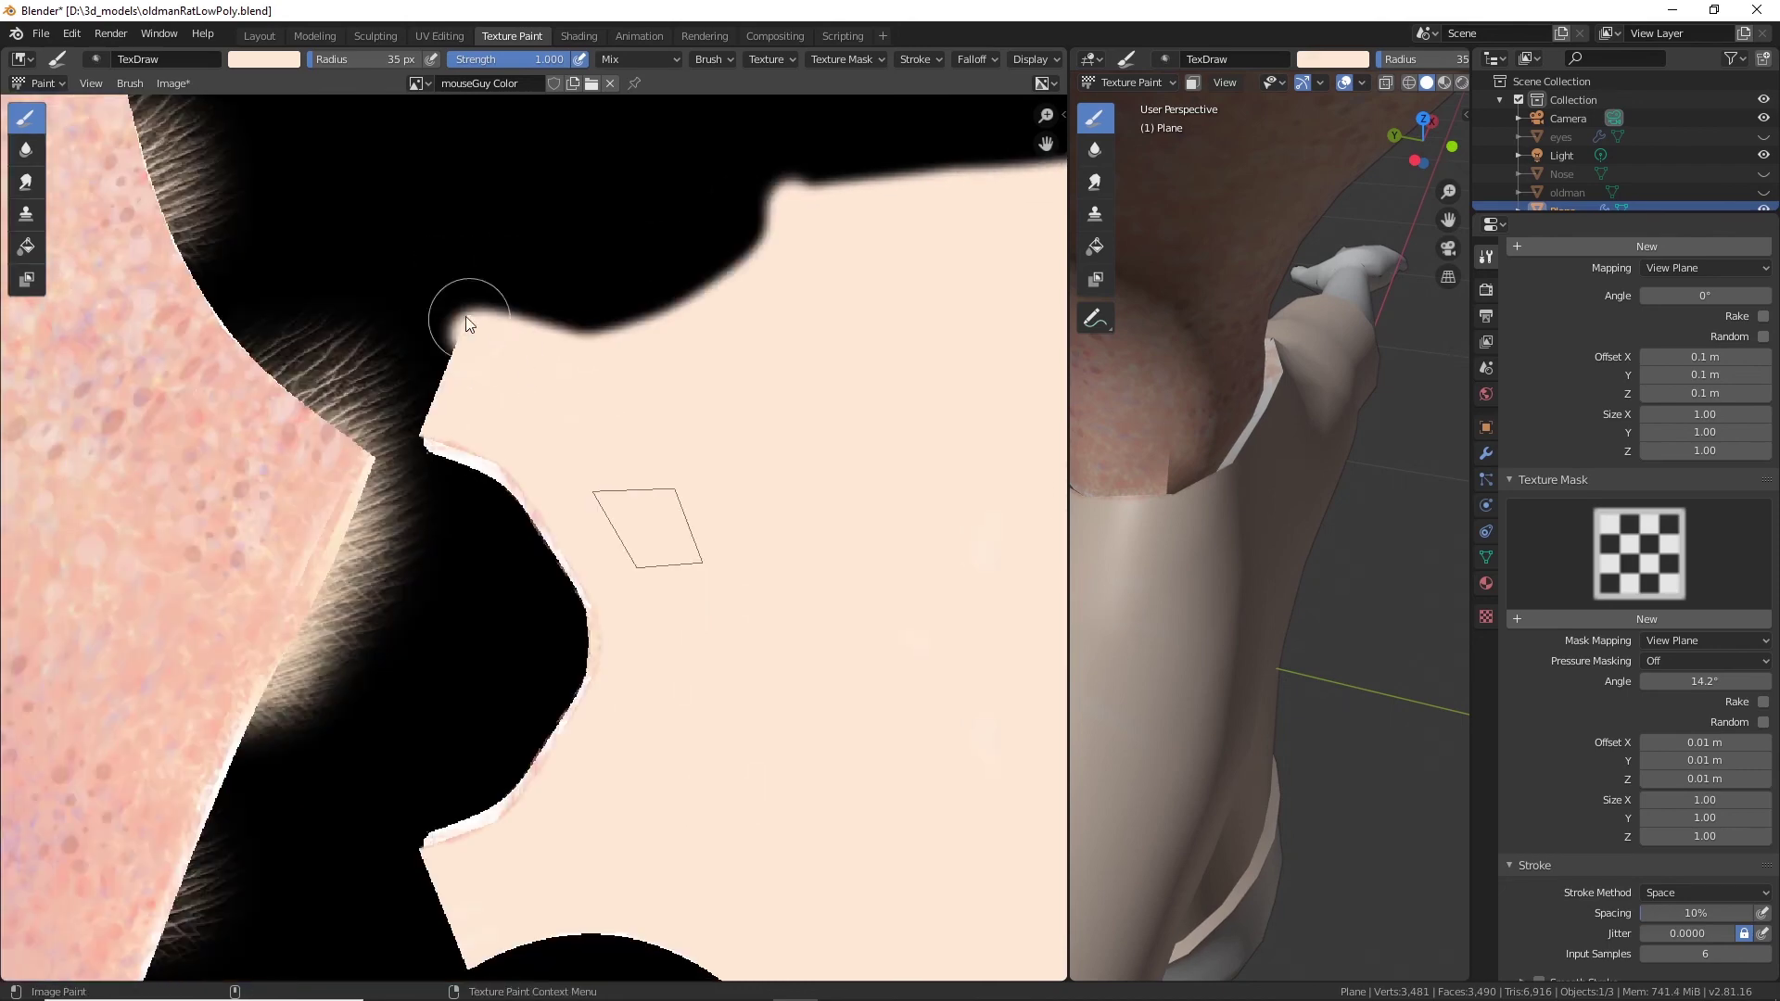
Paint over the white neckline rim and the remaining shoulder, armhole and side edges of that torso island in peach.
drag(468, 324, 441, 417)
drag(597, 601, 512, 788)
middle_drag(512, 788, 690, 618)
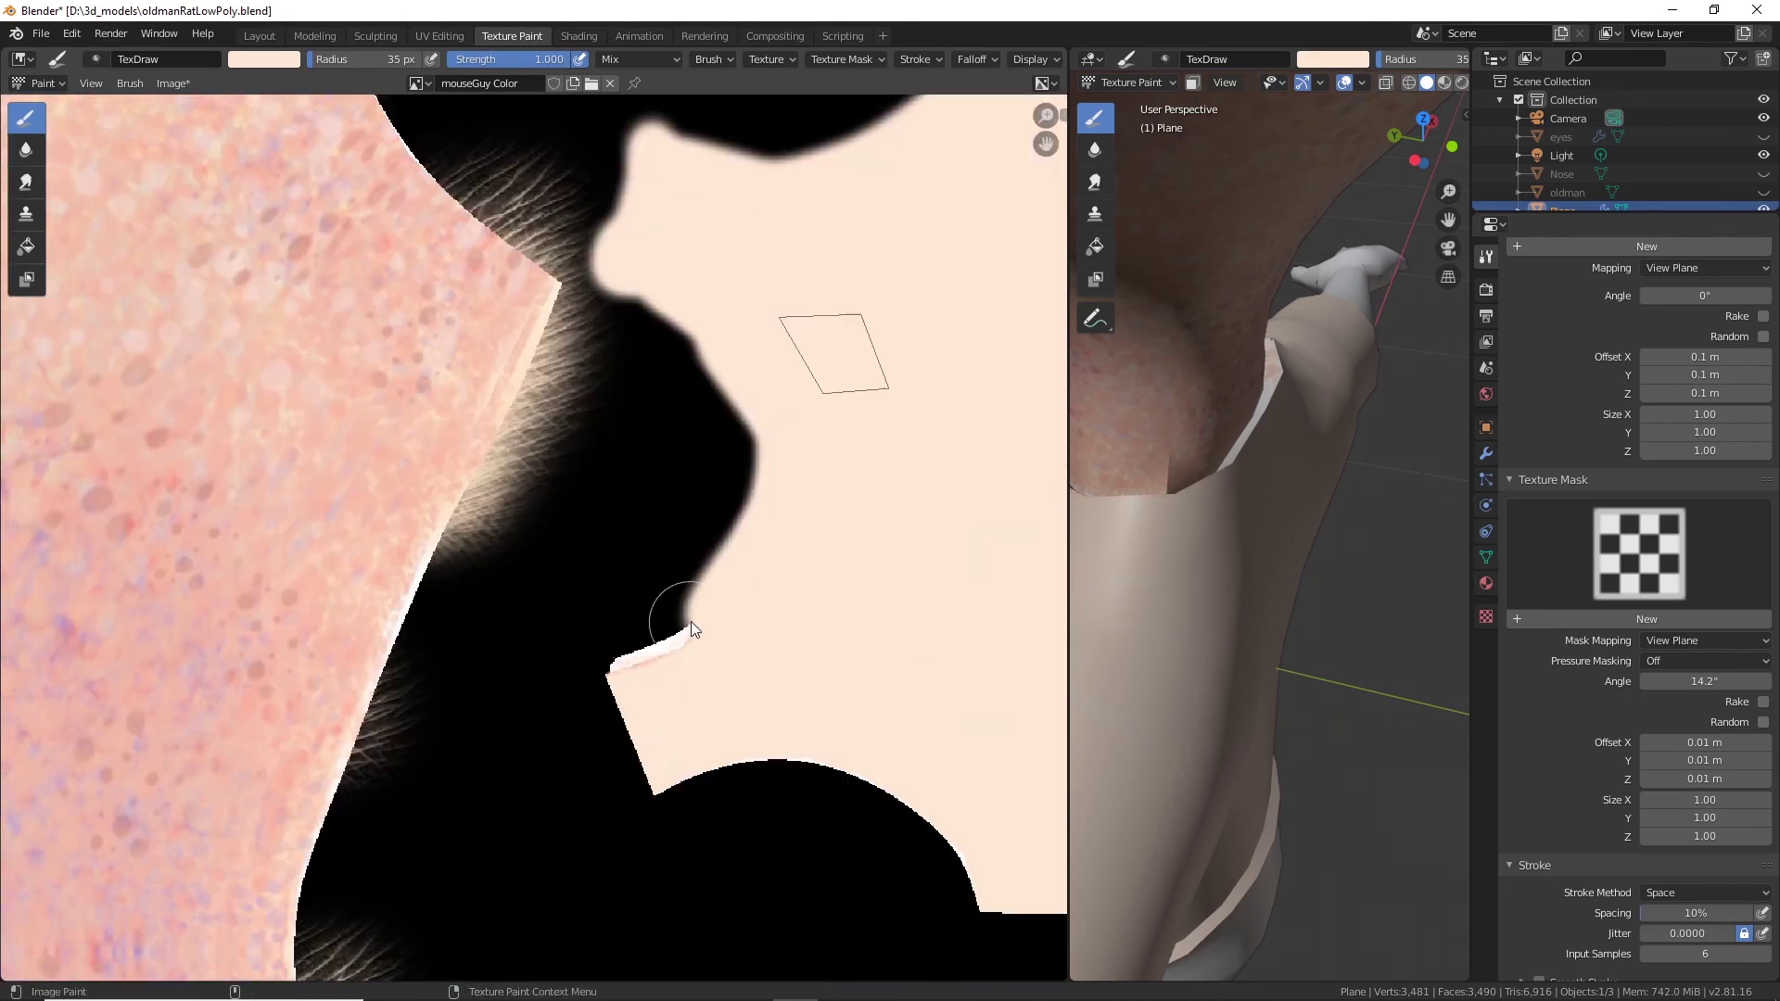
drag(690, 619, 671, 676)
middle_drag(671, 676, 699, 538)
mouse_move(699, 539)
mouse_down()
mouse_move(673, 668)
mouse_move(973, 731)
mouse_up()
middle_drag(974, 730, 391, 424)
mouse_move(391, 423)
mouse_down()
mouse_move(454, 476)
mouse_move(952, 547)
mouse_up()
middle_drag(951, 547, 556, 504)
drag(556, 504, 642, 504)
Paint pale peach past the first edges of the other torso island, below the skin-coloured ovals.
scroll(668, 504, down, 5)
middle_drag(497, 625, 632, 549)
scroll(631, 549, down, 4)
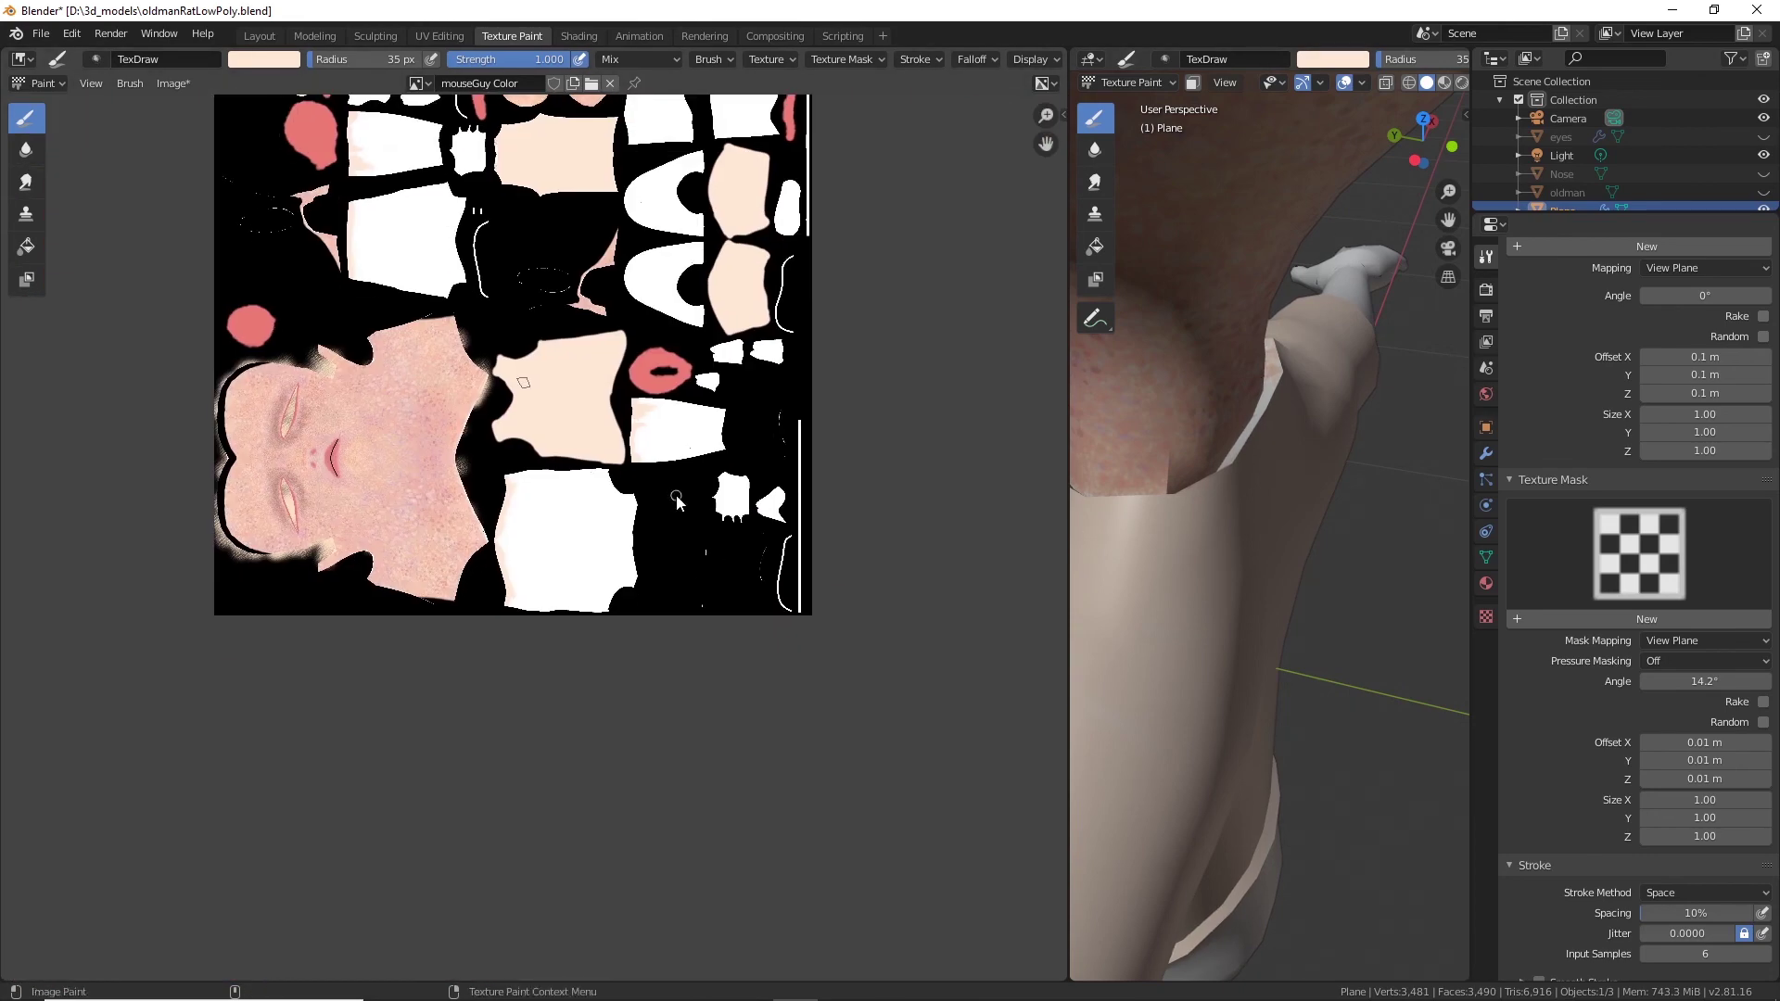
scroll(1279, 696, down, 3)
middle_drag(1280, 695, 1092, 664)
scroll(687, 321, up, 7)
middle_drag(687, 322, 739, 609)
scroll(668, 324, up, 3)
mouse_move(735, 288)
mouse_down()
mouse_move(728, 598)
mouse_move(913, 731)
mouse_up()
middle_drag(760, 269, 695, 526)
mouse_move(670, 496)
mouse_down()
mouse_move(747, 393)
mouse_move(1043, 324)
mouse_up()
middle_drag(1043, 325, 591, 413)
drag(643, 393, 984, 406)
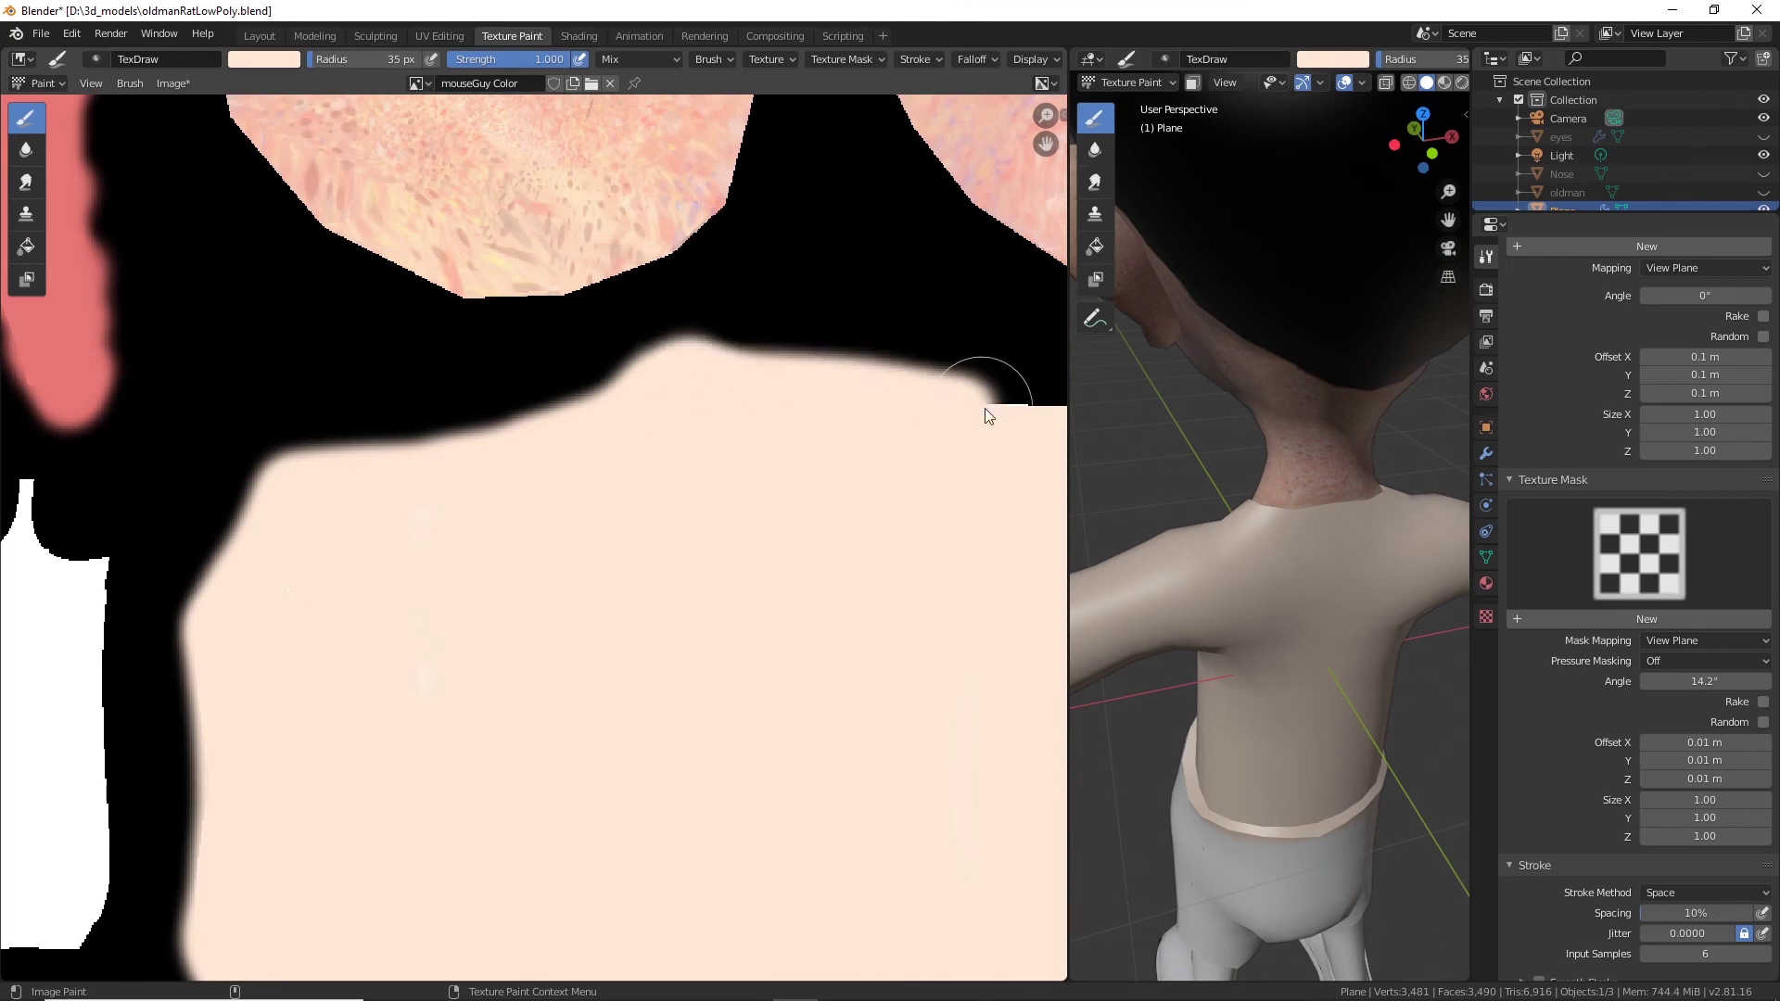
Finish extending pale peach around the remaining borders of the second torso island.
middle_drag(984, 406, 599, 376)
drag(599, 377, 1025, 369)
middle_drag(986, 397, 707, 373)
drag(733, 371, 708, 699)
middle_drag(707, 699, 701, 365)
mouse_move(705, 371)
mouse_down()
mouse_move(721, 508)
mouse_move(670, 762)
mouse_move(223, 769)
mouse_up()
middle_drag(223, 769, 770, 592)
drag(770, 593, 267, 508)
Set the brush colour to black and cover the oval of white slivers between the two torso islands.
scroll(702, 432, down, 2)
scroll(702, 432, down, 2)
middle_drag(764, 585, 604, 453)
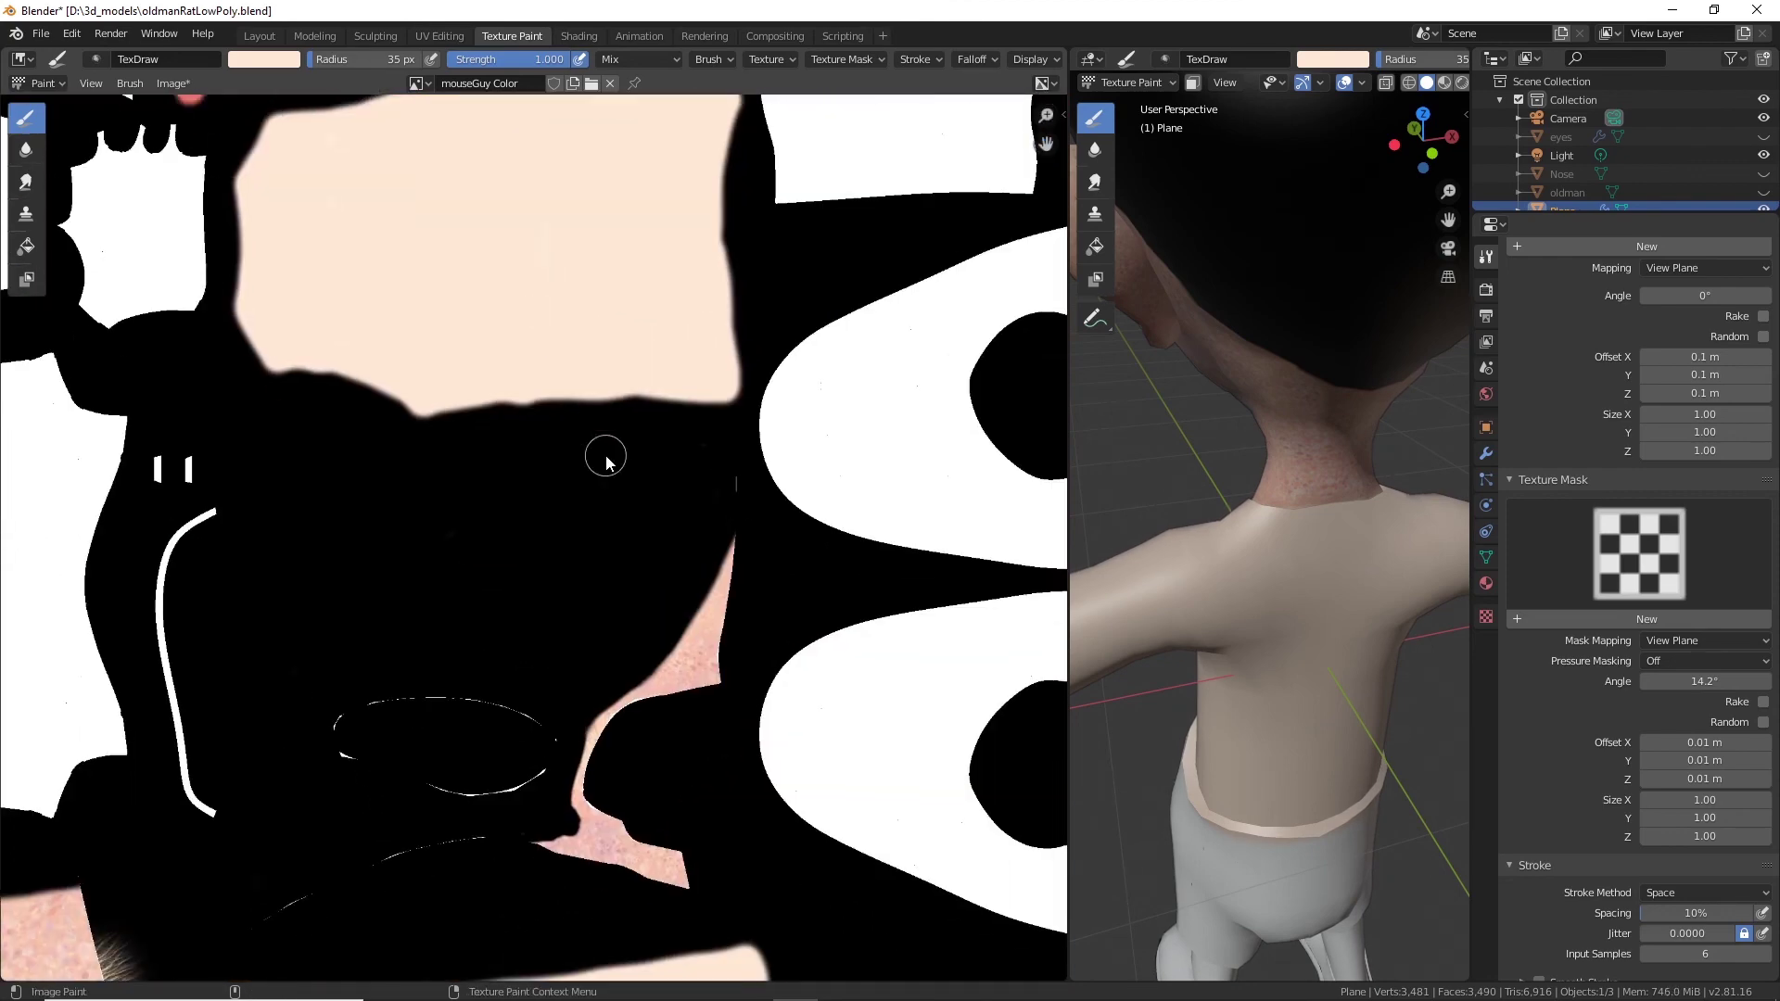
scroll(603, 453, down, 1)
middle_drag(547, 649, 683, 501)
scroll(603, 506, up, 5)
click(281, 60)
drag(387, 91, 388, 218)
mouse_move(556, 445)
mouse_down()
mouse_move(540, 464)
mouse_move(824, 651)
mouse_up()
drag(615, 423, 931, 444)
middle_drag(931, 444, 598, 395)
mouse_move(597, 395)
mouse_down()
mouse_move(694, 581)
mouse_move(593, 605)
mouse_up()
Paint the skin-coloured patch and thin white lines above the neck-cutout torso island black.
scroll(631, 575, down, 4)
middle_drag(640, 567, 593, 495)
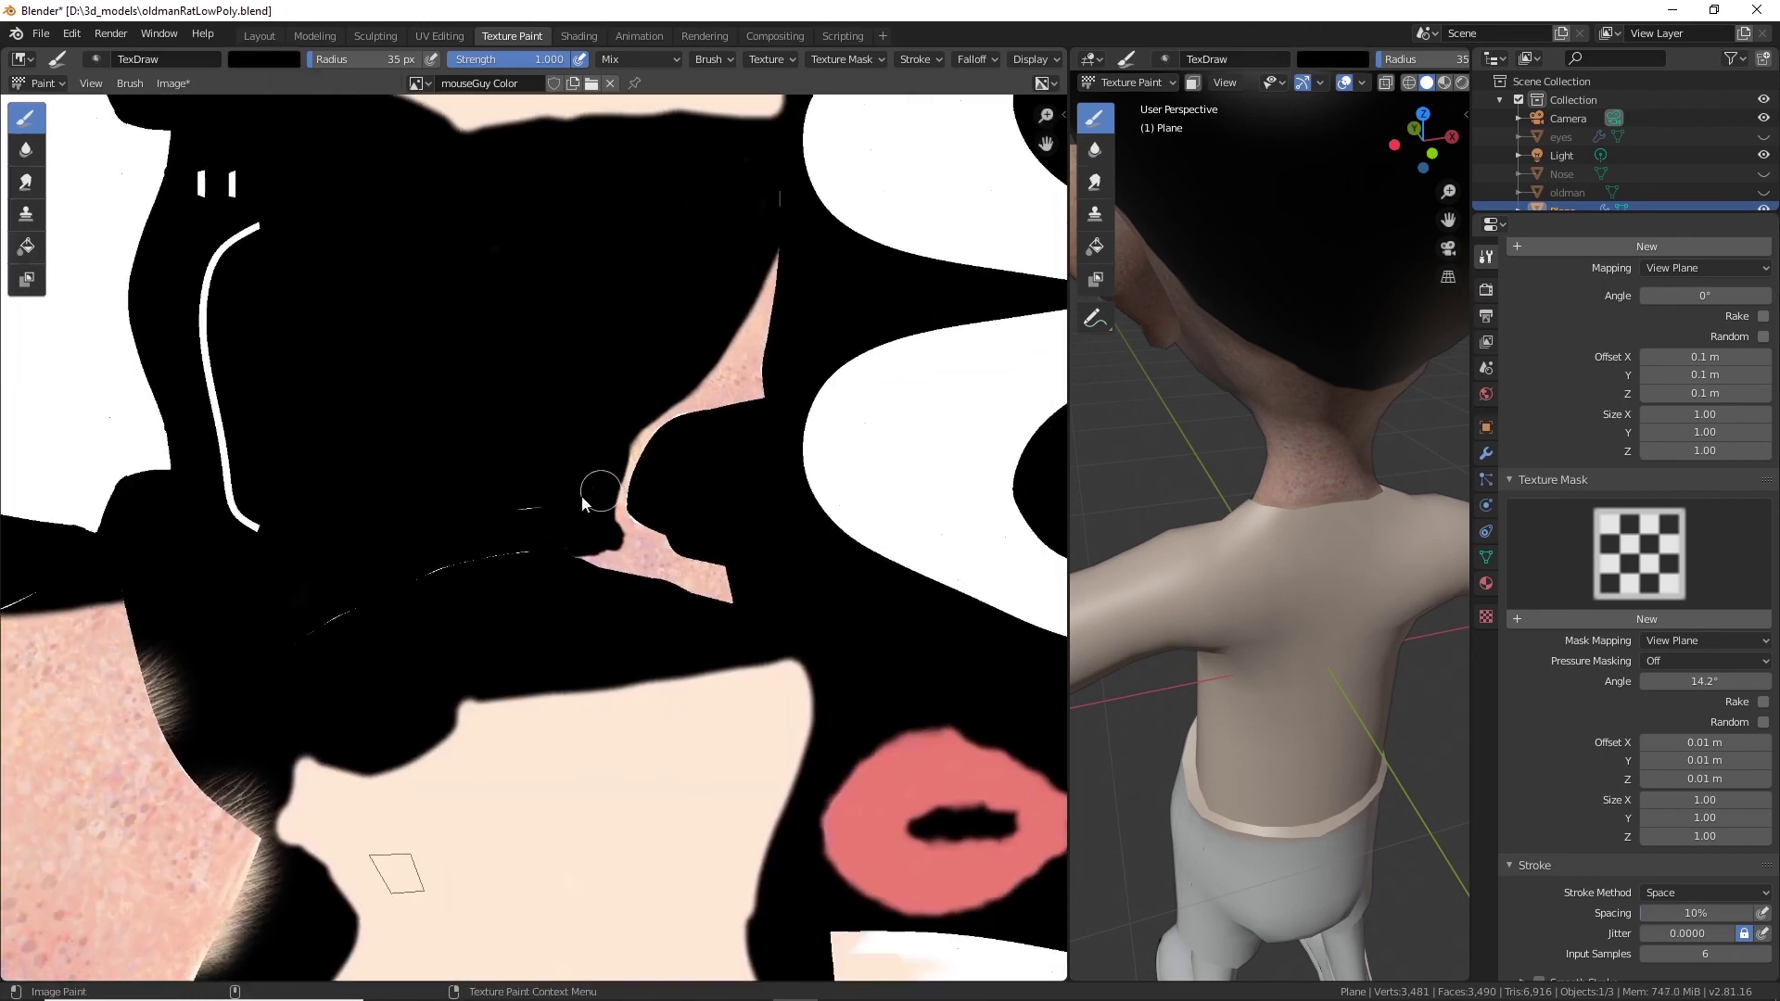
drag(572, 547, 705, 584)
drag(640, 443, 760, 390)
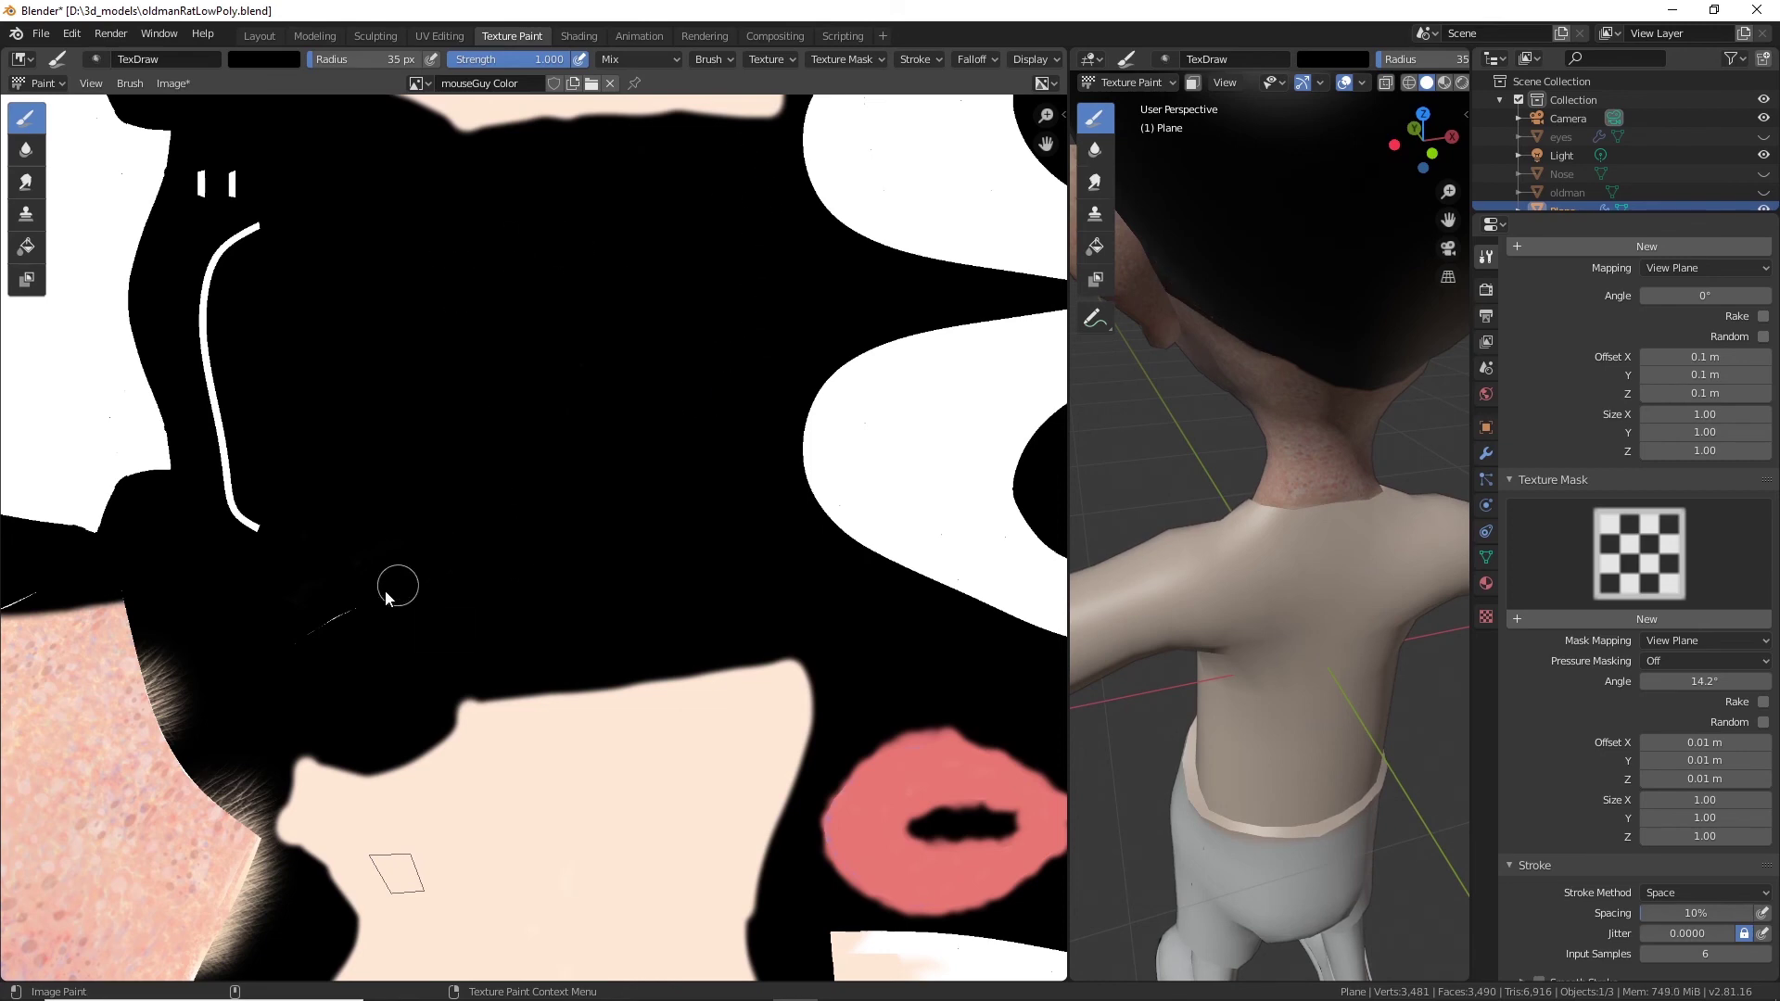
Cover the matching skin patch and white arcs in the left part of the texture with black.
middle_drag(570, 388, 594, 511)
scroll(582, 545, down, 3)
middle_drag(719, 532, 742, 656)
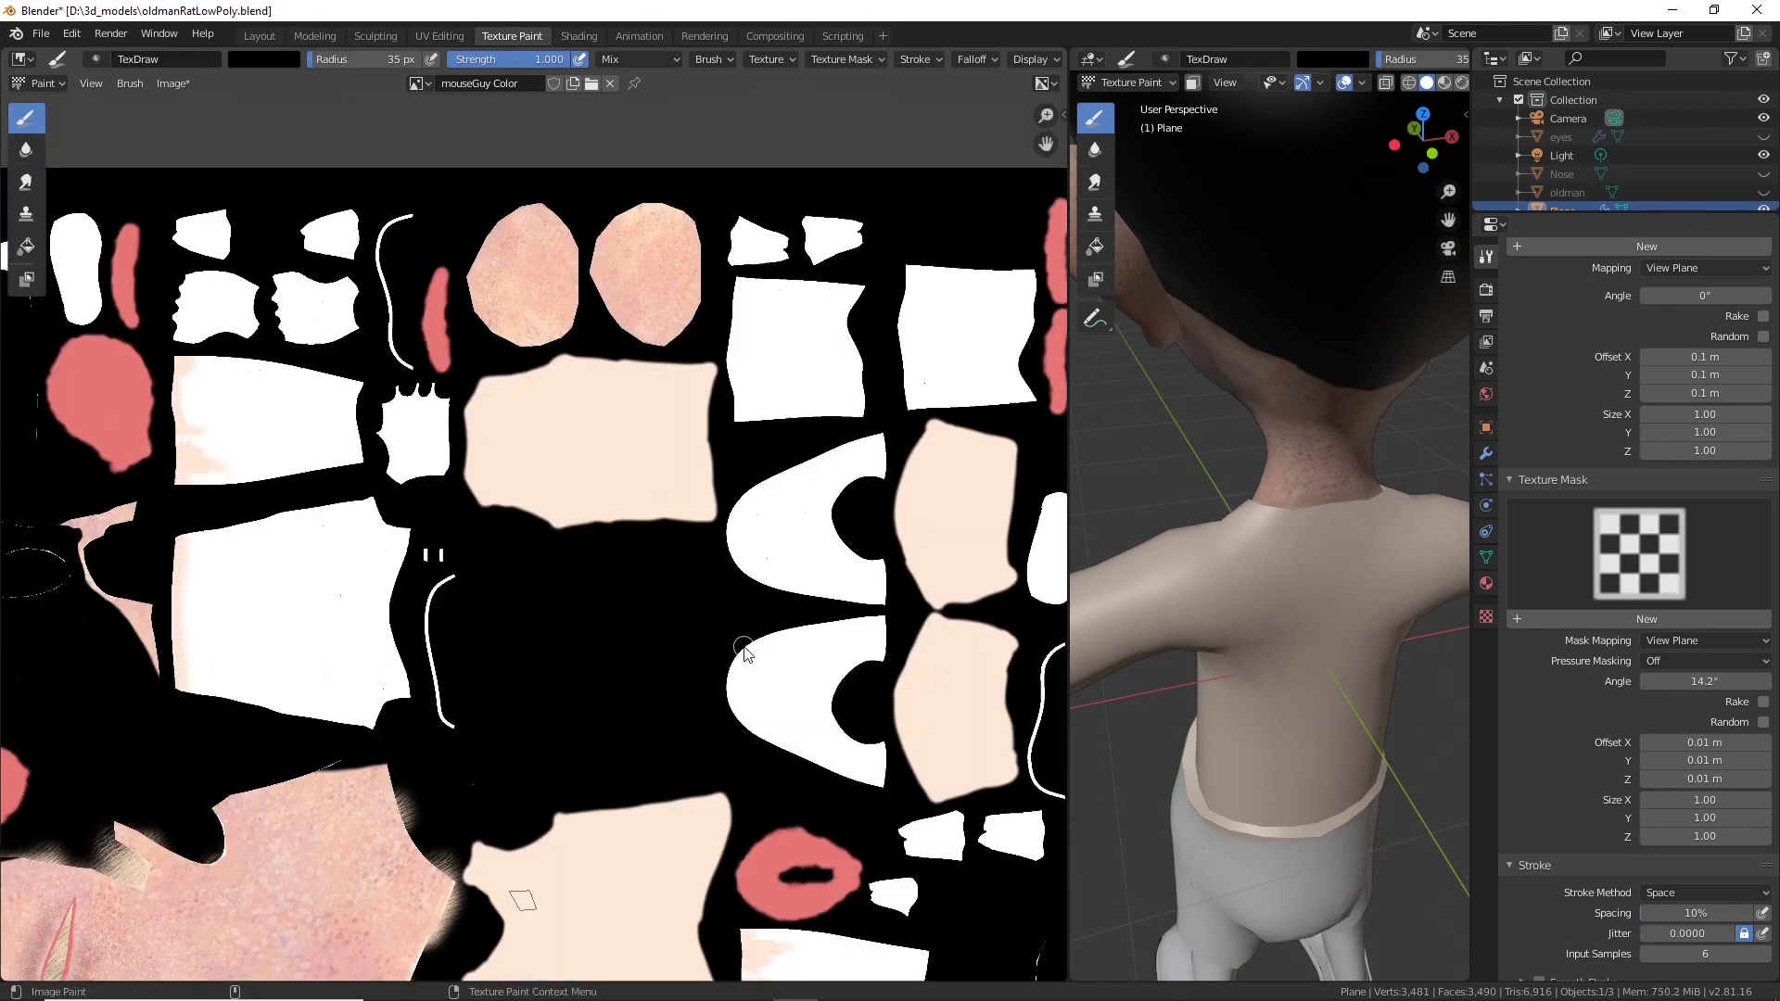
scroll(121, 586, up, 4)
mouse_move(125, 586)
middle_down()
mouse_move(330, 408)
mouse_move(495, 479)
middle_up()
mouse_move(570, 616)
mouse_down()
mouse_move(548, 398)
mouse_move(371, 232)
mouse_move(461, 151)
mouse_move(436, 175)
mouse_up()
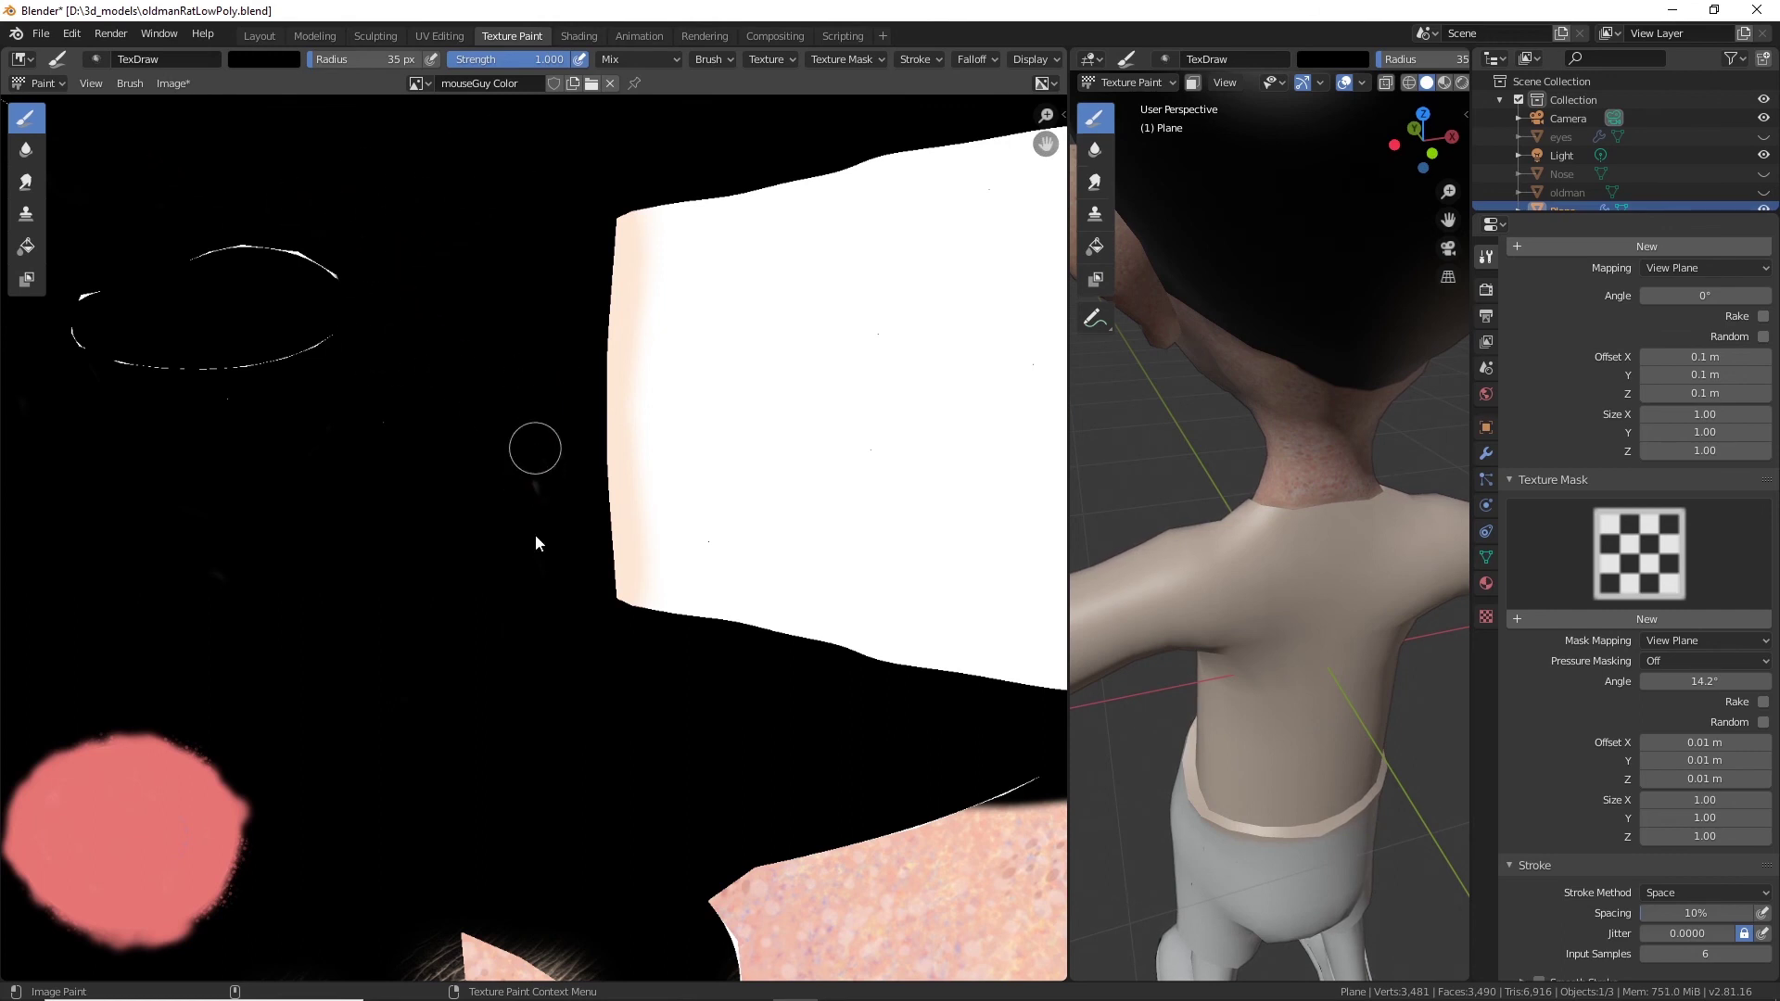
middle_drag(337, 332, 757, 417)
drag(506, 430, 576, 458)
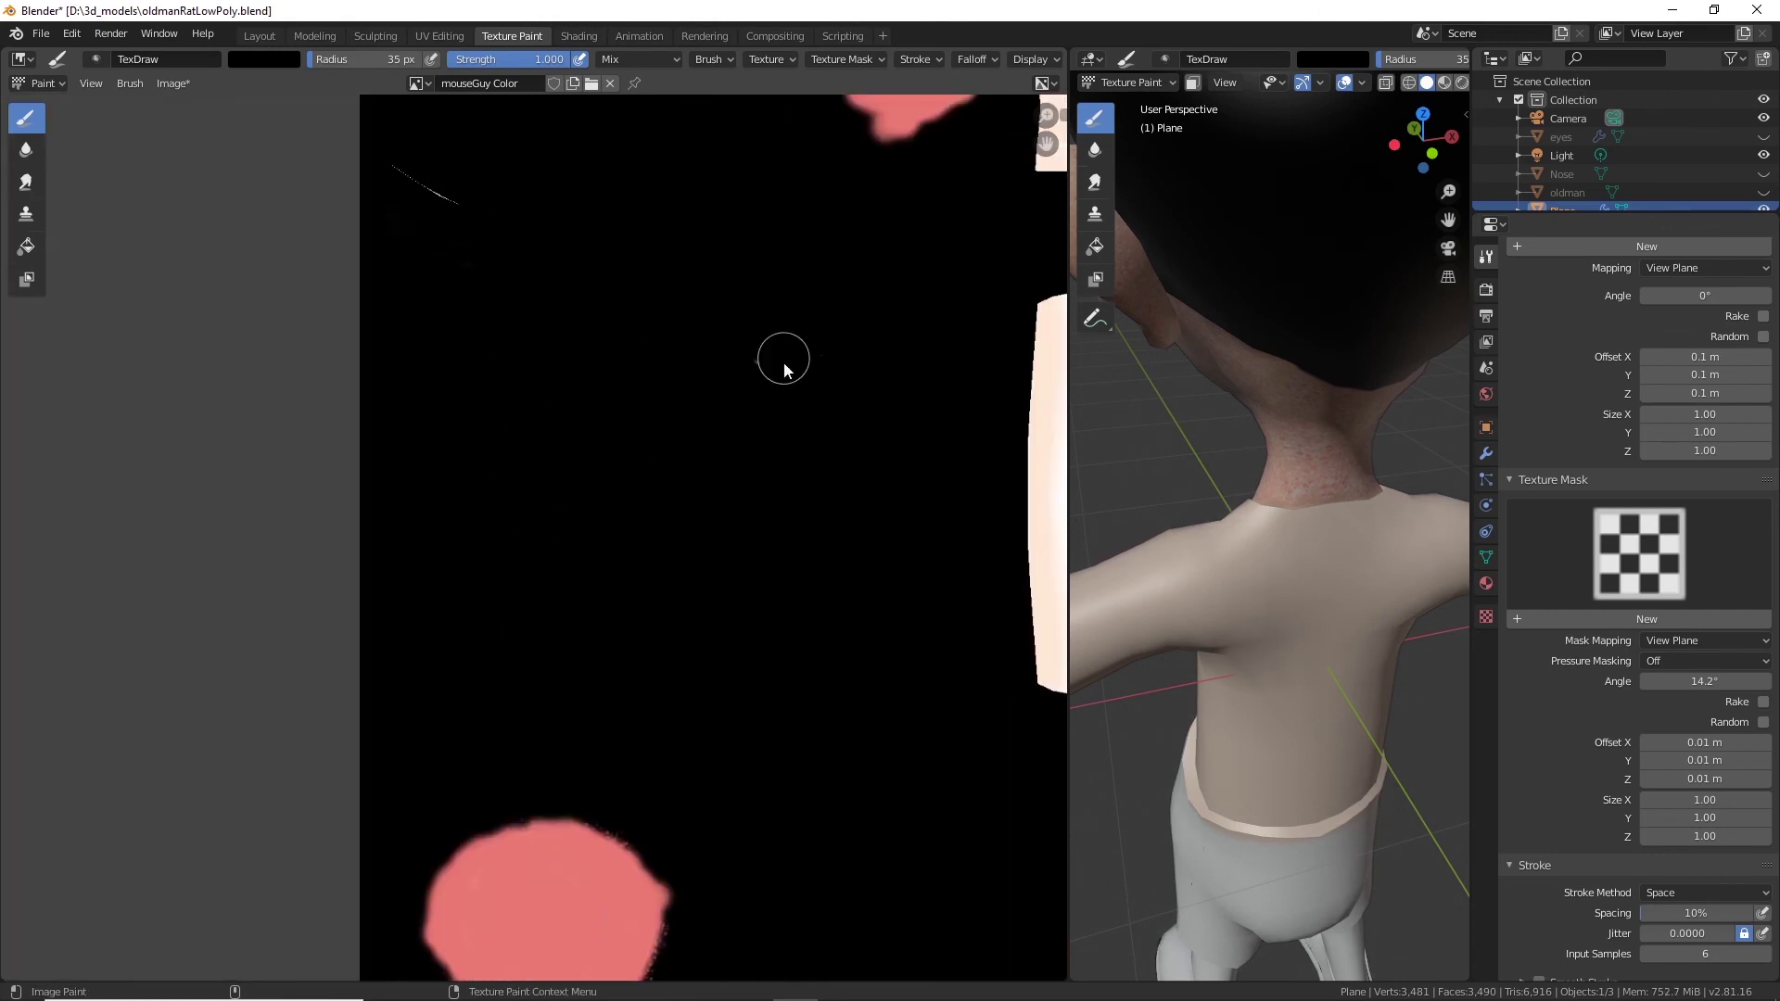
Paint out the small white slivers around the large pink-red shape near the texture's left edge in black.
scroll(564, 494, down, 4)
scroll(366, 483, up, 5)
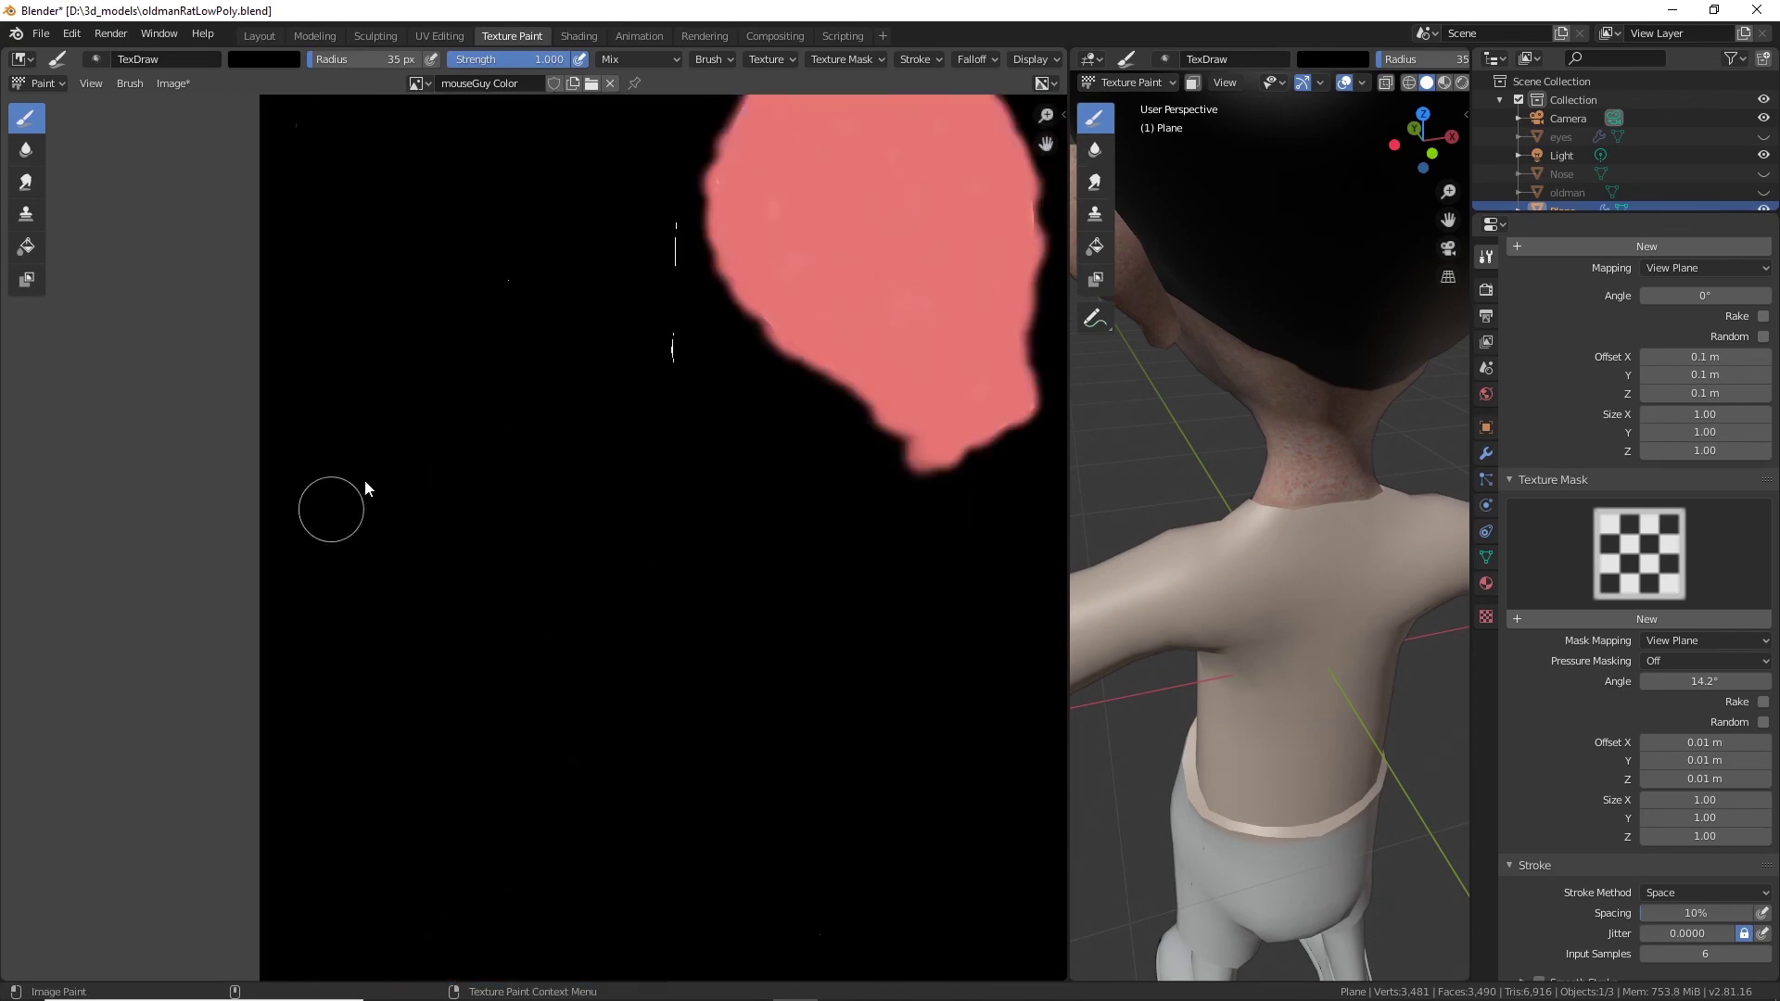
middle_drag(480, 275, 539, 517)
middle_drag(708, 218, 629, 476)
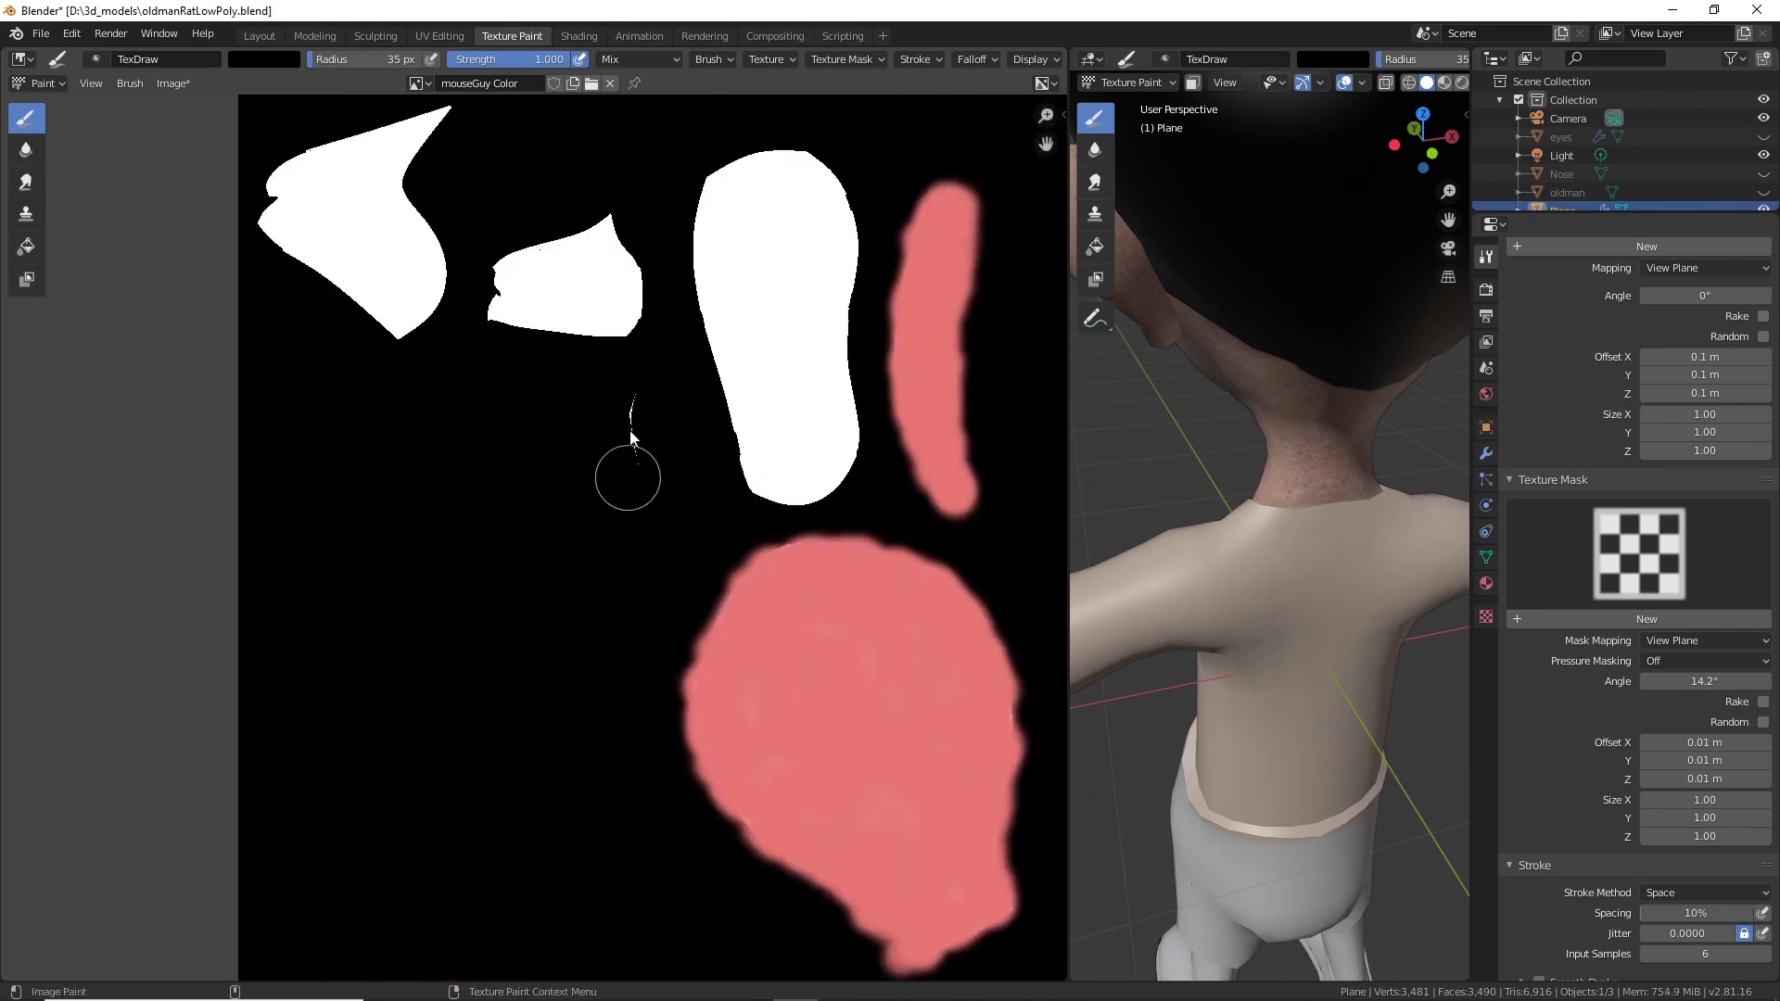
Cover the stray white slivers and specks between the islands in the right part of the texture with black.
scroll(469, 458, down, 7)
scroll(747, 631, up, 5)
scroll(436, 459, down, 6)
middle_drag(739, 762, 670, 278)
scroll(670, 278, up, 7)
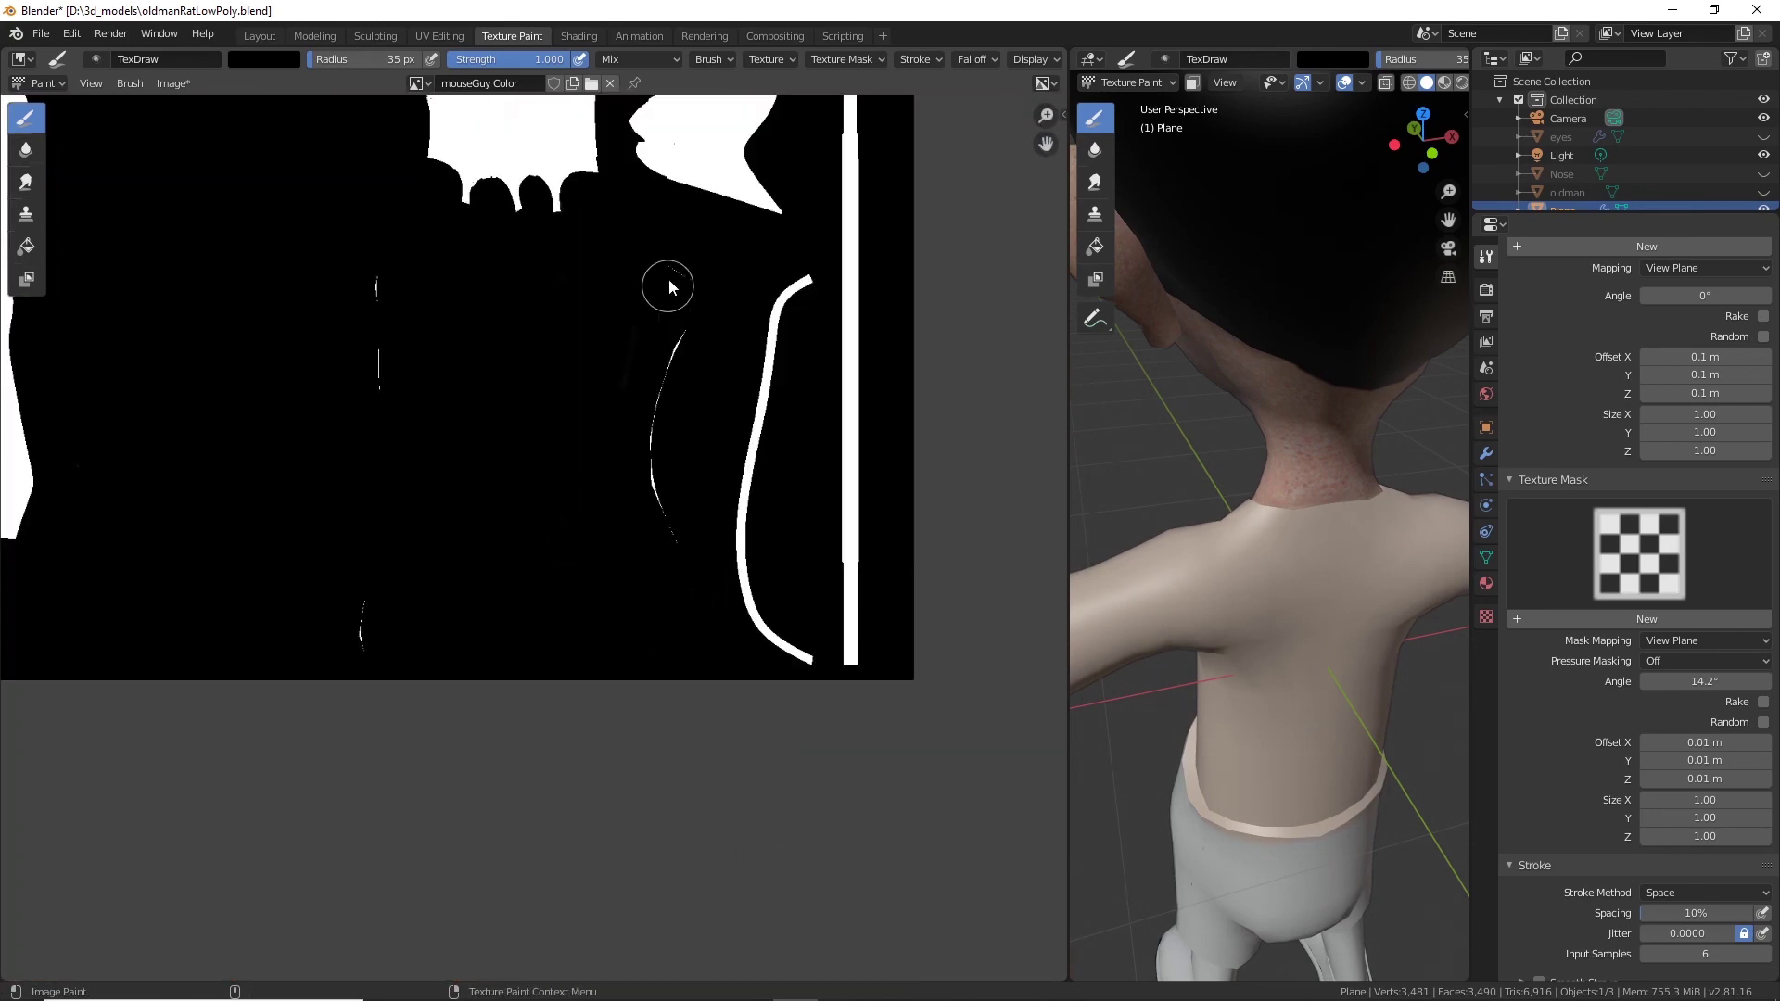
middle_drag(212, 255, 399, 441)
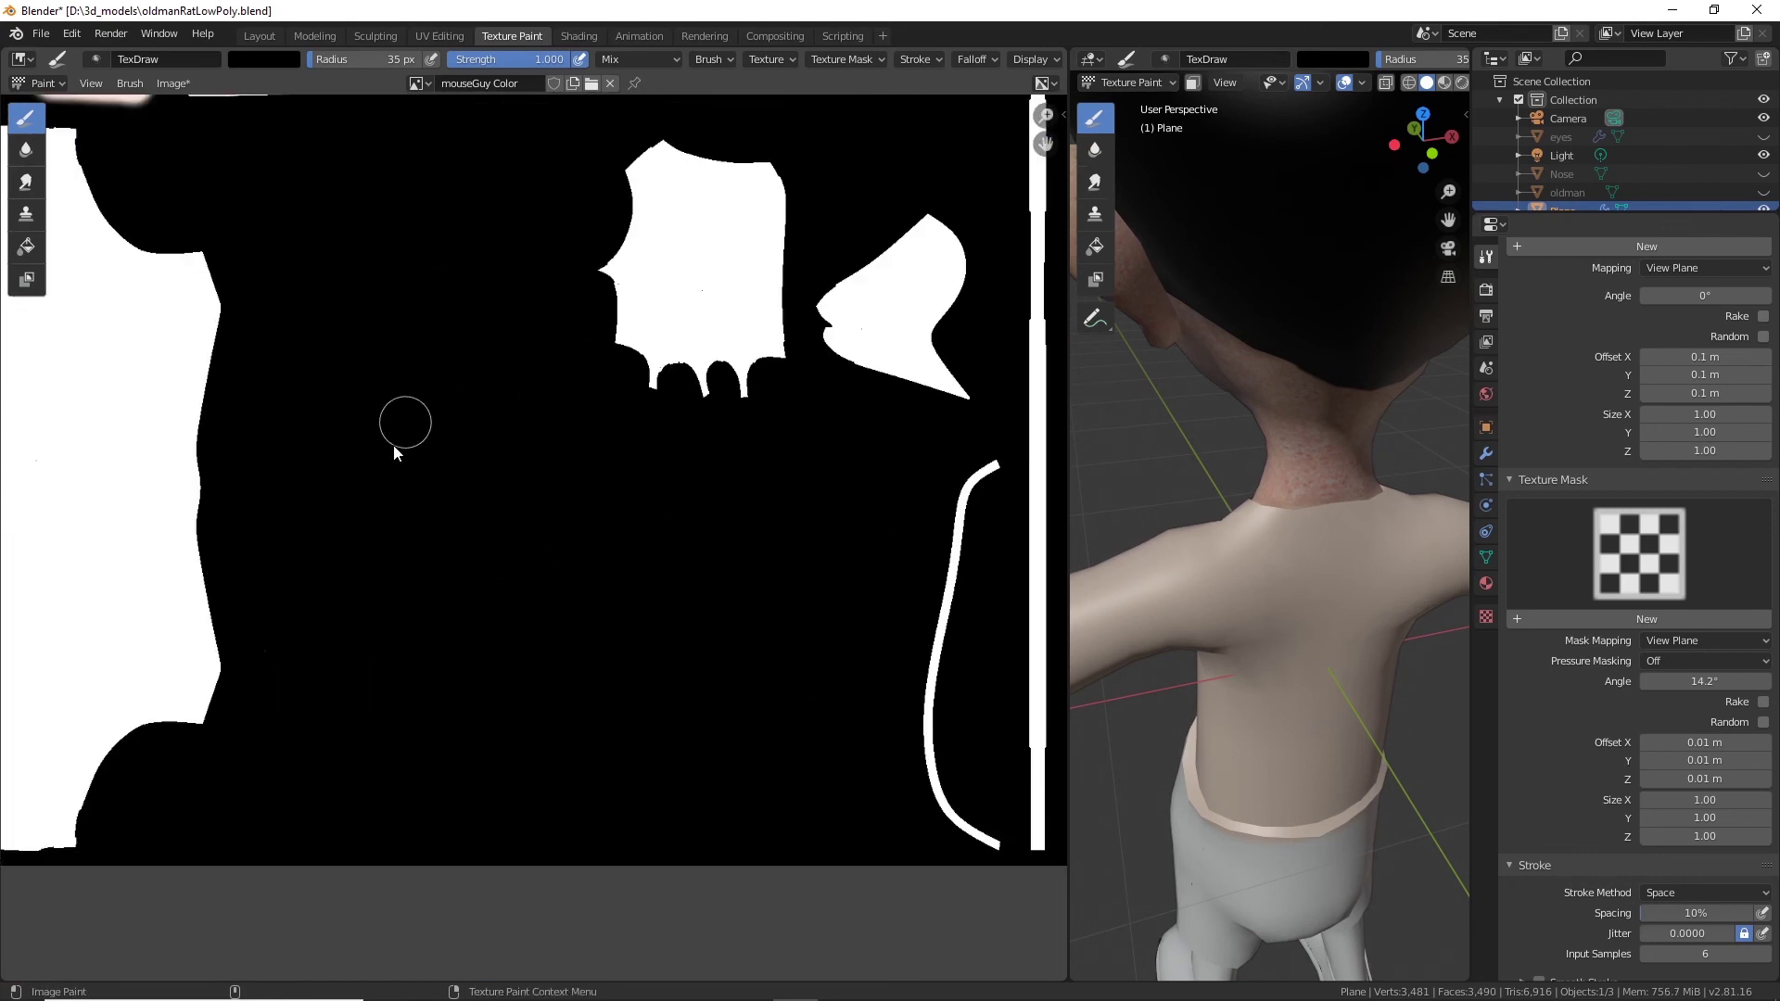
scroll(417, 459, down, 2)
scroll(797, 157, up, 5)
middle_drag(749, 251, 731, 583)
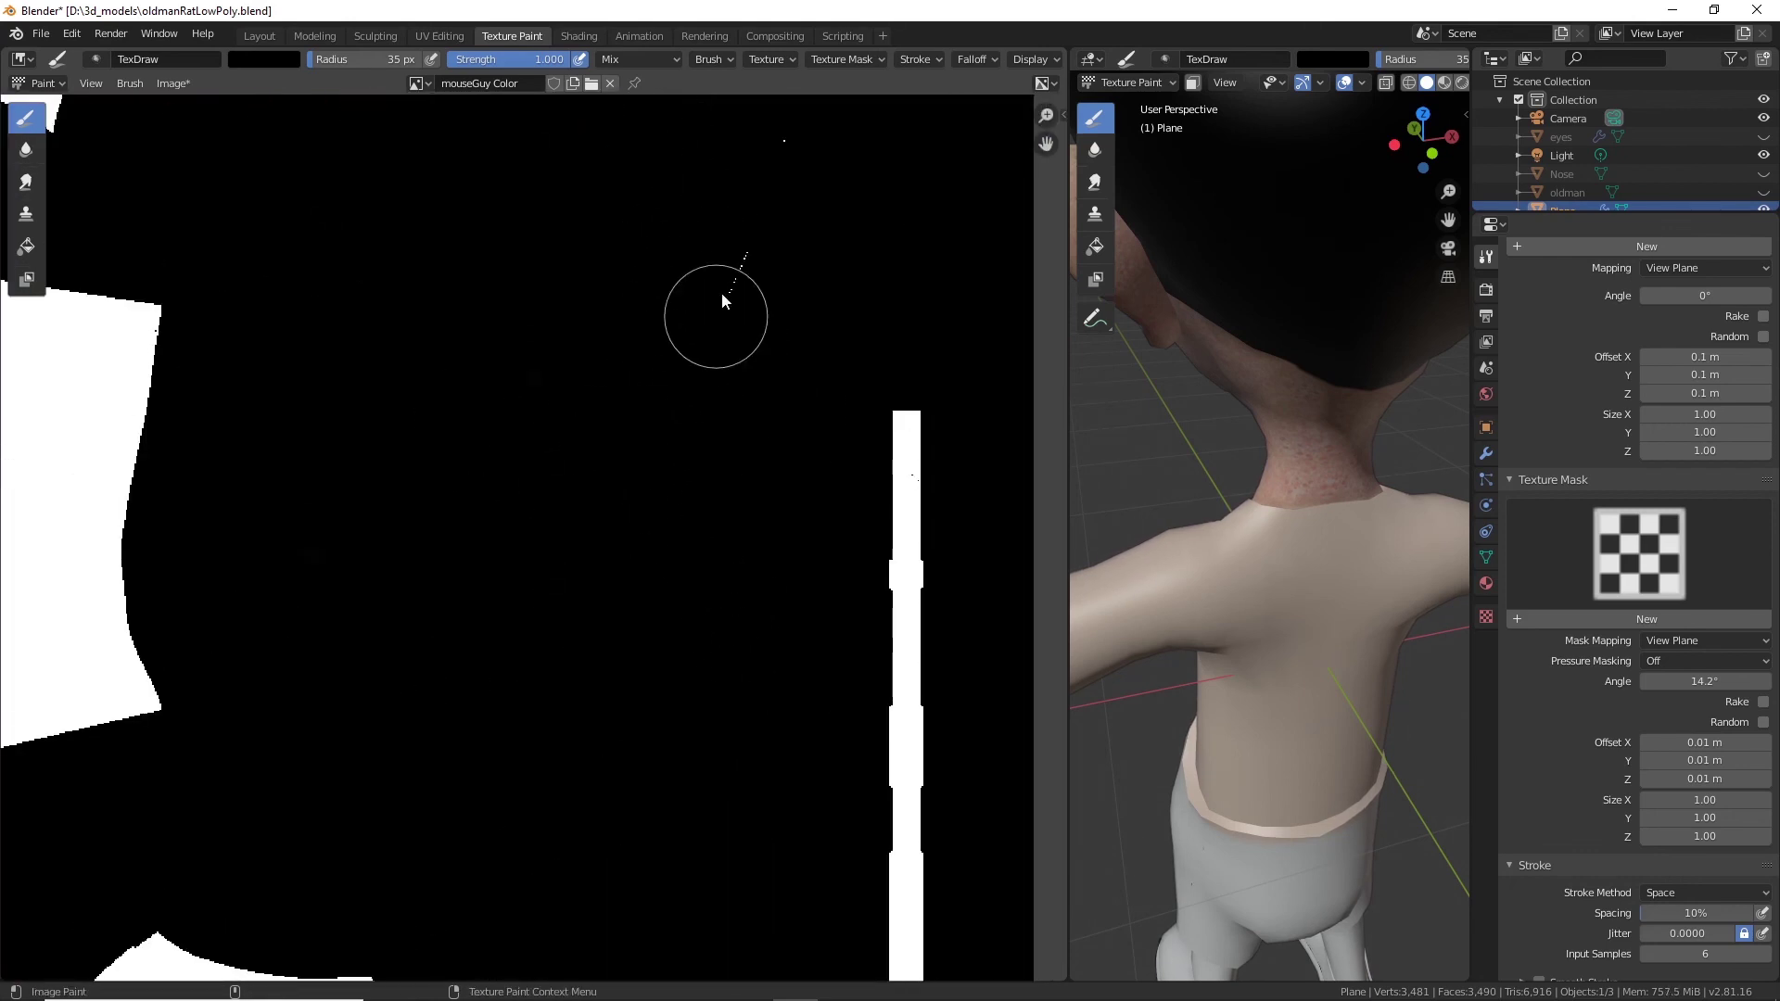
middle_drag(751, 219, 752, 437)
Enlarge the 3D view on the sideburn beside the ear, setting the brush falloff to Sharper and the stroke method to Line.
scroll(534, 519, down, 3)
scroll(1302, 488, down, 3)
middle_drag(1302, 488, 1386, 524)
scroll(1387, 523, up, 5)
middle_drag(1442, 515, 1337, 598)
scroll(1395, 500, up, 4)
drag(1069, 649, 494, 594)
click(1382, 58)
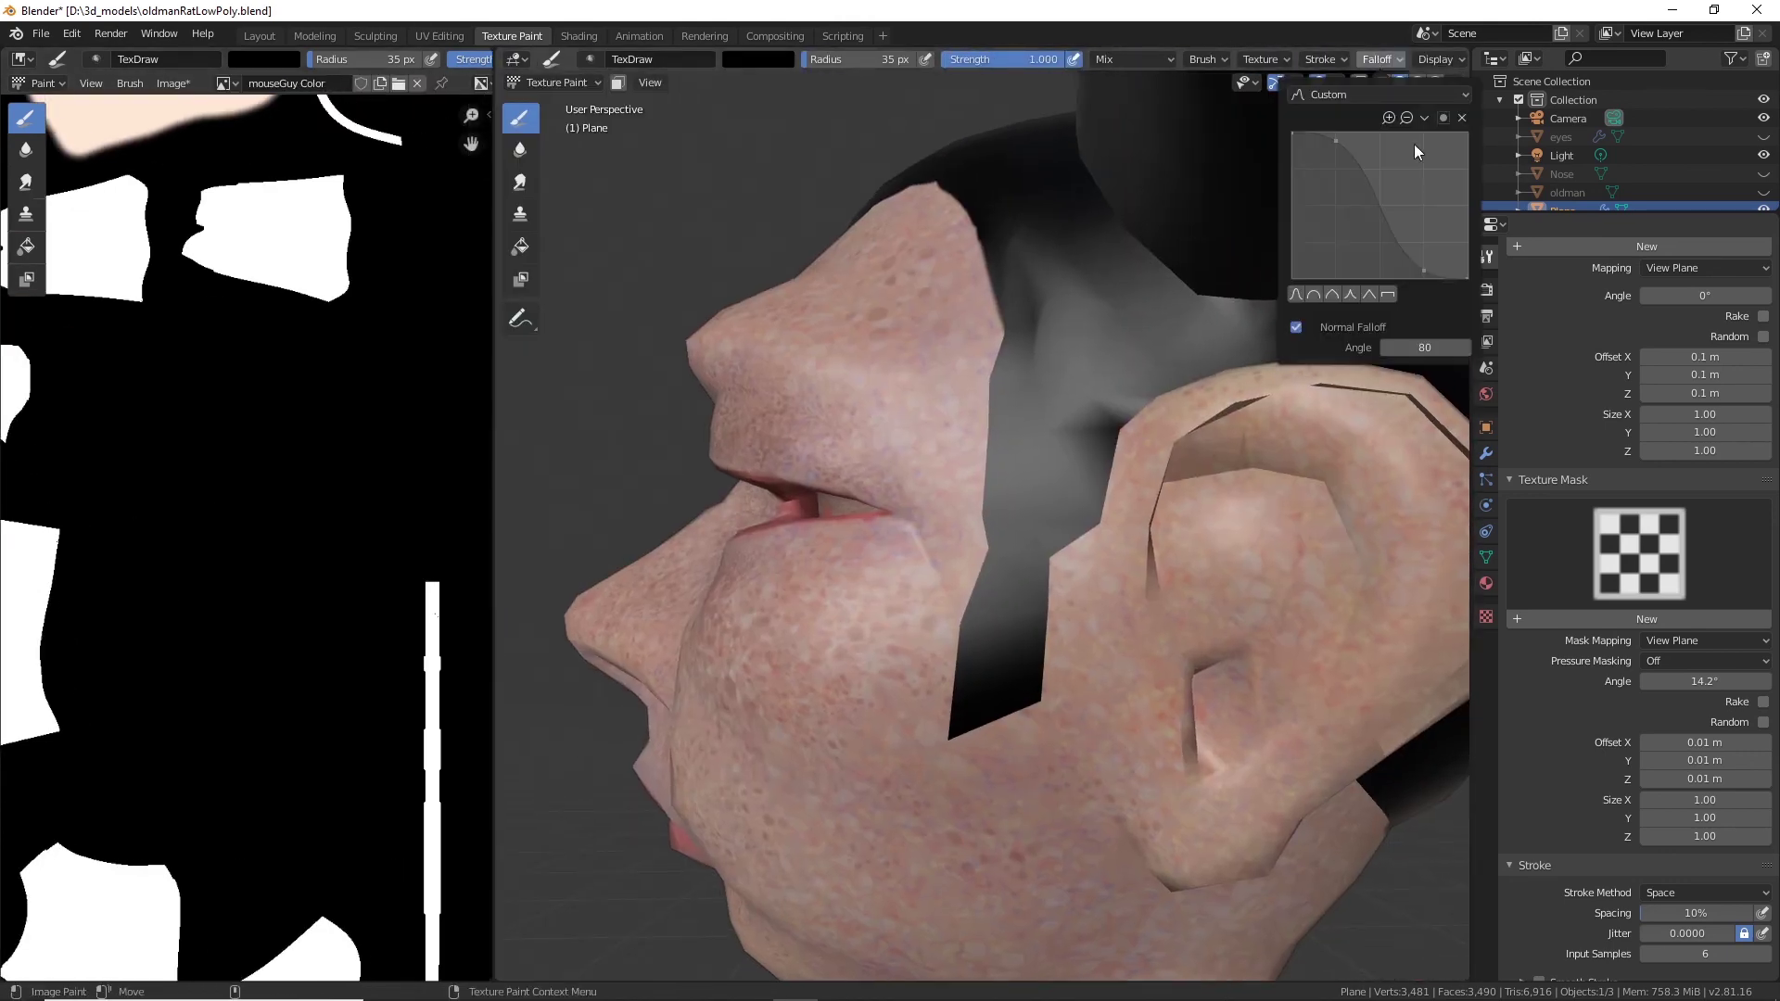
click(1378, 94)
click(1328, 197)
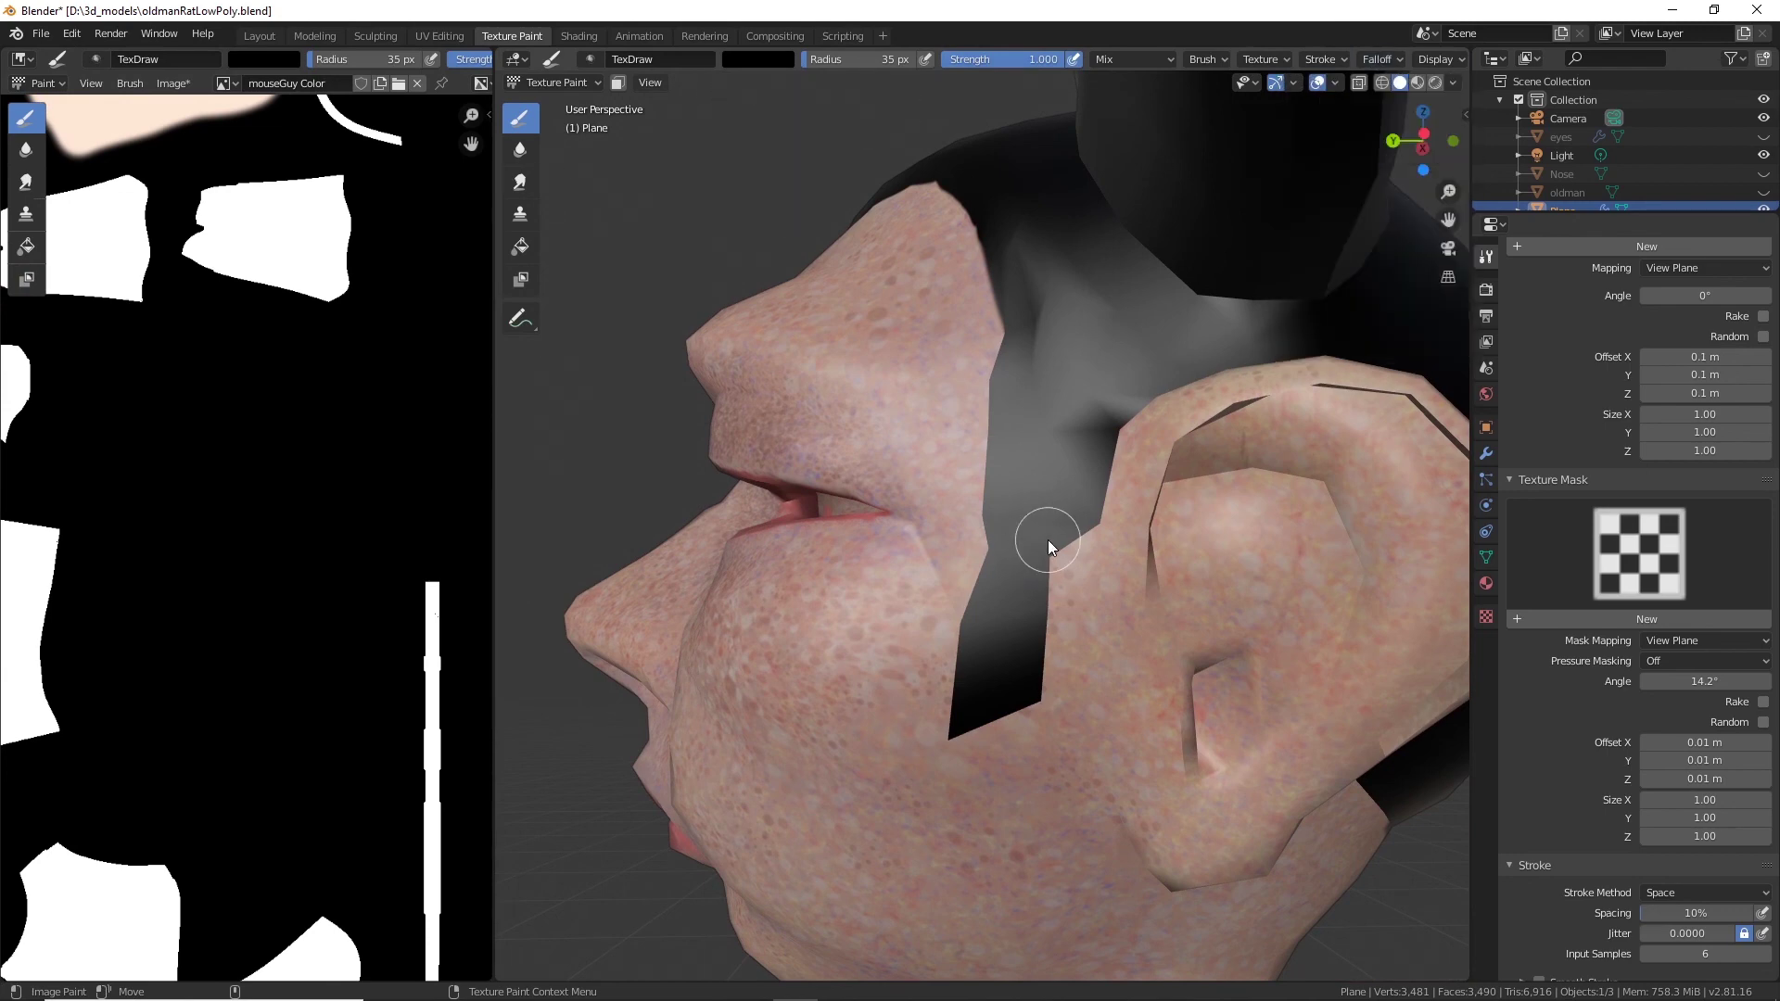
scroll(1048, 545, up, 3)
click(1321, 59)
click(1372, 93)
click(1363, 185)
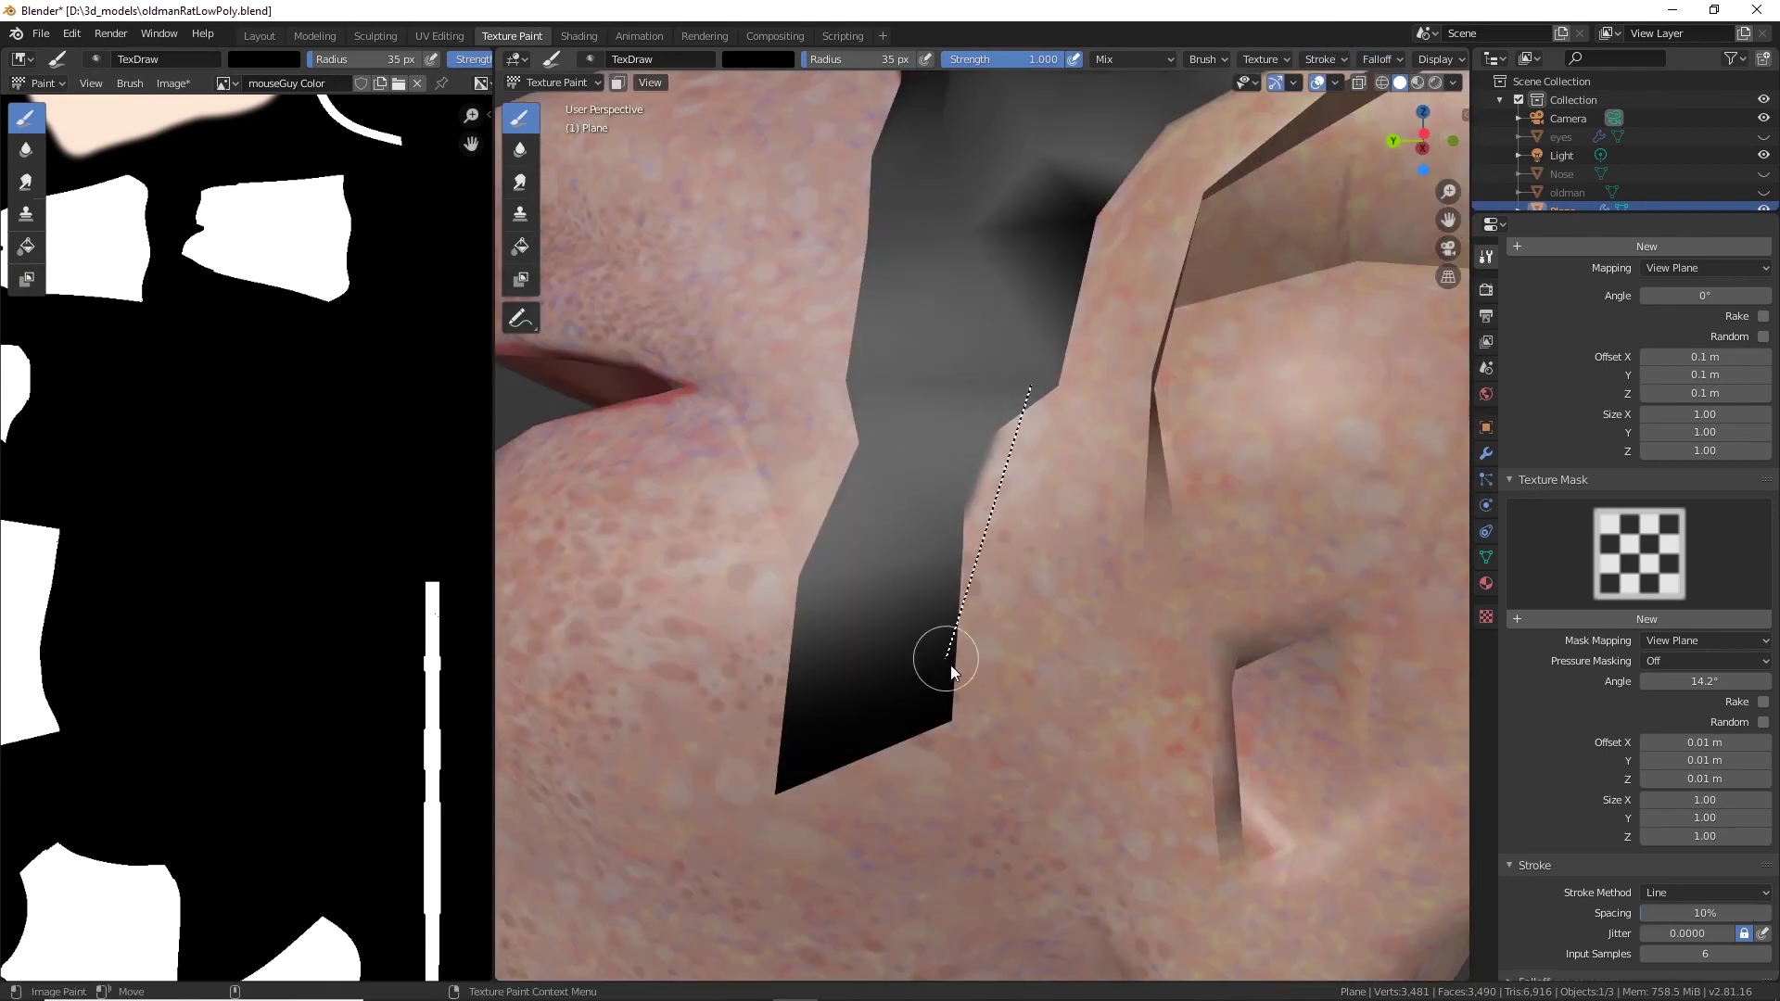
Draw straight black strokes along the sideburn's ear-side edge, switching to a harder brush falloff for a crisp border.
drag(953, 671, 952, 670)
drag(1018, 380, 978, 530)
click(1378, 58)
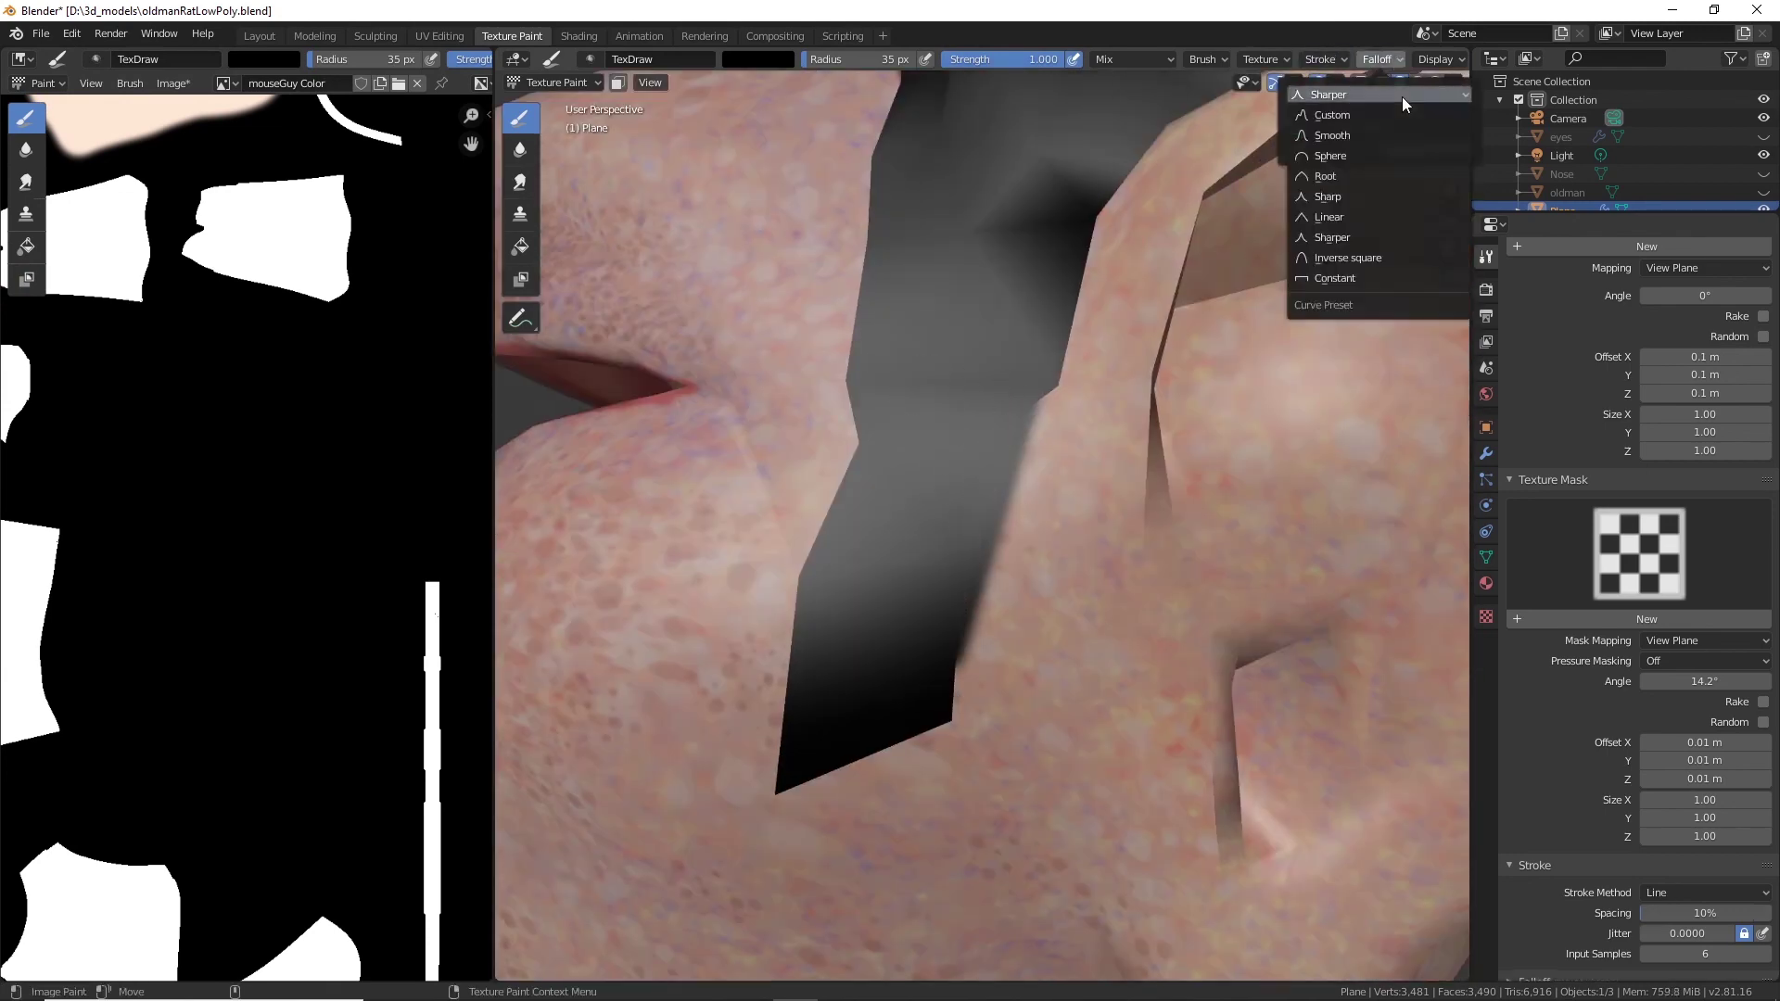
drag(952, 686, 953, 686)
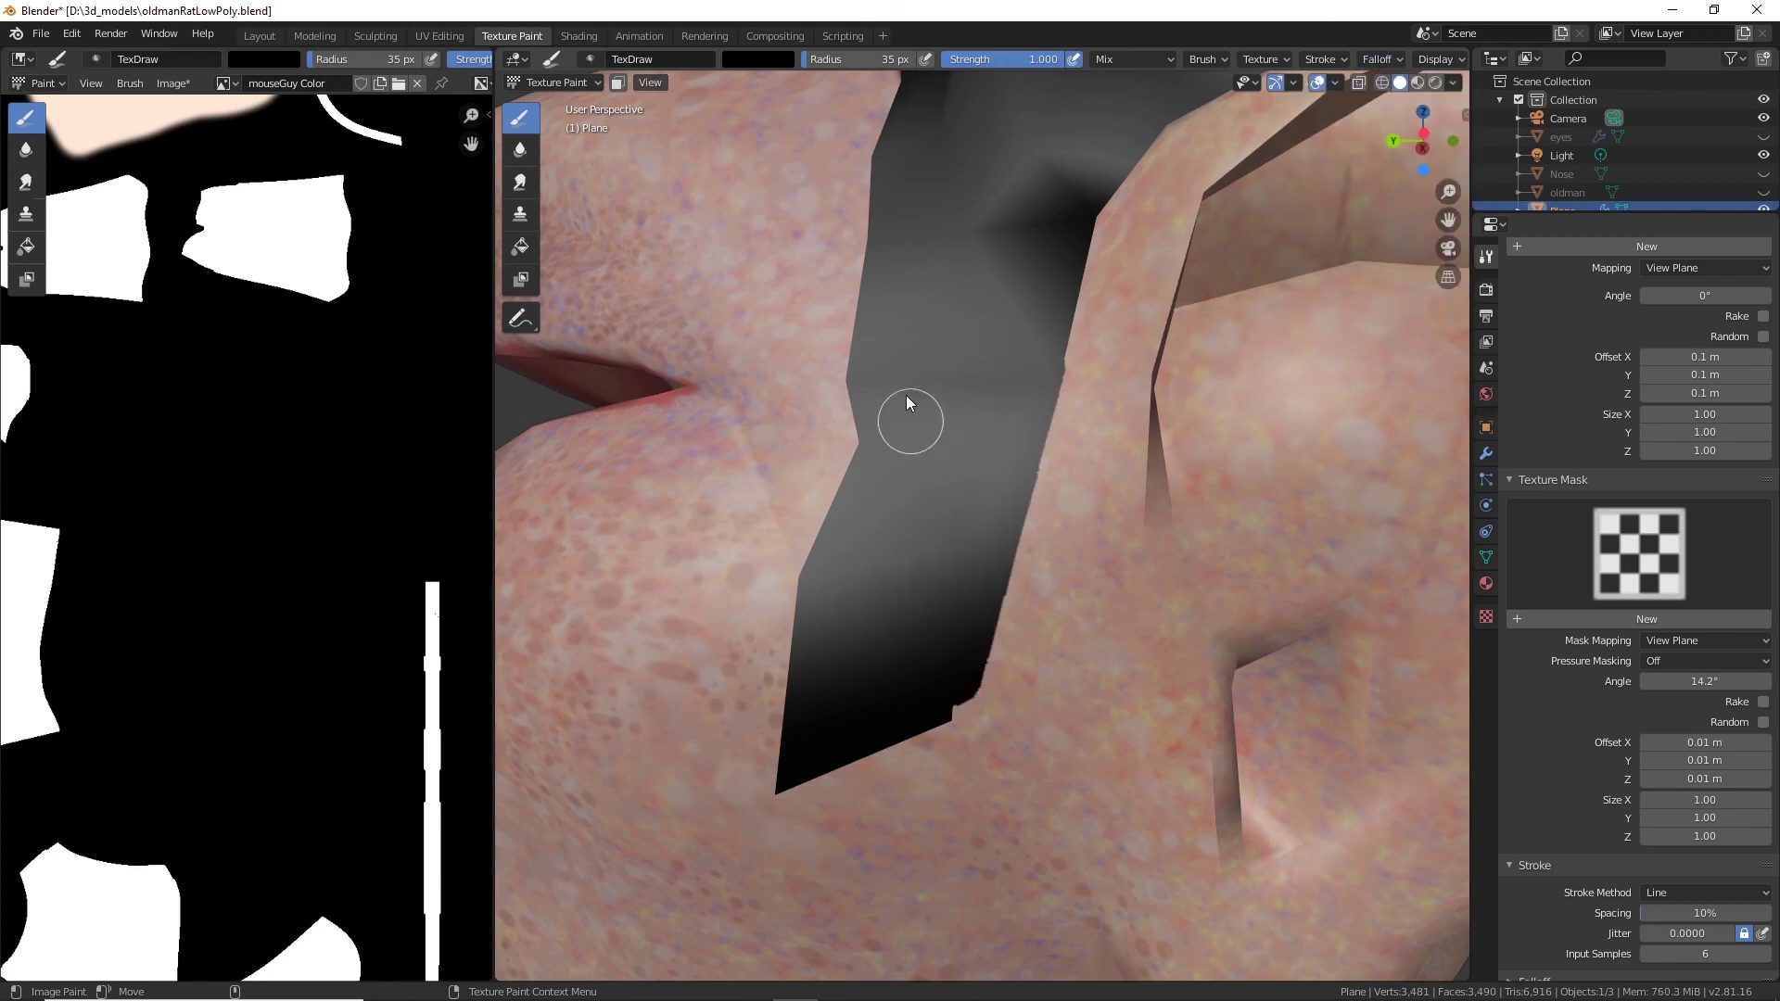
Smooth the sideburn's cheek-side edge and lower corner with black strokes, trying Sharp falloff before restoring Constant falloff and using the Space stroke method.
drag(832, 579, 832, 580)
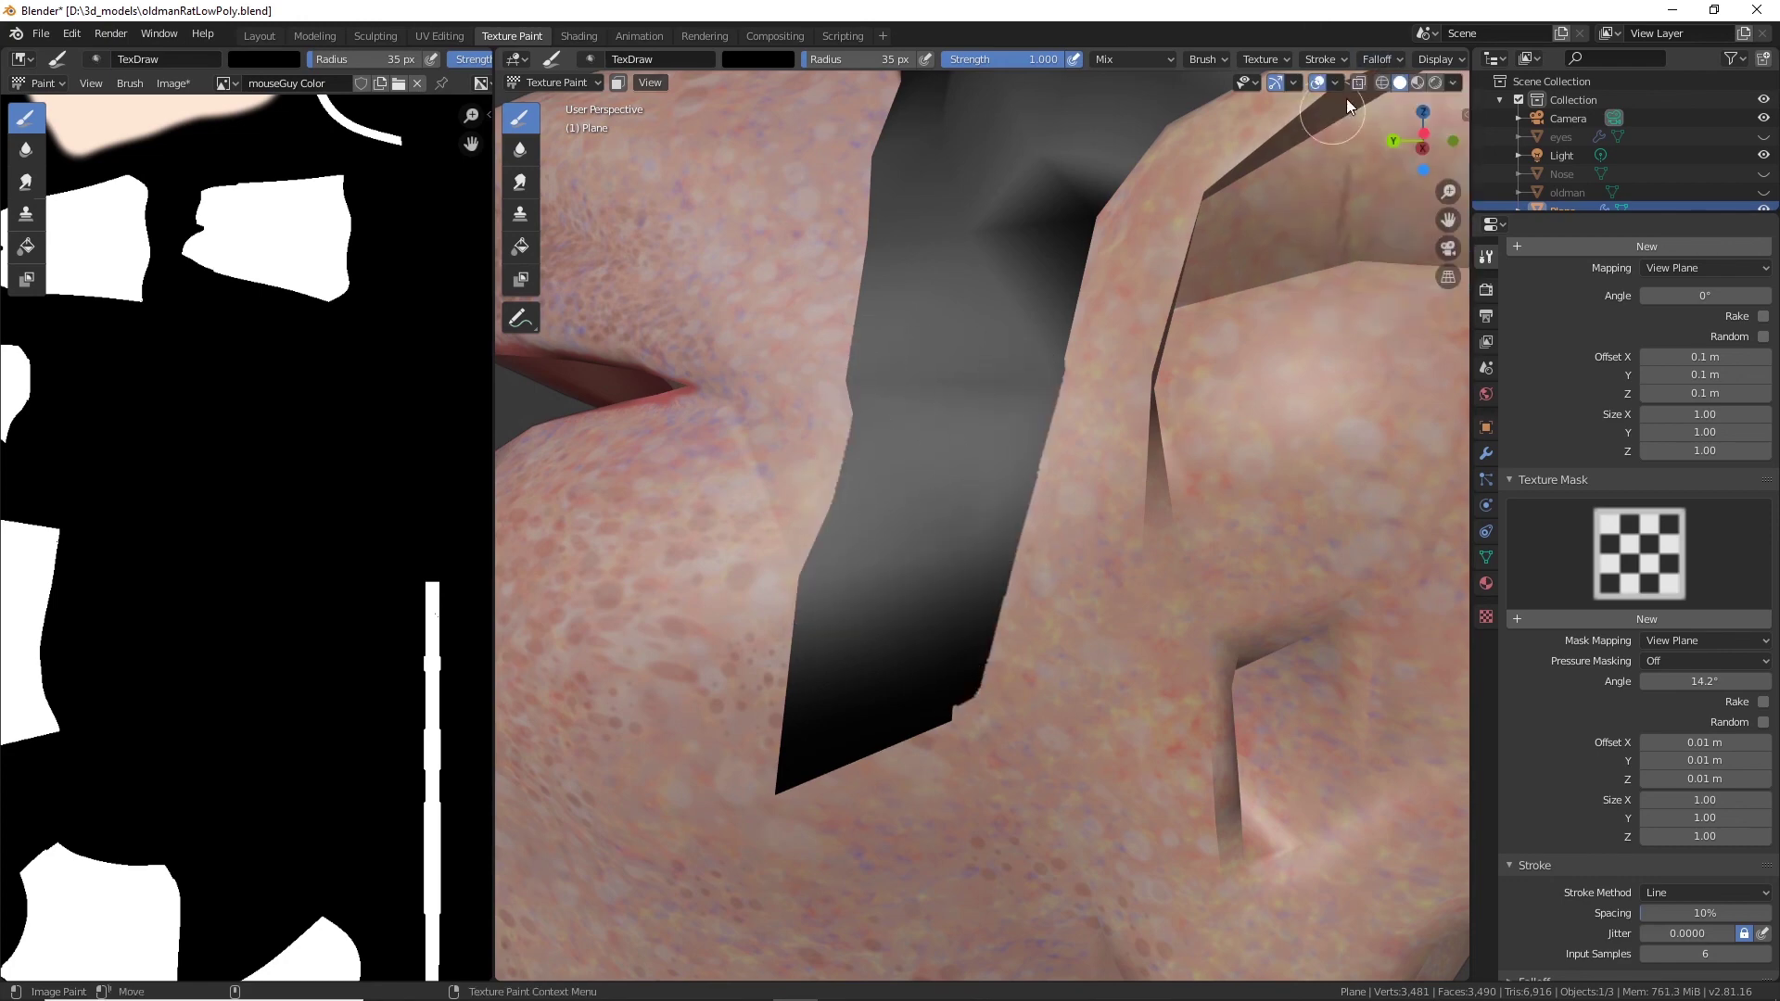
click(1378, 58)
click(1344, 93)
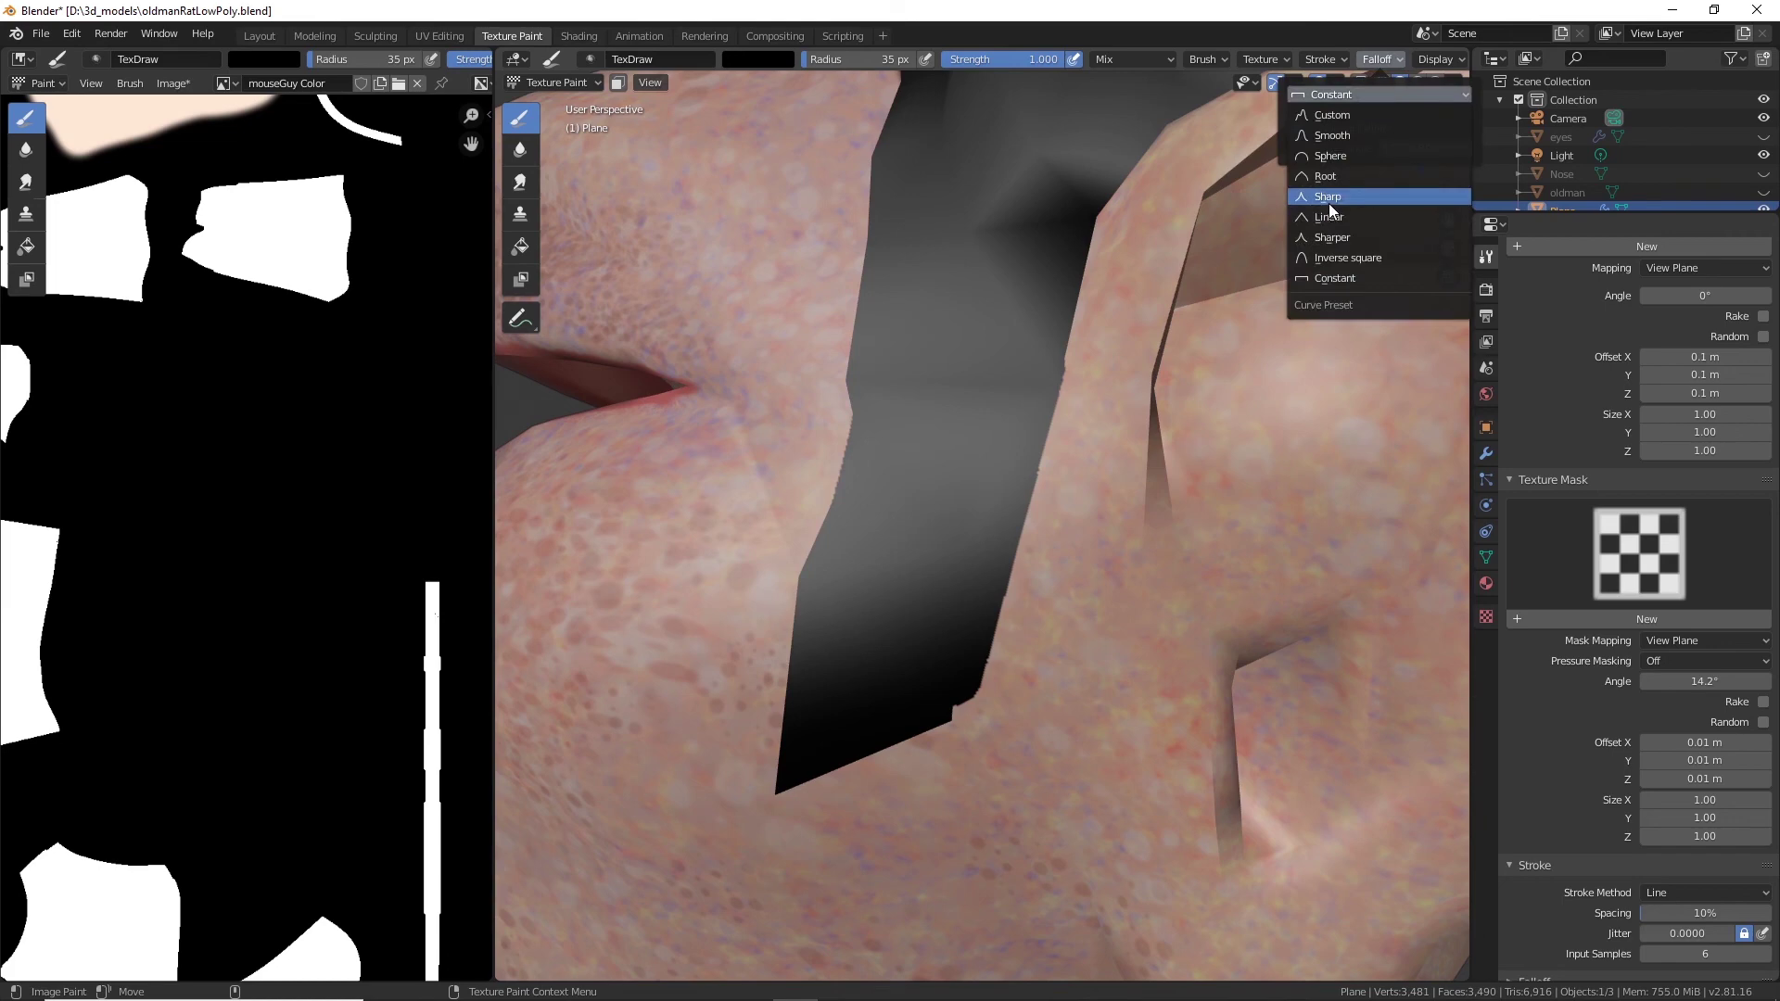
click(1329, 199)
click(1378, 59)
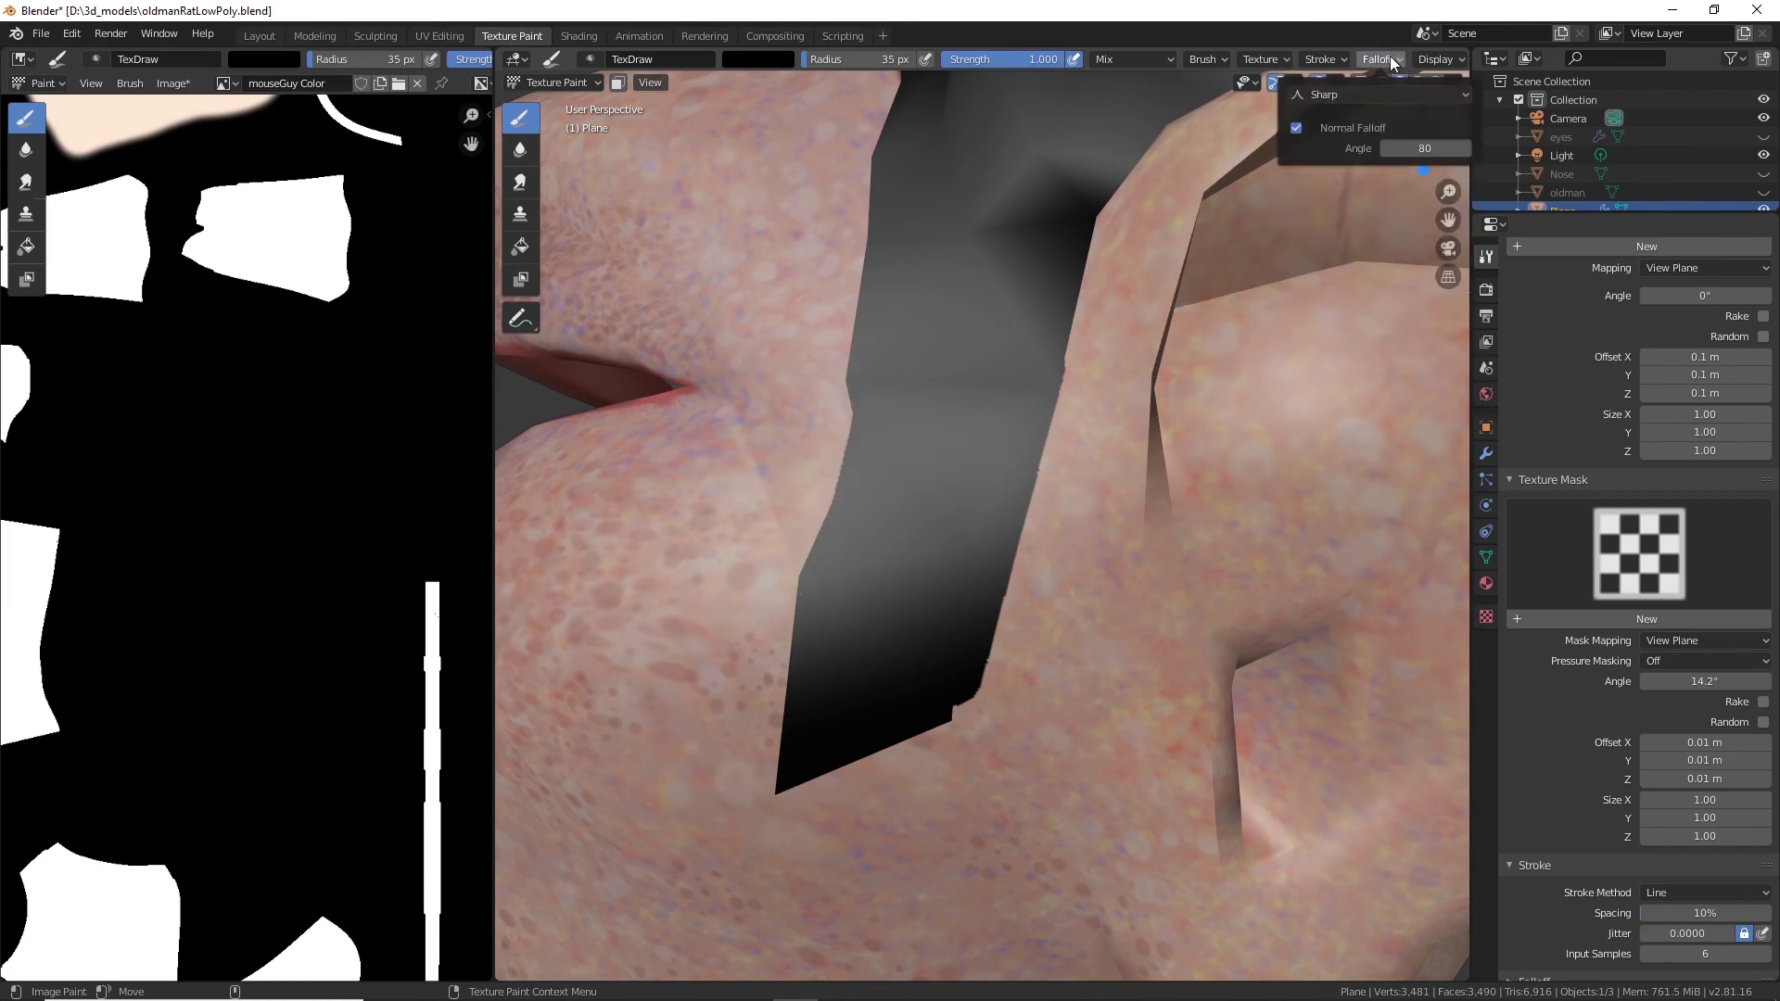
click(1345, 93)
click(1337, 279)
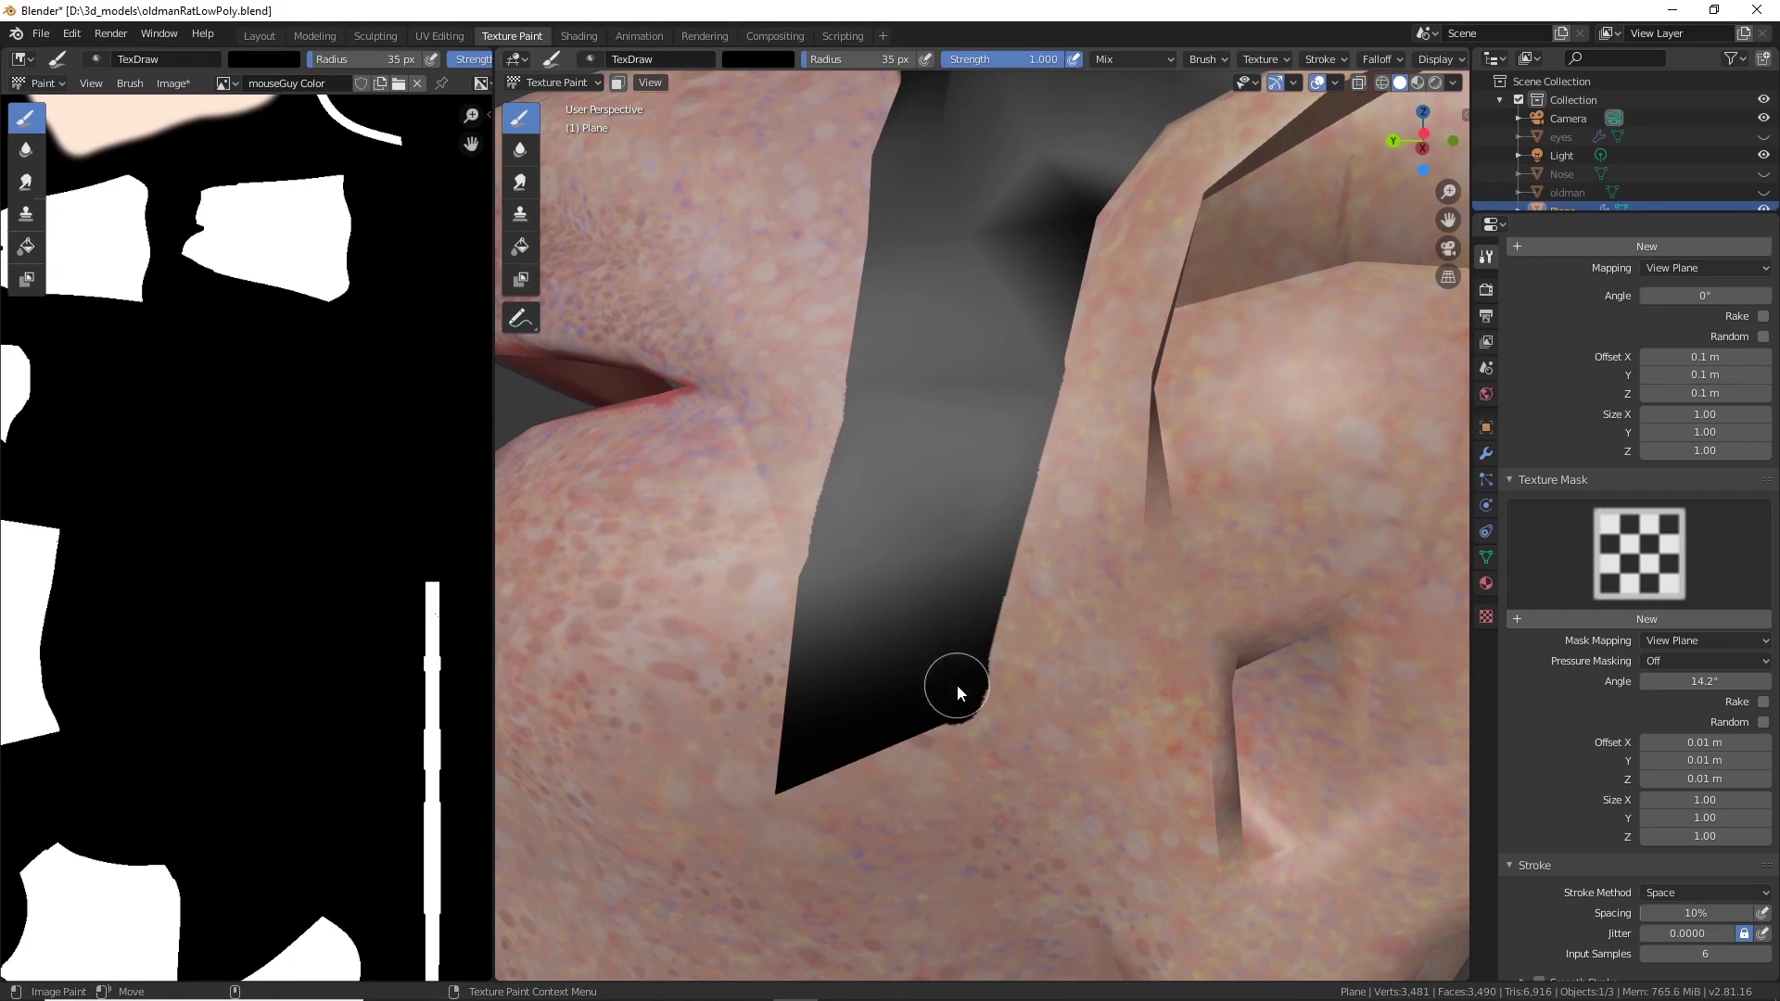
Examine the painted sideburn and hairline on the other side of the head.
scroll(972, 524, down, 8)
middle_drag(961, 571, 1285, 662)
scroll(1285, 662, up, 3)
scroll(785, 488, up, 8)
scroll(779, 464, down, 6)
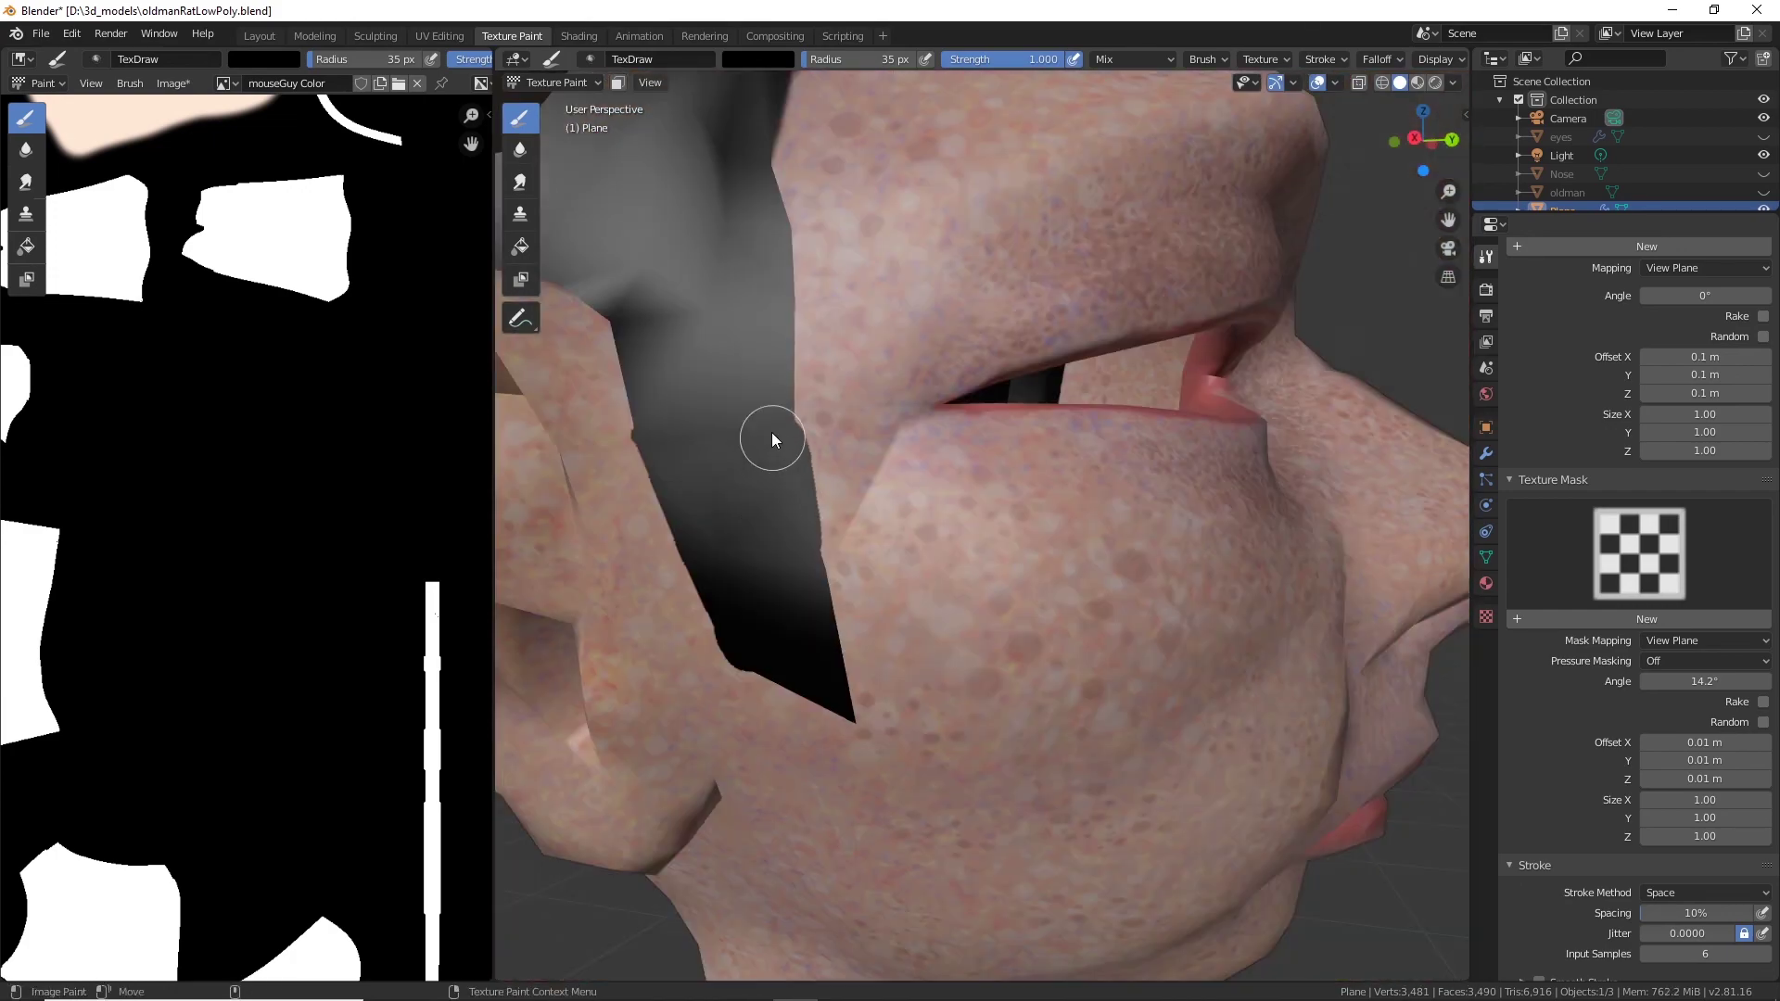
middle_drag(771, 433, 838, 409)
scroll(838, 409, down, 8)
middle_drag(1075, 593, 682, 631)
middle_drag(1237, 604, 1079, 549)
Try a black dab on the shirt just below the front of the neck and undo it.
scroll(916, 514, up, 4)
scroll(1079, 549, down, 5)
mouse_move(677, 575)
middle_down()
mouse_move(1013, 670)
mouse_move(904, 594)
middle_up()
scroll(1075, 427, up, 6)
middle_drag(1020, 565, 955, 686)
scroll(797, 686, up, 3)
drag(754, 601, 732, 593)
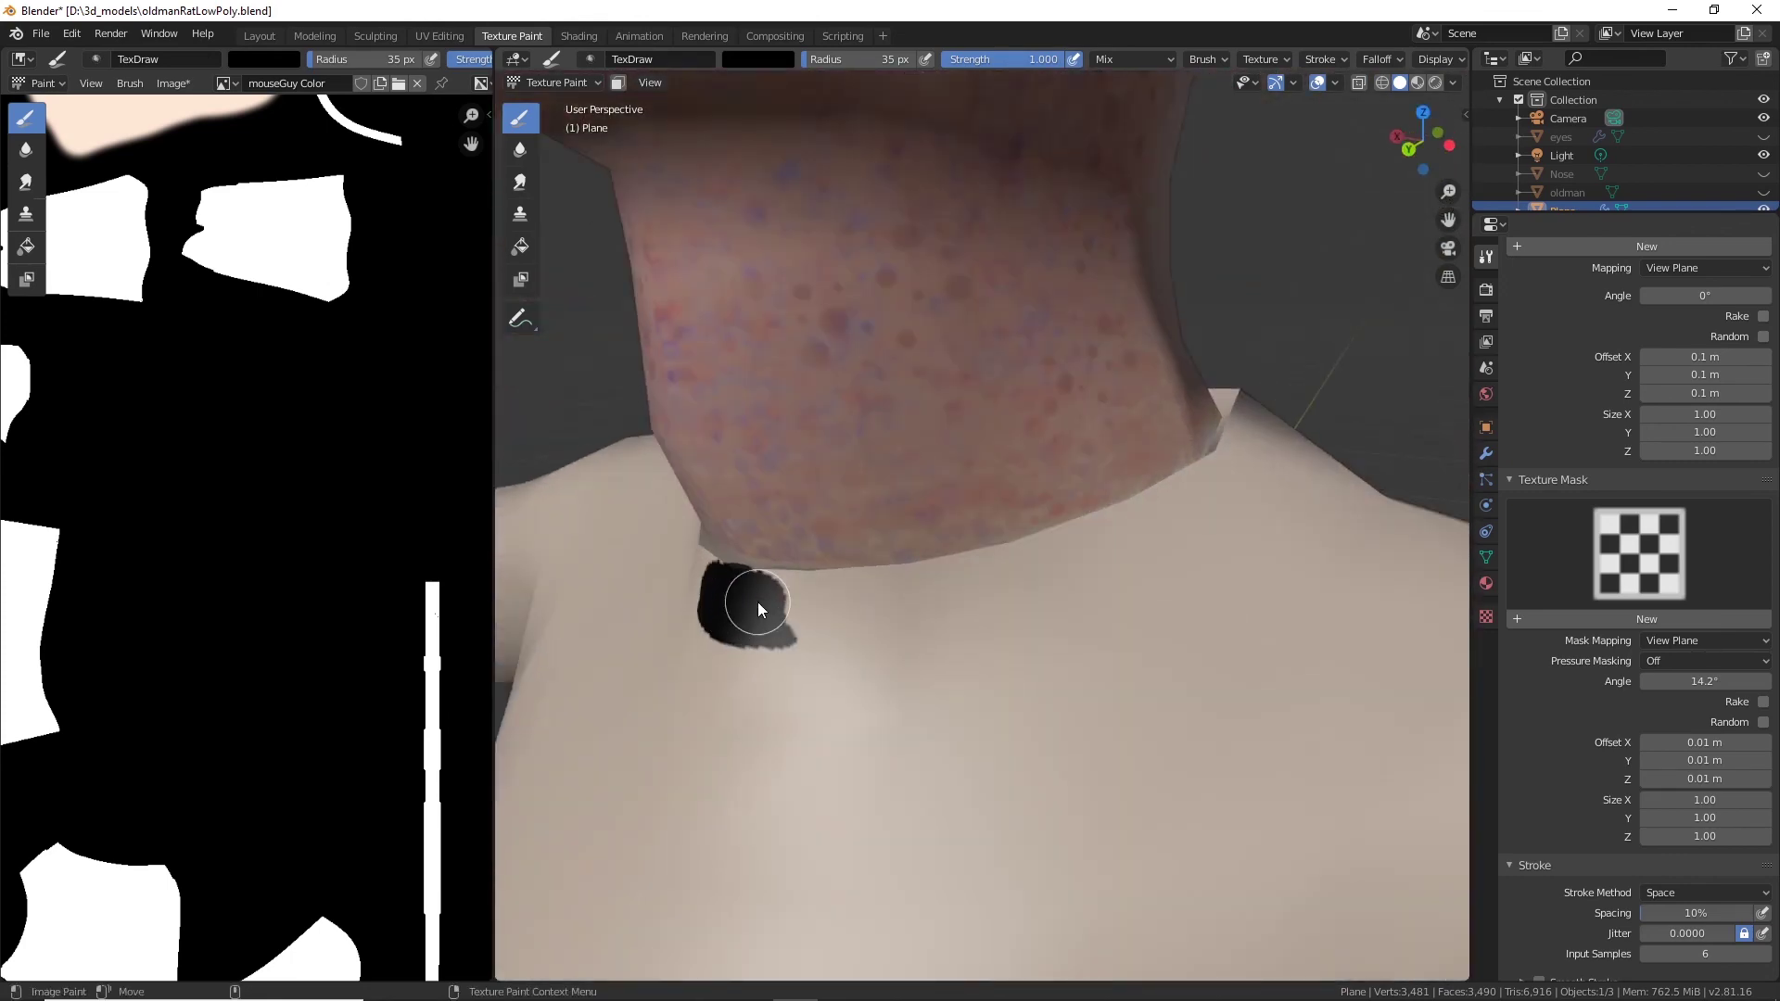
key(ctrl+z)
key(ctrl+z)
Enable Smooth Stroke for the brush and try a black stroke along the shirt's front neckline.
click(1379, 58)
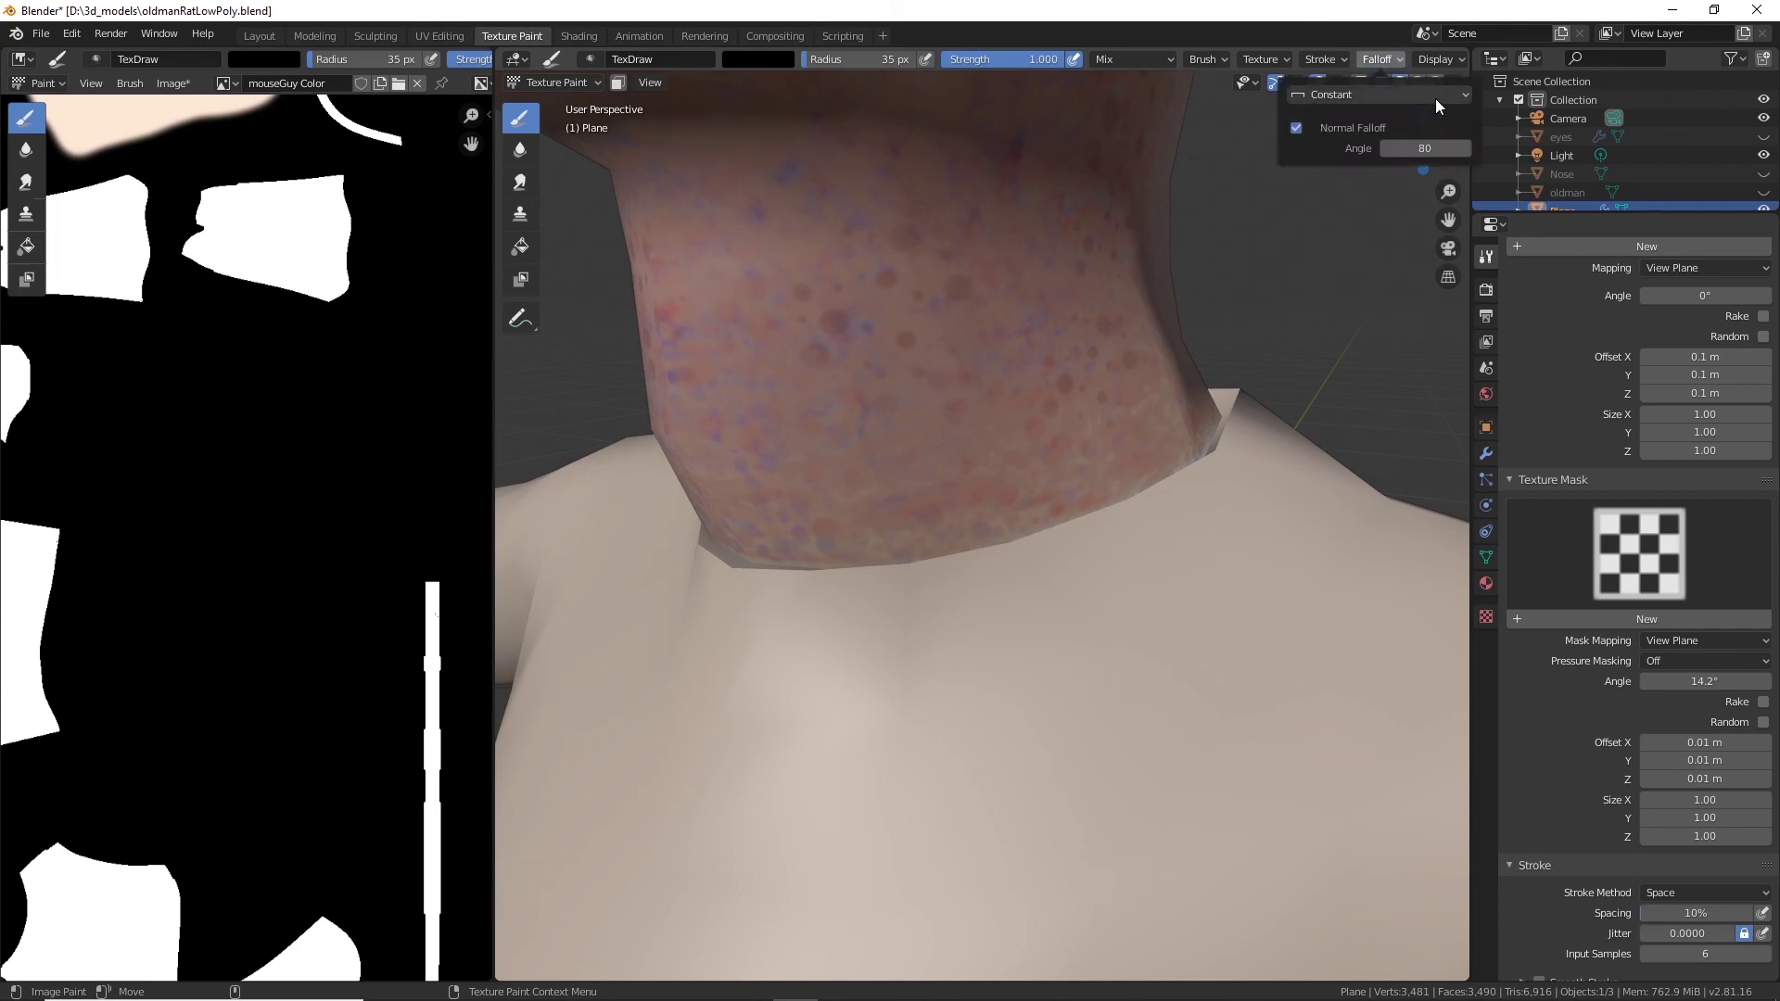
click(1363, 95)
click(1361, 98)
scroll(1653, 712, down, 9)
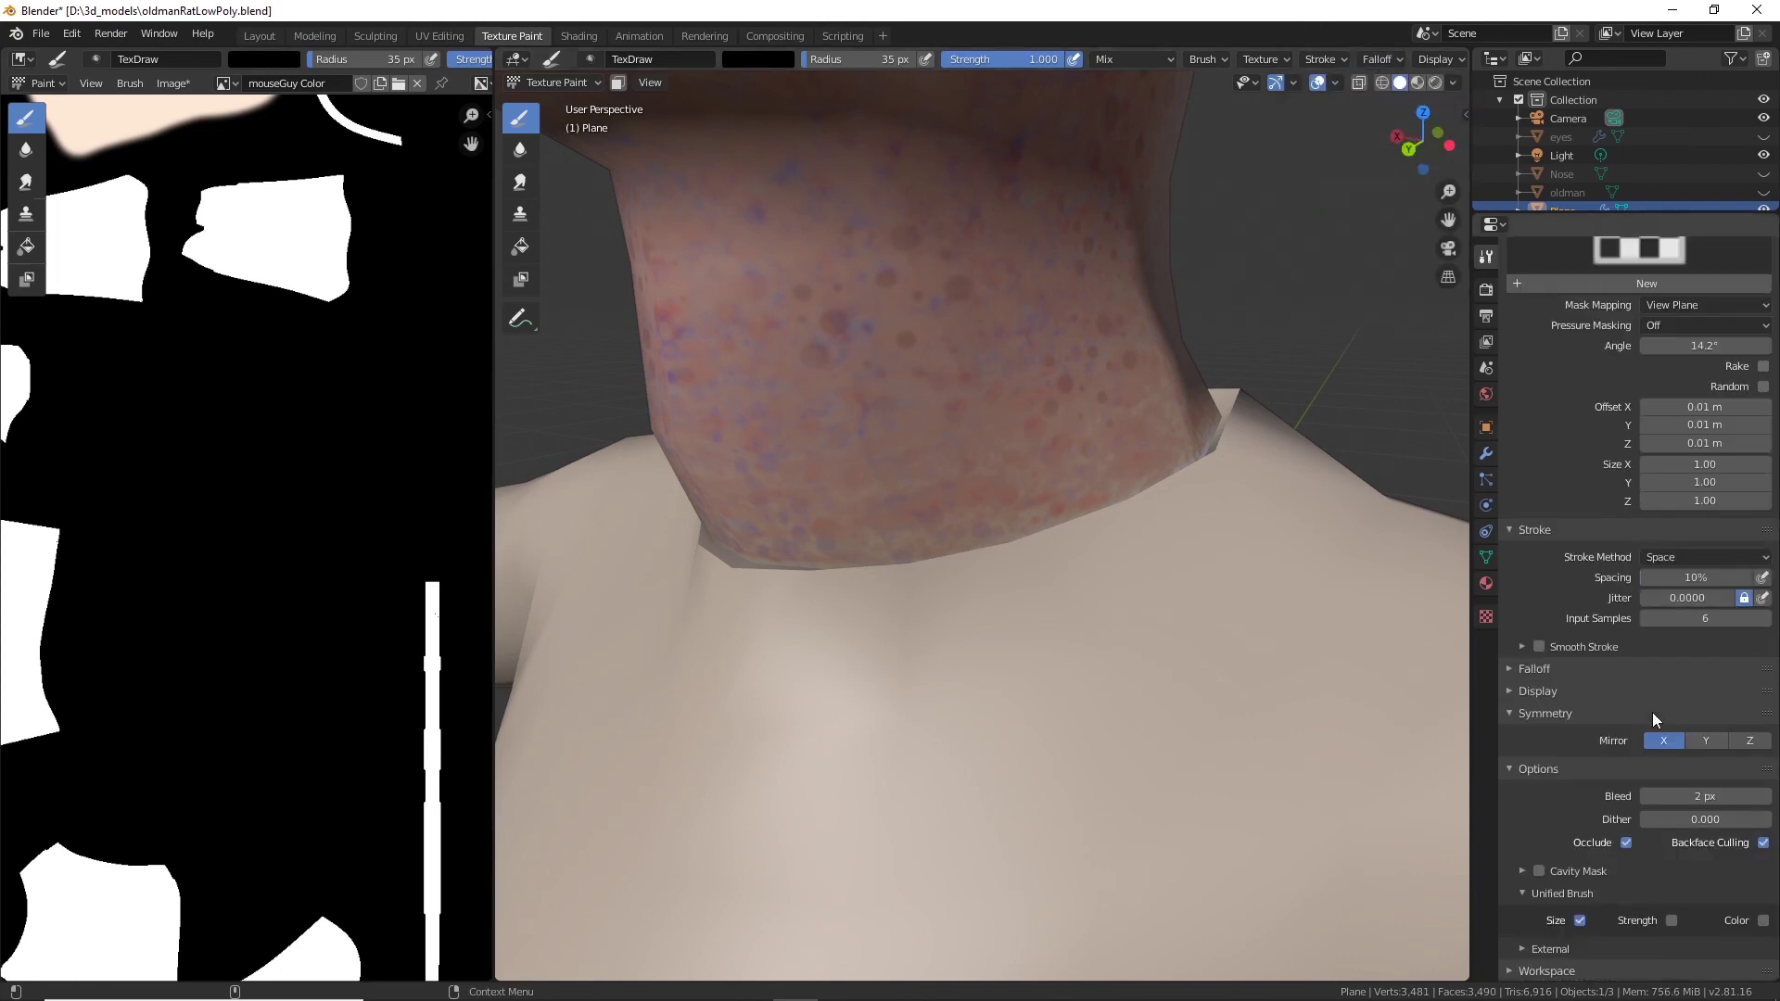
click(1512, 670)
click(1512, 669)
scroll(1515, 692, up, 10)
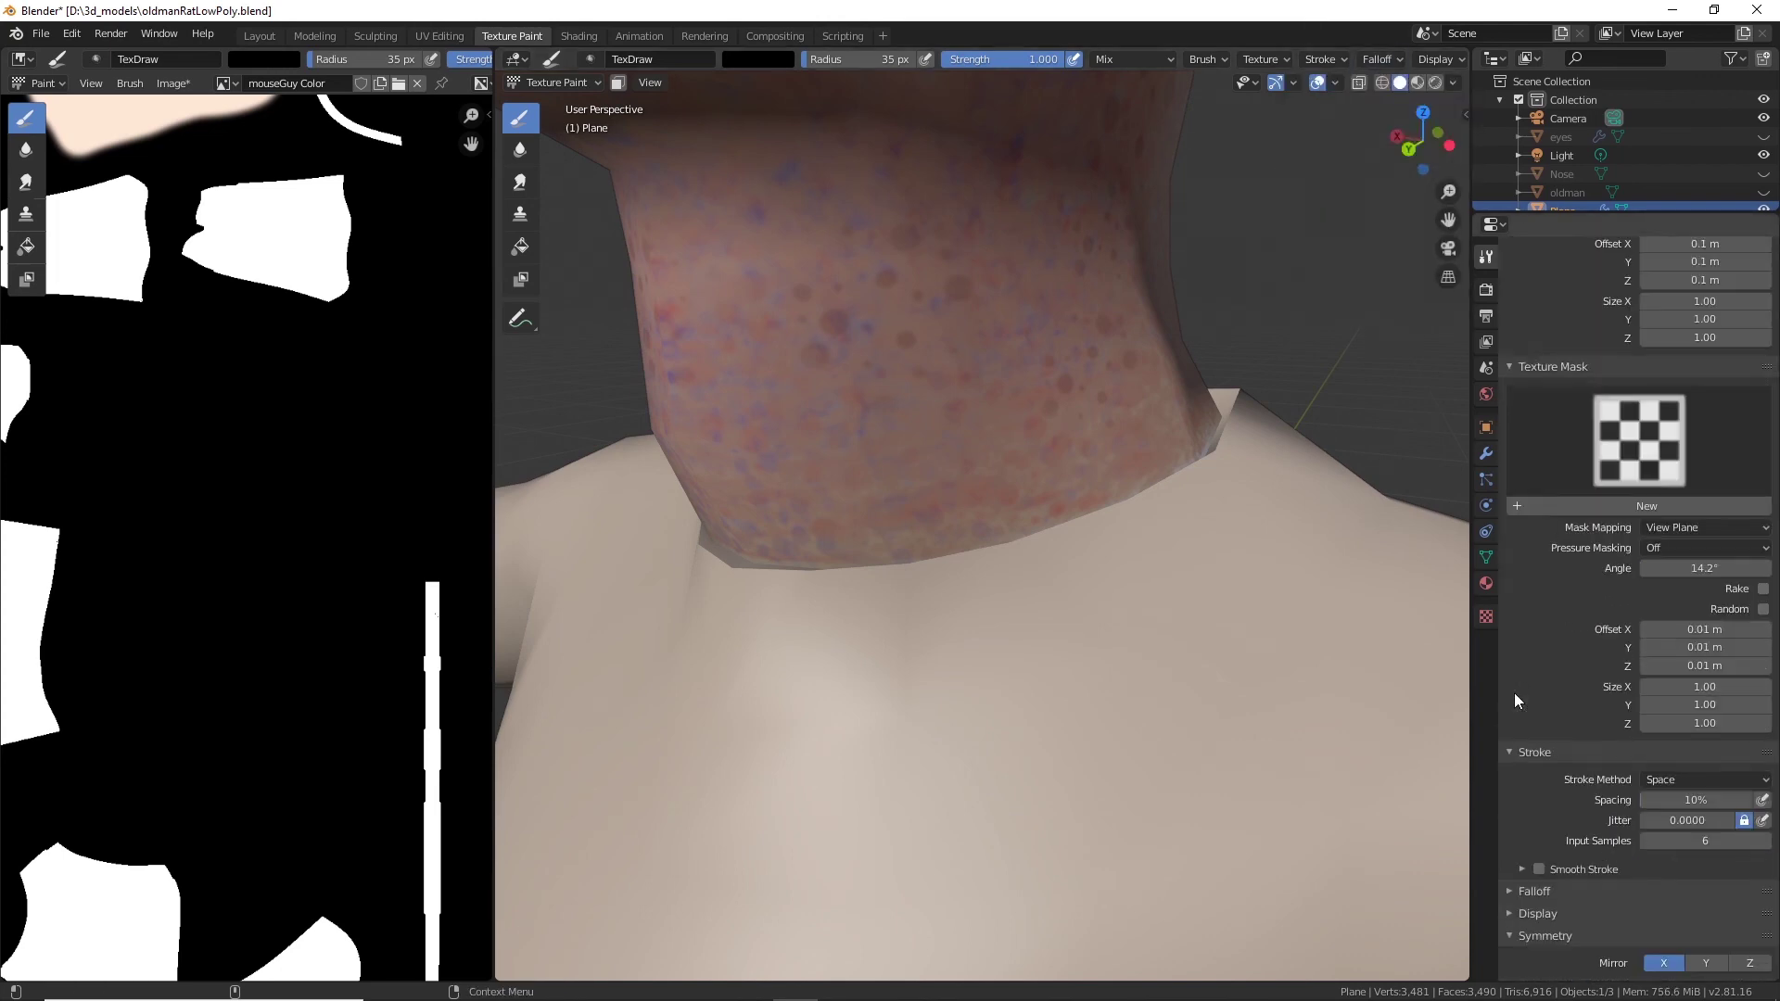
click(1343, 59)
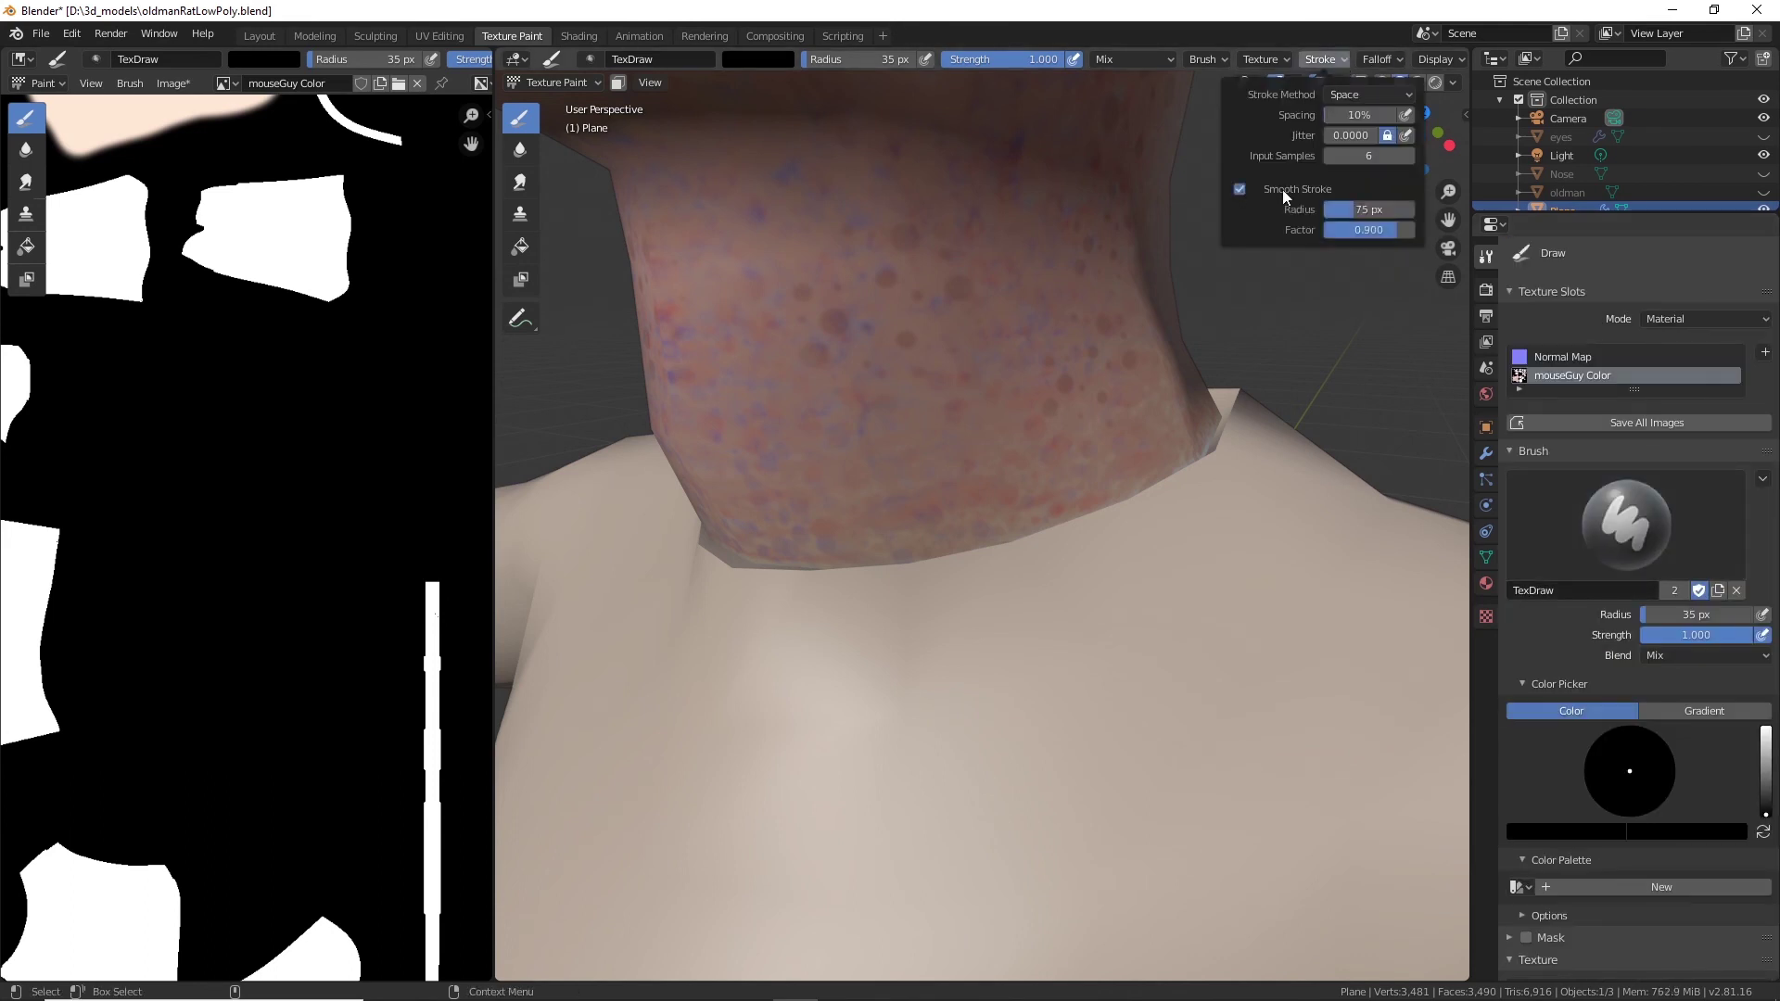
mouse_move(851, 599)
mouse_down()
mouse_move(1093, 553)
mouse_move(1260, 469)
mouse_up()
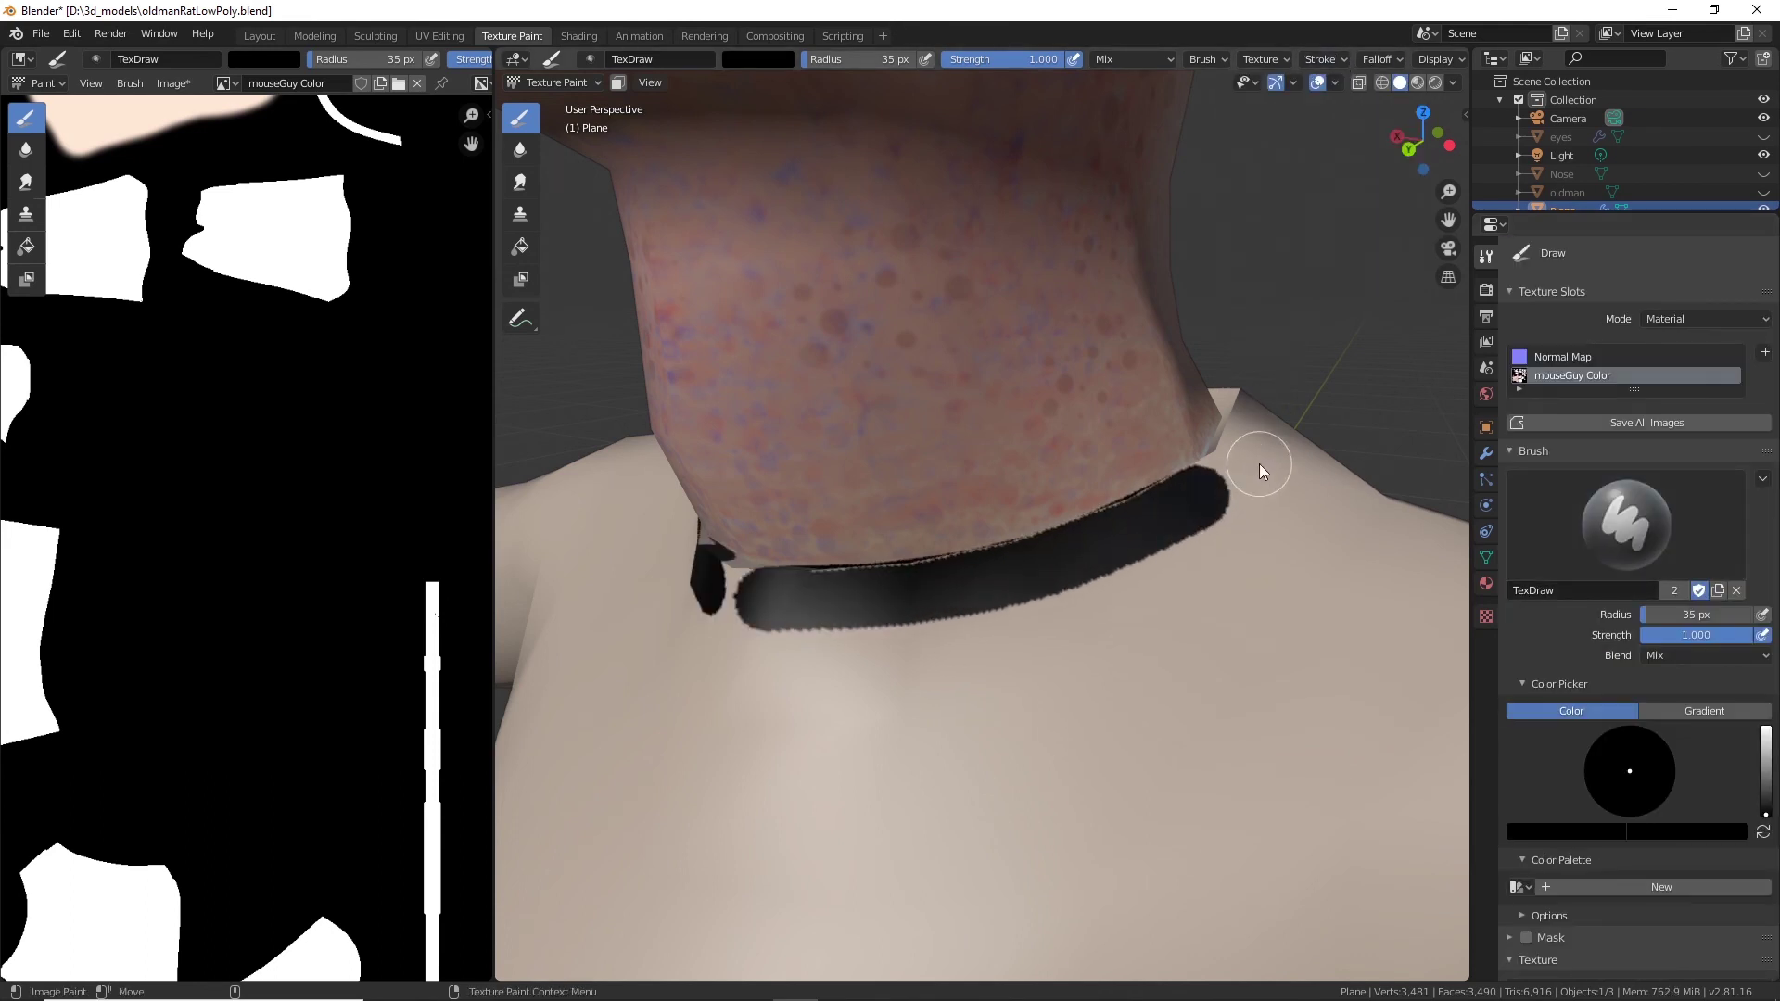
mouse_move(1260, 469)
middle_down()
mouse_move(1295, 464)
mouse_move(1291, 524)
mouse_move(1250, 238)
middle_up()
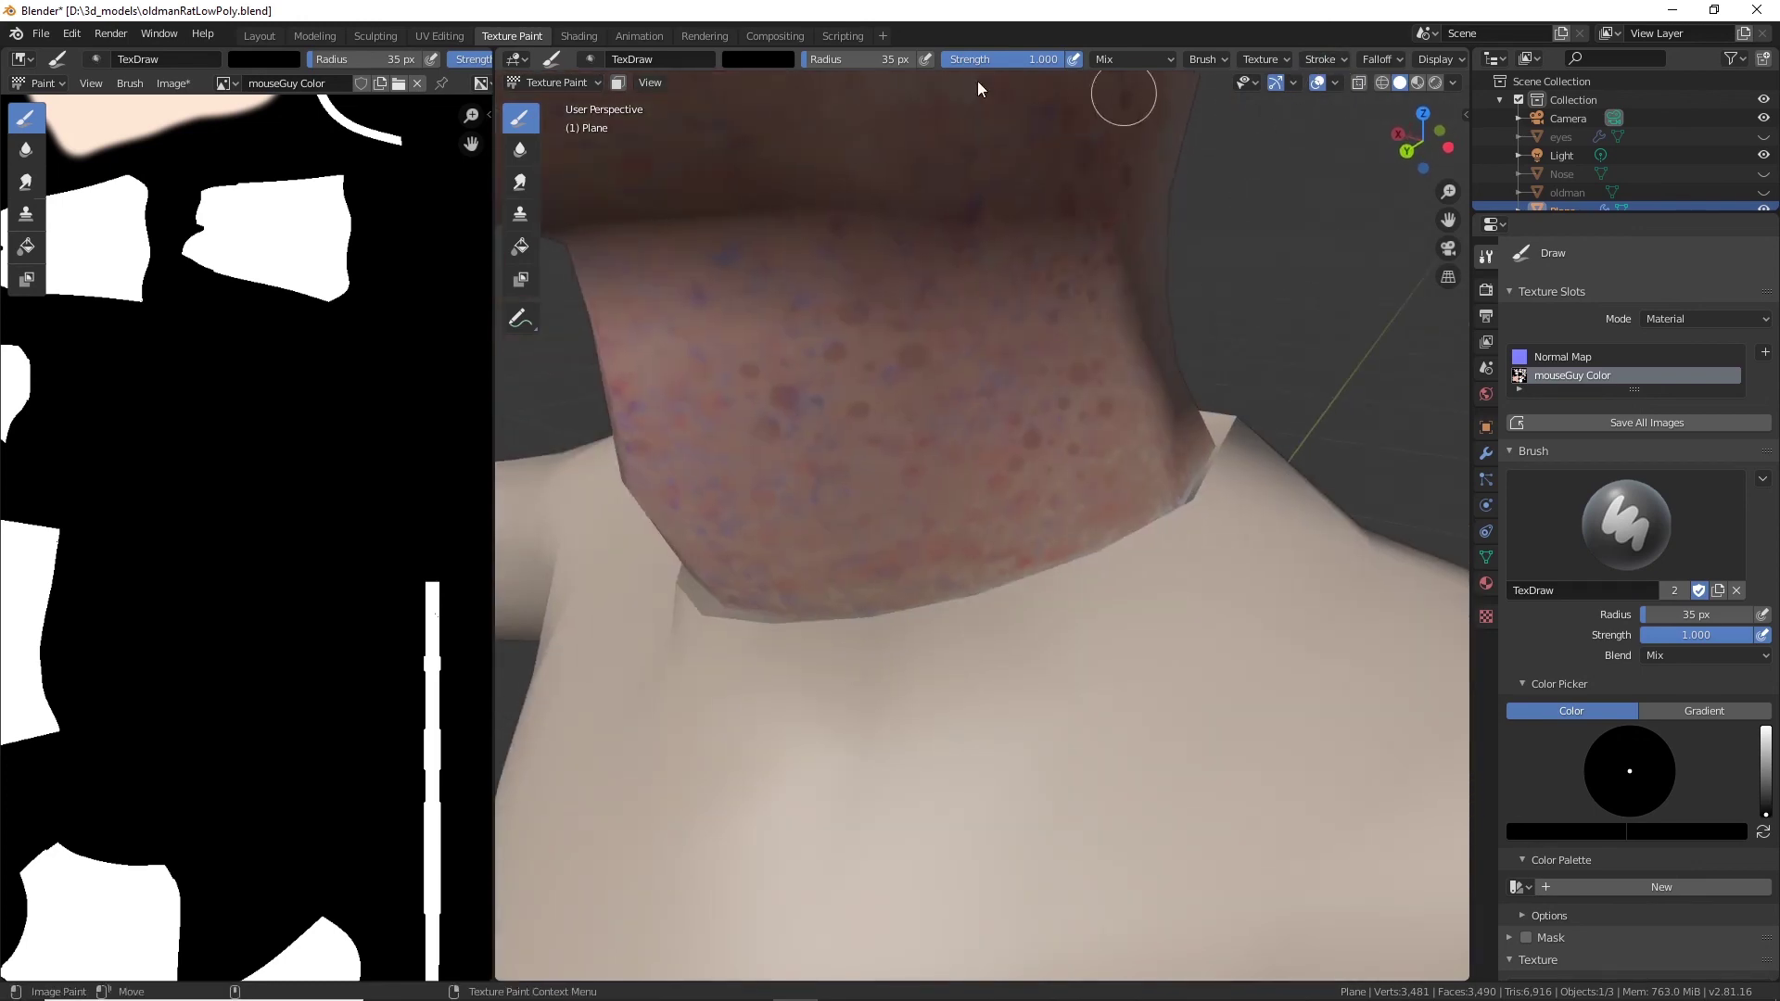
Adjust the smooth stroke radius, try a black collar band around the front neckline, and undo it.
click(1347, 63)
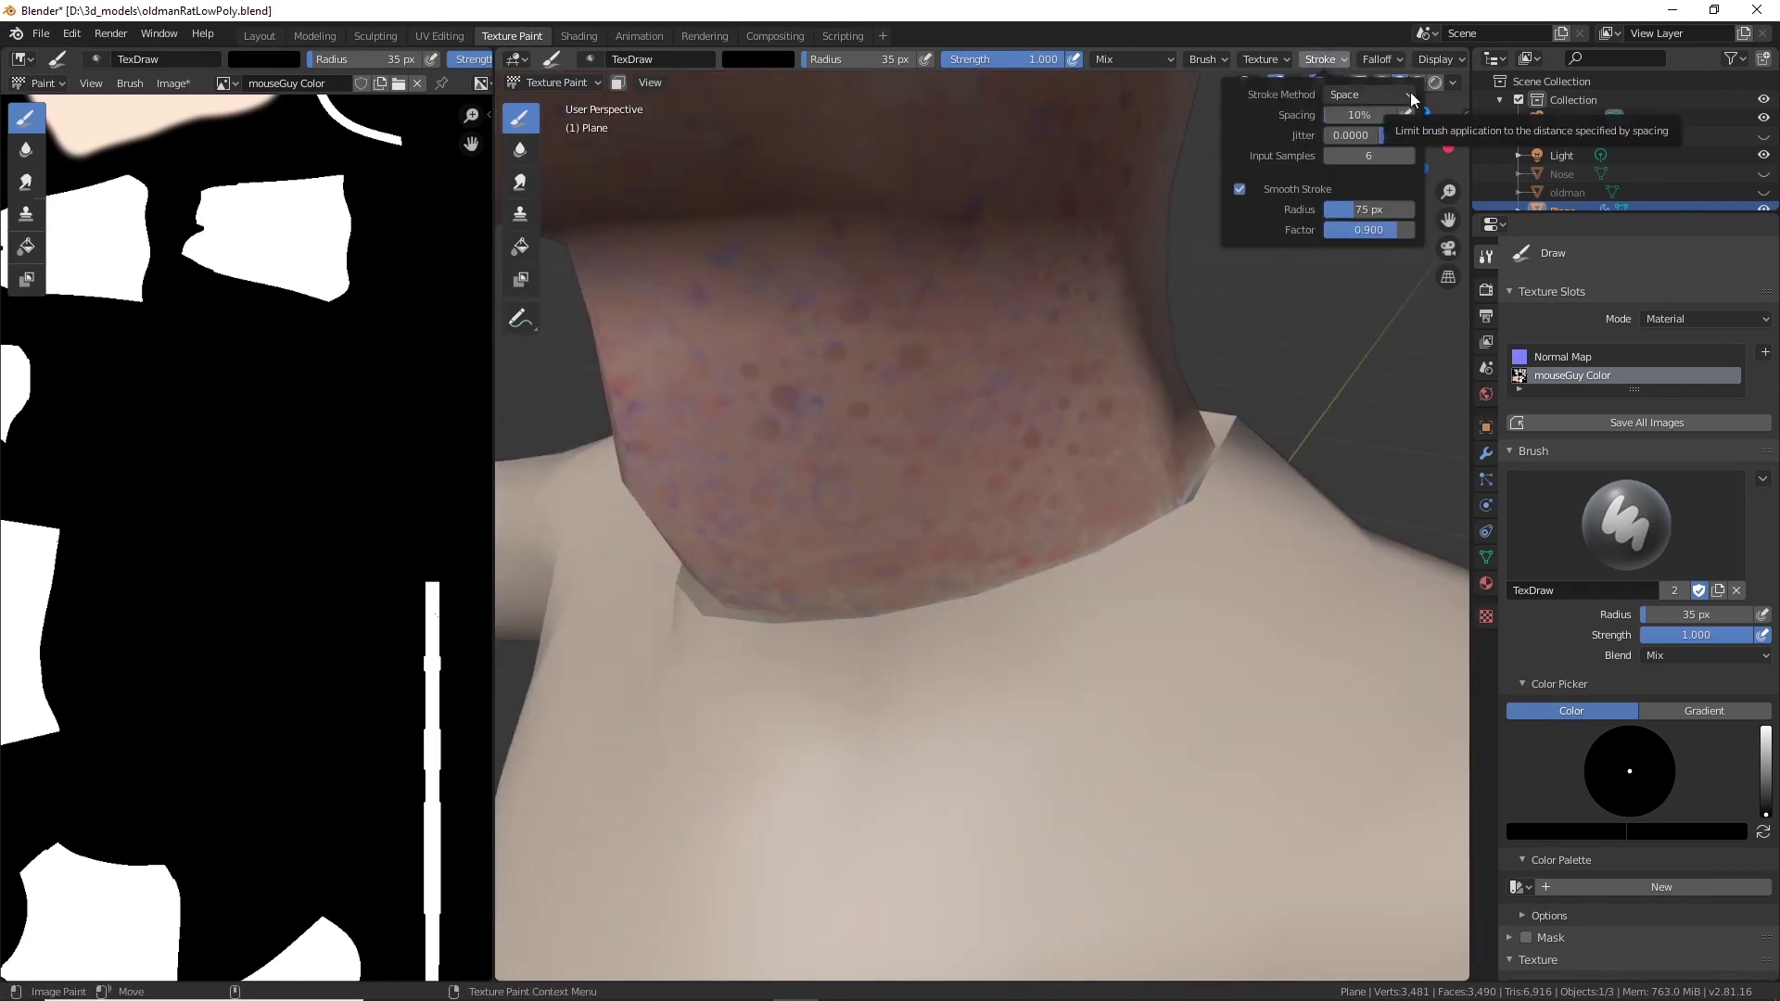
drag(1376, 210, 1364, 210)
click(1380, 59)
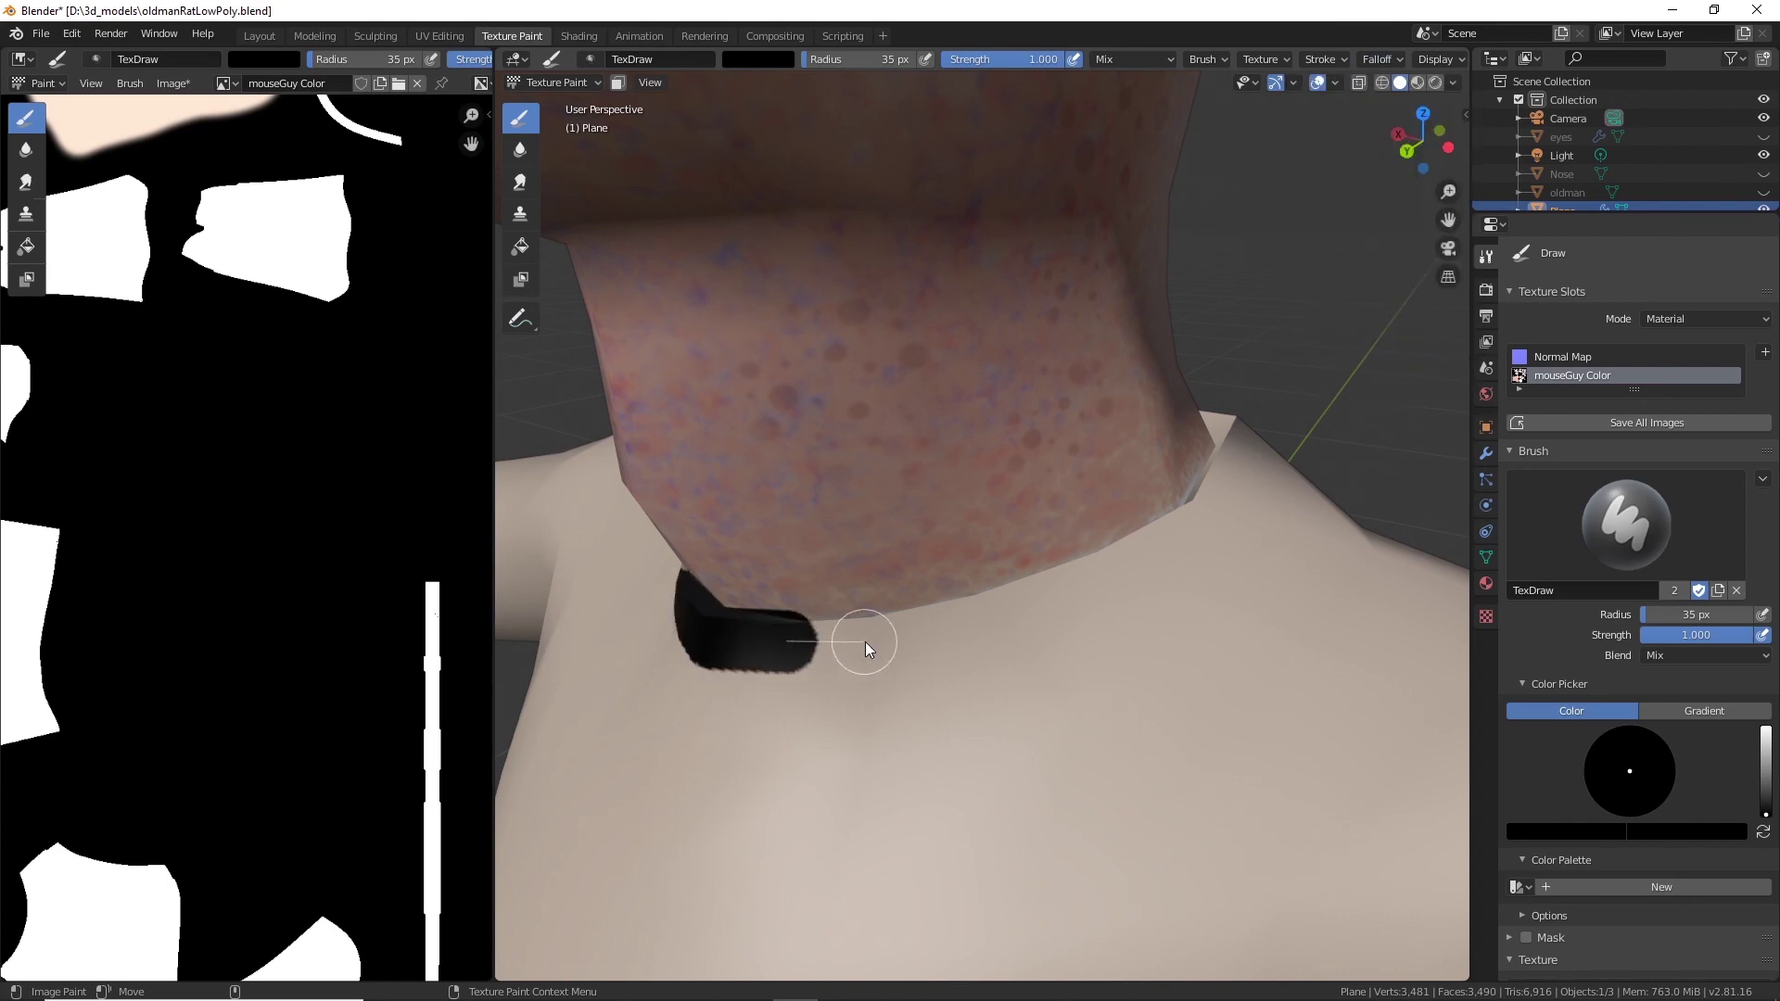
drag(865, 642, 1146, 569)
scroll(1299, 414, down, 5)
middle_drag(1317, 588, 1211, 559)
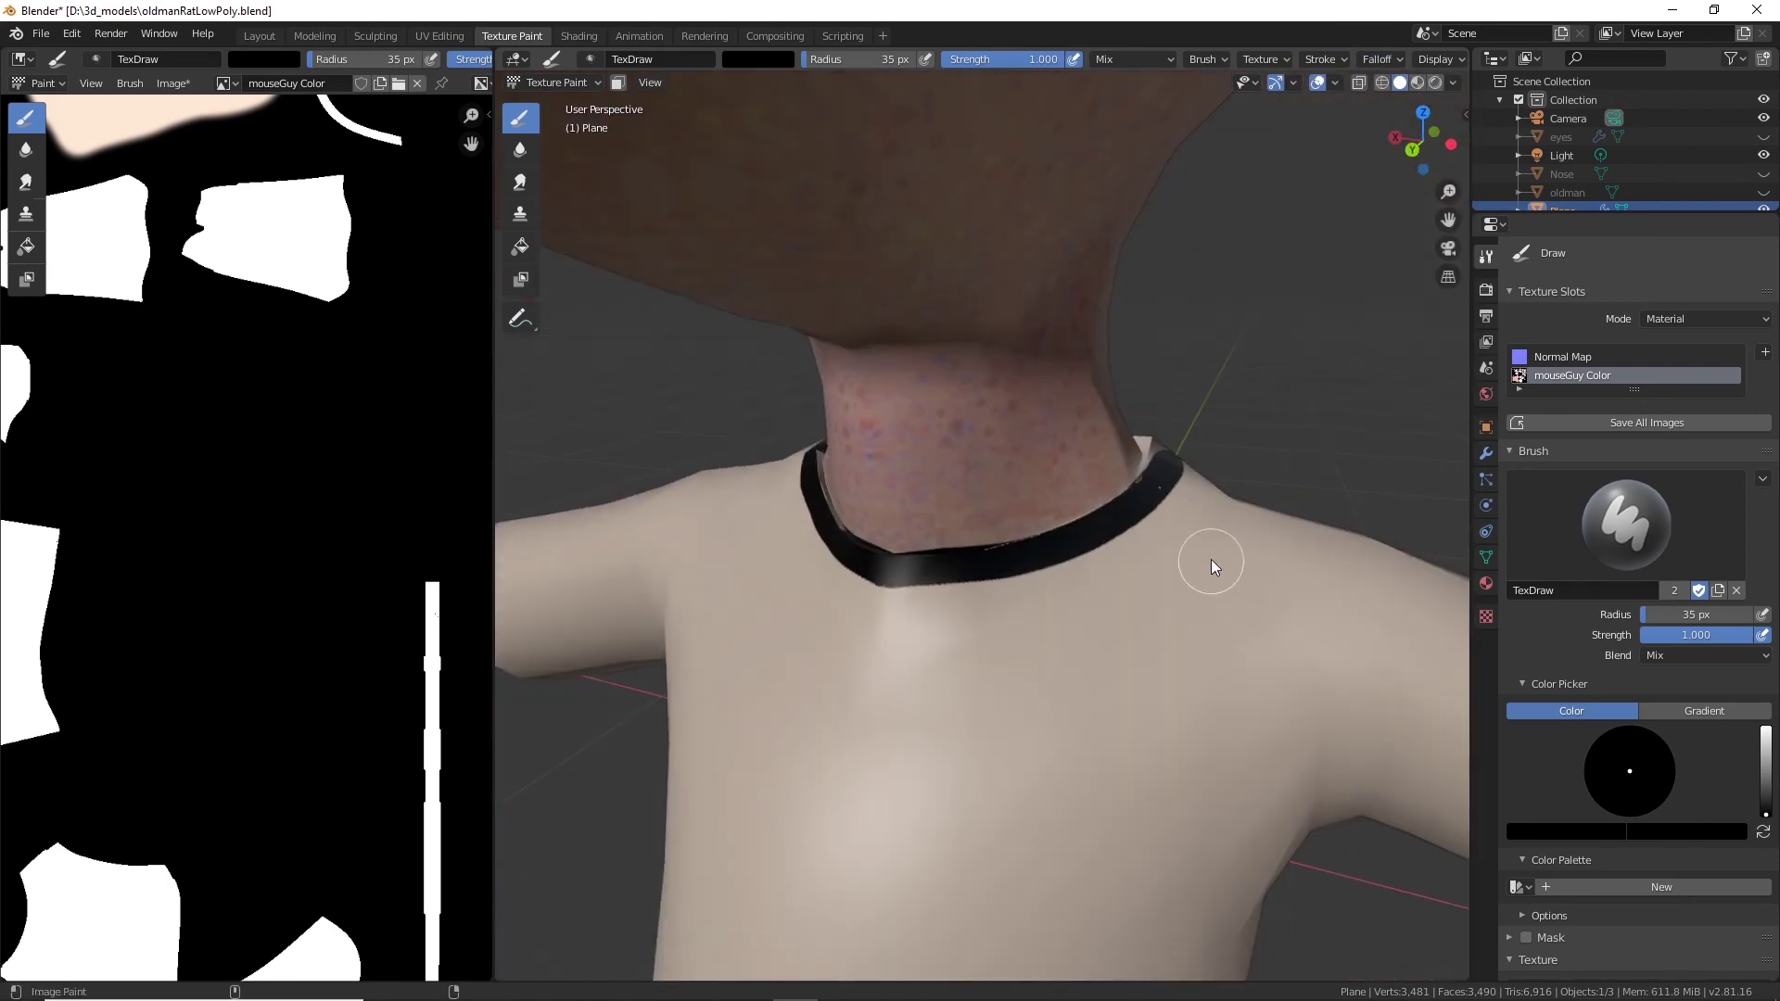
key(ctrl+z)
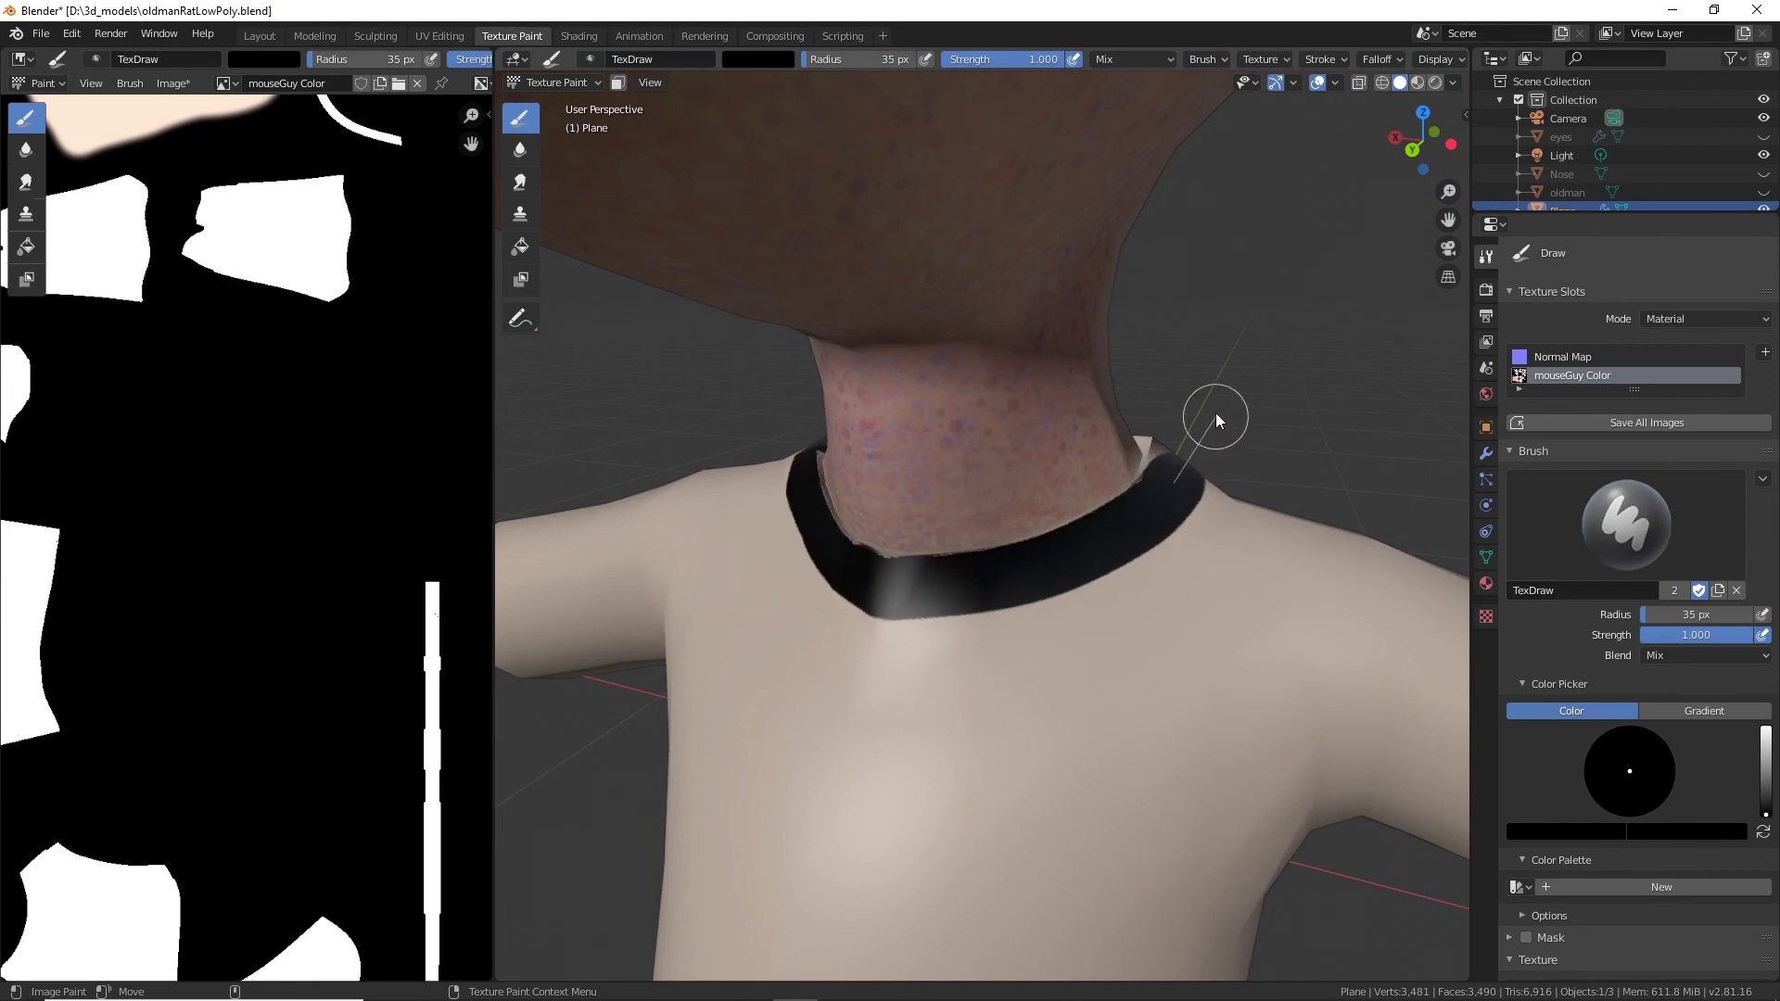
Paint a black half-round along the front neckline of the shirt island in the texture image.
middle_drag(1215, 413, 437, 639)
scroll(141, 688, down, 4)
middle_drag(141, 688, 365, 516)
scroll(361, 516, up, 4)
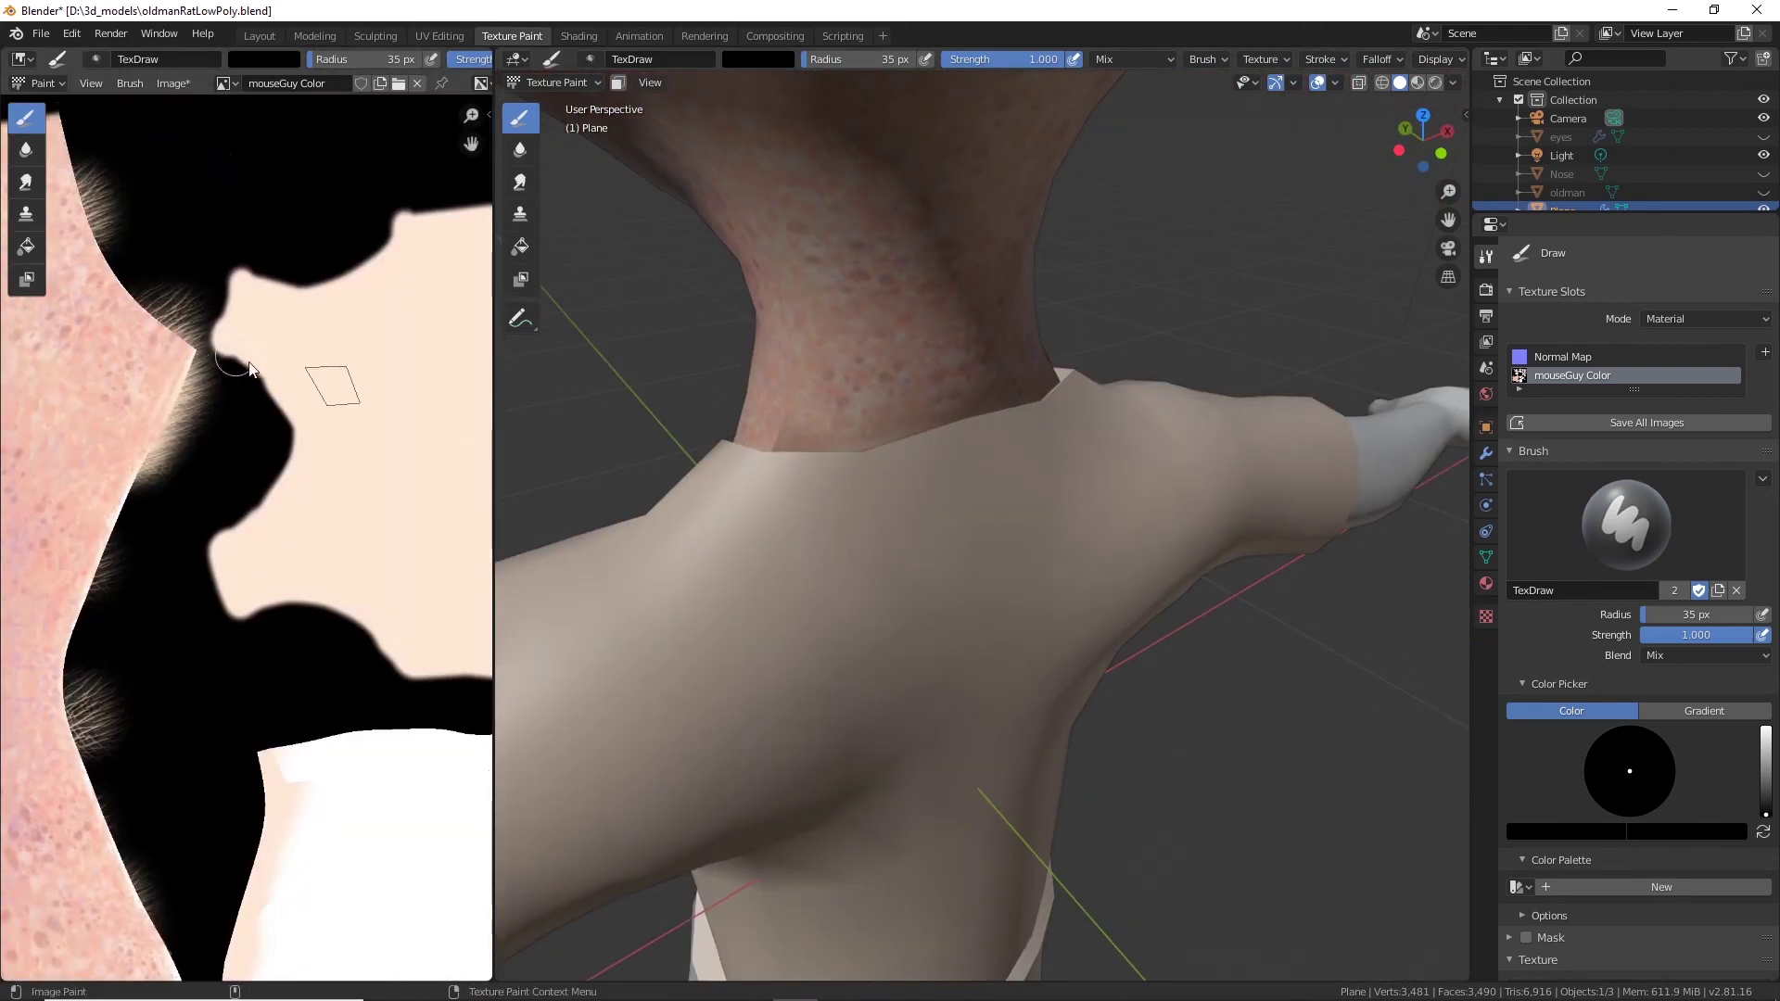
drag(232, 549, 154, 549)
Widen the black collar below the front of the neck and fill the pale gap inside it on the texture image.
mouse_move(816, 547)
middle_down()
mouse_move(1180, 562)
mouse_move(1094, 523)
mouse_move(992, 519)
middle_up()
middle_drag(630, 652, 900, 615)
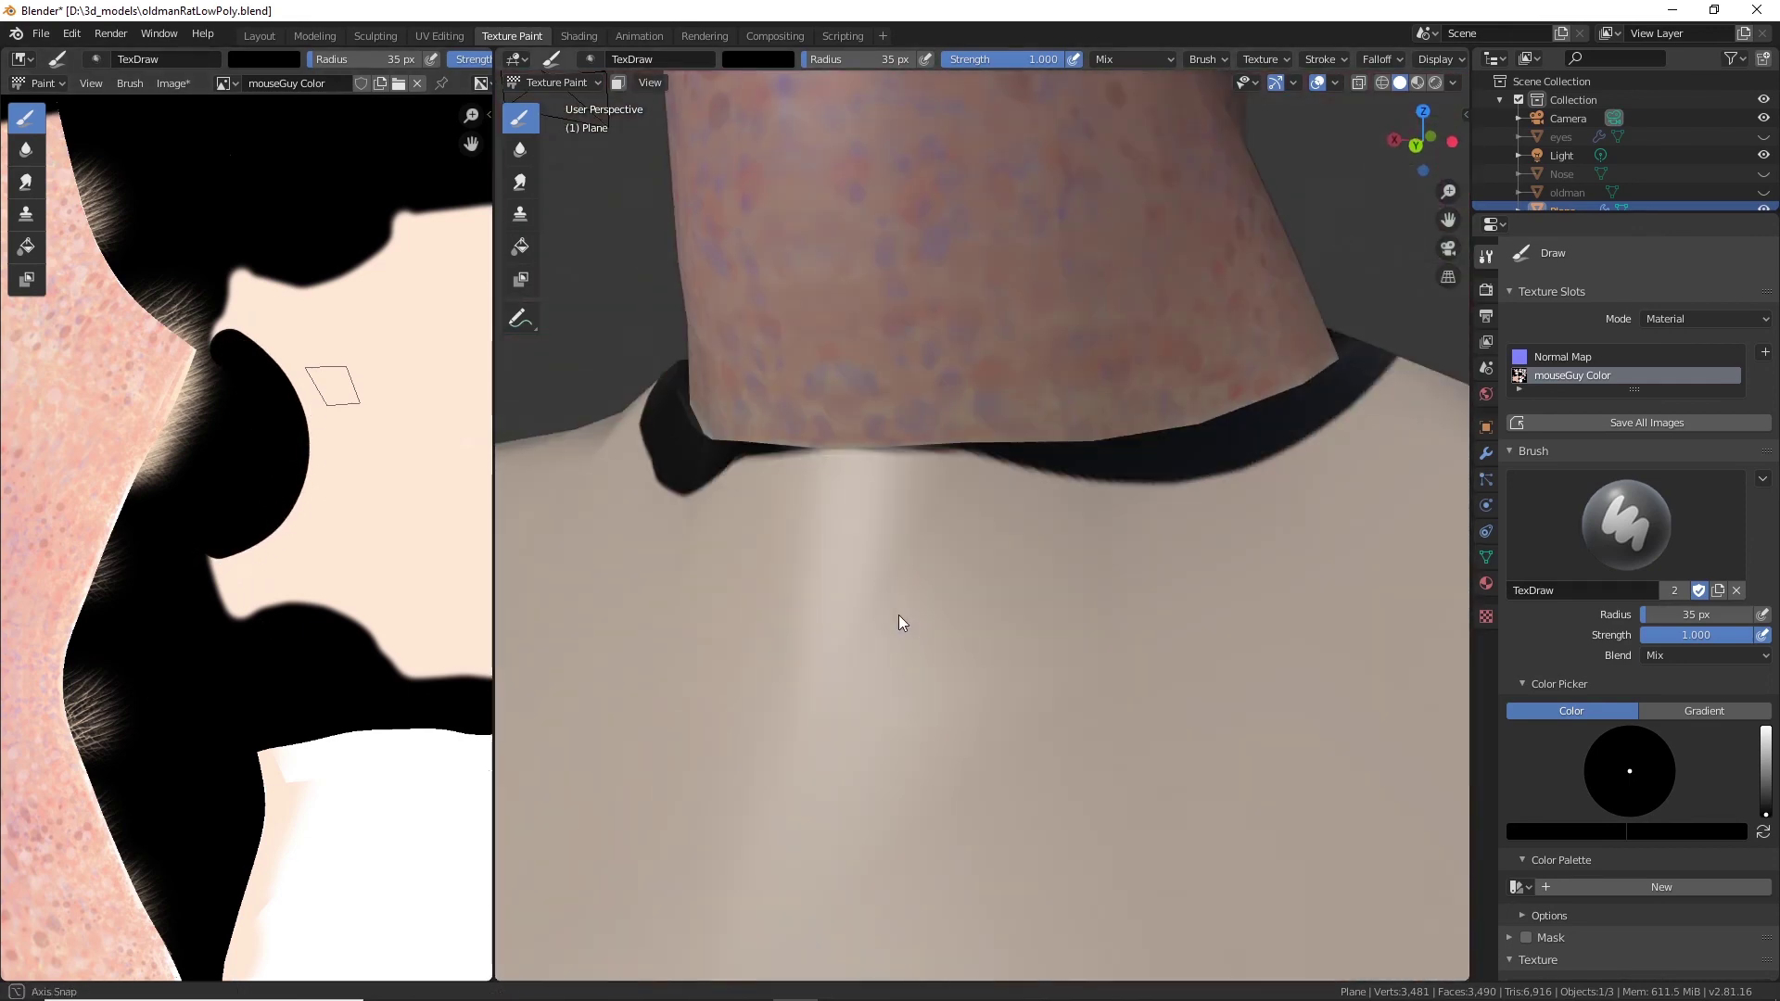
mouse_move(915, 491)
mouse_down()
mouse_move(1122, 475)
mouse_move(770, 493)
mouse_up()
key(ctrl+z)
scroll(335, 417, up, 4)
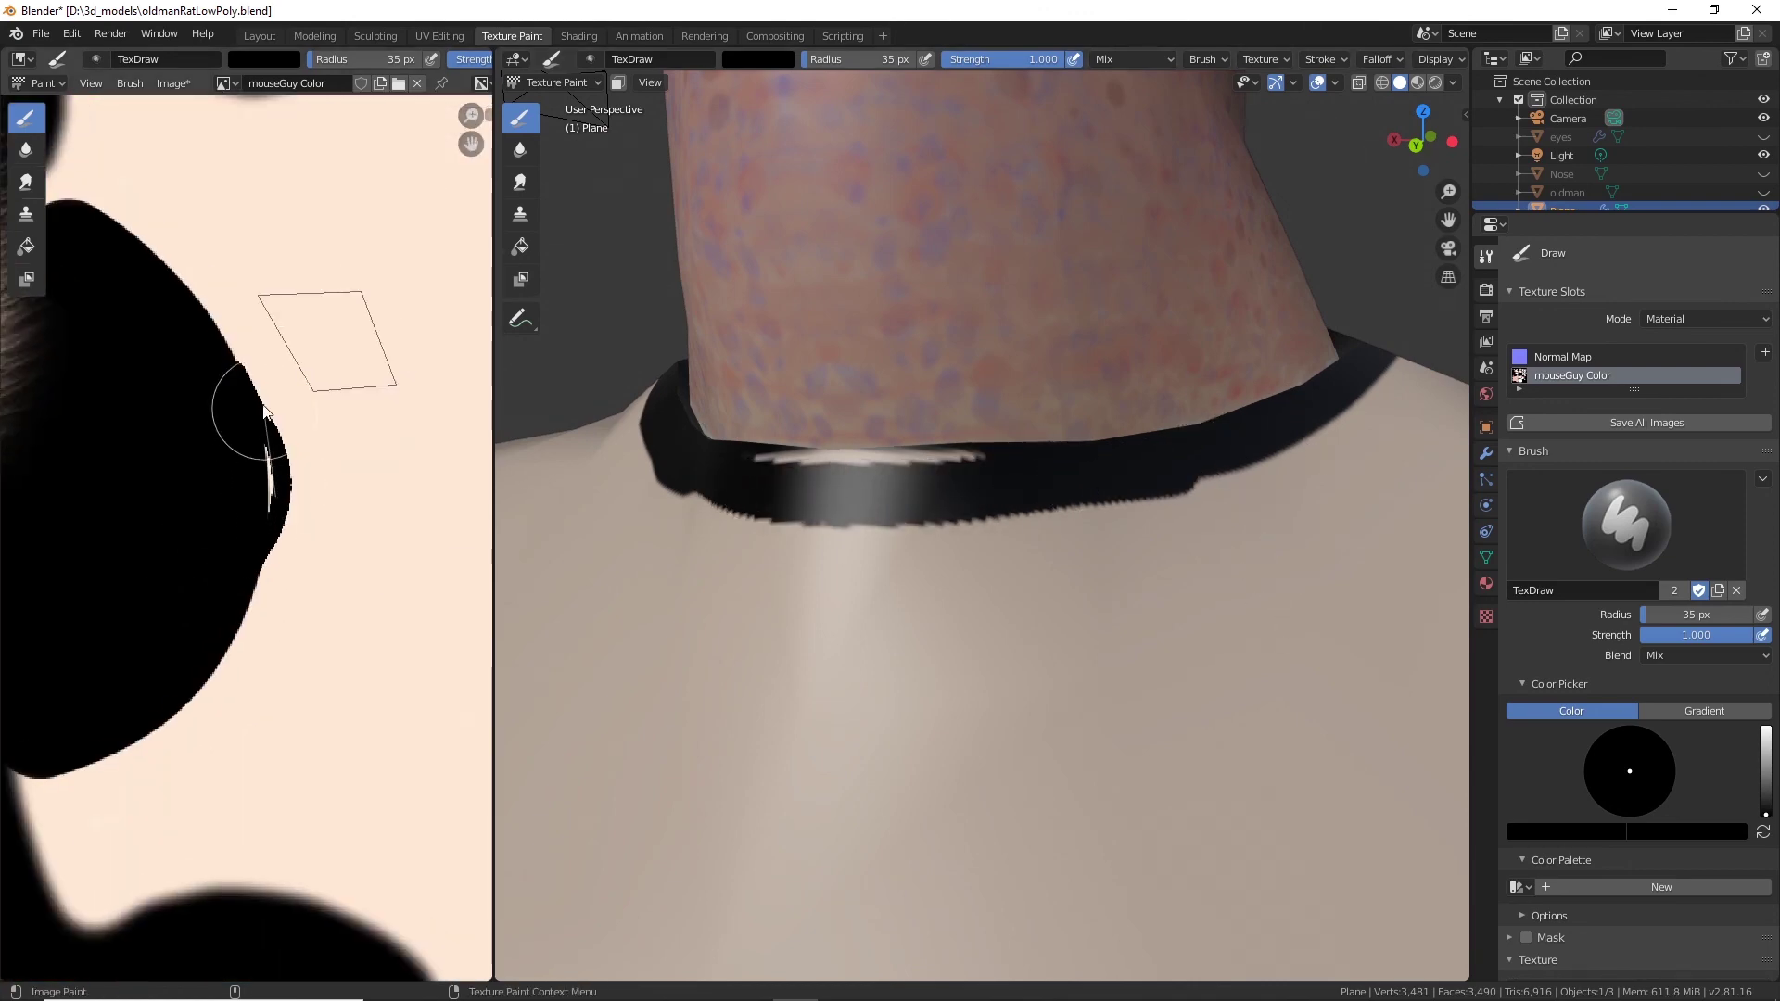
mouse_move(232, 348)
mouse_down()
mouse_move(277, 435)
mouse_move(297, 556)
mouse_move(210, 683)
mouse_move(108, 765)
mouse_up()
Enlarge the brush radius to 43 px and thicken the black collar around the front and side of the neck.
mouse_move(966, 622)
alt+mouse_down()
mouse_move(914, 613)
mouse_move(974, 623)
alt+mouse_up()
drag(851, 498, 1317, 479)
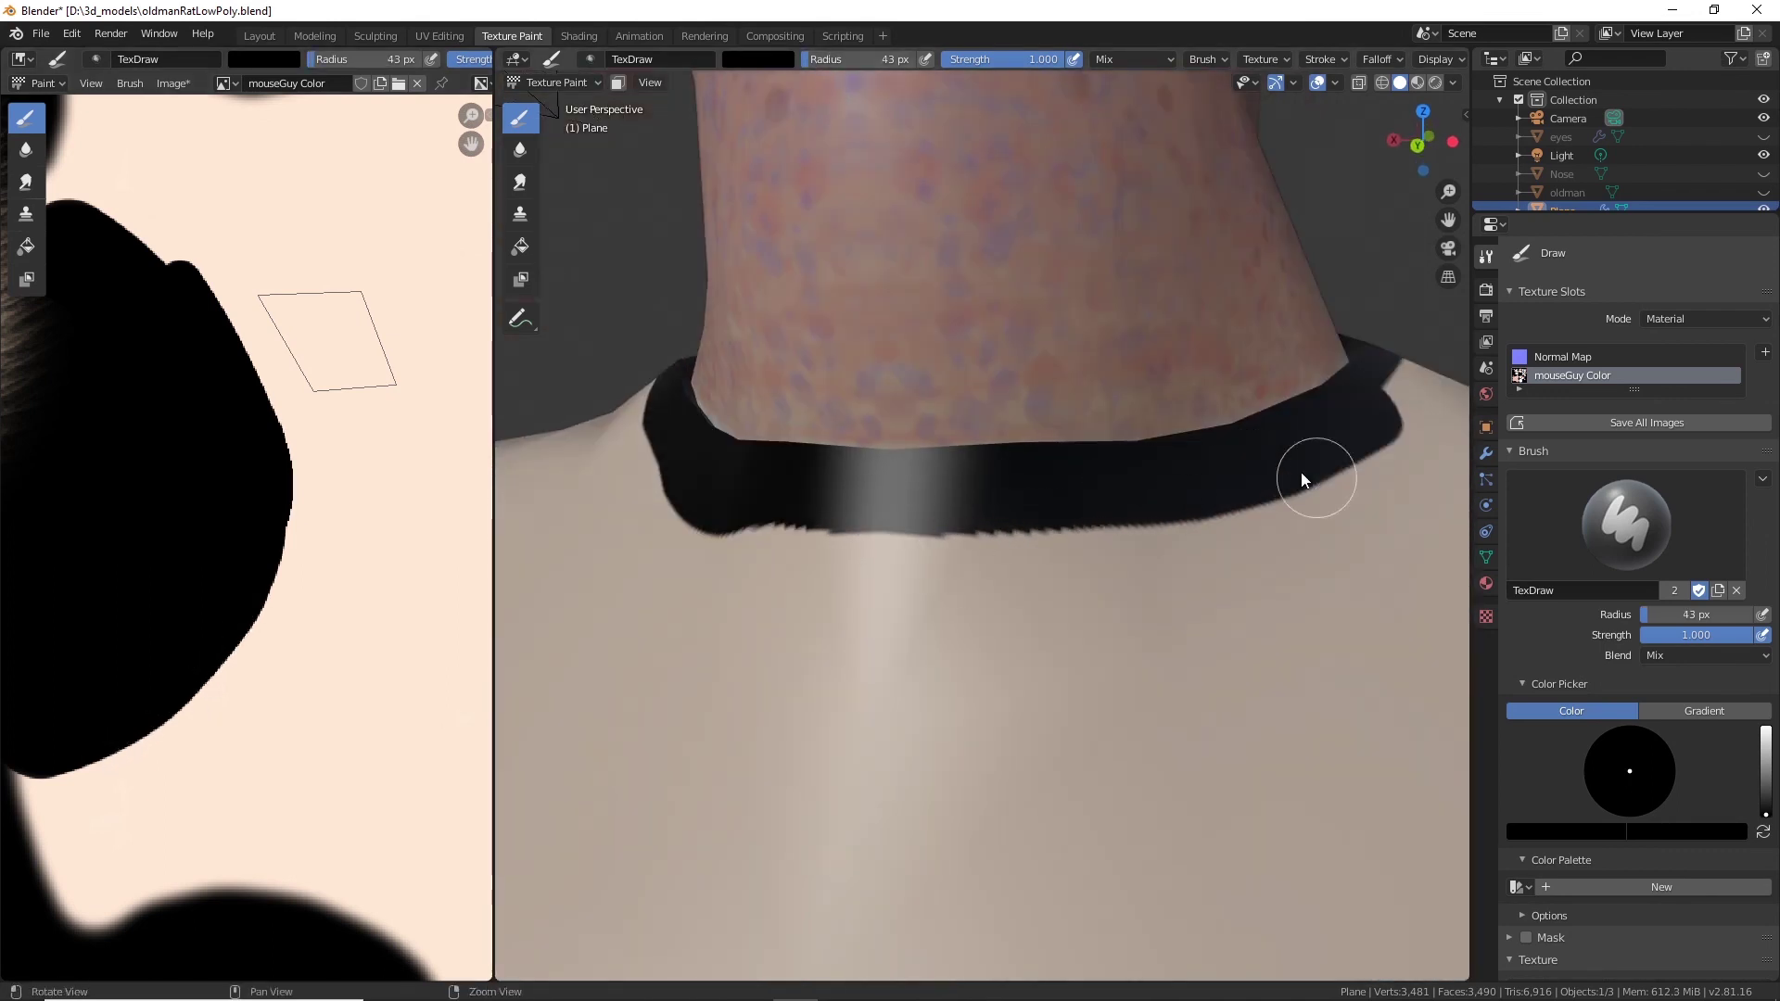
alt+drag(1098, 496, 975, 547)
alt+drag(1085, 584, 983, 561)
mouse_move(846, 557)
mouse_down()
mouse_move(1113, 492)
mouse_move(1335, 371)
mouse_up()
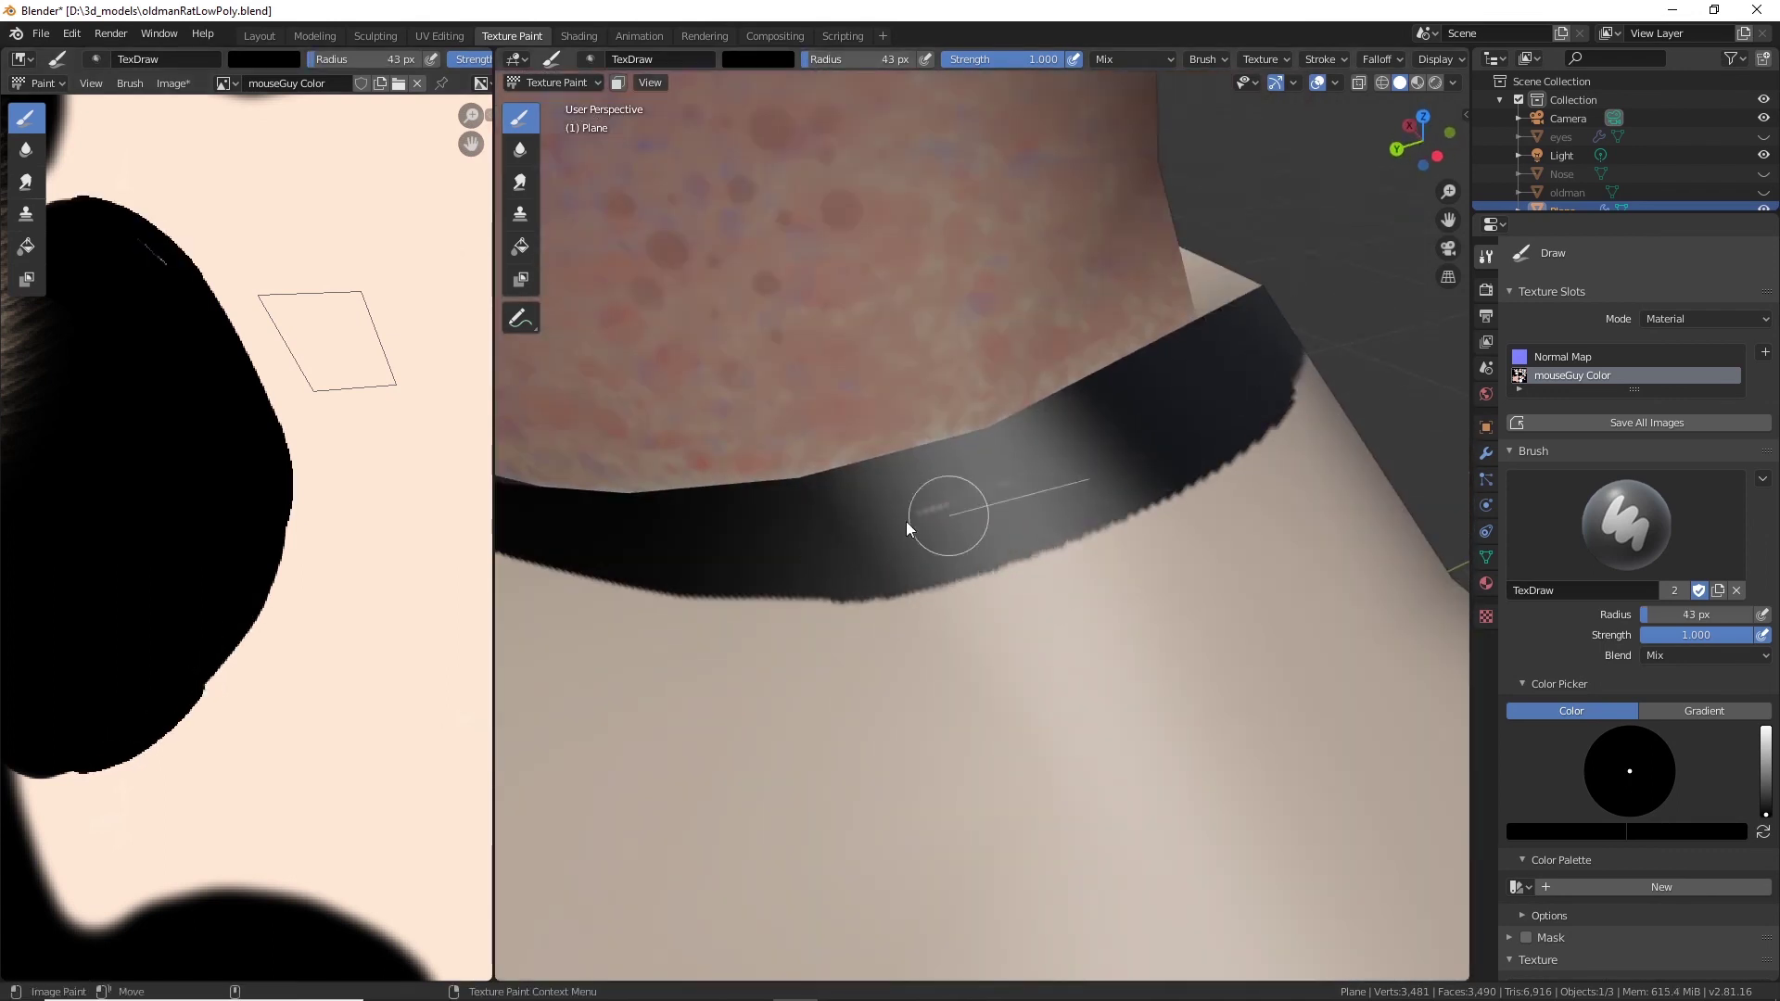
Continue the black collar band over the shoulder and across the back of the shirt.
mouse_move(906, 520)
alt+mouse_down()
mouse_move(958, 540)
mouse_move(837, 474)
mouse_move(1029, 488)
mouse_move(815, 588)
mouse_move(966, 644)
mouse_move(1223, 617)
mouse_move(1263, 567)
alt+mouse_up()
mouse_move(960, 570)
alt+mouse_down()
mouse_move(1113, 525)
mouse_move(1080, 527)
alt+mouse_up()
mouse_move(862, 477)
mouse_down()
mouse_move(1053, 525)
mouse_move(1001, 500)
mouse_up()
mouse_move(874, 467)
mouse_down()
mouse_move(1067, 523)
mouse_move(1462, 506)
mouse_up()
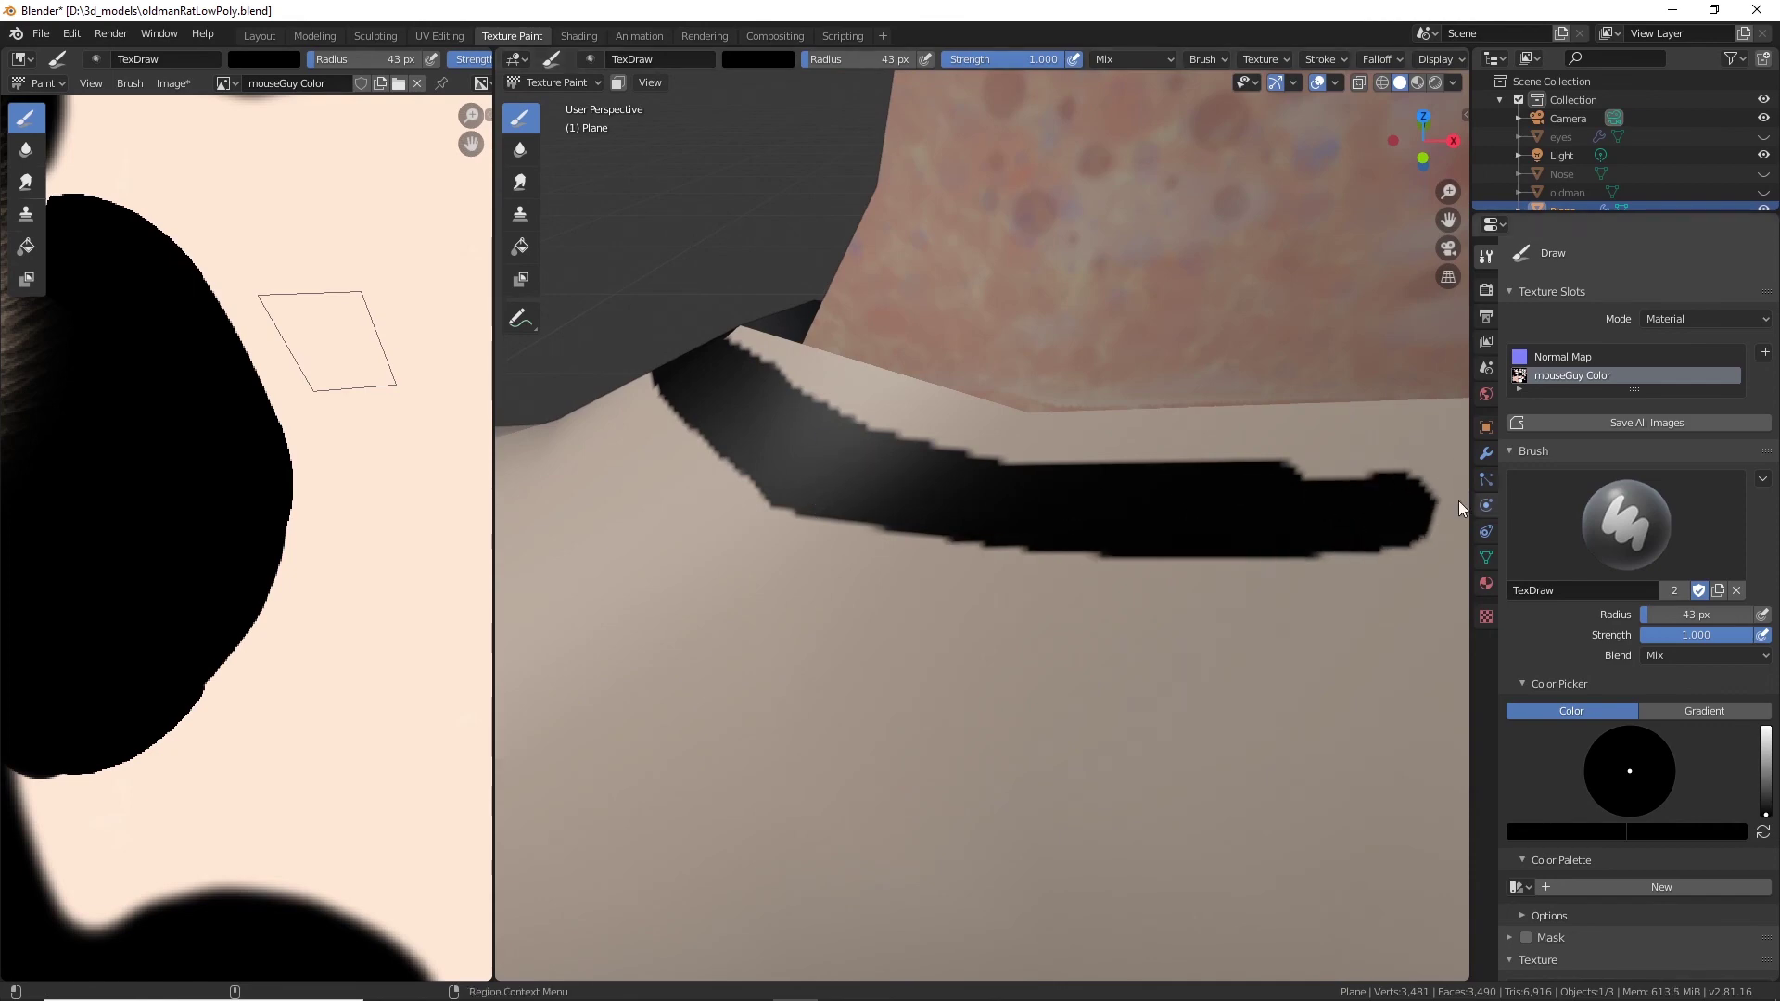
shift+middle_drag(1462, 507, 1047, 515)
scroll(1048, 516, down, 3)
drag(916, 503, 1155, 505)
Fill the pale strip between the back collar and the neckline on the texture image in black, reducing the brush radius to 19 px.
scroll(315, 479, down, 1)
scroll(315, 480, down, 3)
scroll(315, 479, up, 4)
middle_drag(315, 480, 170, 446)
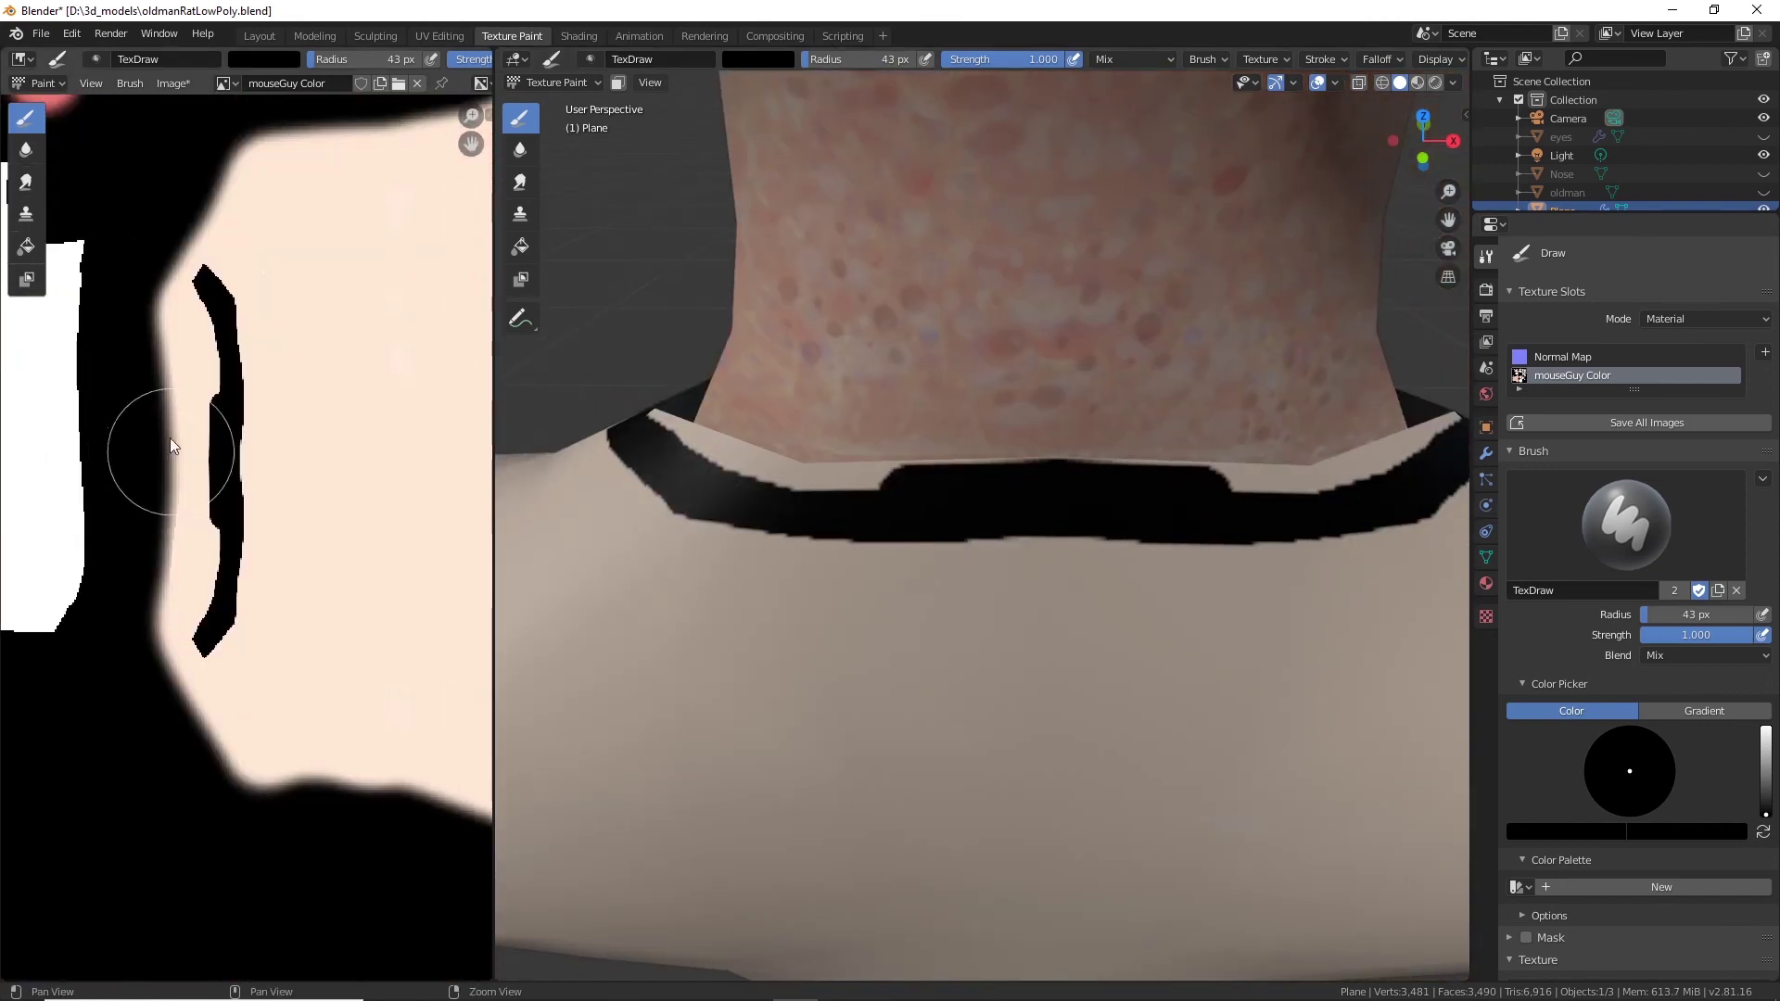
mouse_move(189, 351)
mouse_down()
mouse_move(206, 552)
mouse_move(179, 688)
mouse_move(131, 719)
mouse_move(125, 758)
mouse_up()
scroll(258, 638, up, 4)
middle_drag(332, 237, 356, 486)
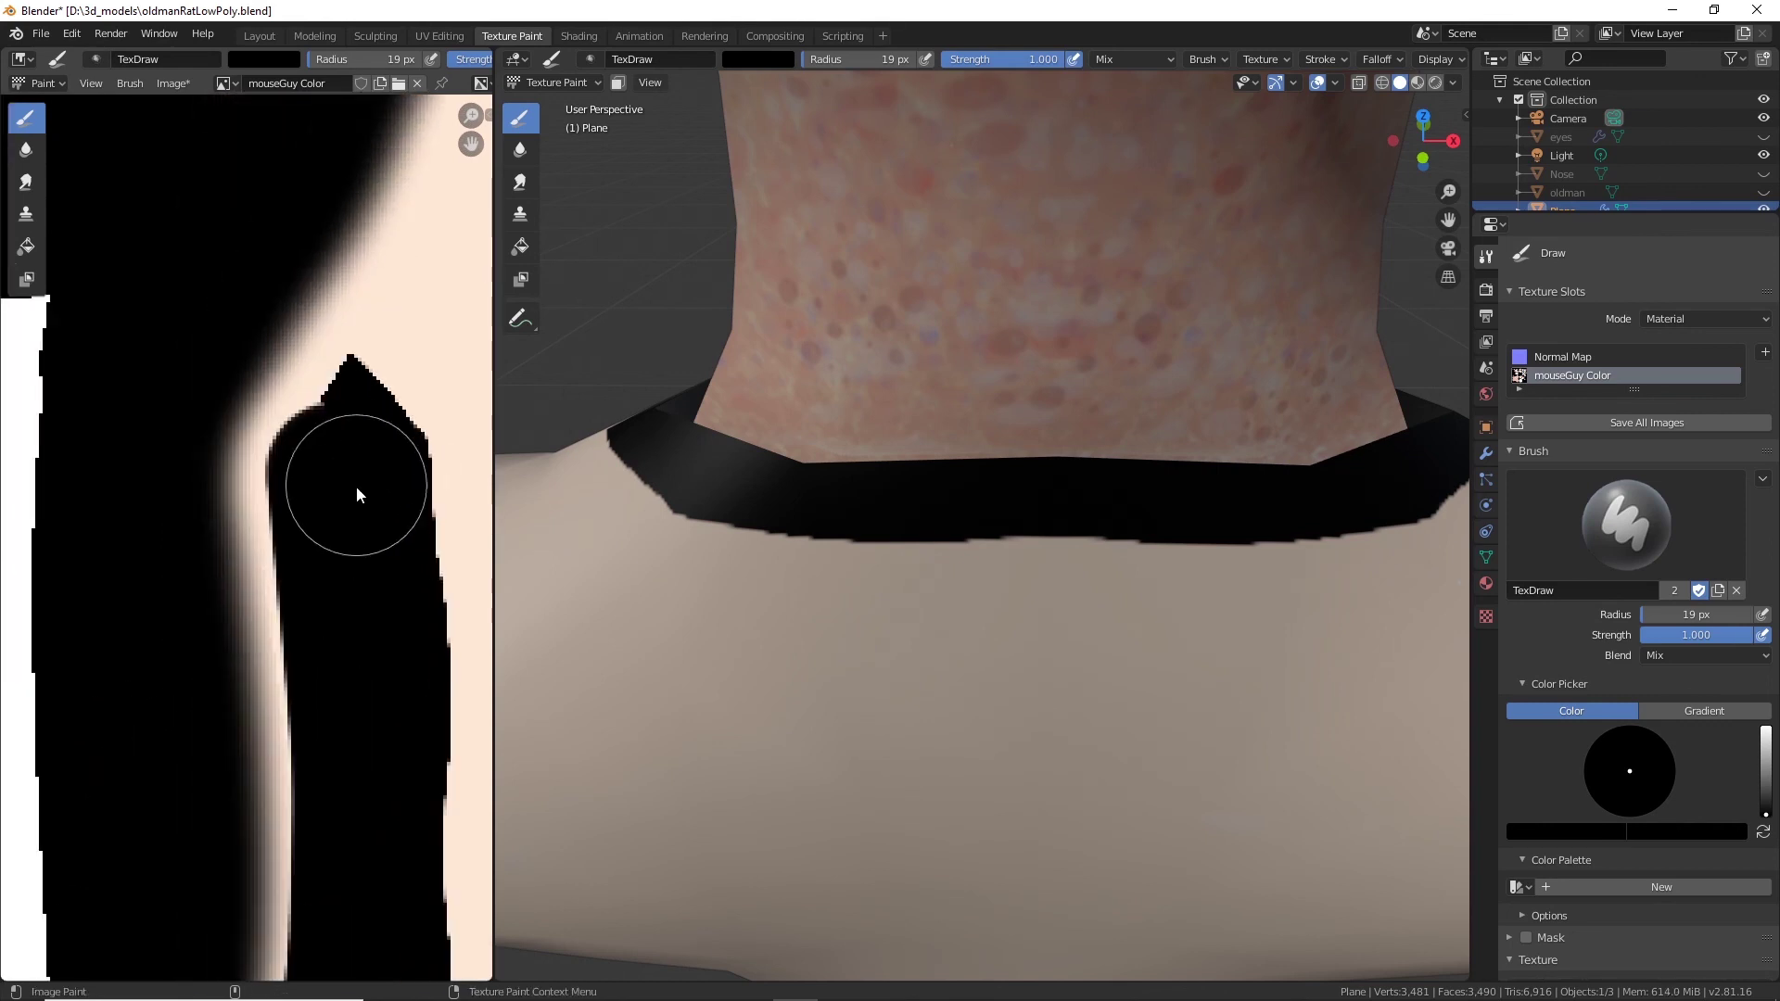
drag(206, 224, 206, 223)
Switch the stroke method to Airbrush and black out the remaining soft pale edge along the back neckline in the texture image.
click(1337, 57)
click(1349, 93)
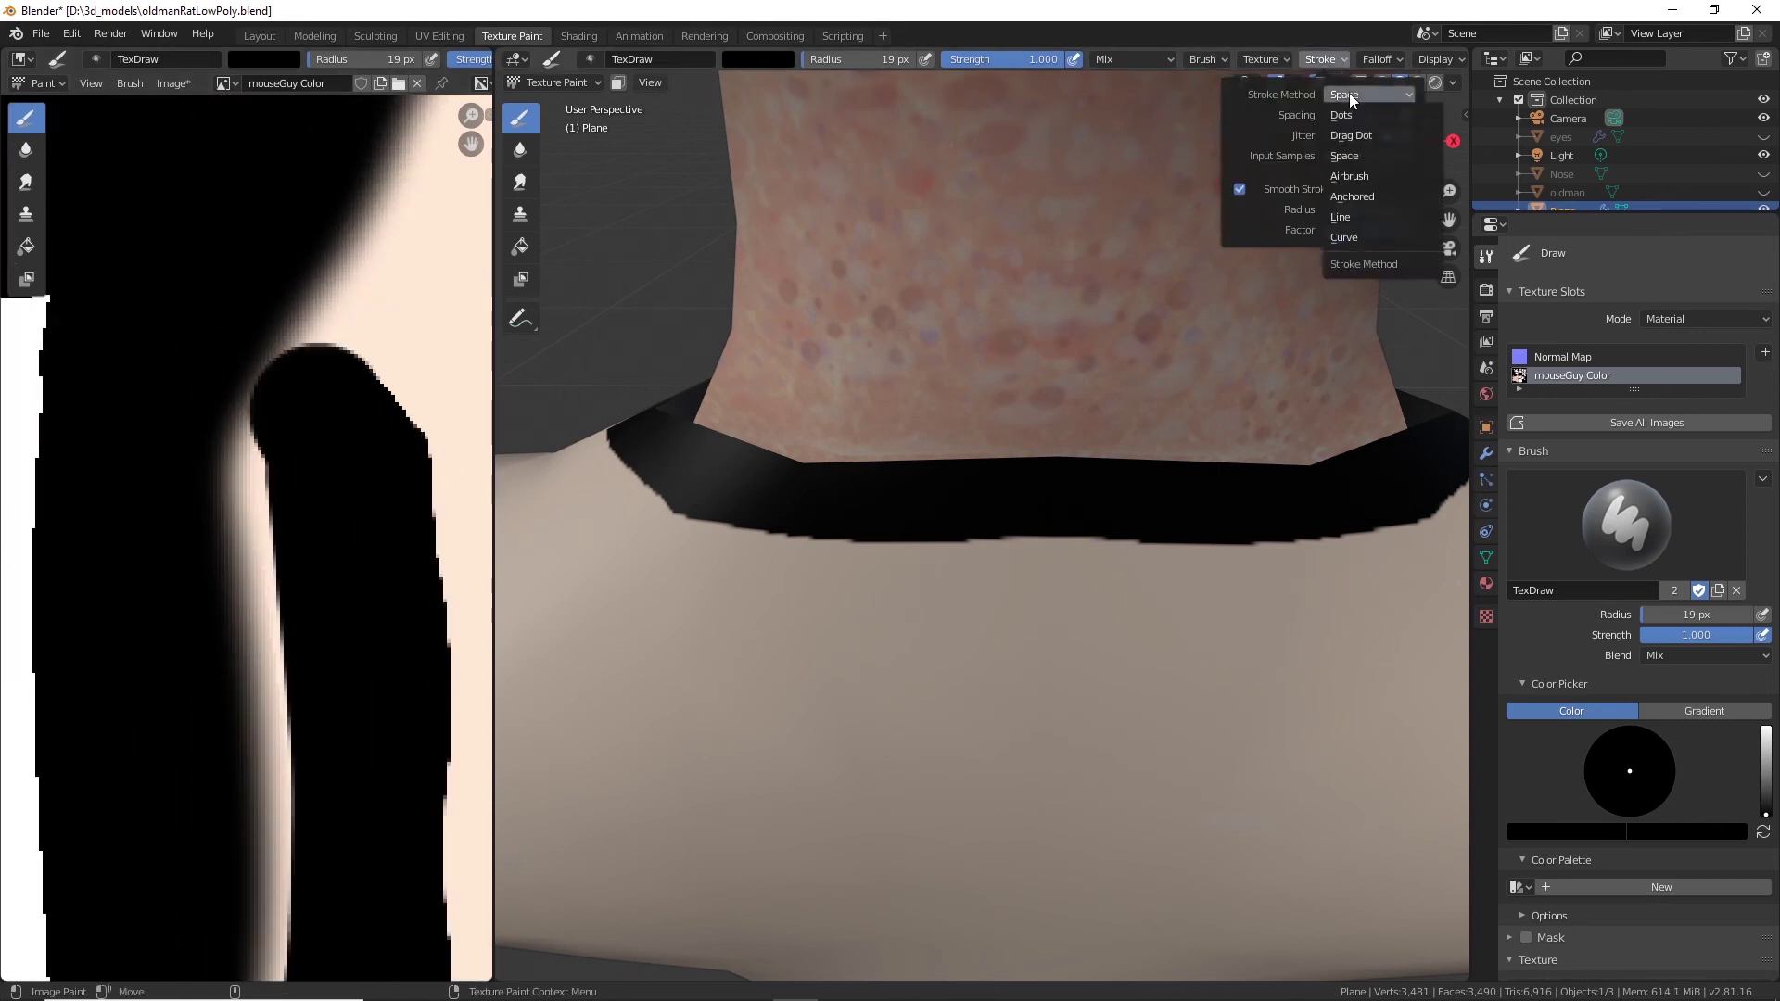
click(1340, 176)
drag(236, 394, 252, 696)
middle_drag(252, 695, 399, 317)
mouse_move(399, 352)
mouse_down()
mouse_move(381, 764)
mouse_move(358, 859)
mouse_up()
middle_drag(358, 858, 389, 575)
middle_drag(1003, 509, 747, 490)
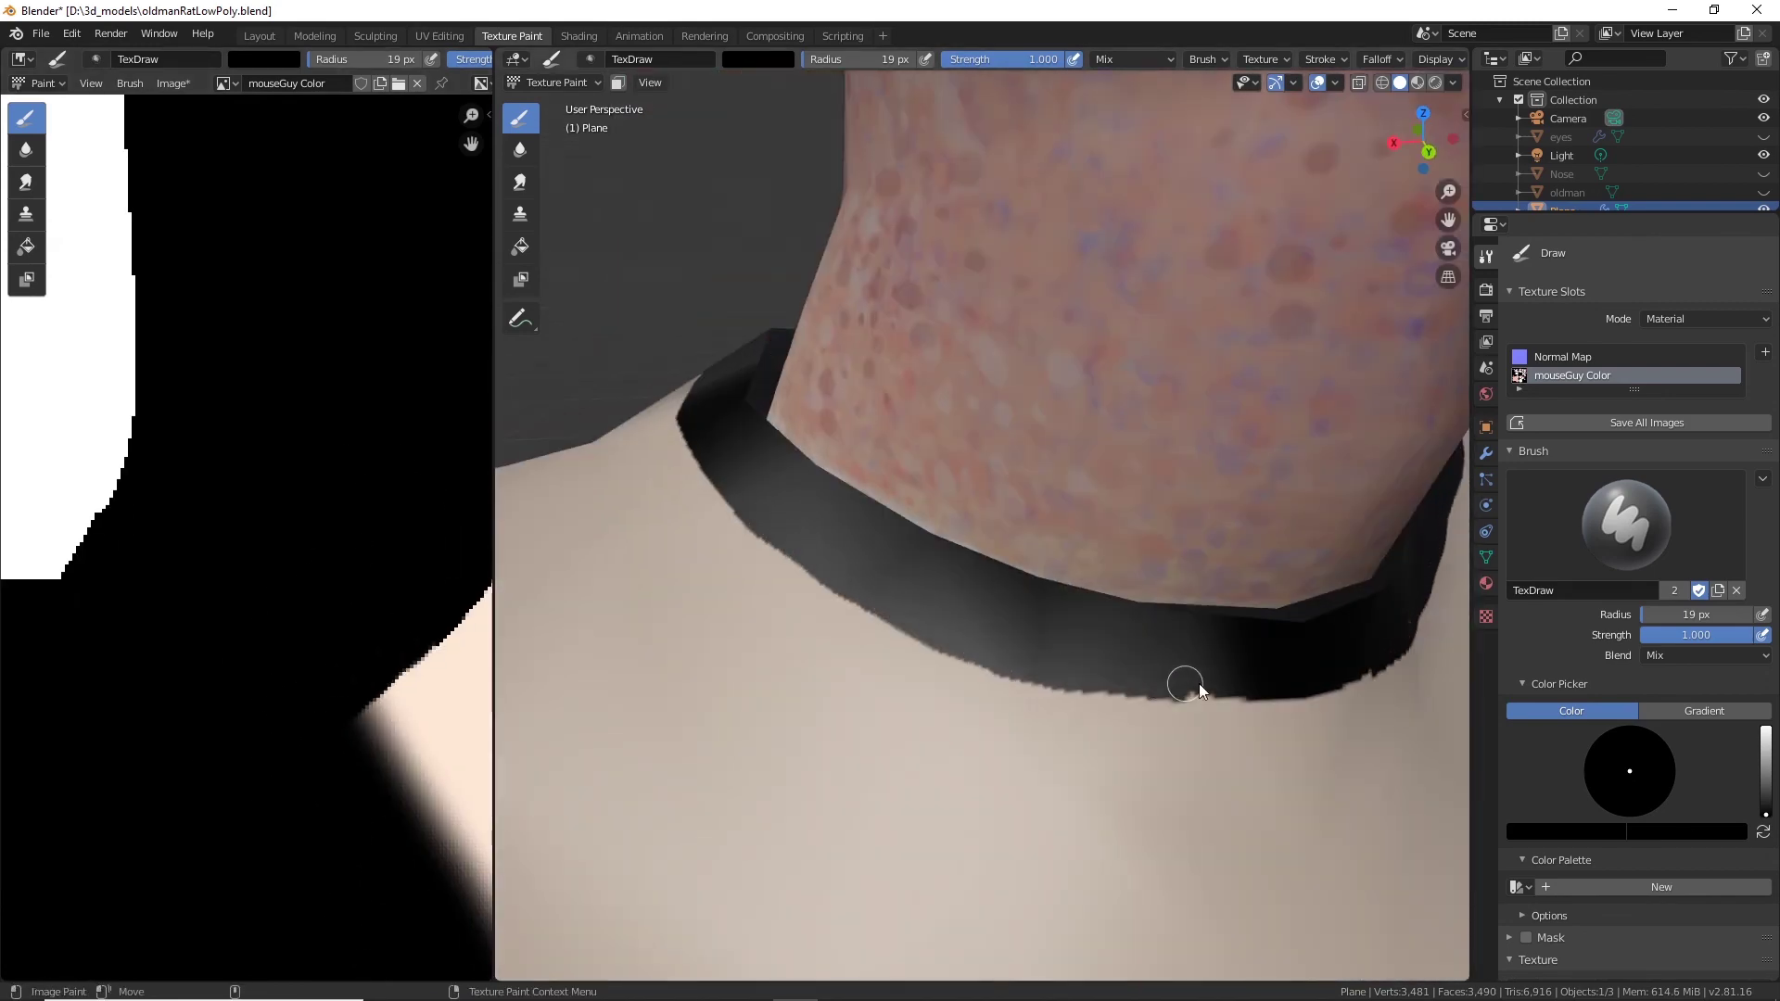
Paint black strokes along the shirt's bottom hem around the side and front of the waist.
scroll(1196, 667, down, 5)
middle_drag(1194, 664, 909, 568)
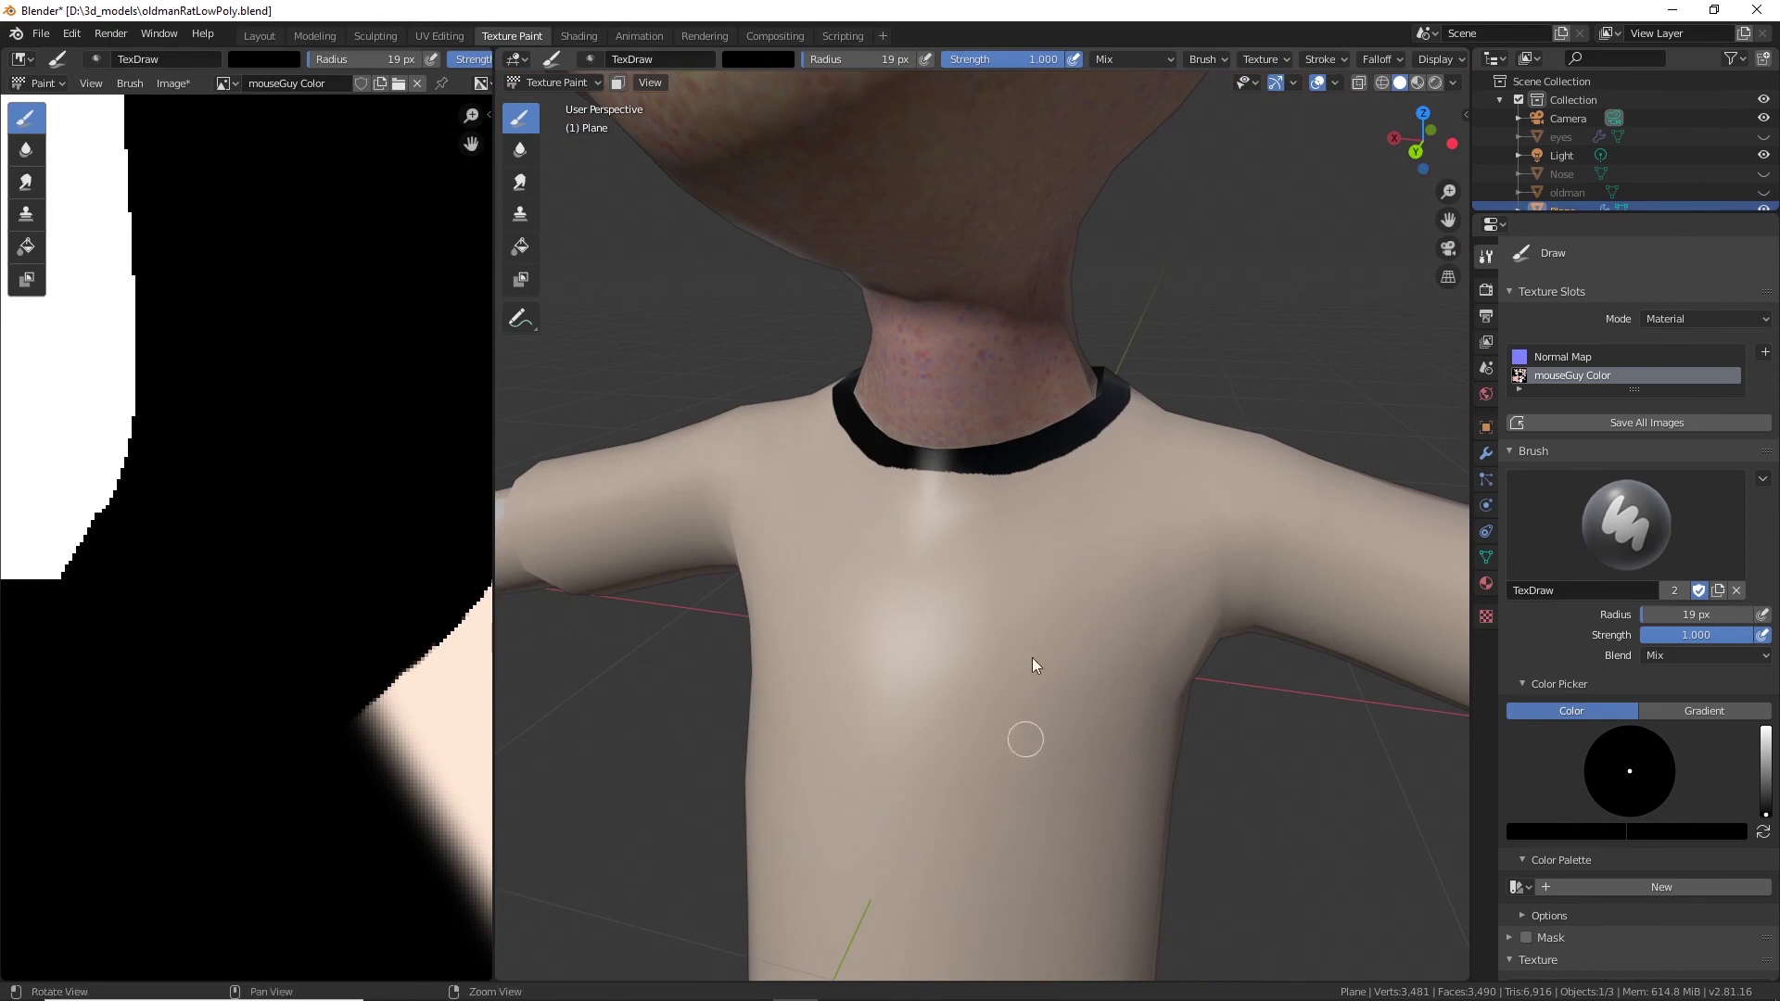
alt+middle_drag(1034, 660, 1031, 259)
alt+drag(1159, 687, 871, 636)
drag(981, 692, 1181, 708)
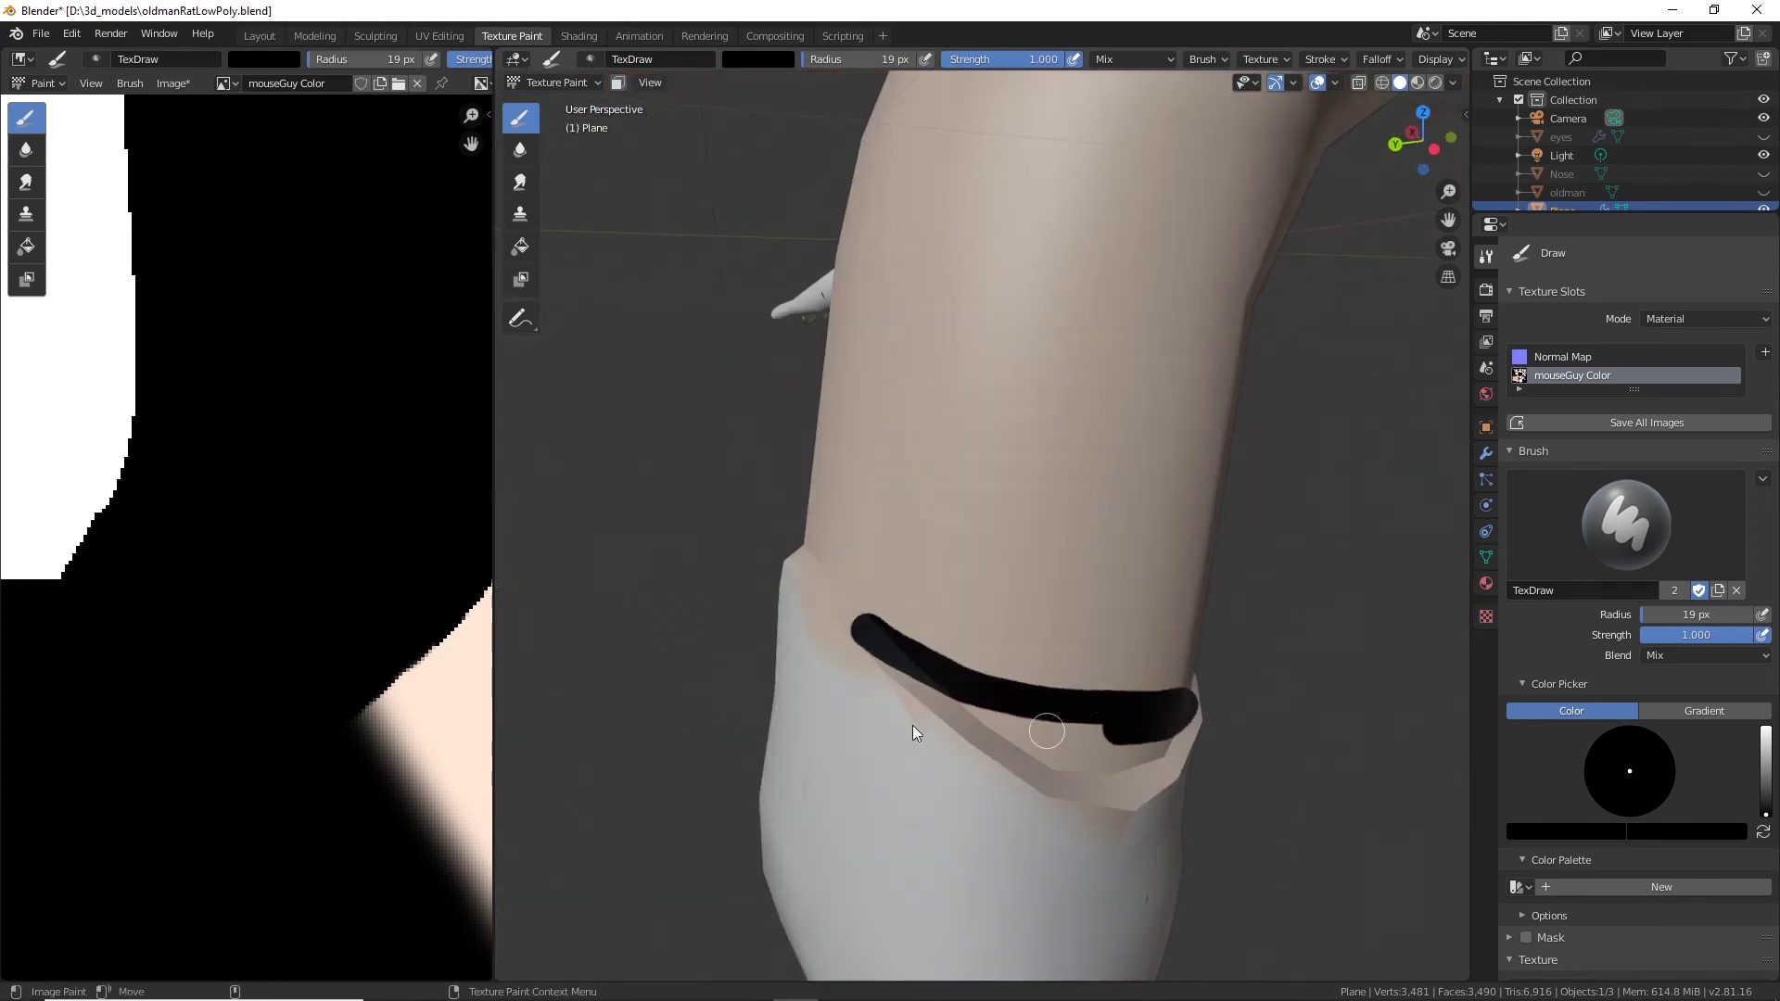
mouse_move(914, 729)
mouse_down()
mouse_move(1149, 742)
mouse_move(1018, 746)
mouse_move(1182, 786)
mouse_up()
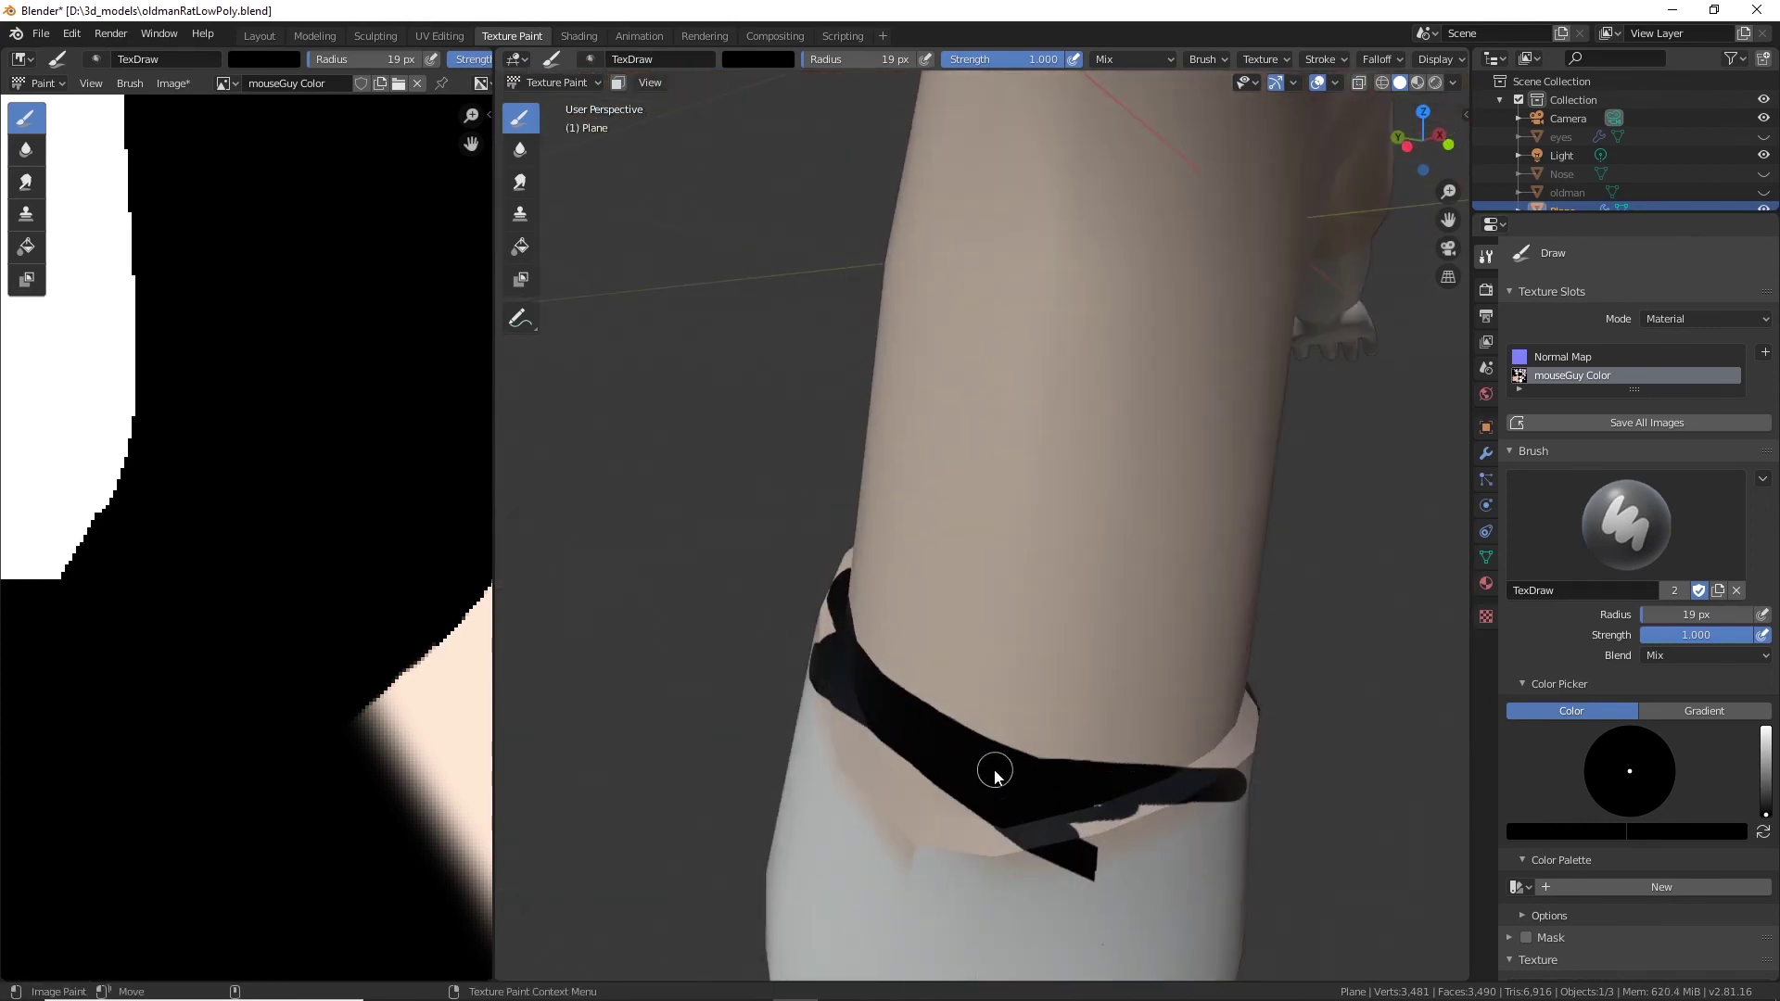
scroll(1192, 779, down, 3)
scroll(906, 683, up, 3)
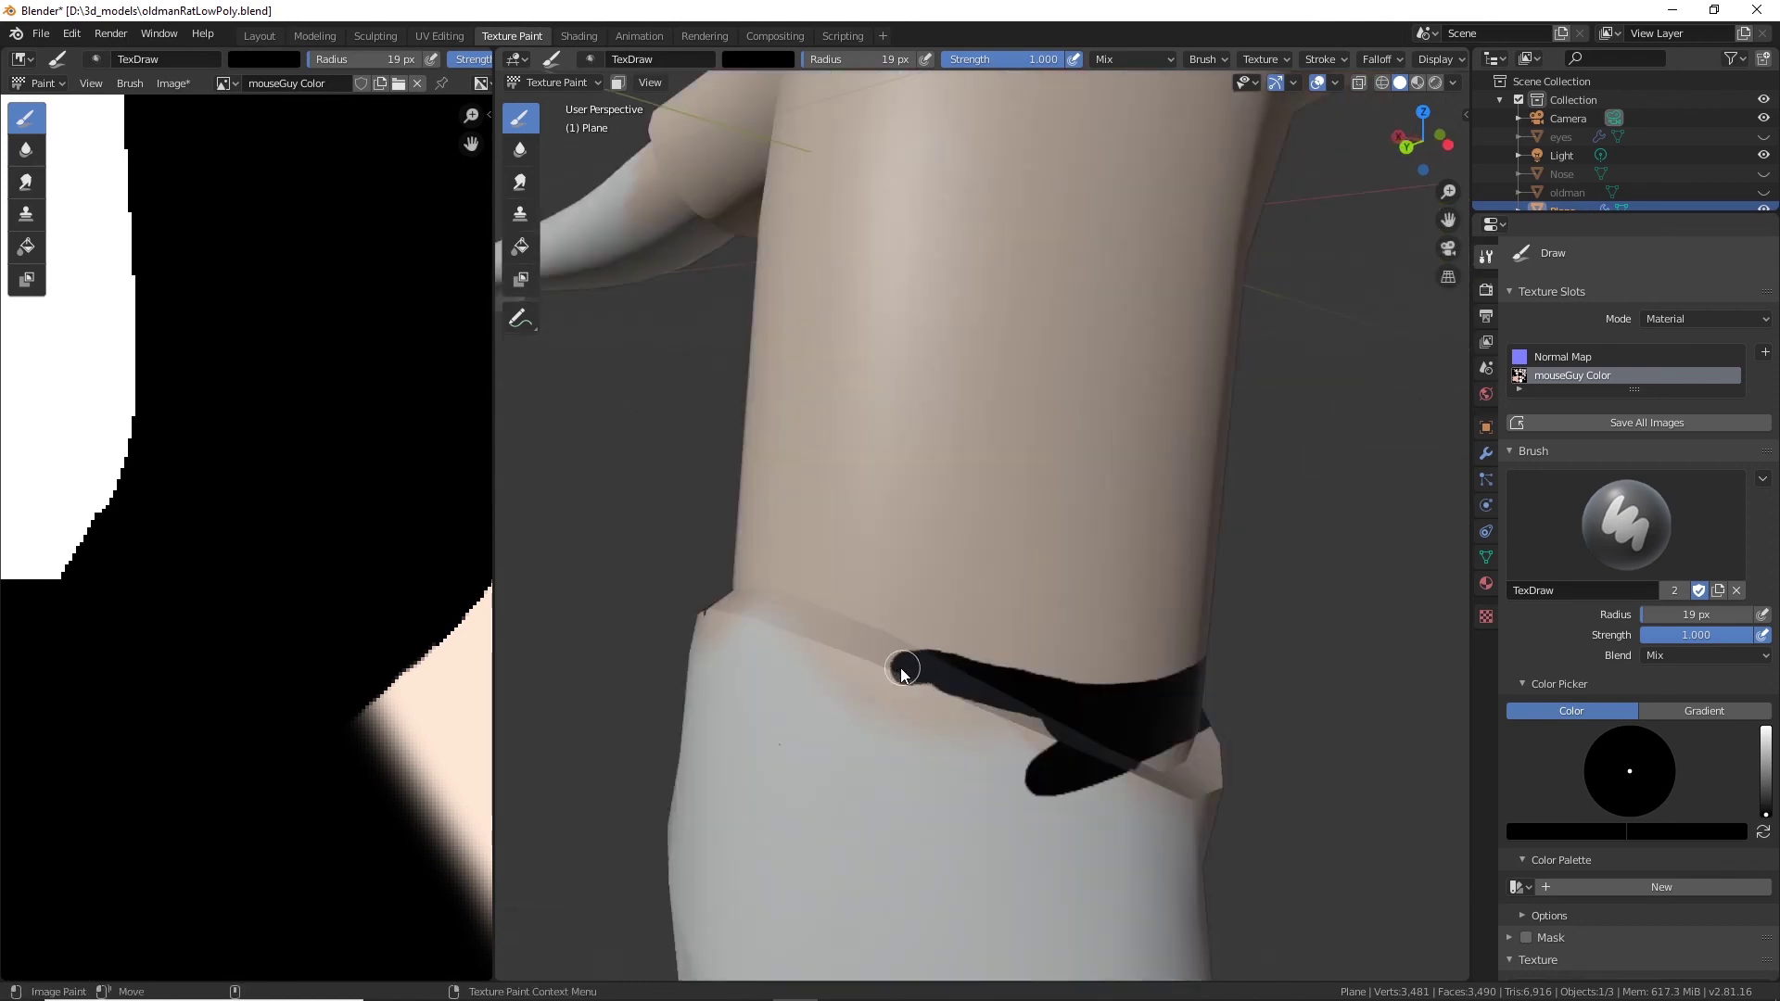
scroll(1202, 605, down, 3)
Paint a horizontal black stripe on the lower torso above the hem, carrying it around the side.
click(1323, 58)
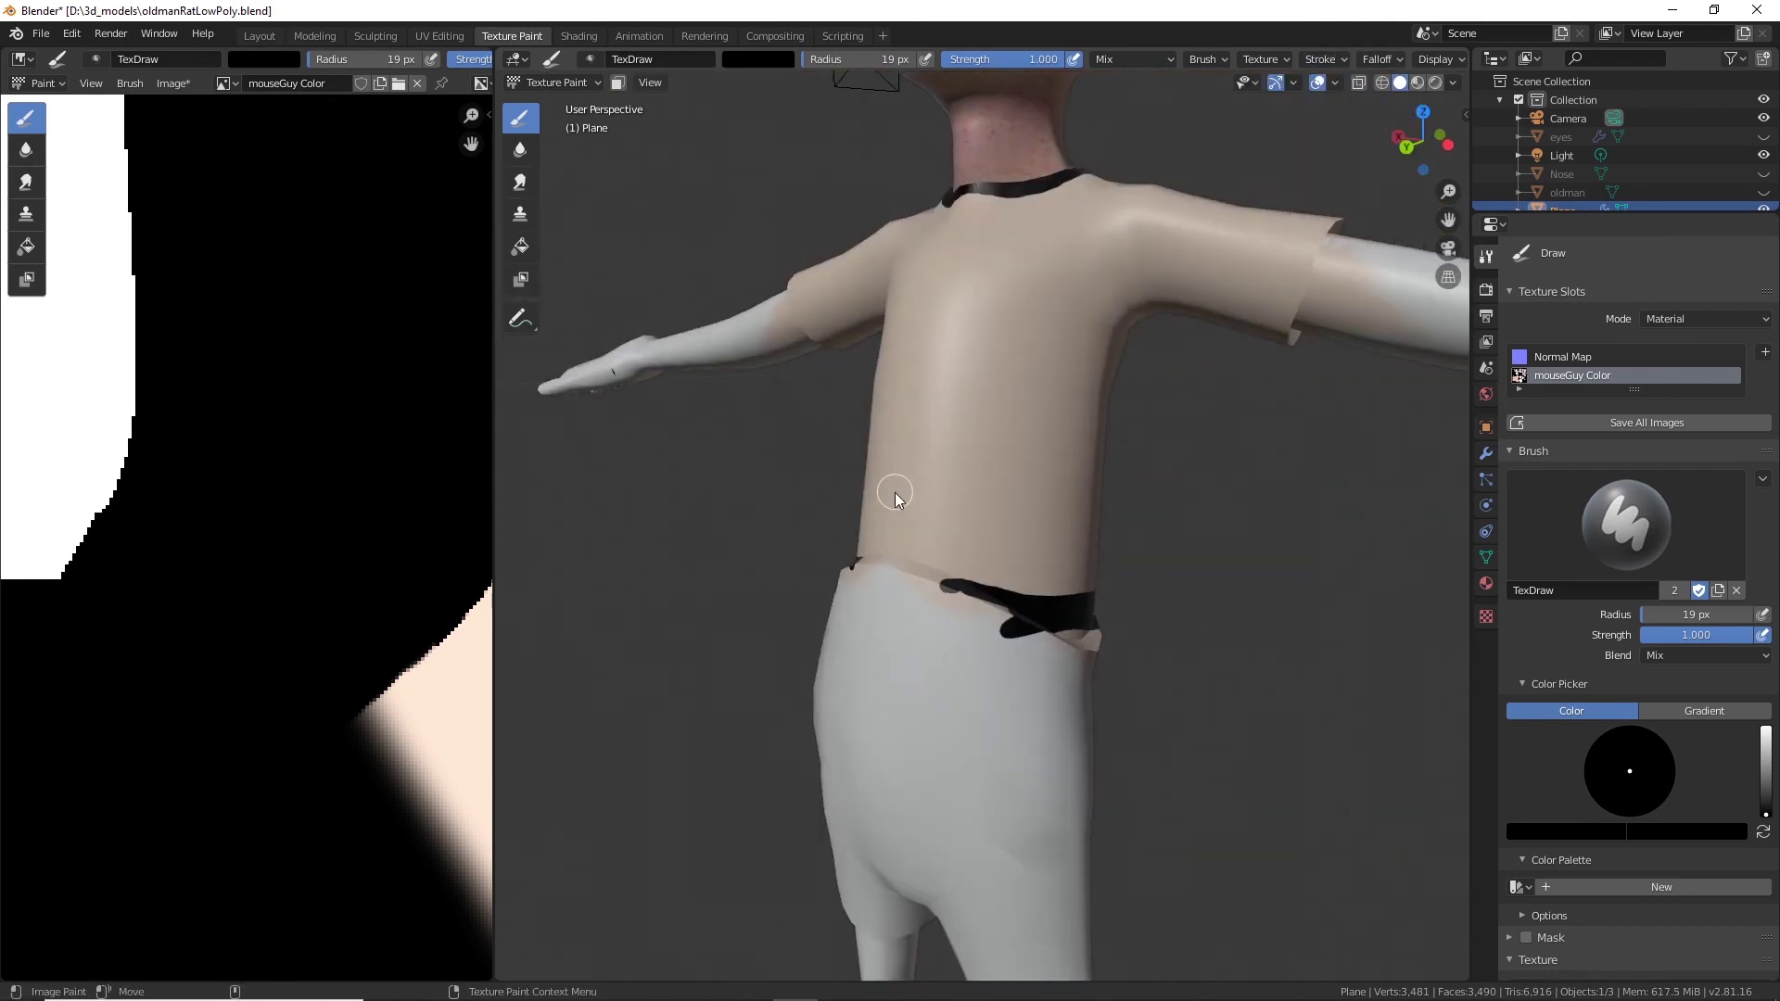
drag(968, 501, 1140, 529)
mouse_move(1140, 529)
middle_down()
mouse_move(1181, 565)
mouse_move(976, 539)
middle_up()
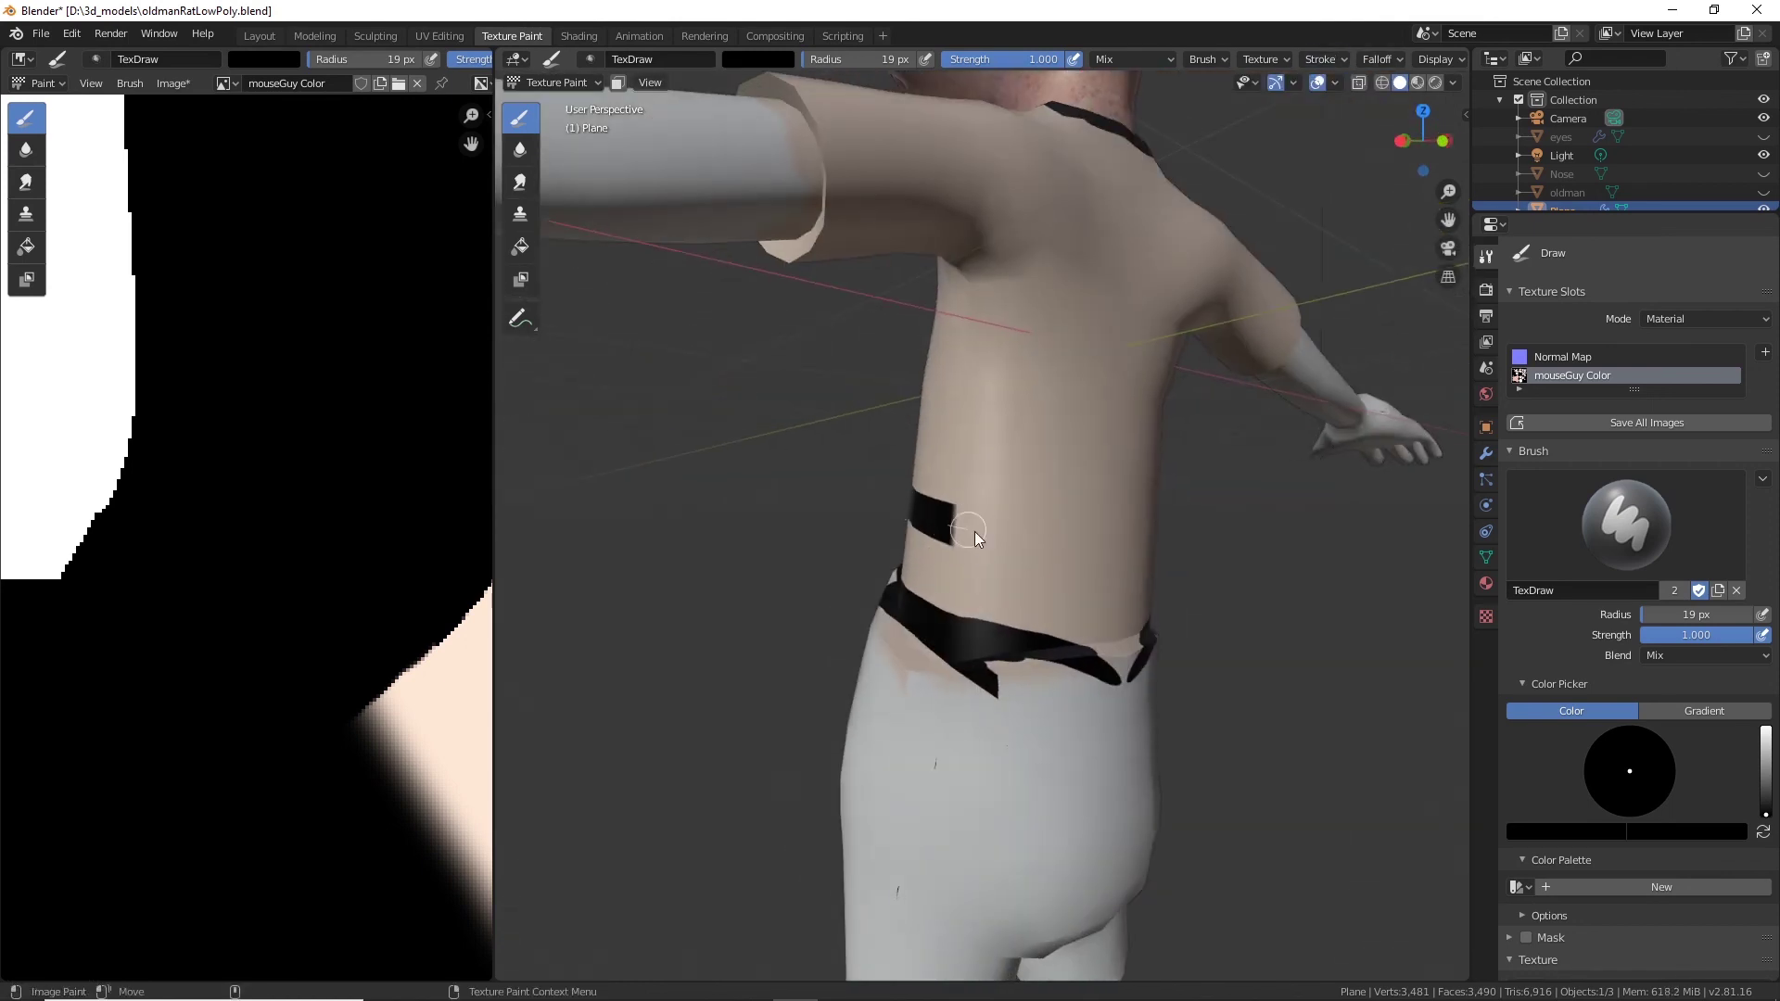
drag(1097, 553, 1184, 562)
drag(931, 532, 928, 530)
scroll(917, 528, up, 3)
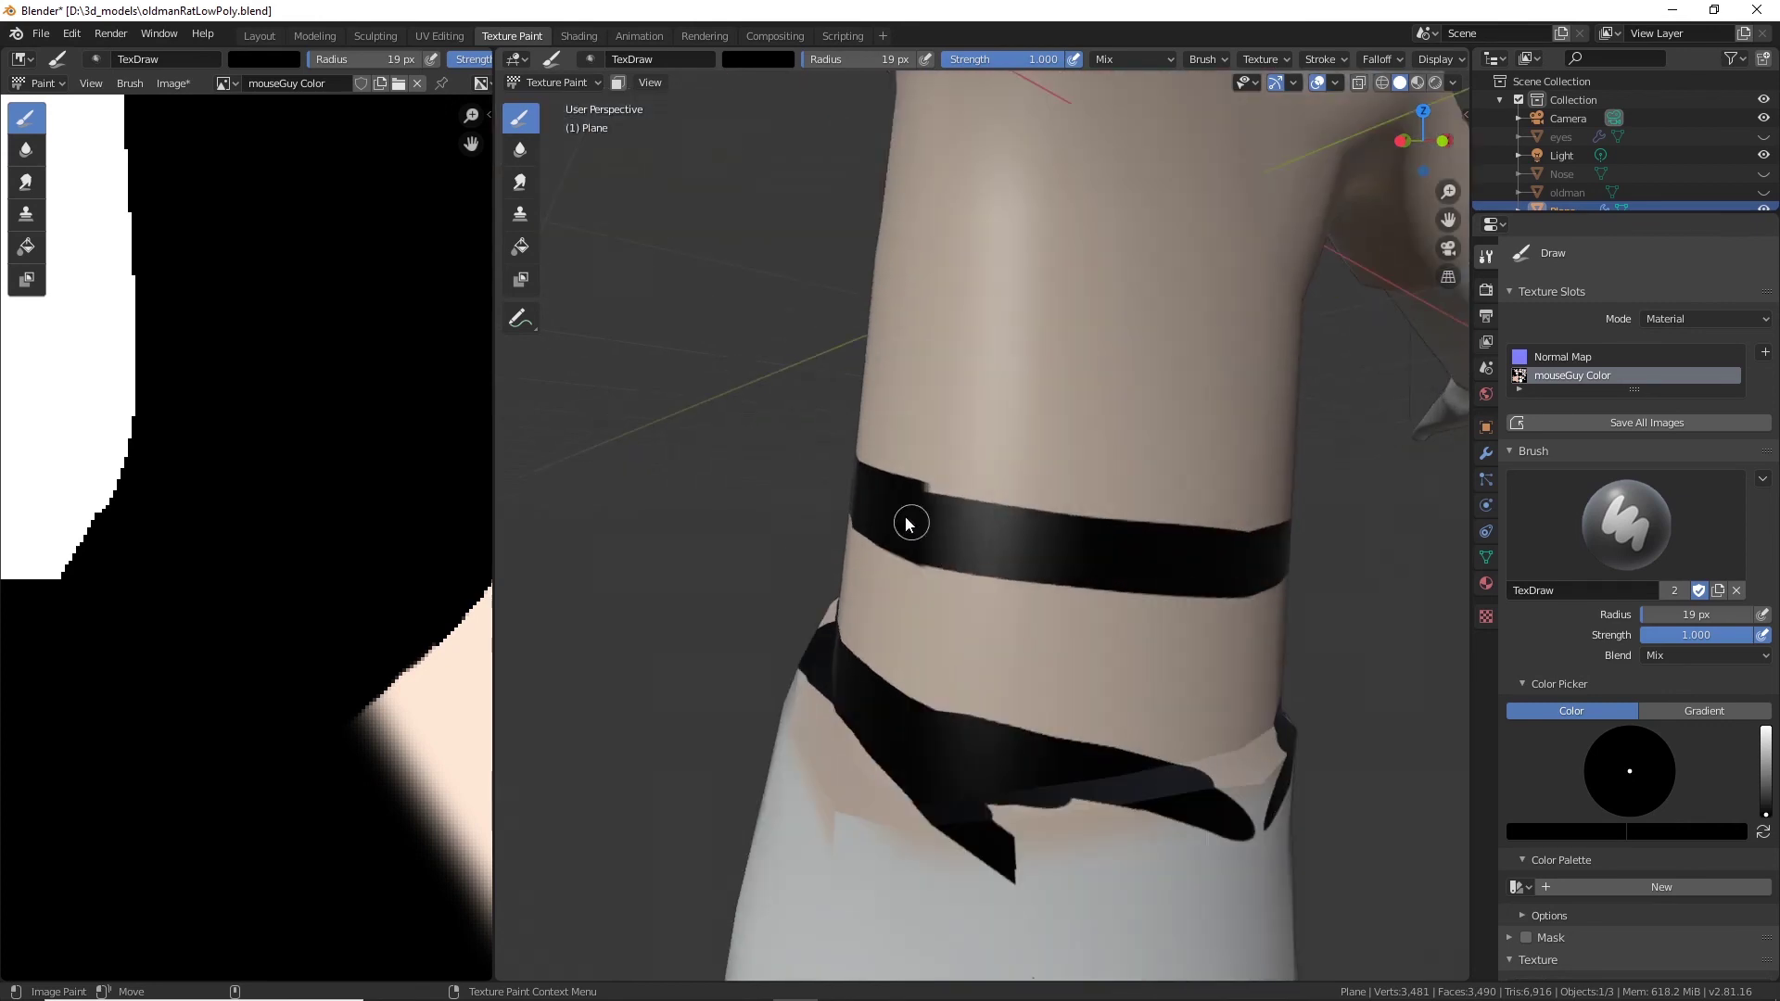
Extend the black torso stripe farther around the body with overlapping strokes and even out its edges.
scroll(1029, 559, down, 4)
middle_drag(955, 560, 1062, 570)
drag(1066, 562, 821, 515)
middle_drag(824, 521, 1029, 545)
drag(1076, 548, 995, 542)
drag(865, 479, 825, 441)
middle_drag(811, 423, 737, 410)
scroll(1041, 556, up, 5)
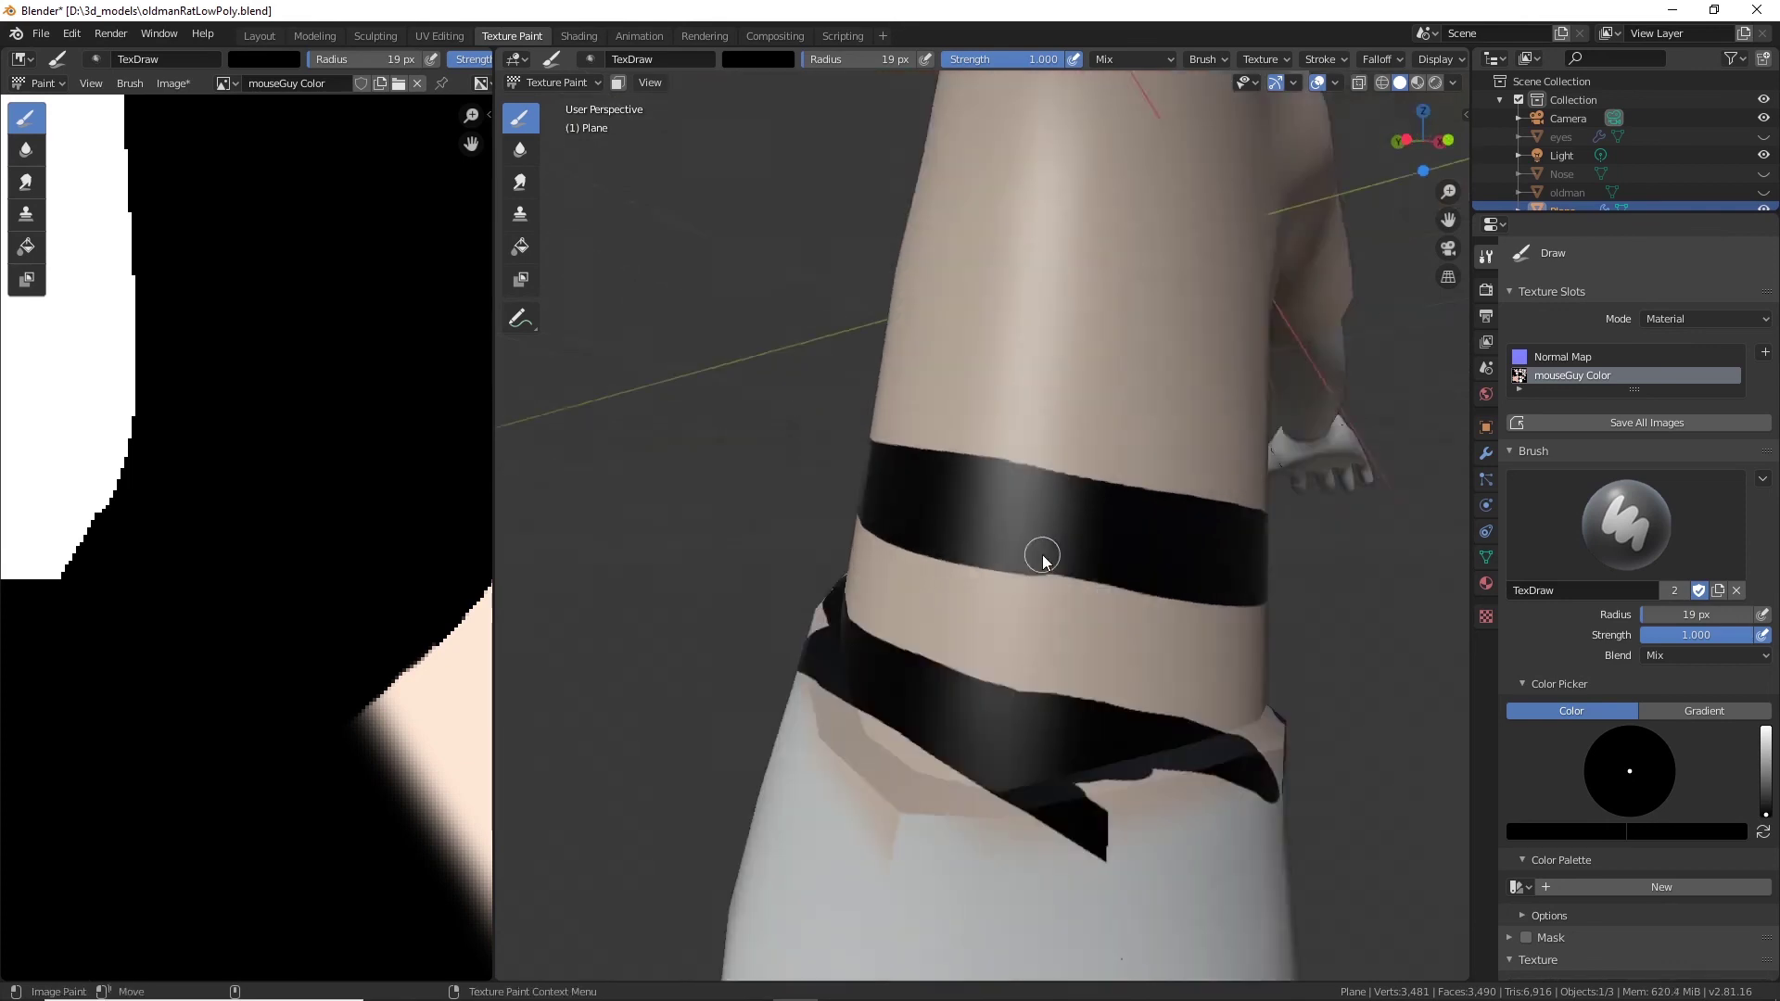
Finish the black torso stripe across the remaining side and front of the shirt.
drag(1148, 591, 1183, 597)
middle_drag(1168, 551, 925, 503)
drag(788, 498, 970, 481)
scroll(982, 496, down, 3)
middle_drag(1016, 506, 893, 510)
scroll(1066, 566, down, 3)
mouse_move(1140, 575)
middle_down()
mouse_move(1018, 592)
mouse_move(956, 411)
middle_up()
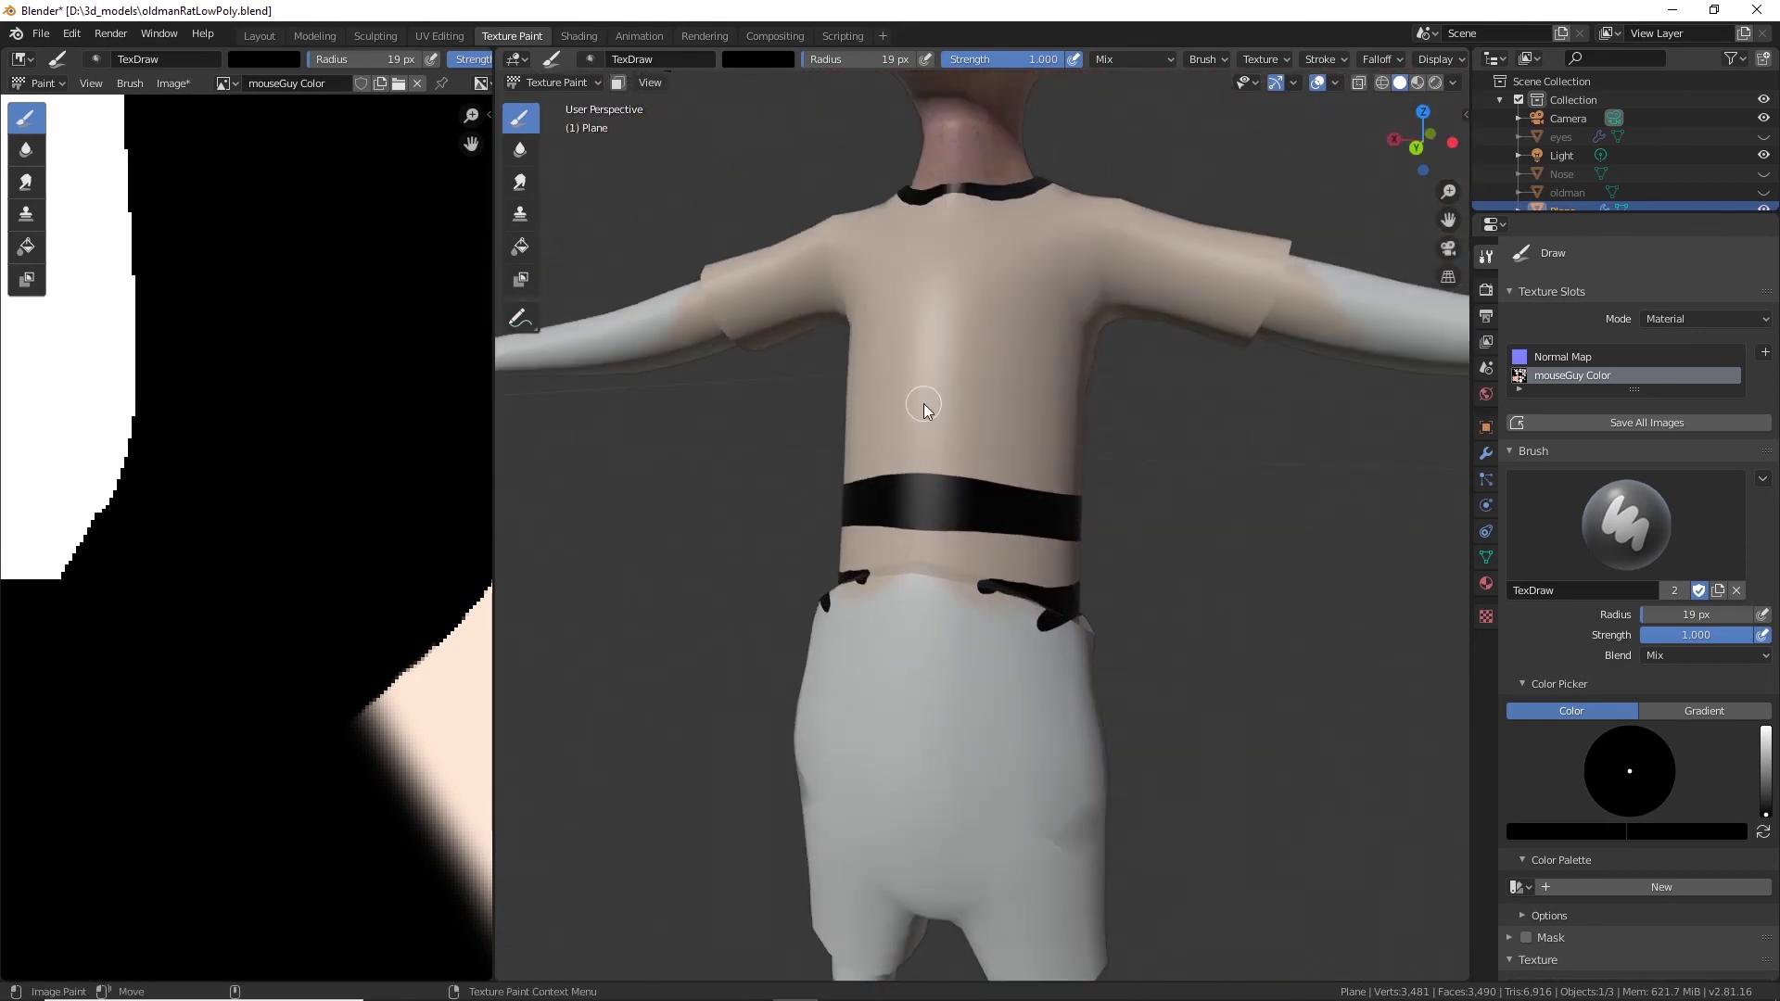
Paint another horizontal black stripe around the middle of the torso, above the existing one.
mouse_move(925, 411)
mouse_down()
mouse_move(1092, 426)
mouse_move(958, 401)
mouse_up()
drag(1133, 425, 1133, 425)
middle_drag(1133, 425, 944, 429)
mouse_move(1108, 448)
mouse_down()
mouse_move(1198, 442)
mouse_move(1166, 486)
mouse_up()
scroll(1062, 319, up, 2)
scroll(1166, 501, down, 4)
mouse_move(1166, 500)
middle_down()
mouse_move(1166, 575)
mouse_move(1101, 582)
mouse_move(1047, 547)
middle_up()
scroll(1101, 582, up, 3)
Paint a black cuff band along the shirt sleeve's end, covering its top and outer side.
drag(1246, 456, 1172, 634)
mouse_move(1234, 586)
middle_down()
mouse_move(1213, 638)
mouse_move(1136, 697)
middle_up()
drag(1023, 684, 1023, 684)
middle_drag(1023, 684, 815, 569)
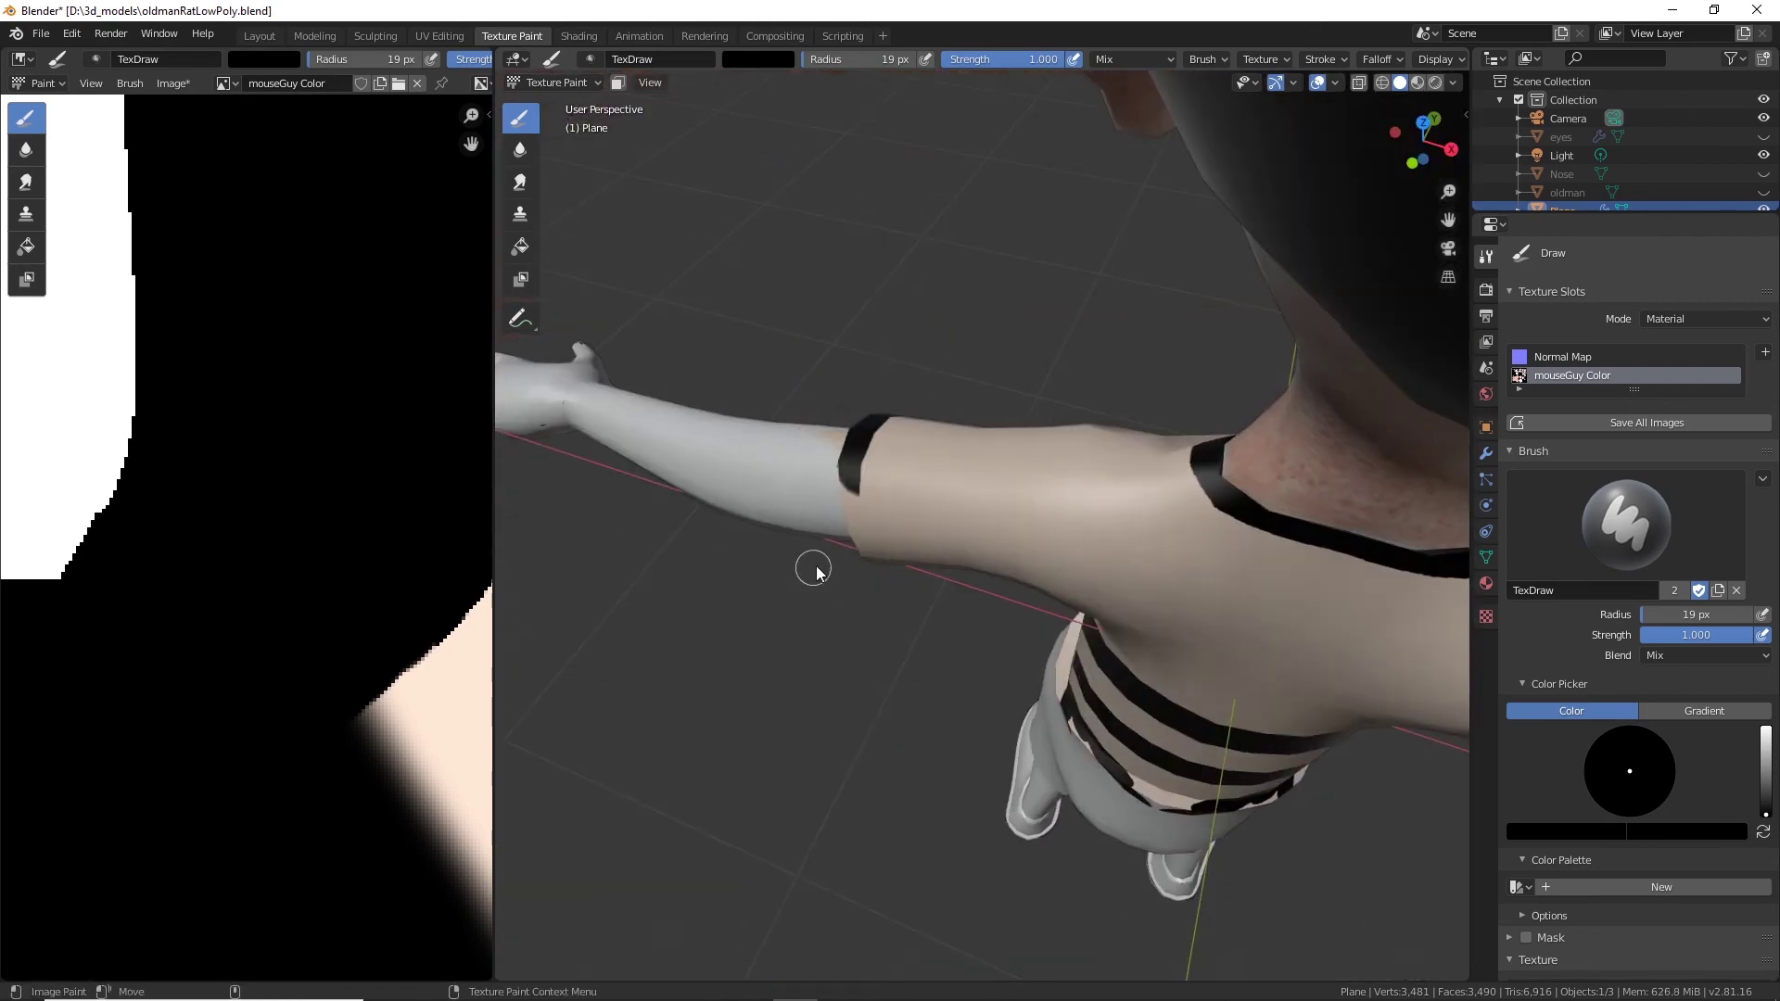
drag(851, 557, 852, 556)
mouse_move(851, 556)
middle_down()
mouse_move(906, 628)
mouse_move(809, 501)
middle_up()
drag(809, 501, 864, 576)
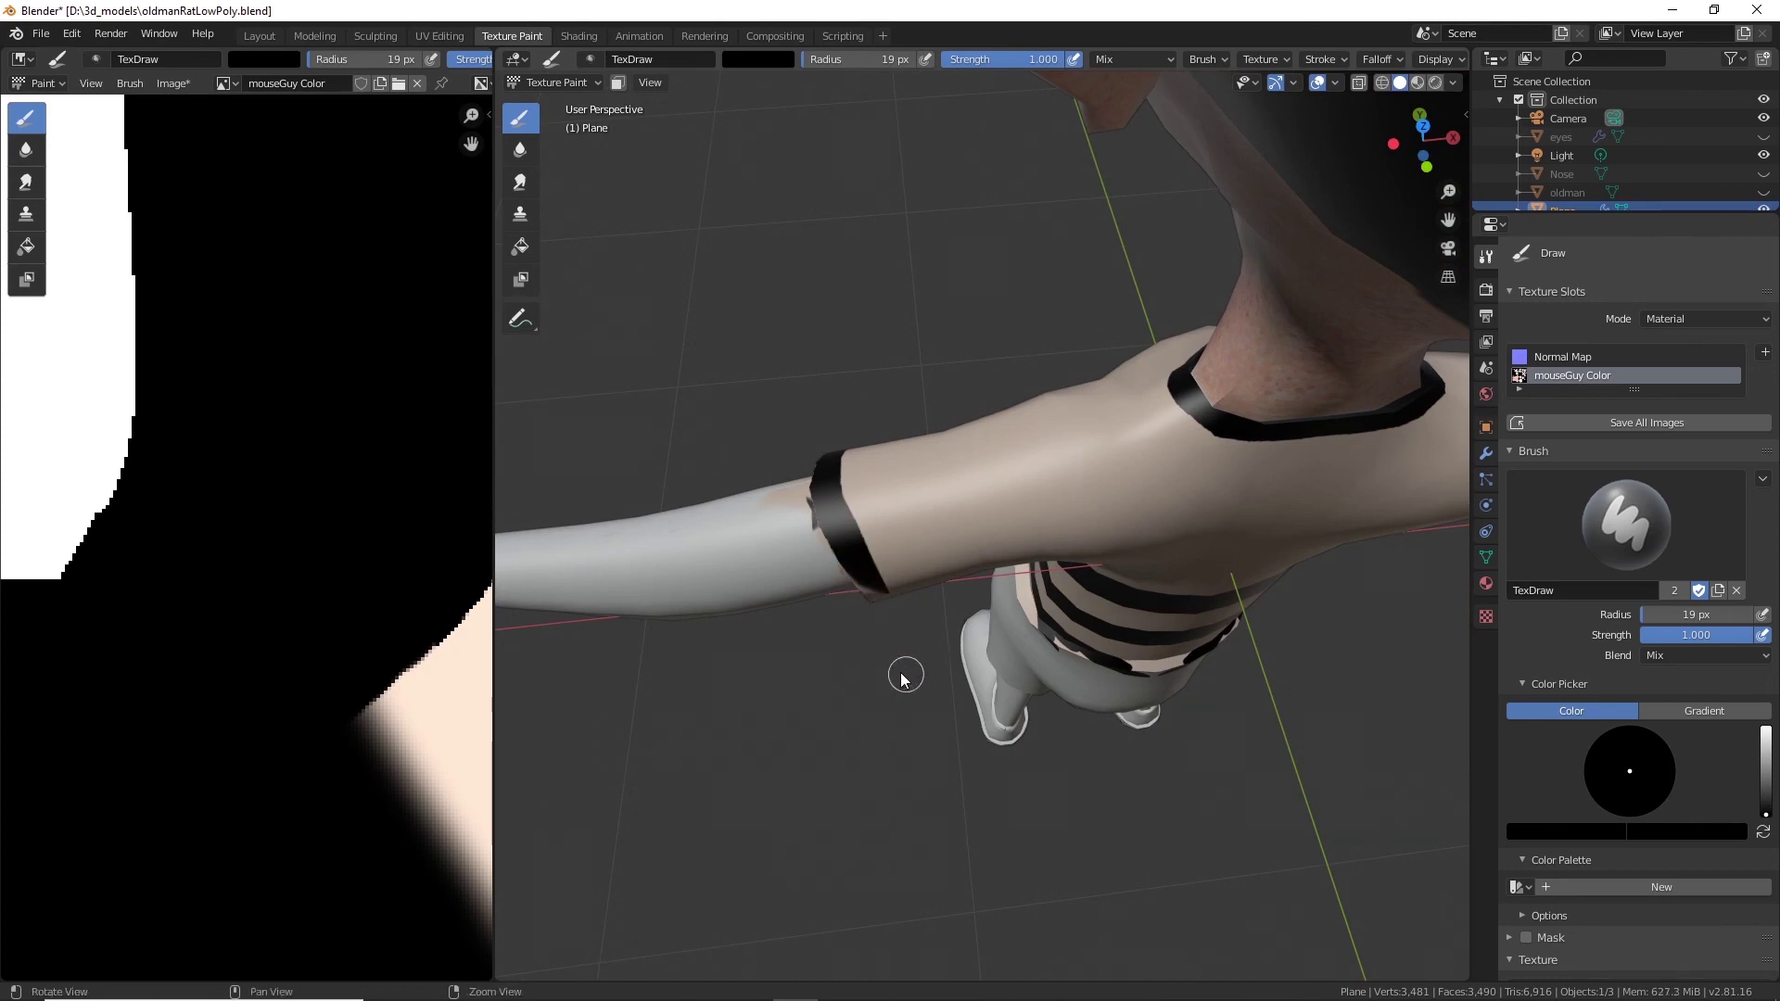
Carry the black cuff band around the front, back and underside of the sleeve end.
middle_drag(905, 677, 772, 568)
mouse_move(773, 569)
mouse_down()
mouse_move(803, 663)
mouse_move(777, 633)
mouse_up()
middle_drag(777, 633, 912, 600)
drag(911, 600, 930, 660)
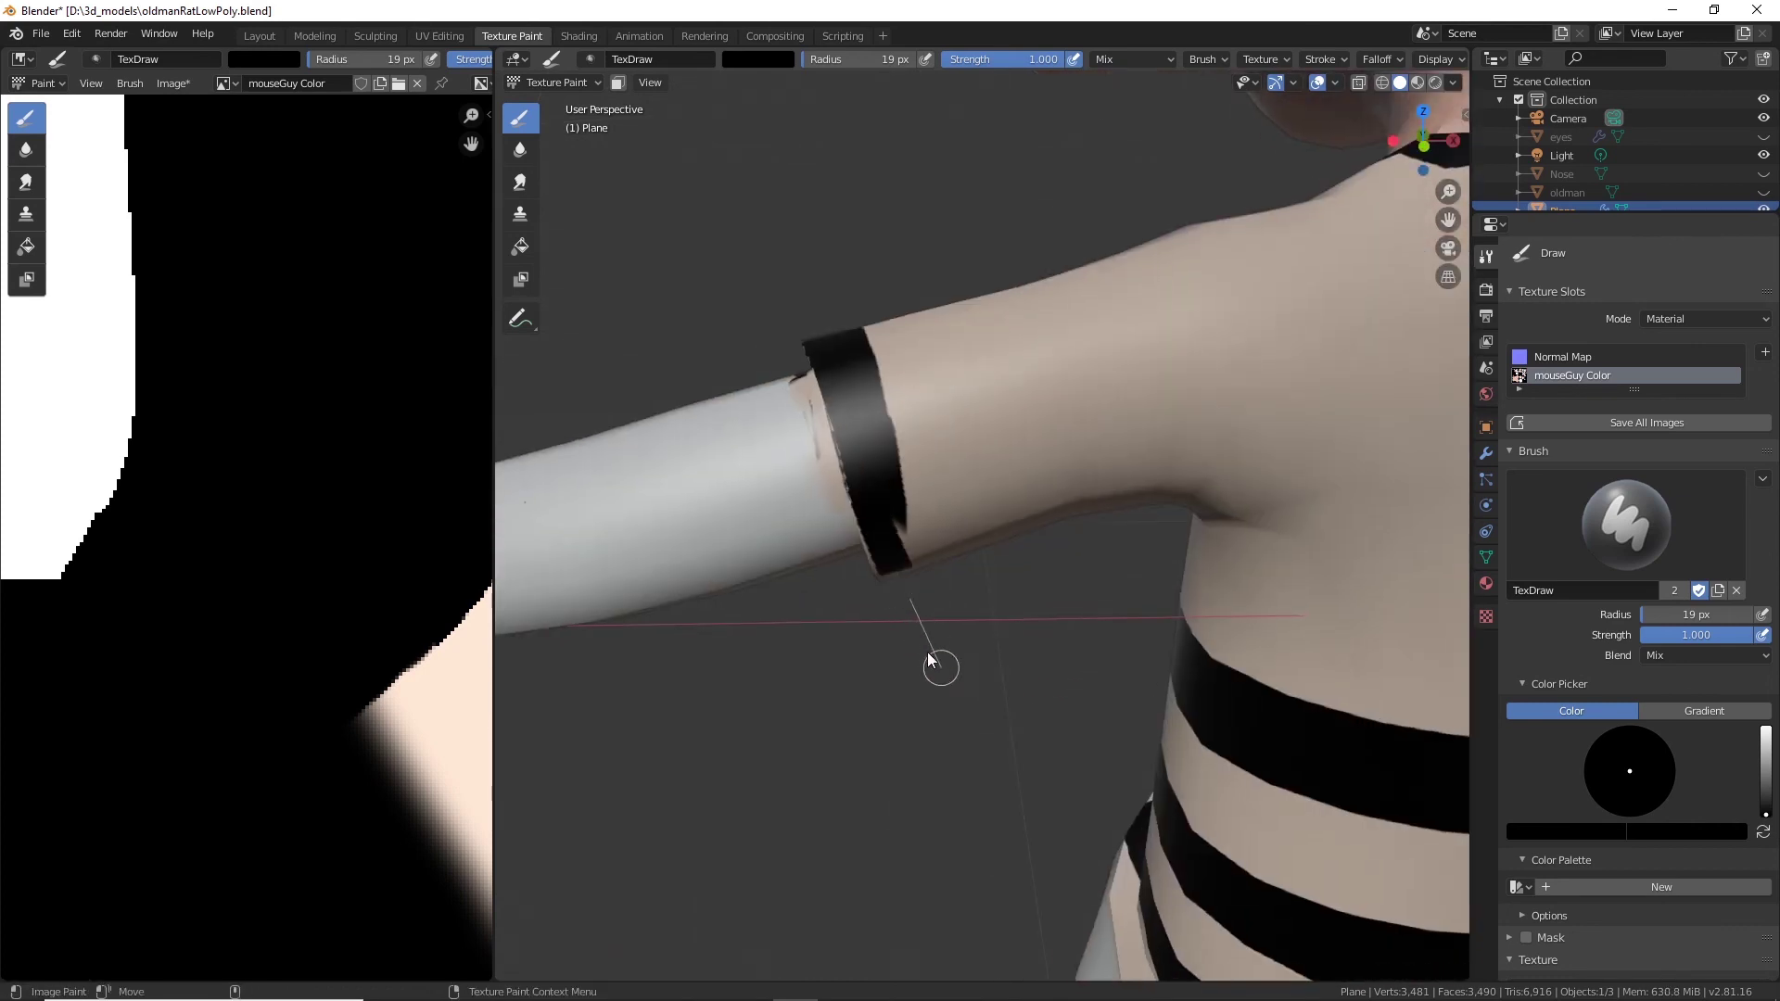
mouse_move(872, 466)
middle_down()
mouse_move(890, 604)
mouse_move(916, 627)
middle_up()
mouse_move(916, 627)
mouse_down()
mouse_move(950, 710)
mouse_move(921, 714)
mouse_up()
mouse_move(922, 714)
middle_down()
mouse_move(520, 791)
mouse_move(1072, 579)
middle_up()
drag(1073, 579, 1128, 510)
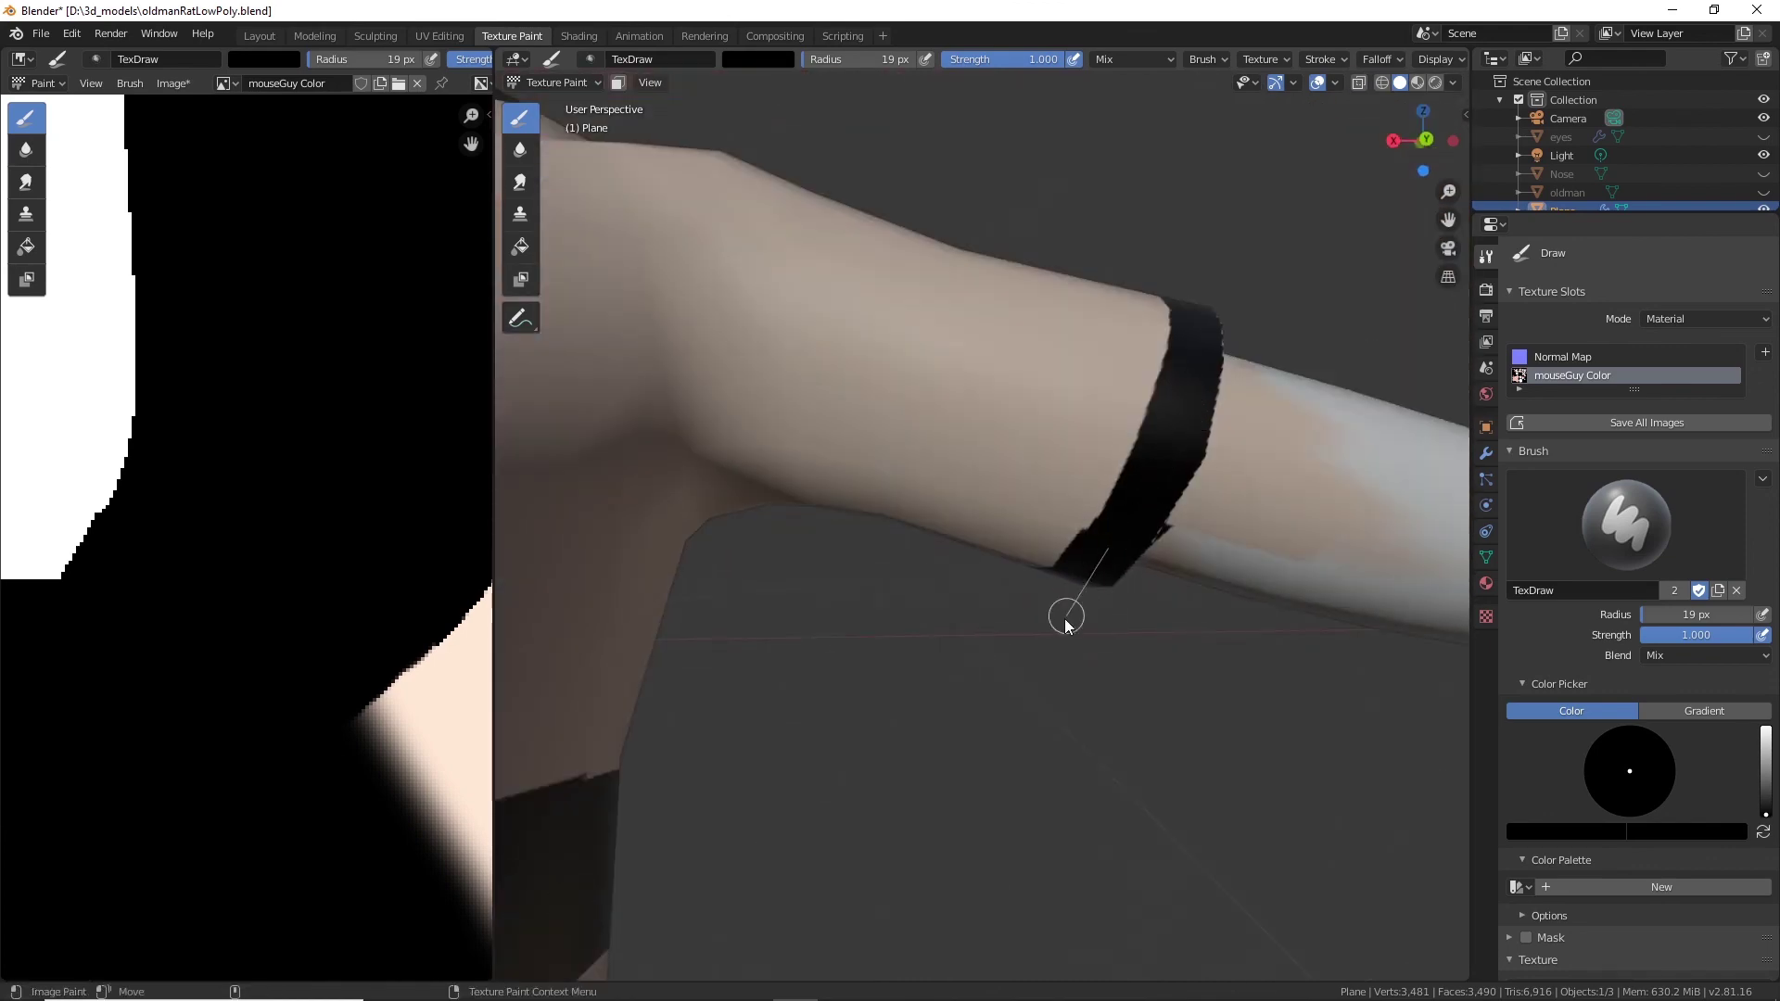
Paint a second black stripe around the sleeve, just above the cuff band.
scroll(1051, 602, down, 3)
mouse_move(1050, 603)
middle_down()
mouse_move(937, 660)
mouse_move(966, 530)
middle_up()
drag(965, 528, 1031, 374)
middle_drag(1036, 306, 964, 591)
drag(964, 591, 1043, 447)
mouse_move(1042, 447)
middle_down()
mouse_move(854, 291)
mouse_move(997, 467)
middle_up()
drag(960, 513, 1045, 580)
middle_drag(1045, 581, 969, 434)
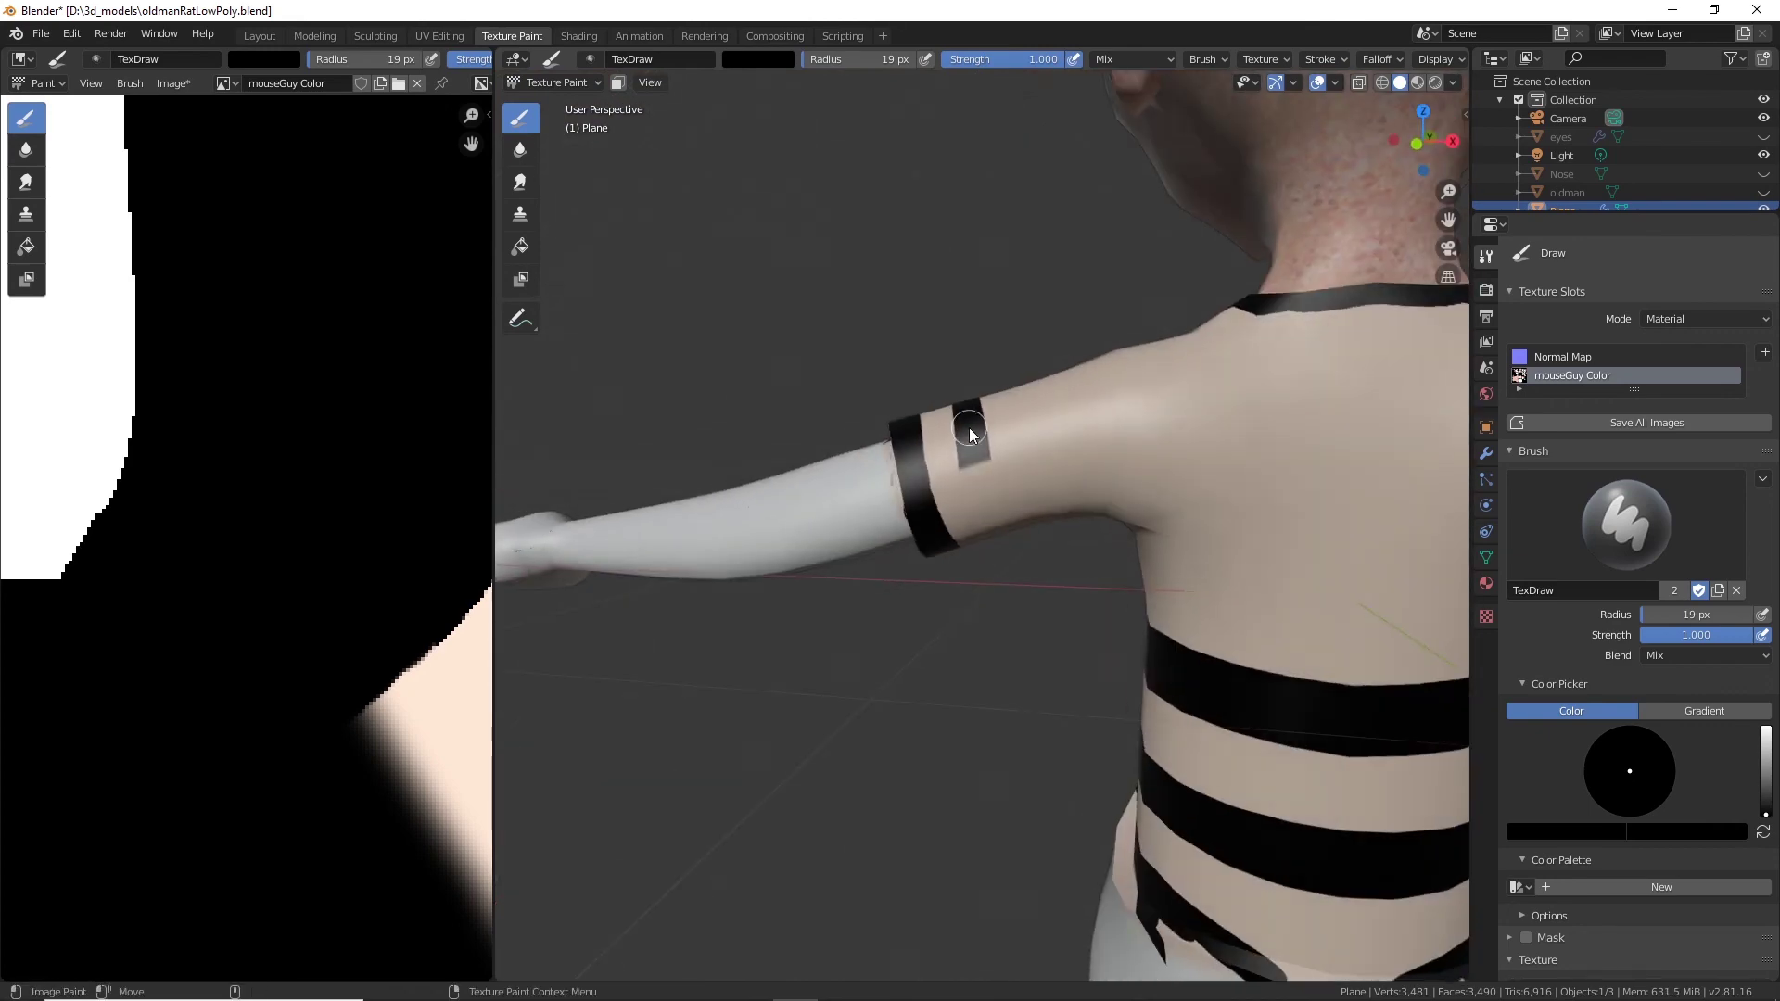
drag(1014, 573, 1017, 582)
middle_drag(1017, 582, 1011, 525)
drag(1007, 518, 1084, 595)
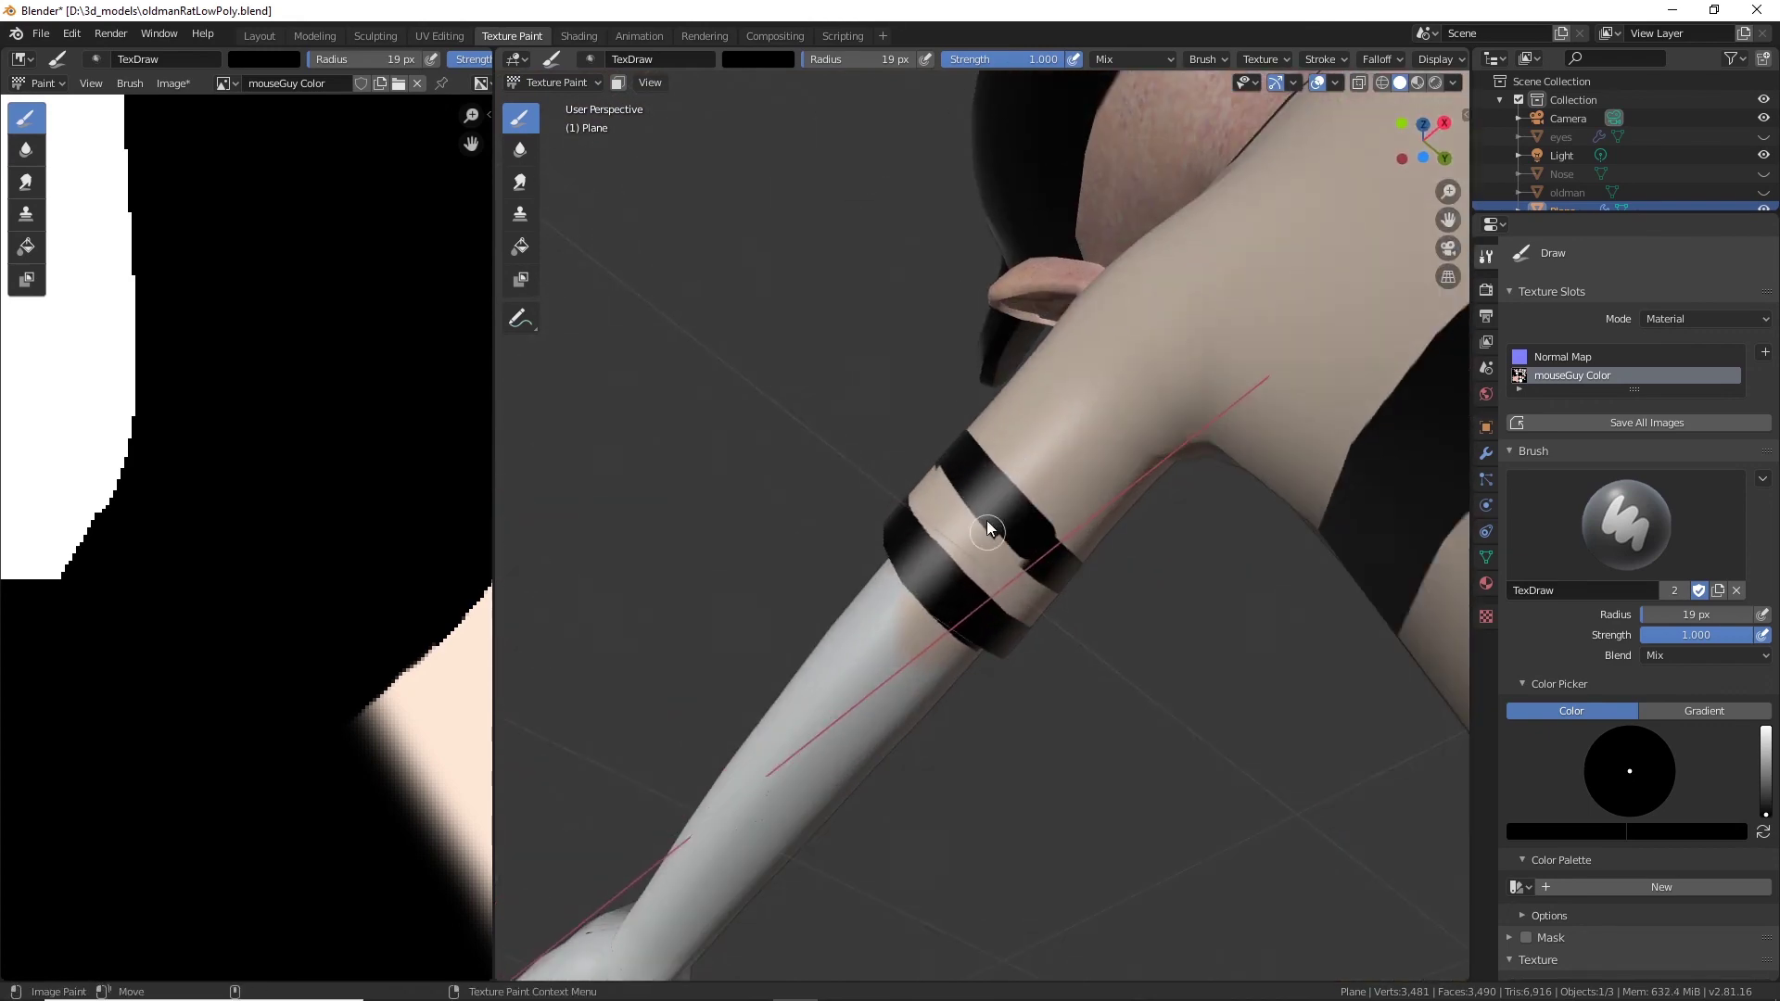
alt+drag(1359, 543, 1418, 464)
scroll(970, 520, up, 3)
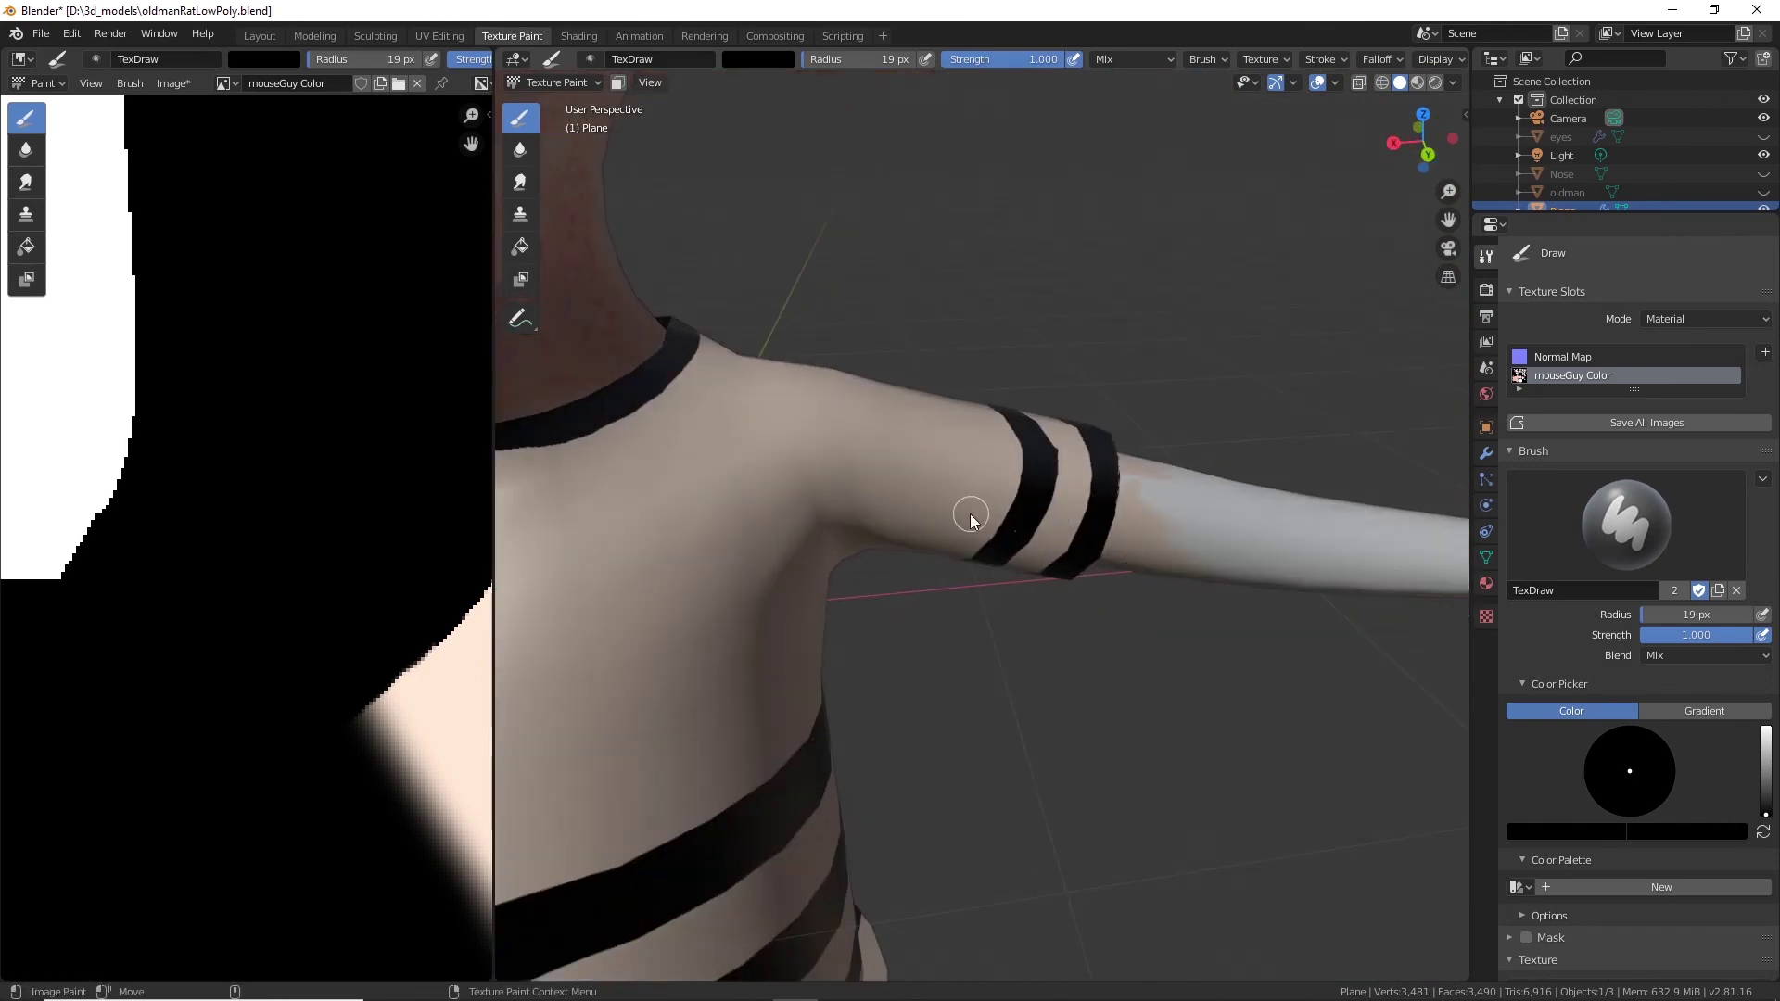
Paint a third black stripe around the sleeve, closer to the shoulder.
scroll(968, 501, down, 2)
drag(944, 456, 916, 570)
alt+drag(931, 491, 918, 588)
scroll(927, 556, up, 3)
mouse_move(1150, 371)
alt+mouse_down()
mouse_move(978, 422)
mouse_move(1000, 404)
alt+mouse_up()
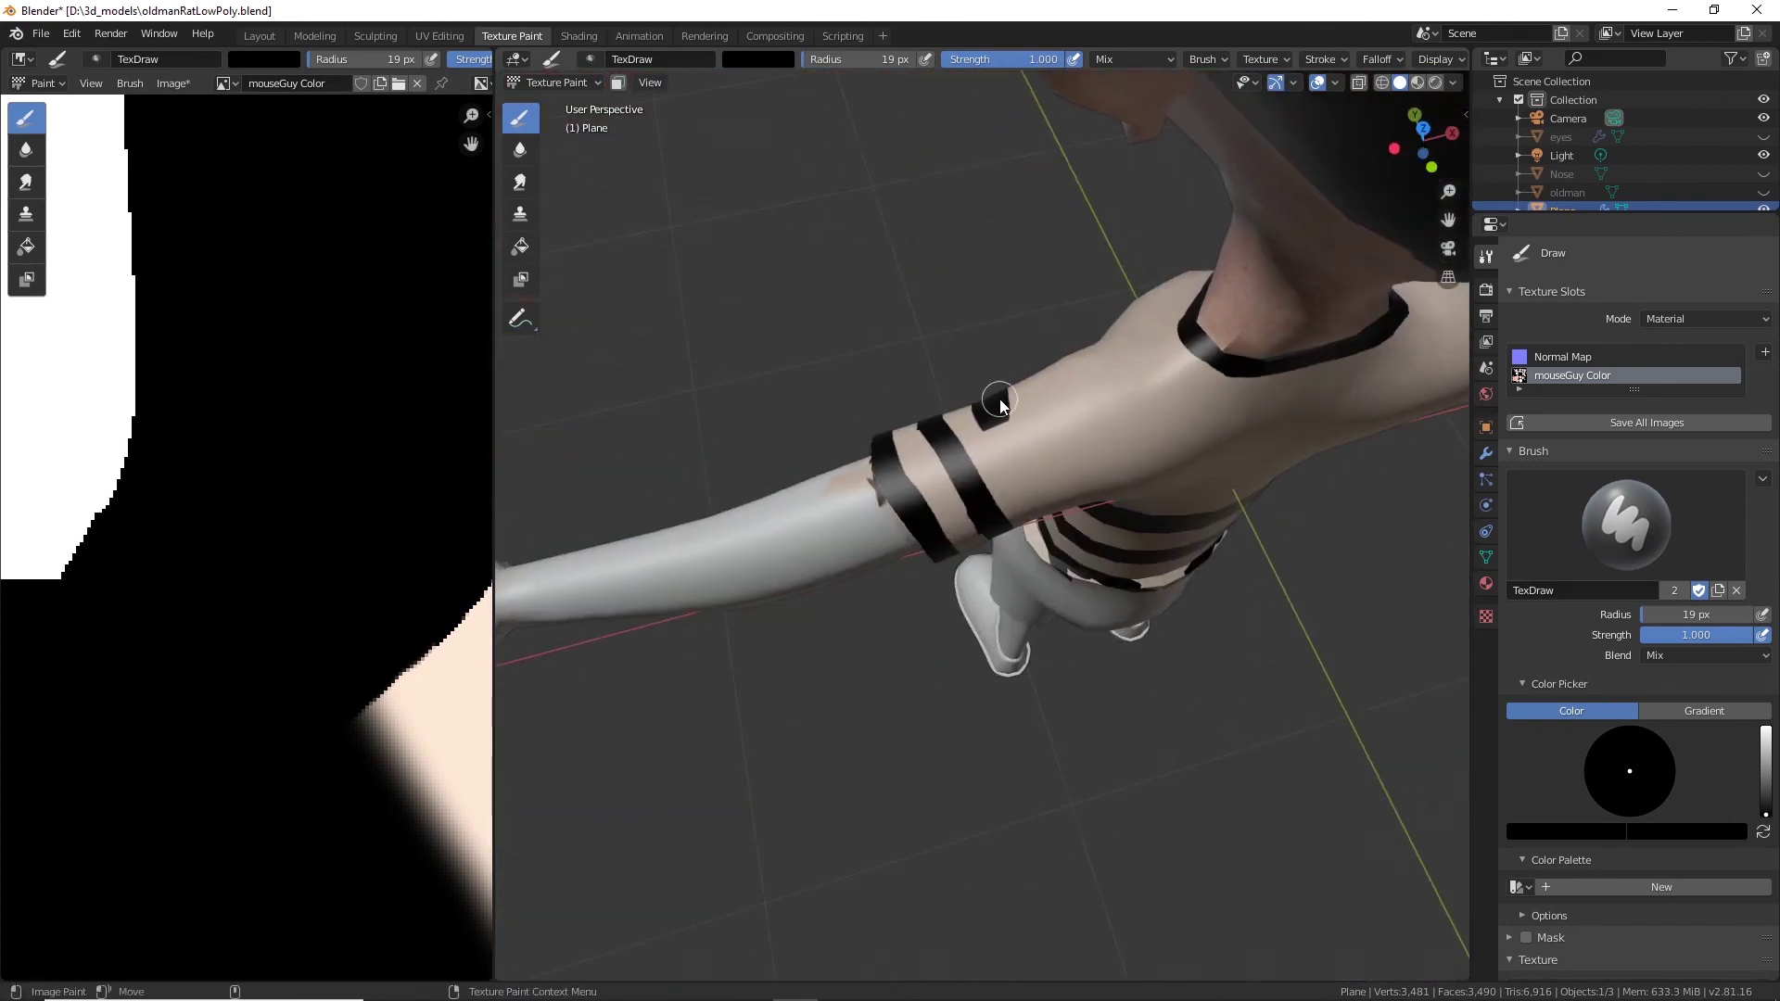
mouse_move(1060, 510)
alt+mouse_down()
mouse_move(1005, 393)
mouse_move(1056, 500)
mouse_move(1042, 479)
alt+mouse_up()
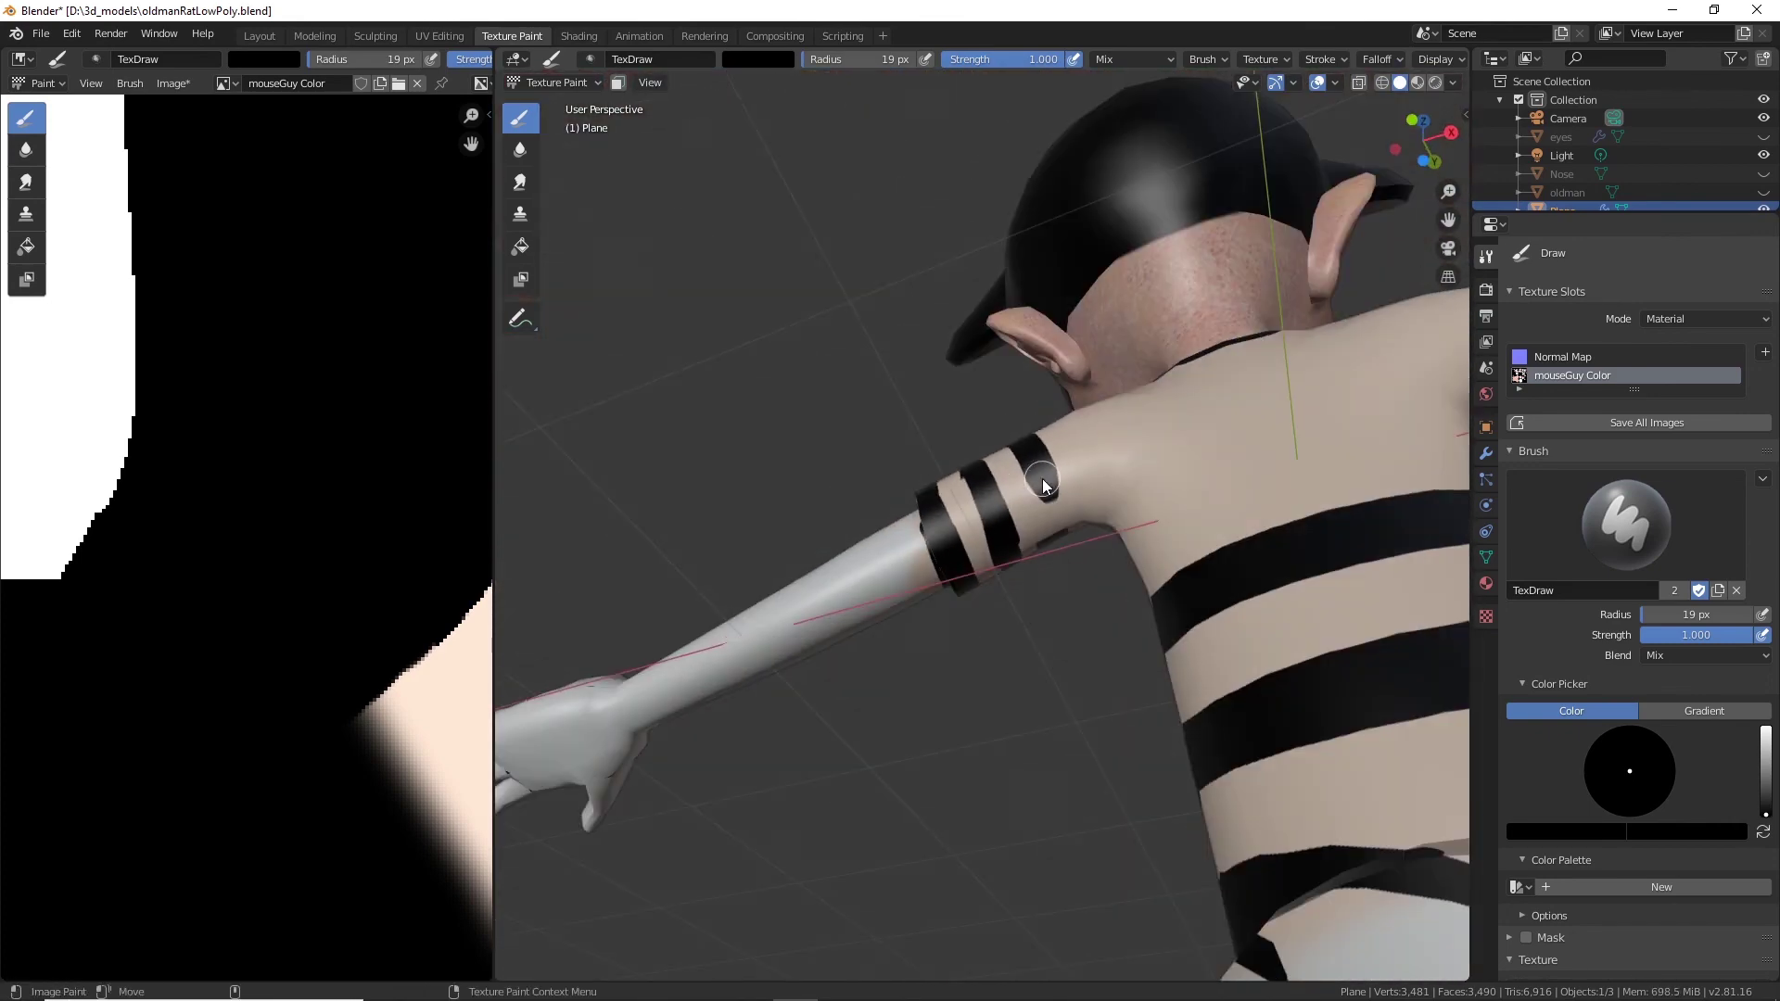
Paint a fourth black stripe around the sleeve where it meets the shoulder.
middle_drag(1077, 636, 974, 547)
drag(870, 395, 855, 543)
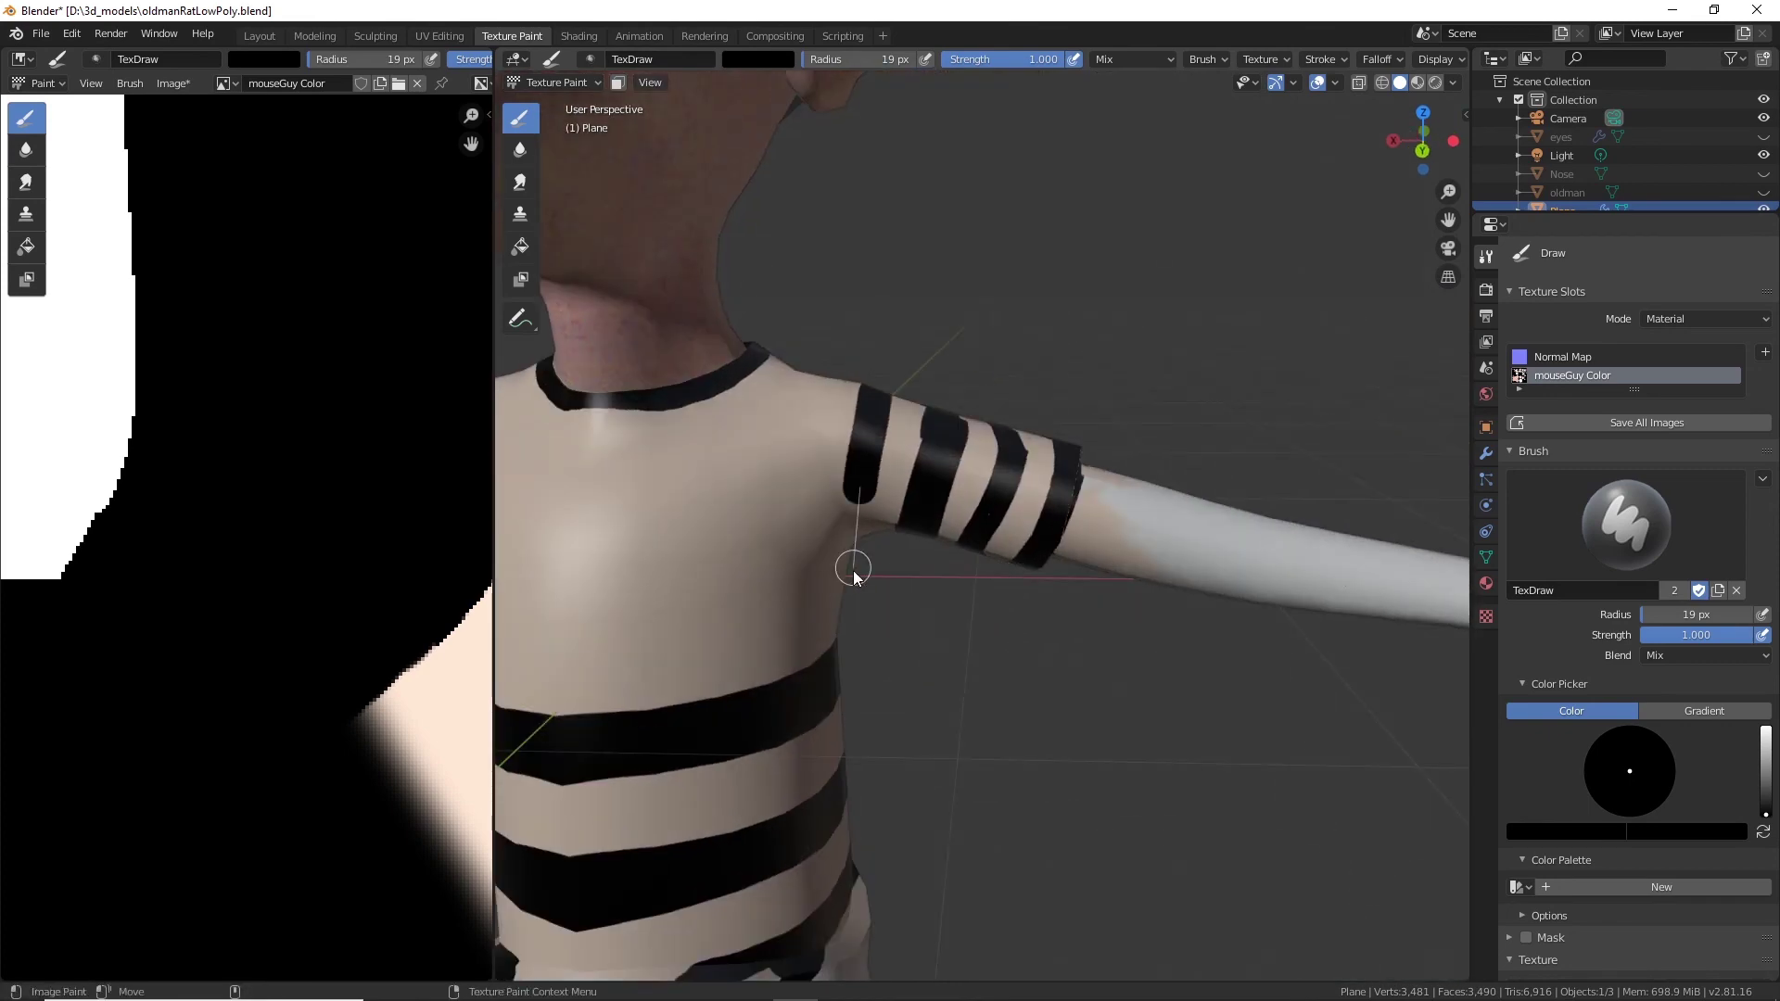
mouse_move(858, 538)
middle_down()
mouse_move(851, 637)
mouse_move(1062, 406)
middle_up()
middle_drag(1110, 515, 1111, 459)
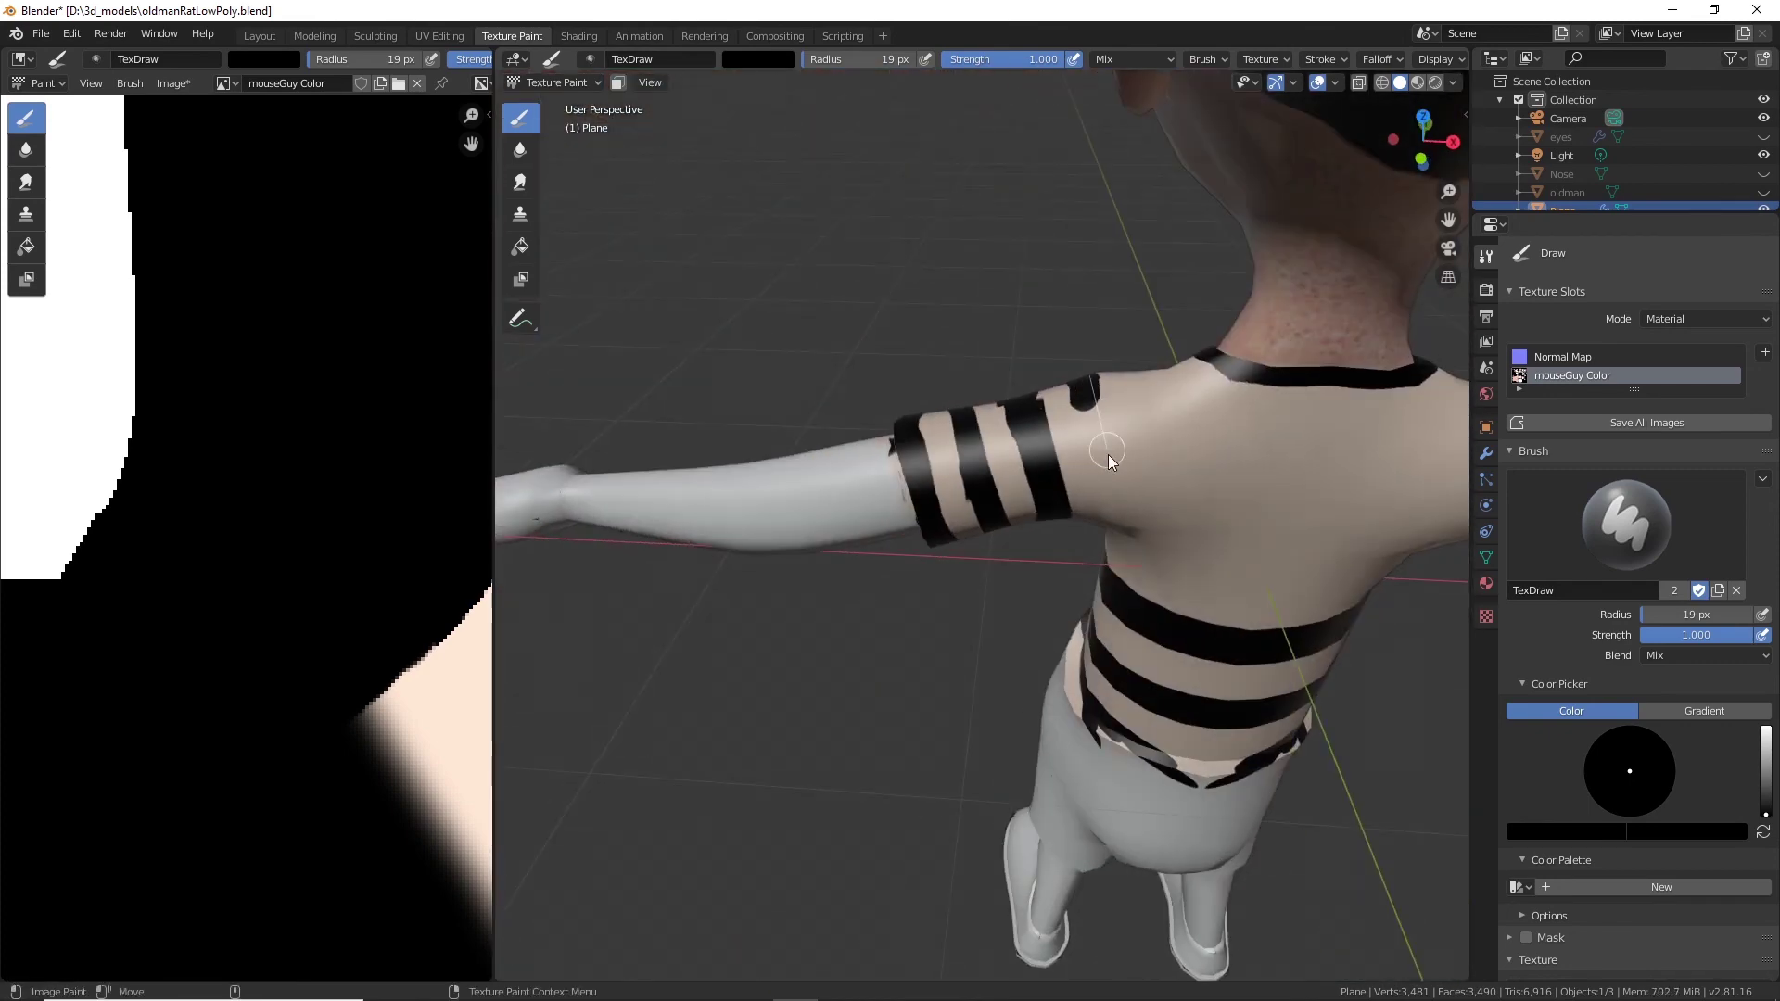
middle_drag(1110, 562, 1101, 444)
middle_drag(1092, 582, 1090, 547)
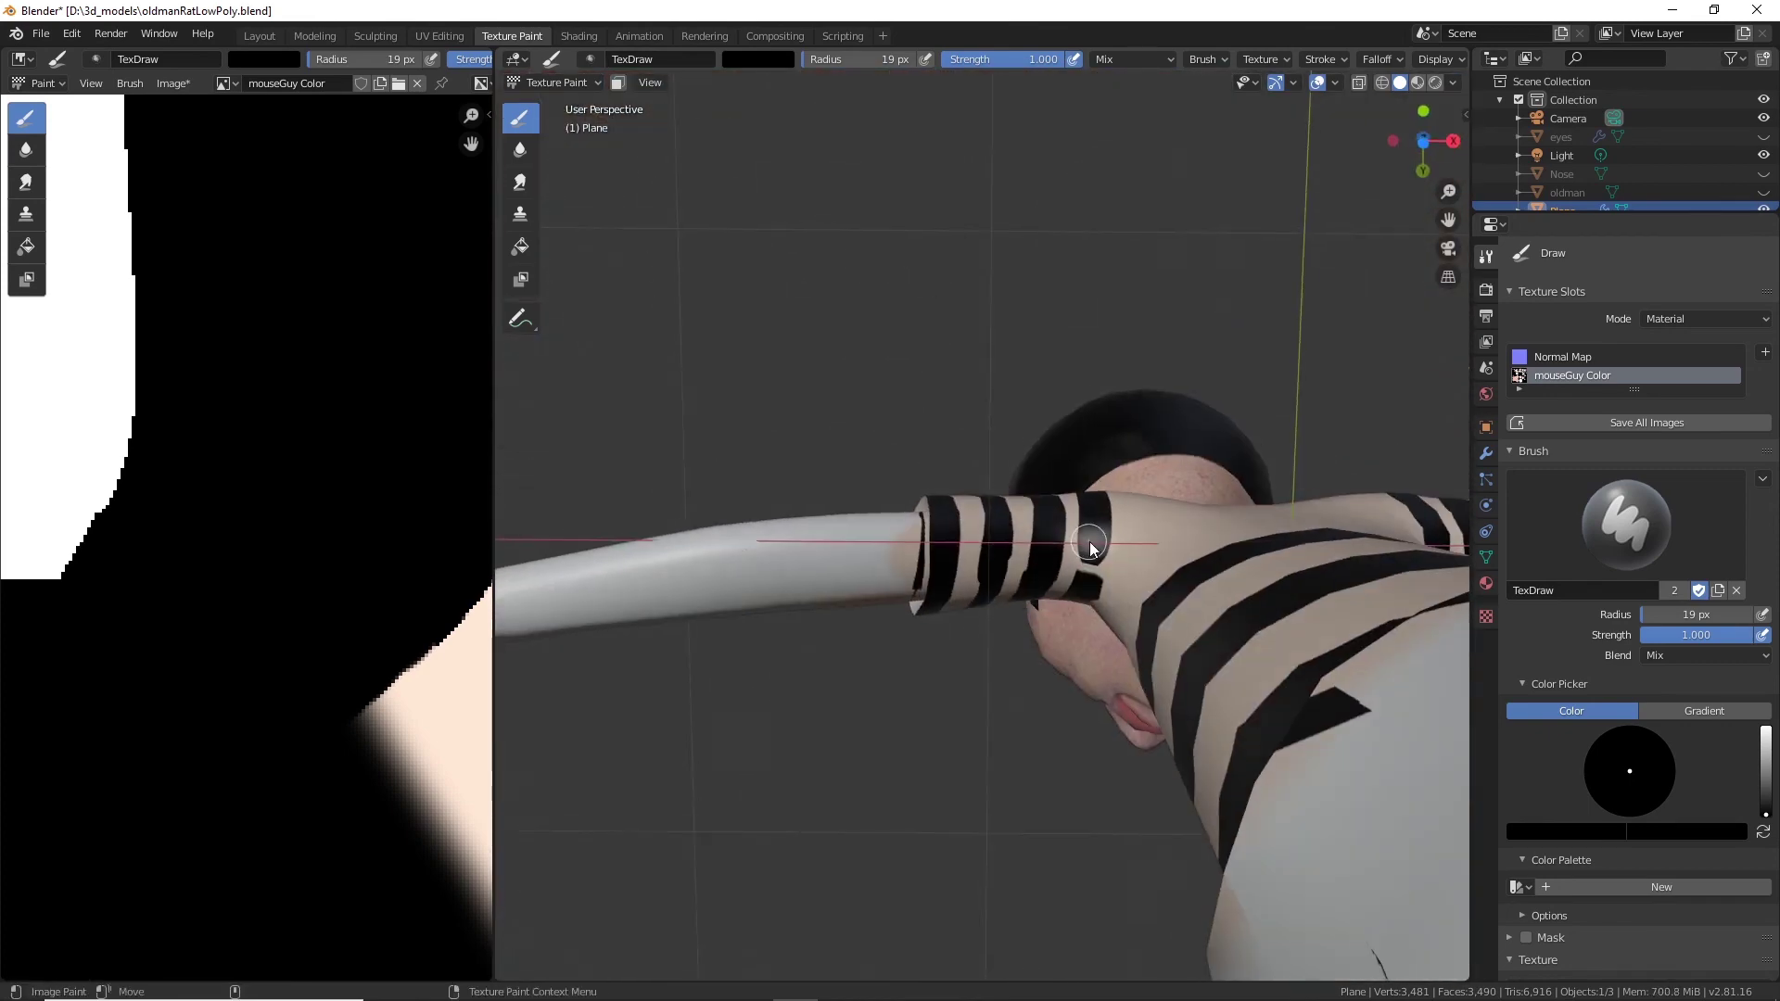
middle_drag(1076, 640, 795, 487)
Paint a horizontal black stripe across the chest and back at armpit level, joining the innermost sleeve stripes.
drag(835, 478, 985, 520)
mouse_move(904, 530)
middle_down()
mouse_move(1017, 549)
mouse_move(794, 504)
middle_up()
drag(794, 505, 1000, 519)
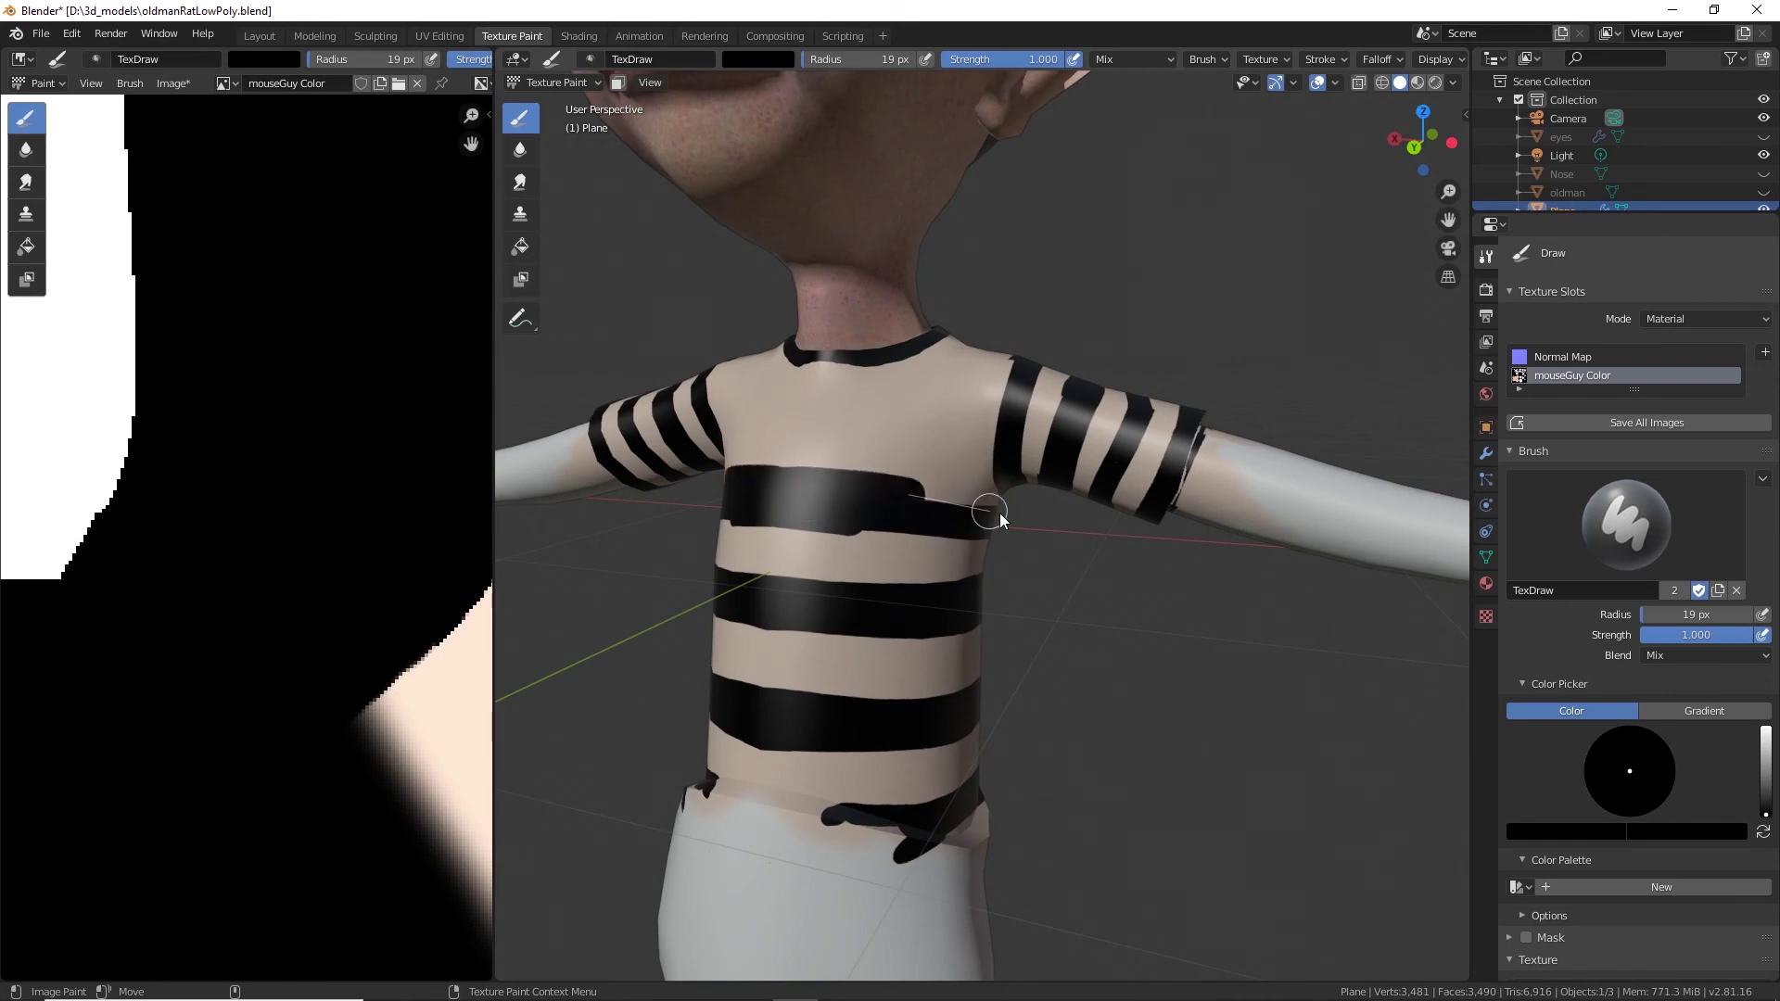
middle_drag(906, 529, 958, 505)
mouse_move(932, 508)
mouse_down()
mouse_move(1121, 525)
mouse_move(1100, 524)
mouse_up()
middle_drag(1100, 525, 1115, 509)
drag(1095, 501, 1095, 501)
mouse_move(1095, 500)
middle_down()
mouse_move(1184, 560)
mouse_move(1001, 568)
mouse_move(1010, 489)
middle_up()
mouse_move(1015, 471)
mouse_down()
mouse_move(720, 461)
mouse_move(1119, 447)
mouse_up()
Fill the tops of the shoulders and upper back with black between the collar and the sleeve stripes.
middle_drag(1009, 431, 841, 431)
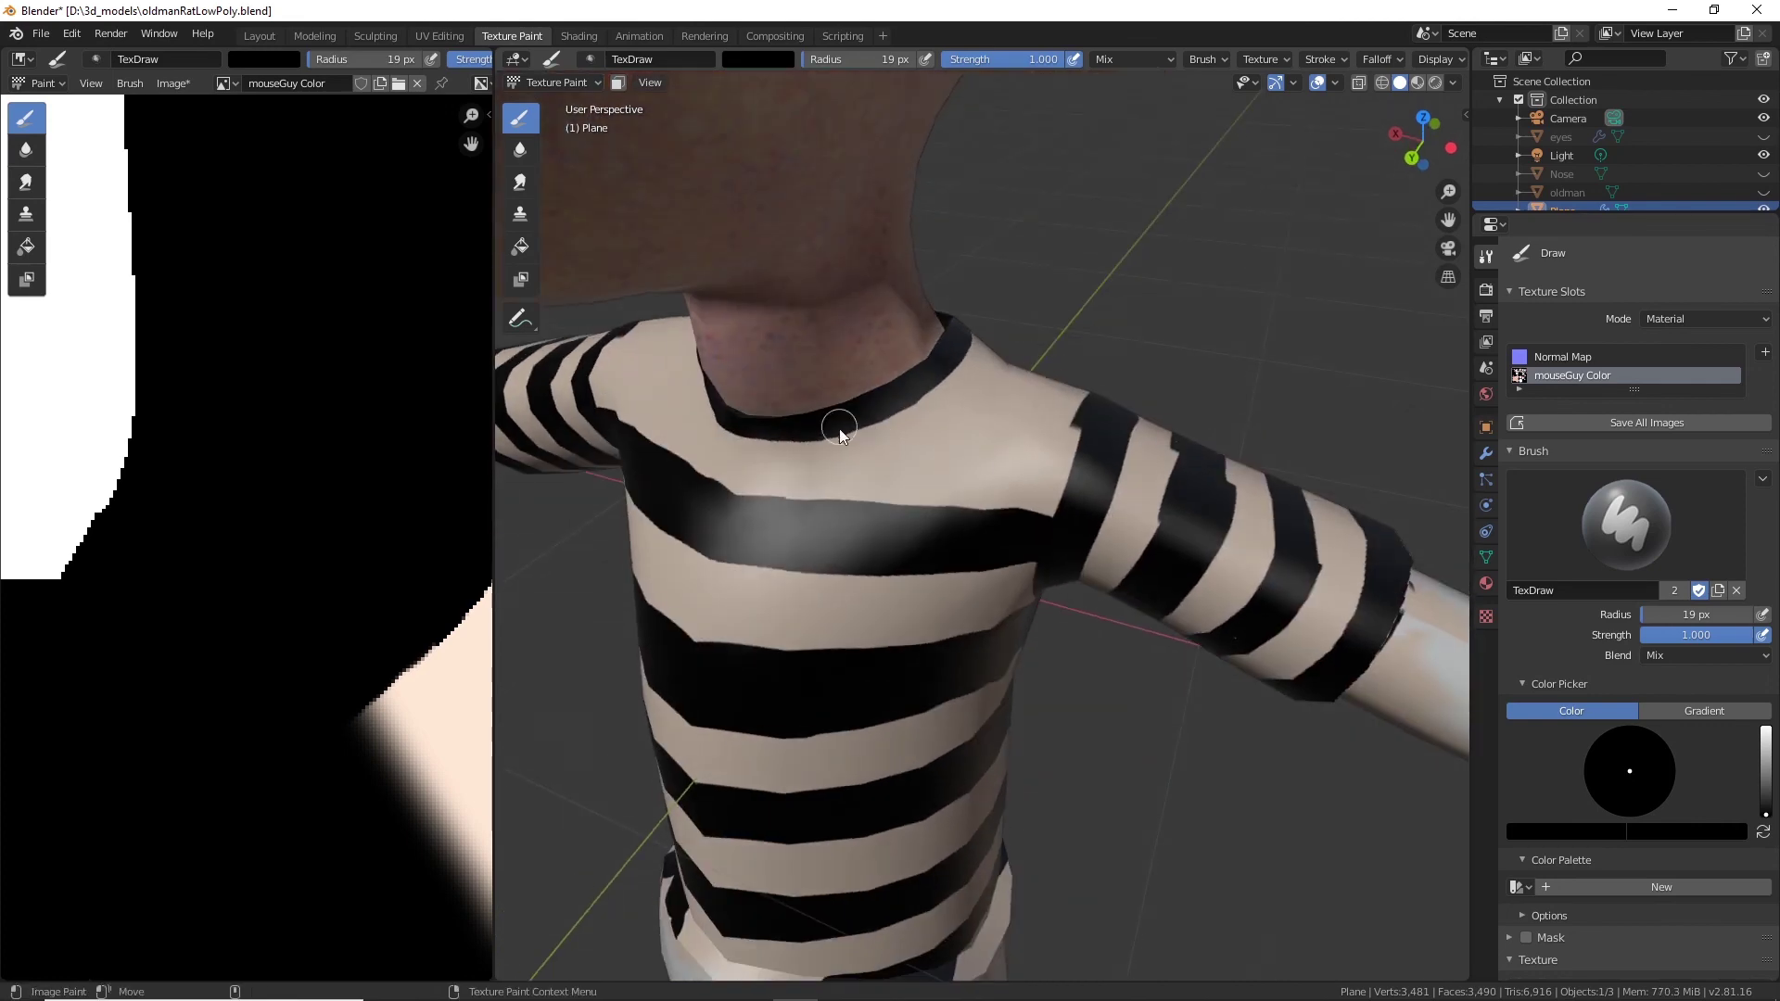
drag(1017, 428, 939, 432)
middle_drag(1143, 428, 914, 481)
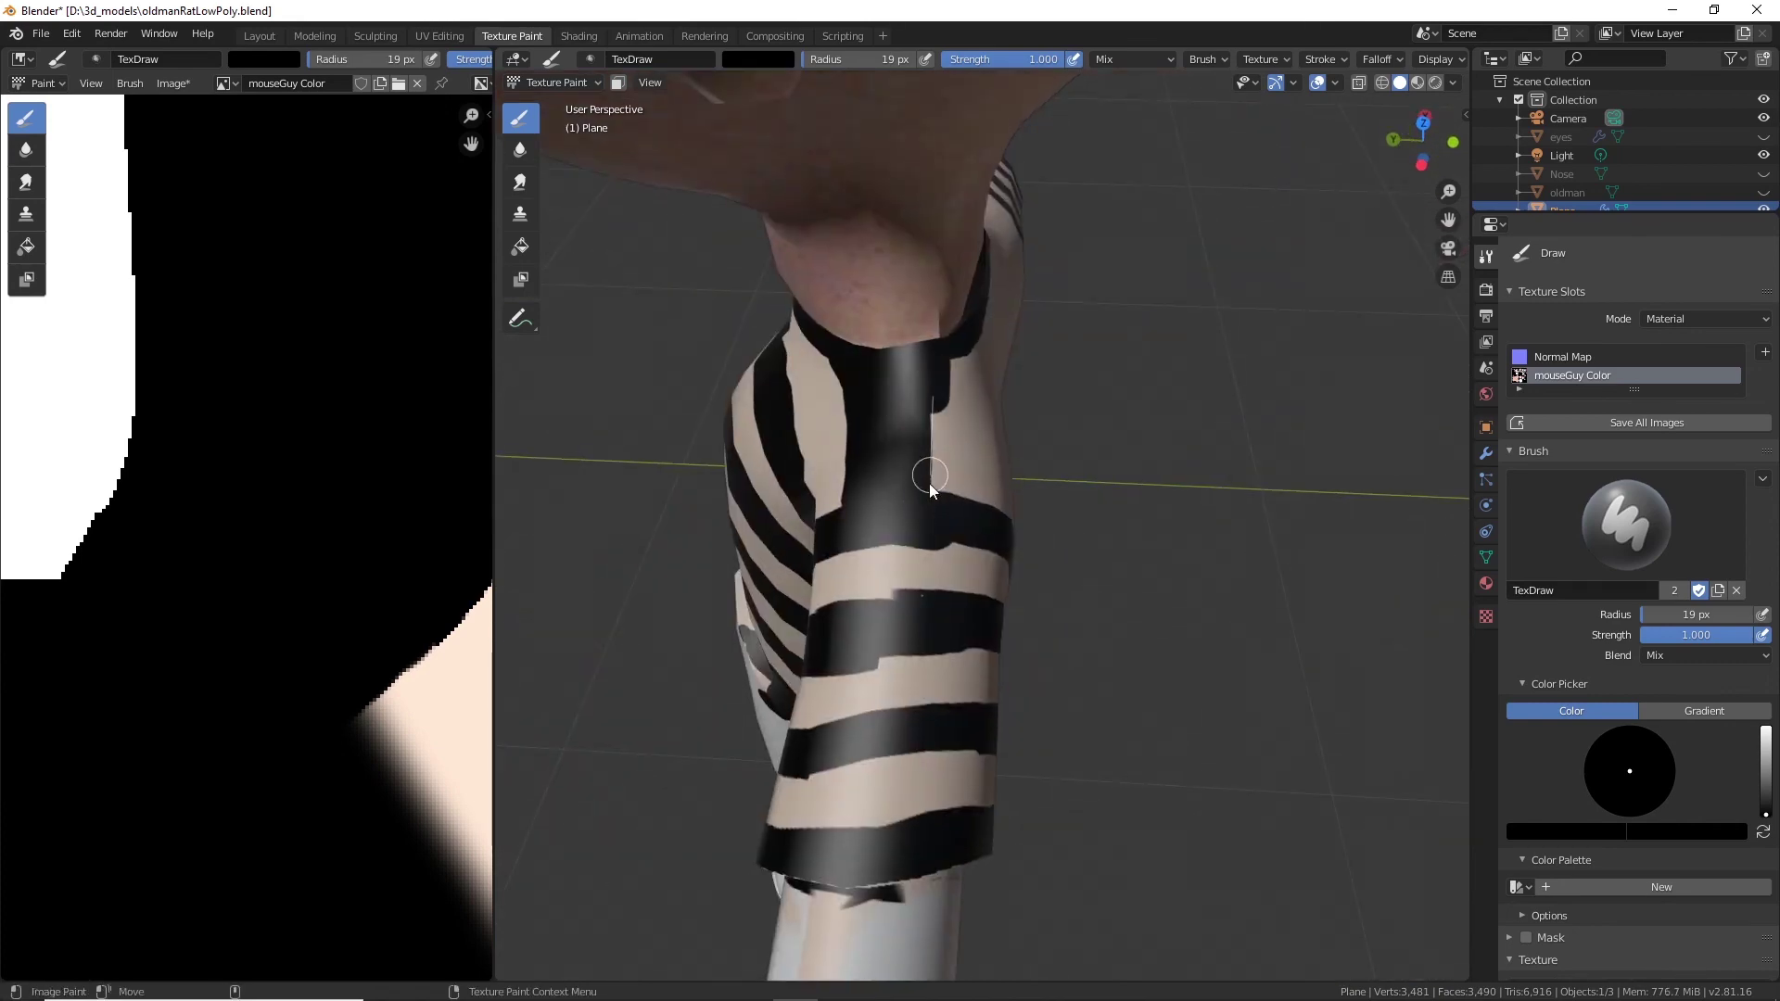
drag(929, 482, 930, 477)
mouse_move(930, 478)
middle_down()
mouse_move(926, 402)
mouse_move(965, 457)
mouse_move(909, 457)
middle_up()
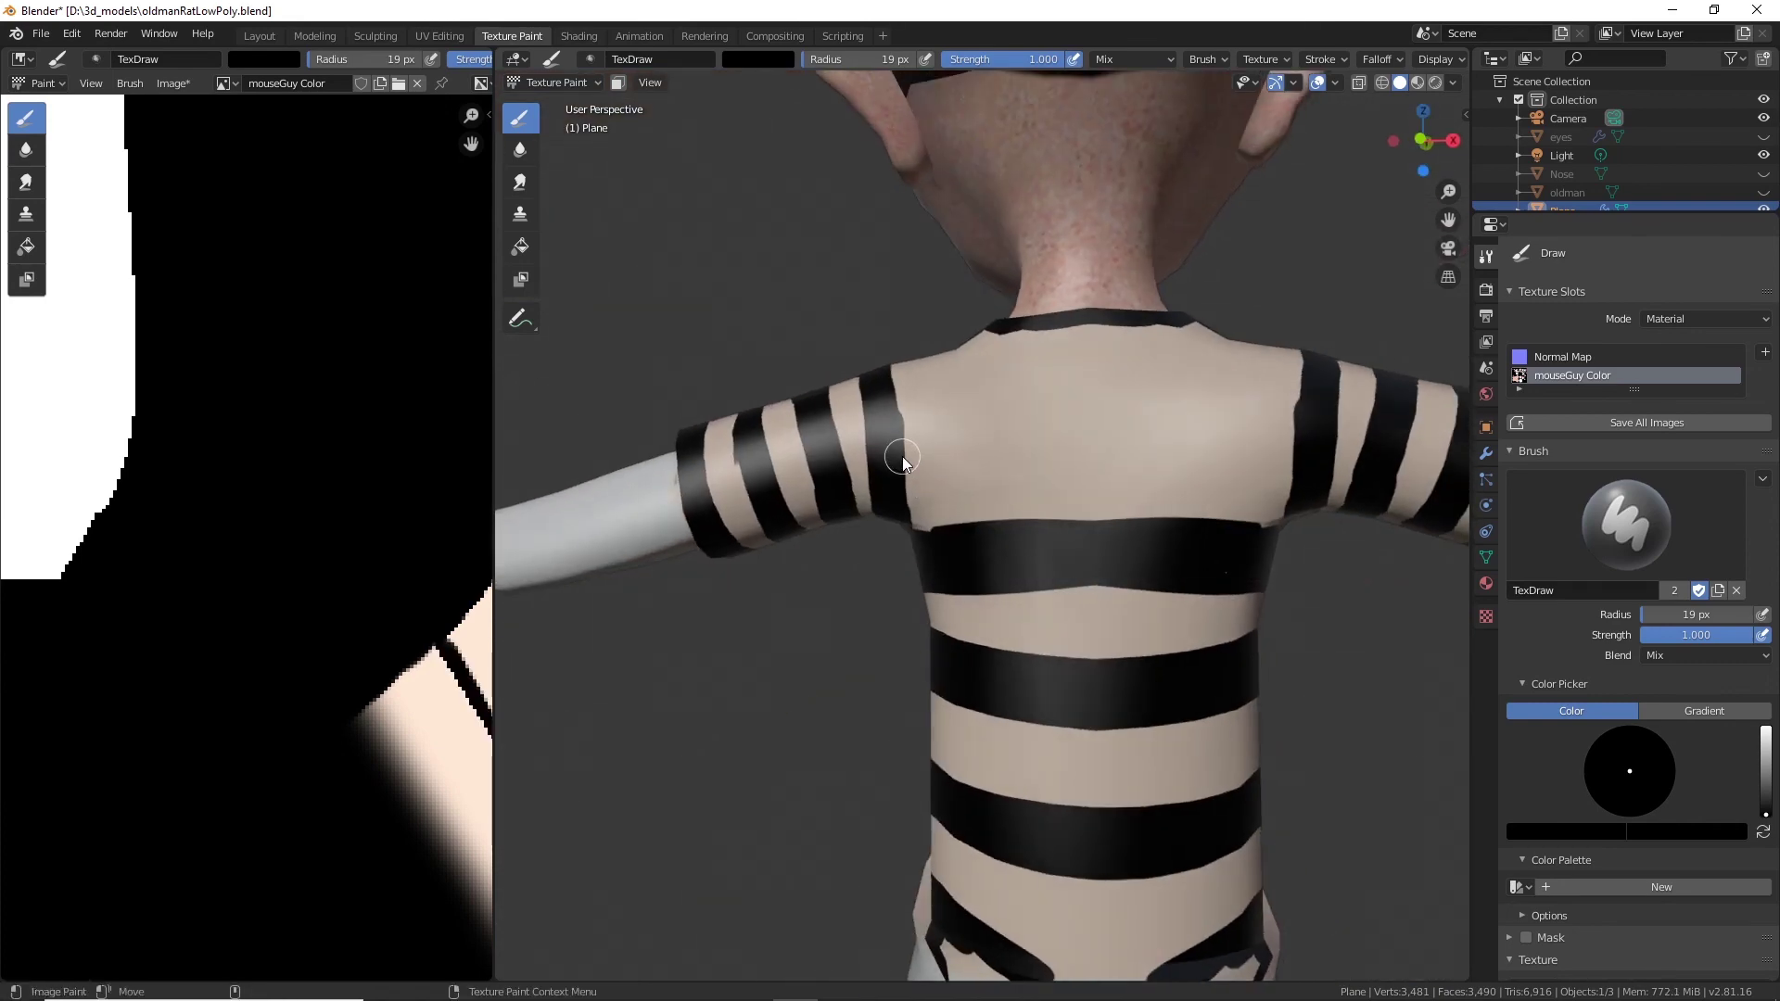
mouse_move(903, 457)
mouse_down()
mouse_move(1088, 431)
mouse_move(1144, 402)
mouse_up()
mouse_move(1144, 403)
middle_down()
mouse_move(1042, 522)
mouse_move(970, 471)
mouse_move(1033, 477)
mouse_move(1081, 596)
mouse_move(1011, 425)
middle_up()
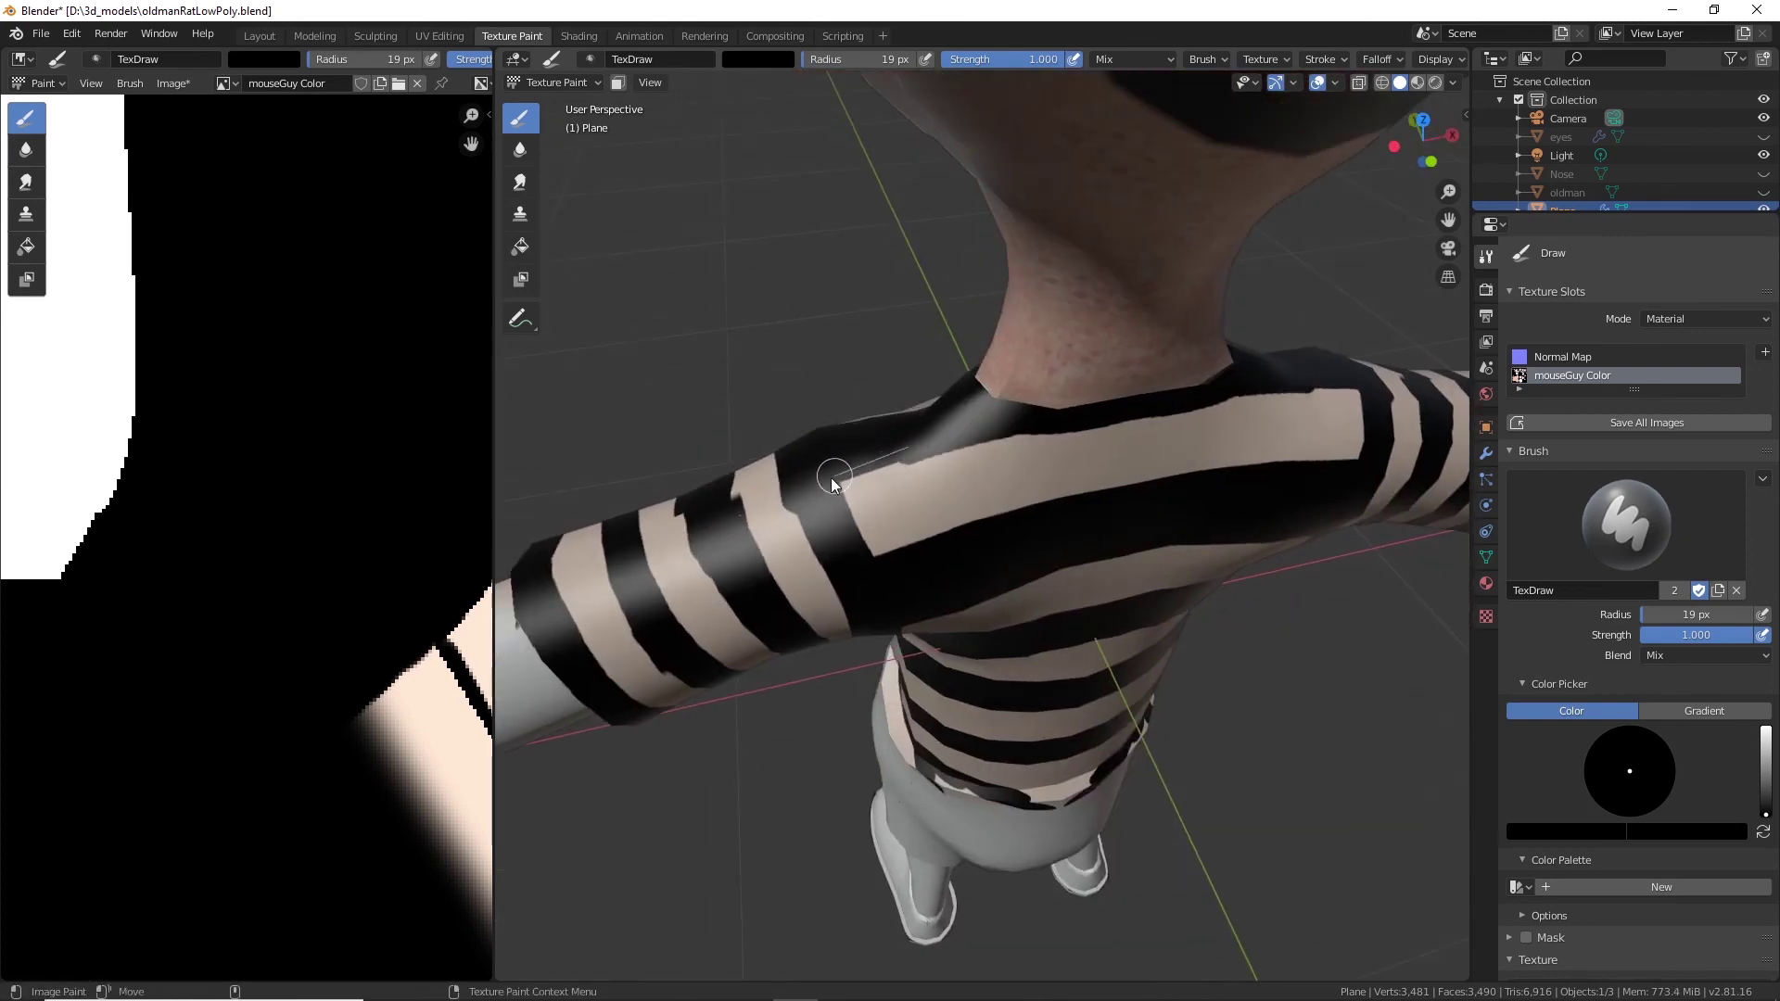
drag(832, 478, 831, 478)
Even out the lower edge of the black collar area at the front of the neck.
scroll(832, 478, down, 3)
mouse_move(1075, 593)
middle_down()
mouse_move(916, 698)
mouse_move(866, 538)
middle_up()
scroll(866, 537, up, 3)
scroll(834, 524, up, 3)
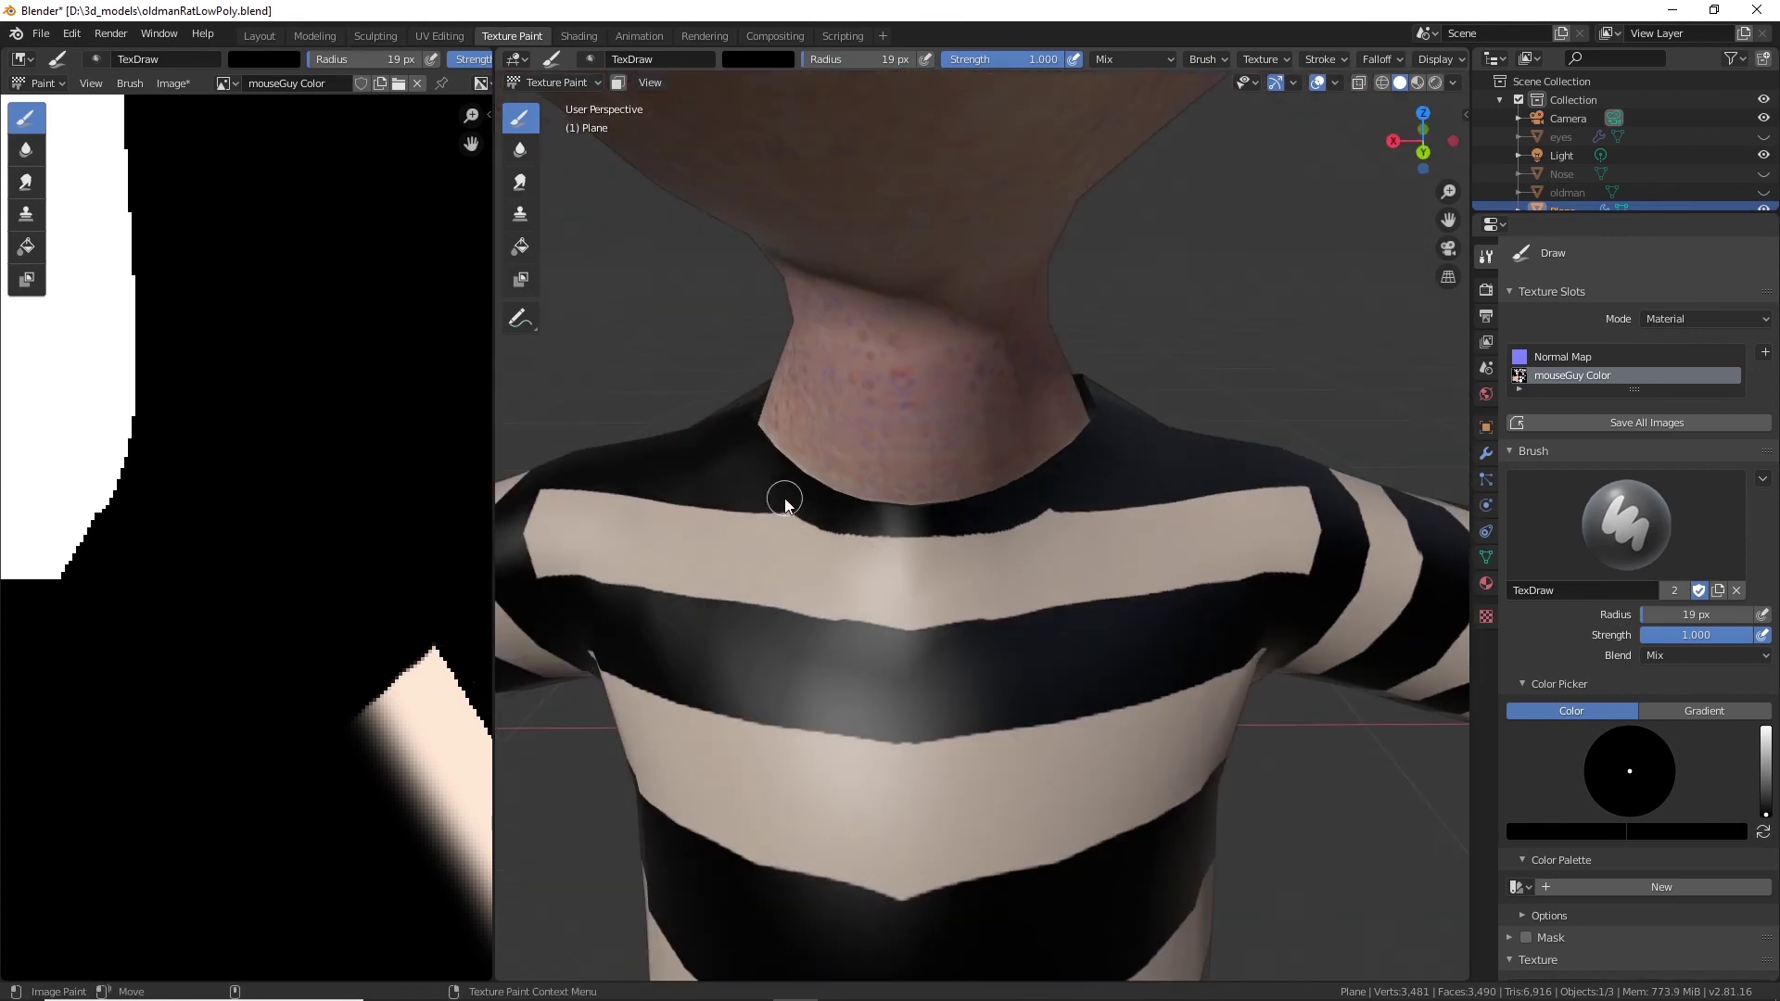
drag(878, 539, 918, 551)
scroll(999, 525, down, 4)
mouse_move(1081, 505)
middle_down()
mouse_move(1132, 492)
mouse_move(1171, 517)
middle_up()
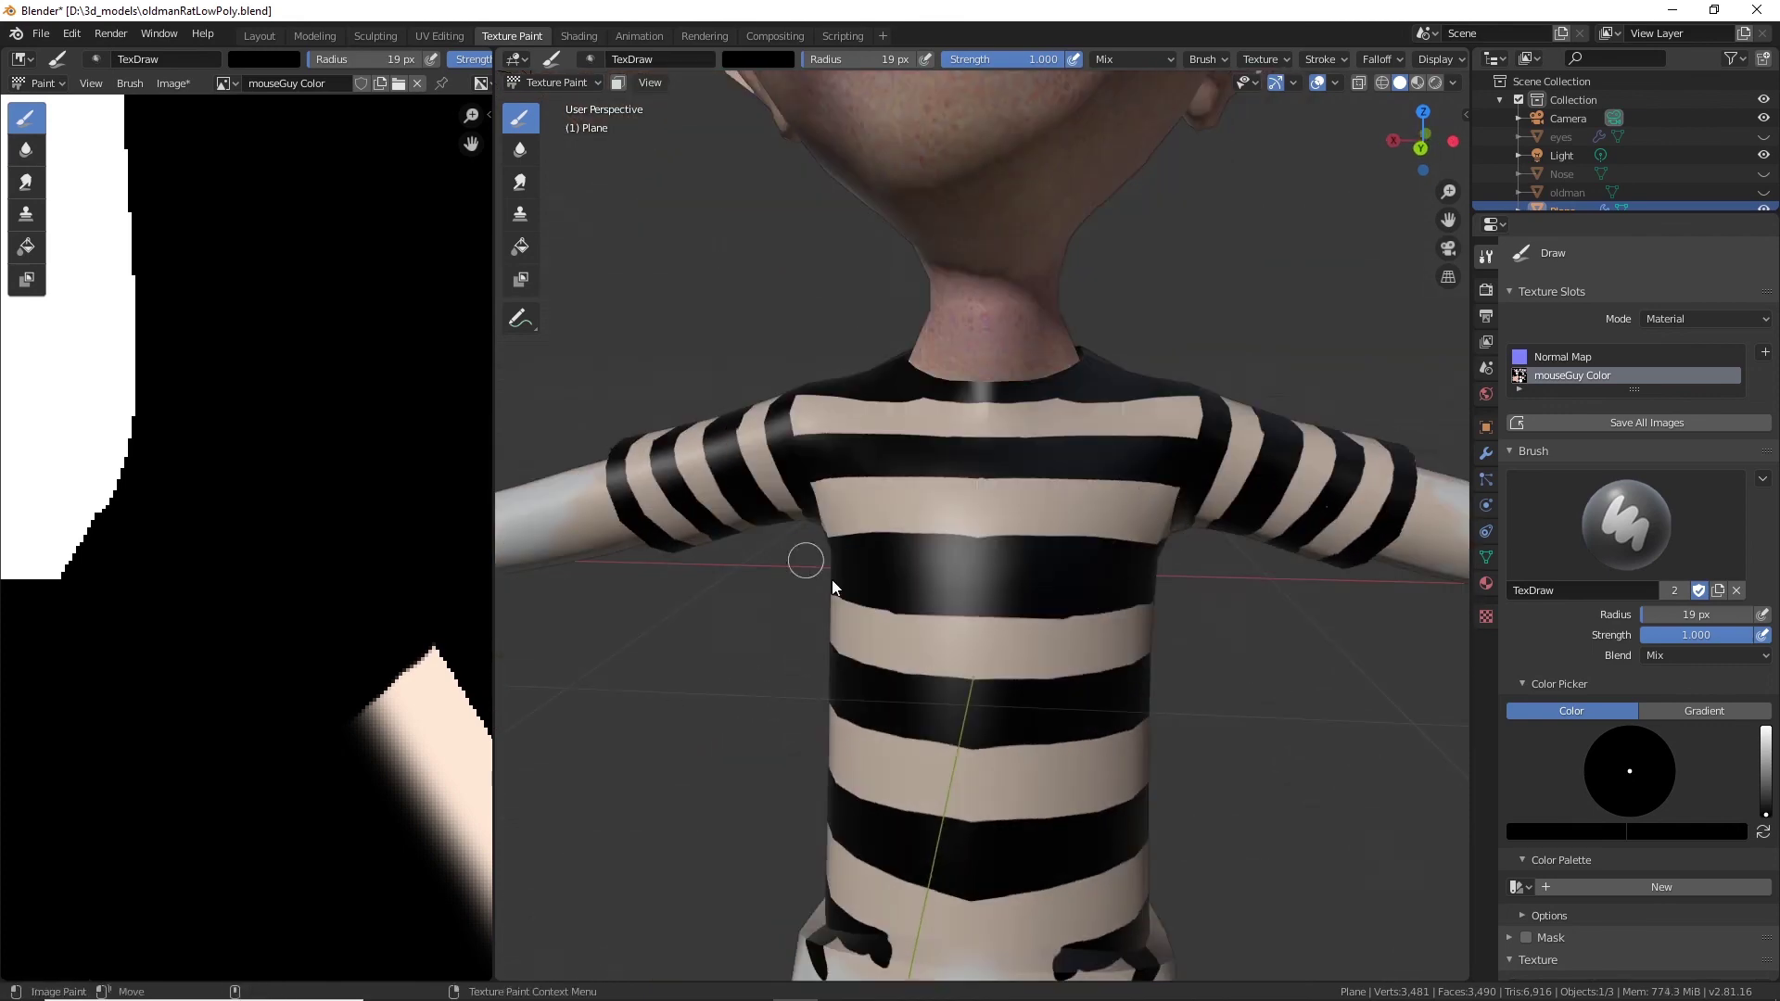
Sample the shirt's peach tone as the brush color and brighten it to light peach.
click(777, 60)
key(s)
scroll(835, 516, up, 3)
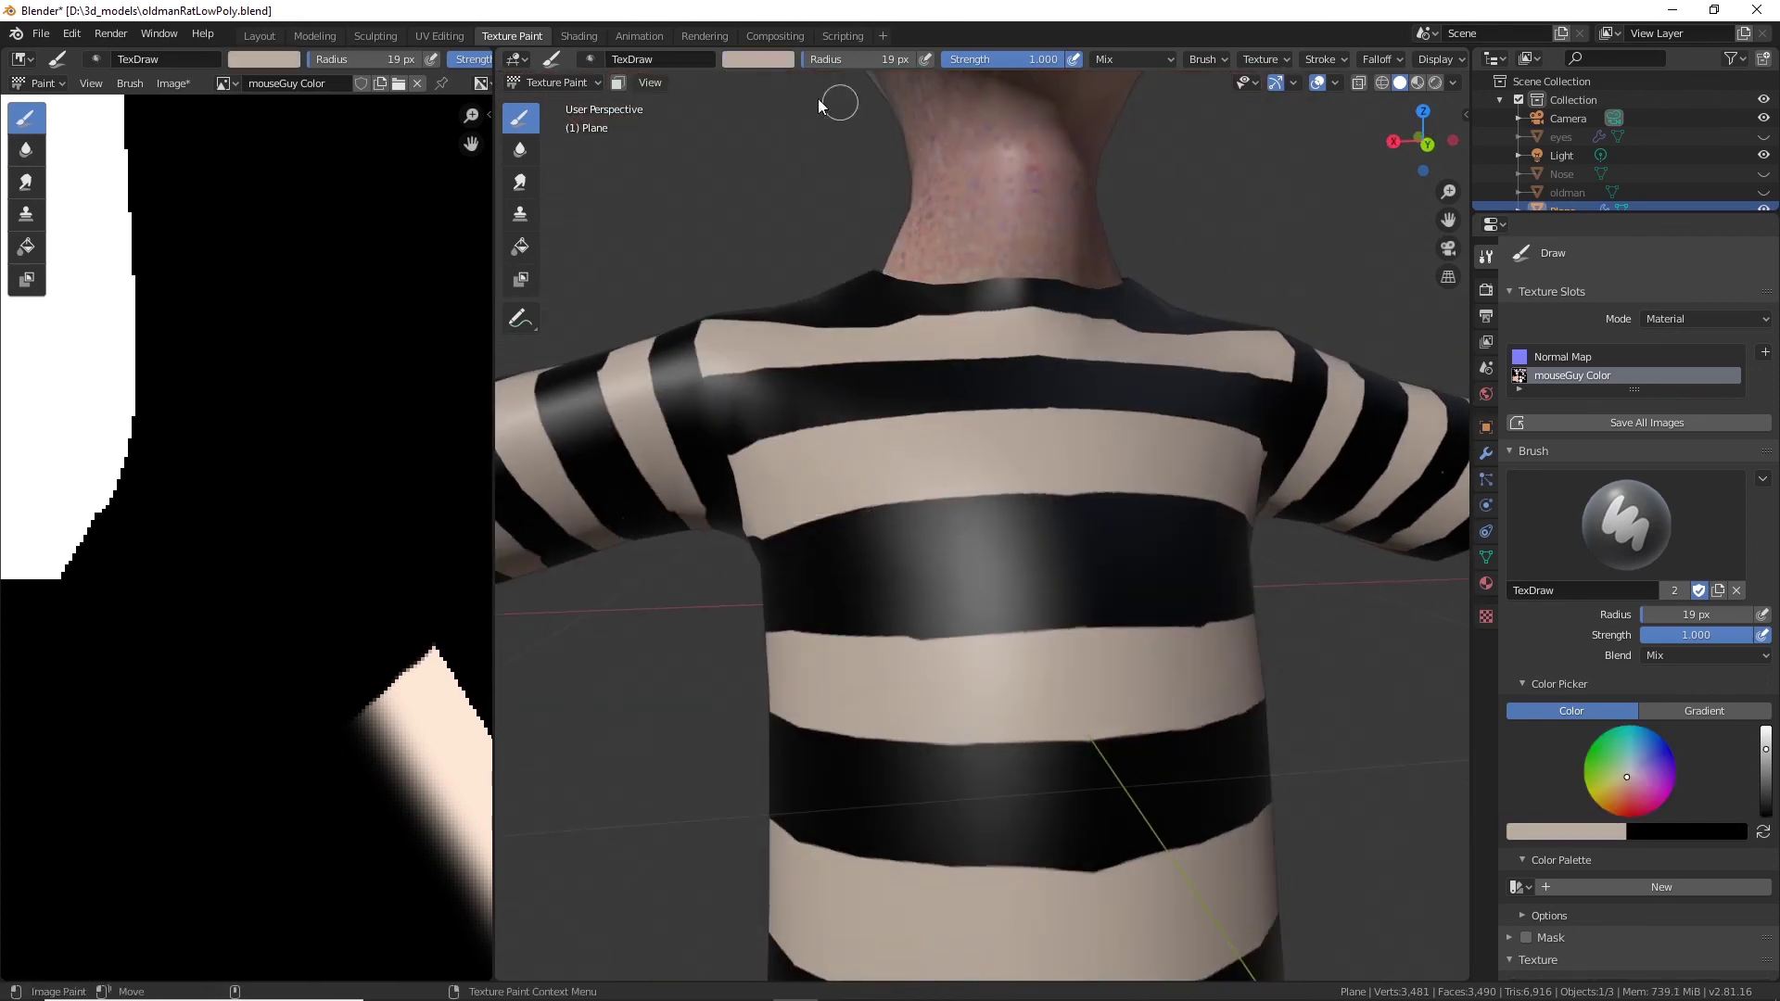
scroll(256, 524, down, 5)
click(769, 60)
drag(884, 119, 885, 74)
Clean up the edges of the upper torso stripes near the armpit with light peach.
middle_drag(759, 465, 820, 471)
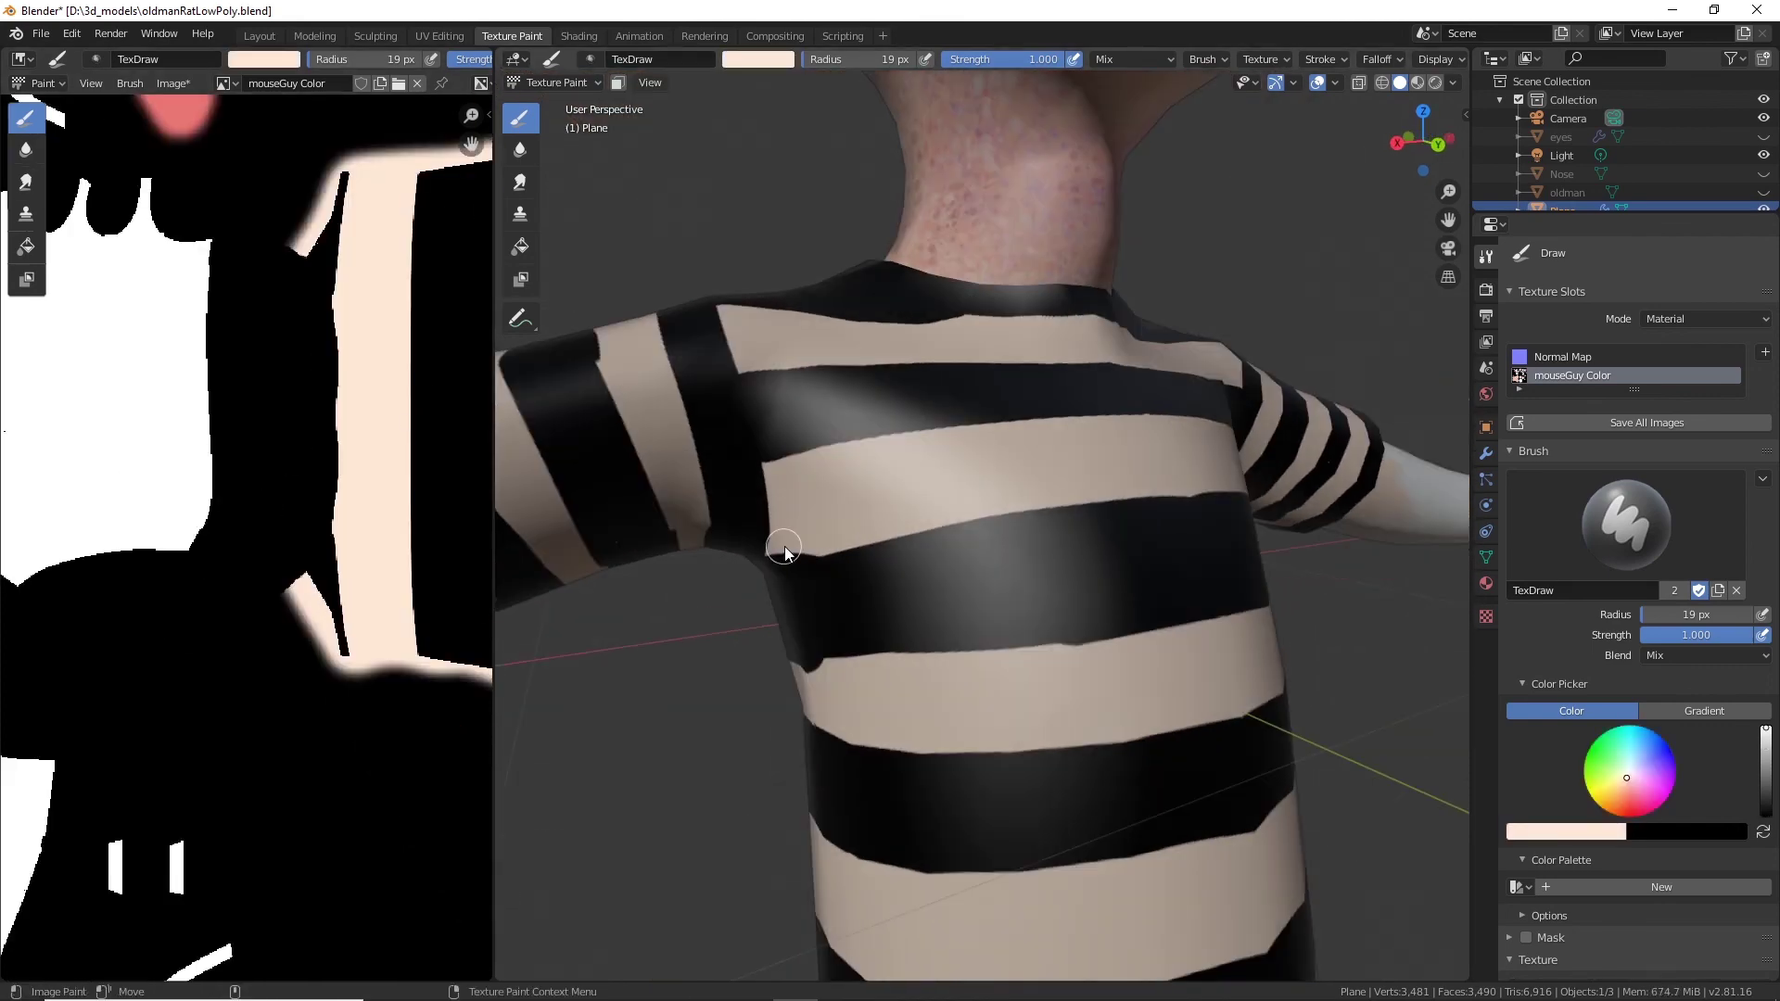
drag(1254, 484, 1257, 483)
mouse_move(1253, 484)
middle_down()
mouse_move(1200, 487)
mouse_move(1326, 447)
middle_up()
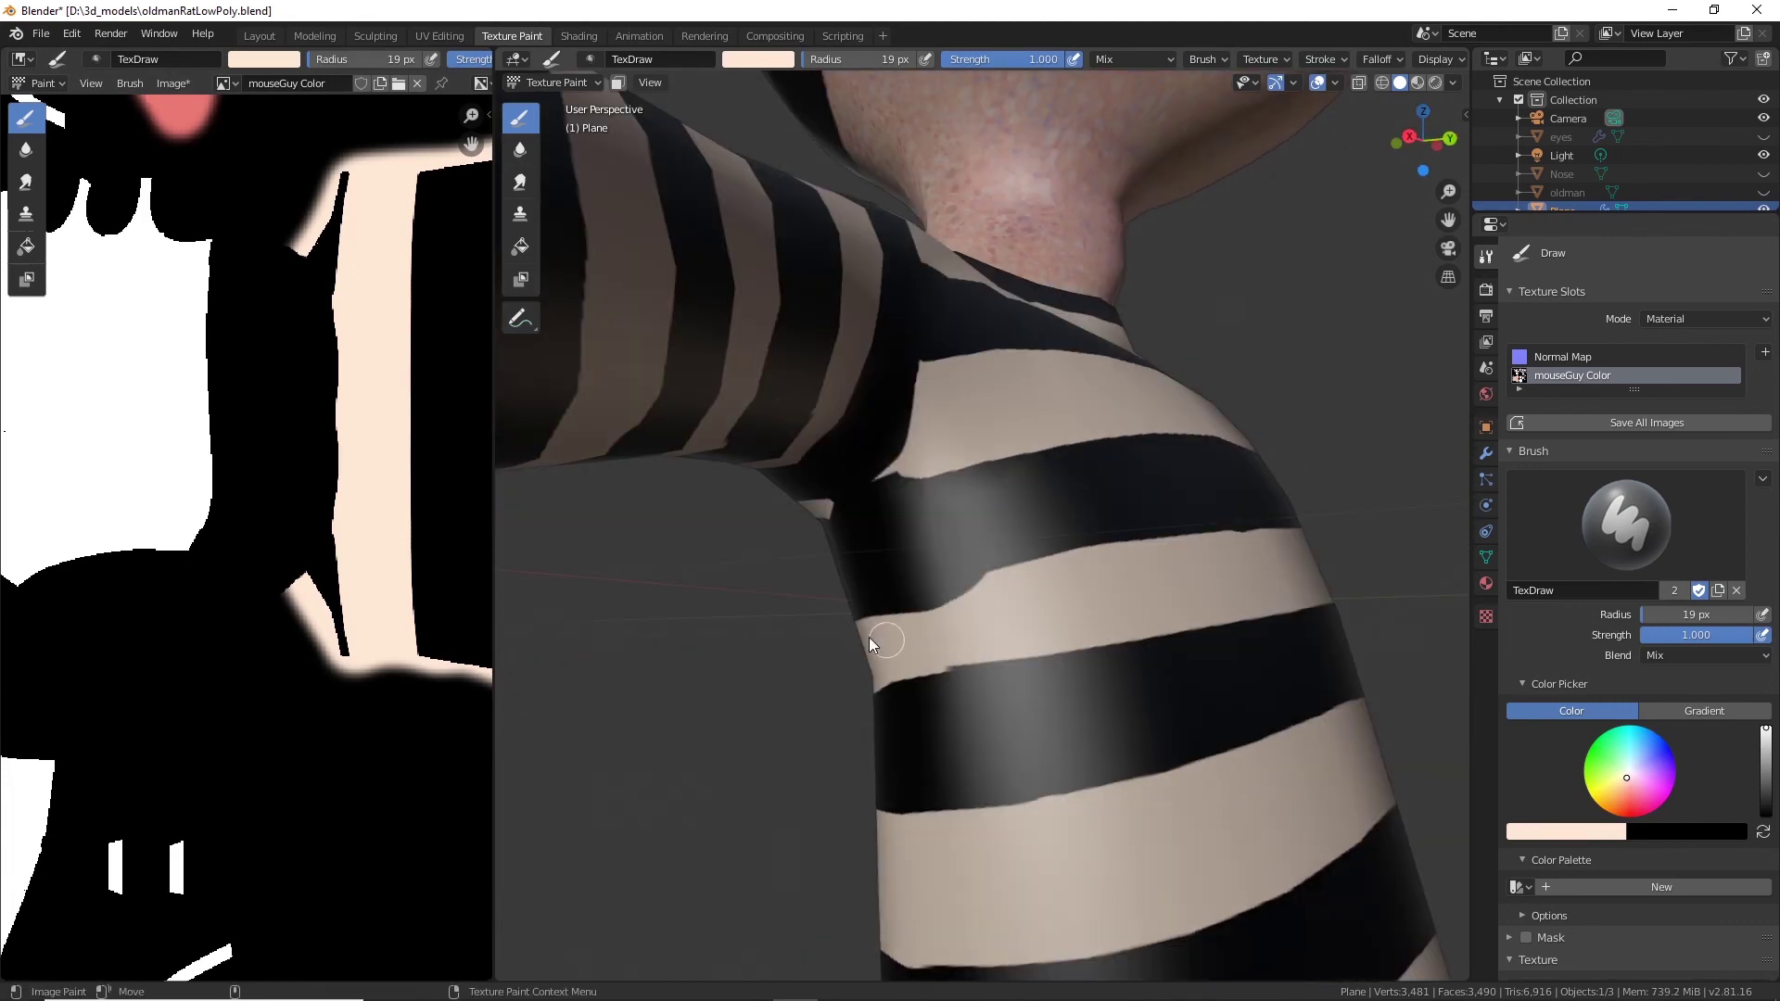
scroll(1235, 590, down, 1)
mouse_move(1235, 589)
middle_down()
mouse_move(1135, 597)
mouse_move(1238, 580)
middle_up()
shift+middle_drag(1103, 733, 1127, 510)
middle_drag(1127, 510, 1029, 510)
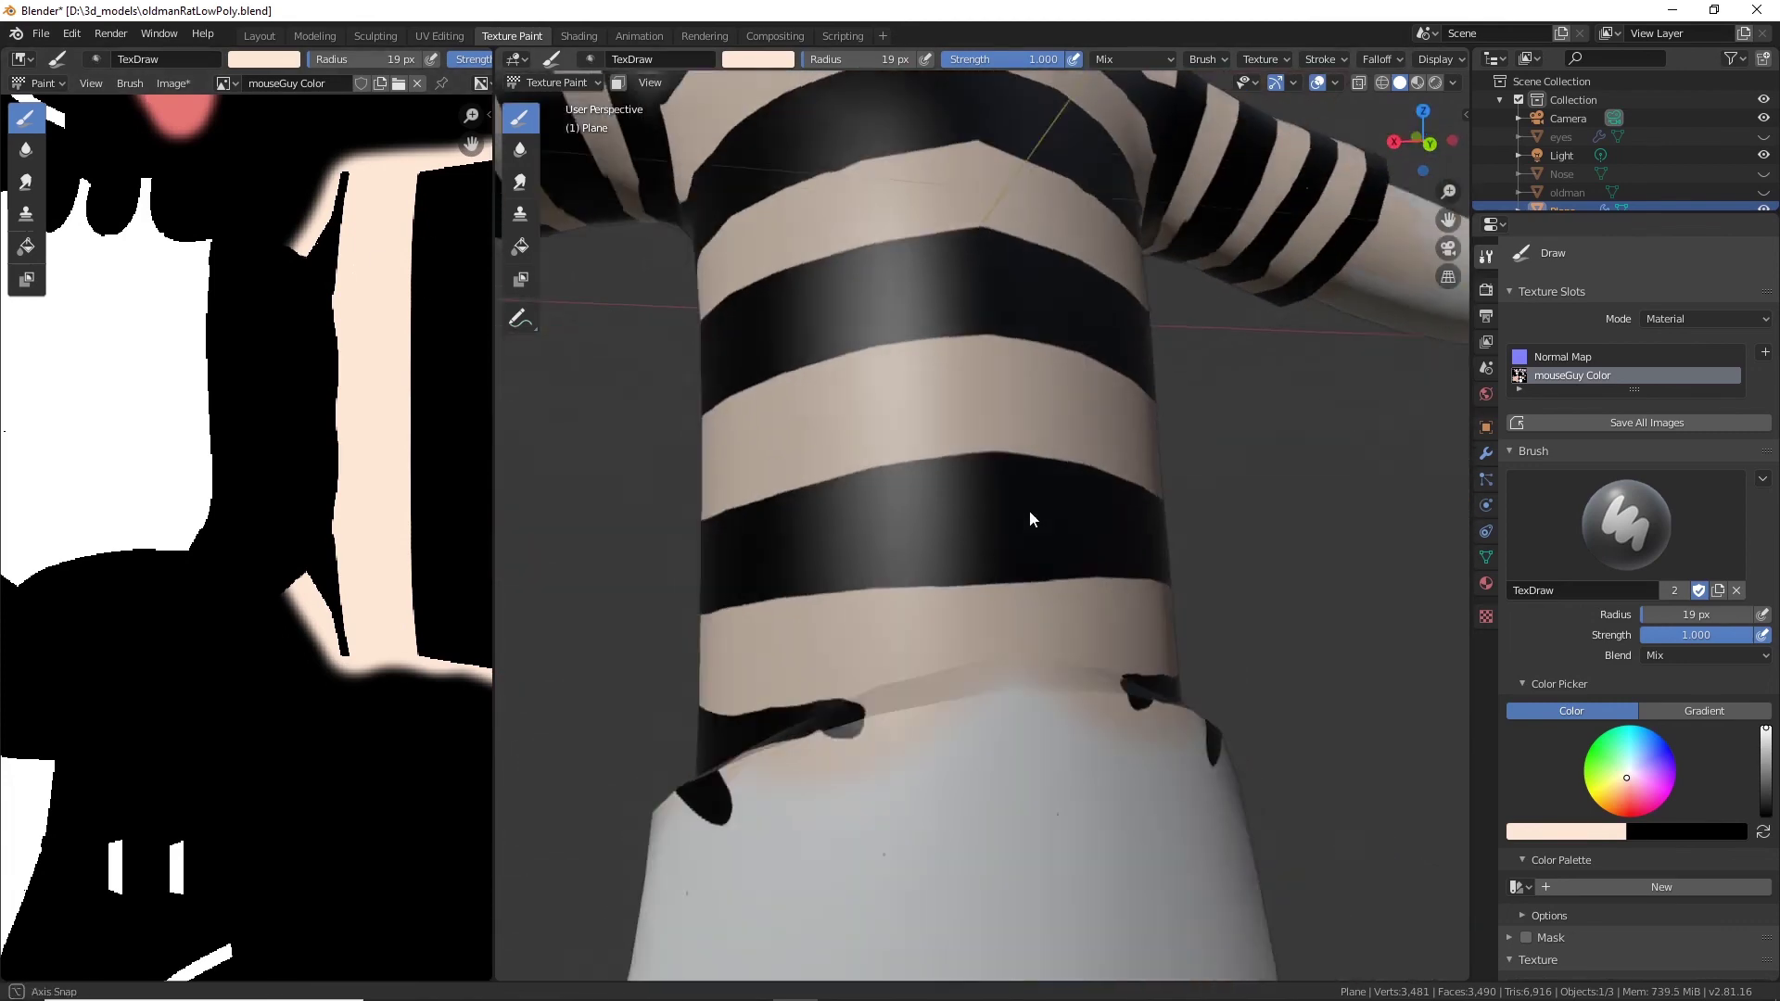
Straighten the remaining torso stripe edges around the sides and back with light peach strokes.
drag(1083, 420, 1160, 419)
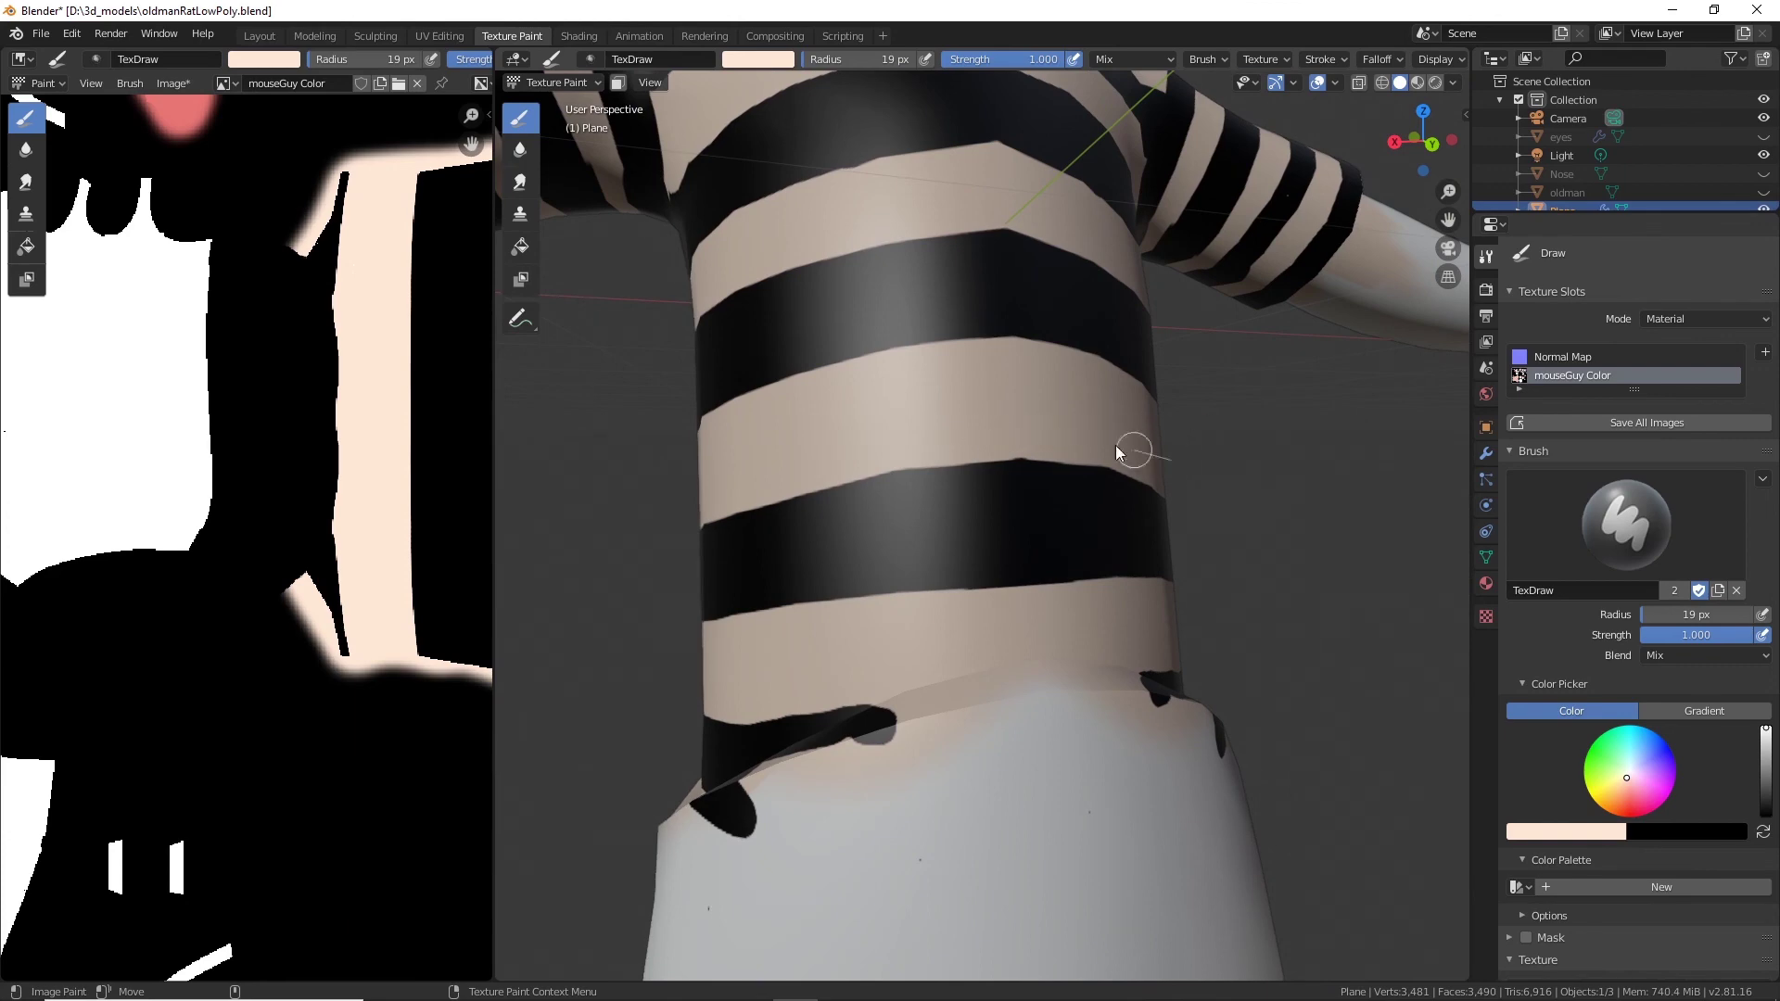
drag(809, 473, 809, 473)
mouse_move(810, 473)
middle_down()
mouse_move(825, 623)
mouse_move(865, 277)
middle_up()
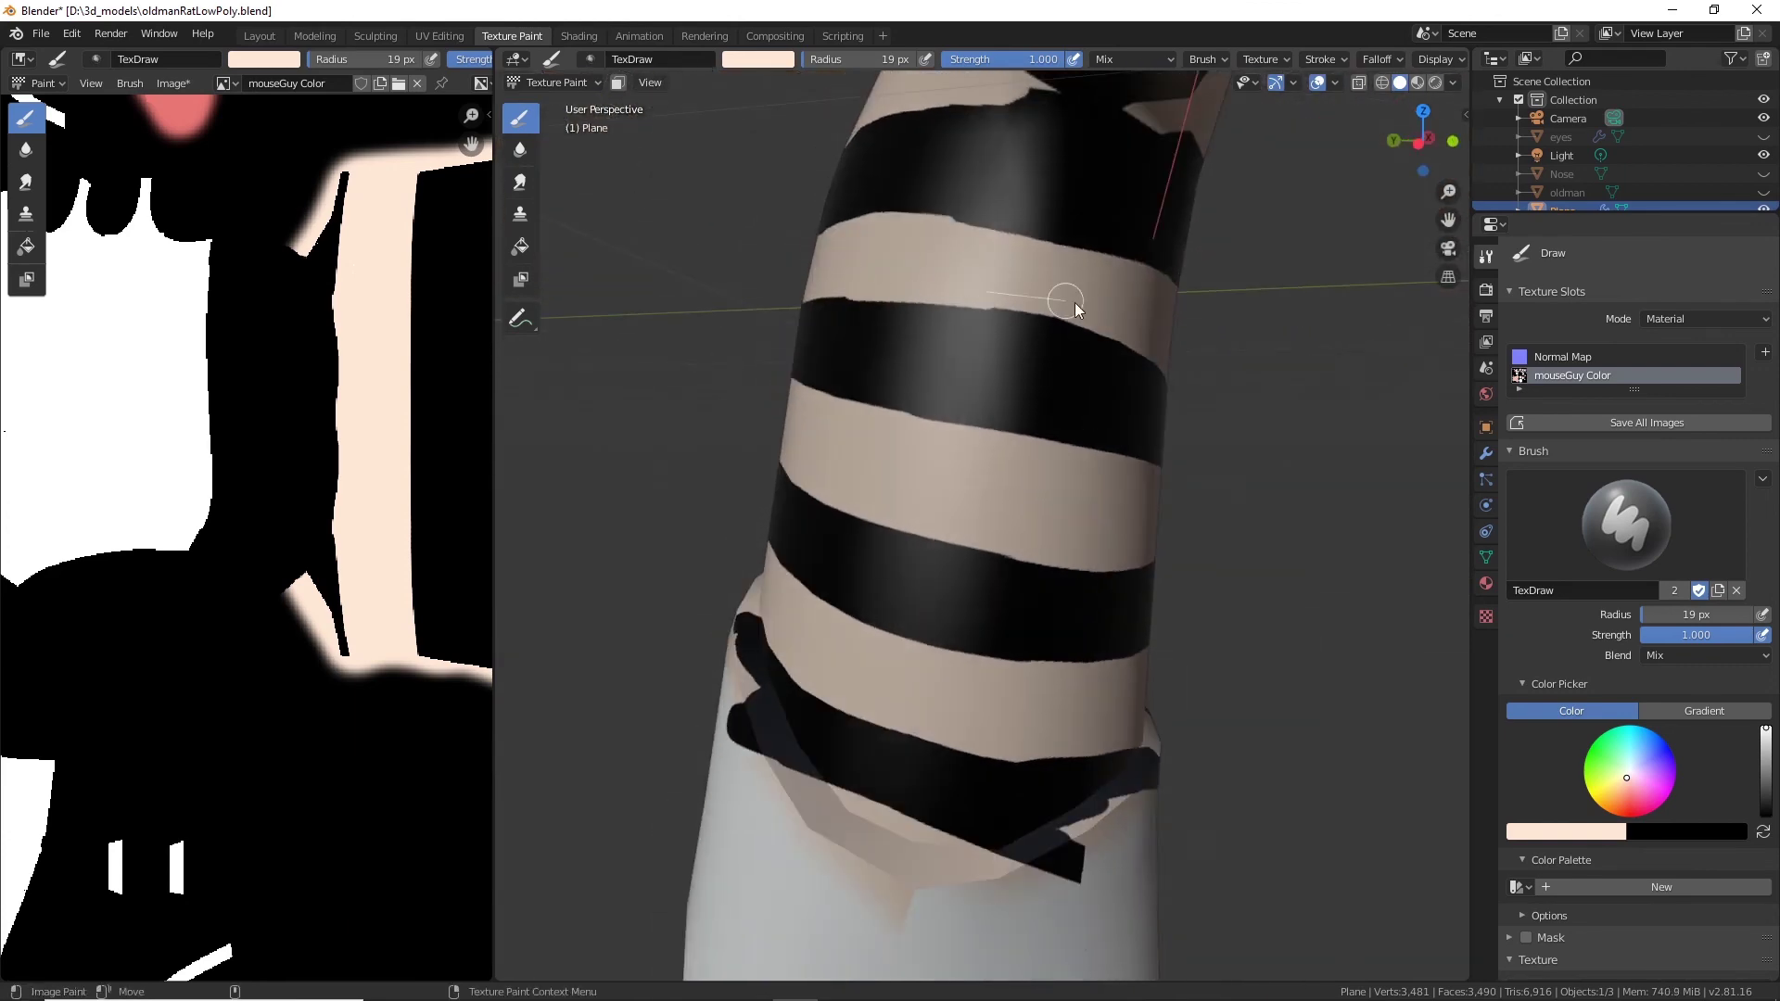
drag(1076, 302, 1075, 302)
mouse_move(1075, 302)
middle_down()
mouse_move(877, 387)
mouse_move(1075, 322)
mouse_move(1183, 343)
mouse_move(844, 280)
middle_up()
middle_drag(758, 71, 854, 267)
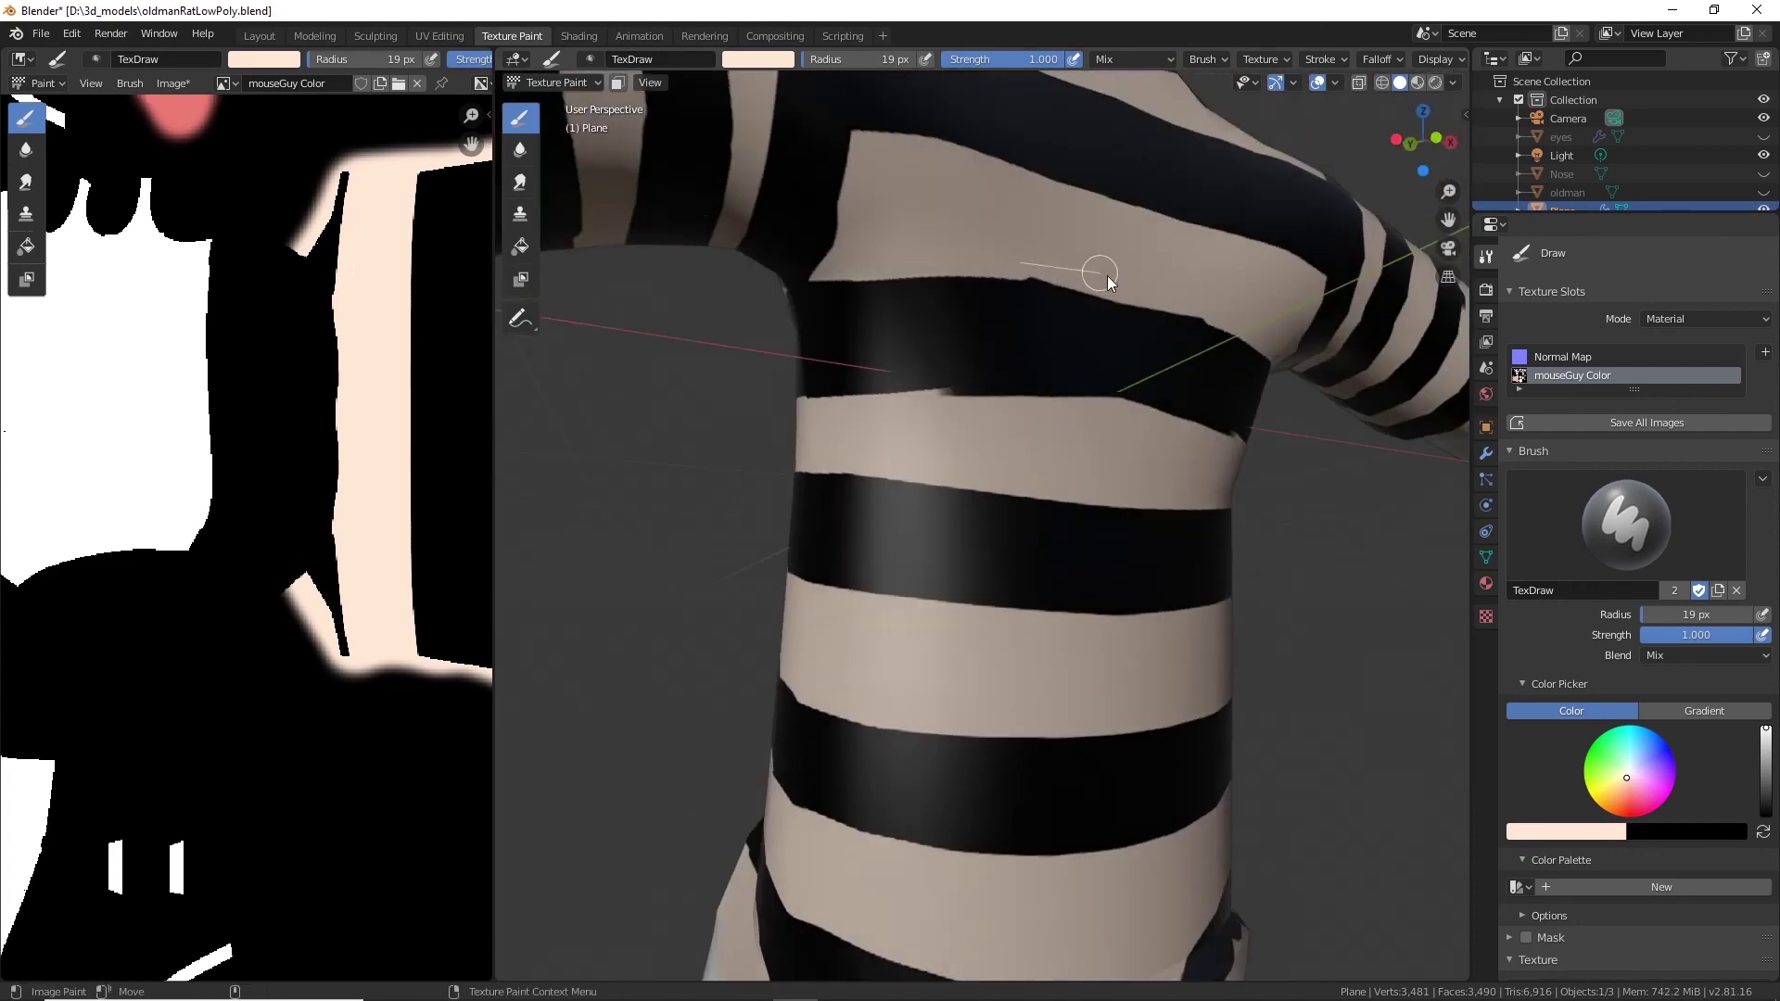
scroll(1010, 390, down, 4)
mouse_move(1029, 436)
middle_down()
mouse_move(1115, 603)
mouse_move(955, 419)
middle_up()
scroll(955, 419, up, 4)
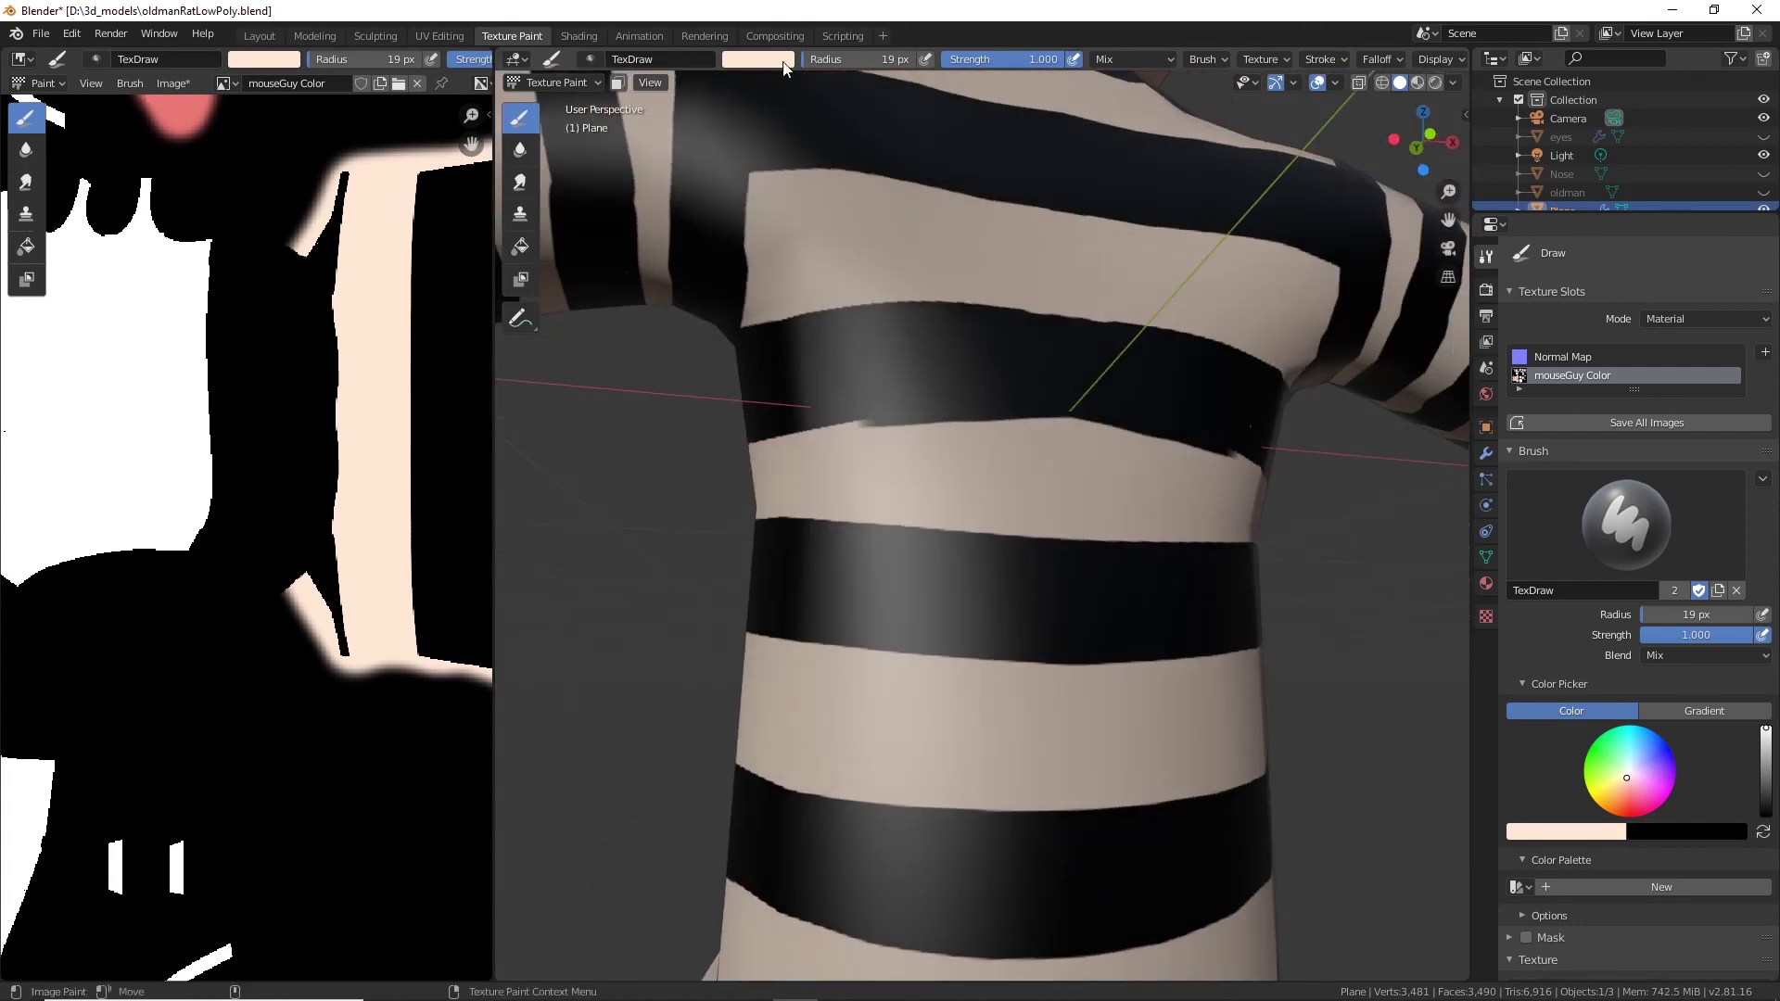
Set the brush color back to black and smooth the lower edge of the upper torso stripe.
click(780, 61)
drag(881, 130, 827, 392)
middle_drag(832, 395, 845, 381)
drag(867, 385, 955, 386)
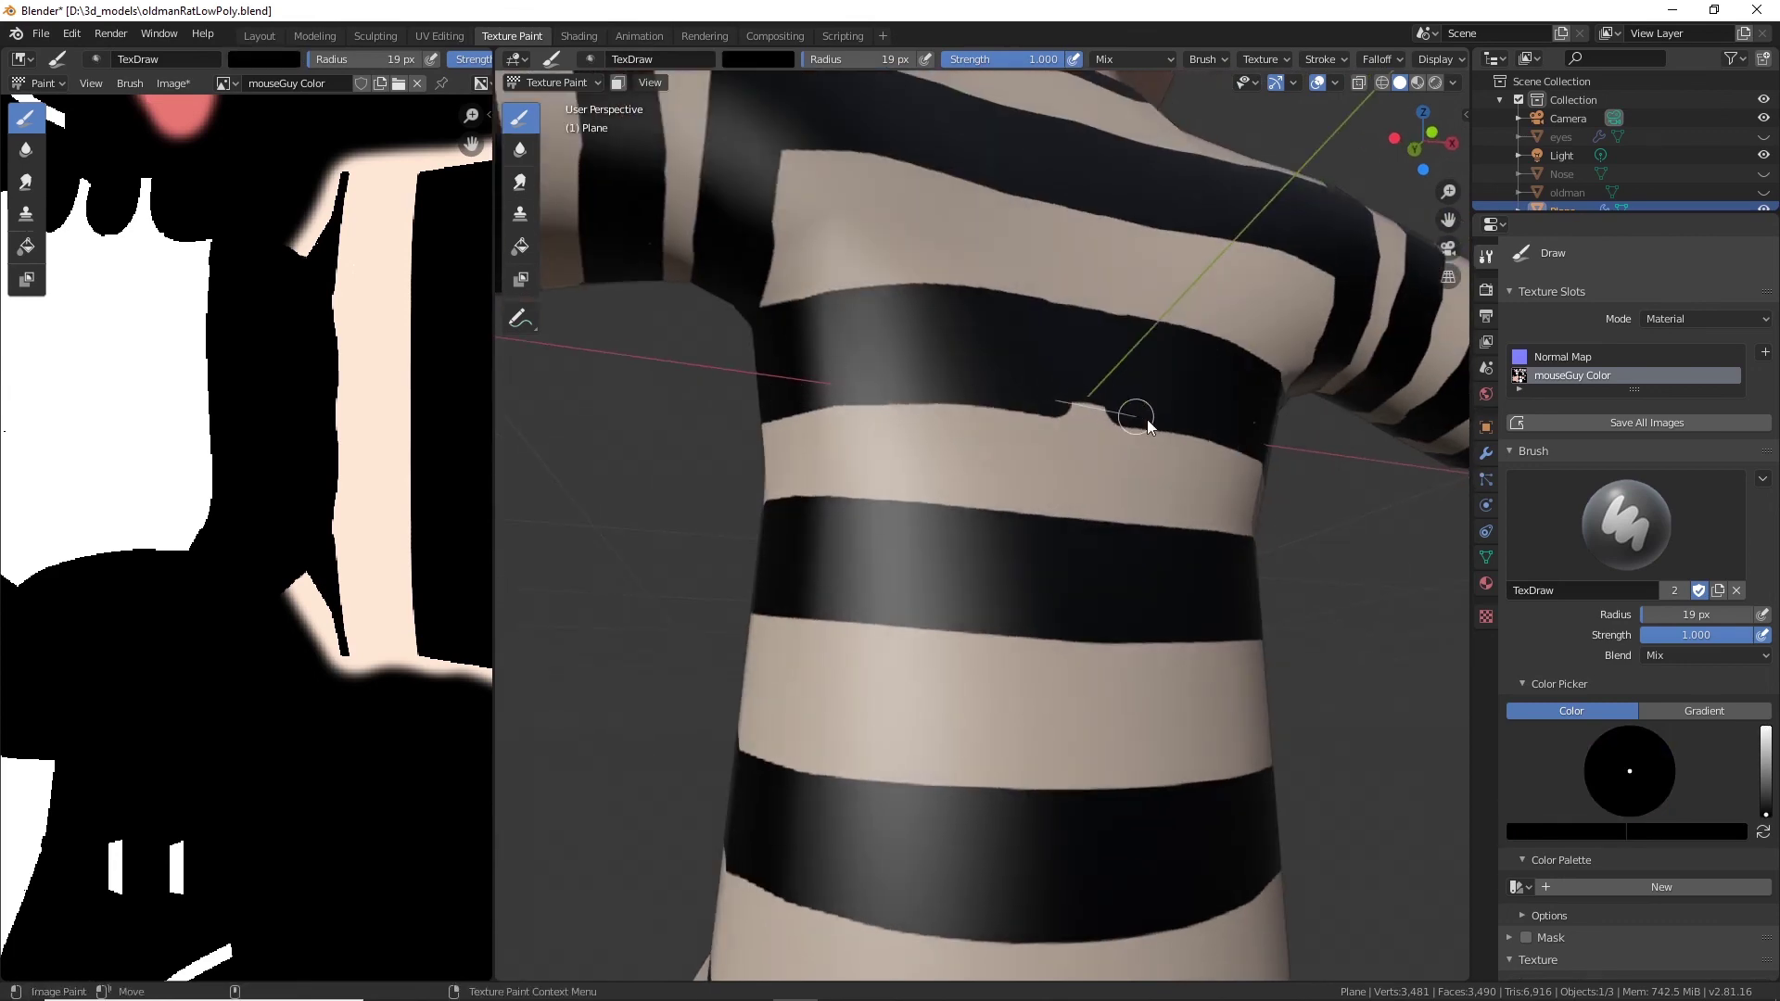
drag(1148, 420, 1198, 425)
Set the brush color to bright red for the shorts and turn off Smooth Stroke.
mouse_move(1198, 424)
alt+mouse_down()
mouse_move(1181, 488)
mouse_move(1081, 497)
mouse_move(1107, 534)
mouse_move(881, 524)
alt+mouse_up()
scroll(1180, 489, down, 3)
scroll(942, 518, down, 4)
alt+drag(1141, 603, 1228, 624)
scroll(1228, 624, up, 4)
alt+middle_drag(1227, 624, 1215, 454)
alt+drag(1205, 594, 1103, 593)
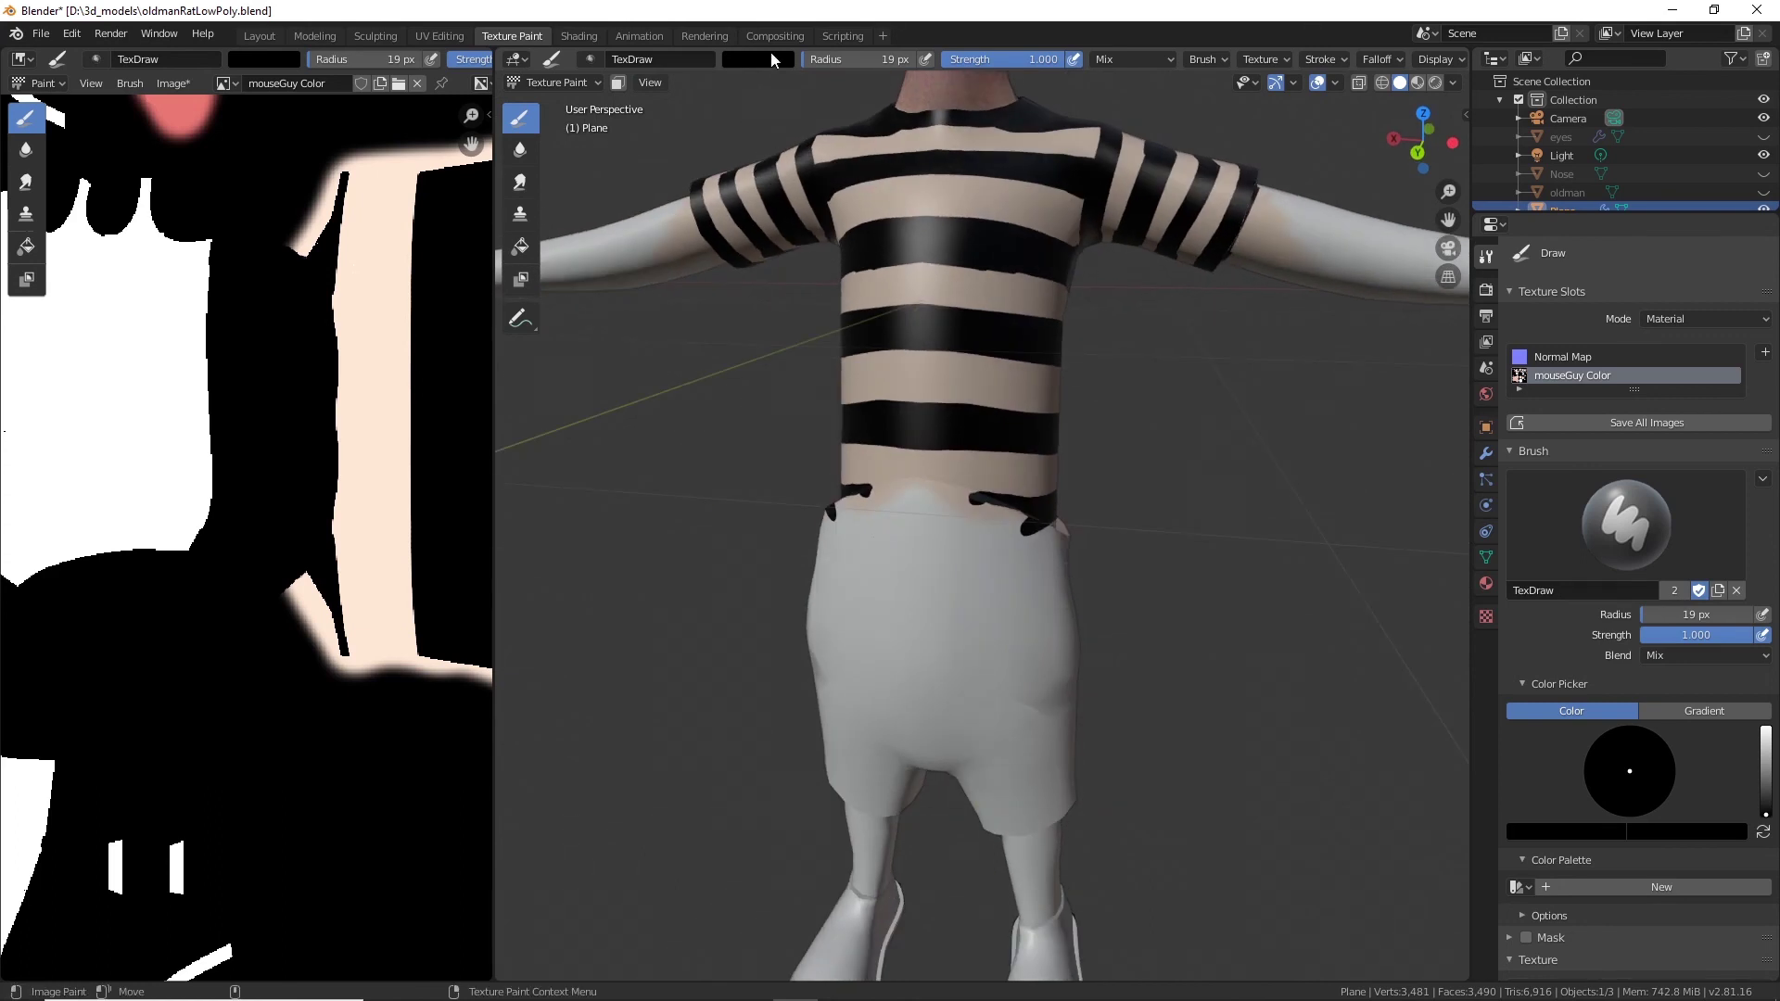
click(771, 58)
drag(882, 185, 881, 85)
drag(800, 172, 799, 214)
alt+drag(959, 620, 898, 591)
drag(898, 591, 951, 616)
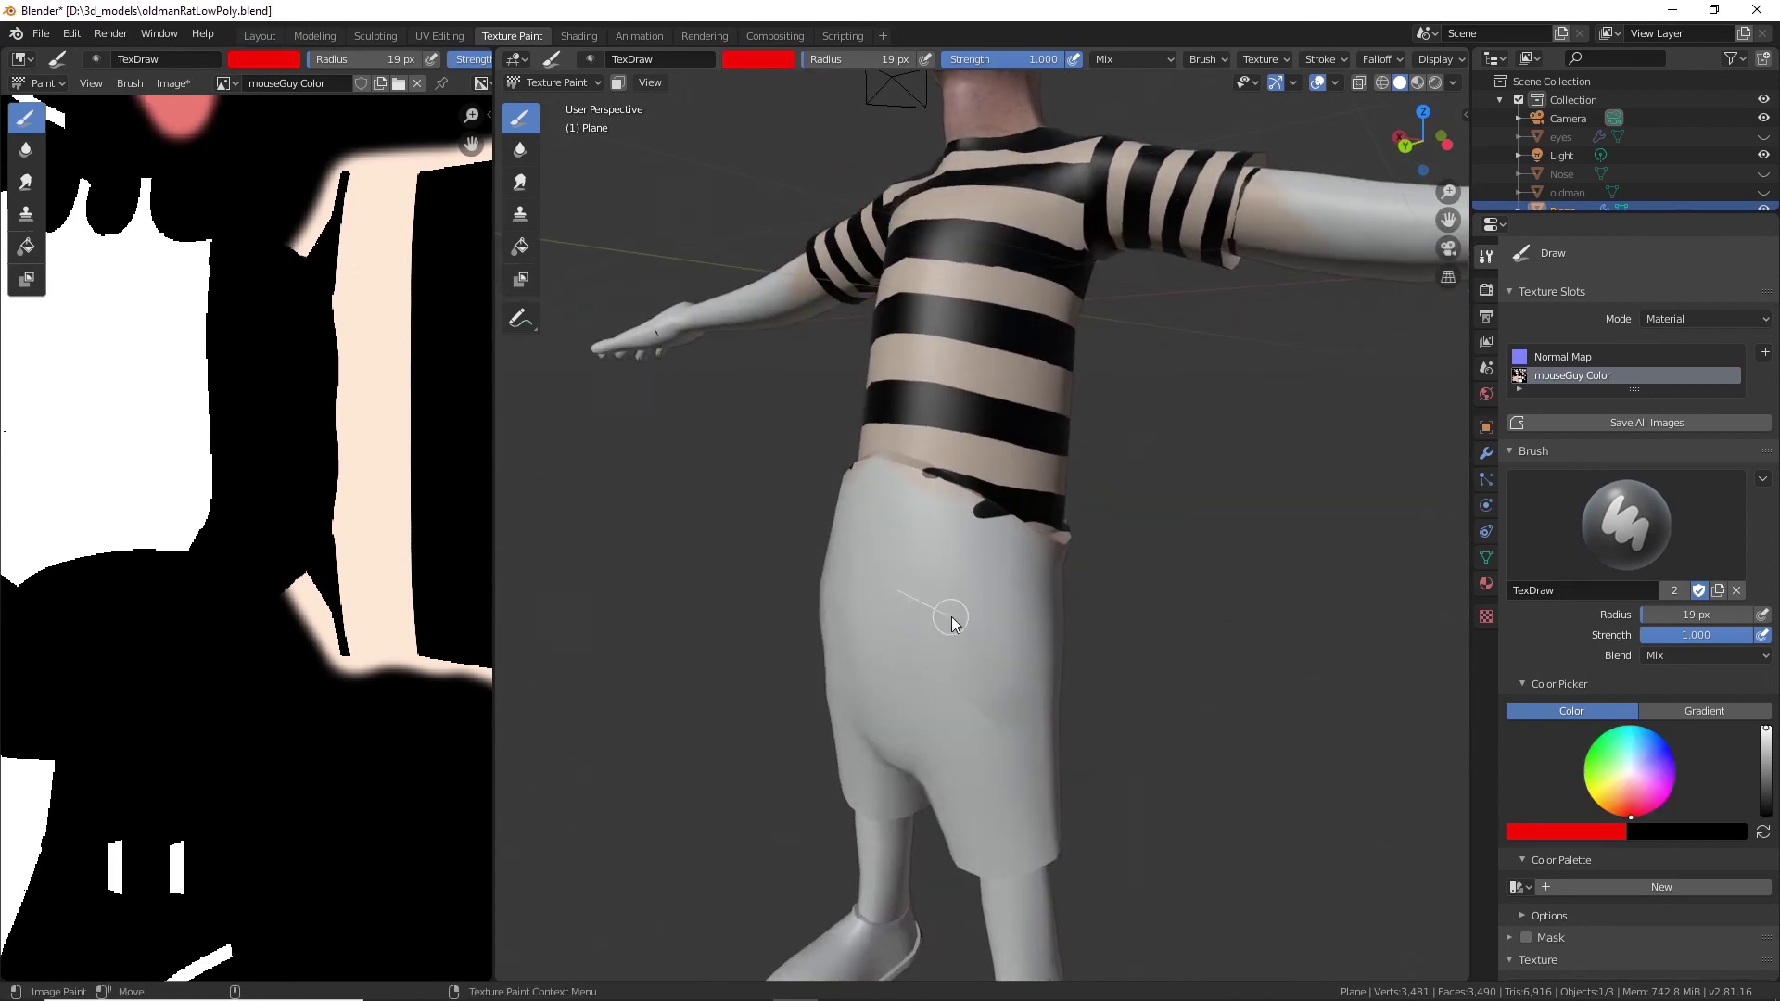
click(1320, 58)
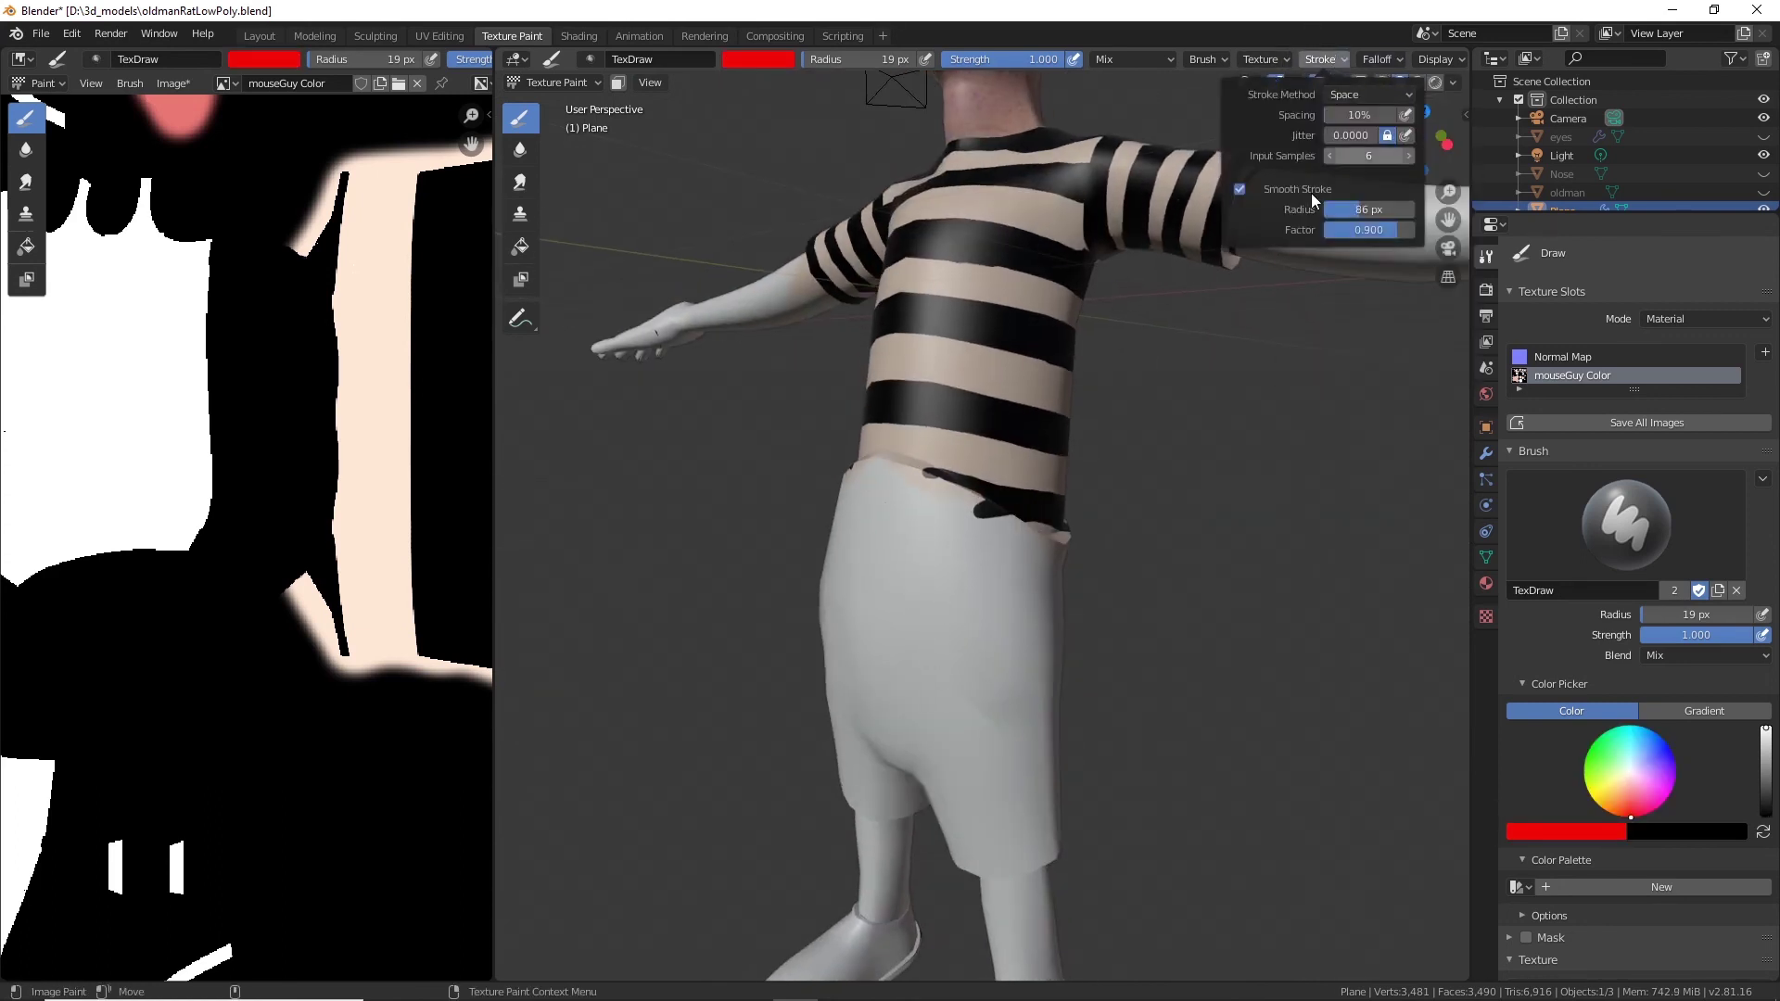
Paint the front of the shorts red from the waist down both legs.
drag(837, 556, 953, 655)
middle_drag(1004, 664, 915, 447)
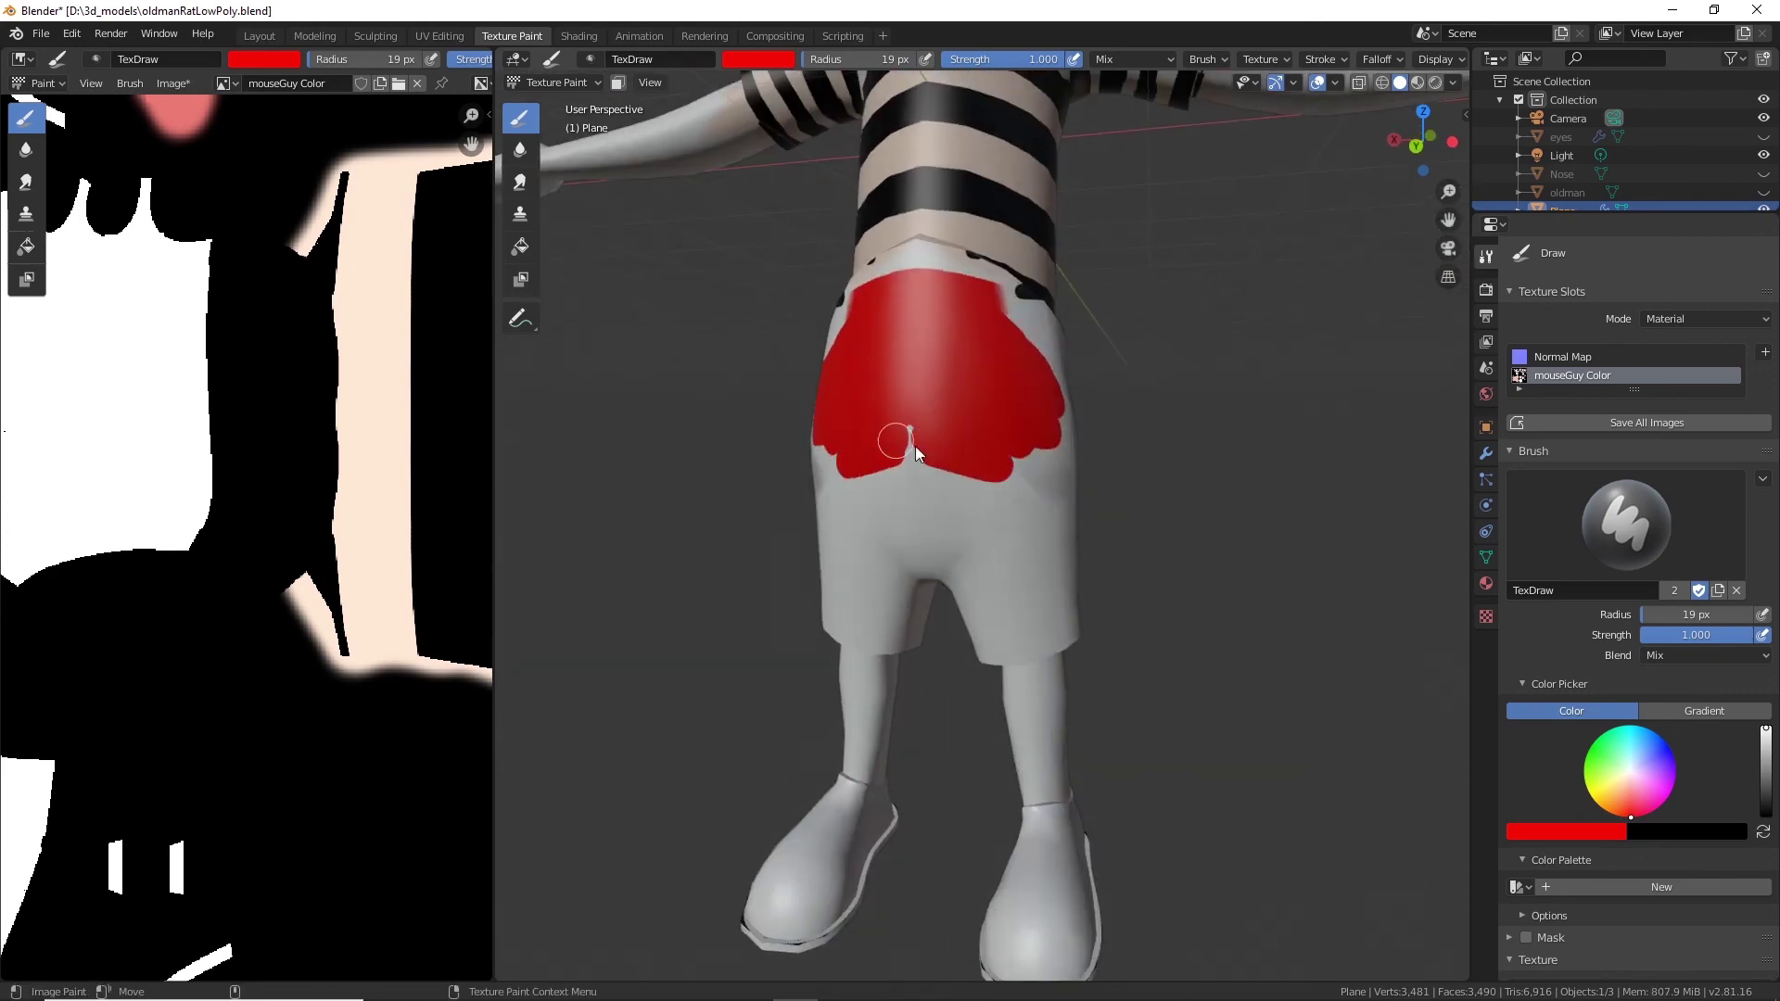
mouse_move(915, 447)
mouse_down()
mouse_move(970, 520)
mouse_move(984, 656)
mouse_move(1057, 640)
mouse_up()
middle_drag(1057, 640, 1042, 651)
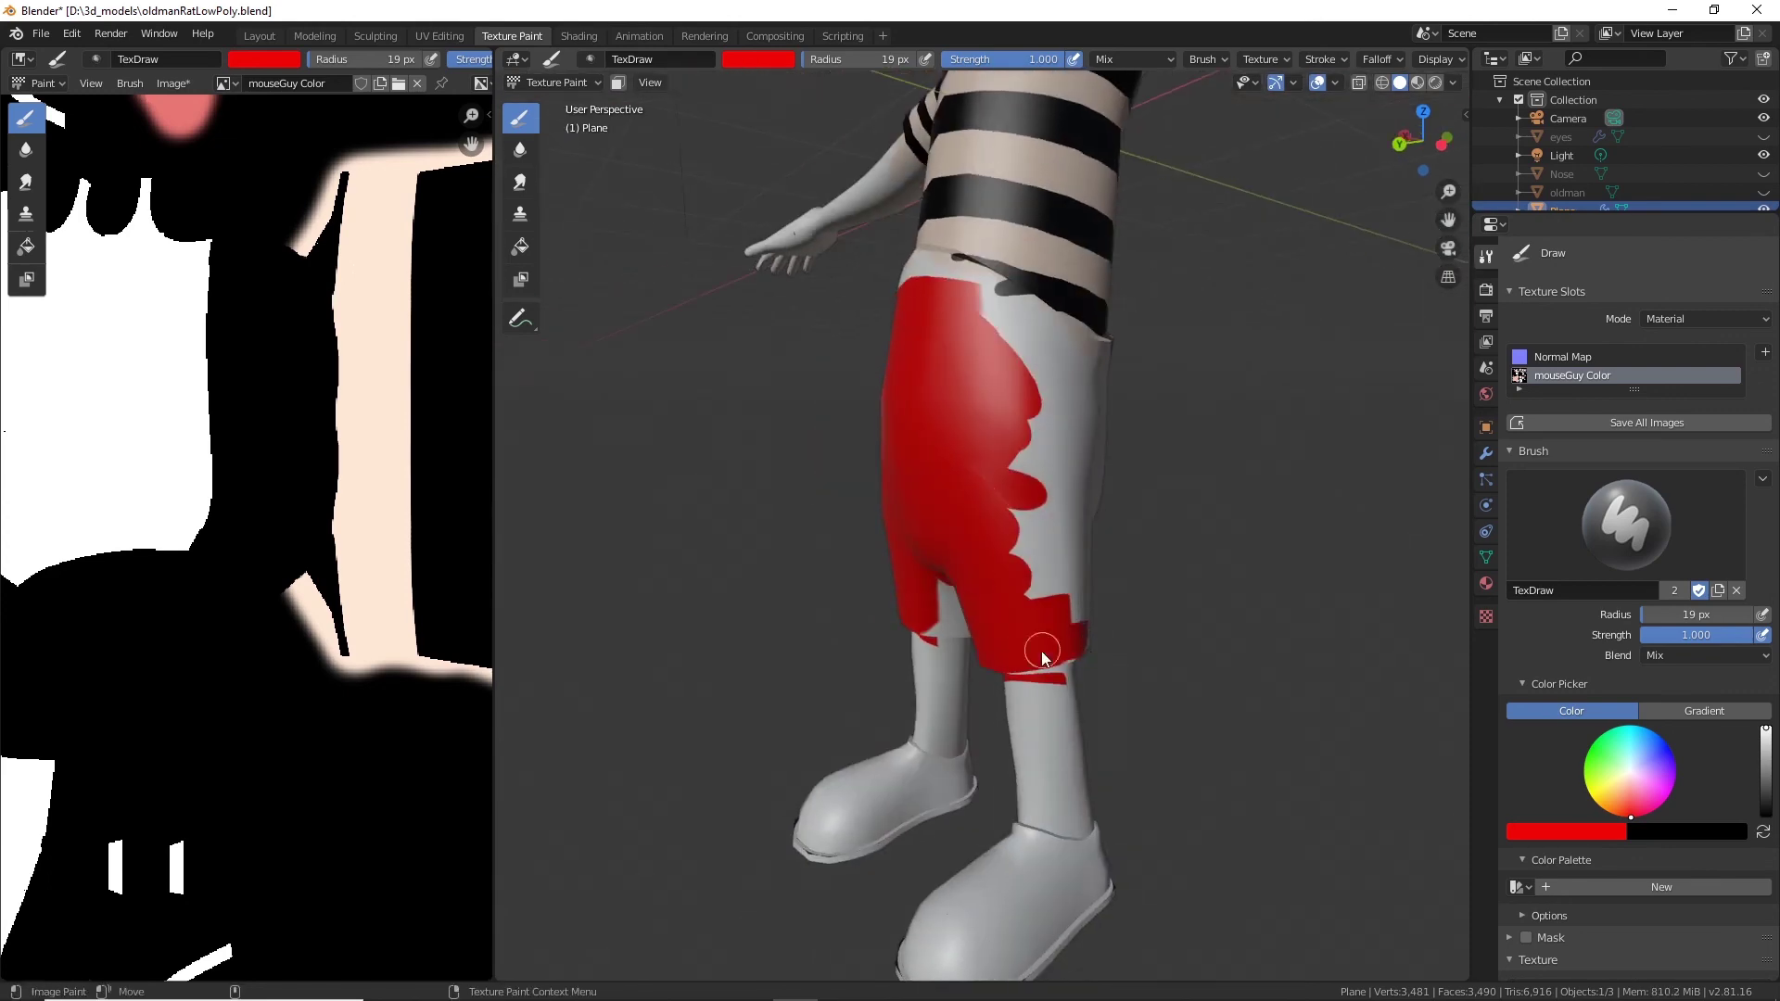
Extend the red paint over the sides, seat and back legs of the shorts.
drag(1055, 526, 1039, 445)
middle_drag(1094, 464, 994, 478)
drag(994, 479, 1061, 538)
middle_drag(1150, 557, 1054, 565)
mouse_move(1053, 565)
mouse_down()
mouse_move(1116, 532)
mouse_move(866, 415)
mouse_move(882, 385)
mouse_move(1017, 330)
mouse_up()
mouse_move(1017, 330)
middle_down()
mouse_move(988, 426)
mouse_move(1018, 587)
middle_up()
scroll(1020, 592, down, 3)
drag(918, 565, 1122, 594)
middle_drag(1122, 593, 1159, 602)
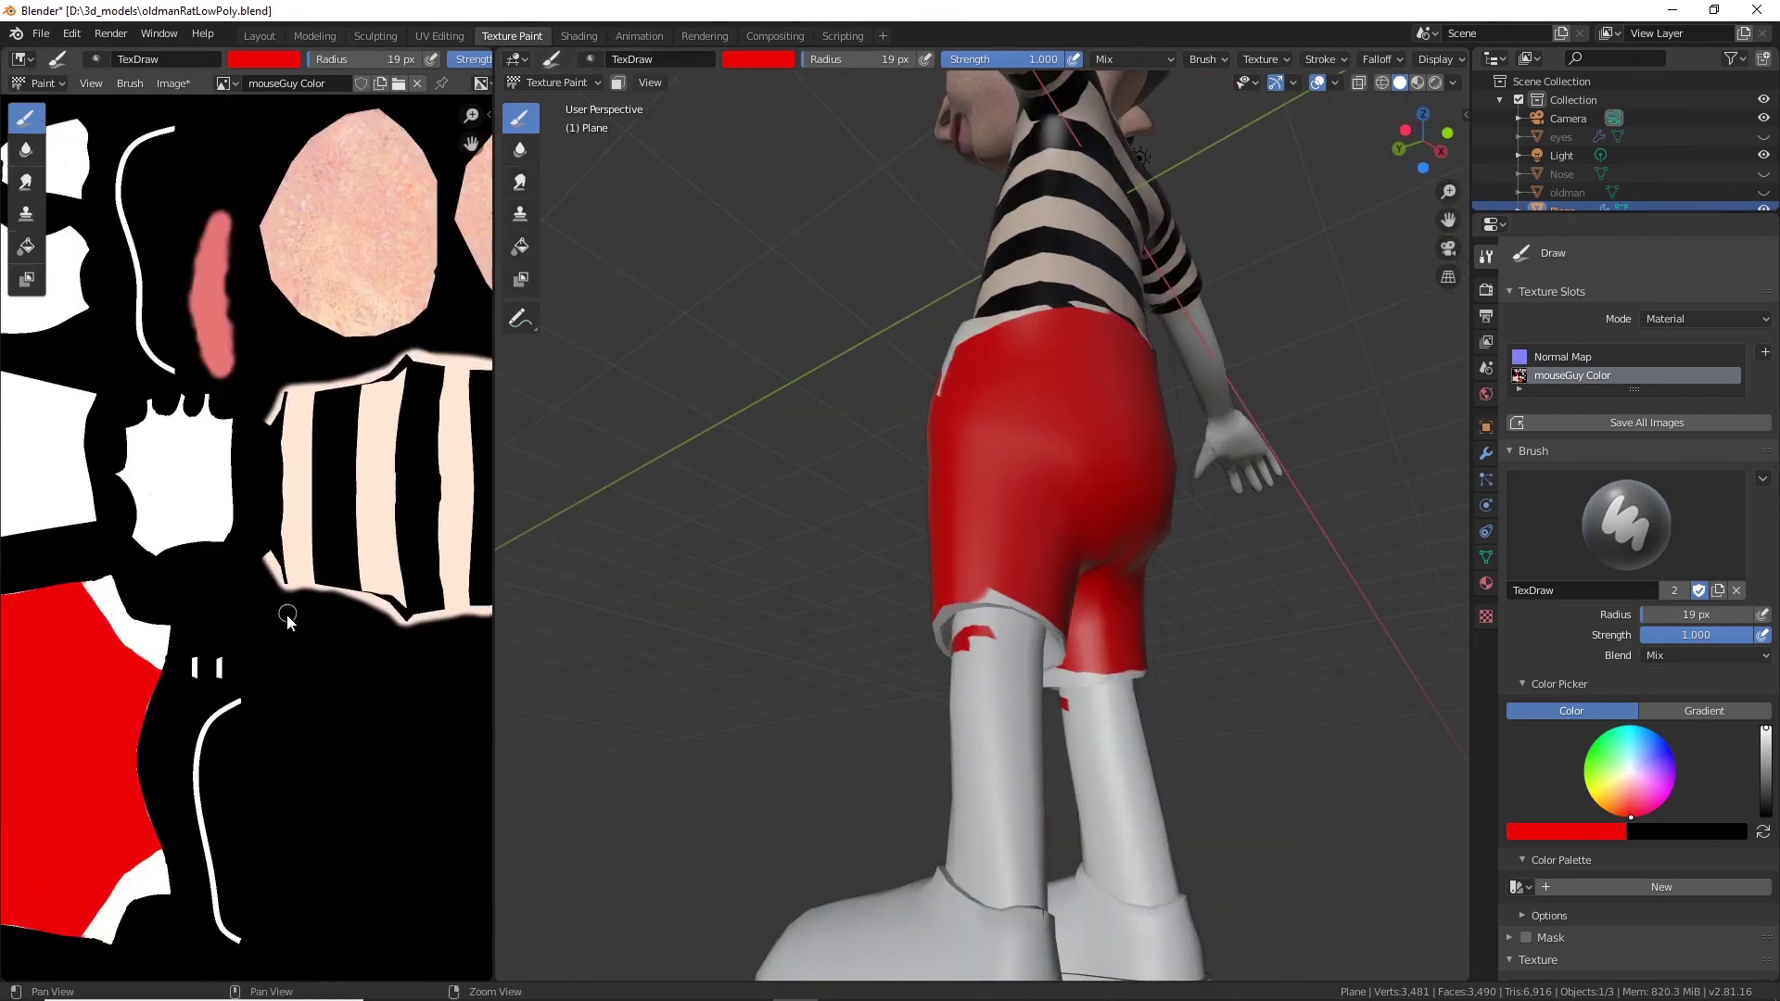
Paint red over the outline, white leg-hem patches and waist edge of the first shorts island in the texture image.
scroll(374, 380, up, 3)
mouse_move(422, 434)
mouse_down()
mouse_move(459, 608)
mouse_move(473, 858)
mouse_move(325, 933)
mouse_up()
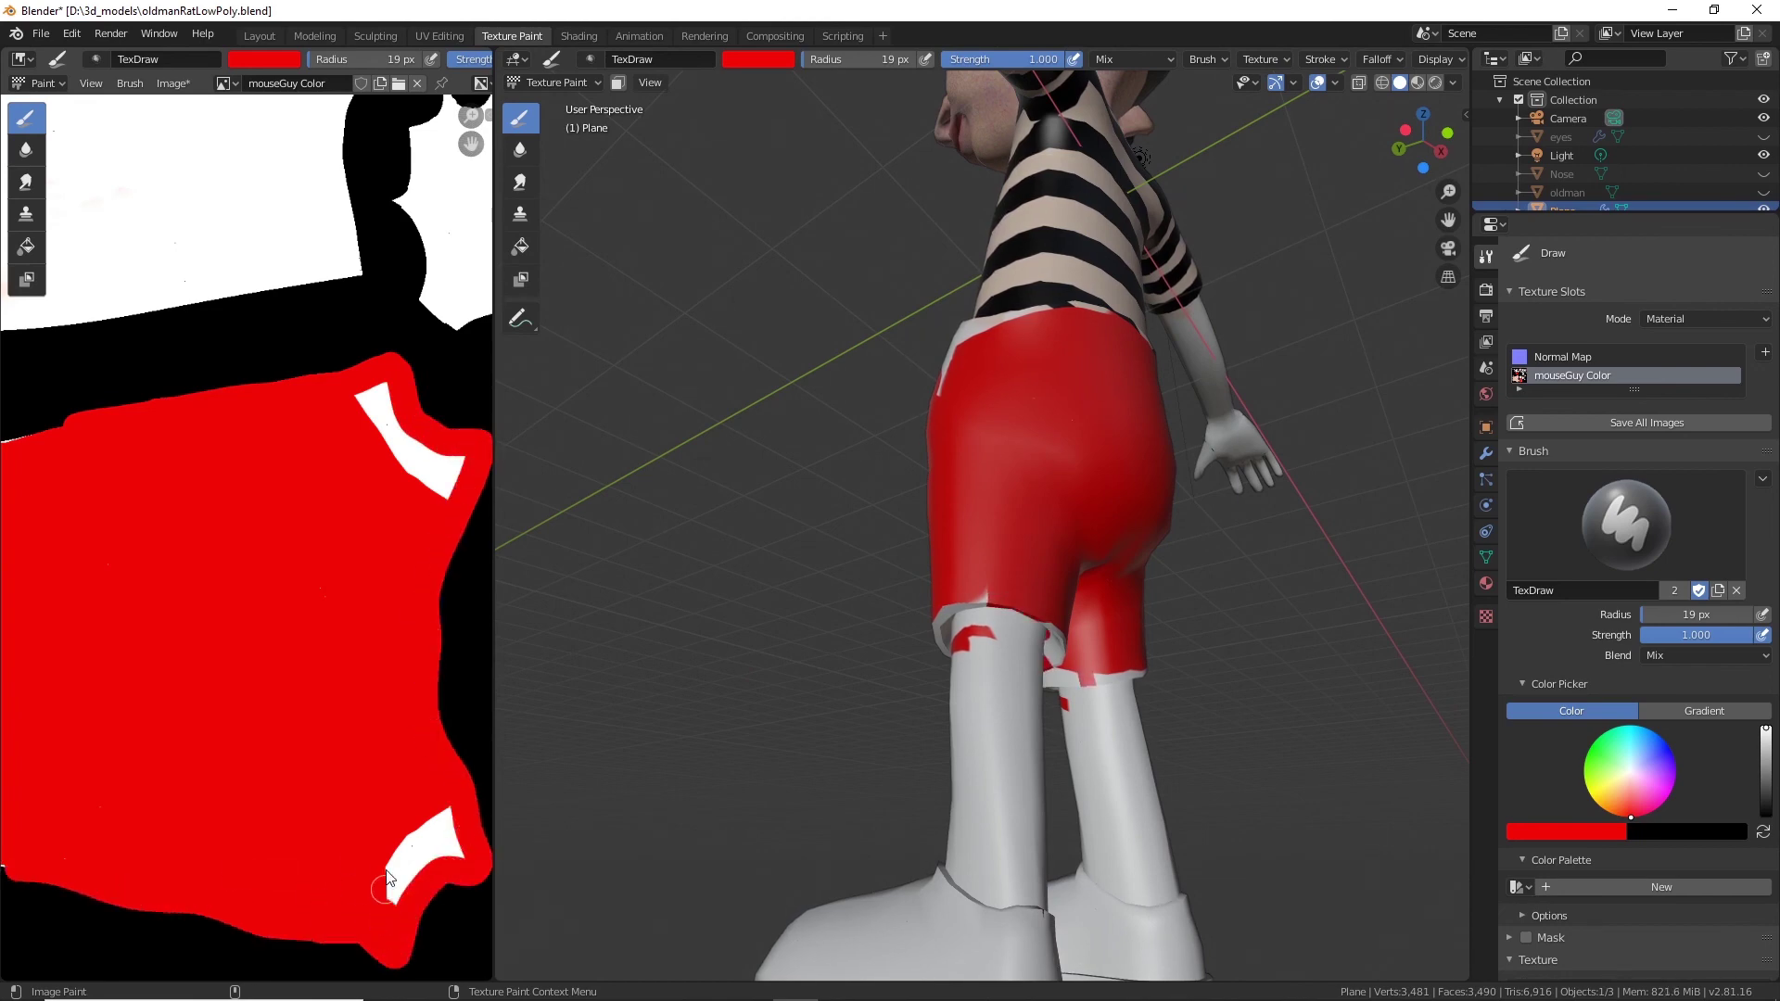
drag(387, 872, 434, 817)
middle_drag(437, 474, 268, 426)
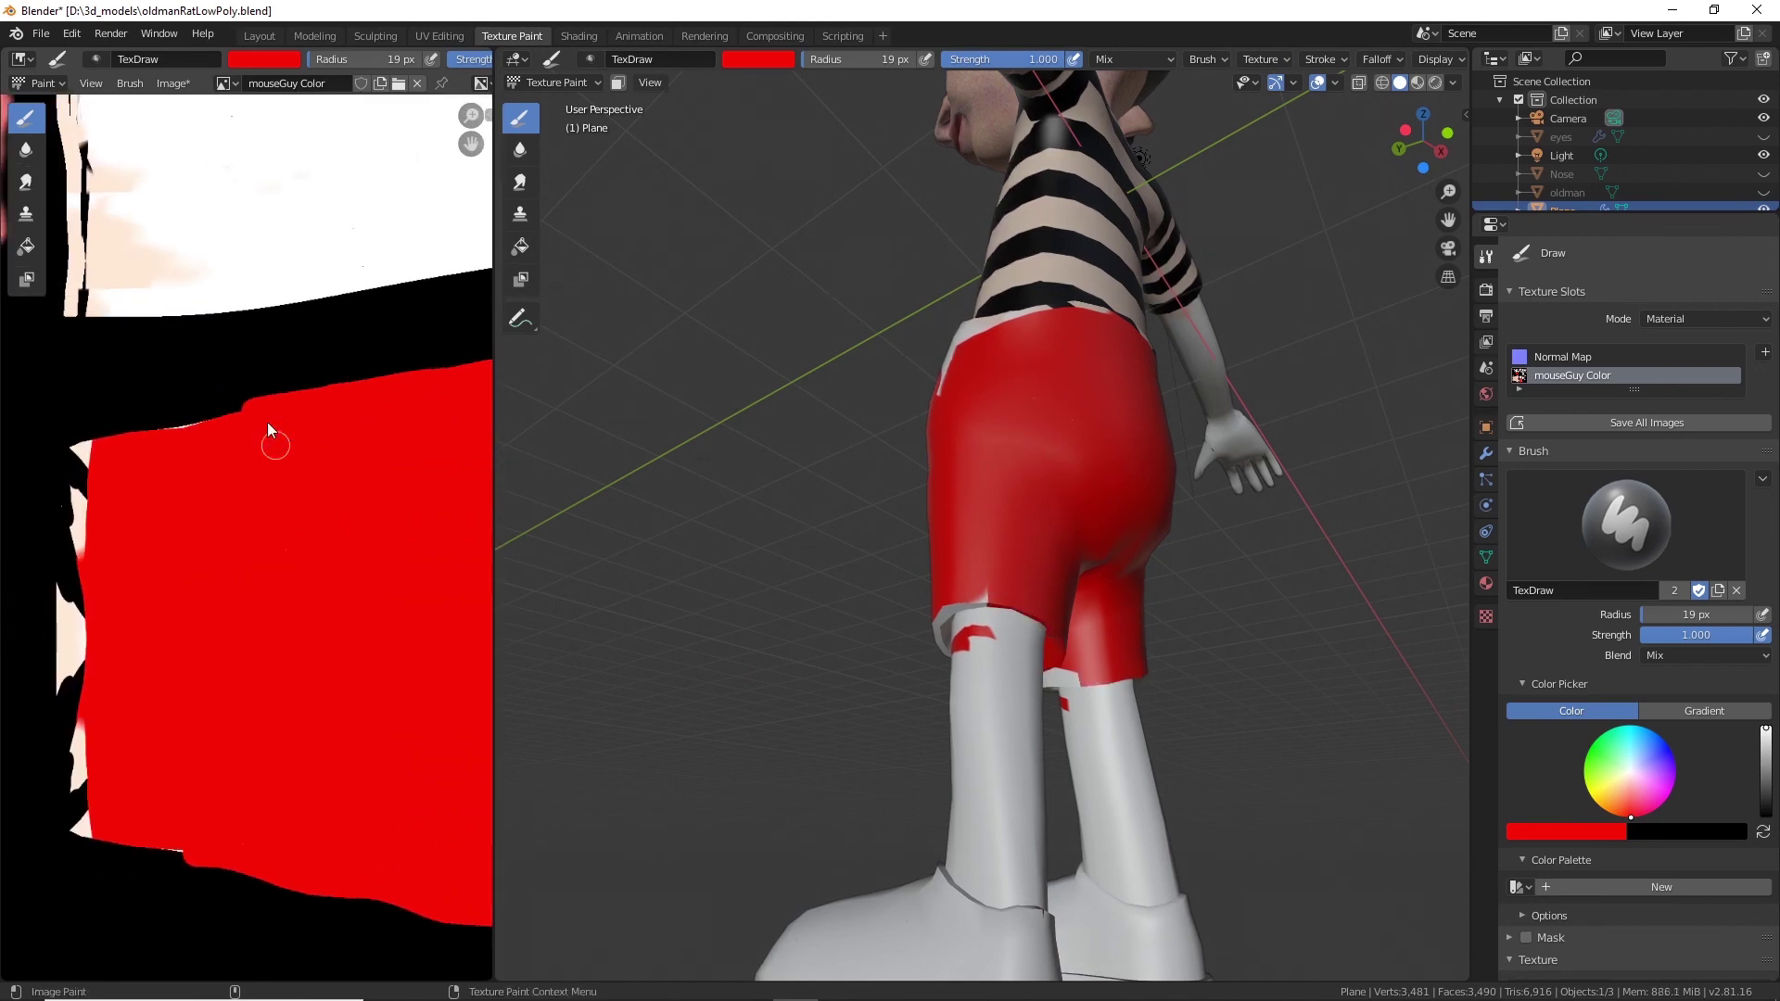
mouse_move(102, 447)
mouse_down()
mouse_move(63, 755)
mouse_move(100, 810)
mouse_up()
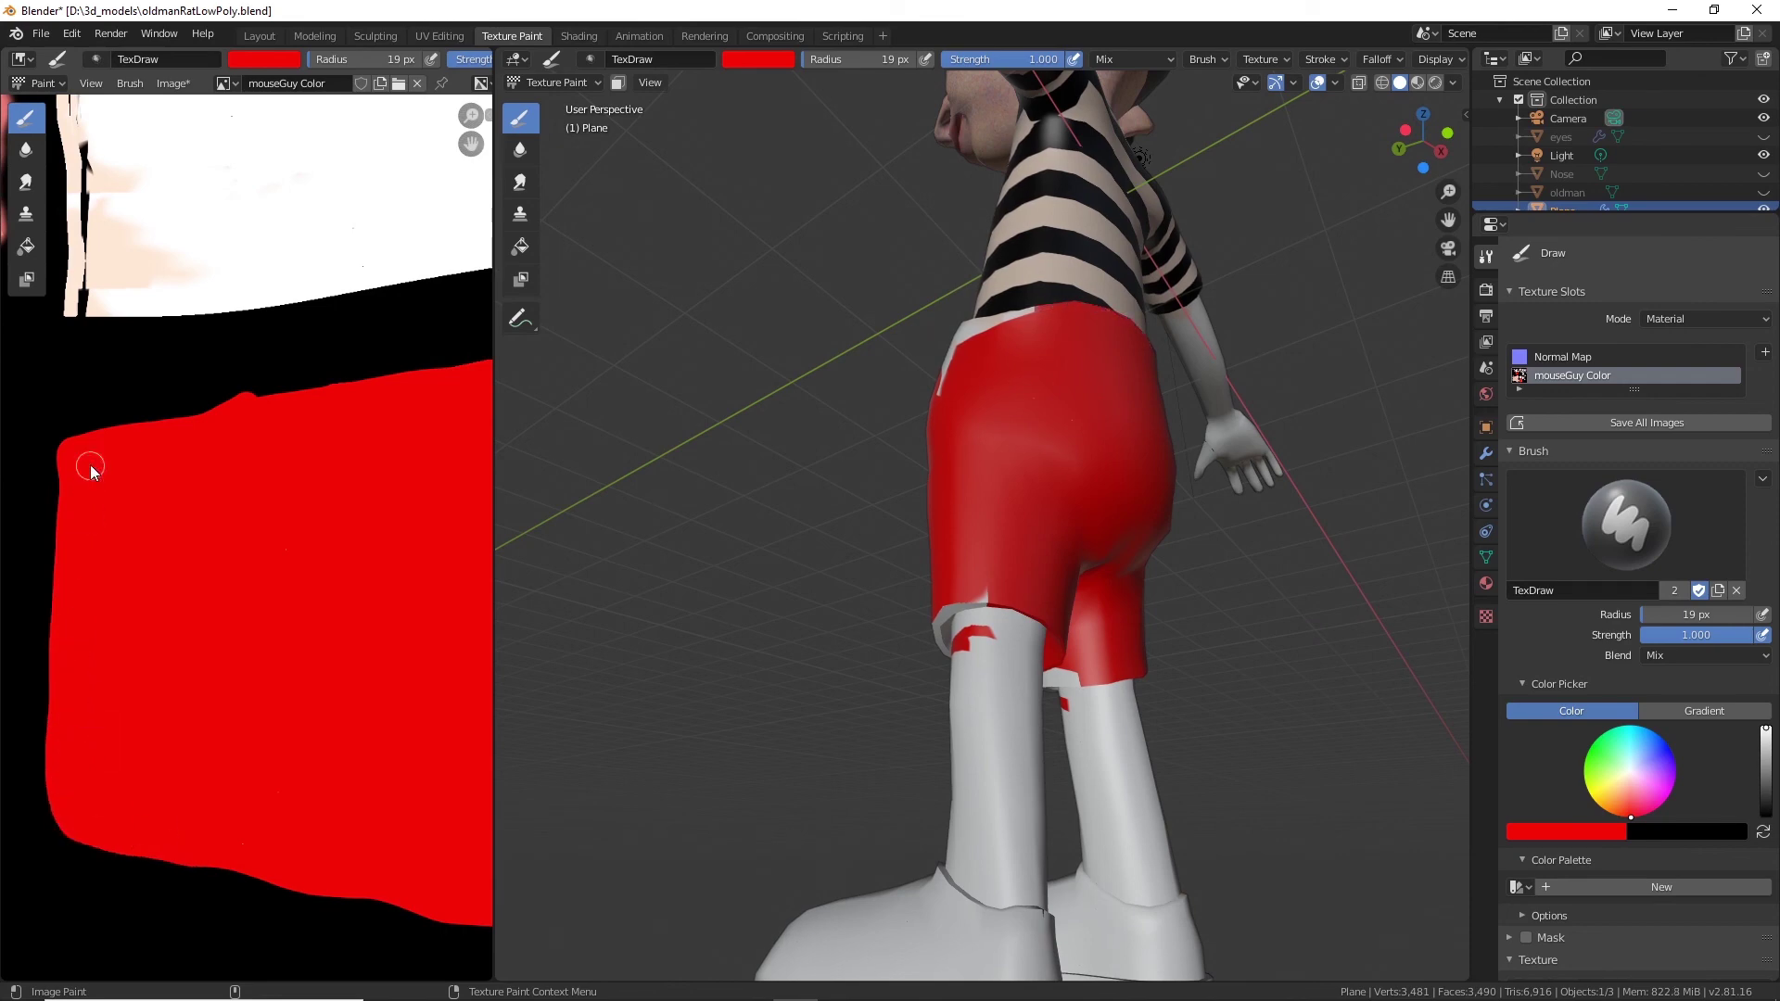
Paint red around the outline of the second shorts island and fill the white gaps along its waist edge.
middle_drag(713, 398, 519, 524)
scroll(176, 525, down, 7)
middle_drag(269, 575, 193, 401)
scroll(247, 529, up, 3)
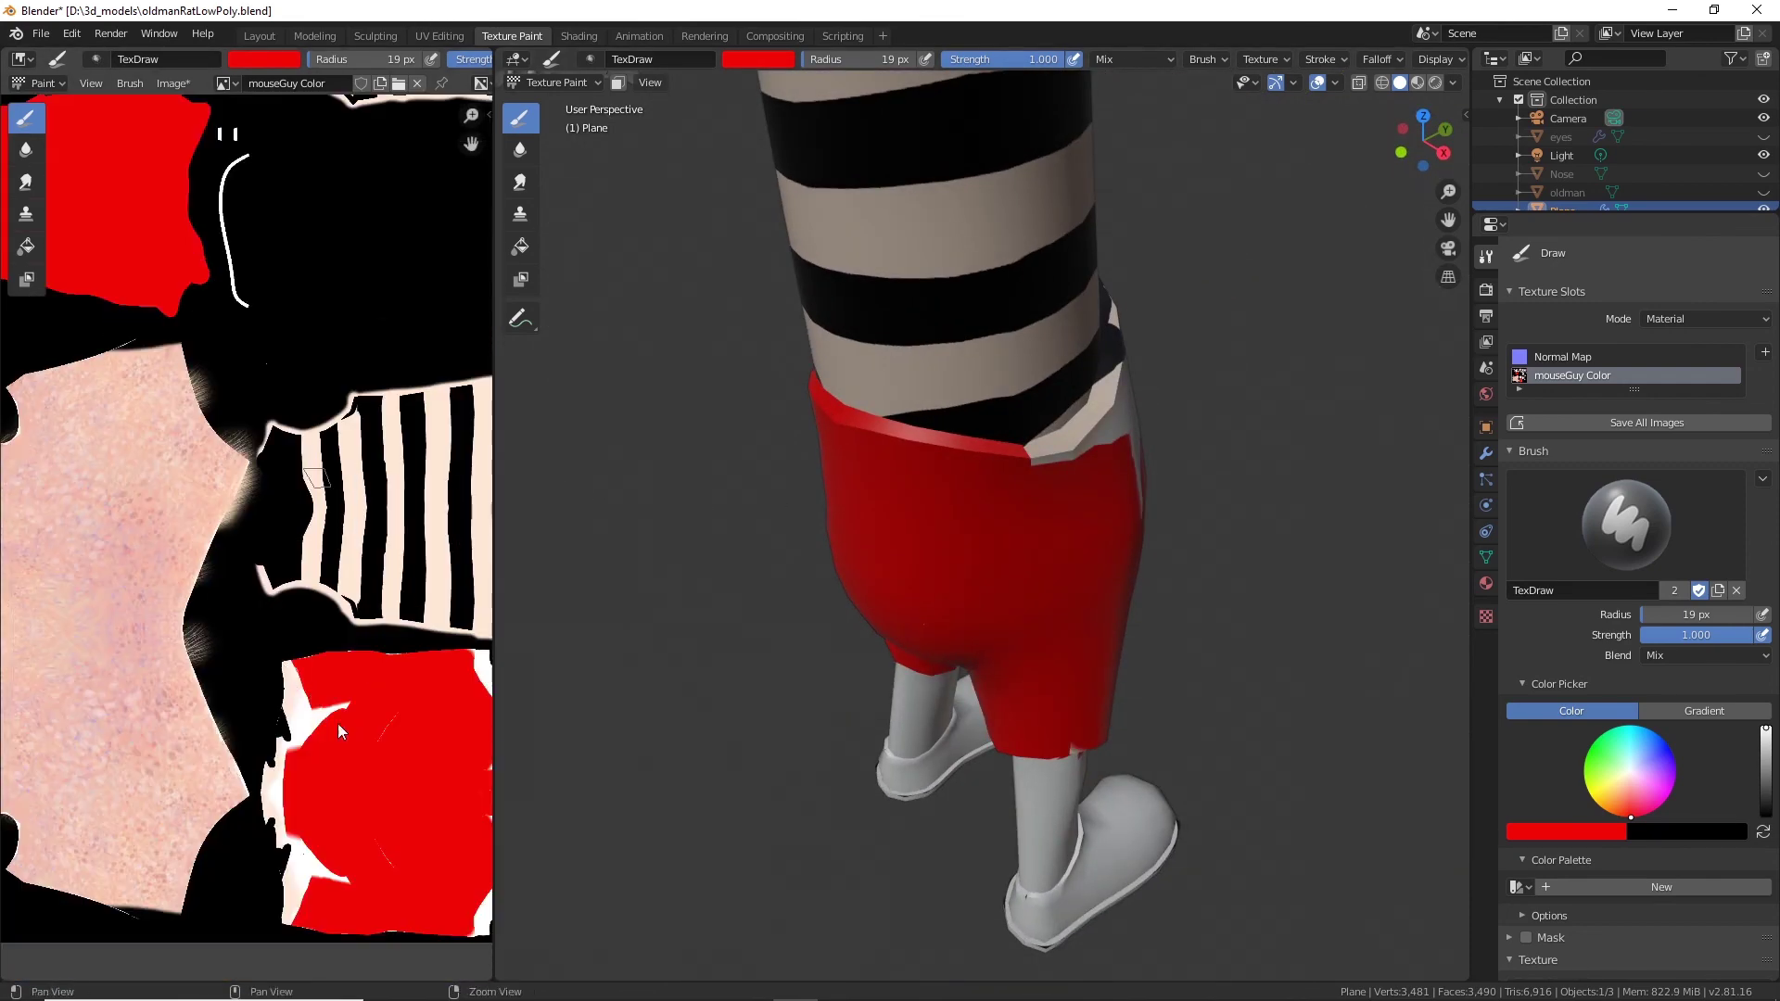
drag(495, 588, 710, 587)
scroll(569, 512, up, 1)
mouse_move(294, 524)
mouse_down()
mouse_move(260, 777)
mouse_move(326, 953)
mouse_up()
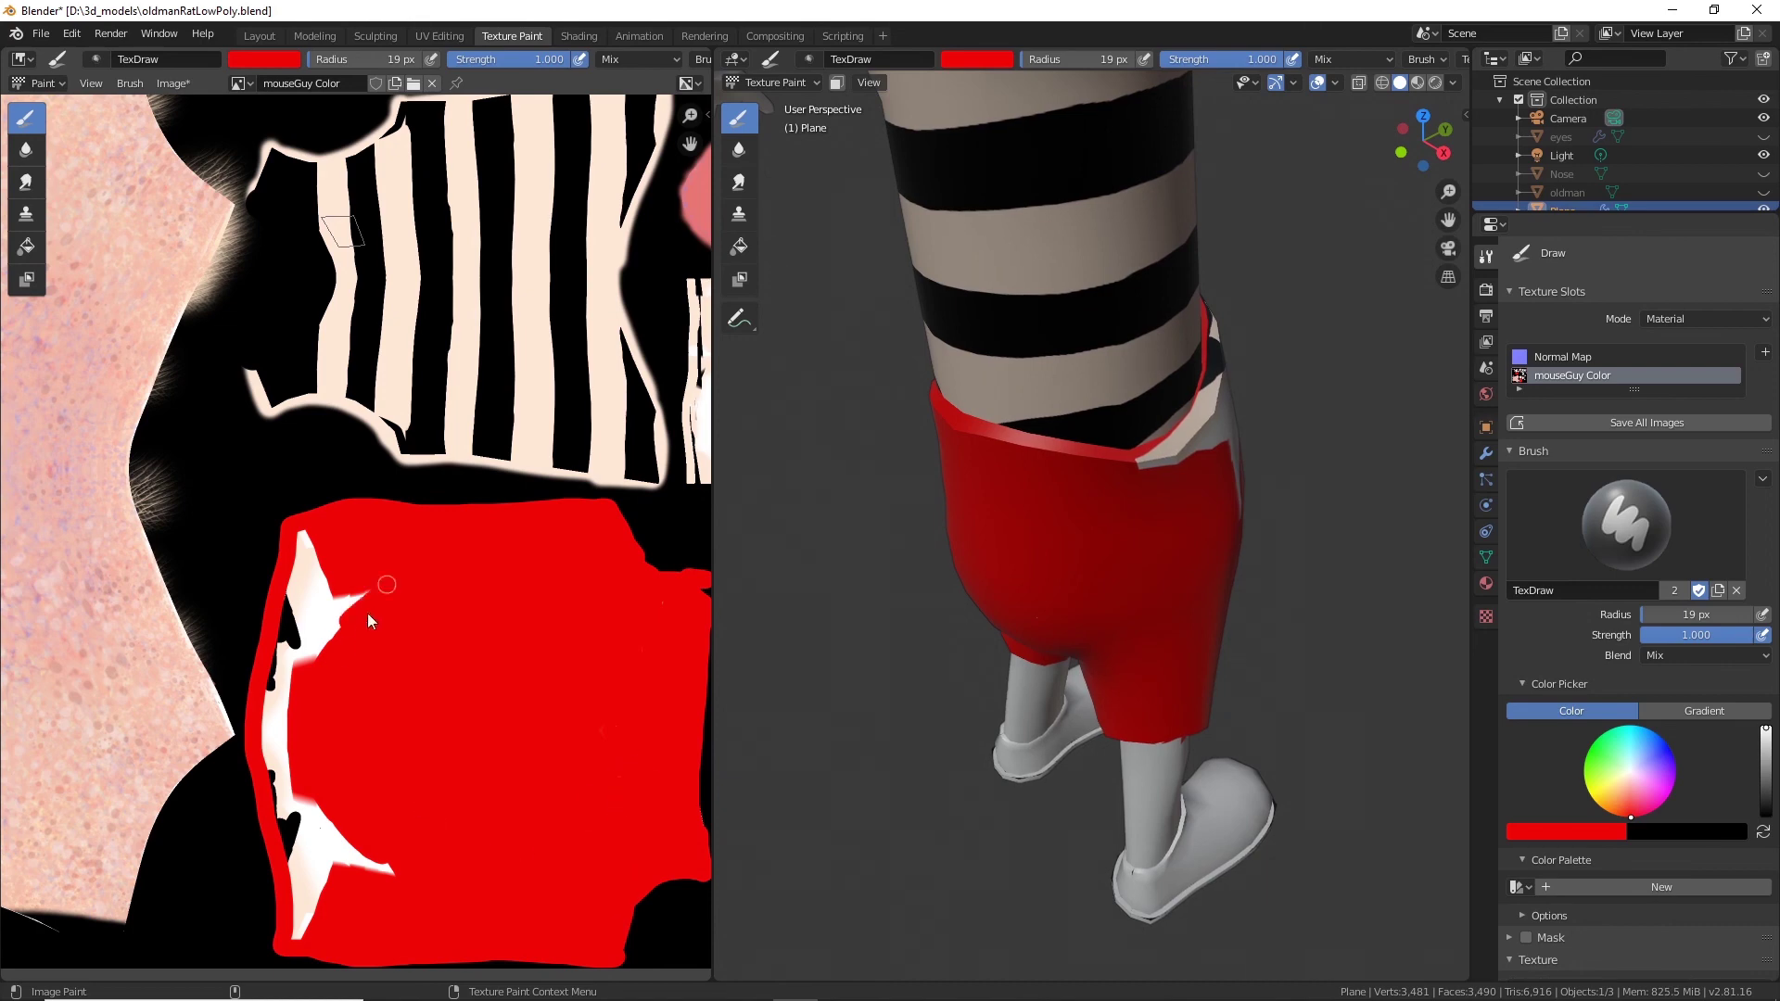
drag(368, 616, 304, 609)
drag(272, 690, 319, 911)
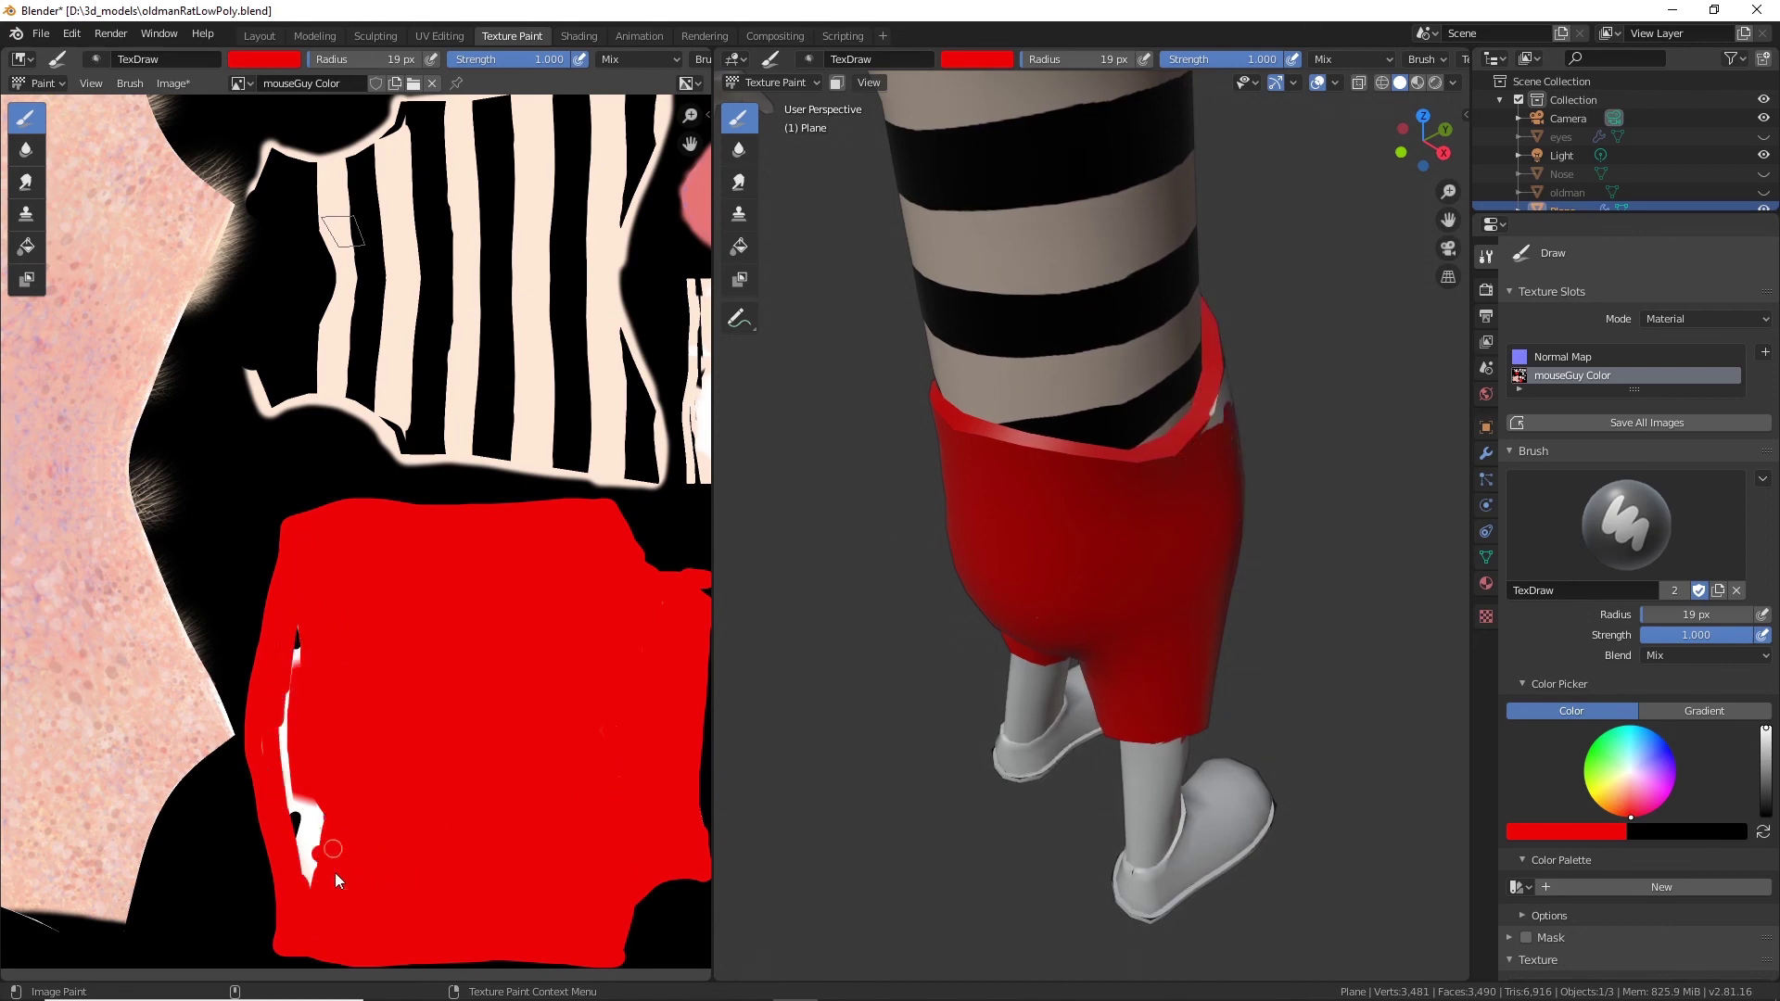
drag(294, 679, 297, 638)
Examine the painted shorts from several angles on the model and in the texture image.
middle_drag(1017, 463, 779, 426)
scroll(1099, 493, down, 5)
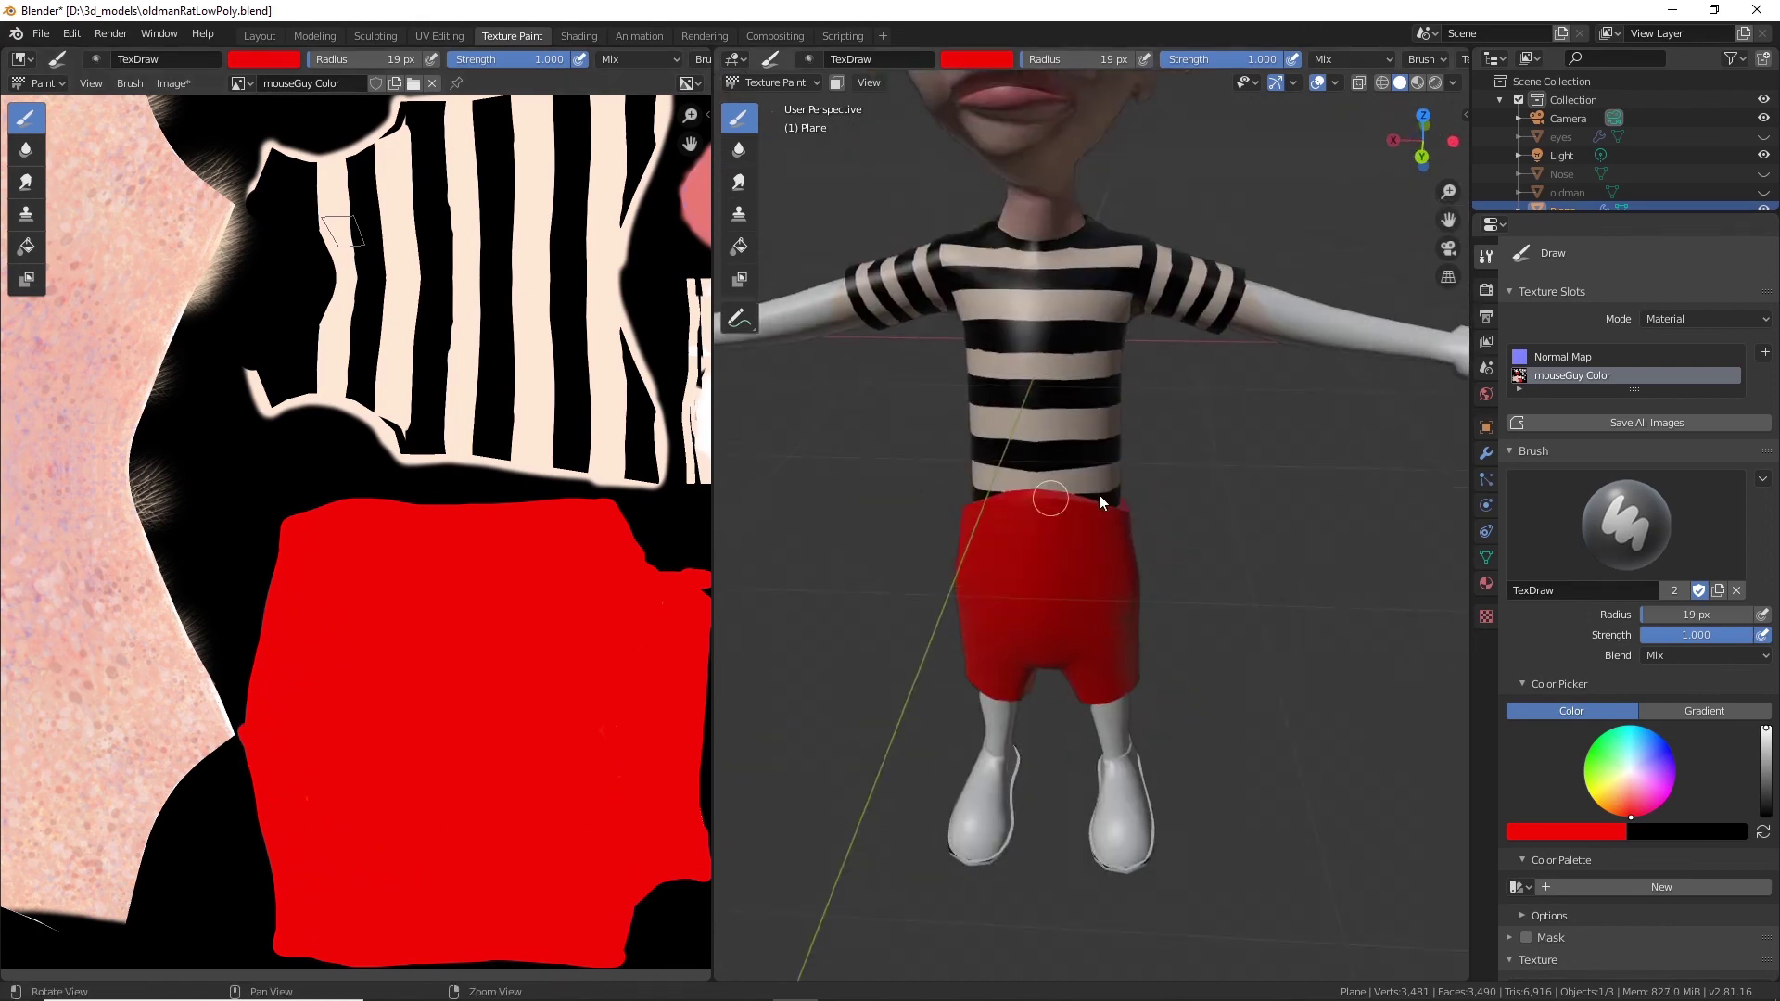
middle_drag(1098, 493, 1011, 447)
scroll(372, 604, up, 2)
middle_drag(372, 604, 415, 464)
middle_drag(562, 742, 179, 802)
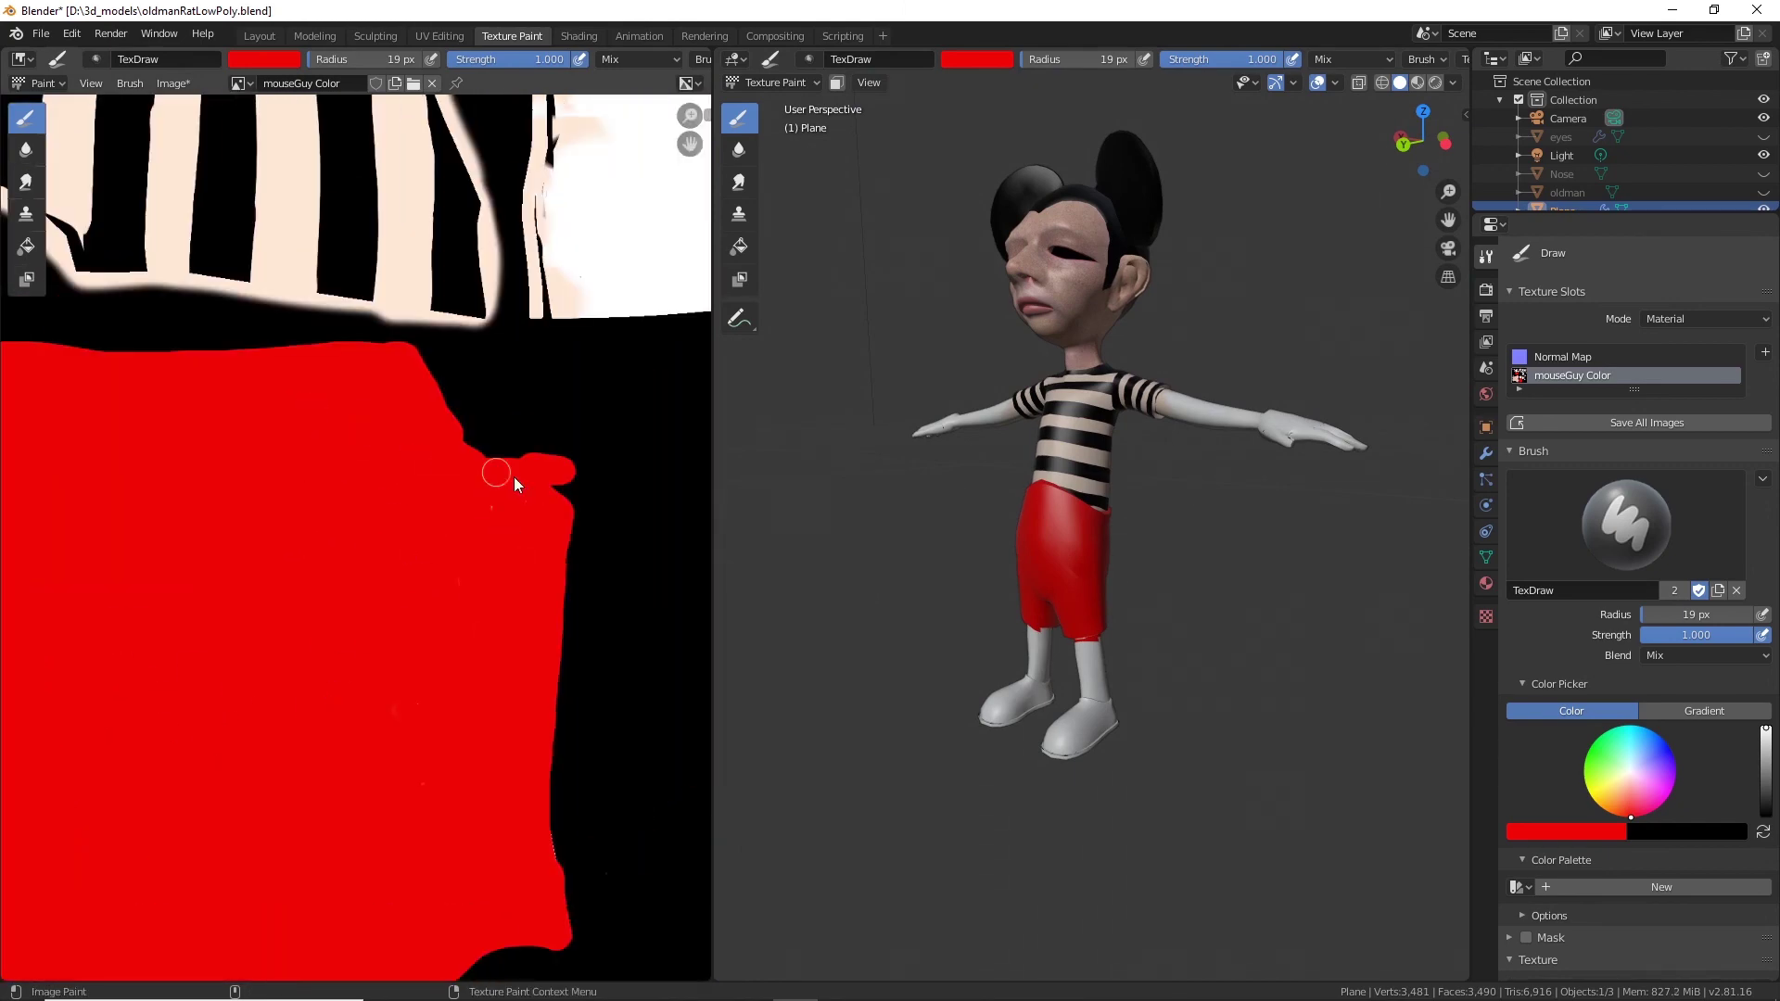
scroll(547, 683, down, 6)
scroll(445, 663, up, 2)
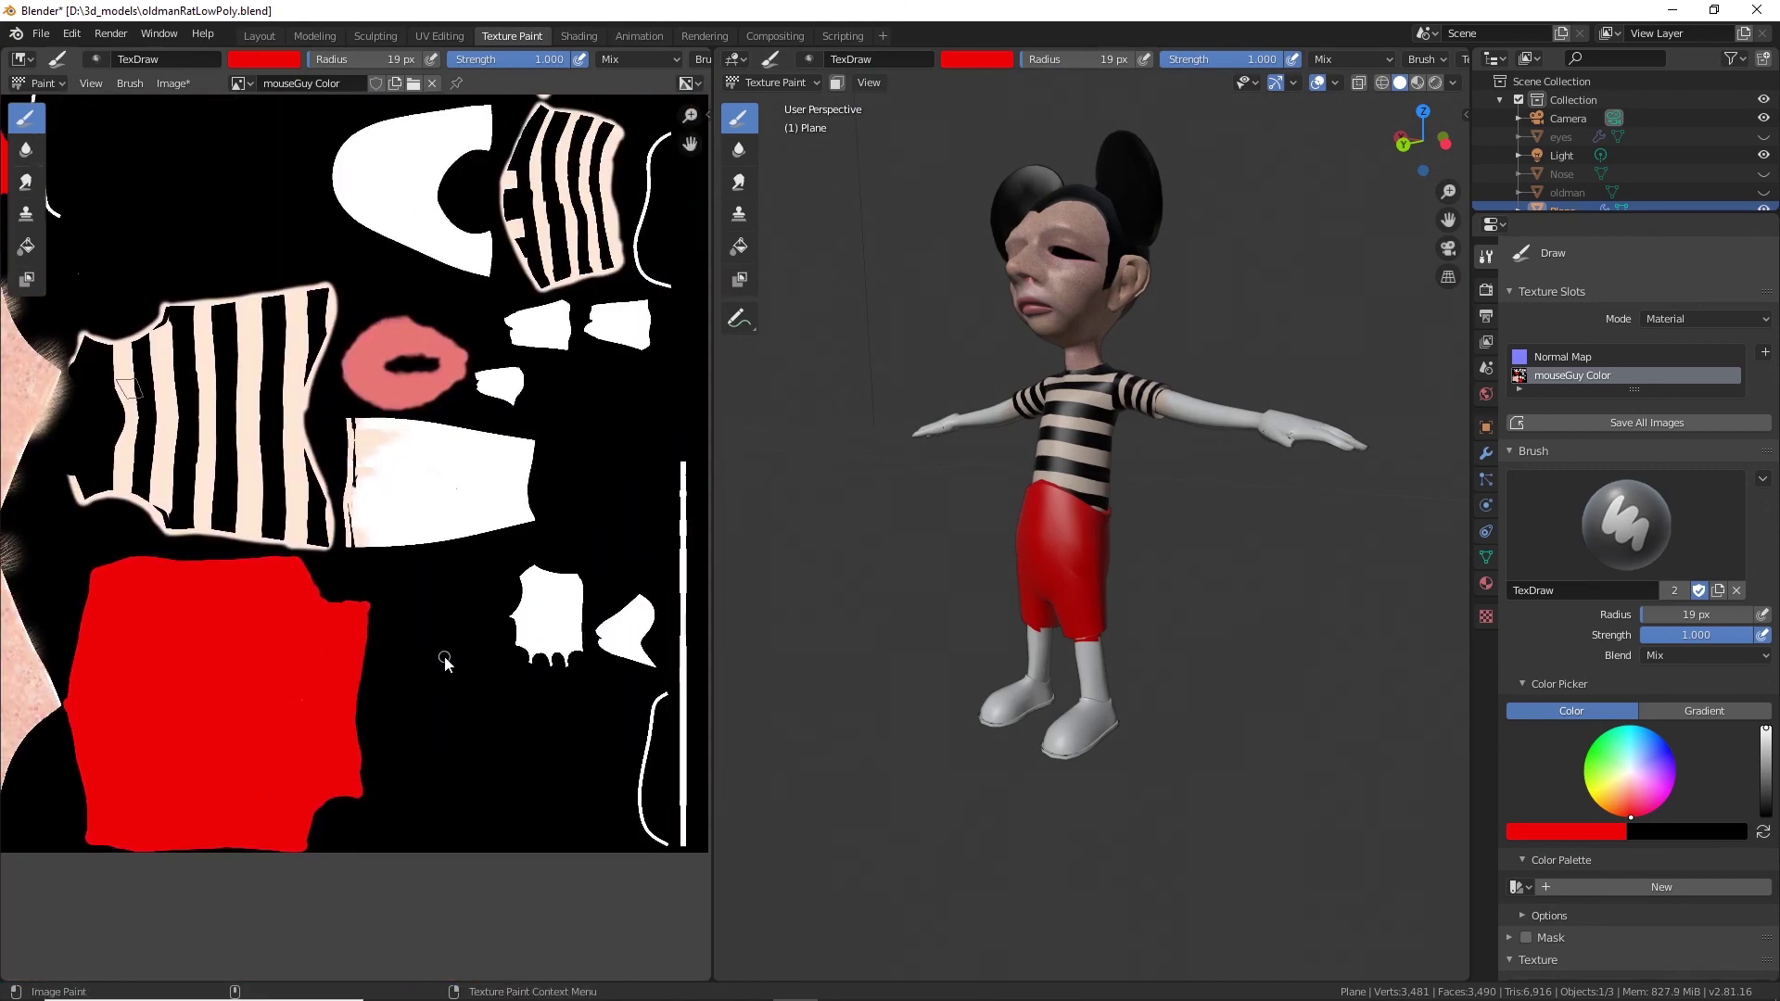
drag(714, 726, 821, 726)
middle_drag(1125, 556, 1104, 715)
scroll(1023, 710, up, 3)
scroll(1073, 627, down, 4)
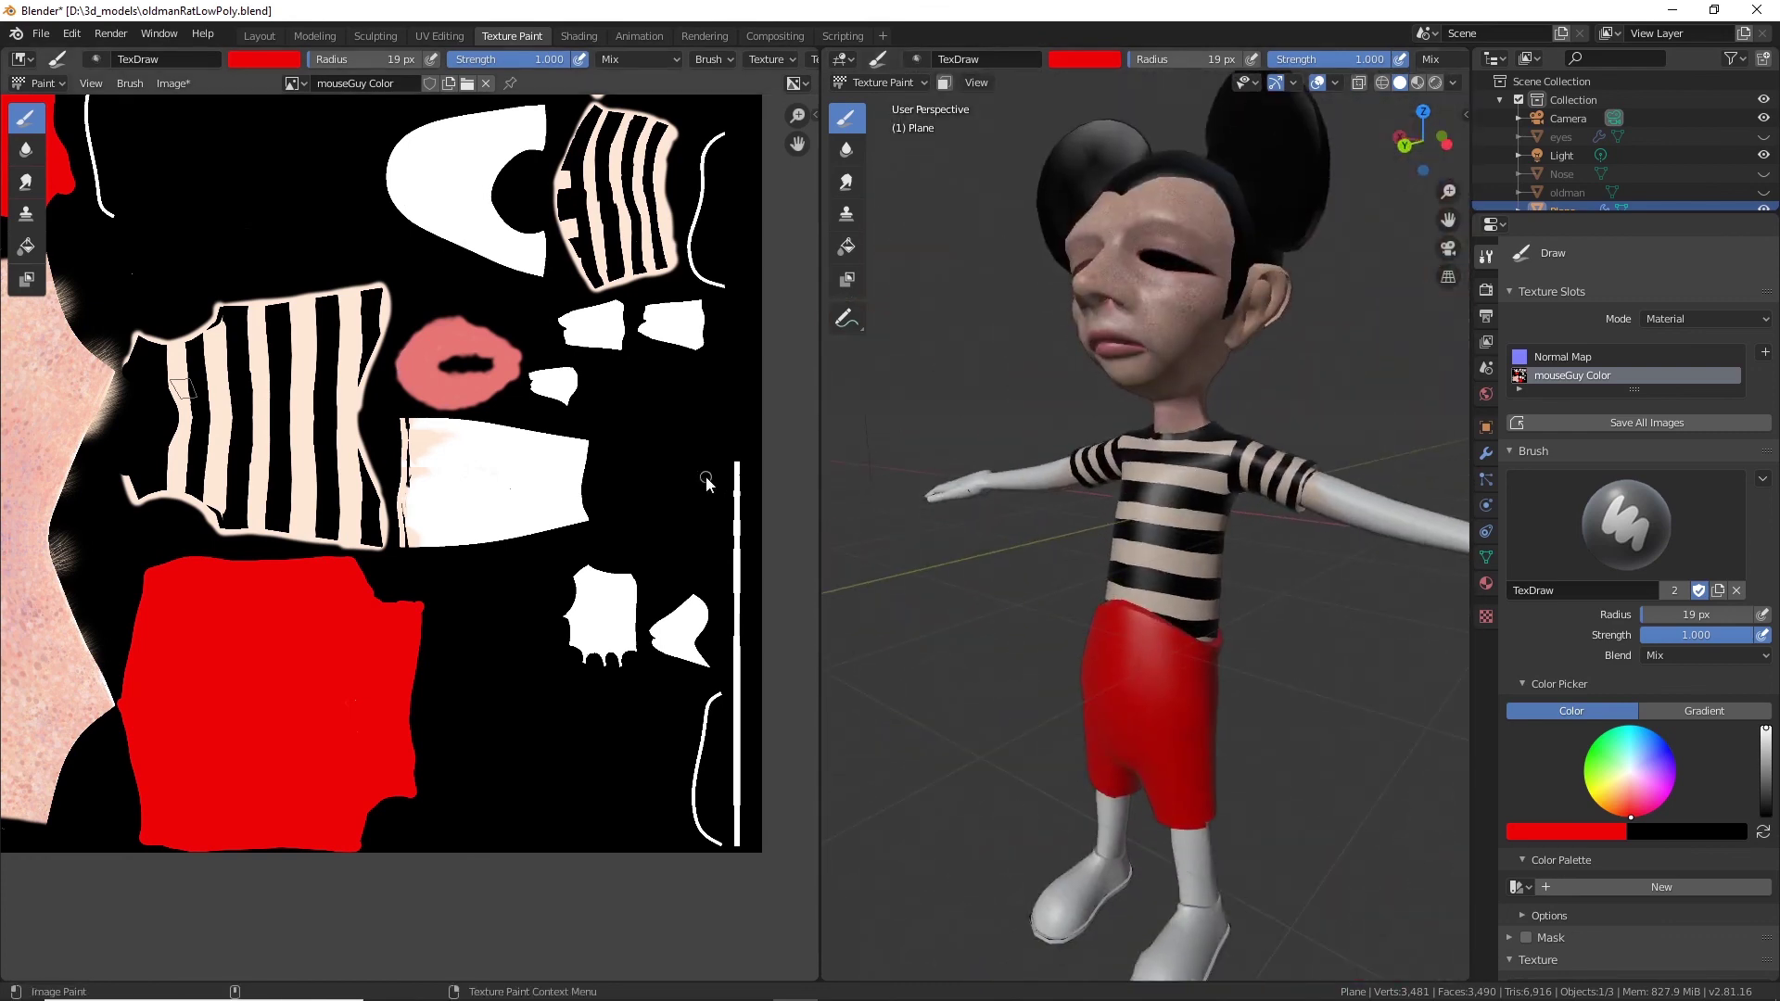
Switch to the Clone brush and set its radius to 63 px.
middle_drag(524, 212, 885, 254)
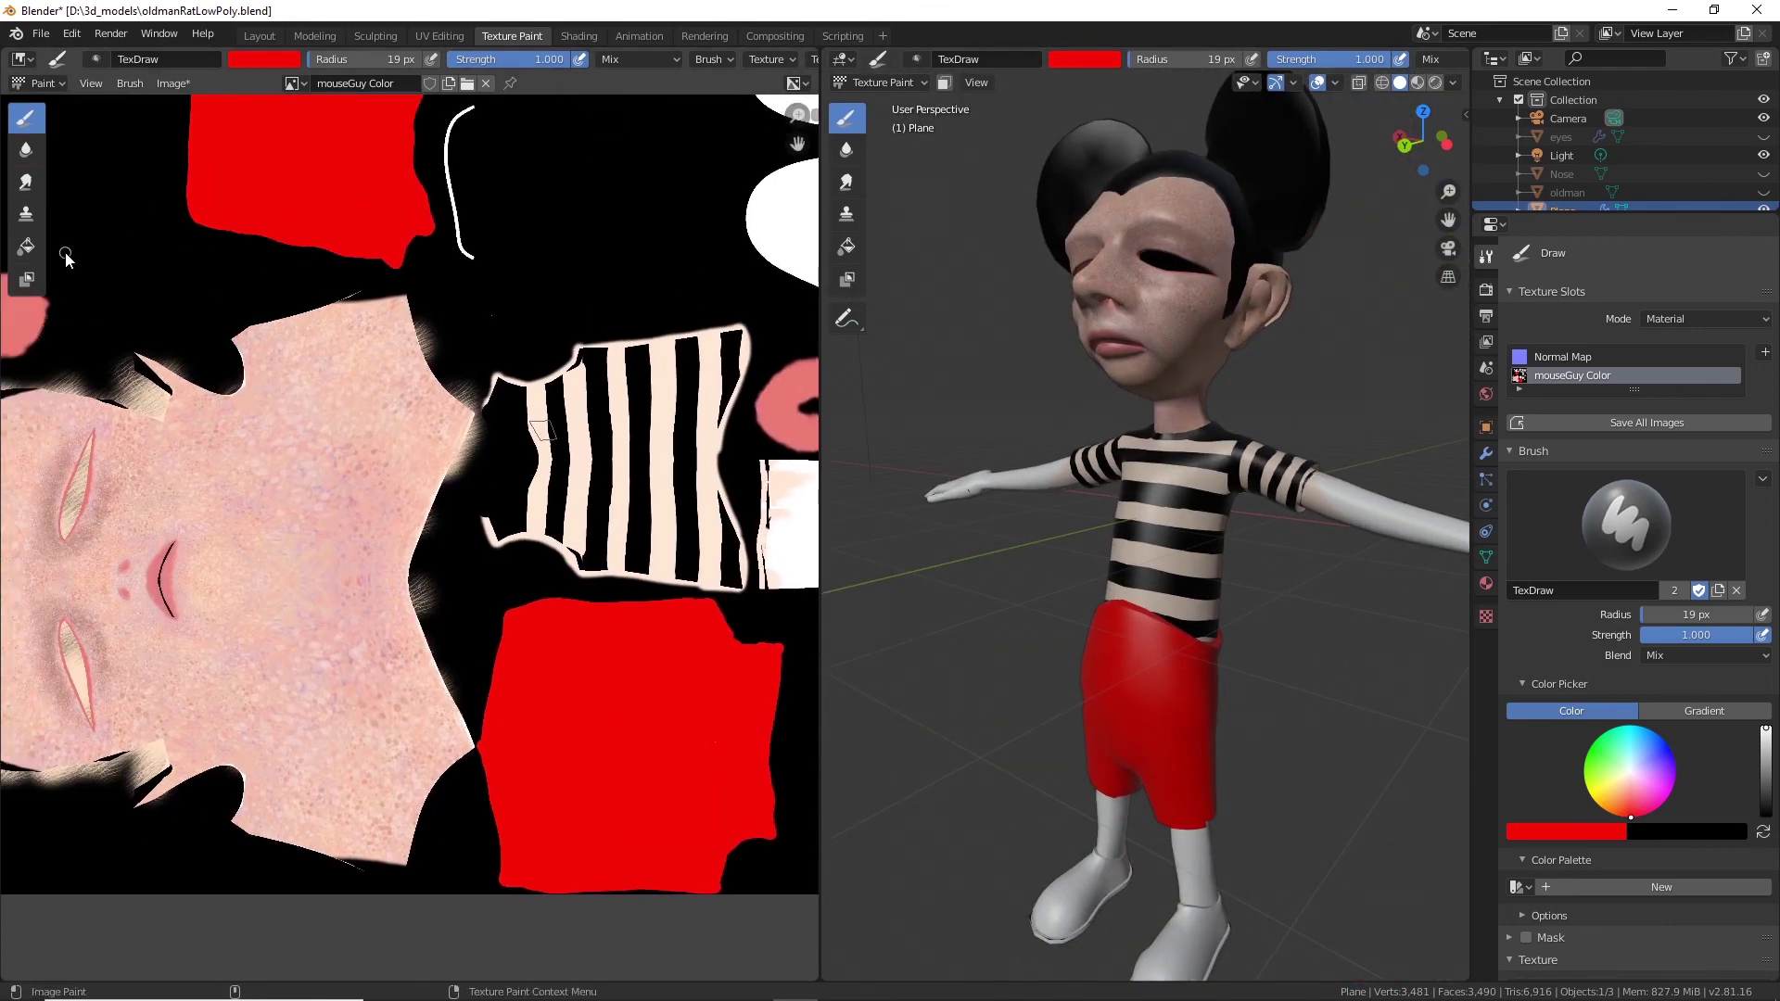
click(26, 215)
middle_drag(762, 544, 486, 497)
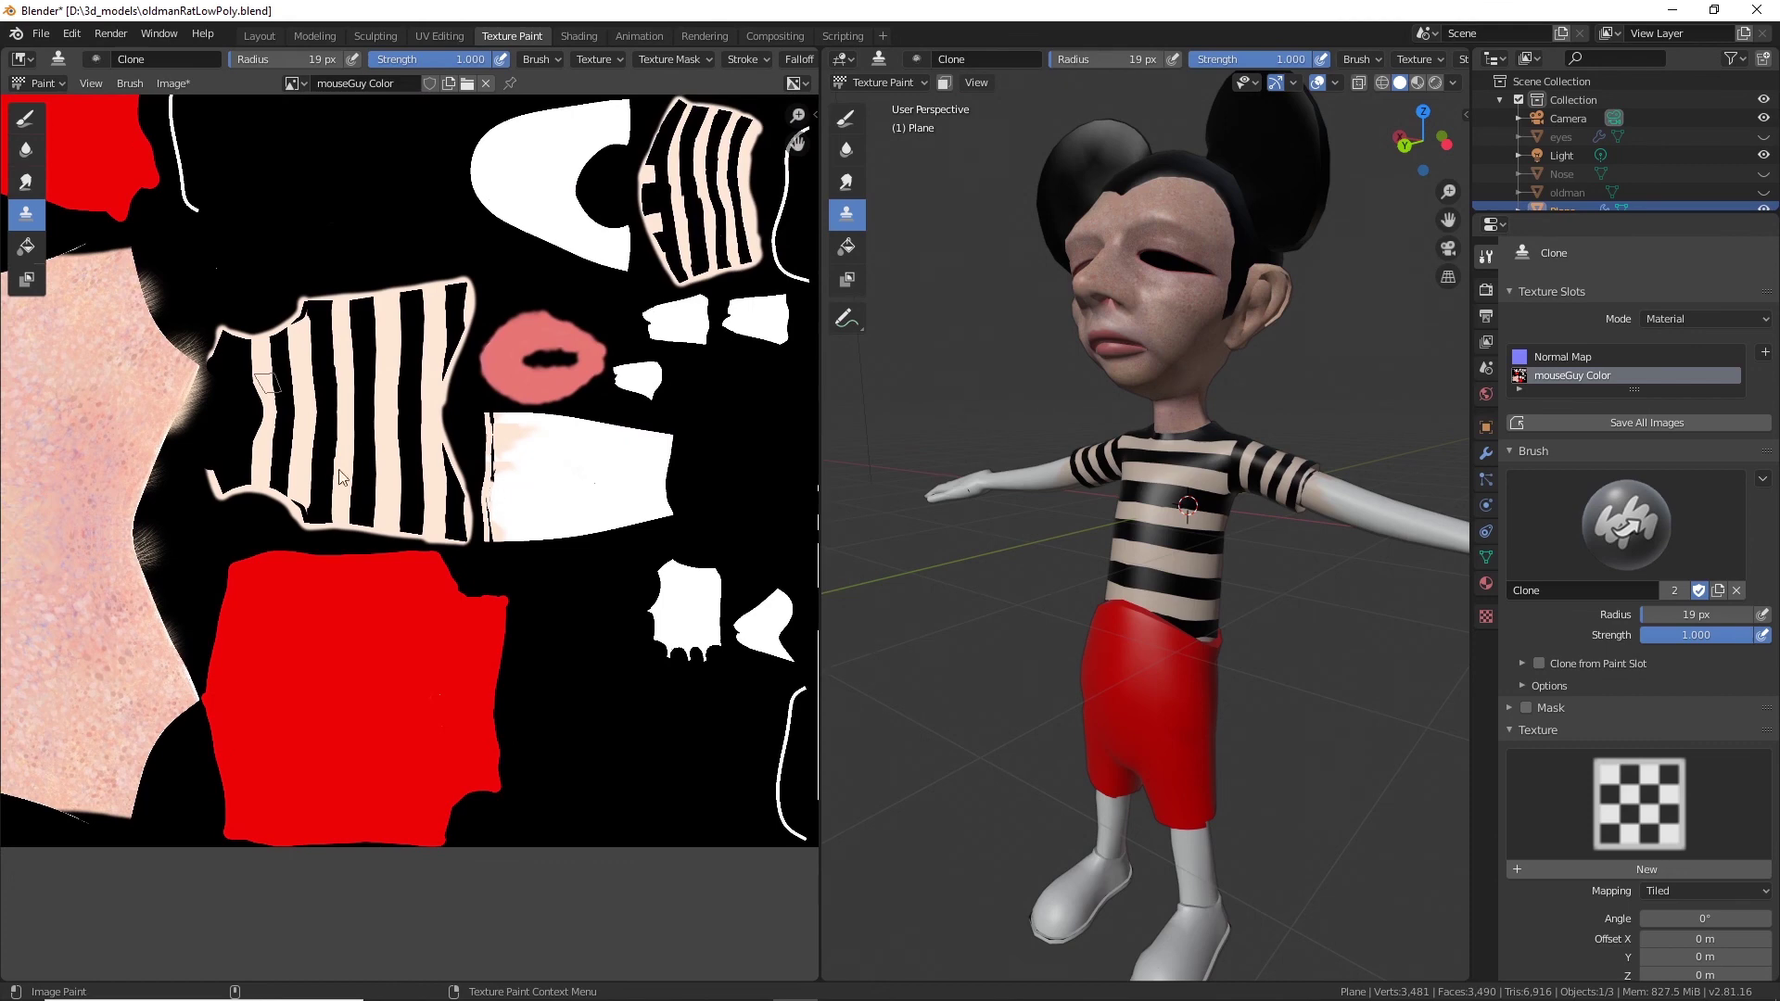
drag(234, 61, 244, 62)
Look over the face, clothing and unpainted islands of the color texture.
middle_drag(134, 476, 342, 387)
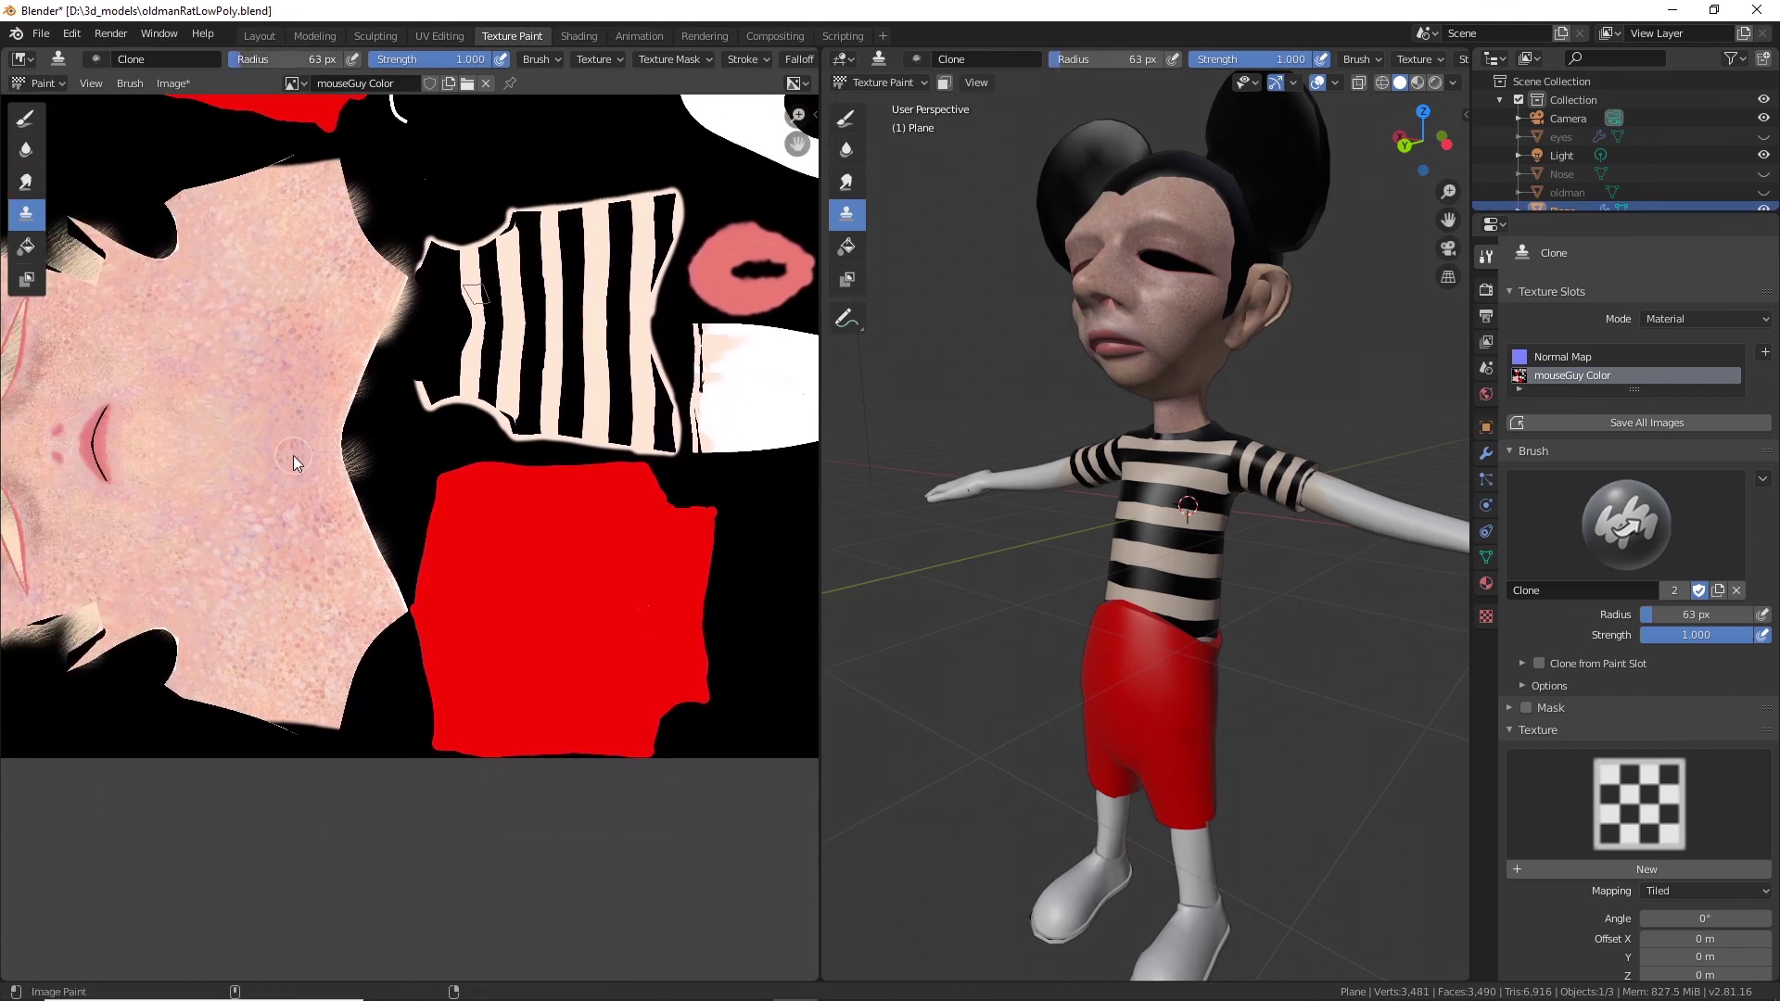
middle_drag(795, 413, 667, 482)
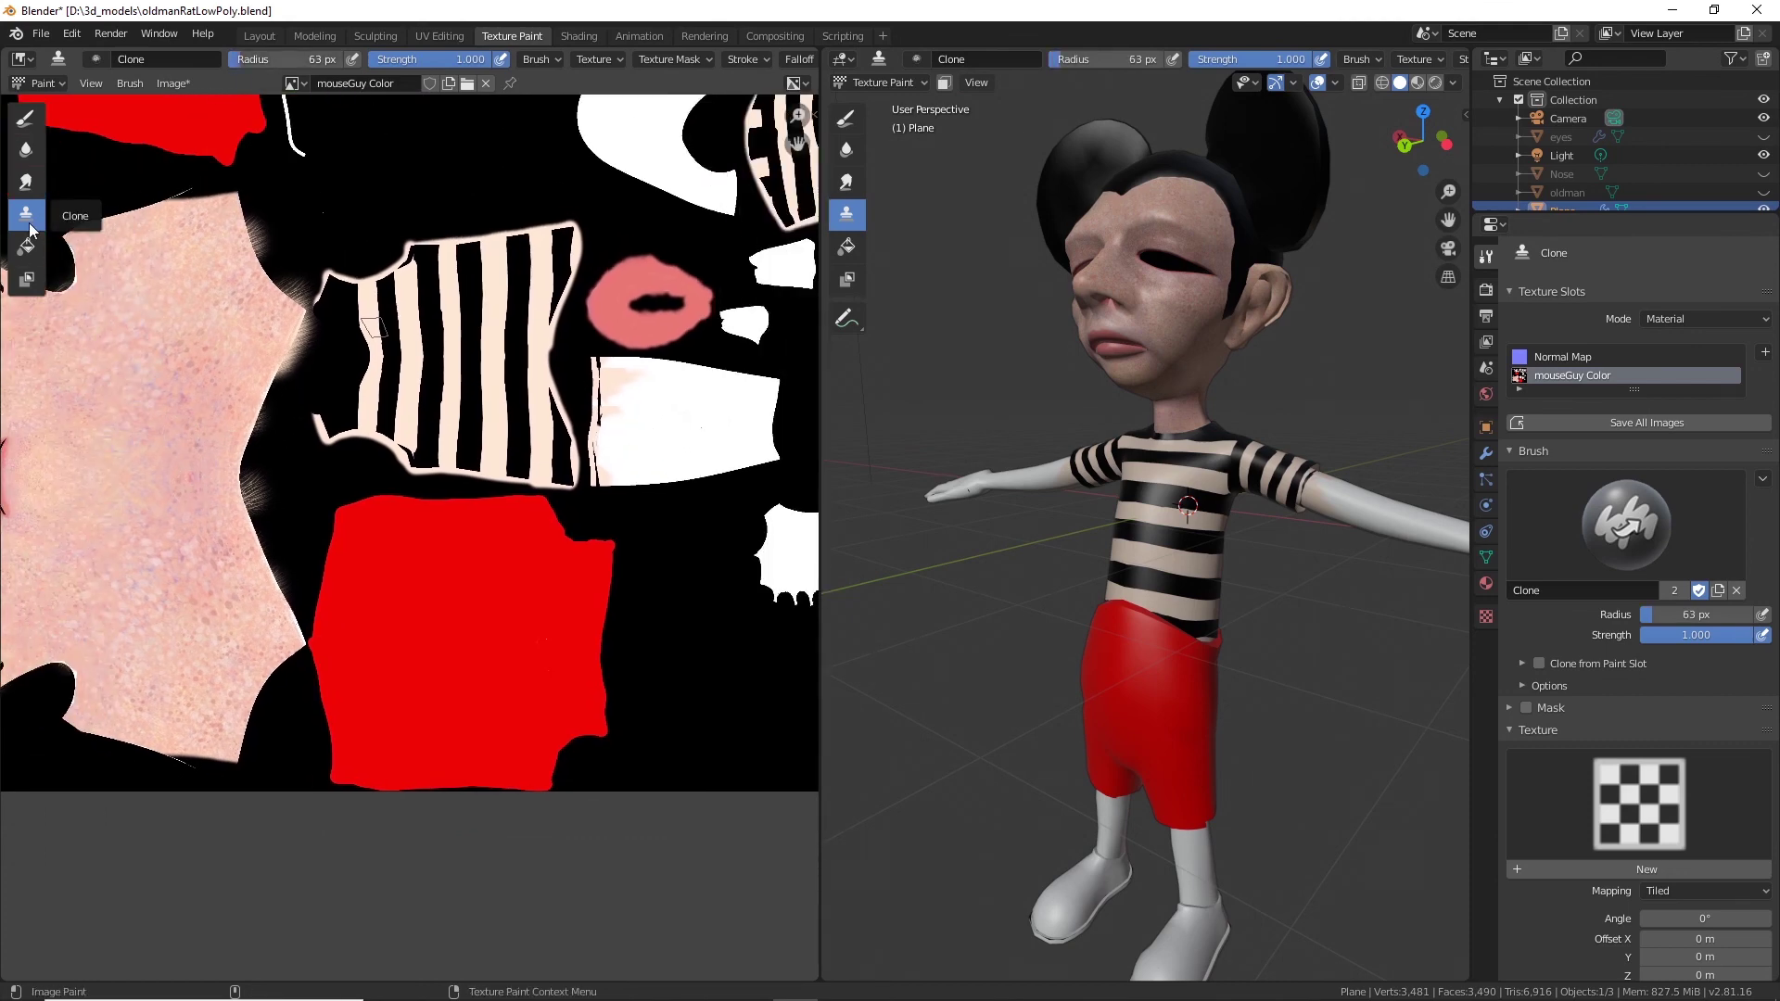
right_click(197, 403)
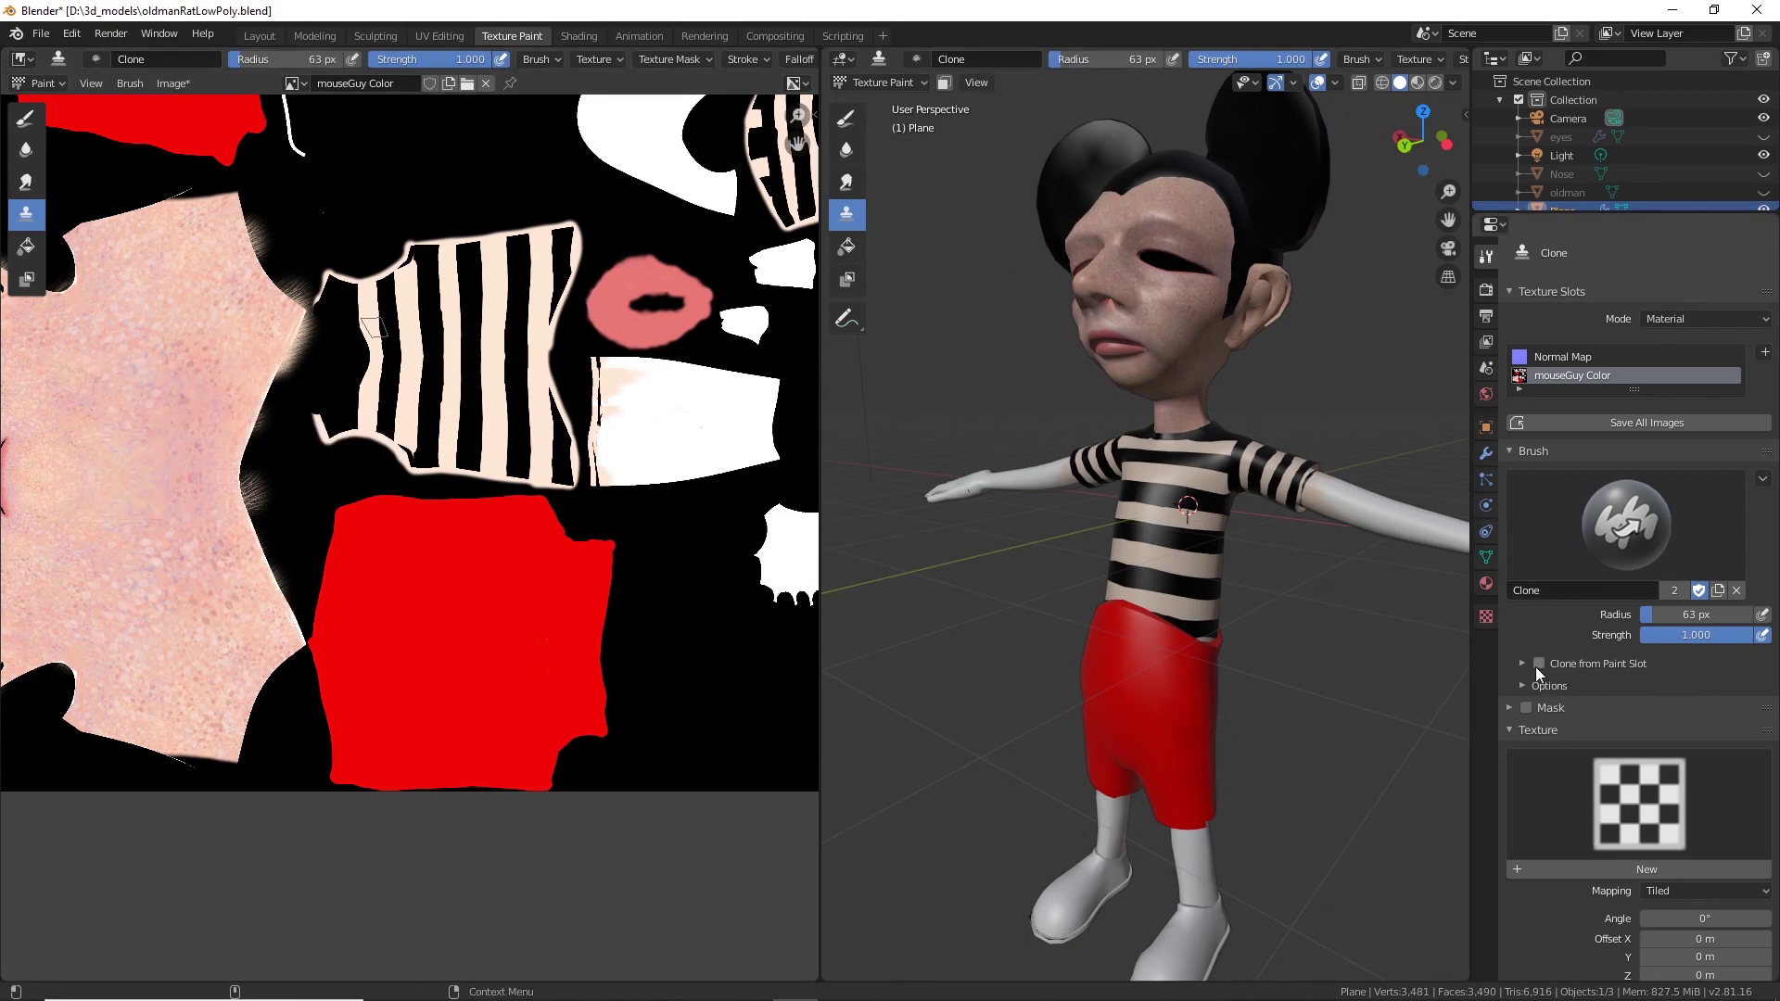
scroll(529, 543, down, 4)
middle_drag(914, 633, 944, 612)
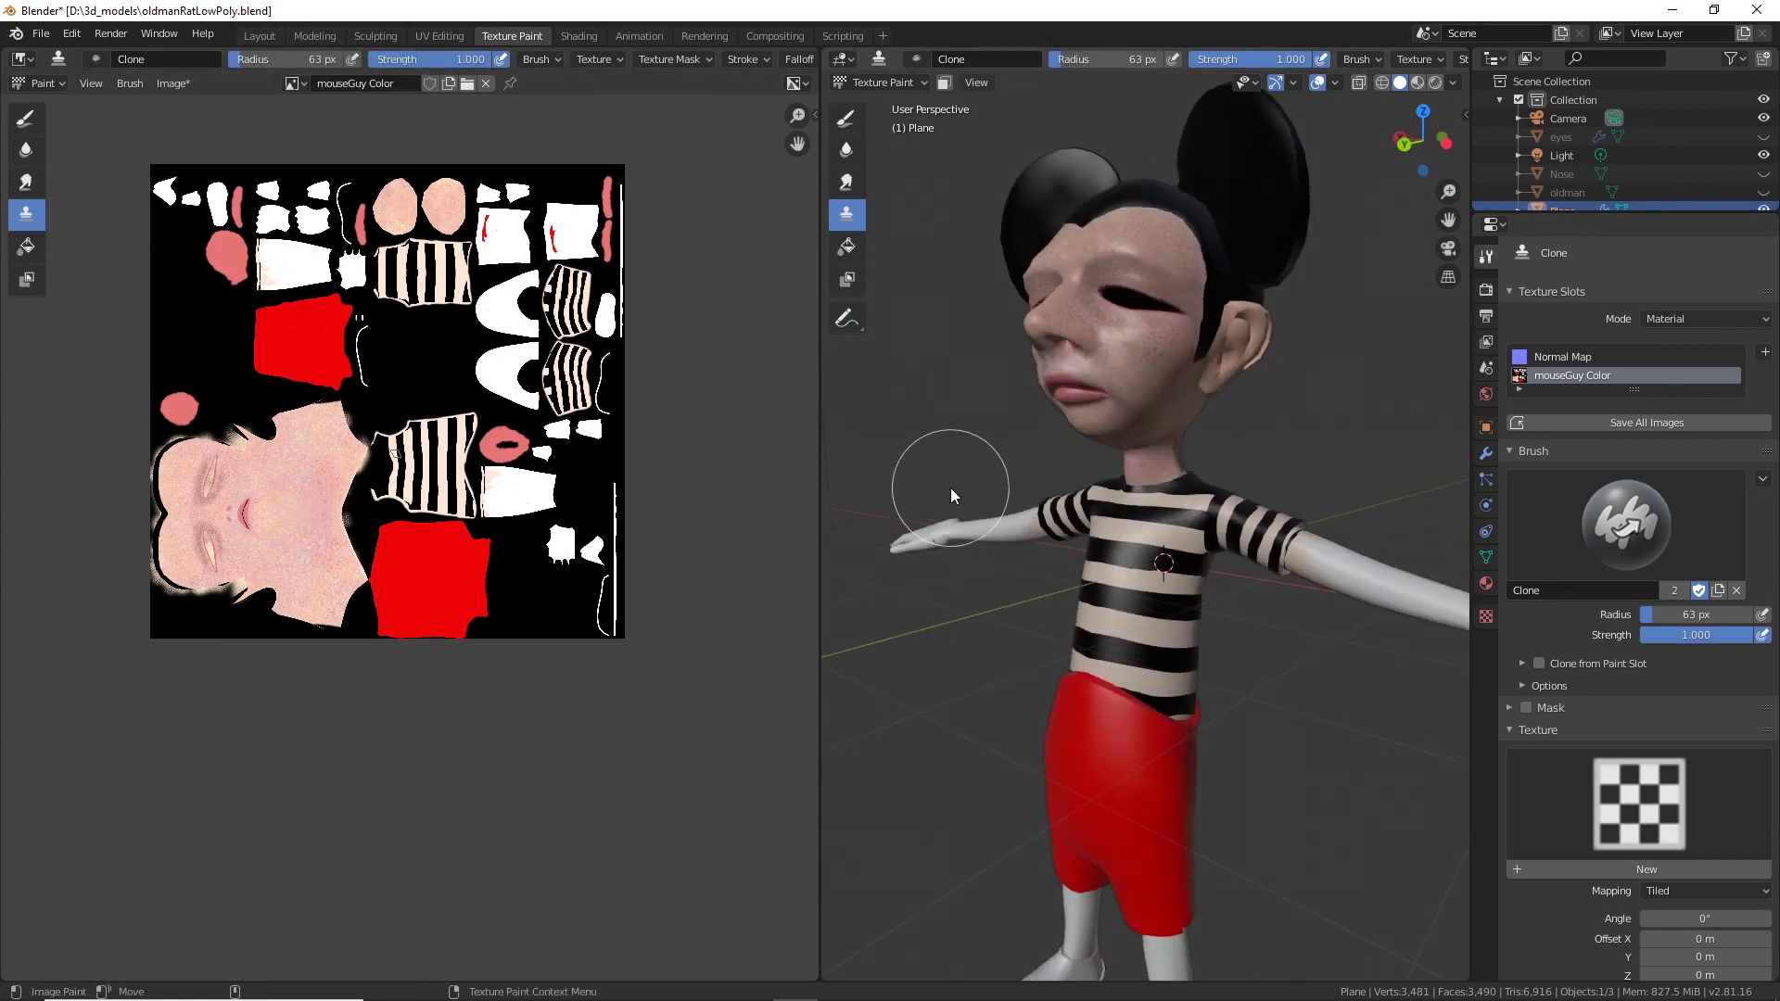
click(974, 82)
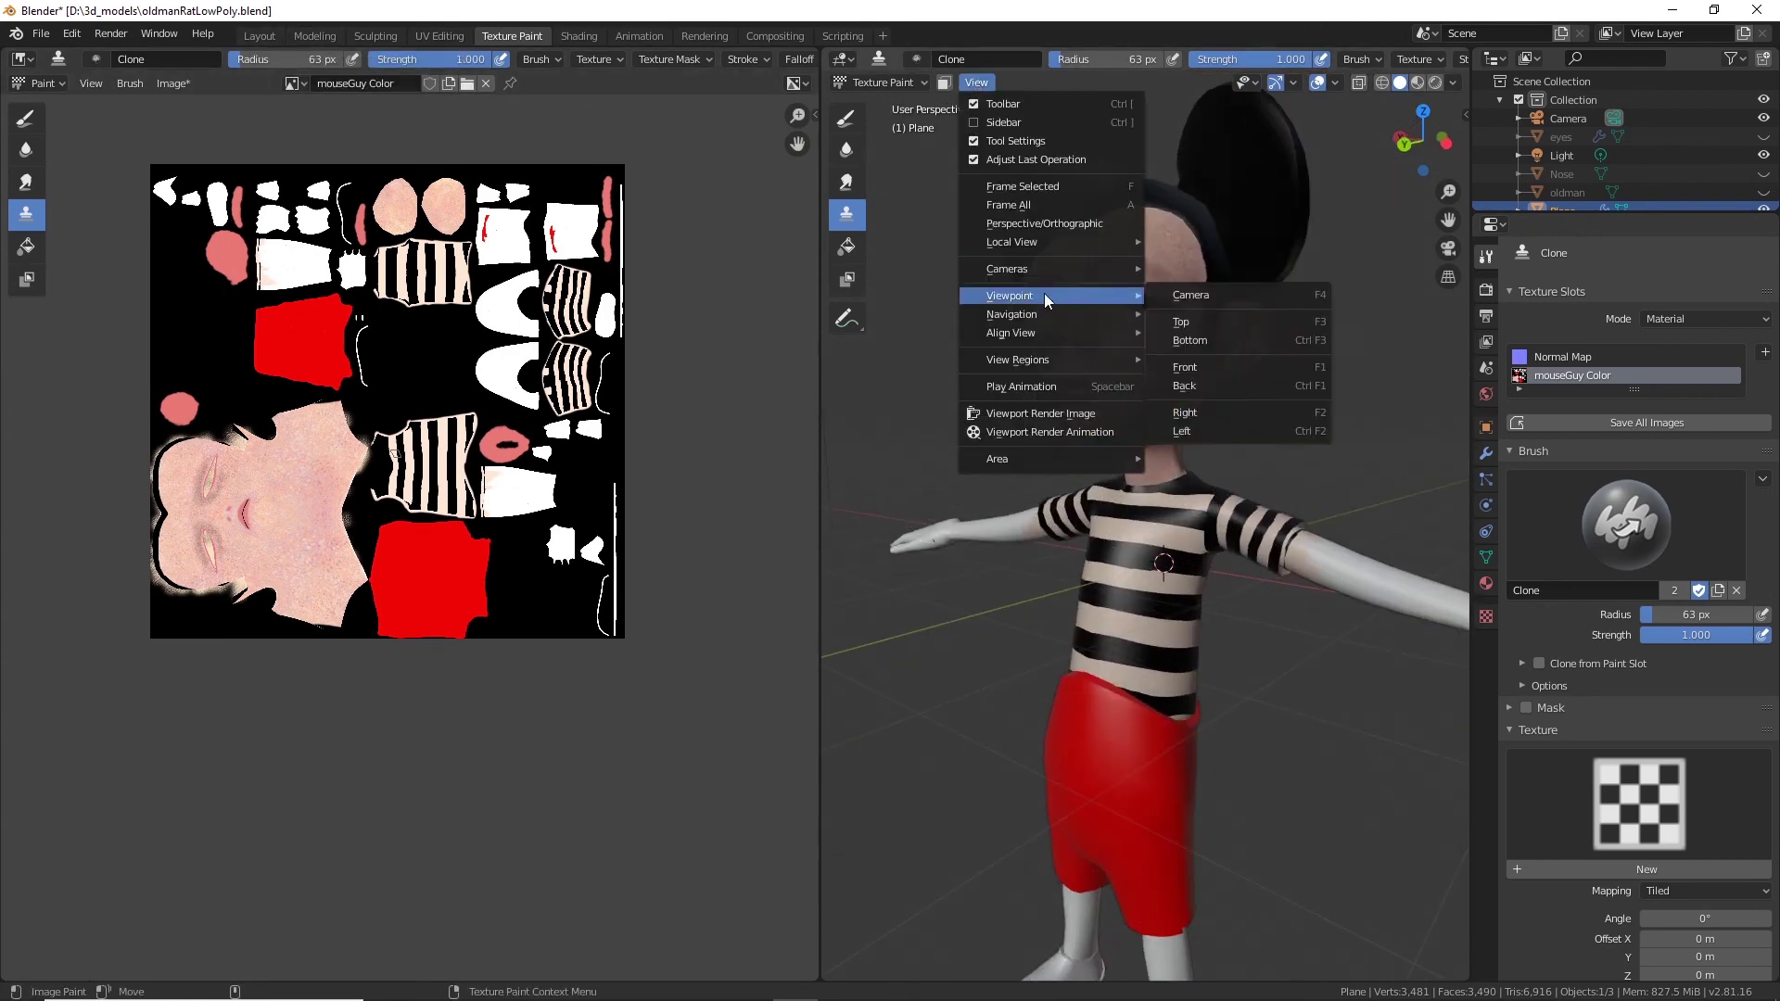
scroll(371, 547, up, 3)
alt+middle_drag(265, 586, 649, 584)
scroll(501, 532, up, 2)
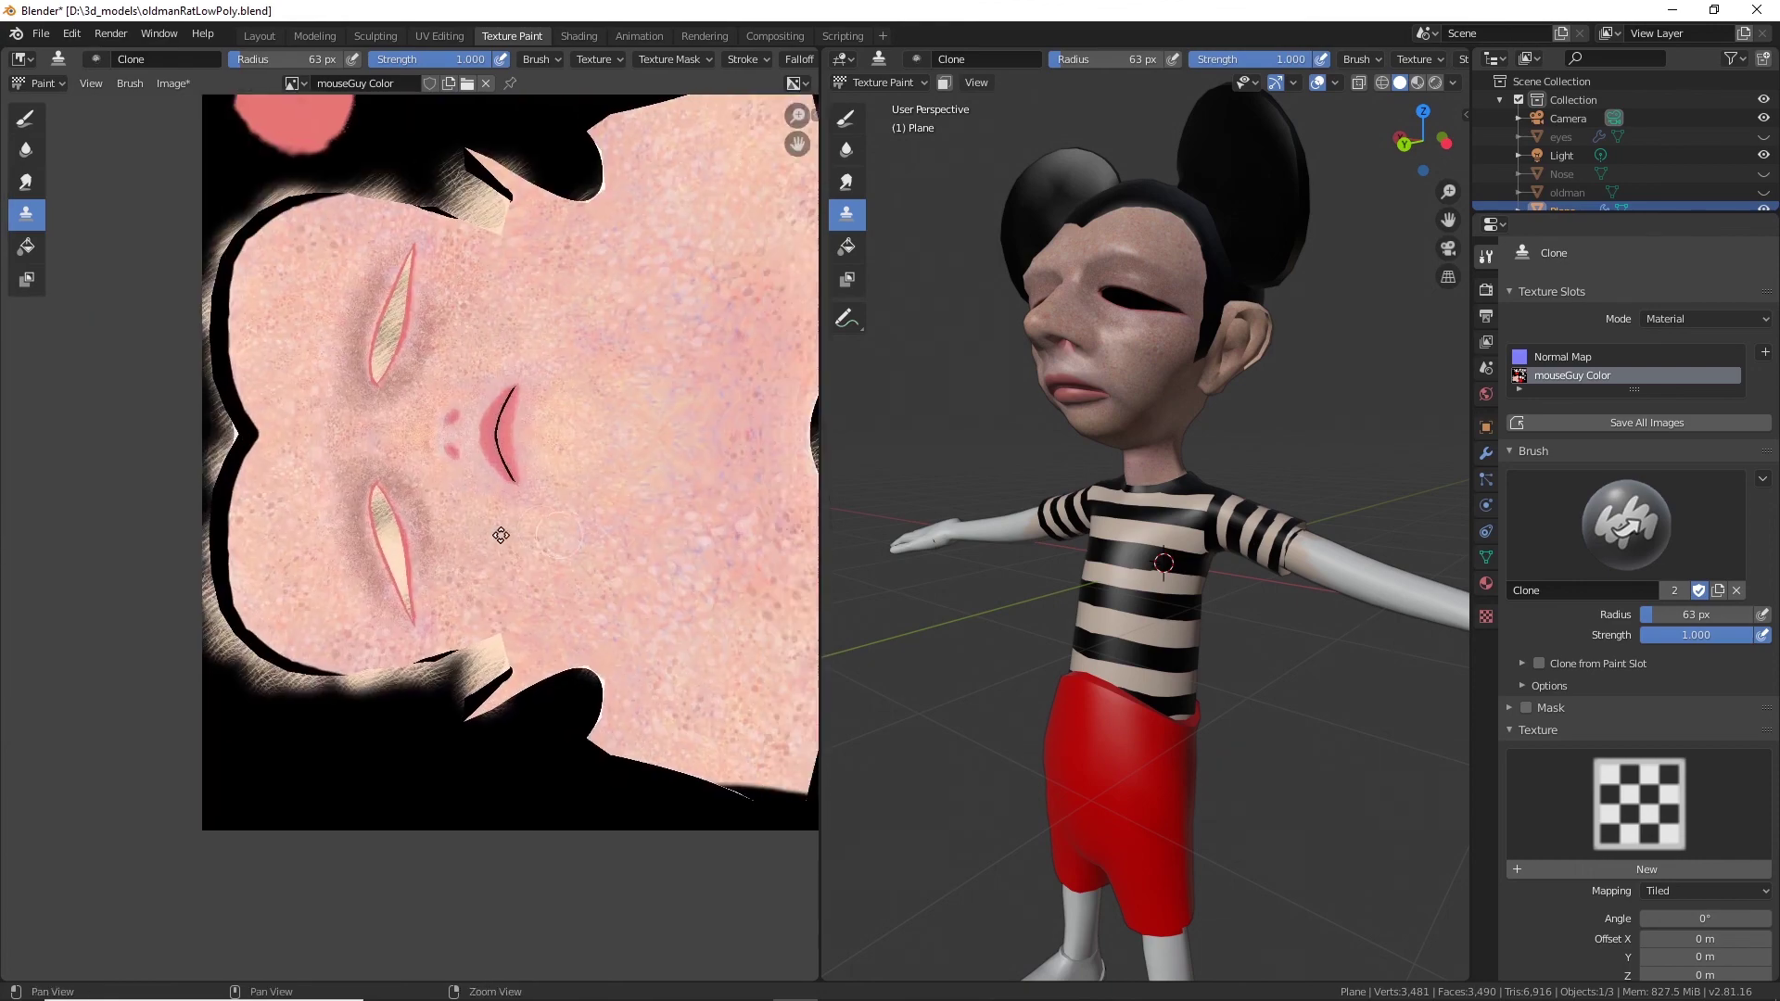
alt+middle_drag(500, 533, 315, 539)
scroll(381, 544, down, 2)
alt+middle_drag(718, 568, 427, 663)
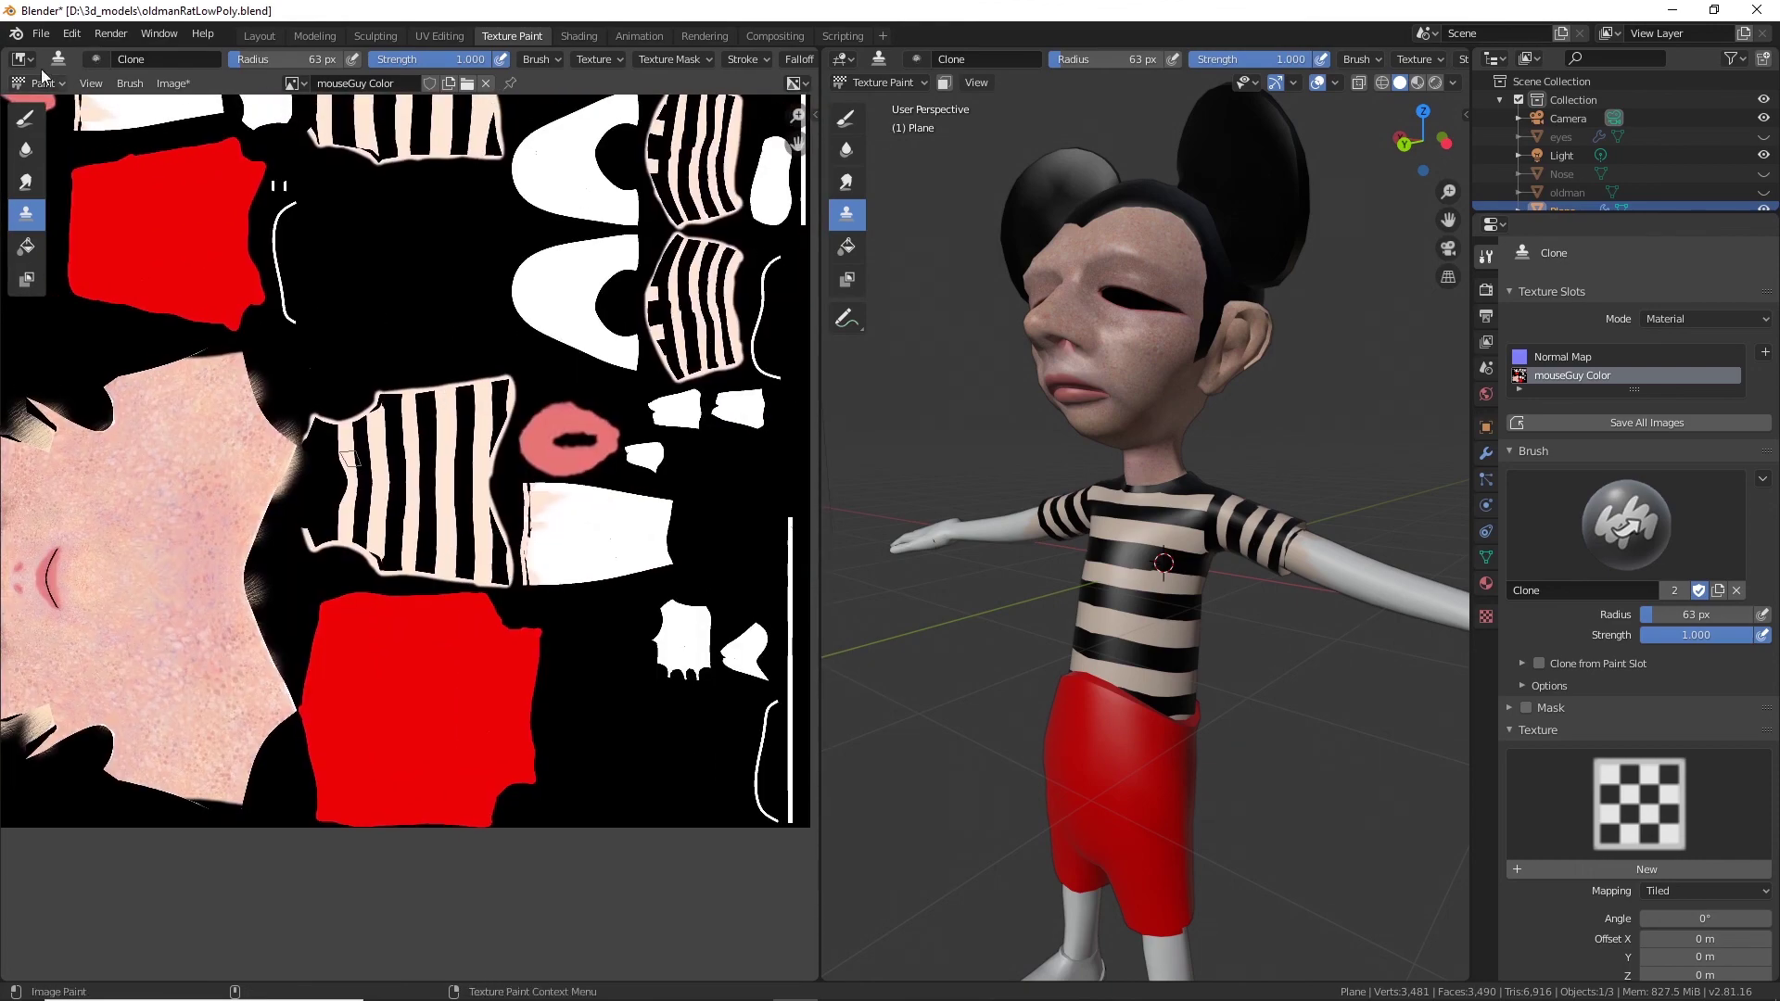
Save the Blender file and the mouseGuy Color image.
click(41, 34)
click(70, 149)
click(299, 84)
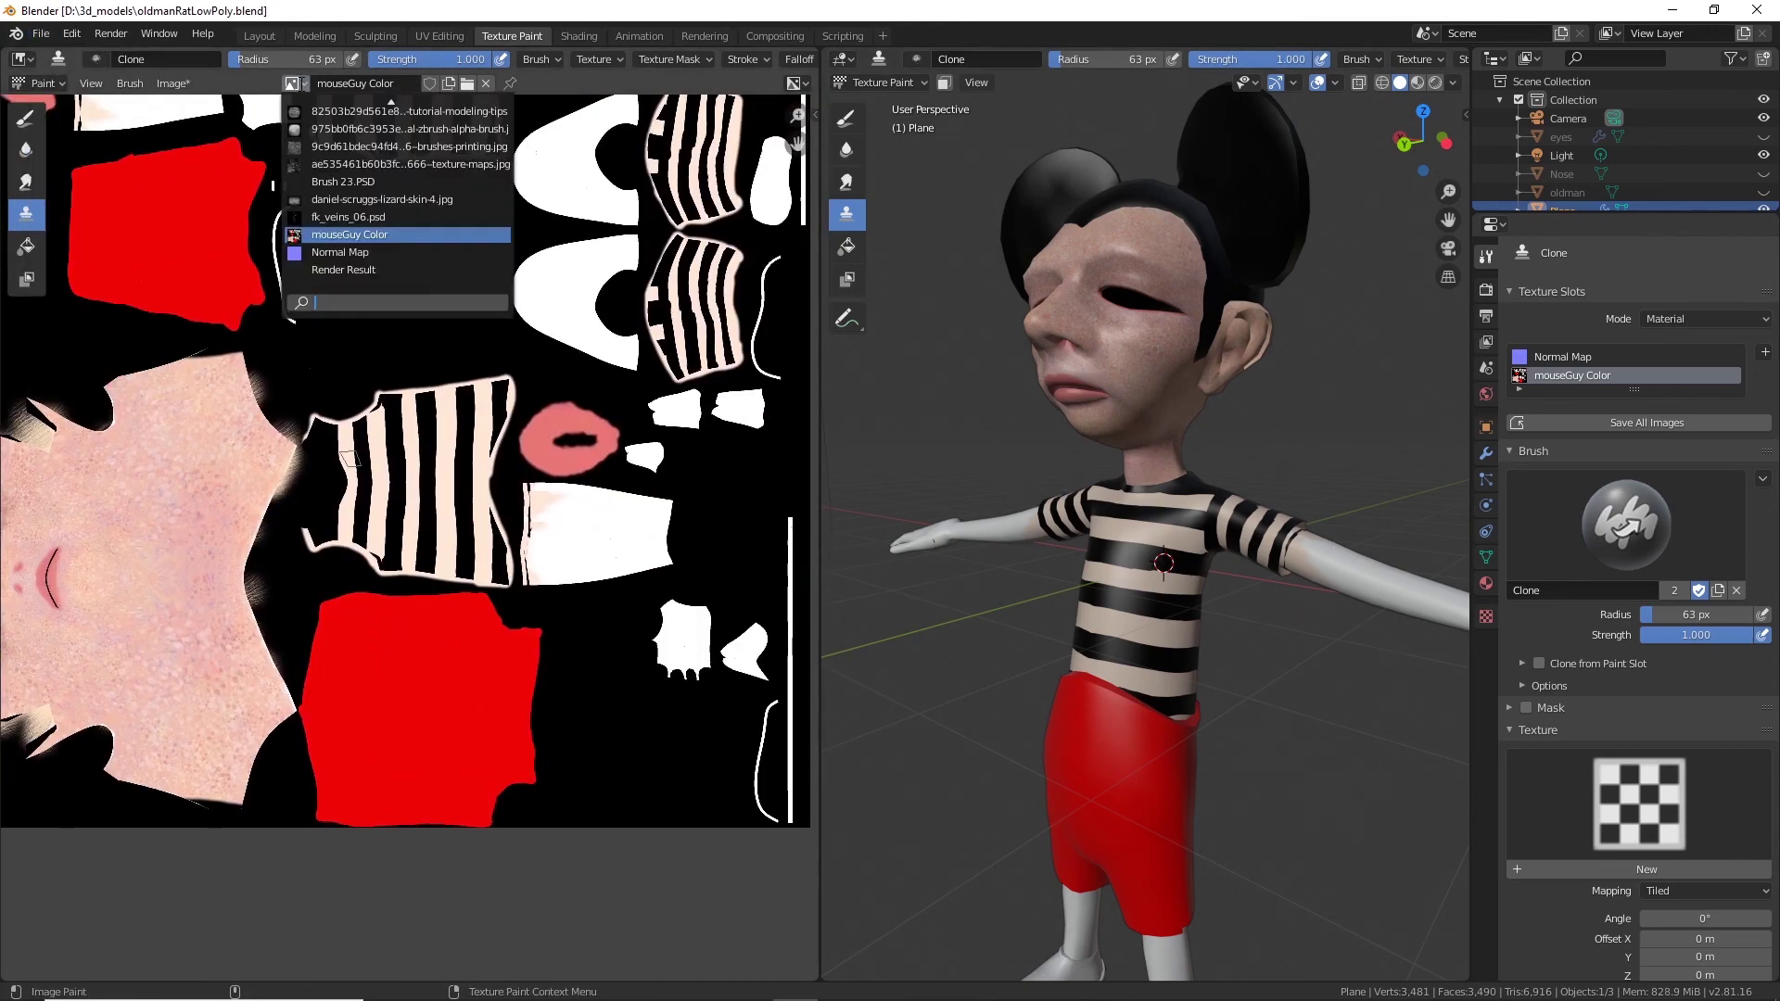
click(176, 85)
click(202, 250)
click(1219, 798)
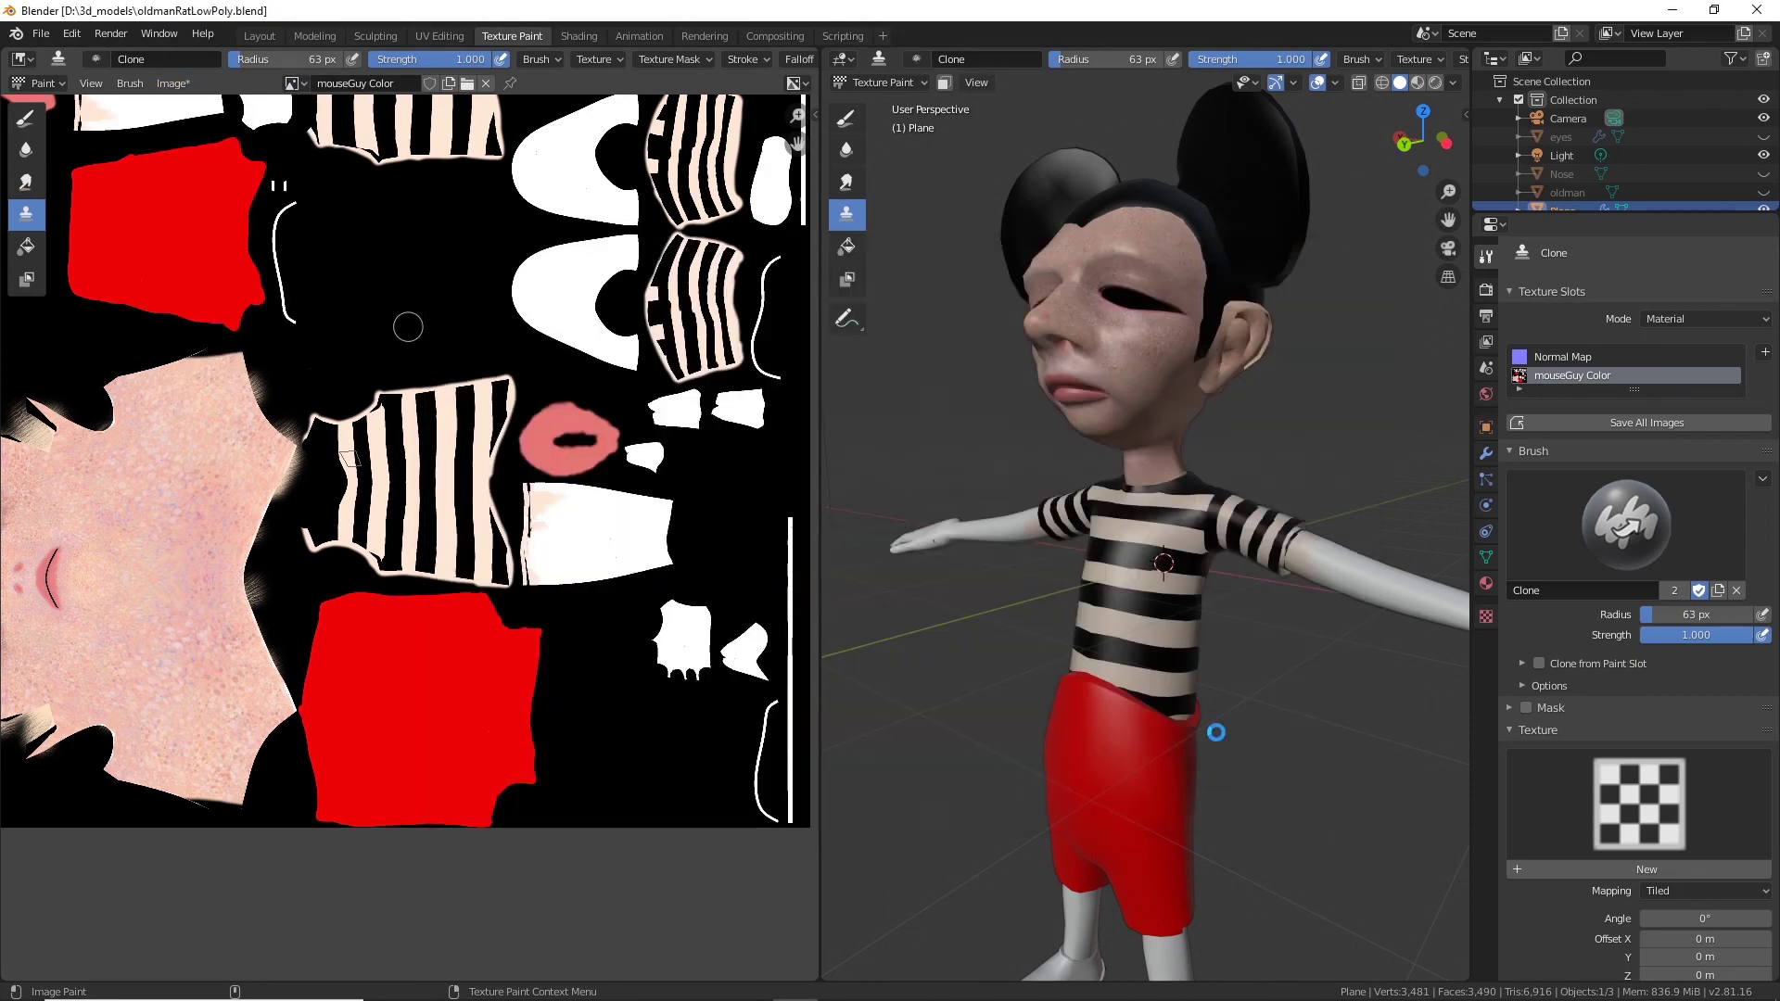
Switch to the Shading workspace and examine the textured face, striped shirt and red shorts with the material preview.
click(580, 35)
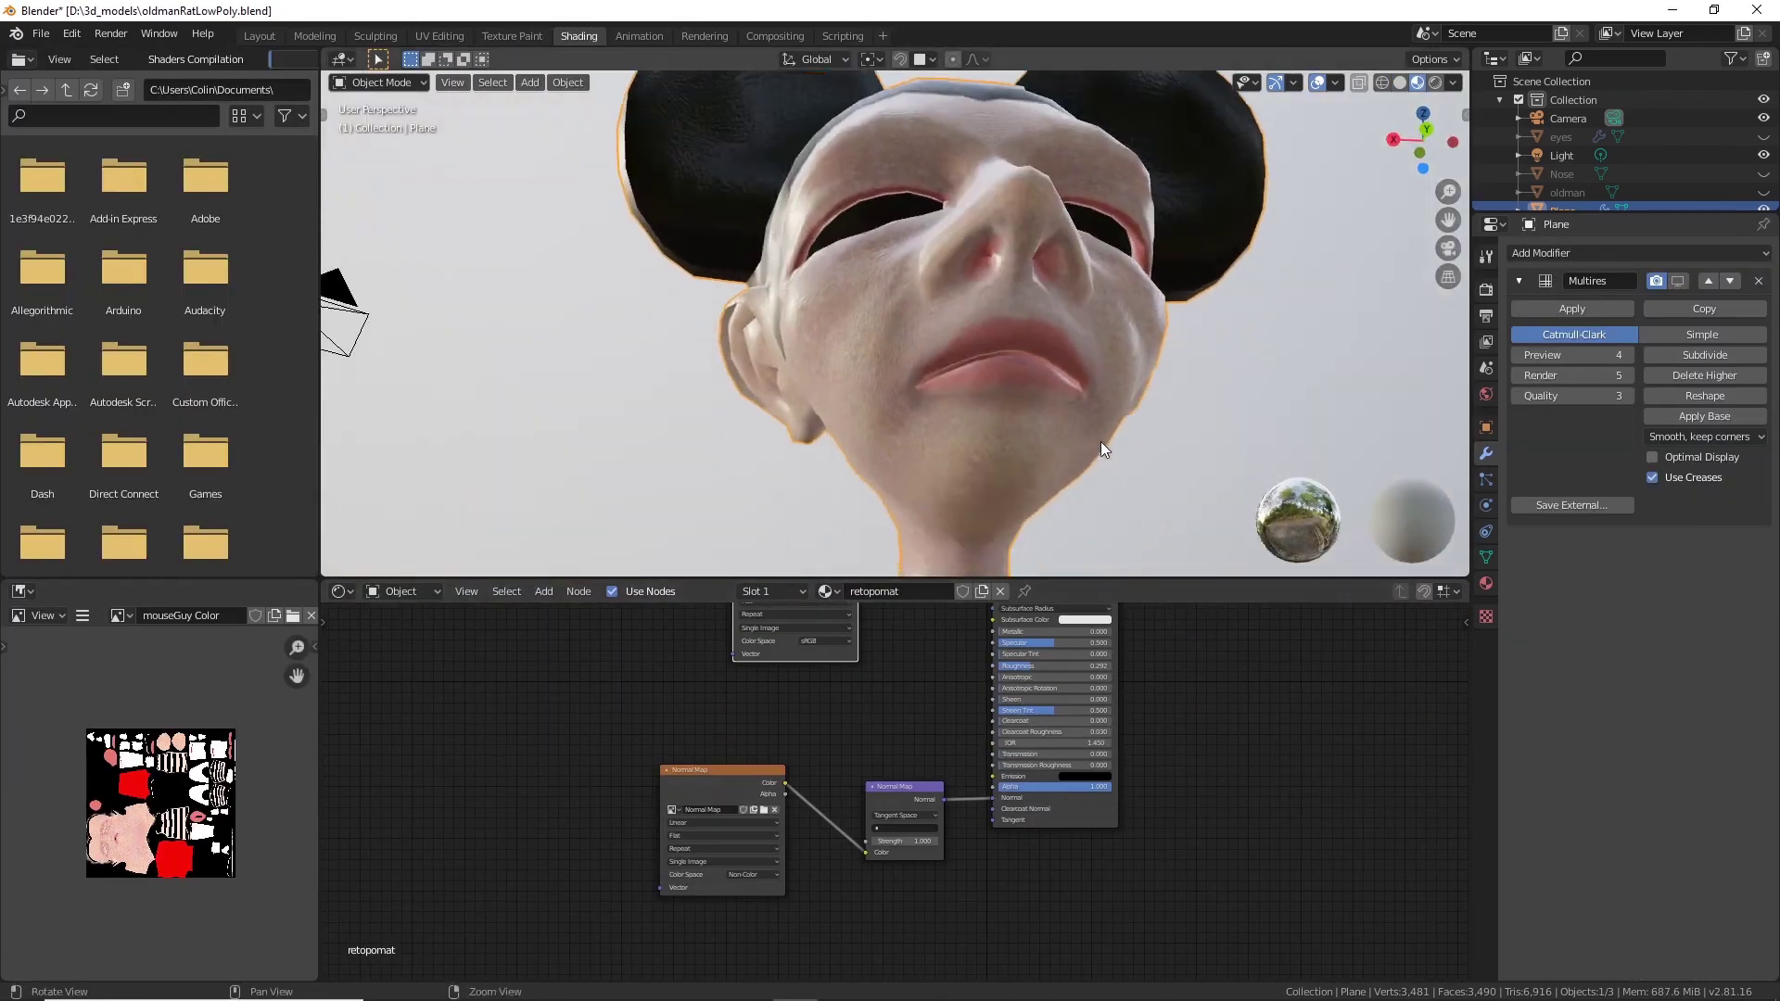
scroll(1116, 835, down, 1)
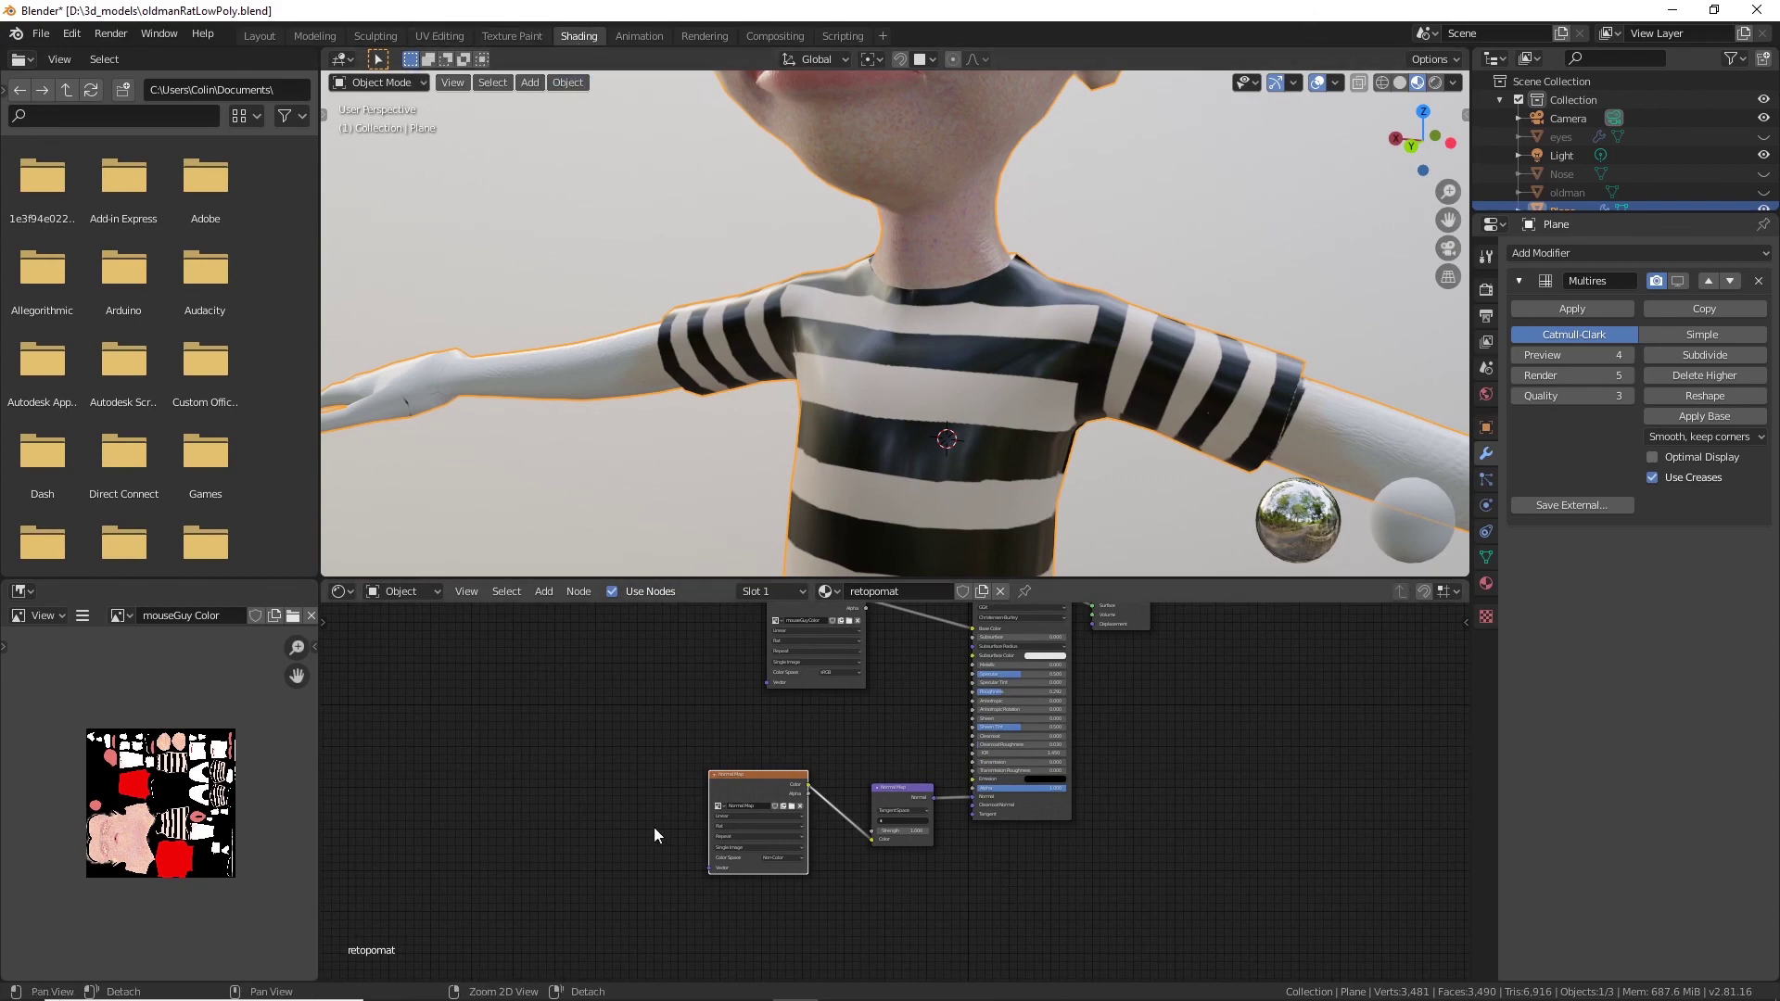
middle_drag(653, 828, 667, 761)
scroll(159, 800, up, 5)
scroll(863, 426, down, 3)
shift+middle_drag(908, 445, 904, 296)
middle_drag(928, 306, 867, 297)
scroll(858, 378, up, 4)
middle_drag(858, 378, 835, 378)
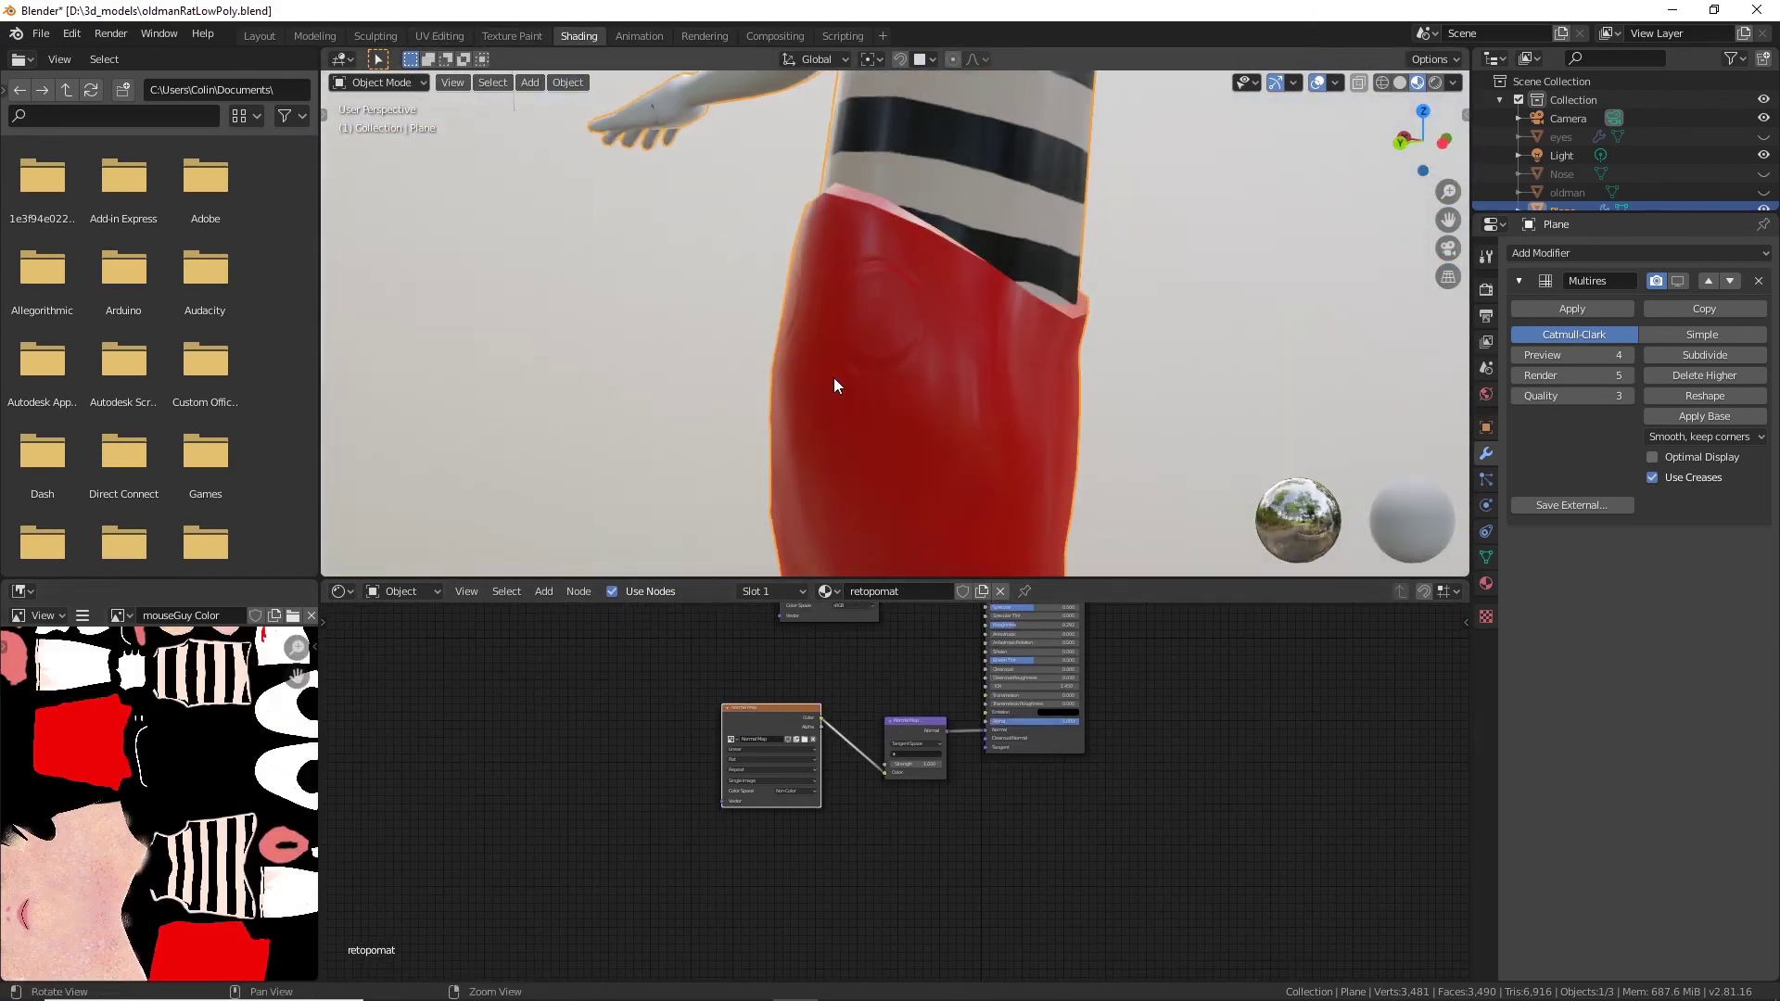
middle_drag(218, 835, 192, 746)
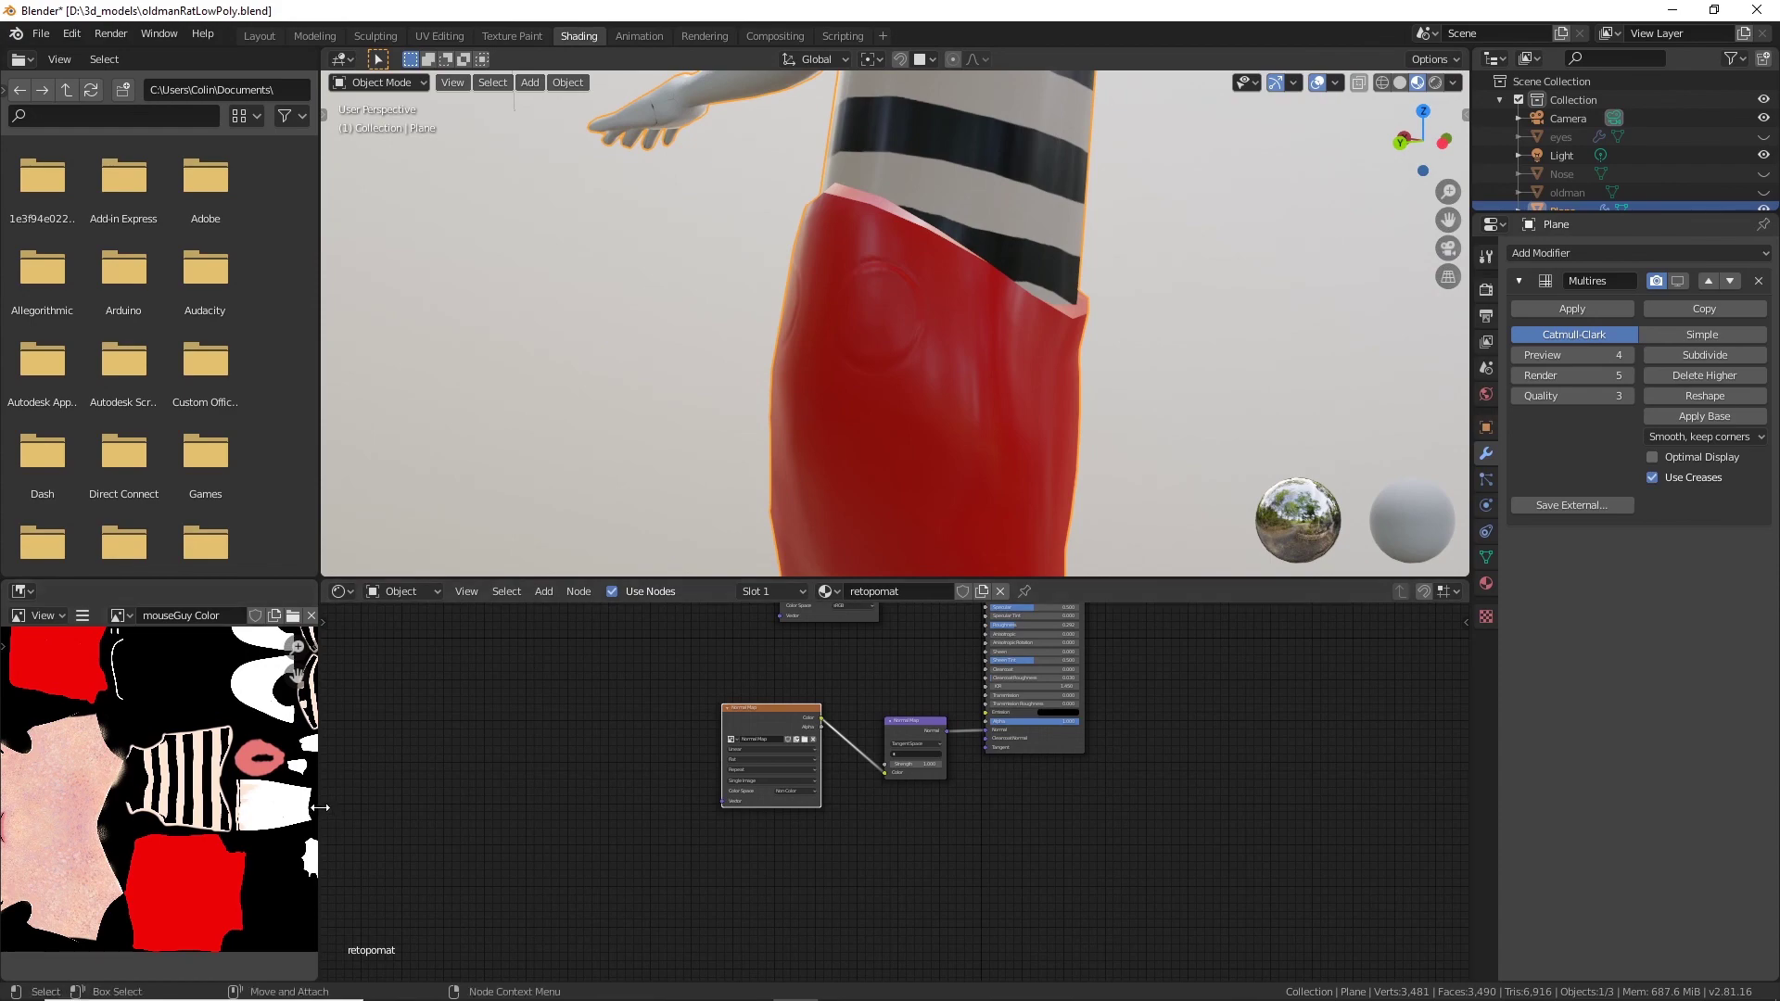